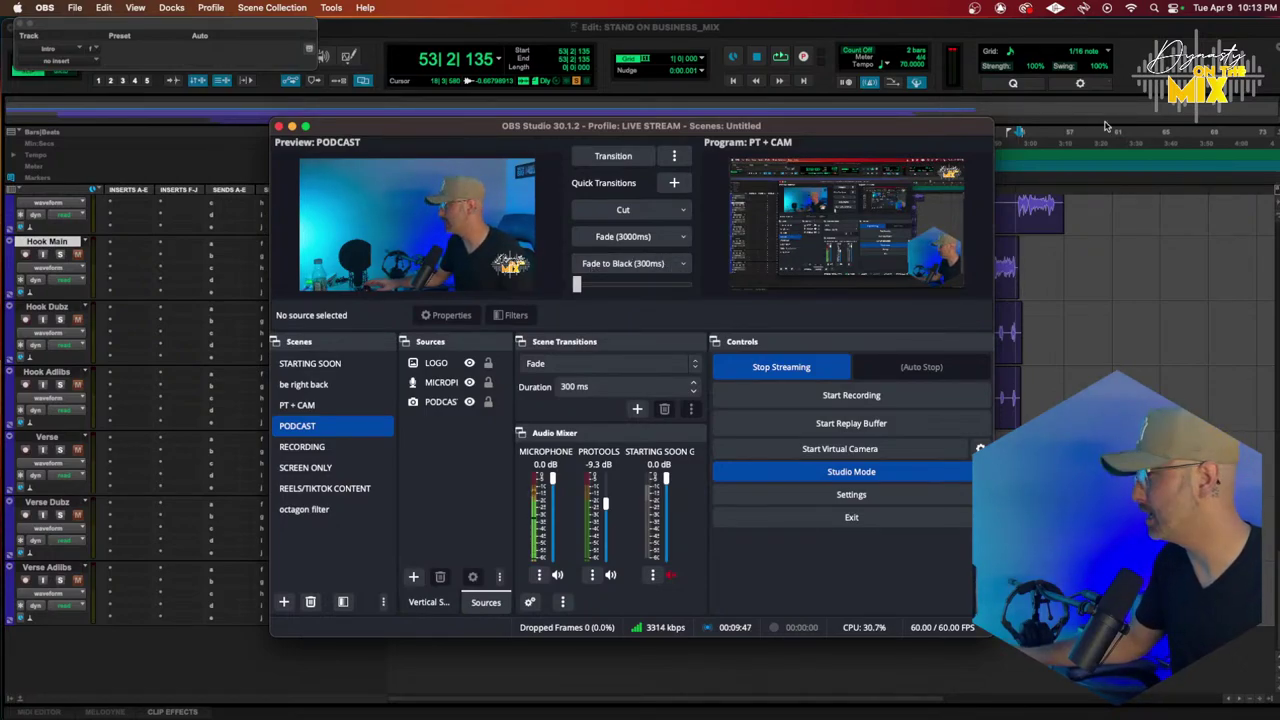
# Step: Switch to the STAND ON BUSINESS_MIX session in Pro Tools, review the vocal tracks and return the playhead to the start
pyautogui.click(955, 57)
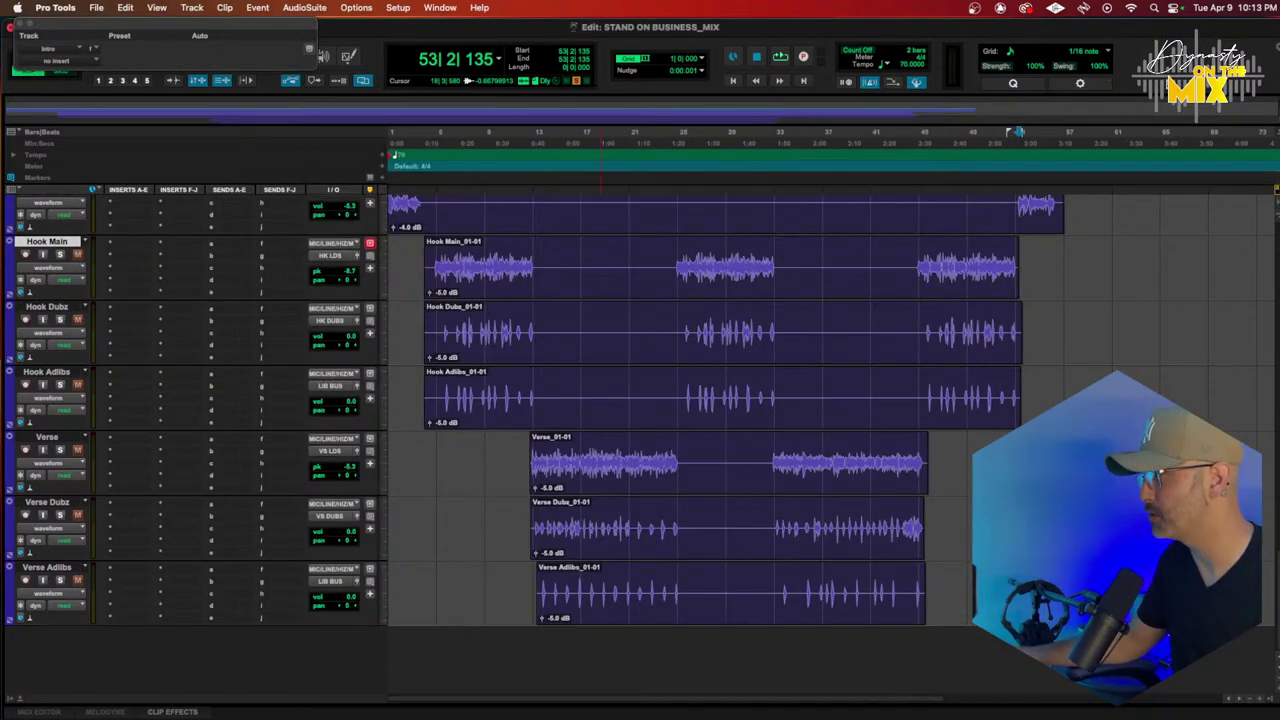
pyautogui.scroll(5, 530, 397)
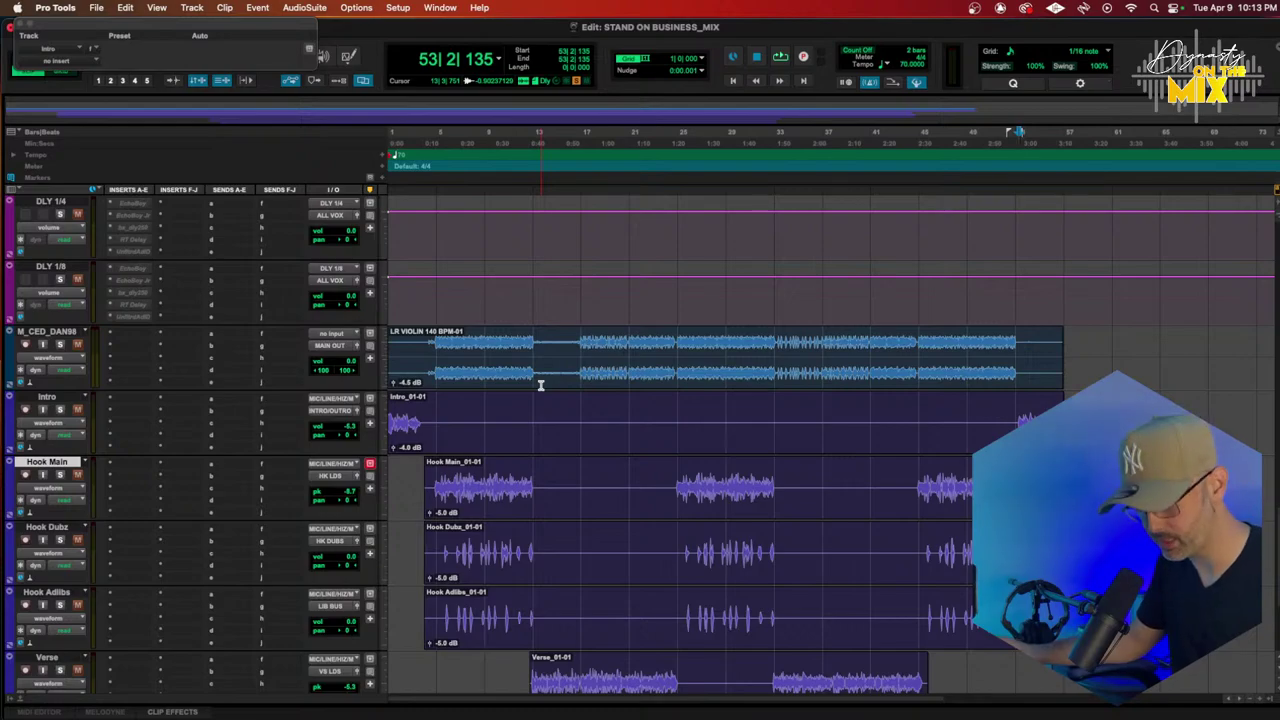
pyautogui.scroll(-4, 540, 385)
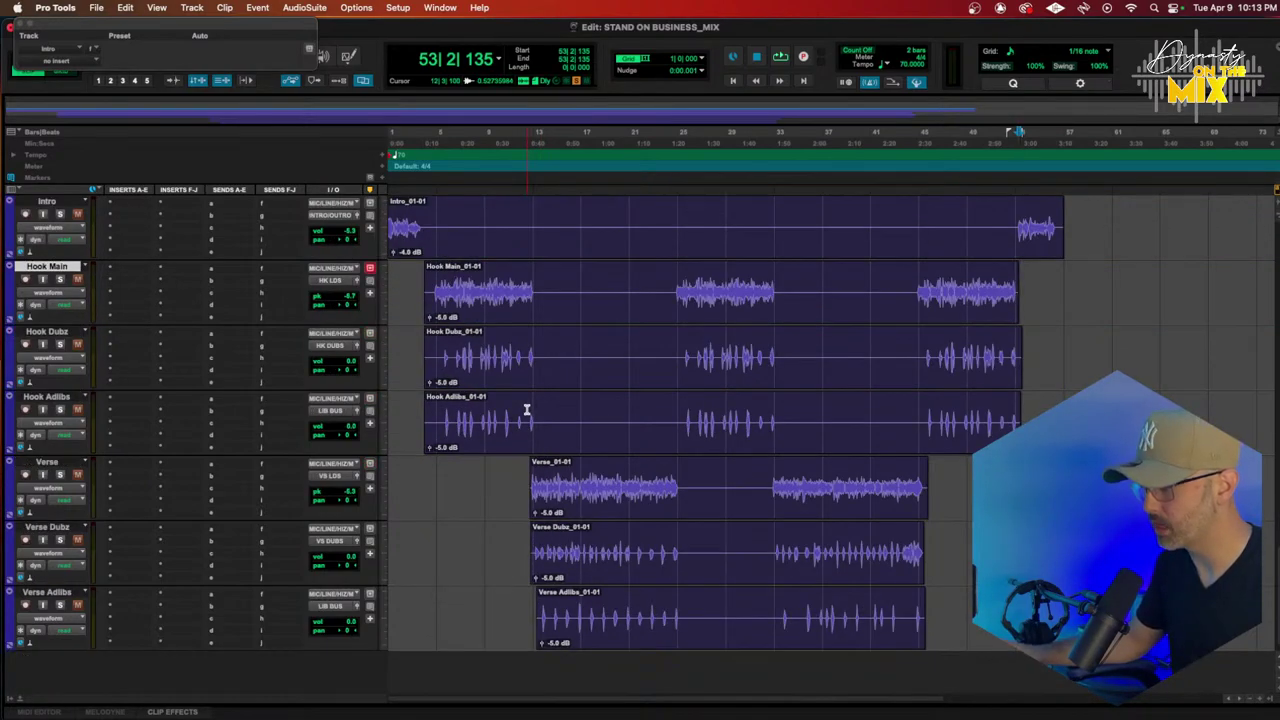
pyautogui.press('Return')
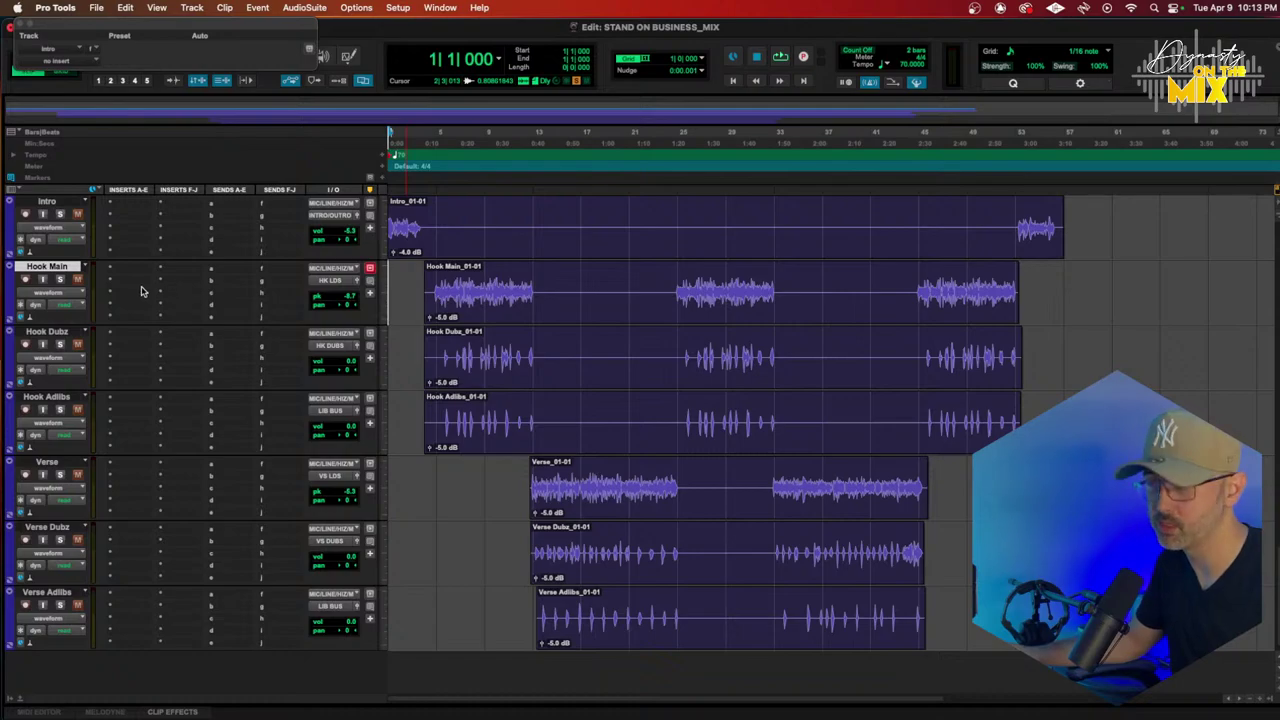
# Step: Reset the volumes of the Hook Main, Verse and Intro tracks to 0.0
pyautogui.scroll(3, 150, 300)
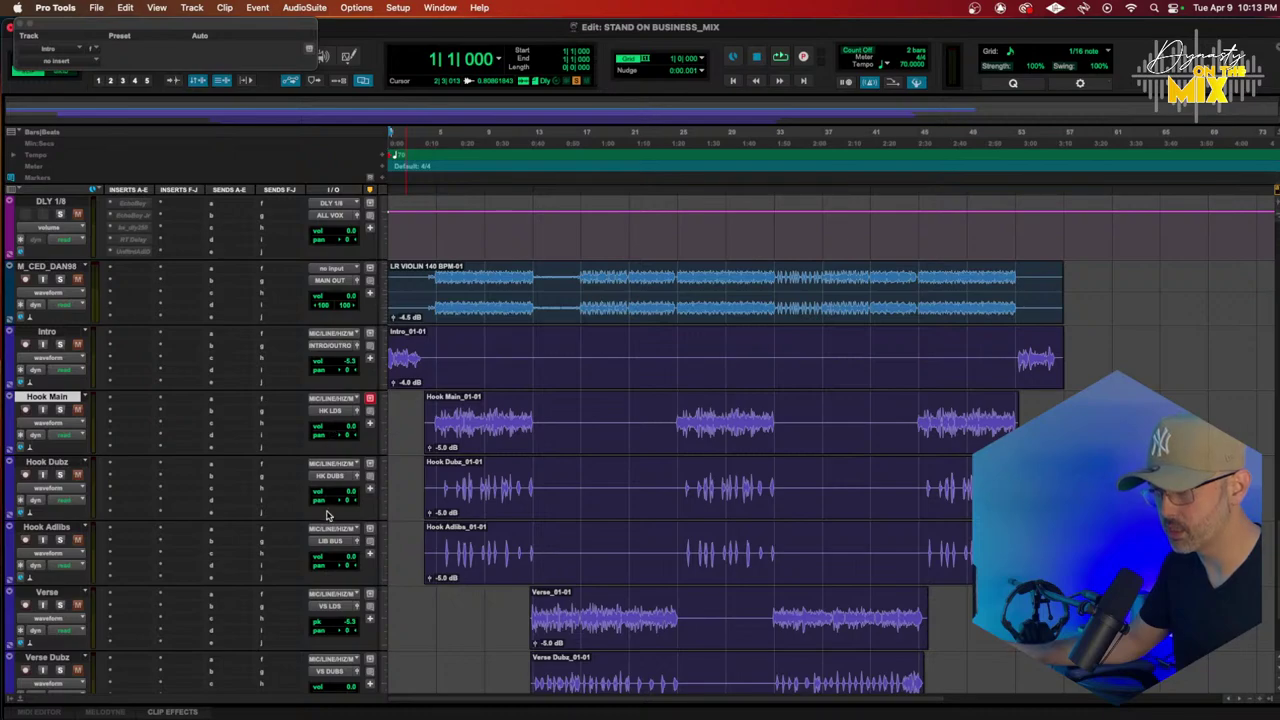
pyautogui.scroll(-3, 340, 514)
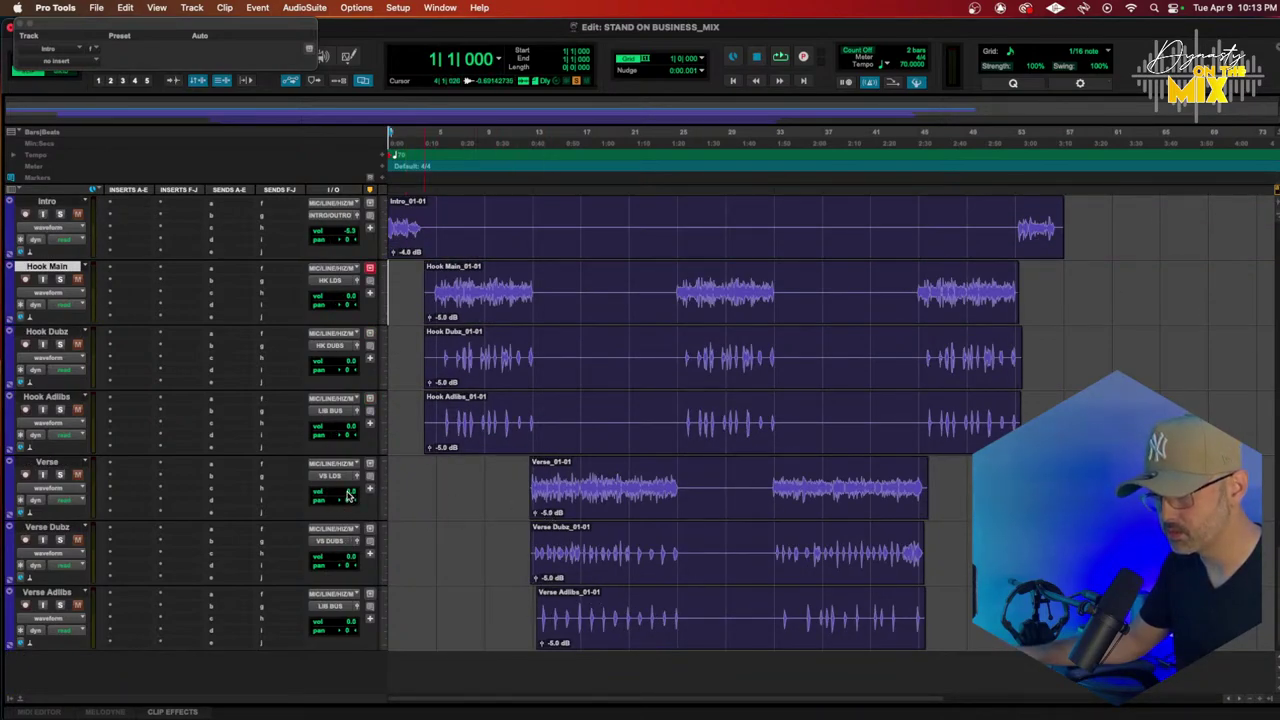
pyautogui.scroll(3, 320, 520)
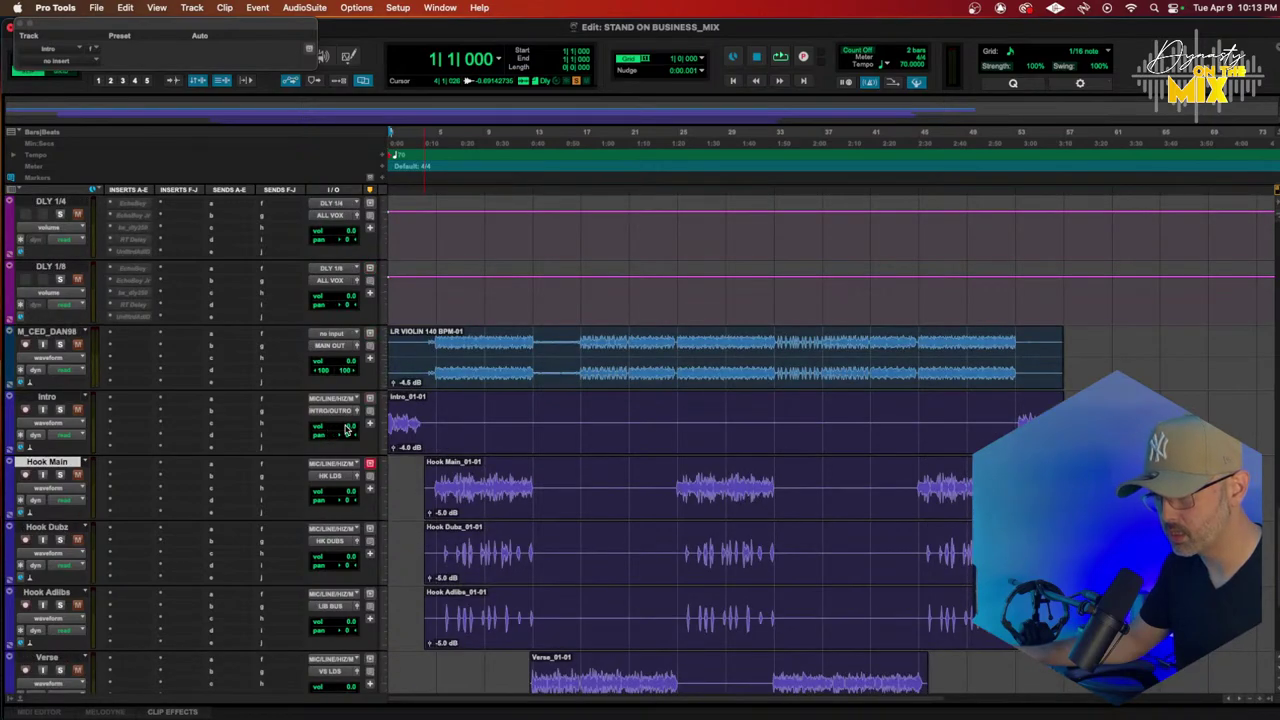
# Step: Select the Intro clip and turn off solo on the reference mix track
pyautogui.click(461, 439)
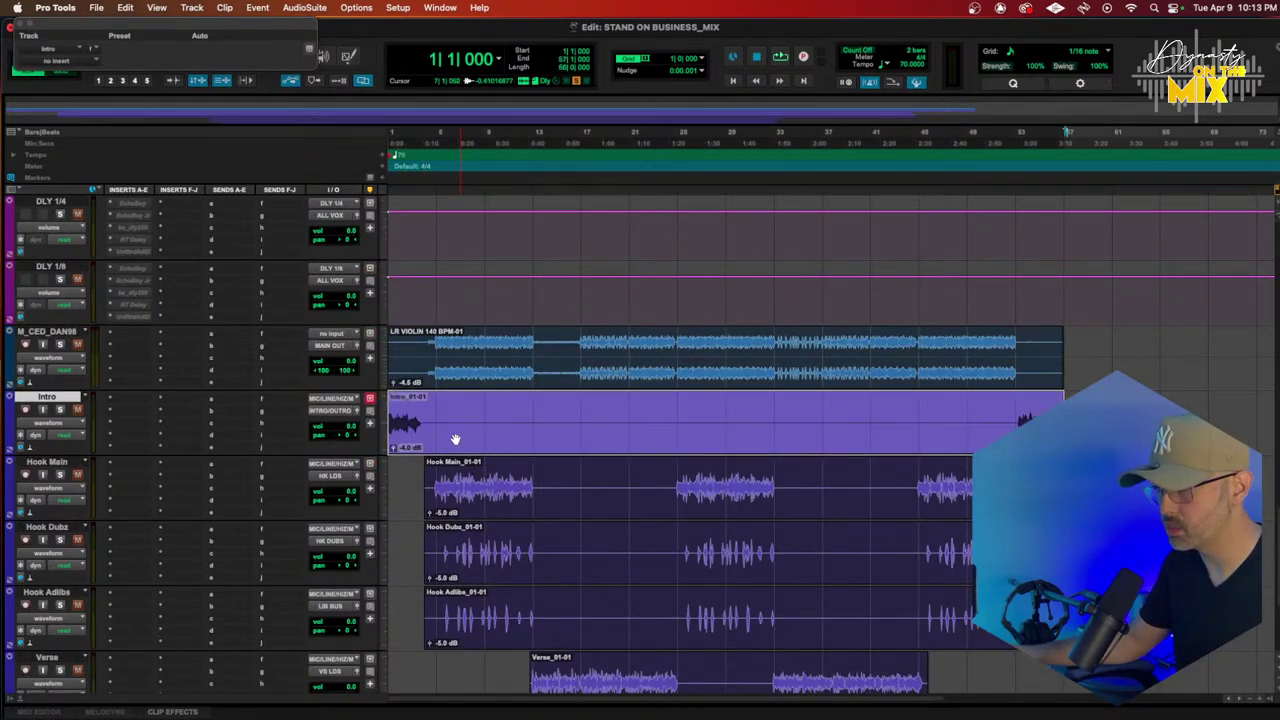
pyautogui.scroll(3, 125, 411)
pyautogui.scroll(-6, 122, 412)
pyautogui.scroll(2, 121, 412)
pyautogui.scroll(-2, 120, 412)
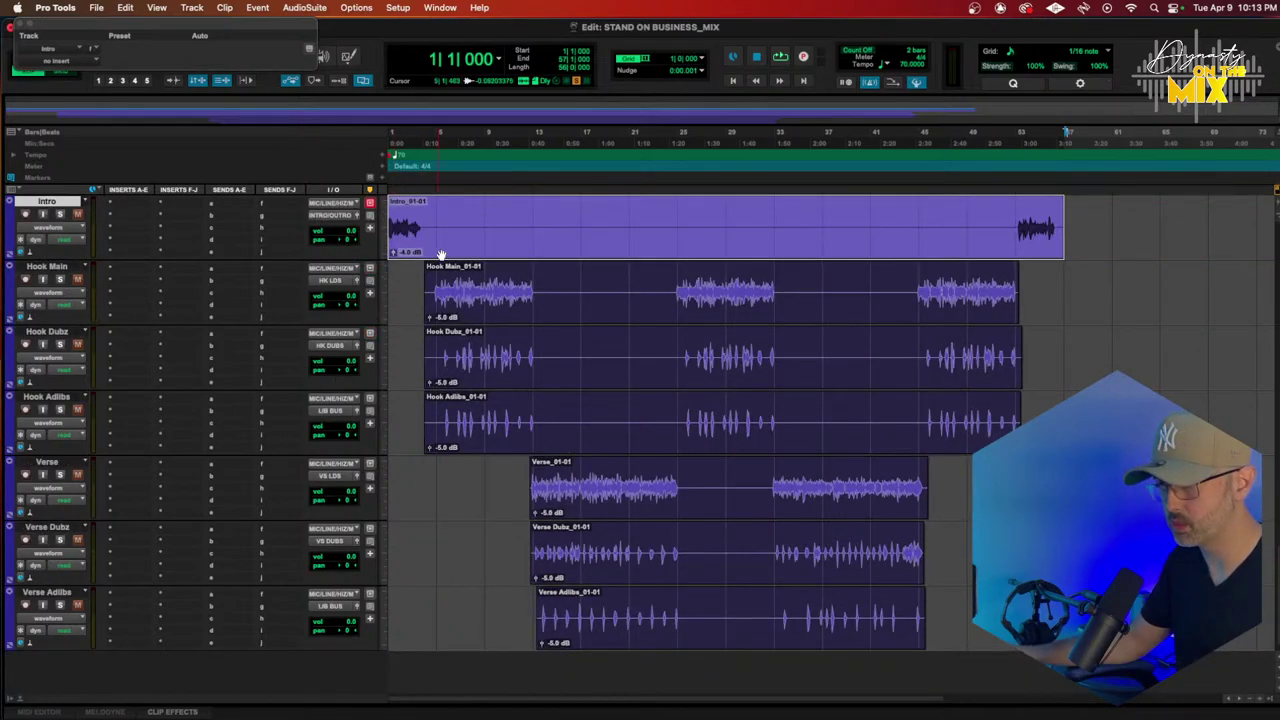
pyautogui.scroll(-10, 237, 337)
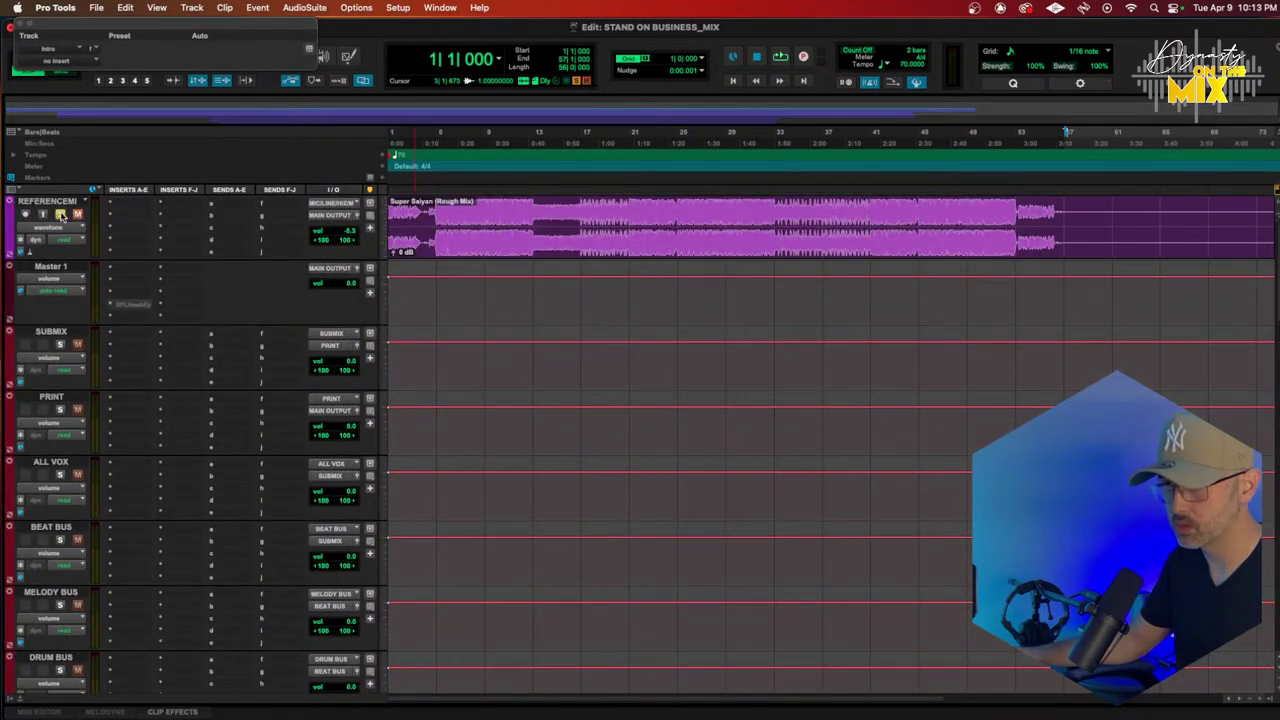
pyautogui.scroll(10, 214, 283)
# Step: Play the session from the start and lower Hook Dubz to -7.9 and Hook Adlibs to -3.4
pyautogui.press('space')
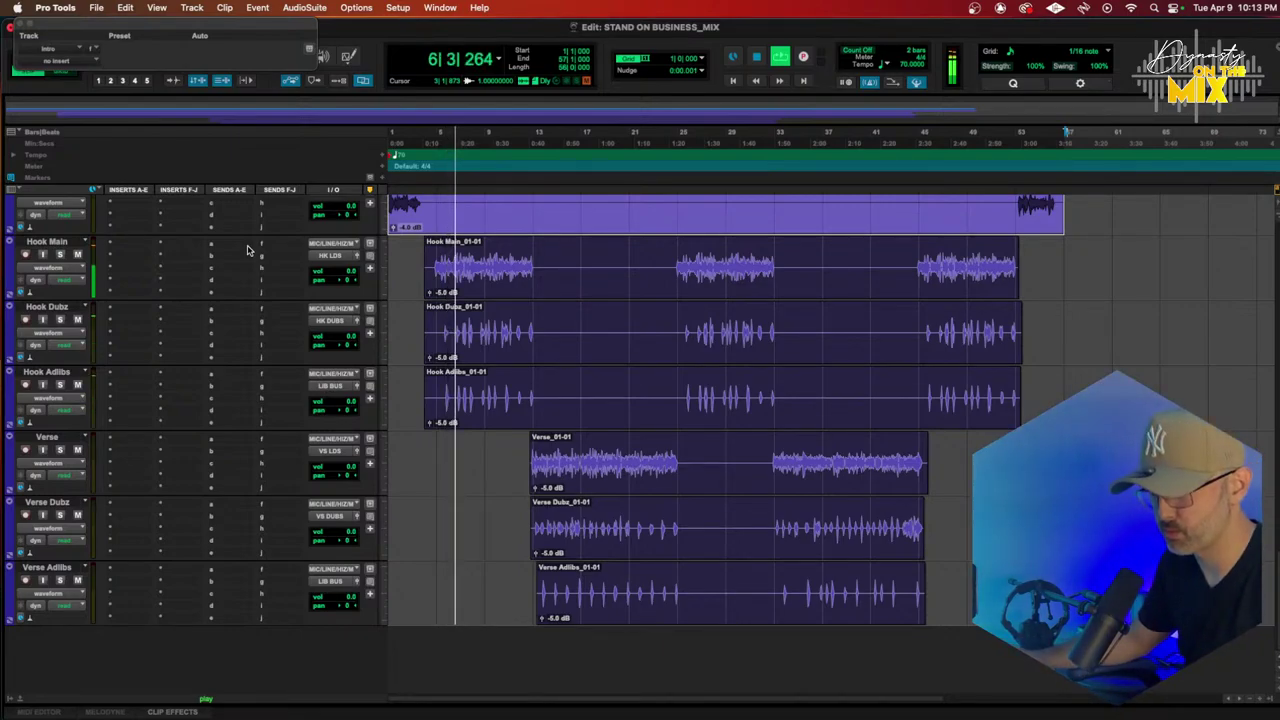
pyautogui.moveTo(350, 340); pyautogui.dragTo(348, 354)
pyautogui.moveTo(357, 412); pyautogui.dragTo(357, 418)
pyautogui.moveTo(350, 340); pyautogui.dragTo(350, 348)
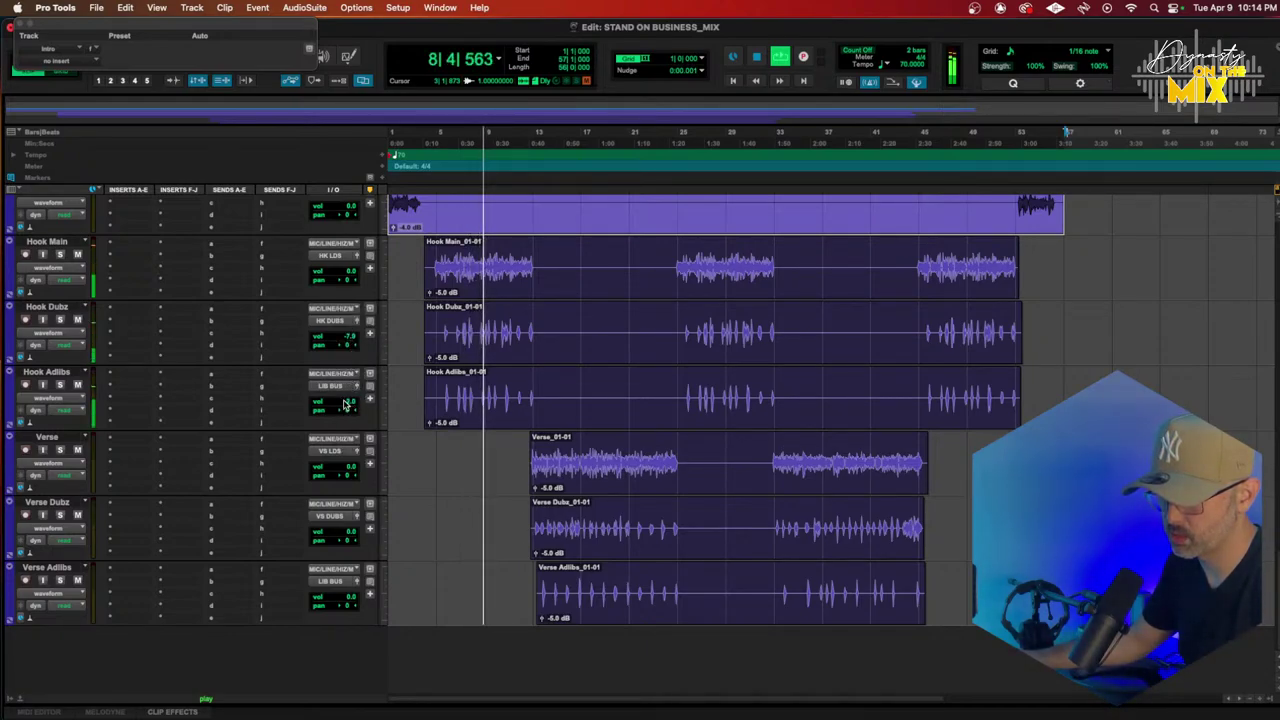
# Step: Lower the clip gain of the LR VIOLIN 140 BPM beat to -7.5 dB
pyautogui.scroll(5, 390, 380)
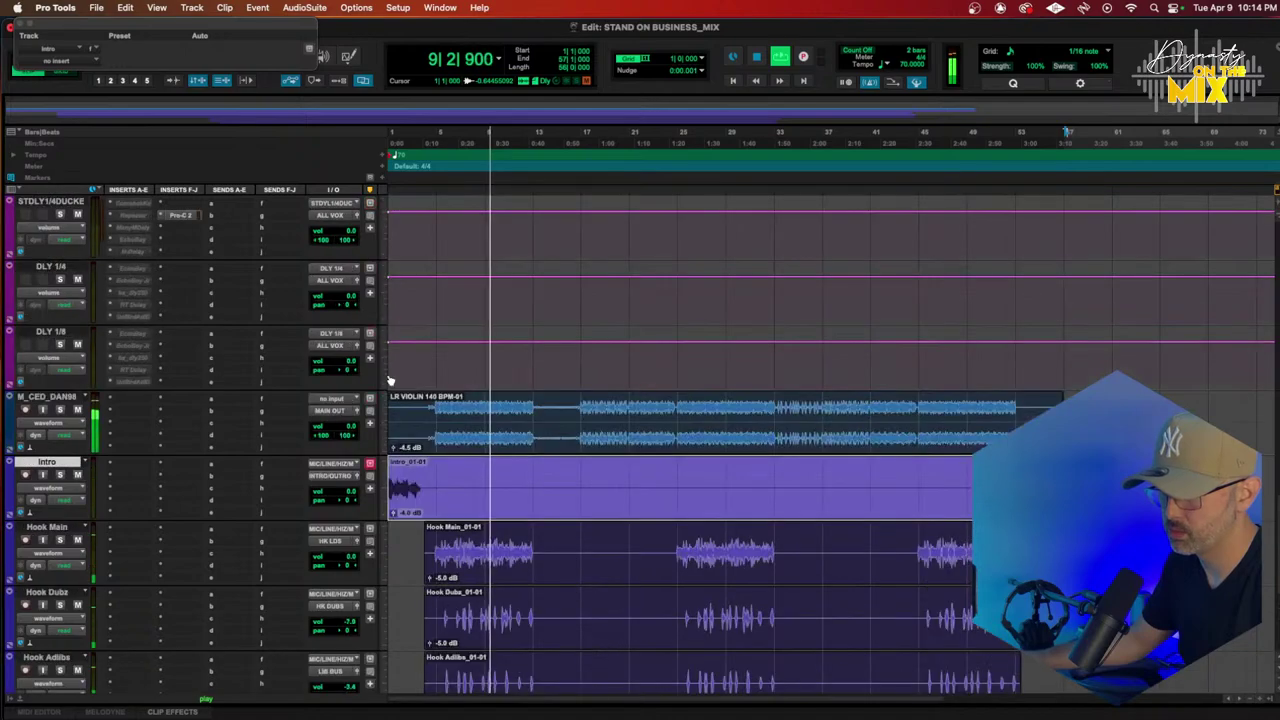
pyautogui.scroll(-1, 390, 380)
pyautogui.click(467, 368)
pyautogui.hotkey('ctrl', 'shift', 'Down')
pyautogui.hotkey('ctrl', 'shift', 'Down')
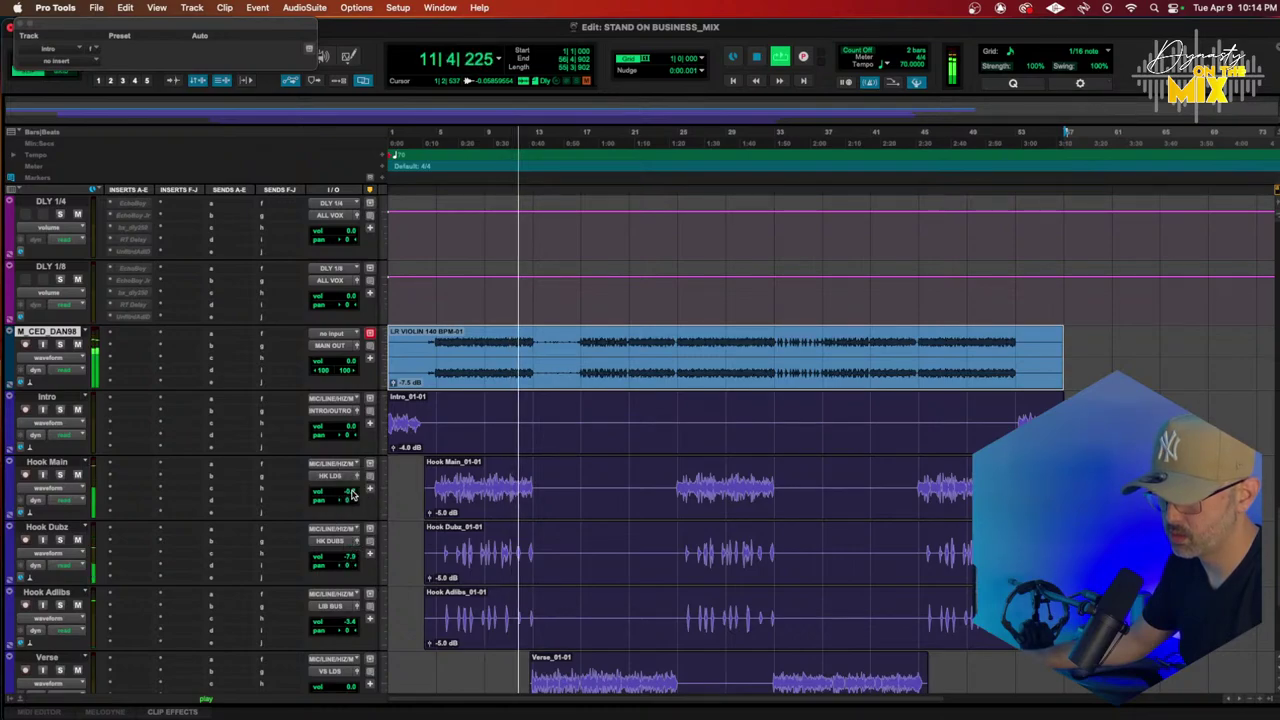
# Step: Balance the playing vocals by setting Hook Main and Verse to -0.7, Verse Dubz to -4.8 and Verse Adlibs to -3.9
pyautogui.scroll(-5, 352, 494)
pyautogui.scroll(2, 352, 494)
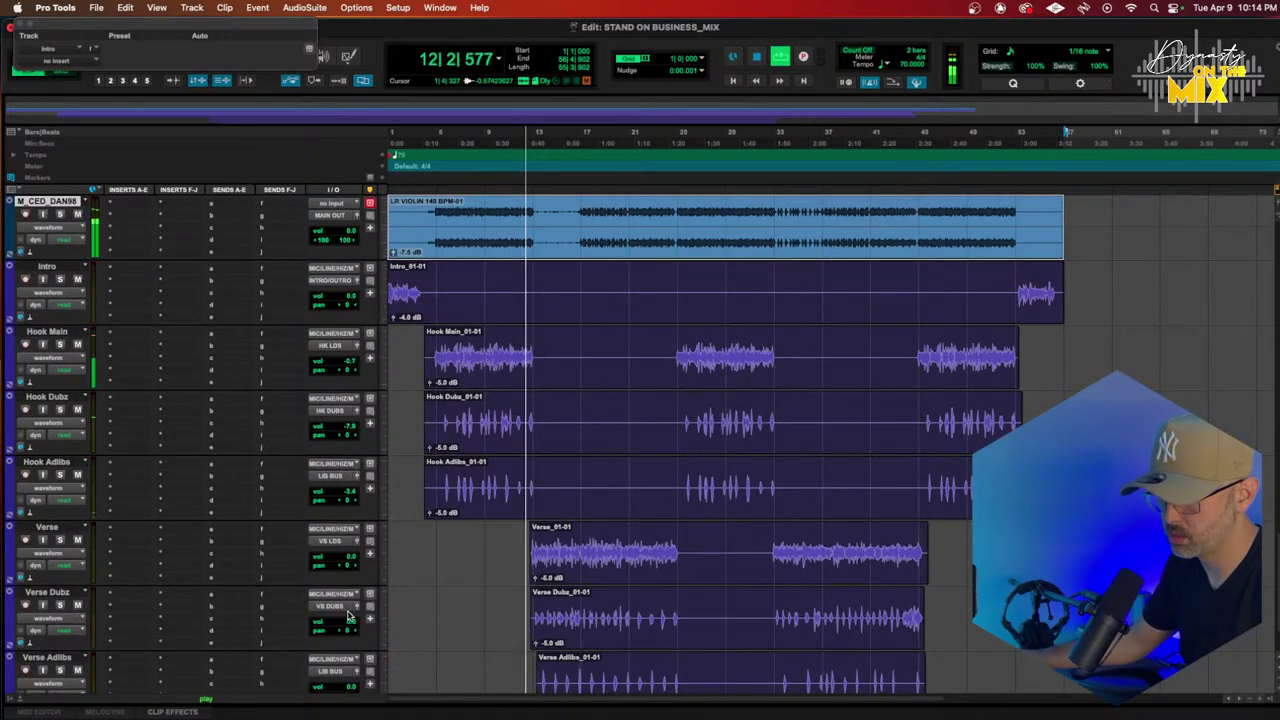
pyautogui.moveTo(348, 619); pyautogui.dragTo(342, 626)
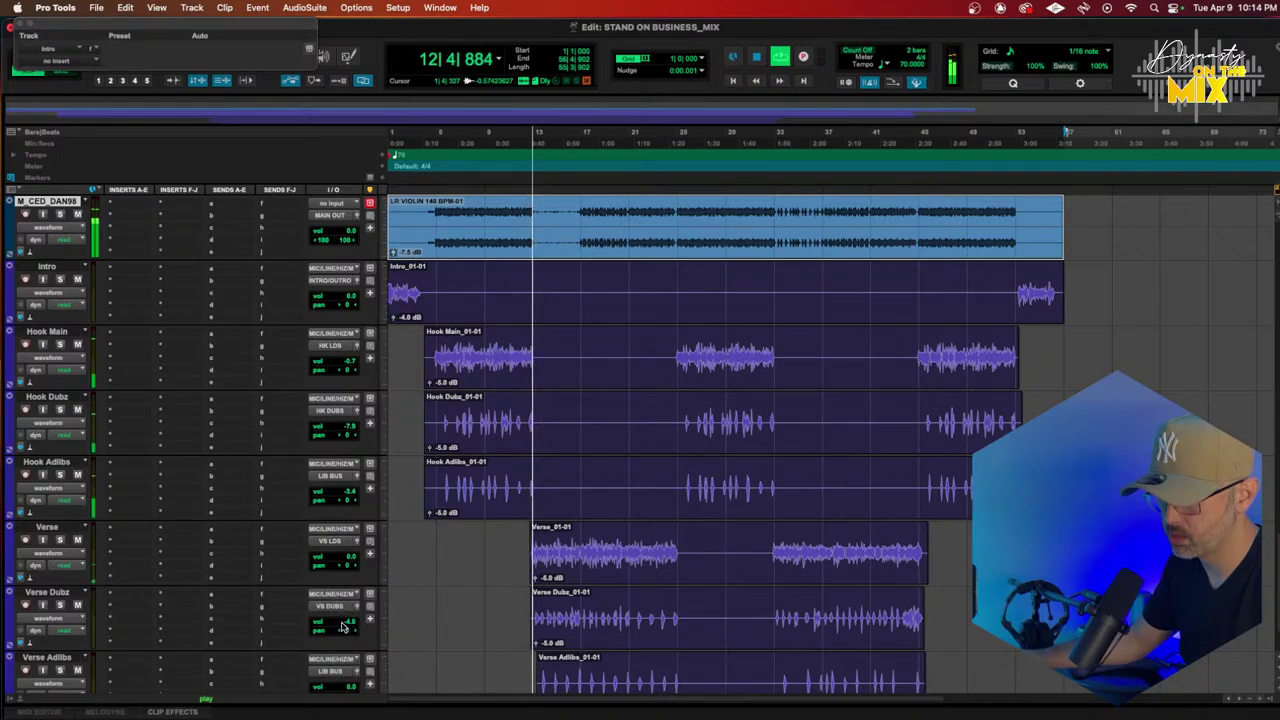
pyautogui.moveTo(352, 556); pyautogui.dragTo(332, 598)
pyautogui.scroll(-2, 330, 585)
pyautogui.scroll(5, 280, 560)
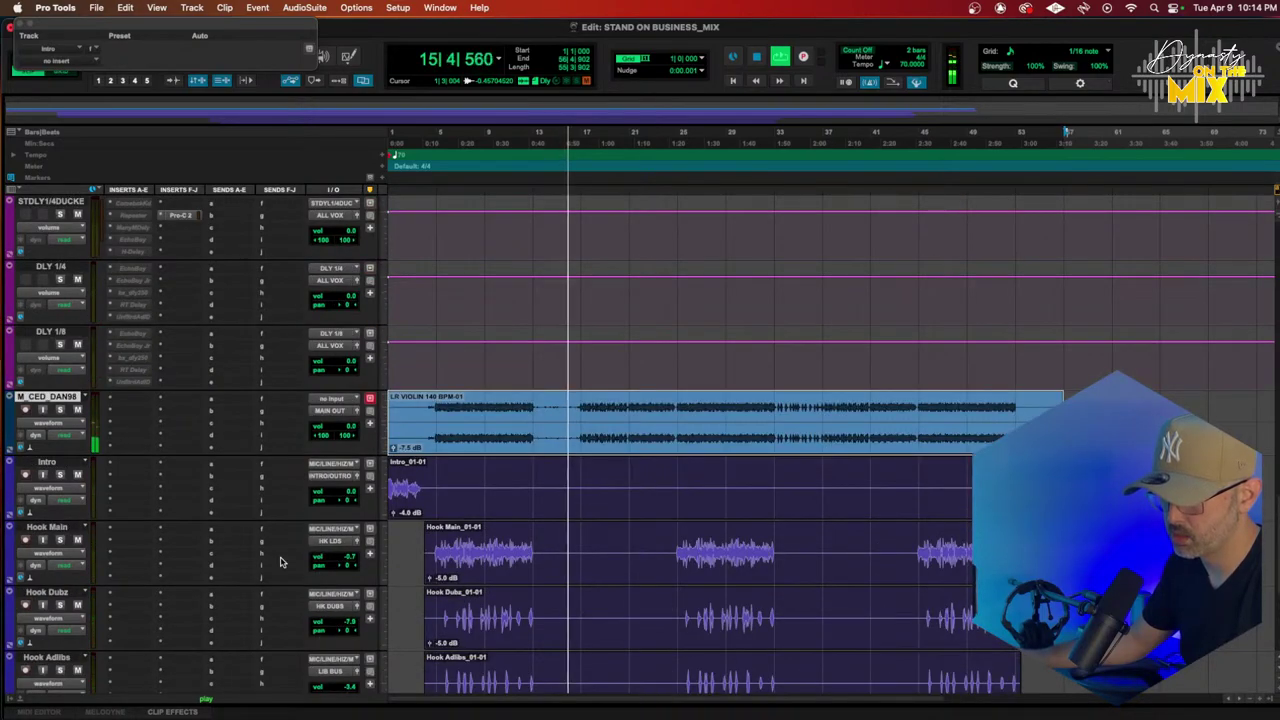
# Step: Select the Hook Main track, listen to the verse balance and stop playback
pyautogui.scroll(-2, 280, 560)
pyautogui.click(60, 402)
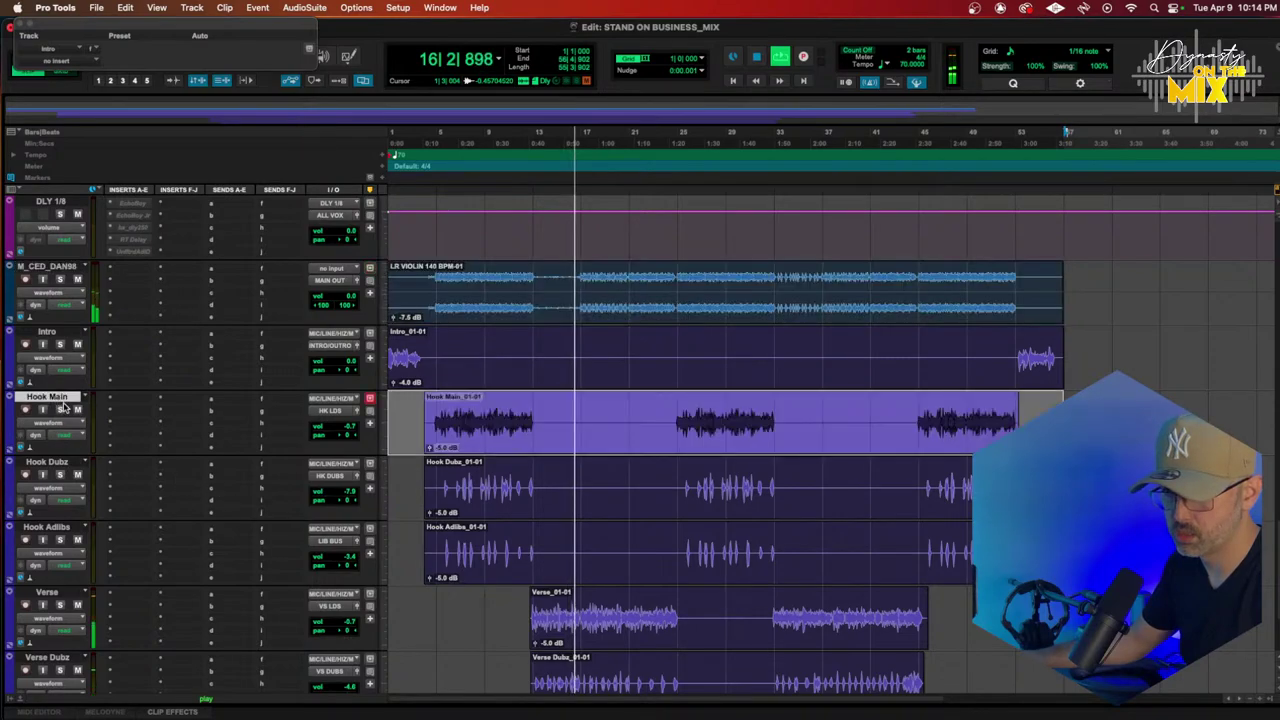
pyautogui.scroll(-2, 62, 406)
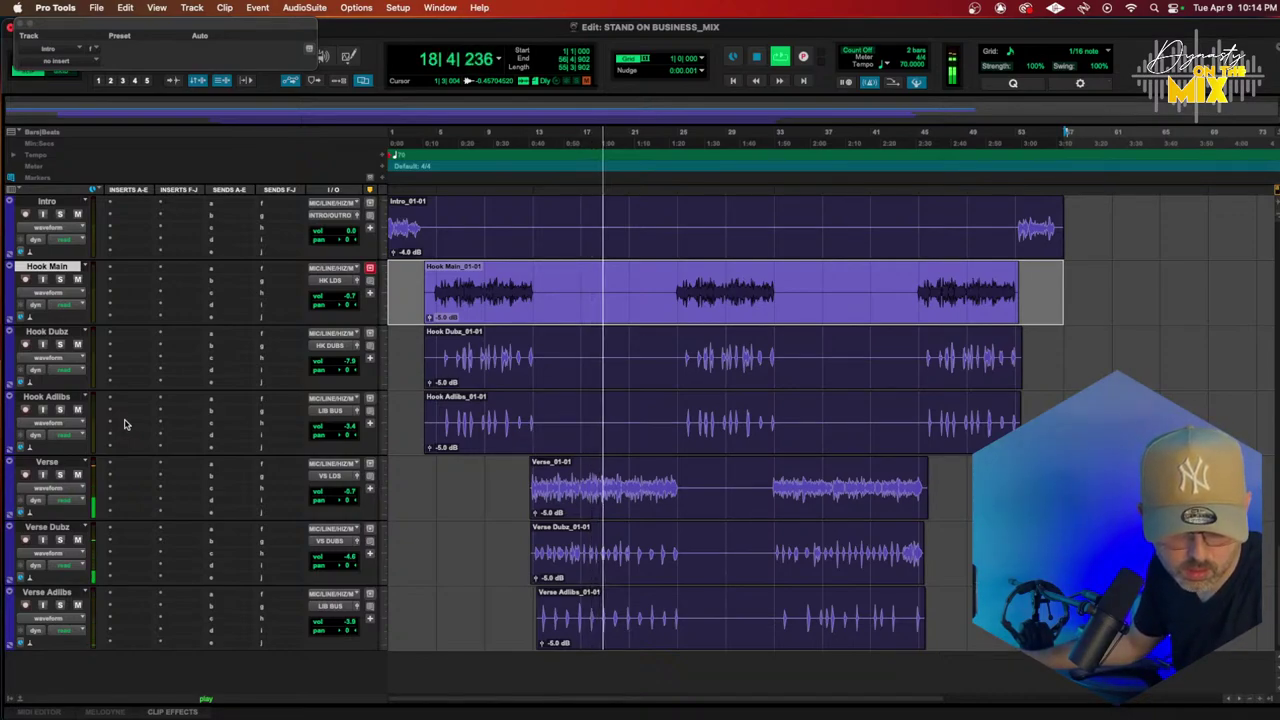
pyautogui.press('space')
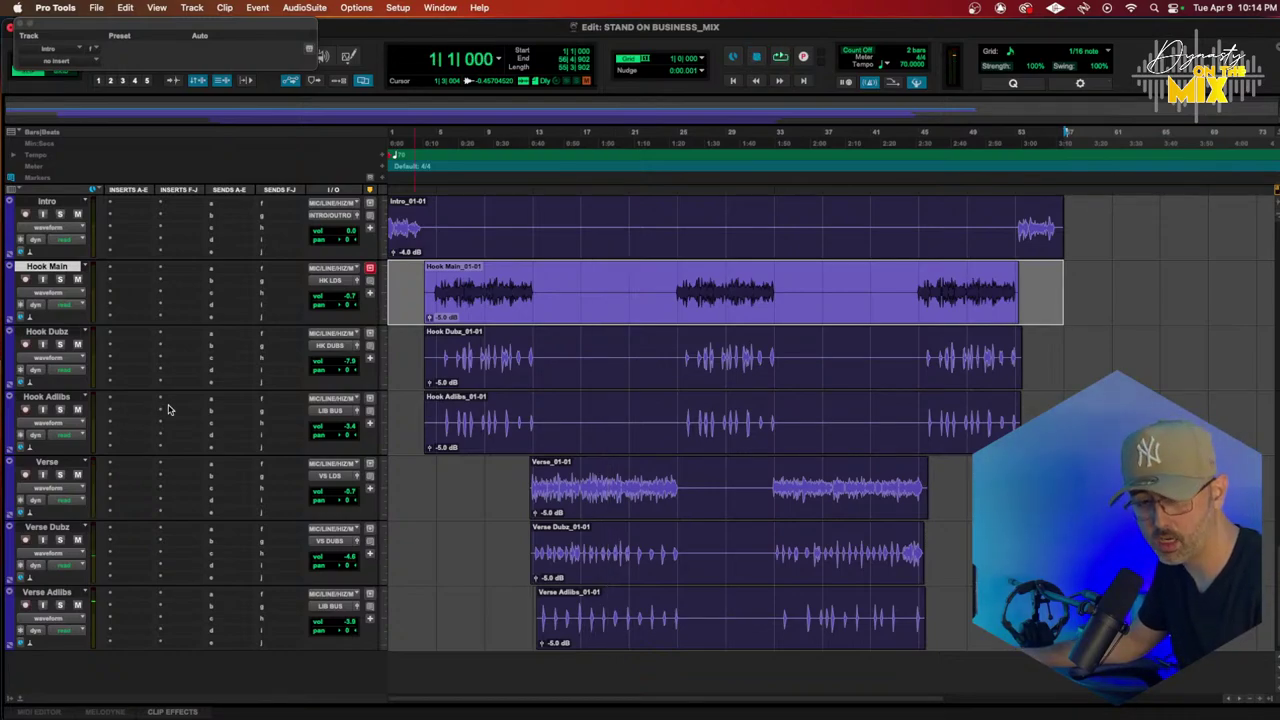
# Step: Highlight the gap between the first two hooks across the three hook tracks, and briefly play the intro from the session start
pyautogui.scroll(2, 168, 408)
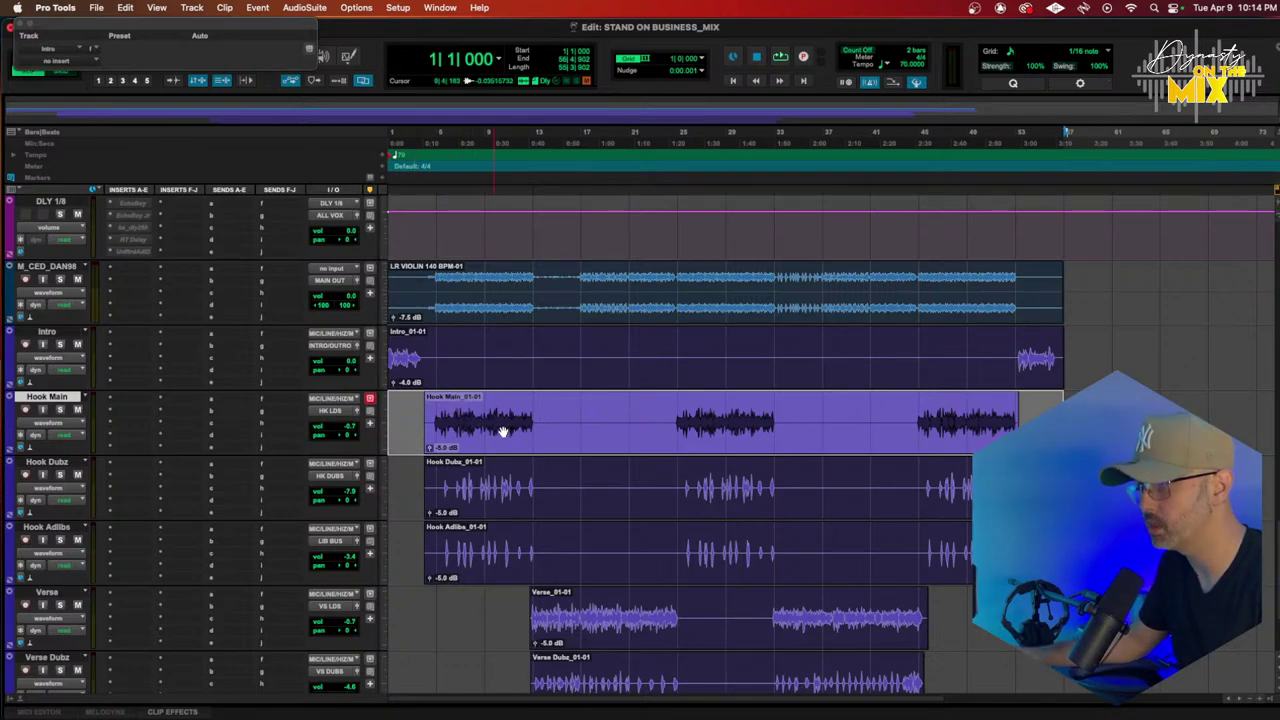
pyautogui.moveTo(537, 430); pyautogui.dragTo(670, 540)
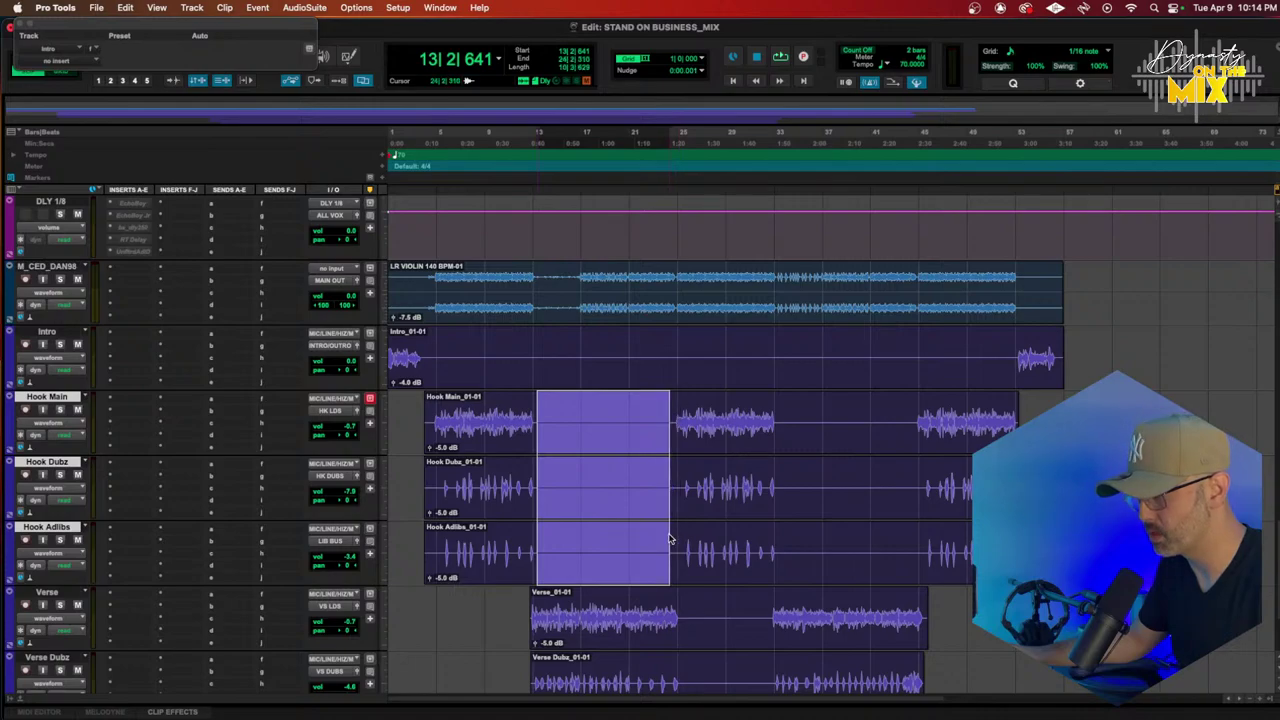
pyautogui.press('Return')
pyautogui.press('space')
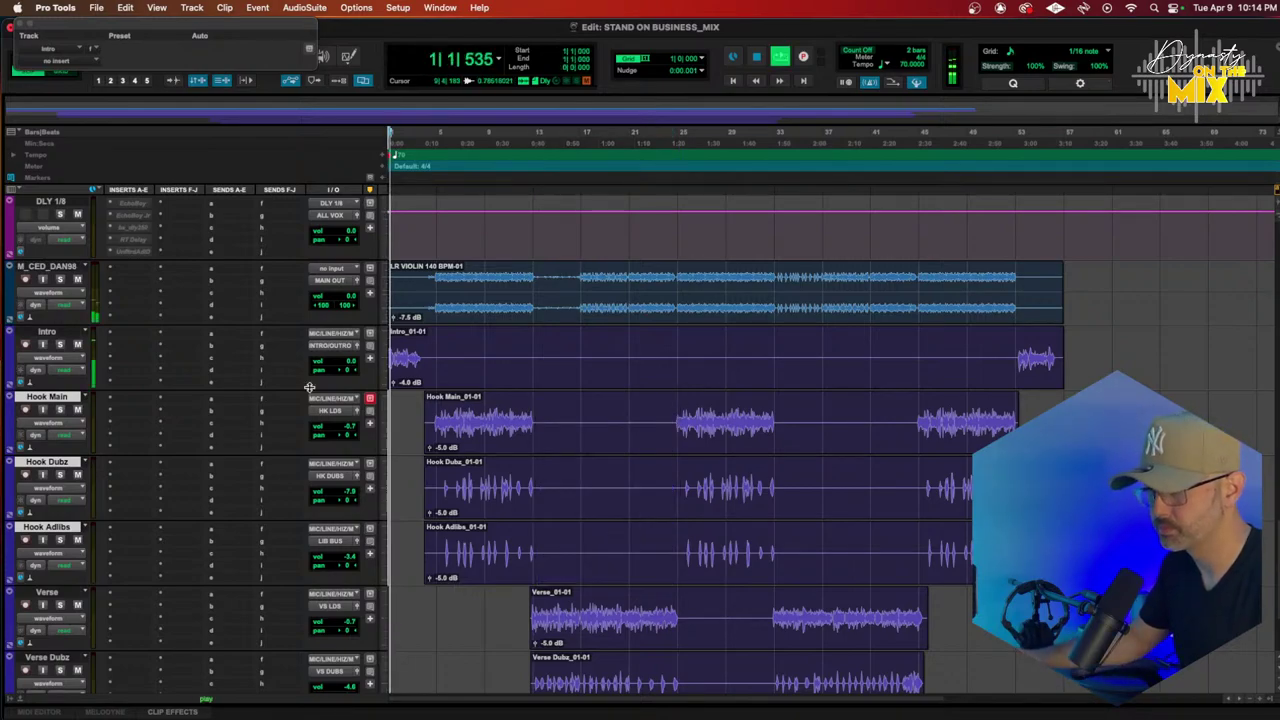
pyautogui.press('space')
# Step: Insert the mono Lindell 80 Channel dynamics plug-in on the Intro track's first insert slot
pyautogui.click(118, 334)
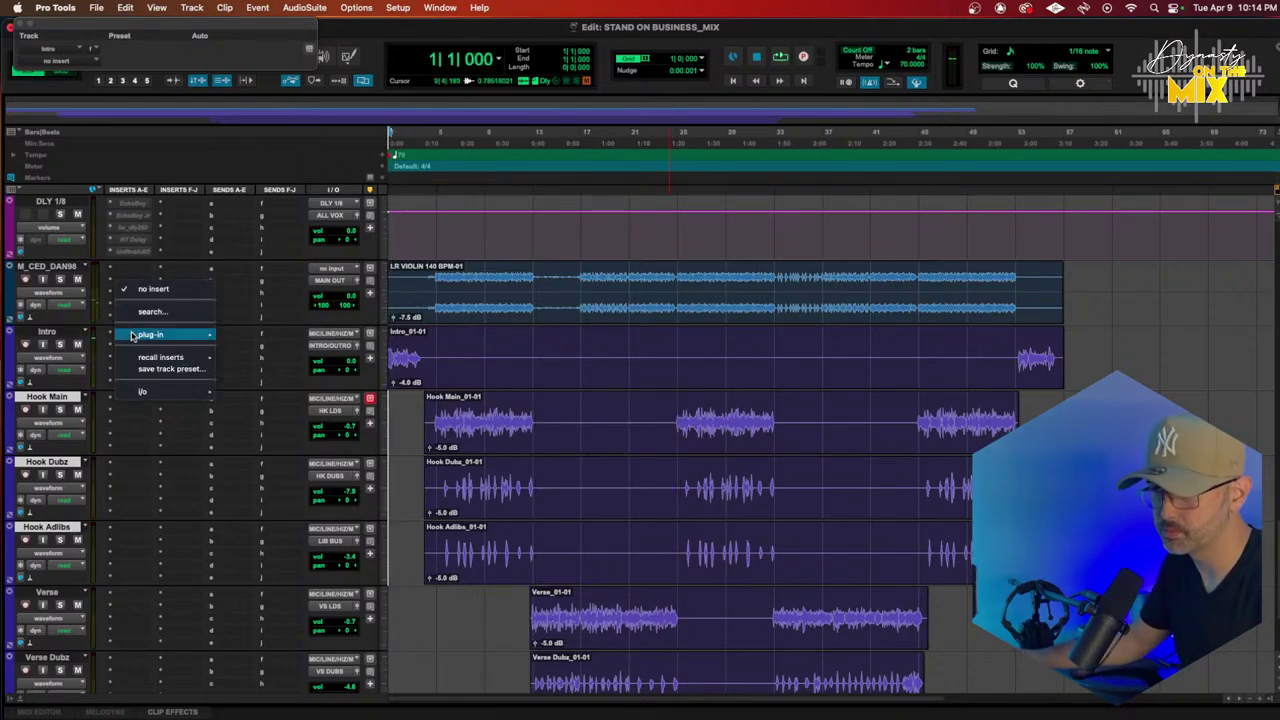
pyautogui.moveTo(150, 334)
pyautogui.moveTo(252, 164)
pyautogui.scroll(-10, 458, 367)
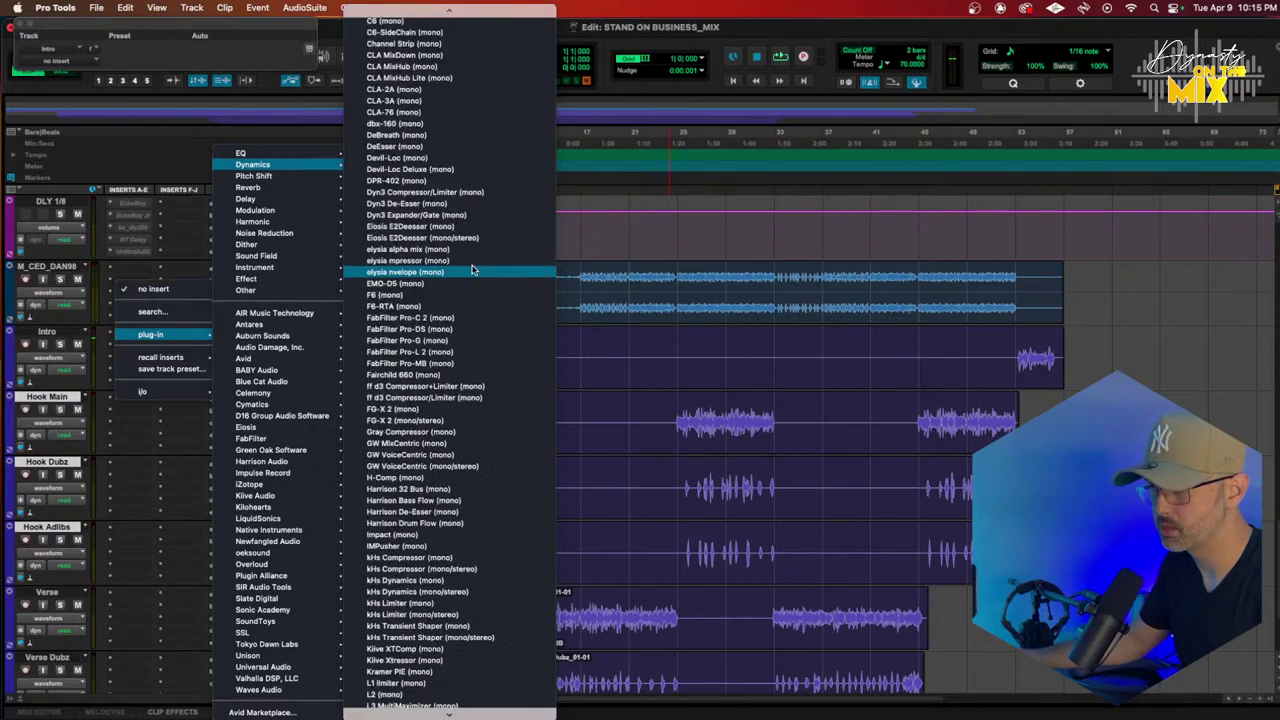
pyautogui.scroll(-6, 445, 440)
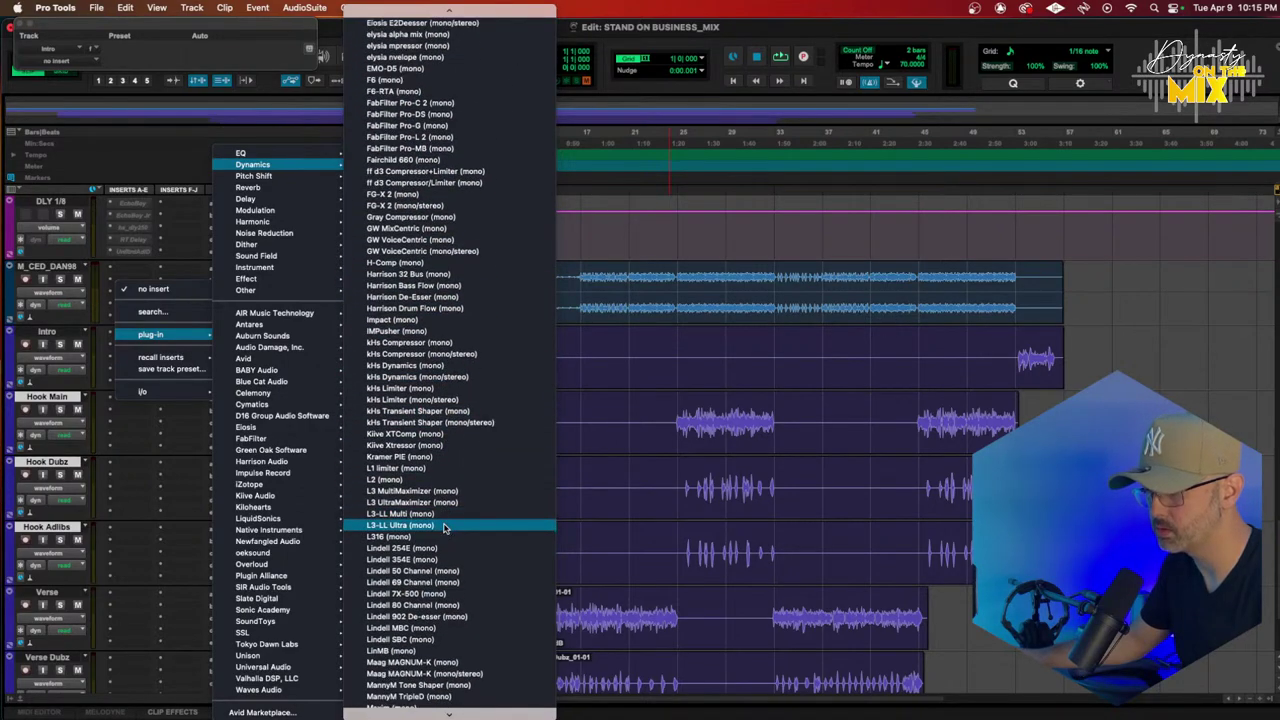
pyautogui.click(413, 606)
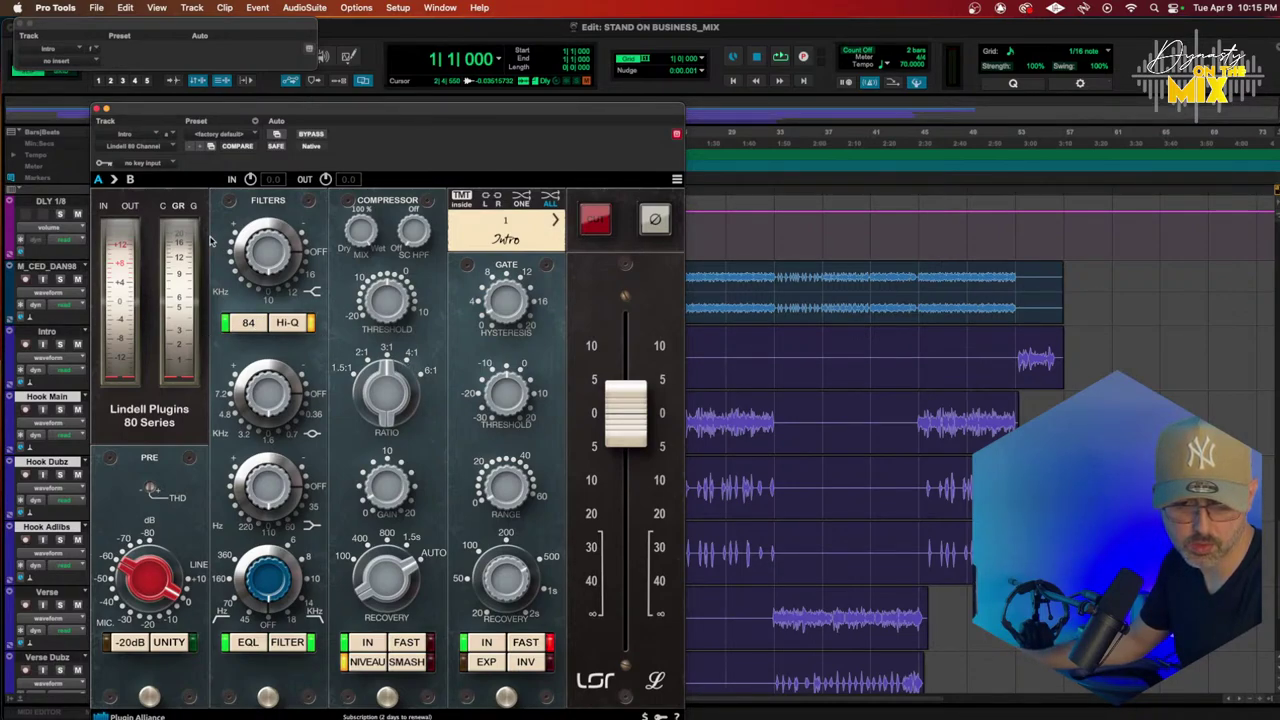
# Step: Play the intro and adjust the Lindell 80 compressor's gain and recovery time, with the plug-in window moved up fully into view
pyautogui.press('space')
pyautogui.moveTo(445, 117); pyautogui.dragTo(633, 42)
pyautogui.moveTo(575, 419)
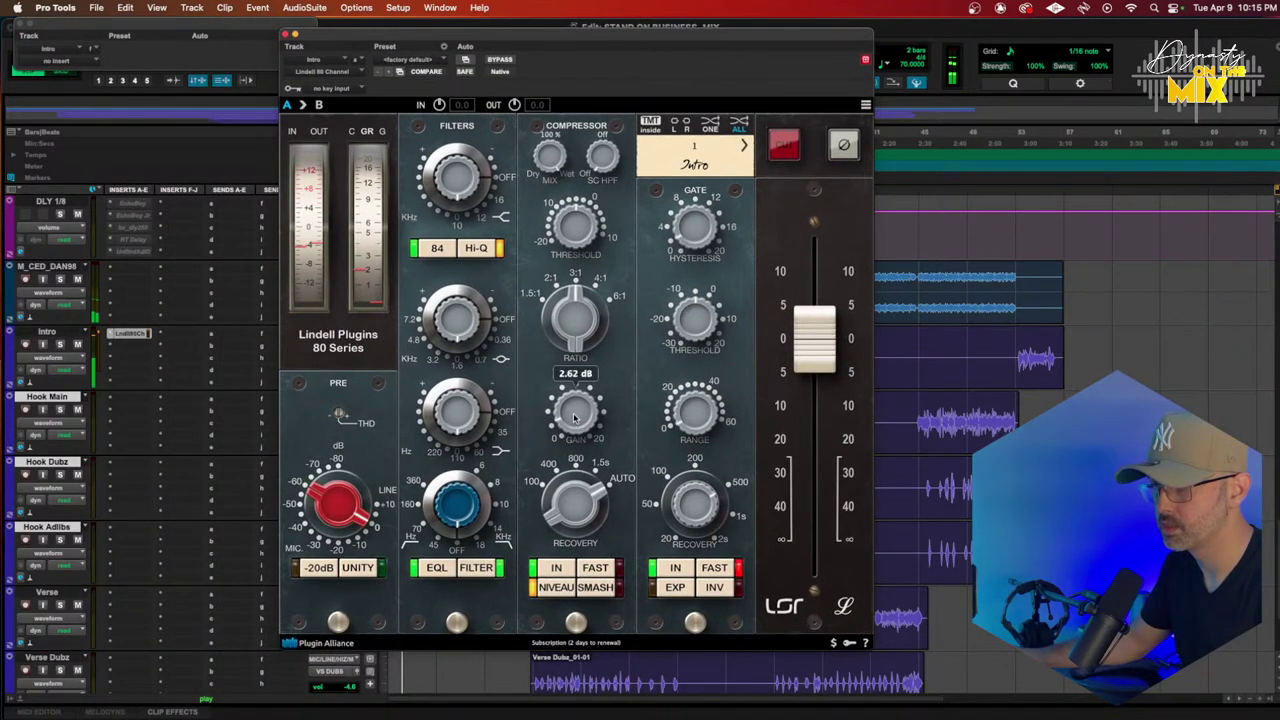
pyautogui.moveTo(574, 417); pyautogui.dragTo(574, 421)
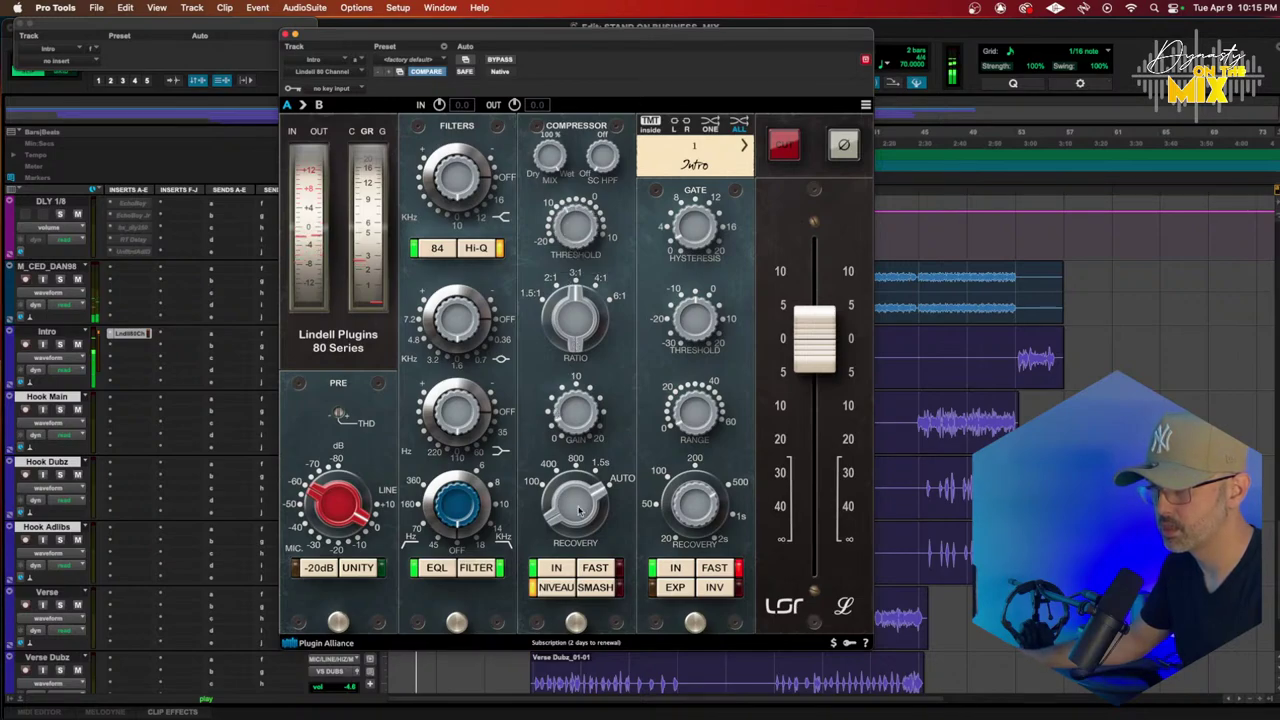
pyautogui.moveTo(571, 496); pyautogui.dragTo(586, 523)
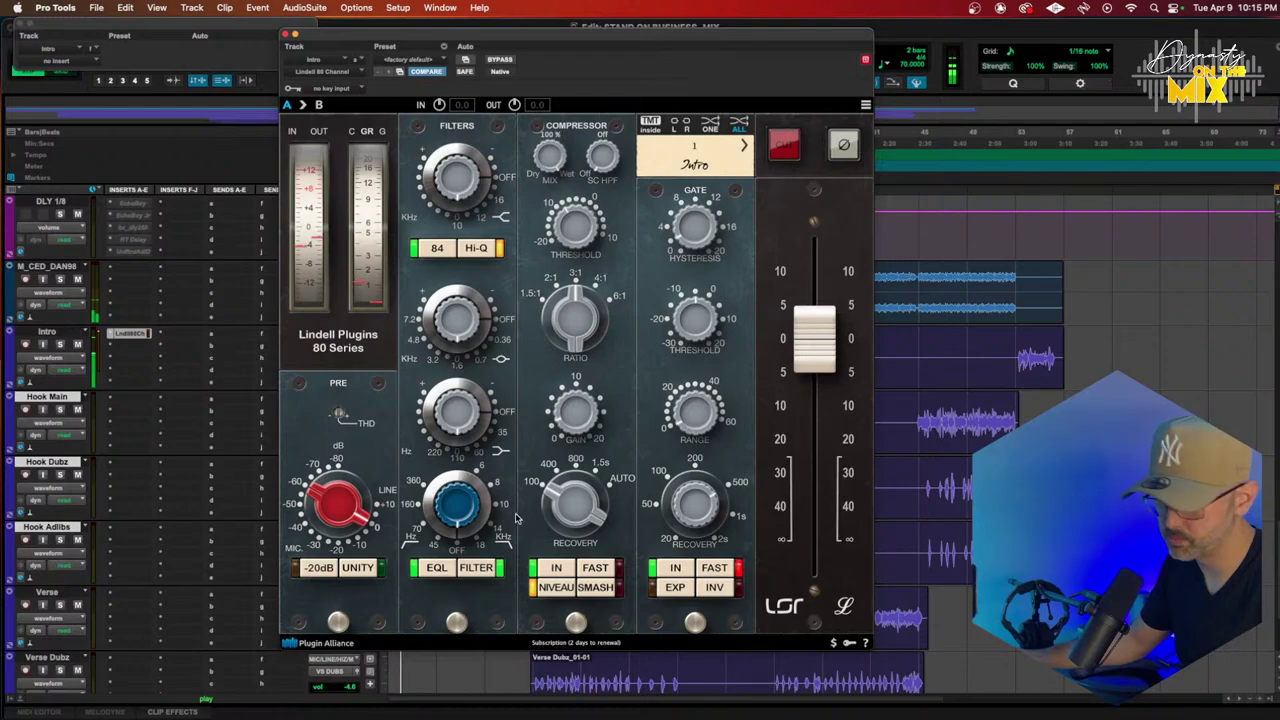
# Step: Set the Intro EQ's low band to about -1.66 dB and adjust the midrange band by ear during playback
pyautogui.moveTo(468, 440); pyautogui.dragTo(456, 430)
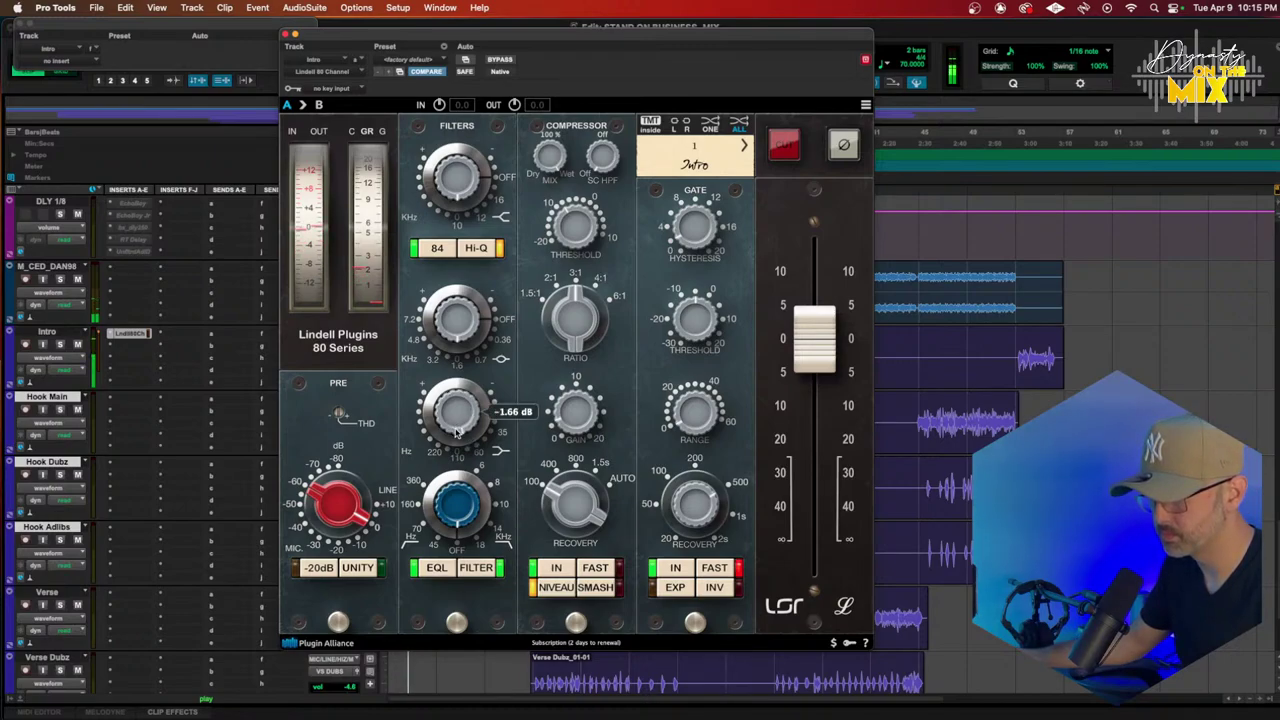
pyautogui.moveTo(450, 315); pyautogui.dragTo(450, 323)
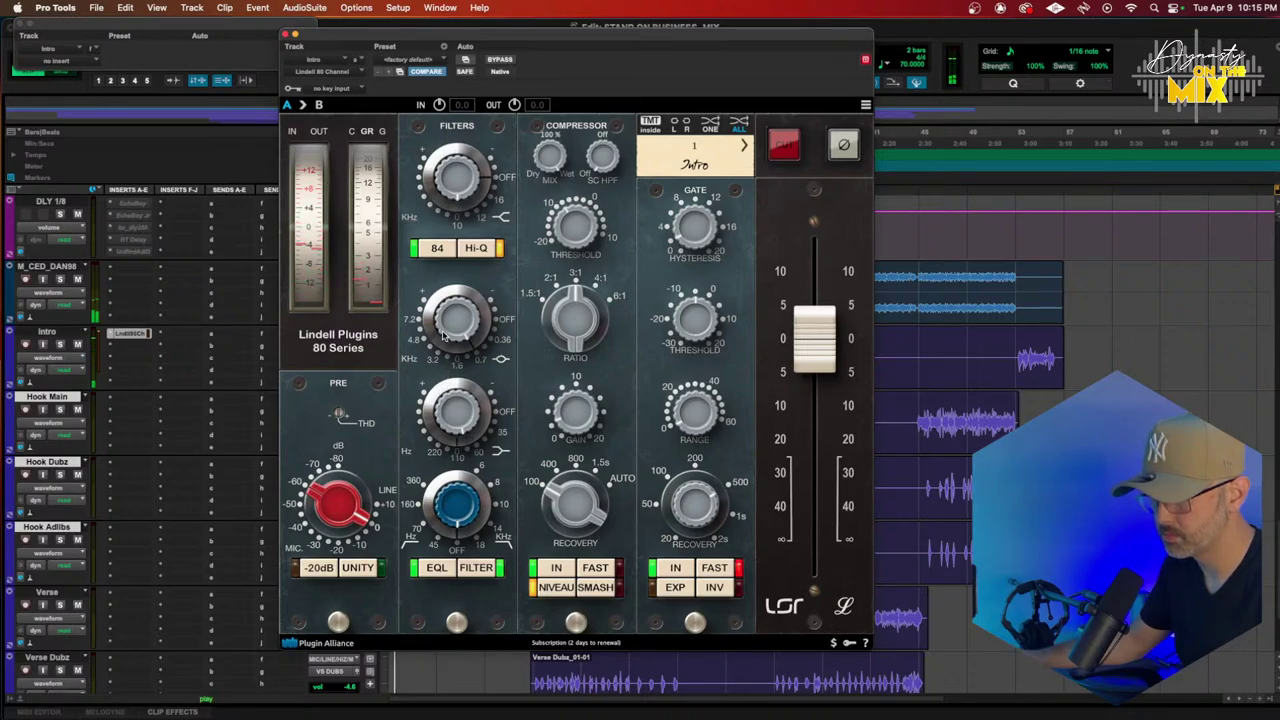
pyautogui.moveTo(447, 319); pyautogui.dragTo(446, 326)
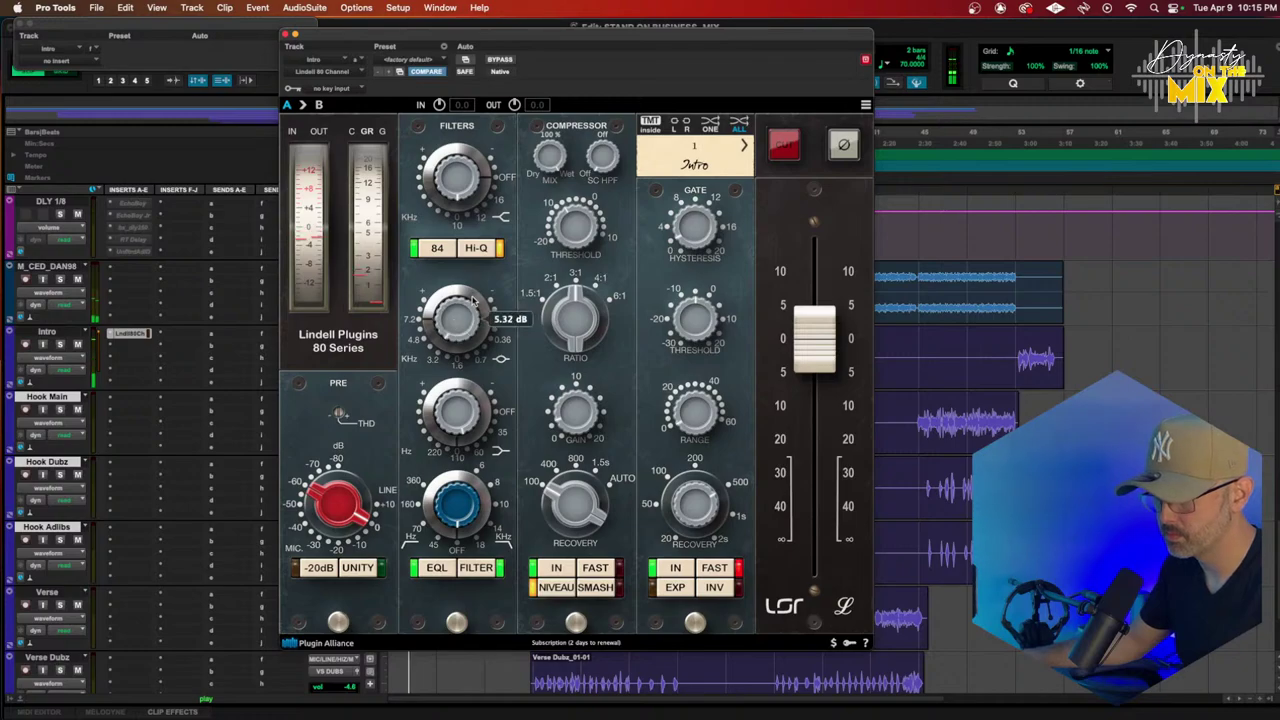
pyautogui.moveTo(449, 318)
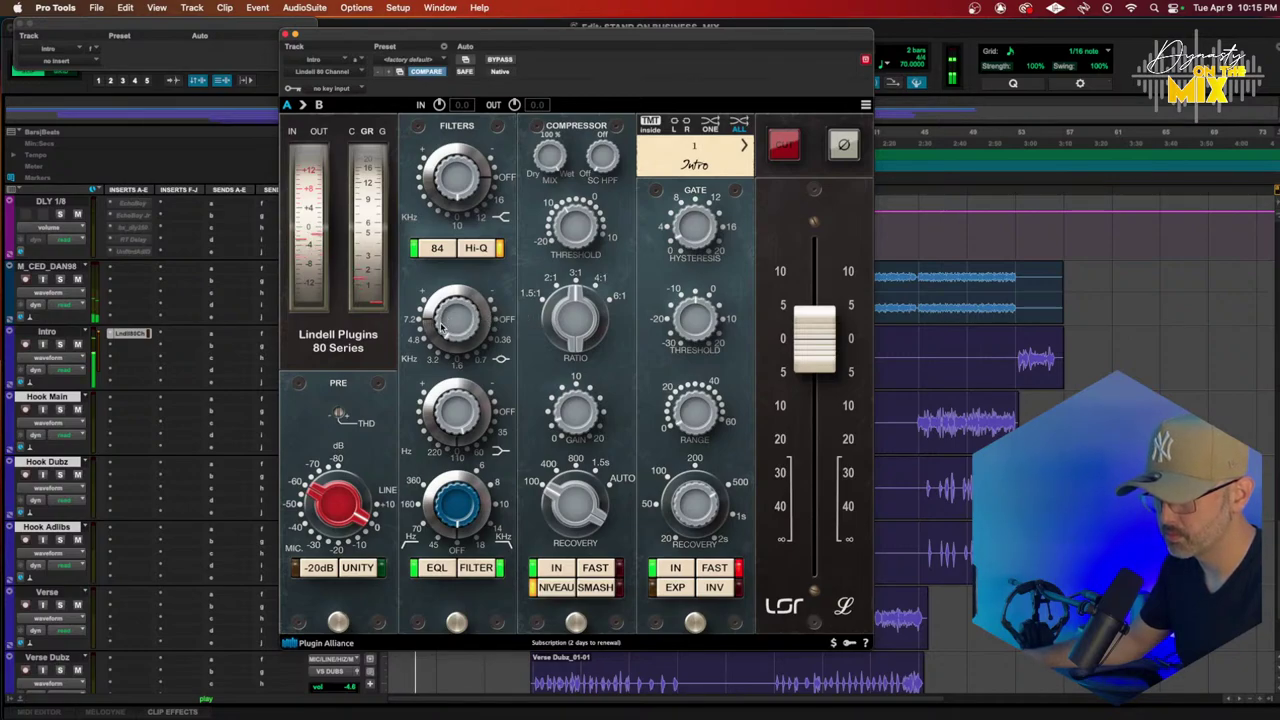
pyautogui.moveTo(446, 332); pyautogui.dragTo(436, 352)
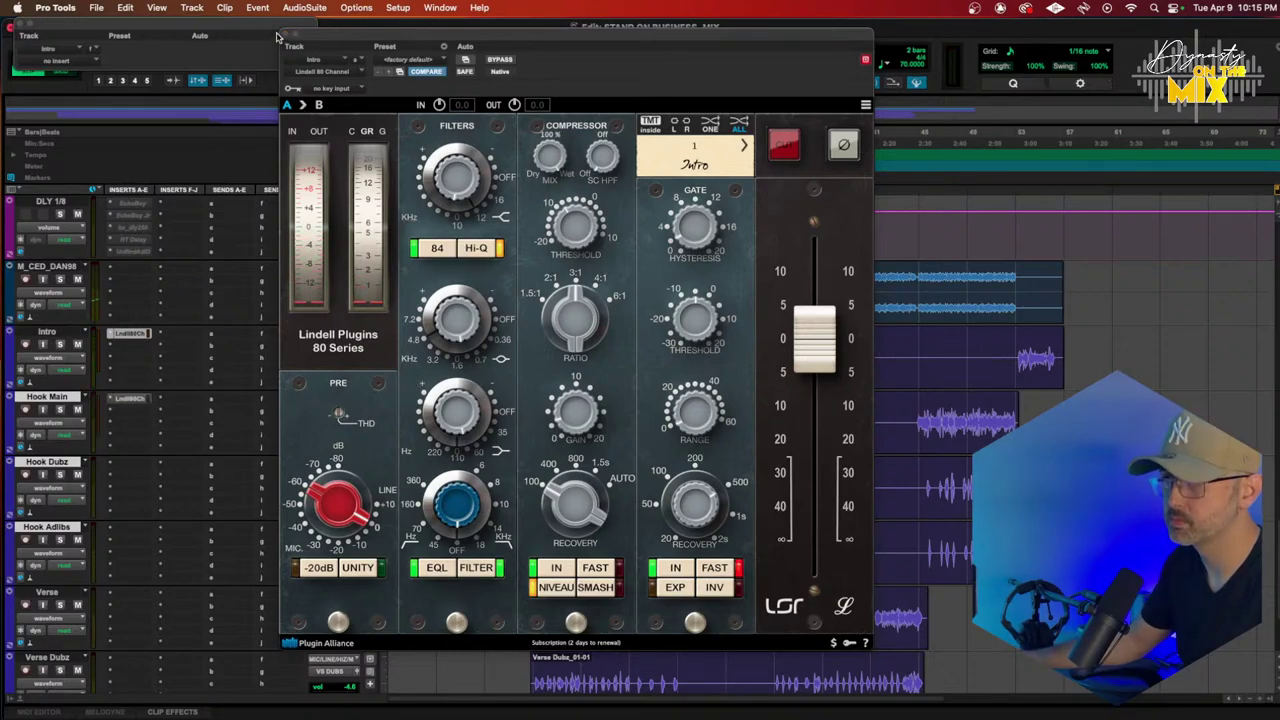
# Step: Play from the start of the first hook and mute the Hook Dubz, Hook Adlibs, Verse Dubz and Verse Adlibs tracks
pyautogui.click(284, 36)
pyautogui.click(435, 143)
pyautogui.press('space')
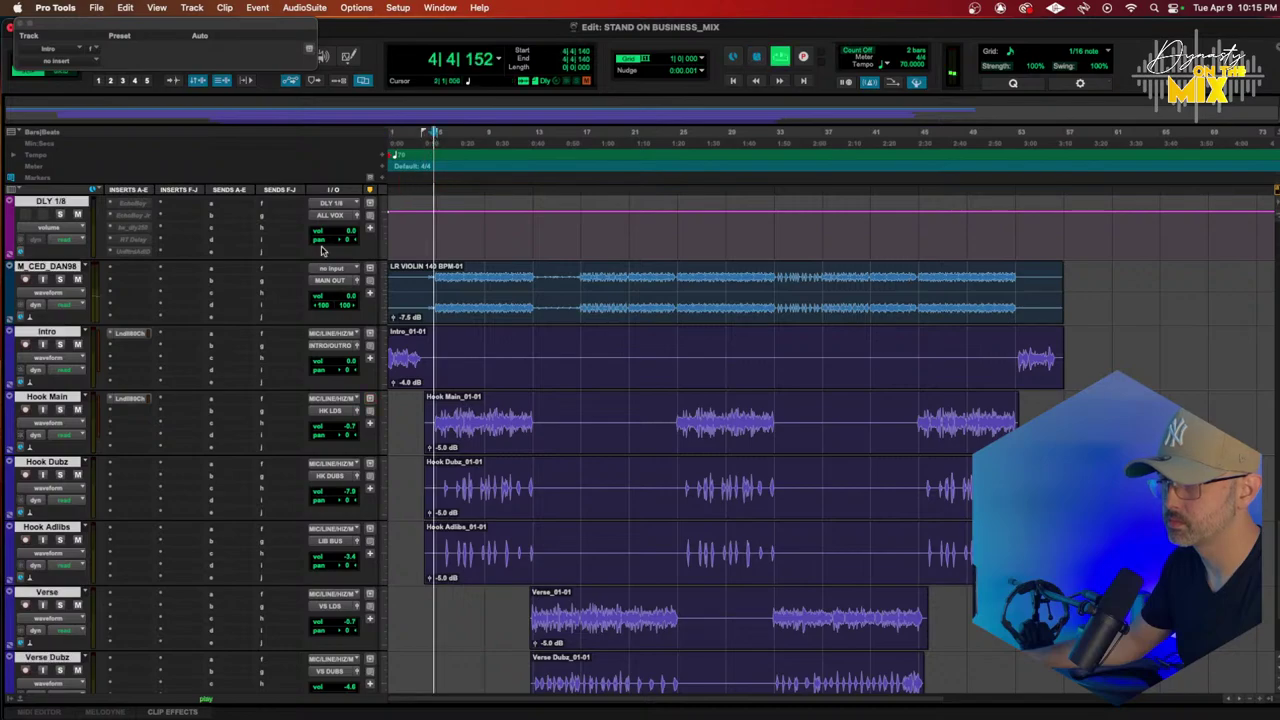
pyautogui.click(77, 474)
pyautogui.click(77, 539)
pyautogui.scroll(-3, 78, 545)
pyautogui.click(77, 541)
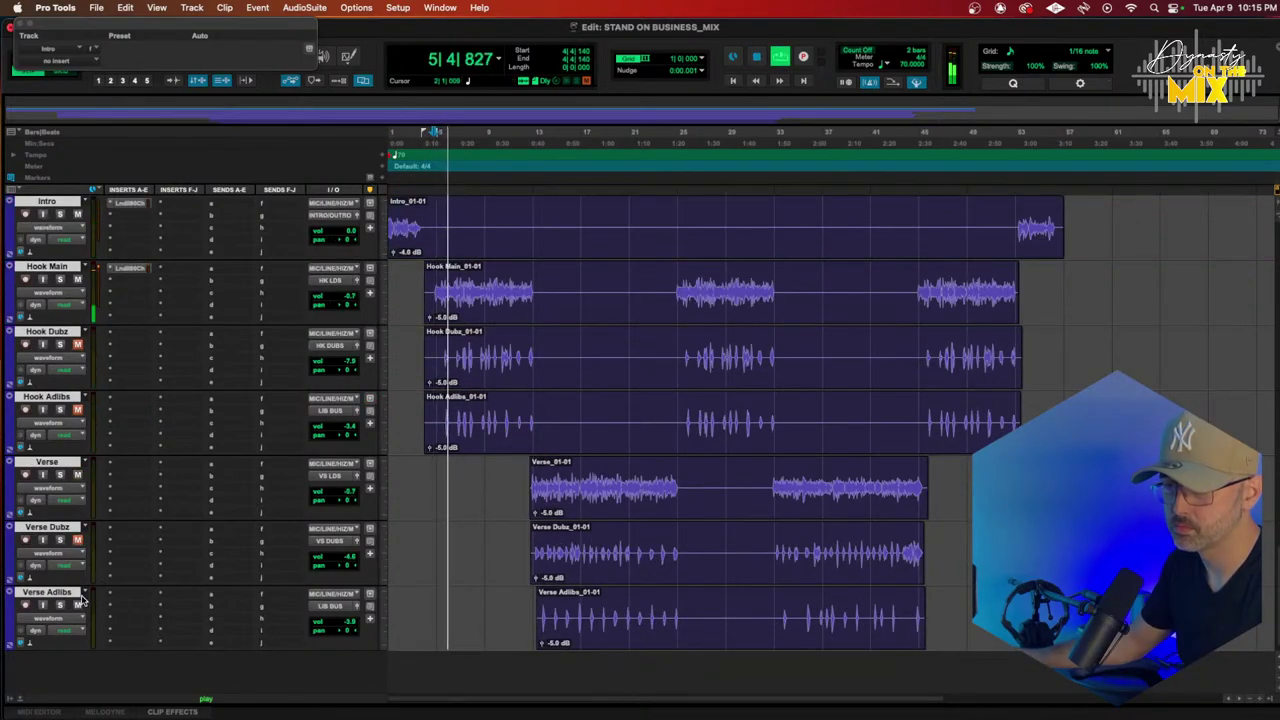
pyautogui.scroll(3, 468, 495)
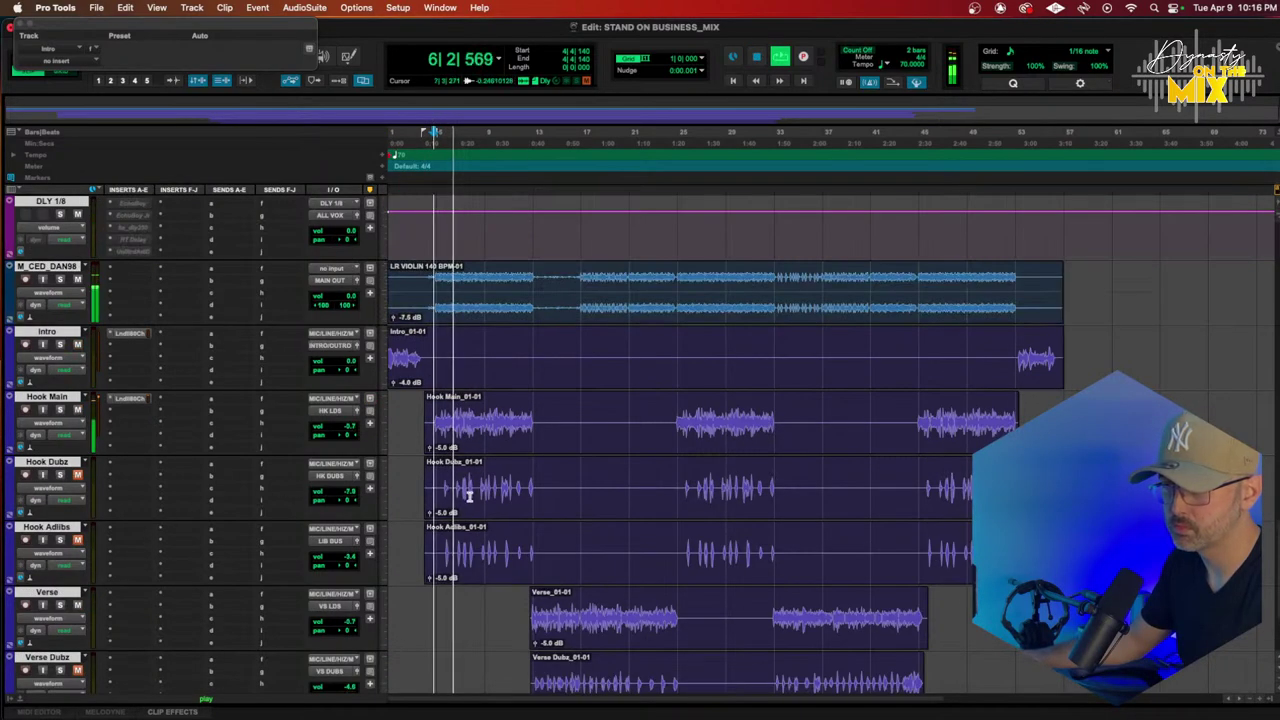
# Step: Trim the empty lead-in off the start of the Hook Main, Hook Dubz and Hook Adlibs clips, up to their first sound
pyautogui.click(486, 425)
pyautogui.press('space')
pyautogui.press('t')
pyautogui.press('t')
pyautogui.press('t')
pyautogui.press('t')
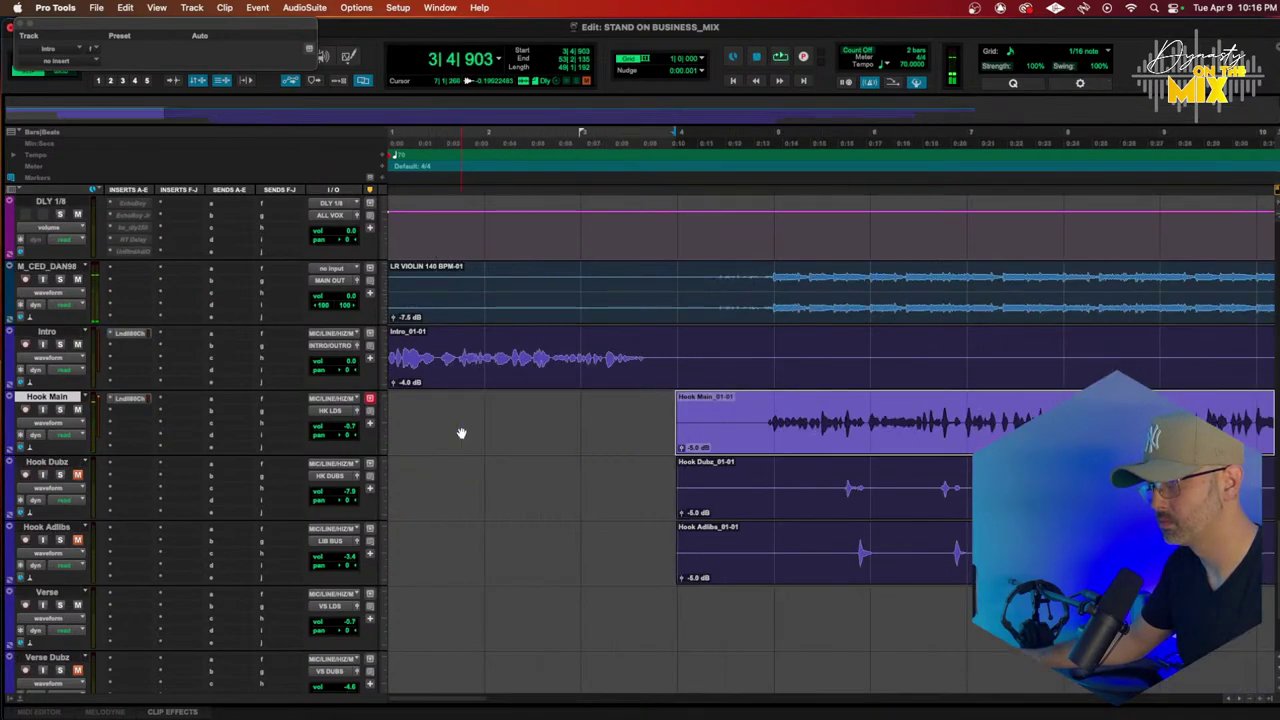
pyautogui.moveTo(834, 430); pyautogui.dragTo(1002, 432)
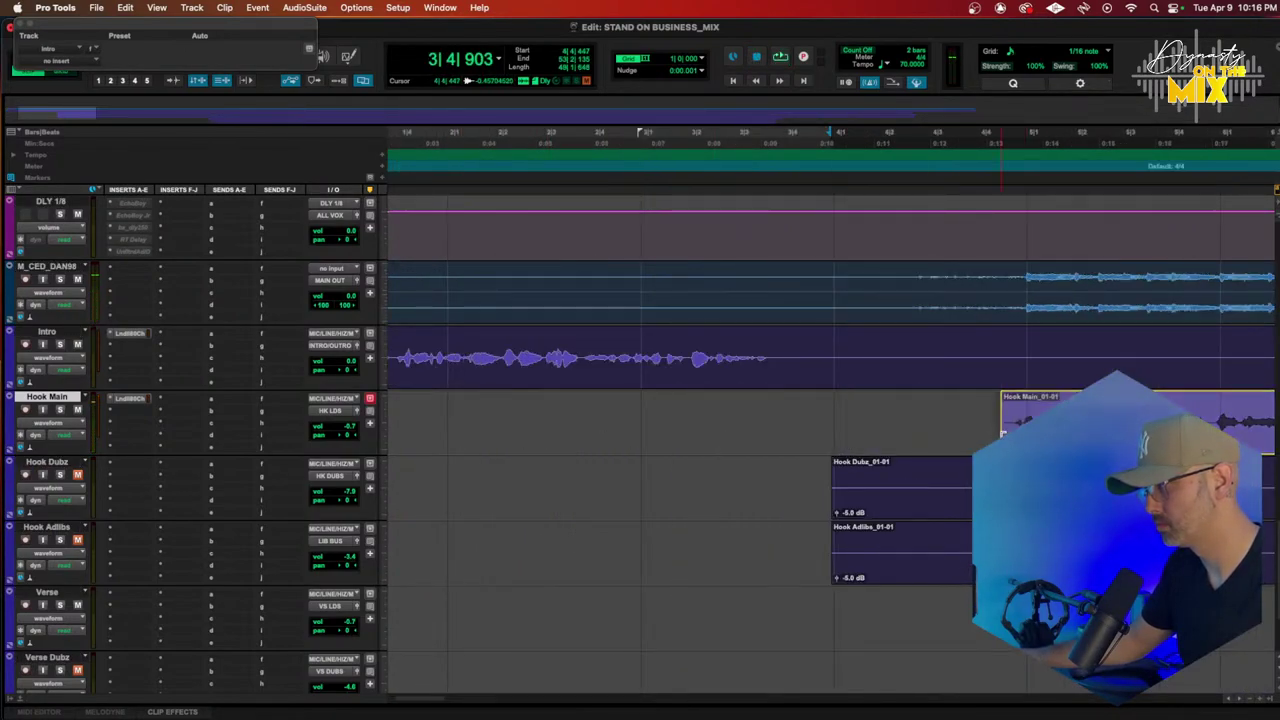
pyautogui.moveTo(834, 488); pyautogui.dragTo(1056, 488)
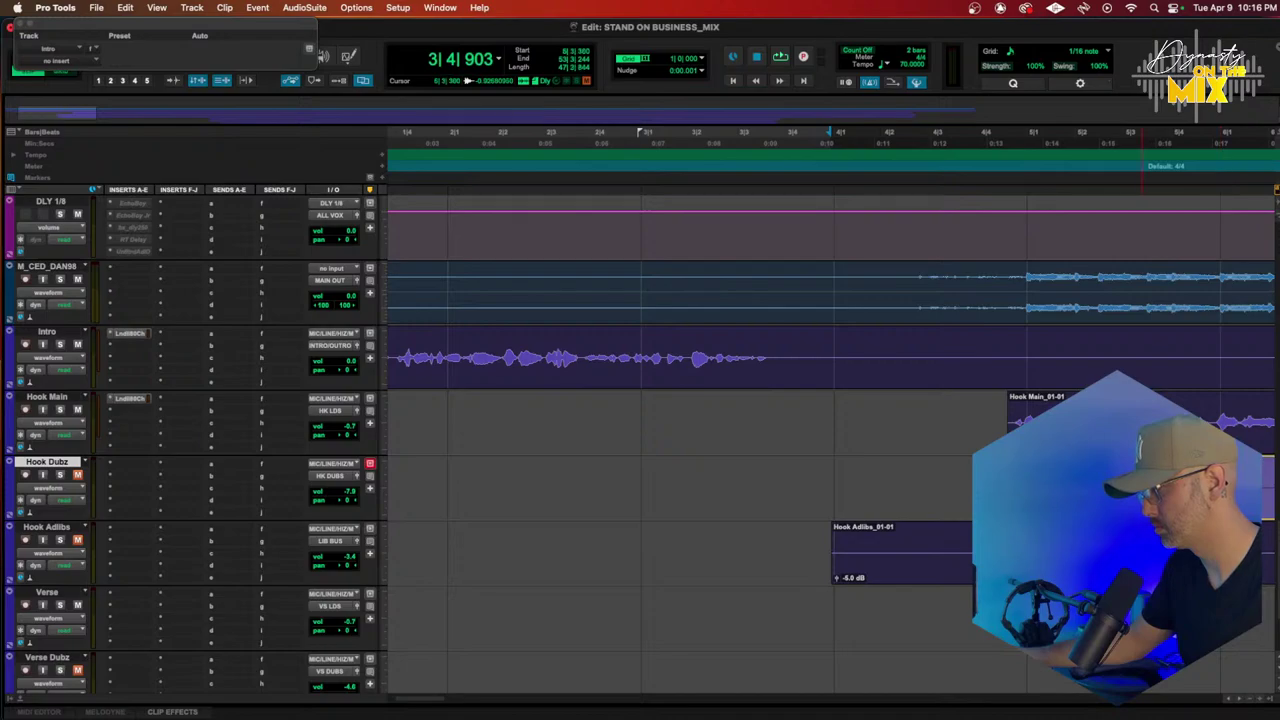
pyautogui.moveTo(900, 550); pyautogui.dragTo(1244, 550)
# Step: Open the RX 10 Mouth De-click AudioSuite process for the Hook Main clip and move its window clear of the waveforms
pyautogui.click(1040, 410)
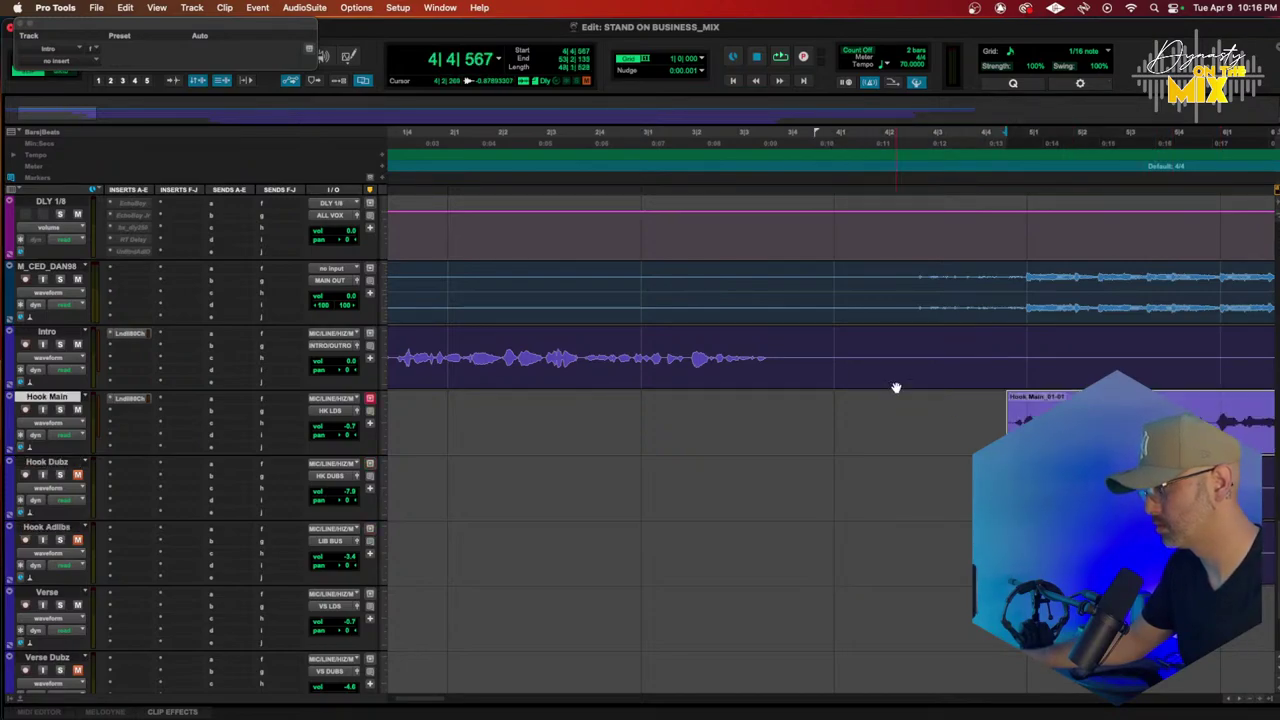
pyautogui.press('r')
pyautogui.press('r')
pyautogui.click(305, 7)
pyautogui.moveTo(328, 130)
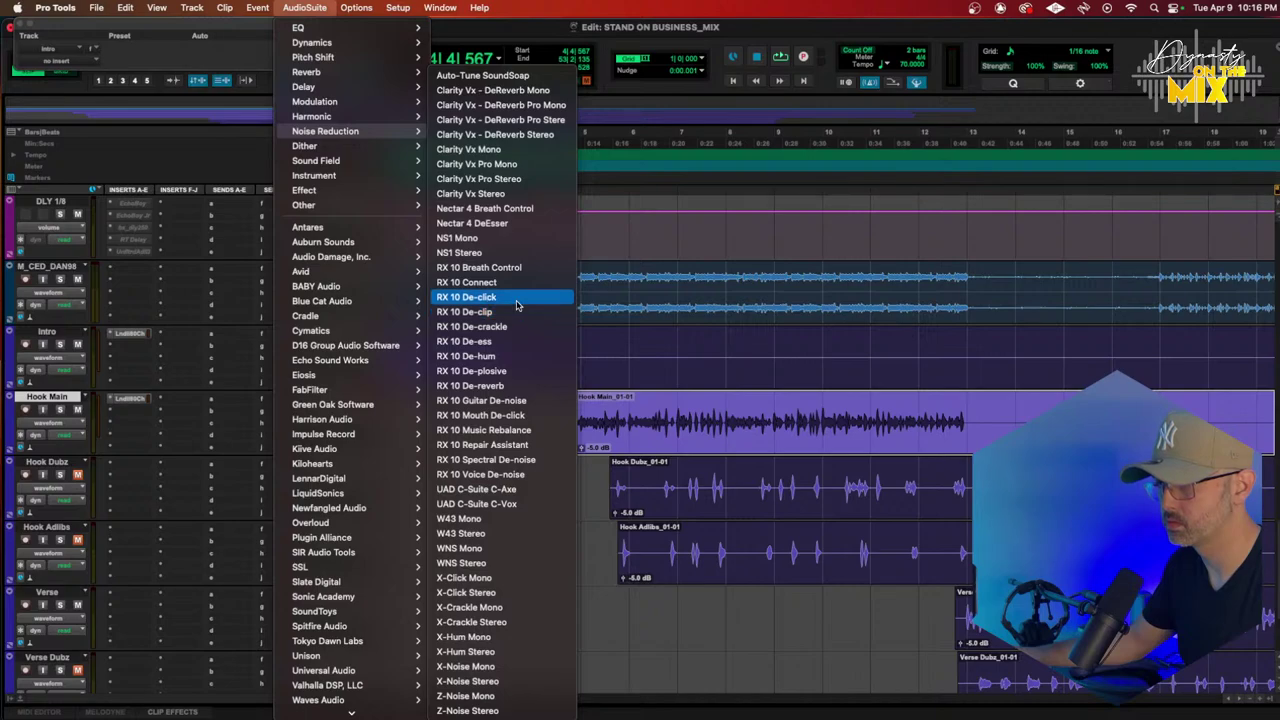
pyautogui.click(480, 415)
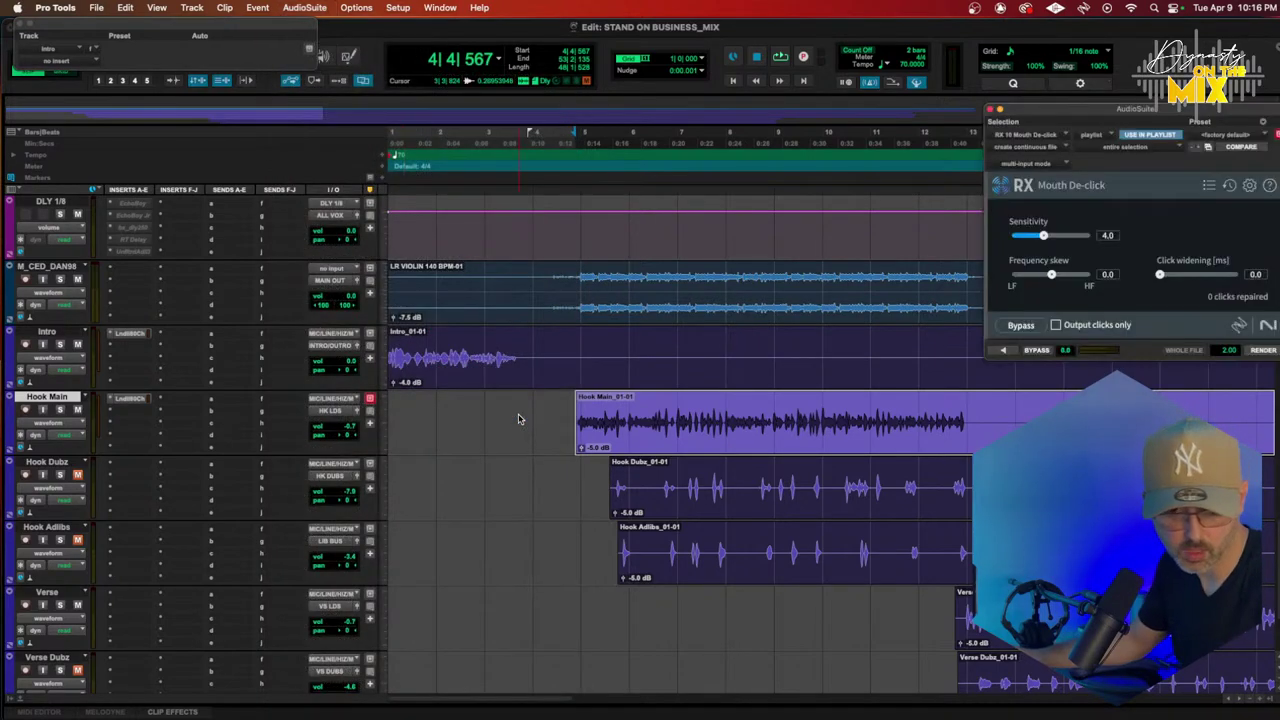
pyautogui.moveTo(1192, 112); pyautogui.dragTo(499, 84)
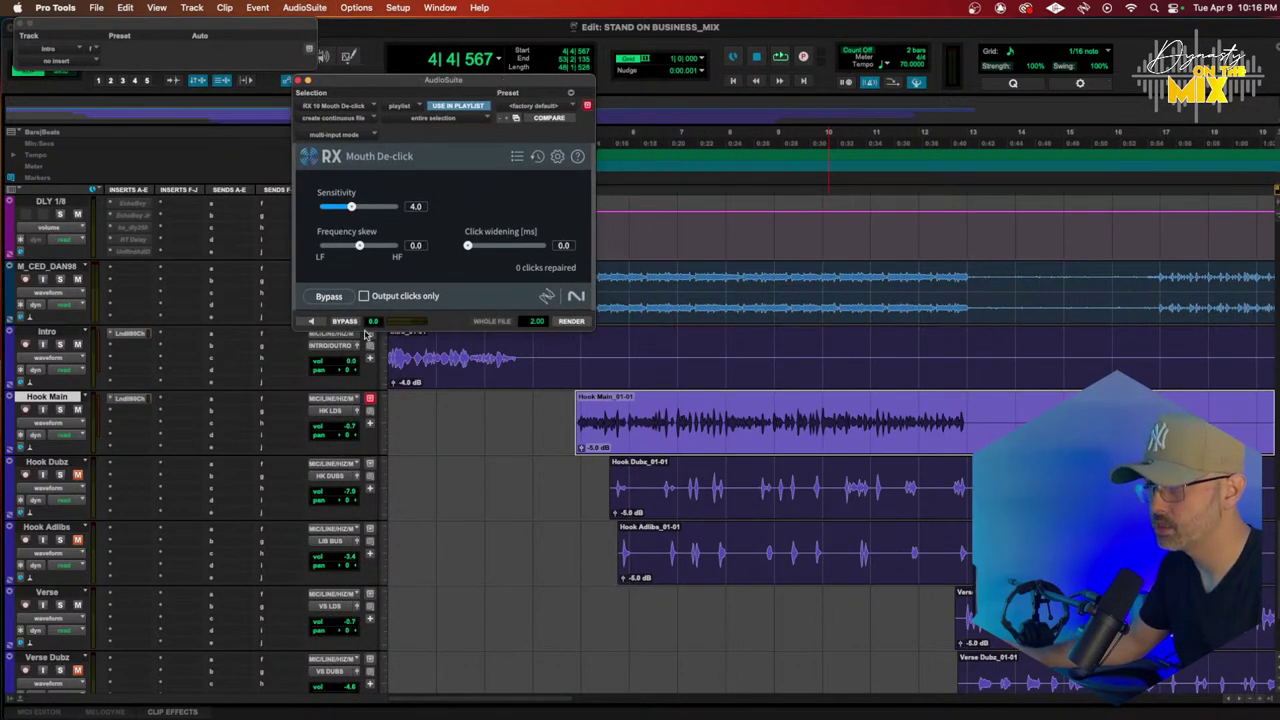
# Step: Preview only the detected clicks, set frequency skew to -2.1 and click widening to 0.6 ms, and render the full output on Hook Main
pyautogui.click(311, 321)
pyautogui.click(364, 296)
pyautogui.moveTo(359, 245); pyautogui.dragTo(351, 247)
pyautogui.moveTo(468, 246); pyautogui.dragTo(477, 246)
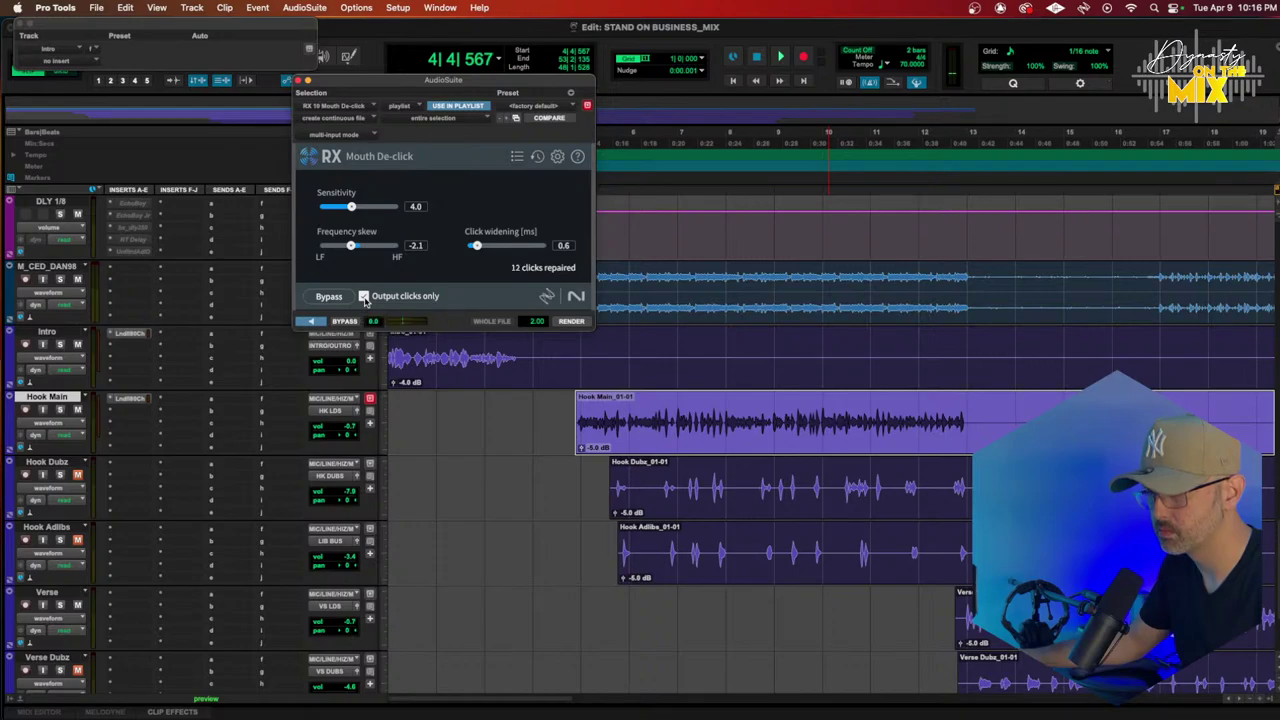
pyautogui.click(571, 321)
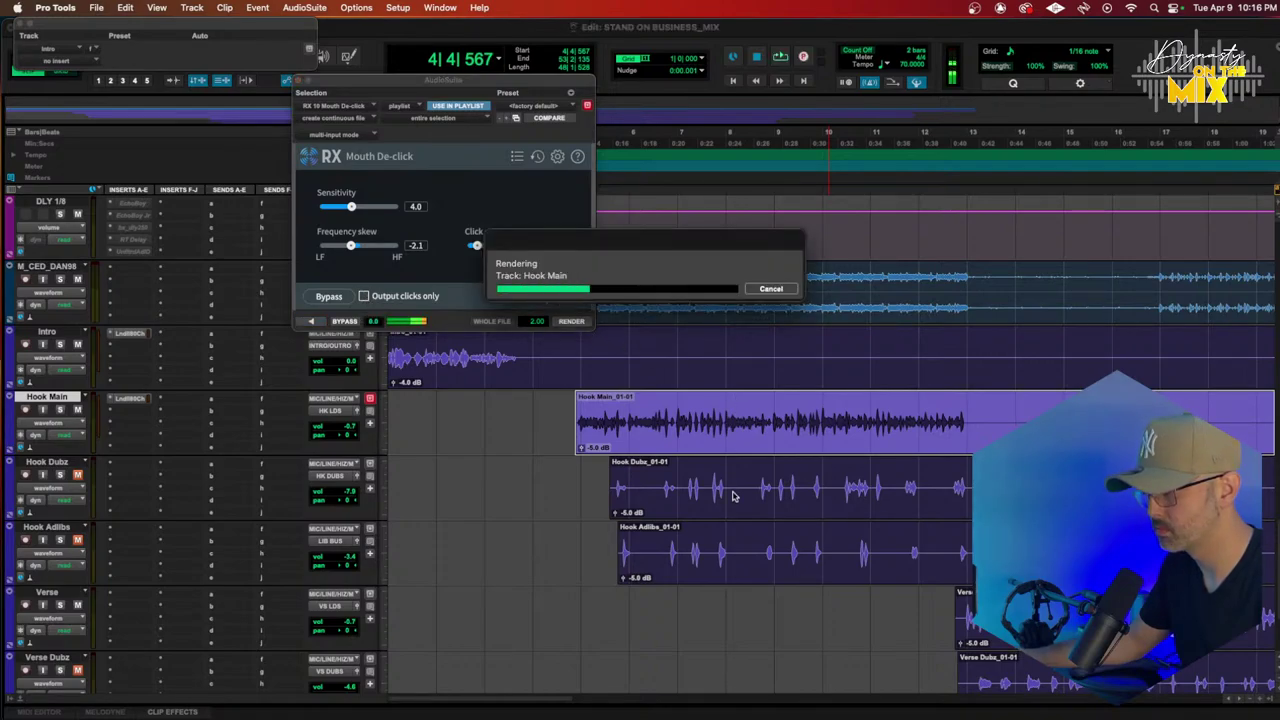
# Step: Render Mouth De-click with the same settings on the Hook Dubz and Hook Adlibs clips
pyautogui.click(733, 497)
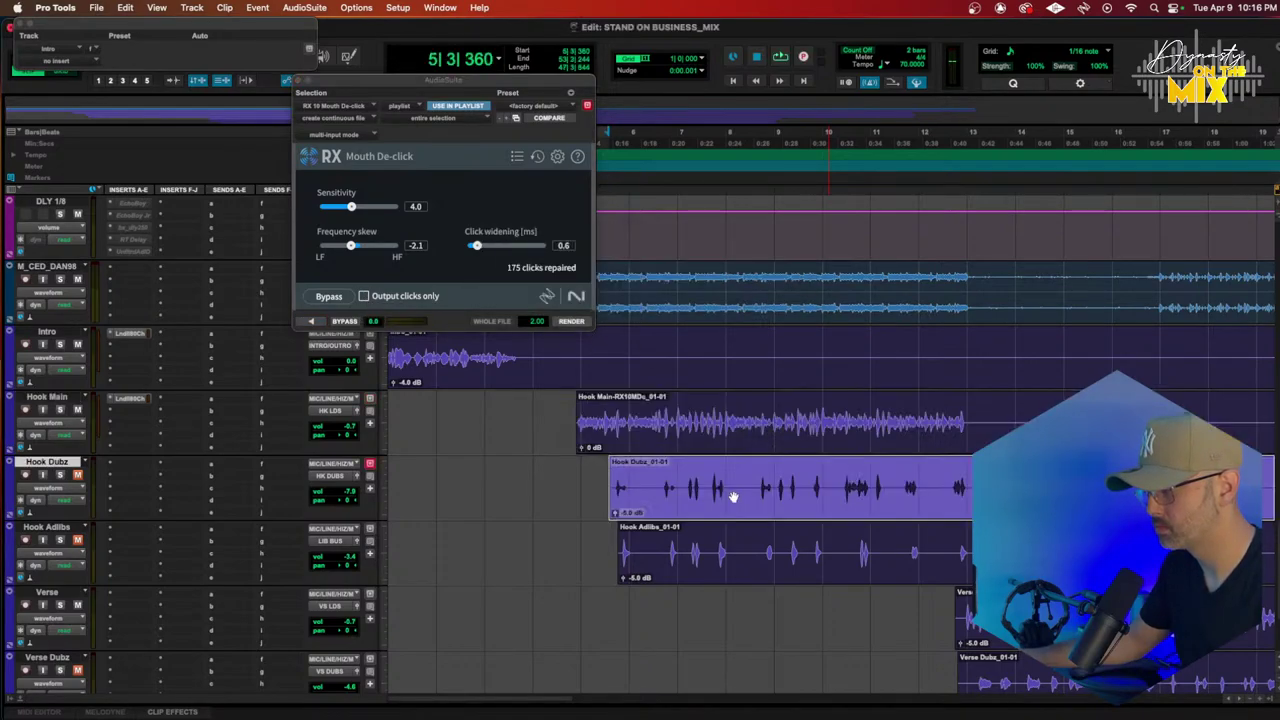
pyautogui.click(572, 321)
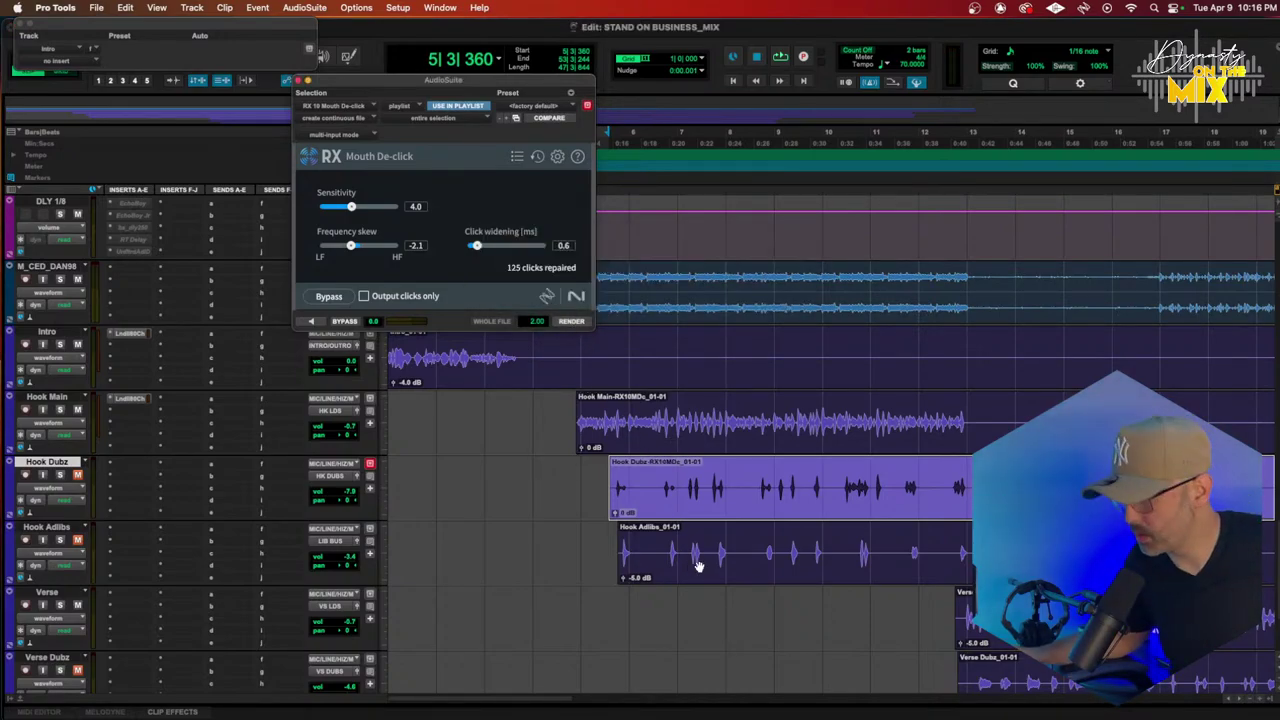
pyautogui.click(699, 565)
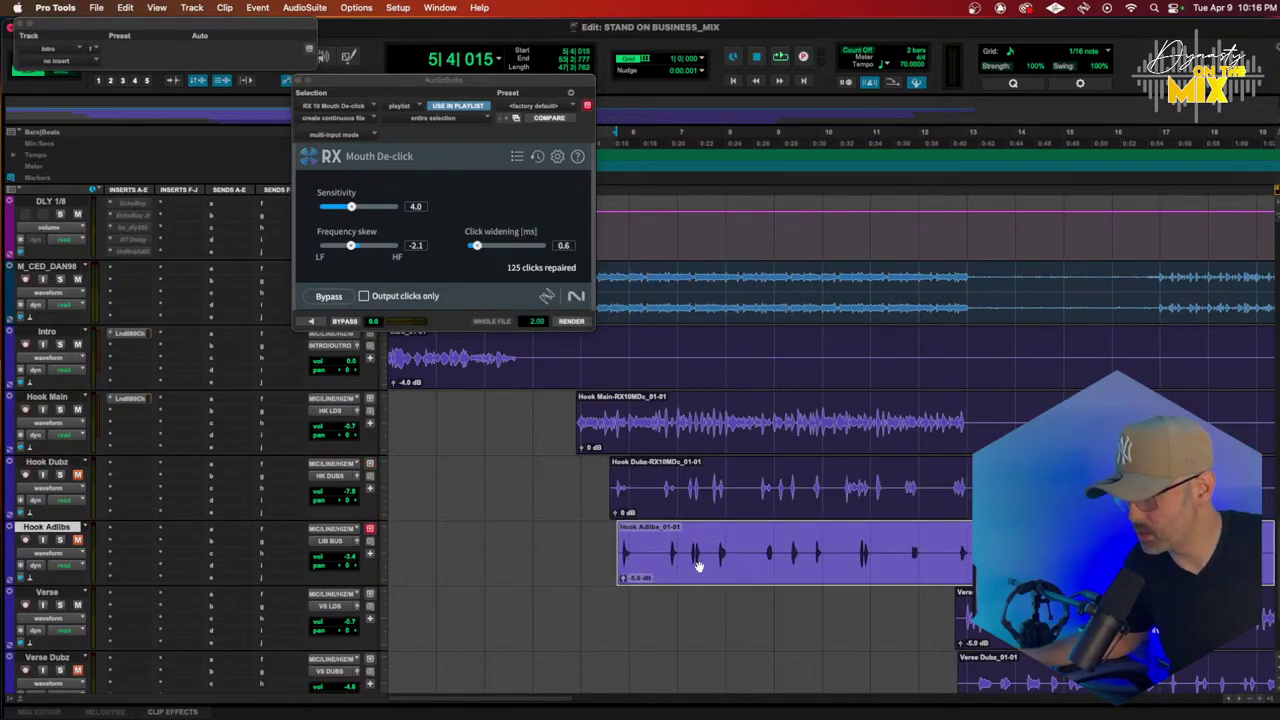
pyautogui.click(584, 321)
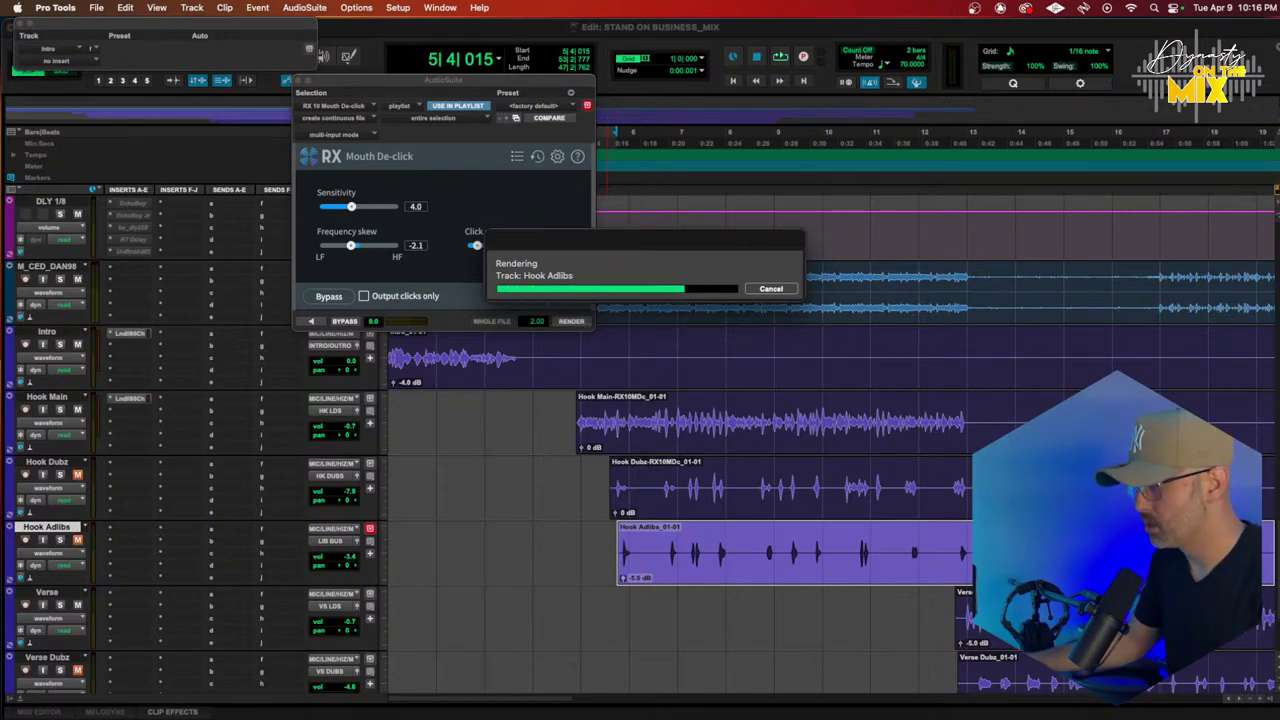
# Step: Render Mouth De-click with the same settings on the Verse, Verse Dubz and Verse Adlibs clips
pyautogui.click(966, 620)
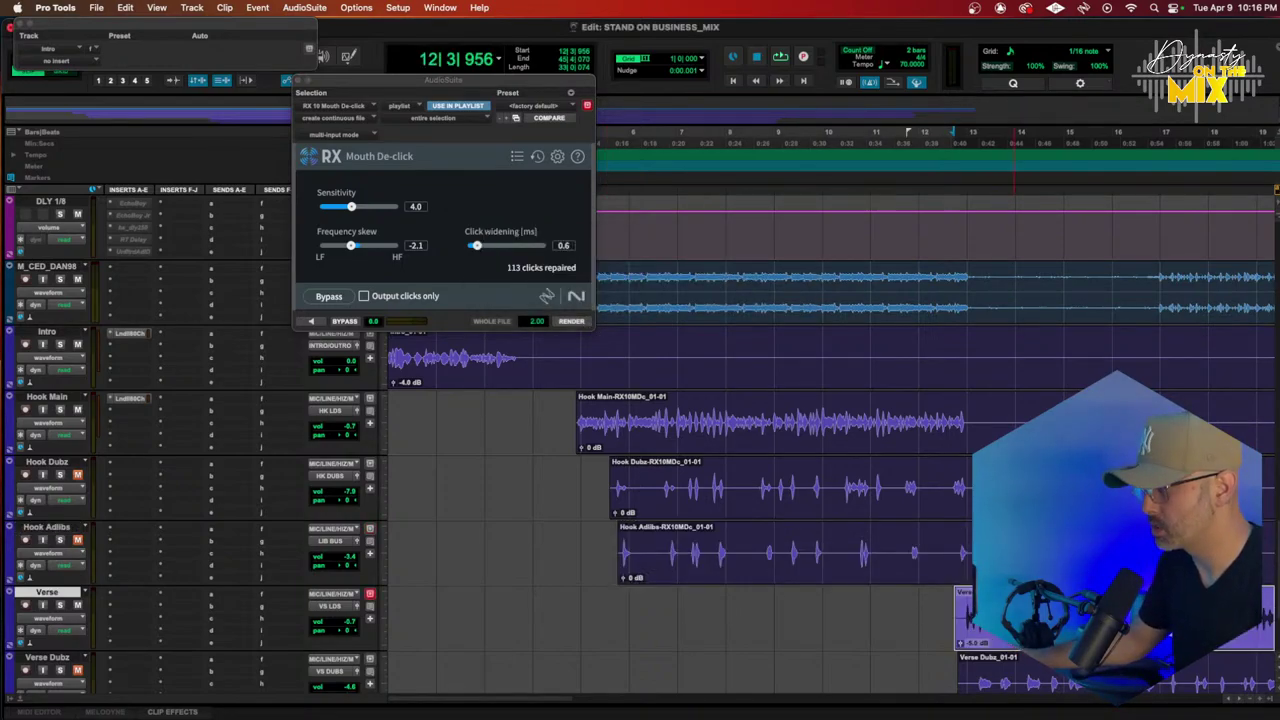
pyautogui.click(574, 322)
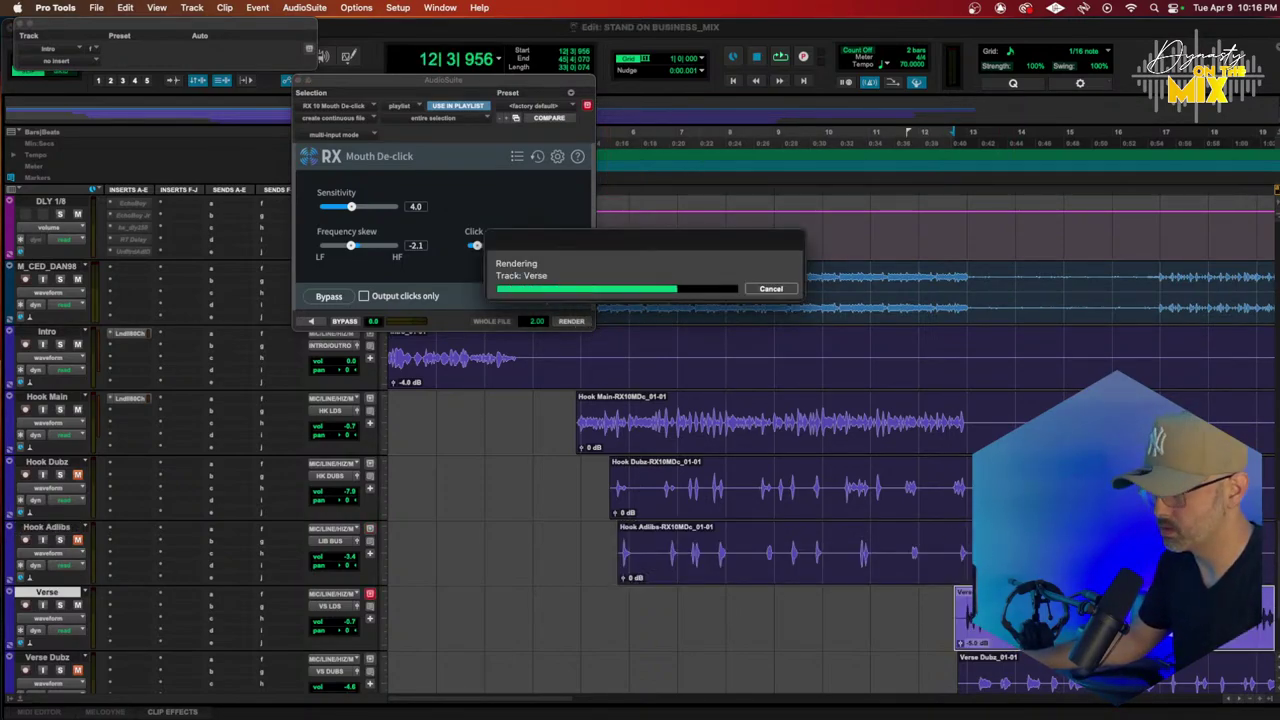
pyautogui.click(975, 678)
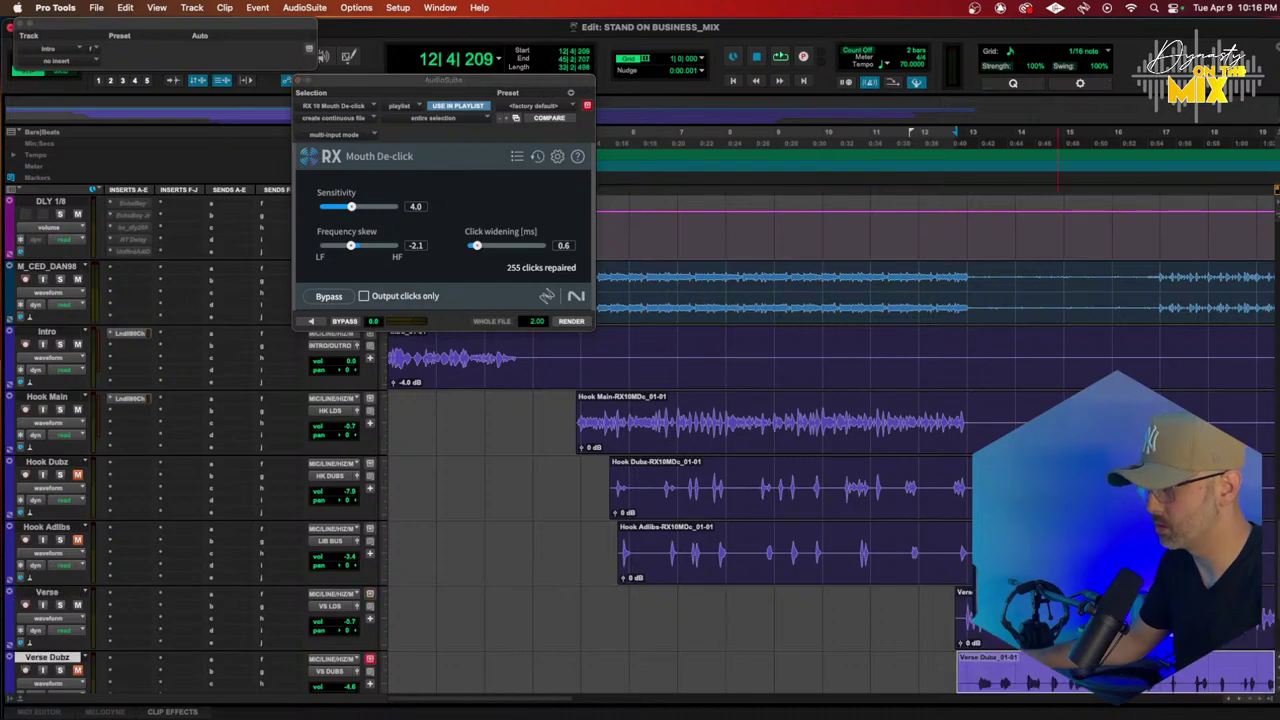
pyautogui.click(581, 321)
pyautogui.scroll(-3, 780, 445)
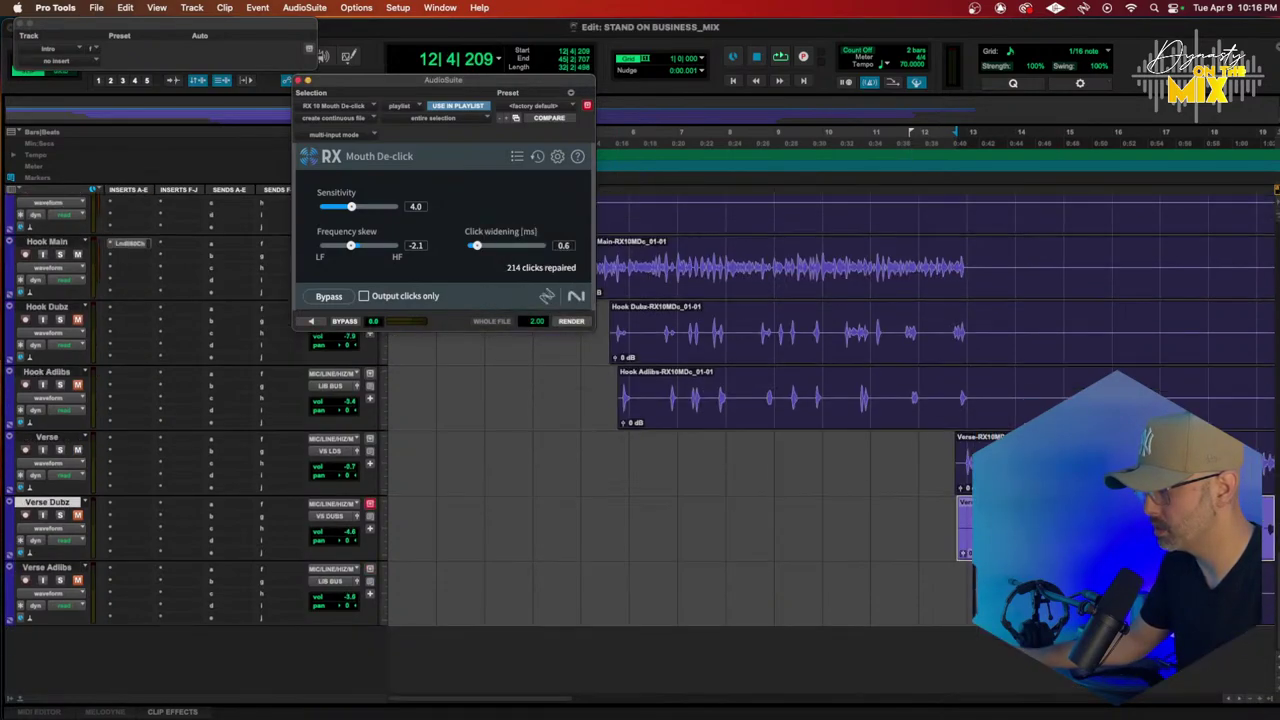
pyautogui.click(990, 592)
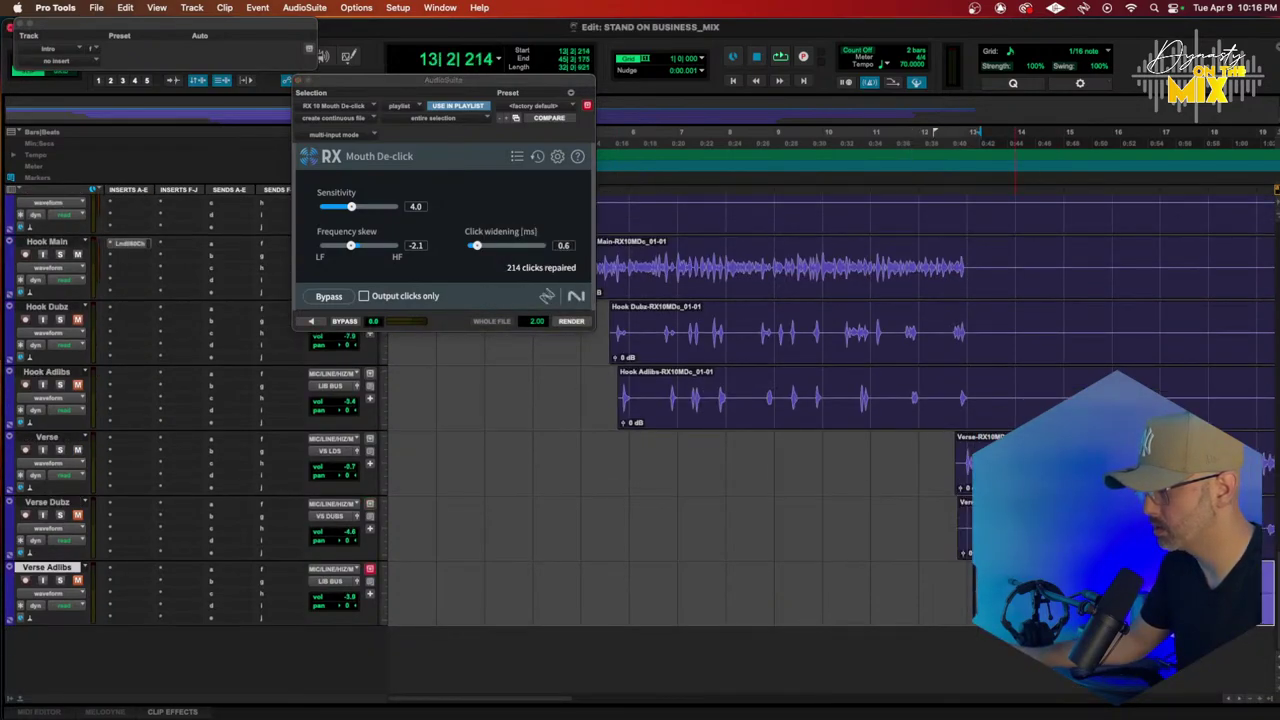
pyautogui.click(572, 322)
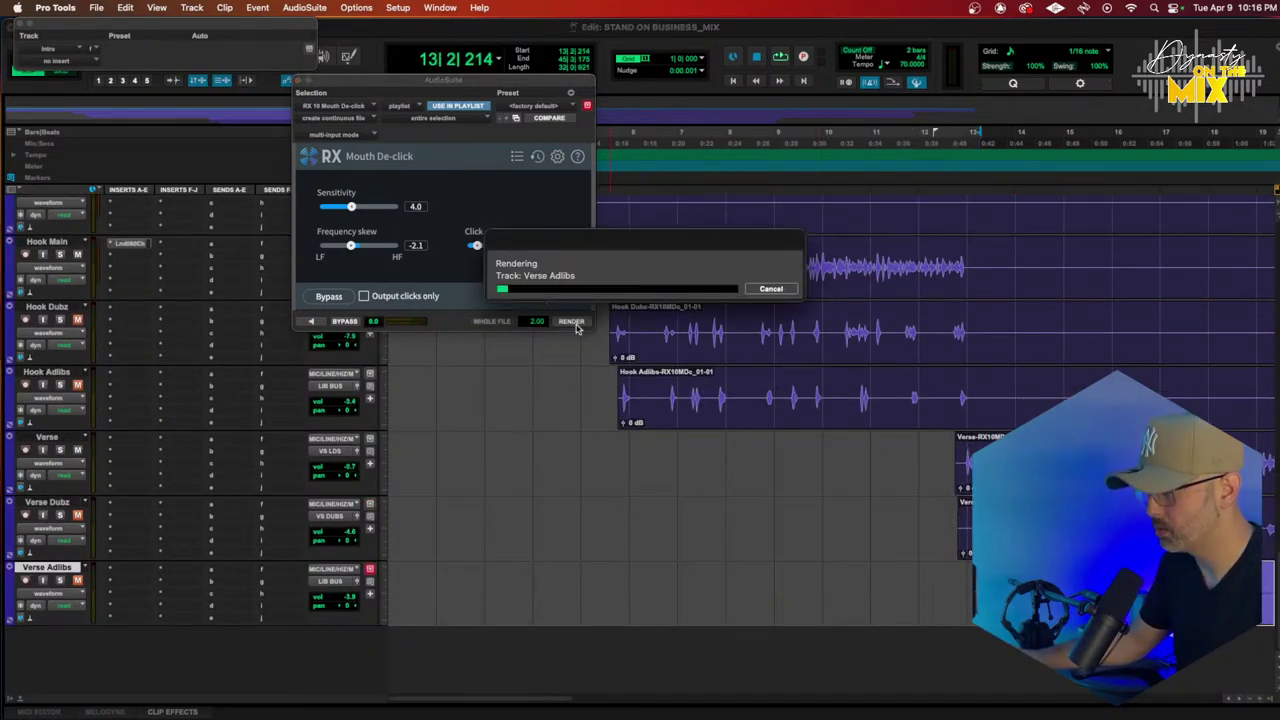
# Step: Select the Hook Main clip and switch the AudioSuite process to RX 10 De-plosive
pyautogui.click(844, 287)
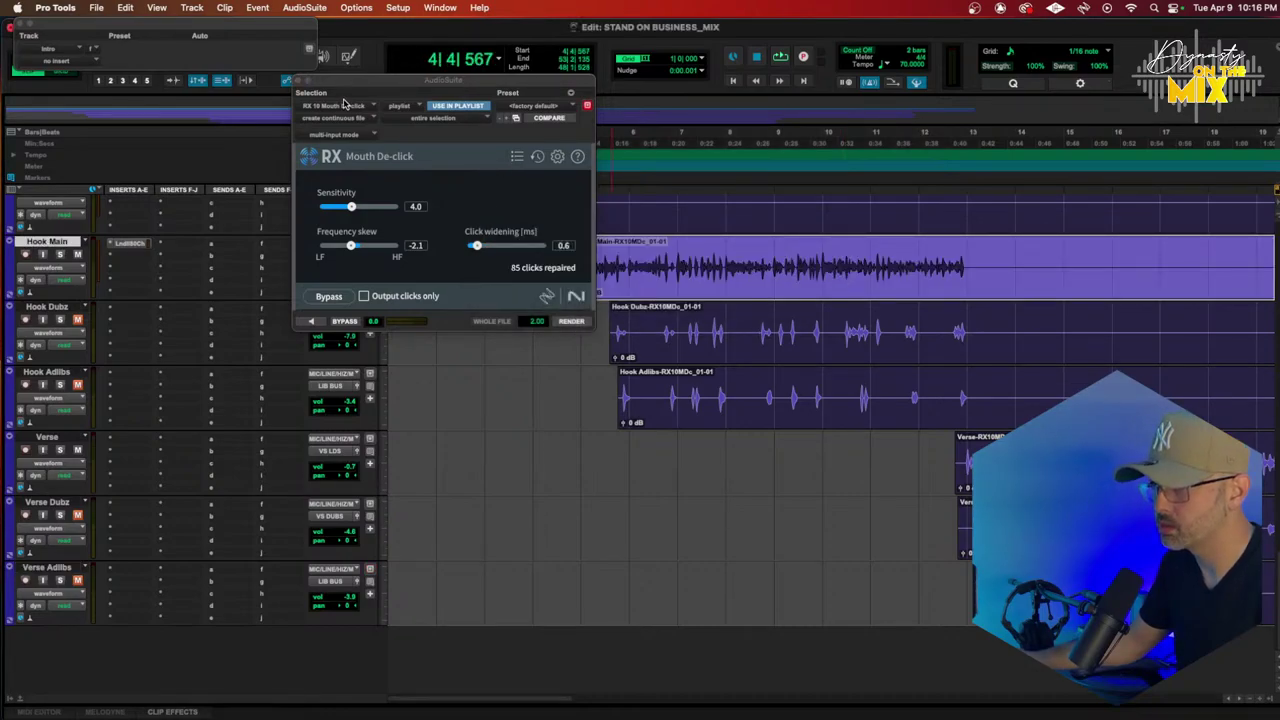
pyautogui.click(343, 104)
pyautogui.moveTo(377, 106)
pyautogui.scroll(-1, 538, 553)
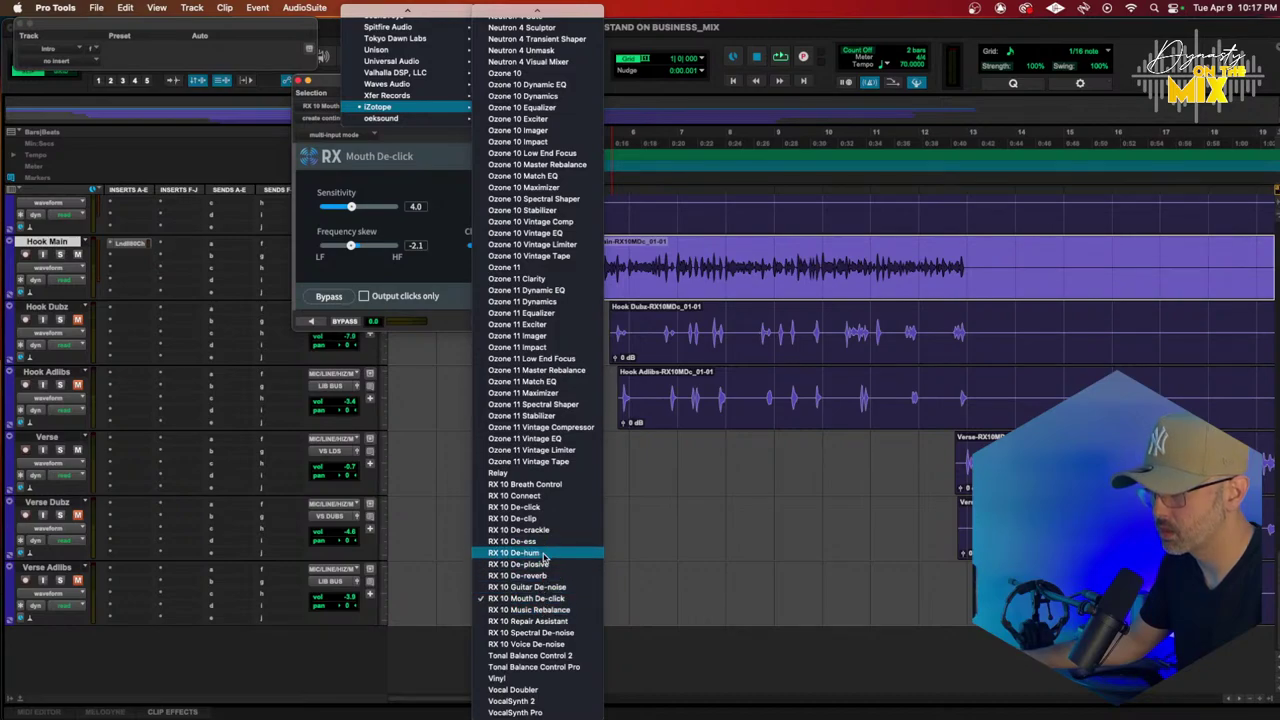
pyautogui.click(546, 564)
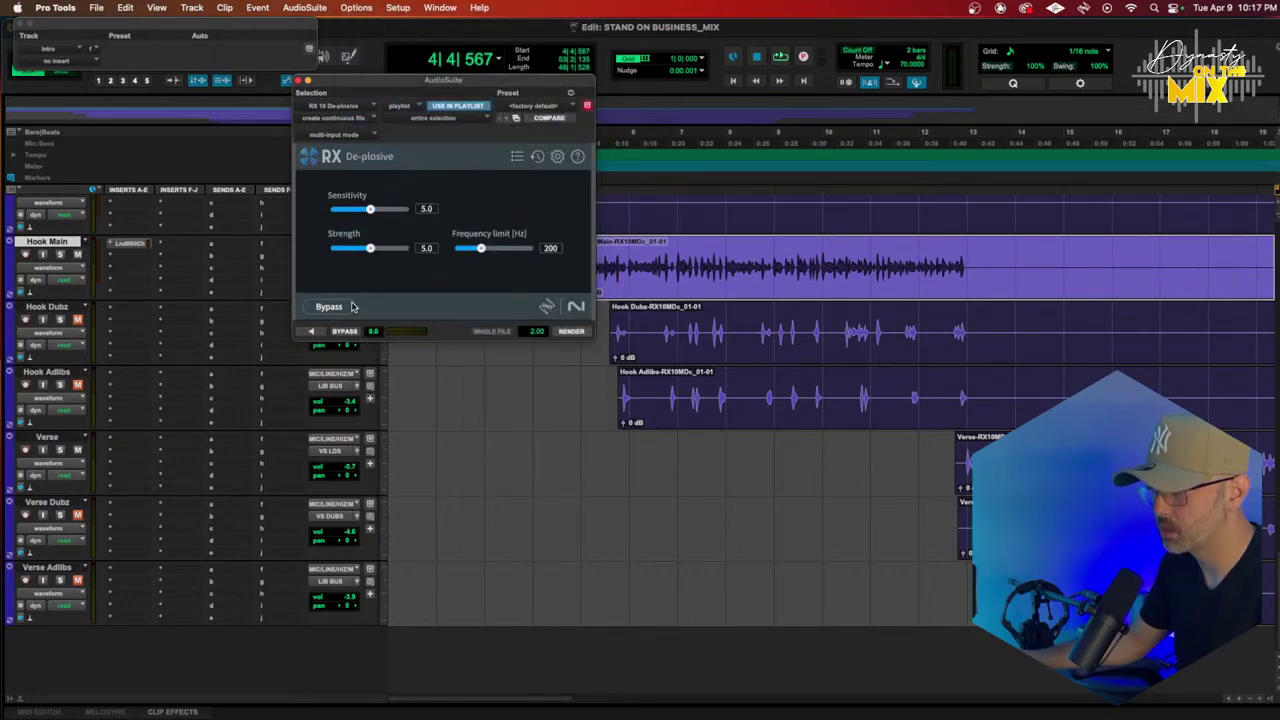
# Step: Set De-plosive to sensitivity 3.3, strength 3.7 and a 181 Hz frequency limit during preview, and render it on Hook Main
pyautogui.click(312, 331)
pyautogui.moveTo(479, 249); pyautogui.dragTo(475, 249)
pyautogui.moveTo(370, 214); pyautogui.dragTo(358, 250)
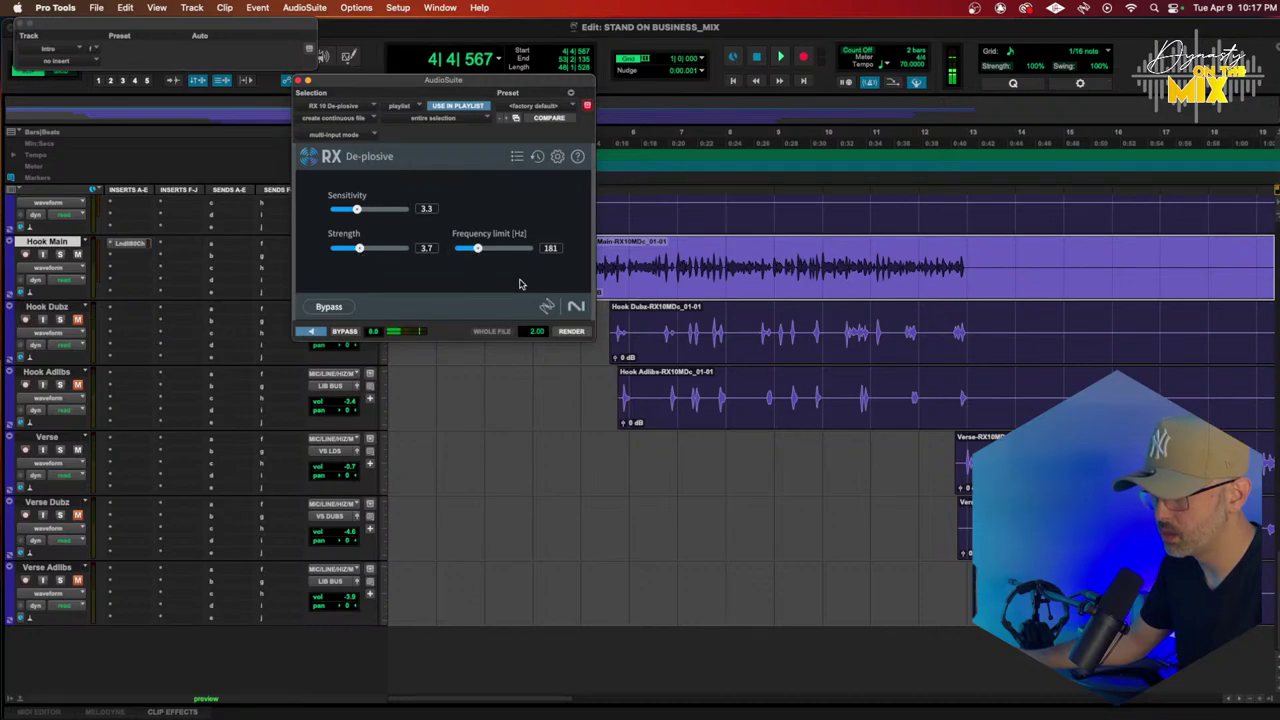
pyautogui.click(570, 333)
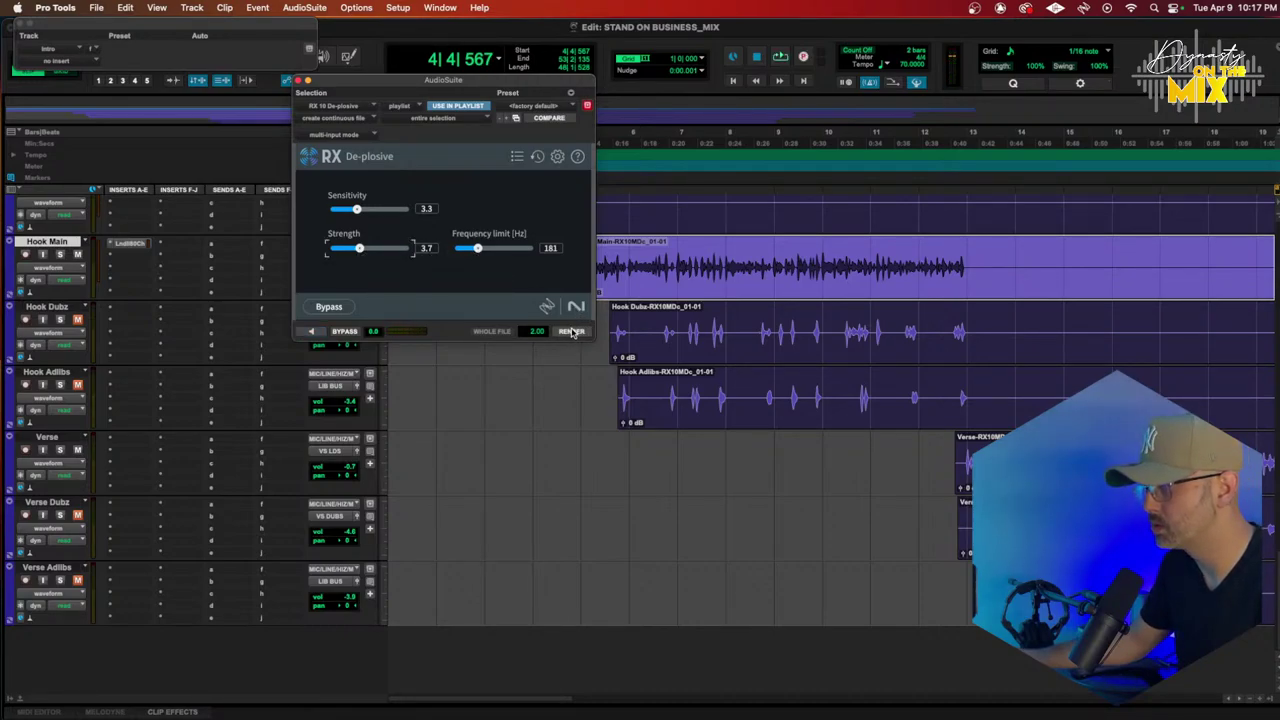
pyautogui.click(571, 332)
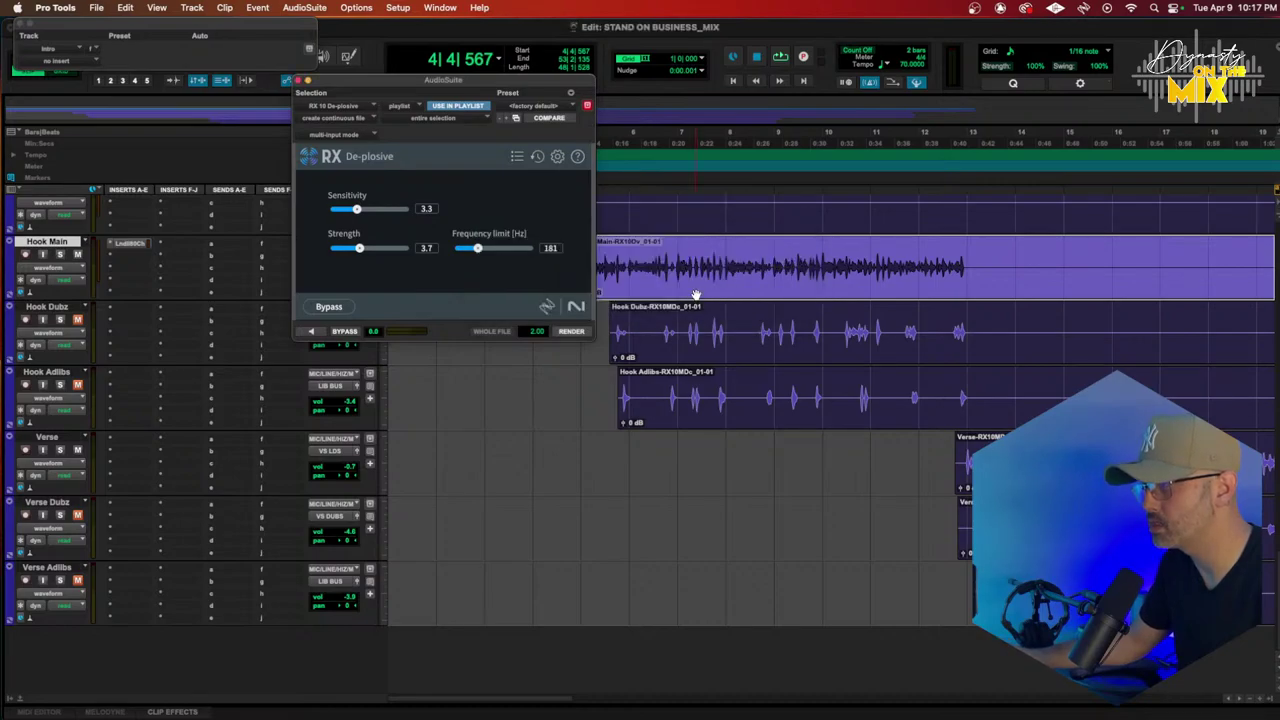
# Step: Move the AudioSuite window slightly aside and load the RX 10 De-clip noise-reduction process for the Hook Main clip
pyautogui.moveTo(496, 82); pyautogui.dragTo(470, 82)
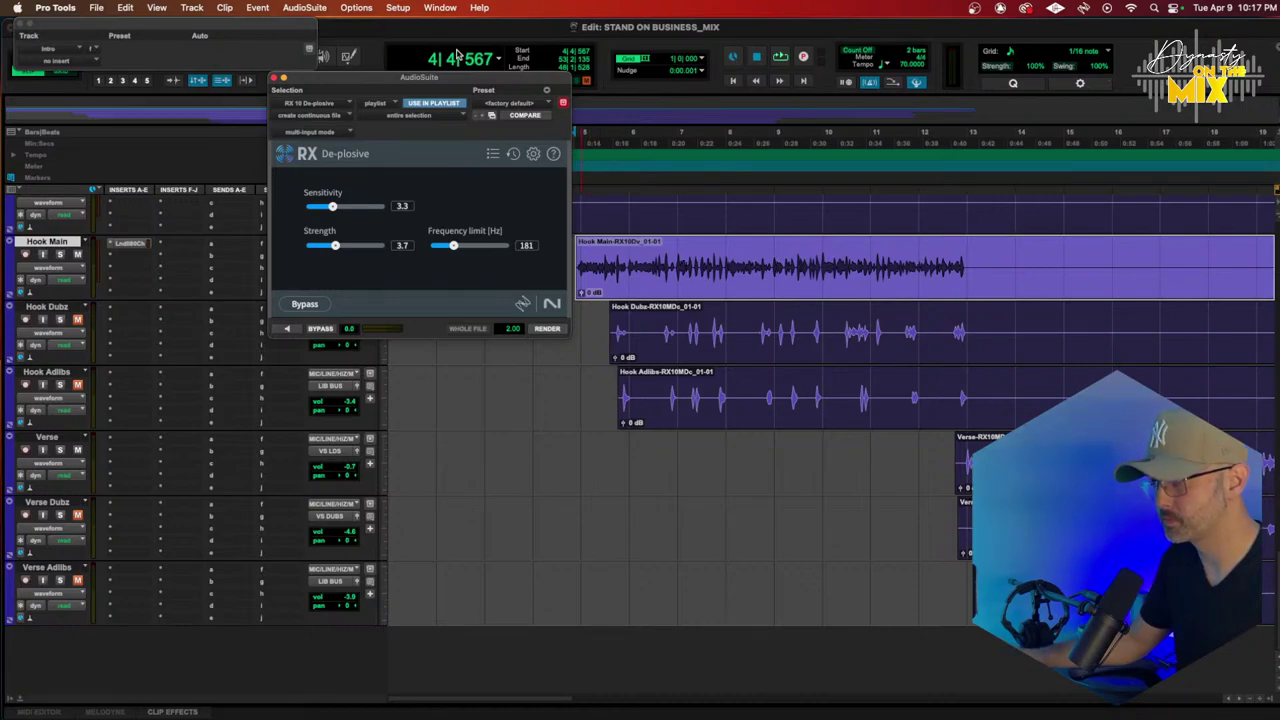
pyautogui.click(377, 7)
pyautogui.moveTo(388, 7)
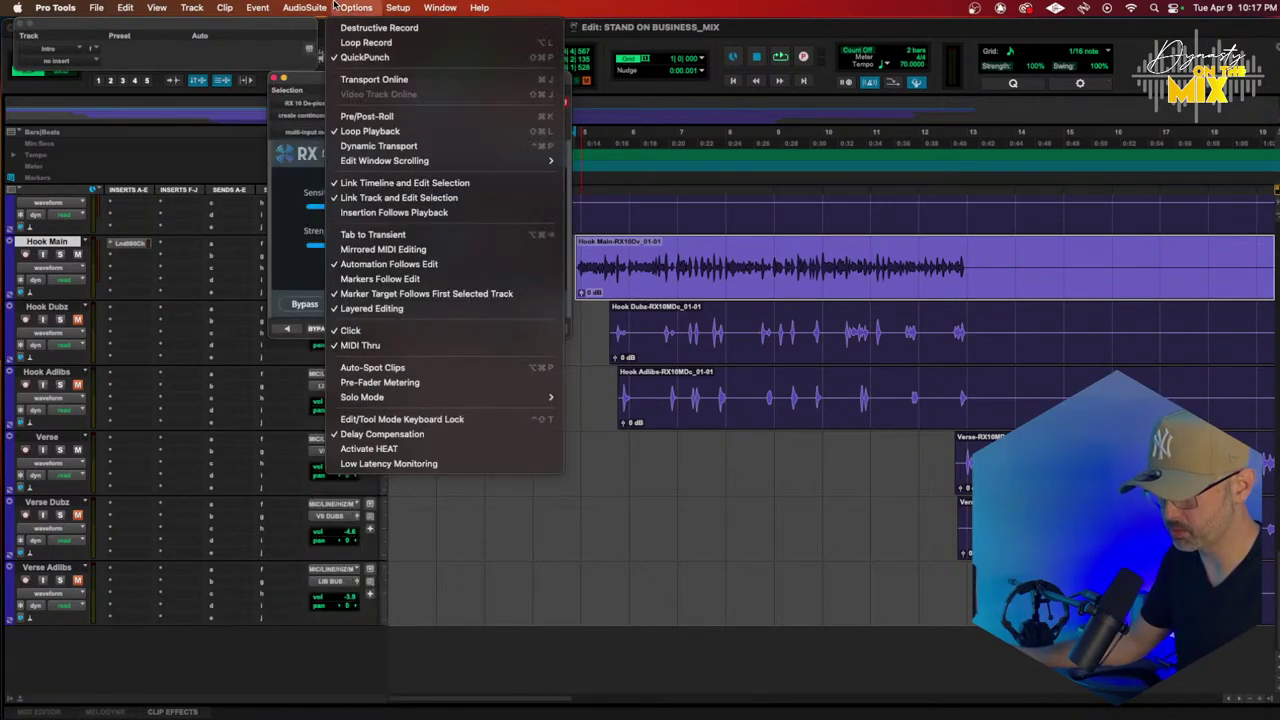
pyautogui.moveTo(304, 7)
pyautogui.moveTo(330, 131)
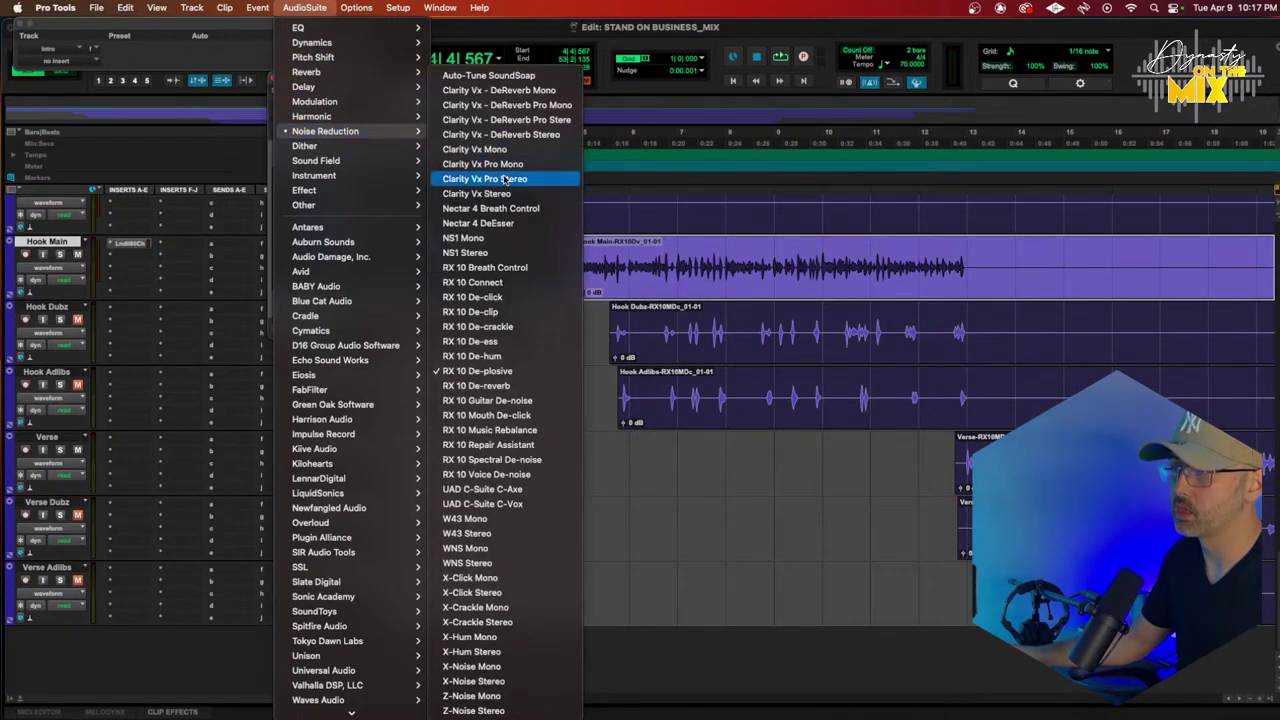
pyautogui.click(515, 315)
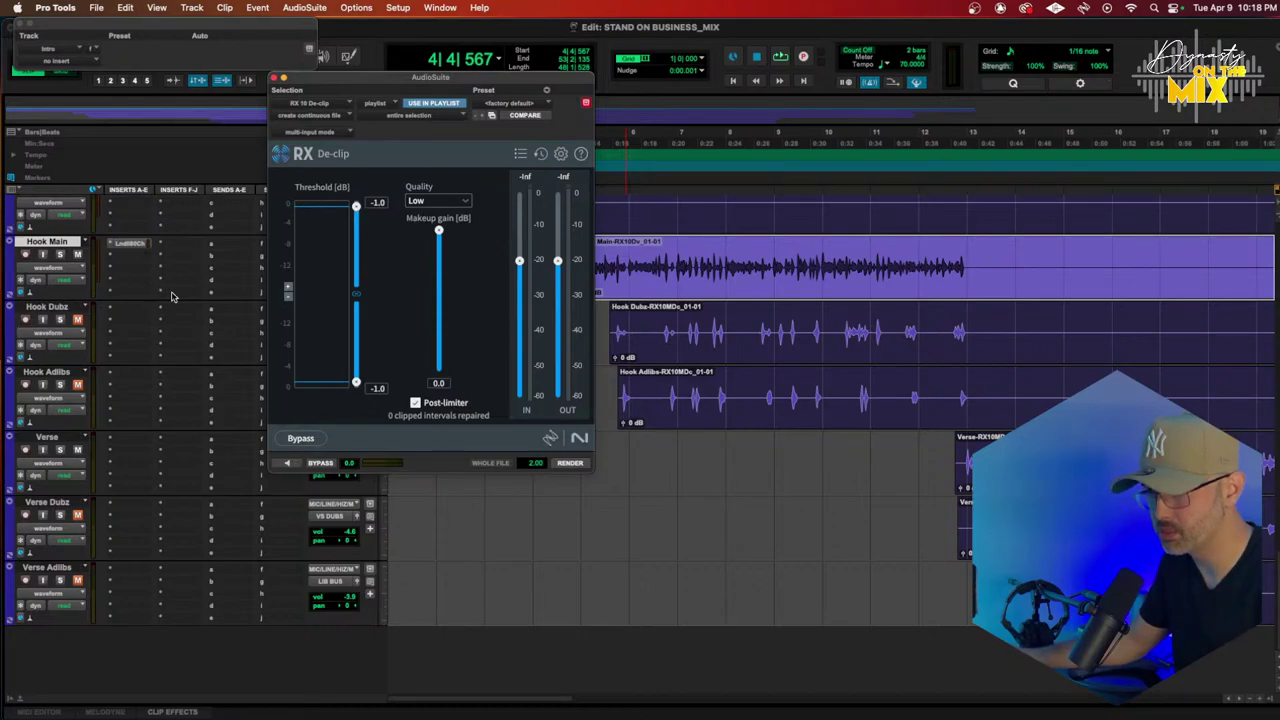
# Step: Set De-clip to a -10.0 dB threshold, -0.9 dB makeup gain and High quality during preview, and render it on Hook Main
pyautogui.moveTo(355, 207); pyautogui.dragTo(358, 223)
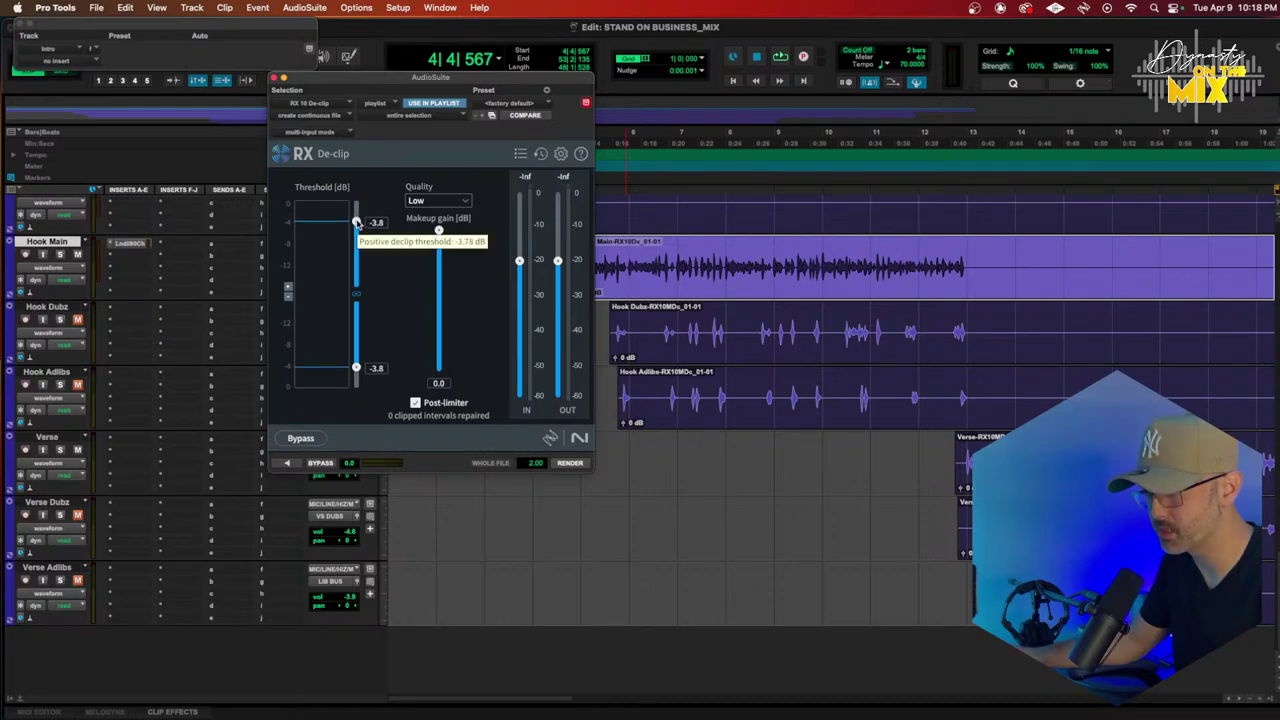
pyautogui.click(286, 463)
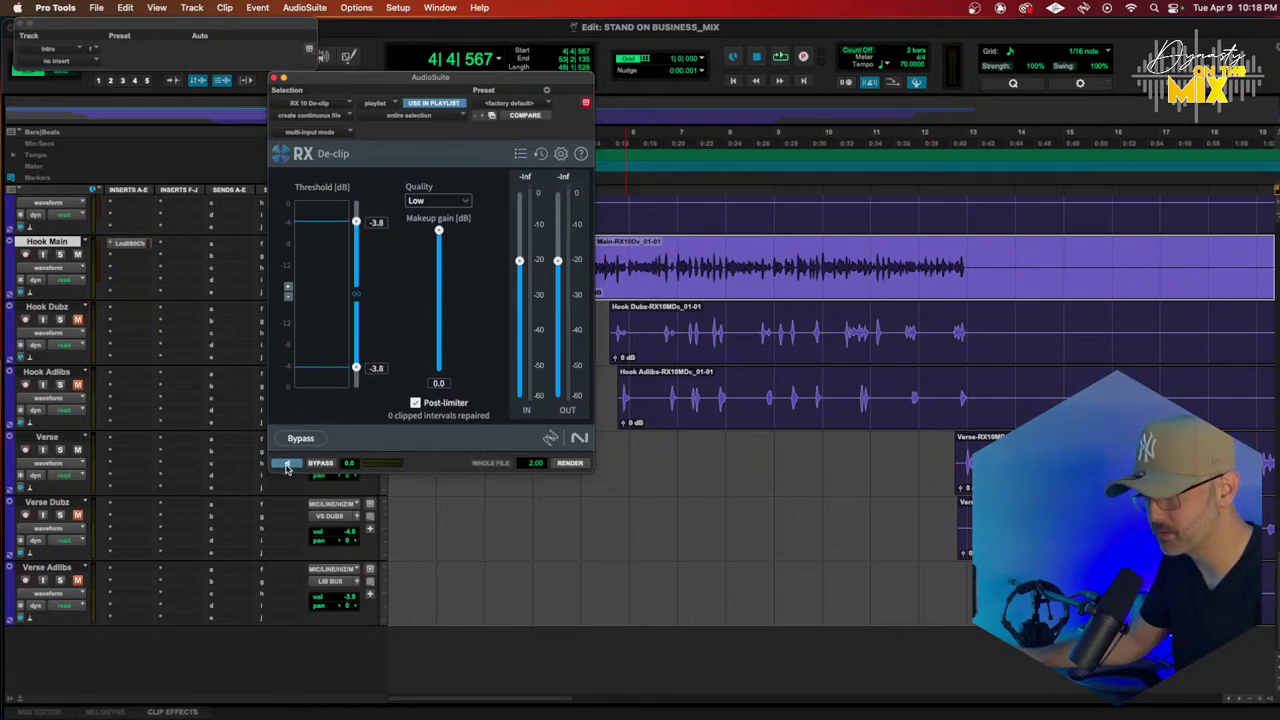
pyautogui.moveTo(356, 222); pyautogui.dragTo(356, 240)
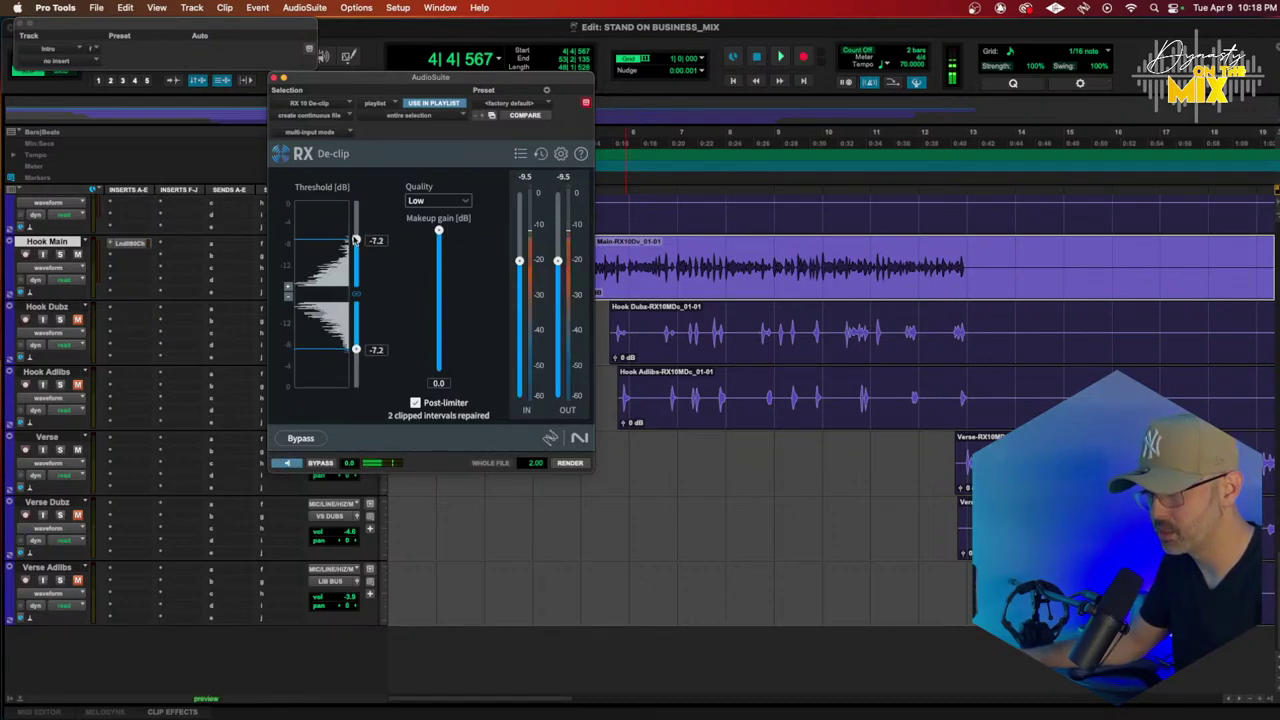
pyautogui.moveTo(438, 230); pyautogui.dragTo(438, 240)
pyautogui.click(438, 201)
pyautogui.click(446, 211)
pyautogui.click(447, 203)
pyautogui.click(457, 243)
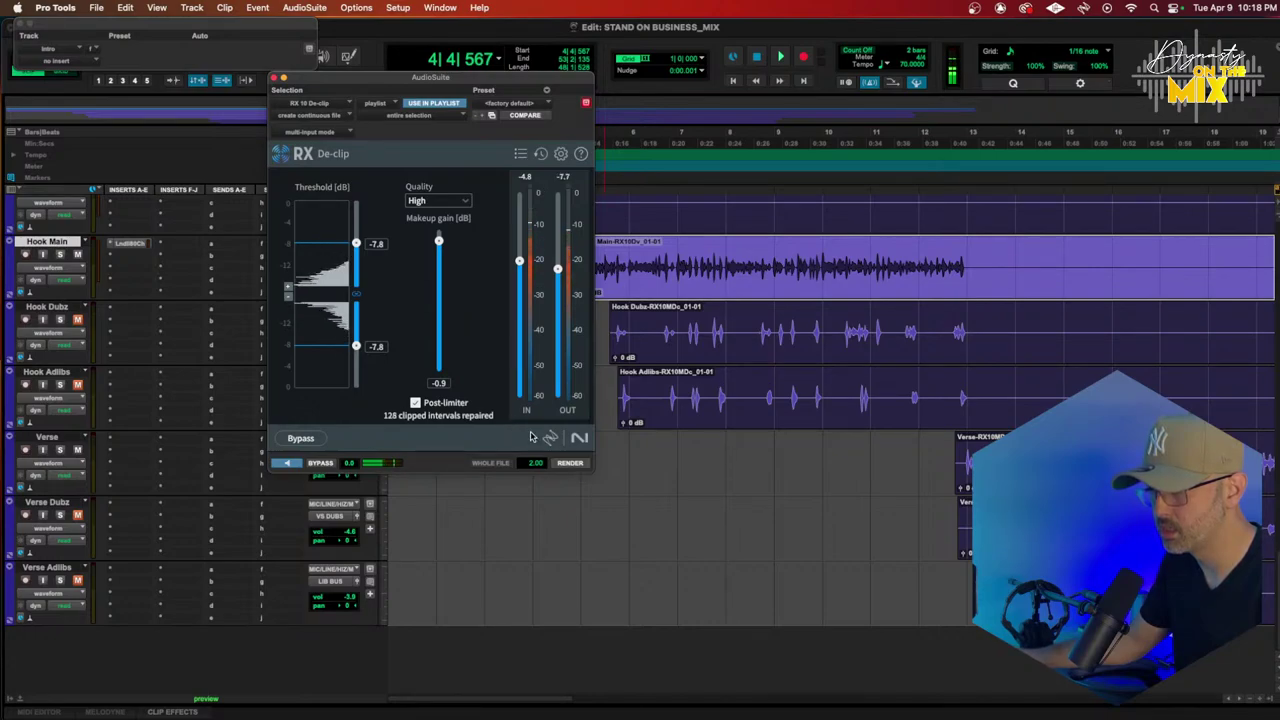
pyautogui.click(357, 258)
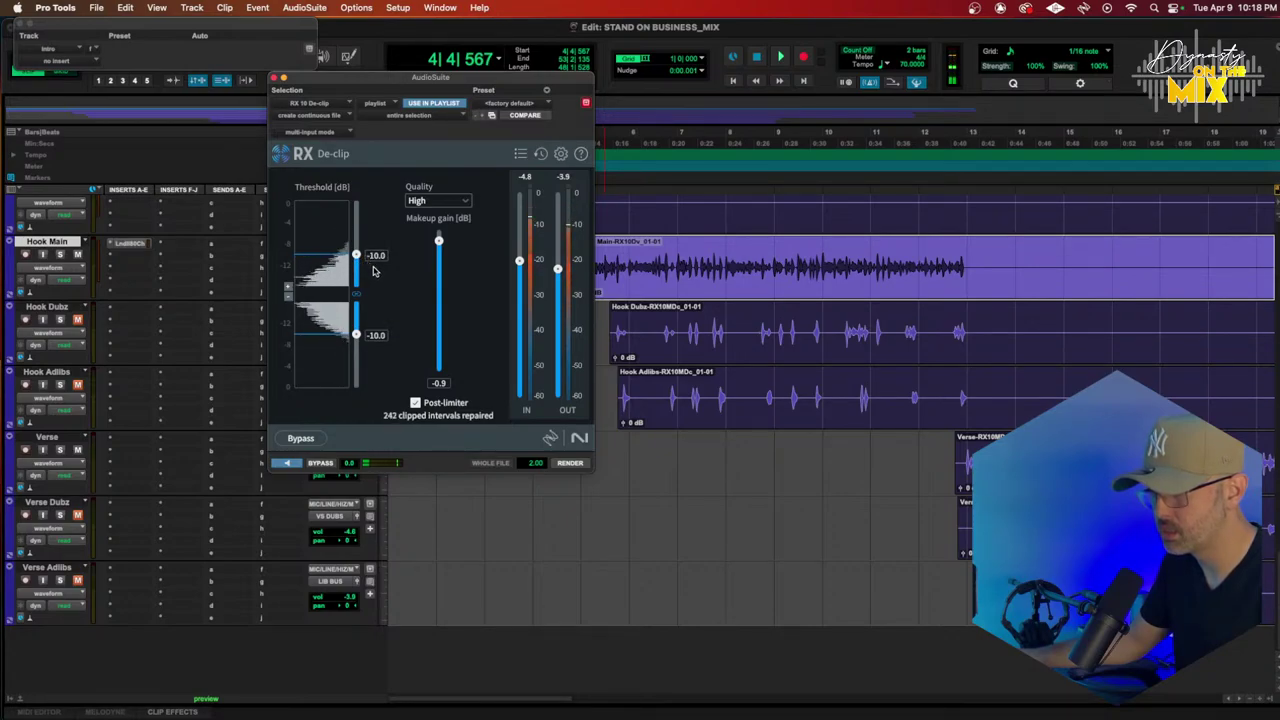
pyautogui.click(565, 463)
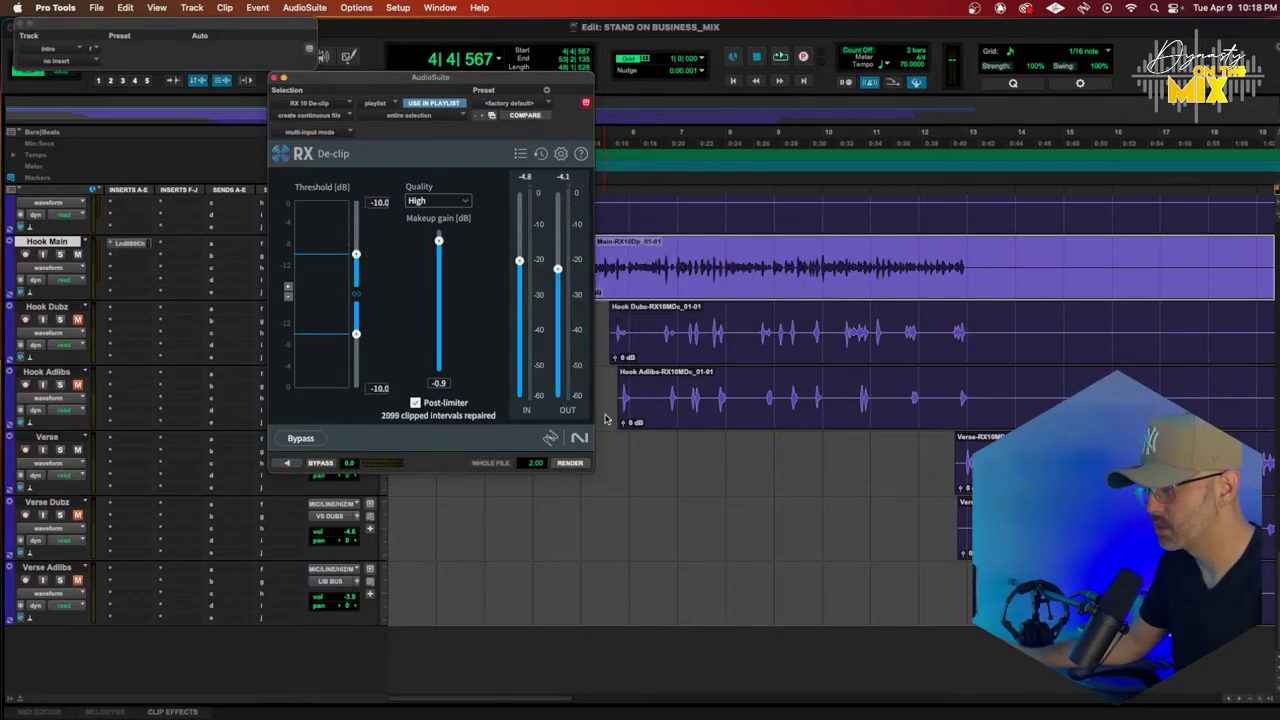
# Step: Render De-clip with the same settings on the Hook Dubz and Hook Adlibs clips
pyautogui.click(748, 341)
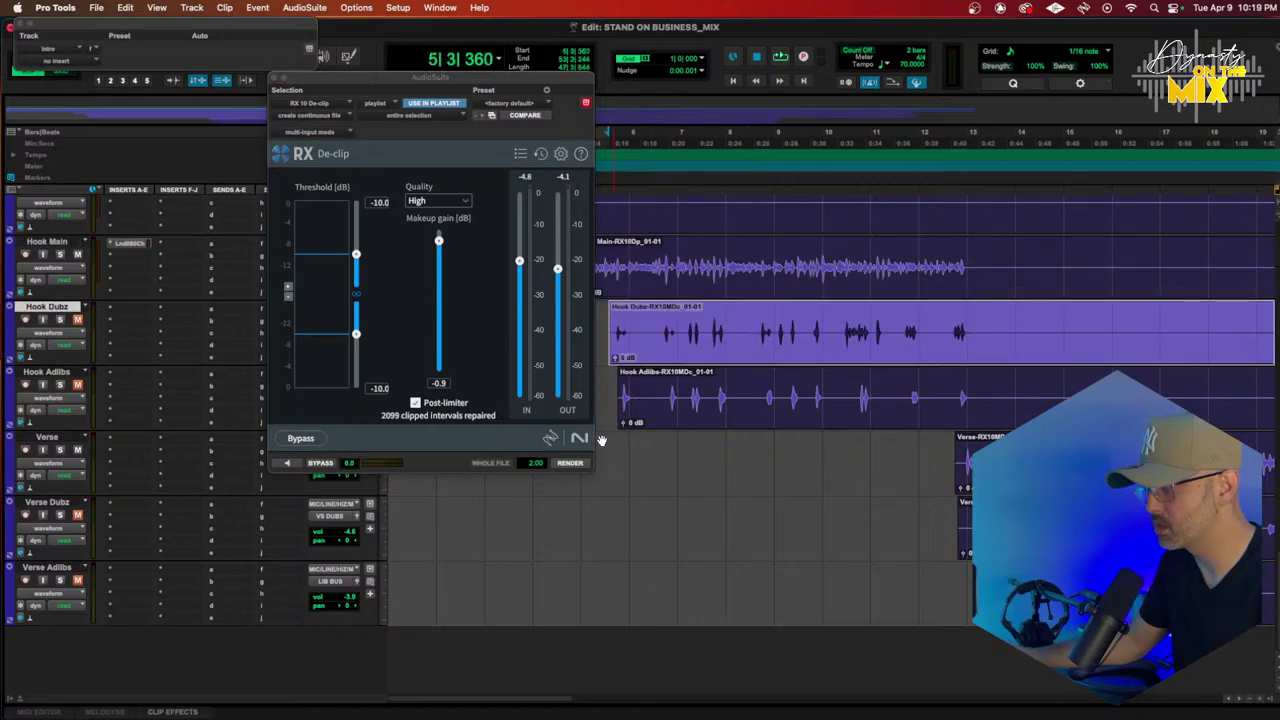
pyautogui.click(561, 465)
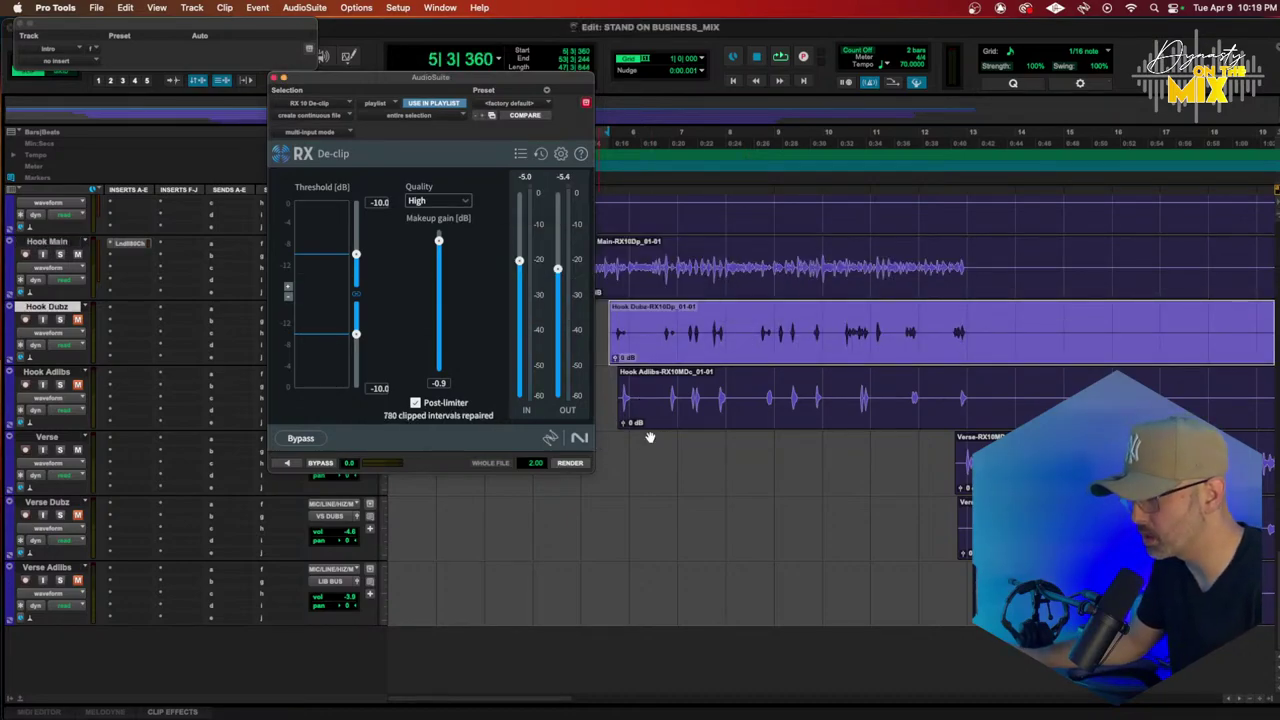
pyautogui.click(658, 410)
pyautogui.click(570, 464)
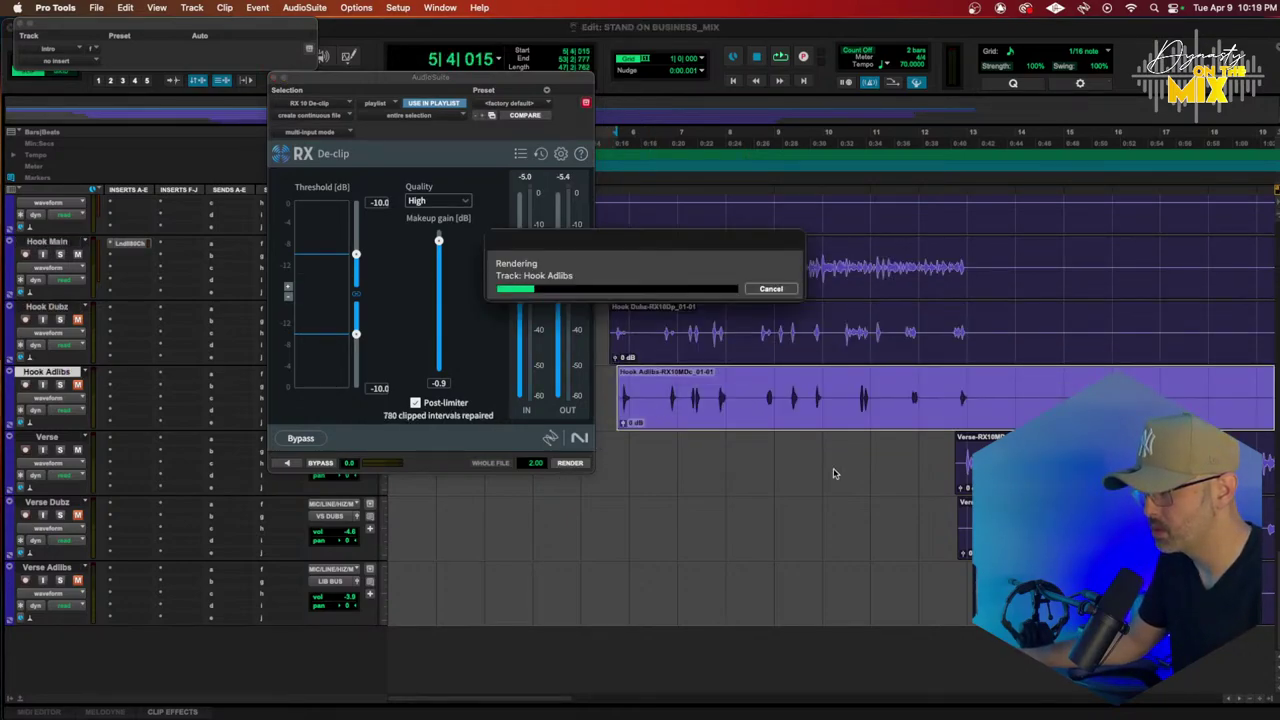
# Step: Render De-clip with the same settings on the Verse, Verse Dubz and Verse Adlibs clips
pyautogui.click(1000, 462)
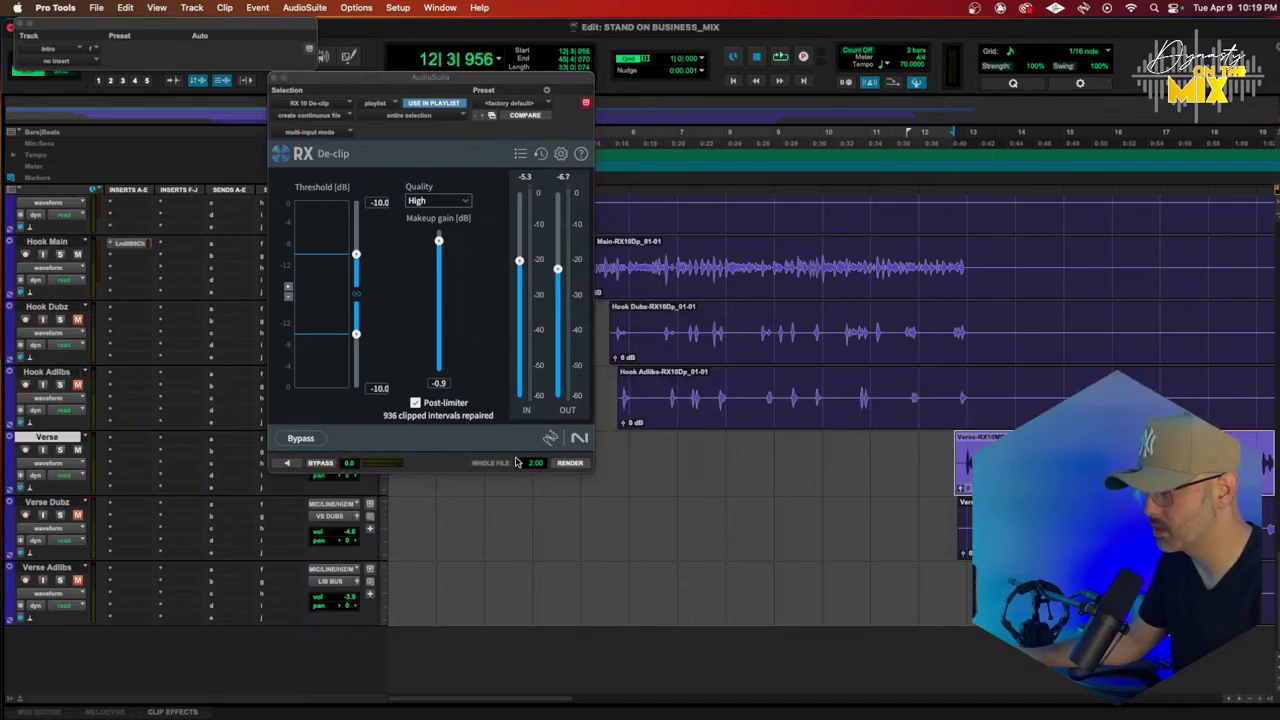
pyautogui.click(568, 463)
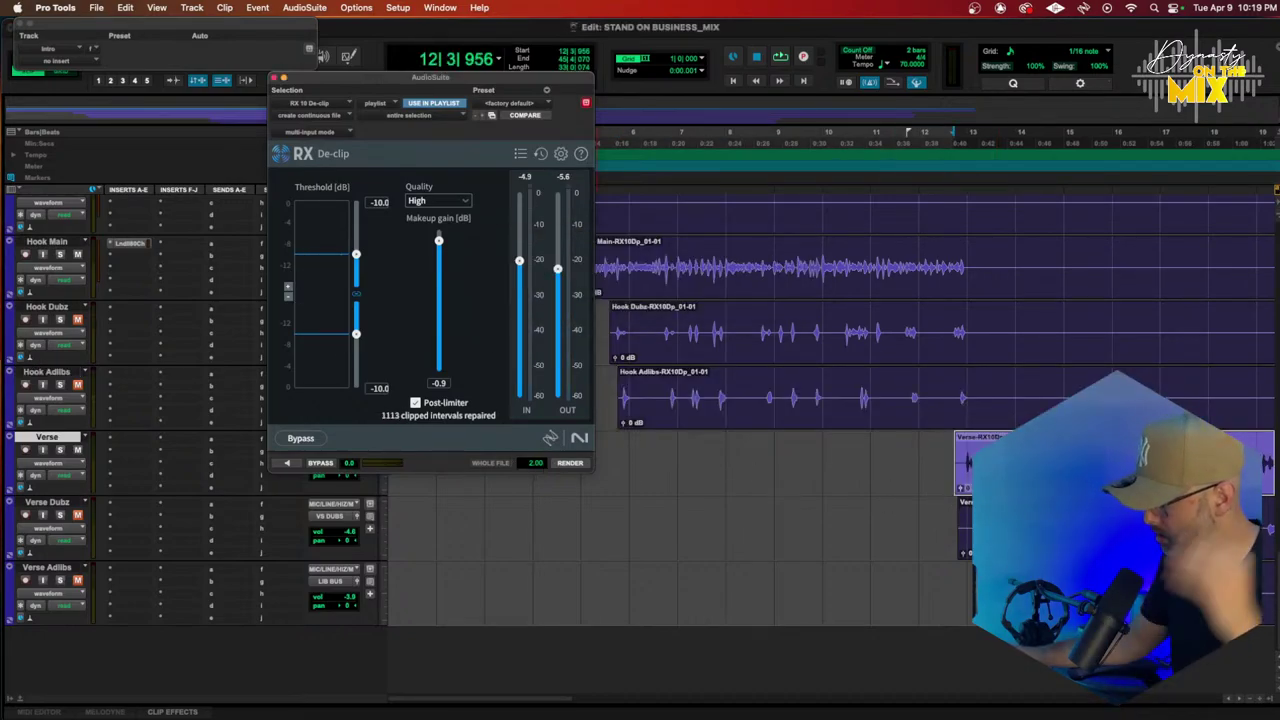
pyautogui.click(965, 520)
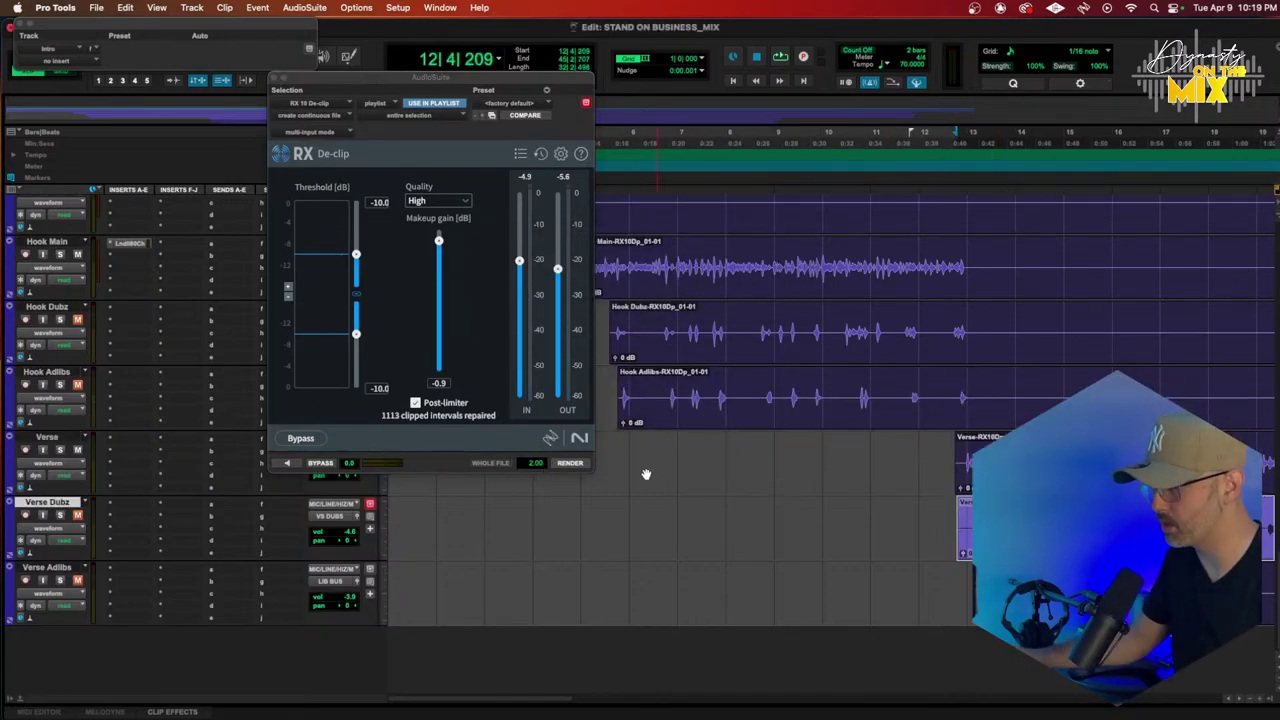
pyautogui.click(570, 463)
pyautogui.click(1000, 592)
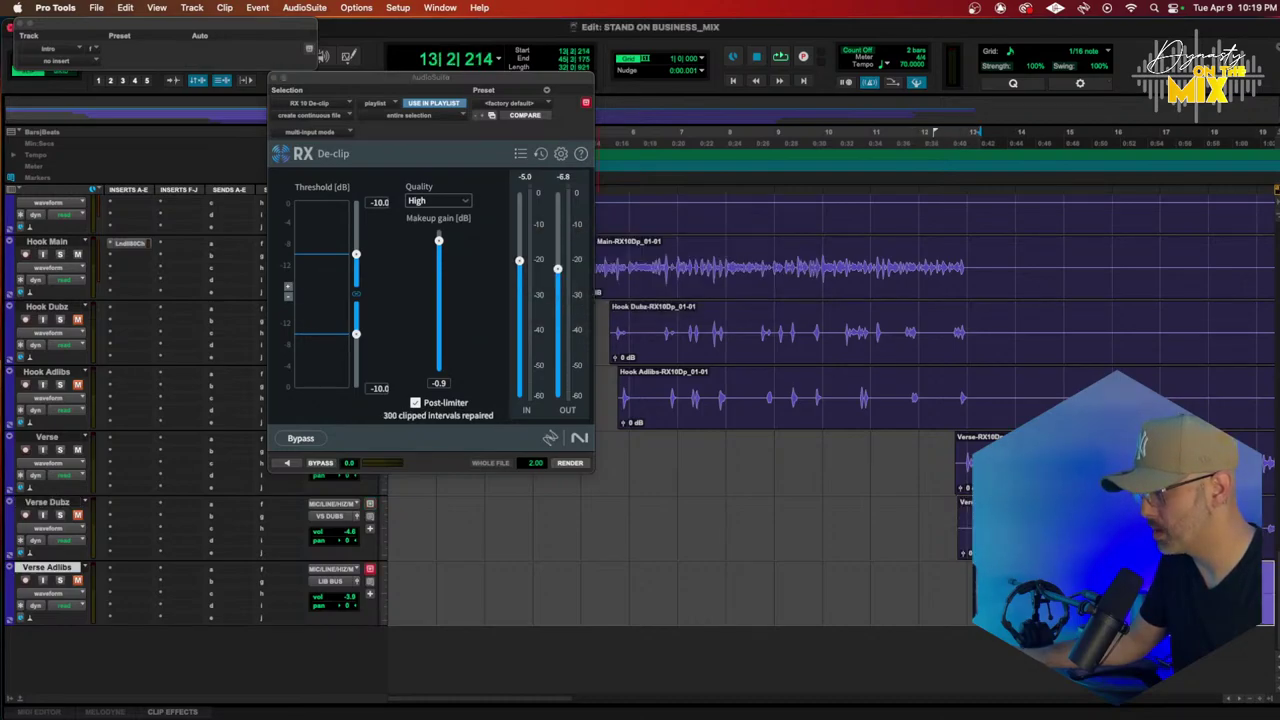
pyautogui.click(565, 464)
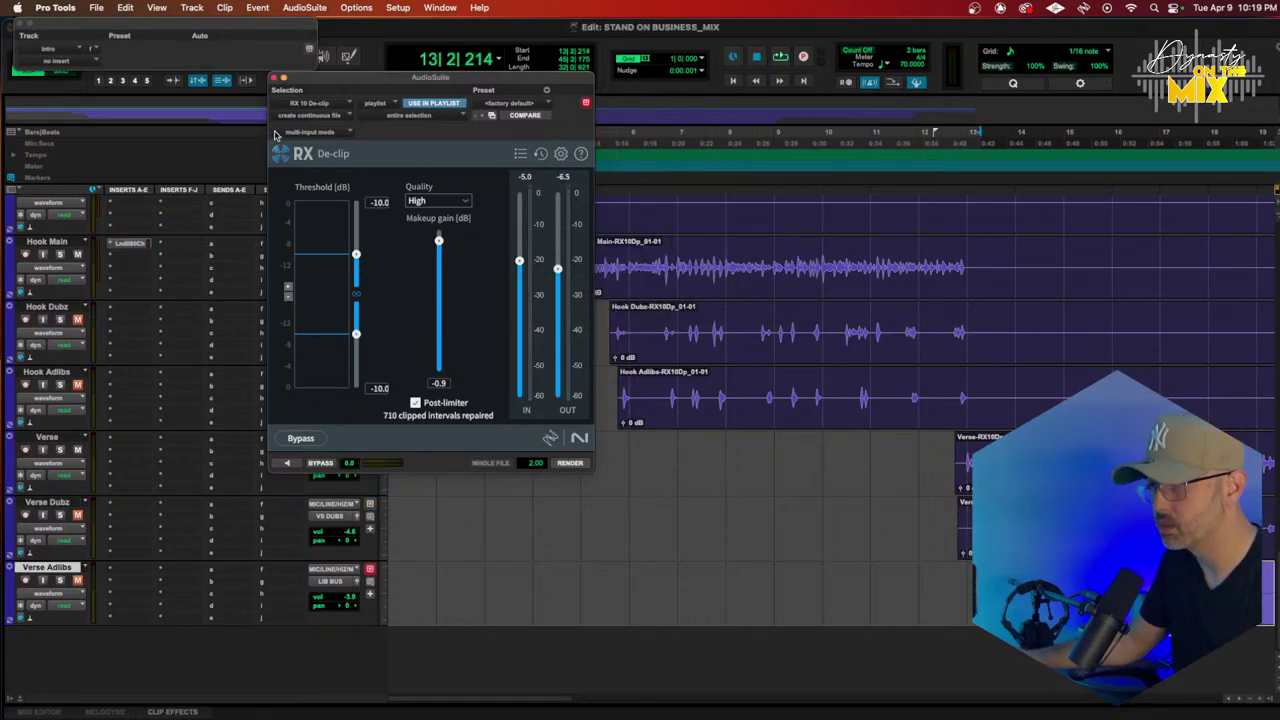
# Step: Close the AudioSuite window and play the session from the start of the first hook at bar 5
pyautogui.click(274, 78)
pyautogui.press('r')
pyautogui.press('r')
pyautogui.press('r')
pyautogui.scroll(3, 571, 454)
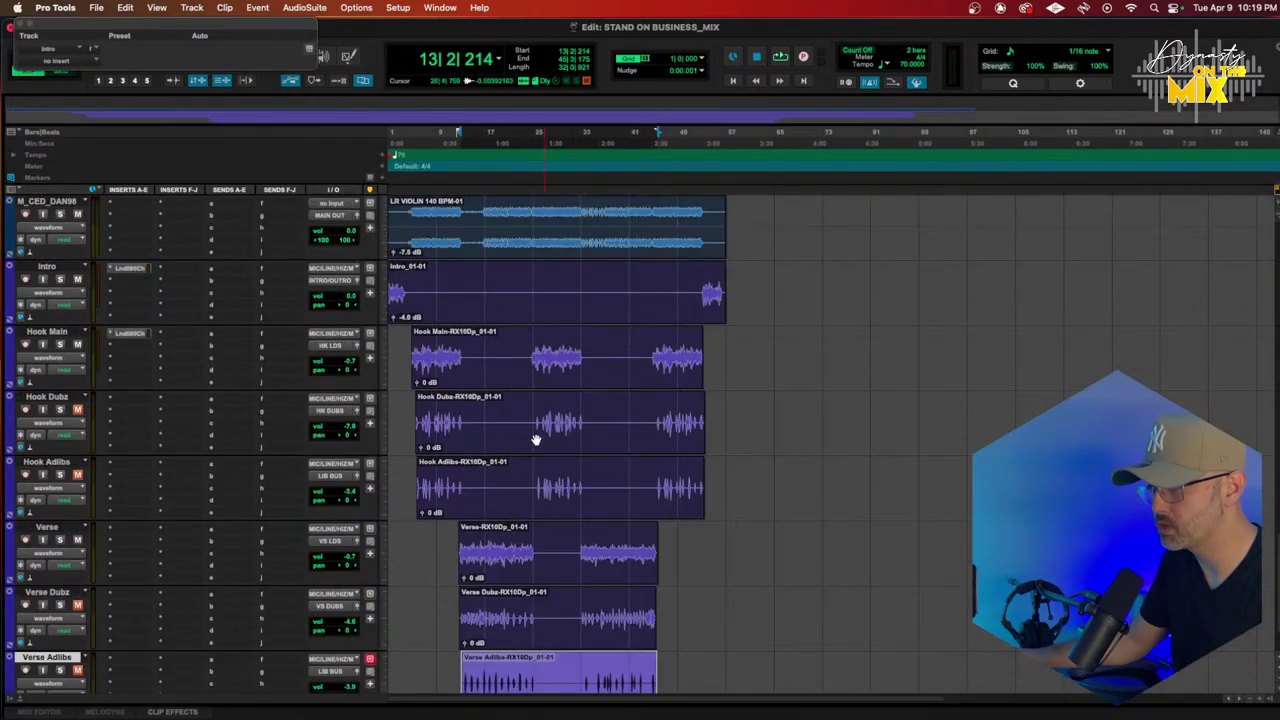
pyautogui.click(412, 133)
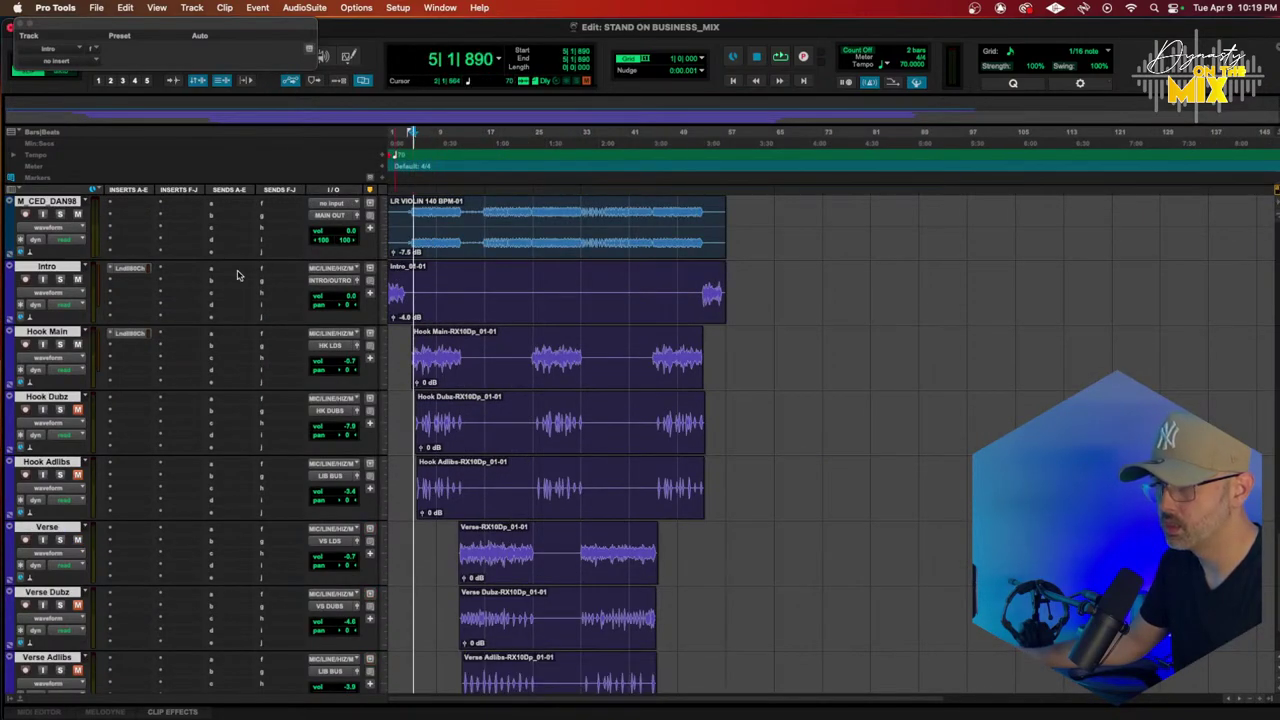
pyautogui.press('space')
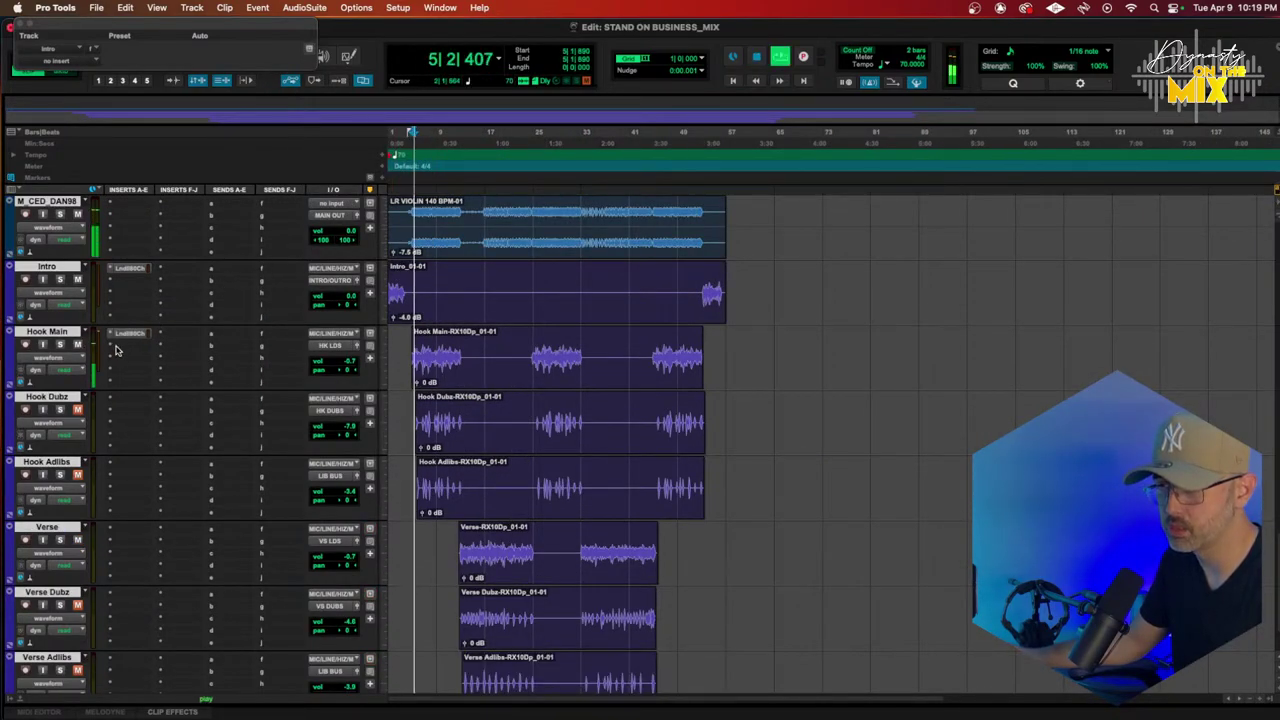
# Step: Adjust the low-frequency EQ gain and the preamp gain of Hook Main's Lindell 80 Channel during playback
pyautogui.click(491, 374)
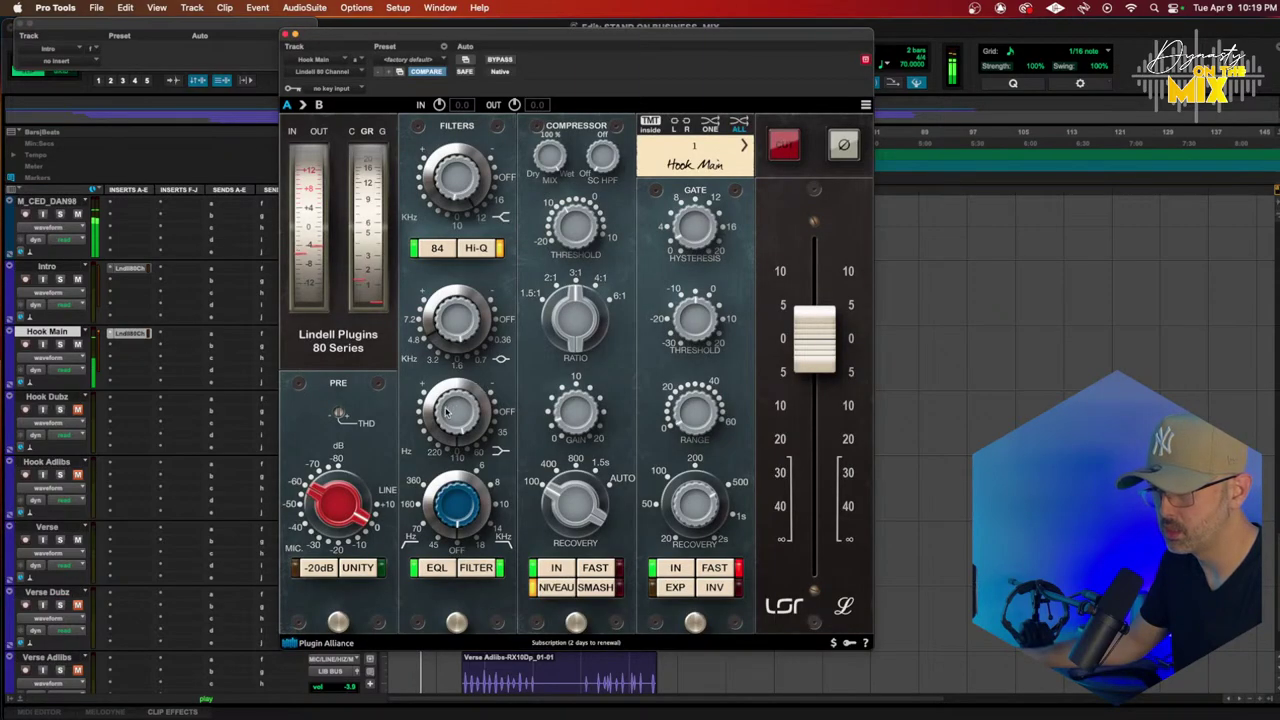
pyautogui.moveTo(446, 408); pyautogui.dragTo(454, 391)
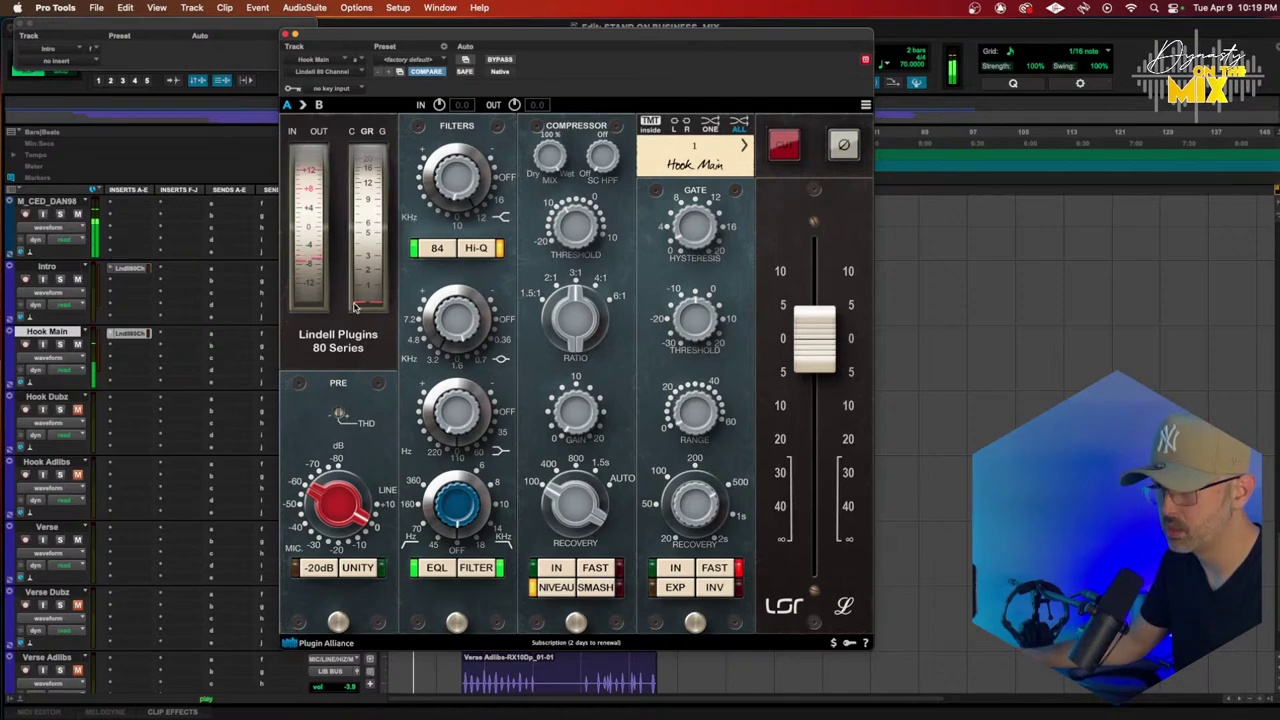
pyautogui.moveTo(347, 495); pyautogui.dragTo(348, 489)
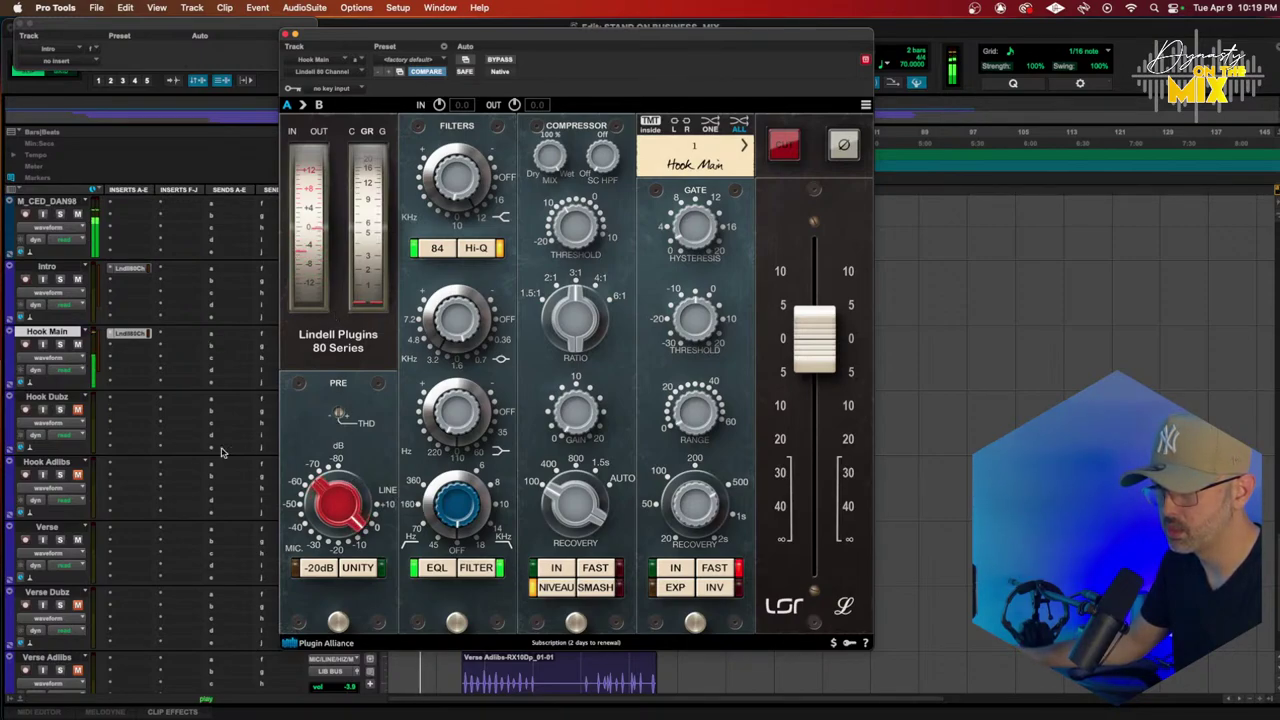
# Step: Insert the mono UAD UA 1176LN Legacy compressor after the channel strip on Hook Main and adjust its controls during playback
pyautogui.click(114, 348)
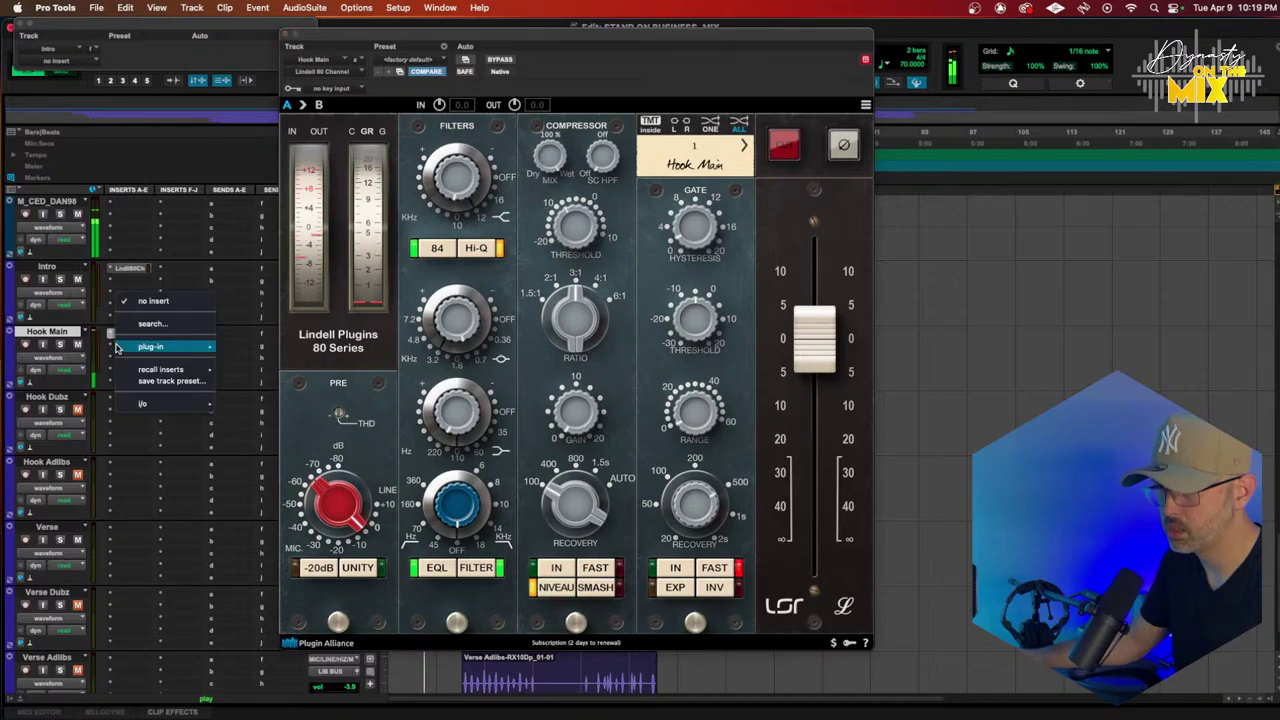
pyautogui.moveTo(160, 346)
pyautogui.moveTo(281, 164)
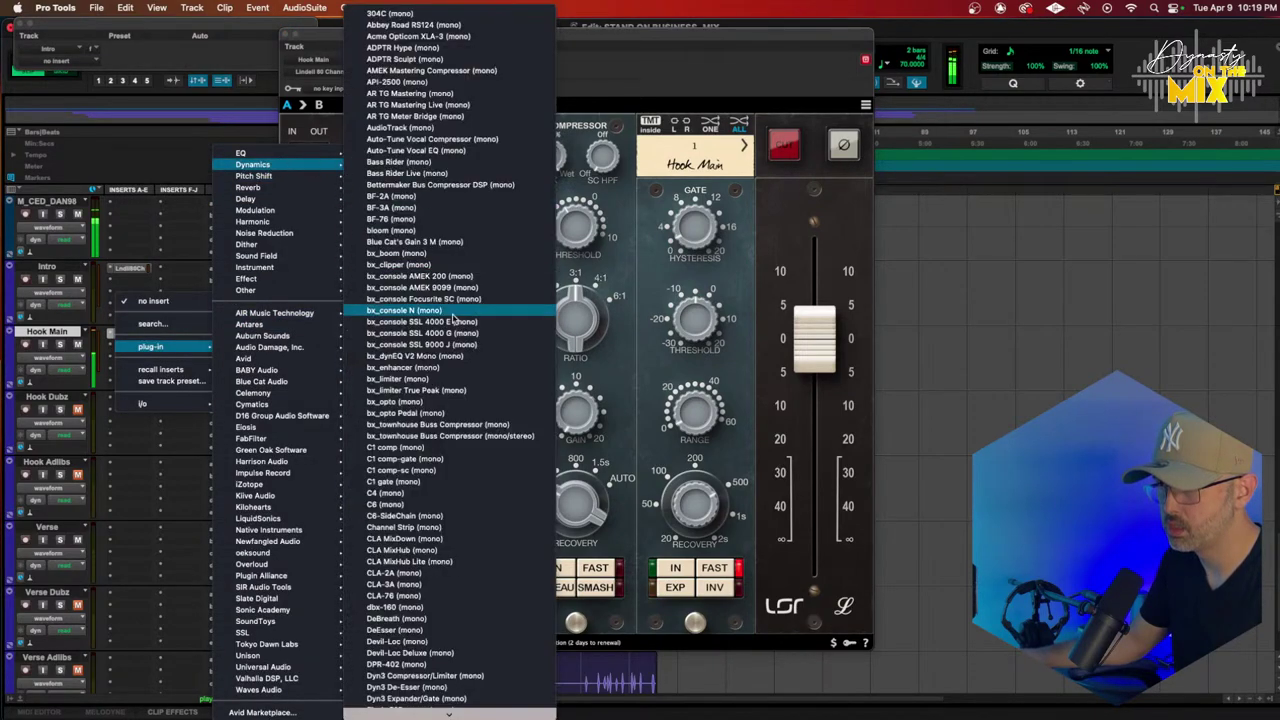
pyautogui.scroll(-10, 432, 466)
pyautogui.scroll(-15, 434, 468)
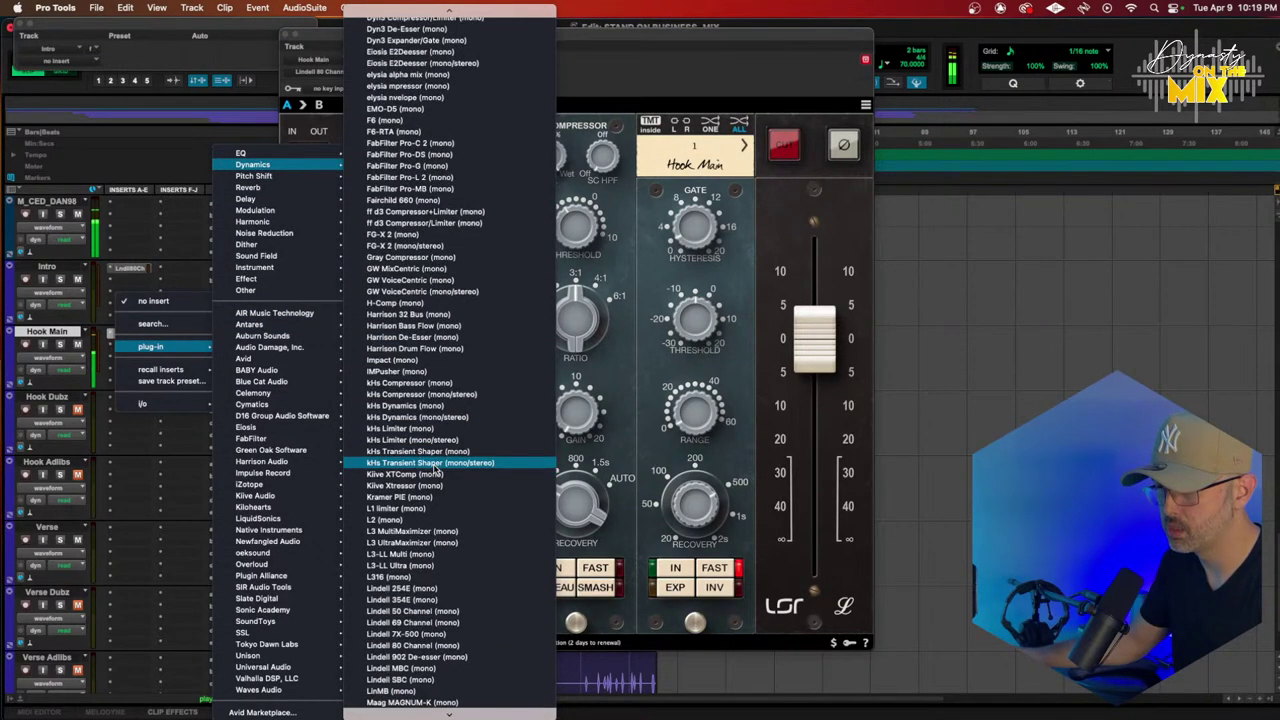
pyautogui.scroll(-15, 434, 468)
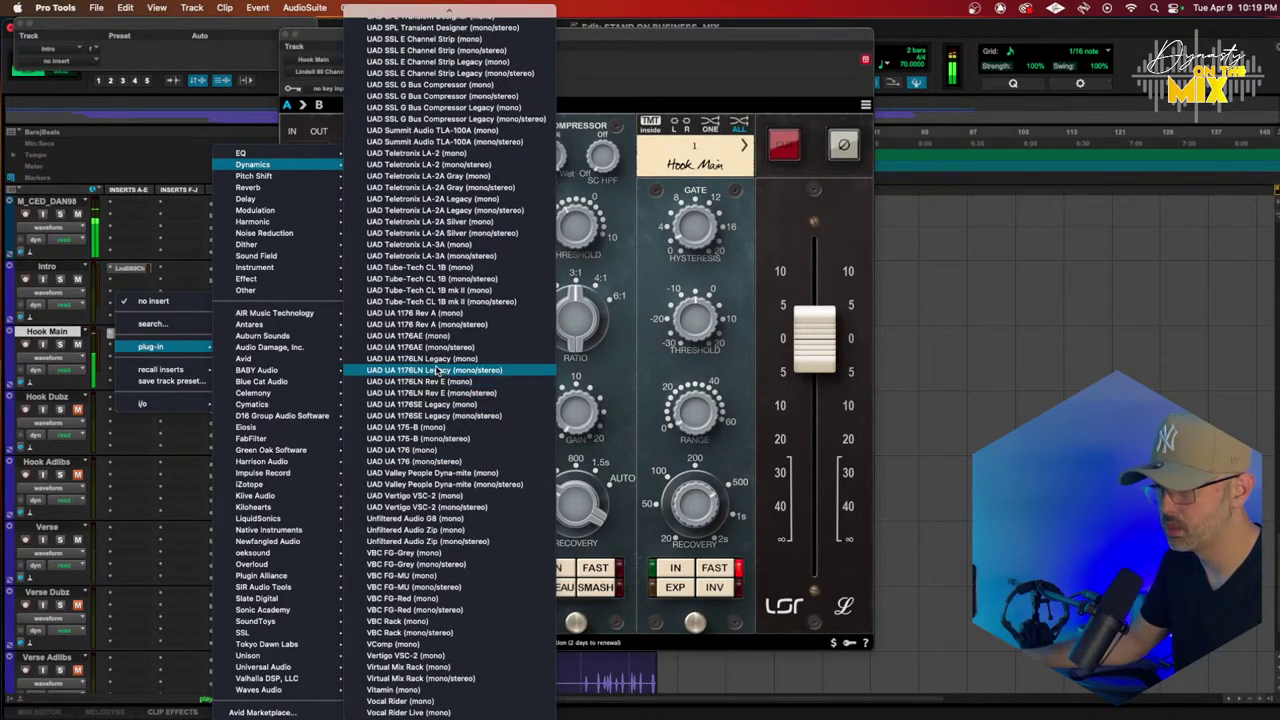
pyautogui.click(434, 359)
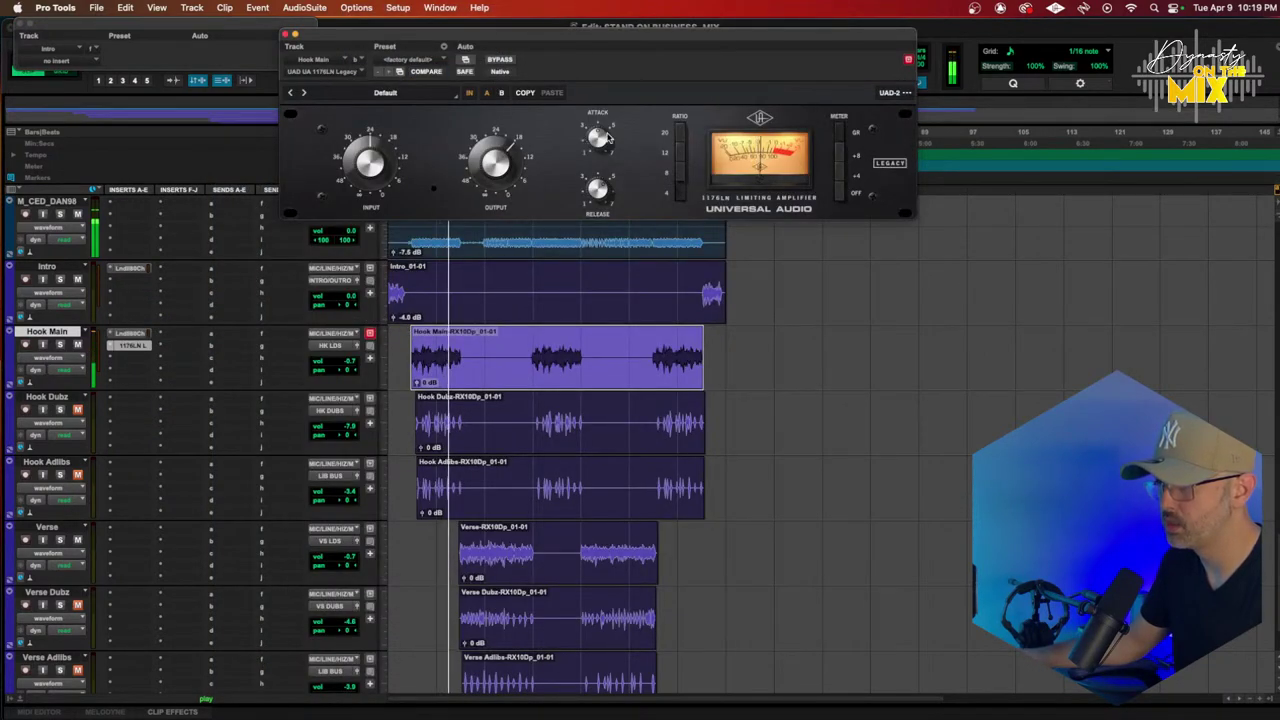
pyautogui.moveTo(586, 203); pyautogui.dragTo(642, 137)
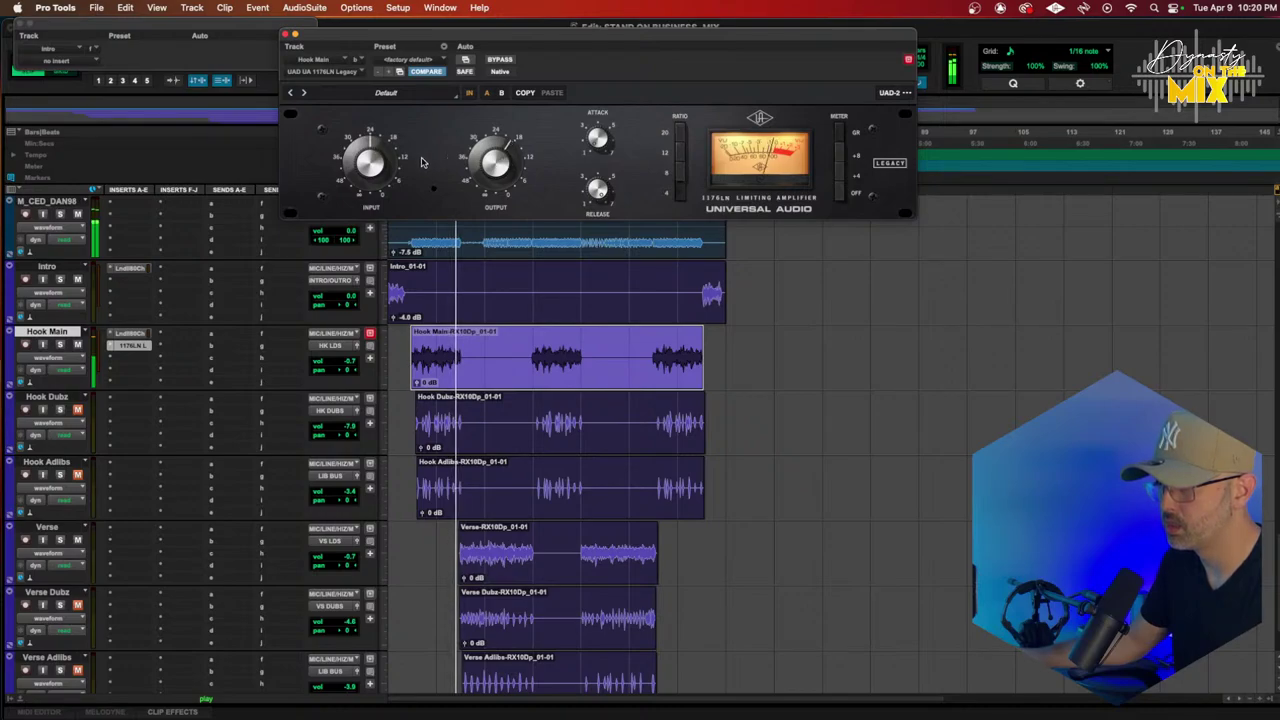
# Step: Restart playback of the hook and switch Hook Main's volume readout to peak level
pyautogui.press('space')
pyautogui.press('space')
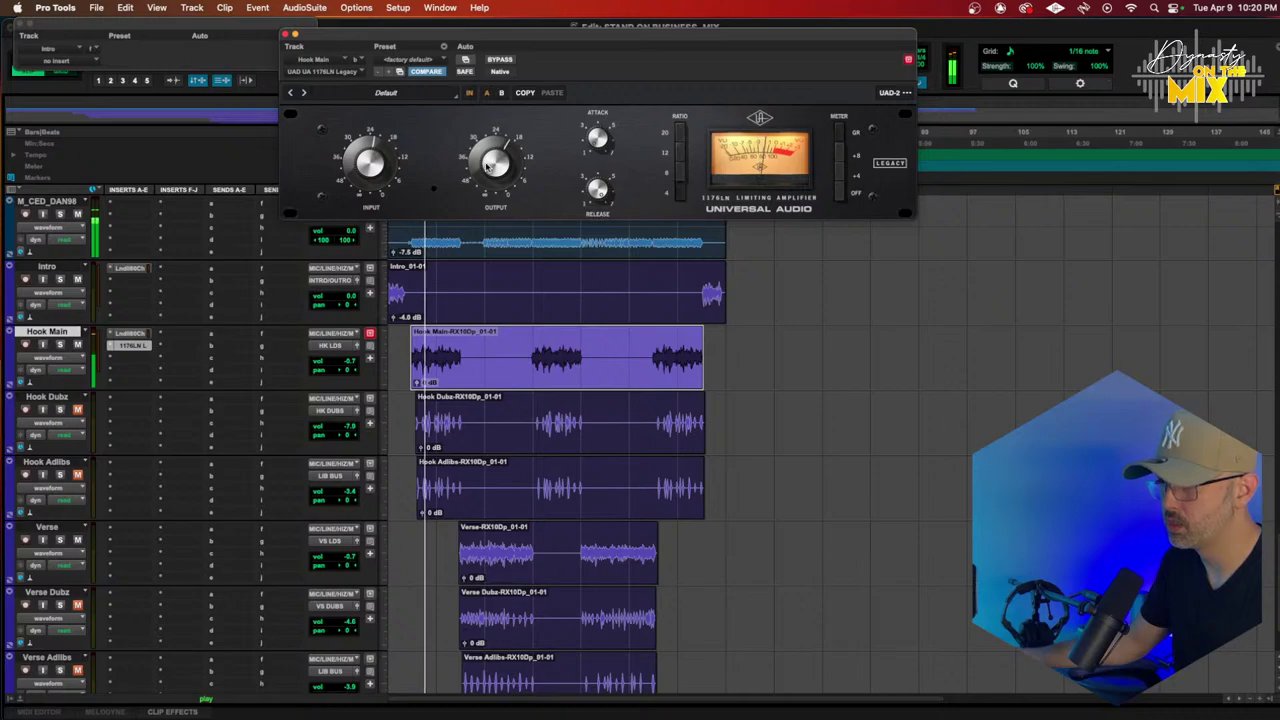
pyautogui.click(87, 334)
pyautogui.click(92, 344)
pyautogui.keyDown('super'); pyautogui.click(340, 362); pyautogui.keyUp('super')
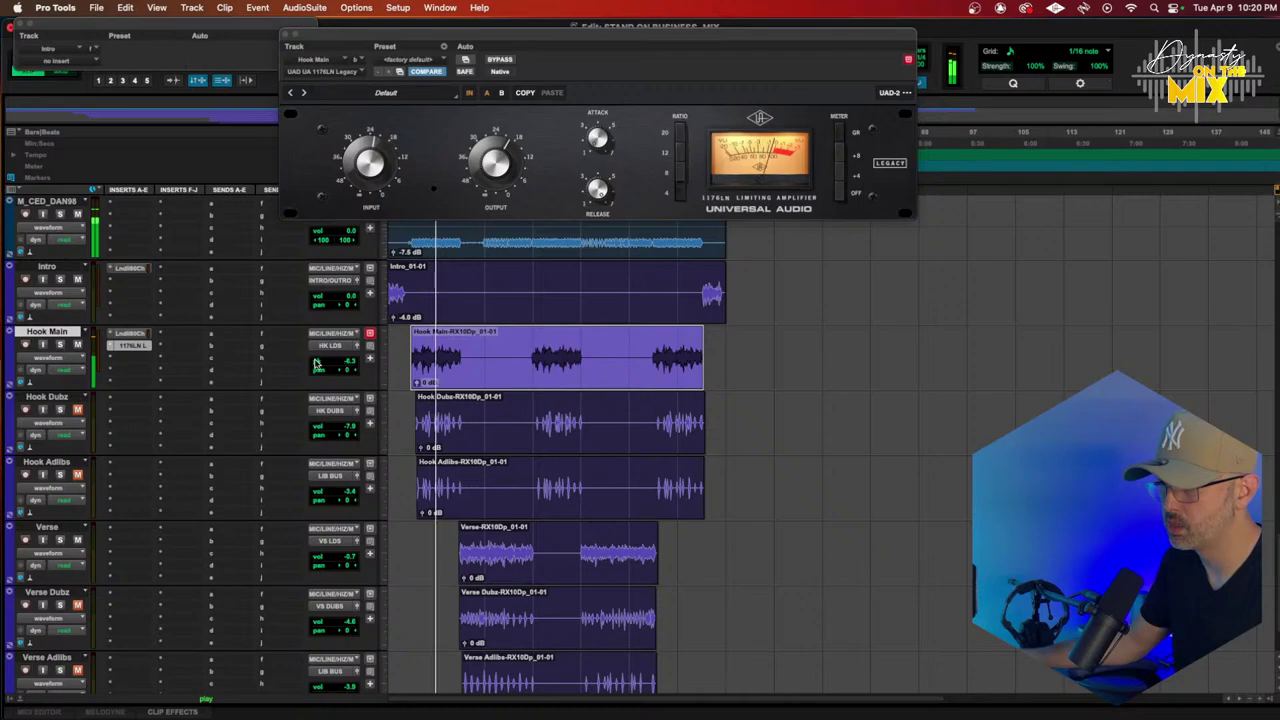
pyautogui.click(115, 362)
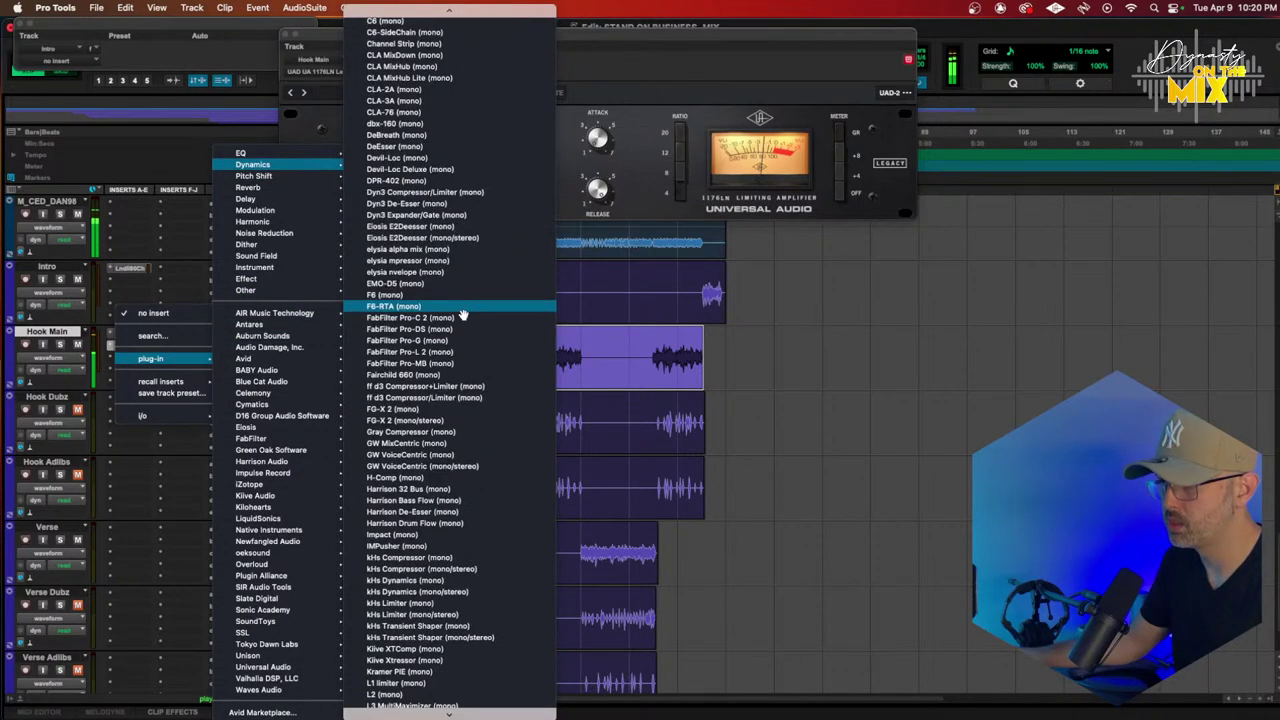
pyautogui.scroll(-10, 463, 315)
pyautogui.scroll(-3, 446, 452)
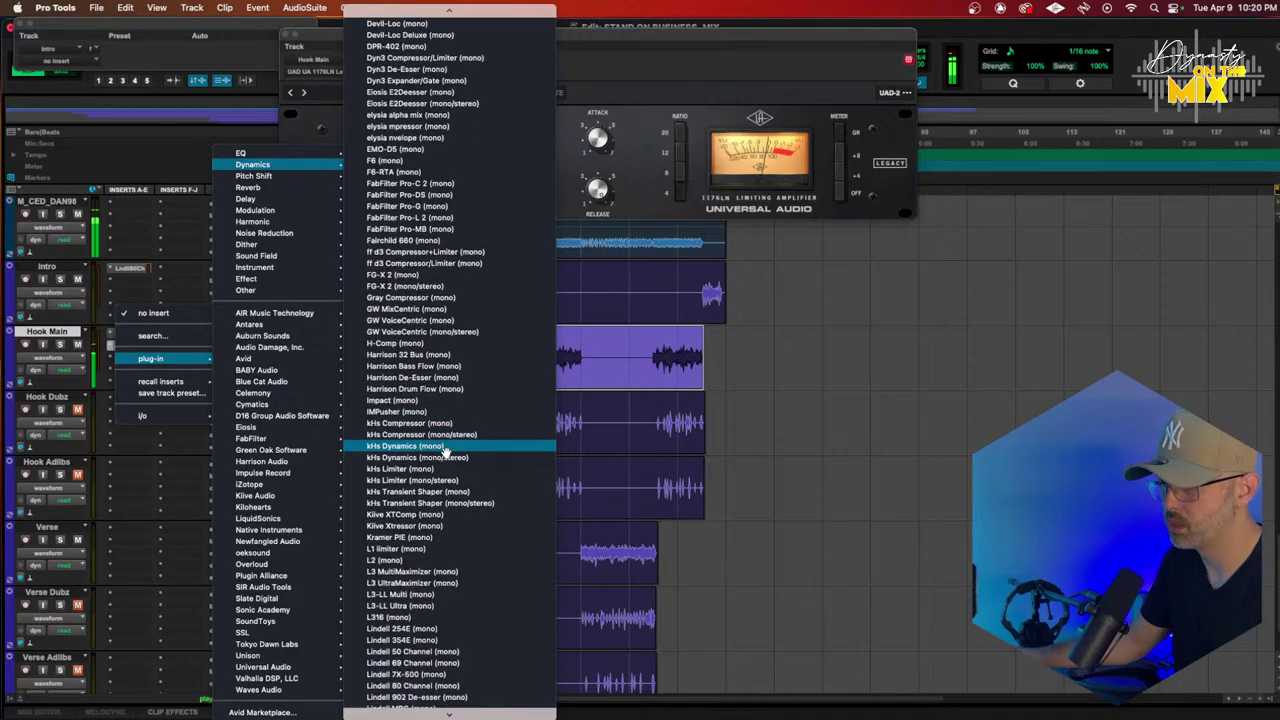
pyautogui.click(129, 457)
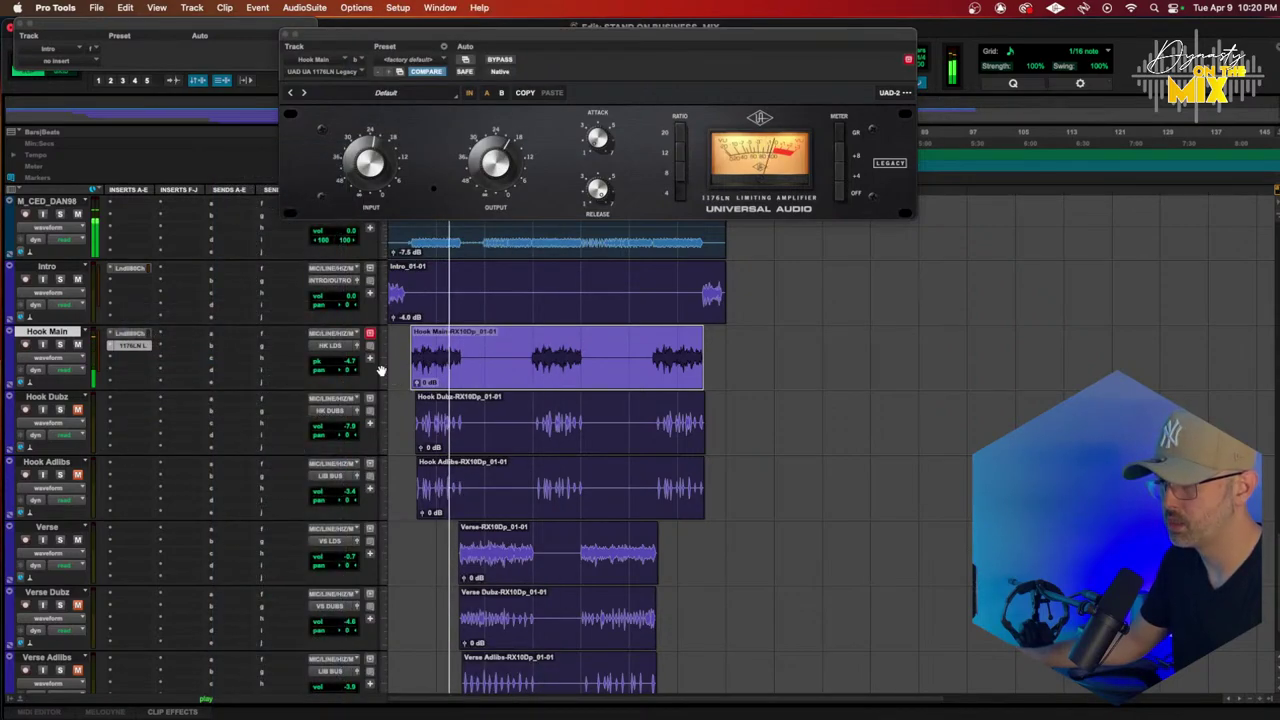
# Step: Check and close Hook Main's Lindell 80 Channel, and raise the Hook Main clip gain to +3.0 dB while playing the hook
pyautogui.click(129, 333)
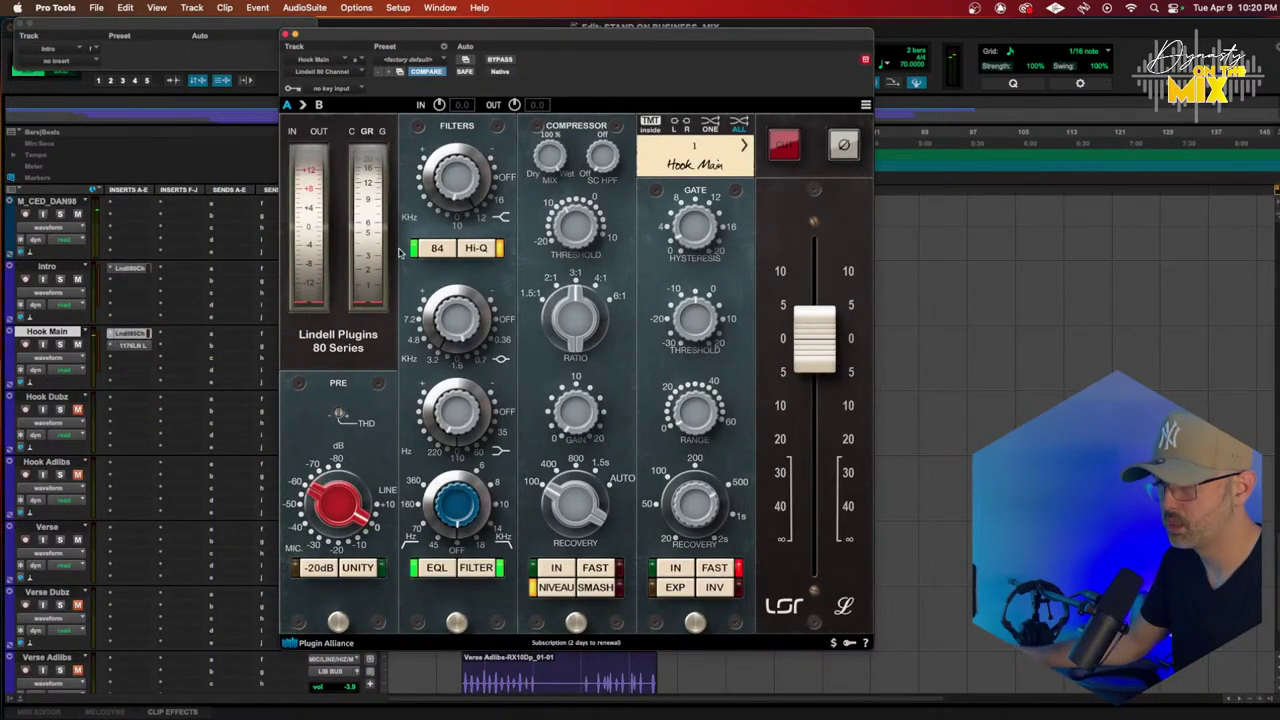
pyautogui.click(286, 35)
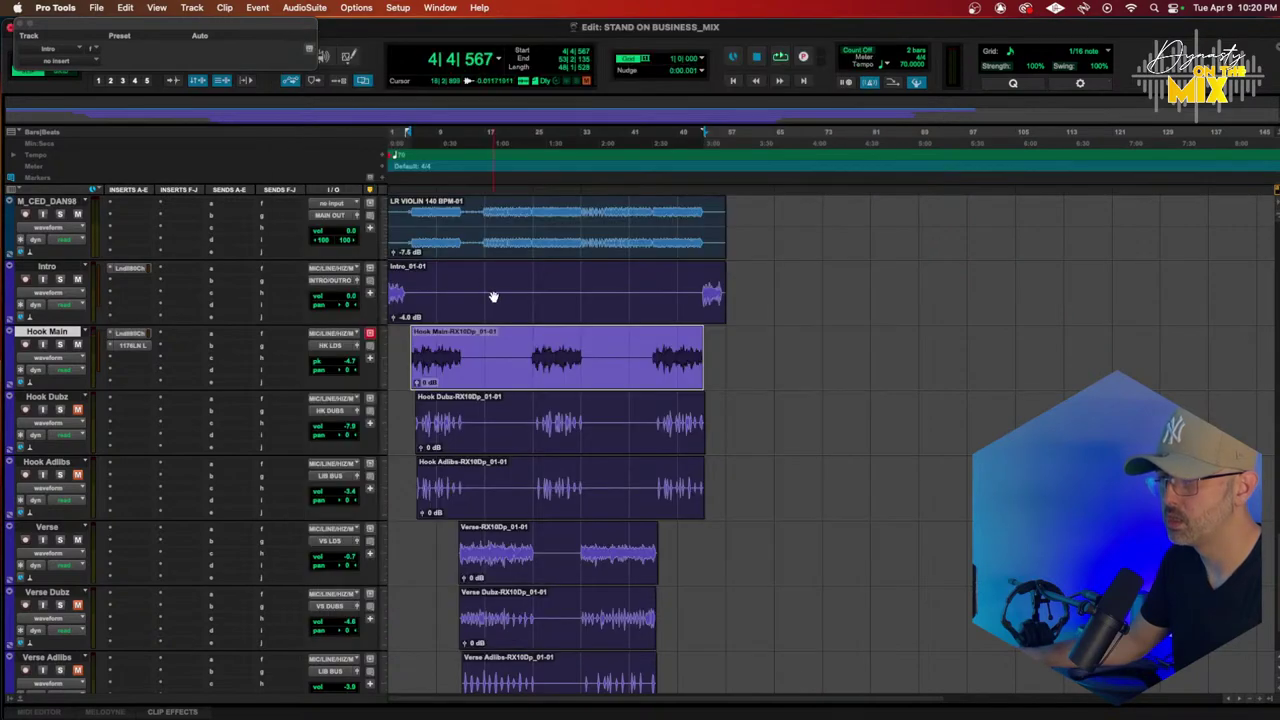
pyautogui.scroll(2, 483, 382)
pyautogui.press('space')
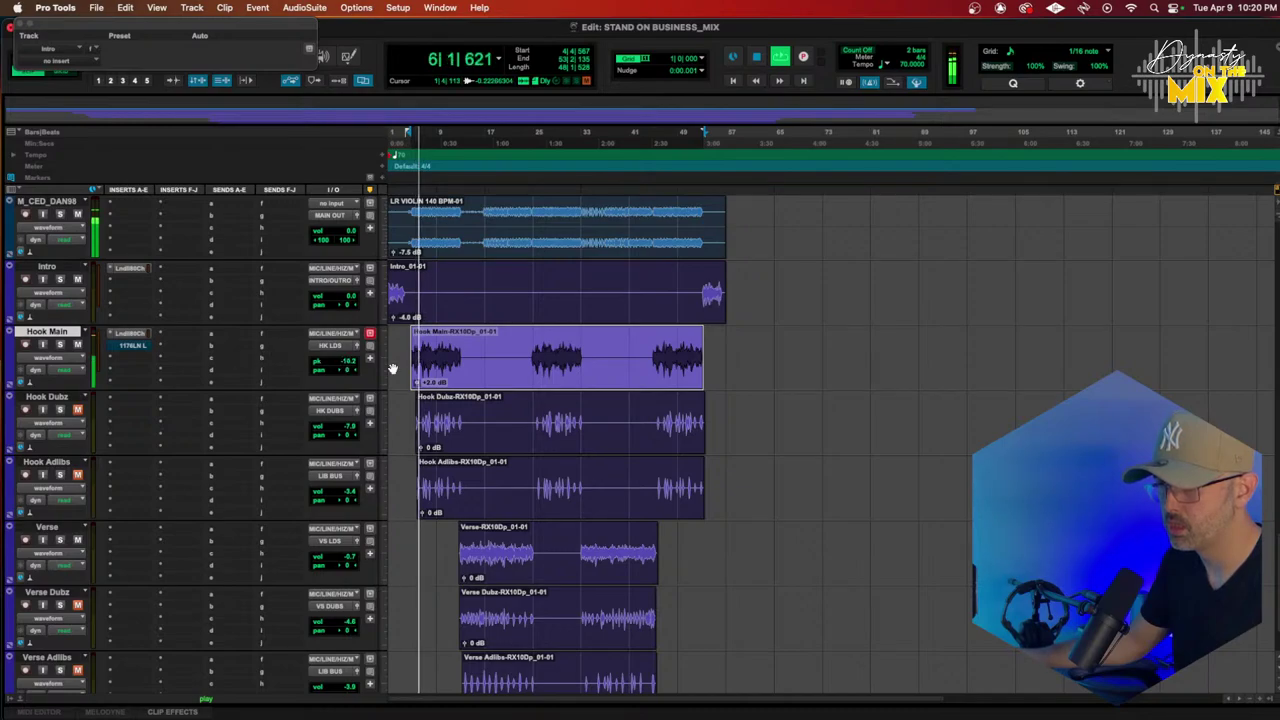
pyautogui.hotkey('ctrl', 'shift', 'Up')
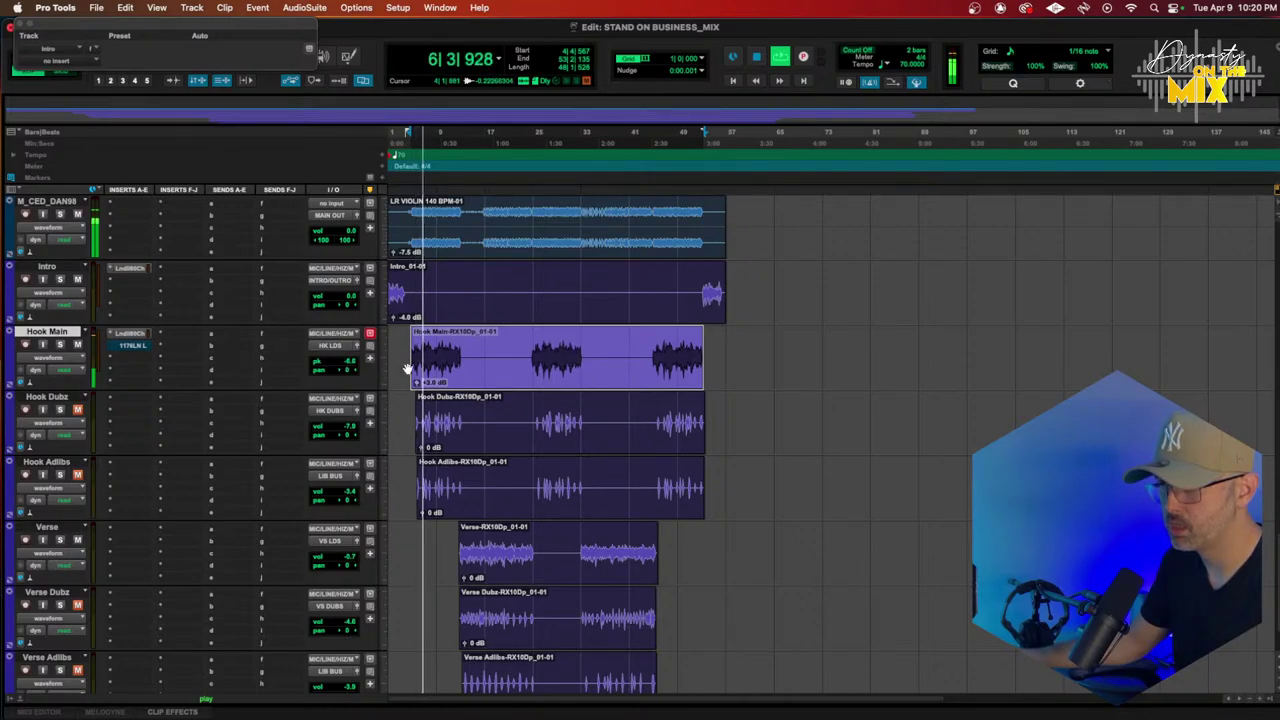
# Step: Stop playback and select the short loud peak in the Hook Main clip from 5|3|958 to 5|4|112
pyautogui.press('space')
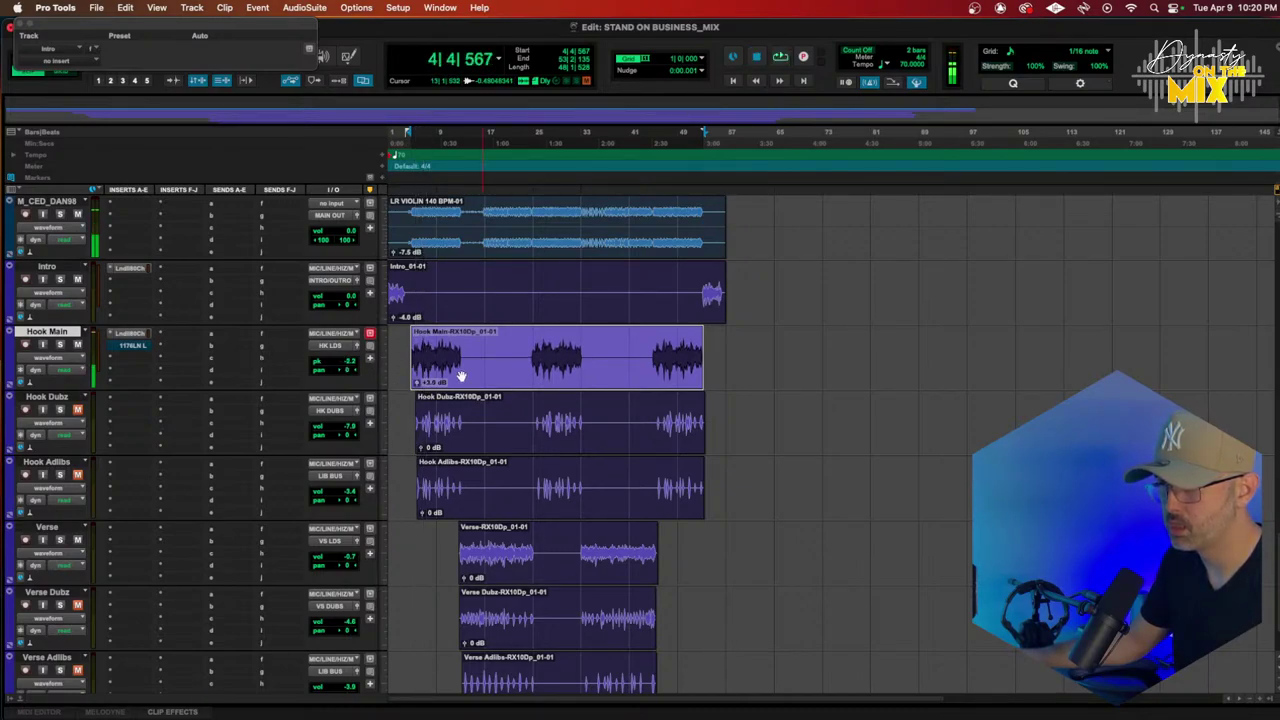
pyautogui.press('t')
pyautogui.press('t')
pyautogui.press('t')
pyautogui.press('t')
pyautogui.press('t')
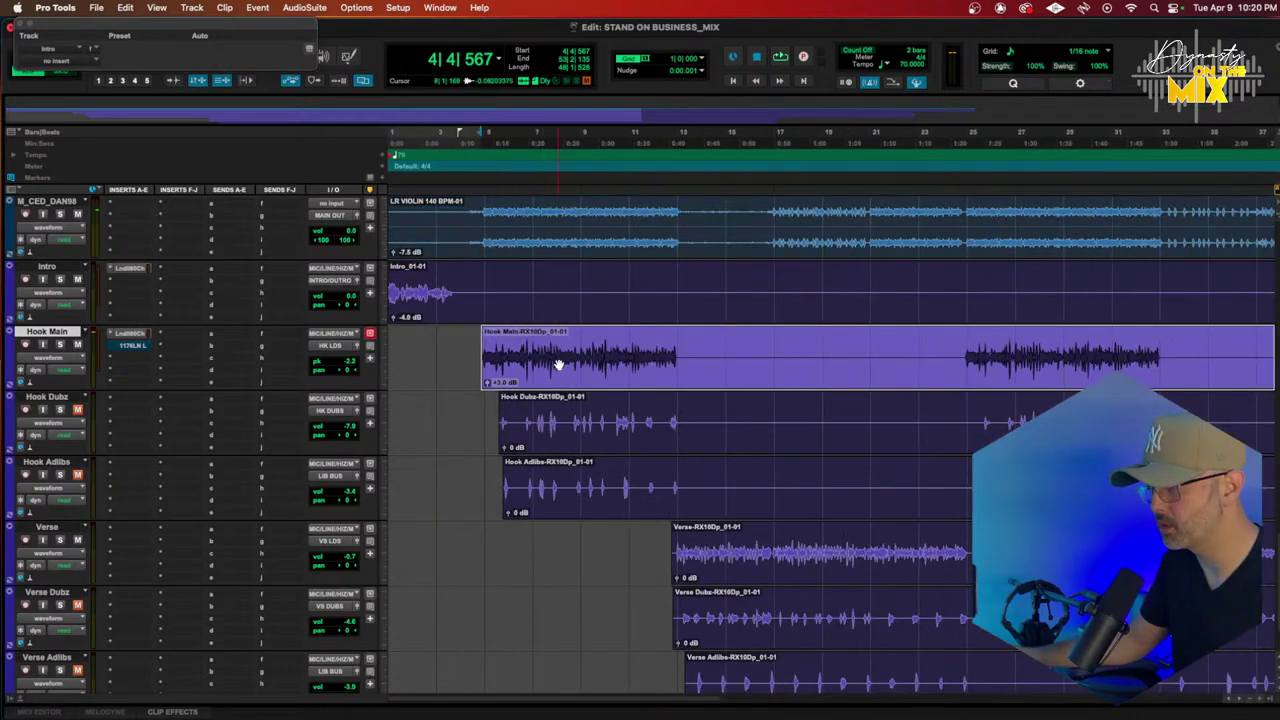
pyautogui.hscroll(1, 723, 391)
pyautogui.hscroll(3, 722, 390)
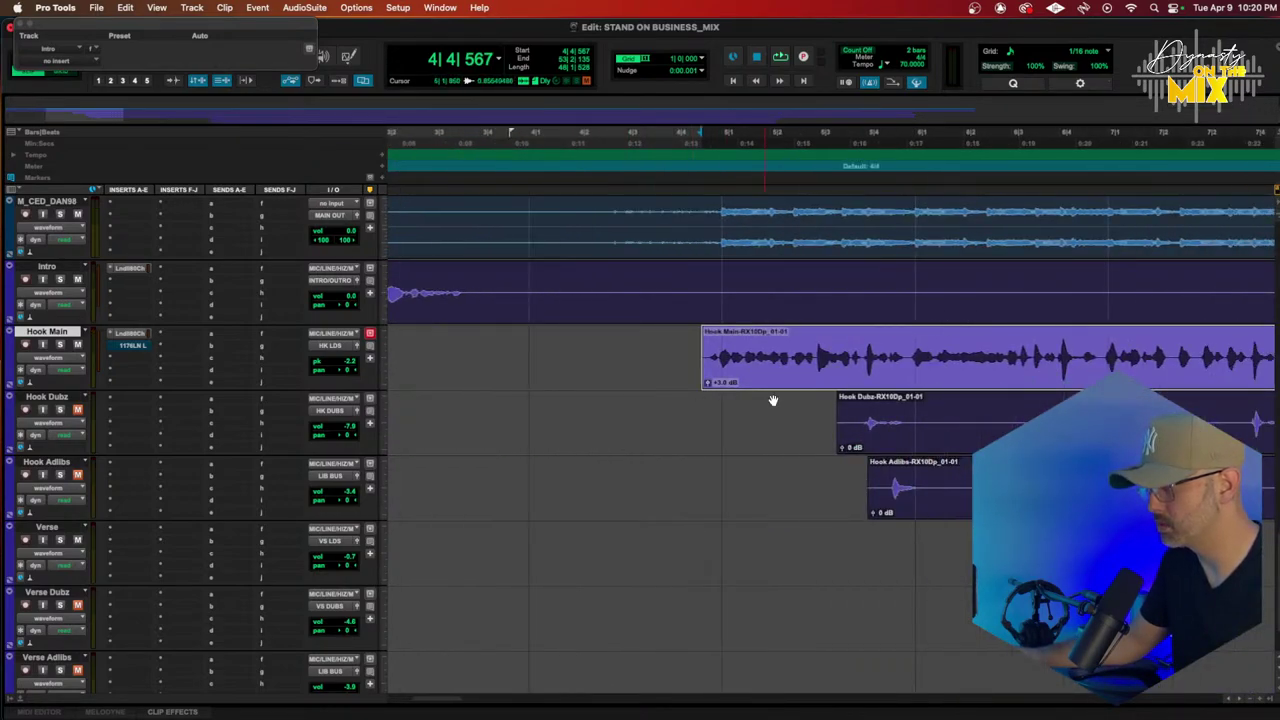
pyautogui.hscroll(4, 822, 355)
pyautogui.press('t')
pyautogui.press('t')
pyautogui.moveTo(767, 358); pyautogui.dragTo(862, 372)
pyautogui.click(829, 362)
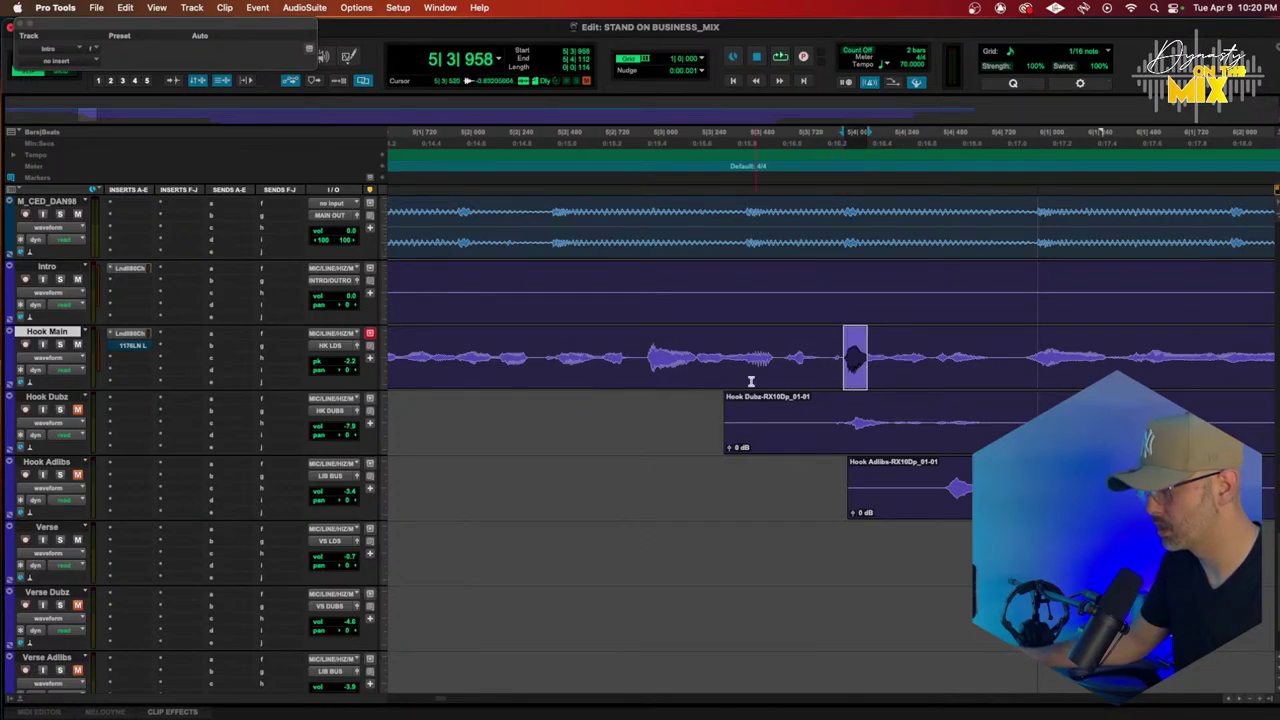
# Step: Display the clip gain line on the clips and lower the gain of the selected Hook Main peak
pyautogui.press('super+bracketleft')
pyautogui.press('super+bracketleft')
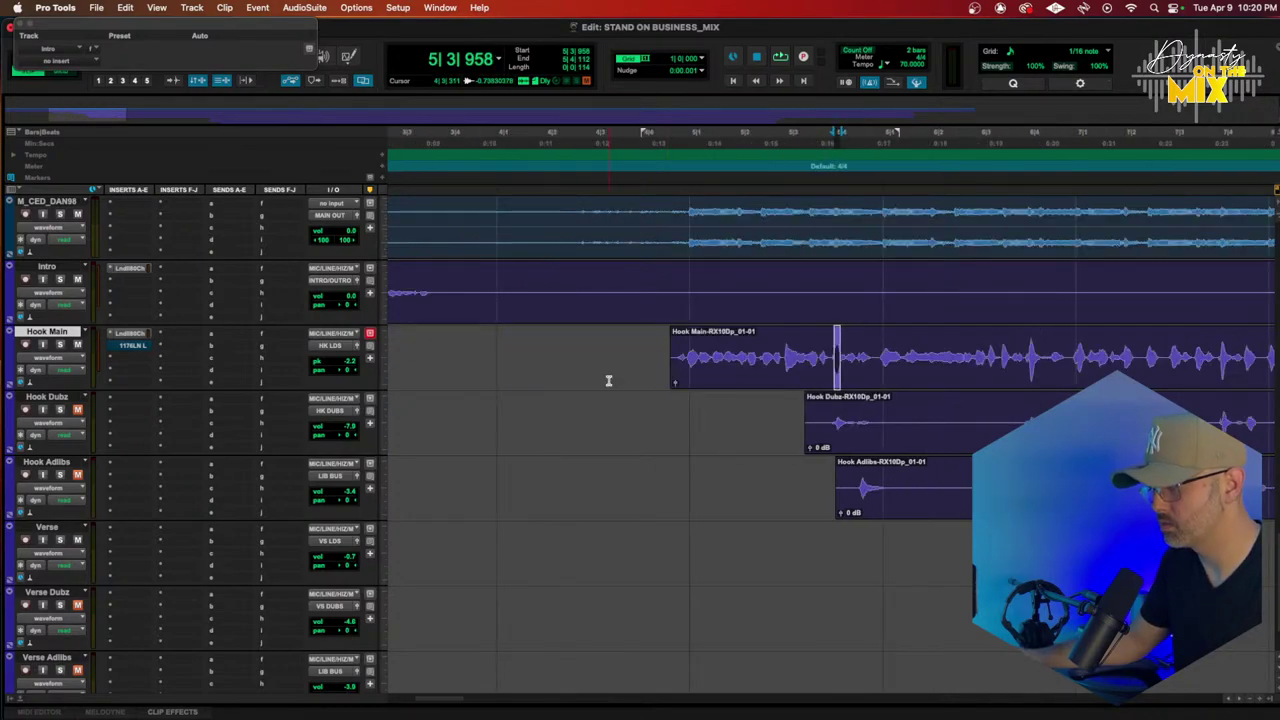
pyautogui.rightClick(676, 386)
pyautogui.click(708, 437)
pyautogui.press('super+bracketright')
pyautogui.press('super+bracketright')
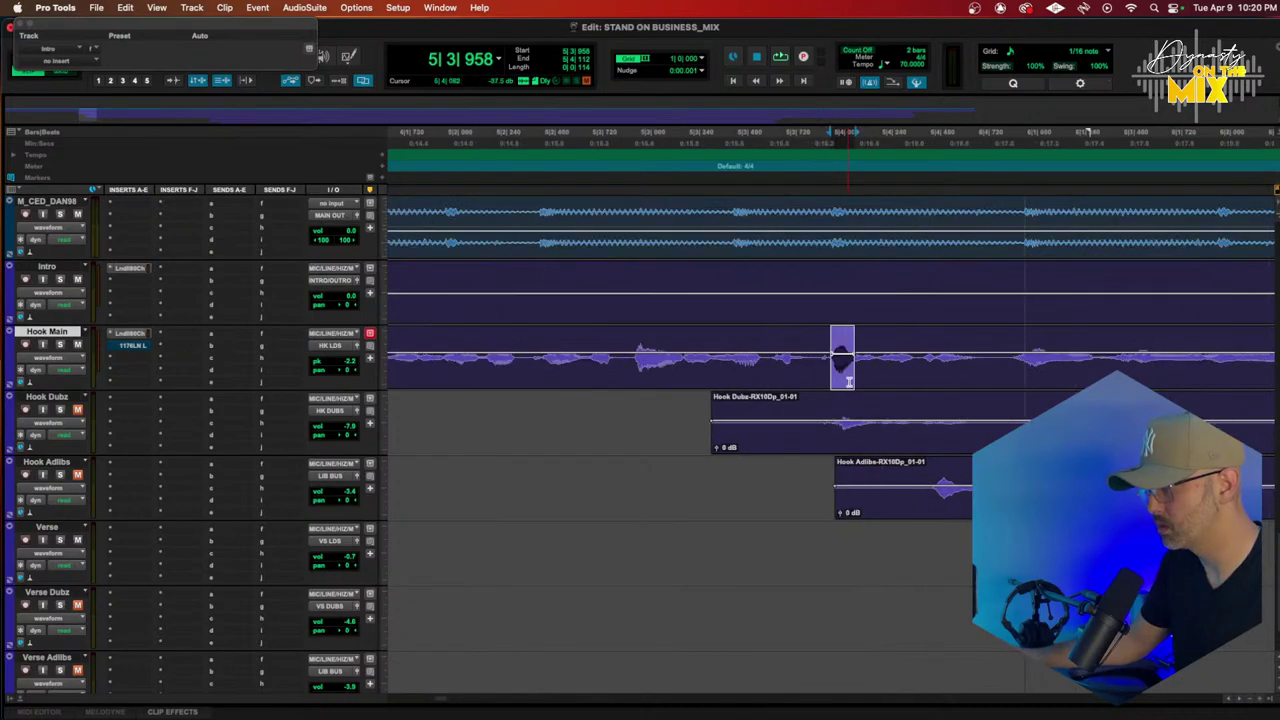
# Step: Lower the clip gain of the Hook Main peaks starting at 6|4|027 and 6|4|885
pyautogui.hscroll(15, 847, 381)
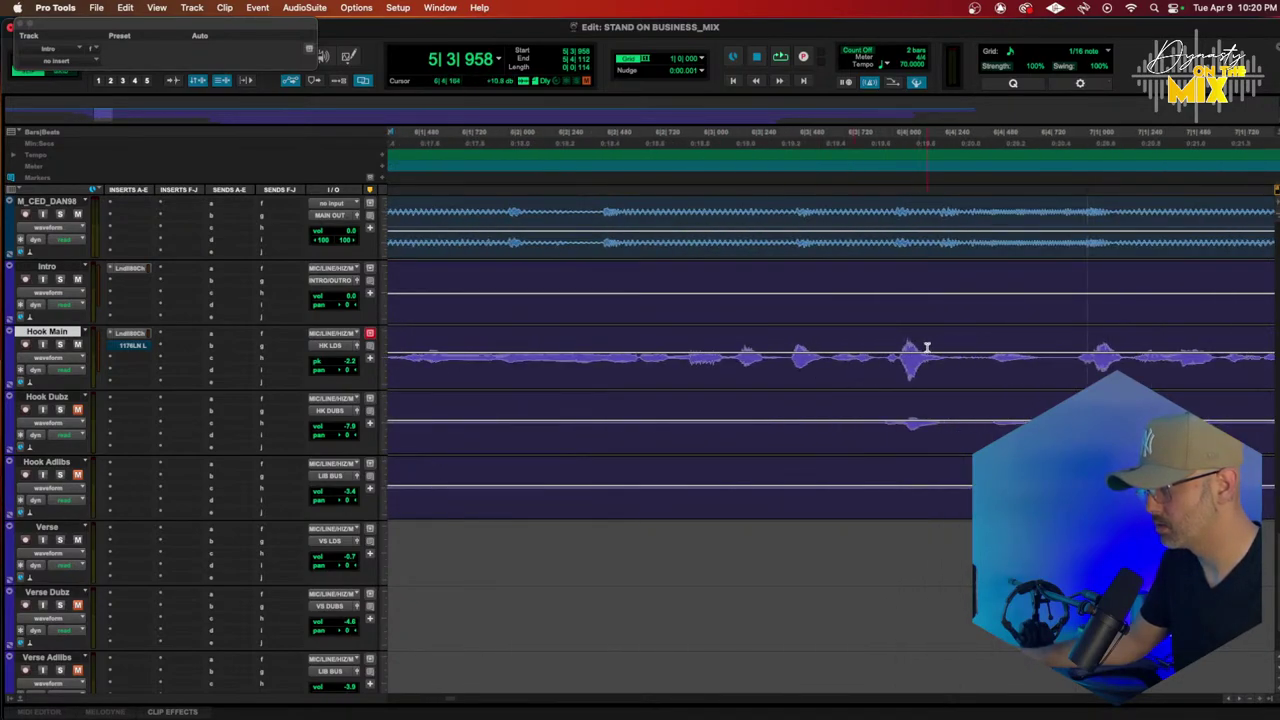
pyautogui.moveTo(901, 358); pyautogui.dragTo(936, 366)
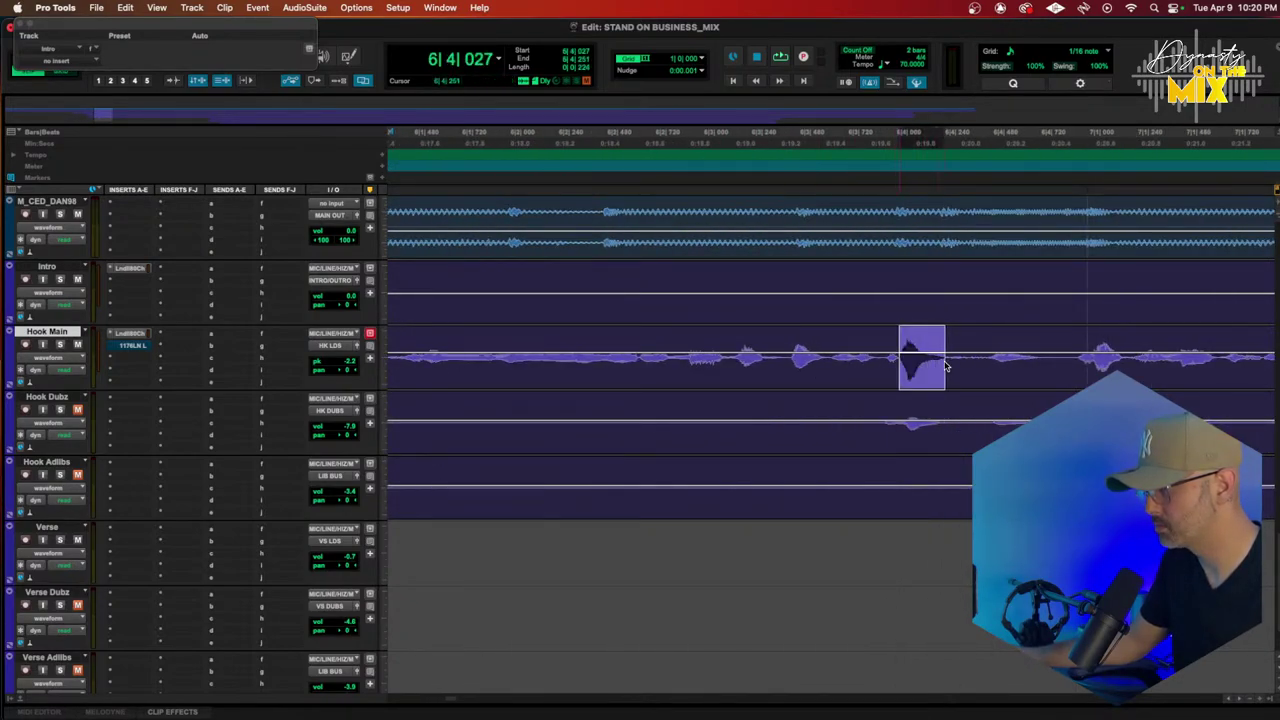
pyautogui.hscroll(5, 944, 363)
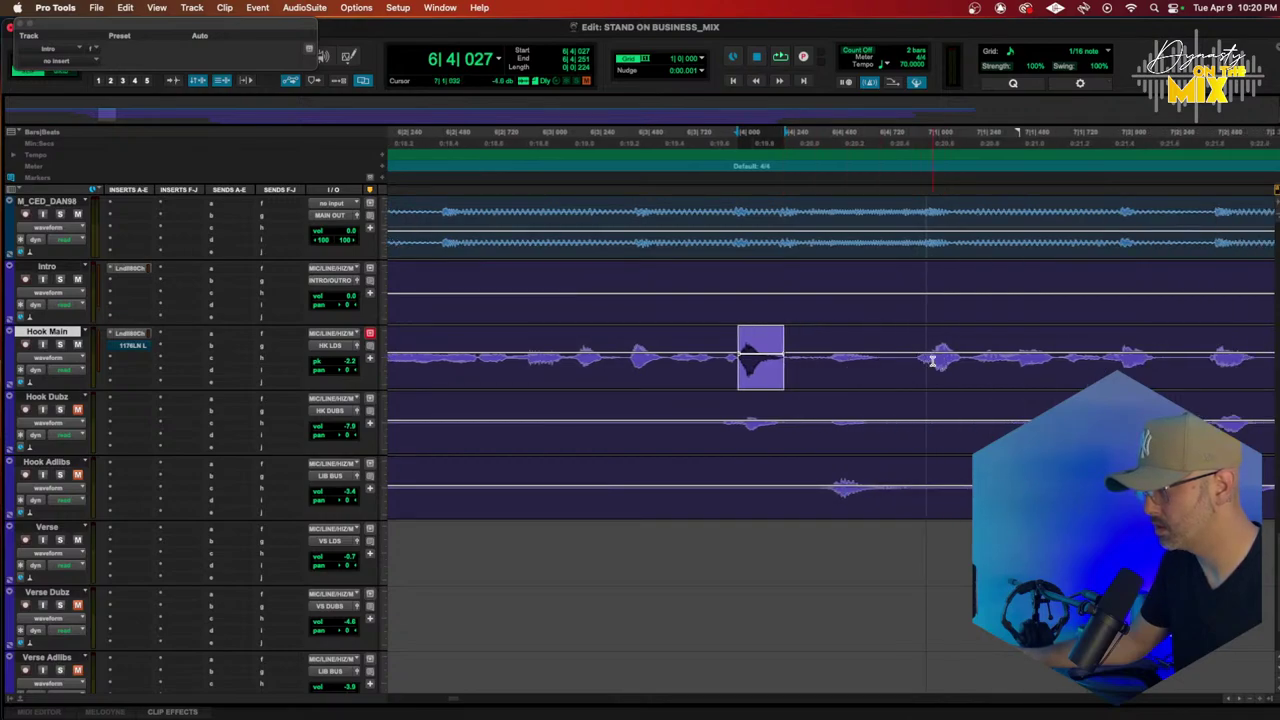
pyautogui.hscroll(4, 931, 361)
pyautogui.hscroll(5, 931, 350)
pyautogui.press('r')
pyautogui.press('r')
pyautogui.press('r')
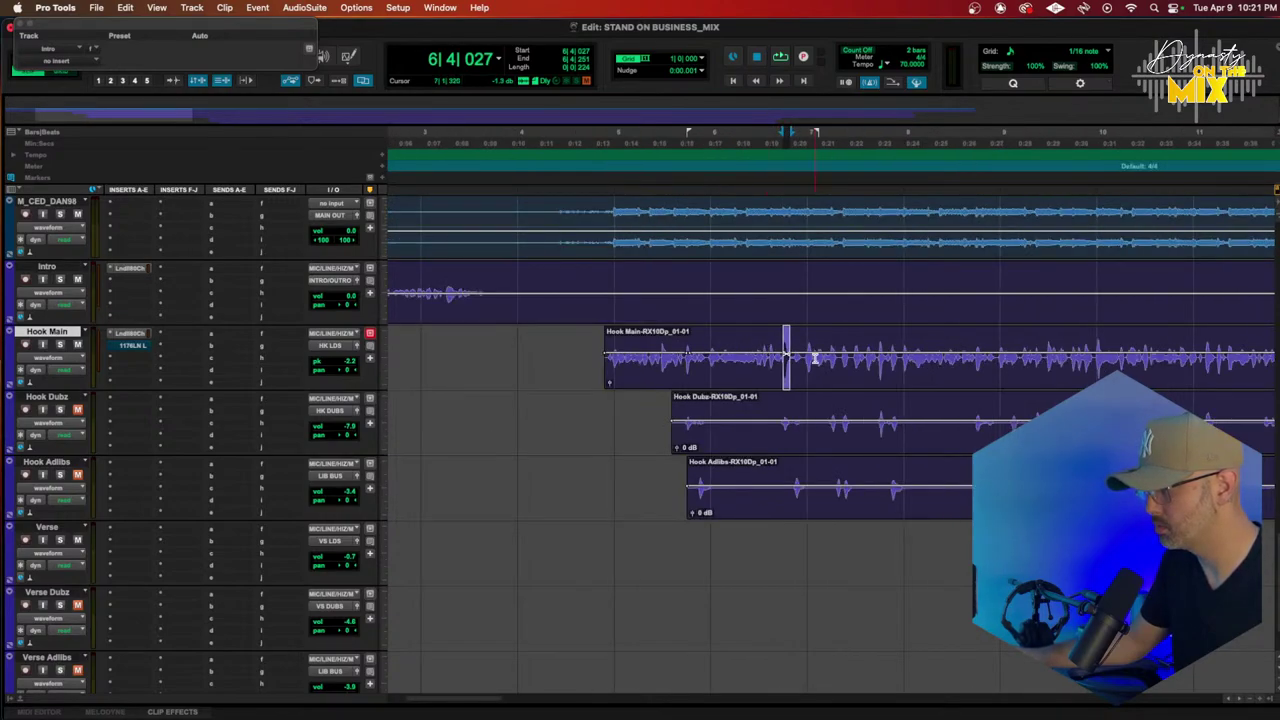
pyautogui.scroll(5, 803, 358)
pyautogui.hscroll(4, 813, 360)
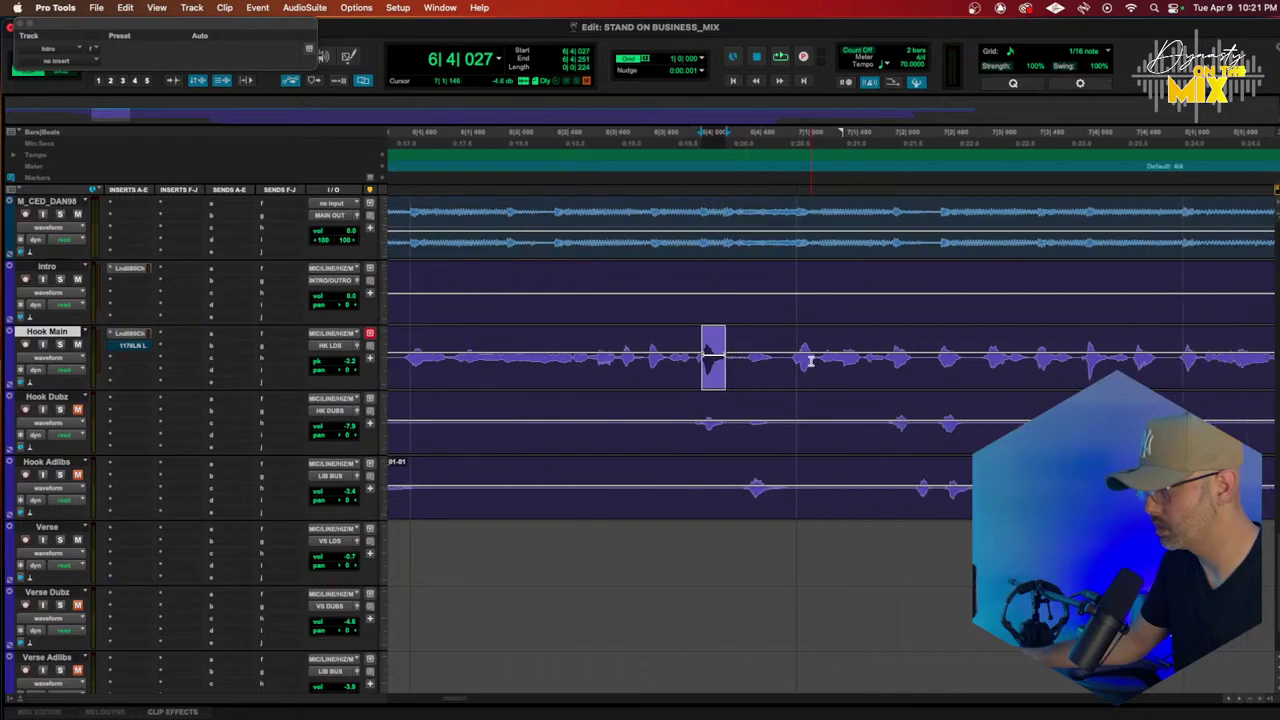
pyautogui.moveTo(791, 360); pyautogui.dragTo(815, 370)
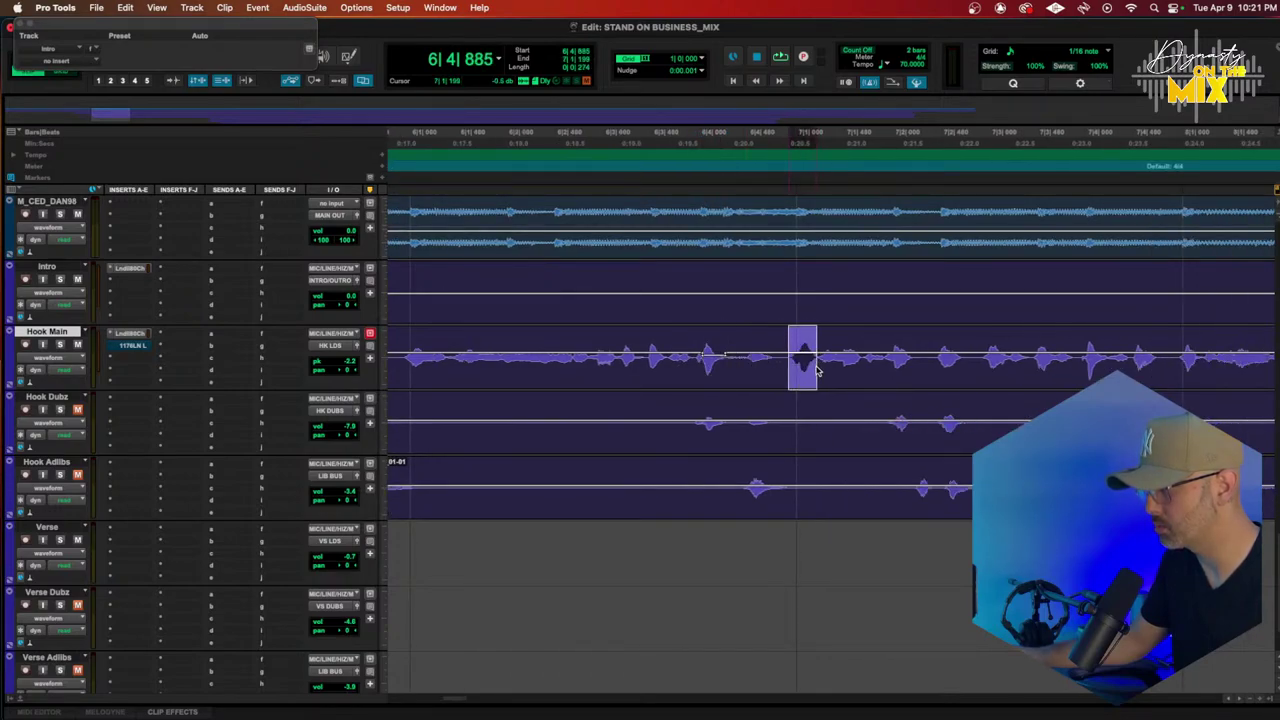
# Step: Reduce the clip gain on the Hook Main peaks starting at 7|3|899, 9|2|881 and 9|4|925
pyautogui.hscroll(4, 972, 368)
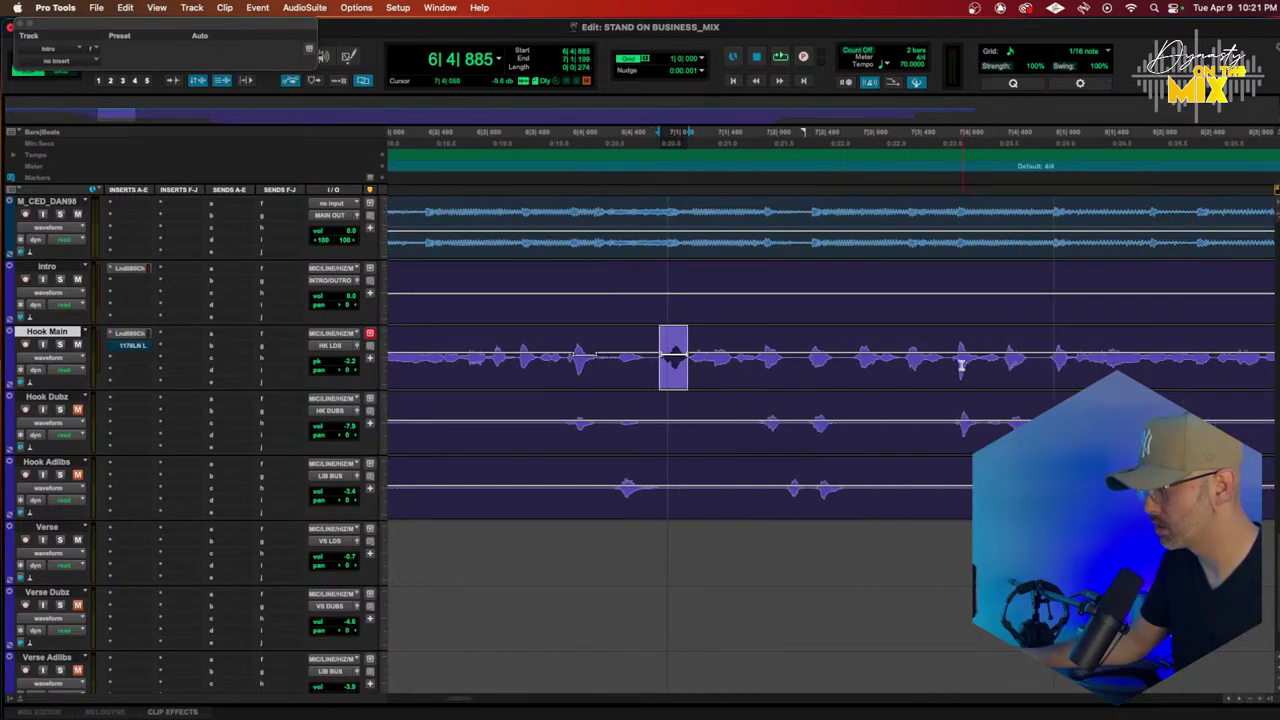
pyautogui.moveTo(951, 360); pyautogui.dragTo(986, 370)
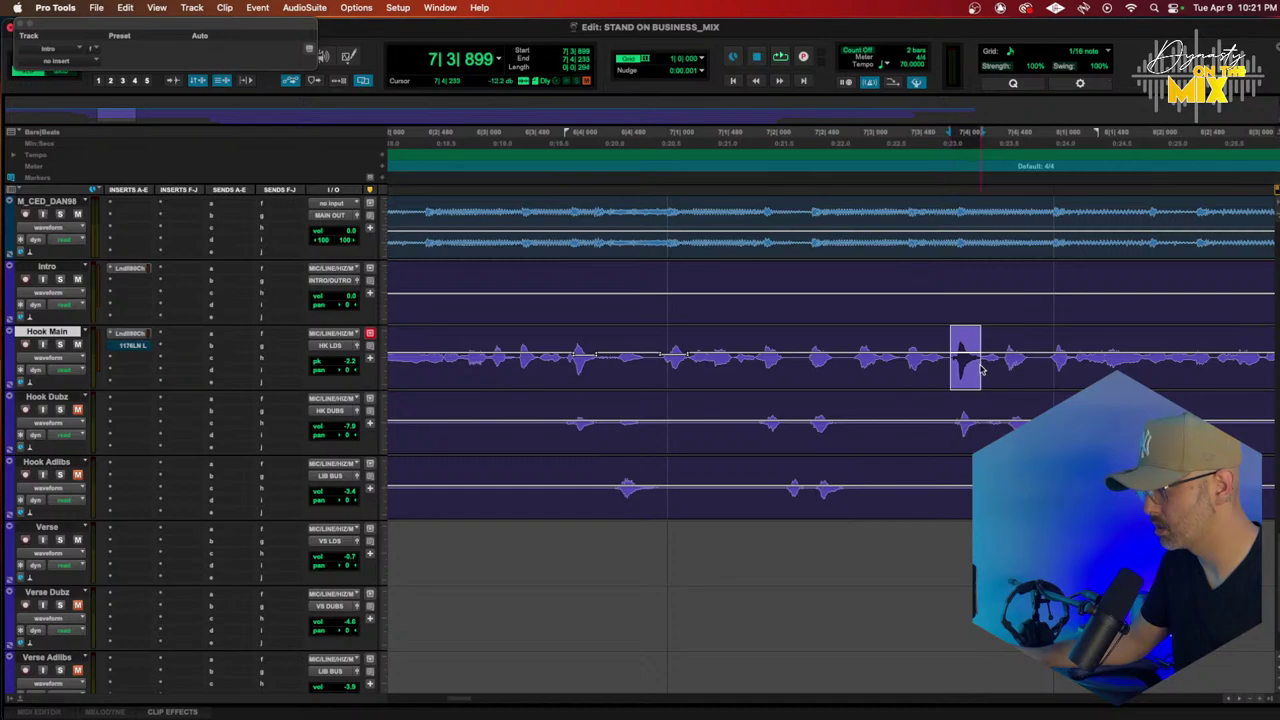
pyautogui.hscroll(20, 978, 366)
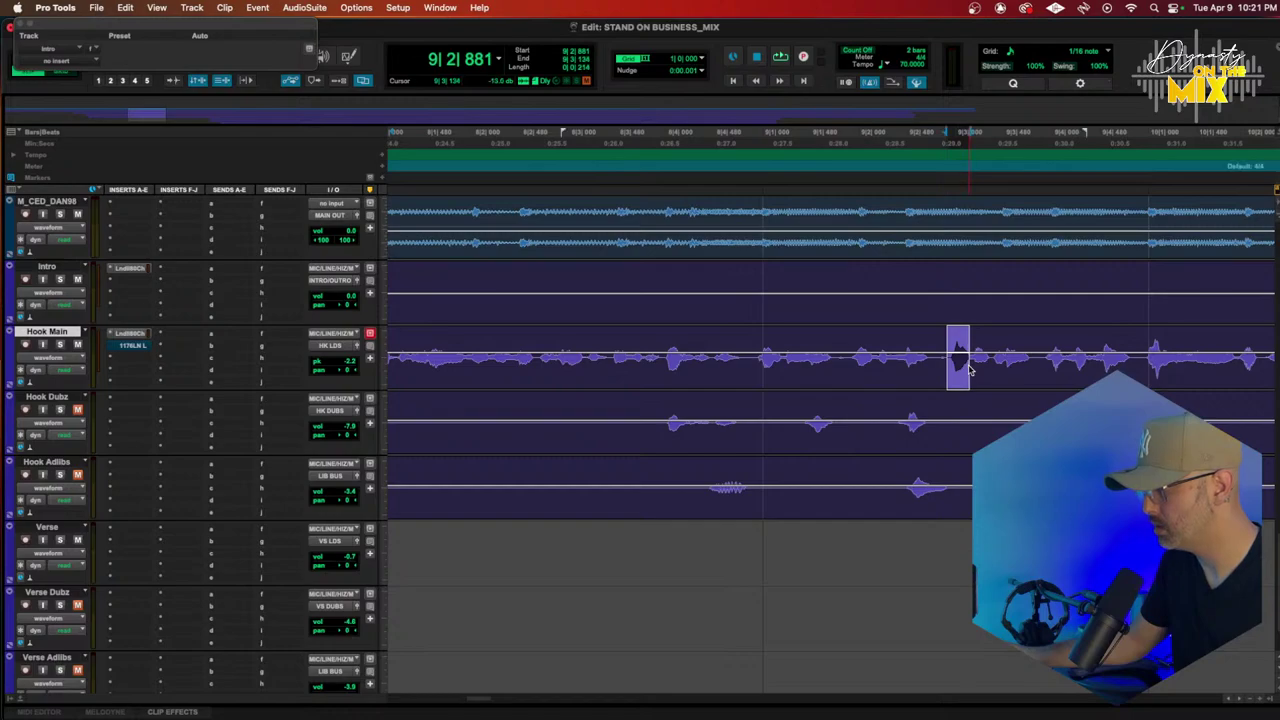
pyautogui.hscroll(7, 968, 366)
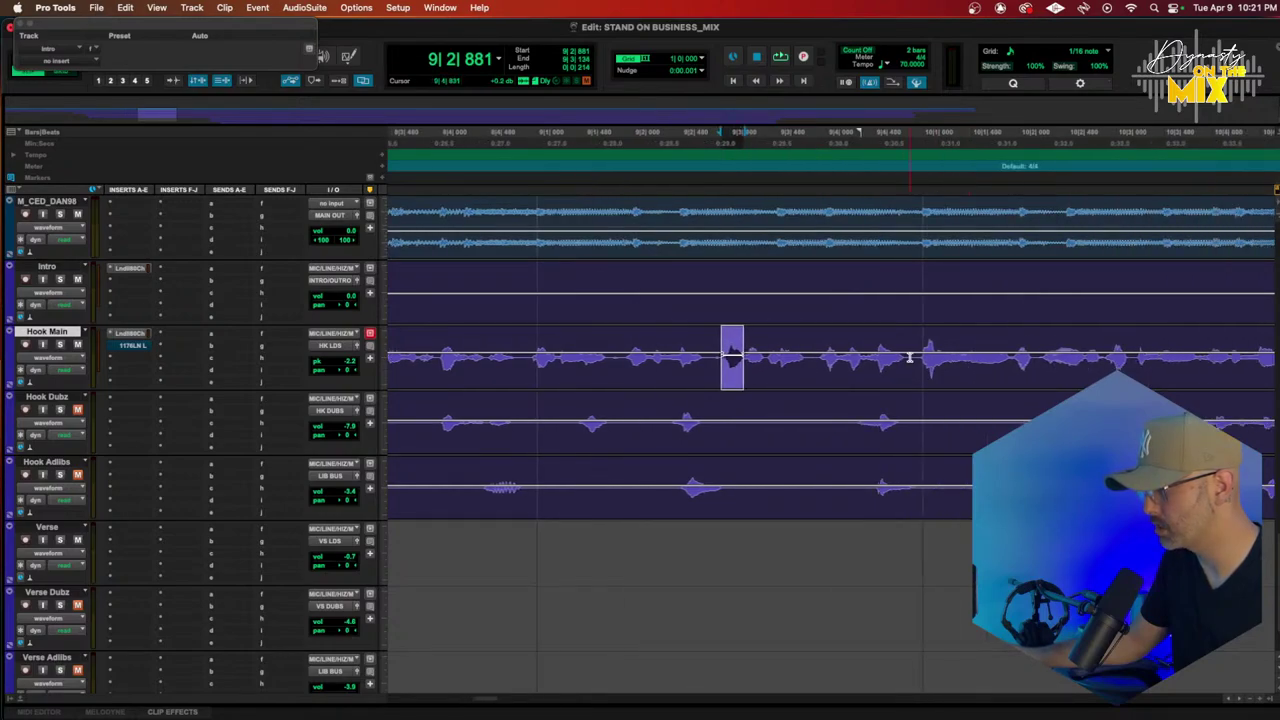
pyautogui.moveTo(919, 360); pyautogui.dragTo(935, 366)
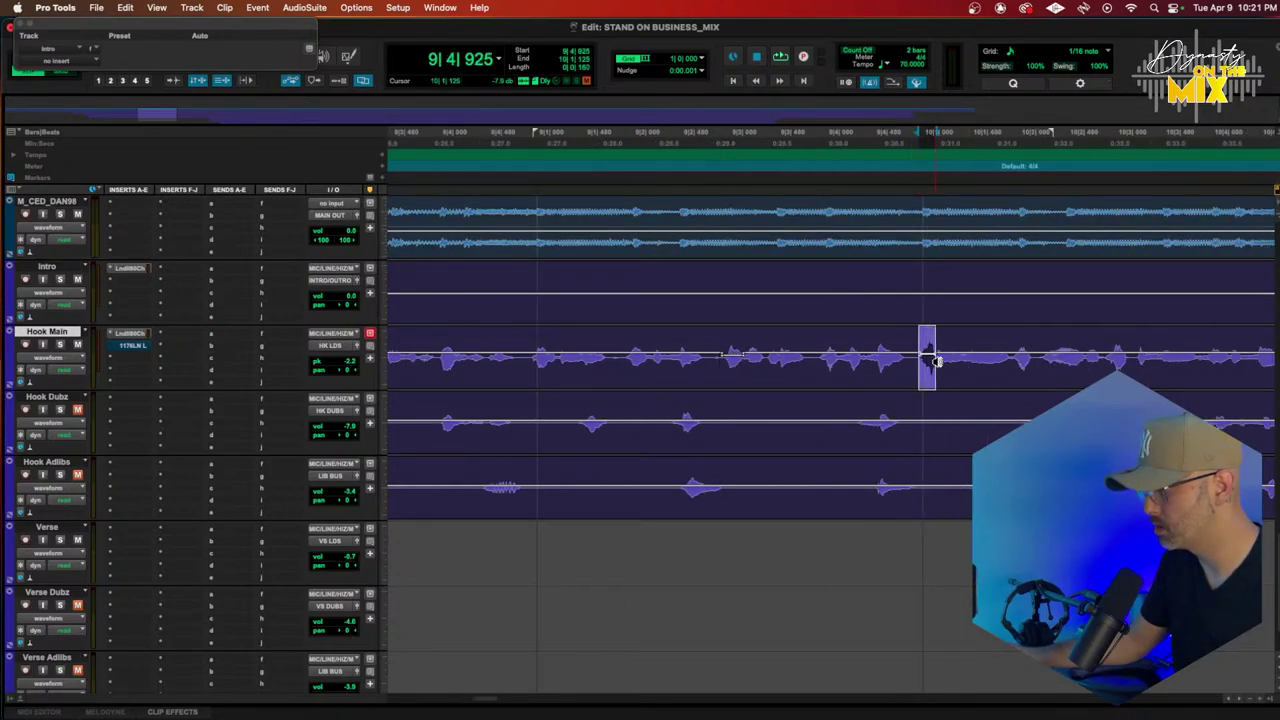
# Step: Trim the Hook Main clip to end after the first hook, at about 13|1|038, removing the rest of the audio
pyautogui.hscroll(20, 935, 362)
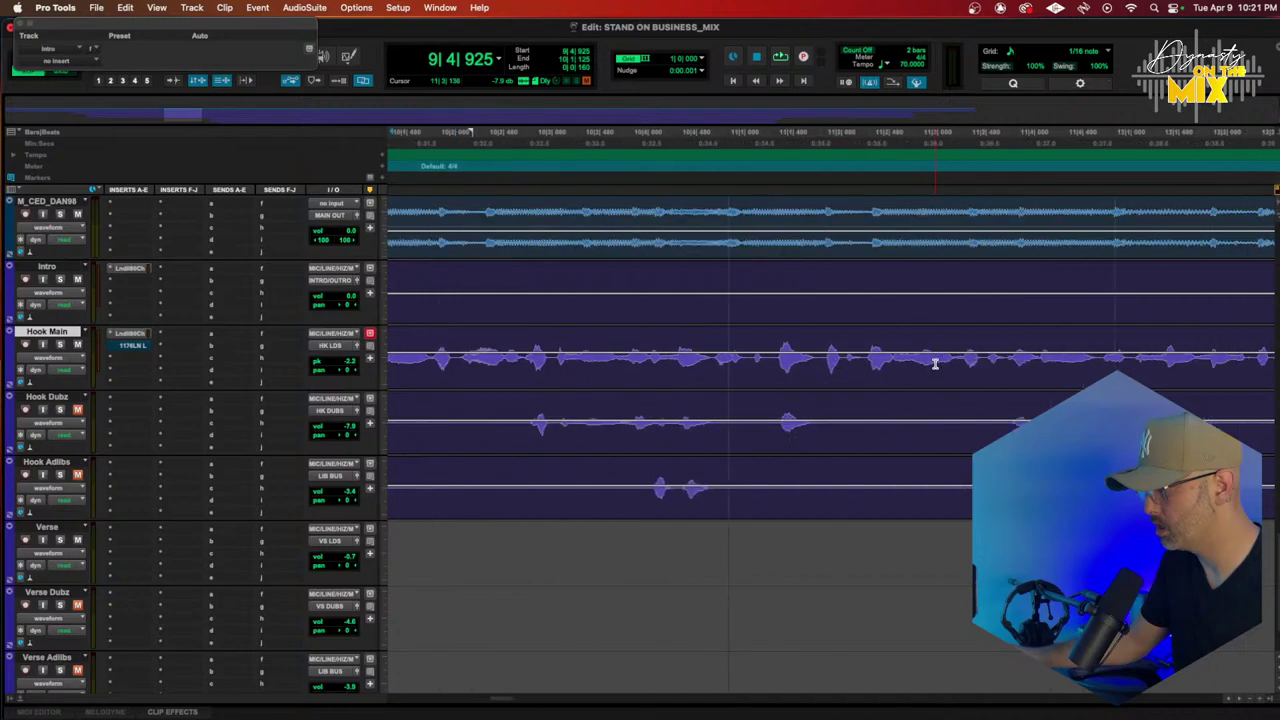
pyautogui.hscroll(10, 935, 364)
pyautogui.press('r')
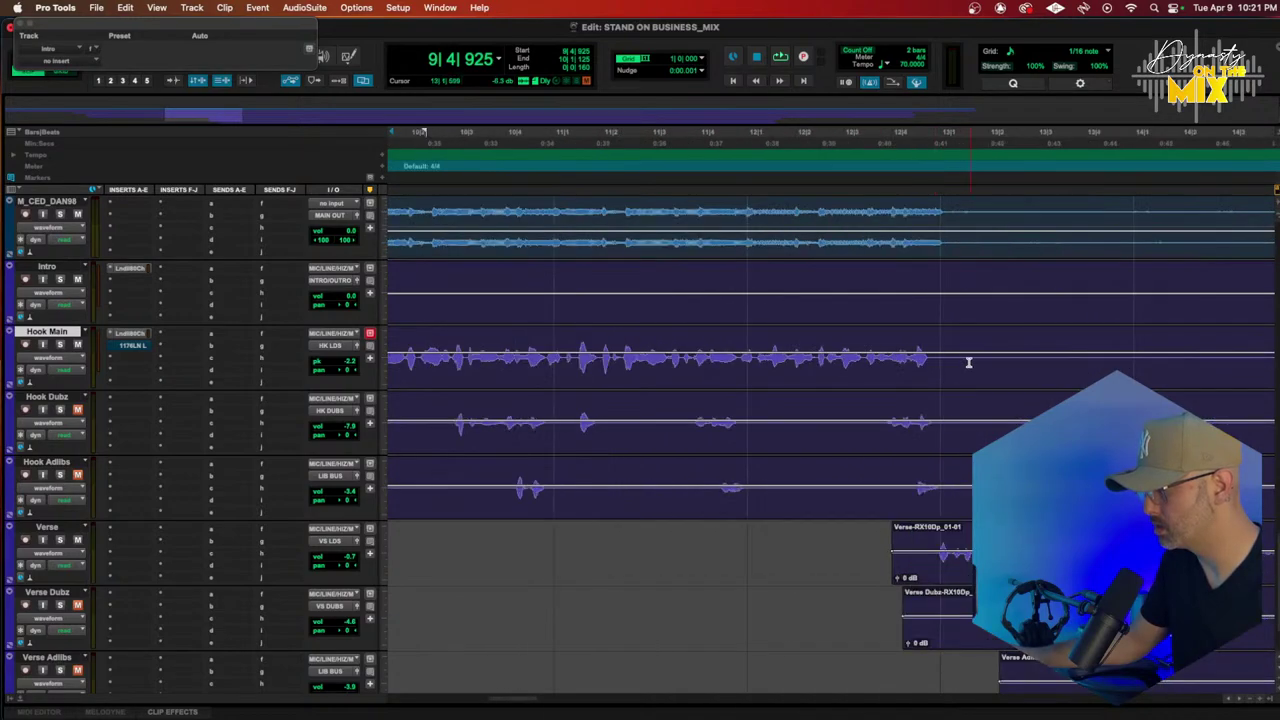
pyautogui.press('s')
pyautogui.press('r')
pyautogui.press('r')
pyautogui.press('r')
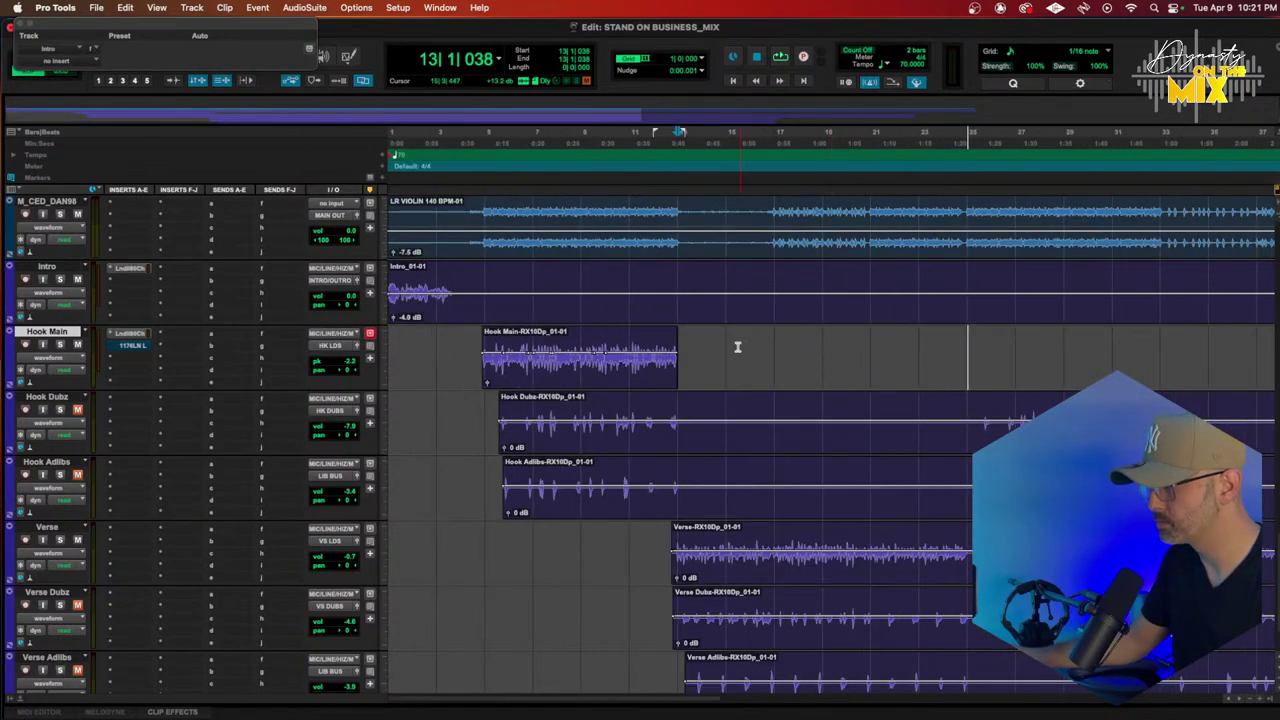
# Step: Play the hook from 4|3|886, stop, and lower the clip gain of the Hook Main section from 5|2|896 to 5|3|223
pyautogui.click(478, 145)
pyautogui.press('space')
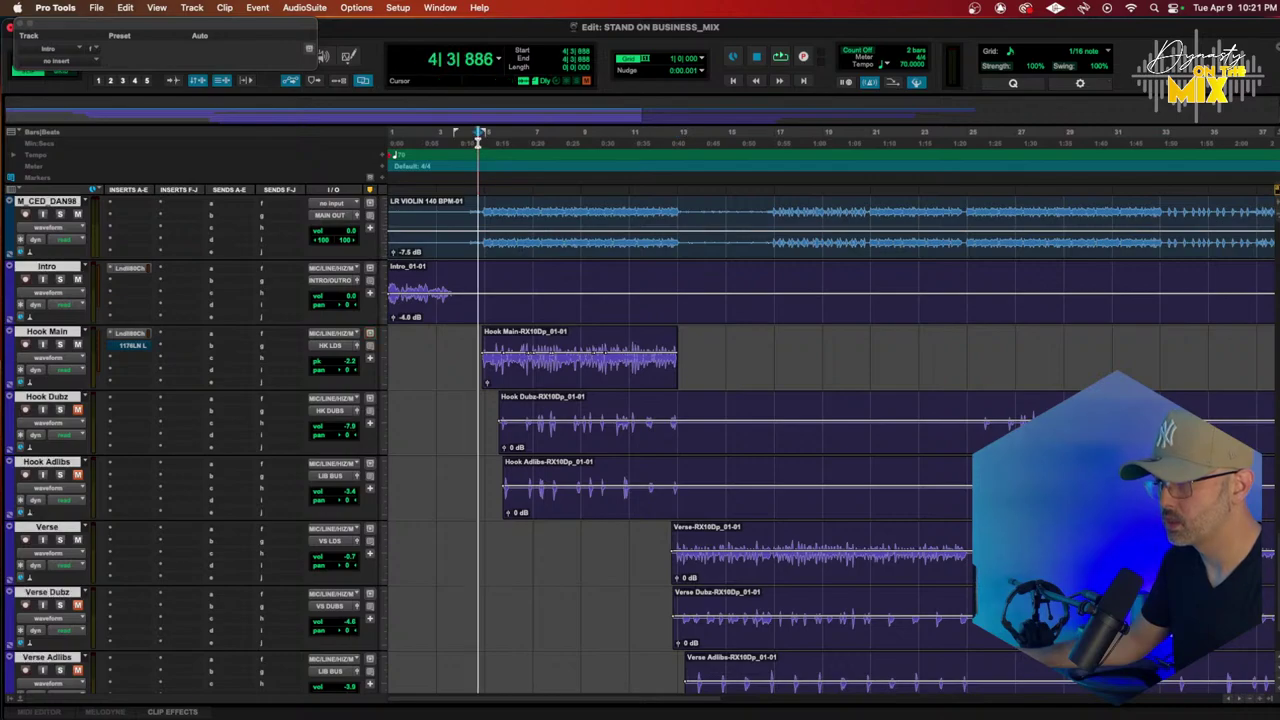
pyautogui.scroll(6, 777, 380)
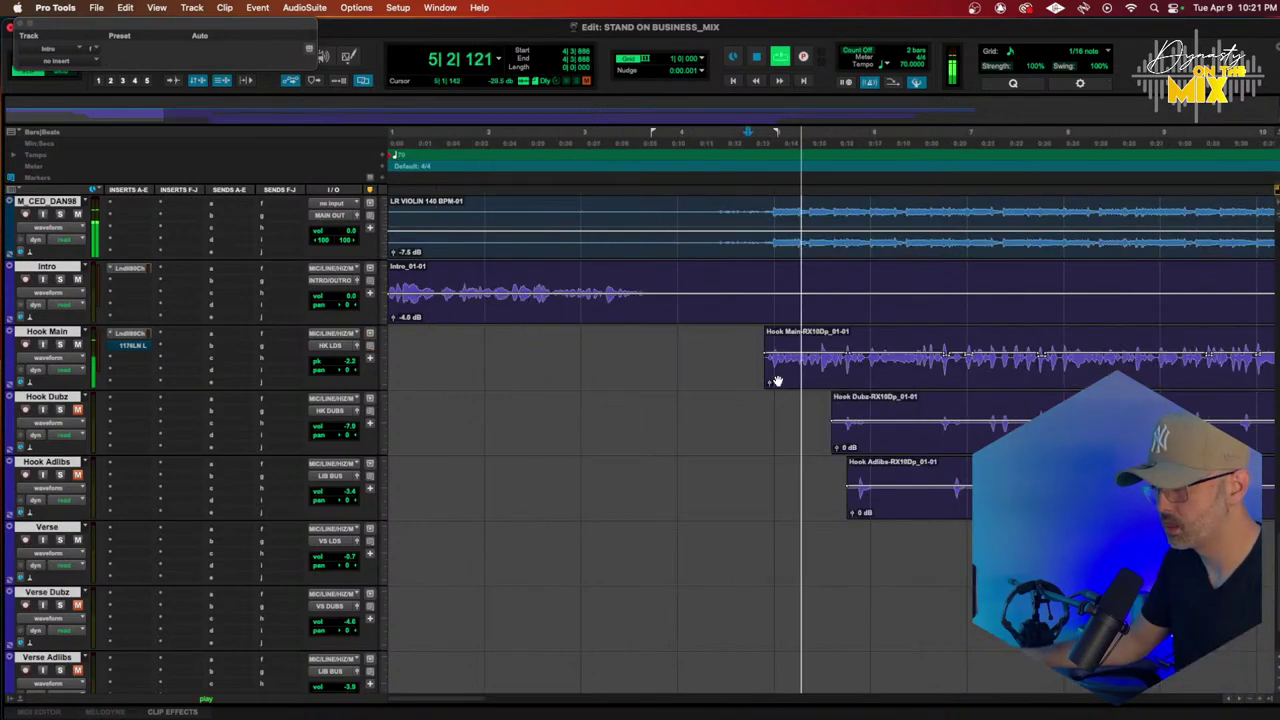
pyautogui.press('space')
pyautogui.moveTo(911, 362); pyautogui.dragTo(937, 366)
pyautogui.press('t')
pyautogui.press('t')
pyautogui.moveTo(833, 363); pyautogui.dragTo(891, 372)
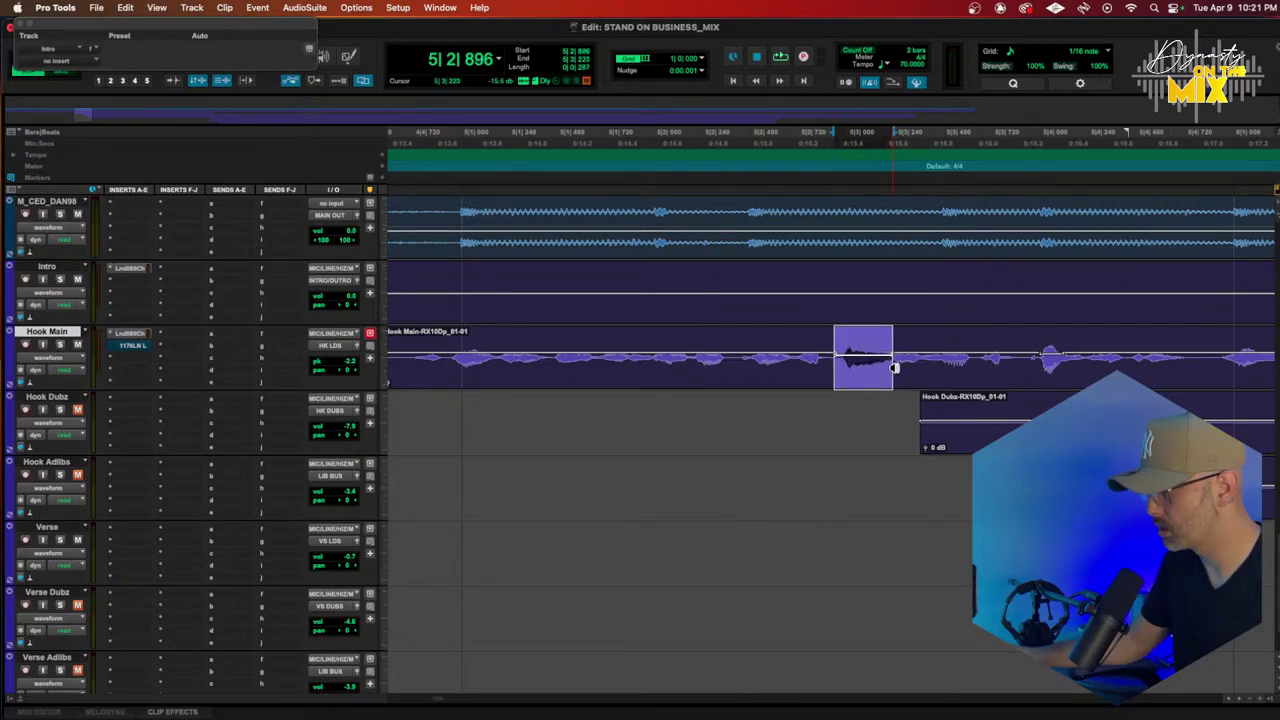
# Step: Replay the hook from just before its start and open Hook Main's UA 1176LN Legacy to check the gain reduction
pyautogui.press('space')
pyautogui.scroll(-1, 788, 311)
pyautogui.press('r')
pyautogui.press('r')
pyautogui.press('r')
pyautogui.press('r')
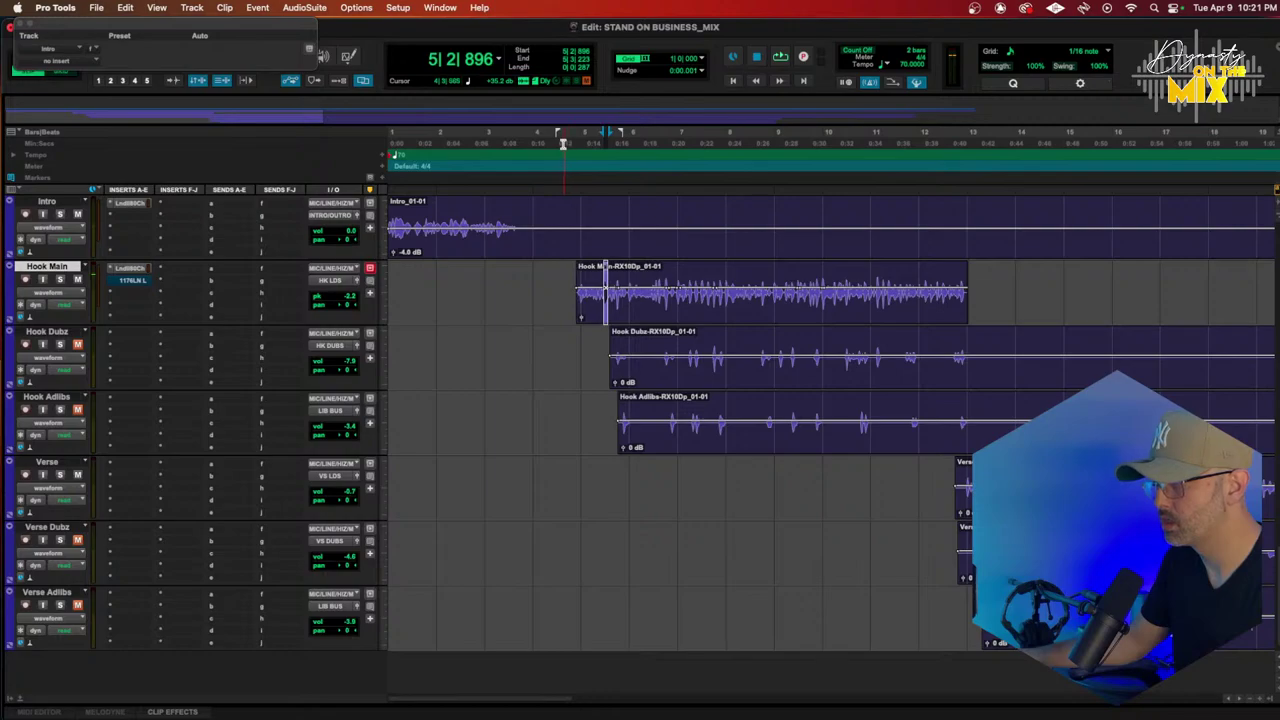
pyautogui.click(563, 144)
pyautogui.press('space')
pyautogui.click(133, 281)
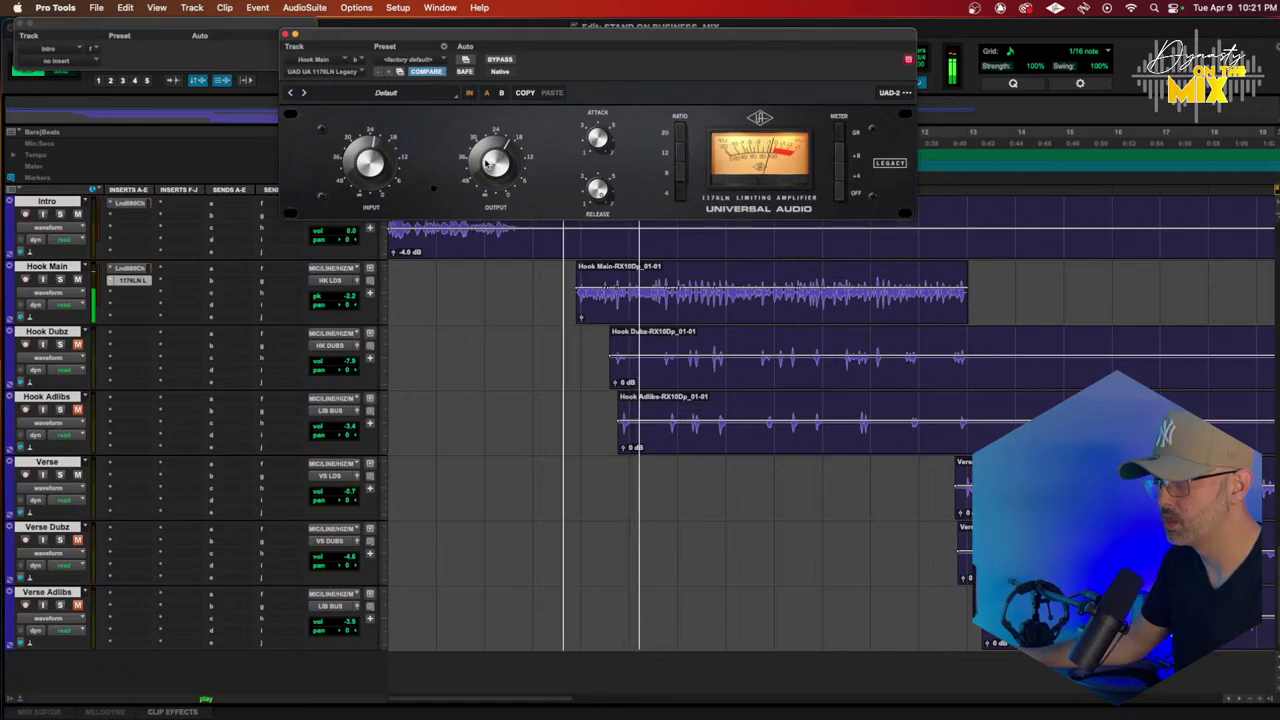
# Step: Insert the mono Kiive Xtressor dynamics plug-in after the 1176LN on Hook Main
pyautogui.click(119, 296)
pyautogui.moveTo(150, 293)
pyautogui.moveTo(252, 164)
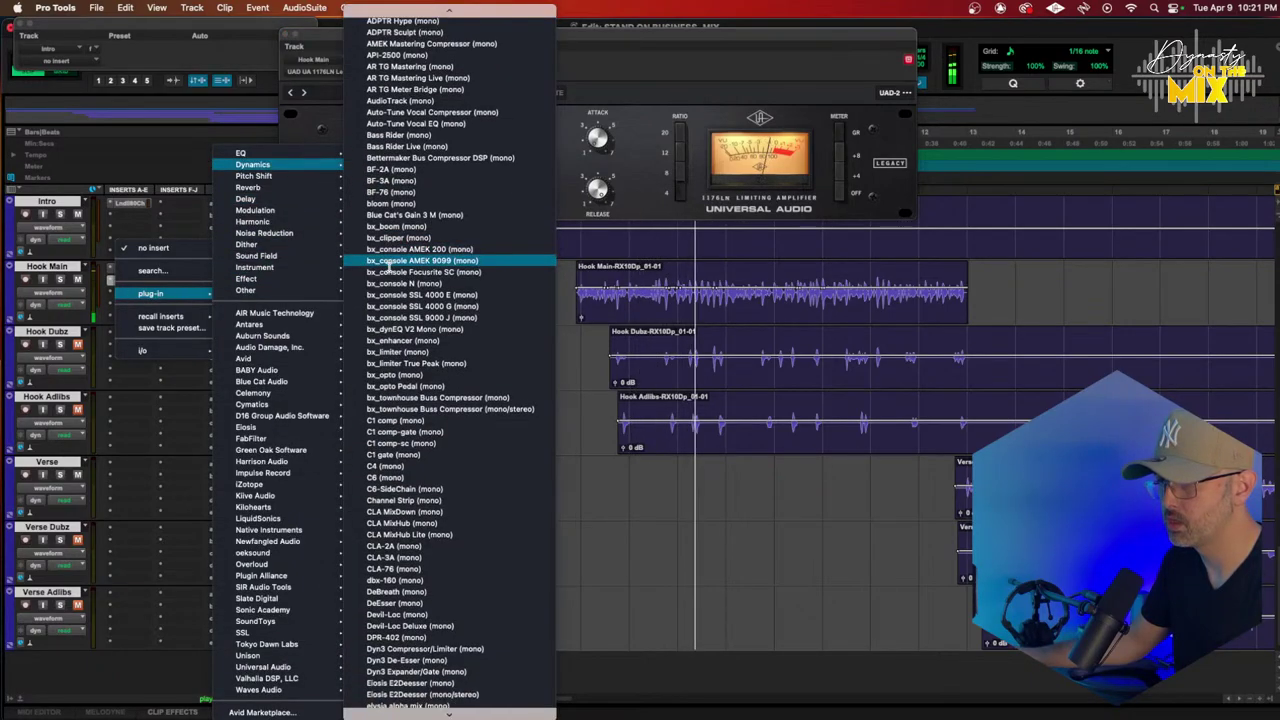
pyautogui.scroll(-10, 385, 365)
pyautogui.scroll(-4, 385, 442)
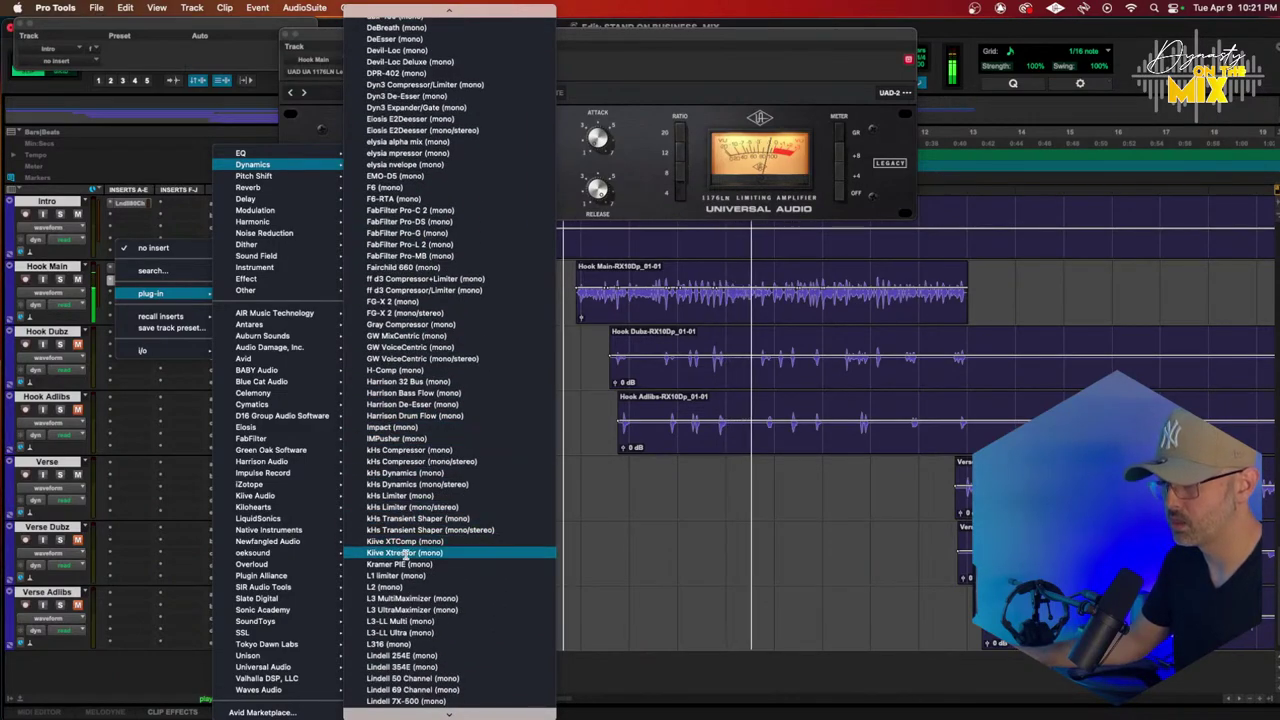
pyautogui.click(405, 553)
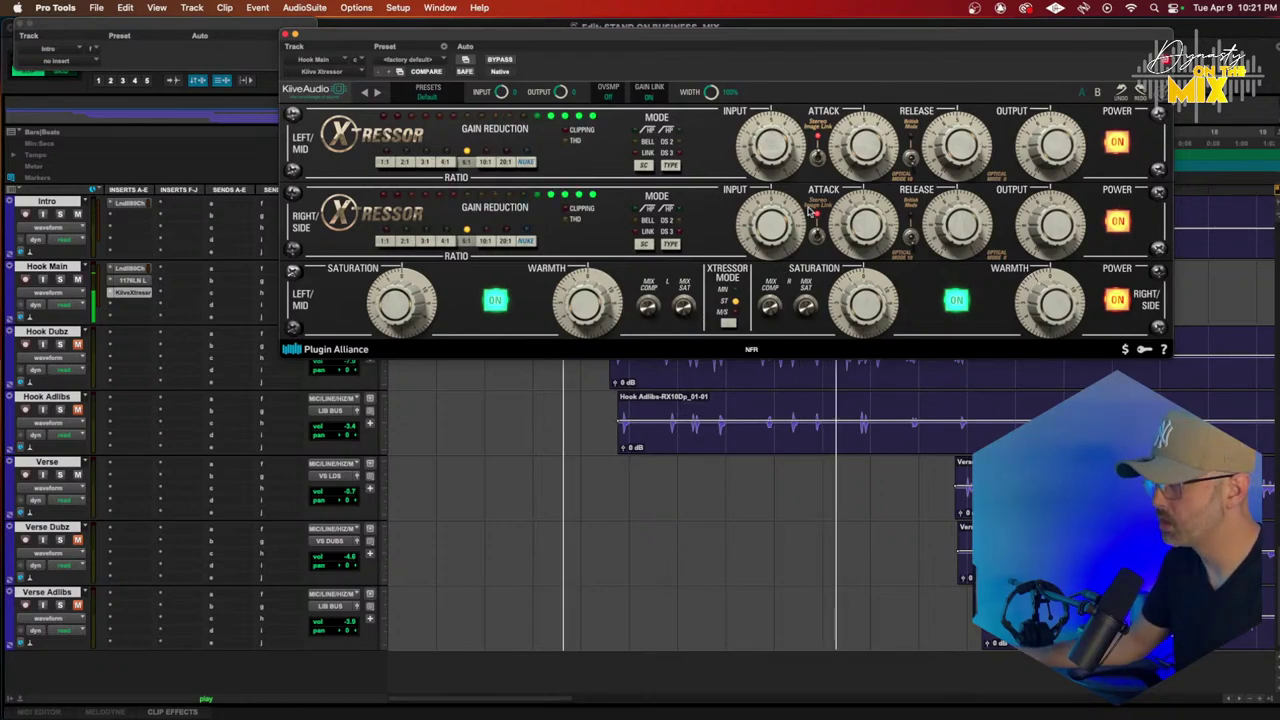
# Step: Set the Xtressor ratio to 3:1, turn gain link off, and adjust its attack, input and output while replaying the hook
pyautogui.moveTo(843, 138); pyautogui.dragTo(855, 135)
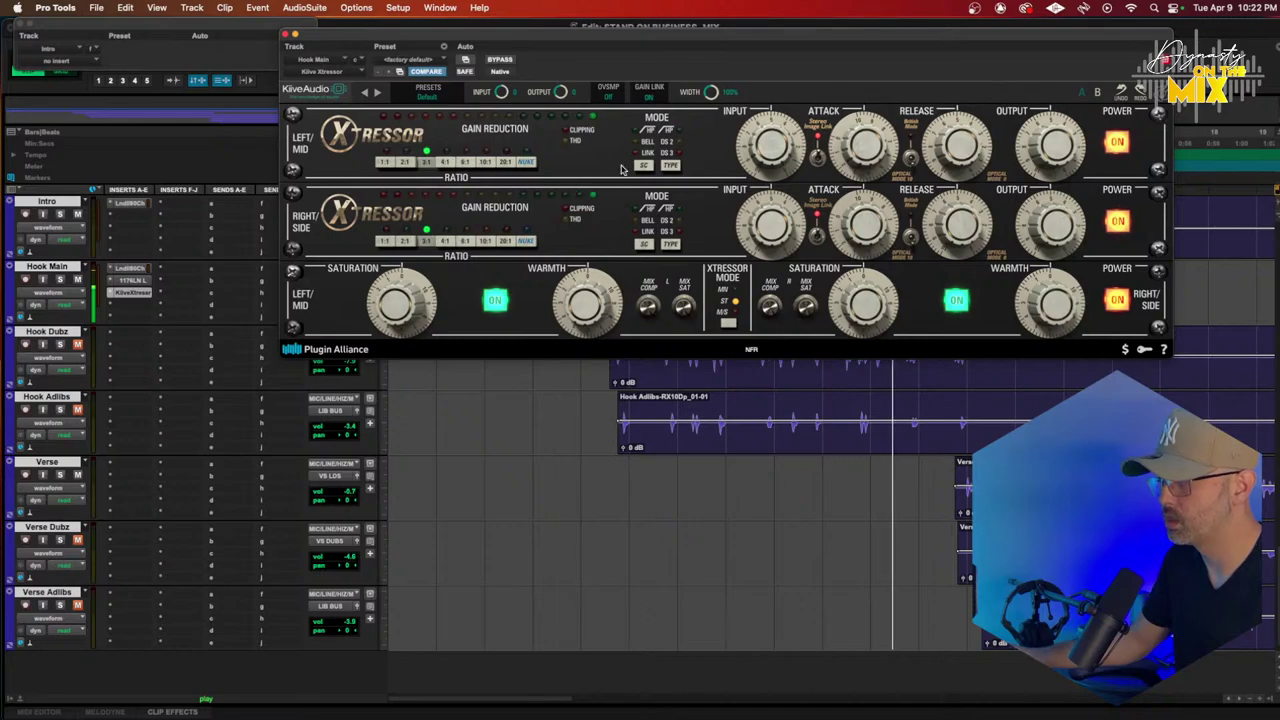
pyautogui.moveTo(910, 157)
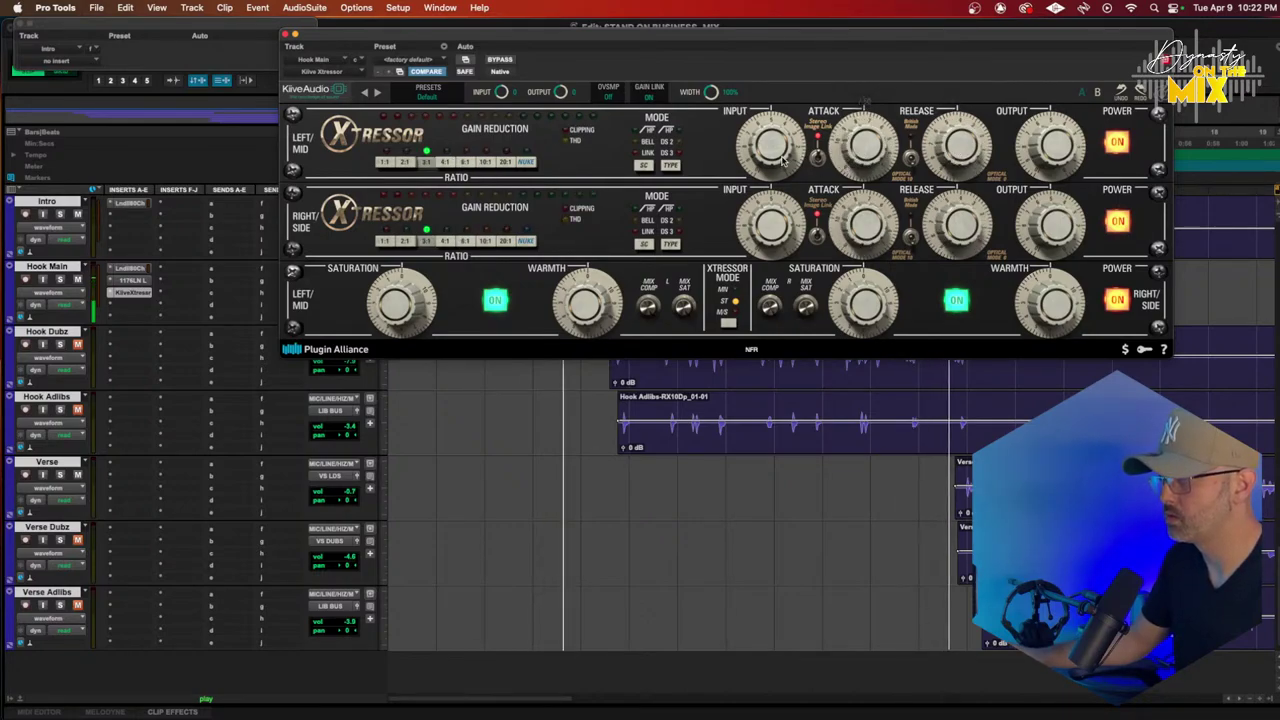
pyautogui.press('space')
pyautogui.press('space')
pyautogui.moveTo(755, 150)
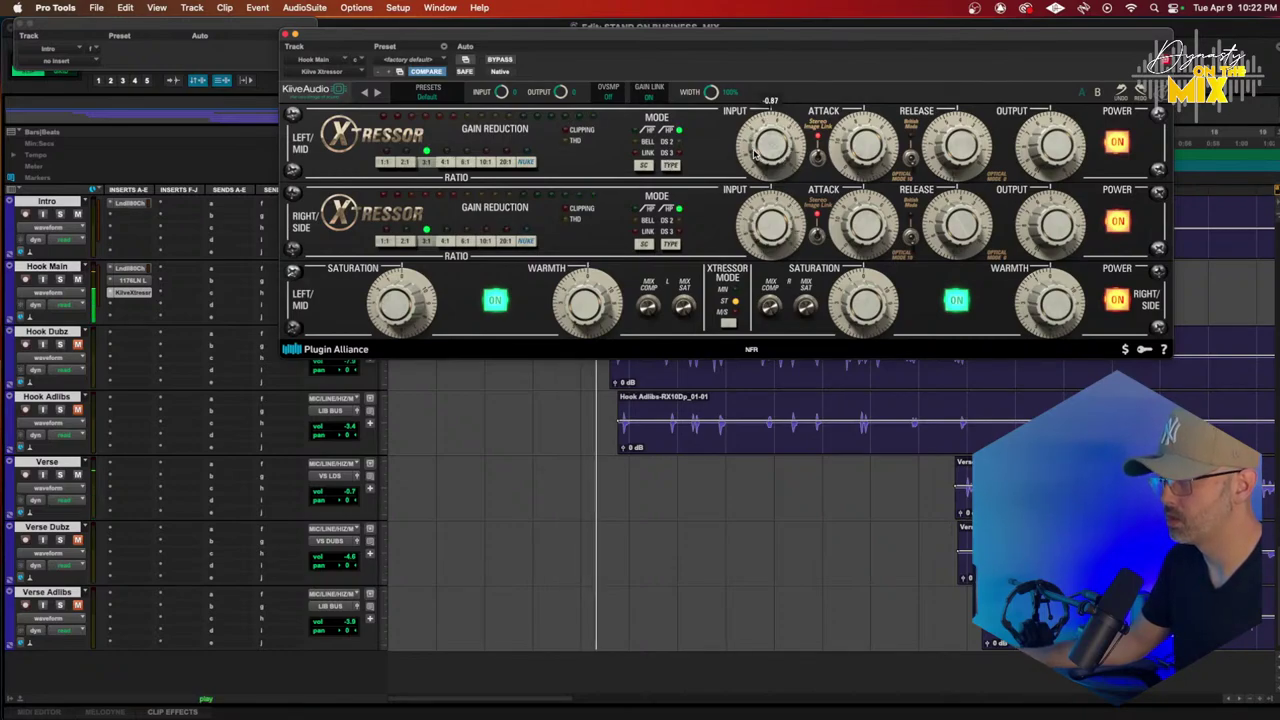
pyautogui.moveTo(1050, 135)
pyautogui.moveTo(1050, 135); pyautogui.dragTo(1065, 148)
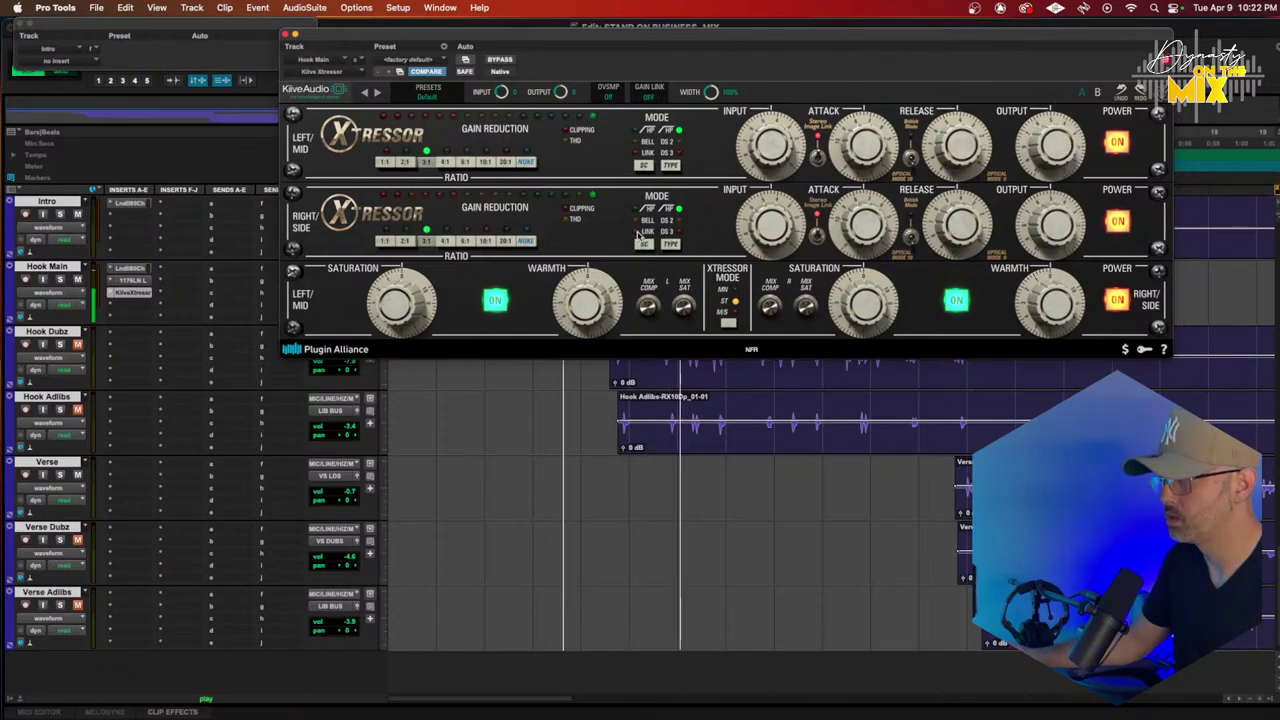
# Step: Toggle bypass on all Hook Main inserts during playback to compare the processed and unprocessed vocal
pyautogui.keyDown('alt'); pyautogui.click(69, 268); pyautogui.keyUp('alt')
pyautogui.click(69, 268)
pyautogui.hotkey('shift', 'a')
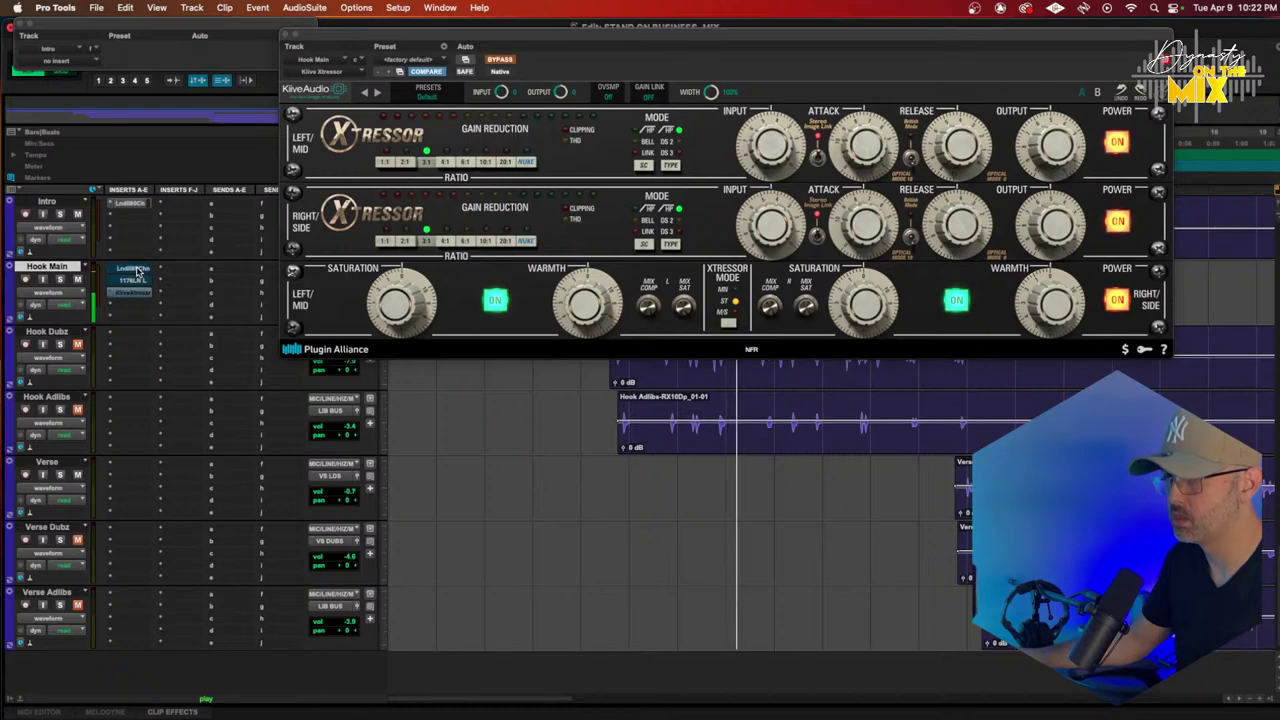
pyautogui.keyDown('super'); pyautogui.click(137, 272); pyautogui.keyUp('super')
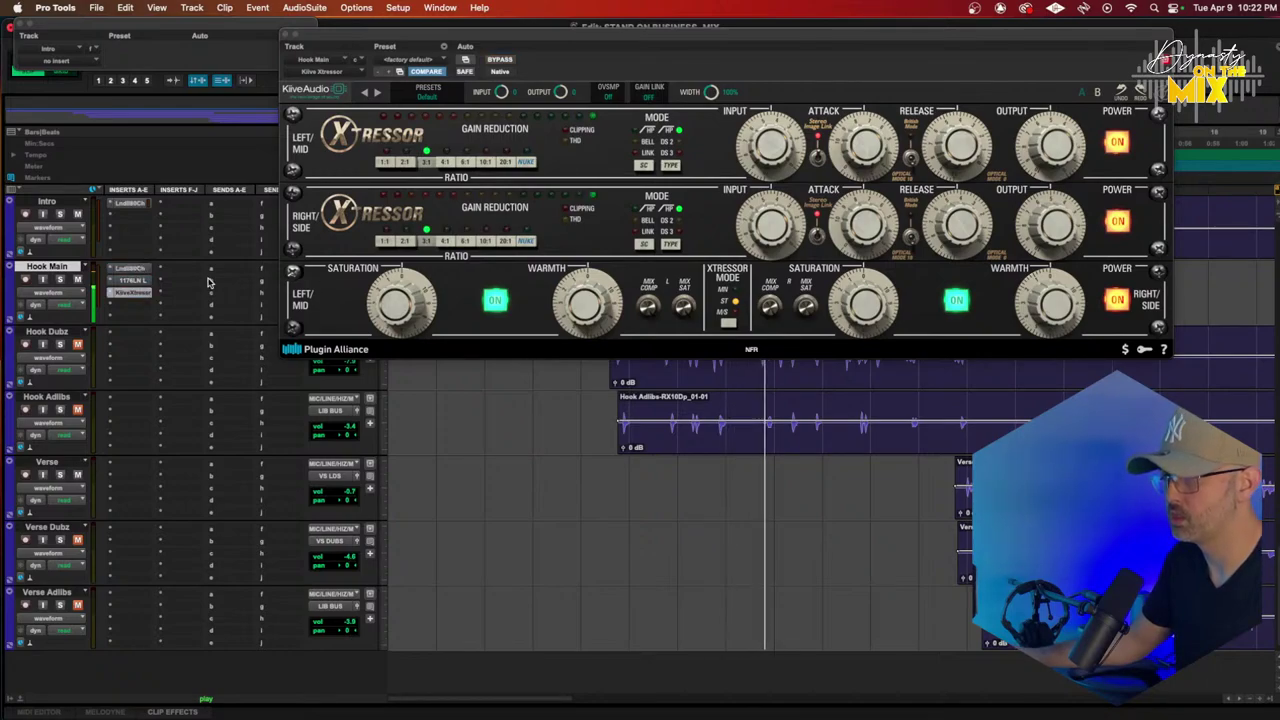
pyautogui.keyDown('super'); pyautogui.click(142, 273); pyautogui.keyUp('super')
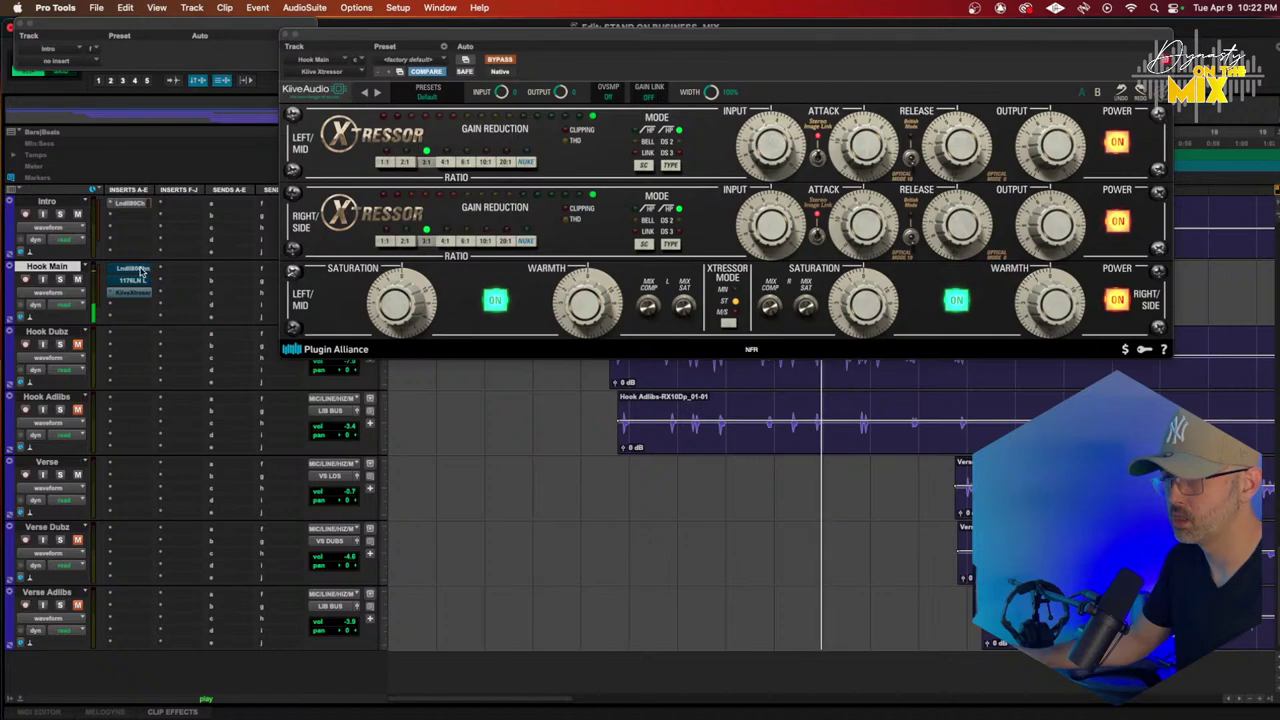
# Step: Re-enable Hook Main's inserts and move the Xtressor window clear of the track volume controls, replaying the hook to check the sound
pyautogui.keyDown('super'); pyautogui.click(142, 272); pyautogui.keyUp('super')
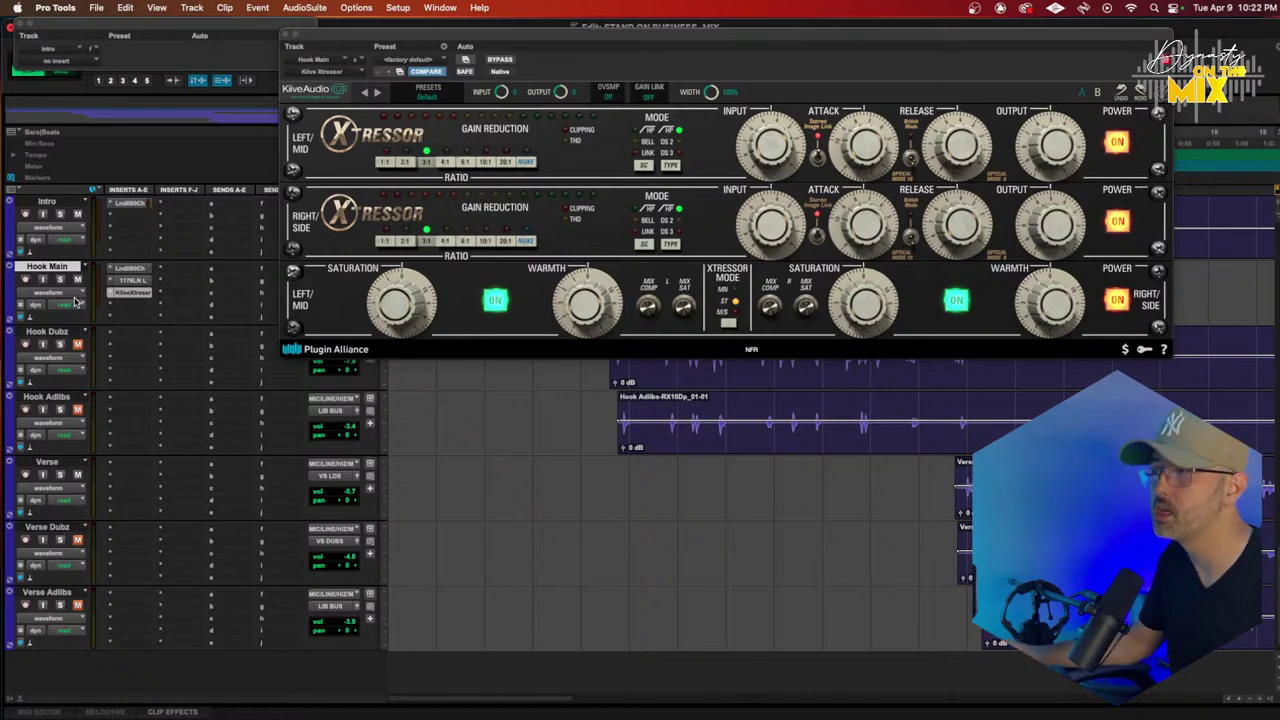
pyautogui.moveTo(580, 320)
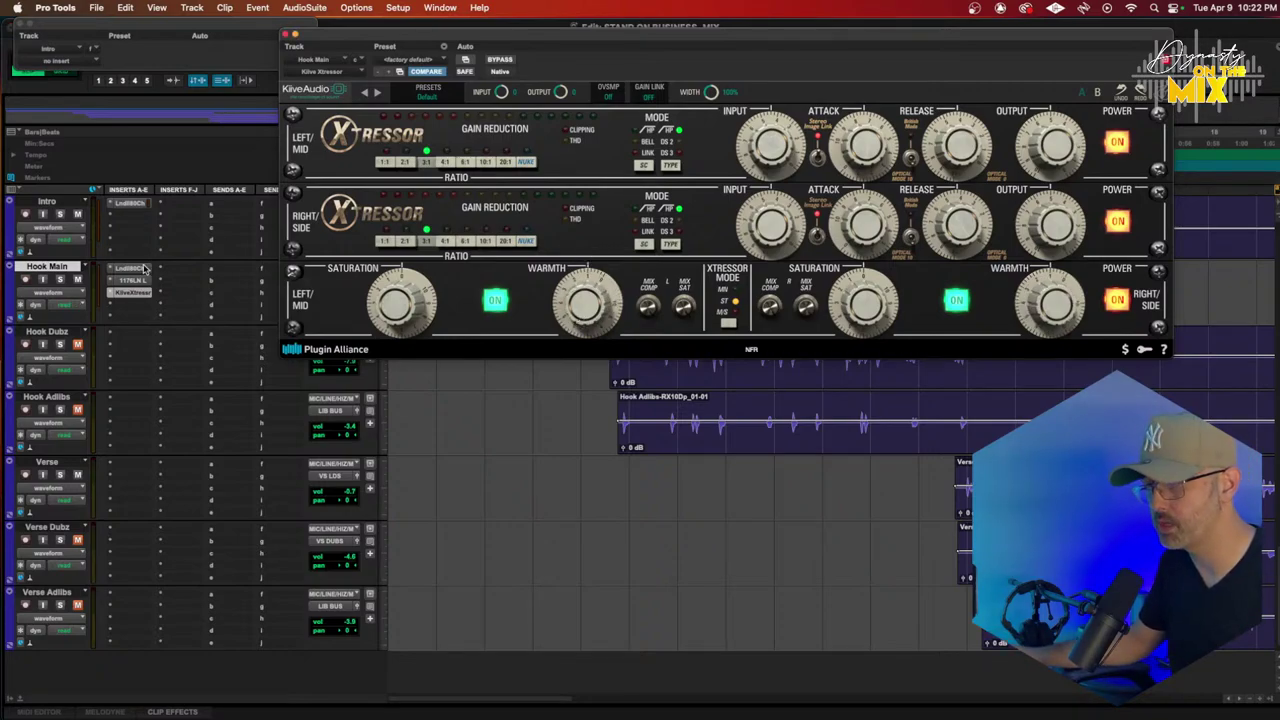
pyautogui.moveTo(360, 37); pyautogui.dragTo(518, 67)
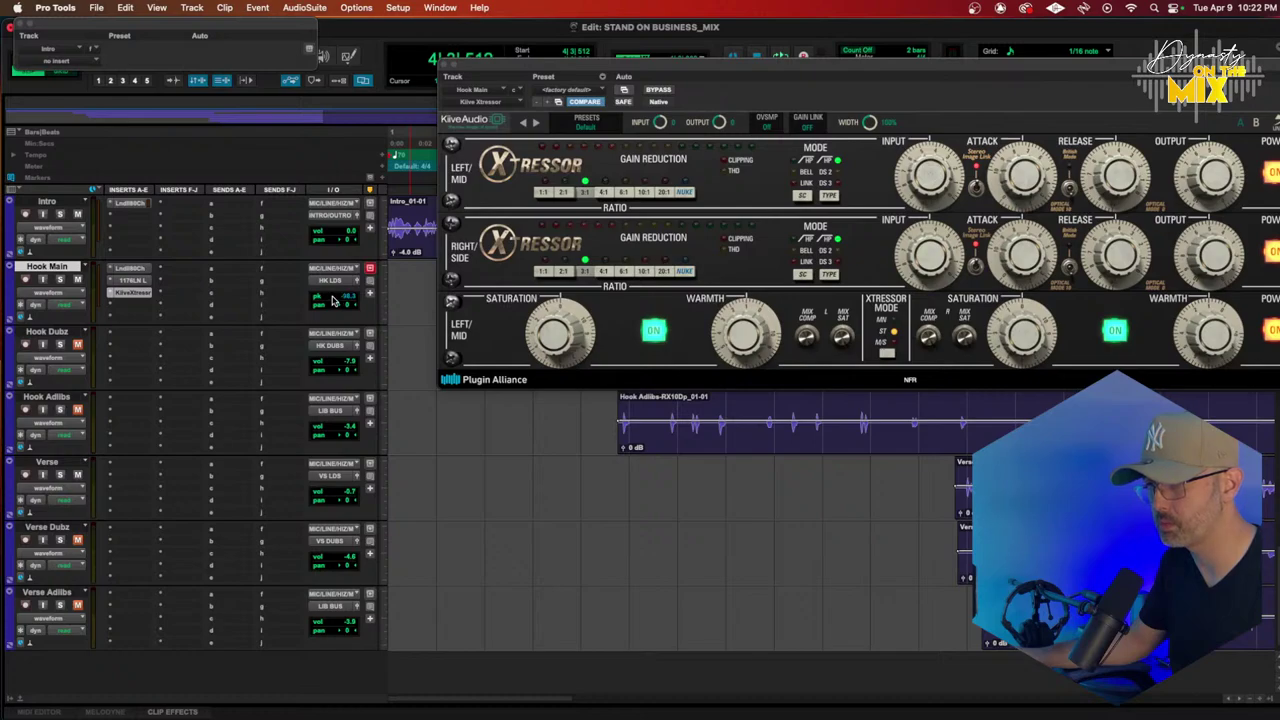
pyautogui.press('space')
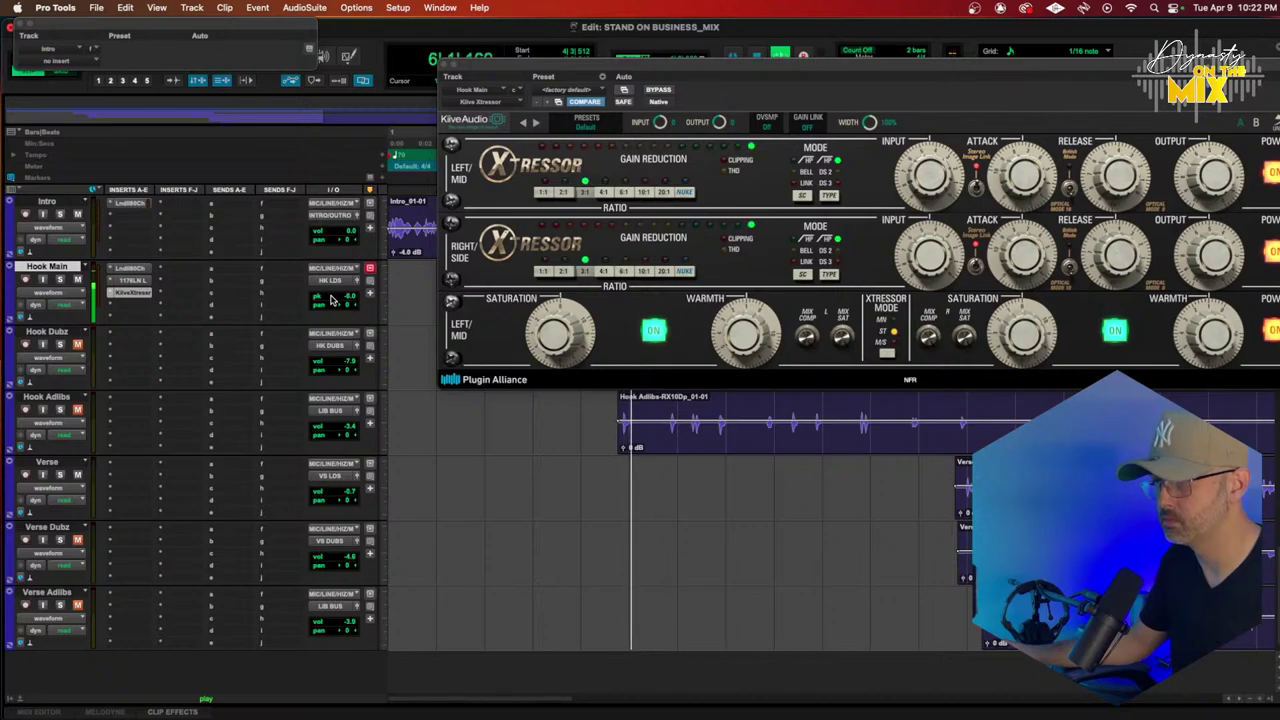
pyautogui.moveTo(1203, 260)
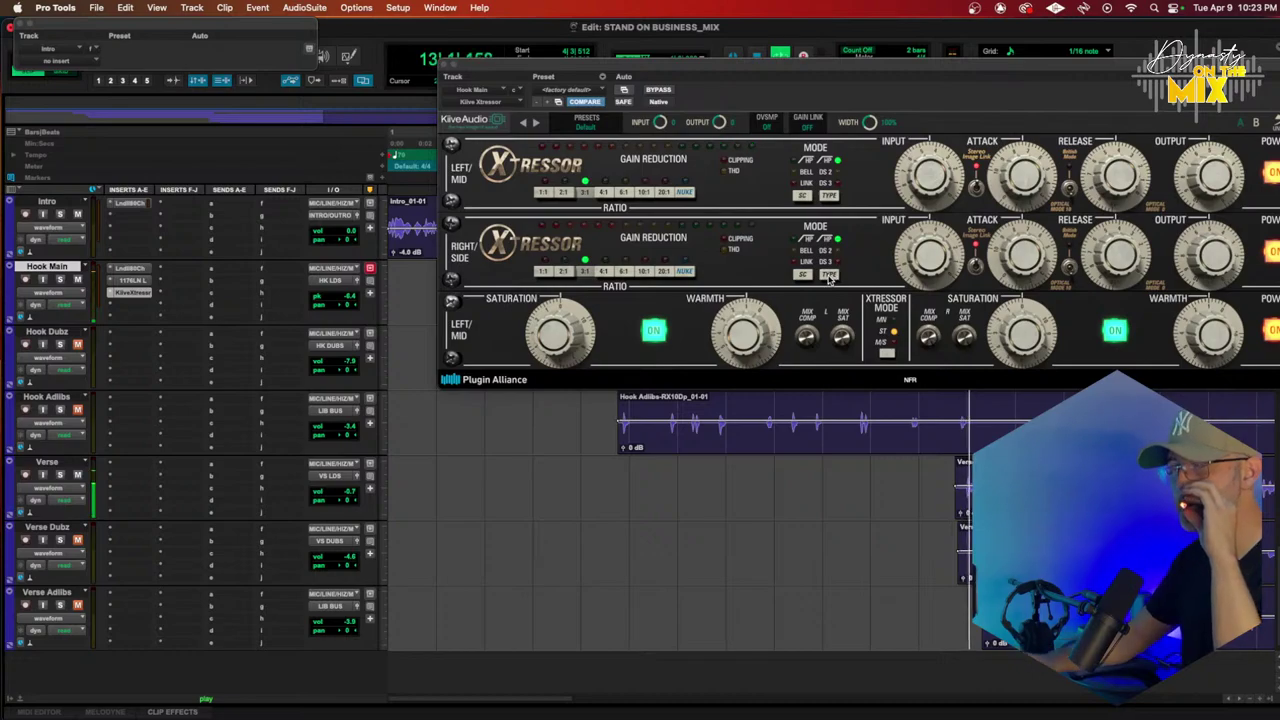
pyautogui.press('space')
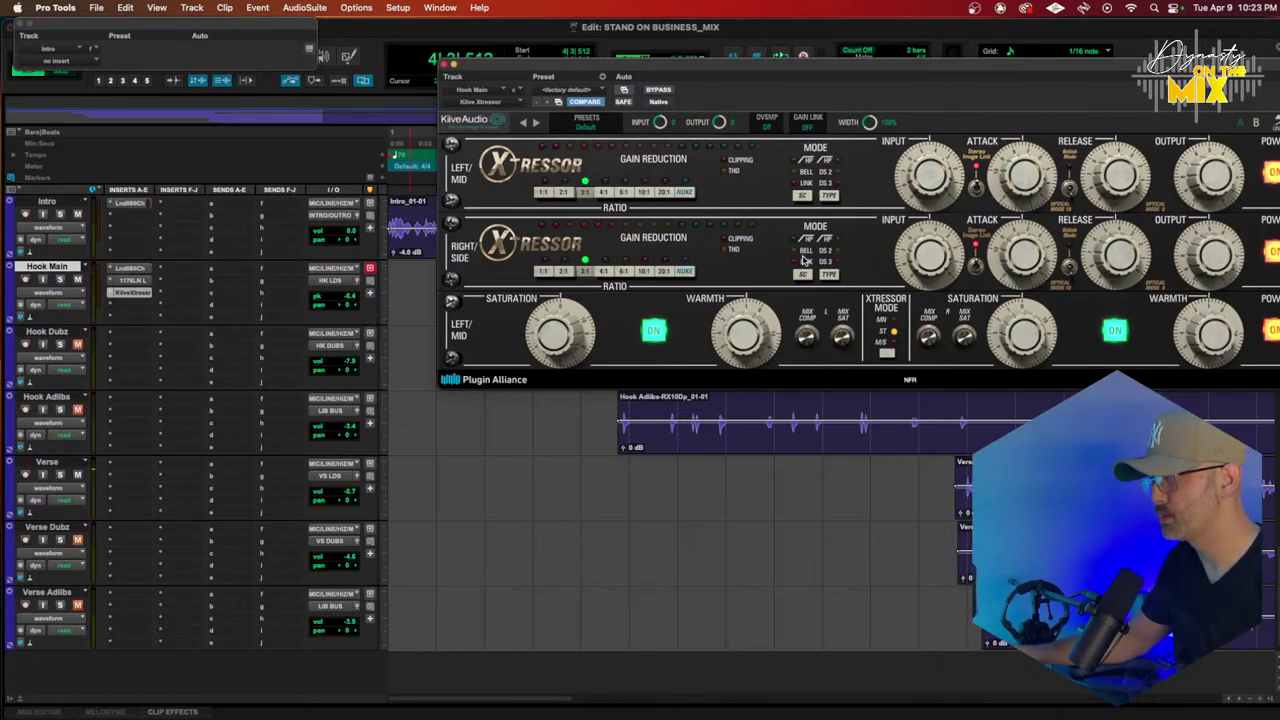
# Step: Turn on the Xtressor's detector high-pass and bell modes, turn off its audio high-pass mode, and adjust the attack while replaying the hook
pyautogui.press('space')
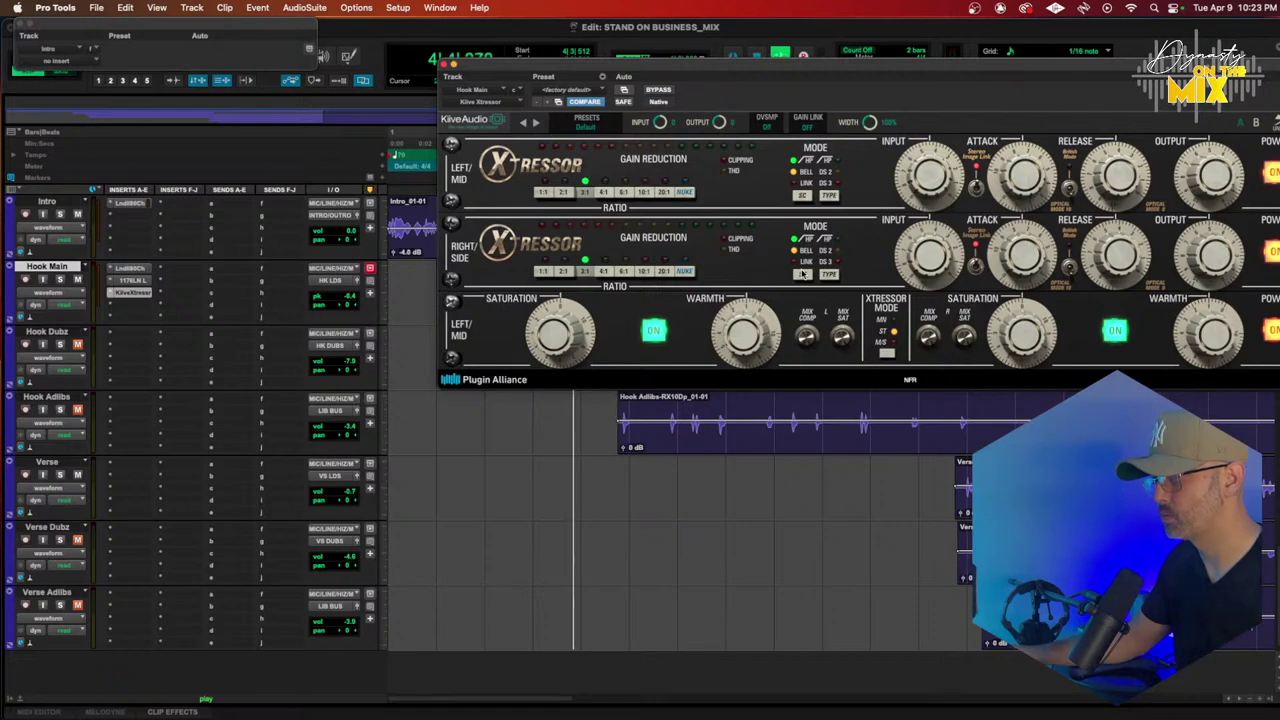
pyautogui.press('space')
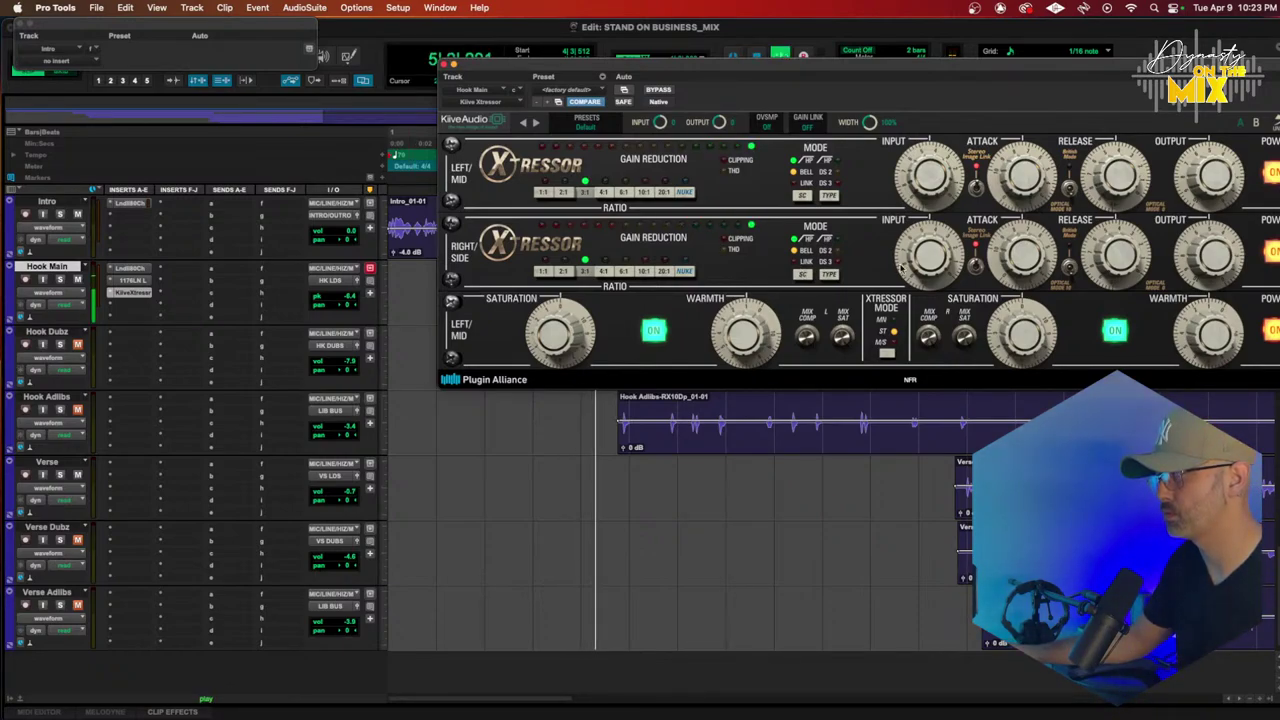
pyautogui.moveTo(1029, 195)
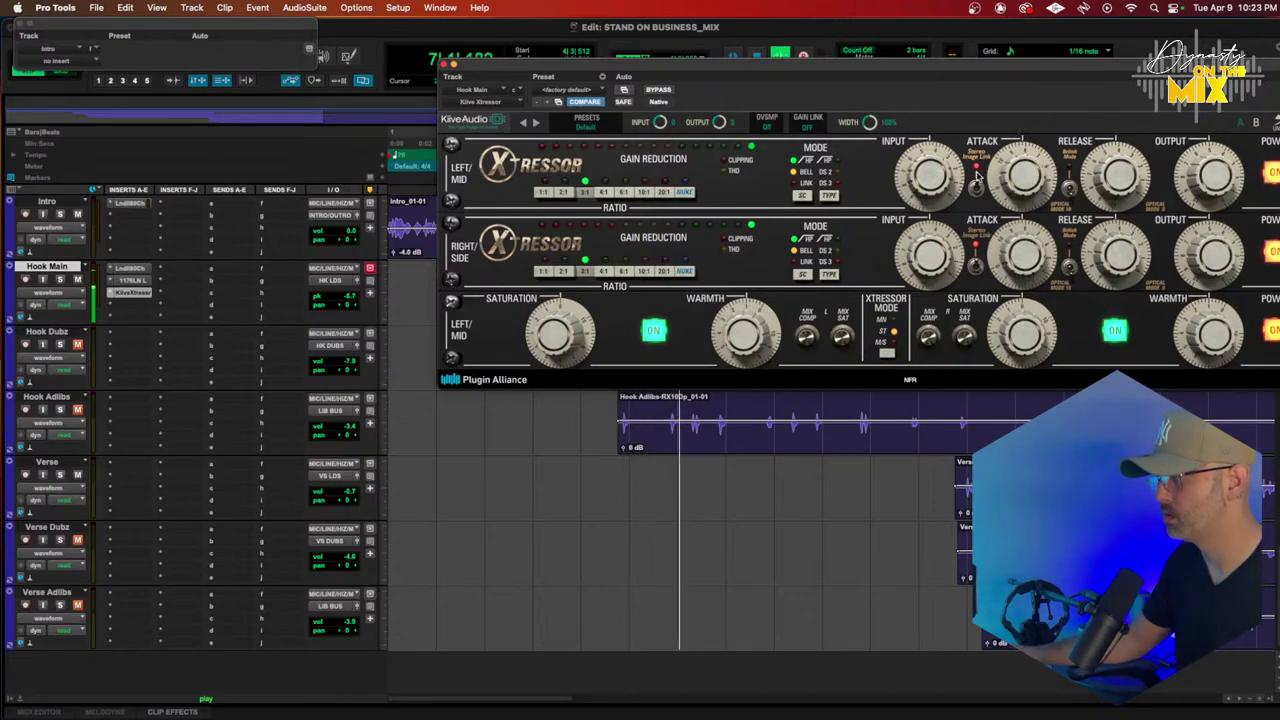
pyautogui.moveTo(1024, 178); pyautogui.dragTo(1099, 183)
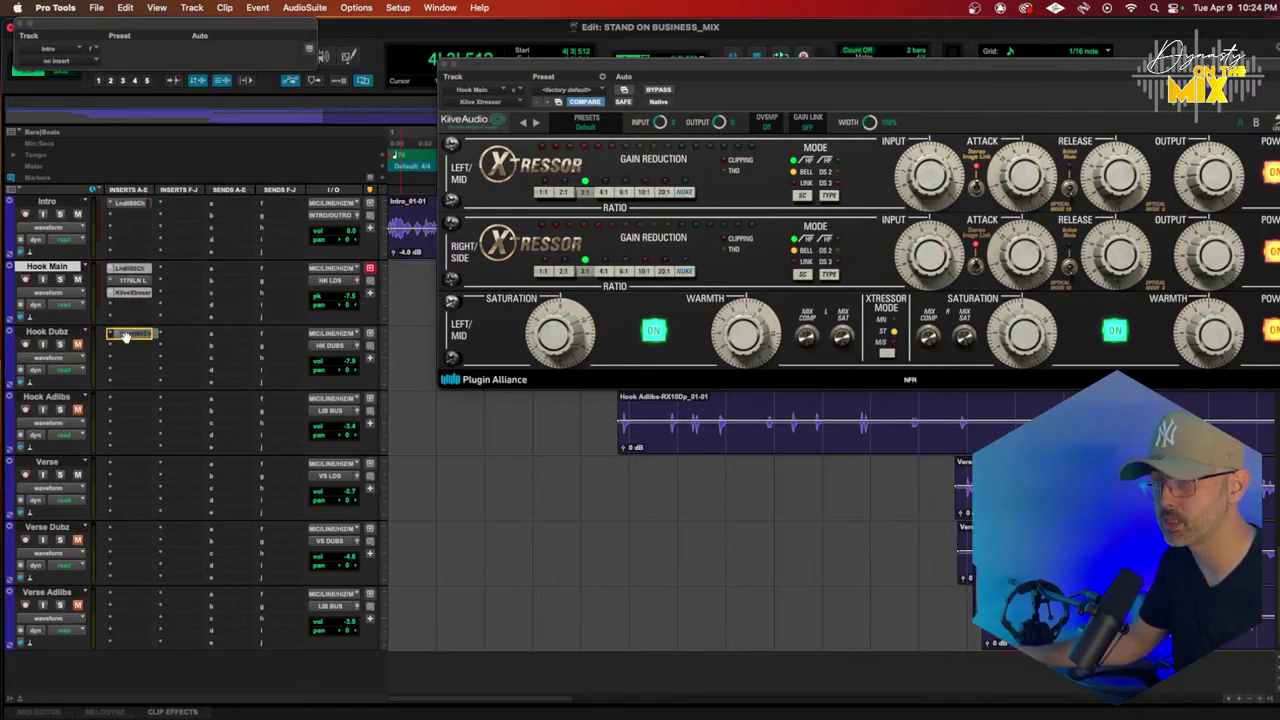
pyautogui.moveTo(127, 281); pyautogui.dragTo(133, 327)
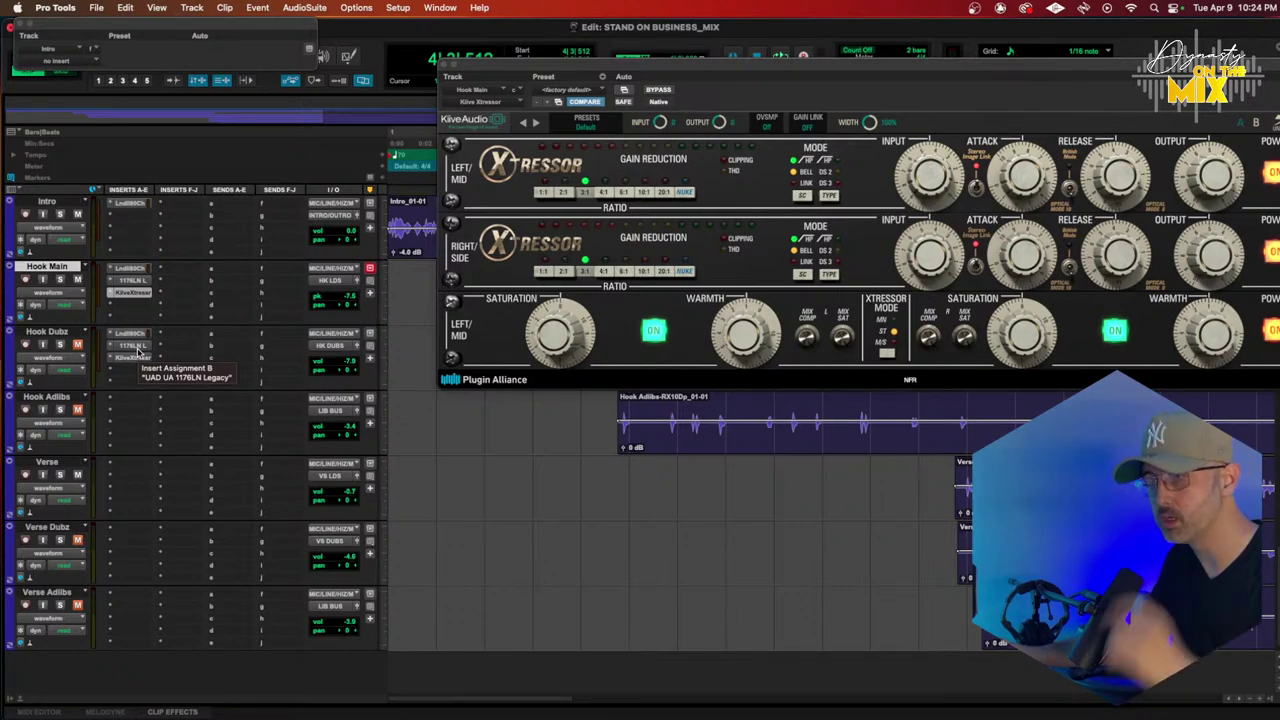
pyautogui.moveTo(131, 334); pyautogui.dragTo(137, 405)
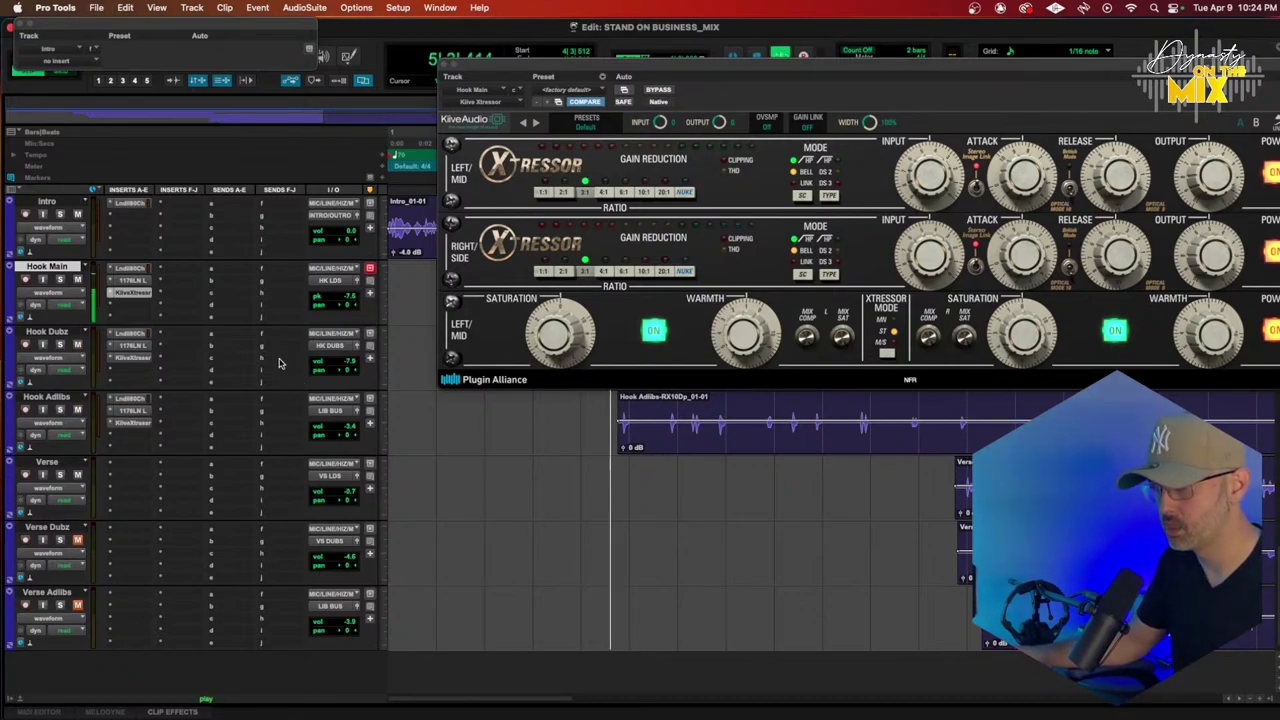
pyautogui.moveTo(334, 371); pyautogui.dragTo(334, 361)
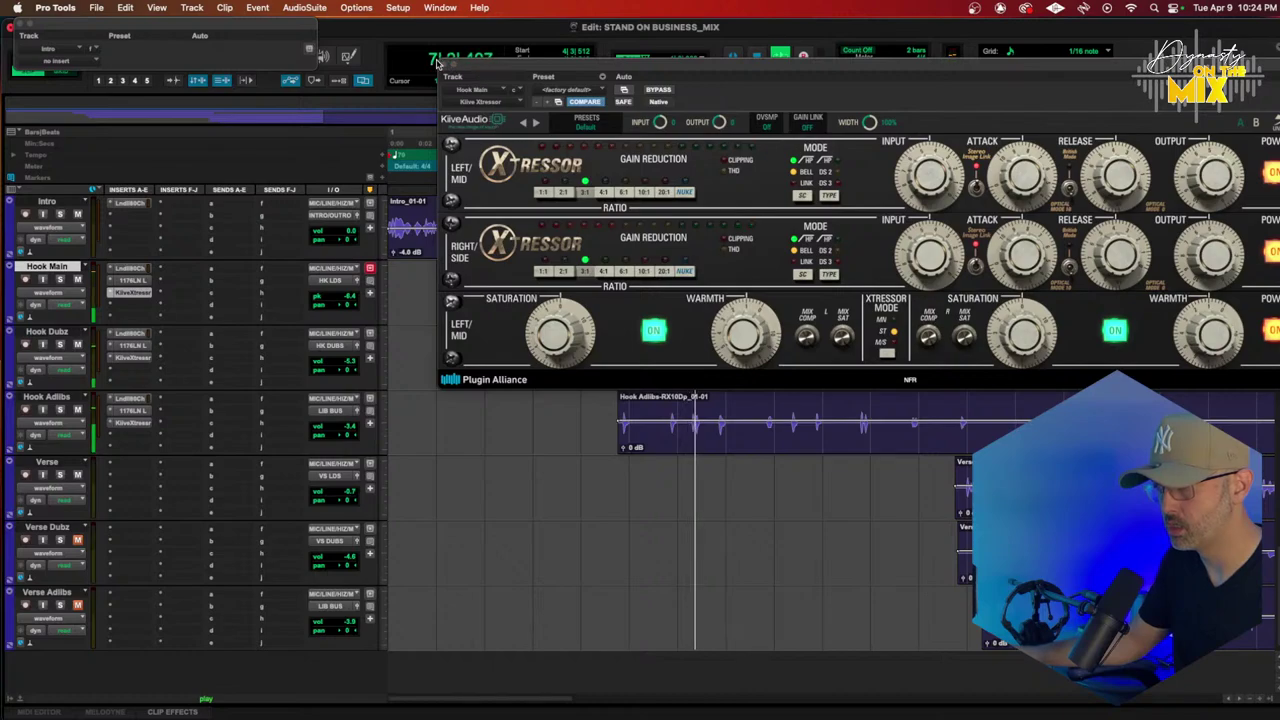
pyautogui.click(443, 64)
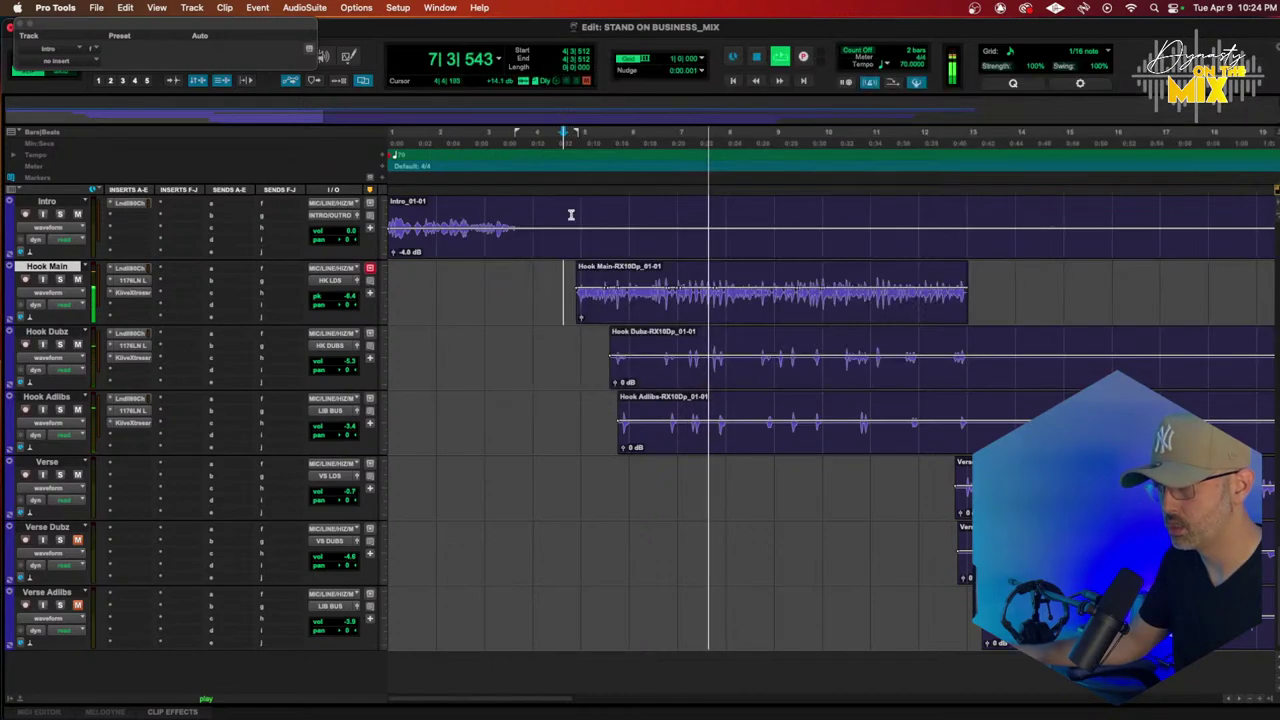
# Step: Raise the clip gain of the Hook Dubz clip to +2.0 dB during playback
pyautogui.click(691, 349)
pyautogui.hotkey('ctrl', 'shift', 'Up')
pyautogui.hotkey('ctrl', 'shift', 'Up')
pyautogui.hotkey('ctrl', 'shift', 'Up')
pyautogui.hotkey('ctrl', 'shift', 'Up')
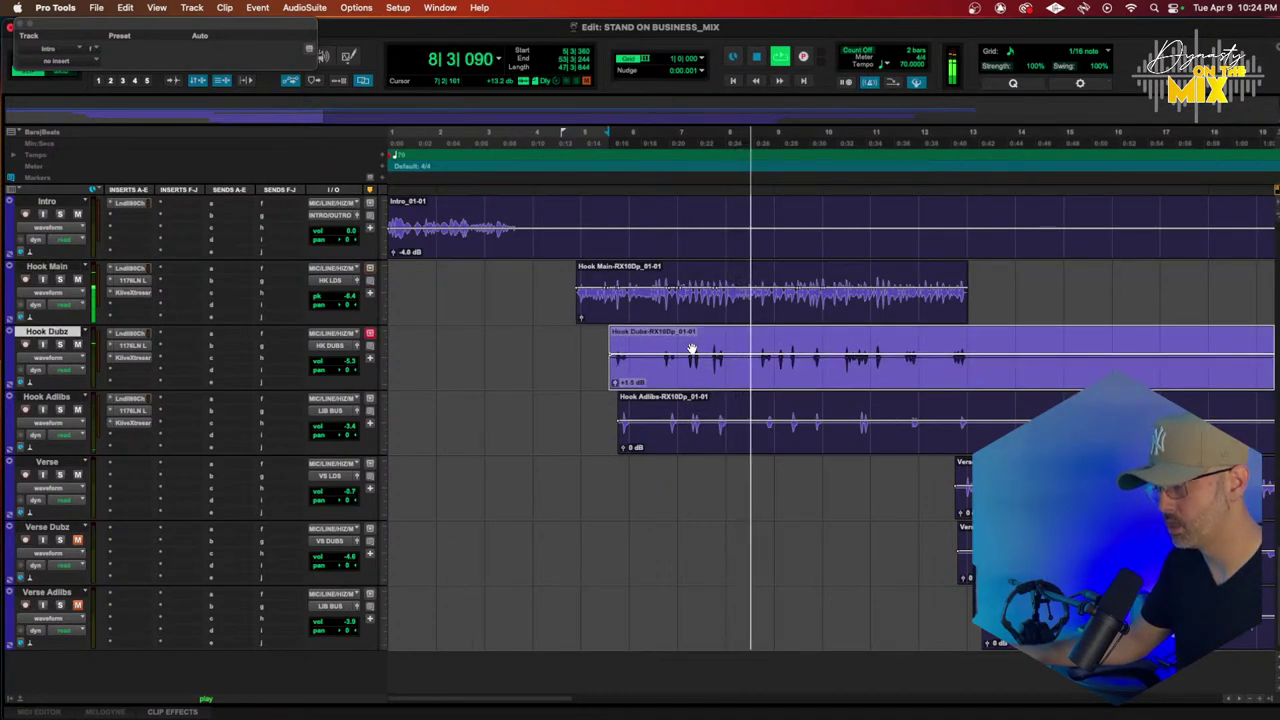
pyautogui.hotkey('ctrl', 'shift', 'Up')
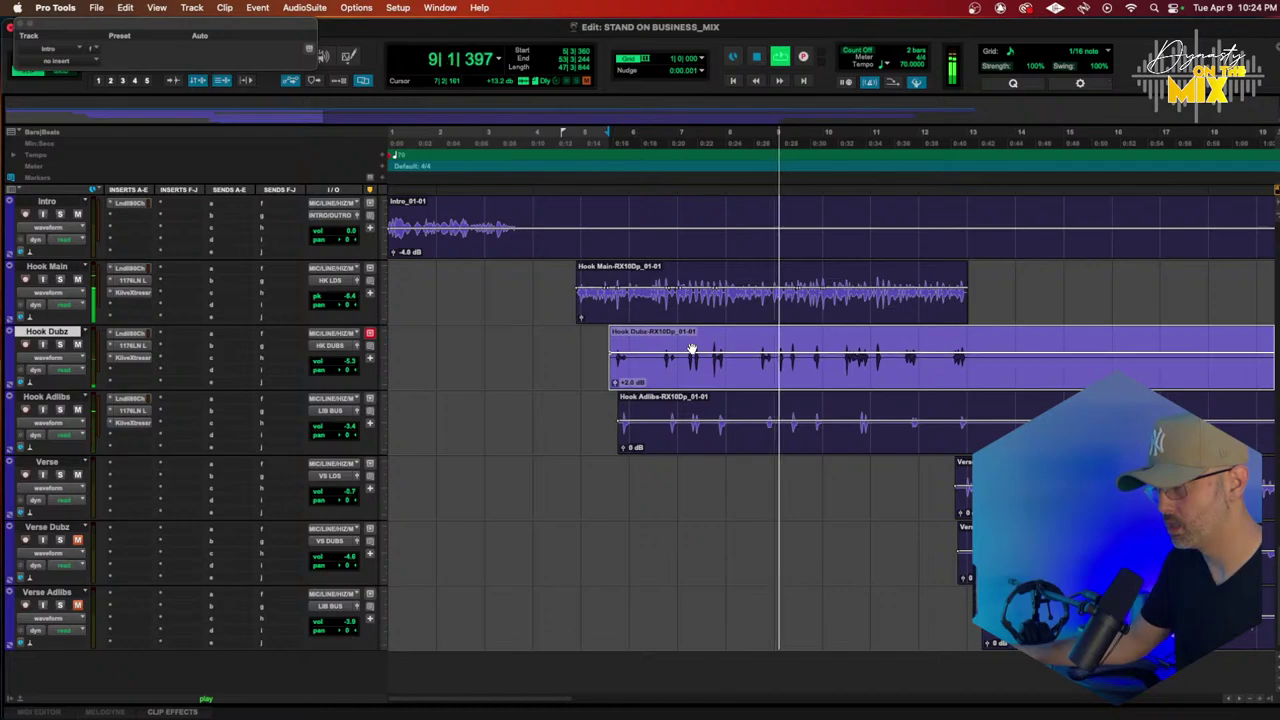
# Step: Lower the clip gain on the individual loud words in Hook Dubz between bars 7 and 11
pyautogui.scroll(2, 727, 368)
pyautogui.press('t')
pyautogui.hscroll(2, 921, 429)
pyautogui.hotkey('ctrl', ']')
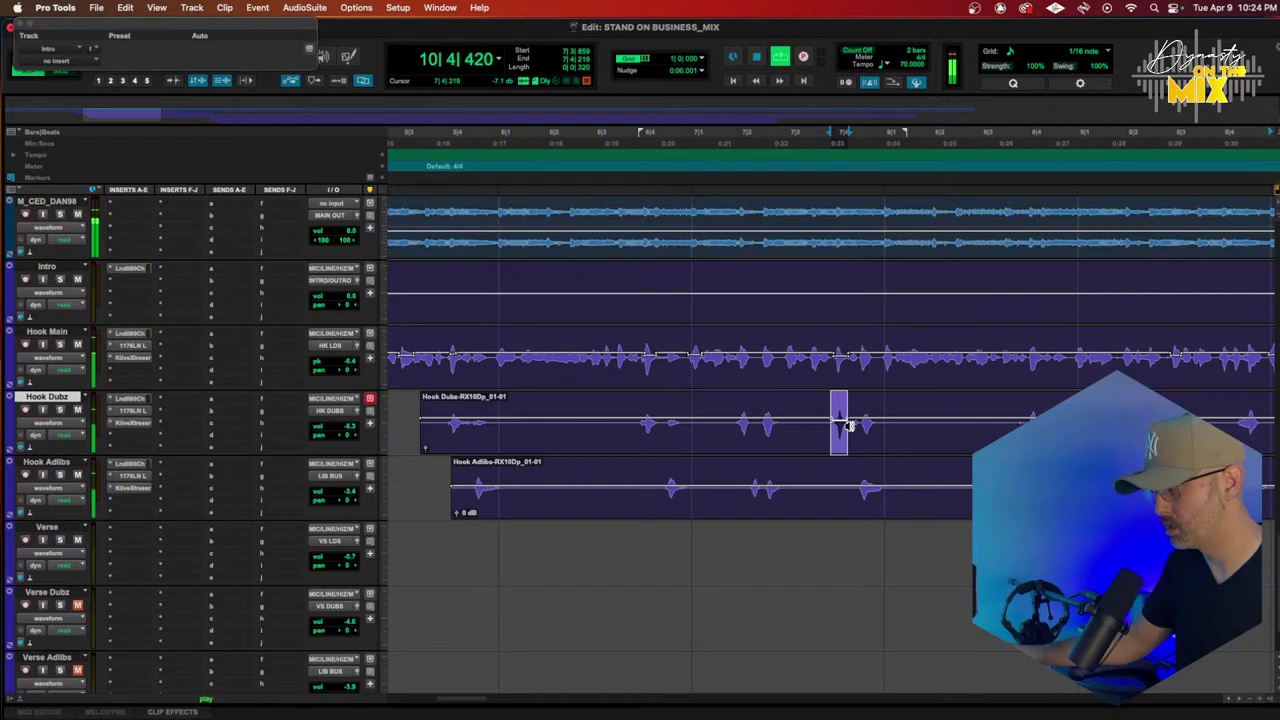
pyautogui.moveTo(742, 426); pyautogui.dragTo(905, 428)
pyautogui.hscroll(2, 783, 436)
pyautogui.hscroll(3, 840, 432)
pyautogui.hscroll(4, 924, 440)
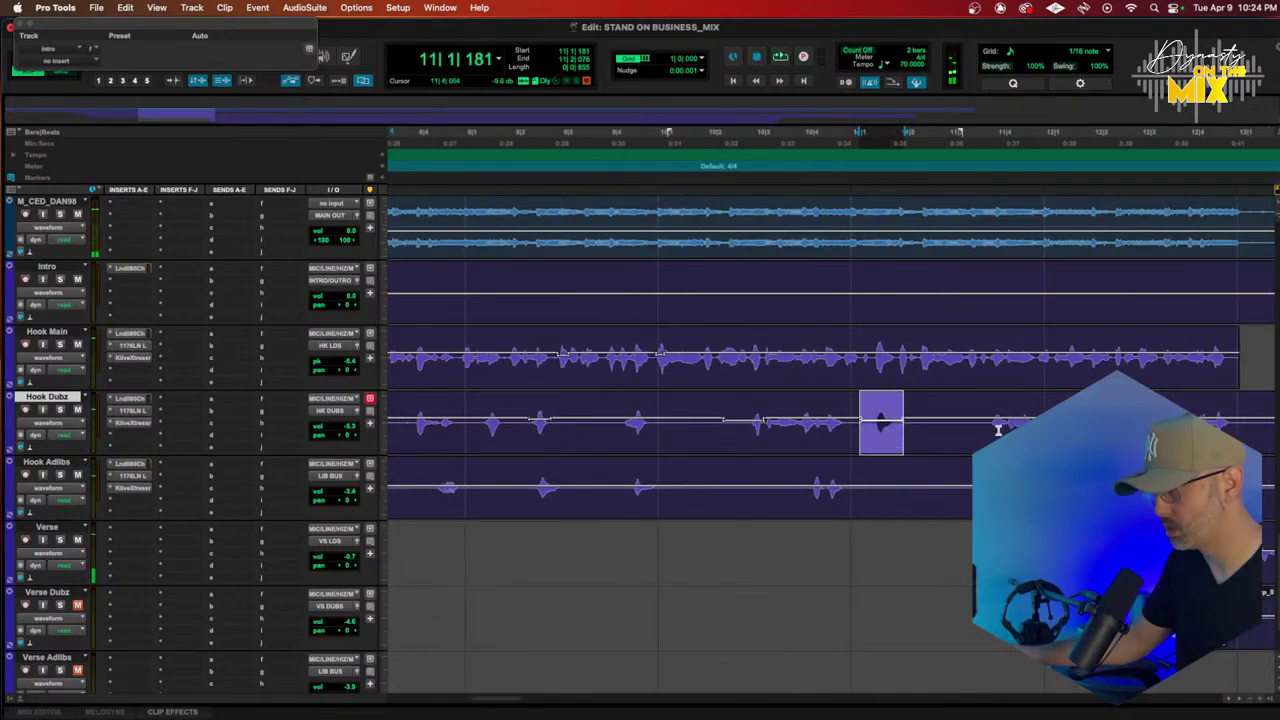
pyautogui.press('super+bracketleft')
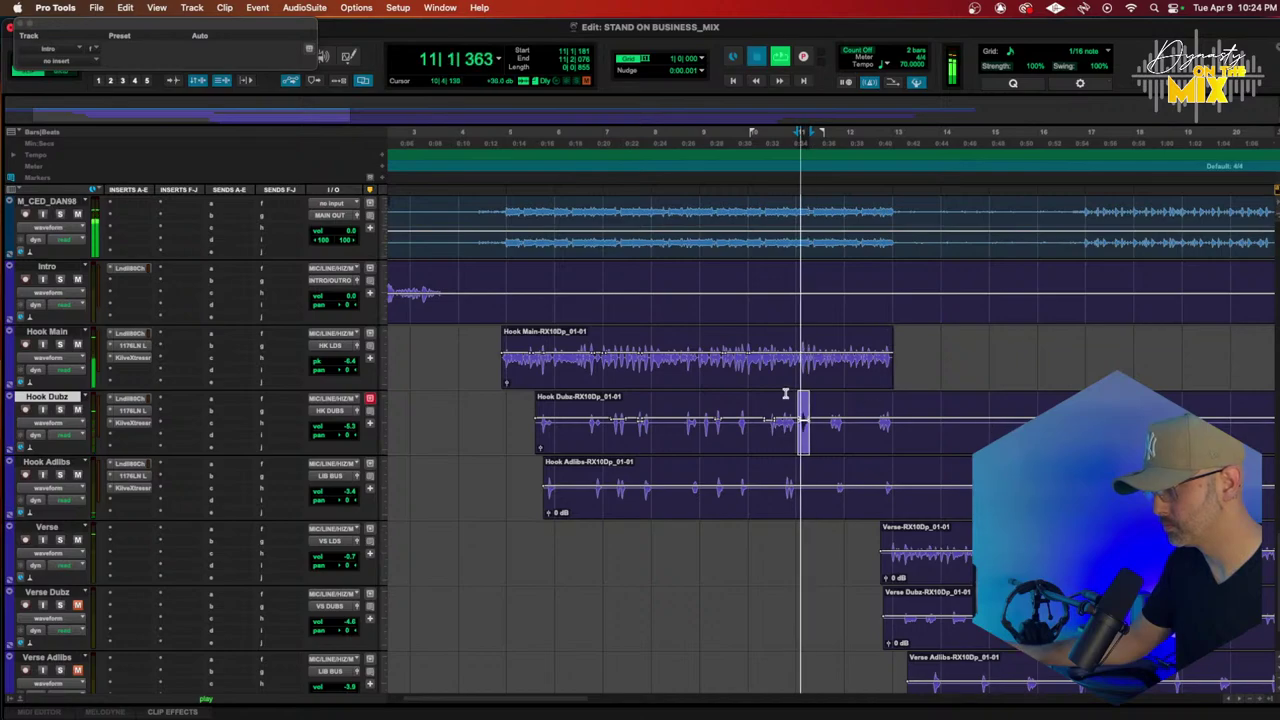
# Step: Replay the hook from just before its start to check how the leveled doubles sit with Hook Main
pyautogui.click(504, 135)
pyautogui.press('space')
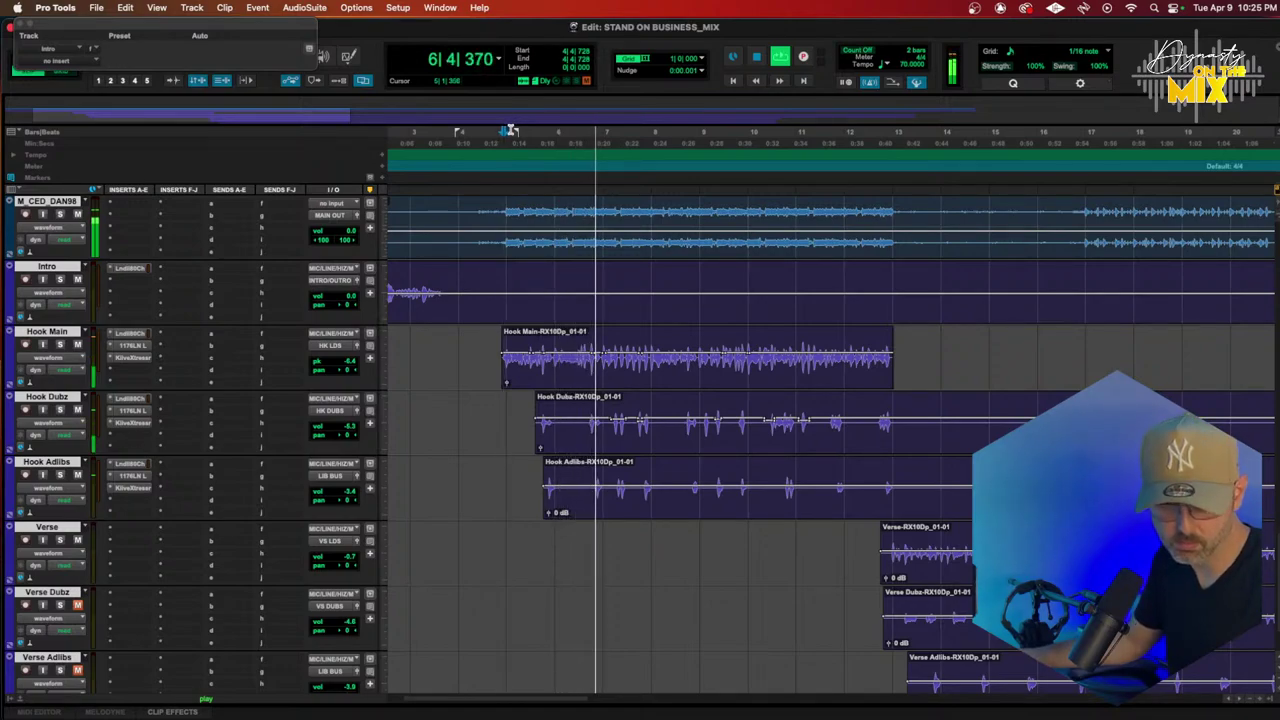
pyautogui.press('space')
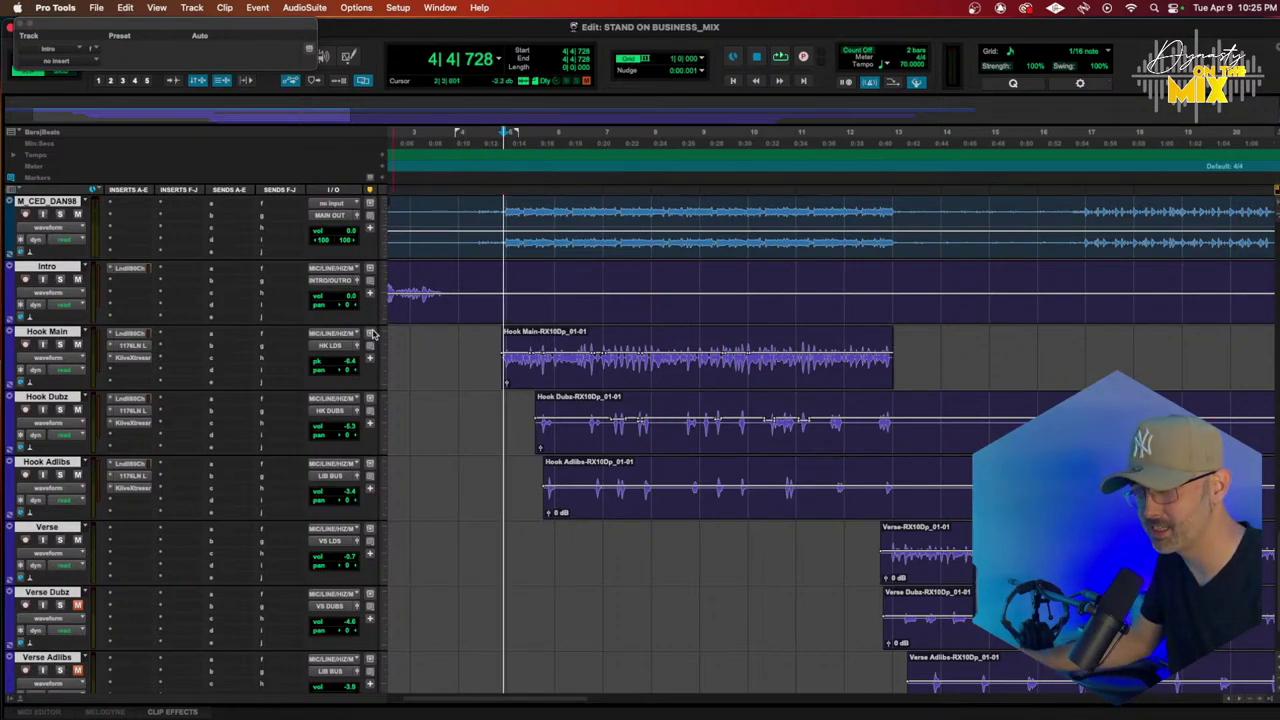
pyautogui.scroll(-3, 278, 405)
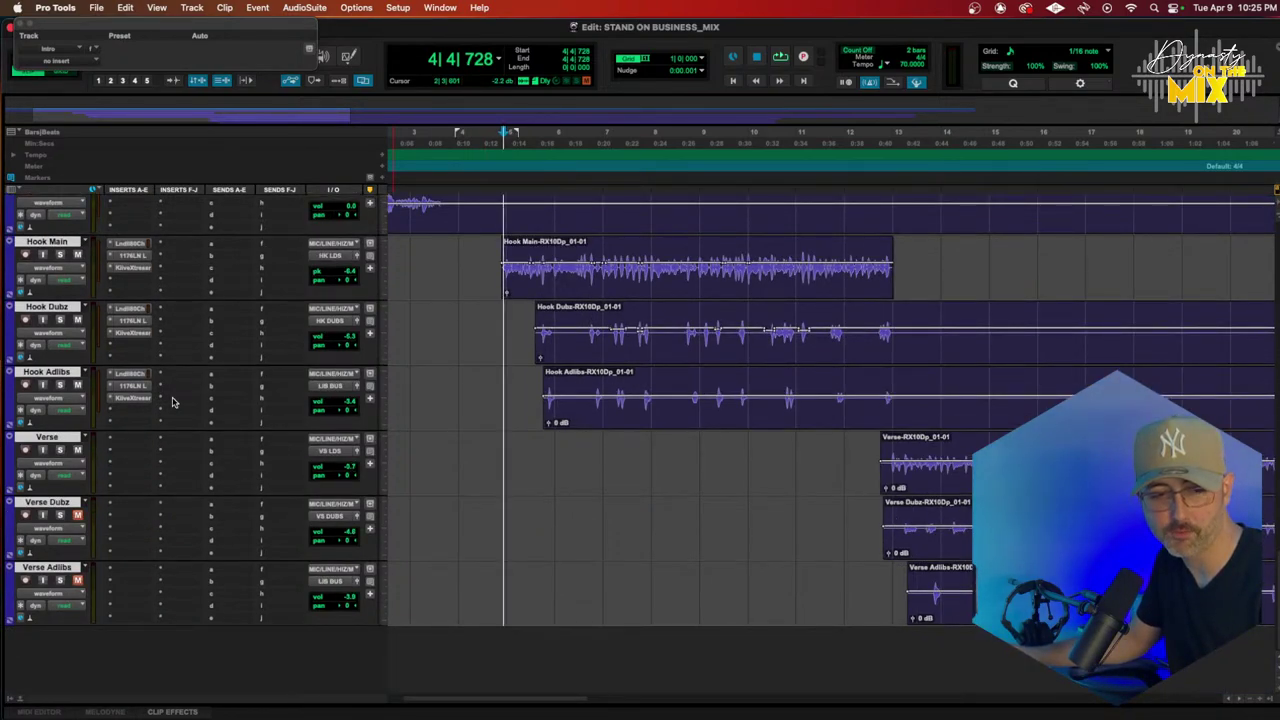
pyautogui.scroll(6, 101, 343)
pyautogui.scroll(-5, 105, 348)
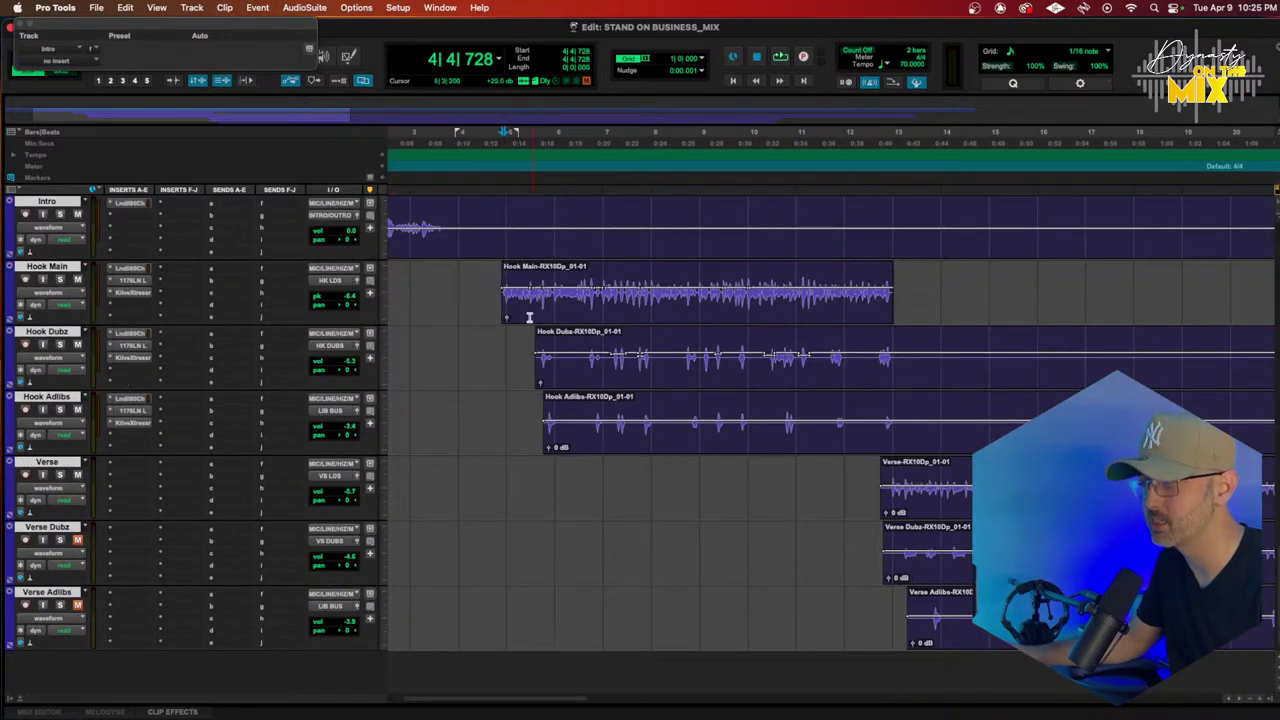
pyautogui.click(482, 146)
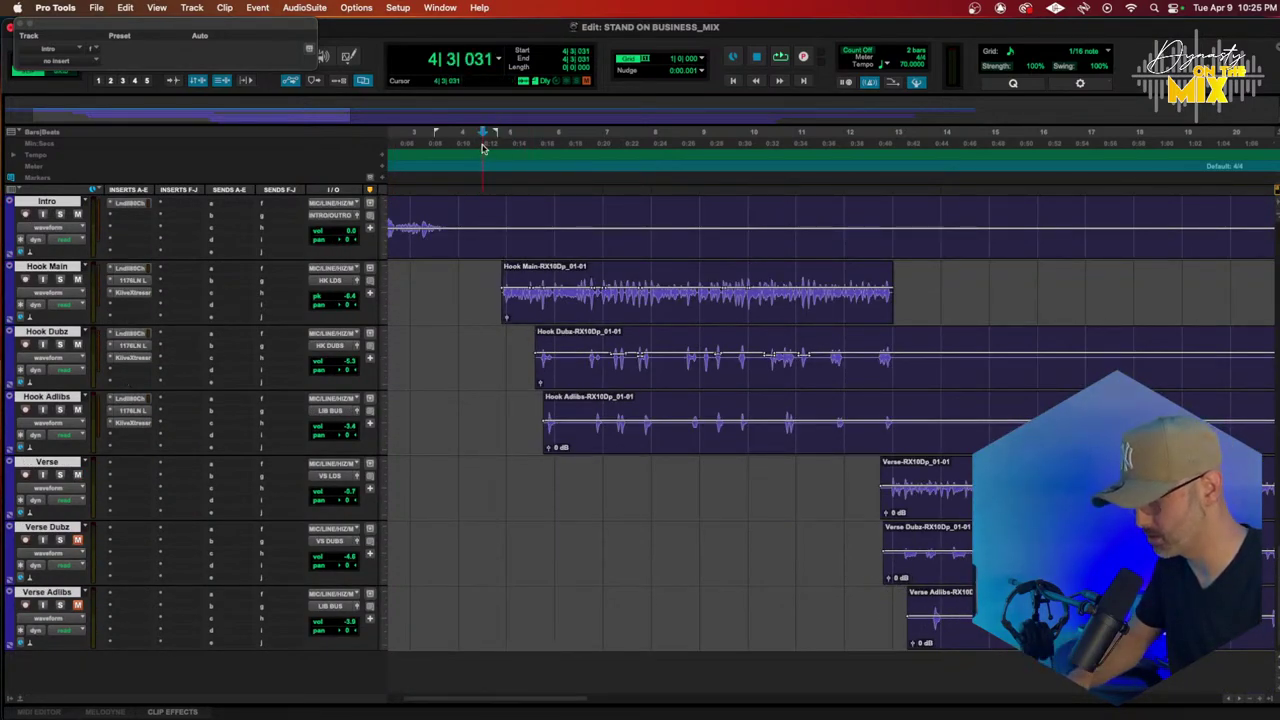
pyautogui.press('Return')
pyautogui.scroll(-1, 400, 275)
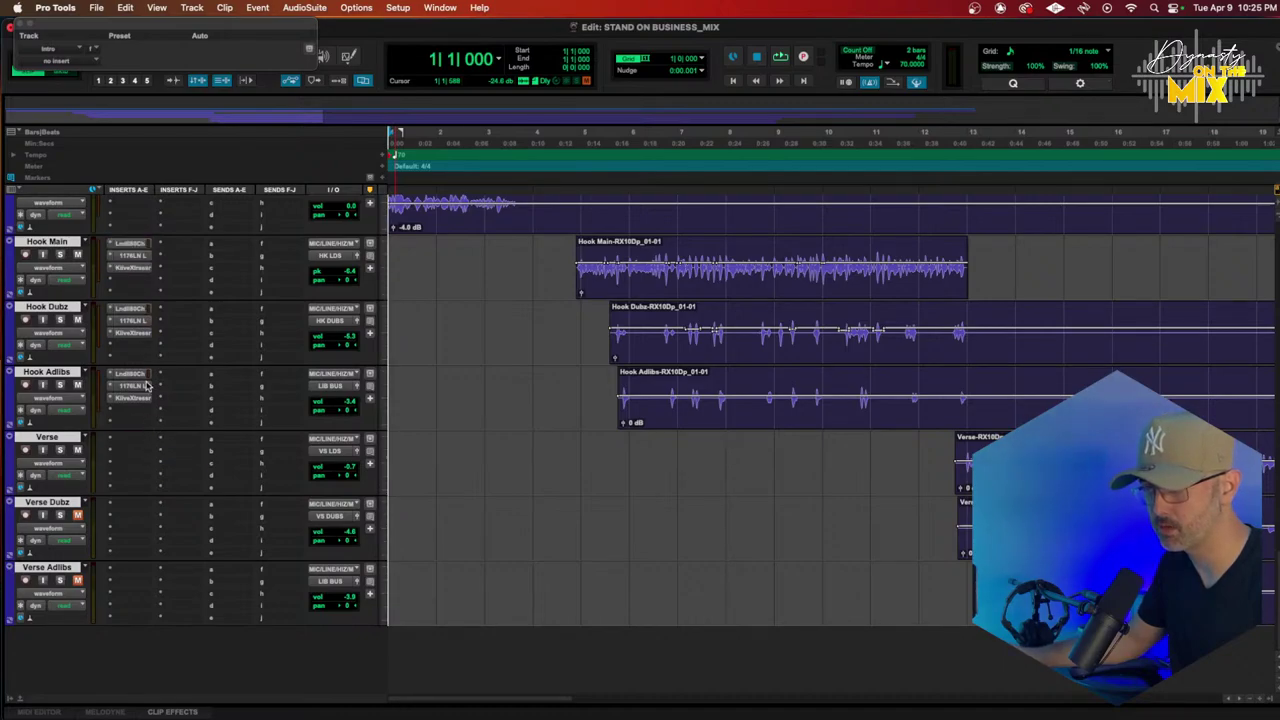
pyautogui.moveTo(130, 256); pyautogui.dragTo(117, 453)
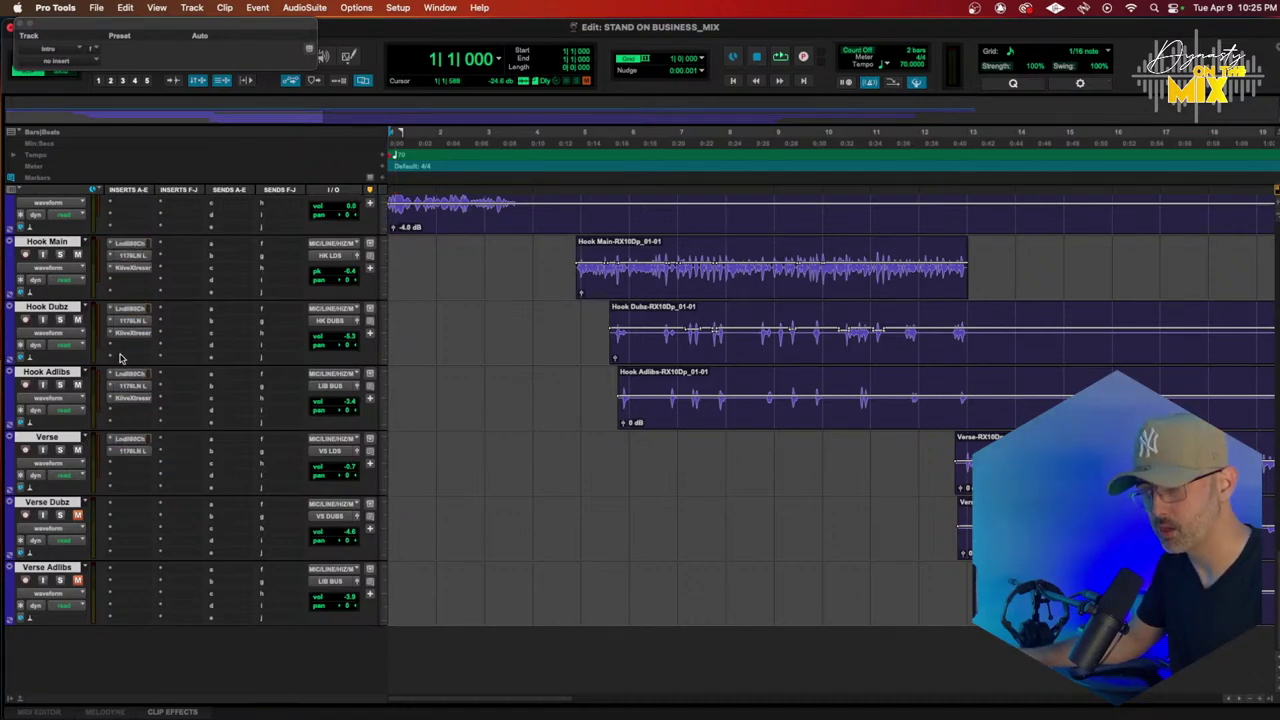
pyautogui.moveTo(131, 266); pyautogui.dragTo(113, 463)
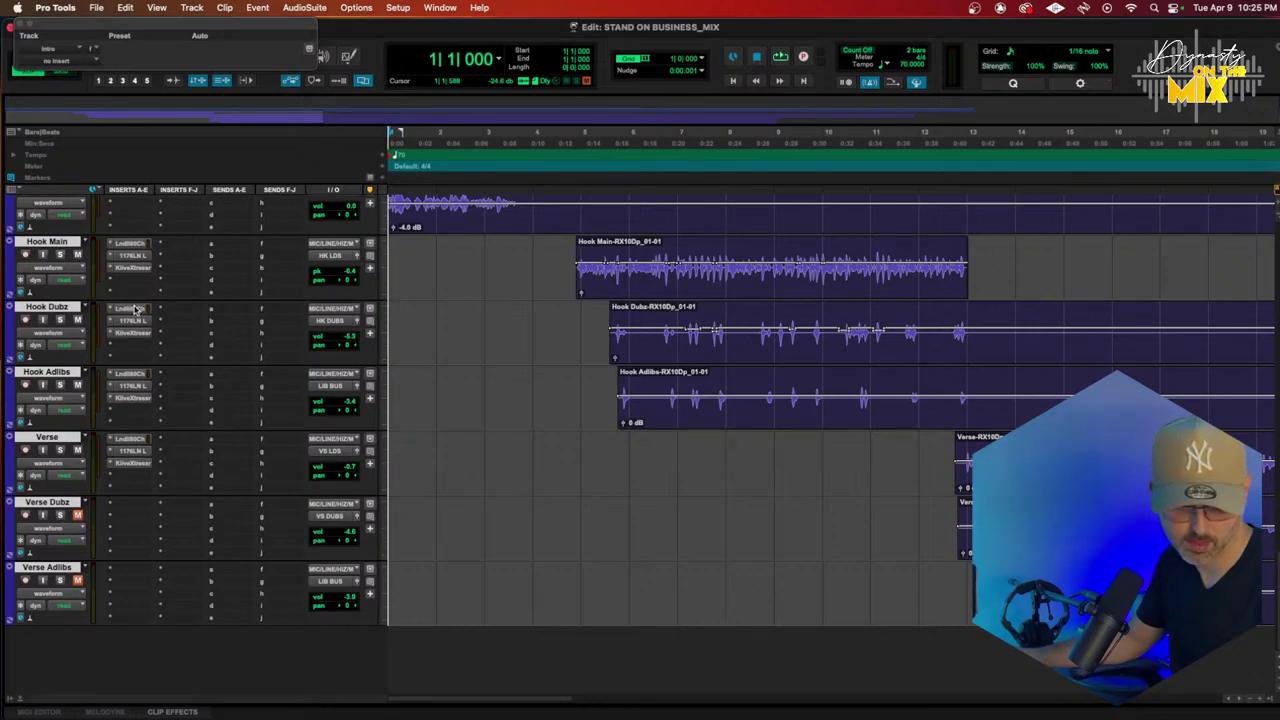
# Step: Copy the Hook Dubz inserts to Verse Dubz and the Hook Adlibs inserts to Verse Adlibs
pyautogui.moveTo(131, 310); pyautogui.dragTo(119, 505)
pyautogui.moveTo(128, 320); pyautogui.dragTo(127, 527)
pyautogui.moveTo(135, 356); pyautogui.dragTo(144, 536)
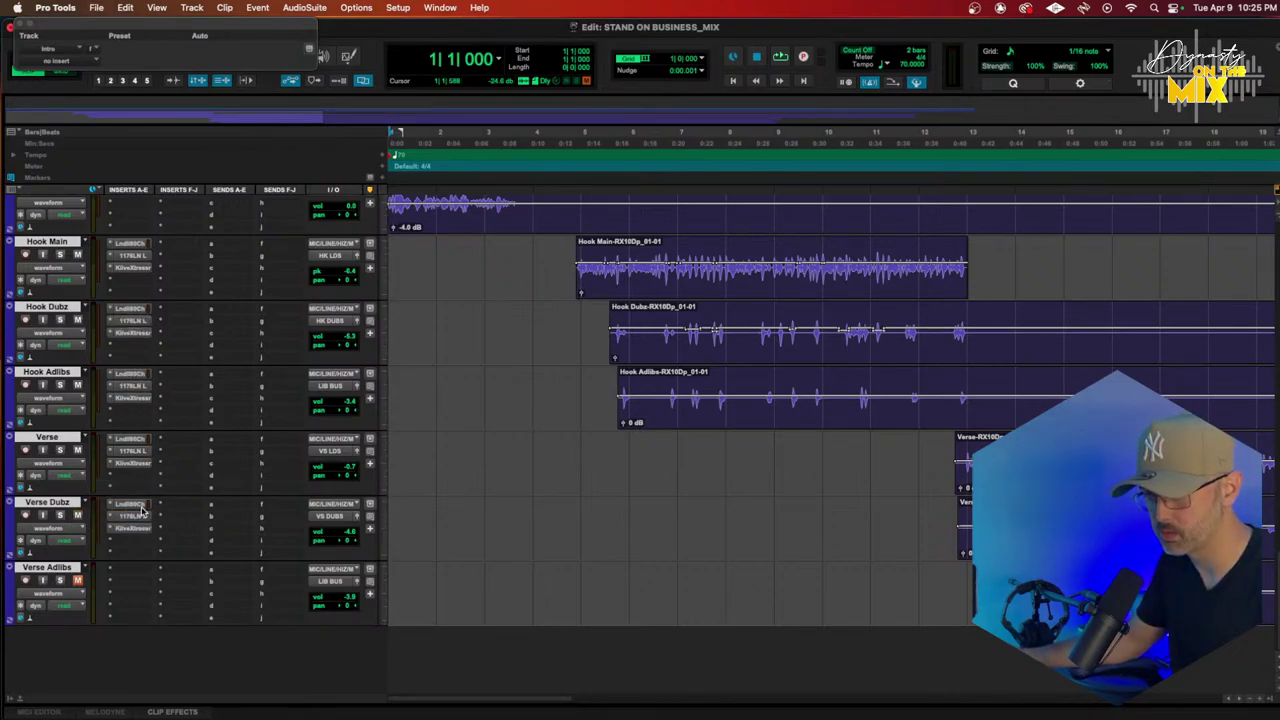
pyautogui.moveTo(133, 584)
pyautogui.mouseDown()
pyautogui.moveTo(131, 570)
pyautogui.moveTo(129, 596)
pyautogui.mouseUp()
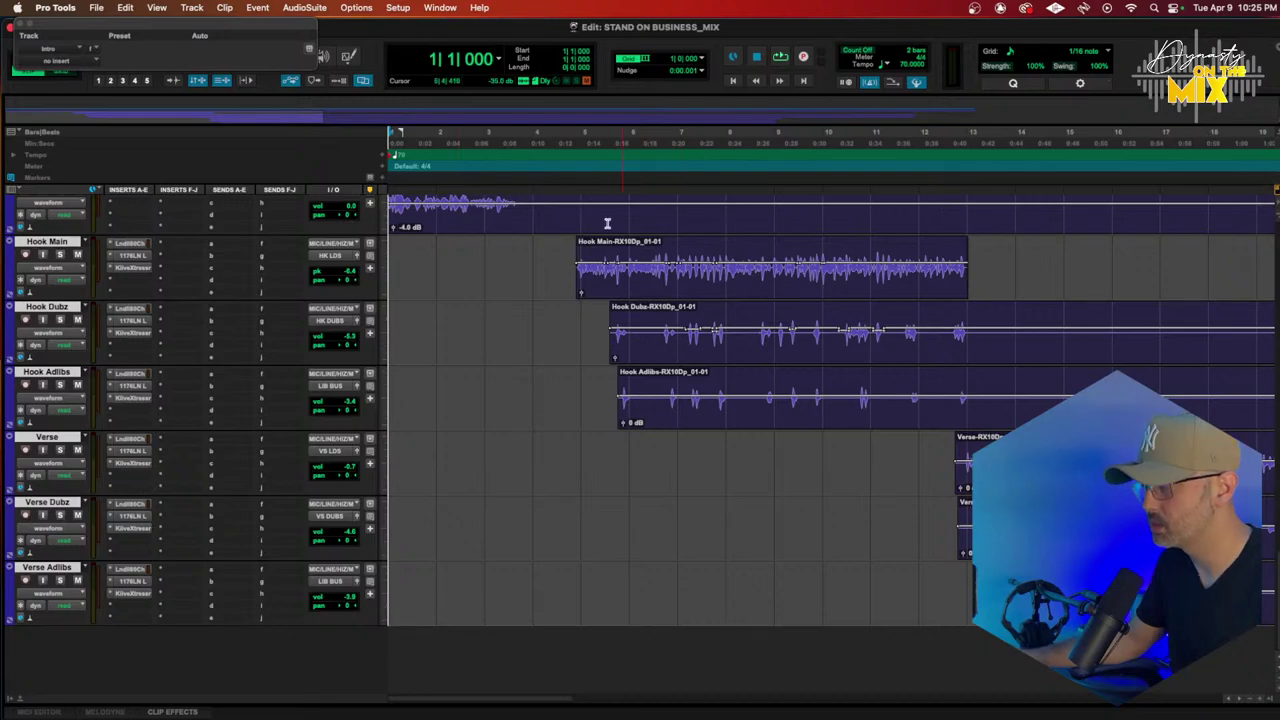
# Step: Play the session from the start and trim the ends of the Hook Dubz and Hook Adlibs clips to where Hook Main ends
pyautogui.press('space')
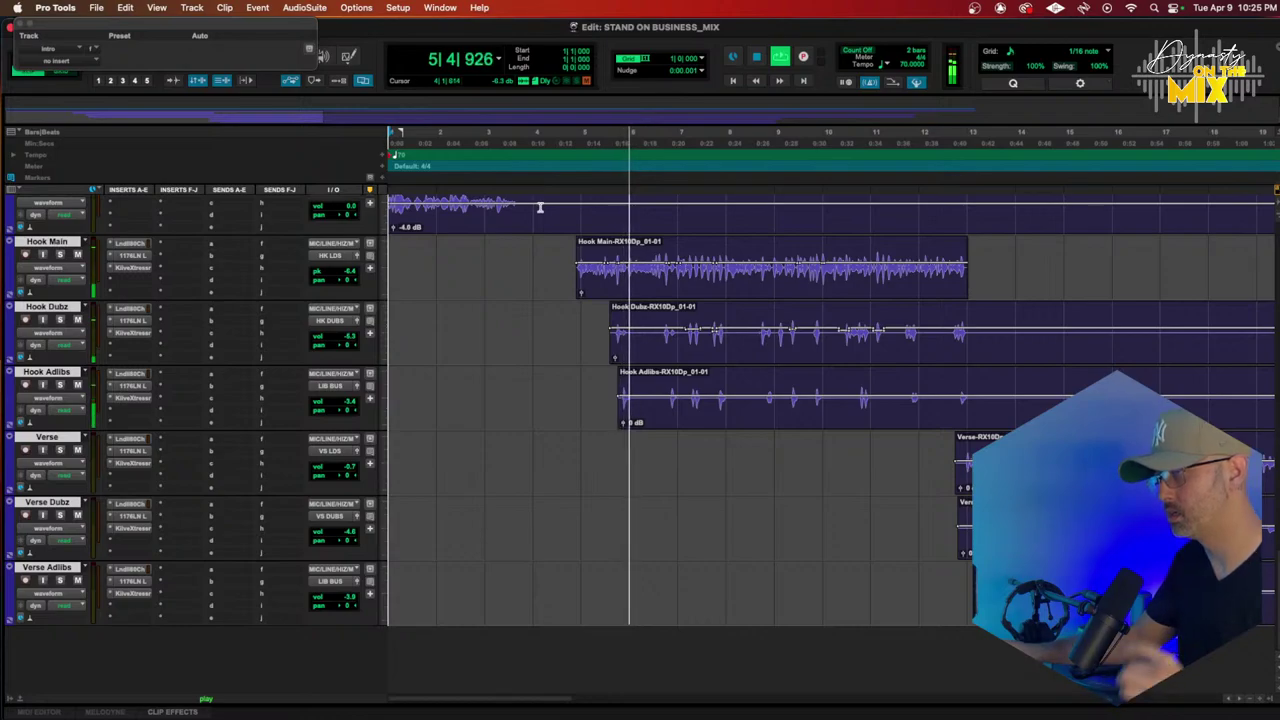
pyautogui.click(965, 334)
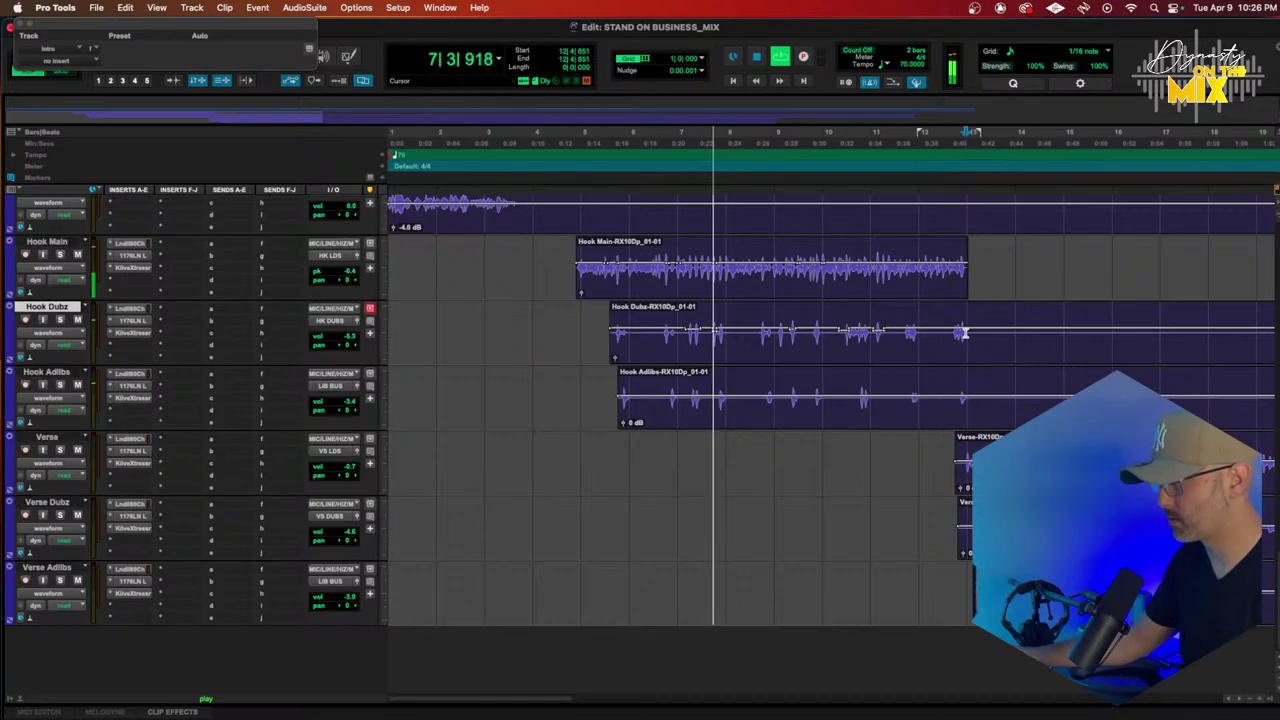
pyautogui.press('s')
pyautogui.click(968, 394)
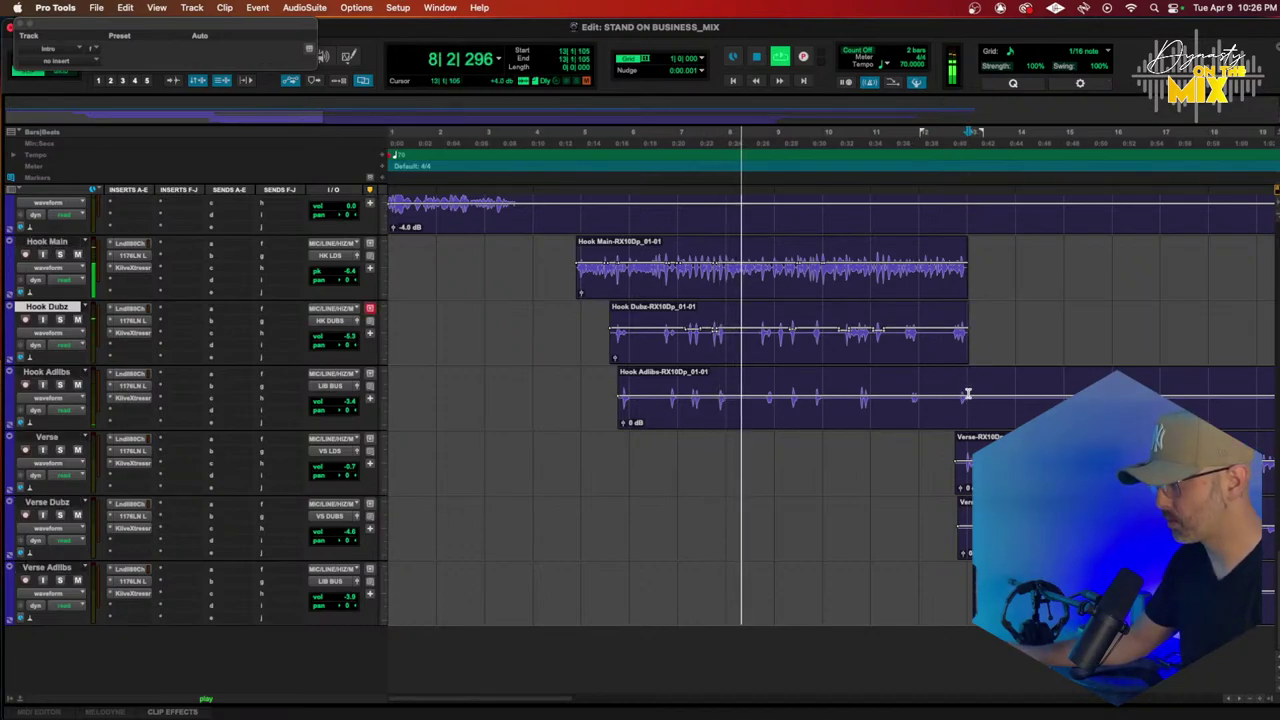
pyautogui.press('s')
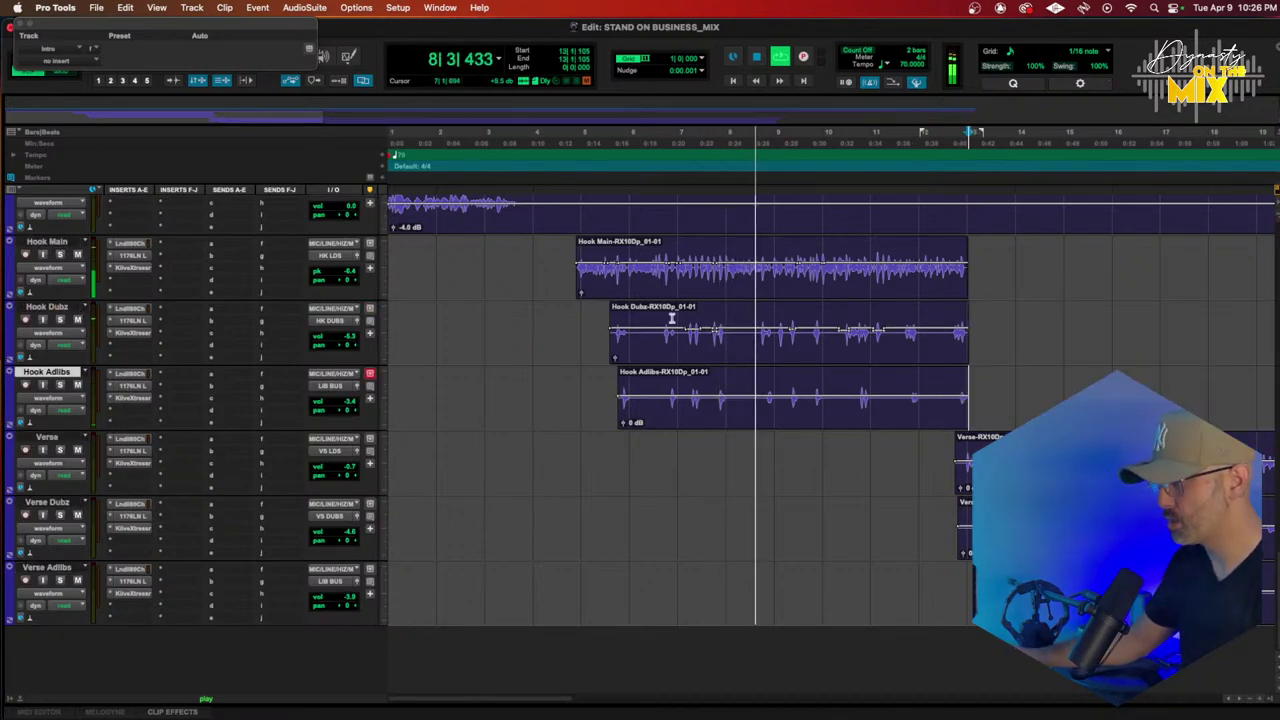
# Step: Select bars 4 to 24 across Hook Main, Hook Dubz and Hook Adlibs and duplicate the section twice for the second and third hooks
pyautogui.click(532, 277)
pyautogui.moveTo(532, 277); pyautogui.dragTo(997, 409)
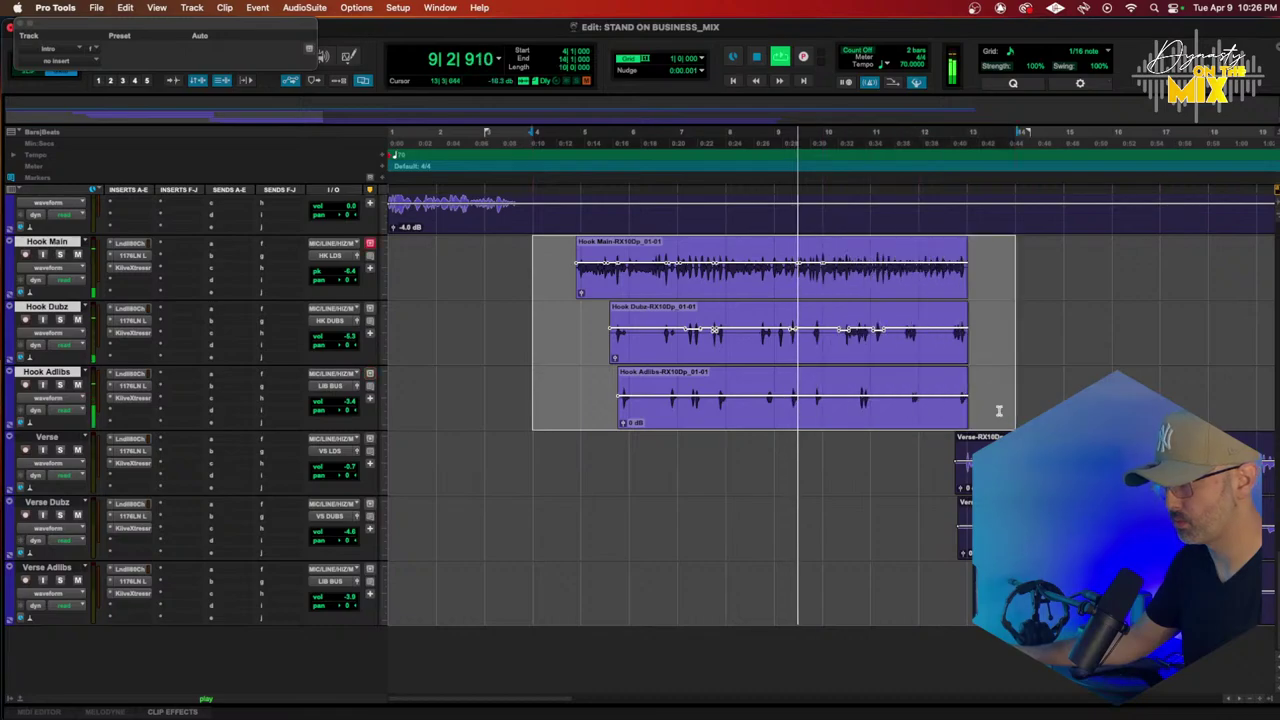
pyautogui.hscroll(10, 997, 409)
pyautogui.keyDown('shift'); pyautogui.click(565, 380); pyautogui.keyUp('shift')
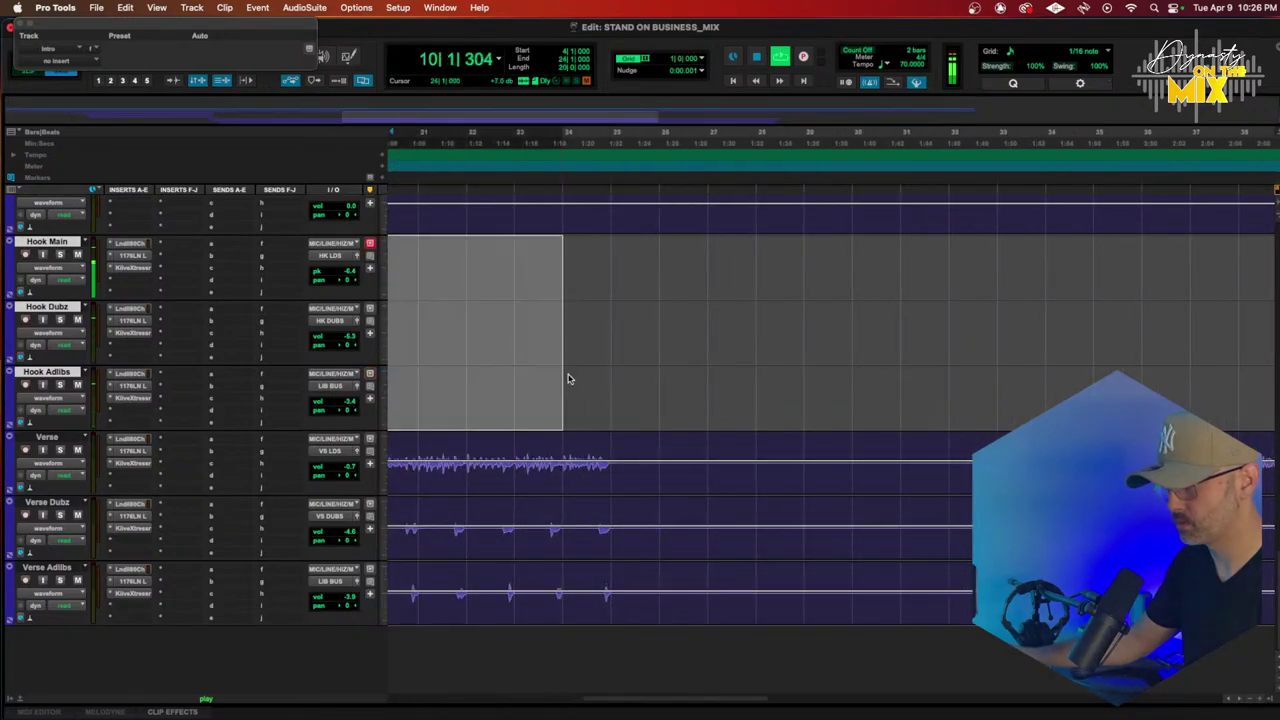
pyautogui.press('super+d')
pyautogui.press('super+d')
pyautogui.hscroll(10, 569, 377)
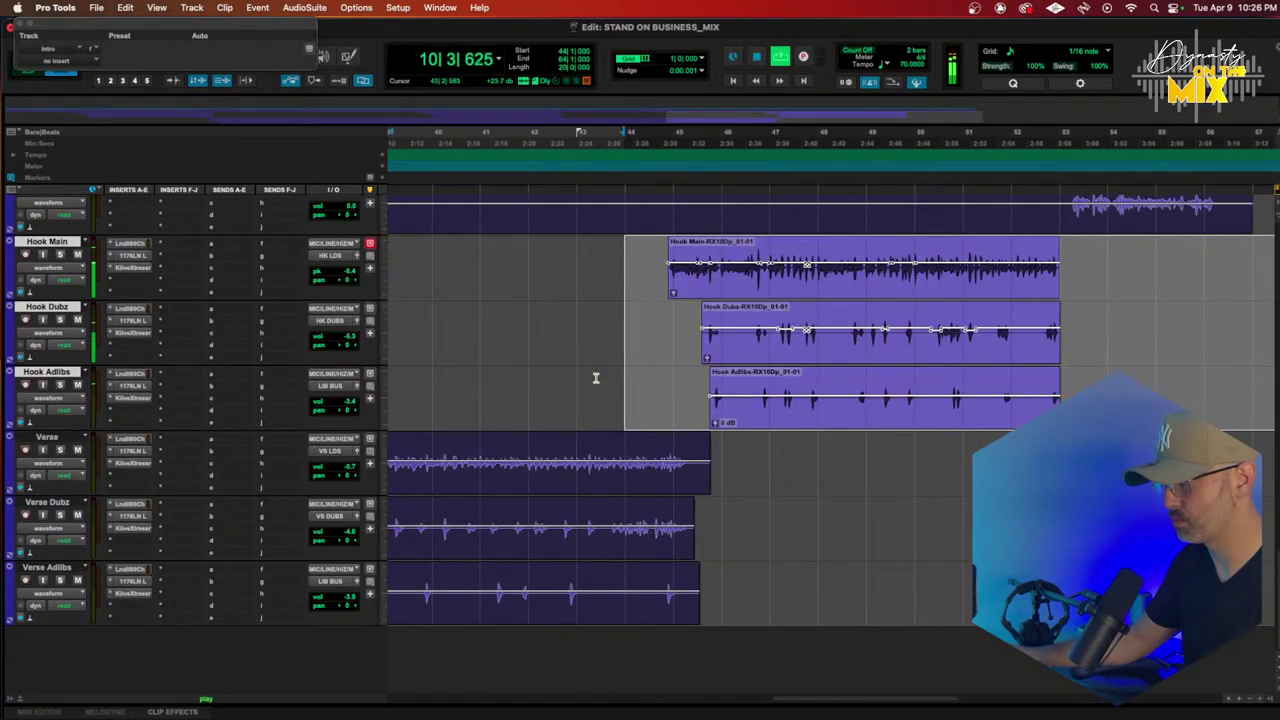
pyautogui.press('r')
pyautogui.hscroll(-10, 596, 378)
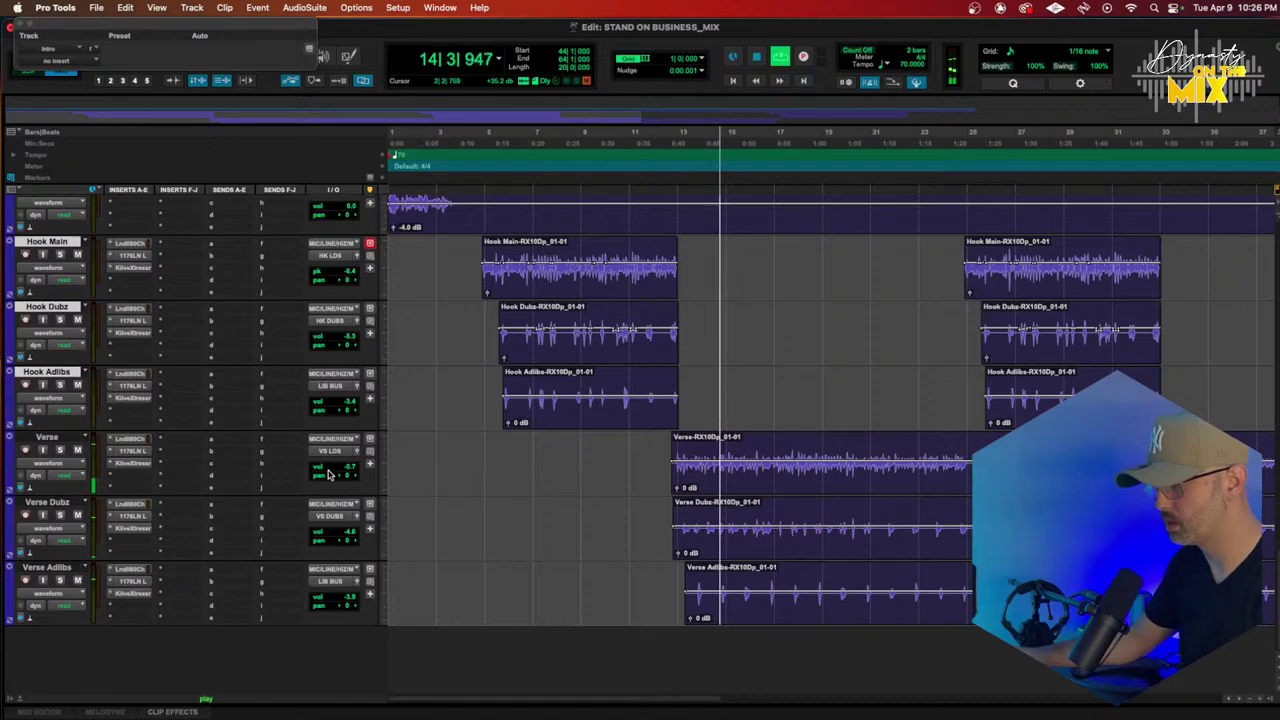
# Step: Check the Lindell 80 channel strip on Verse, close it and play from the start of the verse
pyautogui.click(130, 439)
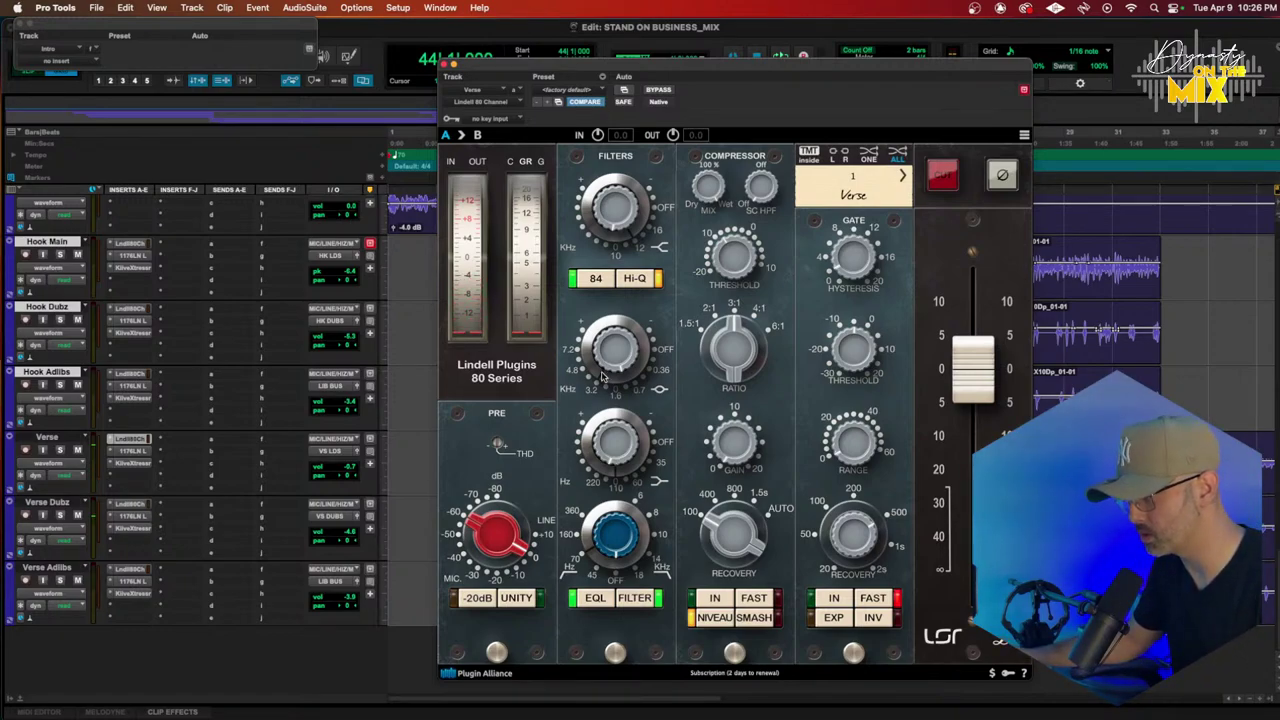
pyautogui.press('space')
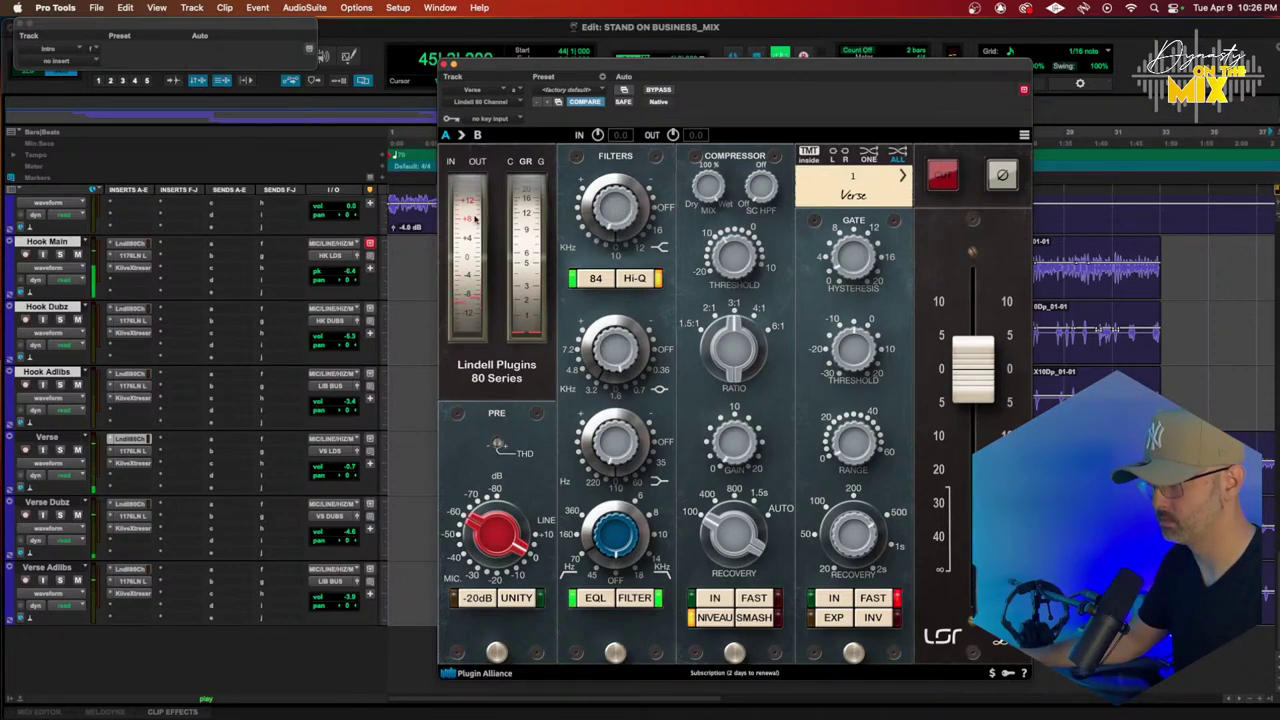
pyautogui.click(445, 65)
pyautogui.click(688, 147)
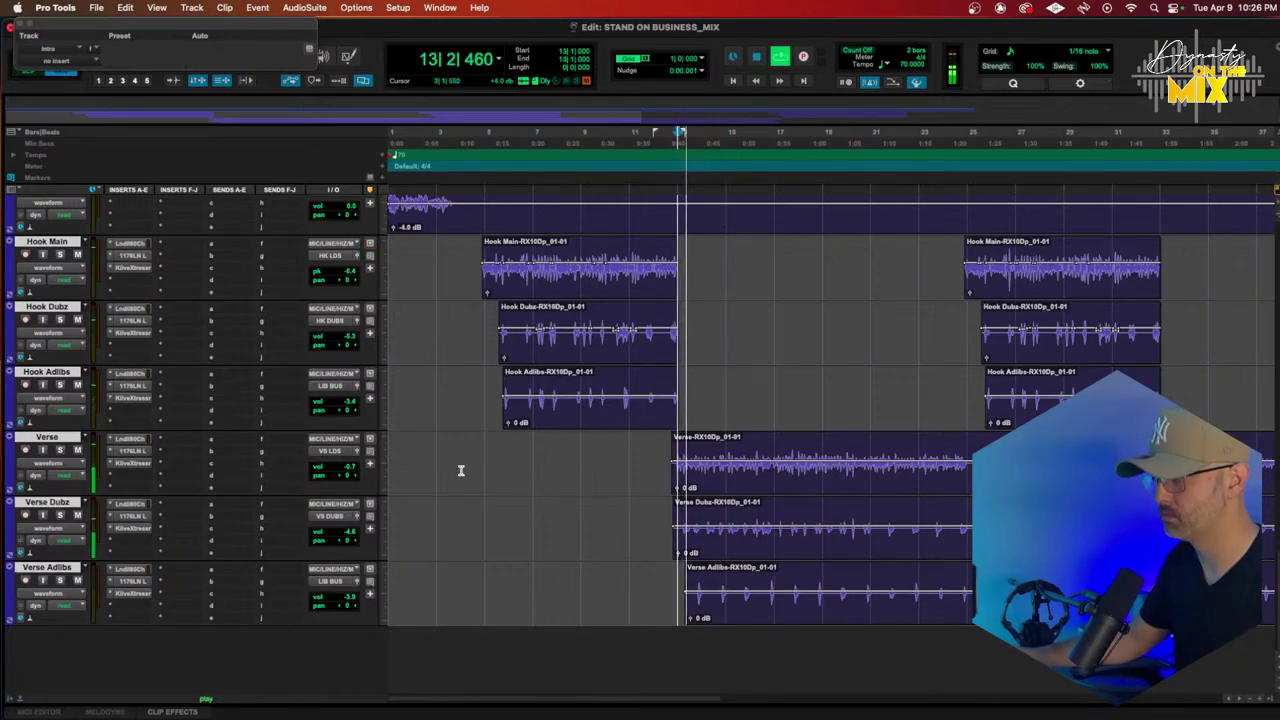
# Step: Raise the Verse clip's gain to +2.0 dB while the verse plays
pyautogui.click(746, 490)
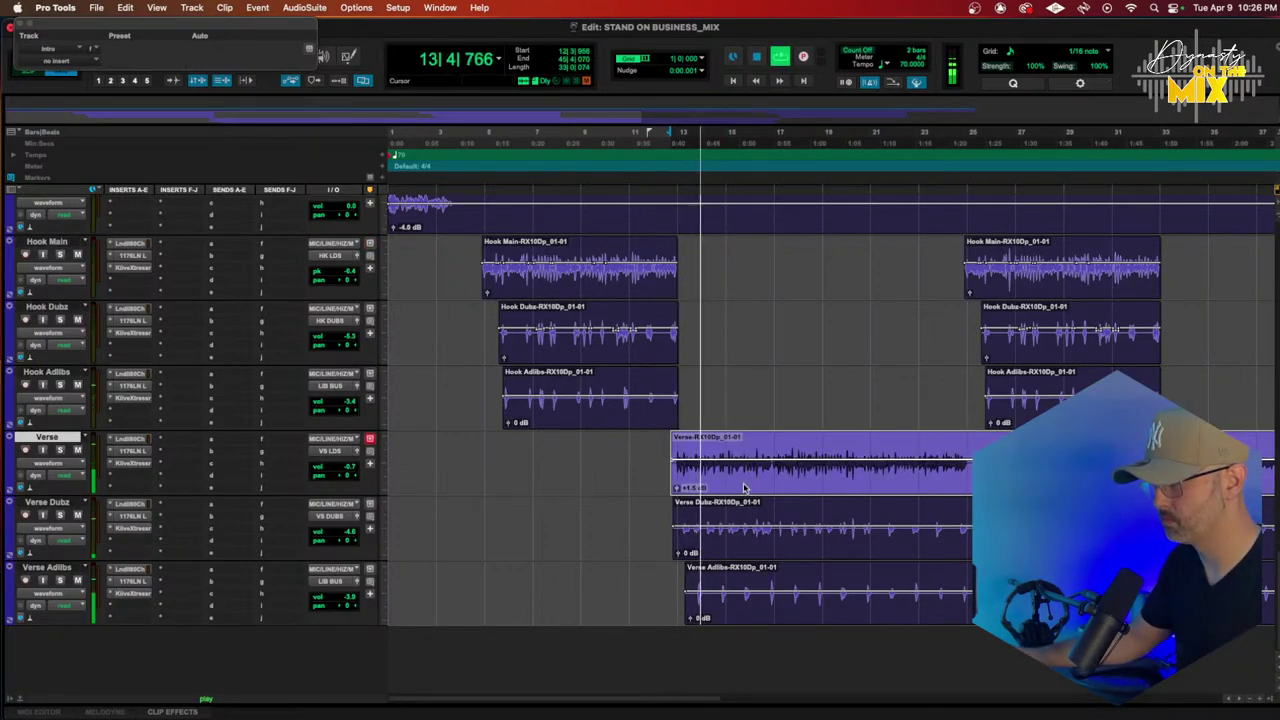
pyautogui.press('t')
pyautogui.press('t')
pyautogui.hotkey('ctrl', 'shift', 'Up')
pyautogui.press('t')
pyautogui.press('t')
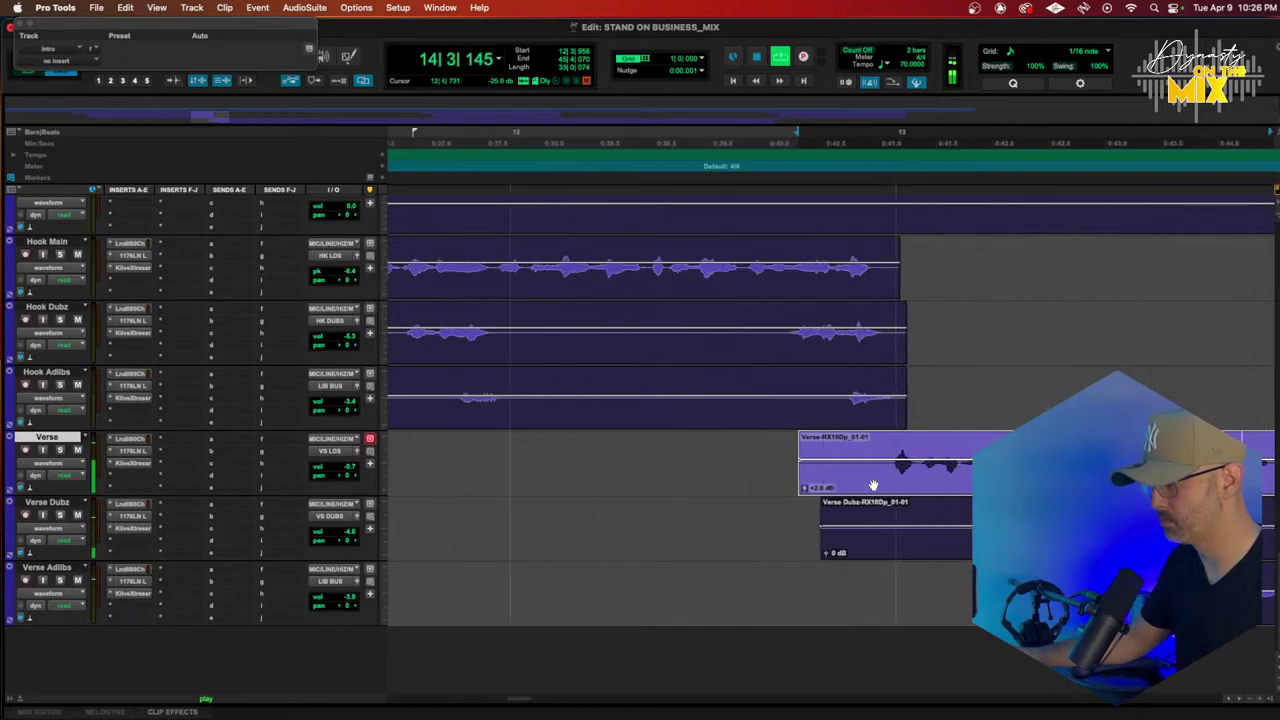
pyautogui.hscroll(5, 873, 485)
pyautogui.press('r')
pyautogui.hscroll(3, 873, 485)
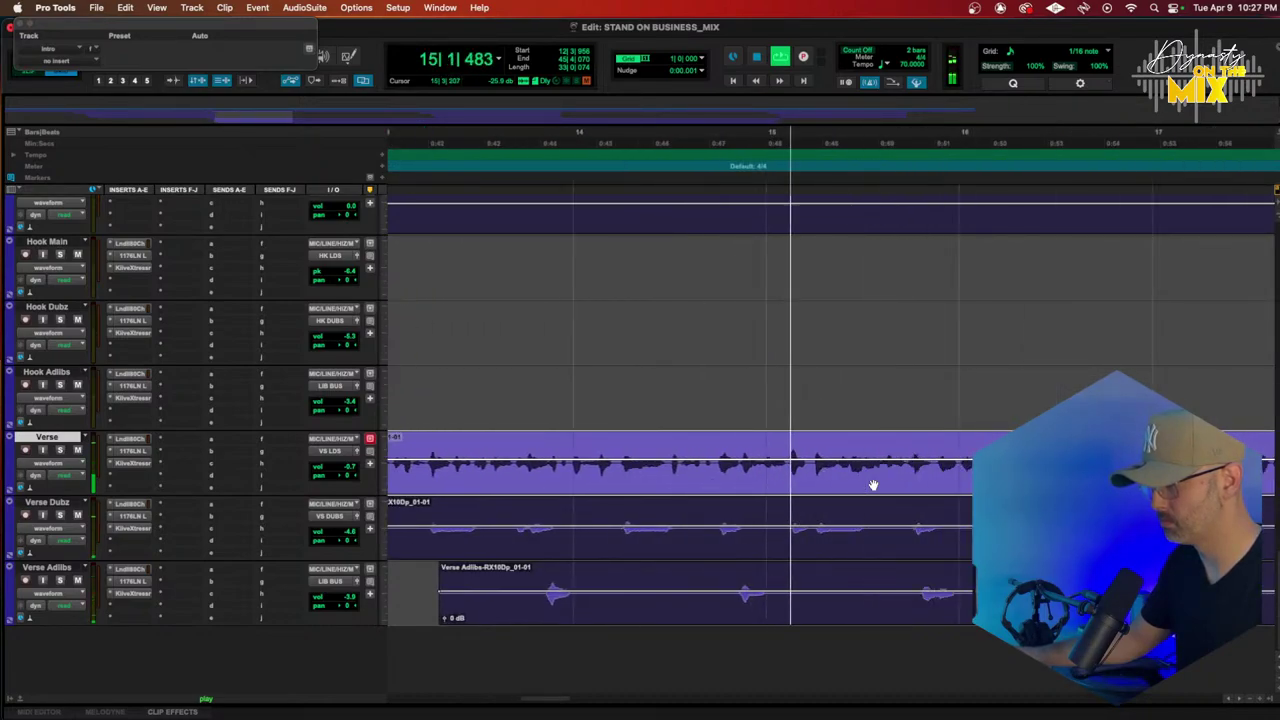
pyautogui.press('super+bracketleft')
pyautogui.press('super+bracketleft')
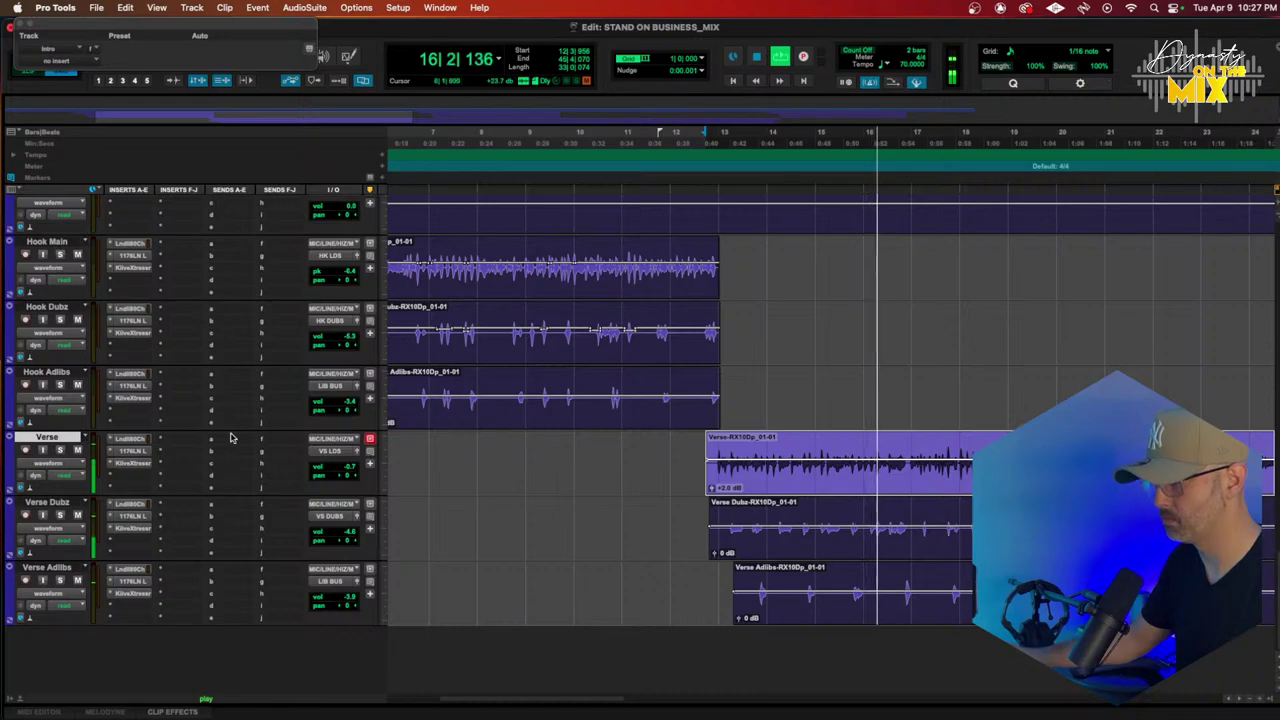
# Step: Adjust the attack on Verse's Xtressor and set its saturation to about 1.97 while replaying the verse
pyautogui.click(131, 463)
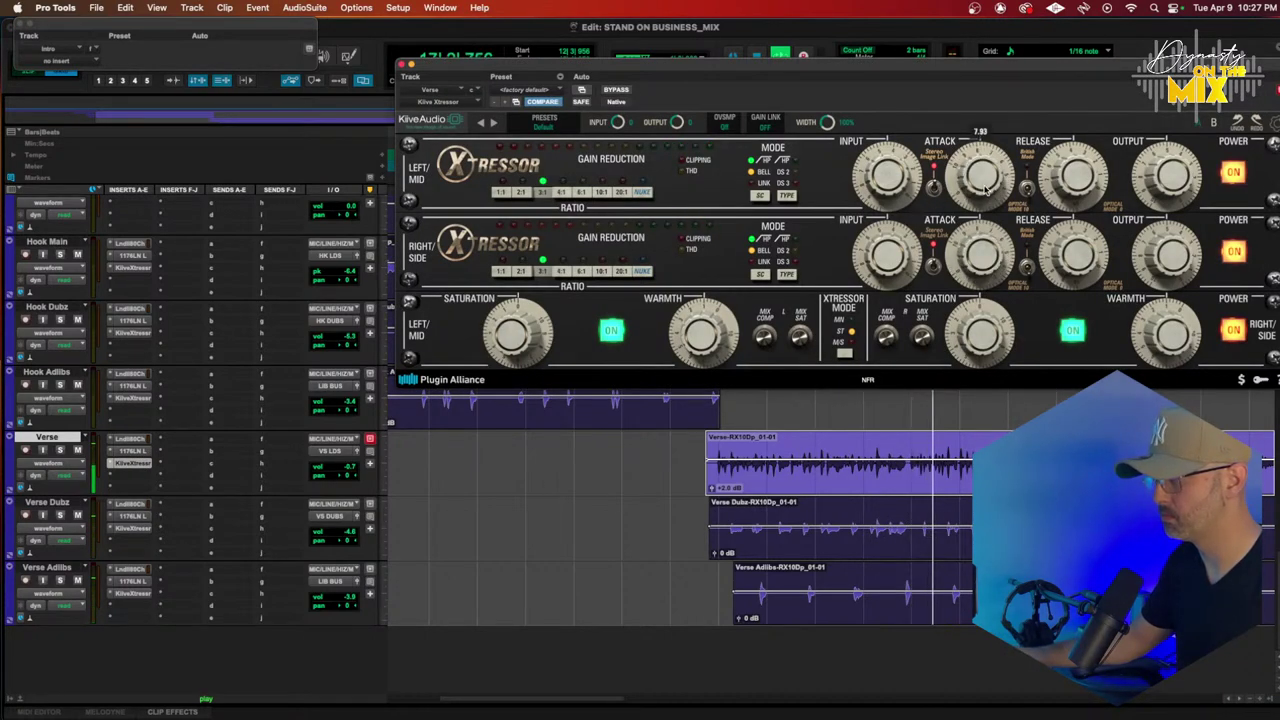
pyautogui.moveTo(985, 190); pyautogui.dragTo(984, 189)
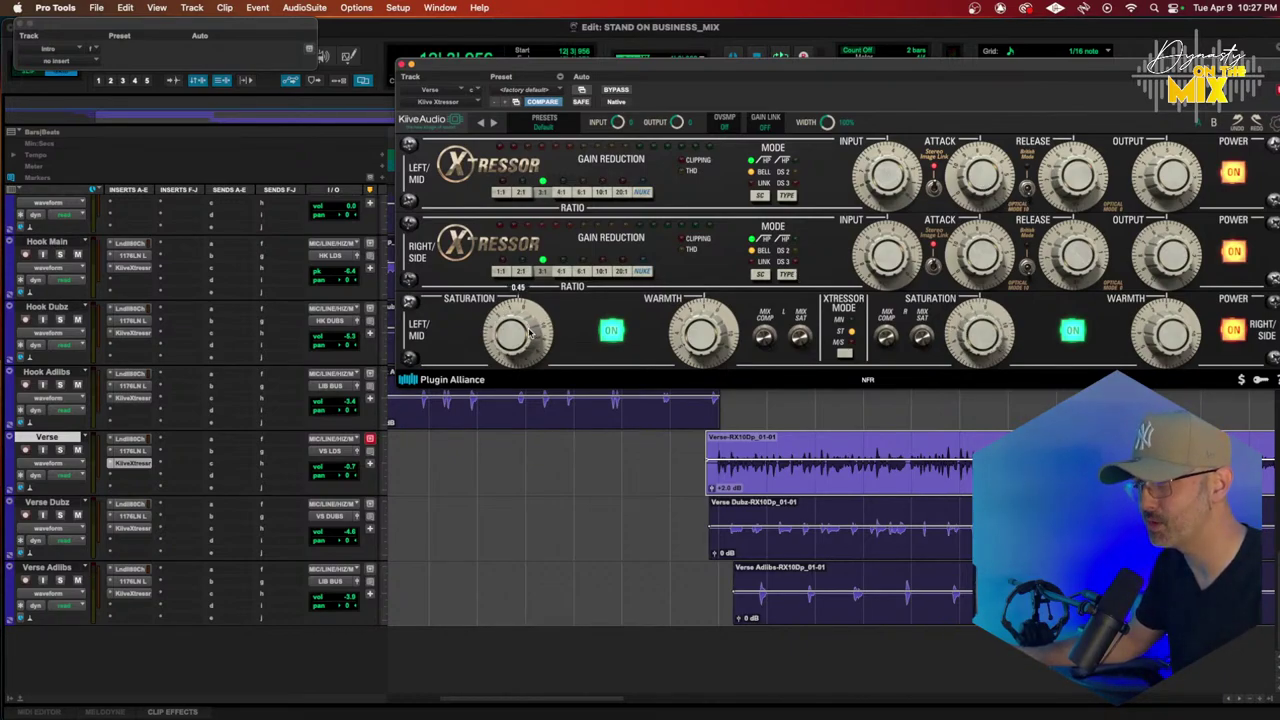
pyautogui.moveTo(531, 333); pyautogui.dragTo(532, 329)
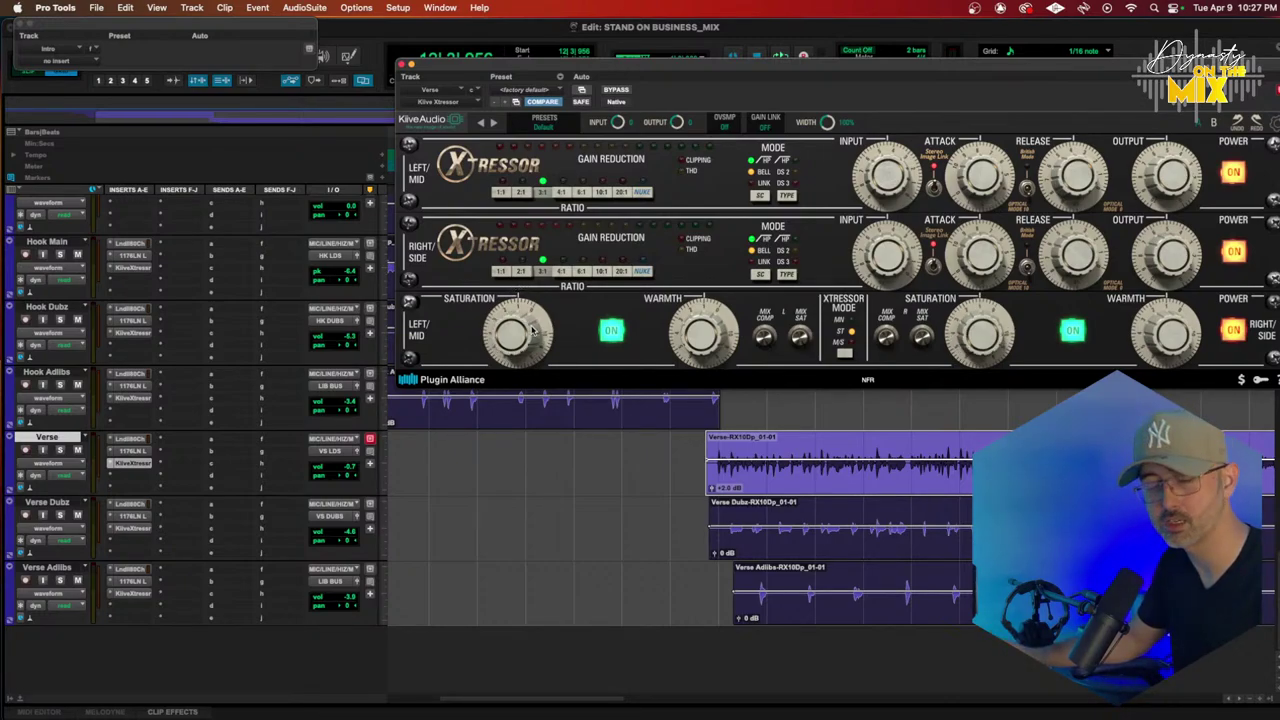
pyautogui.press('space')
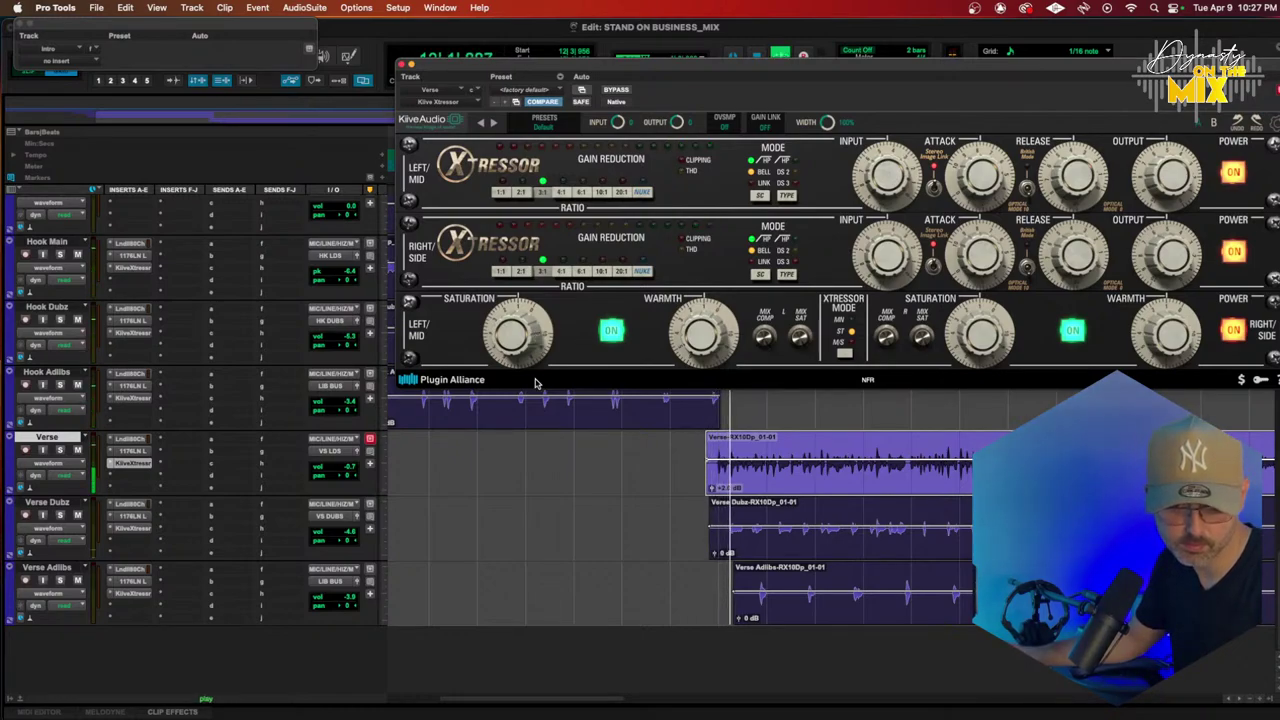
pyautogui.press('space')
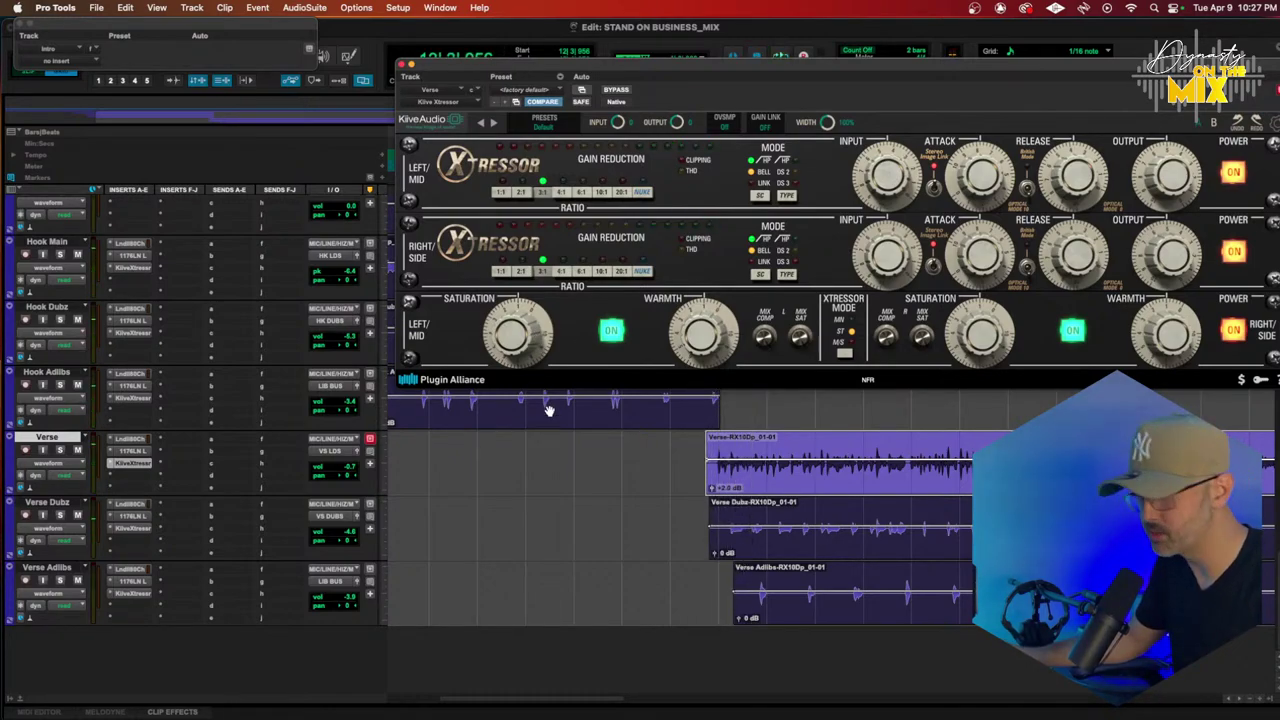
pyautogui.moveTo(532, 352)
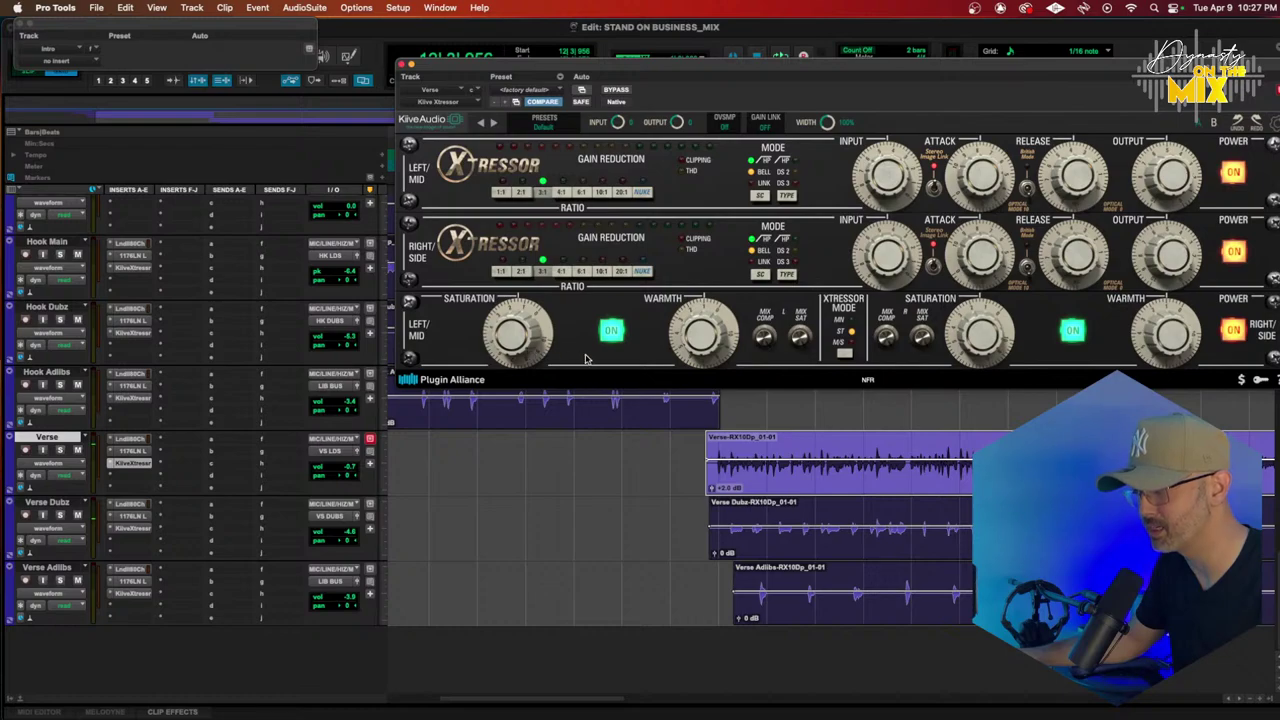
pyautogui.press('space')
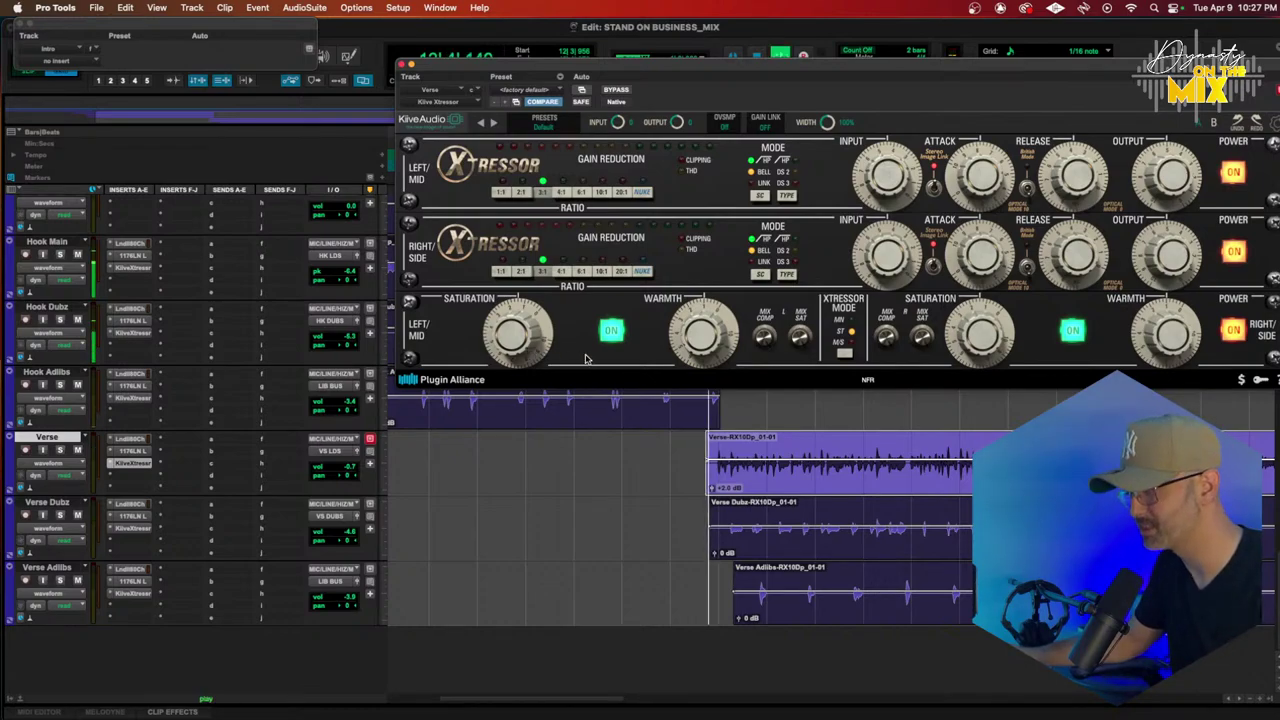
pyautogui.moveTo(517, 355); pyautogui.dragTo(515, 348)
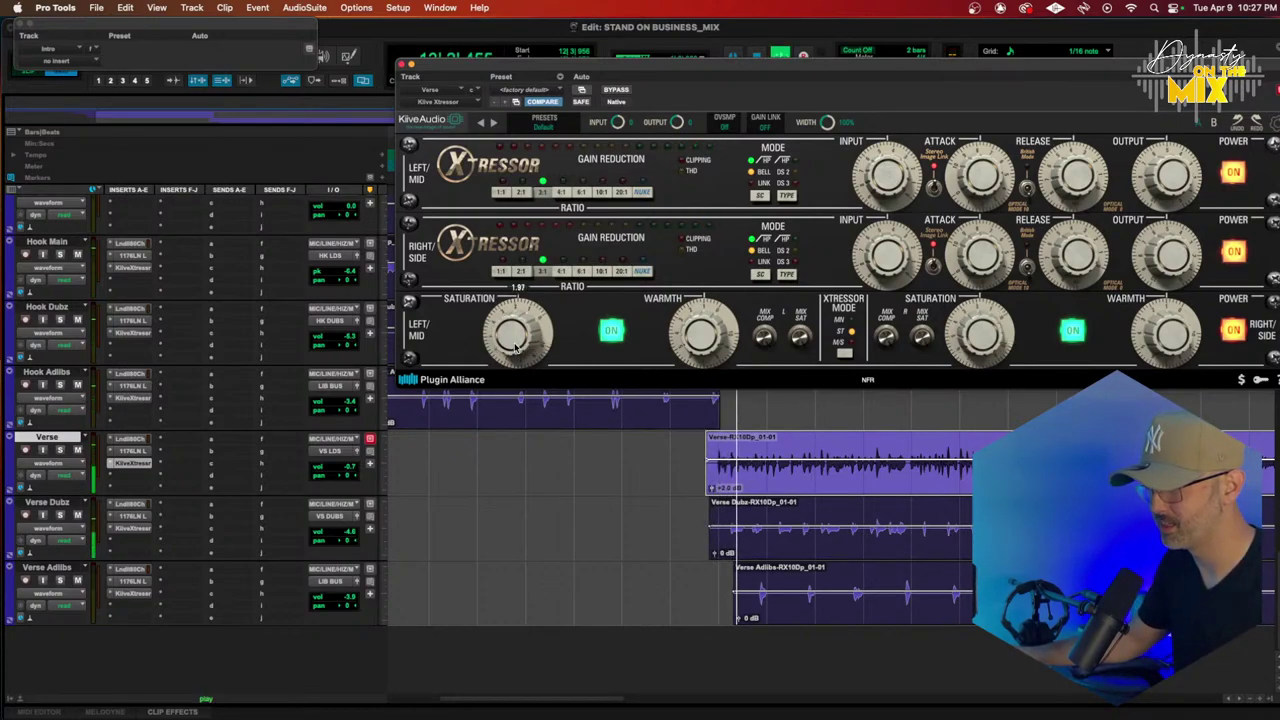
pyautogui.moveTo(979, 188)
pyautogui.moveTo(979, 186); pyautogui.dragTo(982, 179)
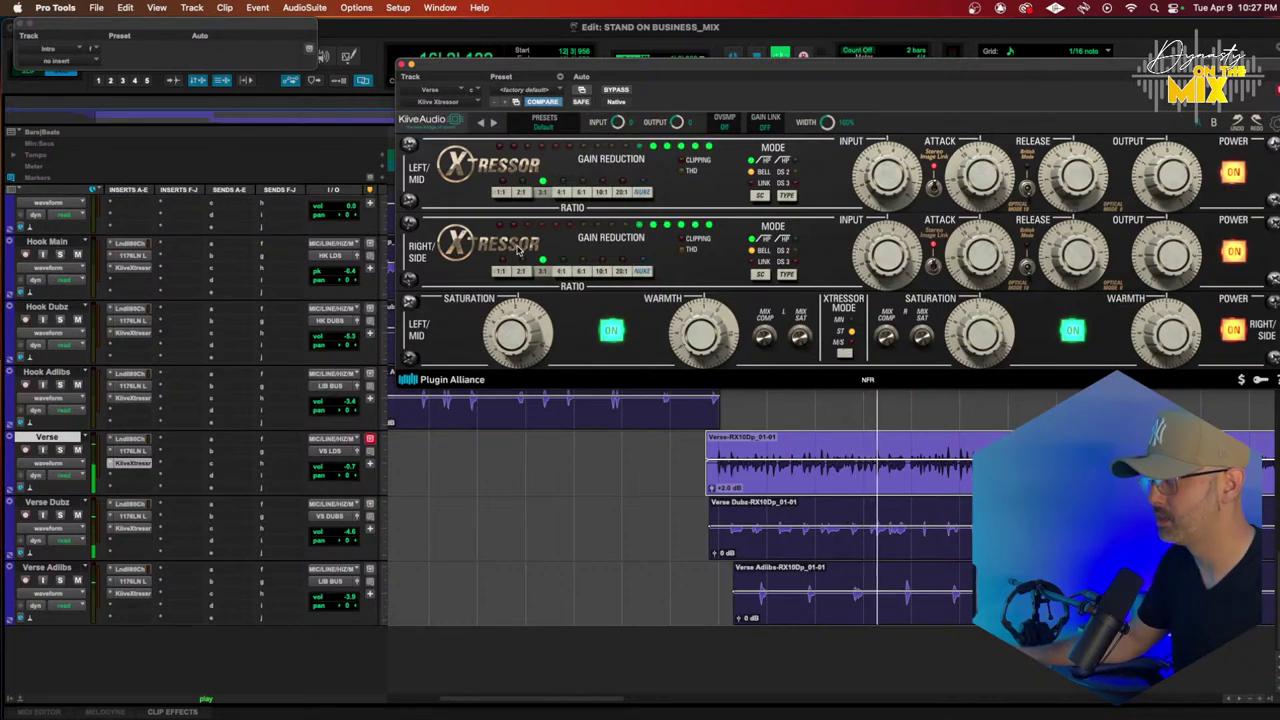
# Step: Check the 1176LN compression on Verse and Verse Dubz, and adjust the attack on Verse Dubz's Xtressor
pyautogui.click(134, 452)
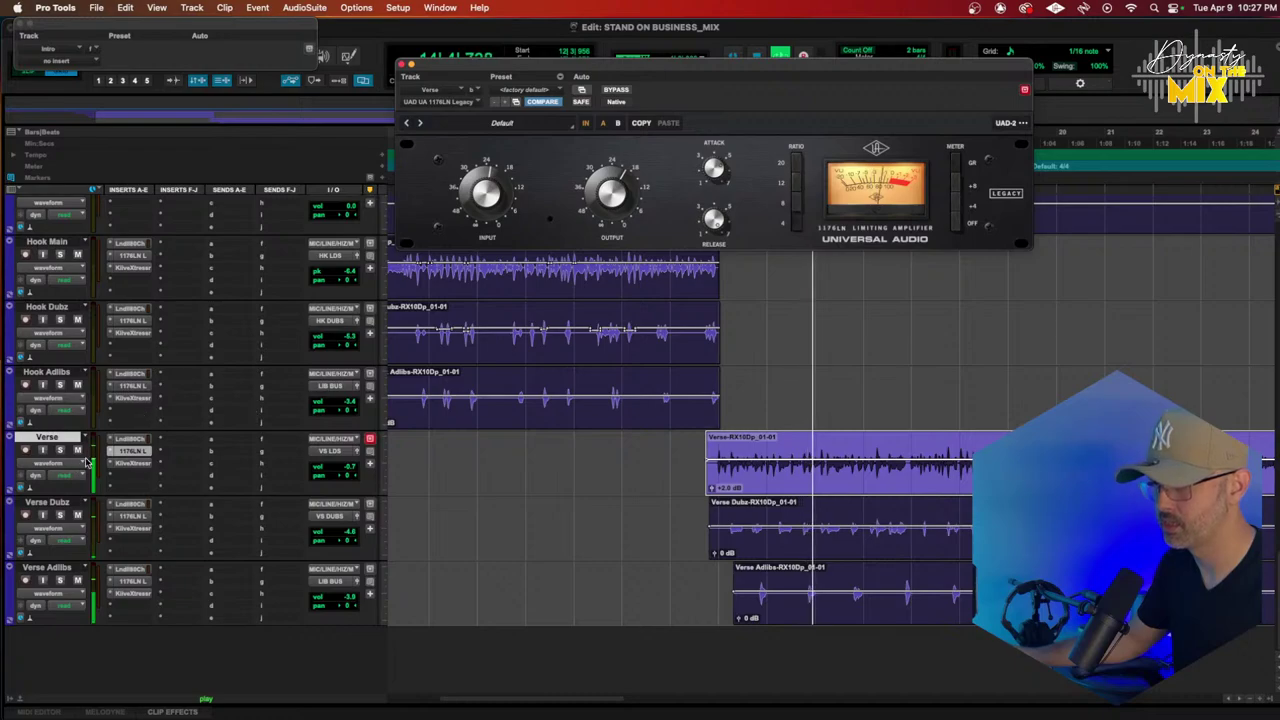
pyautogui.moveTo(126, 452); pyautogui.dragTo(133, 521)
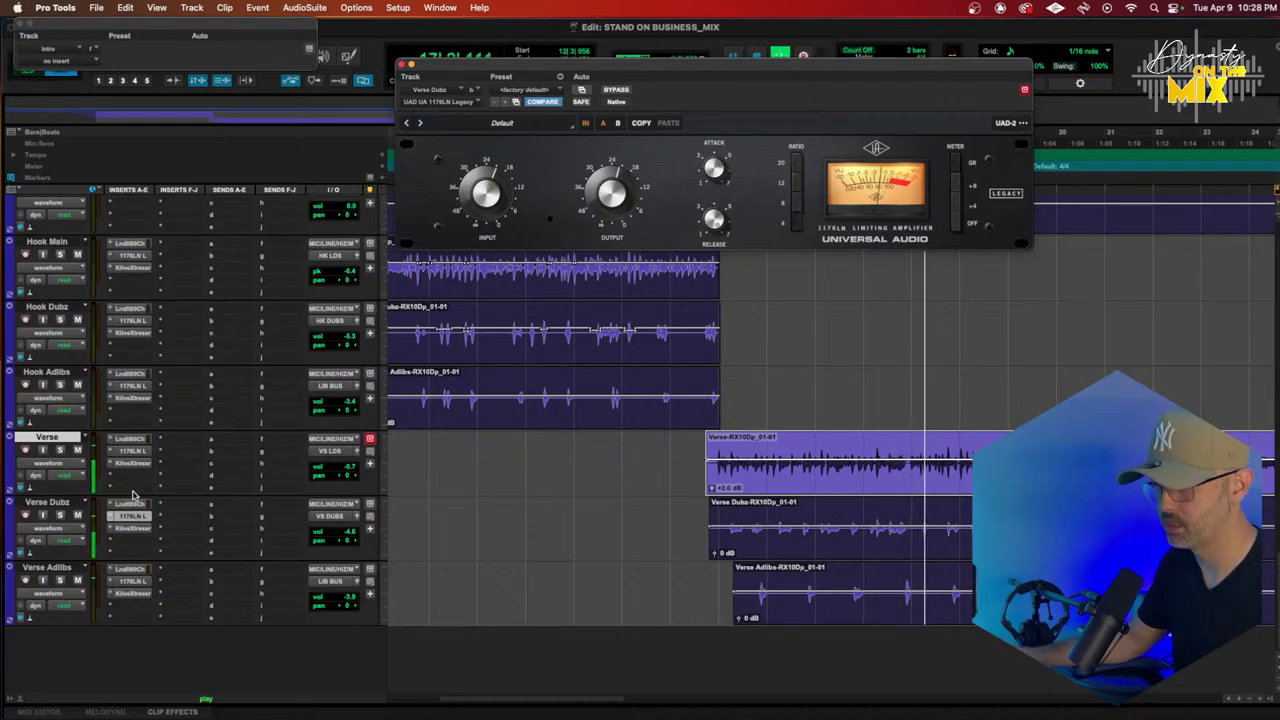
pyautogui.click(132, 527)
pyautogui.moveTo(985, 164); pyautogui.dragTo(981, 170)
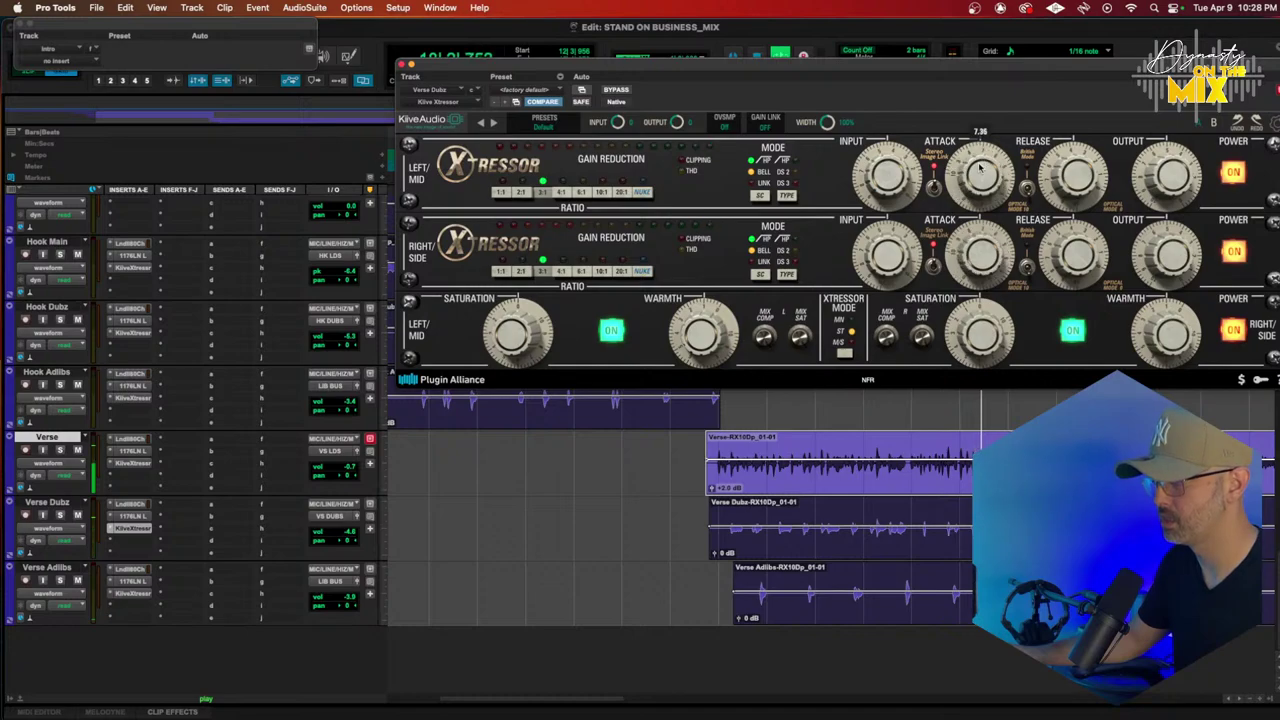
pyautogui.moveTo(904, 188); pyautogui.dragTo(975, 178)
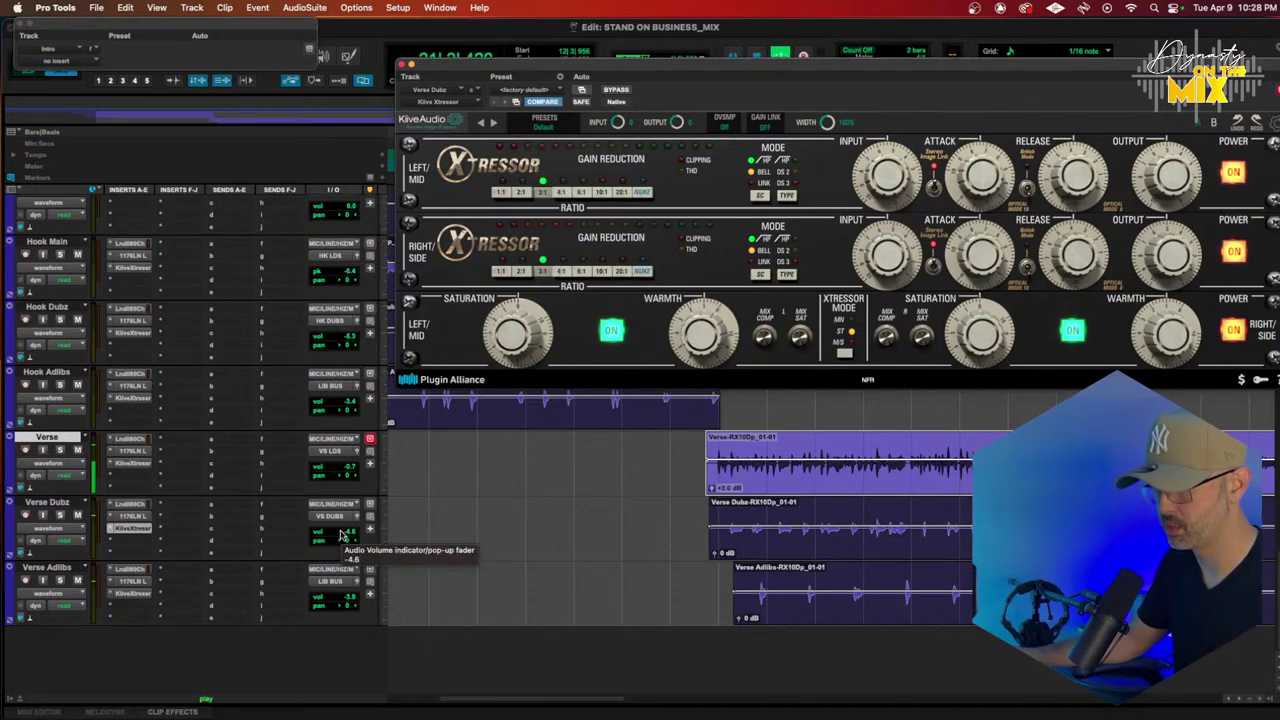
# Step: Raise the Verse Adlibs track volume to -3.2 dB during playback
pyautogui.press('r')
pyautogui.press('r')
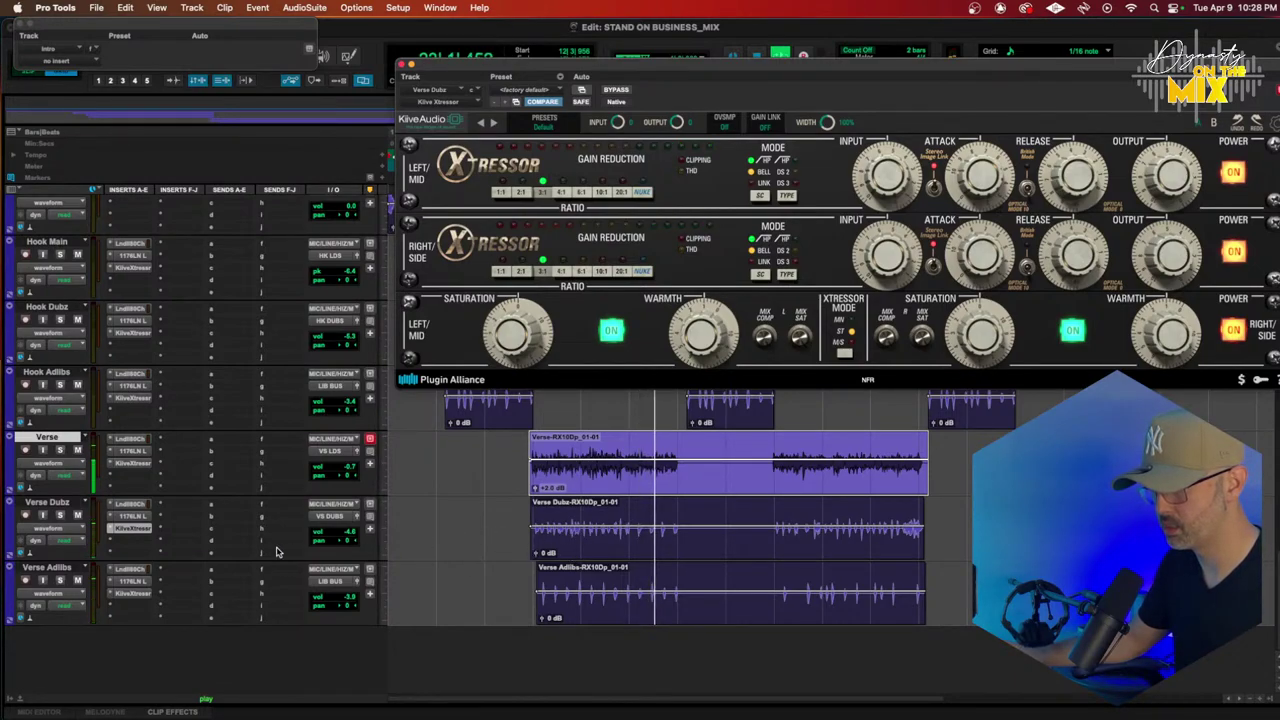
pyautogui.click(351, 598)
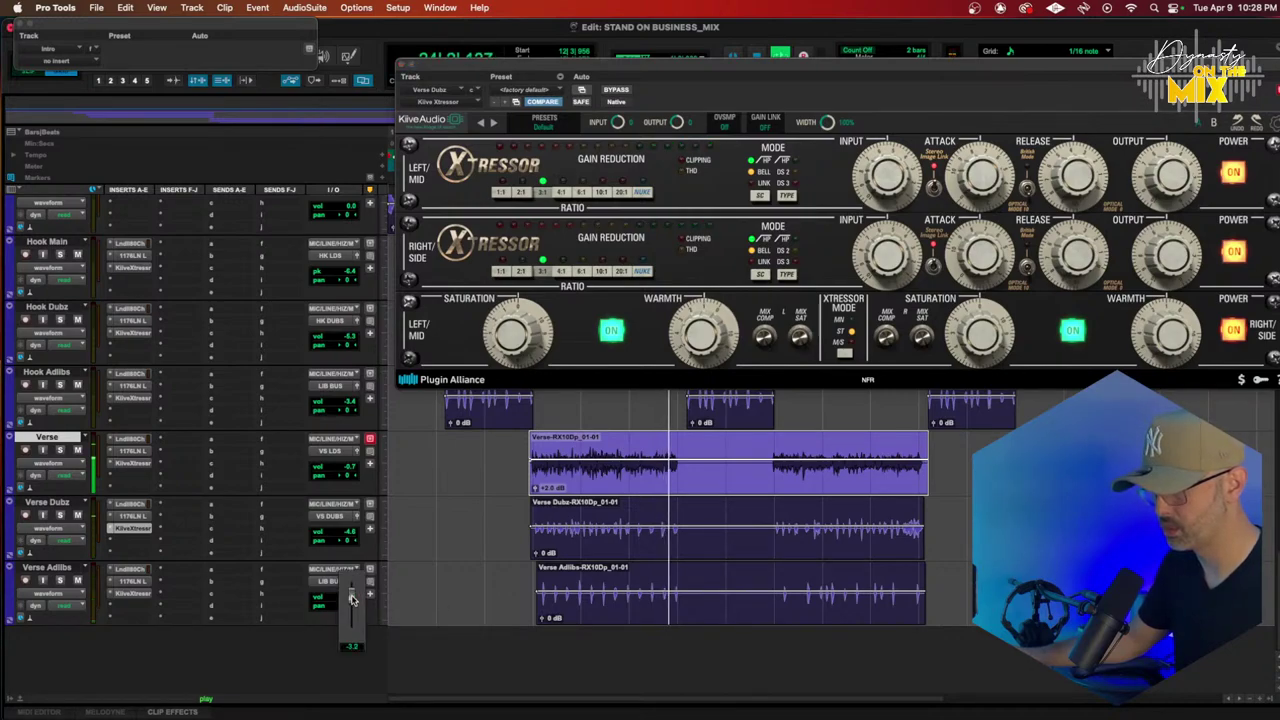
pyautogui.moveTo(351, 598); pyautogui.dragTo(362, 598)
pyautogui.press('r')
pyautogui.press('r')
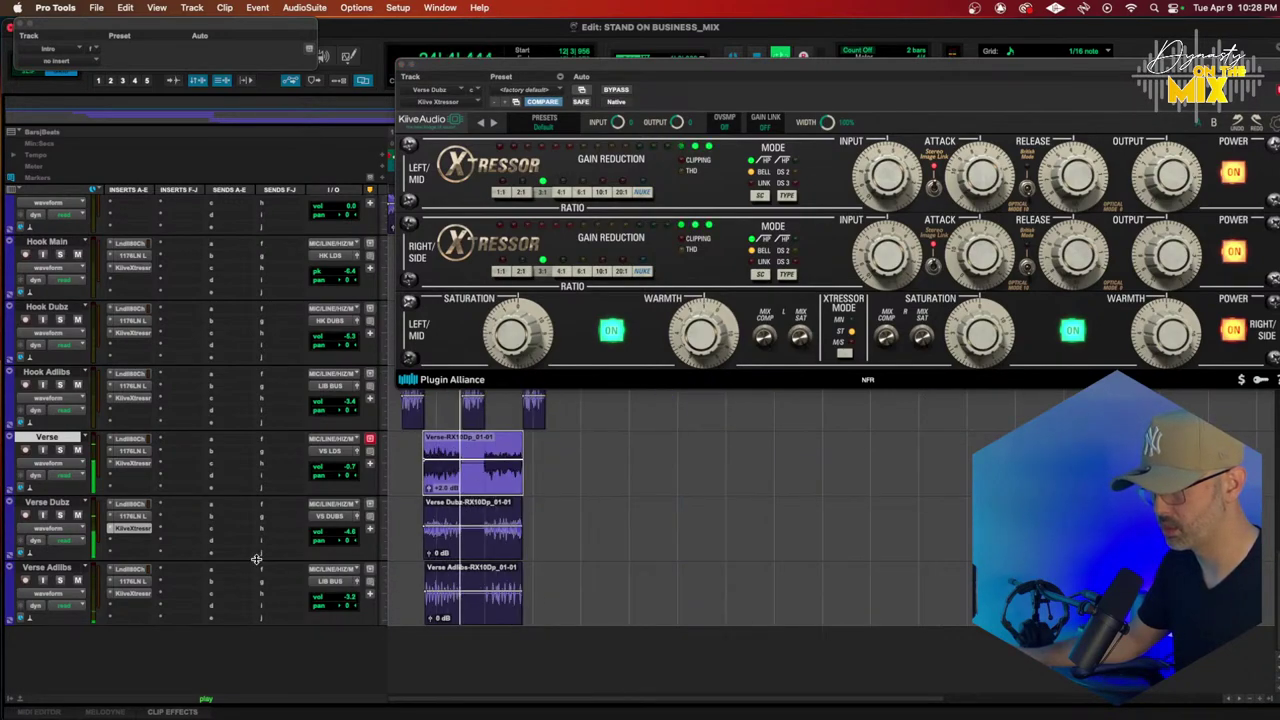
# Step: Play the second hook and examine the duplicated Hook Main clip against the first one on the timeline
pyautogui.scroll(5, 188, 524)
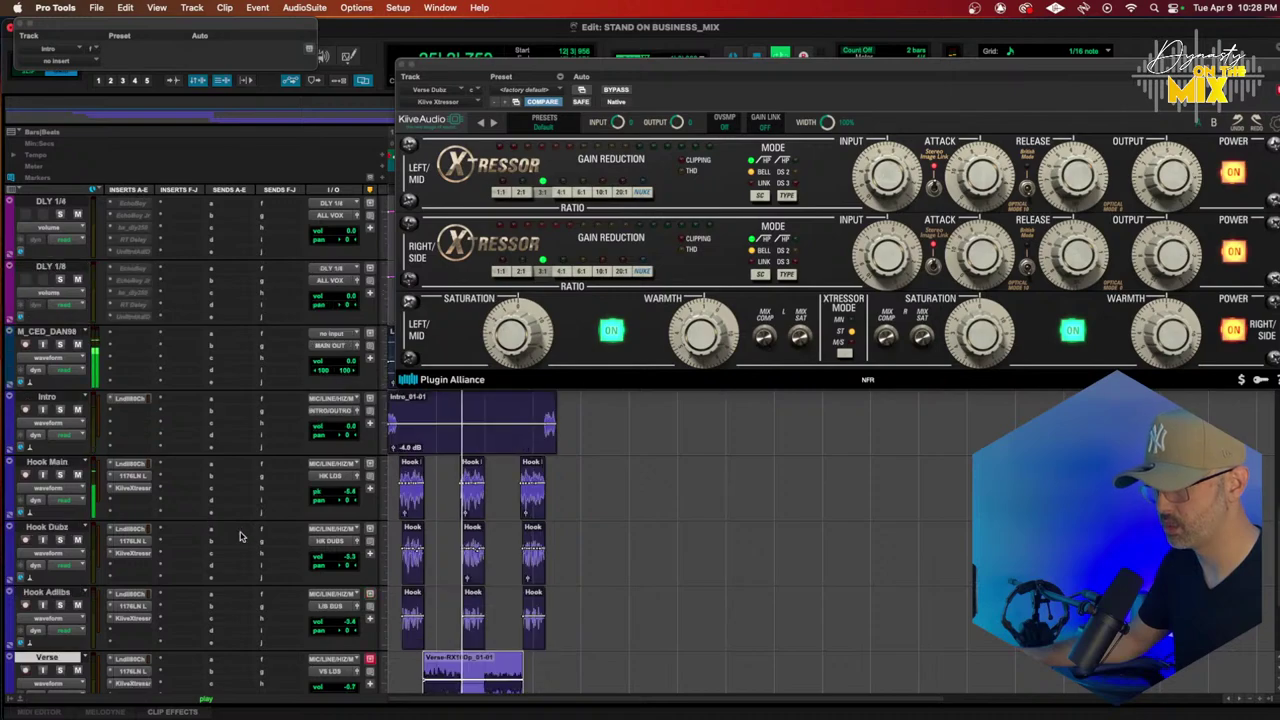
pyautogui.press('super+bracketright')
pyautogui.press('super+bracketright')
pyautogui.hscroll(-5, 888, 557)
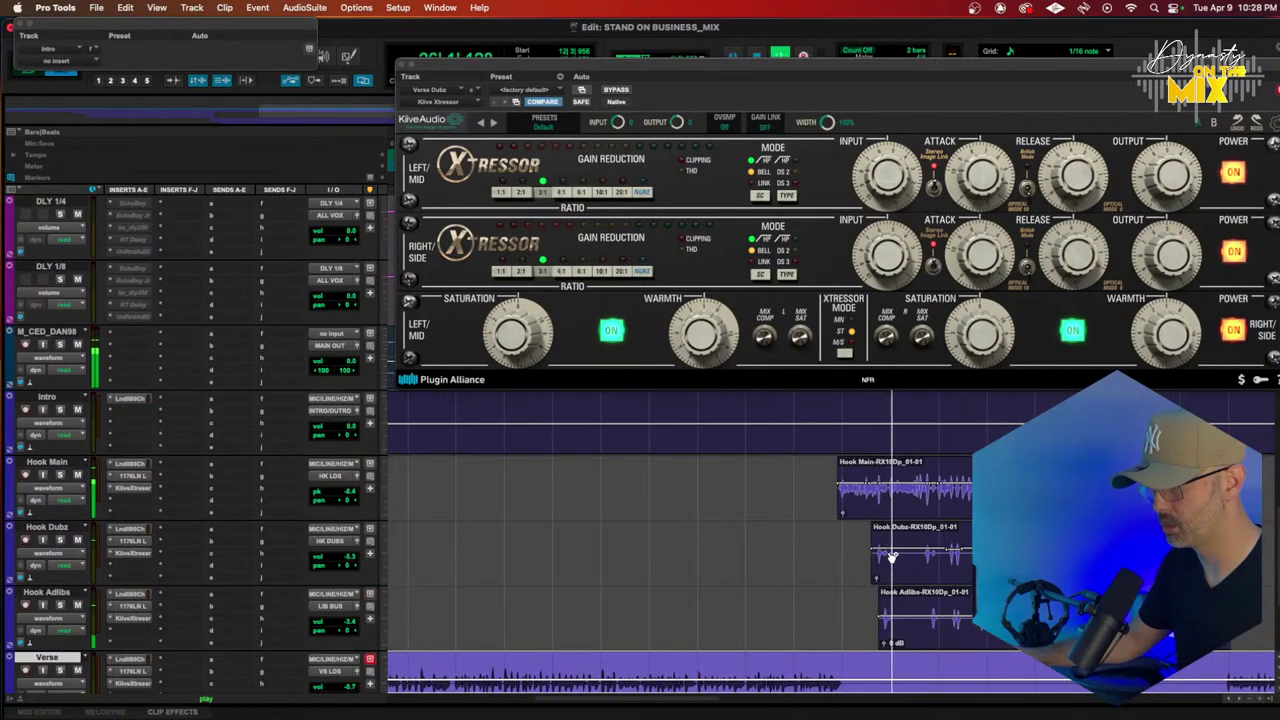
pyautogui.click(850, 497)
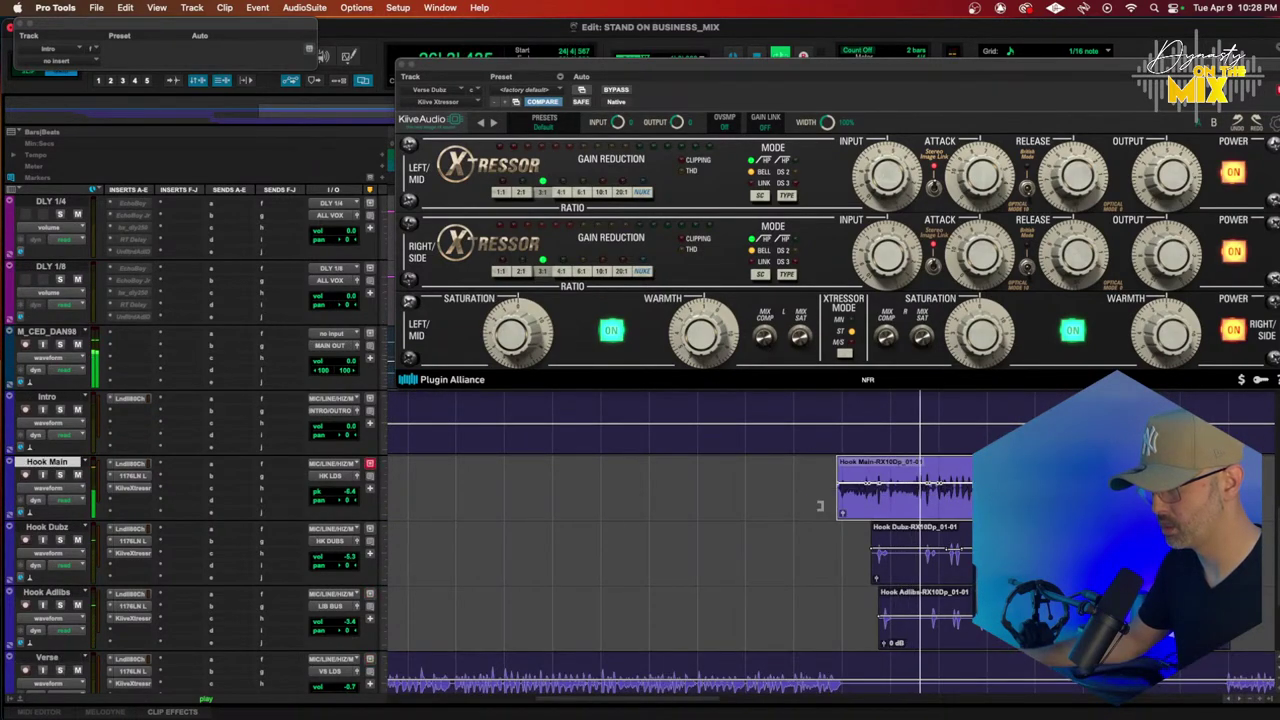
pyautogui.press('super+bracketleft')
pyautogui.press('super+bracketleft')
pyautogui.moveTo(506, 495); pyautogui.dragTo(818, 514)
pyautogui.press('super+z')
pyautogui.press('super+bracketright')
pyautogui.press('super+bracketright')
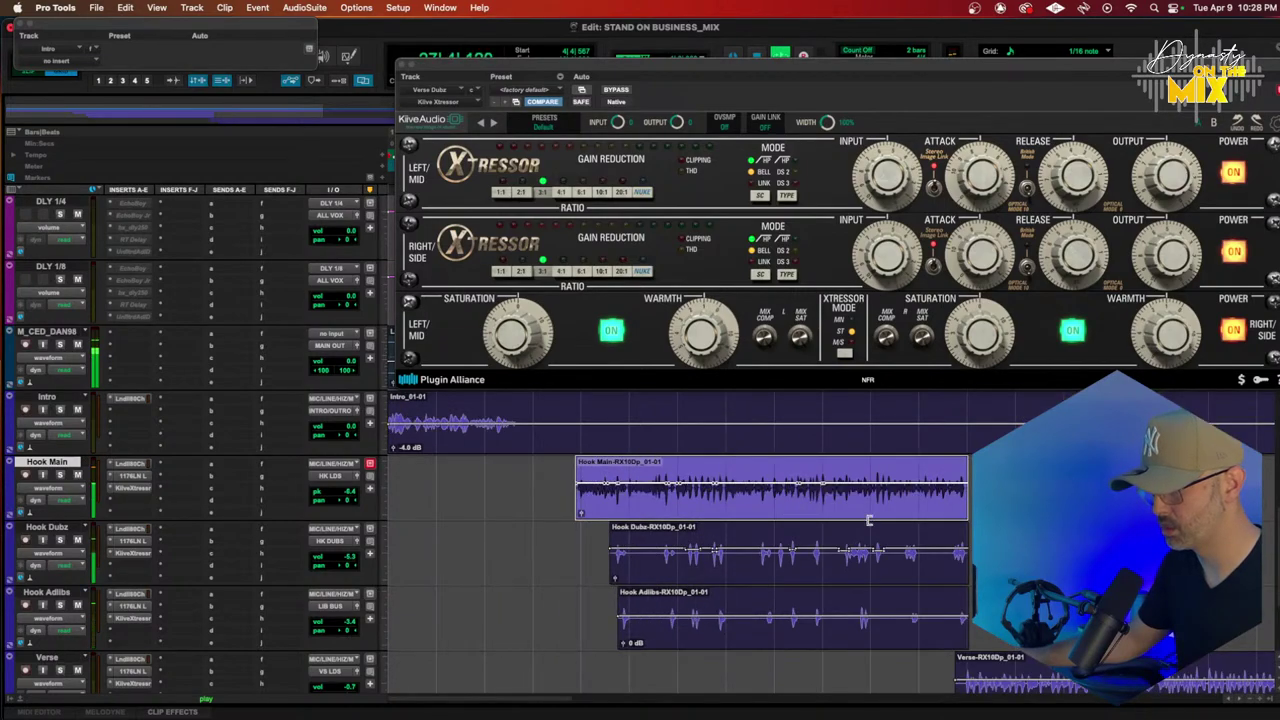
pyautogui.press('super+bracketleft')
pyautogui.press('super+bracketleft')
pyautogui.press('super+bracketleft')
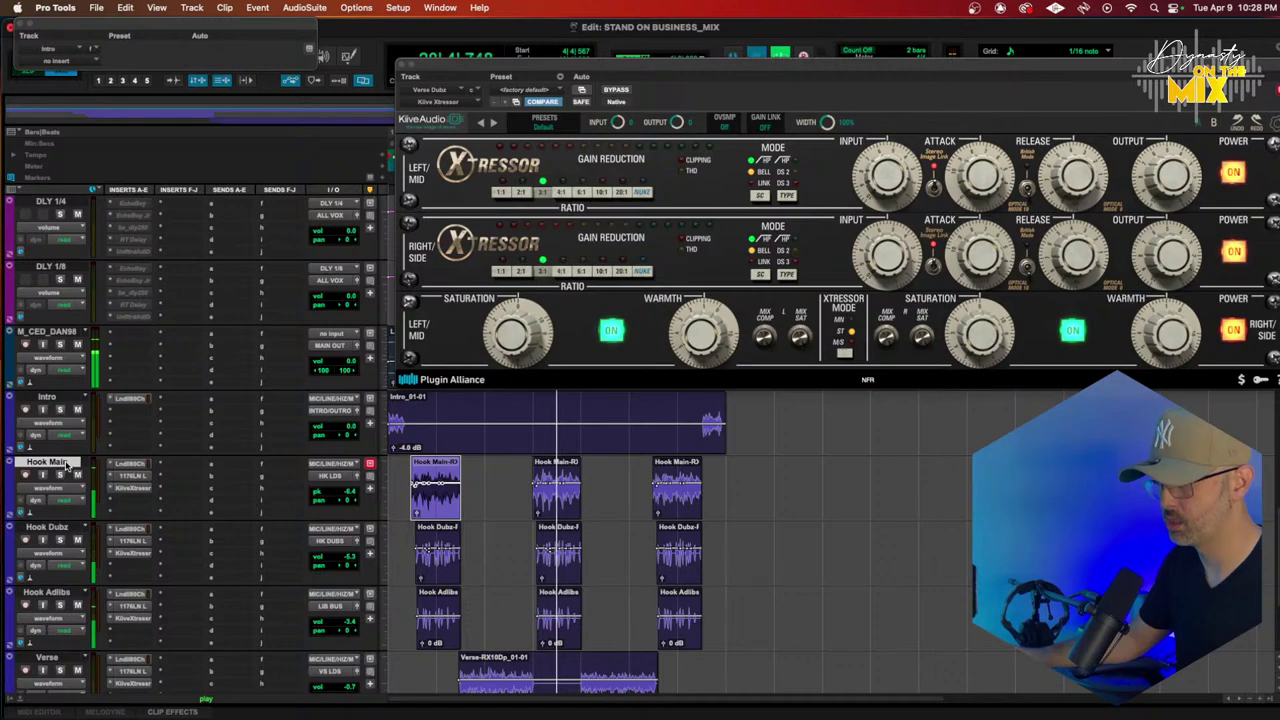
# Step: Select all tracks from Hook Main through Verse Adlibs and bypass their A–E inserts
pyautogui.scroll(-3, 67, 465)
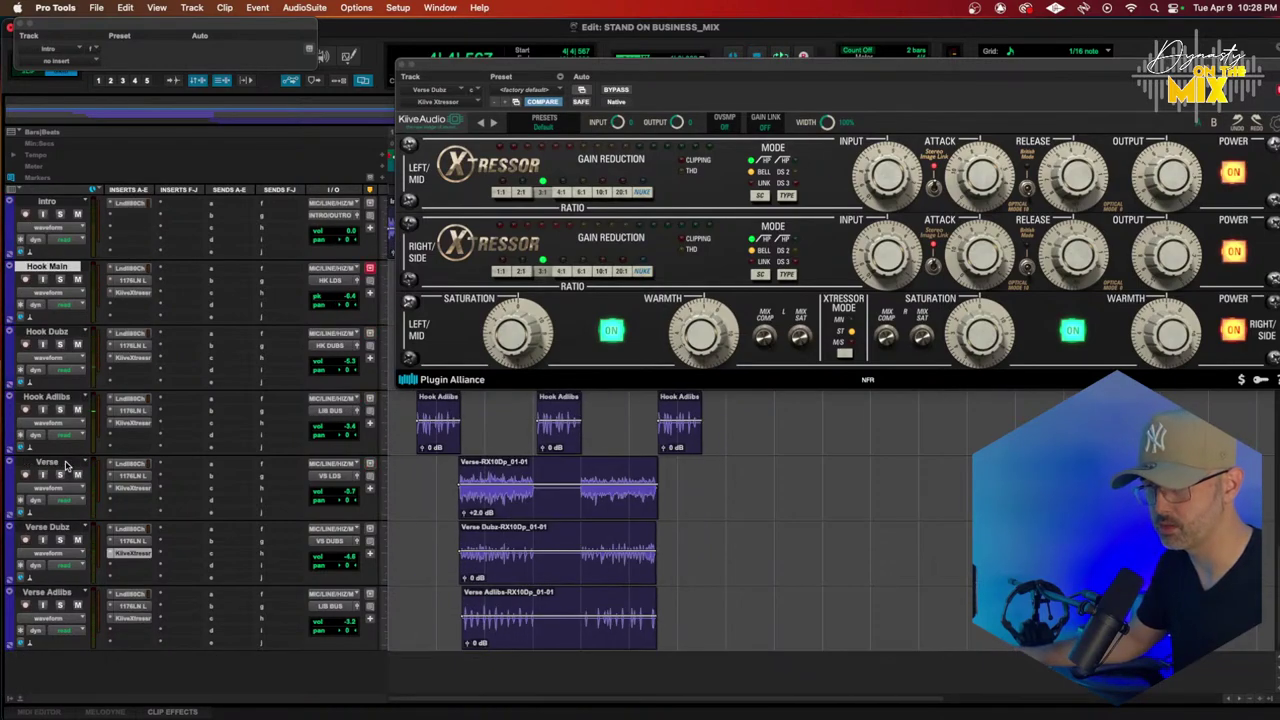
pyautogui.keyDown('shift'); pyautogui.click(51, 593); pyautogui.keyUp('shift')
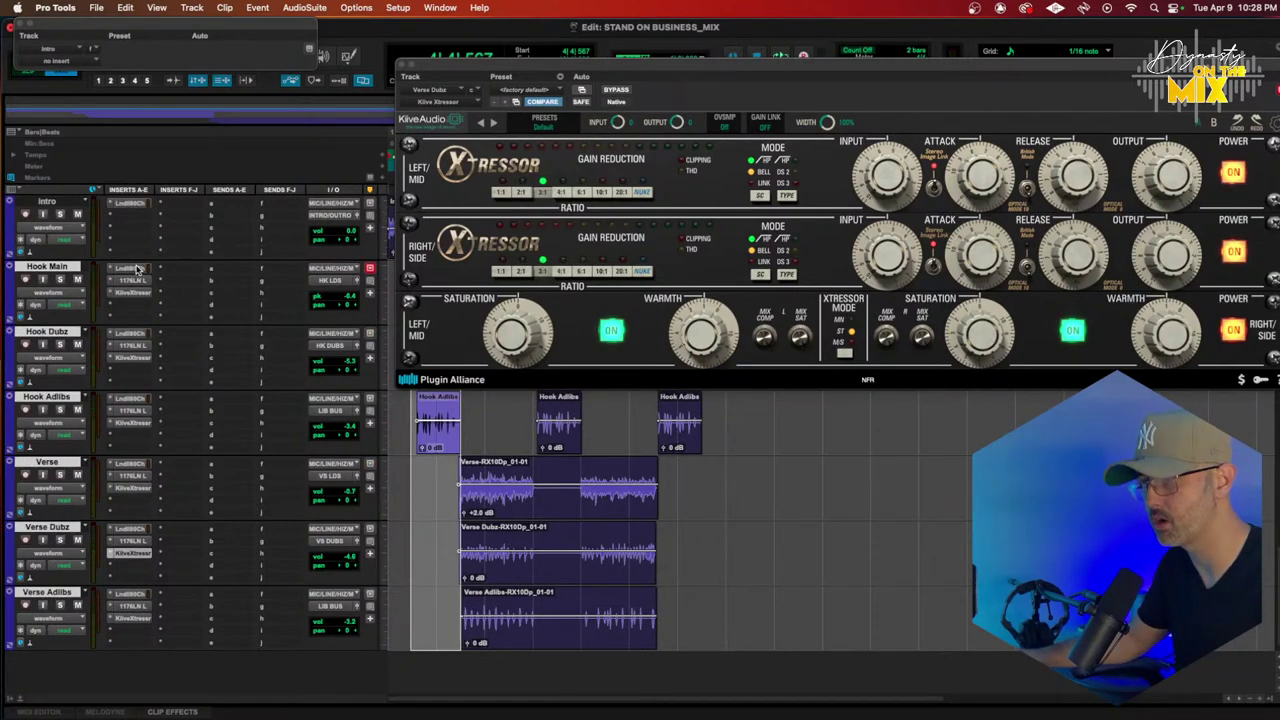
pyautogui.hotkey('shift', 'a')
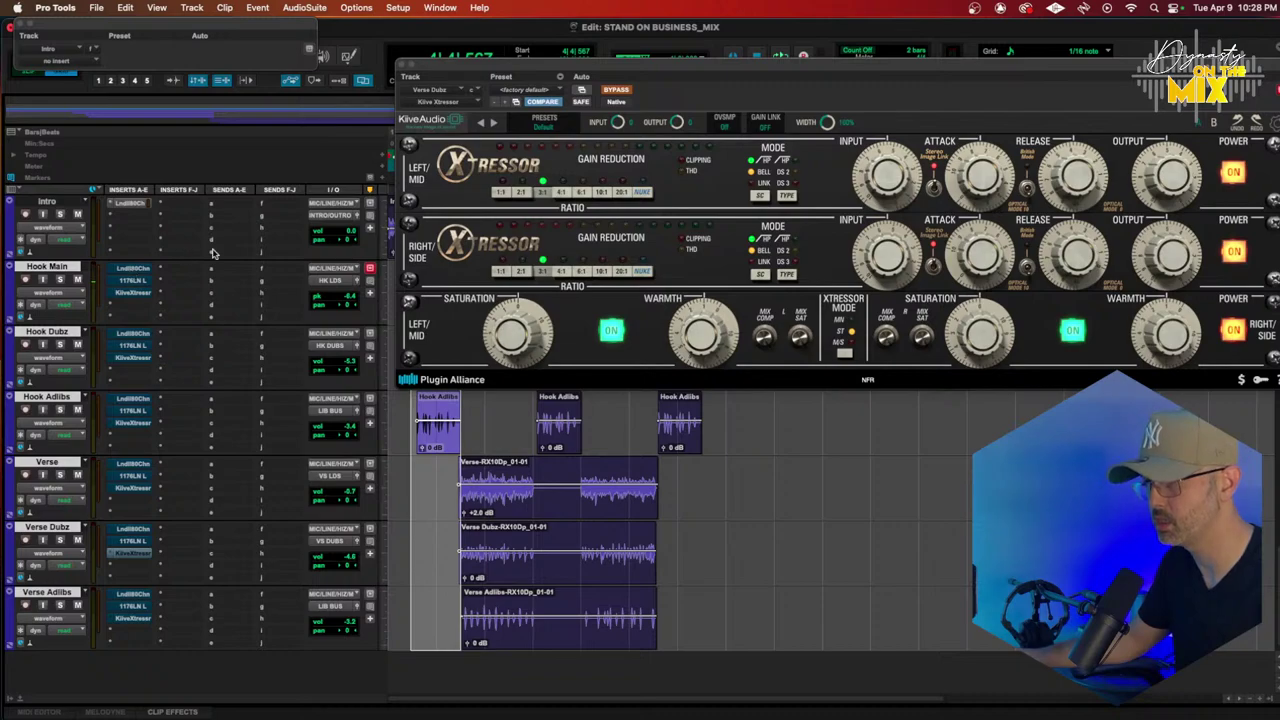
# Step: Close the Xtressor window and play the vocals from bar 5 with the inserts bypassed
pyautogui.click(413, 455)
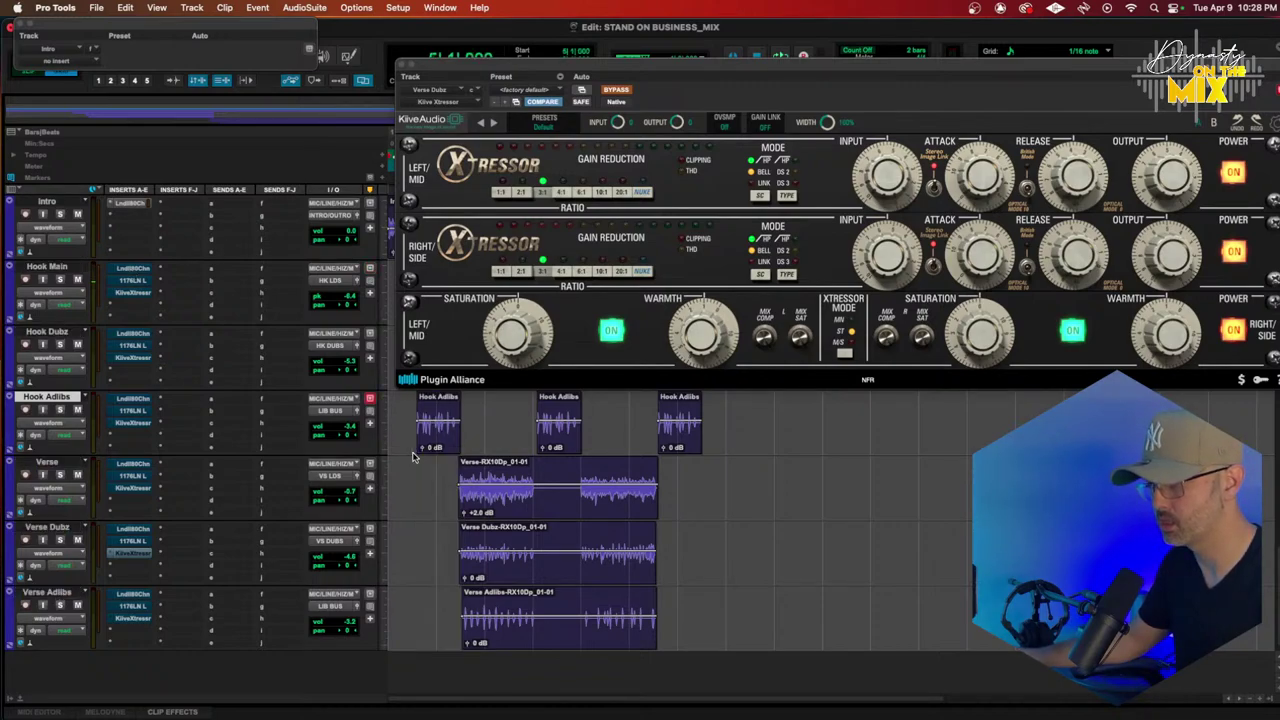
pyautogui.click(407, 66)
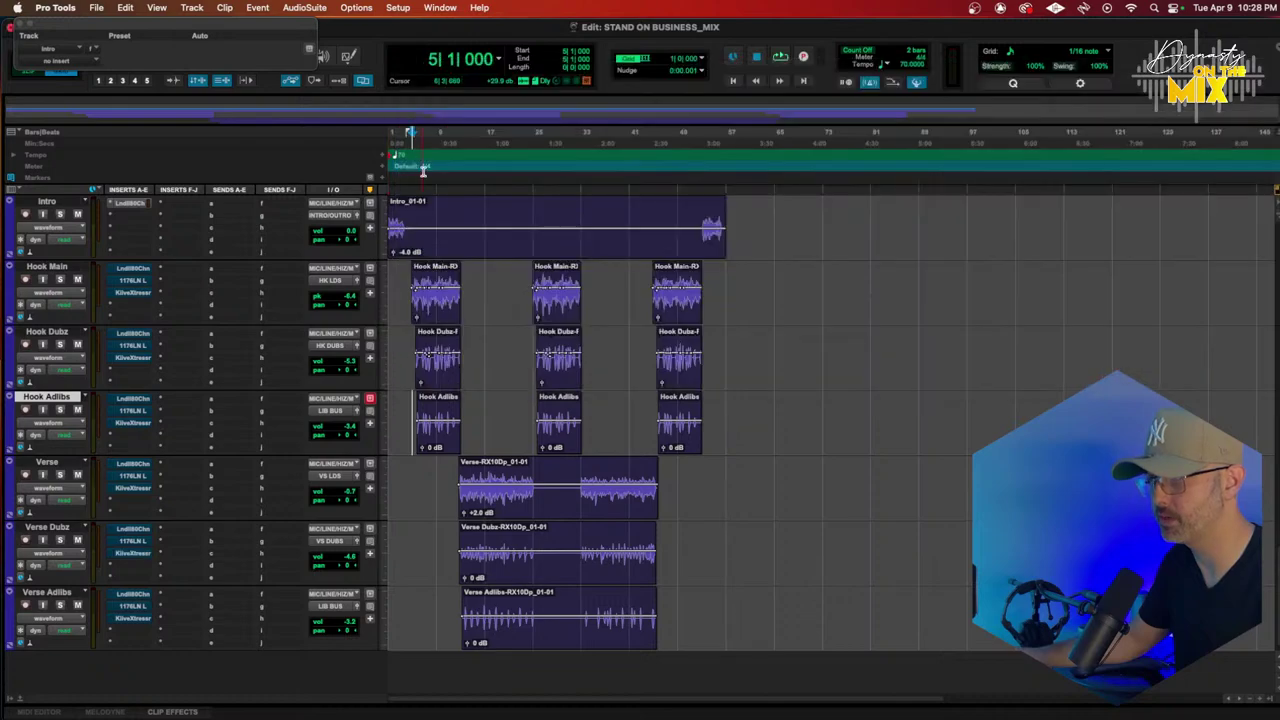
pyautogui.press('space')
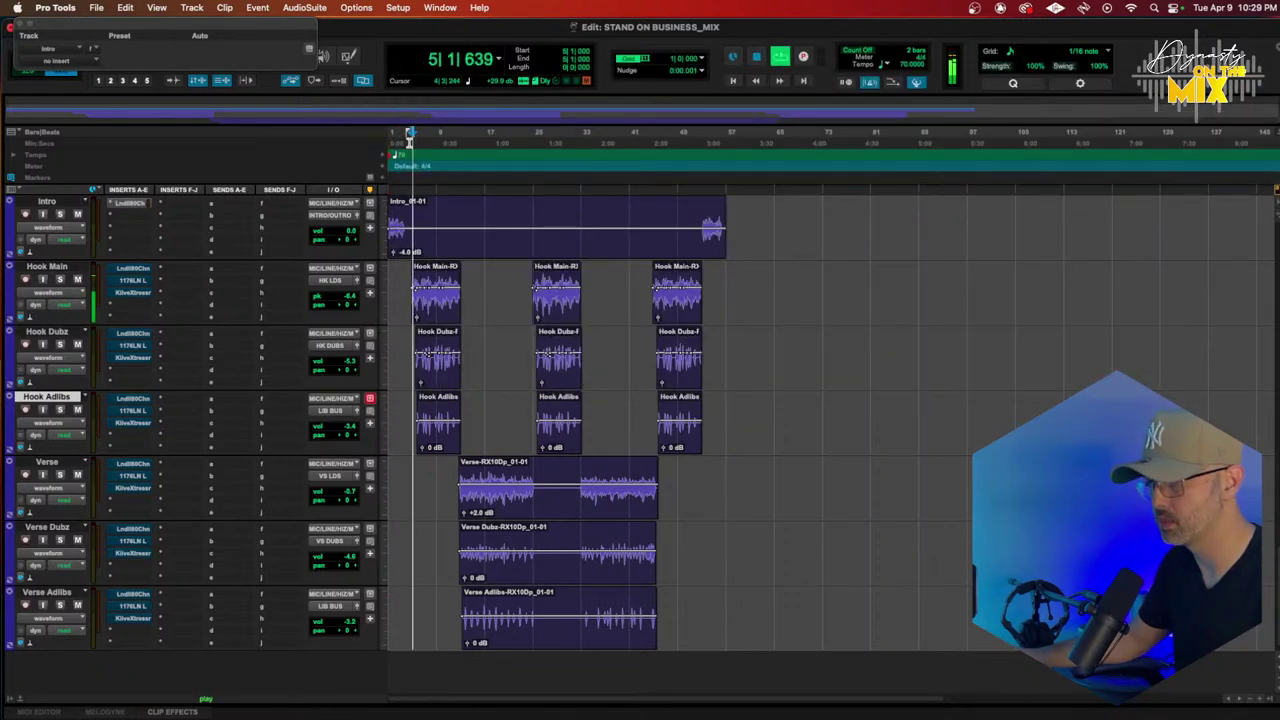
# Step: Select the short quiet sound just before the first phrase in the first Hook Main clip
pyautogui.press('t')
pyautogui.press('t')
pyautogui.press('t')
pyautogui.press('t')
pyautogui.press('t')
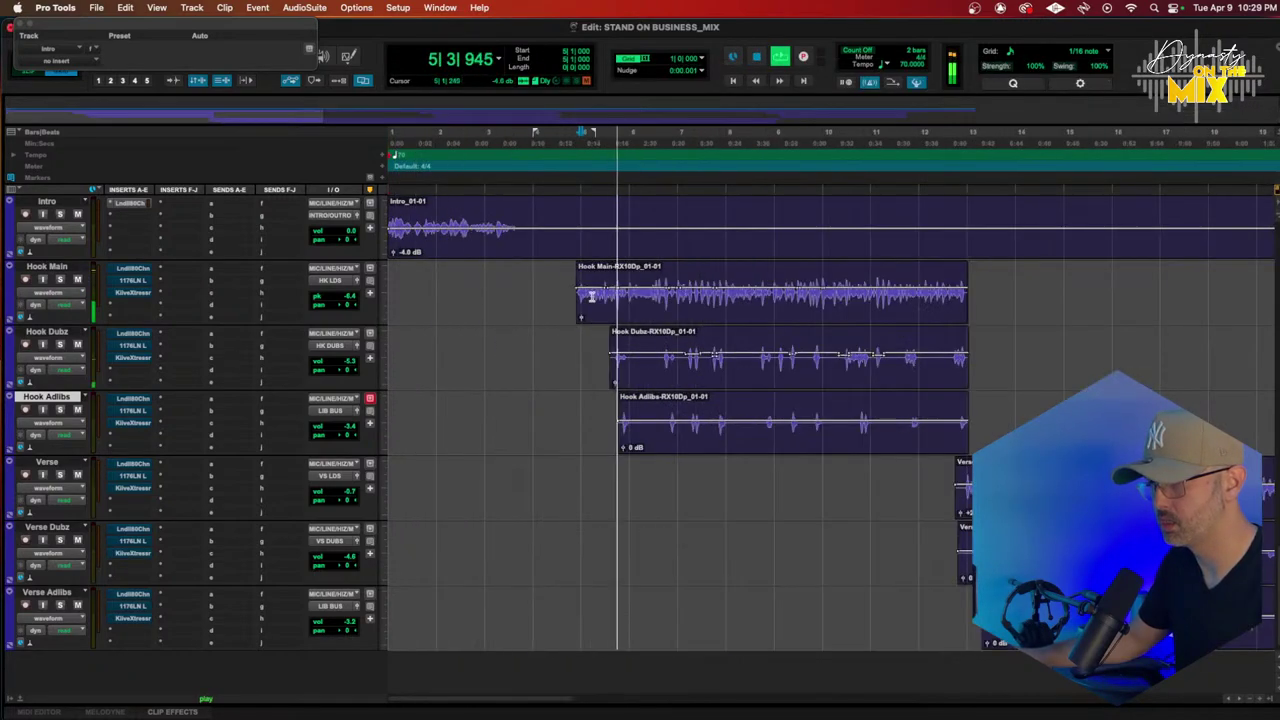
pyautogui.press('r')
pyautogui.press('r')
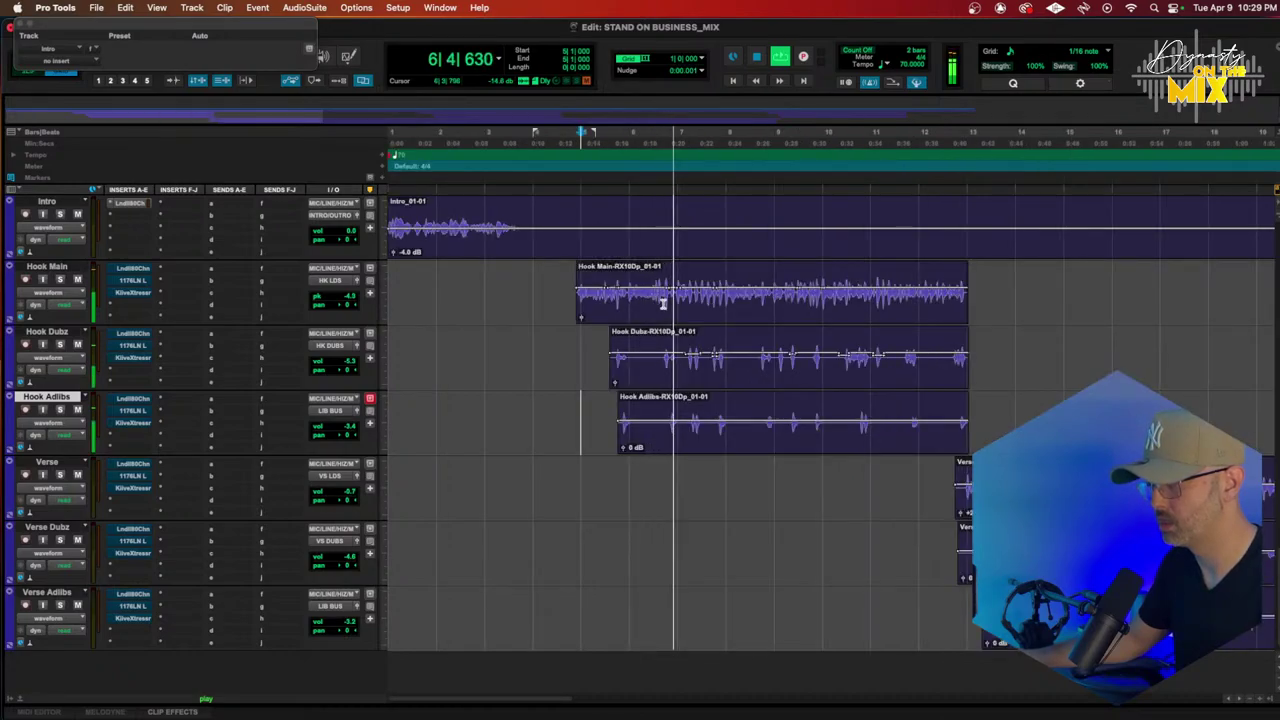
pyautogui.press('t')
pyautogui.press('t')
pyautogui.press('t')
pyautogui.press('t')
pyautogui.press('t')
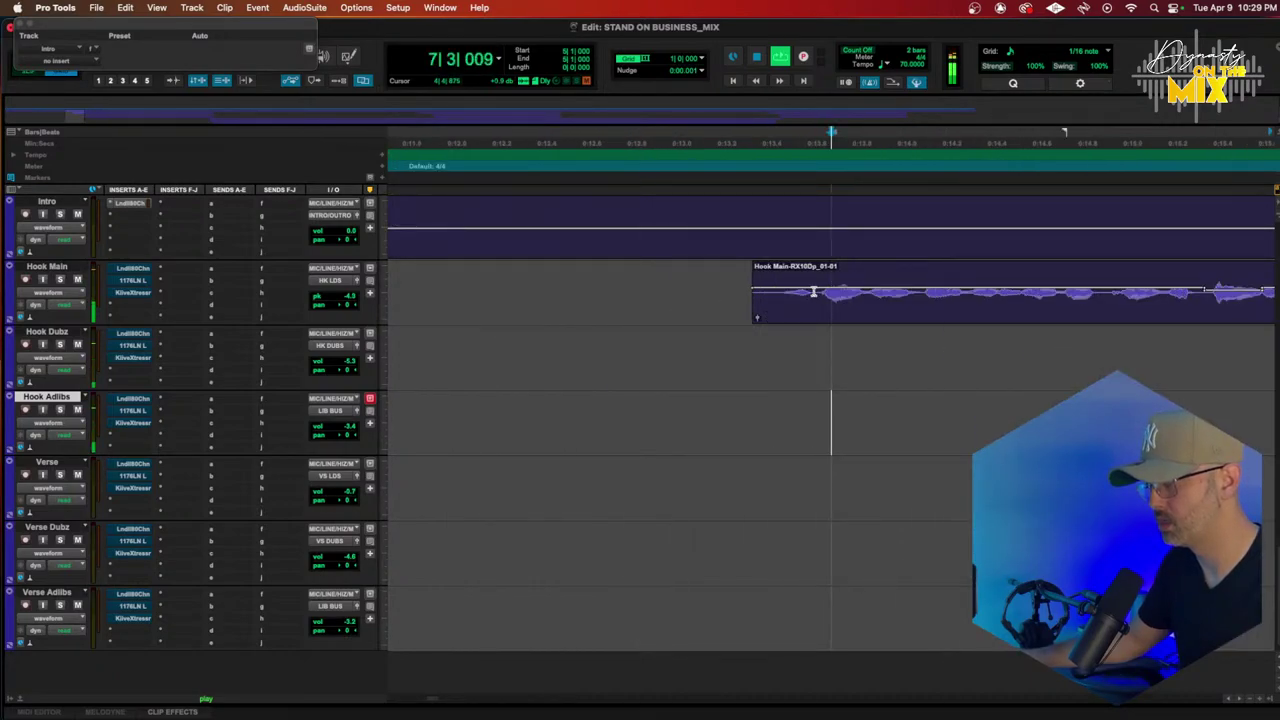
pyautogui.press('p')
pyautogui.press('p')
pyautogui.moveTo(816, 294); pyautogui.dragTo(781, 297)
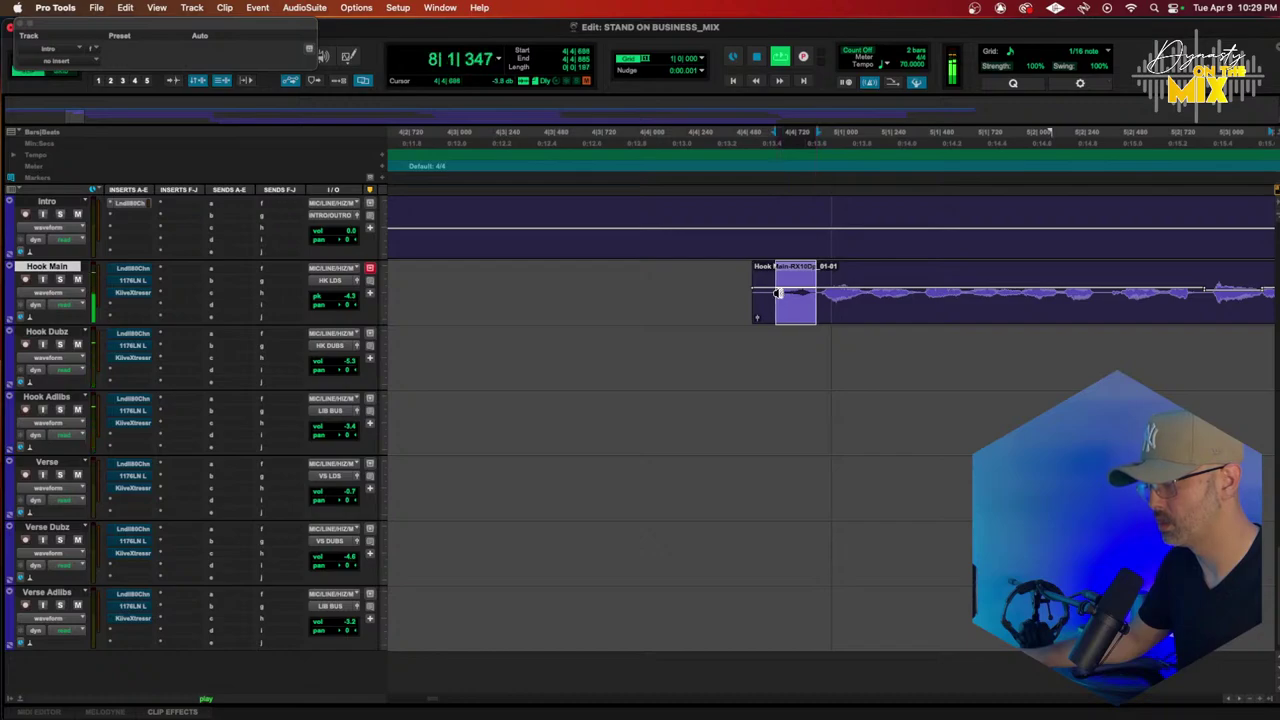
# Step: Select the matching quiet sound near the start of the second Hook Main clip, just before bar 25
pyautogui.hscroll(8, 778, 293)
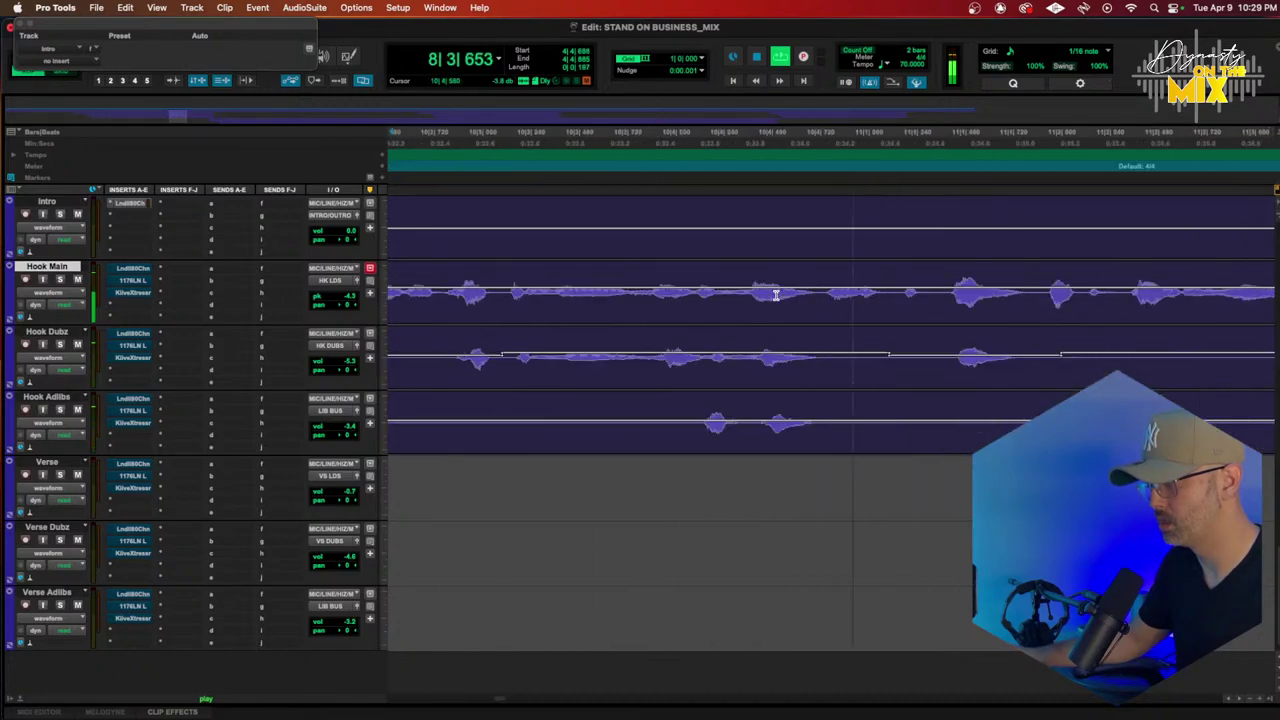
pyautogui.press('r')
pyautogui.press('r')
pyautogui.hscroll(5, 777, 295)
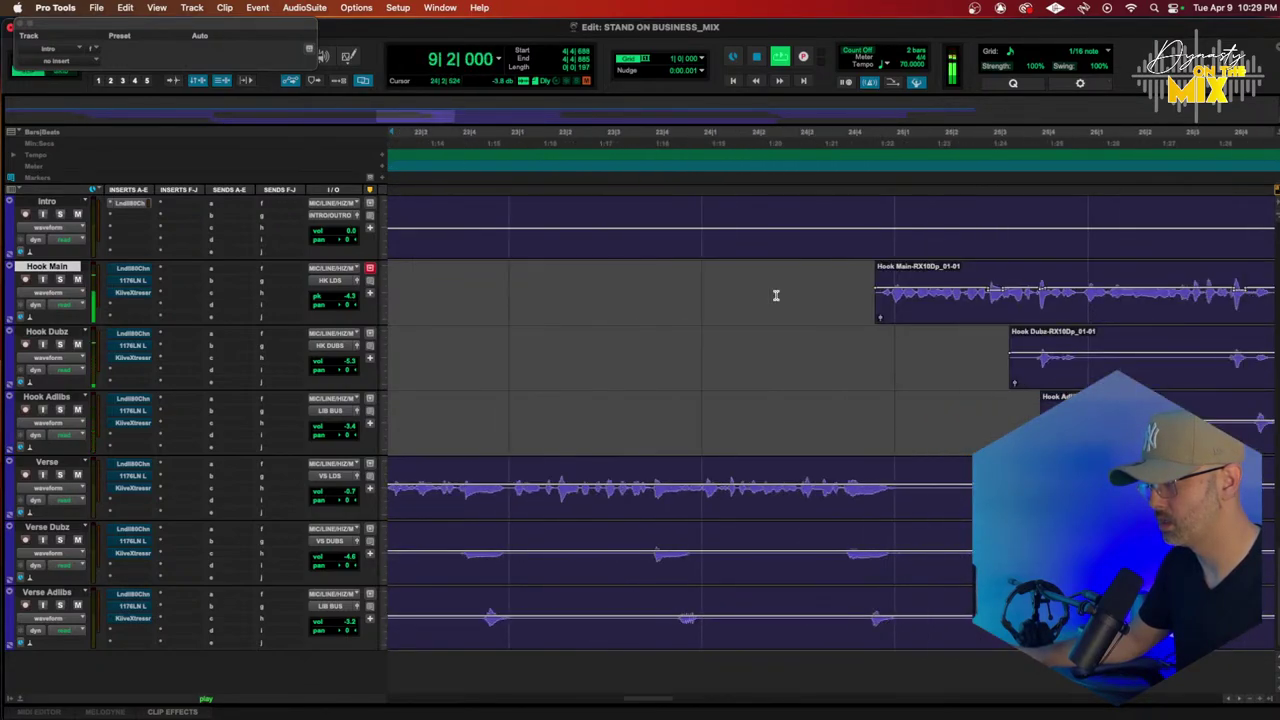
pyautogui.press('t')
pyautogui.press('t')
pyautogui.press('t')
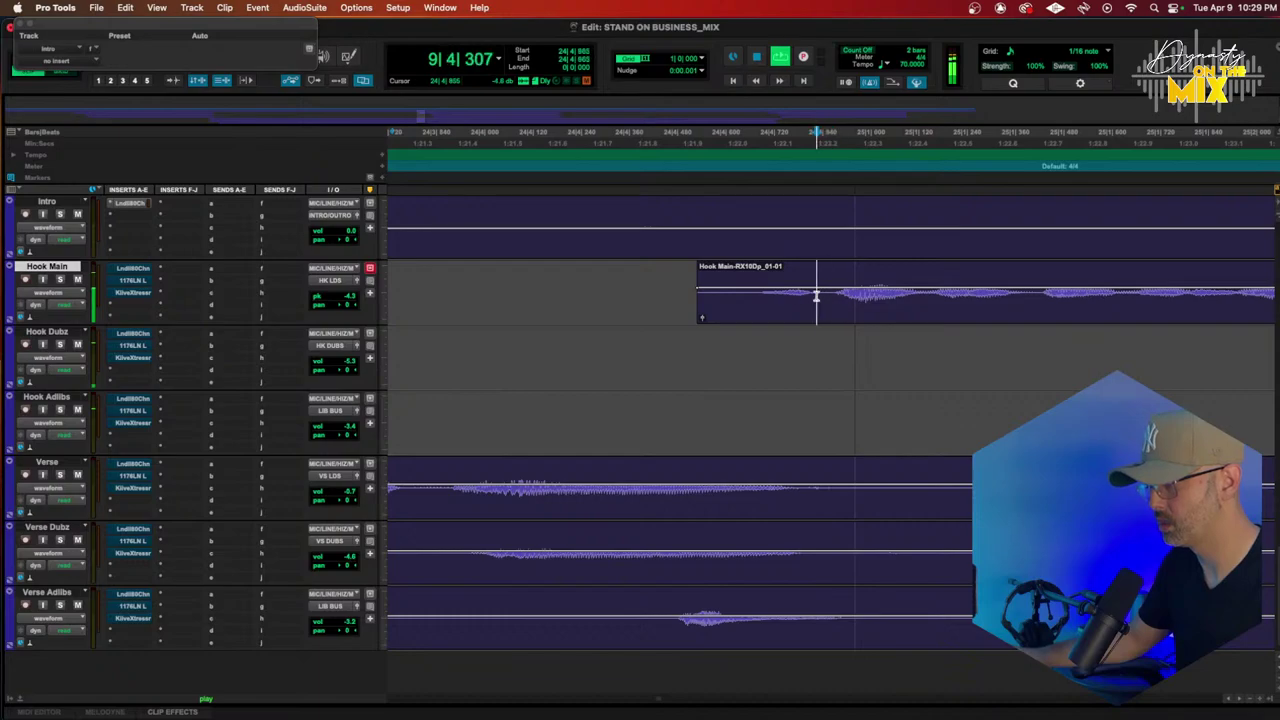
pyautogui.moveTo(816, 296); pyautogui.dragTo(746, 296)
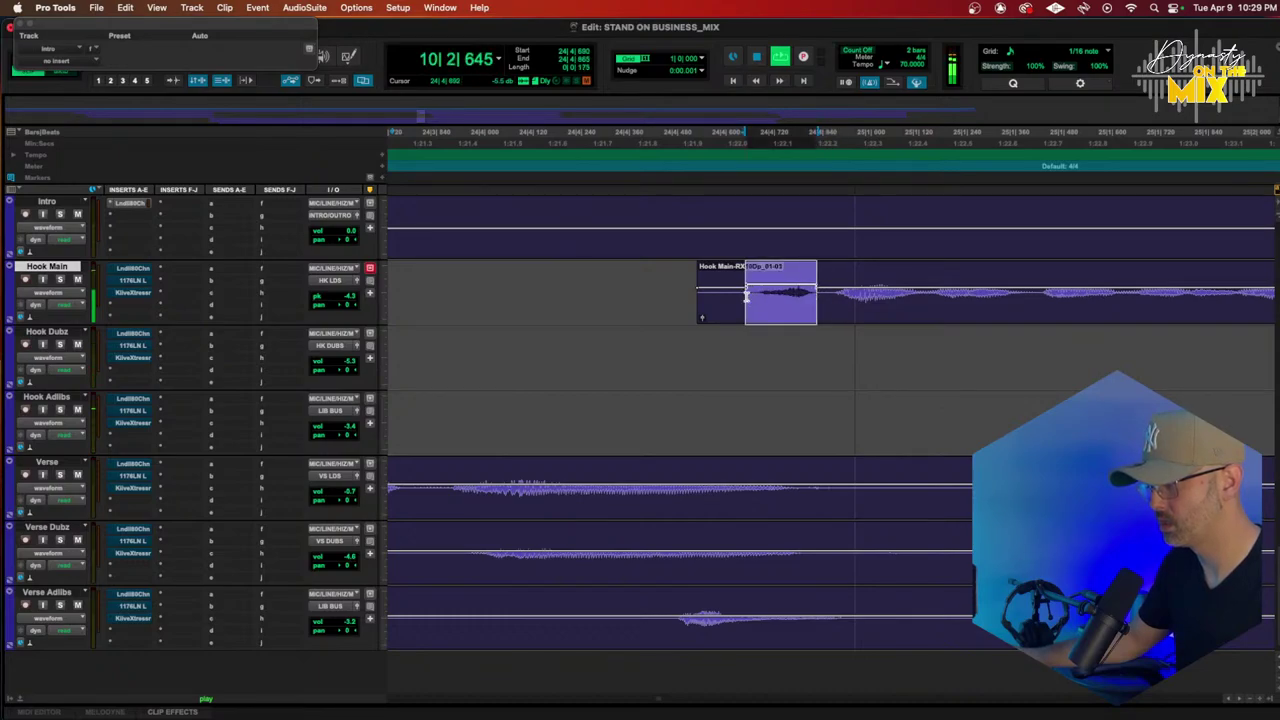
# Step: Duplicate the Hook Main range from bar 24 to bar 44 over the third hook, and stop playback
pyautogui.press('r')
pyautogui.press('r')
pyautogui.press('r')
pyautogui.press('r')
pyautogui.press('r')
pyautogui.click(786, 294)
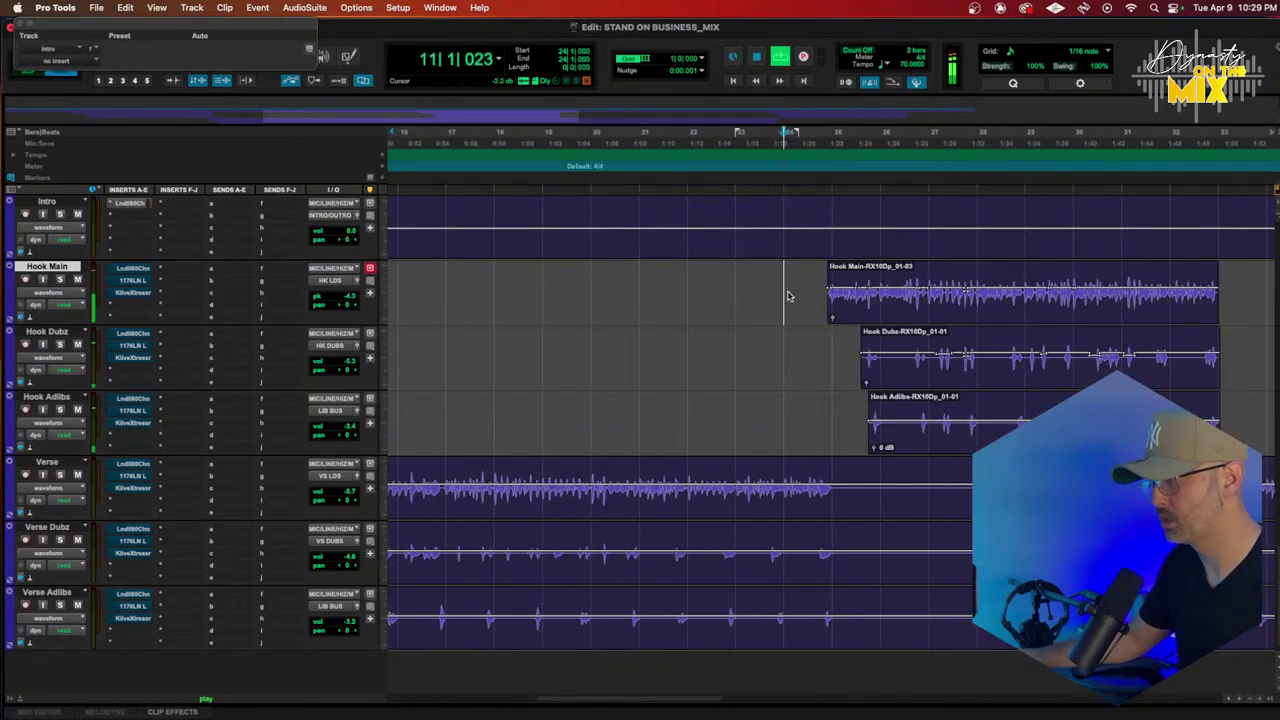
pyautogui.hscroll(10, 786, 296)
pyautogui.hscroll(-2, 786, 296)
pyautogui.keyDown('shift'); pyautogui.click(640, 289); pyautogui.keyUp('shift')
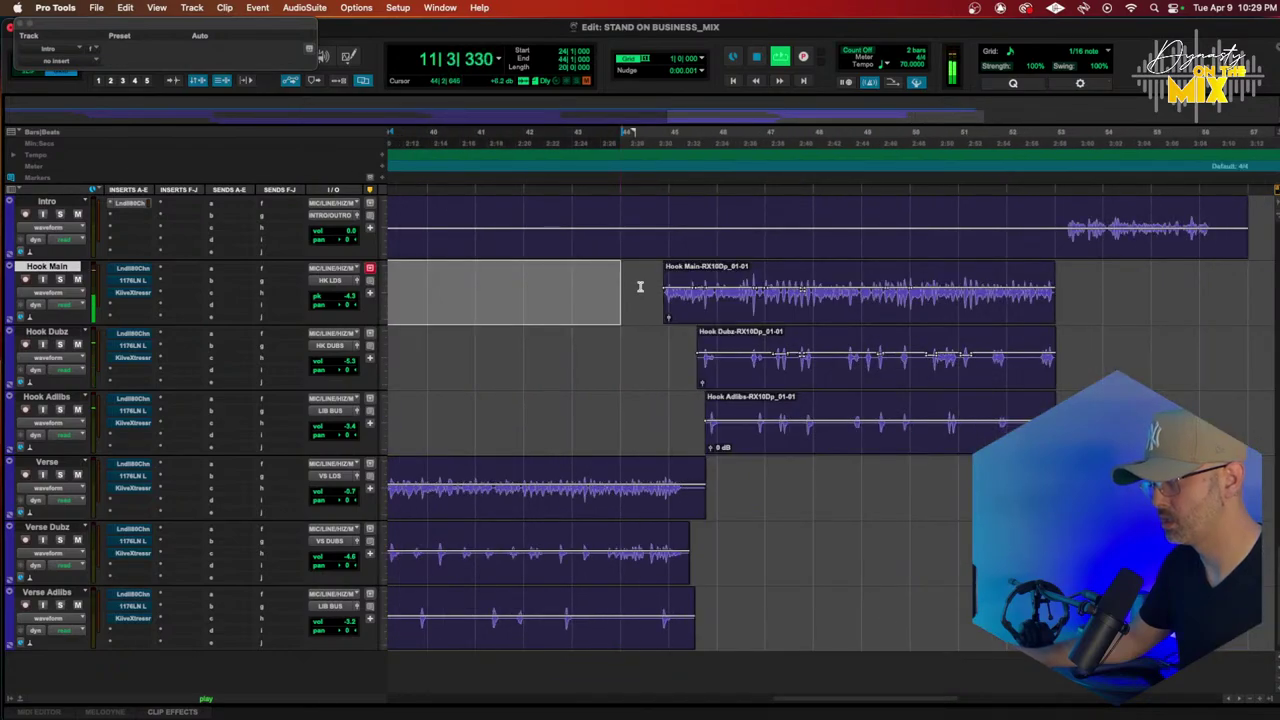
pyautogui.press('super+d')
pyautogui.press('r')
pyautogui.press('r')
pyautogui.hscroll(-3, 640, 289)
pyautogui.press('space')
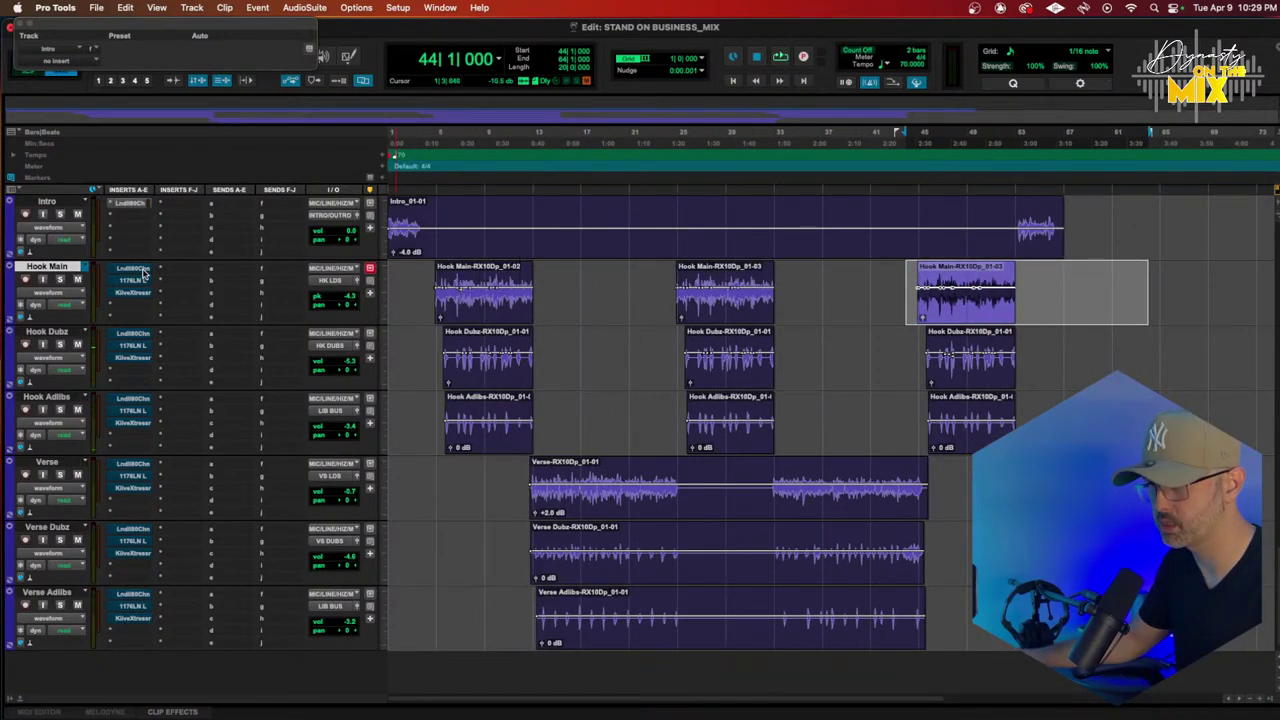
# Step: Re-enable the A–E inserts on all tracks from Hook Main through Verse Adlibs
pyautogui.hotkey('shift', 'a')
pyautogui.keyDown('shift'); pyautogui.click(55, 595); pyautogui.keyUp('shift')
pyautogui.hotkey('shift', 'a')
pyautogui.hotkey('shift', 'a')
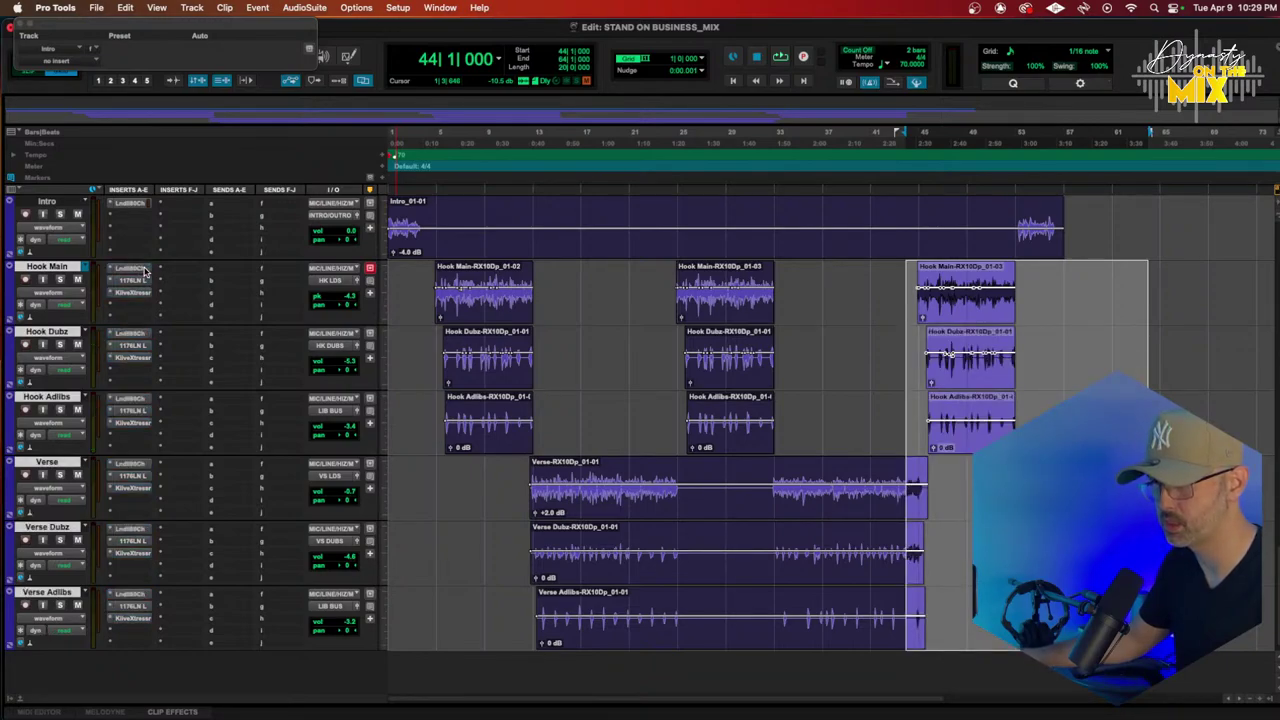
# Step: Play the mix from bar 4 into the verse with the inserts active, and stop playback
pyautogui.click(429, 130)
pyautogui.press('space')
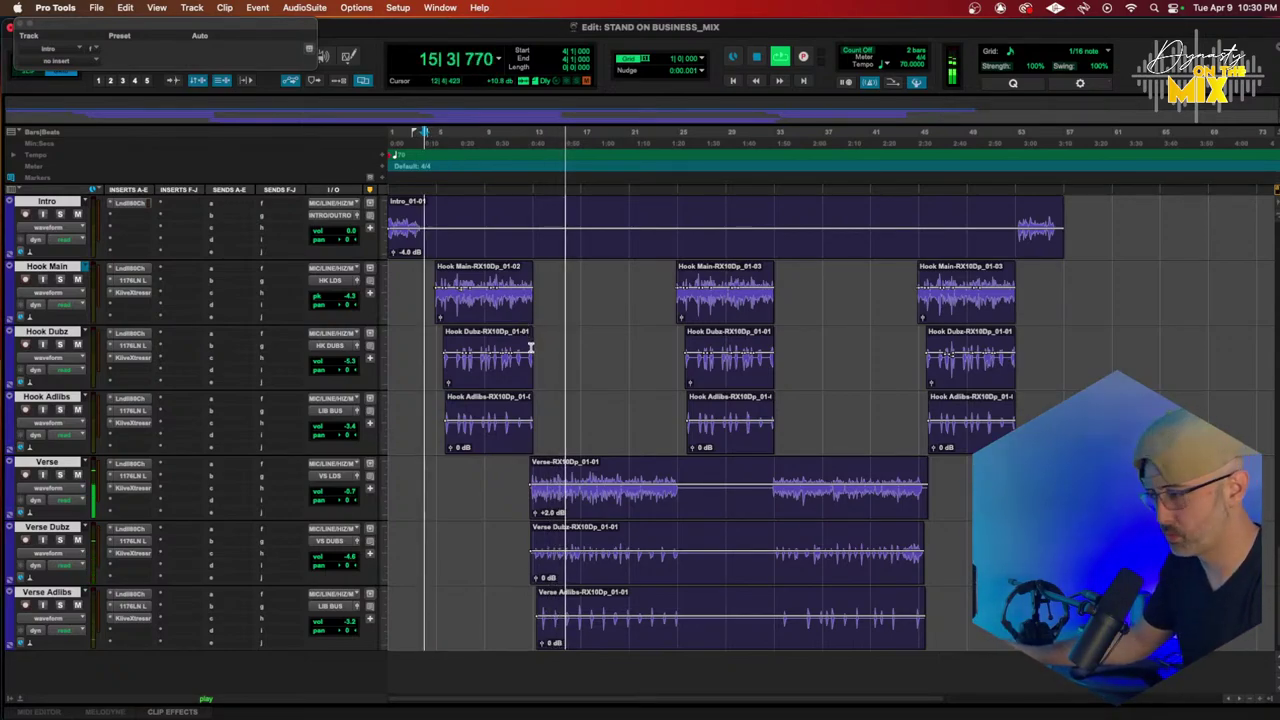
pyautogui.press('space')
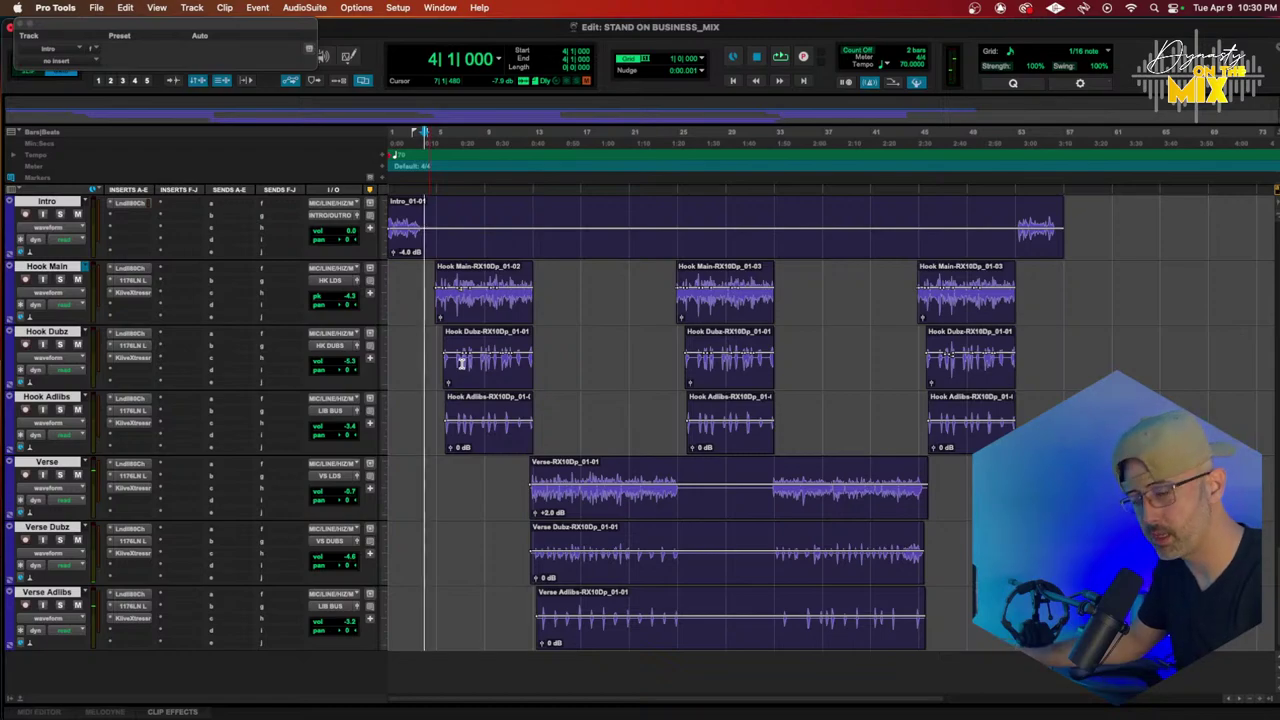
# Step: Commit the Intro through Verse Adlibs tracks up to the Xtressor insert, rendering offline and hiding and inactivating the source tracks
pyautogui.click(82, 265)
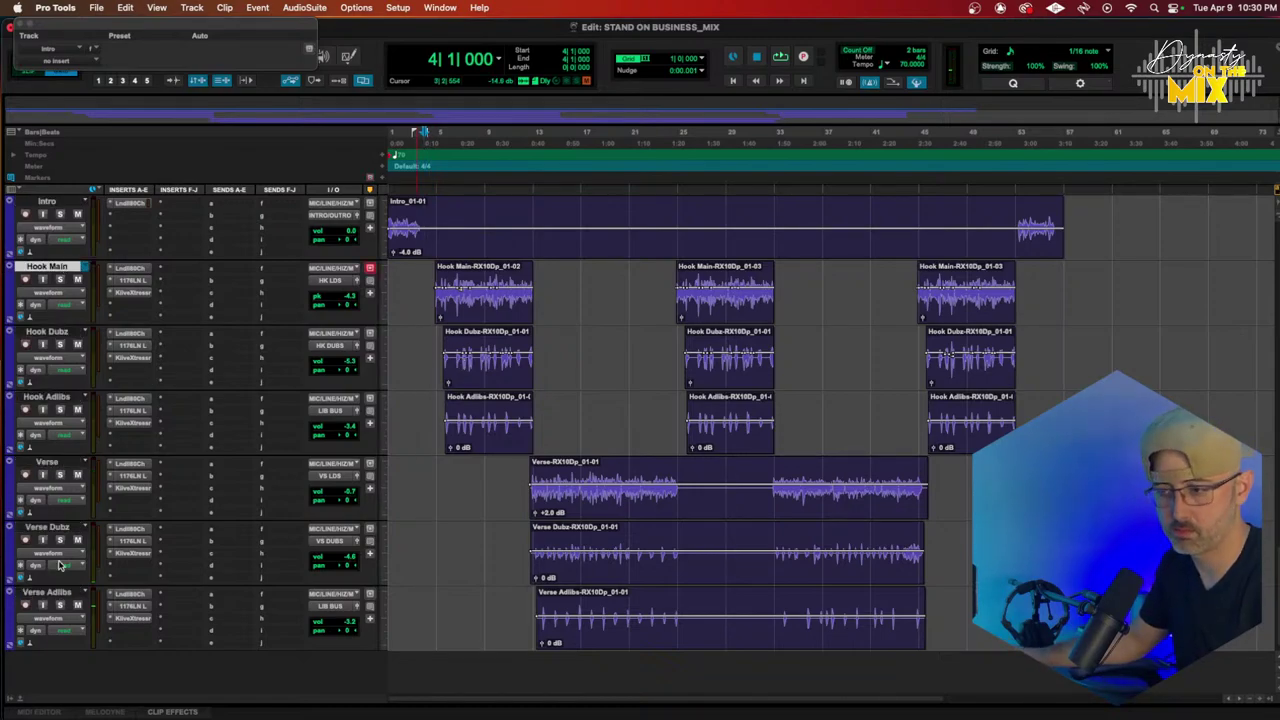
pyautogui.keyDown('shift'); pyautogui.click(58, 596); pyautogui.keyUp('shift')
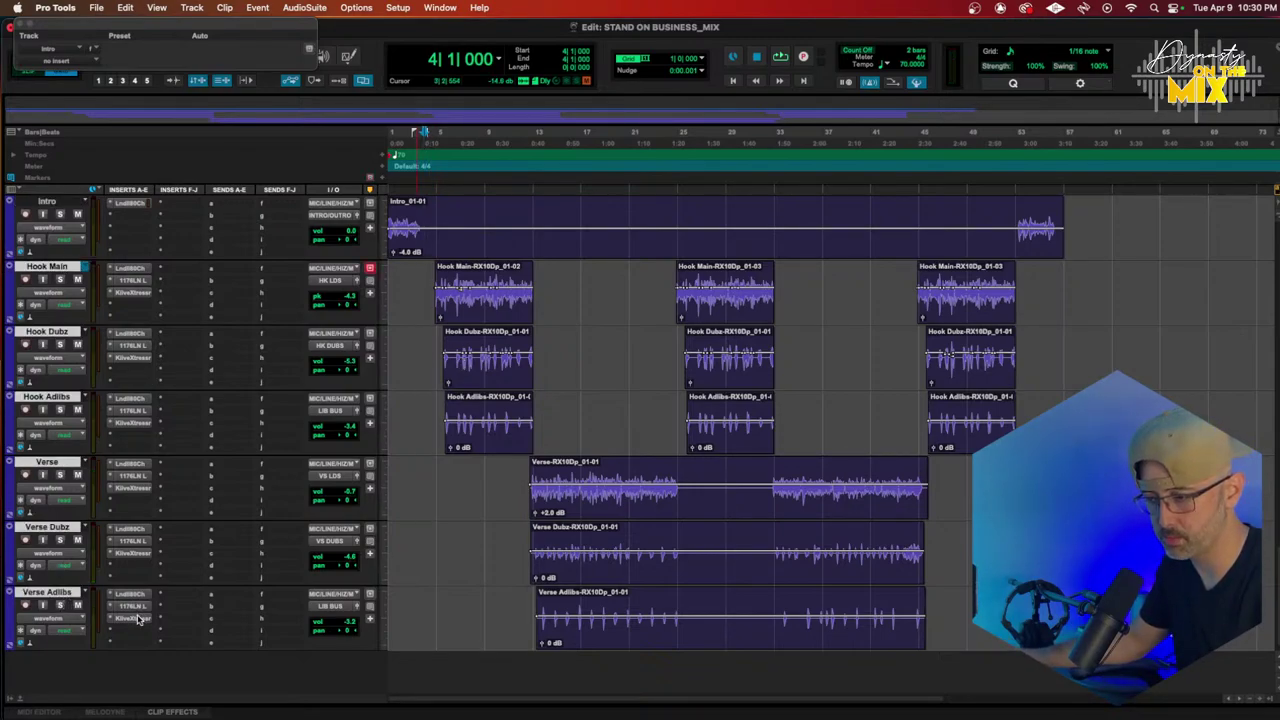
pyautogui.rightClick(140, 293)
pyautogui.click(54, 245)
pyautogui.click(52, 203)
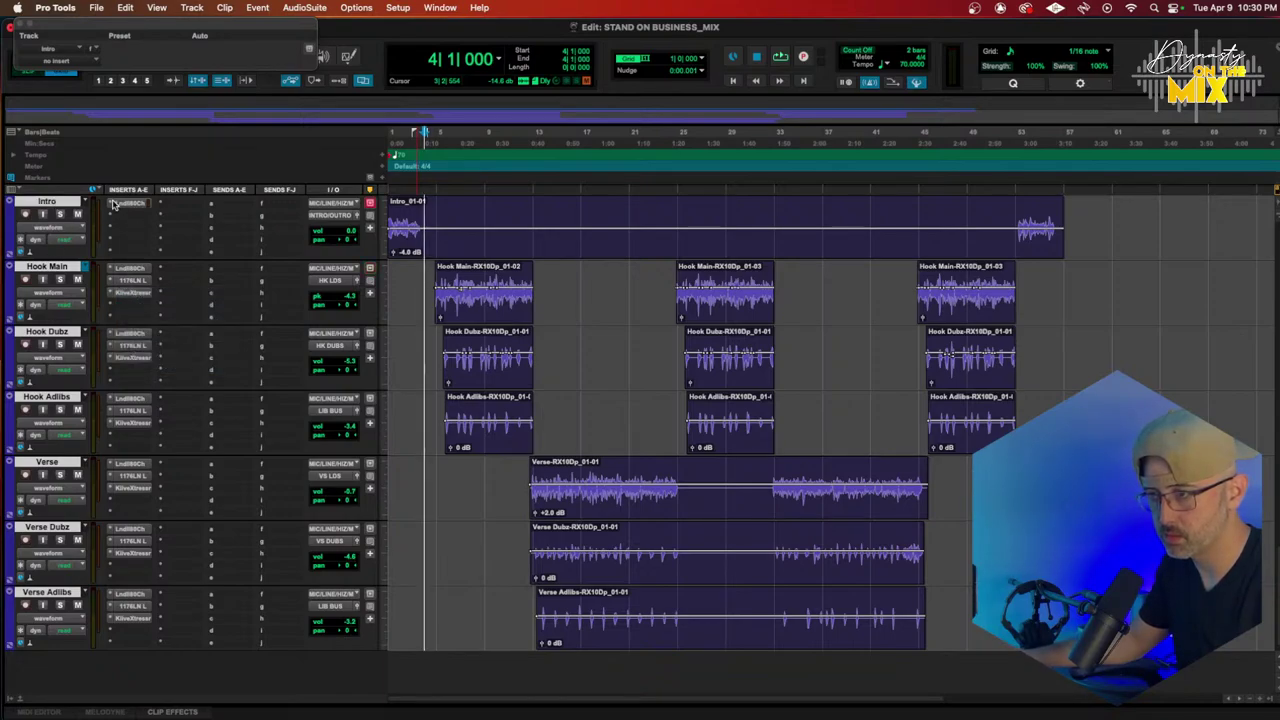
pyautogui.rightClick(134, 296)
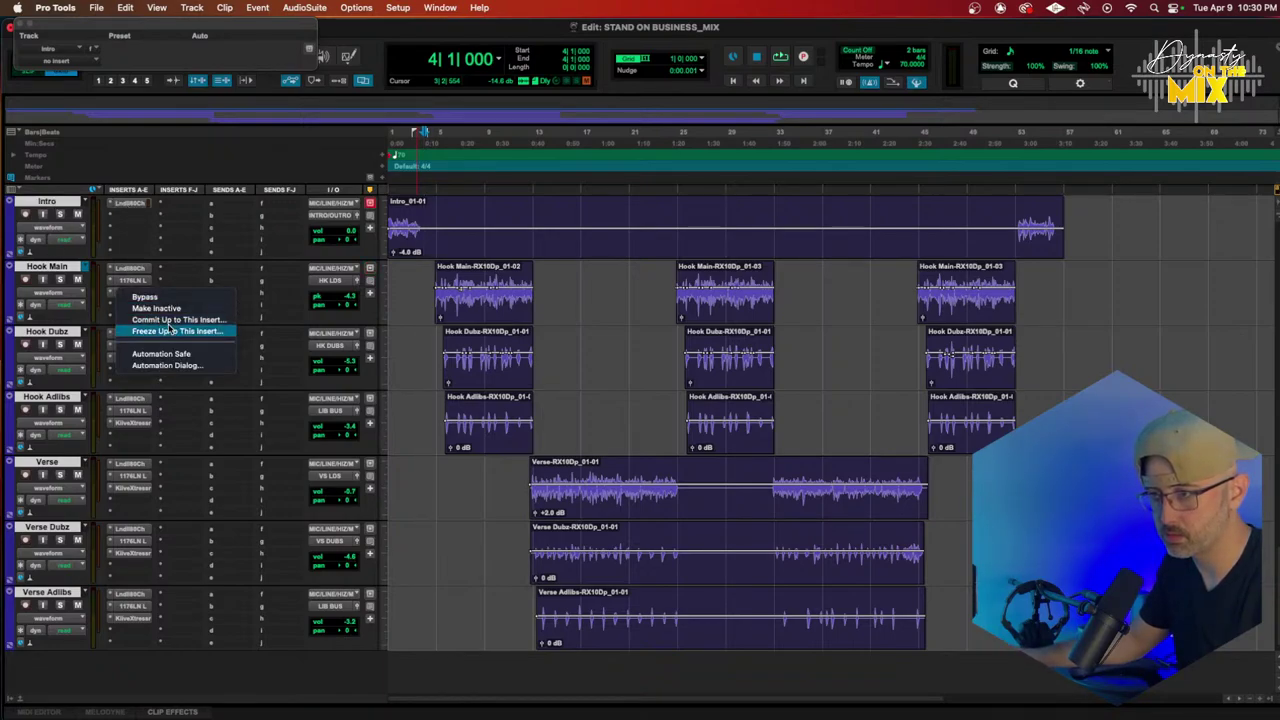
pyautogui.click(173, 320)
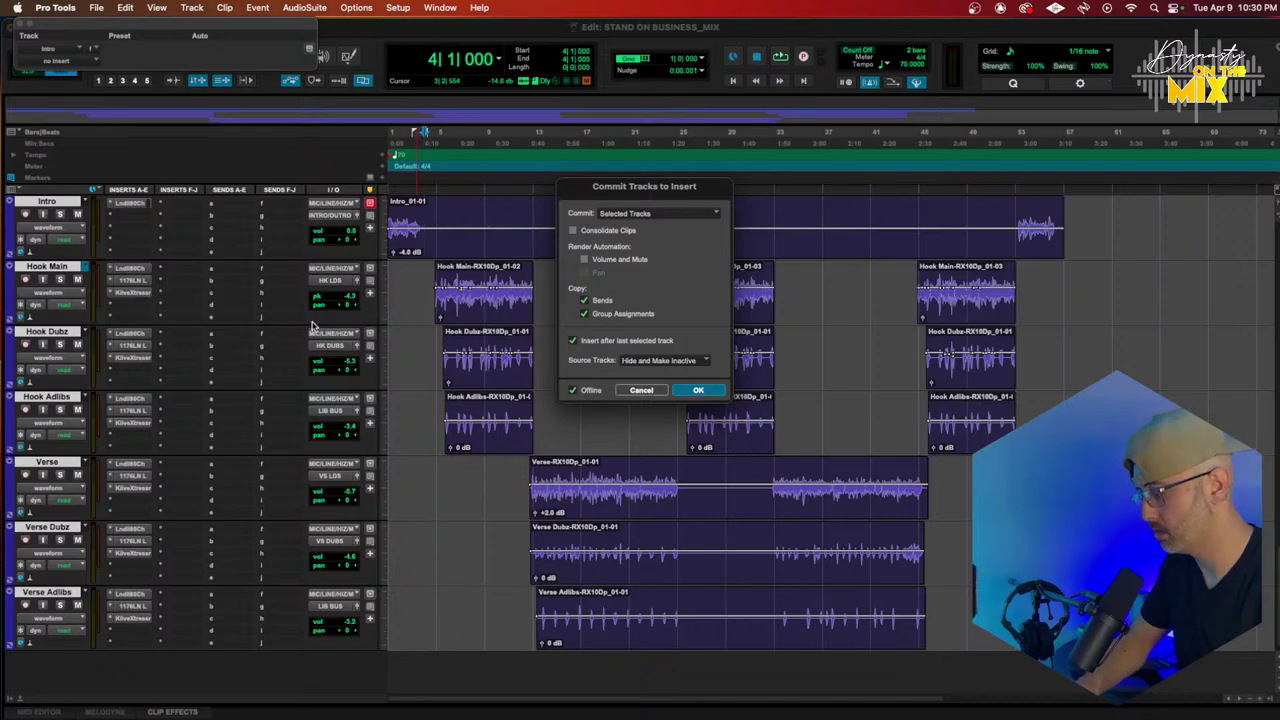
pyautogui.press('Return')
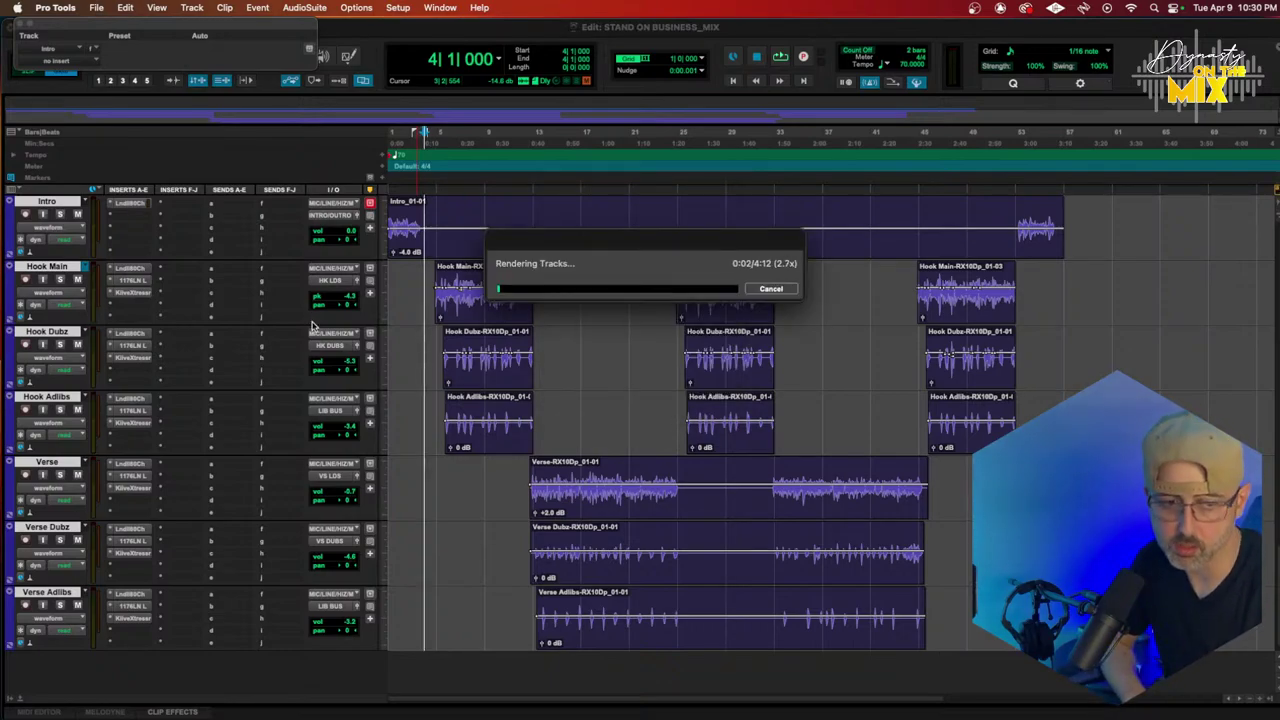
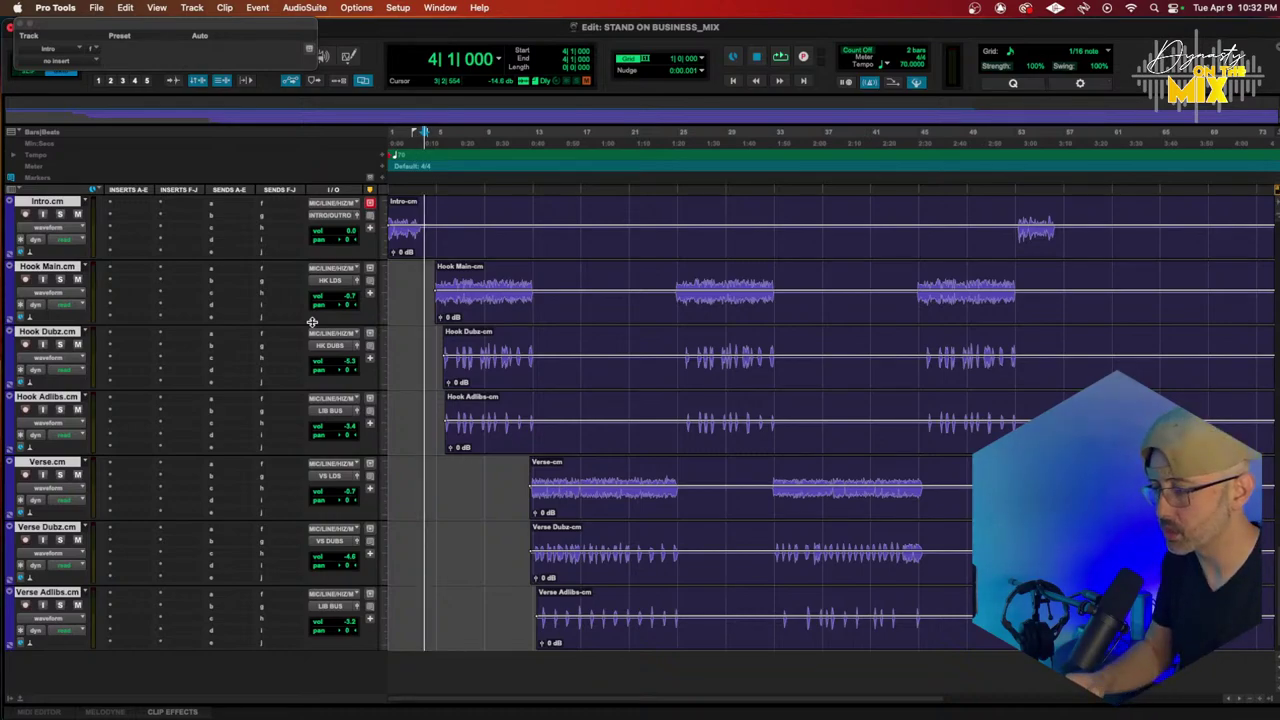
# Step: Play the committed tracks from the beginning and raise the Hook Dubz.cm volume to -3.3 dB
pyautogui.press('Return')
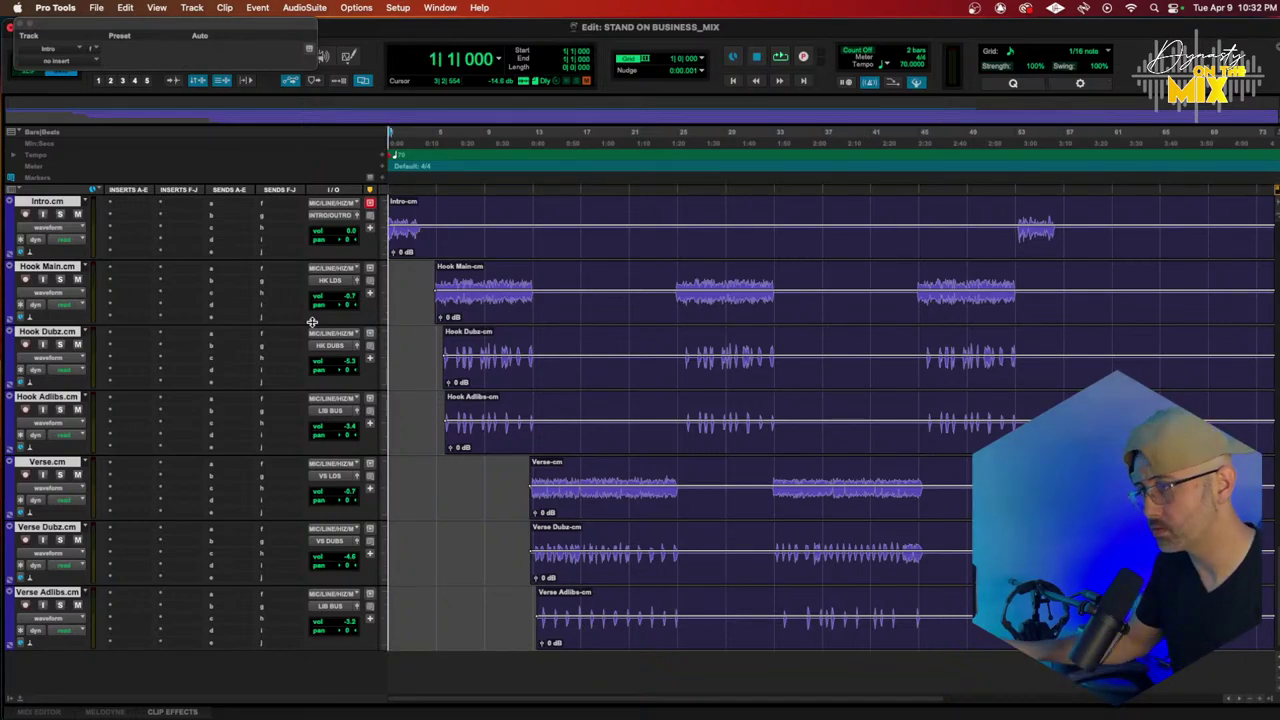
pyautogui.press('space')
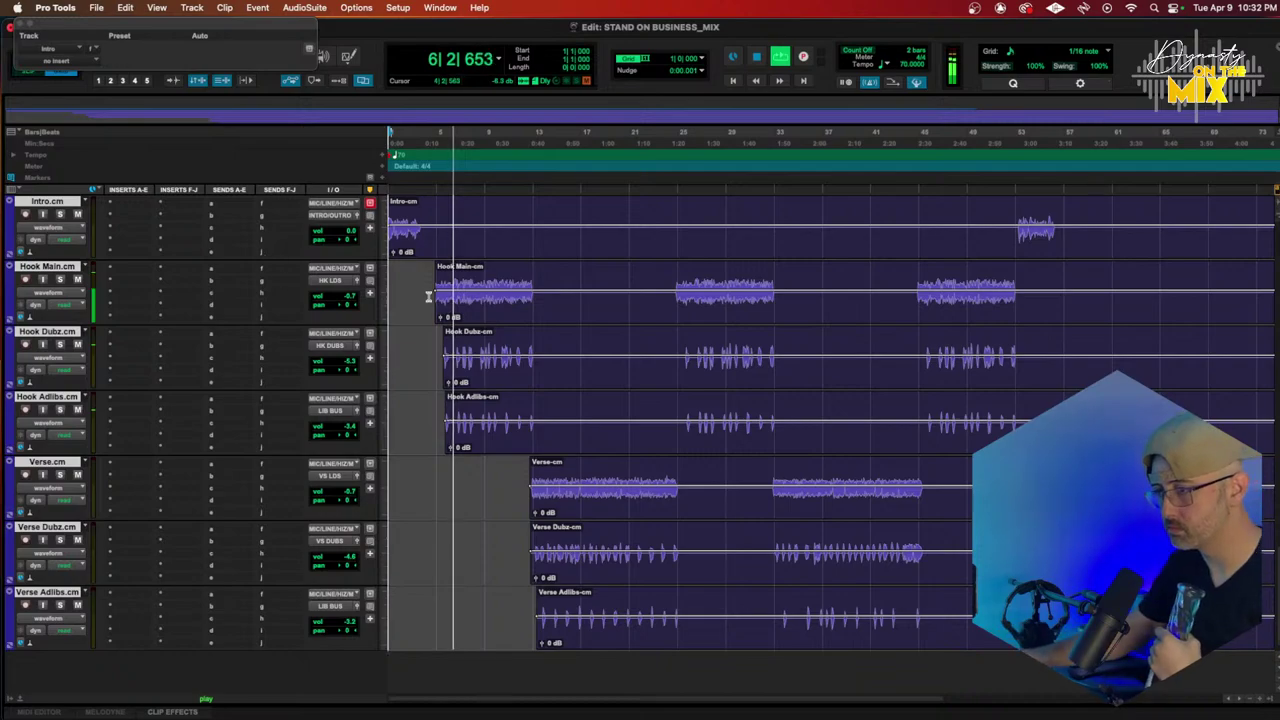
pyautogui.click(352, 362)
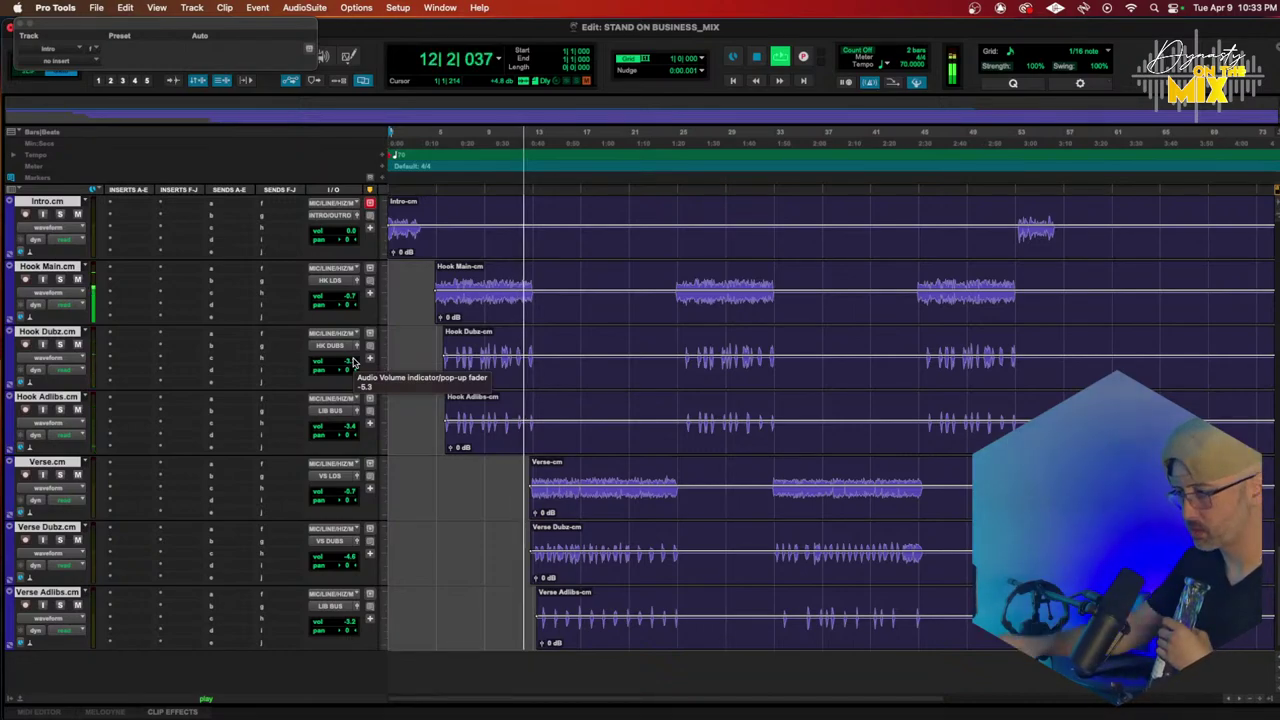
# Step: Switch to OBS, transition the program output to the SCREEN ONLY scene, and return to the Pro Tools session
pyautogui.moveTo(411, 685)
pyautogui.click(494, 688)
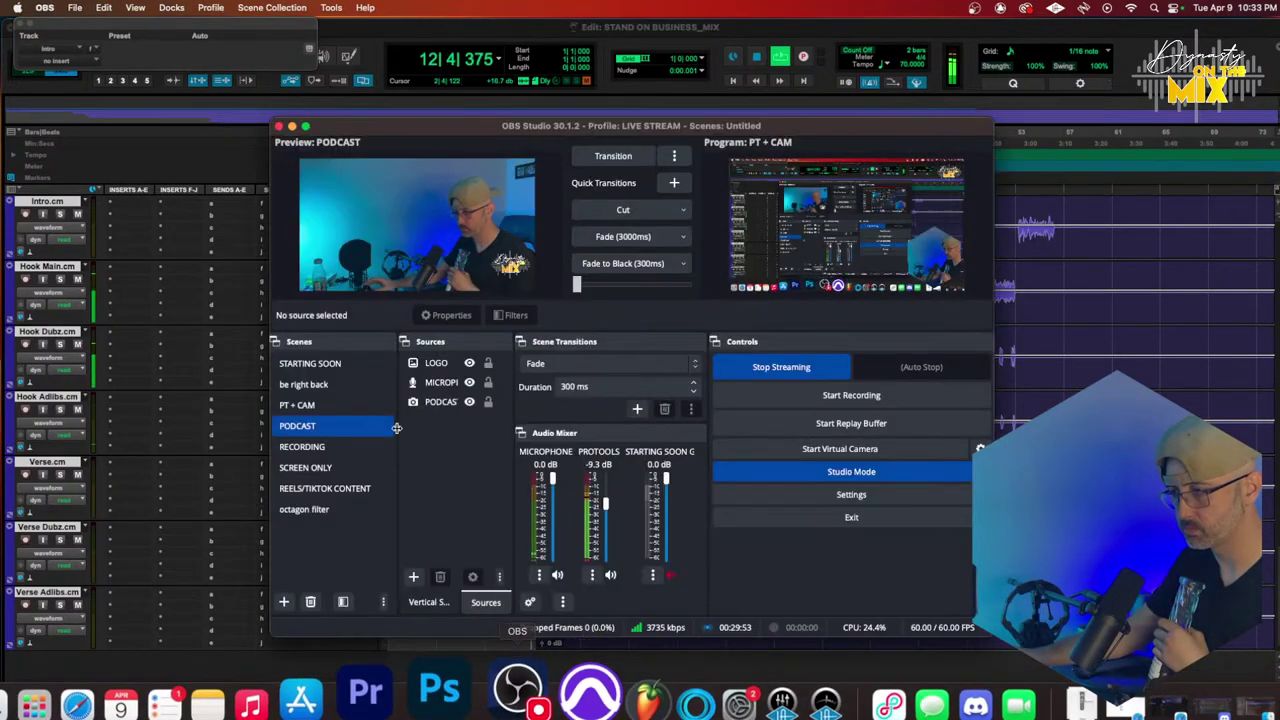
pyautogui.click(336, 467)
pyautogui.click(609, 157)
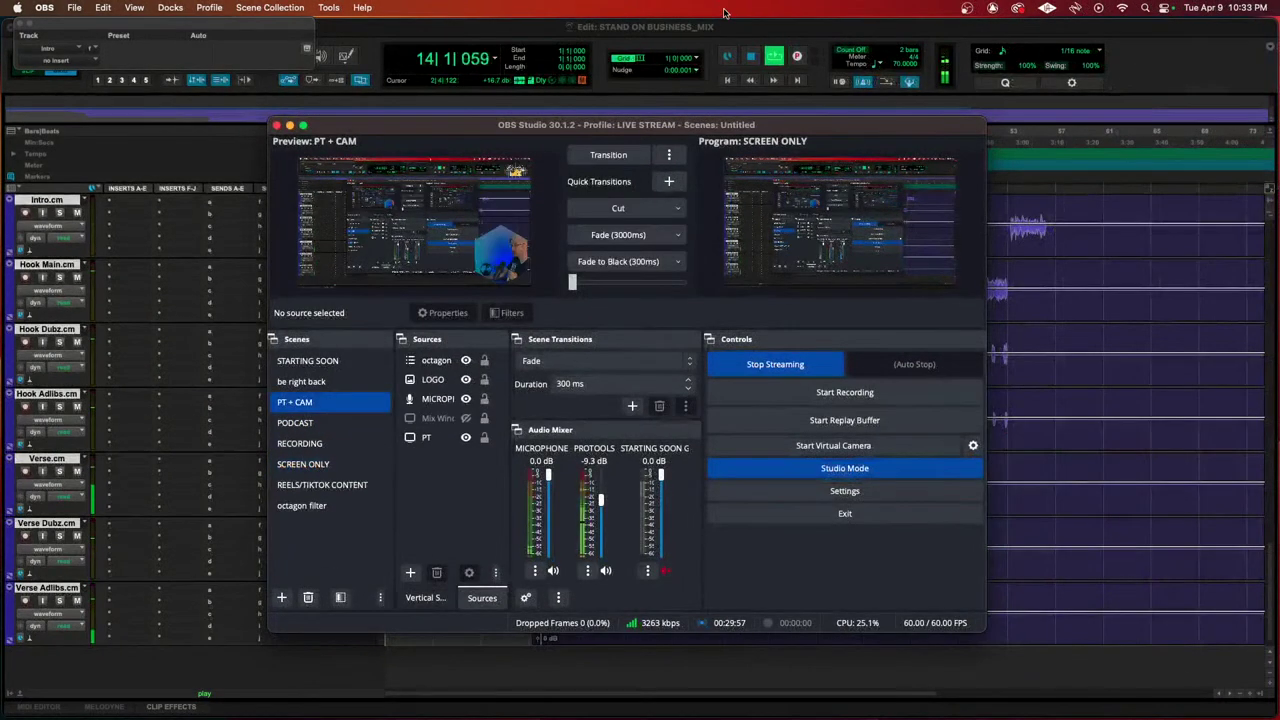
pyautogui.click(719, 27)
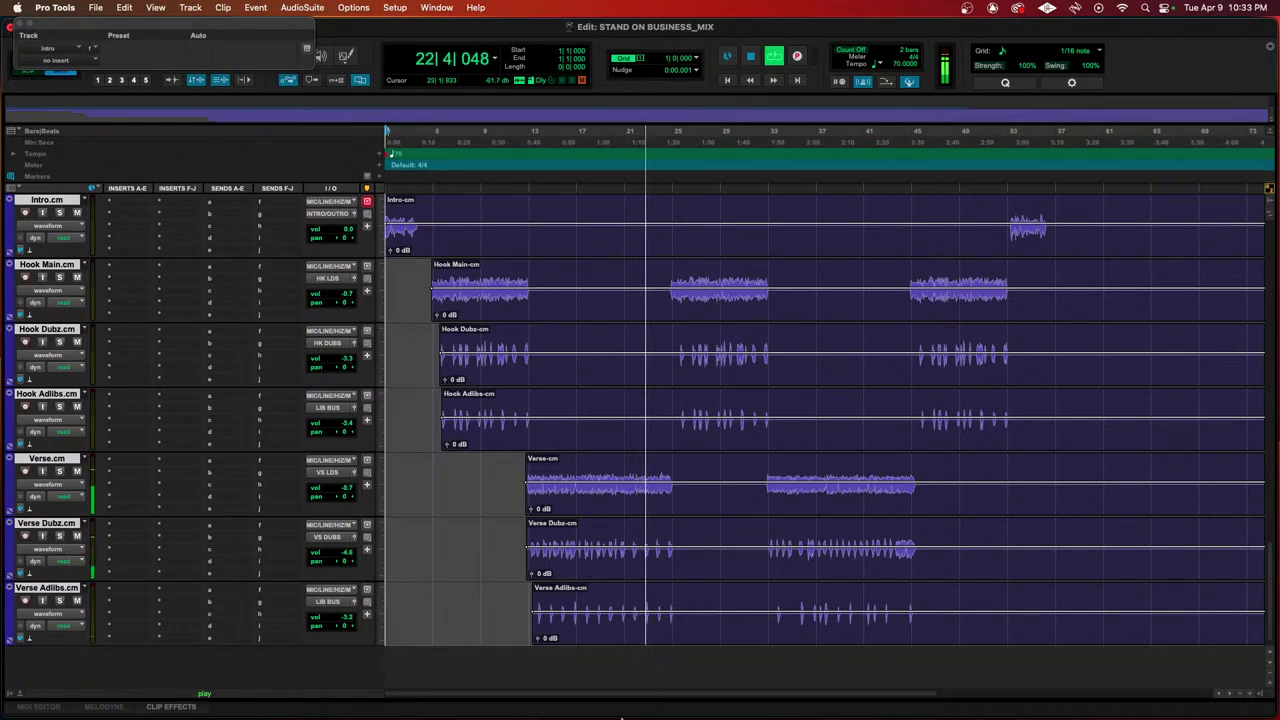
# Step: Switch to OBS, transition the program output back to the PT + CAM scene, and return to the Pro Tools session
pyautogui.moveTo(612, 717)
pyautogui.click(500, 695)
pyautogui.click(646, 155)
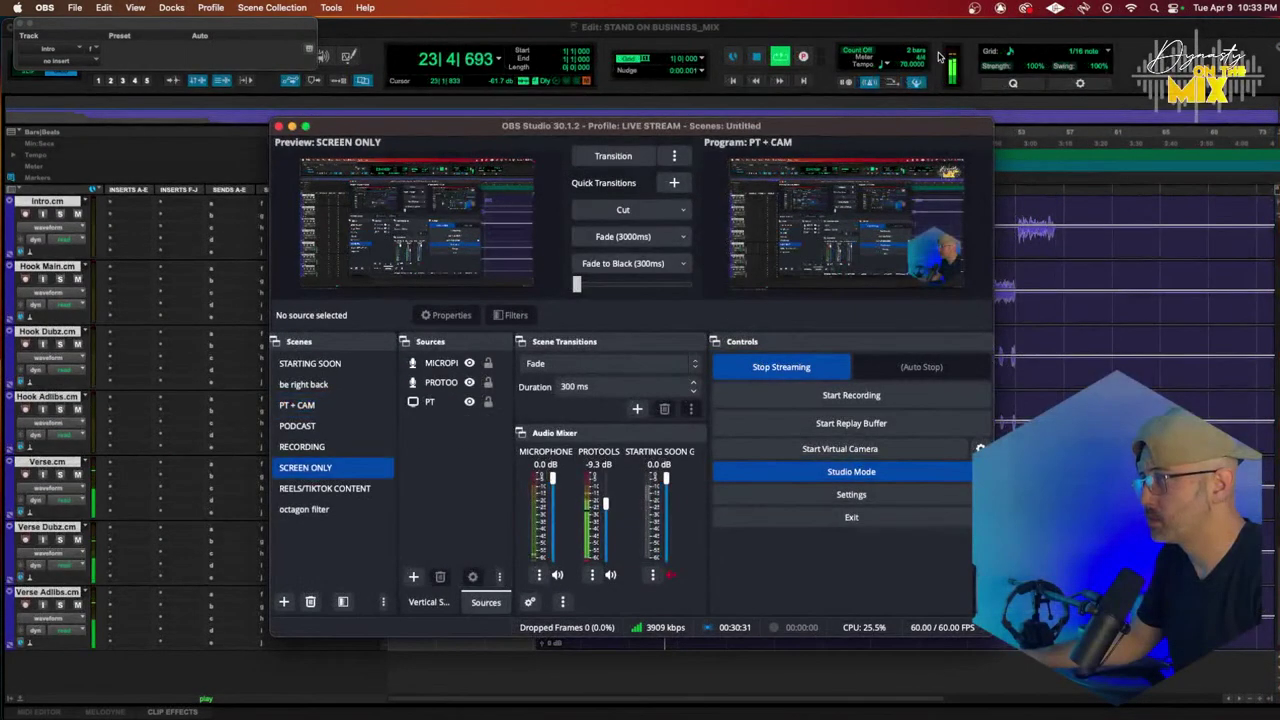
pyautogui.click(938, 38)
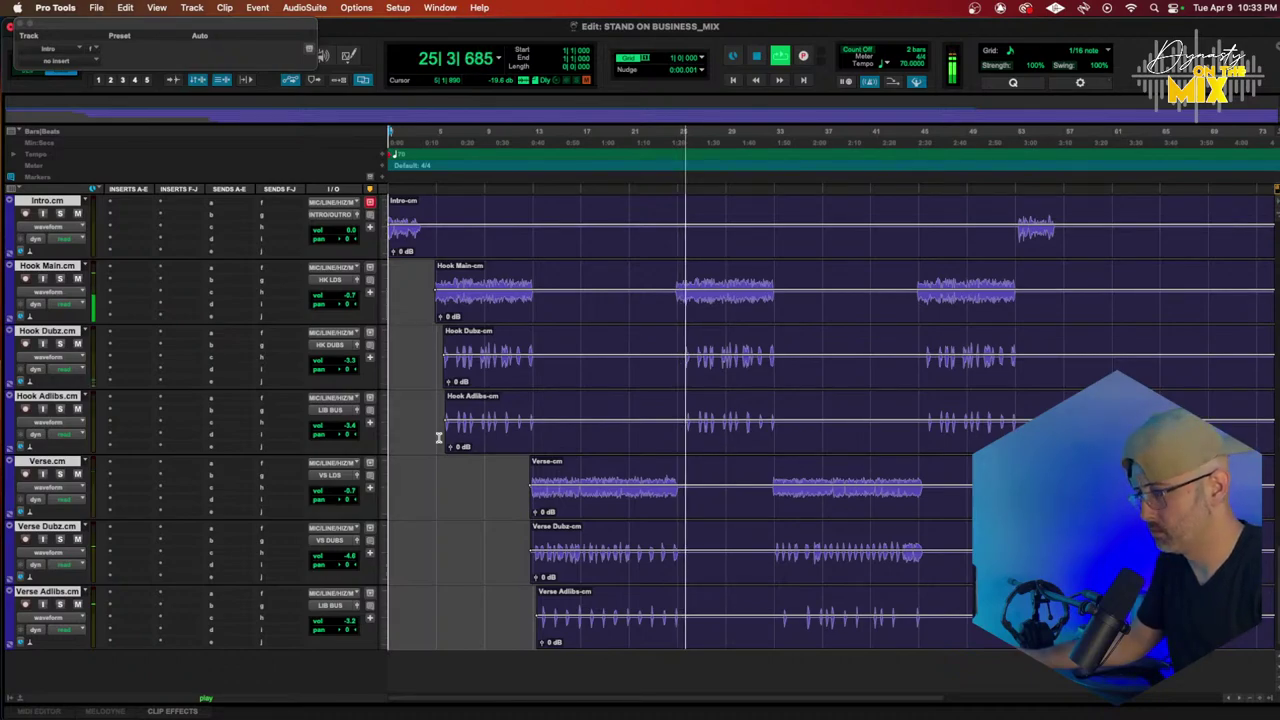
# Step: Stop playback and insert the EQ3 7-Band equalizer on the Intro.cm track
pyautogui.press('space')
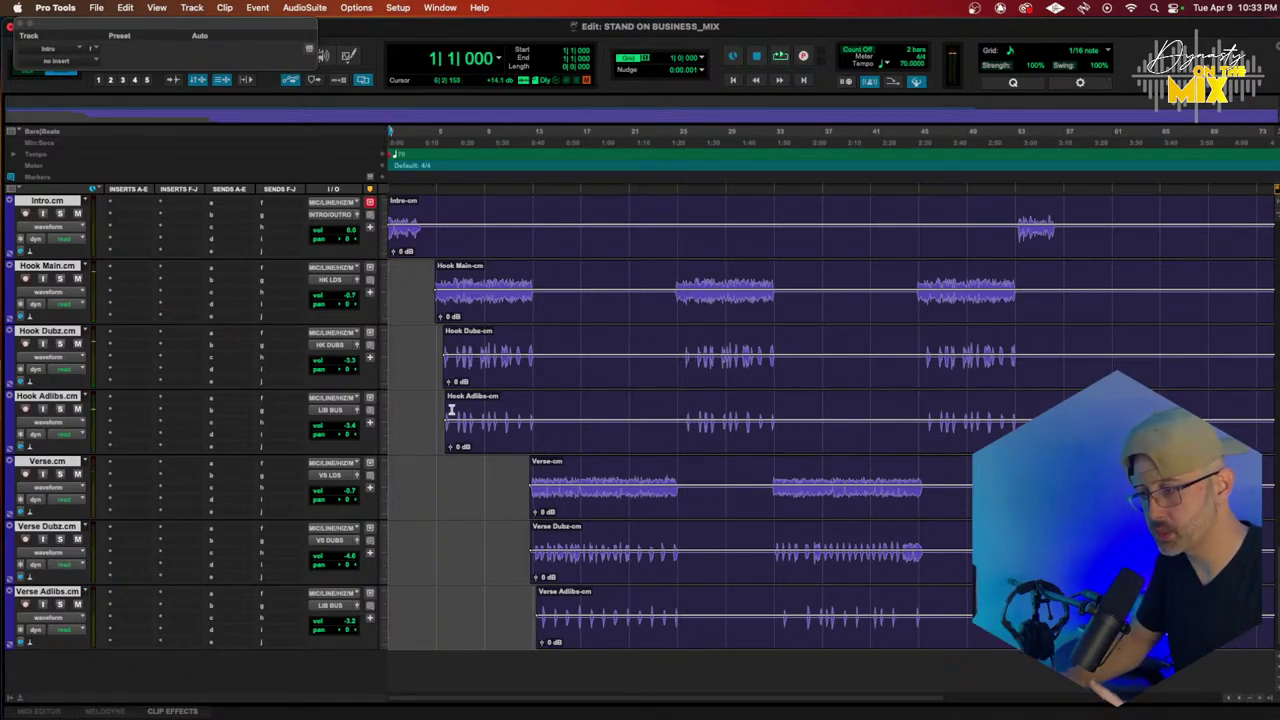
pyautogui.scroll(3, 296, 319)
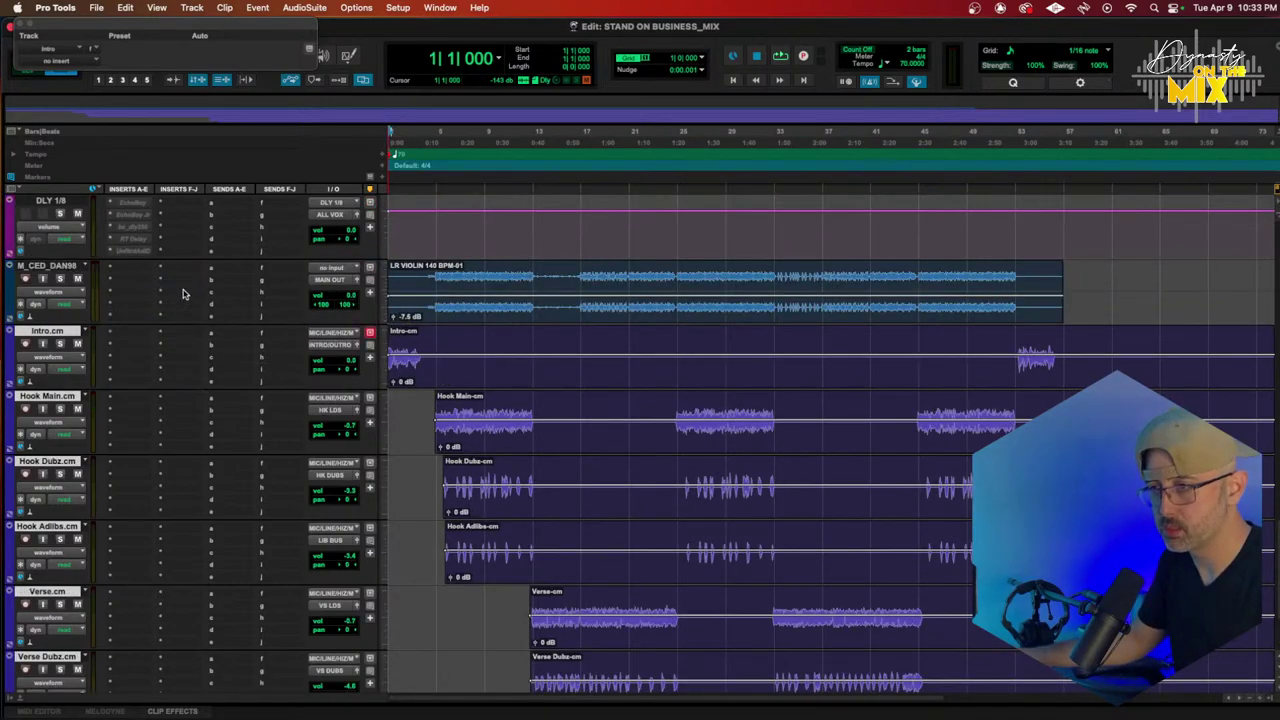
pyautogui.click(118, 341)
pyautogui.moveTo(150, 333)
pyautogui.moveTo(245, 153)
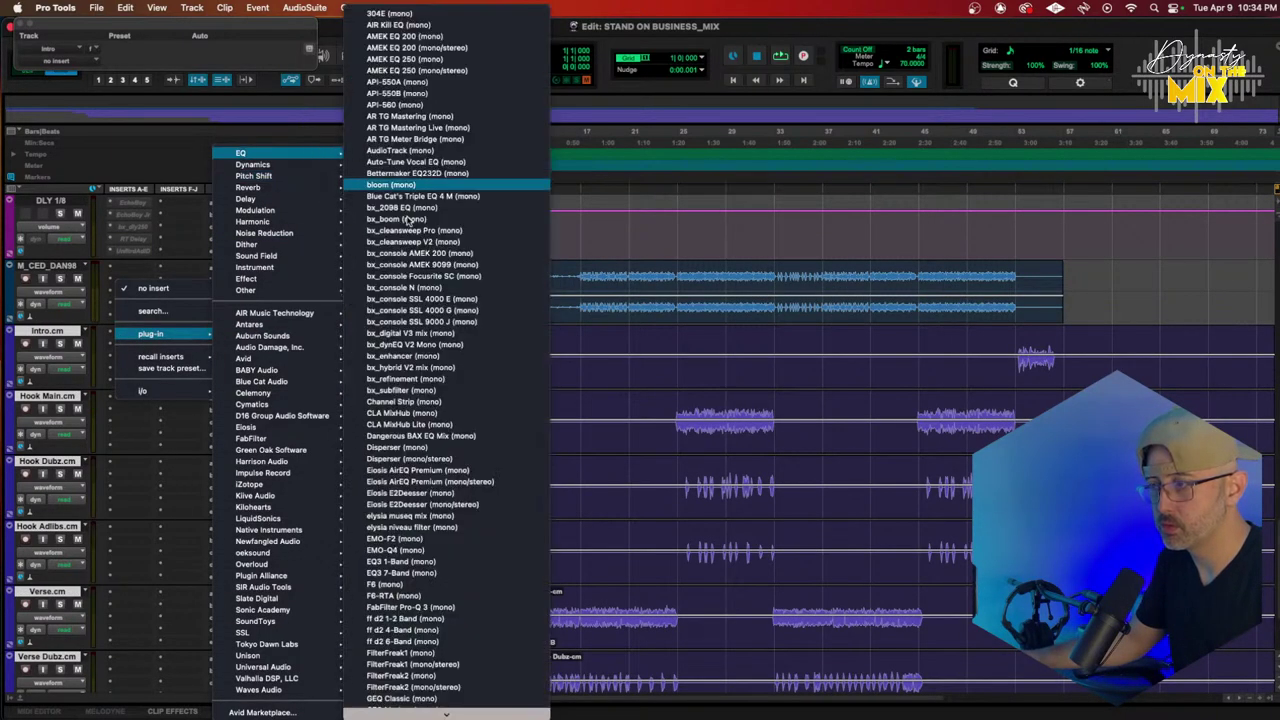
pyautogui.click(400, 573)
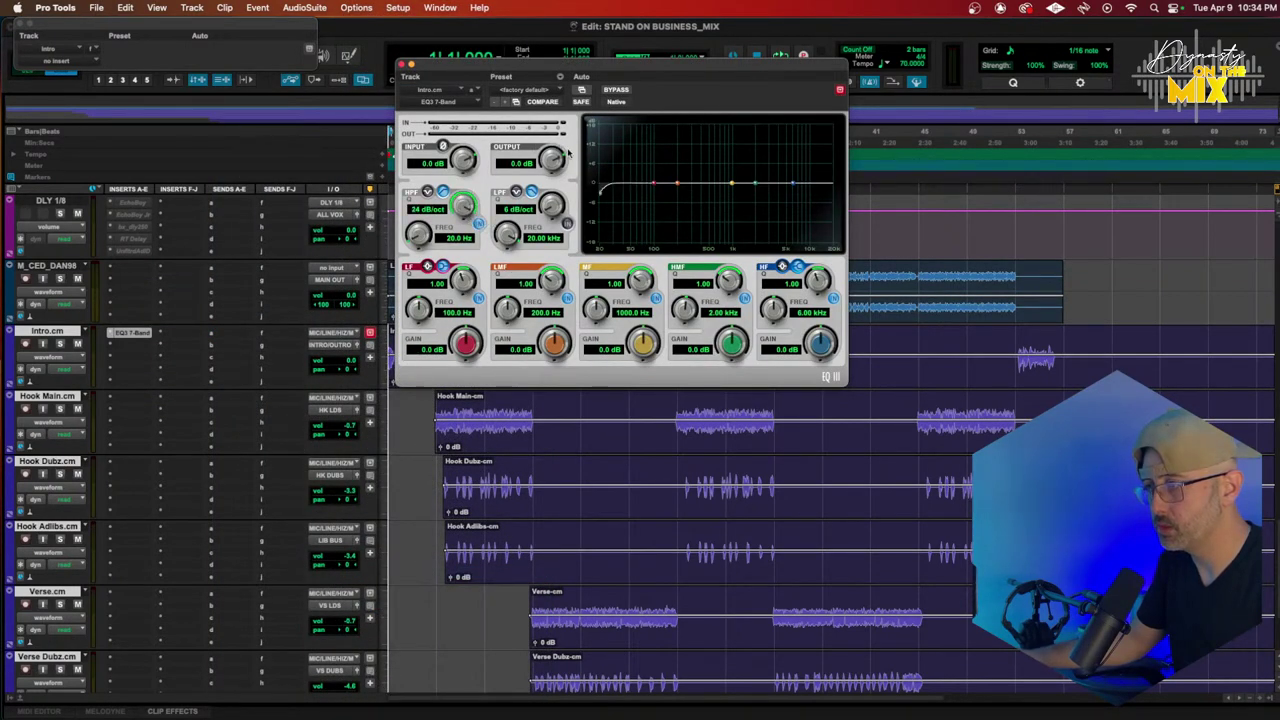
# Step: Band-limit the Intro.cm EQ with 24 dB/oct filters at 355.7 Hz and 3.85 kHz, boosting 771 Hz by 4.8 dB and 1.96 kHz by 1.7 dB
pyautogui.moveTo(408, 232); pyautogui.dragTo(431, 210)
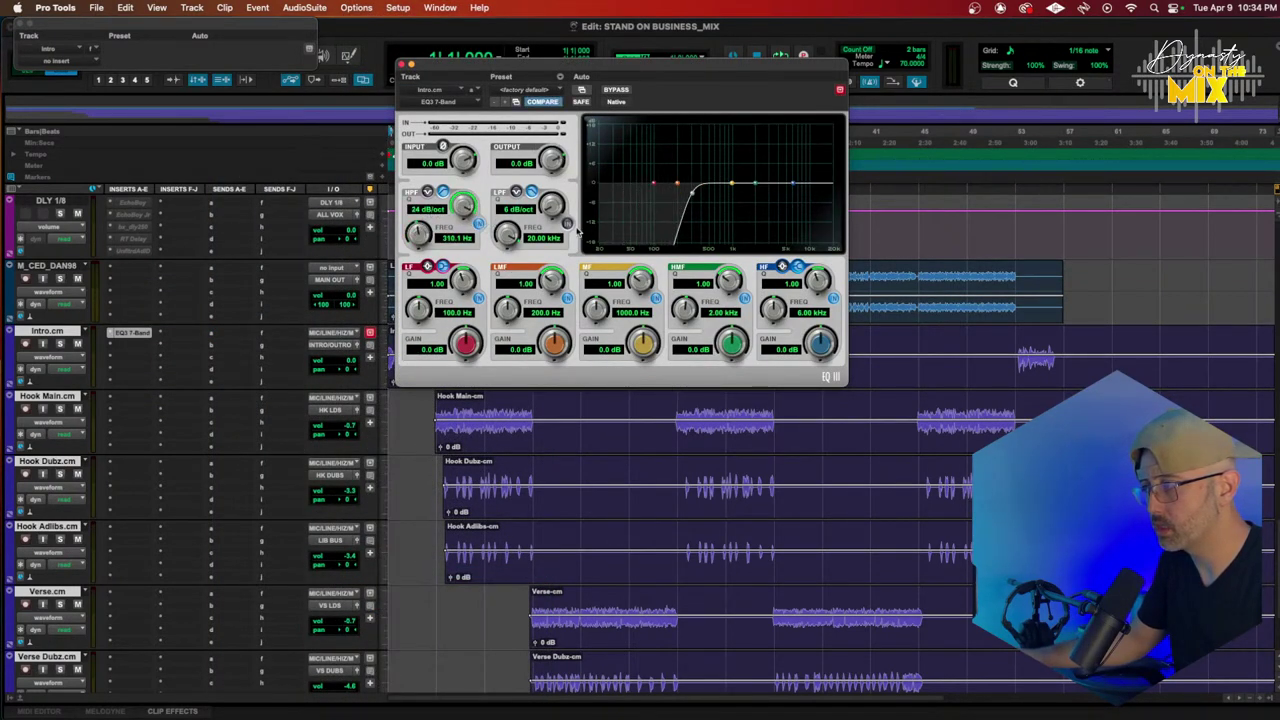
pyautogui.moveTo(505, 235); pyautogui.dragTo(495, 270)
pyautogui.press('space')
pyautogui.moveTo(735, 190); pyautogui.dragTo(730, 170)
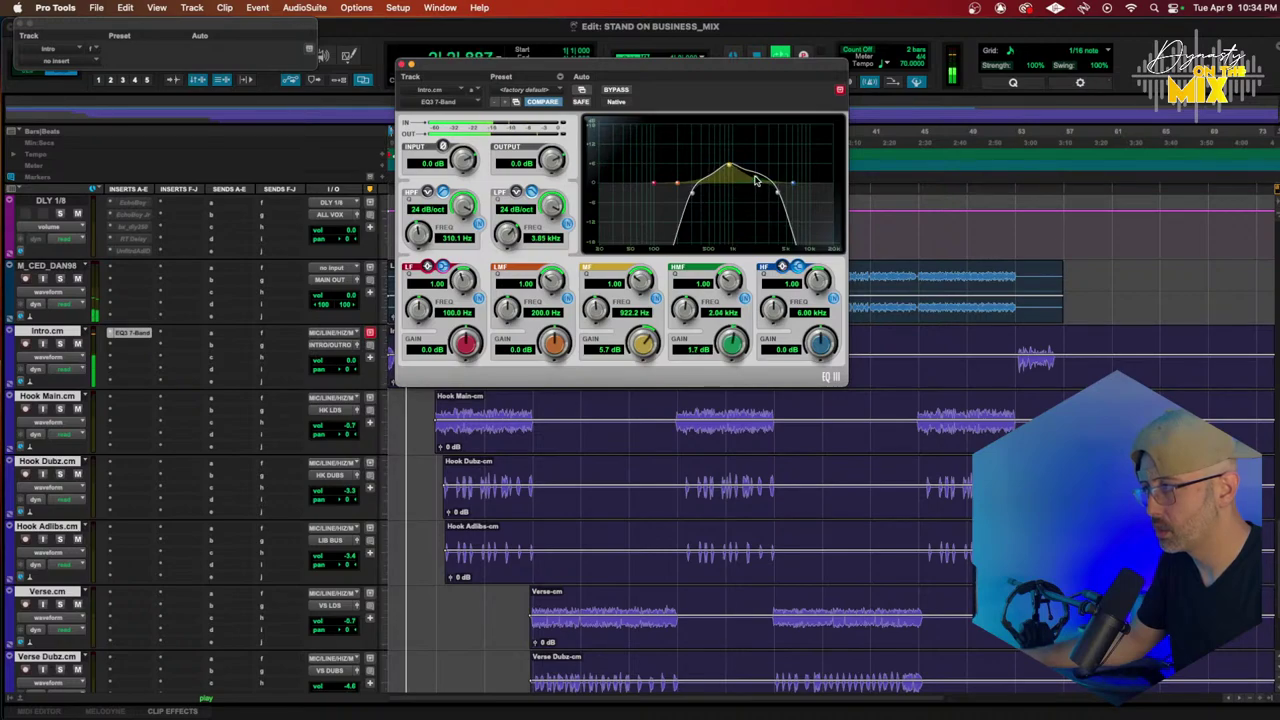
pyautogui.moveTo(694, 195); pyautogui.dragTo(710, 195)
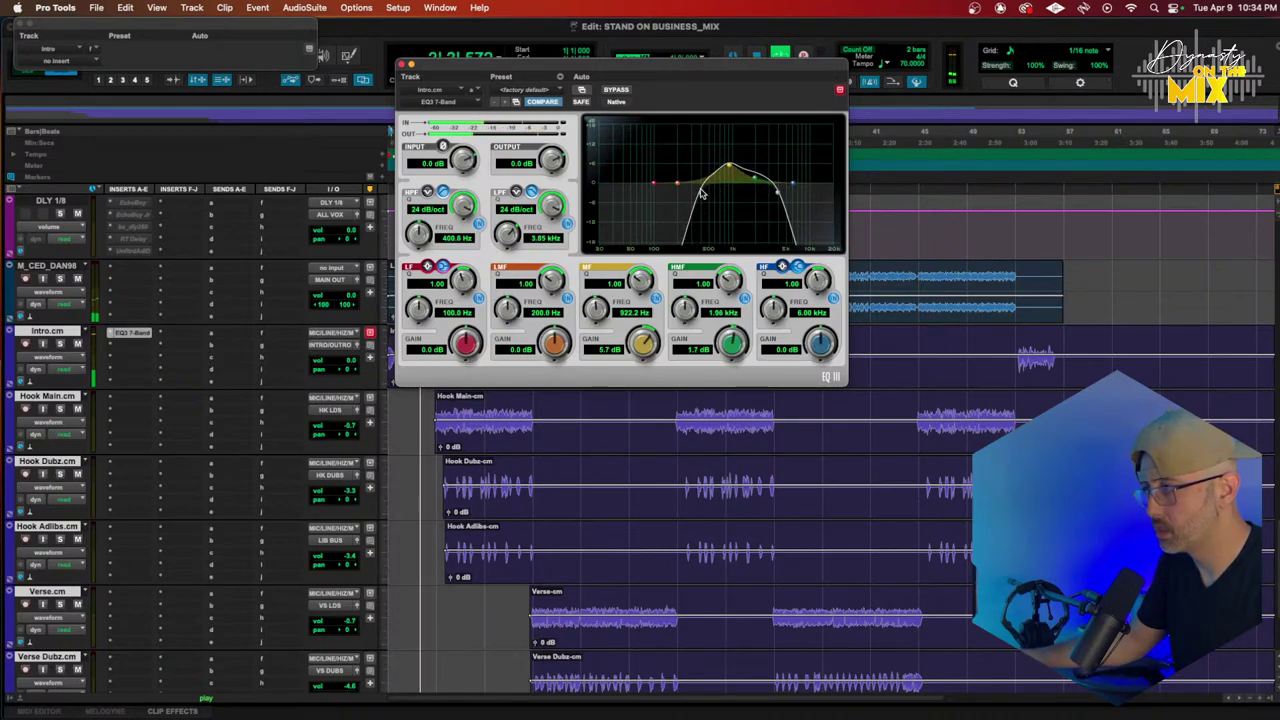
pyautogui.moveTo(729, 168); pyautogui.dragTo(723, 174)
# Step: Insert the stereo MannyM Reverb on the VERB track
pyautogui.scroll(-15, 172, 422)
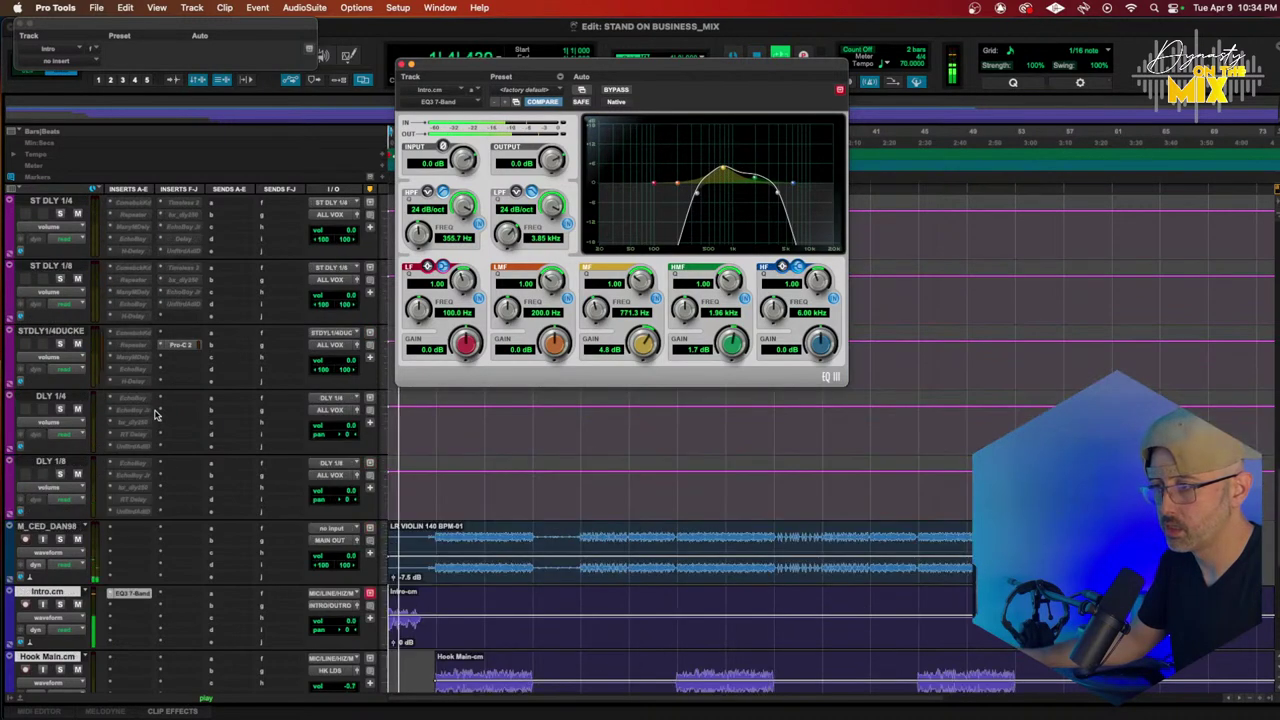
pyautogui.scroll(5, 172, 422)
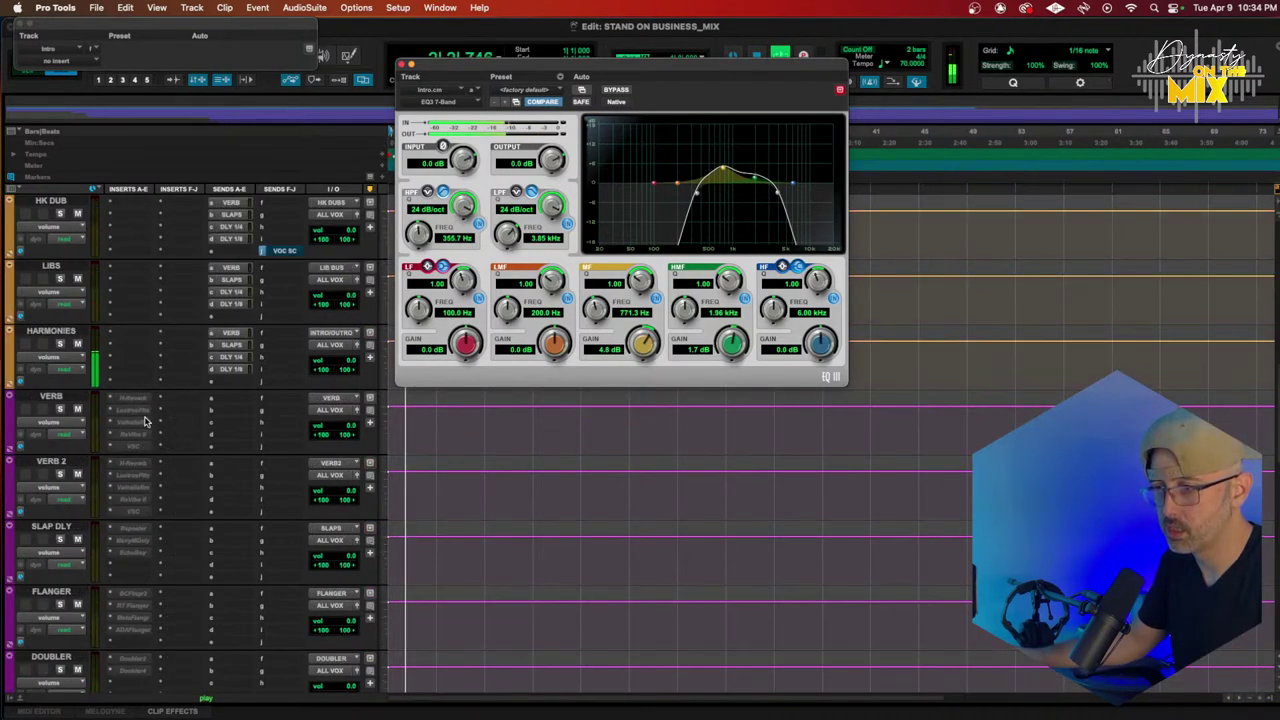
pyautogui.click(170, 399)
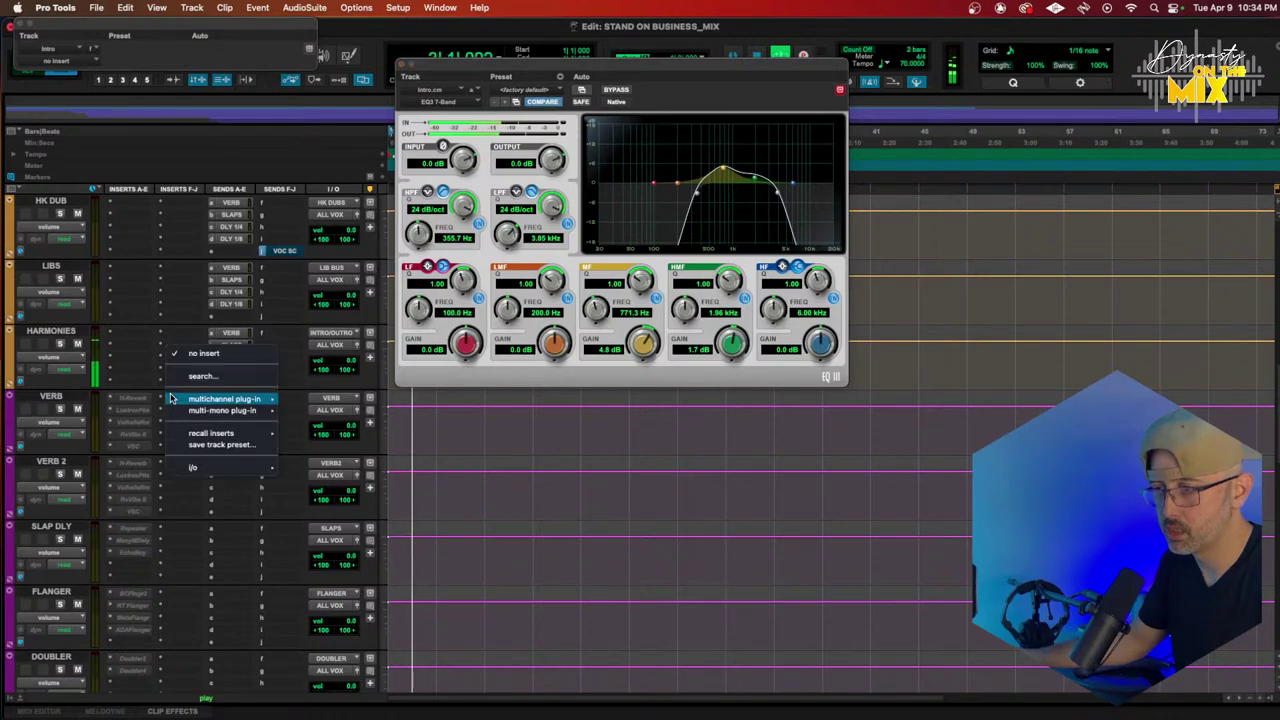
pyautogui.moveTo(224, 399)
pyautogui.moveTo(340, 107)
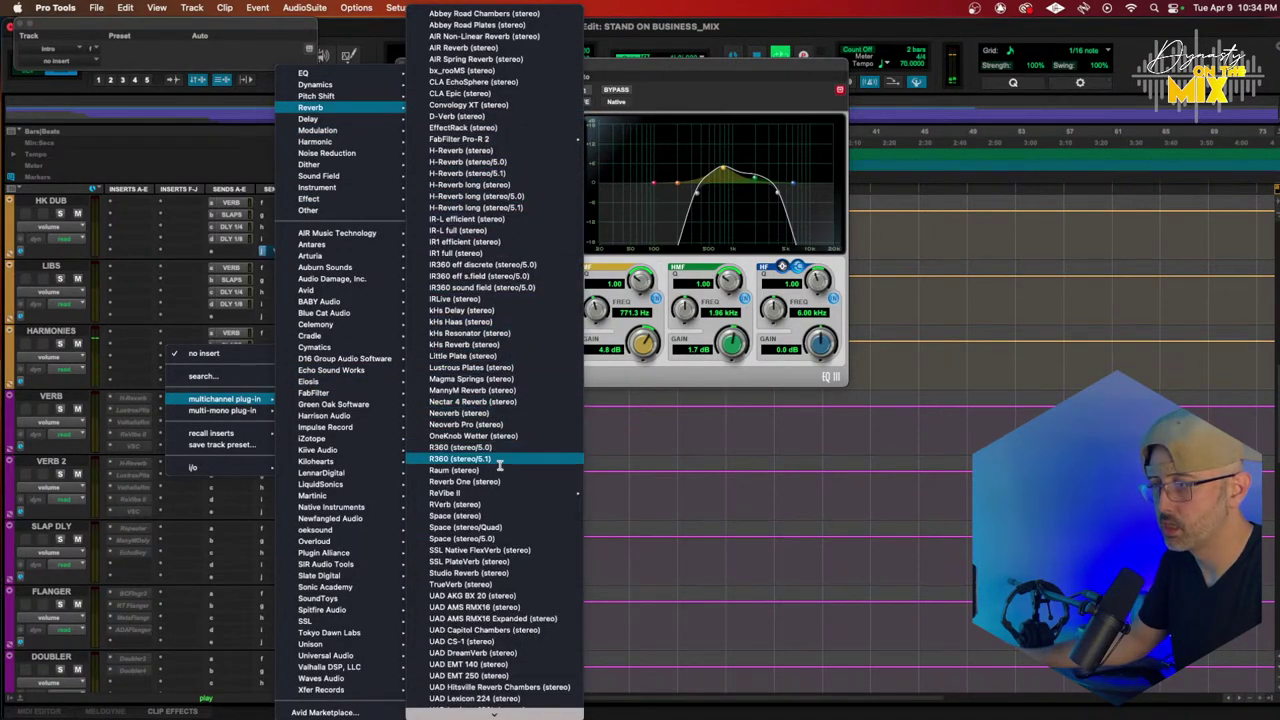
pyautogui.scroll(-2, 508, 443)
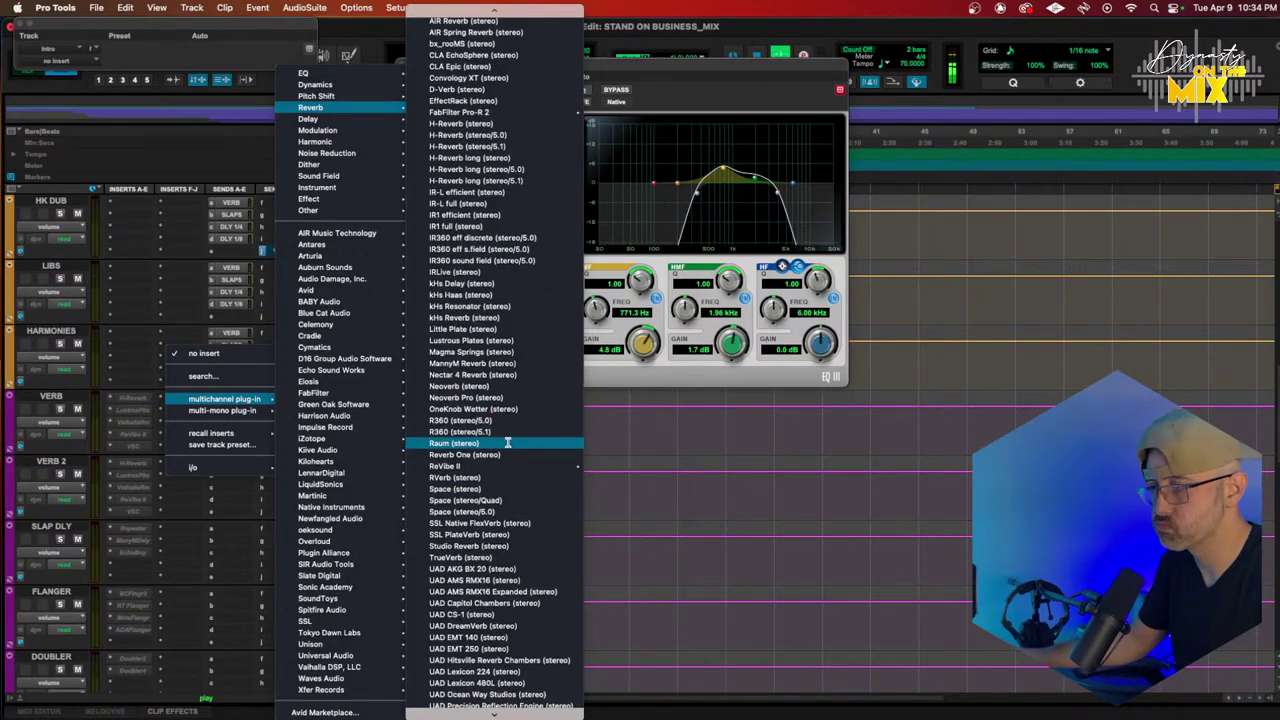
pyautogui.click(484, 363)
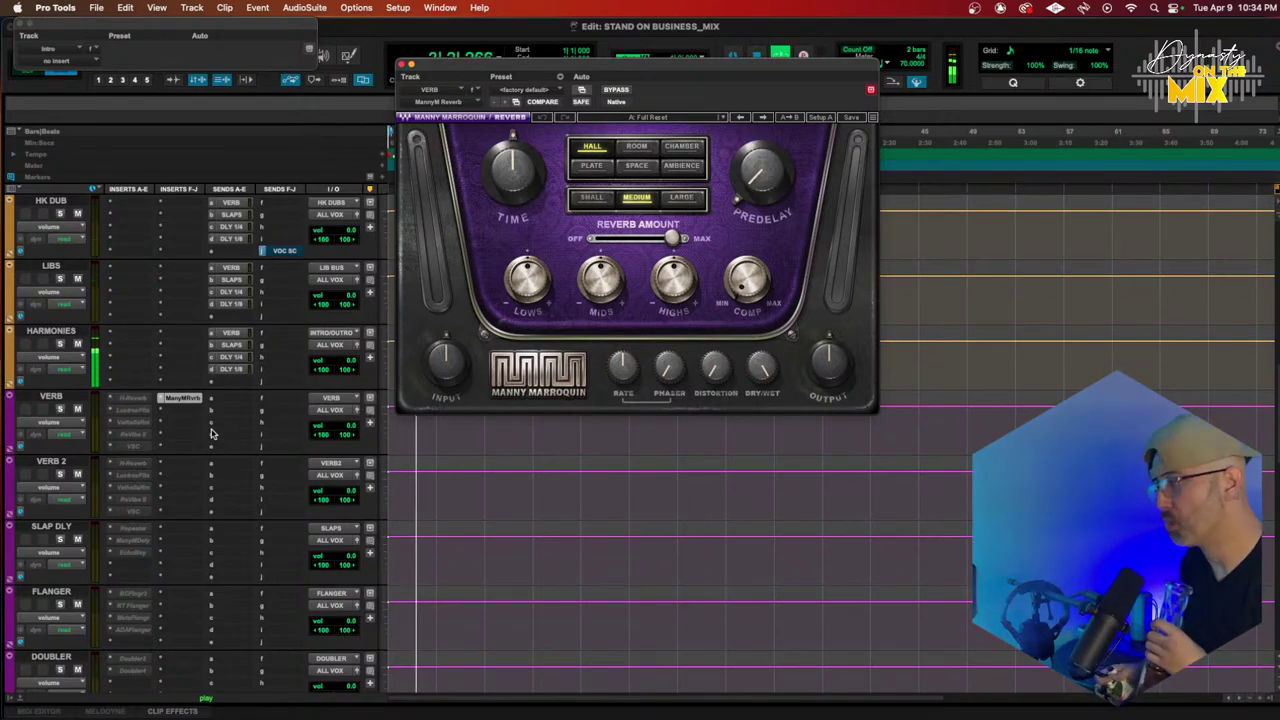
# Step: Raise the HARMONIES send to VERB and try a Large Hall reverb with 20 predelay, raised mids and reduced lows
pyautogui.click(230, 333)
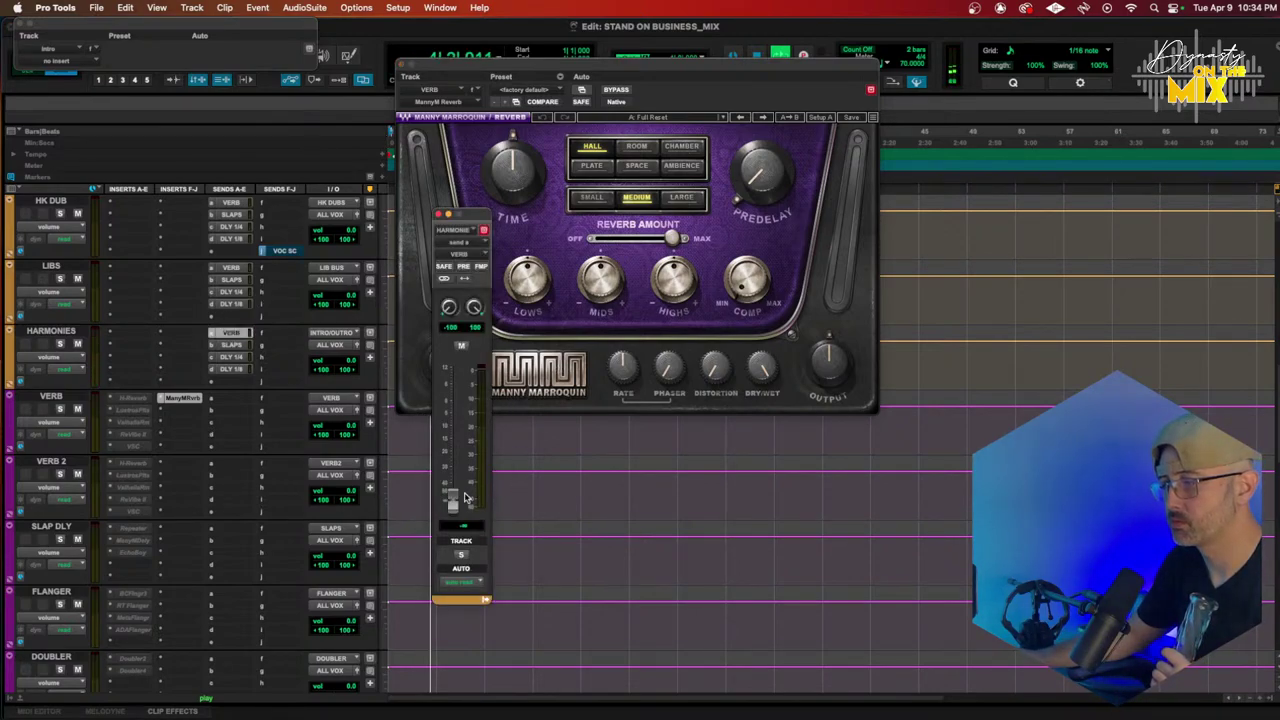
pyautogui.press('space')
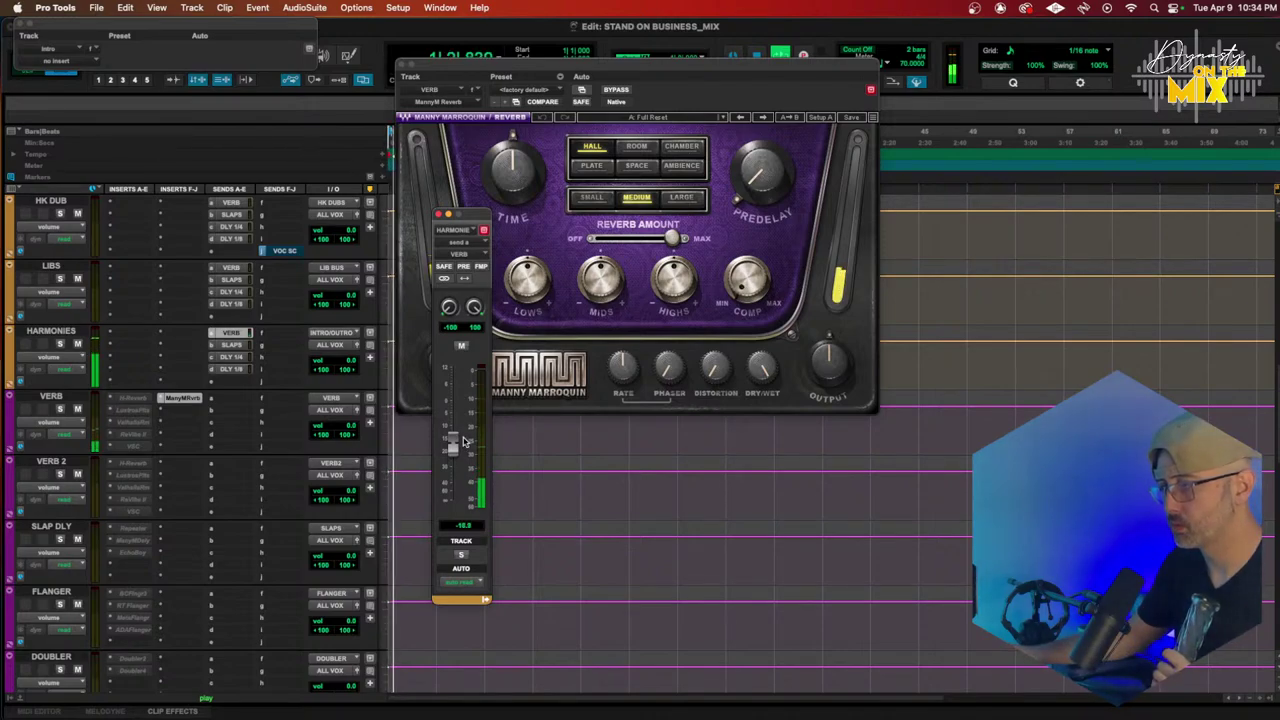
pyautogui.click(680, 200)
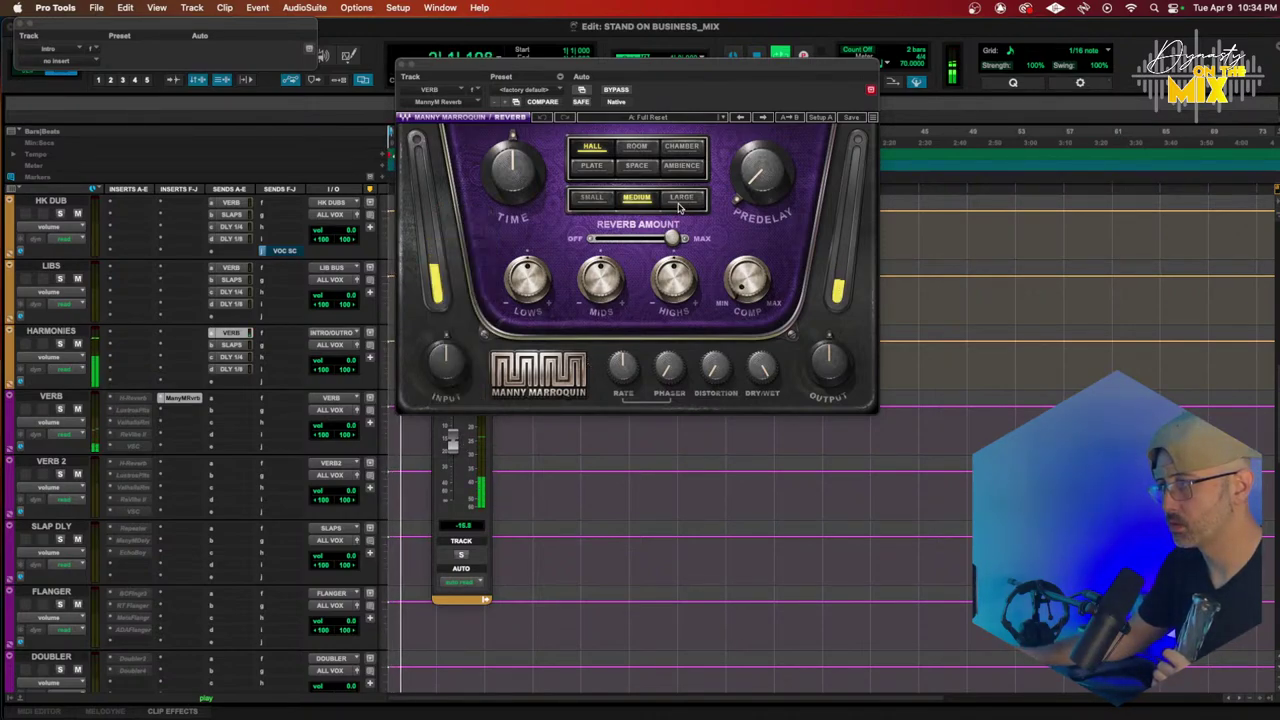
pyautogui.moveTo(758, 195); pyautogui.dragTo(758, 185)
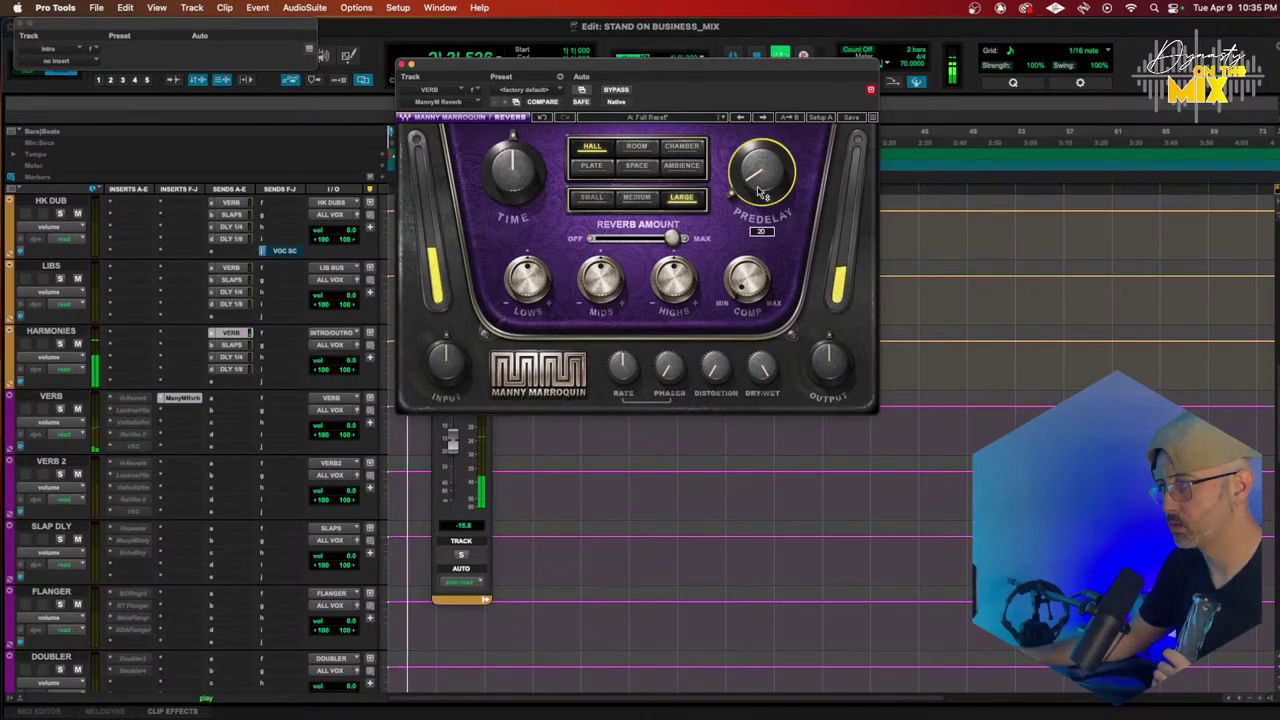
pyautogui.click(675, 283)
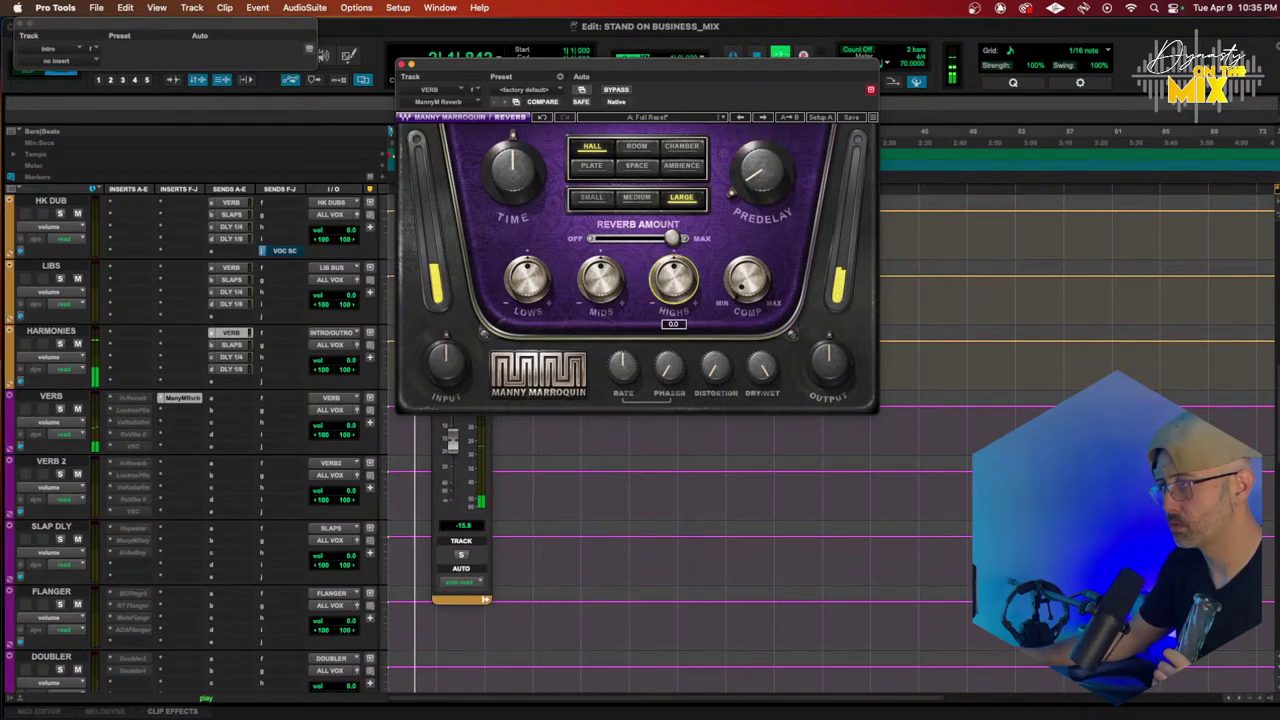
pyautogui.click(601, 285)
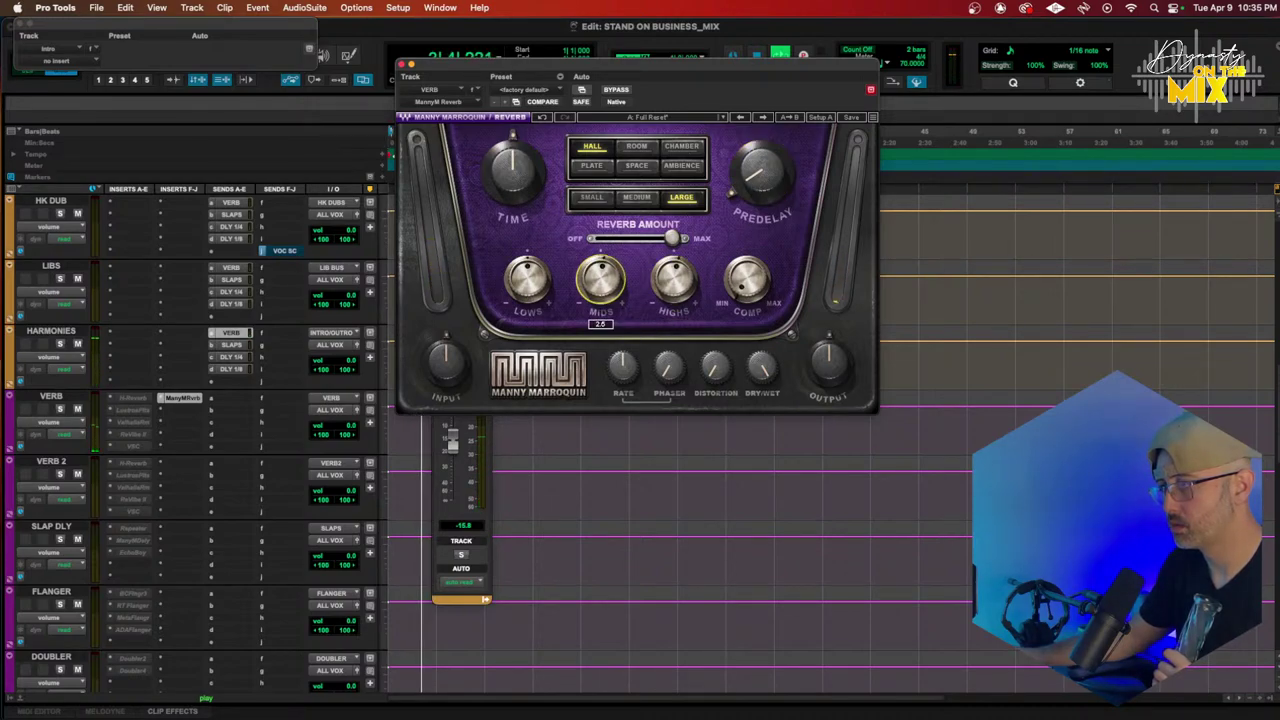
pyautogui.click(530, 284)
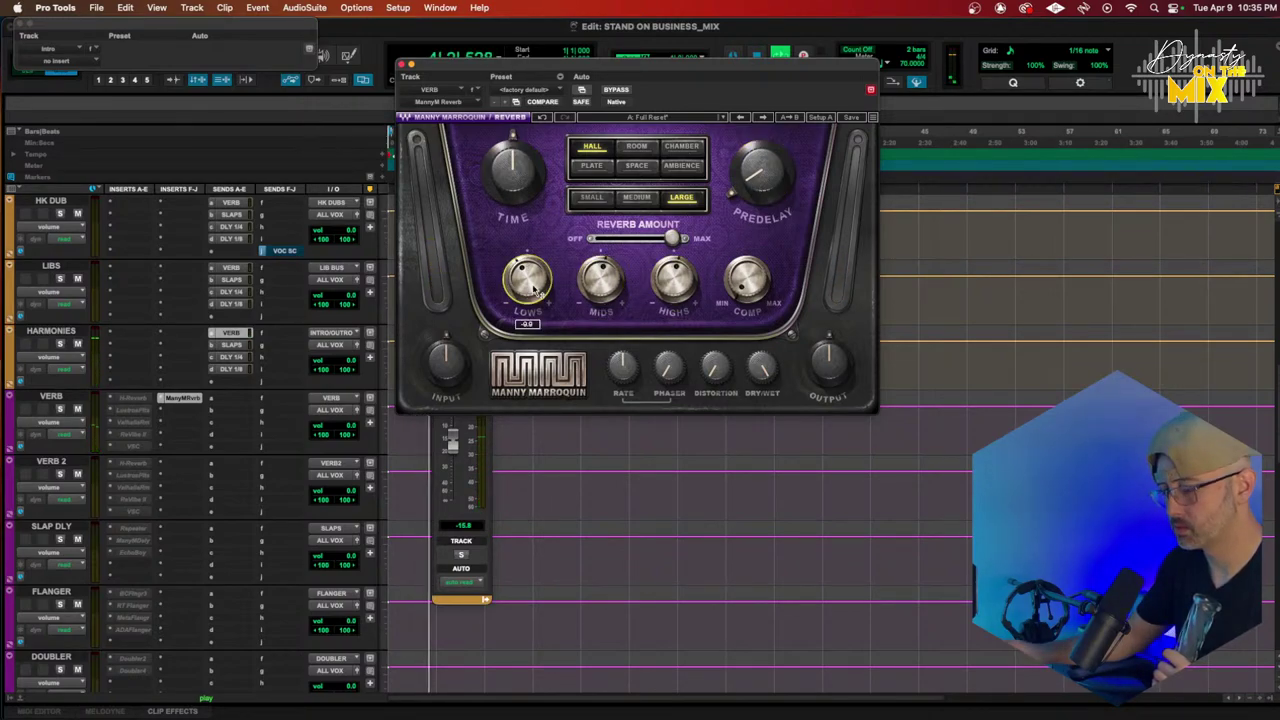
# Step: Try the reverb in Medium Space mode with a time of about 103% and adjust its compression
pyautogui.click(636, 197)
pyautogui.click(512, 170)
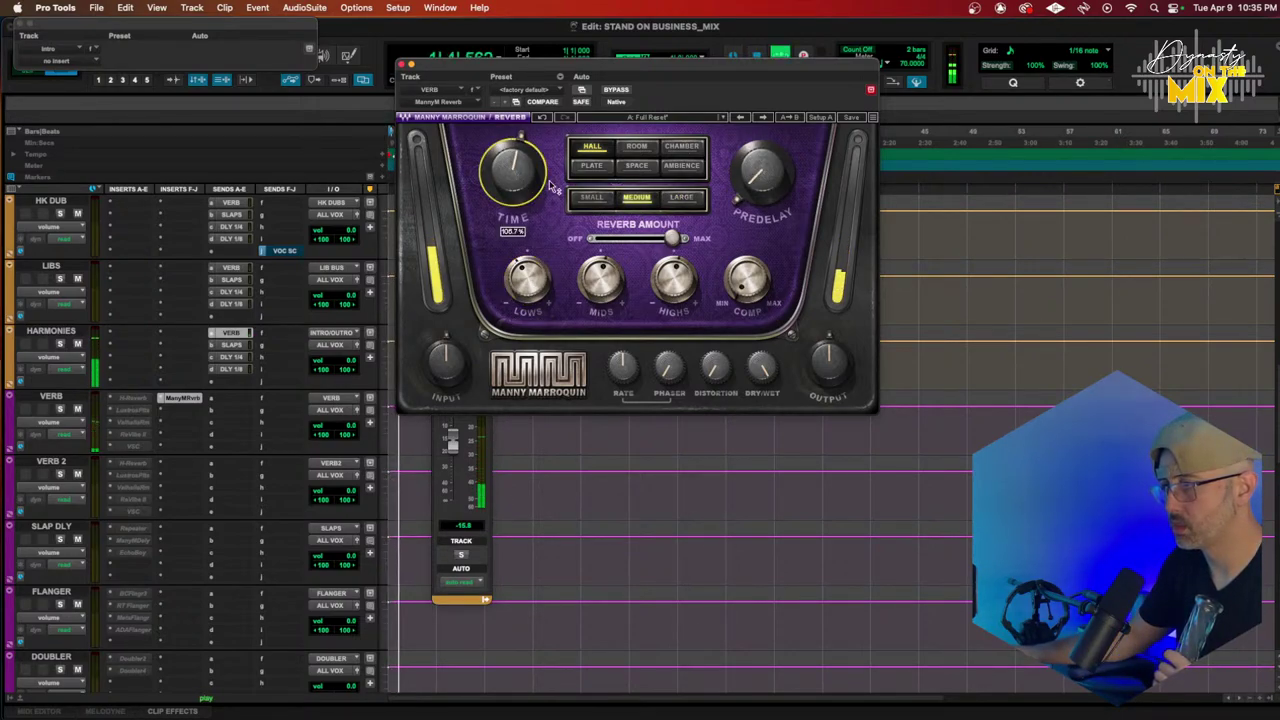
pyautogui.click(637, 167)
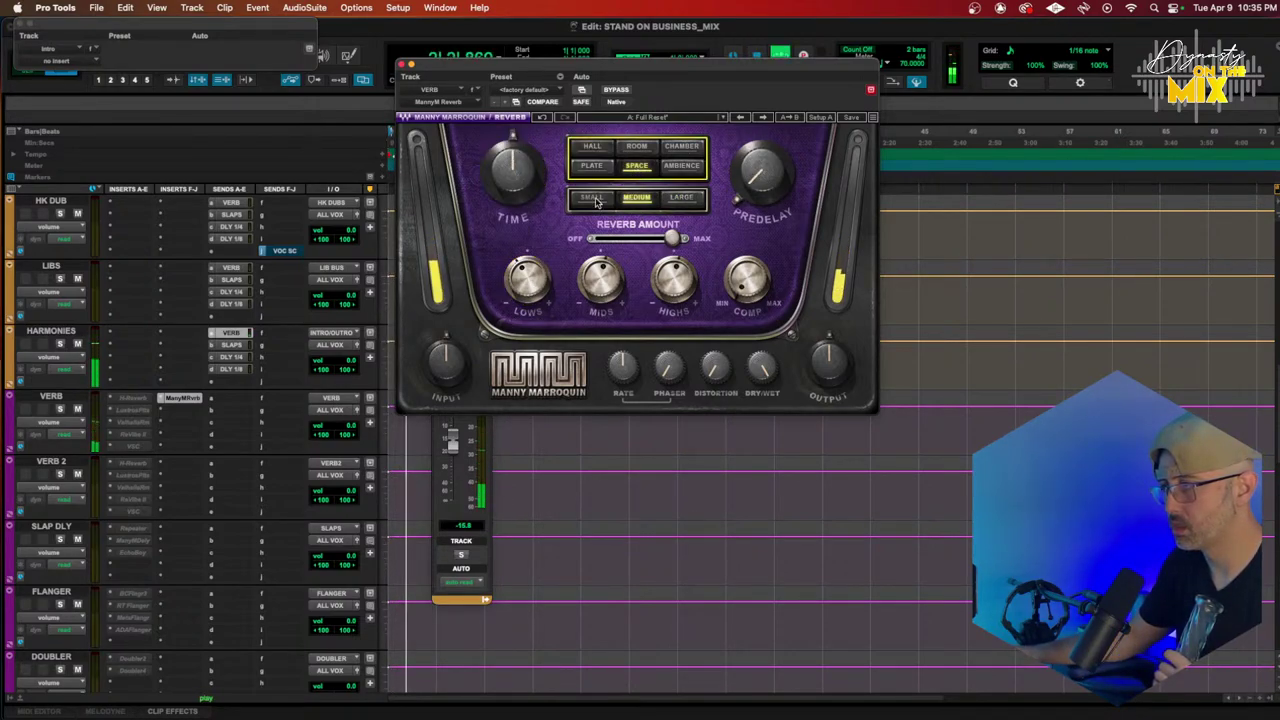
pyautogui.moveTo(510, 190); pyautogui.dragTo(510, 186)
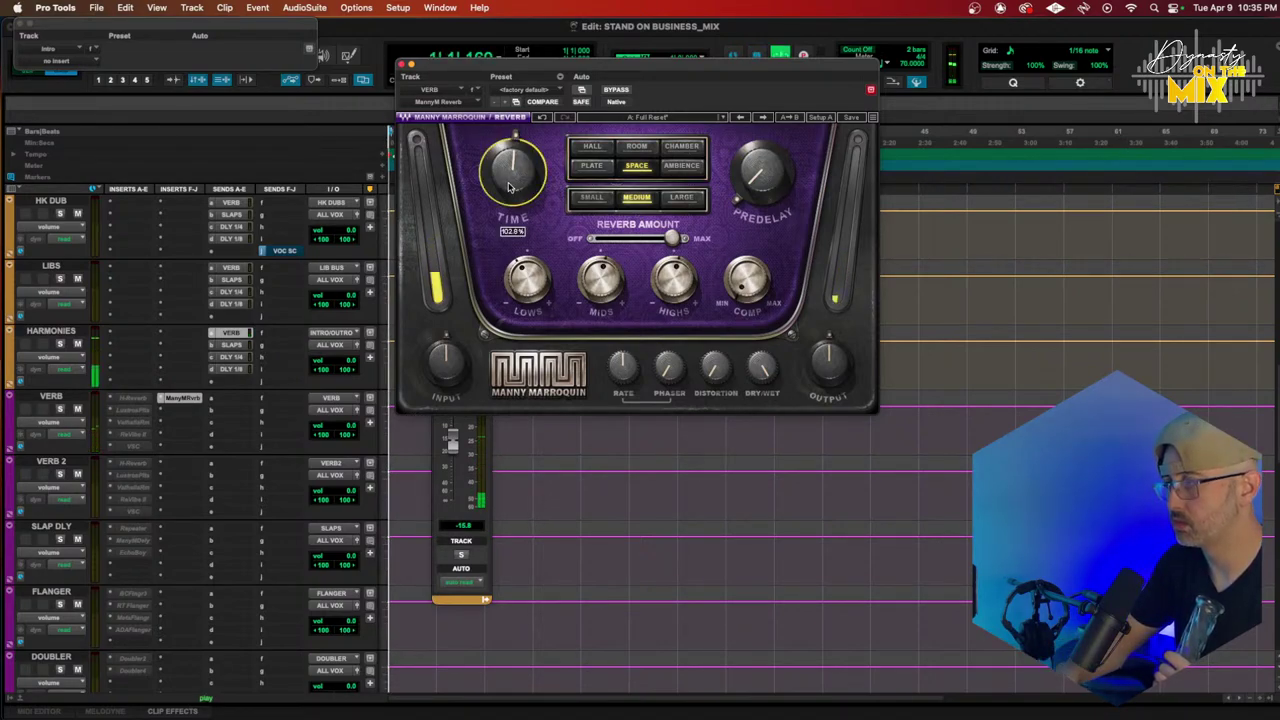
pyautogui.moveTo(746, 282); pyautogui.dragTo(746, 279)
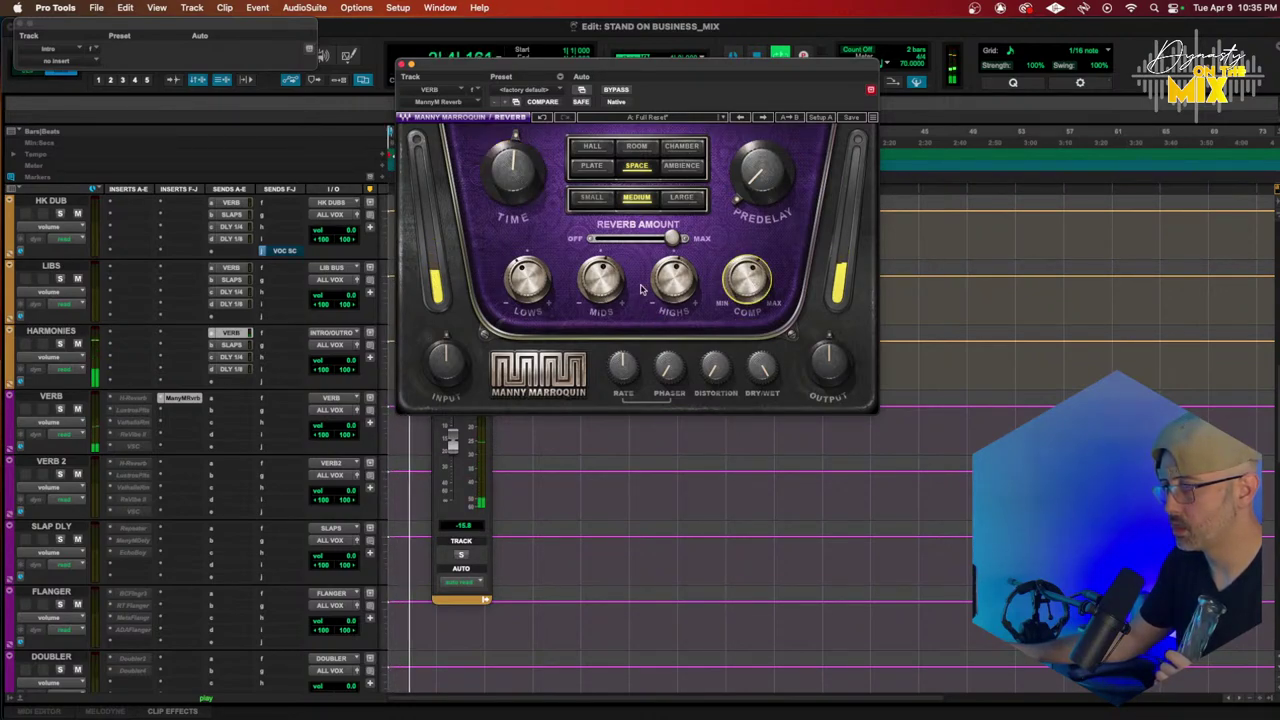
# Step: Set the HARMONIES send level to VERB to -21.4 dB and stop playback
pyautogui.click(476, 451)
pyautogui.moveTo(452, 441); pyautogui.dragTo(451, 460)
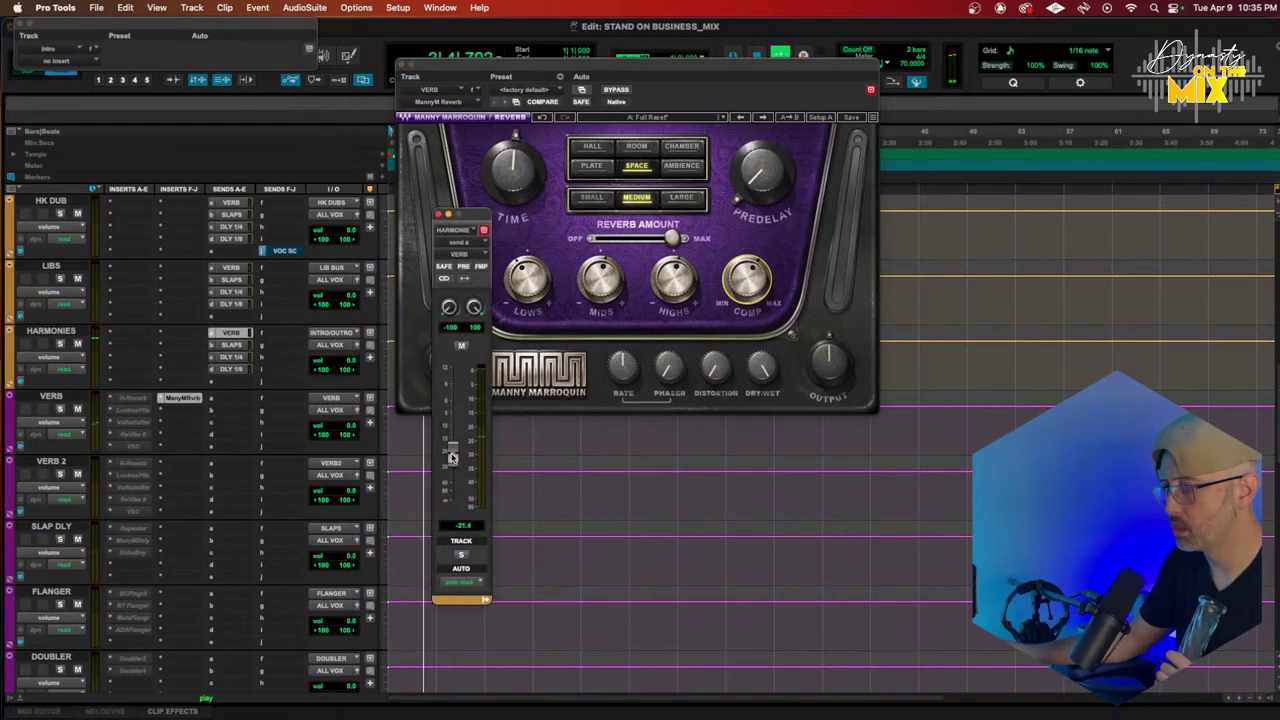
pyautogui.press('space')
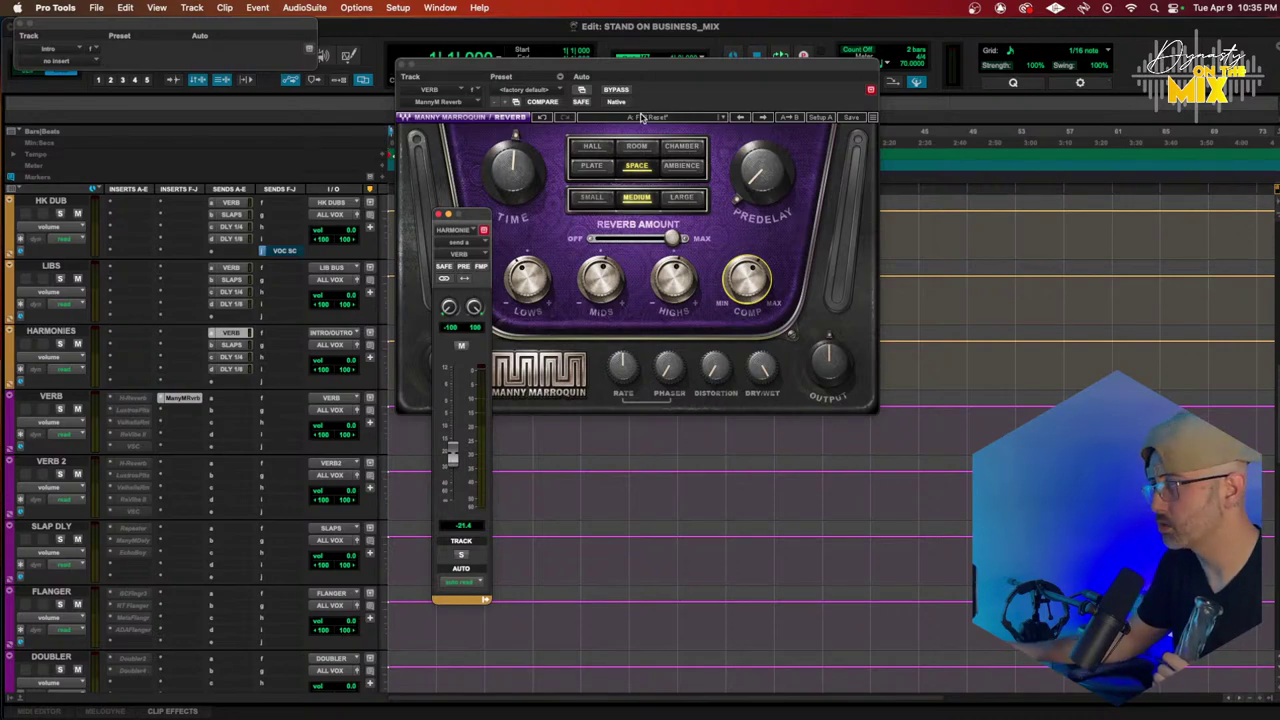
# Step: Load Yoad Nevo's Vocals with Attitude preset in the MannyM Reverb, resume playback and lower the reverb's output
pyautogui.click(641, 117)
pyautogui.moveTo(688, 364)
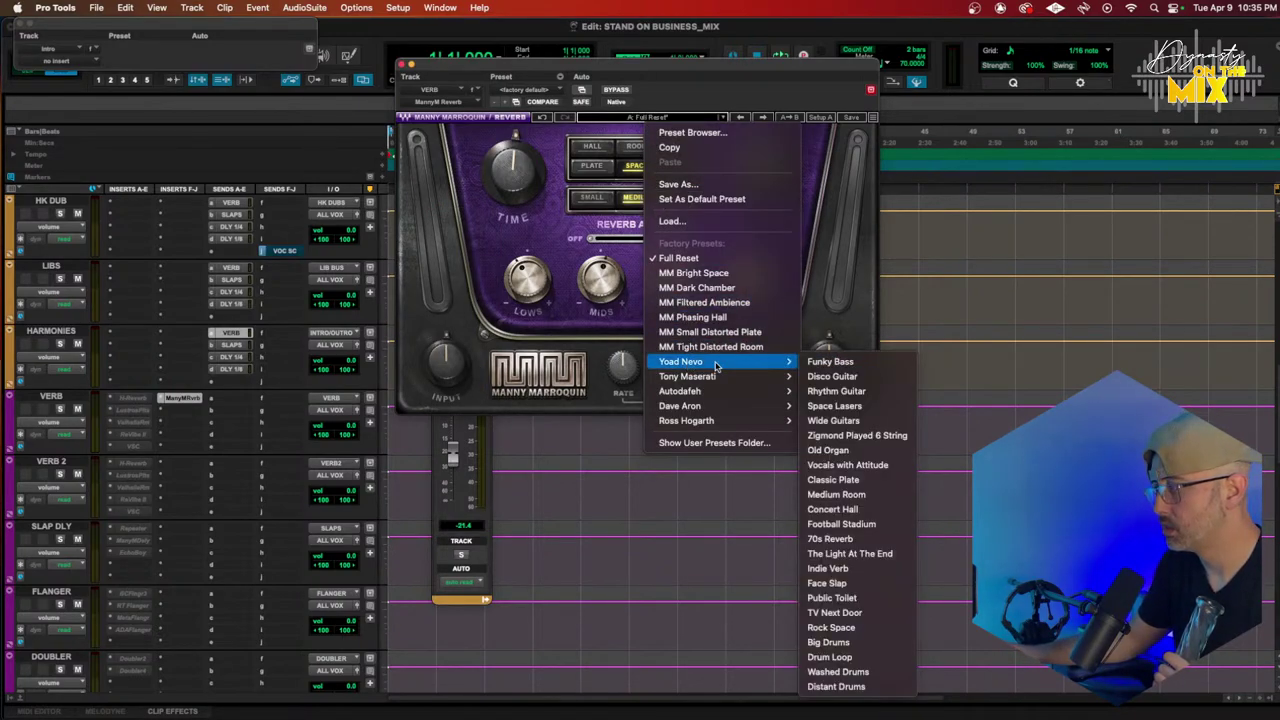
pyautogui.click(893, 467)
pyautogui.press('space')
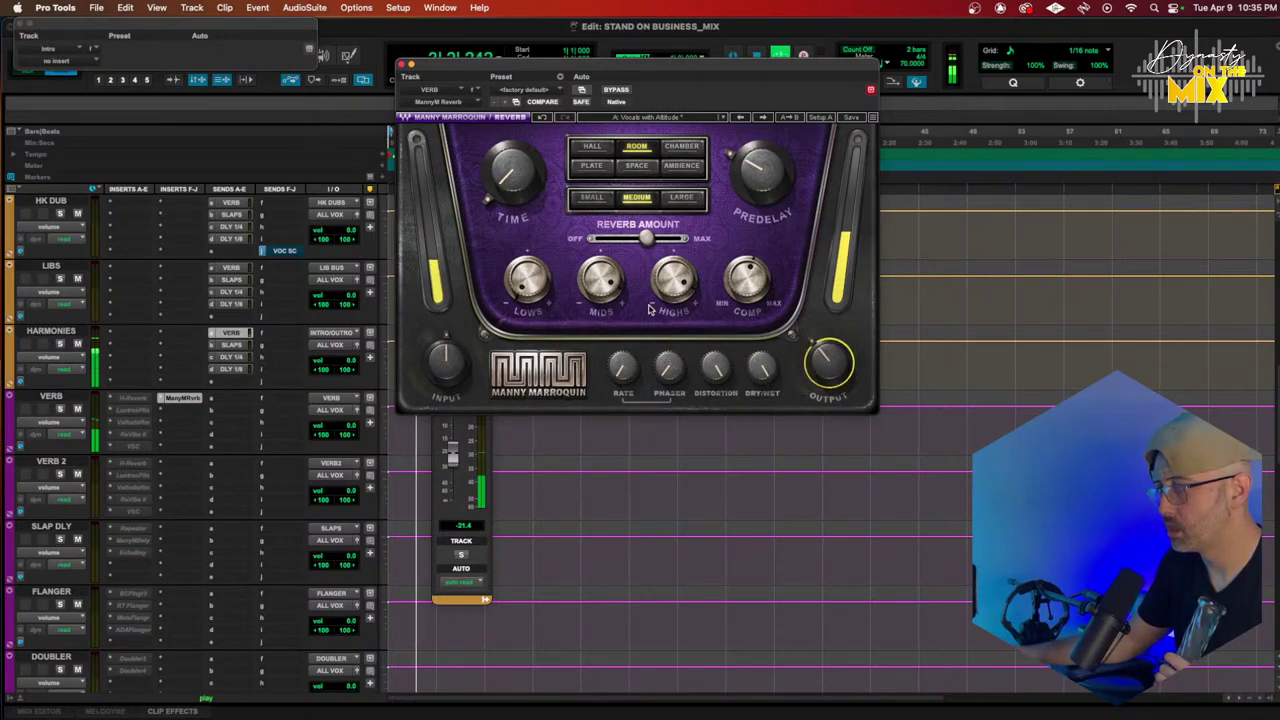
# Step: Reduce the reverb's distortion, raise its reverb amount, switch the room size to Large and readjust predelay and time
pyautogui.moveTo(714, 367); pyautogui.dragTo(714, 392)
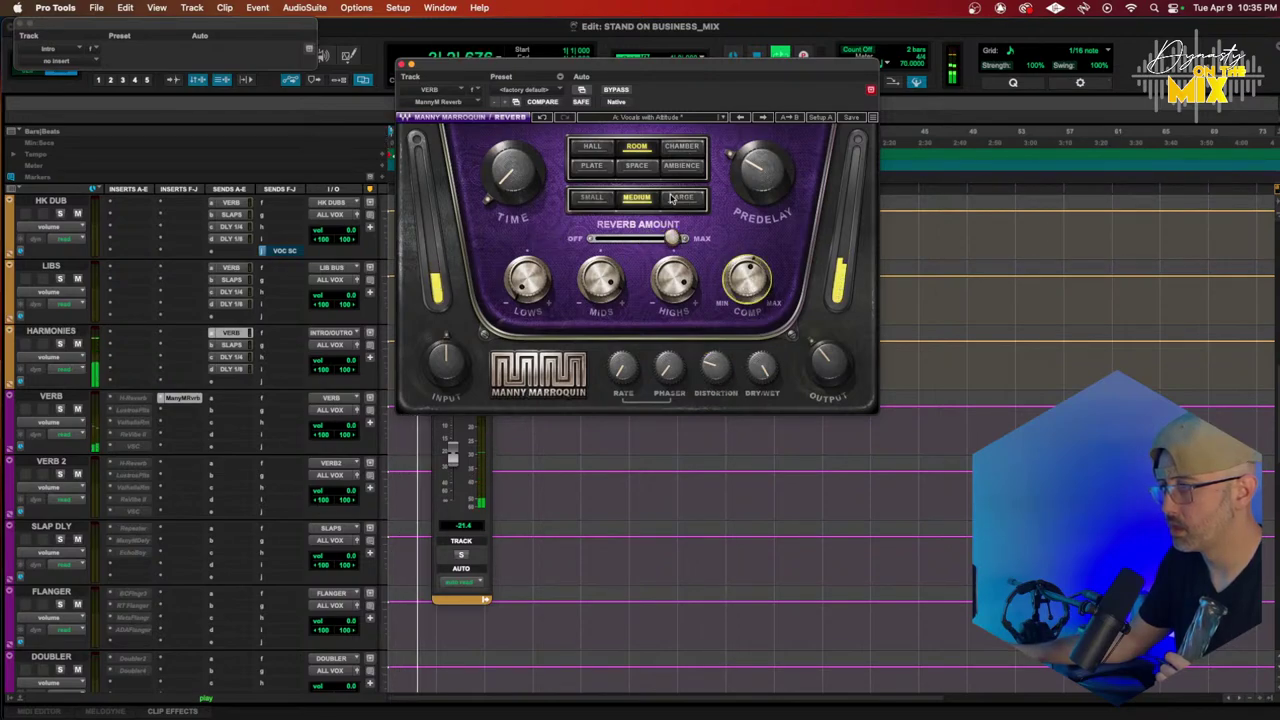
pyautogui.click(676, 198)
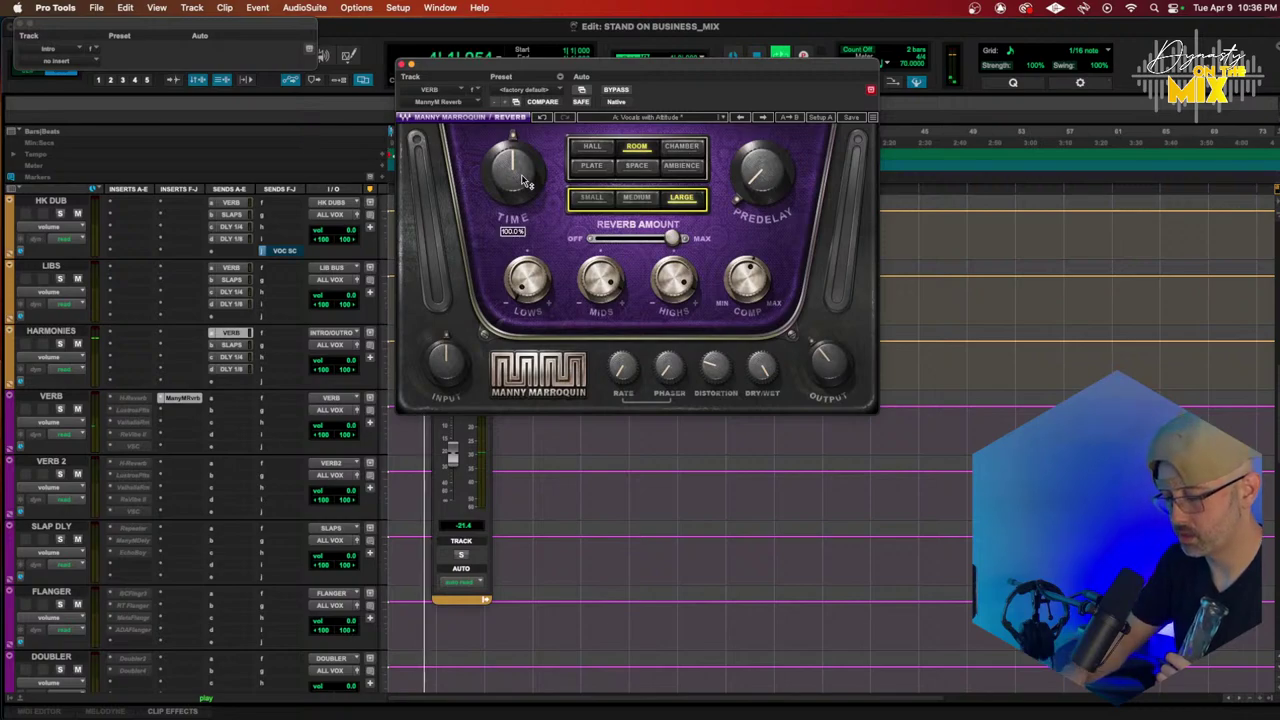
pyautogui.moveTo(760, 175); pyautogui.dragTo(760, 145)
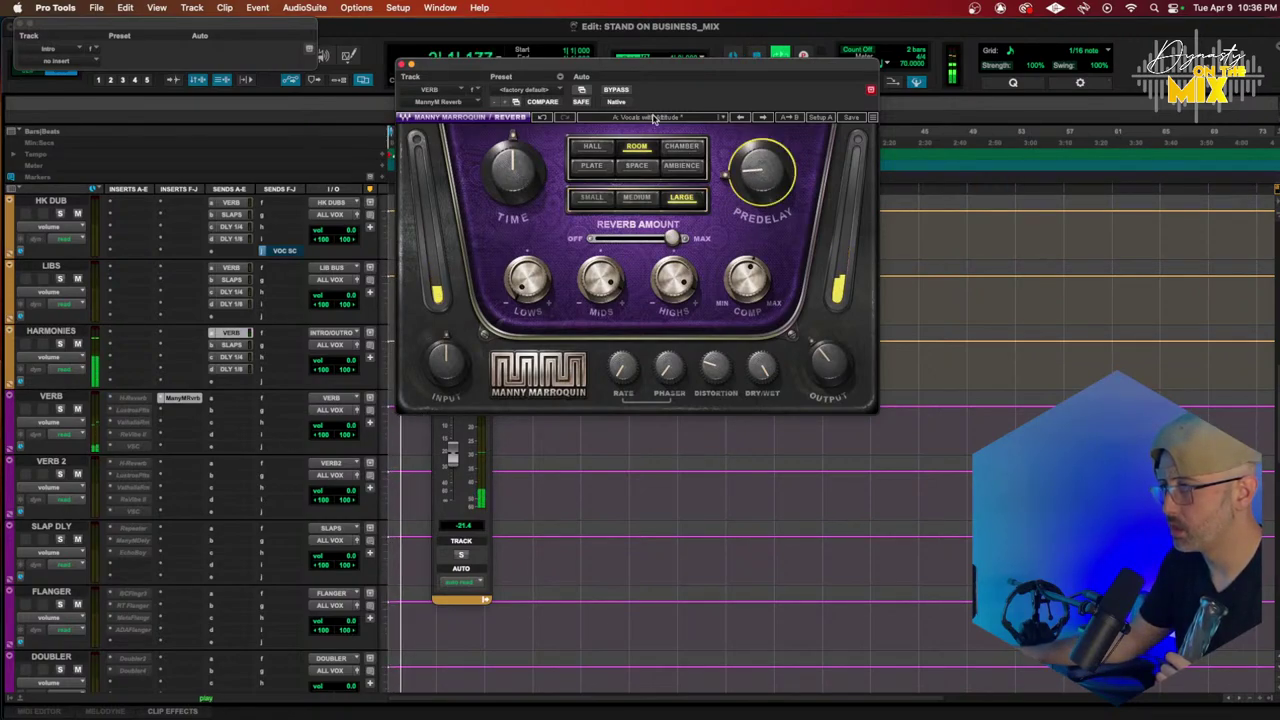
pyautogui.moveTo(507, 167); pyautogui.dragTo(507, 160)
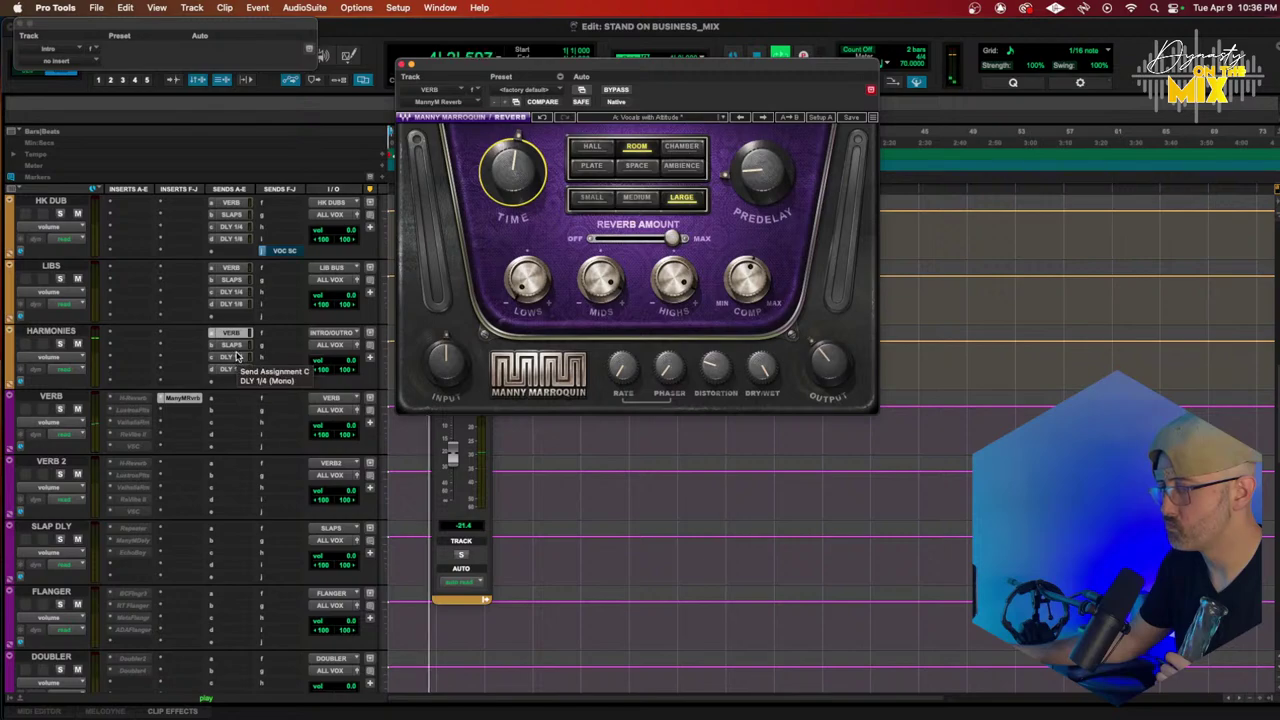
# Step: Raise the HARMONIES send to SLAPS to about -18 dB, then make the Repeater insert on SLAP DLY active and open it
pyautogui.click(231, 345)
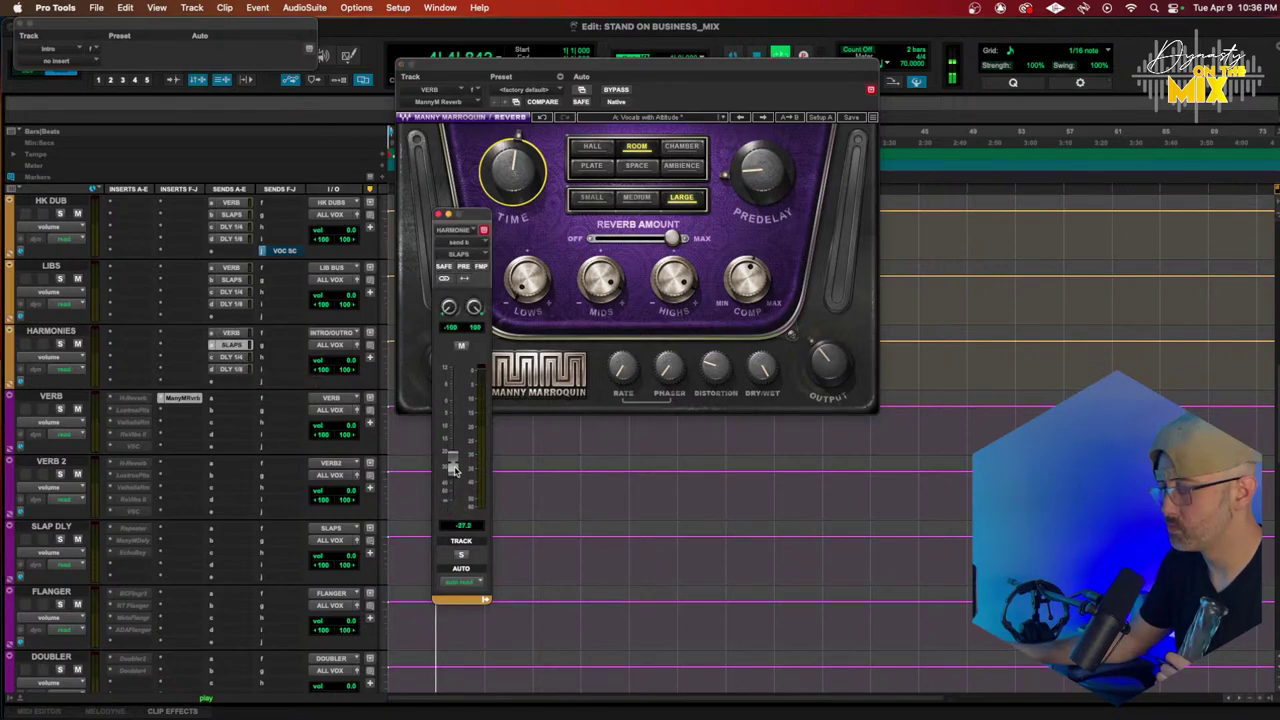
pyautogui.rightClick(143, 533)
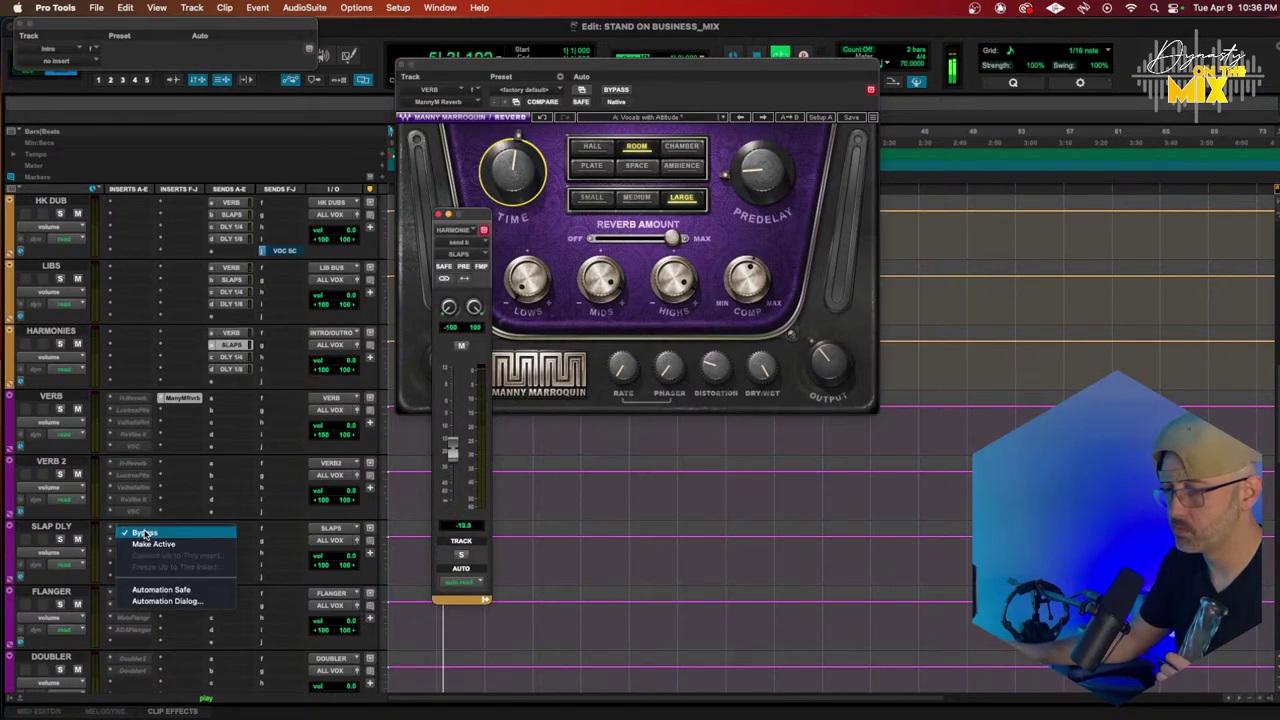
pyautogui.click(138, 539)
pyautogui.click(133, 531)
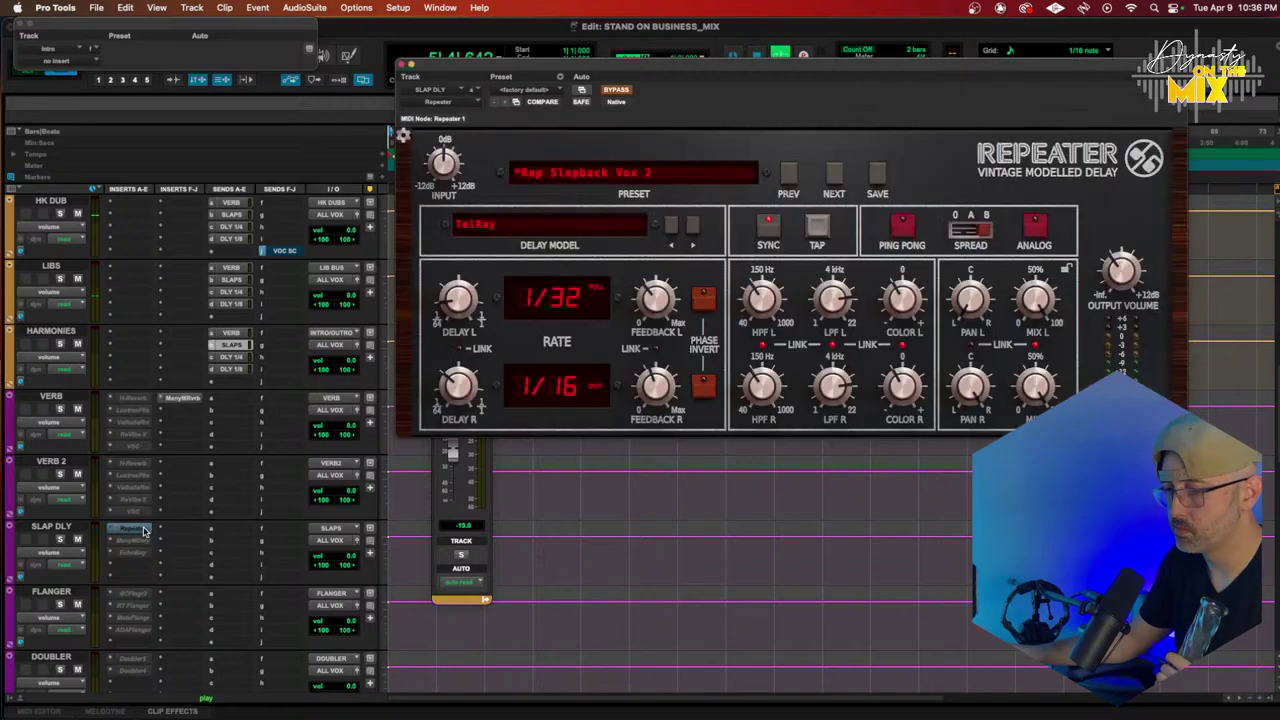
# Step: During playback, switch the Repeater to the Digital 42 delay model with 1/8 and 1/4 rates, and lower its high-pass to about 62 Hz
pyautogui.press('space')
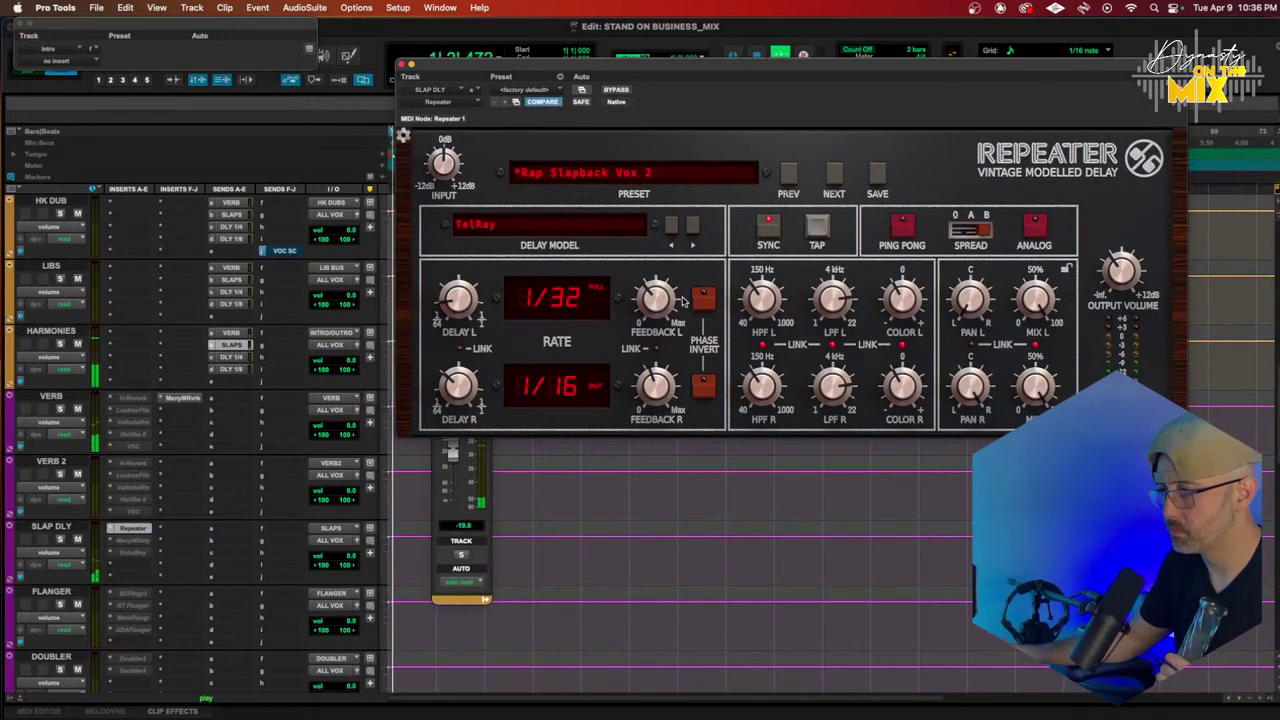
pyautogui.click(505, 232)
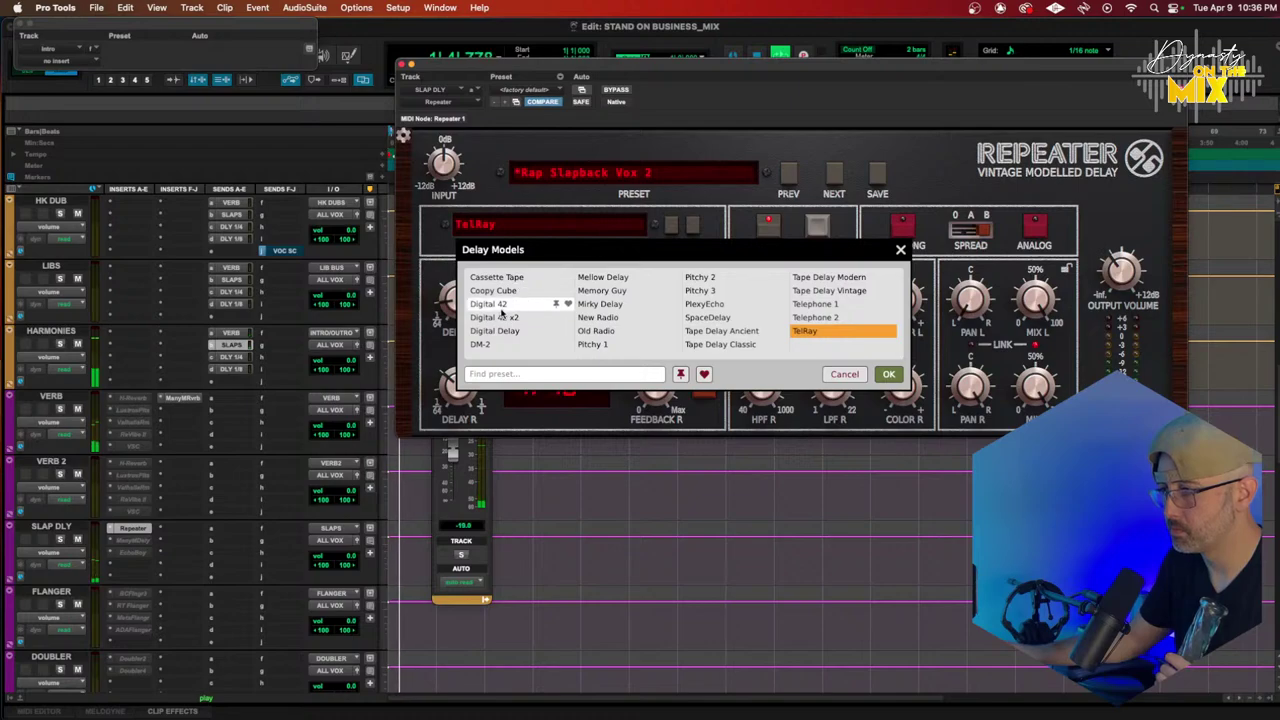
pyautogui.click(490, 303)
pyautogui.click(889, 374)
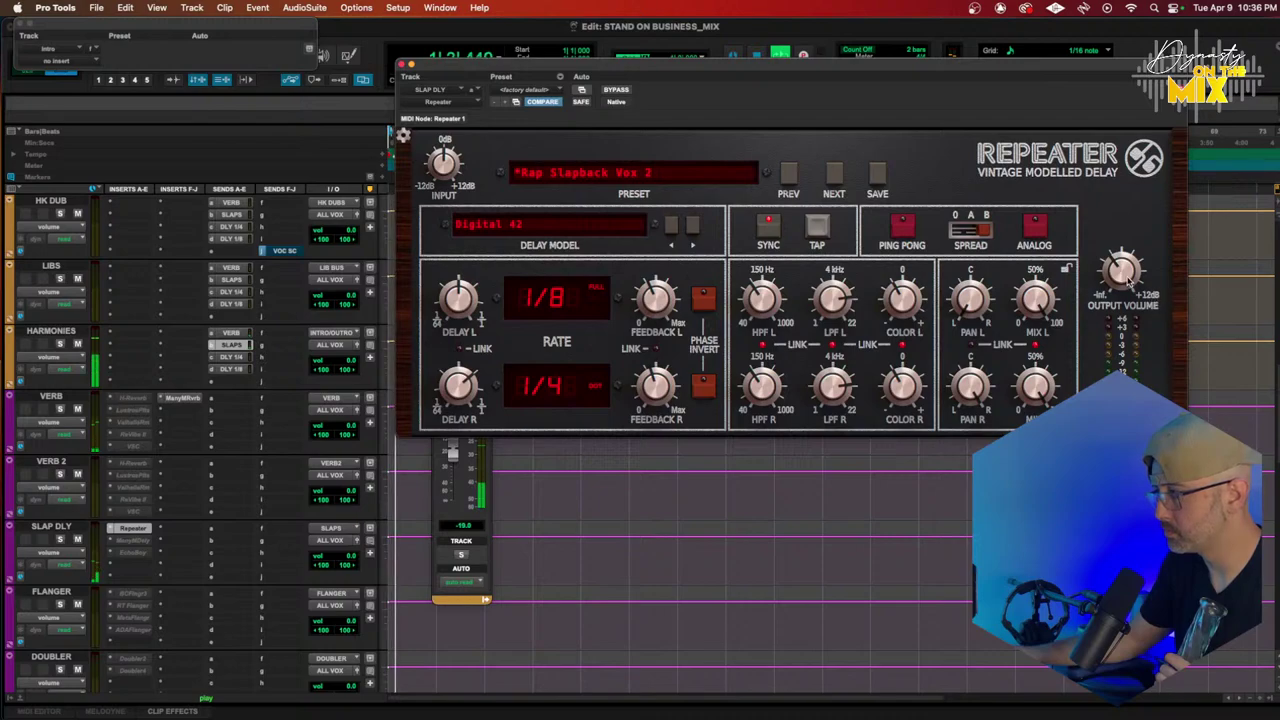
pyautogui.moveTo(1128, 266)
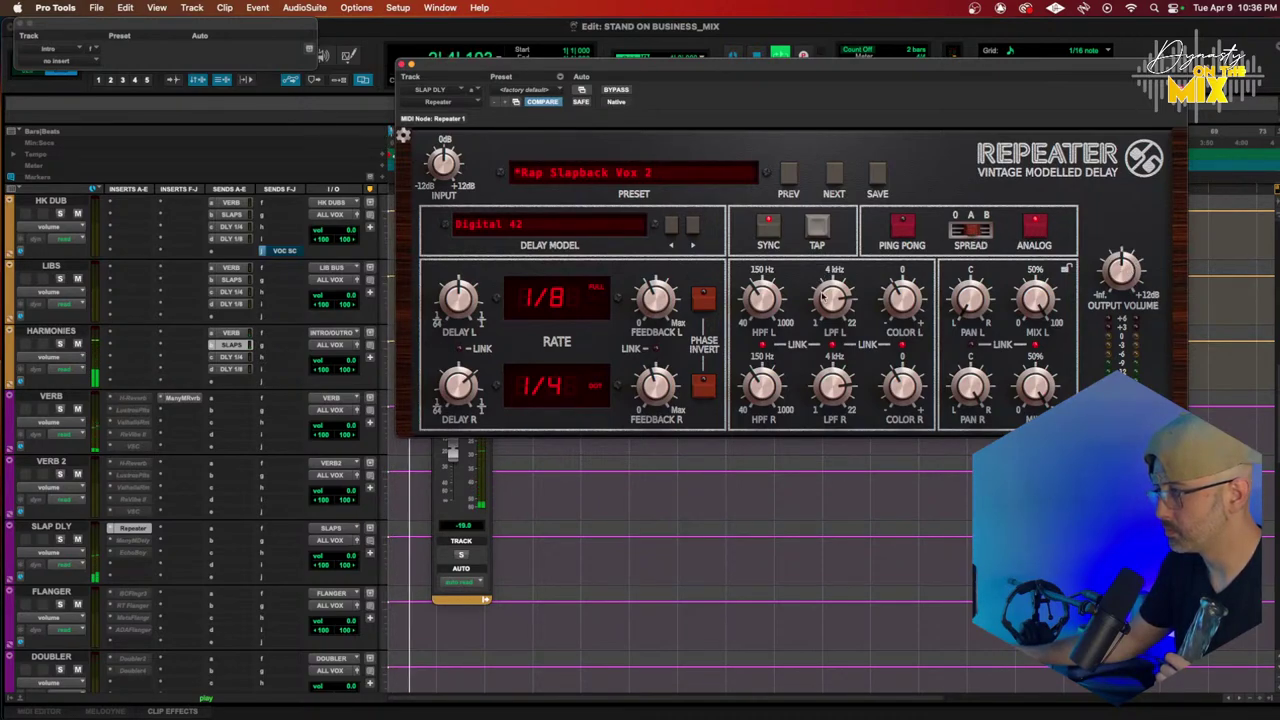
pyautogui.moveTo(760, 306); pyautogui.dragTo(754, 322)
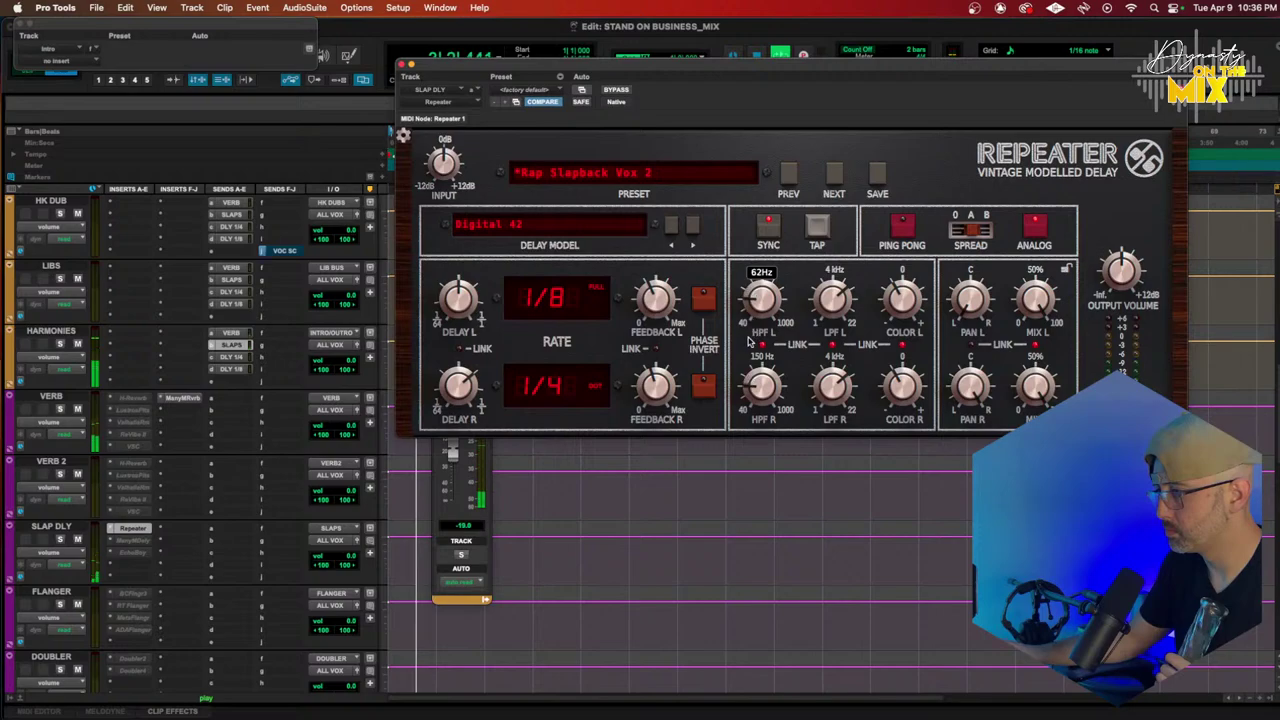
# Step: Take the Repeater's right 1/4 delay off dotted timing and rebalance the HARMONIES send to SLAPS at about -23.9 dB
pyautogui.moveTo(452, 452); pyautogui.dragTo(452, 458)
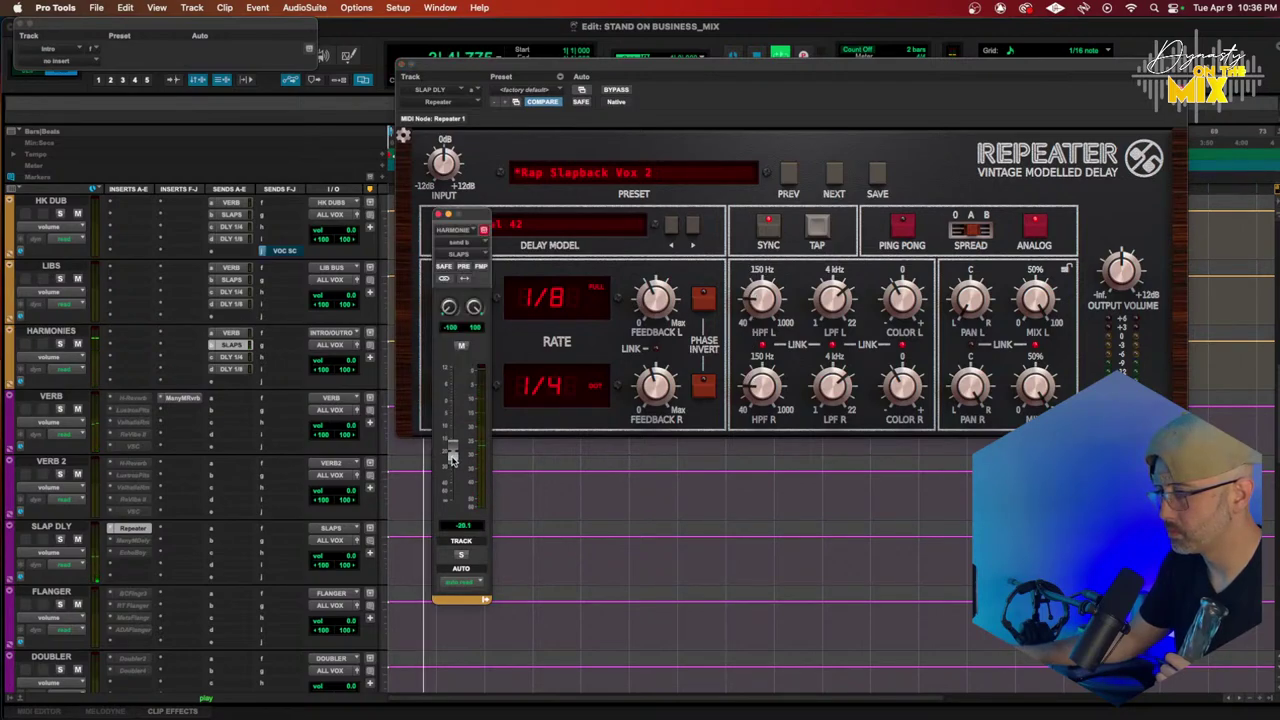
pyautogui.click(610, 392)
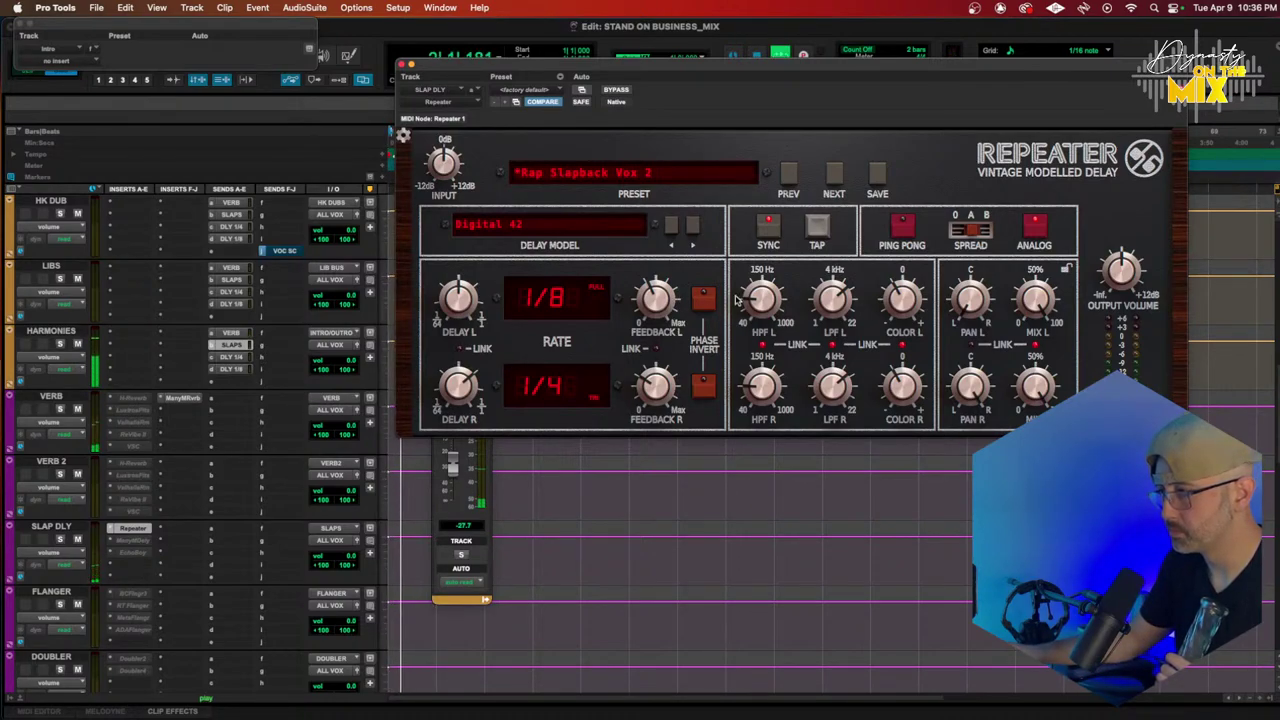
pyautogui.moveTo(451, 462); pyautogui.dragTo(453, 454)
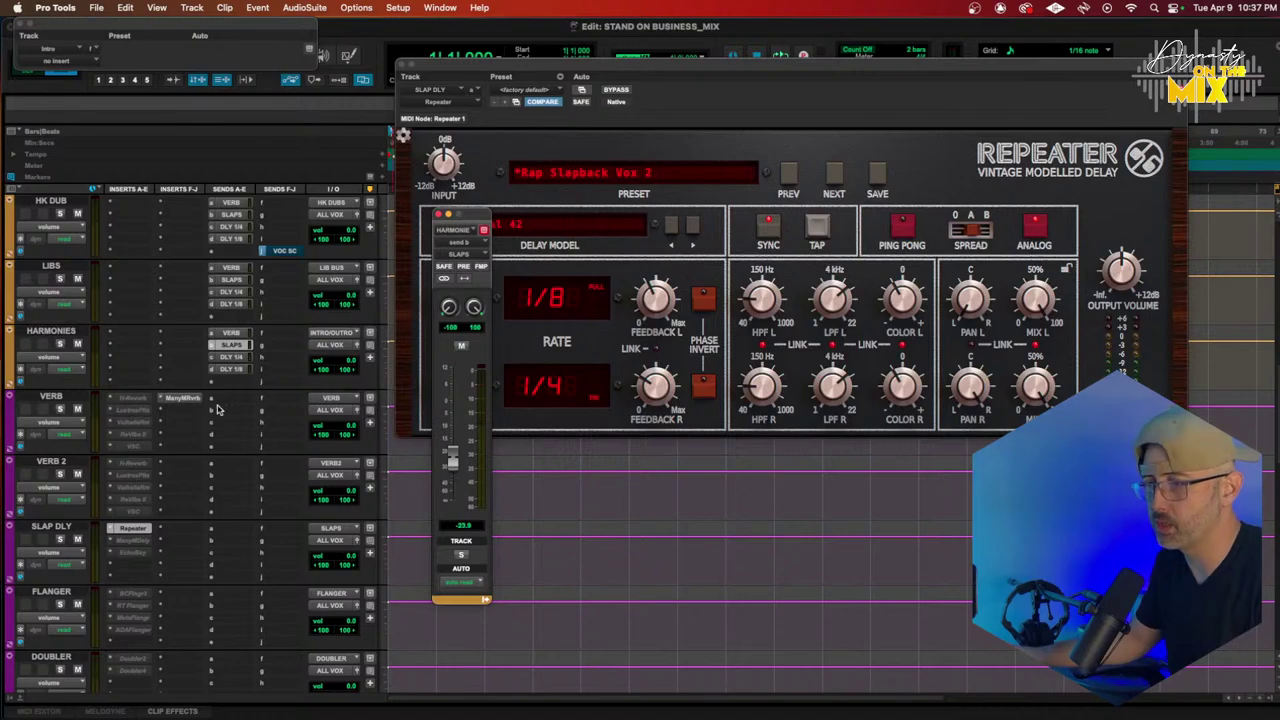
# Step: Inspect the MannyM Reverb on VERB, close the plug-in and send windows, and audition the intro
pyautogui.click(178, 399)
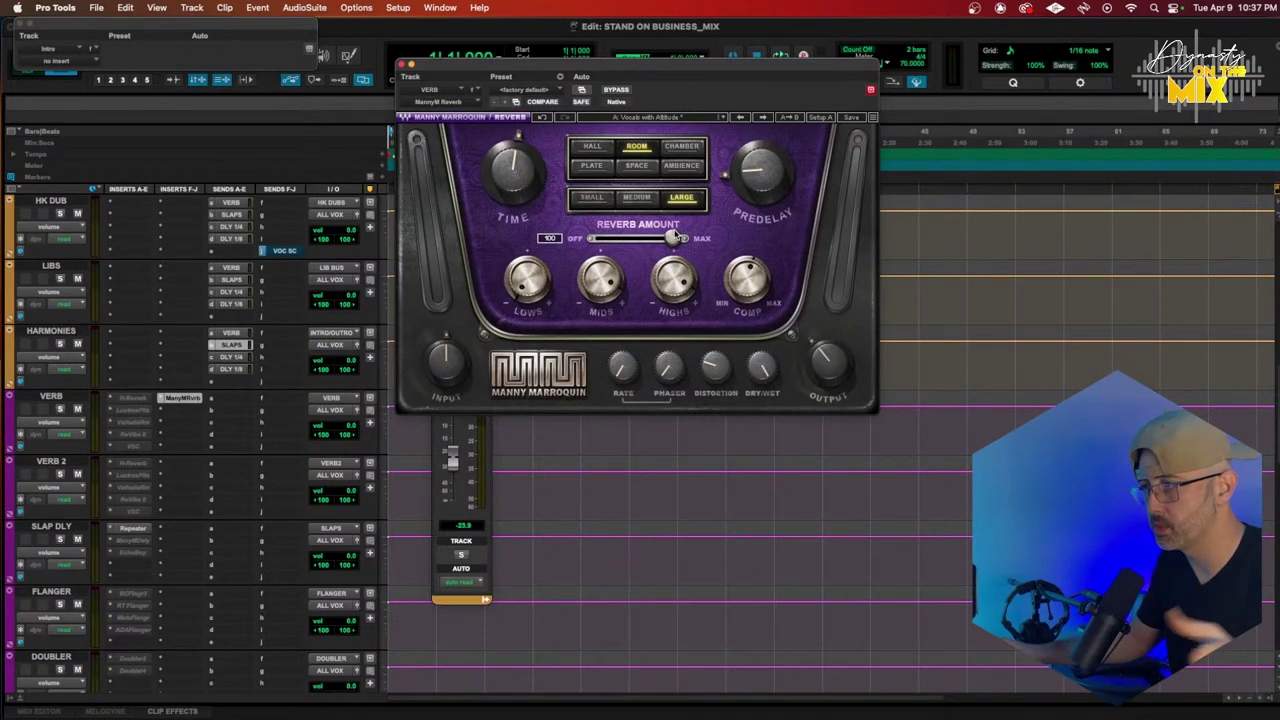
pyautogui.click(403, 66)
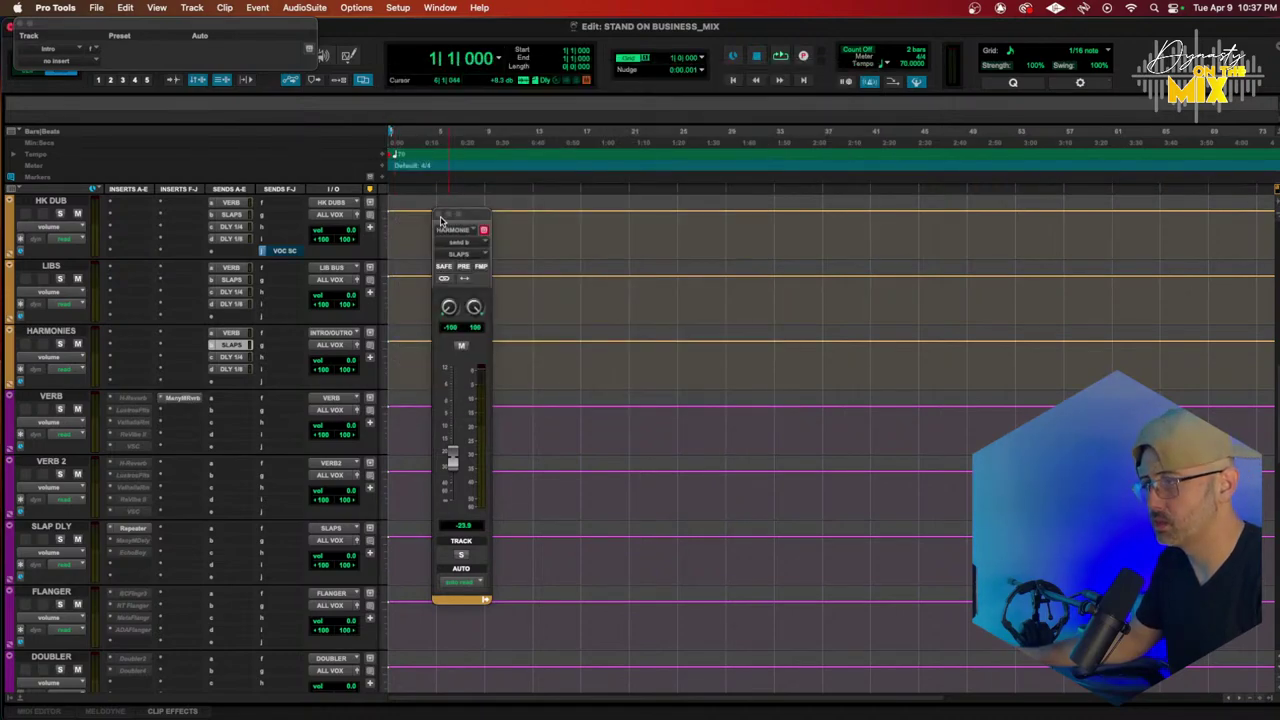
pyautogui.click(439, 215)
pyautogui.scroll(10, 494, 374)
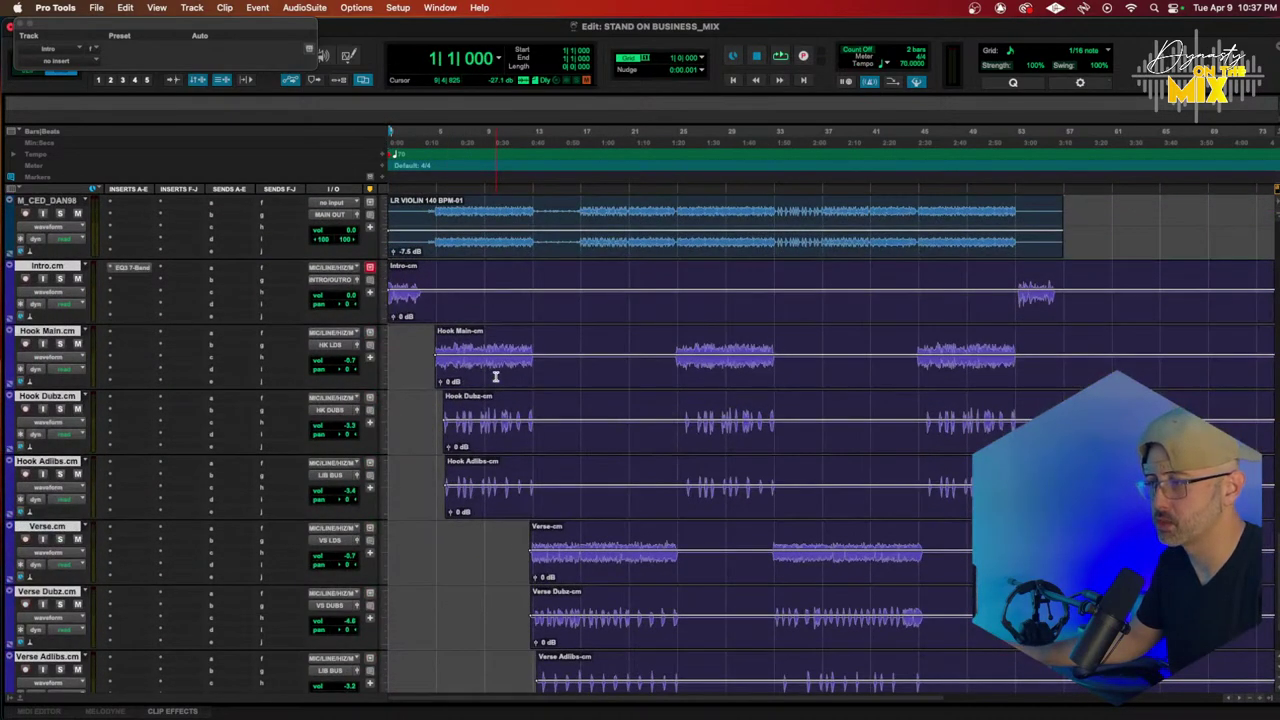
pyautogui.scroll(3, 494, 376)
pyautogui.press('space')
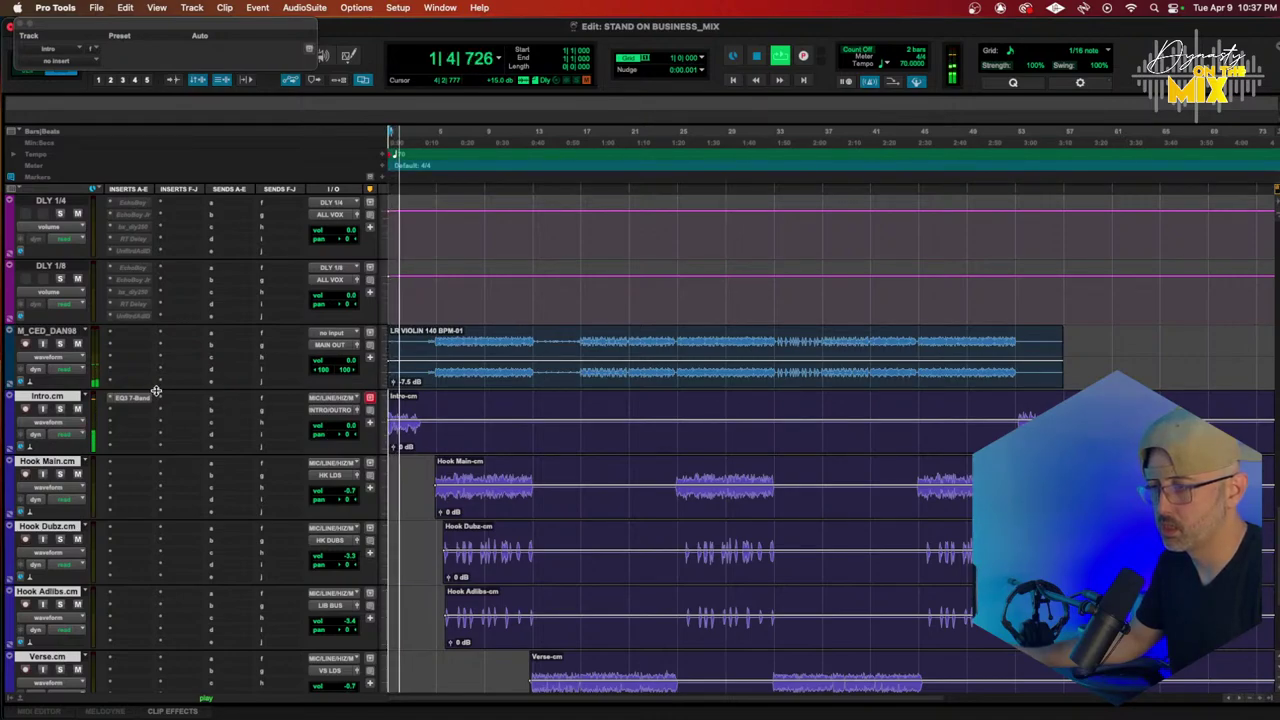
pyautogui.press('space')
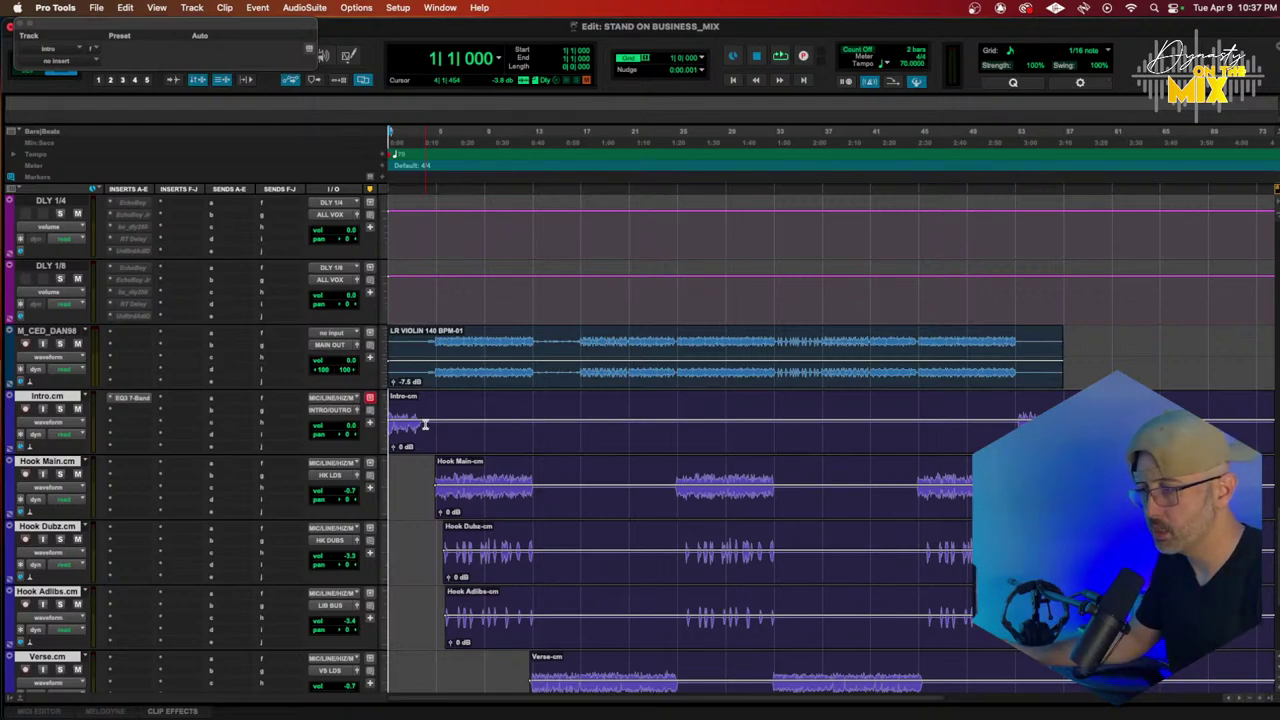
# Step: On Intro.cm's EQ3 7-Band, set the high-pass to 442.4 Hz, the low-pass to 3.42 kHz and the HMF gain to 4.2 dB
pyautogui.moveTo(431, 416); pyautogui.dragTo(582, 415)
pyautogui.click(578, 414)
pyautogui.press('Return')
pyautogui.press('space')
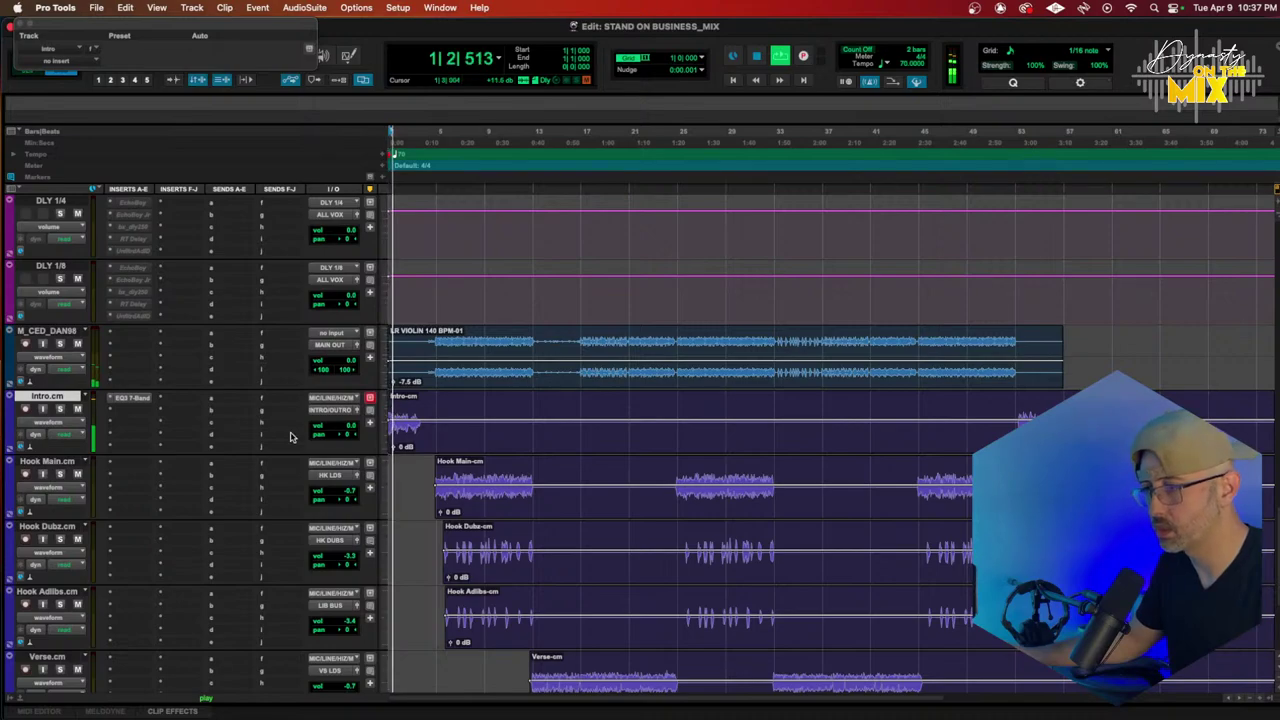
pyautogui.click(132, 397)
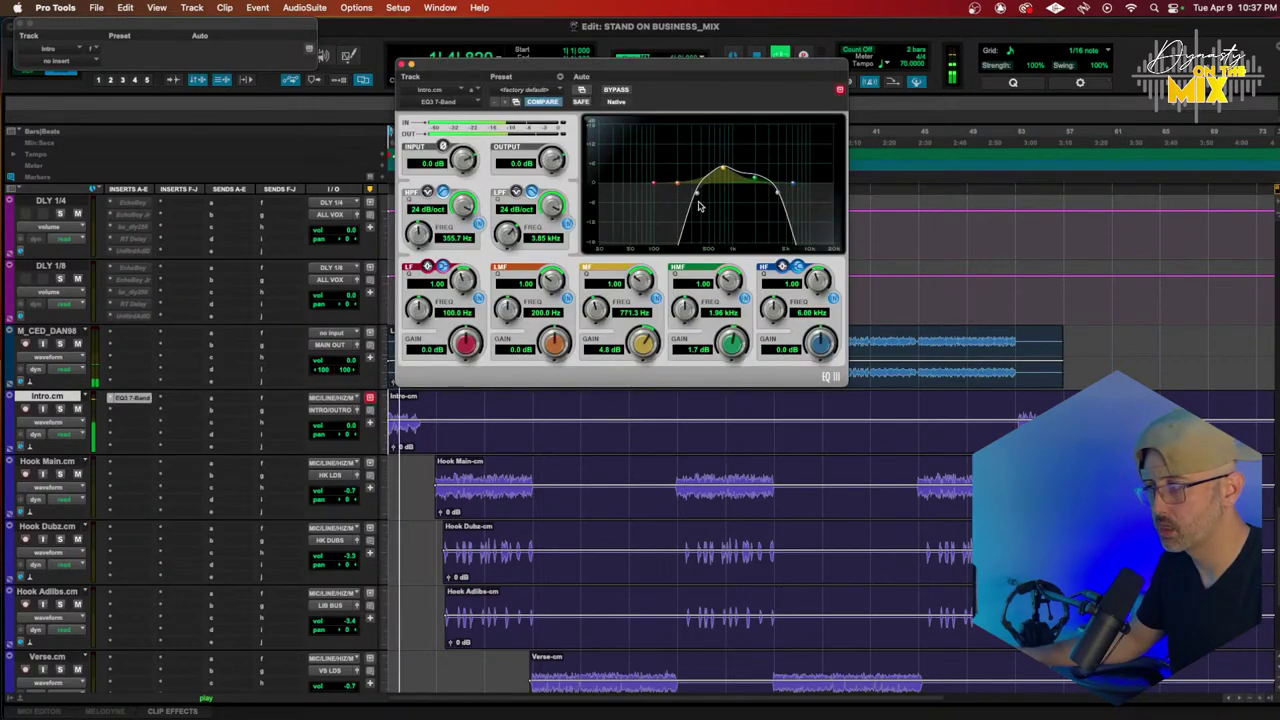
pyautogui.moveTo(698, 196); pyautogui.dragTo(755, 169)
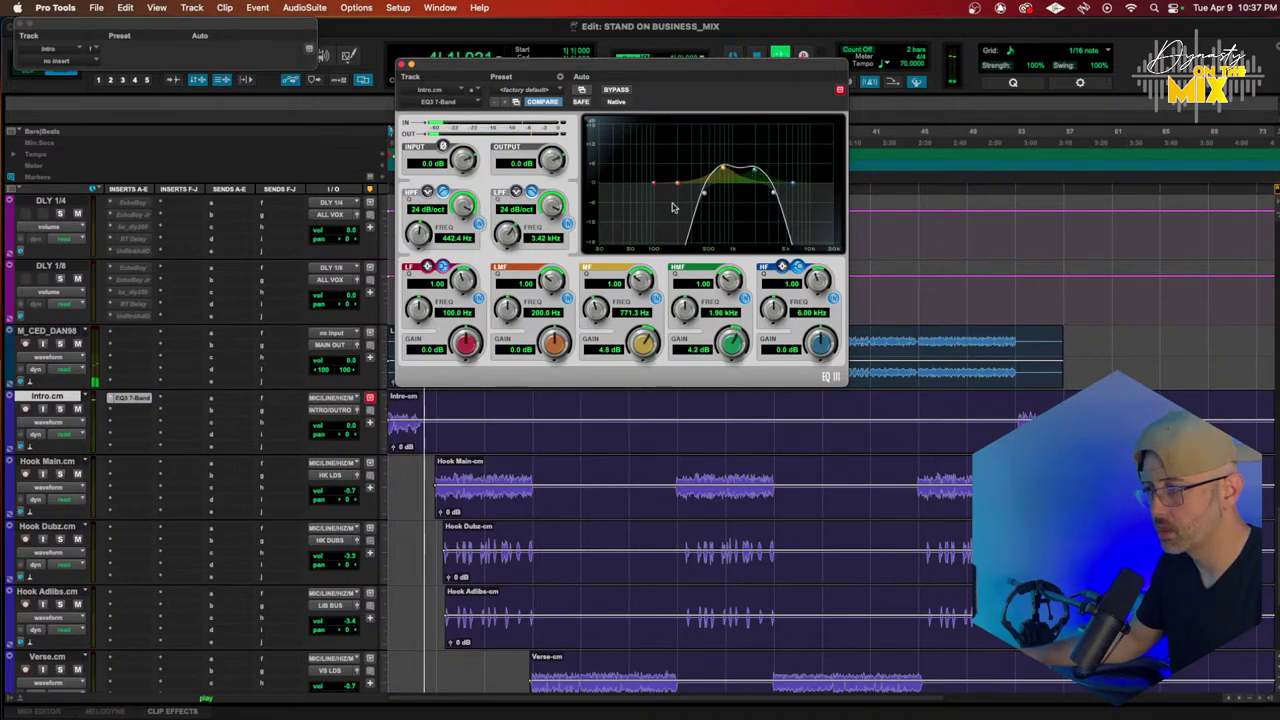
# Step: Add a send from Intro.cm to the DLY 1/4 bus
pyautogui.click(228, 400)
pyautogui.moveTo(250, 410)
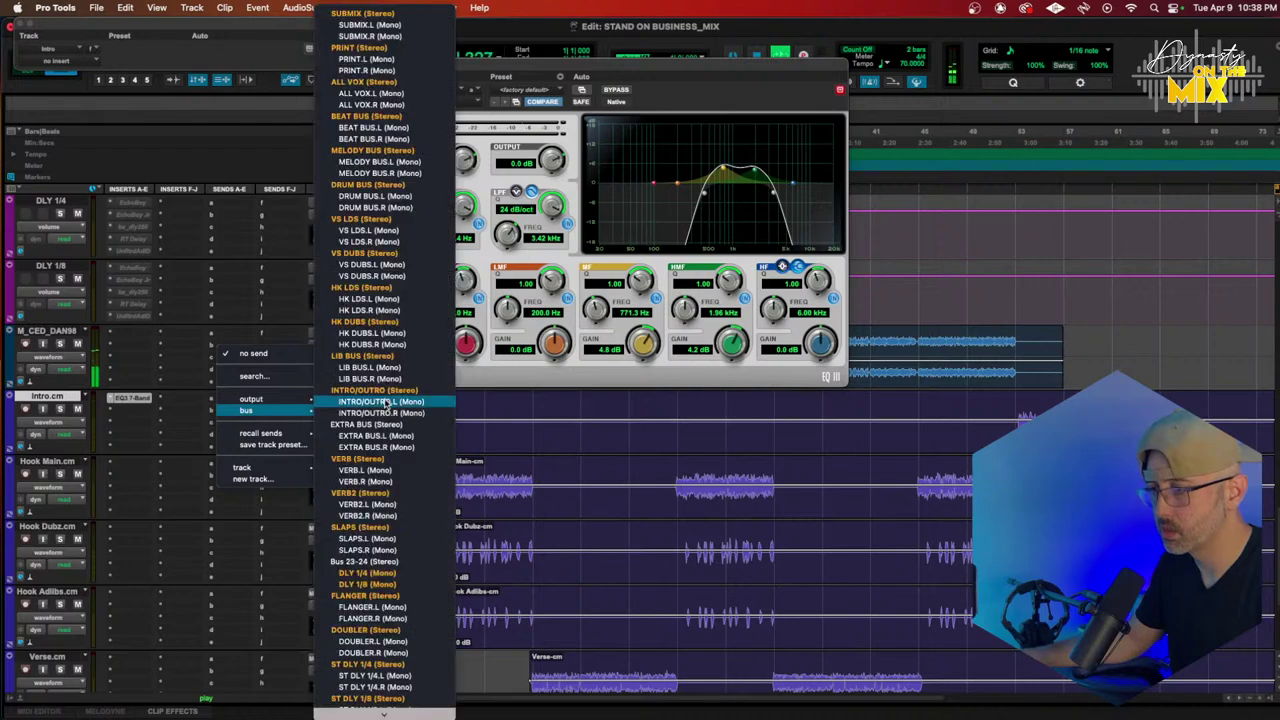
pyautogui.click(362, 572)
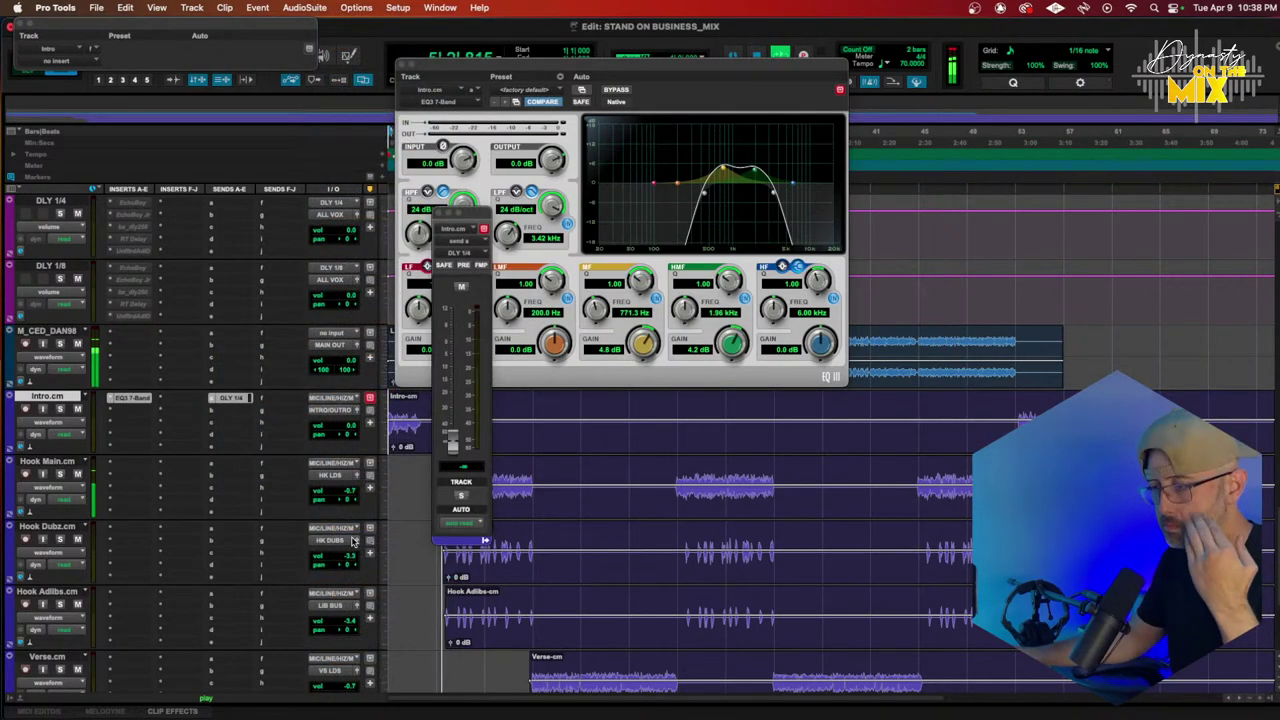
# Step: Insert a mono Maag EQ4 on Hook Main.cm, restart playback and close the Intro.cm send window
pyautogui.click(128, 464)
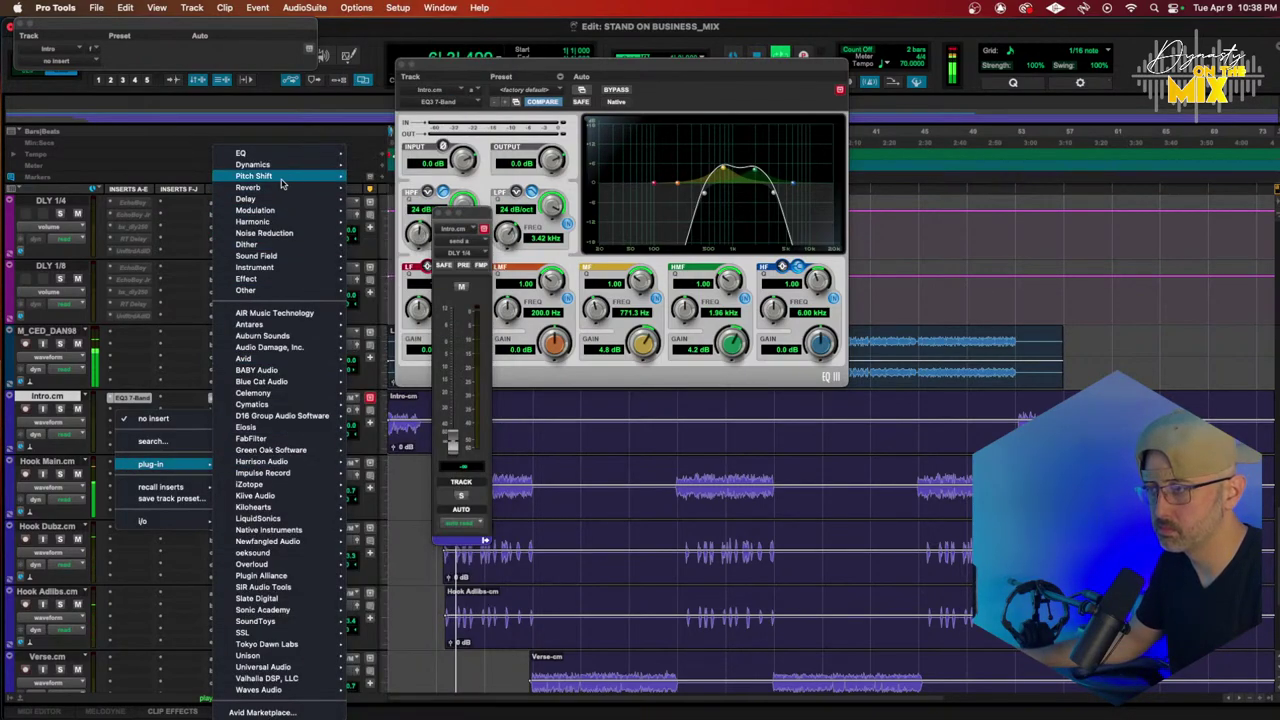
pyautogui.moveTo(283, 160)
pyautogui.scroll(-5, 402, 545)
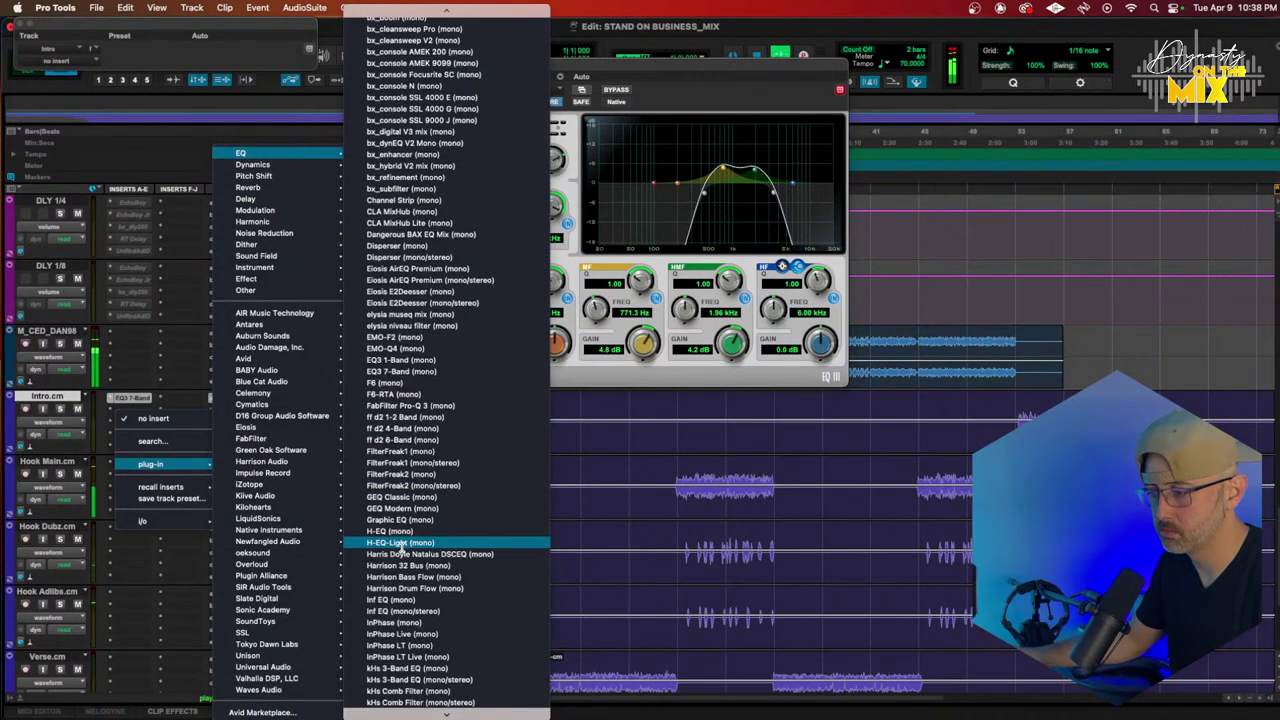
pyautogui.scroll(-10, 402, 545)
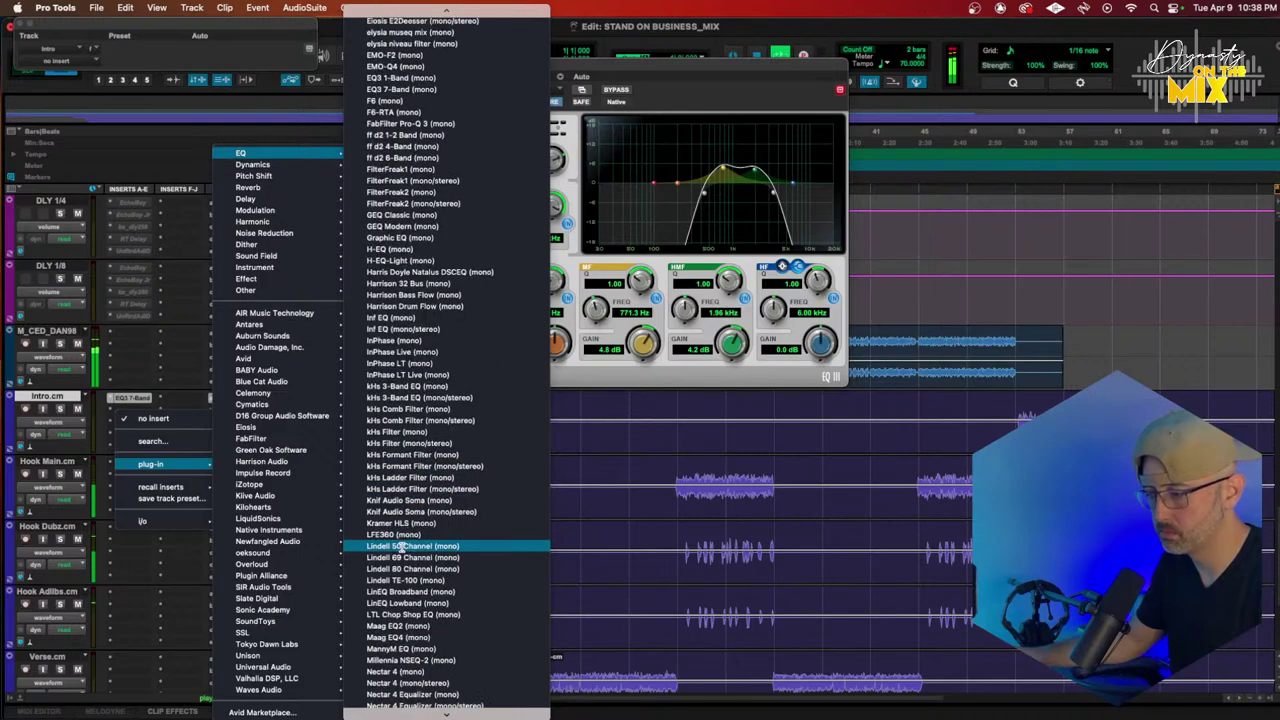
pyautogui.click(402, 583)
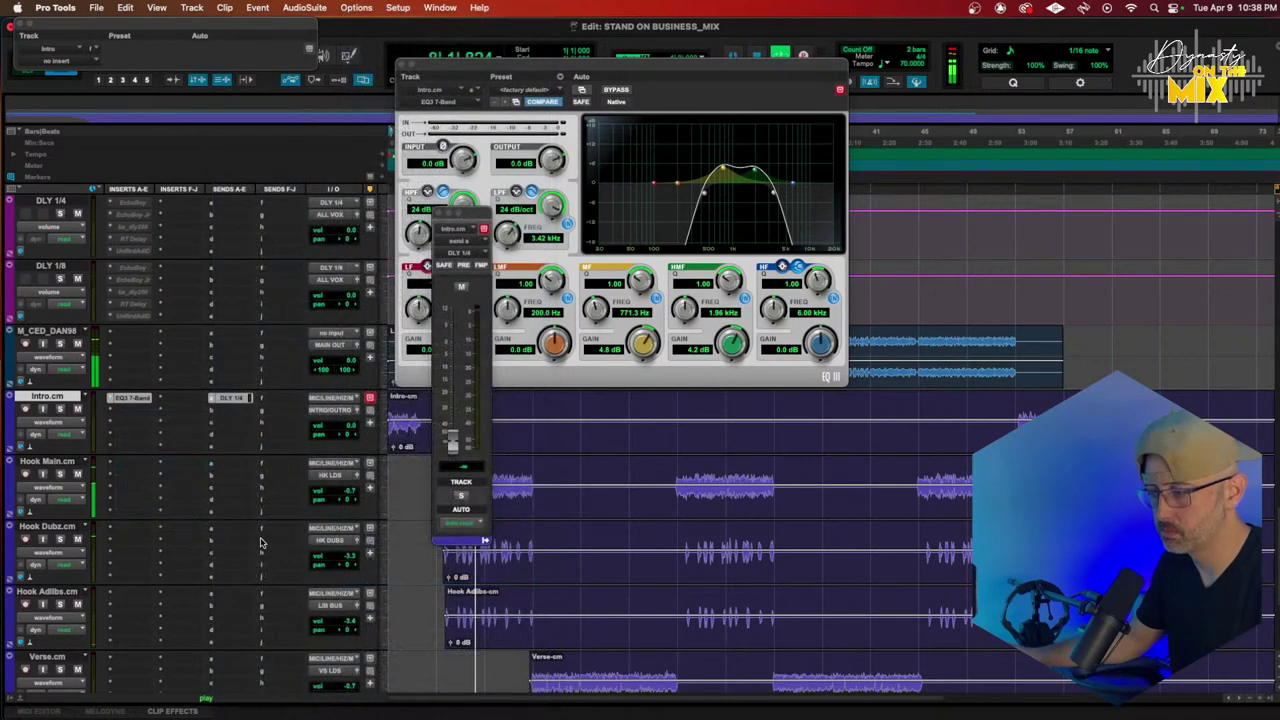
pyautogui.press('space')
pyautogui.press('space')
pyautogui.moveTo(141, 463); pyautogui.dragTo(143, 475)
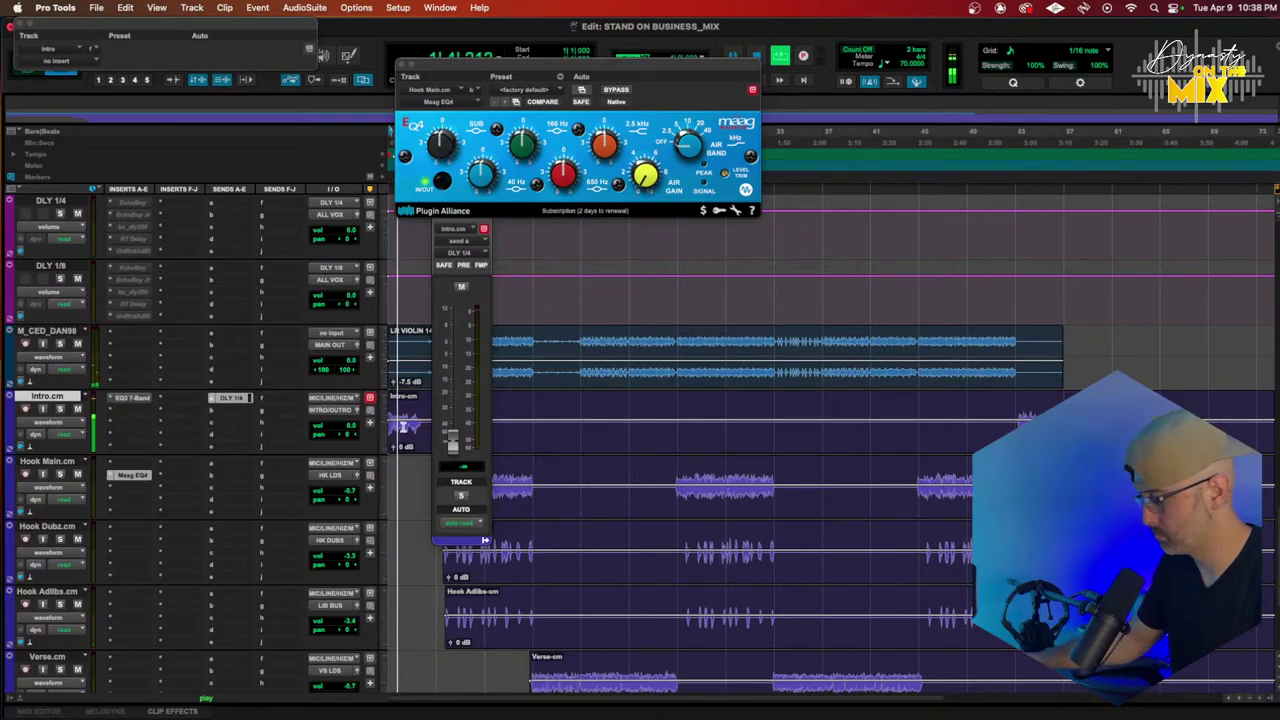
pyautogui.press('space')
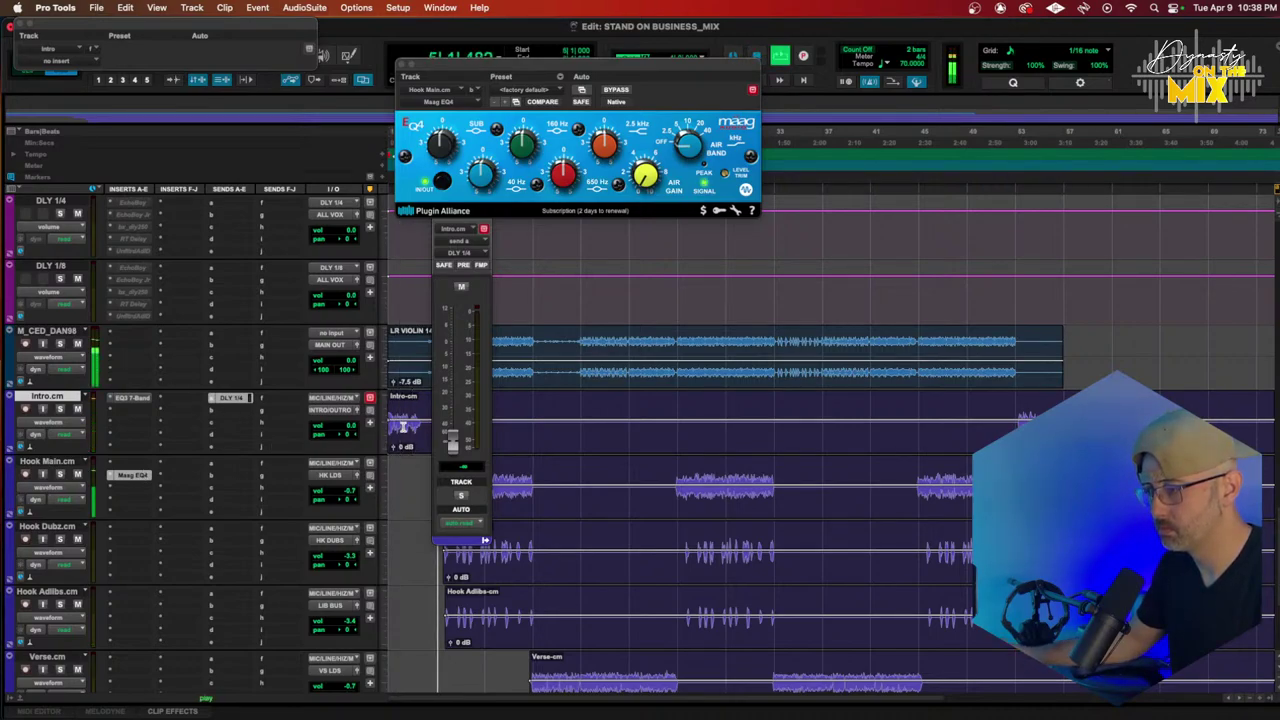
pyautogui.click(489, 231)
pyautogui.click(440, 213)
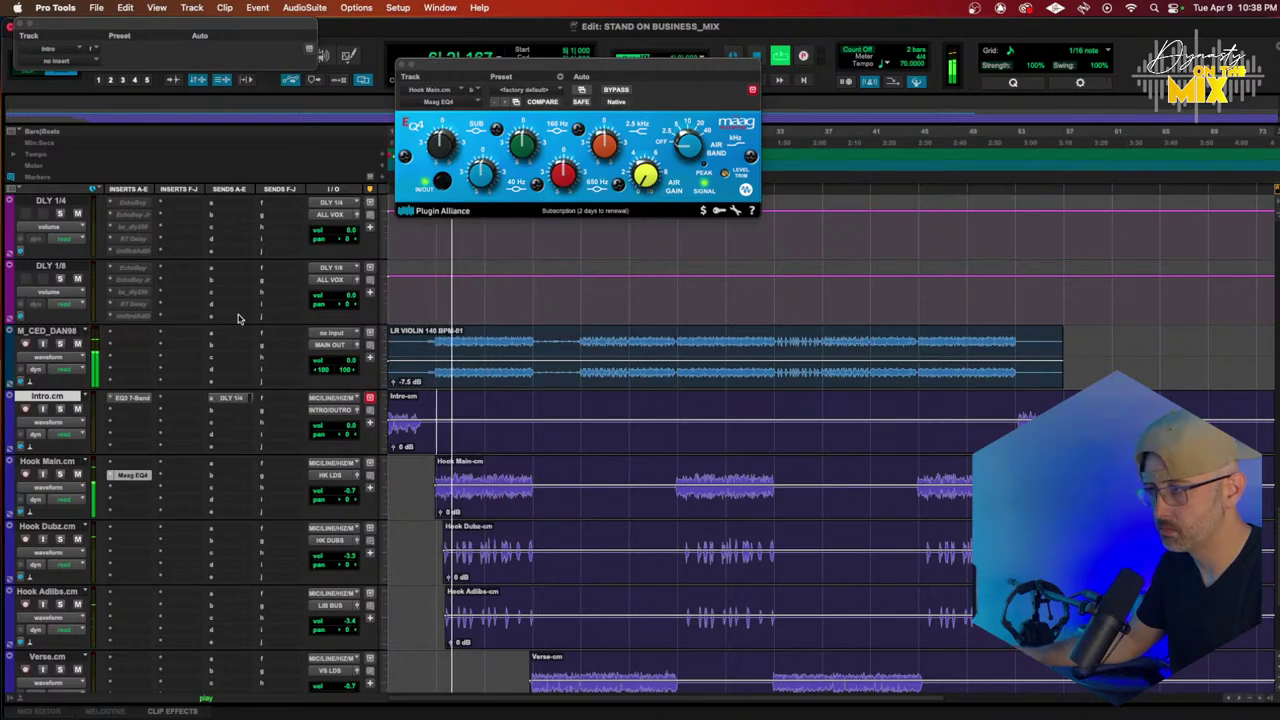
# Step: Raise the sends to VERB to about -28 dB on HK LEAD and about -26 dB on HK DUB
pyautogui.scroll(-10, 232, 405)
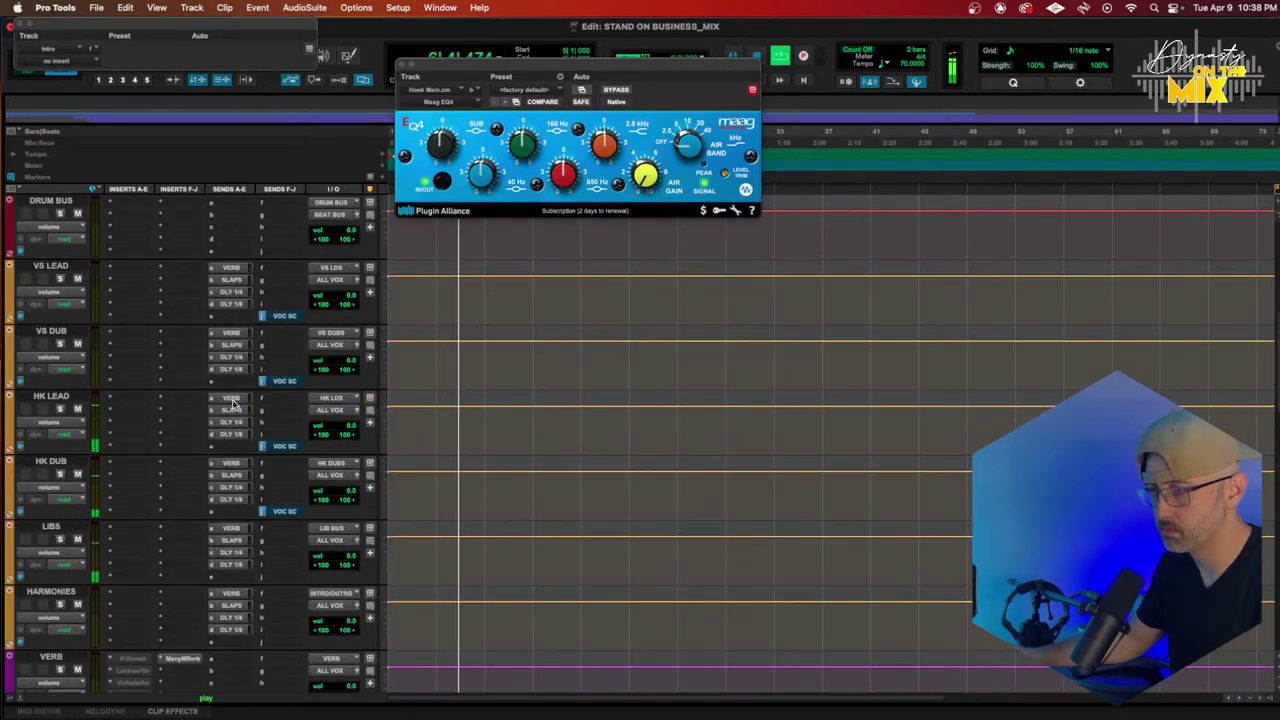
pyautogui.click(231, 400)
pyautogui.moveTo(452, 497); pyautogui.dragTo(453, 464)
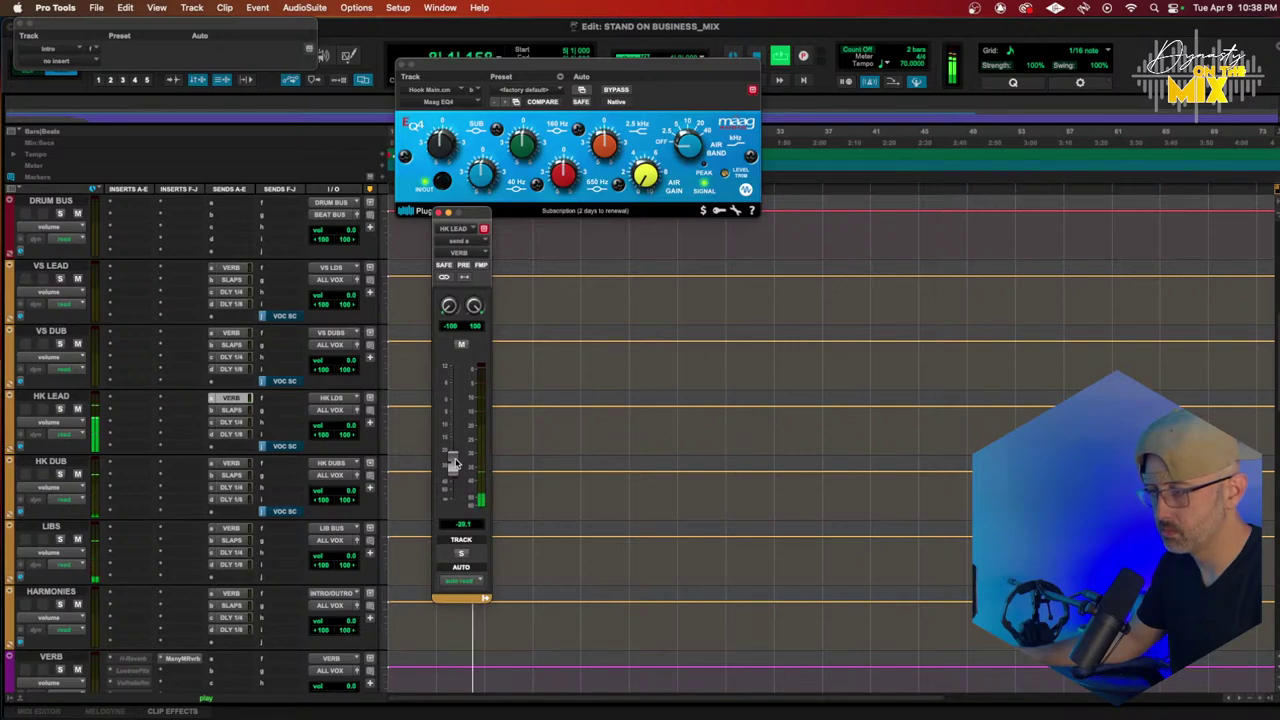
pyautogui.click(231, 465)
pyautogui.moveTo(452, 497); pyautogui.dragTo(452, 458)
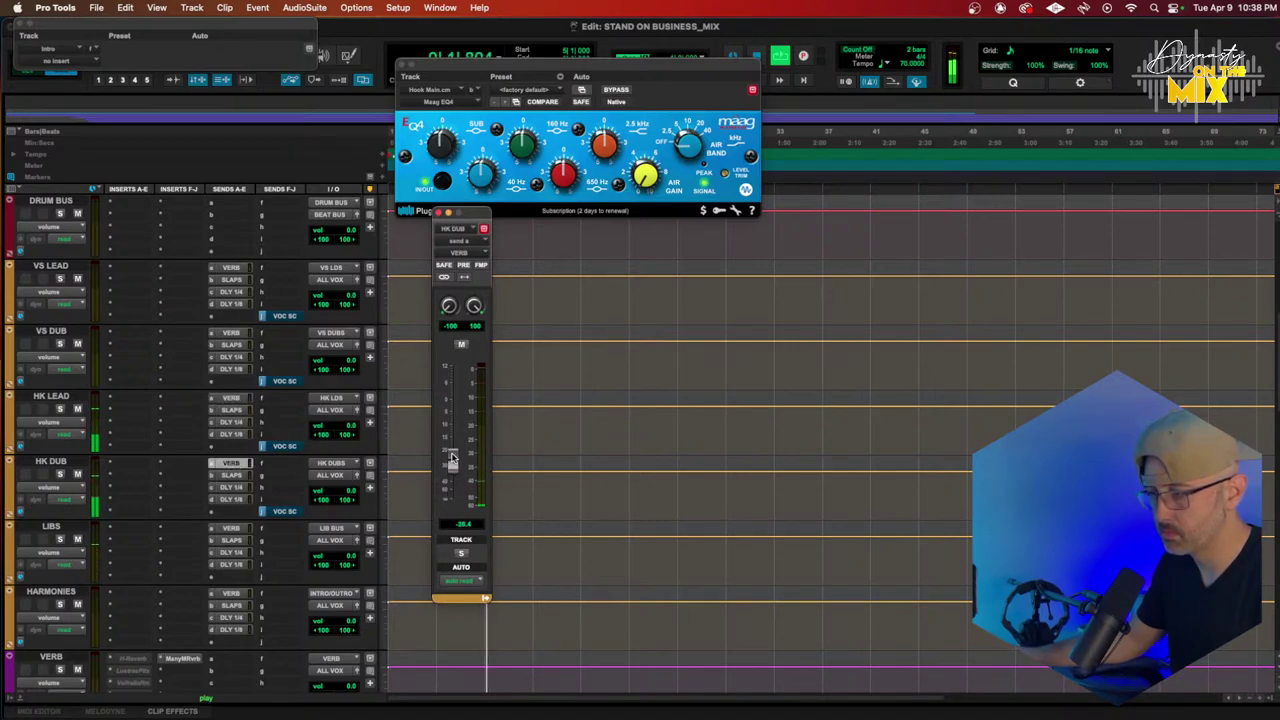
# Step: Insert the Soundtoys MicroShift on HK DUB and restart playback
pyautogui.click(117, 490)
pyautogui.moveTo(175, 488)
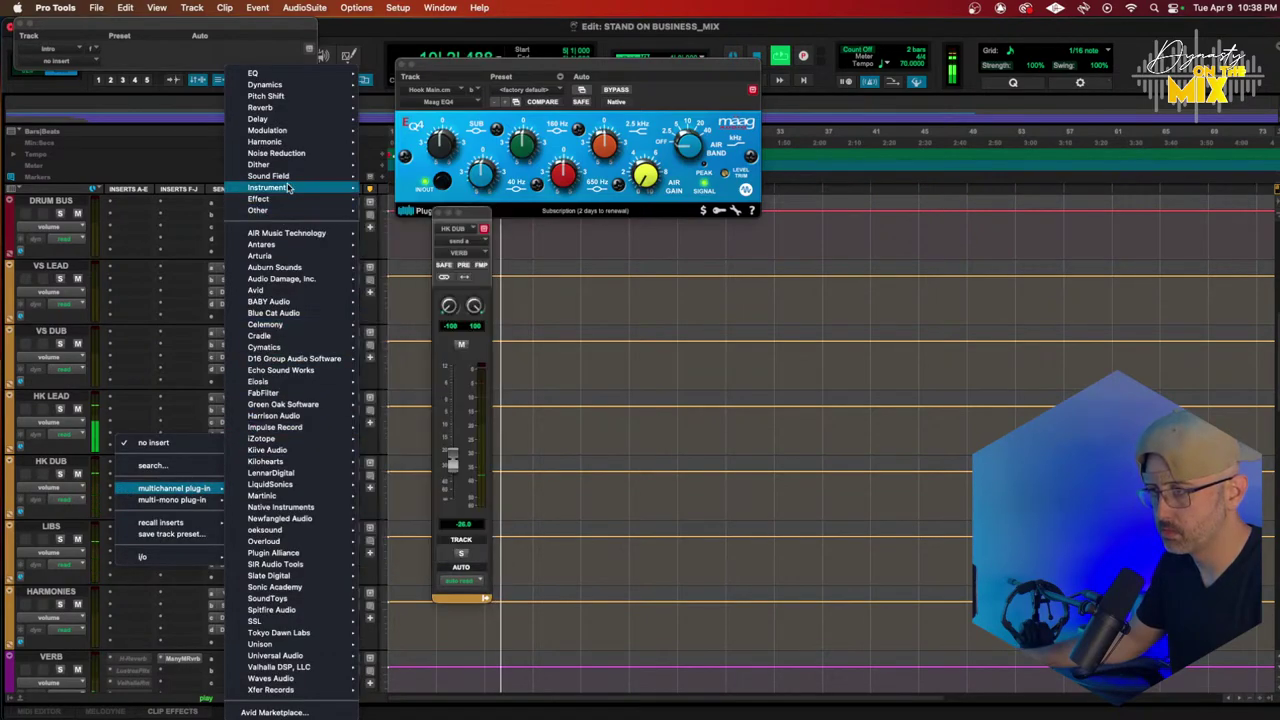
pyautogui.moveTo(290, 176)
pyautogui.click(437, 244)
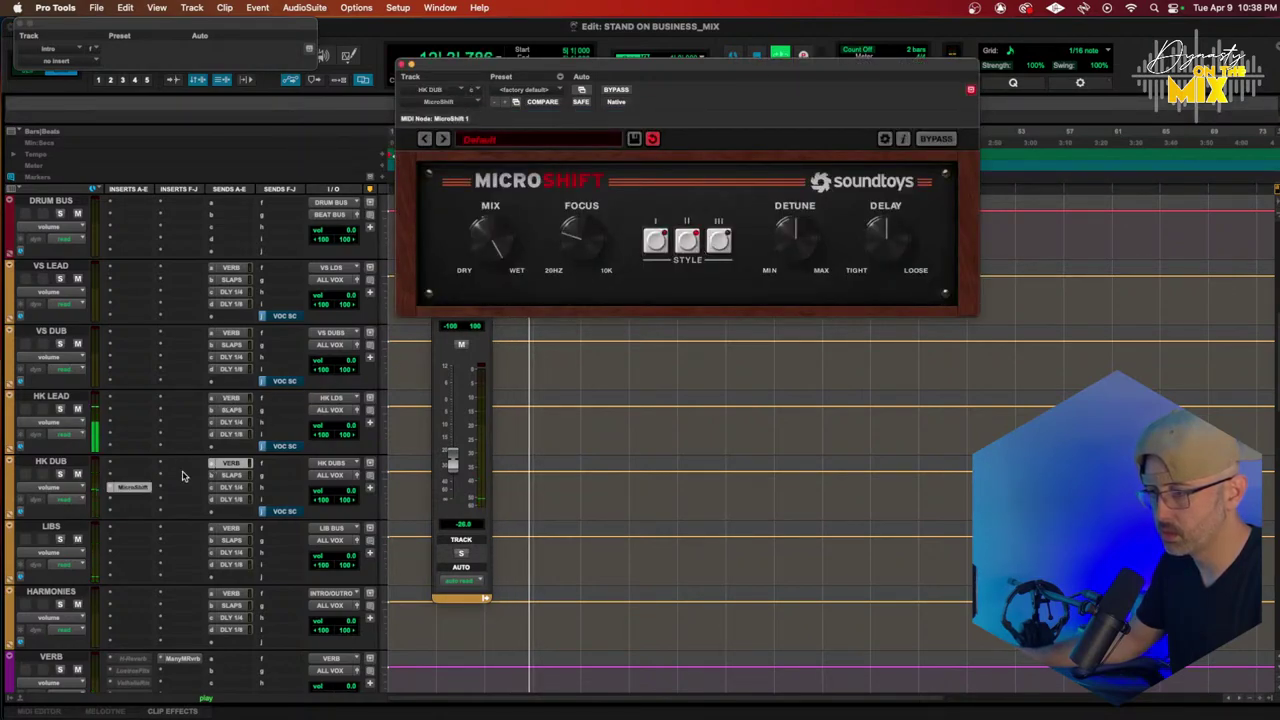
pyautogui.press('space')
# Step: In Hook Main.cm's Maag EQ4, slightly boost 2.5 kHz, raise the air gain and cut 650 Hz by about 0.5 dB
pyautogui.scroll(-10, 212, 527)
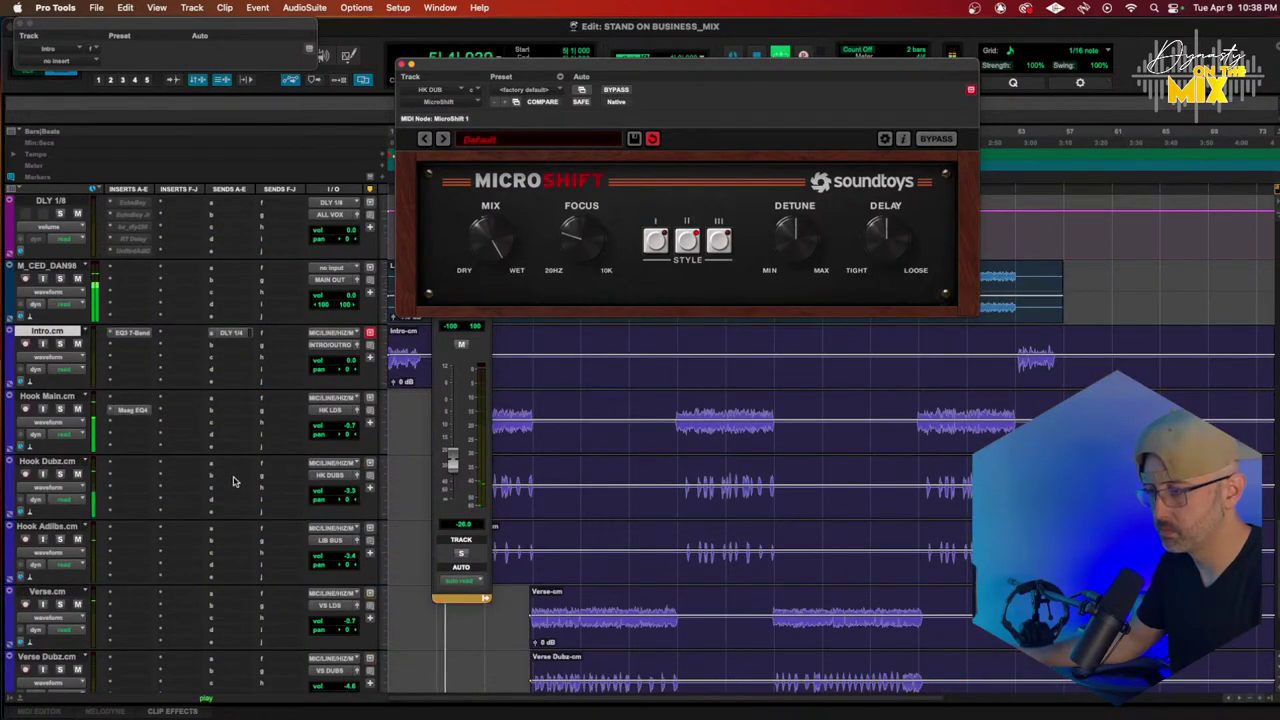
pyautogui.click(133, 411)
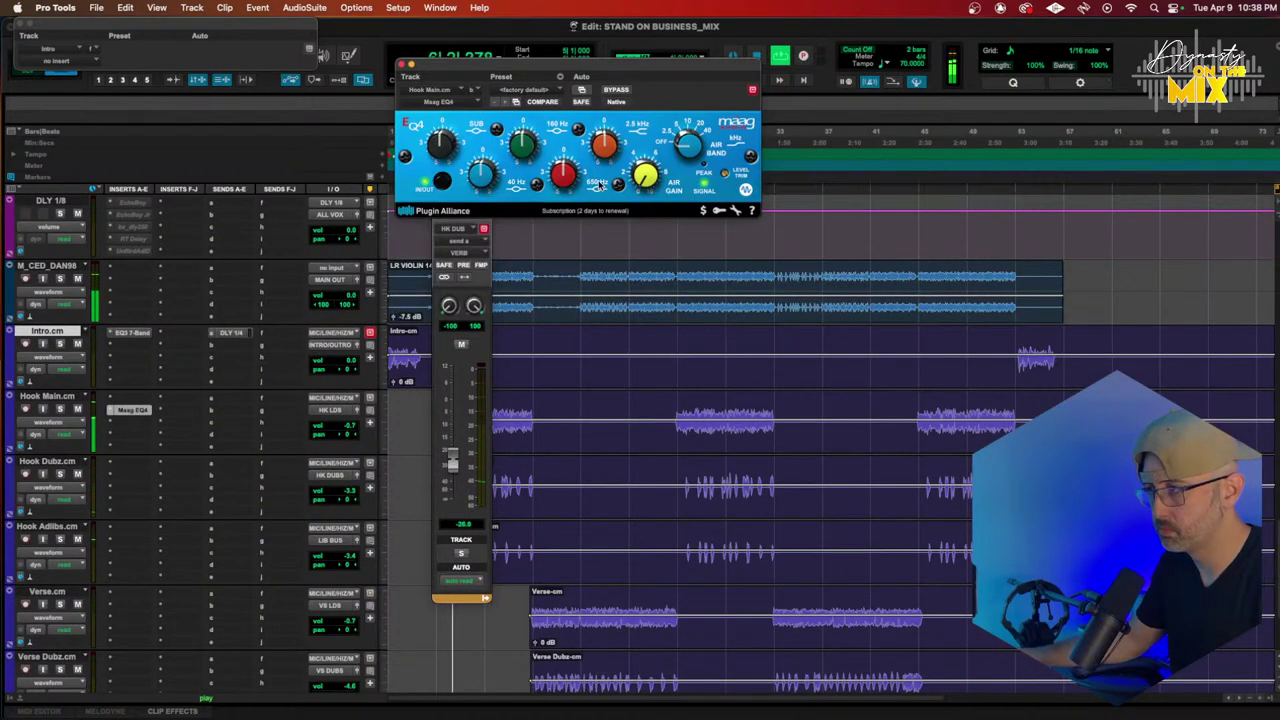
pyautogui.moveTo(613, 142); pyautogui.dragTo(613, 144)
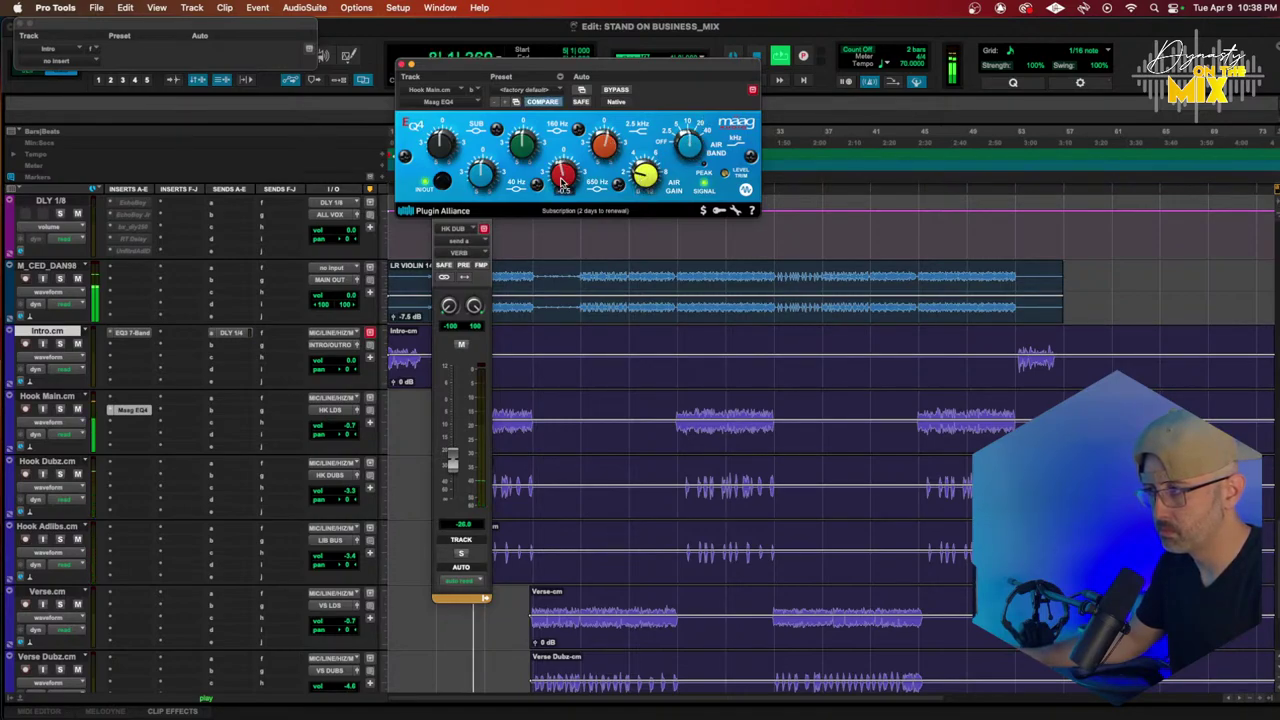
# Step: Insert a mono oeksound soothe2 ahead of the Maag EQ4 on Hook Main.cm and restart playback
pyautogui.click(133, 398)
pyautogui.moveTo(155, 398)
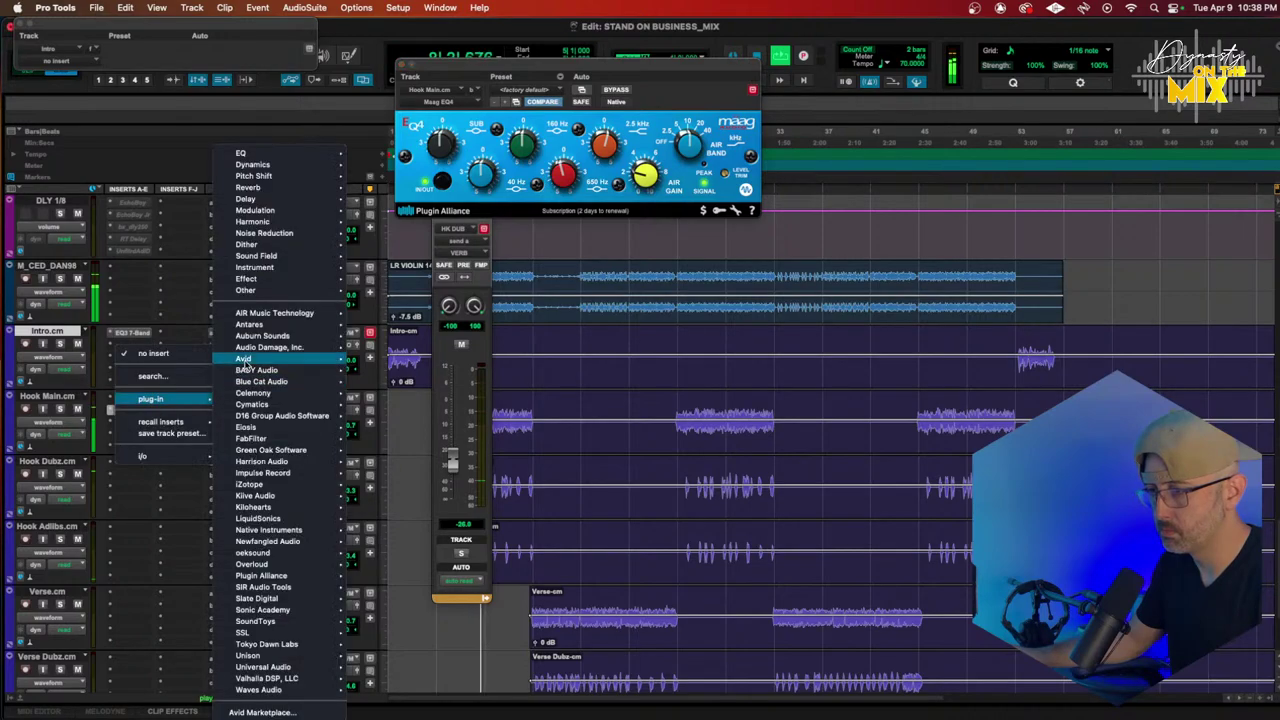
pyautogui.moveTo(252, 552)
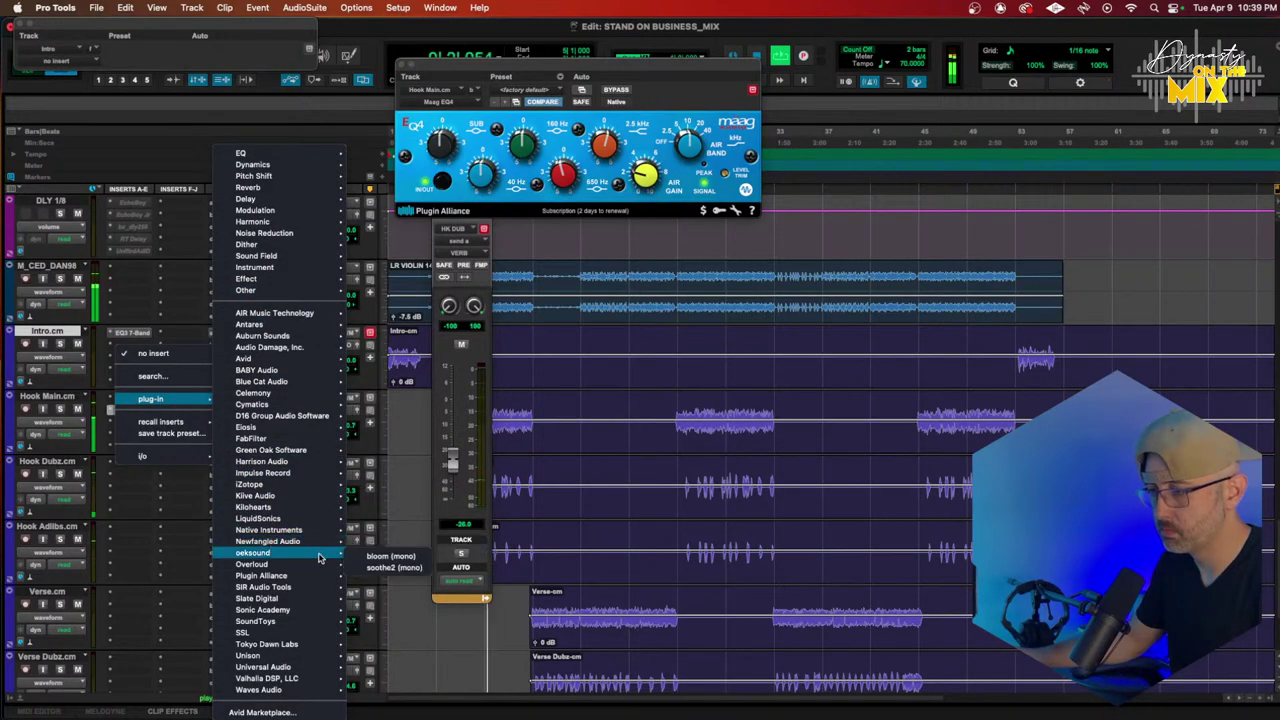
pyautogui.click(368, 567)
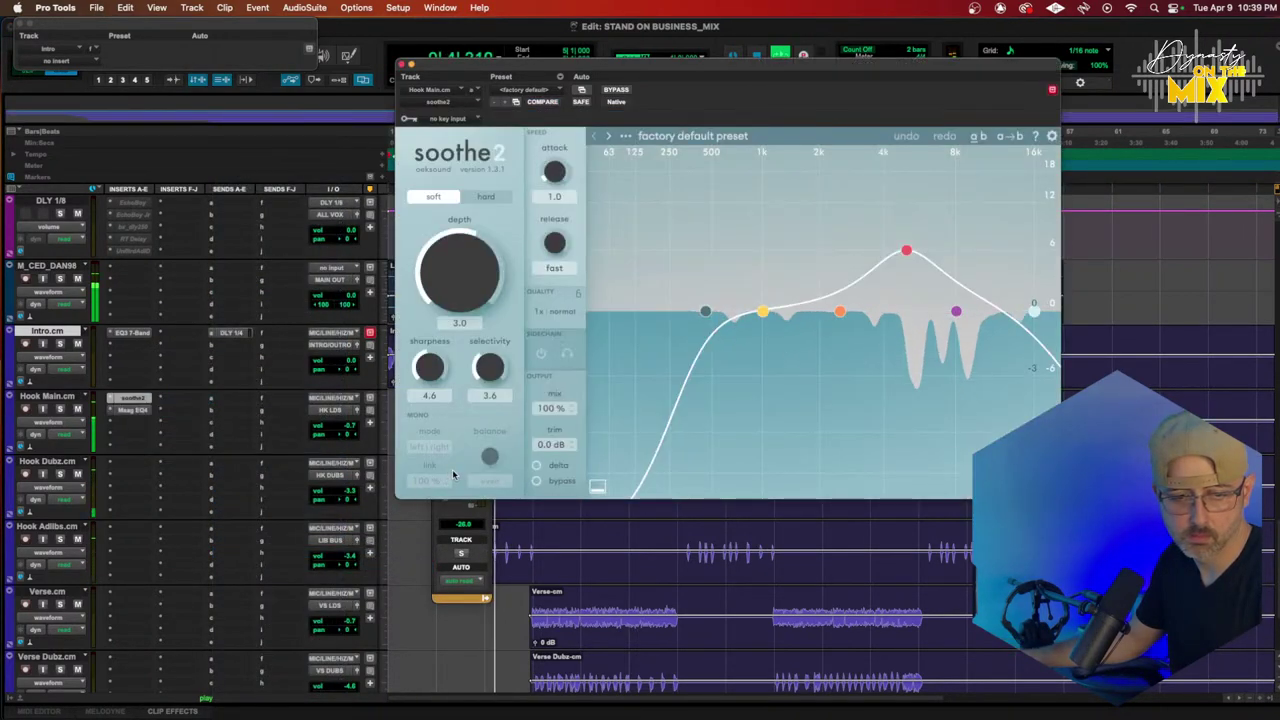
pyautogui.press('space')
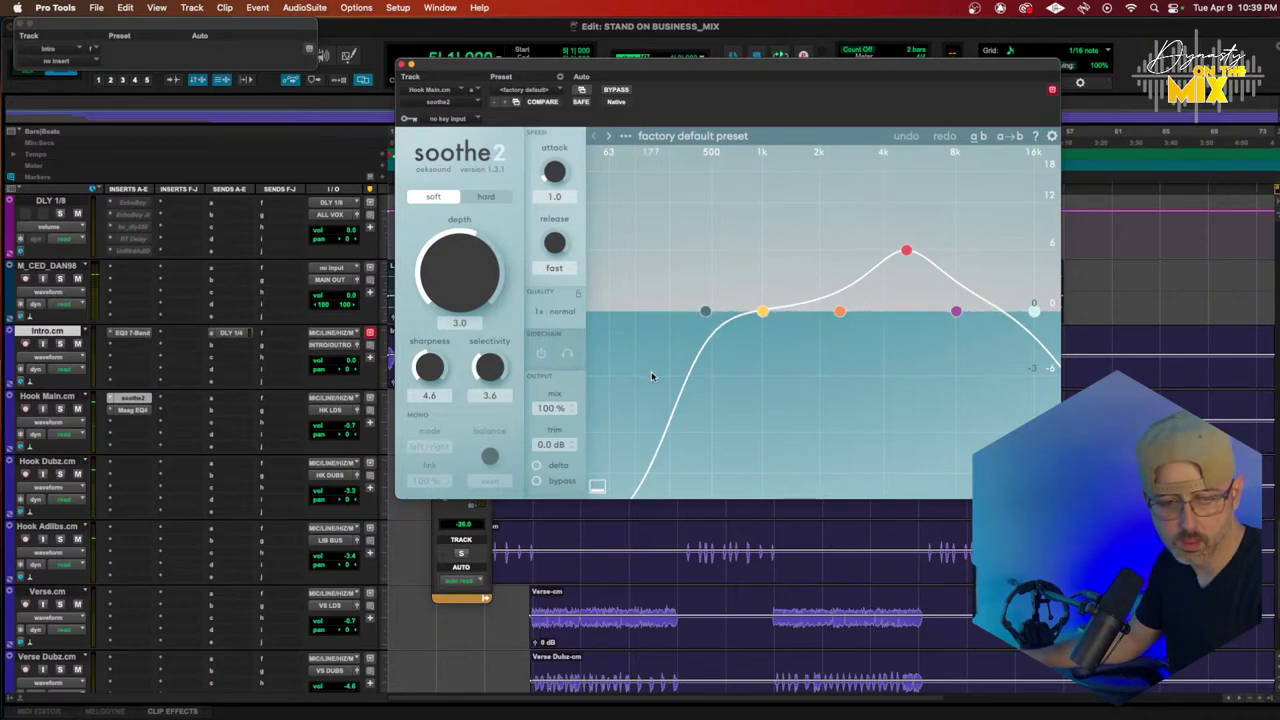
pyautogui.press('space')
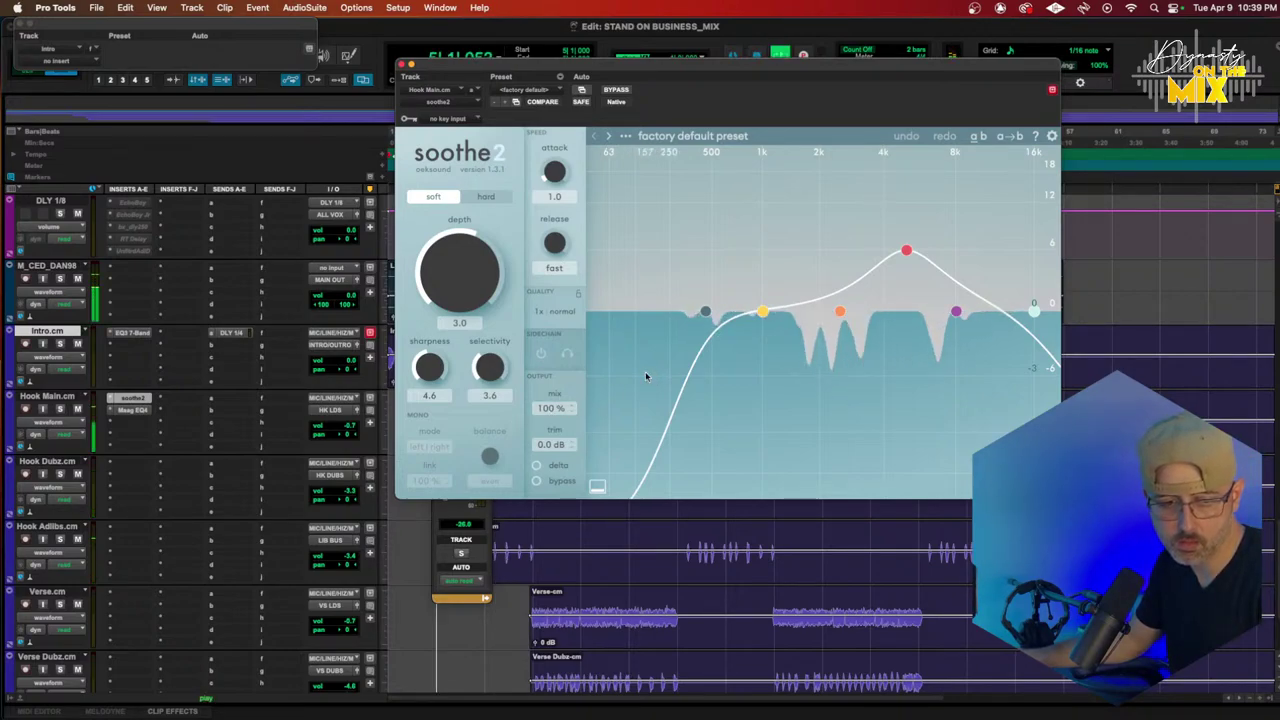
# Step: In Hook Main.cm's soothe2, set band 3 to 2.4 dB at 4.8 kHz, band 4 to 1.3 dB at 9.3 kHz and depth to 0.2
pyautogui.moveTo(907, 252); pyautogui.dragTo(973, 298)
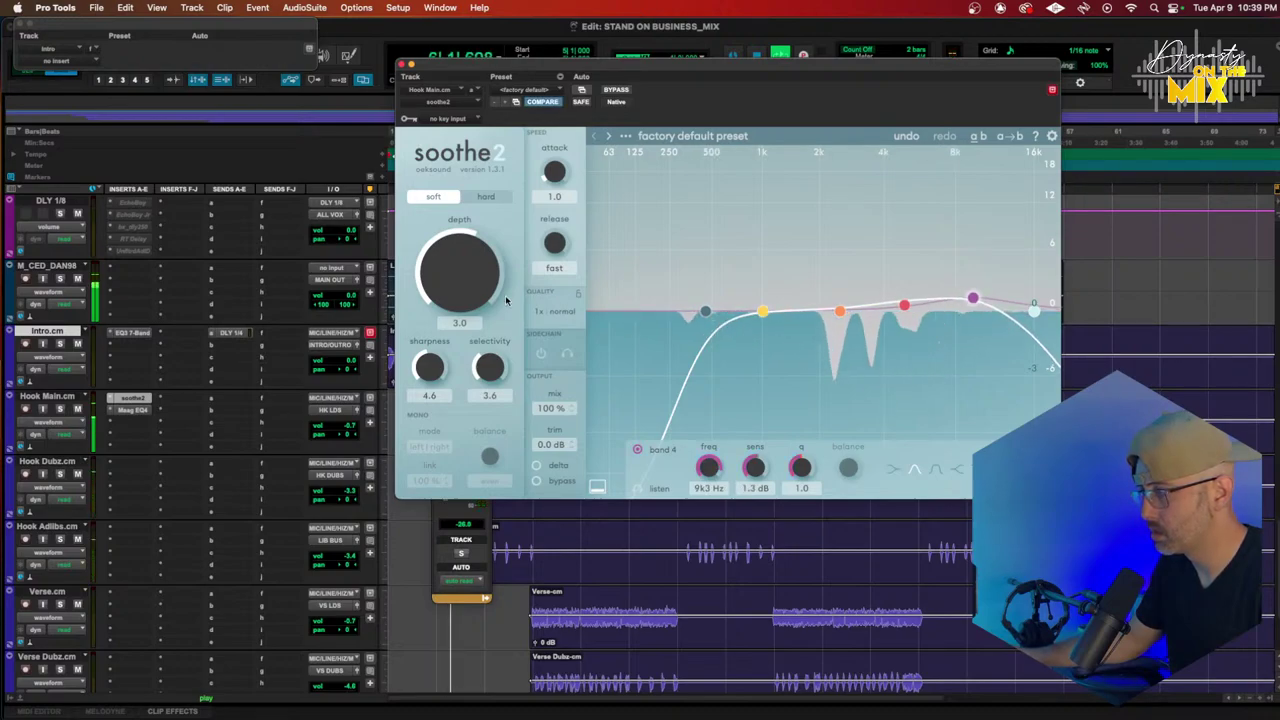
pyautogui.moveTo(705, 309)
pyautogui.mouseDown()
pyautogui.moveTo(770, 309)
pyautogui.moveTo(705, 313)
pyautogui.mouseUp()
pyautogui.moveTo(843, 317); pyautogui.dragTo(901, 281)
pyautogui.press('space')
pyautogui.press('space')
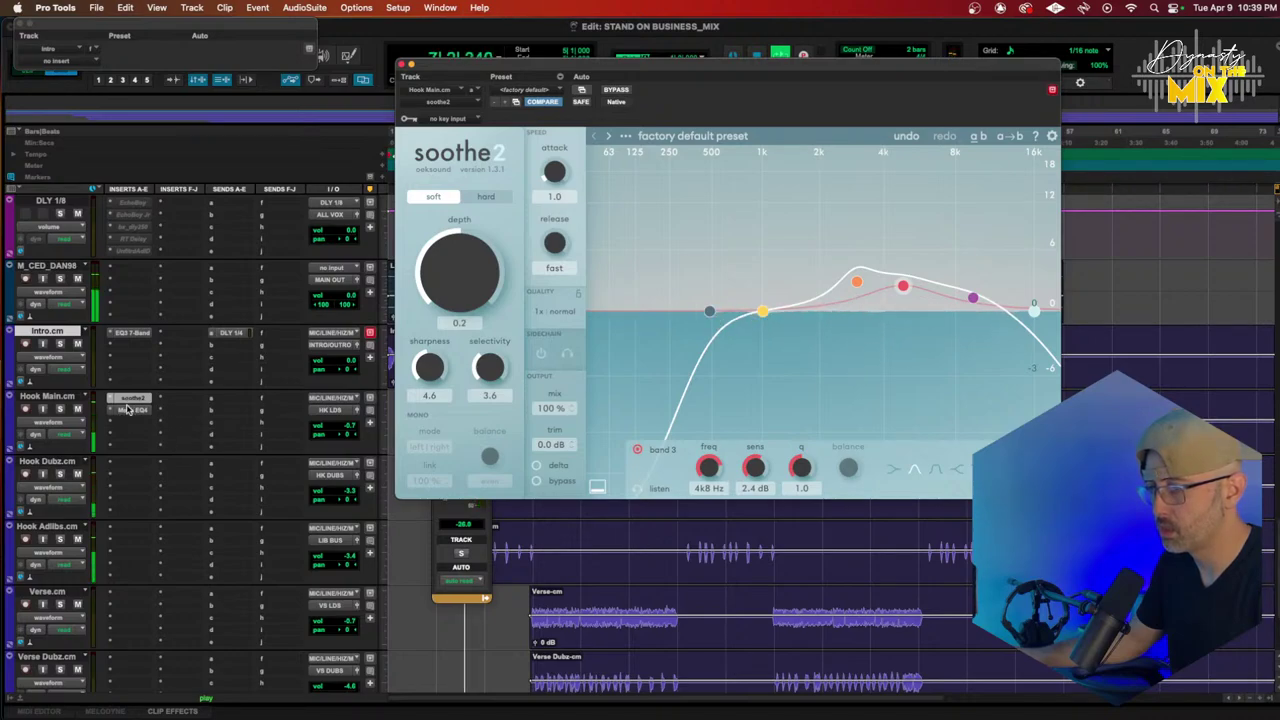
# Step: Move copies of Hook Main.cm's soothe2 and Maag EQ4 onto Hook Dubz.cm and slightly cut 40 Hz in the copied EQ
pyautogui.moveTo(128, 400); pyautogui.dragTo(130, 464)
pyautogui.moveTo(125, 412); pyautogui.dragTo(130, 476)
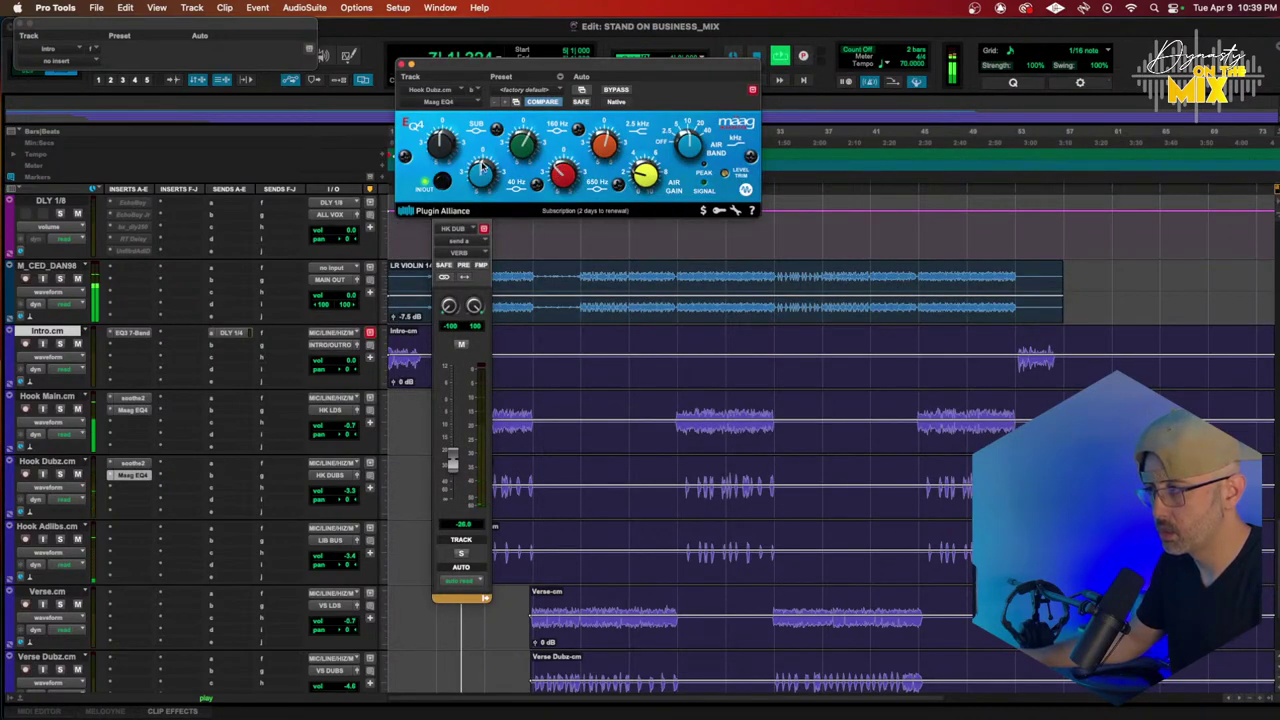
pyautogui.moveTo(483, 166); pyautogui.dragTo(478, 173)
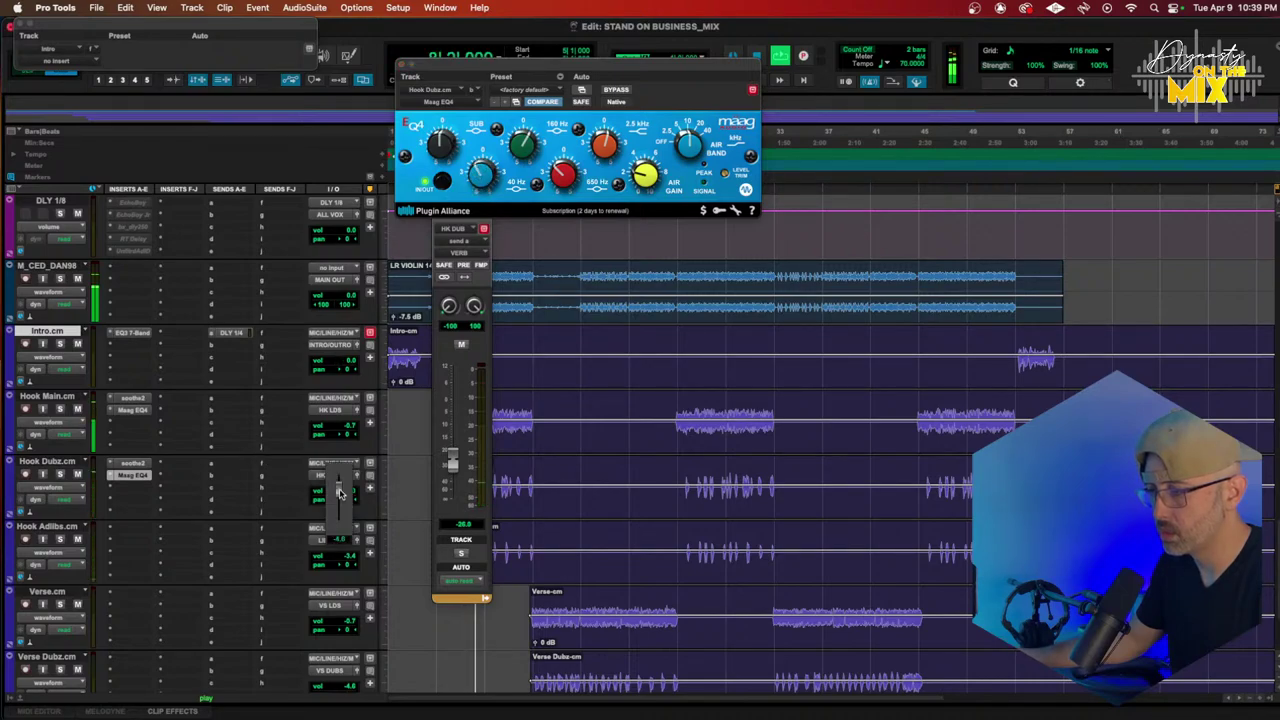
# Step: Insert a stereo FabFilter Pro-Q 3 ahead of MicroShift on the HK DUB bus
pyautogui.scroll(-10, 271, 472)
pyautogui.scroll(4, 271, 472)
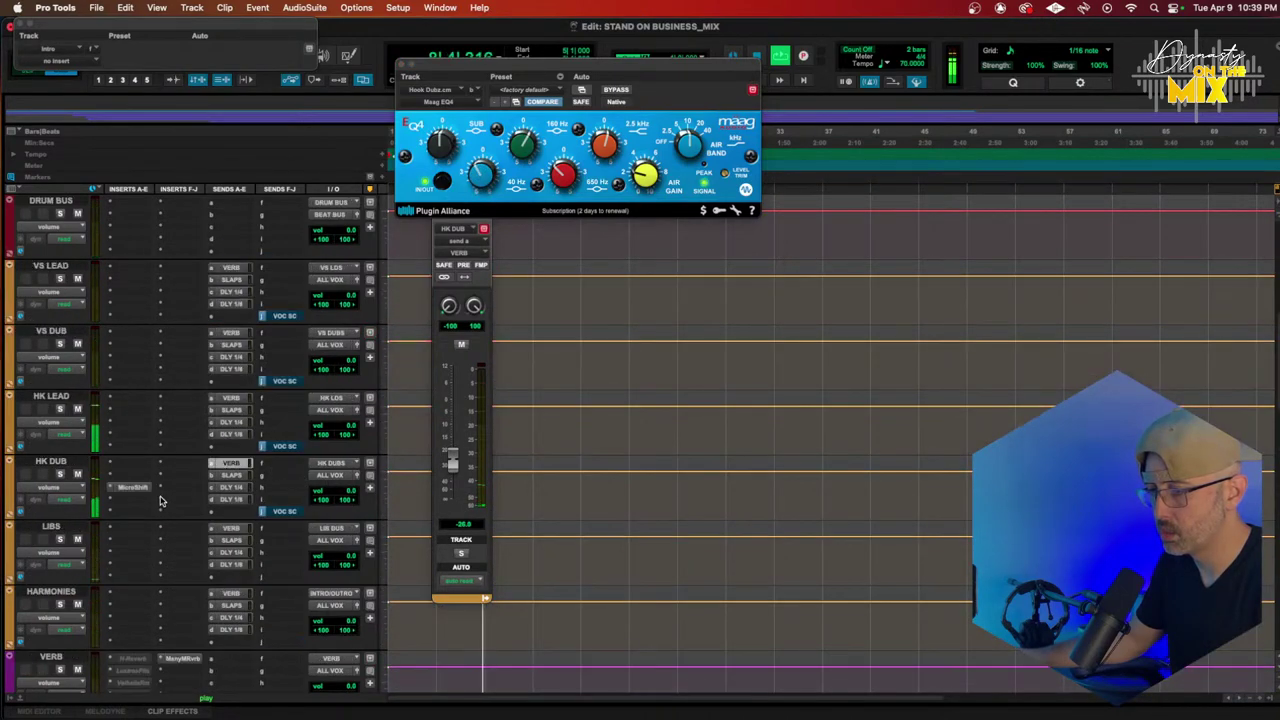
pyautogui.click(119, 476)
pyautogui.moveTo(125, 476)
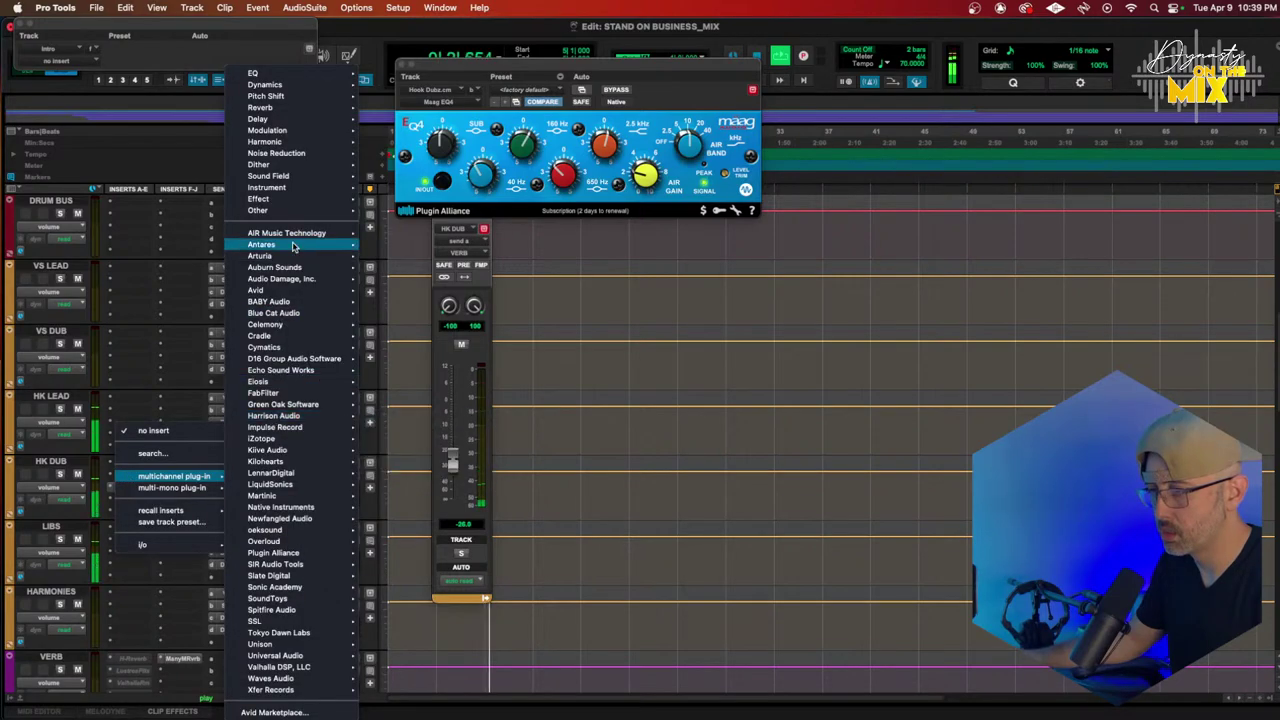
pyautogui.moveTo(280, 73)
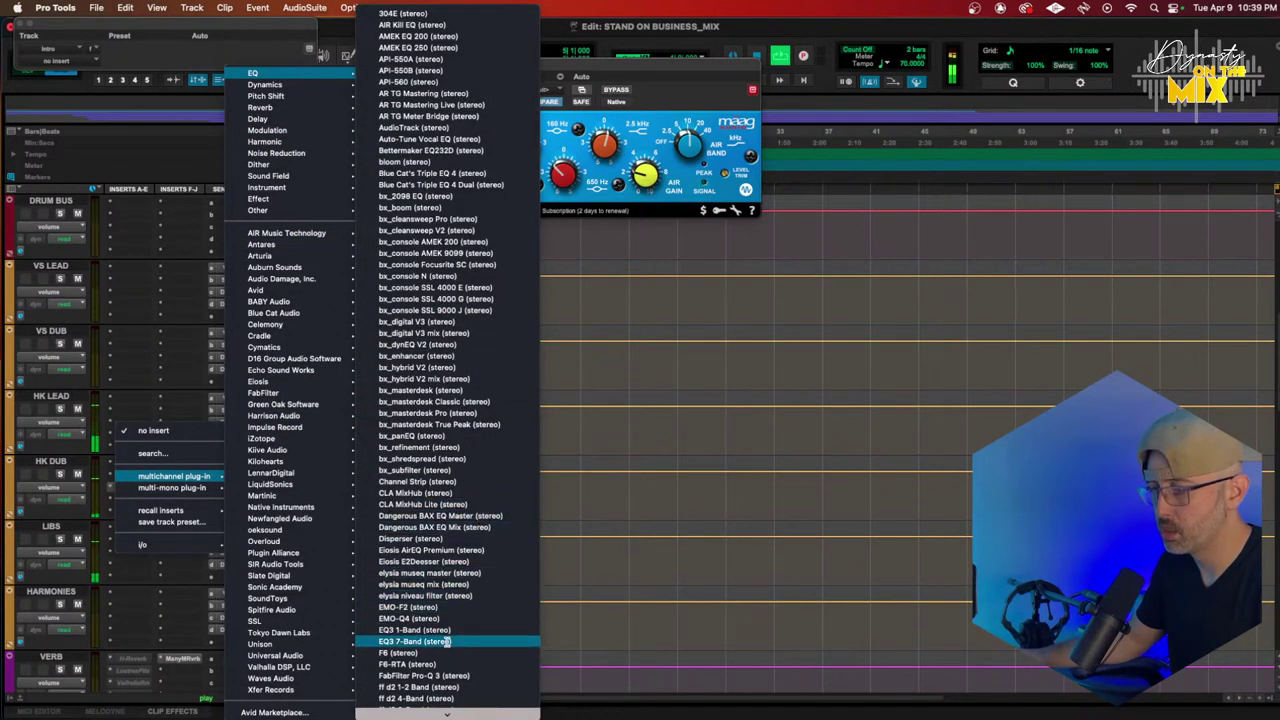
pyautogui.click(445, 680)
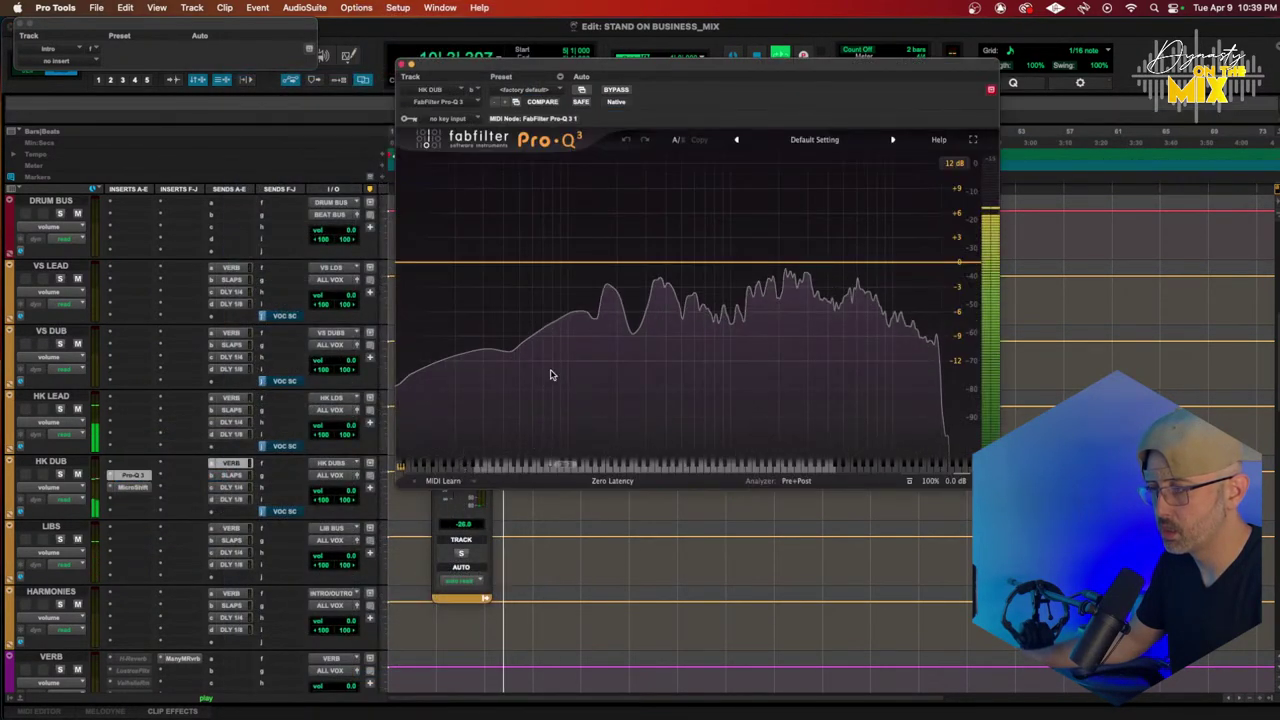
# Step: In HK DUB's Pro-Q 3, cut about 3.4 dB at 2 kHz, add gentle low-mid and upper-mid cuts, and slightly boost the lows
pyautogui.moveTo(765, 265); pyautogui.dragTo(780, 290)
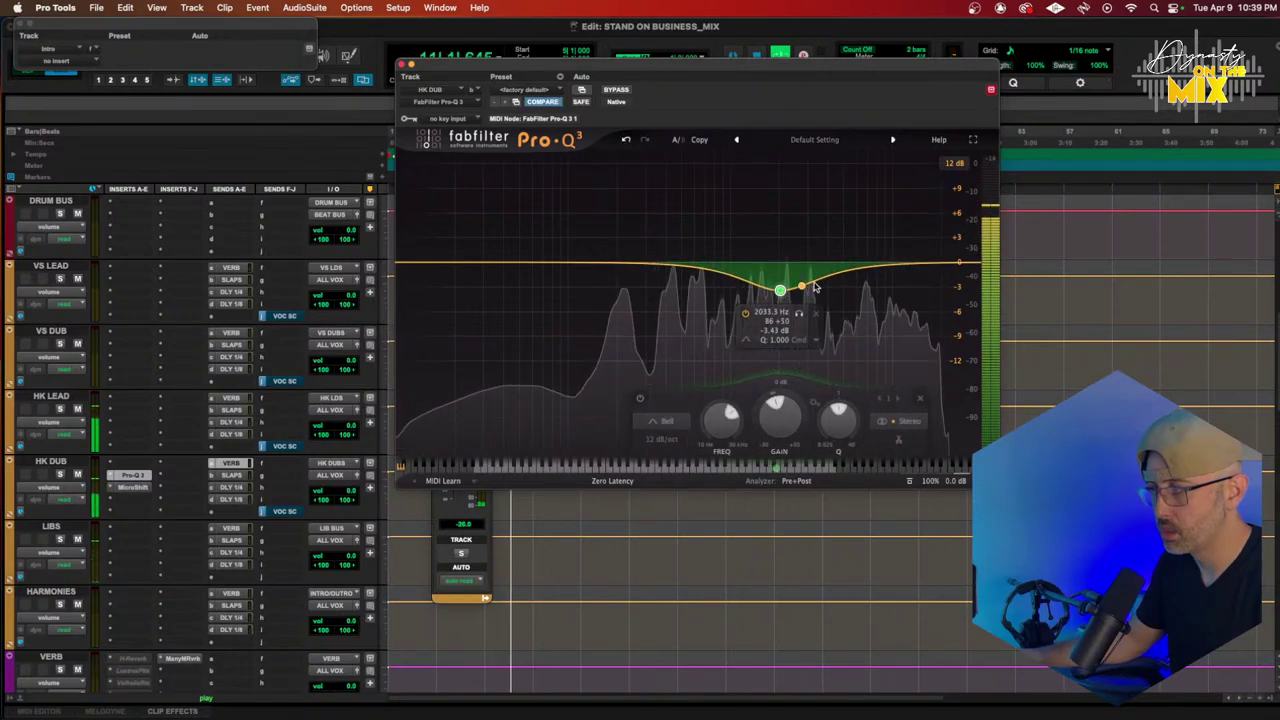
pyautogui.moveTo(852, 270); pyautogui.dragTo(860, 280)
pyautogui.click(680, 271)
pyautogui.moveTo(629, 266); pyautogui.dragTo(623, 252)
# Step: Add a 12 dB/oct low cut at about 81 Hz on HK DUB's Pro-Q 3, and lower the low boost's frequency and gain
pyautogui.click(533, 263)
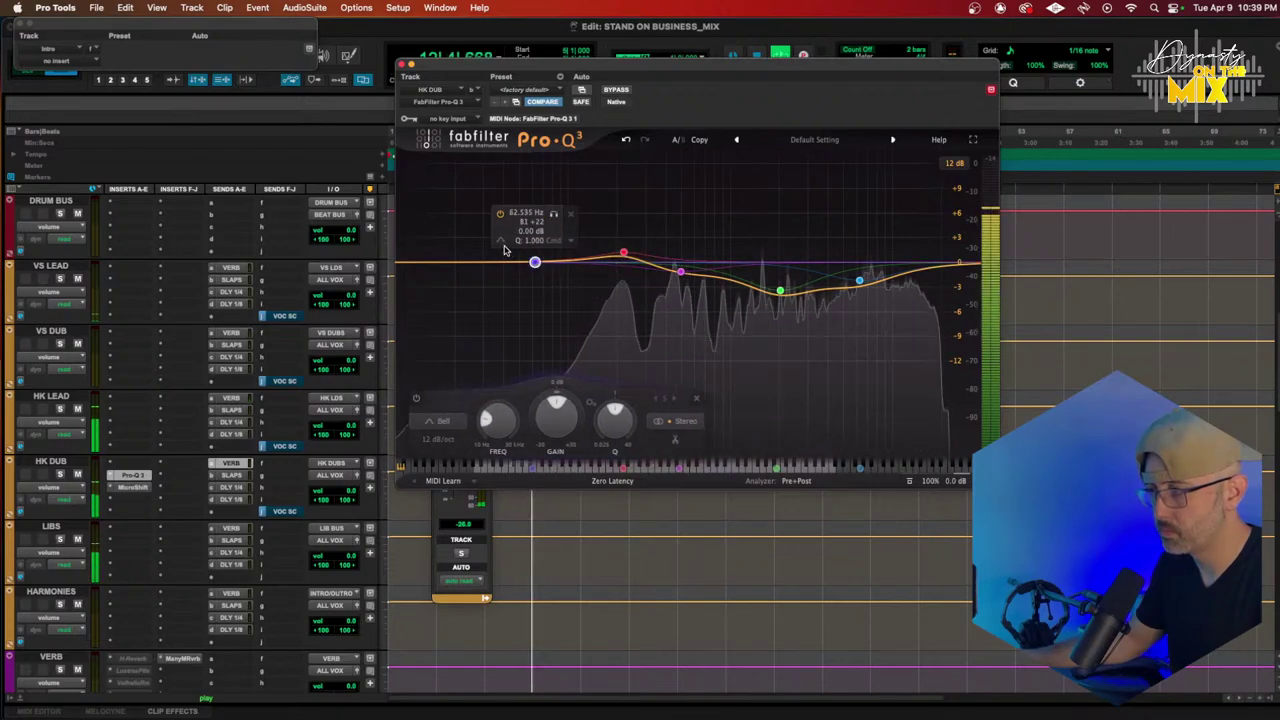
pyautogui.click(504, 242)
pyautogui.click(530, 257)
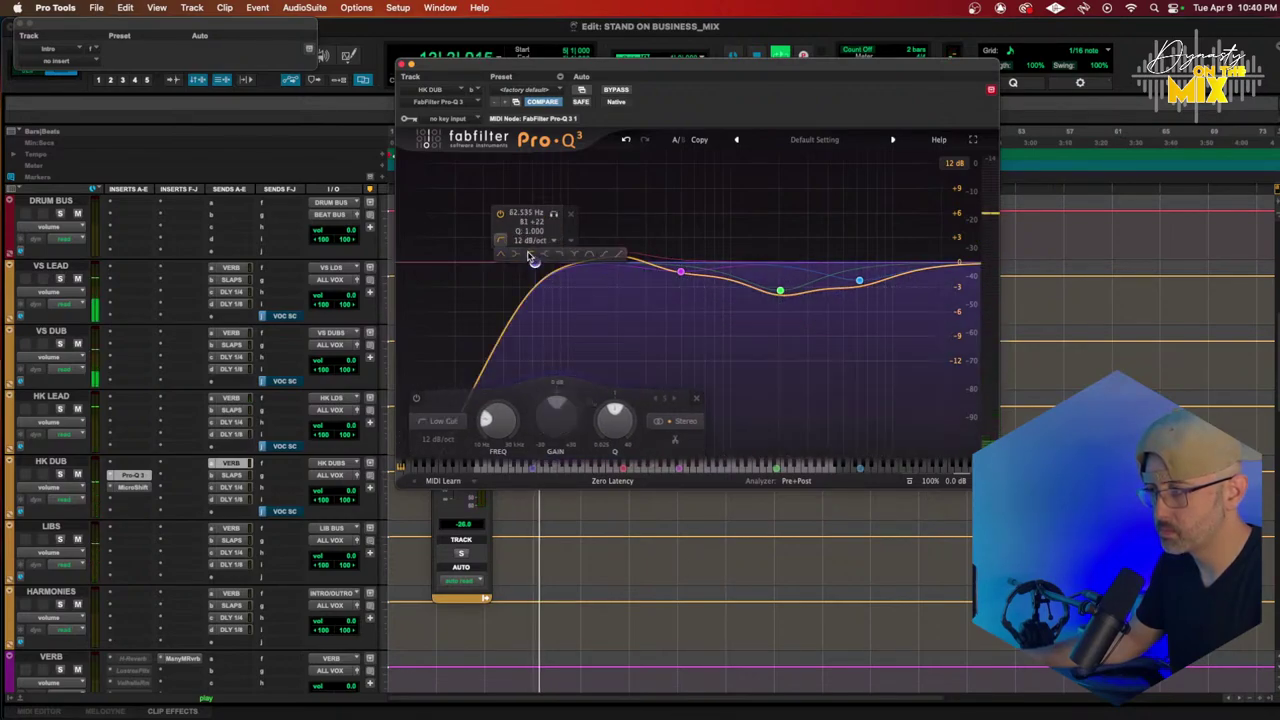
pyautogui.moveTo(533, 263); pyautogui.dragTo(553, 277)
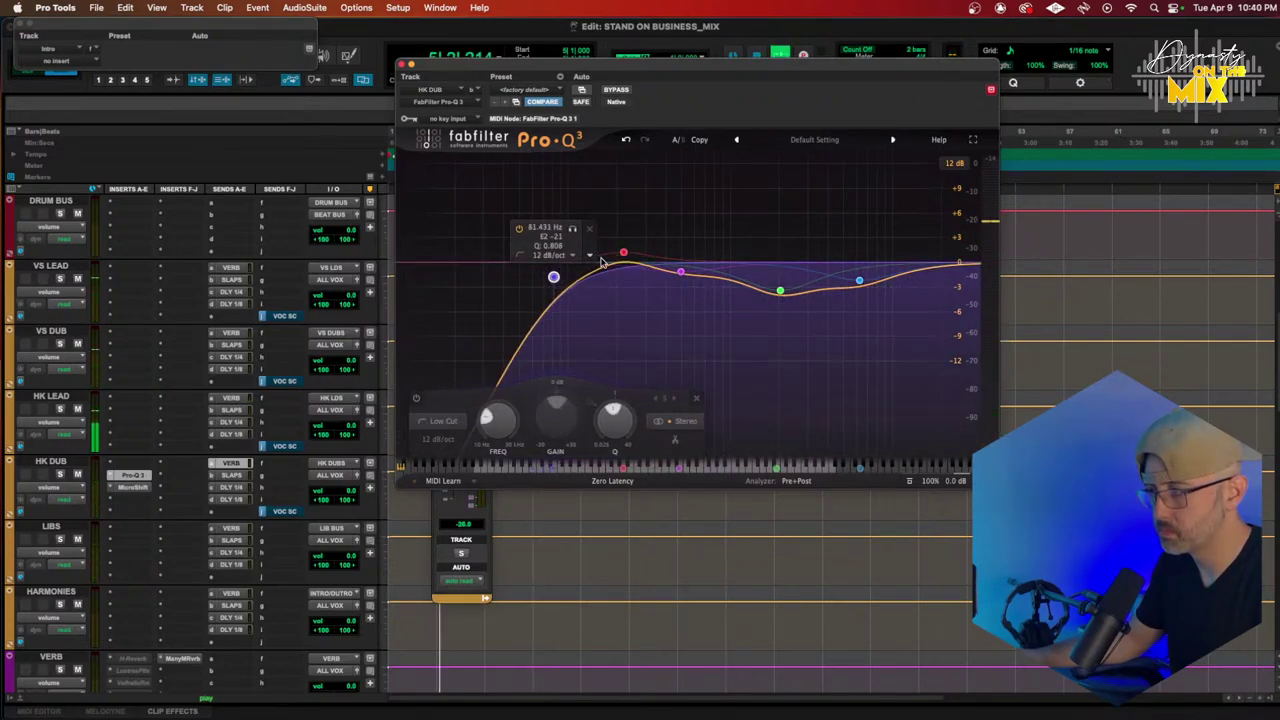
pyautogui.moveTo(623, 252); pyautogui.dragTo(604, 259)
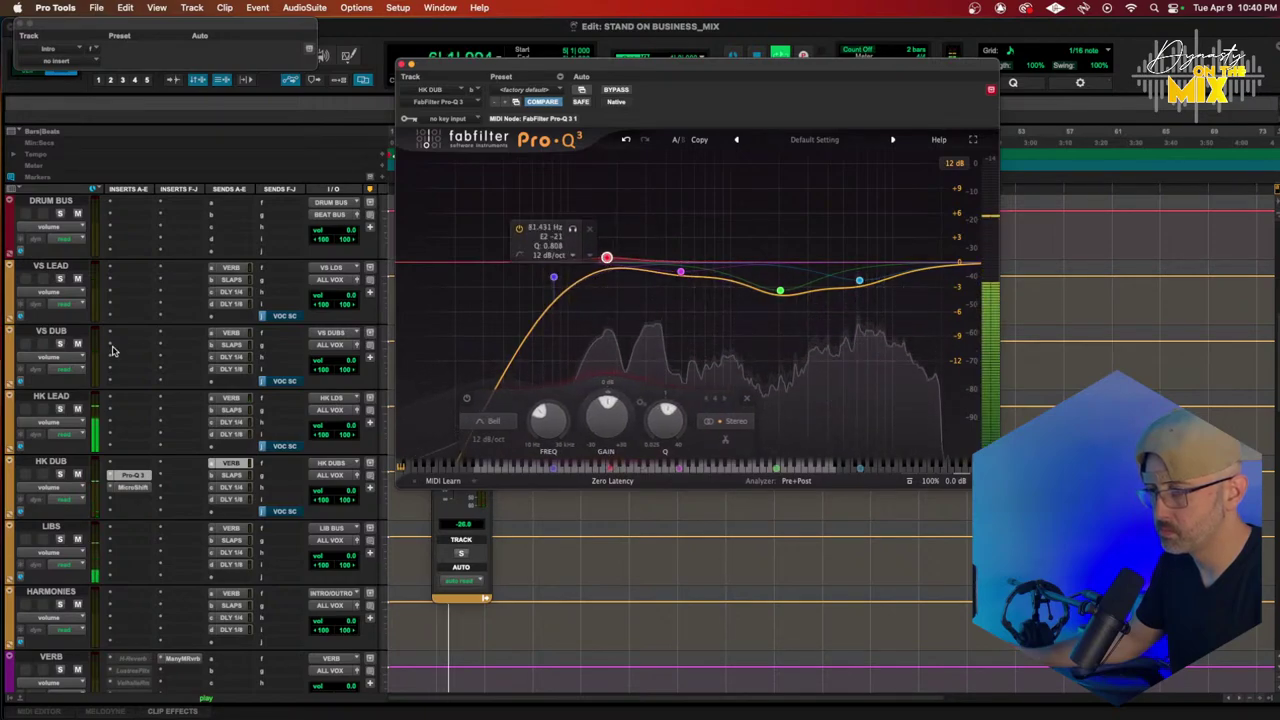
# Step: Raise HK LEAD's send to SLAPS to about -23.5 dB
pyautogui.click(231, 410)
pyautogui.moveTo(452, 500); pyautogui.dragTo(457, 458)
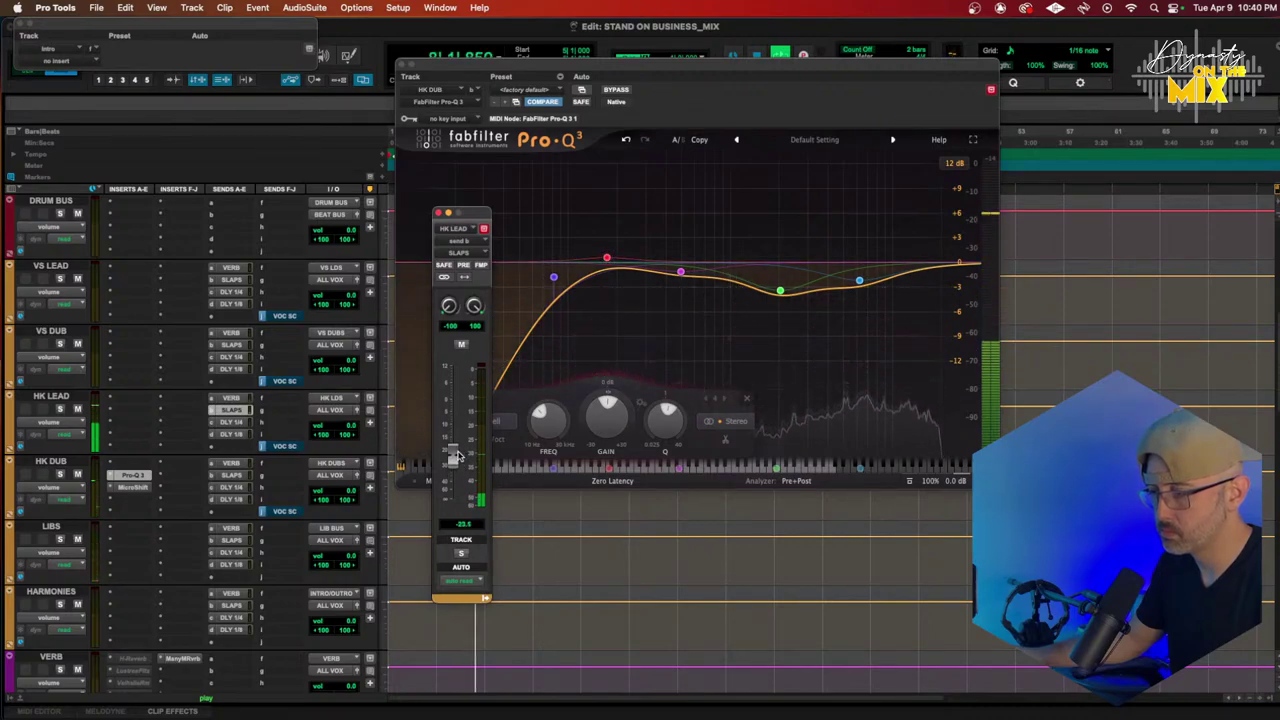
# Step: Adjust the high-pass, low-pass and color settings in SLAP DLY's Repeater while listening, restart playback, and close the plug-in
pyautogui.scroll(-2, 258, 494)
pyautogui.scroll(-3, 255, 475)
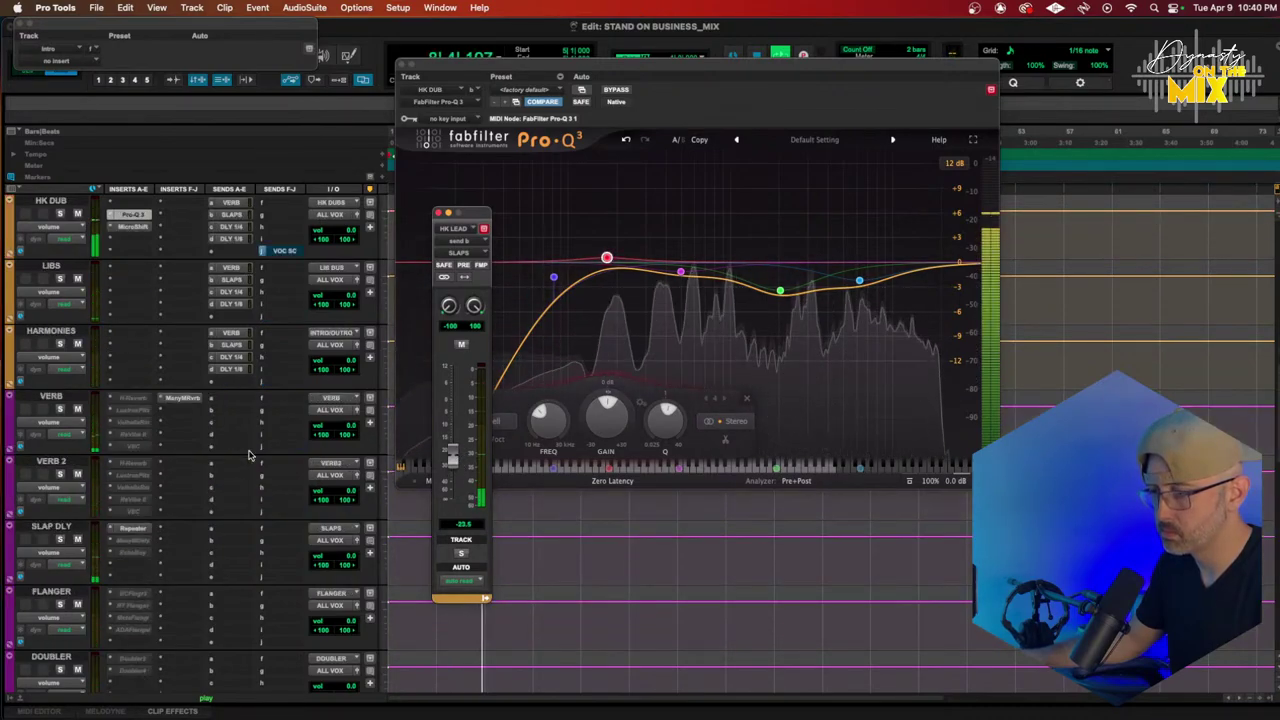
pyautogui.click(133, 527)
pyautogui.moveTo(778, 377); pyautogui.dragTo(783, 352)
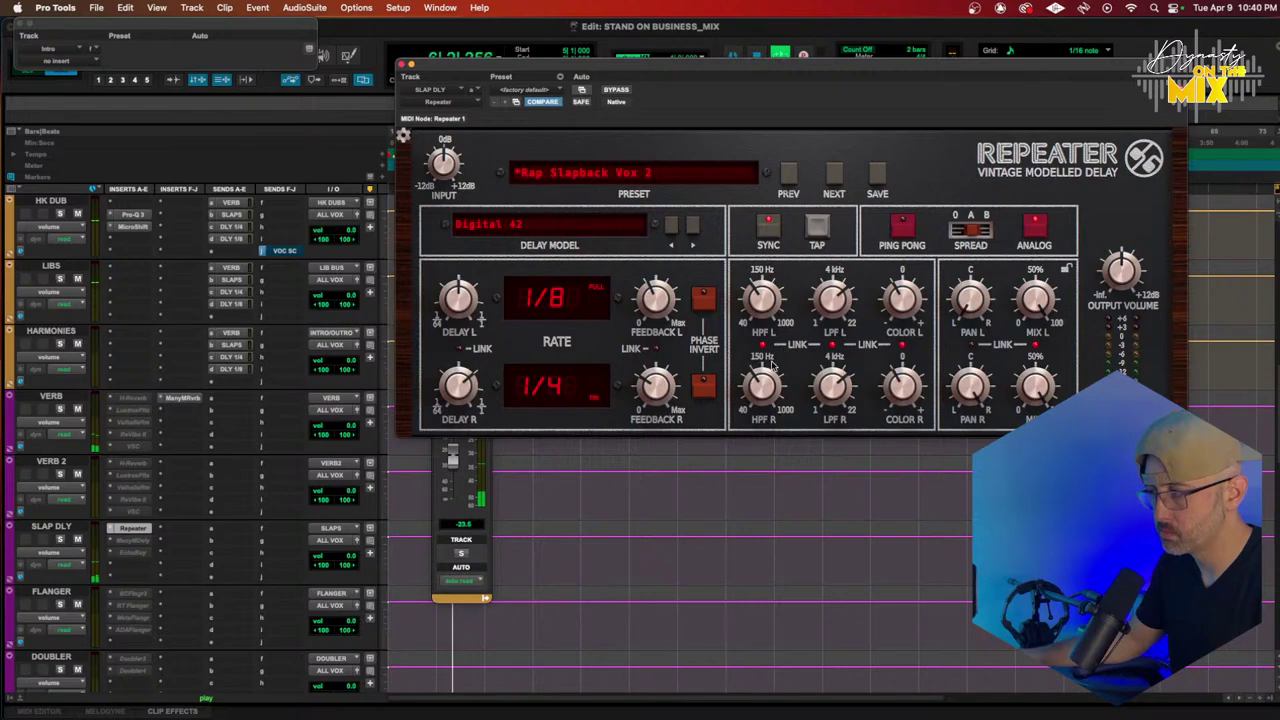
pyautogui.moveTo(824, 391); pyautogui.dragTo(823, 400)
pyautogui.moveTo(912, 400); pyautogui.dragTo(922, 370)
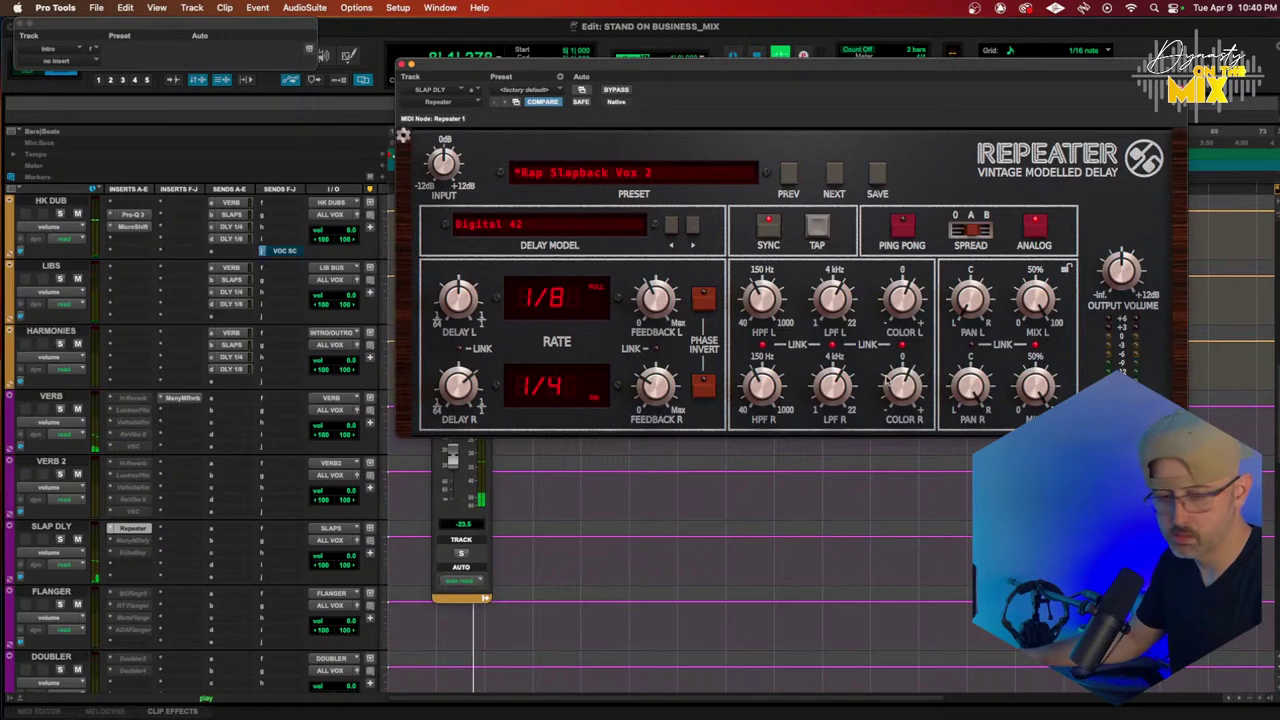
pyautogui.press('space')
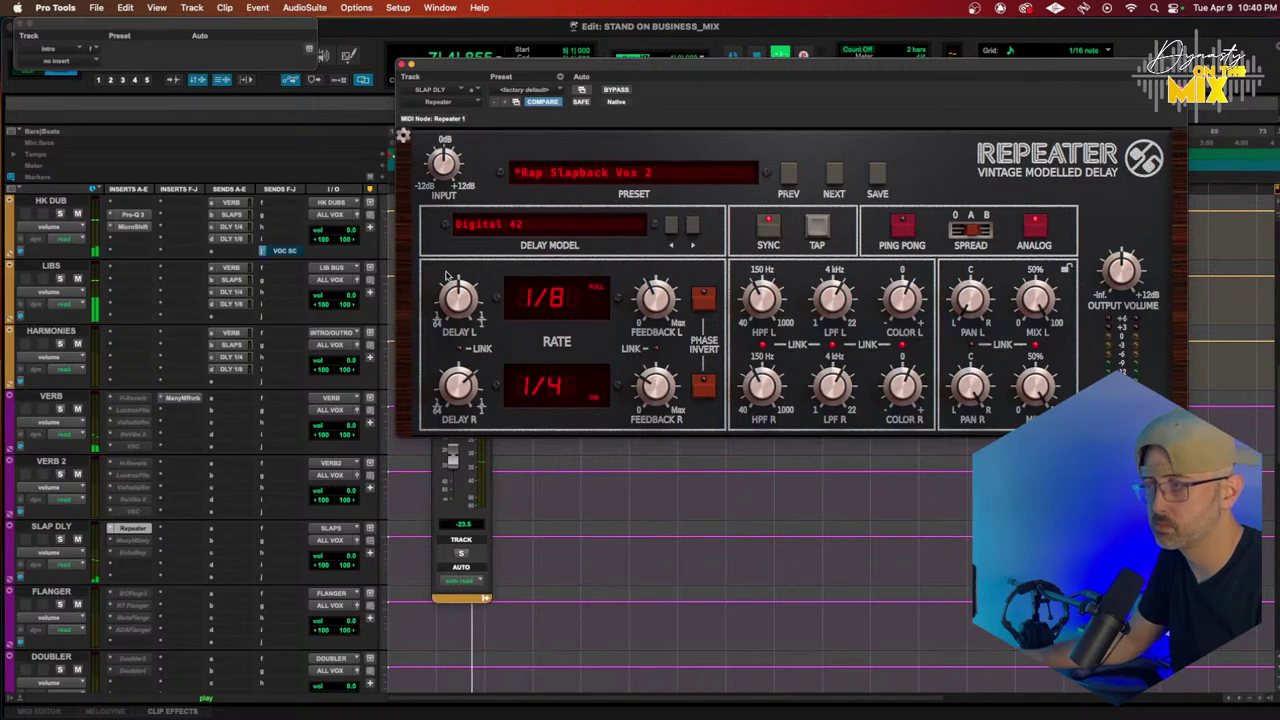
pyautogui.press('space')
pyautogui.click(411, 64)
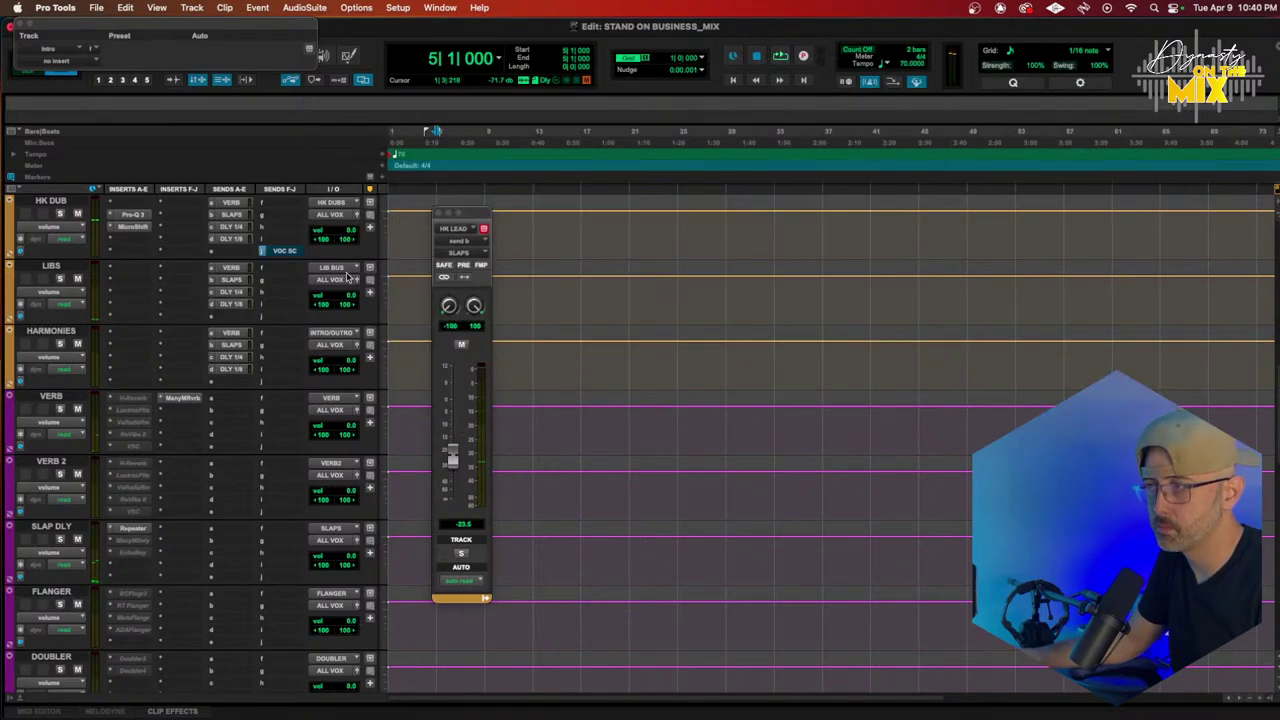
# Step: Insert a stereo FabFilter Pro-Q 3 on the HK LEAD bus
pyautogui.scroll(5, 241, 311)
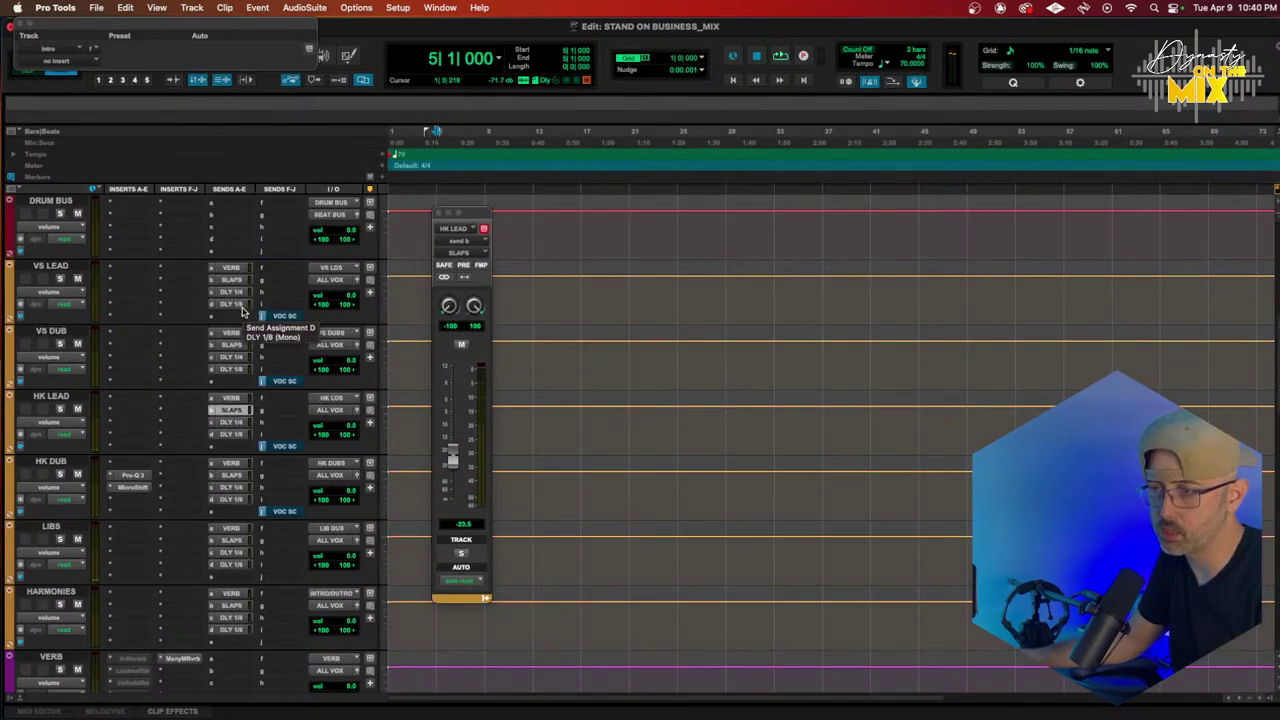
pyautogui.click(110, 464)
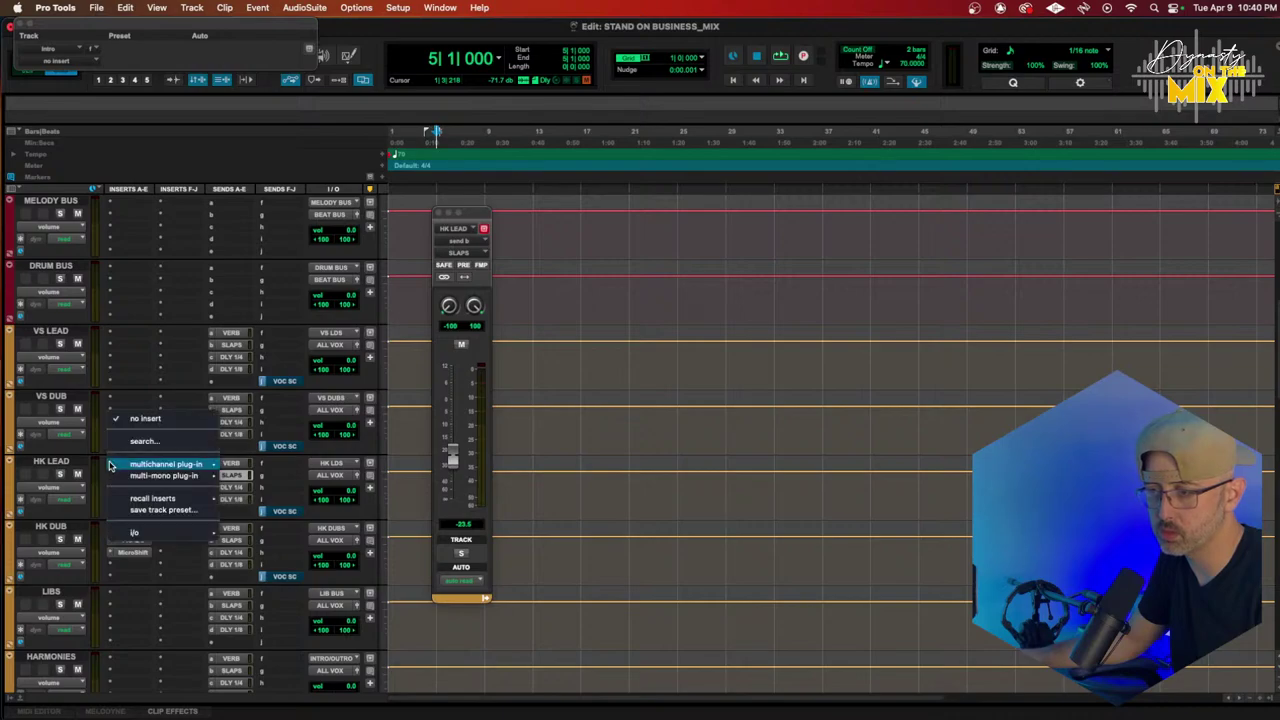
pyautogui.moveTo(135, 466)
pyautogui.moveTo(281, 84)
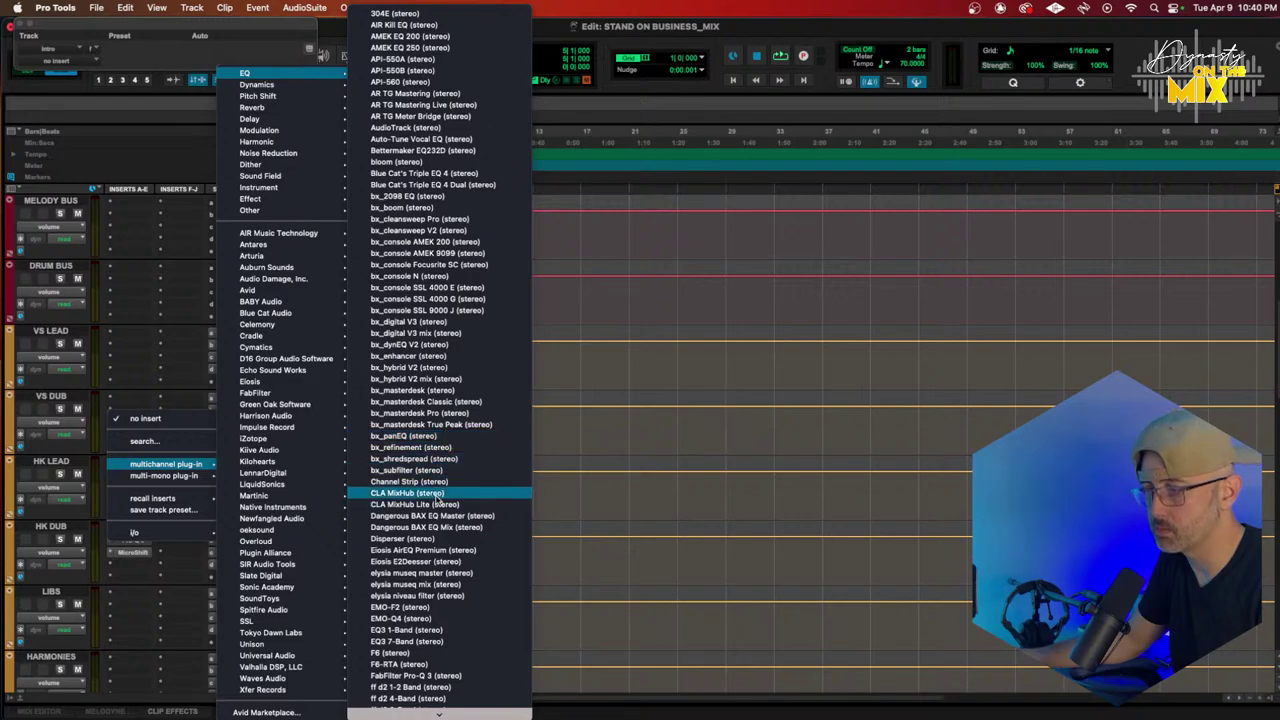
pyautogui.scroll(-2, 436, 503)
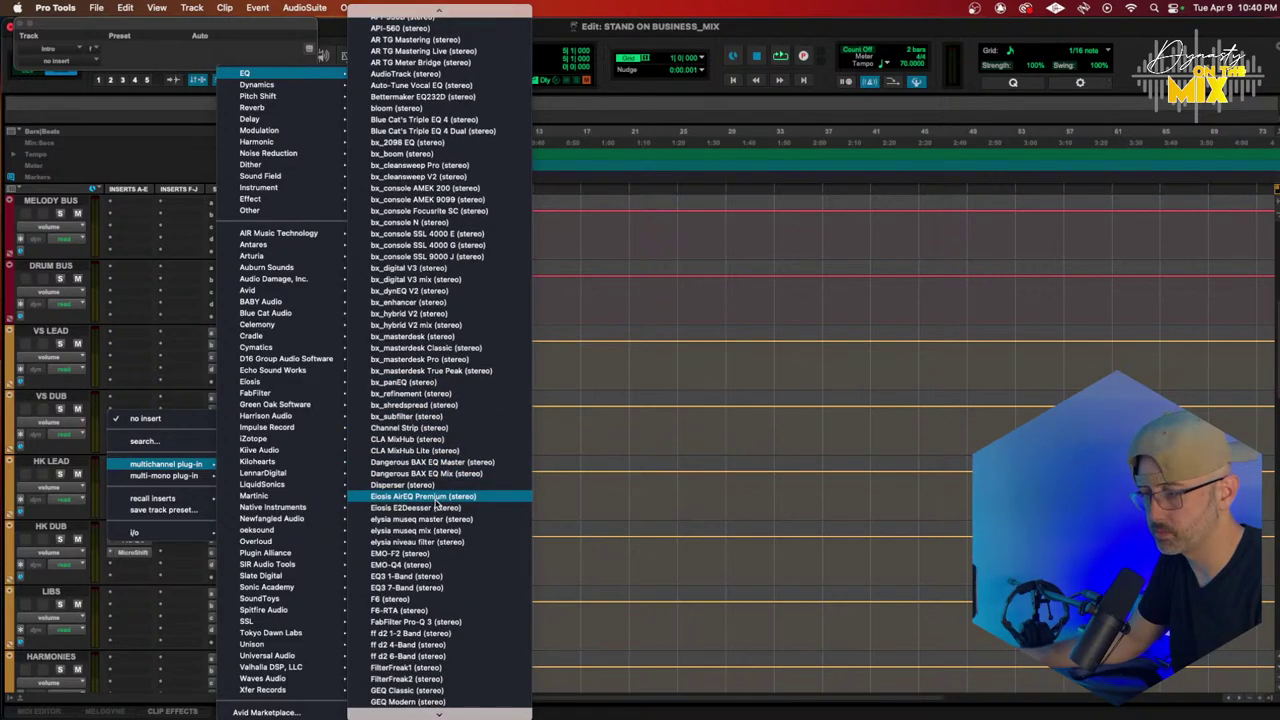
pyautogui.click(430, 623)
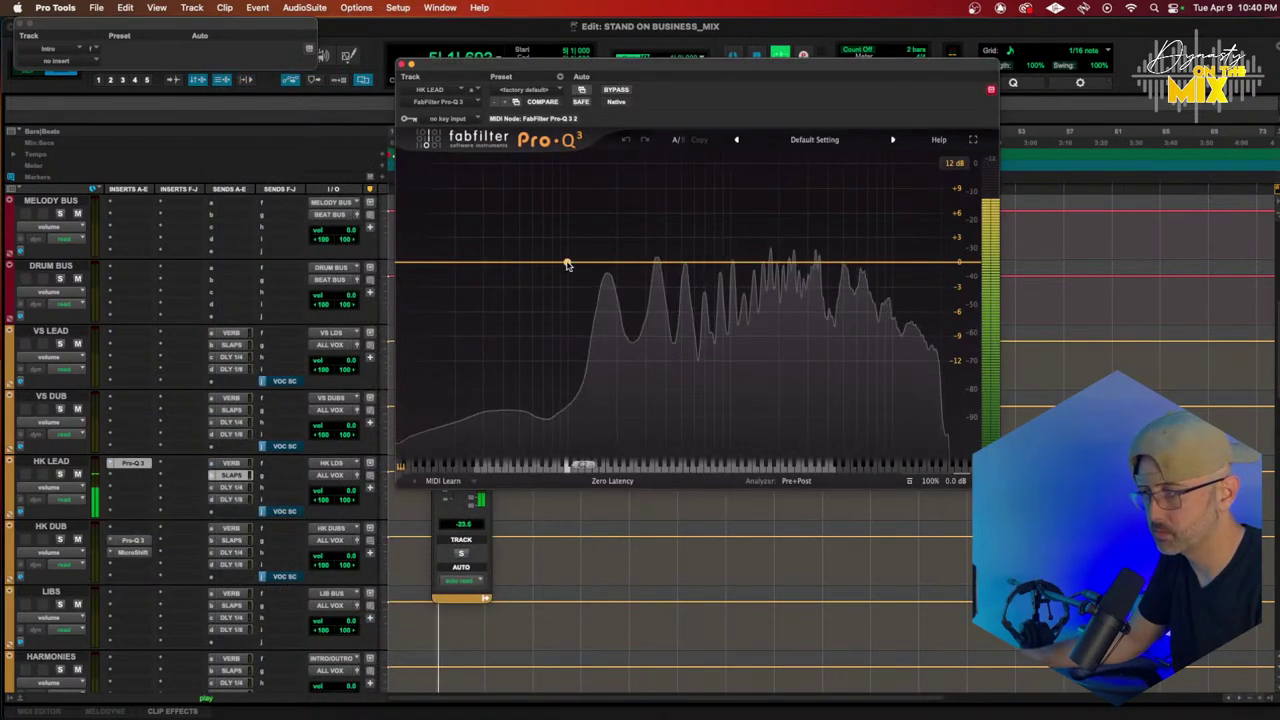
# Step: In HK LEAD's Pro-Q 3, add a 30 dB/oct low cut at about 100 Hz and a narrow 1.45 dB cut at about 343 Hz
pyautogui.doubleClick(567, 264)
pyautogui.click(566, 257)
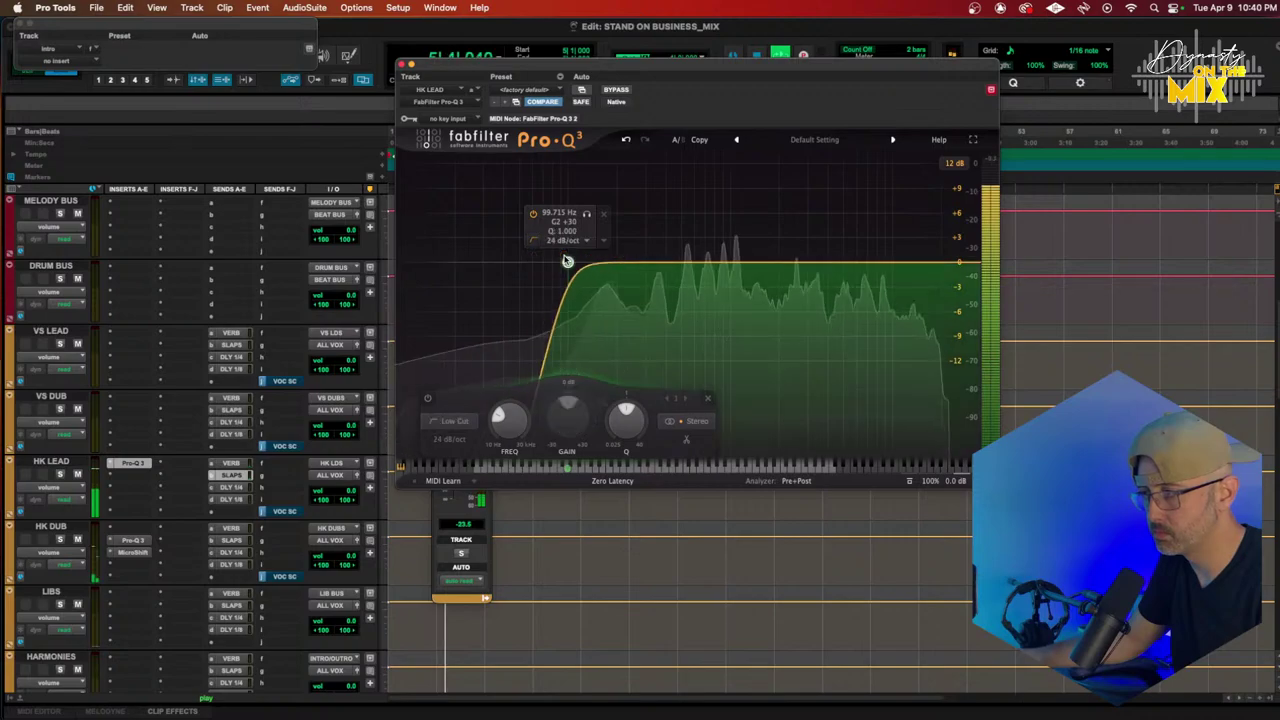
pyautogui.moveTo(567, 262); pyautogui.dragTo(567, 270)
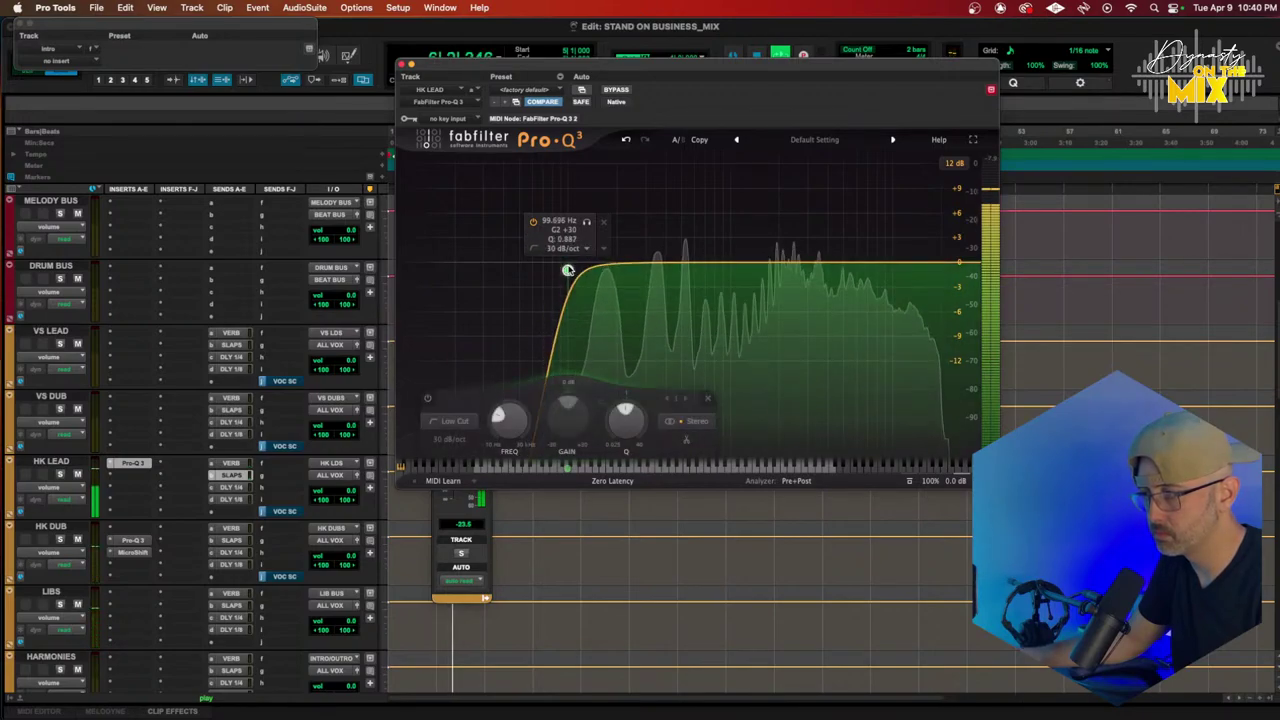
pyautogui.doubleClick(651, 263)
pyautogui.moveTo(651, 263)
pyautogui.mouseDown()
pyautogui.moveTo(649, 215)
pyautogui.moveTo(655, 274)
pyautogui.mouseUp()
pyautogui.scroll(-4, 651, 214)
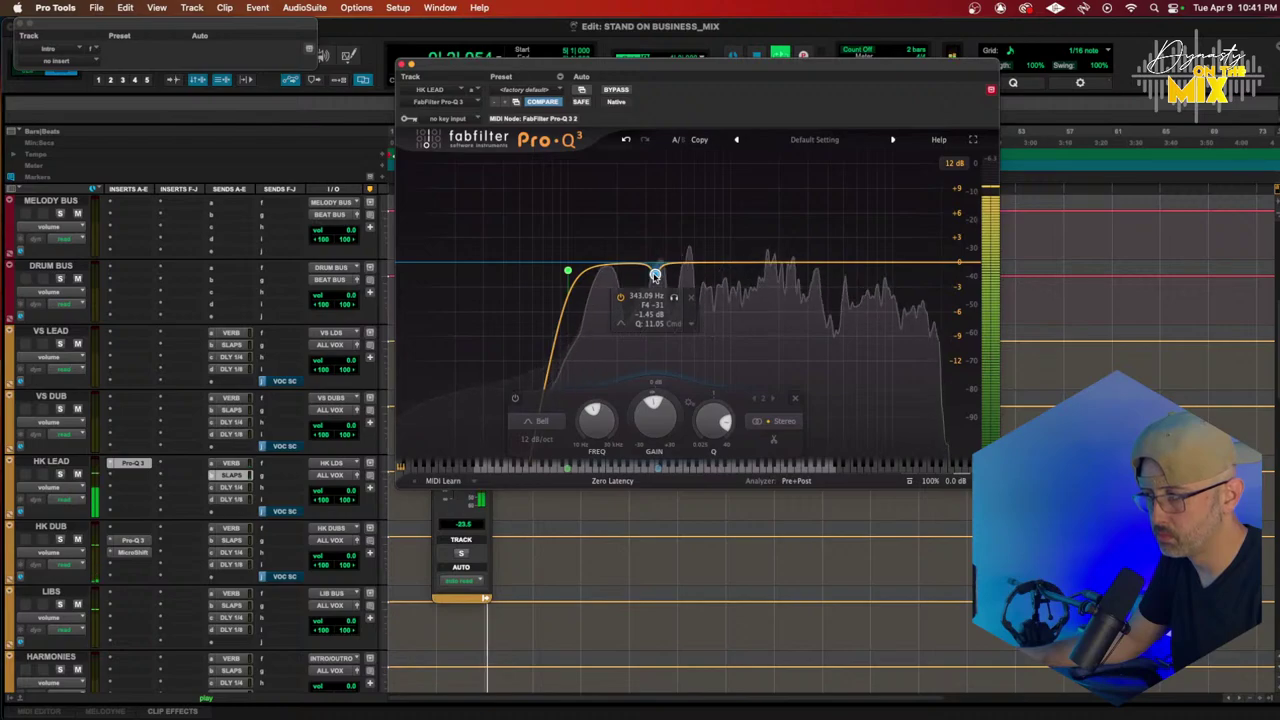
# Step: Boost HK LEAD about 1 dB at 1.1 kHz and add a dynamic dip of about 0.65 dB at 541 Hz in its Pro-Q 3
pyautogui.moveTo(729, 262); pyautogui.dragTo(726, 256)
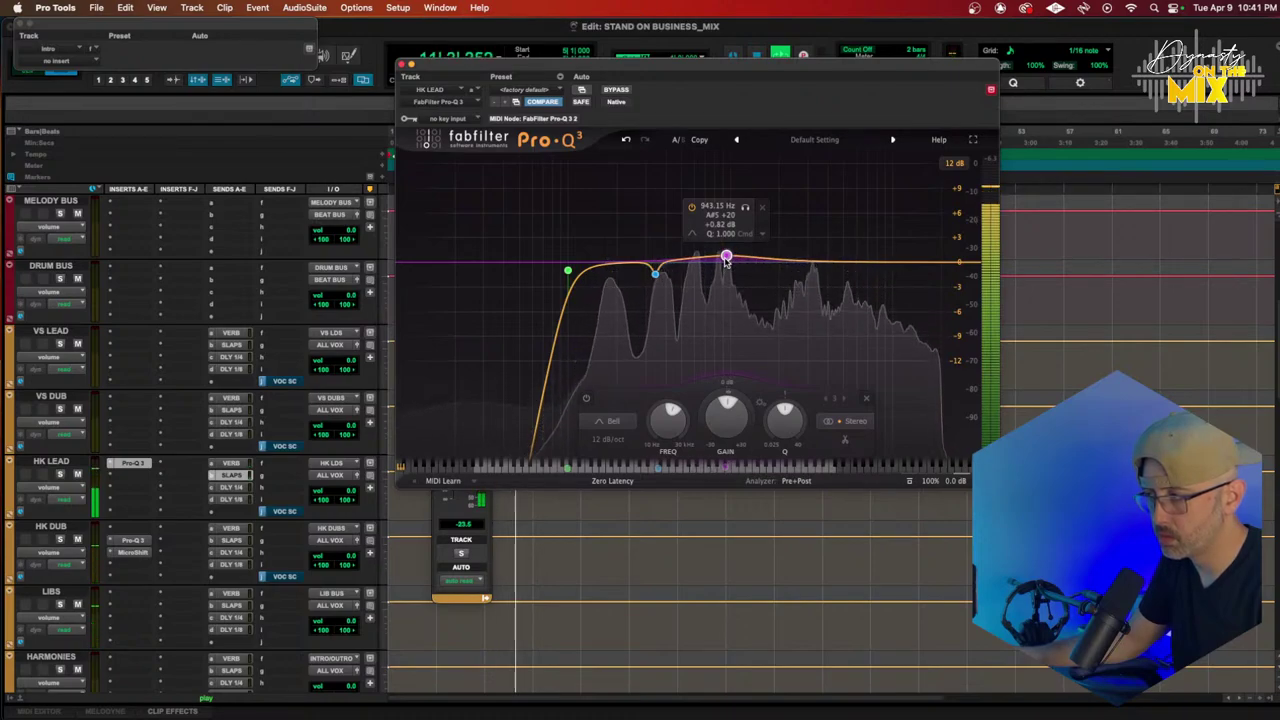
pyautogui.moveTo(726, 258); pyautogui.dragTo(738, 258)
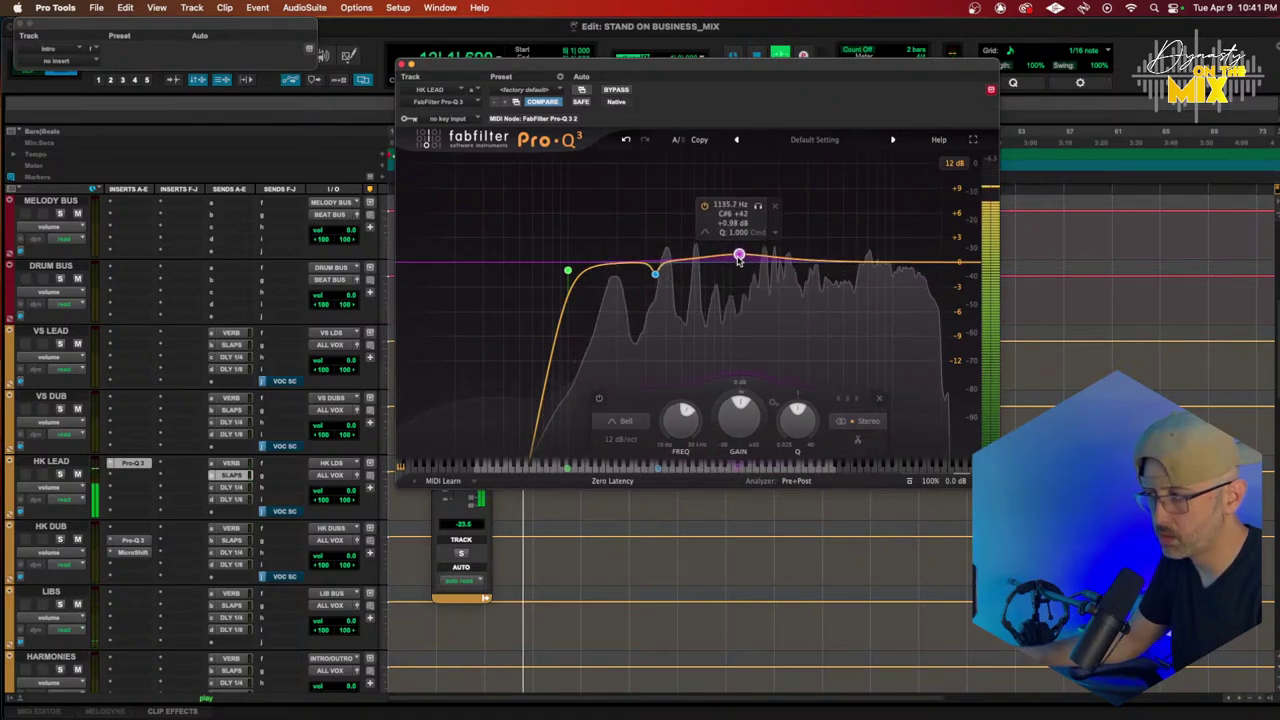
pyautogui.moveTo(693, 262)
pyautogui.mouseDown()
pyautogui.moveTo(683, 203)
pyautogui.moveTo(686, 268)
pyautogui.mouseUp()
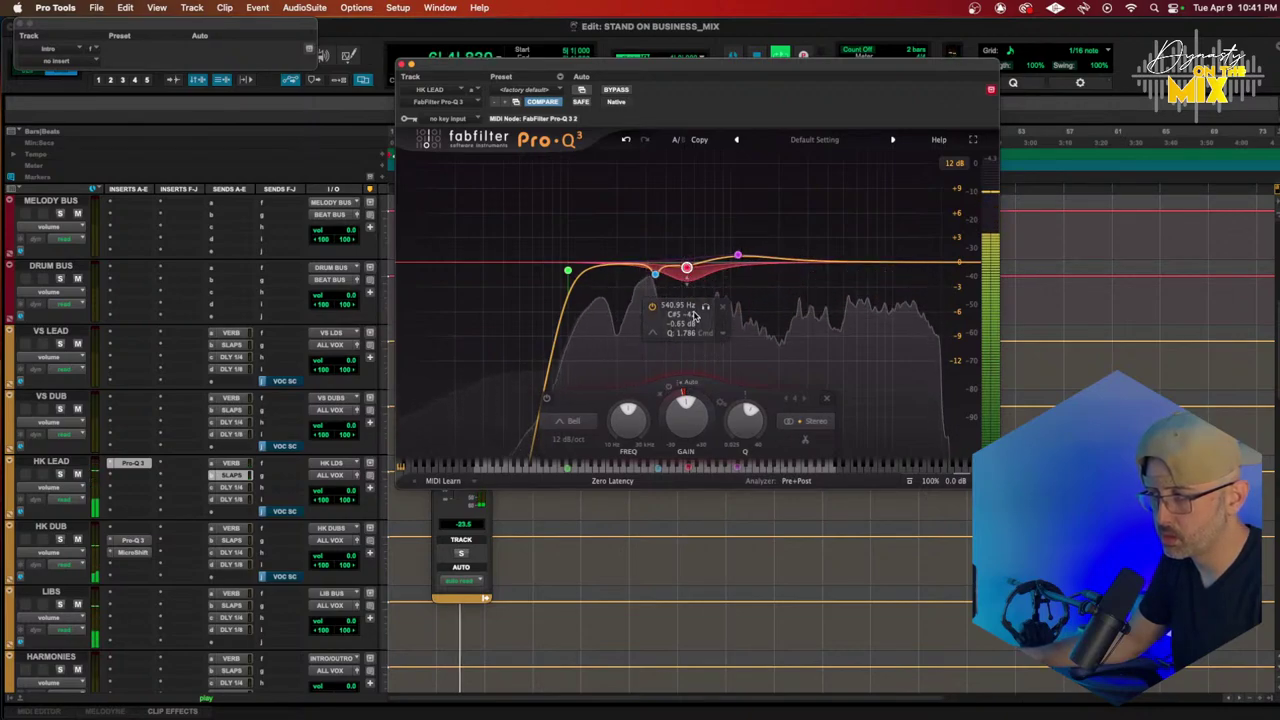
# Step: Add a flat bell band between the low cut and the 343 Hz cut in HK LEAD's Pro-Q 3, and audition a high-frequency band
pyautogui.moveTo(620, 263); pyautogui.dragTo(611, 264)
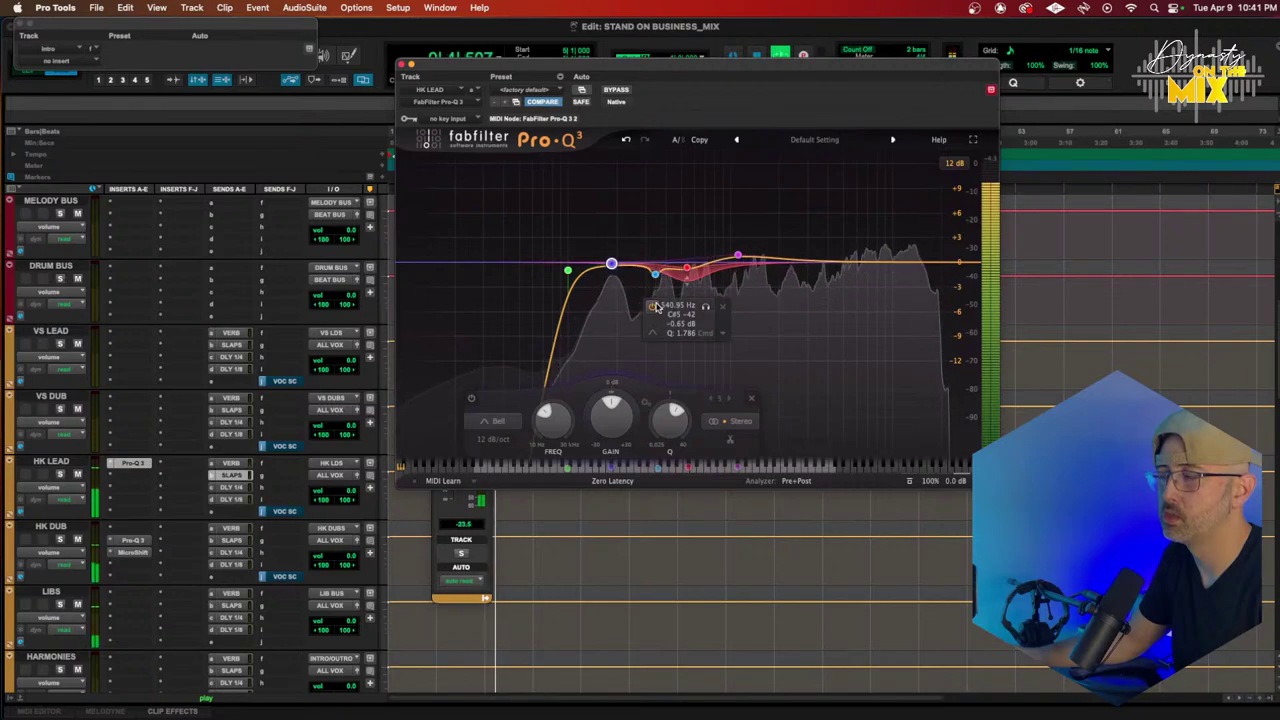
pyautogui.moveTo(903, 263); pyautogui.dragTo(862, 256)
pyautogui.click(897, 207)
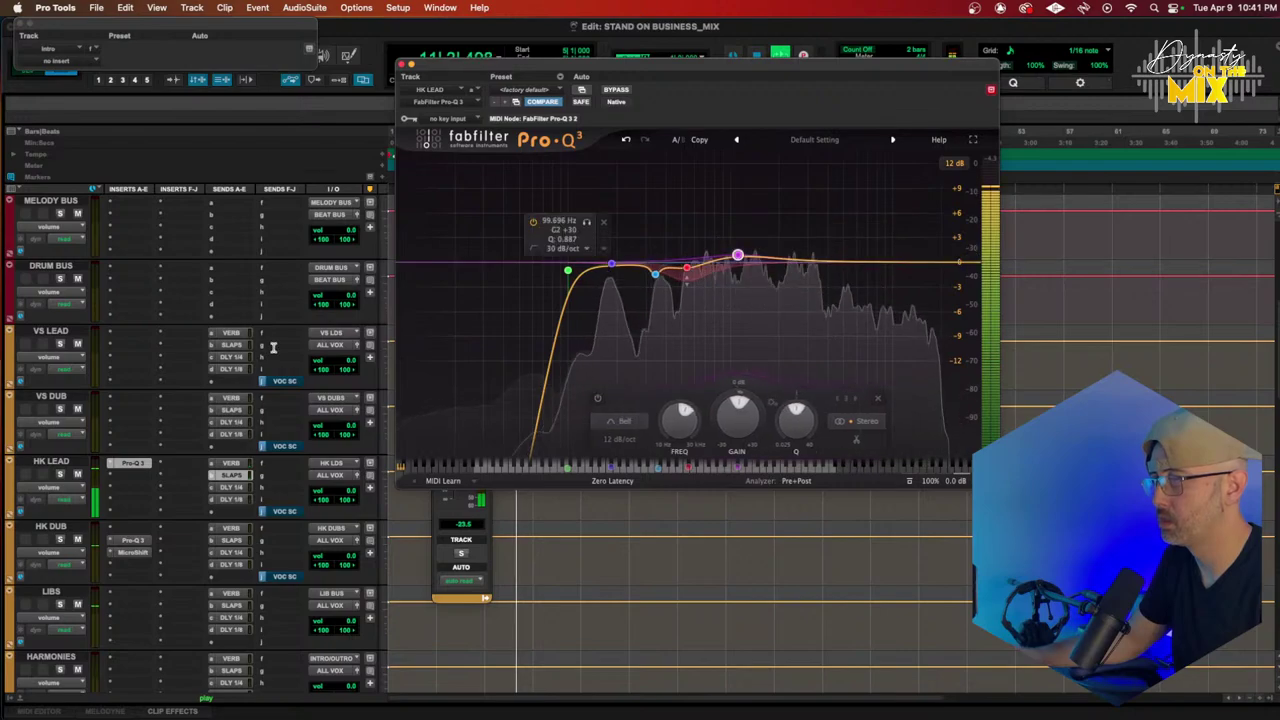
# Step: Insert a stereo bx_console AMEK 9099 on the HK LEAD bus after the Pro-Q 3 and restart playback
pyautogui.click(133, 475)
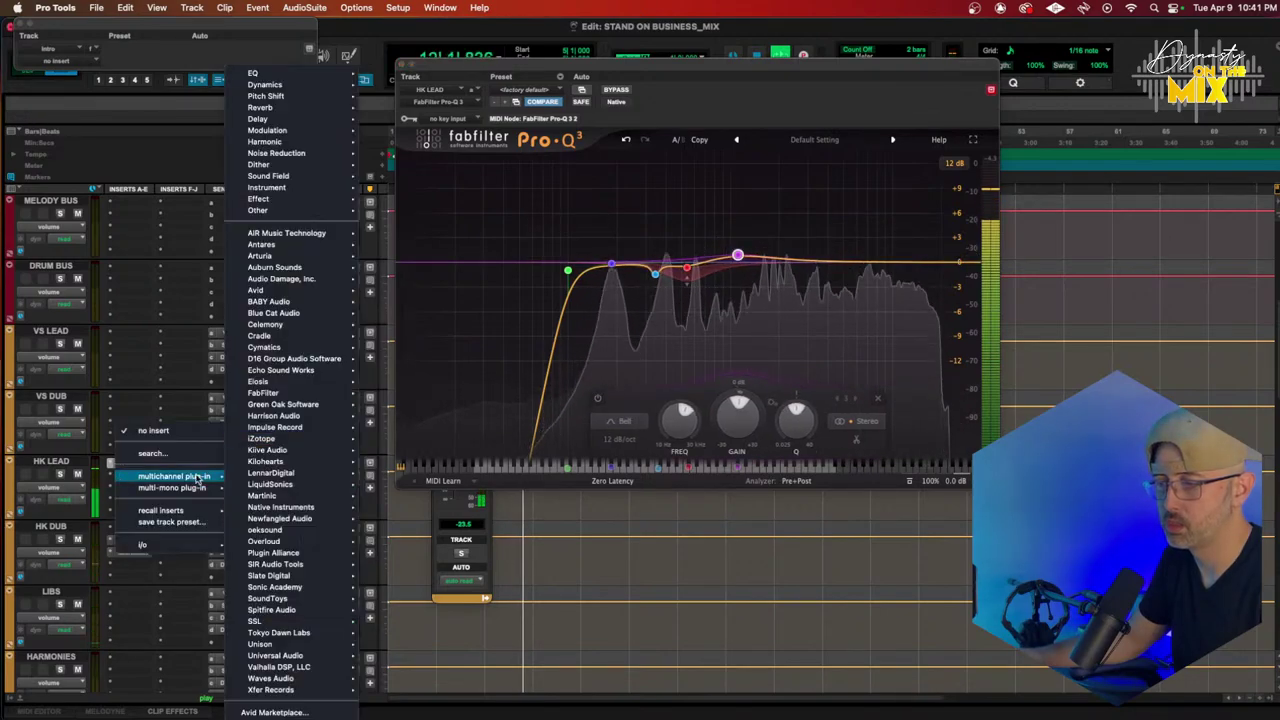
pyautogui.moveTo(280, 84)
pyautogui.scroll(-3, 466, 190)
pyautogui.scroll(-5, 466, 190)
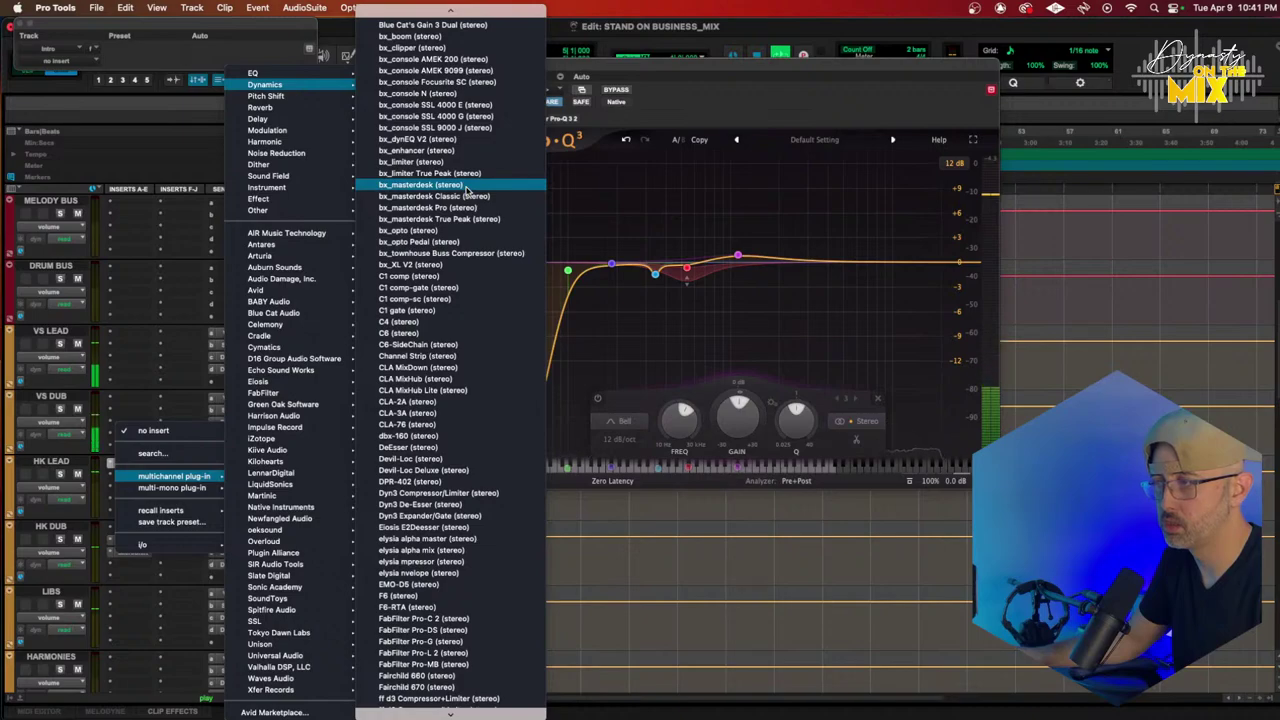
pyautogui.press('Escape')
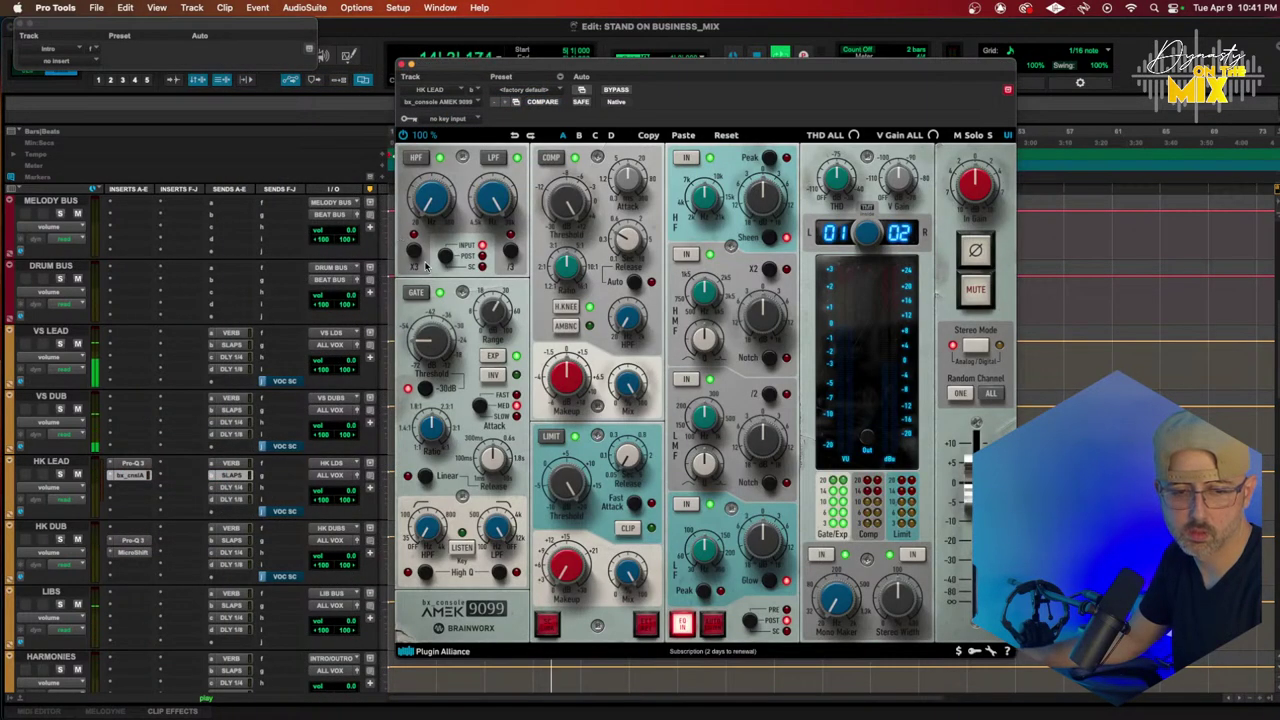
pyautogui.press('space')
# Step: Slightly boost the AMEK 9099's high-frequency band and set its compressor threshold and makeup gain for HK LEAD
pyautogui.moveTo(752, 205); pyautogui.dragTo(754, 203)
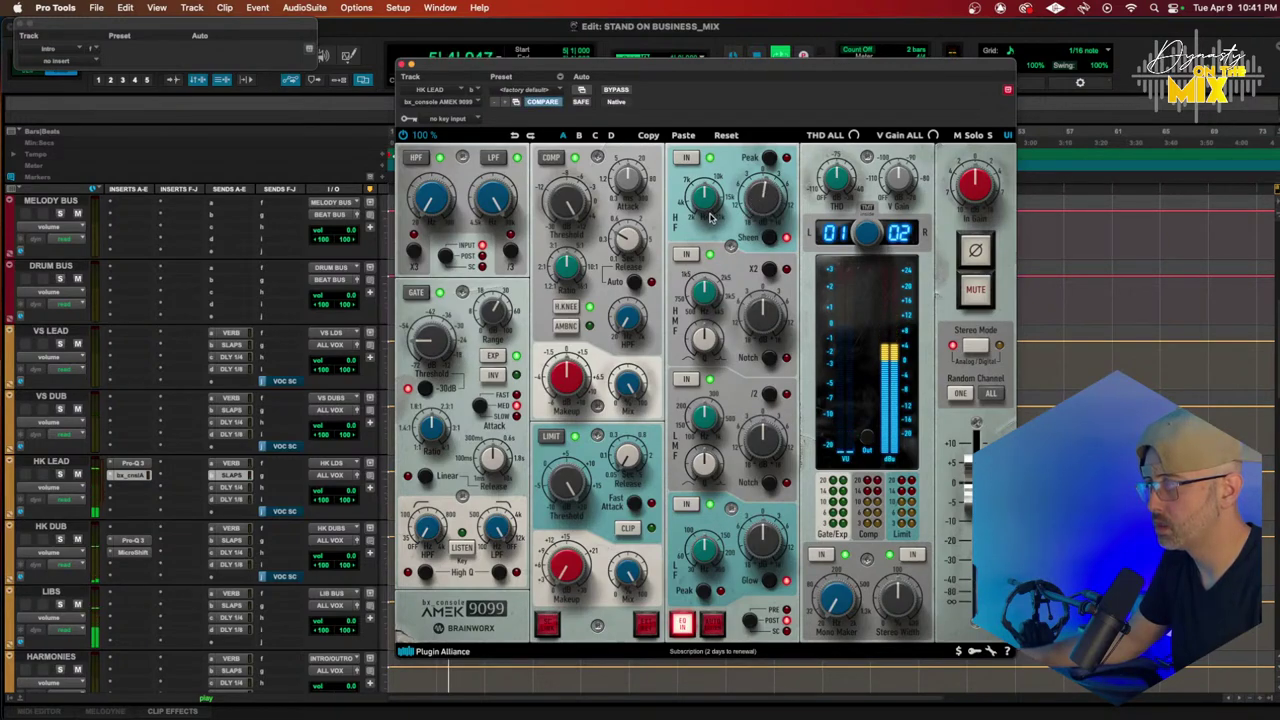
pyautogui.moveTo(568, 204); pyautogui.dragTo(560, 218)
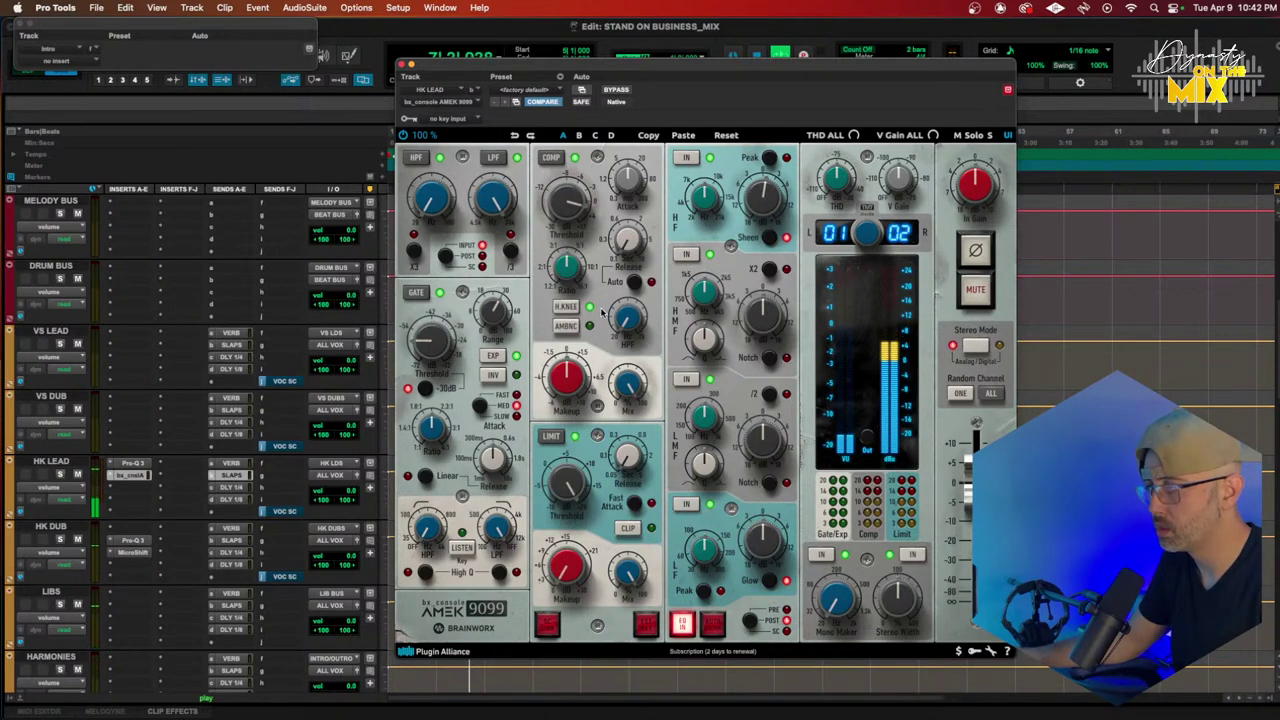
pyautogui.moveTo(575, 367)
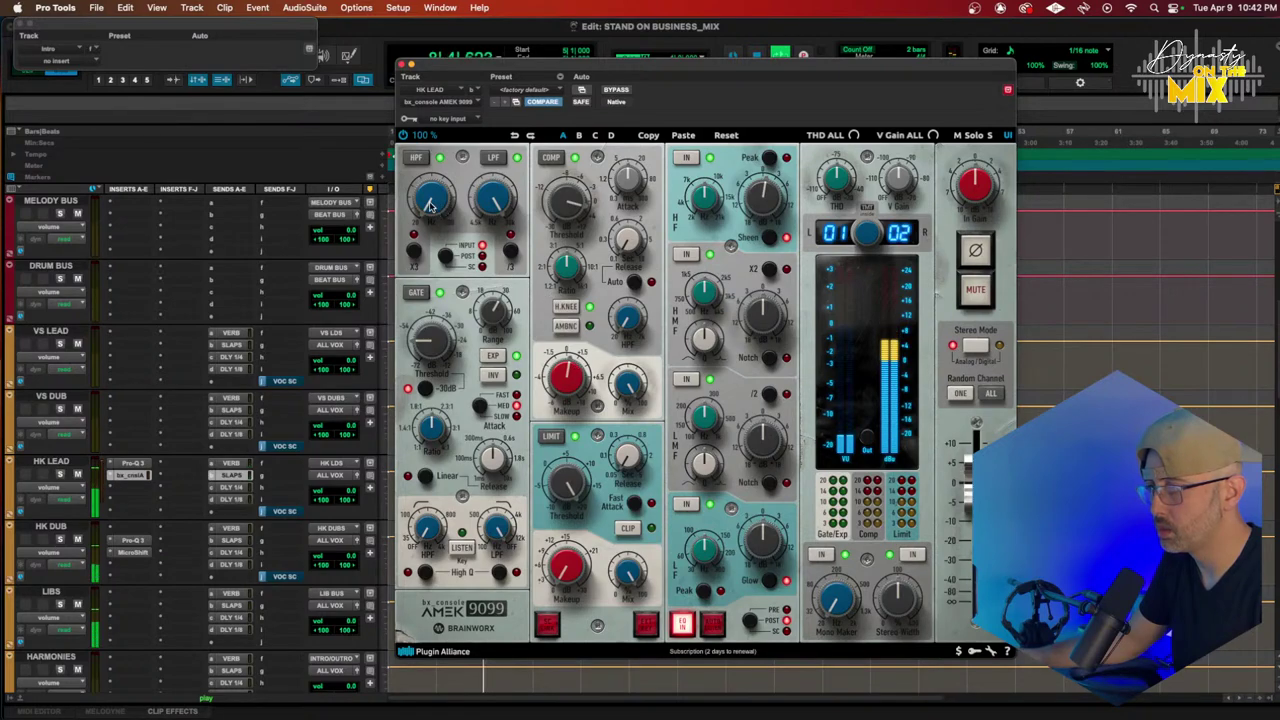
# Step: Raise the AMEK 9099's main high-pass filter, set the compressor's high-pass filter to about 131 Hz, and save the session
pyautogui.moveTo(436, 214); pyautogui.dragTo(445, 183)
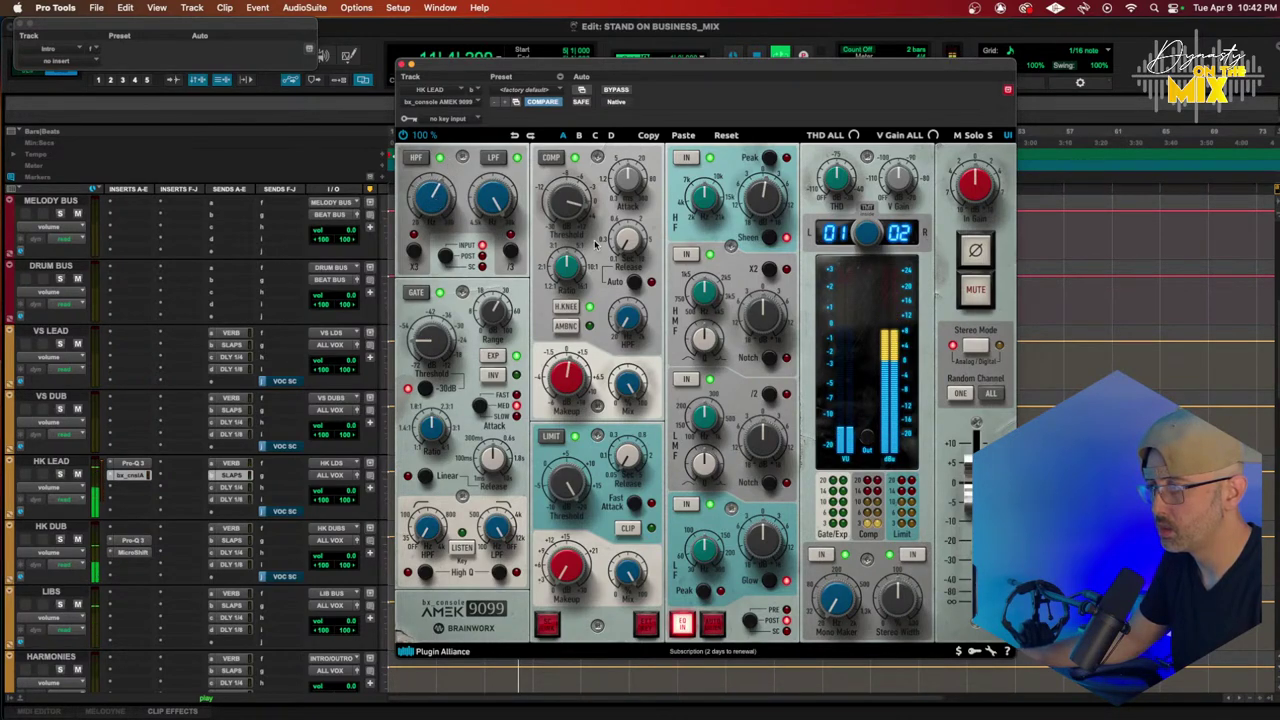
pyautogui.moveTo(632, 310); pyautogui.dragTo(638, 282)
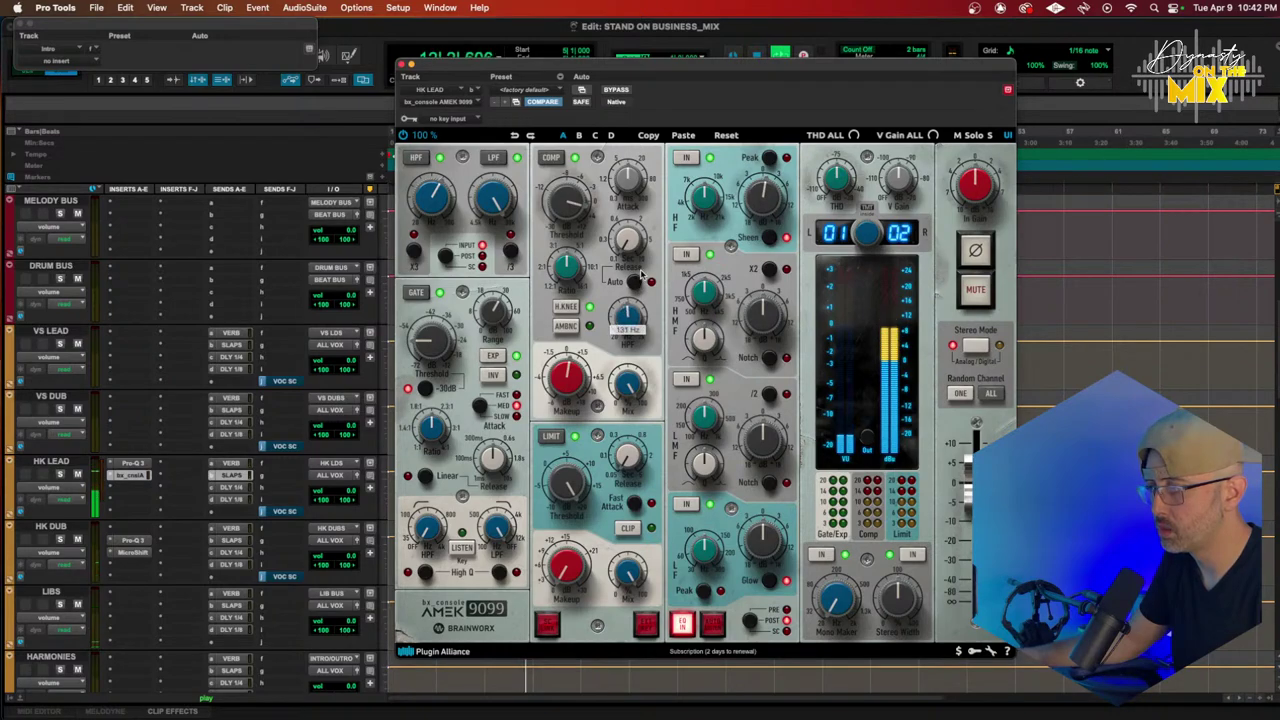
pyautogui.press('super+s')
# Step: Refine the AMEK 9099 compressor's threshold, makeup, attack and ratio, with its high-pass filter at about 270 Hz
pyautogui.moveTo(567, 206); pyautogui.dragTo(569, 212)
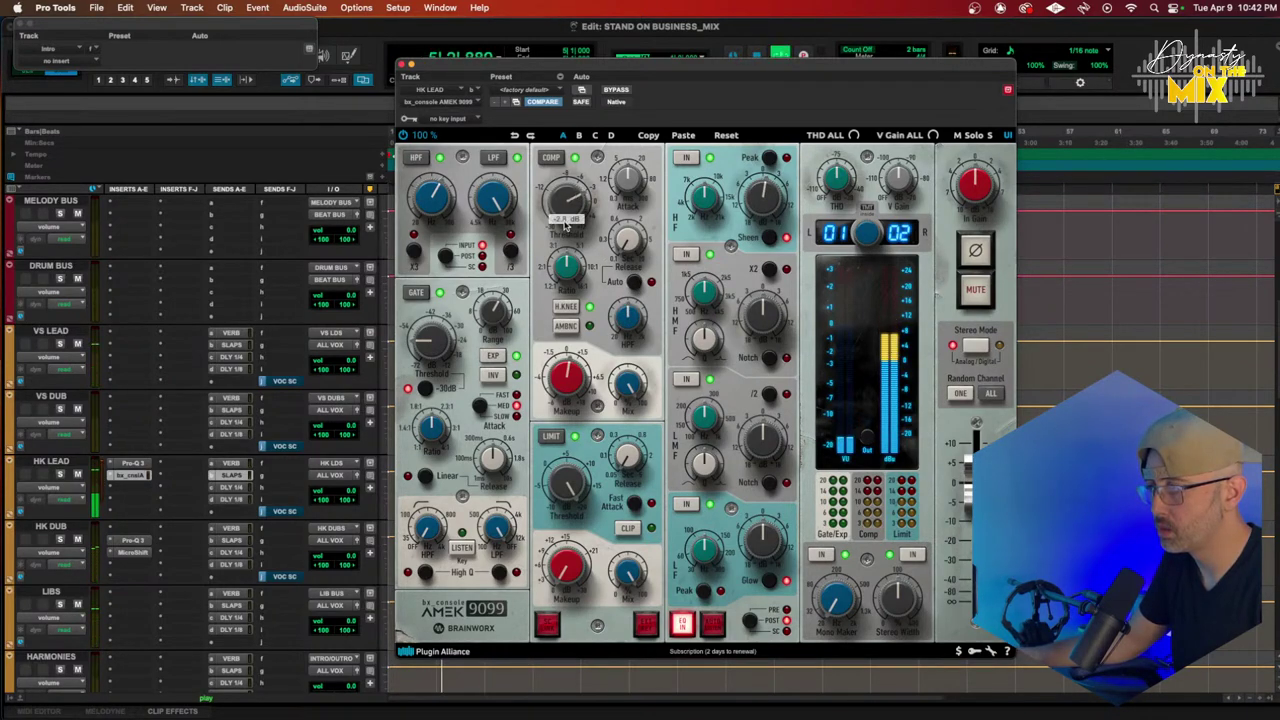
pyautogui.moveTo(560, 387); pyautogui.dragTo(560, 376)
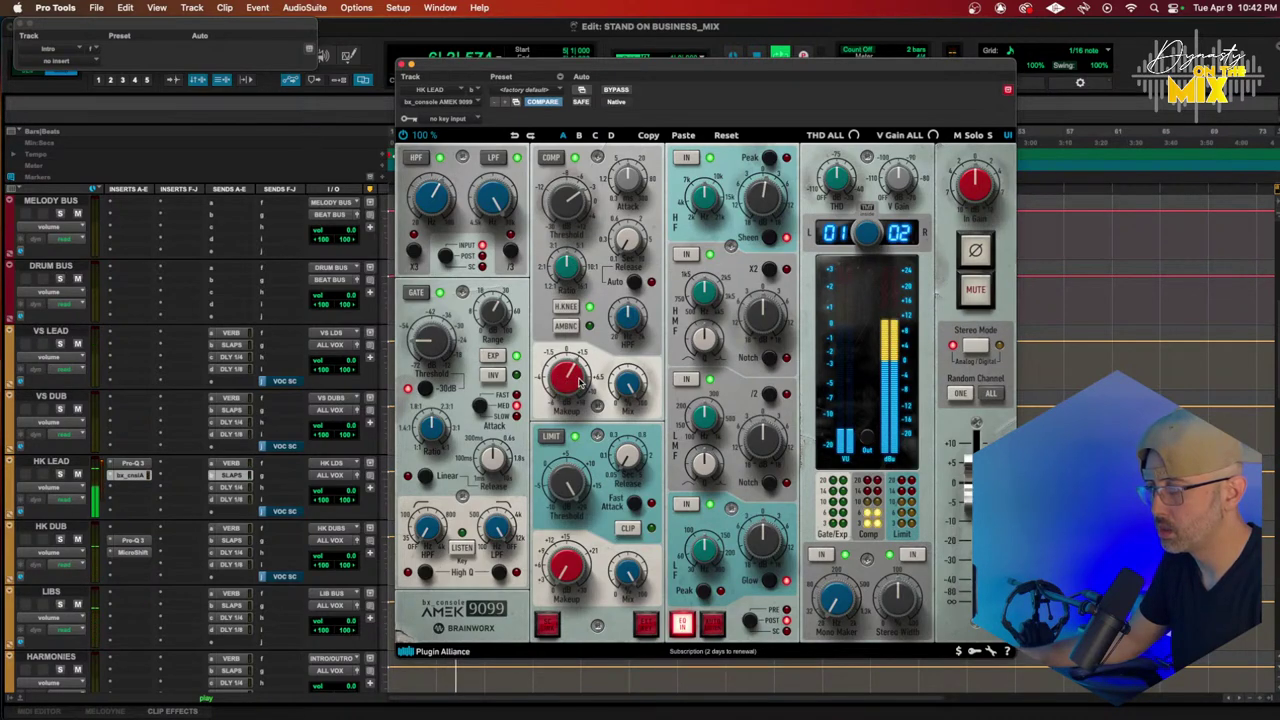
pyautogui.moveTo(630, 326); pyautogui.dragTo(631, 316)
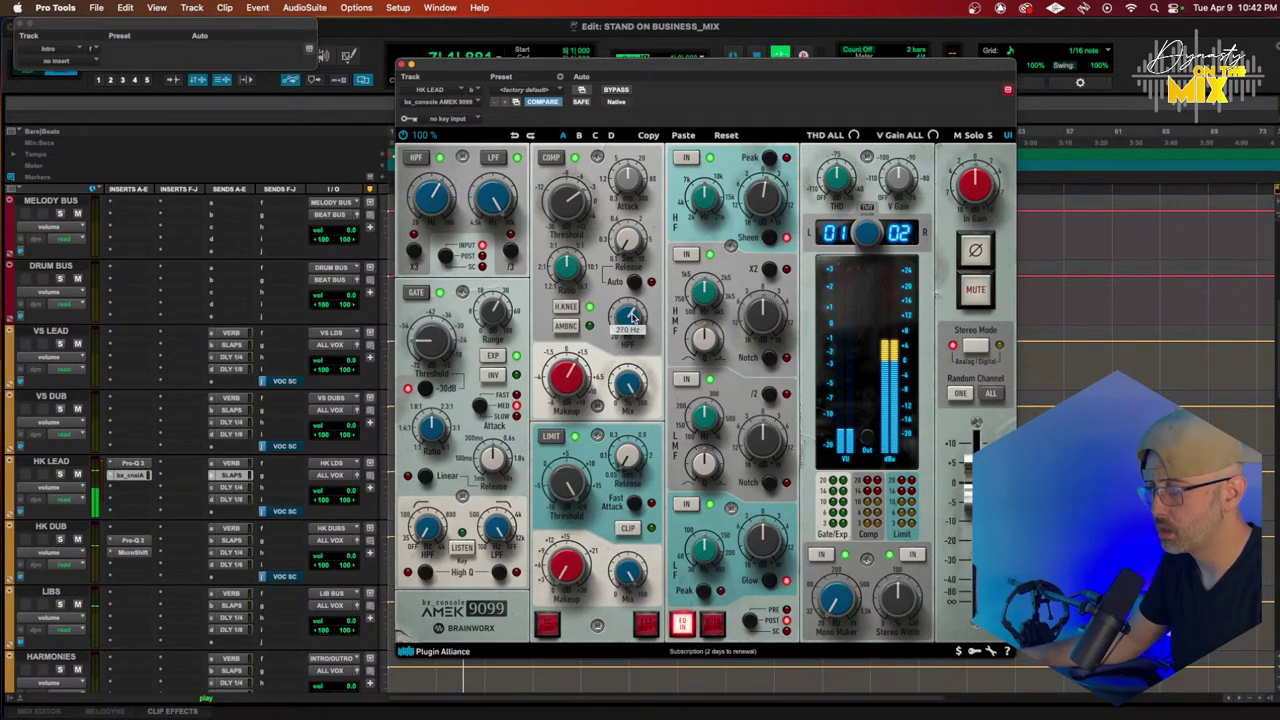
pyautogui.moveTo(638, 177)
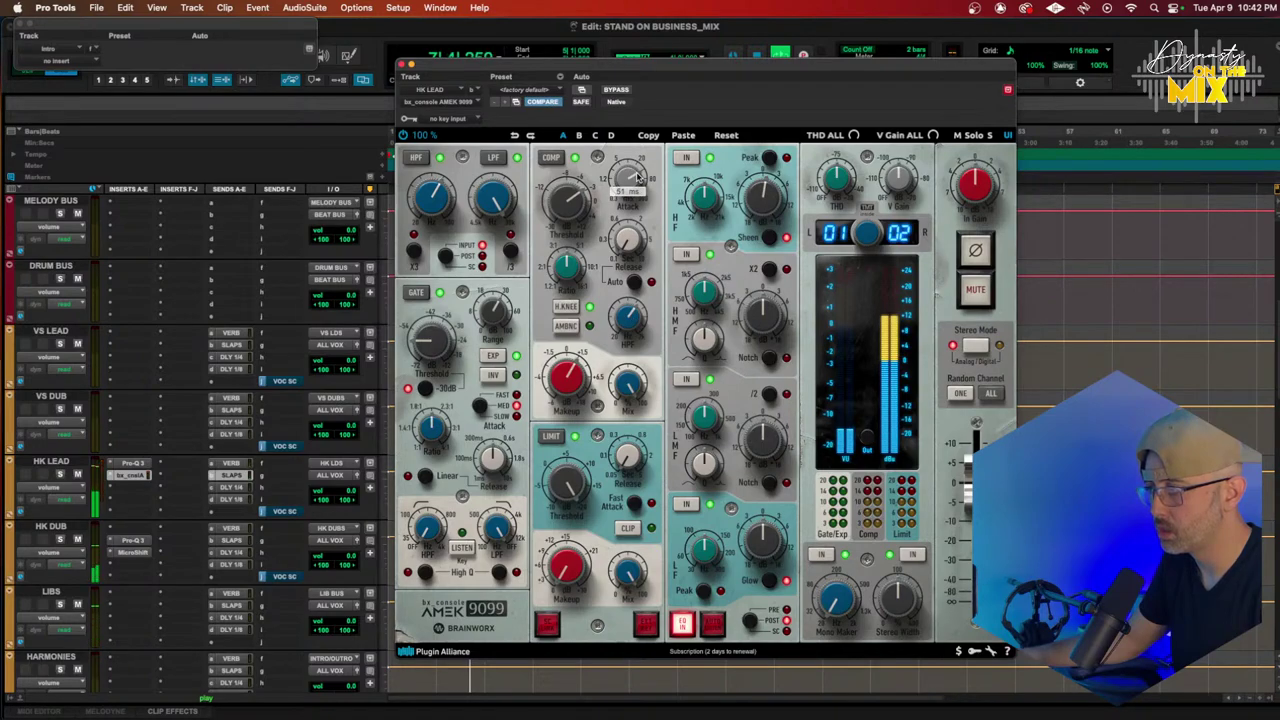
pyautogui.moveTo(563, 270)
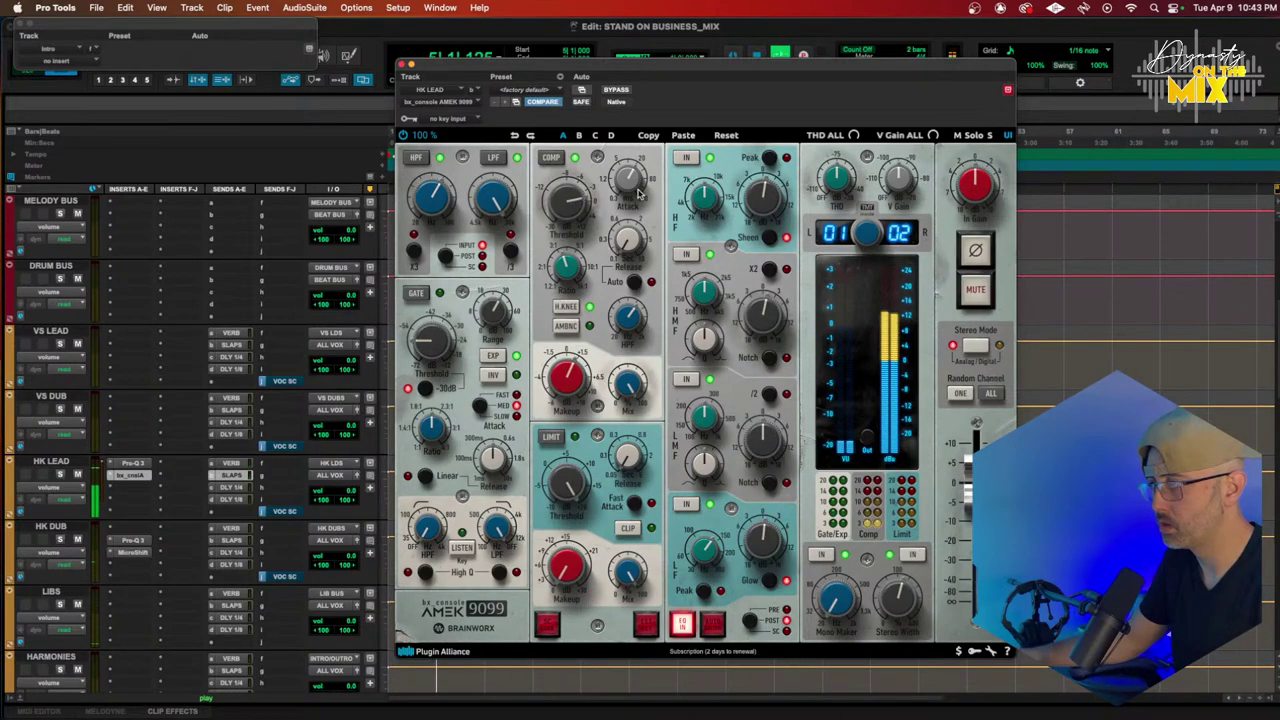
pyautogui.moveTo(565, 208)
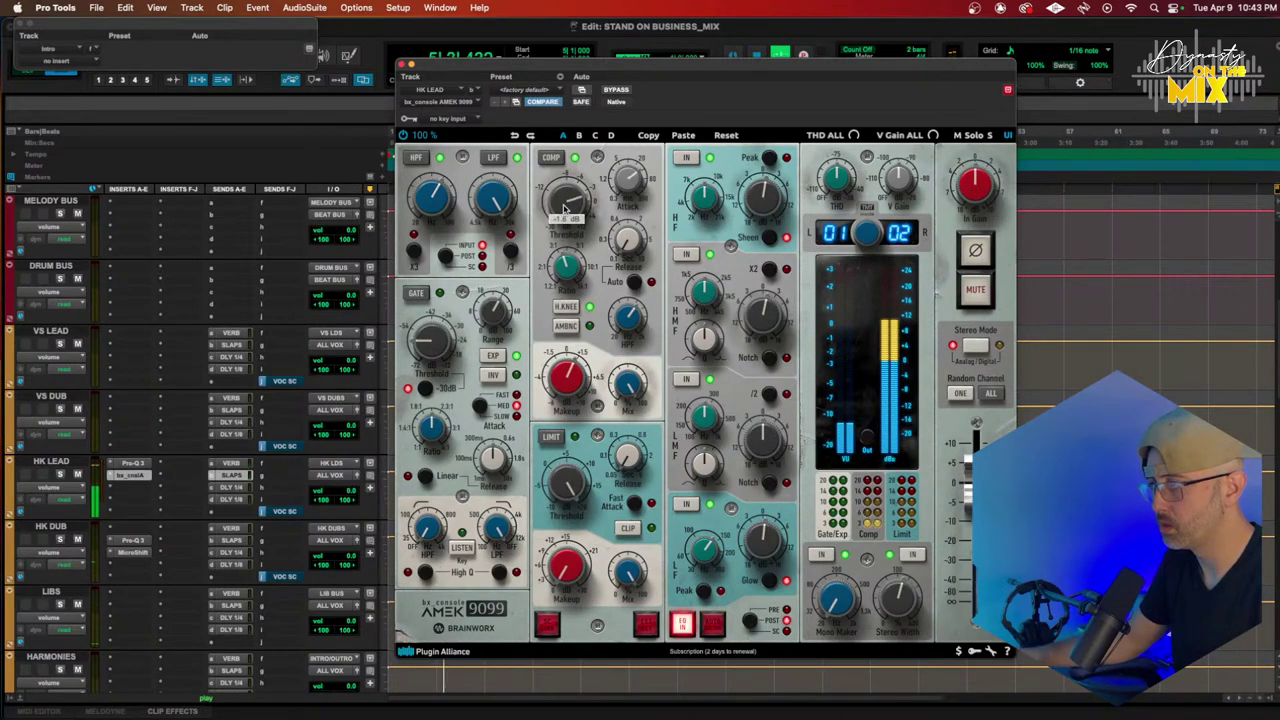
# Step: Sweep the AMEK 9099's high-mid and low-mid EQ bands and settle on slight cuts, adjusting their frequency and Q, and restart playback
pyautogui.moveTo(764, 316); pyautogui.dragTo(764, 306)
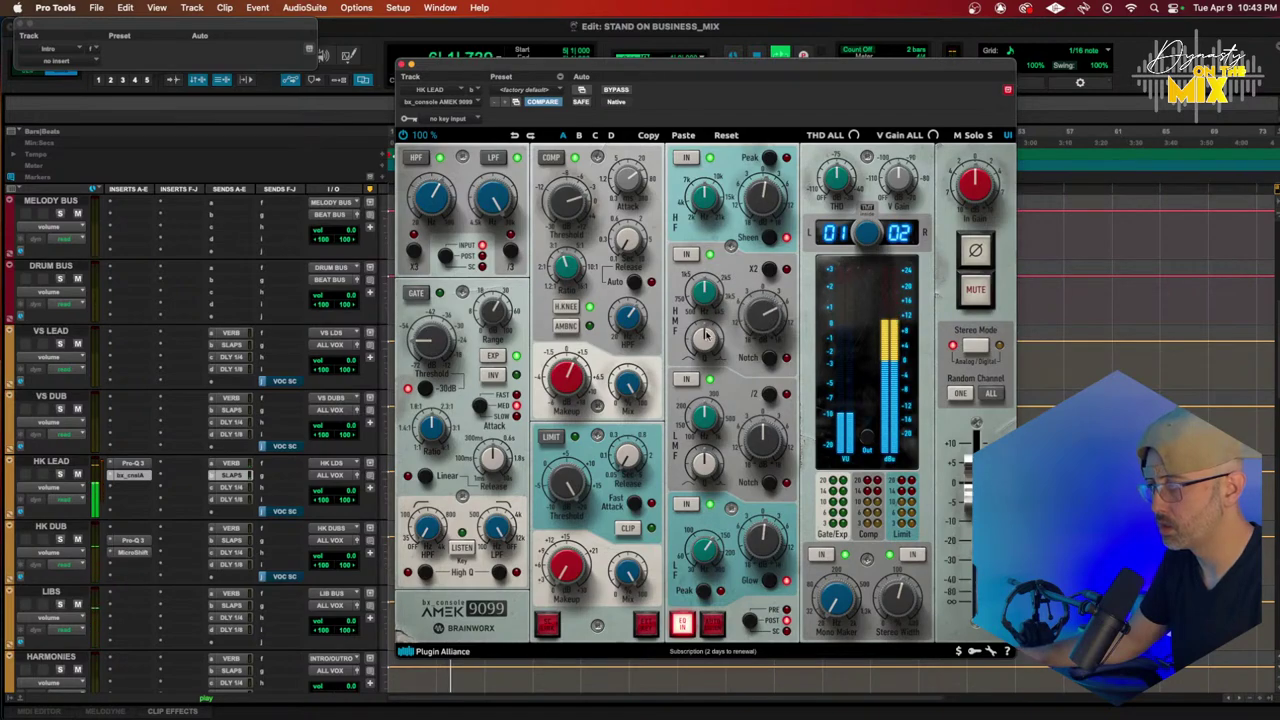
pyautogui.moveTo(762, 308); pyautogui.dragTo(750, 322)
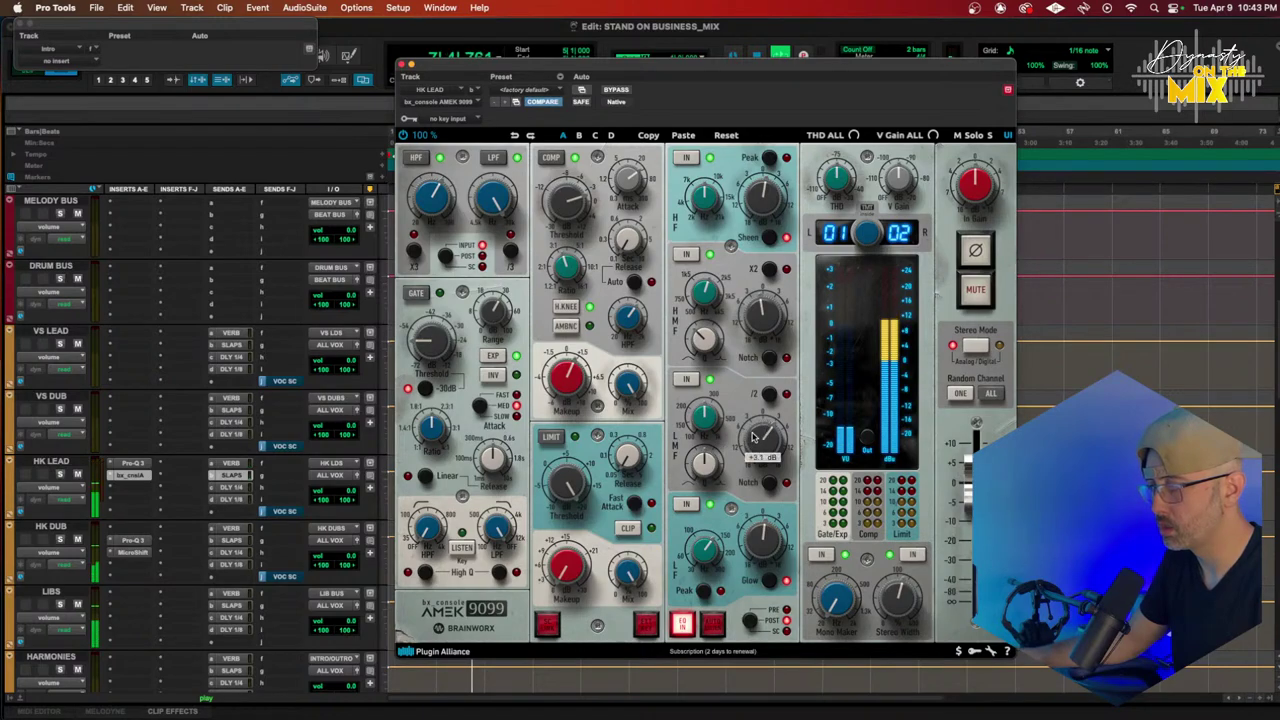
pyautogui.moveTo(714, 422); pyautogui.dragTo(707, 418)
pyautogui.moveTo(705, 463); pyautogui.dragTo(706, 457)
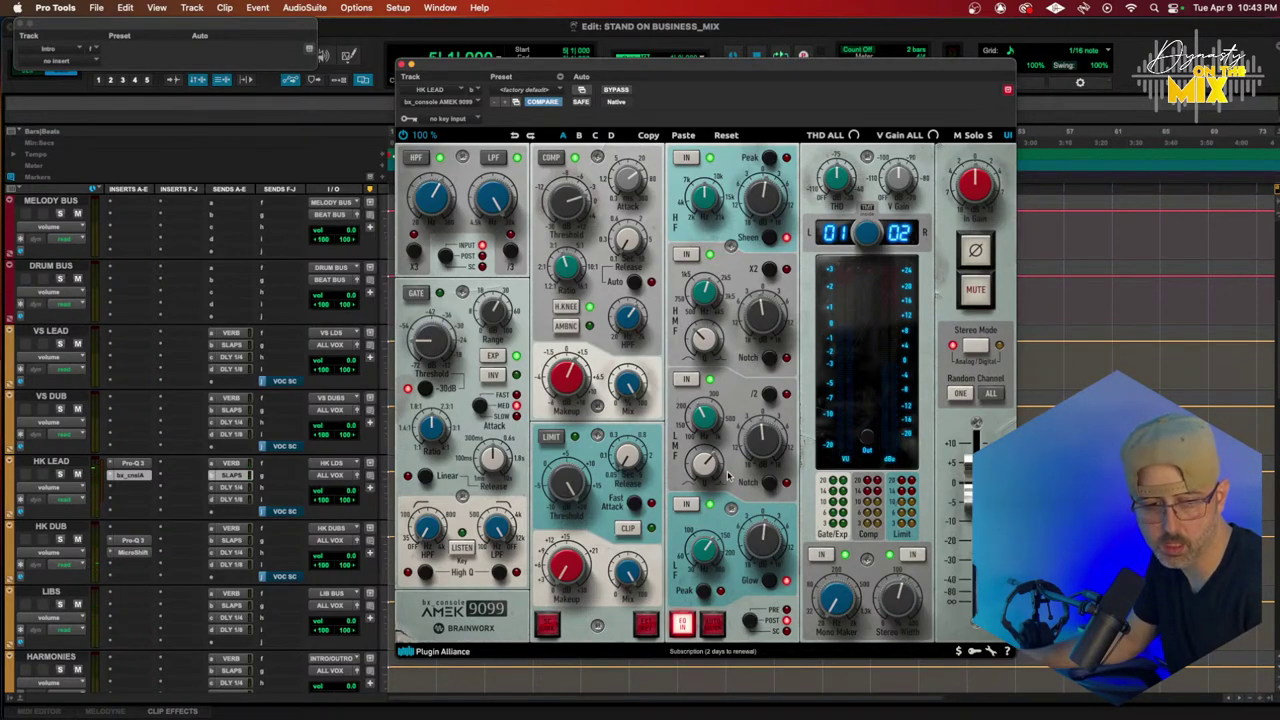
pyautogui.press('space')
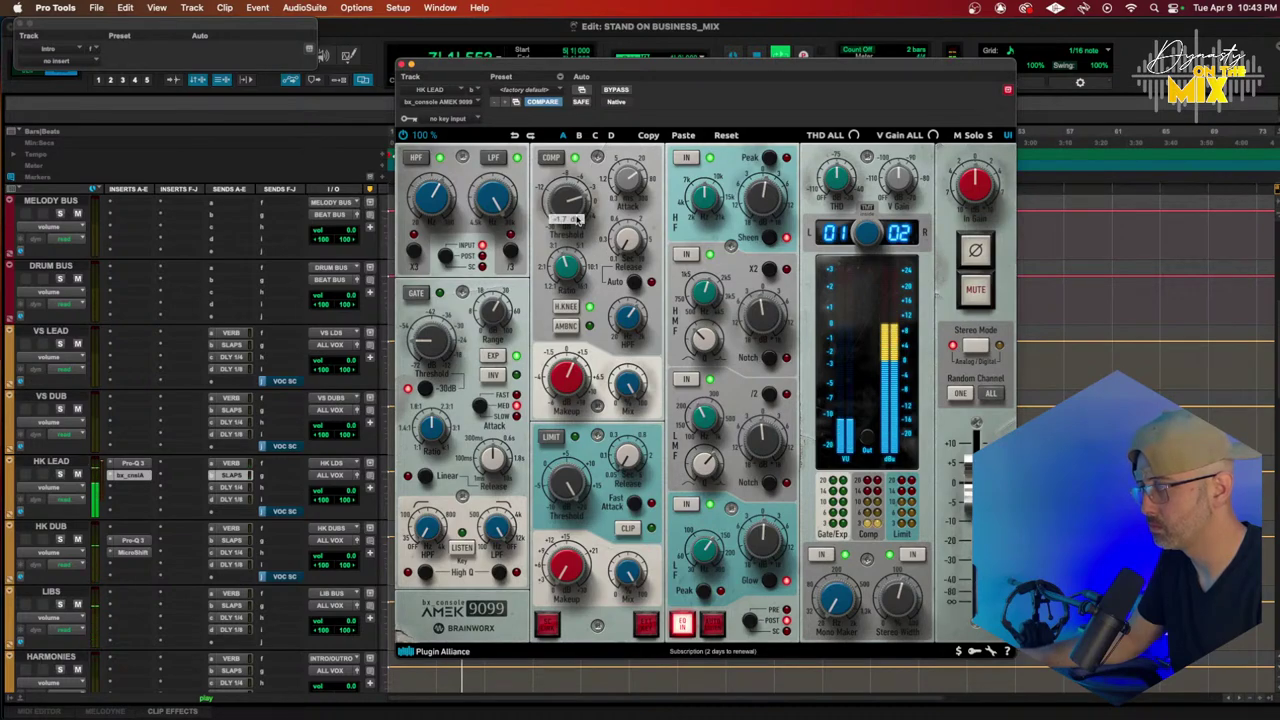
# Step: Compare HK LEAD with the AMEK 9099 bypassed and active during playback
pyautogui.keyDown('super'); pyautogui.click(142, 477); pyautogui.keyUp('super')
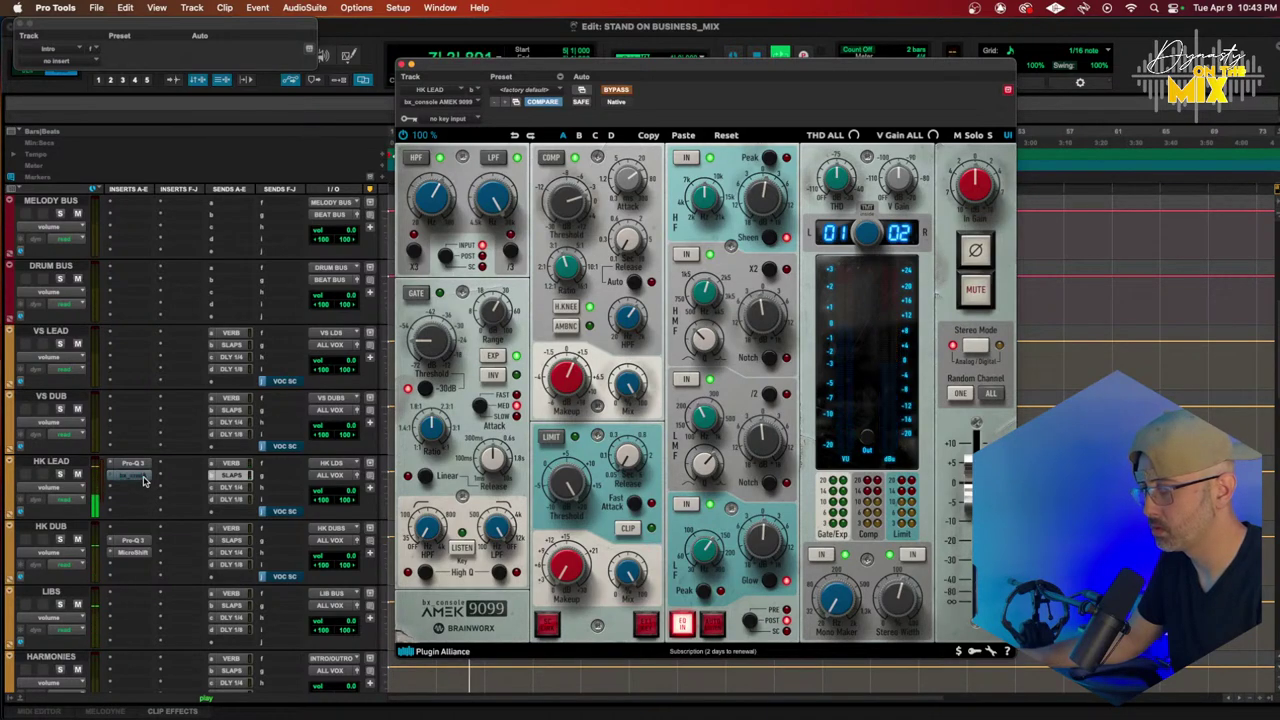
pyautogui.keyDown('super'); pyautogui.click(142, 477); pyautogui.keyUp('super')
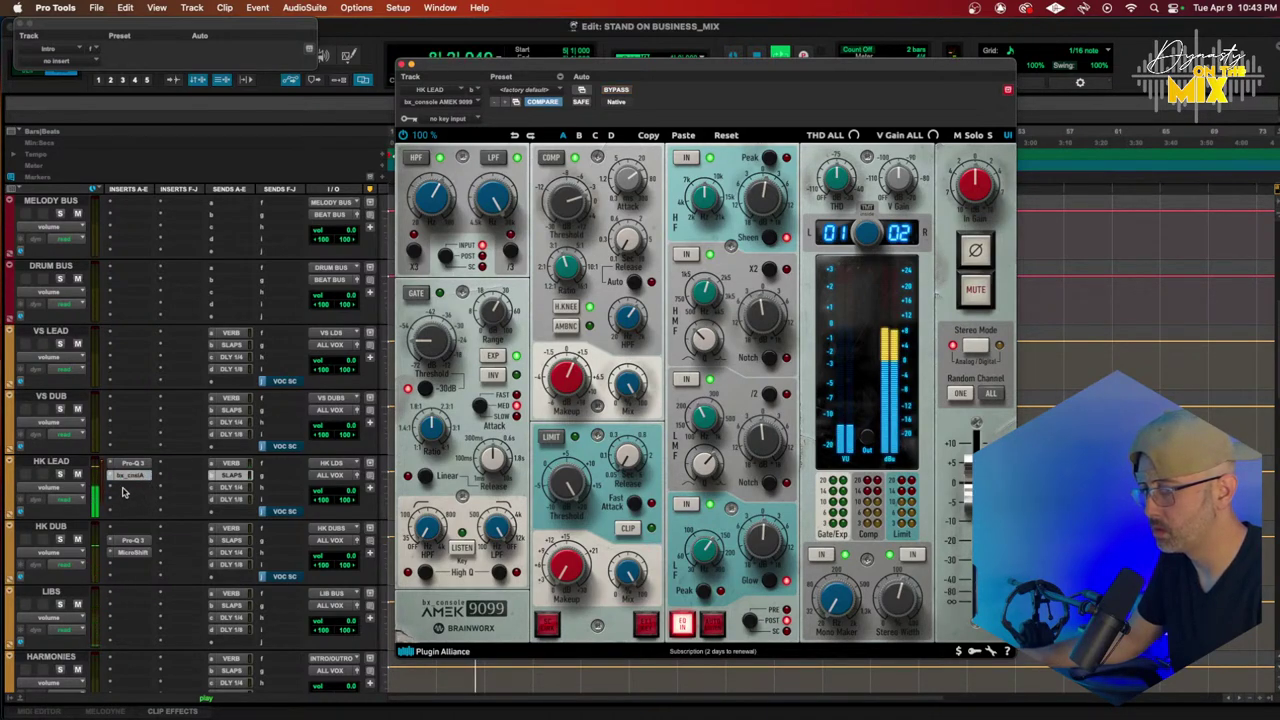
pyautogui.click(124, 489)
pyautogui.press('Escape')
# Step: Readjust the upper-mid band in HK LEAD's Pro-Q 3 and the AMEK 9099's high-mid band, and close the plug-in window
pyautogui.click(147, 465)
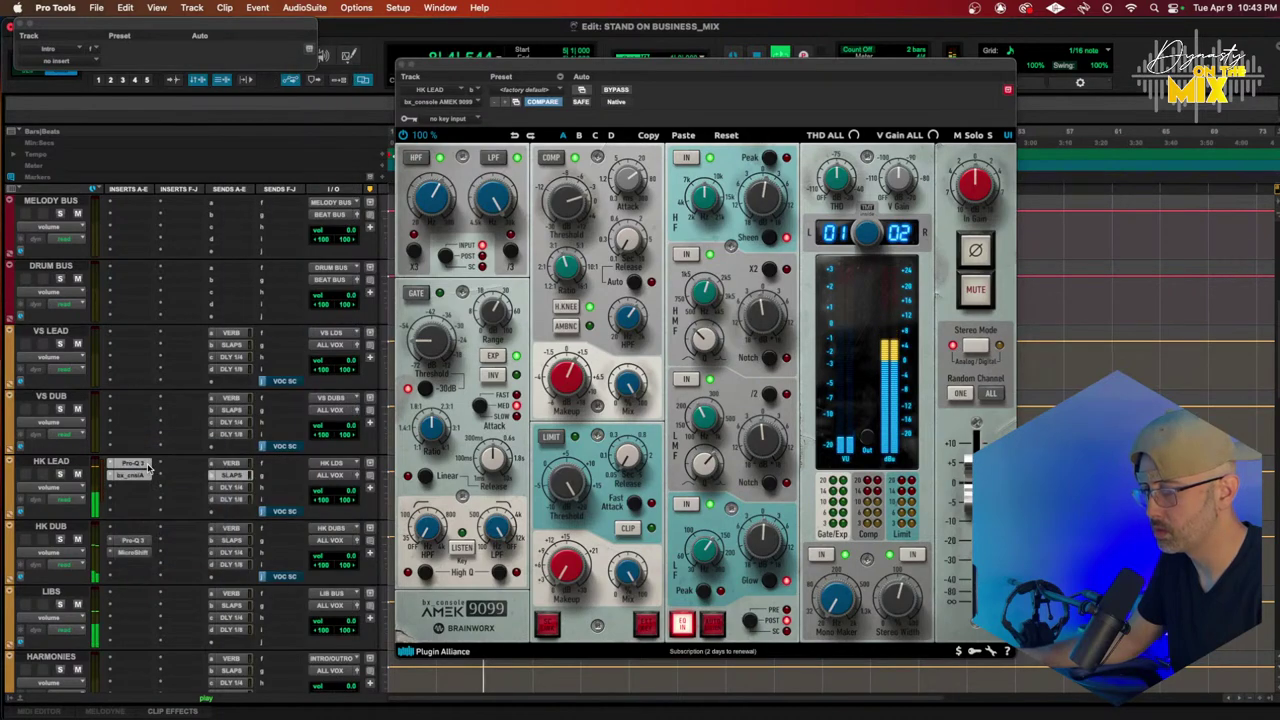
pyautogui.moveTo(729, 256); pyautogui.dragTo(778, 268)
pyautogui.scroll(5, 771, 209)
pyautogui.click(129, 476)
pyautogui.moveTo(779, 318)
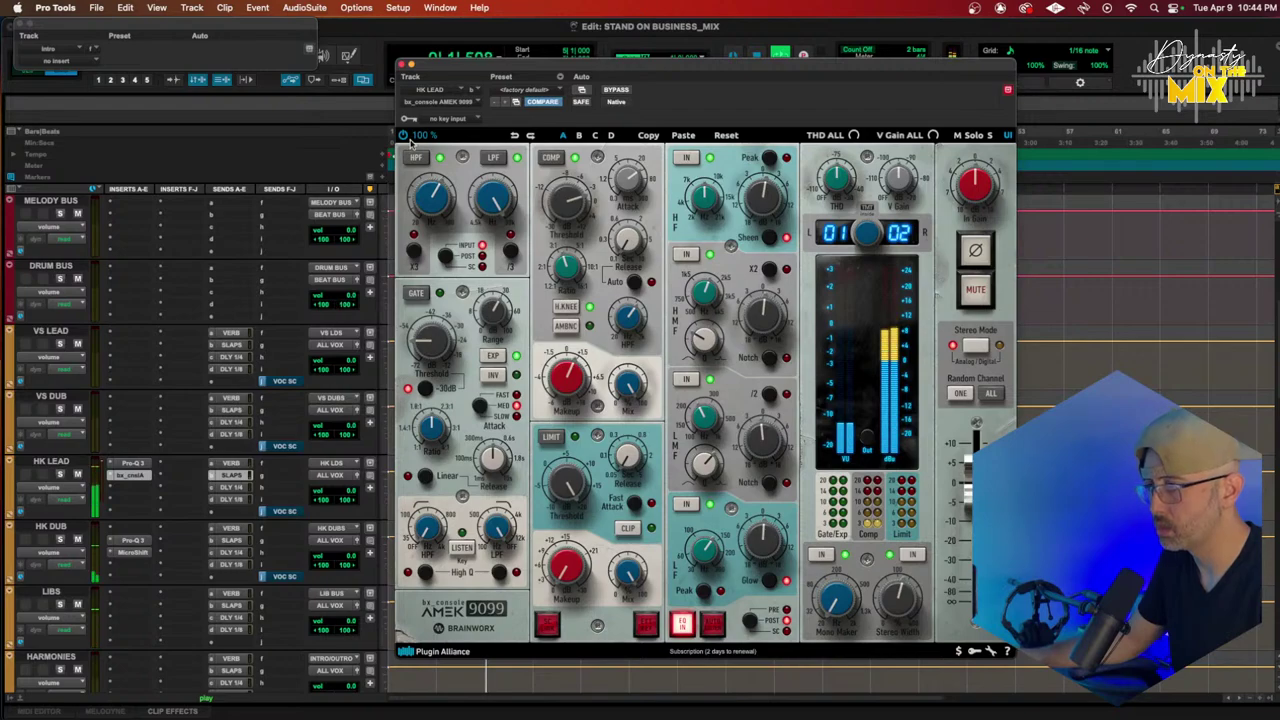
pyautogui.click(402, 66)
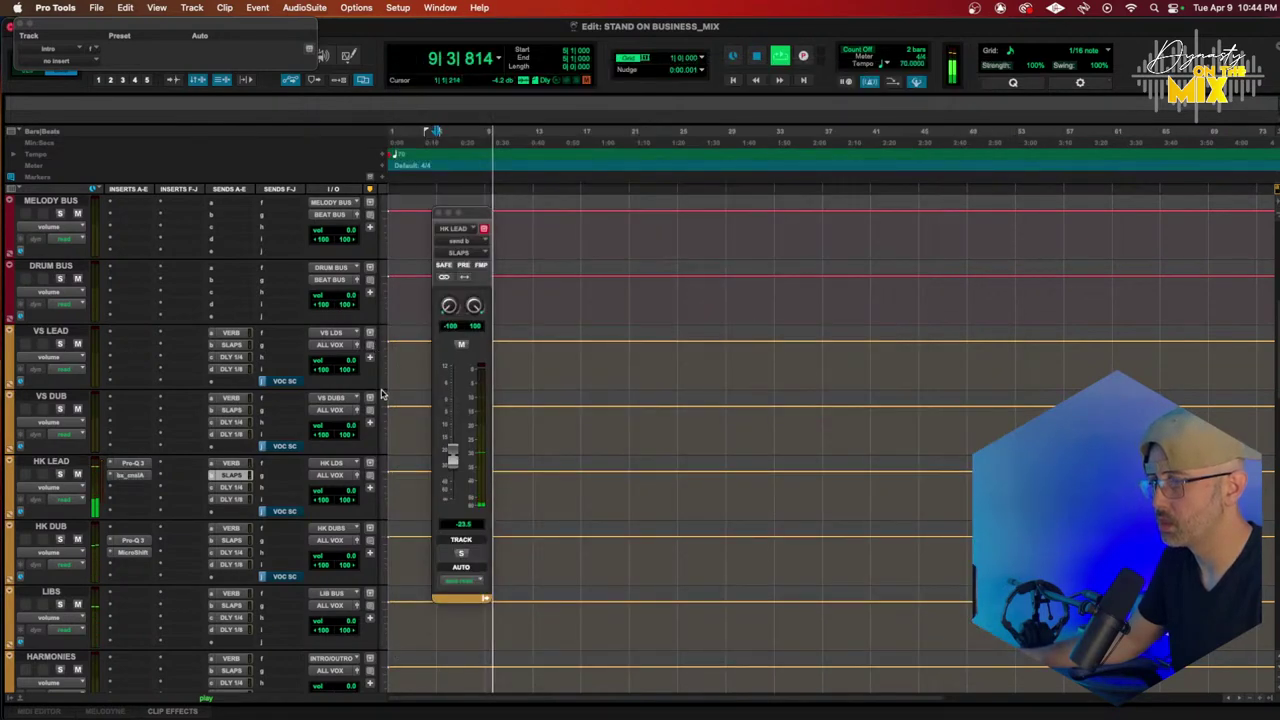
# Step: Insert a stereo C6 multiband compressor on HK LEAD after the AMEK 9099, save the session, and restart playback
pyautogui.click(130, 487)
pyautogui.moveTo(175, 488)
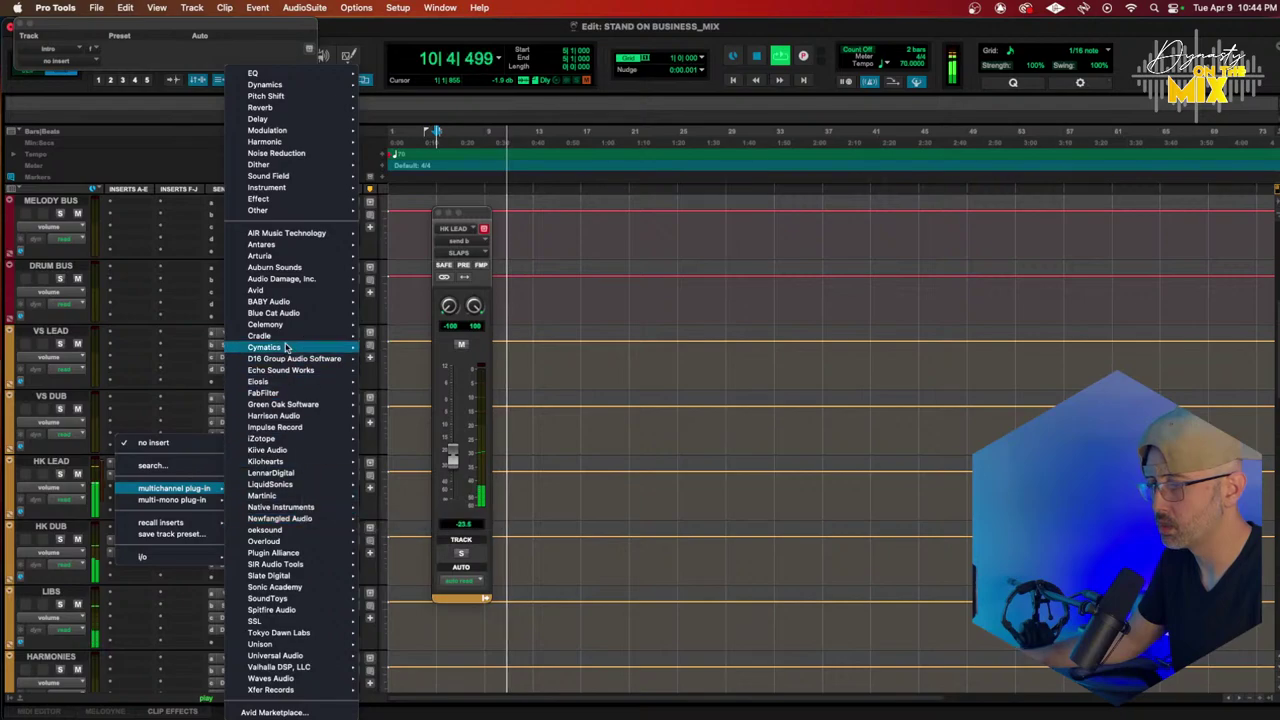
pyautogui.moveTo(287, 95)
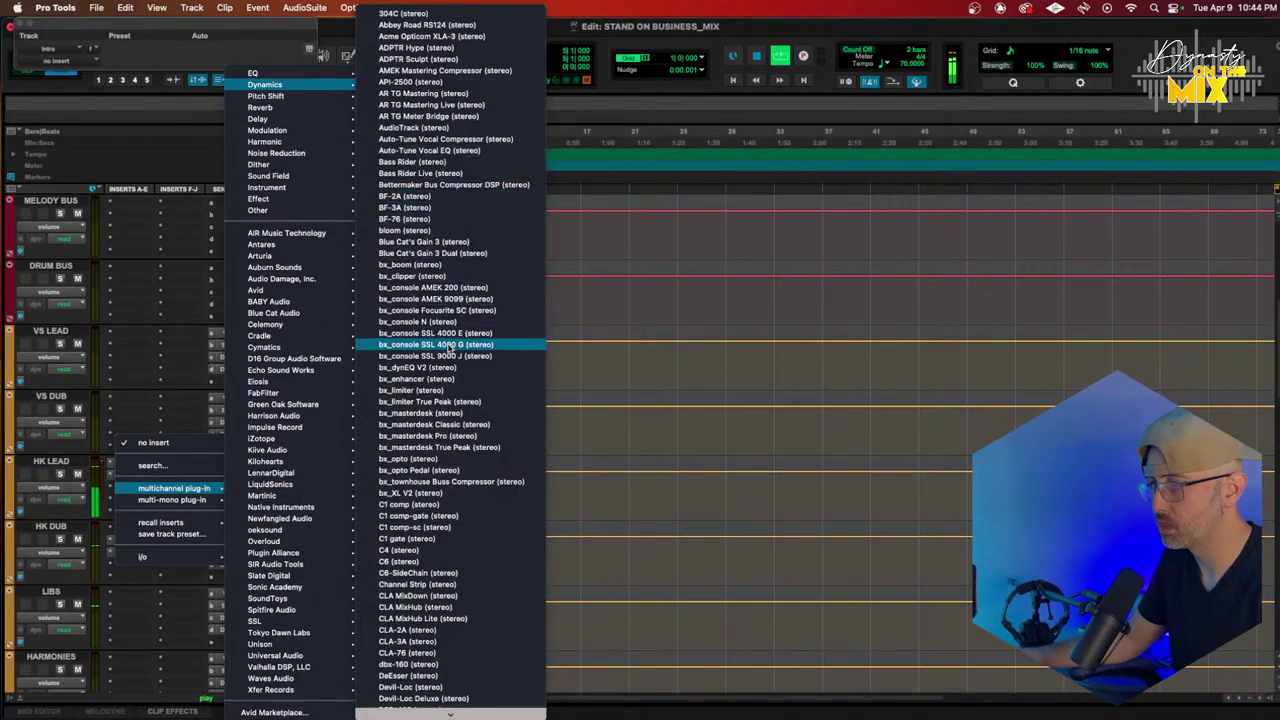
pyautogui.click(410, 553)
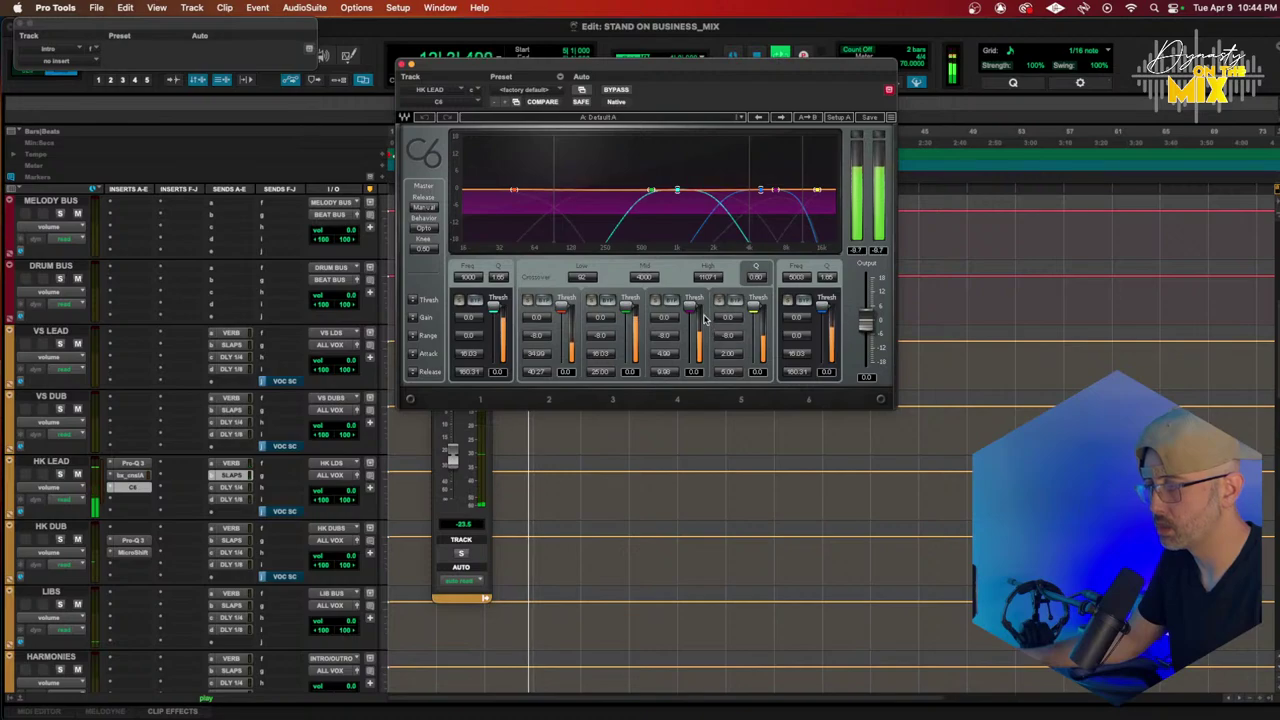
pyautogui.press('space')
pyautogui.press('super+s')
pyautogui.press('space')
# Step: In the C6, set the mid crossover to 612 Hz, band 3's threshold to -13.1, and band 4's threshold to -18.4 with a -2.3 range
pyautogui.moveTo(665, 335); pyautogui.dragTo(626, 320)
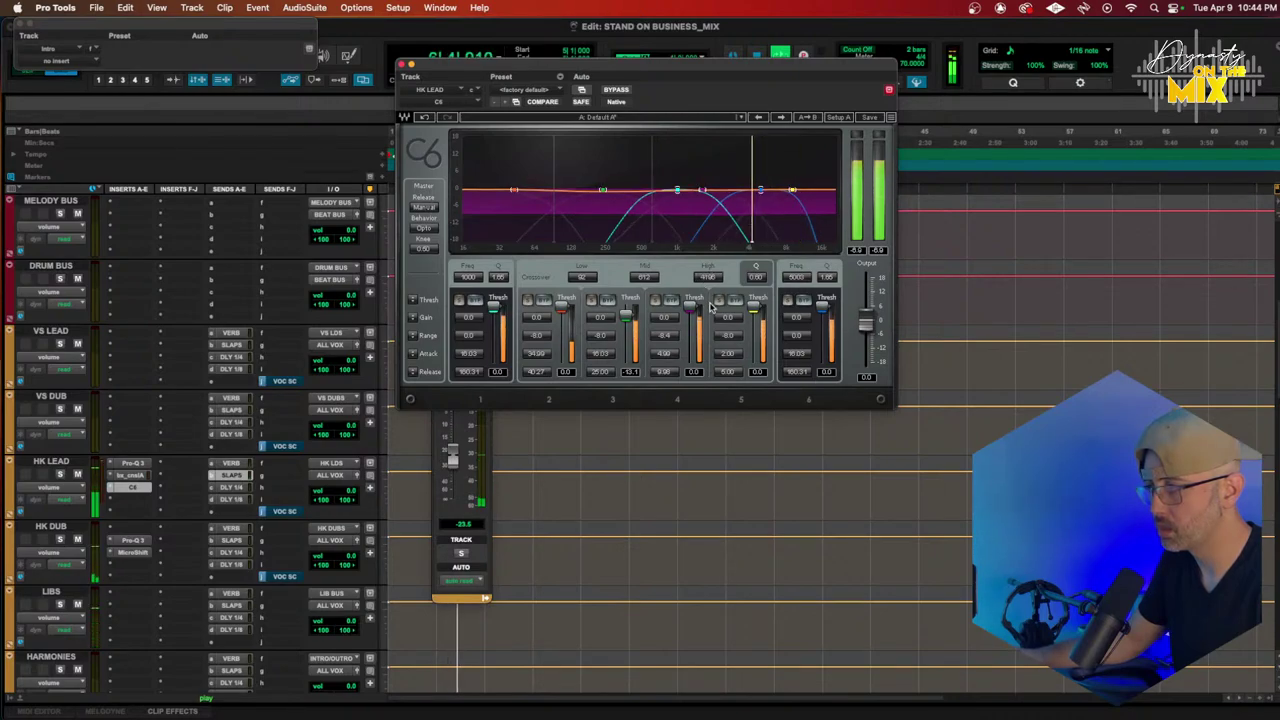
pyautogui.moveTo(677, 189); pyautogui.dragTo(571, 189)
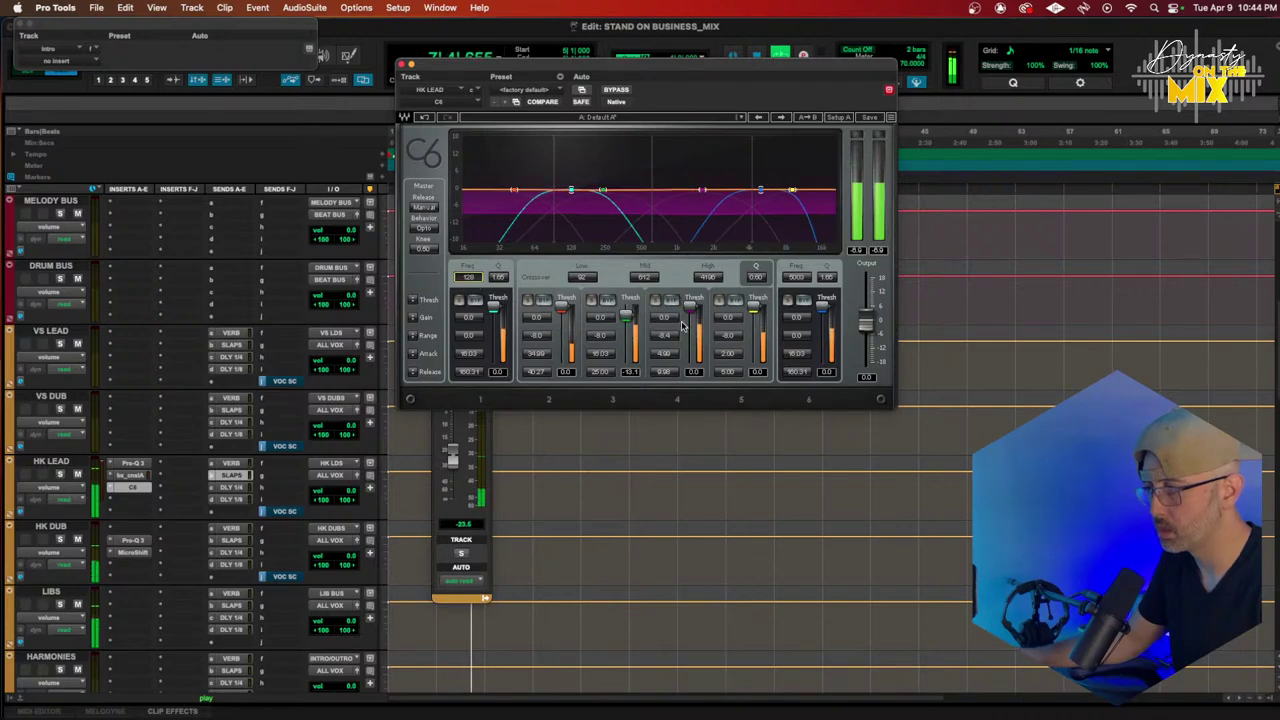
pyautogui.moveTo(690, 308)
pyautogui.mouseDown()
pyautogui.moveTo(664, 349)
pyautogui.moveTo(669, 308)
pyautogui.mouseUp()
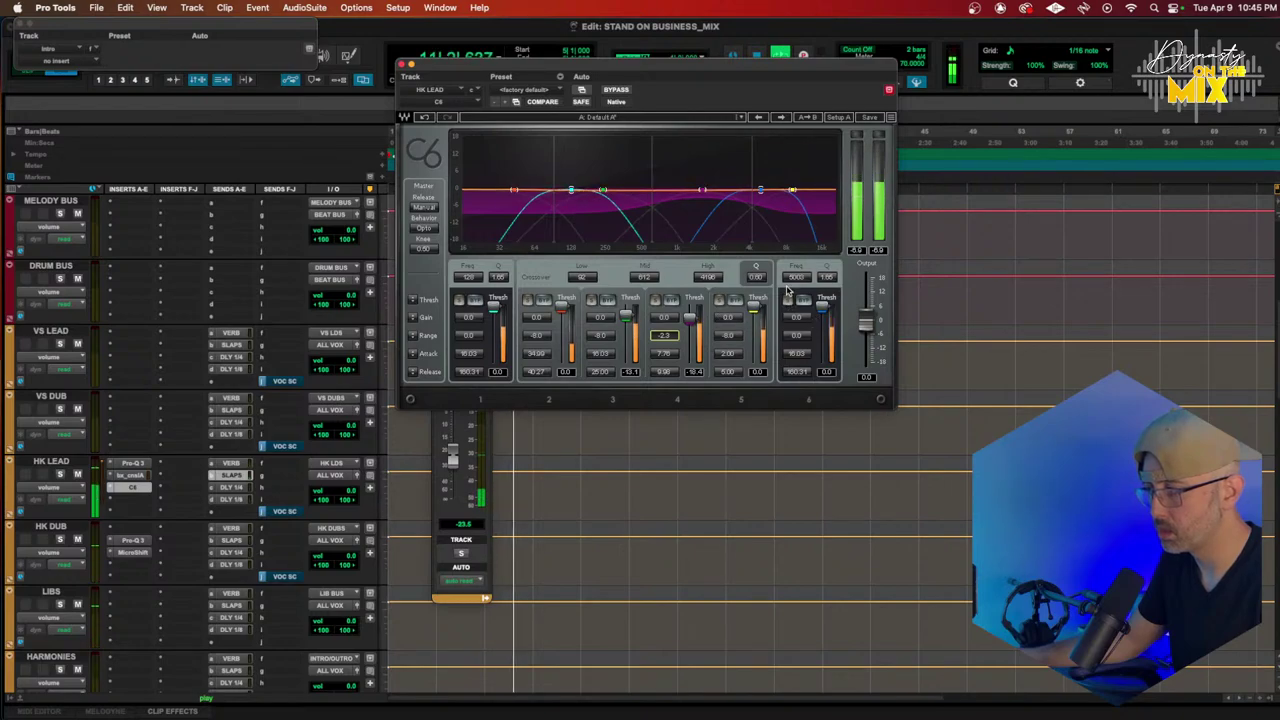
# Step: Solo C6 band 6, tune it to about 2229 Hz, and set its threshold to -30.3 and range to -4.3
pyautogui.click(788, 299)
pyautogui.moveTo(796, 277); pyautogui.dragTo(827, 265)
pyautogui.moveTo(729, 190); pyautogui.dragTo(717, 190)
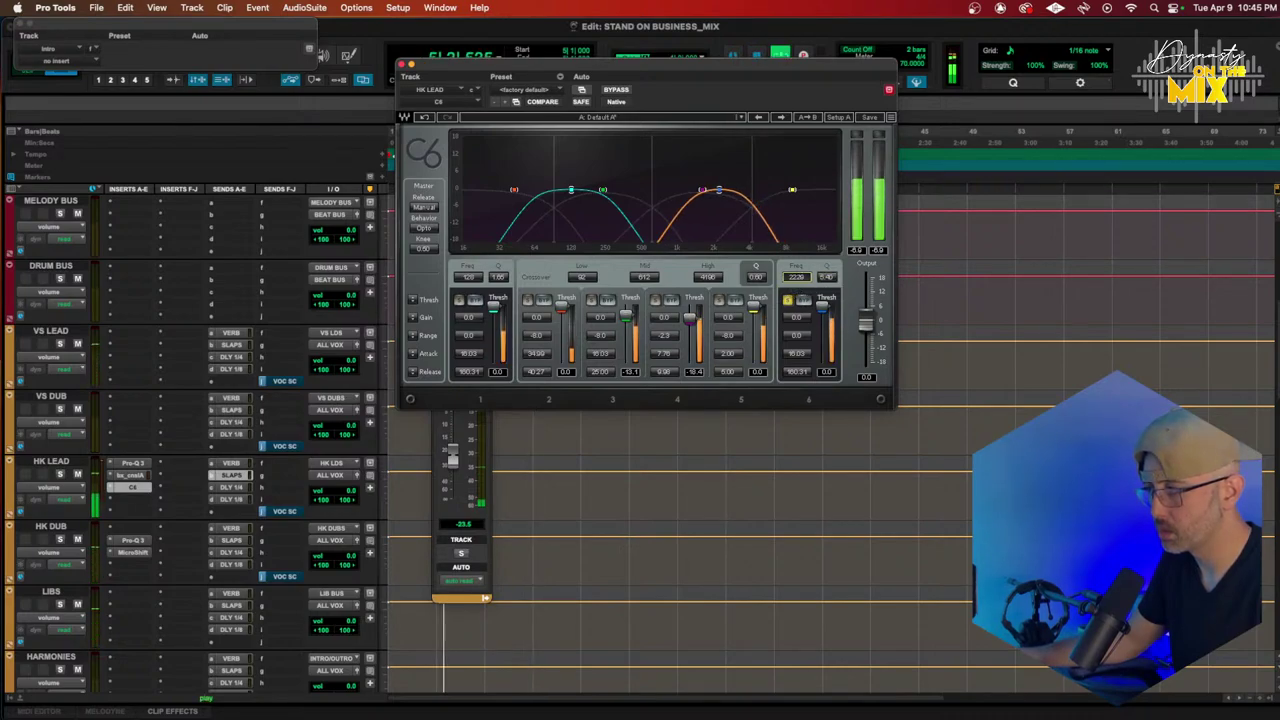
pyautogui.moveTo(820, 310); pyautogui.dragTo(798, 340)
pyautogui.click(826, 277)
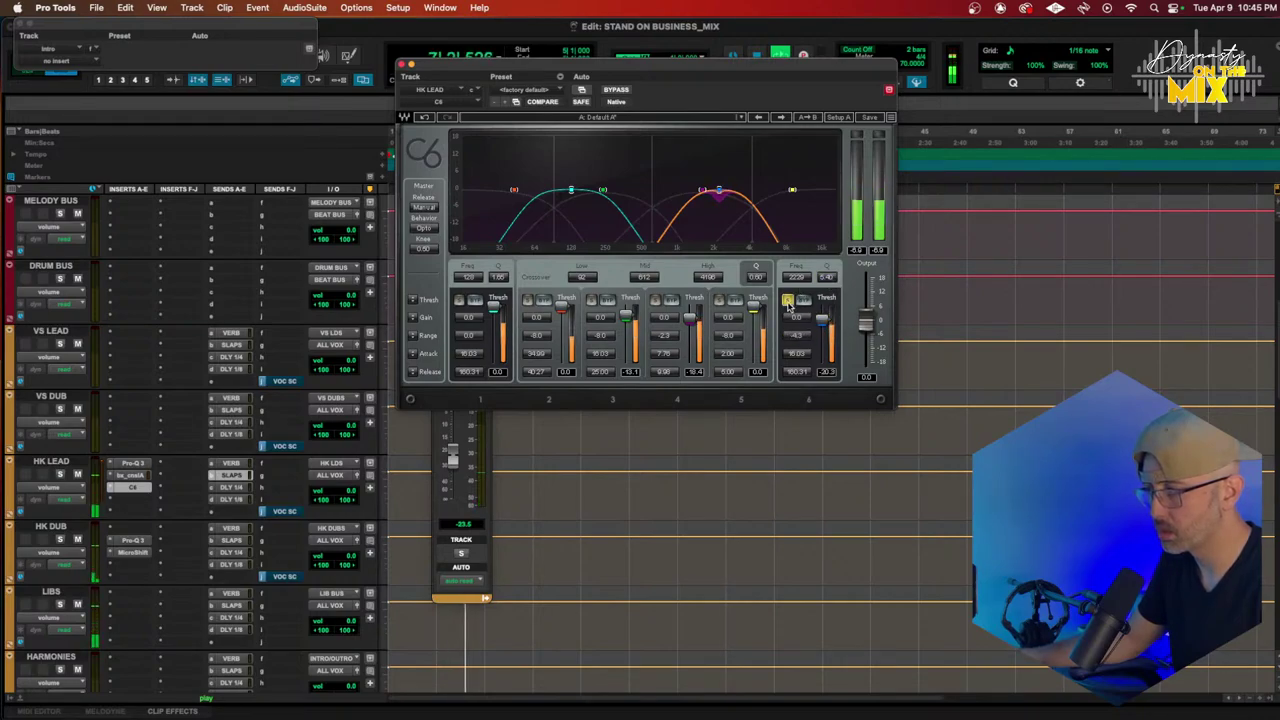
# Step: Unsolo C6 band 6, set its threshold to -22.3 with an attack of about 1.6 ms, and narrow its Q
pyautogui.click(787, 301)
pyautogui.moveTo(826, 322); pyautogui.dragTo(798, 356)
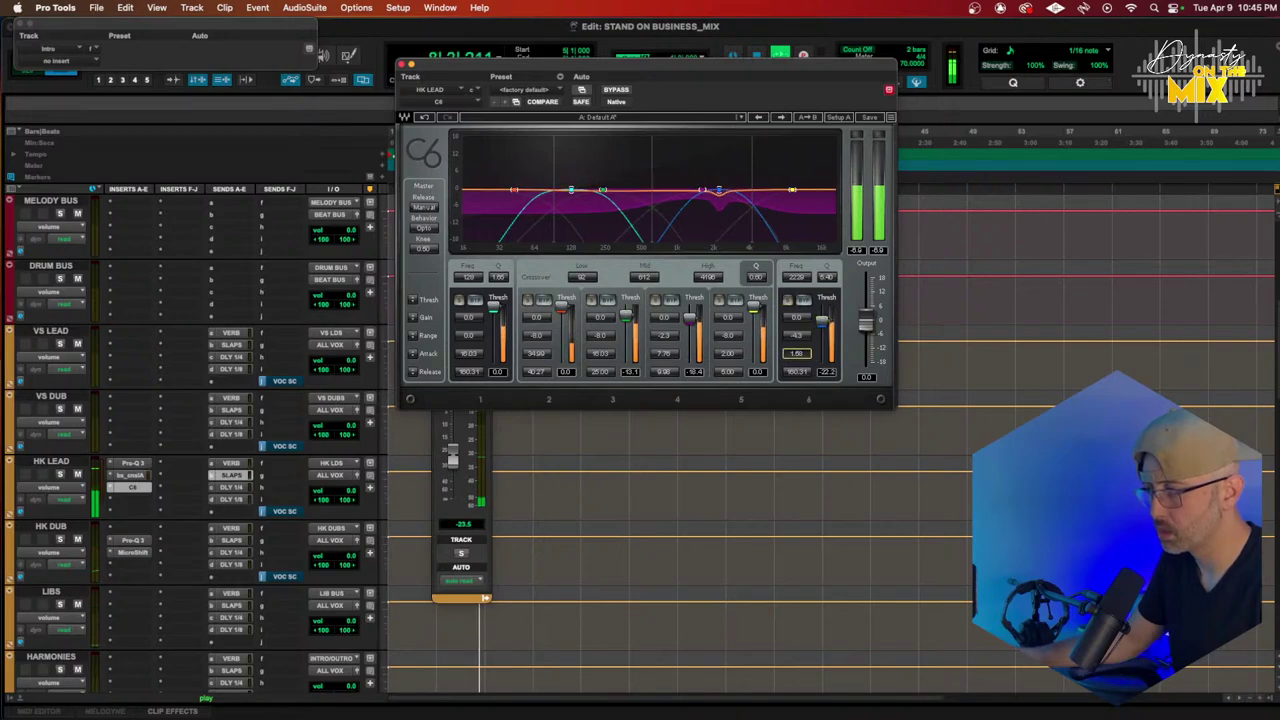
pyautogui.moveTo(826, 277); pyautogui.dragTo(826, 250)
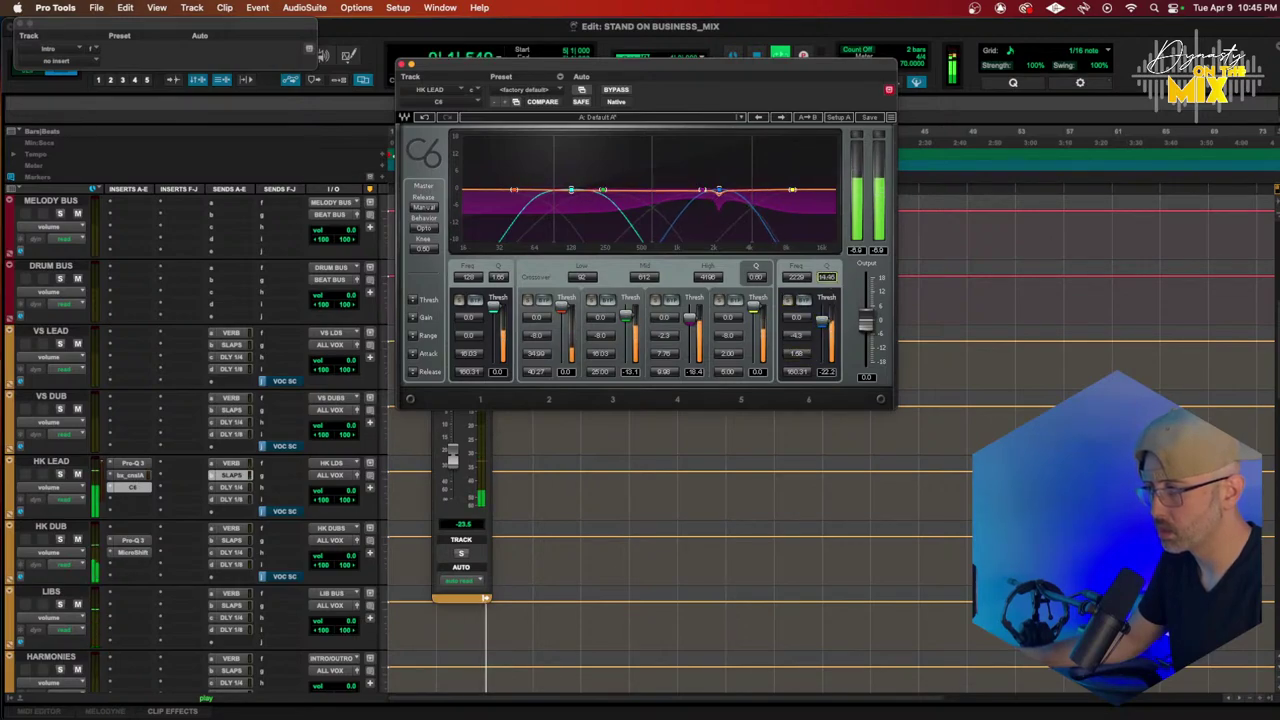
# Step: Set C6 band 6's threshold to -28.7 and gain to about -5.1, raise band 4's gain to 1.2, and restart playback
pyautogui.moveTo(822, 322); pyautogui.dragTo(822, 326)
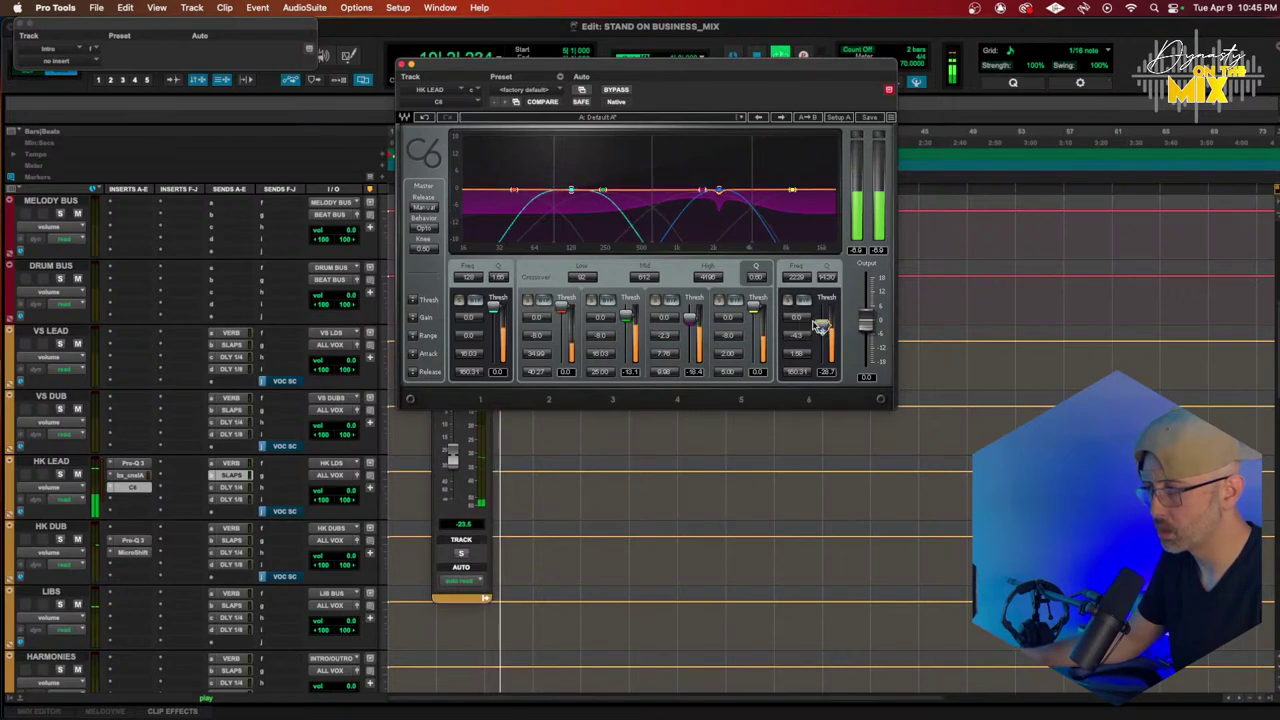
pyautogui.moveTo(664, 317); pyautogui.dragTo(664, 309)
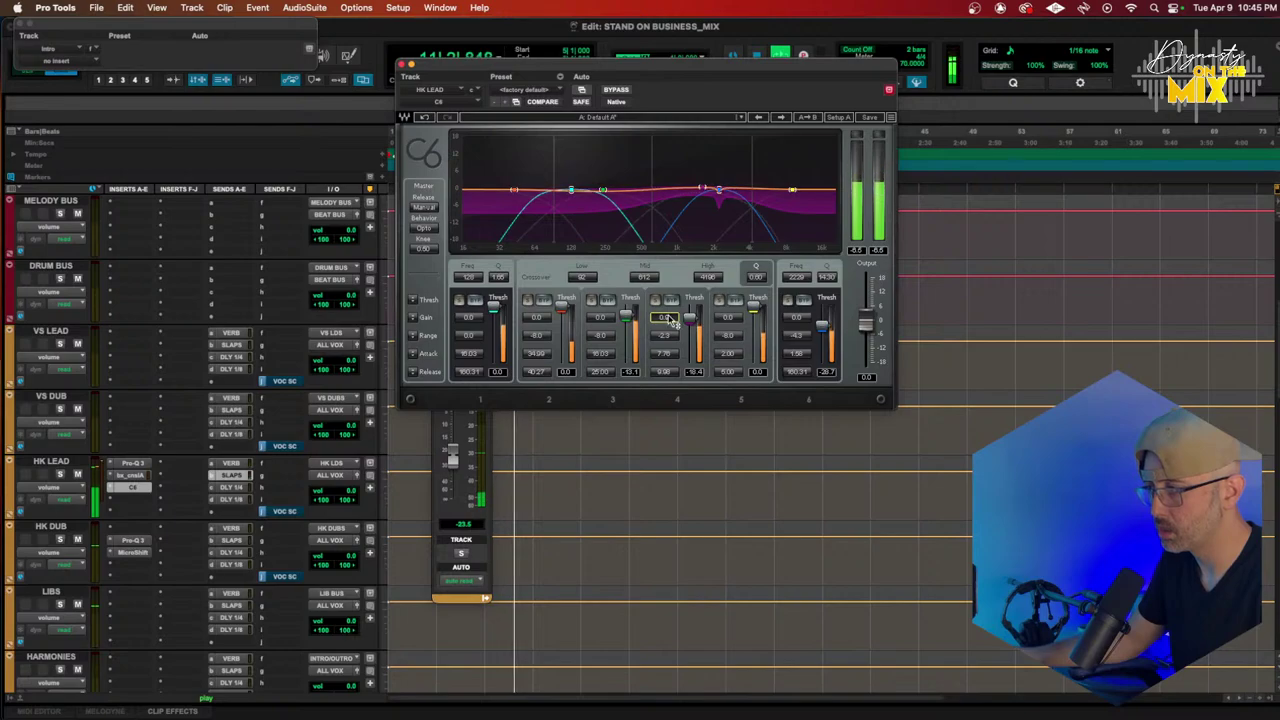
pyautogui.moveTo(795, 317); pyautogui.dragTo(795, 324)
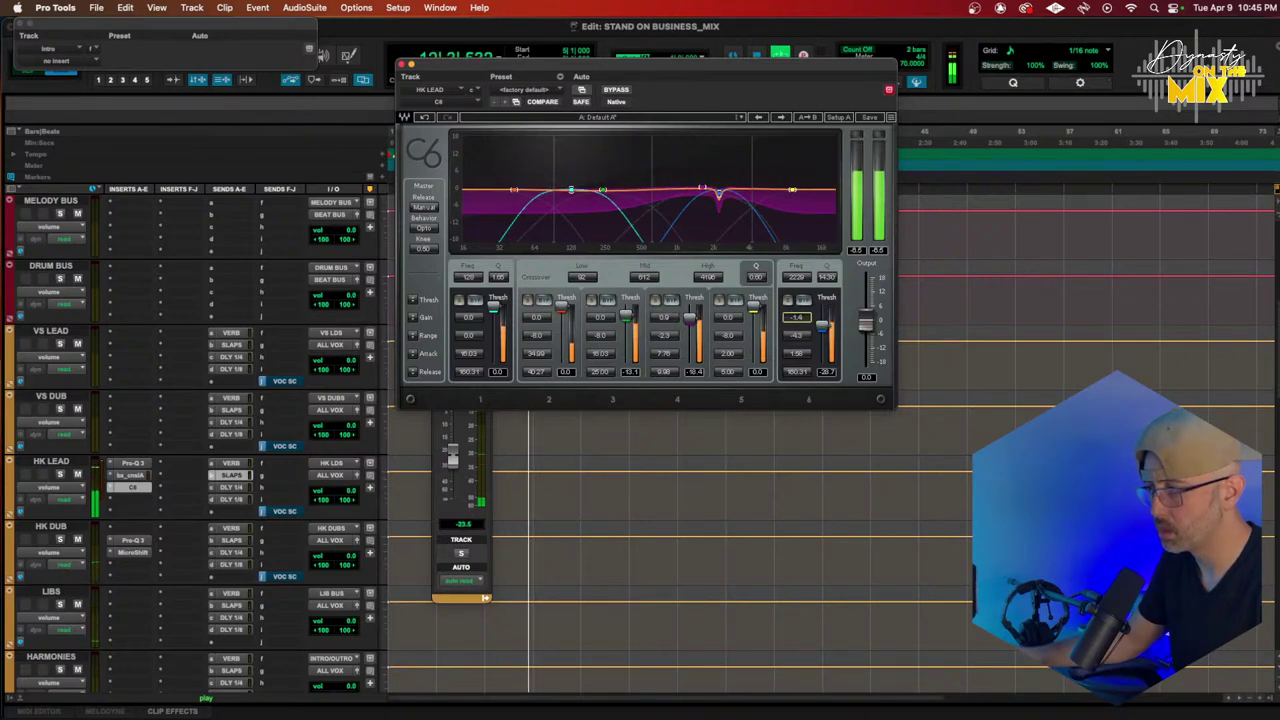
pyautogui.moveTo(795, 319); pyautogui.dragTo(795, 322)
pyautogui.press('space')
pyautogui.press('space')
pyautogui.moveTo(664, 318); pyautogui.dragTo(664, 315)
pyautogui.moveTo(795, 318); pyautogui.dragTo(795, 330)
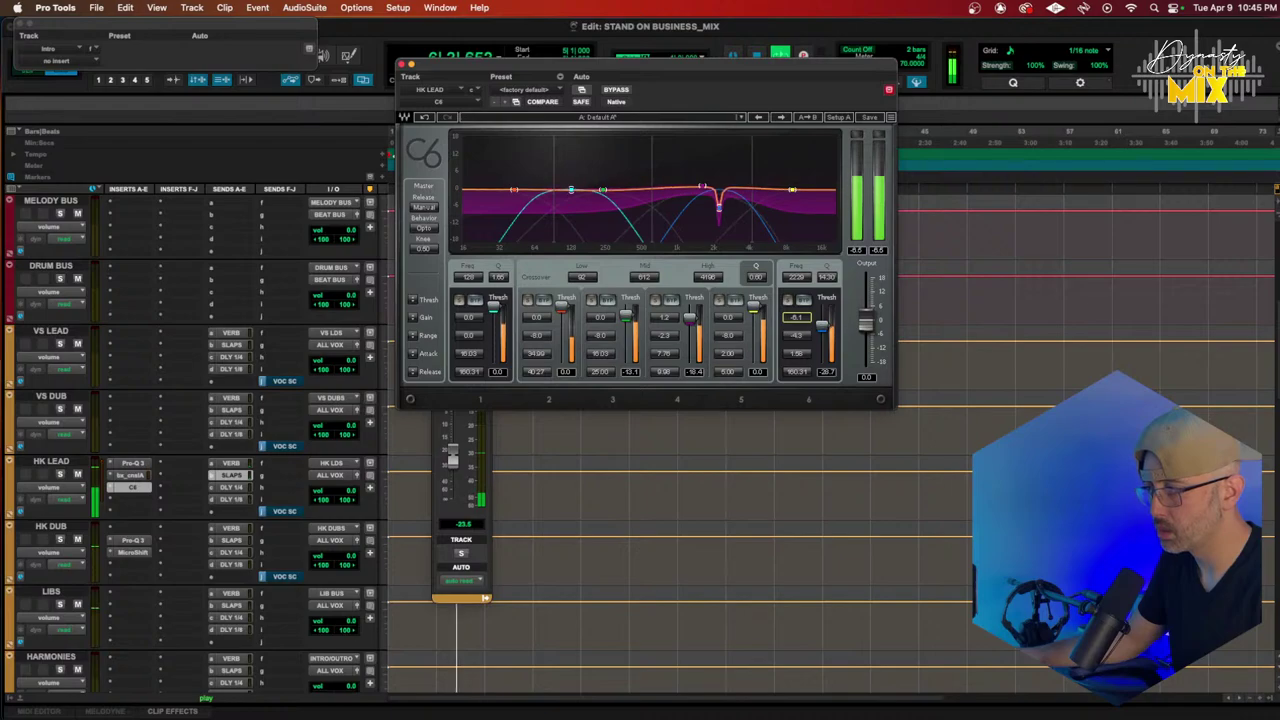
# Step: Raise C6 band 5's gain to 0.9 and set its threshold to about -21.2
pyautogui.moveTo(727, 318); pyautogui.dragTo(752, 325)
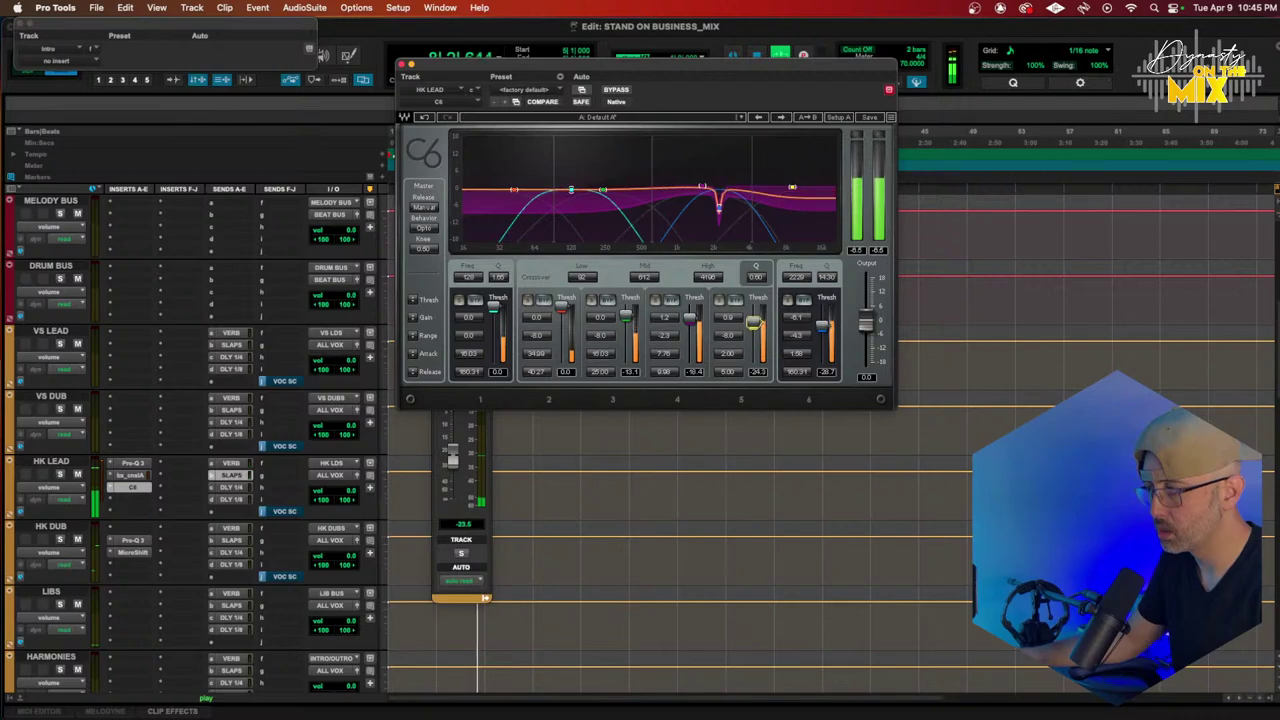
pyautogui.moveTo(752, 320); pyautogui.dragTo(752, 319)
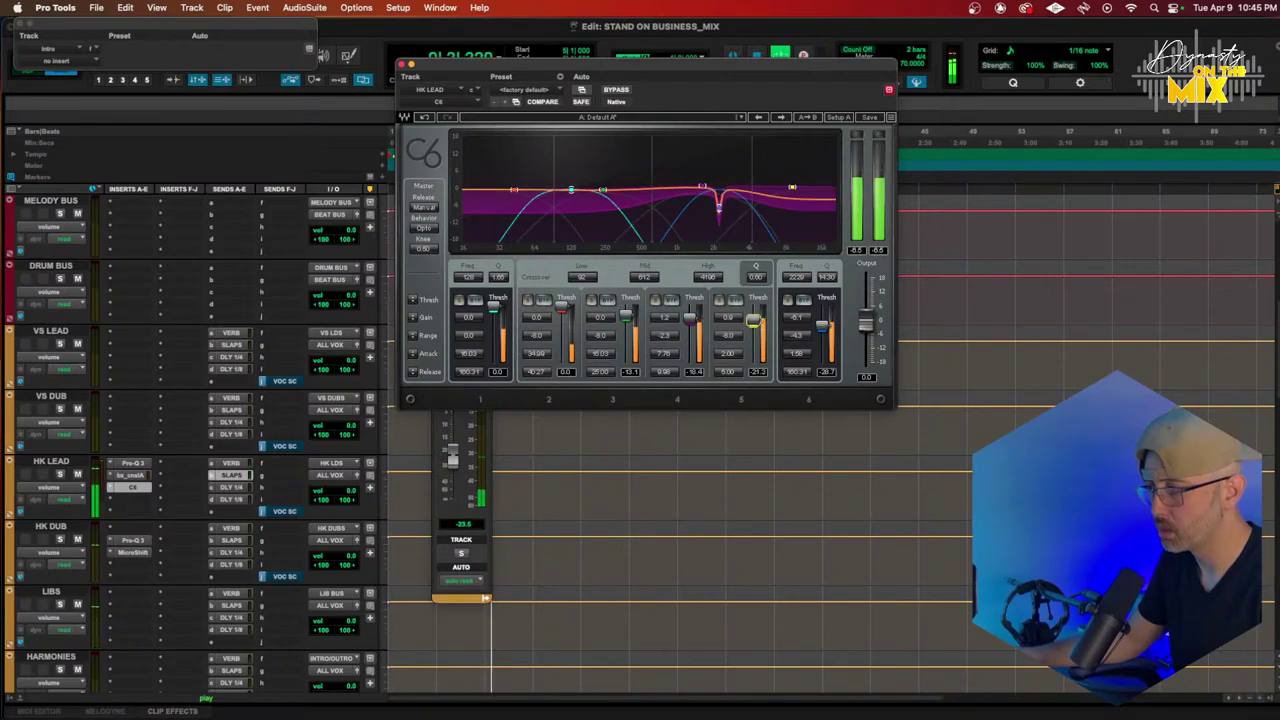
# Step: Add the bx_console AMEK 9099 channel strip to the HK DUB track and place it after MicroShift
pyautogui.scroll(-3, 150, 380)
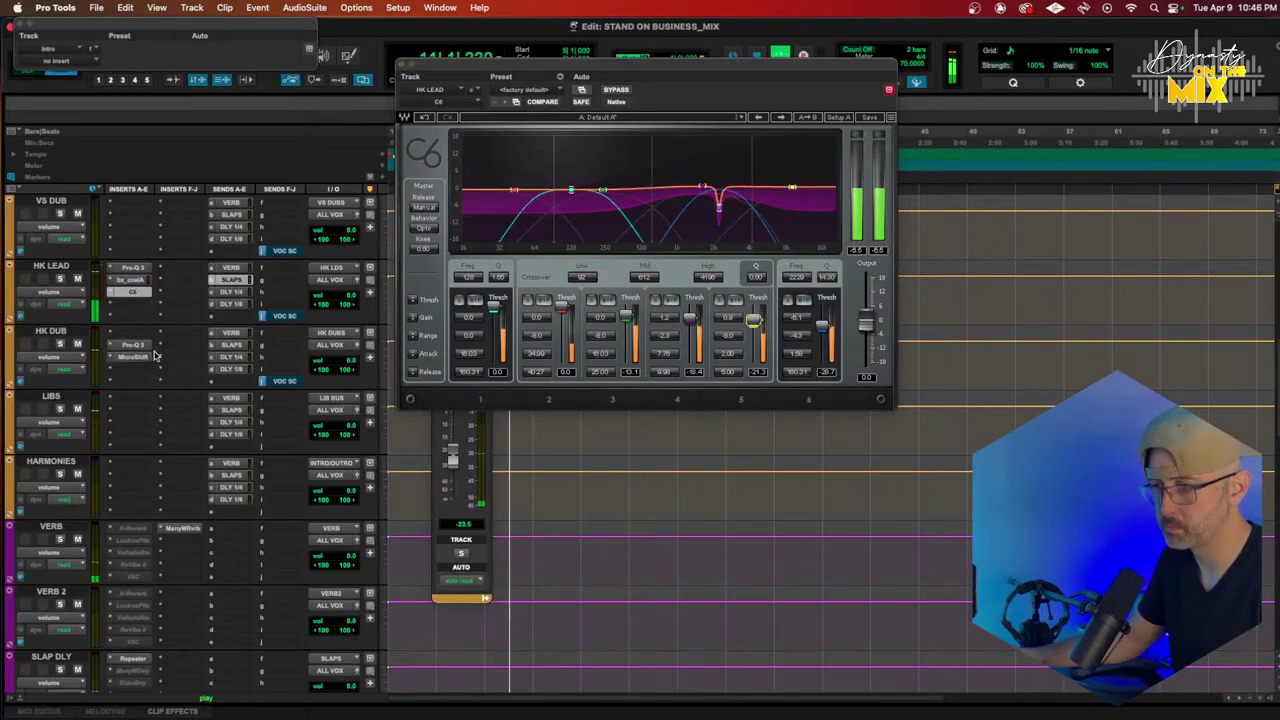
pyautogui.click(148, 356)
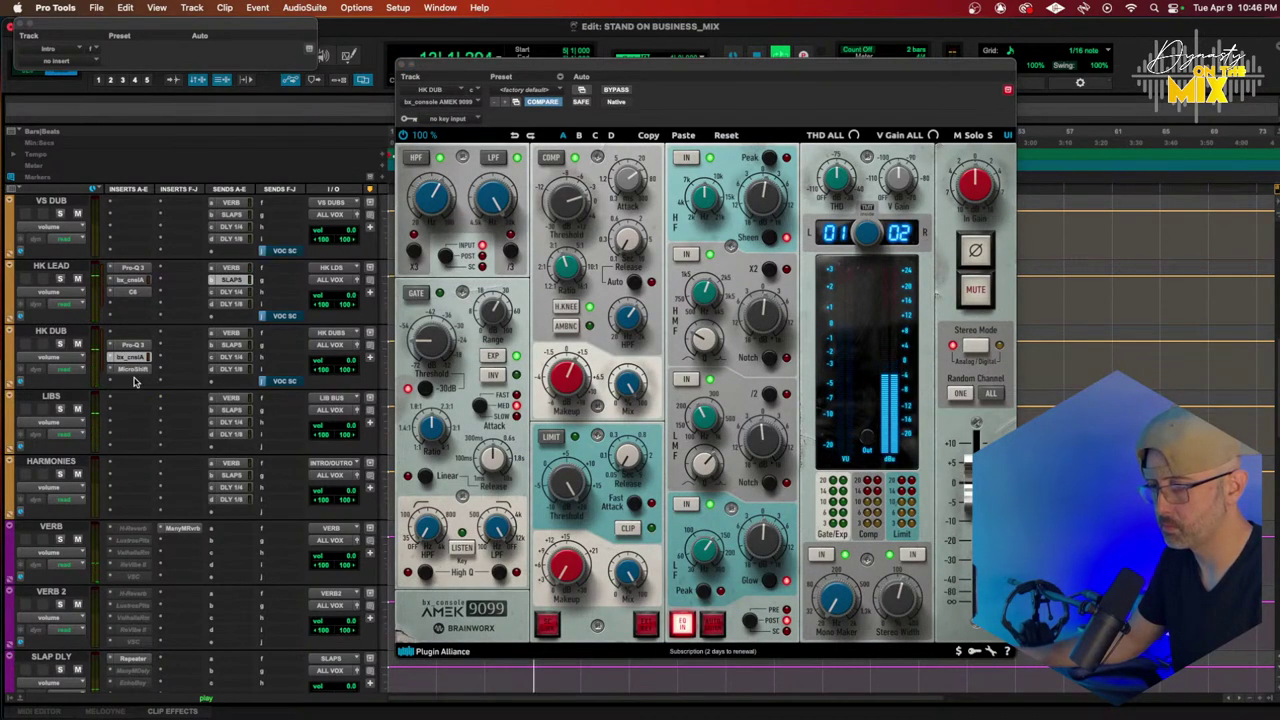
pyautogui.moveTo(133, 356); pyautogui.dragTo(155, 380)
pyautogui.click(247, 268)
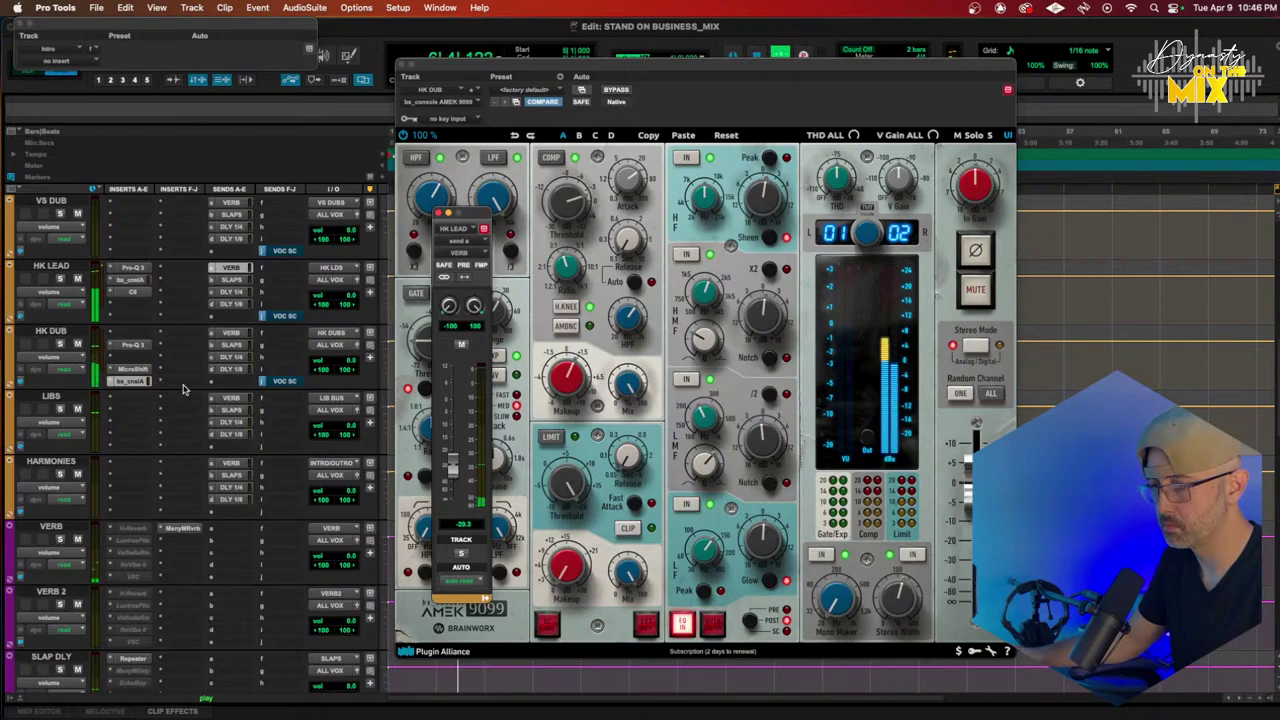
pyautogui.click(133, 382)
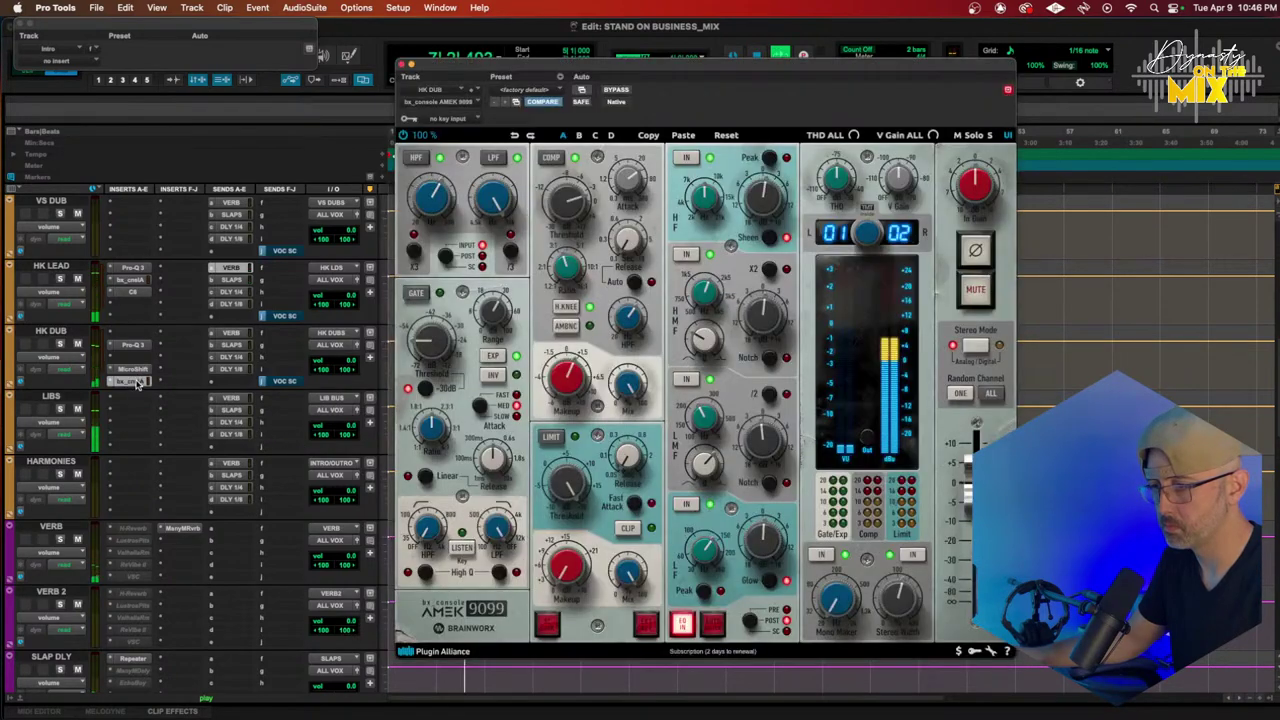
# Step: Fine-tune the high-frequency gain and stereo width in HK DUB's AMEK 9099, and open the track's VERB send
pyautogui.moveTo(766, 196)
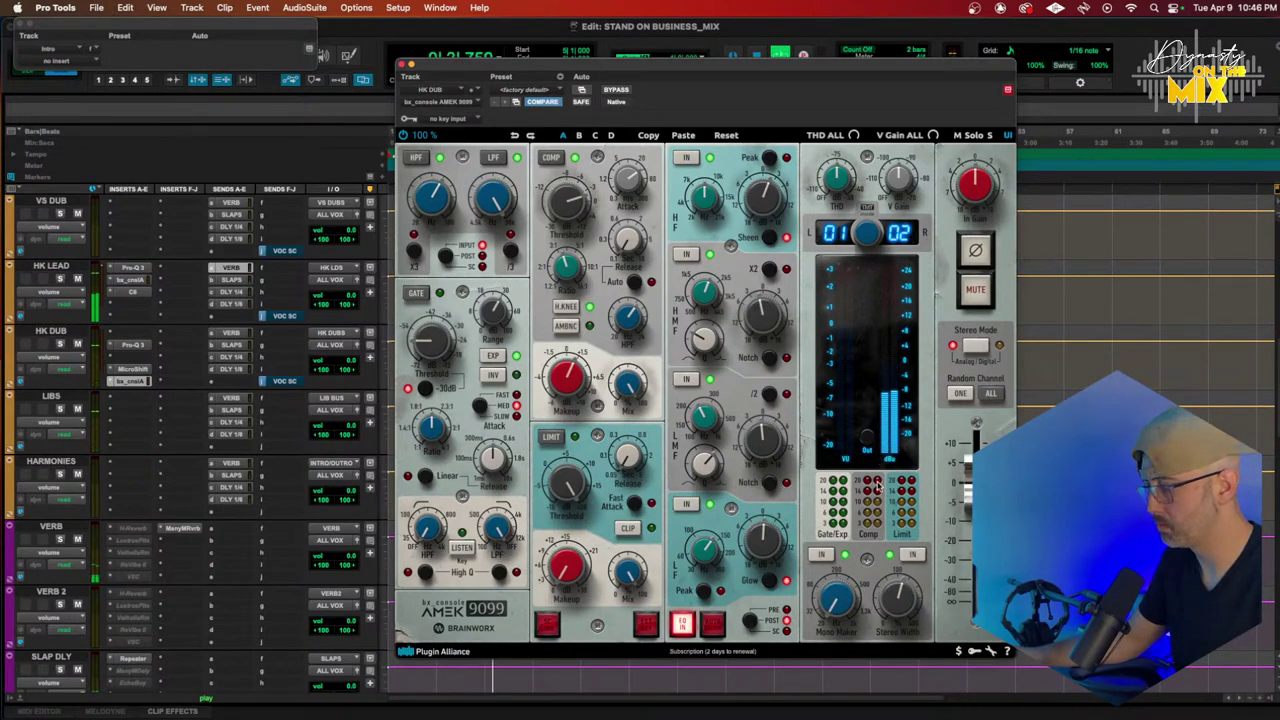
pyautogui.moveTo(903, 612)
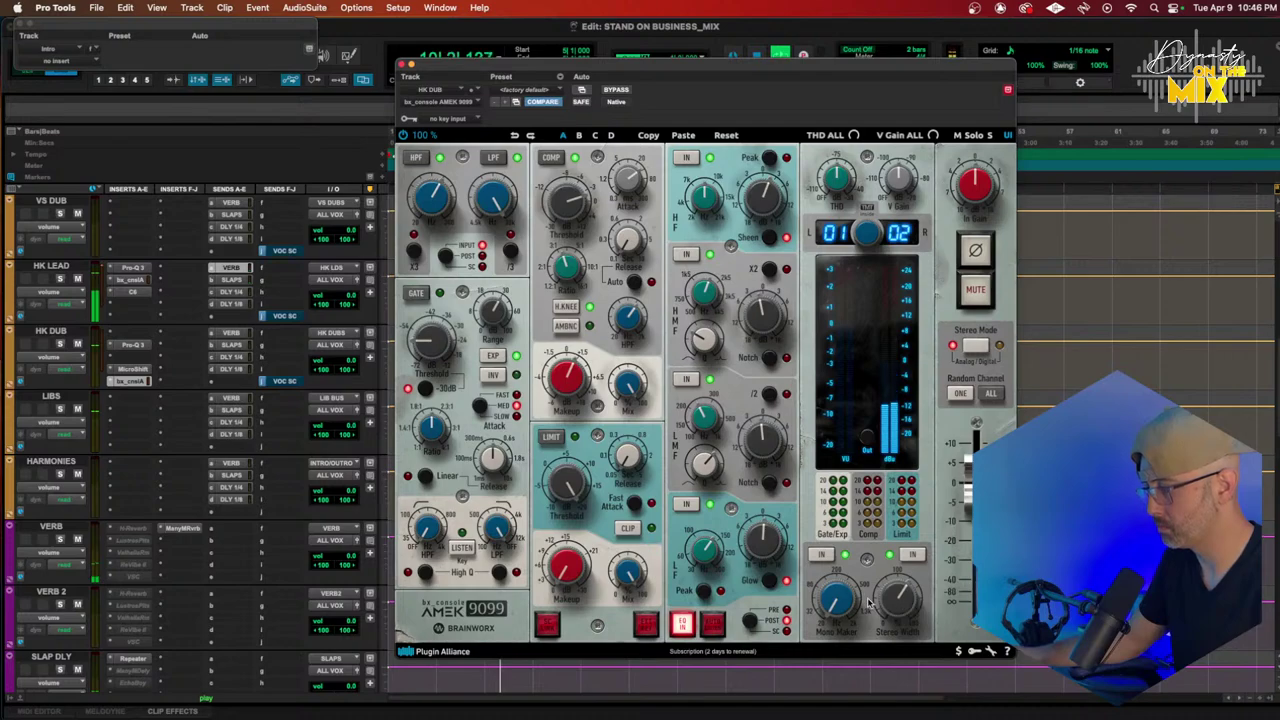
pyautogui.moveTo(767, 543)
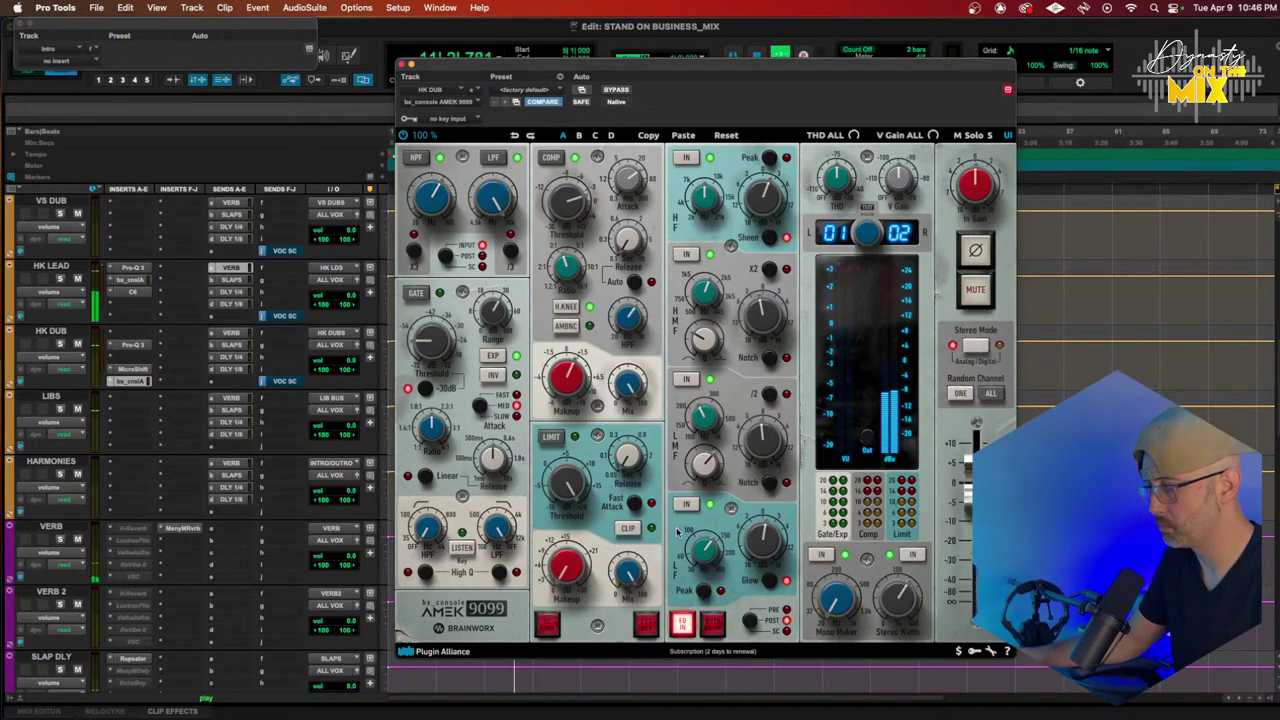
pyautogui.click(235, 333)
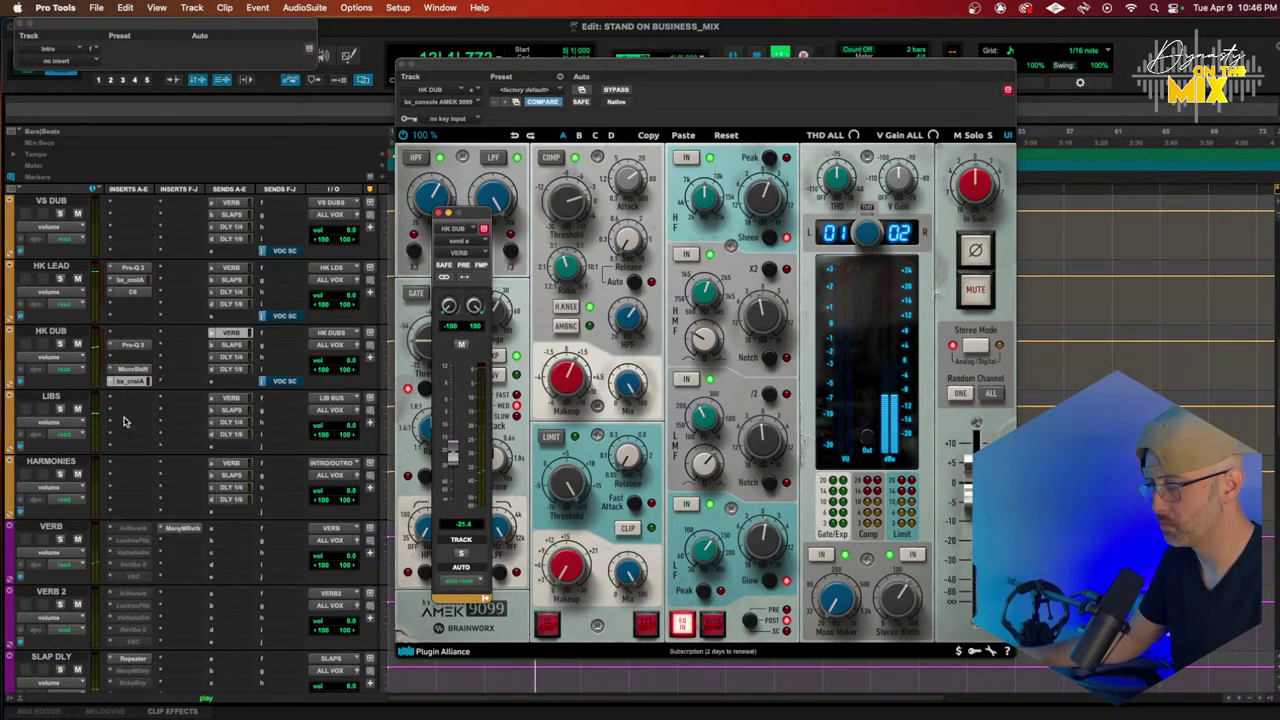
# Step: Copy HK DUB's Pro-Q 3 to LIBS and reshape it with mid and upper-mid boosts and a 24 dB/oct low cut near 173 Hz
pyautogui.moveTo(128, 351); pyautogui.dragTo(131, 398)
pyautogui.moveTo(556, 279); pyautogui.dragTo(648, 276)
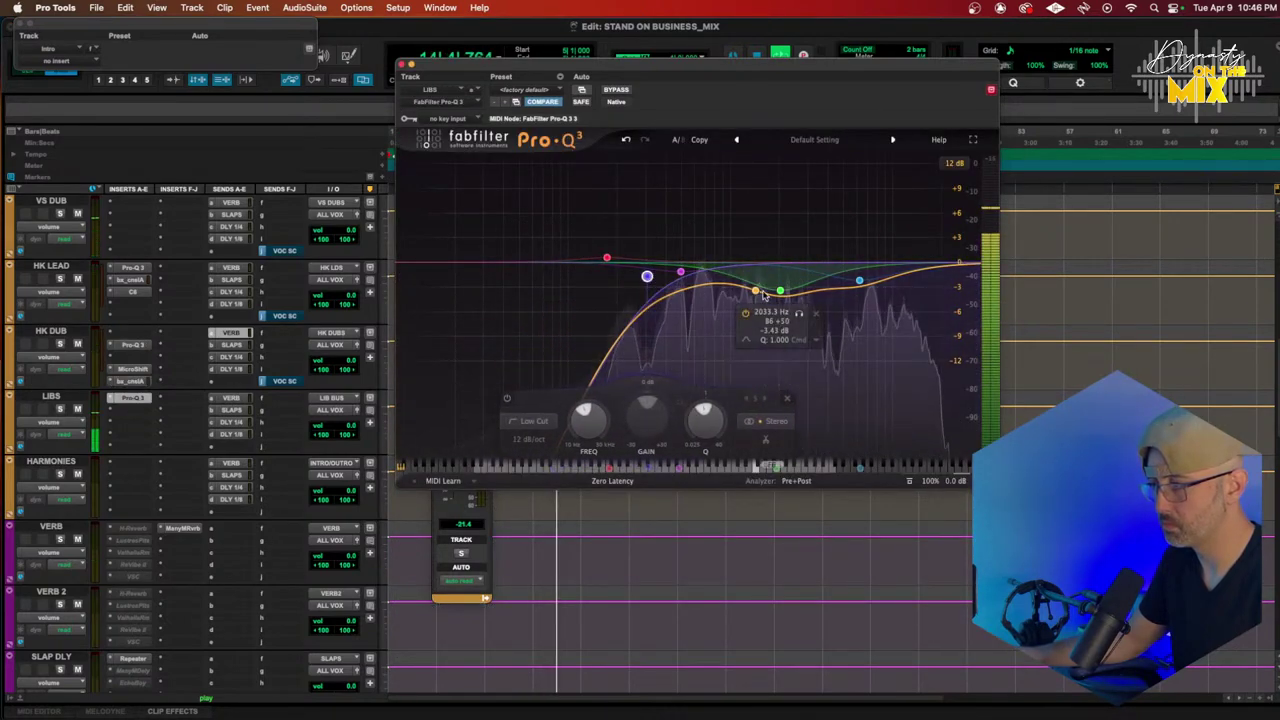
pyautogui.moveTo(757, 293); pyautogui.dragTo(696, 251)
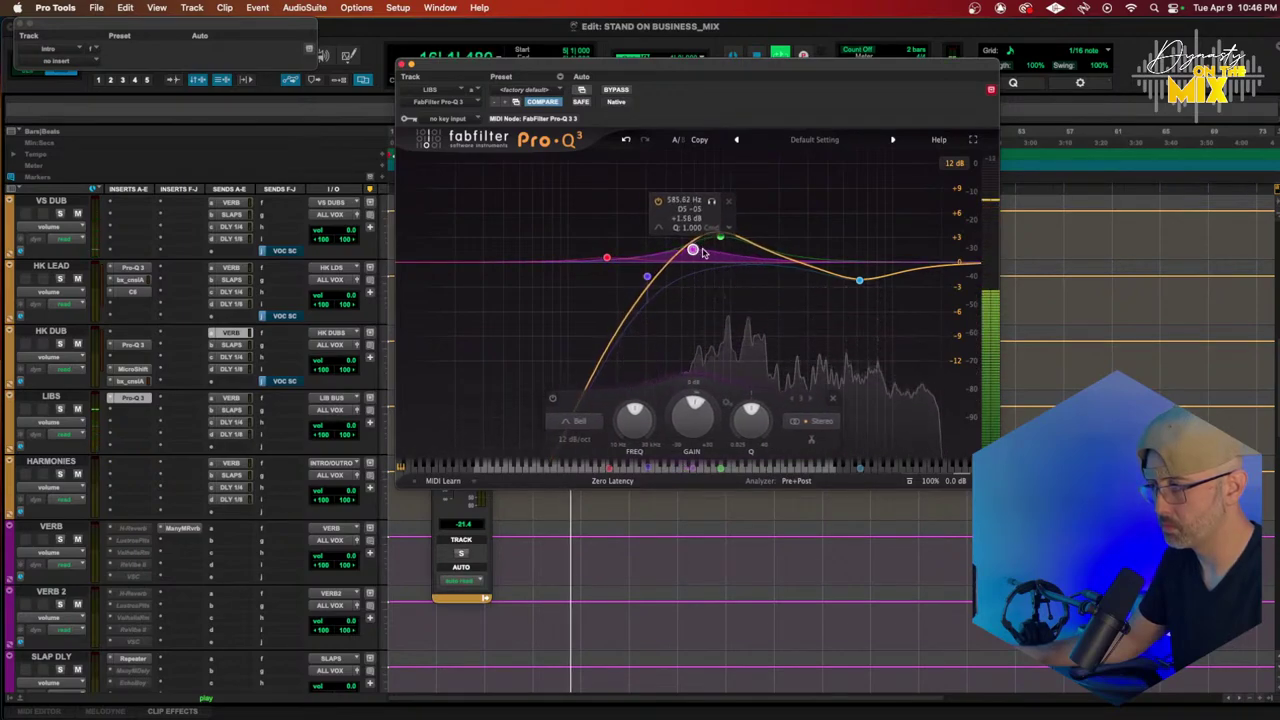
pyautogui.moveTo(859, 279); pyautogui.dragTo(782, 246)
pyautogui.moveTo(646, 277); pyautogui.dragTo(624, 292)
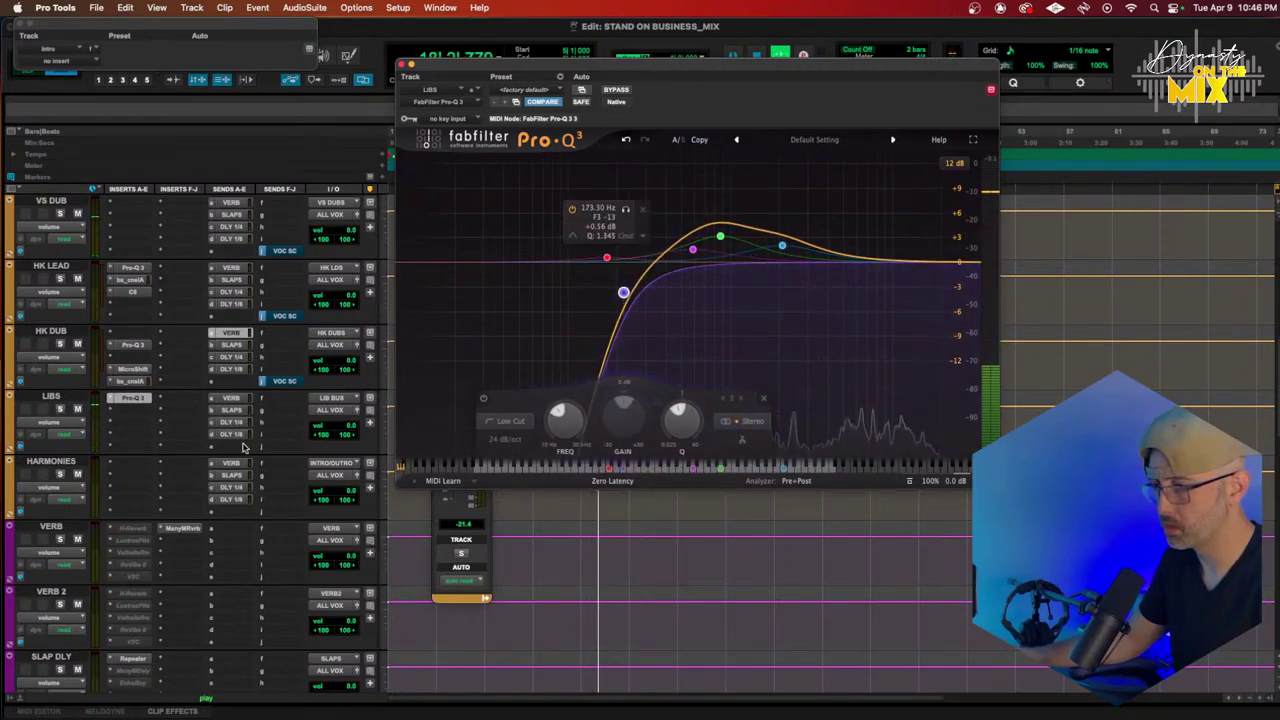
# Step: Insert the BABY Audio Crystalline (stereo) reverb on the VERB 2 track
pyautogui.click(160, 594)
pyautogui.moveTo(197, 605)
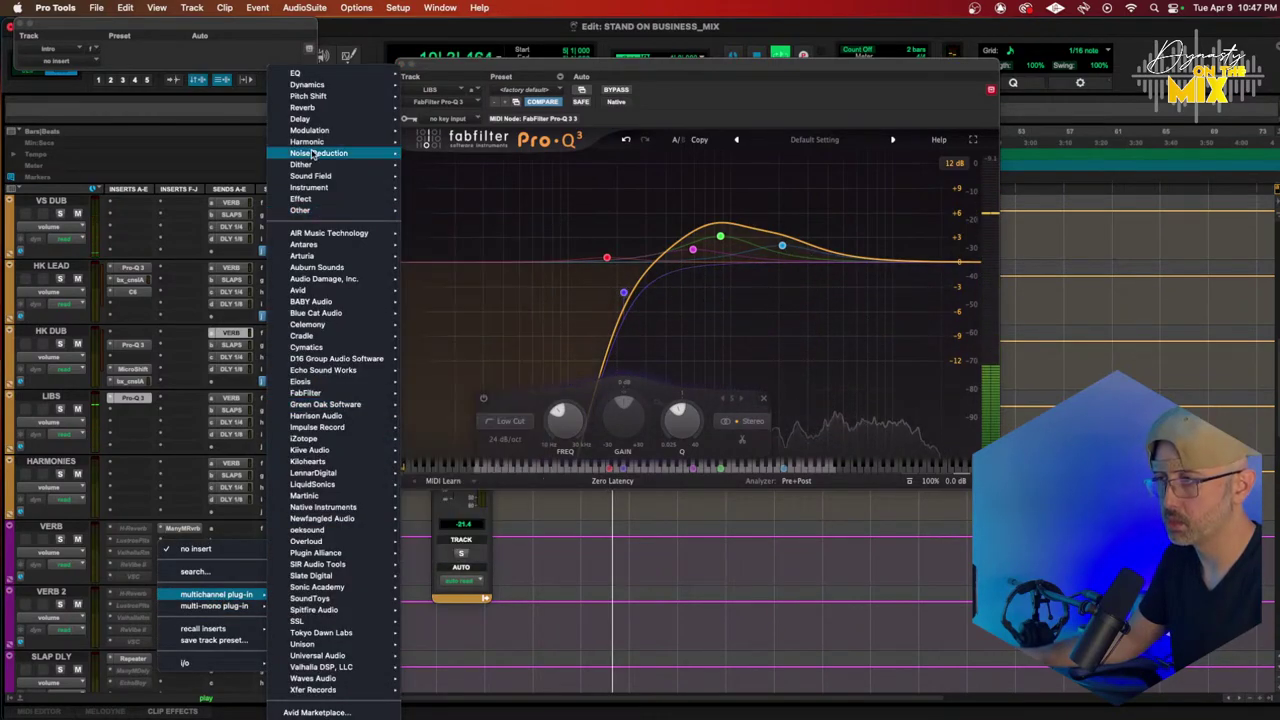
pyautogui.moveTo(320, 131)
pyautogui.moveTo(302, 107)
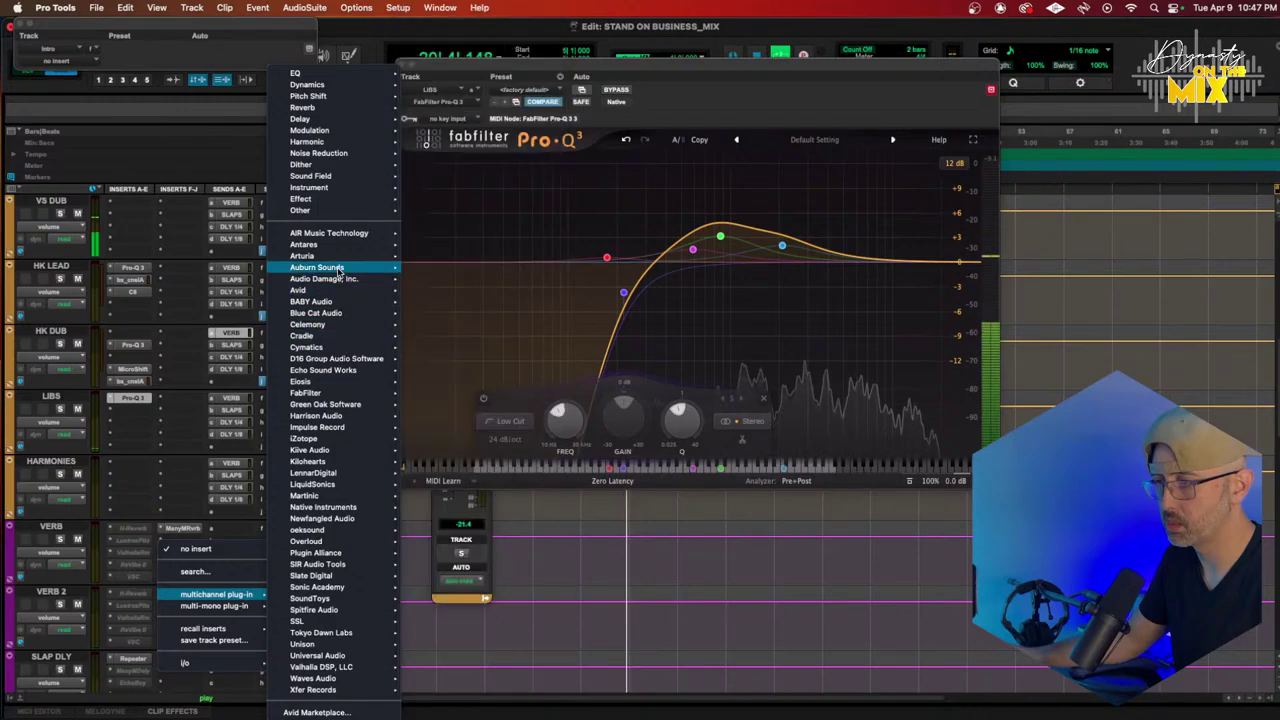
pyautogui.moveTo(338, 289)
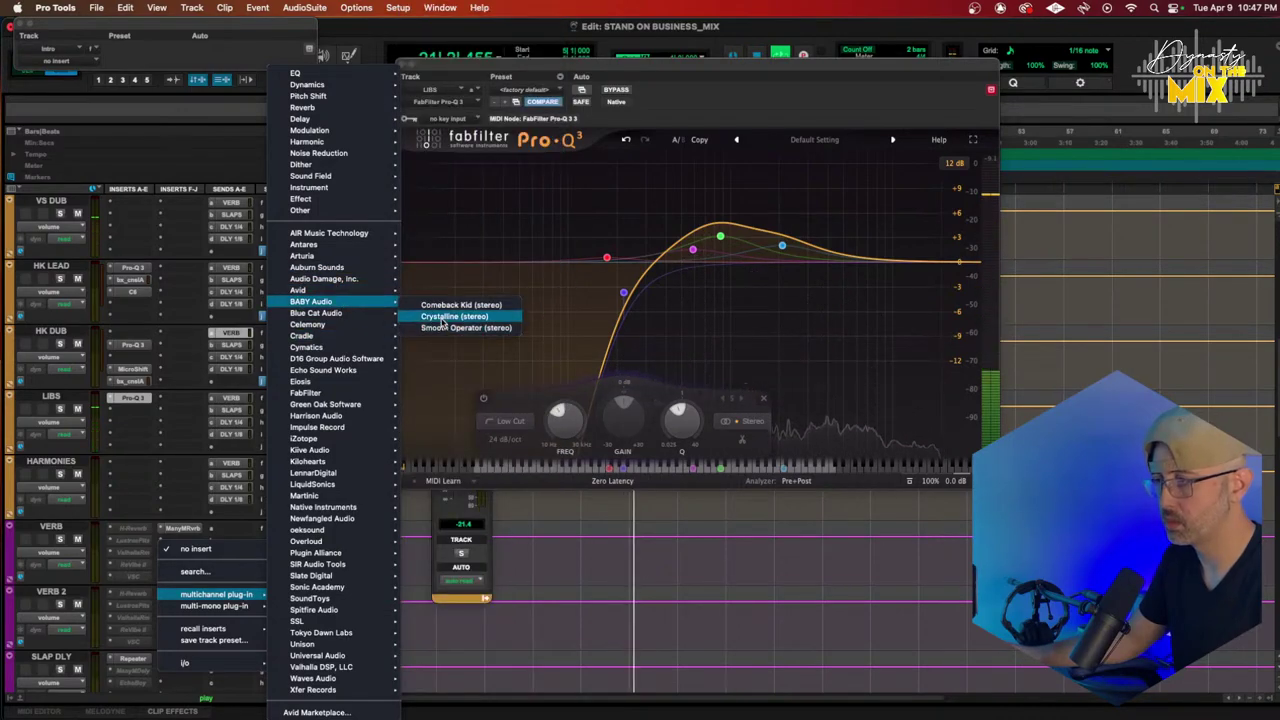
pyautogui.click(443, 318)
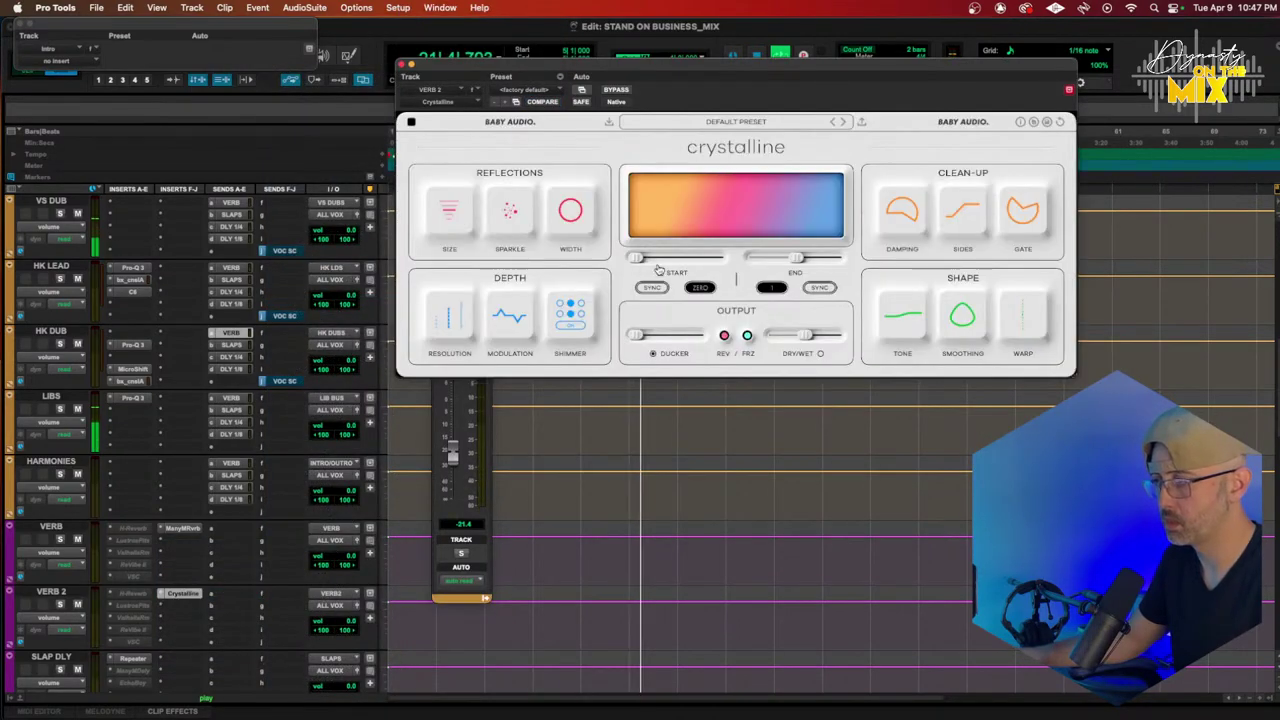
# Step: Reroute the LIBS track's first send to the VERB2 (Stereo) bus and raise its level to about -10.5 dB
pyautogui.click(218, 335)
pyautogui.moveTo(268, 347)
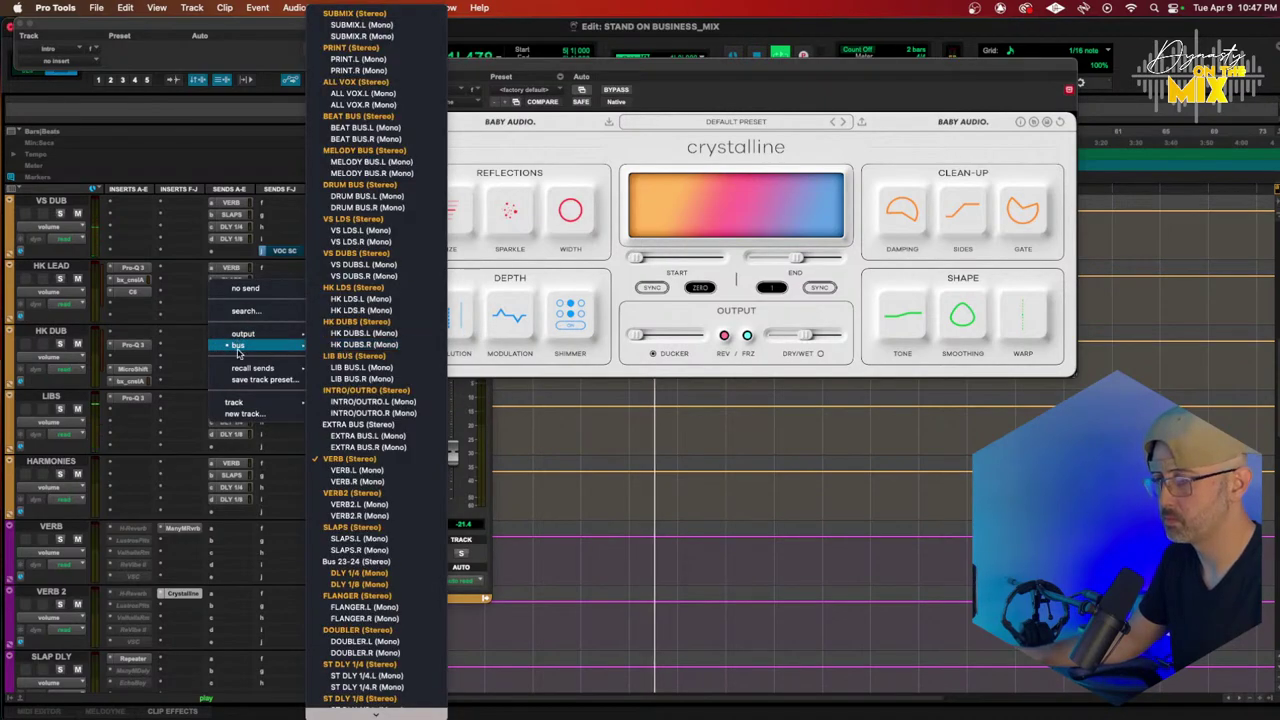
pyautogui.click(165, 383)
pyautogui.click(211, 402)
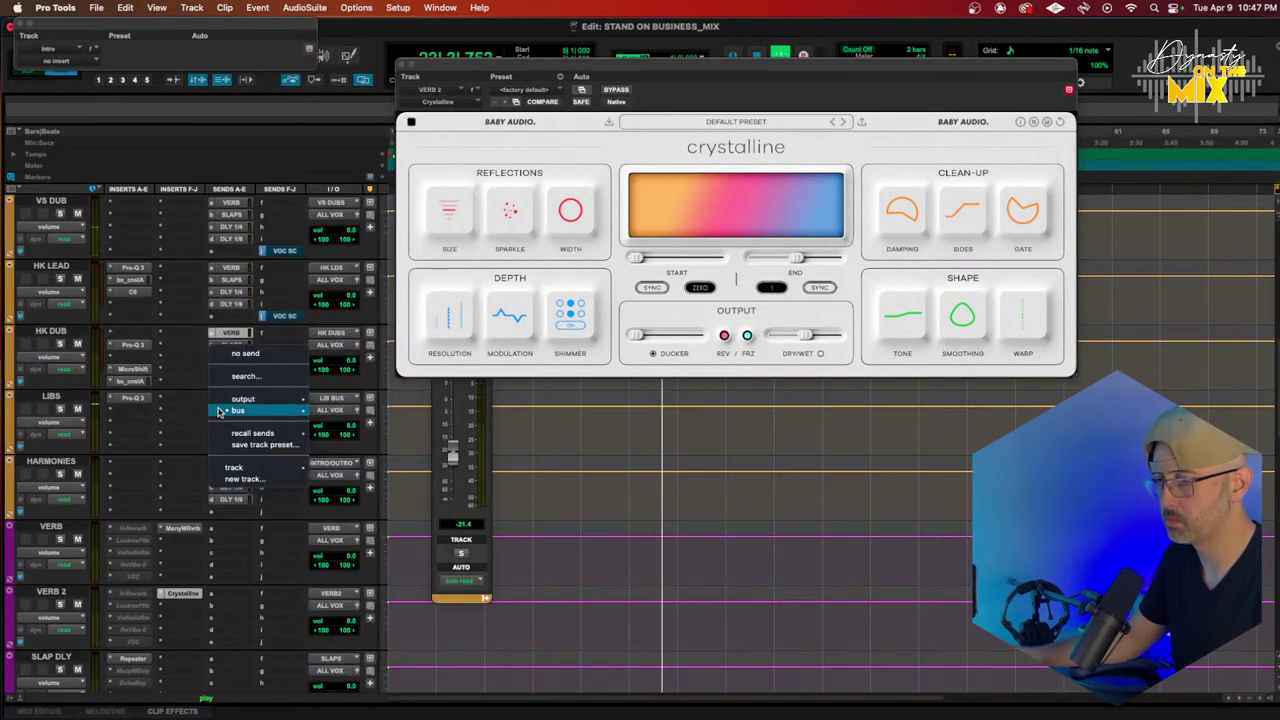
pyautogui.moveTo(265, 410)
pyautogui.click(357, 494)
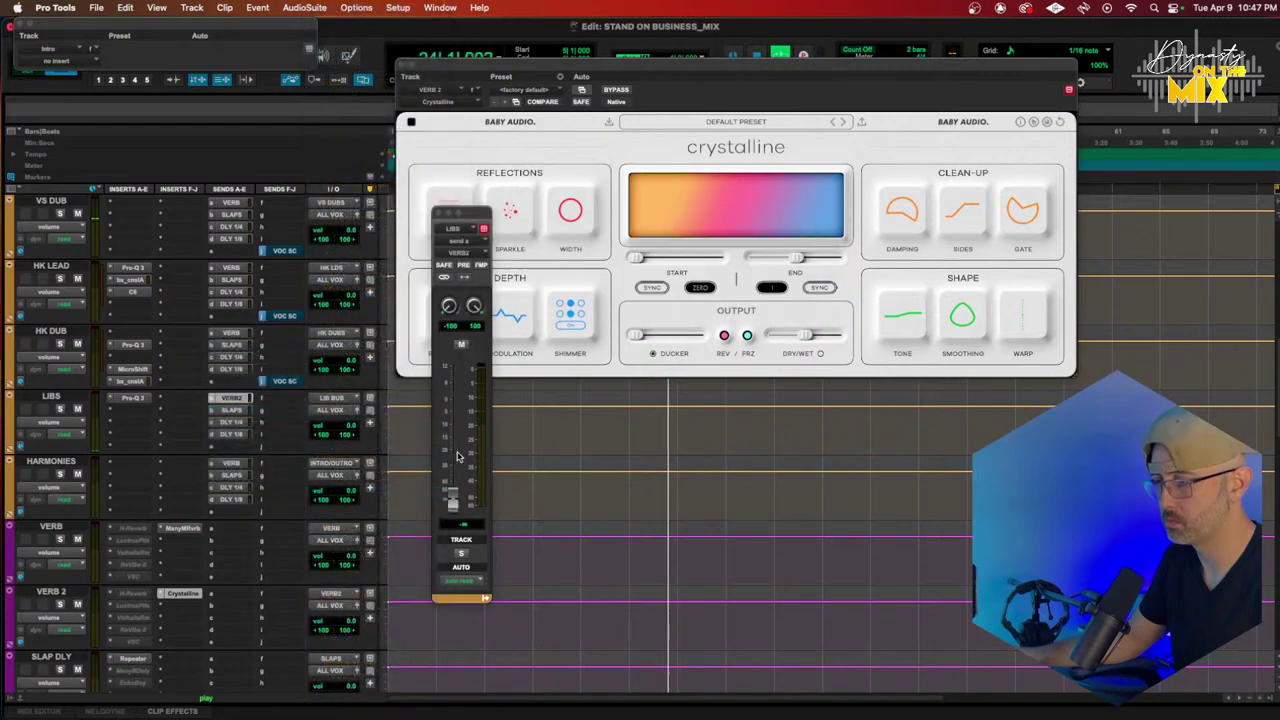
pyautogui.moveTo(455, 495); pyautogui.dragTo(458, 430)
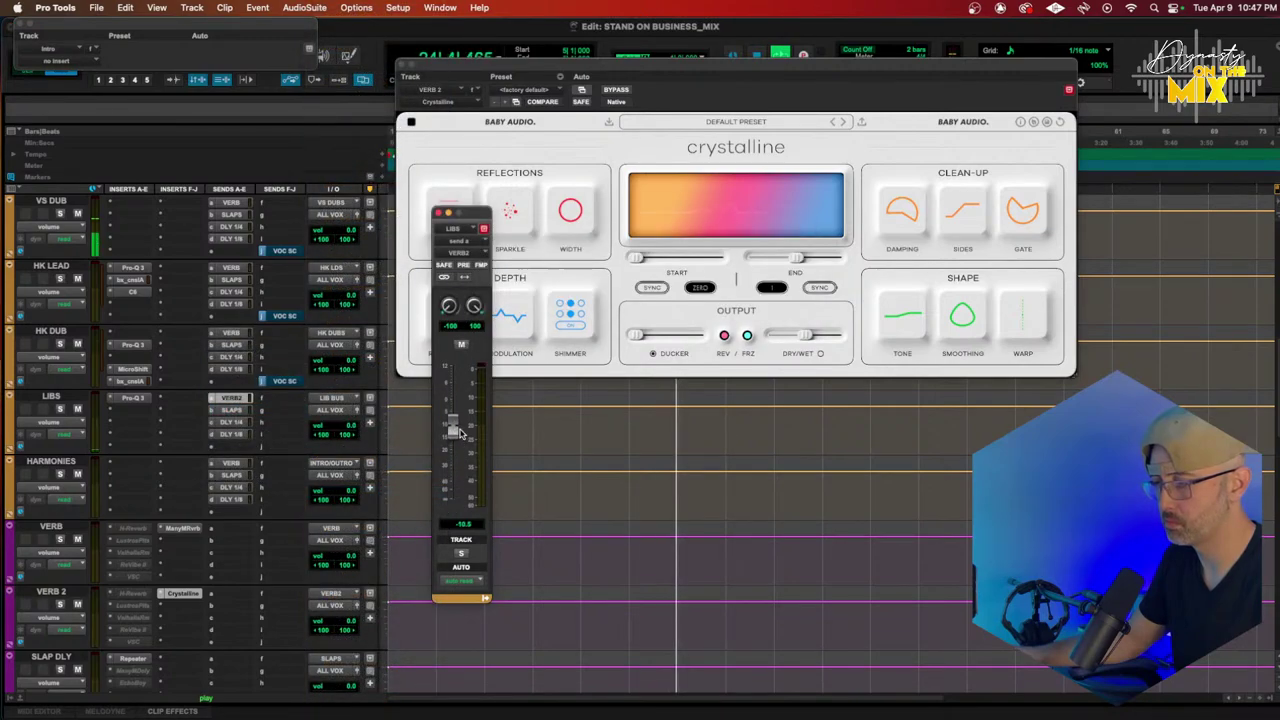
# Step: Set Crystalline fully wet with a 1/64 start, a 15/16 end, slight ducking and a narrower reflection width
pyautogui.click(810, 337)
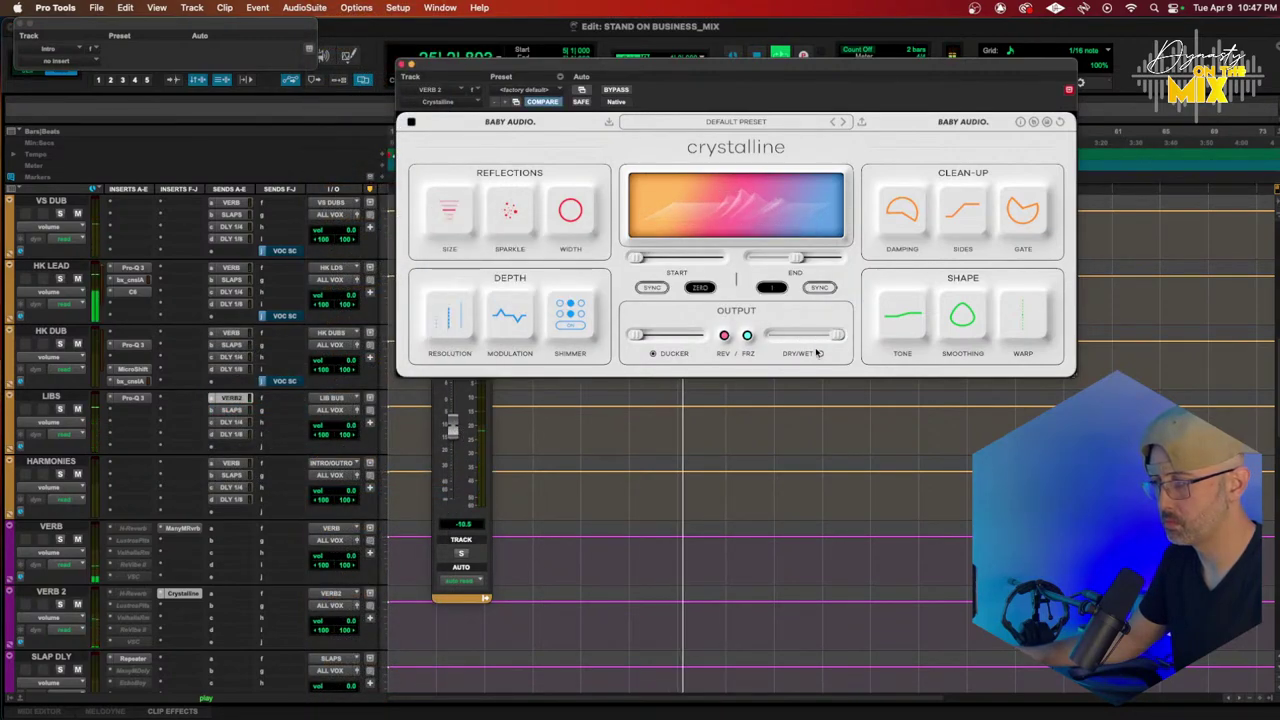
pyautogui.moveTo(799, 261); pyautogui.dragTo(795, 262)
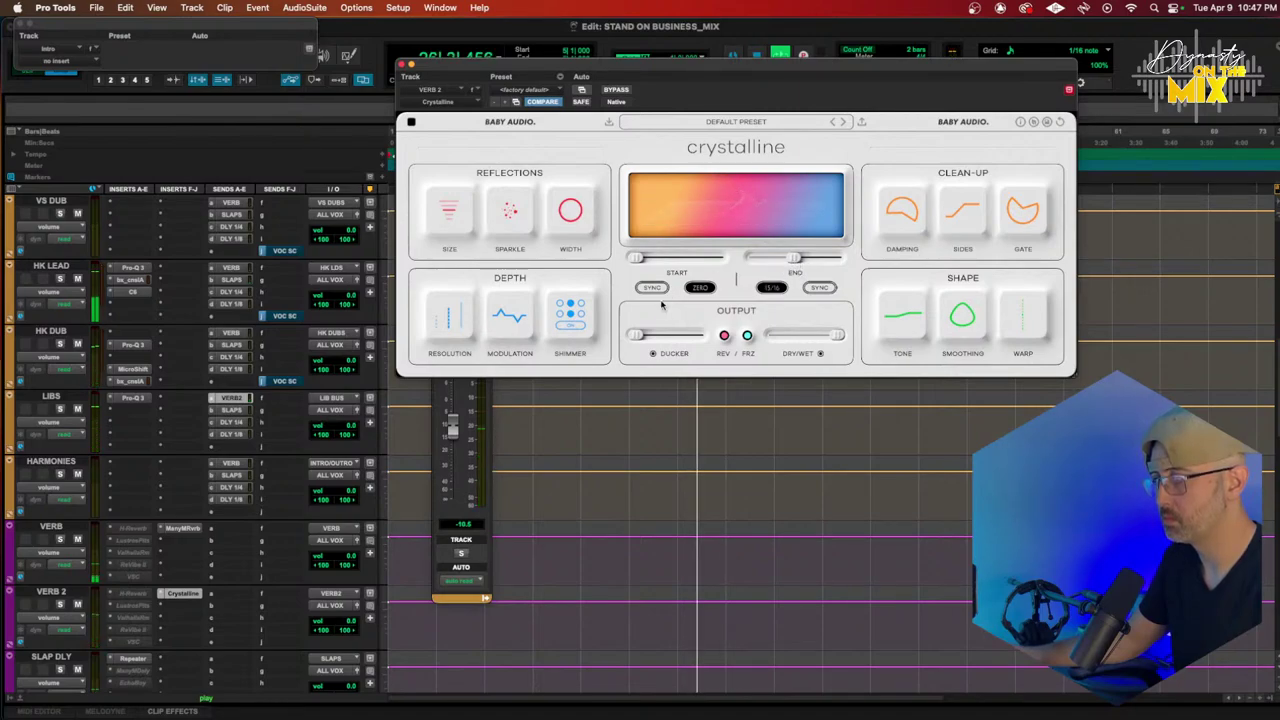
pyautogui.moveTo(637, 334); pyautogui.dragTo(649, 333)
pyautogui.moveTo(641, 259); pyautogui.dragTo(647, 261)
pyautogui.moveTo(567, 206); pyautogui.dragTo(563, 215)
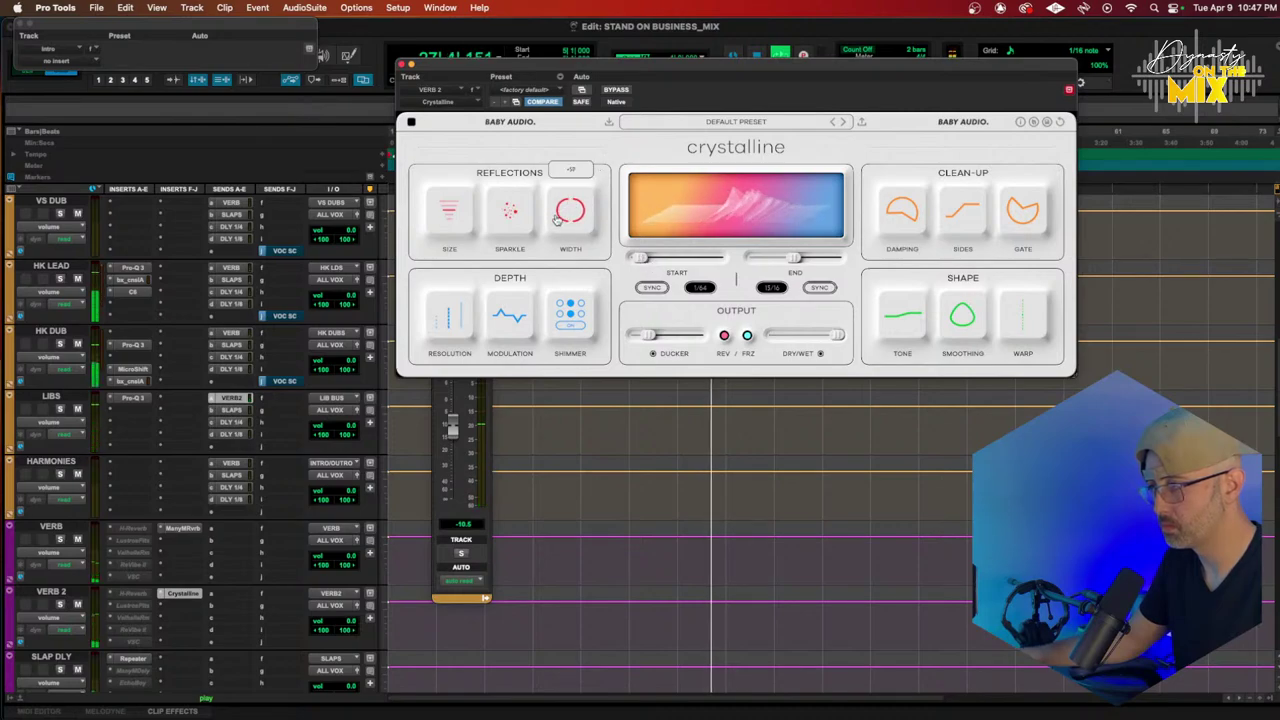
# Step: Darken Crystalline's tone and adjust its sides and damping clean-up controls
pyautogui.moveTo(511, 208)
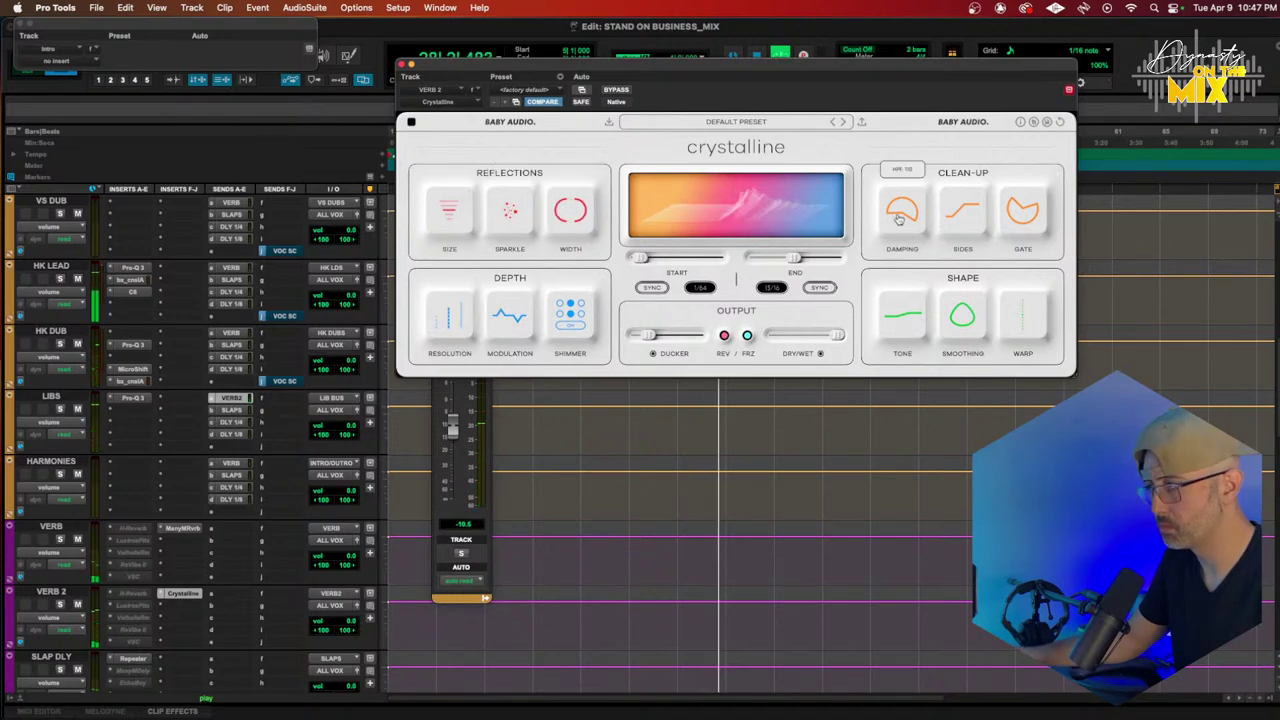
pyautogui.moveTo(900, 318)
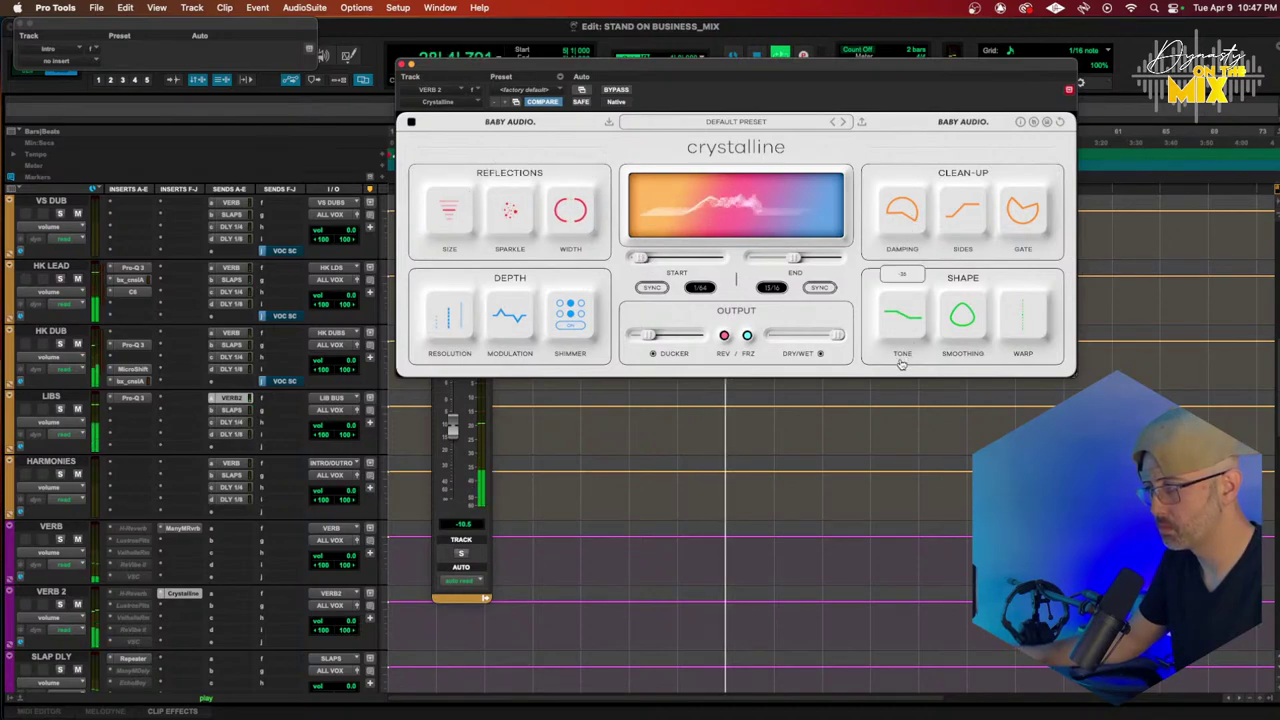
pyautogui.moveTo(964, 226)
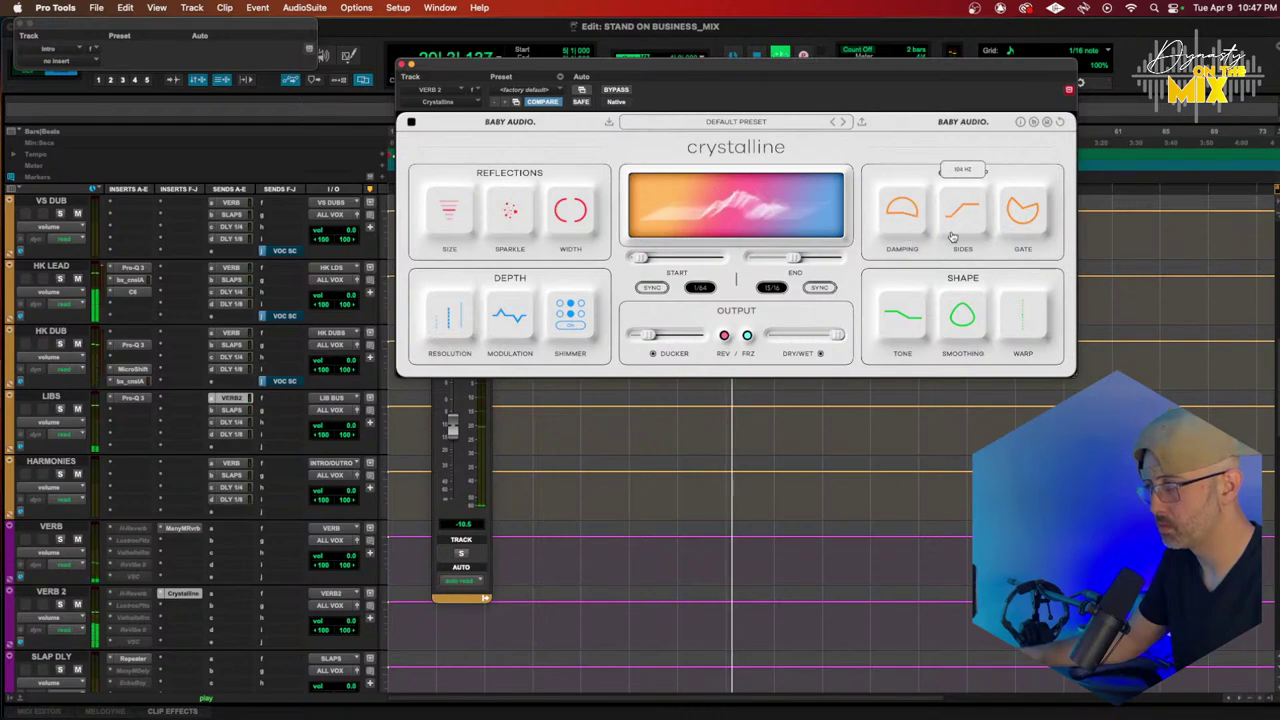
pyautogui.moveTo(903, 233)
pyautogui.moveTo(903, 233); pyautogui.dragTo(916, 217)
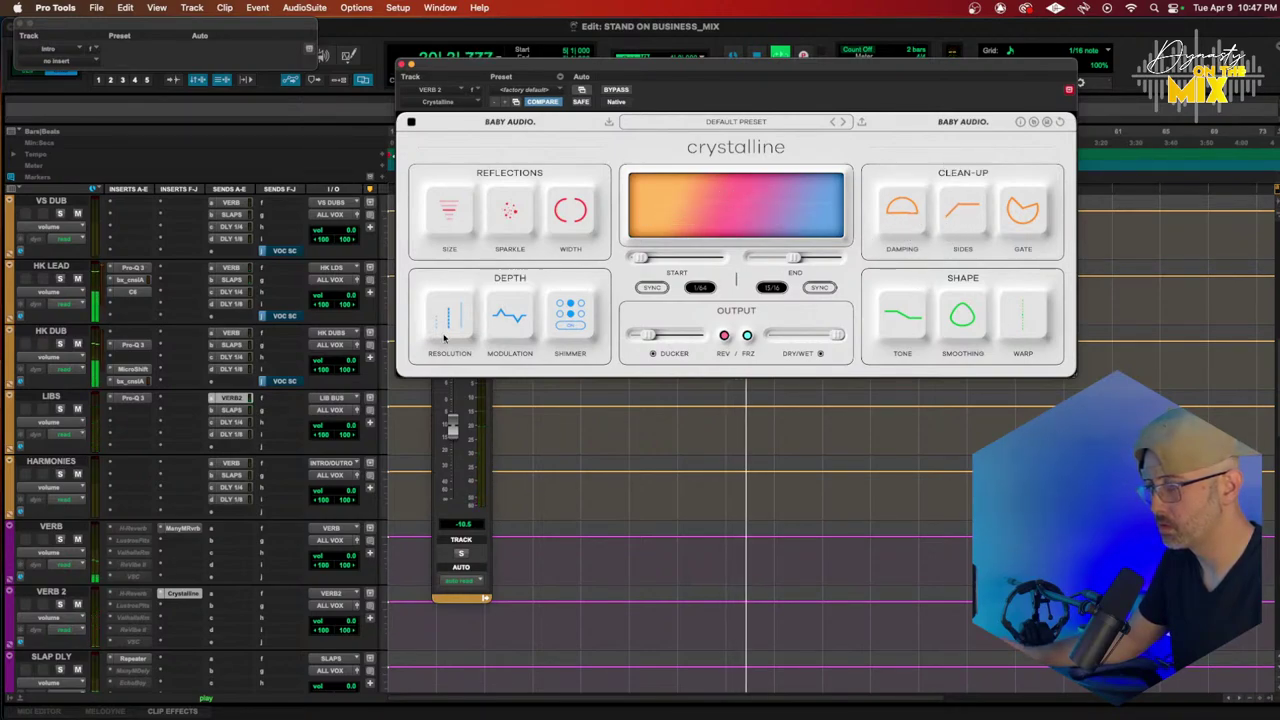
# Step: Lower the LIBS send to VERB2 to about -20 dB and raise its DLY 1/4 send to about -24.3 dB
pyautogui.press('space')
pyautogui.moveTo(439, 412); pyautogui.dragTo(447, 441)
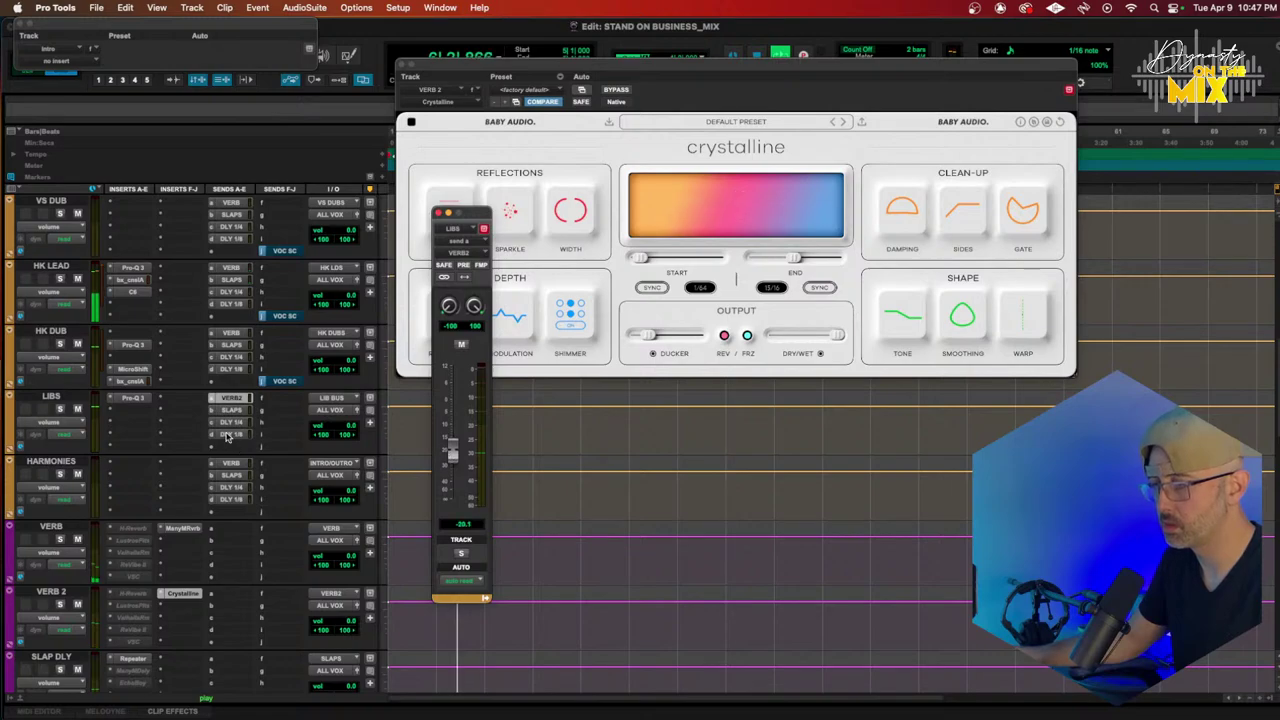
pyautogui.click(229, 423)
pyautogui.moveTo(455, 448); pyautogui.dragTo(452, 400)
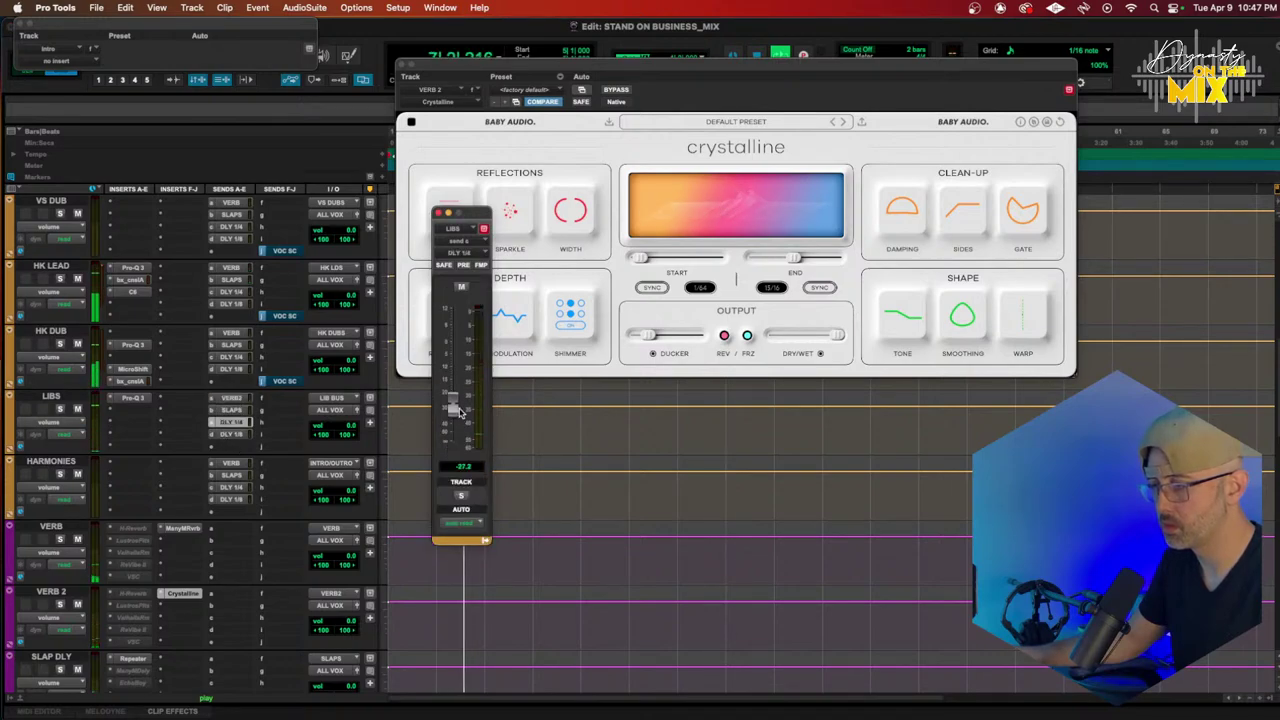
# Step: Change the echo style of EchoBoy on the DLY 1/4 track and close the plug-in
pyautogui.scroll(-5, 161, 497)
pyautogui.scroll(-5, 161, 497)
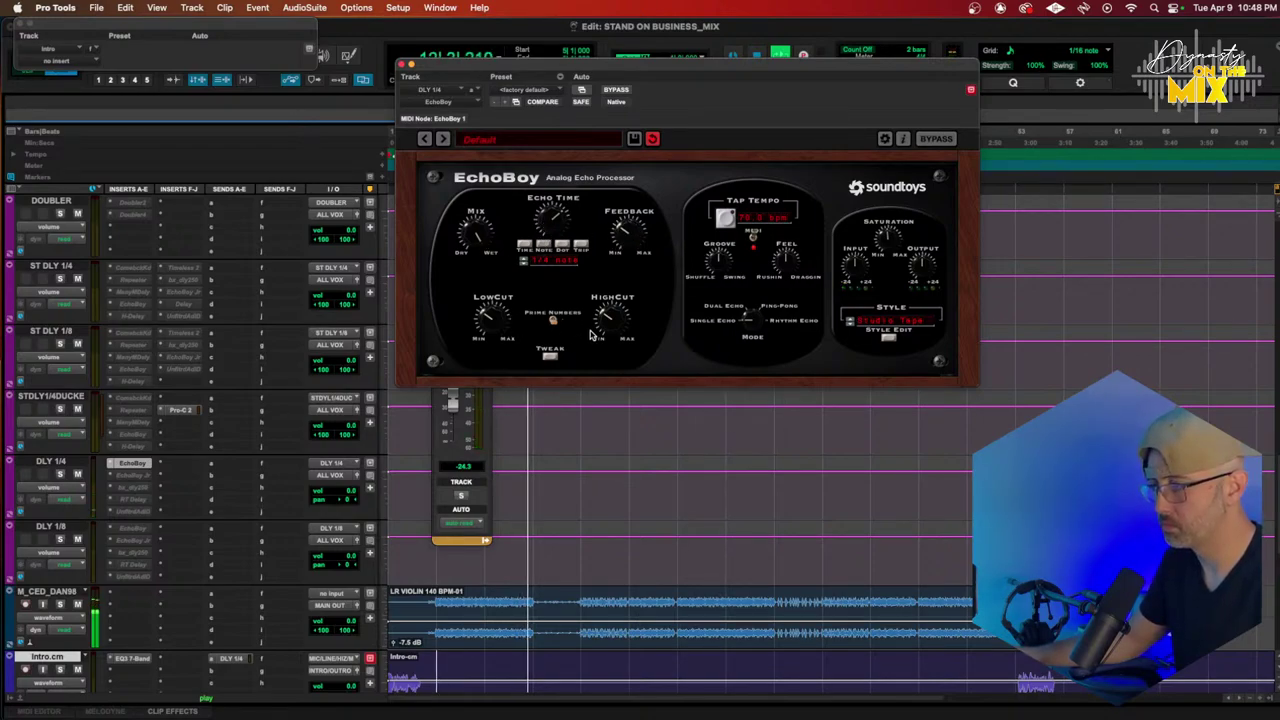
pyautogui.click(900, 320)
pyautogui.click(897, 254)
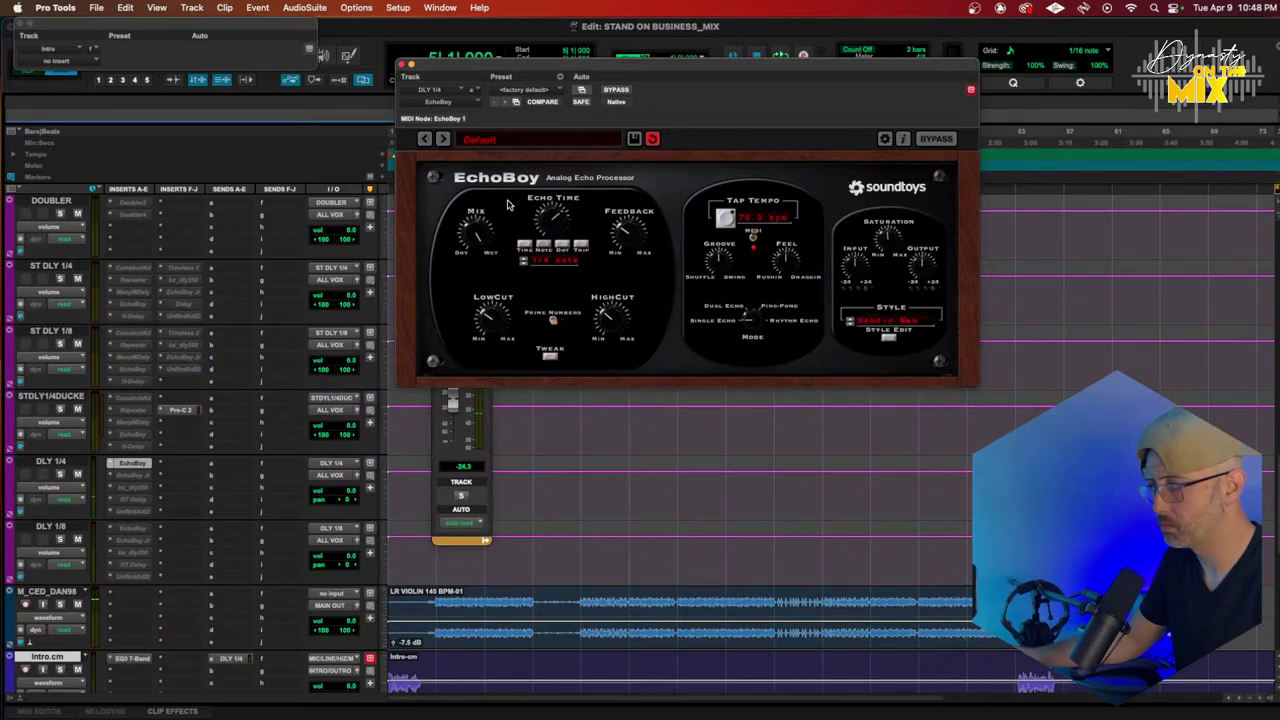
pyautogui.click(398, 65)
pyautogui.press('space')
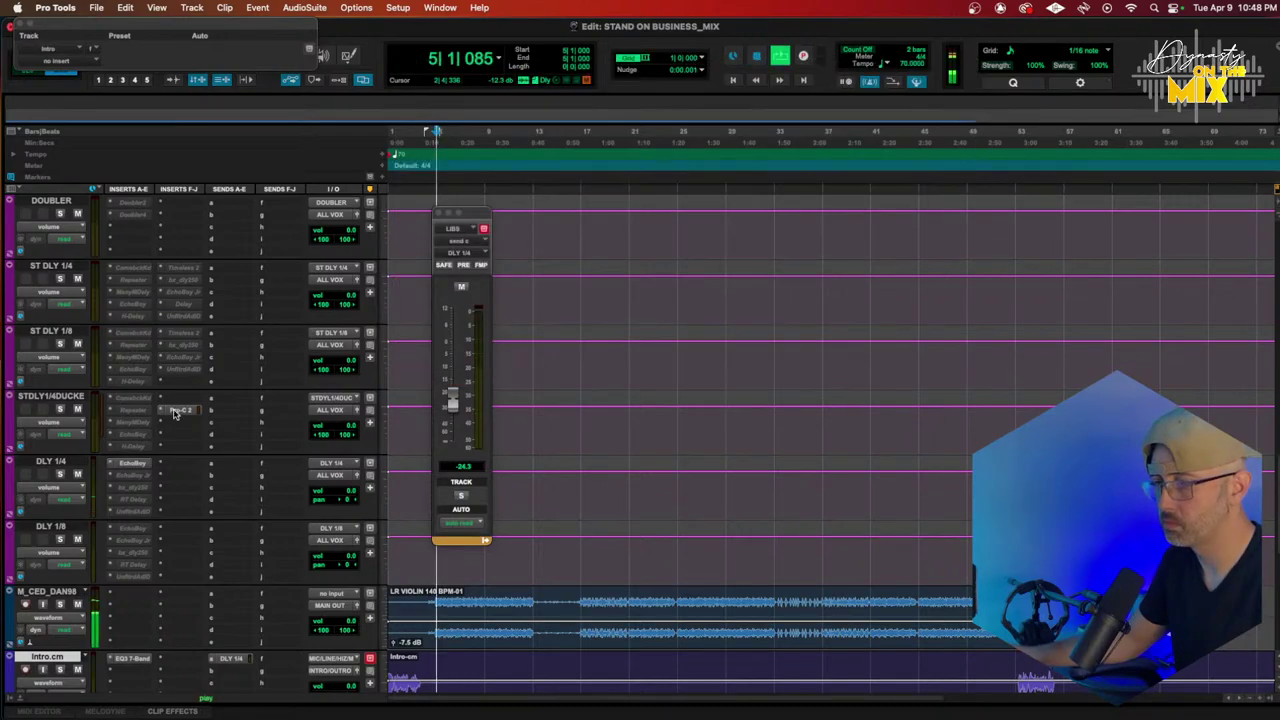
# Step: Add a send from the LIBS track to the ST DLY 1/8 (Stereo) bus in its fifth send slot
pyautogui.scroll(2, 195, 400)
pyautogui.scroll(6, 200, 390)
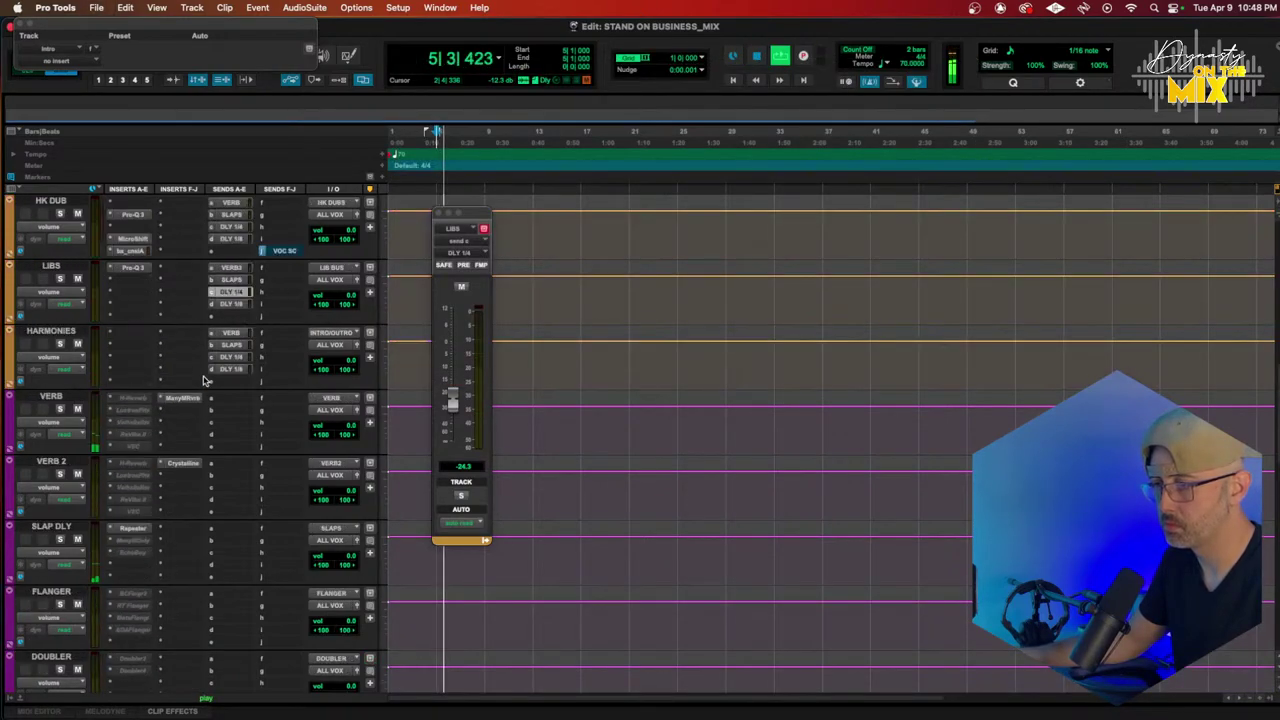
pyautogui.click(230, 314)
pyautogui.moveTo(255, 328)
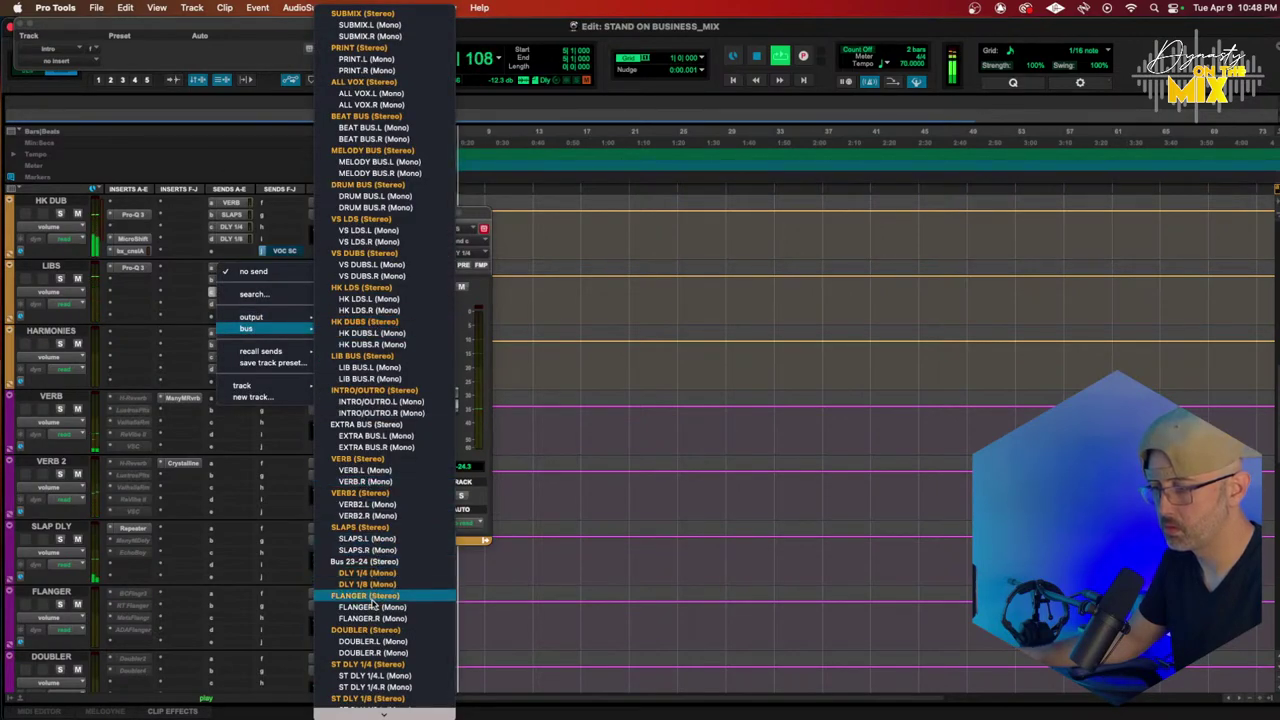
pyautogui.click(381, 697)
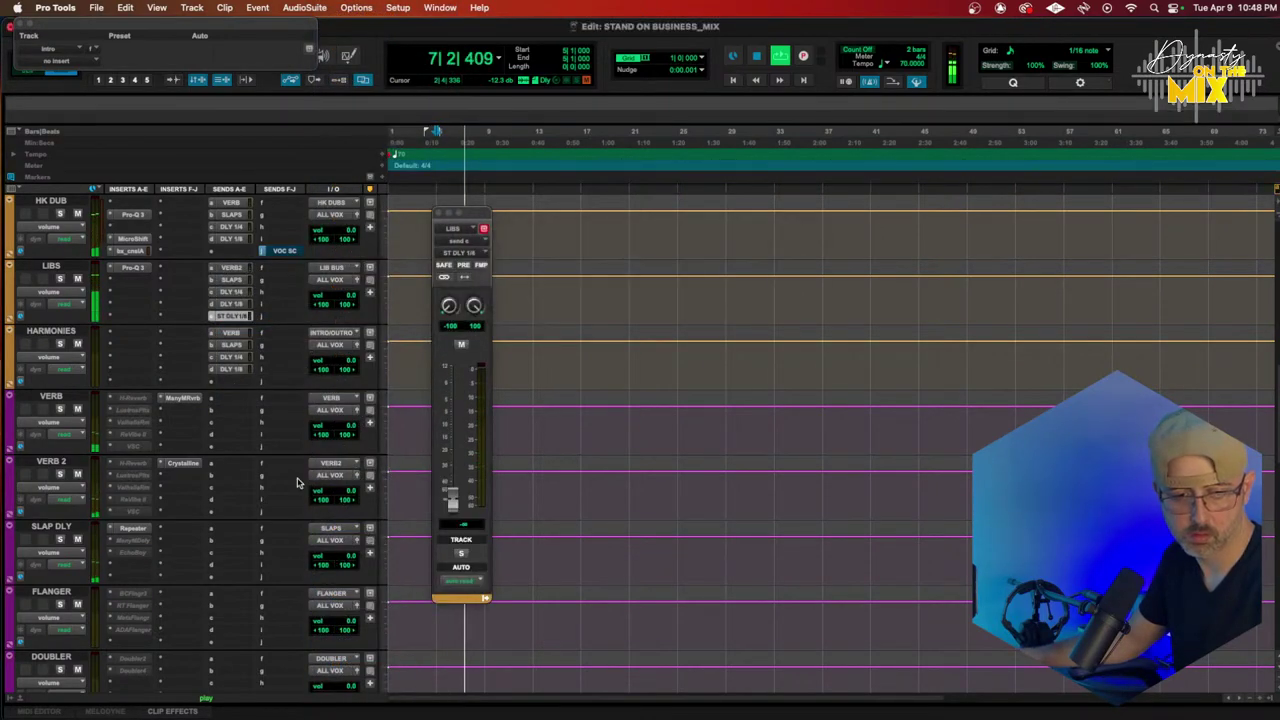
# Step: Stop playback and activate the EchoBoy insert on the ST DLY 1/8 track
pyautogui.scroll(-2, 240, 440)
pyautogui.scroll(-3, 240, 440)
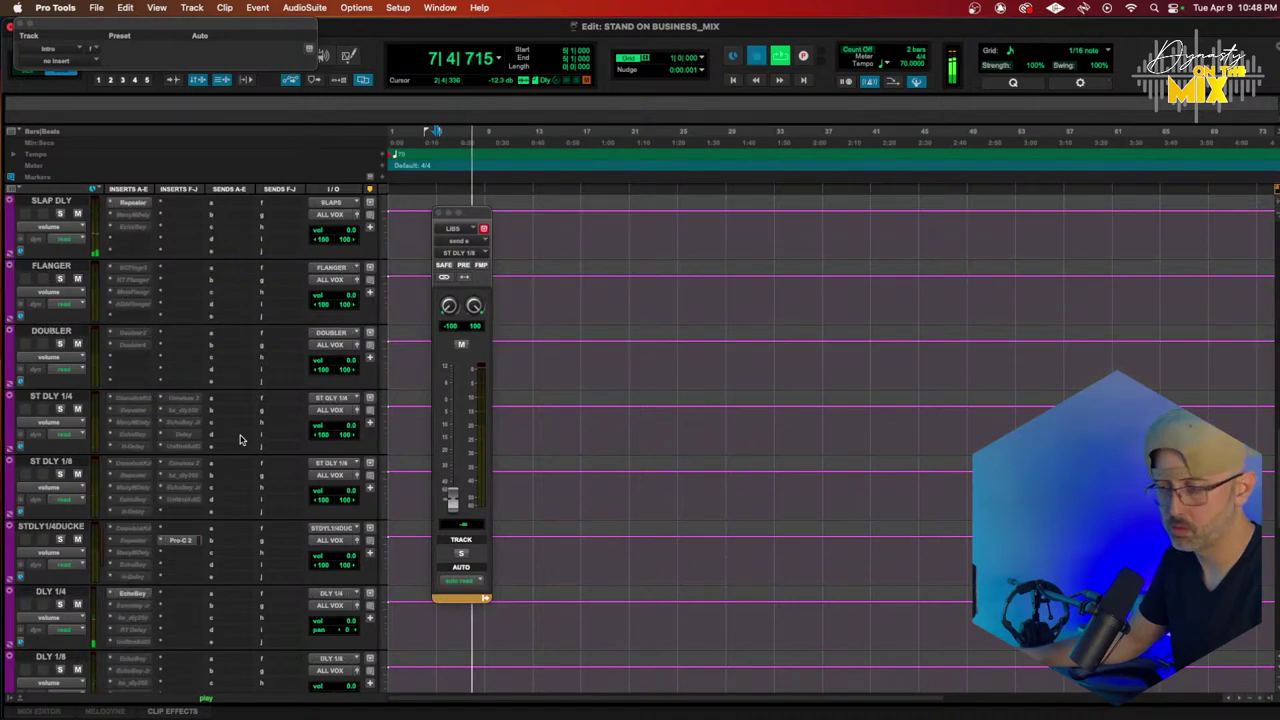
pyautogui.press('space')
pyautogui.scroll(-2, 240, 440)
pyautogui.scroll(-1, 240, 440)
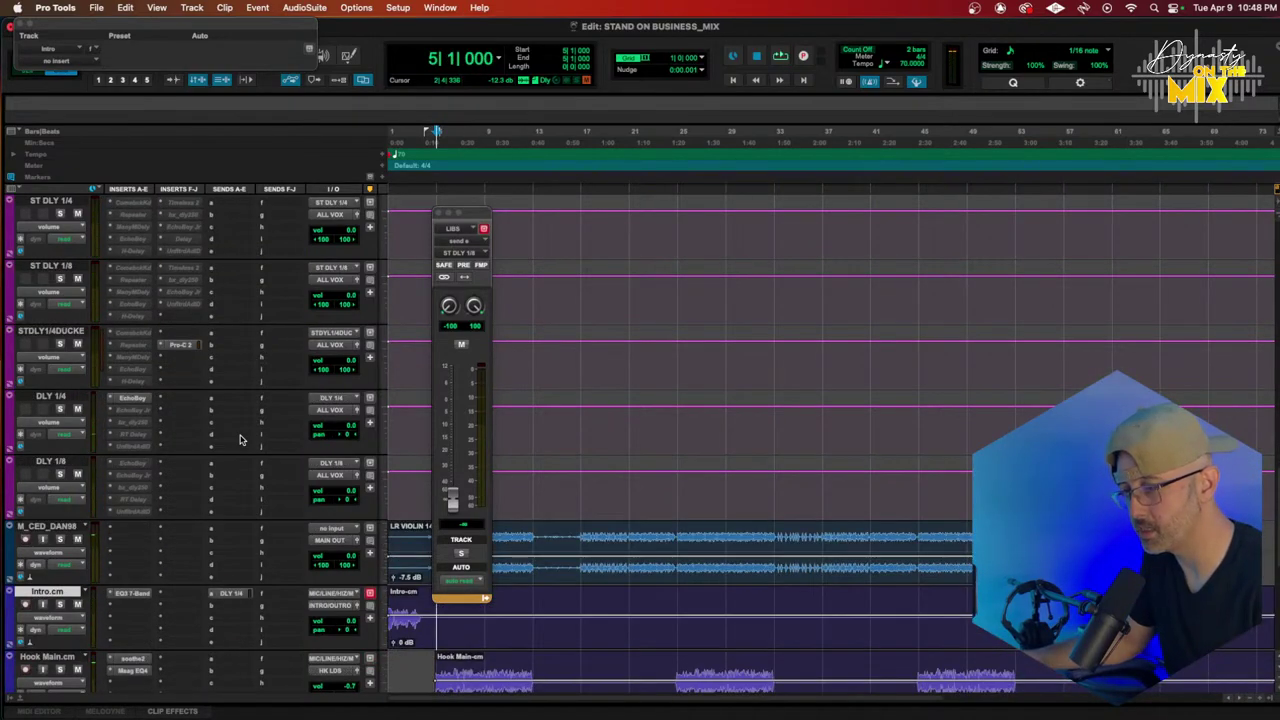
pyautogui.scroll(-2, 240, 440)
pyautogui.scroll(2, 240, 440)
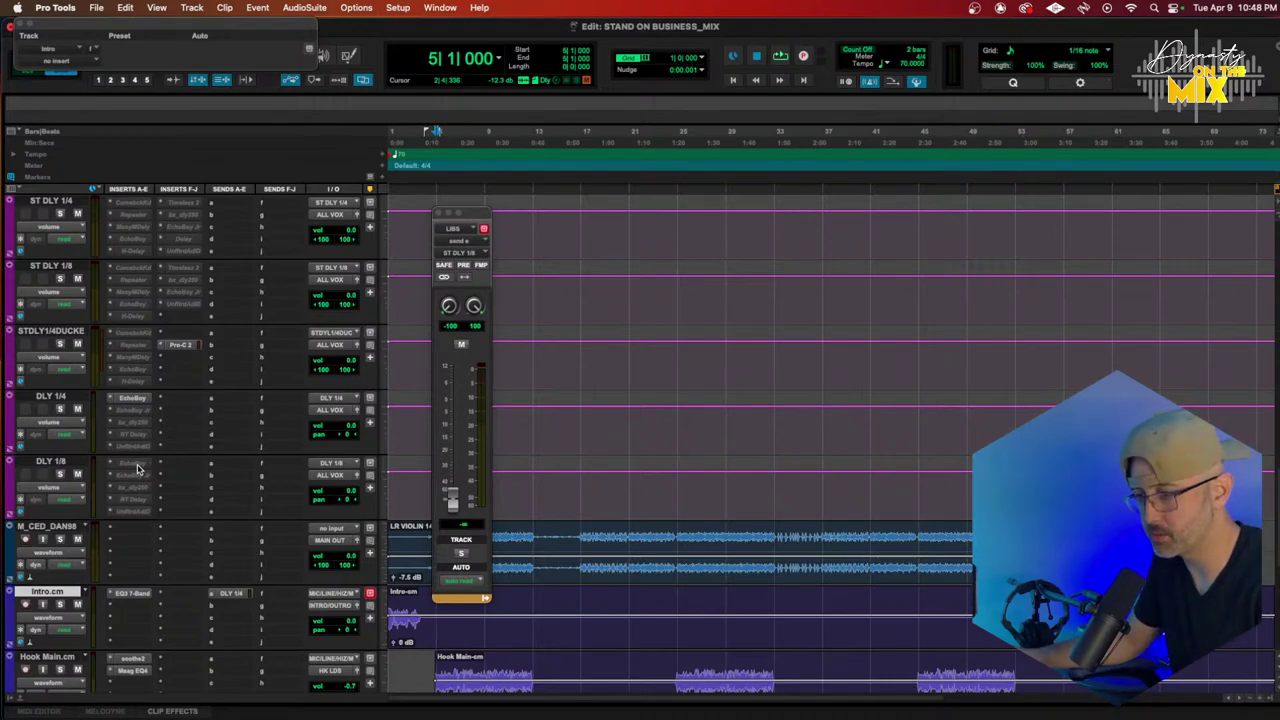
pyautogui.scroll(2, 163, 382)
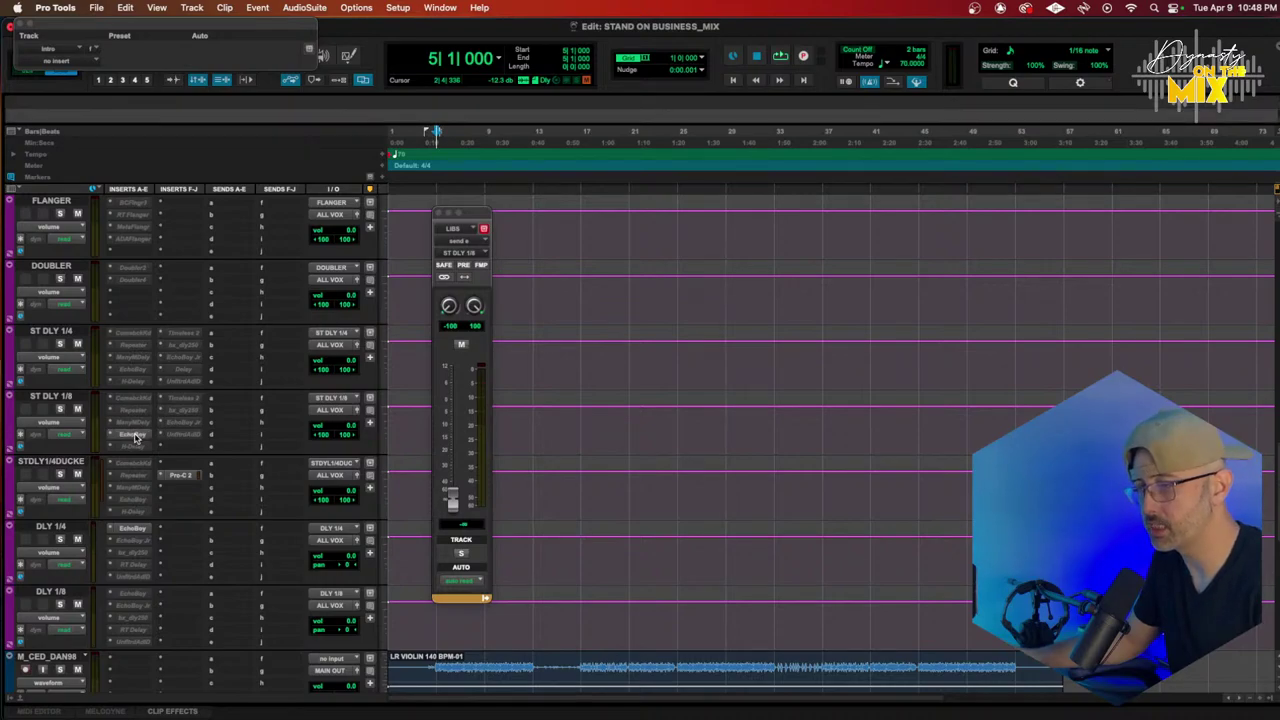
# Step: Insert EQ3 7-Band on Hook Adlibs with 24 dB/oct high-pass at 314.8 Hz, low-pass at 2.75 kHz and a 3.2 dB mid boost
pyautogui.scroll(-8, 229, 417)
pyautogui.scroll(3, 229, 417)
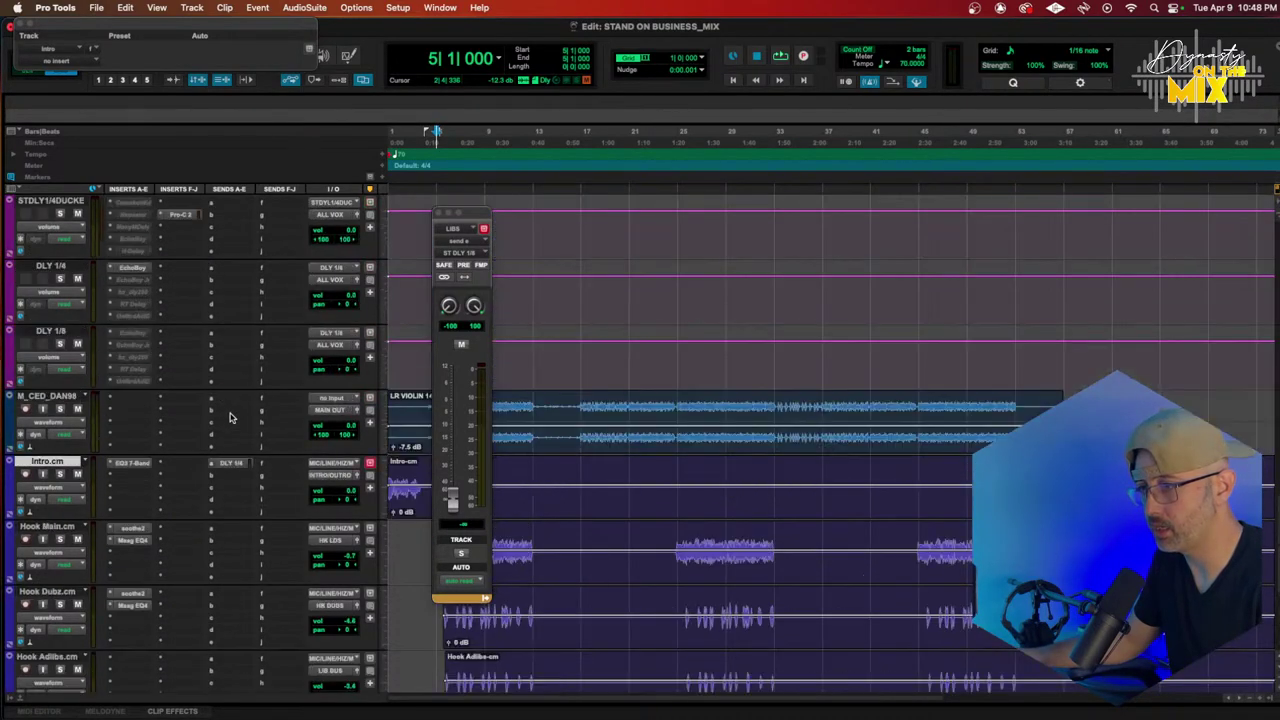
pyautogui.scroll(-1, 229, 417)
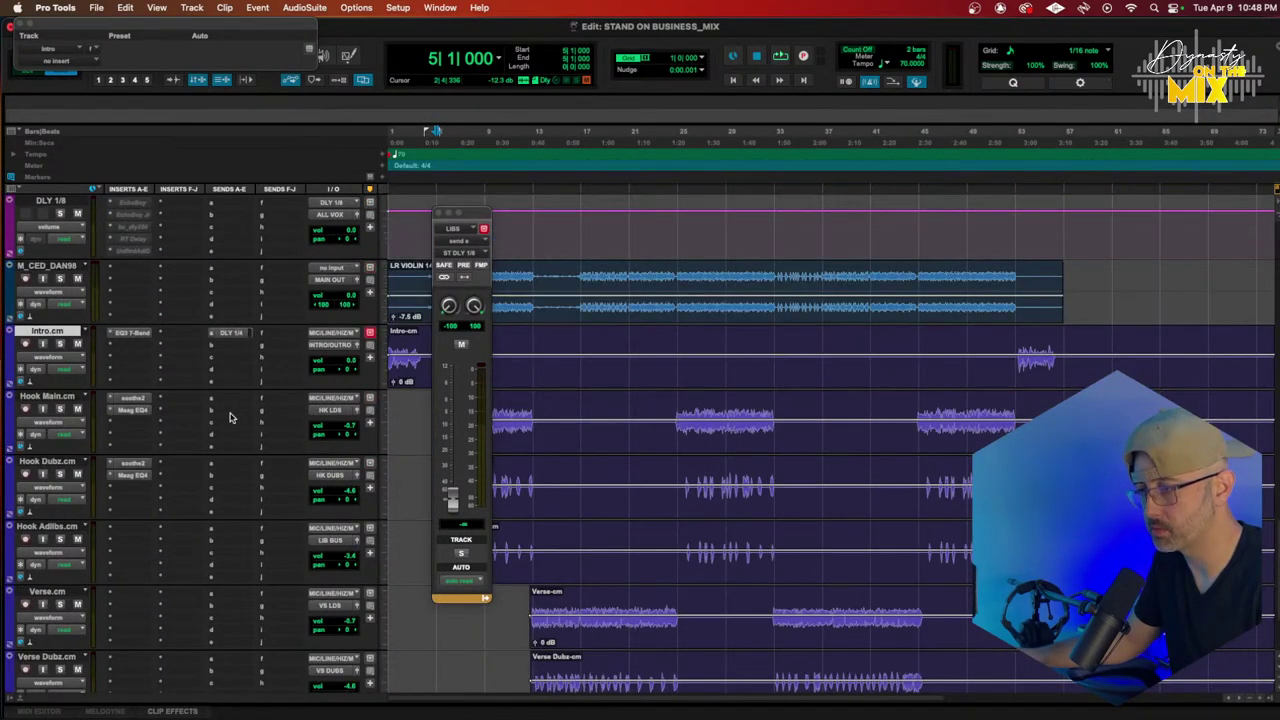
pyautogui.click(127, 529)
pyautogui.moveTo(160, 529)
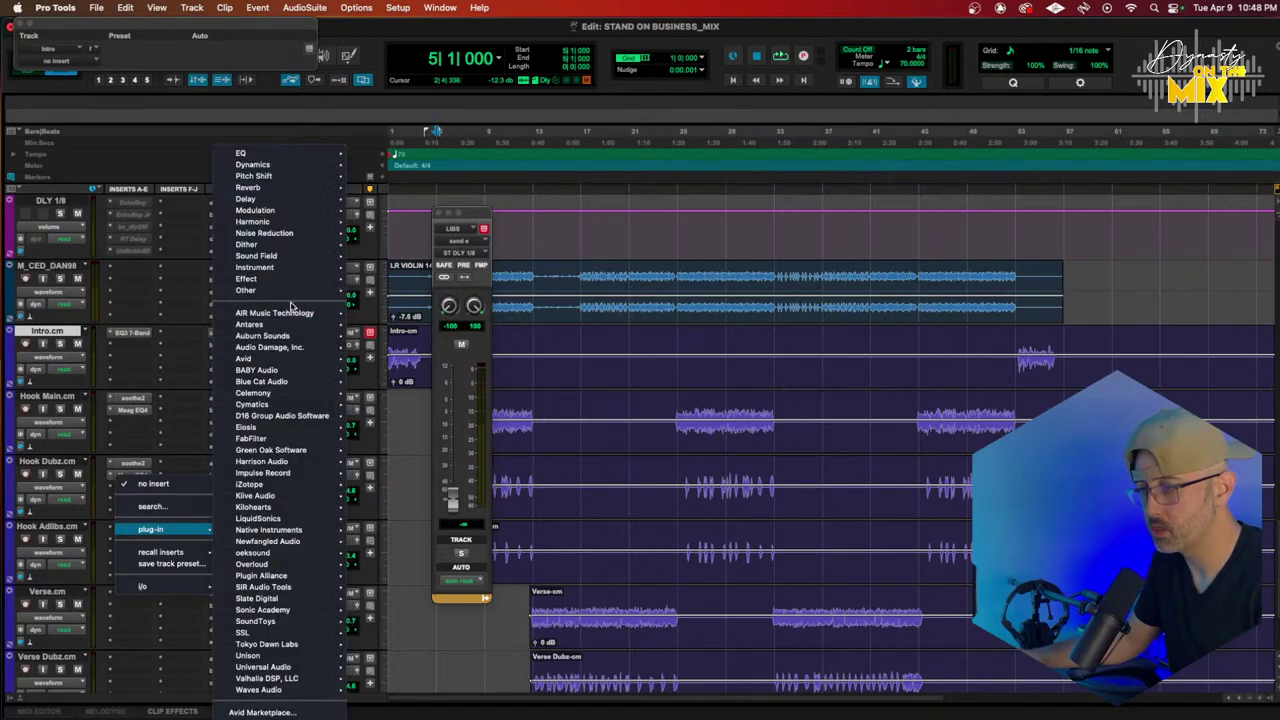
pyautogui.moveTo(320, 160)
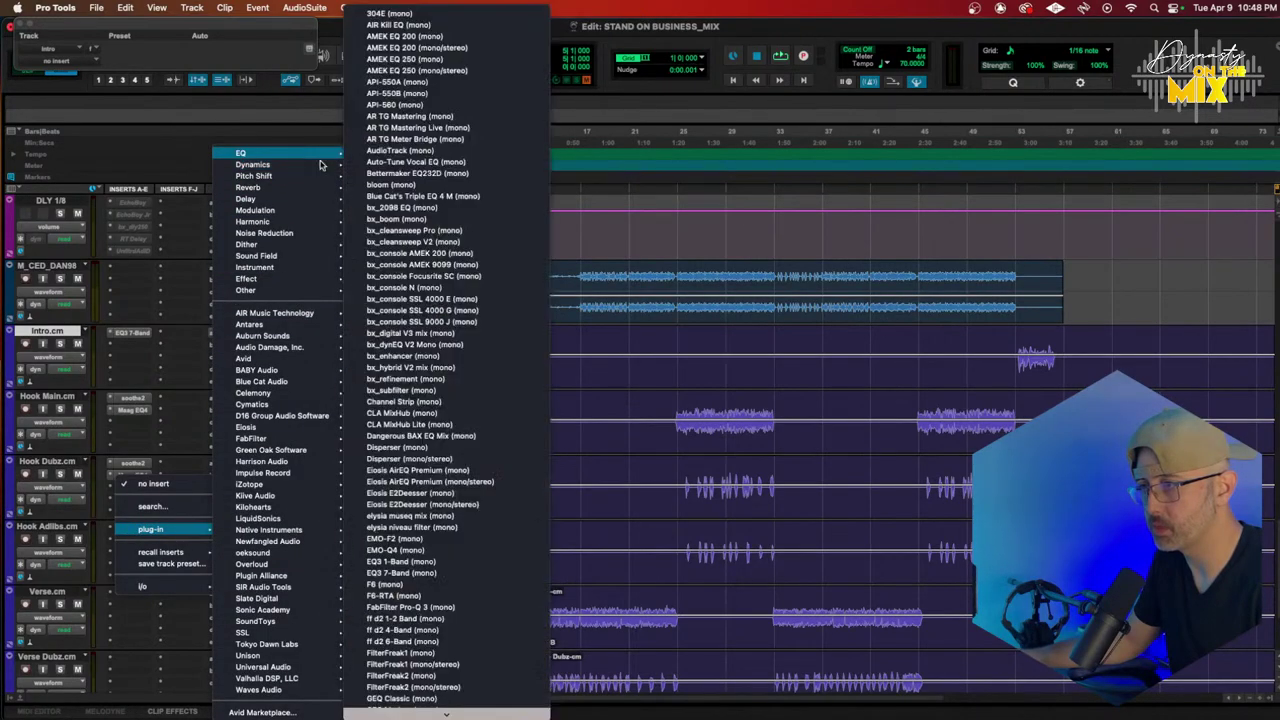
pyautogui.click(414, 573)
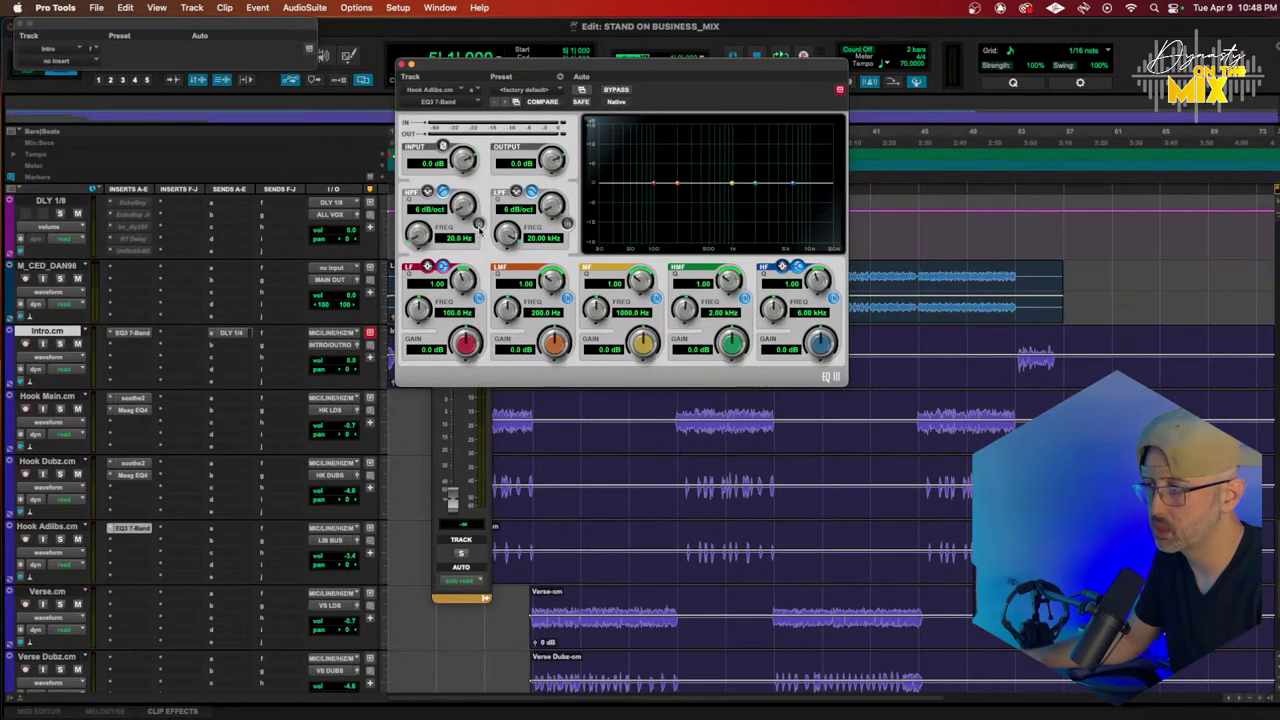
pyautogui.moveTo(417, 220); pyautogui.dragTo(435, 200)
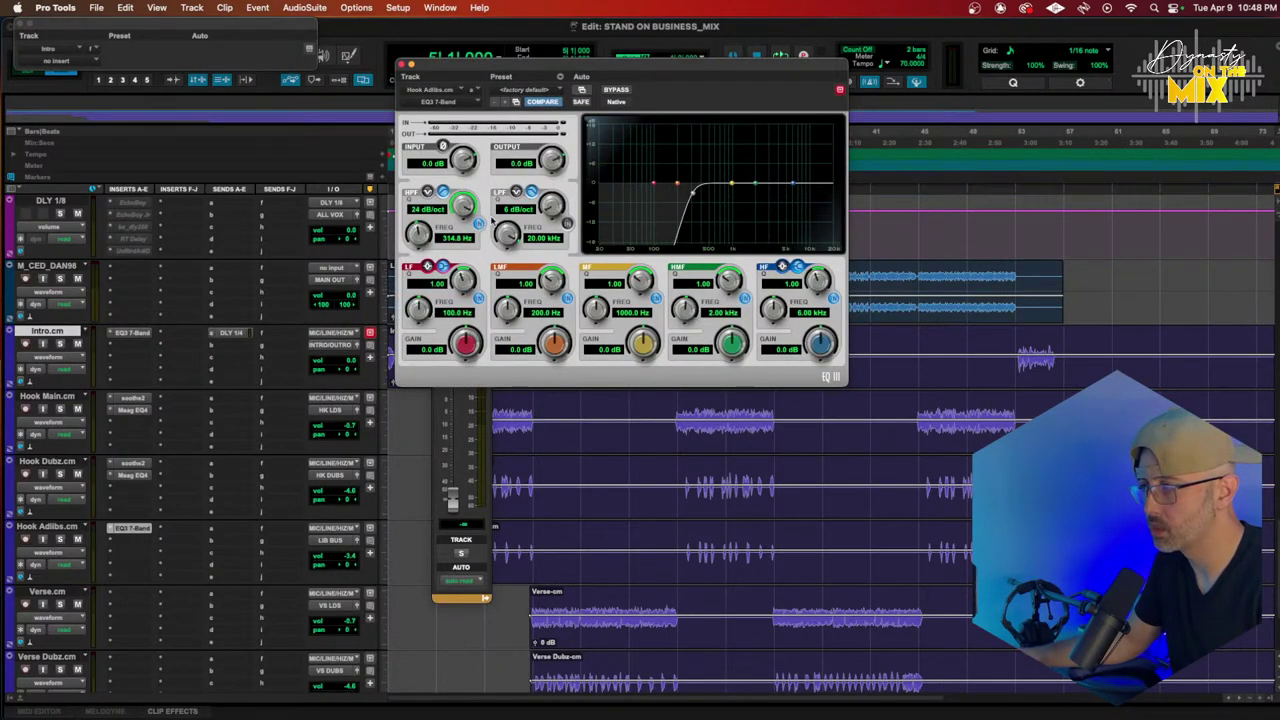
pyautogui.moveTo(511, 228); pyautogui.dragTo(505, 256)
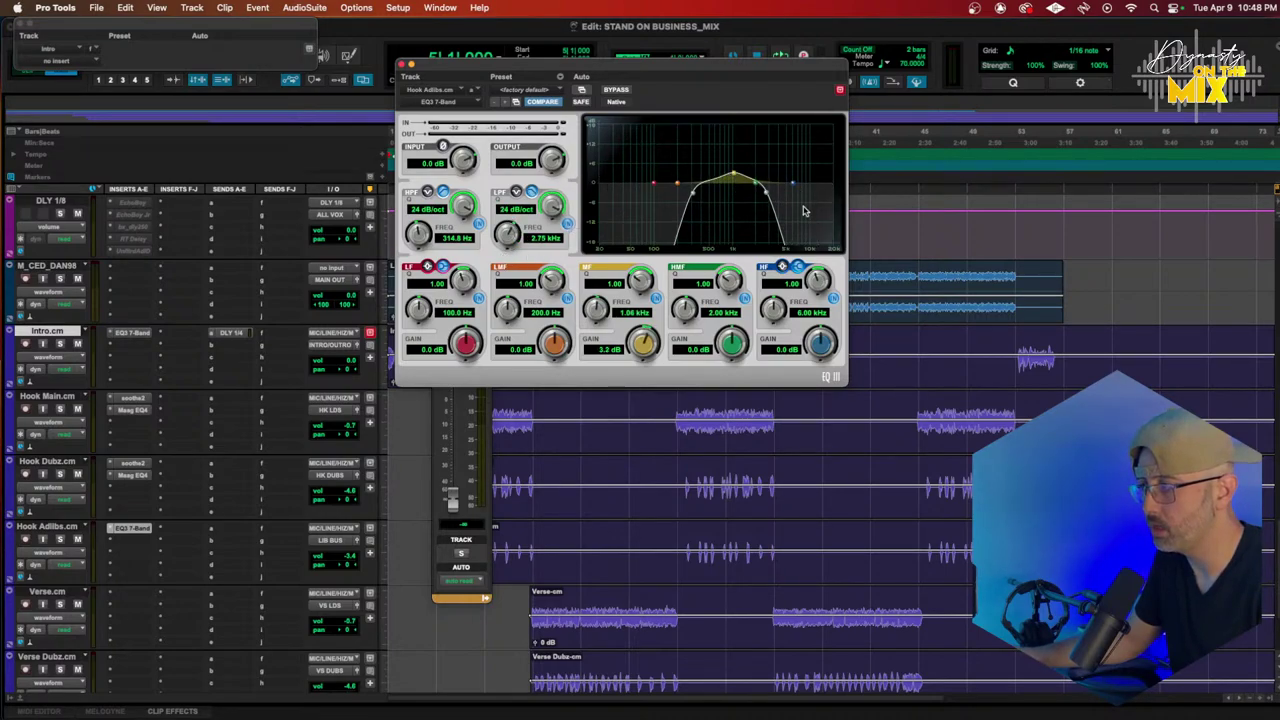
# Step: Insert the mono/stereo AutoPan plug-in in the last insert slot of the Hook Adlibs track
pyautogui.click(164, 578)
pyautogui.moveTo(320, 256)
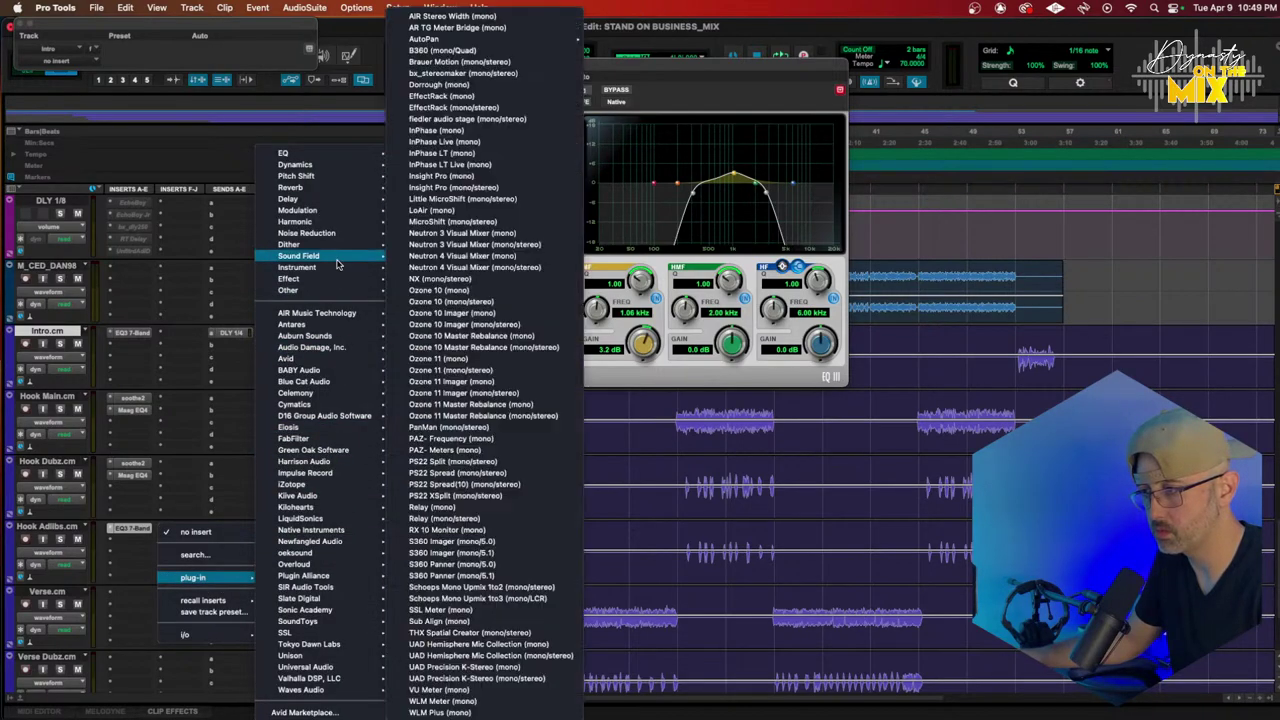
pyautogui.moveTo(483, 39)
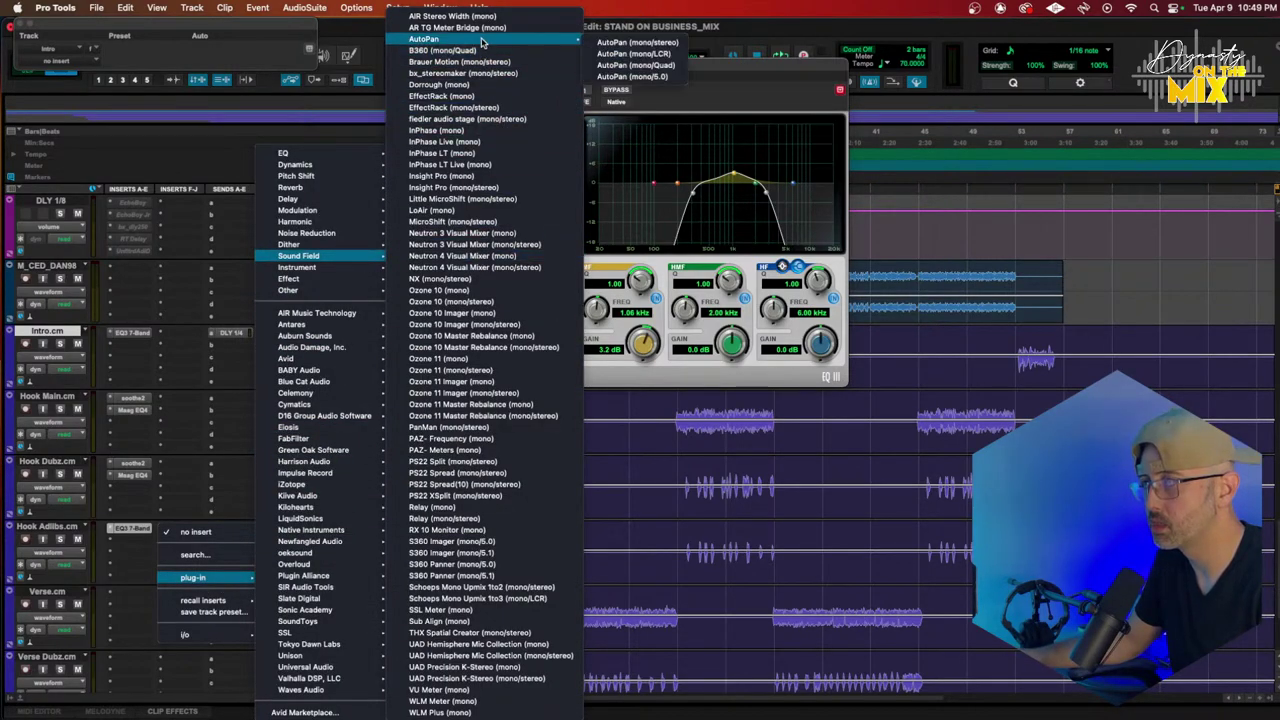
pyautogui.click(605, 53)
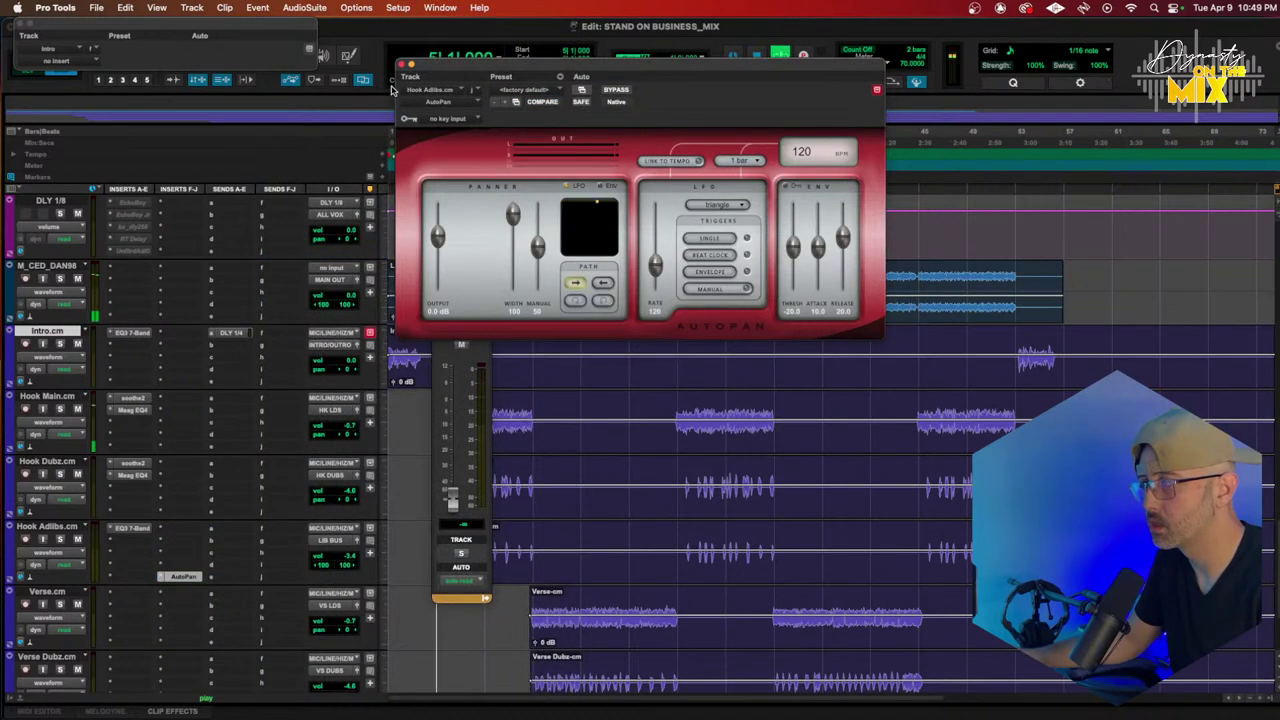
# Step: Link AutoPan to the session tempo at a 7 beats rate, close it and raise the Hook Adlibs volume to about -1.1 dB
pyautogui.click(672, 161)
pyautogui.click(740, 160)
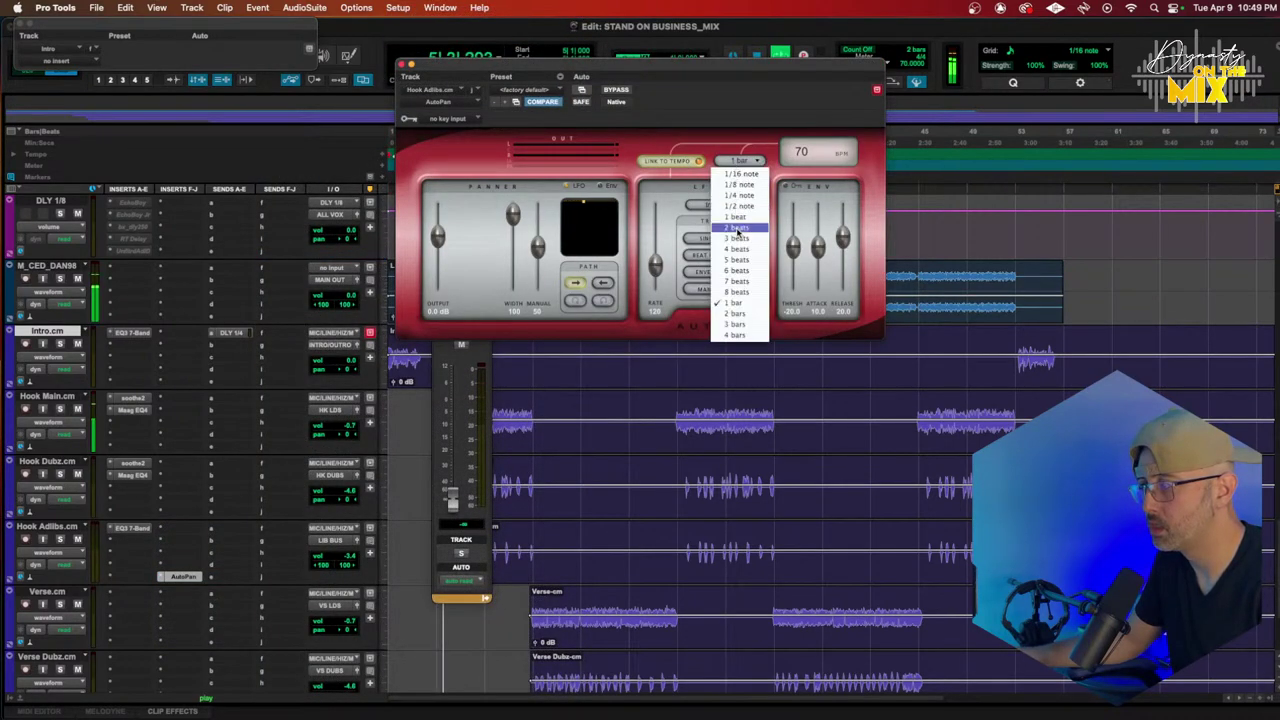
pyautogui.click(733, 287)
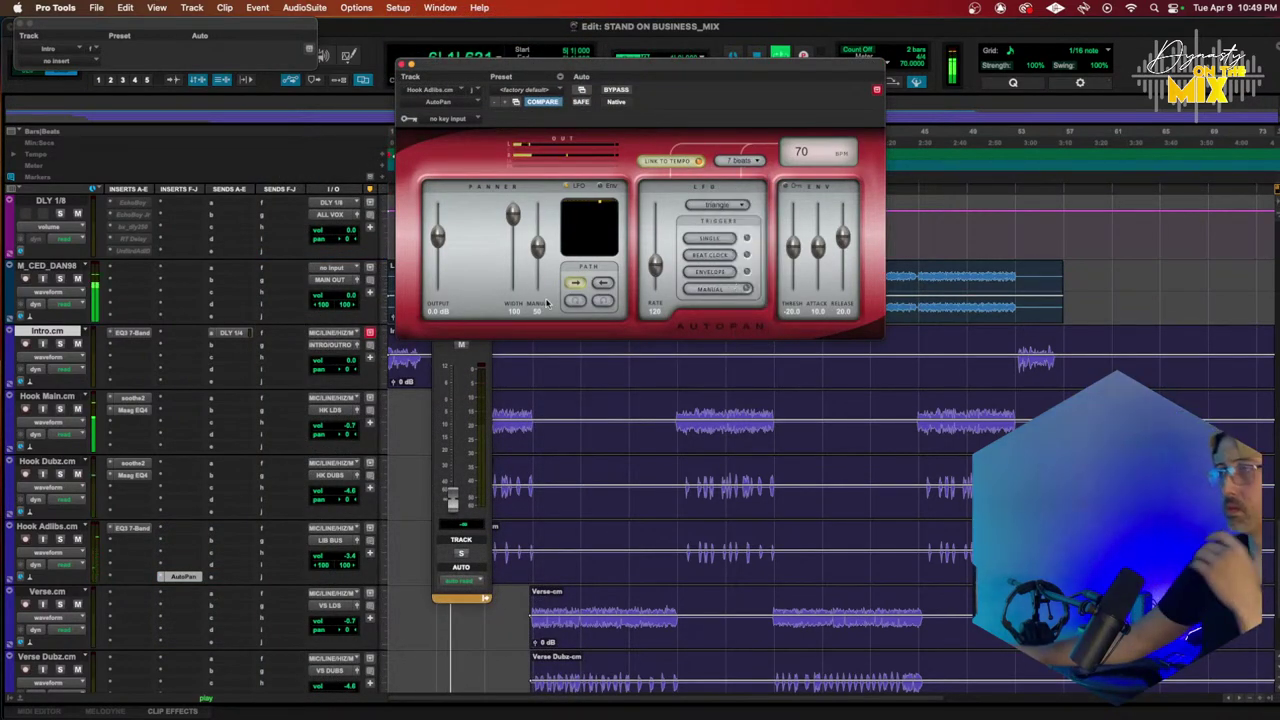
pyautogui.click(402, 64)
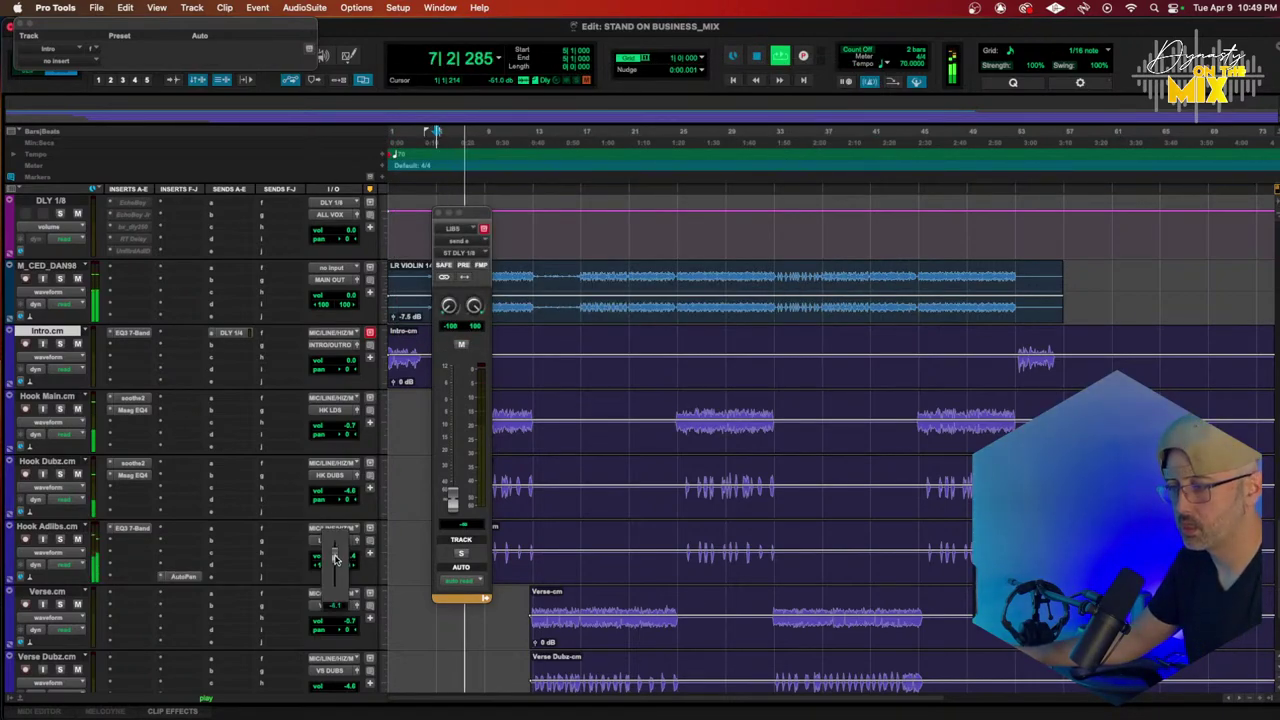
# Step: Insert a multi-mono Tri-Knob Fuzz on the ST DLY 1/8 track, lower its sustain and set its mix to 32%
pyautogui.scroll(6, 269, 540)
pyautogui.scroll(3, 269, 540)
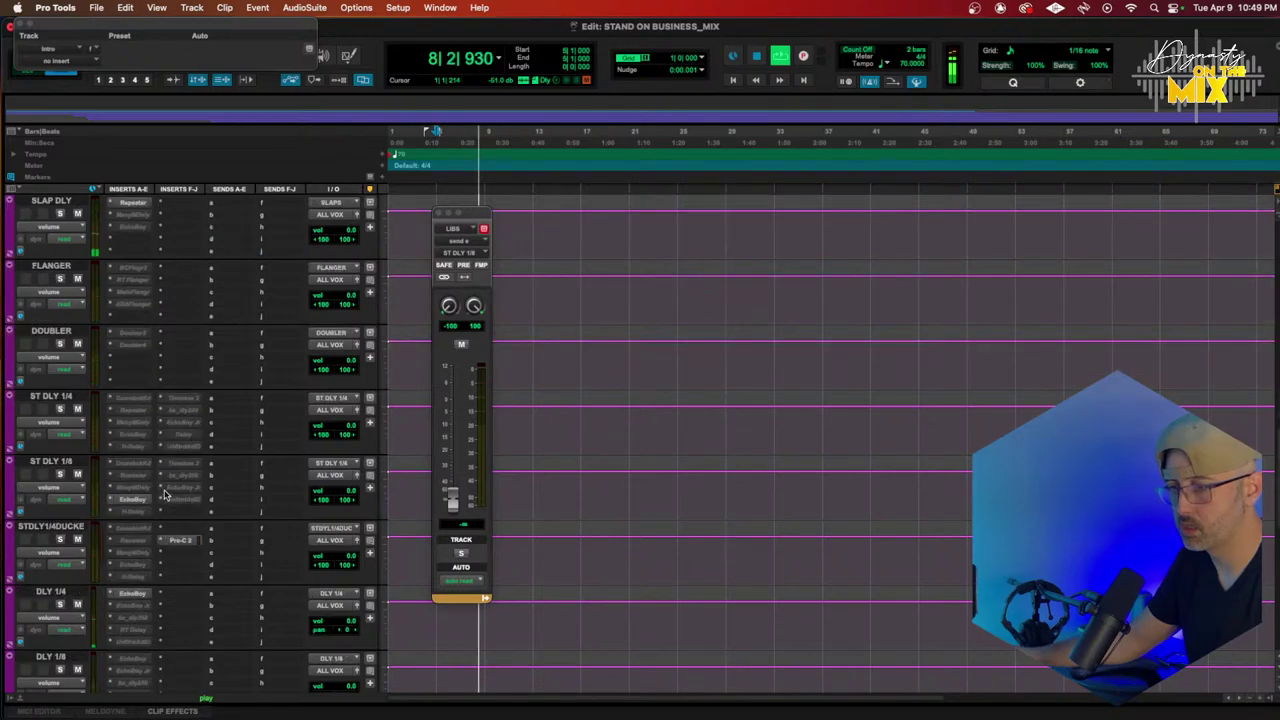
pyautogui.press('space')
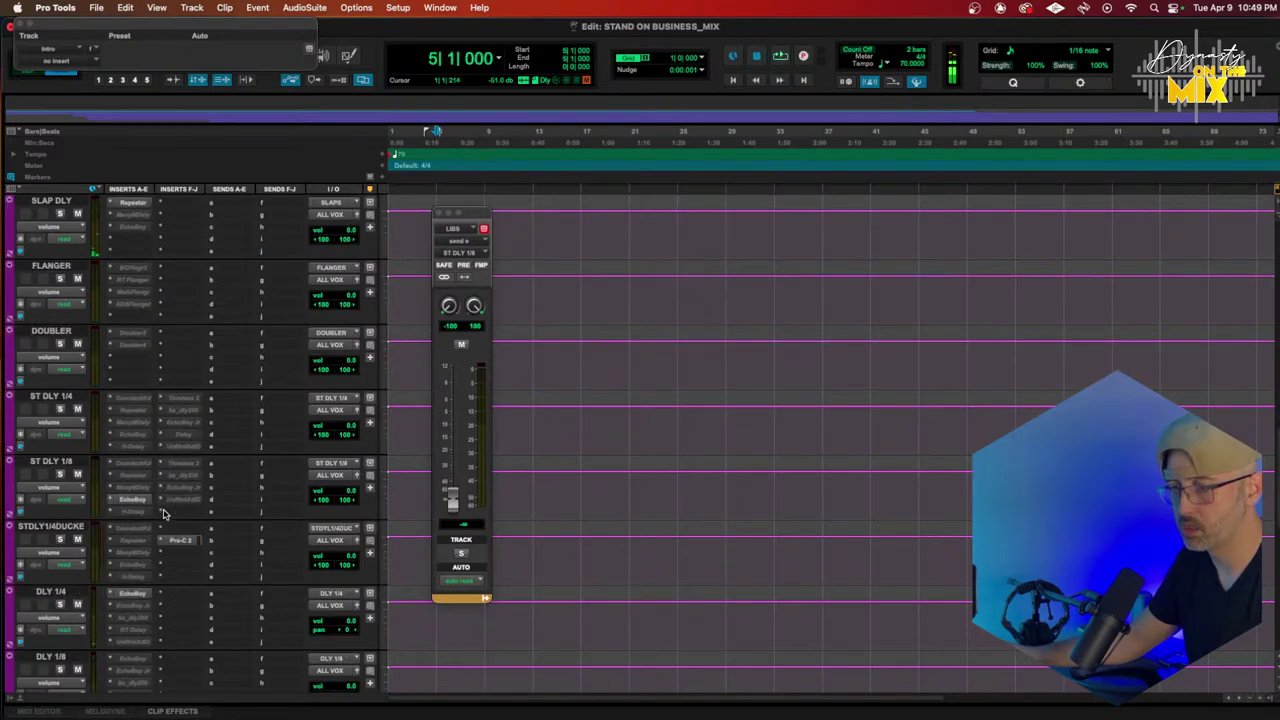
pyautogui.click(164, 513)
pyautogui.moveTo(347, 162)
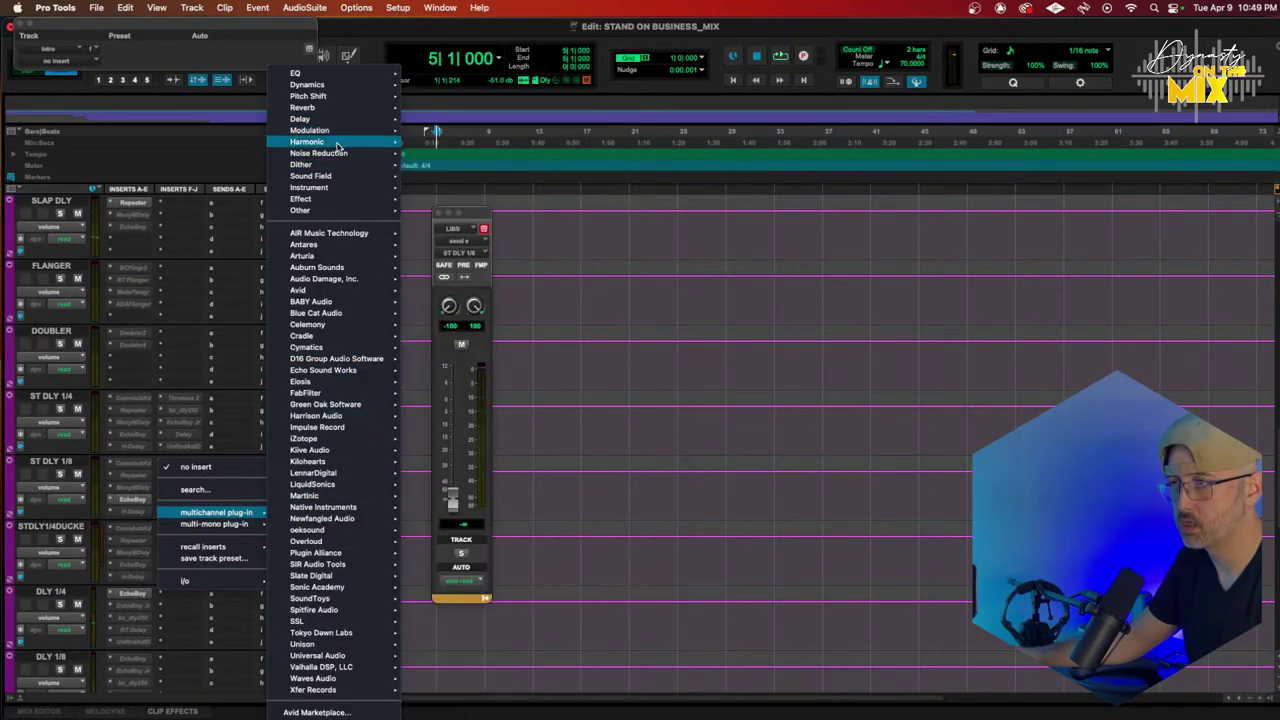
pyautogui.moveTo(246, 526)
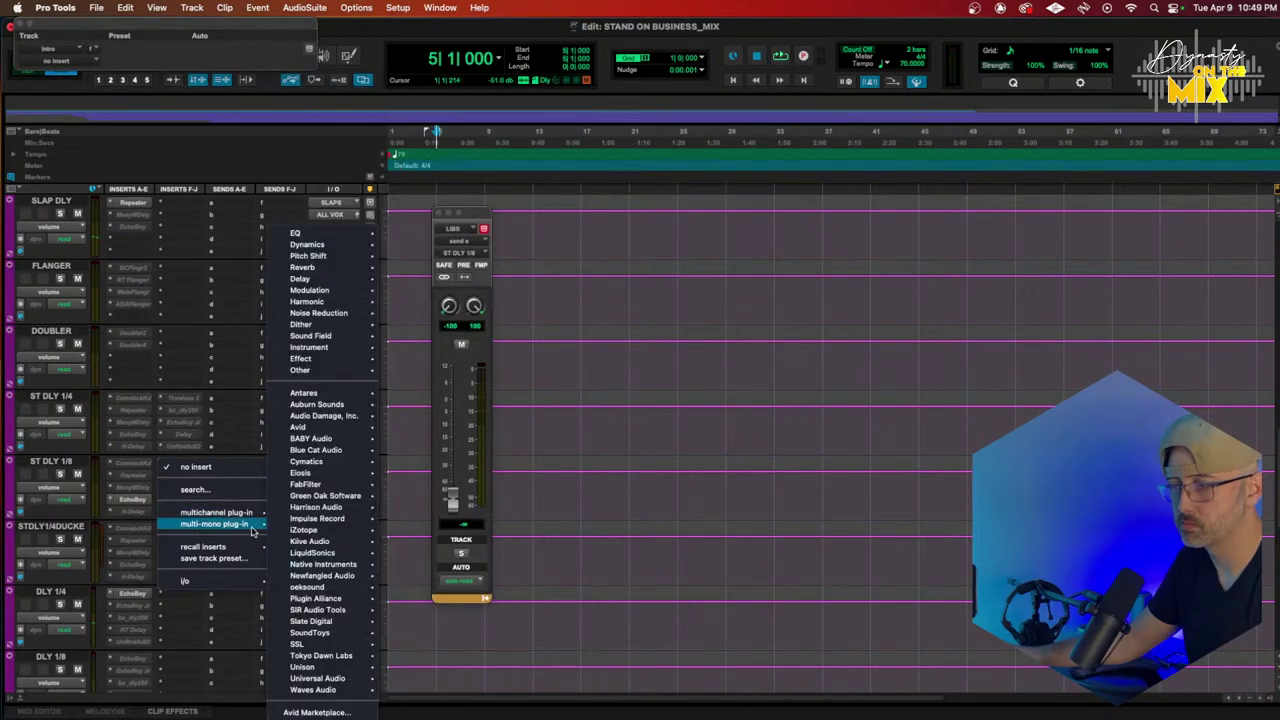
pyautogui.moveTo(323, 302)
pyautogui.scroll(-1, 435, 346)
pyautogui.scroll(-5, 436, 346)
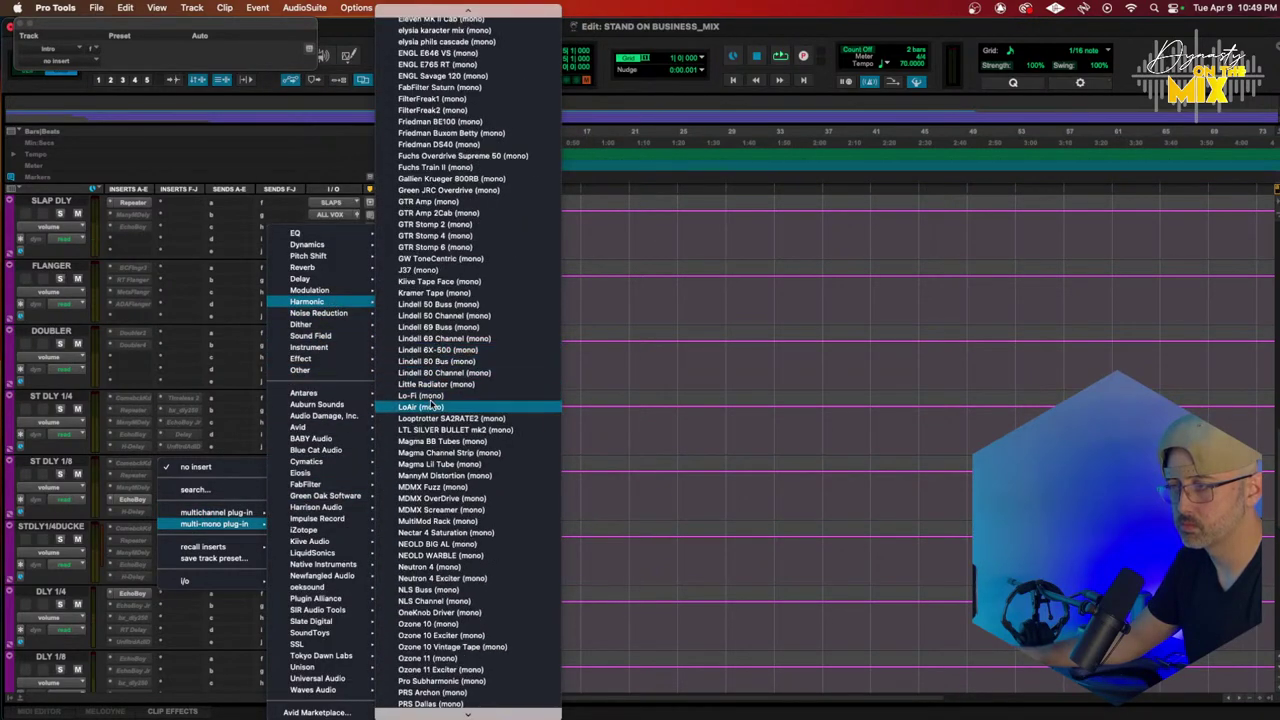
pyautogui.scroll(-5, 432, 450)
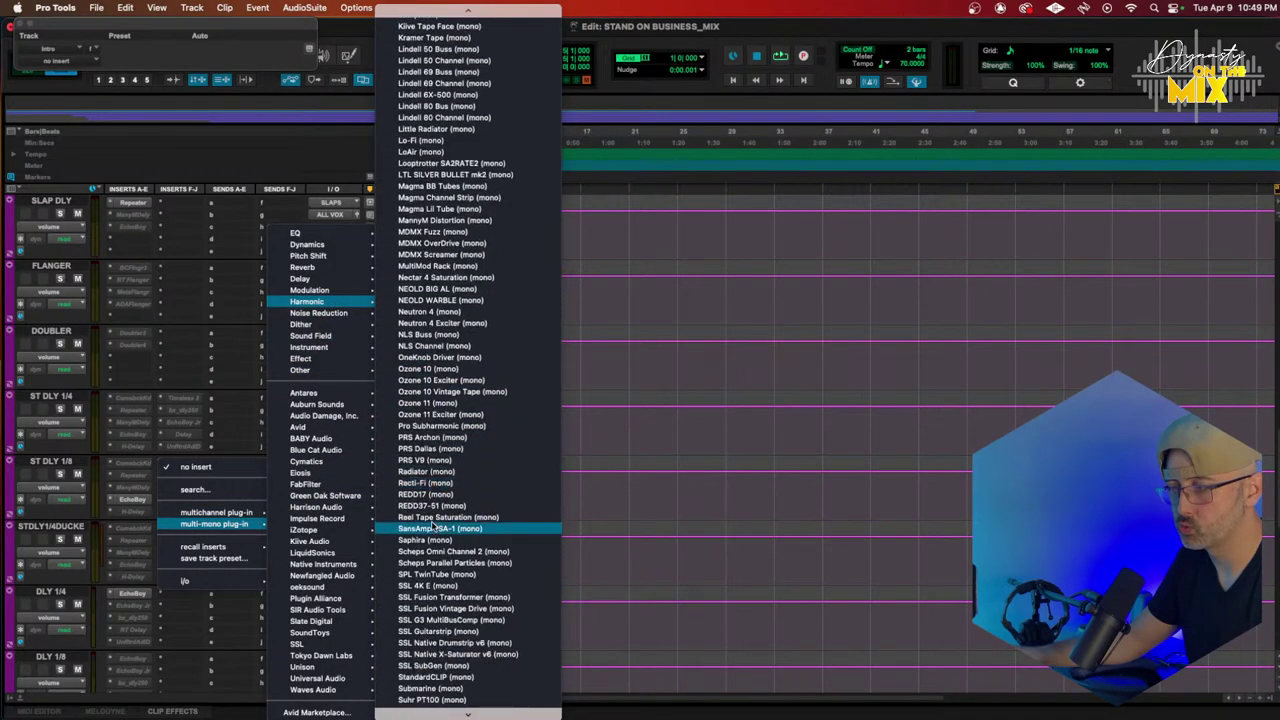
pyautogui.click(440, 613)
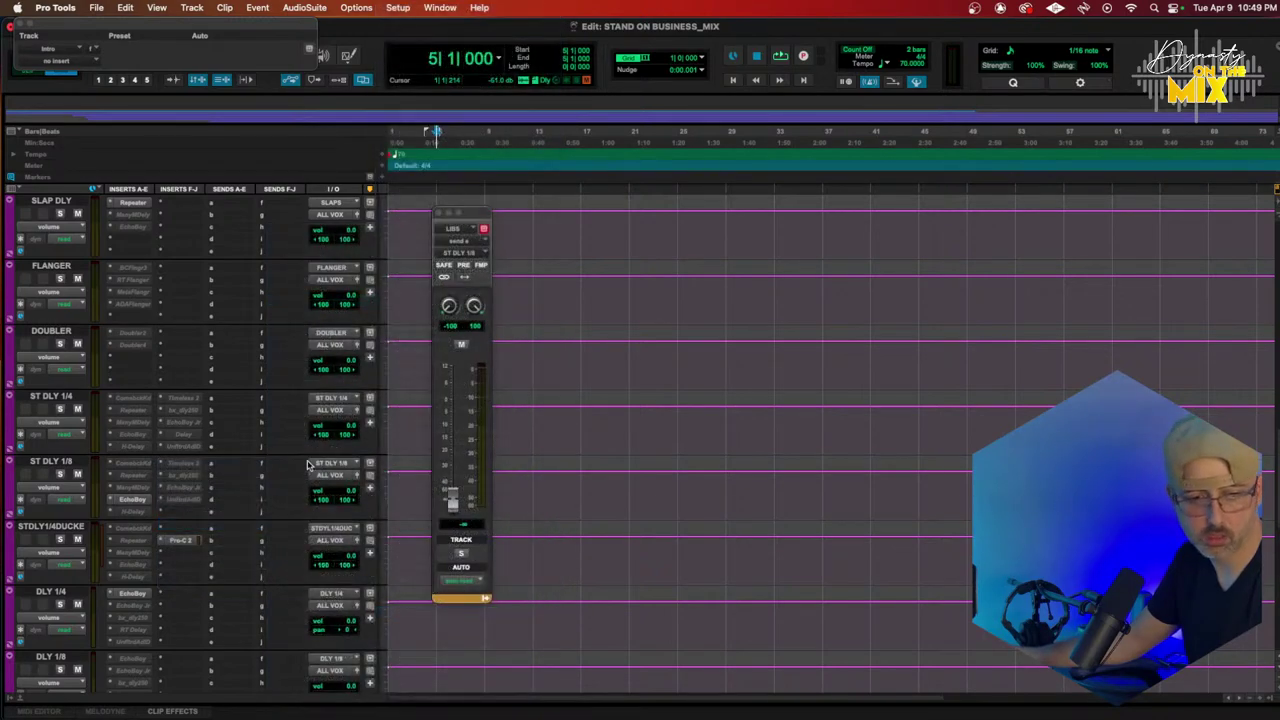
pyautogui.moveTo(588, 204); pyautogui.dragTo(590, 219)
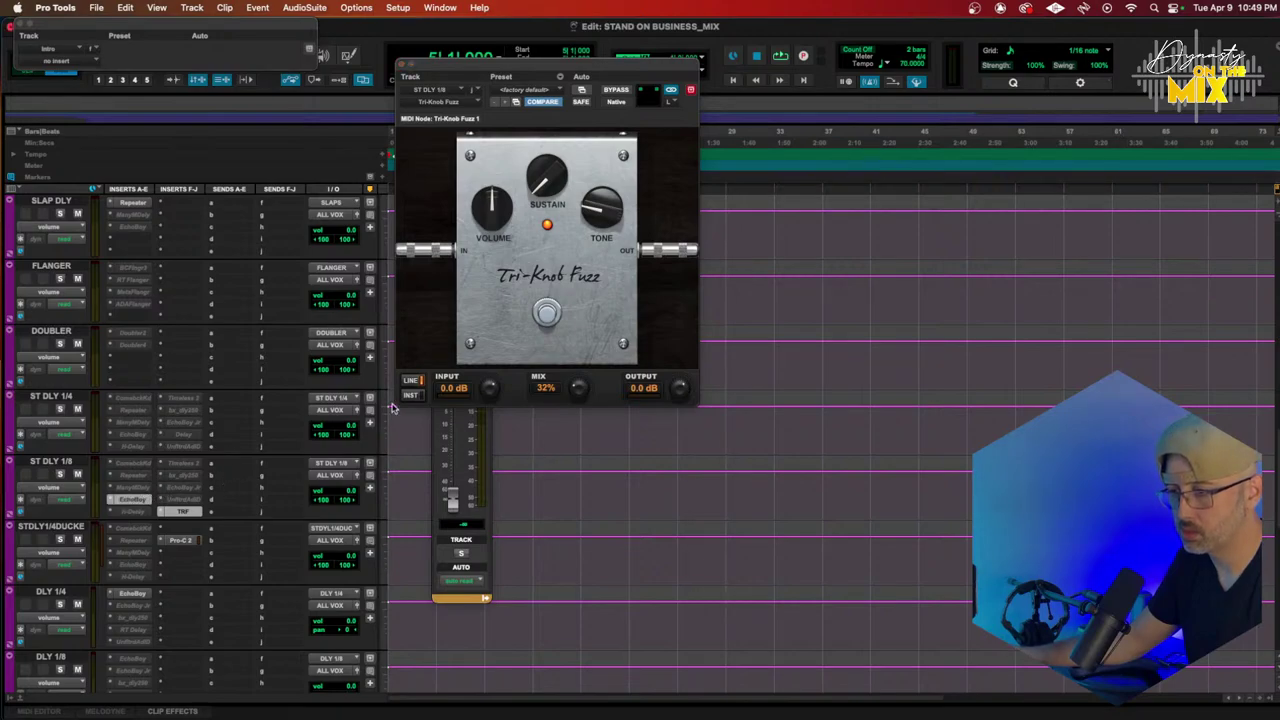
# Step: Set EchoBoy on ST DLY 1/8 to Ping-Pong mode with 1/8th echoes on both sides and the Memory Man style
pyautogui.click(770, 307)
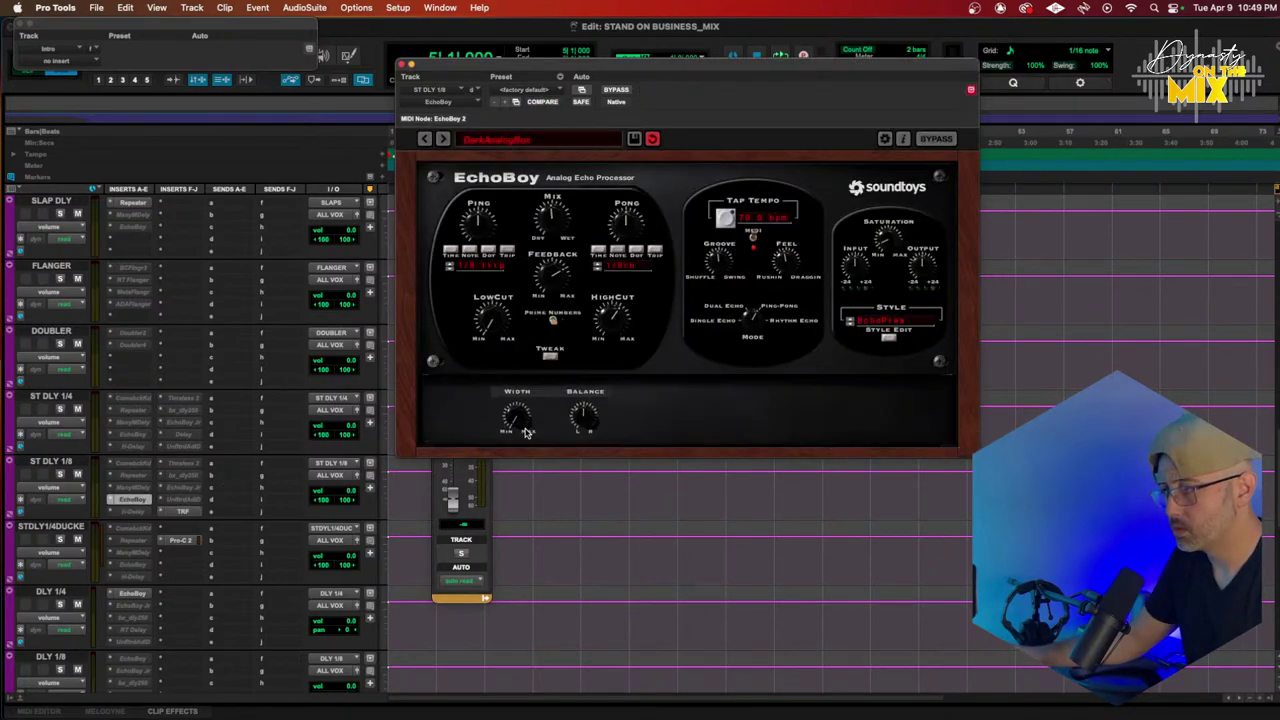
pyautogui.click(550, 355)
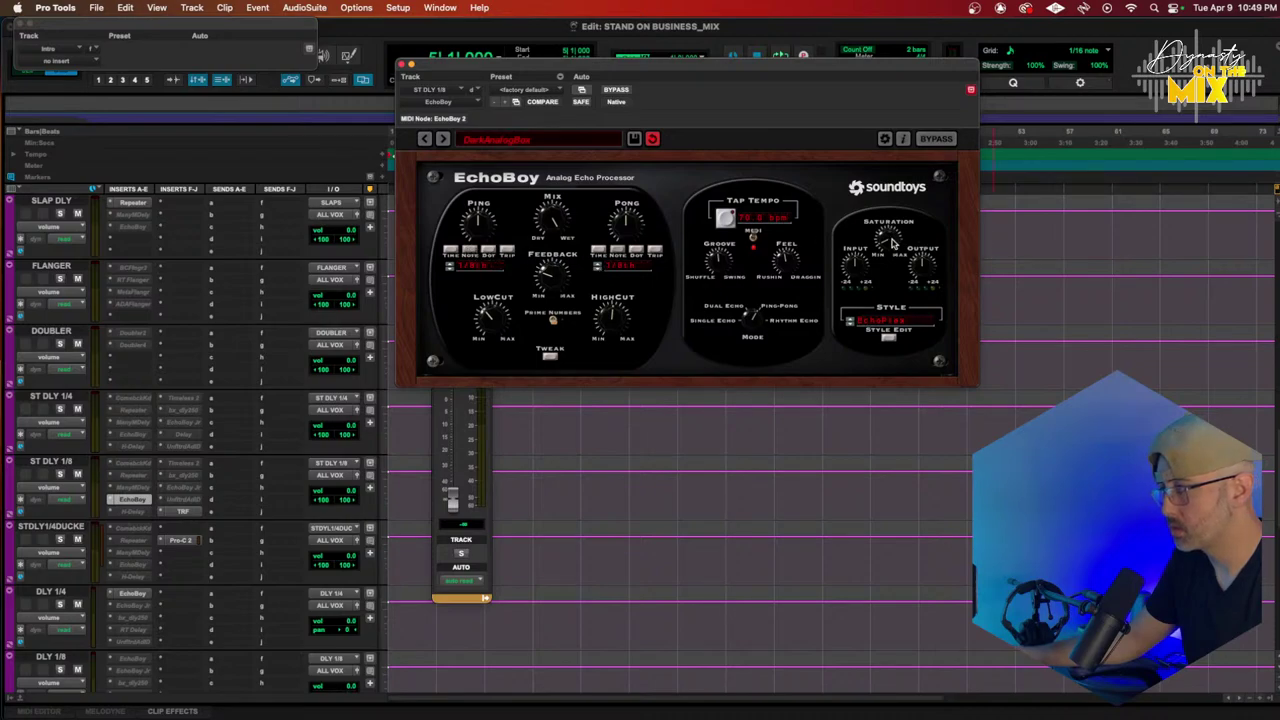
pyautogui.click(891, 320)
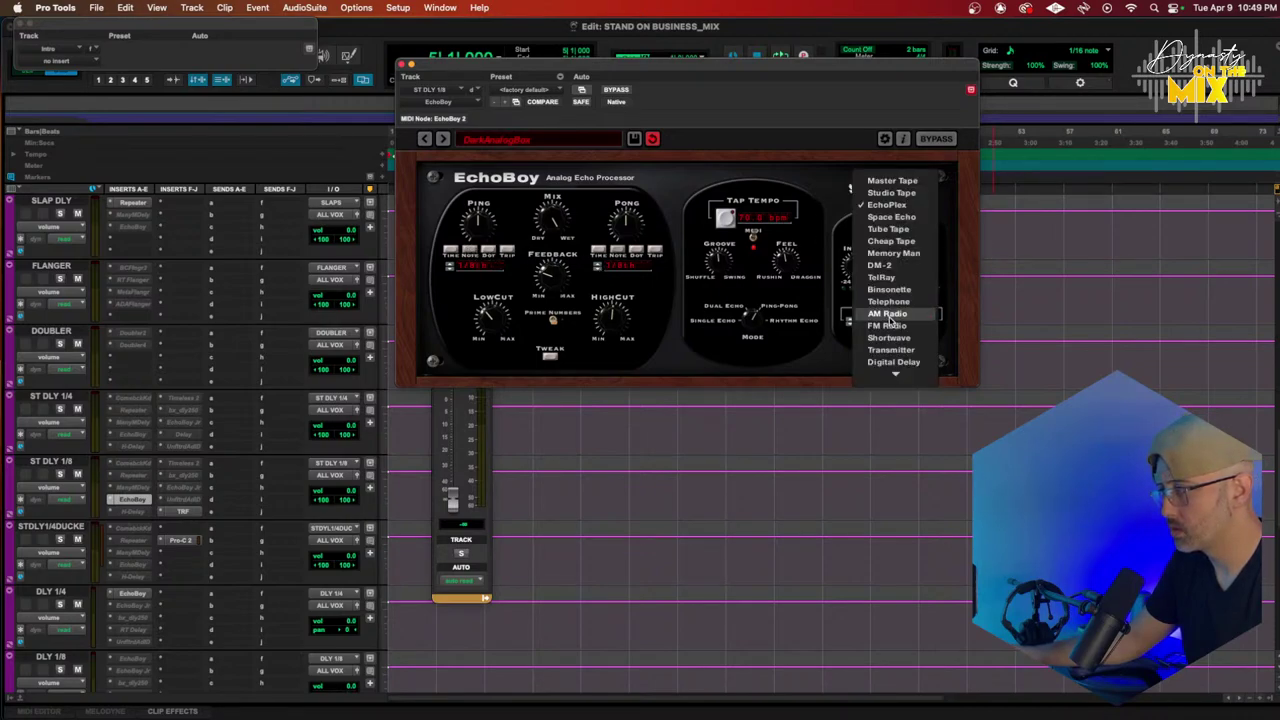
pyautogui.click(897, 255)
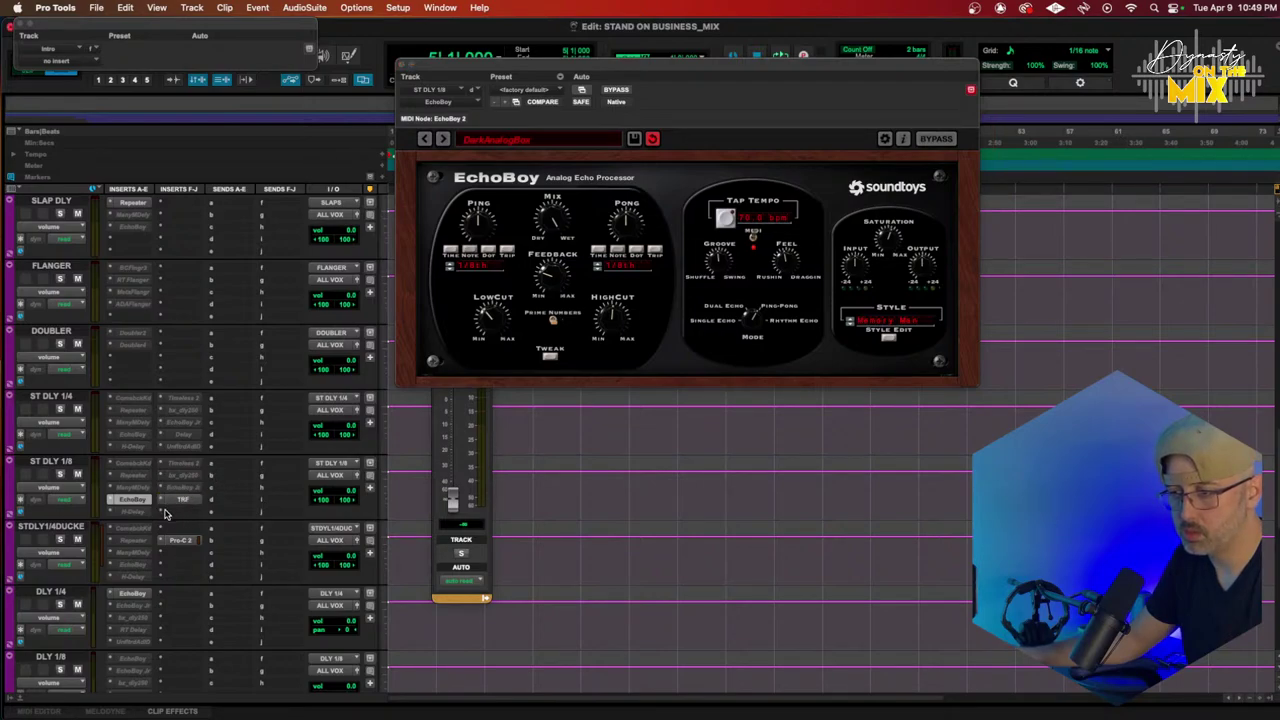
# Step: Insert a stereo FabFilter Pro-Q 3 after Tri-Knob Fuzz on the ST DLY 1/8 track
pyautogui.click(166, 514)
pyautogui.moveTo(220, 512)
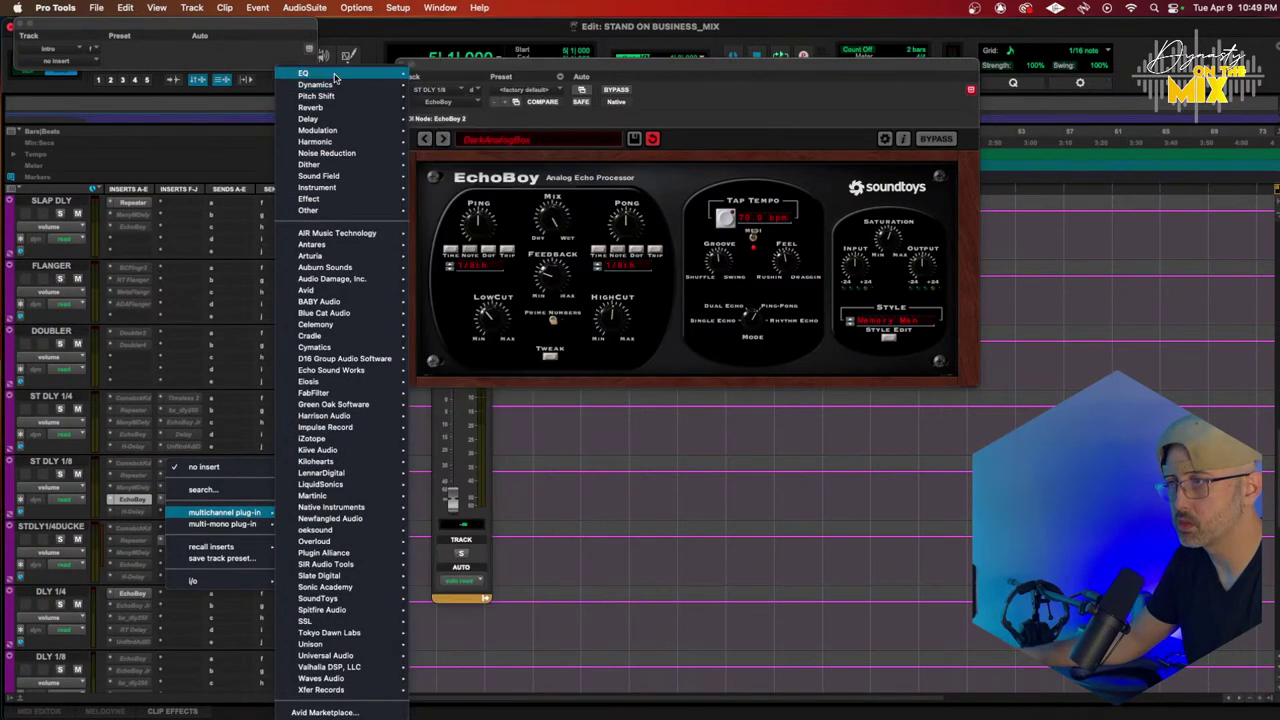
pyautogui.moveTo(335, 78)
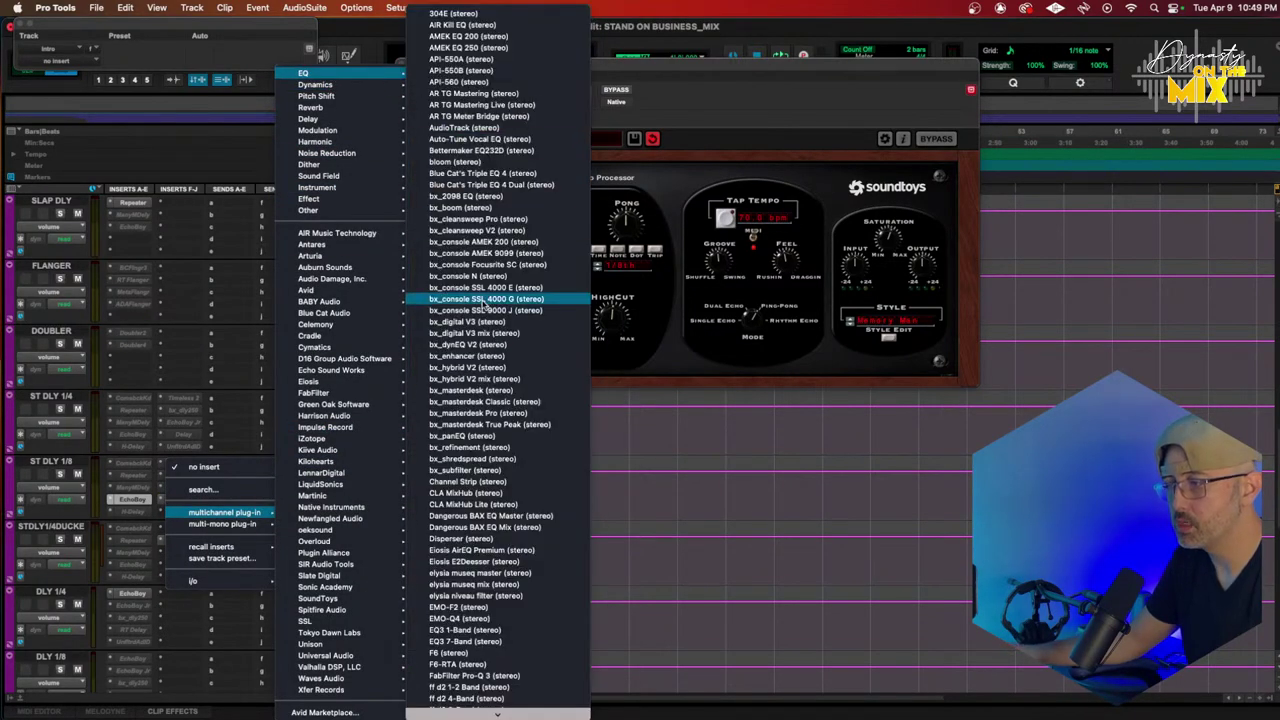
pyautogui.click(480, 676)
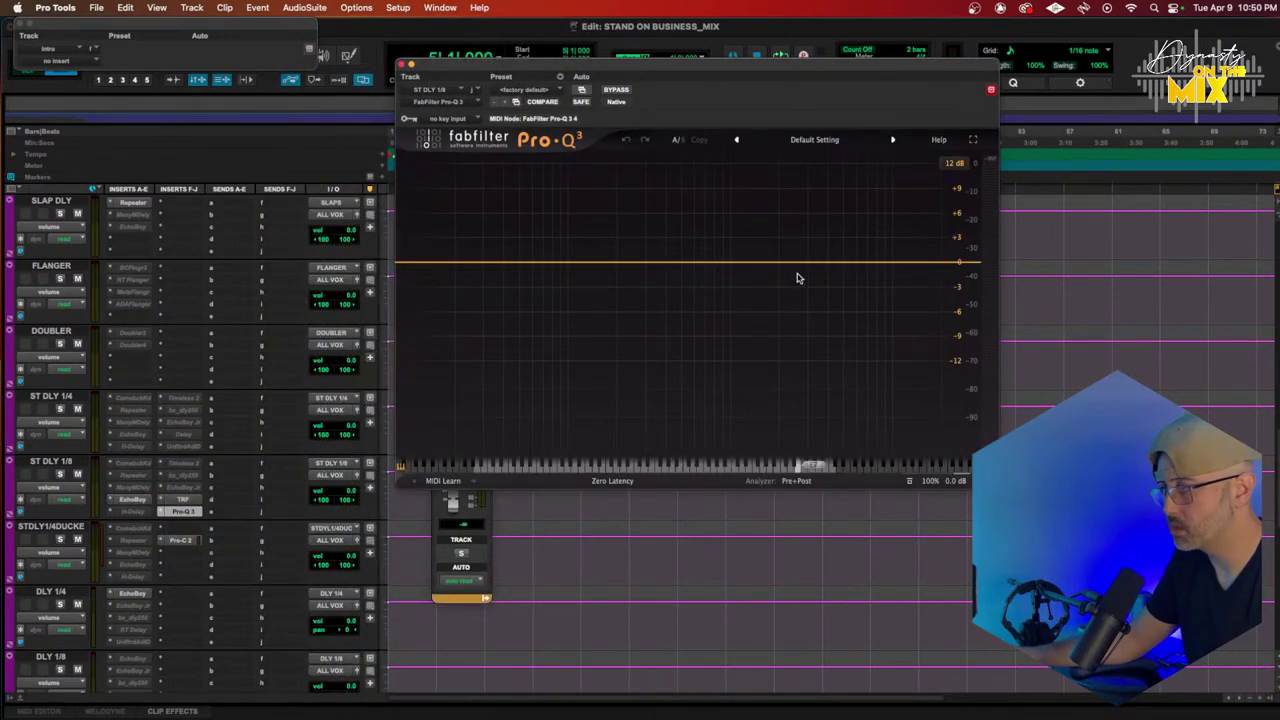
# Step: Add a 30 dB/oct high-cut band at about 4890 Hz in the ST DLY 1/8 track's Pro-Q 3
pyautogui.click(809, 264)
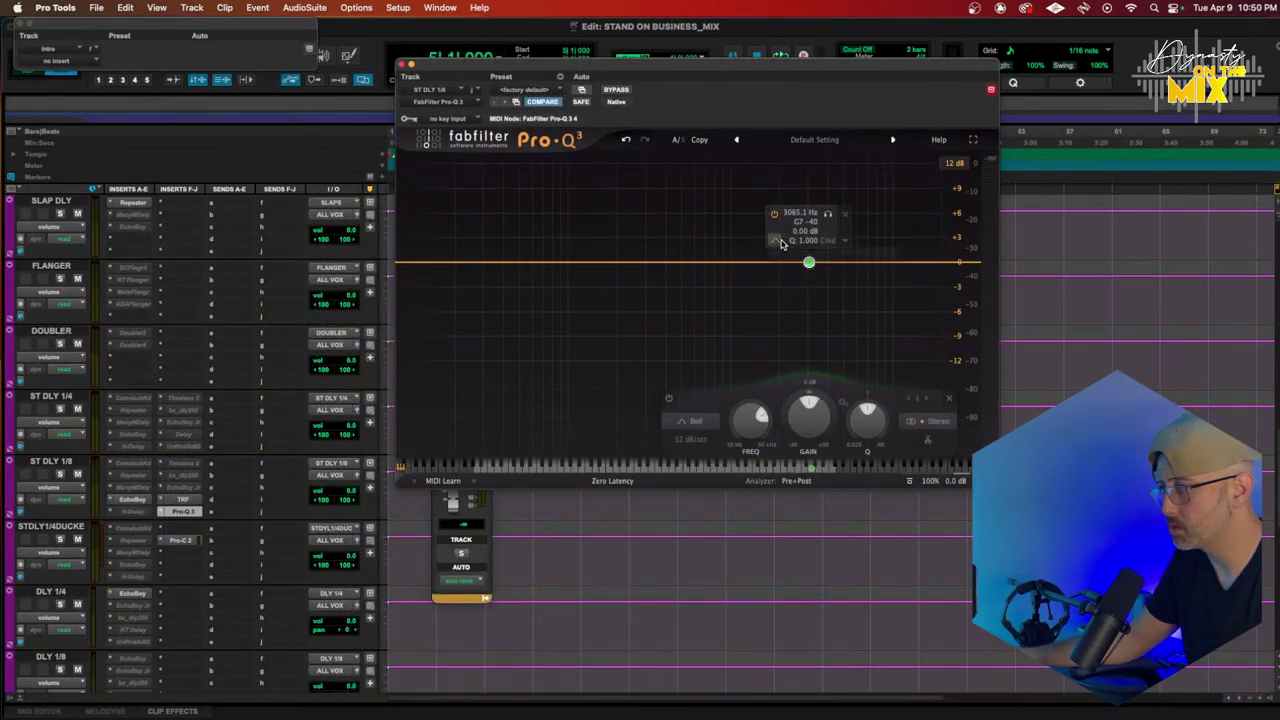
pyautogui.click(783, 243)
pyautogui.click(824, 255)
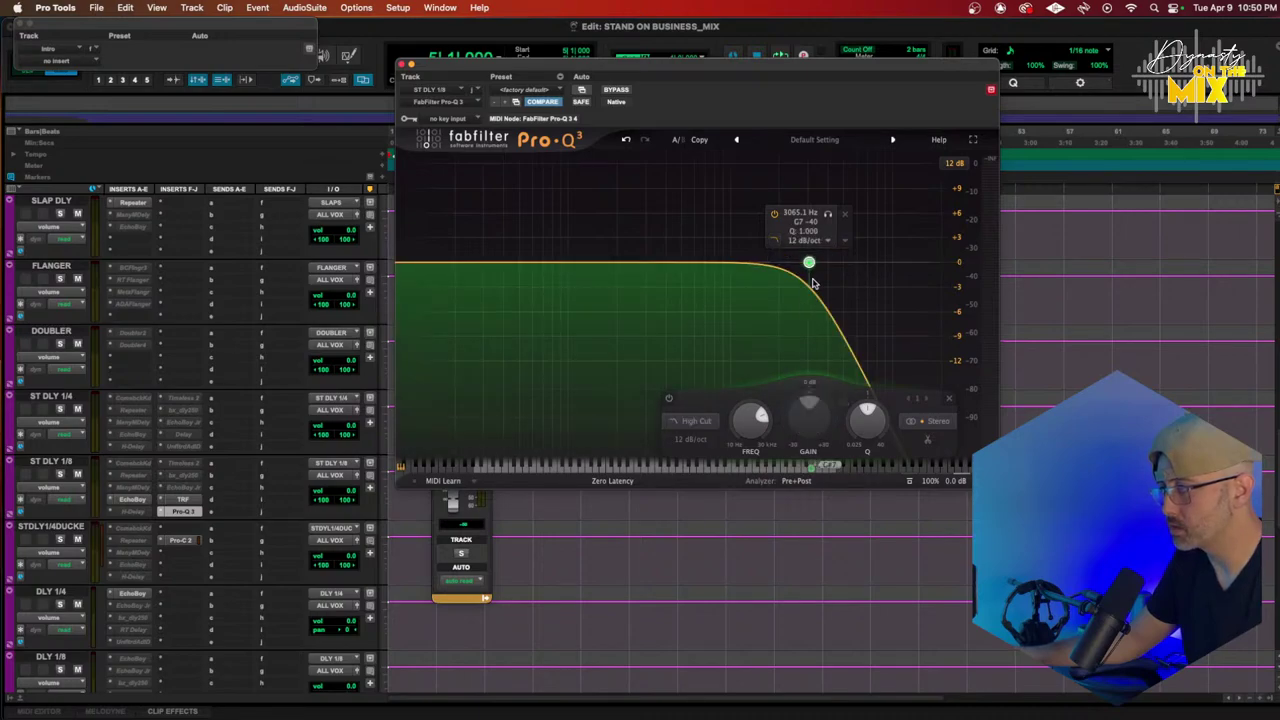
pyautogui.moveTo(809, 264); pyautogui.dragTo(842, 262)
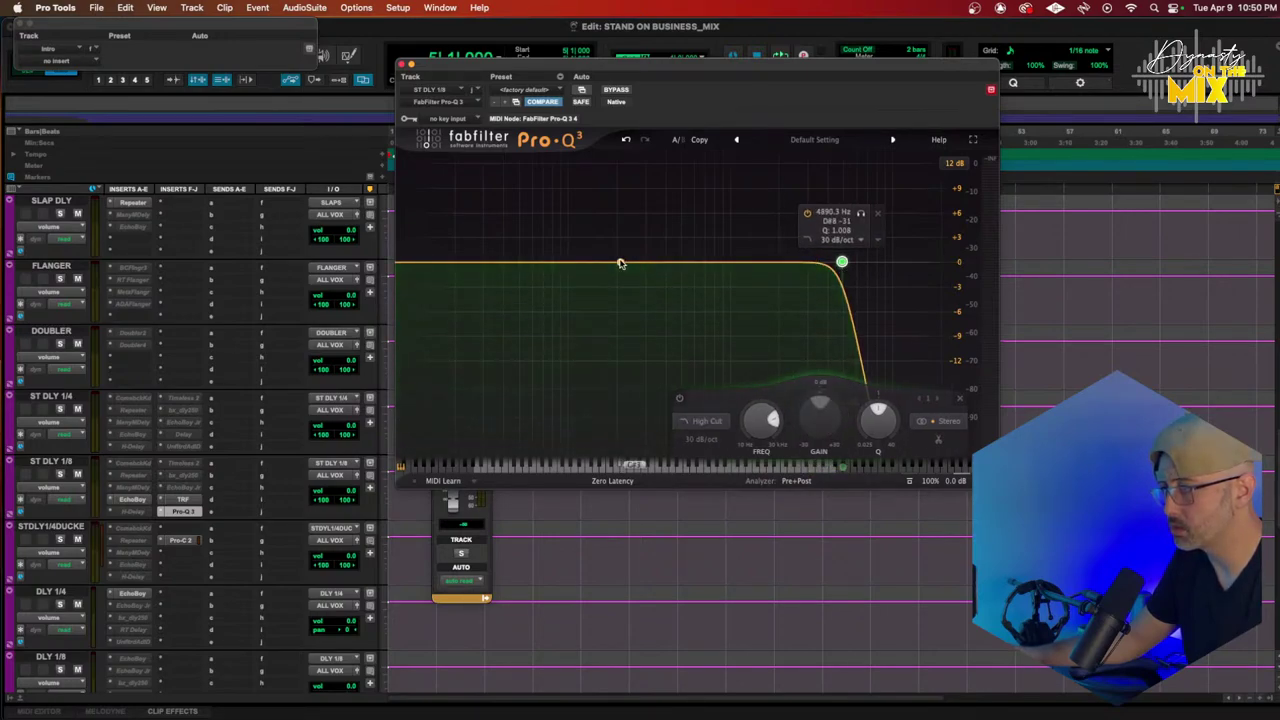
# Step: Add a 30 dB/oct low cut at about 172 Hz and a 1.2 dB bell boost near 1800 Hz in the ST DLY 1/8 Pro-Q 3
pyautogui.click(621, 262)
pyautogui.click(591, 241)
pyautogui.click(620, 259)
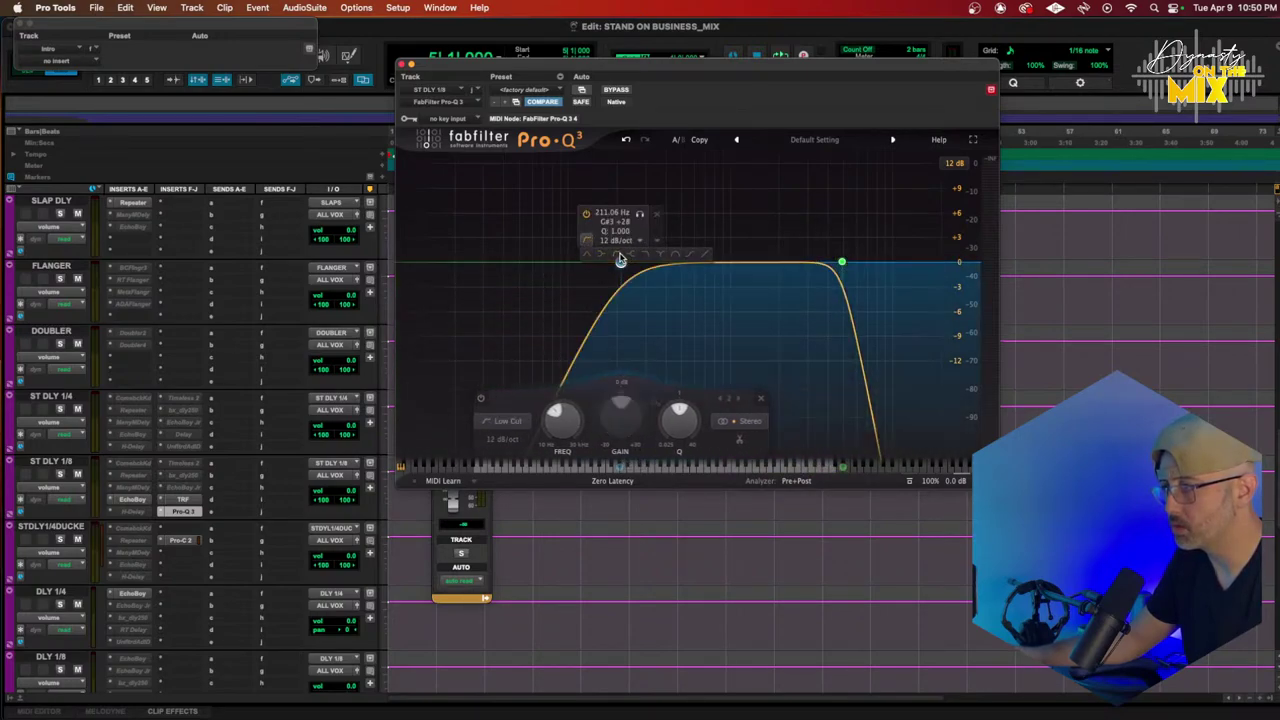
pyautogui.moveTo(620, 262); pyautogui.dragTo(606, 262)
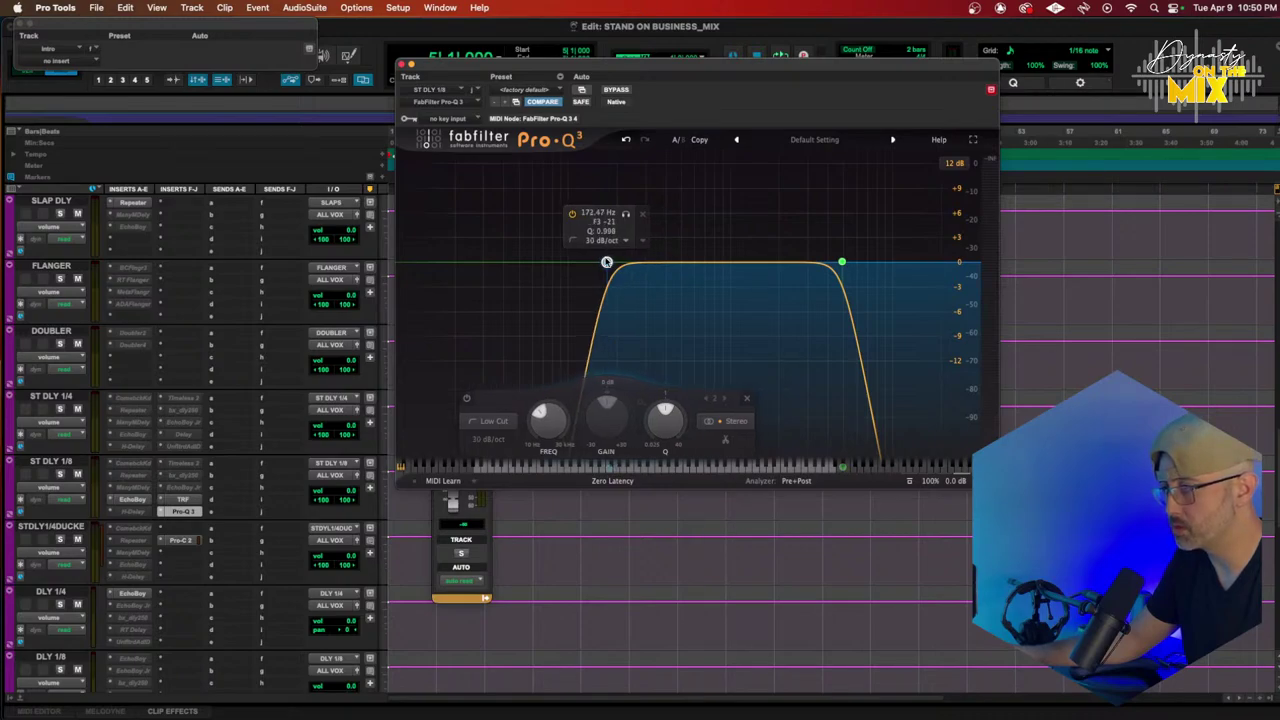
pyautogui.click(771, 254)
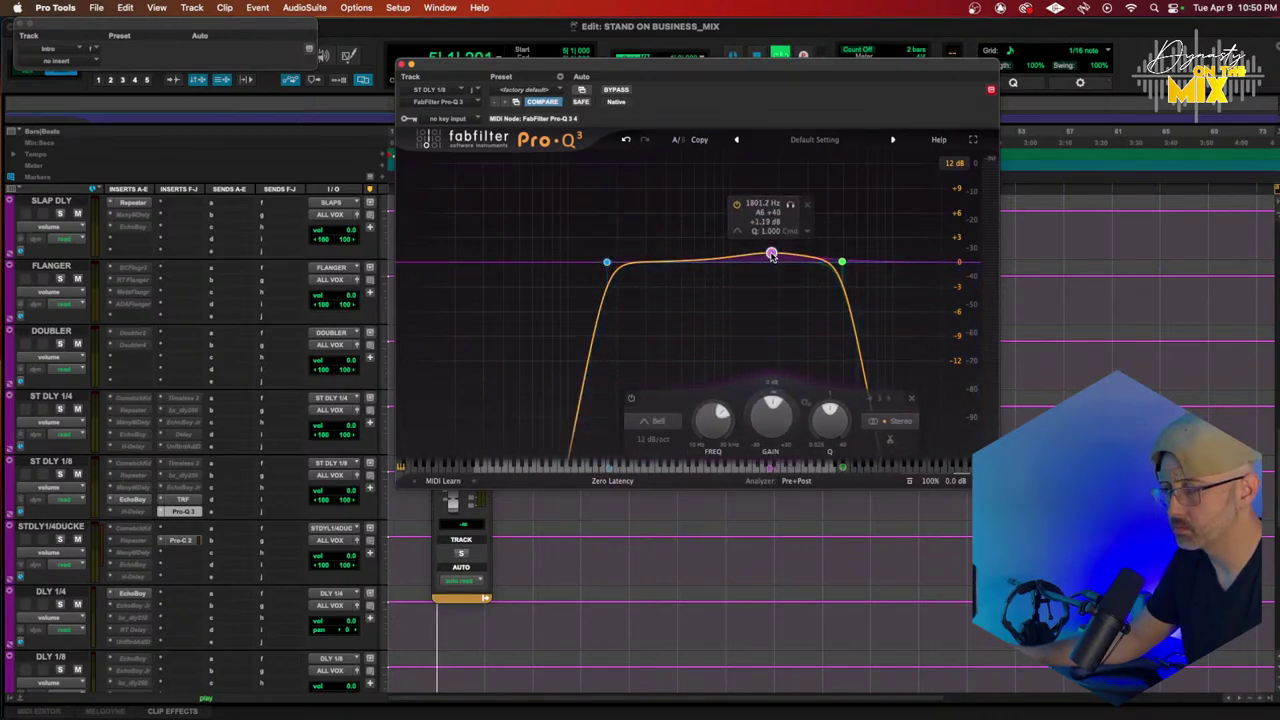
# Step: Raise the LIBS track's send to ST DLY 1/8 to -14.7 dB during playback
pyautogui.scroll(3, 286, 394)
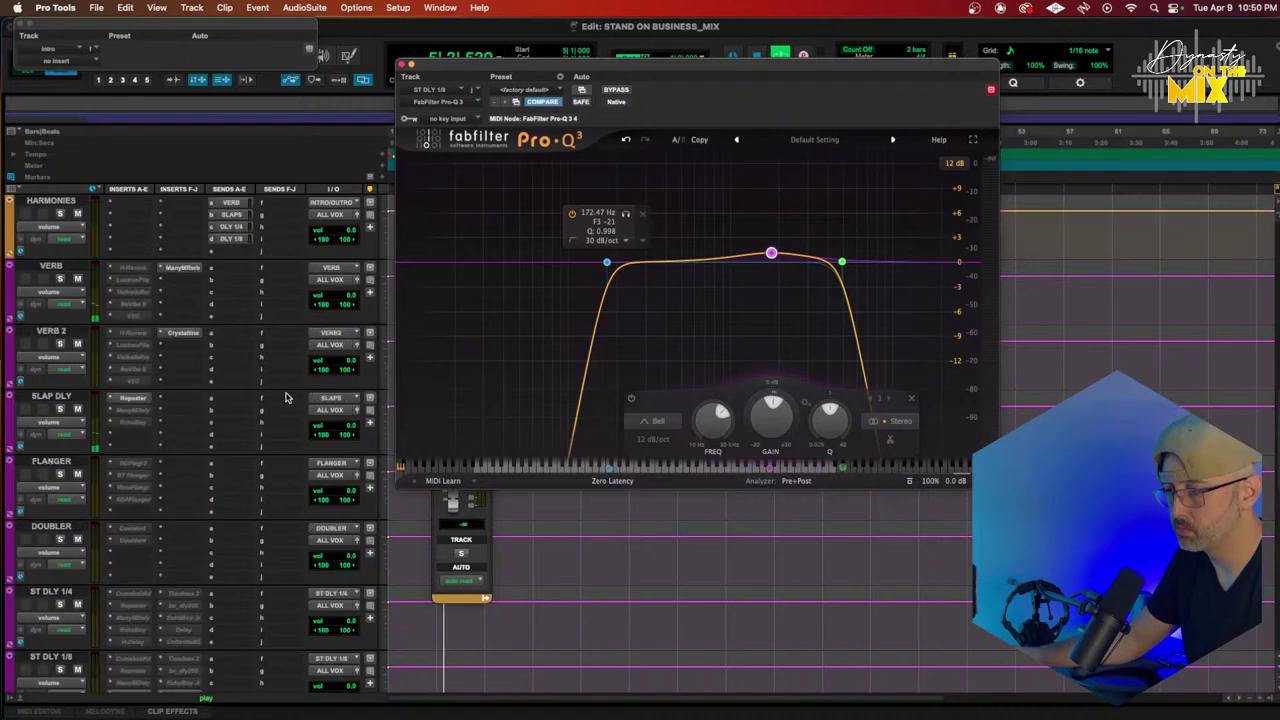
pyautogui.click(456, 501)
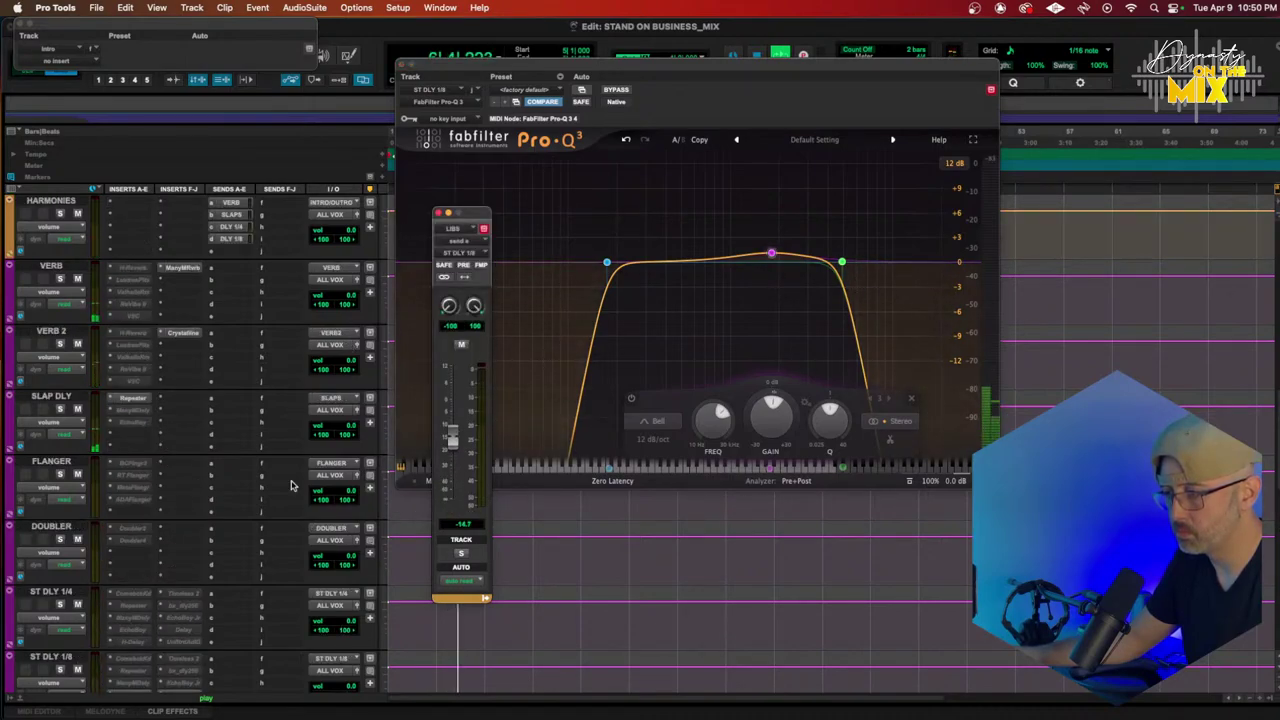
# Step: Reduce the Tri-Knob Fuzz mix to 15% and turn its tone down on the ST DLY 1/8 track
pyautogui.scroll(-3, 200, 510)
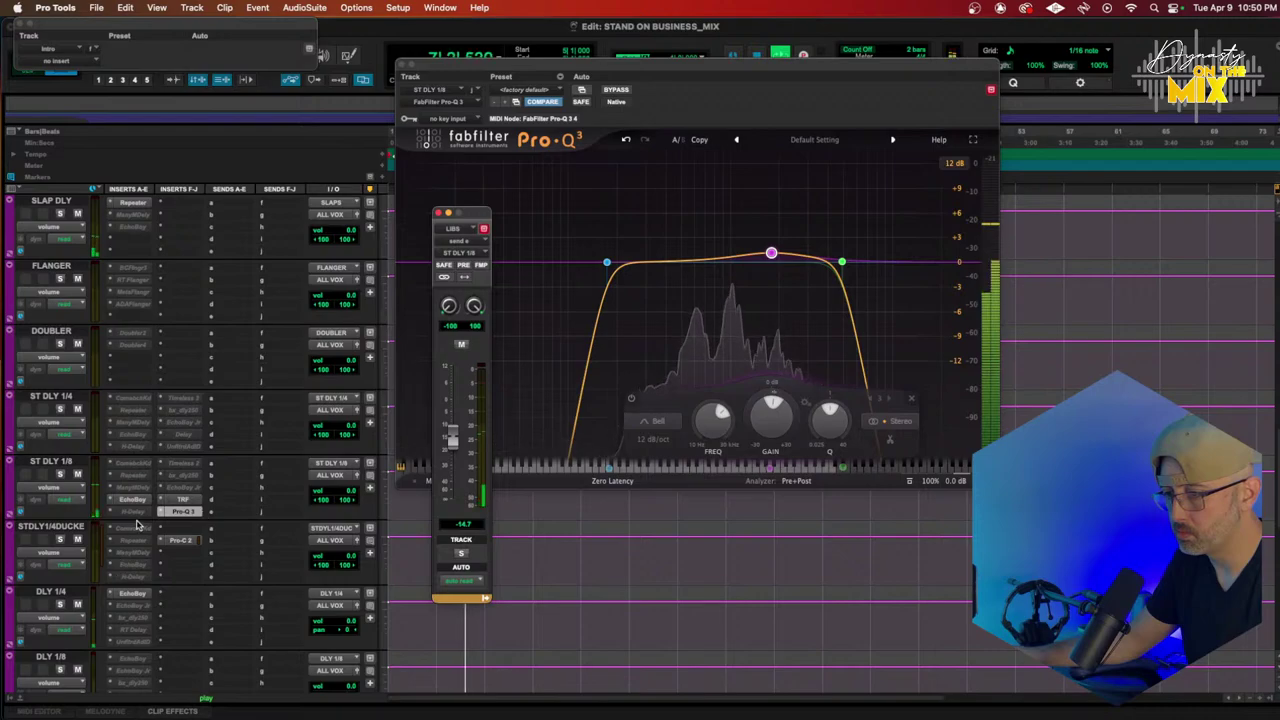
pyautogui.click(138, 501)
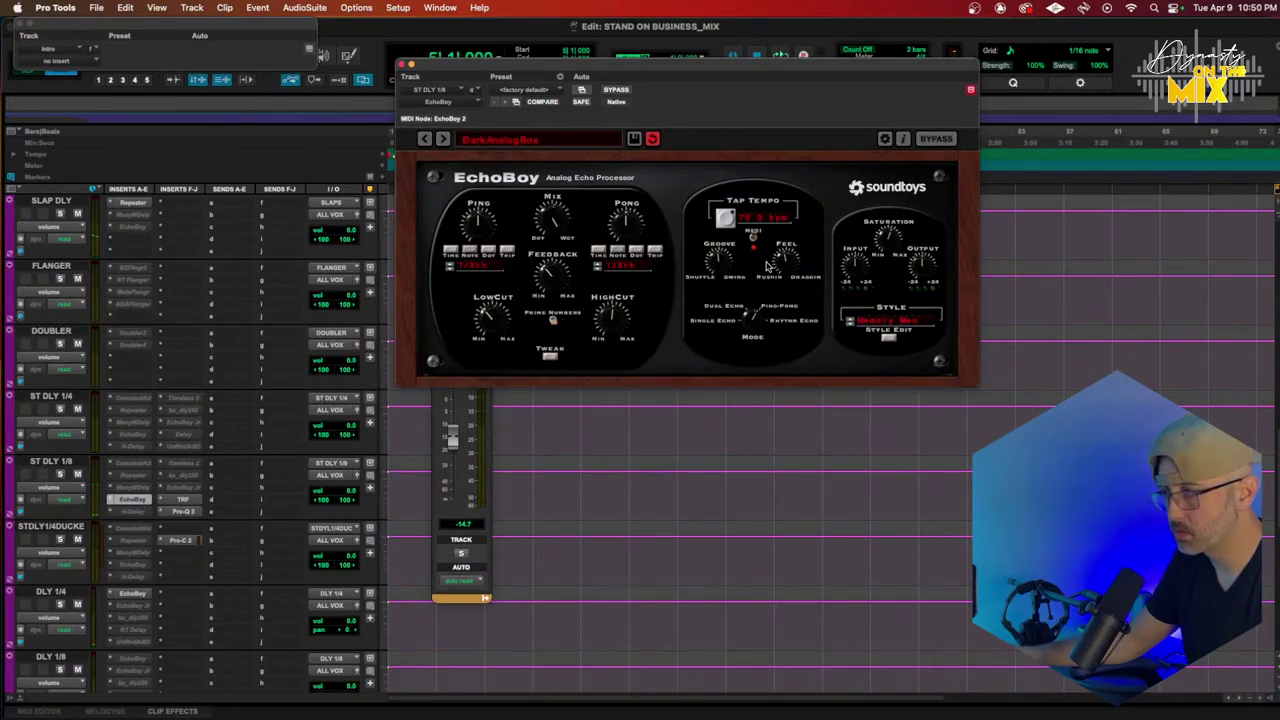
pyautogui.press('space')
pyautogui.click(180, 500)
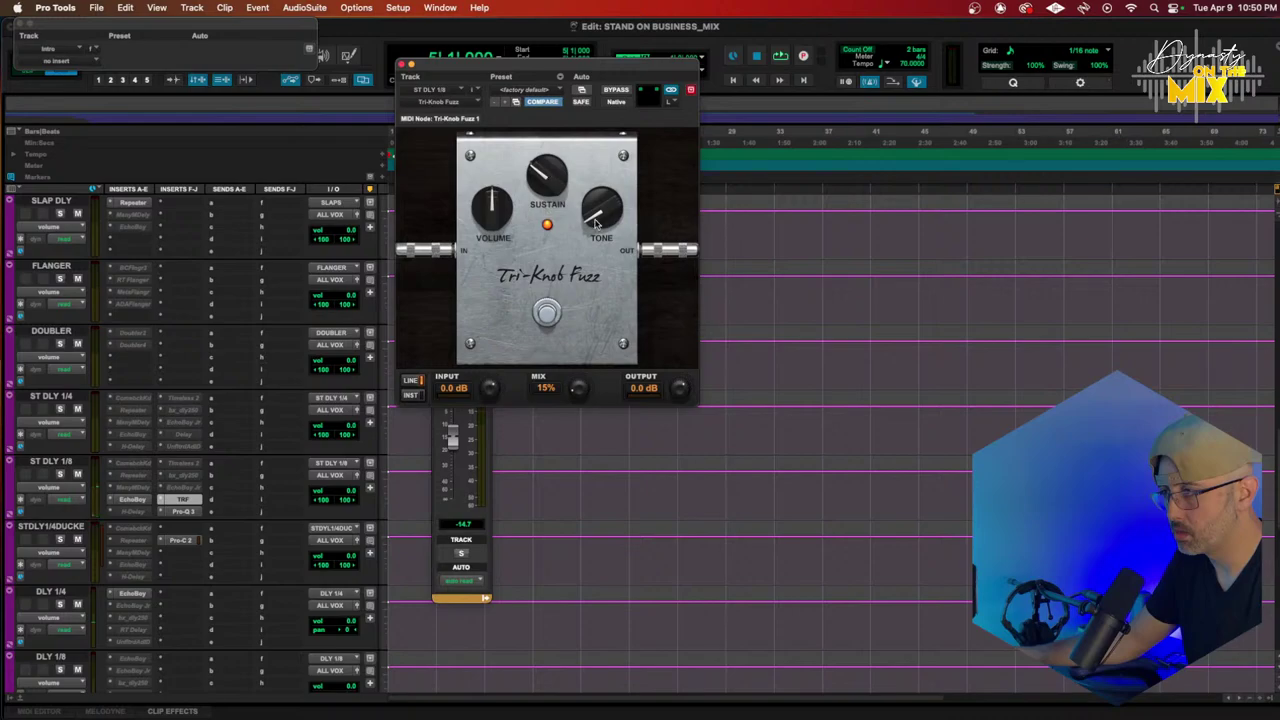
# Step: Add a send from the ST DLY 1/8 track to the stereo VERB2 bus at -14.2 dB
pyautogui.click(223, 464)
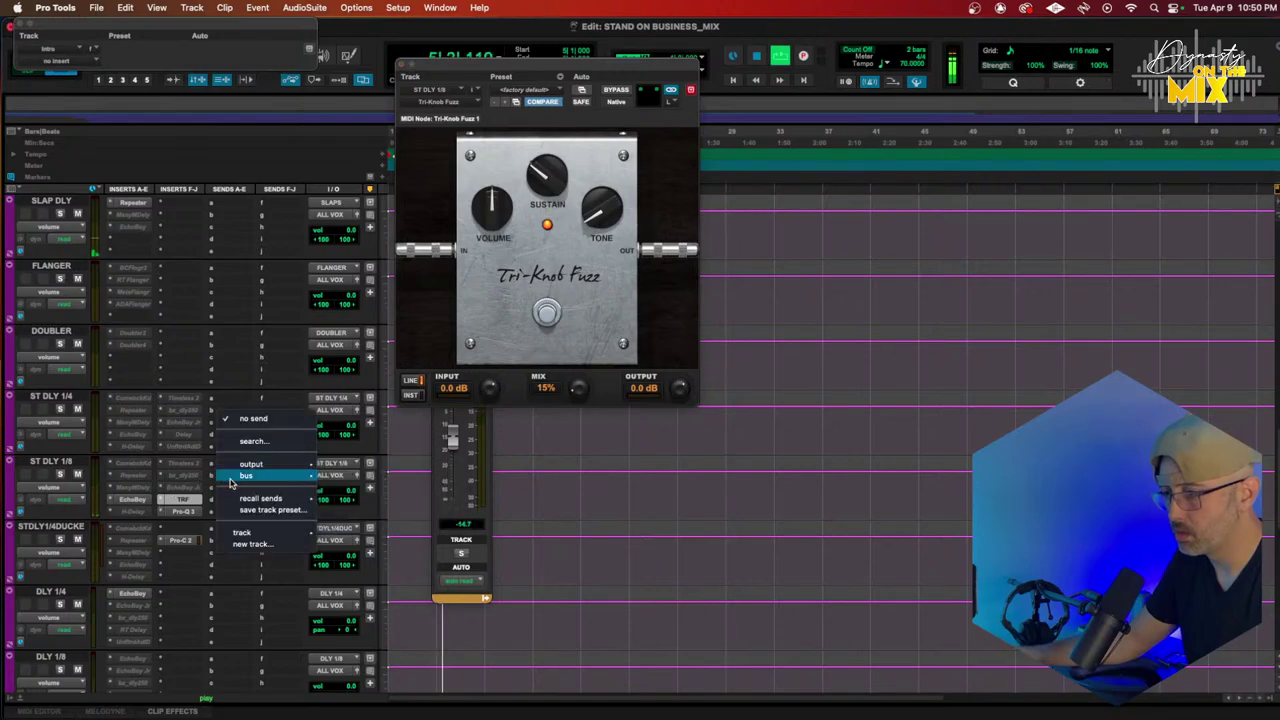
pyautogui.moveTo(250, 476)
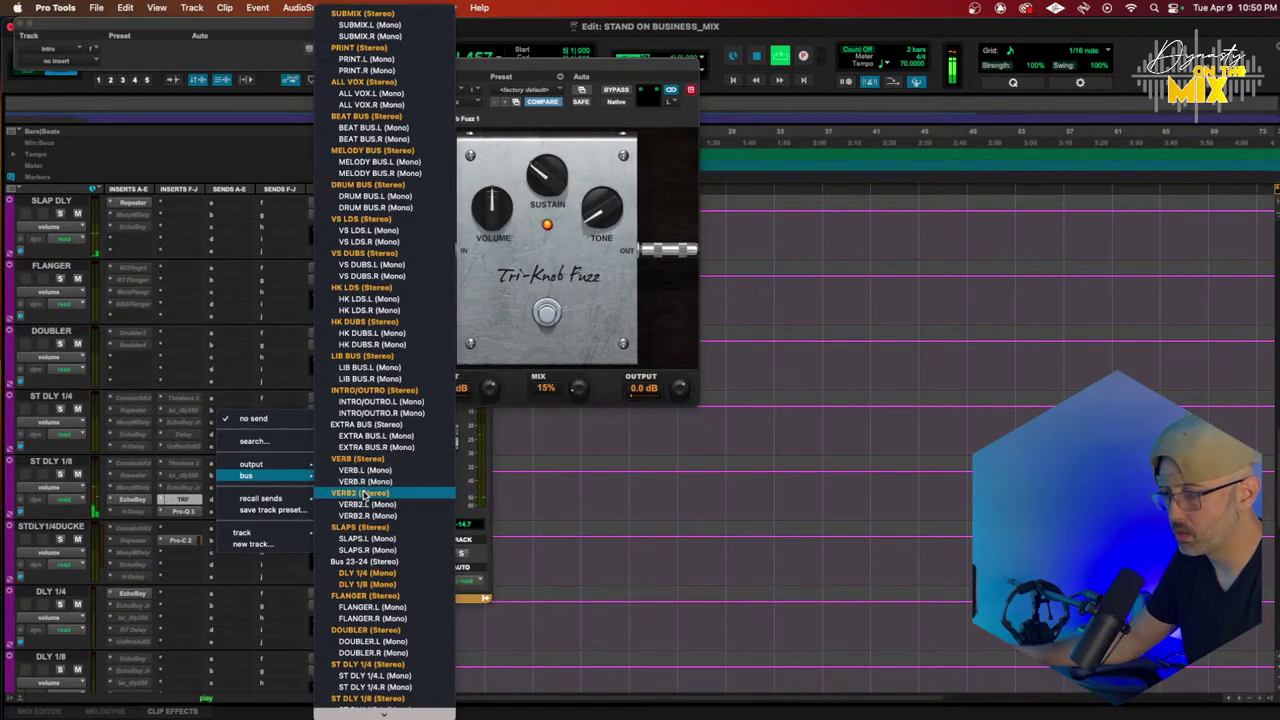
pyautogui.click(362, 493)
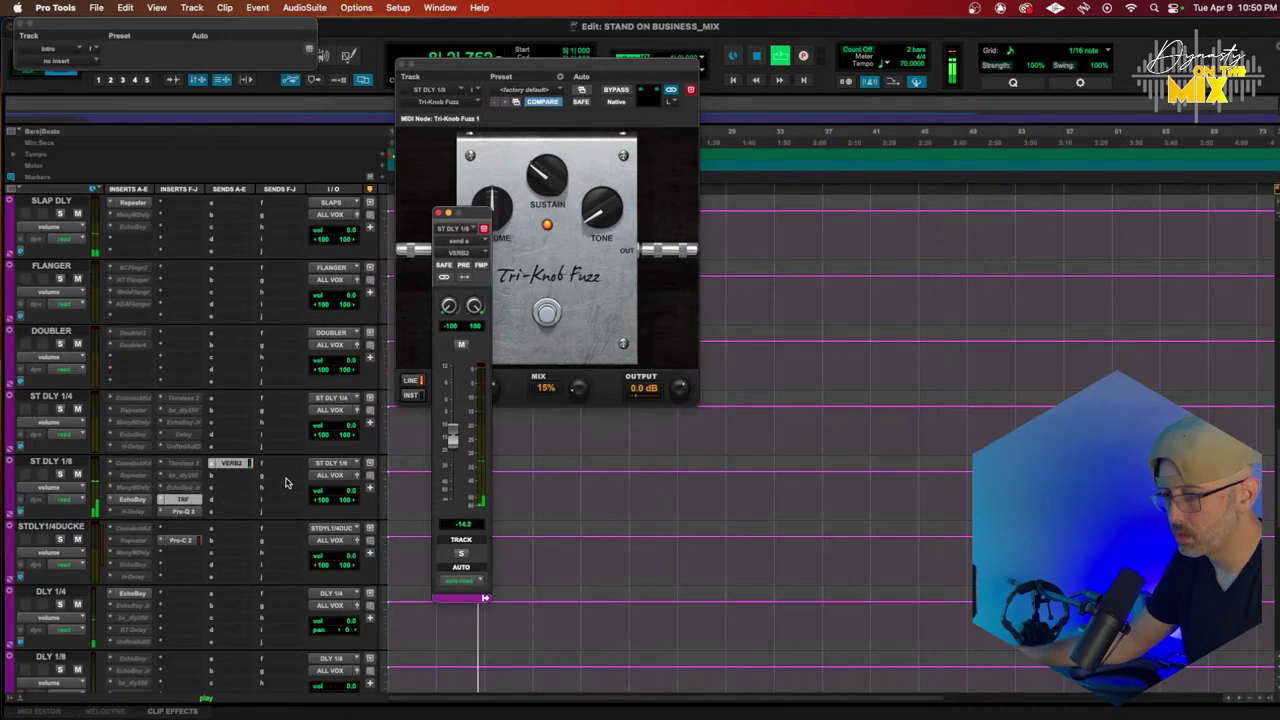
# Step: Move the LIBS track directly above the Hook Adlibs track
pyautogui.scroll(8, 210, 442)
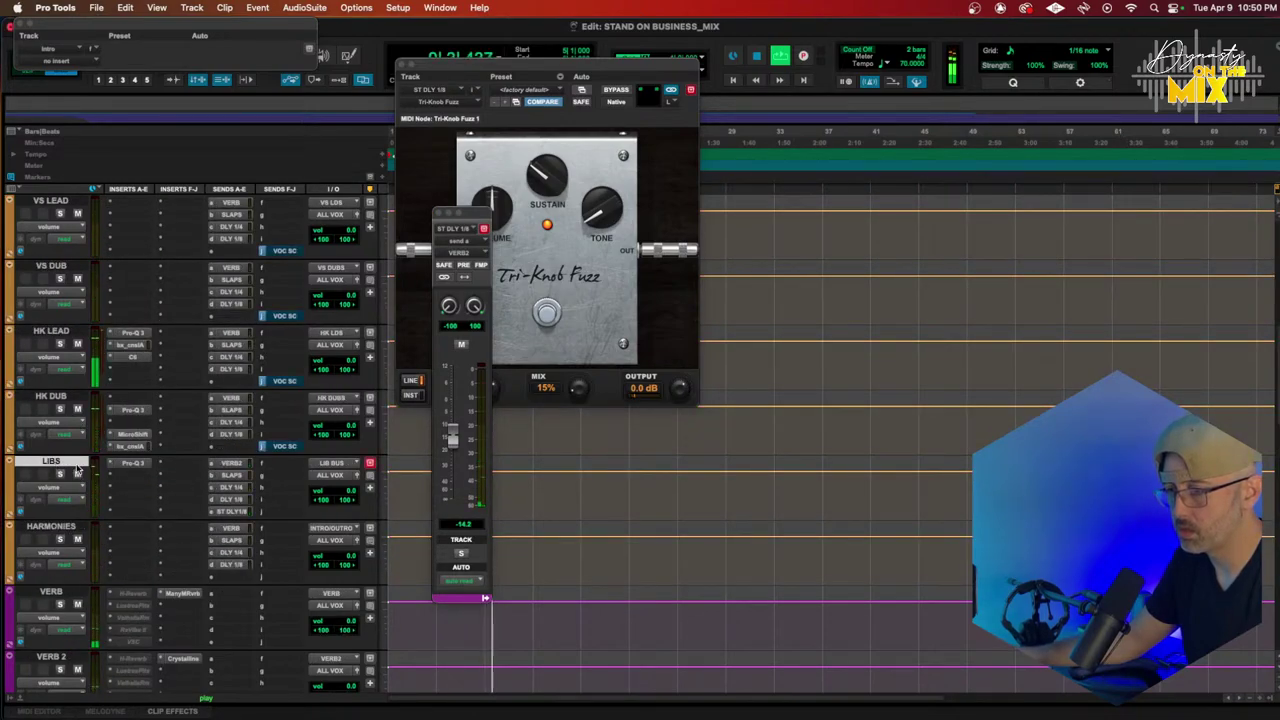
pyautogui.scroll(-15, 77, 470)
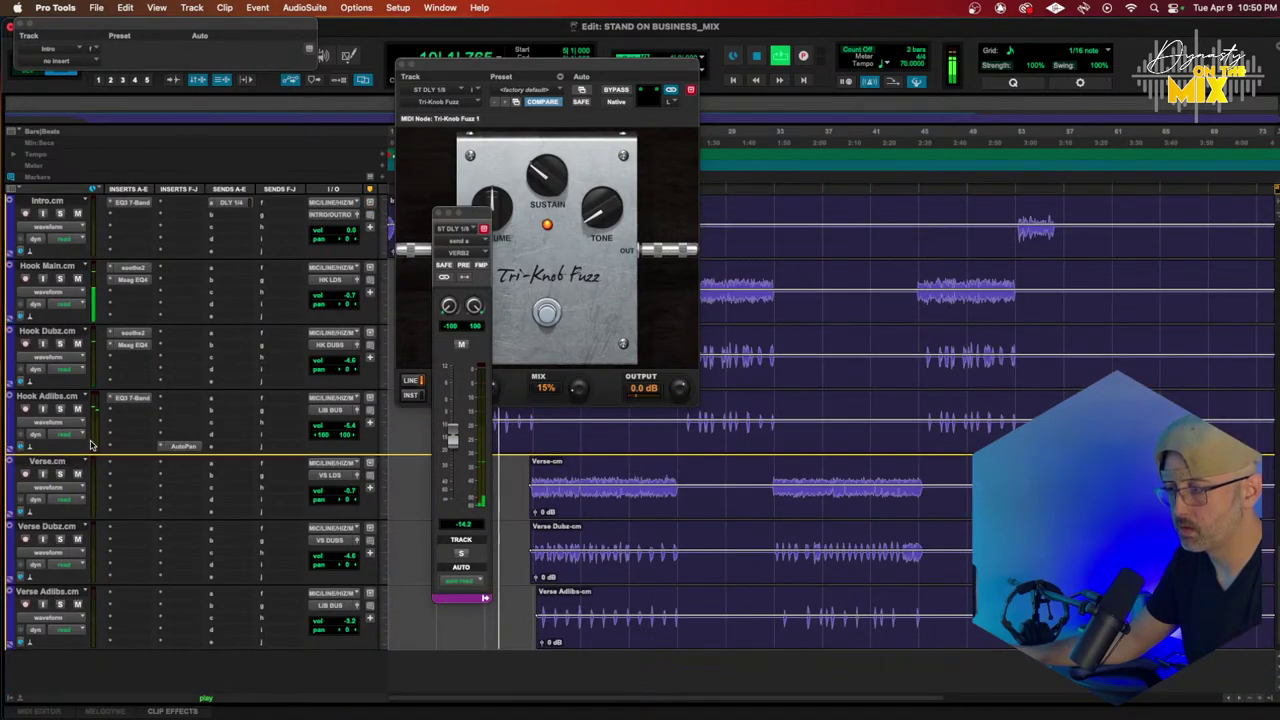
pyautogui.moveTo(92, 429); pyautogui.dragTo(88, 417)
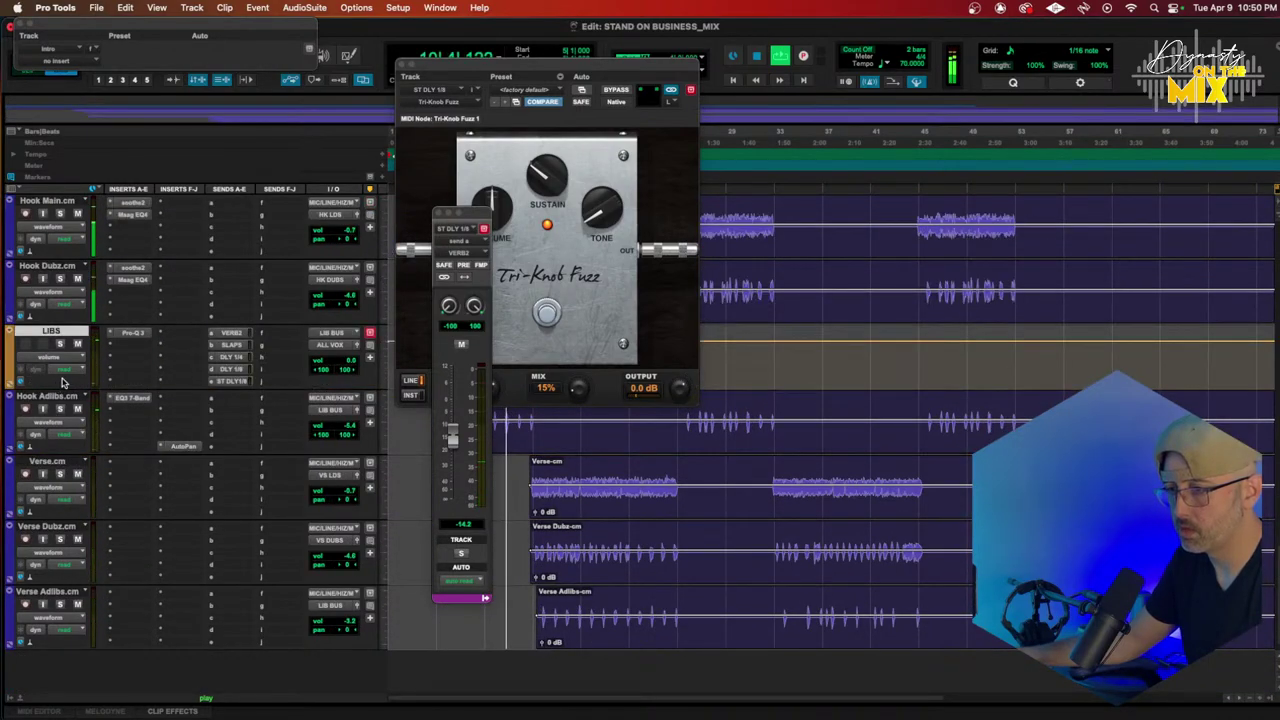
# Step: Display the ST DLY 1/8 send level automation on the LIBS track and close the floating fuzz and send windows
pyautogui.click(218, 381)
pyautogui.click(450, 440)
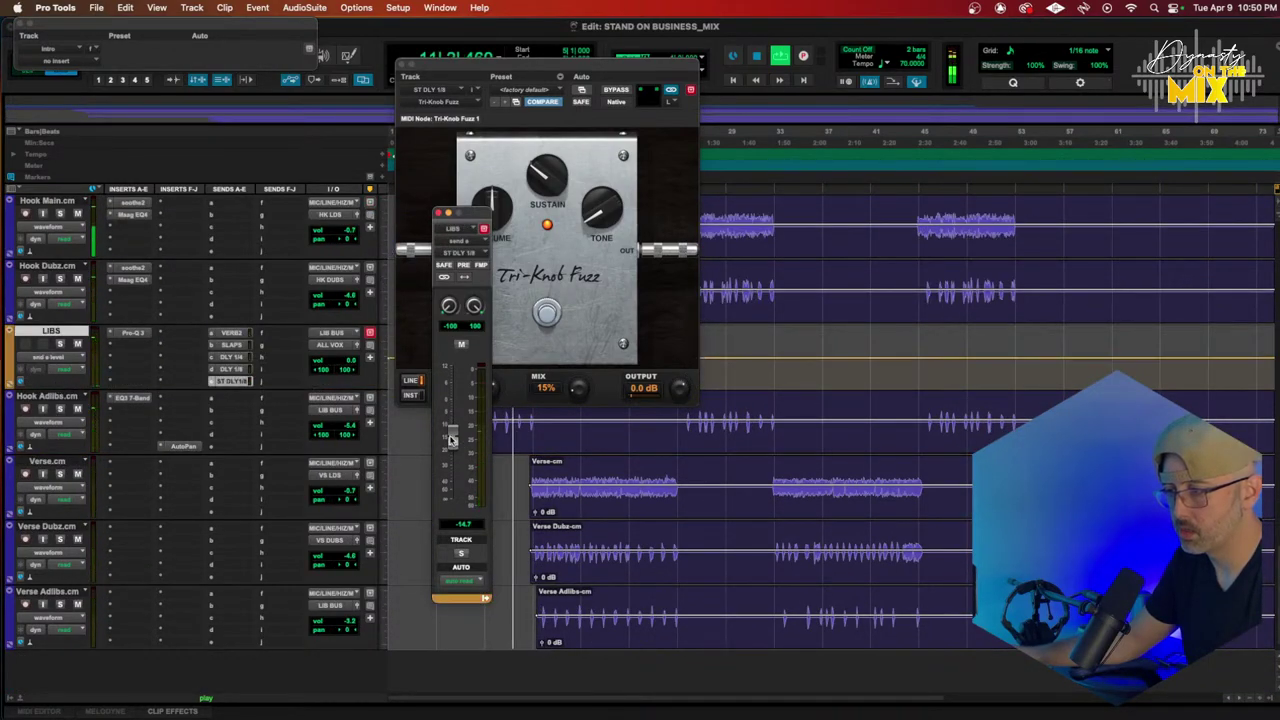
pyautogui.click(402, 65)
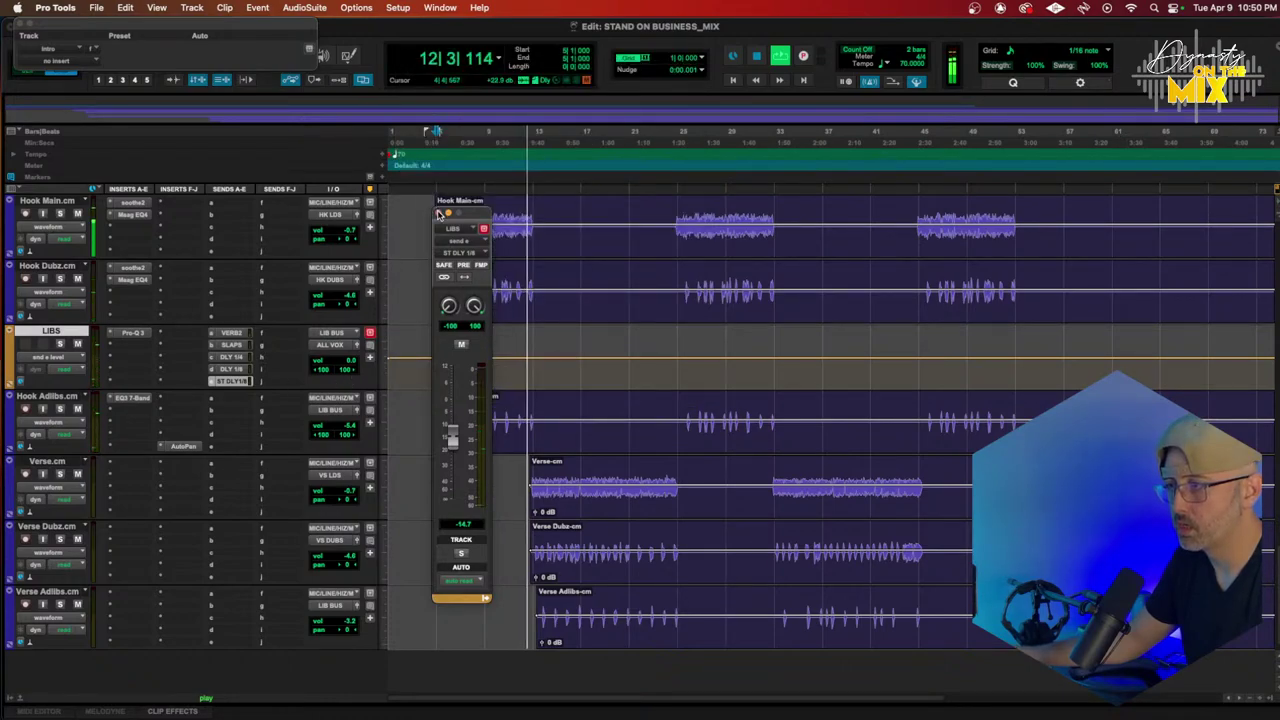
pyautogui.click(438, 213)
# Step: Automate the LIBS send to ST DLY 1/8 down to minimum around 7|2 to 7|3 and from 10|3|845 to 10|4|940
pyautogui.press('t')
pyautogui.press('t')
pyautogui.press('space')
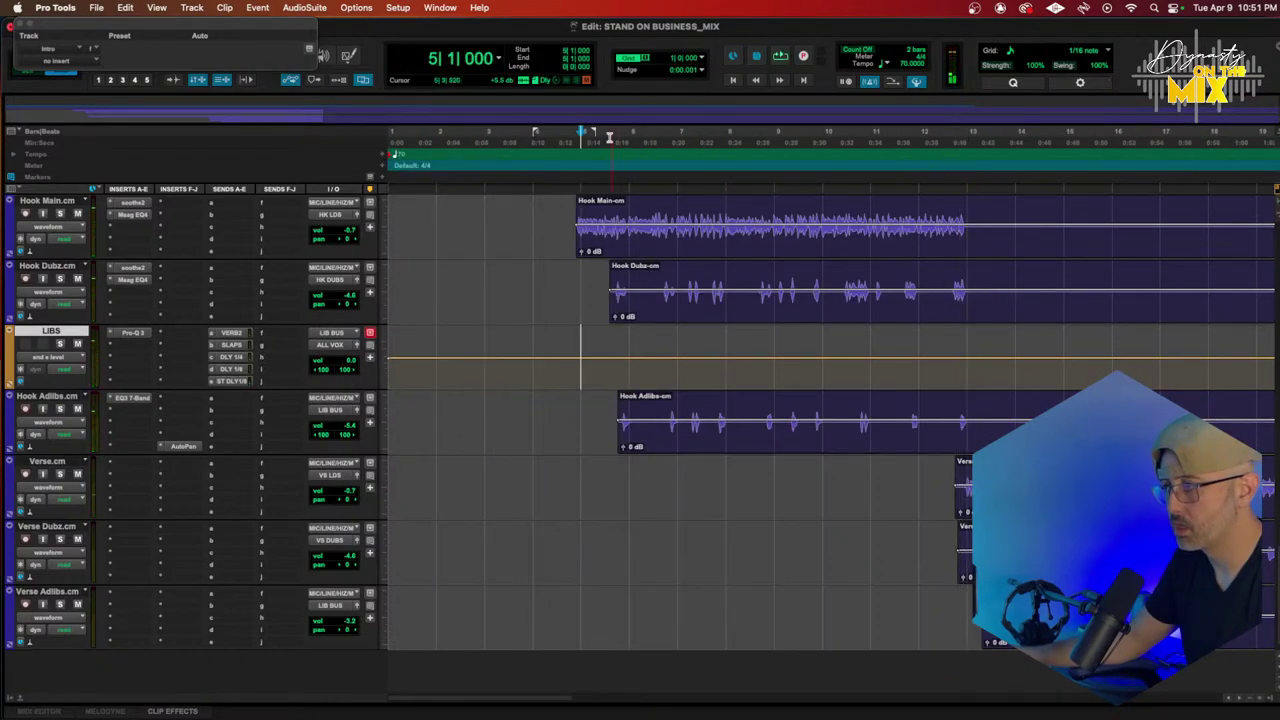
pyautogui.click(609, 131)
pyautogui.press('space')
pyautogui.click(605, 133)
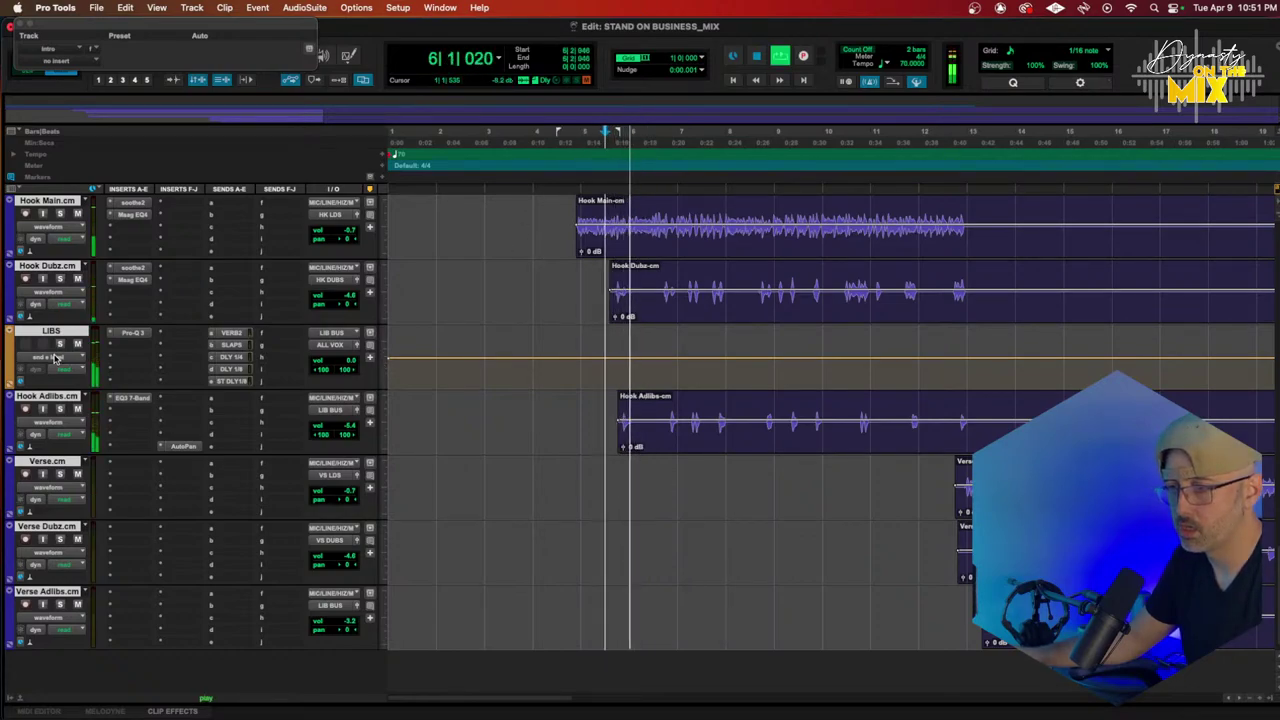
pyautogui.press('super+bracketright')
pyautogui.press('super+bracketright')
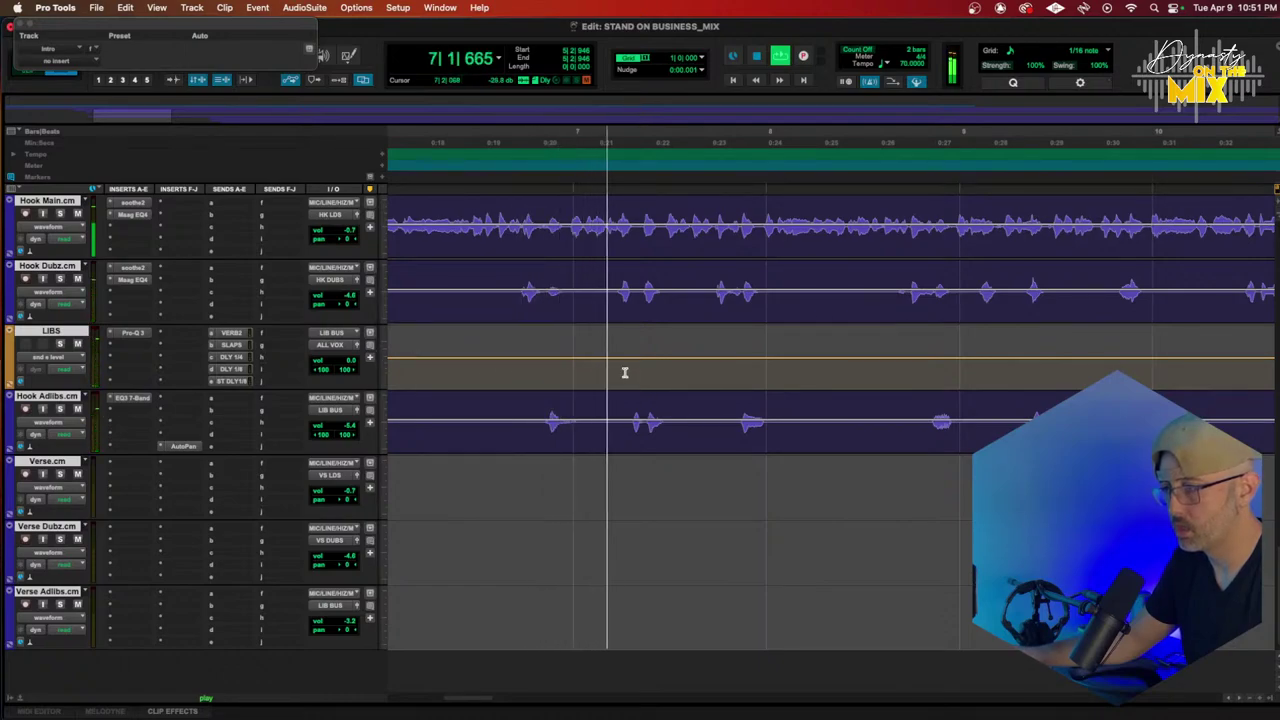
pyautogui.moveTo(634, 366); pyautogui.dragTo(671, 366)
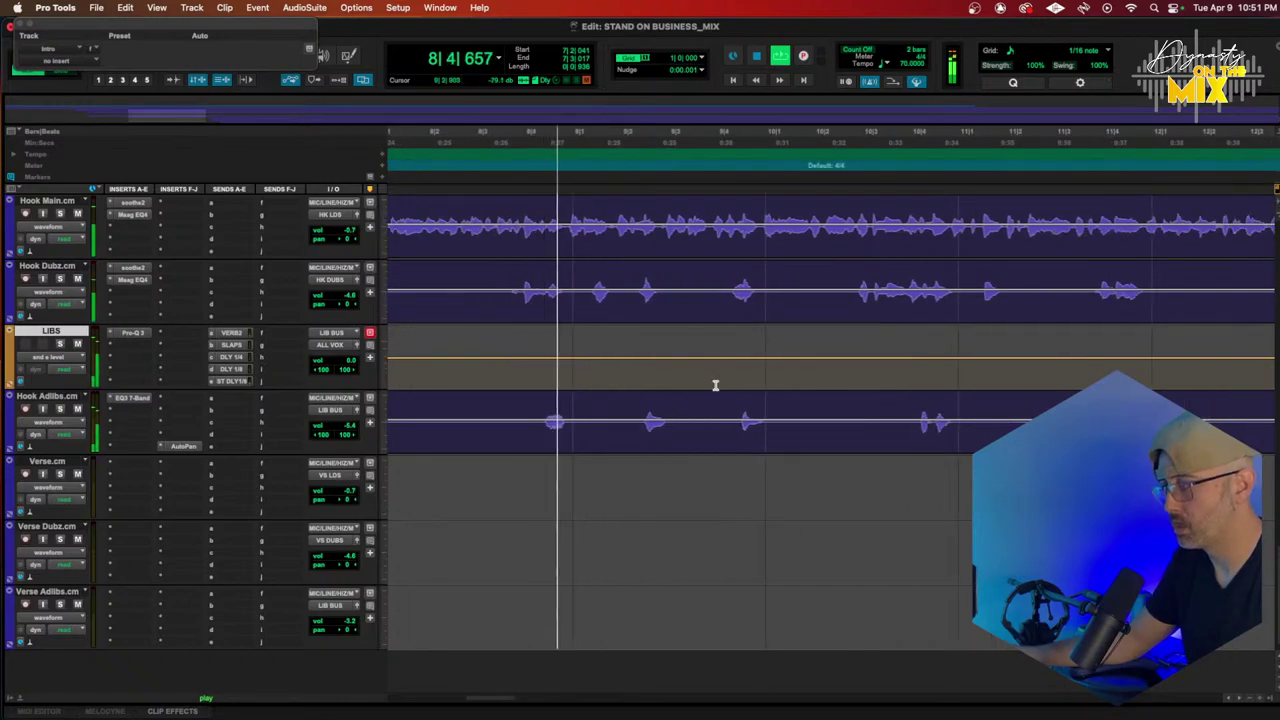
pyautogui.moveTo(904, 366); pyautogui.dragTo(941, 434)
pyautogui.hscroll(3, 893, 348)
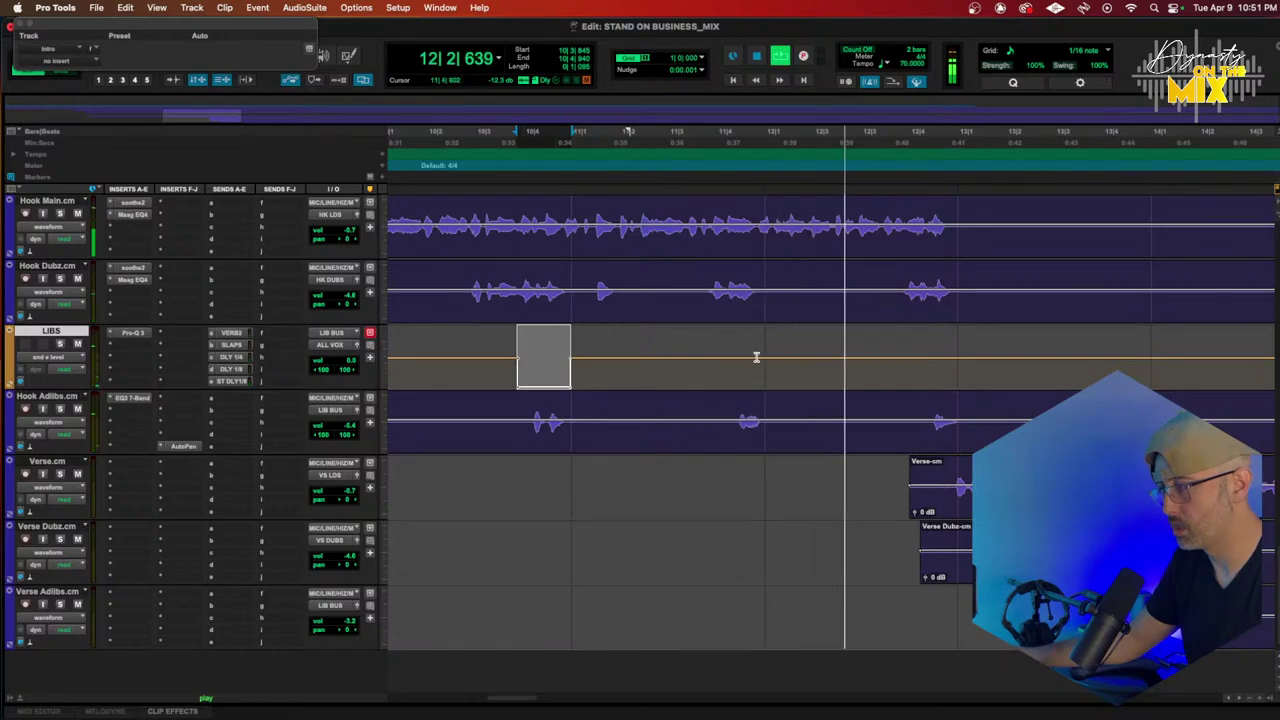
# Step: Insert a stereo RCompressor after Pro-Q 3 on the LIBS track
pyautogui.click(130, 347)
pyautogui.moveTo(216, 349)
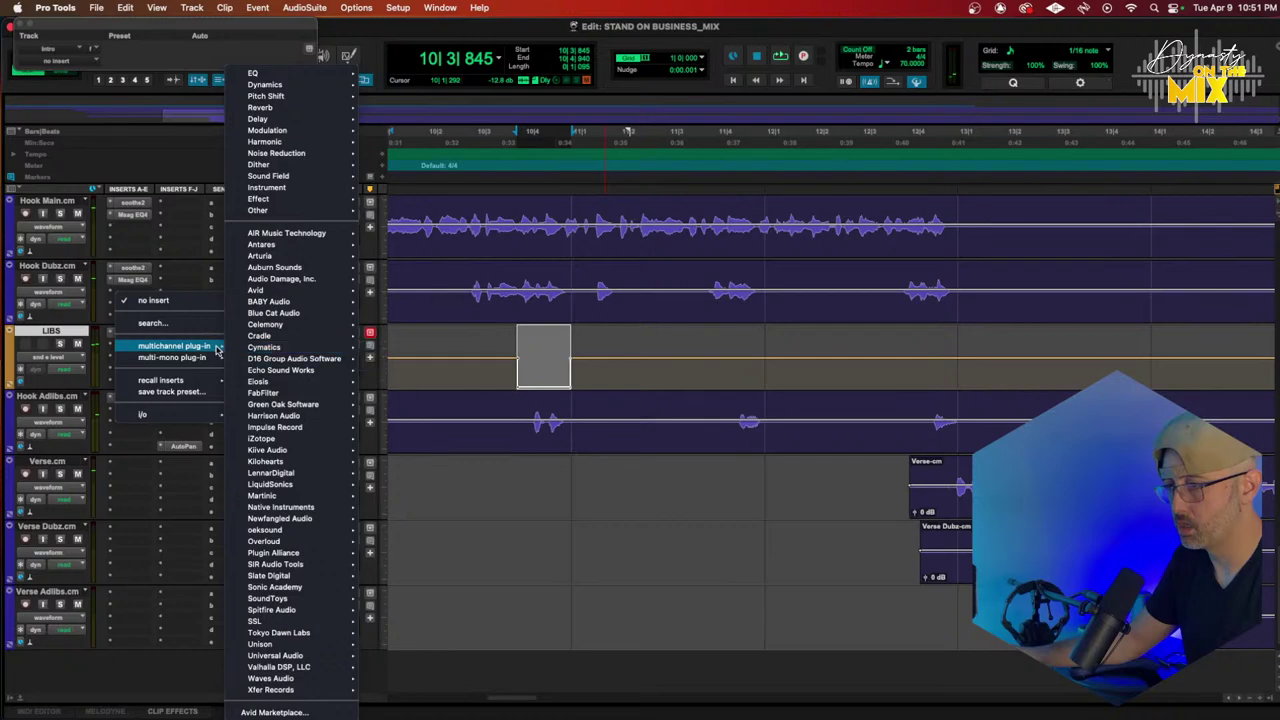
pyautogui.moveTo(265, 84)
pyautogui.scroll(-5, 437, 412)
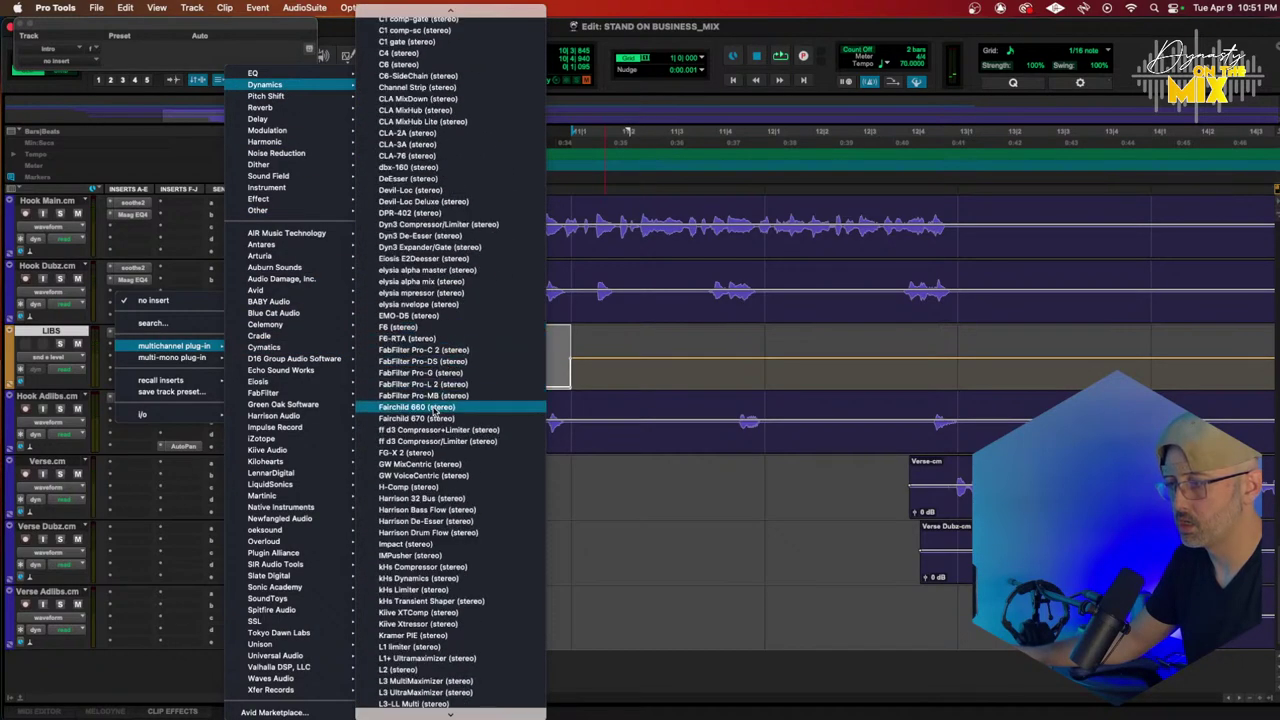
pyautogui.scroll(-1, 437, 560)
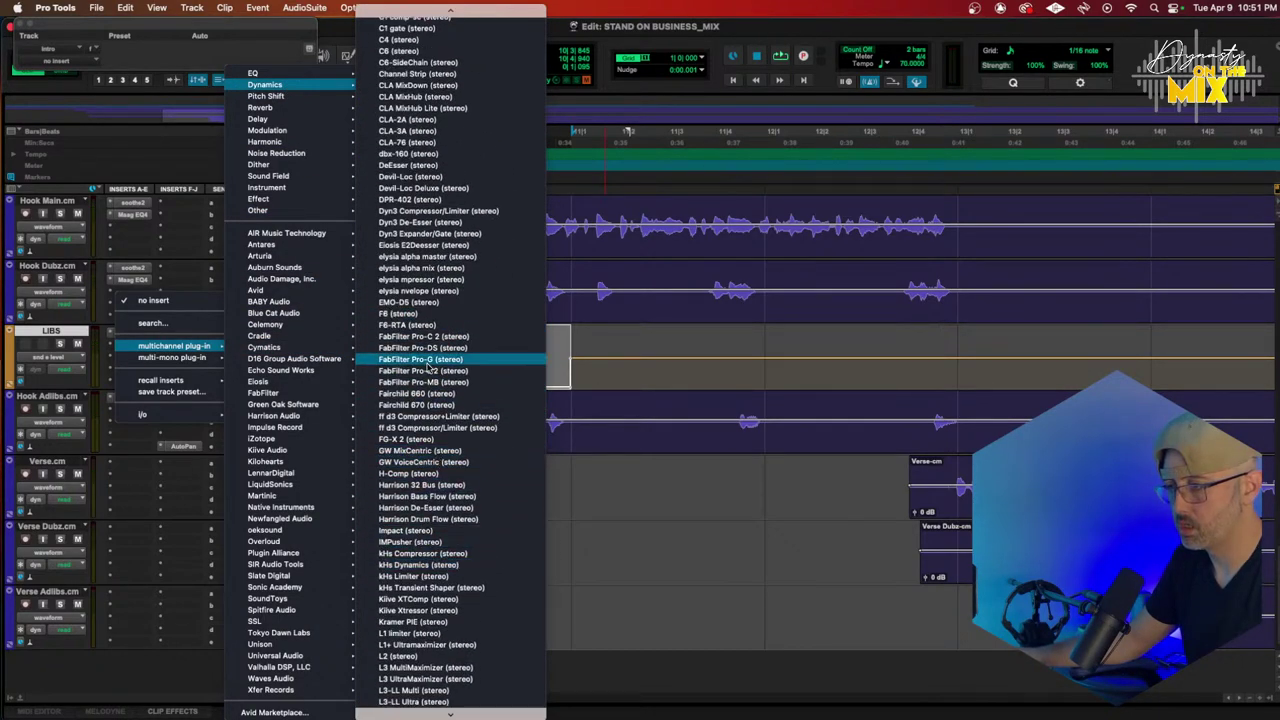
pyautogui.scroll(-8, 437, 265)
pyautogui.scroll(-20, 437, 483)
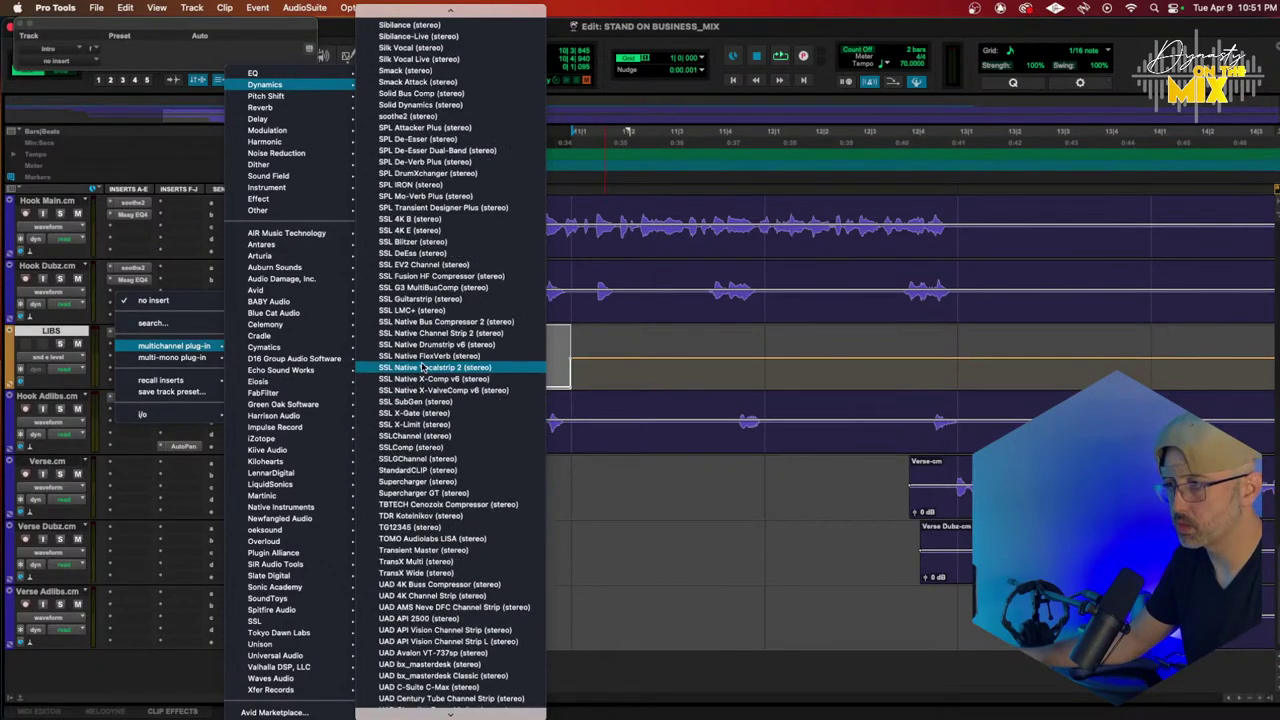
pyautogui.scroll(20, 422, 366)
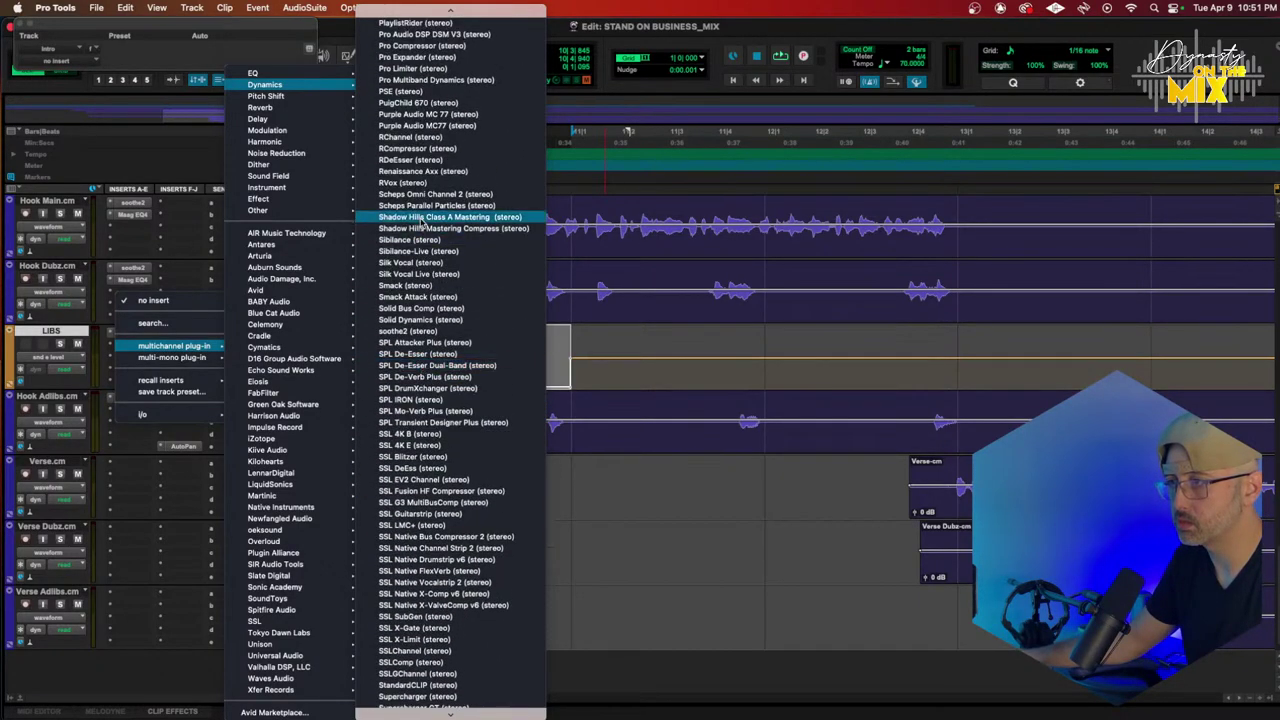
pyautogui.click(417, 149)
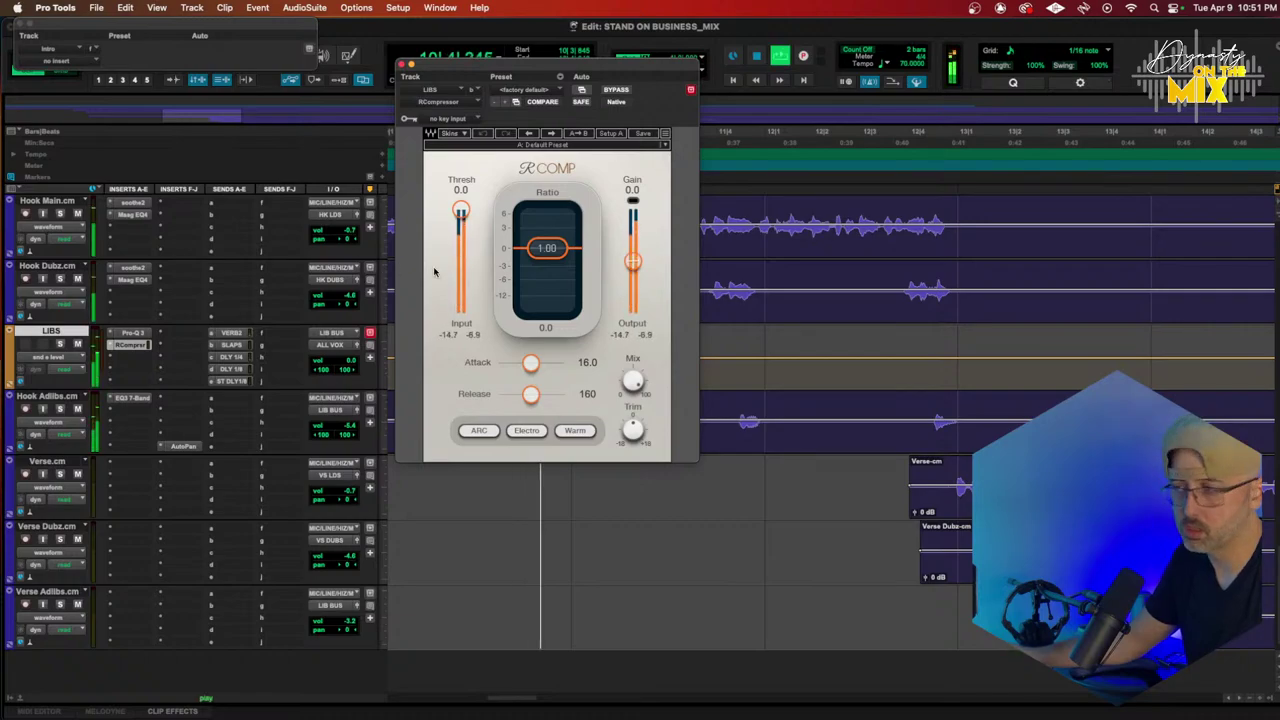
# Step: Set the LIBS RCompressor to ratio 3.16, threshold -13.1, gain 0.3, attack 0.97 and release 83.5, and play from the session start
pyautogui.moveTo(563, 245); pyautogui.dragTo(563, 264)
pyautogui.moveTo(471, 213); pyautogui.dragTo(471, 222)
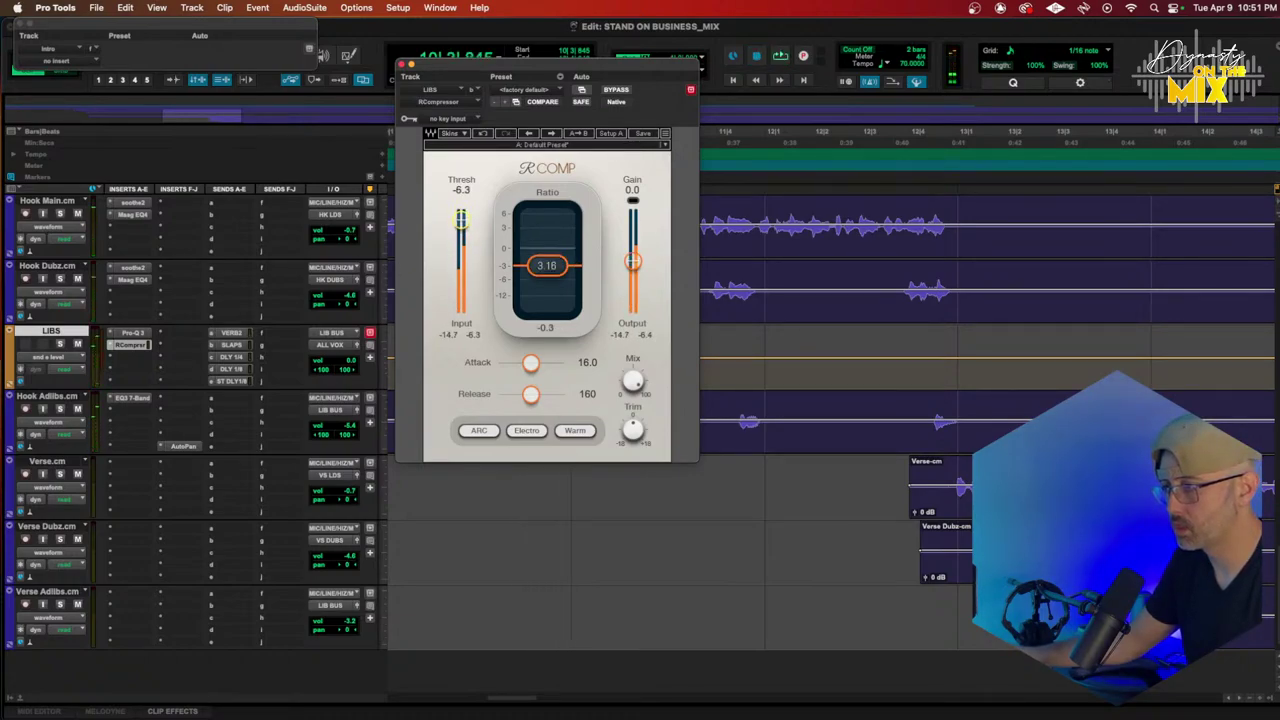
pyautogui.press('space')
pyautogui.moveTo(628, 268); pyautogui.dragTo(628, 264)
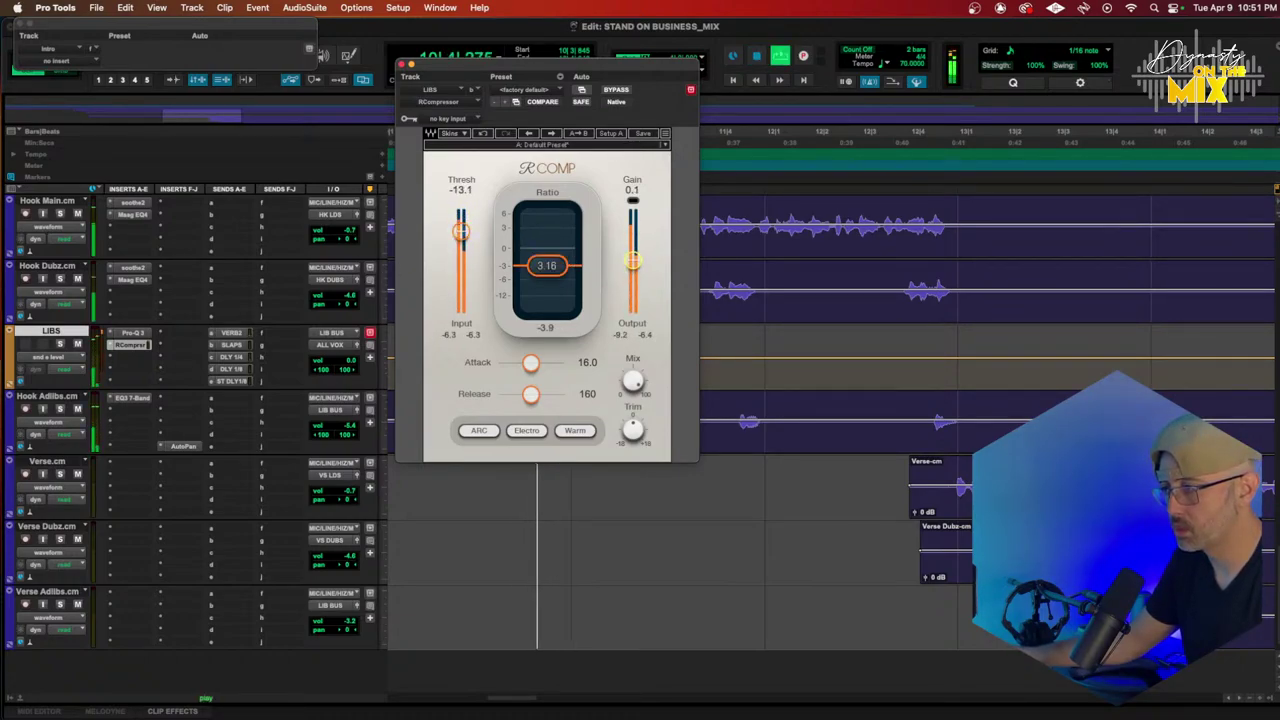
pyautogui.press('space')
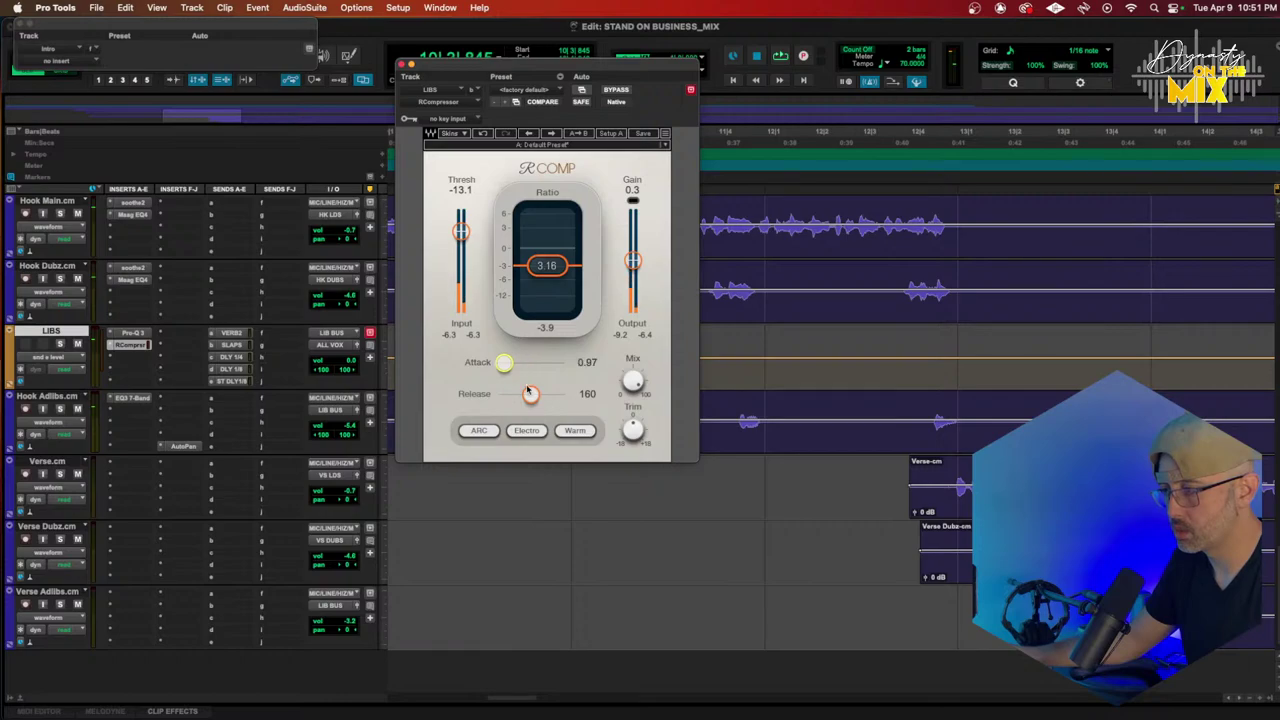
pyautogui.press('Return')
pyautogui.press('space')
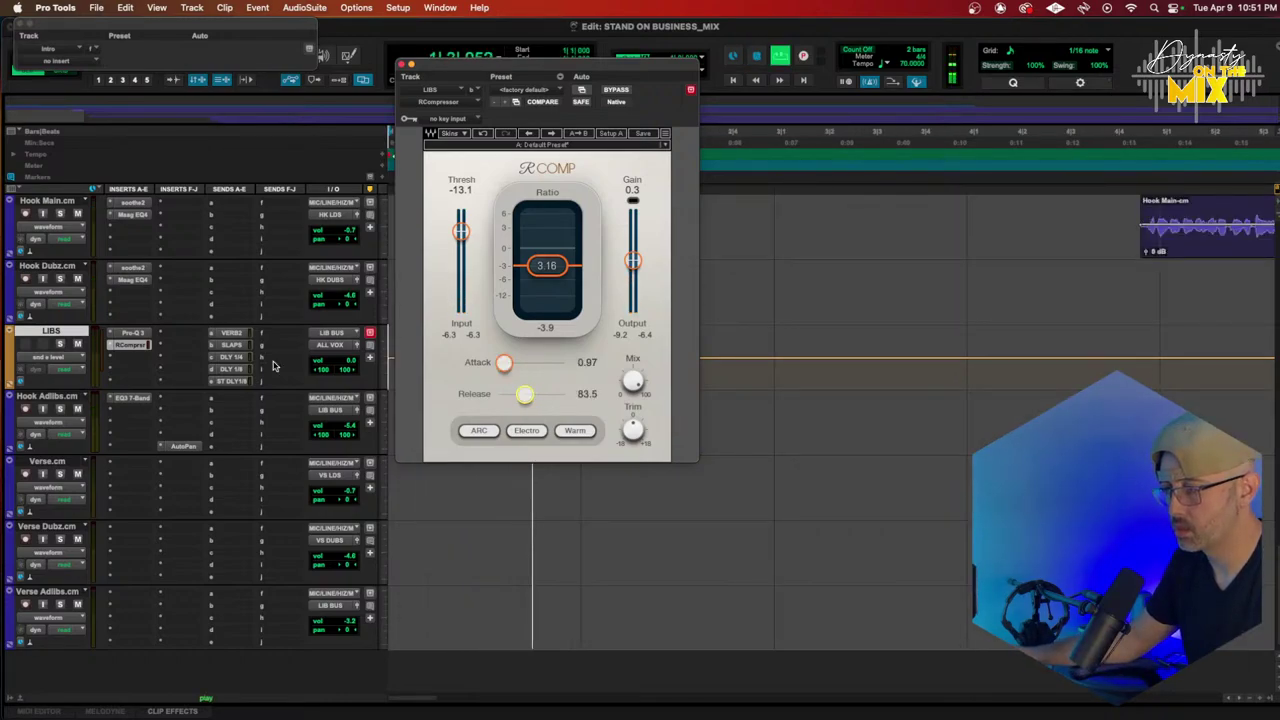
# Step: Automate the Intro track's DLY 1/4 send level to ramp up just after 3|1 and drop back to minimum near 3|4
pyautogui.scroll(5, 287, 366)
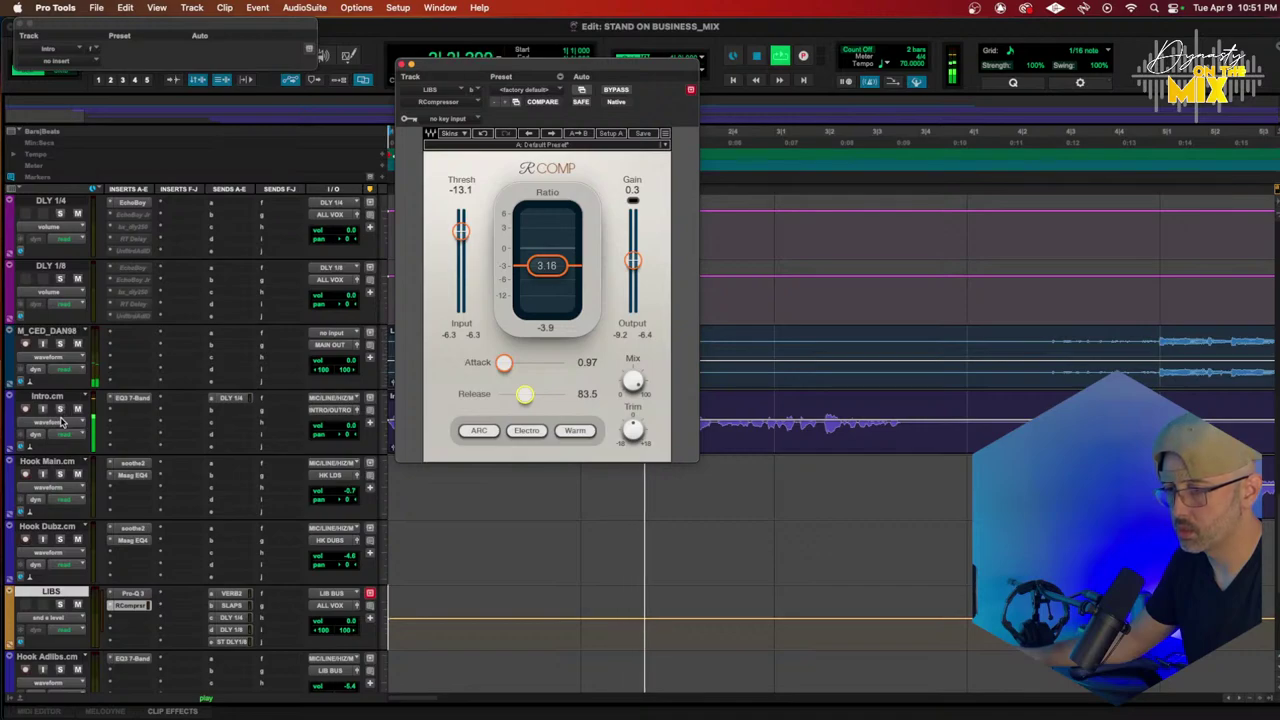
pyautogui.click(60, 421)
pyautogui.click(134, 483)
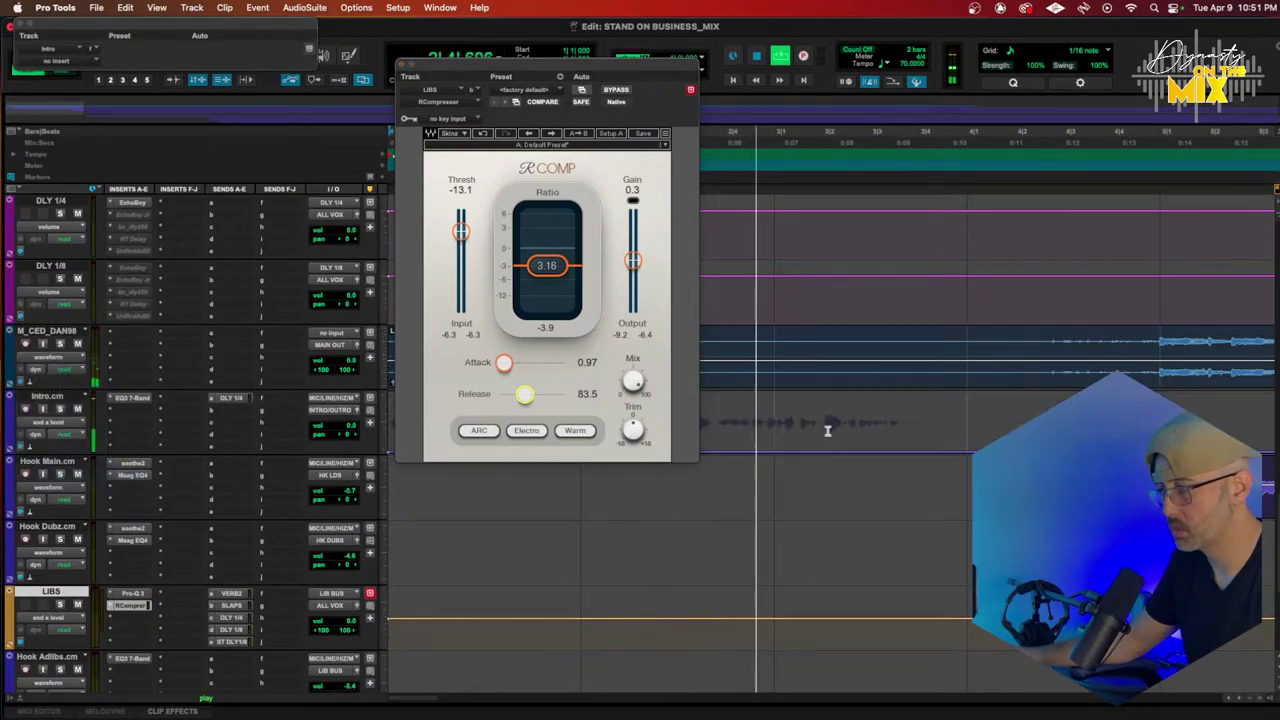
pyautogui.click(797, 452)
pyautogui.moveTo(861, 452); pyautogui.dragTo(820, 429)
pyautogui.press('Return')
pyautogui.moveTo(927, 433); pyautogui.dragTo(921, 451)
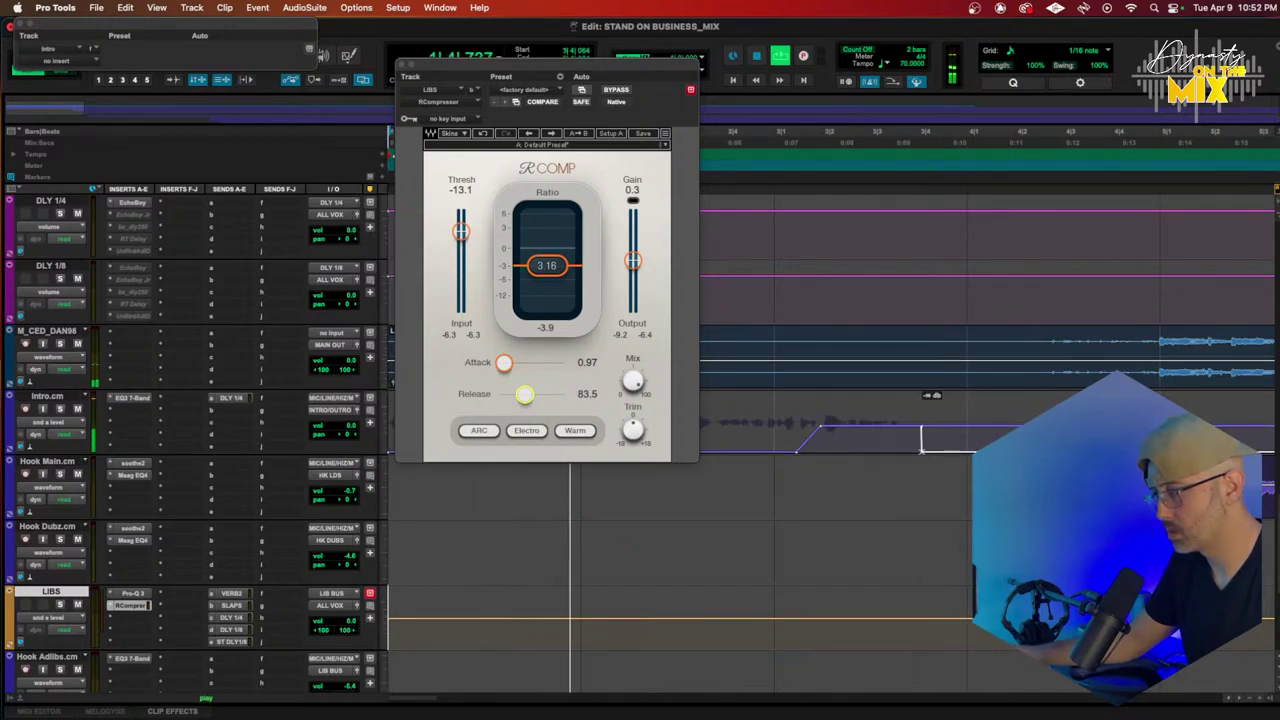
pyautogui.press('r')
pyautogui.press('r')
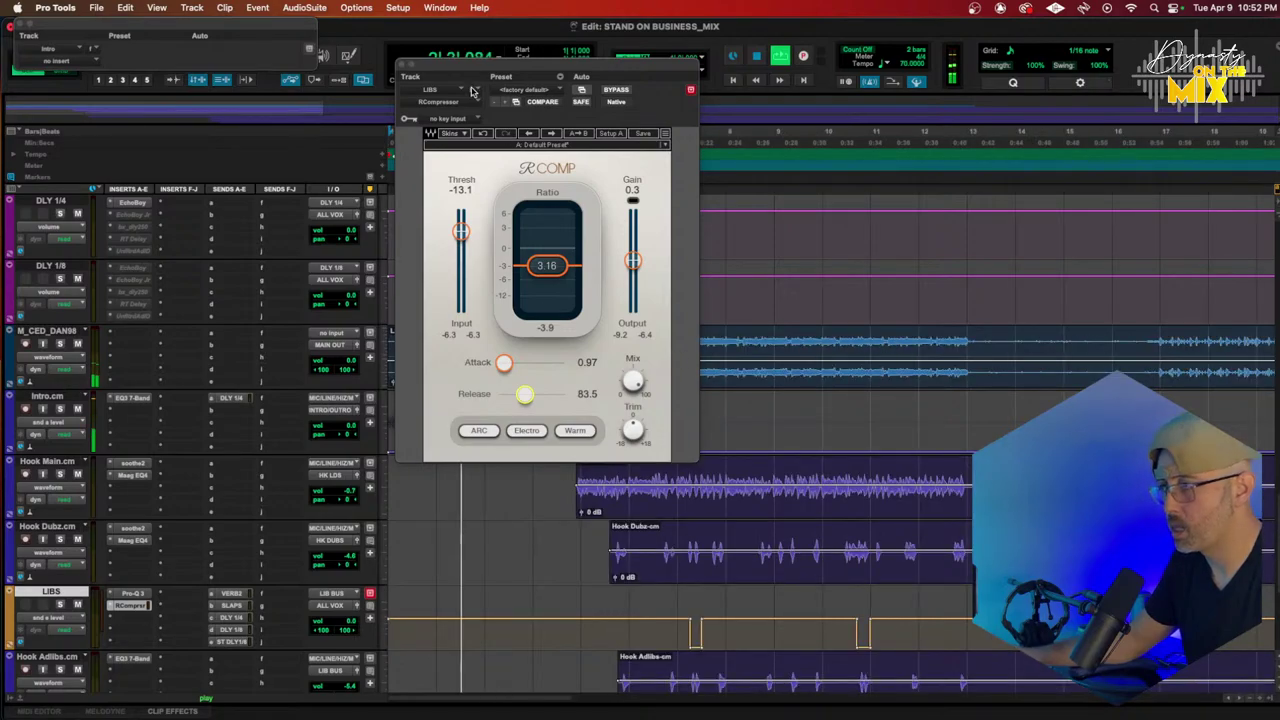
# Step: Insert a mono Decapitator after Maag EQ4 on the Hook Main track and turn on its Punish mode
pyautogui.click(404, 65)
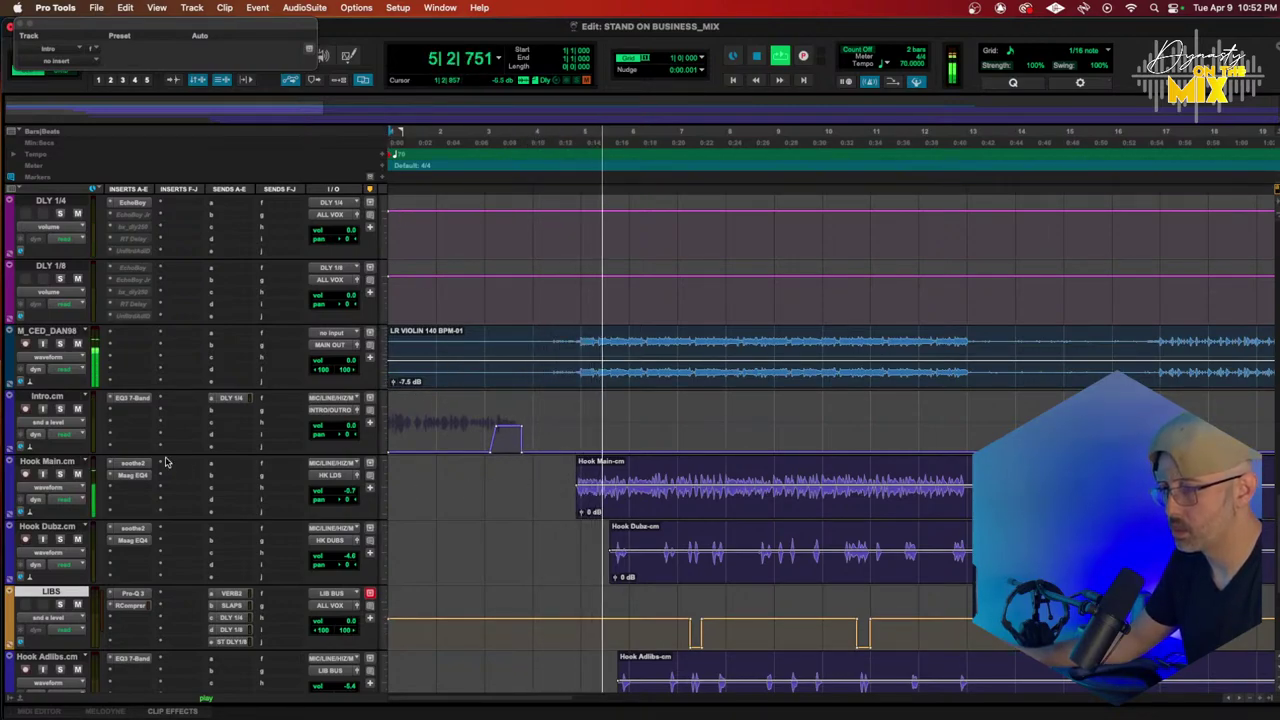
pyautogui.click(85, 468)
pyautogui.scroll(-3, 300, 440)
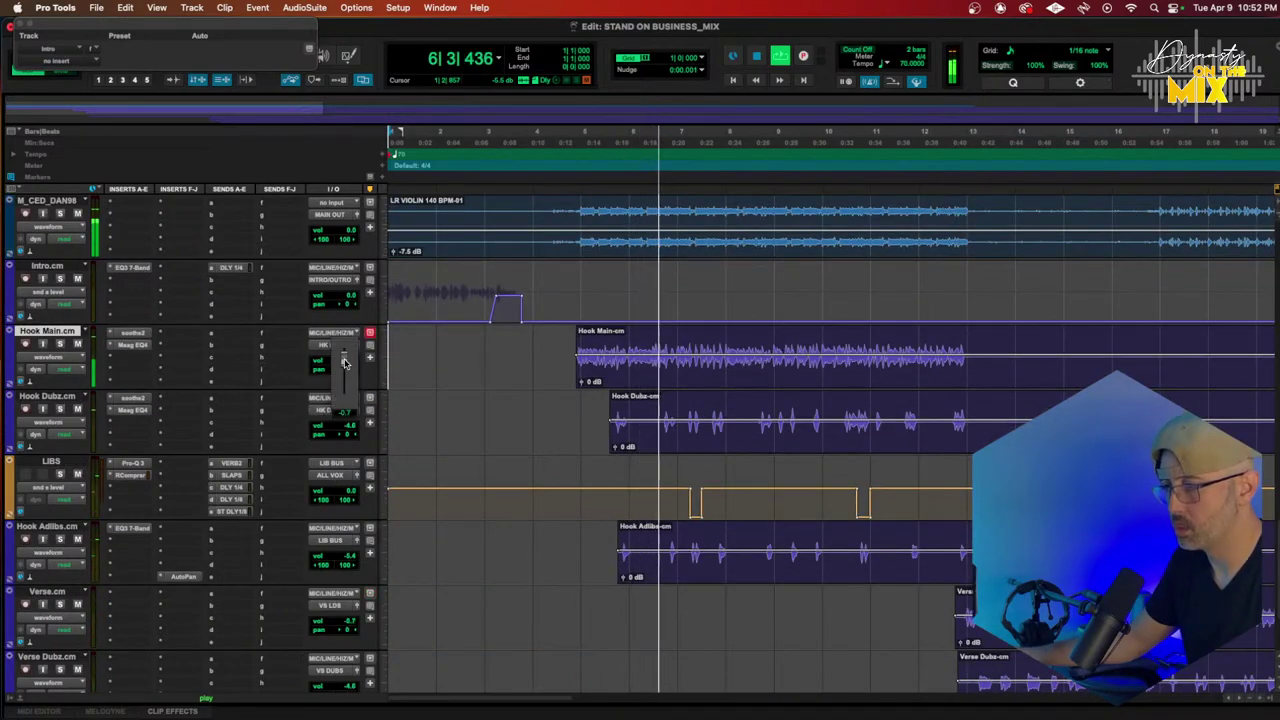
pyautogui.click(133, 358)
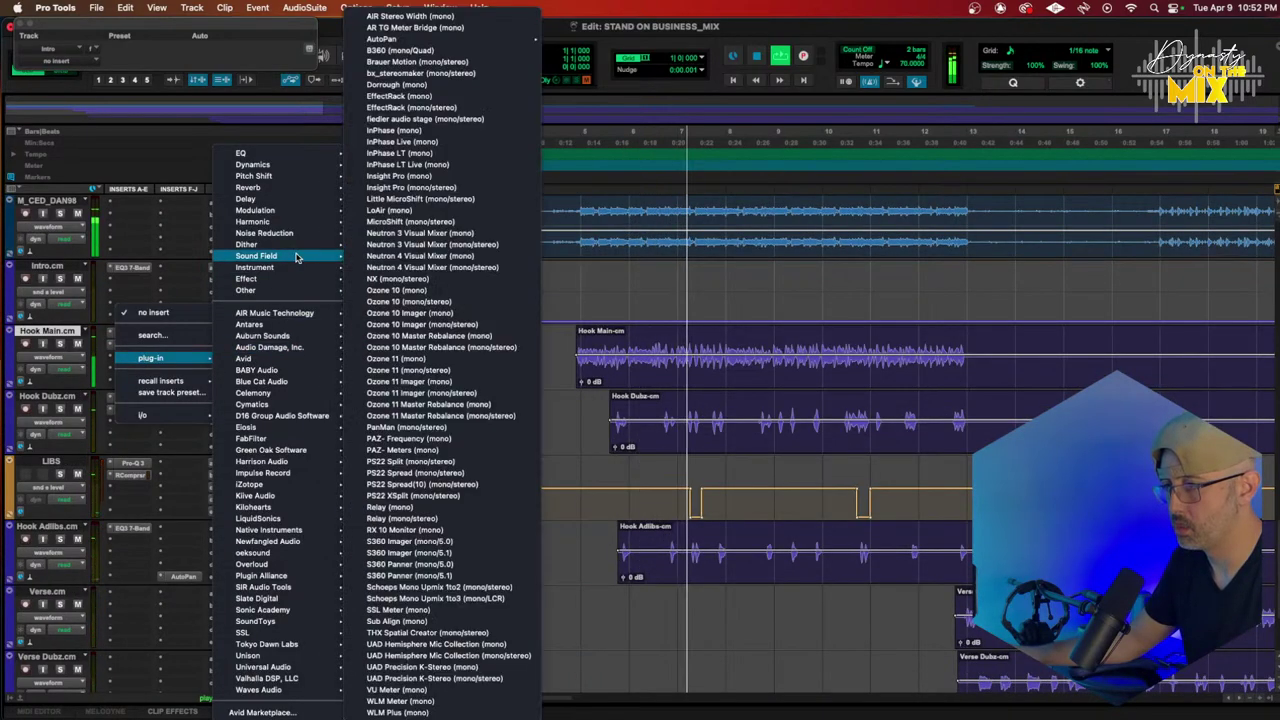
pyautogui.moveTo(260, 221)
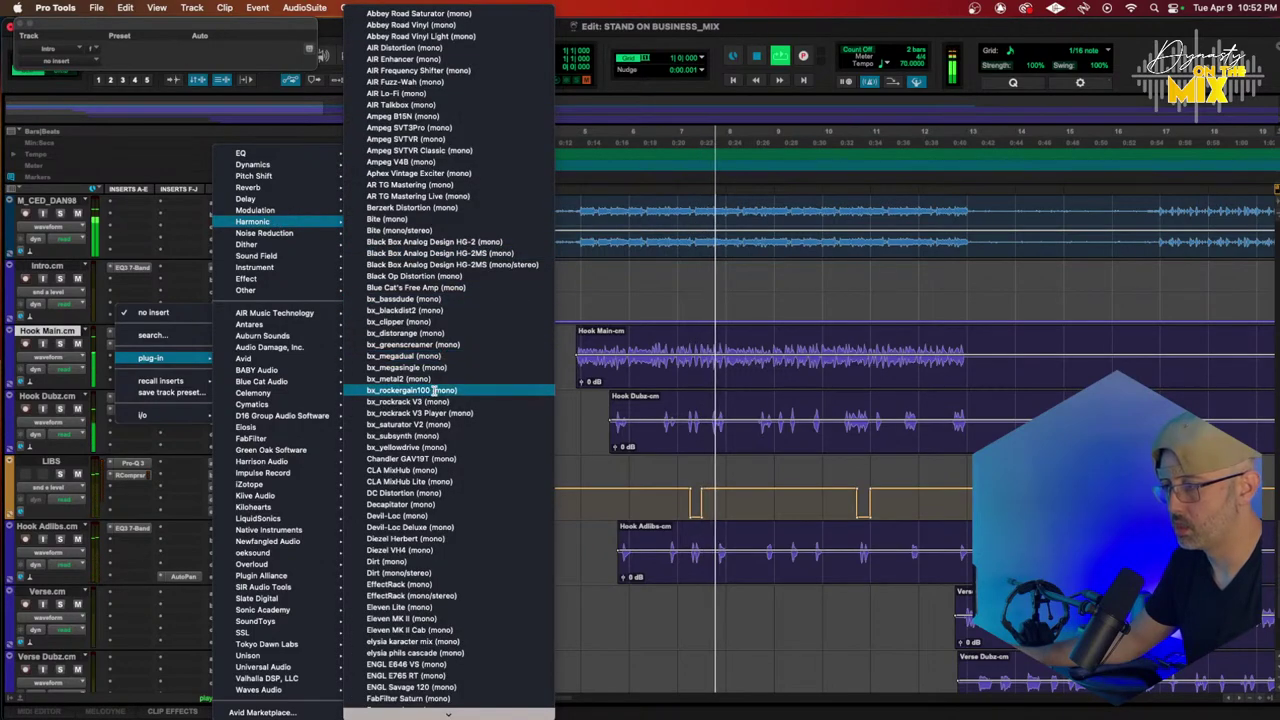
pyautogui.scroll(-1, 442, 390)
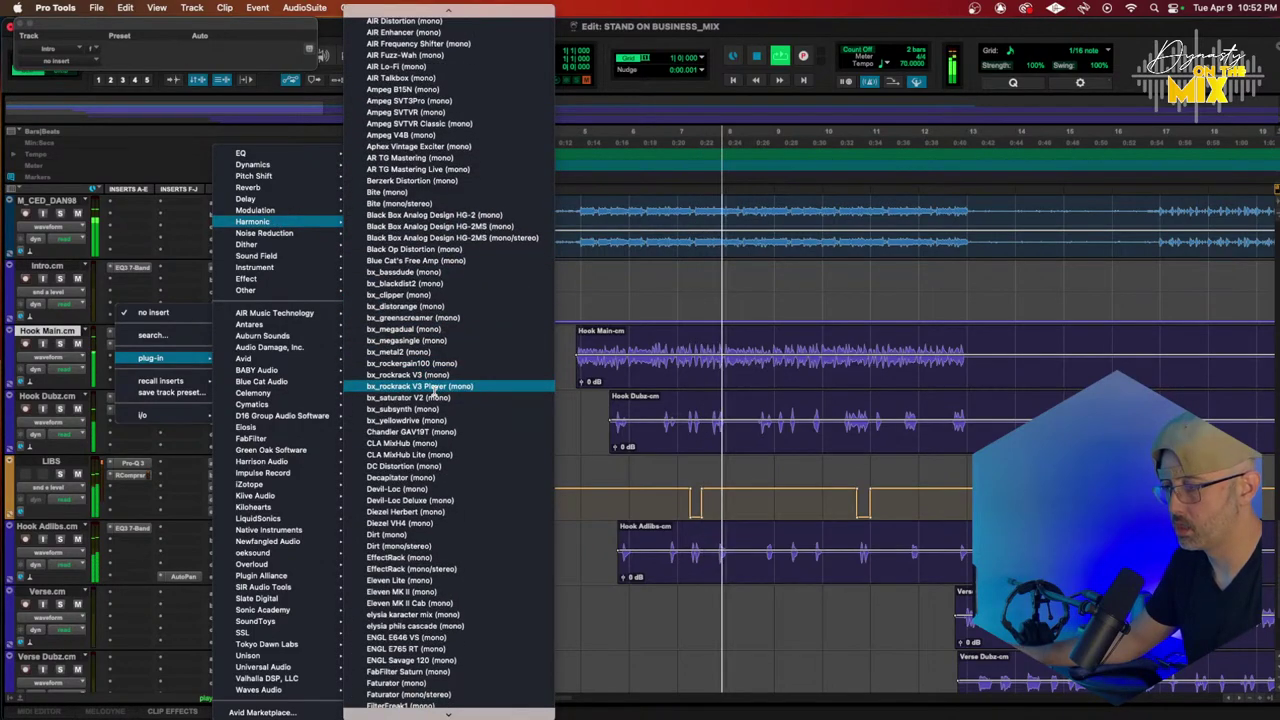
pyautogui.click(437, 476)
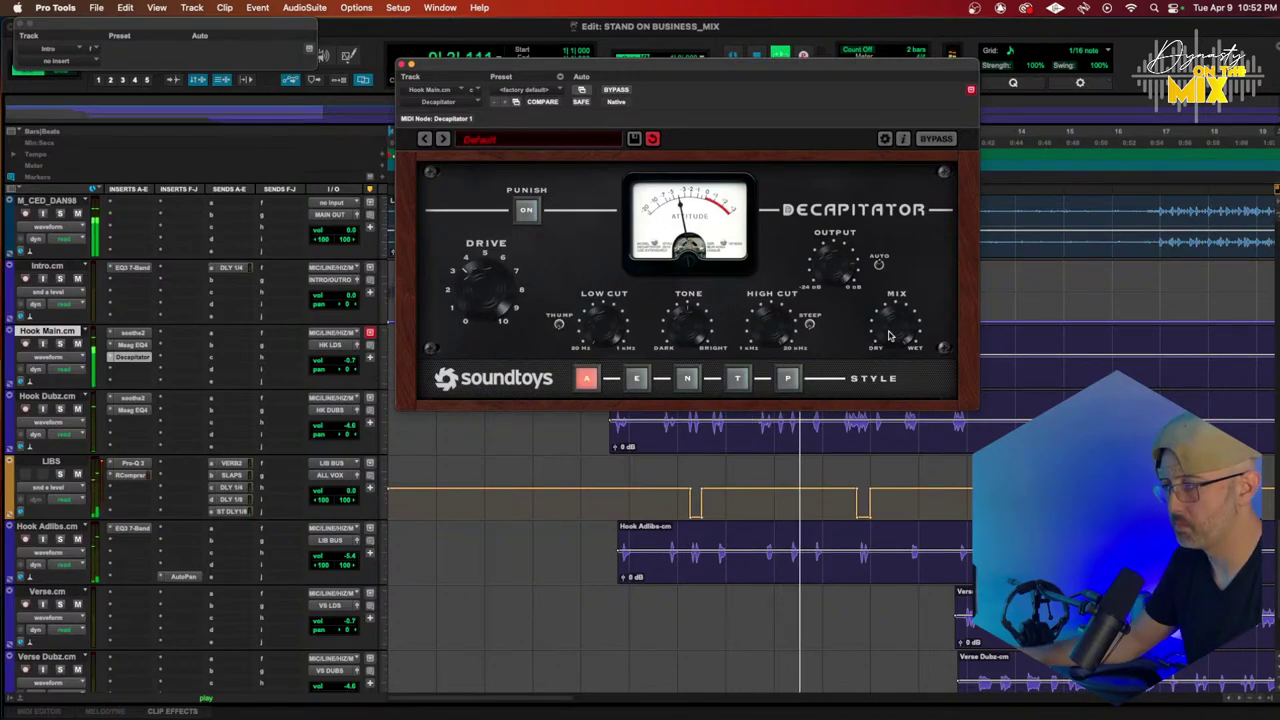
pyautogui.click(529, 212)
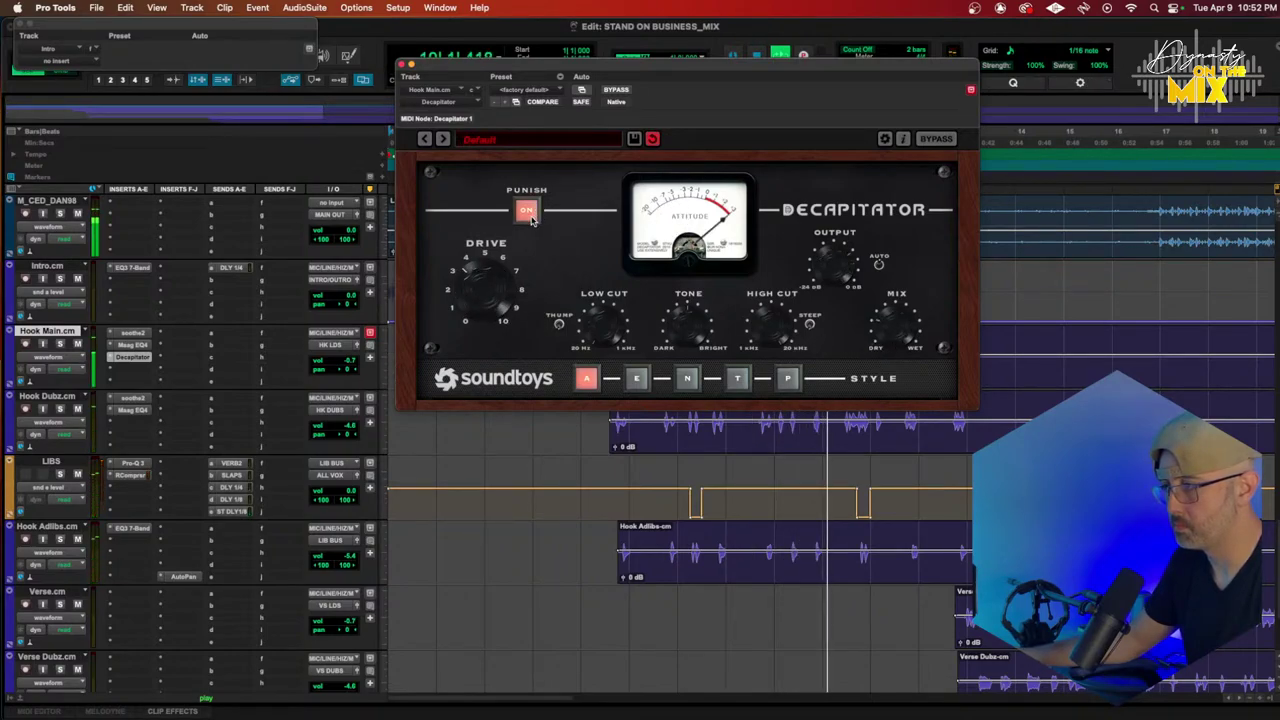
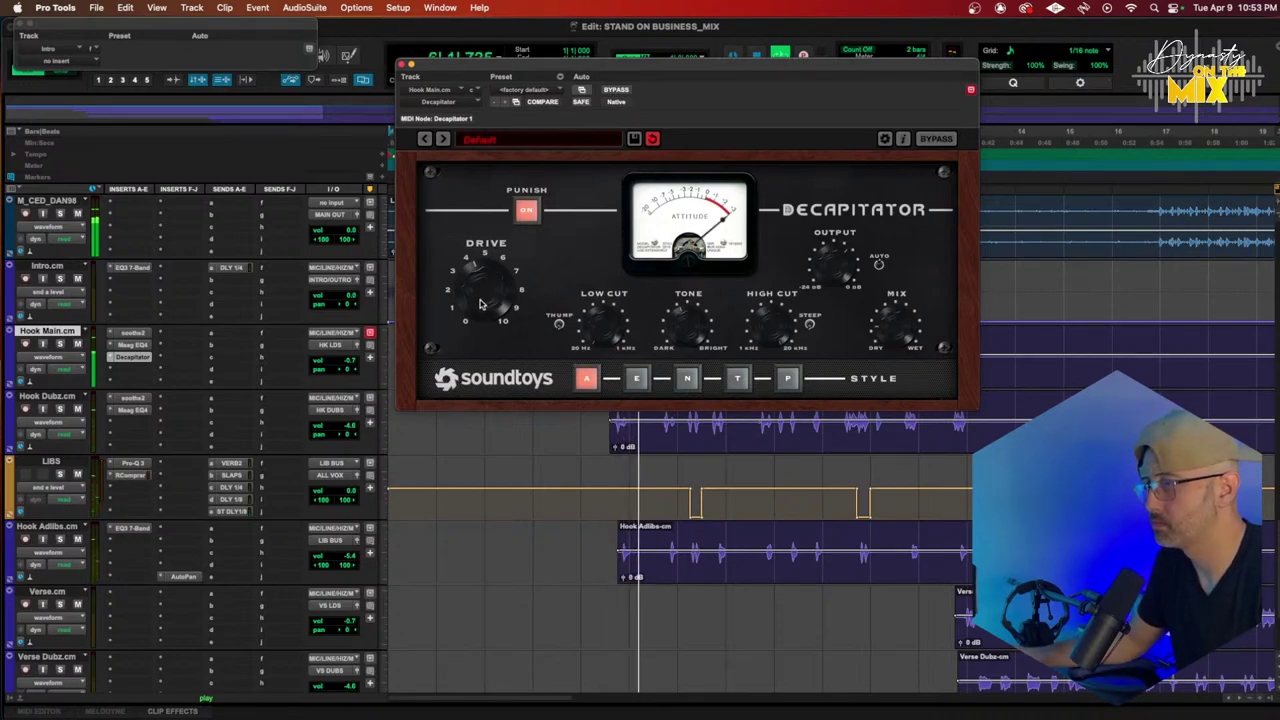
# Step: Lower the Hook Main volume to -2.7 dB and also reduce the Hook Dubz and Hook Adlibs volumes slightly
pyautogui.click(349, 366)
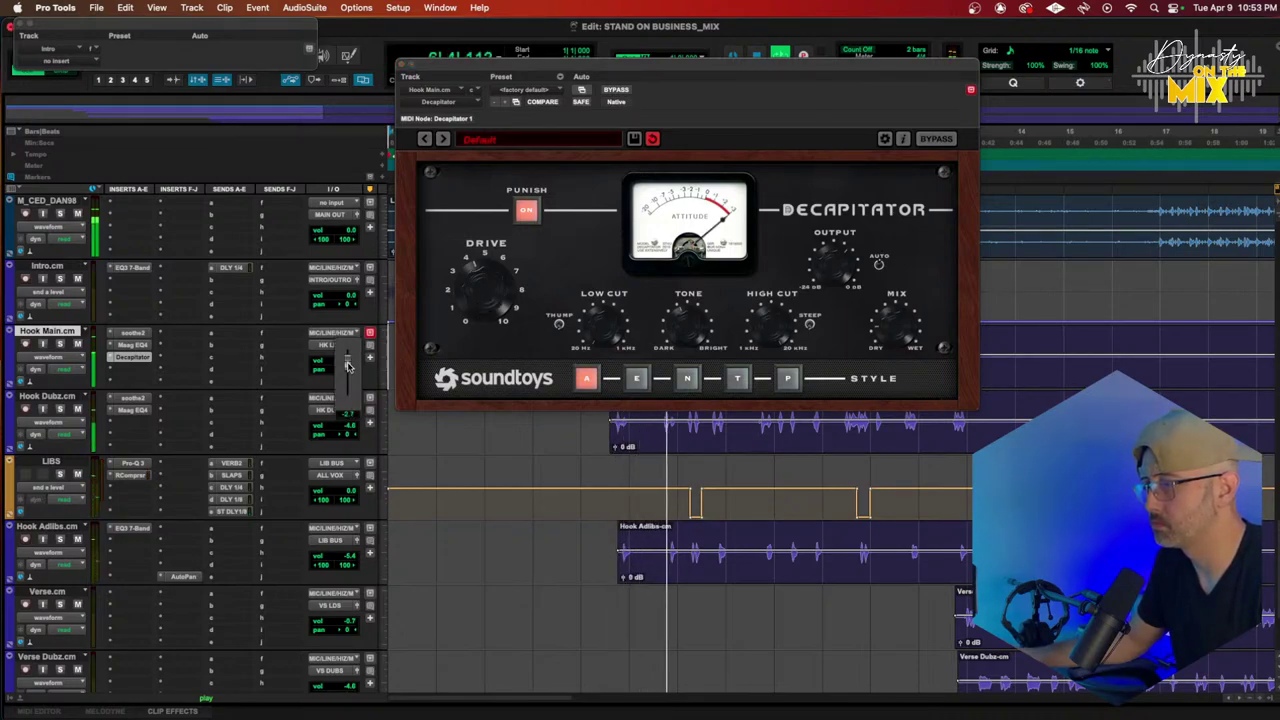
pyautogui.moveTo(349, 366); pyautogui.dragTo(349, 430)
pyautogui.click(349, 426)
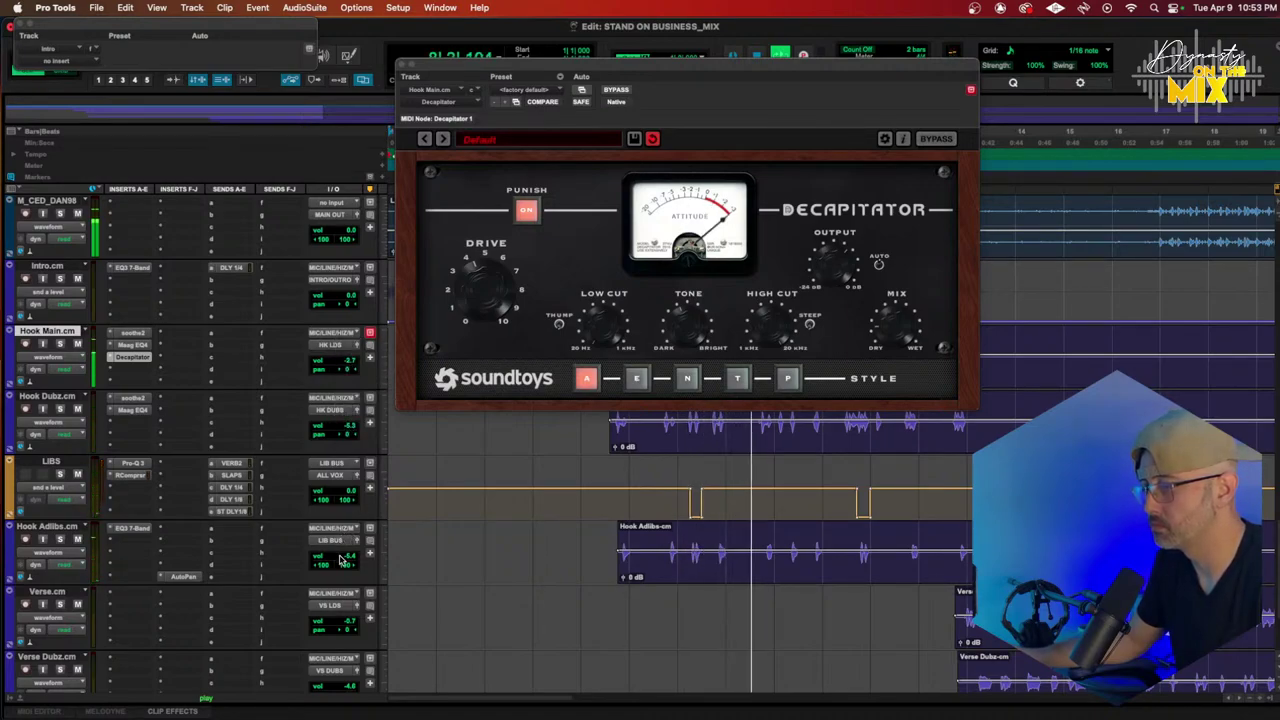
pyautogui.click(341, 560)
pyautogui.moveTo(341, 560); pyautogui.dragTo(341, 561)
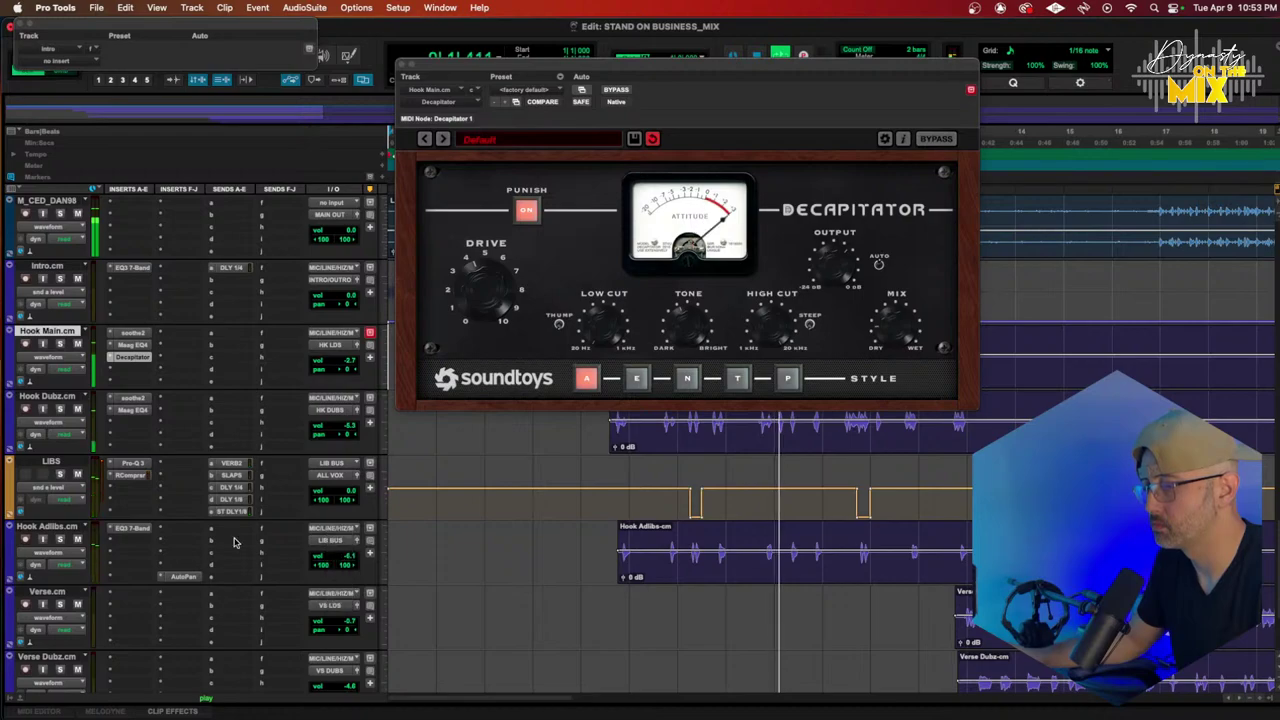
# Step: Insert a mono Faturator after EQ3 7-Band on the Hook Adlibs track
pyautogui.click(128, 538)
pyautogui.moveTo(300, 289)
pyautogui.moveTo(300, 221)
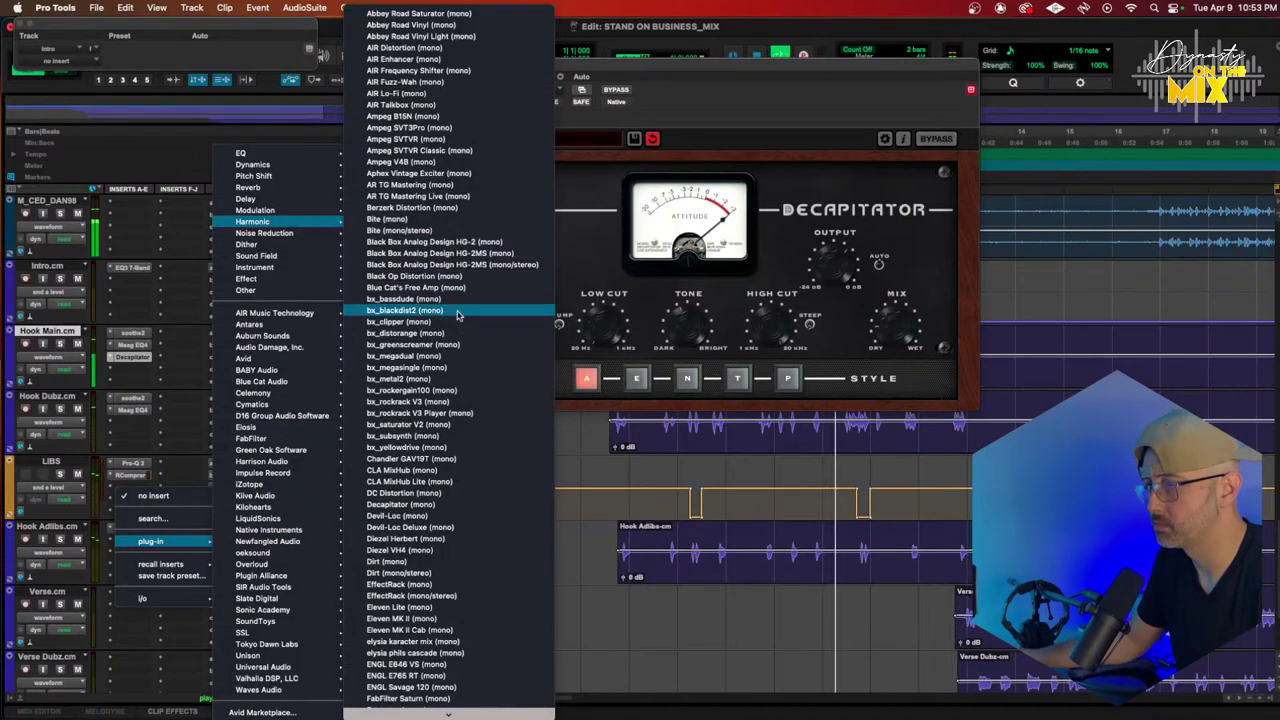
pyautogui.scroll(-5, 440, 380)
pyautogui.scroll(-10, 440, 380)
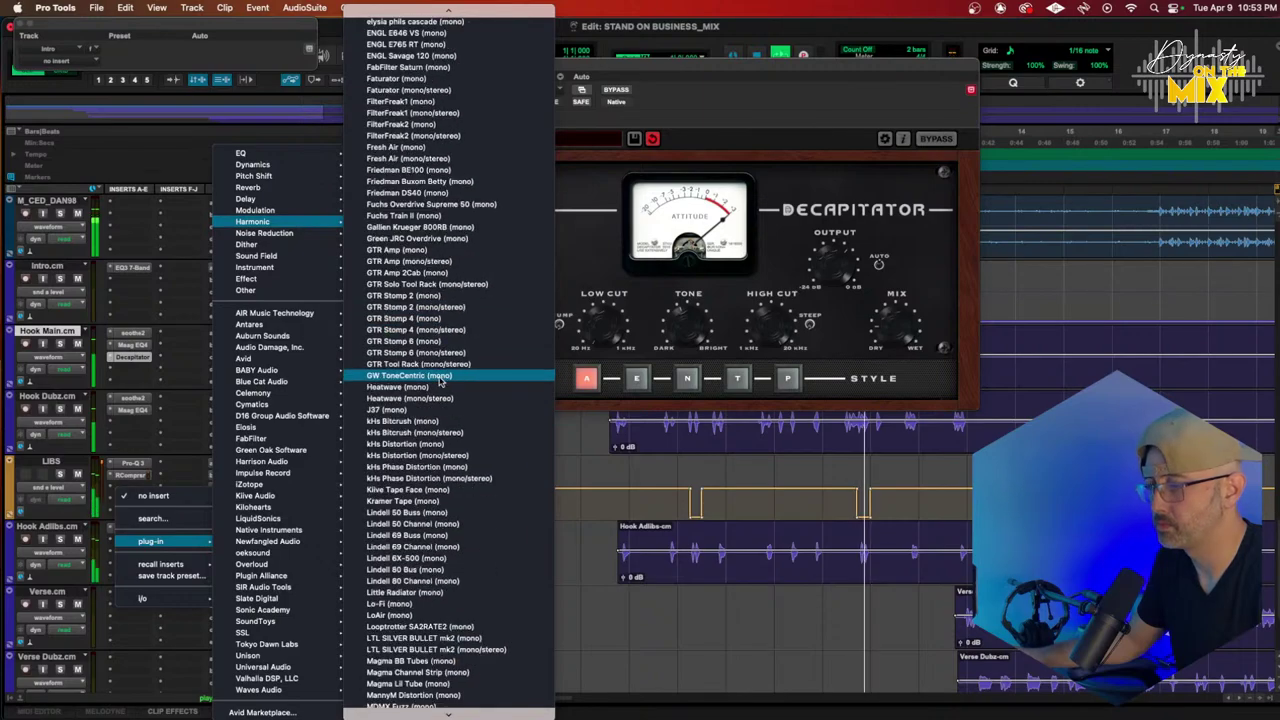
pyautogui.scroll(-15, 406, 587)
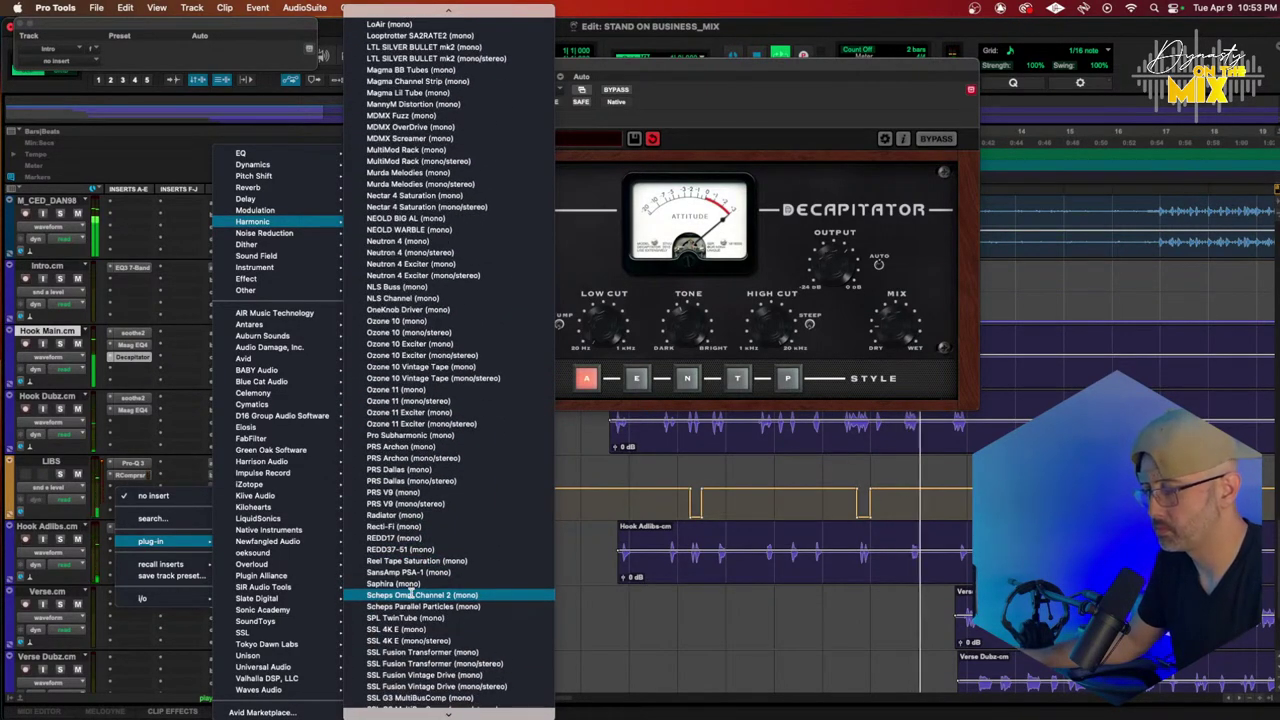
pyautogui.scroll(15, 408, 590)
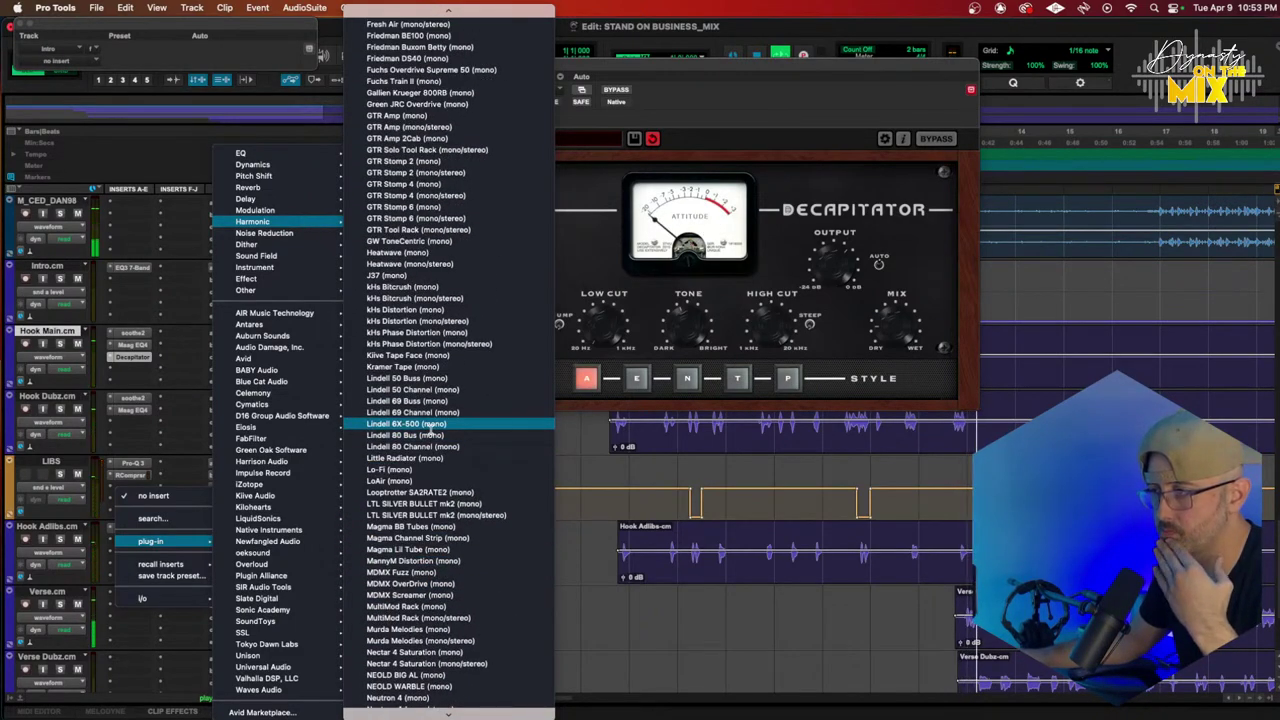
pyautogui.scroll(6, 430, 430)
pyautogui.scroll(6, 430, 428)
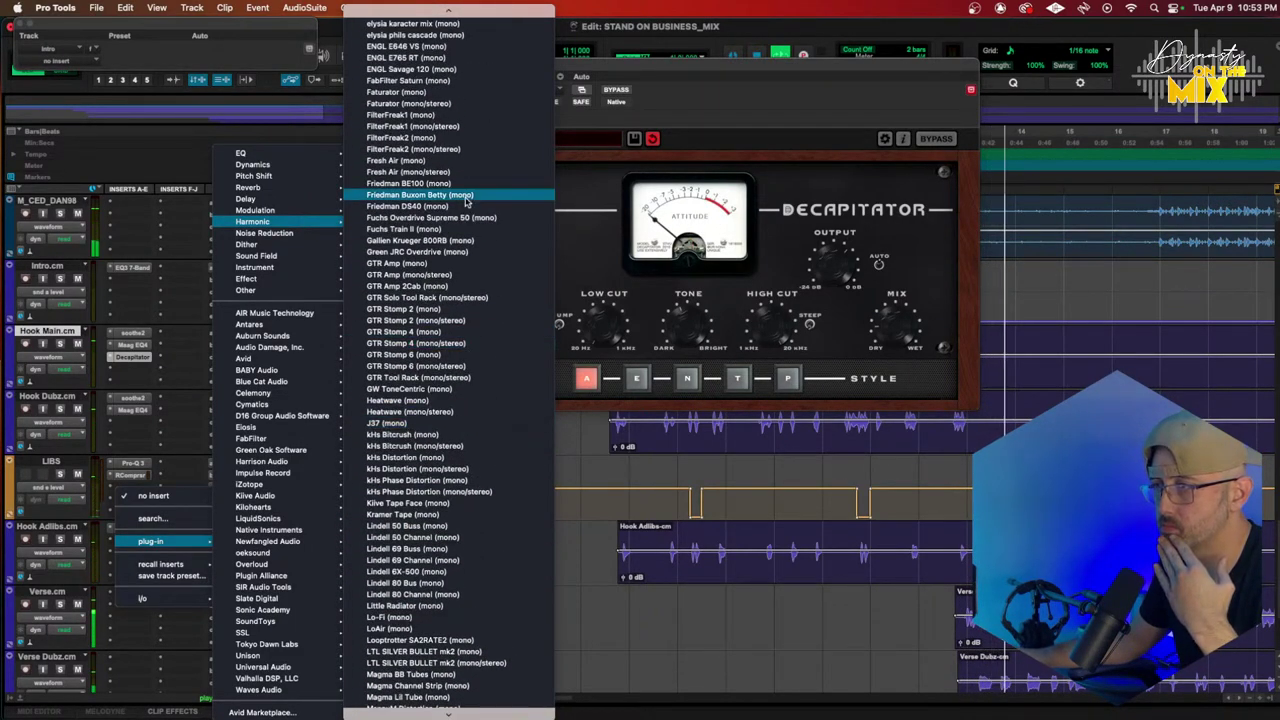
pyautogui.click(444, 94)
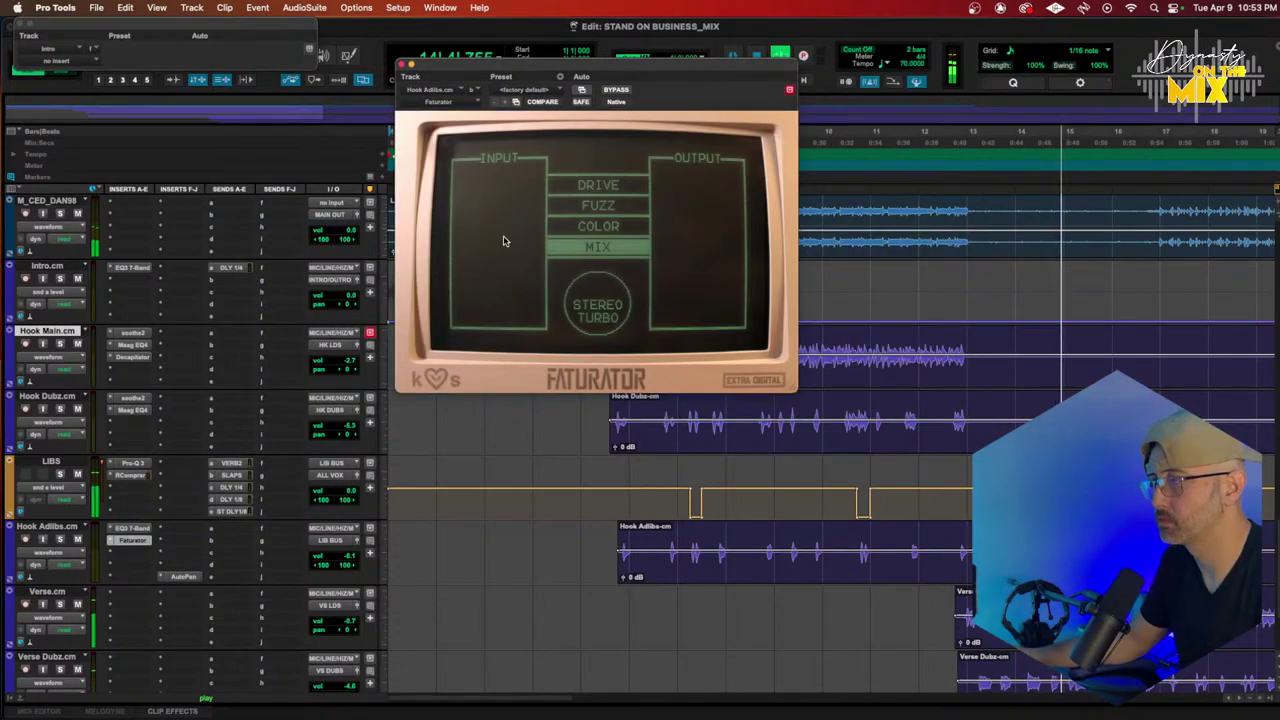
# Step: Set the Hook Adlibs Faturator to a low Drive, Fuzz and Color at about a third, Mix at about half and no Stereo Turbo
pyautogui.click(598, 226)
pyautogui.click(600, 207)
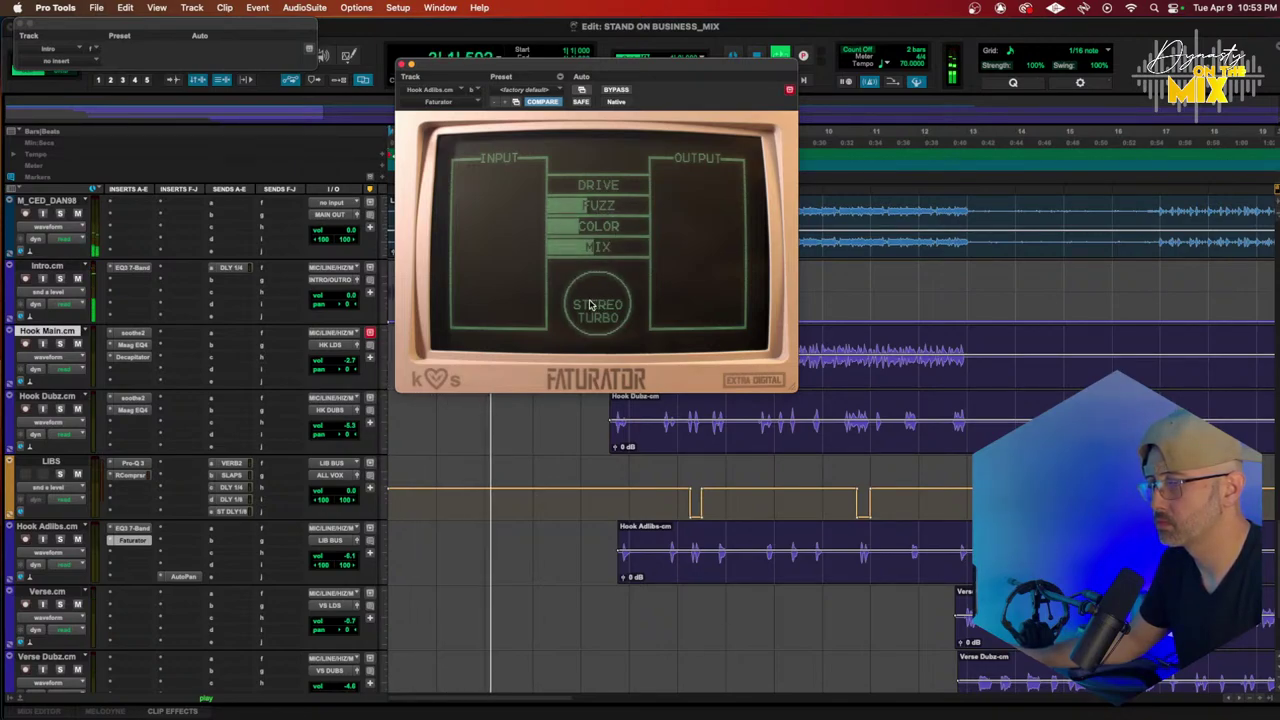
pyautogui.moveTo(590, 305); pyautogui.dragTo(591, 295)
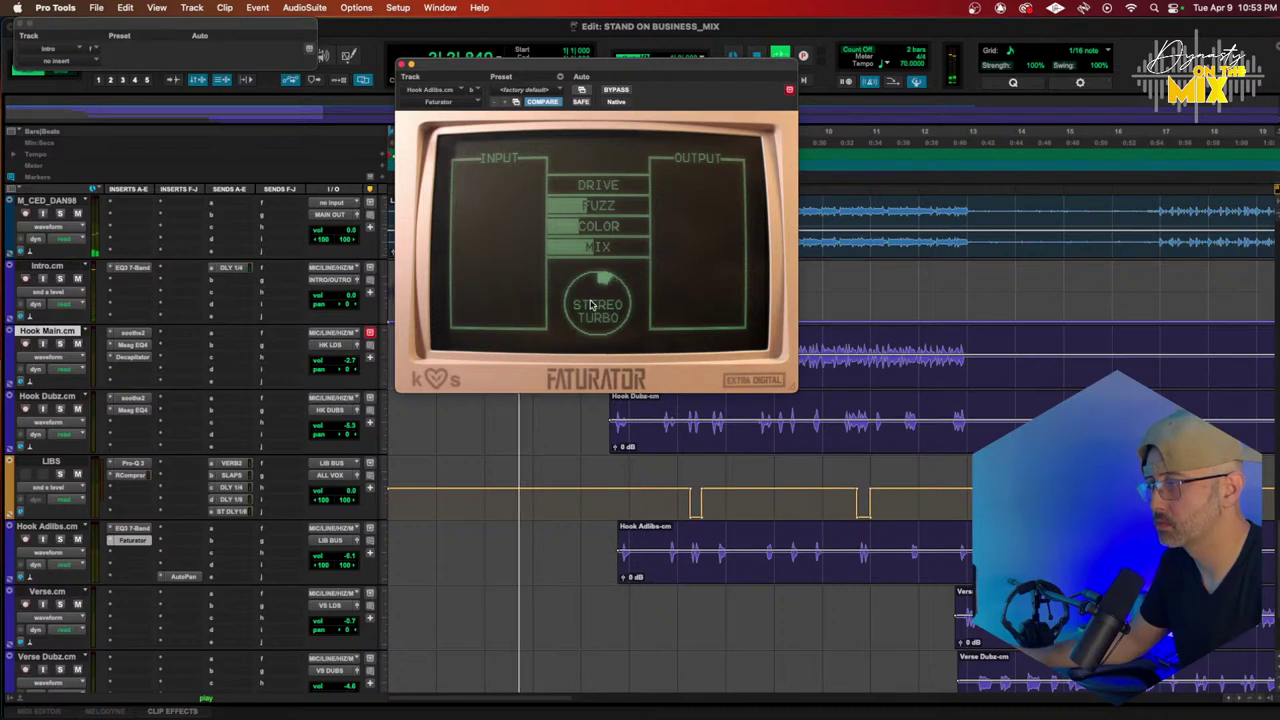
pyautogui.scroll(-2, 591, 305)
pyautogui.scroll(2, 597, 188)
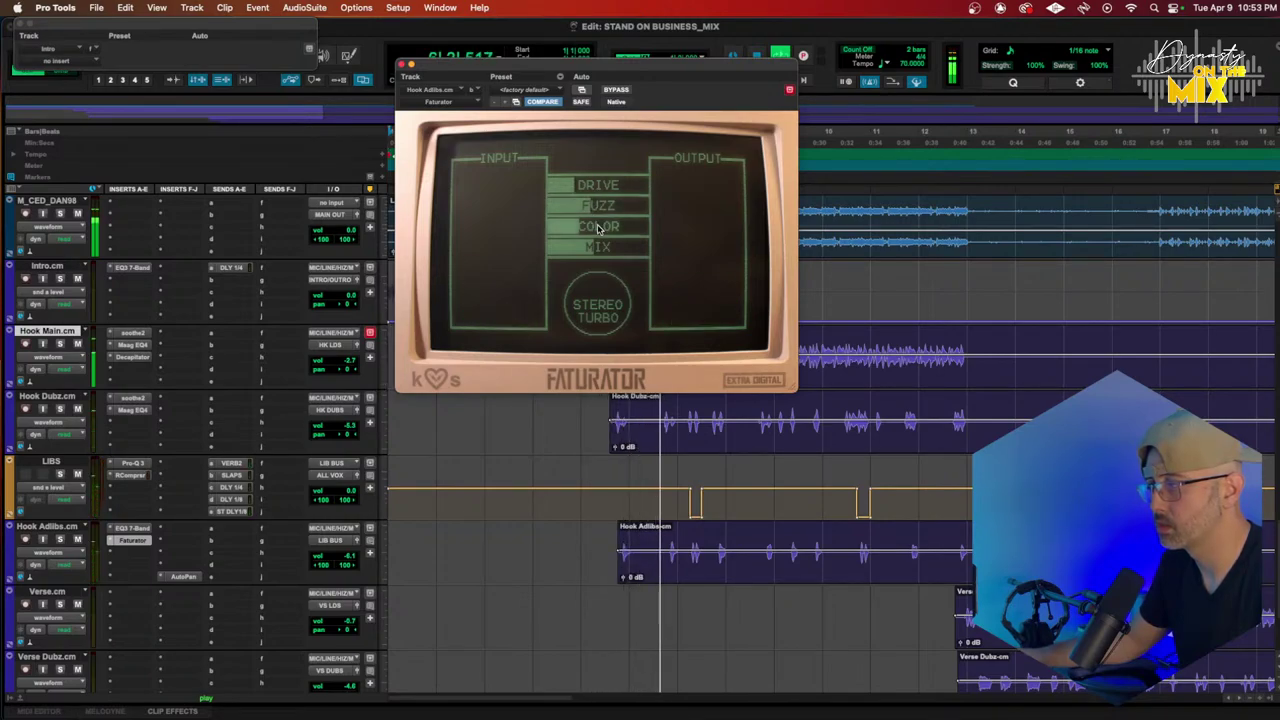
pyautogui.moveTo(598, 248); pyautogui.dragTo(613, 248)
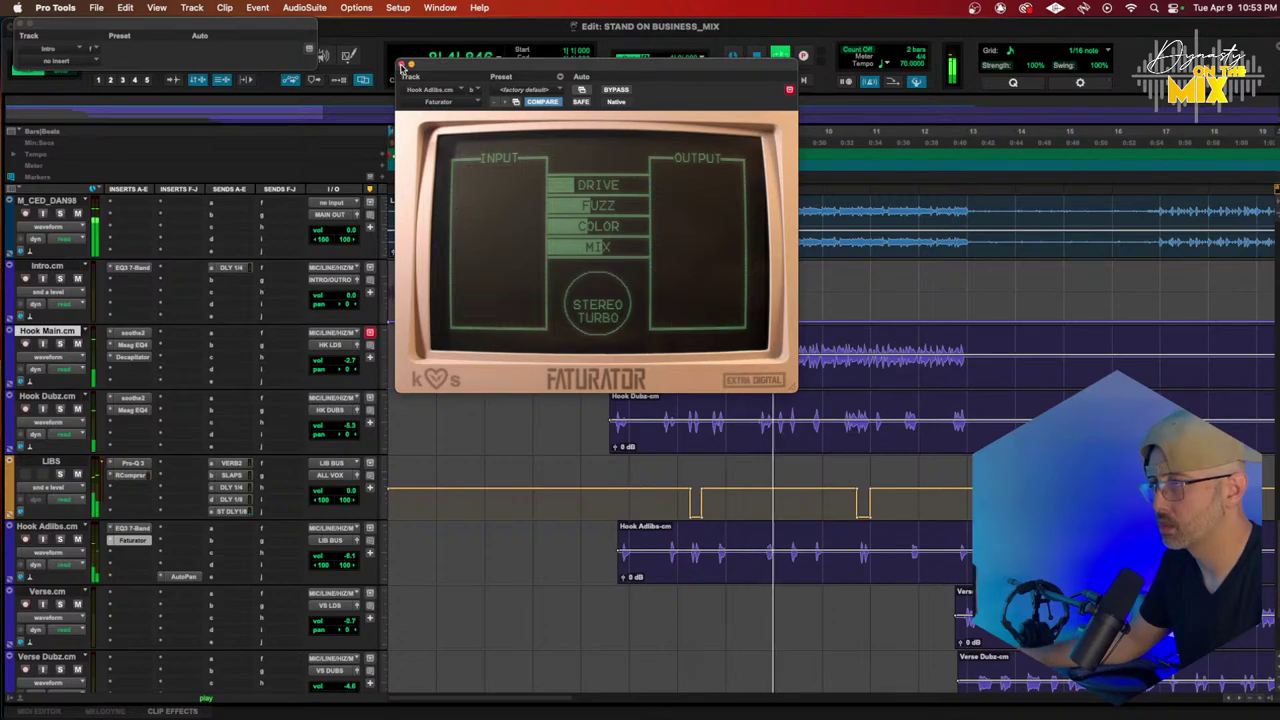
pyautogui.click(400, 65)
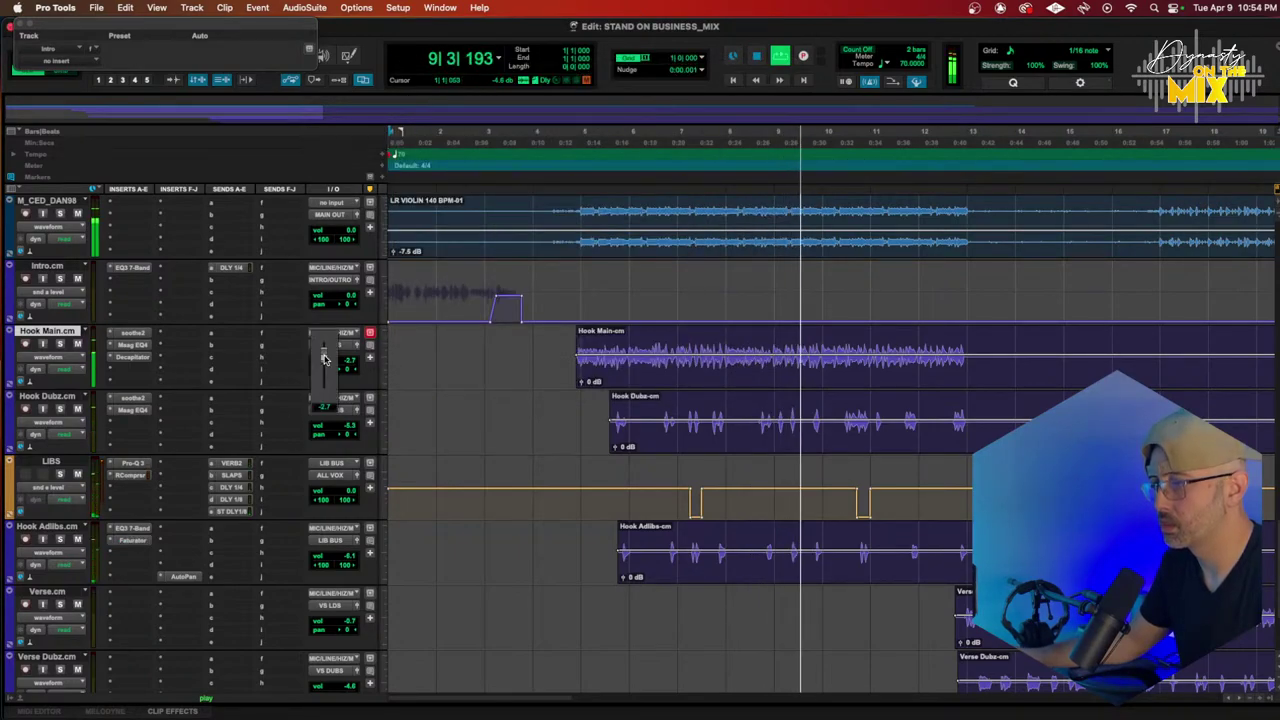
# Step: Insert a stereo Fresh Air after C6 on the HK LEAD track
pyautogui.scroll(10, 202, 337)
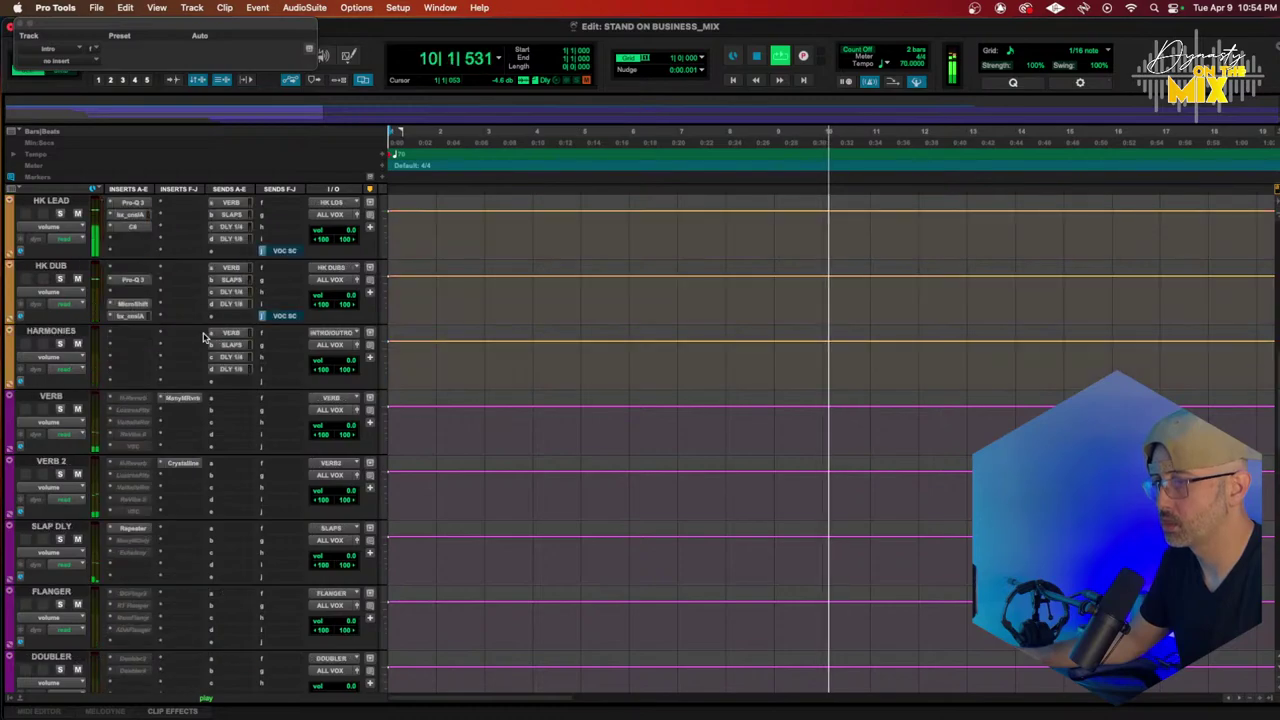
pyautogui.scroll(2, 202, 337)
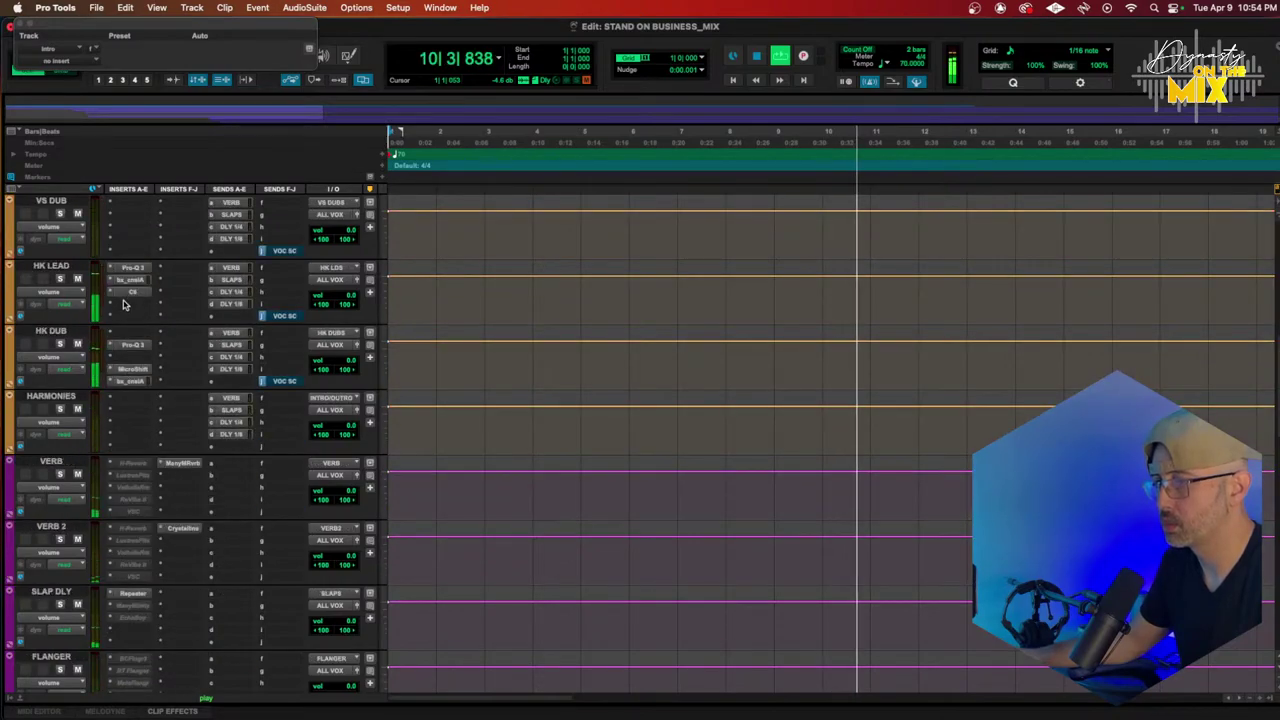
pyautogui.click(123, 304)
pyautogui.moveTo(175, 304)
pyautogui.moveTo(290, 577)
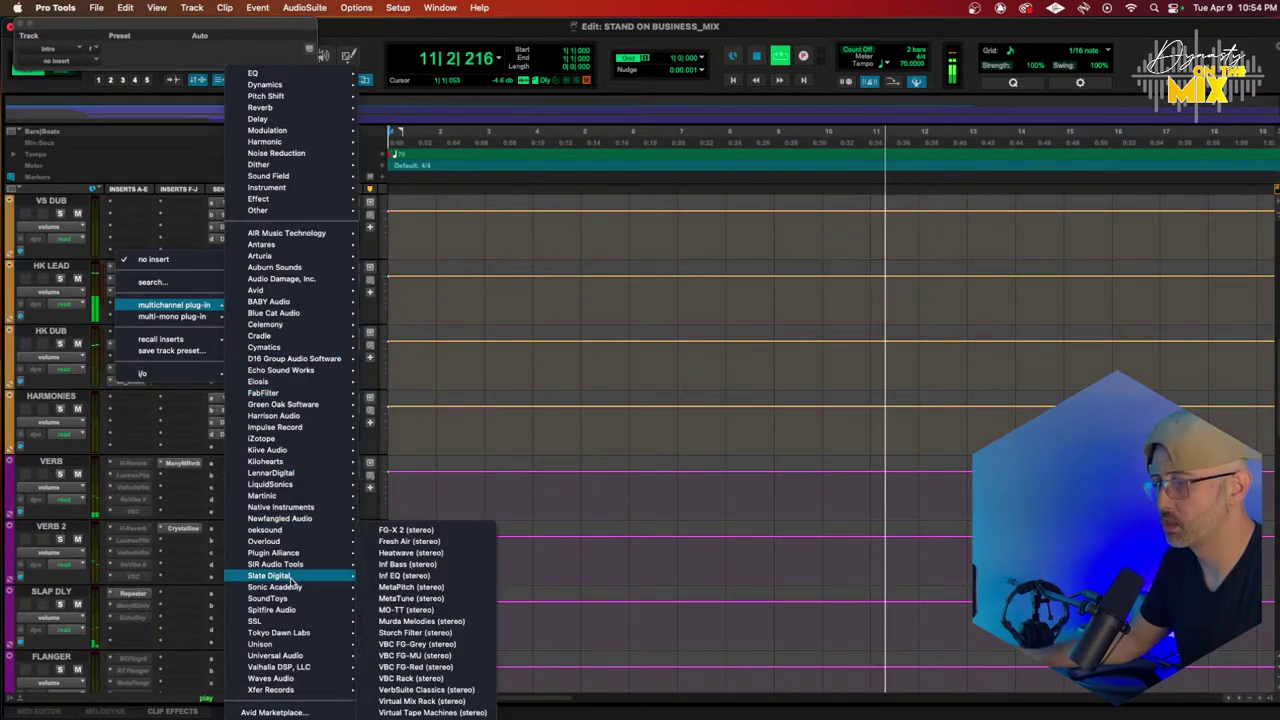
pyautogui.click(402, 541)
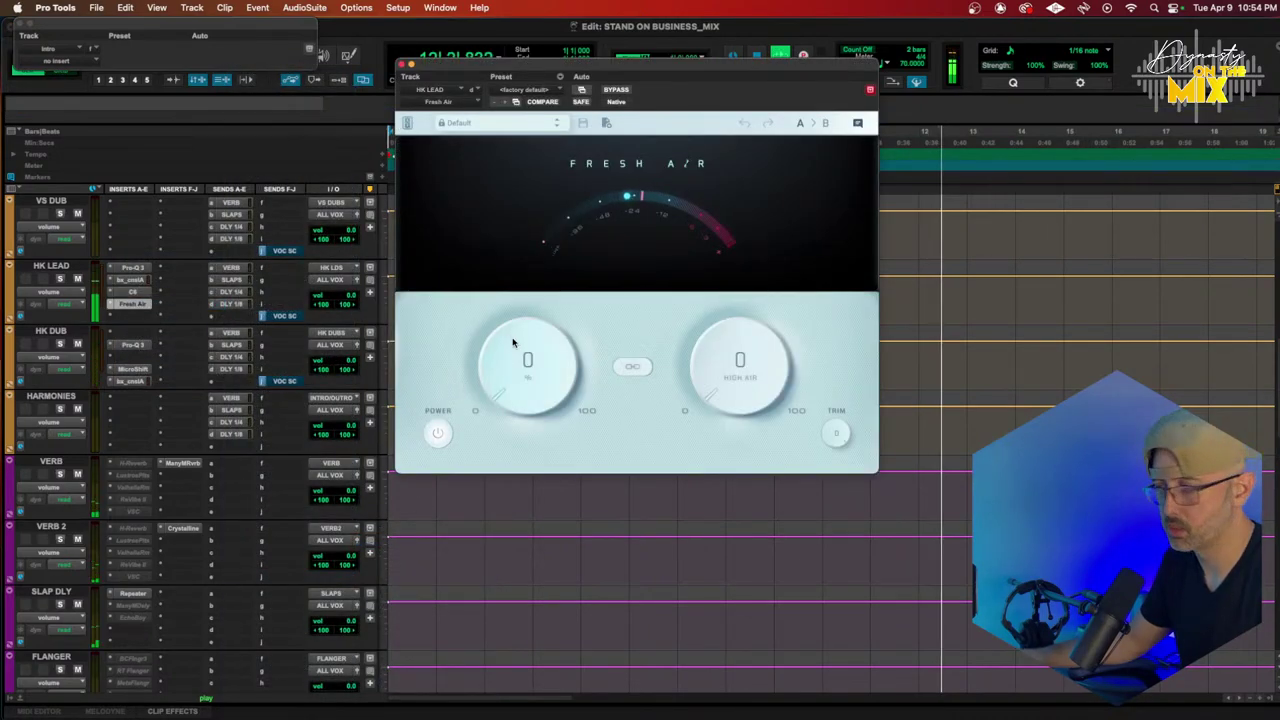
# Step: Set the HK LEAD Fresh Air to Mid Air 8 and High Air 7
pyautogui.scroll(8, 723, 363)
pyautogui.scroll(3, 517, 359)
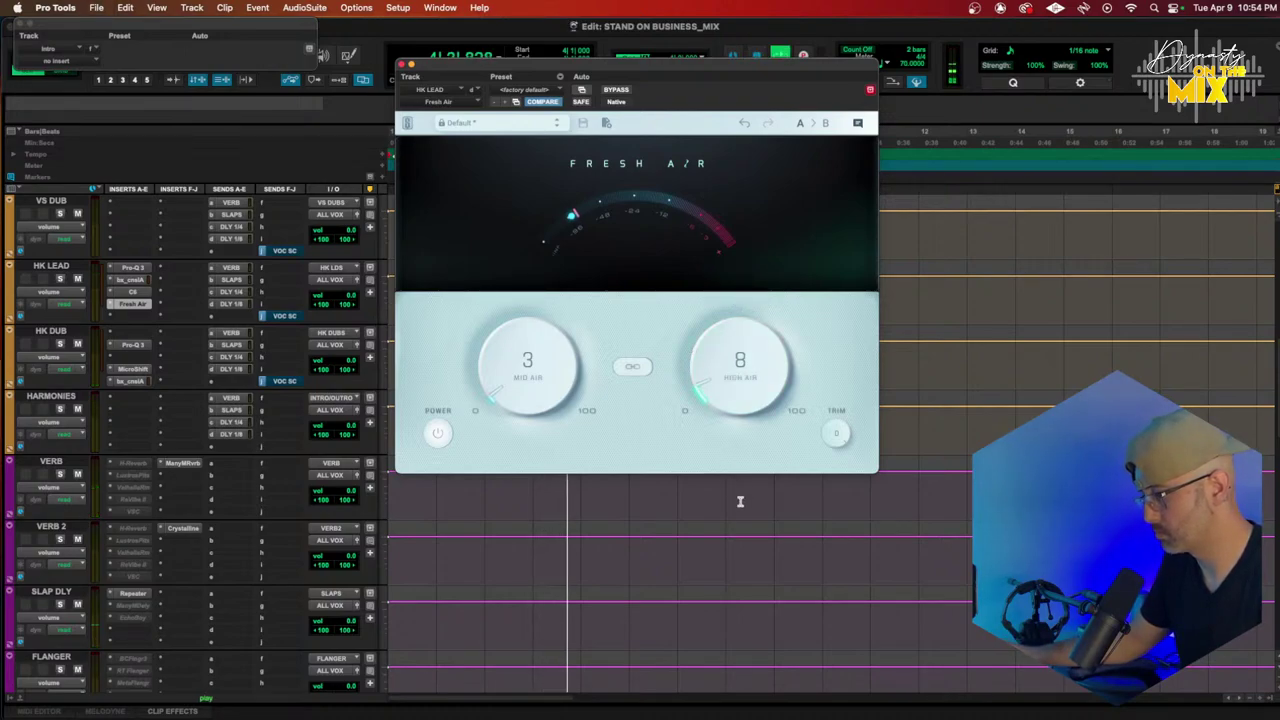
pyautogui.scroll(1, 735, 385)
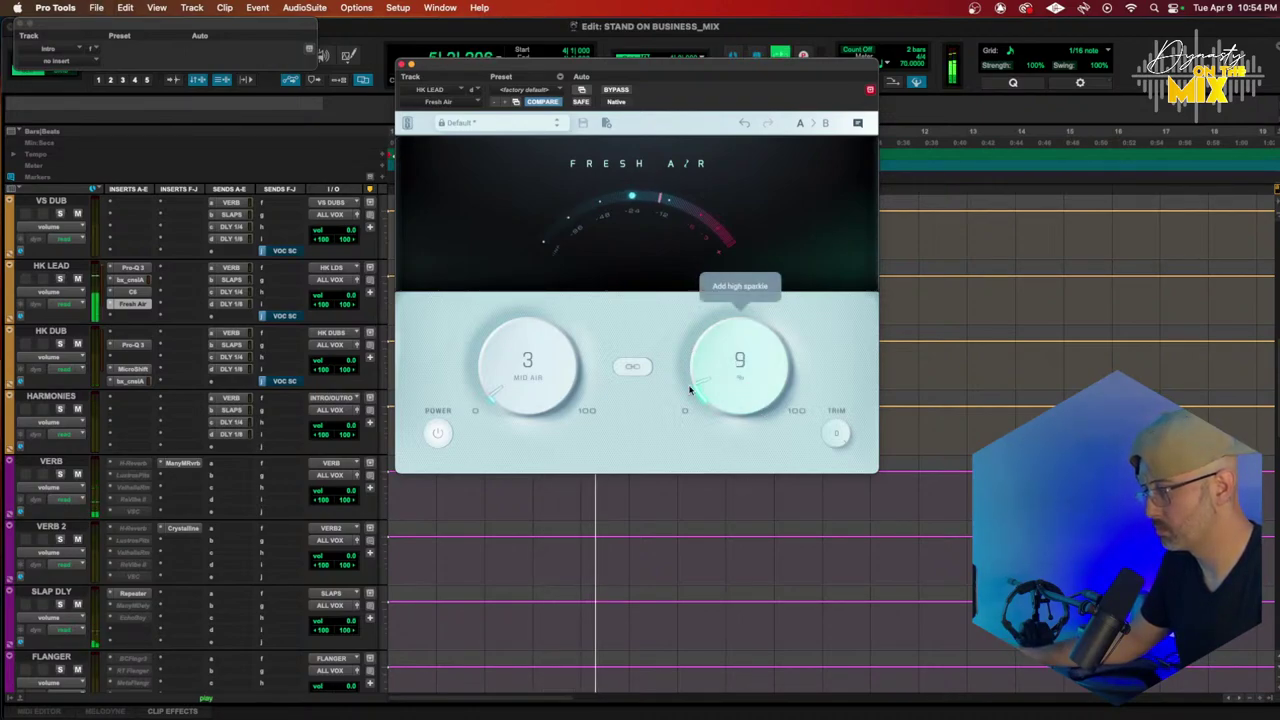
pyautogui.scroll(4, 530, 371)
pyautogui.scroll(-2, 740, 365)
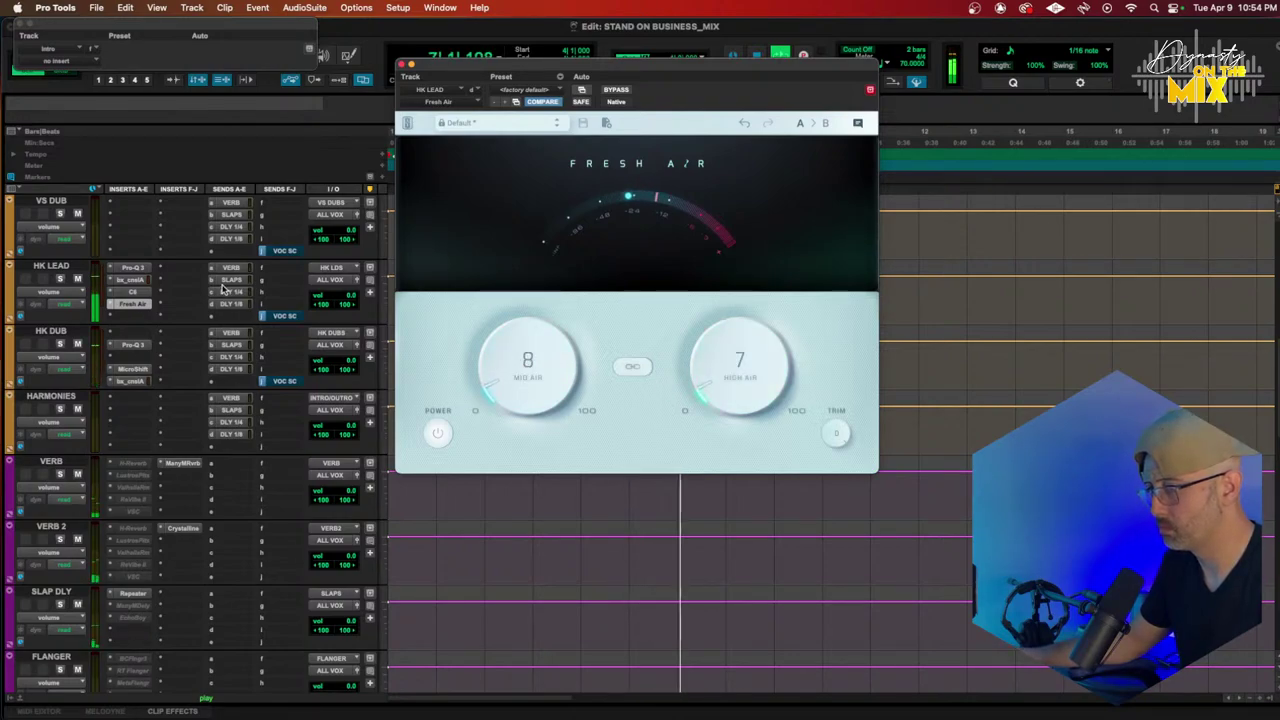
# Step: Open the bx_console AMEK 9099 on the HK DUB track to check its settings
pyautogui.scroll(2, 185, 302)
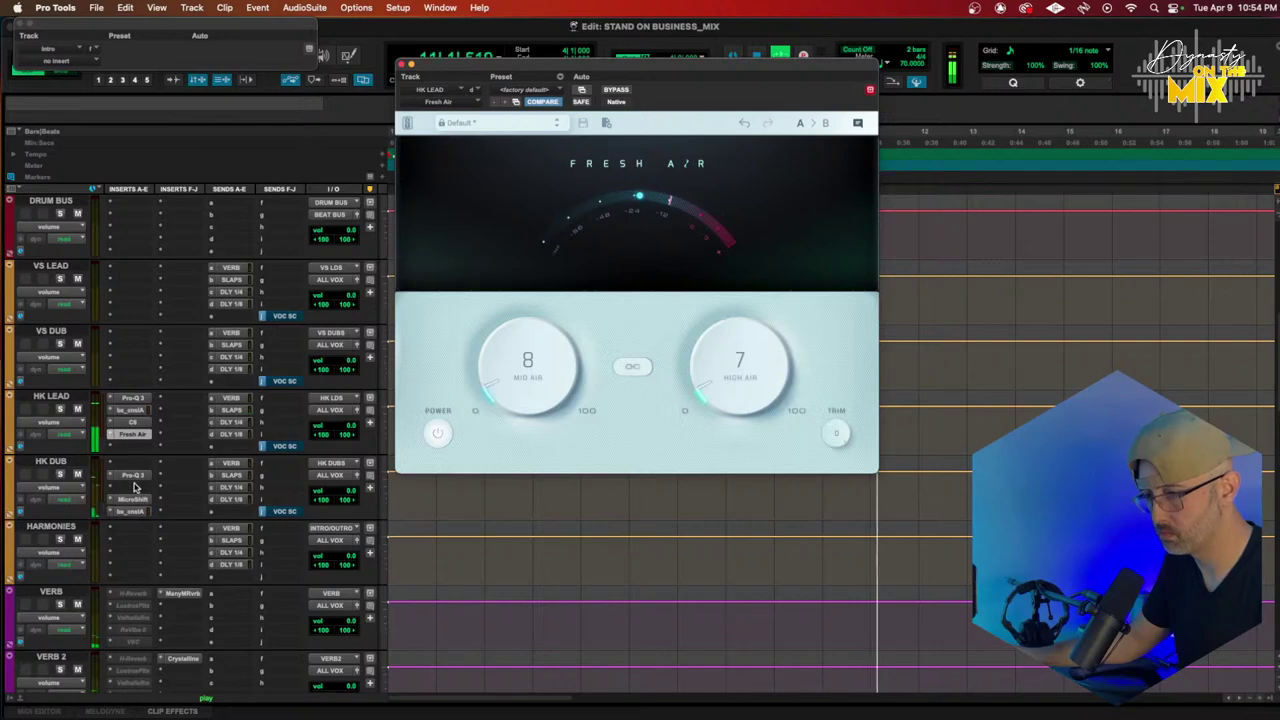
pyautogui.click(131, 511)
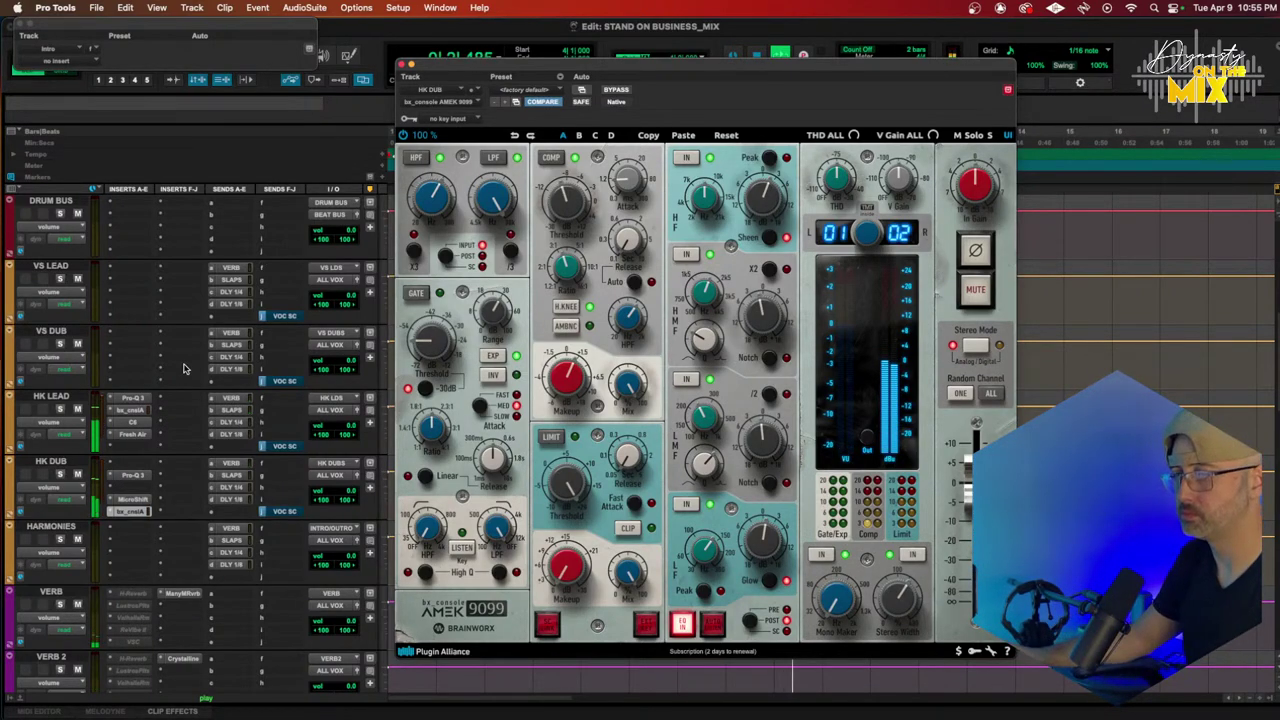
# Step: Insert a stereo oeksound soothe2 in the first slot of the ALL VOX bus
pyautogui.scroll(2, 188, 365)
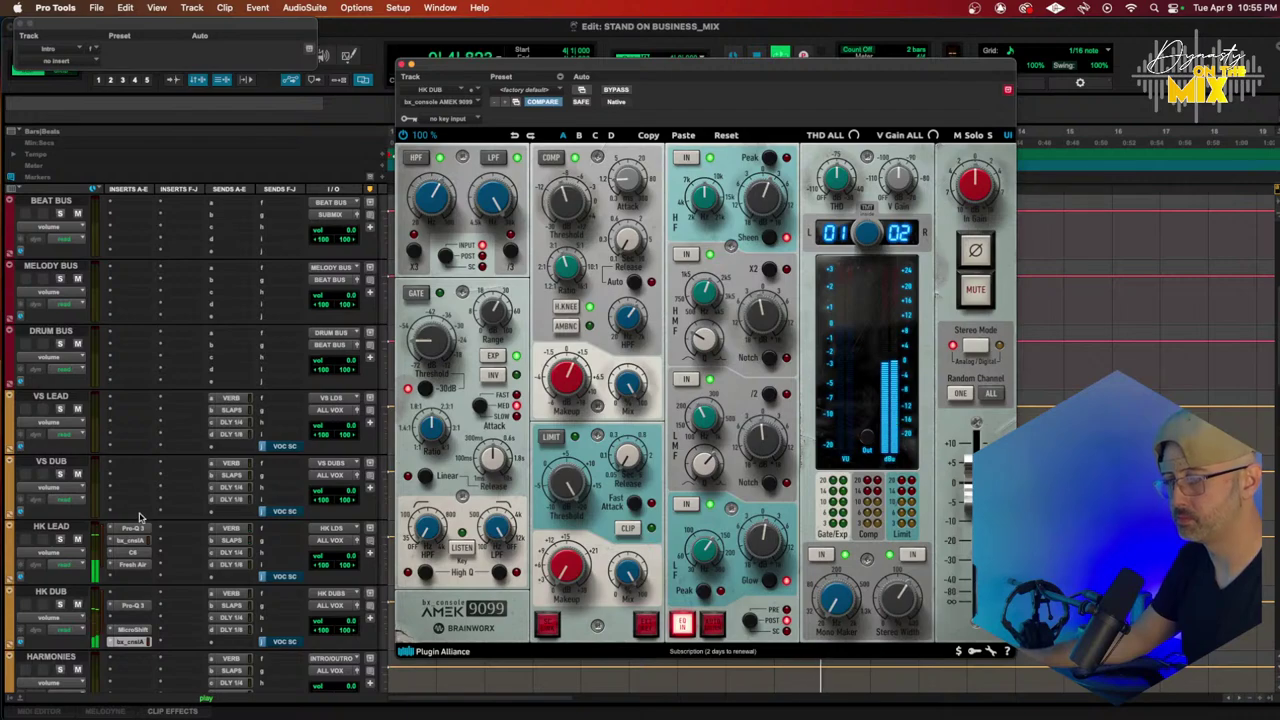
pyautogui.scroll(2, 140, 515)
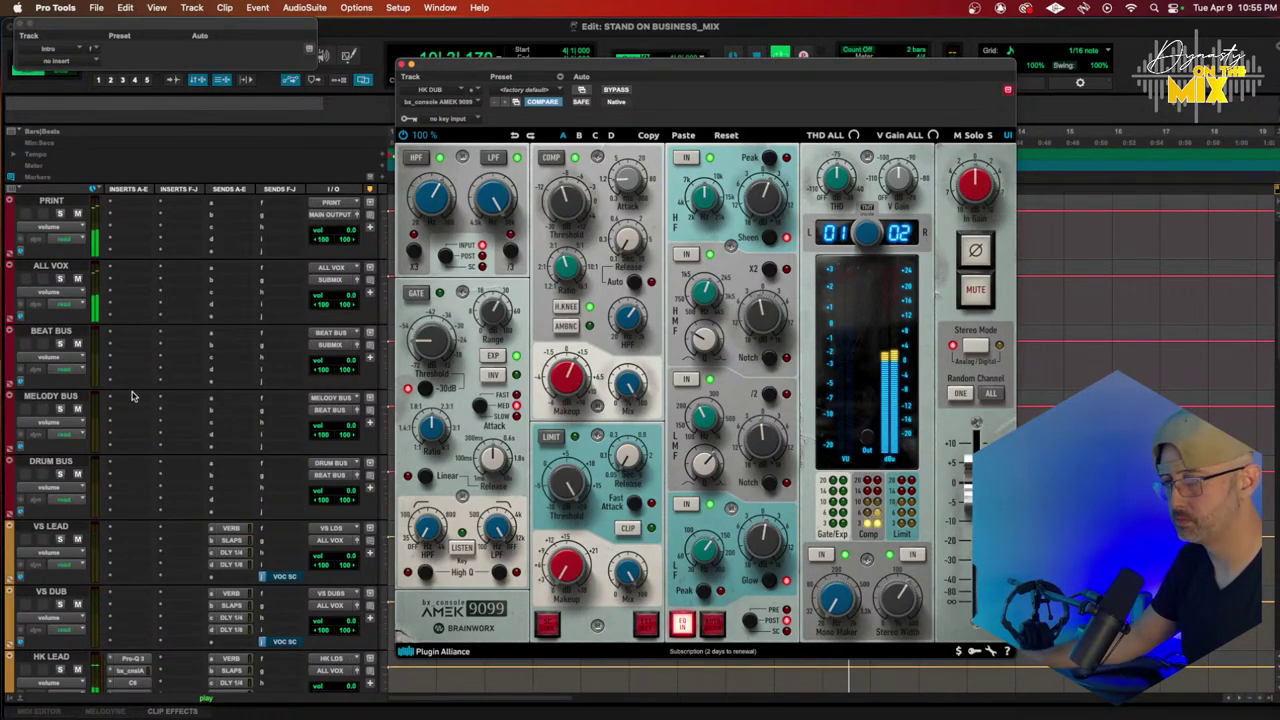
pyautogui.click(113, 270)
pyautogui.moveTo(175, 268)
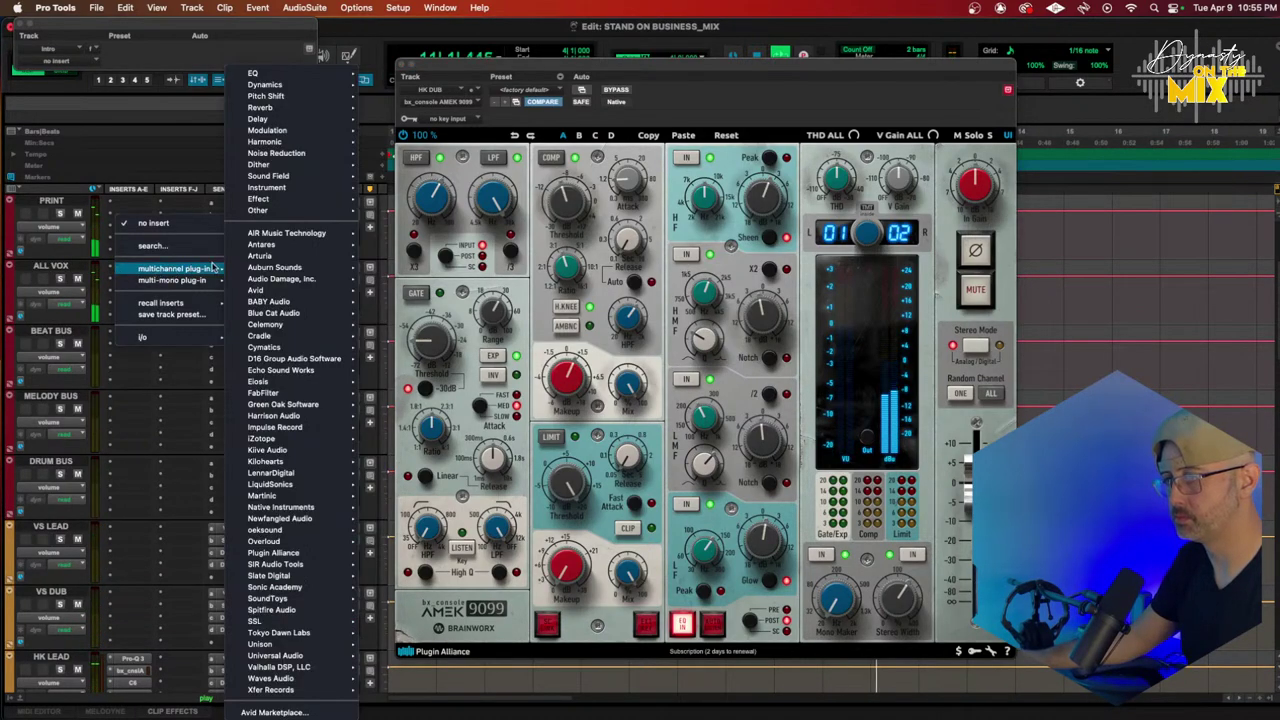
pyautogui.moveTo(296, 270)
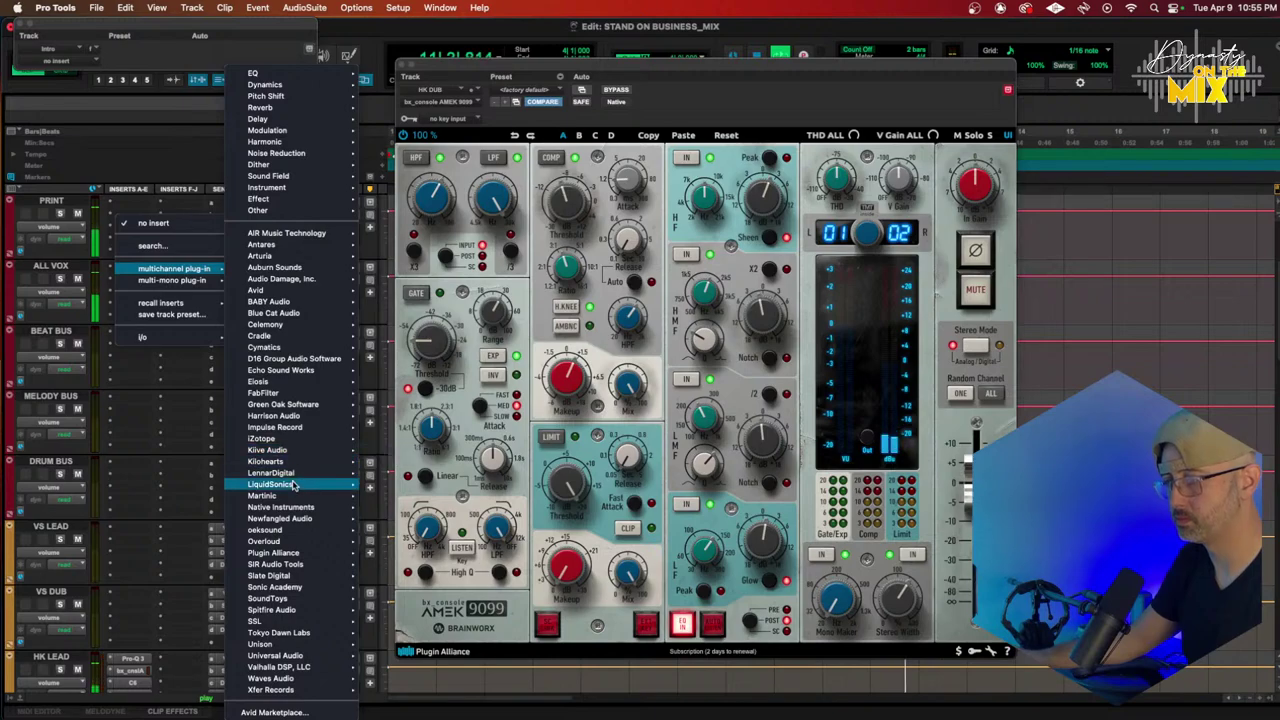
pyautogui.moveTo(305, 536)
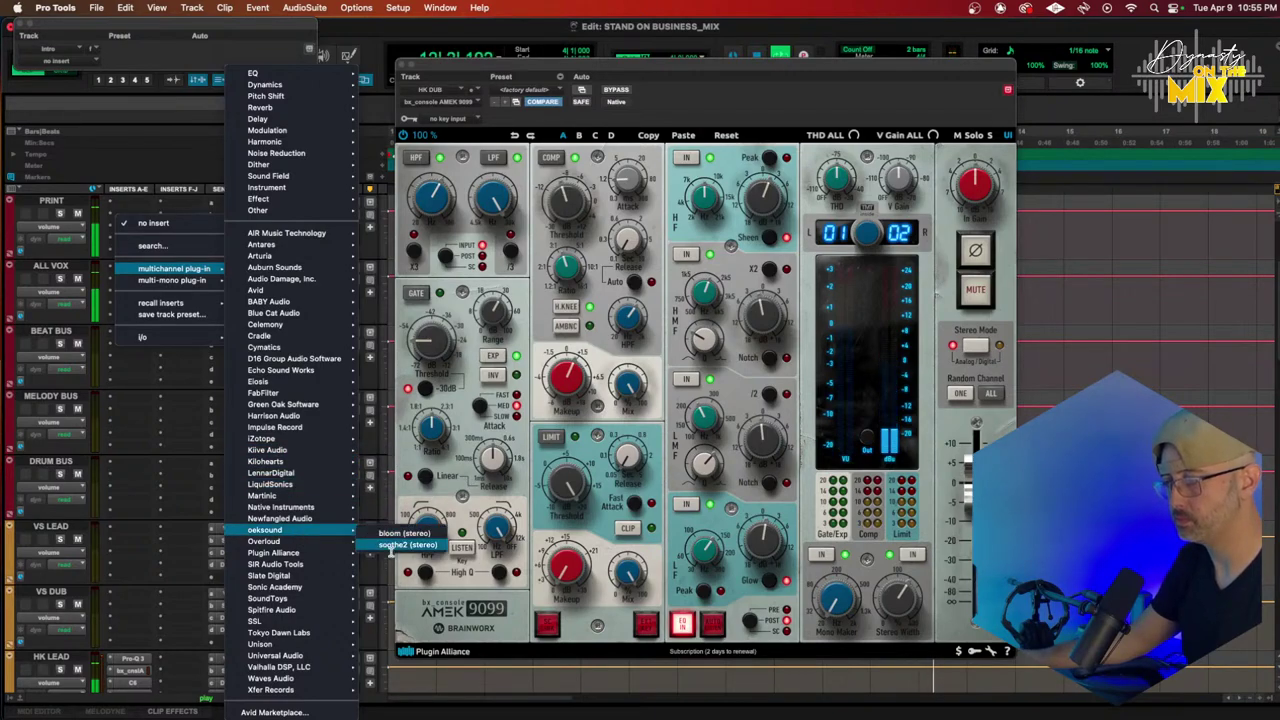
pyautogui.click(406, 545)
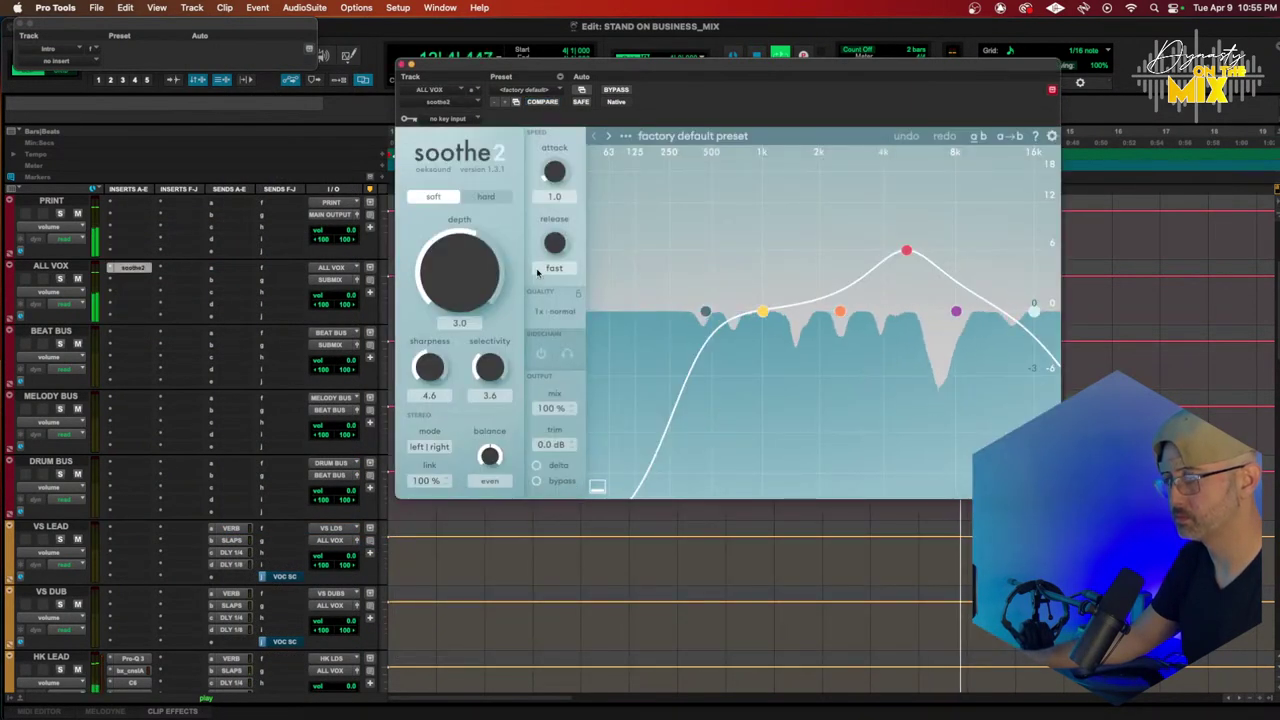
# Step: Set the ALL VOX soothe2 depth to -0.1, band 1 to 1 kHz at 1.3 dB, and band 2 to about 3 kHz at 3.4 dB
pyautogui.moveTo(477, 260); pyautogui.dragTo(474, 275)
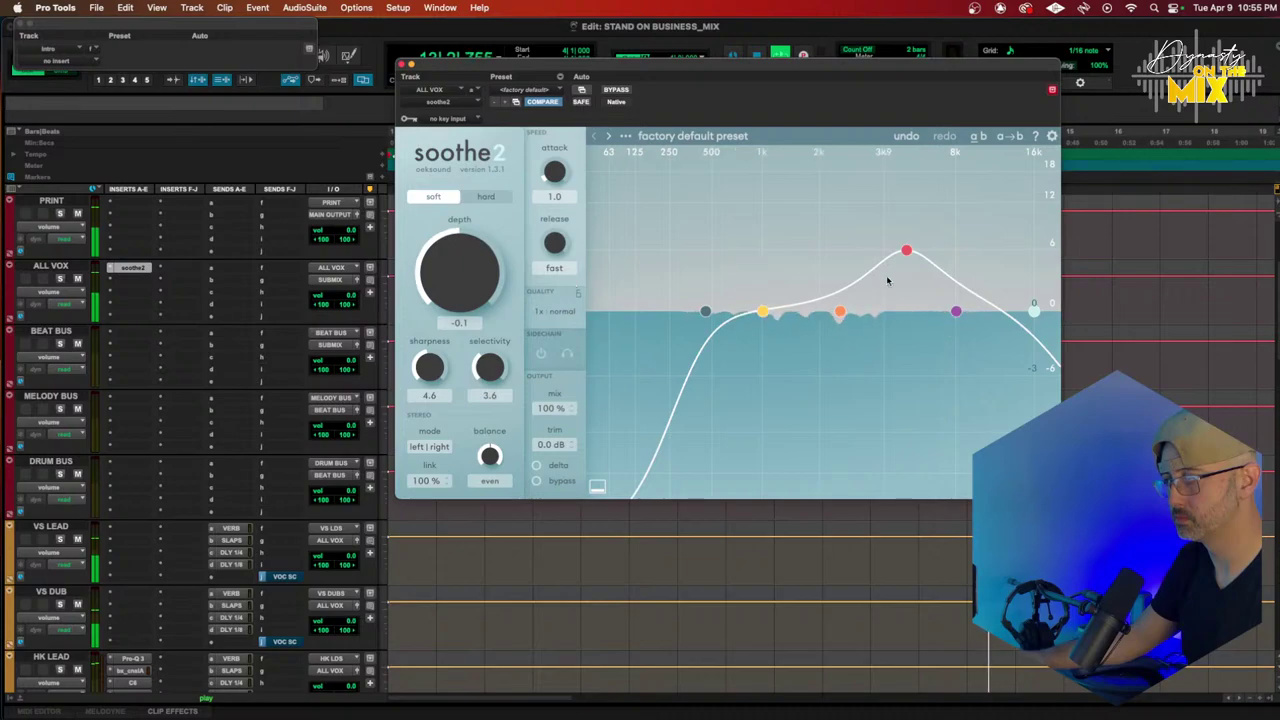
pyautogui.moveTo(918, 263); pyautogui.dragTo(857, 272)
pyautogui.moveTo(765, 315); pyautogui.dragTo(767, 300)
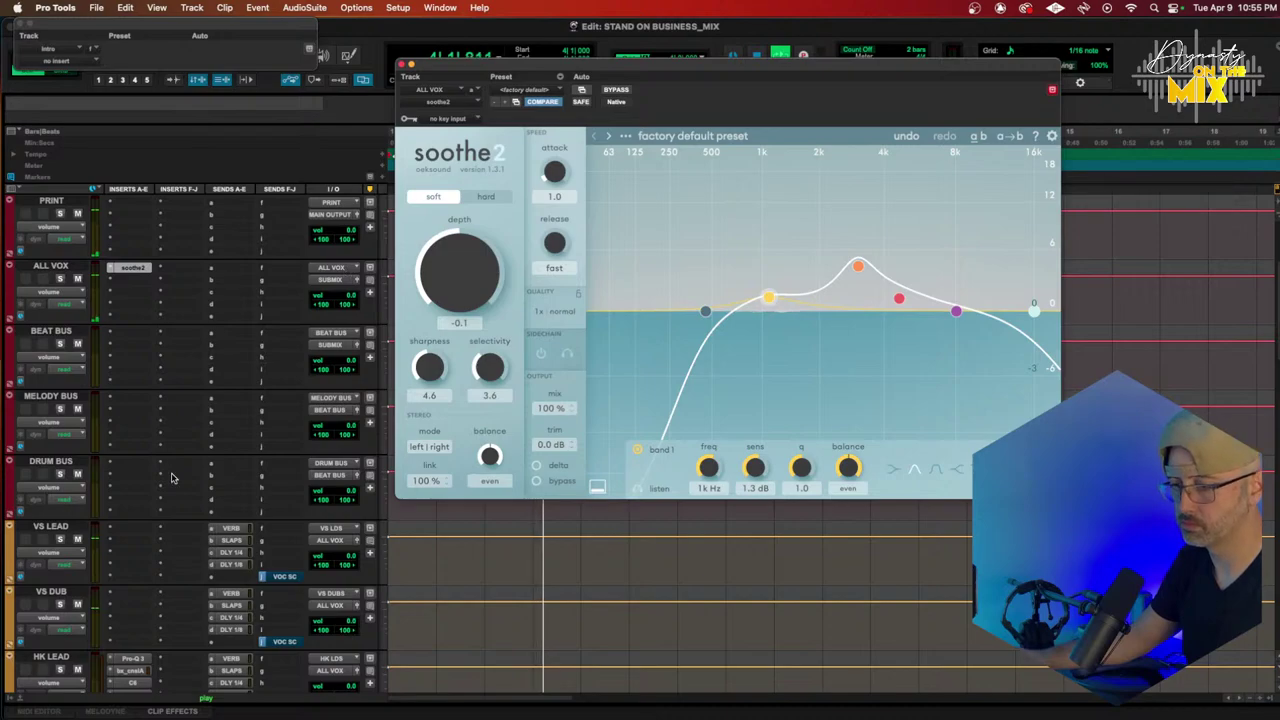
pyautogui.scroll(-2, 171, 478)
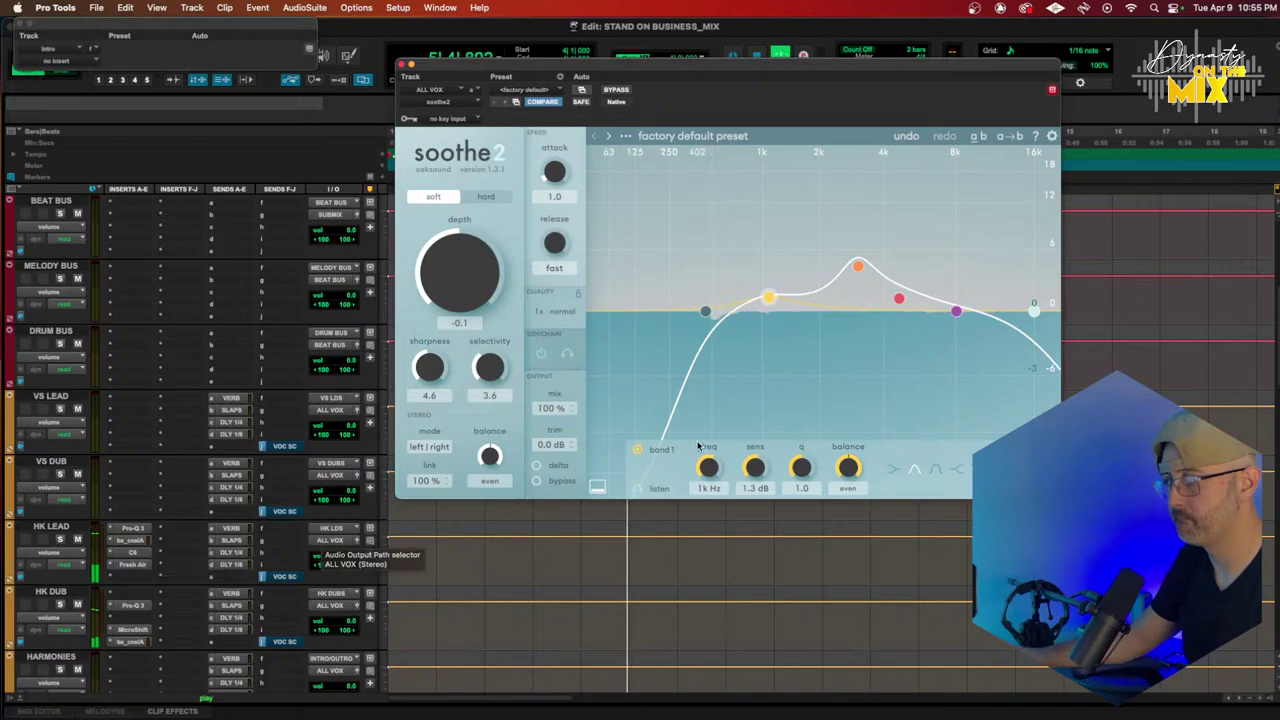
pyautogui.moveTo(957, 312); pyautogui.dragTo(856, 283)
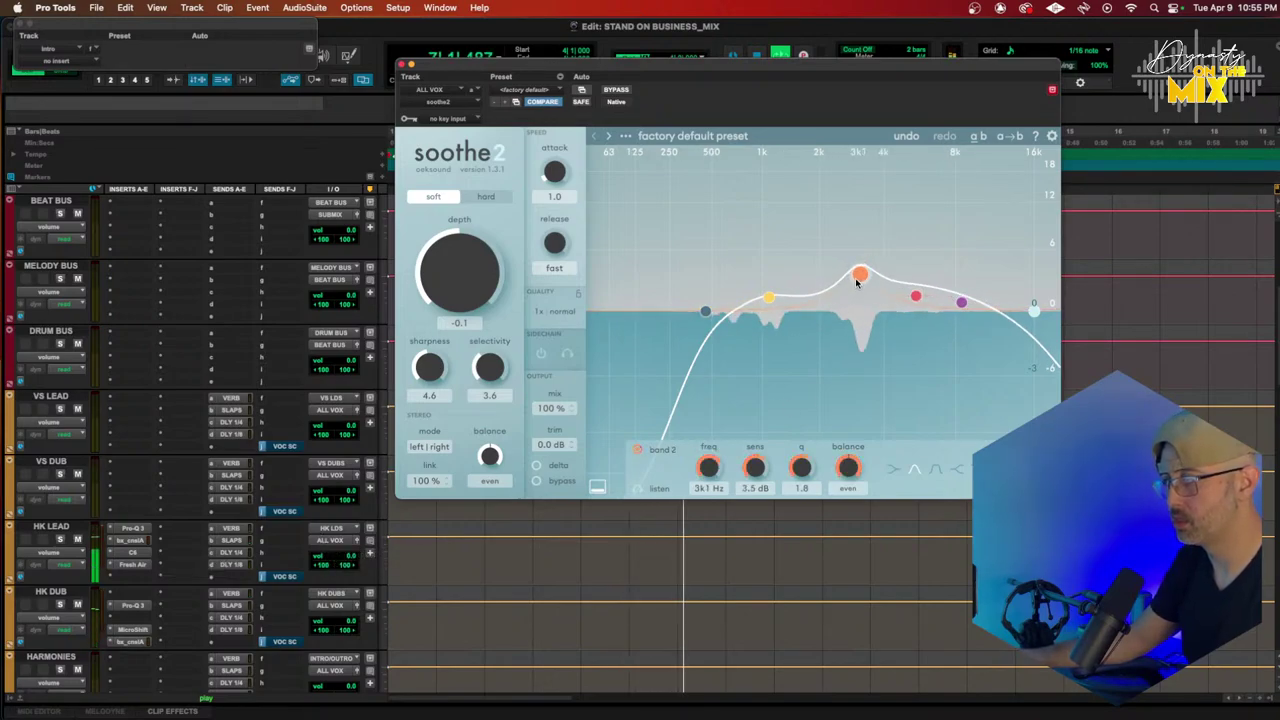
# Step: Compare the mix with the soloed reference track and lower the reference's volume to -7.7 dB
pyautogui.scroll(5, 218, 402)
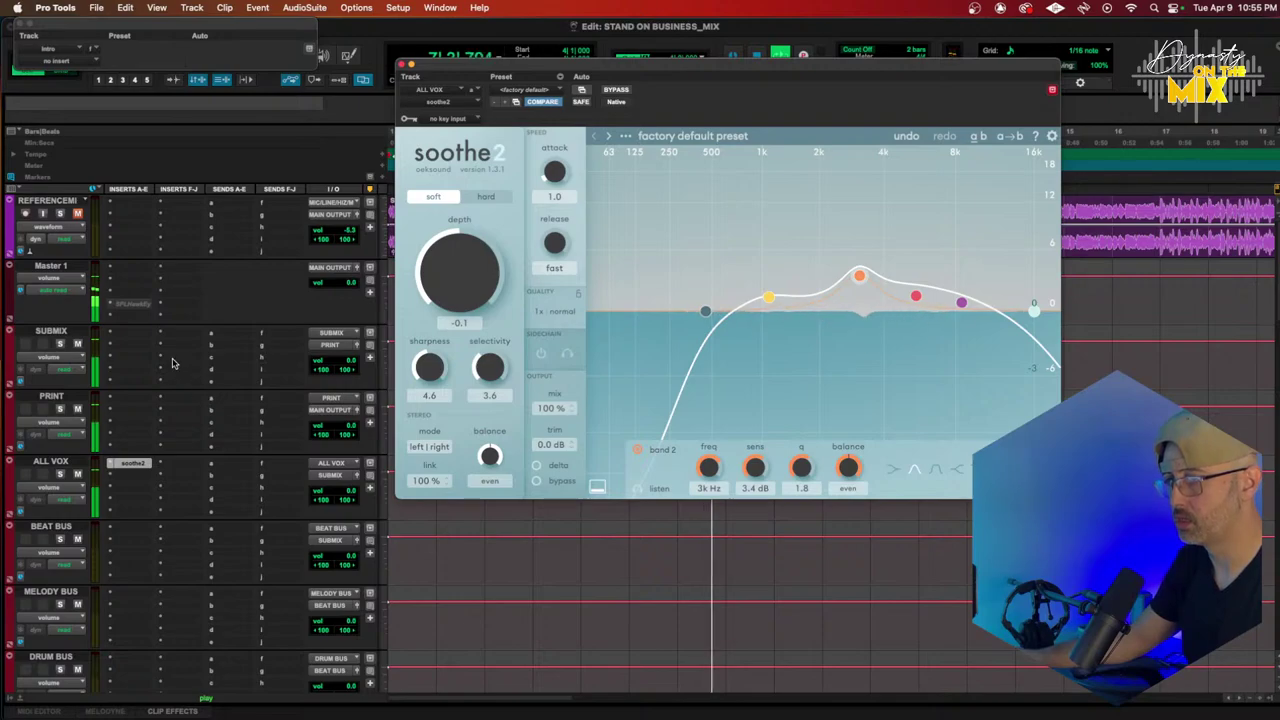
pyautogui.click(57, 201)
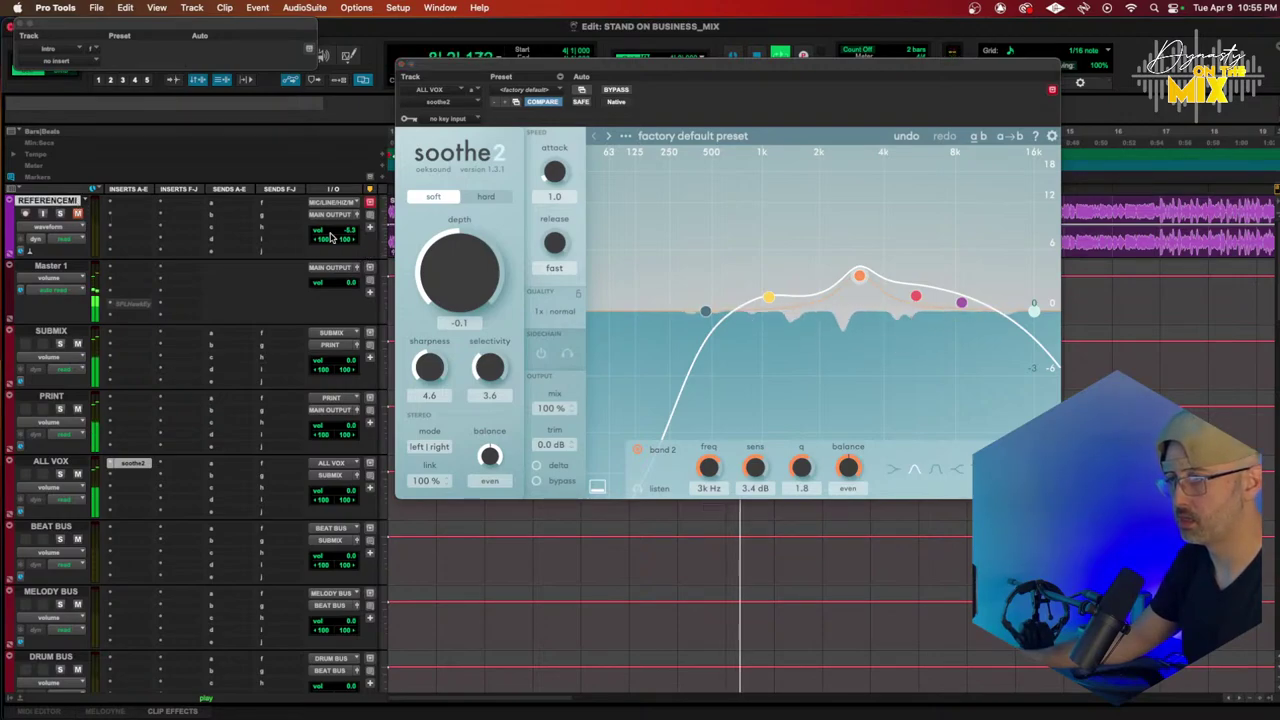
pyautogui.hotkey('shift', 's')
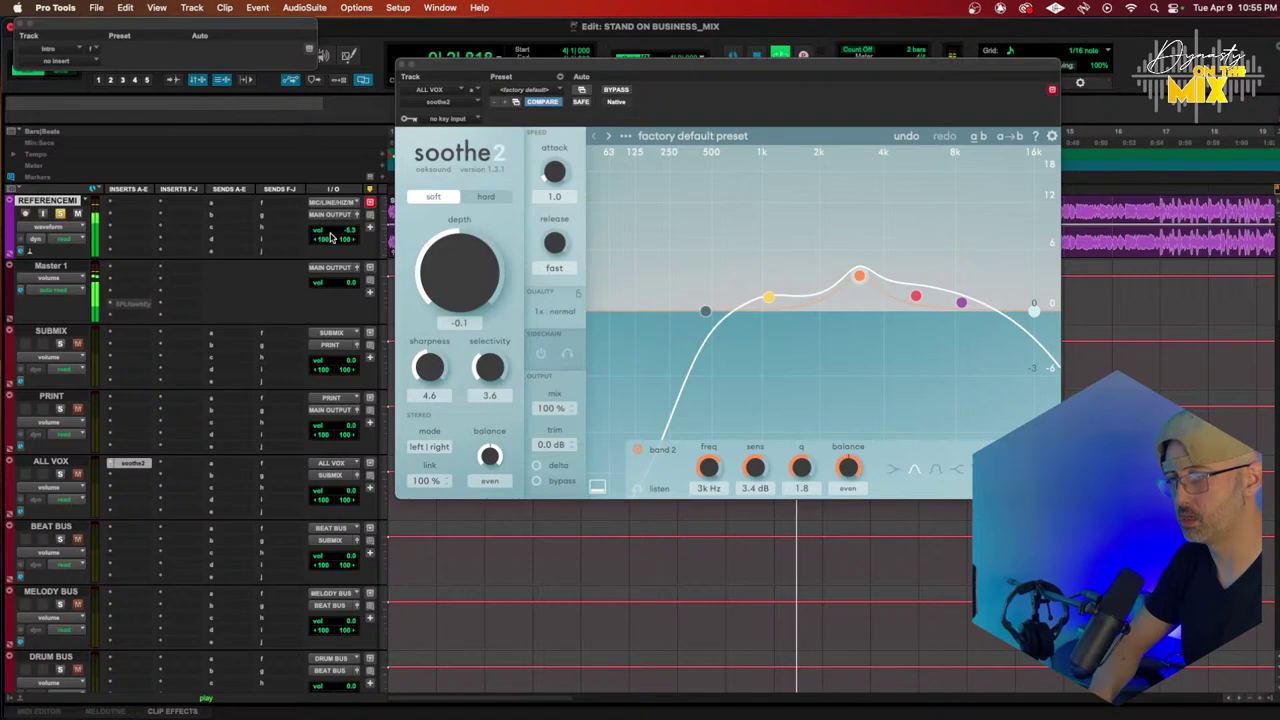
pyautogui.hotkey('shift', 's')
pyautogui.hotkey('shift', 'm')
pyautogui.click(332, 234)
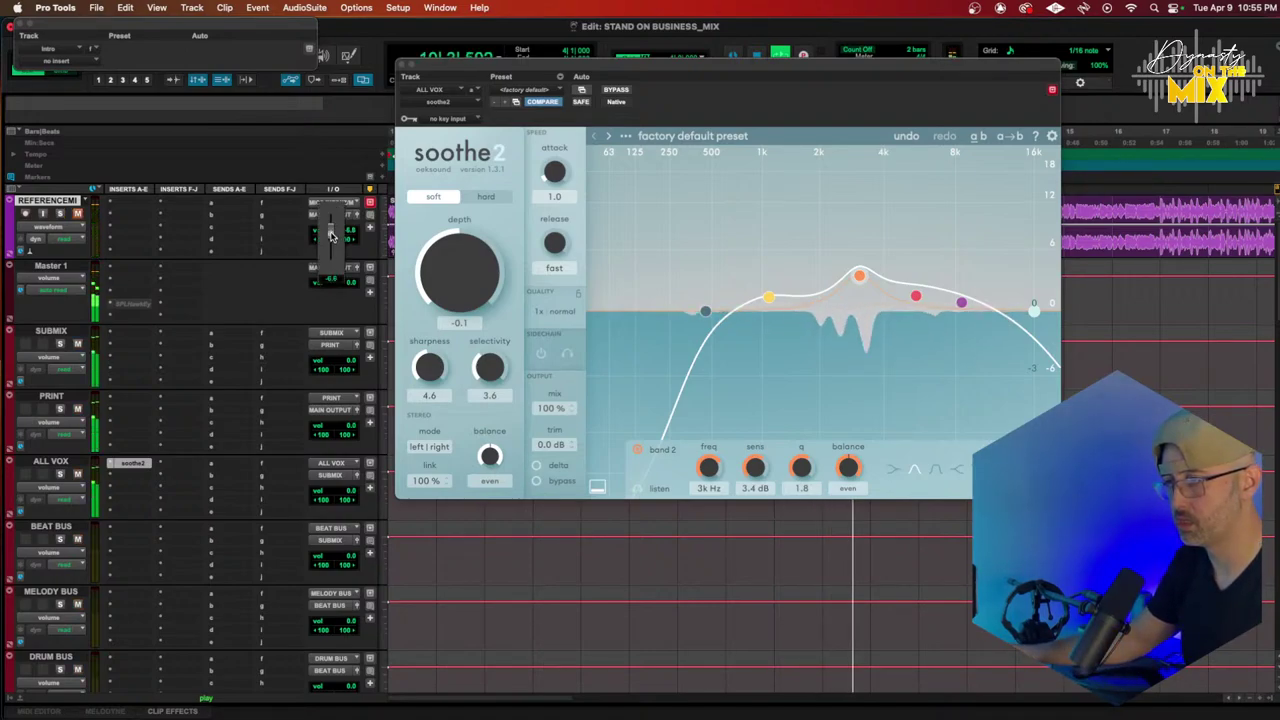
pyautogui.click(332, 247)
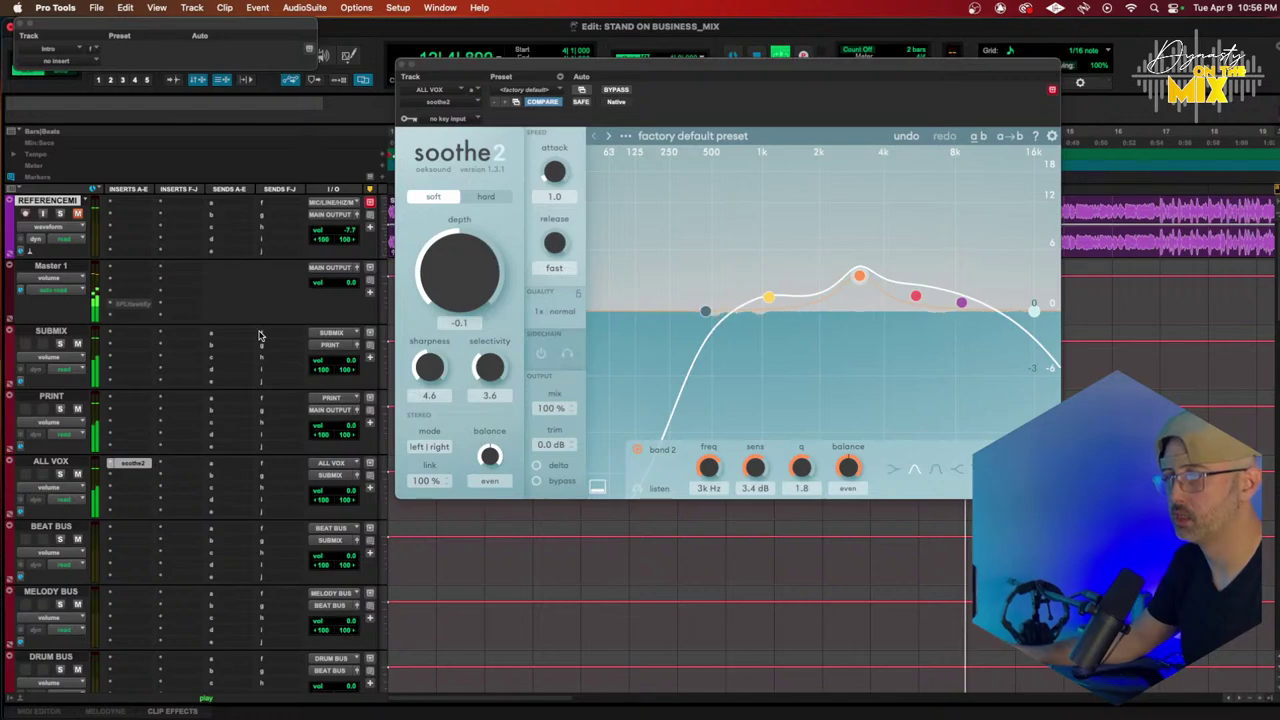
pyautogui.click(403, 67)
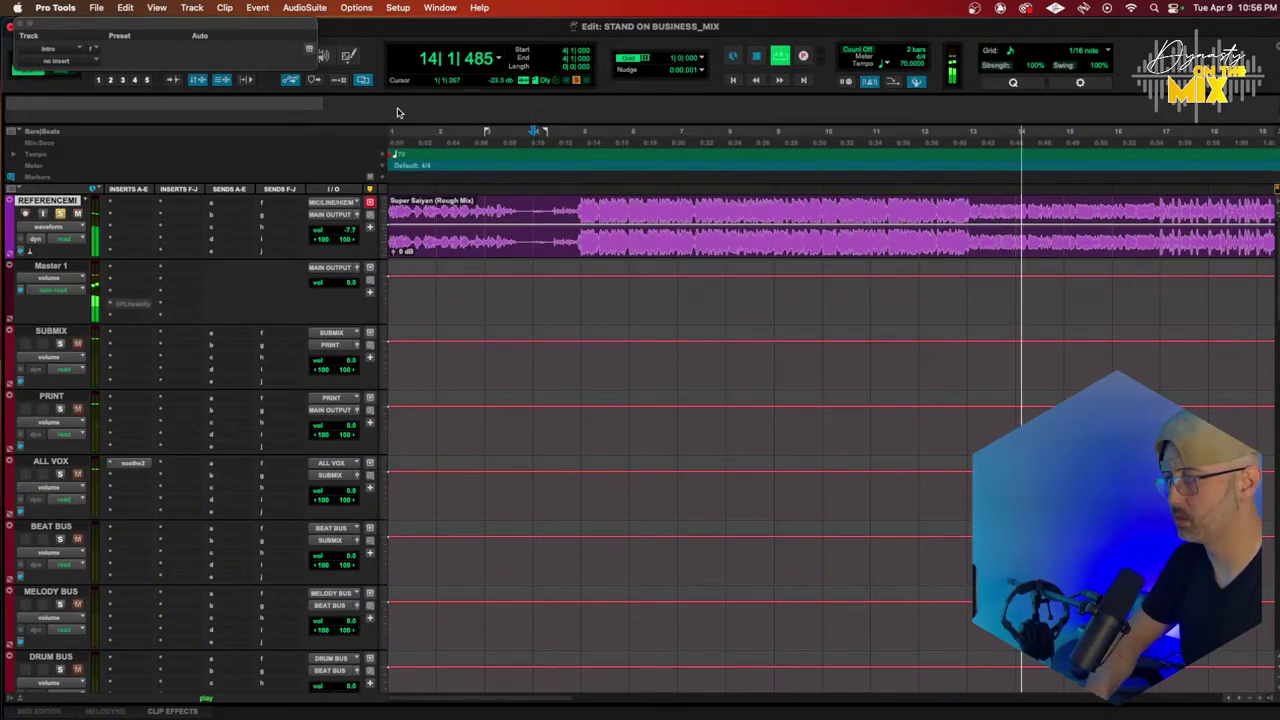
pyautogui.press('space')
pyautogui.press('space')
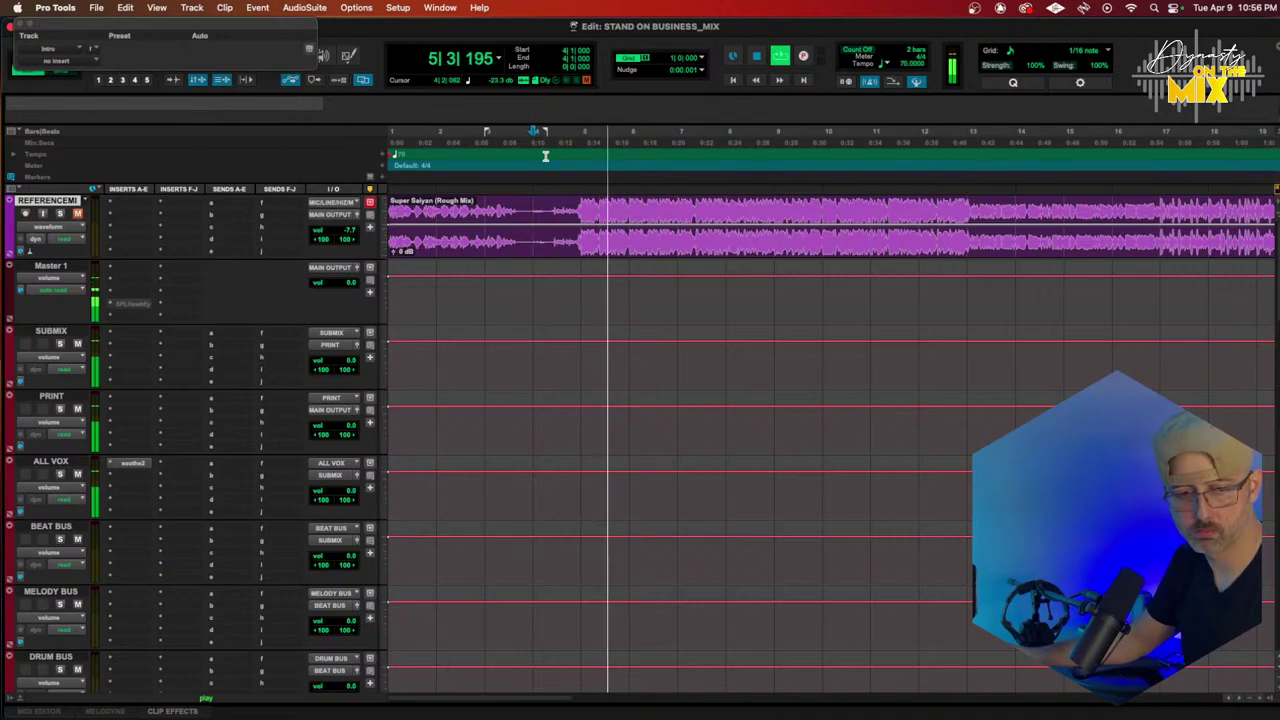
# Step: Insert a stereo SSL Native Bus Compressor 2 on the SUBMIX bus
pyautogui.click(141, 336)
pyautogui.moveTo(180, 334)
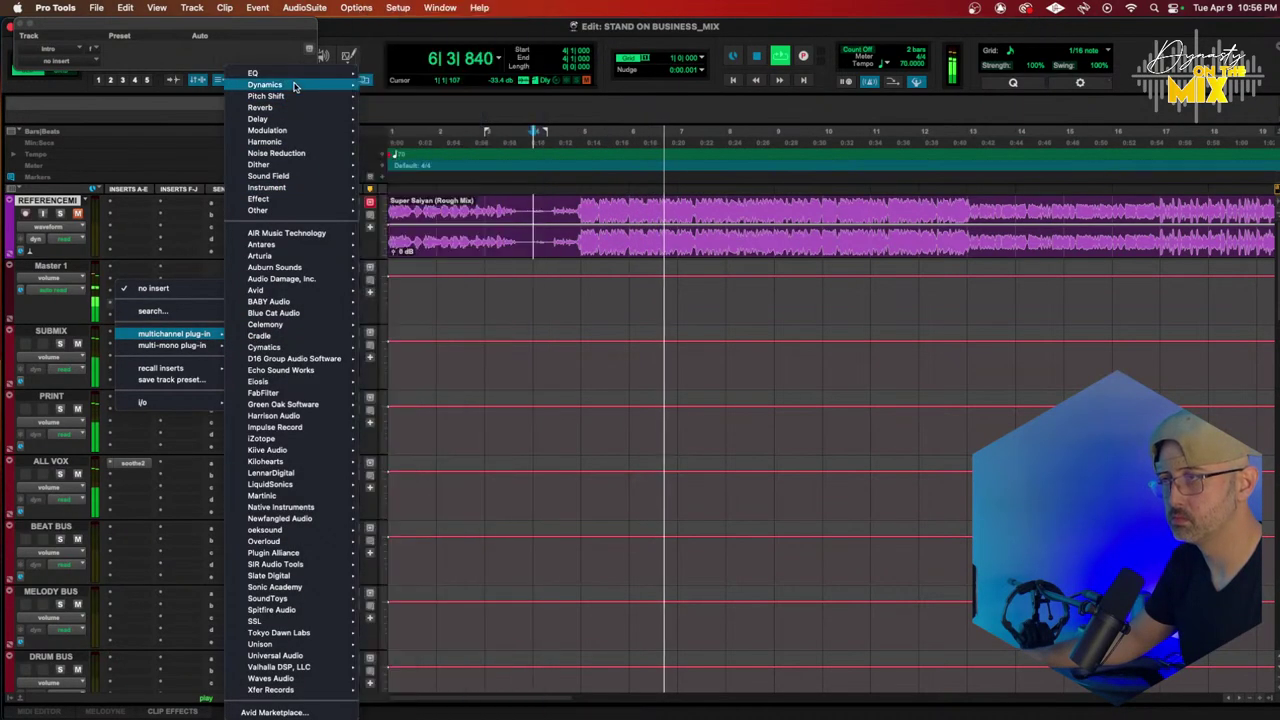
pyautogui.moveTo(286, 85)
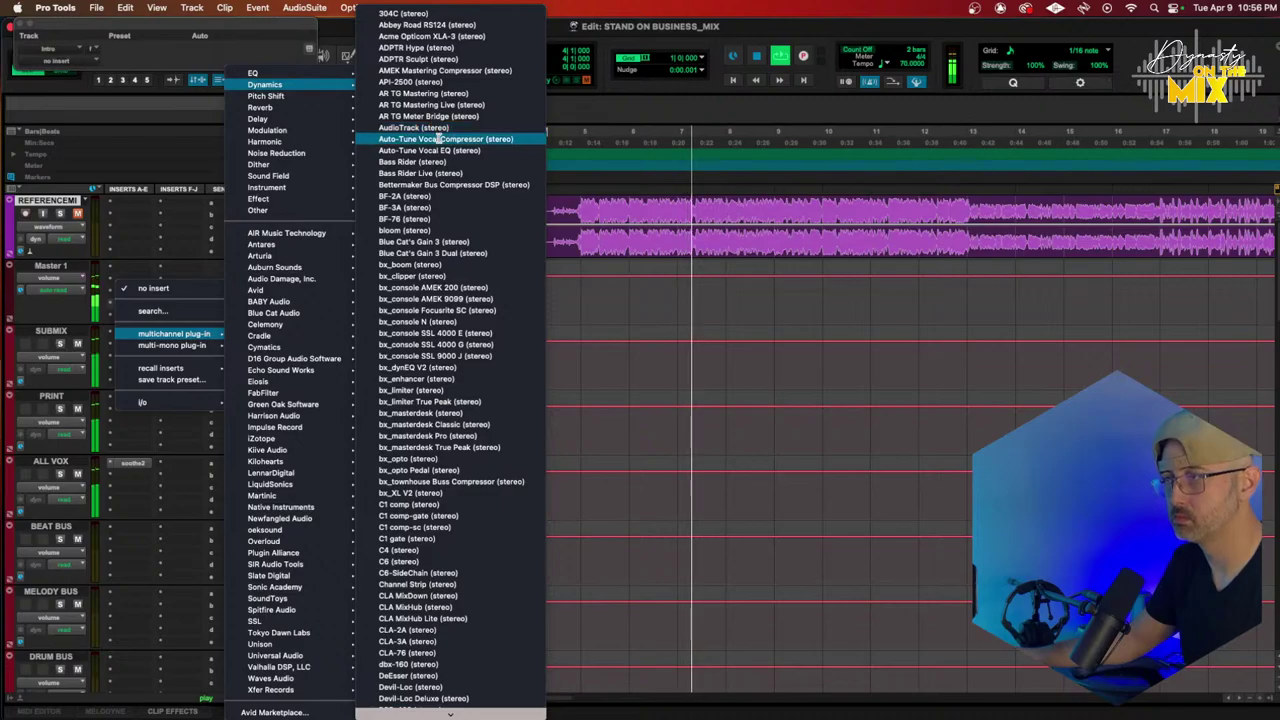
pyautogui.scroll(-20, 435, 192)
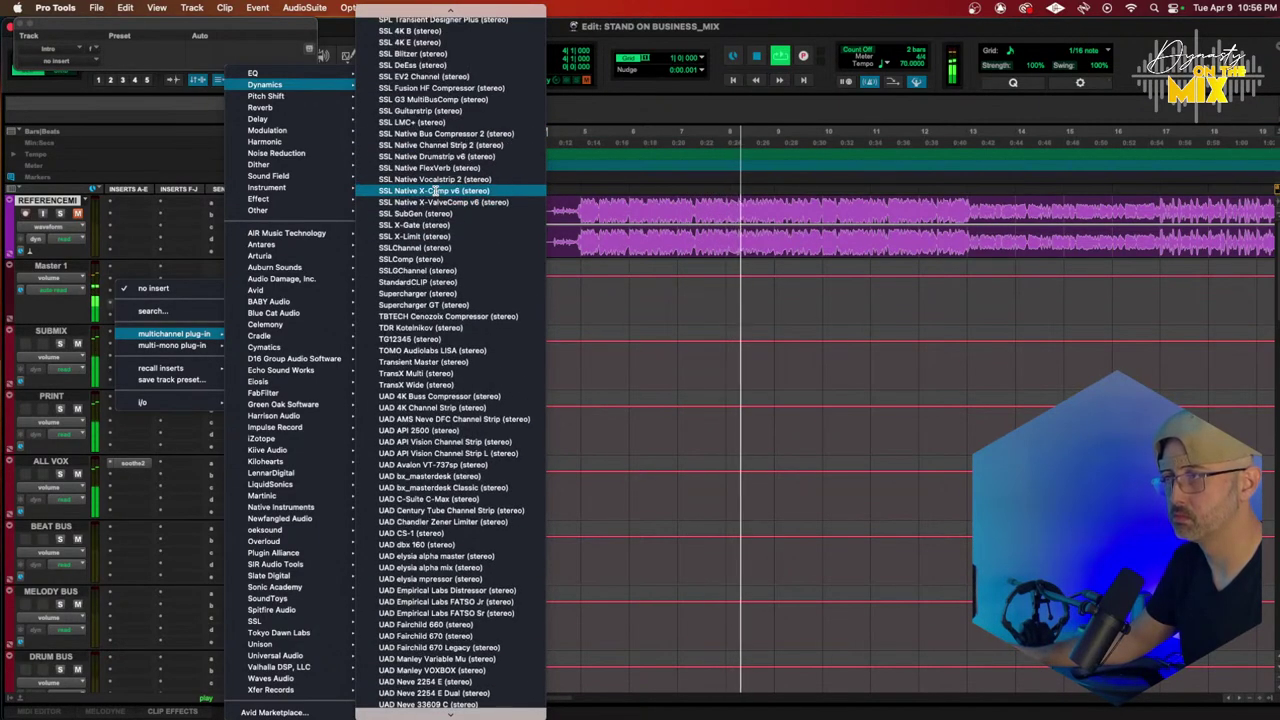
pyautogui.click(440, 133)
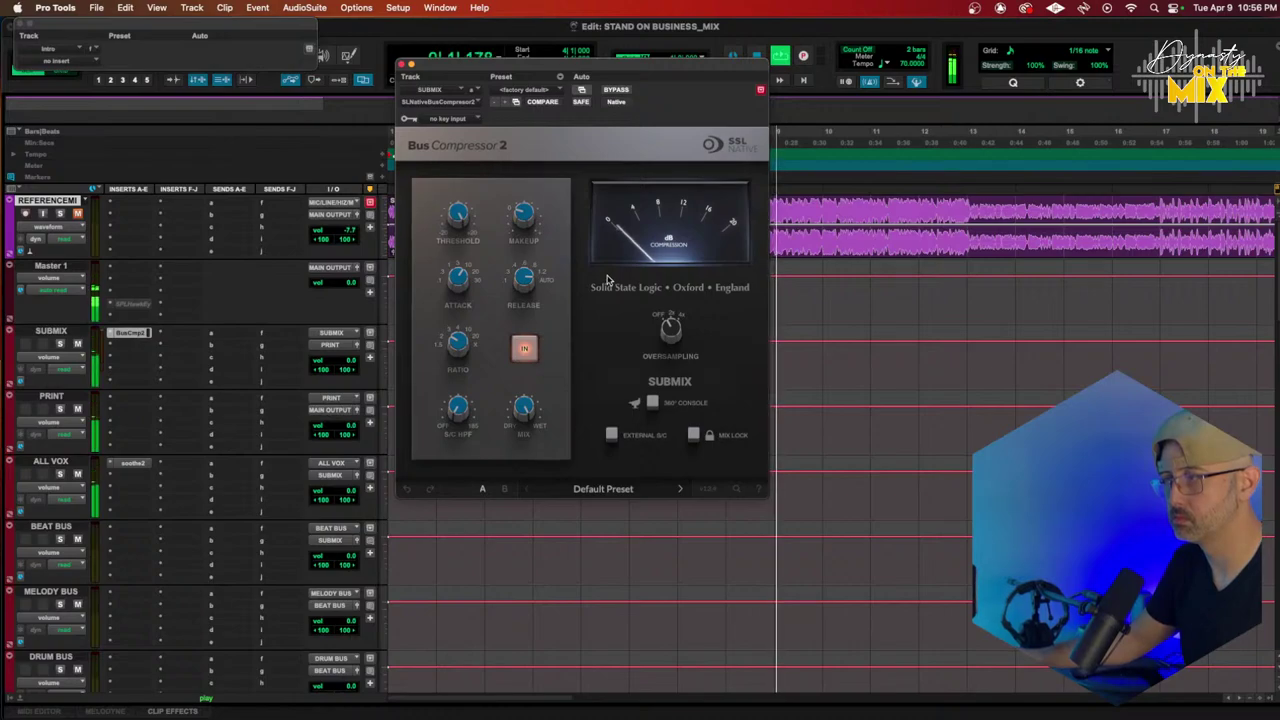
# Step: Adjust the SUBMIX bus compressor's threshold, attack, release and ratio for light compression
pyautogui.click(523, 221)
pyautogui.moveTo(478, 229); pyautogui.dragTo(444, 236)
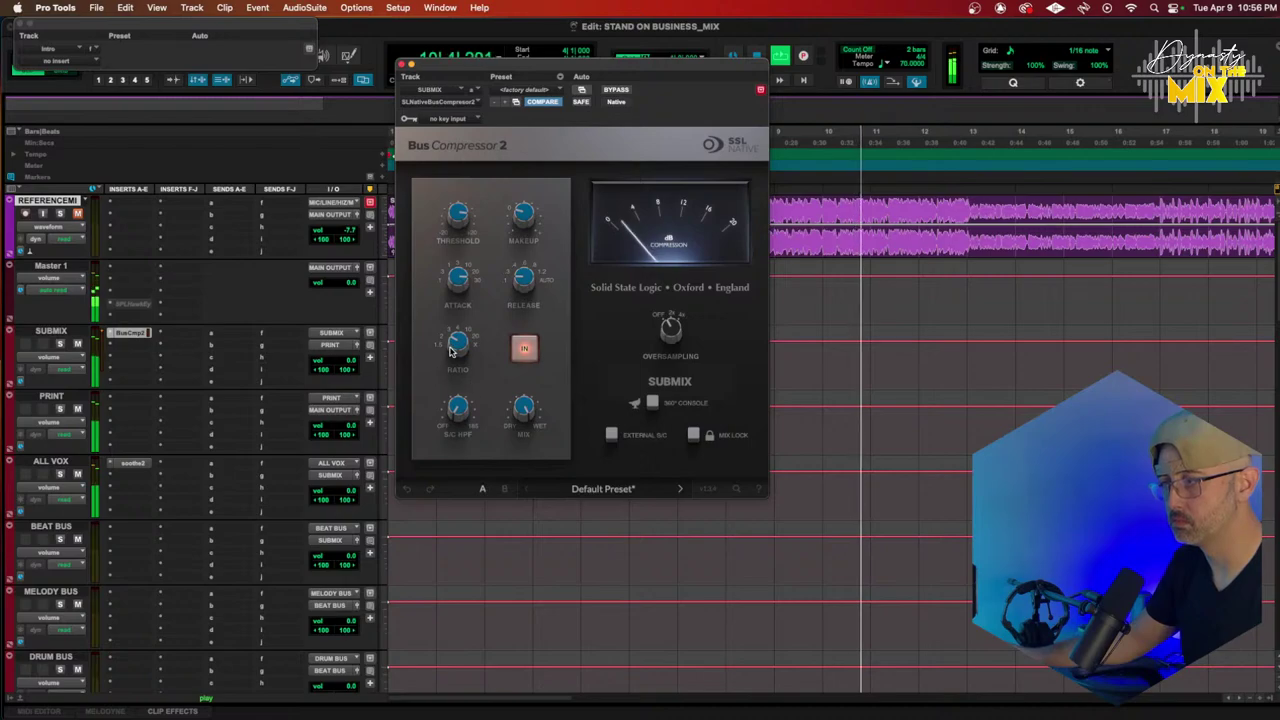
pyautogui.moveTo(458, 216); pyautogui.dragTo(448, 239)
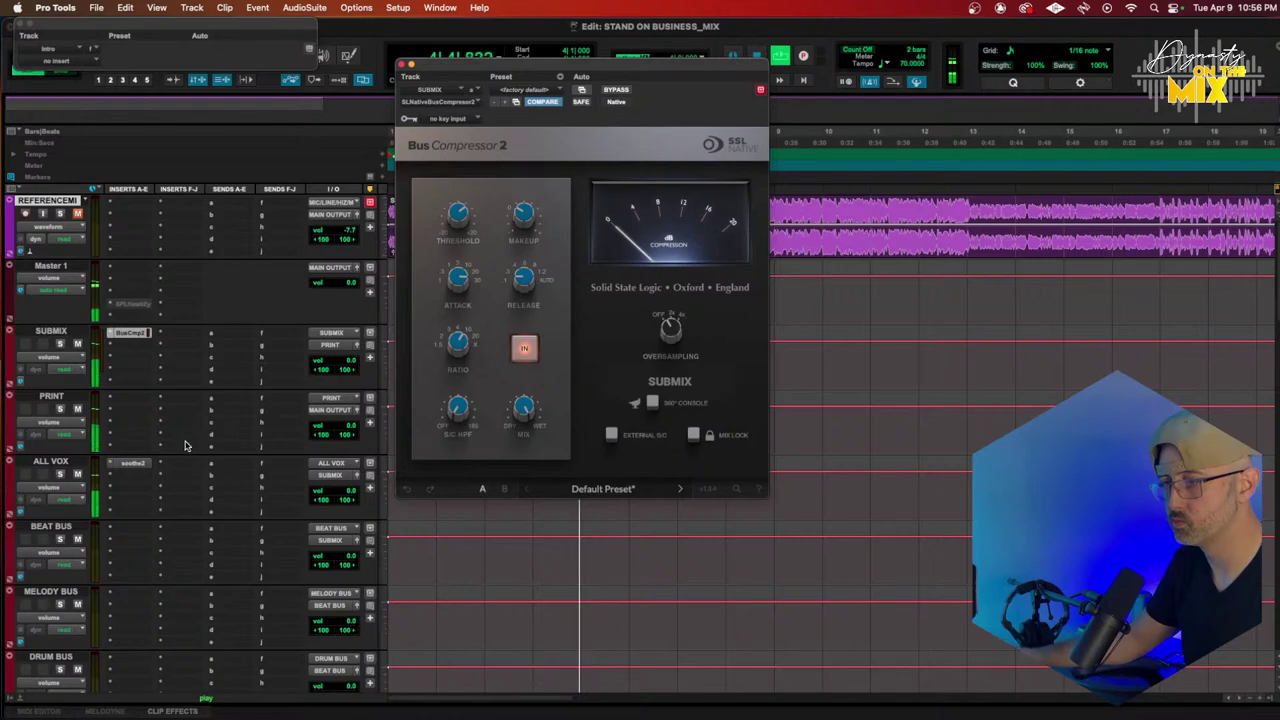
# Step: Route the output of the beat track holding the LR VIOLIN 140 BPM clip to BEAT BUS
pyautogui.scroll(-10, 142, 511)
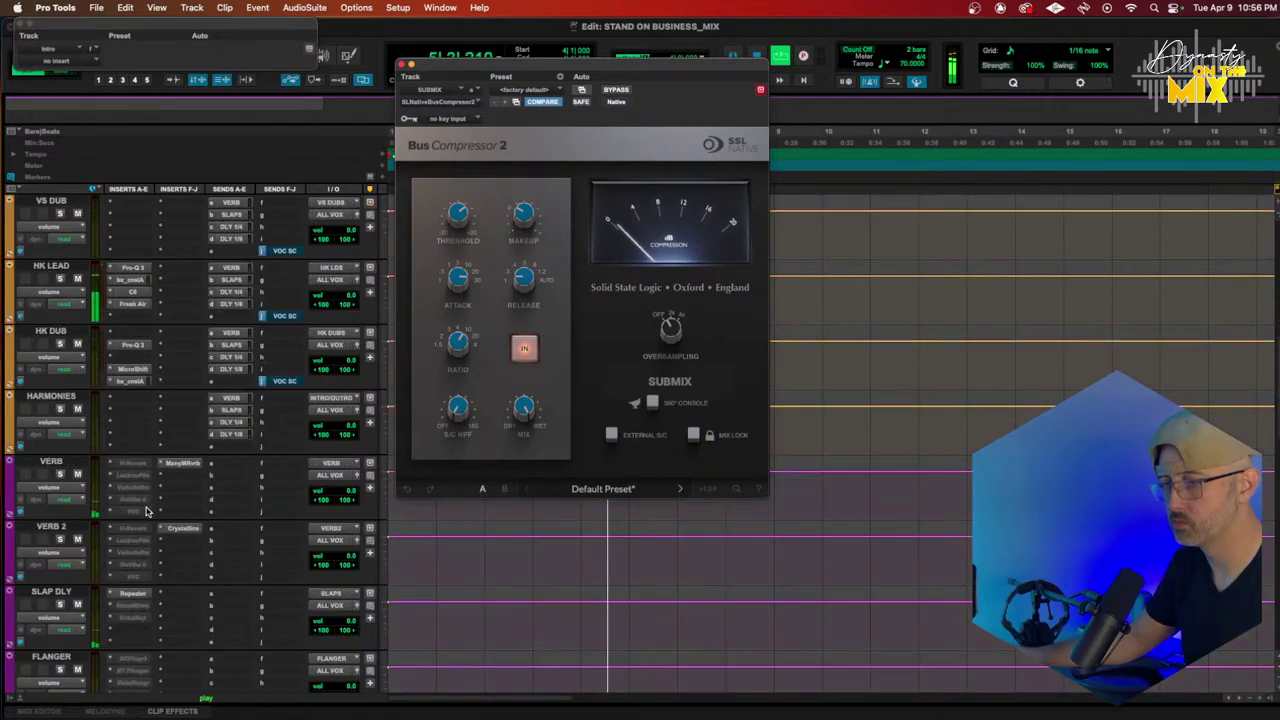
pyautogui.click(324, 606)
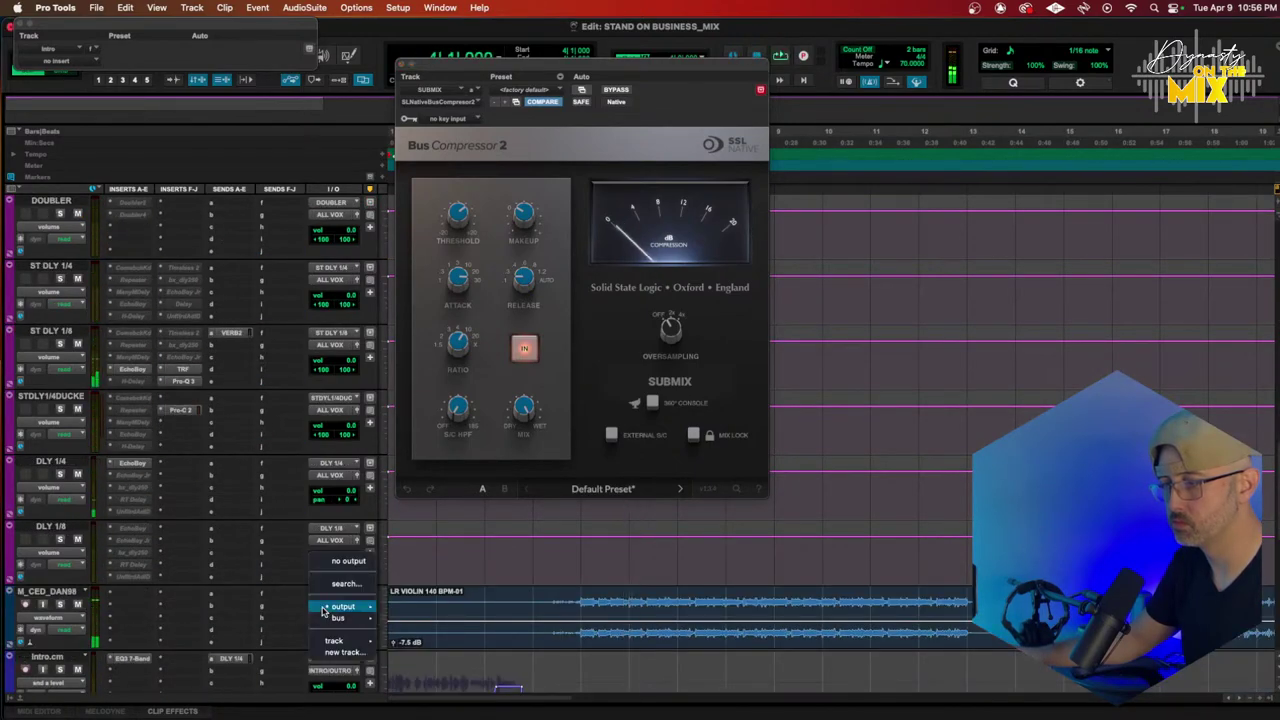
pyautogui.moveTo(338, 617)
pyautogui.click(443, 117)
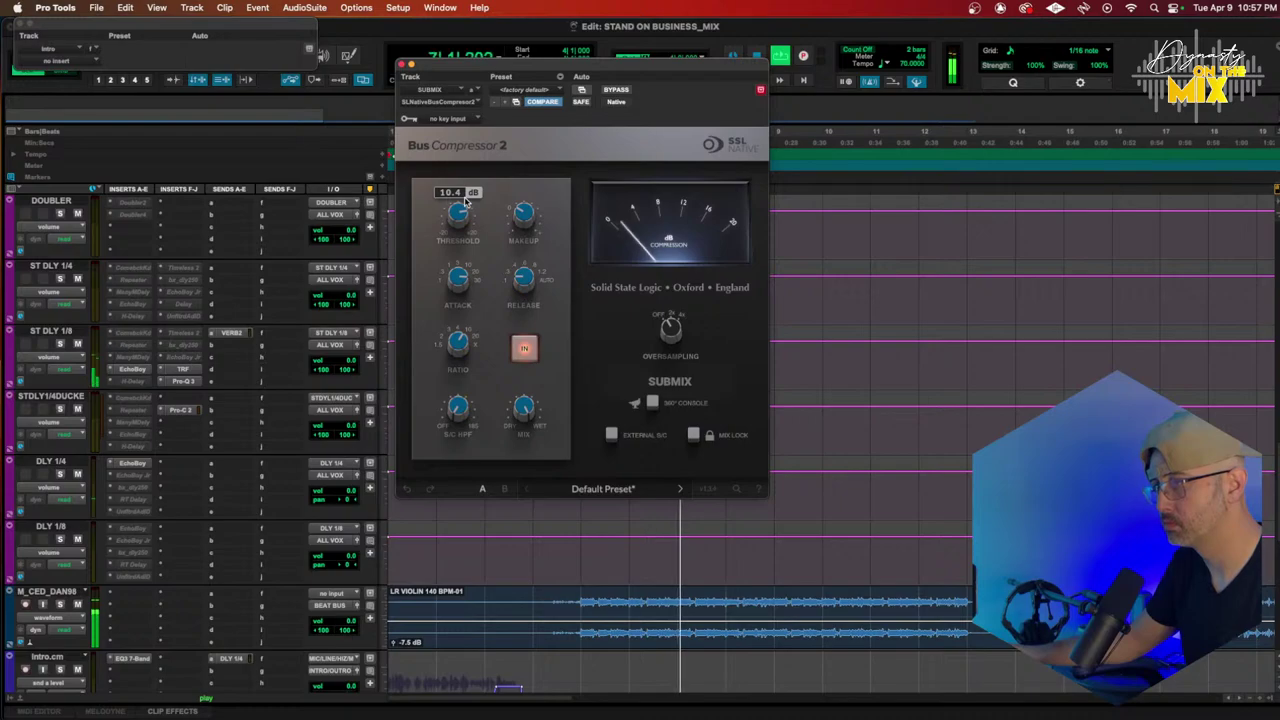
# Step: Open the bx_console AMEK 9099 on the HK LEAD track to check its settings
pyautogui.scroll(-10, 215, 255)
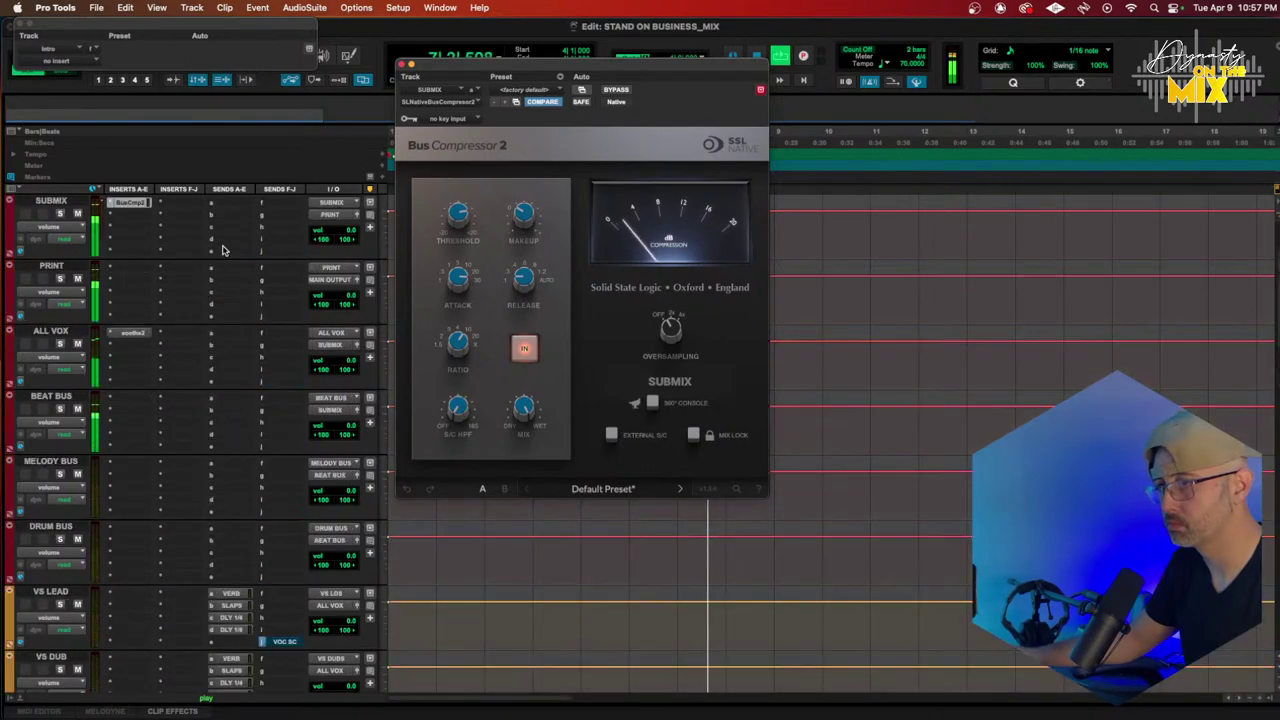
pyautogui.scroll(1, 181, 311)
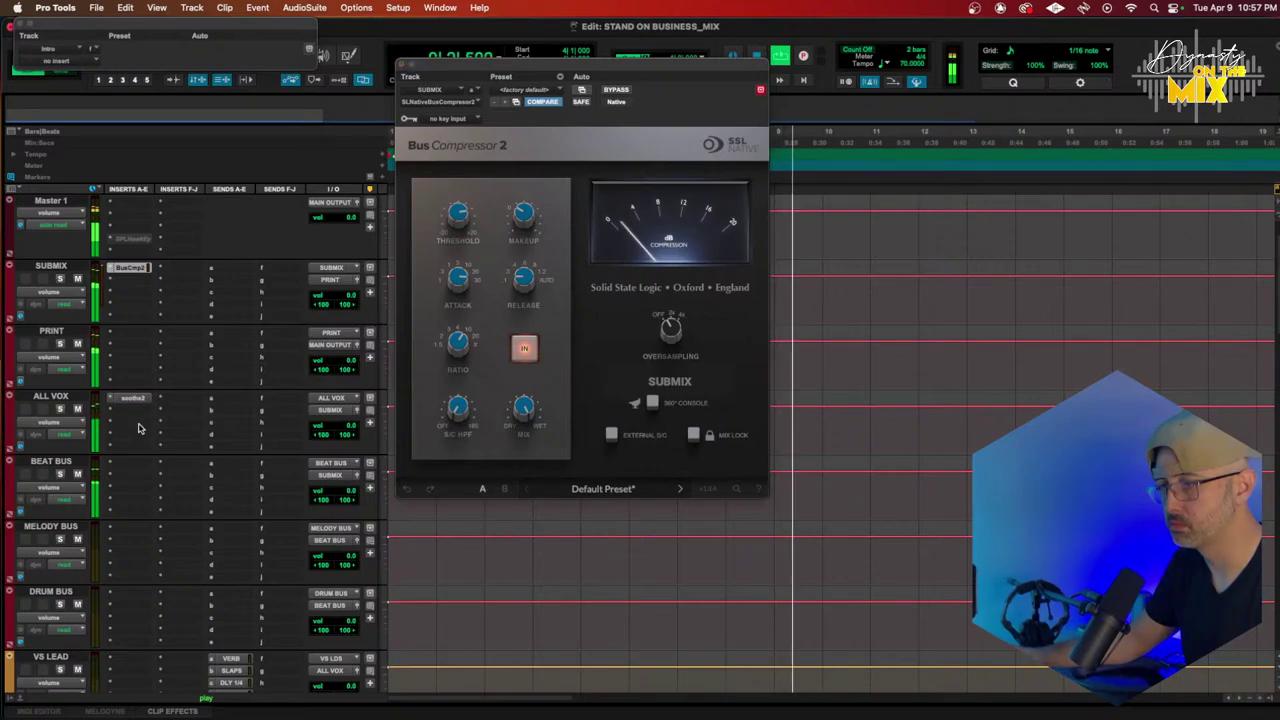
pyautogui.scroll(-1, 146, 434)
pyautogui.scroll(-1, 146, 434)
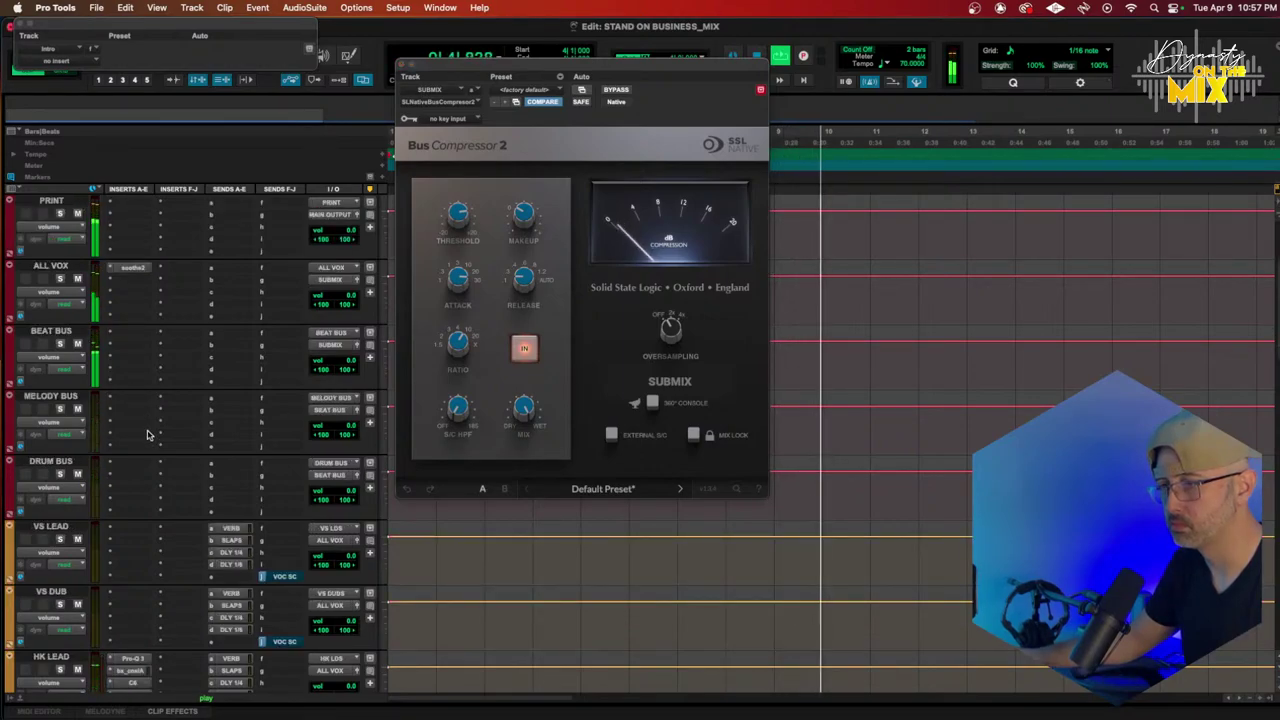
pyautogui.scroll(-2, 146, 434)
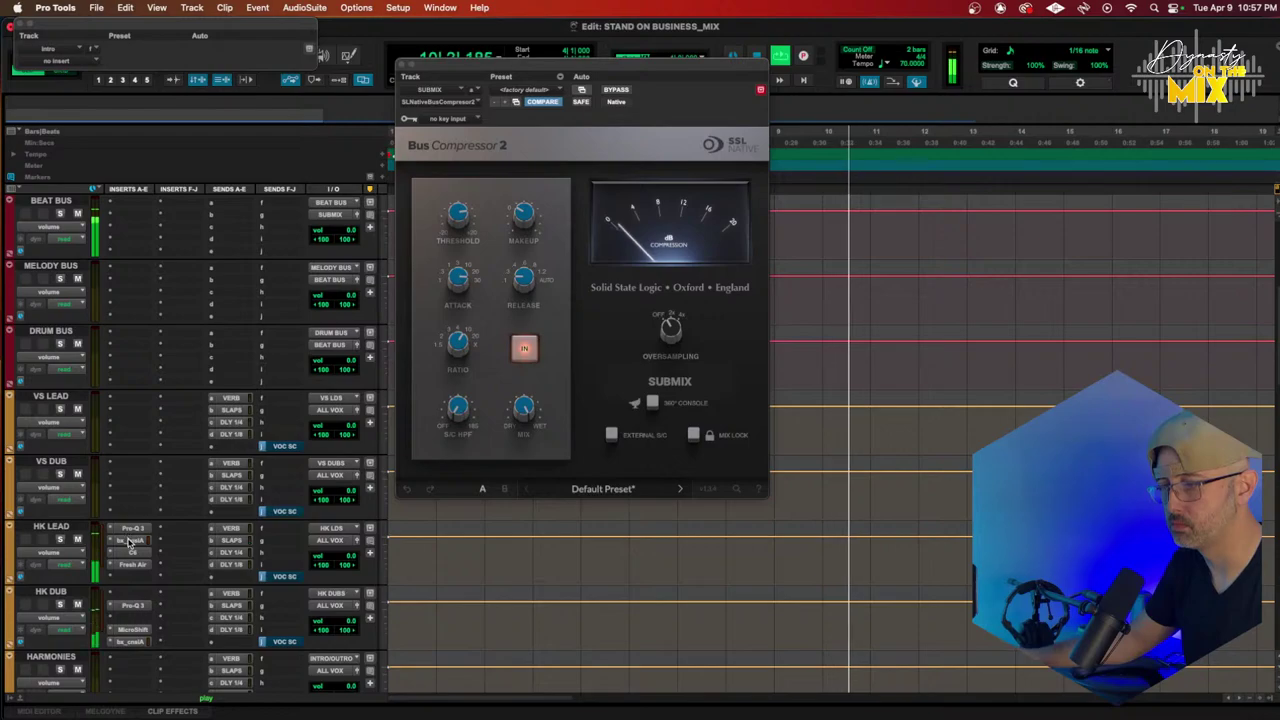
pyautogui.click(130, 540)
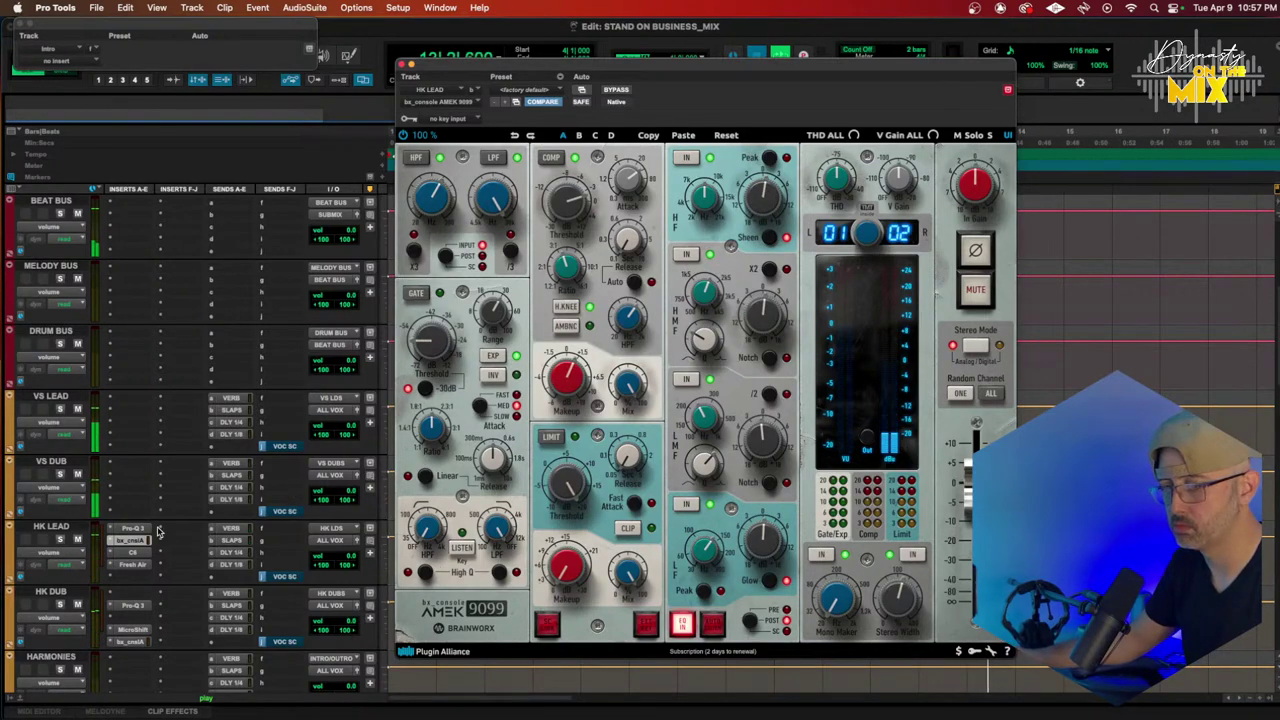
# Step: Set the HK LEAD Fresh Air to Mid Air 7 and High Air 6, and close the plug-in
pyautogui.click(129, 565)
pyautogui.moveTo(705, 395); pyautogui.dragTo(705, 405)
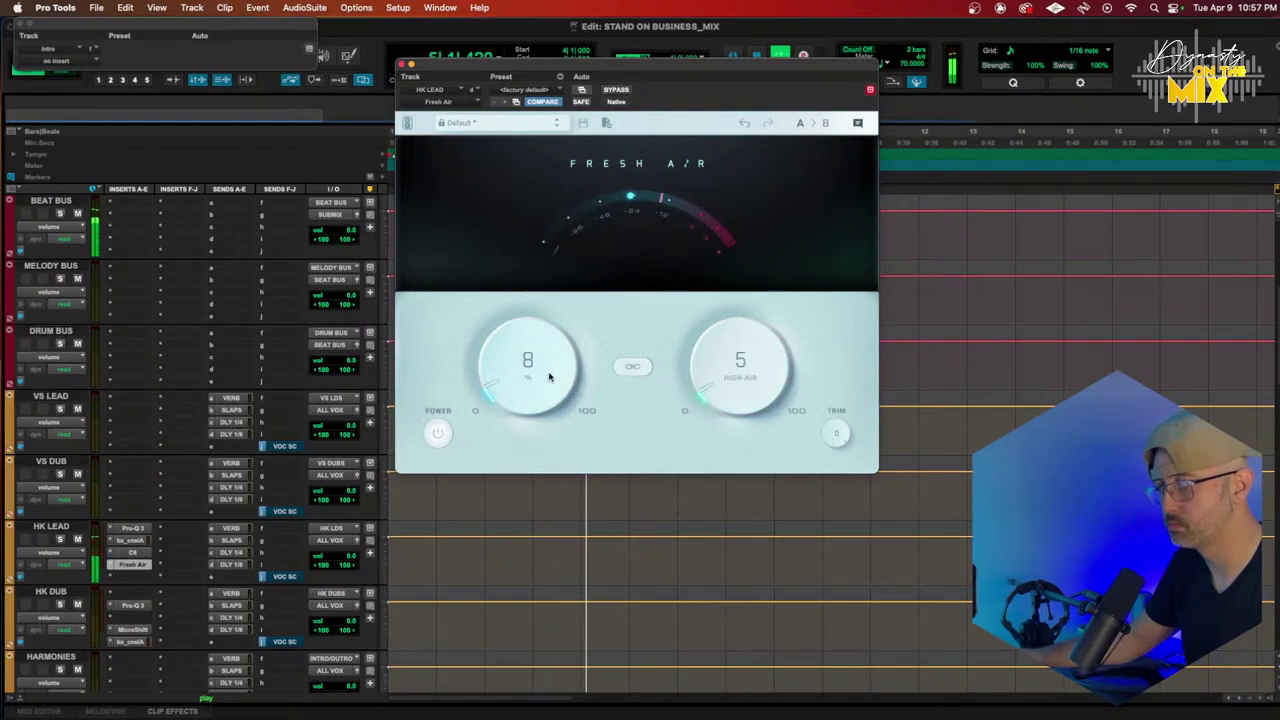
pyautogui.moveTo(544, 376); pyautogui.dragTo(549, 379)
pyautogui.moveTo(697, 380); pyautogui.dragTo(700, 374)
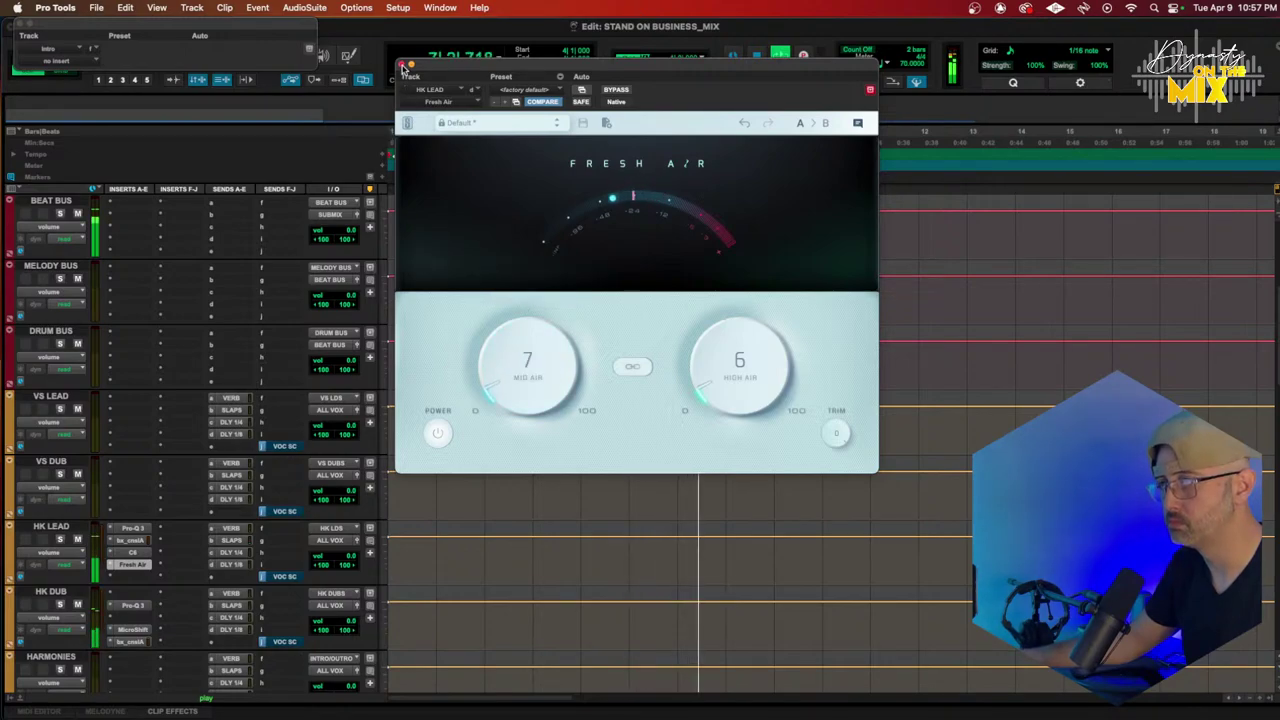
pyautogui.click(403, 66)
# Step: Lower the volume of the Hook Main.cm track to -2.9 dB
pyautogui.scroll(-3, 137, 512)
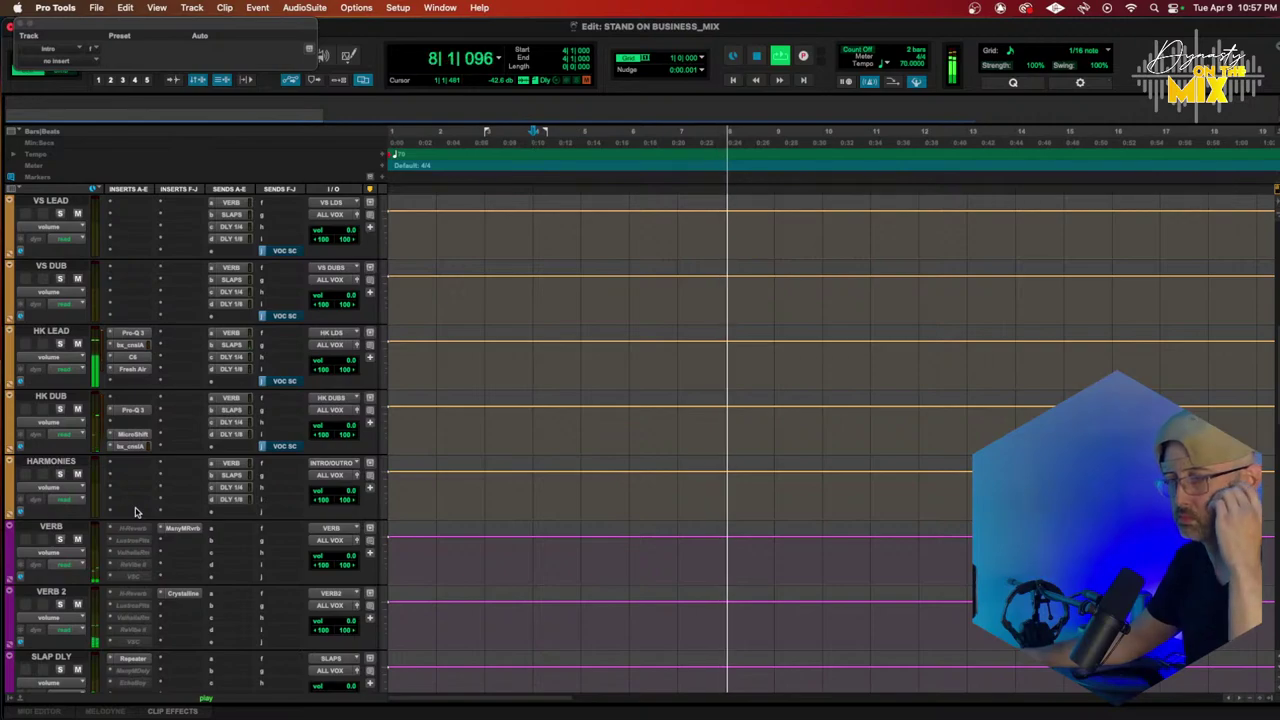
pyautogui.scroll(-7, 137, 512)
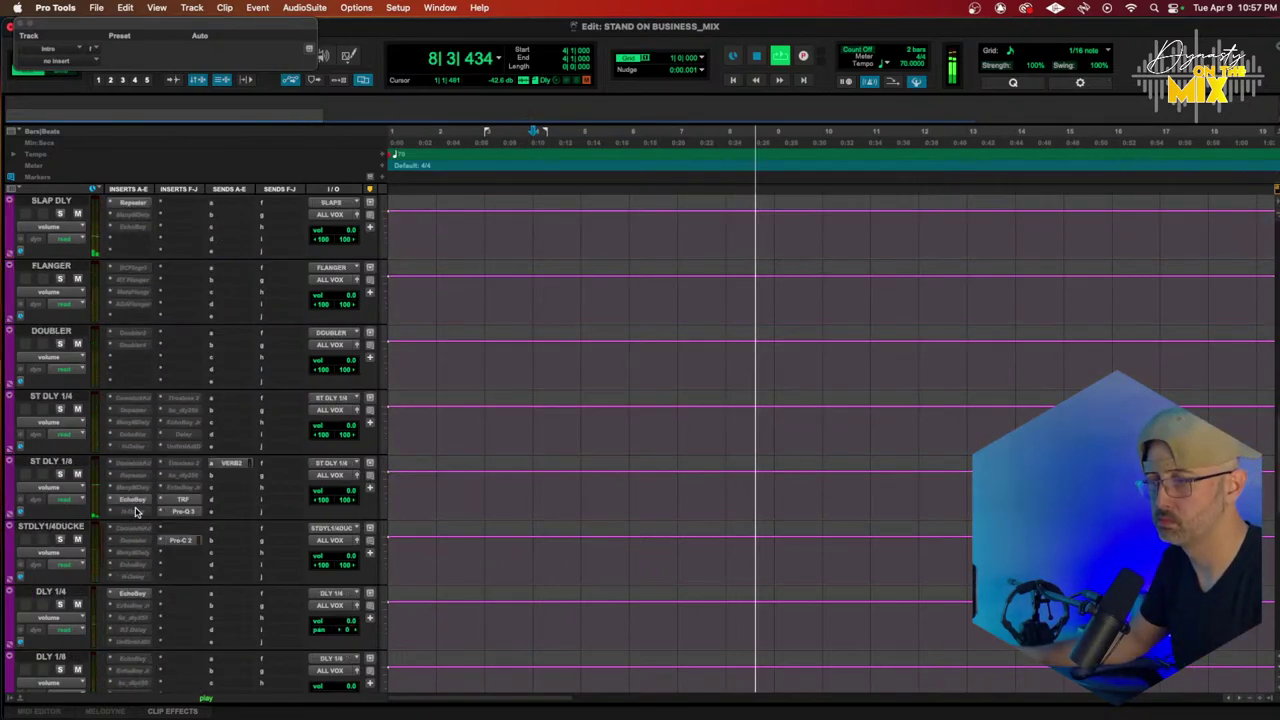
pyautogui.scroll(-10, 145, 510)
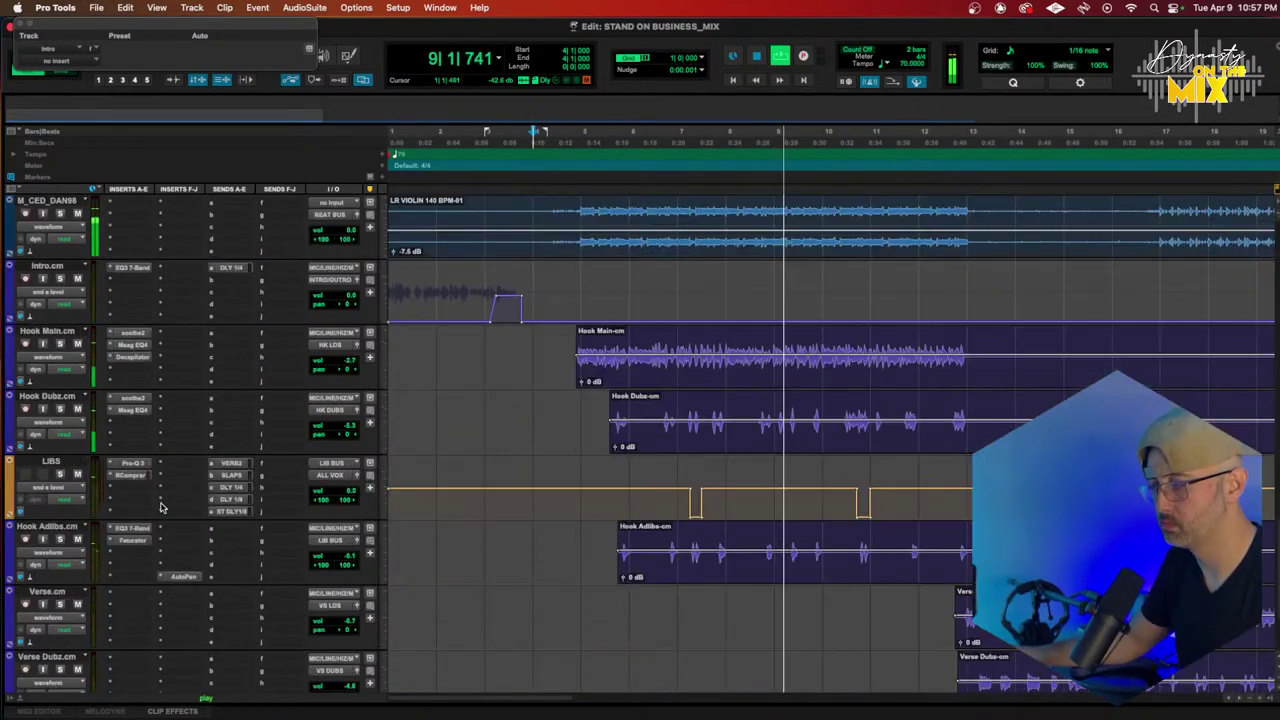
pyautogui.hscroll(4, 434, 480)
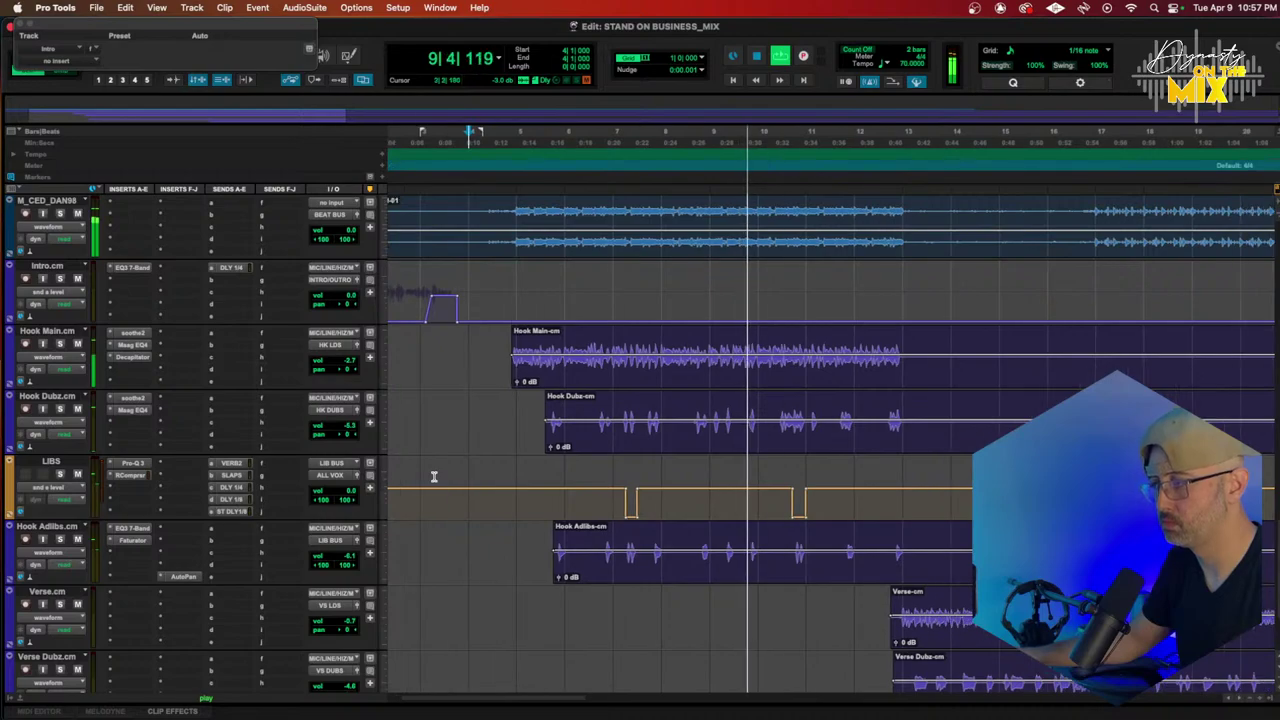
pyautogui.scroll(-1, 434, 477)
pyautogui.hscroll(3, 434, 477)
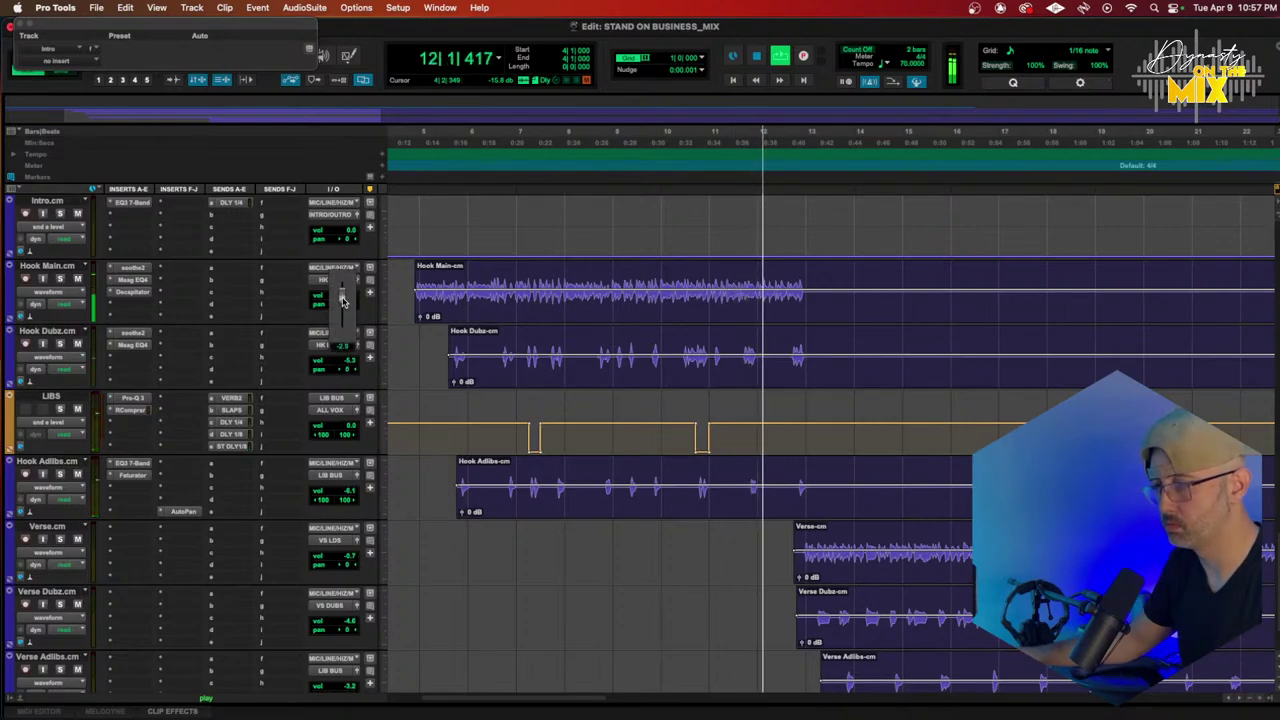
pyautogui.scroll(4, 595, 313)
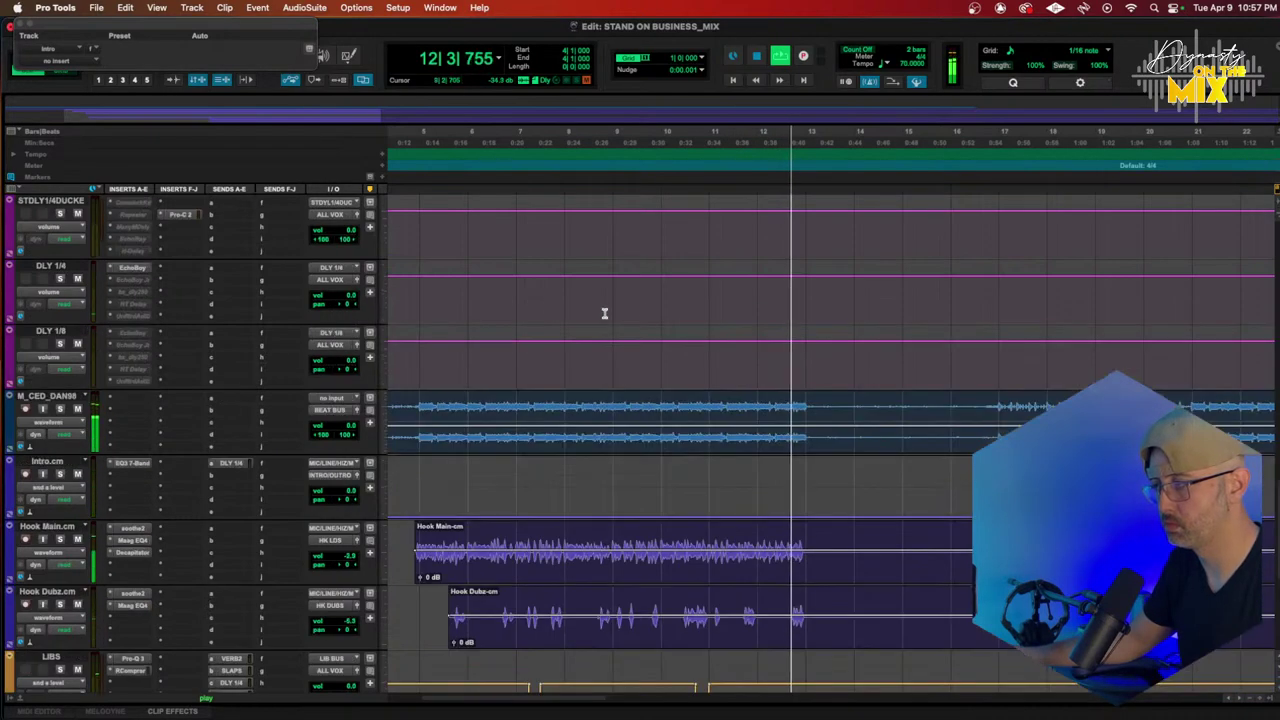
# Step: Stop playback and render a Vari-Fi slow-down over the last beat of bar 12 on the beat track
pyautogui.press('space')
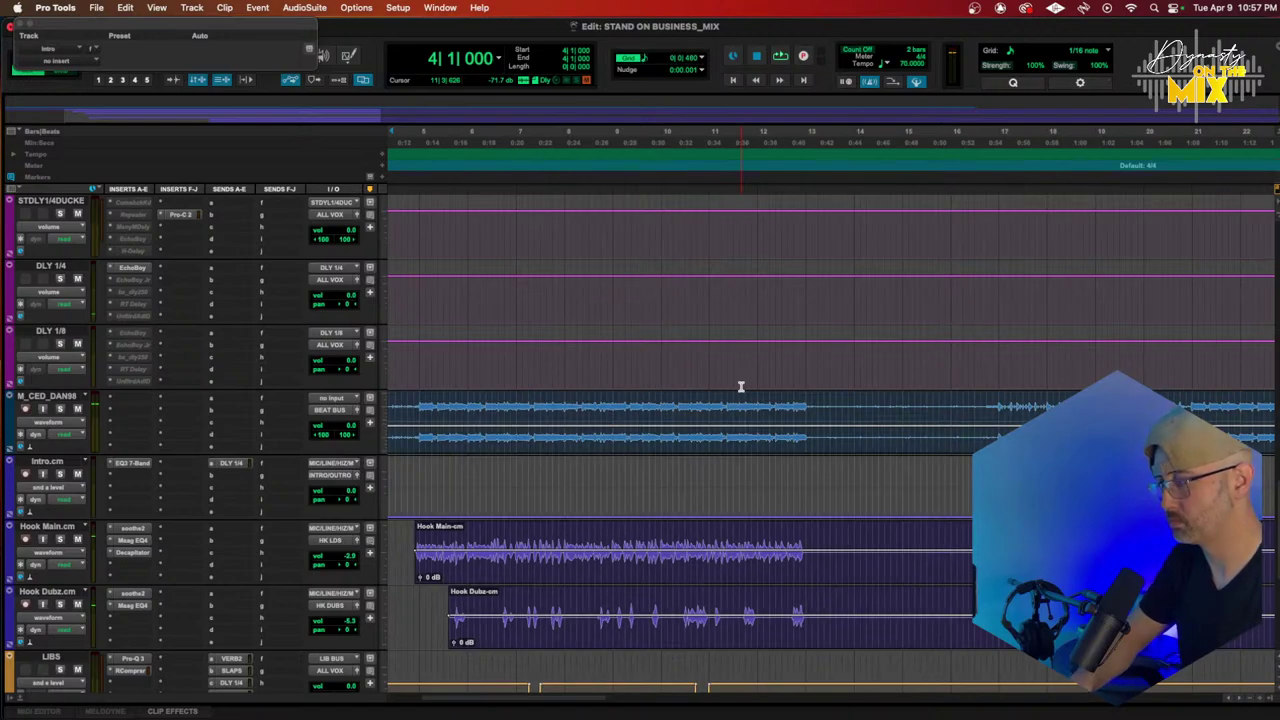
pyautogui.scroll(3, 830, 414)
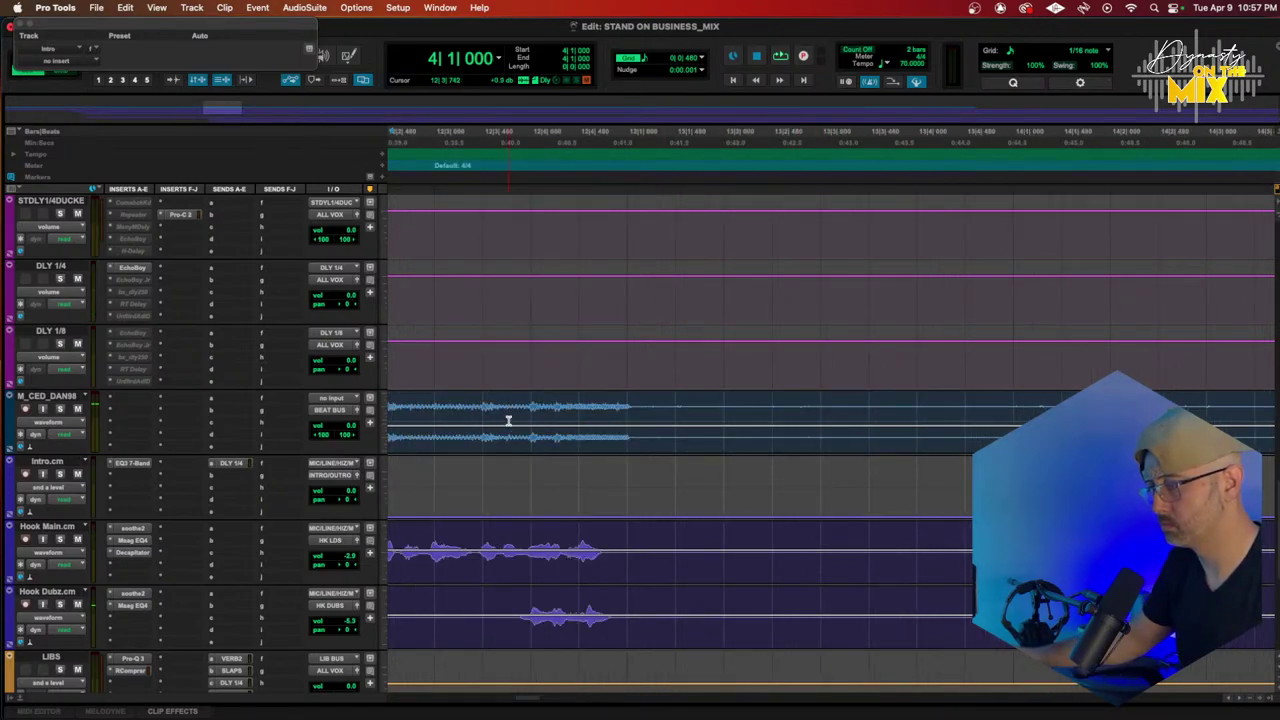
pyautogui.moveTo(519, 418); pyautogui.dragTo(620, 420)
pyautogui.click(304, 7)
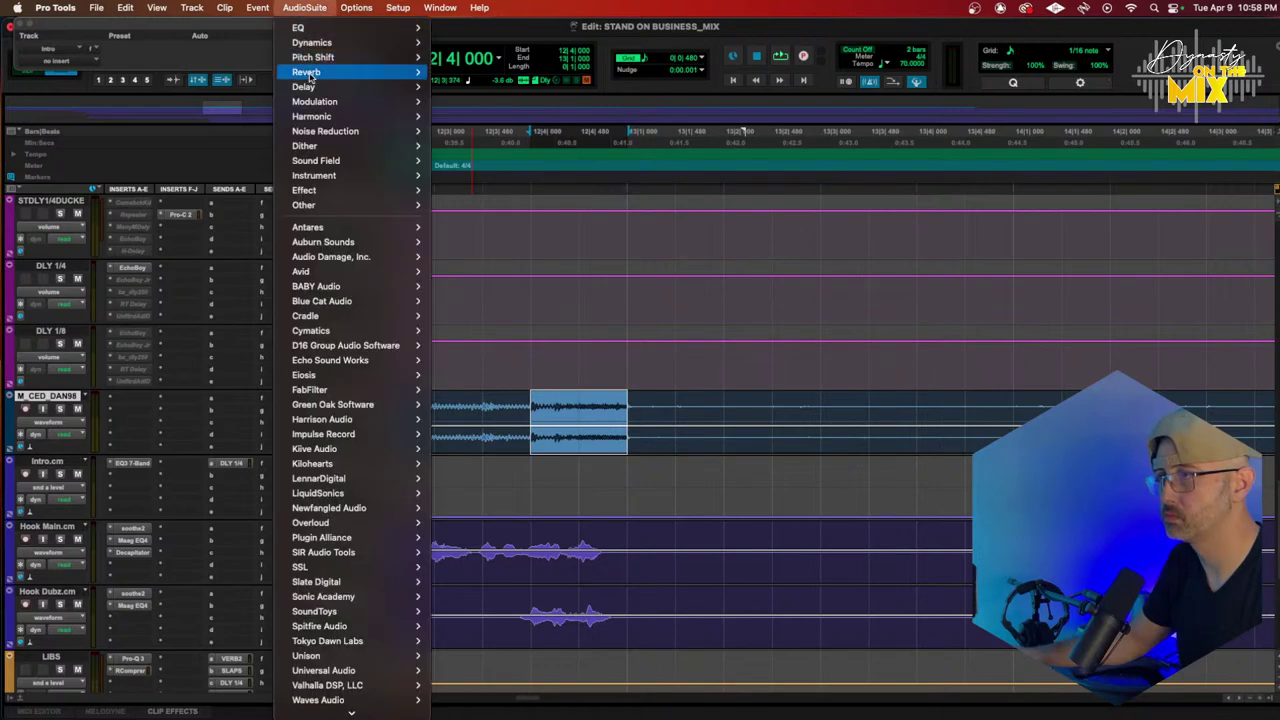
pyautogui.moveTo(312, 57)
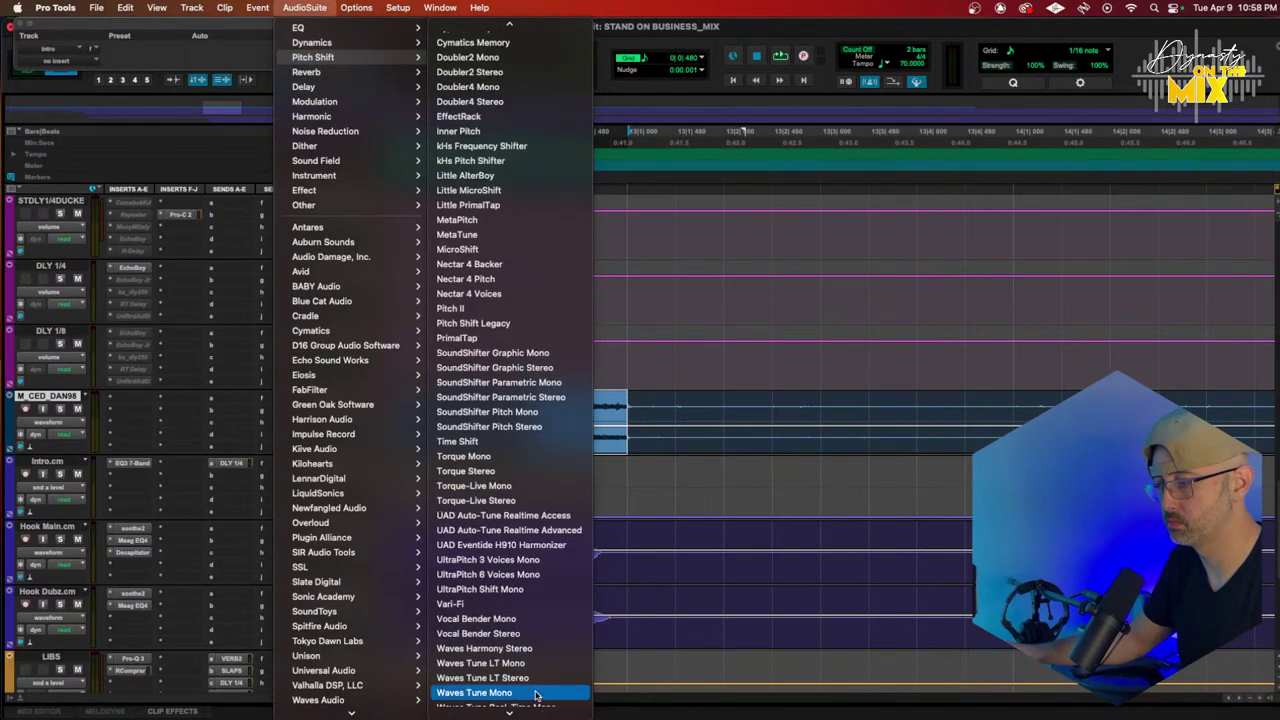
pyautogui.click(512, 603)
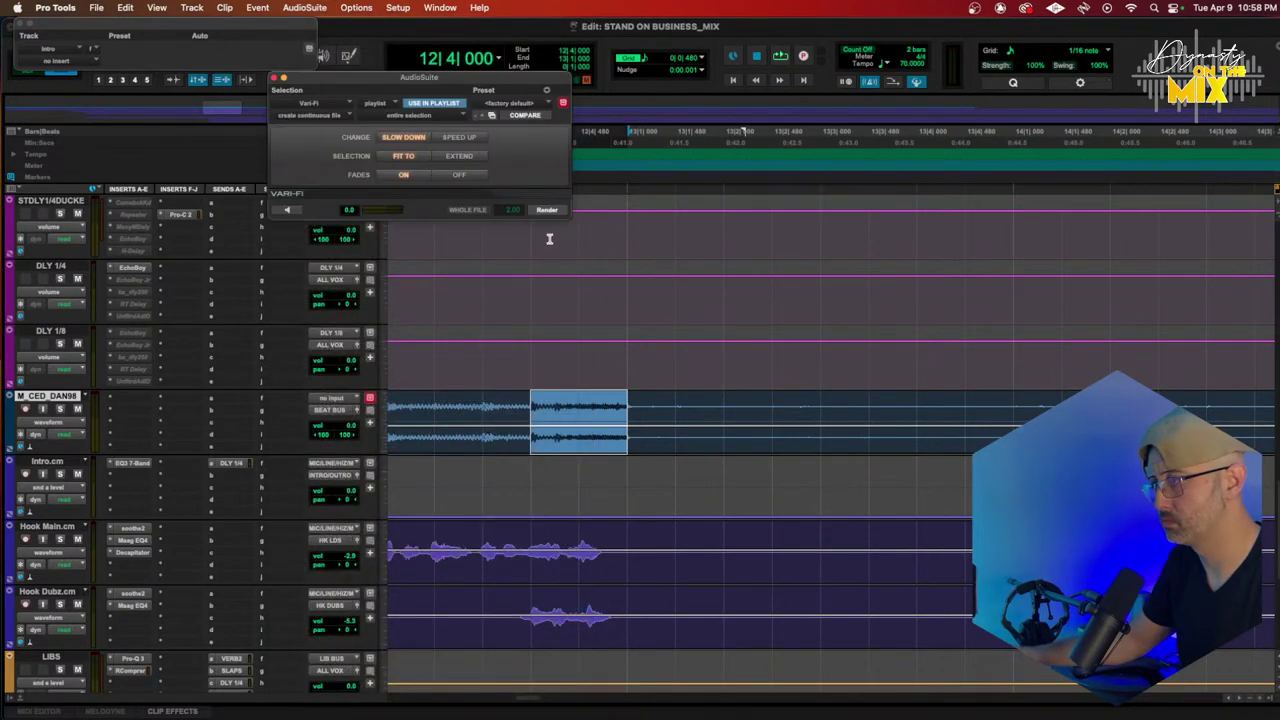
pyautogui.click(547, 210)
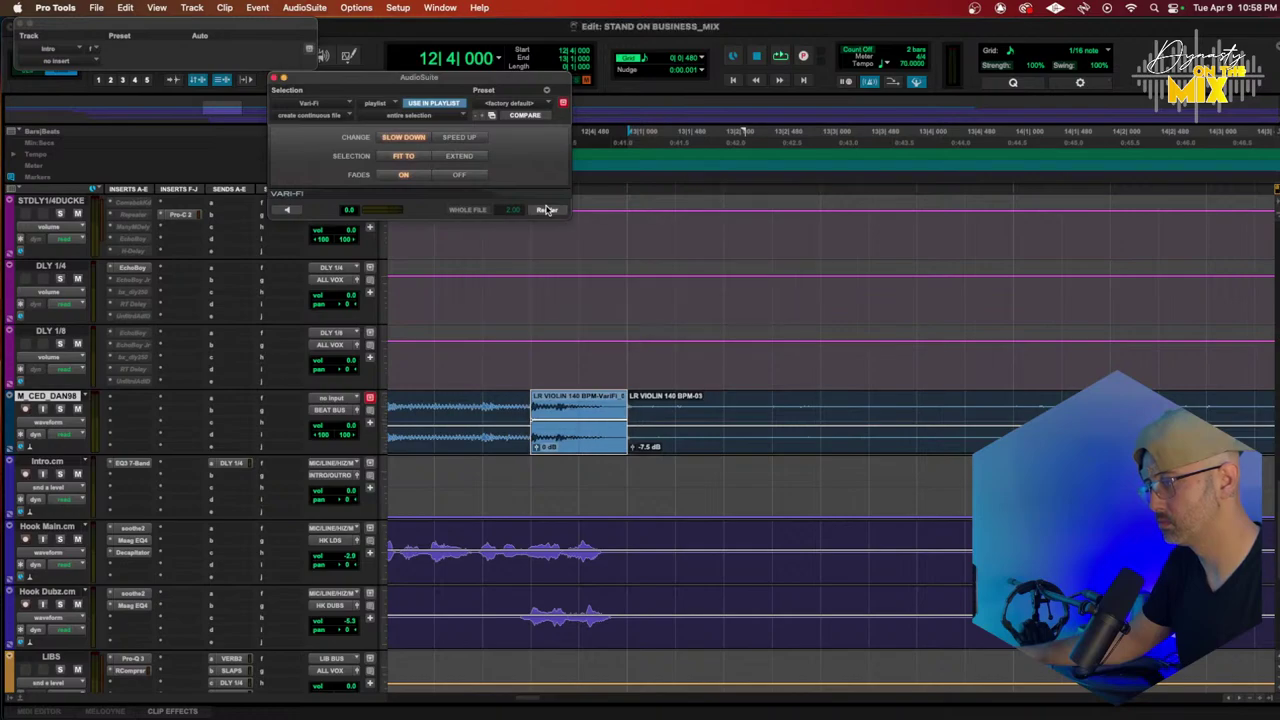
# Step: Render Vari-Fi on the half beat at 12|4|000 of the beat track and duplicate it to 12|4|480
pyautogui.click(547, 210)
pyautogui.click(589, 446)
pyautogui.press('super+d')
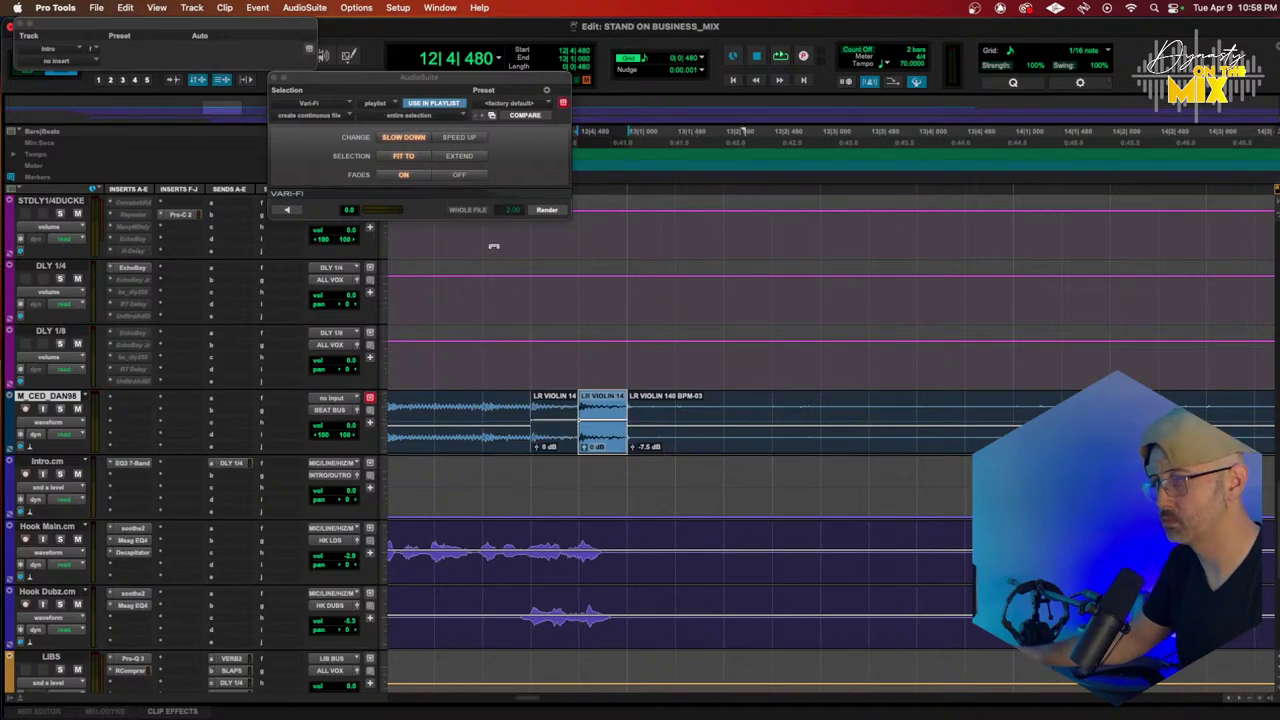
# Step: Reverse the duplicated half-beat slice at 12|4|480 with the AudioSuite Reverse process
pyautogui.click(315, 103)
pyautogui.moveTo(350, 47)
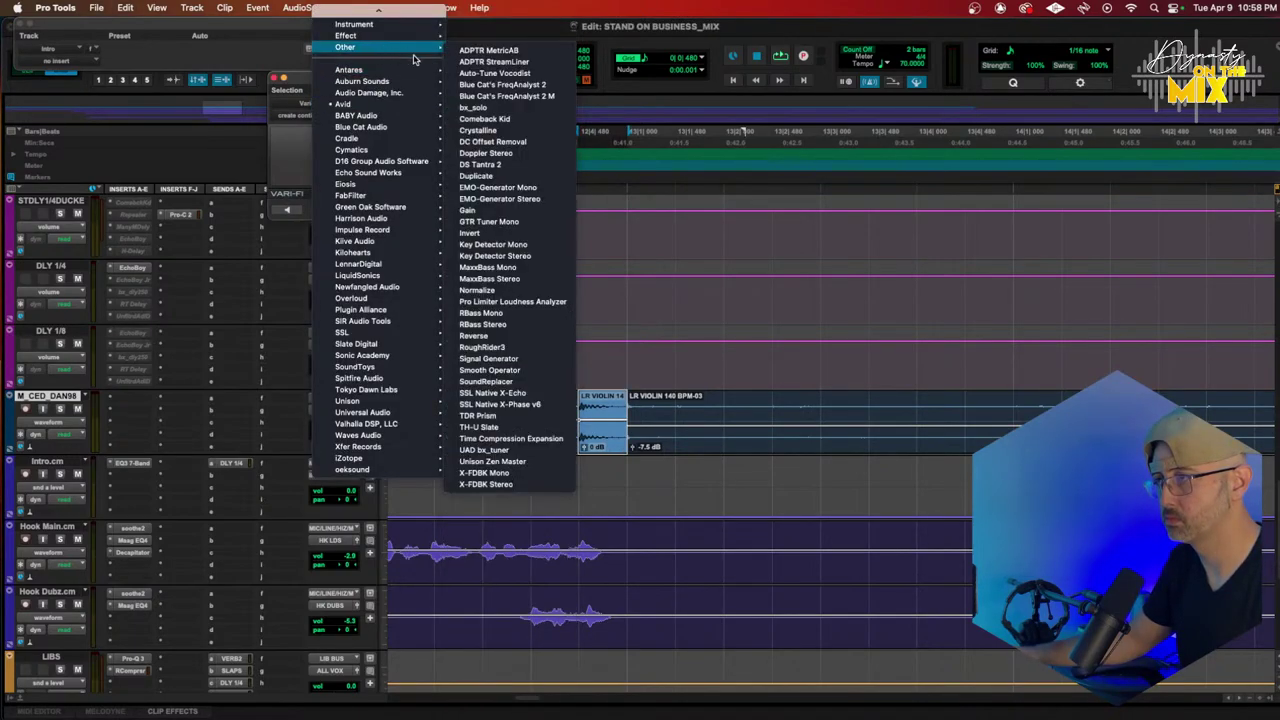
pyautogui.click(498, 338)
pyautogui.click(547, 152)
# Step: Select the half-beat slice at 12|4|000 and switch the AudioSuite processor back to Vari-Fi
pyautogui.click(540, 408)
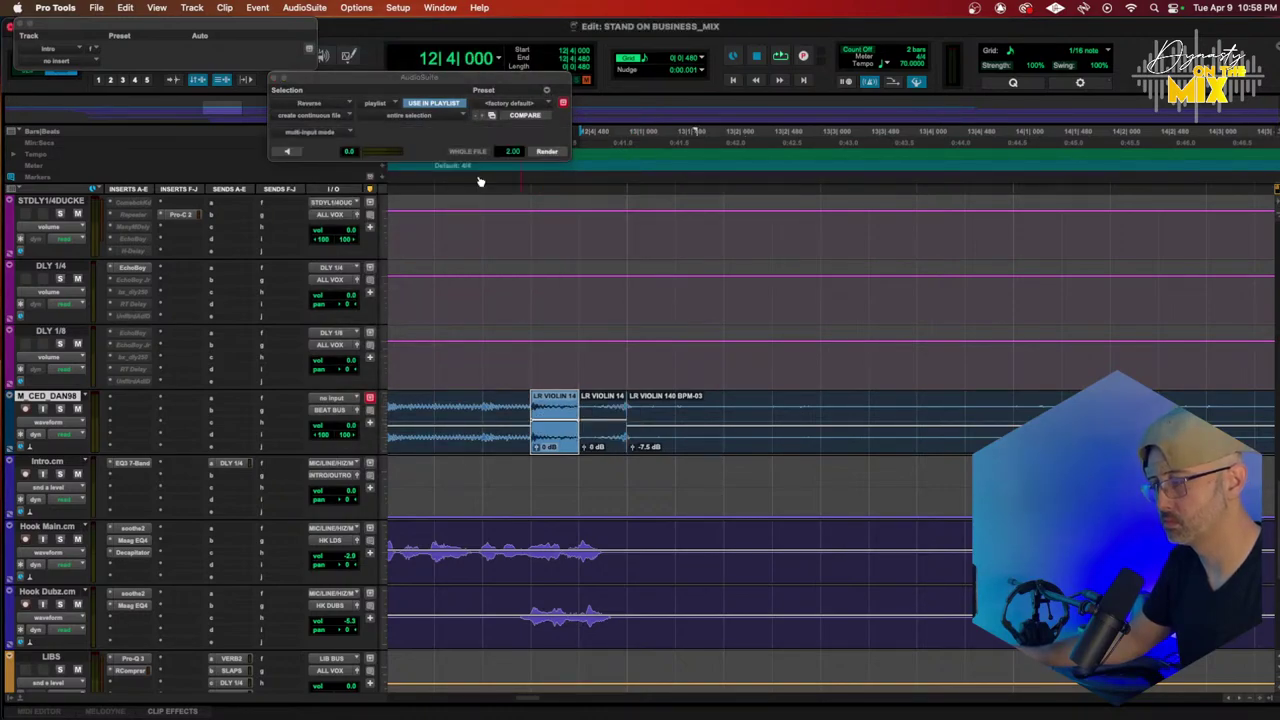
pyautogui.click(312, 103)
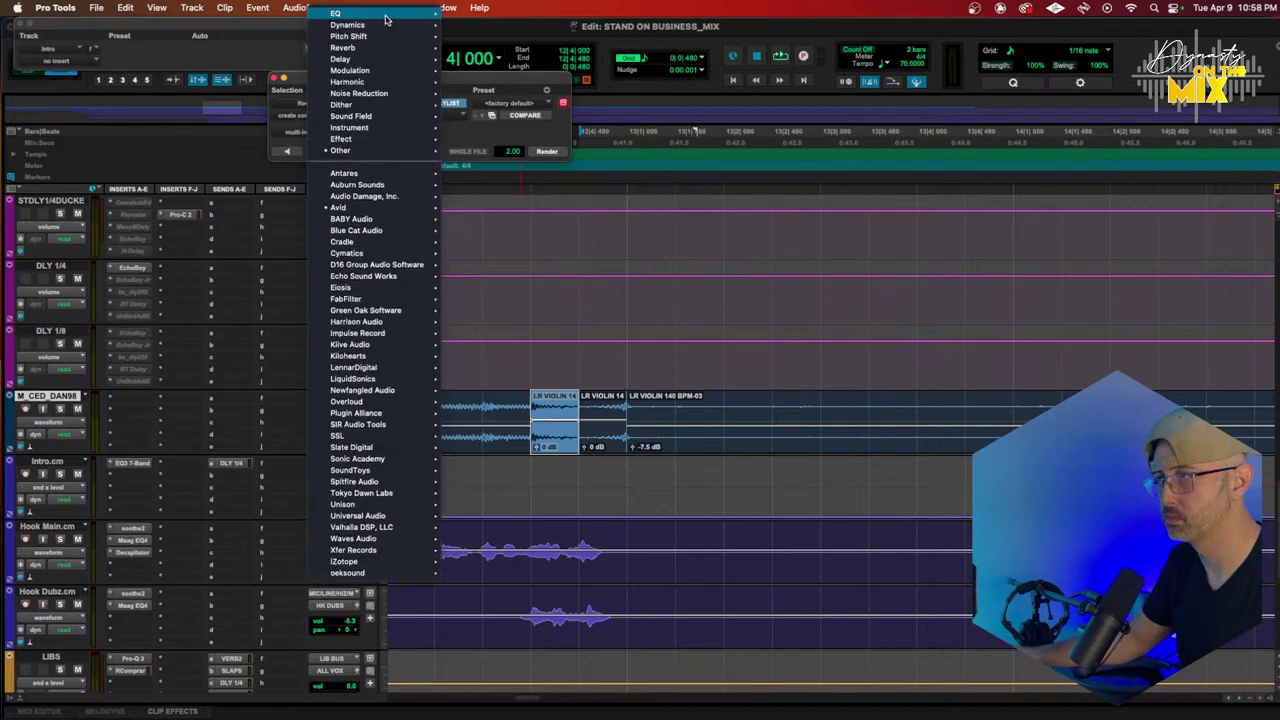
pyautogui.moveTo(400, 36)
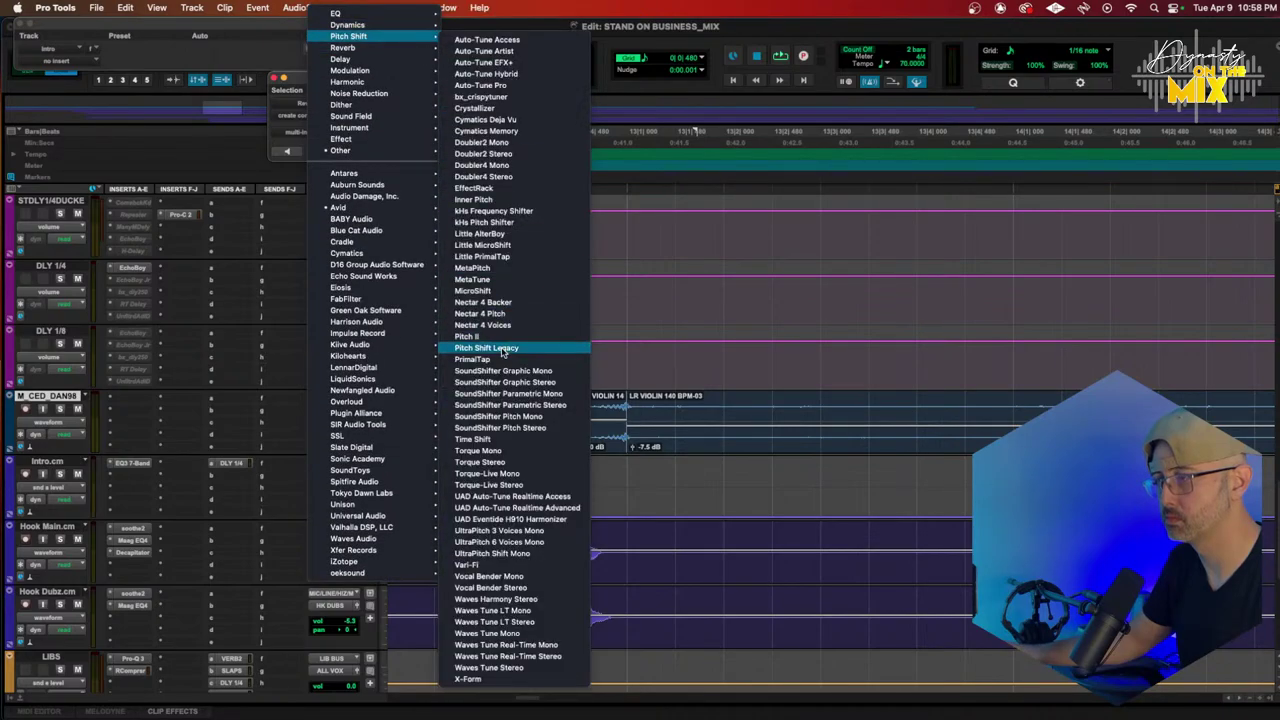
pyautogui.click(494, 565)
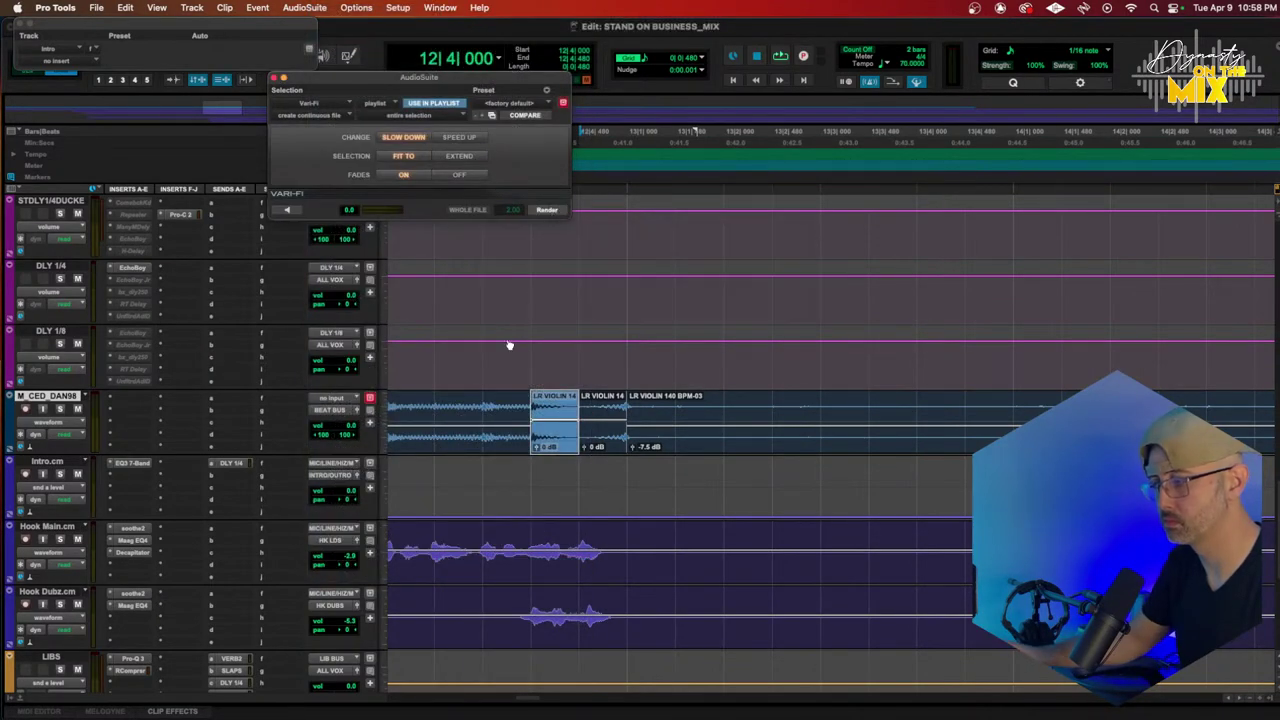
# Step: Play the beat track from bar 11 to audition the slowed and reversed slices leading into bar 13
pyautogui.hscroll(-5, 493, 425)
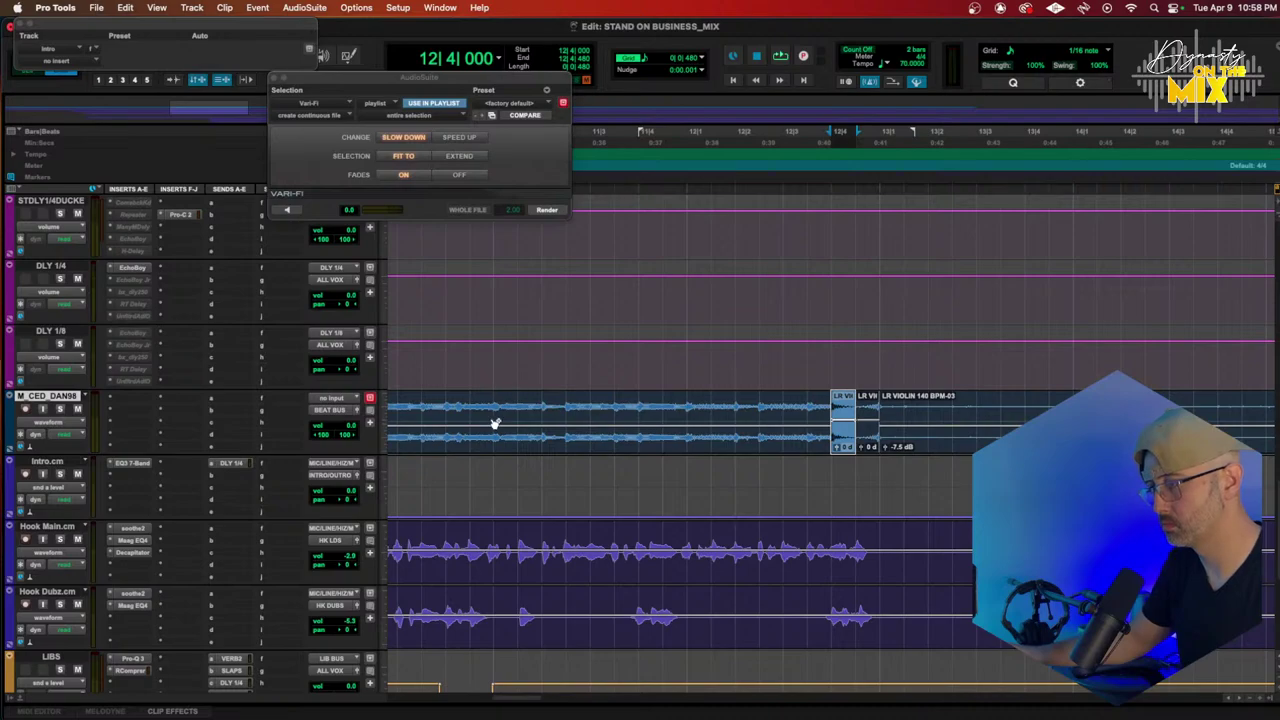
pyautogui.click(494, 424)
pyautogui.press('space')
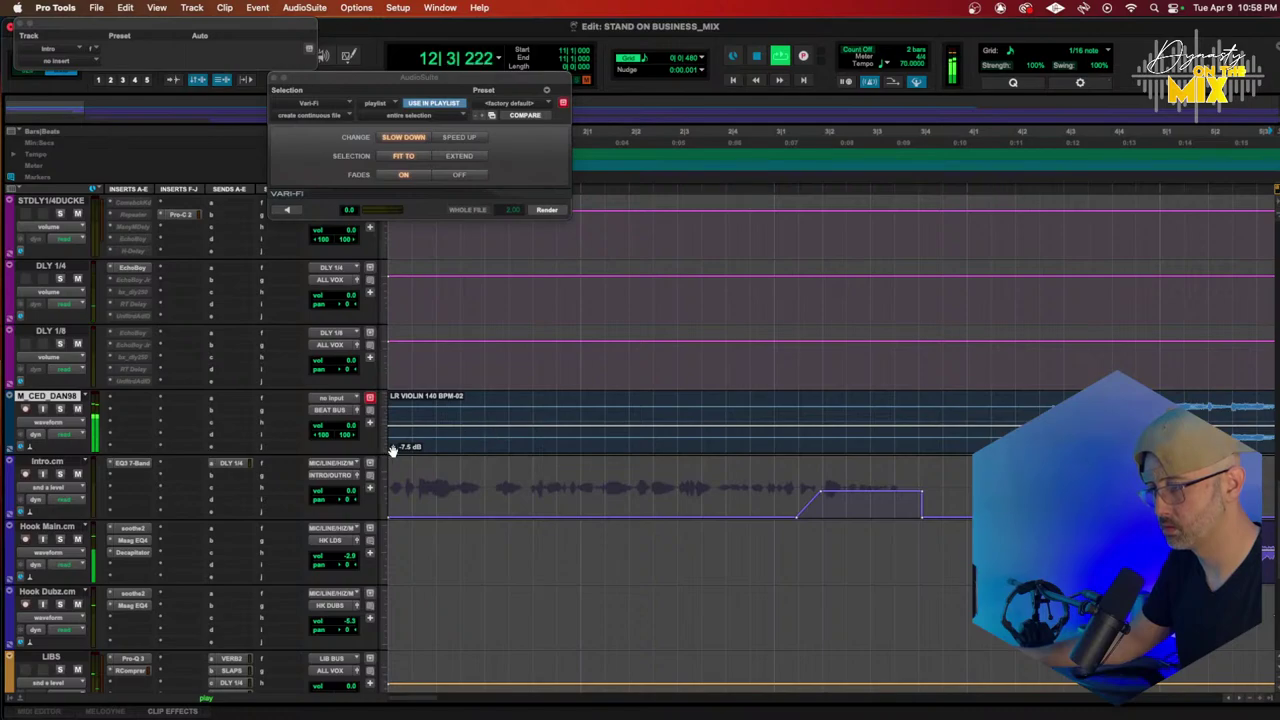
pyautogui.rightClick(391, 449)
pyautogui.click(428, 502)
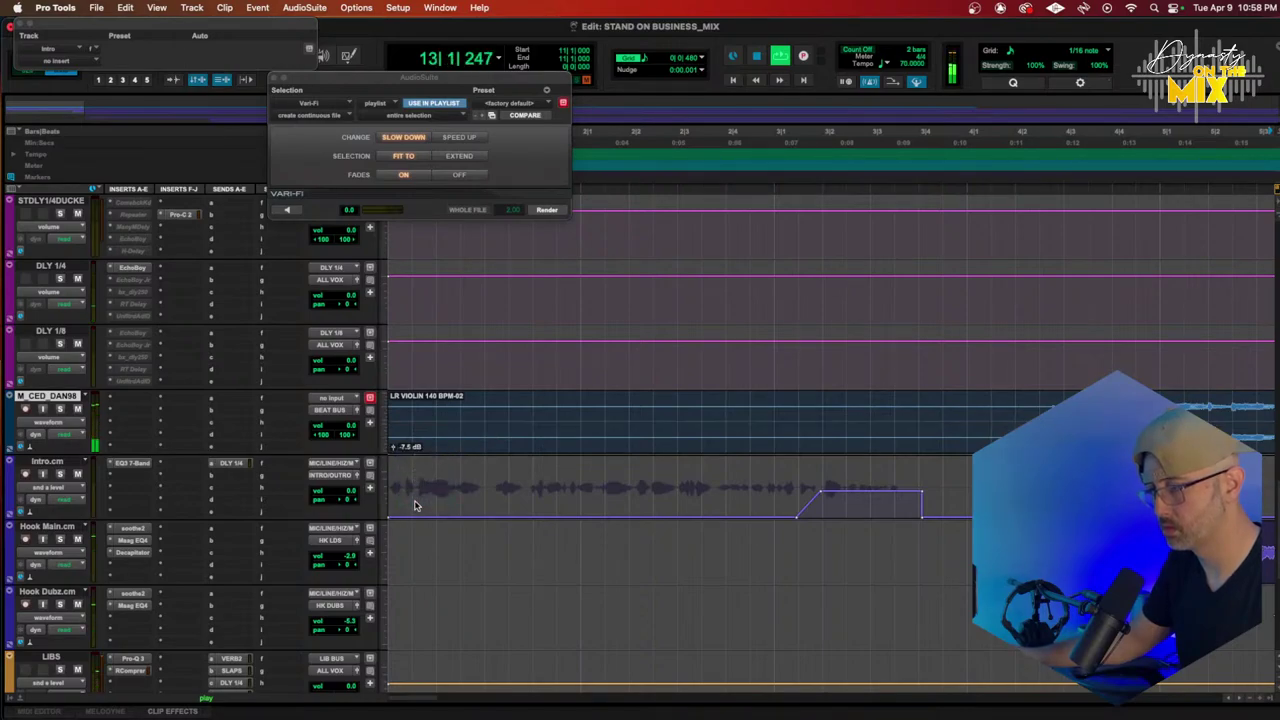
pyautogui.scroll(-1, 558, 459)
pyautogui.hscroll(2, 558, 459)
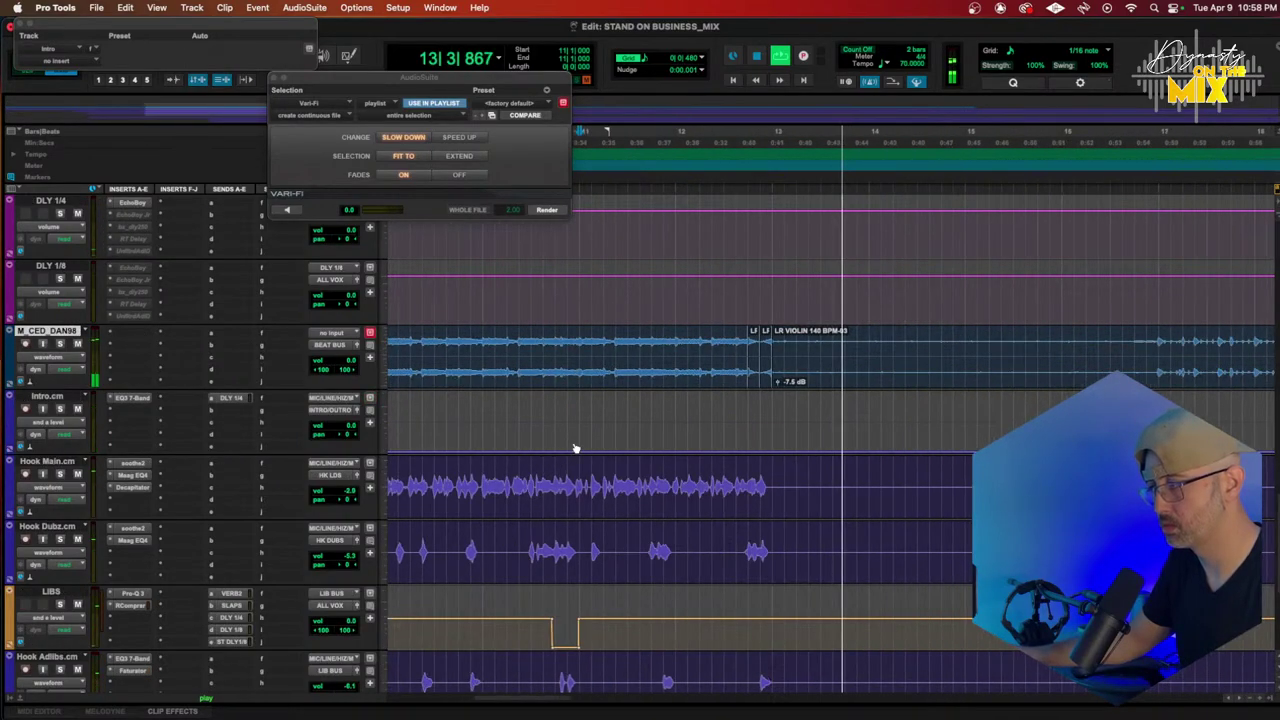
# Step: Delete the reversed slice at 12|4|480 on the beat track and replay the transition from 12|2|480
pyautogui.click(764, 362)
pyautogui.press('Delete')
pyautogui.click(710, 134)
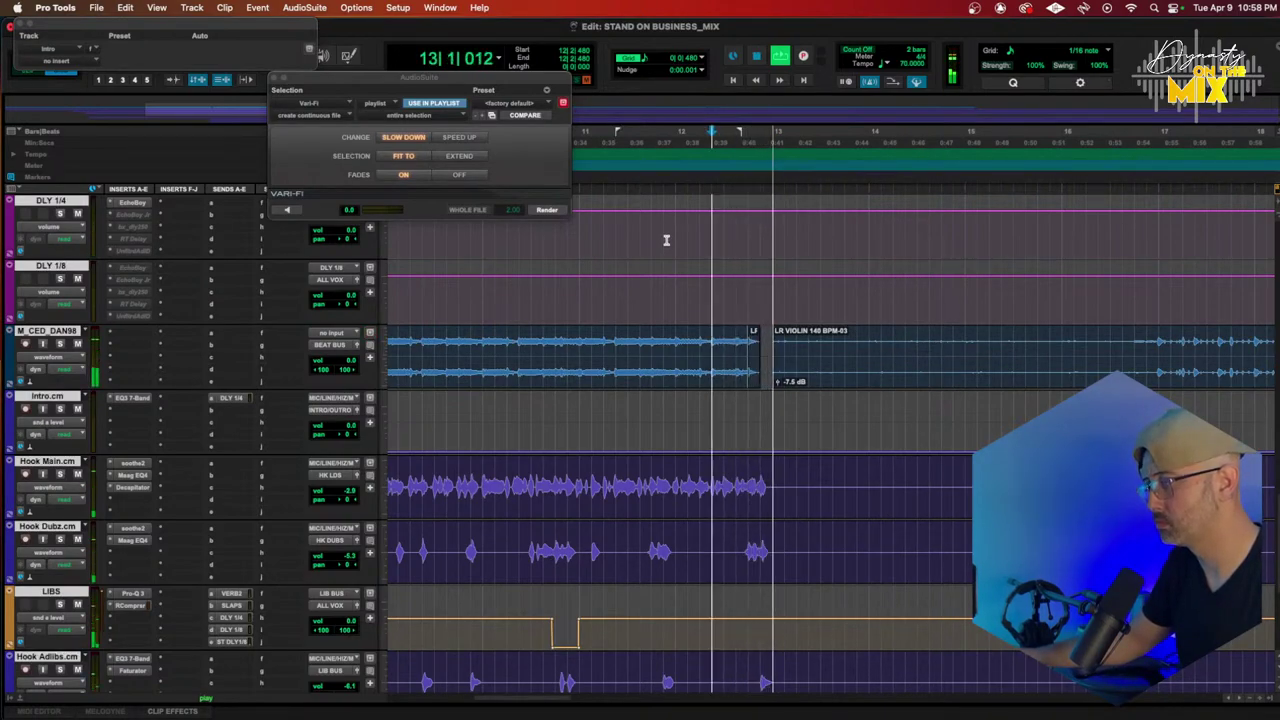
pyautogui.click(762, 346)
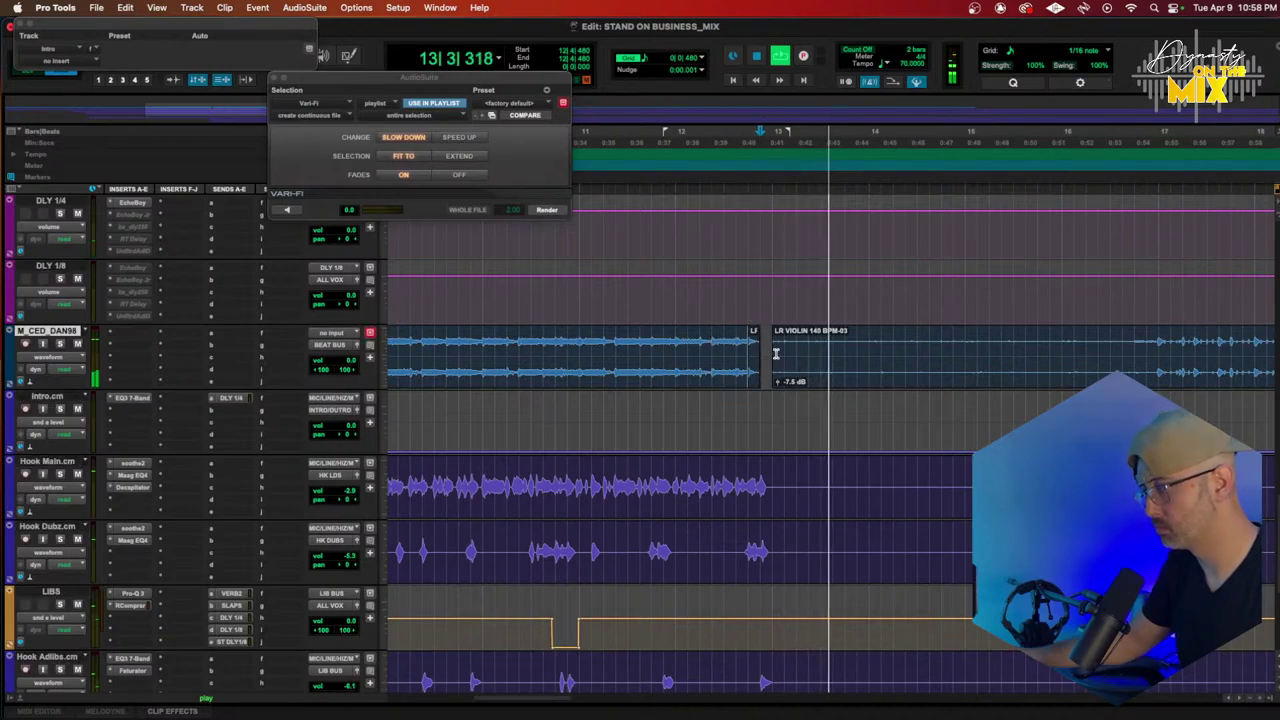
# Step: Render a Vari-Fi slow-down on the last beat of bar 16 on the beat track
pyautogui.moveTo(868, 350); pyautogui.dragTo(962, 349)
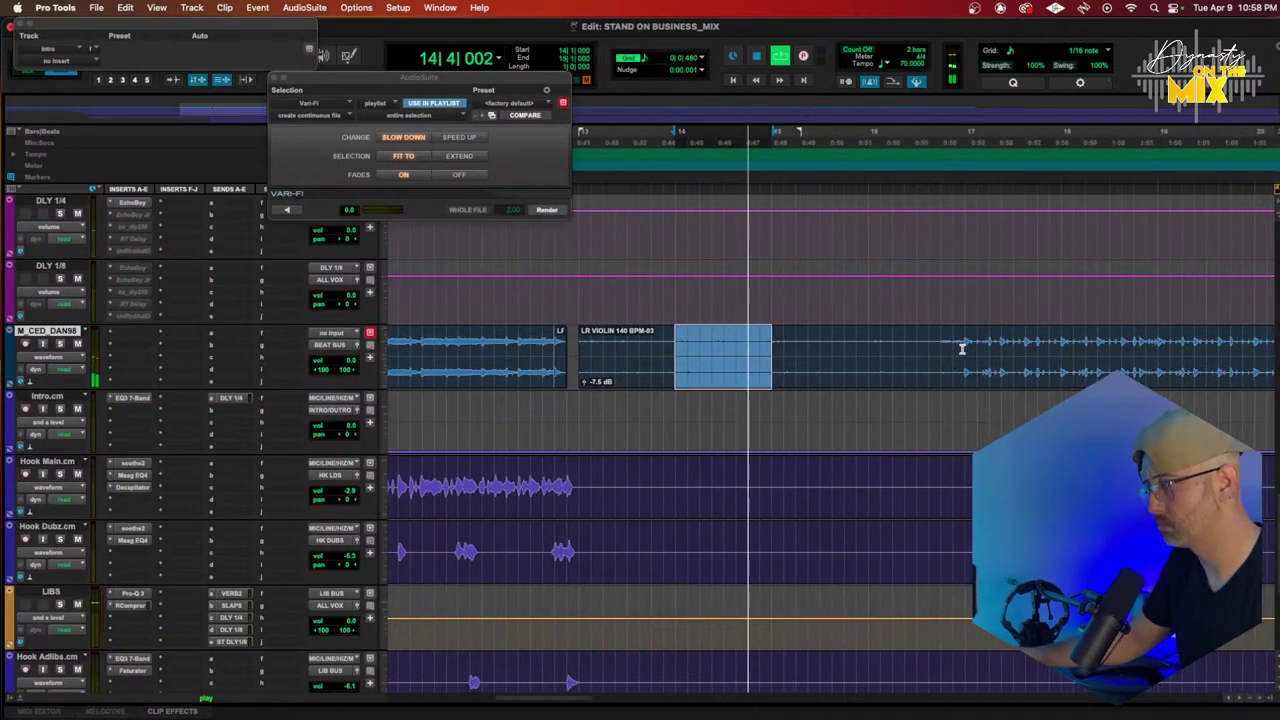
pyautogui.click(773, 351)
pyautogui.moveTo(773, 351); pyautogui.dragTo(868, 353)
pyautogui.press('alt+super+bracketright')
pyautogui.press('alt+super+bracketright')
pyautogui.press('alt+super+bracketright')
pyautogui.press('alt+super+bracketleft')
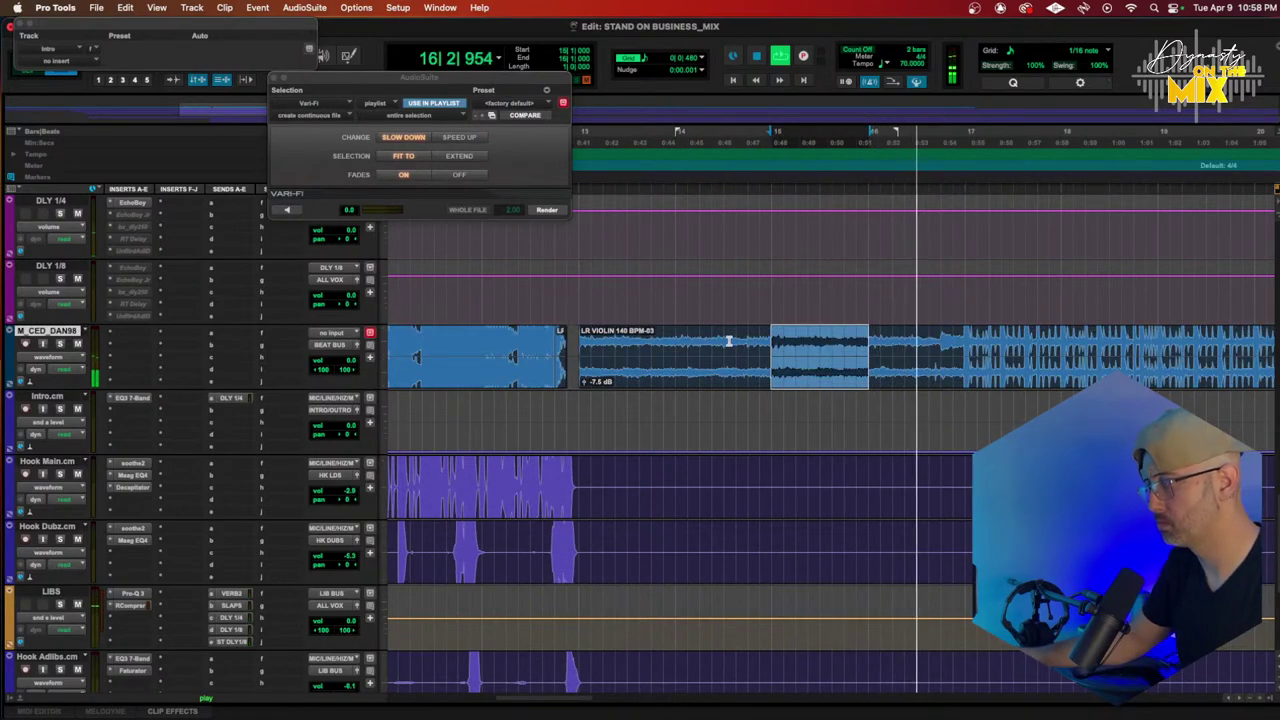
pyautogui.click(941, 354)
pyautogui.press('super+bracketright')
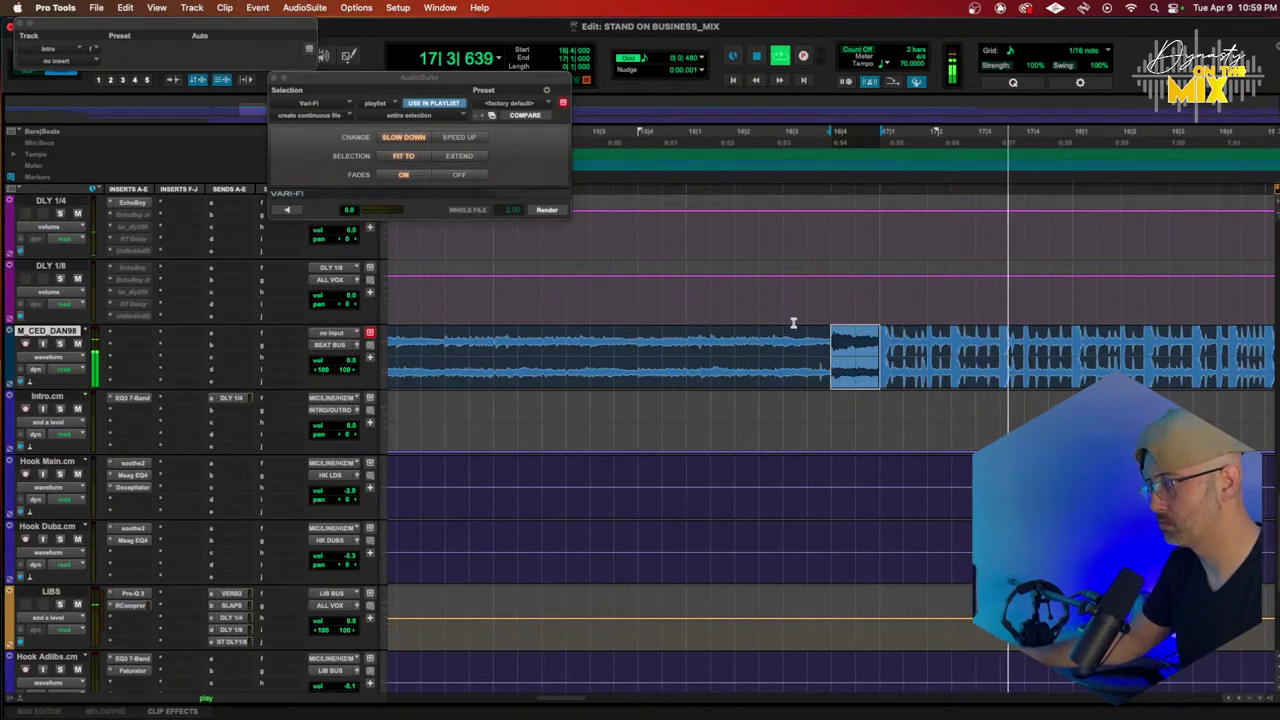
pyautogui.click(547, 210)
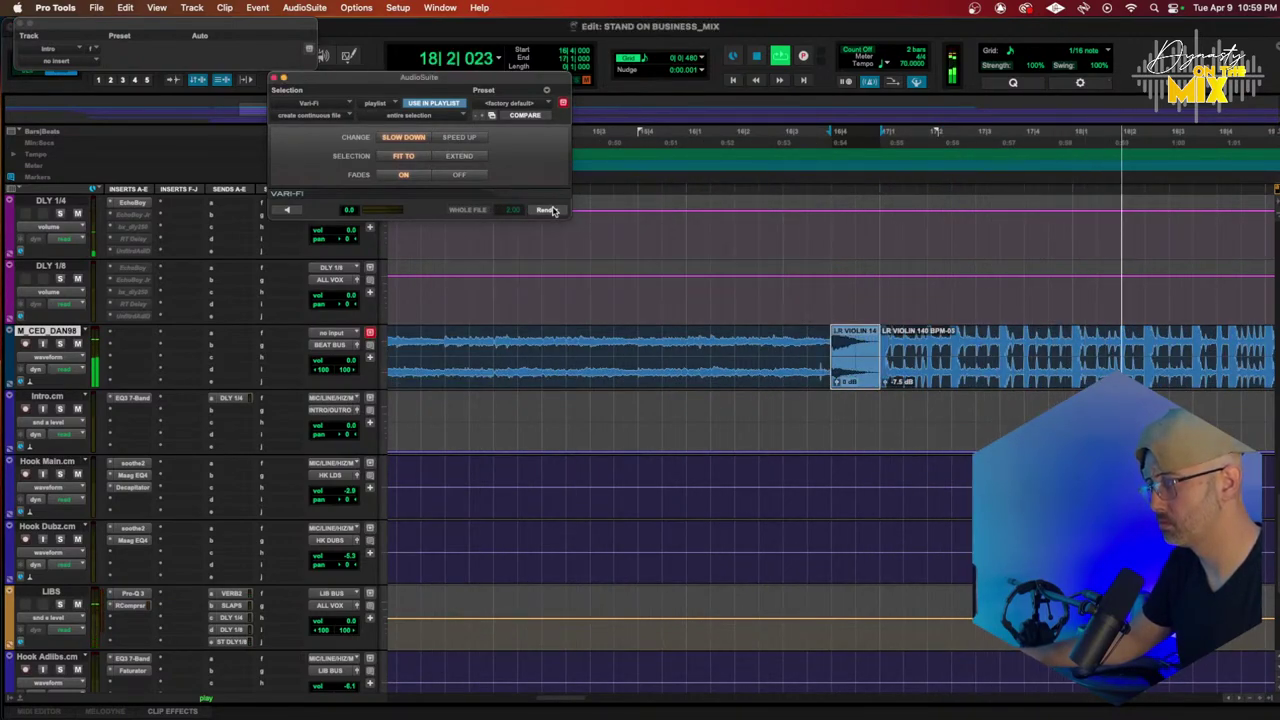
# Step: Copy the soothe2 and Maag EQ4 inserts from Hook Main.cm to the Verse.cm track
pyautogui.press('super+bracketleft')
pyautogui.press('super+bracketleft')
pyautogui.scroll(-5, 611, 253)
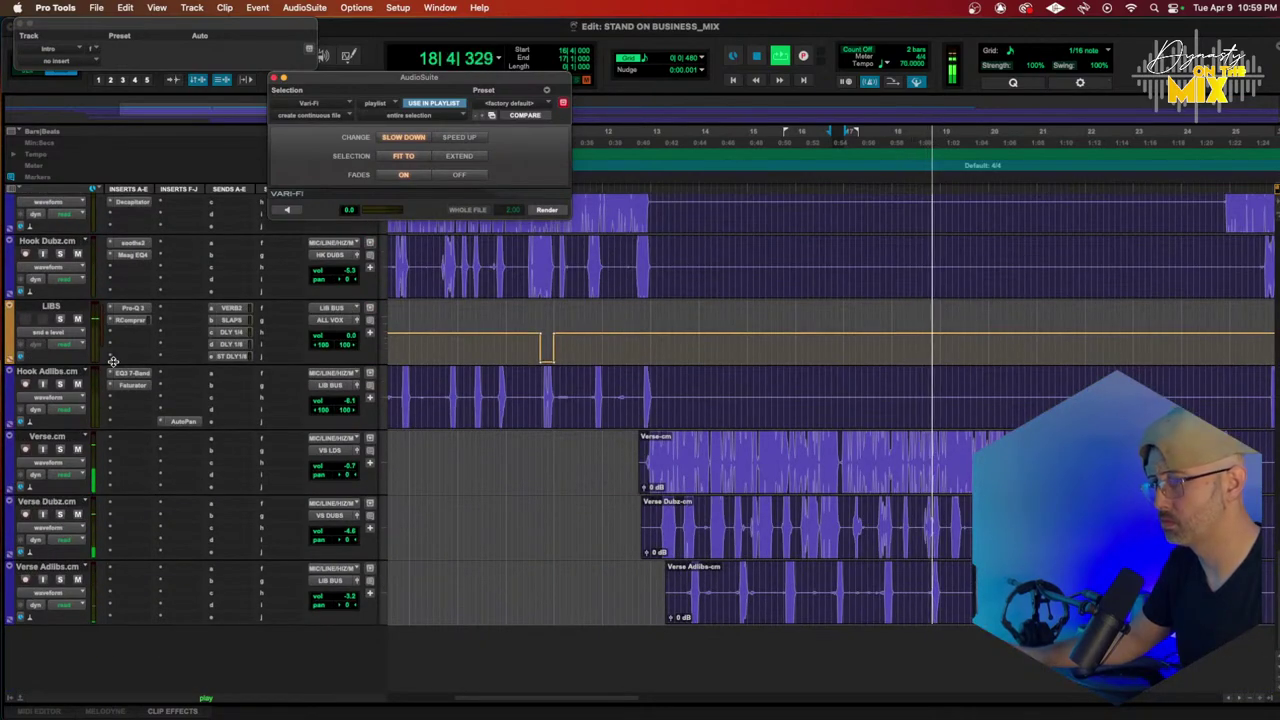
pyautogui.scroll(5, 112, 363)
pyautogui.moveTo(134, 334); pyautogui.dragTo(155, 595)
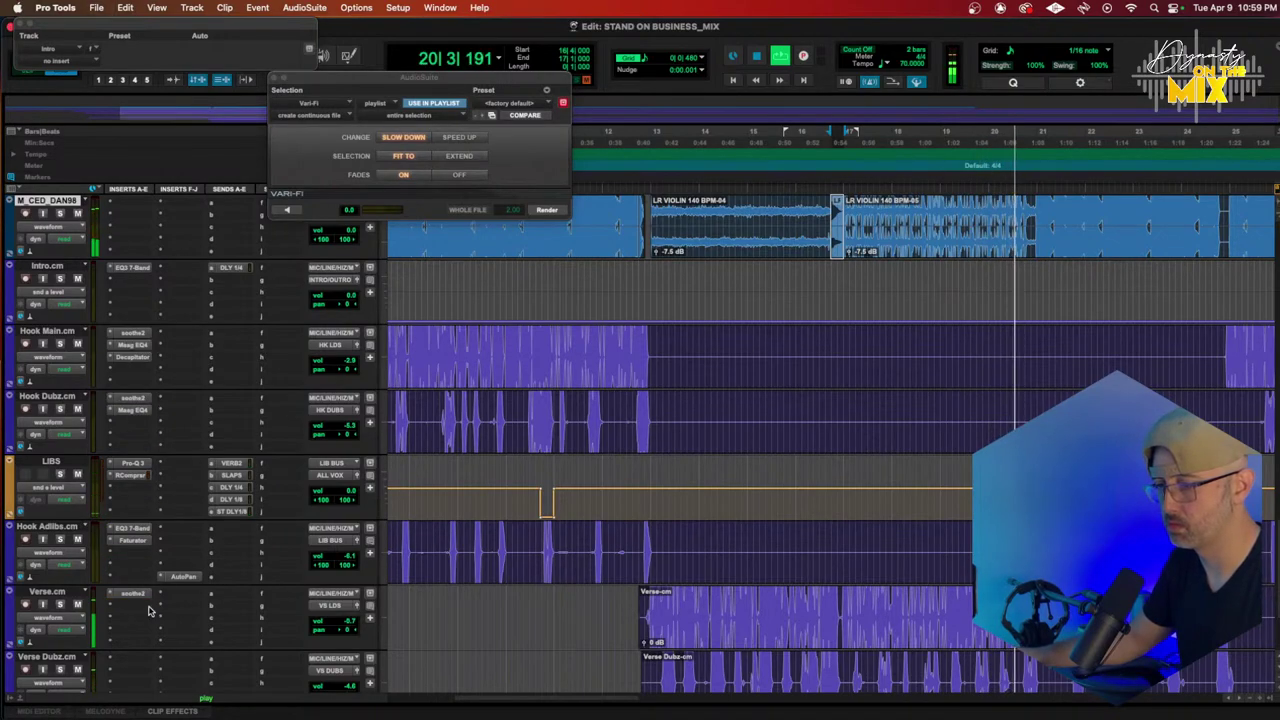
# Step: Lower the volume of the Verse.cm track to -2.8 dB
pyautogui.click(323, 621)
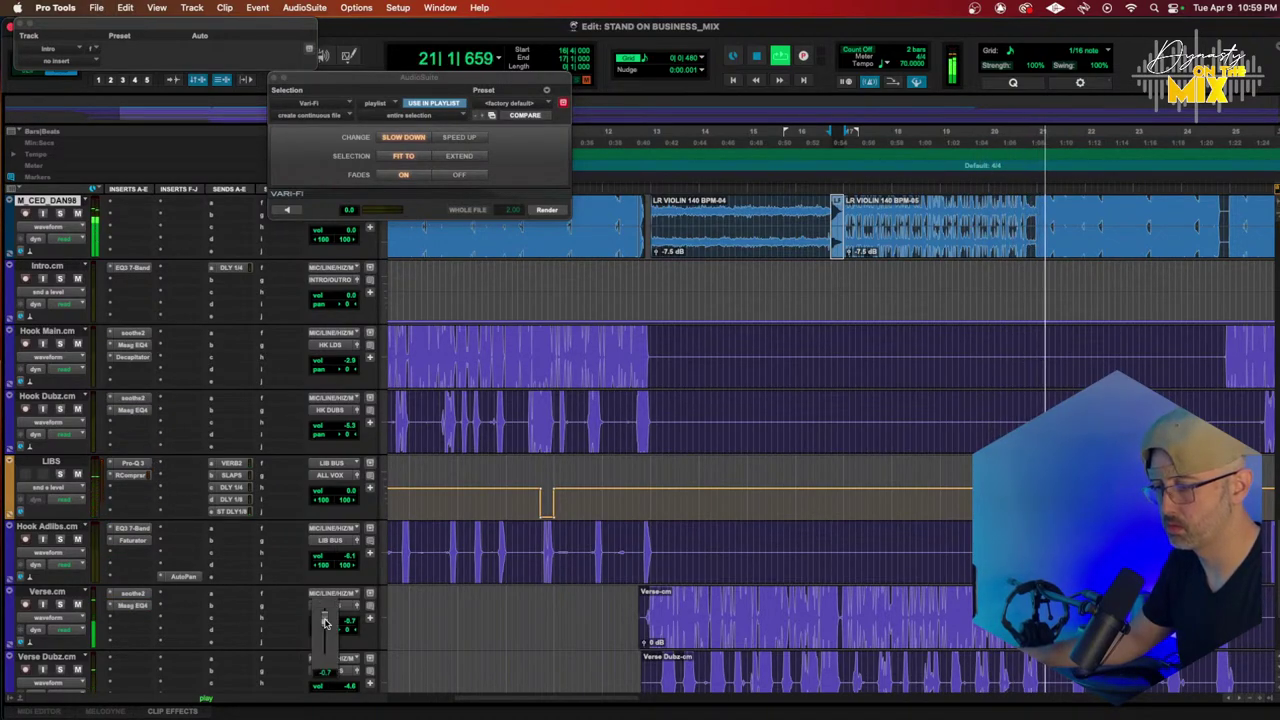
pyautogui.click(324, 622)
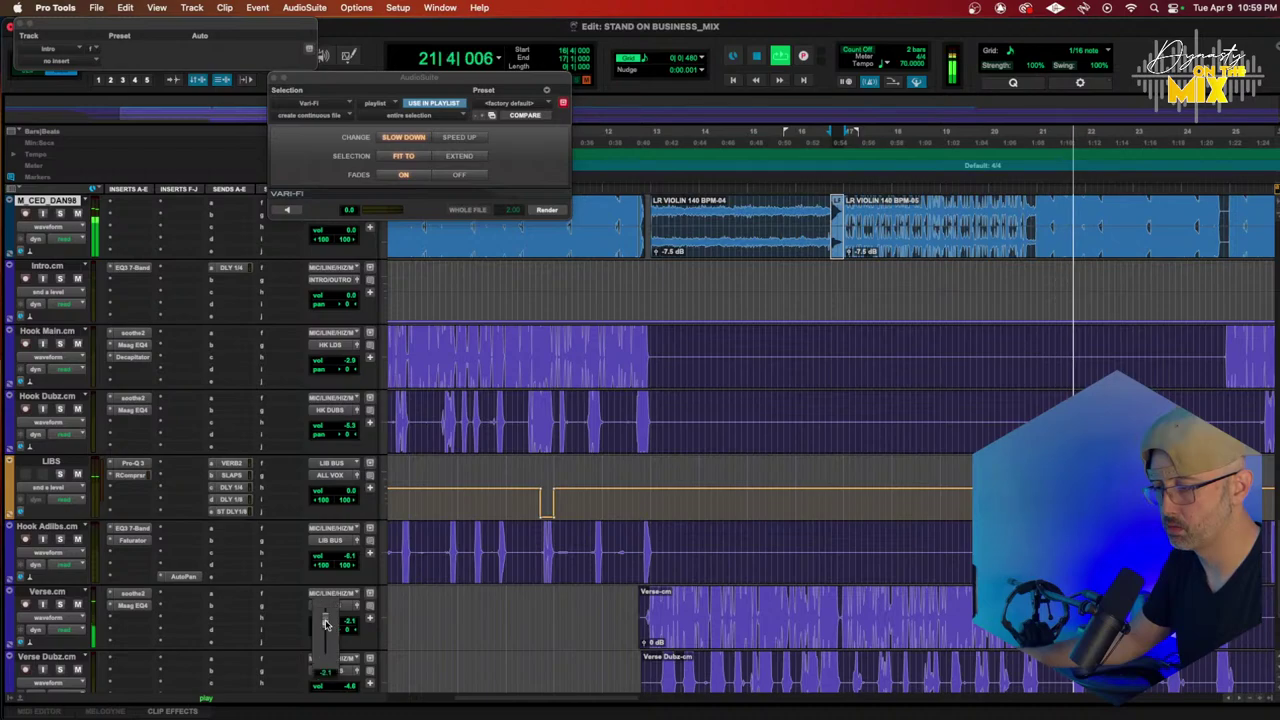
pyautogui.moveTo(326, 624); pyautogui.dragTo(326, 626)
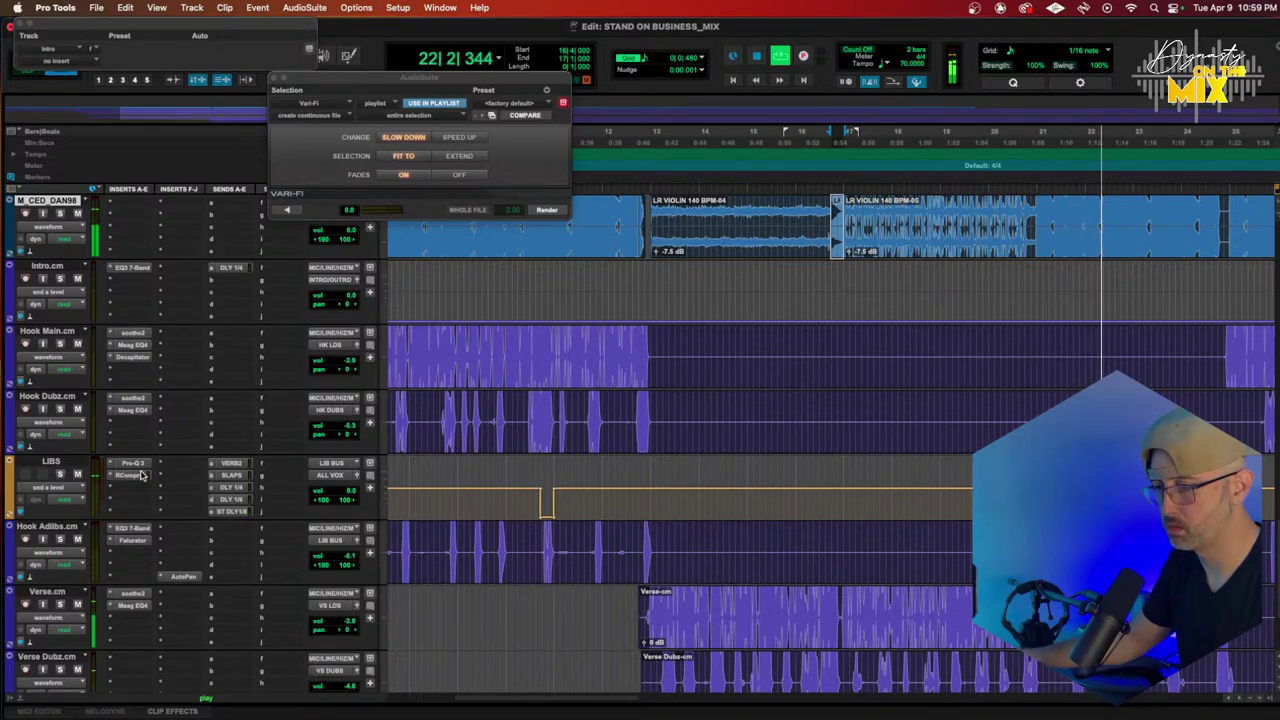
# Step: Copy the Decapitator insert from Hook Main.cm to Verse.cm, set at -2.6 dB volume, and replay from 12|1|480
pyautogui.moveTo(135, 363); pyautogui.dragTo(136, 621)
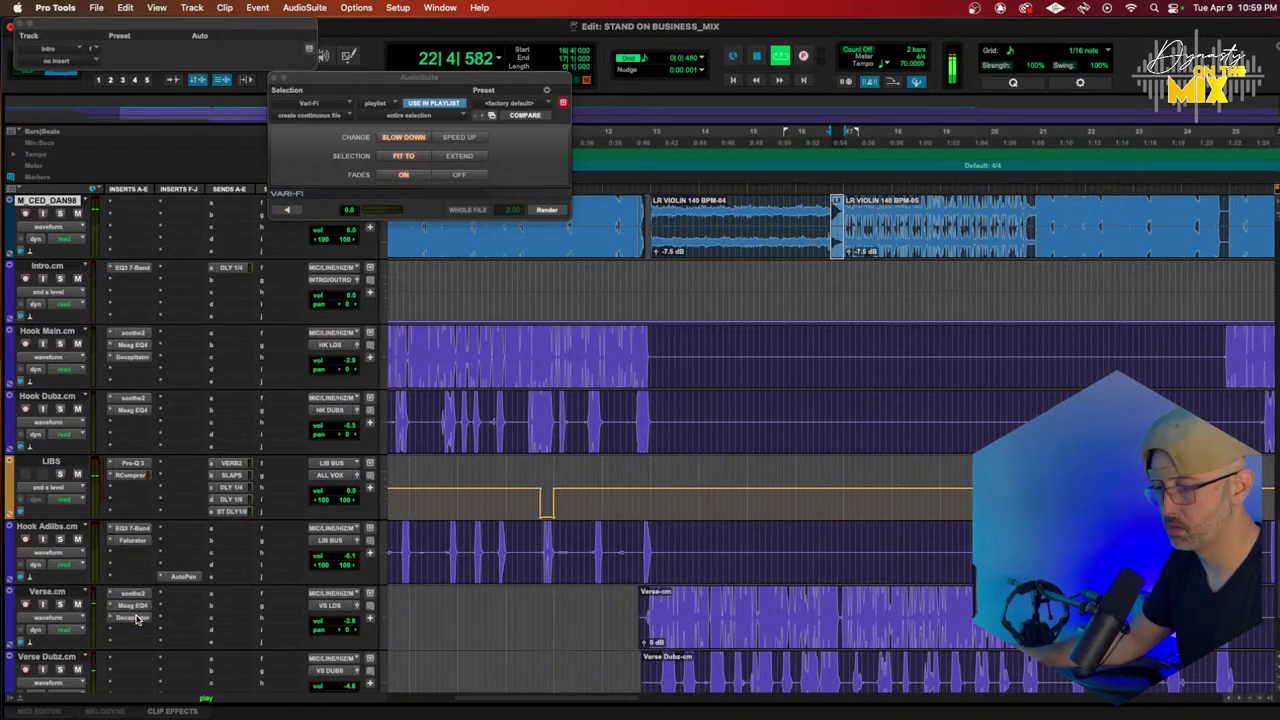
pyautogui.click(342, 622)
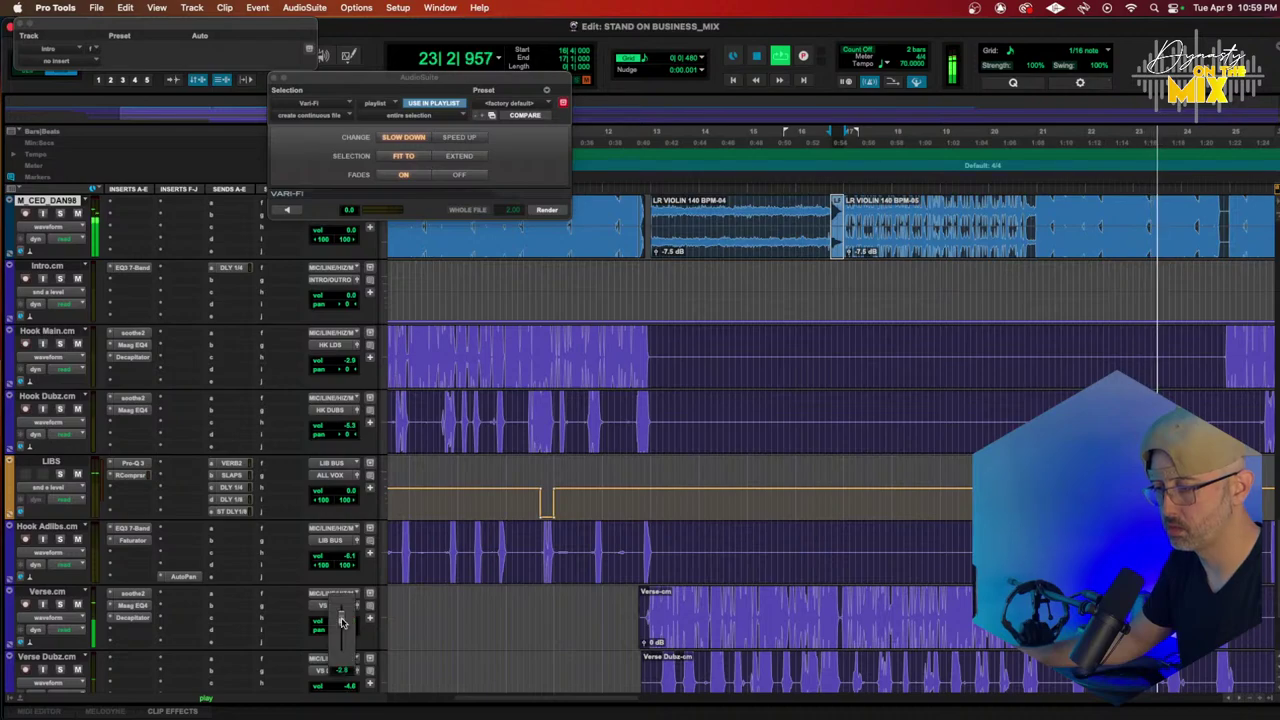
pyautogui.moveTo(342, 622); pyautogui.dragTo(342, 620)
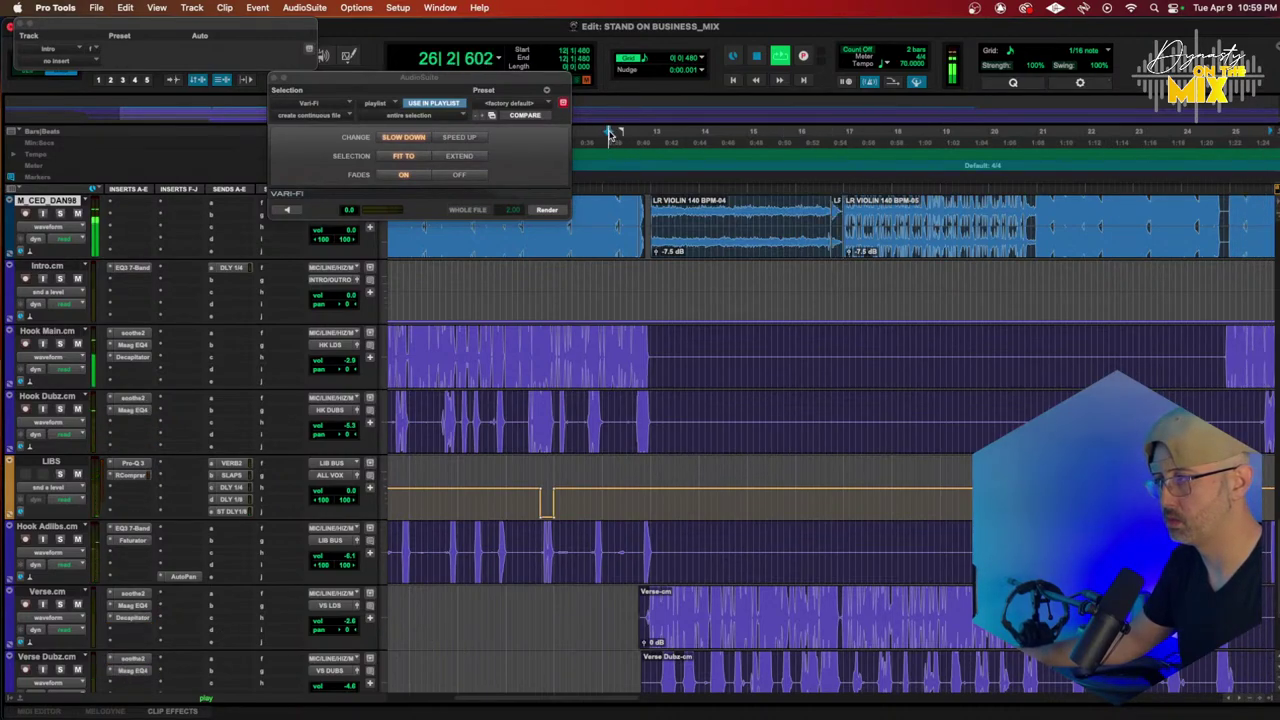
pyautogui.click(610, 133)
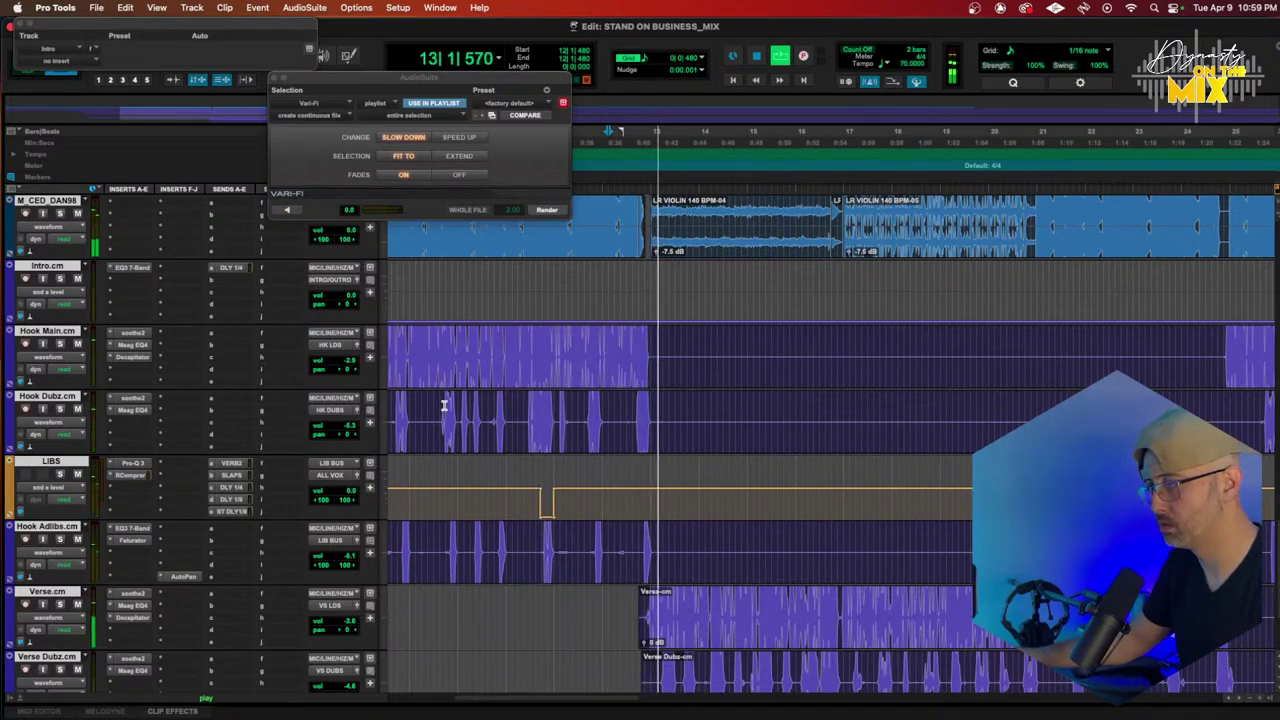
# Step: Strip silence from the Hook Dubz.cm clip at -33 dB threshold with 123 ms start and 460 ms end pads, and add 50 ms batch fades
pyautogui.click(580, 430)
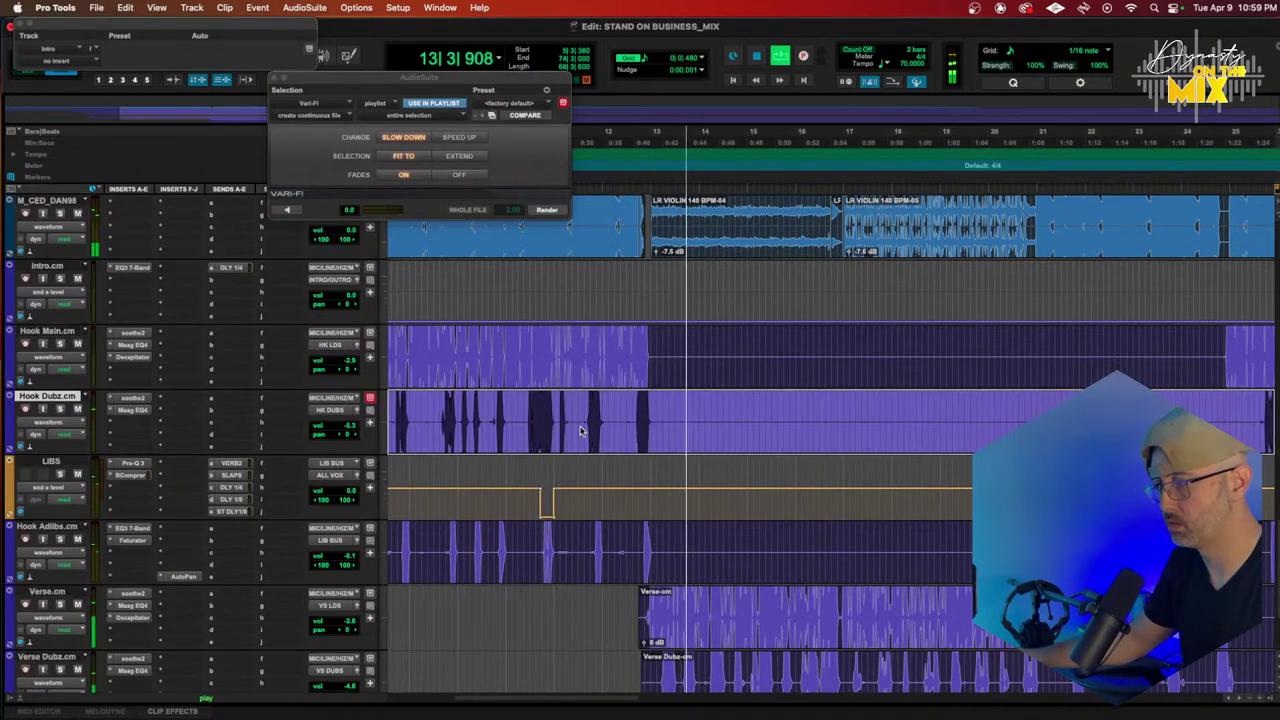
pyautogui.press('super+u')
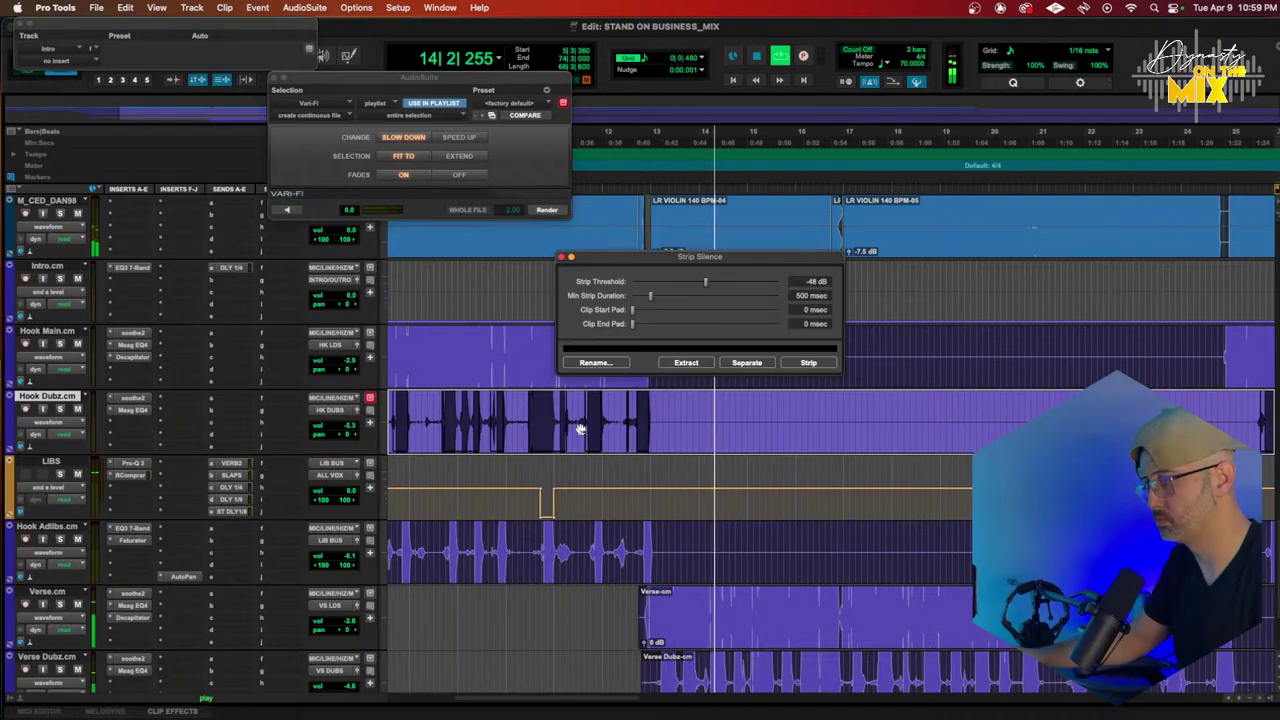
pyautogui.press('t')
pyautogui.hscroll(-4, 578, 422)
pyautogui.hscroll(-2, 578, 422)
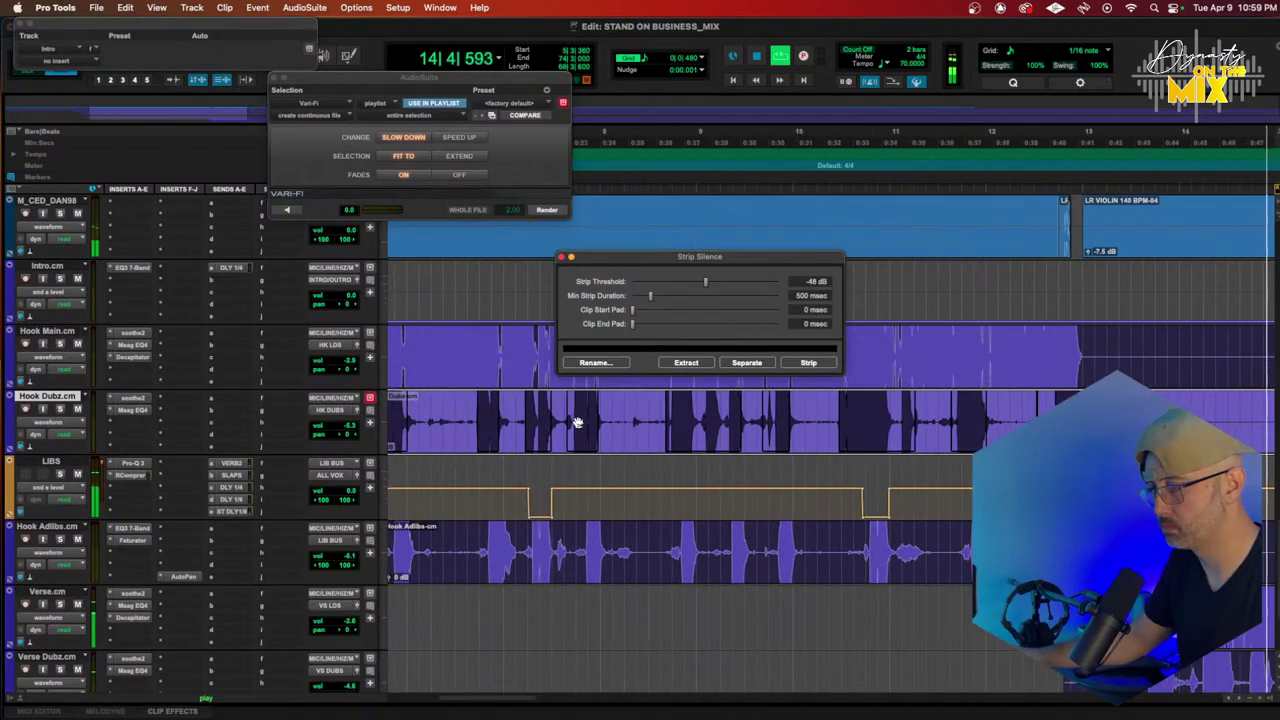
pyautogui.moveTo(706, 282); pyautogui.dragTo(729, 284)
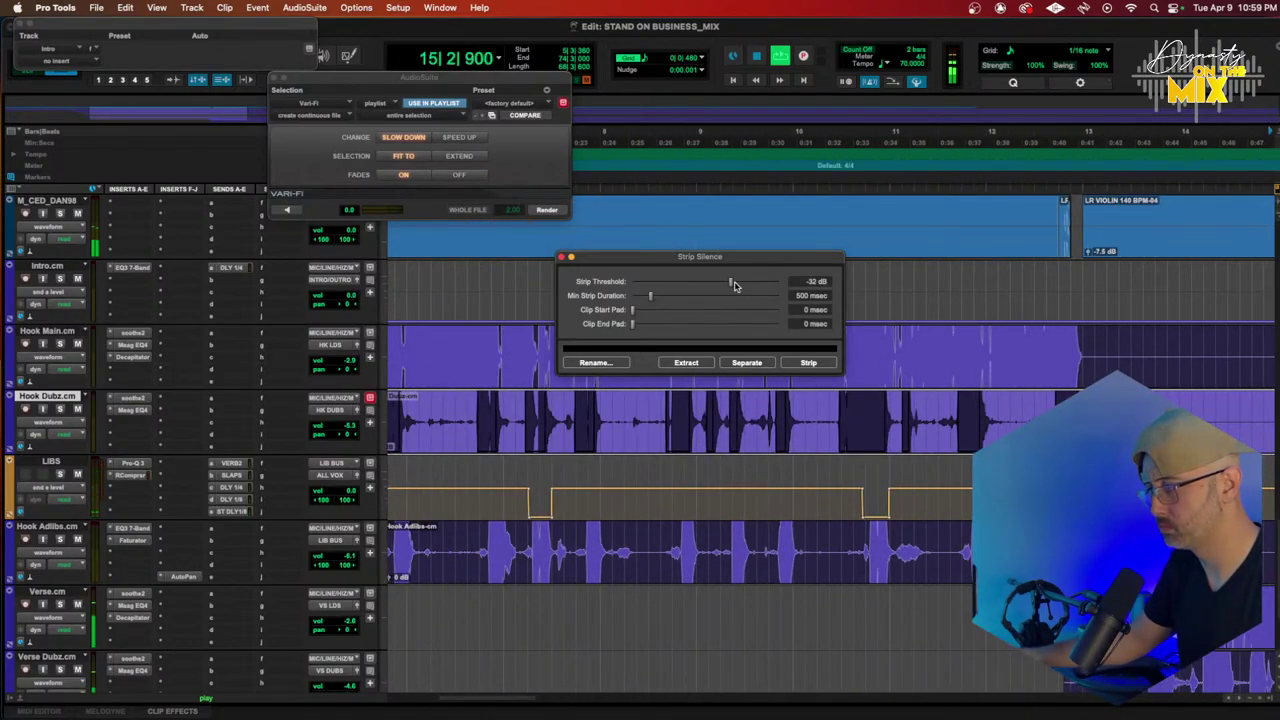
pyautogui.moveTo(636, 334)
pyautogui.mouseDown()
pyautogui.moveTo(648, 334)
pyautogui.moveTo(637, 312)
pyautogui.mouseUp()
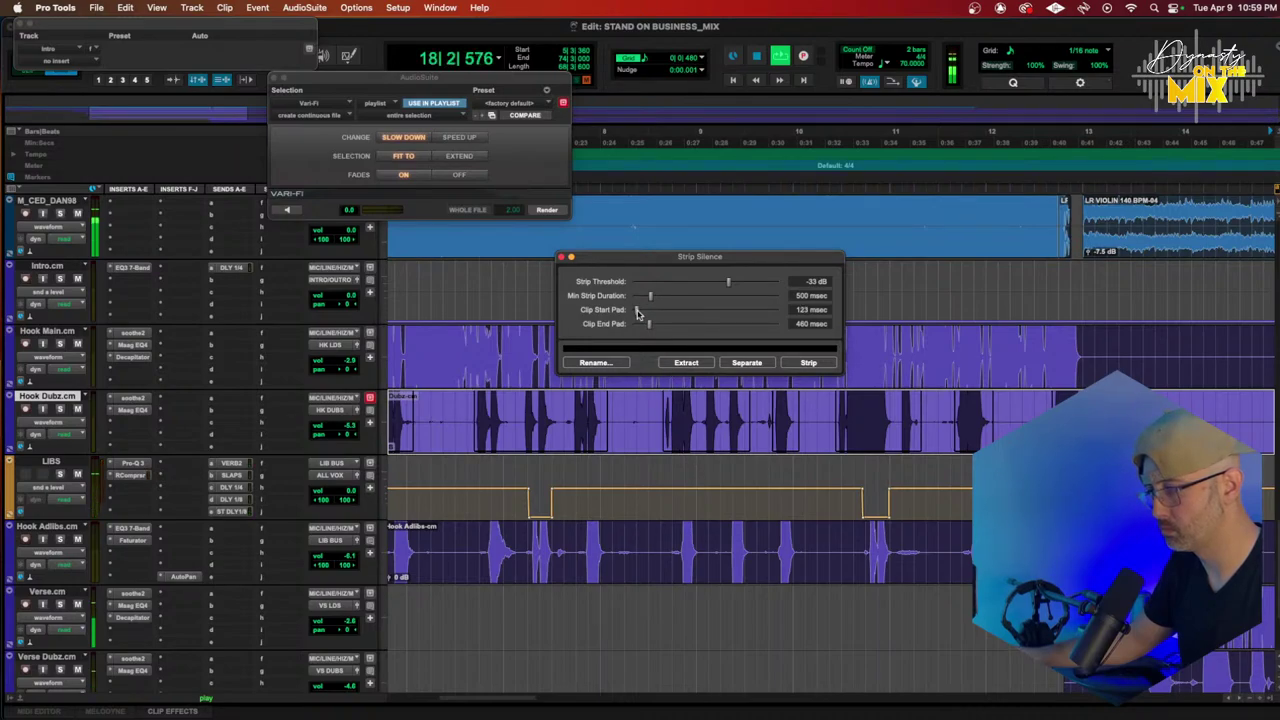
pyautogui.click(832, 363)
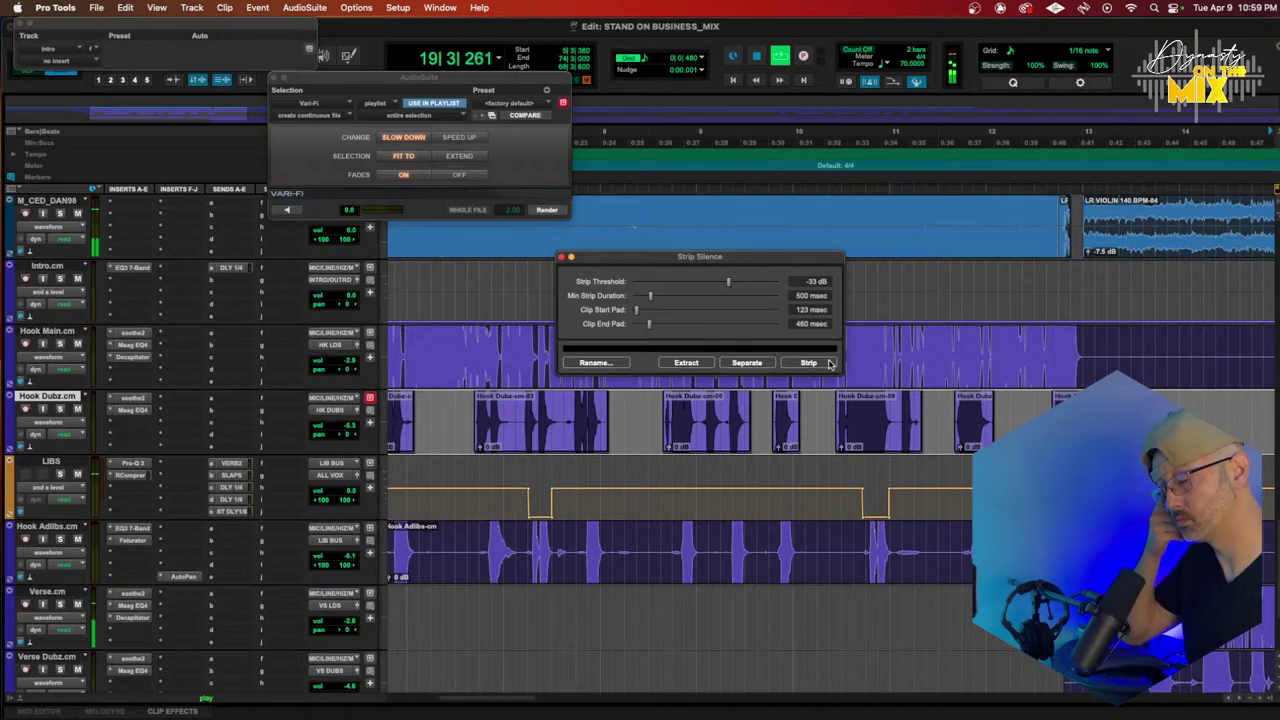
pyautogui.press('super+f')
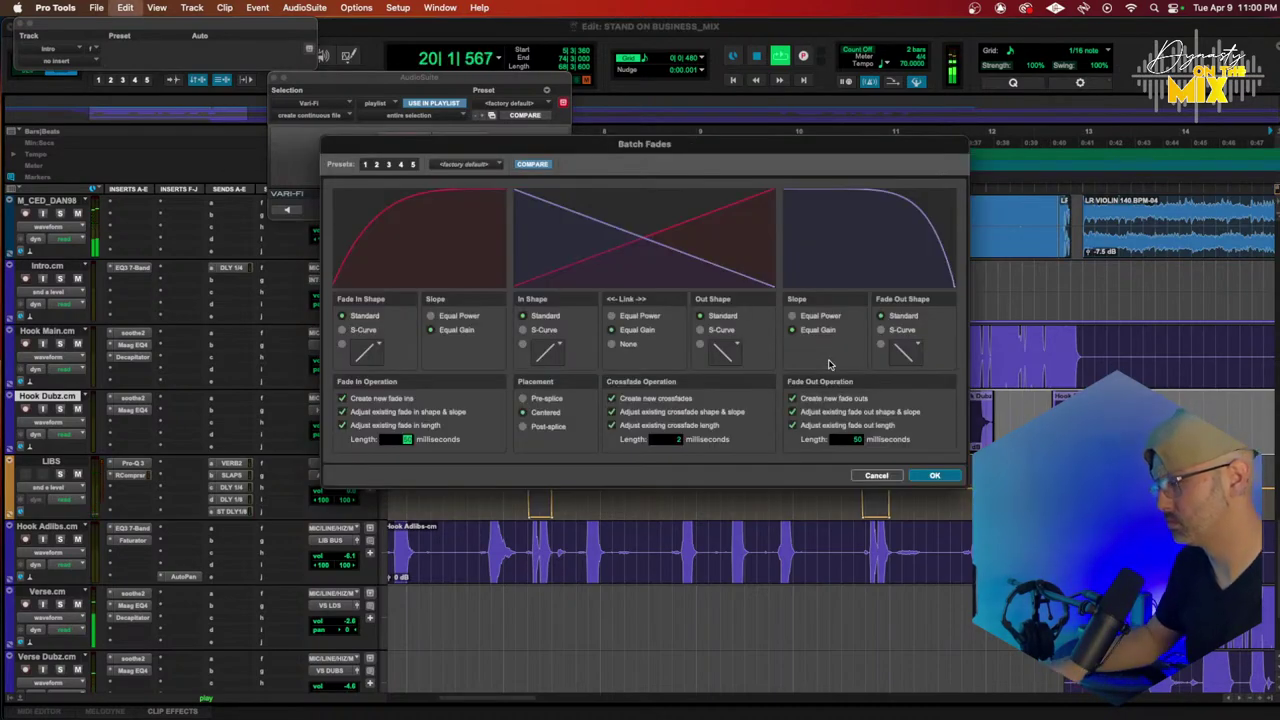
pyautogui.press('Return')
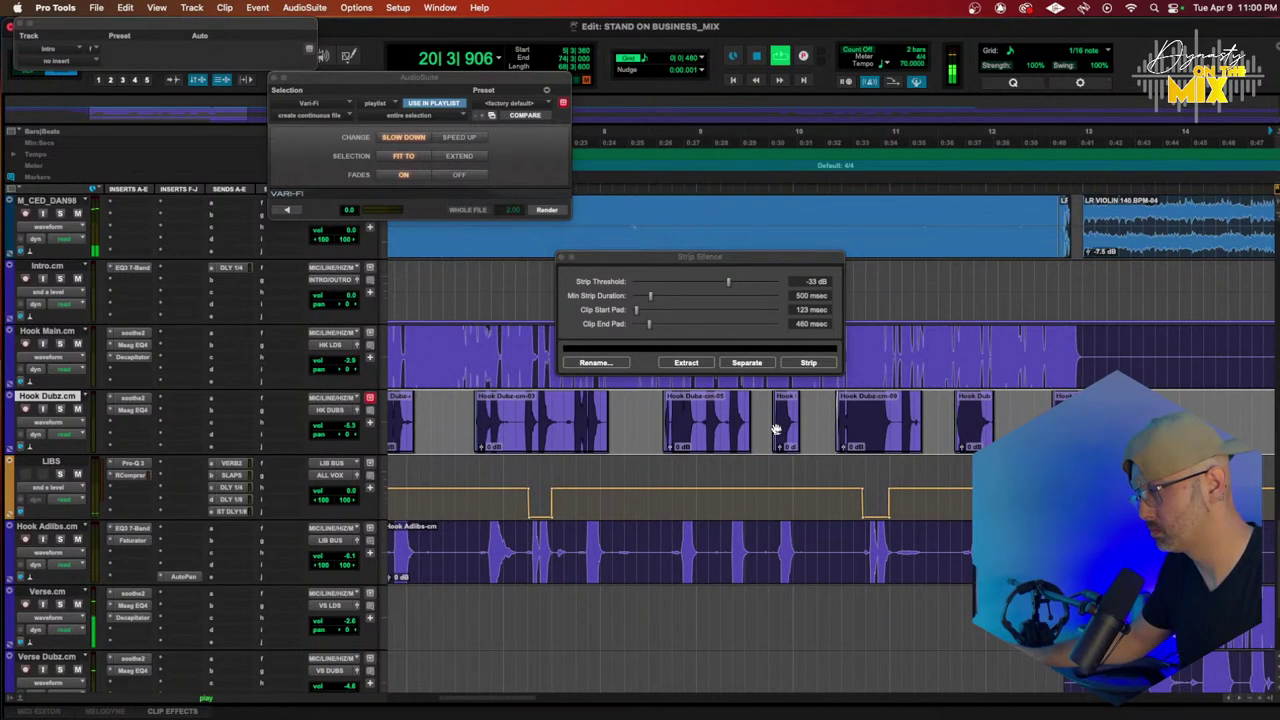
# Step: Trim the start of the Hook Dubz-cm-07 clip to about 9|4|220
pyautogui.scroll(1, 777, 424)
pyautogui.press('super+alt+bracketleft')
pyautogui.press('super+alt+bracketleft')
pyautogui.press('t')
pyautogui.press('t')
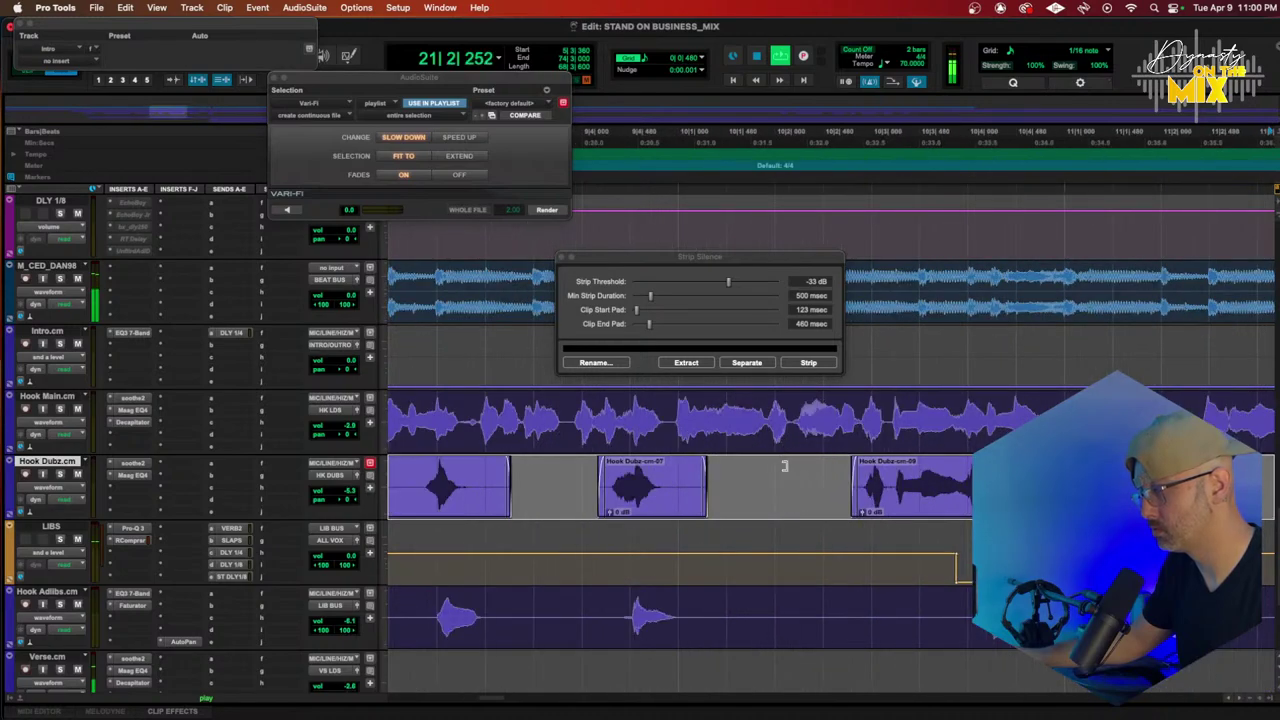
pyautogui.moveTo(616, 482)
pyautogui.mouseDown()
pyautogui.moveTo(594, 486)
pyautogui.moveTo(616, 489)
pyautogui.mouseUp()
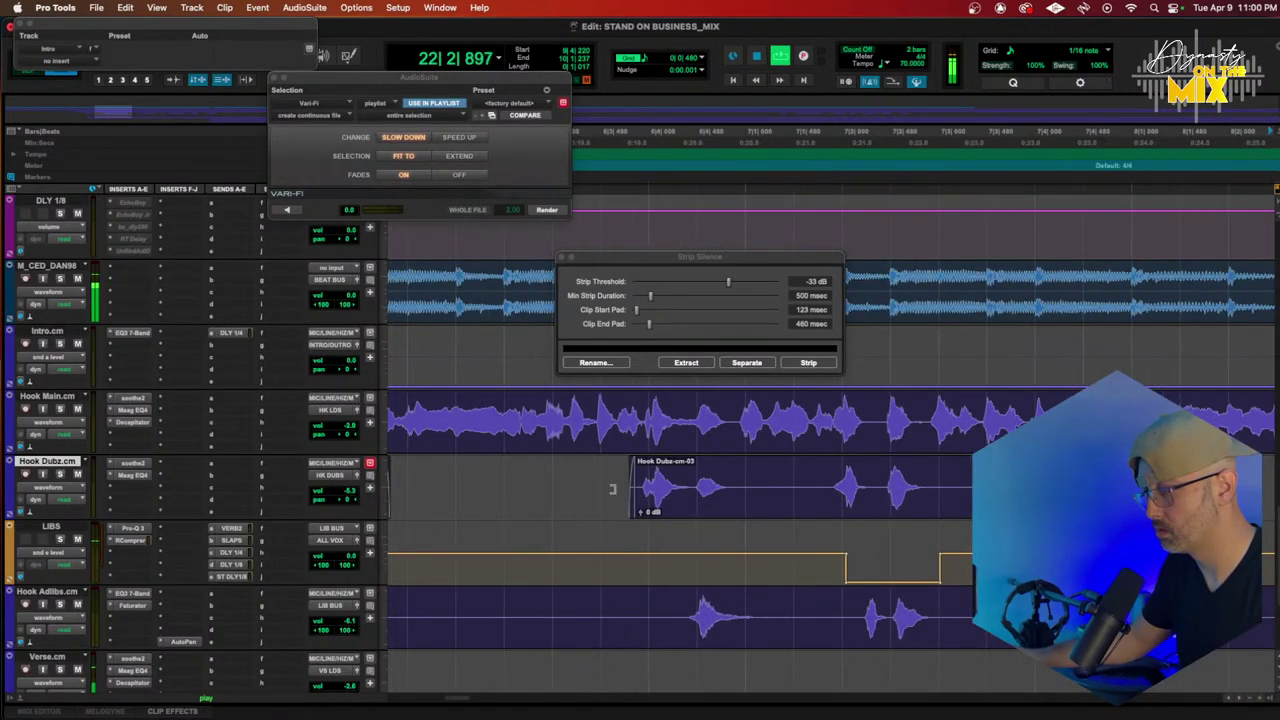
# Step: Strip silence again from the Hook Dubz-cm-03 clip with the threshold set to -16 dB
pyautogui.click(757, 496)
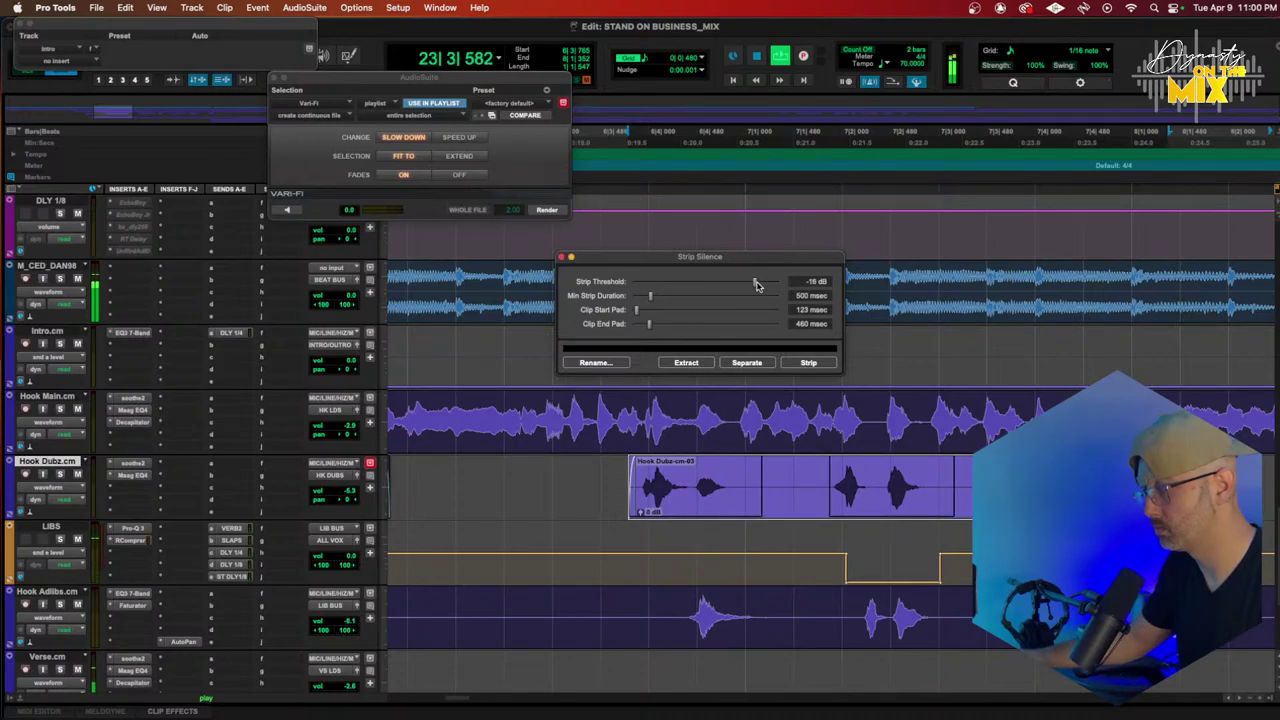
pyautogui.click(808, 362)
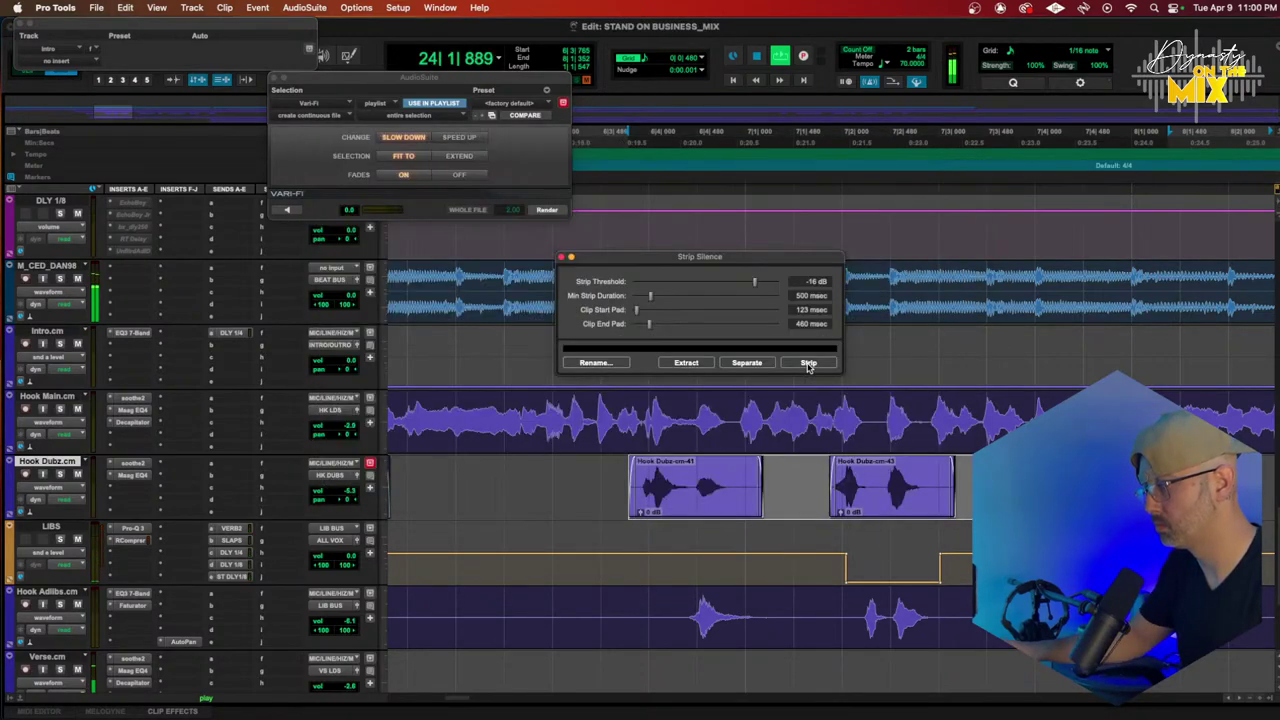
# Step: Trim the Hook Dubz-cm-41, Hook Dubz-cm-43 and Hook Dubz-cm-01 clips closer to their audible vocals
pyautogui.click(735, 491)
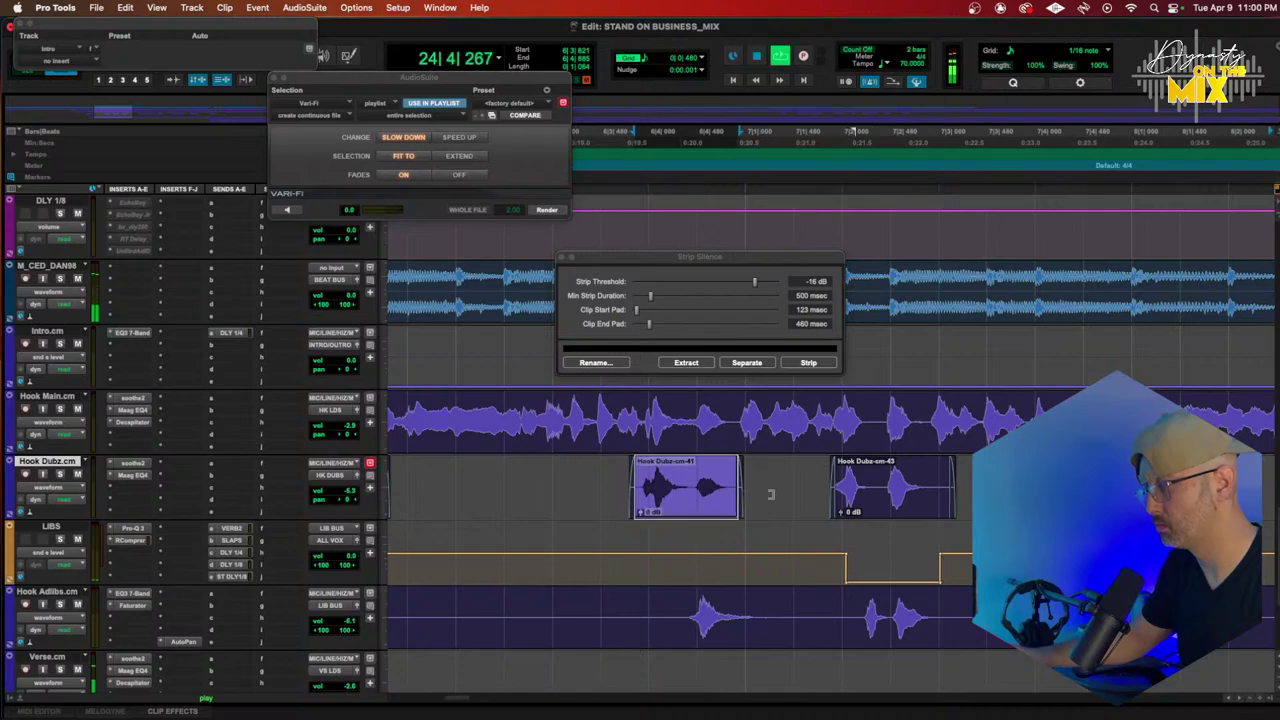
pyautogui.moveTo(936, 502); pyautogui.dragTo(926, 502)
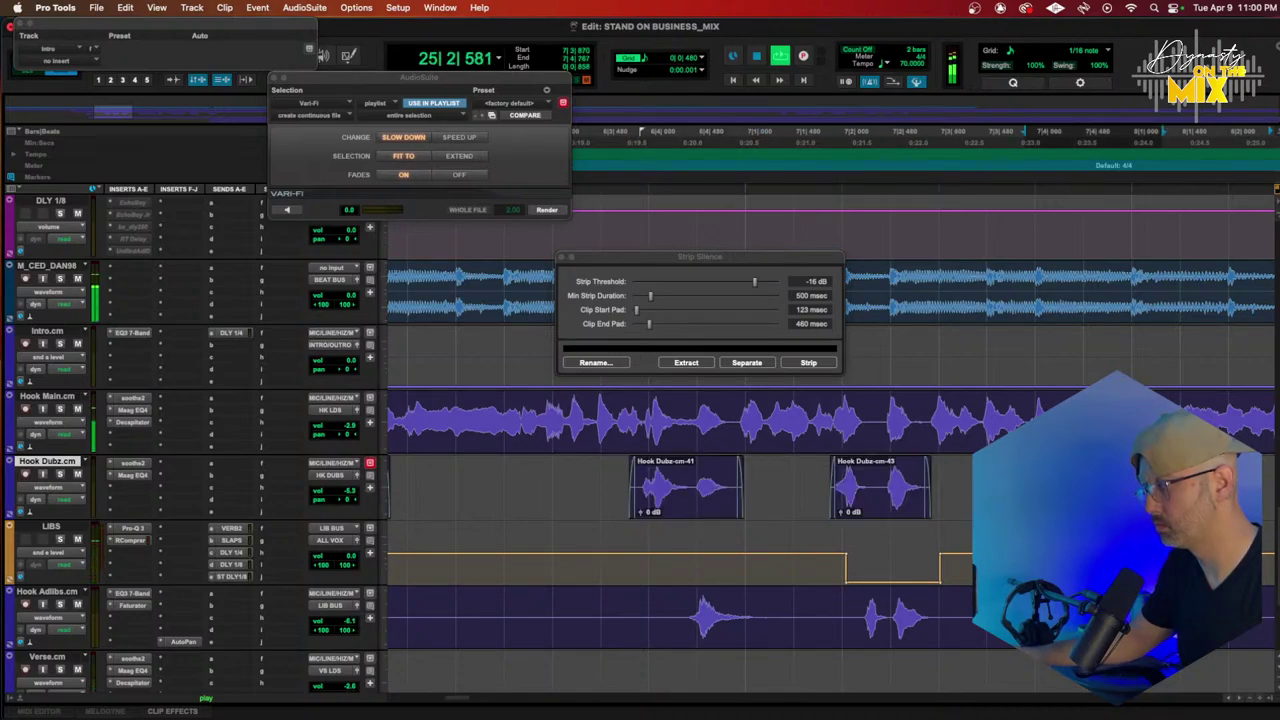
pyautogui.press('r')
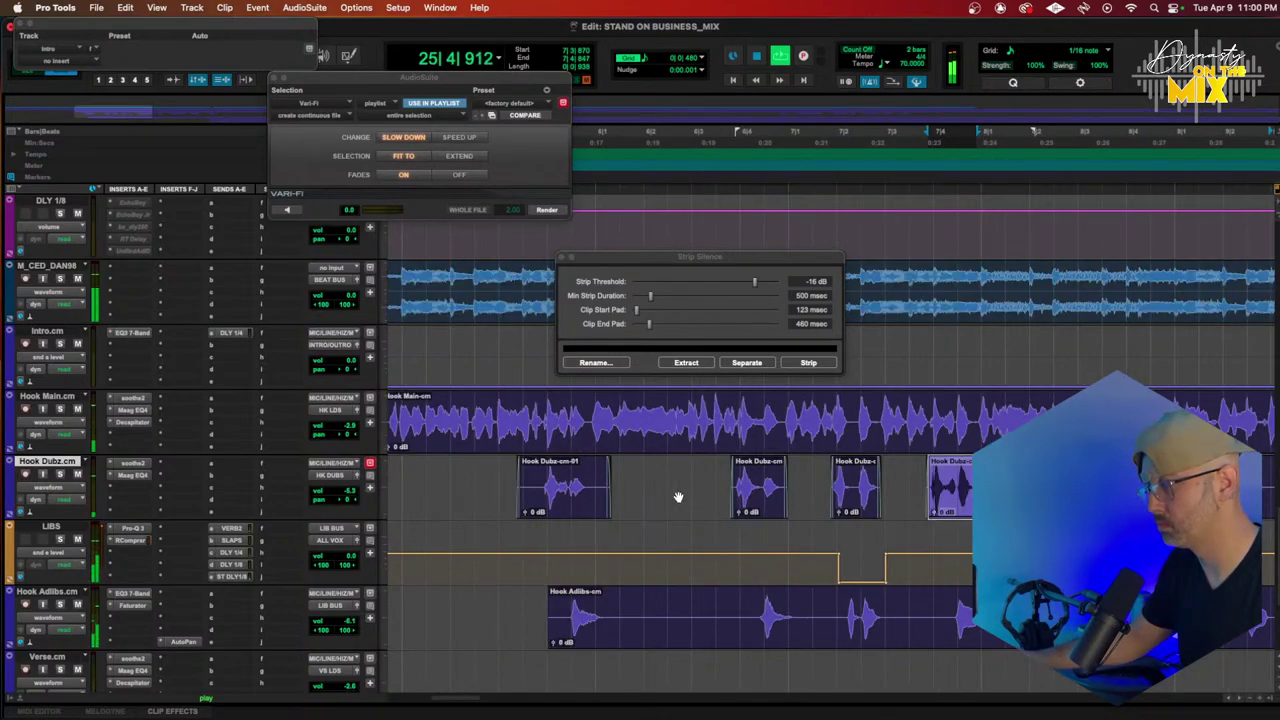
pyautogui.moveTo(594, 508); pyautogui.dragTo(543, 502)
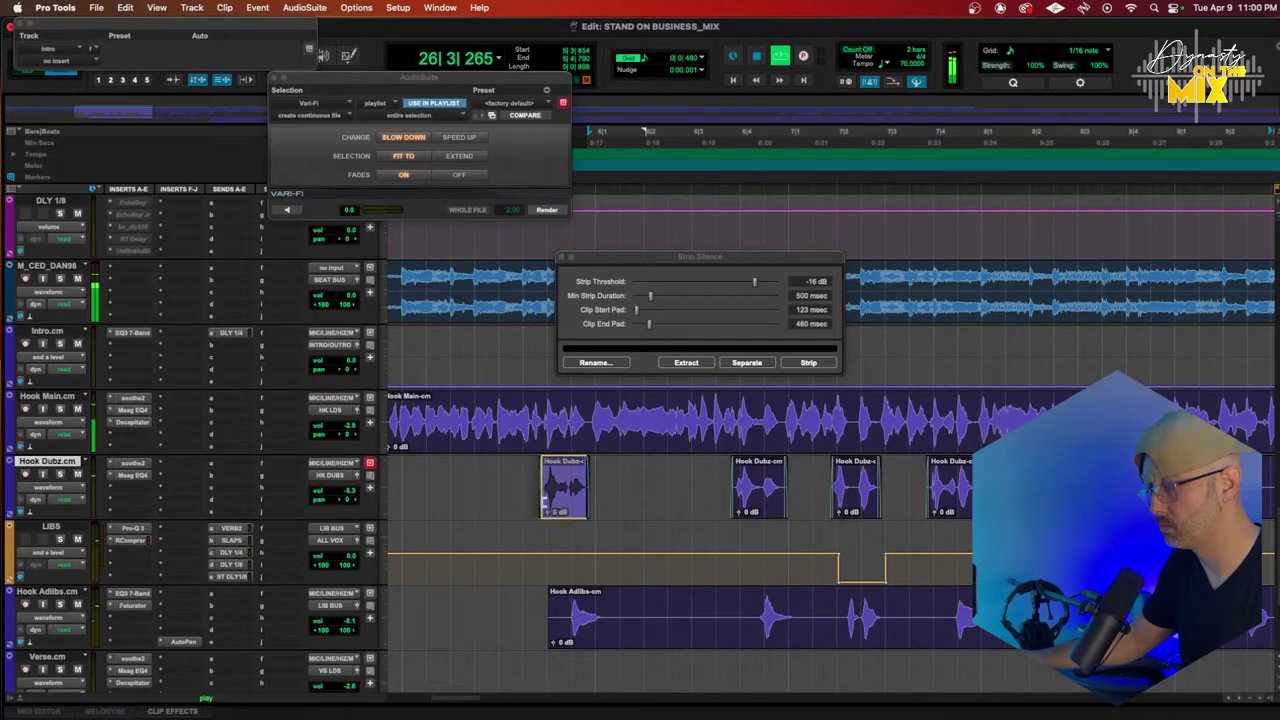
# Step: Strip silence from the whole Hook Adlibs.cm clip using the current Strip Silence settings
pyautogui.click(647, 609)
pyautogui.press('r')
pyautogui.press('r')
pyautogui.hscroll(3, 647, 609)
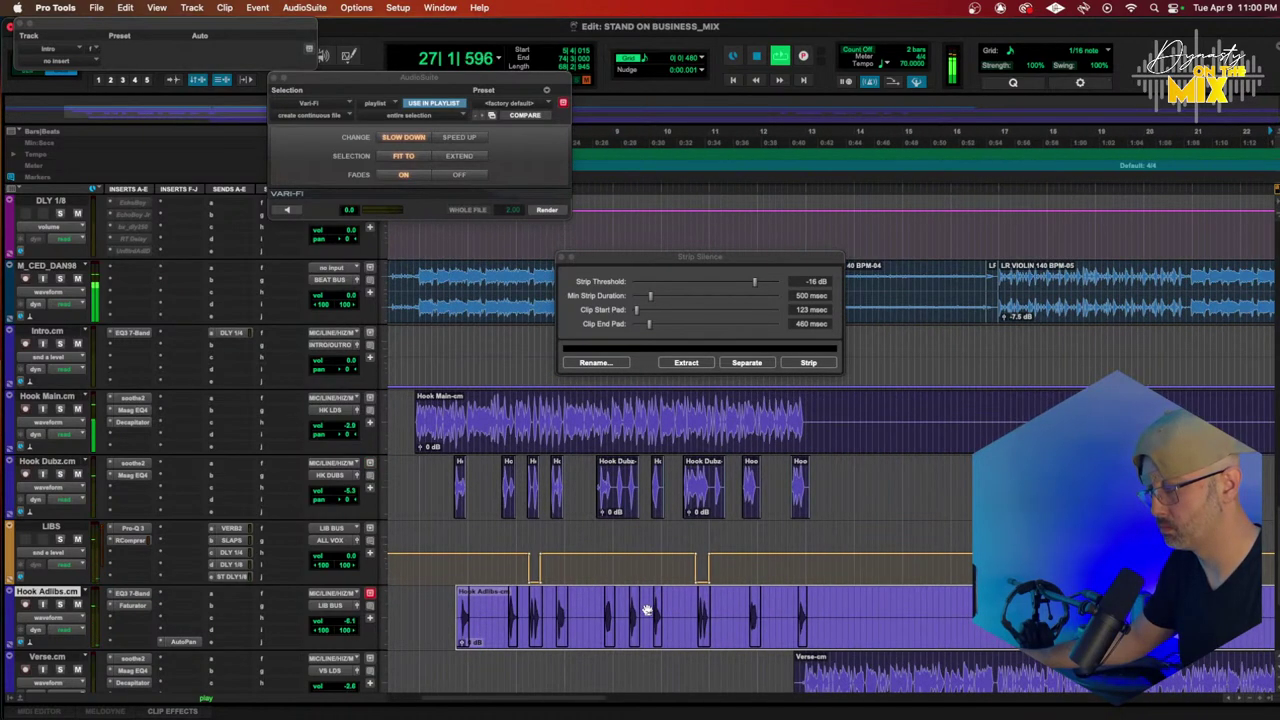
pyautogui.press('t')
pyautogui.press('t')
pyautogui.press('t')
pyautogui.hscroll(2, 647, 609)
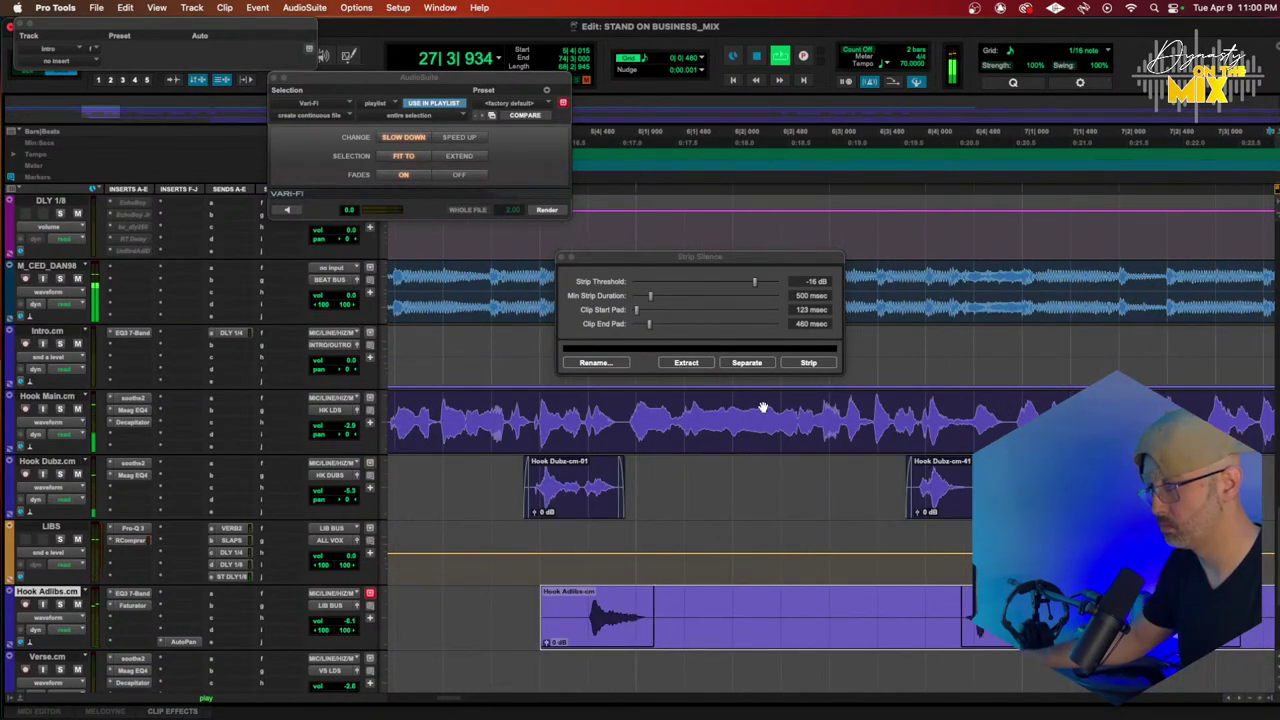
pyautogui.click(808, 363)
# Step: Trim the silent start of the first Hook Adlibs.cm clip and apply batch fades to the adlib clips
pyautogui.moveTo(565, 638); pyautogui.dragTo(588, 643)
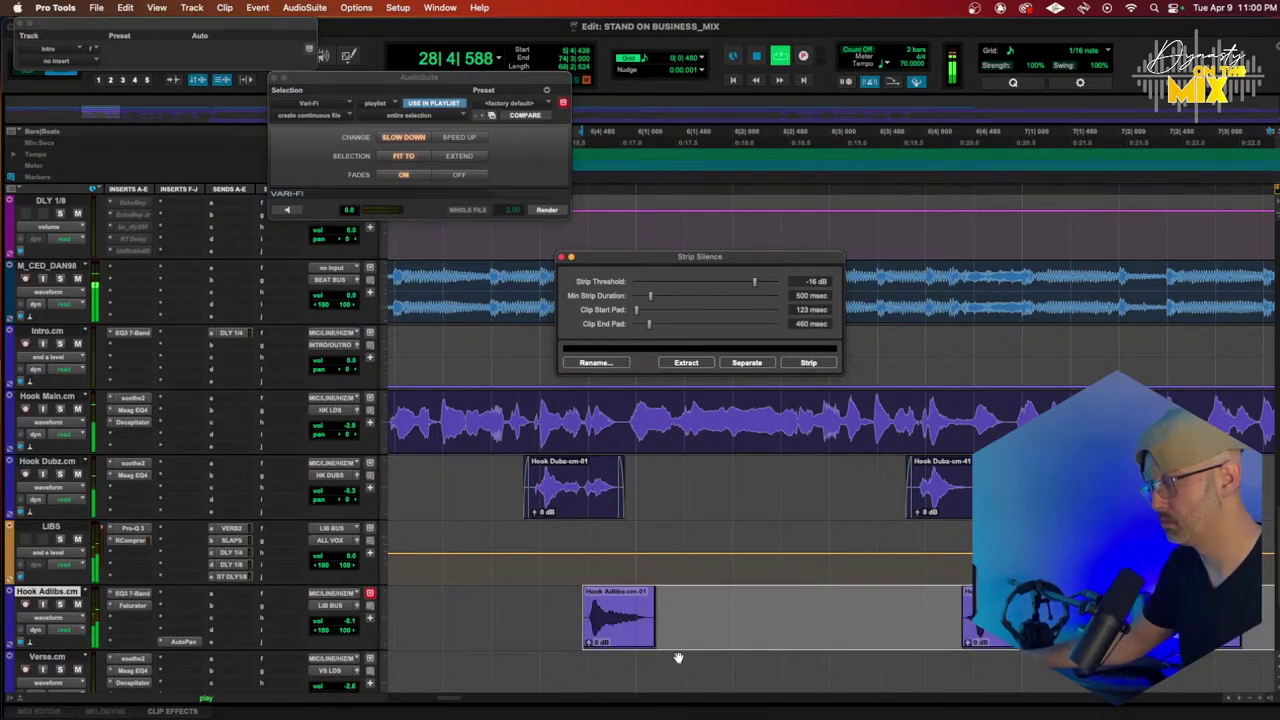
pyautogui.press('super+f')
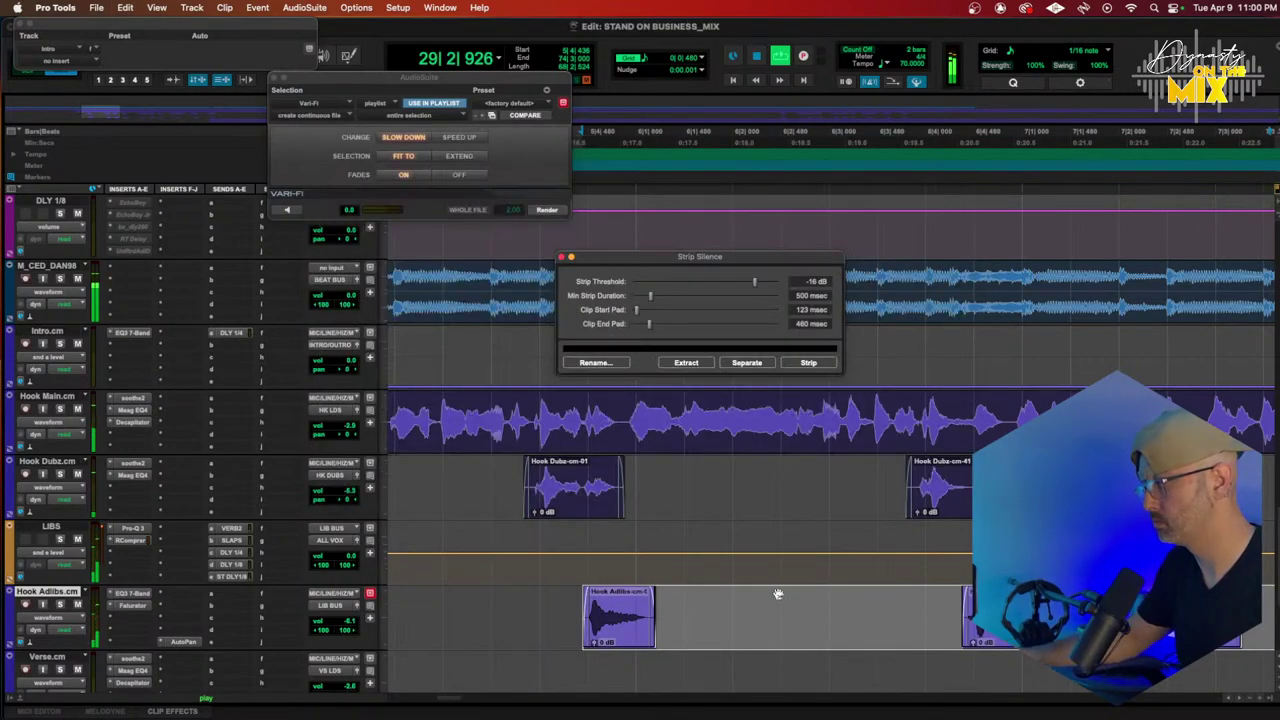
# Step: Remove the silent start of the Verse Dubz.cm clip so that it begins at 13|1|606
pyautogui.scroll(-3, 782, 584)
pyautogui.hscroll(3, 780, 582)
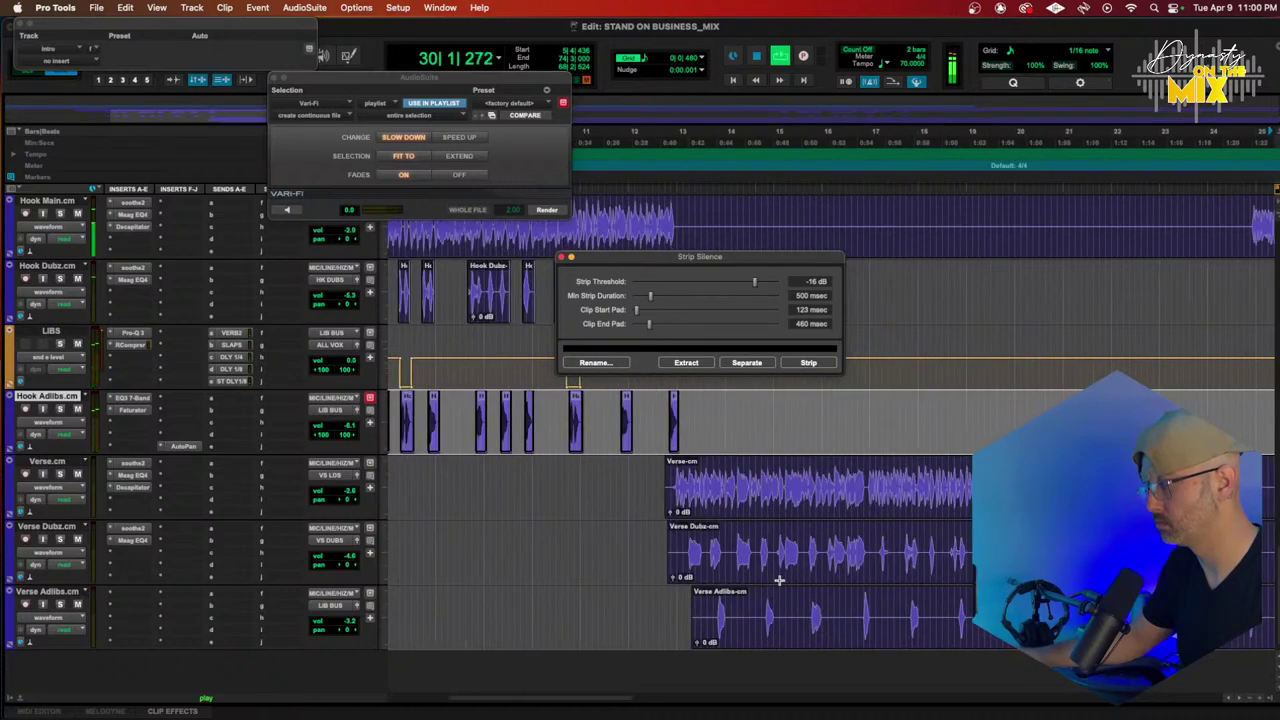
pyautogui.click(834, 561)
pyautogui.press('t')
pyautogui.press('t')
pyautogui.press('t')
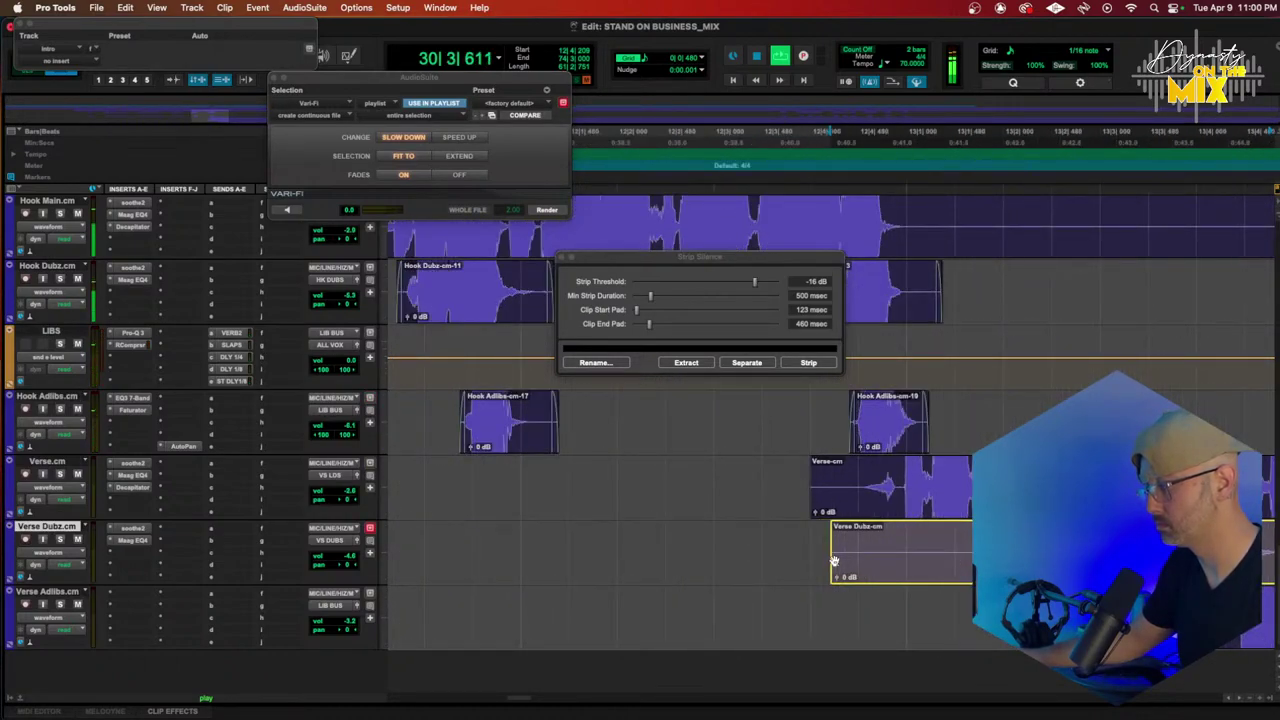
pyautogui.press('Delete')
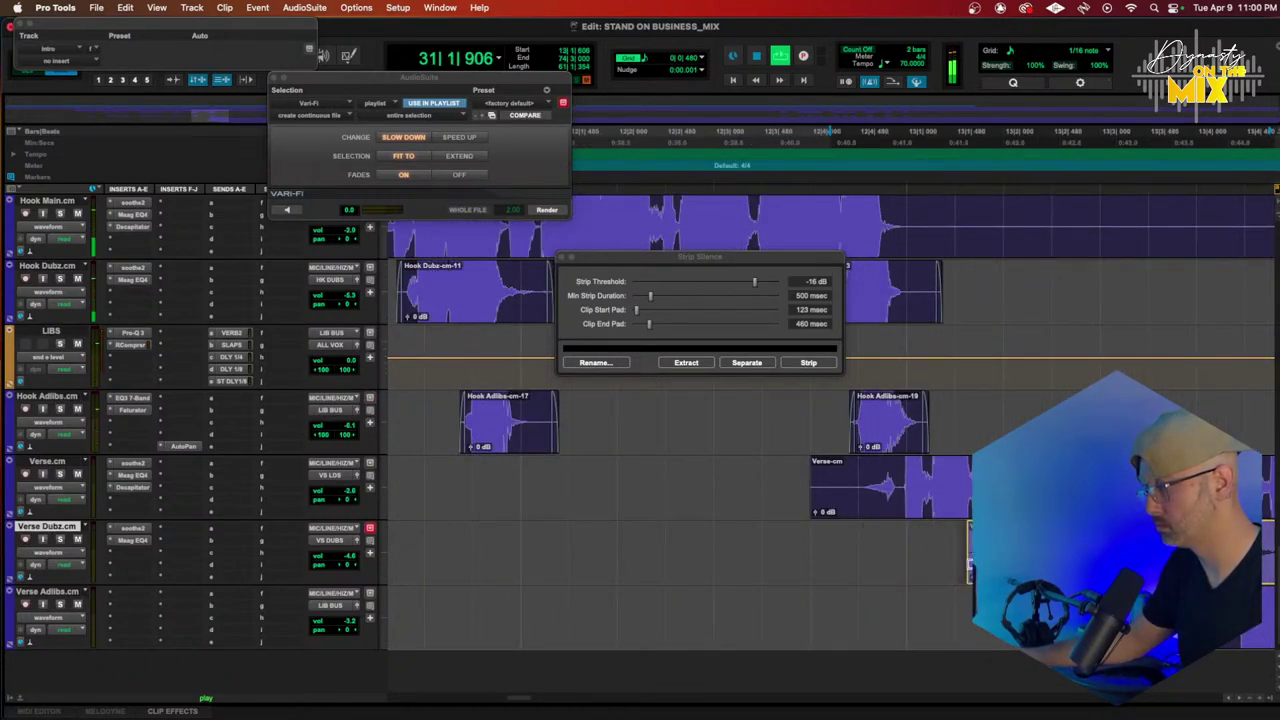
# Step: Strip silence from the Verse Dubz.cm clip at -14 dB, 252 ms minimum duration, 247 ms start and 460 ms end pads, and batch-fade the pieces
pyautogui.press('super+[')
pyautogui.press('super+[')
pyautogui.press('super+[')
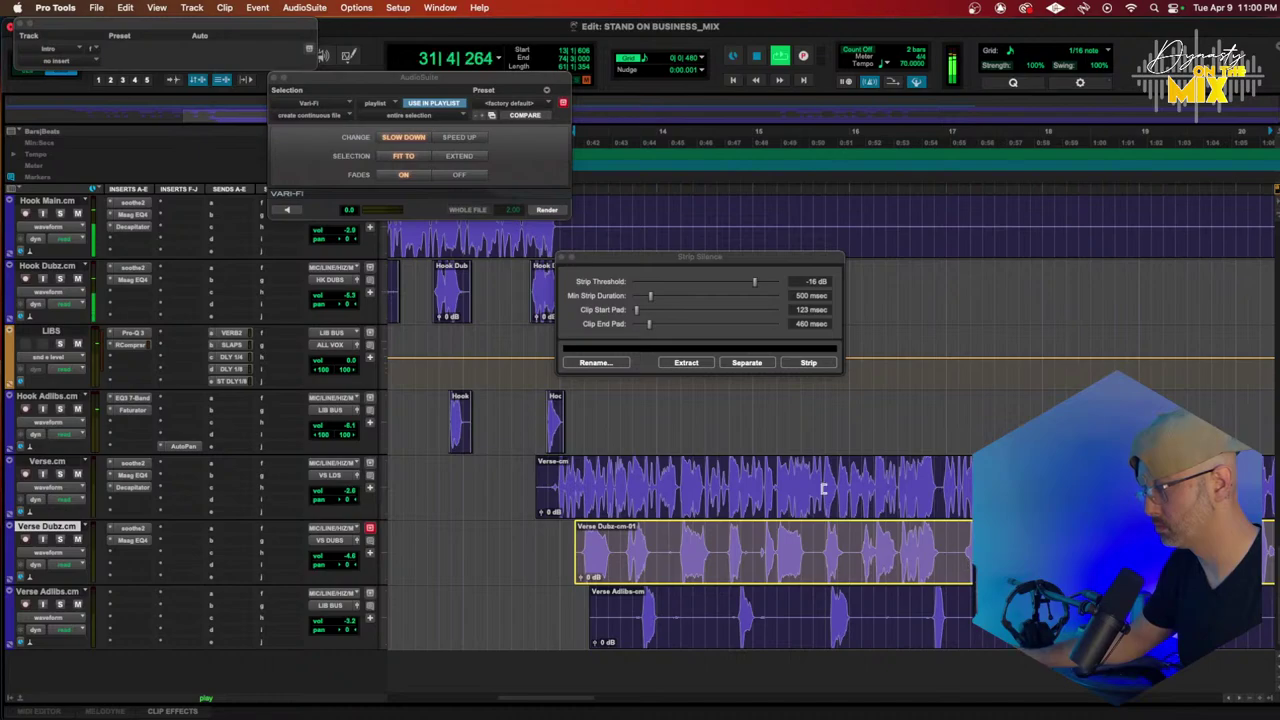
pyautogui.click(571, 553)
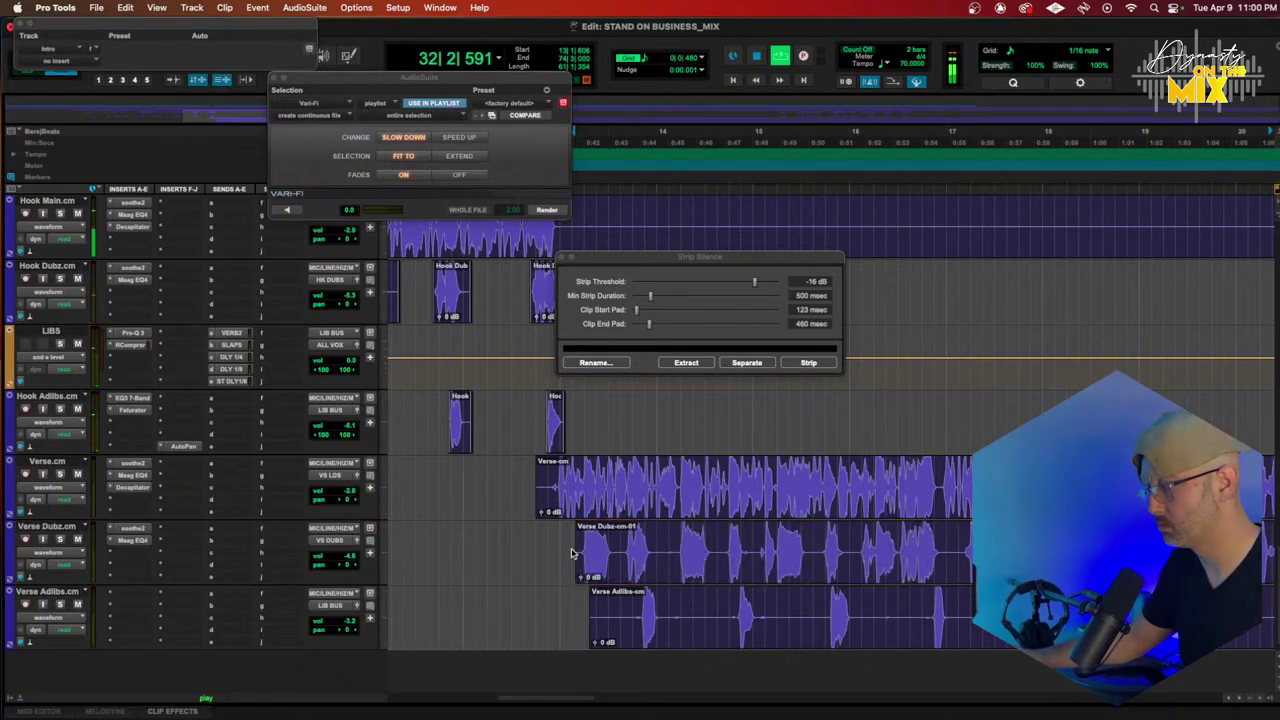
pyautogui.click(632, 553)
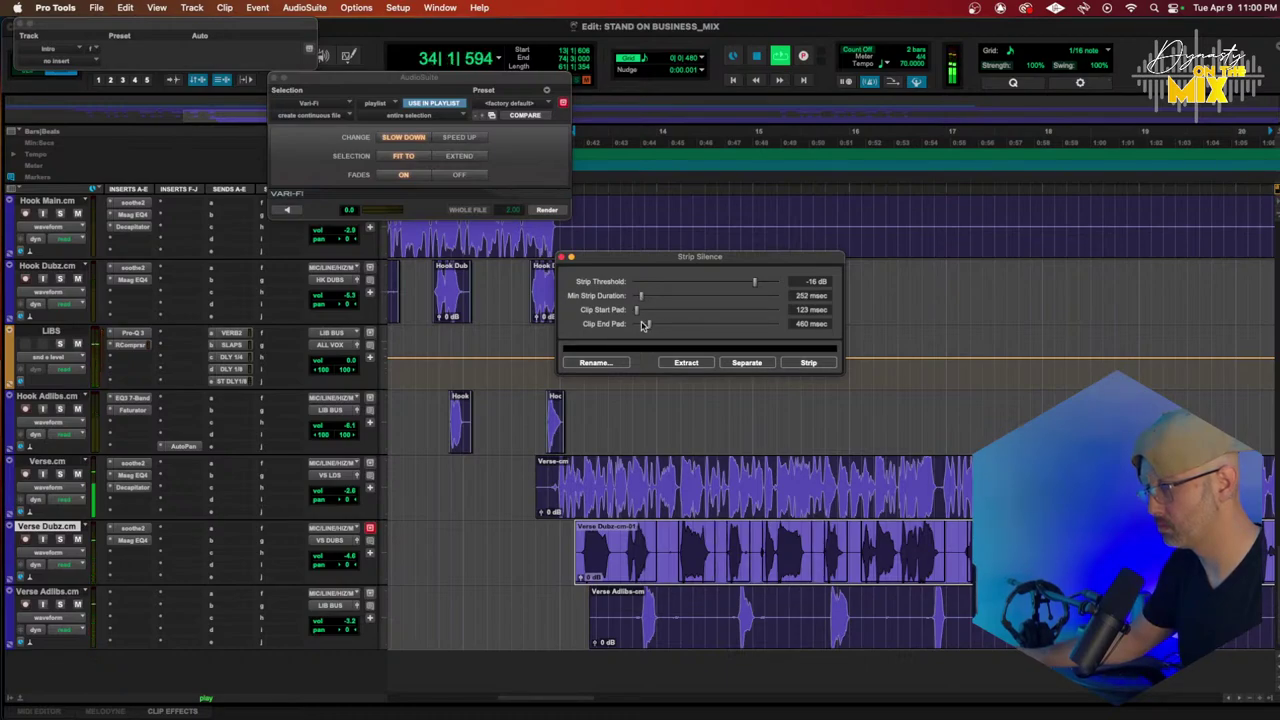
pyautogui.moveTo(647, 325); pyautogui.dragTo(644, 325)
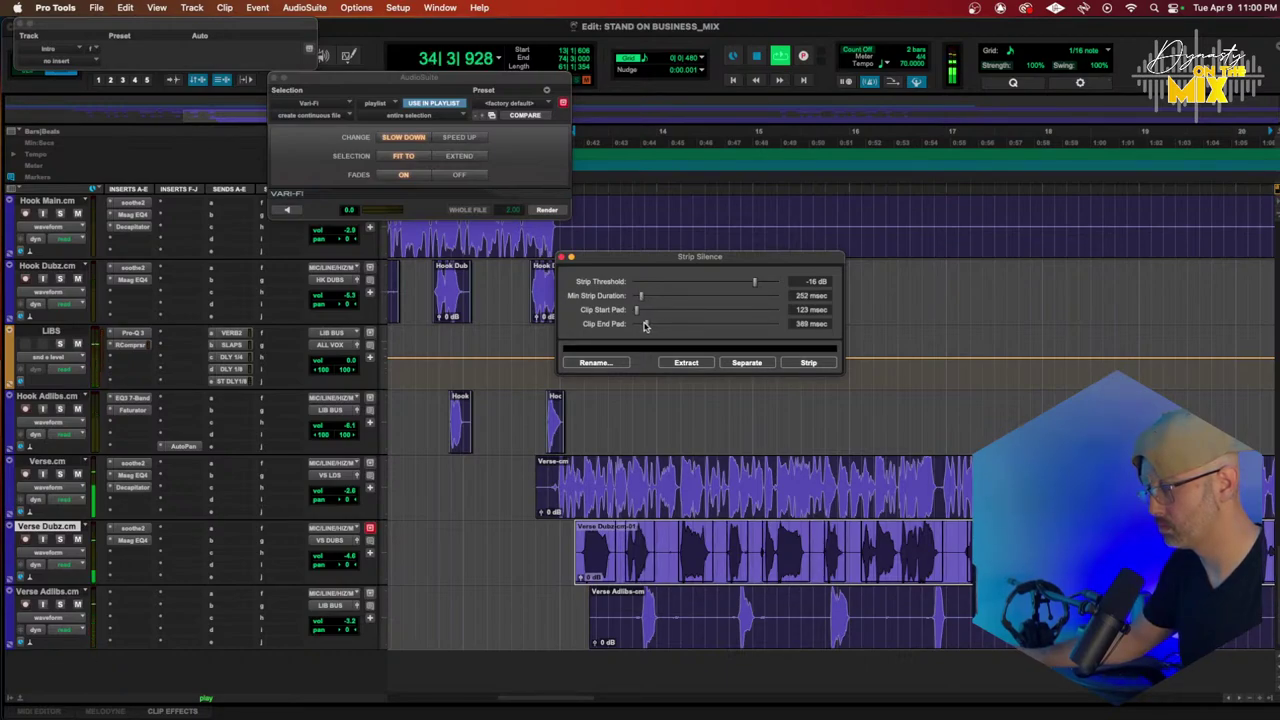
pyautogui.moveTo(640, 317); pyautogui.dragTo(642, 318)
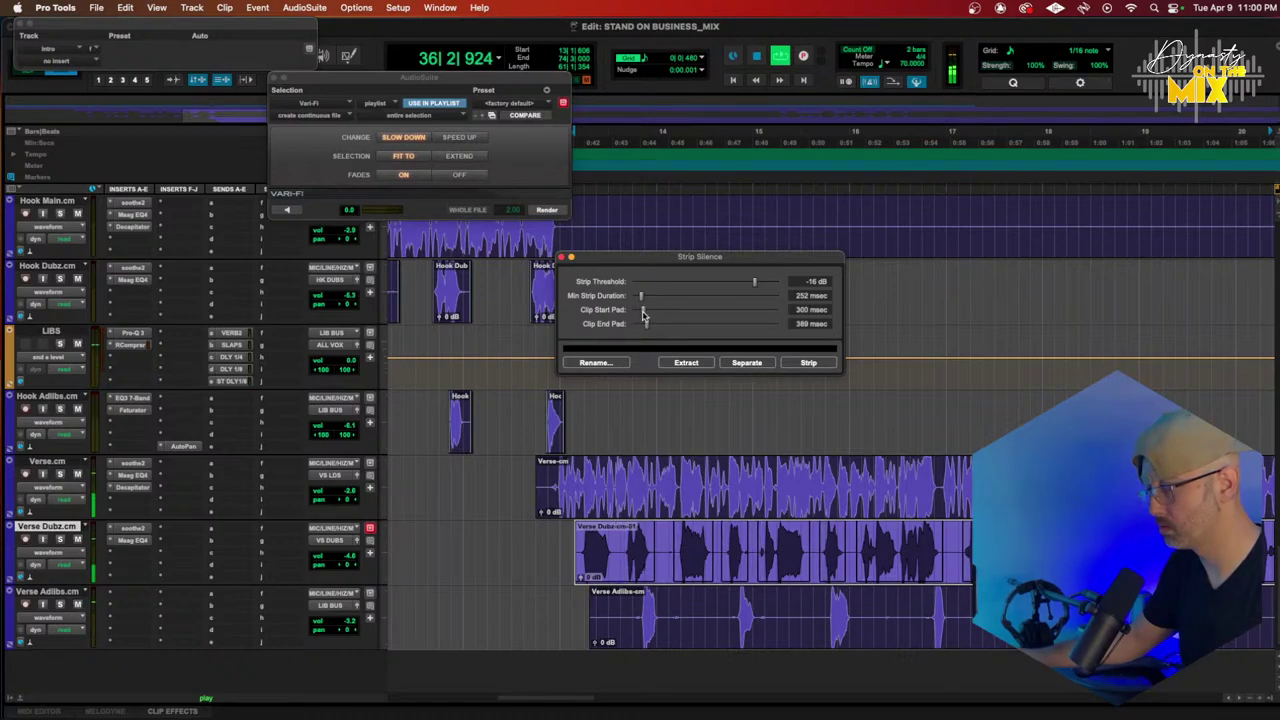
pyautogui.moveTo(645, 327); pyautogui.dragTo(648, 327)
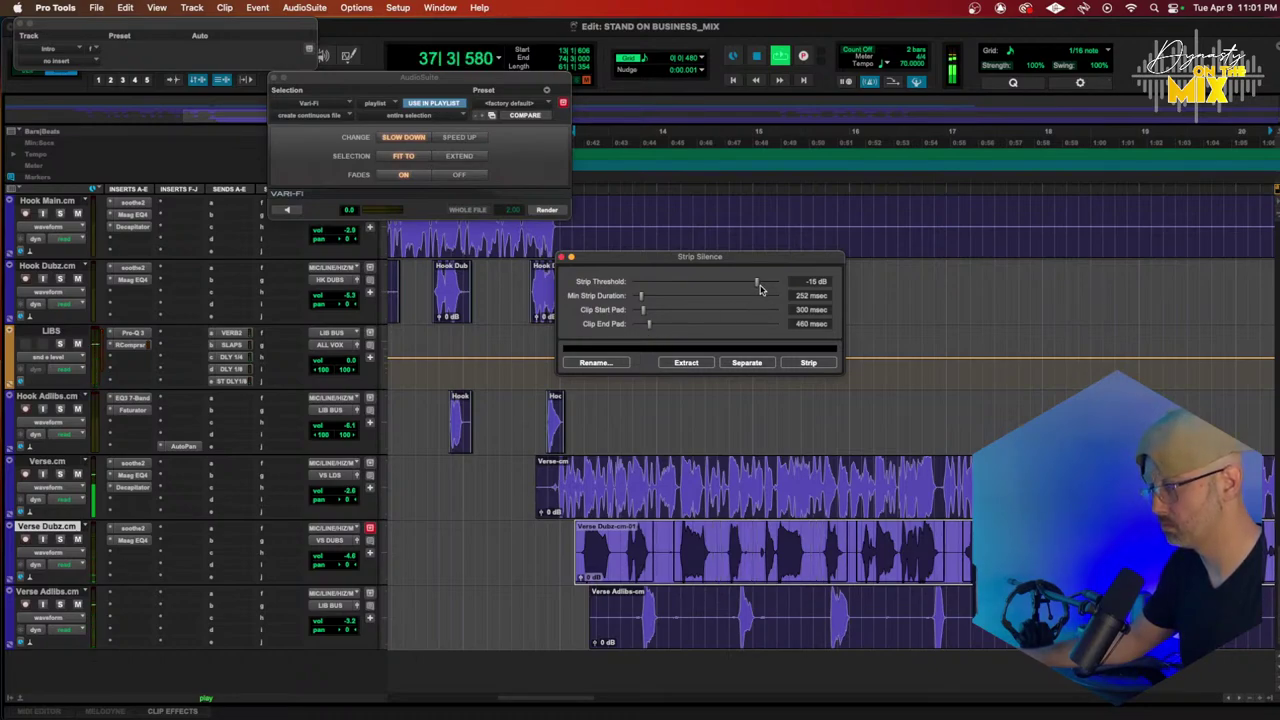
pyautogui.moveTo(645, 313); pyautogui.dragTo(645, 314)
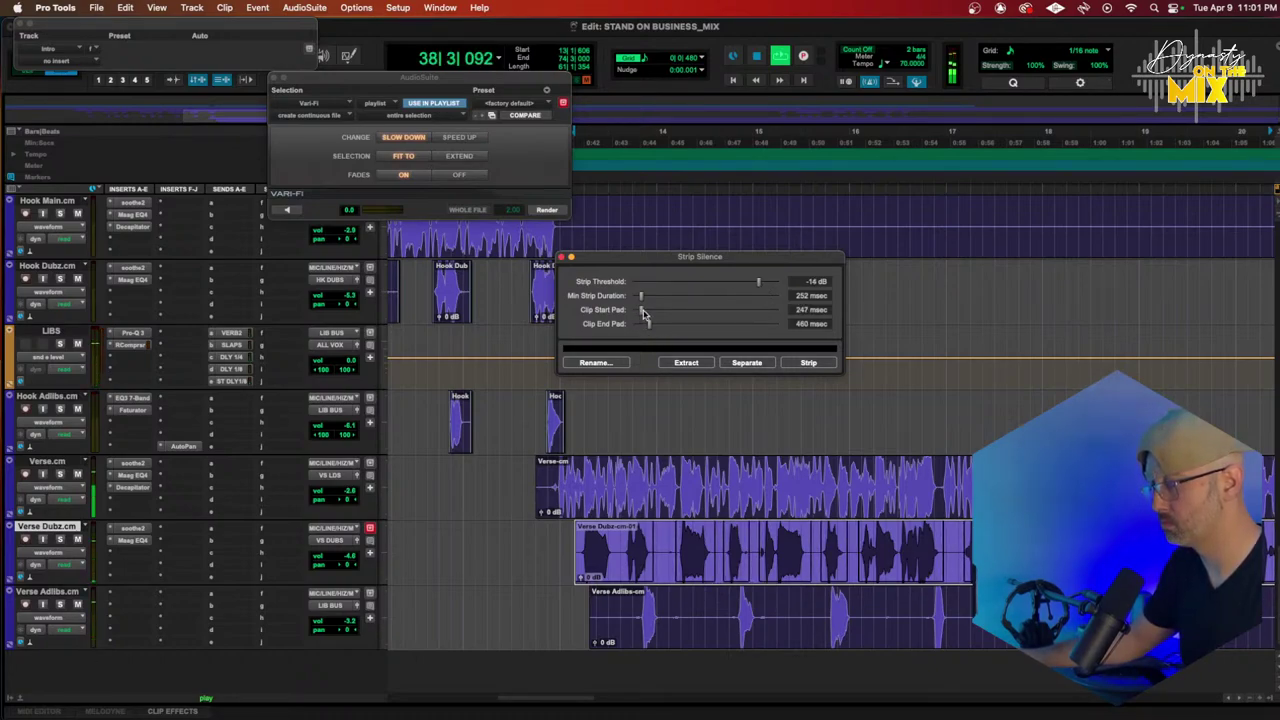
pyautogui.click(808, 362)
pyautogui.press('super+f')
pyautogui.press('Return')
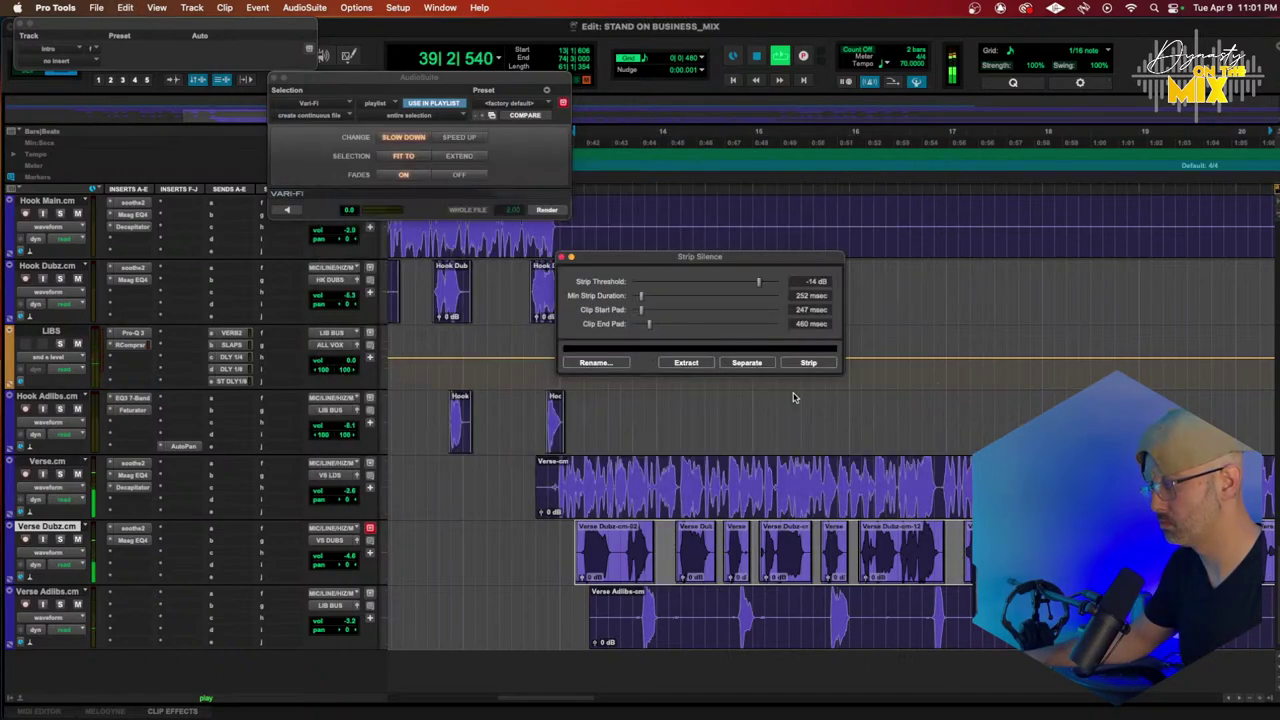
# Step: Strip silence from the Verse Adlibs.cm clip with the current Strip Silence settings and apply batch fades to the pieces
pyautogui.click(809, 622)
pyautogui.click(808, 362)
pyautogui.press('super+f')
pyautogui.press('Return')
pyautogui.press('super+bracketleft')
pyautogui.press('super+bracketleft')
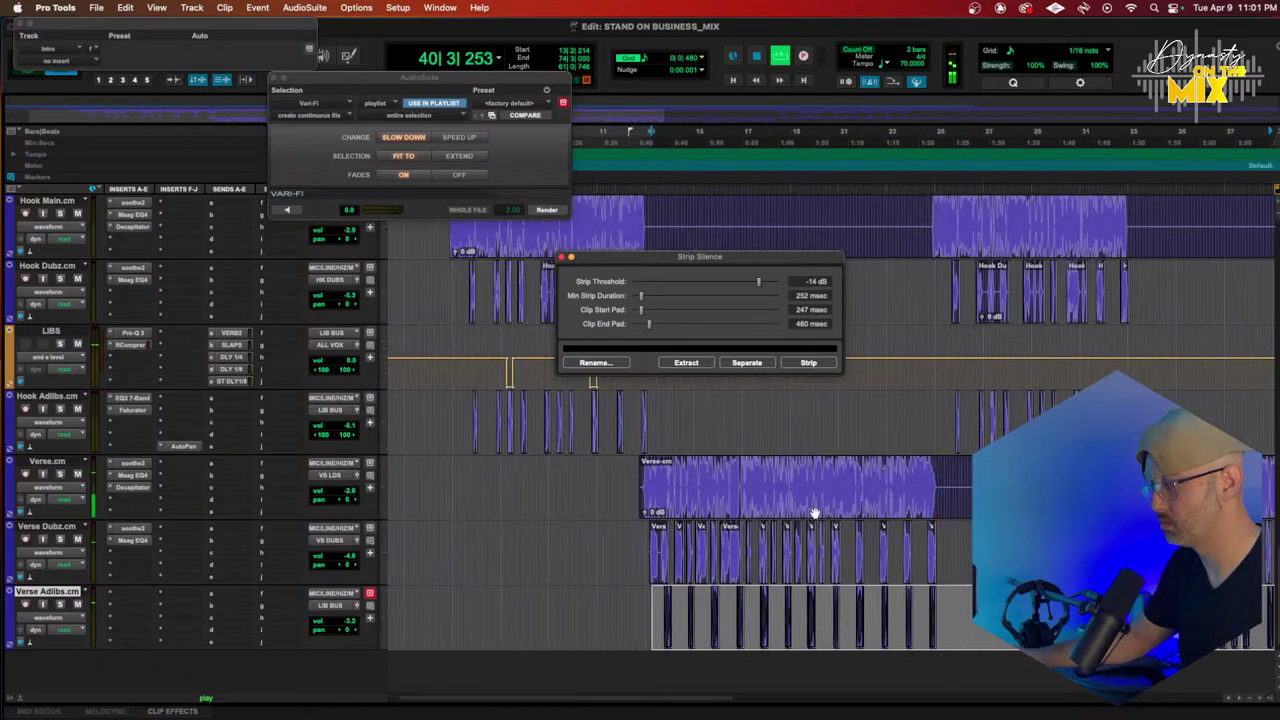
# Step: Lower the Verse Dubz.cm volume to -7.2 dB and copy the Pro-Q 3 insert from HK DUB to VS DUB
pyautogui.hscroll(5, 815, 513)
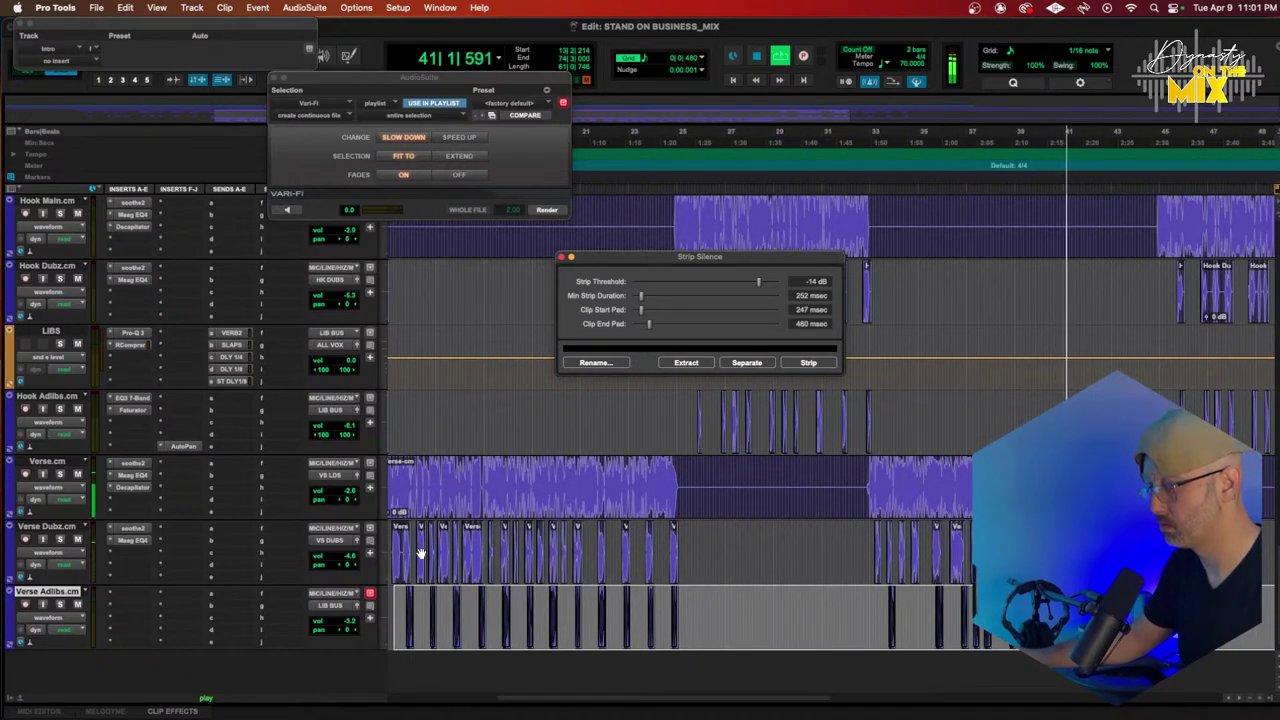
pyautogui.moveTo(342, 556); pyautogui.dragTo(340, 558)
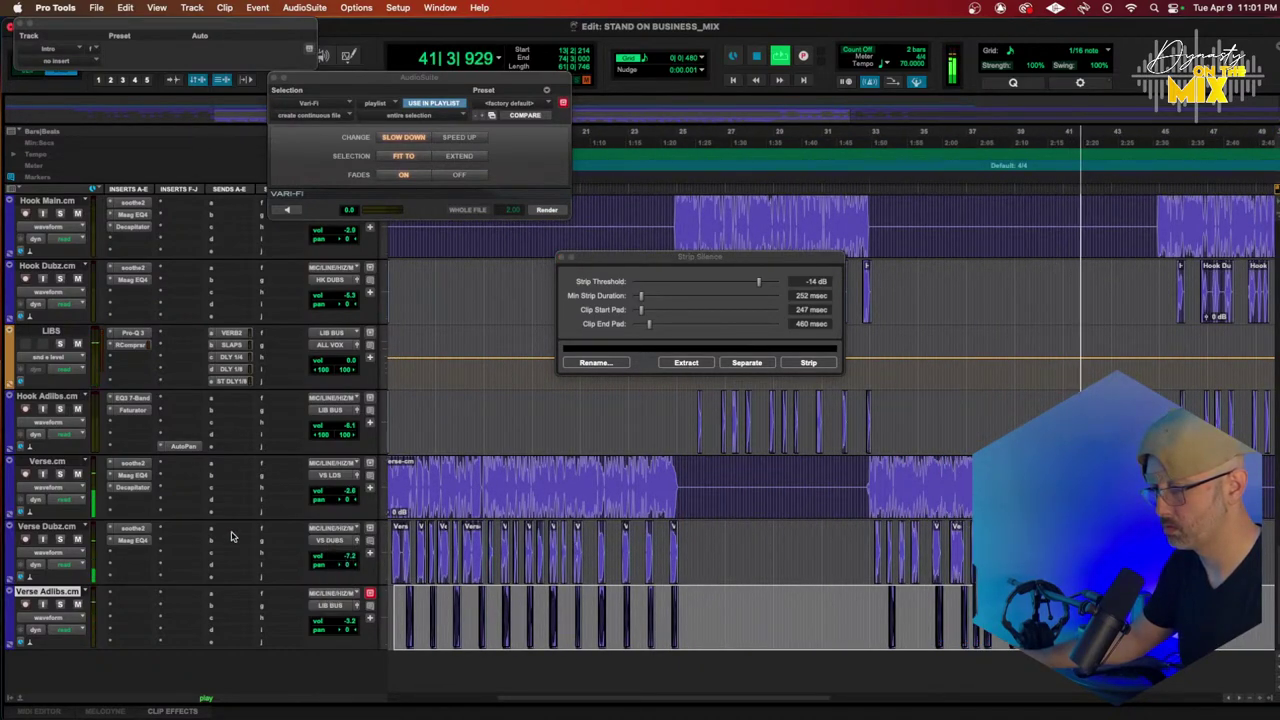
pyautogui.scroll(-10, 145, 520)
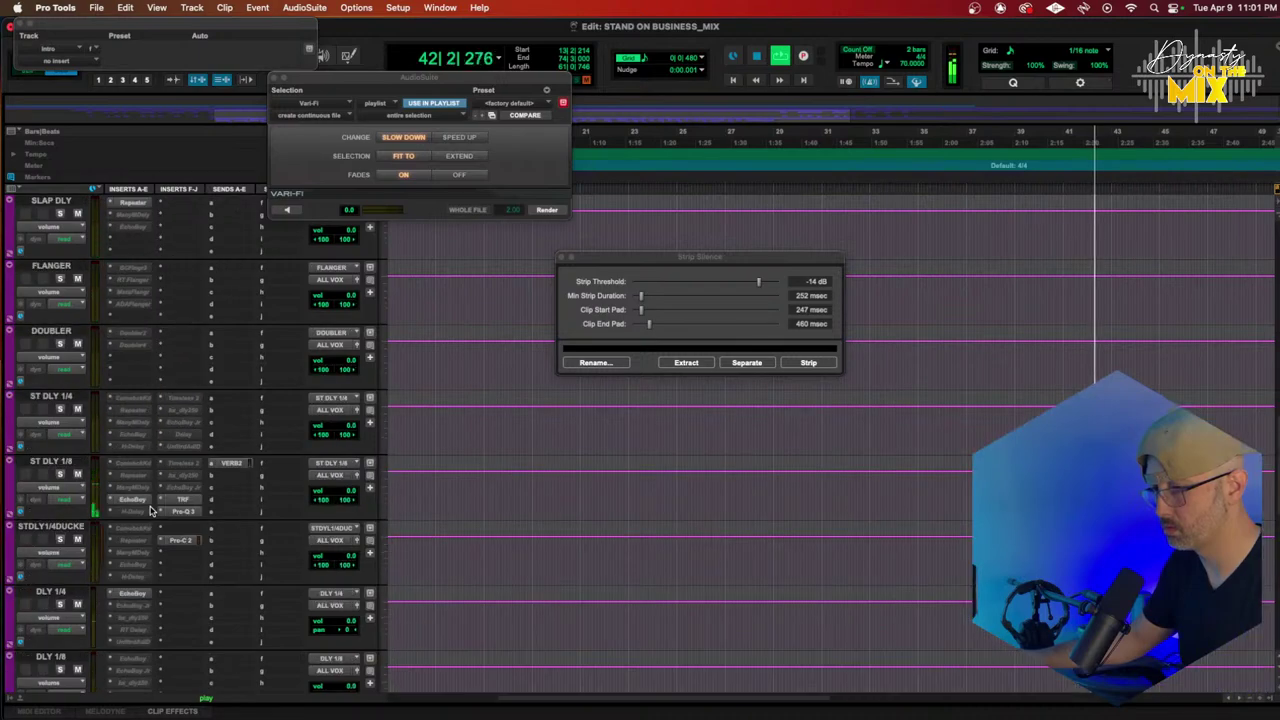
pyautogui.scroll(5, 150, 511)
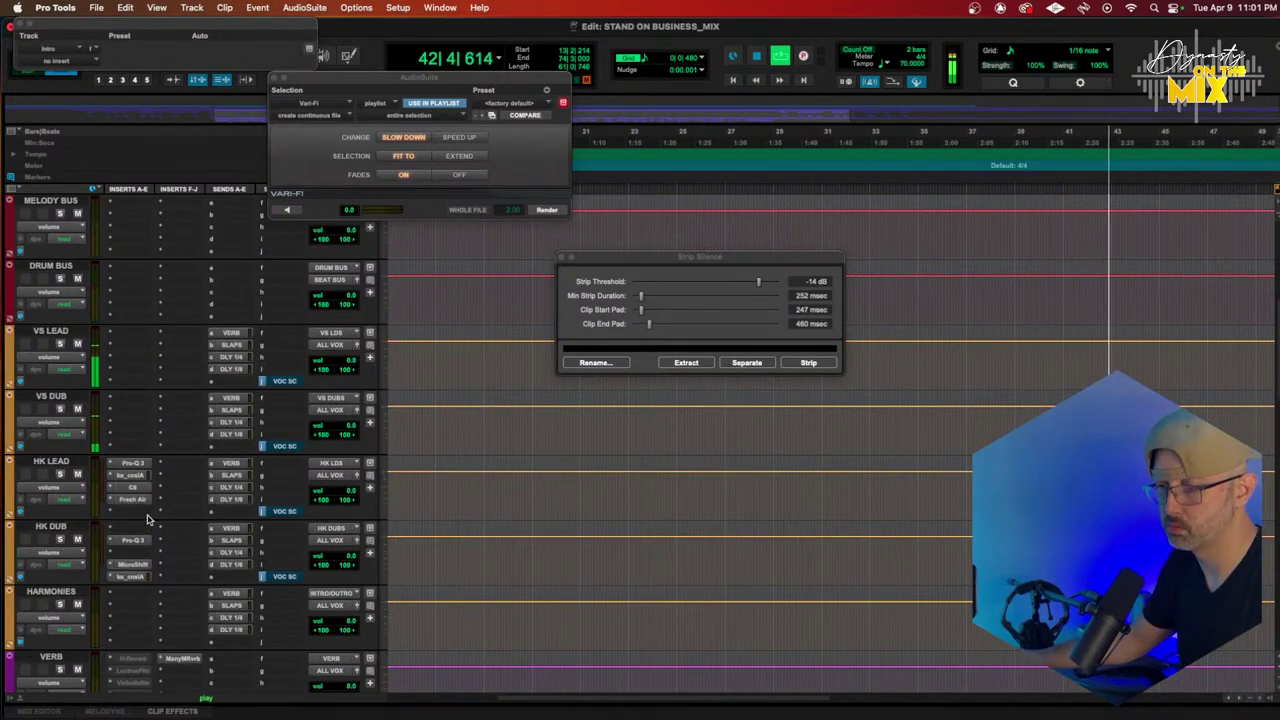
pyautogui.moveTo(138, 545); pyautogui.dragTo(133, 410)
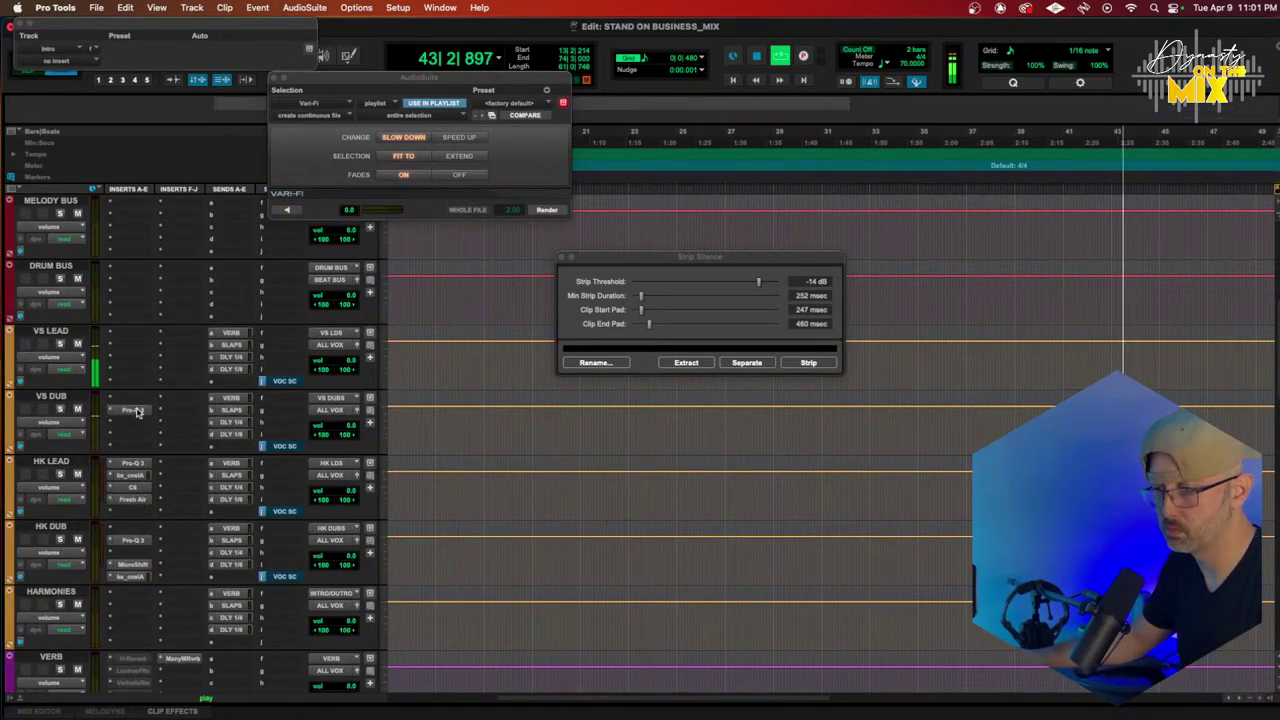
# Step: Adjust VS DUB's Pro-Q 3 with a low-mid cut and -2.64 dB at 9181.5 Hz, and copy HK DUB's MicroShift onto VS DUB
pyautogui.click(133, 410)
pyautogui.moveTo(680, 271); pyautogui.dragTo(680, 285)
pyautogui.moveTo(780, 291); pyautogui.dragTo(886, 285)
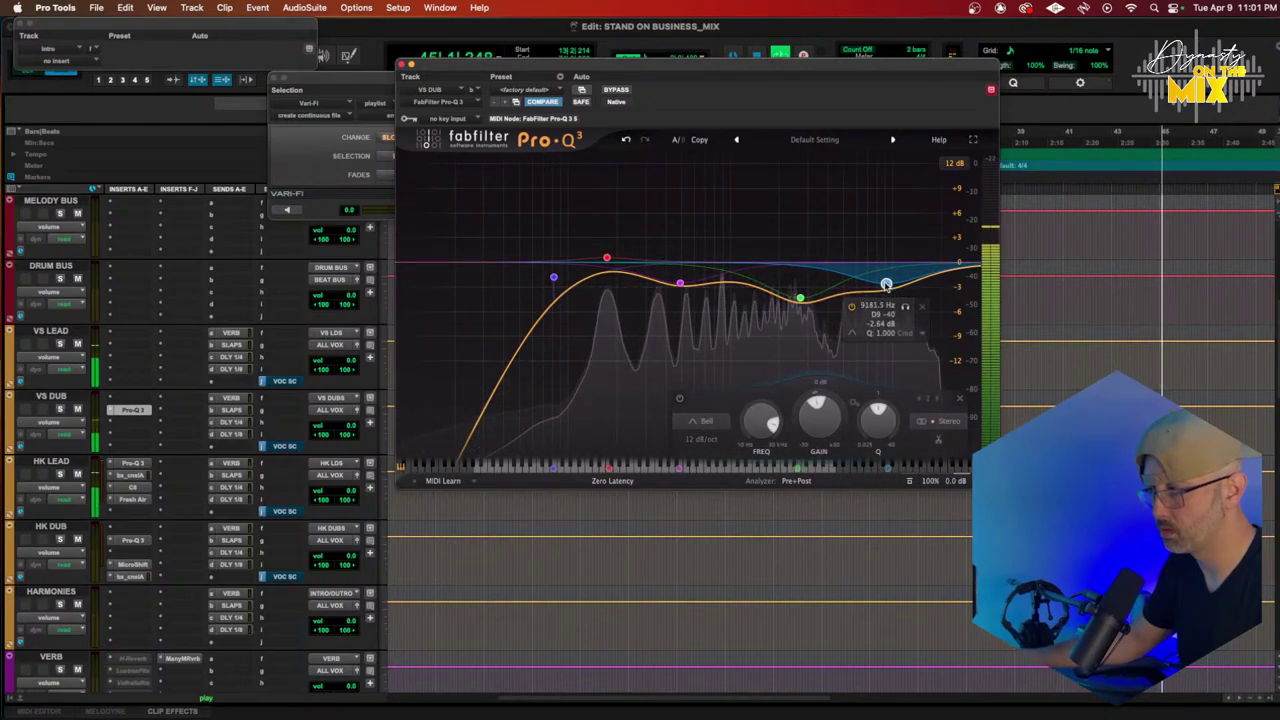
pyautogui.click(680, 283)
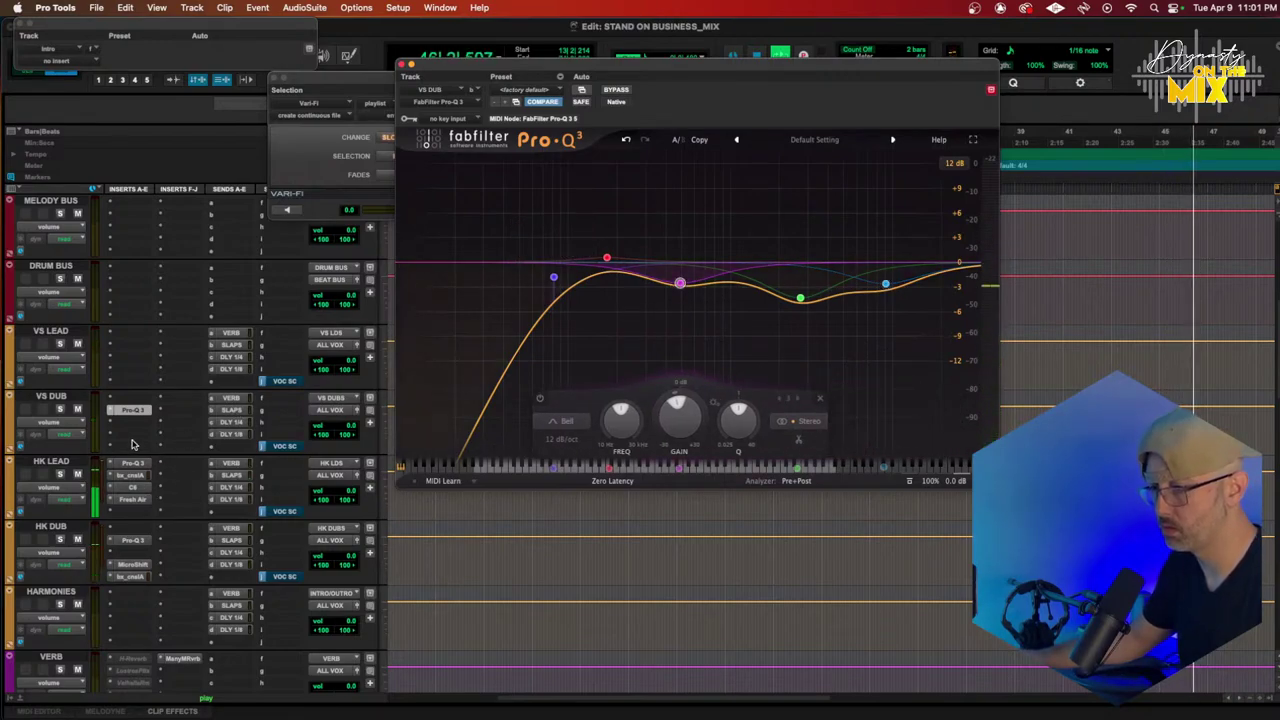
pyautogui.scroll(-2, 137, 437)
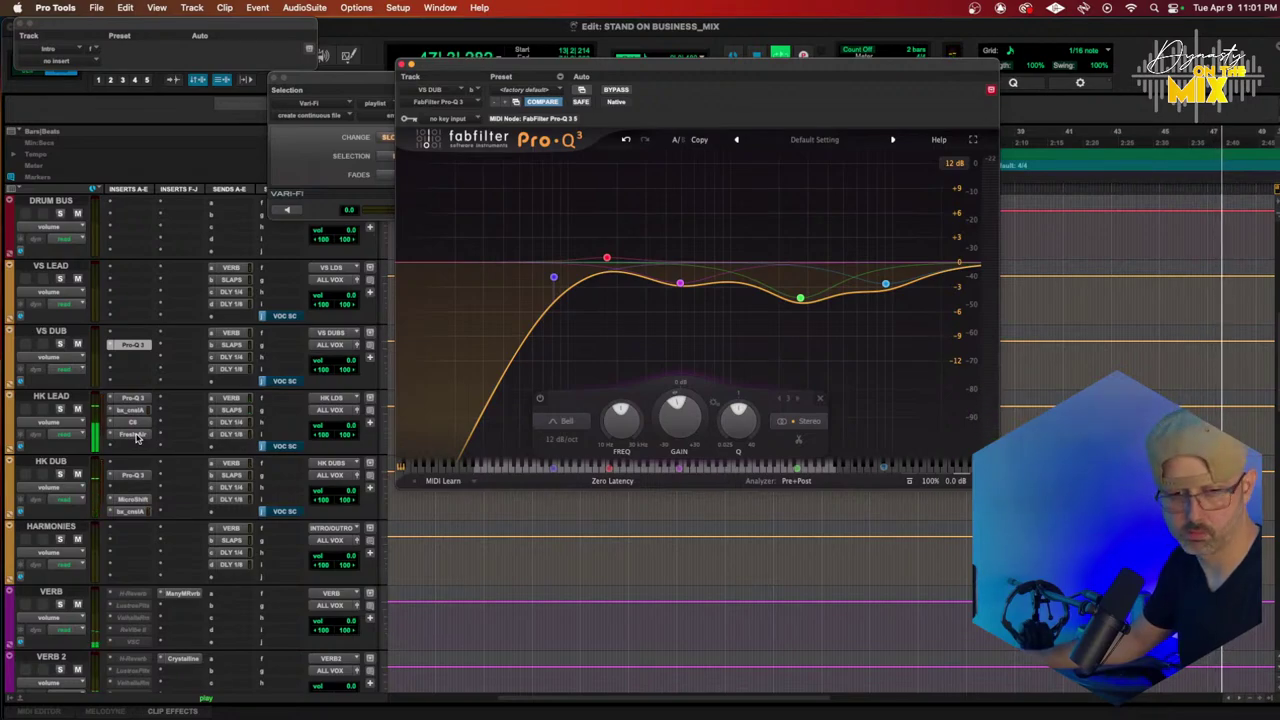
pyautogui.scroll(2, 135, 439)
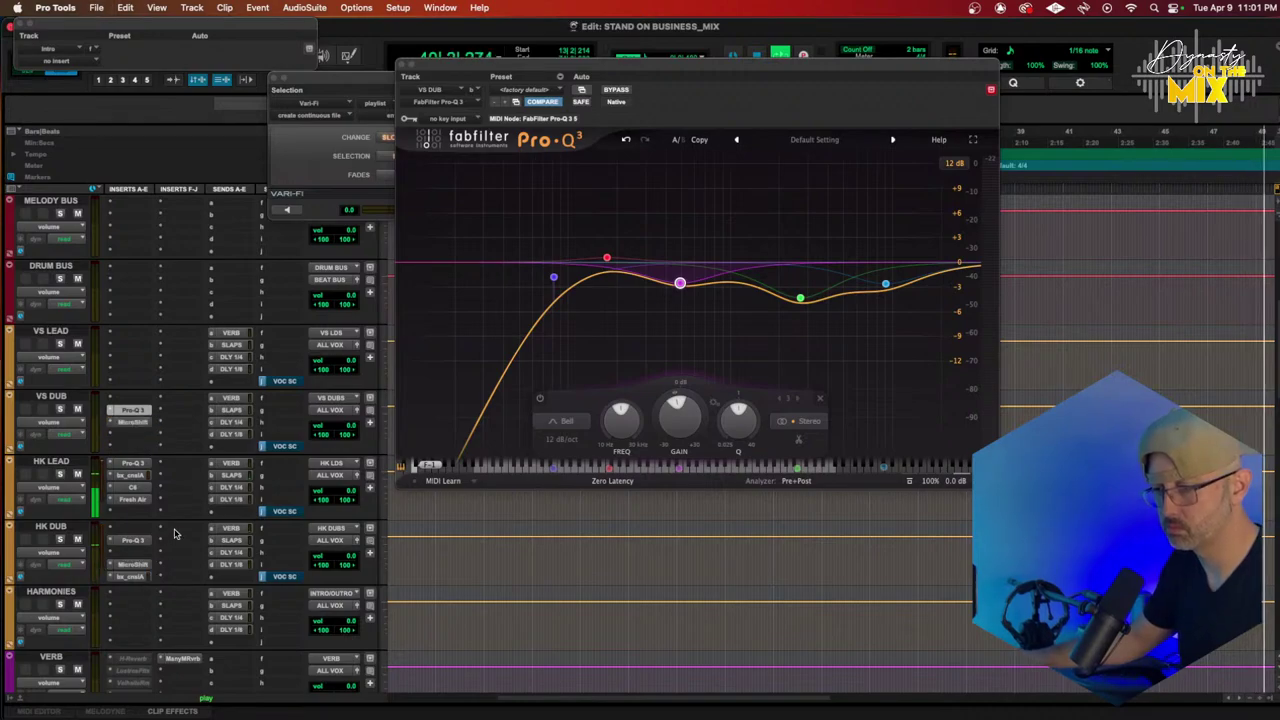
# Step: Add a send from the HK DUB track to the stereo DOUBLER bus on send e
pyautogui.click(162, 484)
pyautogui.moveTo(225, 529)
pyautogui.click(206, 507)
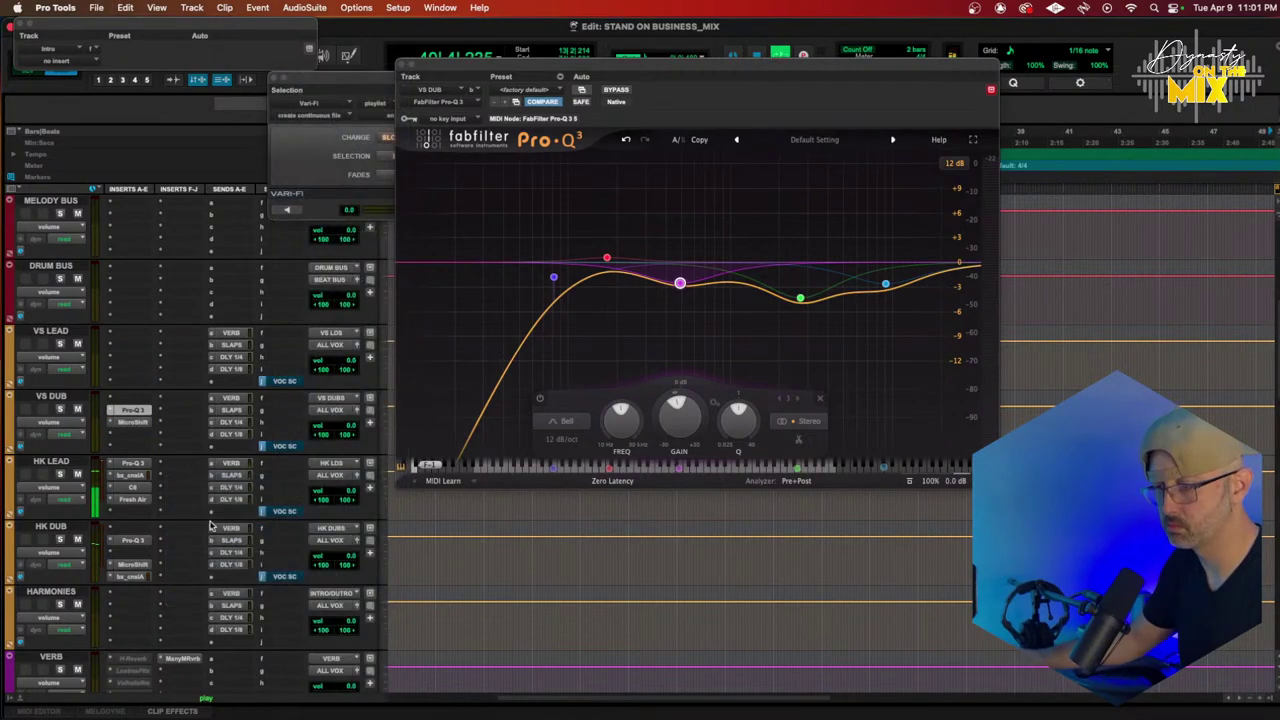
pyautogui.click(228, 580)
pyautogui.moveTo(250, 588)
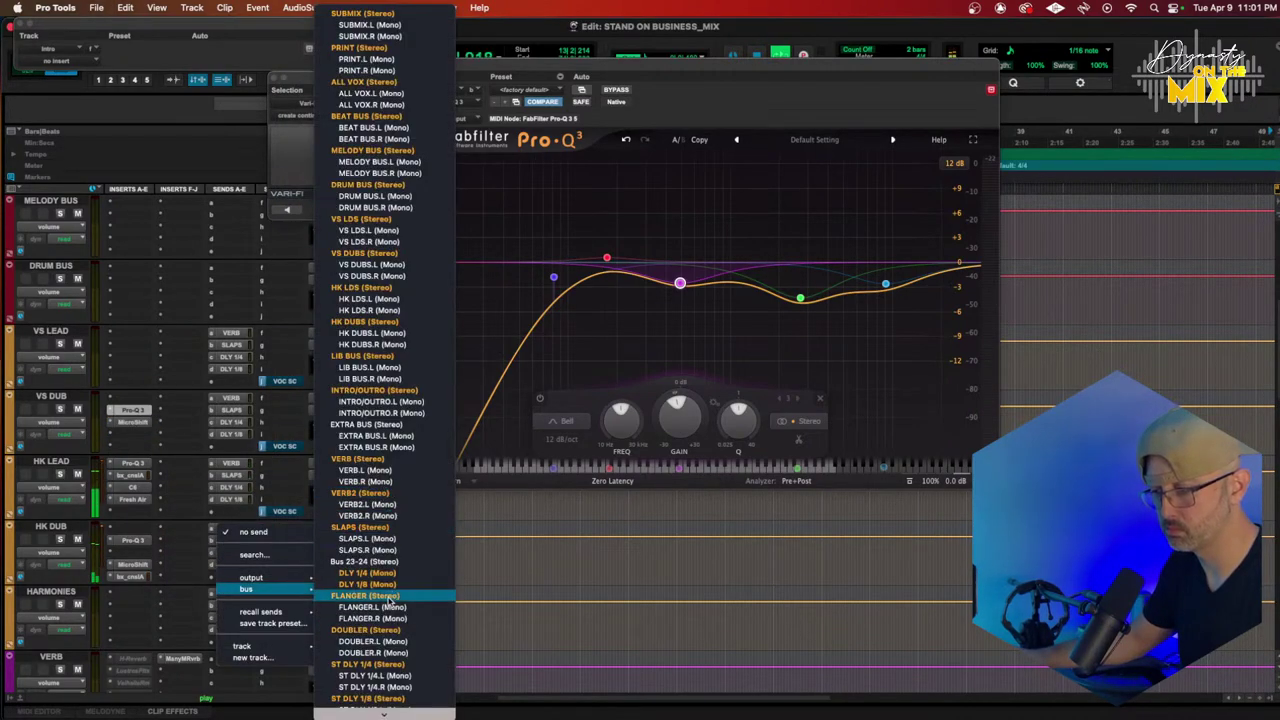
pyautogui.click(372, 631)
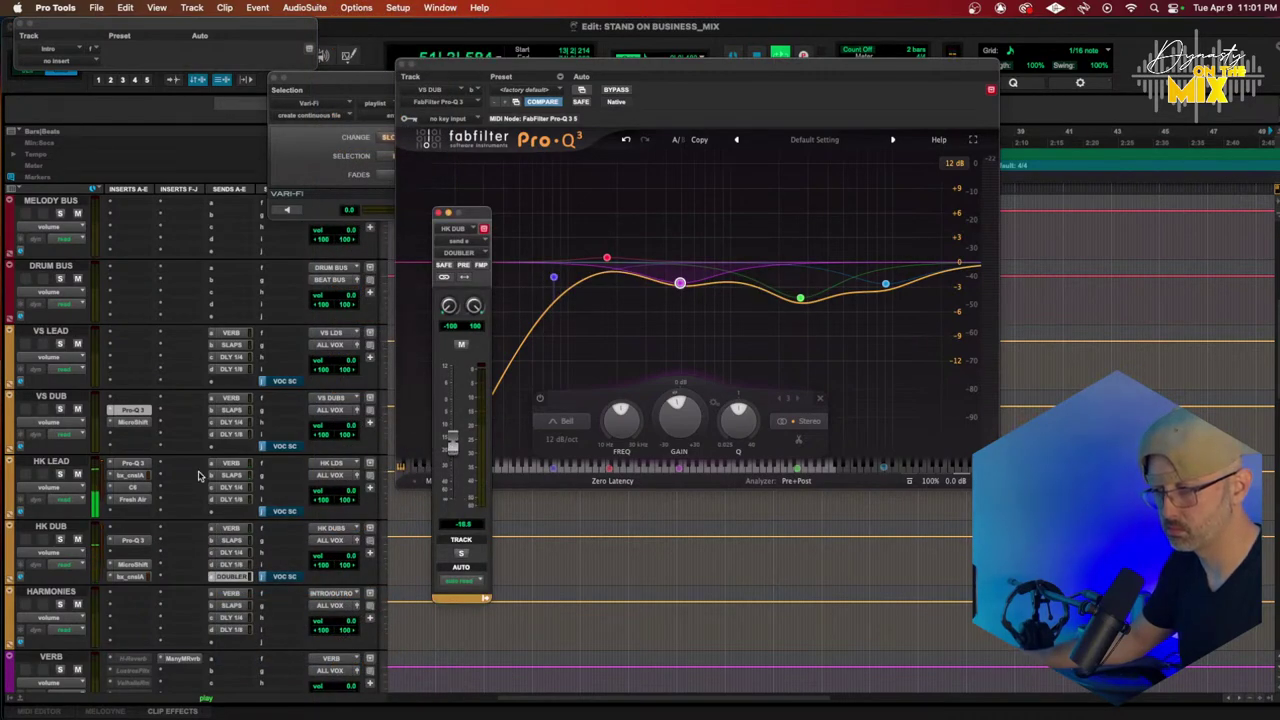
# Step: Activate the Doubler2 insert on the DOUBLER track, save the session and open the plug-in
pyautogui.scroll(-8, 200, 474)
pyautogui.keyDown('ctrl'); pyautogui.keyDown('super'); pyautogui.click(125, 532); pyautogui.keyUp('super'); pyautogui.keyUp('ctrl')
pyautogui.press('super+s')
pyautogui.click(125, 532)
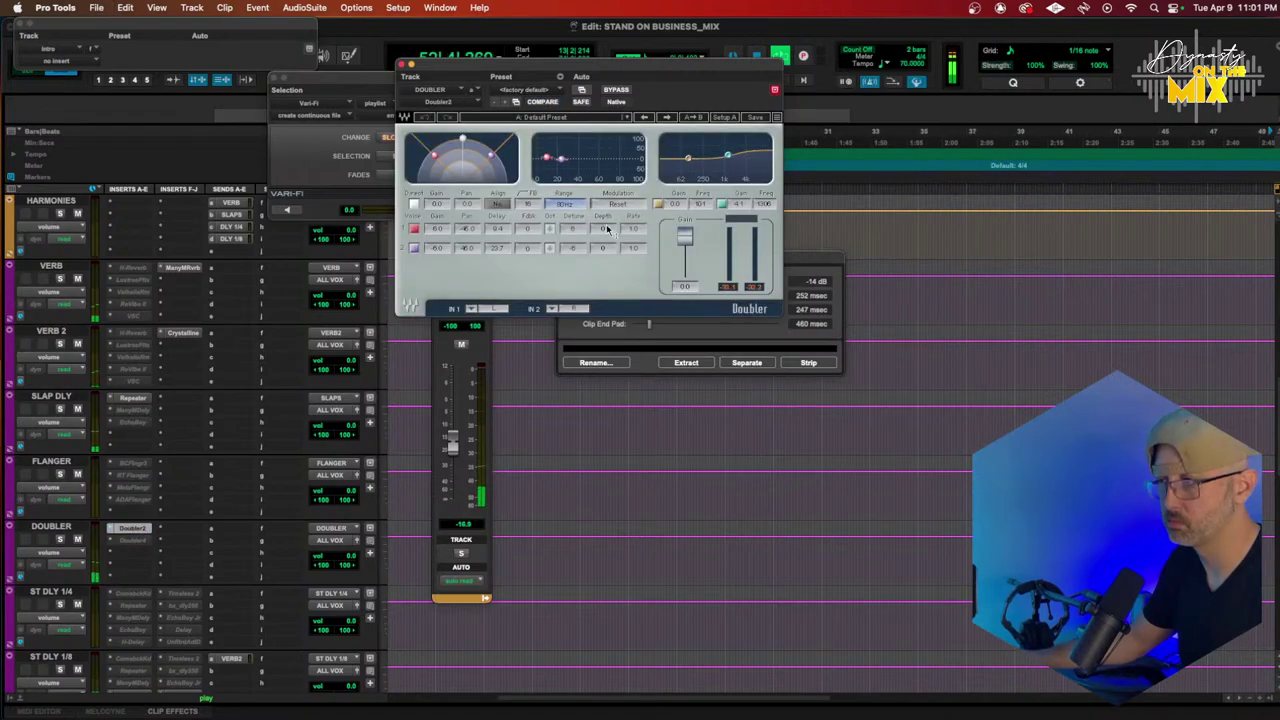
# Step: Turn off Doubler2's direct signal, set both voice gains to 0.0 and roll off the lows and highs with its EQ
pyautogui.press('super+s')
pyautogui.moveTo(433, 264); pyautogui.dragTo(438, 215)
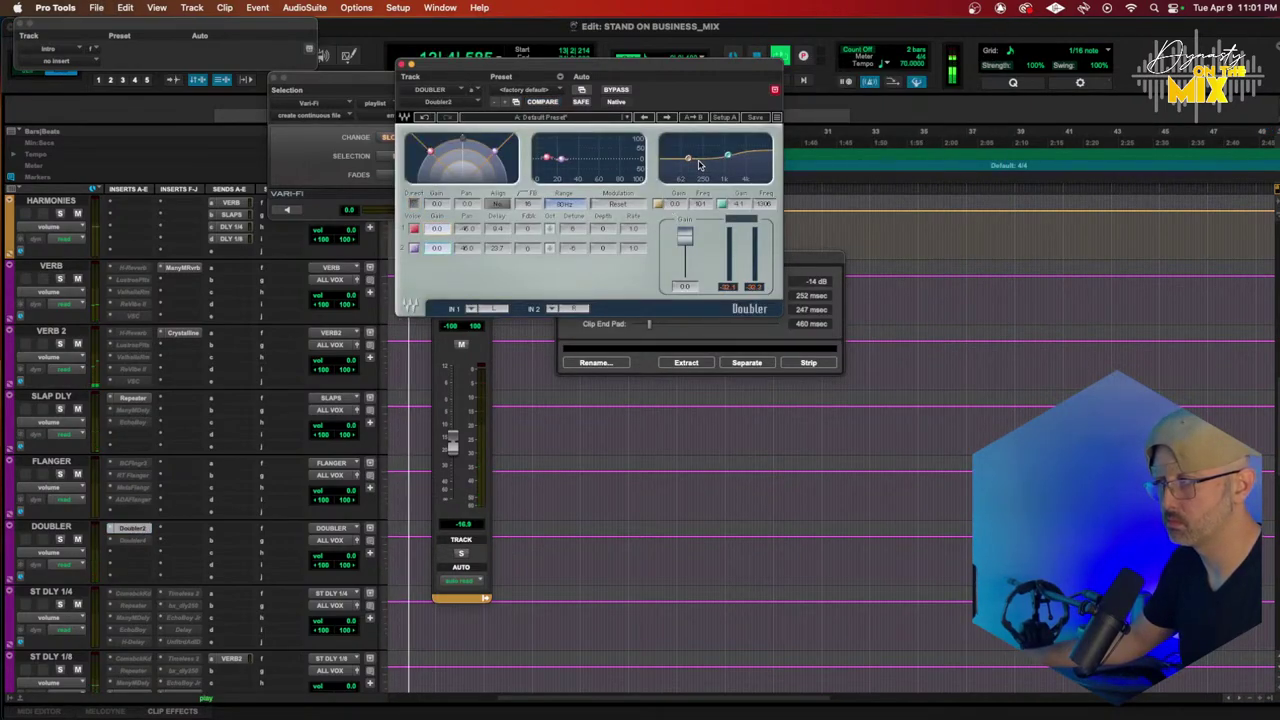
pyautogui.moveTo(688, 158); pyautogui.dragTo(744, 158)
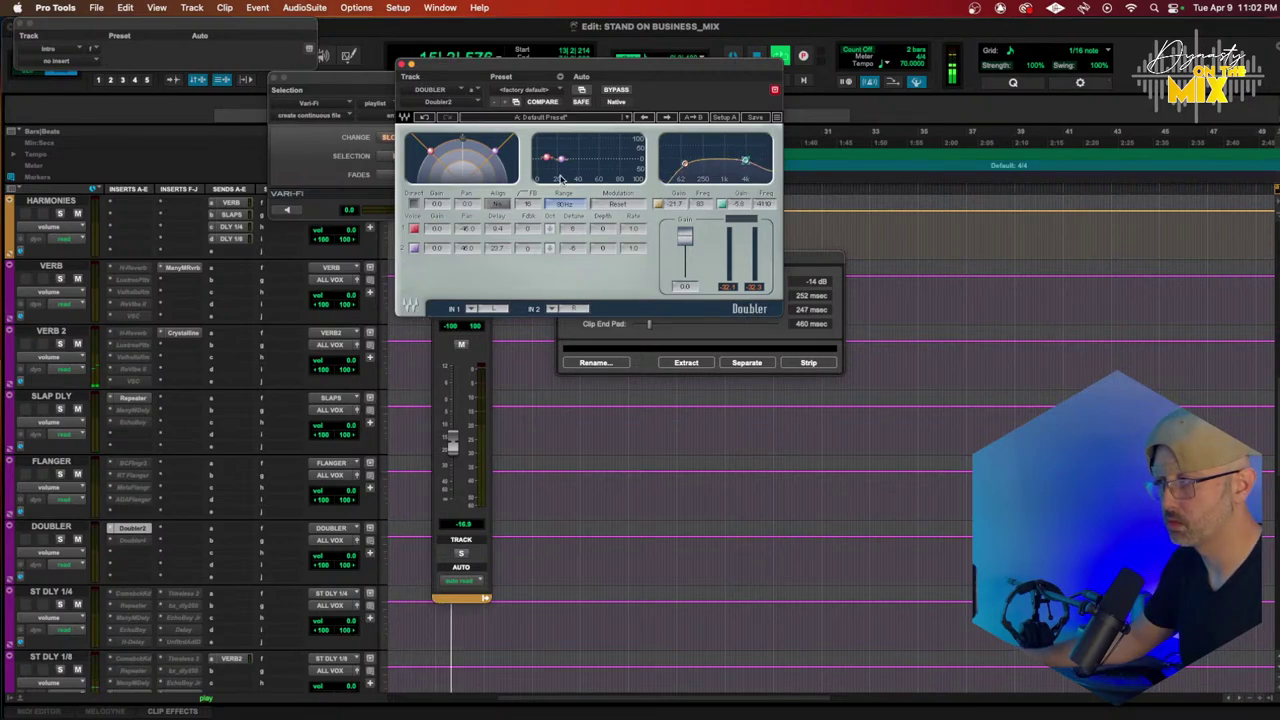
# Step: Insert a multichannel FabFilter Pro-Q 3 on the DOUBLER track below the existing inserts
pyautogui.click(113, 562)
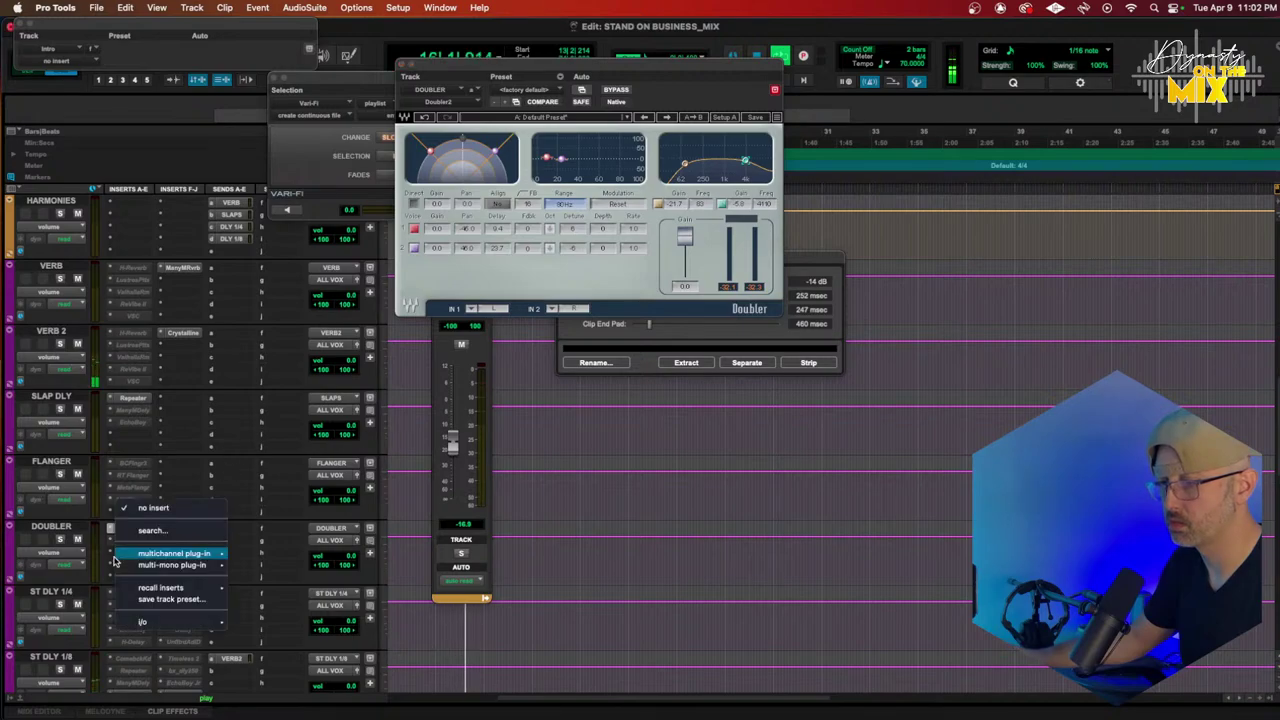
pyautogui.moveTo(175, 553)
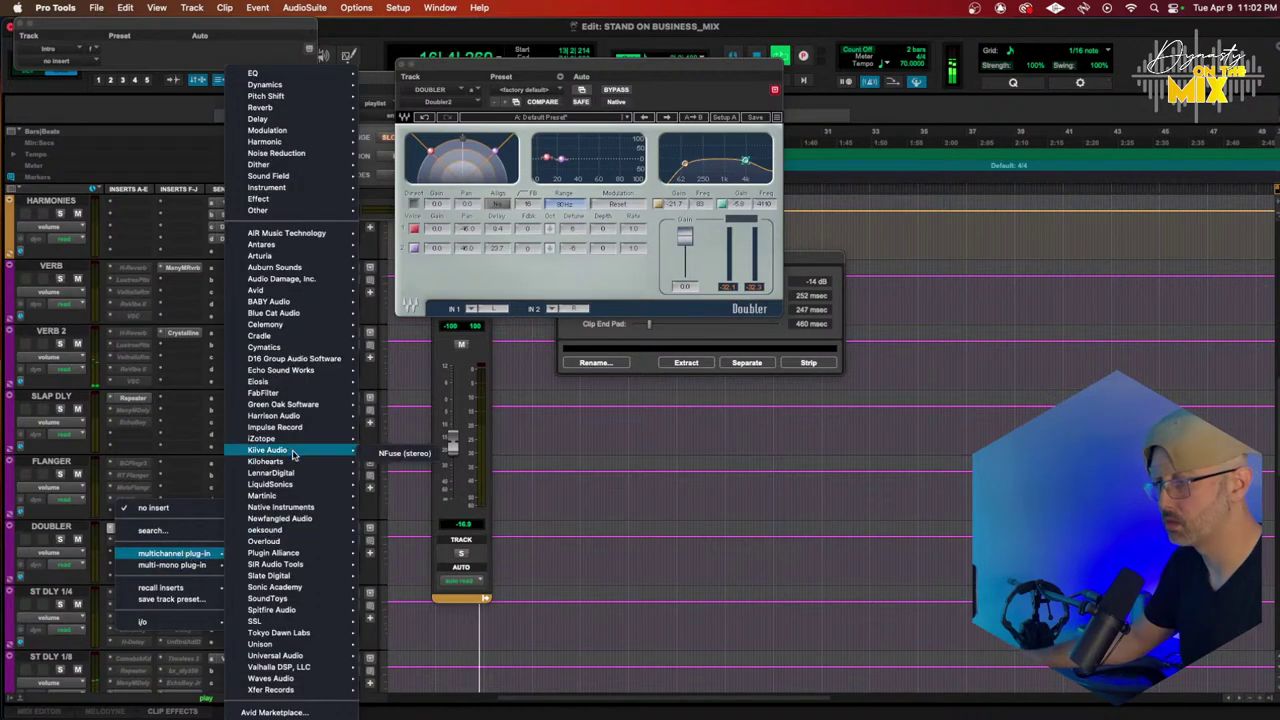
pyautogui.moveTo(300, 73)
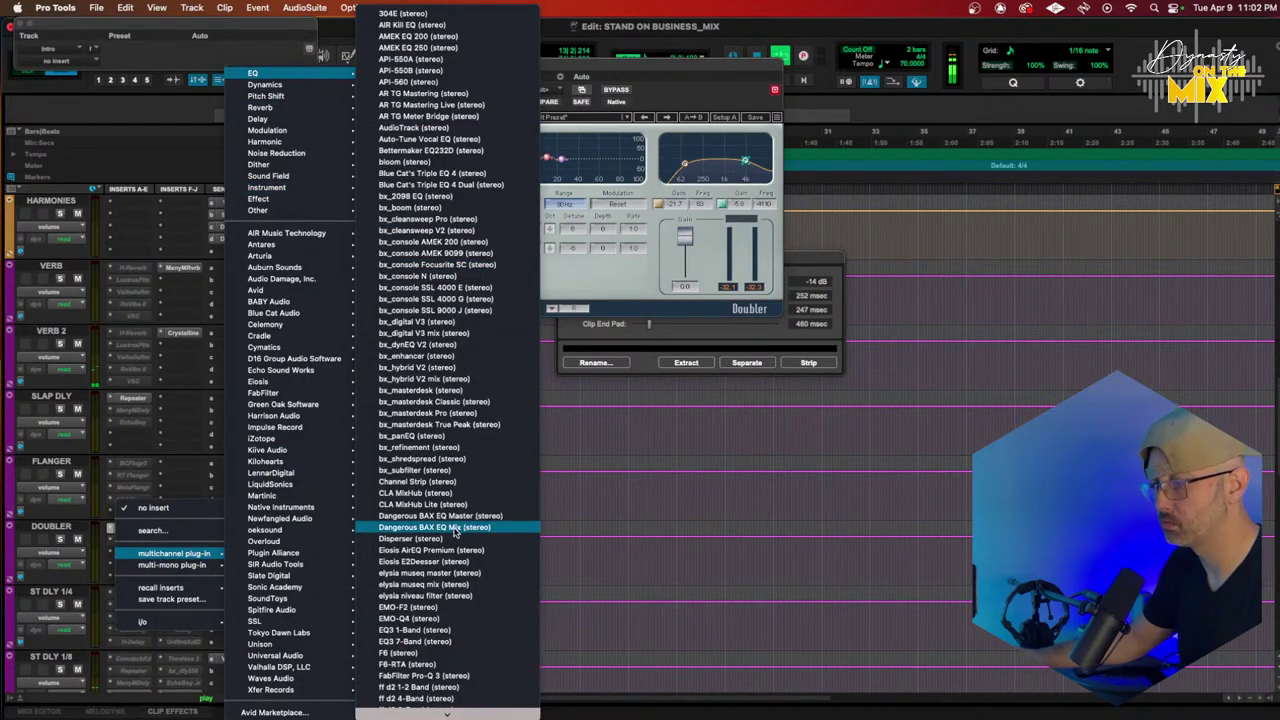
pyautogui.scroll(-3, 462, 550)
pyautogui.click(453, 621)
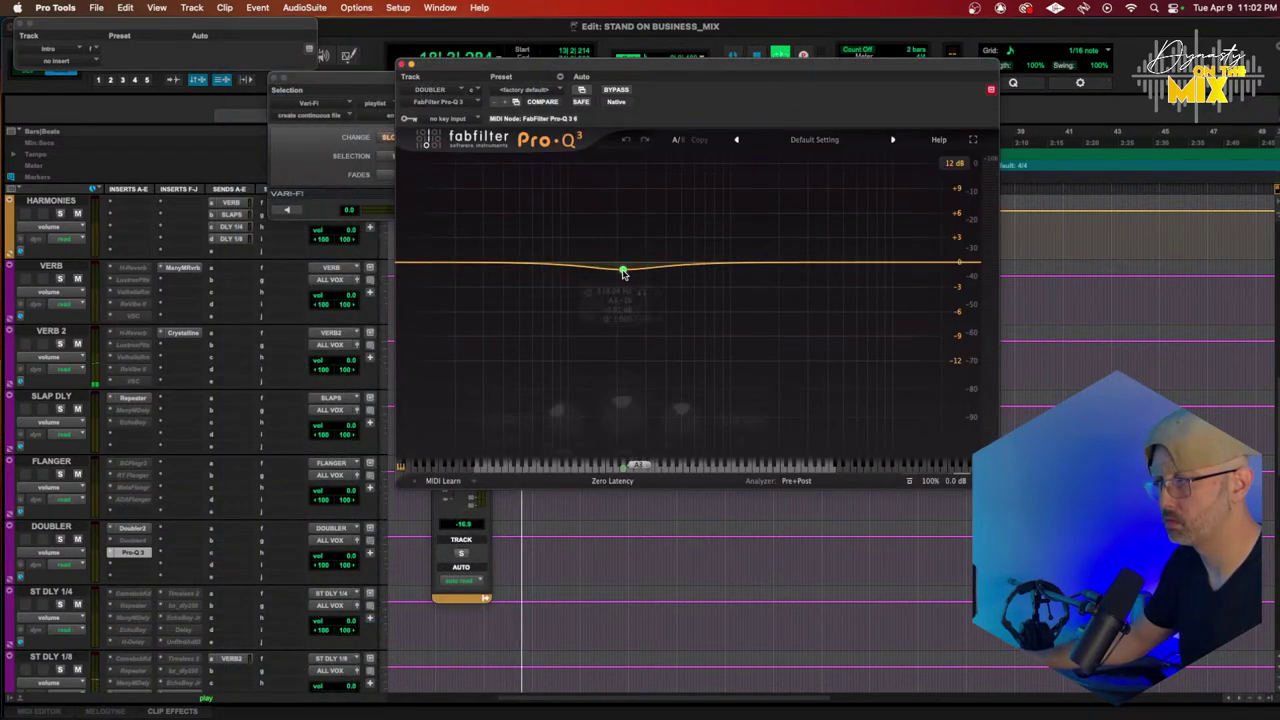
# Step: Shape the DOUBLER EQ with a low bell cut, gentle mid boosts up to about 2.7 kHz and an 18 dB/oct low cut at about 70 Hz
pyautogui.moveTo(623, 269); pyautogui.dragTo(606, 287)
pyautogui.moveTo(764, 268); pyautogui.dragTo(800, 250)
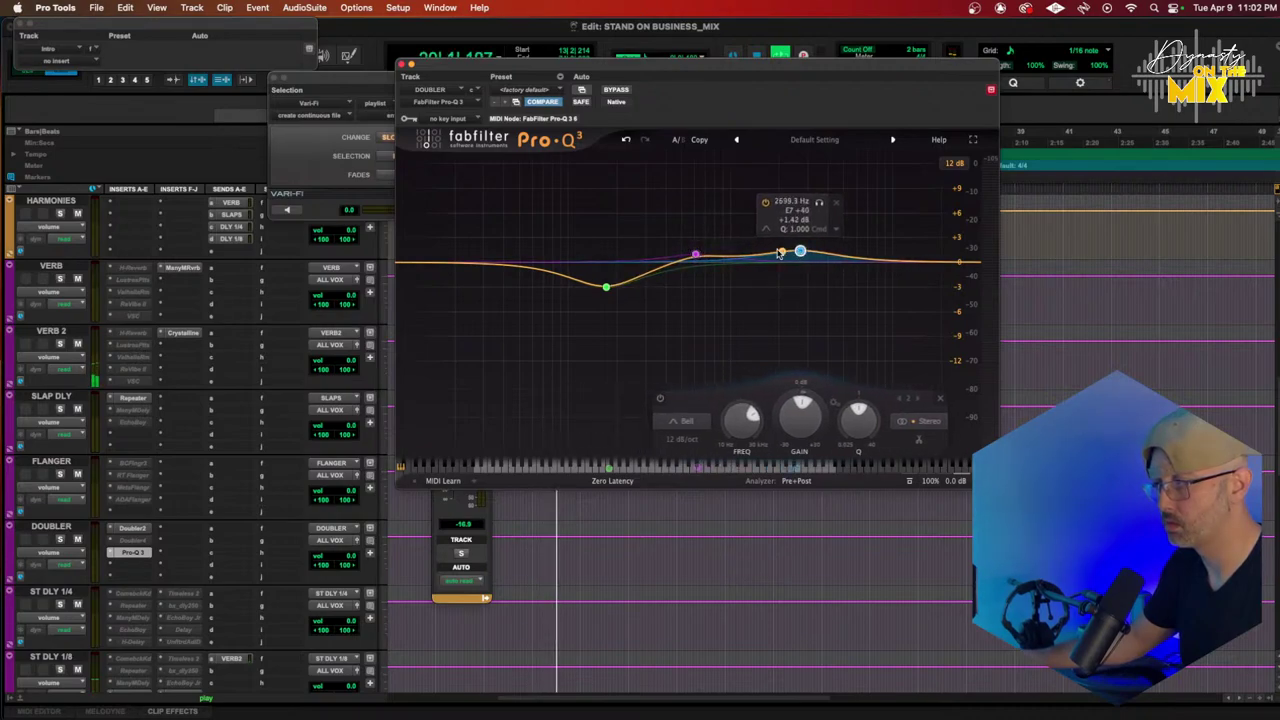
pyautogui.click(528, 269)
pyautogui.click(503, 319)
pyautogui.click(517, 333)
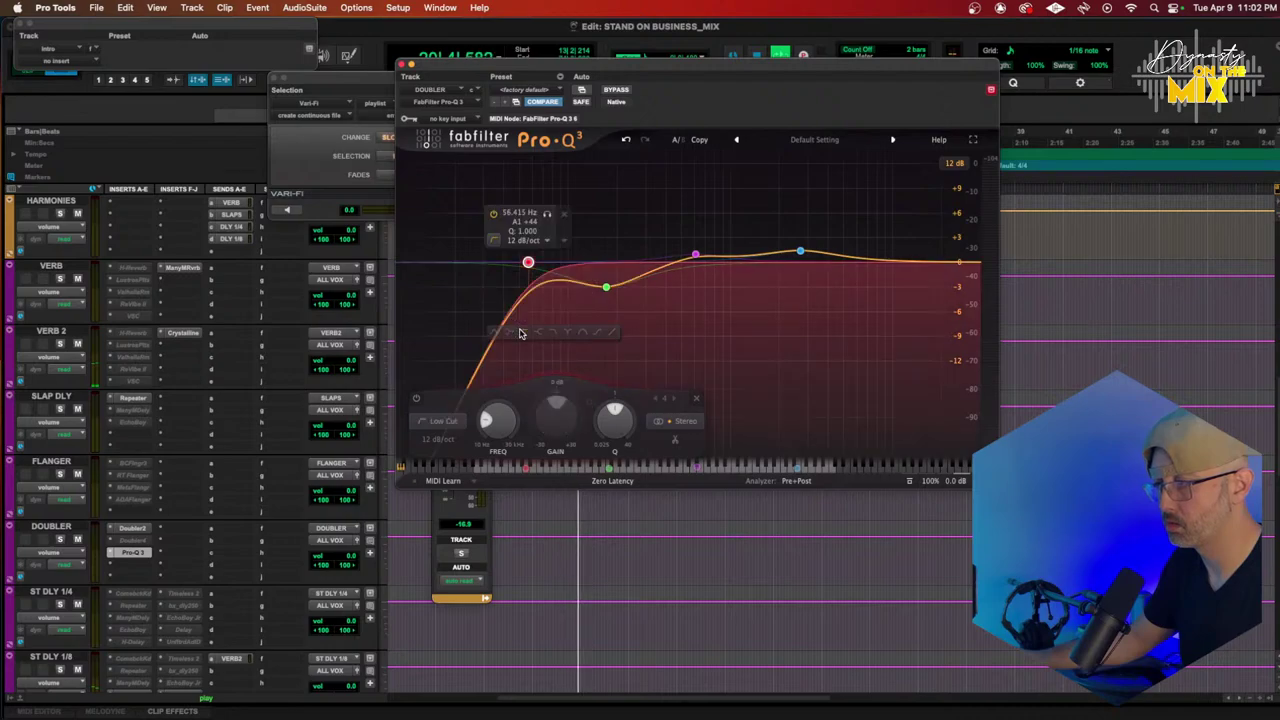
pyautogui.scroll(1, 528, 262)
pyautogui.moveTo(528, 262); pyautogui.dragTo(543, 265)
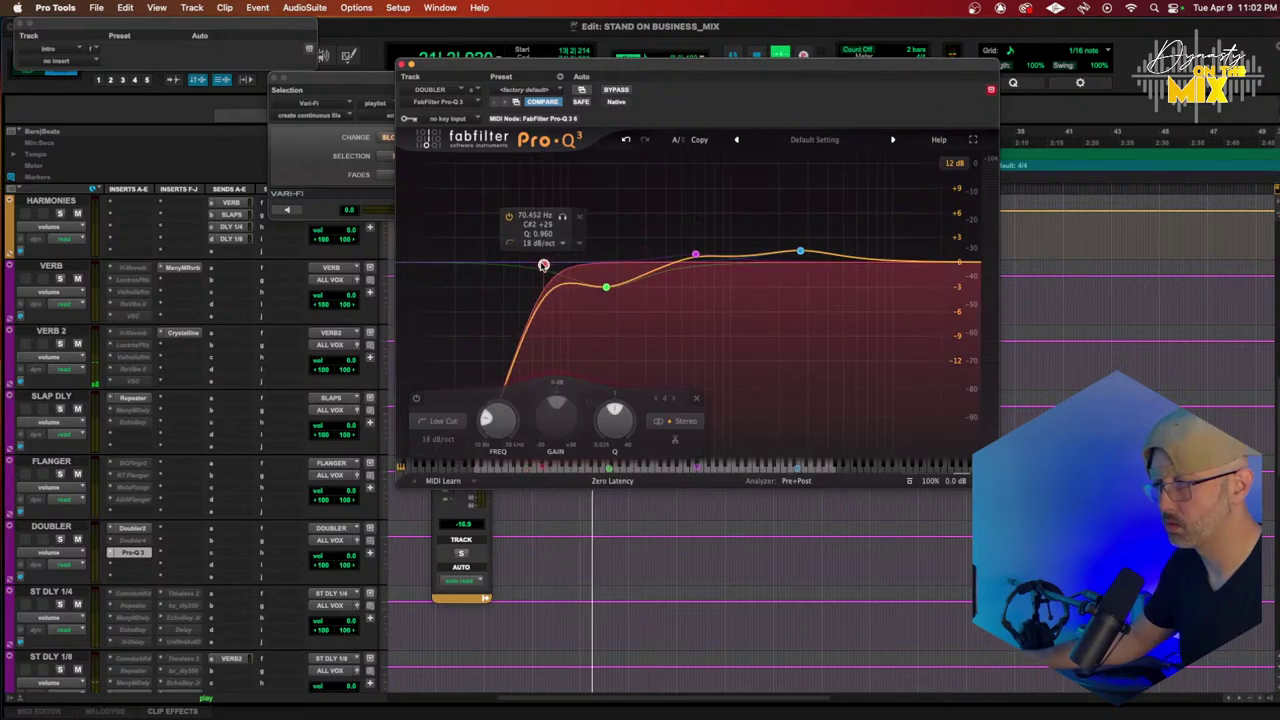
# Step: Close the Pro-Q 3, AudioSuite and HK DUB send windows
pyautogui.click(402, 65)
pyautogui.scroll(-10, 557, 443)
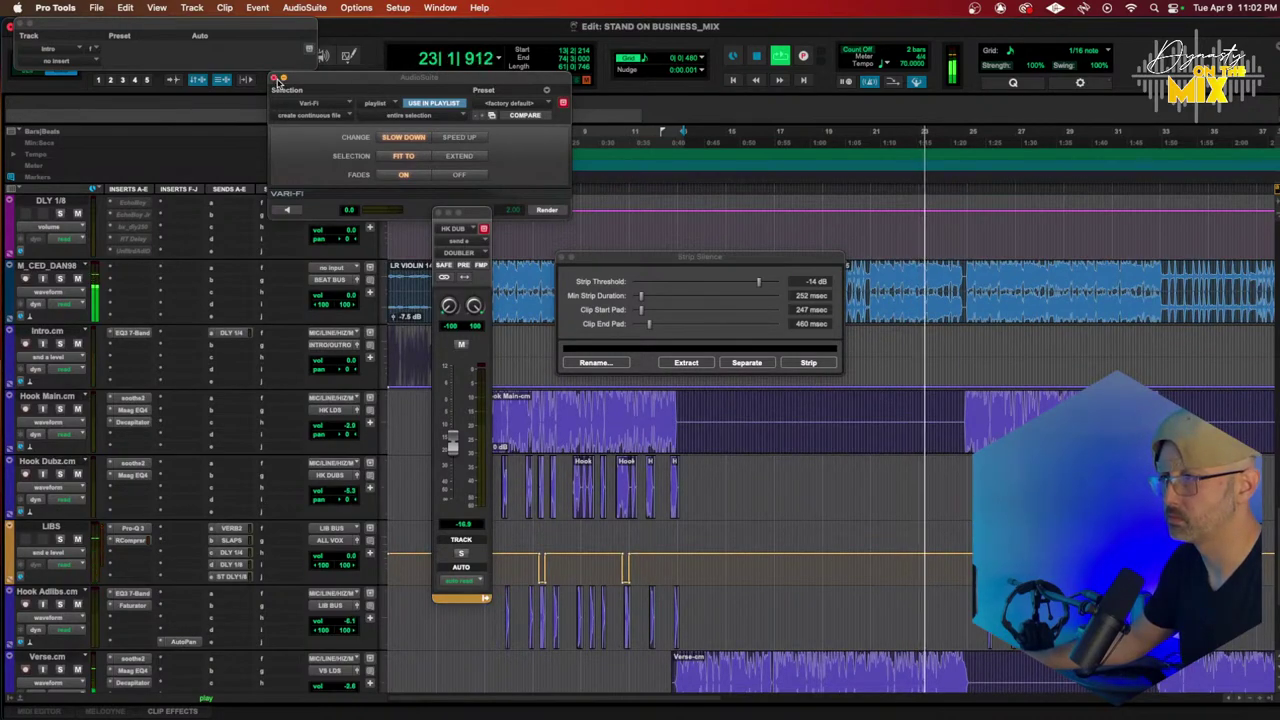
pyautogui.click(277, 80)
pyautogui.click(439, 213)
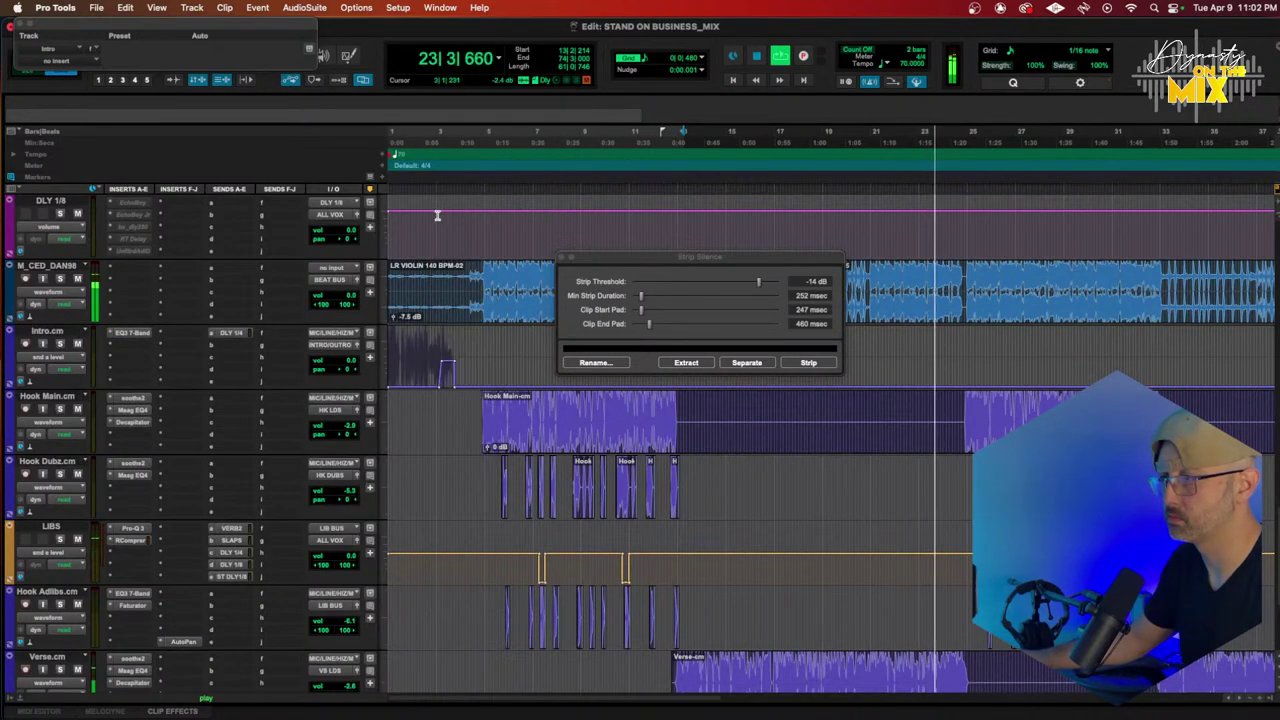
# Step: Play from the hook at bar 5 and lower Hook Main.cm to -3.0 dB and Hook Adlibs.cm to -7.4 dB
pyautogui.click(488, 134)
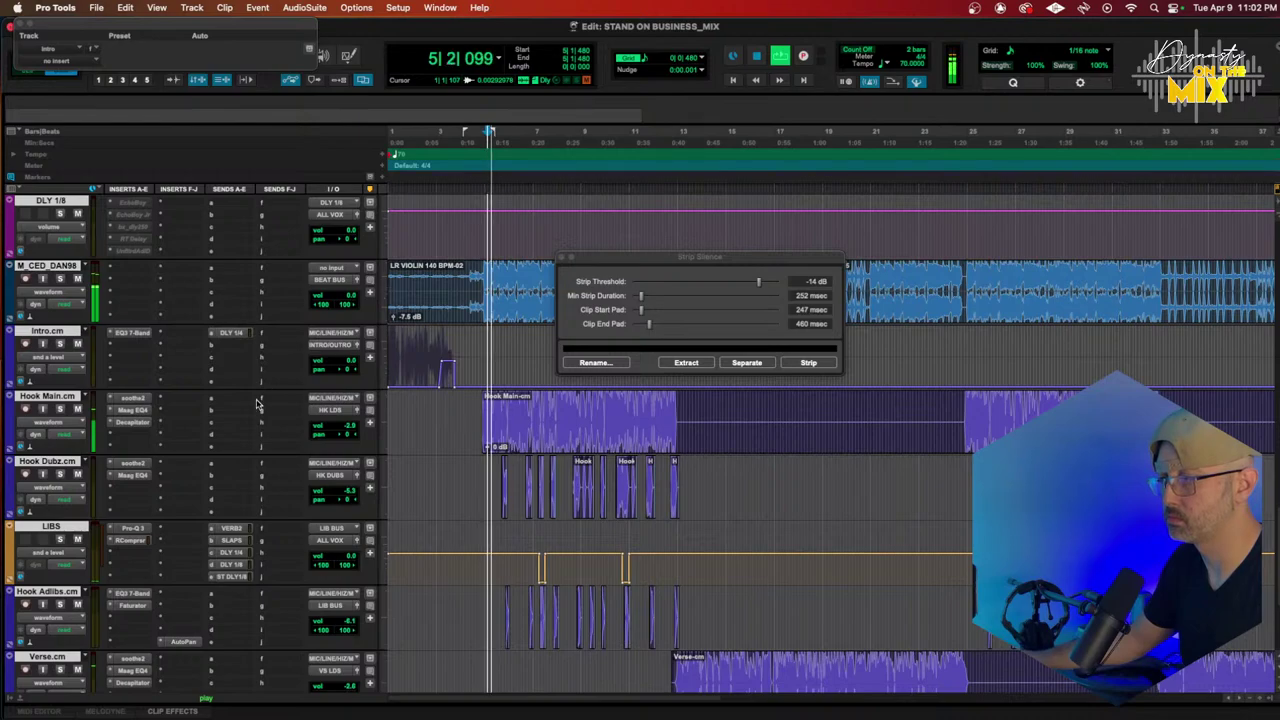
pyautogui.moveTo(331, 425); pyautogui.dragTo(334, 430)
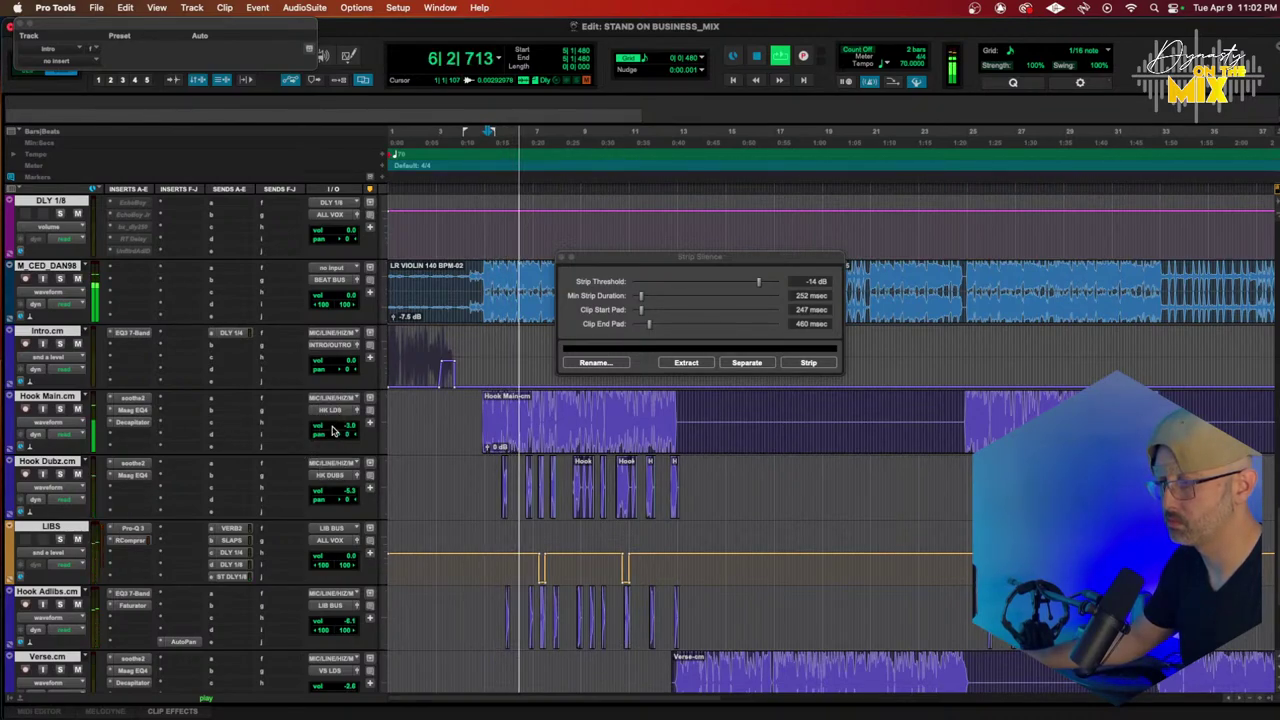
pyautogui.scroll(-3, 222, 503)
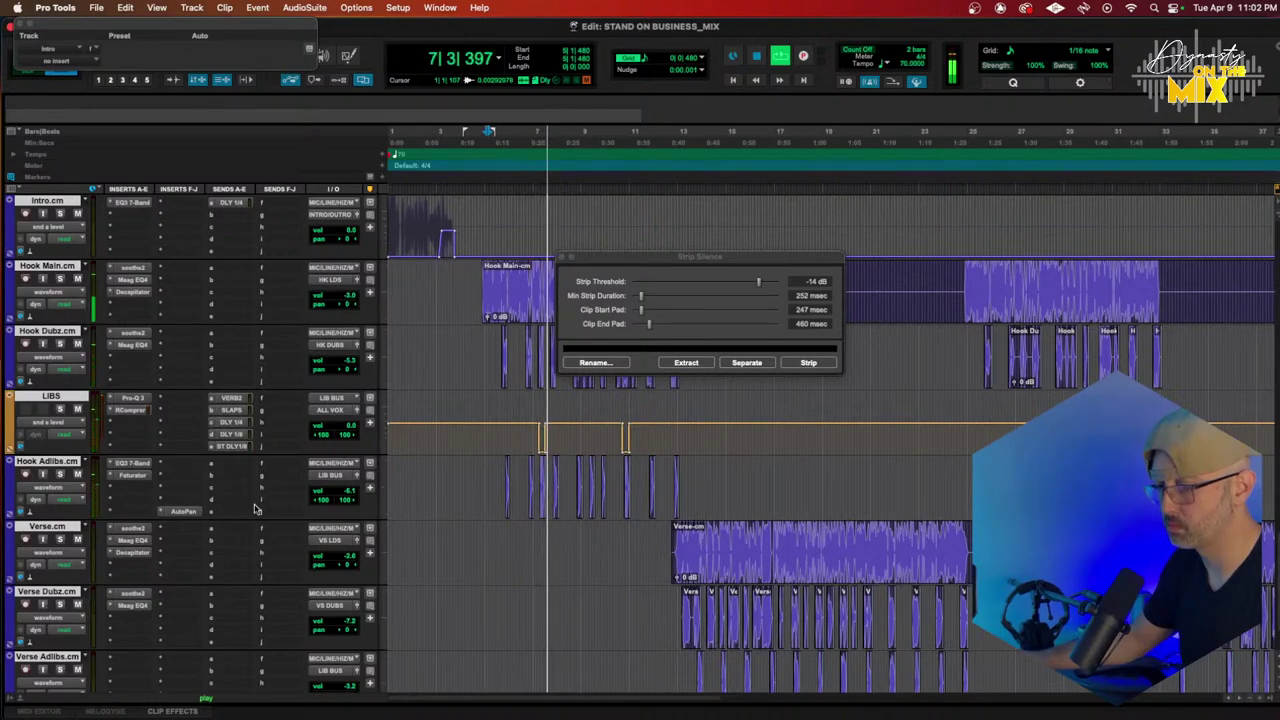
pyautogui.moveTo(337, 488); pyautogui.dragTo(338, 495)
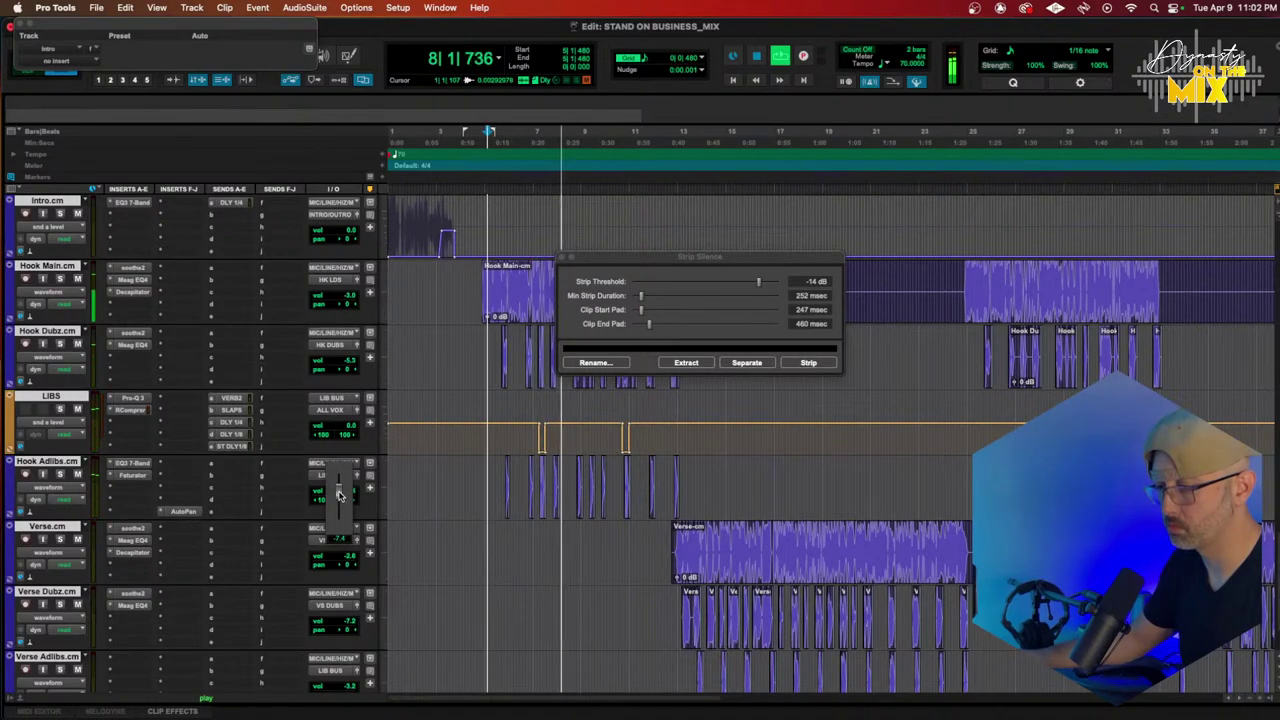
# Step: Copy the EQ3 7-Band and AutoPan inserts from Hook Adlibs.cm to Verse Adlibs.cm and lower Verse Adlibs.cm to -5.8 dB
pyautogui.scroll(-2, 268, 490)
pyautogui.scroll(2, 269, 490)
pyautogui.scroll(-1, 323, 609)
pyautogui.moveTo(128, 398); pyautogui.dragTo(130, 594)
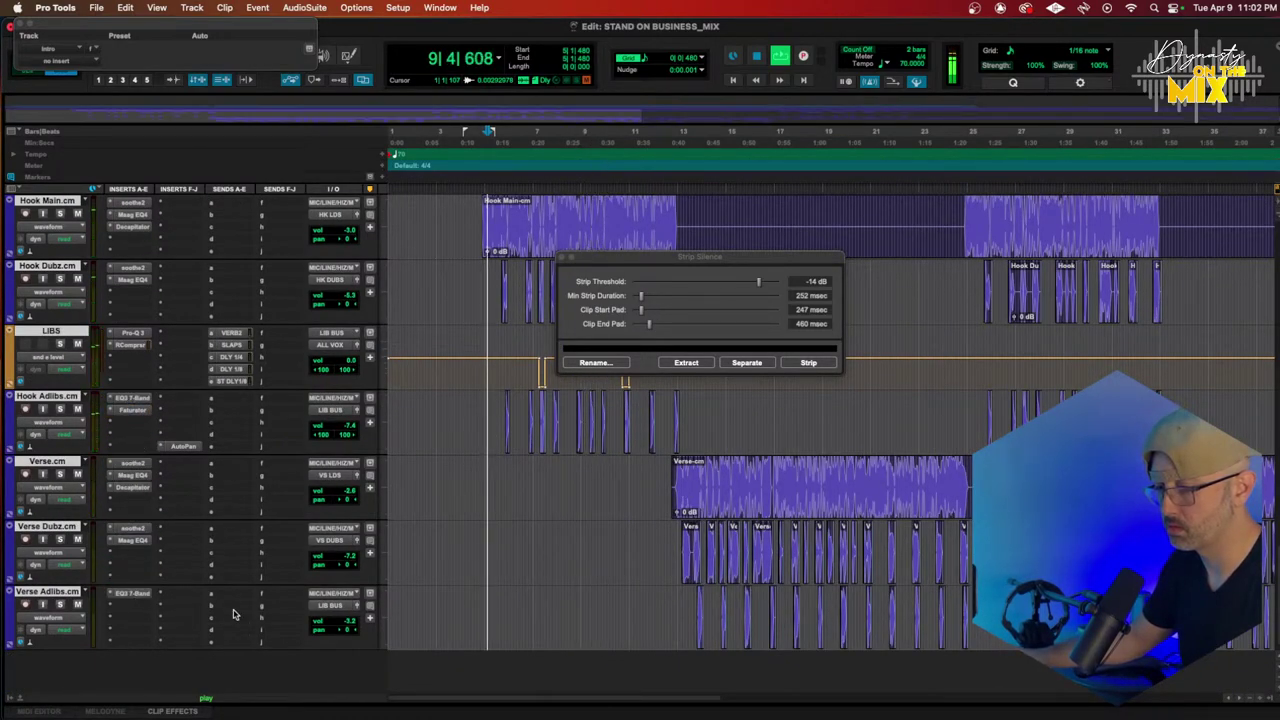
pyautogui.moveTo(341, 620); pyautogui.dragTo(341, 624)
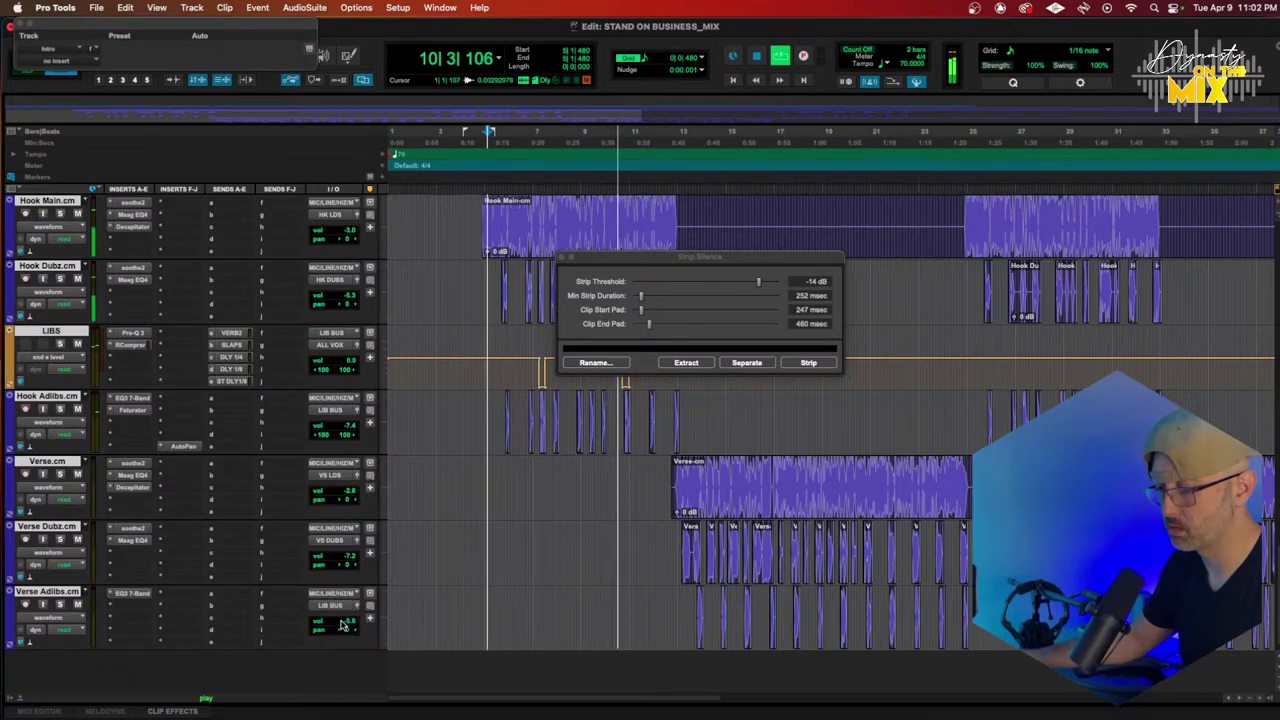
pyautogui.moveTo(181, 452); pyautogui.dragTo(181, 641)
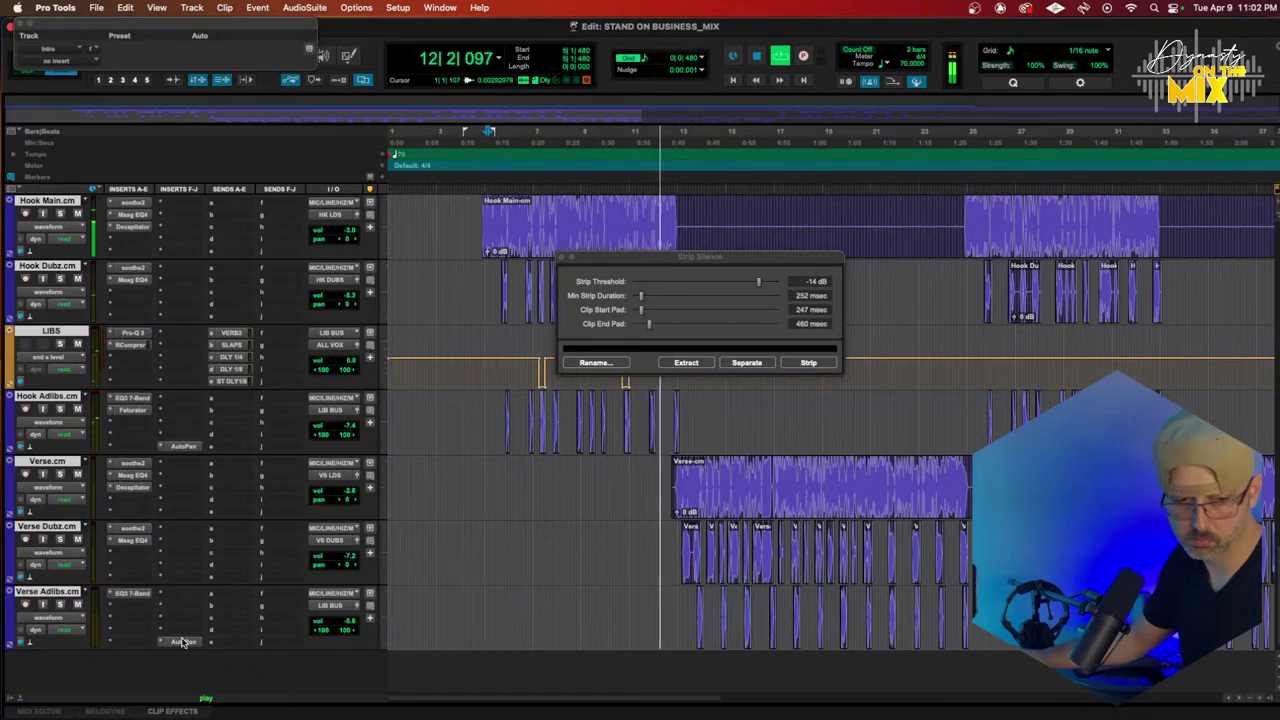
pyautogui.scroll(2, 262, 584)
pyautogui.scroll(-2, 262, 584)
pyautogui.scroll(-3, 262, 584)
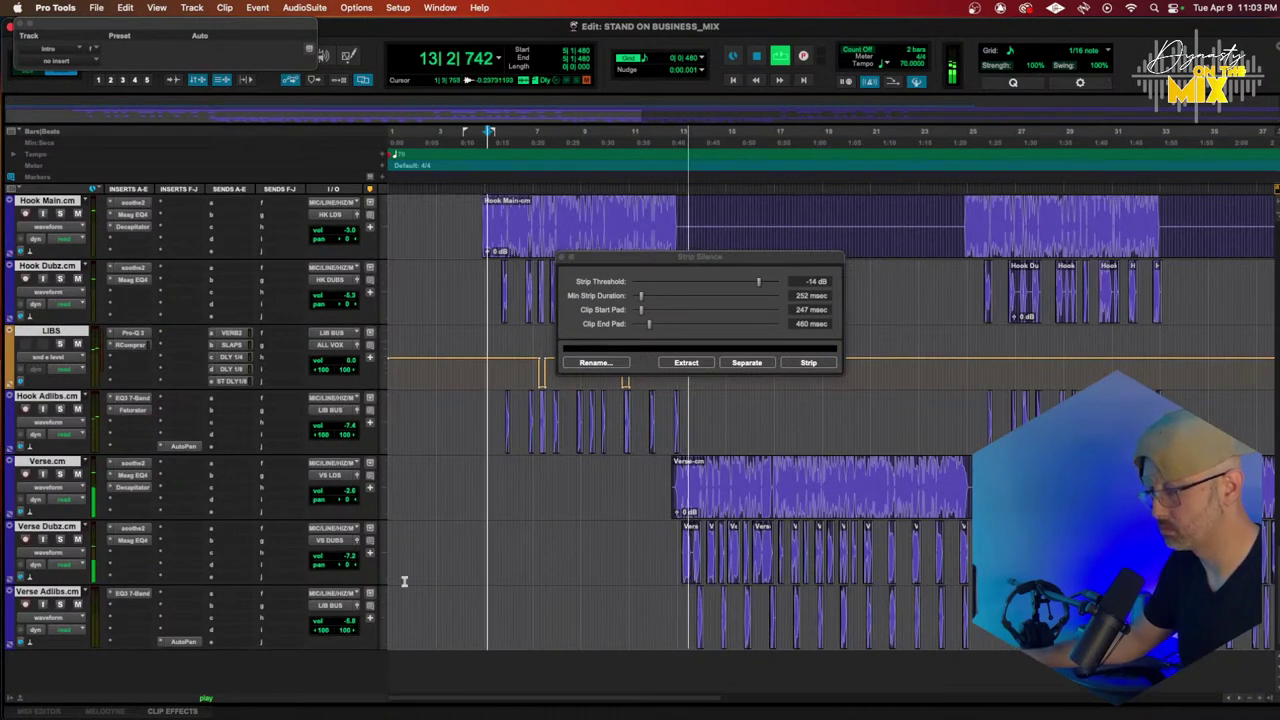
pyautogui.scroll(3, 403, 580)
pyautogui.scroll(-2, 403, 580)
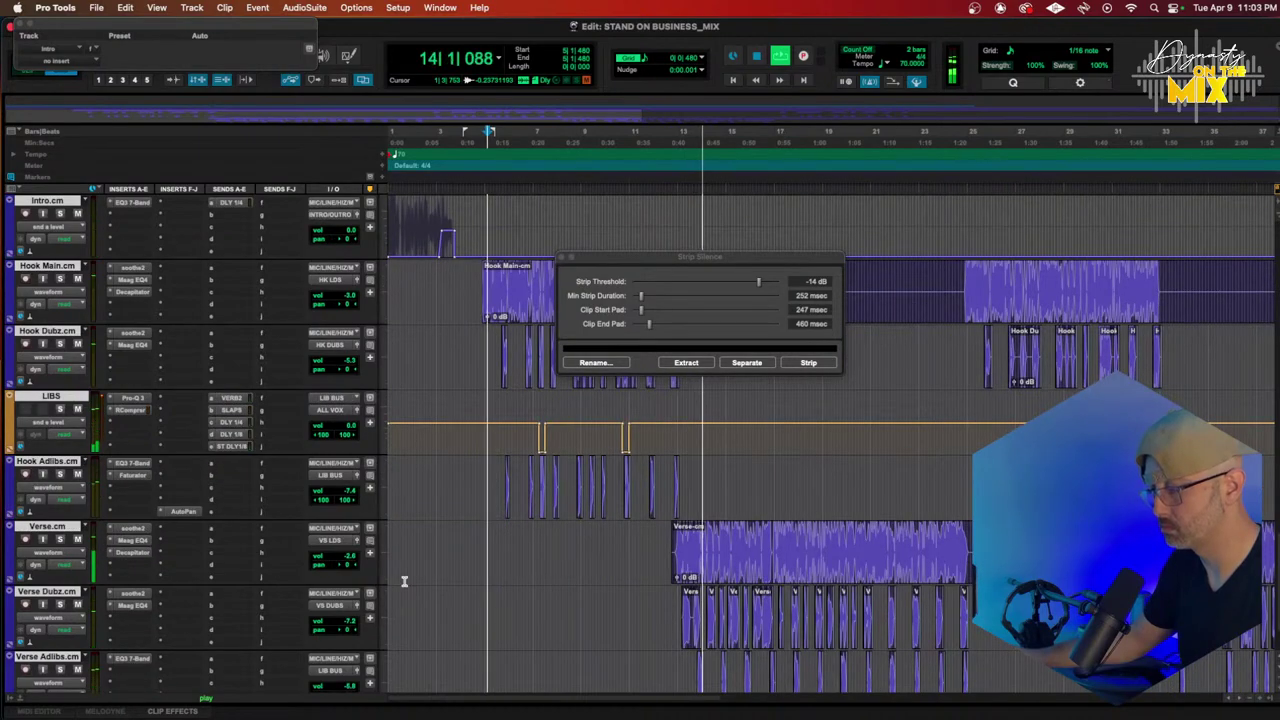
pyautogui.scroll(3, 402, 580)
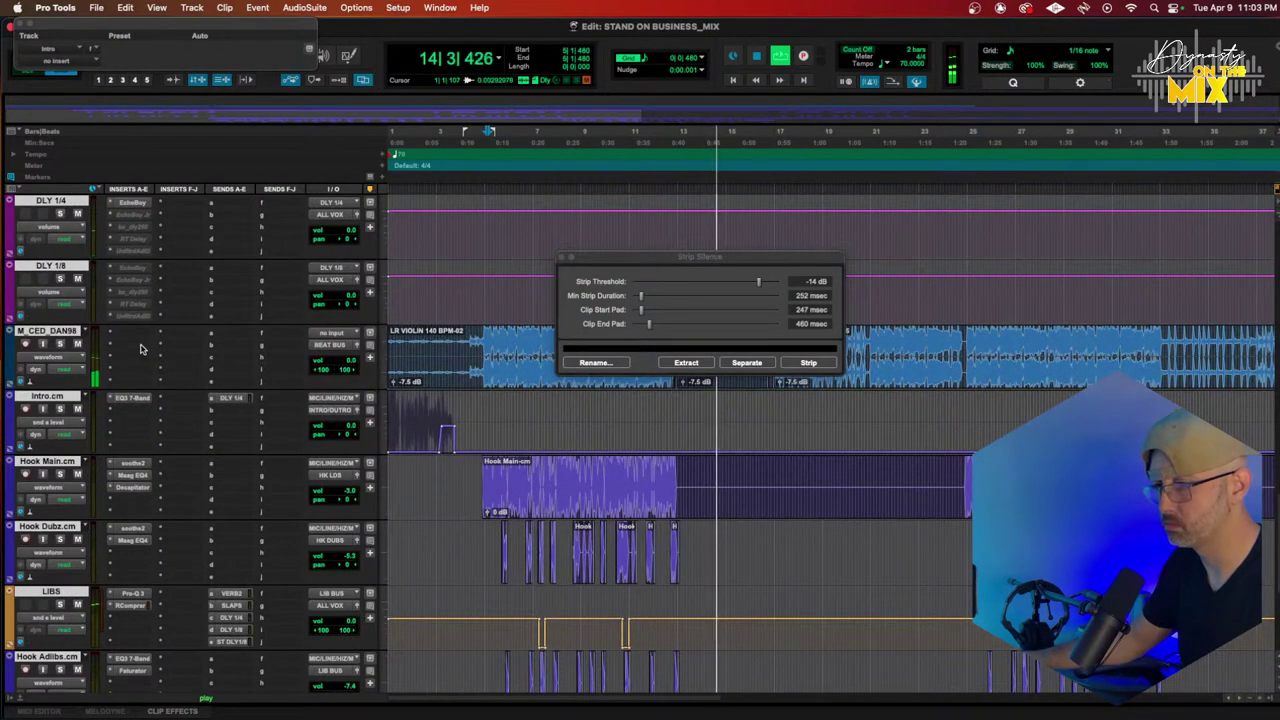
# Step: Insert the OneKnob Filter on the beat track and close its plug-in window and the Strip Silence window
pyautogui.click(139, 340)
pyautogui.press('Escape')
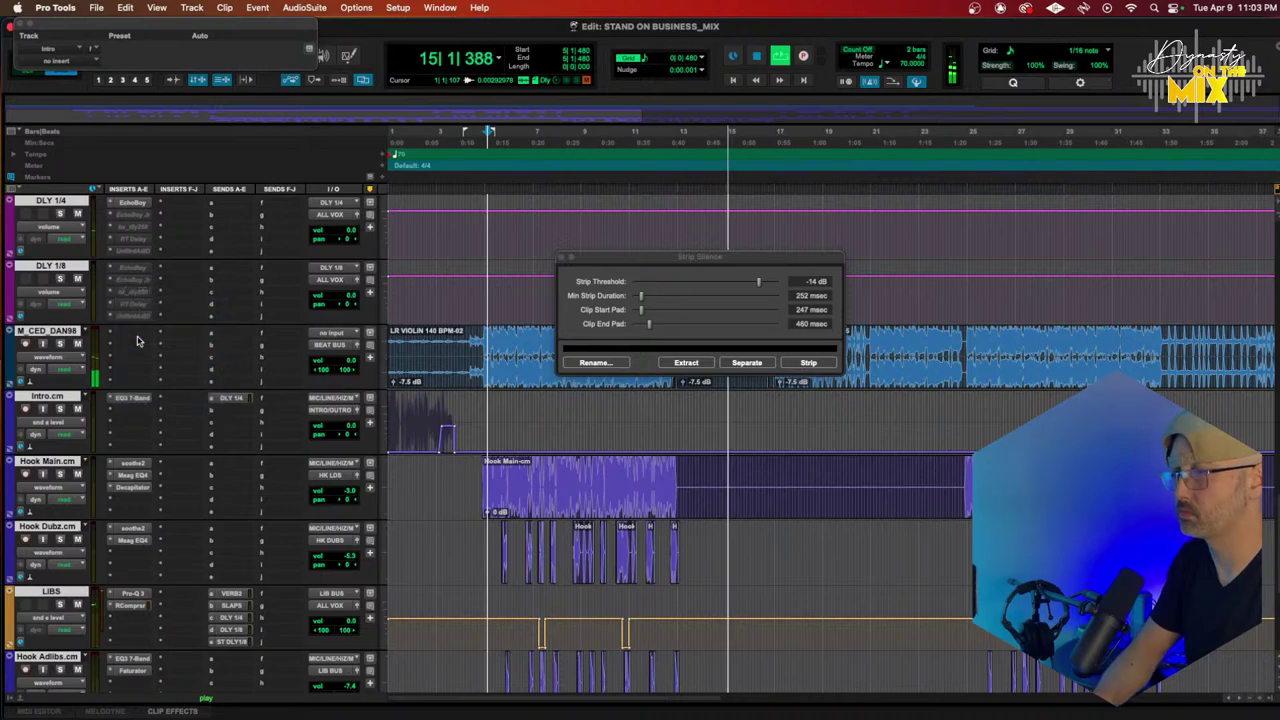
pyautogui.click(138, 342)
pyautogui.press('Escape')
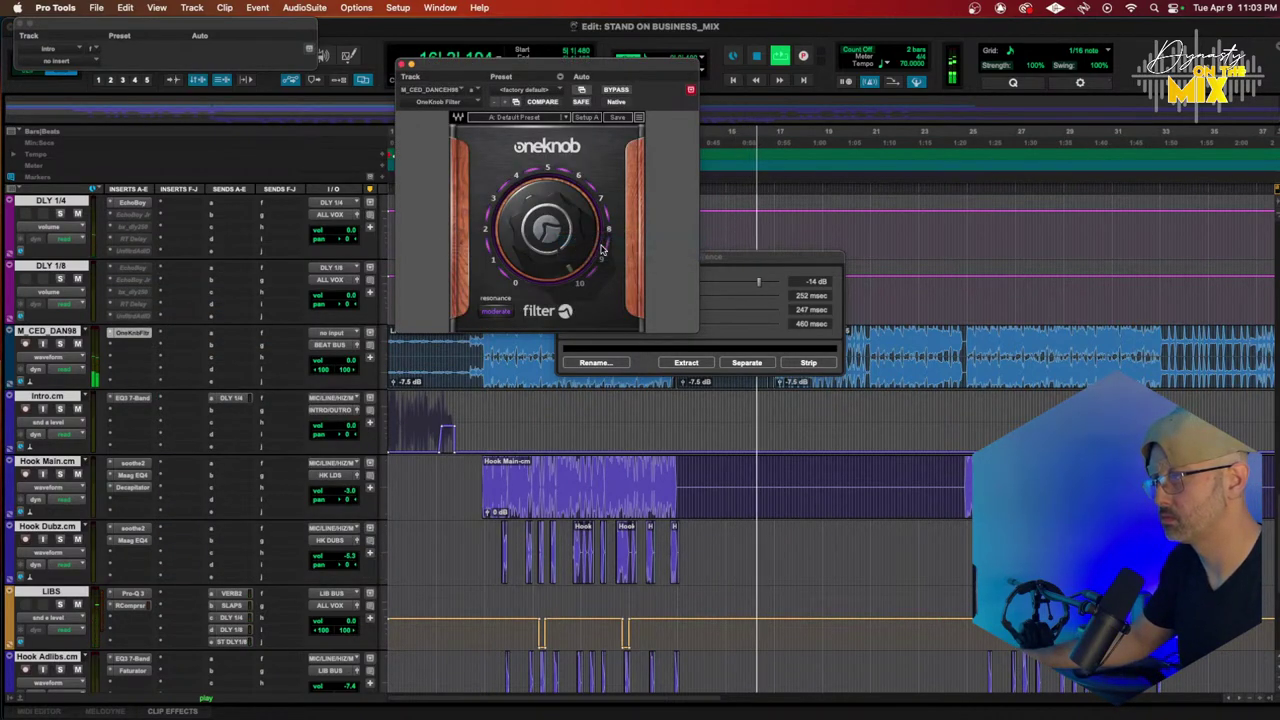
pyautogui.click(403, 65)
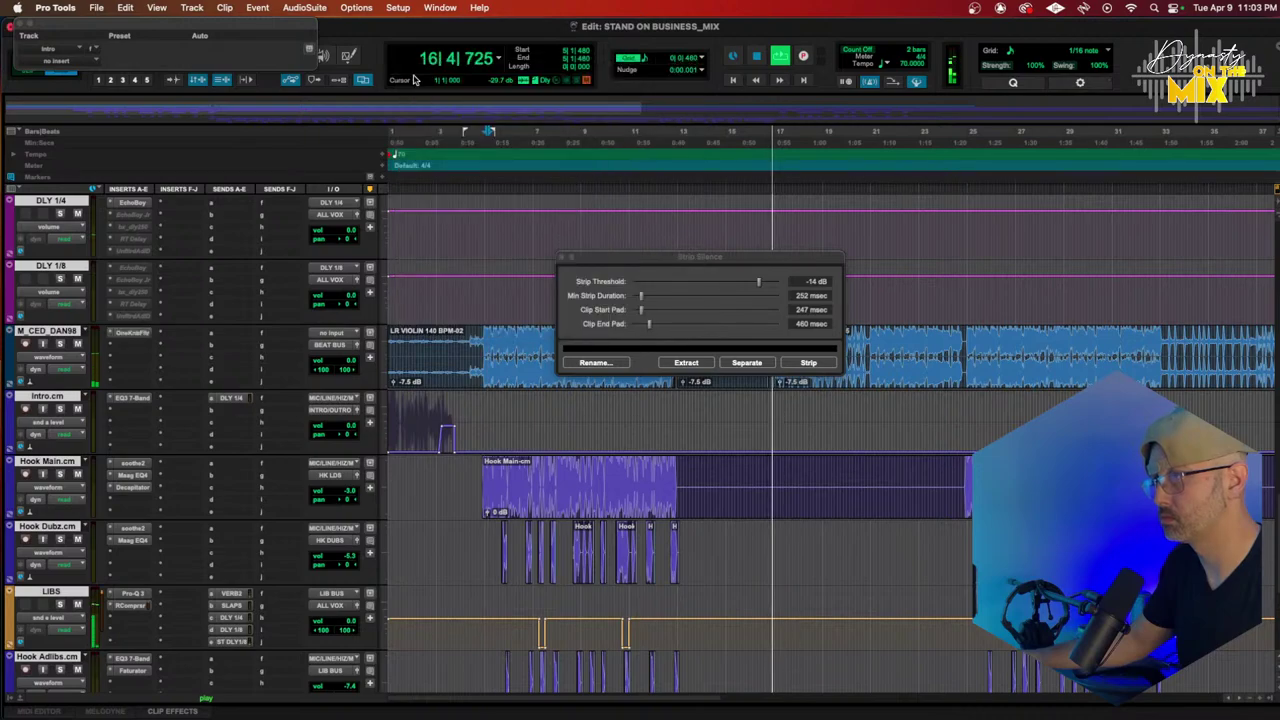
pyautogui.click(562, 257)
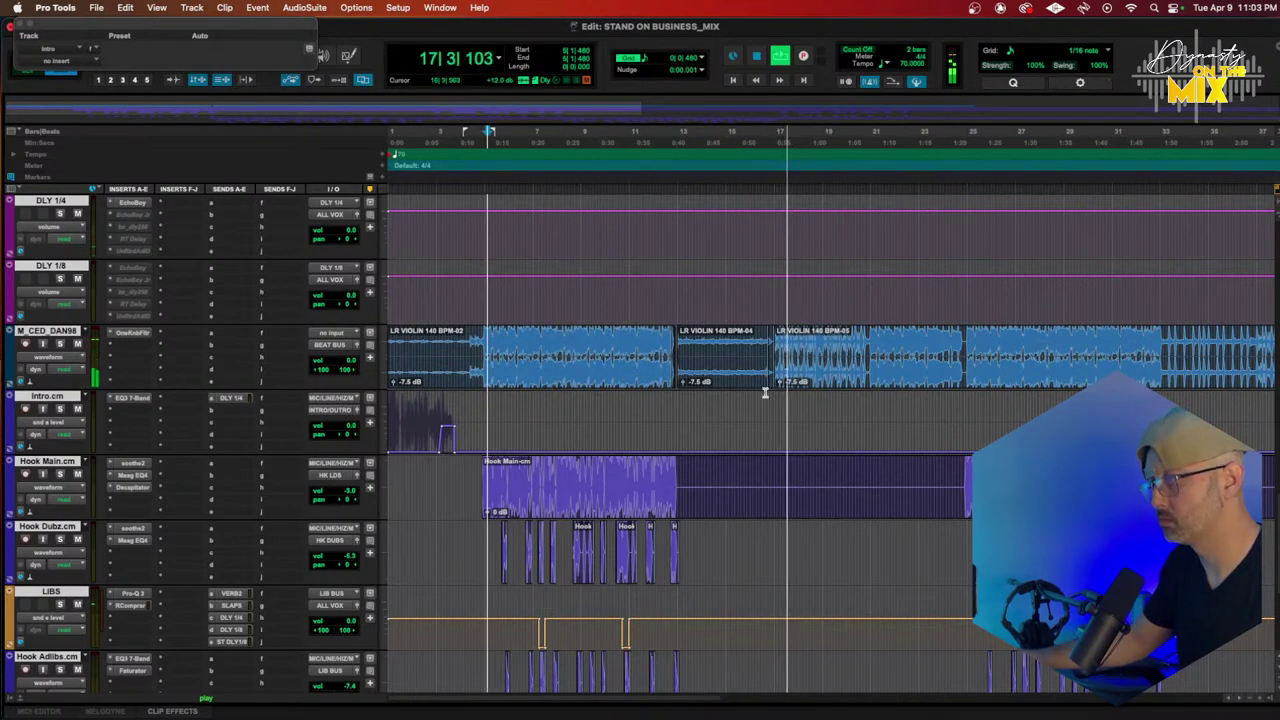
# Step: Select the LR VIOLIN 140 BPM-04 clip and set the beat track's Elastic Audio to Polyphonic
pyautogui.click(737, 382)
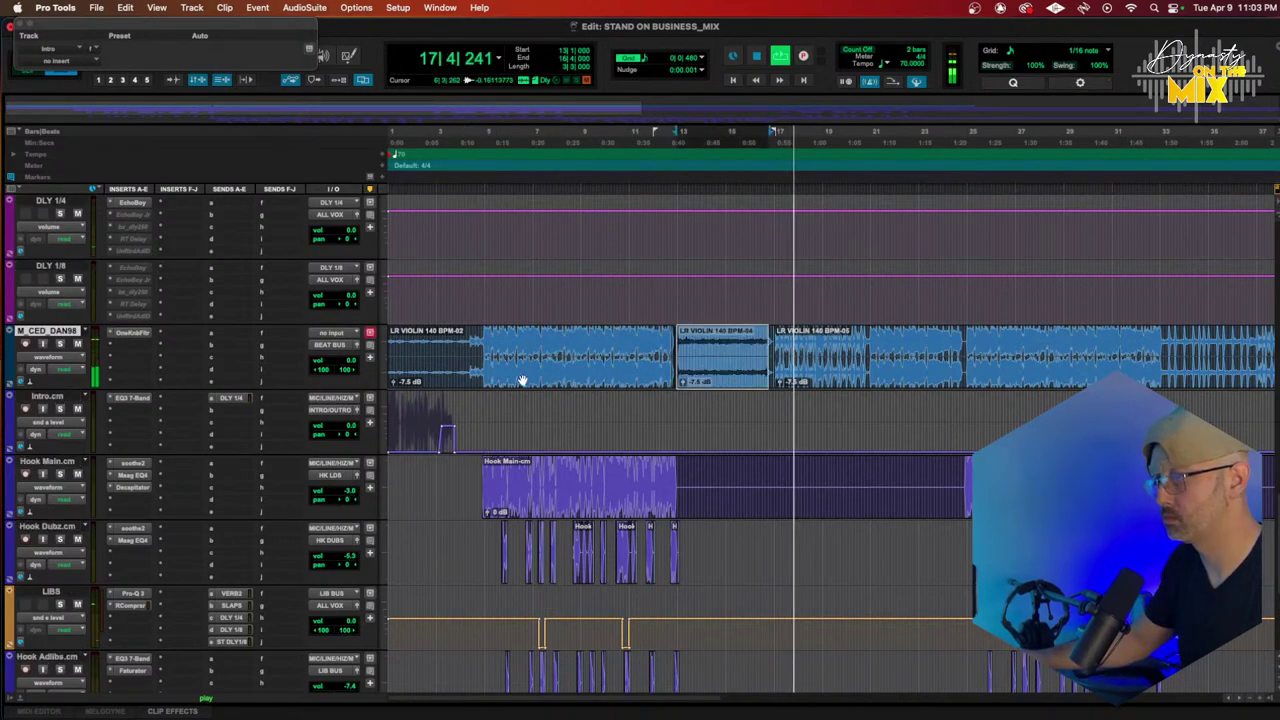
pyautogui.click(54, 387)
pyautogui.click(103, 503)
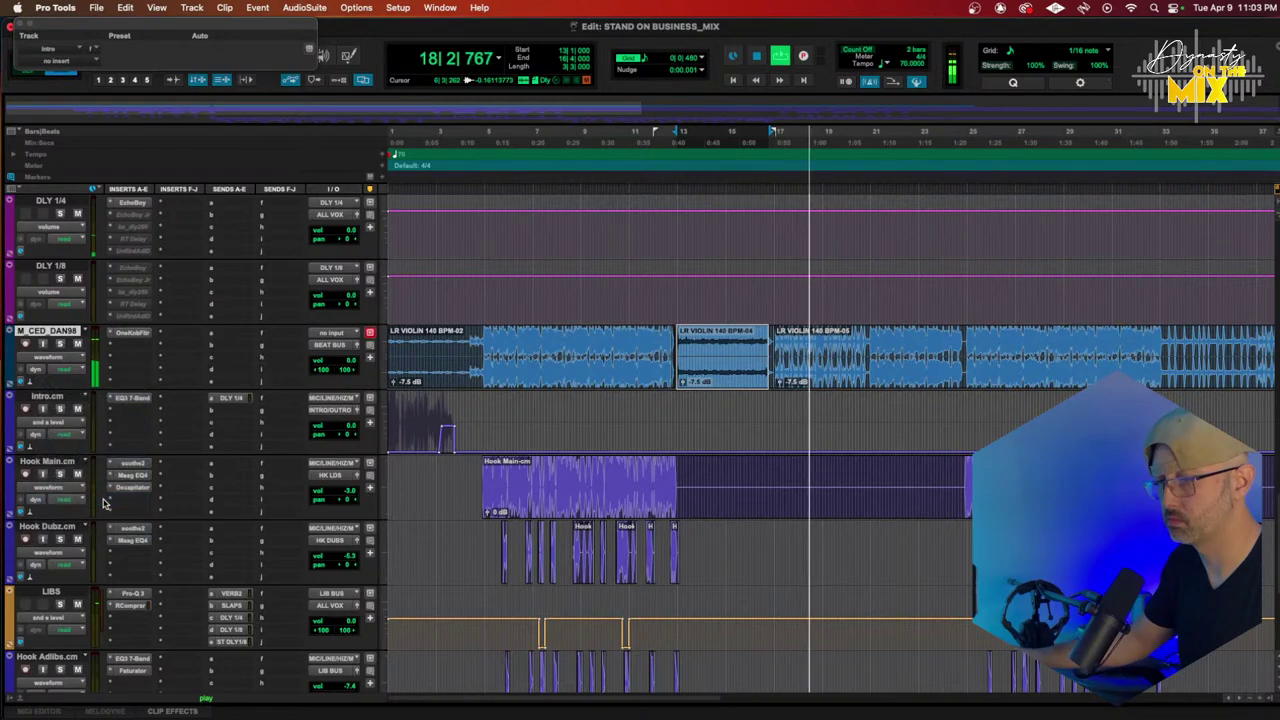
pyautogui.click(38, 383)
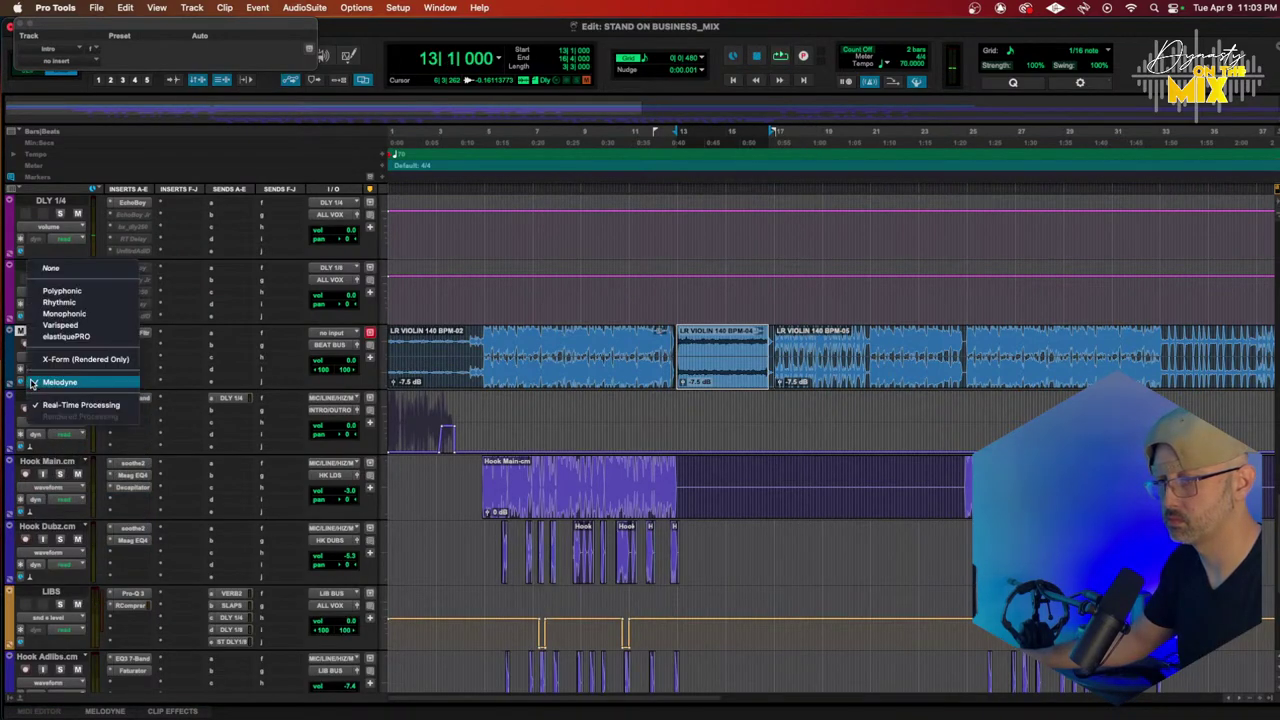
pyautogui.click(60, 291)
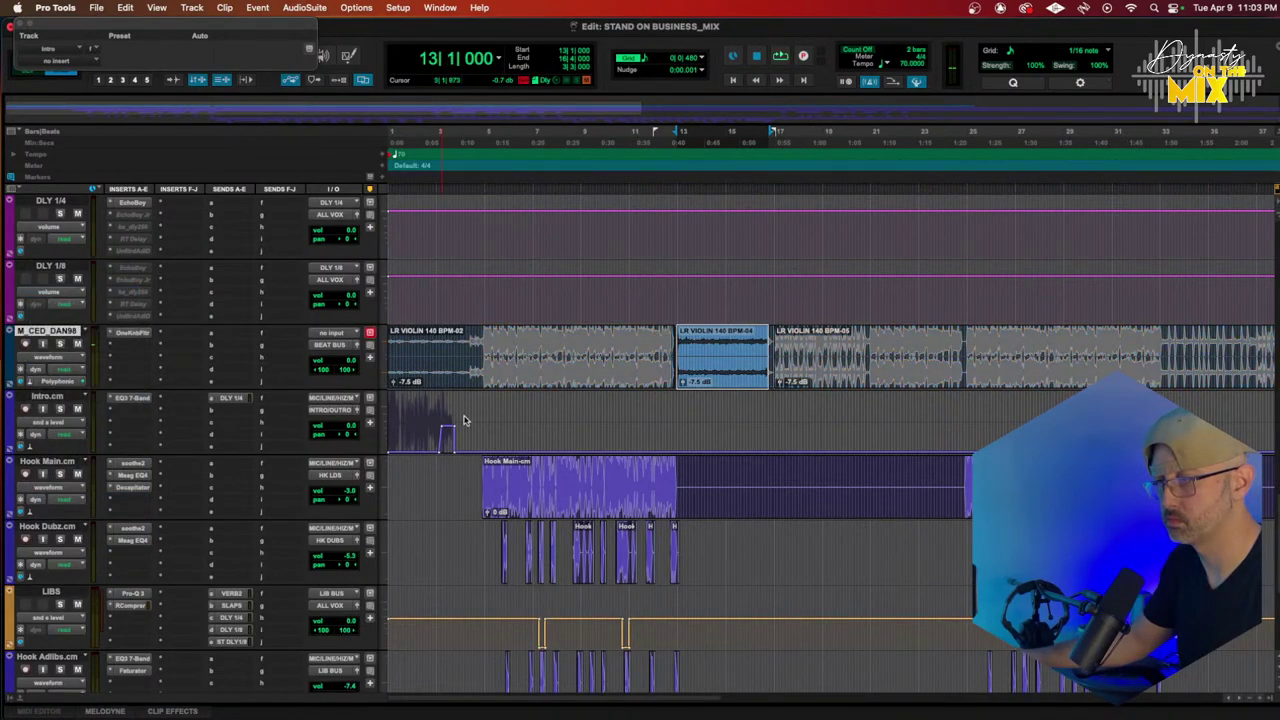
# Step: Add the short clip ending at bar 17 to the selection and pitch-shift both beat clips by -12 semitones in Elastic Properties
pyautogui.press('t')
pyautogui.press('t')
pyautogui.press('t')
pyautogui.hscroll(5, 820, 383)
pyautogui.hscroll(3, 822, 382)
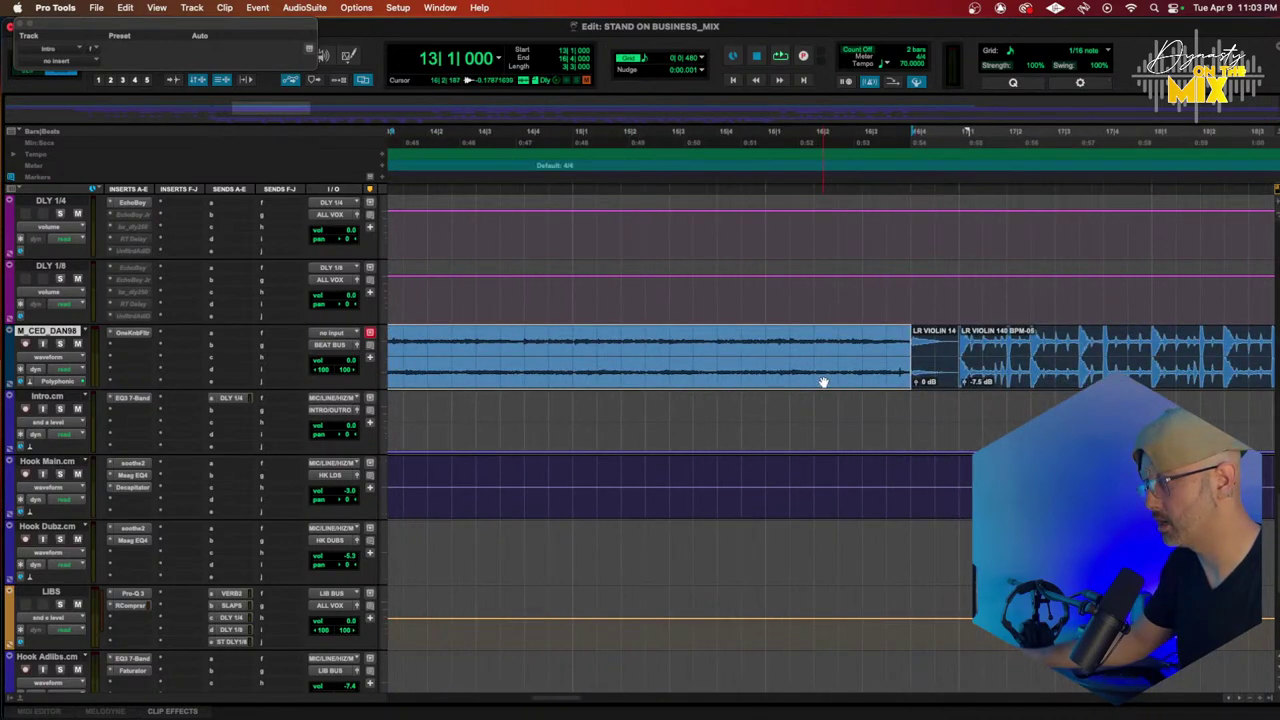
pyautogui.keyDown('shift'); pyautogui.click(930, 356); pyautogui.keyUp('shift')
pyautogui.rightClick(933, 355)
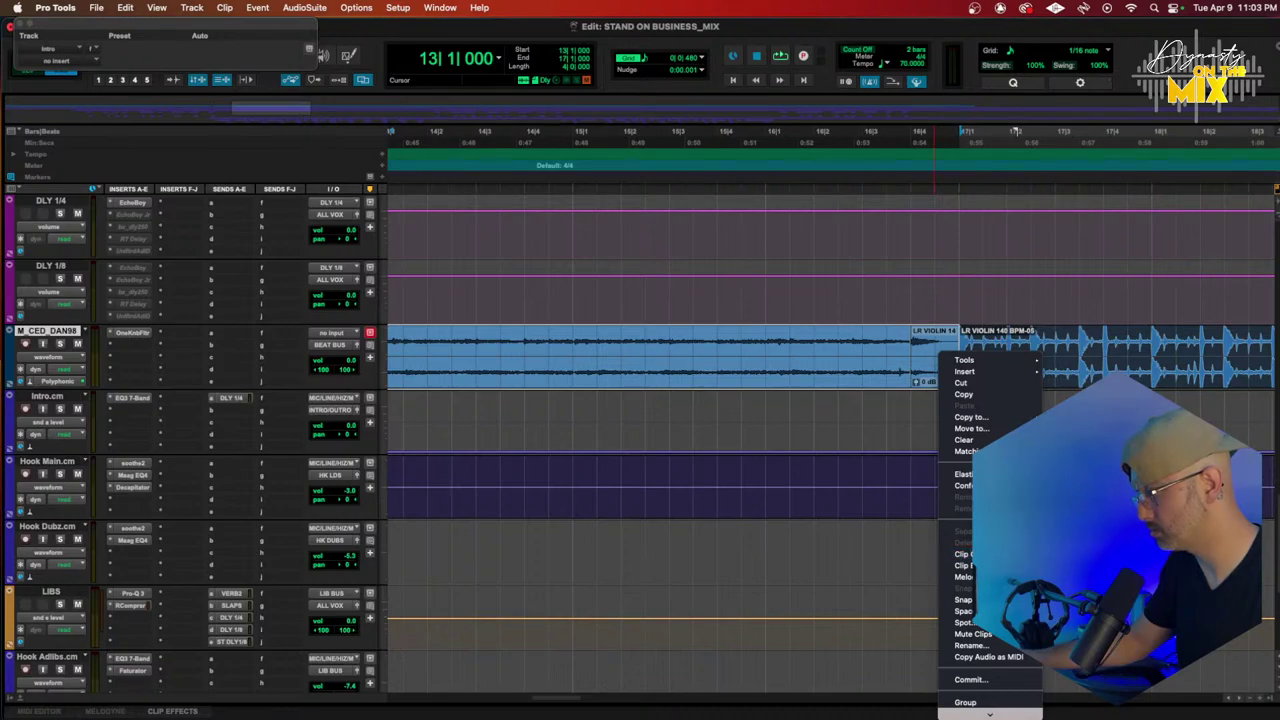
pyautogui.click(963, 474)
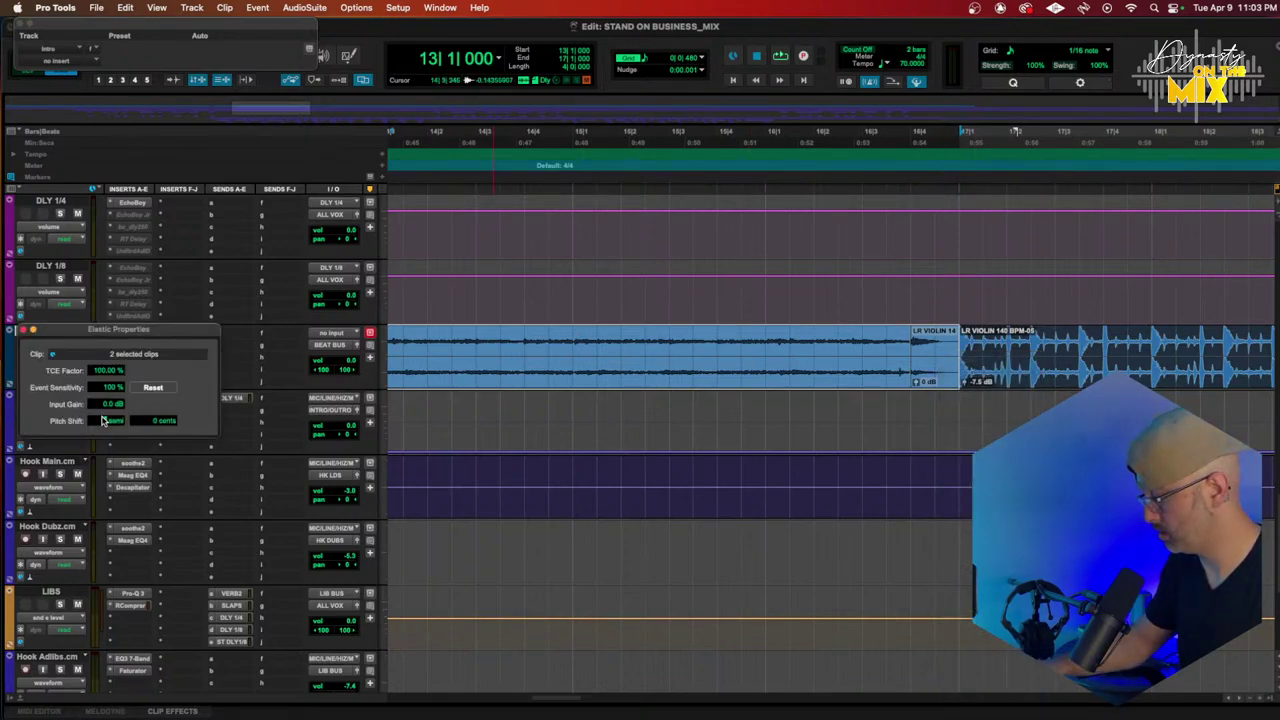
pyautogui.press('r')
pyautogui.press('r')
pyautogui.press('r')
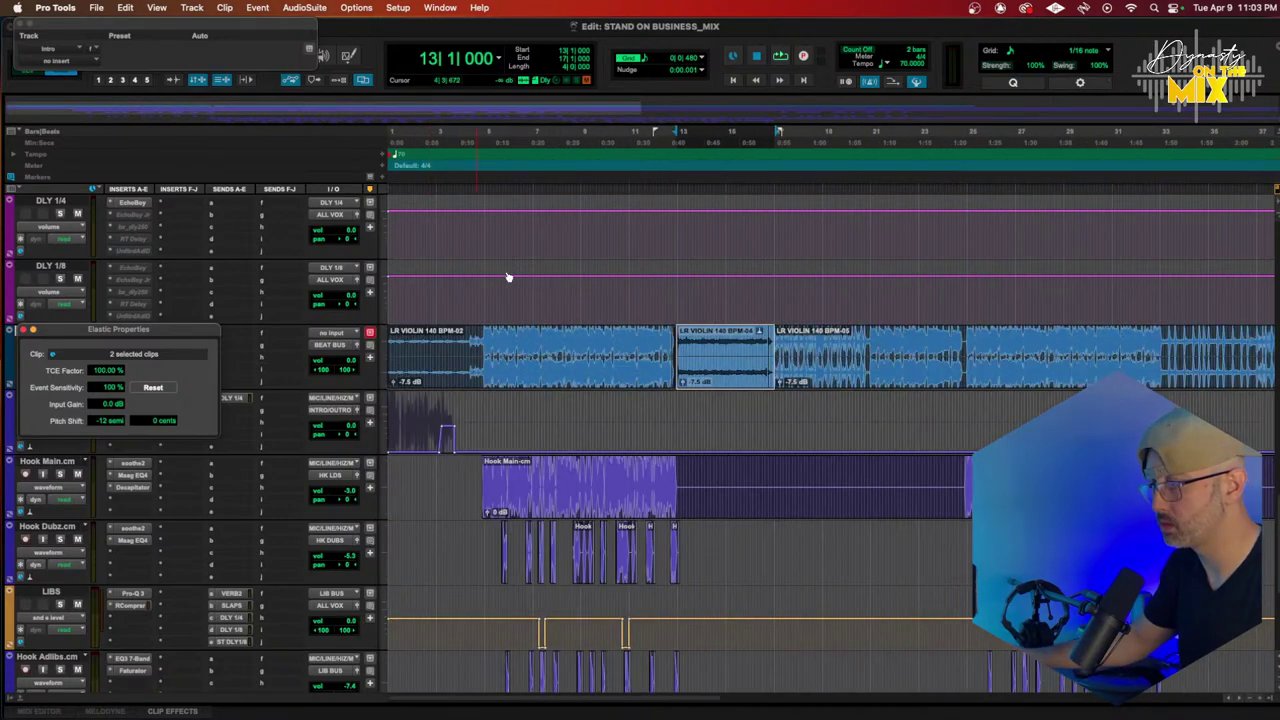
# Step: Play back from bar 12 beat 2 and close the Elastic Properties window
pyautogui.click(658, 138)
pyautogui.press('space')
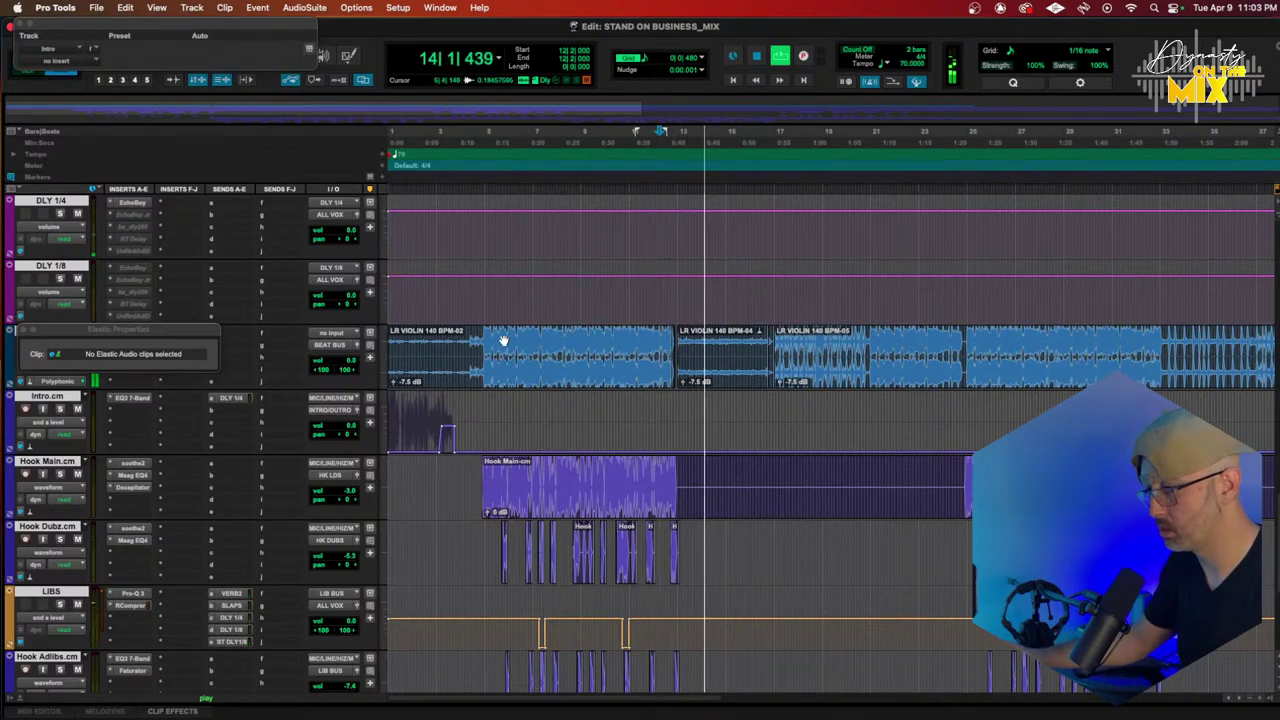
pyautogui.click(36, 331)
# Step: Show the beat track's OneKnob Filter parameter as its automation view and stop playback
pyautogui.click(48, 357)
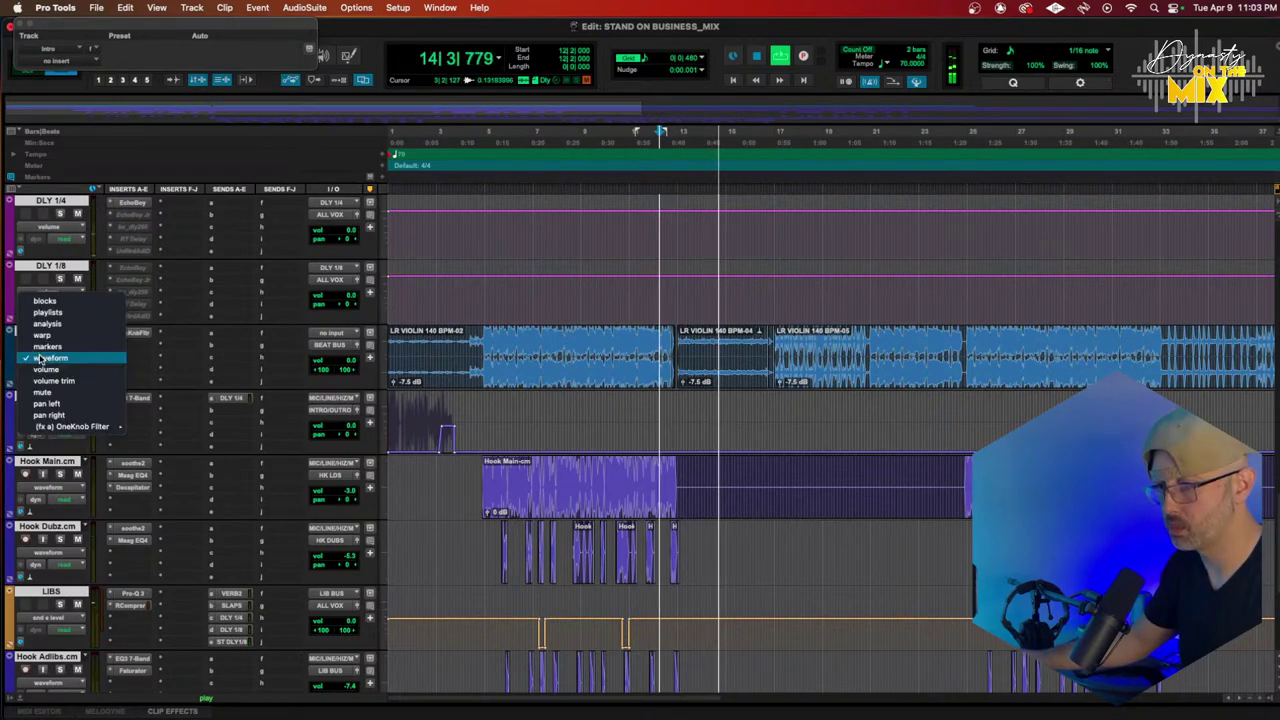
pyautogui.moveTo(97, 430)
pyautogui.click(152, 430)
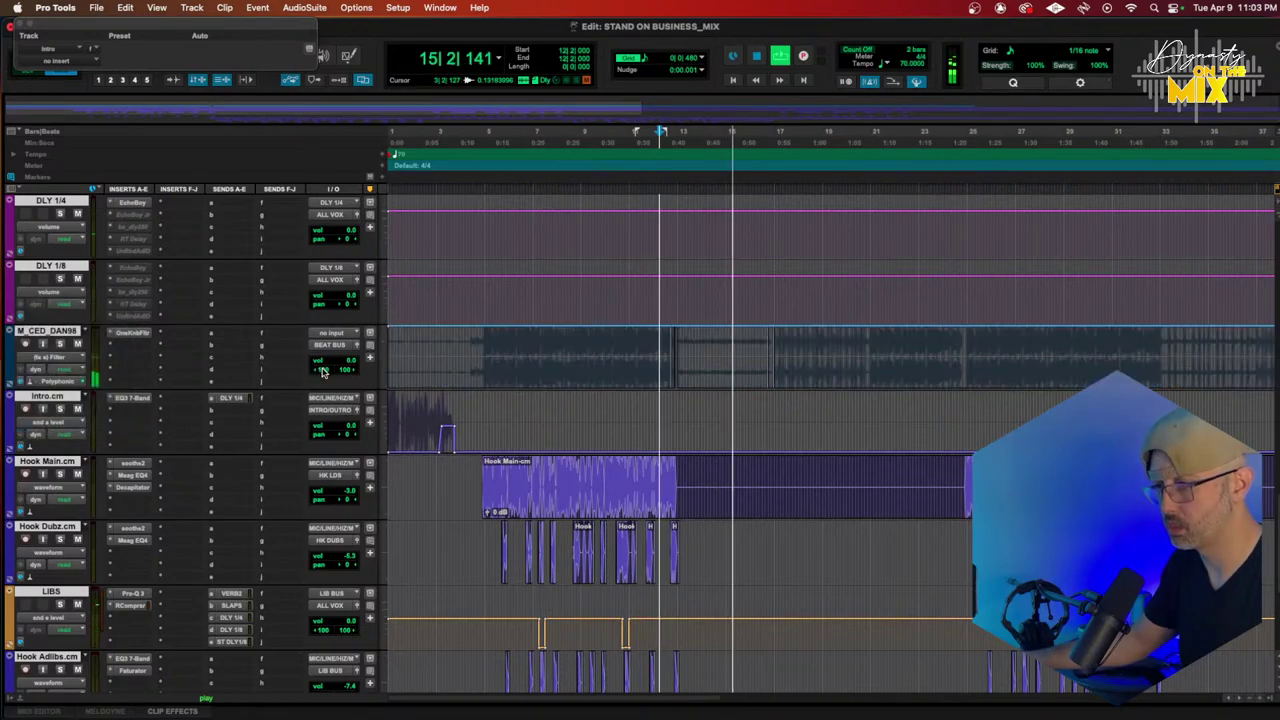
pyautogui.click(48, 357)
pyautogui.moveTo(100, 358)
pyautogui.click(165, 362)
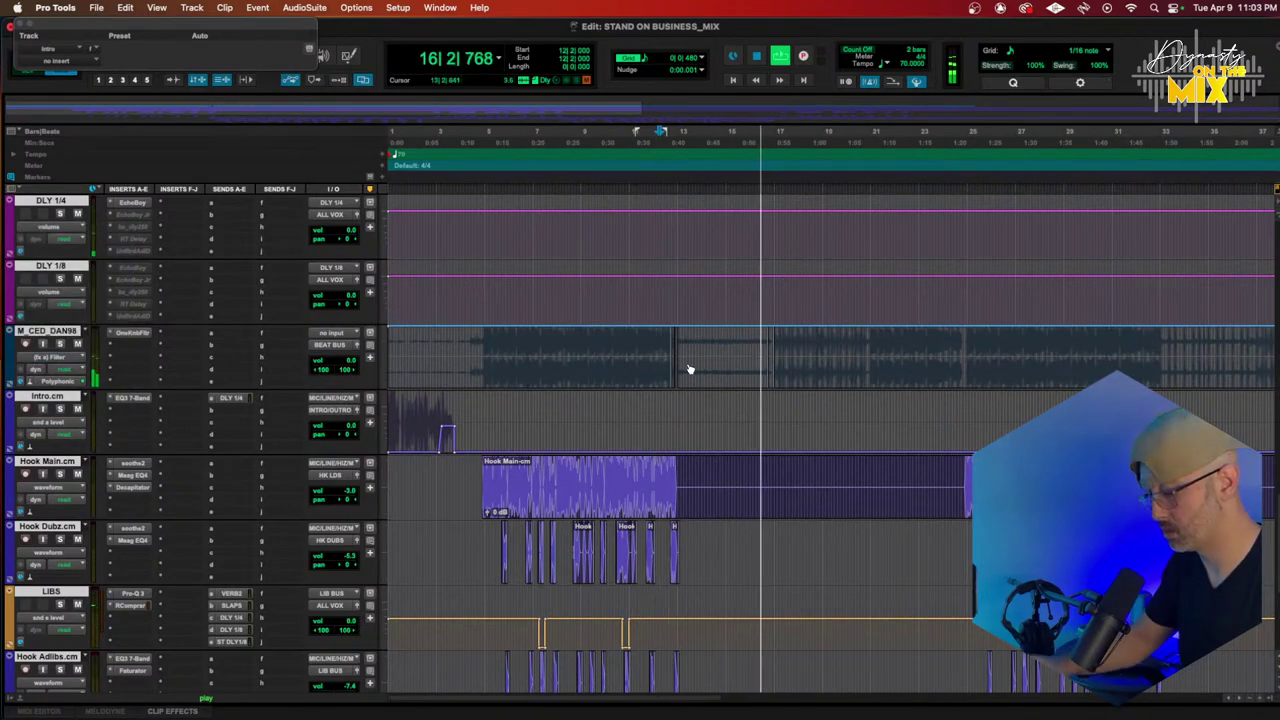
pyautogui.press('space')
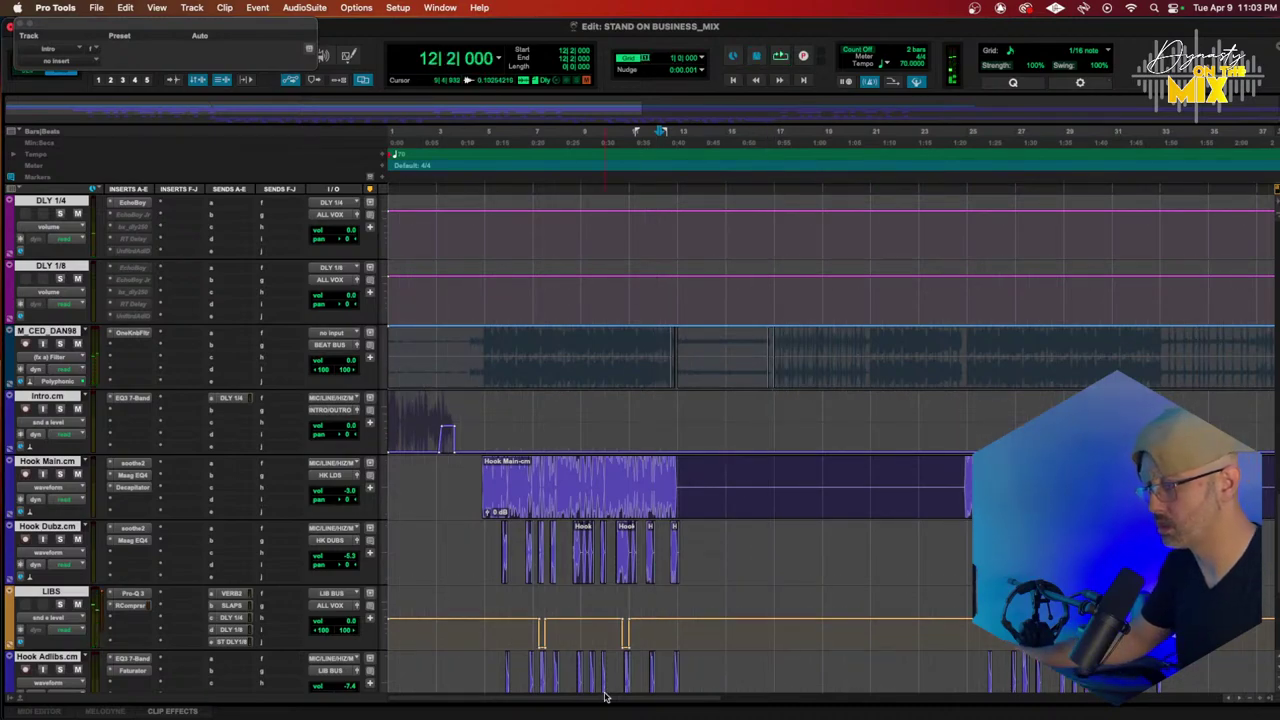
# Step: Switch to Safari's untitled Google Docs window and load YouTube there
pyautogui.moveTo(340, 690)
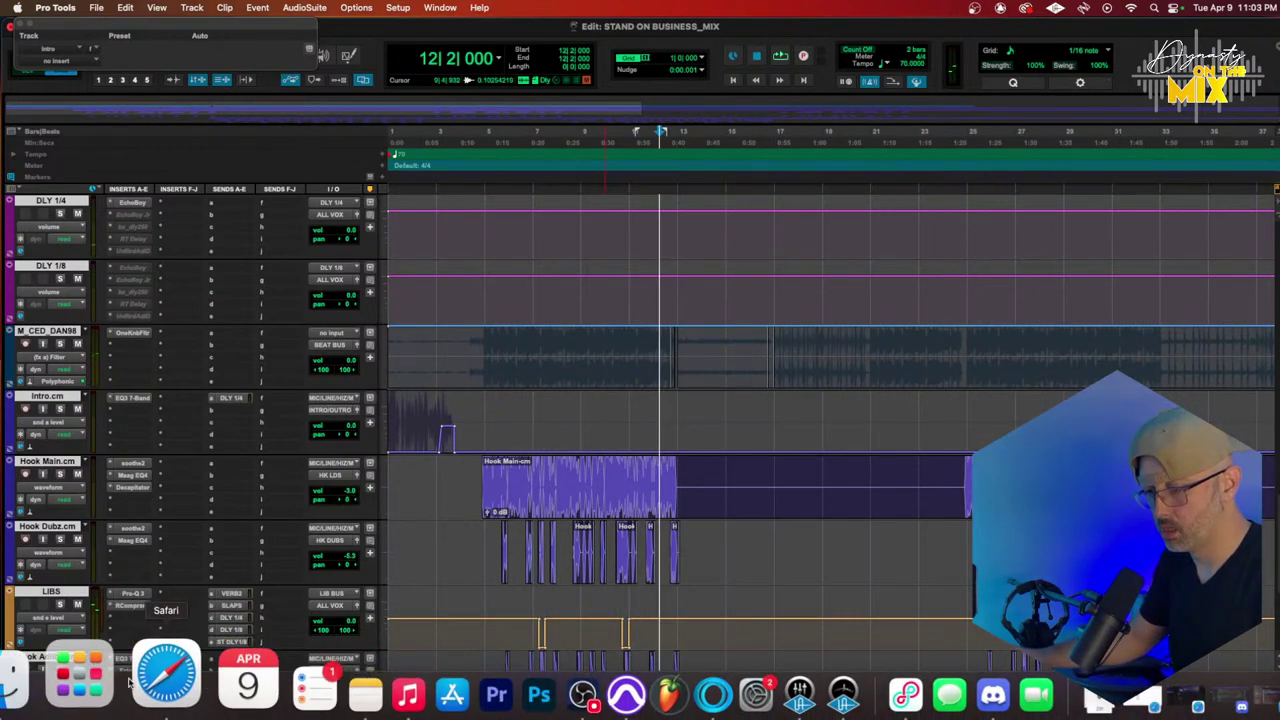
pyautogui.rightClick(148, 683)
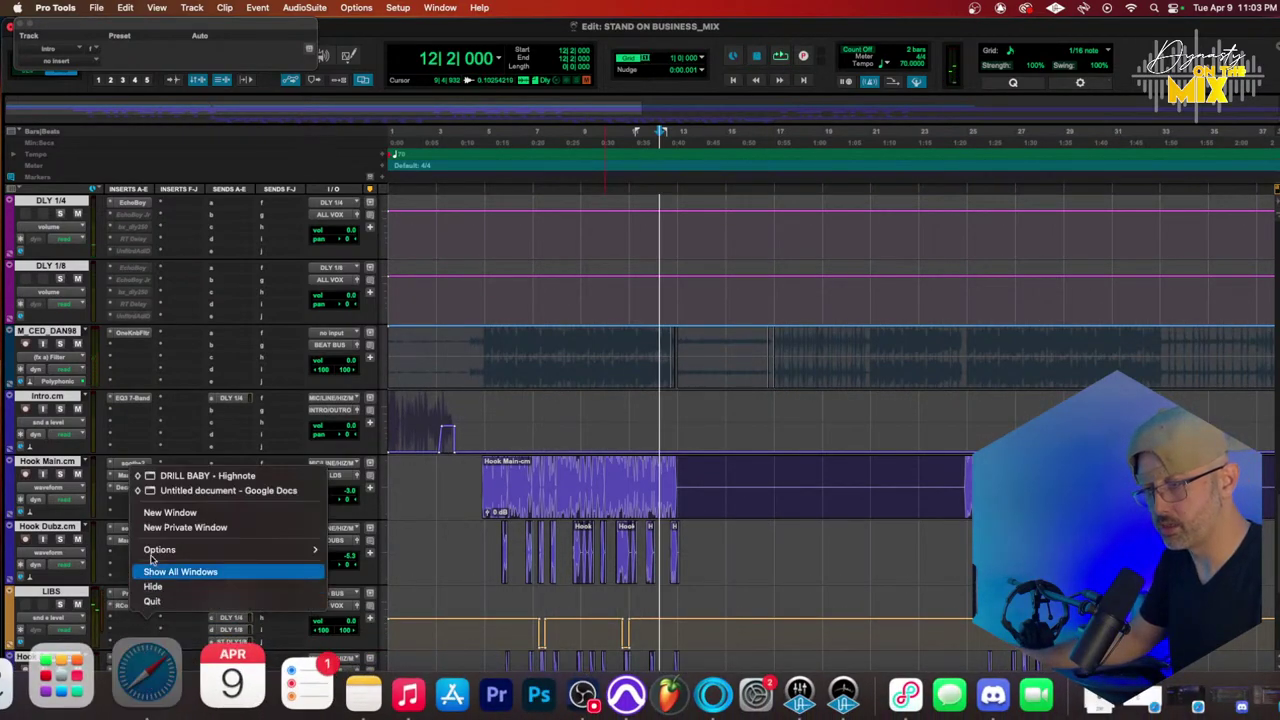
pyautogui.click(183, 491)
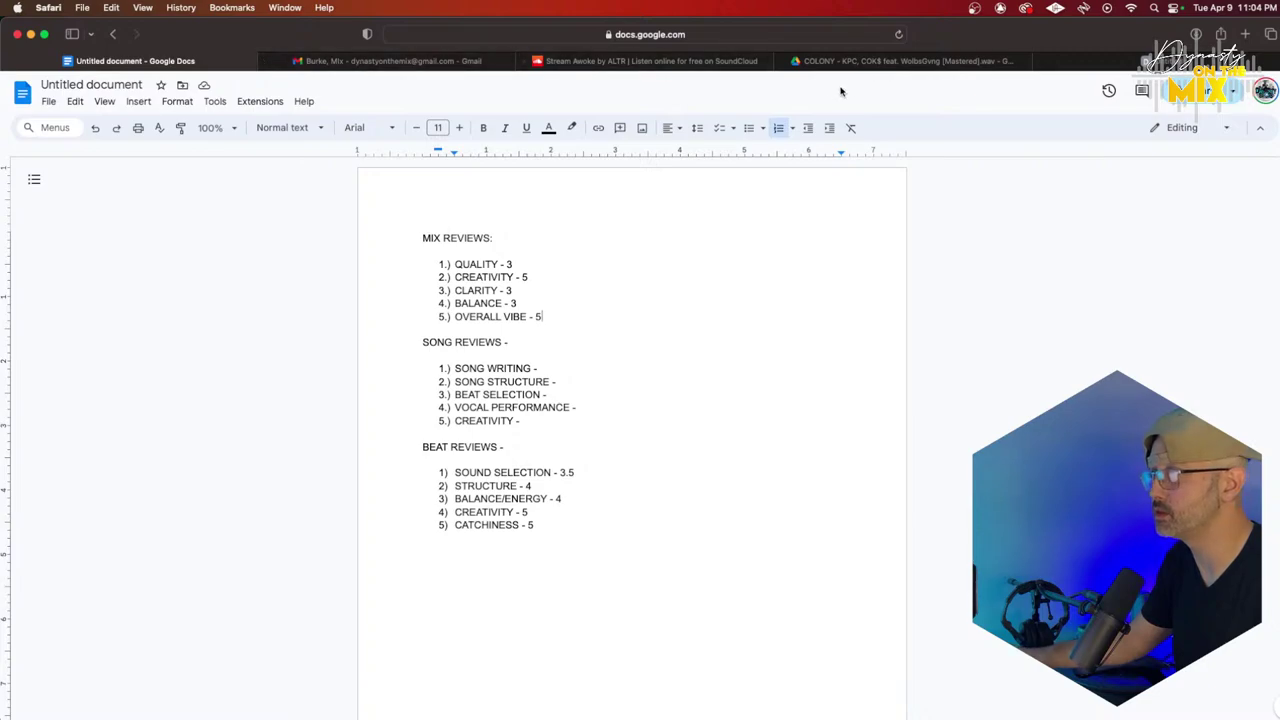
pyautogui.click(723, 36)
pyautogui.write('Y')
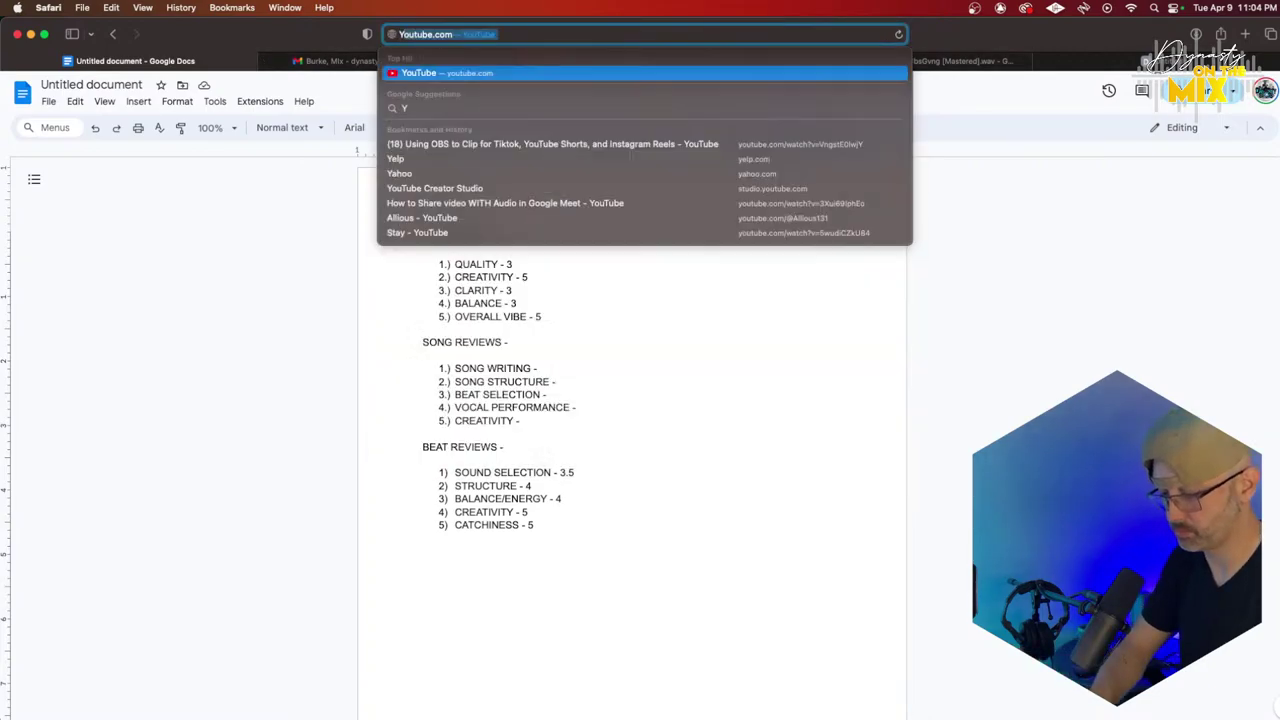
pyautogui.write('ou')
pyautogui.press('Return')
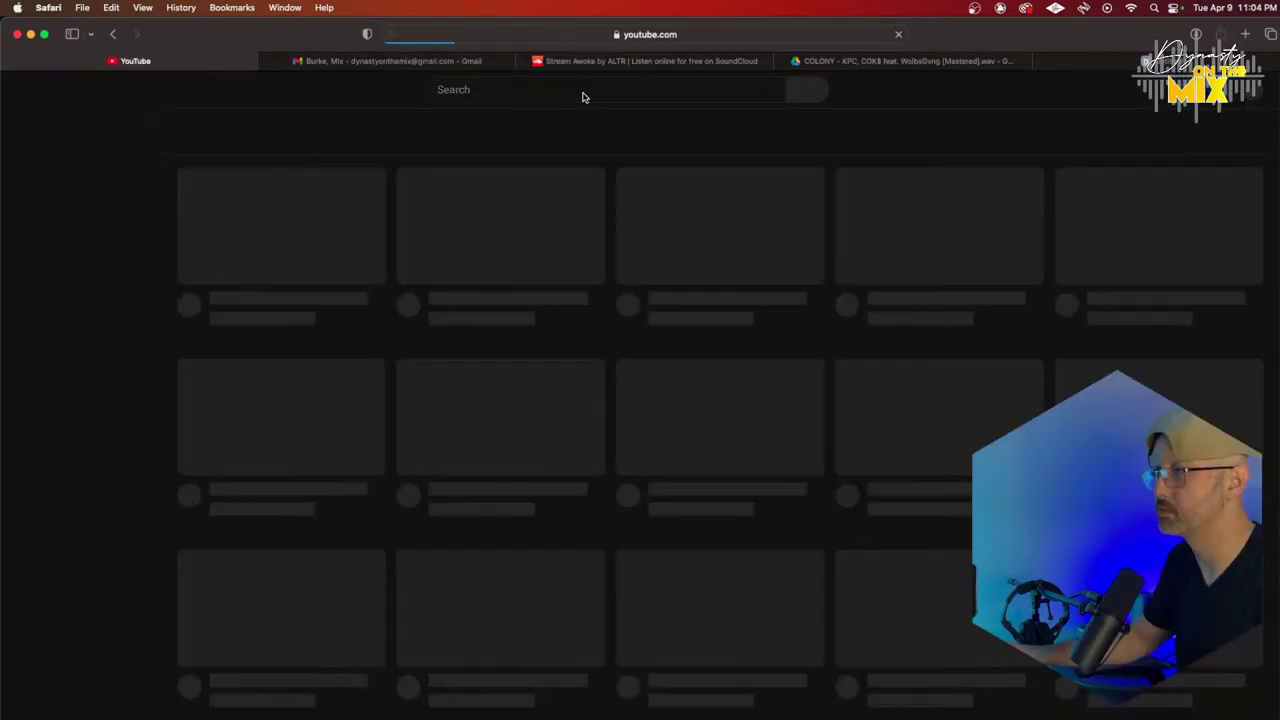
# Step: Search YouTube for "goku kamehameha sound"
pyautogui.click(607, 89)
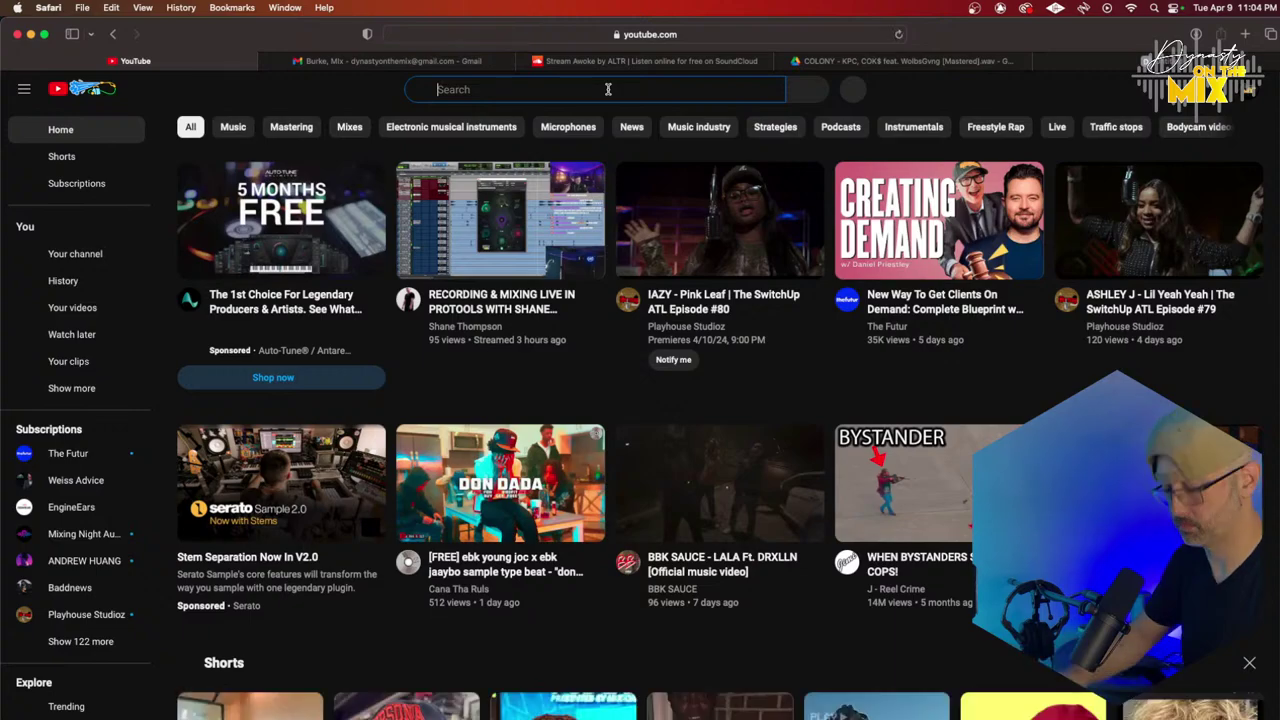
pyautogui.write('goku ')
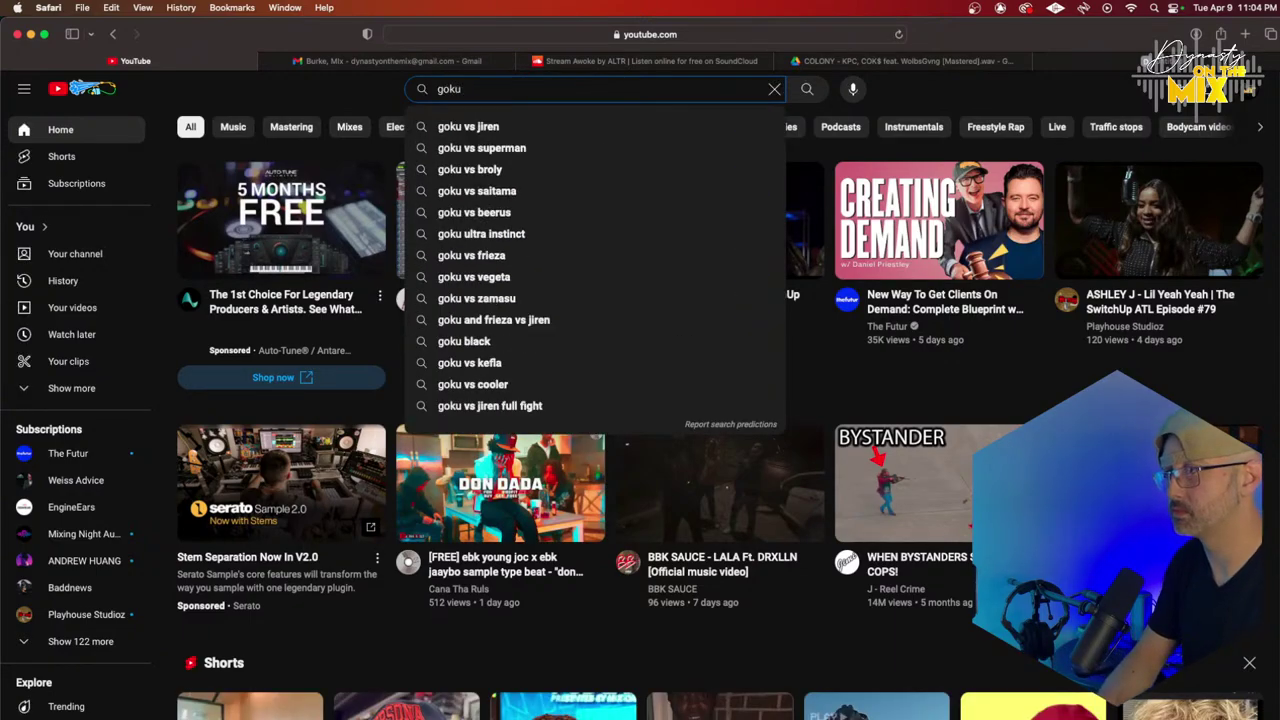
pyautogui.write('kamehameha ')
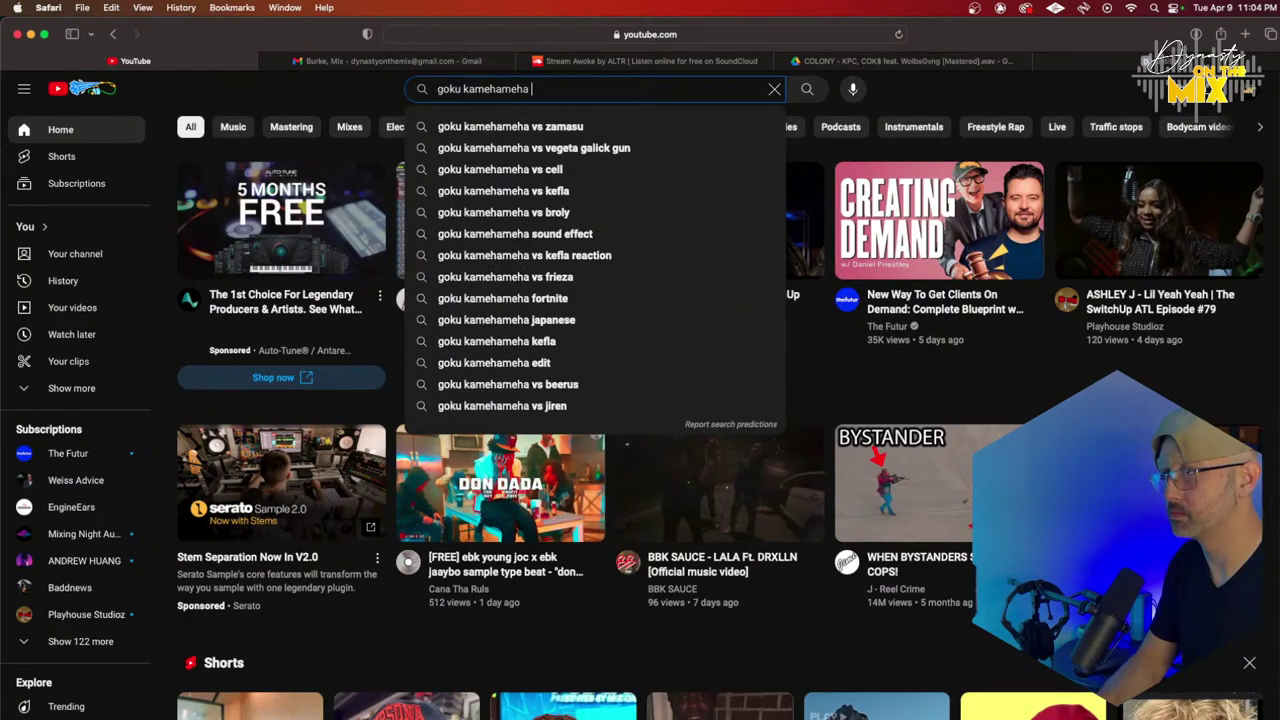
pyautogui.write('sound')
pyautogui.press('Return')
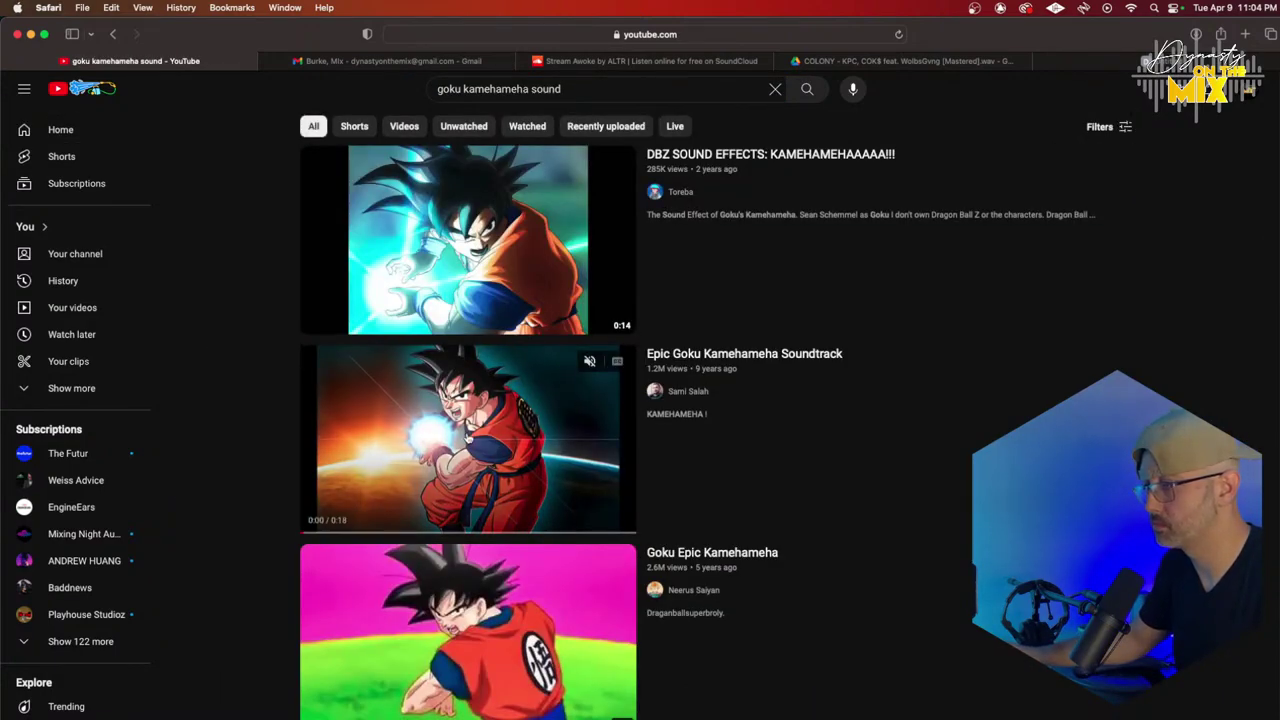
# Step: Play the video "DBZ SOUND EFFECTS: KAMEHAMEHAAAAA!!!", skipping its ad, and copy its web address
pyautogui.click(485, 265)
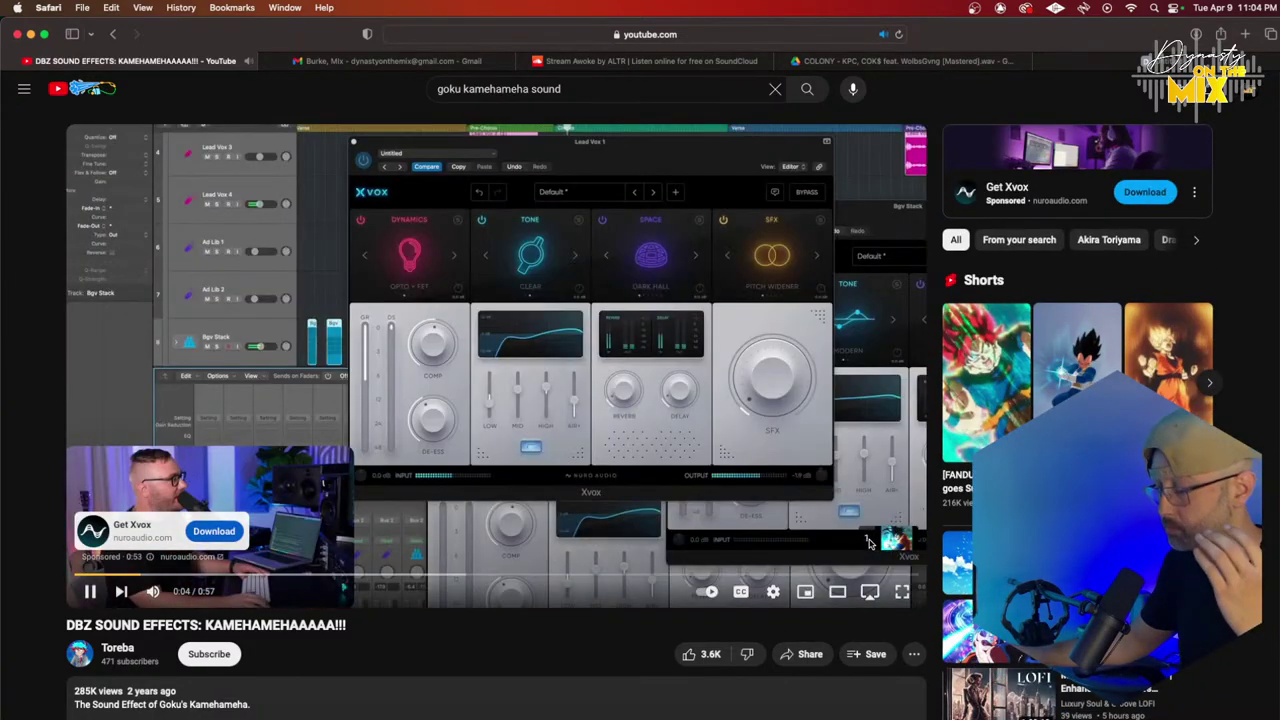
pyautogui.click(872, 540)
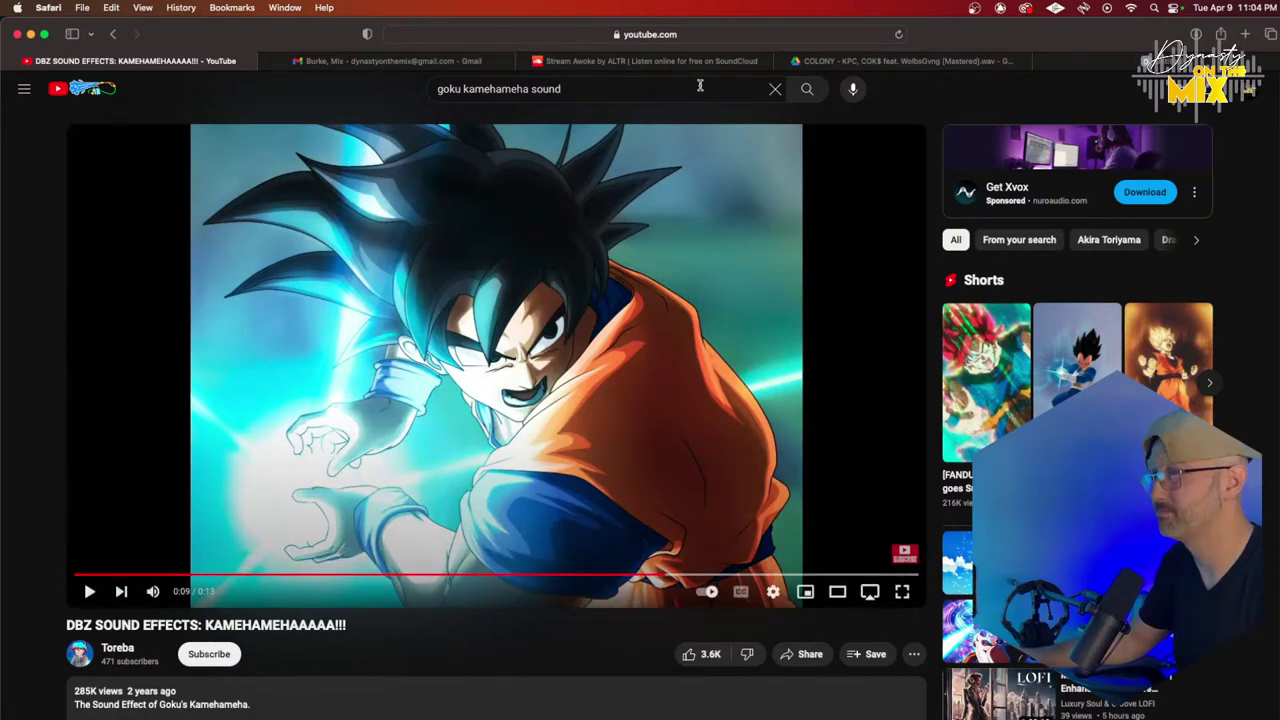
pyautogui.click(724, 38)
pyautogui.press('super+c')
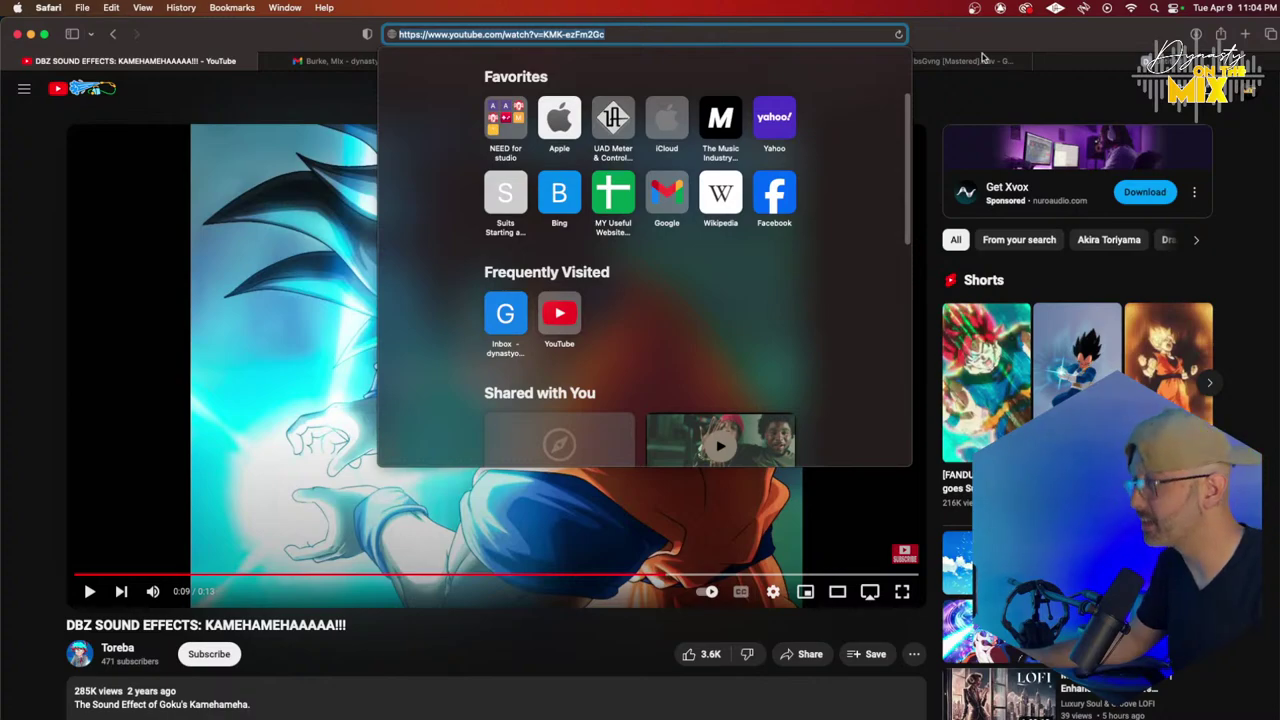
# Step: Search the web for "yt to mp4" in a new tab and open Wave.video's free YouTube to MP4 converter
pyautogui.click(1244, 35)
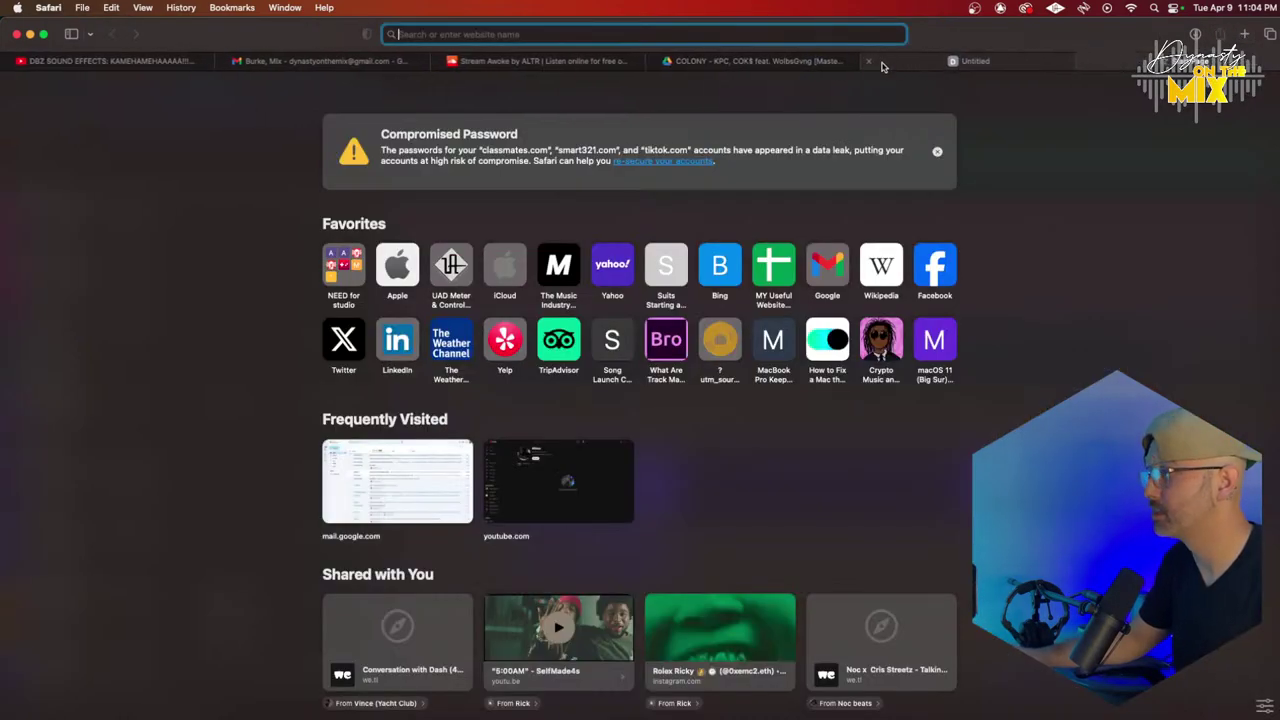
pyautogui.write('yt ')
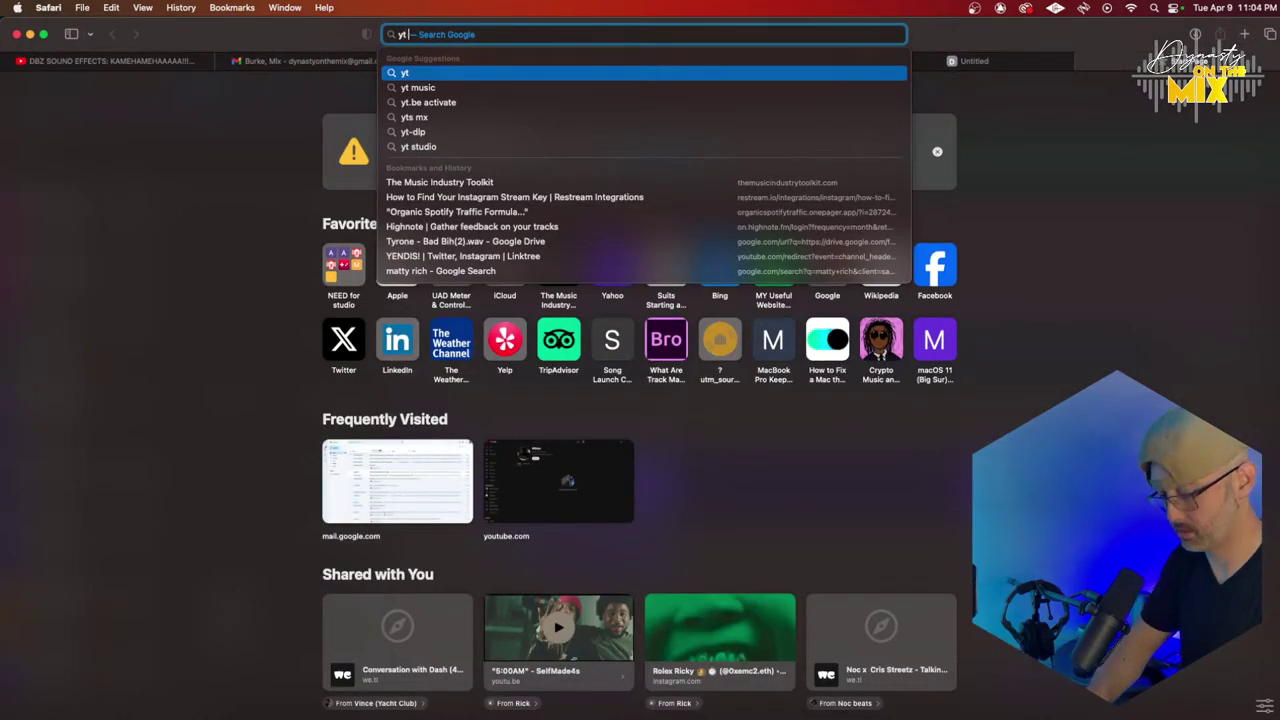
pyautogui.write('to mp4')
pyautogui.press('Return')
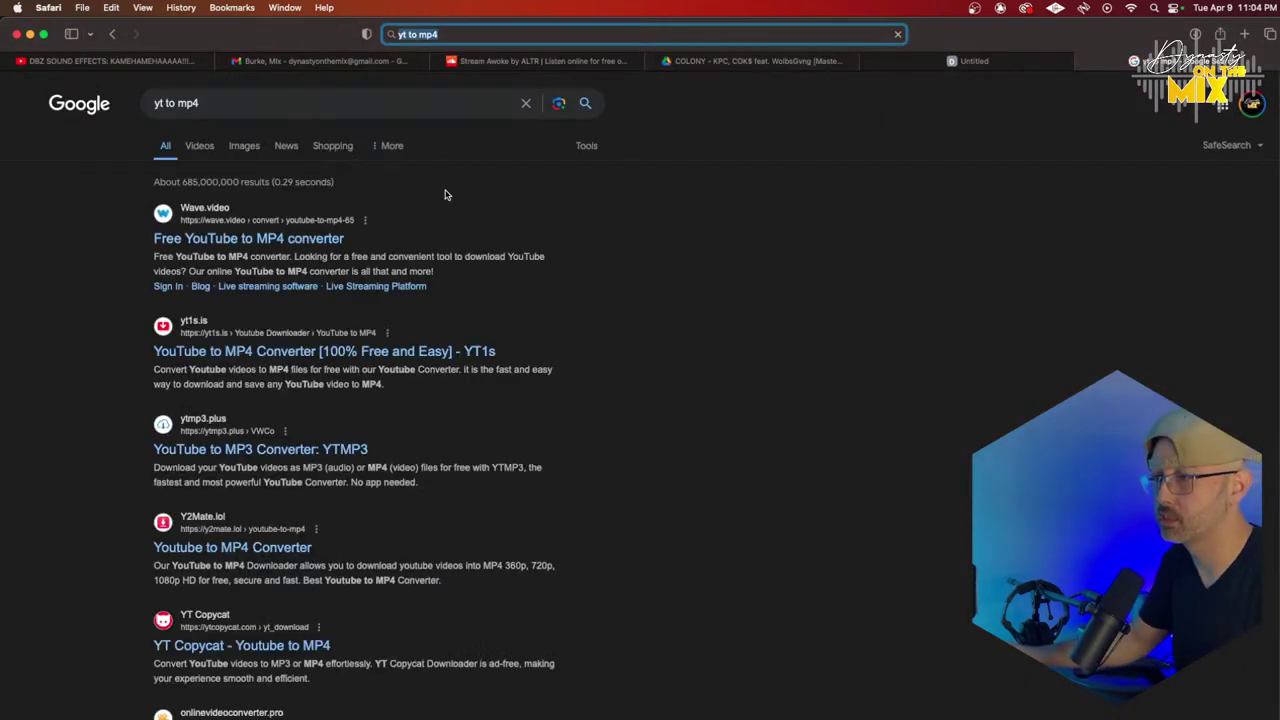
pyautogui.click(287, 238)
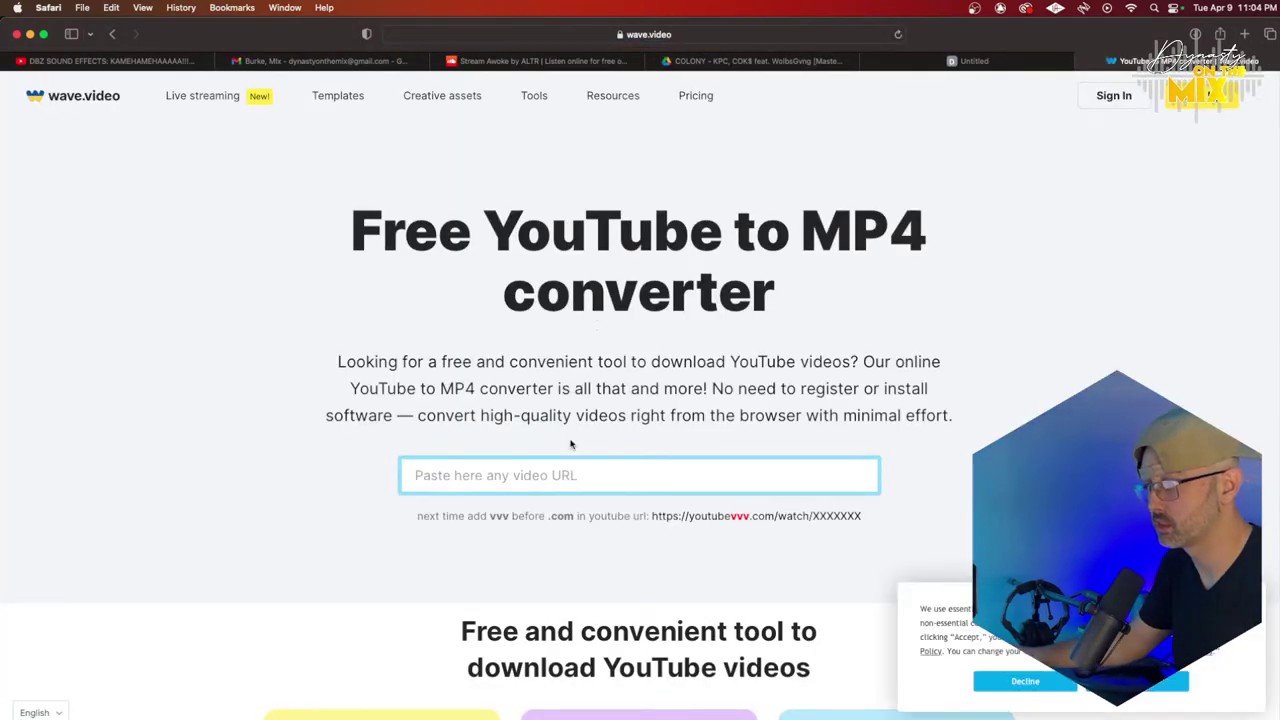
# Step: Load the copied YouTube address into the converter and download the video as a 720p MP4
pyautogui.press('super+v')
pyautogui.scroll(-4, 671, 452)
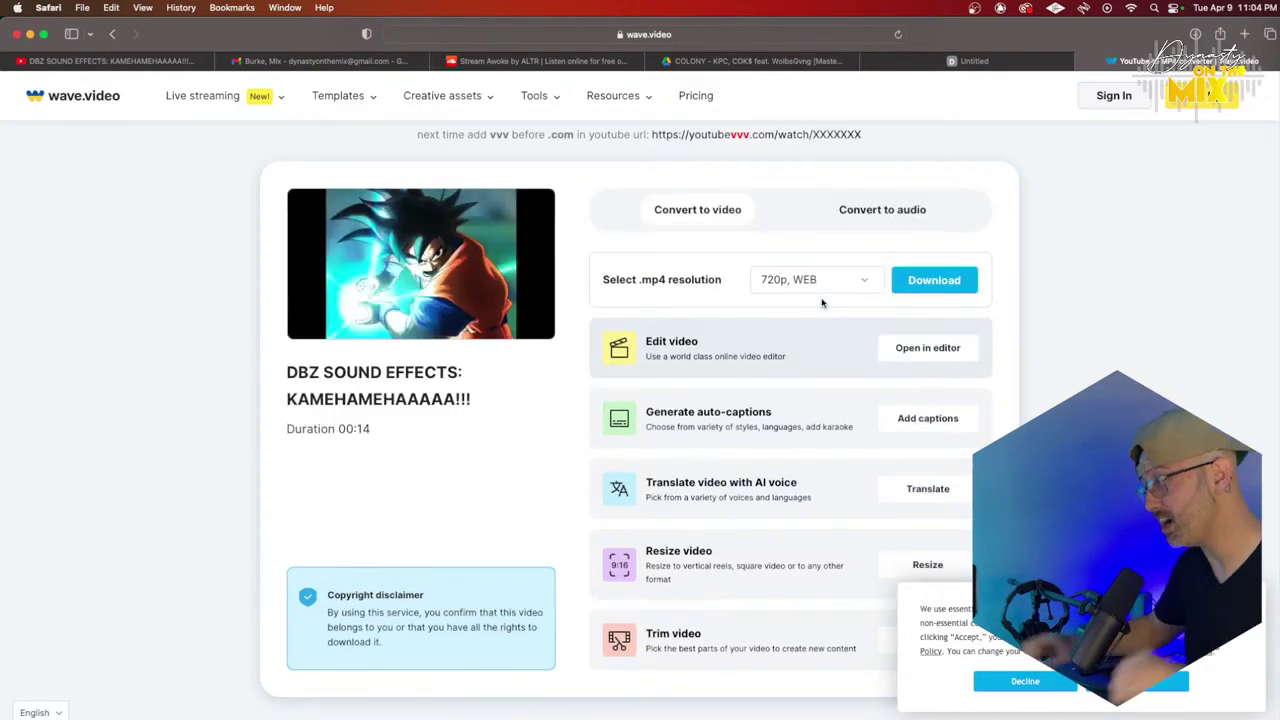
pyautogui.click(918, 283)
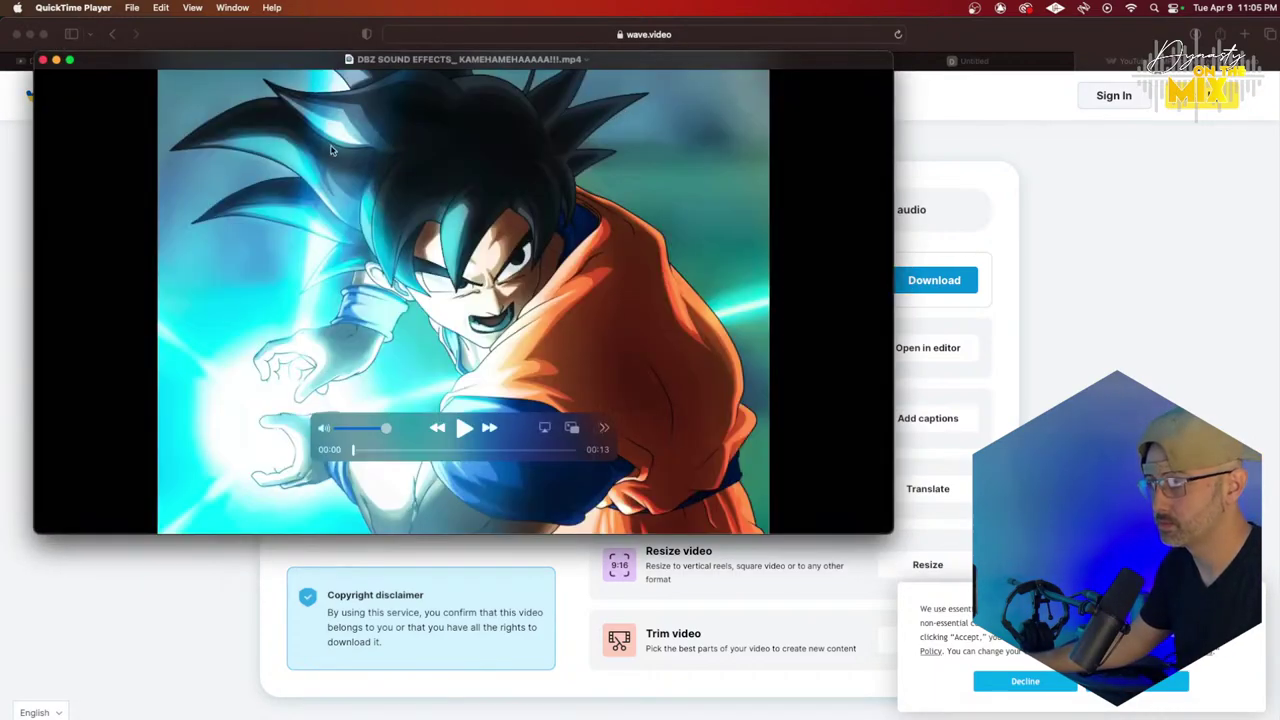
# Step: Close the video preview and, in Pro Tools, import "DBZ SOUND EFFECTS_ KAMEHAMEHAAAAA!!!.mp4" as converted audio on a new track at session start
pyautogui.click(42, 60)
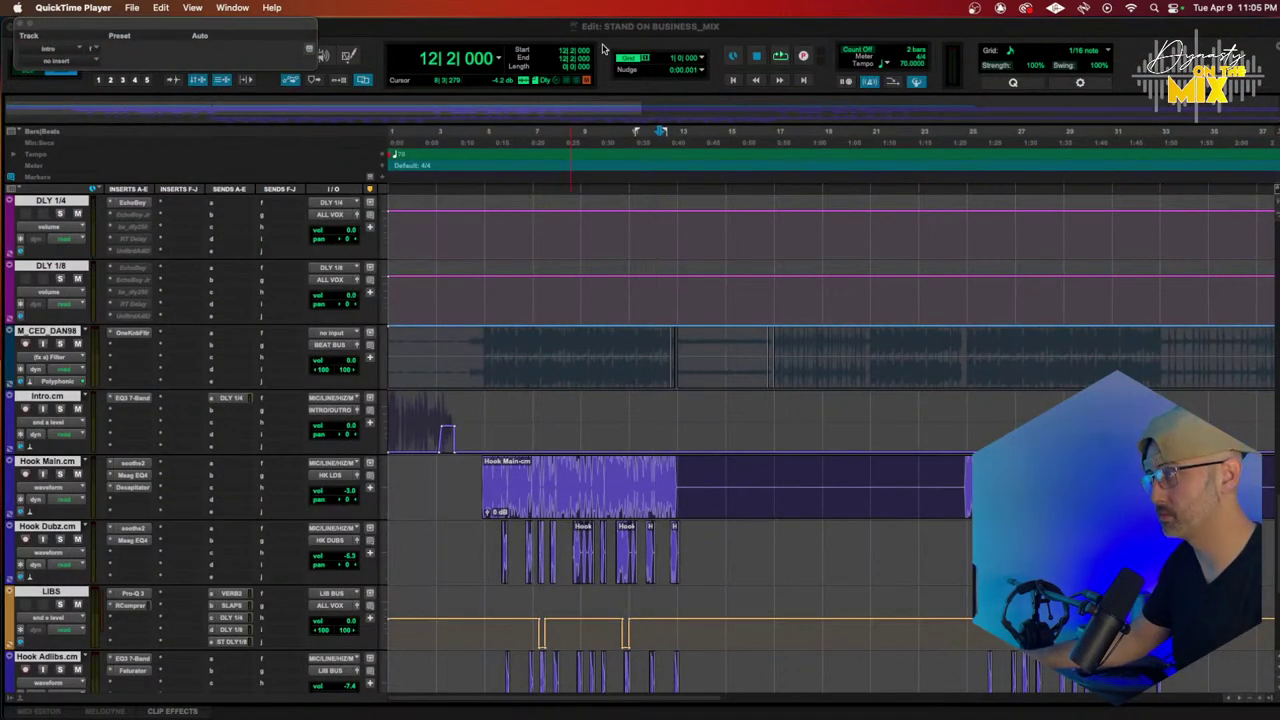
pyautogui.click(606, 38)
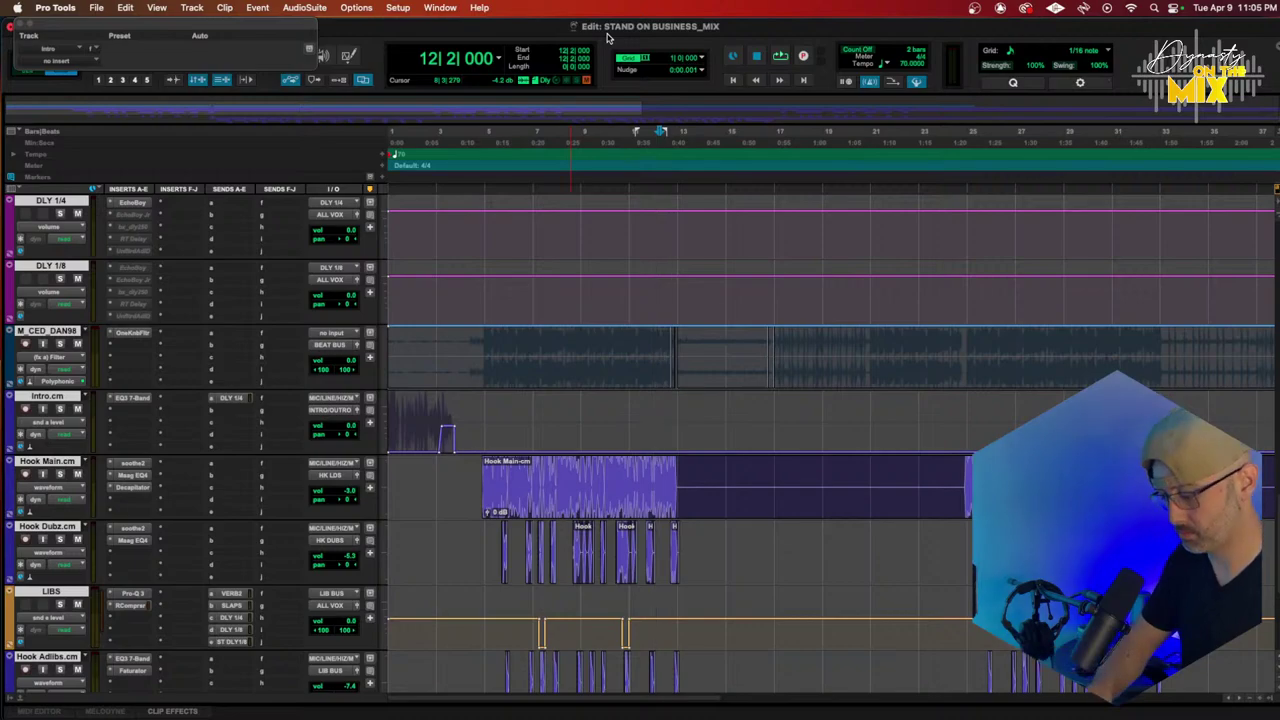
pyautogui.press('super+shift+i')
pyautogui.click(458, 142)
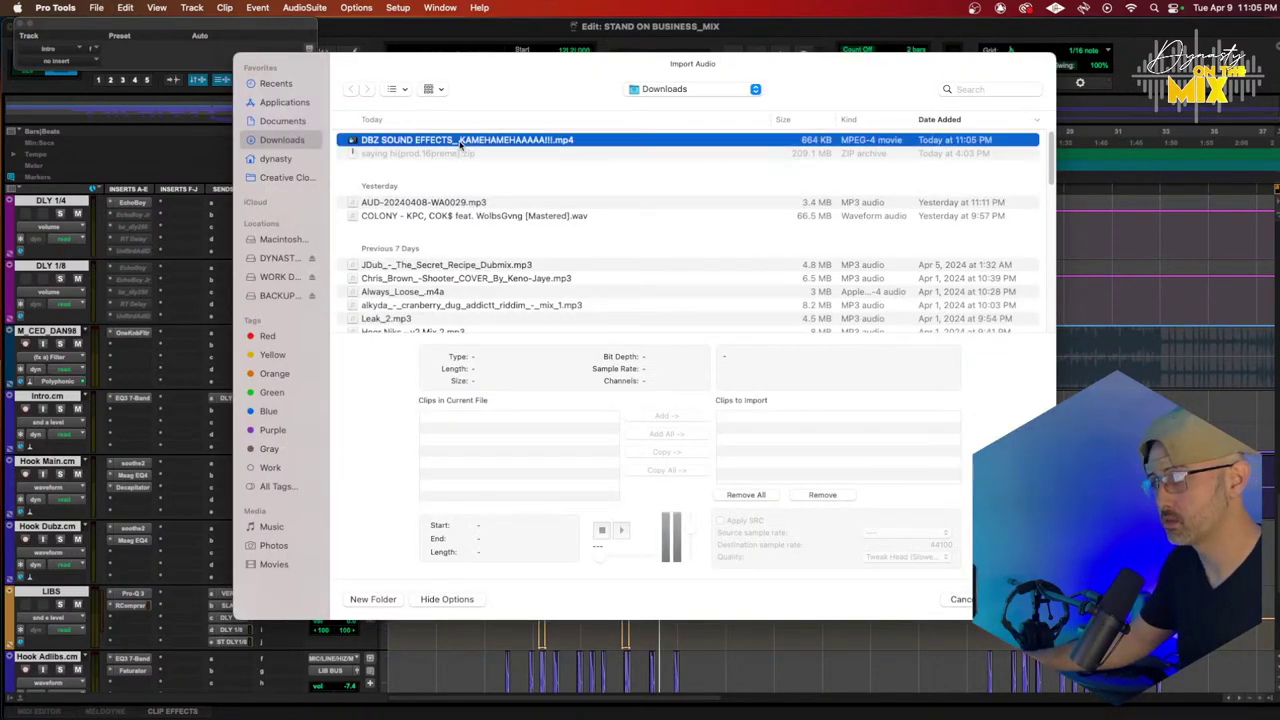
pyautogui.click(667, 451)
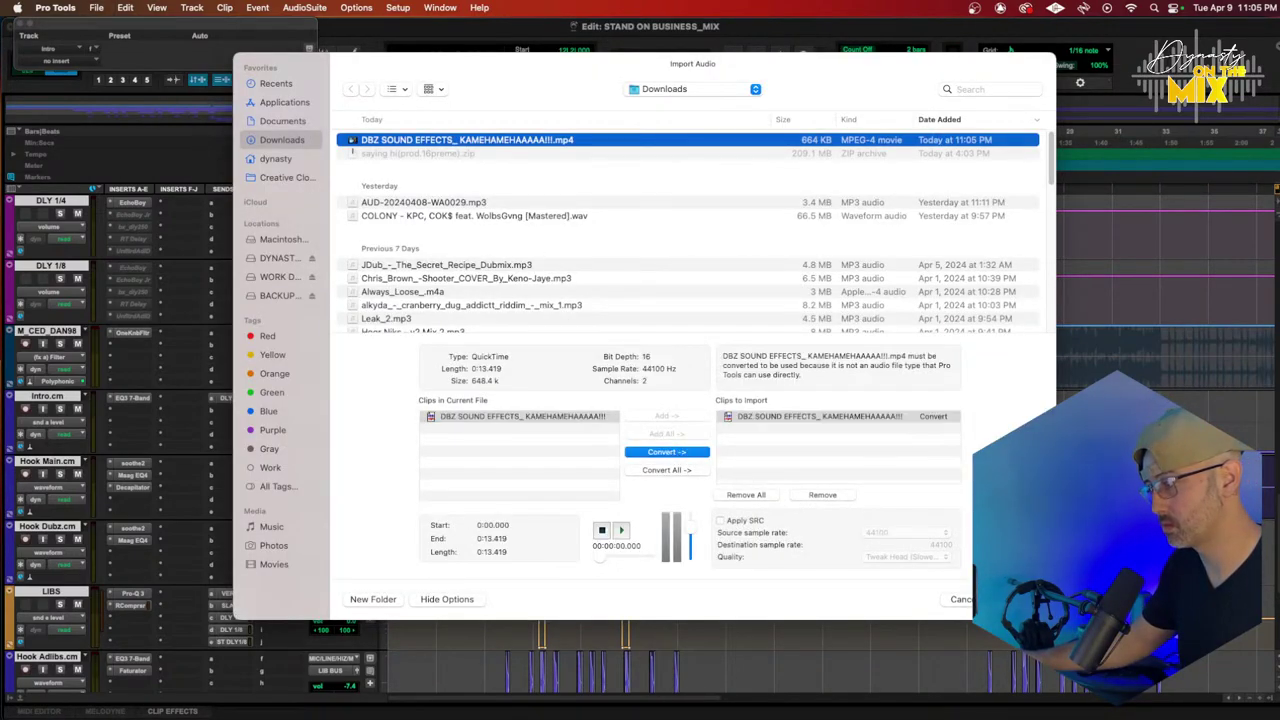
pyautogui.press('Return')
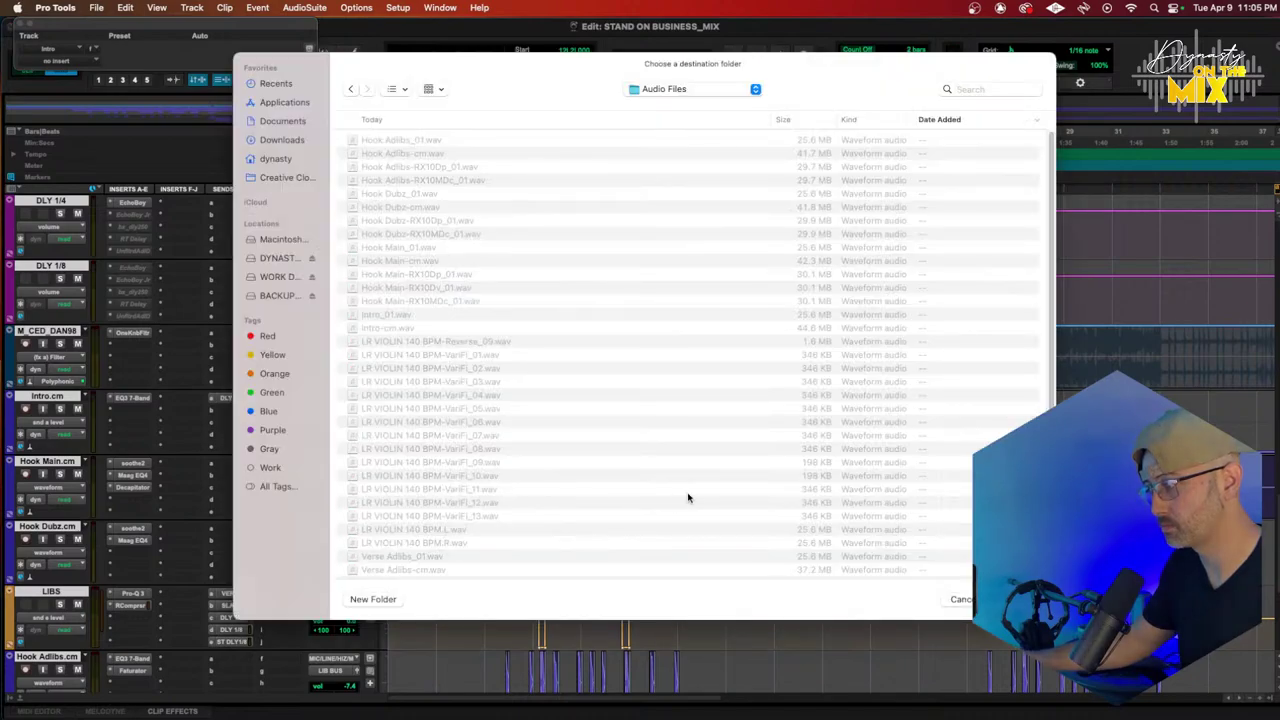
pyautogui.press('Return')
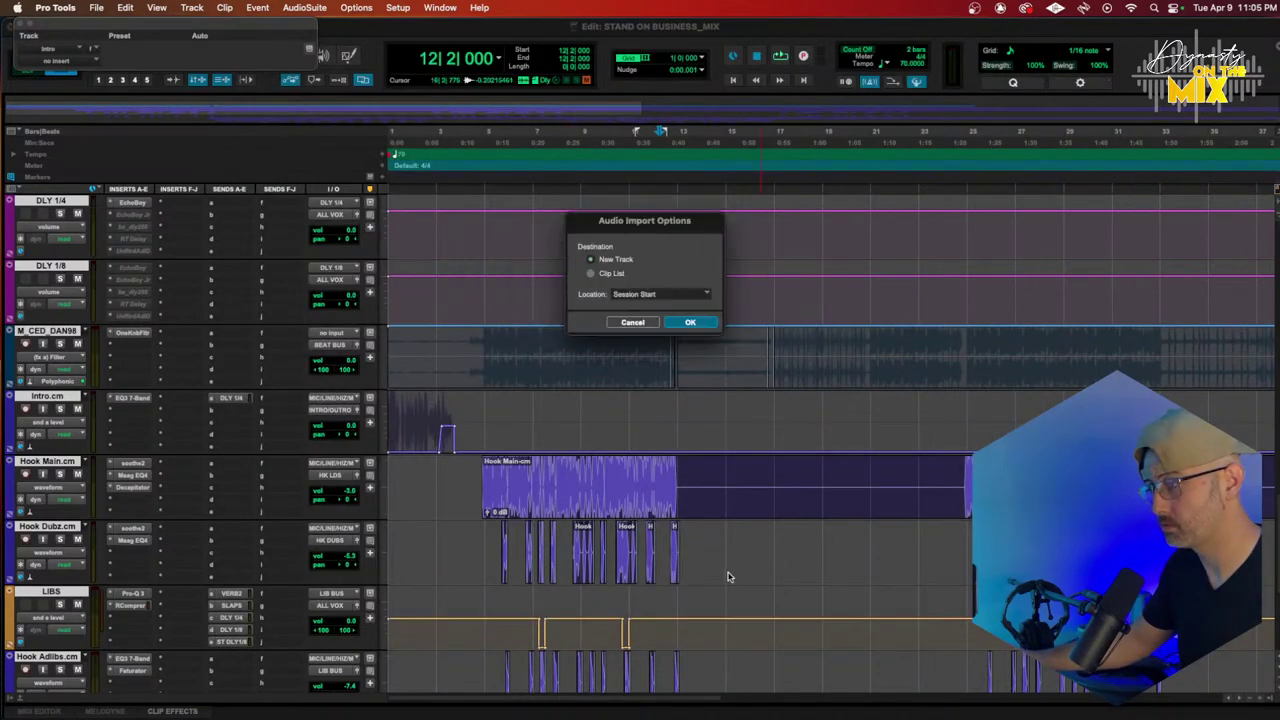
pyautogui.click(700, 328)
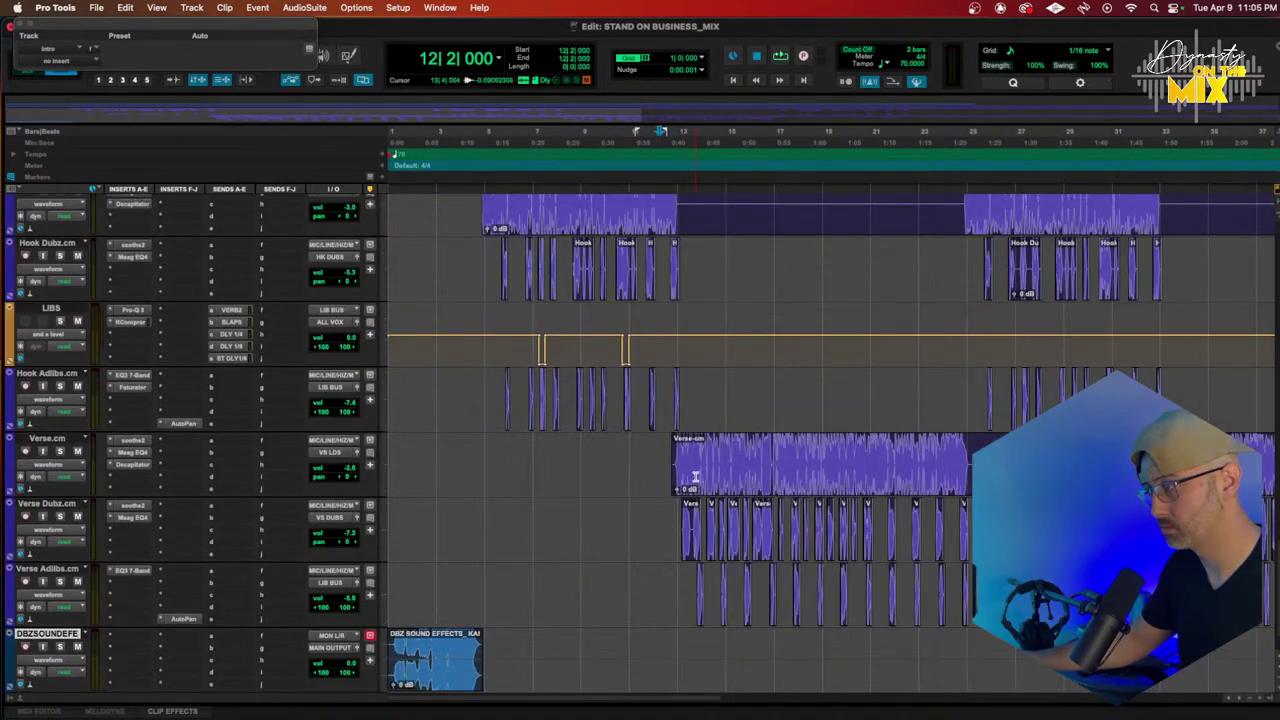
# Step: Rename the imported sound-effect track DBZ and give it a purple track colour
pyautogui.press('r')
pyautogui.press('r')
pyautogui.scroll(-2, 525, 469)
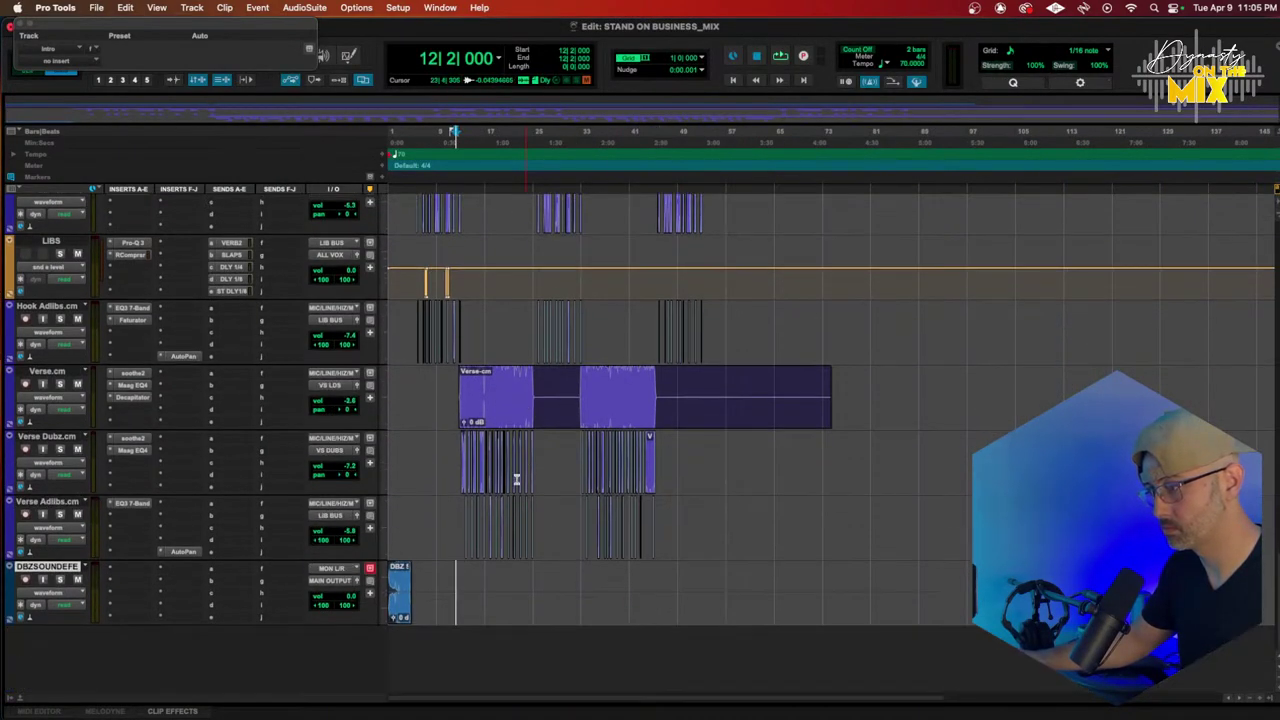
pyautogui.click(394, 583)
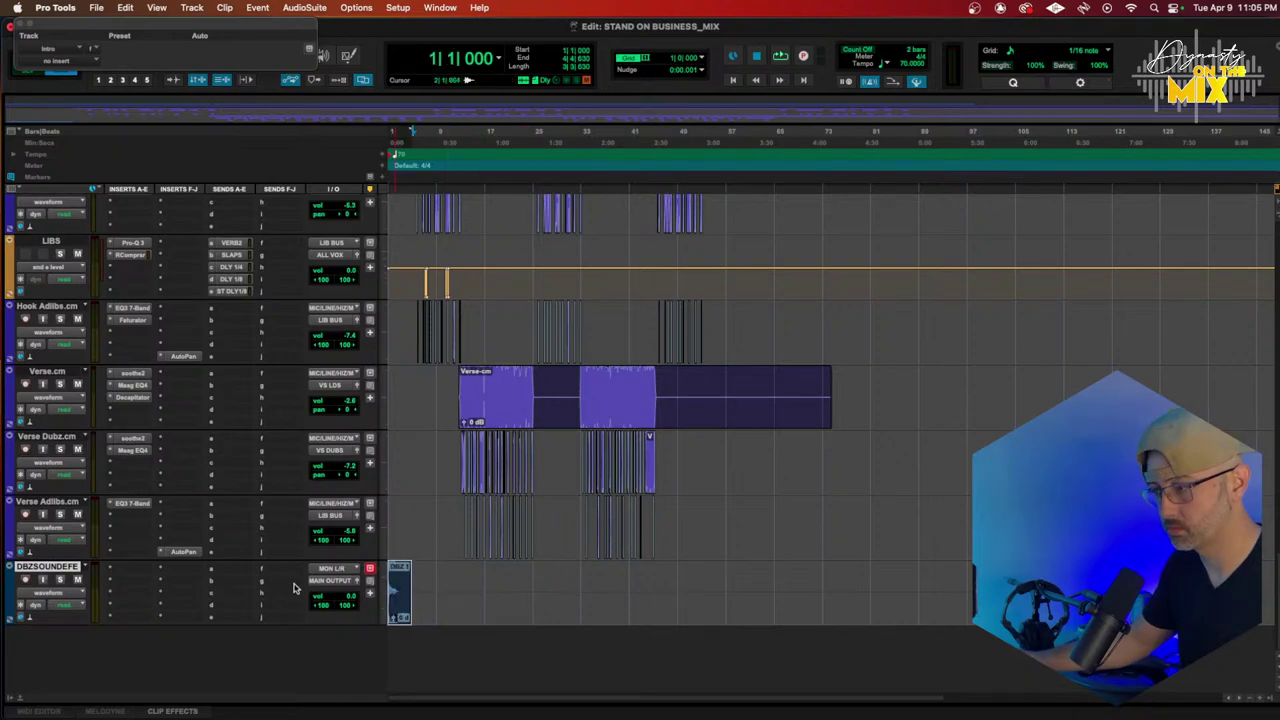
pyautogui.doubleClick(42, 568)
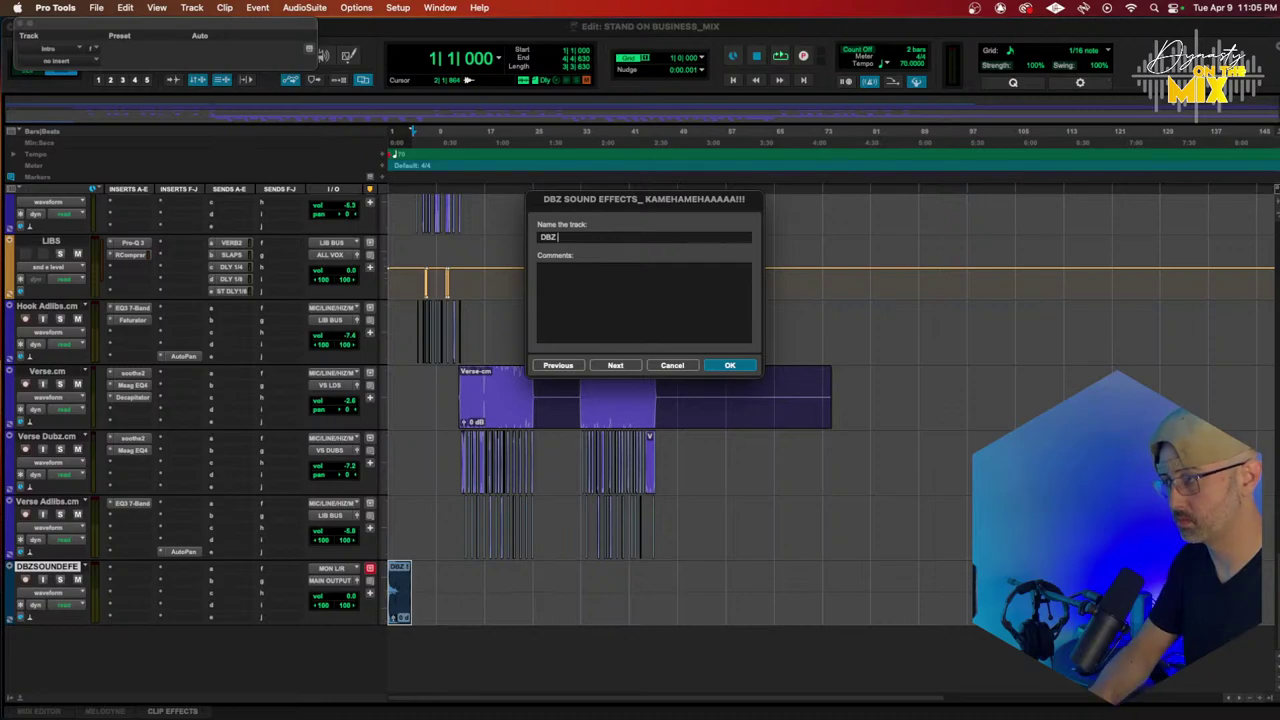
pyautogui.press('Return')
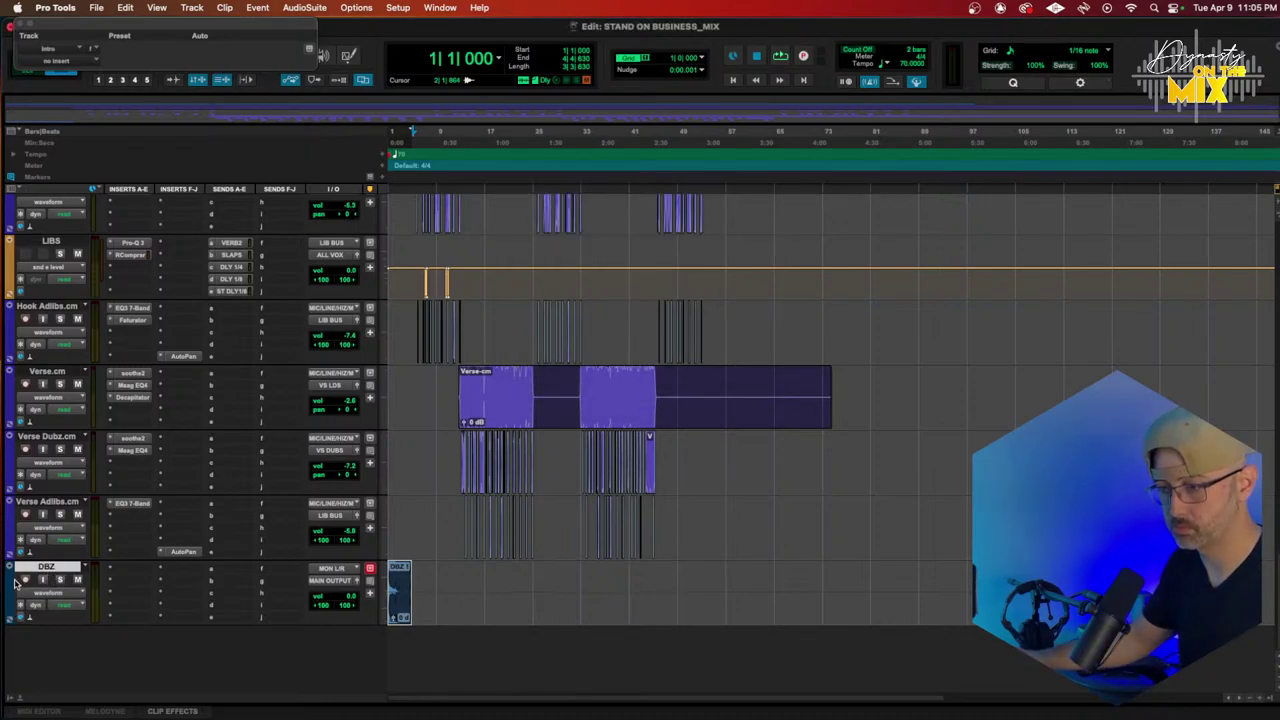
pyautogui.doubleClick(10, 584)
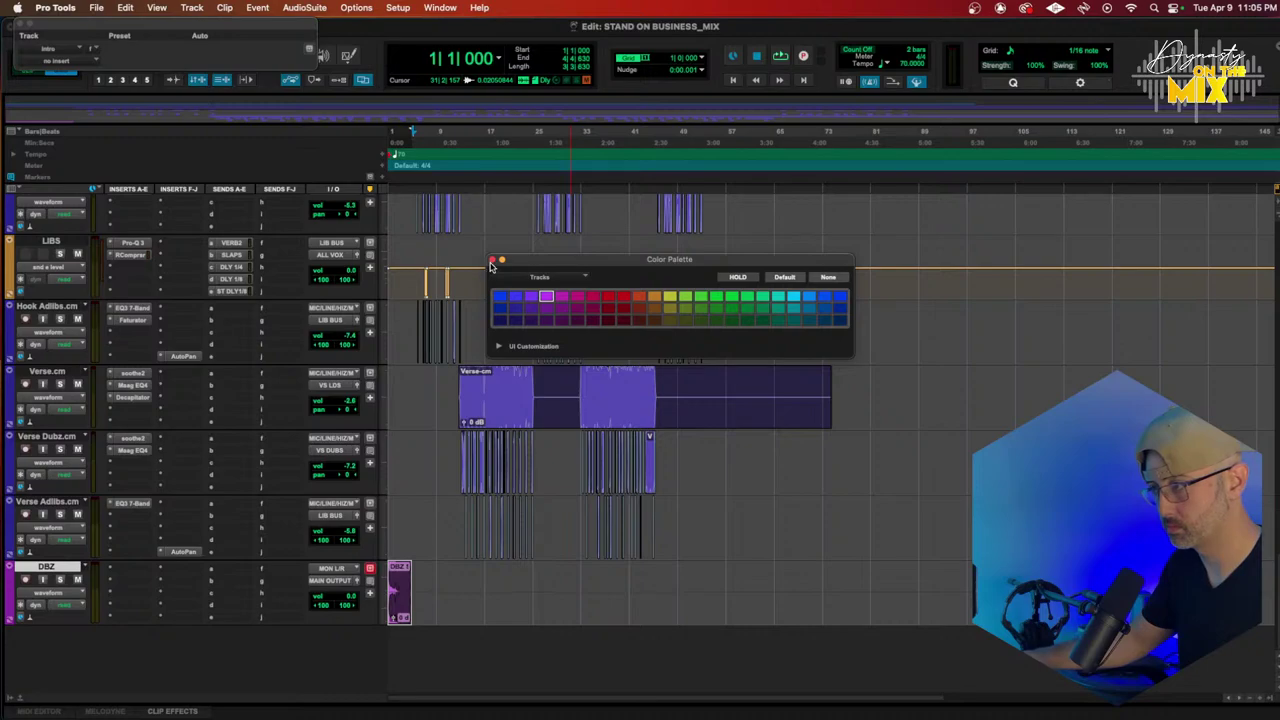
pyautogui.click(491, 260)
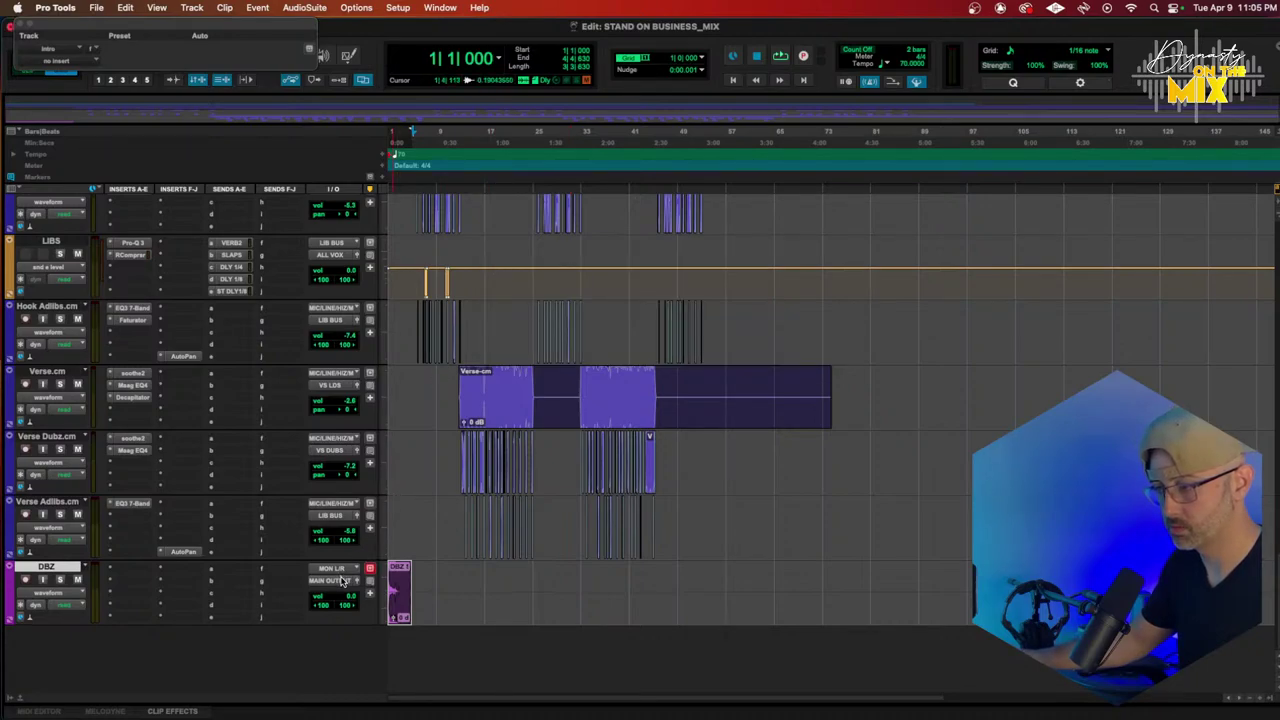
# Step: Route the DBZ track's output to SUBMIX and lower its volume to about -8 dB
pyautogui.click(340, 580)
pyautogui.moveTo(340, 593)
pyautogui.click(431, 14)
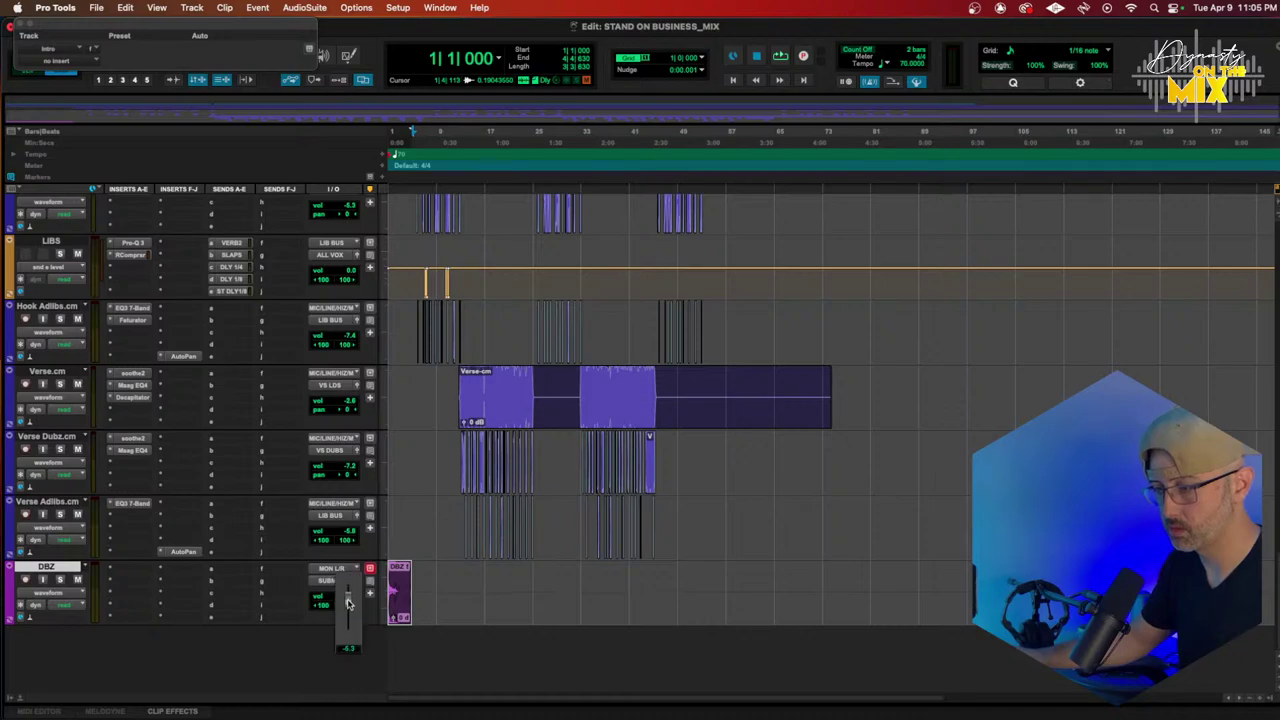
# Step: Move the DBZ clip to bar 21 near the end of the first verse and play the song from bar 17
pyautogui.moveTo(400, 612); pyautogui.dragTo(520, 625)
pyautogui.click(494, 207)
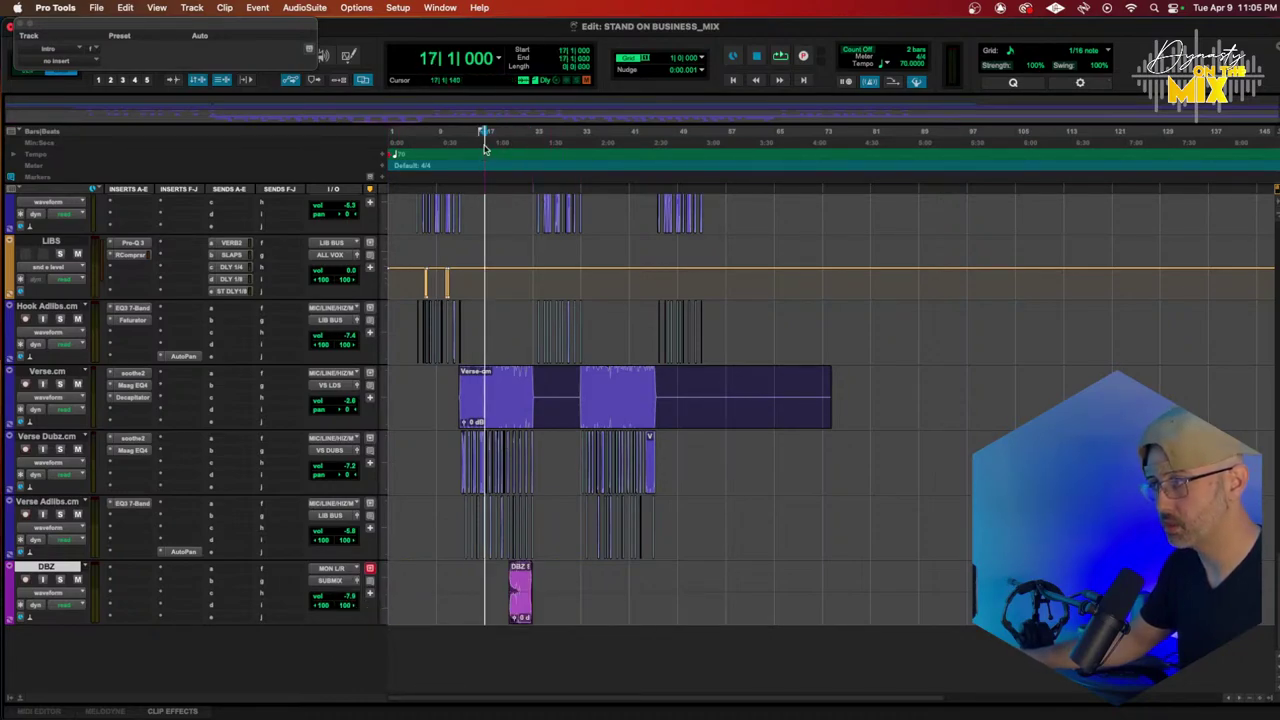
pyautogui.press('space')
pyautogui.press('super+bracketright')
pyautogui.press('super+bracketright')
pyautogui.press('super+bracketright')
pyautogui.hscroll(3, 742, 478)
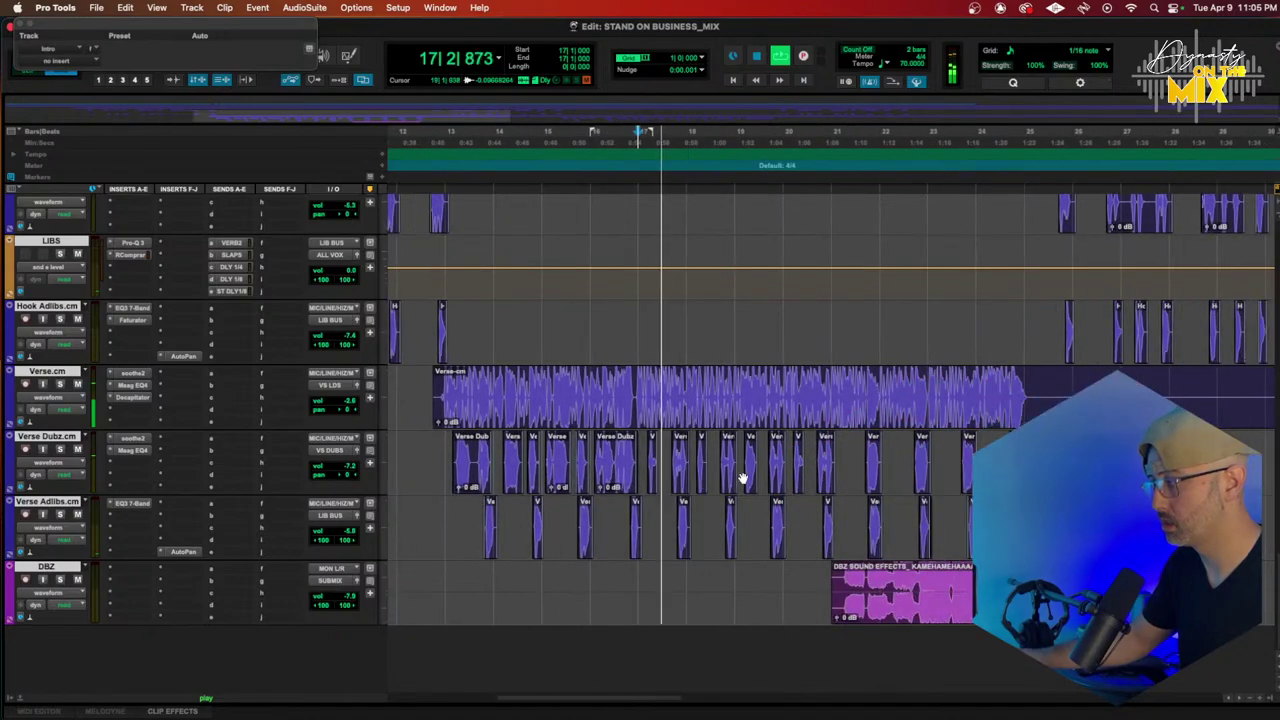
# Step: Trim a little off the start of the DBZ clip and lower the track volume to -13.8 dB during playback
pyautogui.click(853, 596)
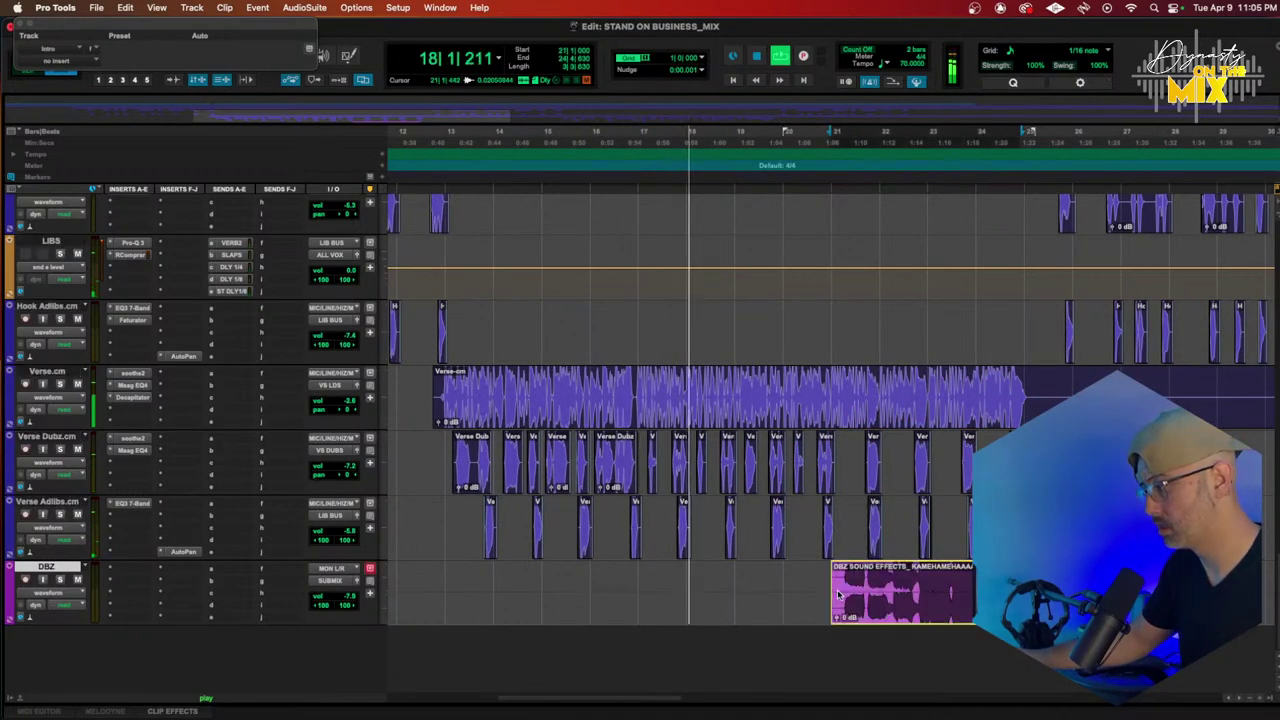
pyautogui.moveTo(836, 596); pyautogui.dragTo(847, 596)
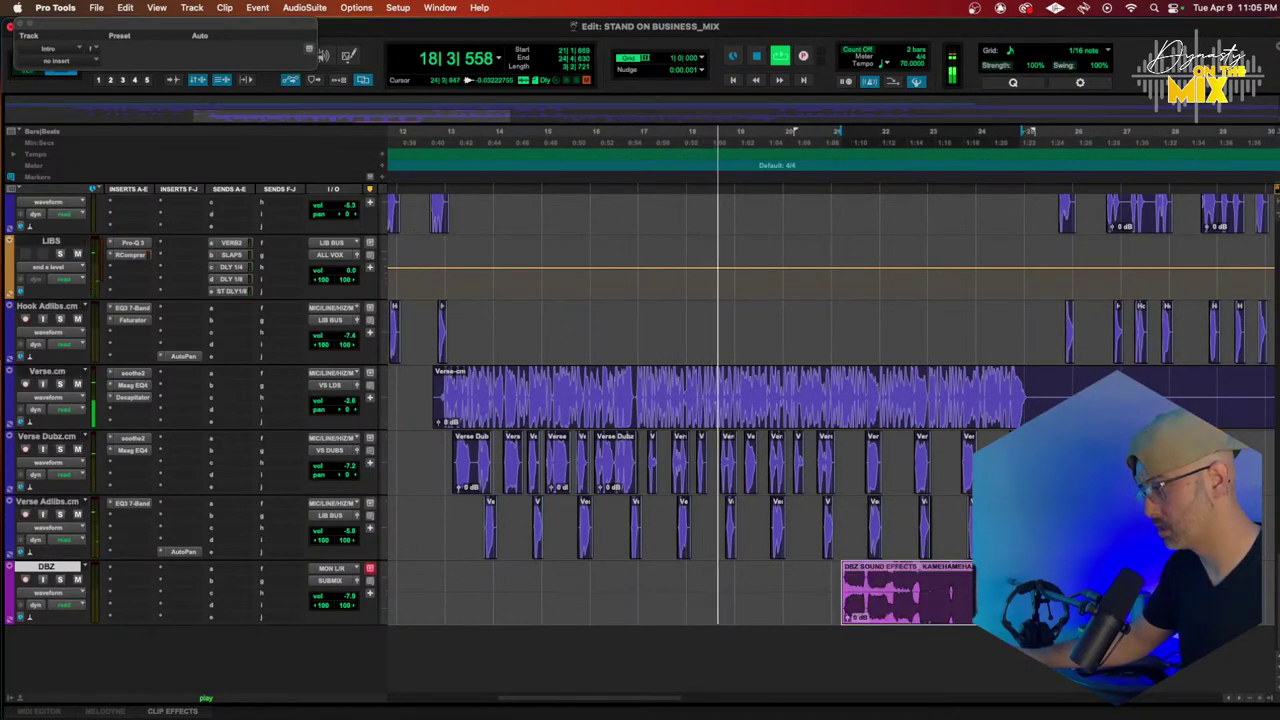
pyautogui.moveTo(347, 596); pyautogui.dragTo(350, 609)
pyautogui.hscroll(3, 828, 594)
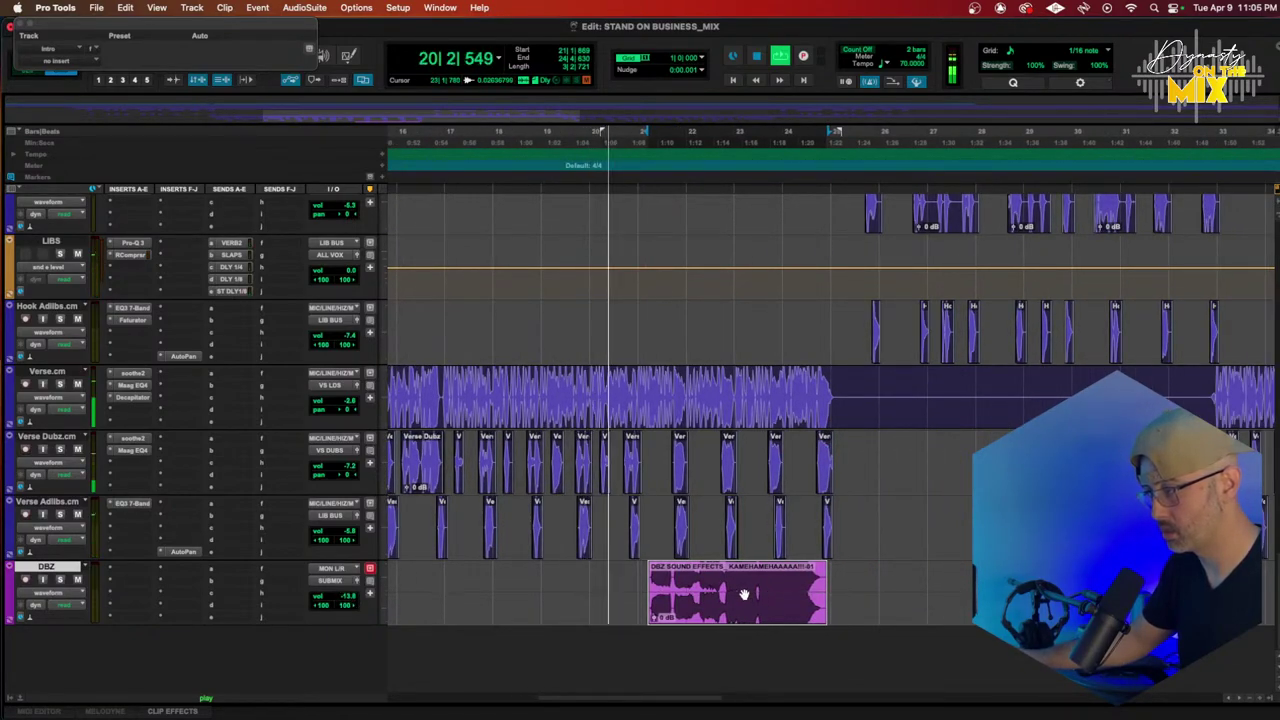
pyautogui.hscroll(1, 744, 594)
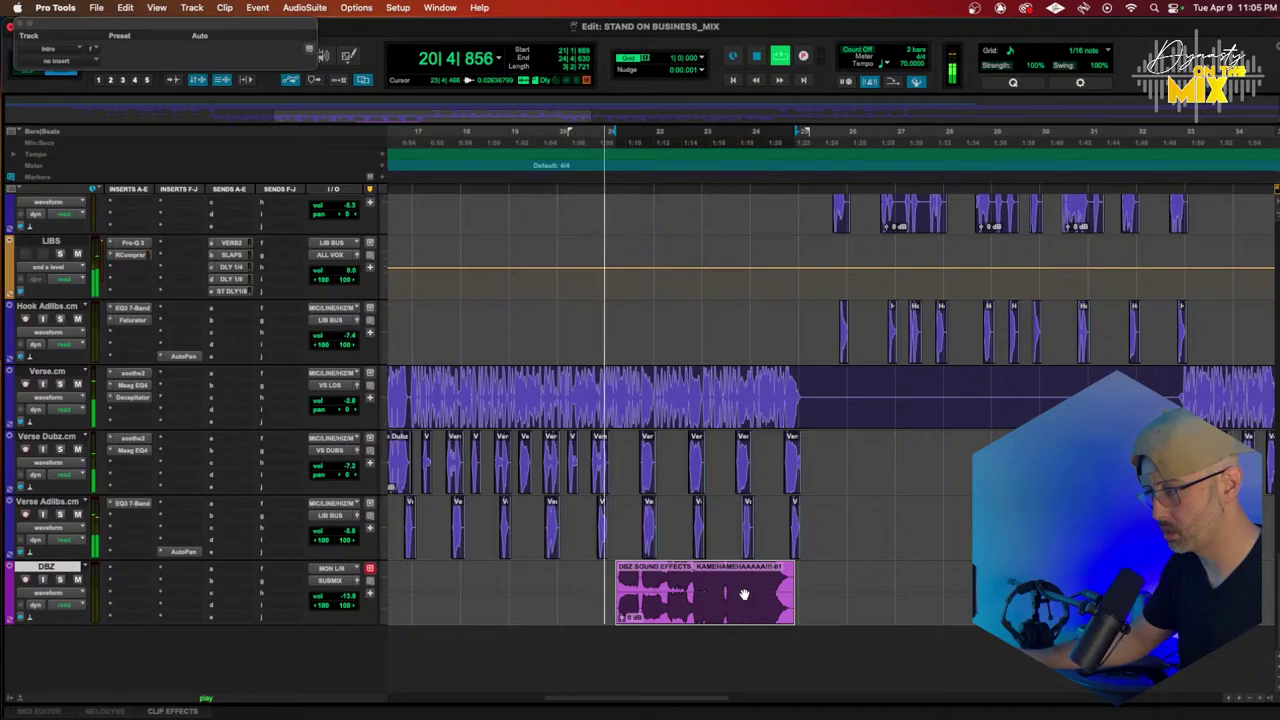
# Step: Play from bar 16 and move the DBZ clip earlier in the verse, starting at about bar 14 beat 3
pyautogui.scroll(5, 744, 594)
pyautogui.scroll(2, 744, 594)
pyautogui.hscroll(-6, 744, 594)
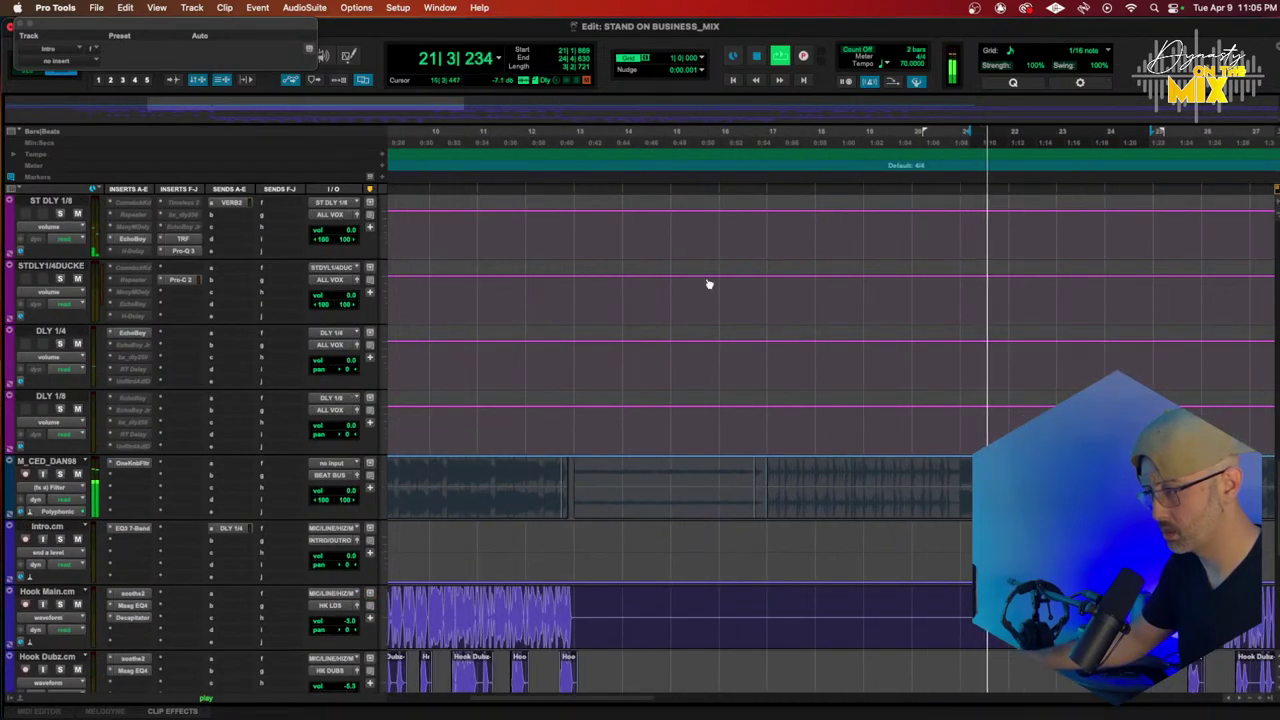
pyautogui.click(706, 141)
pyautogui.scroll(-6, 734, 434)
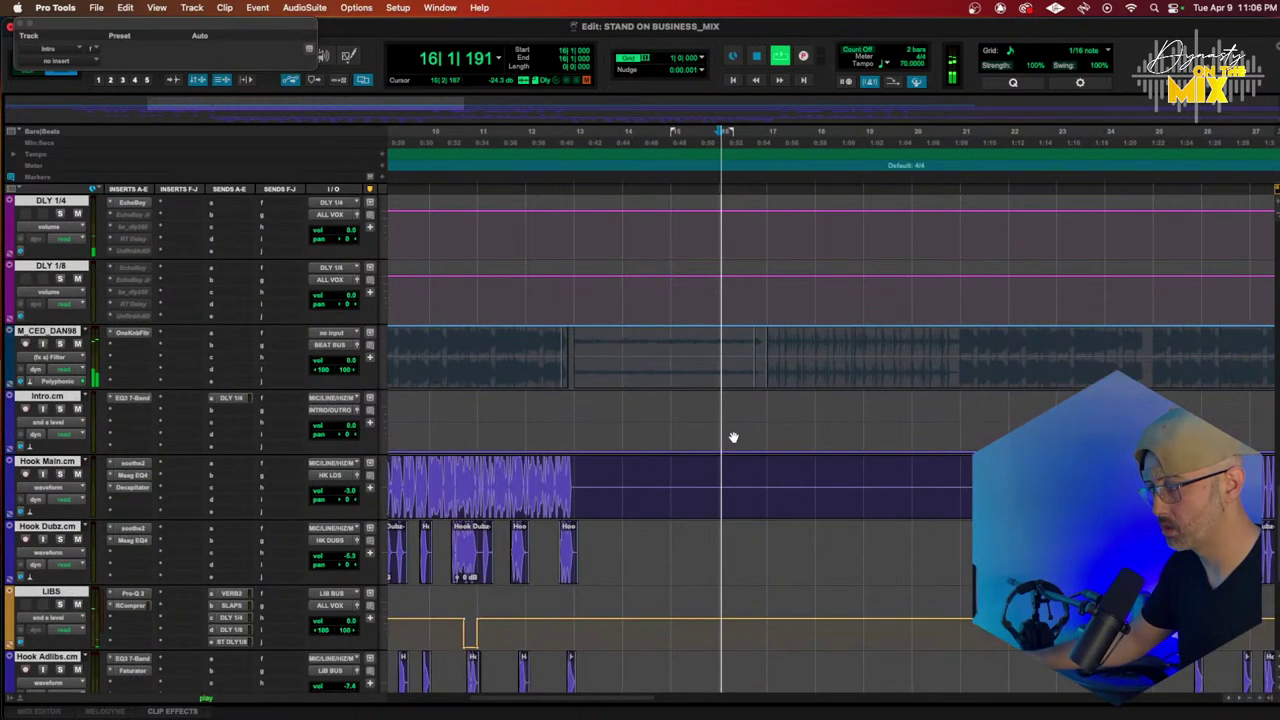
pyautogui.scroll(-2, 768, 497)
pyautogui.moveTo(1027, 597); pyautogui.dragTo(709, 582)
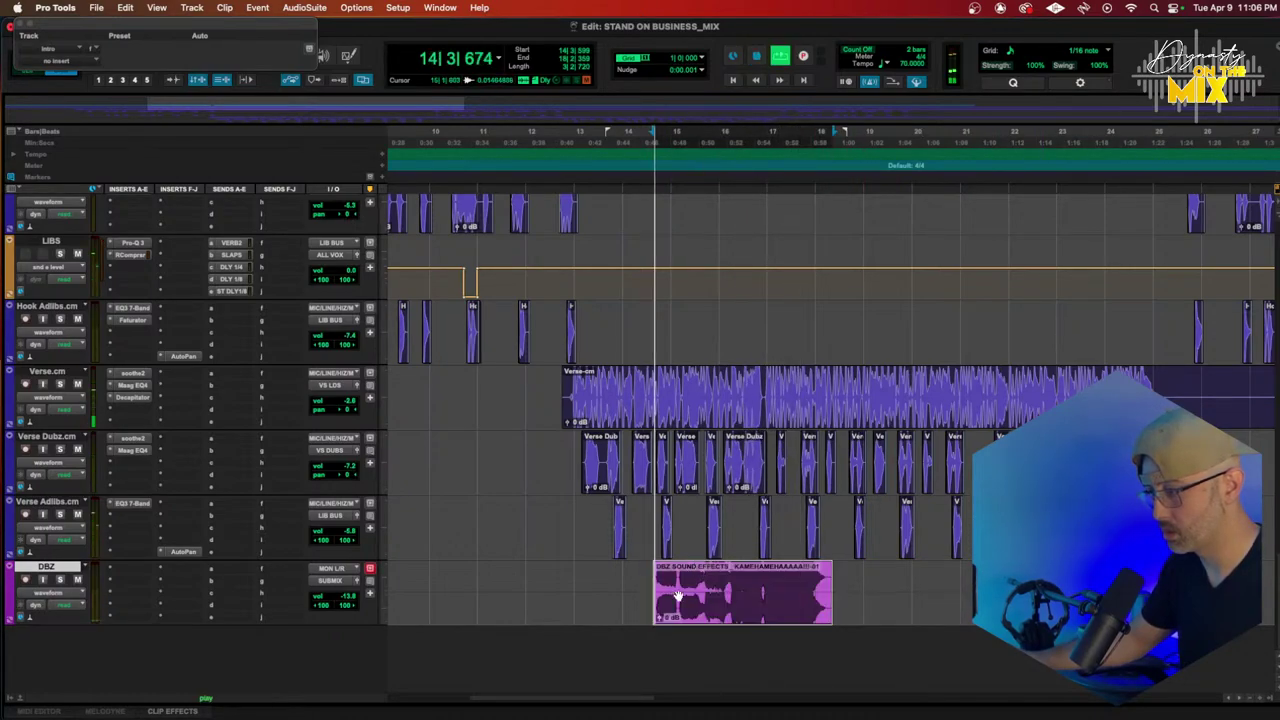
# Step: Create a long fade-in on the DBZ clip ending at about bar 16 beat 3 and play it back
pyautogui.moveTo(624, 588); pyautogui.dragTo(743, 597)
pyautogui.hotkey('ctrl', 'f')
pyautogui.press('space')
pyautogui.press('space')
# Step: Raise the DBZ track's volume to -8.5 dB while listening, and restart playback from bar 14
pyautogui.click(342, 598)
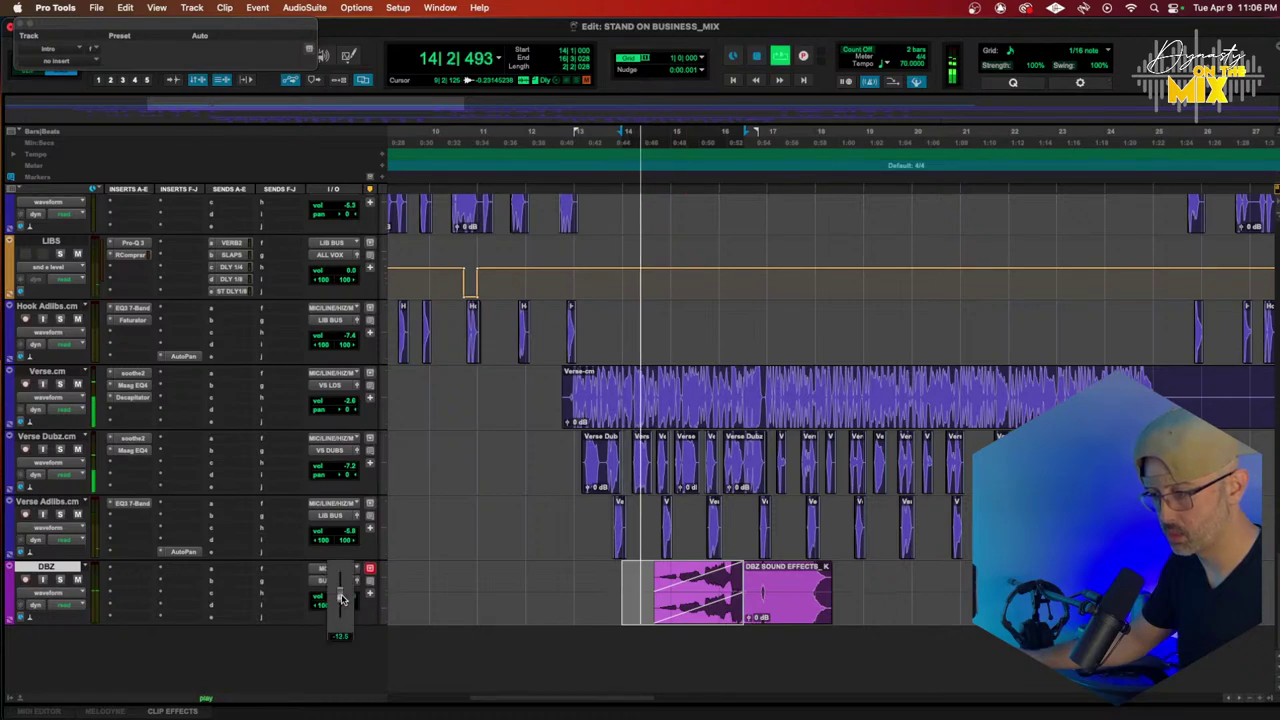
pyautogui.moveTo(343, 596); pyautogui.dragTo(343, 596)
pyautogui.moveTo(343, 598); pyautogui.dragTo(343, 594)
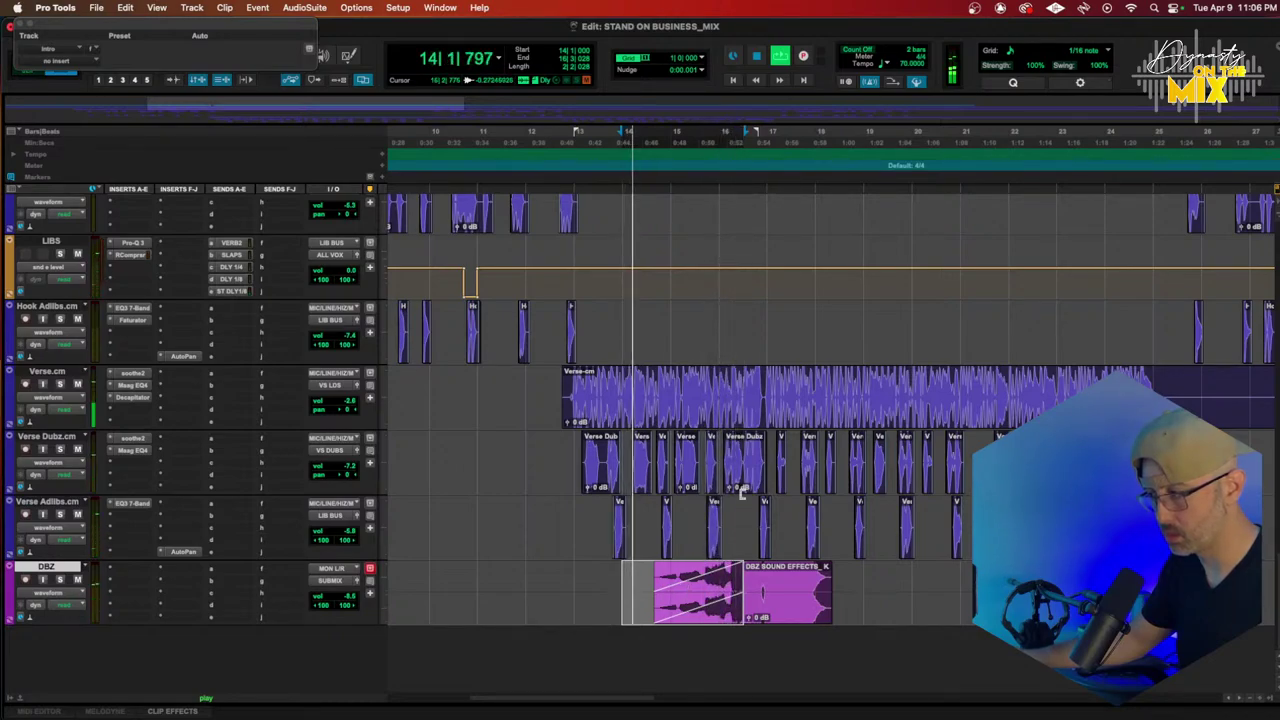
pyautogui.press('space')
pyautogui.click(600, 134)
pyautogui.press('space')
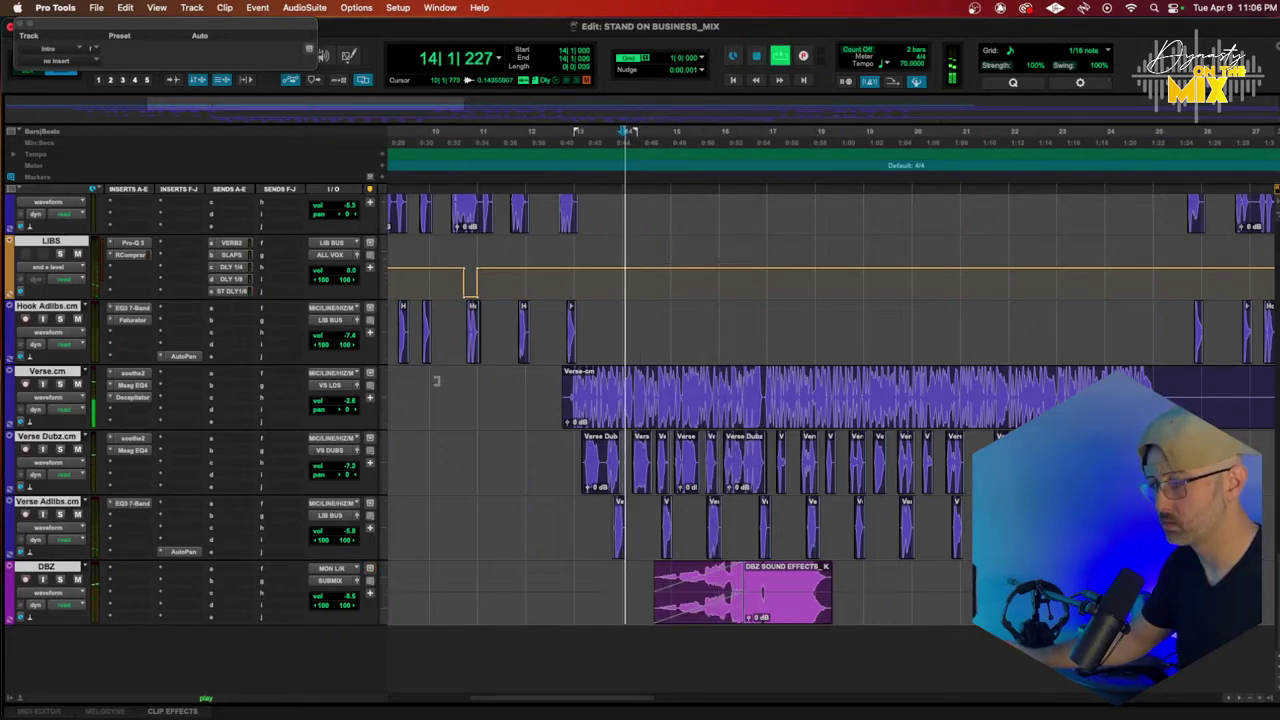
# Step: Insert FabFilter Pro-Q 3 (stereo) on the DBZ track and add a bell band with a slight midrange cut
pyautogui.click(127, 569)
pyautogui.moveTo(174, 569)
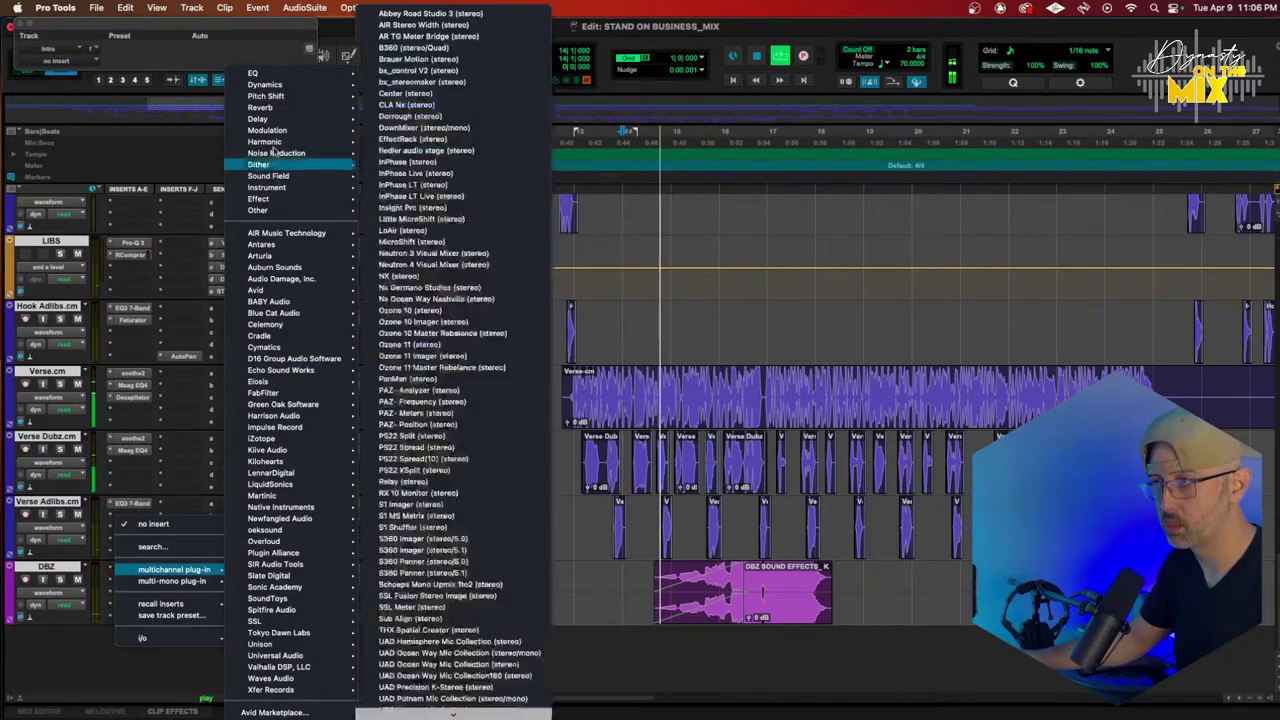
pyautogui.moveTo(255, 73)
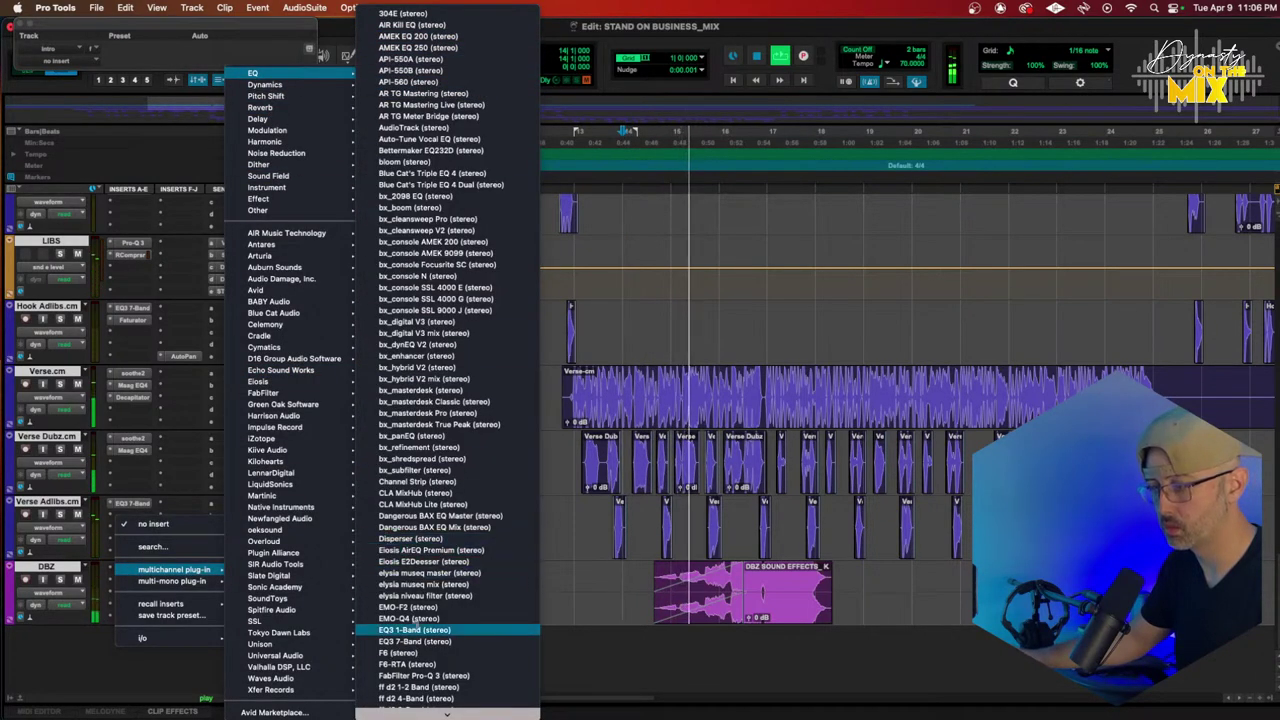
pyautogui.click(433, 675)
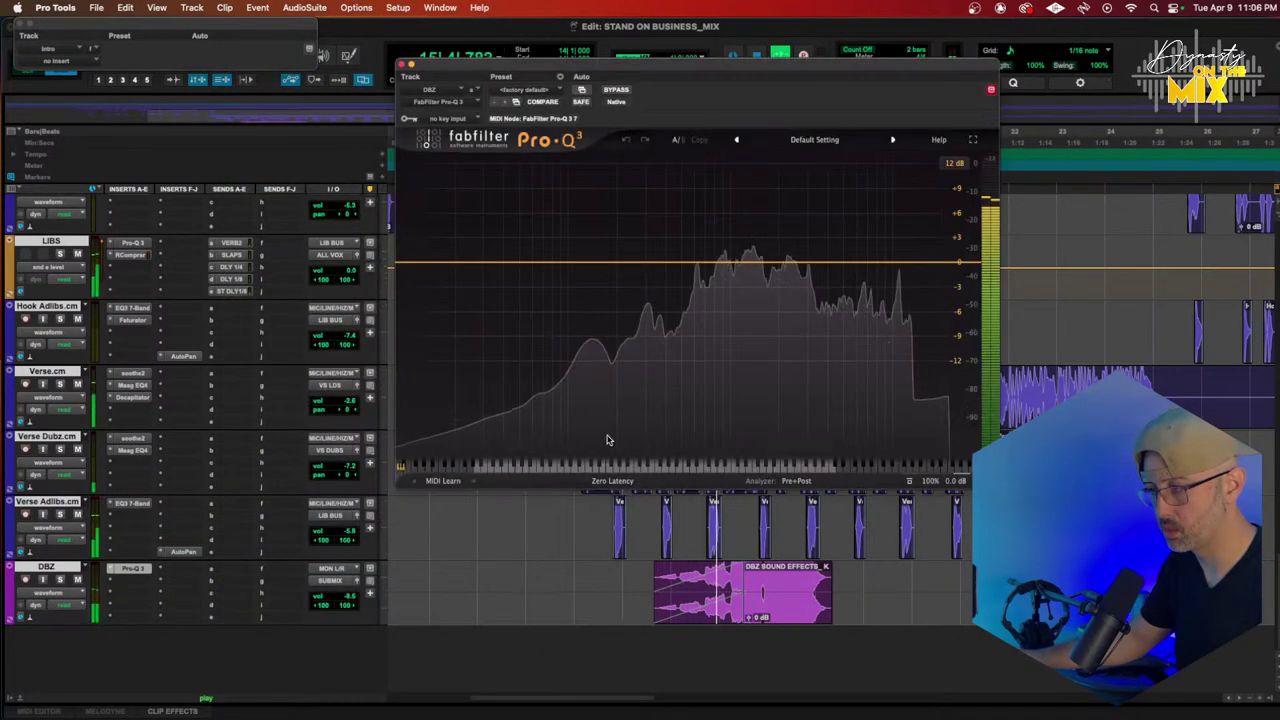
pyautogui.click(712, 264)
pyautogui.press('space')
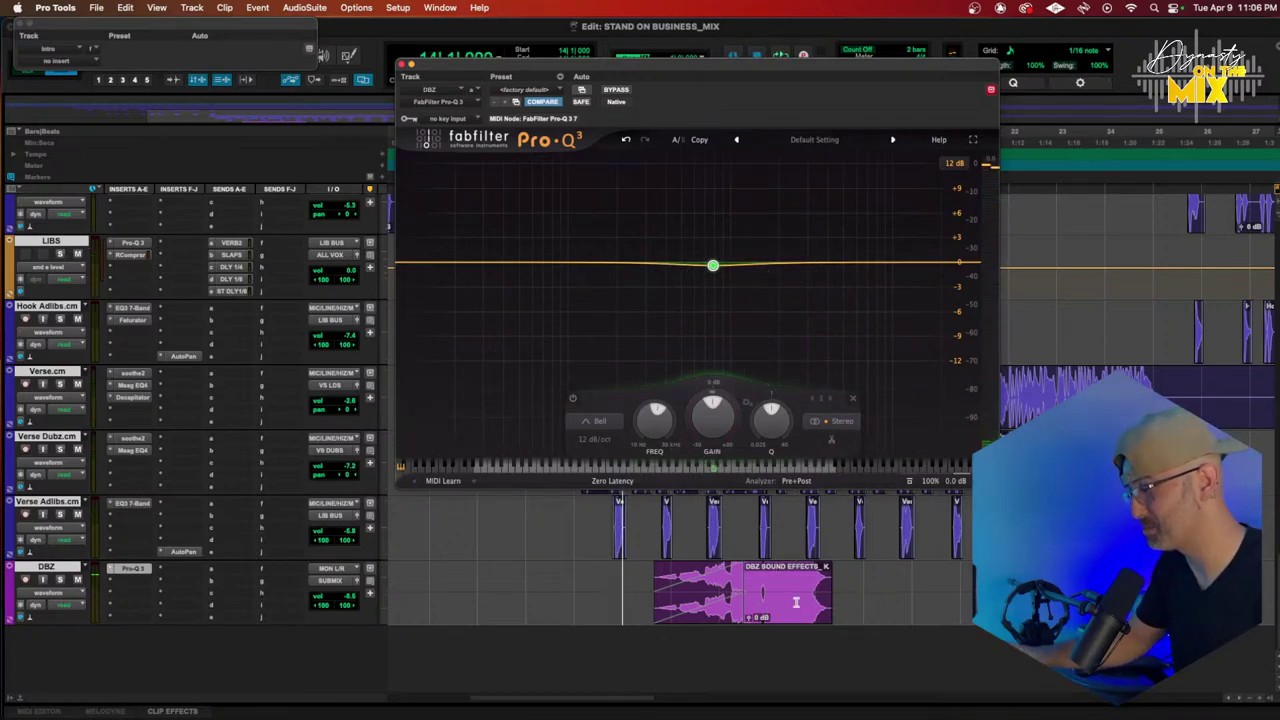
# Step: Trim the DBZ clip's start to bar 16 and create a fade-in up to about bar 17
pyautogui.press('a')
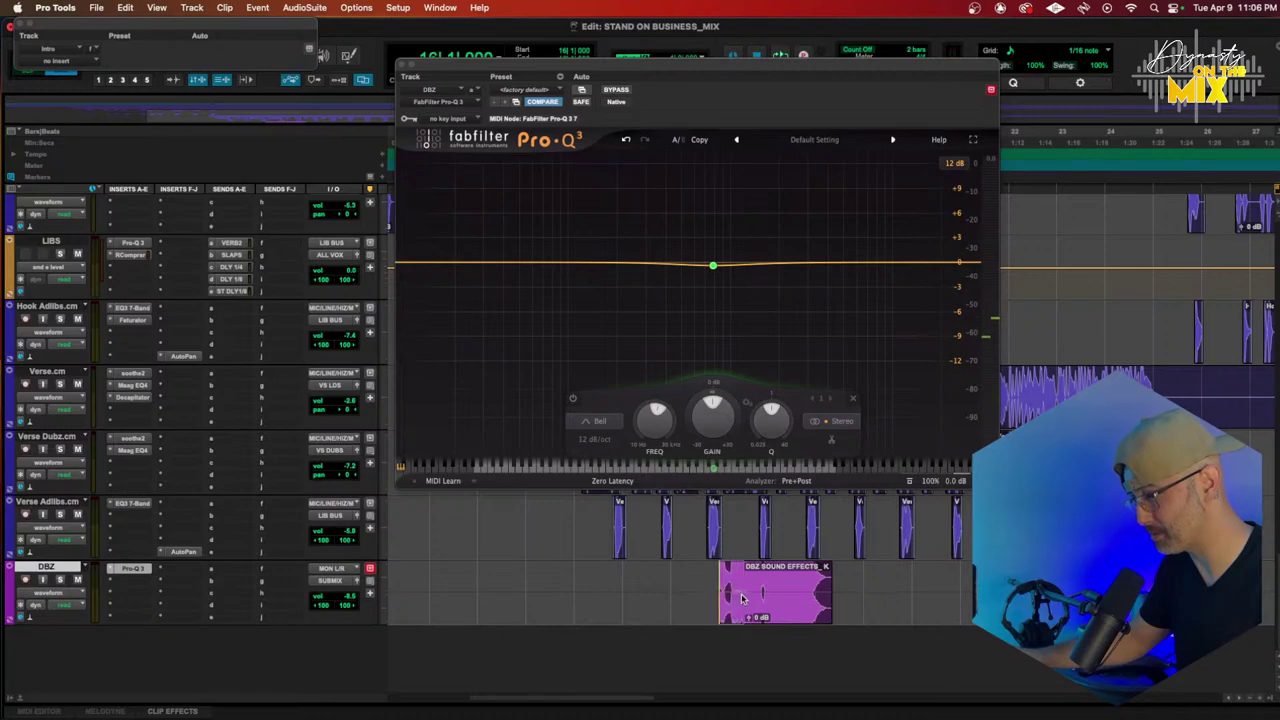
pyautogui.moveTo(740, 598); pyautogui.dragTo(762, 598)
pyautogui.press('f')
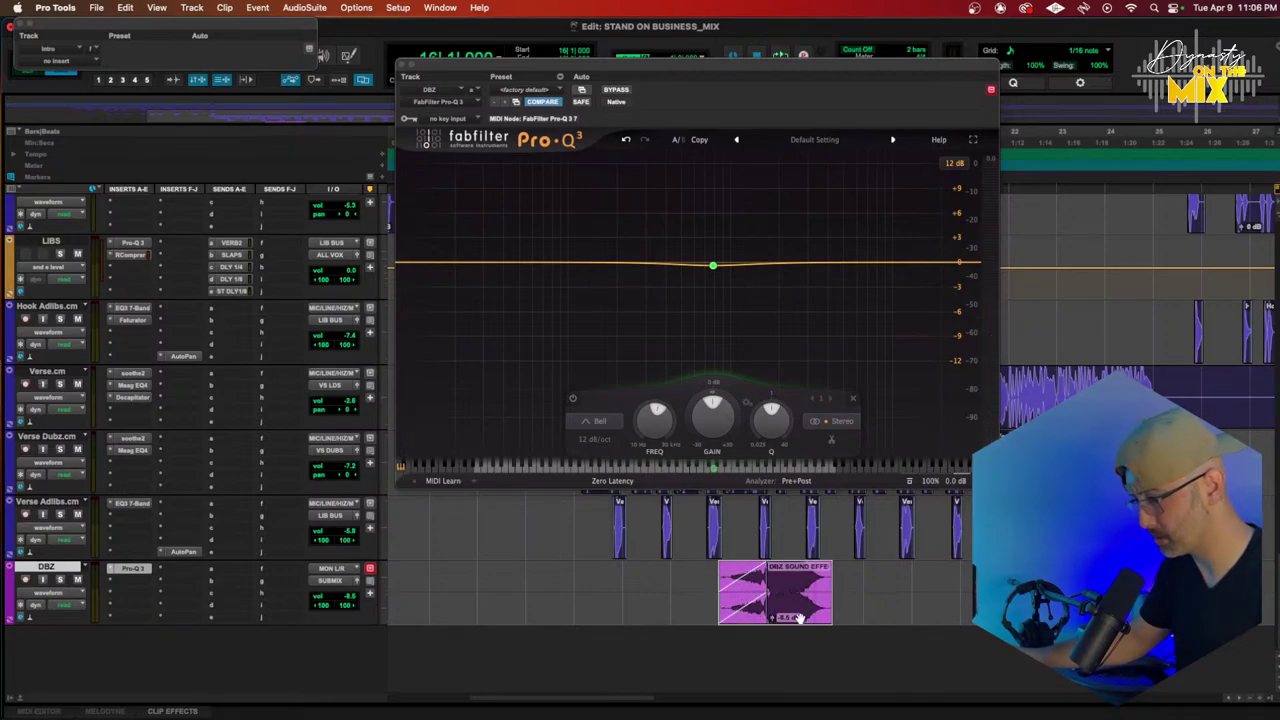
# Step: Lower the DBZ clip's gain to -10 dB, shorten its fade-in to about bar 16 beat 3 during playback, and close the EQ
pyautogui.press('space')
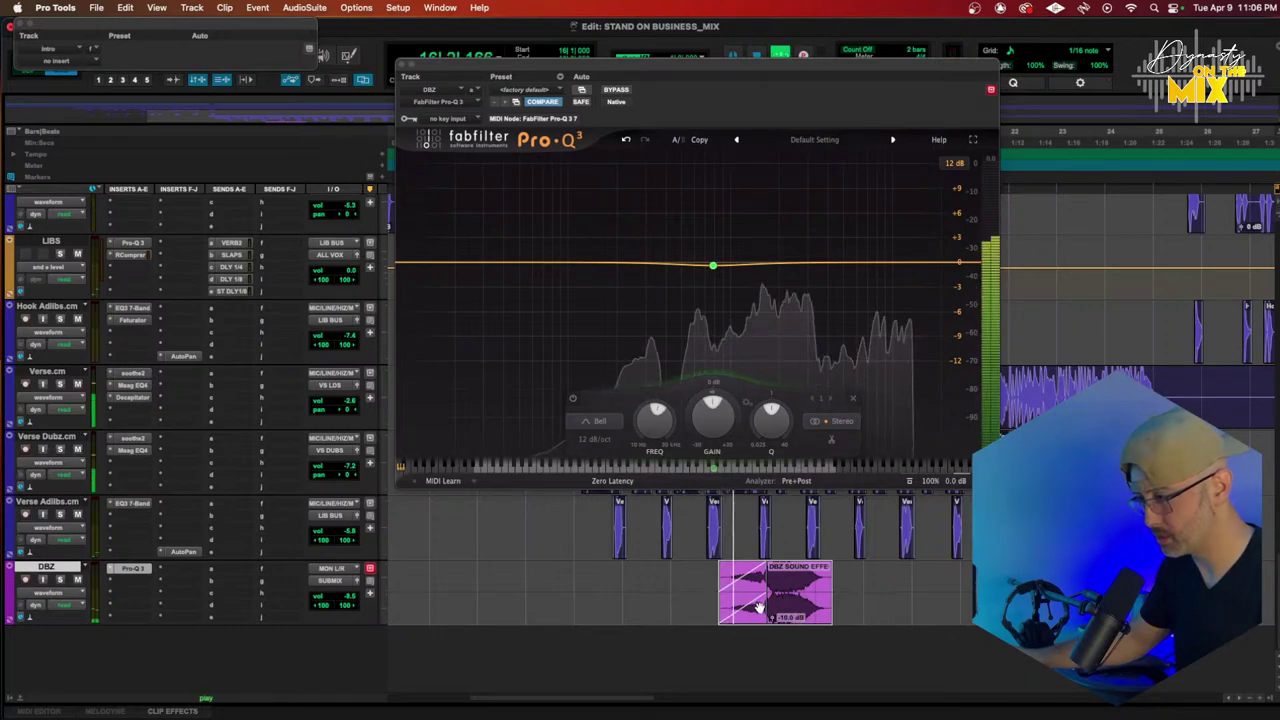
pyautogui.moveTo(766, 605); pyautogui.dragTo(746, 606)
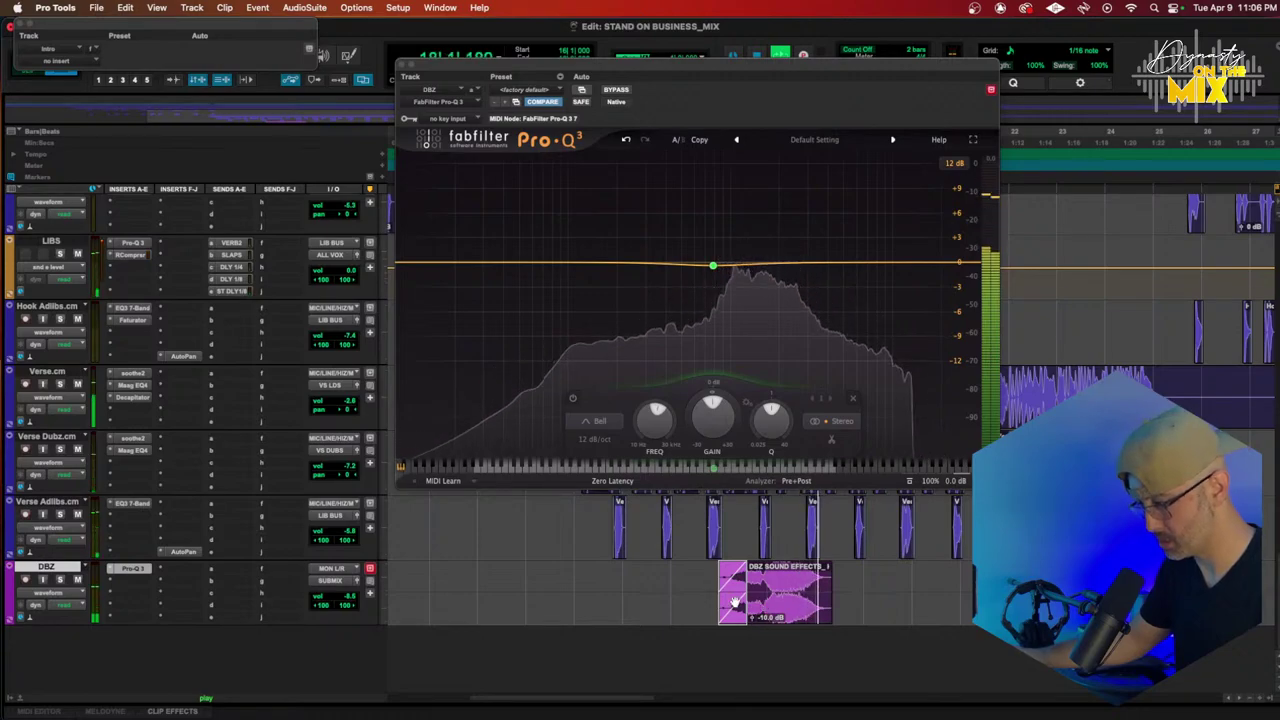
pyautogui.press('space')
pyautogui.click(401, 64)
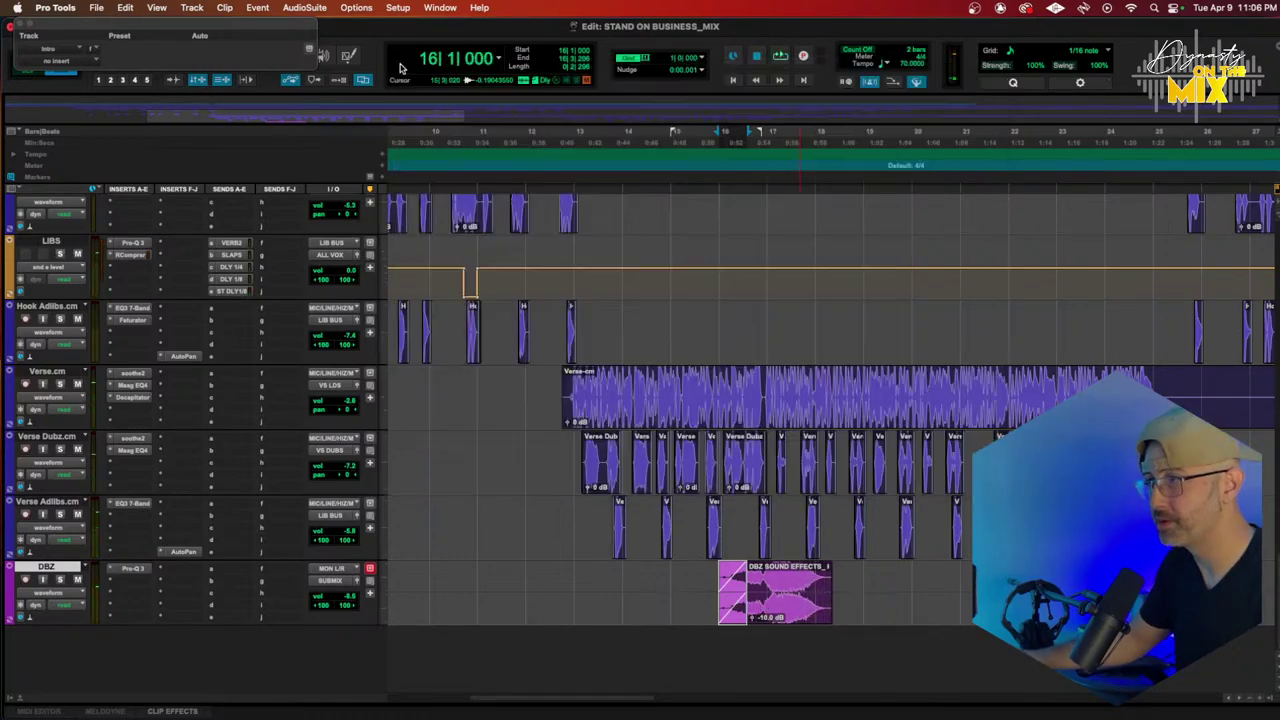
# Step: Play the verse from bar 15 and shorten the DBZ clip's fade-in to a length of 0|0|719
pyautogui.click(683, 132)
pyautogui.press('space')
pyautogui.press('t')
pyautogui.press('t')
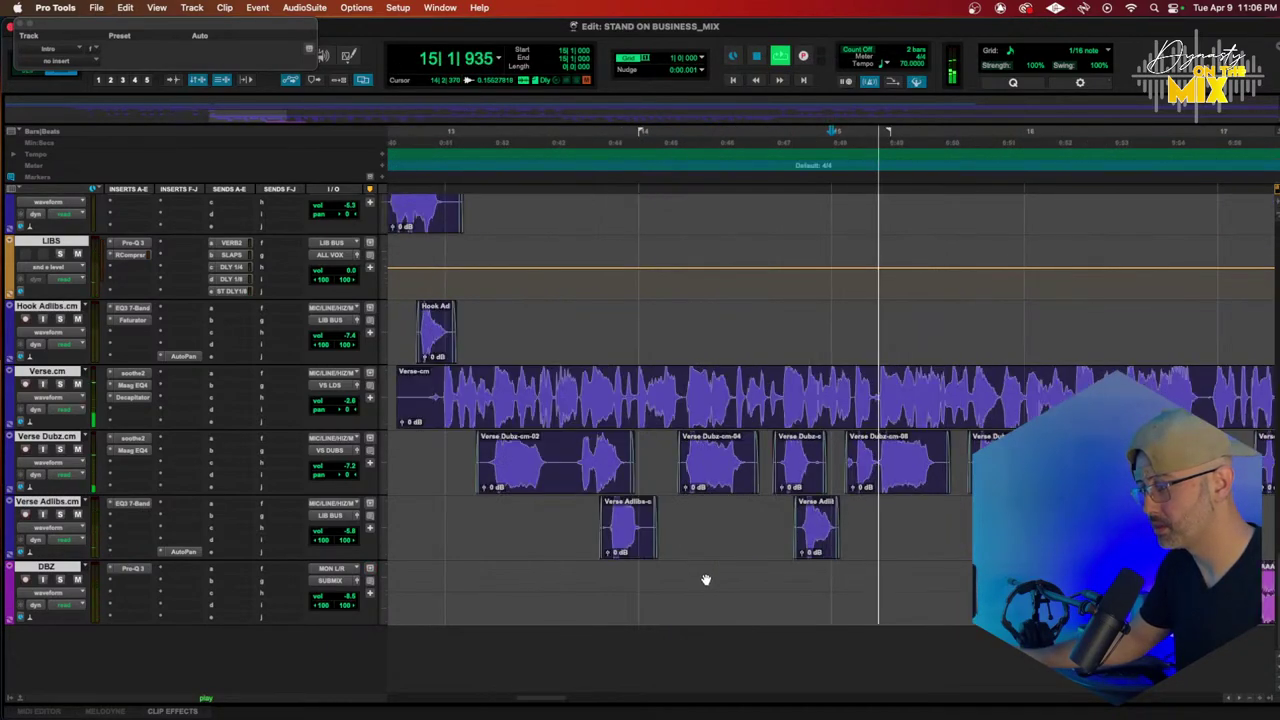
pyautogui.hscroll(2, 705, 580)
pyautogui.click(932, 597)
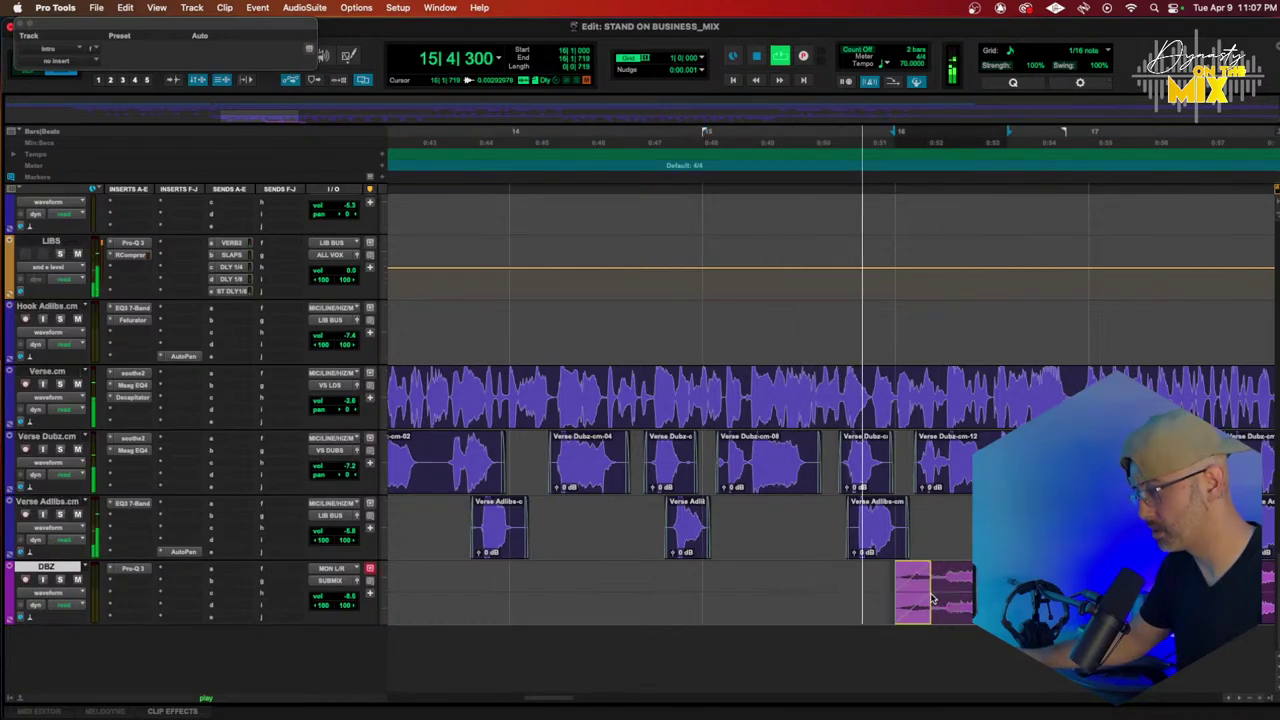
pyautogui.press('space')
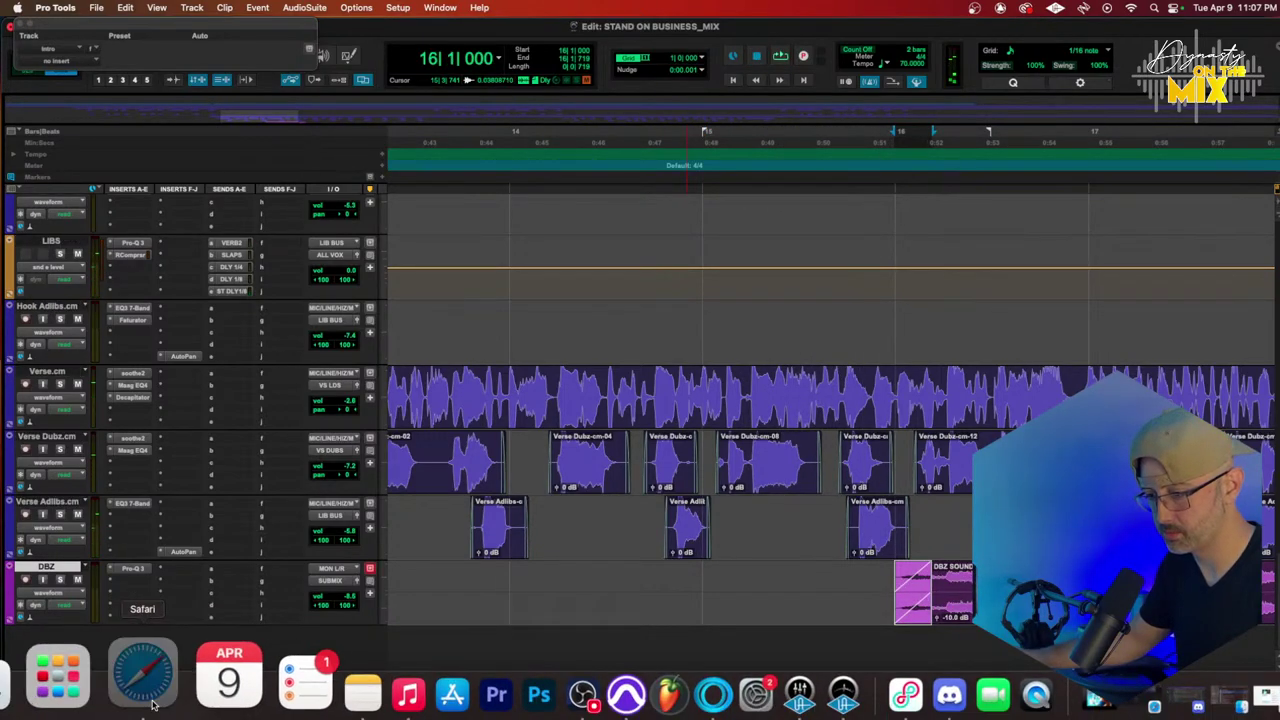
# Step: Switch to the Safari window containing the wave.video converter and show its YouTube page with the Kamehameha sound effect
pyautogui.click(152, 705)
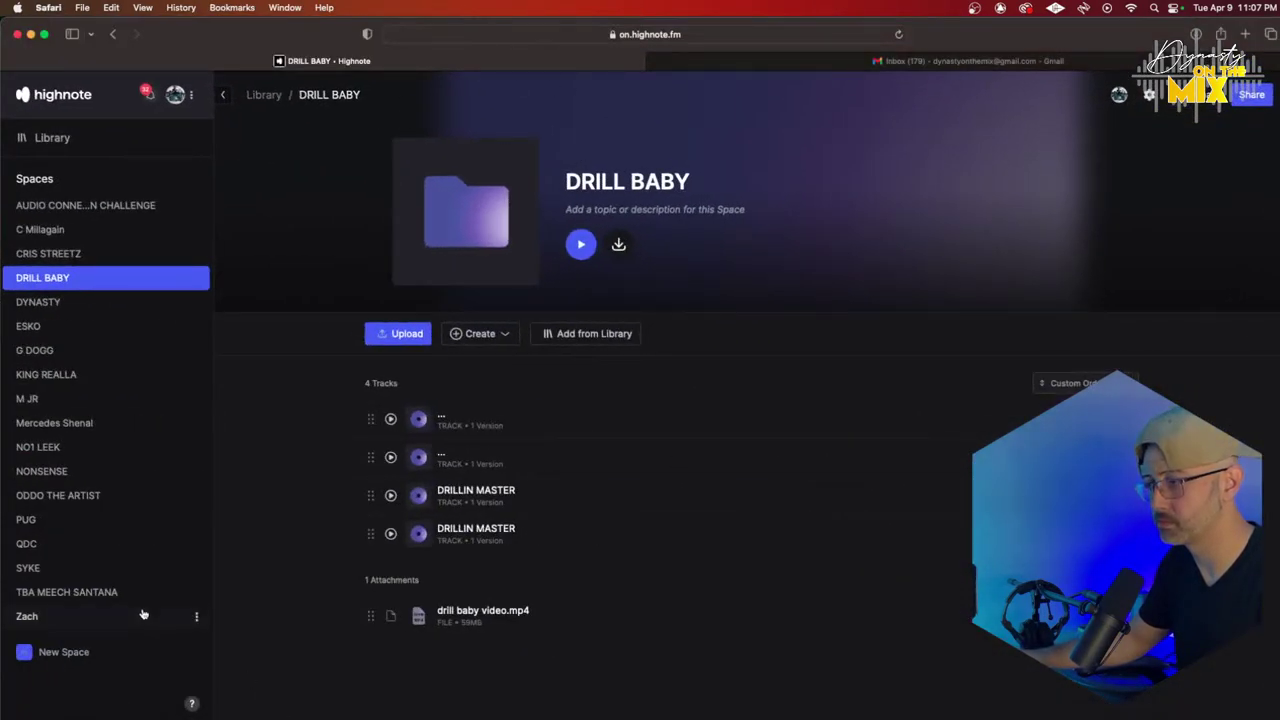
pyautogui.click(32, 34)
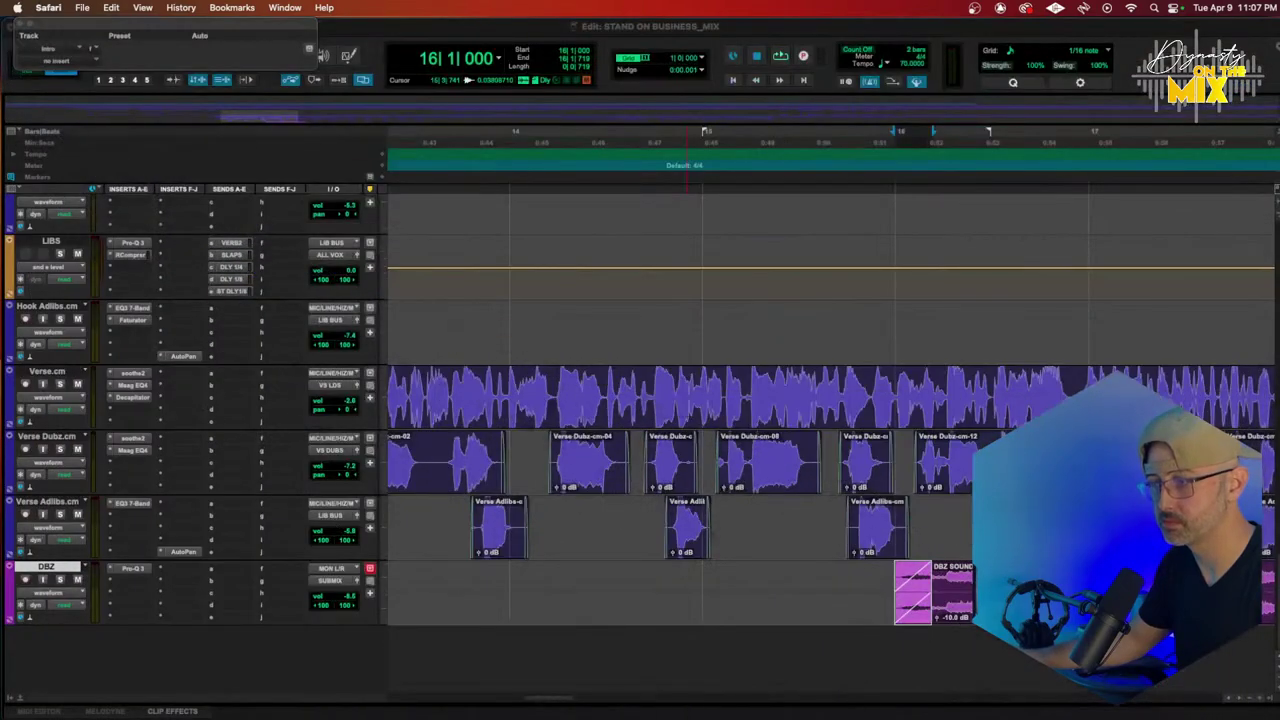
pyautogui.rightClick(145, 692)
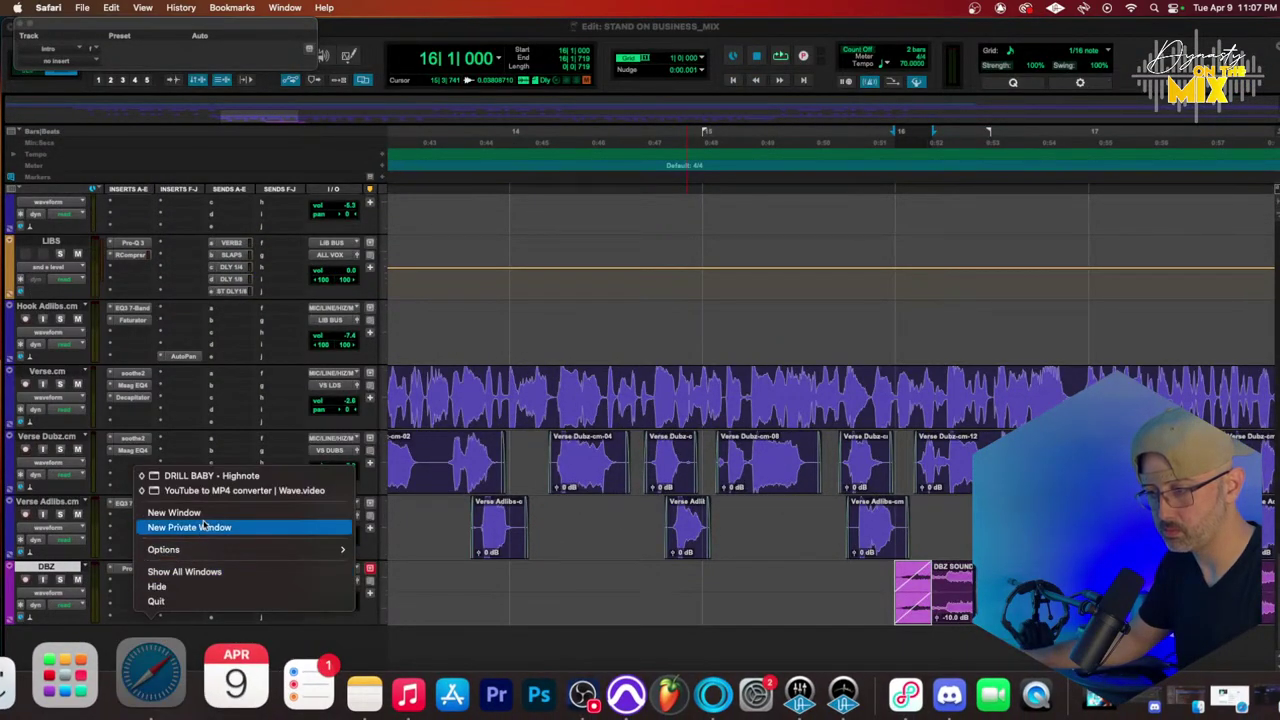
pyautogui.click(210, 469)
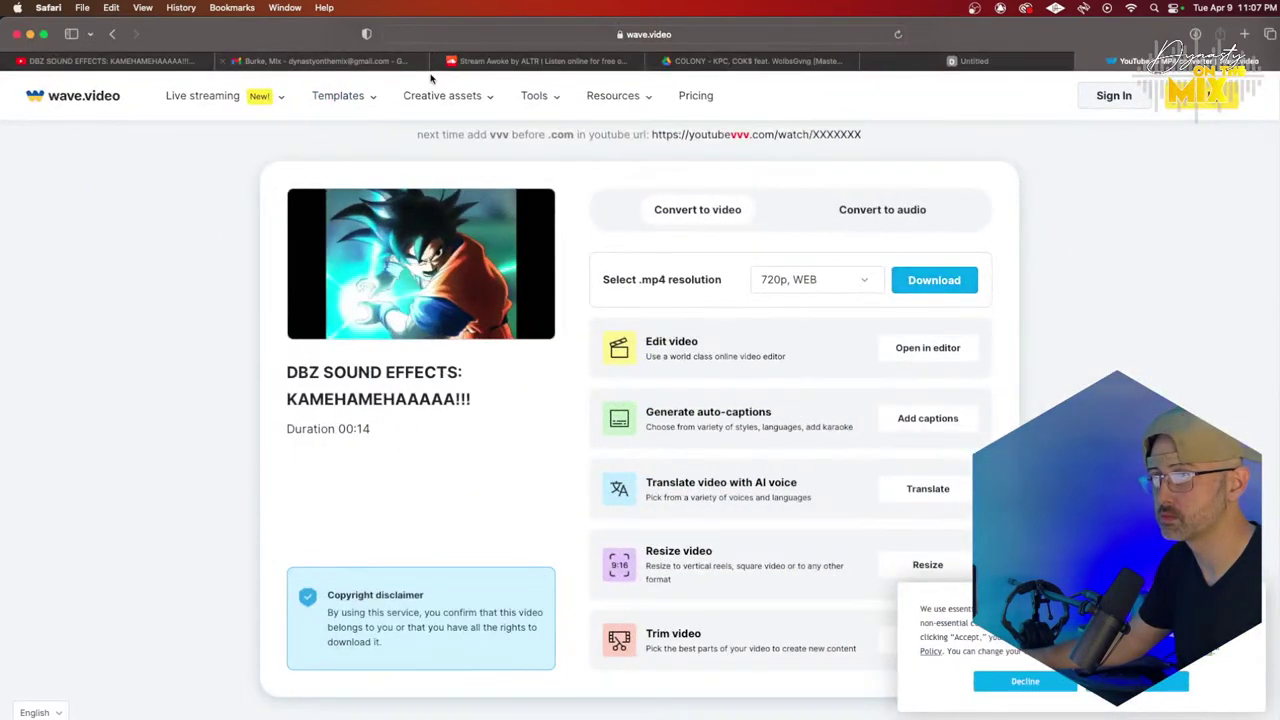
pyautogui.click(75, 62)
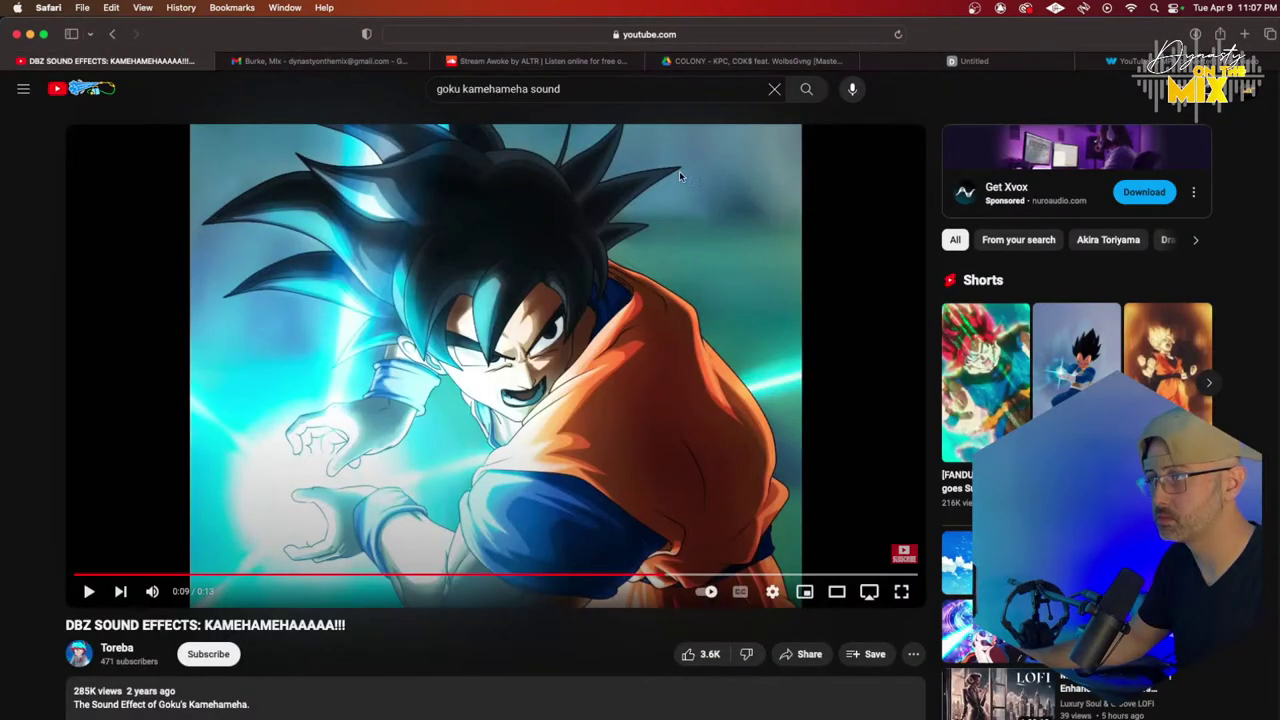
# Step: Search YouTube for "goku charging up sound effect"
pyautogui.doubleClick(593, 94)
pyautogui.write('g')
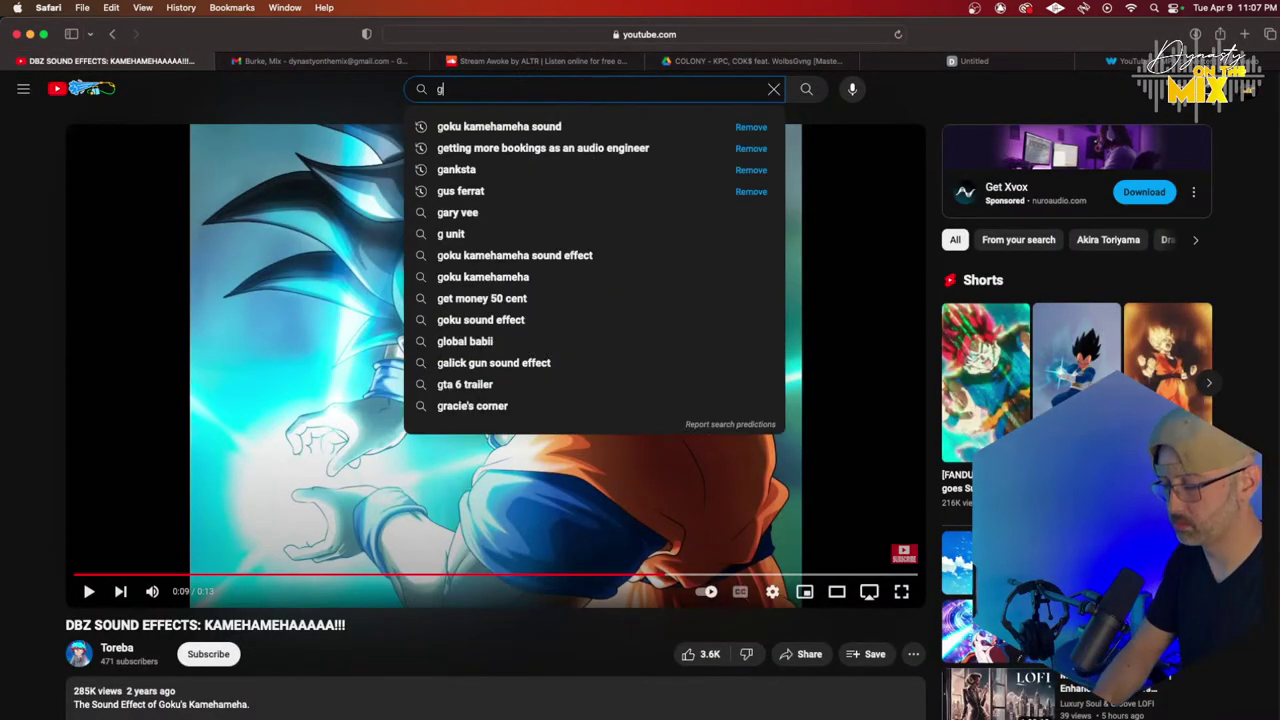
pyautogui.write('oku charging up')
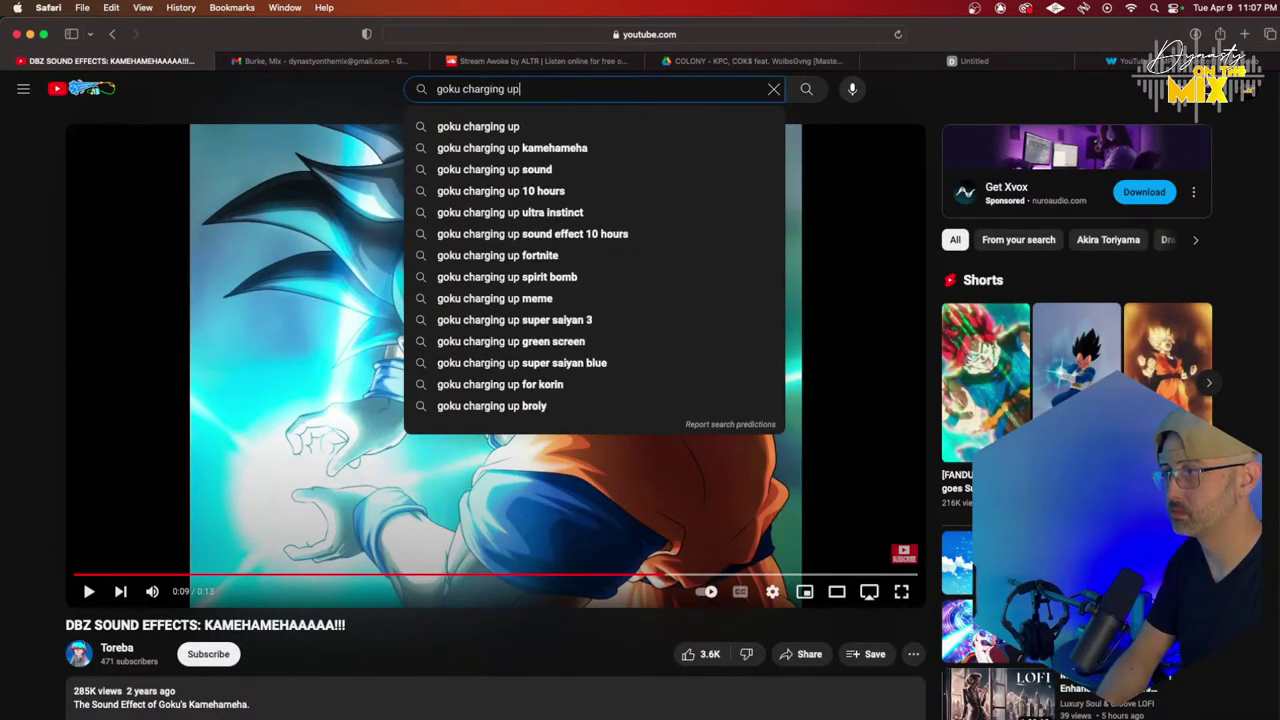
pyautogui.write(' sound effe')
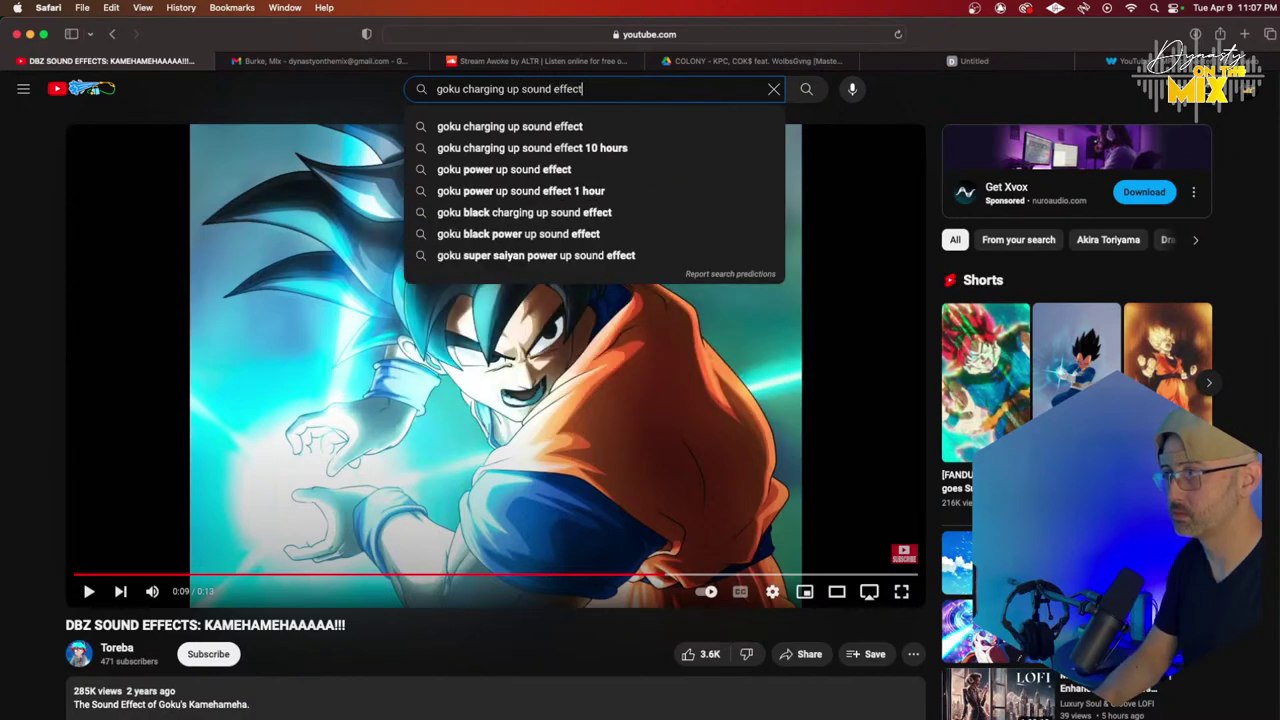
pyautogui.write('ct')
pyautogui.press('Return')
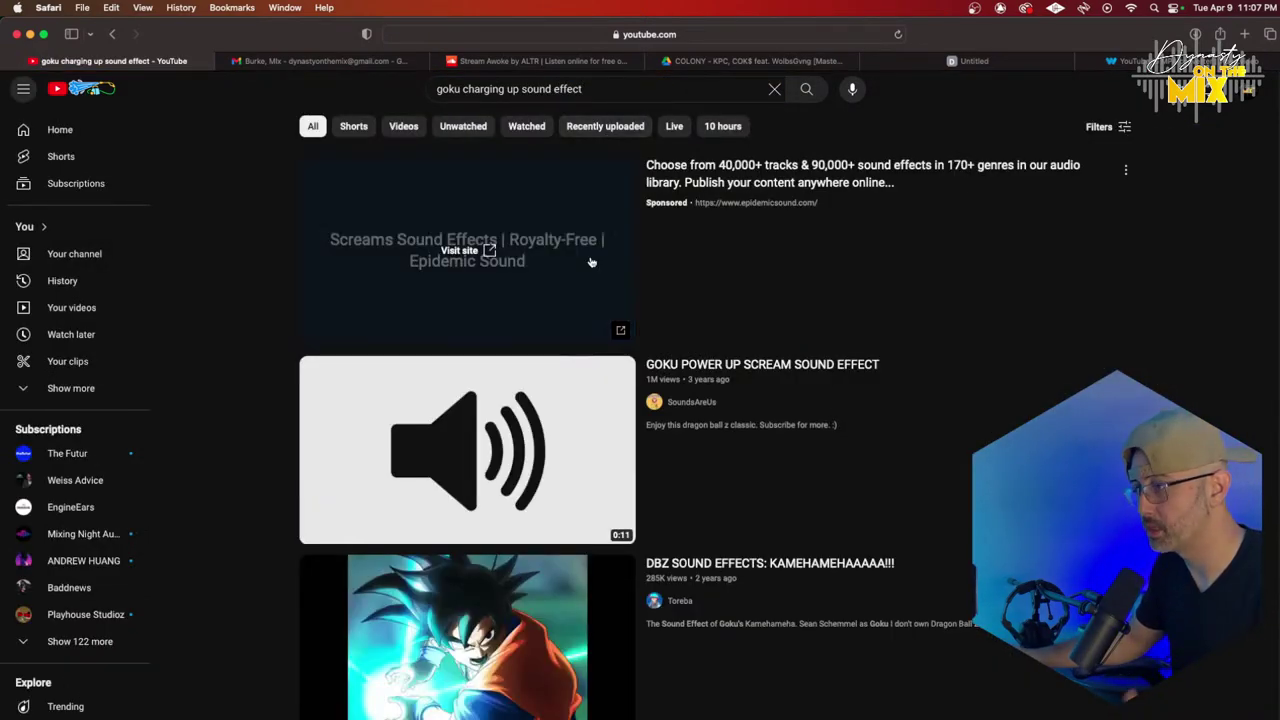
# Step: Audition the "GOKU POWER UP SCREAM SOUND EFFECT" and "Anime Powerup (Dragonball becoming Super Saiyan)" videos from the results
pyautogui.scroll(-2, 591, 262)
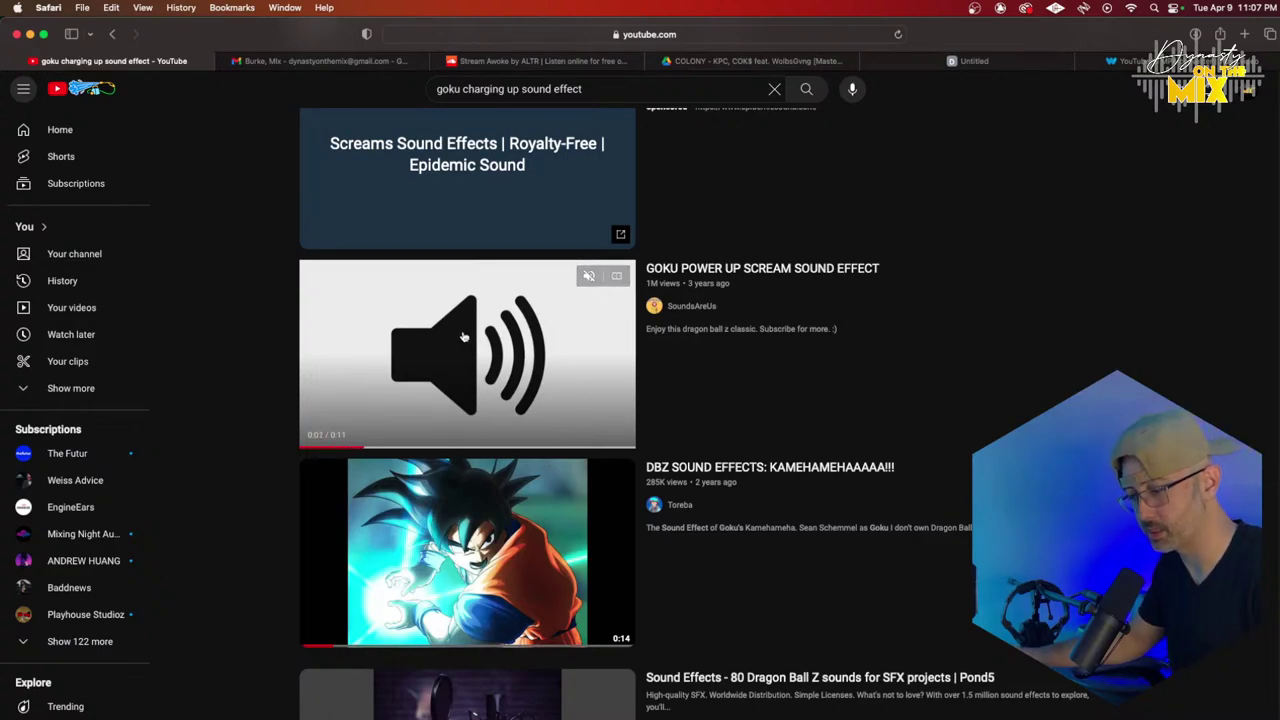
pyautogui.click(470, 335)
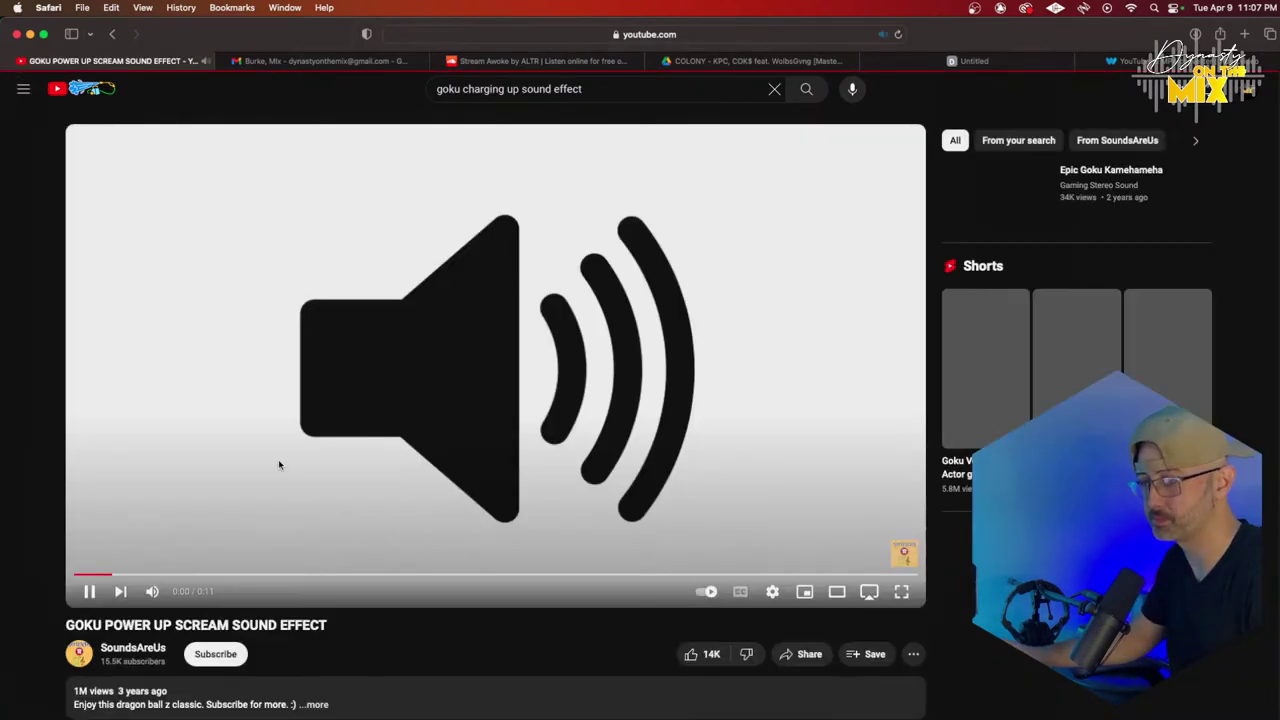
pyautogui.click(116, 36)
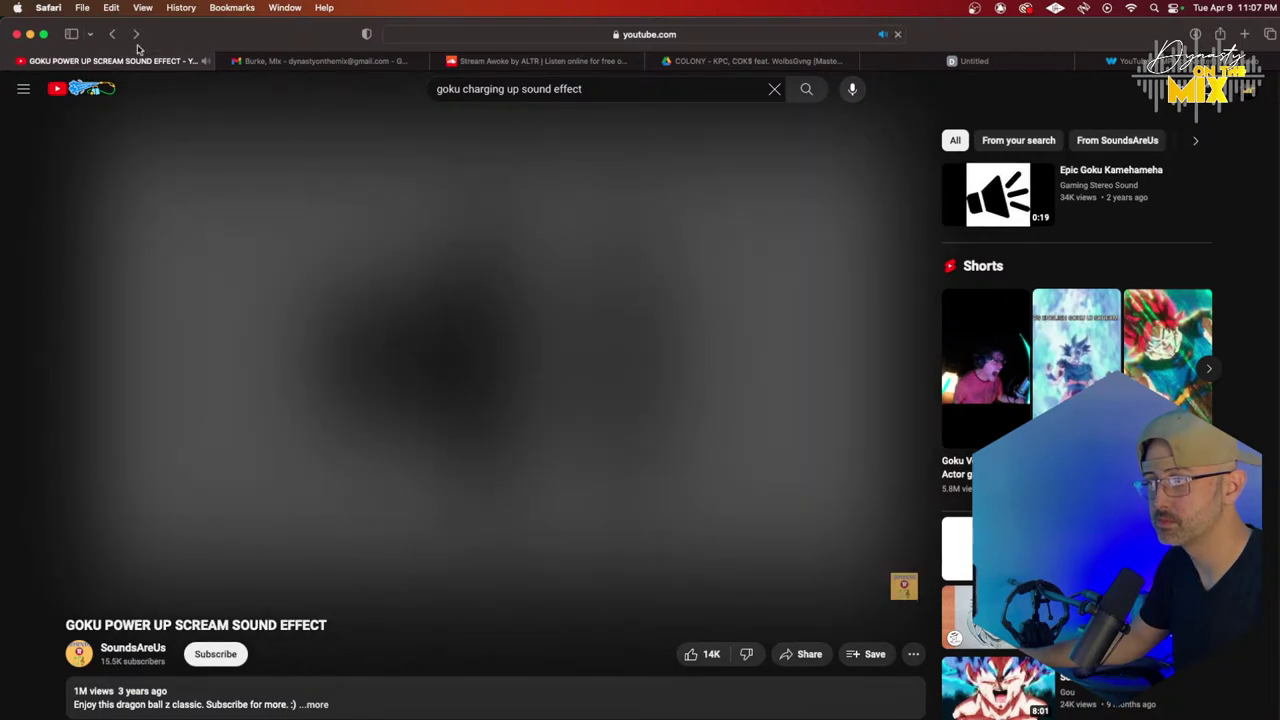
pyautogui.scroll(-4, 438, 469)
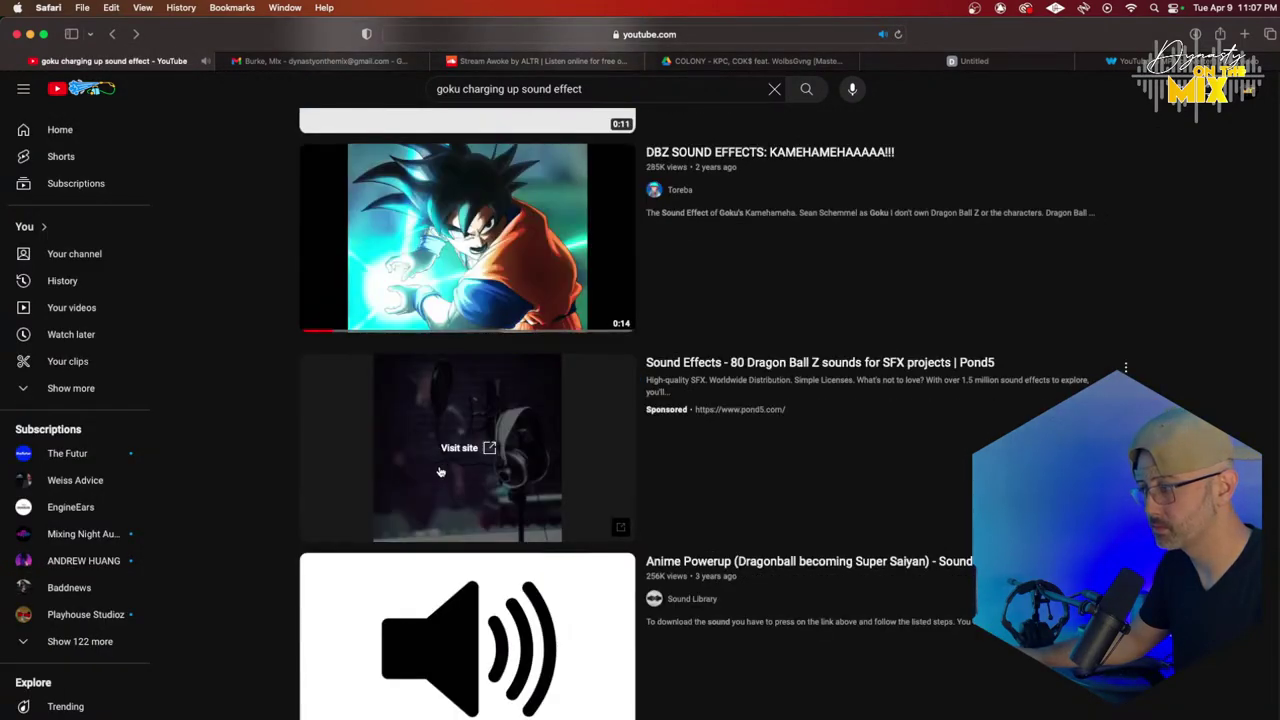
pyautogui.scroll(-3, 438, 471)
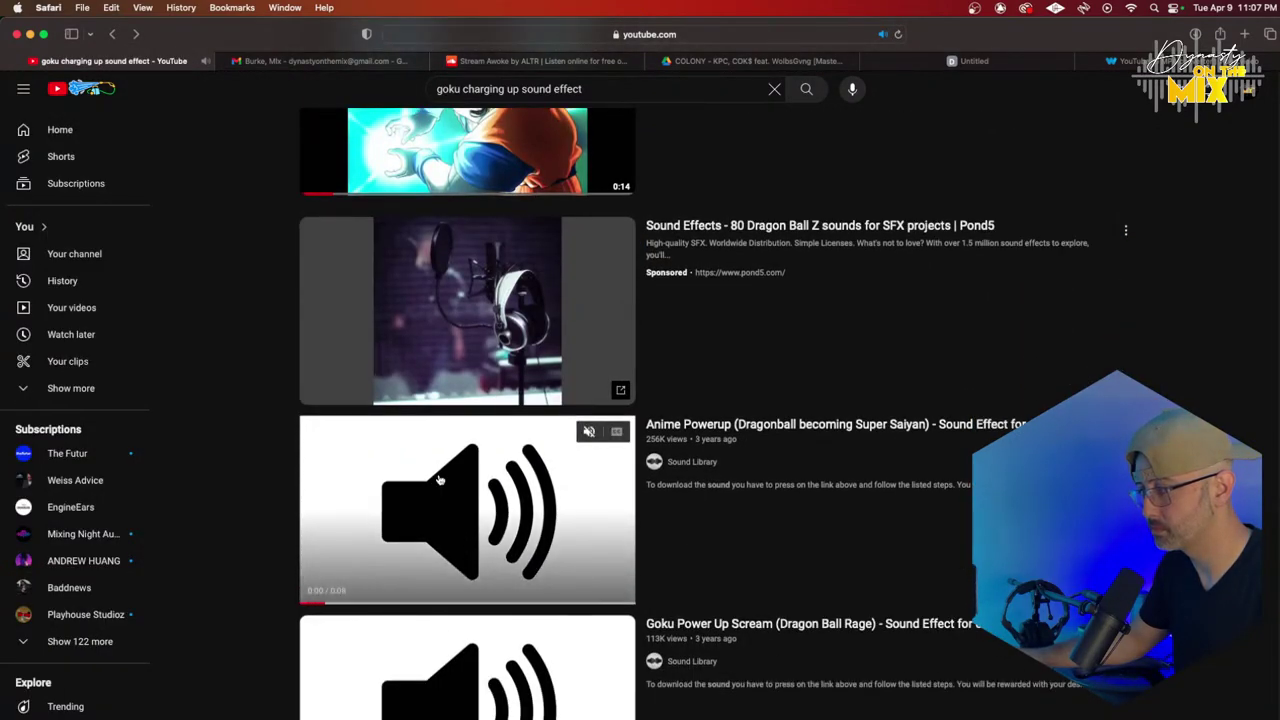
pyautogui.click(438, 480)
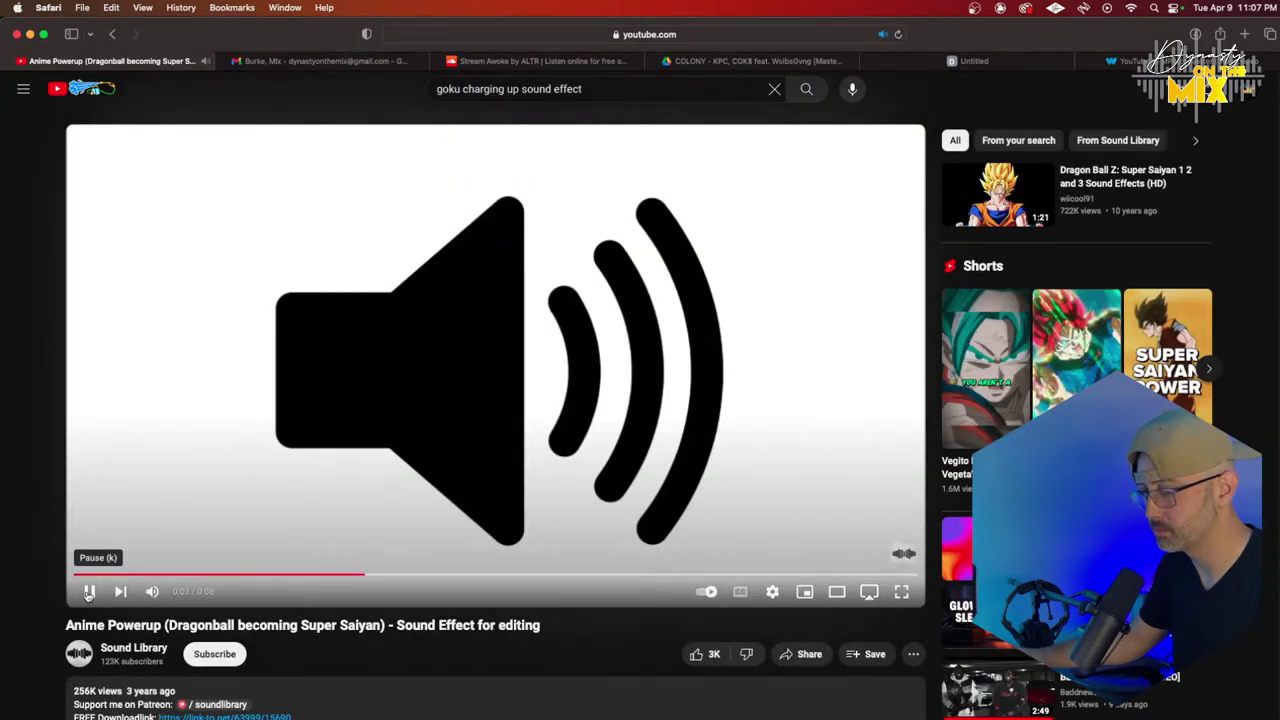
# Step: Copy the Anime Powerup video's link and load it into wave.video's YouTube to MP4 converter in place of the old link
pyautogui.click(743, 33)
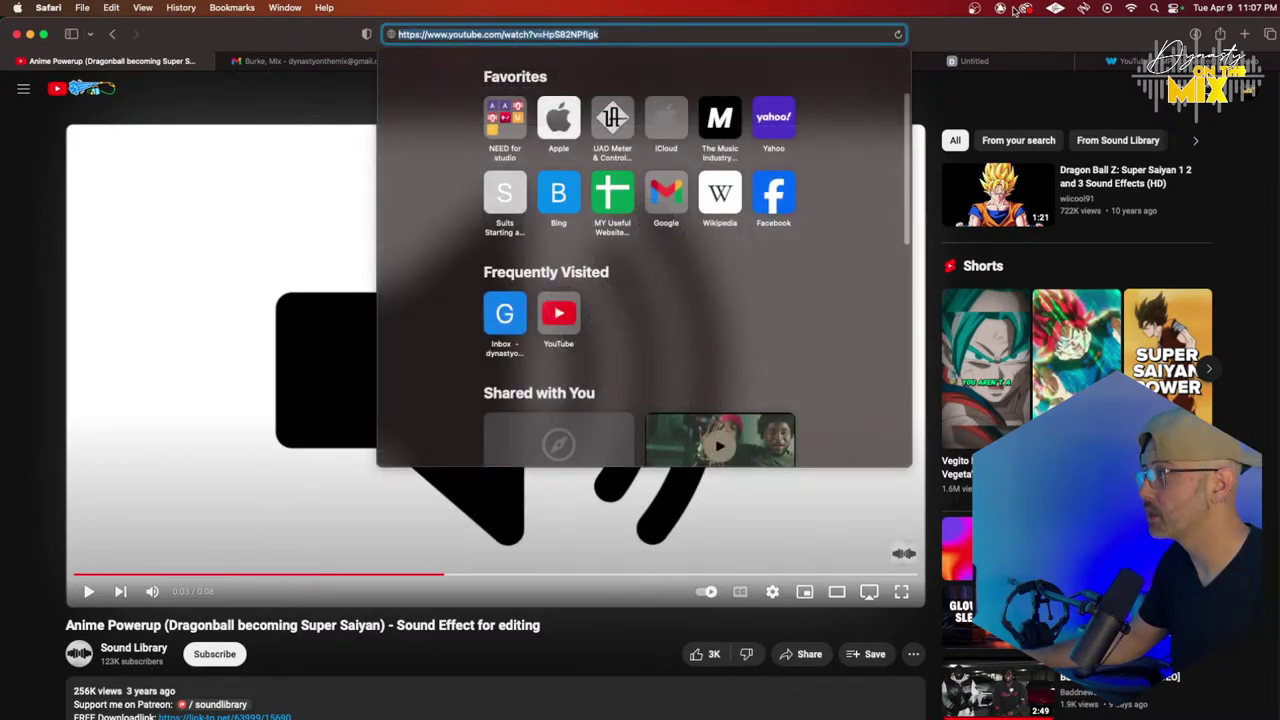
pyautogui.click(1160, 61)
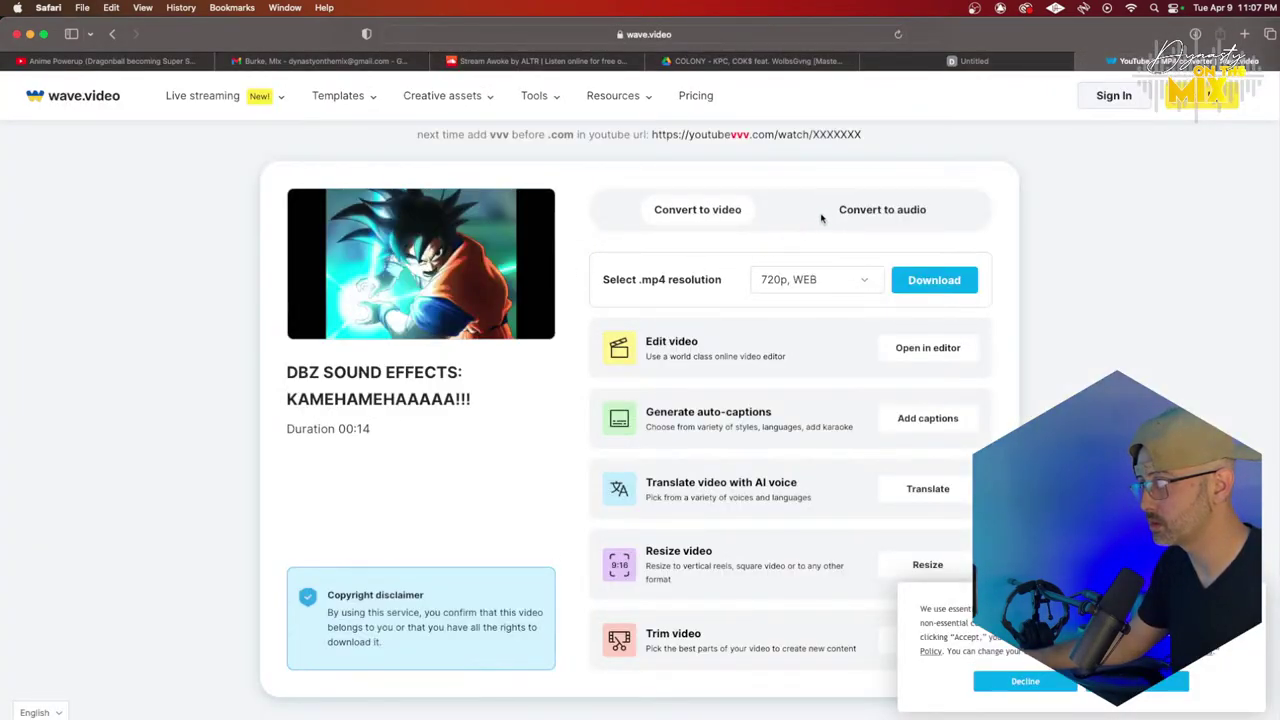
pyautogui.scroll(5, 533, 207)
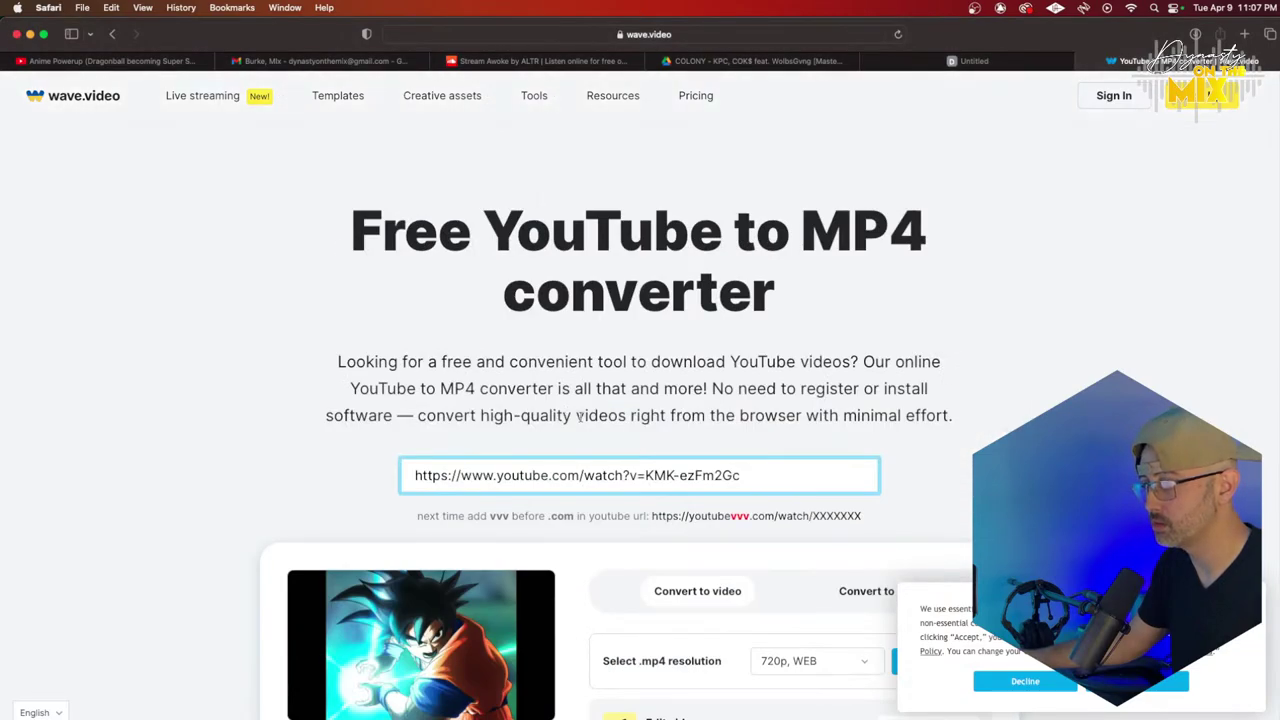
pyautogui.press('super+a')
pyautogui.write('https://www.youtube.com/watch?v=HpS82NPfIgk')
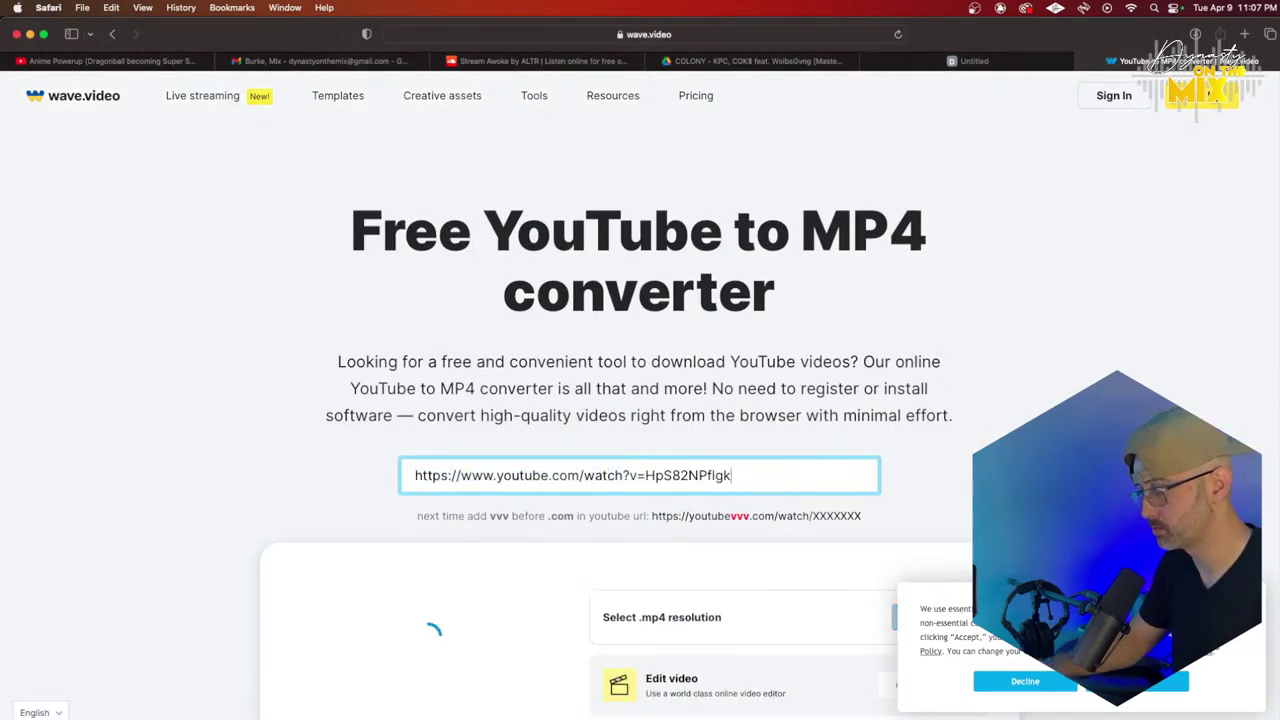
pyautogui.scroll(-3, 815, 460)
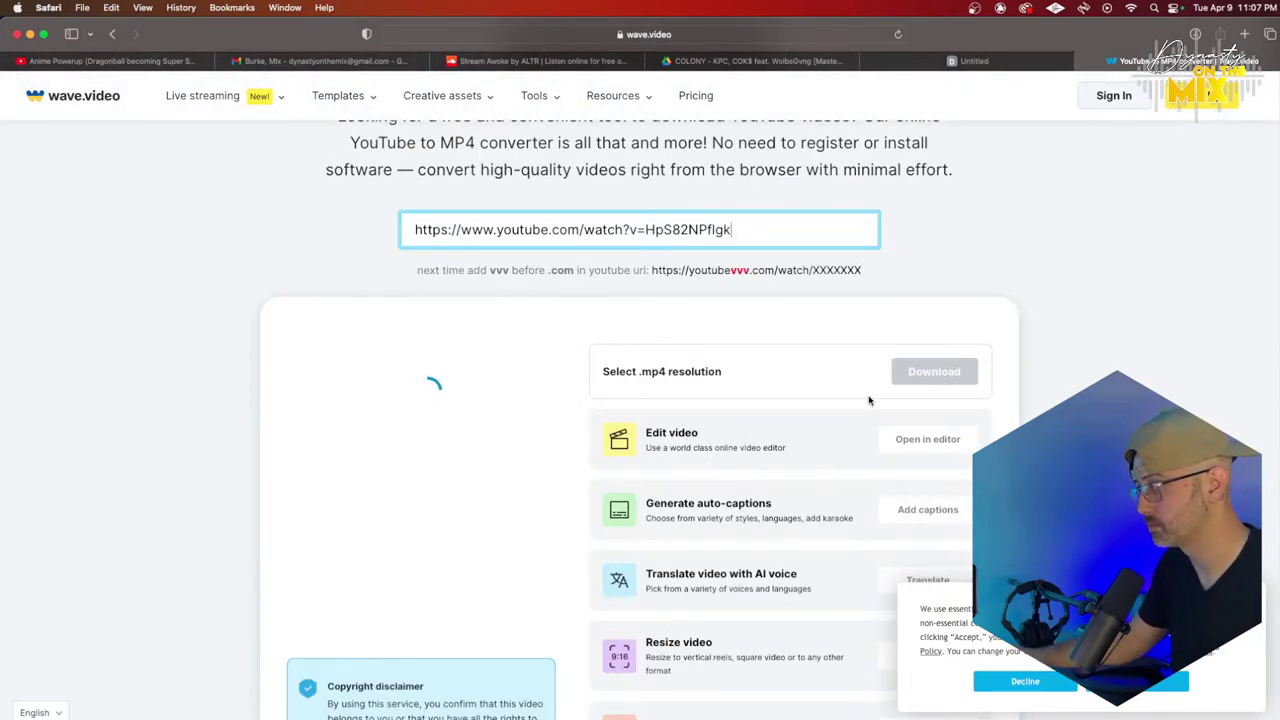
# Step: Return to the YouTube results and audition "Goku Power Up Scream (Dragon Ball Rage)" and "Goku saiyan scream - sound effect"
pyautogui.click(183, 60)
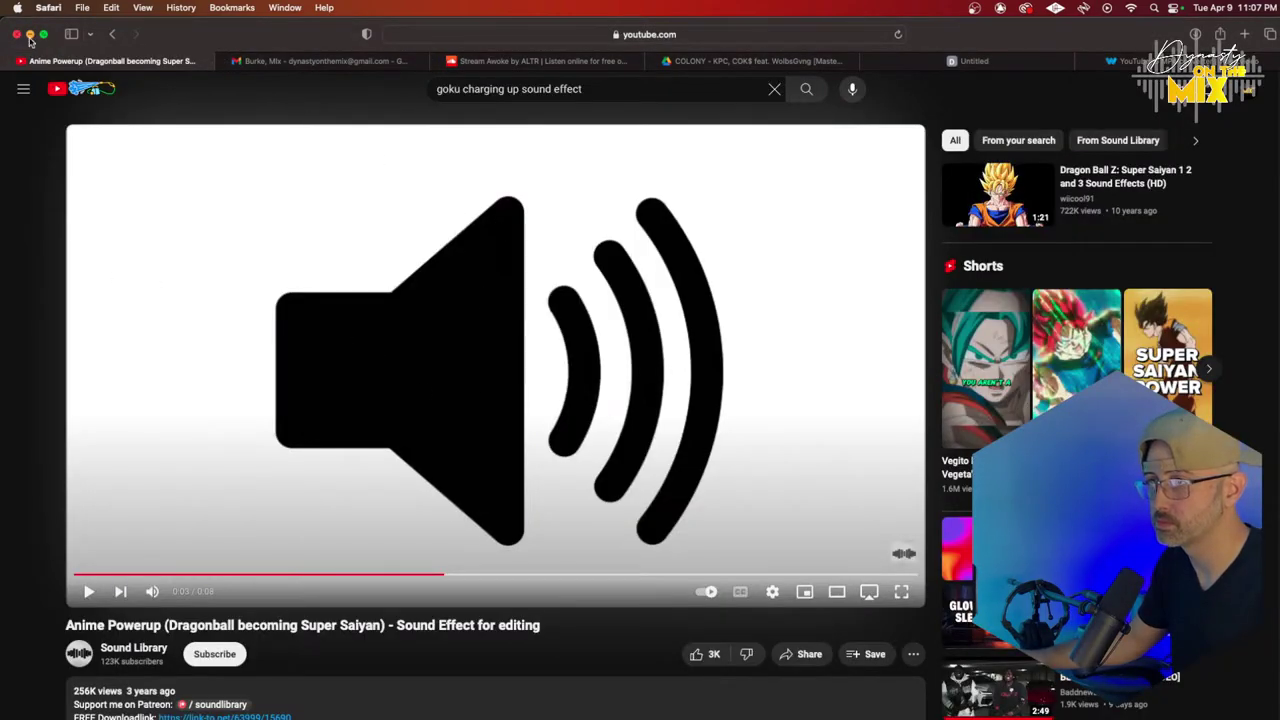
pyautogui.click(111, 35)
pyautogui.scroll(-3, 575, 380)
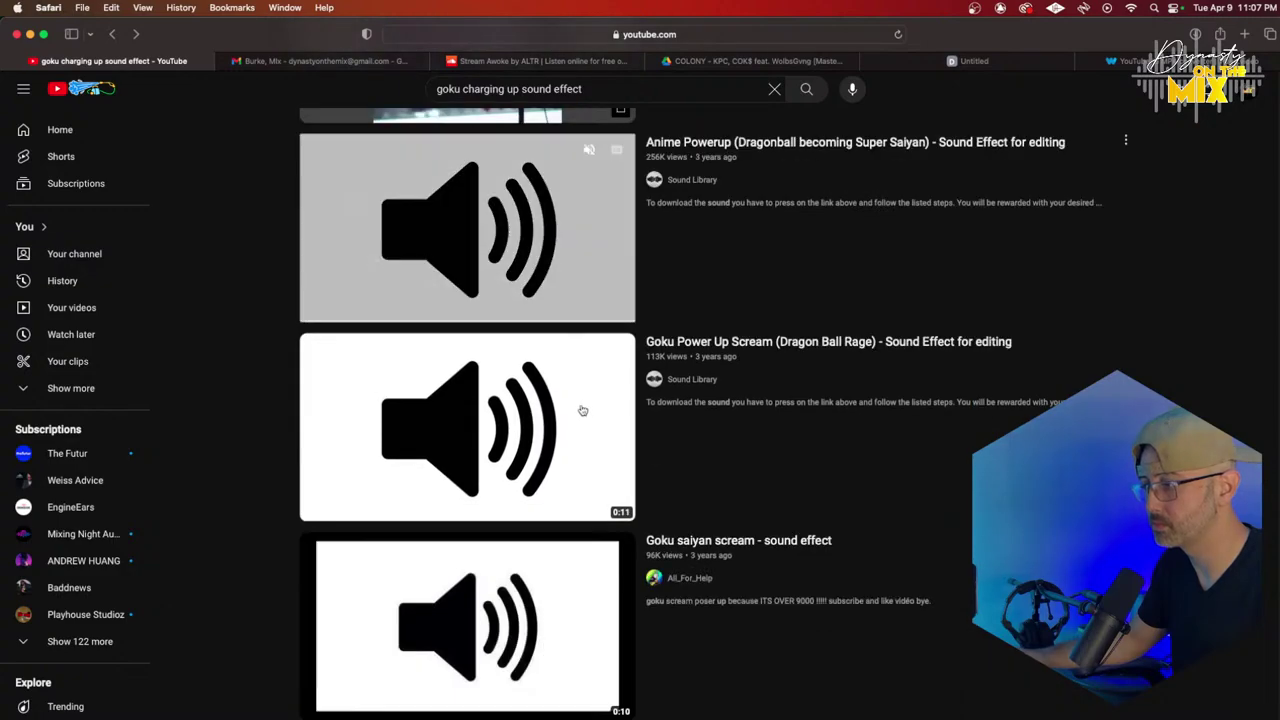
pyautogui.click(515, 425)
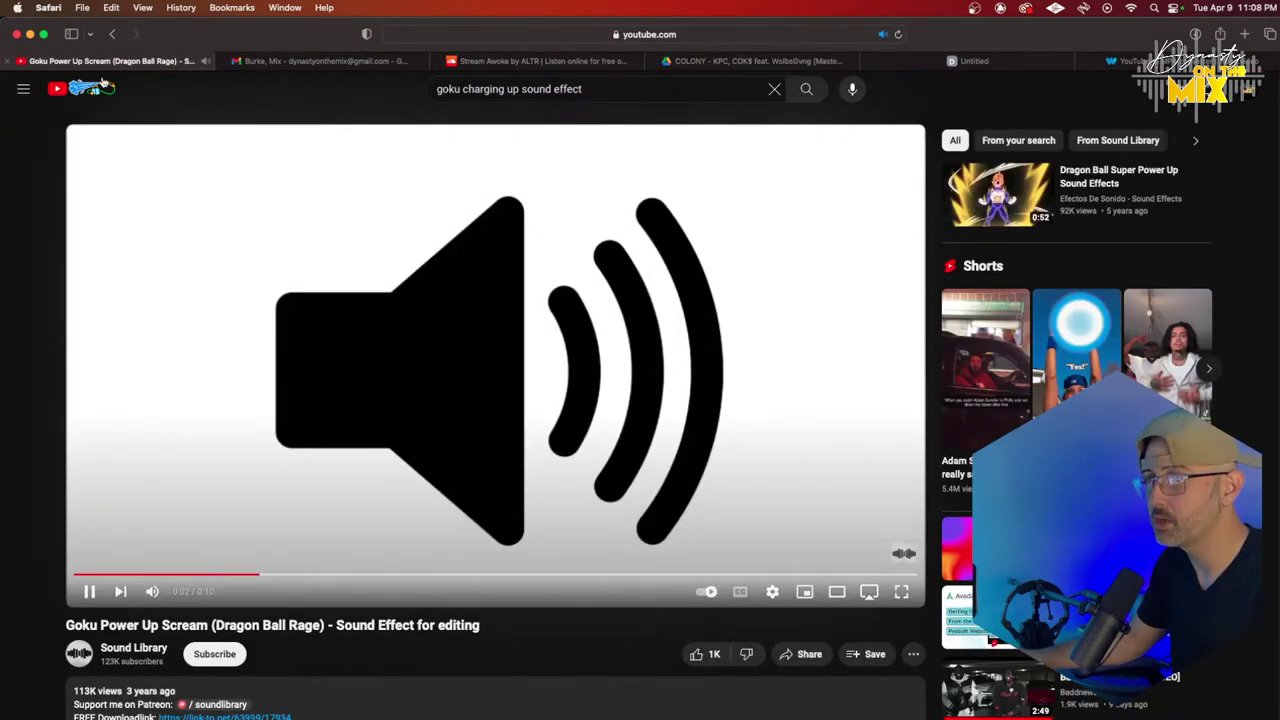
pyautogui.click(114, 34)
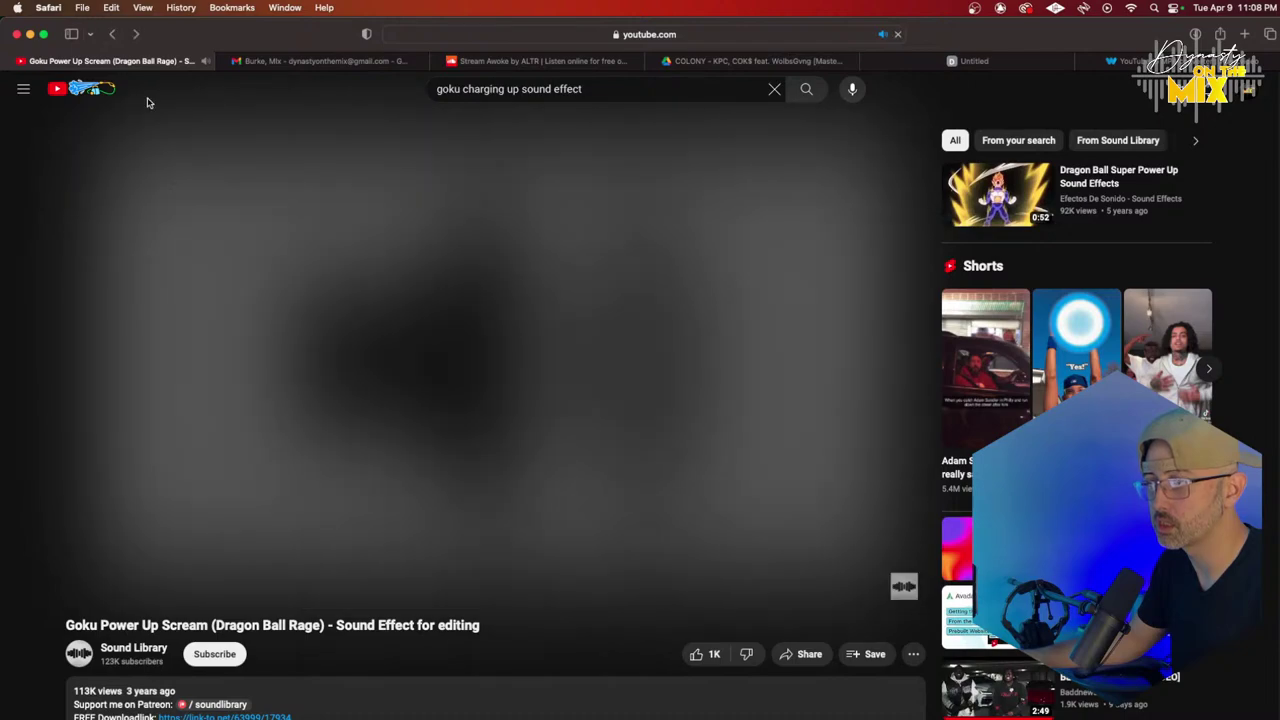
pyautogui.scroll(-2, 430, 430)
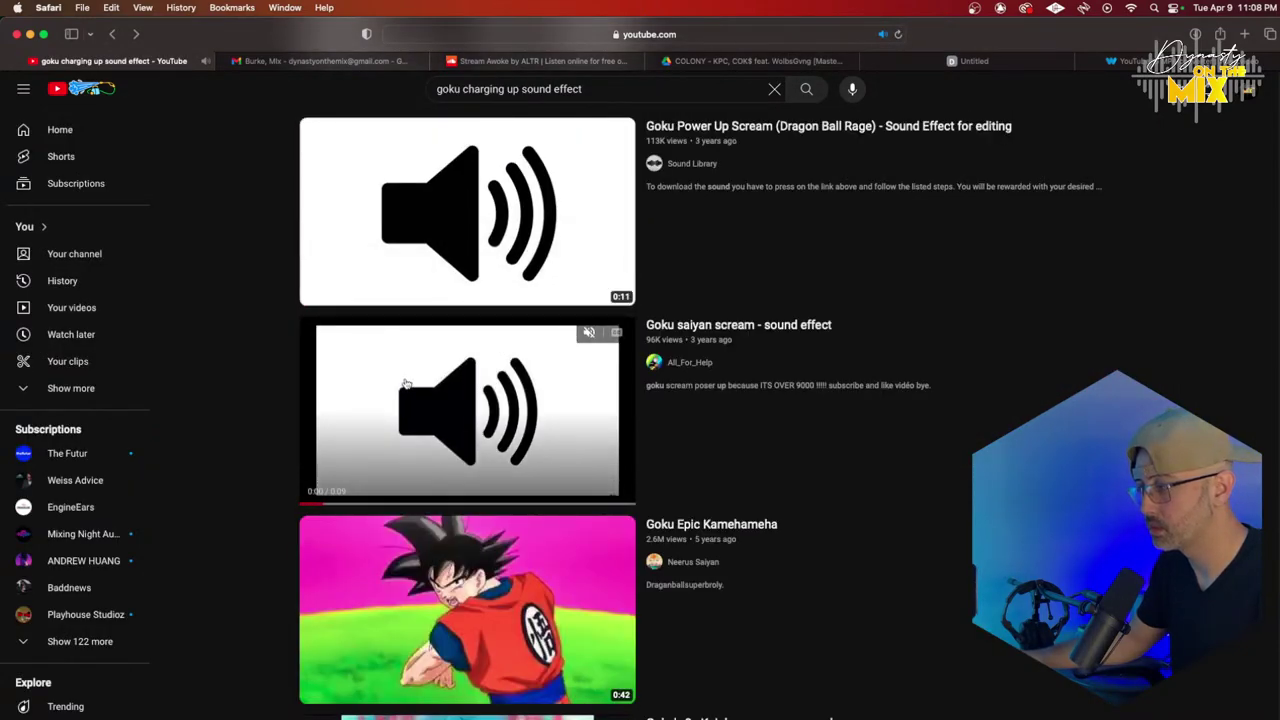
pyautogui.click(406, 383)
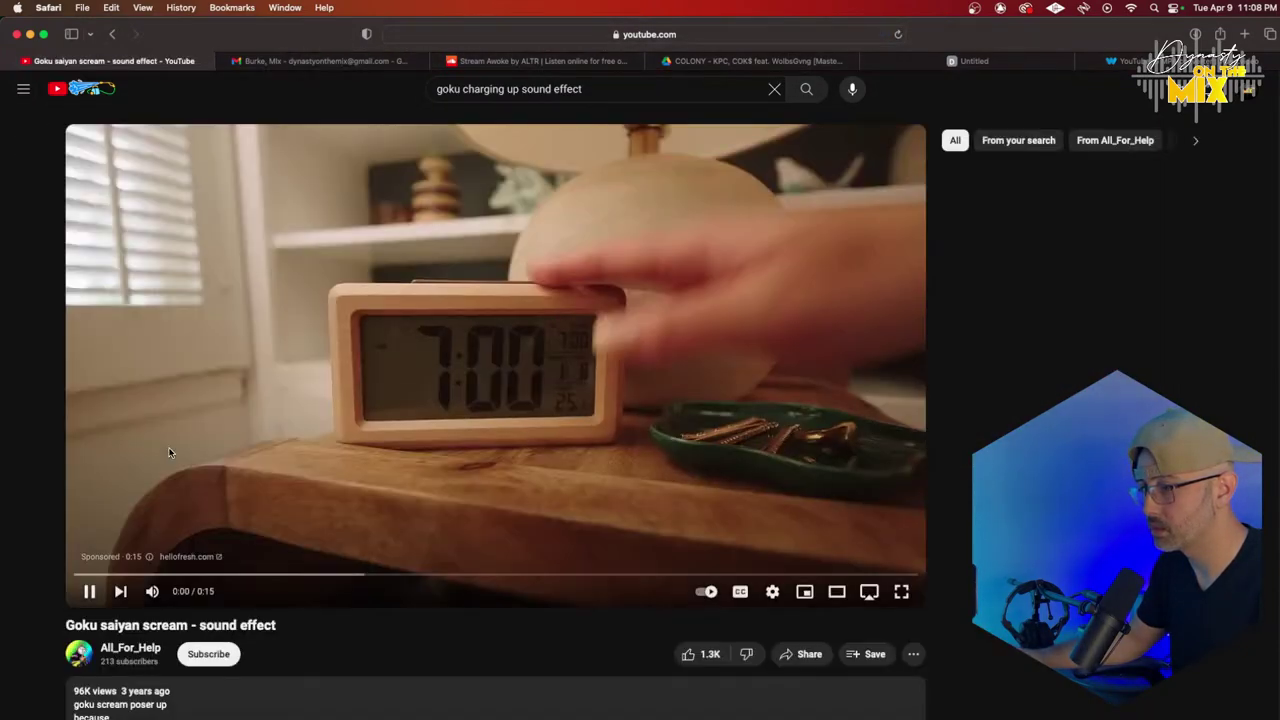
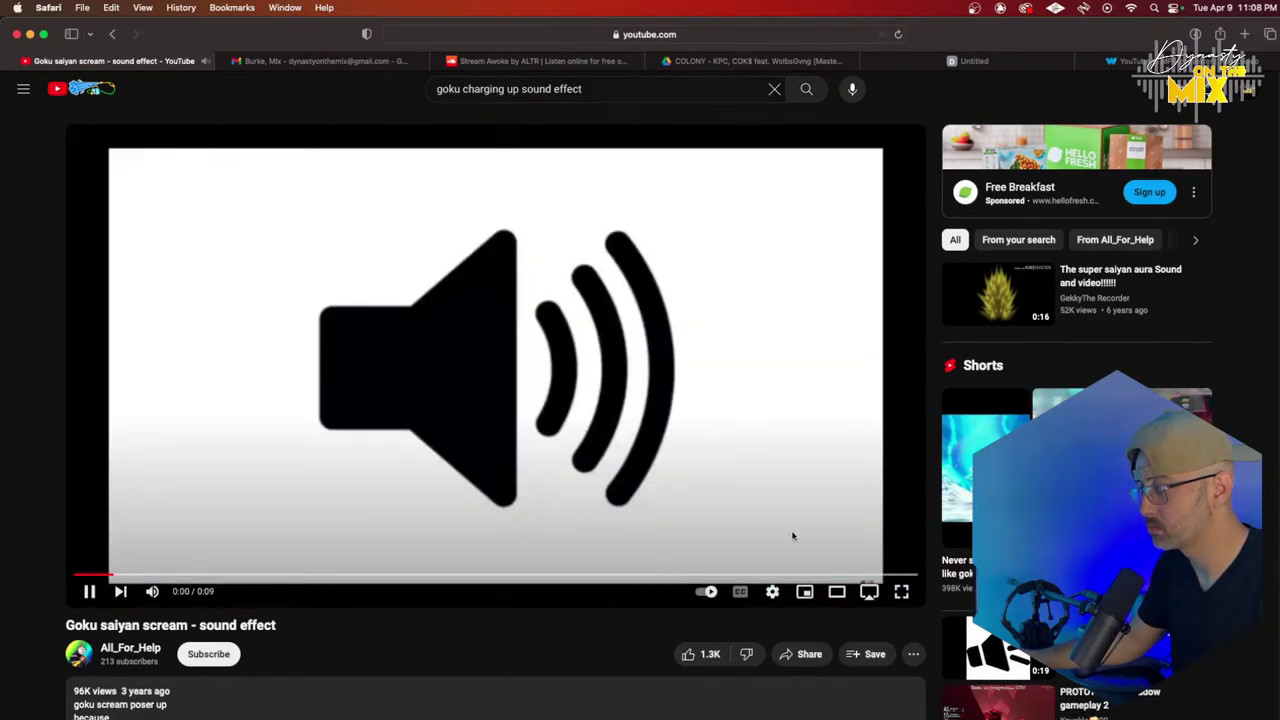
pyautogui.click(112, 34)
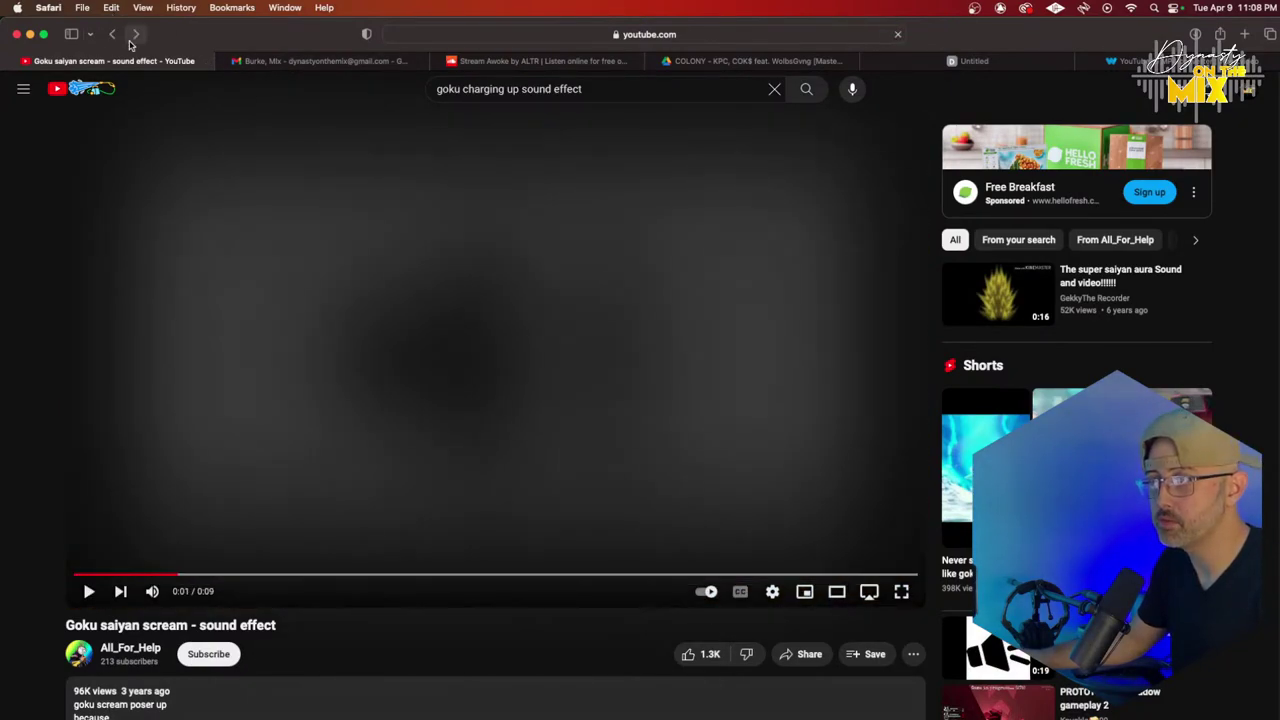
# Step: Audition "Goku's 3x Kaioken power up sound" and return to the search results
pyautogui.scroll(-2, 474, 471)
pyautogui.scroll(-4, 474, 490)
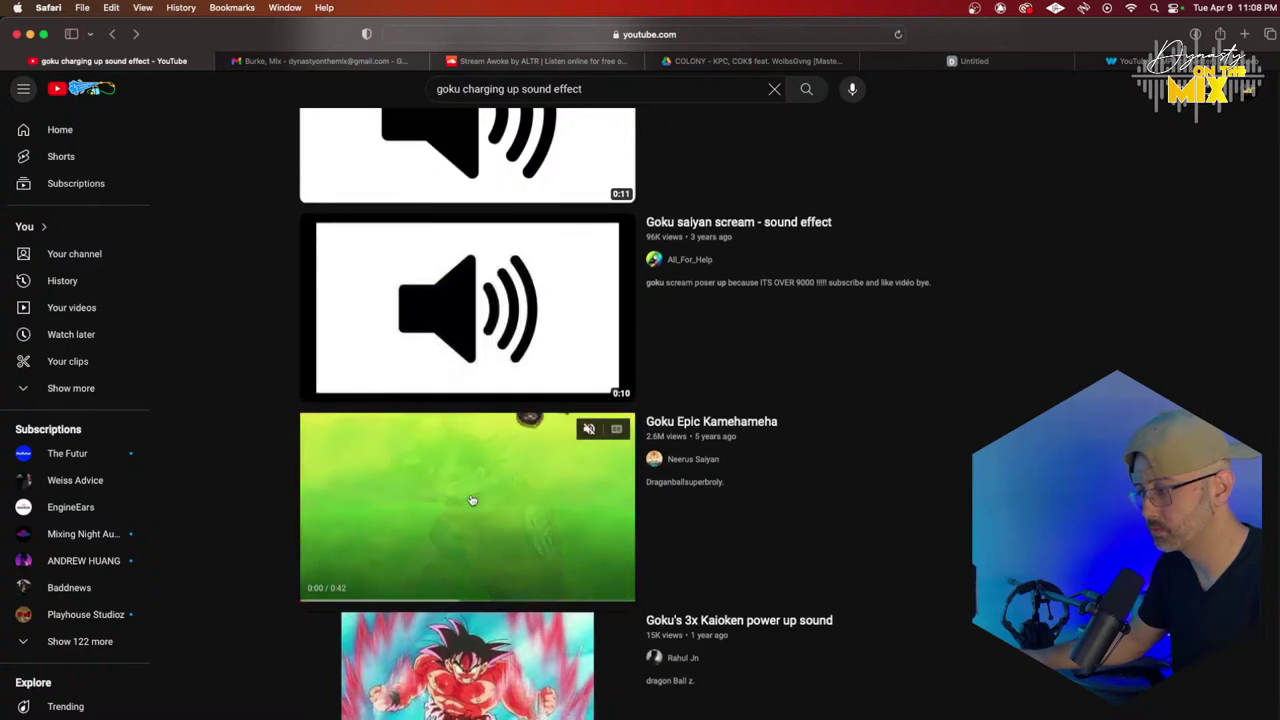
pyautogui.click(437, 463)
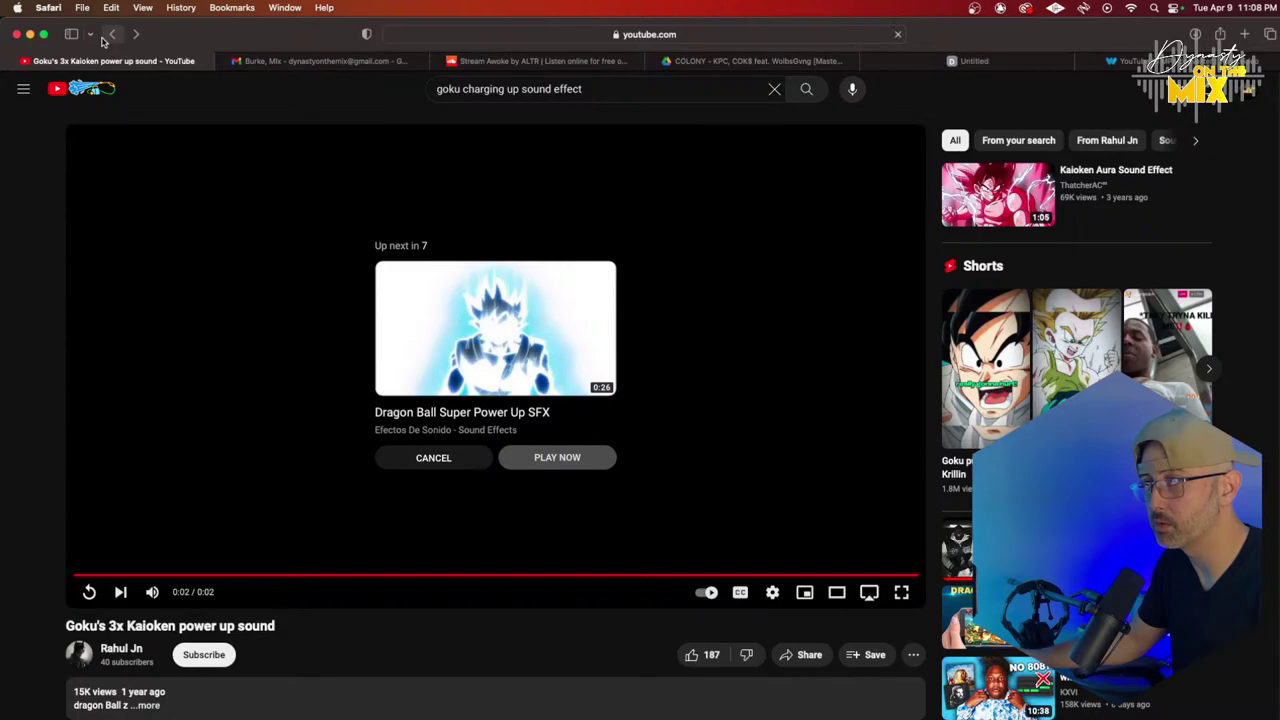
pyautogui.click(110, 35)
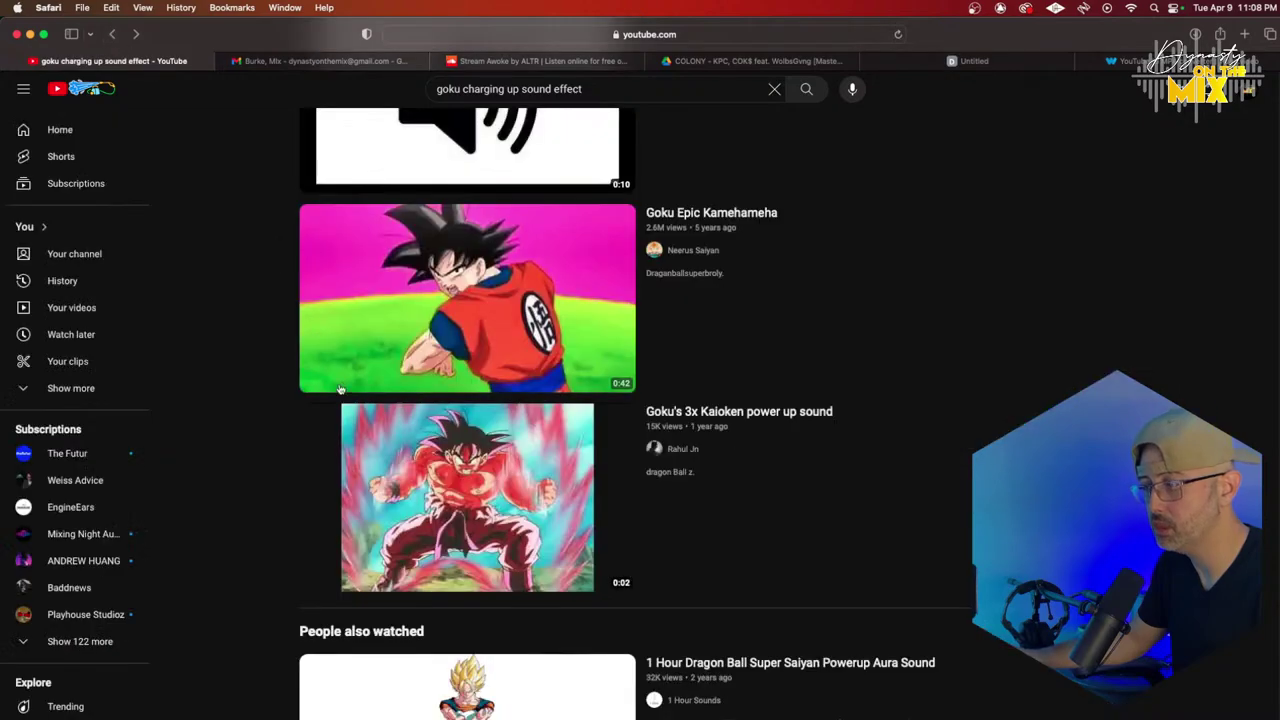
# Step: Browse further down the results for other power-up sounds and play "Goku Screaming Sound Effect - Dragon Ball"
pyautogui.scroll(-6, 381, 430)
pyautogui.scroll(-8, 385, 470)
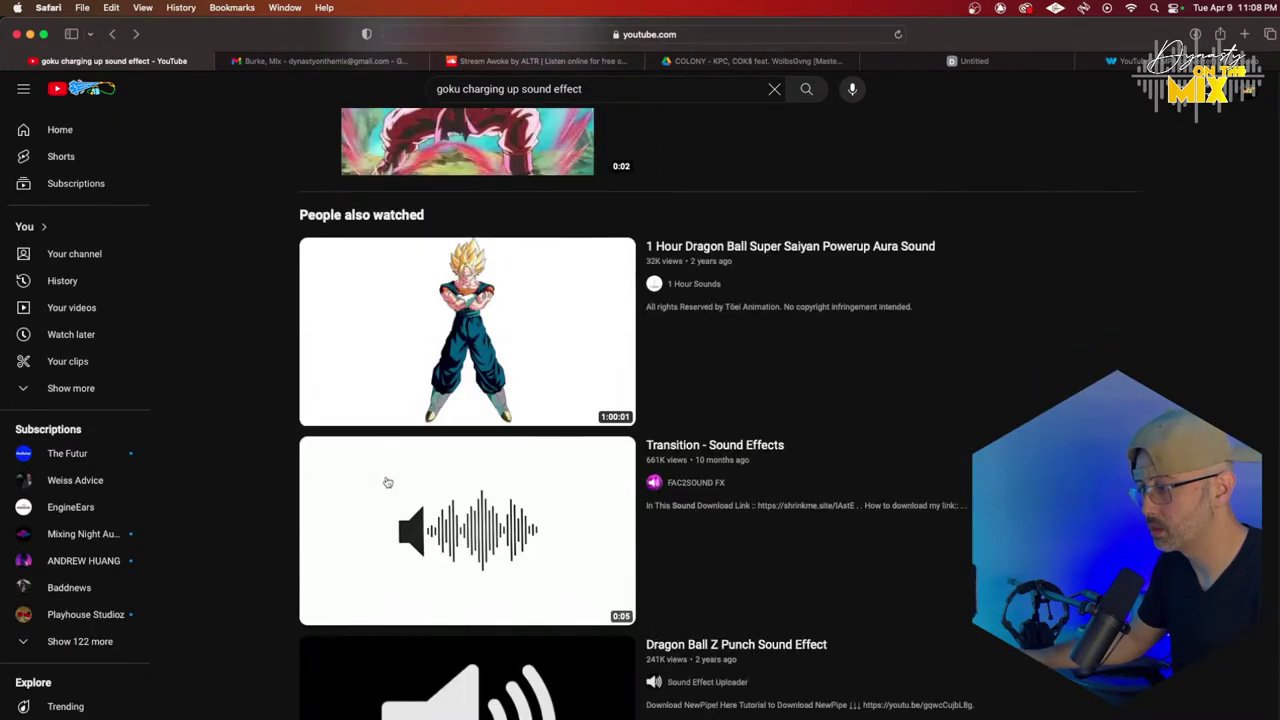
pyautogui.scroll(-10, 391, 500)
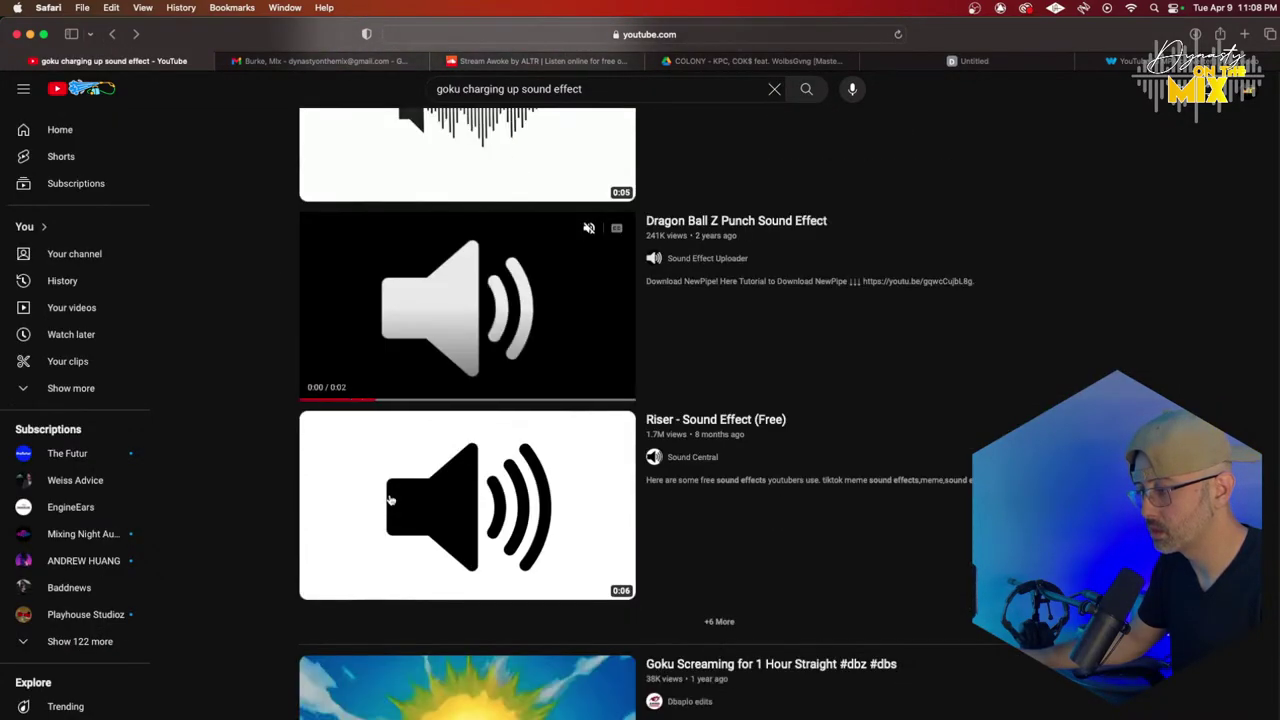
pyautogui.moveTo(408, 465)
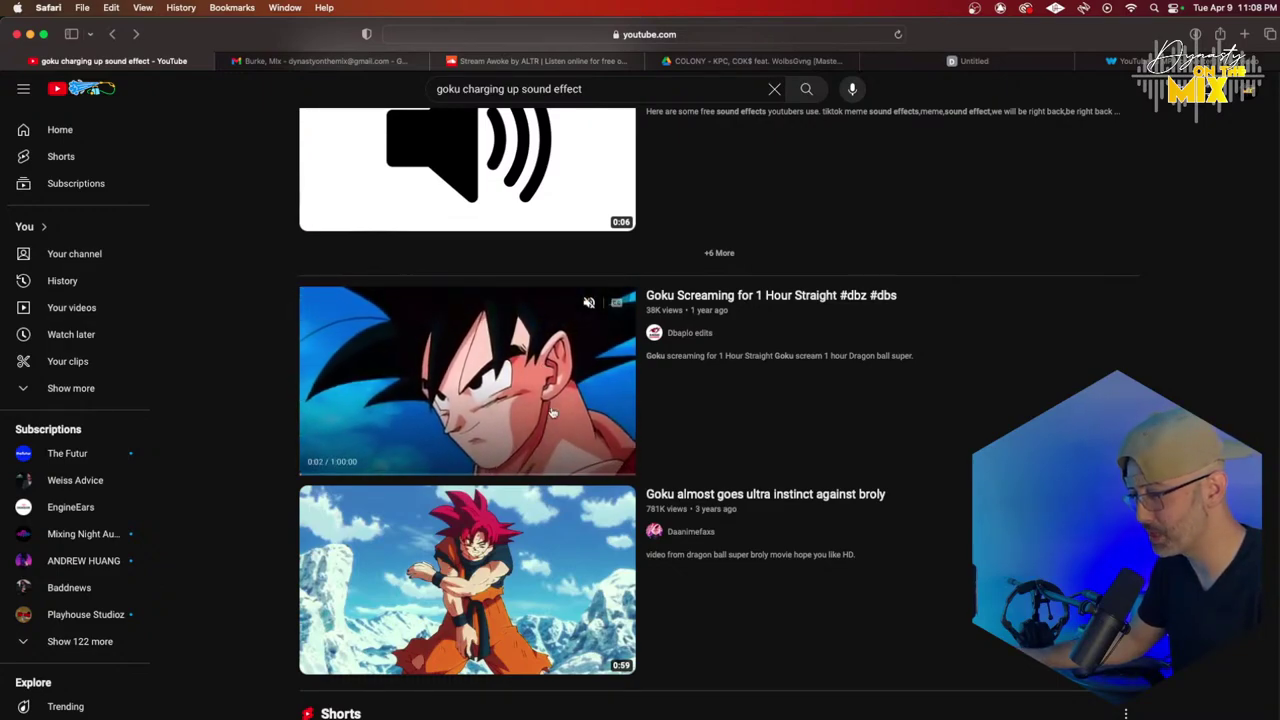
pyautogui.scroll(-4, 470, 395)
pyautogui.scroll(-12, 453, 400)
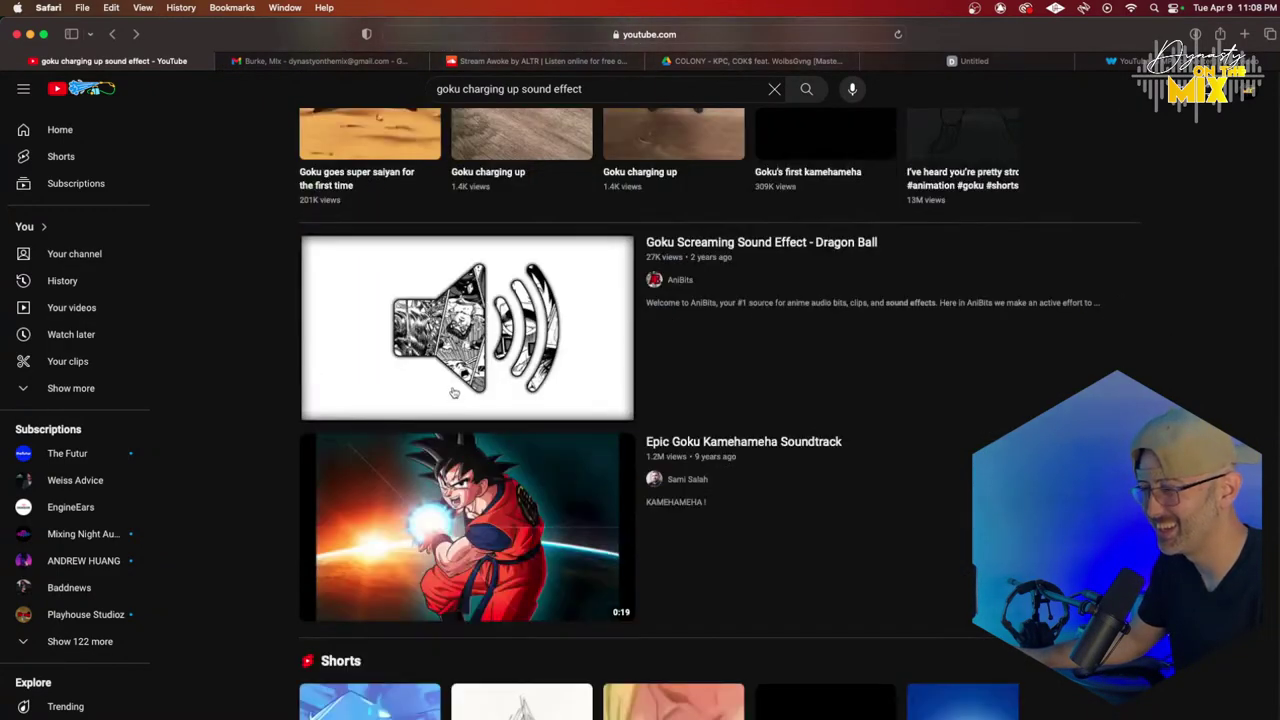
pyautogui.moveTo(453, 393)
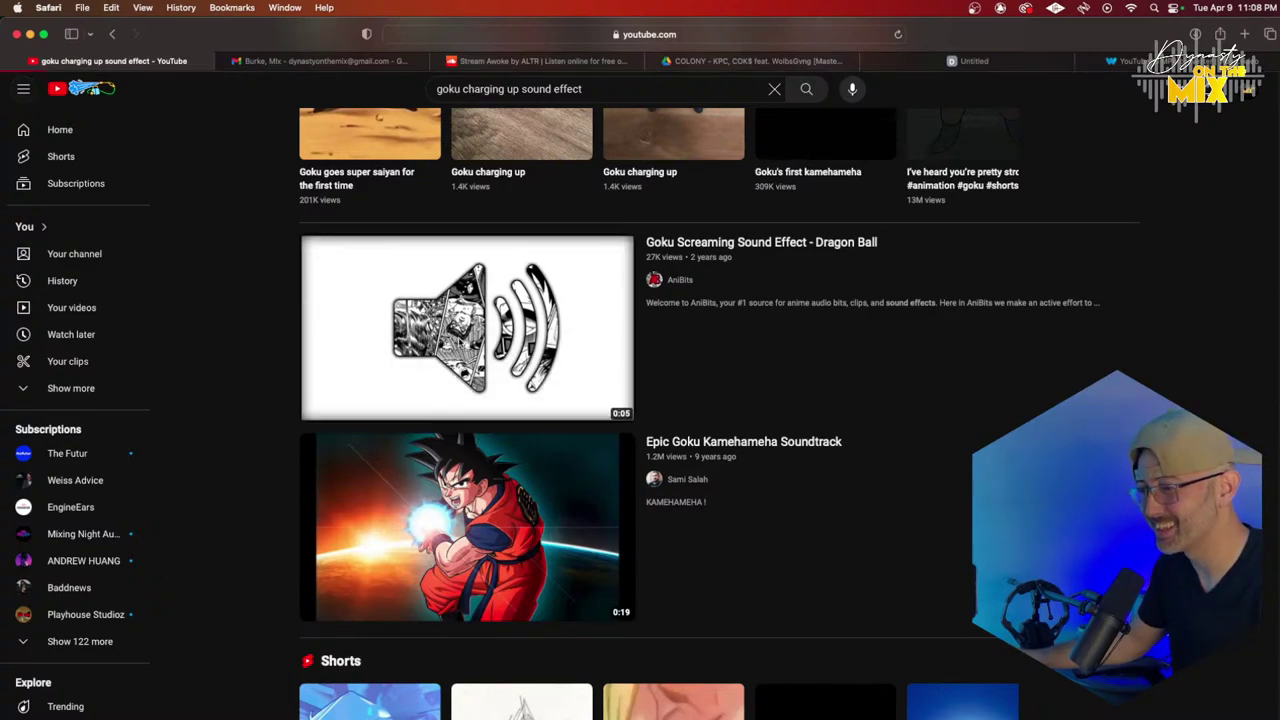
pyautogui.click(371, 366)
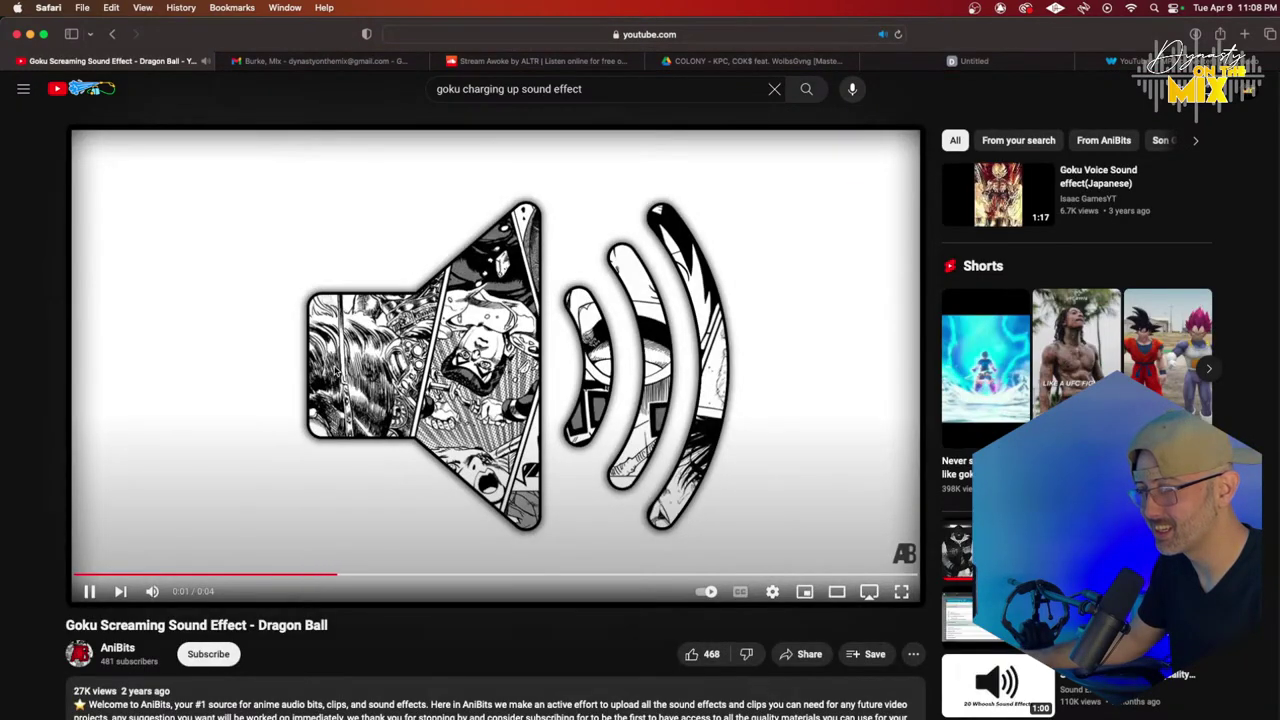
# Step: Copy the Goku Screaming Sound Effect video's URL and download the Anime Powerup sound effect as a 720p MP4 from wave.video
pyautogui.click(340, 368)
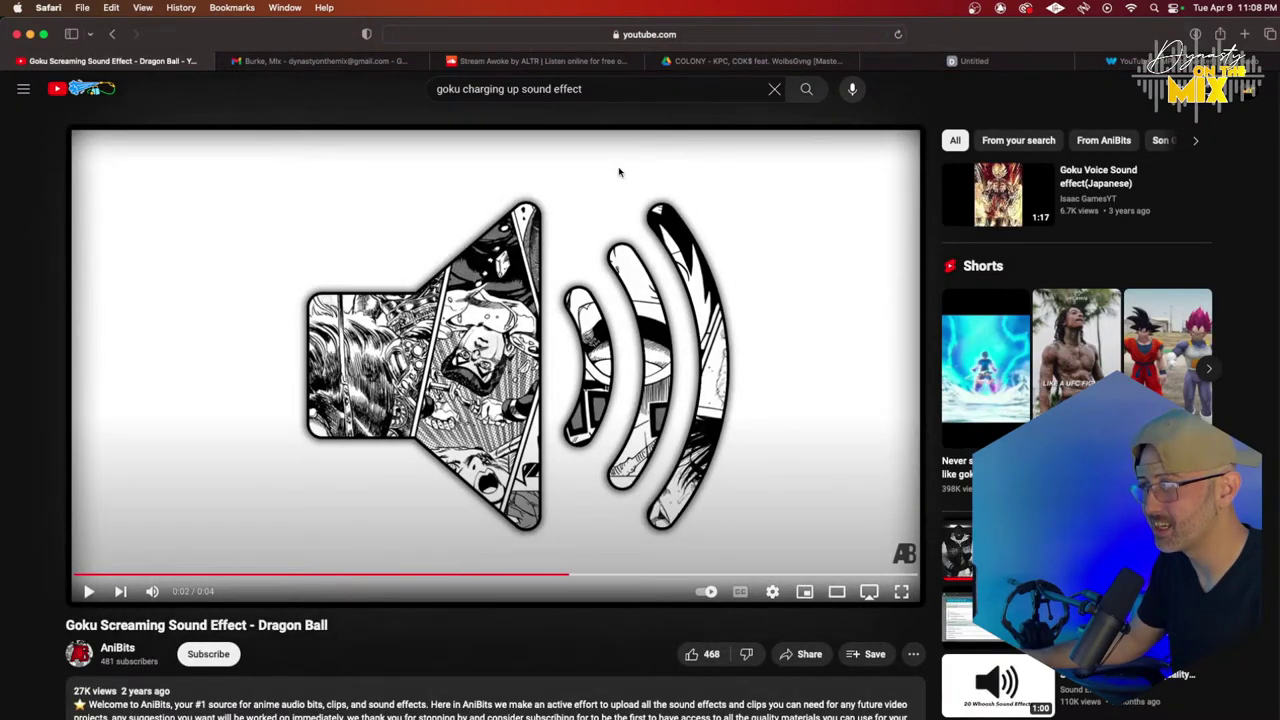
pyautogui.click(707, 33)
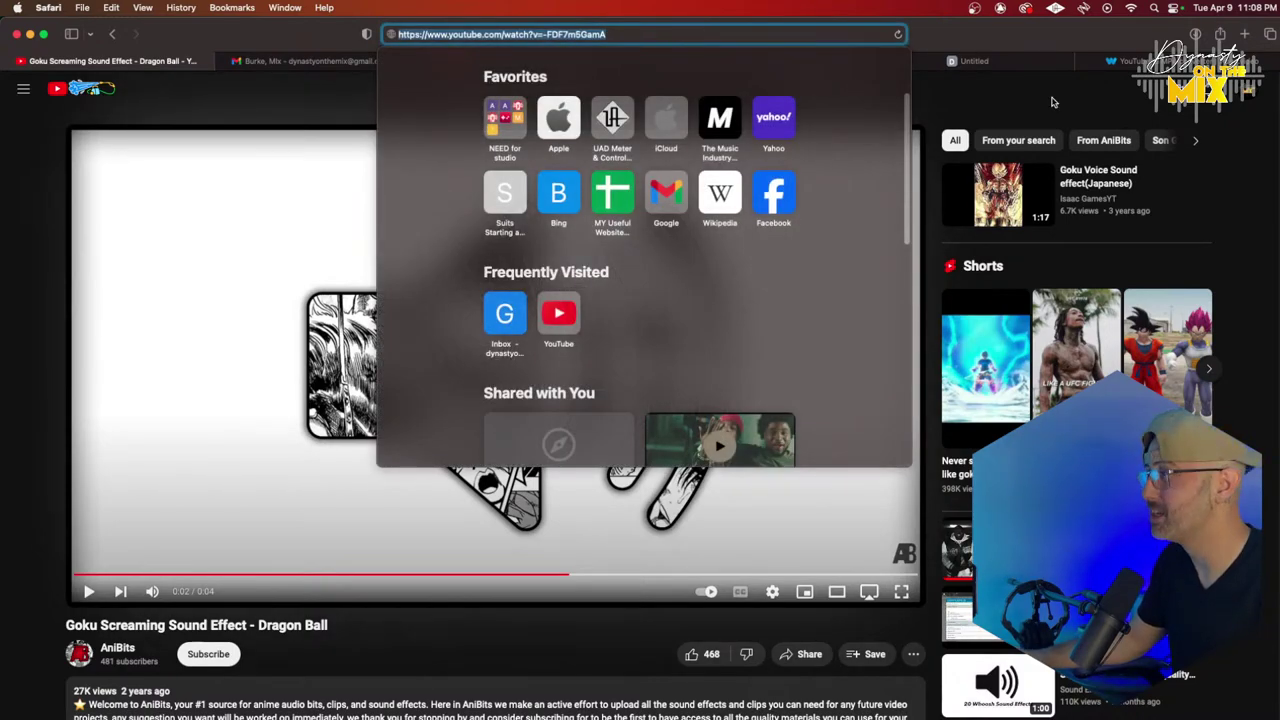
pyautogui.click(1118, 60)
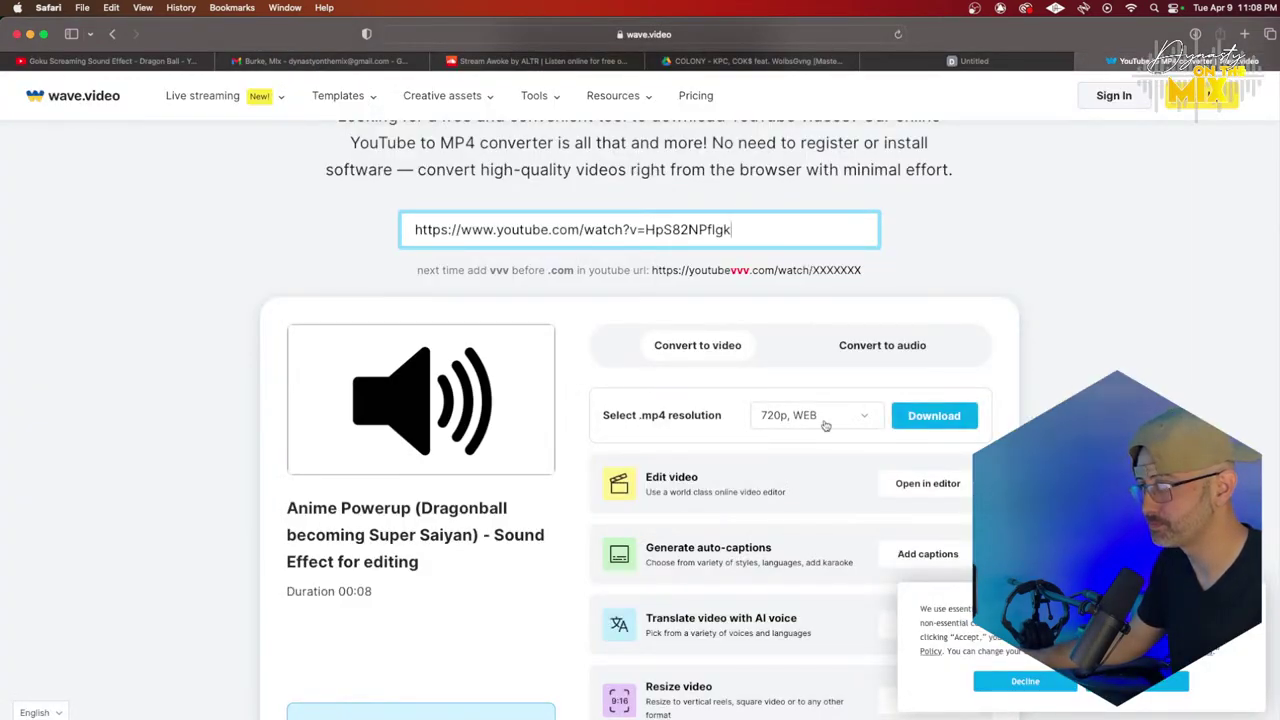
pyautogui.click(910, 415)
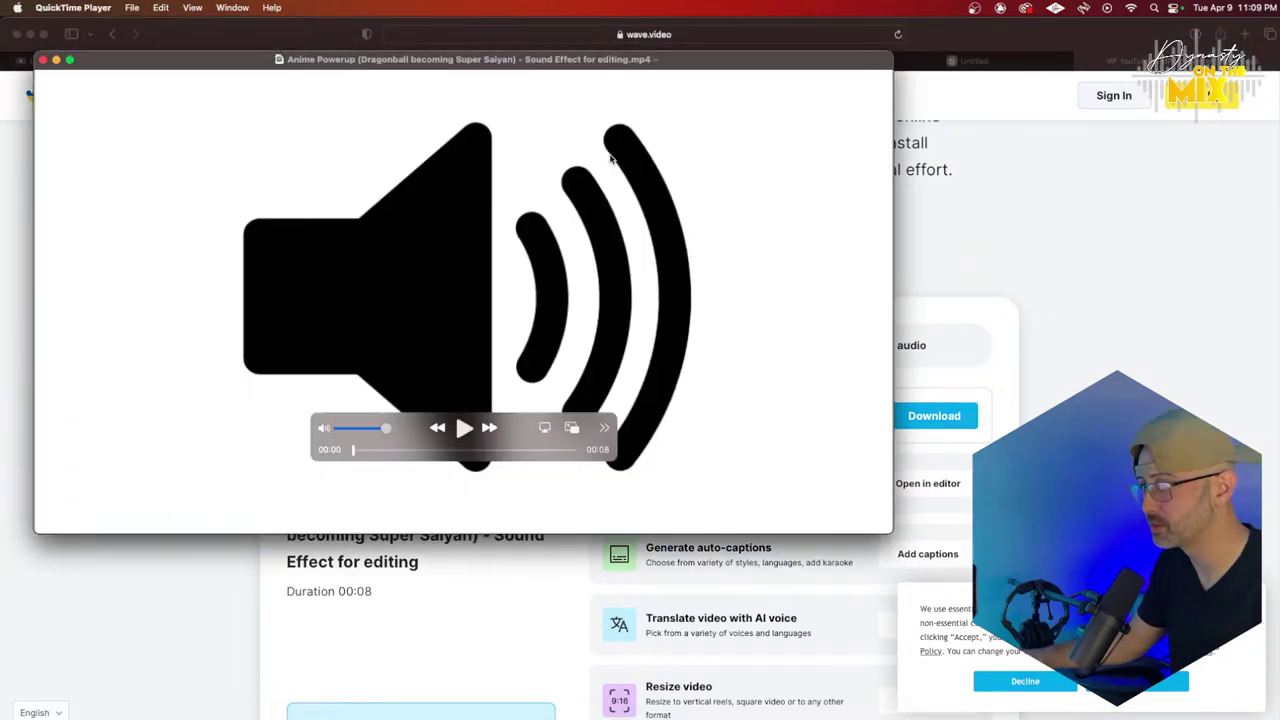
pyautogui.click(43, 61)
# Step: Load the copied Goku Screaming Sound Effect link into the converter and download it as a 720p MP4
pyautogui.click(862, 229)
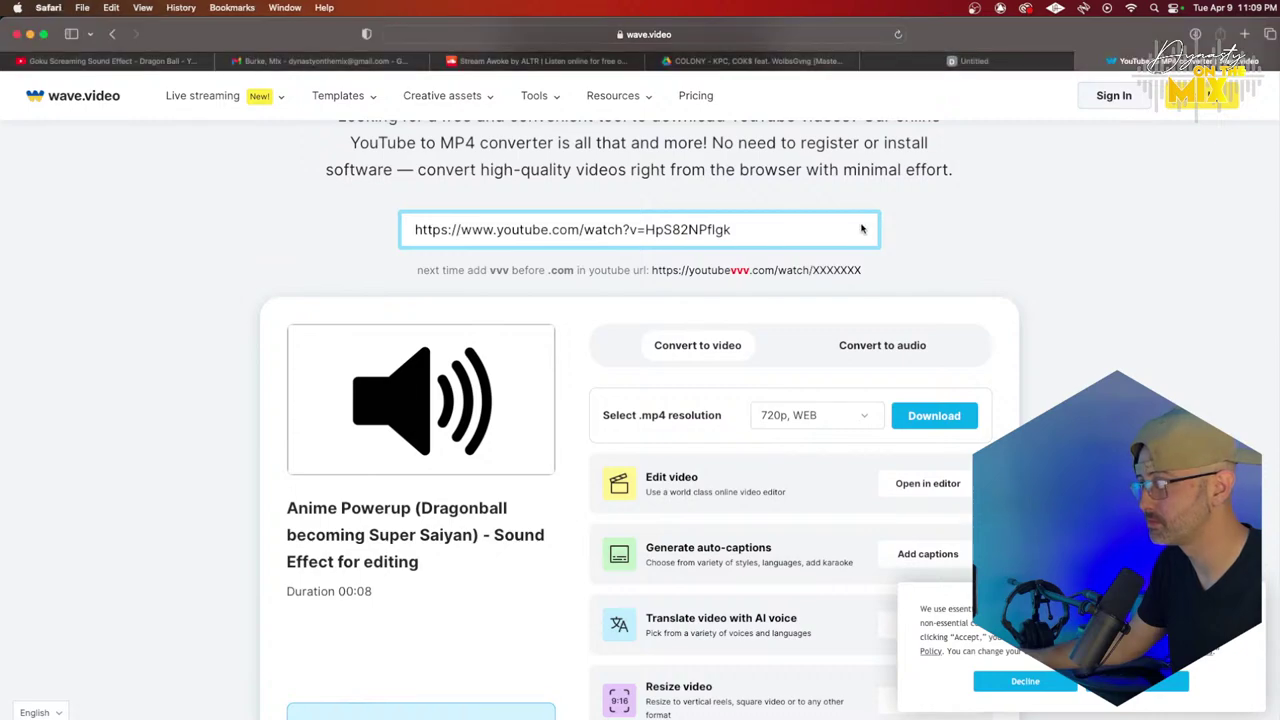
pyautogui.press('super+v')
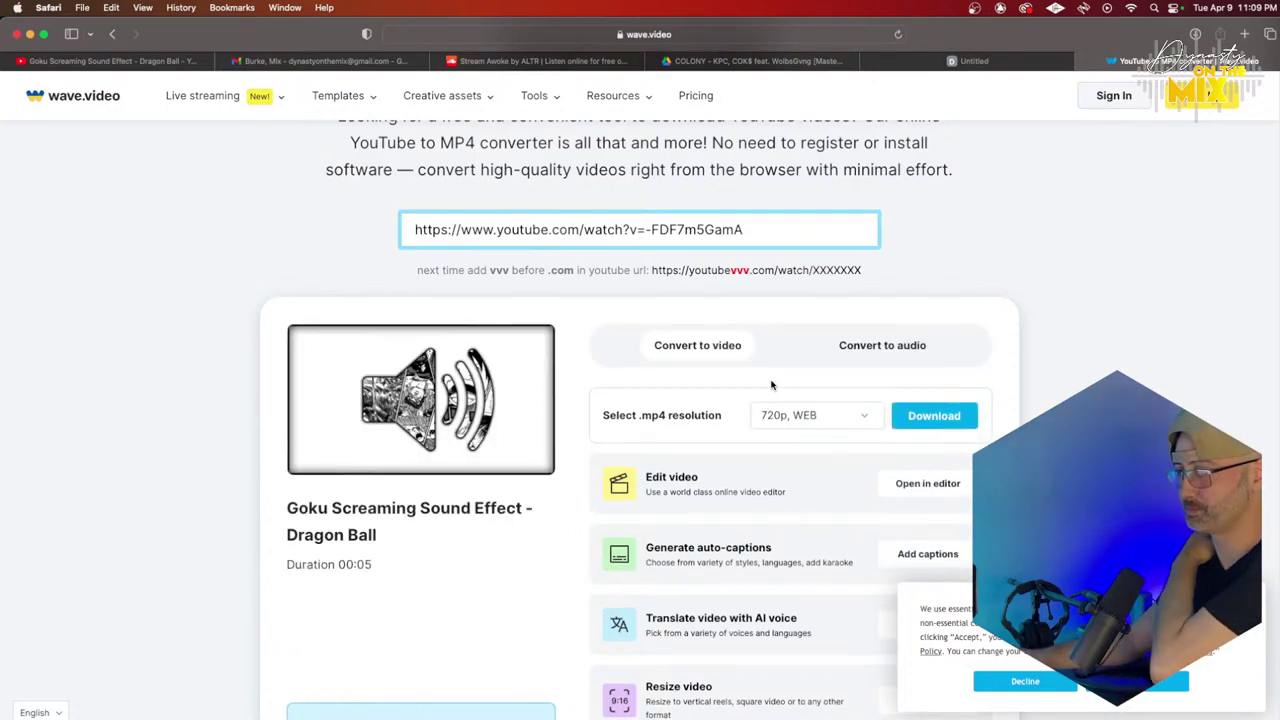
pyautogui.click(928, 419)
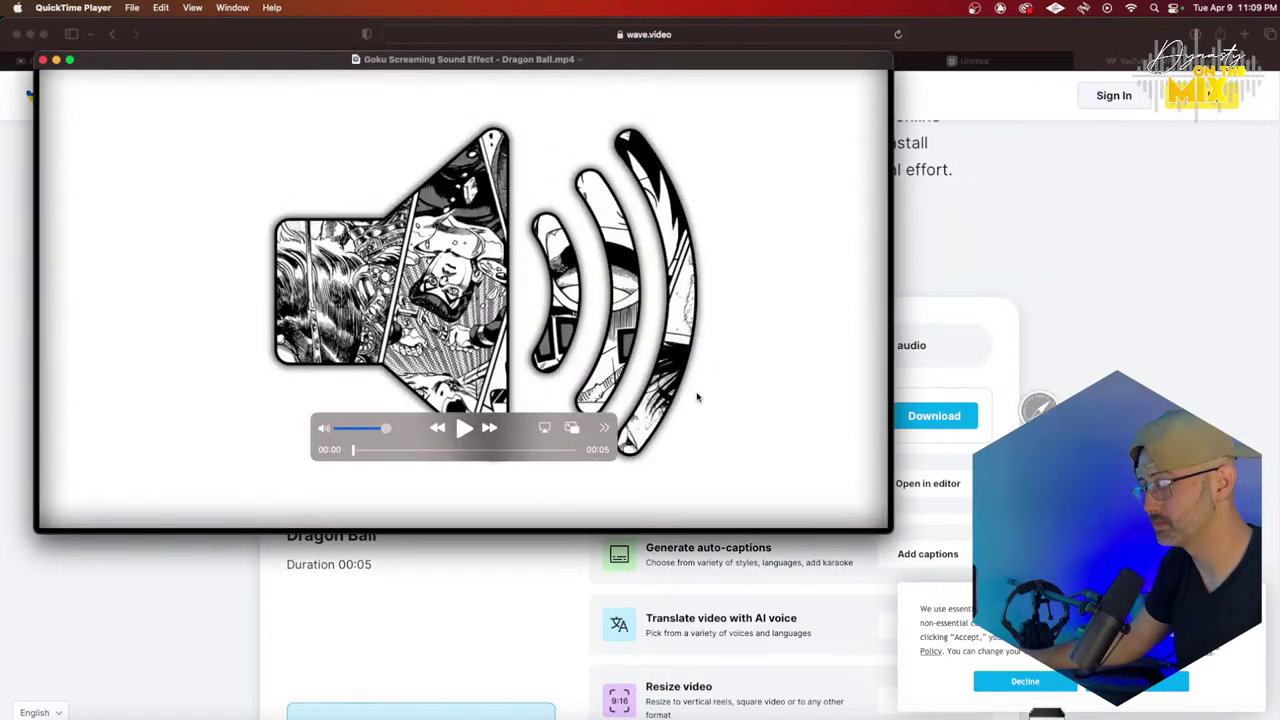
pyautogui.click(42, 61)
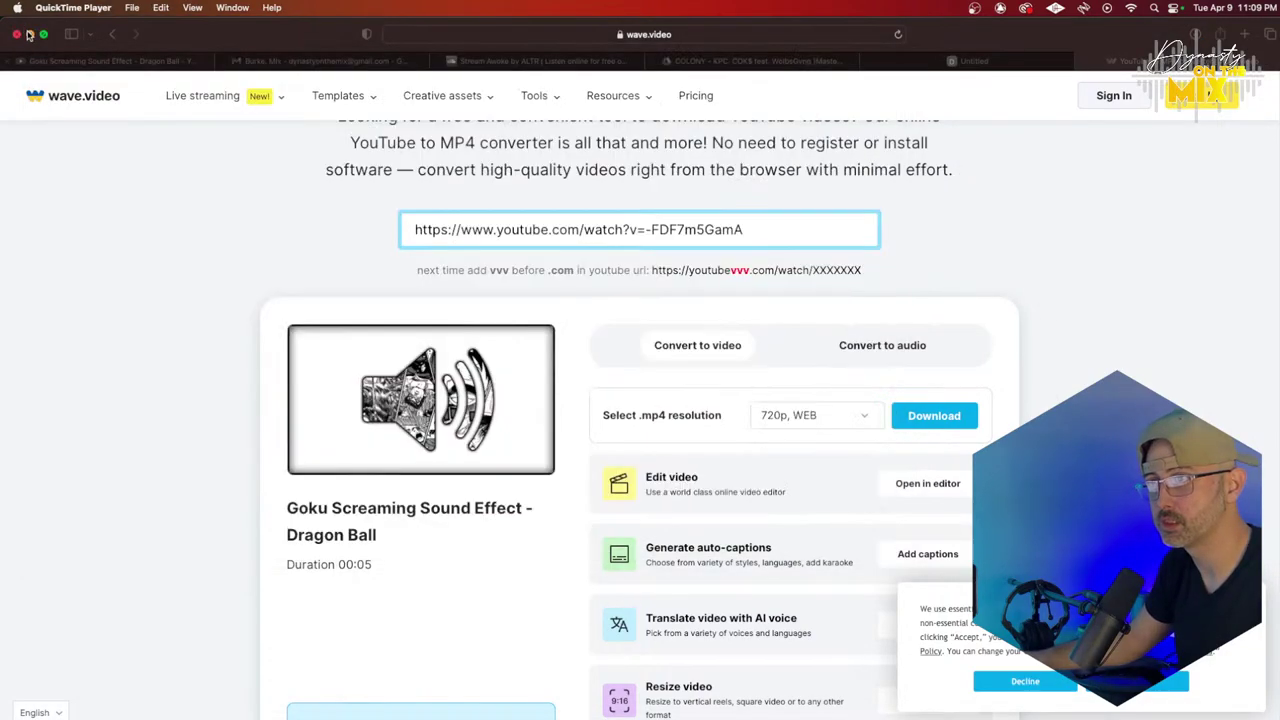
# Step: Switch to Pro Tools and import the Goku Screaming and Anime Powerup MP4 files to new tracks at Session Start
pyautogui.click(28, 34)
pyautogui.click(510, 28)
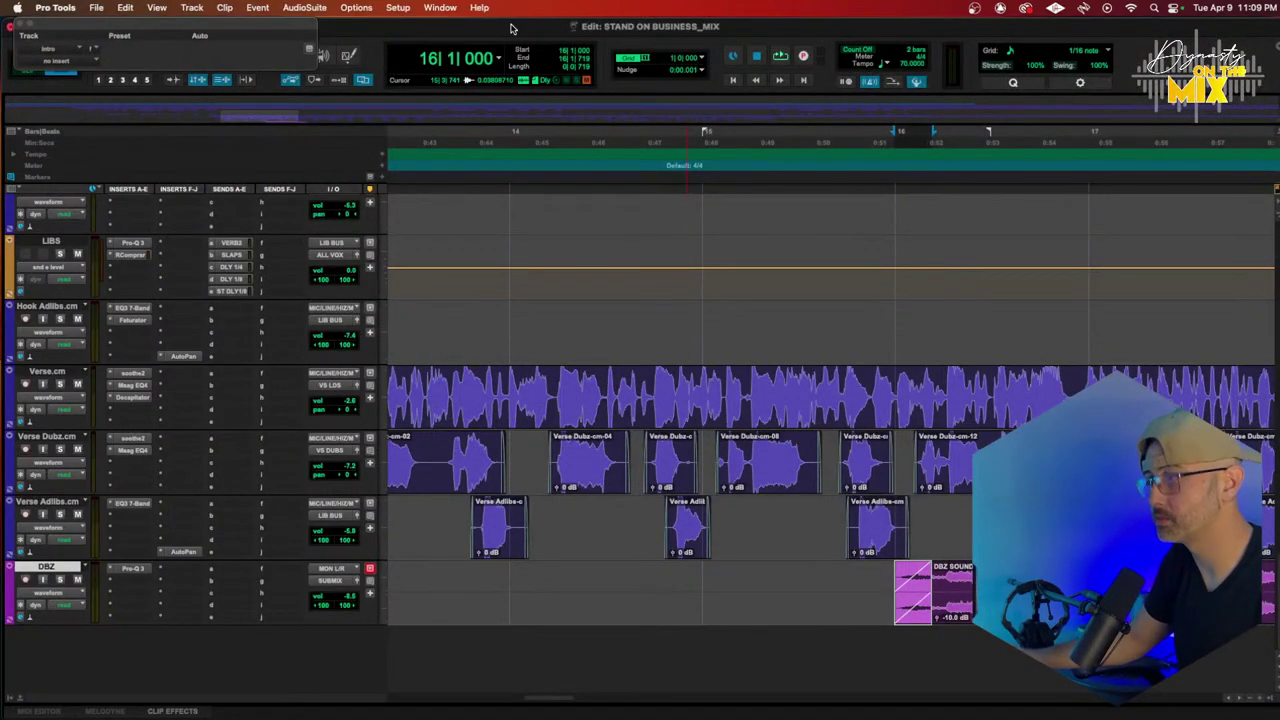
pyautogui.press('super+shift+i')
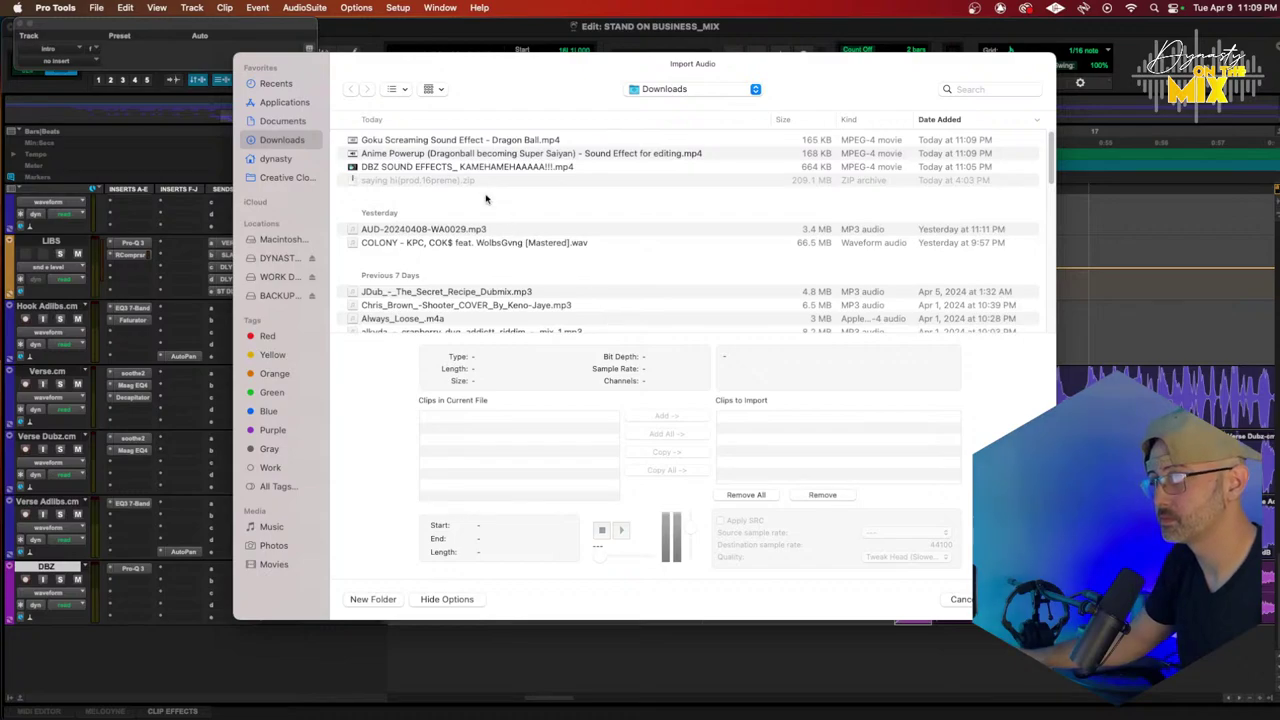
pyautogui.click(435, 155)
pyautogui.keyDown('shift'); pyautogui.click(435, 140); pyautogui.keyUp('shift')
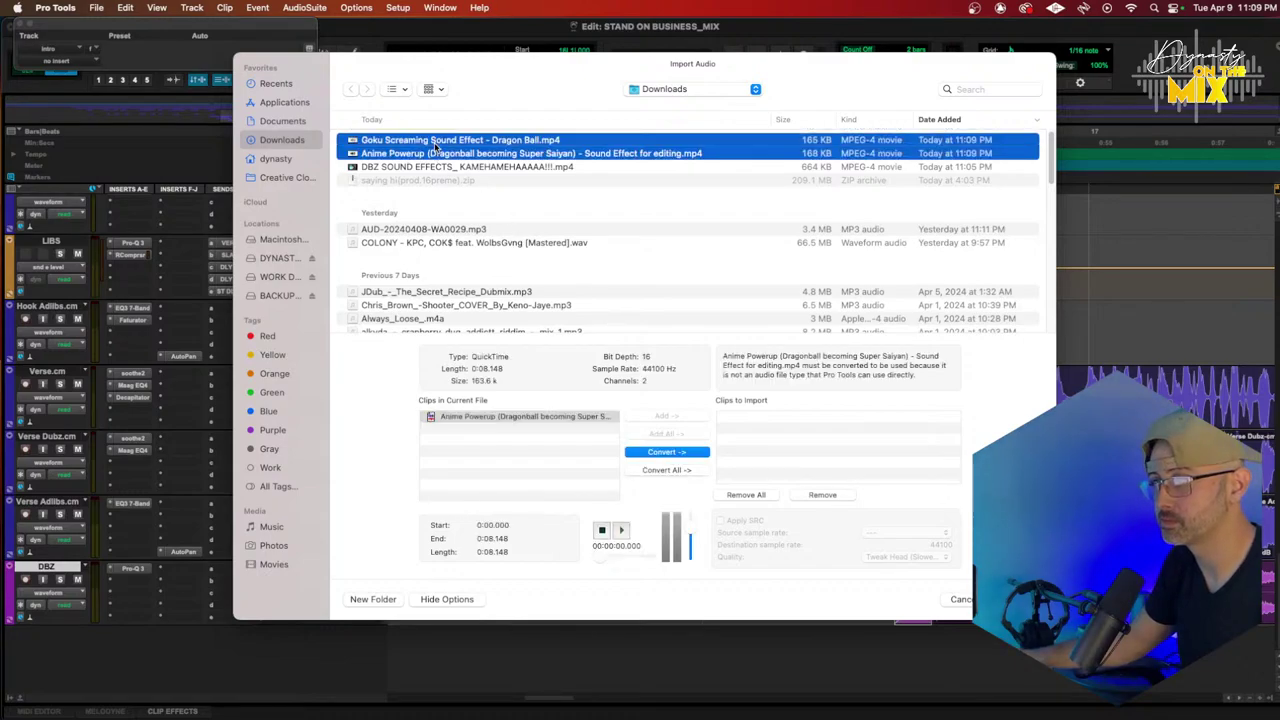
pyautogui.click(680, 467)
pyautogui.click(1016, 599)
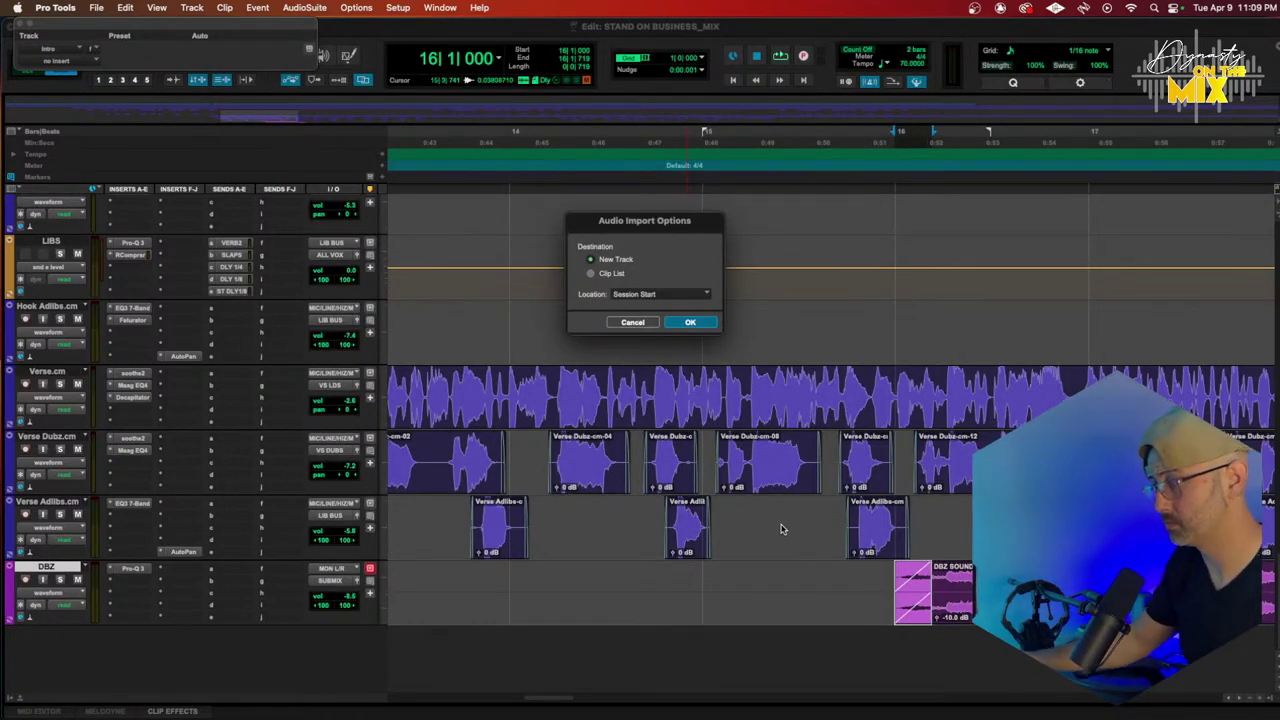
pyautogui.press('Return')
# Step: Play the session from bar 5 and mute the two newly imported sound effect tracks
pyautogui.press('r')
pyautogui.press('r')
pyautogui.press('r')
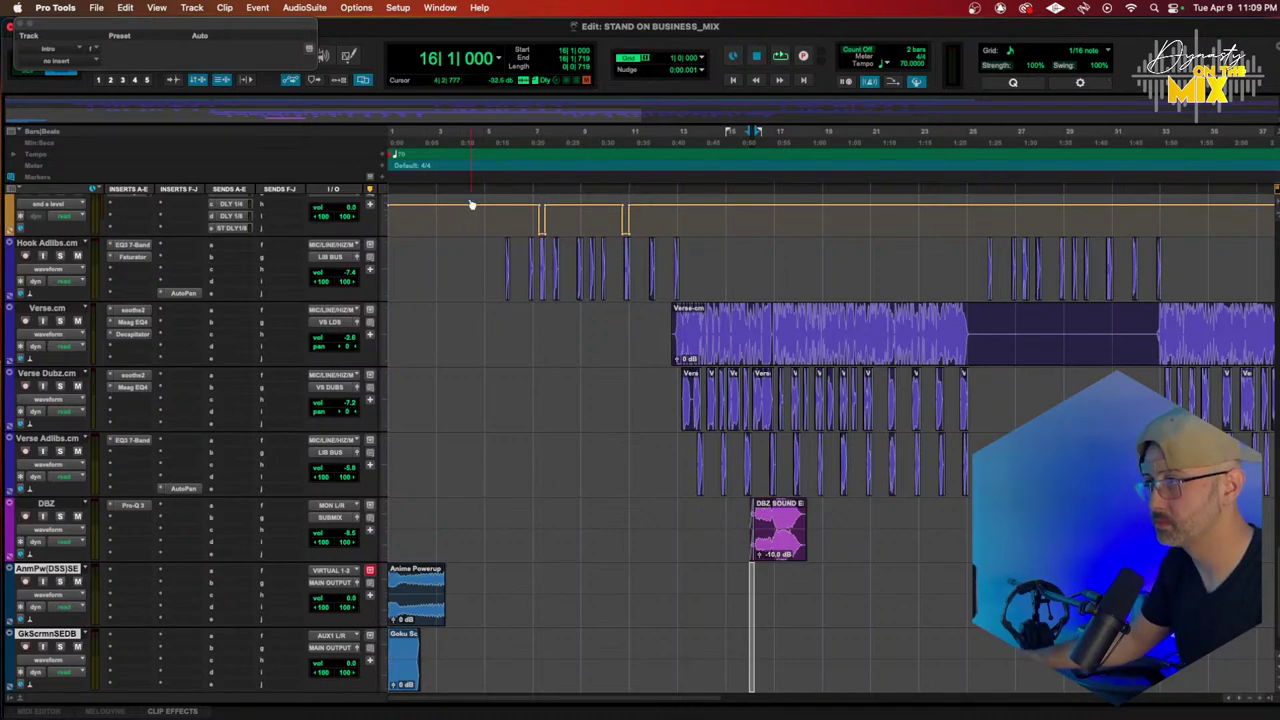
pyautogui.click(486, 142)
pyautogui.press('space')
pyautogui.click(78, 582)
pyautogui.click(77, 646)
# Step: Move the Goku Screaming clip along its track to start at about 11|4|799, just ahead of bar 12
pyautogui.press('t')
pyautogui.press('t')
pyautogui.press('r')
pyautogui.press('r')
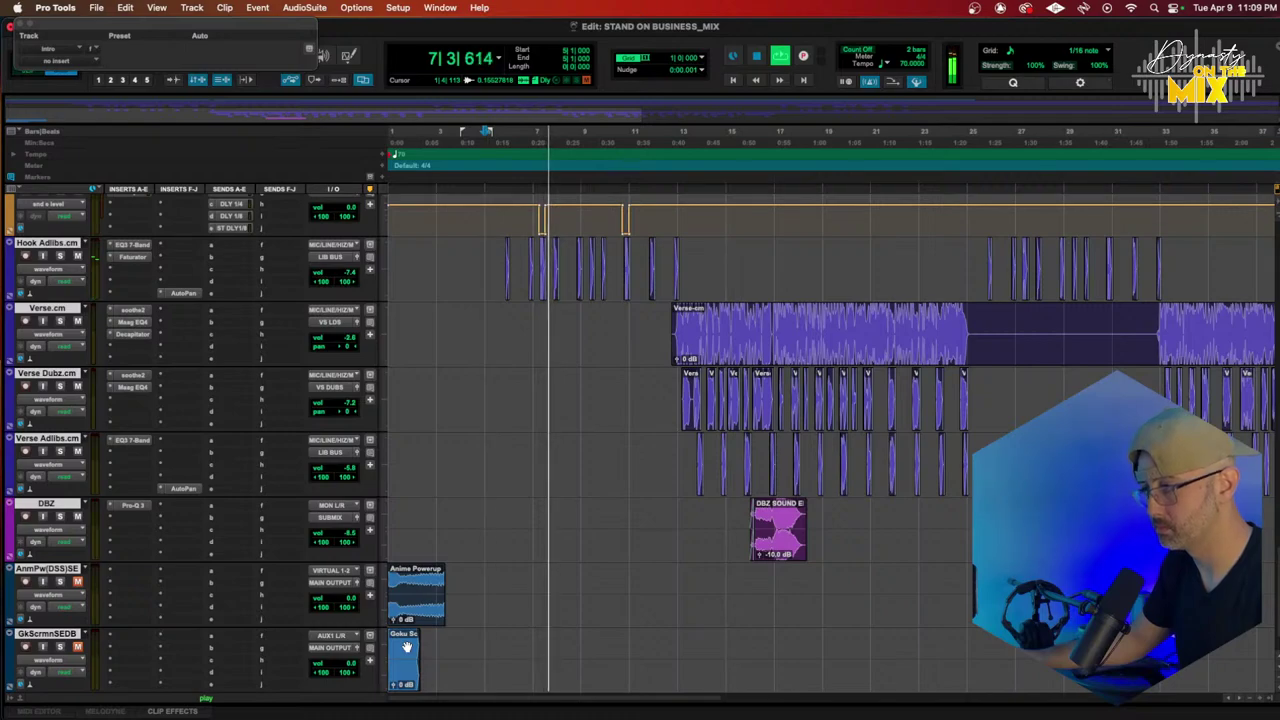
pyautogui.moveTo(406, 647); pyautogui.dragTo(595, 657)
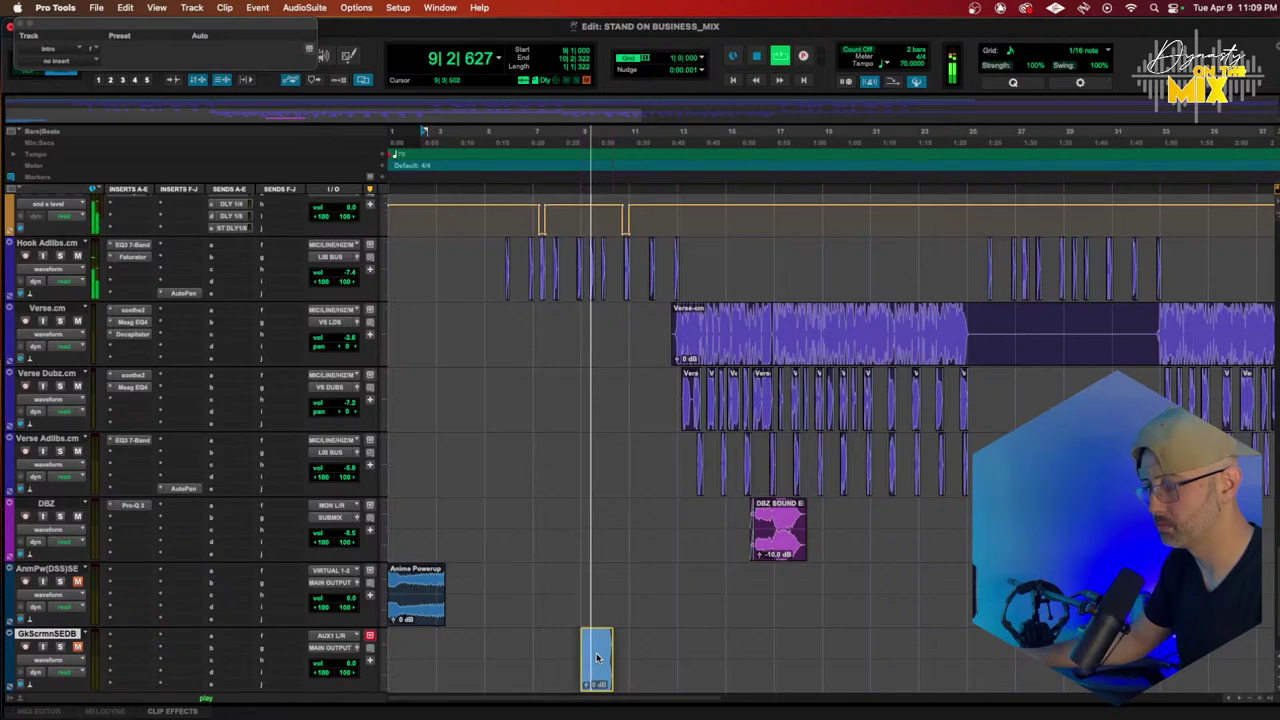
pyautogui.press('t')
pyautogui.press('t')
pyautogui.hscroll(4, 765, 671)
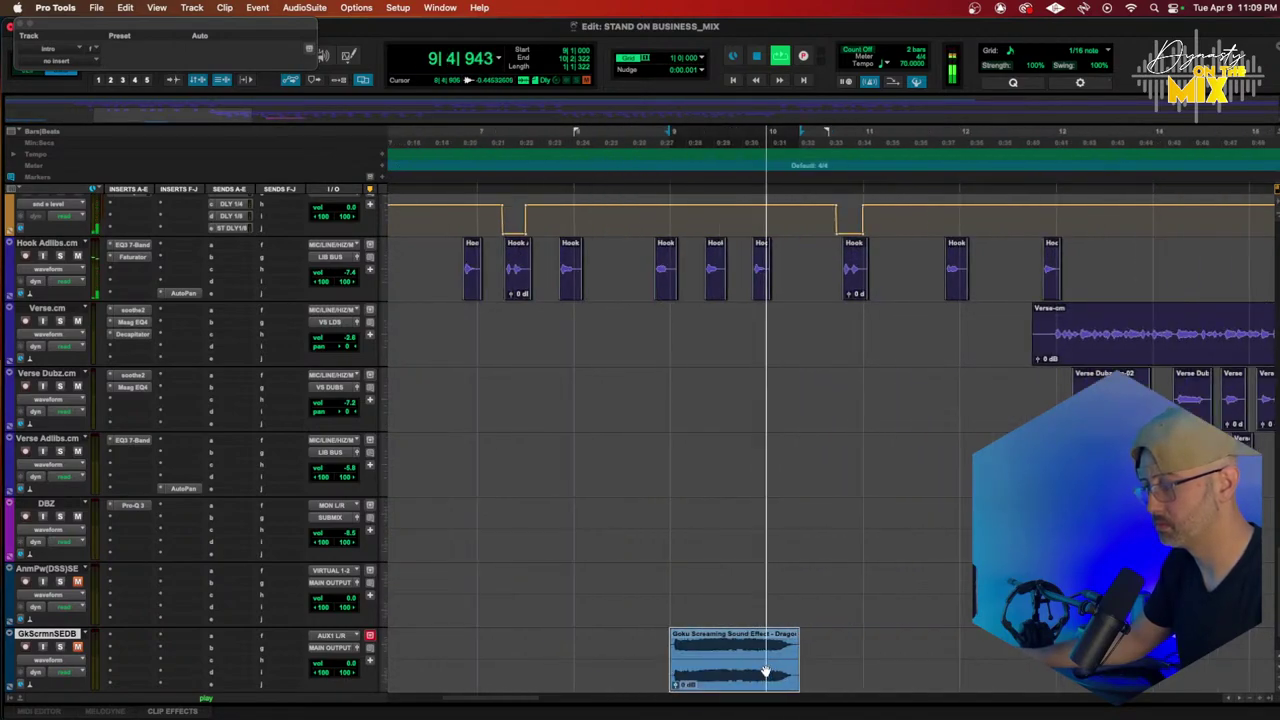
pyautogui.moveTo(731, 663); pyautogui.dragTo(1128, 668)
pyautogui.hscroll(5, 1128, 668)
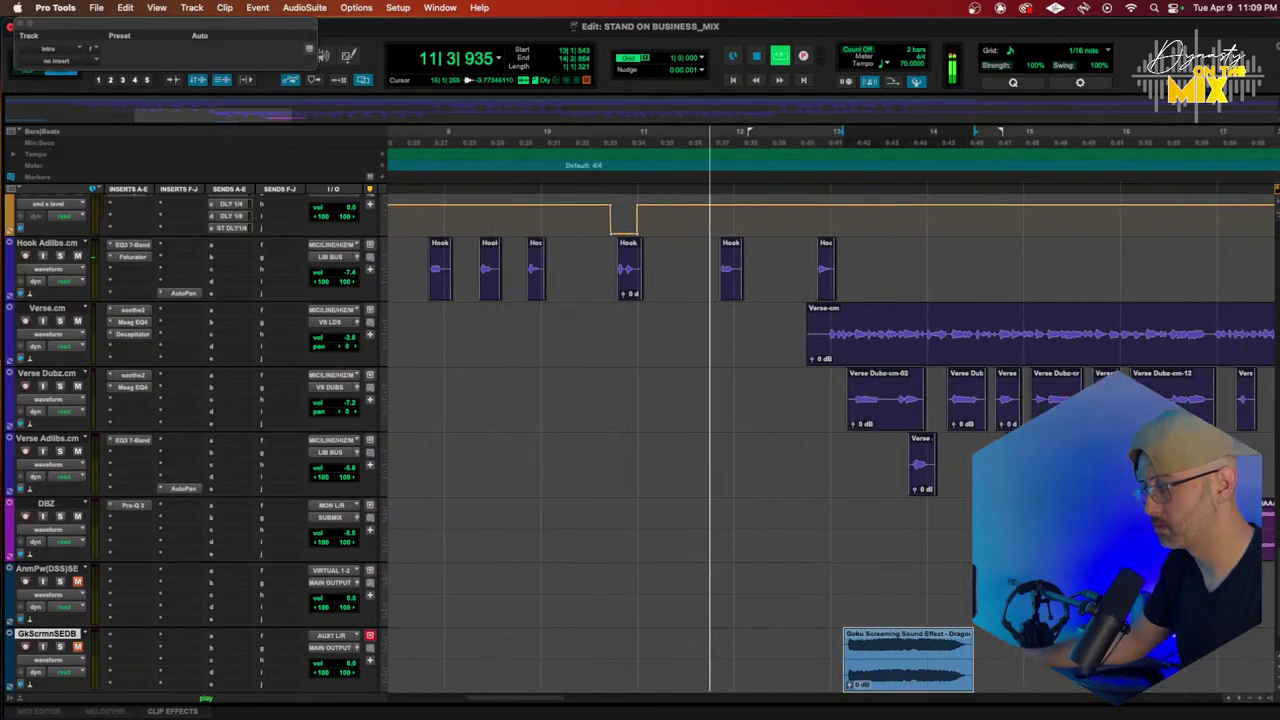
pyautogui.hscroll(2, 914, 664)
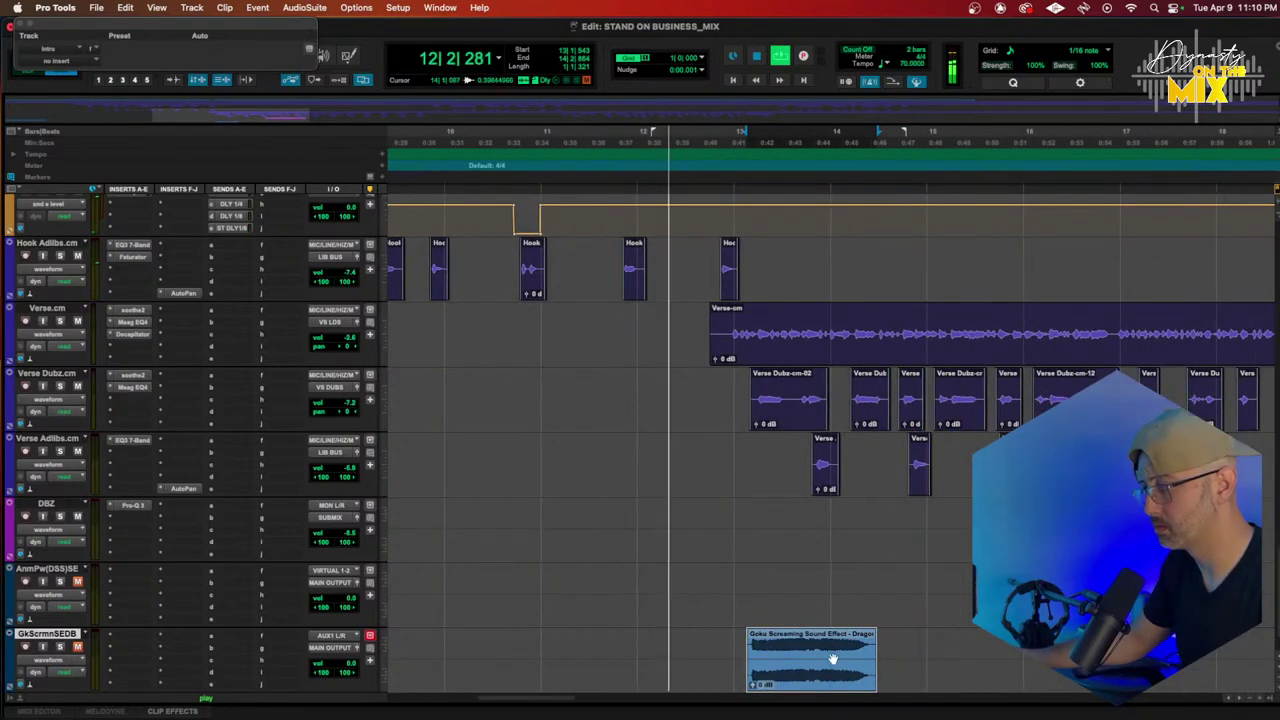
pyautogui.press('space')
pyautogui.moveTo(818, 655); pyautogui.dragTo(704, 652)
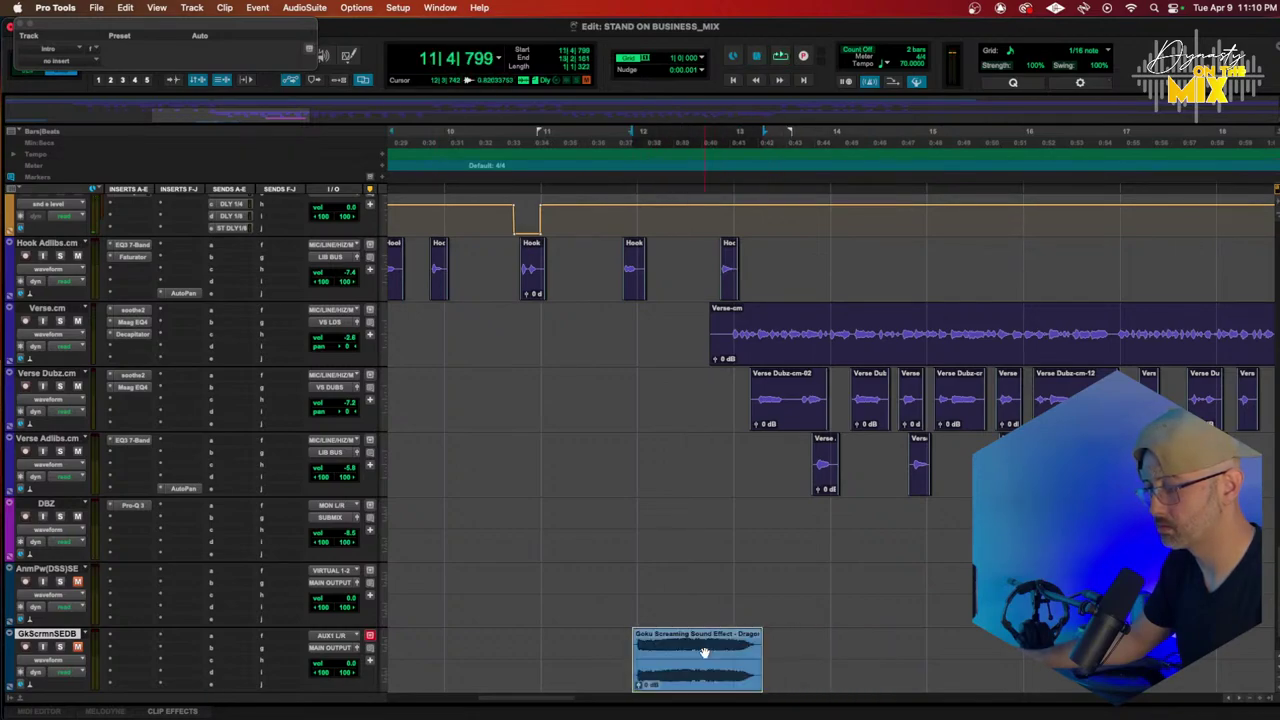
# Step: Play from bar 11 and route the Goku scream track's output to the stereo SUBMIX bus
pyautogui.click(568, 131)
pyautogui.press('space')
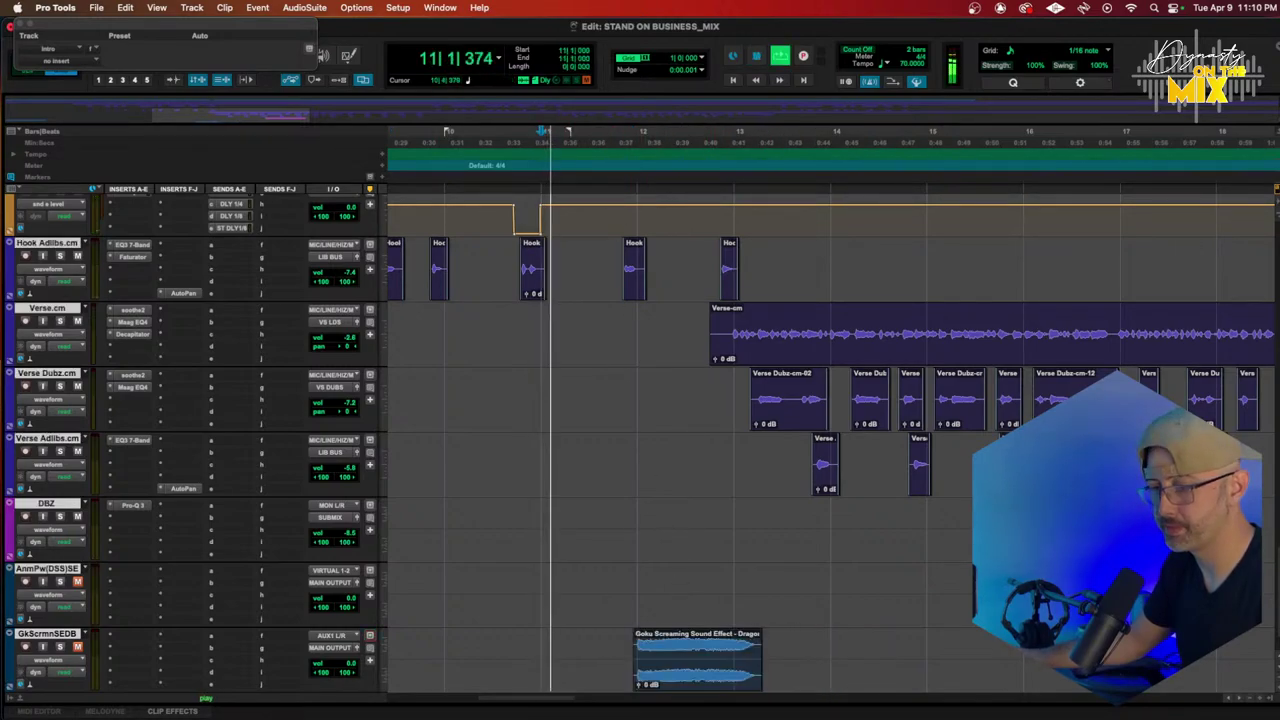
pyautogui.click(333, 647)
pyautogui.moveTo(340, 660)
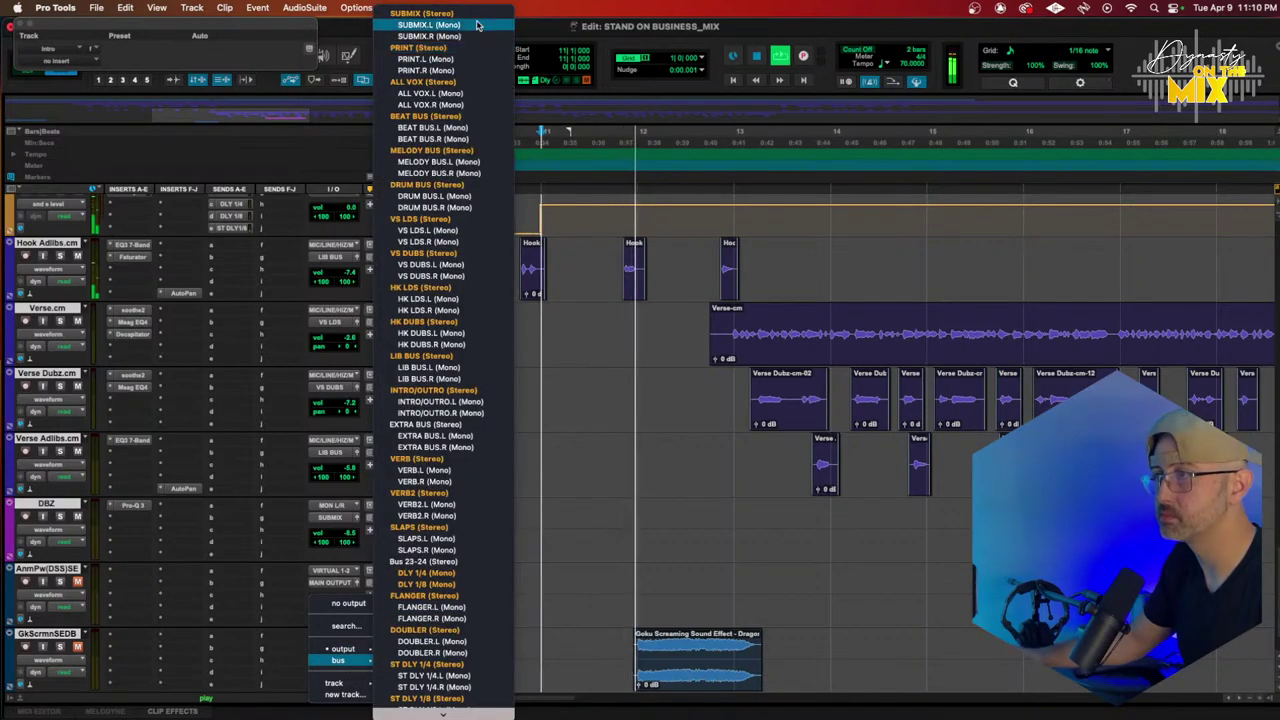
pyautogui.click(430, 13)
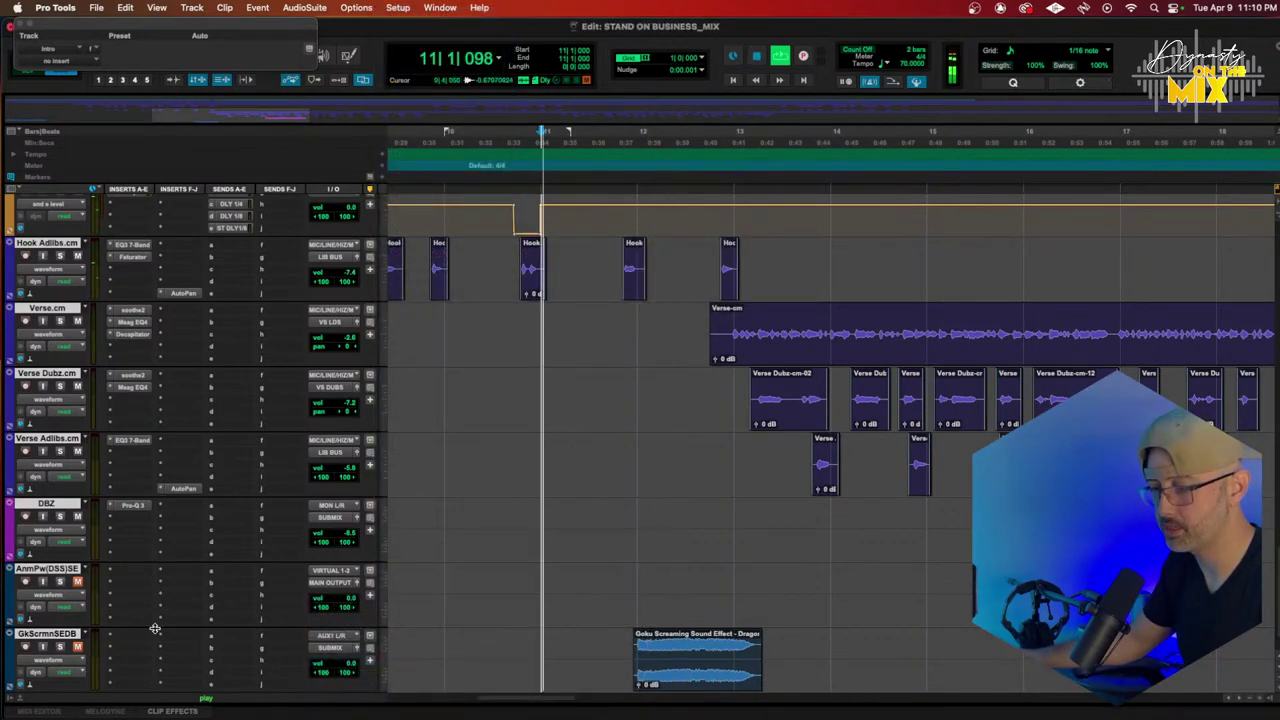
# Step: Unmute the Goku scream track and lower its volume to -17.1 dB
pyautogui.click(342, 670)
pyautogui.moveTo(342, 670); pyautogui.dragTo(342, 684)
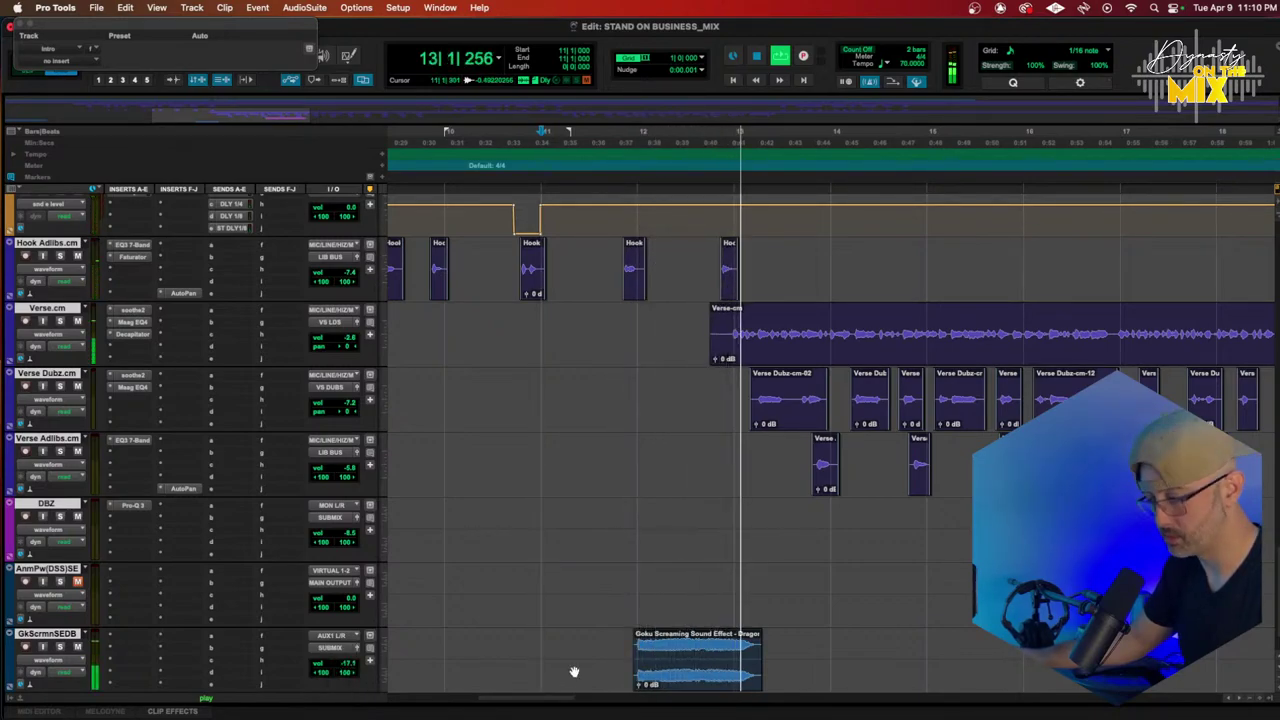
# Step: Add a VERB2 bus send in slot A of the Goku scream track and display its send level automation
pyautogui.click(730, 650)
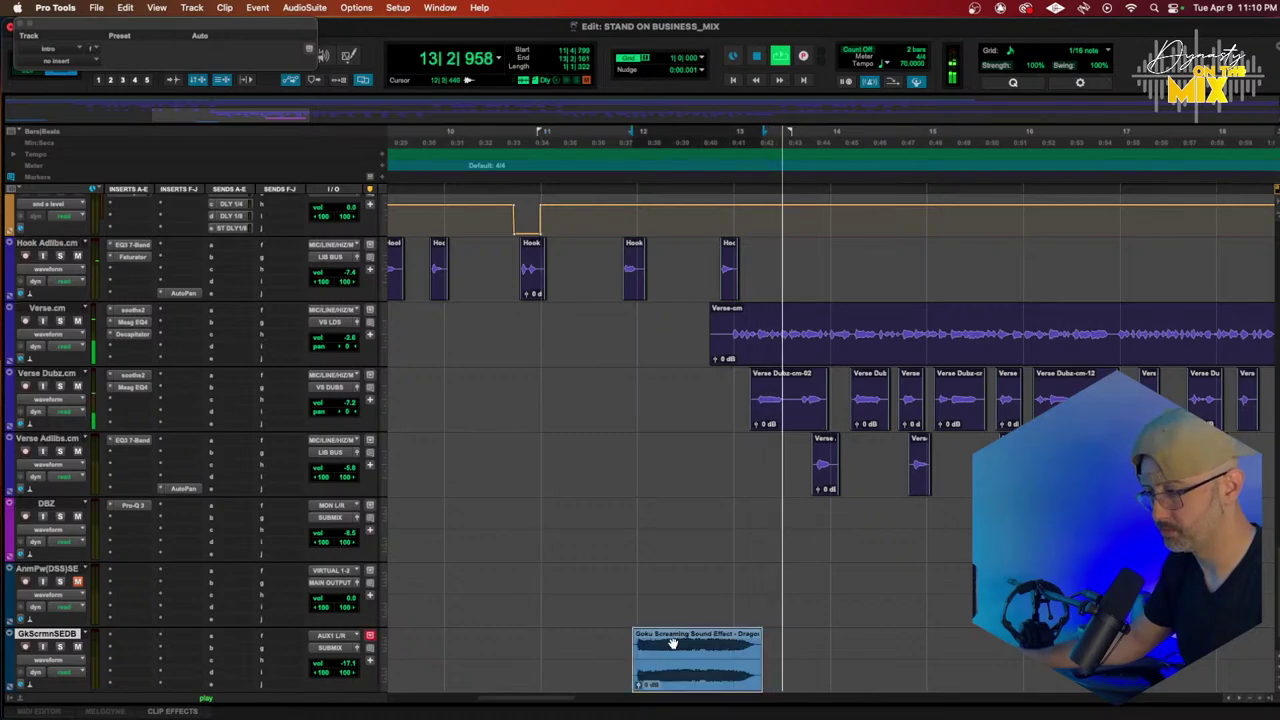
pyautogui.click(211, 635)
pyautogui.moveTo(250, 648)
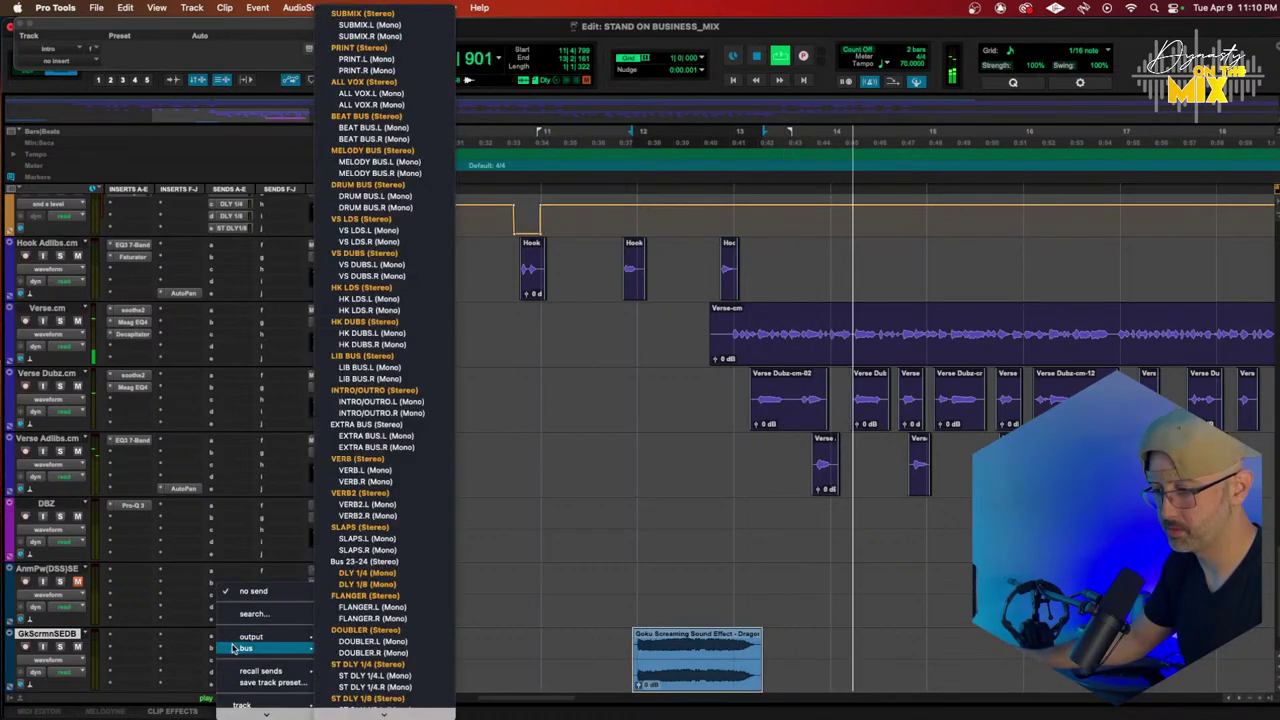
pyautogui.click(410, 493)
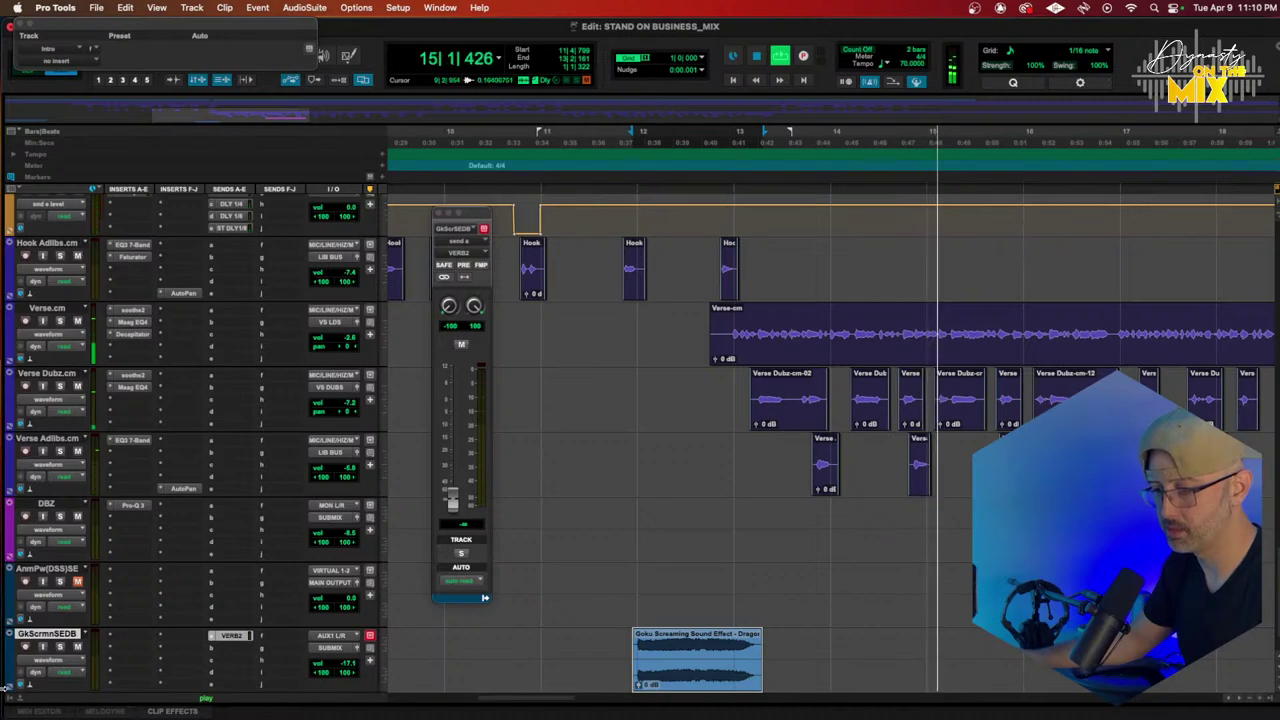
pyautogui.click(50, 660)
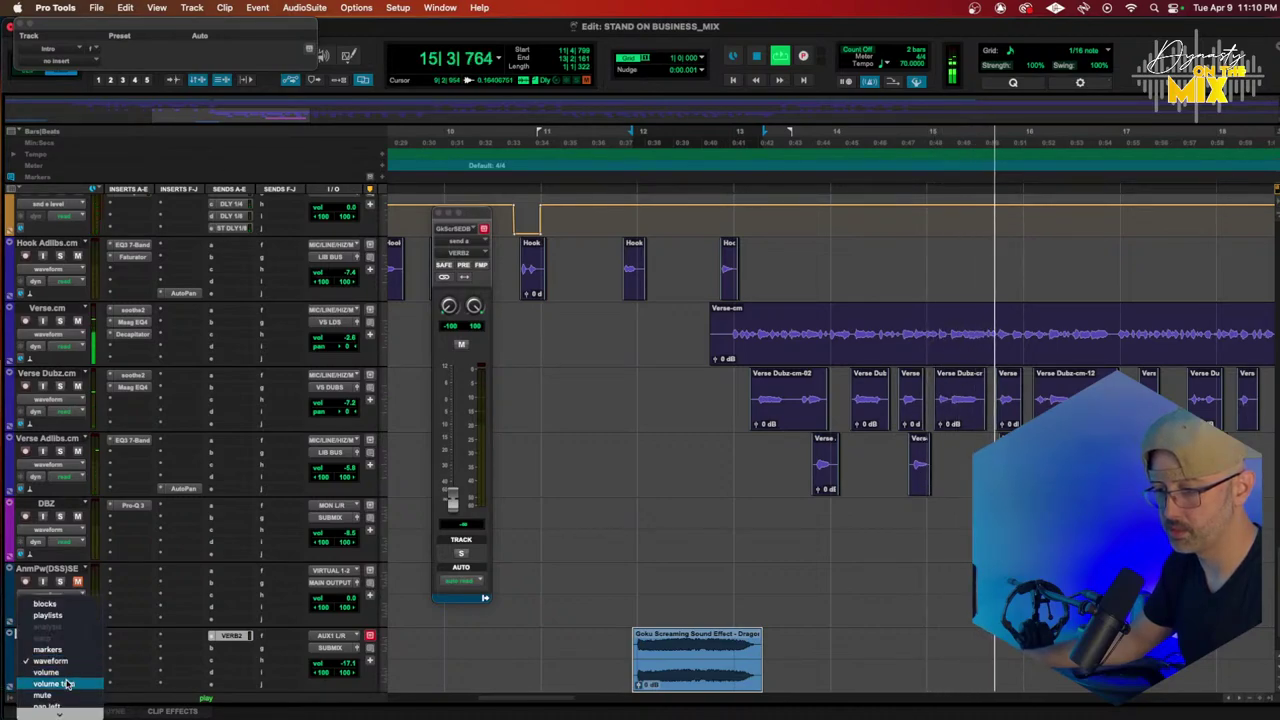
pyautogui.moveTo(77, 712)
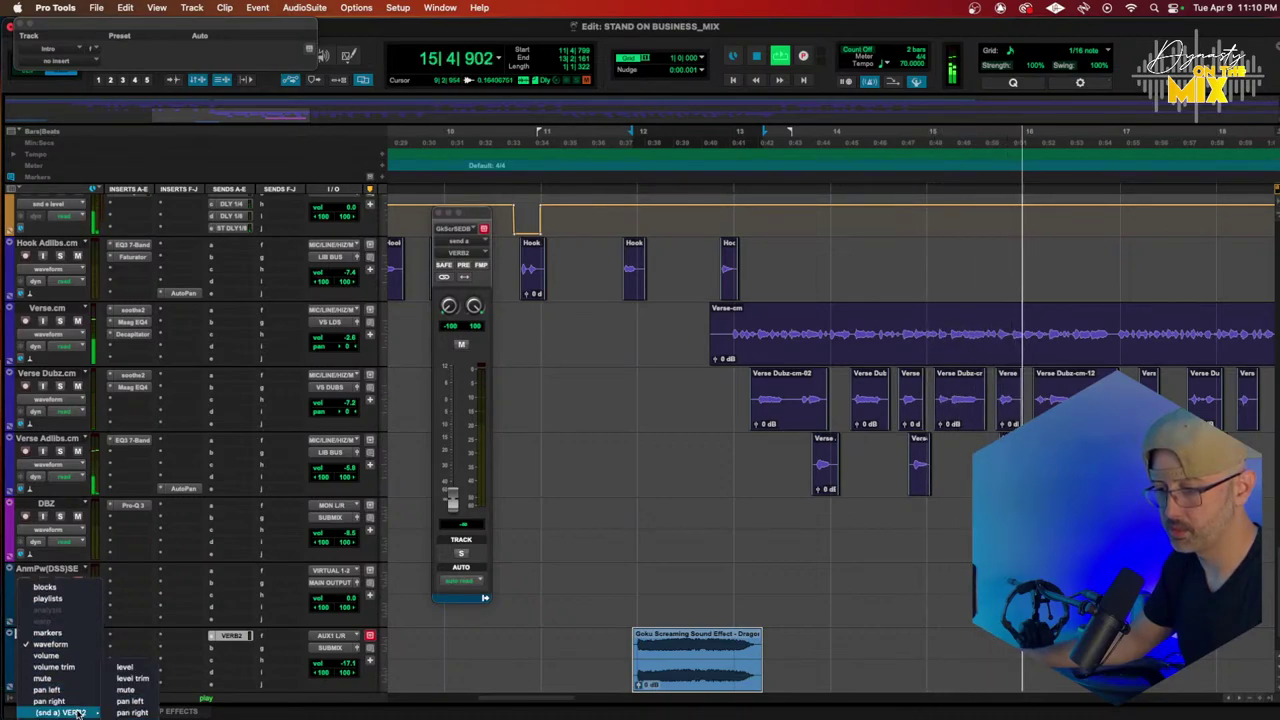
pyautogui.click(136, 669)
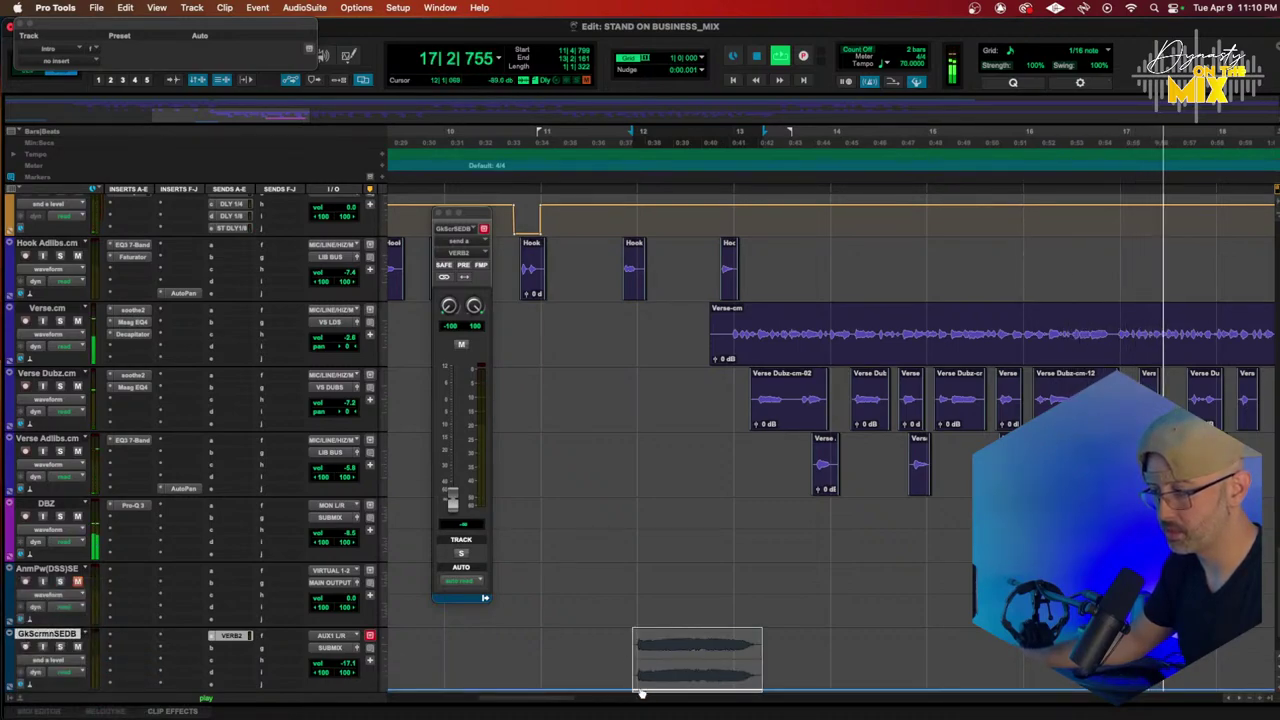
# Step: Draw a rising VERB2 send level ramp from the start of the Goku Screaming clip to about bar 13
pyautogui.moveTo(735, 690); pyautogui.dragTo(734, 652)
pyautogui.press('space')
pyautogui.press('space')
pyautogui.moveTo(638, 688); pyautogui.dragTo(637, 669)
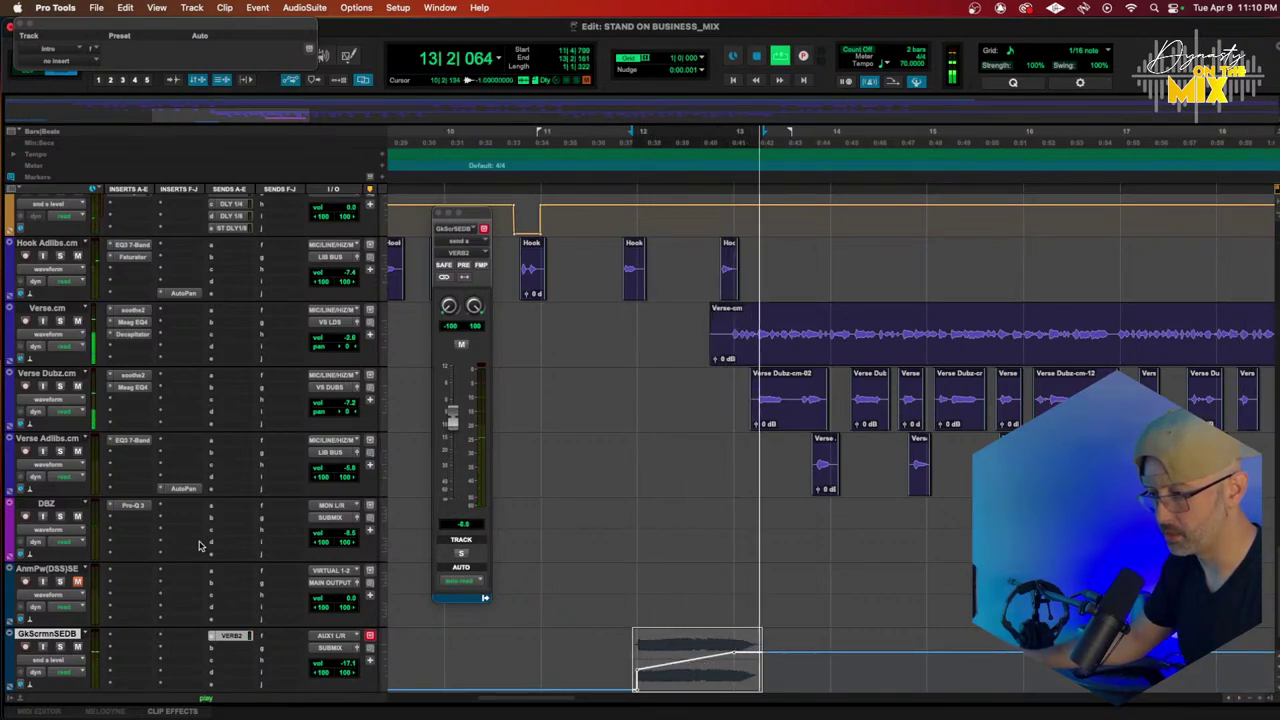
# Step: Check the VERB 2 return track during playback and raise the send ramp's end breakpoint slightly near bar 13
pyautogui.scroll(-10, 200, 545)
pyautogui.scroll(5, 205, 500)
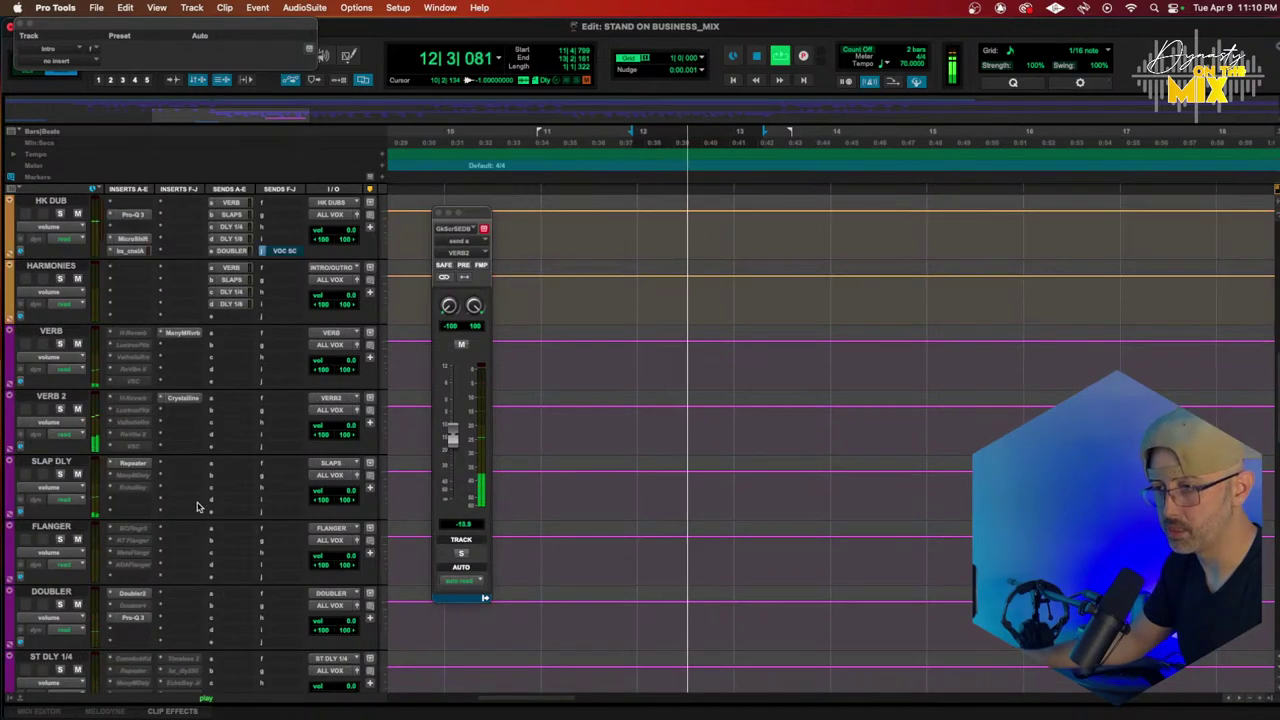
pyautogui.scroll(-15, 209, 463)
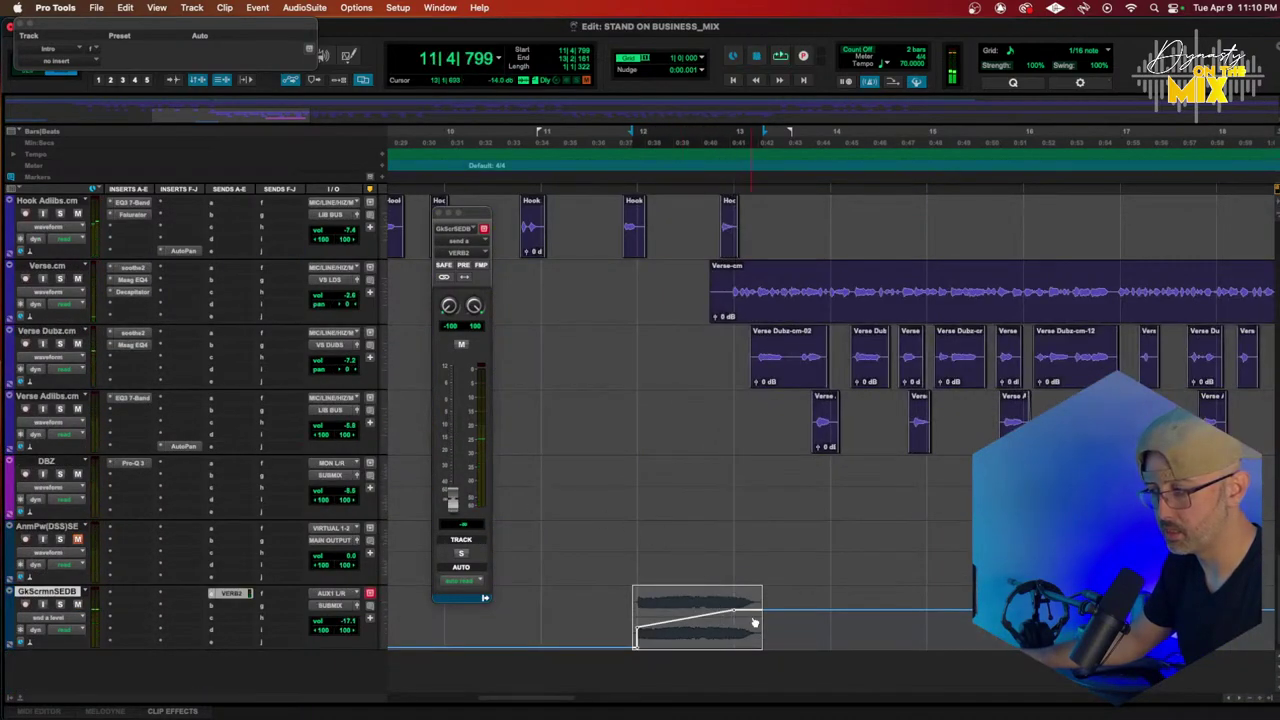
pyautogui.click(734, 606)
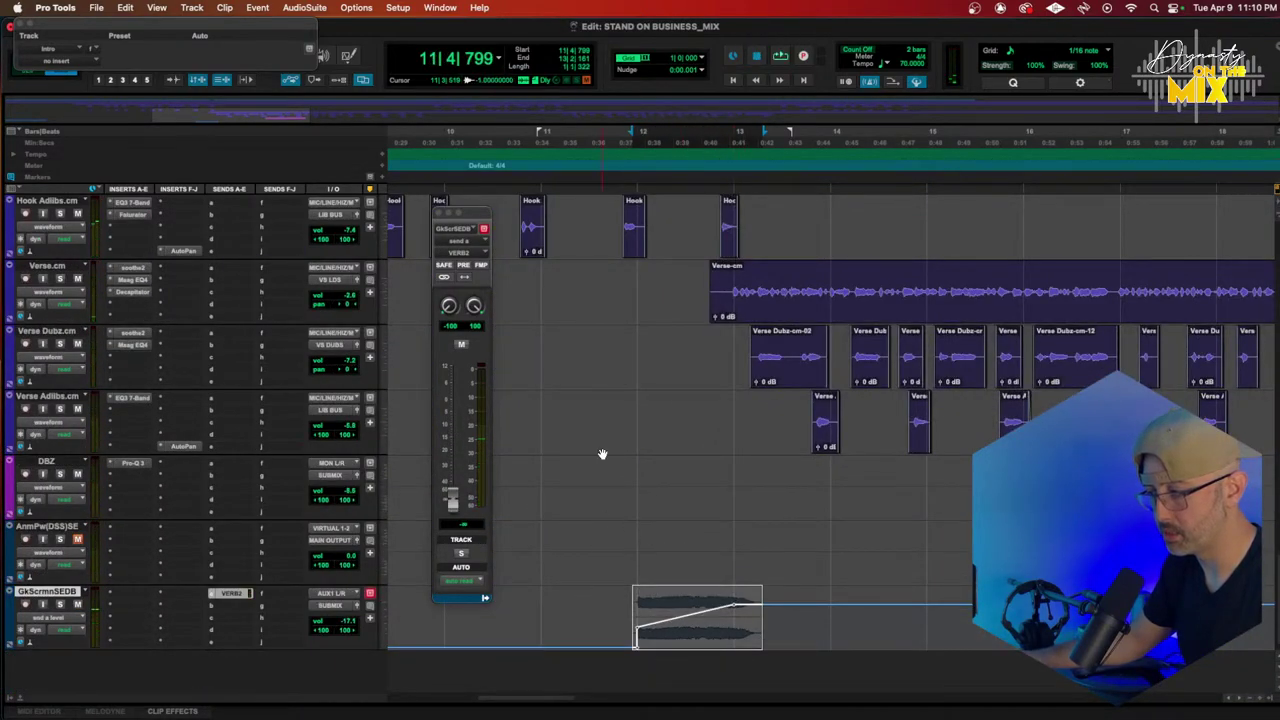
pyautogui.click(122, 597)
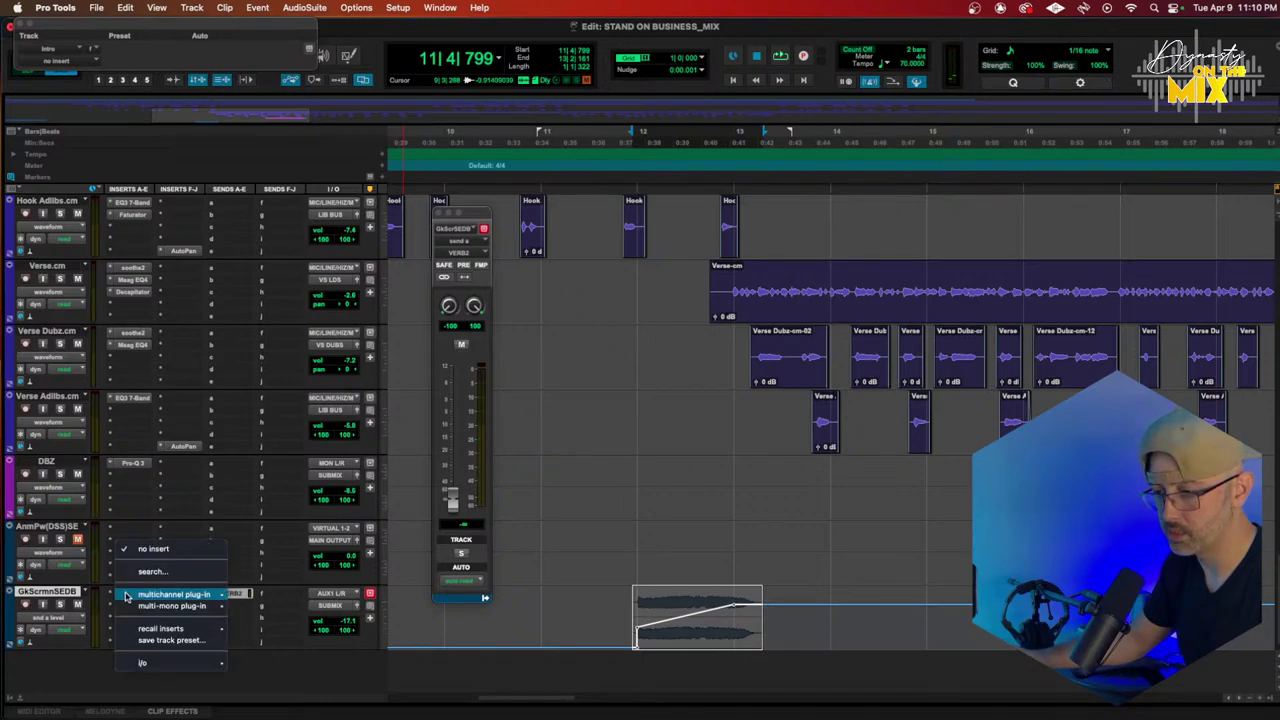
pyautogui.moveTo(174, 594)
pyautogui.click(709, 419)
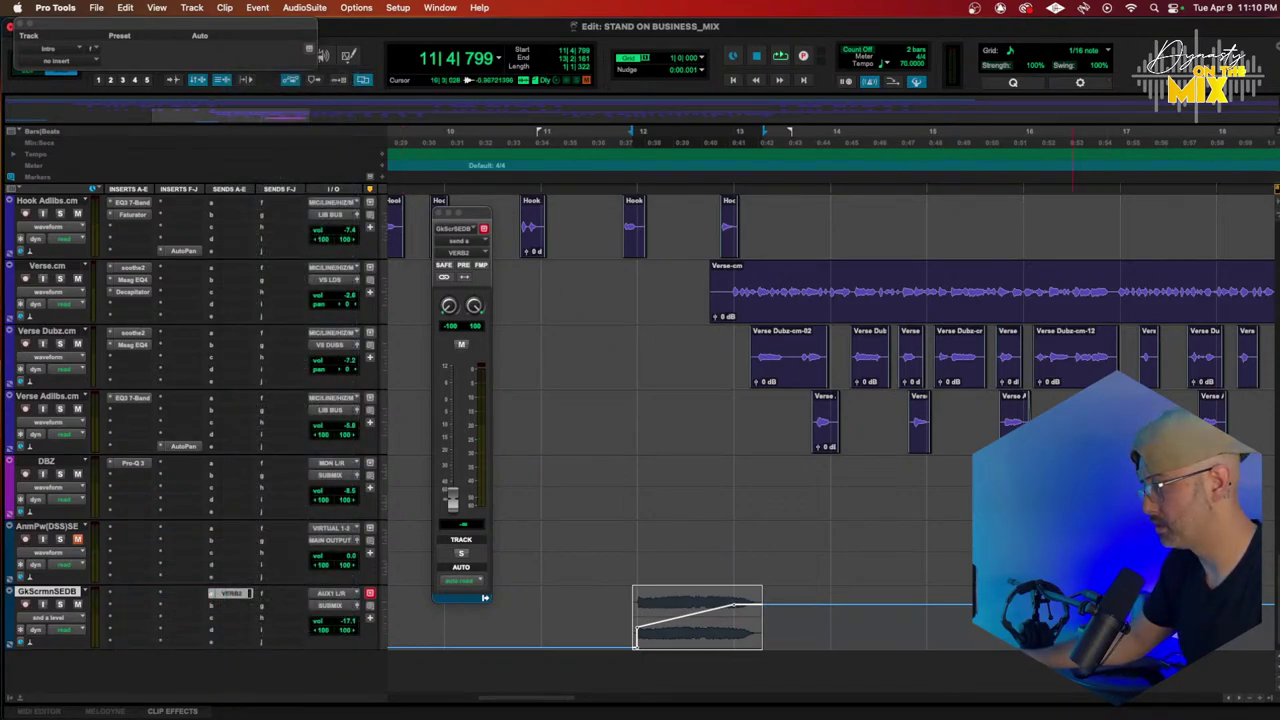
# Step: Adjust the Kamehameha clip on the DBZ track so it begins with a short fade-in at about bar 14 beat 2
pyautogui.click(1073, 510)
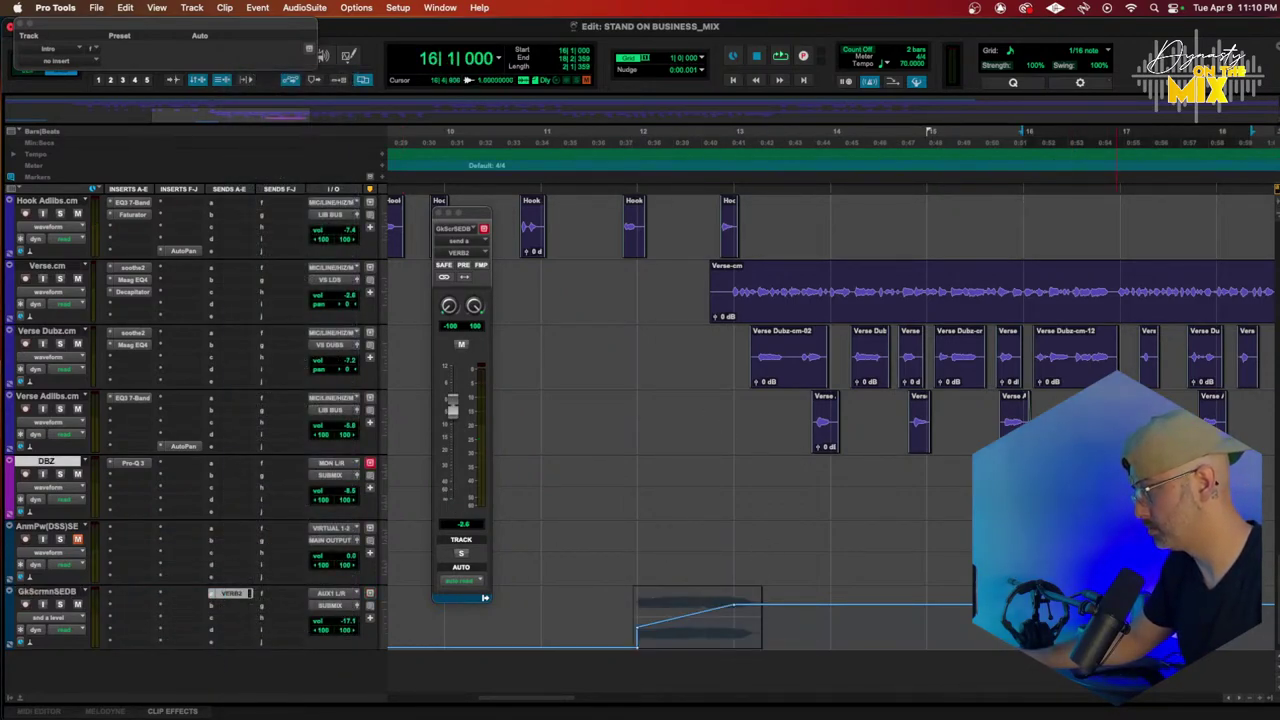
pyautogui.click(1117, 490)
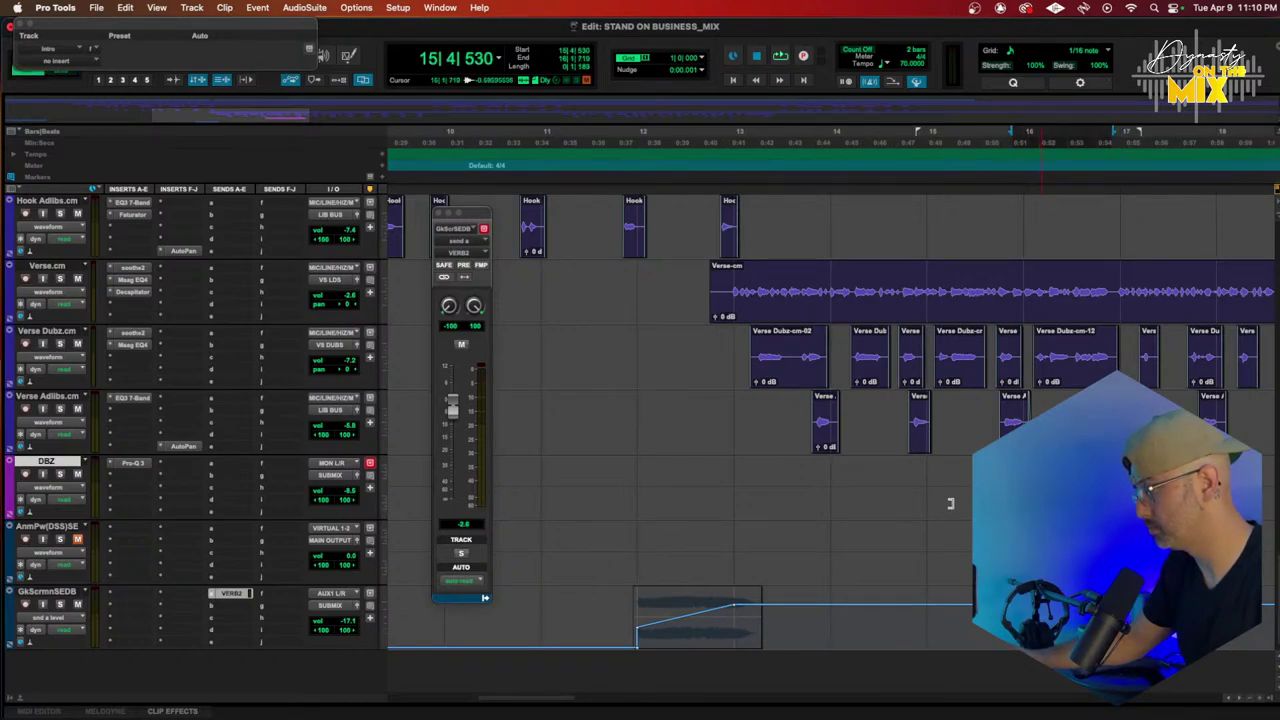
pyautogui.moveTo(1087, 490); pyautogui.dragTo(932, 490)
pyautogui.moveTo(1115, 488); pyautogui.dragTo(853, 485)
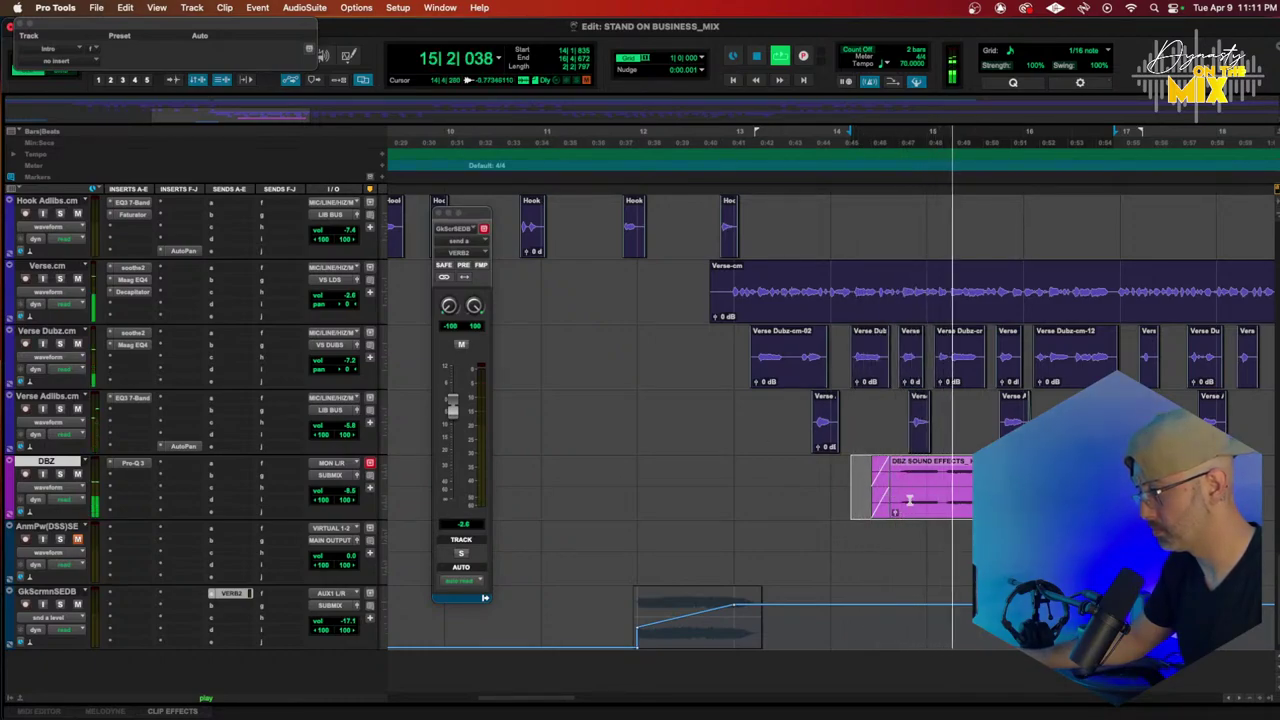
pyautogui.click(940, 483)
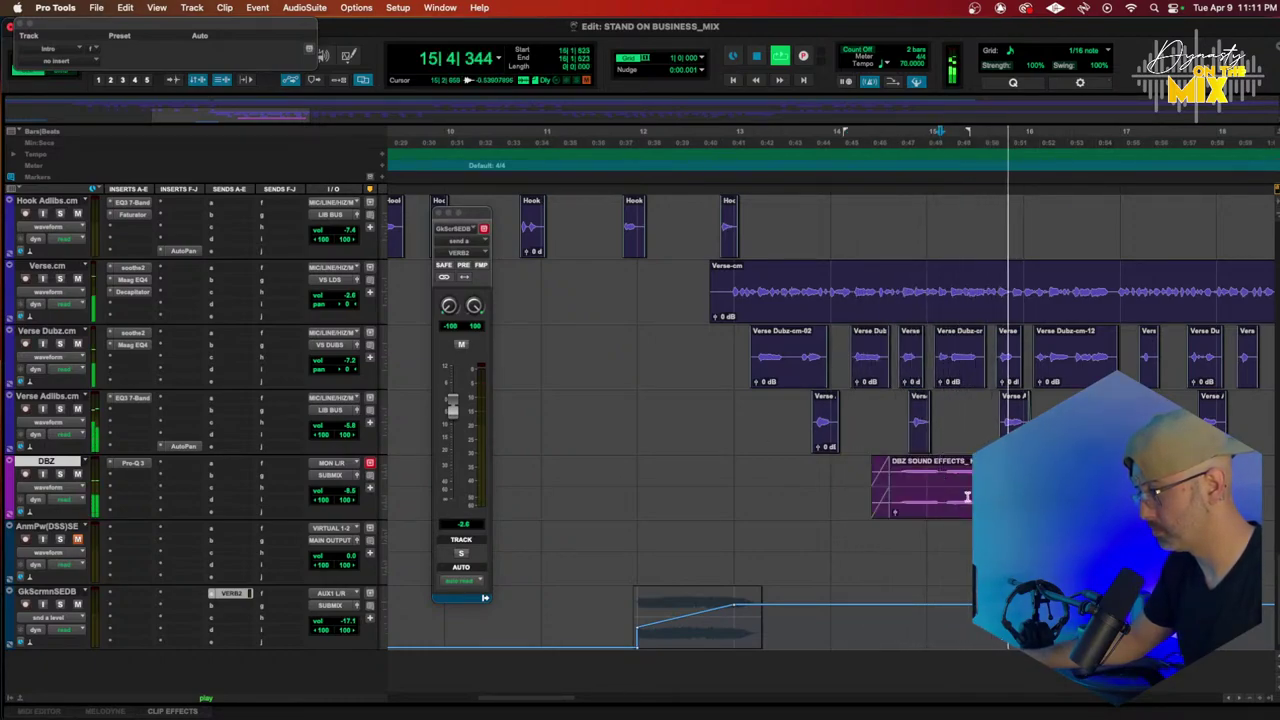
# Step: Move the Kamehameha clip on the DBZ track to start at about bar 15 beat 3
pyautogui.press('r')
pyautogui.press('r')
pyautogui.press('super+alt+bracketright')
pyautogui.press('t')
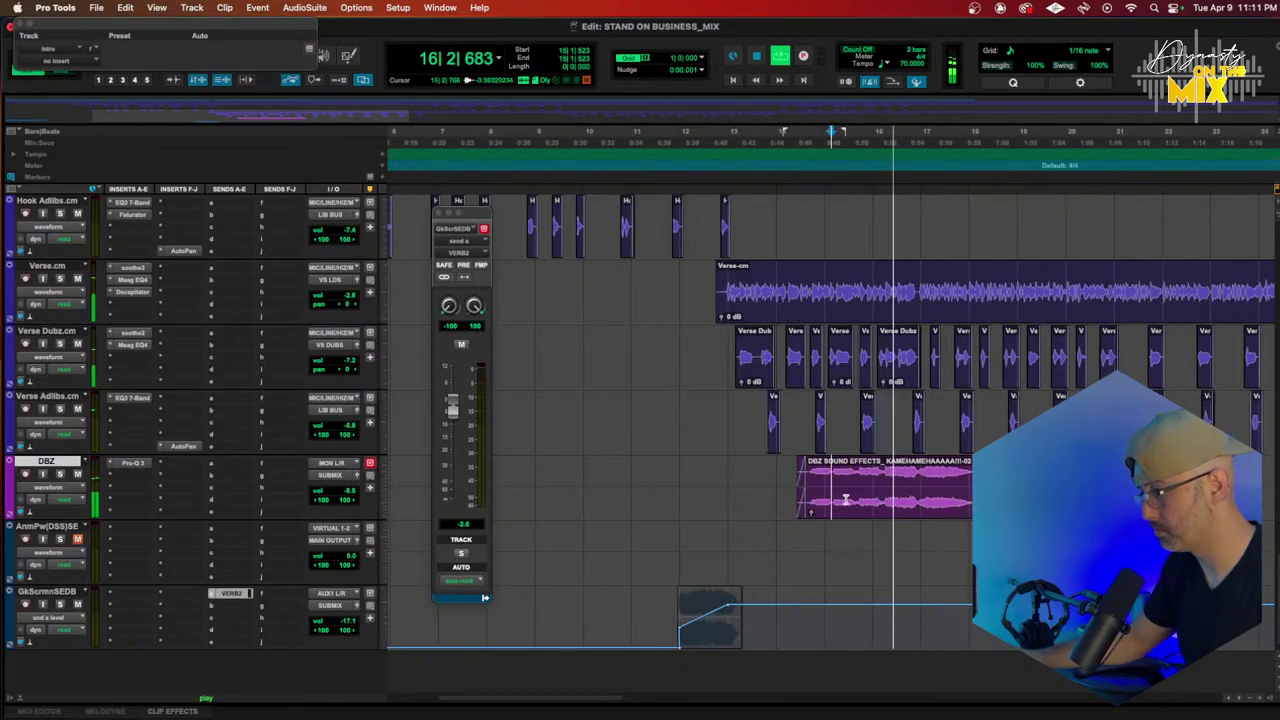
pyautogui.moveTo(808, 505); pyautogui.dragTo(864, 508)
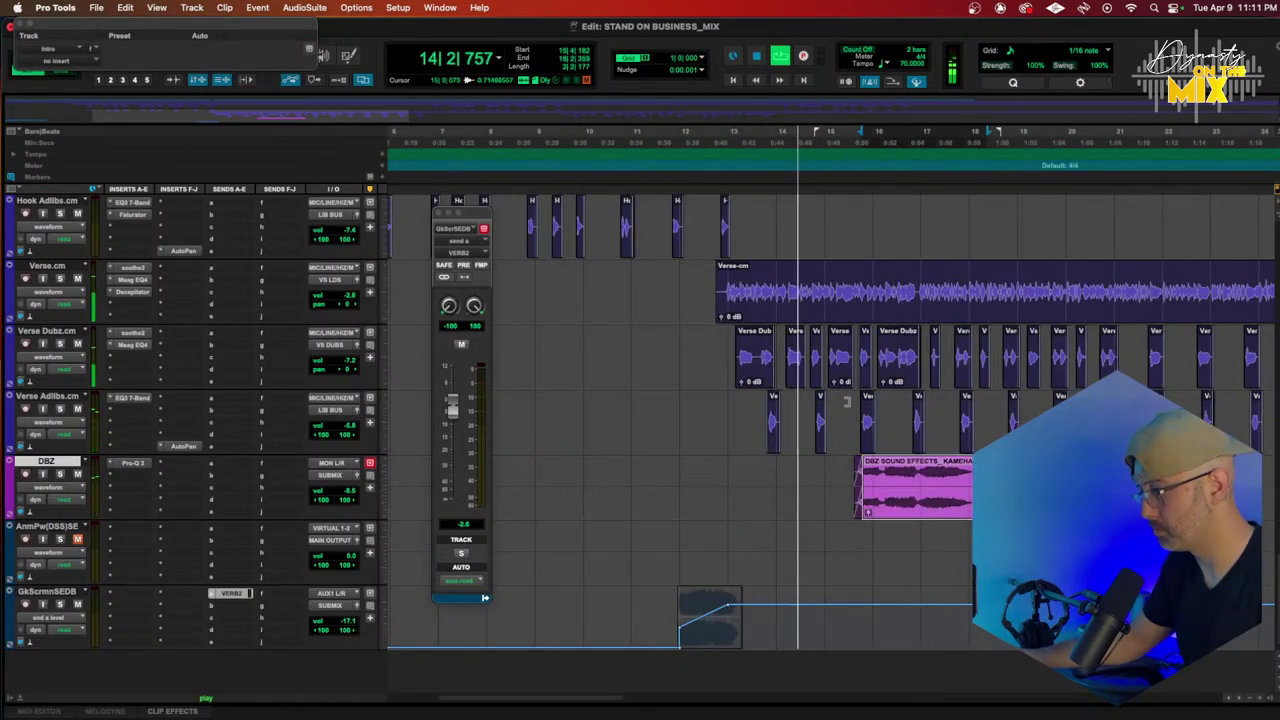
# Step: Play from about bar 11 and boost the upper mids by about 2 dB in the DBZ track's Pro-Q 3
pyautogui.click(631, 133)
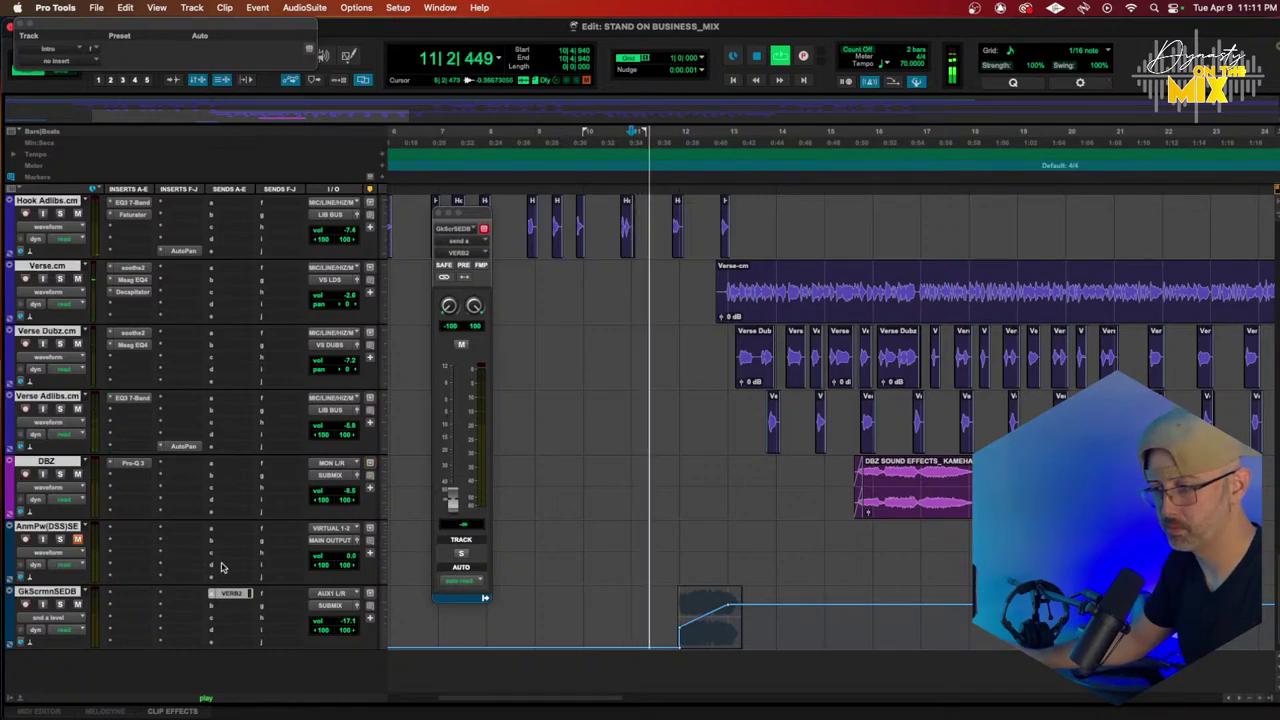
pyautogui.click(133, 463)
pyautogui.moveTo(792, 263); pyautogui.dragTo(819, 246)
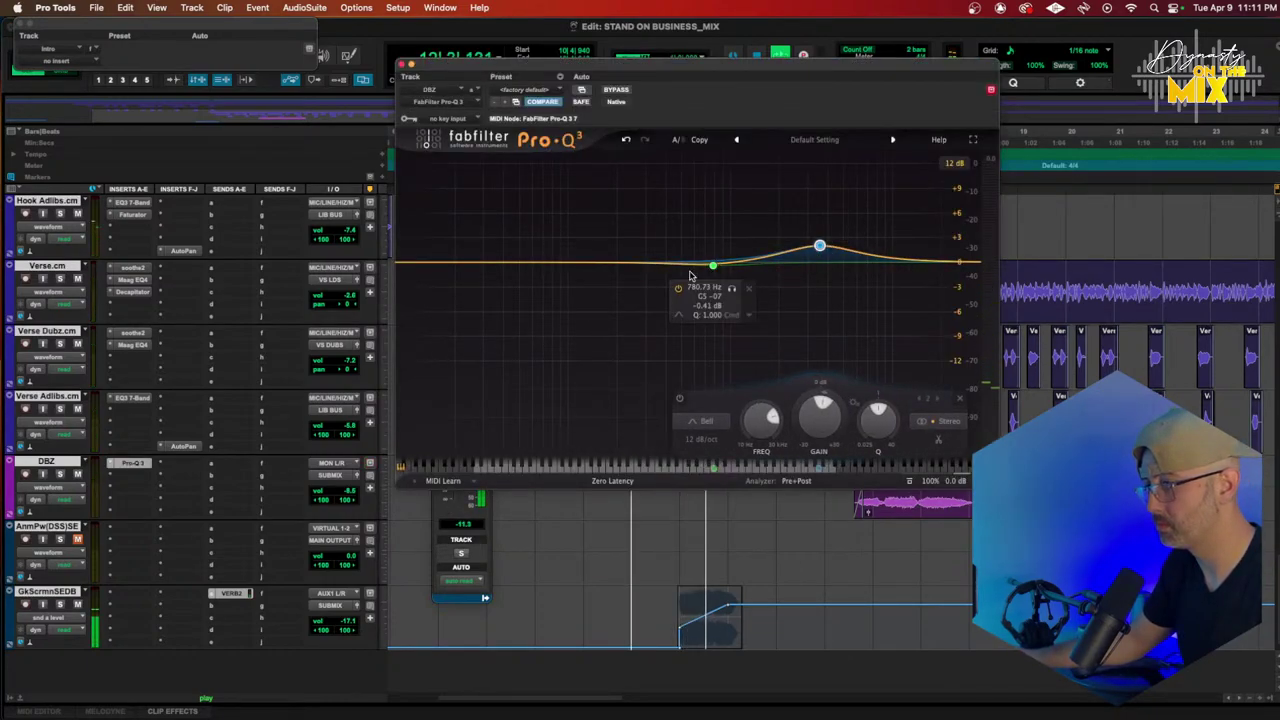
# Step: Insert the multichannel Doubler2 (stereo) plug-in in insert slot D of the Goku scream track
pyautogui.click(130, 630)
pyautogui.moveTo(245, 208)
pyautogui.moveTo(255, 176)
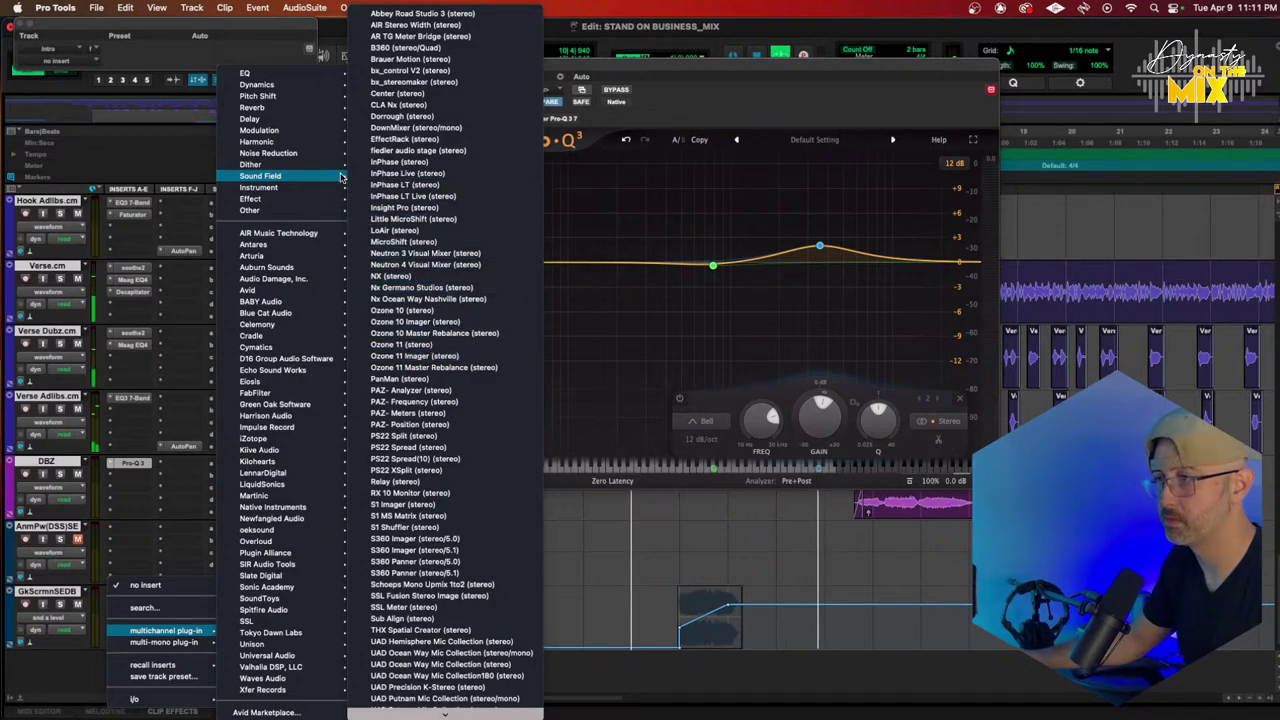
pyautogui.moveTo(280, 130)
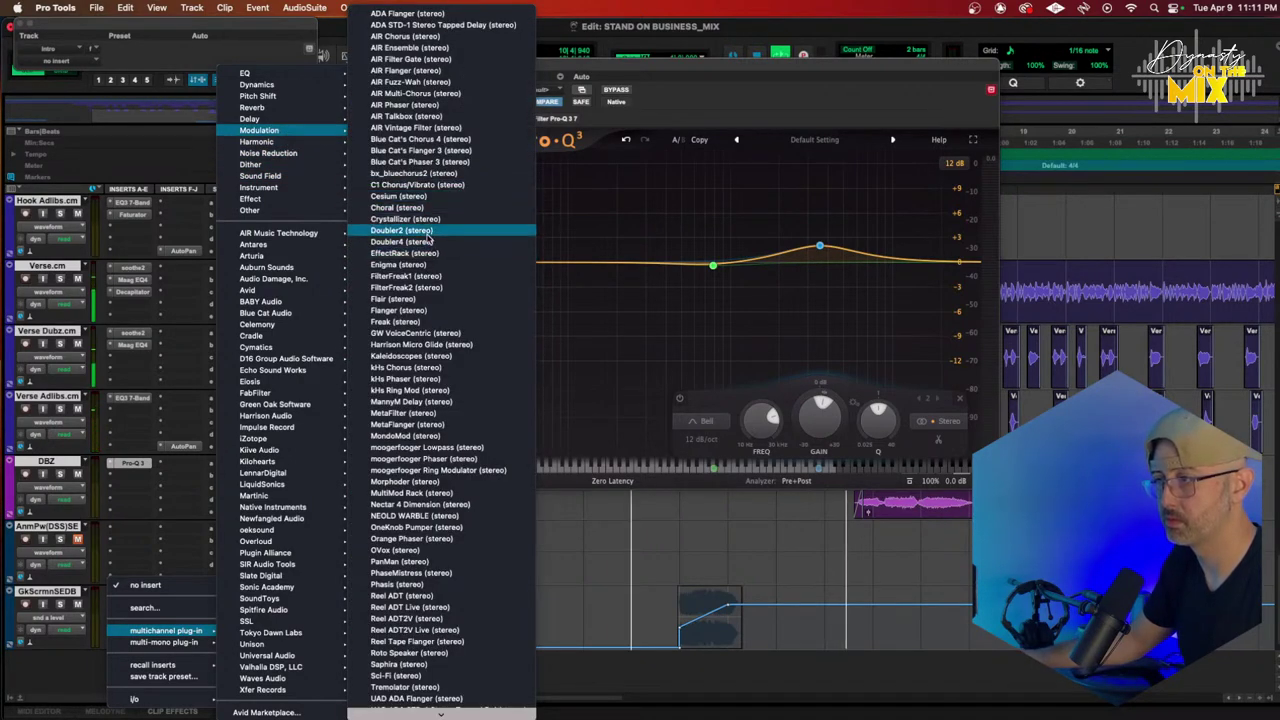
pyautogui.click(450, 233)
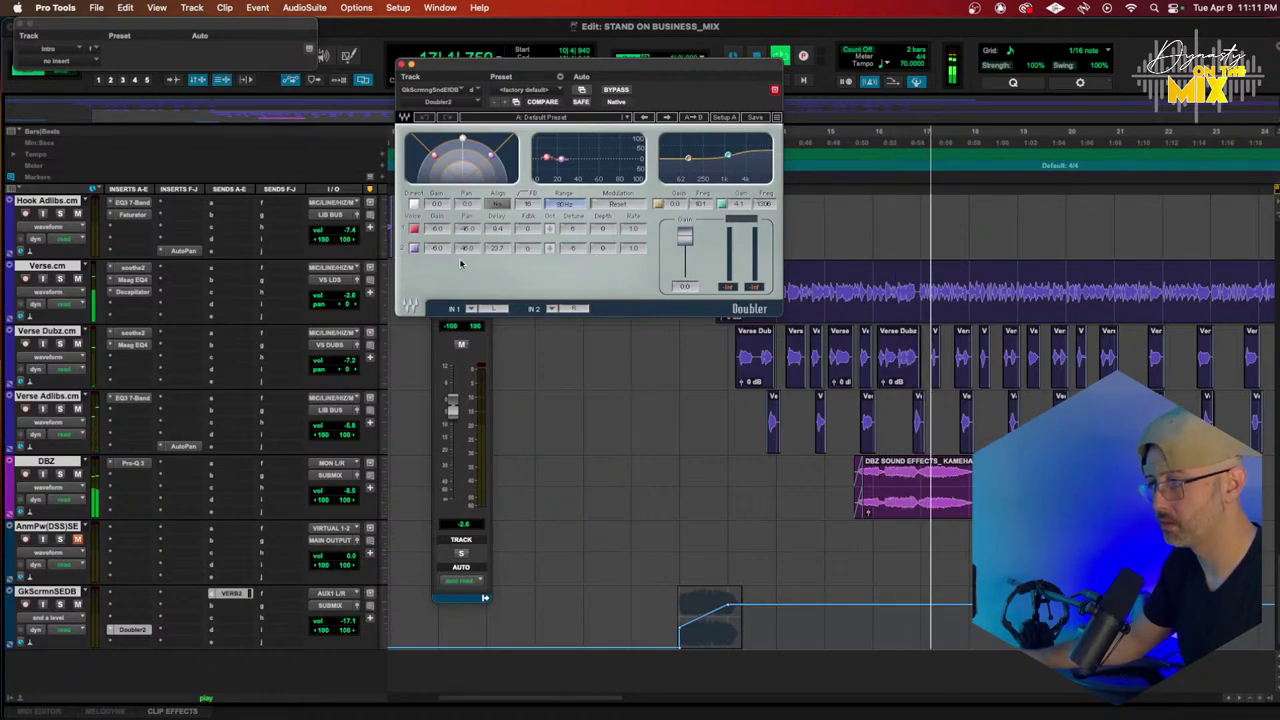
pyautogui.click(414, 248)
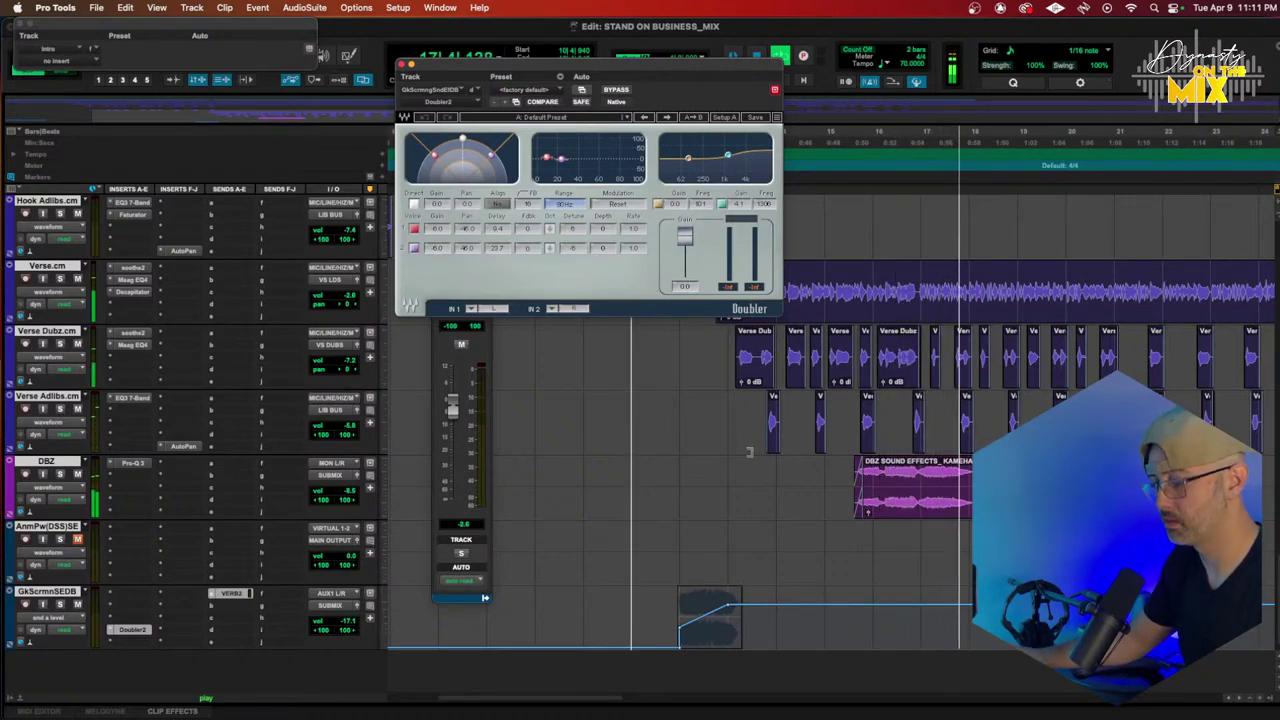
# Step: Stop playback and cut evenly spaced short gaps into the Kamehameha clip from bar 17 to about bar 17 beat 4 for a stutter effect
pyautogui.press('space')
pyautogui.click(940, 508)
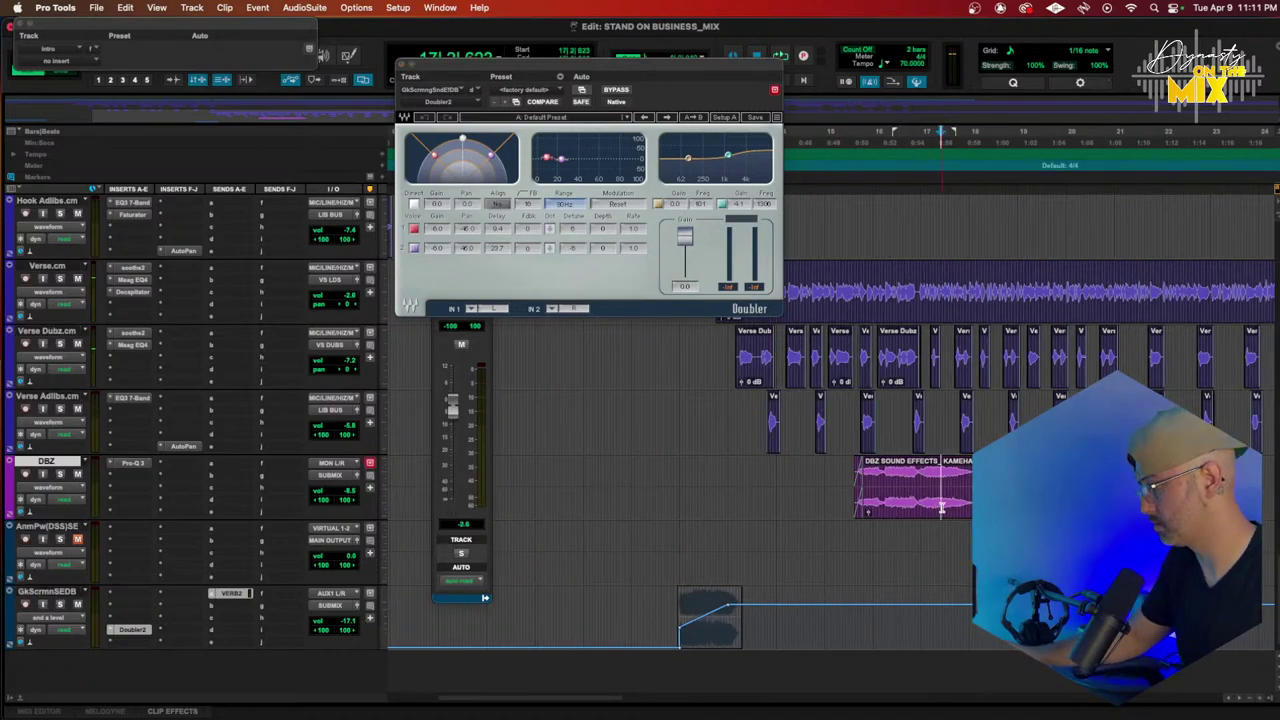
pyautogui.press('t')
pyautogui.press('t')
pyautogui.press('t')
pyautogui.press('t')
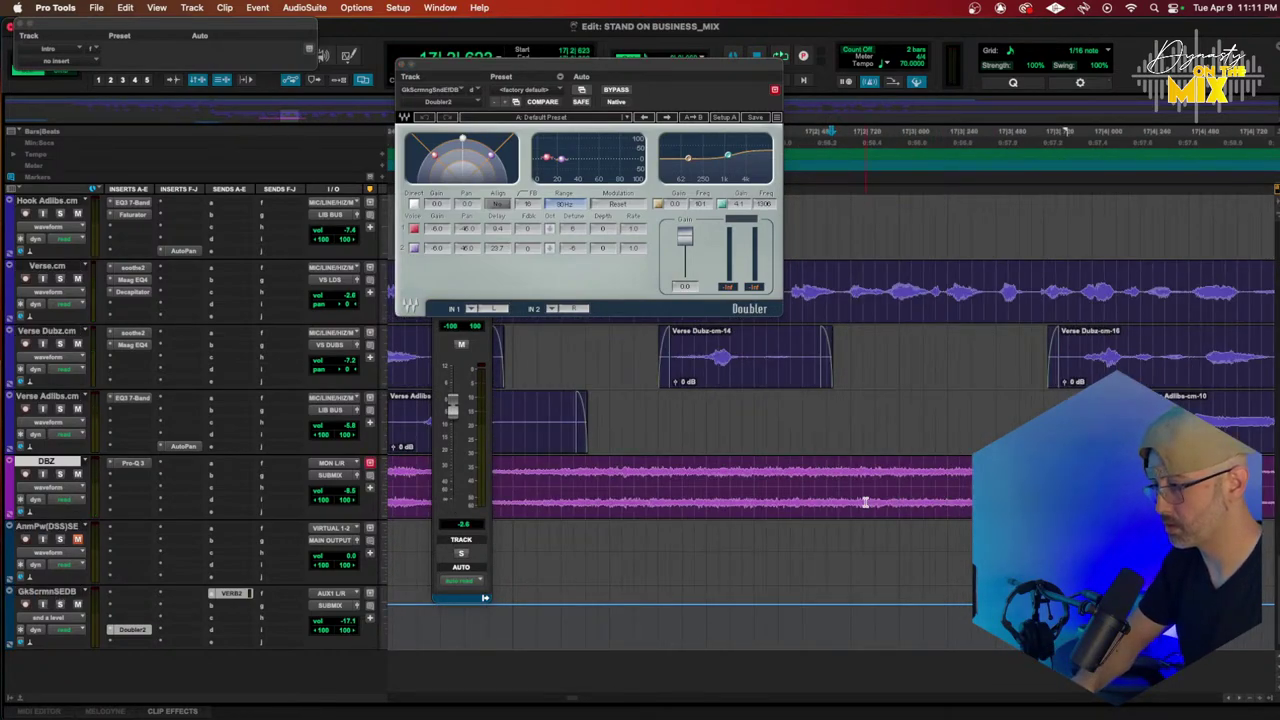
pyautogui.hscroll(-3, 800, 485)
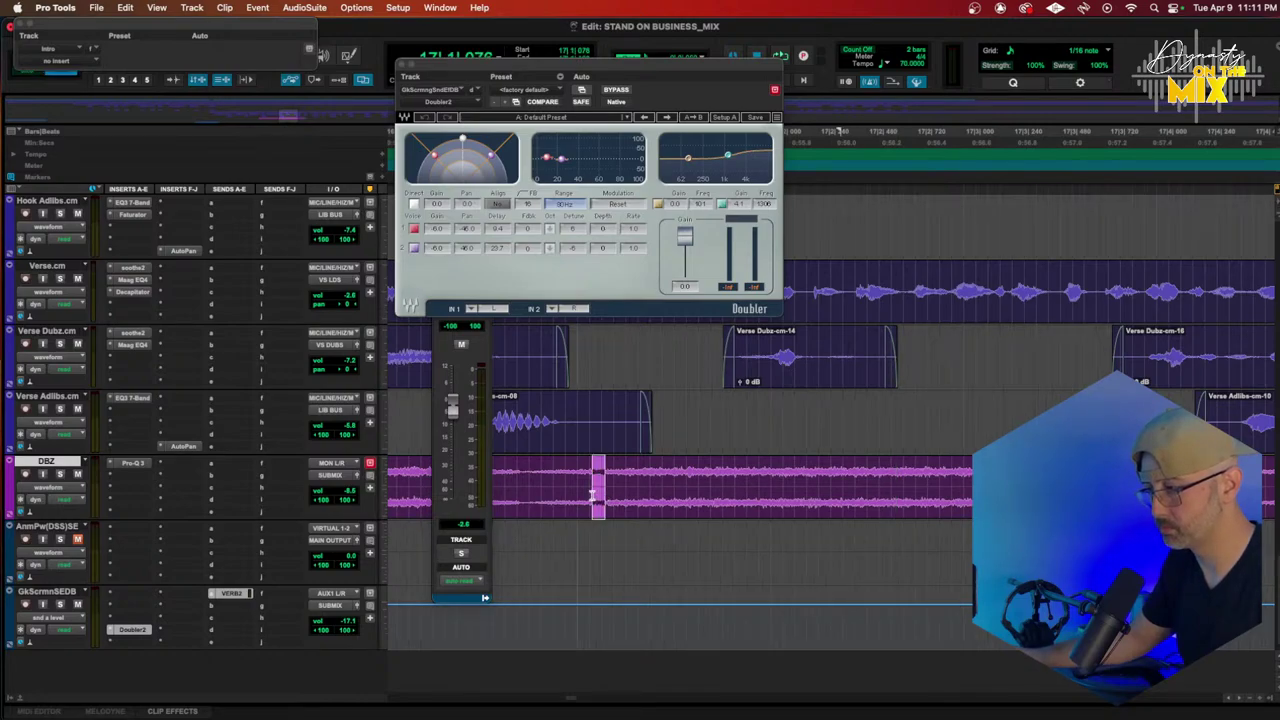
pyautogui.press('Delete')
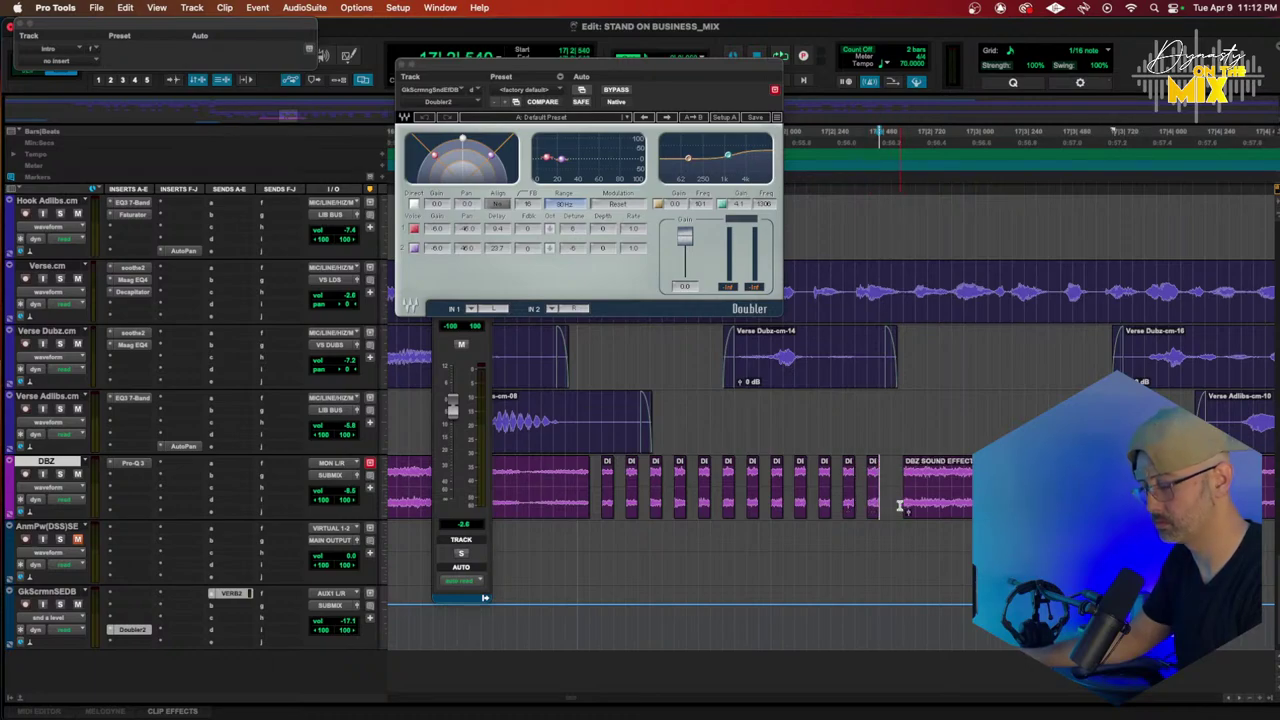
pyautogui.press('super+z')
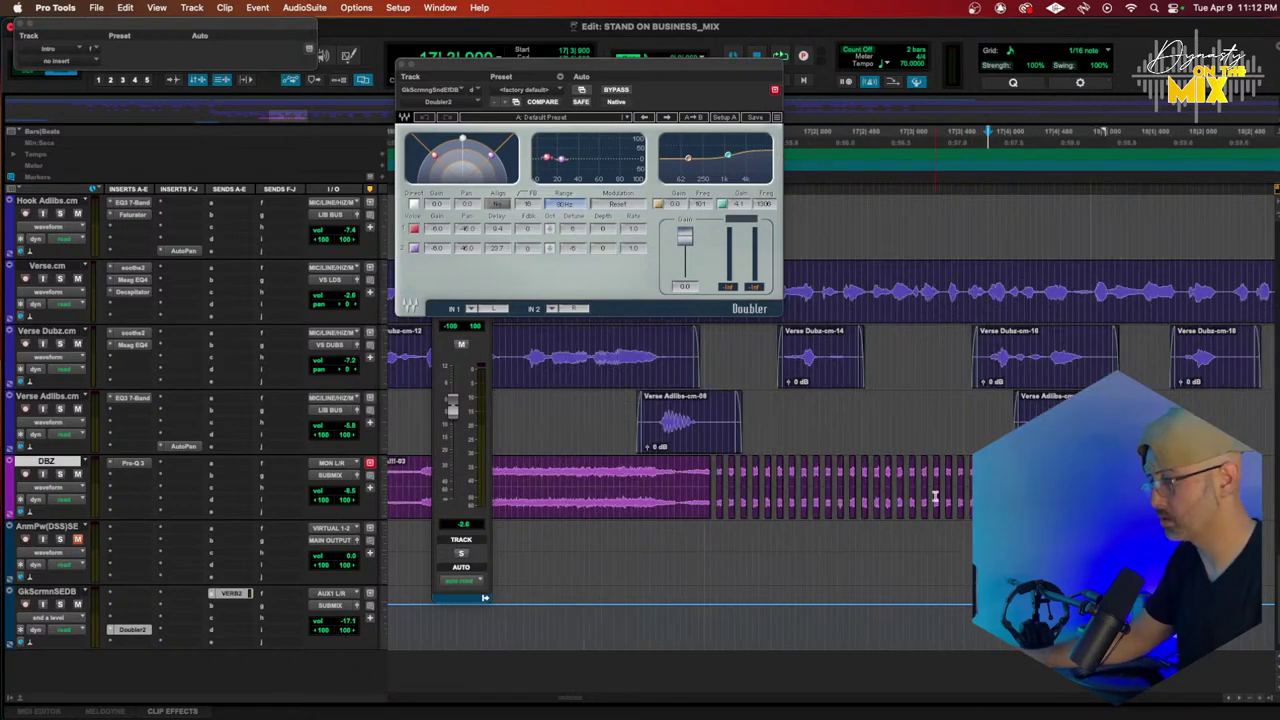
# Step: Apply Batch Fades with the default settings to the sliced Kamehameha clips and play them back from the first clip's start
pyautogui.click(636, 482)
pyautogui.press('super+f')
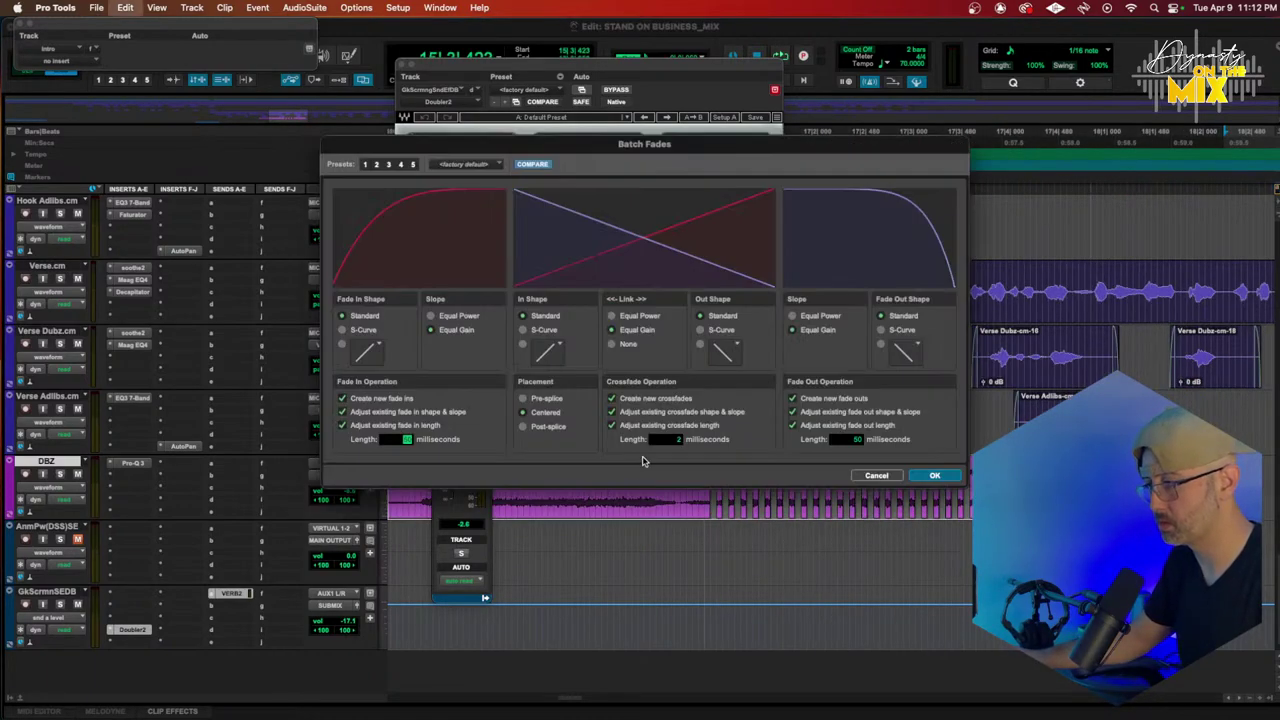
pyautogui.press('Return')
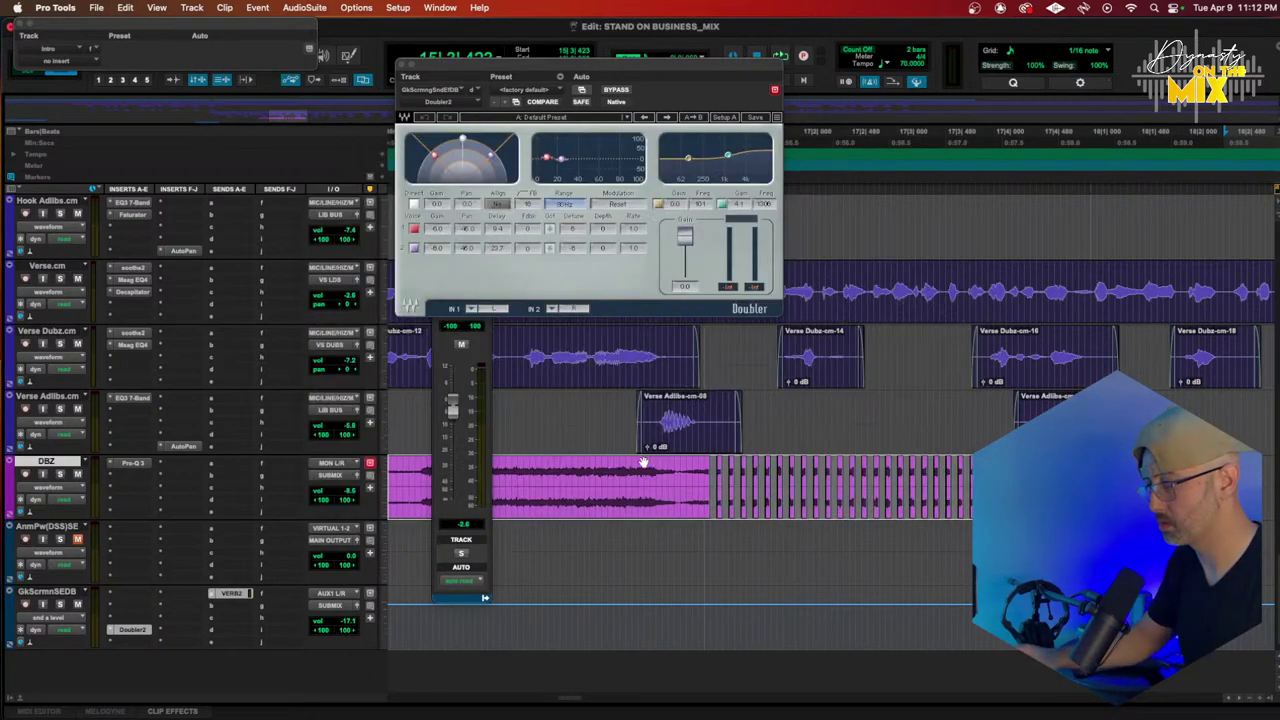
pyautogui.press('r')
pyautogui.press('r')
pyautogui.press('r')
pyautogui.click(749, 462)
pyautogui.press('space')
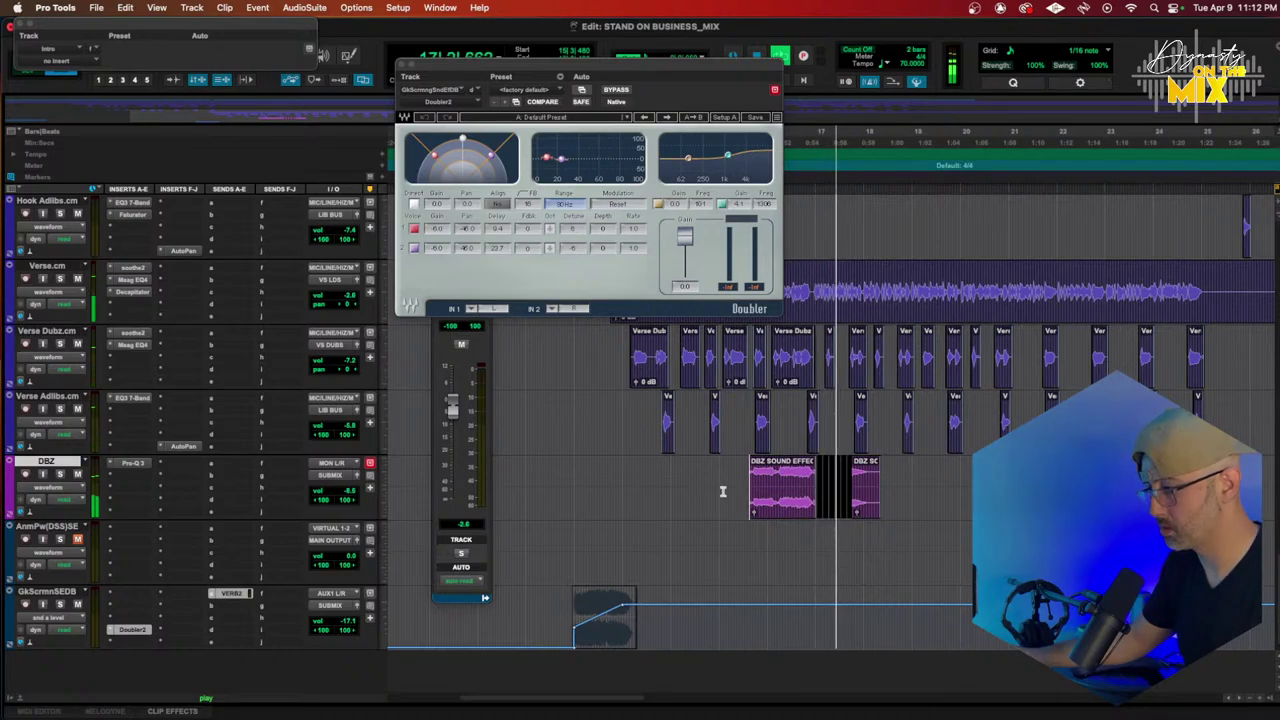
# Step: Process the final Kamehameha clip after the stutter with the AudioSuite Vari-Fi effect, set to Slow Down and Fit To selection
pyautogui.press('t')
pyautogui.press('t')
pyautogui.hscroll(3, 726, 494)
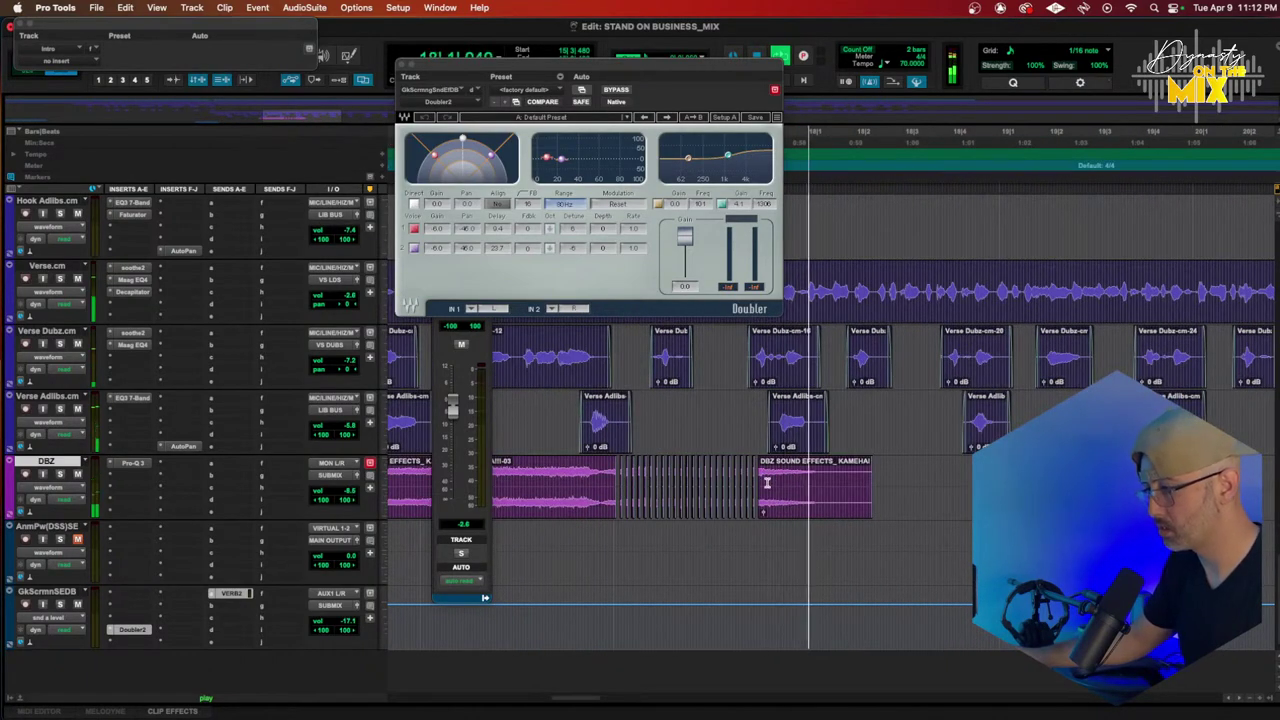
pyautogui.doubleClick(769, 476)
pyautogui.click(295, 7)
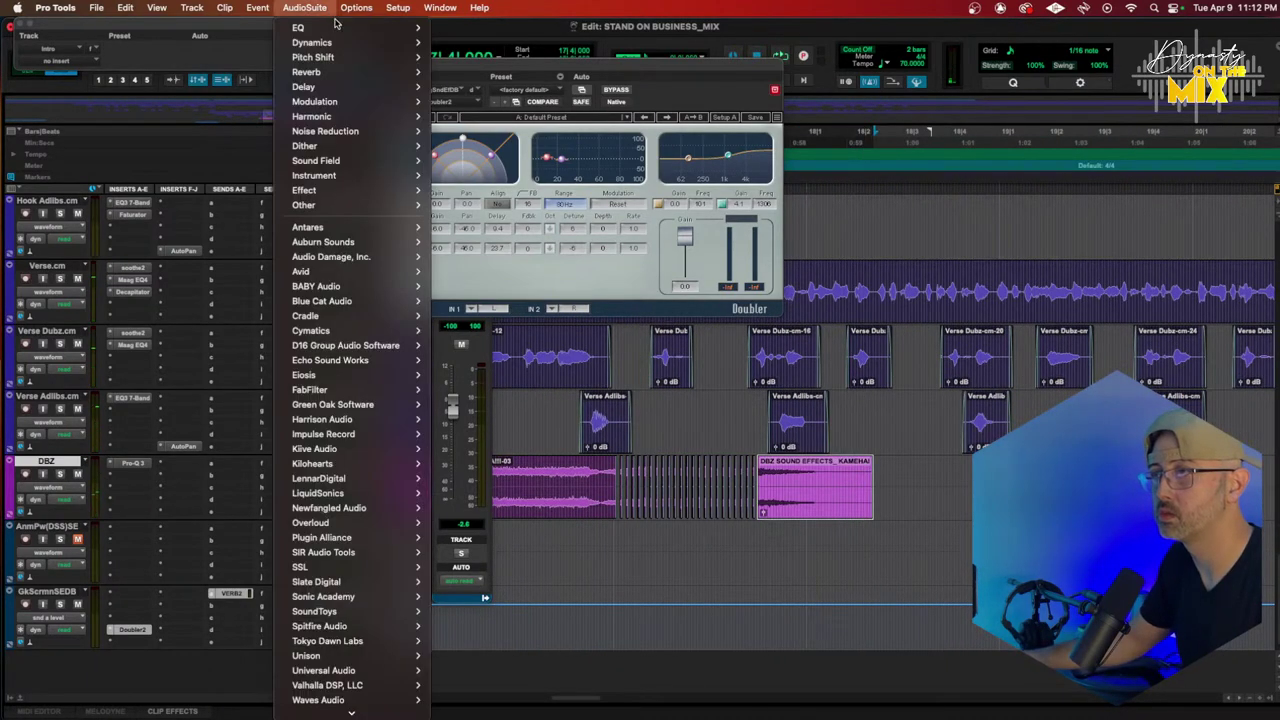
pyautogui.moveTo(320, 57)
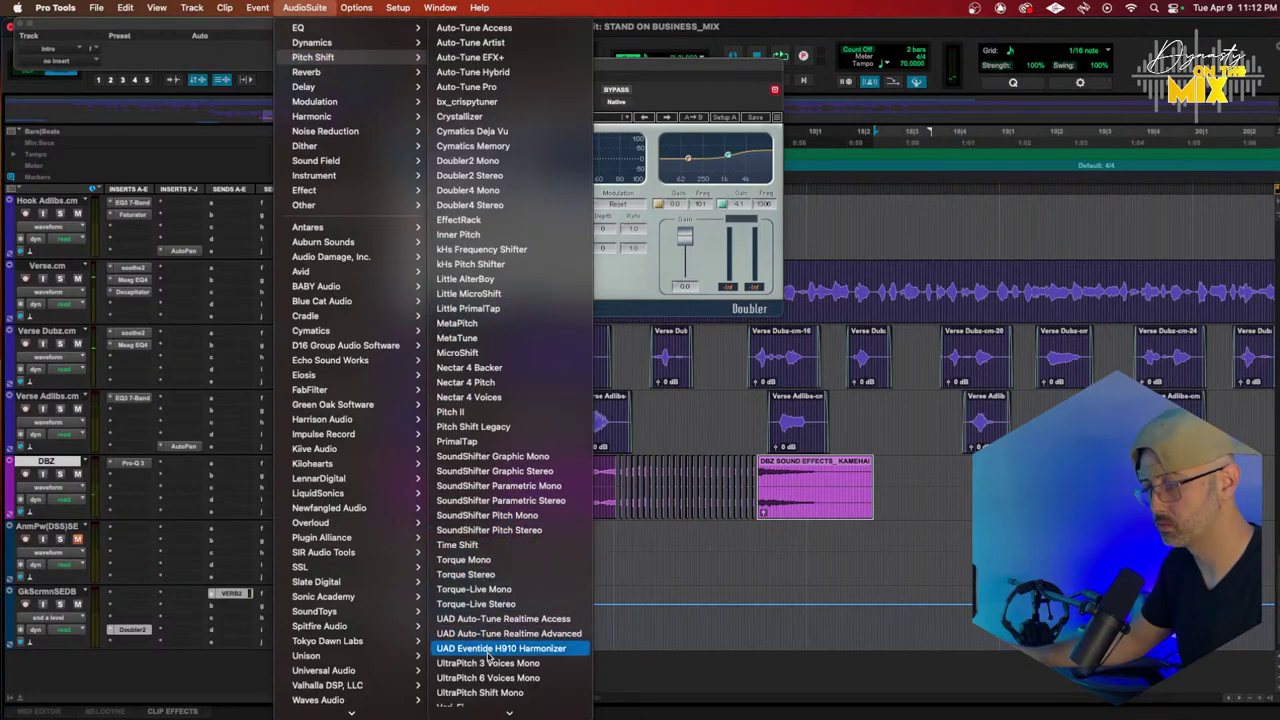
pyautogui.click(490, 707)
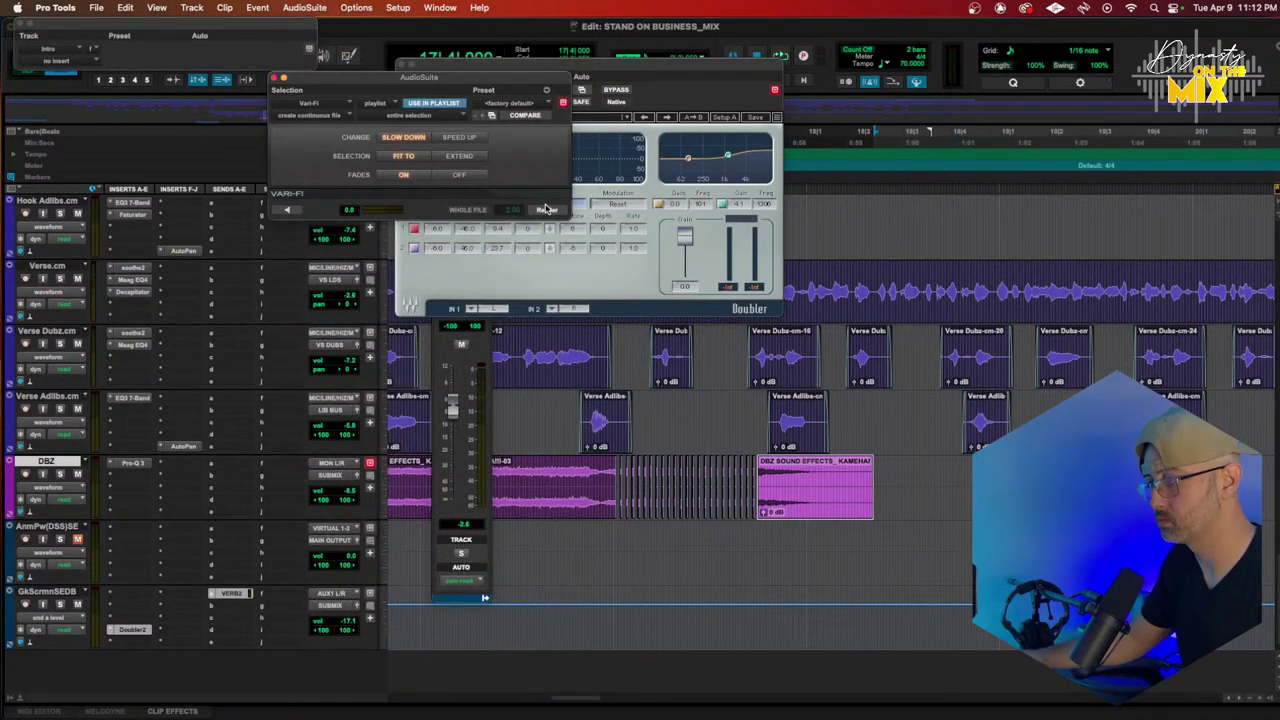
pyautogui.click(276, 77)
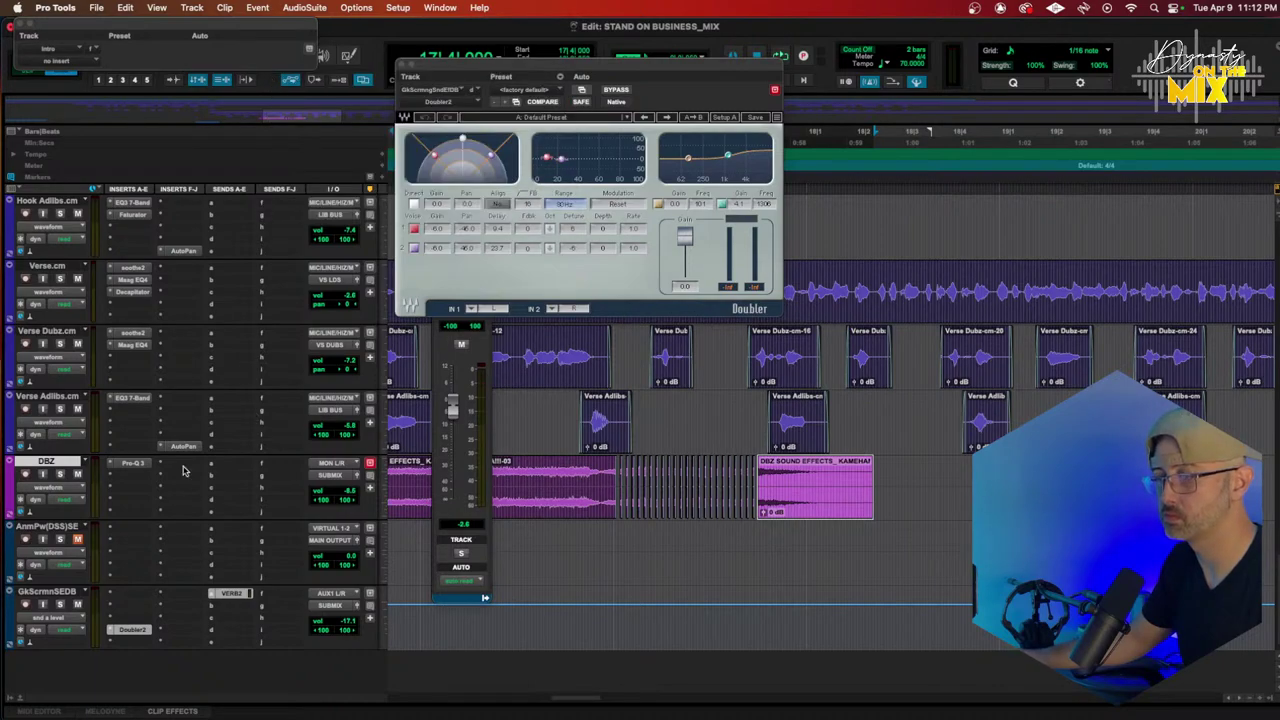
# Step: Display the DBZ track's volume automation and draw a falling ramp from bar 17 to just past the end of the last Kamehameha clip
pyautogui.click(70, 487)
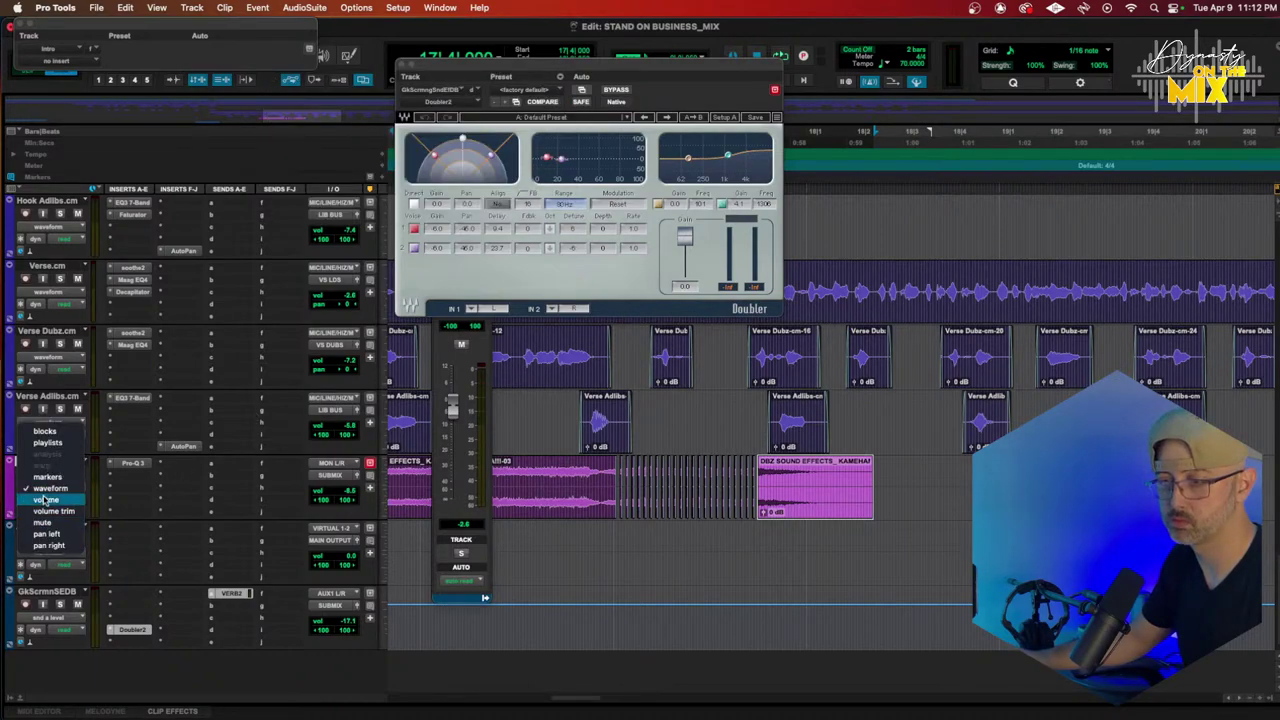
pyautogui.click(44, 499)
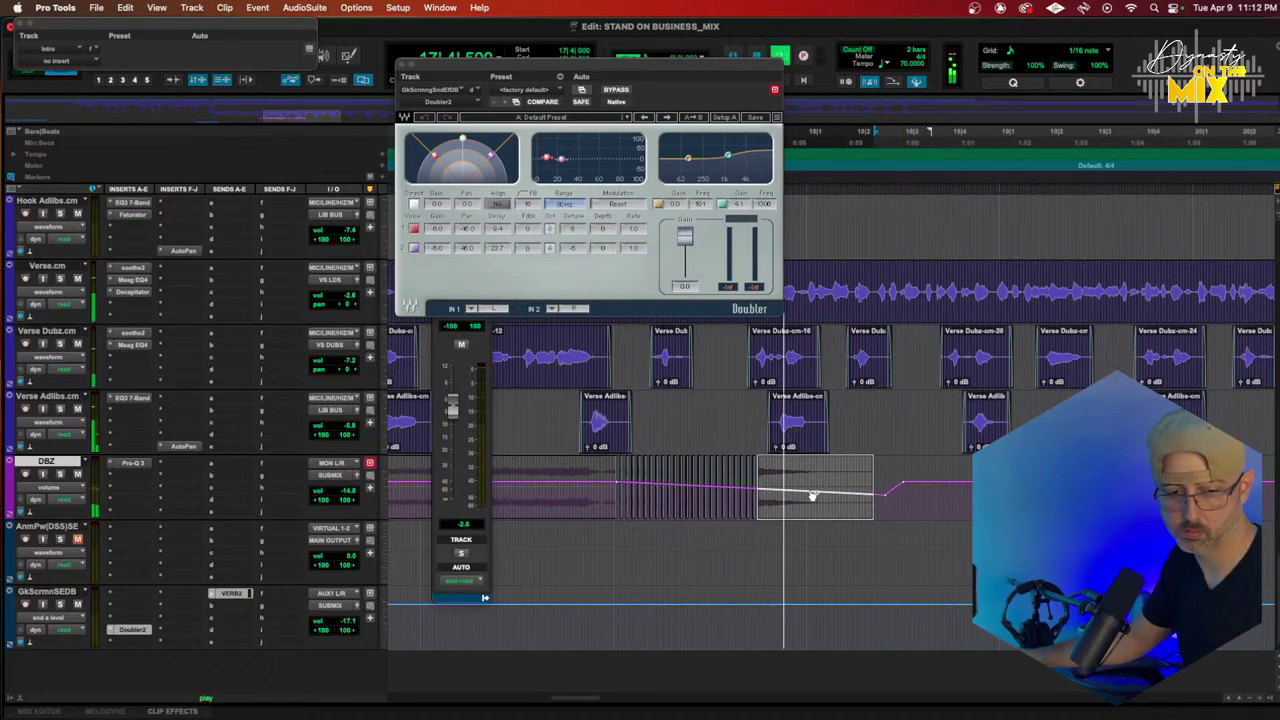
pyautogui.press('r')
pyautogui.press('r')
pyautogui.press('r')
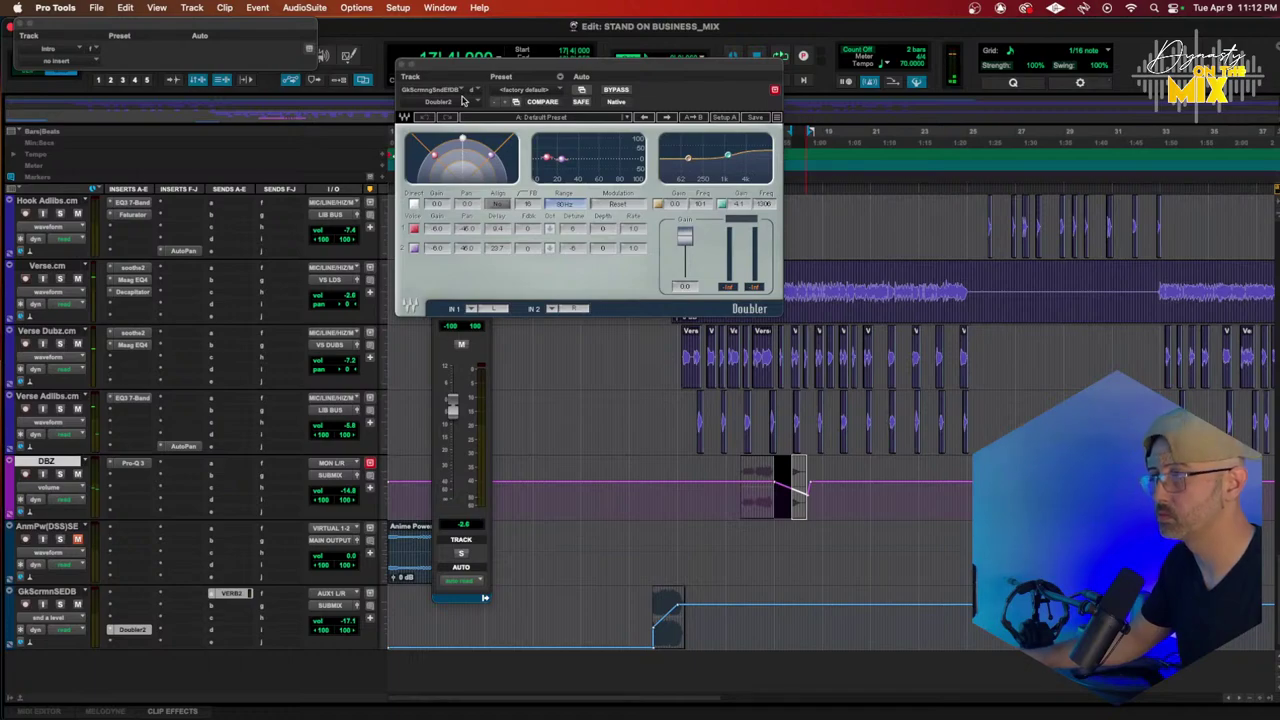
# Step: Close the Doubler2 window and play the mix from about bar 10
pyautogui.click(401, 66)
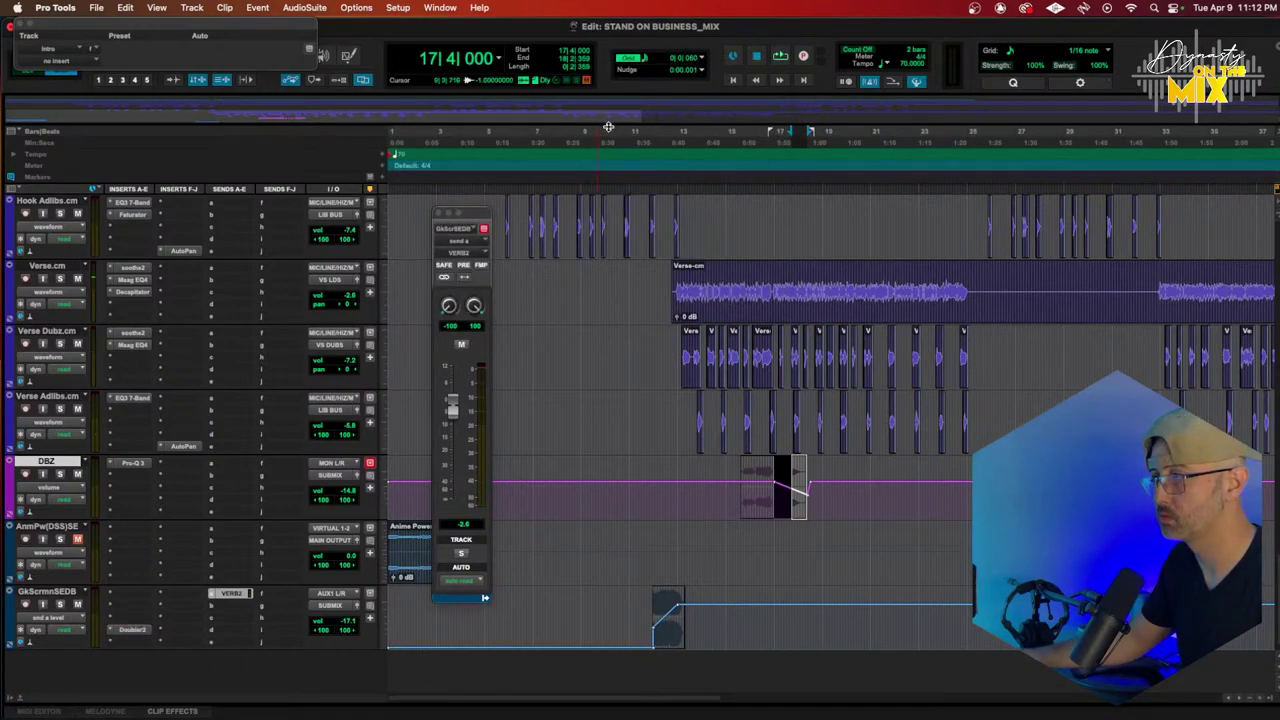
pyautogui.click(607, 124)
pyautogui.press('space')
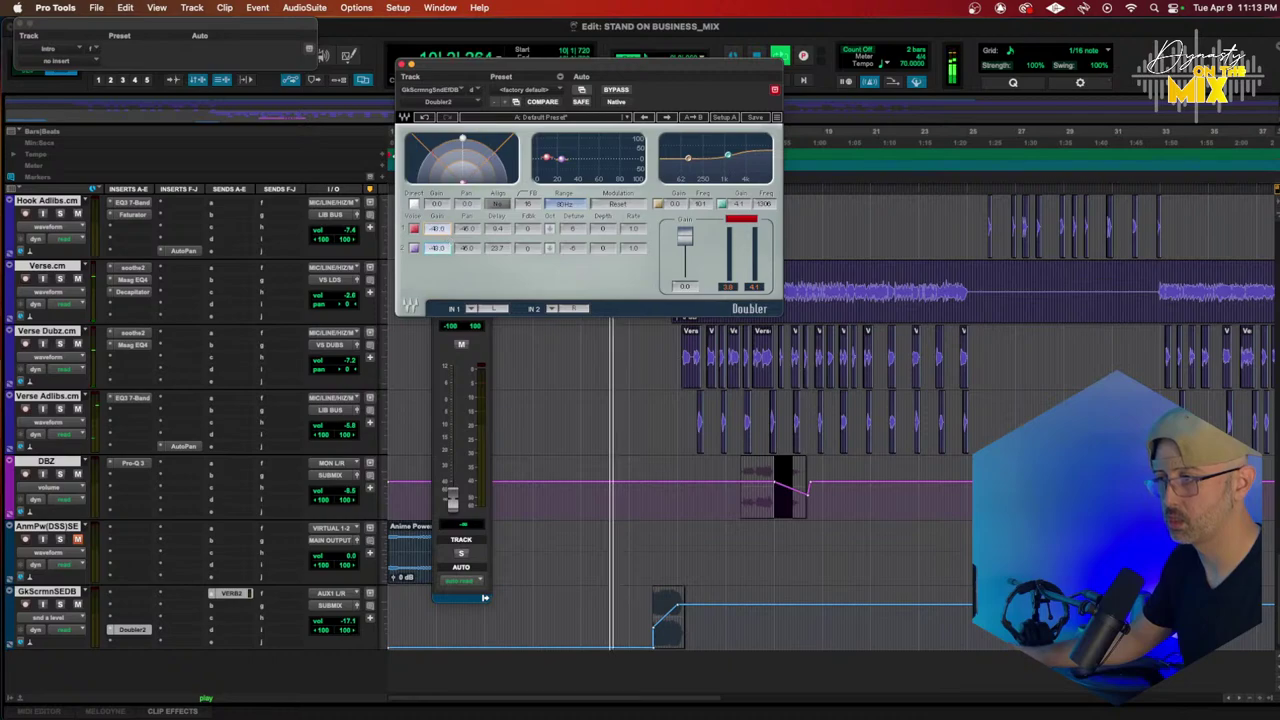
# Step: Keep the VERB2 send level automation displayed on the Goku scream track and set the track's automation mode to latch
pyautogui.click(47, 619)
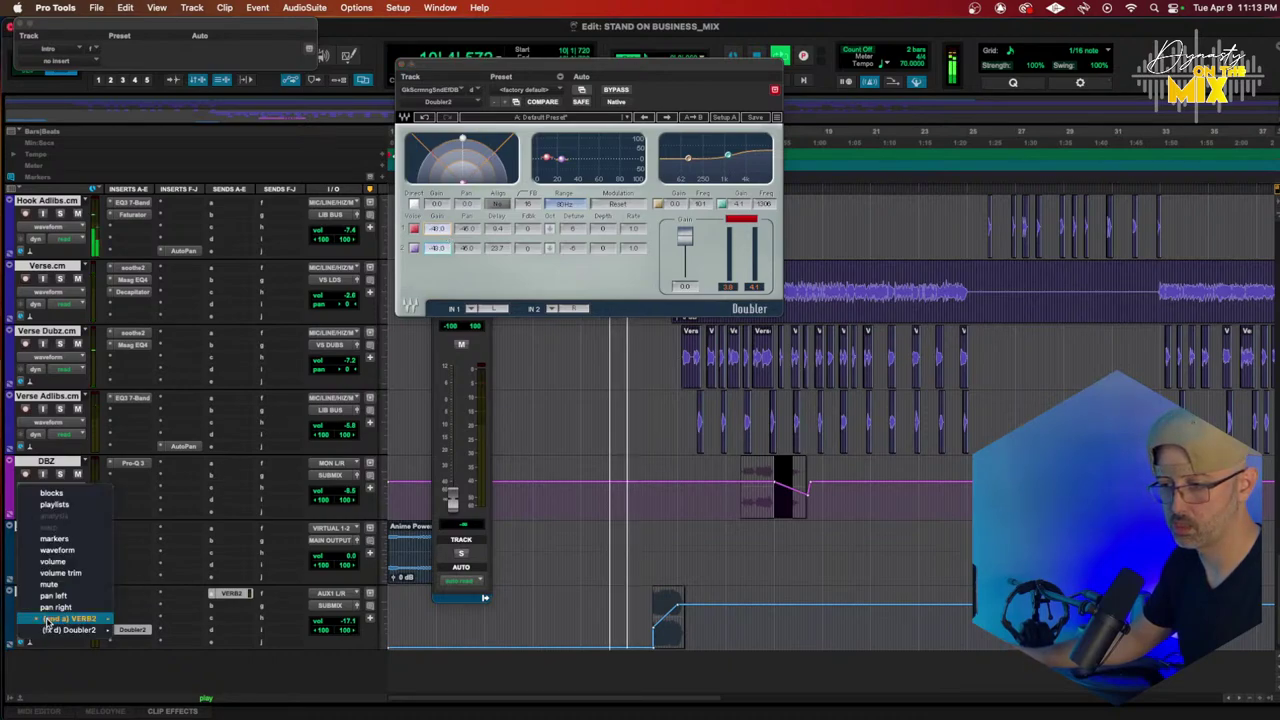
pyautogui.click(69, 618)
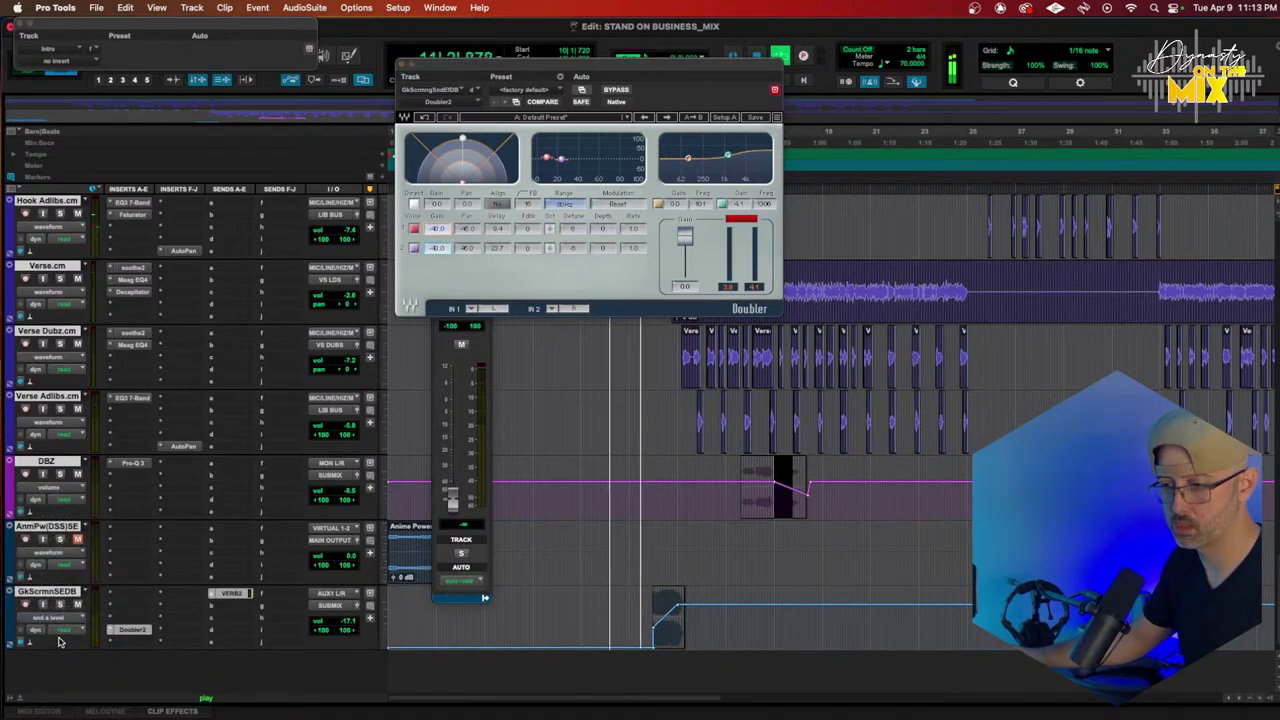
pyautogui.click(59, 642)
pyautogui.click(84, 630)
pyautogui.click(71, 631)
pyautogui.click(74, 653)
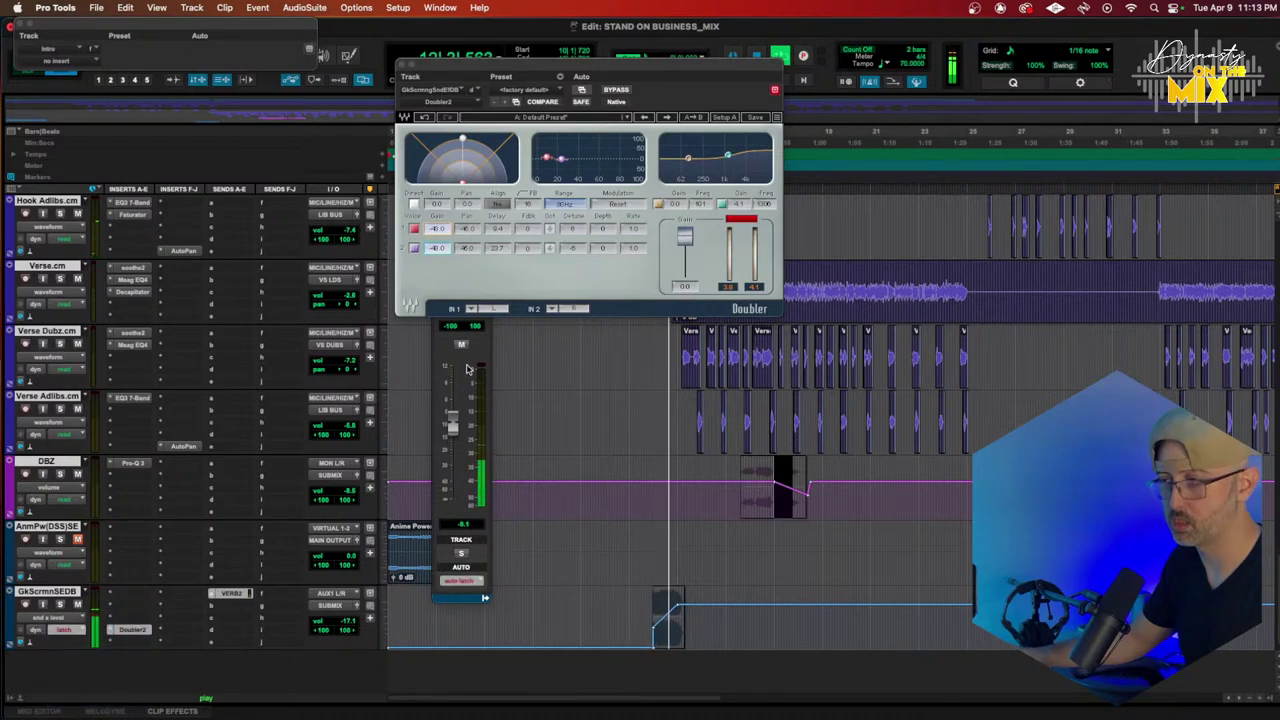
# Step: Replay the mix from about bar 10 and display the Doubler2 Voice1 Gain automation on the Goku scream track
pyautogui.press('space')
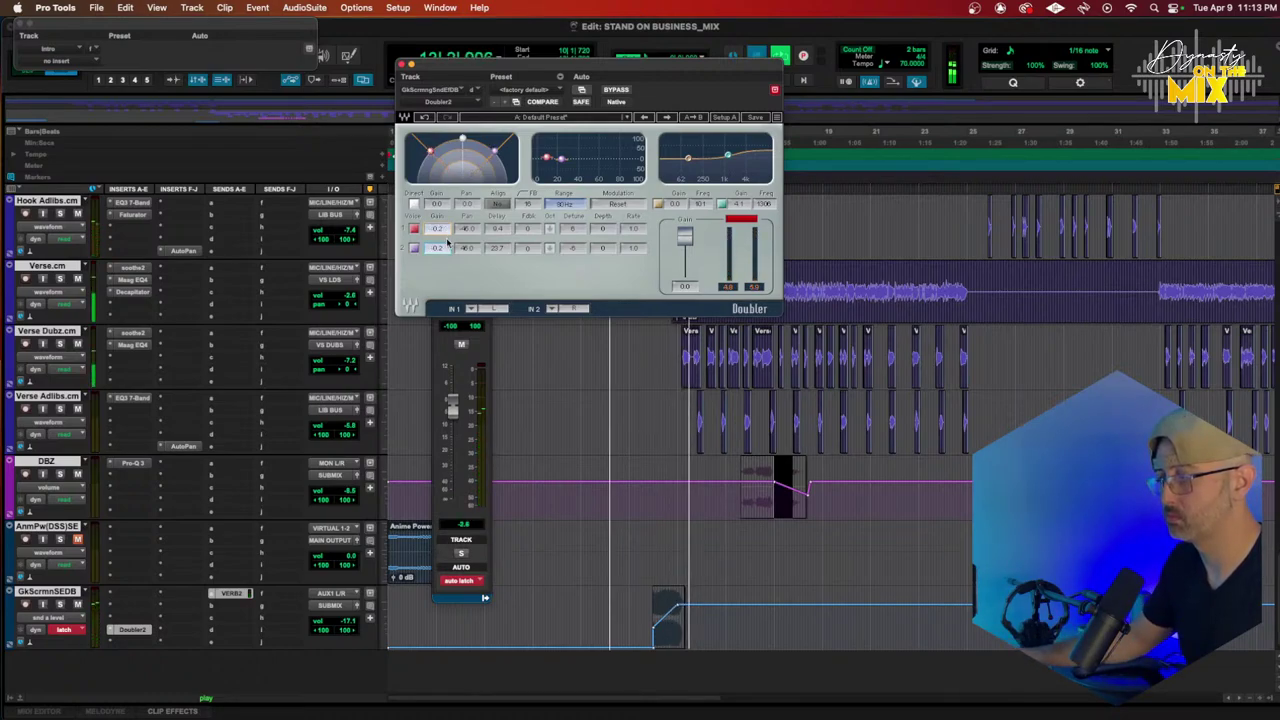
pyautogui.press('space')
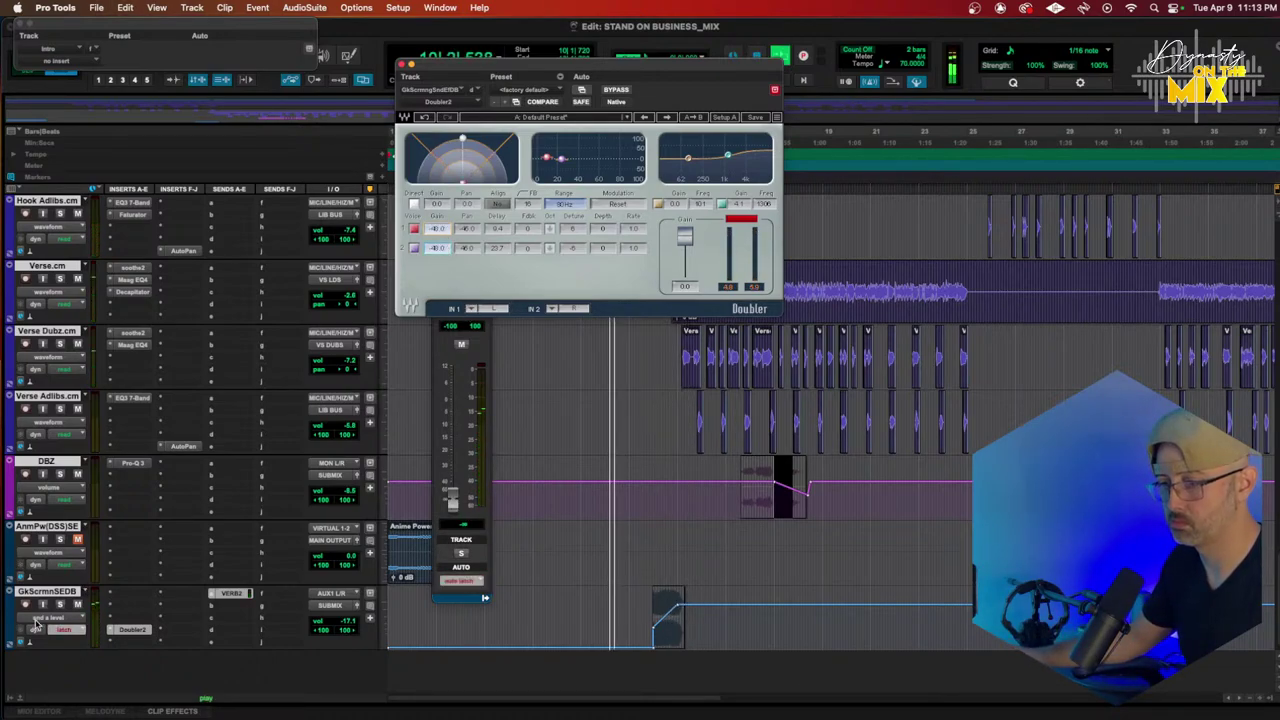
pyautogui.click(36, 622)
pyautogui.moveTo(76, 632)
pyautogui.click(140, 634)
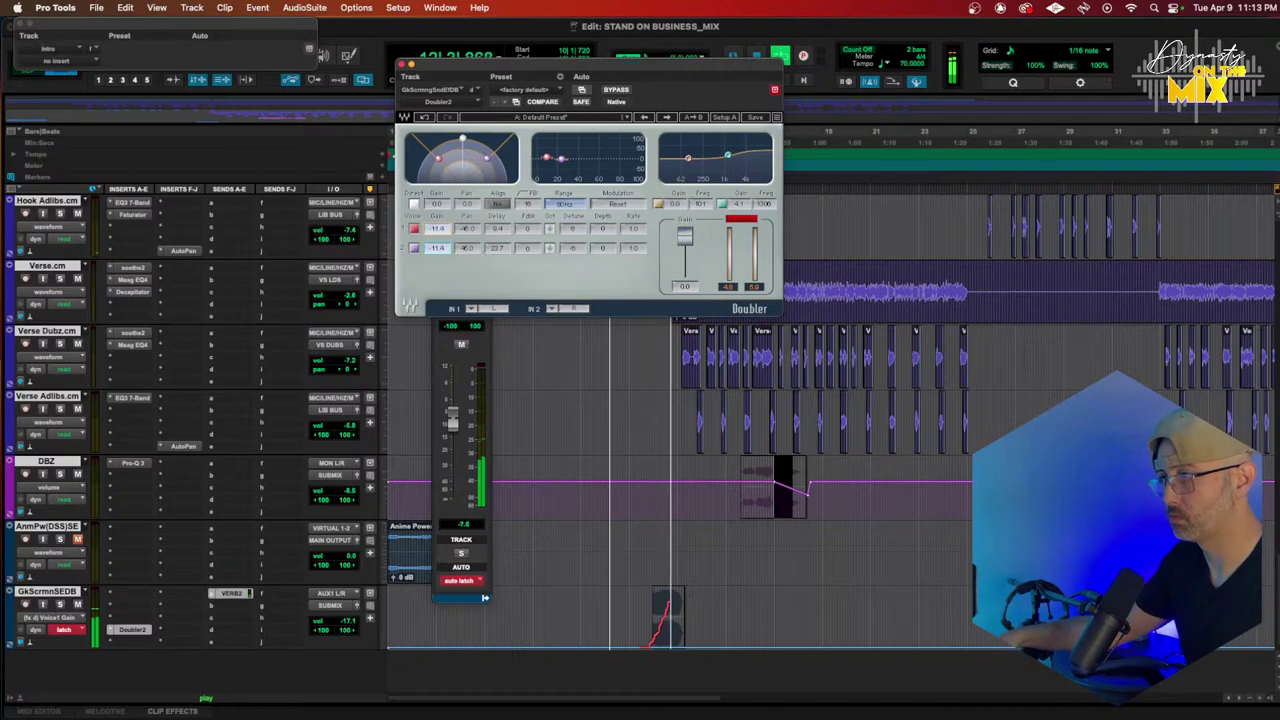
# Step: Record a rising Doubler2 Voice1 Gain pass across the Goku scream clip and set the track's automation mode to read
pyautogui.moveTo(441, 231); pyautogui.dragTo(441, 227)
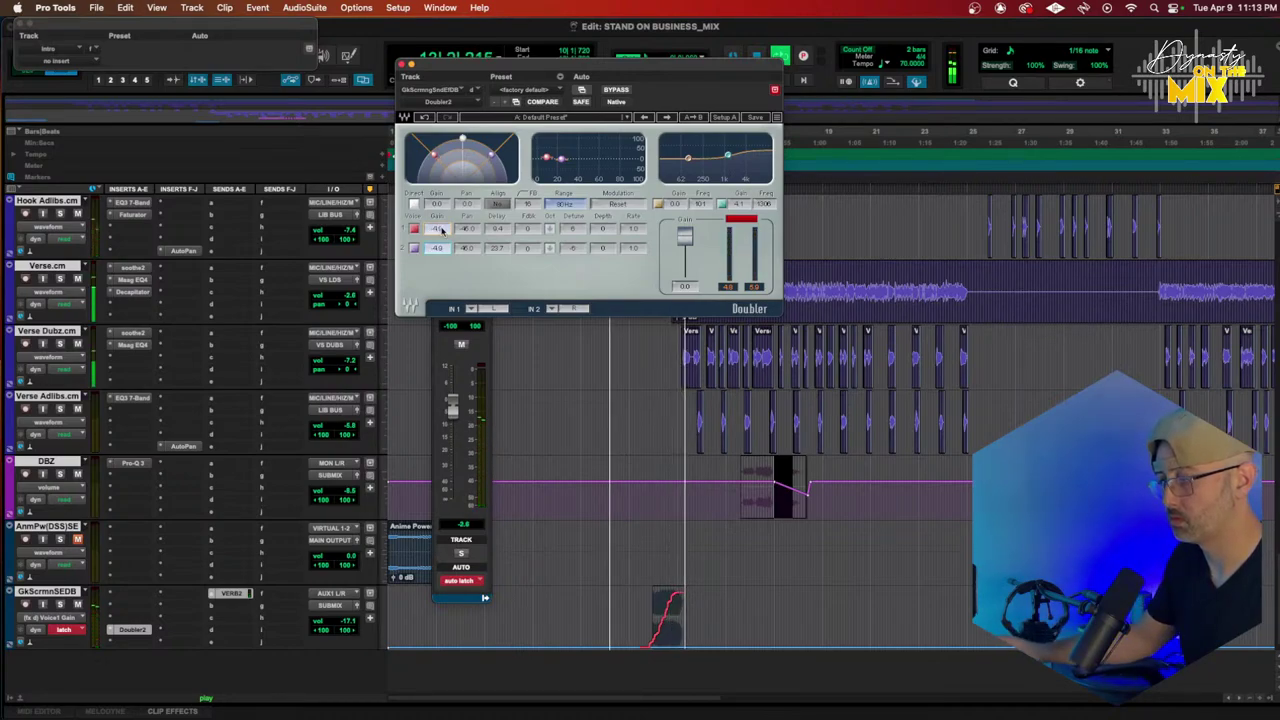
pyautogui.press('space')
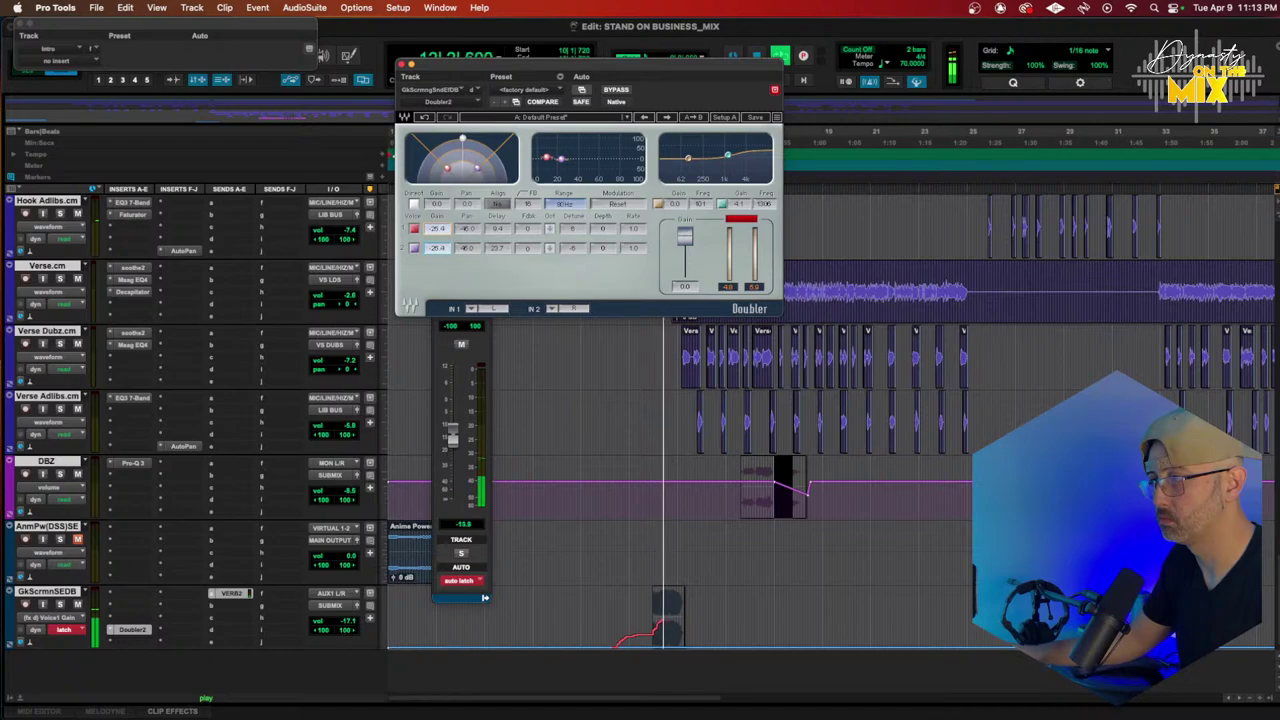
pyautogui.moveTo(442, 231); pyautogui.dragTo(442, 219)
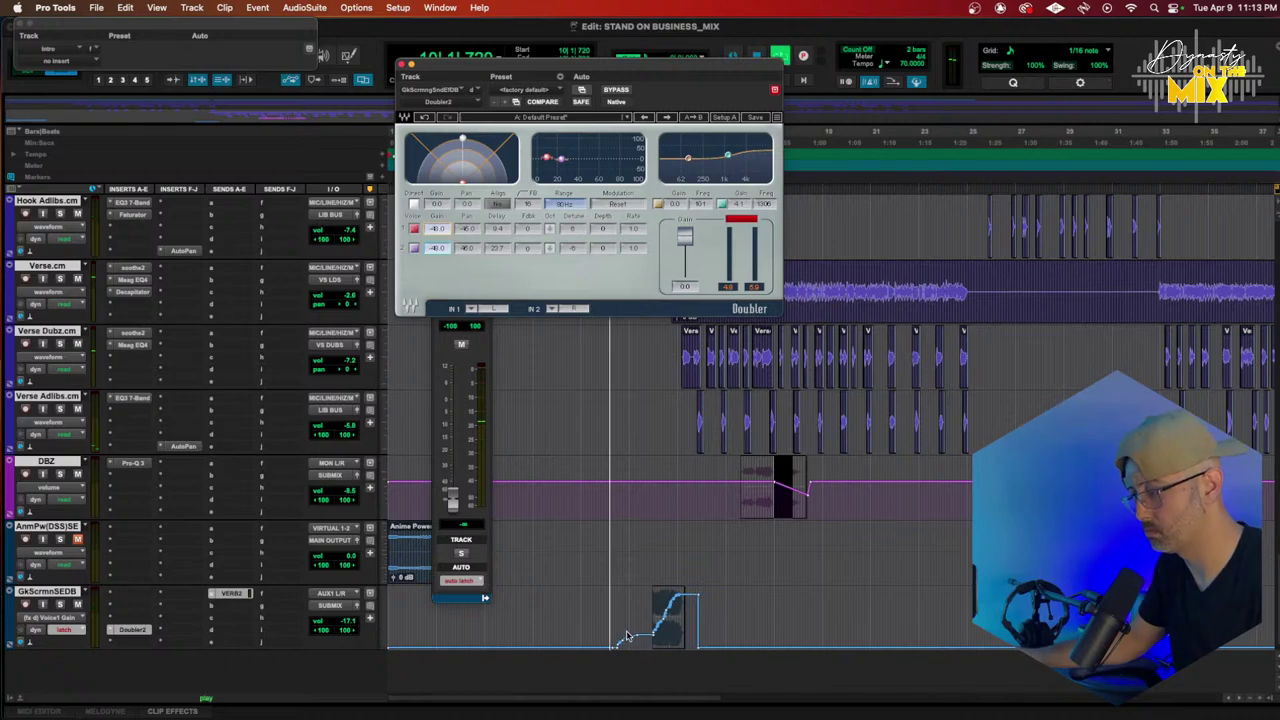
pyautogui.click(72, 631)
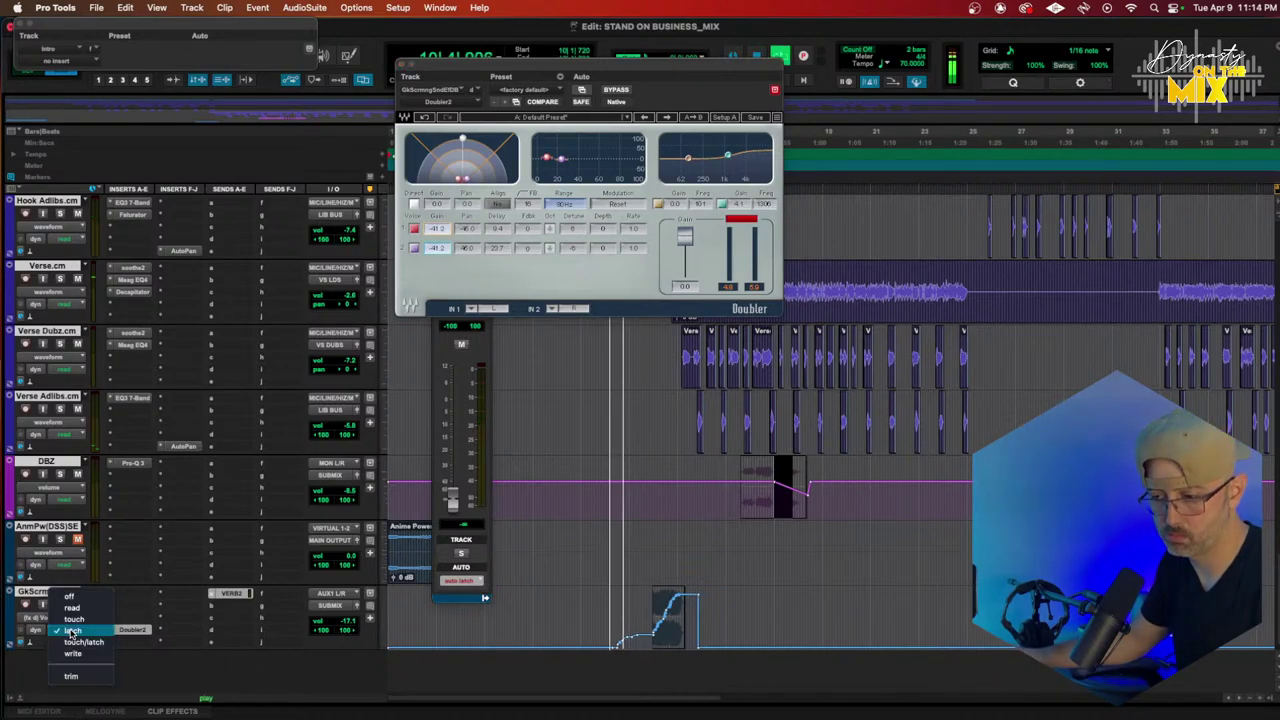
pyautogui.click(72, 608)
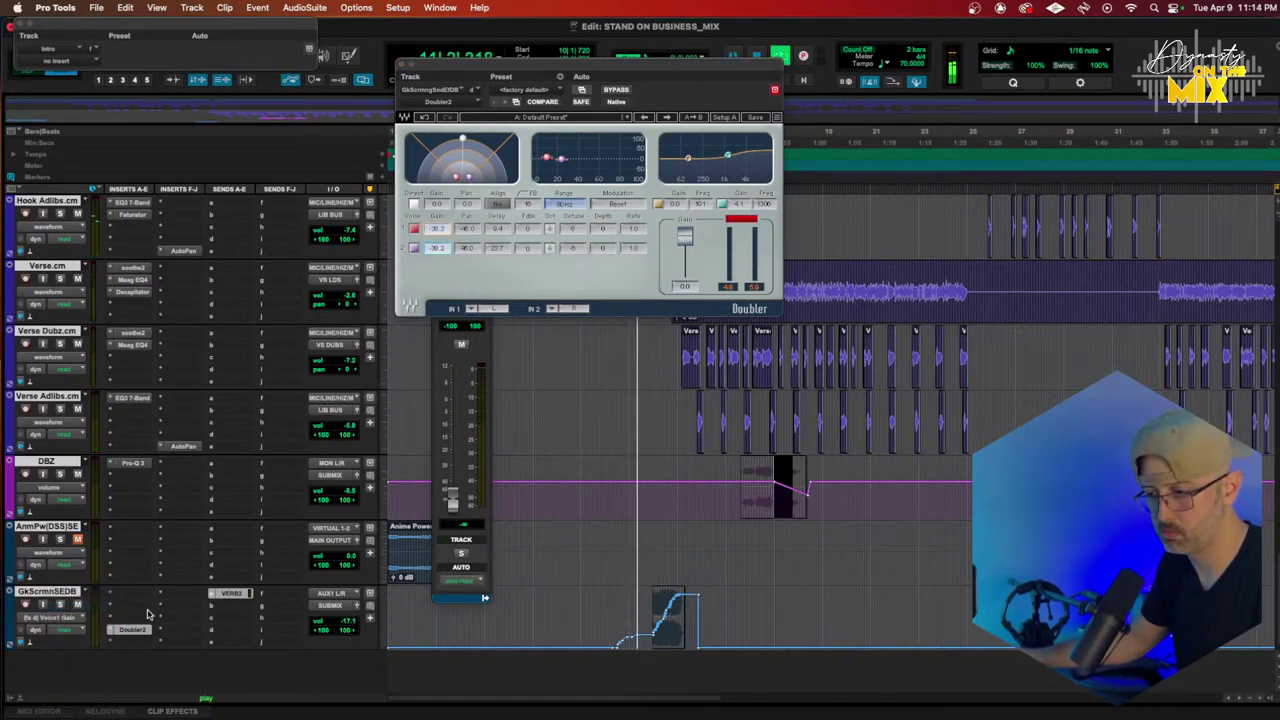
# Step: Insert the stereo FabFilter Pro-Q 3 on the Goku scream track ahead of Doubler2
pyautogui.click(133, 600)
pyautogui.moveTo(195, 594)
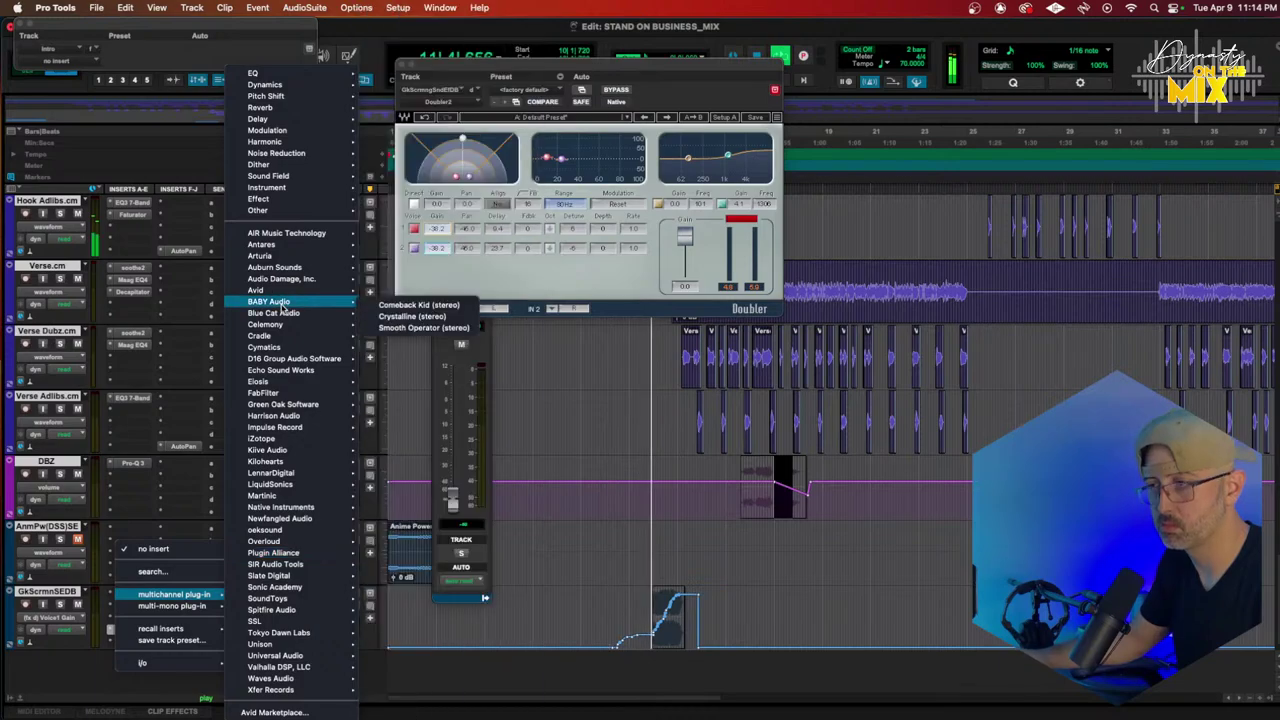
pyautogui.moveTo(258, 73)
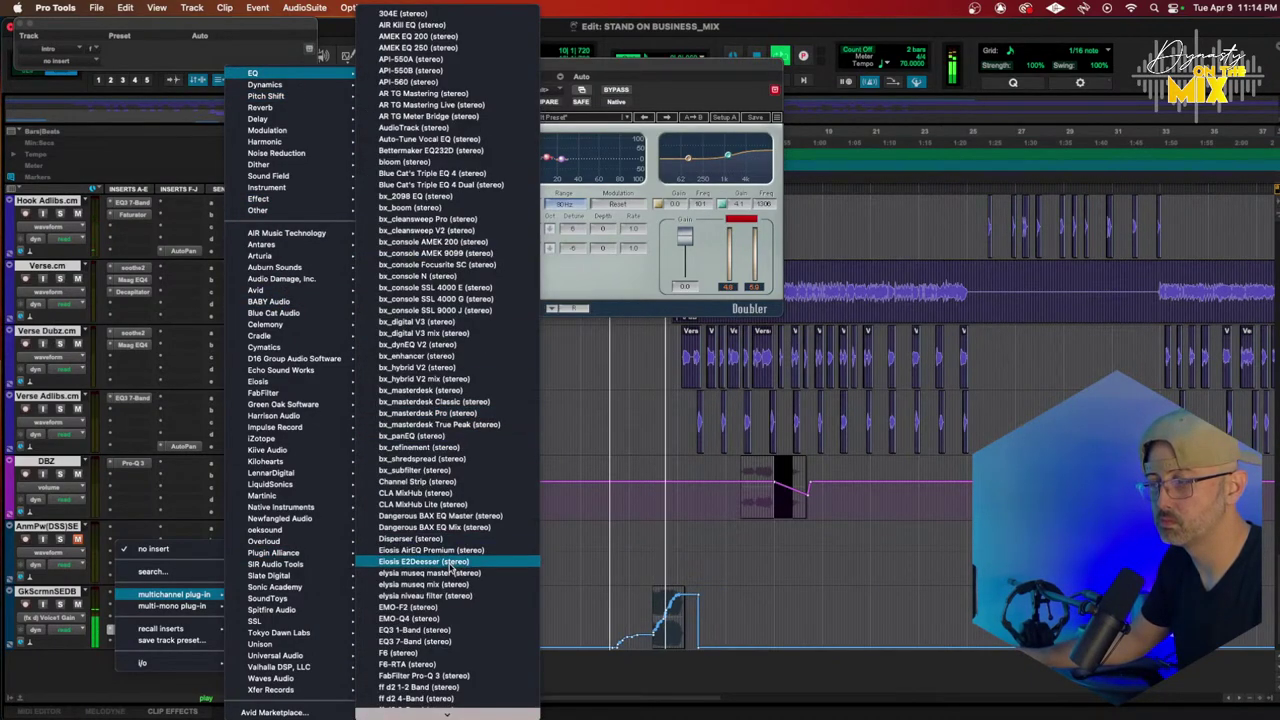
pyautogui.click(420, 677)
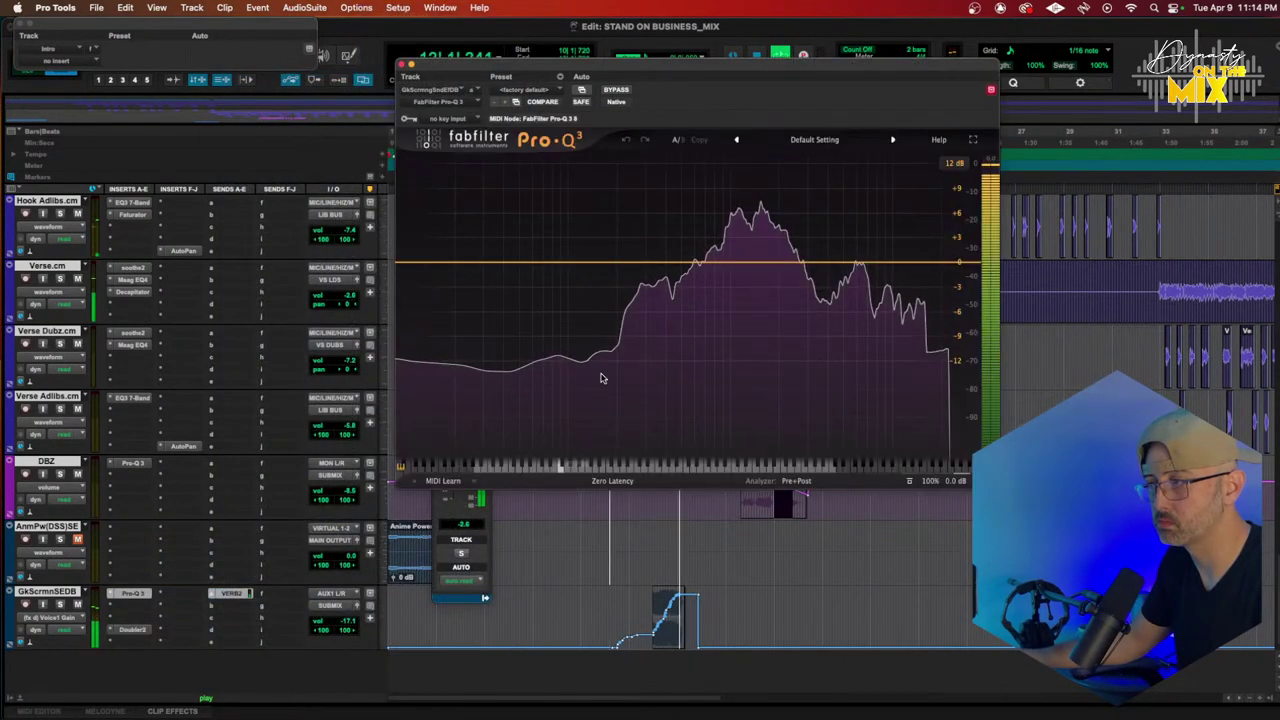
# Step: Add a nearly flat bell band at about 1175 Hz and a slight high-frequency boost in Pro-Q 3, and close its window
pyautogui.doubleClick(746, 268)
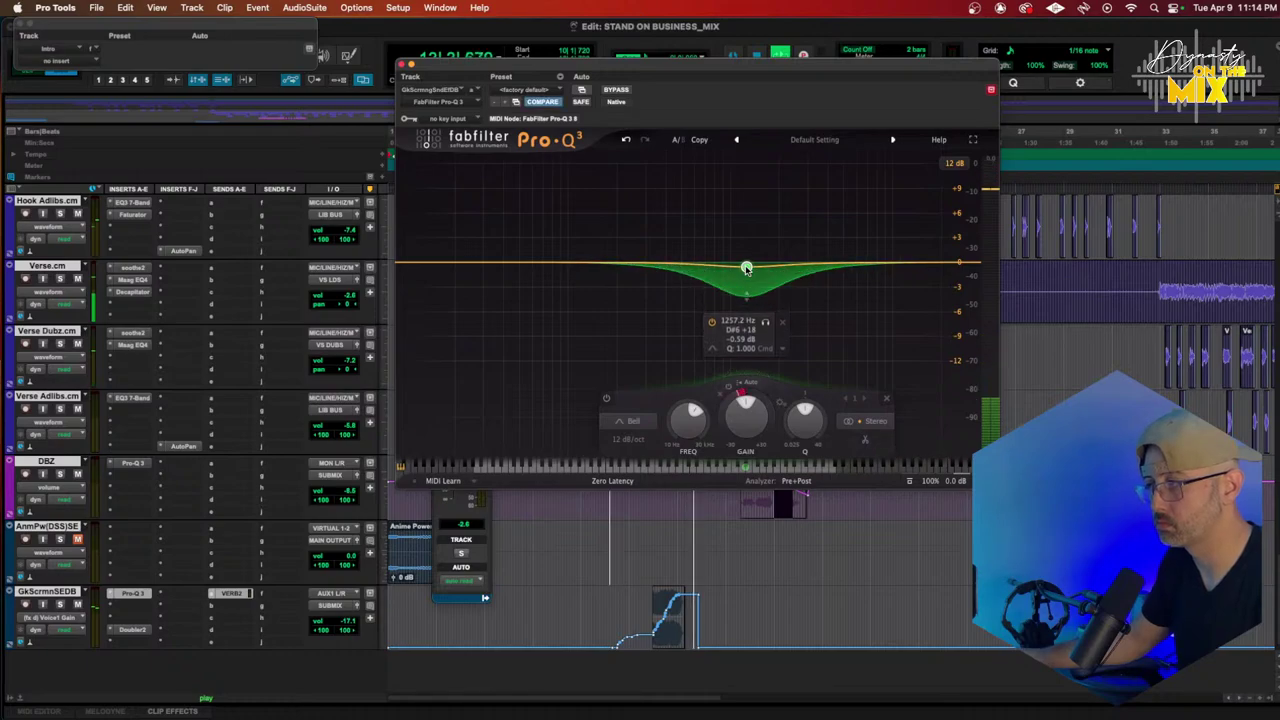
pyautogui.moveTo(746, 268); pyautogui.dragTo(741, 264)
pyautogui.moveTo(866, 266); pyautogui.dragTo(866, 249)
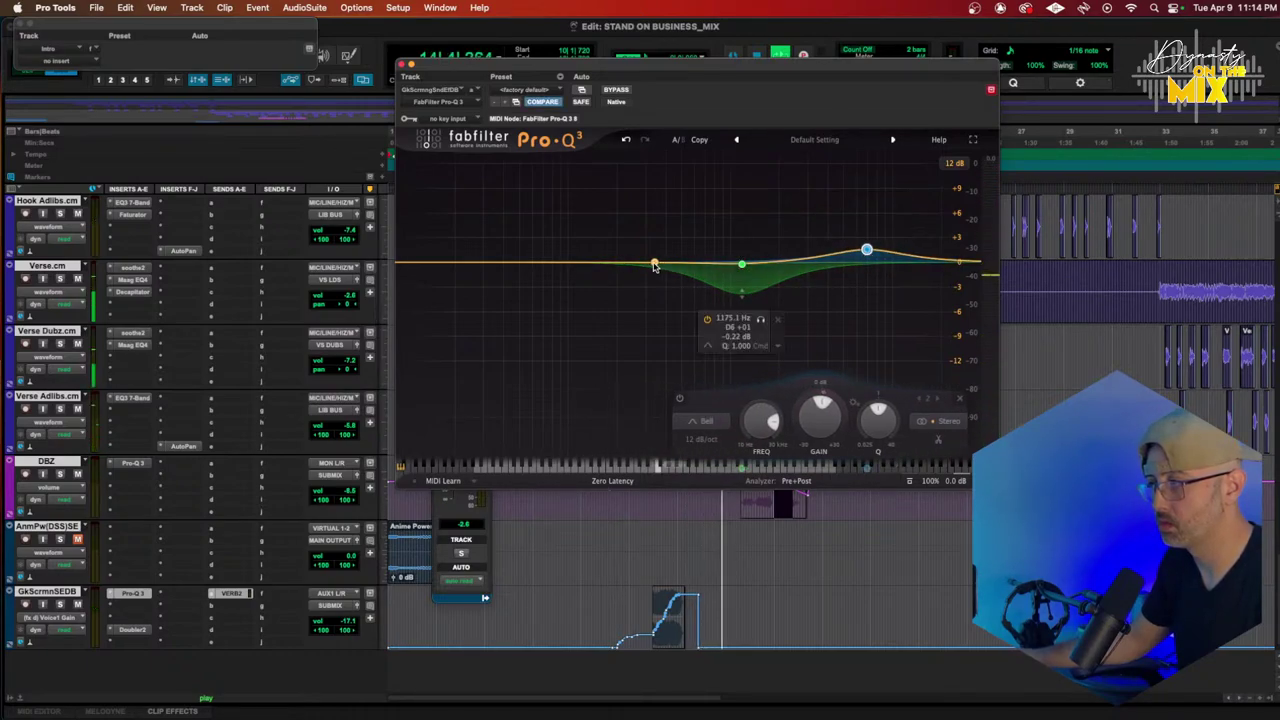
pyautogui.click(403, 65)
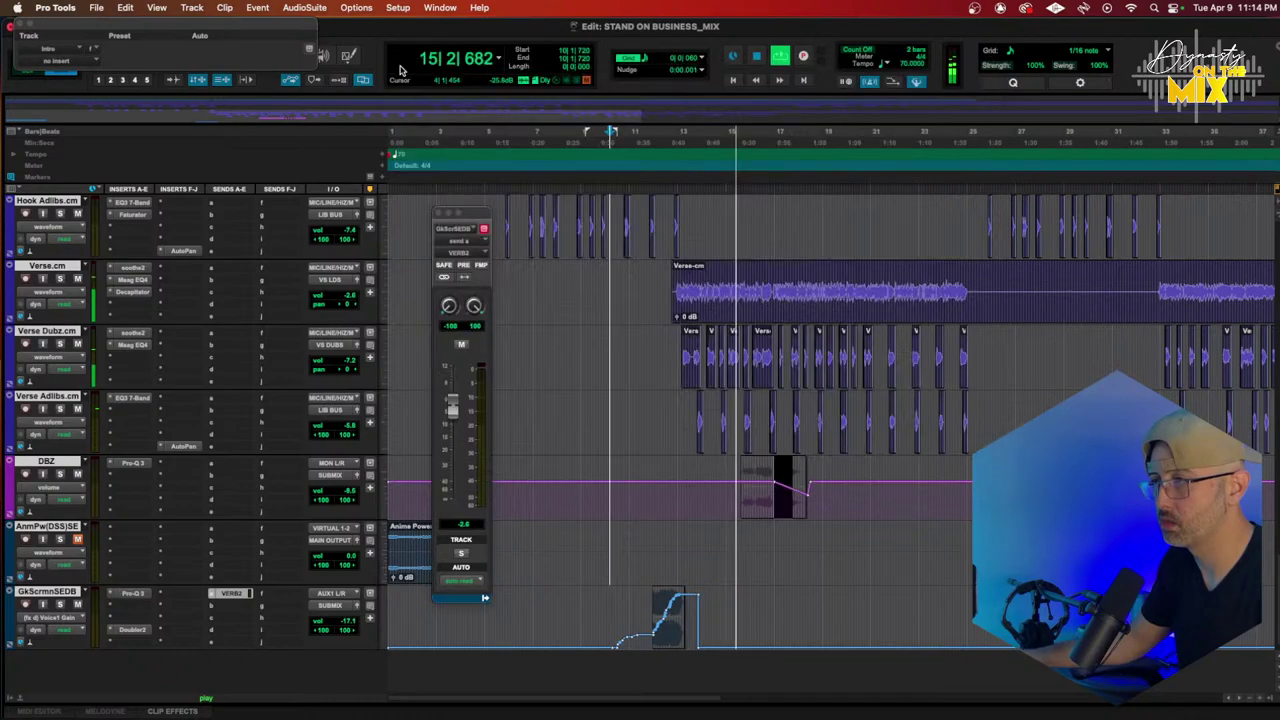
# Step: Switch the DBZ track to waveform view and fade in the first Kamehameha clip from 15|3|060 to 16|2|240
pyautogui.press('t')
pyautogui.press('t')
pyautogui.hscroll(6, 697, 403)
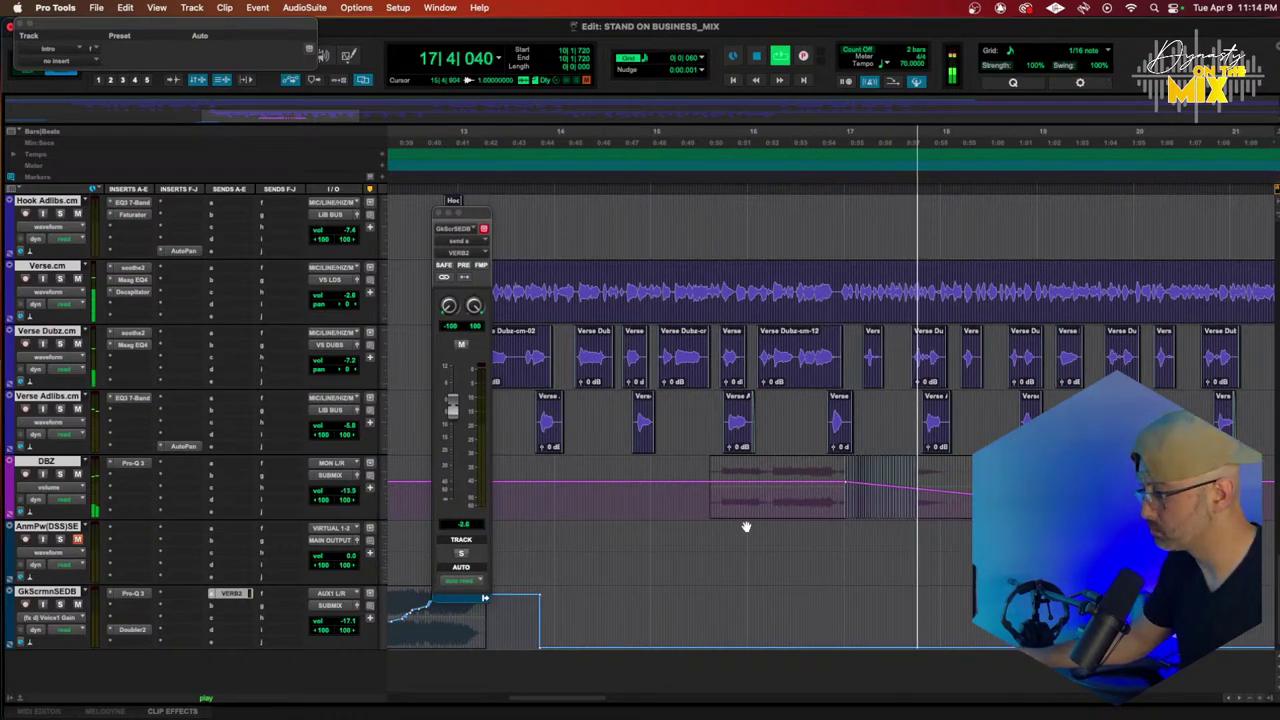
pyautogui.hscroll(3, 707, 416)
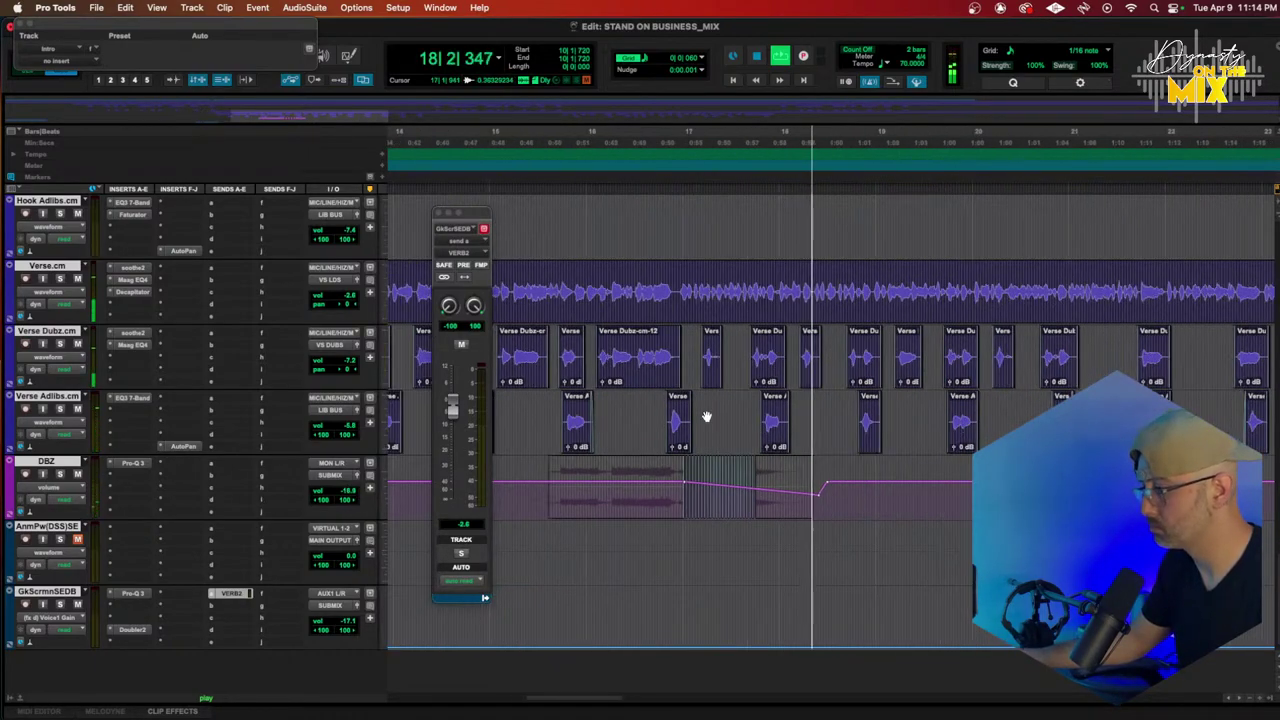
pyautogui.click(46, 487)
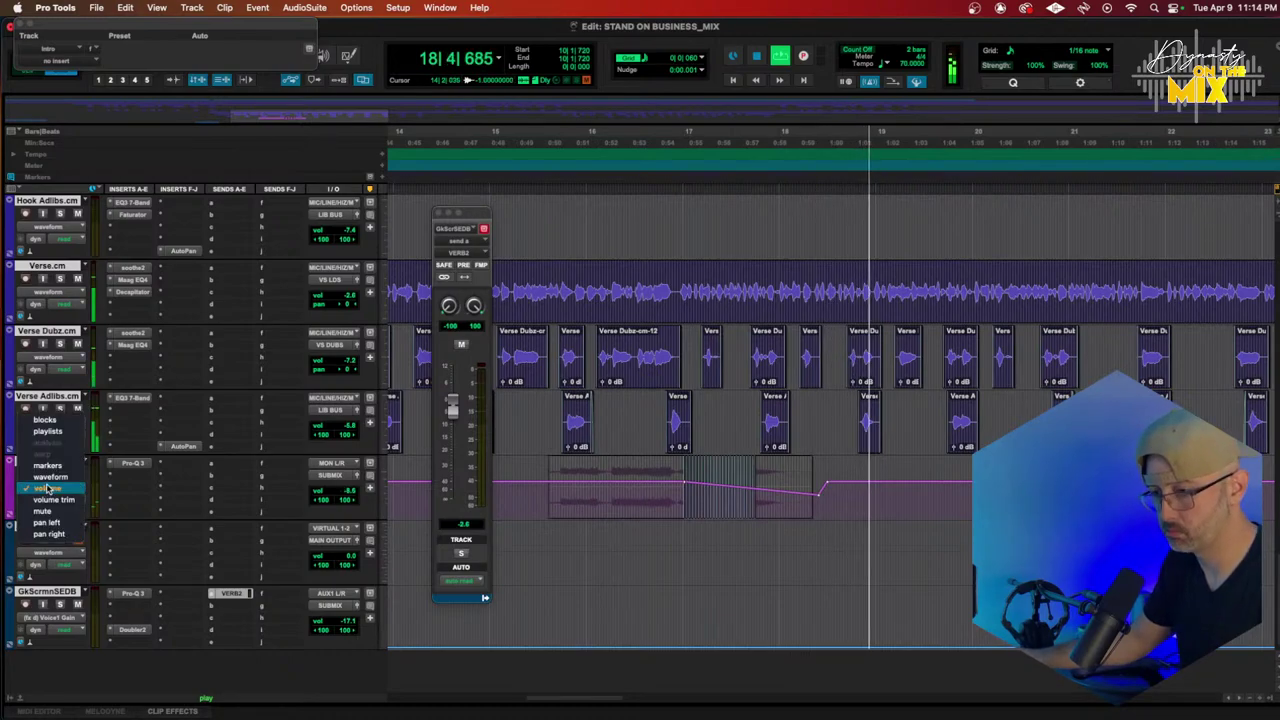
pyautogui.click(49, 477)
pyautogui.moveTo(540, 486); pyautogui.dragTo(617, 494)
pyautogui.press('f')
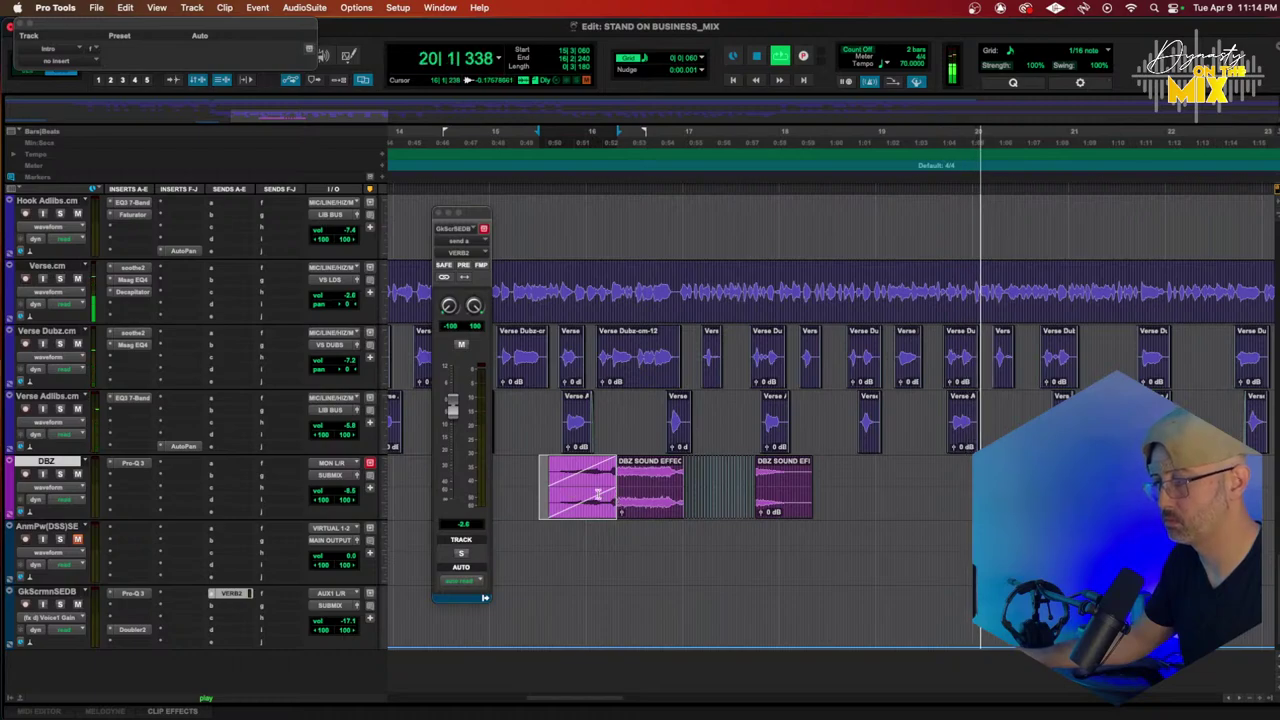
# Step: Reshape the fade-in at the start of the first Kamehameha clip into a curve
pyautogui.press('super+f')
pyautogui.moveTo(631, 316); pyautogui.dragTo(586, 284)
pyautogui.click(752, 433)
# Step: Set the playback position to 19|4|600 and switch the M_CED_DAN98 beat track to waveform view
pyautogui.press('r')
pyautogui.press('r')
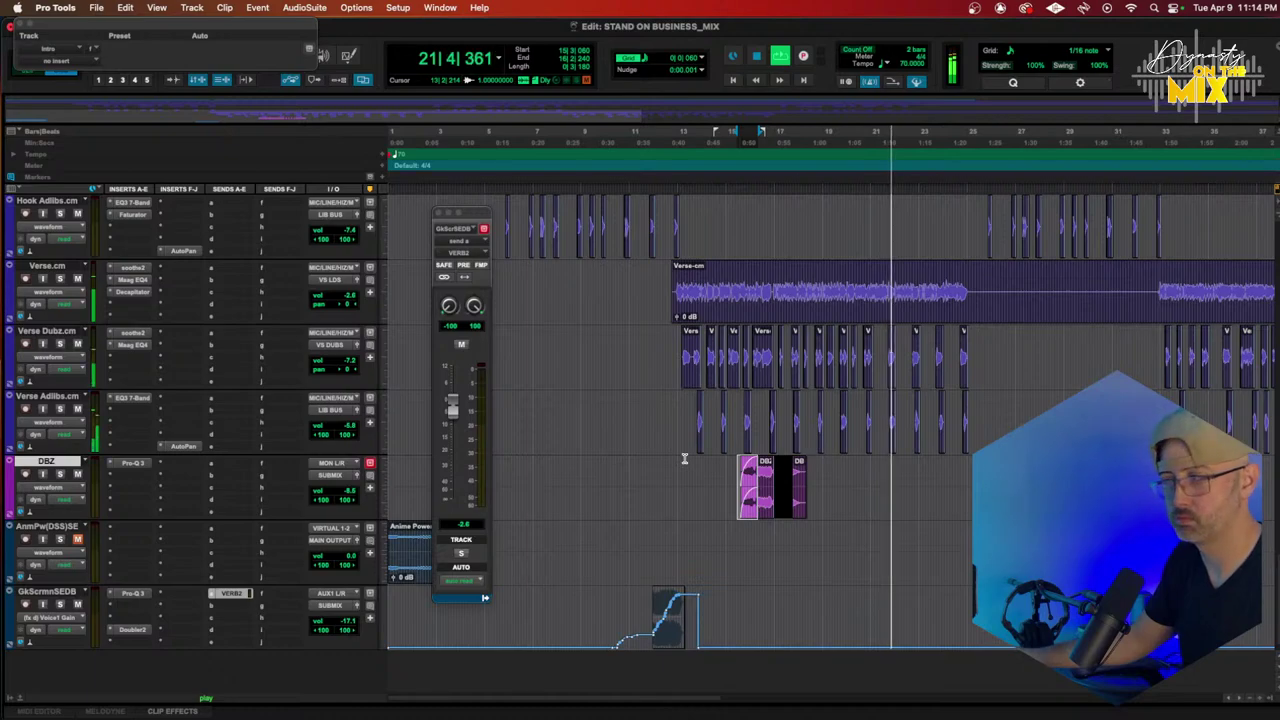
pyautogui.scroll(10, 684, 458)
pyautogui.hscroll(2, 684, 458)
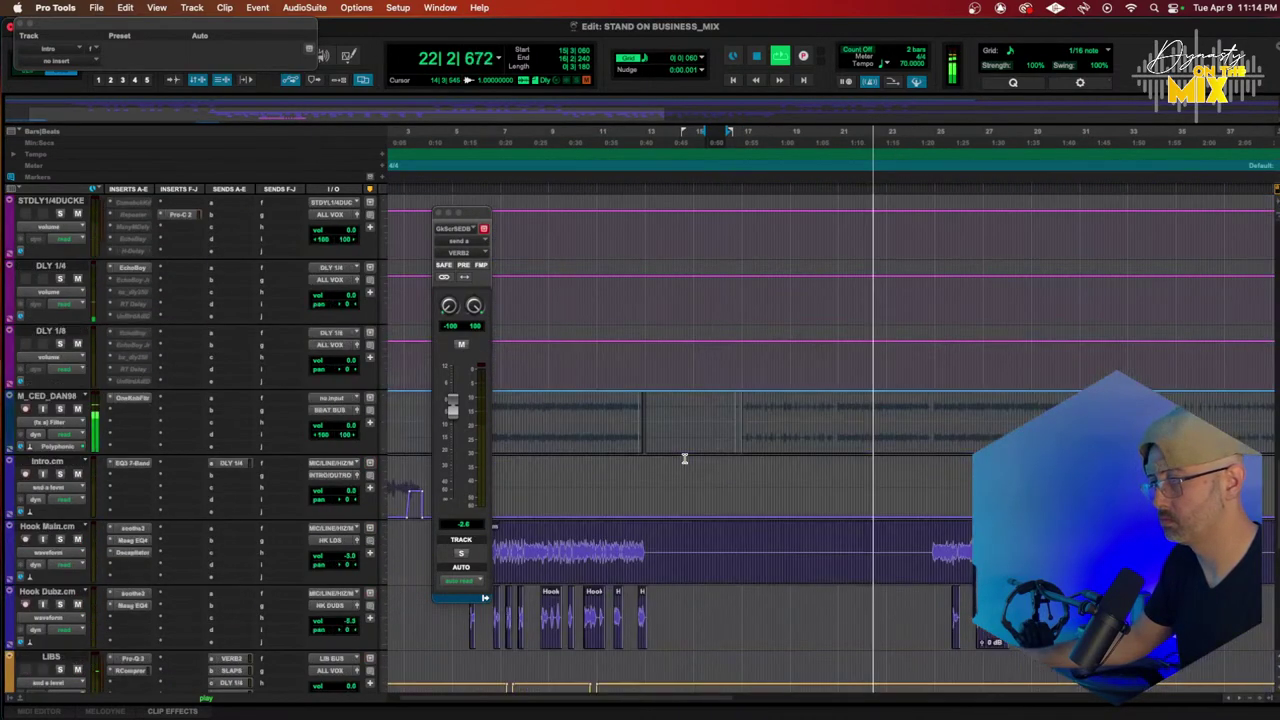
pyautogui.click(812, 140)
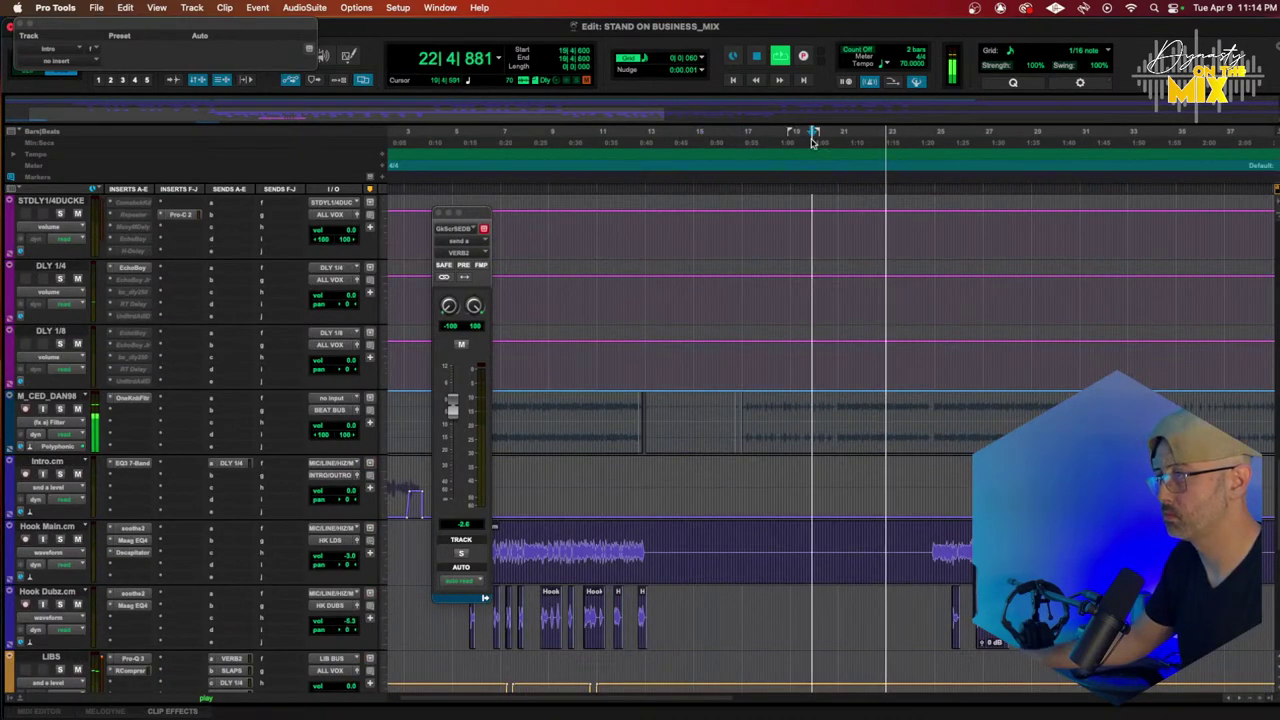
pyautogui.press('t')
pyautogui.press('t')
pyautogui.hscroll(3, 769, 378)
pyautogui.press('super+alt+bracketright')
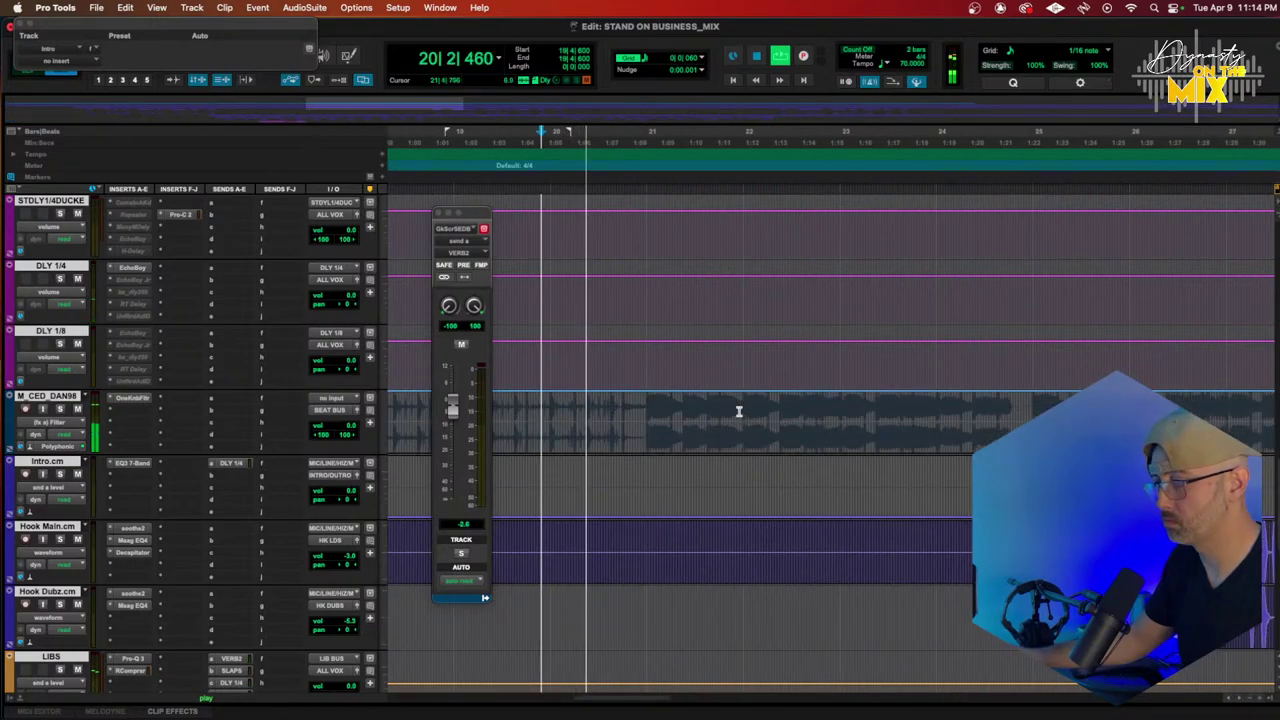
pyautogui.press('t')
pyautogui.press('t')
pyautogui.hscroll(-1, 739, 411)
pyautogui.hscroll(3, 739, 411)
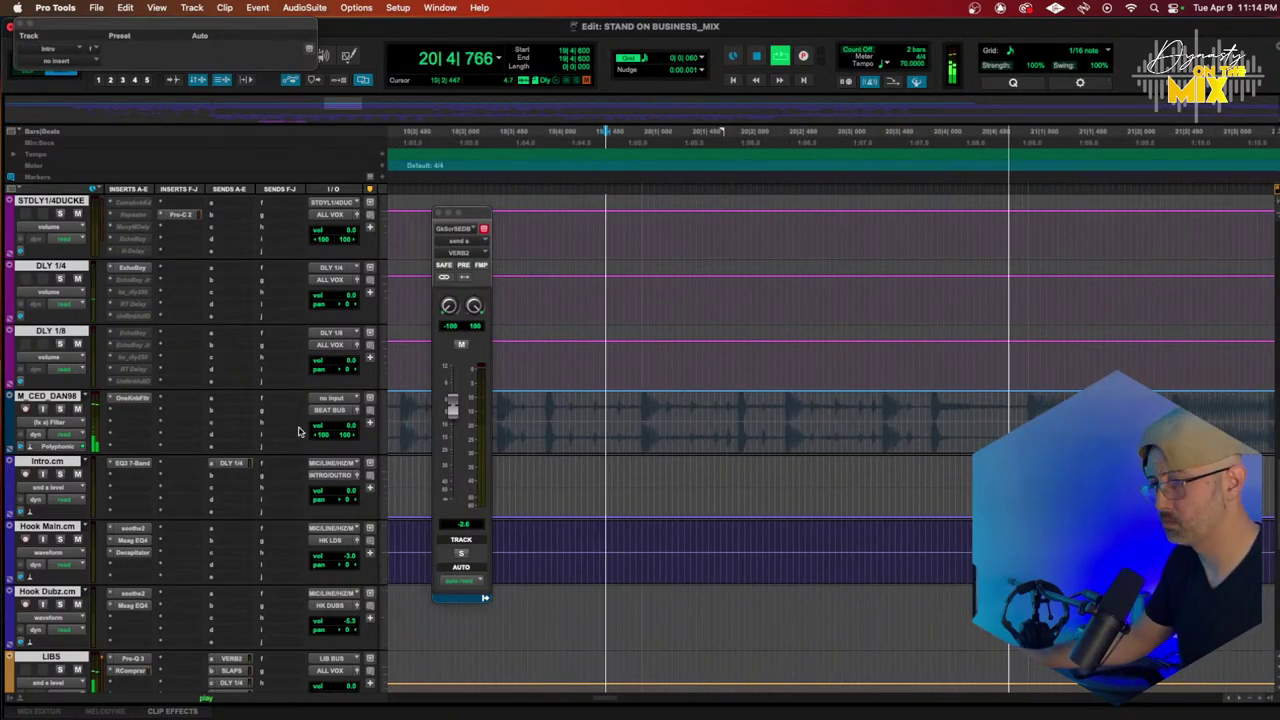
pyautogui.click(78, 430)
pyautogui.click(60, 360)
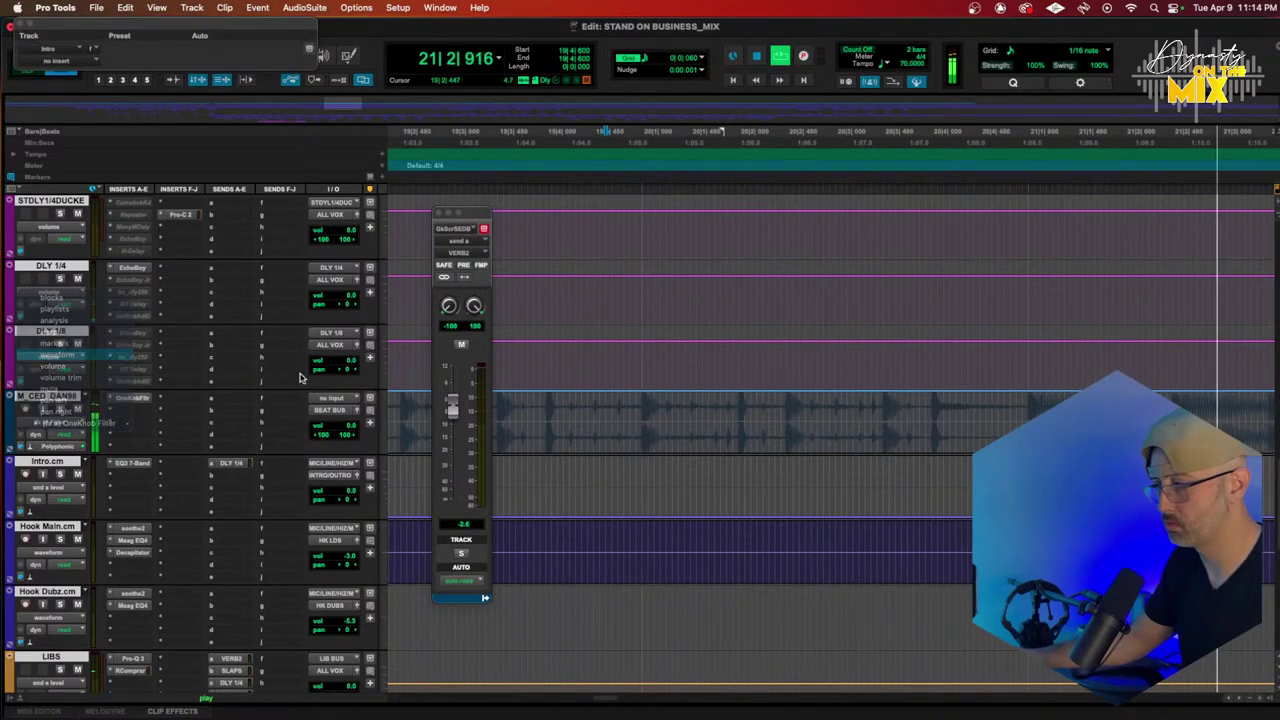
# Step: Process the beat from 20|4|000 to 20|4|480 with the AudioSuite Vari-Fi effect, set to Slow Down and Fit To selection
pyautogui.click(929, 413)
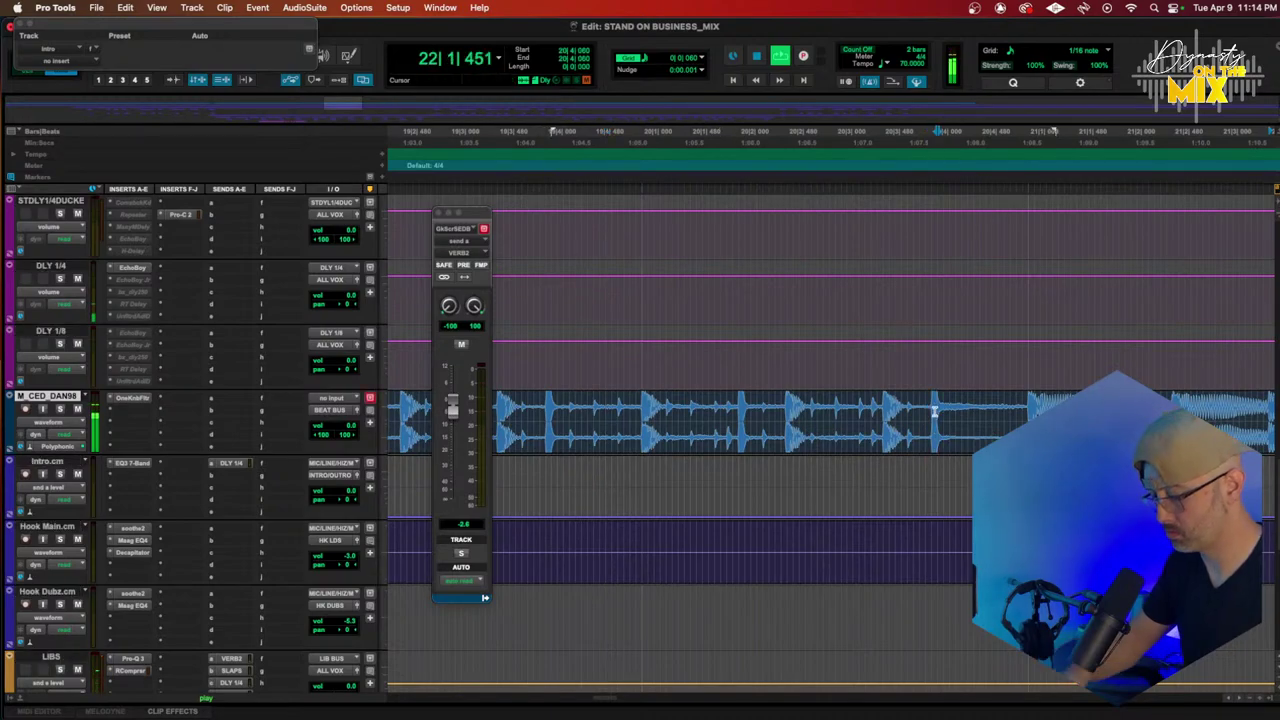
pyautogui.moveTo(932, 411); pyautogui.dragTo(958, 417)
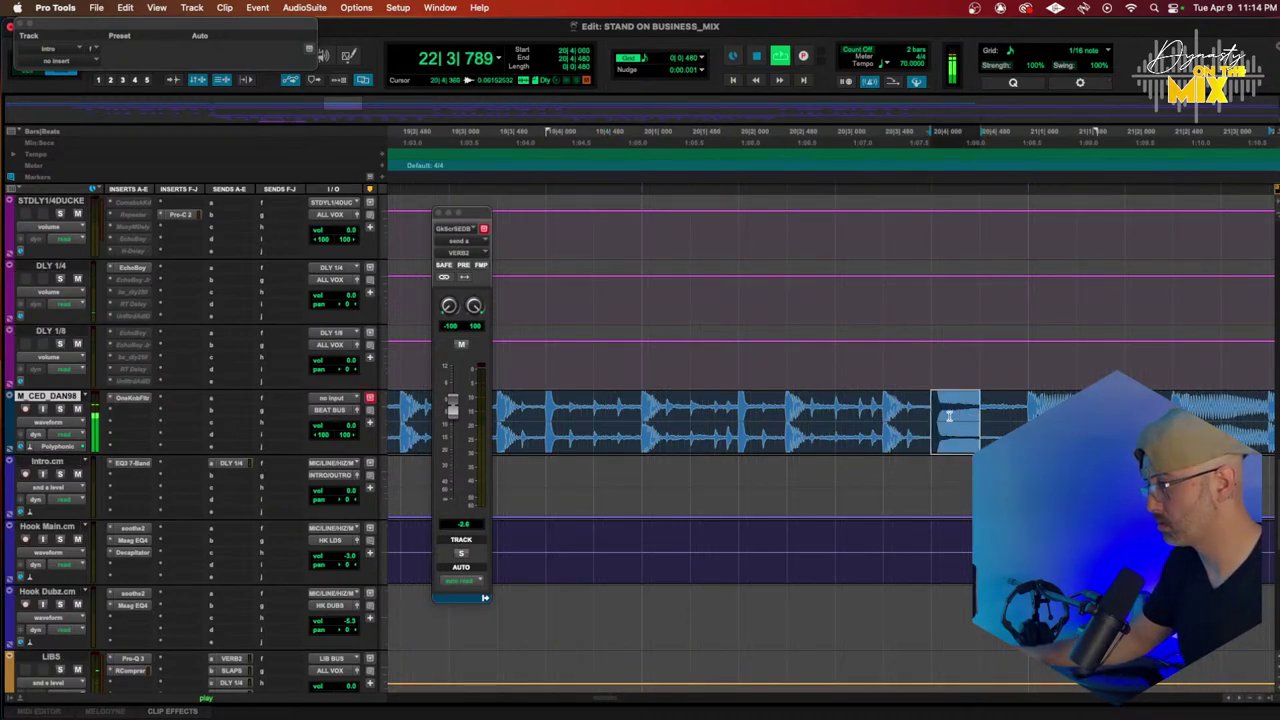
pyautogui.click(304, 7)
pyautogui.moveTo(330, 57)
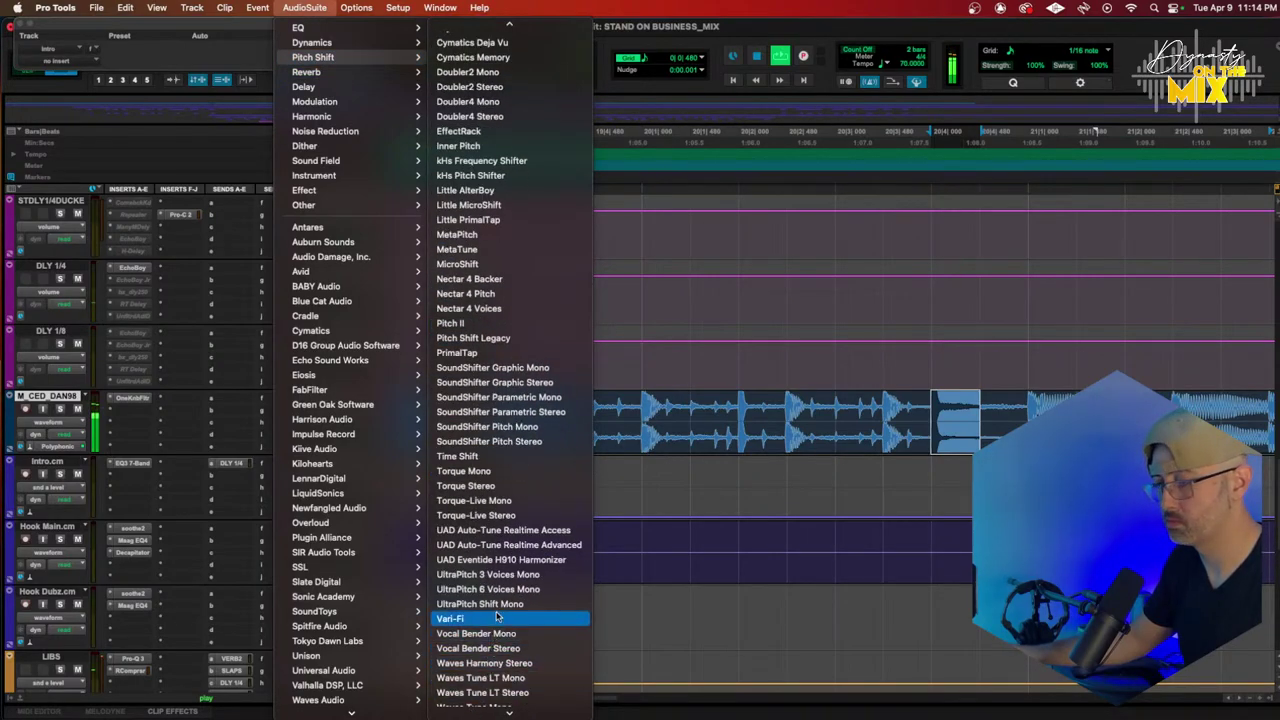
pyautogui.click(480, 609)
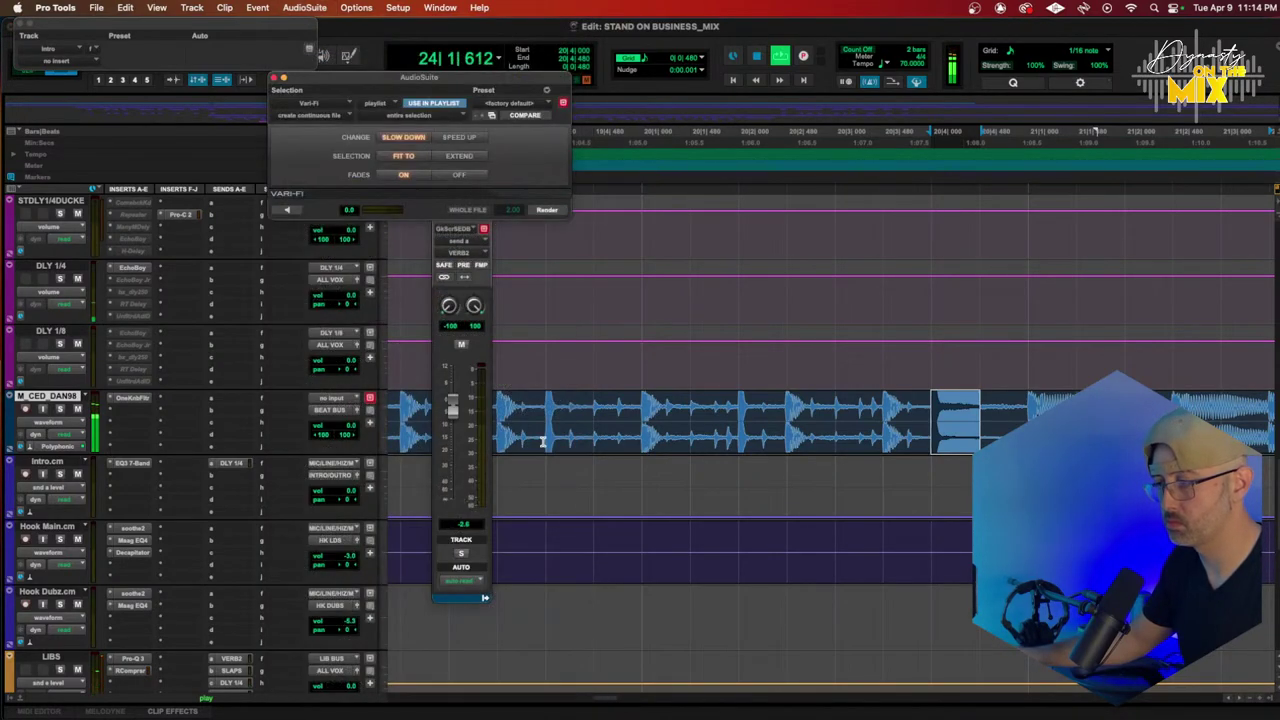
pyautogui.click(543, 211)
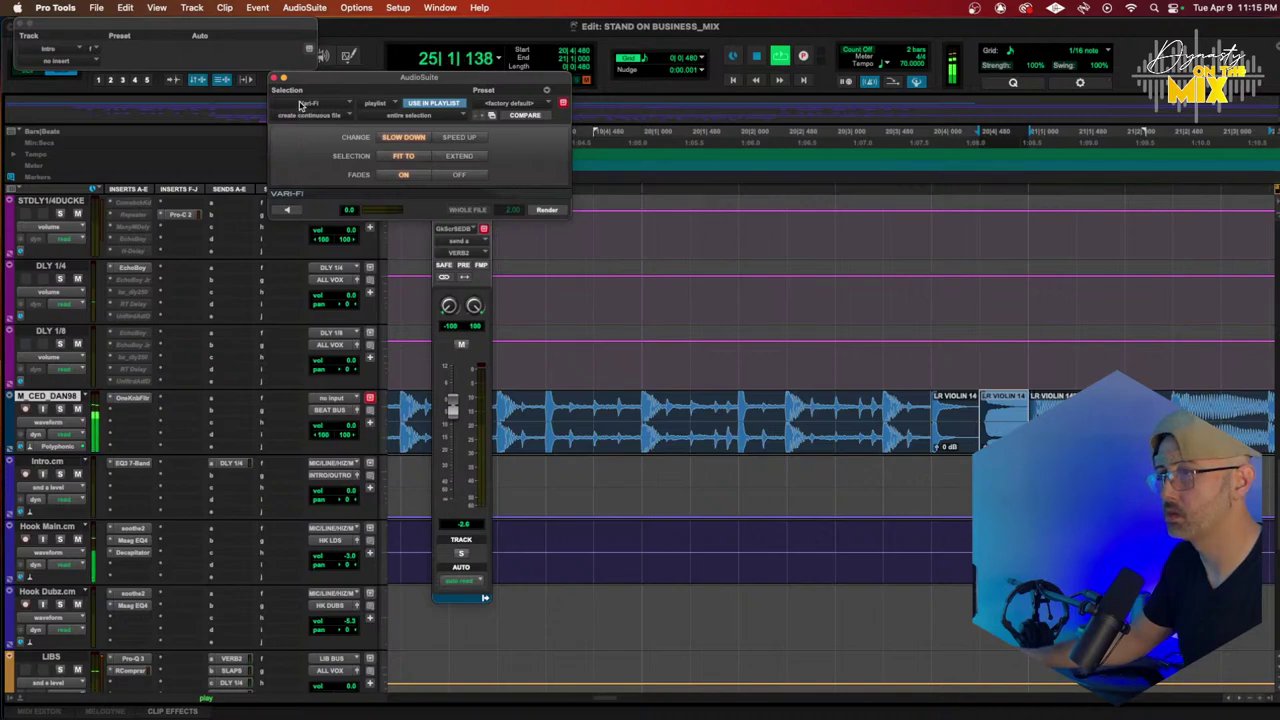
# Step: Reverse the beat from 20|4|480 to 21|1|000 with the AudioSuite Reverse effect and play the result from bar 20
pyautogui.click(304, 7)
pyautogui.moveTo(380, 47)
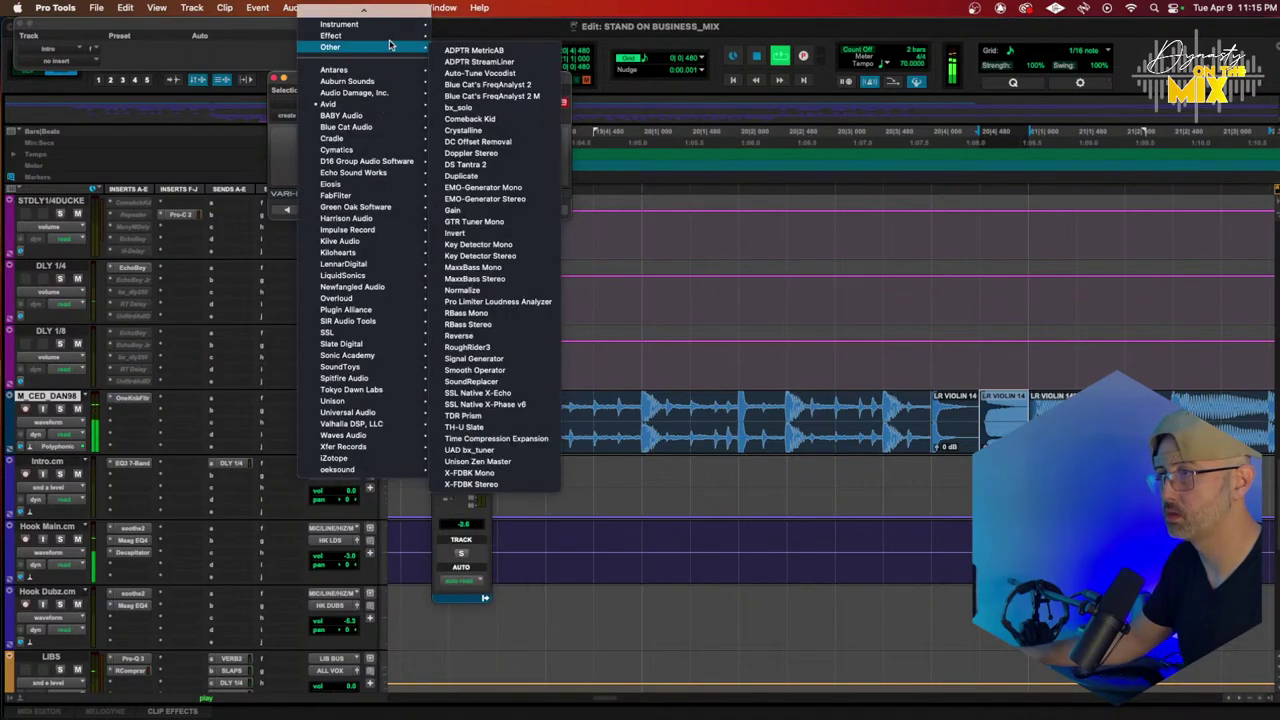
pyautogui.click(488, 340)
pyautogui.click(546, 151)
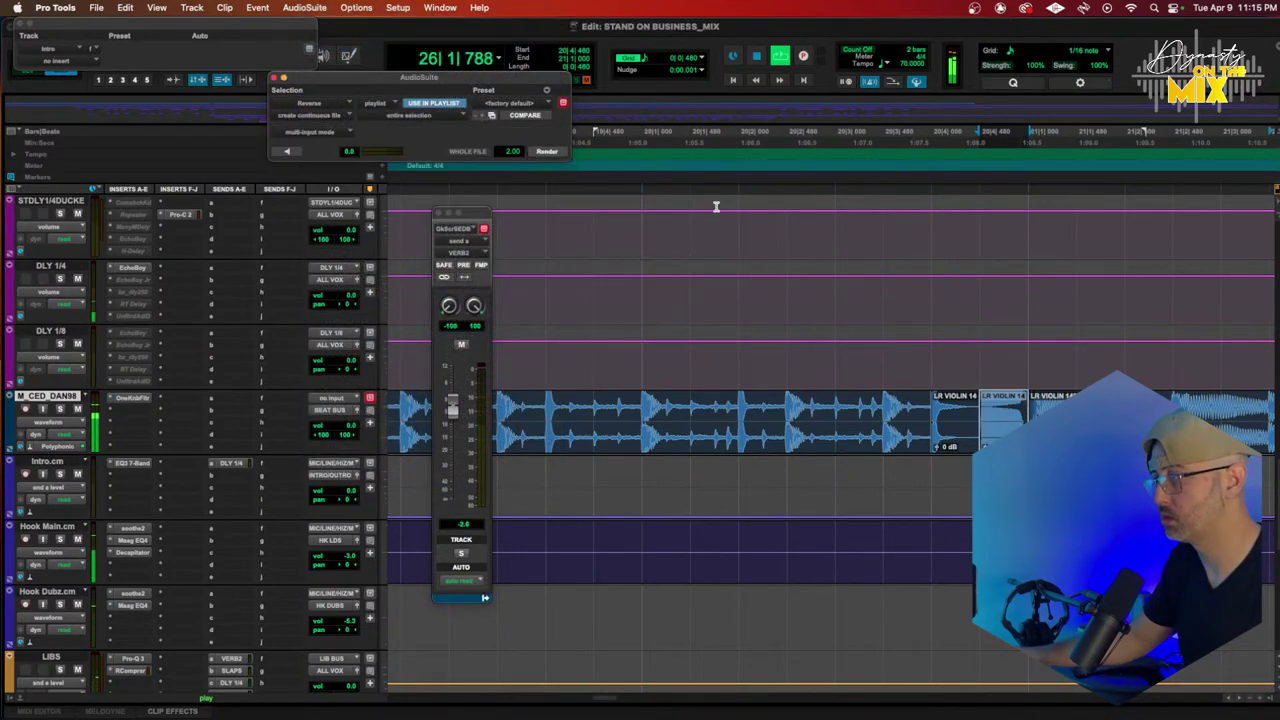
pyautogui.press('space')
pyautogui.click(622, 150)
pyautogui.press('space')
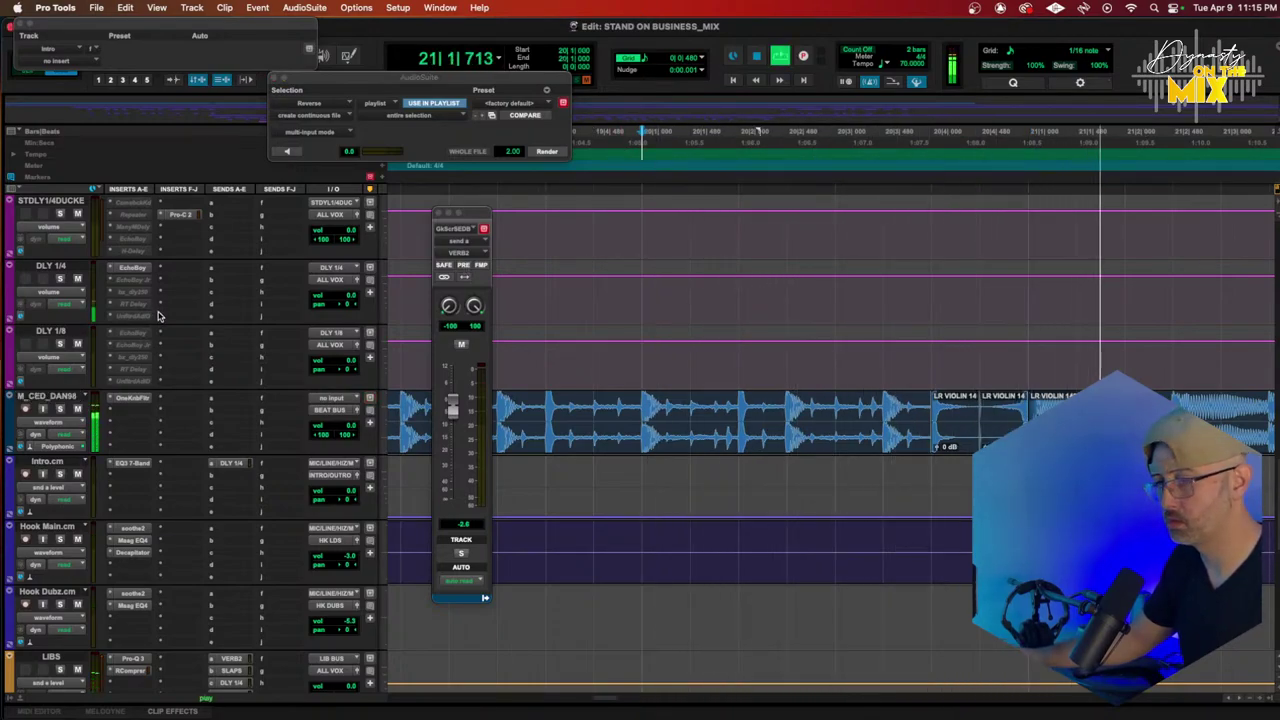
# Step: Show the OneKnob Filter automation on the M_CED_DAN98 track and lower the filter level from bar 13 to bar 17
pyautogui.click(75, 424)
pyautogui.moveTo(88, 494)
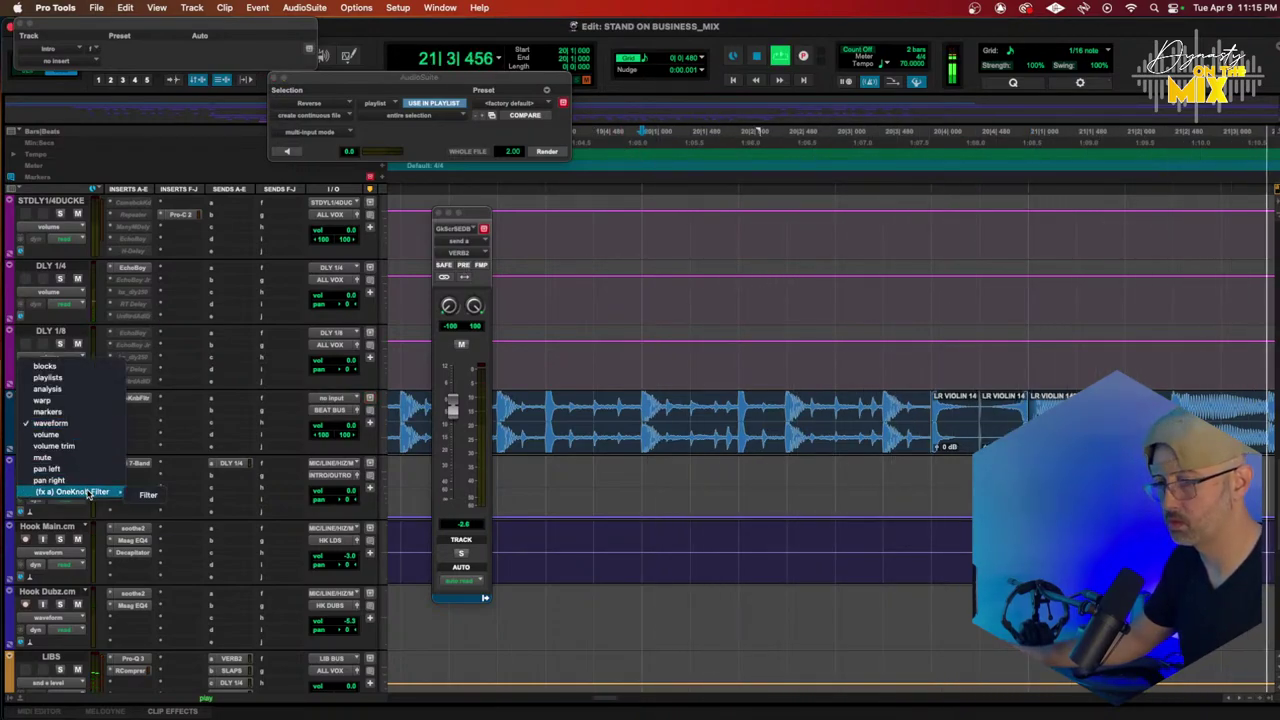
pyautogui.click(147, 494)
pyautogui.press('super+bracketleft')
pyautogui.moveTo(664, 415); pyautogui.dragTo(860, 418)
pyautogui.hscroll(-2, 640, 418)
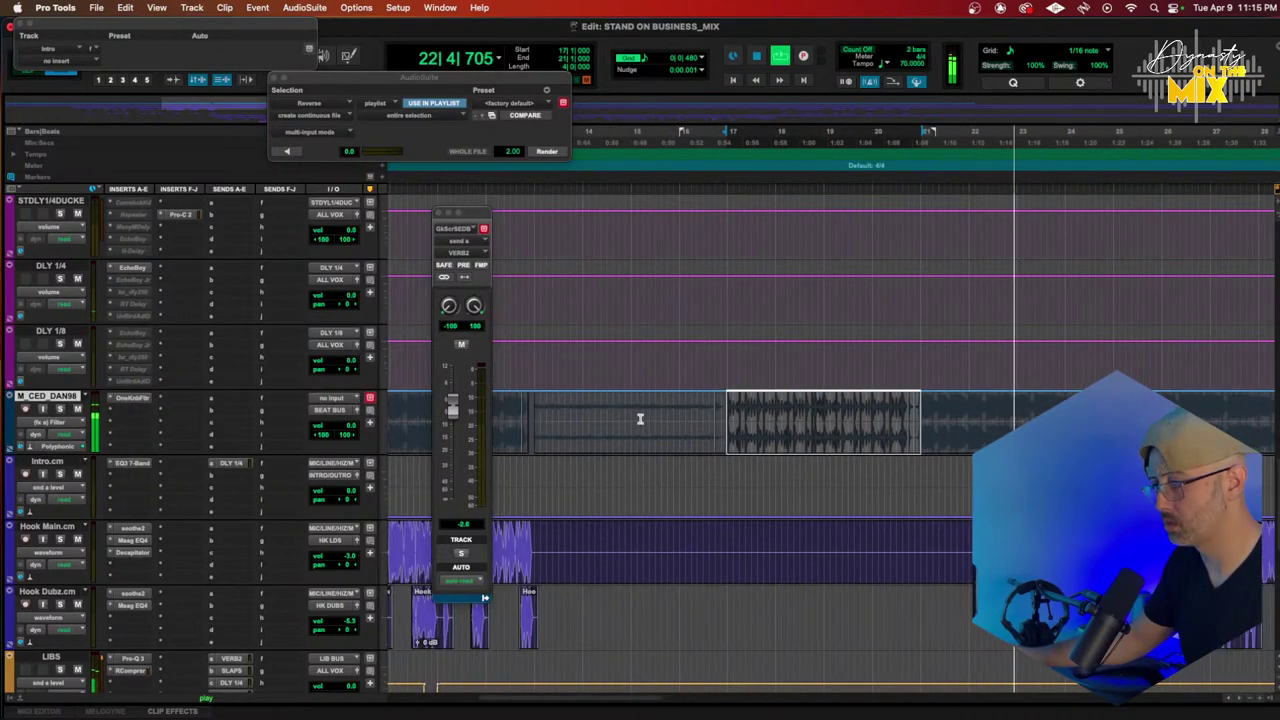
pyautogui.moveTo(534, 420); pyautogui.dragTo(728, 435)
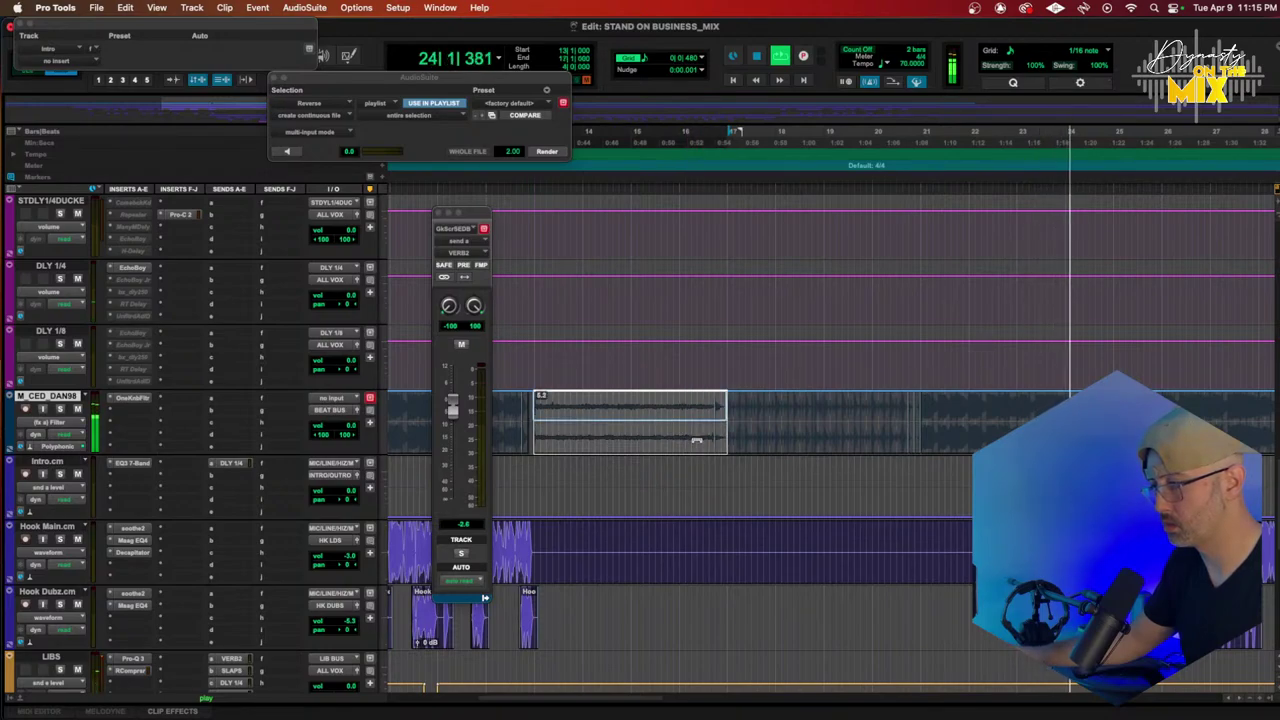
# Step: Close the AudioSuite window, play from 12|3|000 and remove the low filter breakpoint at bar 17 to create a rising ramp
pyautogui.click(274, 78)
pyautogui.click(509, 134)
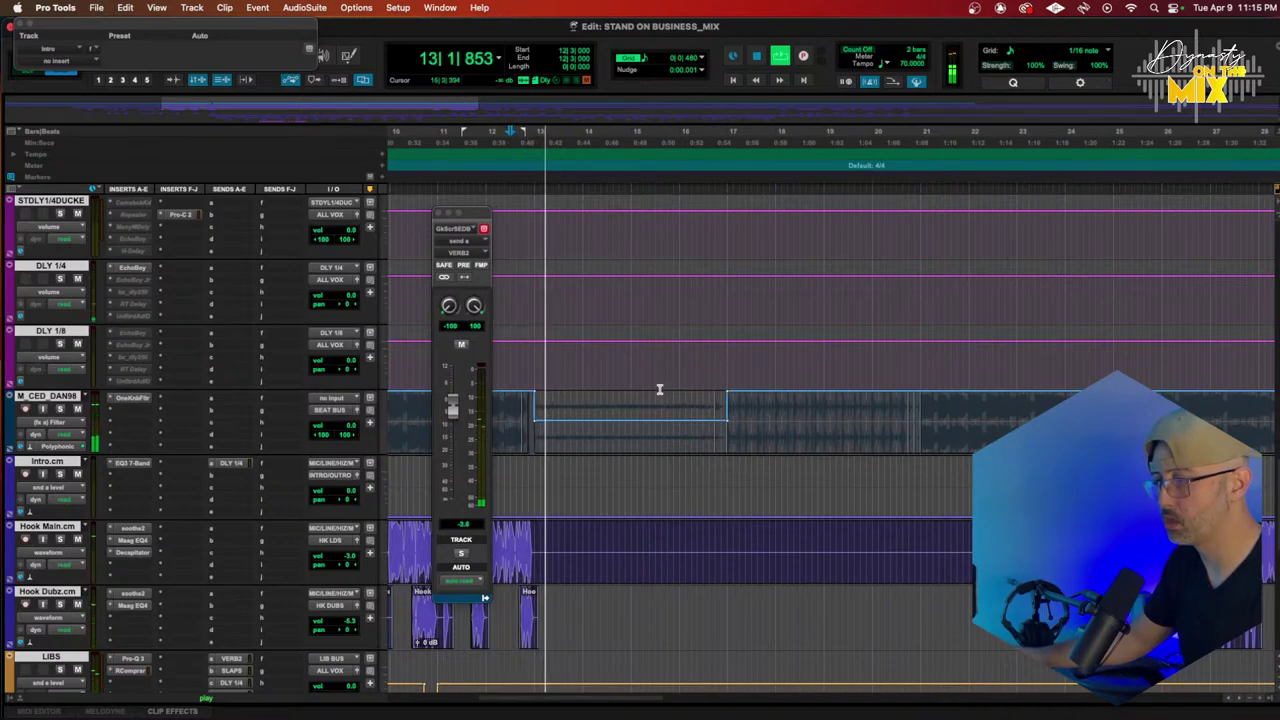
pyautogui.keyDown('alt'); pyautogui.click(727, 420); pyautogui.keyUp('alt')
# Step: Open the OneKnob Filter on the beat track and draw a V-shaped filter dip between bars 20 and 21
pyautogui.click(133, 401)
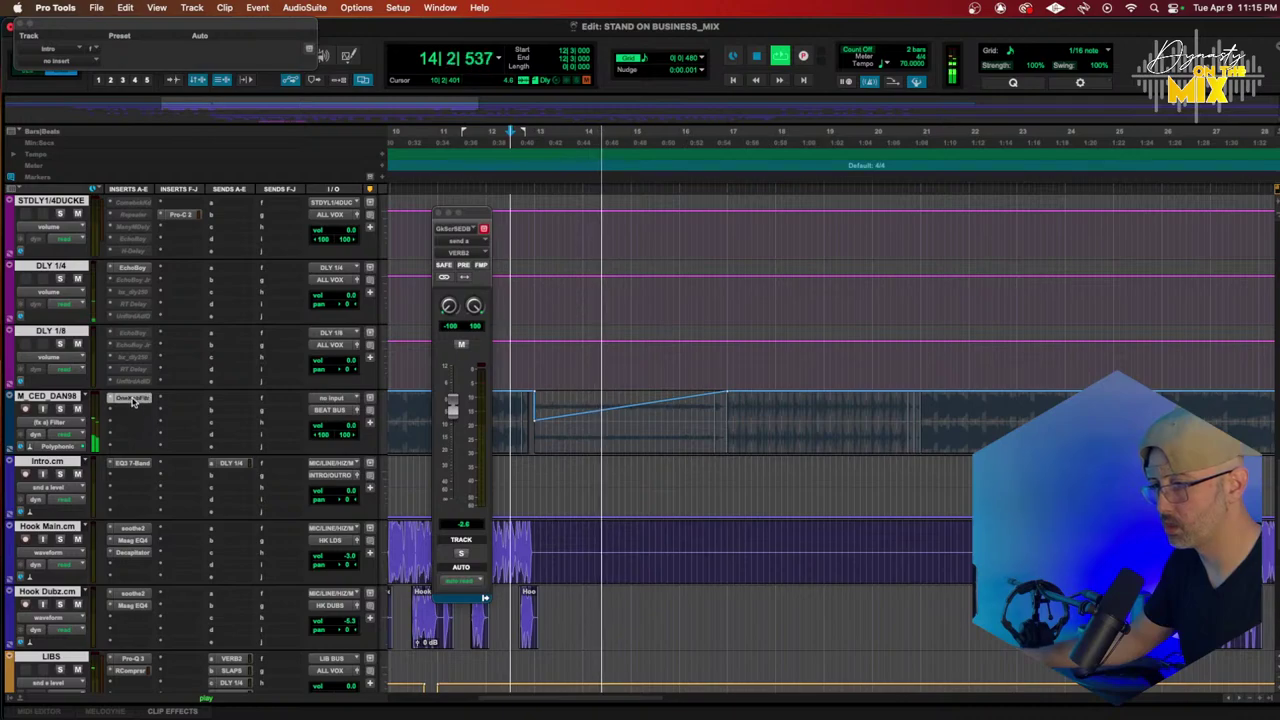
pyautogui.click(132, 399)
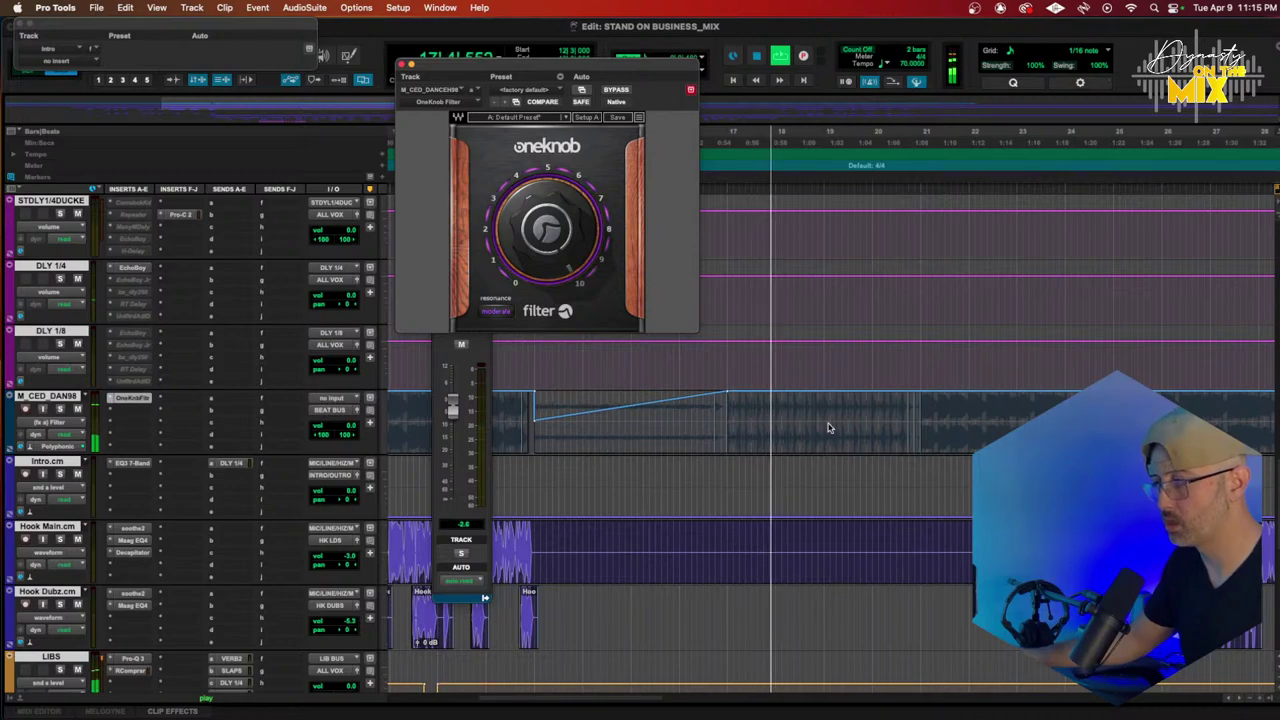
pyautogui.click(920, 392)
pyautogui.moveTo(896, 392); pyautogui.dragTo(894, 428)
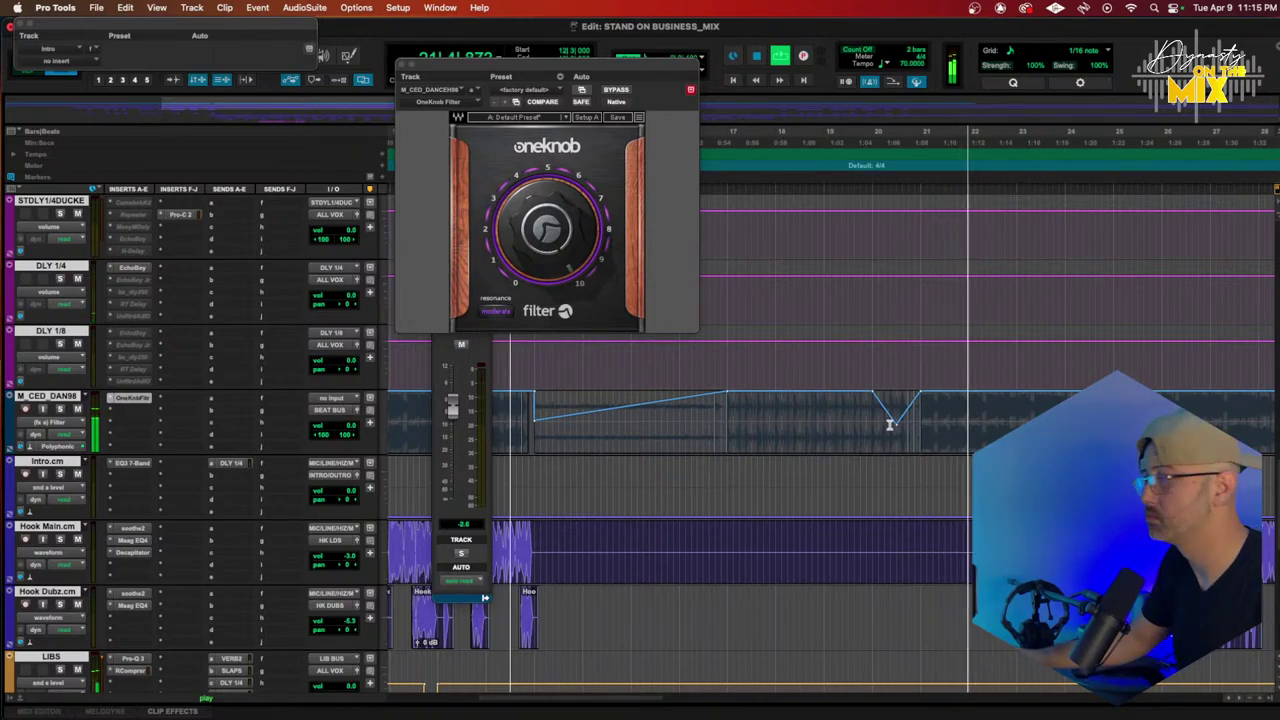
# Step: Duplicate the Verse.cm track once without its active and alternate playlists, and close the OneKnob Filter window
pyautogui.scroll(-10, 512, 385)
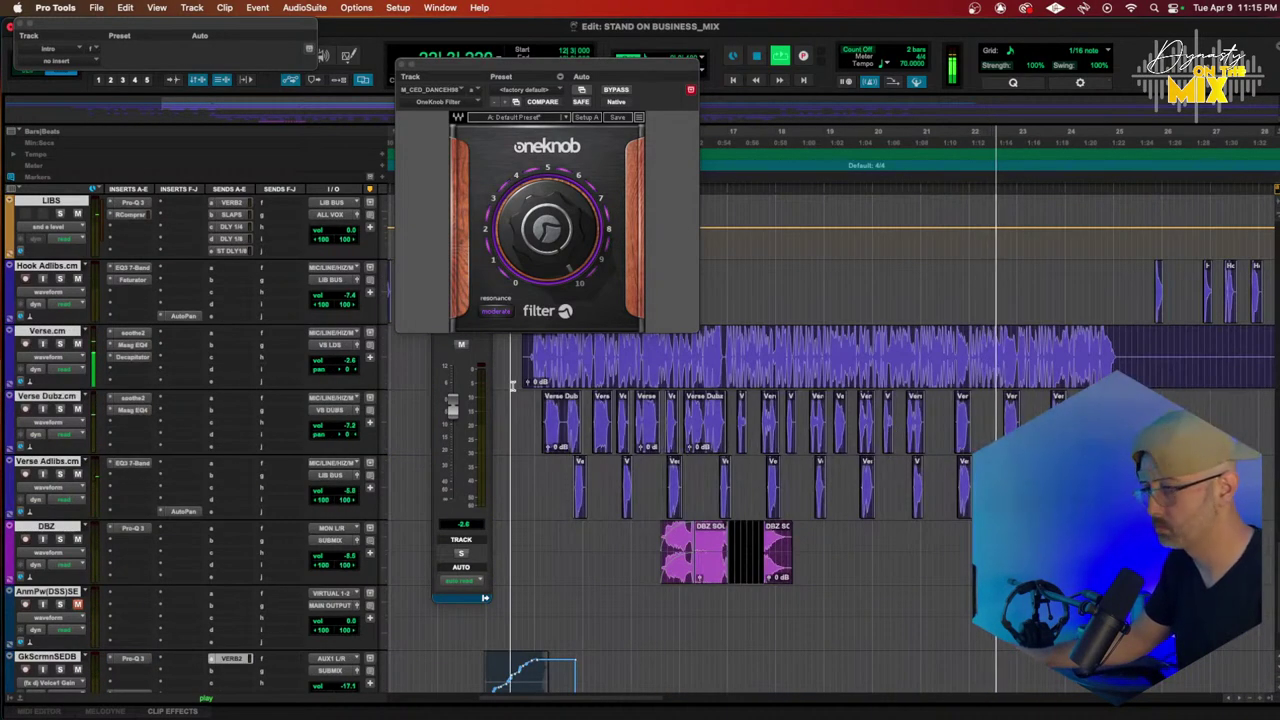
pyautogui.click(77, 331)
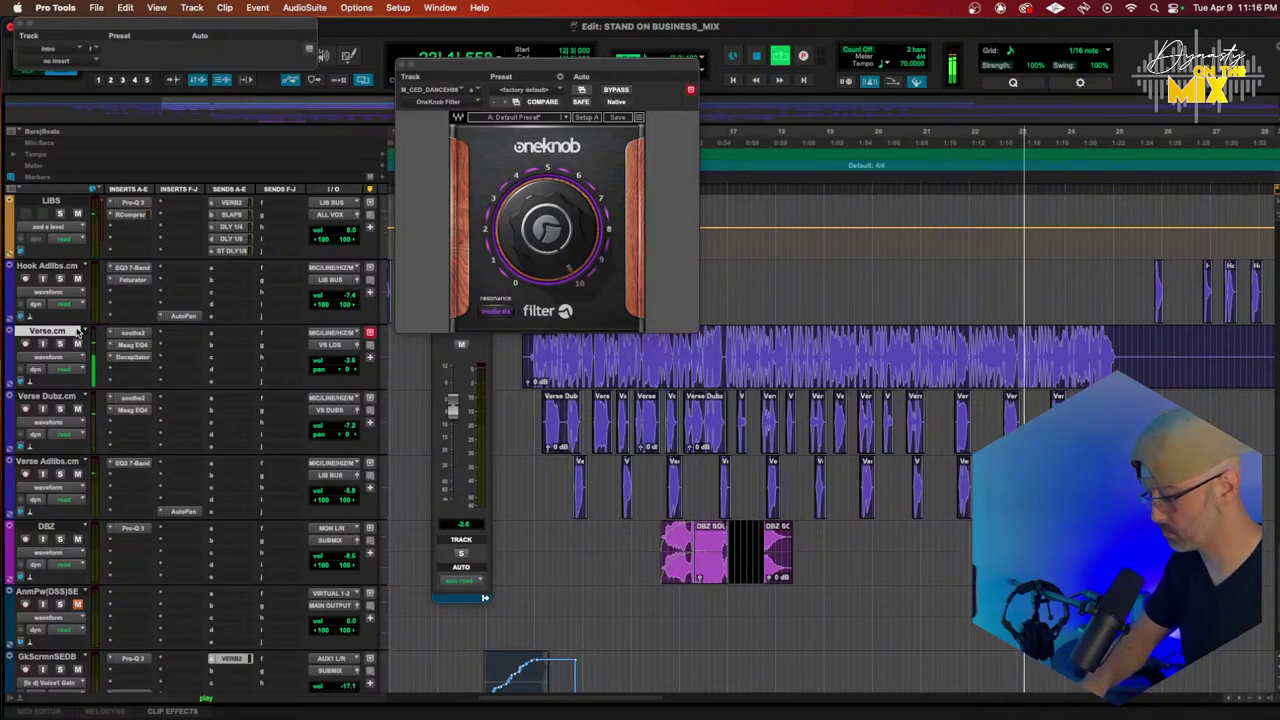
pyautogui.hotkey('alt', 'shift', 'd')
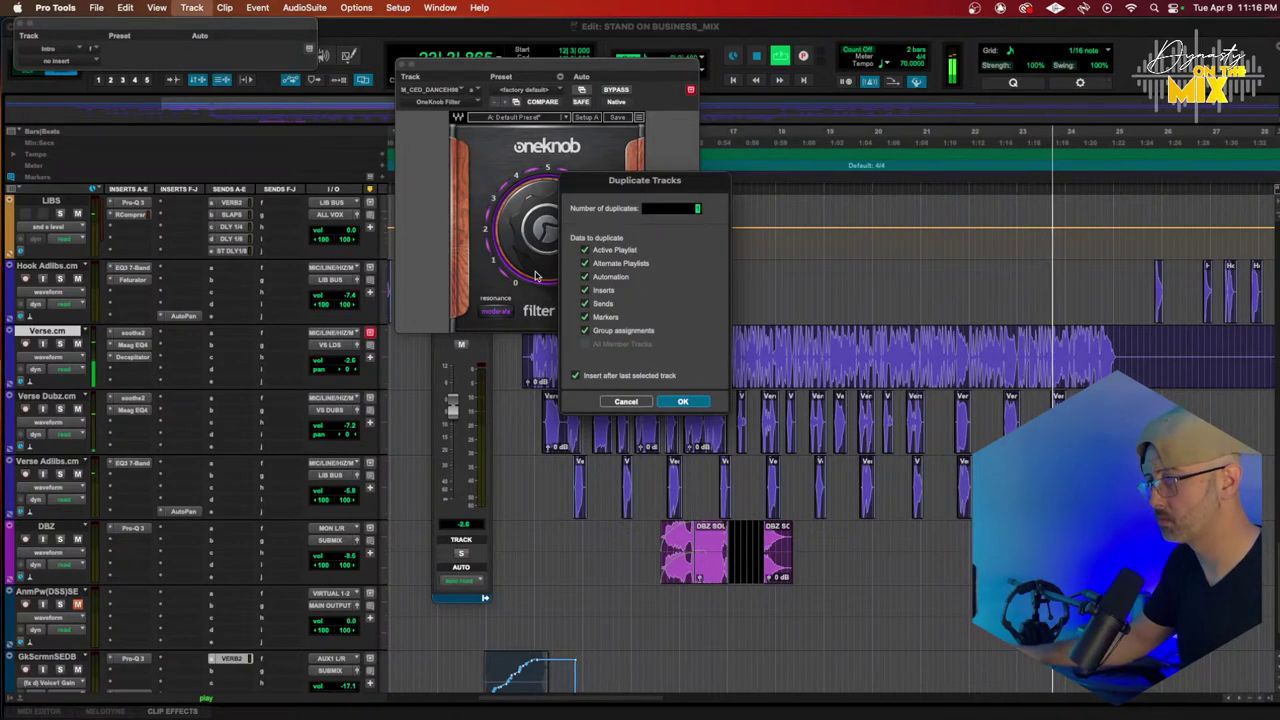
pyautogui.click(585, 249)
pyautogui.click(585, 263)
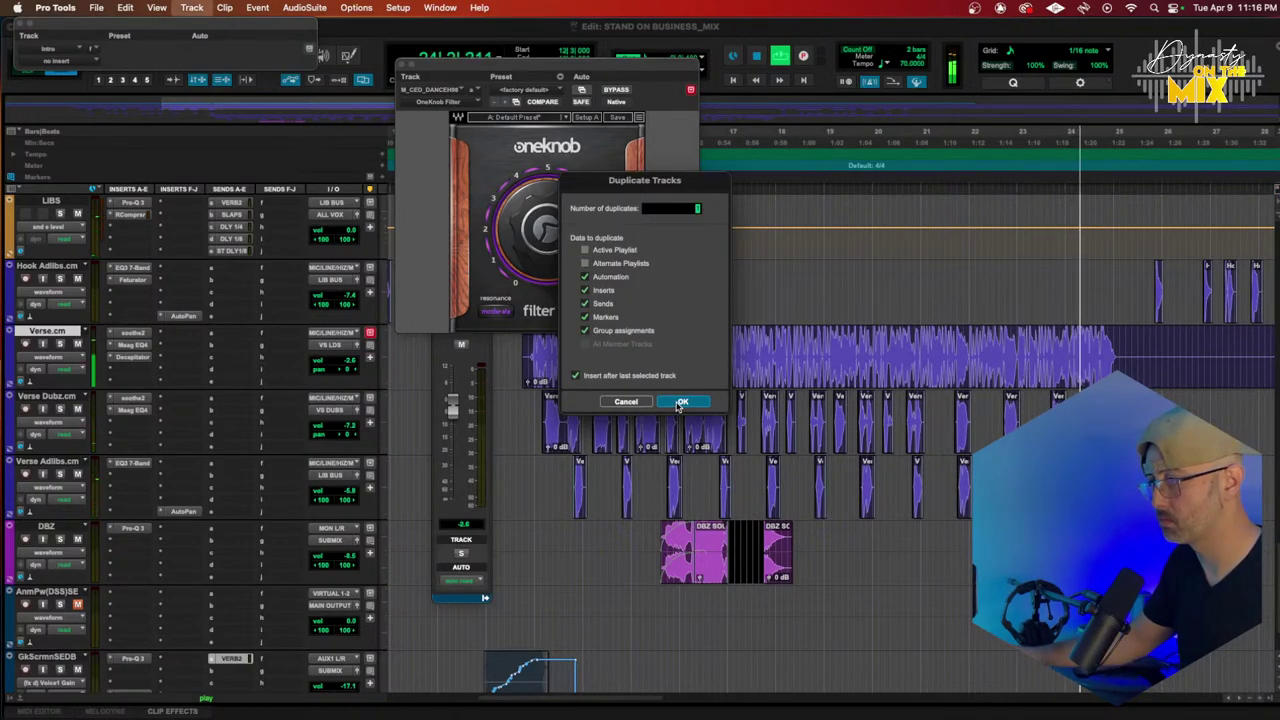
pyautogui.press('Return')
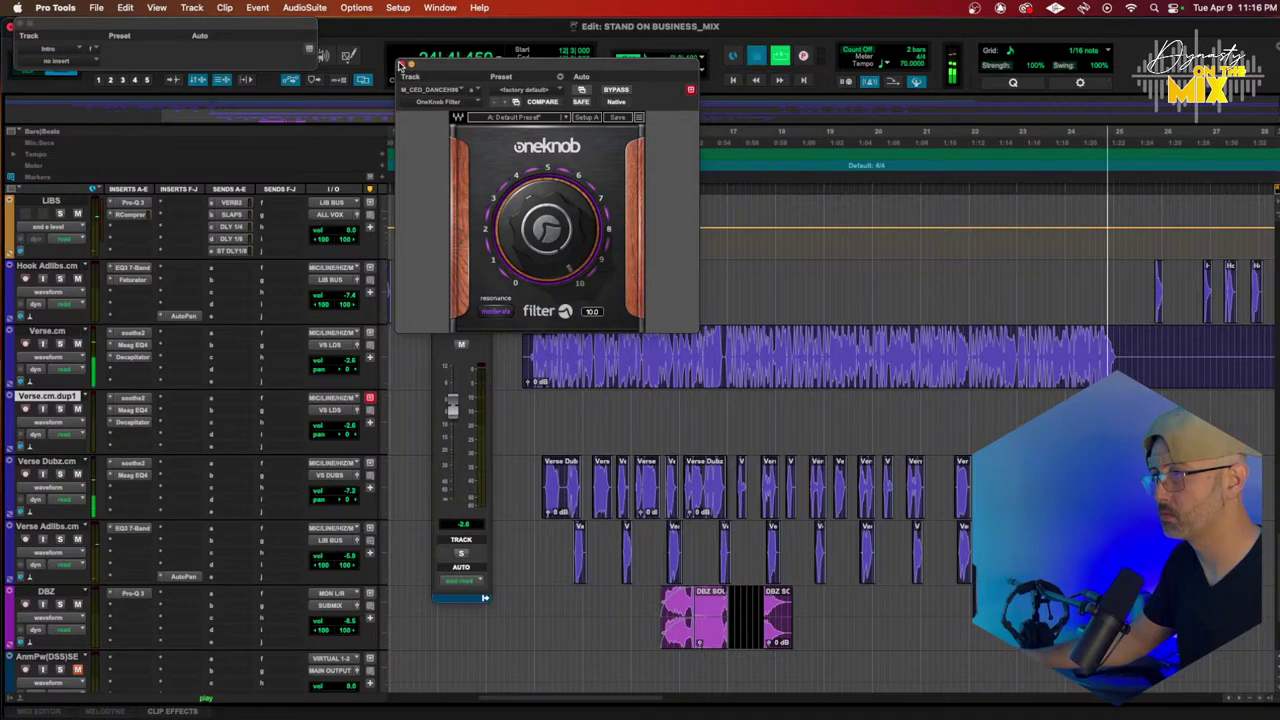
pyautogui.click(401, 64)
# Step: Play the mix from 12|3|000 and from 16|3|480, and set the Verse.cm track volume to -2.1 dB
pyautogui.press('space')
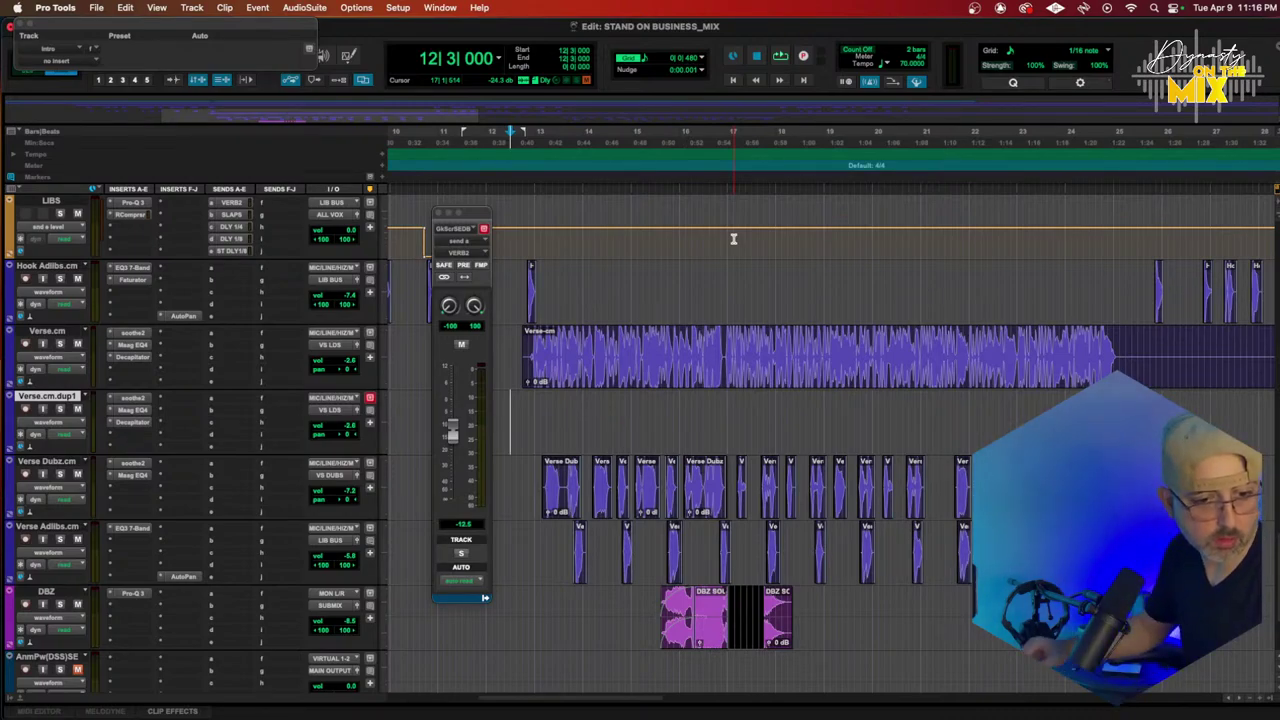
pyautogui.press('space')
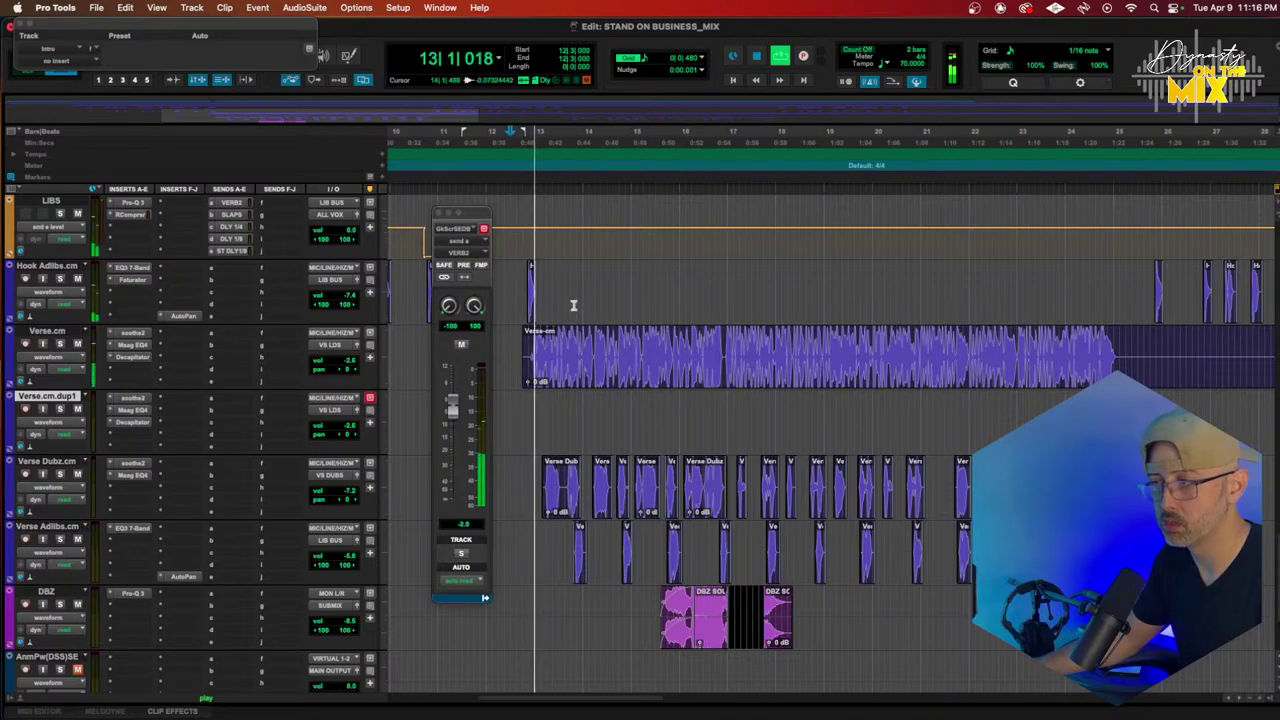
pyautogui.press('space')
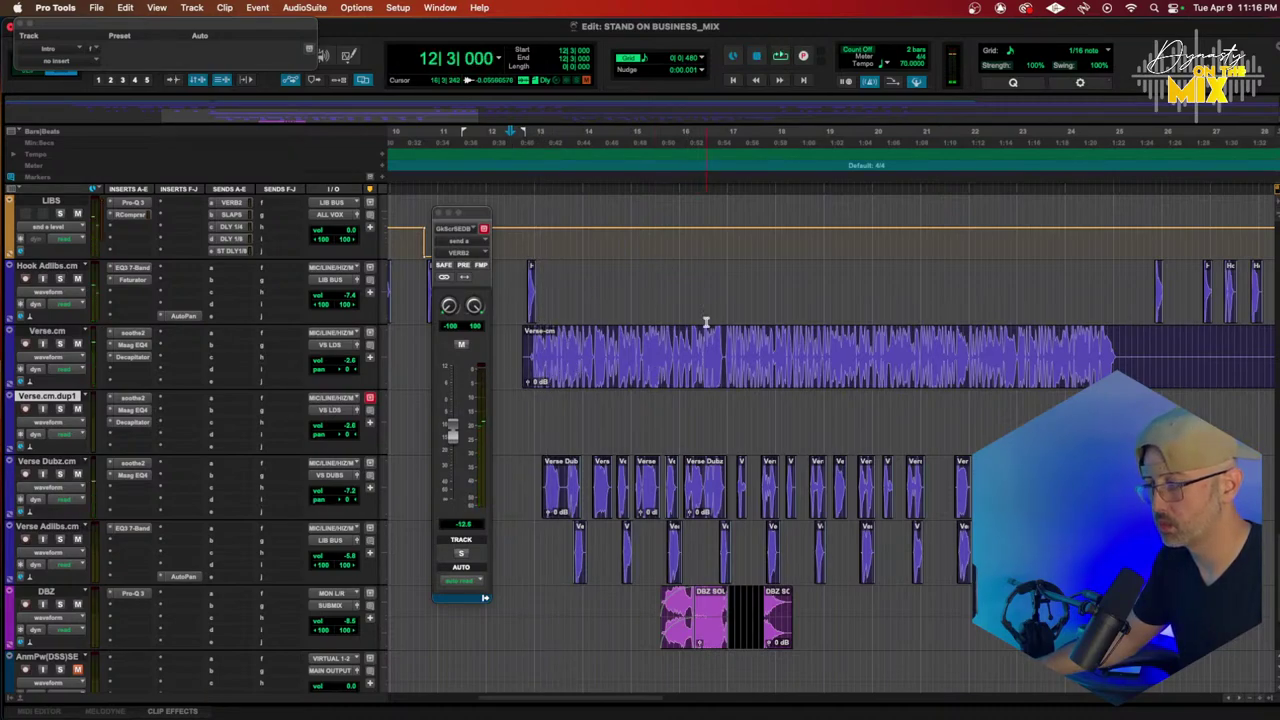
pyautogui.click(710, 148)
pyautogui.press('space')
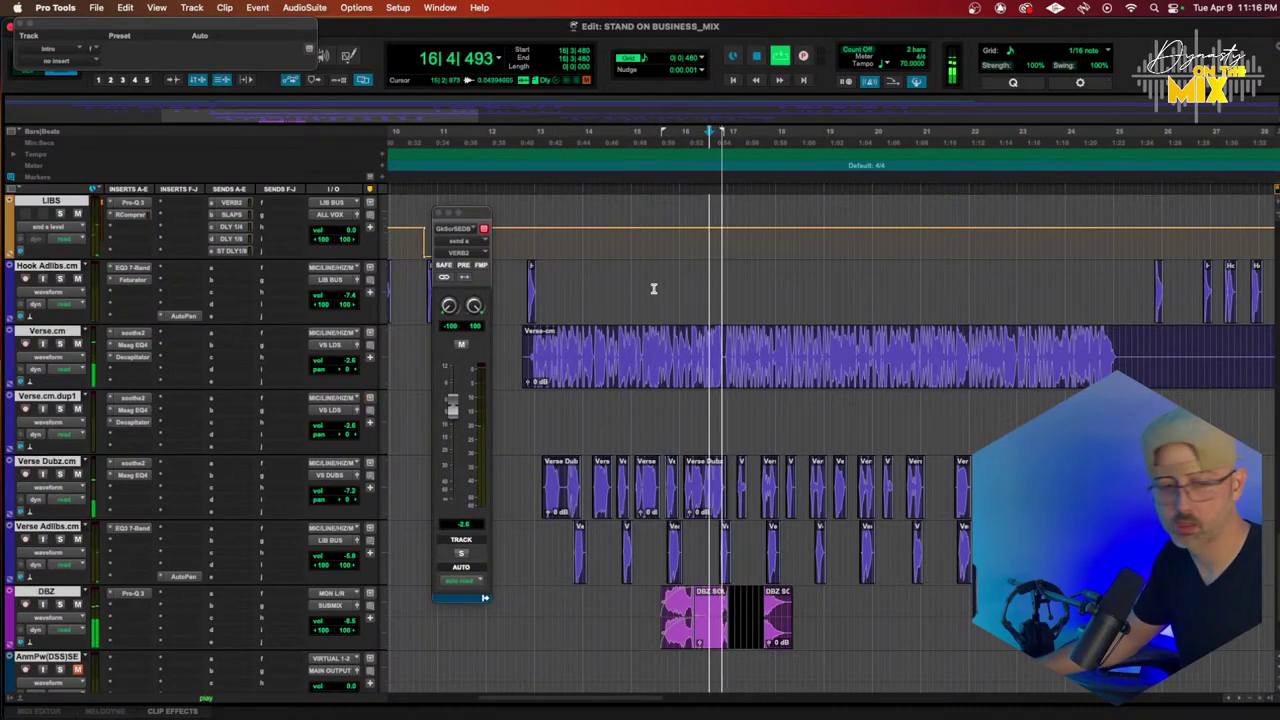
pyautogui.hscroll(3, 682, 303)
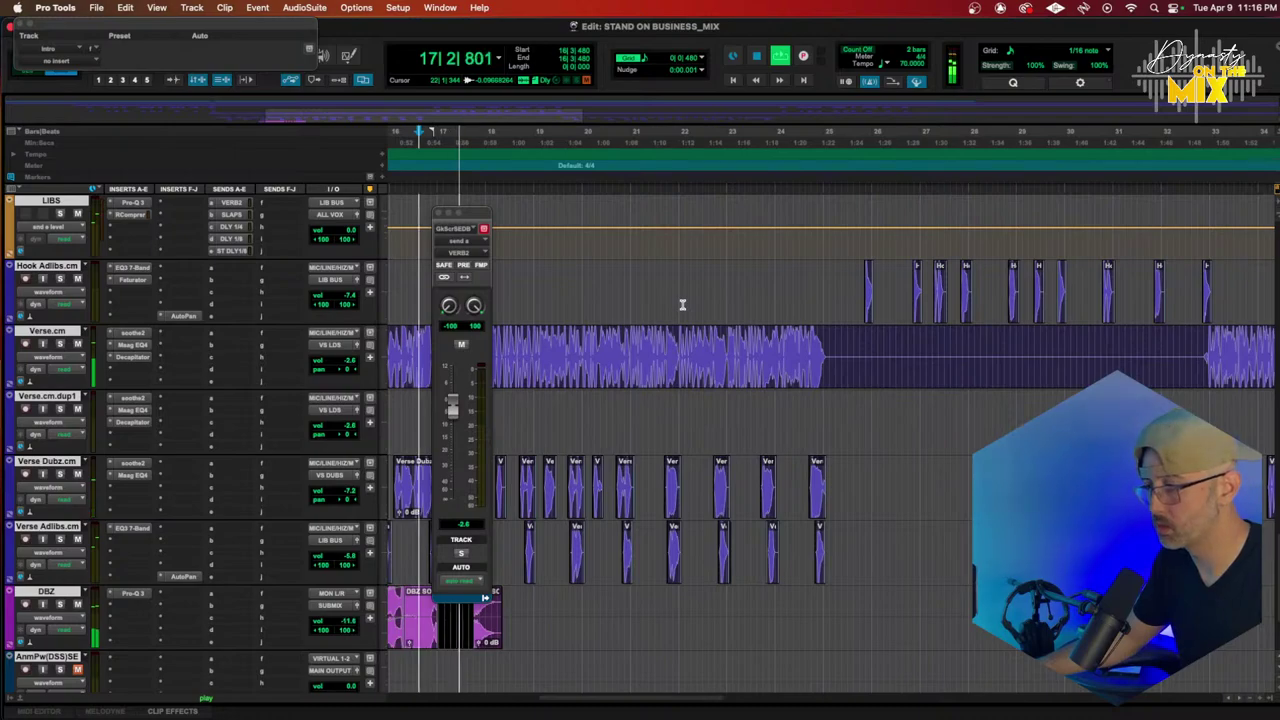
pyautogui.hscroll(-1, 682, 306)
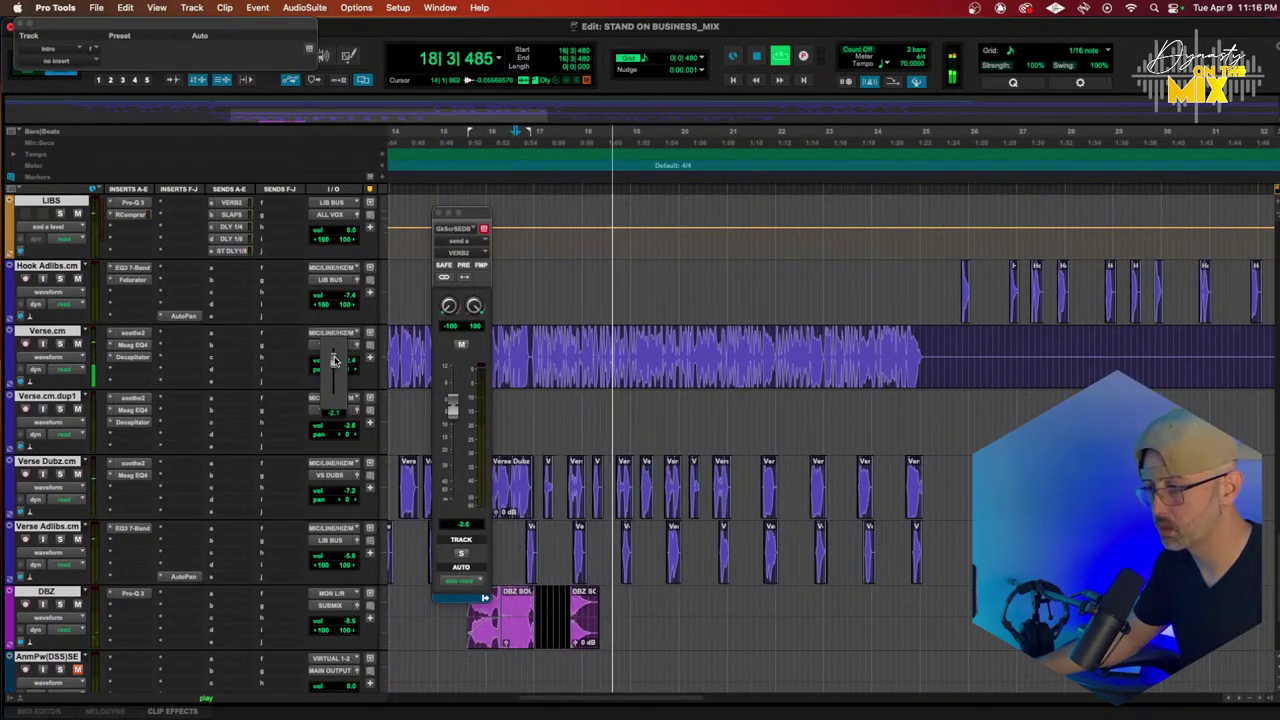
# Step: Duplicate the empty Verse.cm.dup1 track once, leaving out the active and alternate playlists
pyautogui.click(55, 396)
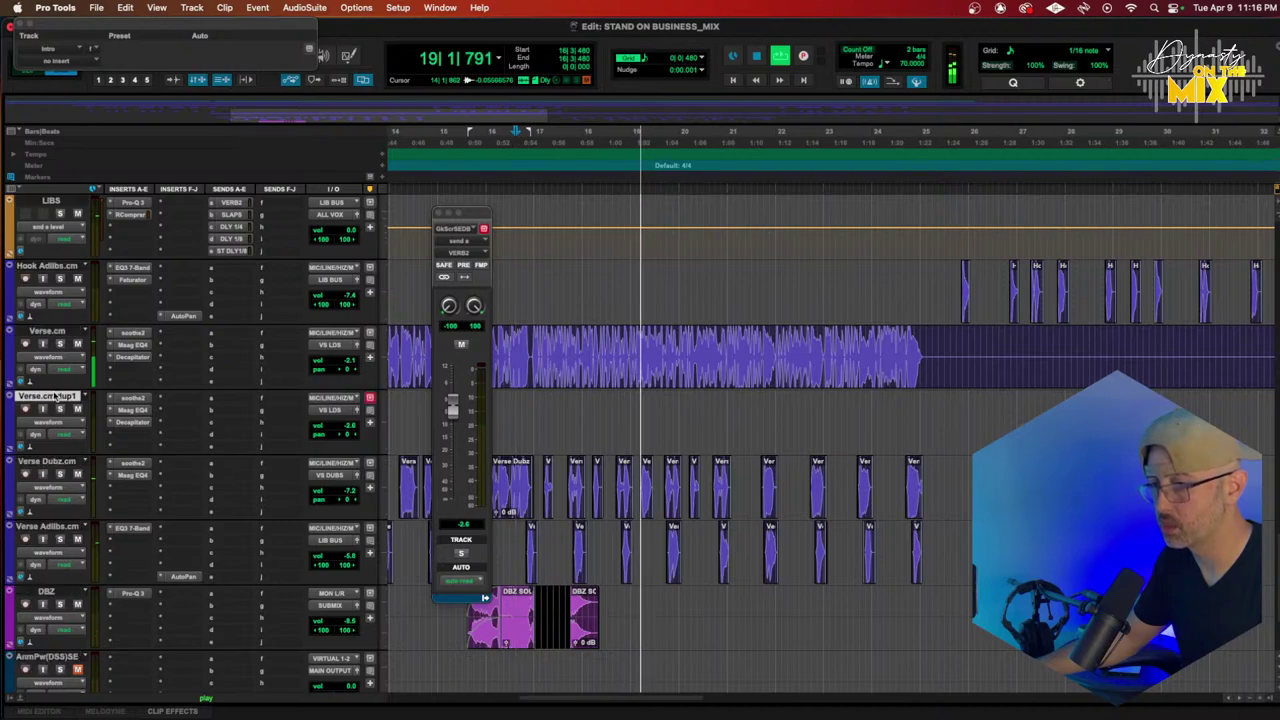
pyautogui.hotkey('alt', 'shift', 'd')
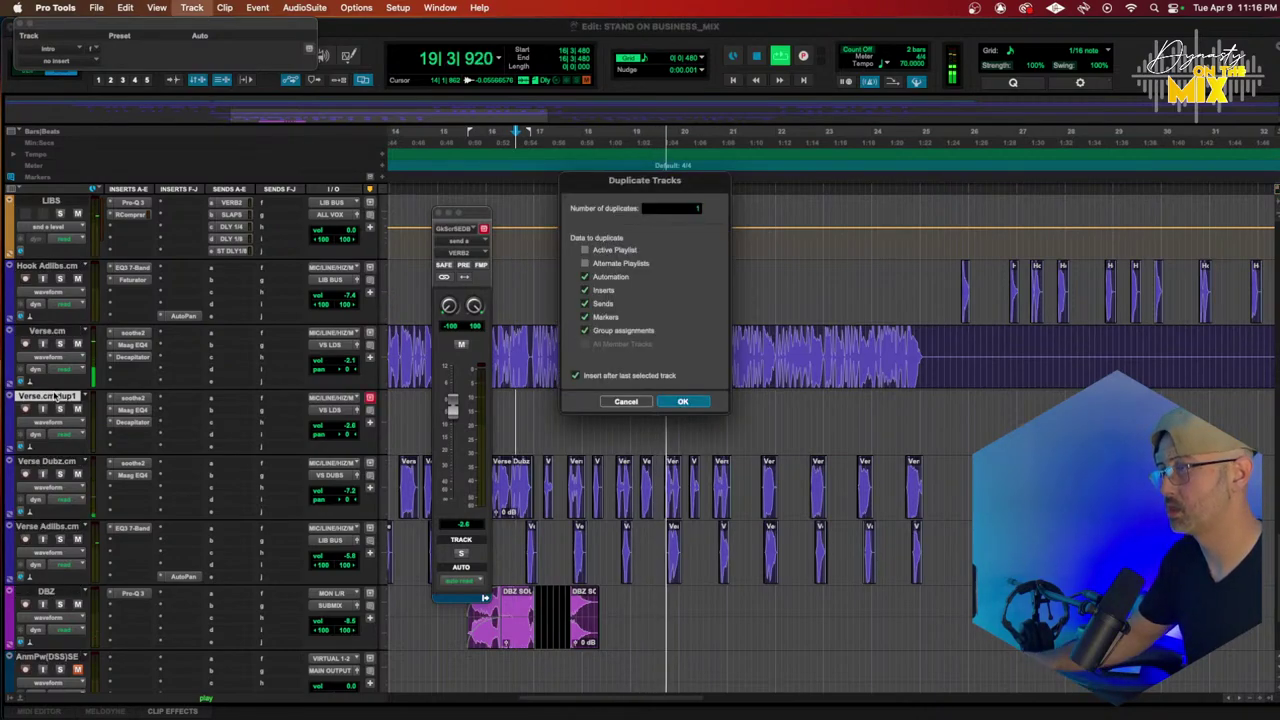
pyautogui.press('Return')
# Step: Copy the short vocal slice at 21|1|000 from Verse.cm onto Verse.cm.dup1 at 20|4|720 and play from 20|3|420
pyautogui.press('r')
pyautogui.press('r')
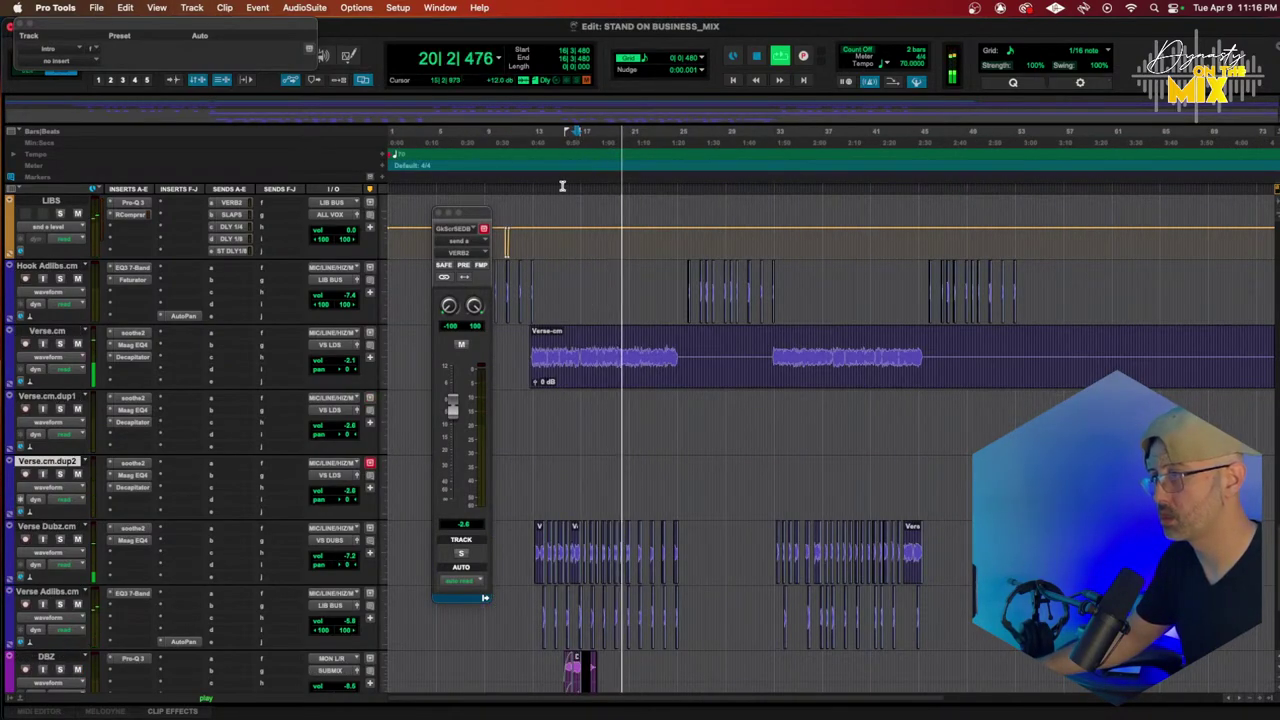
pyautogui.press('space')
pyautogui.press('t')
pyautogui.press('t')
pyautogui.press('t')
pyautogui.press('t')
pyautogui.press('space')
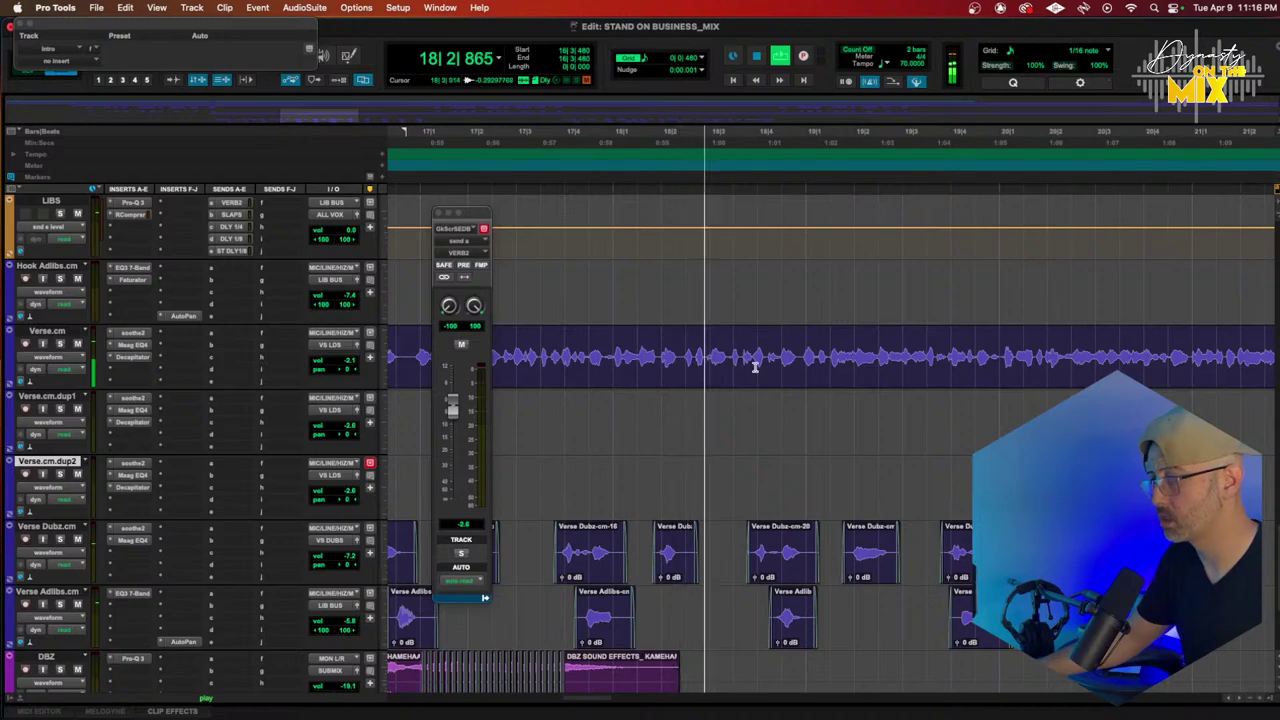
pyautogui.scroll(6, 760, 367)
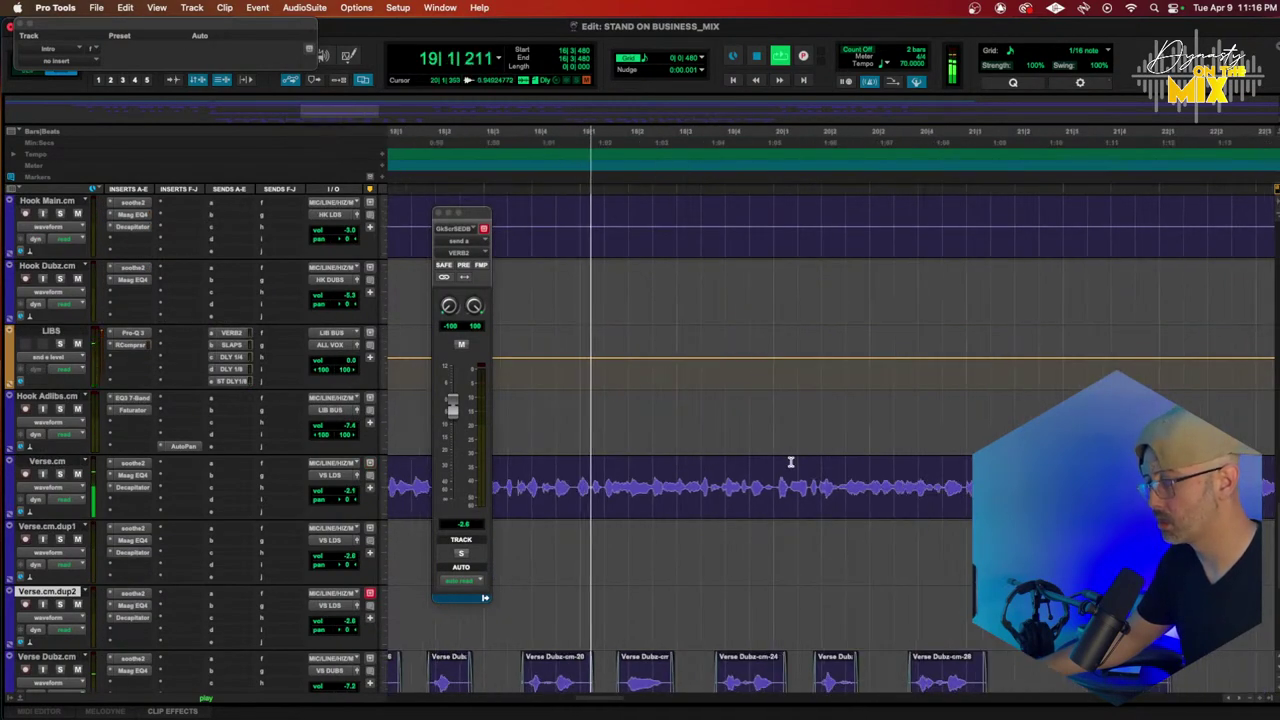
pyautogui.scroll(-3, 790, 462)
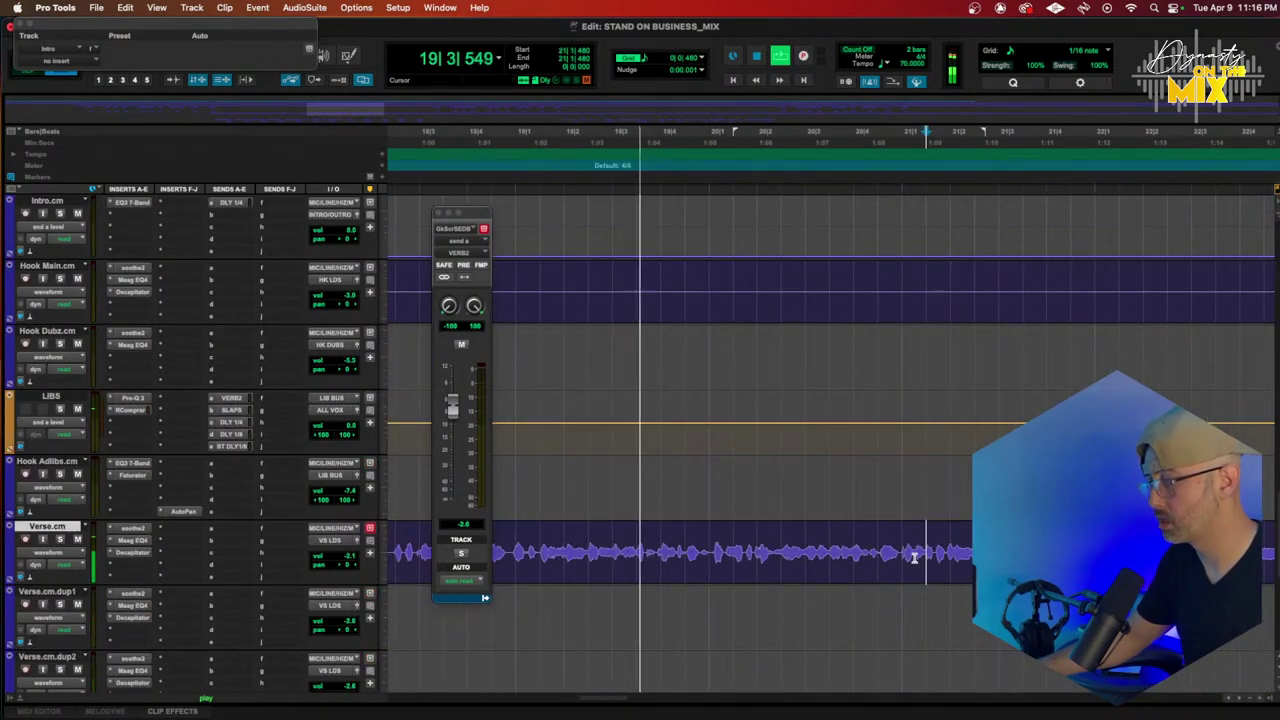
pyautogui.press('t')
pyautogui.press('t')
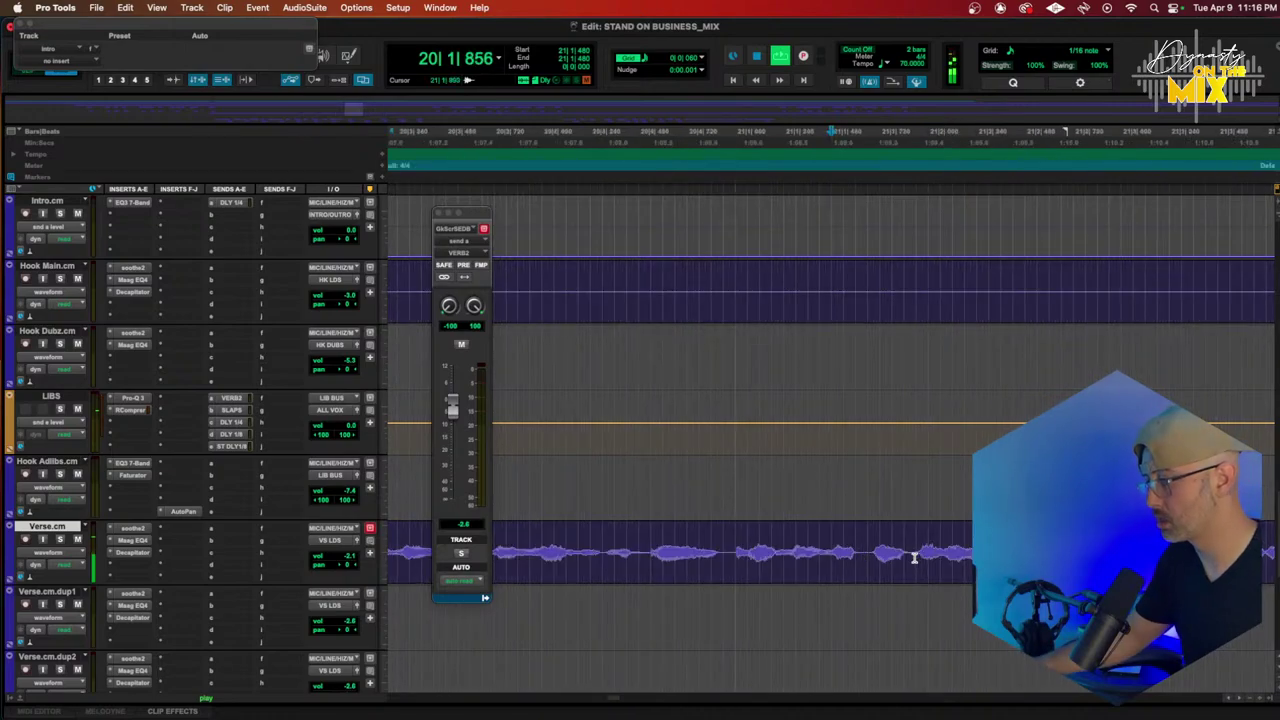
pyautogui.moveTo(758, 563); pyautogui.dragTo(698, 624)
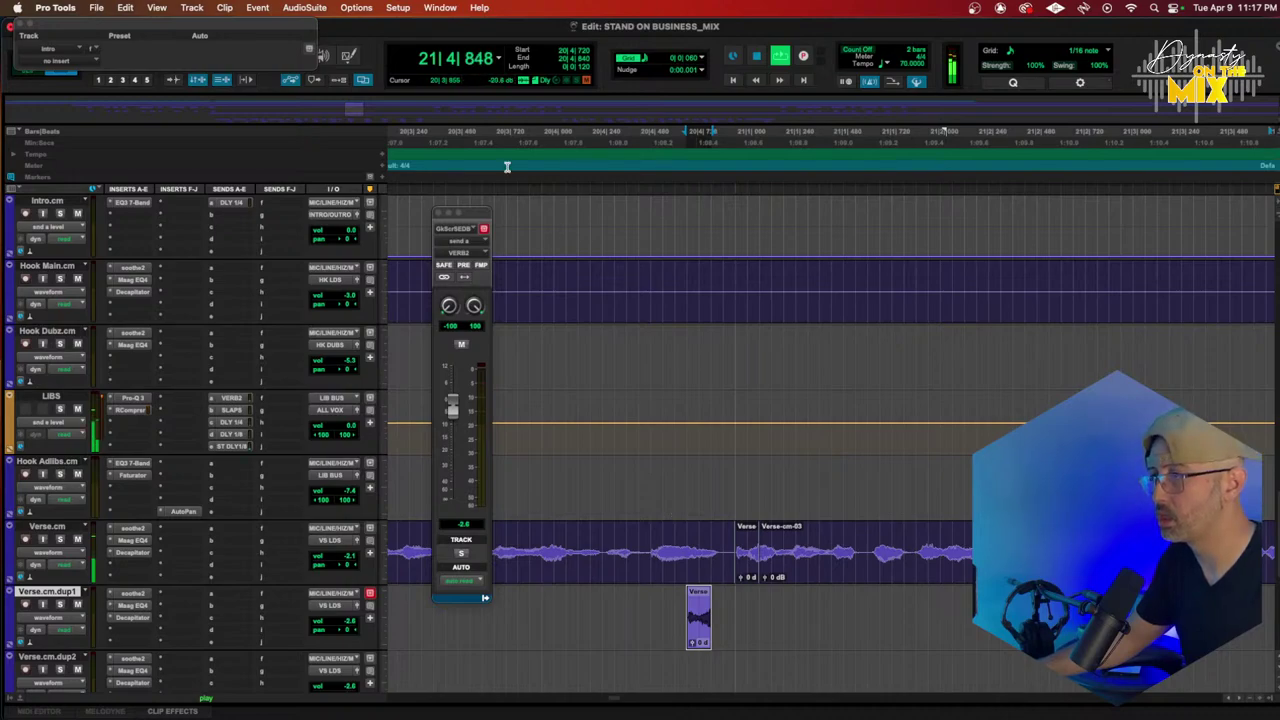
pyautogui.click(437, 145)
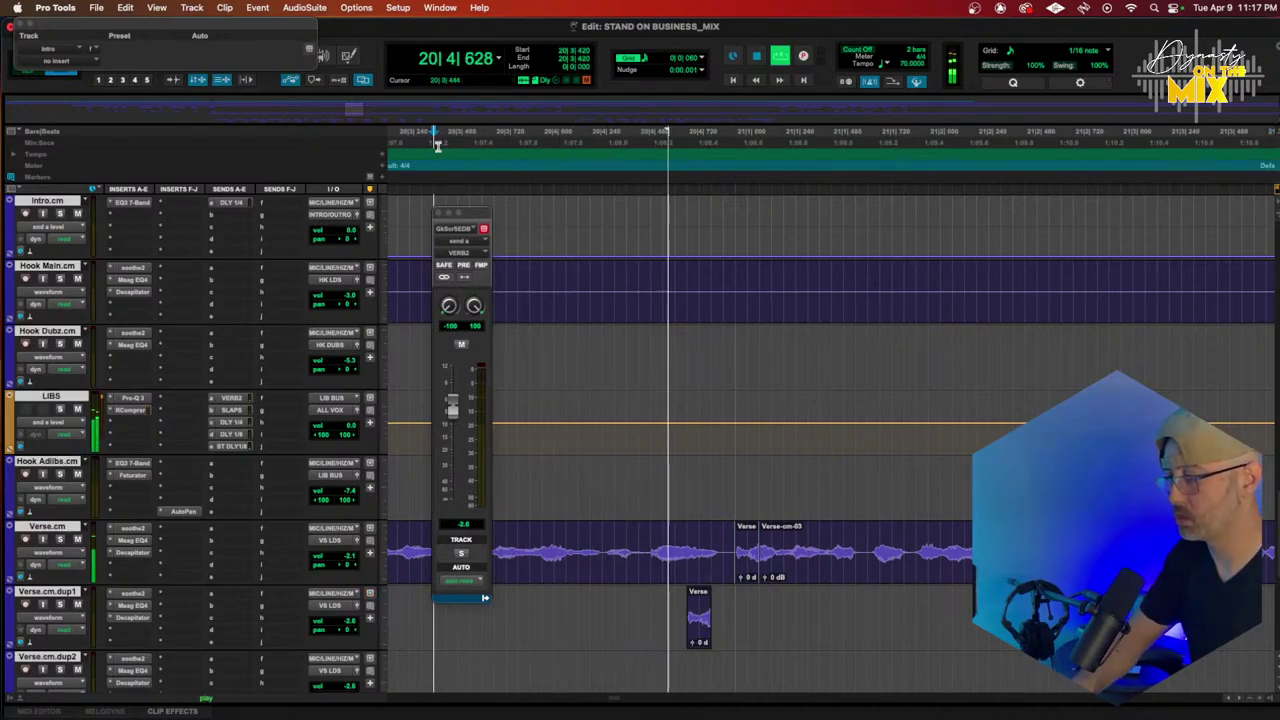
# Step: Apply fades to the short clip on Verse.cm.dup1 and play the result from 20|3|240
pyautogui.click(693, 616)
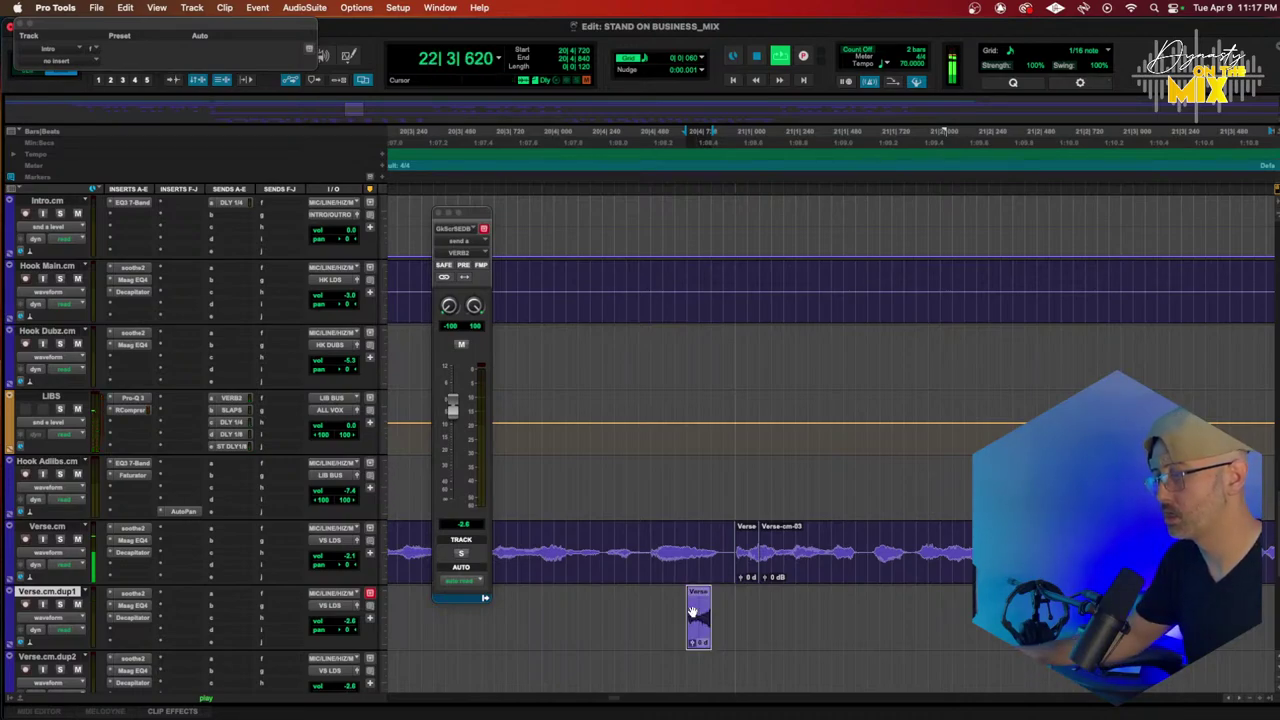
pyautogui.press('super+f')
pyautogui.press('Return')
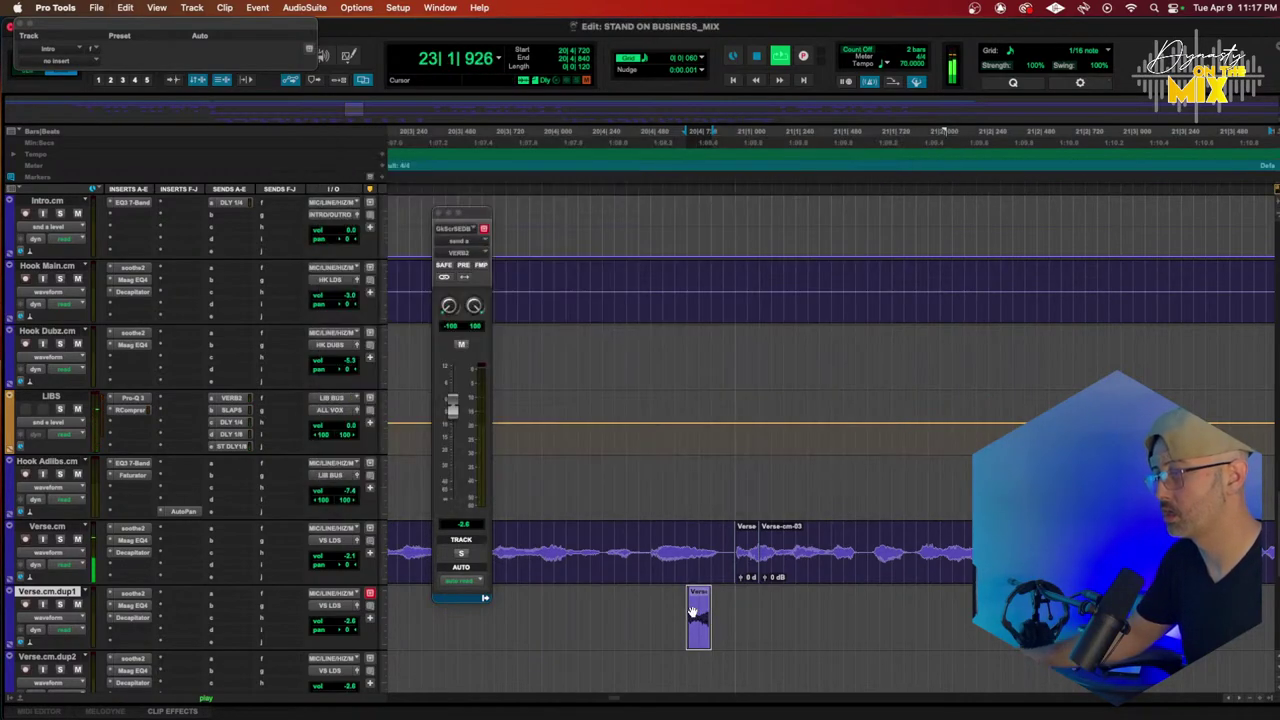
pyautogui.scroll(-2, 693, 612)
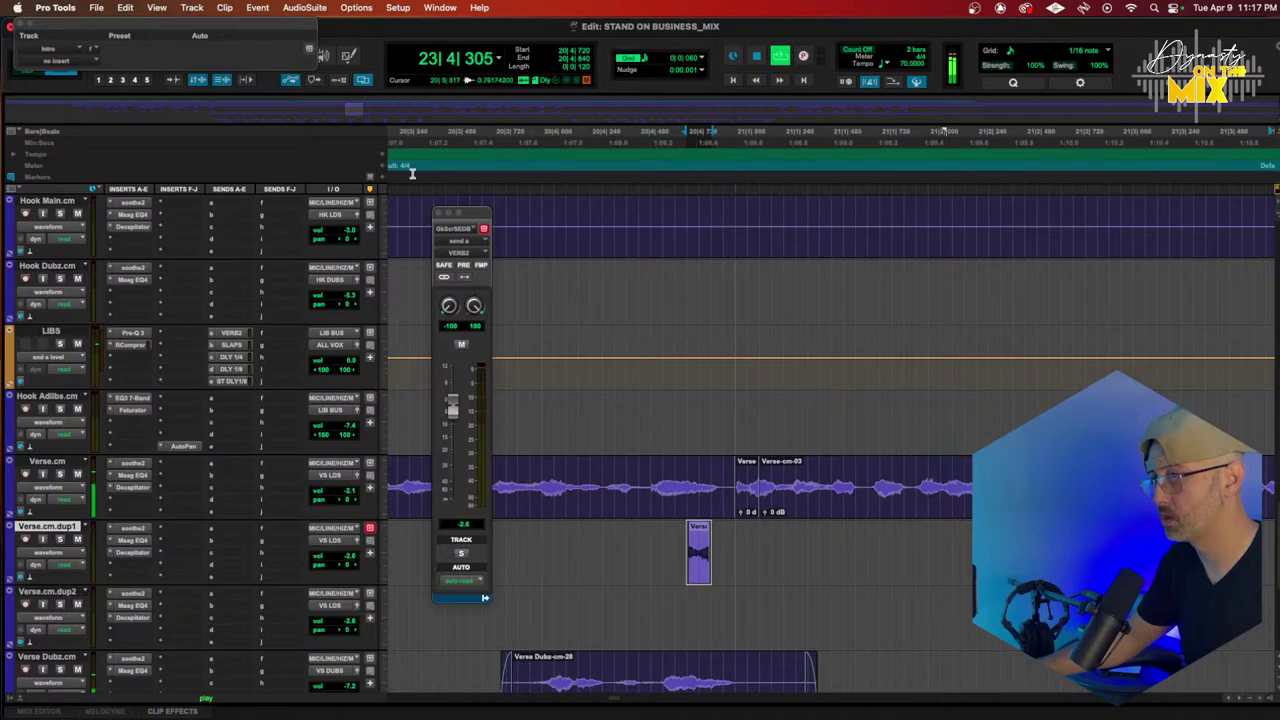
pyautogui.click(398, 142)
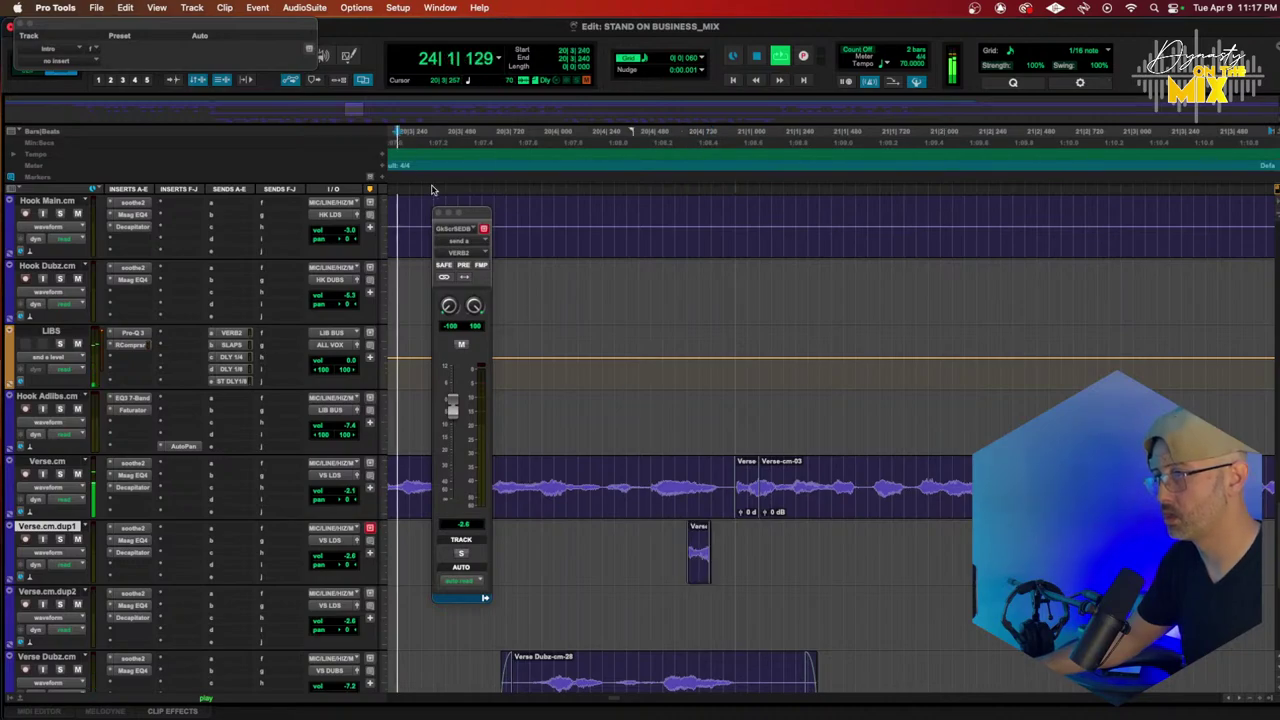
# Step: Extend the start of the Verse-cm-03 clip back to 21|1|000 over the short slice
pyautogui.click(752, 508)
pyautogui.moveTo(777, 505); pyautogui.dragTo(741, 506)
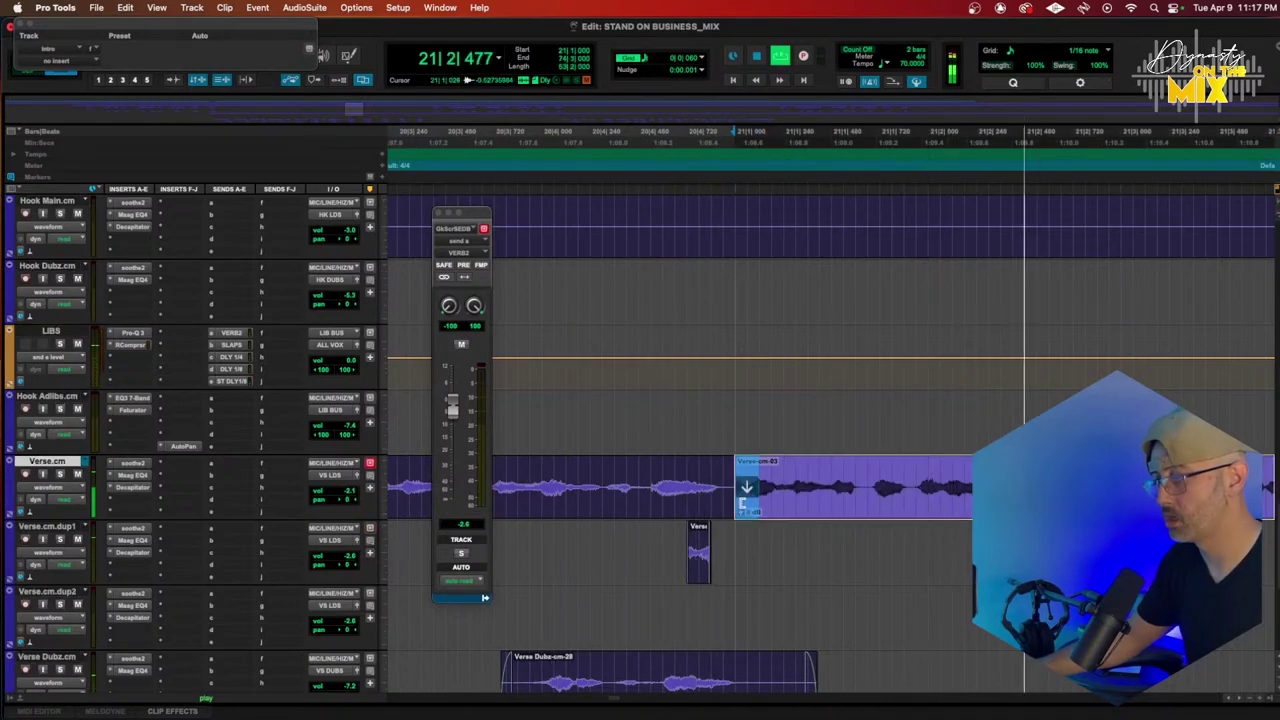
pyautogui.press('r')
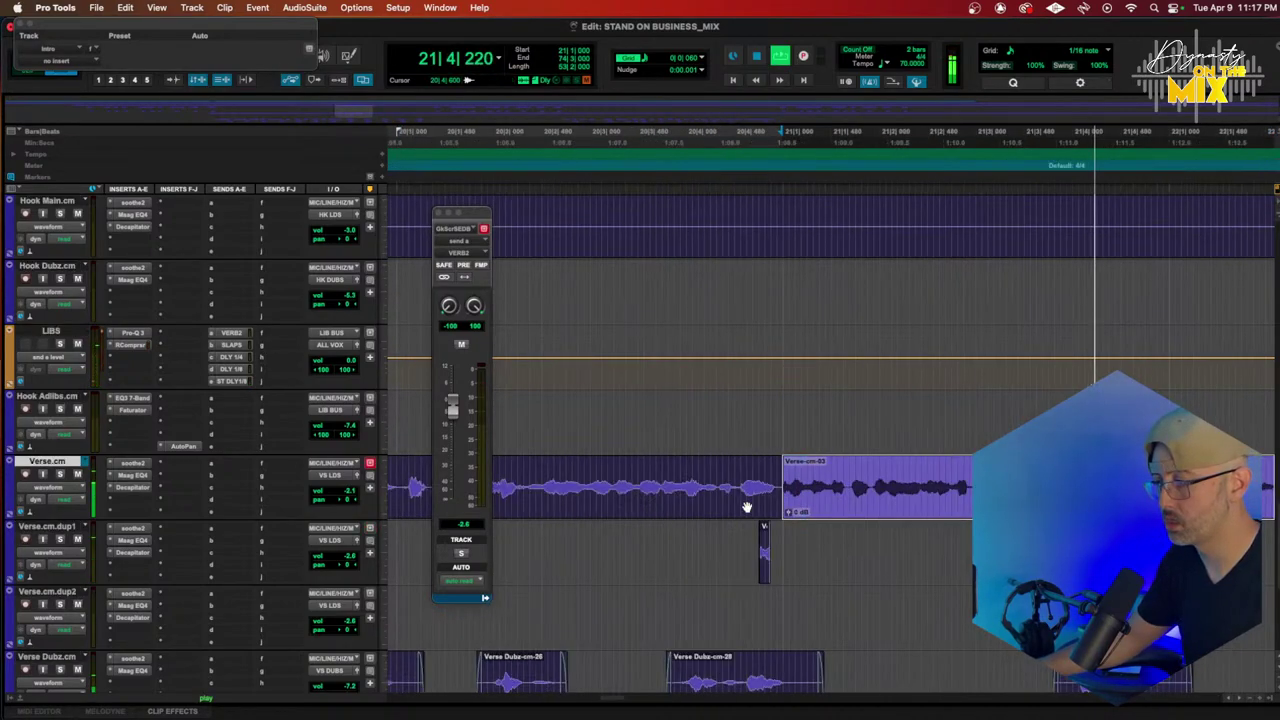
# Step: Copy the first 180 ticks of the Verse.cm vocal at 21|1|000 onto the Verse.cm.dup2 track
pyautogui.click(799, 497)
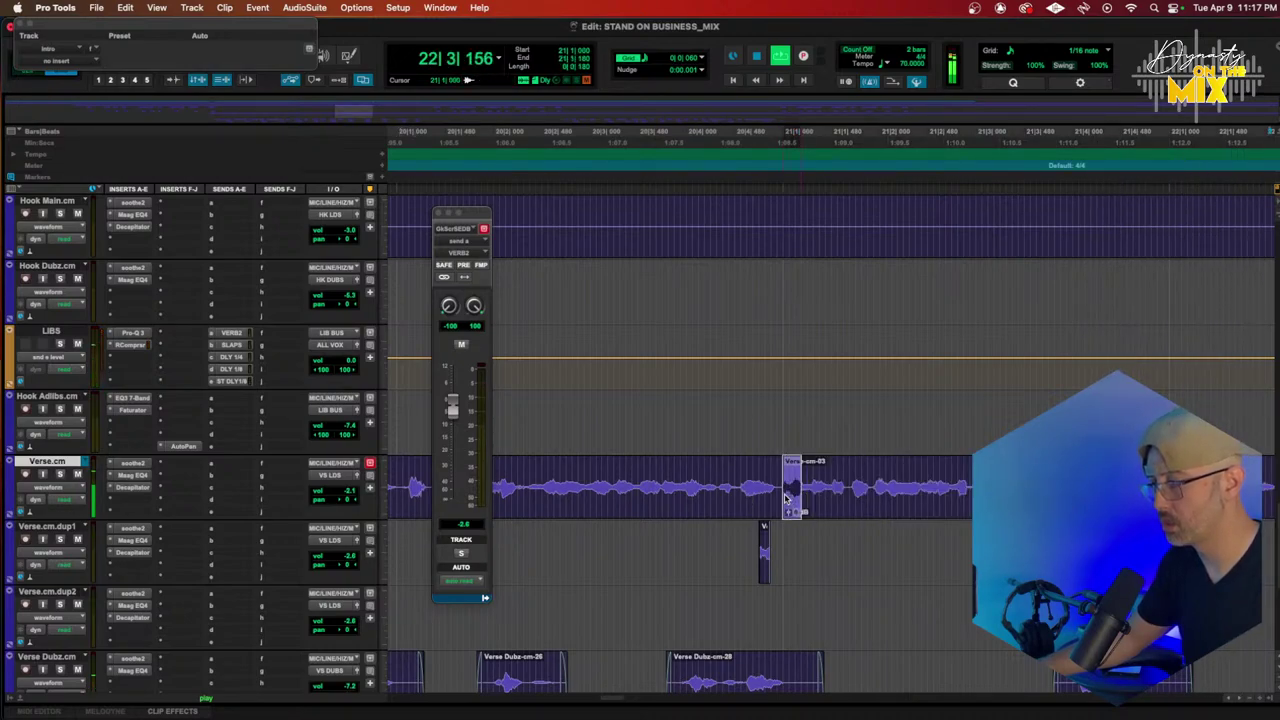
pyautogui.moveTo(791, 500); pyautogui.dragTo(797, 590)
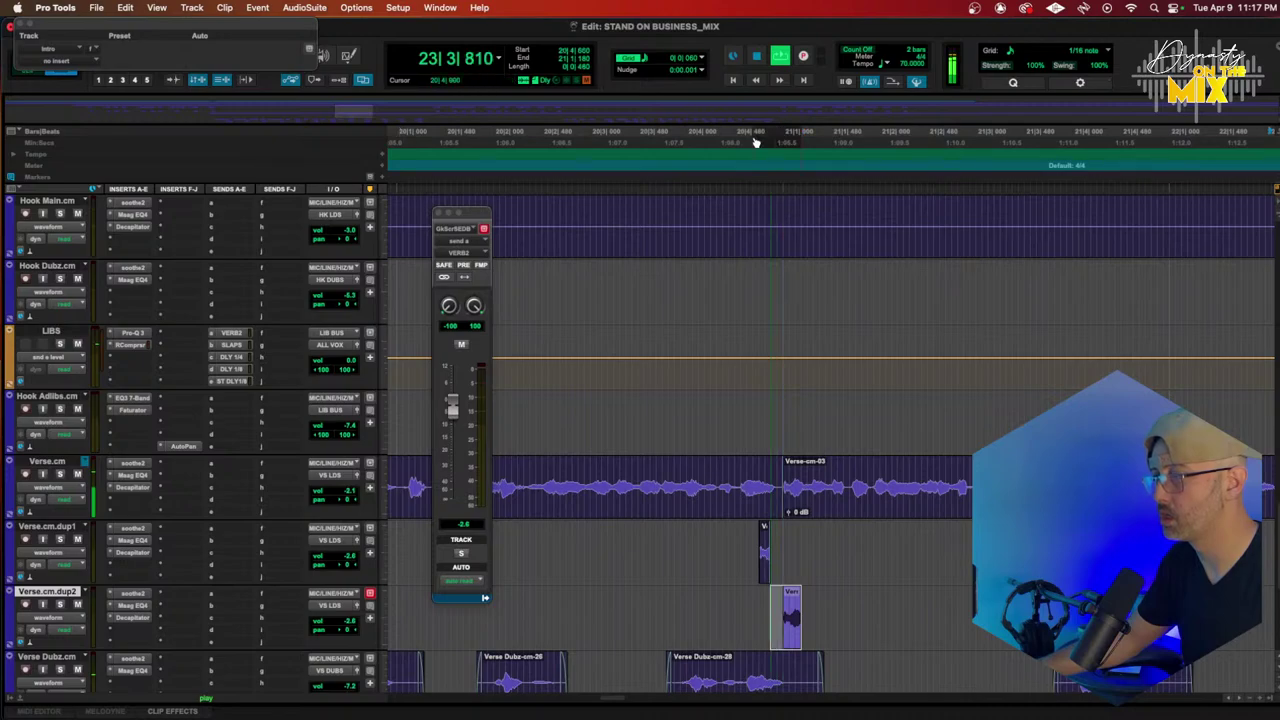
# Step: Render a reversed reverb of the Verse.cm.dup2 clip across 20|2|480 to 21|1|180 using IR1 Mono with the RVS preset and audition it
pyautogui.moveTo(776, 139); pyautogui.dragTo(603, 145)
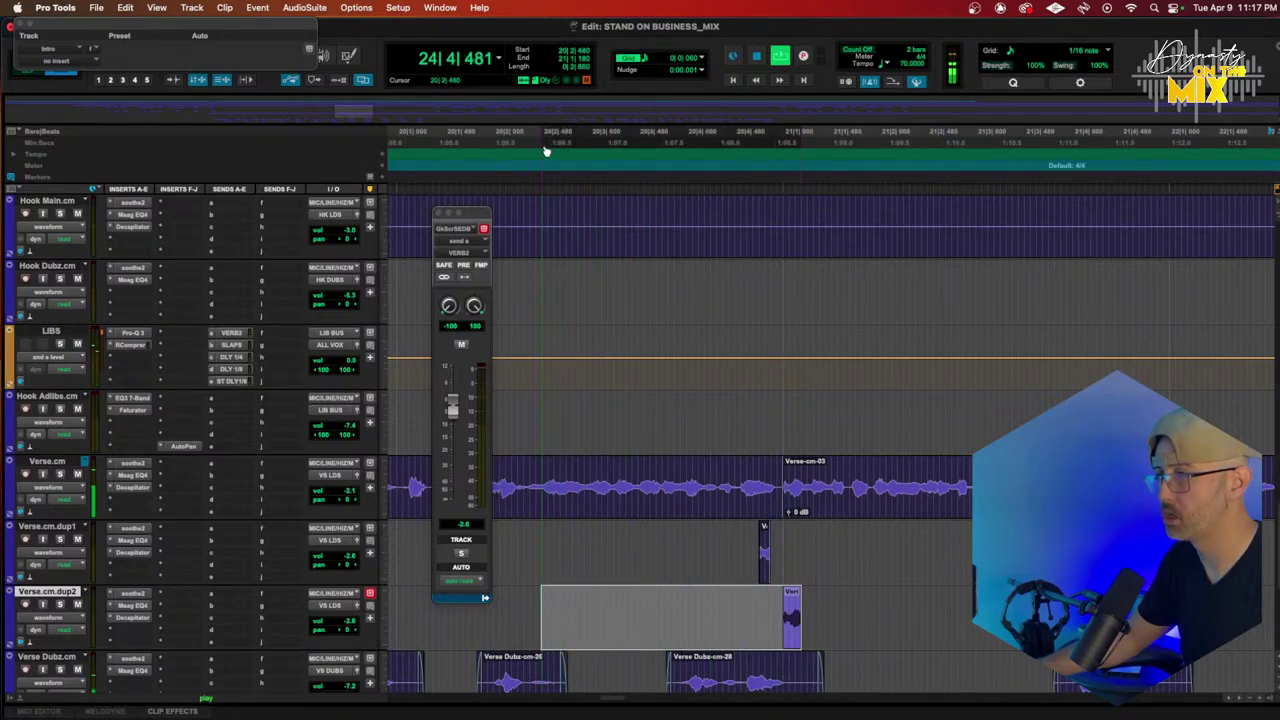
pyautogui.click(304, 7)
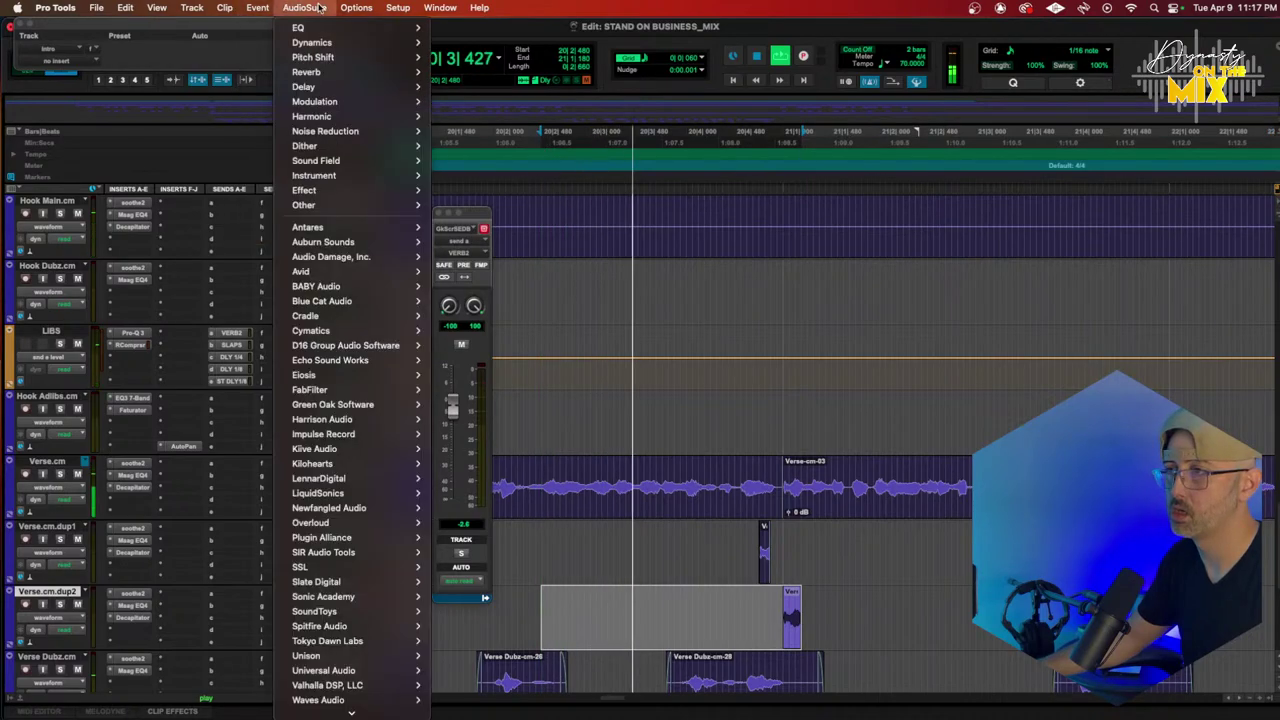
pyautogui.moveTo(310, 72)
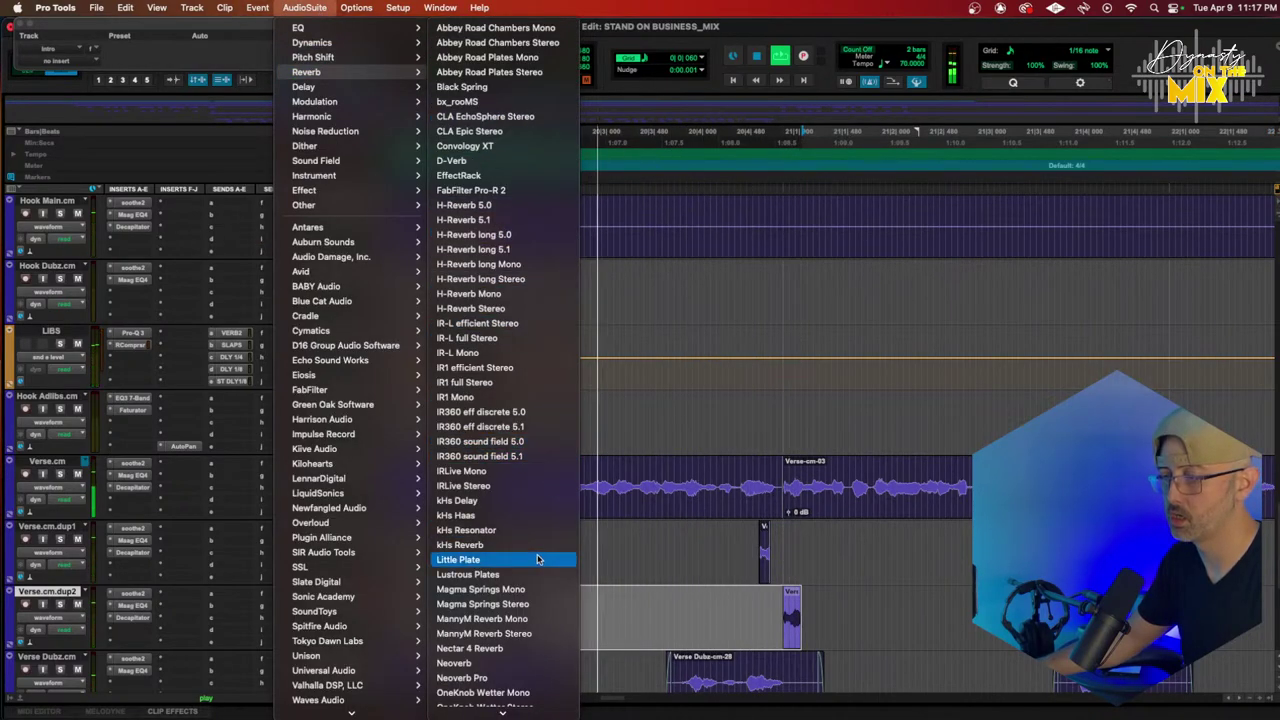
pyautogui.click(460, 397)
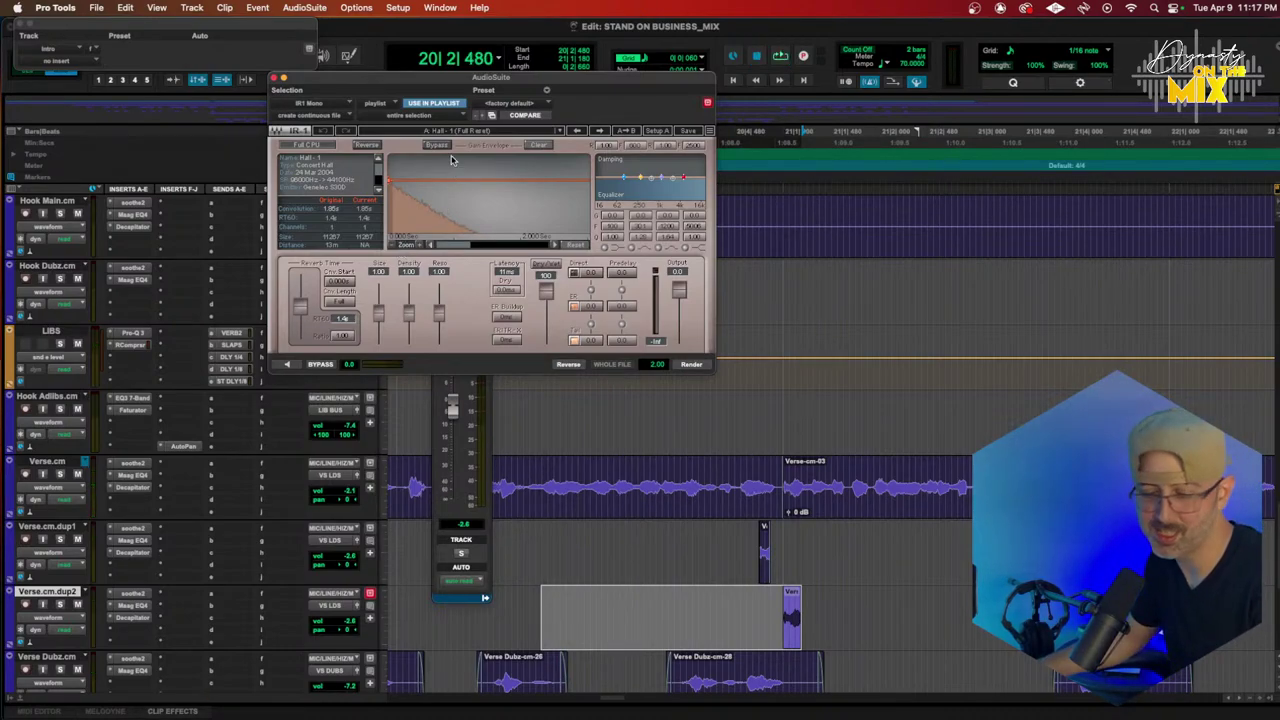
pyautogui.click(517, 105)
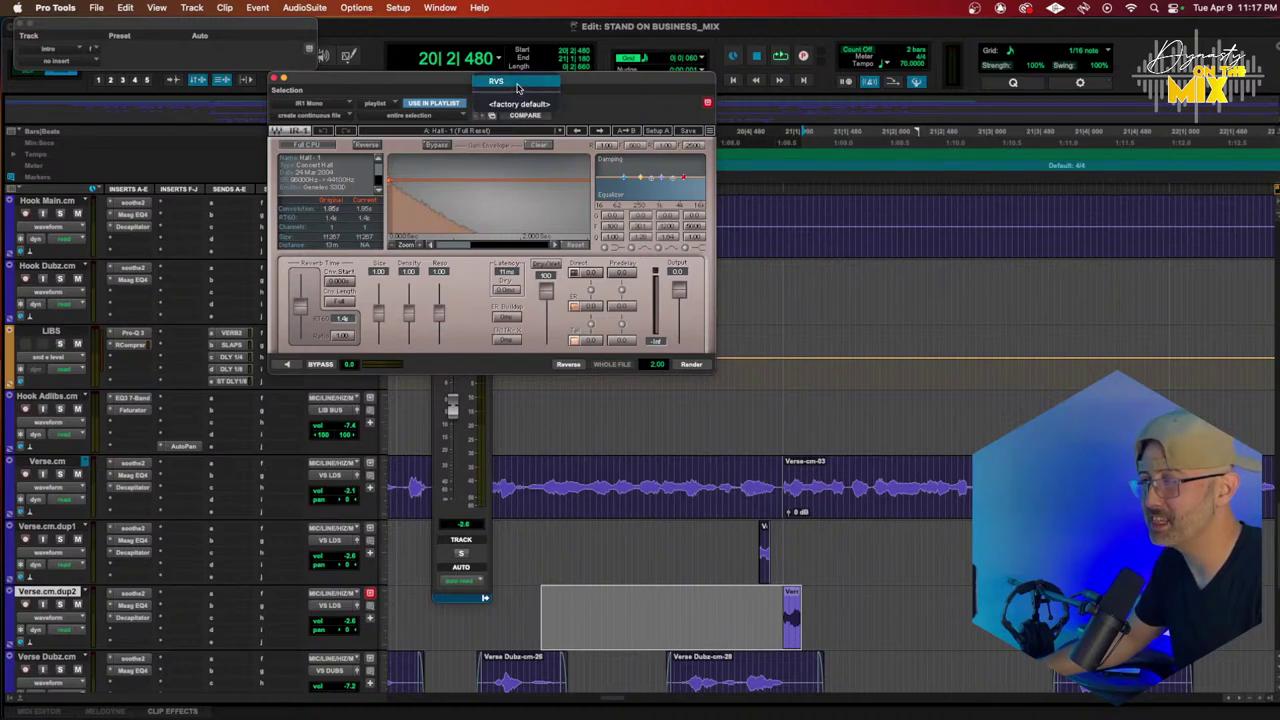
pyautogui.click(518, 85)
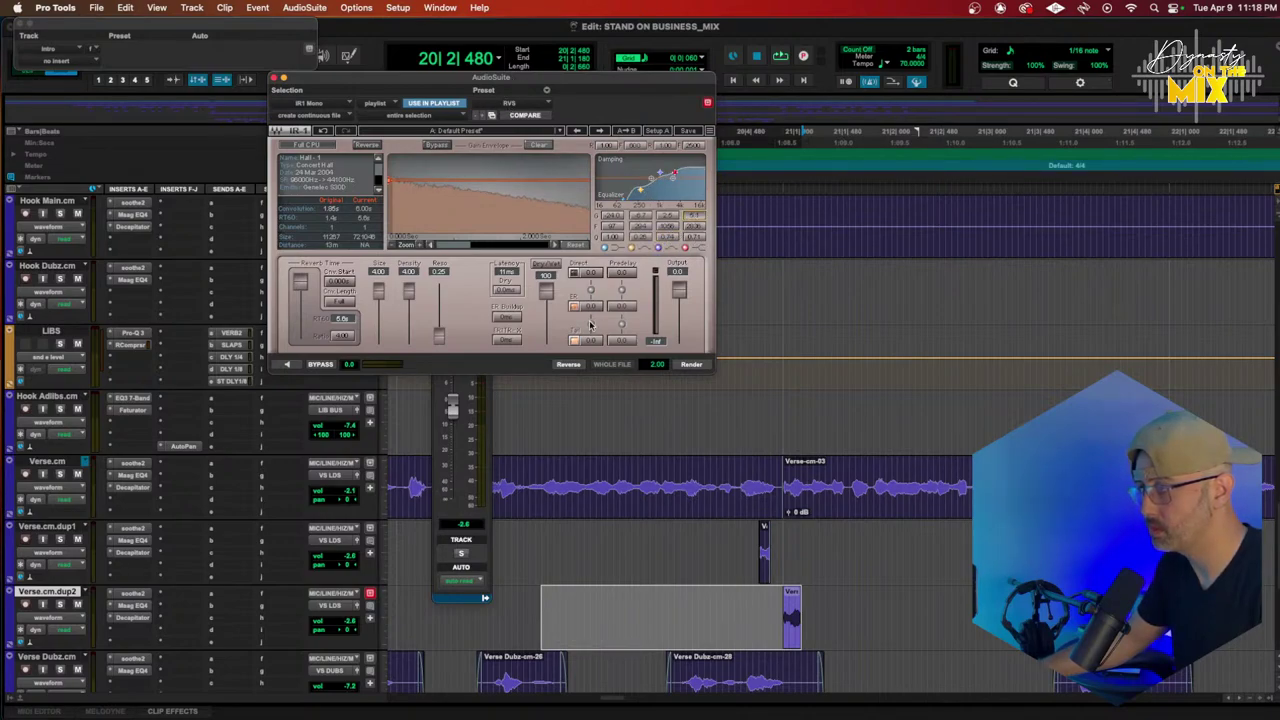
pyautogui.click(575, 364)
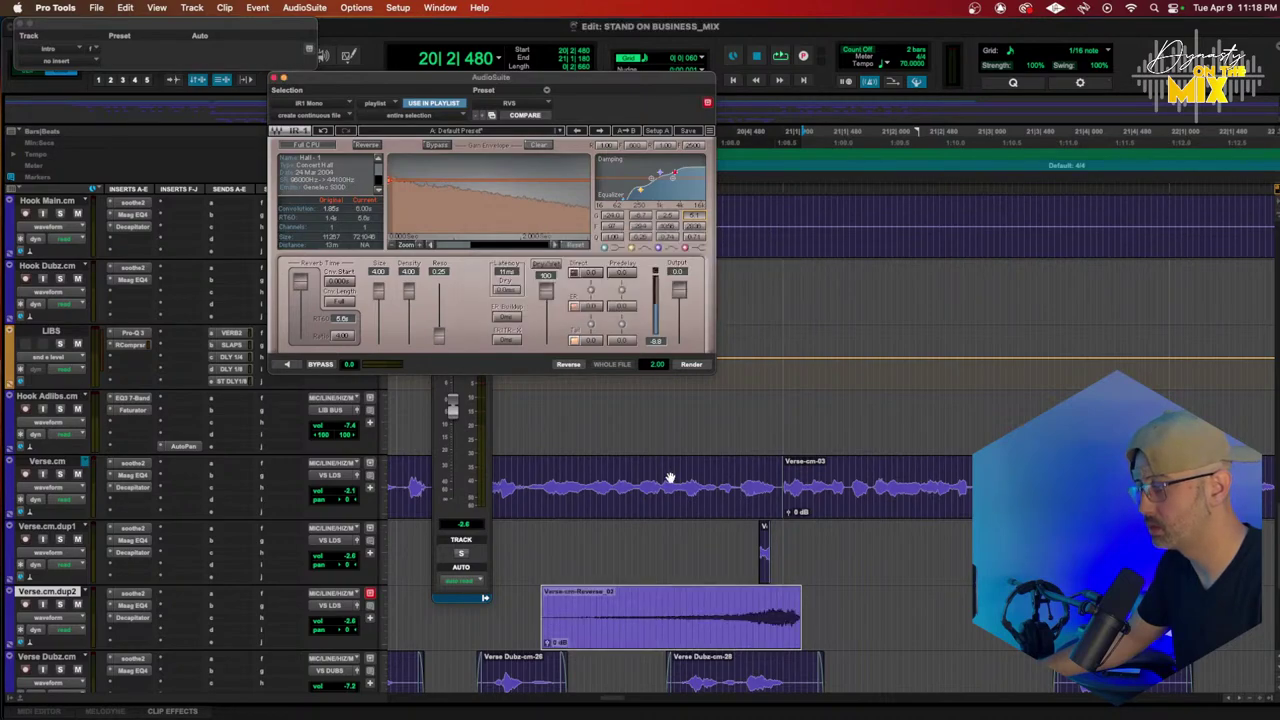
pyautogui.press('space')
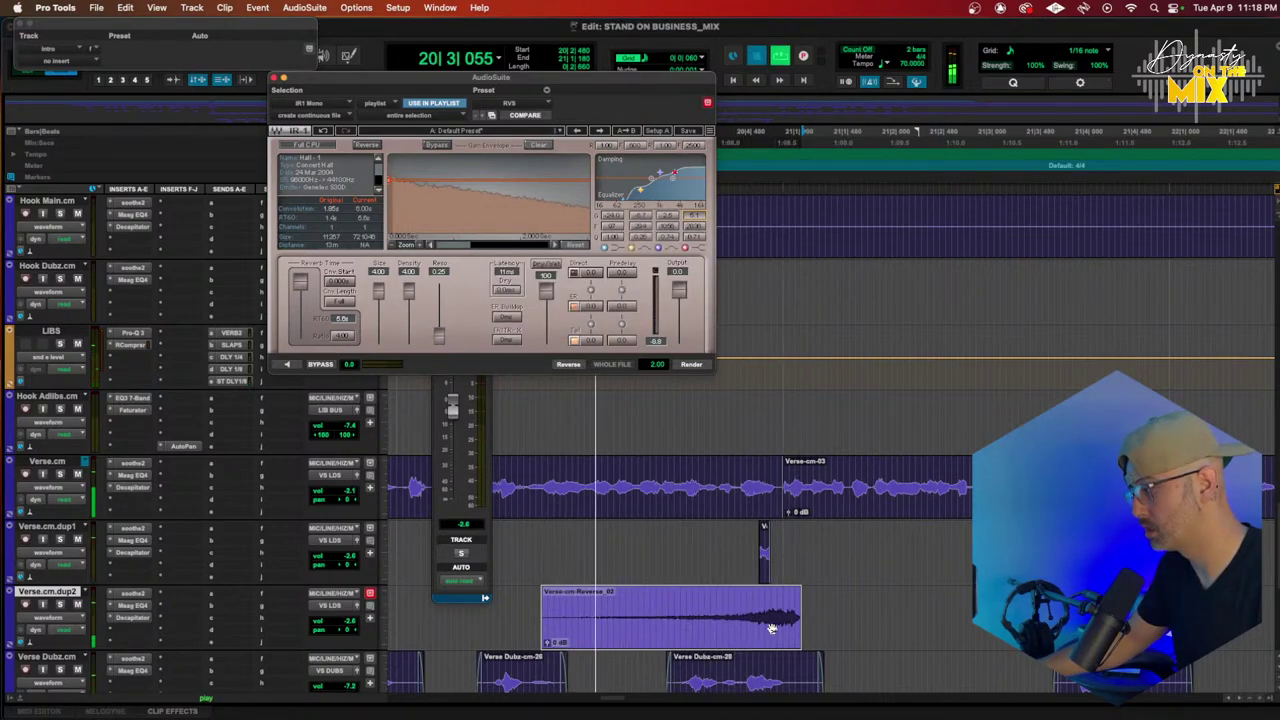
pyautogui.press('space')
# Step: Trim the reversed Verse.cm.dup2 clip's end to about 21|1|000, fade it in over its length, and play from 19|4|780
pyautogui.moveTo(766, 629); pyautogui.dragTo(788, 630)
pyautogui.moveTo(812, 626); pyautogui.dragTo(786, 621)
pyautogui.moveTo(545, 614); pyautogui.dragTo(784, 627)
pyautogui.press('f')
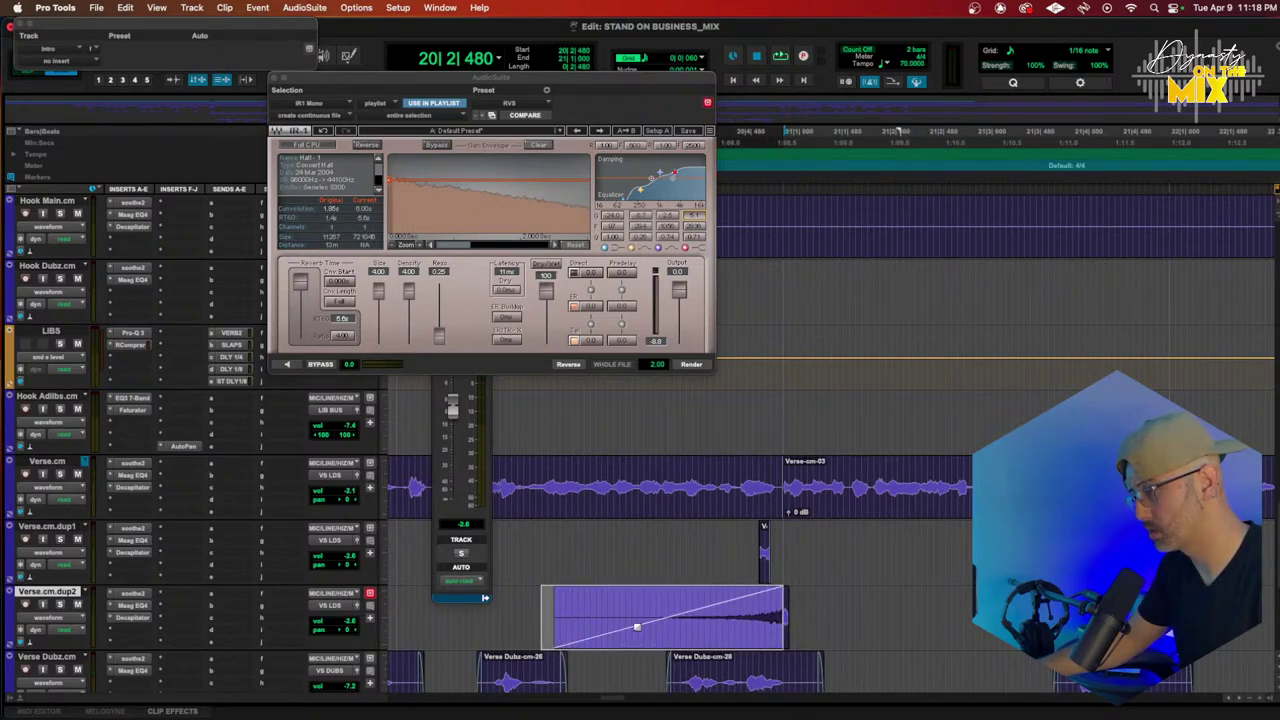
pyautogui.click(638, 627)
pyautogui.press('r')
pyautogui.press('r')
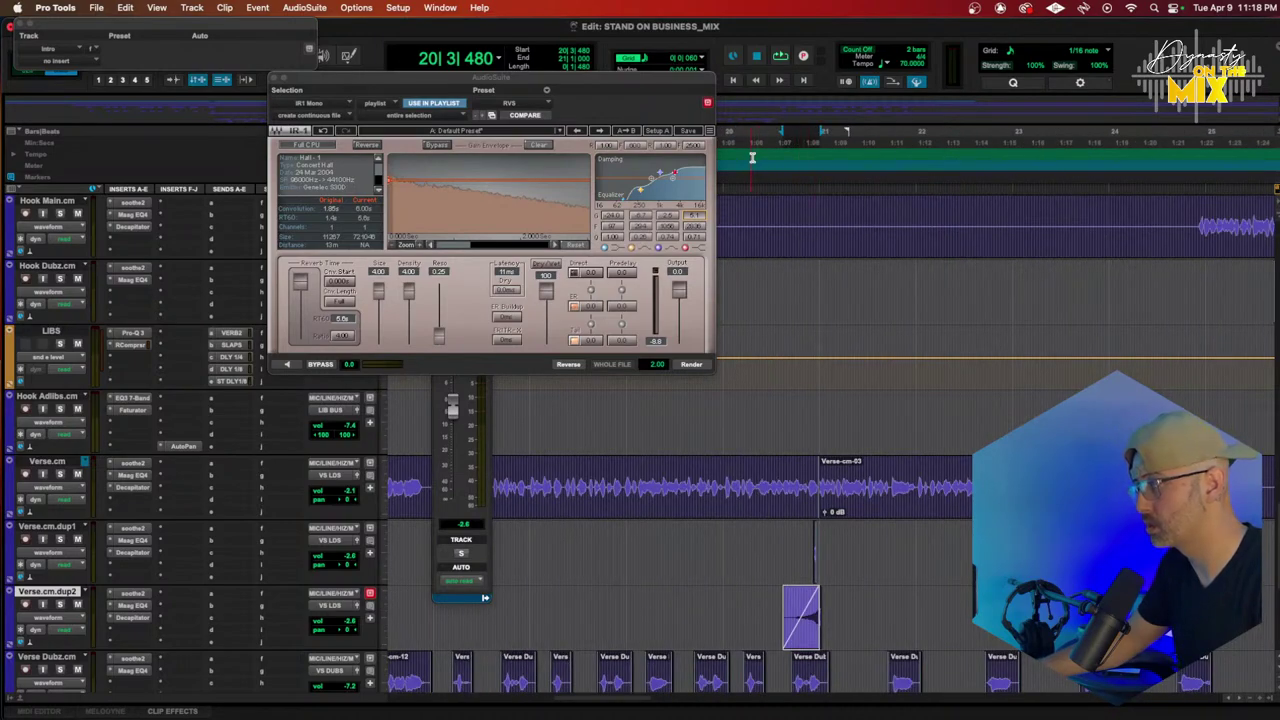
pyautogui.press('space')
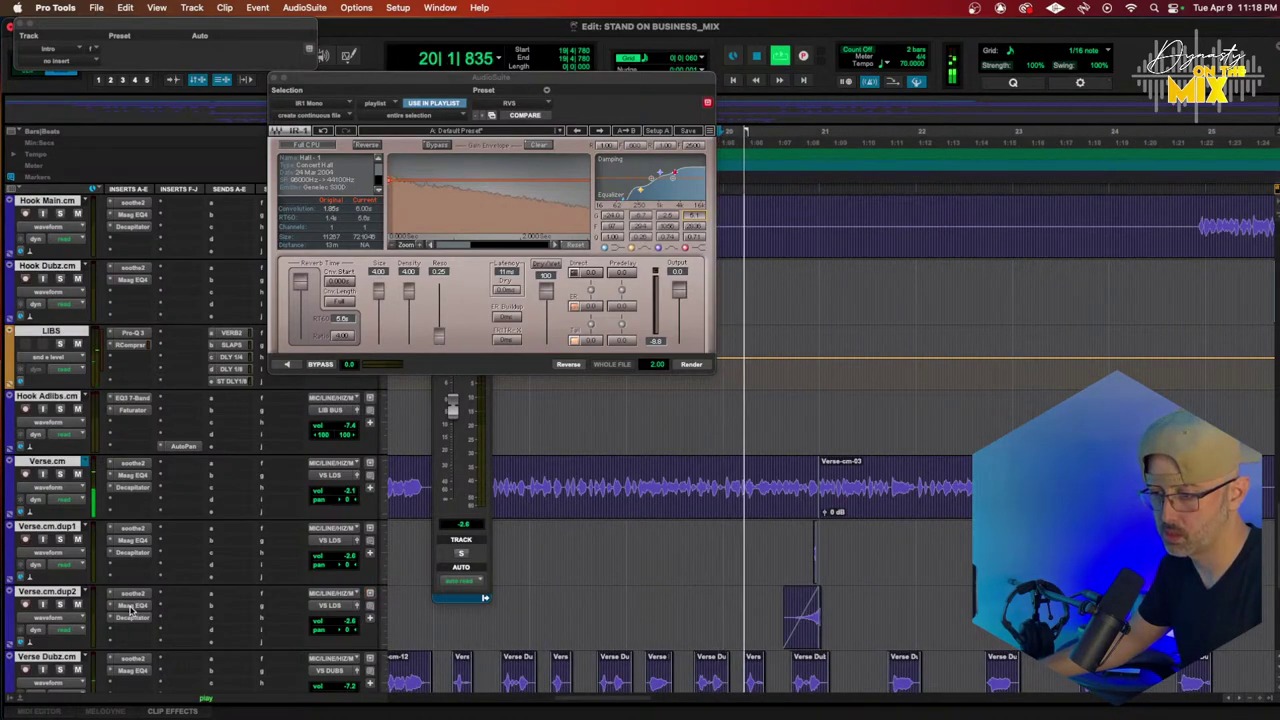
# Step: Insert the MicroShift mono/stereo plug-in after the existing inserts on the Verse.cm.dup2 track
pyautogui.click(133, 605)
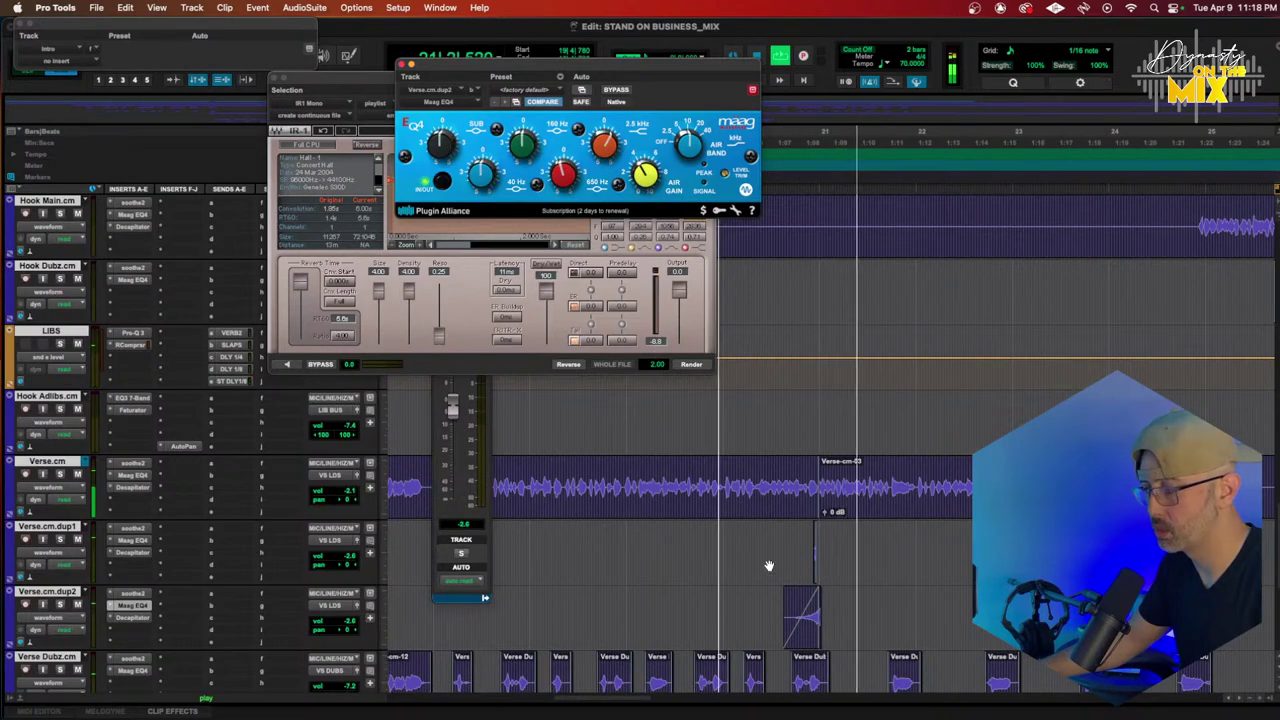
pyautogui.click(155, 629)
pyautogui.moveTo(168, 630)
pyautogui.moveTo(320, 257)
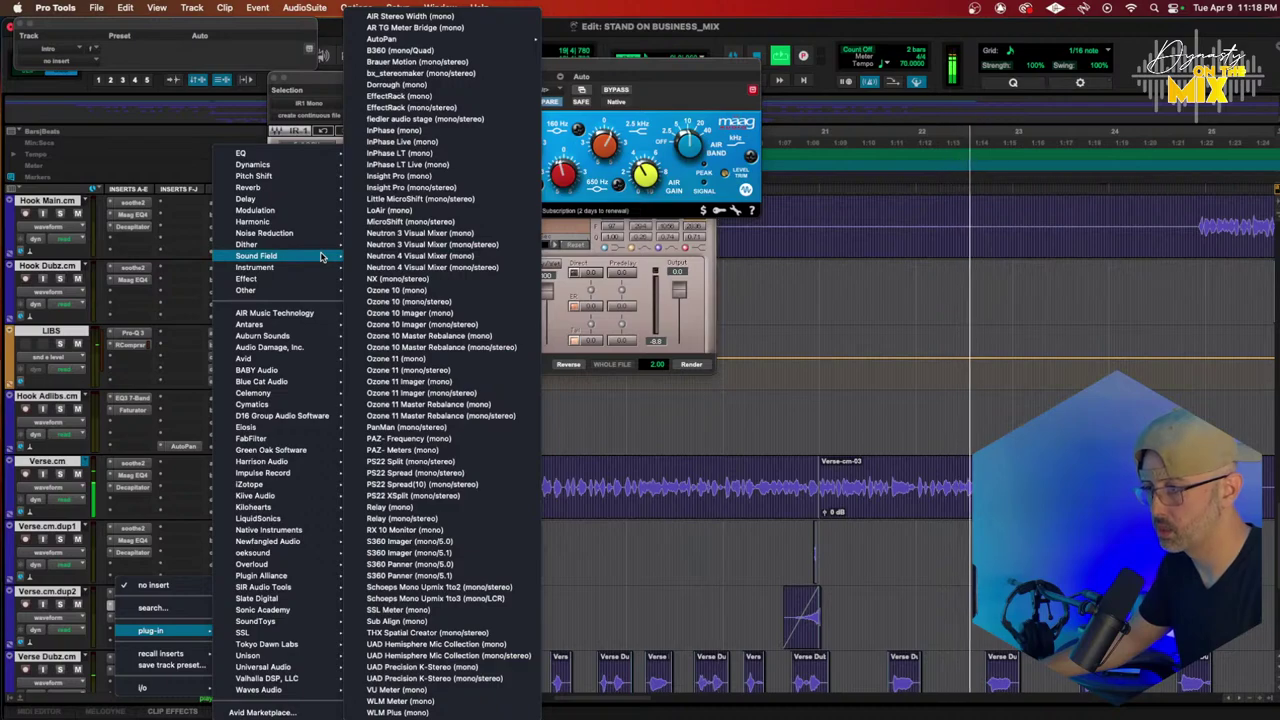
pyautogui.click(390, 222)
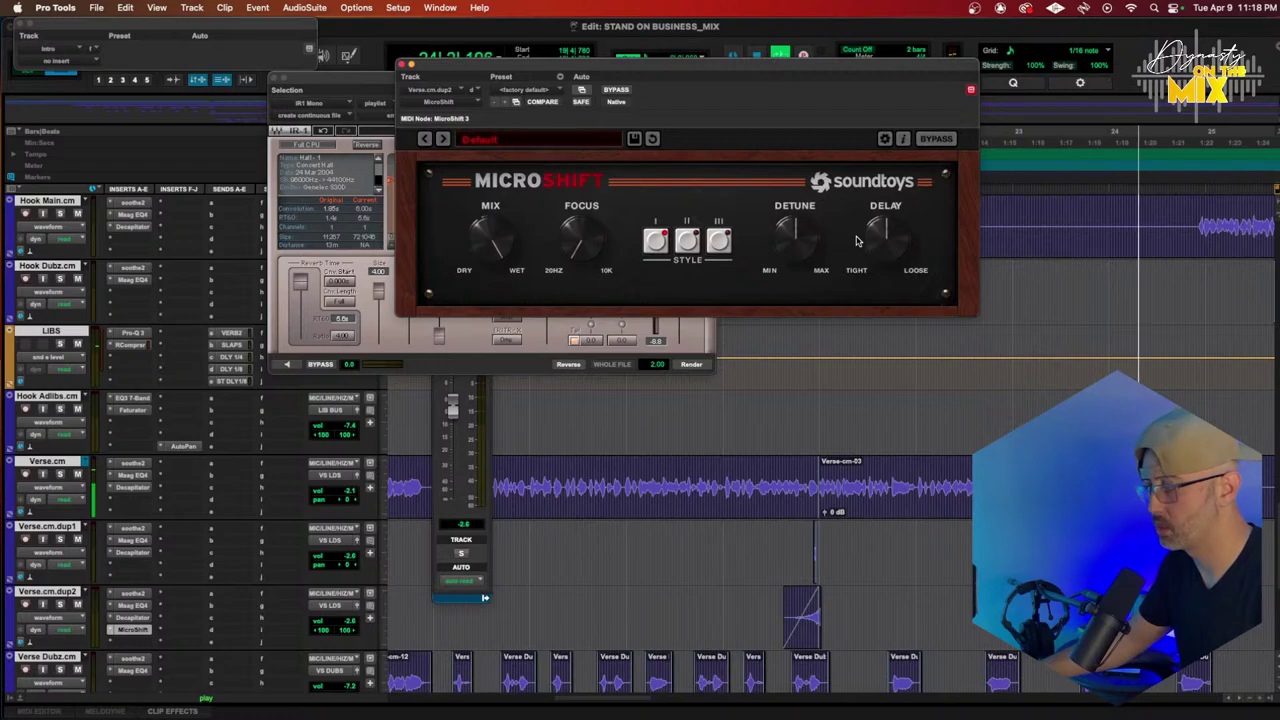
# Step: Copy the Pro-Q 3, C6 and Fresh Air inserts from the HK LEAD bus to the matching slots on VS LEAD
pyautogui.scroll(-4, 880, 368)
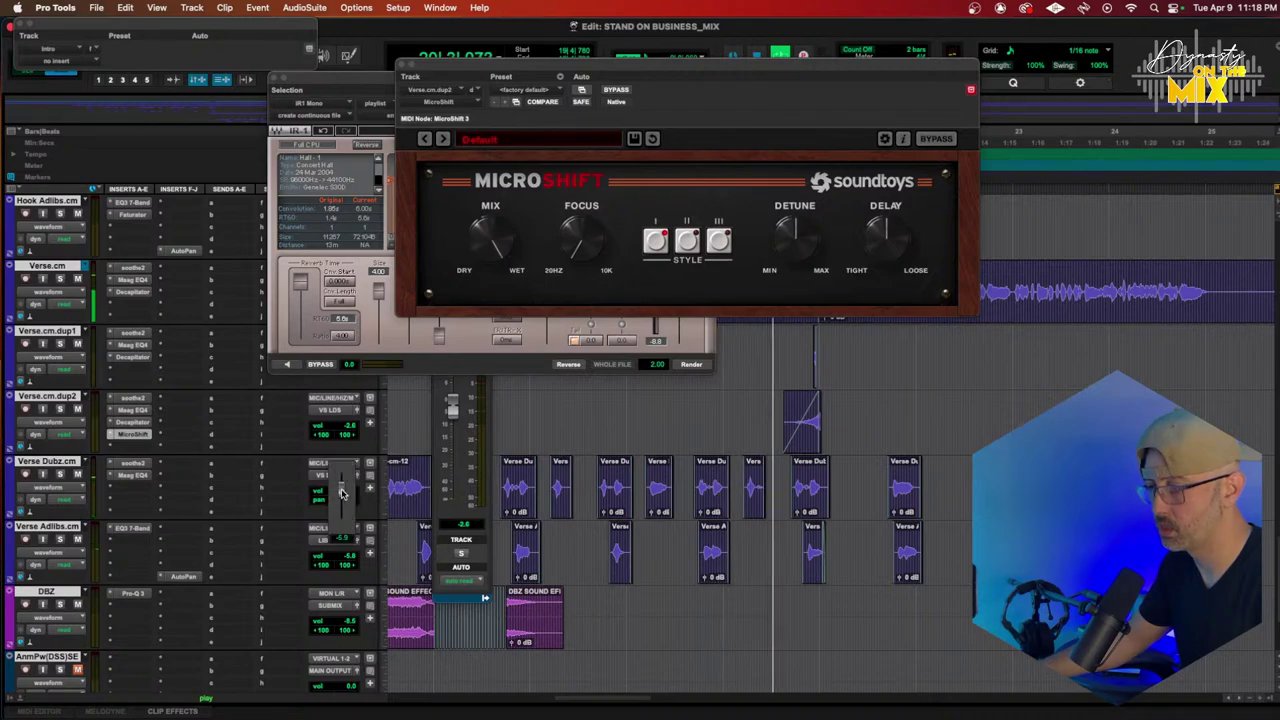
pyautogui.scroll(-15, 211, 484)
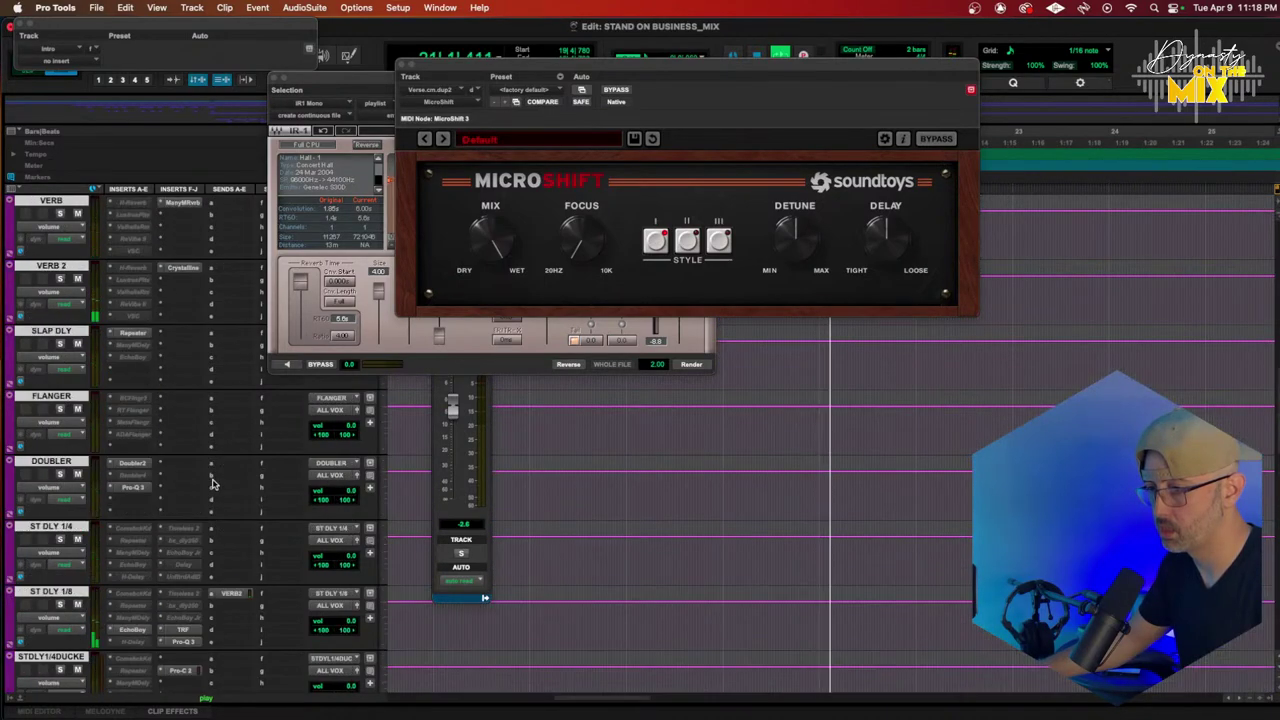
pyautogui.scroll(-2, 130, 530)
pyautogui.moveTo(130, 528); pyautogui.dragTo(133, 398)
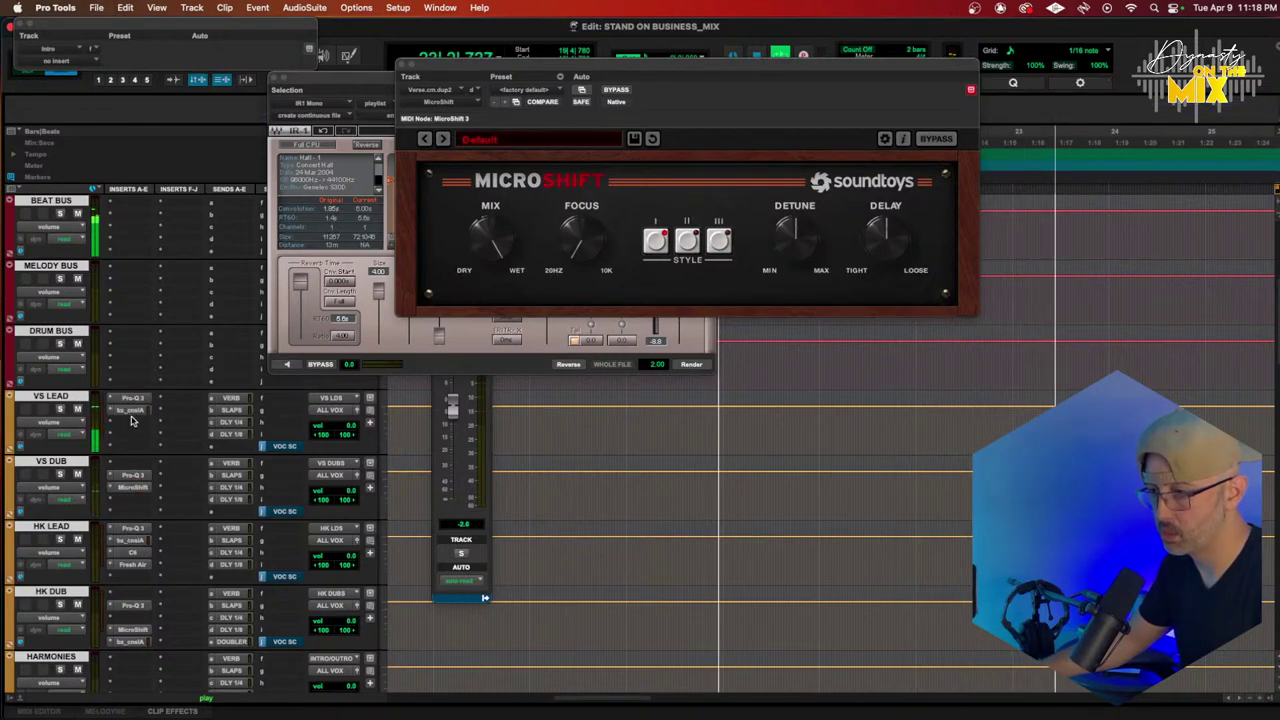
pyautogui.moveTo(128, 552); pyautogui.dragTo(138, 428)
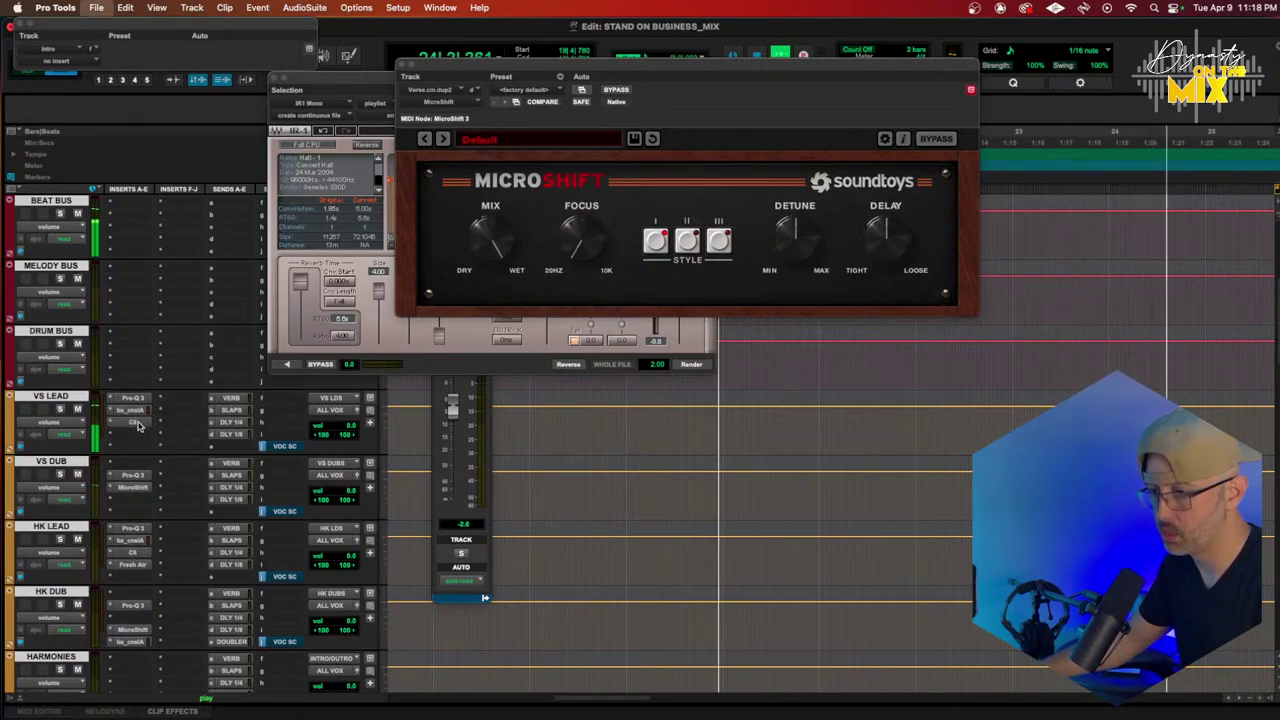
pyautogui.moveTo(127, 565); pyautogui.dragTo(160, 438)
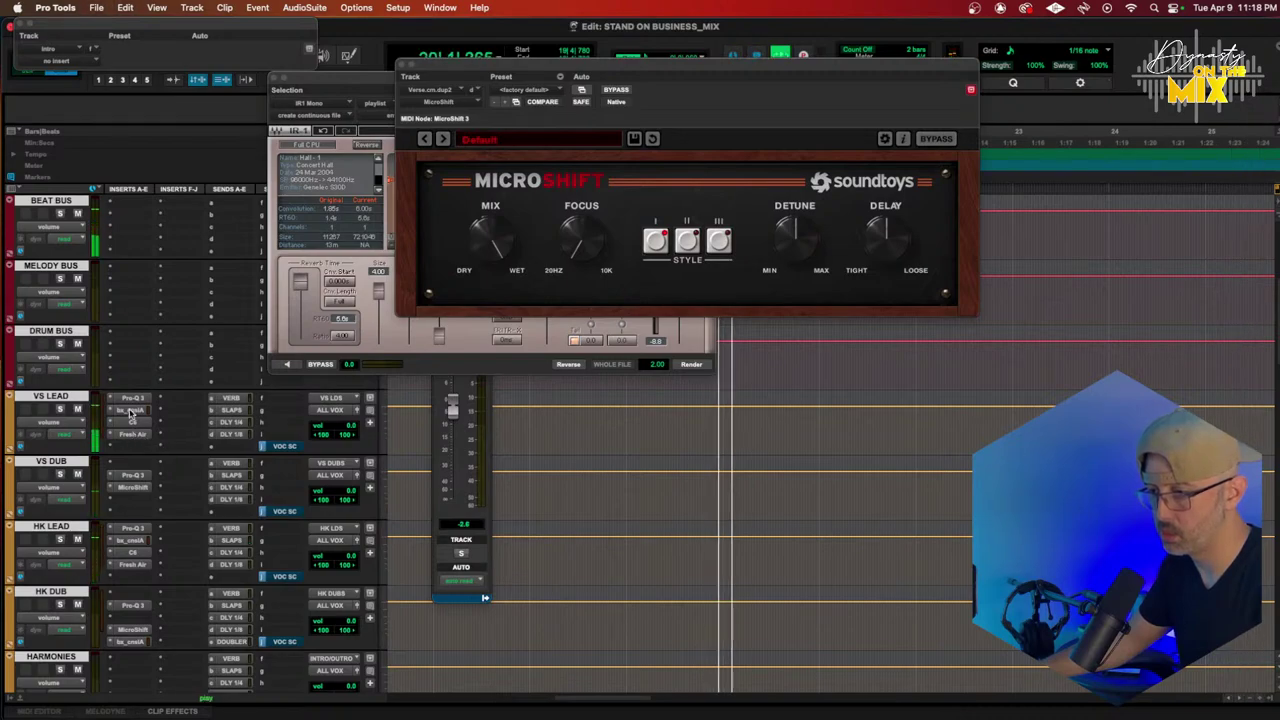
# Step: Examine the bx_console AMEK 9099 settings on the VS LEAD bus and close the plug-in
pyautogui.click(130, 410)
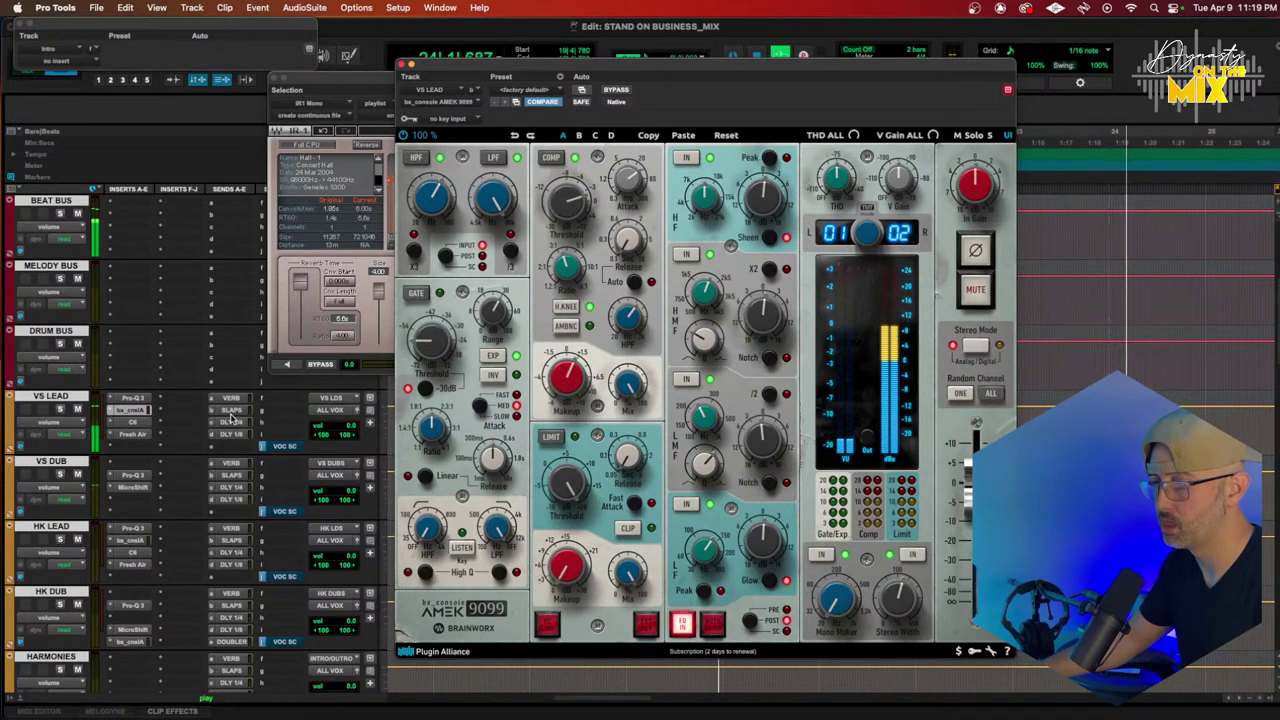
pyautogui.moveTo(565, 207)
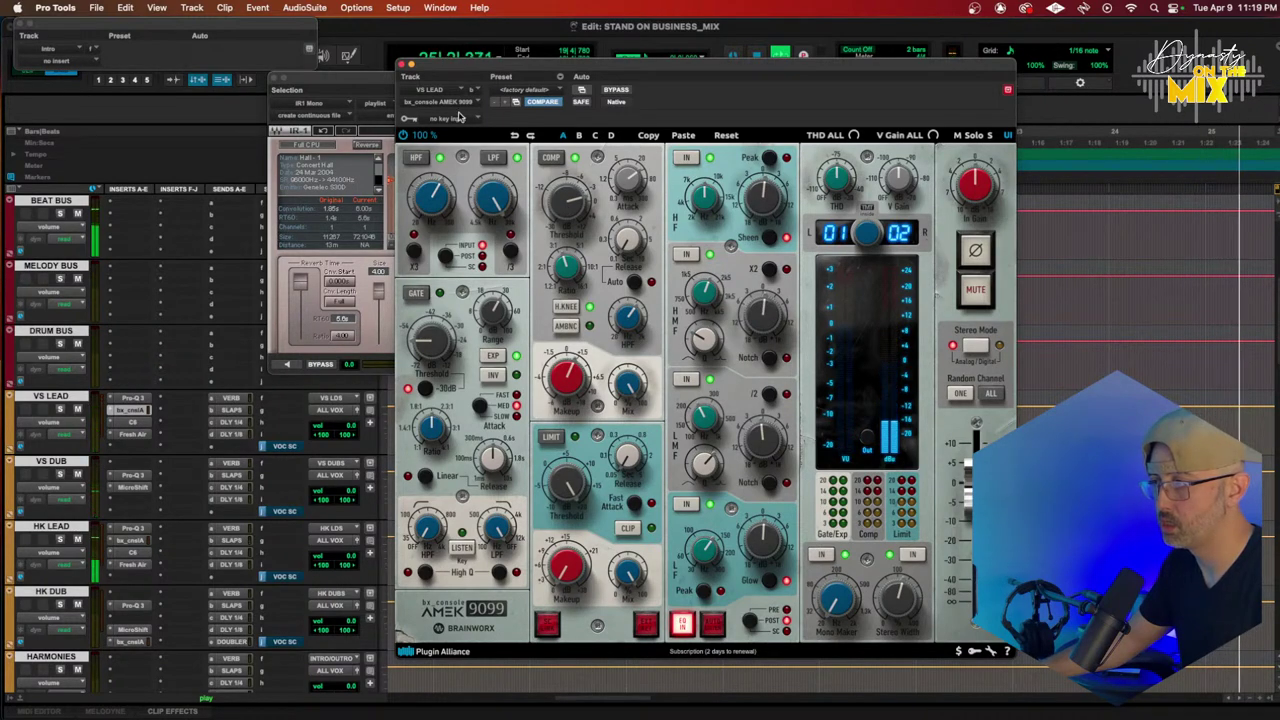
pyautogui.click(401, 64)
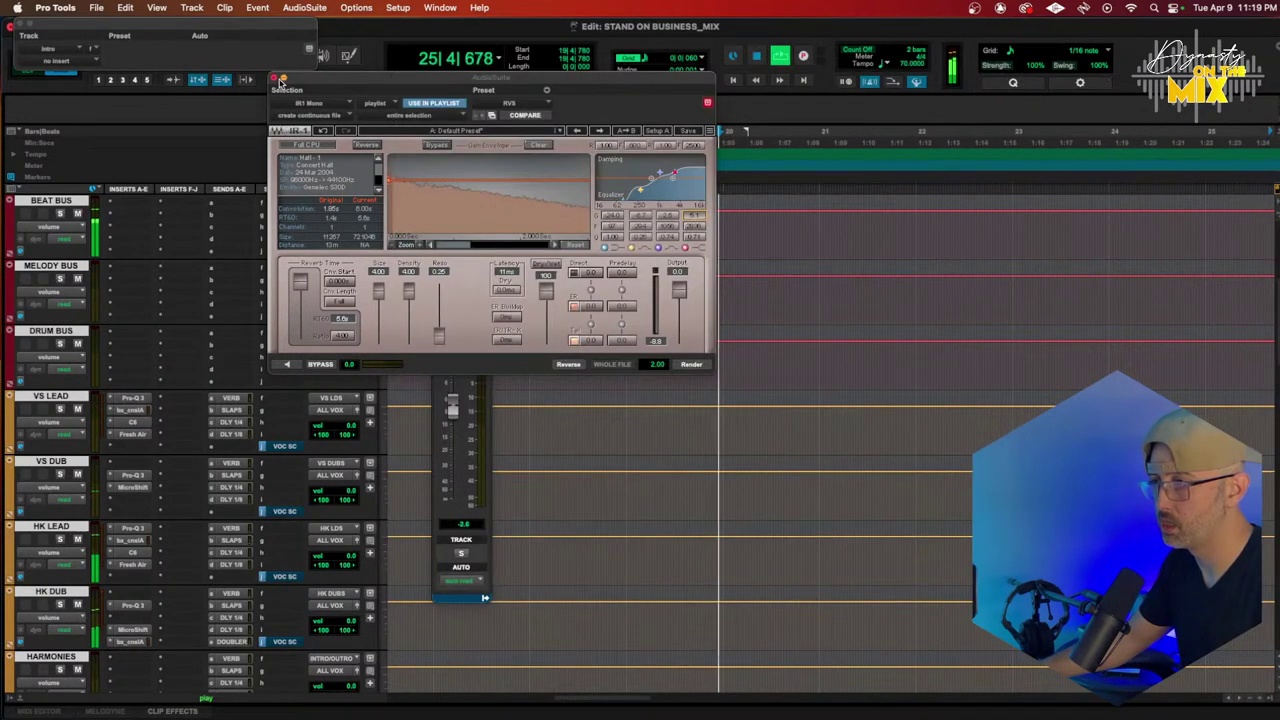
# Step: Duplicate the Hook Main.cm track once without its playlists, keeping automation, inserts, sends, markers and group assignments
pyautogui.scroll(-10, 617, 453)
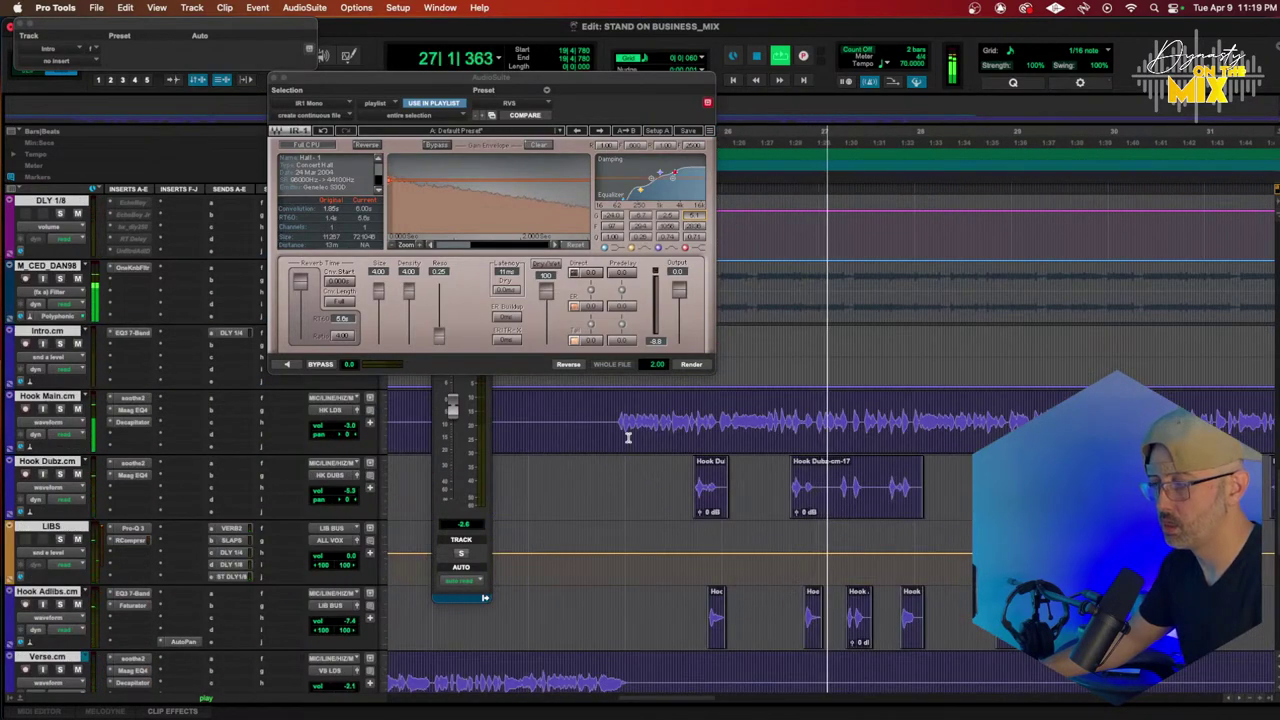
pyautogui.click(628, 434)
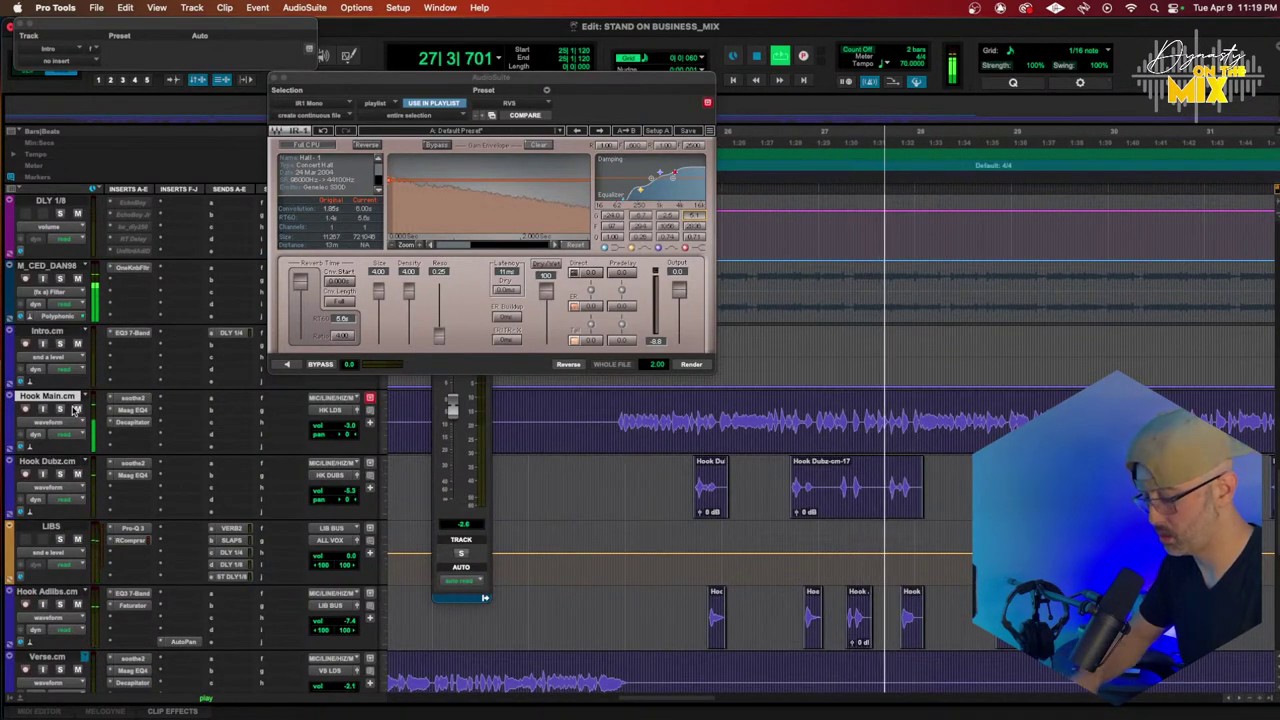
pyautogui.hotkey('alt', 'shift', 'd')
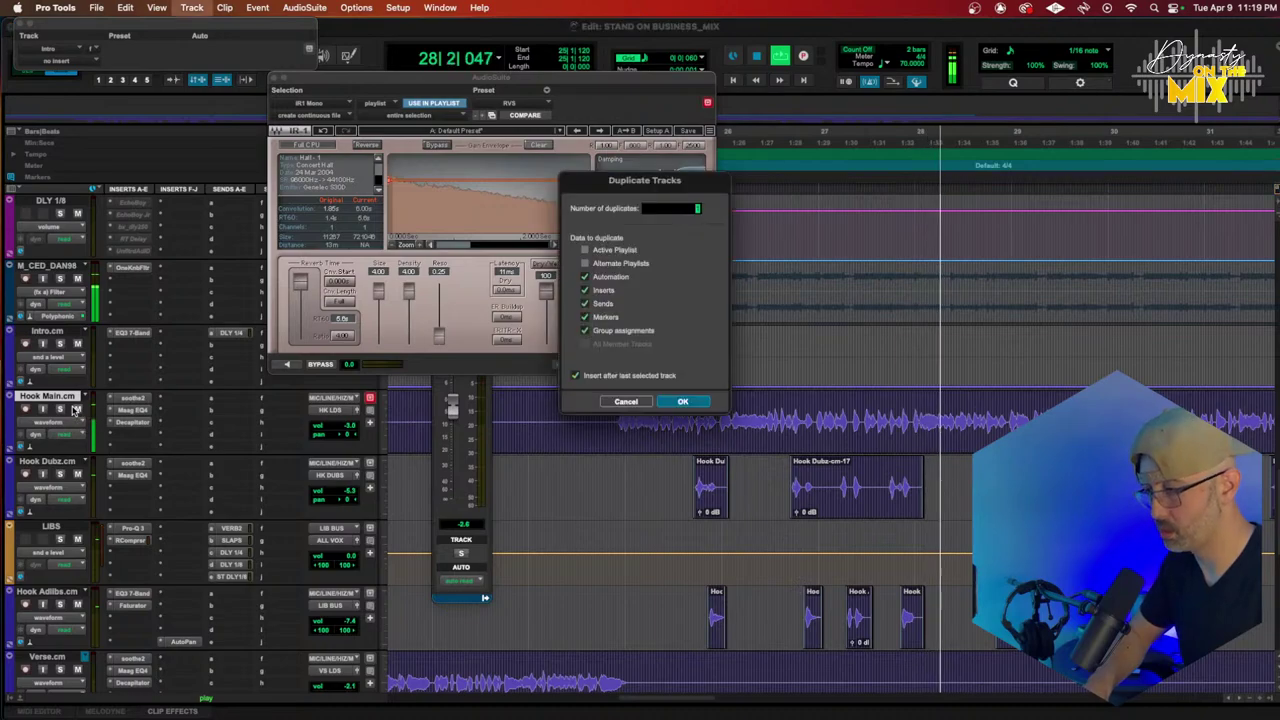
pyautogui.press('Return')
# Step: Copy the first hook vocal from 24|4|660 to 25|1|180 on Hook Main.cm onto the duplicated hook track below
pyautogui.press('t')
pyautogui.press('t')
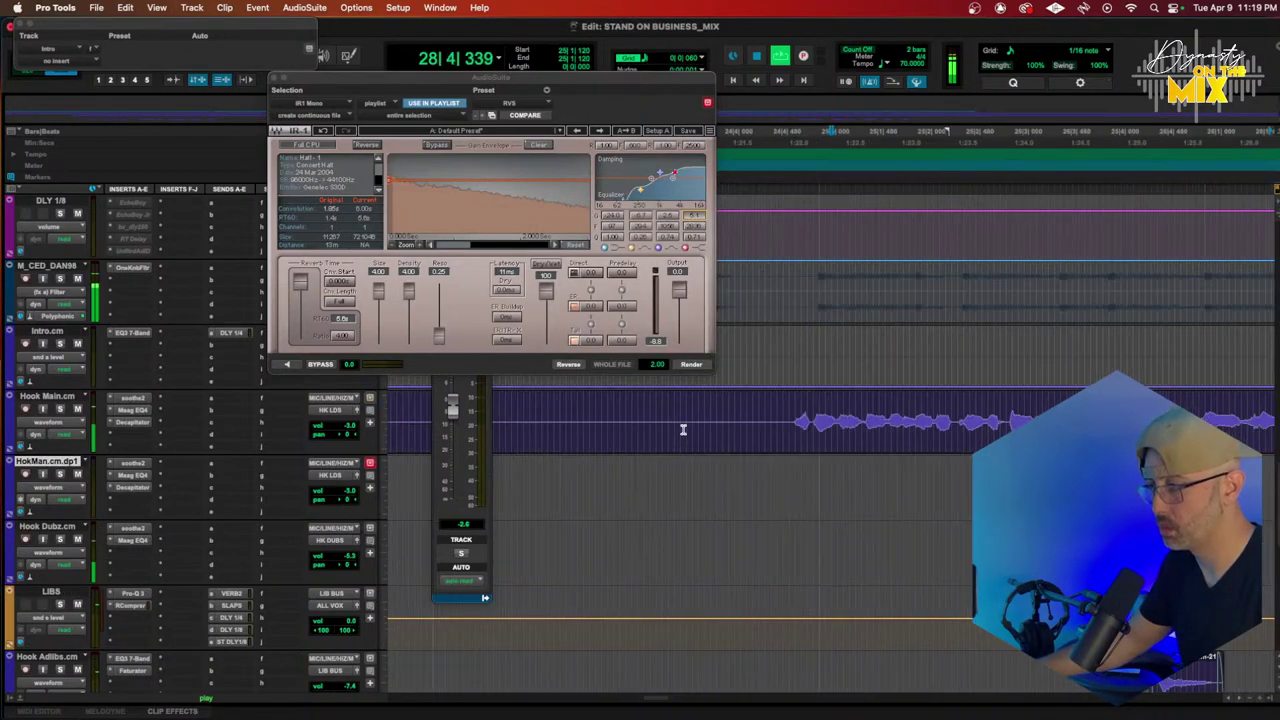
pyautogui.moveTo(826, 426); pyautogui.dragTo(797, 430)
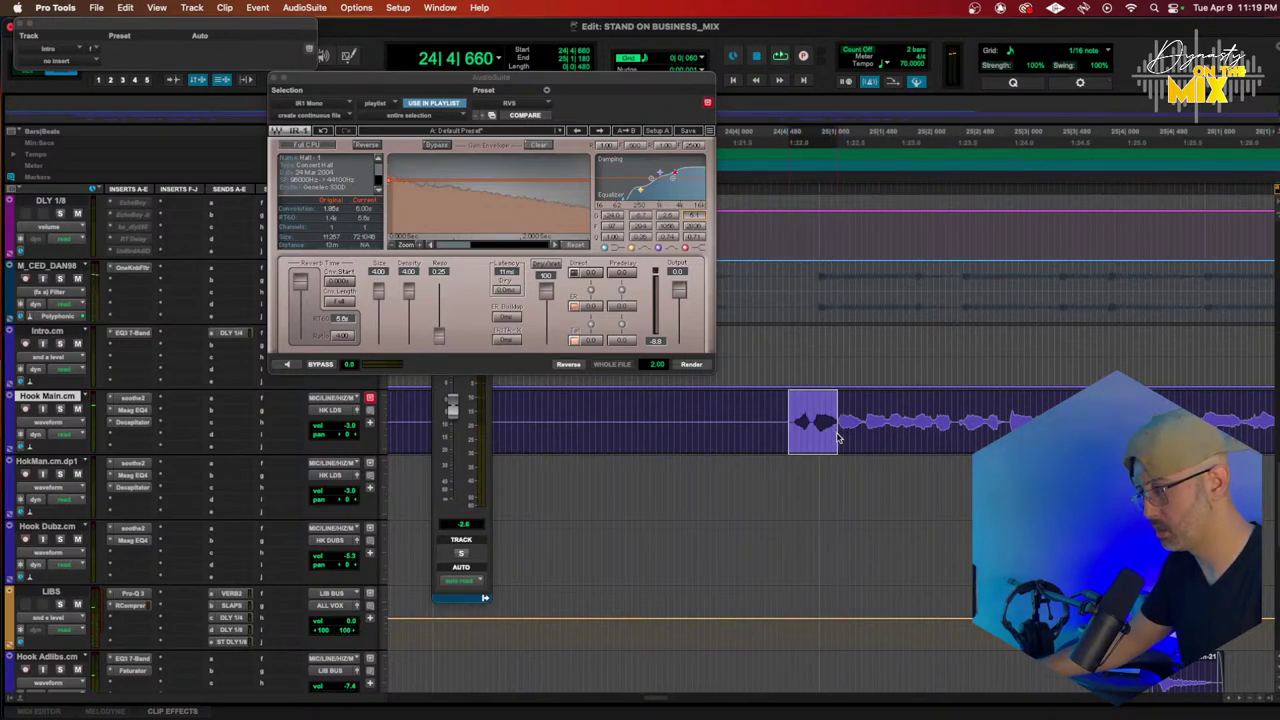
pyautogui.press('space')
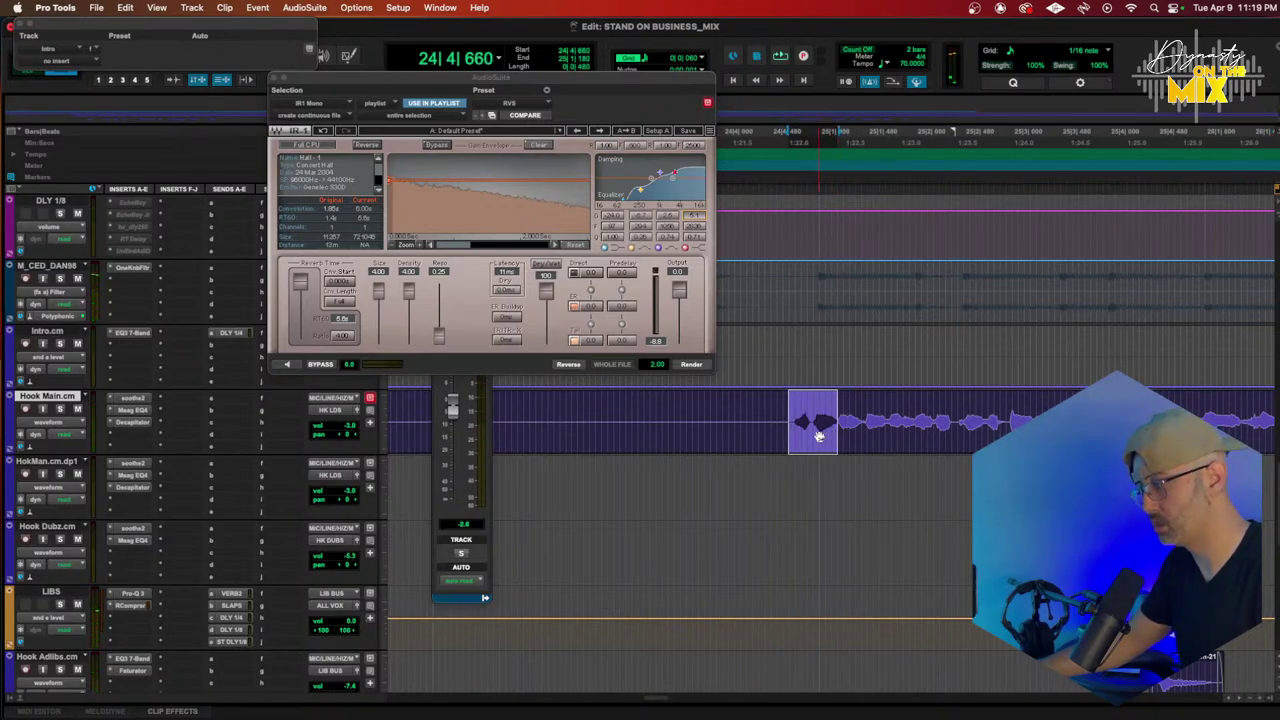
pyautogui.moveTo(818, 435); pyautogui.dragTo(818, 486)
# Step: Extend the duplicated hook track's selection back to 24|2|540 and render it as a reversed IR1 Mono reverb with the RVS preset
pyautogui.hscroll(-2, 827, 300)
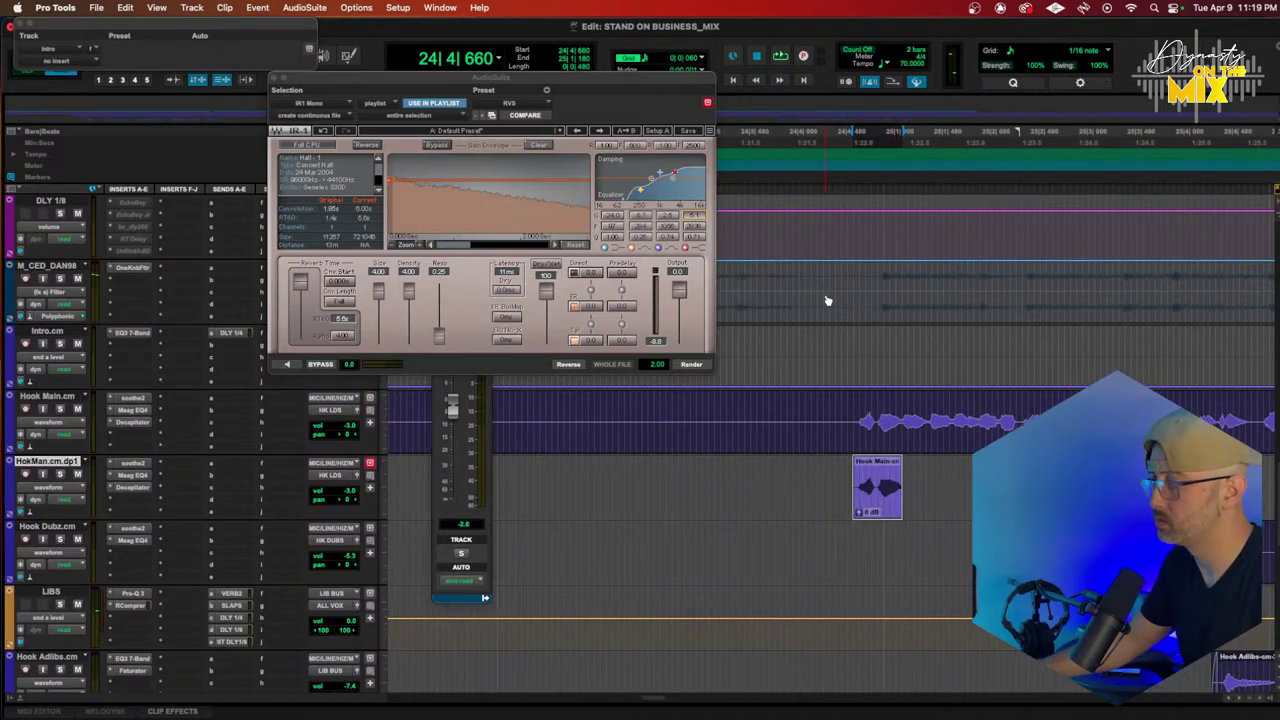
pyautogui.moveTo(853, 137); pyautogui.dragTo(653, 133)
pyautogui.click(567, 364)
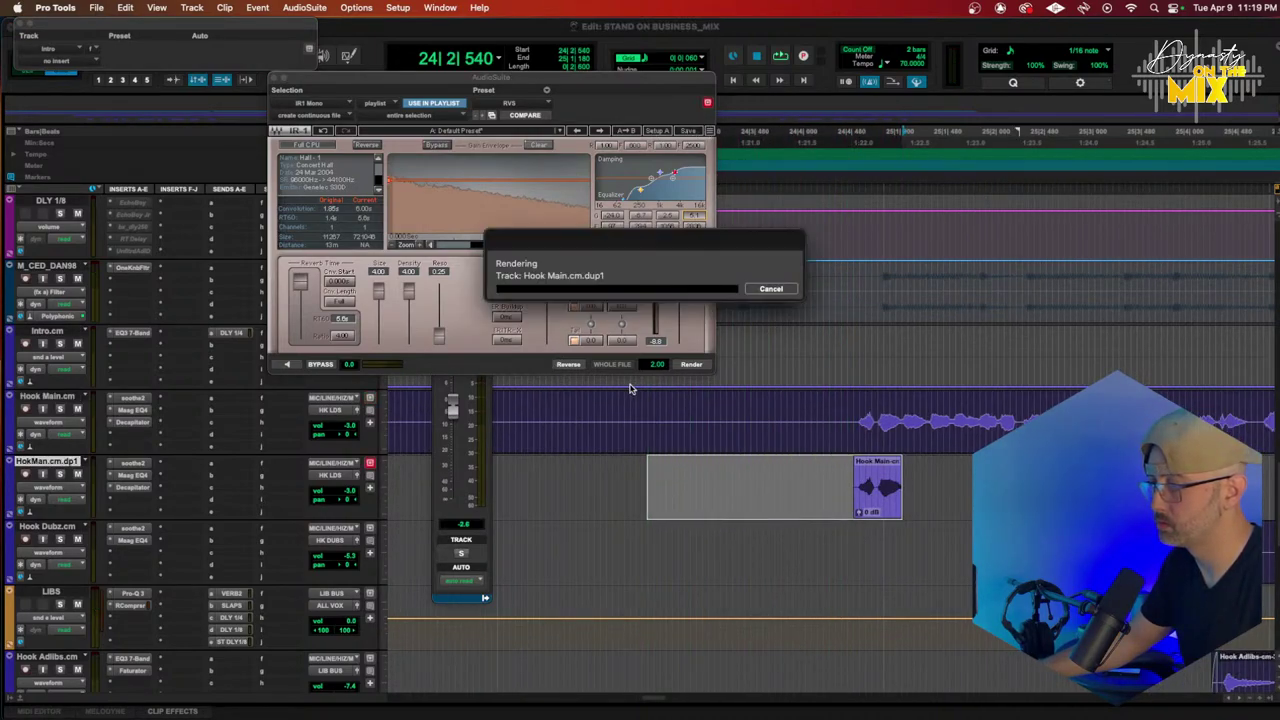
# Step: Fade in the reversed hook clip over its length and trim its tail back to 25|1|060
pyautogui.moveTo(867, 505); pyautogui.dragTo(727, 498)
pyautogui.click(897, 498)
pyautogui.press('f')
pyautogui.click(708, 497)
pyautogui.moveTo(914, 503); pyautogui.dragTo(890, 504)
# Step: Play from 24|2|000 and examine the reversed reverb transition into the Hook Main.cm vocal
pyautogui.press('r')
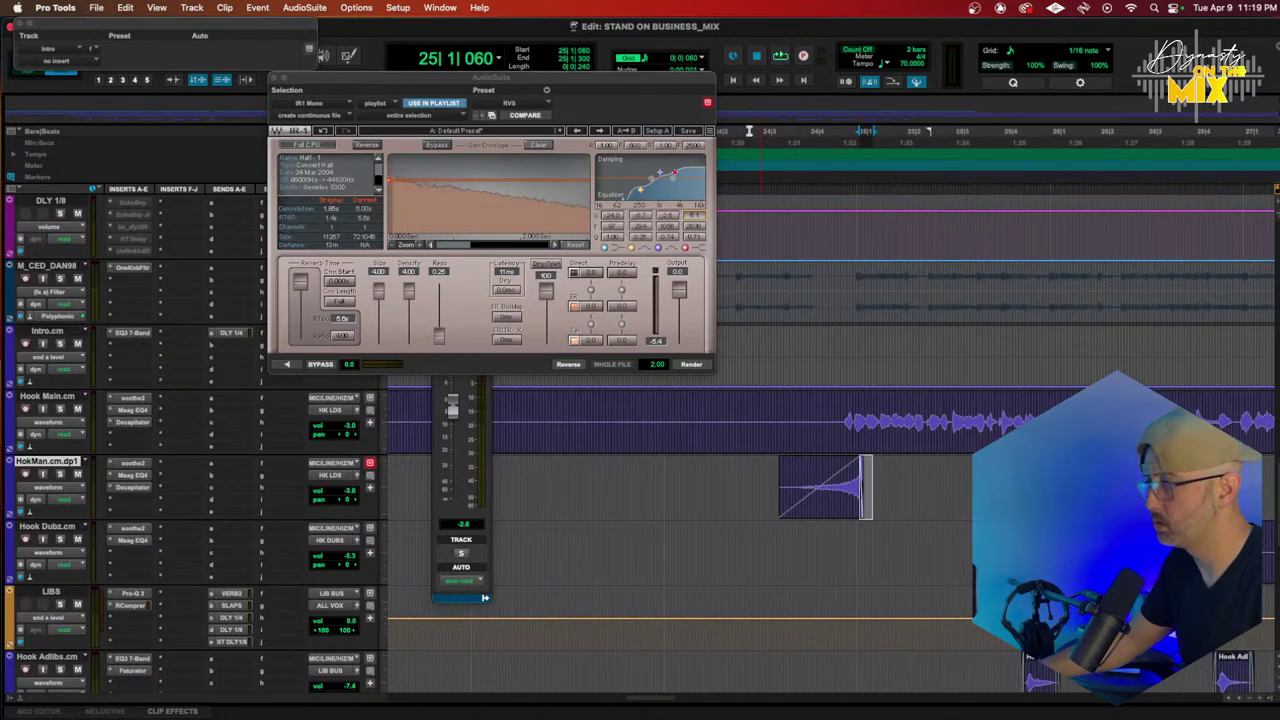
pyautogui.scroll(-5, 773, 213)
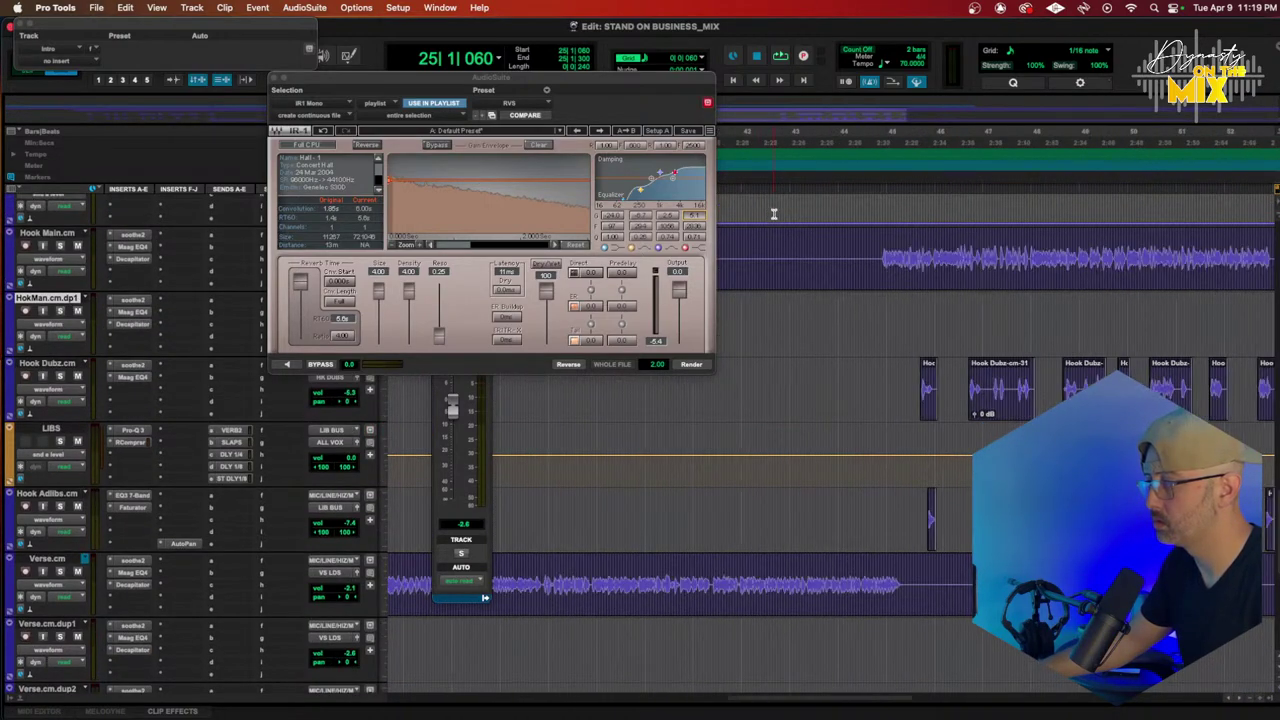
pyautogui.hscroll(-15, 773, 213)
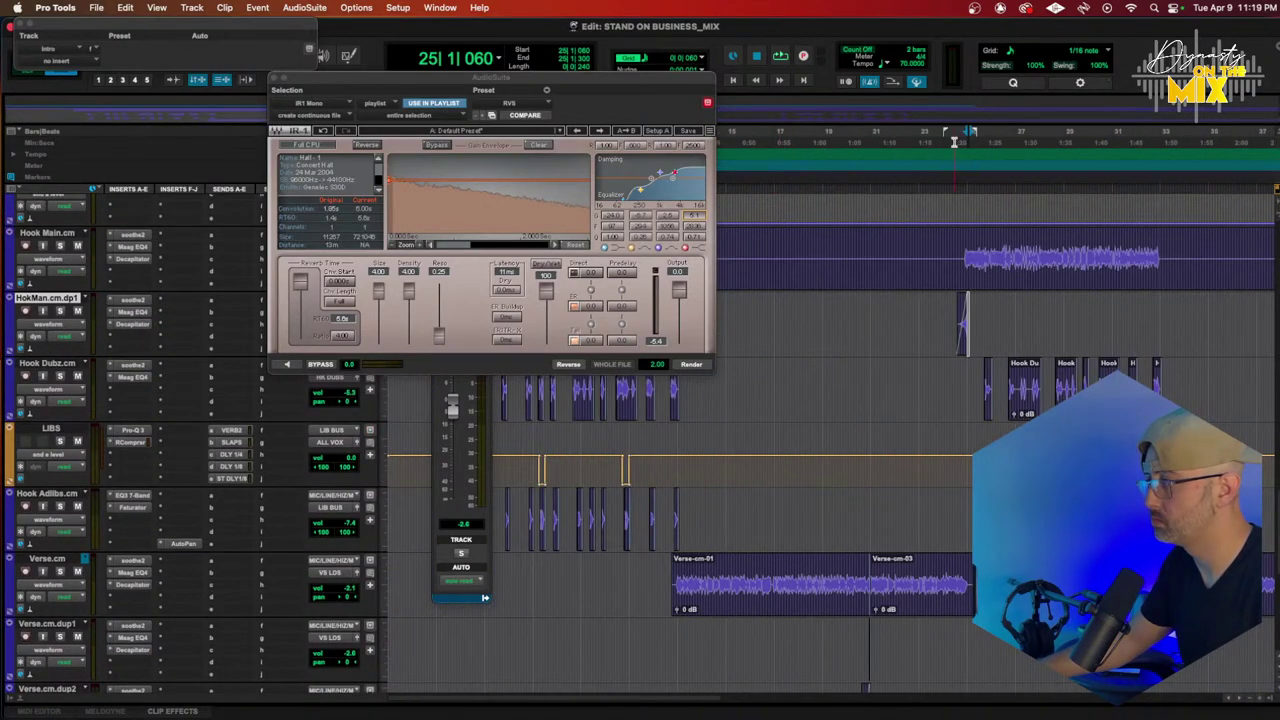
pyautogui.click(954, 142)
pyautogui.press('space')
pyautogui.press('super+bracketright')
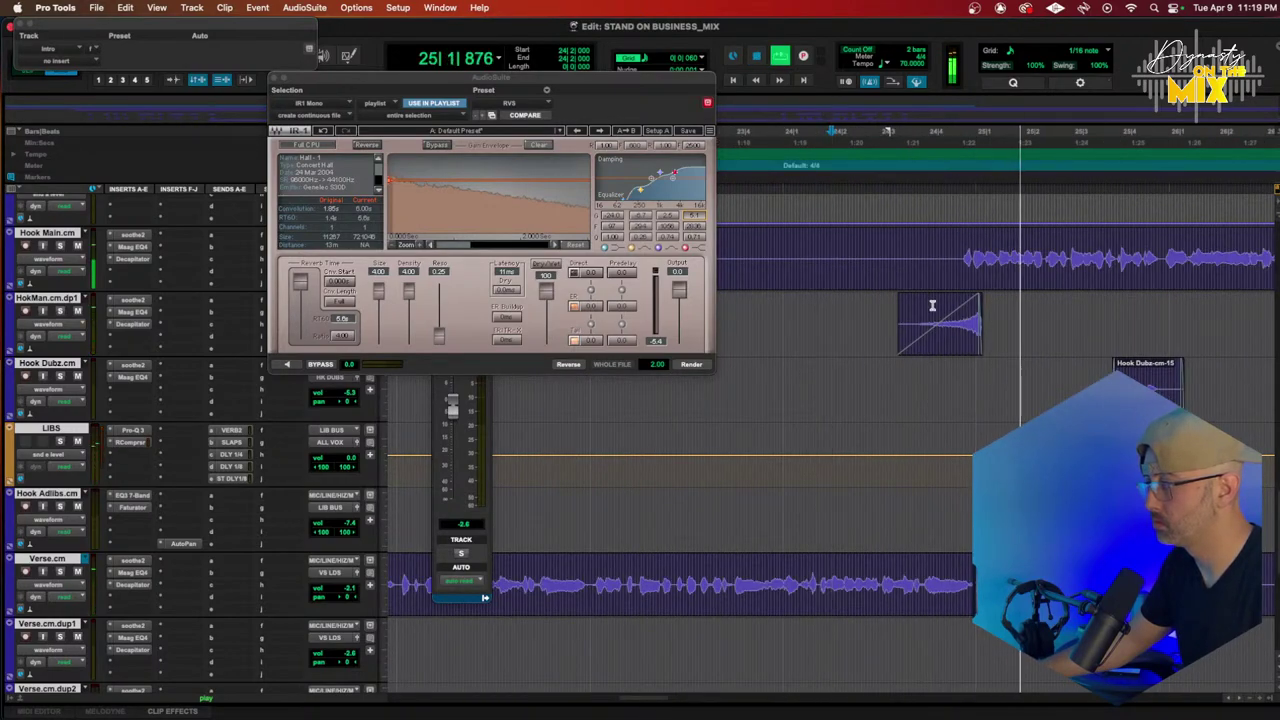
pyautogui.press('super+bracketright')
pyautogui.press('super+bracketright')
pyautogui.hscroll(5, 945, 328)
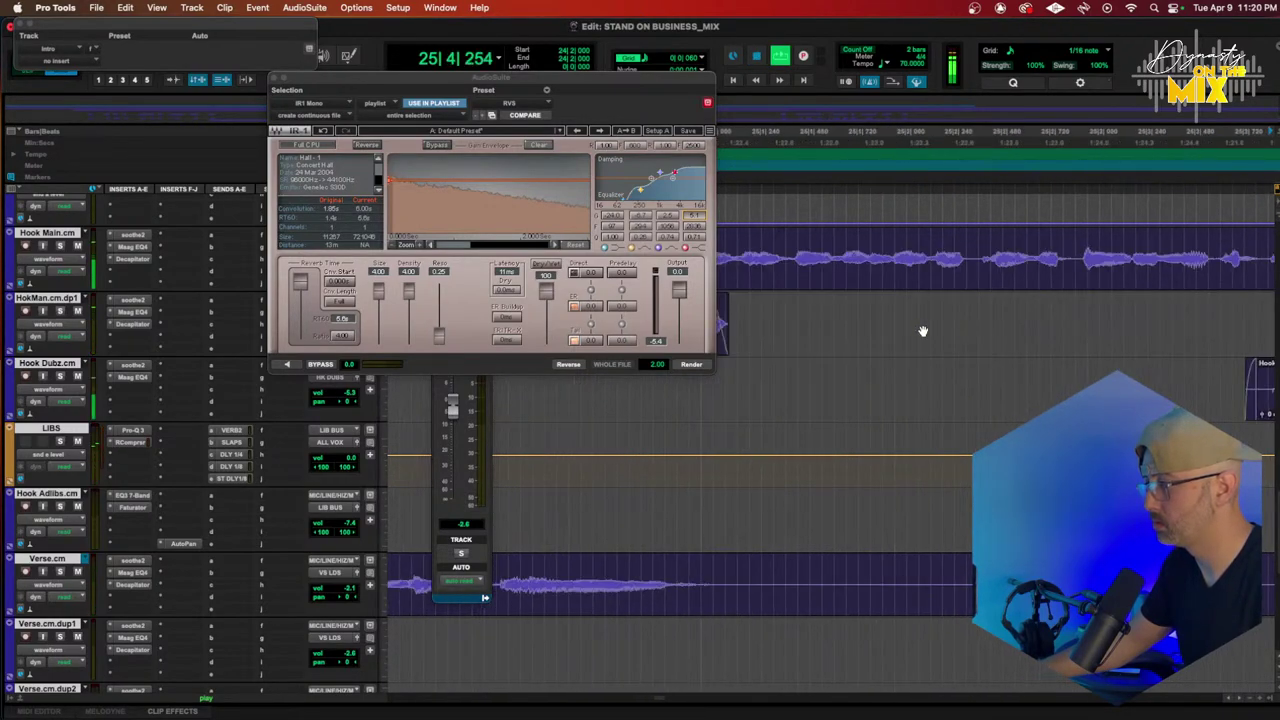
# Step: Add a short fade-out at the end of the reversed hook clip, then play the transition from 24|1|360
pyautogui.hscroll(-2, 910, 330)
pyautogui.moveTo(856, 328); pyautogui.dragTo(845, 327)
pyautogui.click(855, 329)
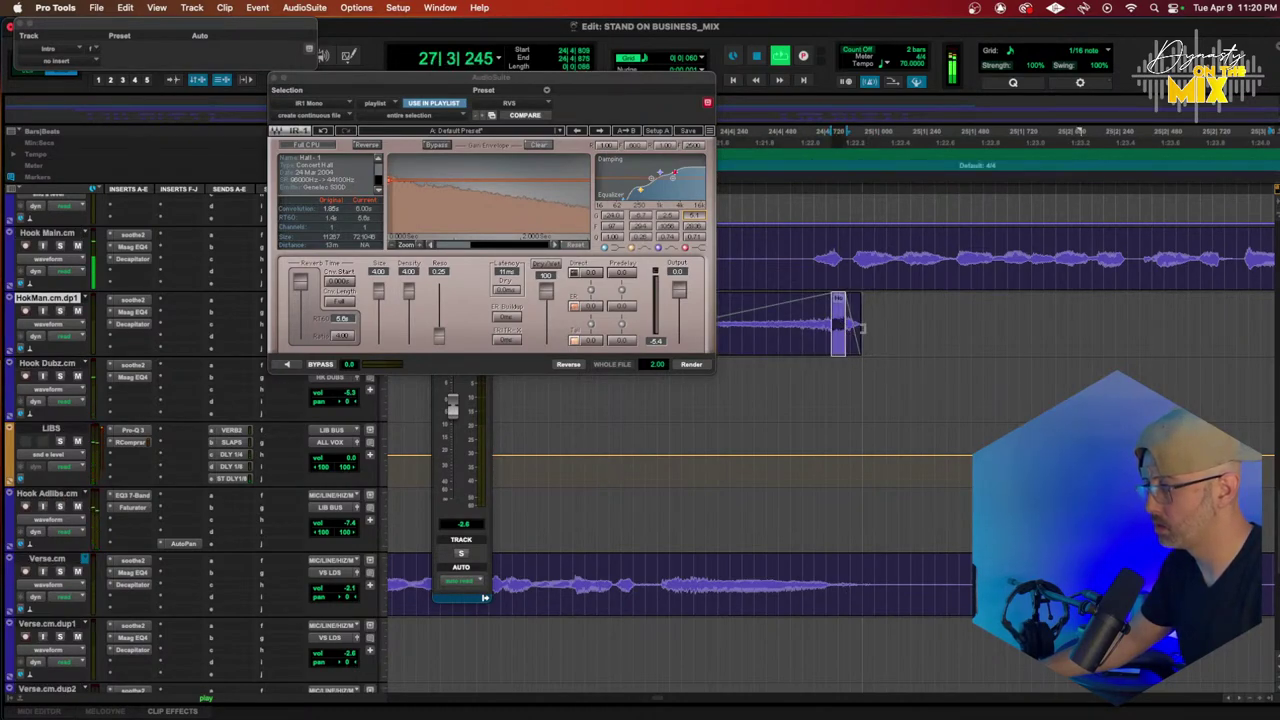
pyautogui.press('r')
pyautogui.press('r')
pyautogui.press('r')
pyautogui.click(748, 140)
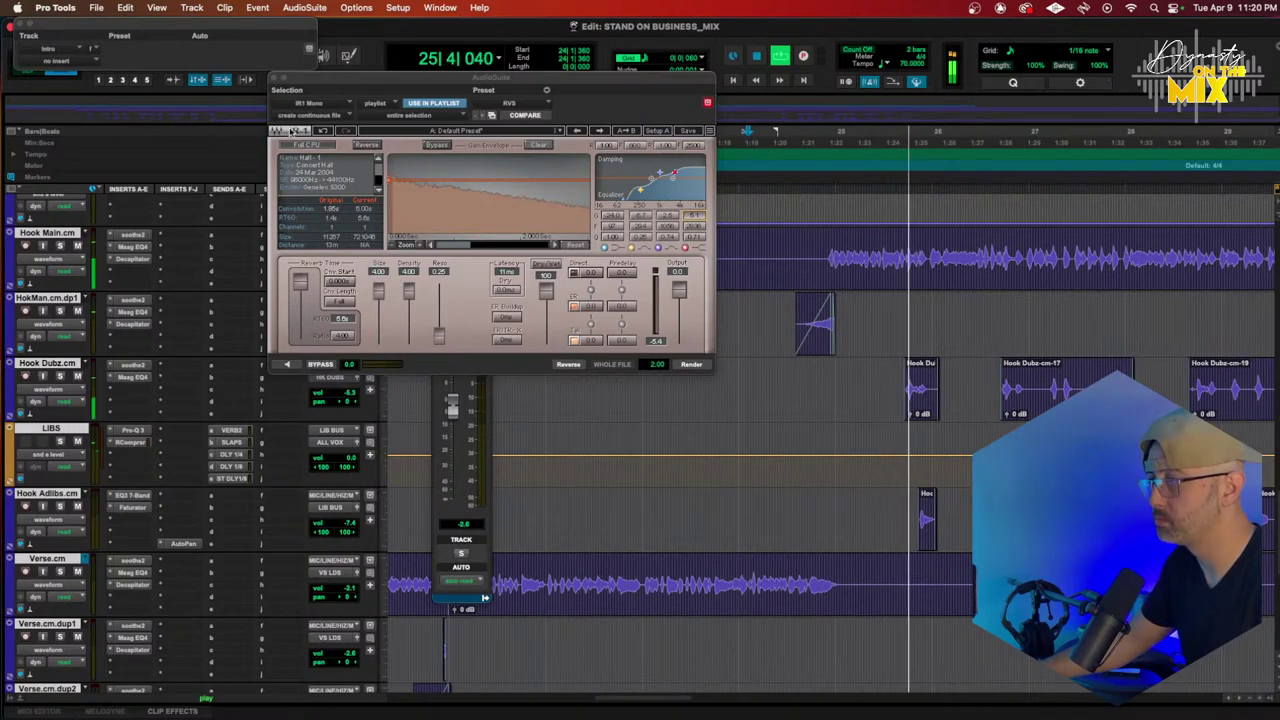
pyautogui.click(274, 77)
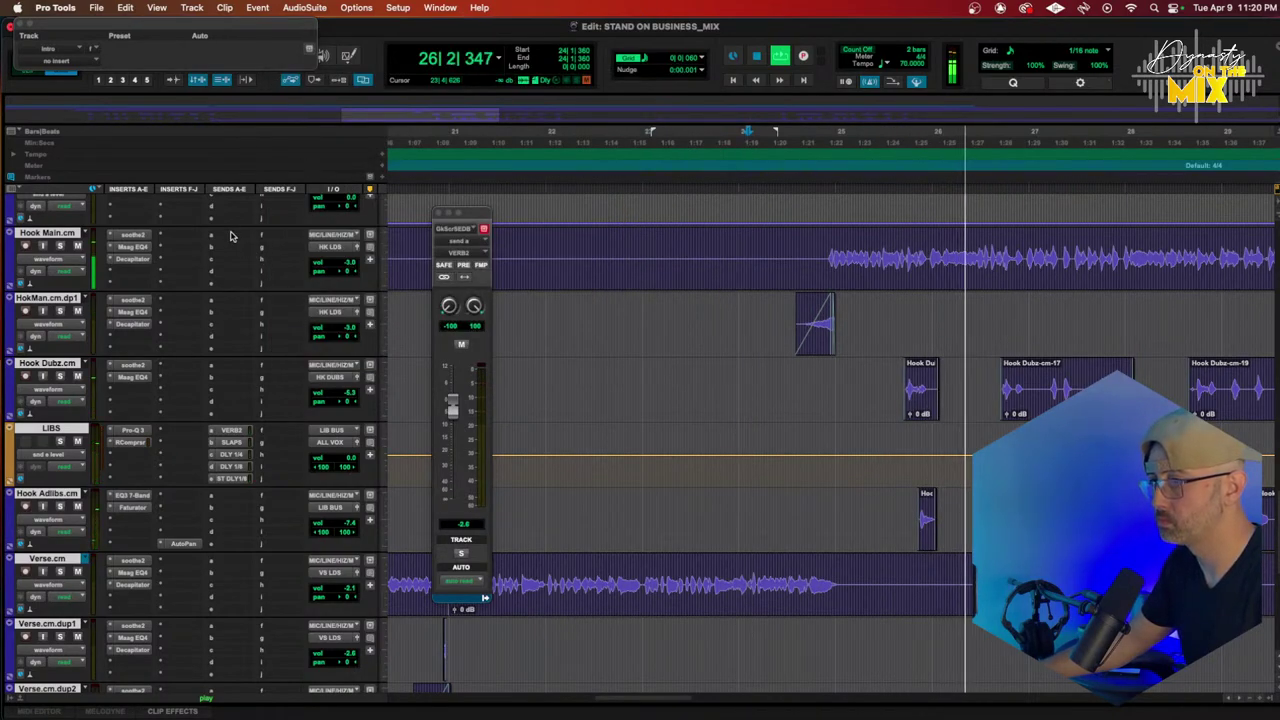
# Step: Assign send A of Hook Main.cm to the ST DYL 1/4 DUCKED stereo bus
pyautogui.click(285, 205)
pyautogui.moveTo(300, 247)
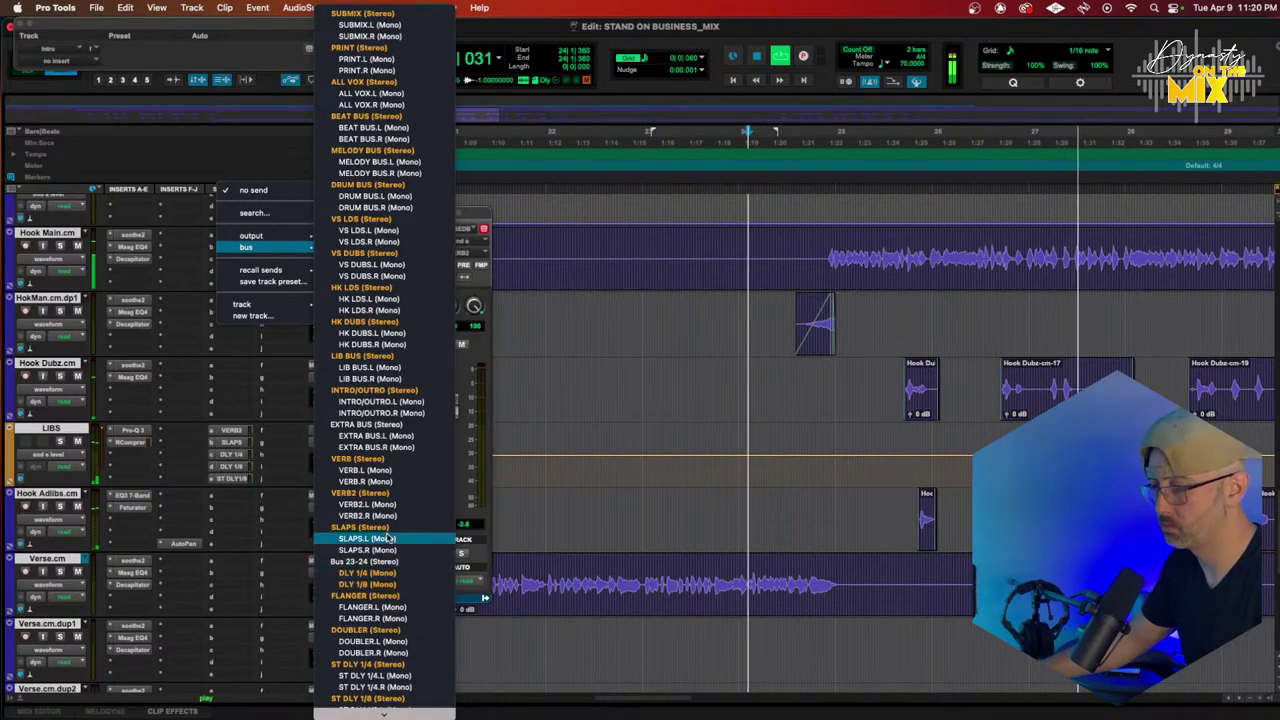
pyautogui.scroll(-3, 378, 585)
pyautogui.scroll(-2, 388, 536)
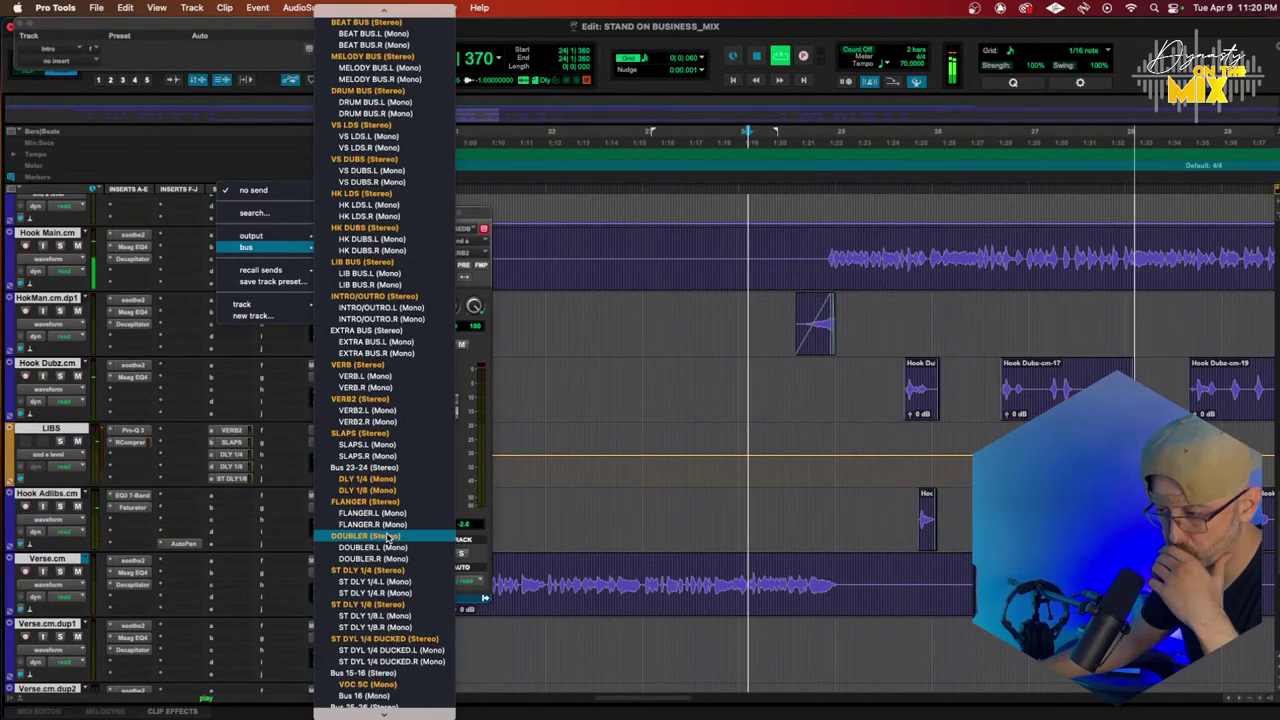
pyautogui.click(383, 641)
# Step: Rename the bus on Hook Main.cm's send A as SPLAT DLY
pyautogui.scroll(5, 314, 453)
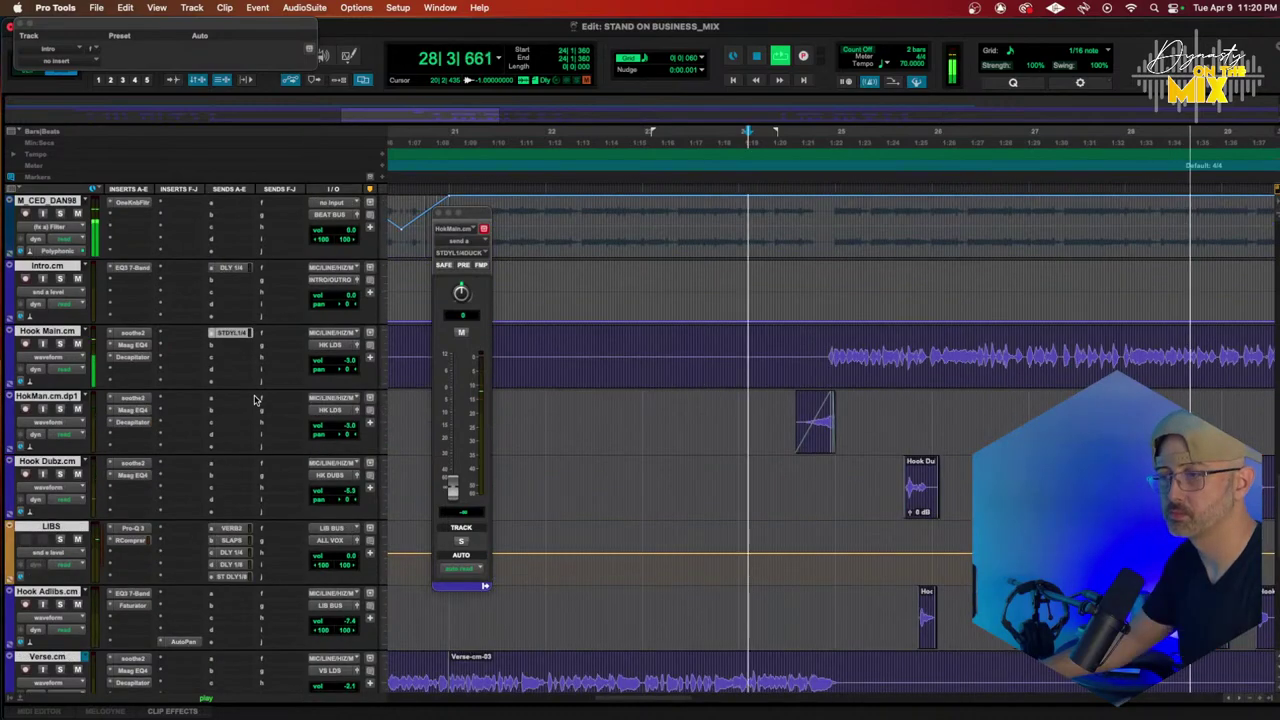
pyautogui.rightClick(238, 466)
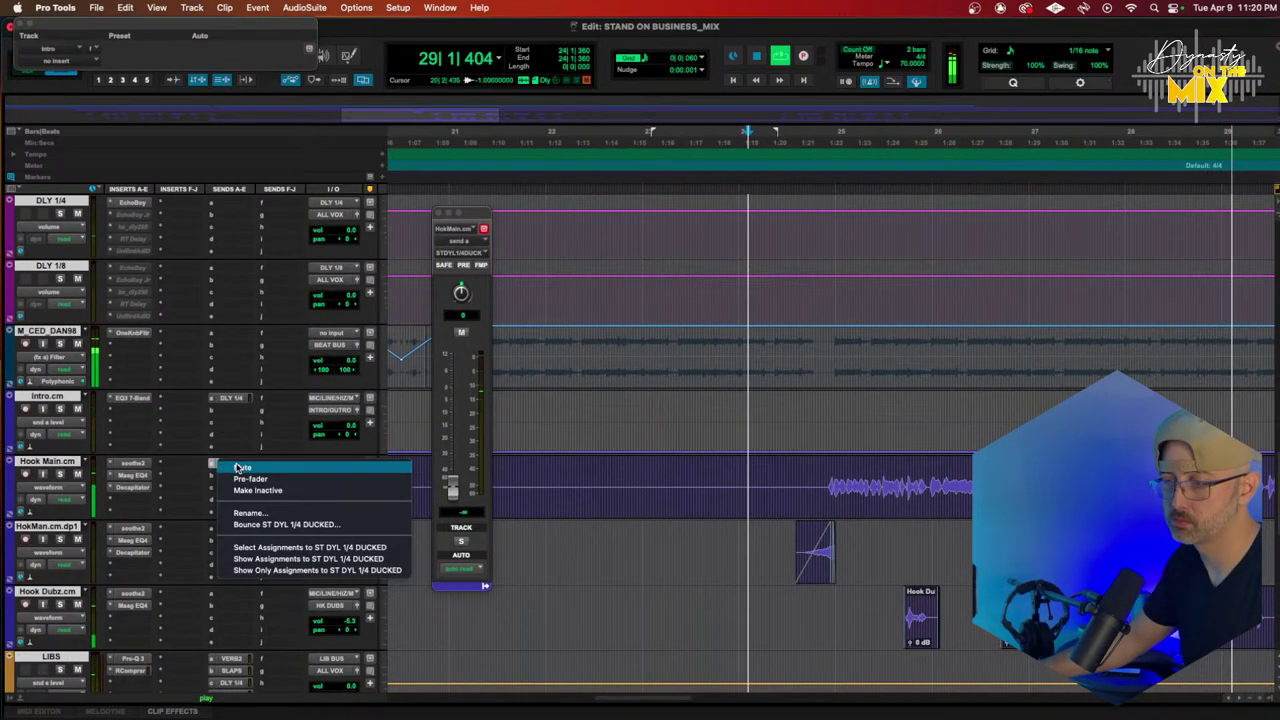
pyautogui.click(255, 513)
pyautogui.write('SPLAT DLY')
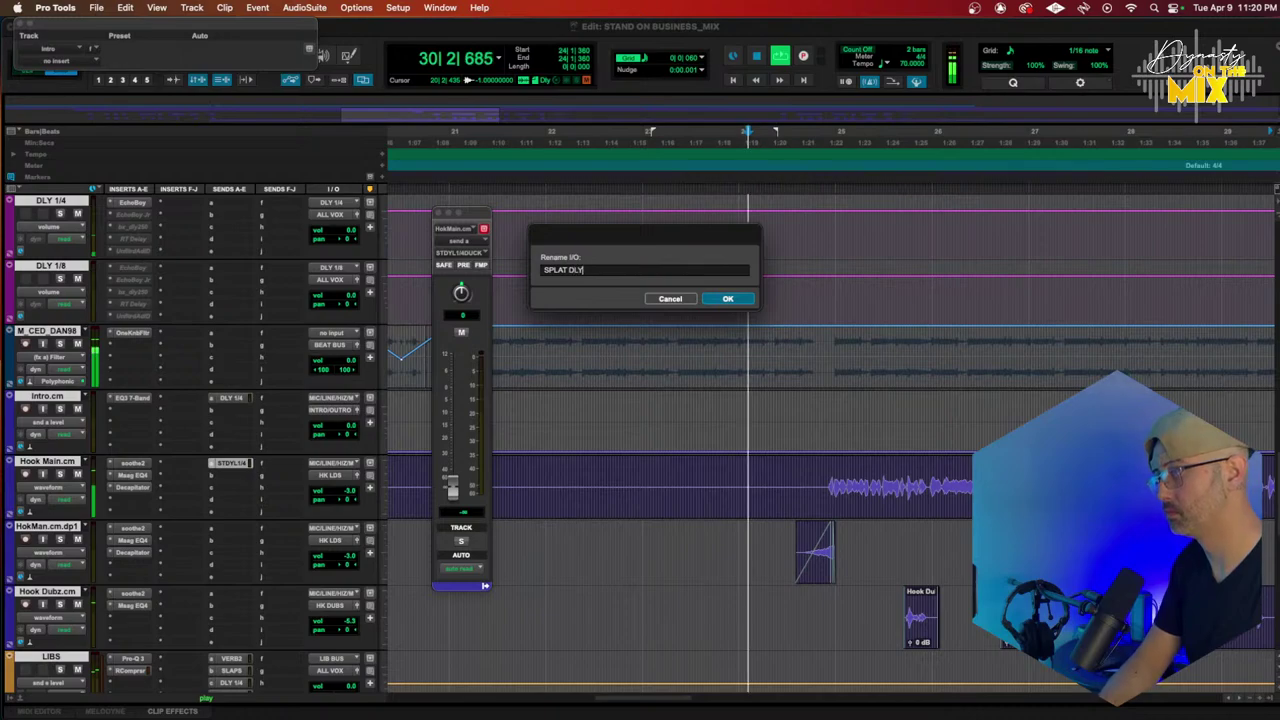
pyautogui.press('Return')
# Step: Rename the ST DLY 1/4 DUCKED aux track as SPLAT DLY
pyautogui.scroll(-10, 145, 481)
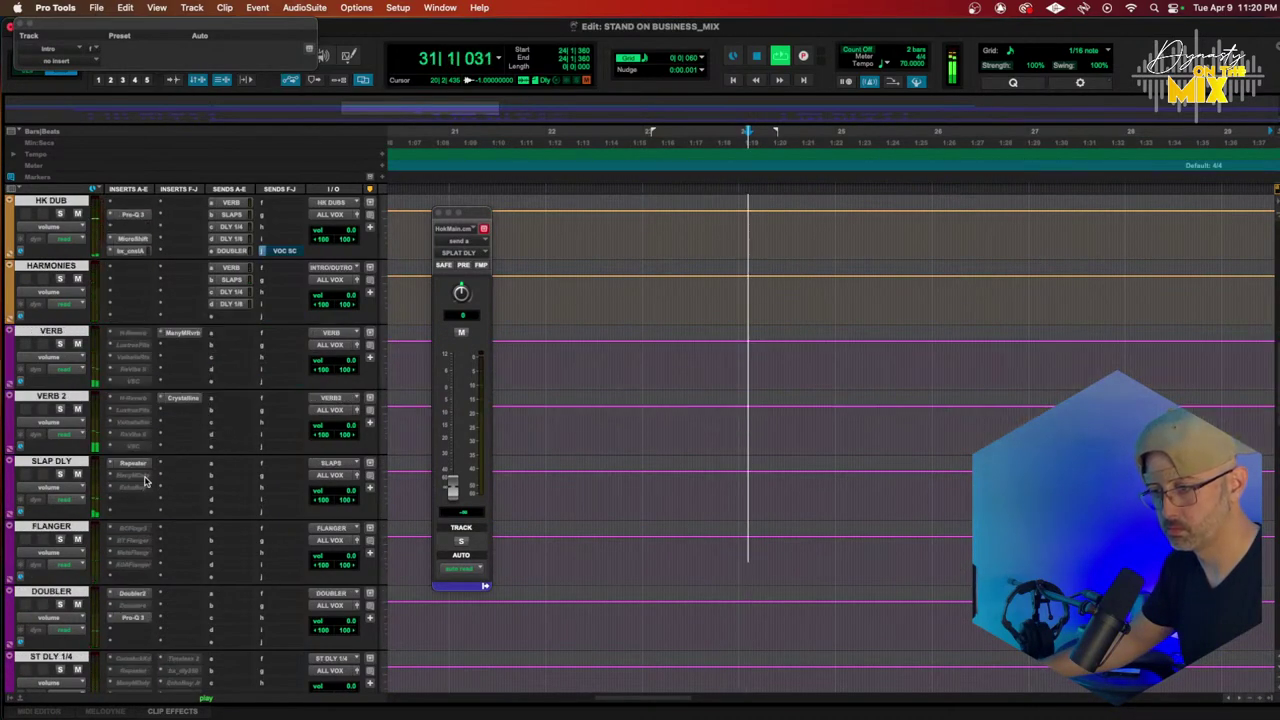
pyautogui.scroll(-3, 50, 615)
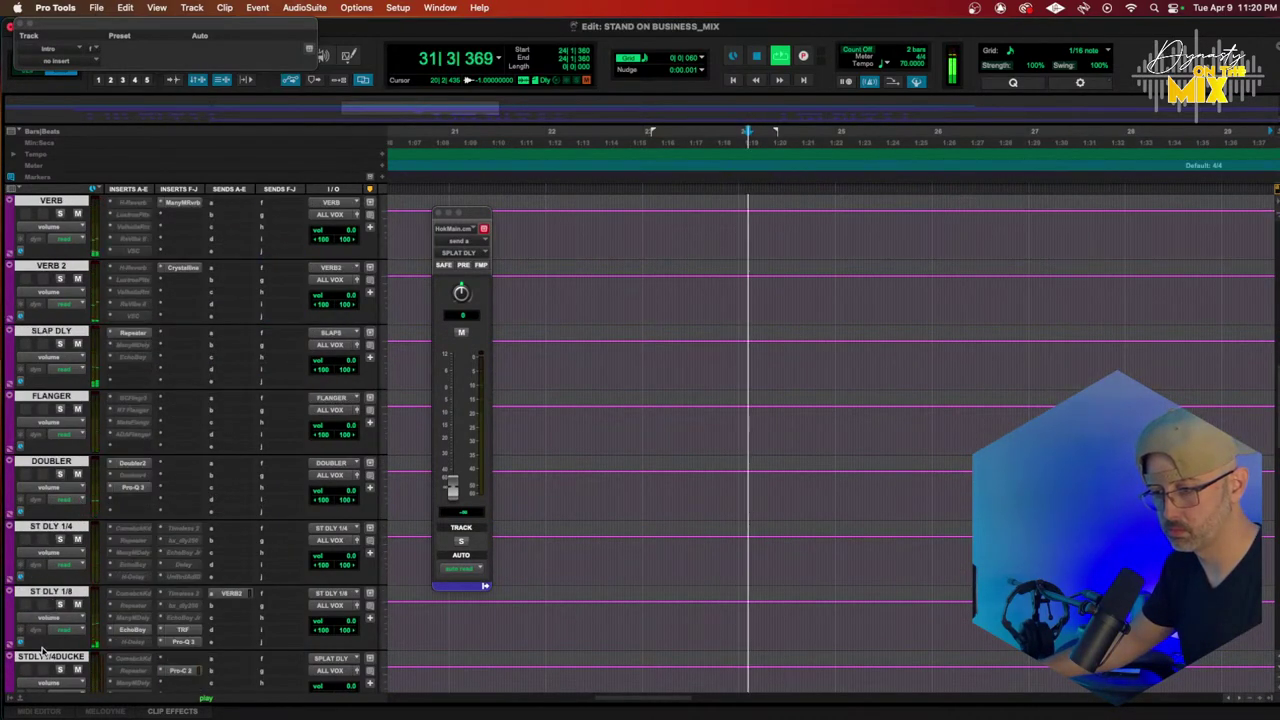
pyautogui.doubleClick(42, 656)
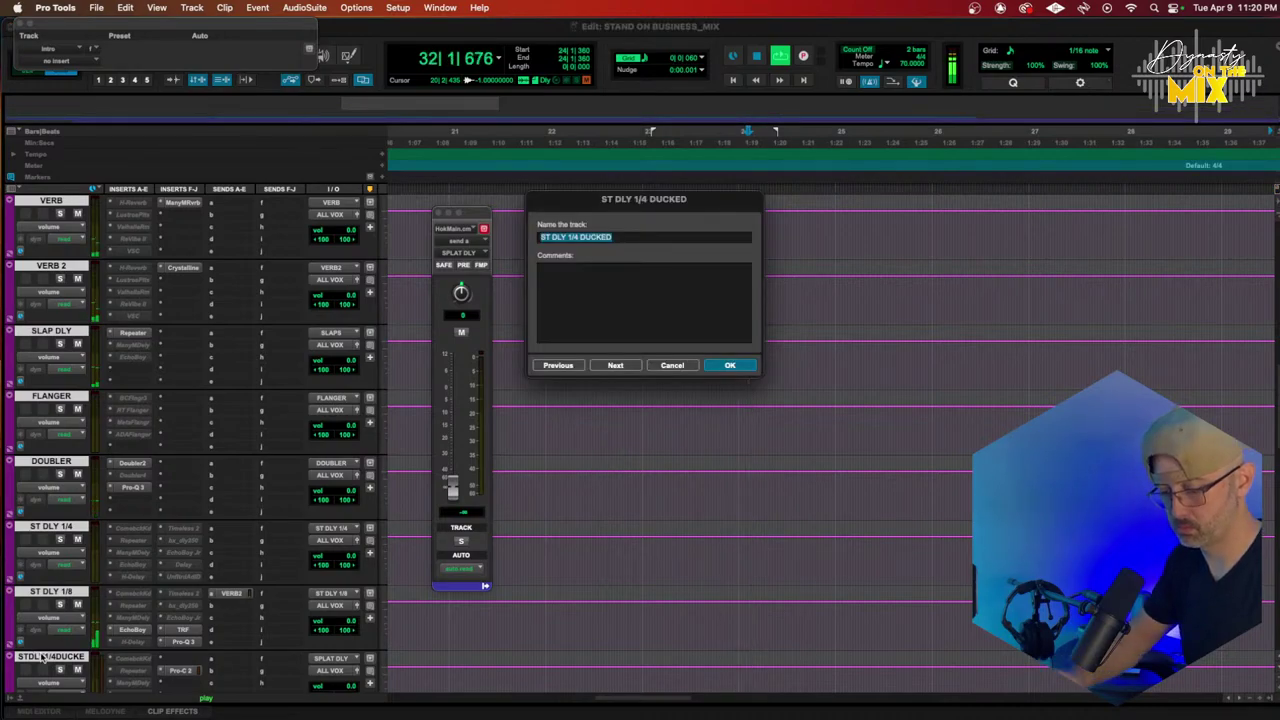
pyautogui.write('SPLAT DLY')
pyautogui.press('Return')
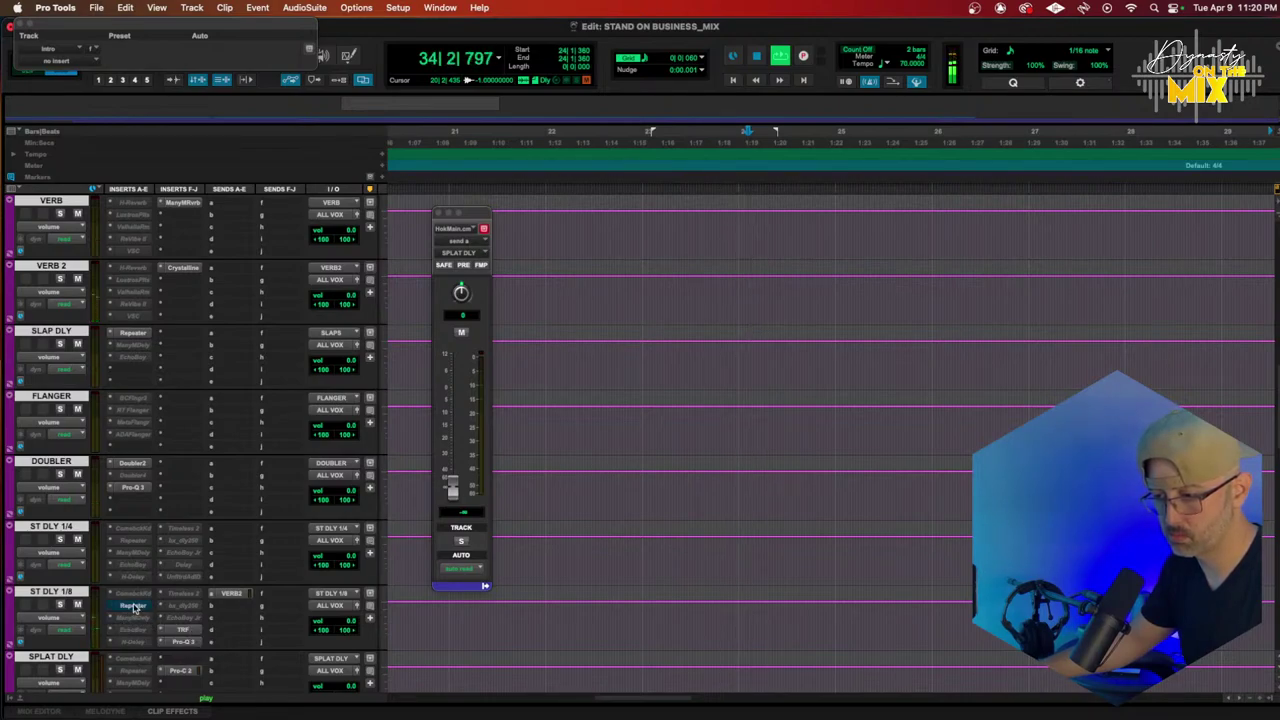
# Step: Activate the Repeater delay on SPLAT DLY with Pro-C 2 inactive, and check the delay's settings
pyautogui.scroll(-3, 140, 571)
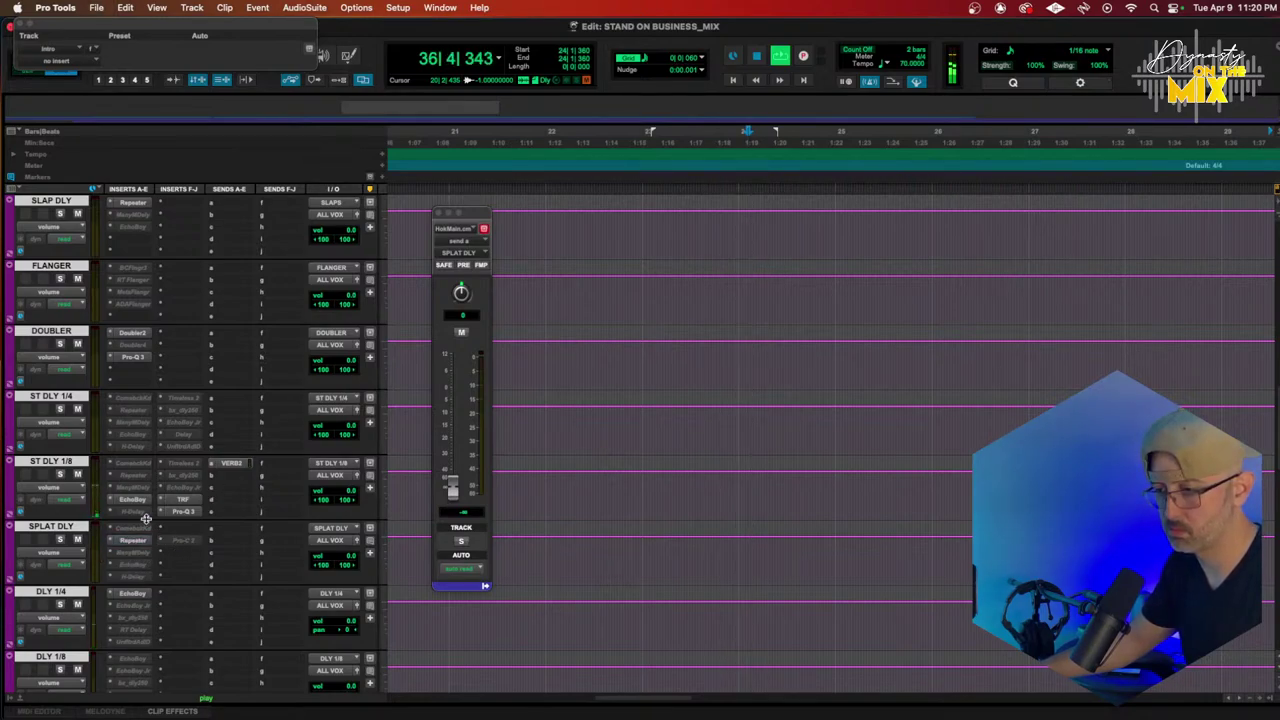
pyautogui.click(133, 540)
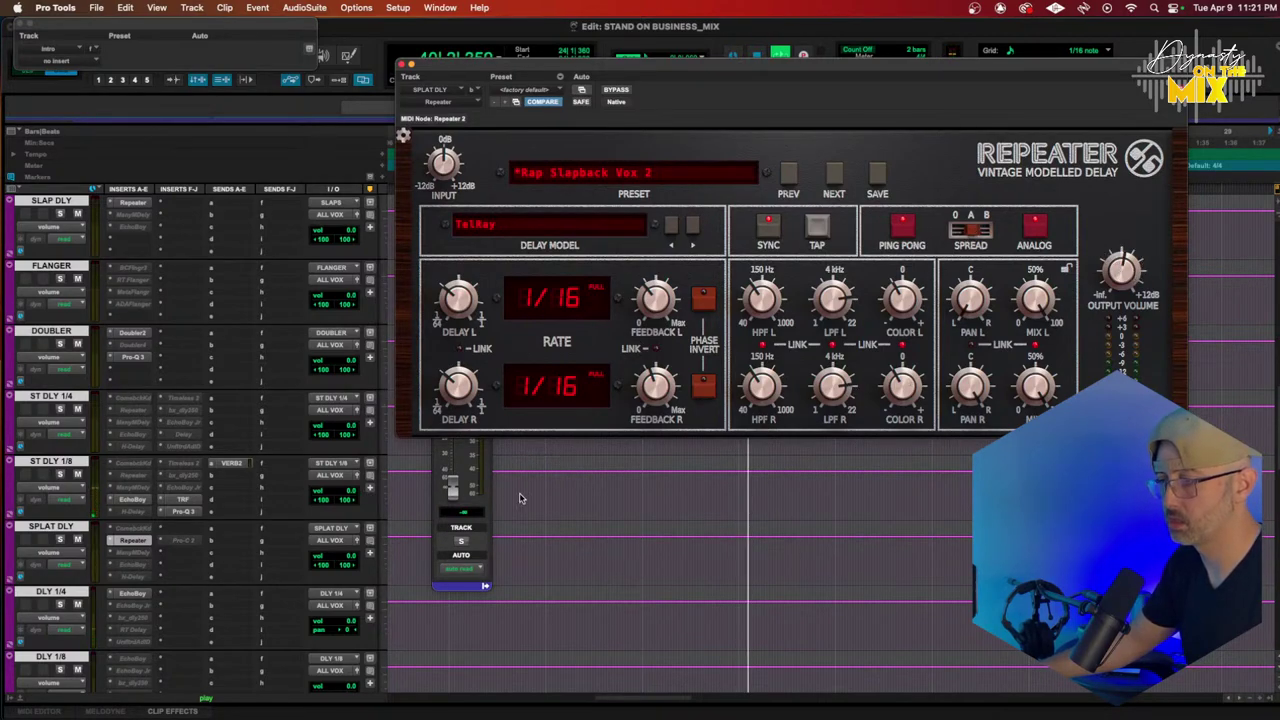
pyautogui.scroll(10, 488, 497)
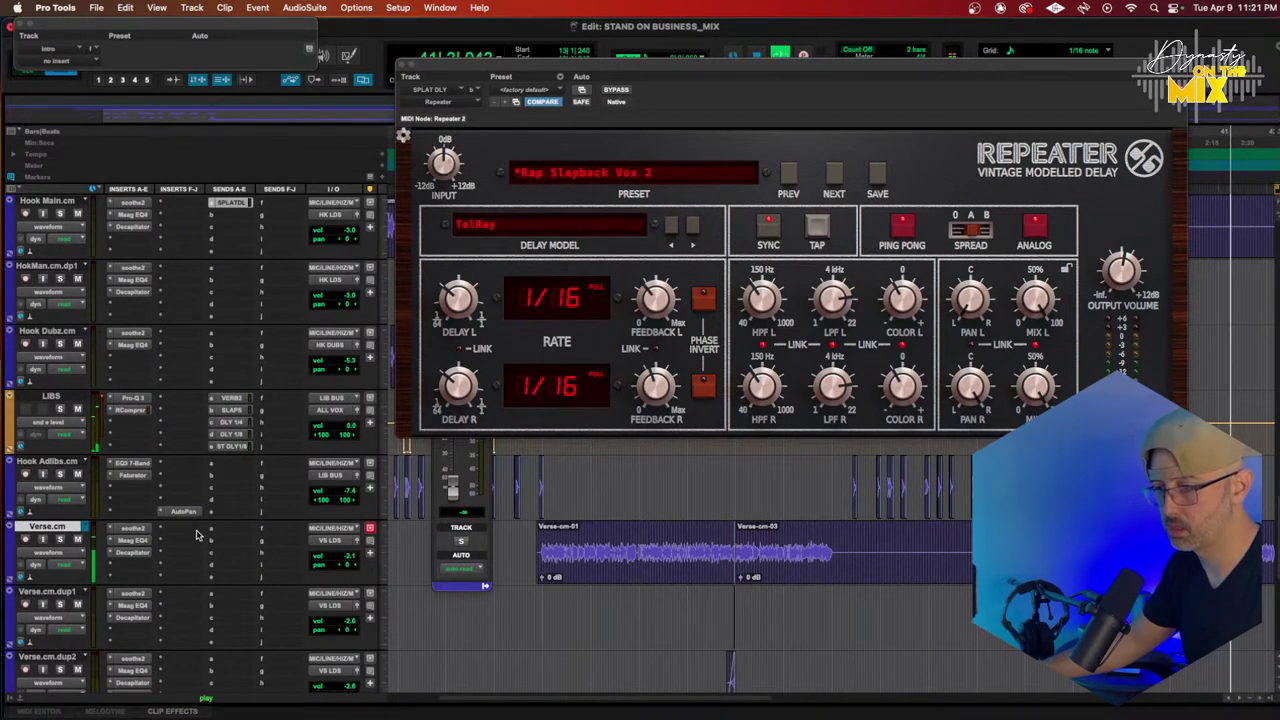
pyautogui.scroll(4, 309, 543)
pyautogui.scroll(1, 309, 543)
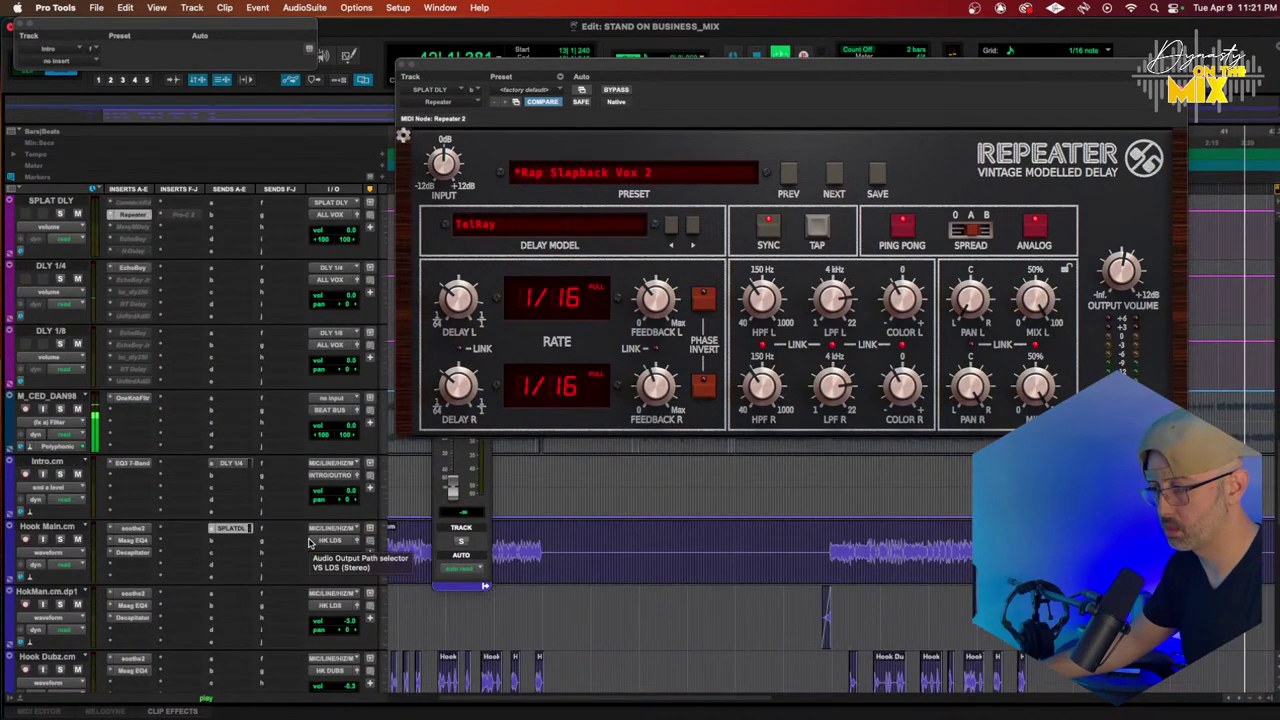
pyautogui.click(401, 64)
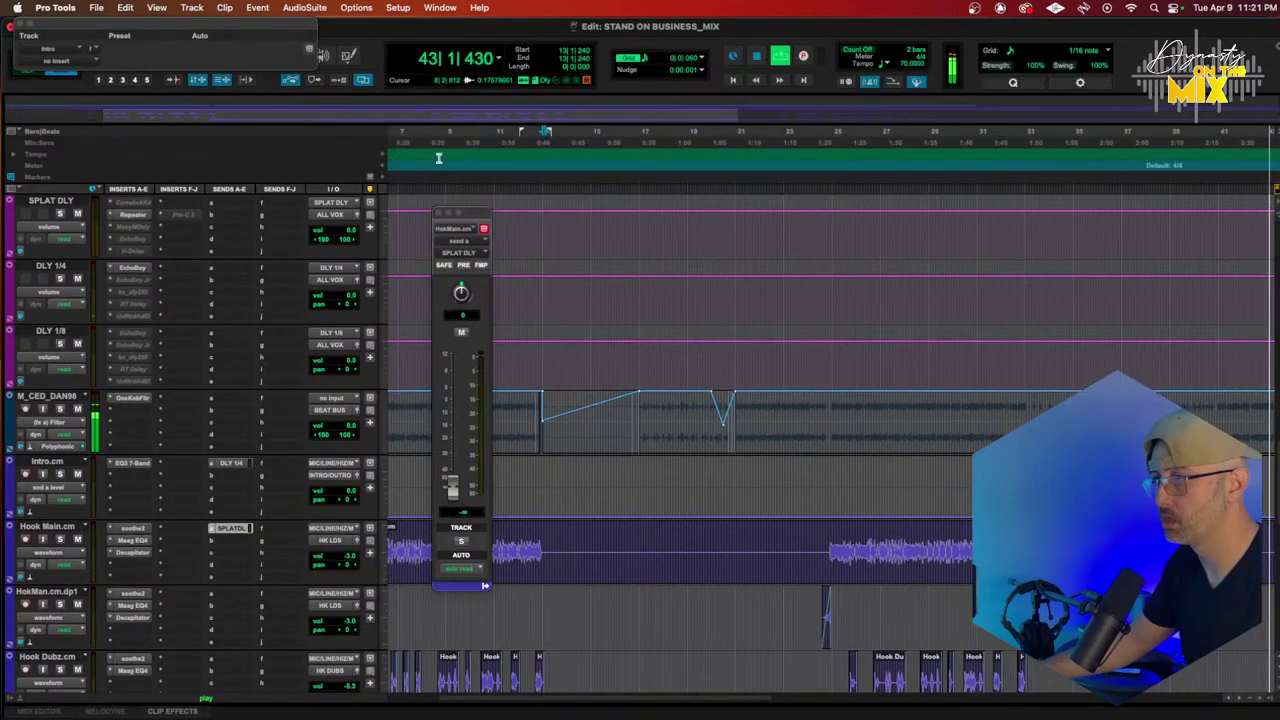
# Step: Play from 4|4|540 at the first hook and switch Hook Main.cm's track view to send A level automation
pyautogui.click(439, 214)
pyautogui.click(480, 141)
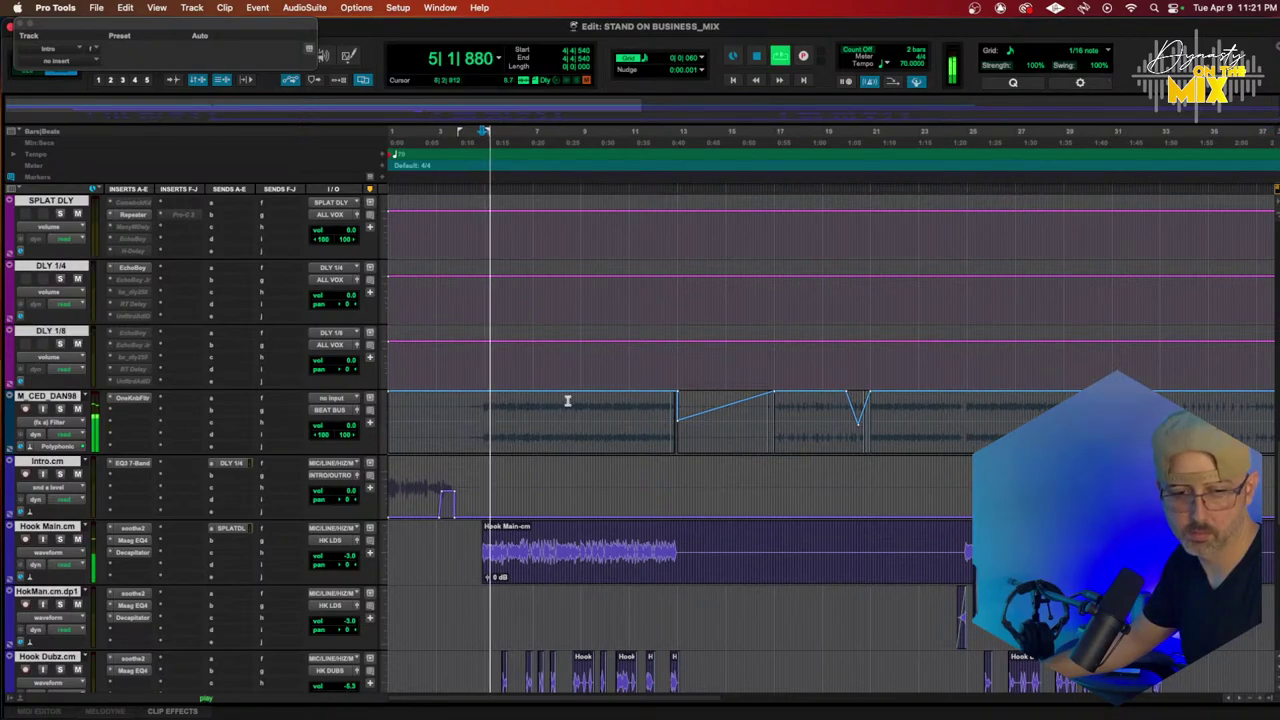
pyautogui.scroll(-3, 567, 401)
pyautogui.press('super+bracketright')
pyautogui.press('super+bracketright')
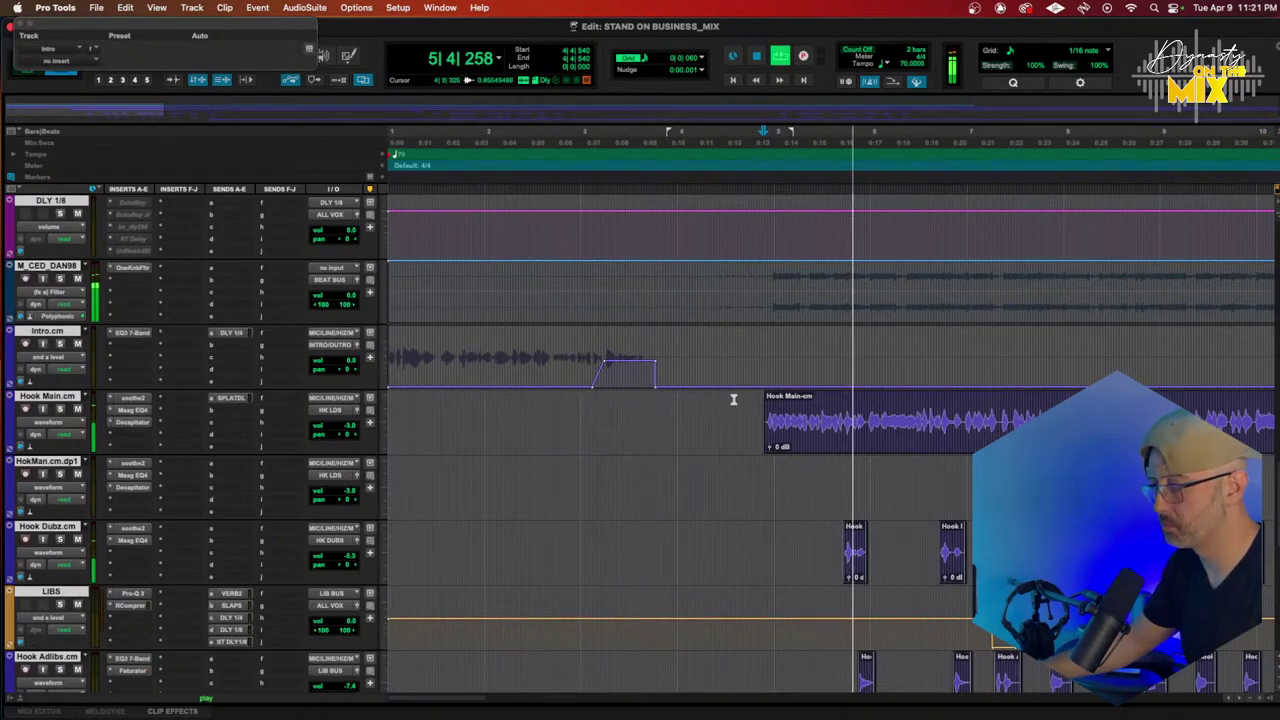
pyautogui.click(49, 424)
pyautogui.click(140, 483)
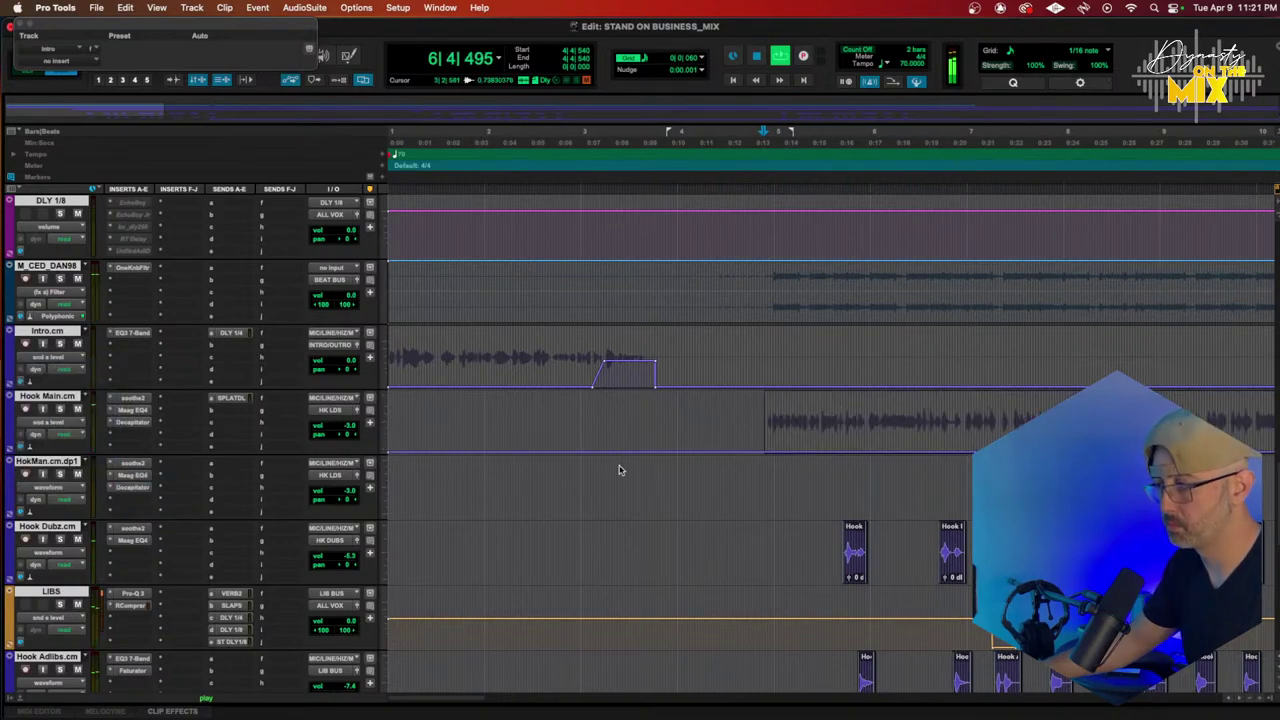
# Step: Set both the left and right delay rates of Repeater on SPLAT DLY to 1/8
pyautogui.scroll(10, 619, 467)
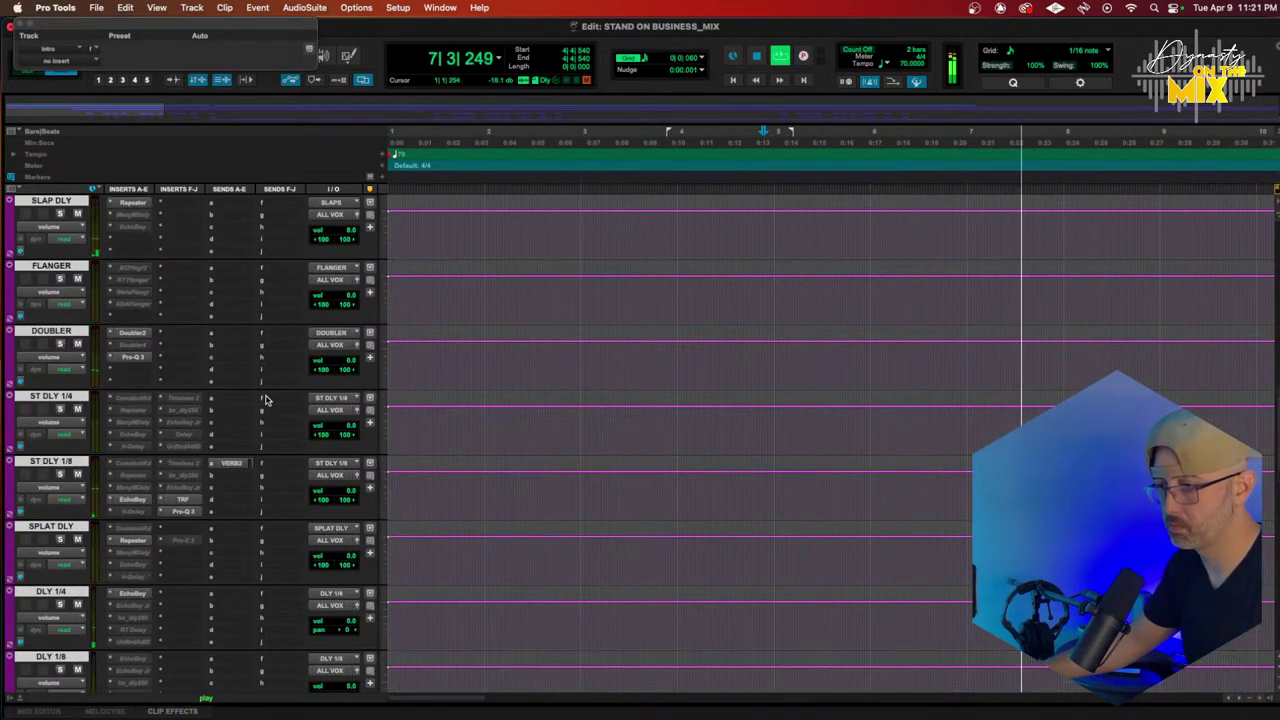
pyautogui.scroll(2, 209, 449)
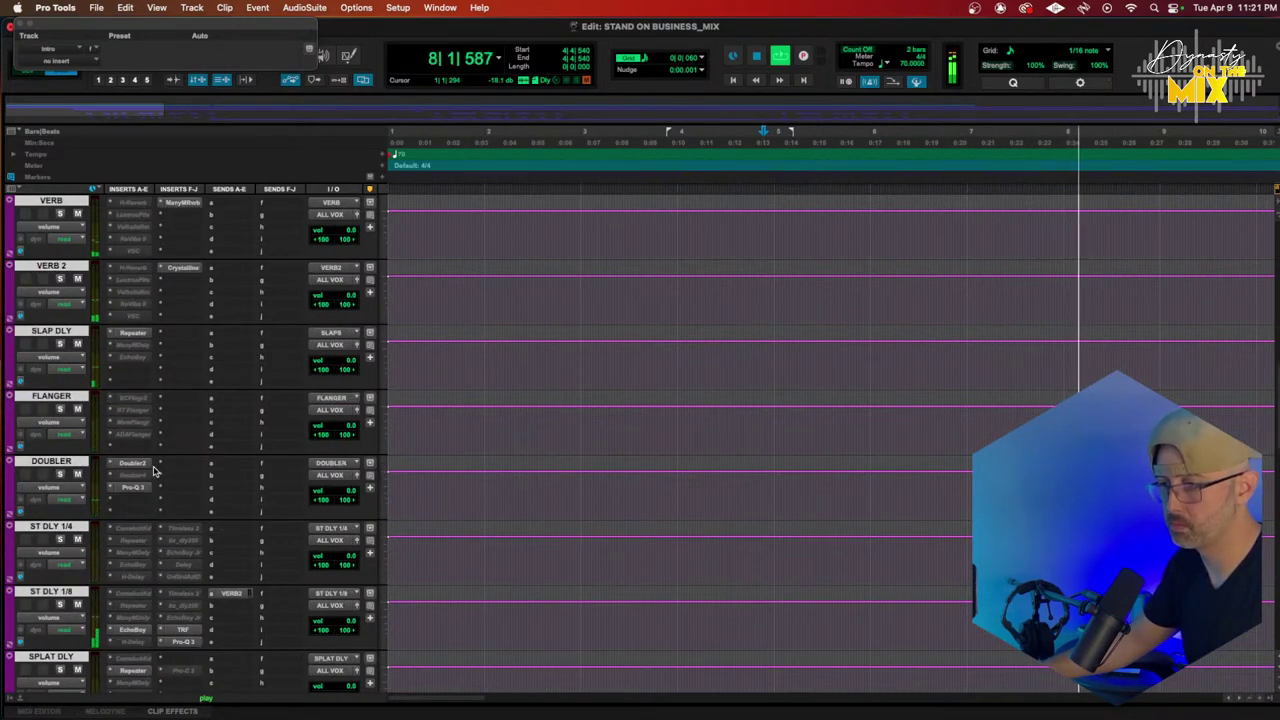
pyautogui.scroll(-3, 153, 470)
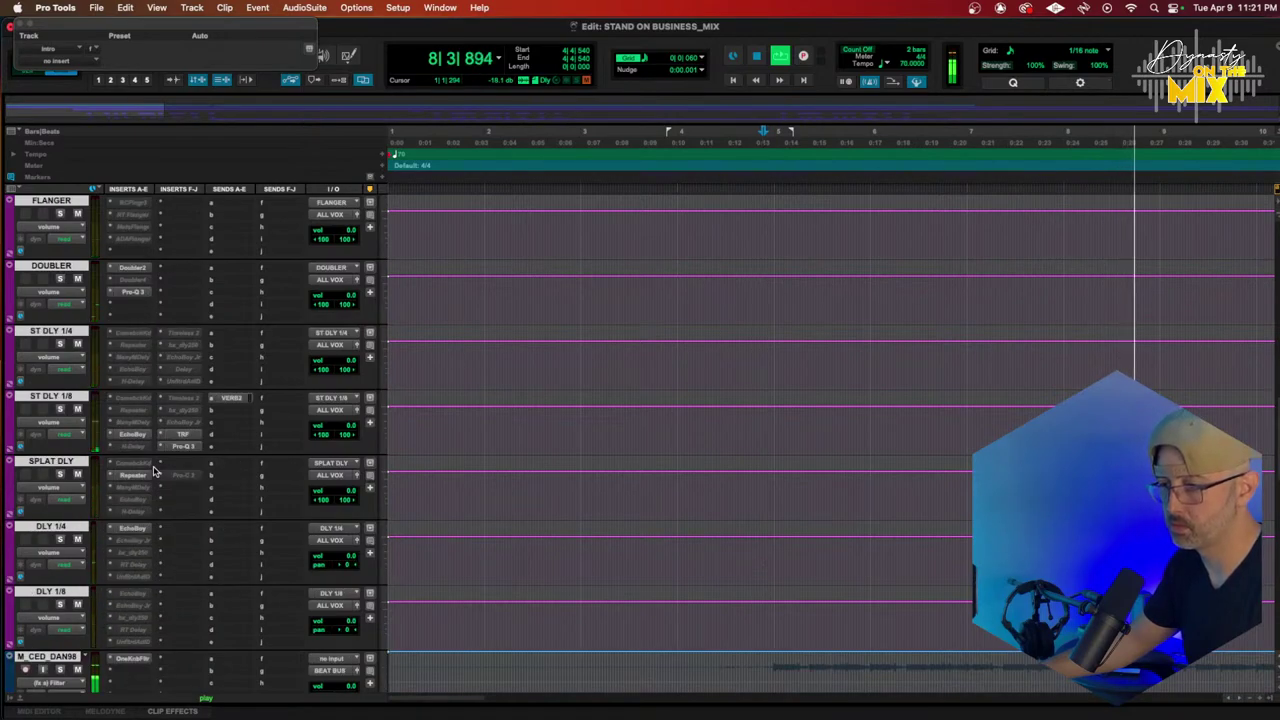
pyautogui.click(145, 475)
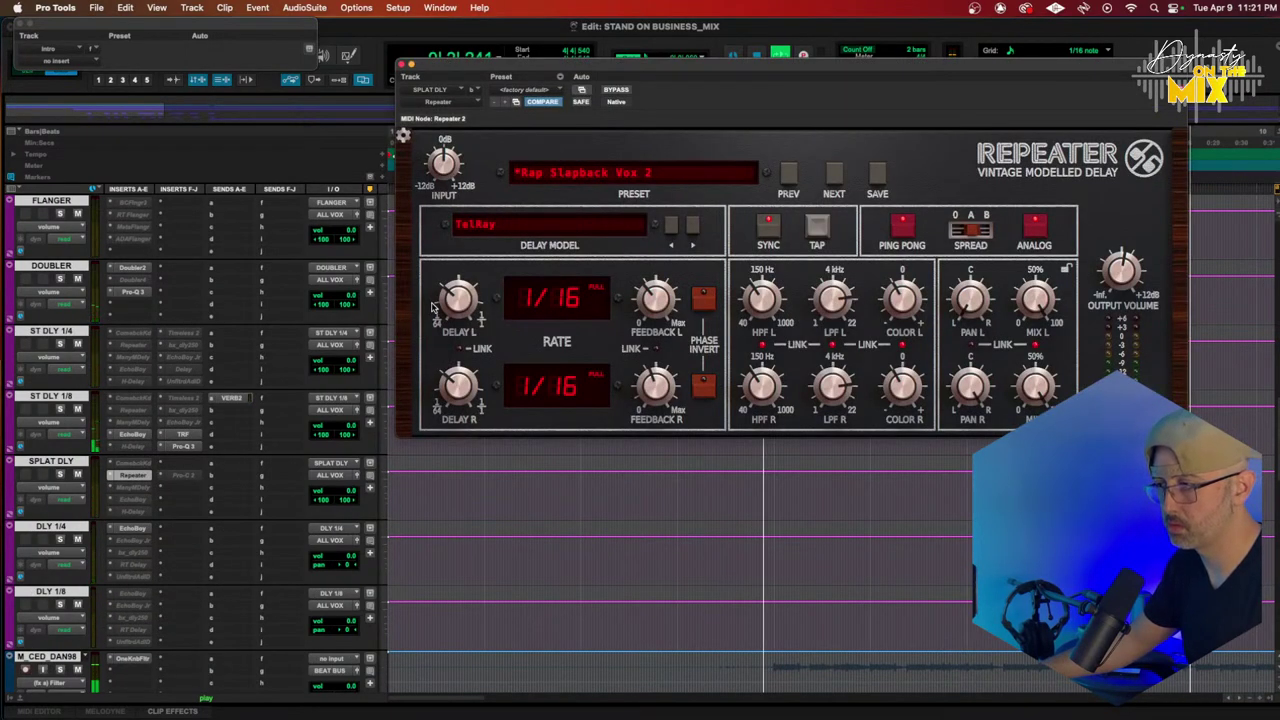
pyautogui.moveTo(459, 301); pyautogui.dragTo(461, 287)
pyautogui.moveTo(466, 394); pyautogui.dragTo(470, 383)
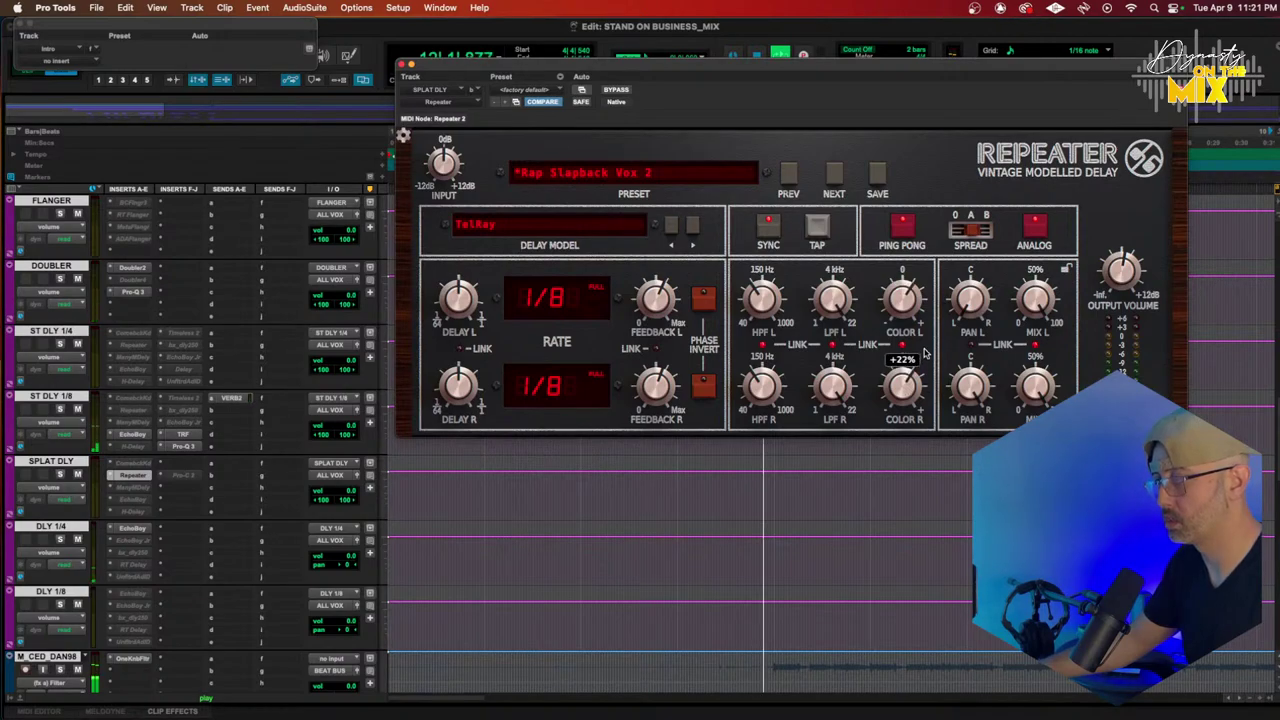
pyautogui.click(400, 64)
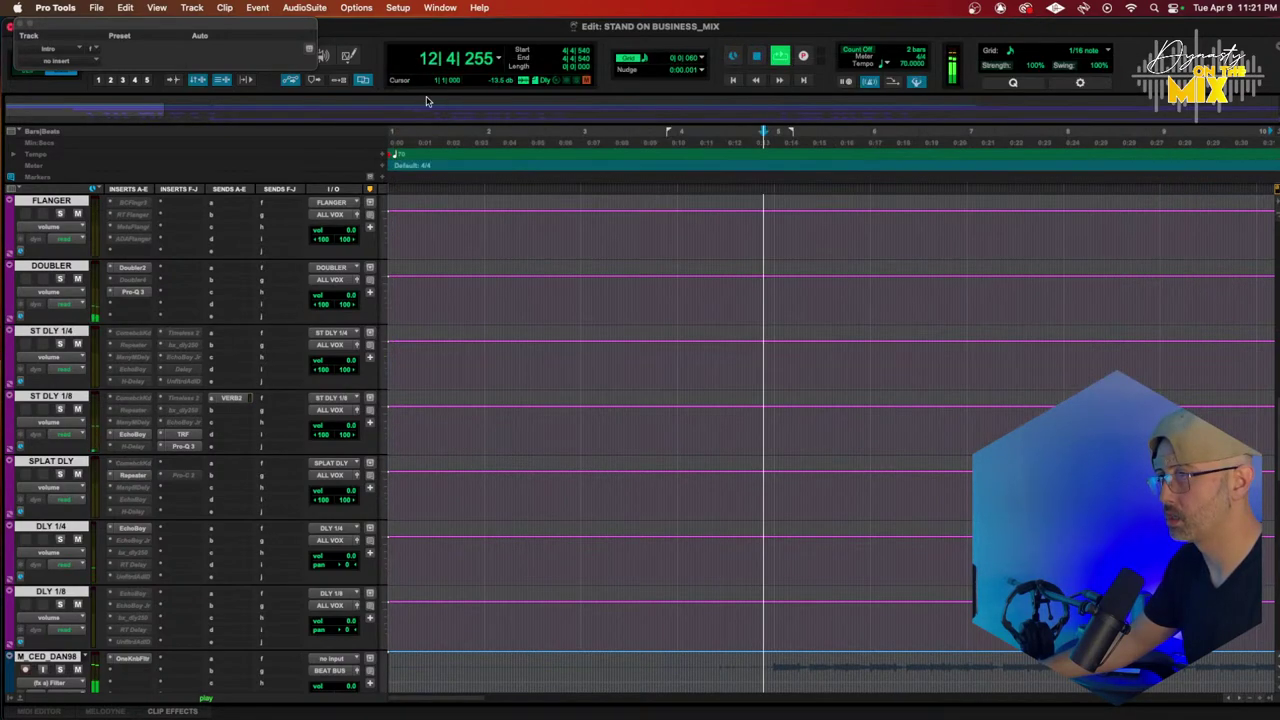
# Step: Trim the start of the first Verse.cm clip forward to 13|1|000
pyautogui.scroll(-7, 750, 365)
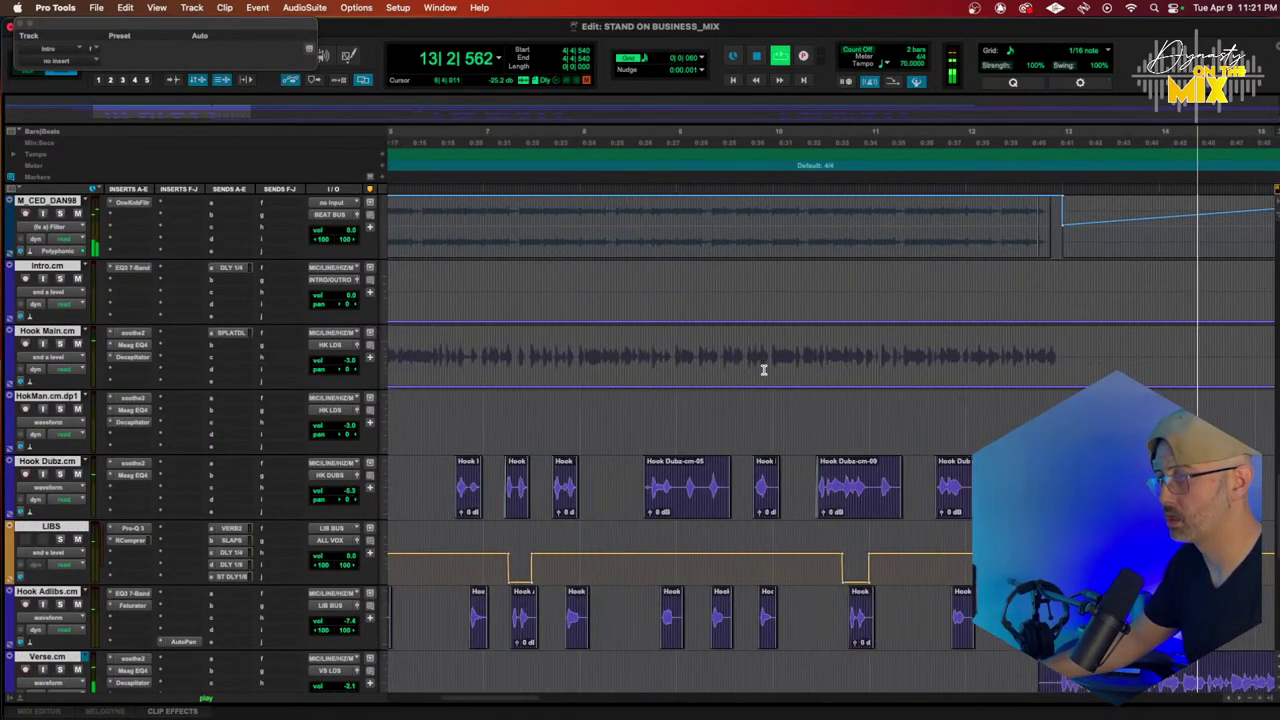
pyautogui.scroll(-2, 763, 370)
pyautogui.scroll(-2, 763, 370)
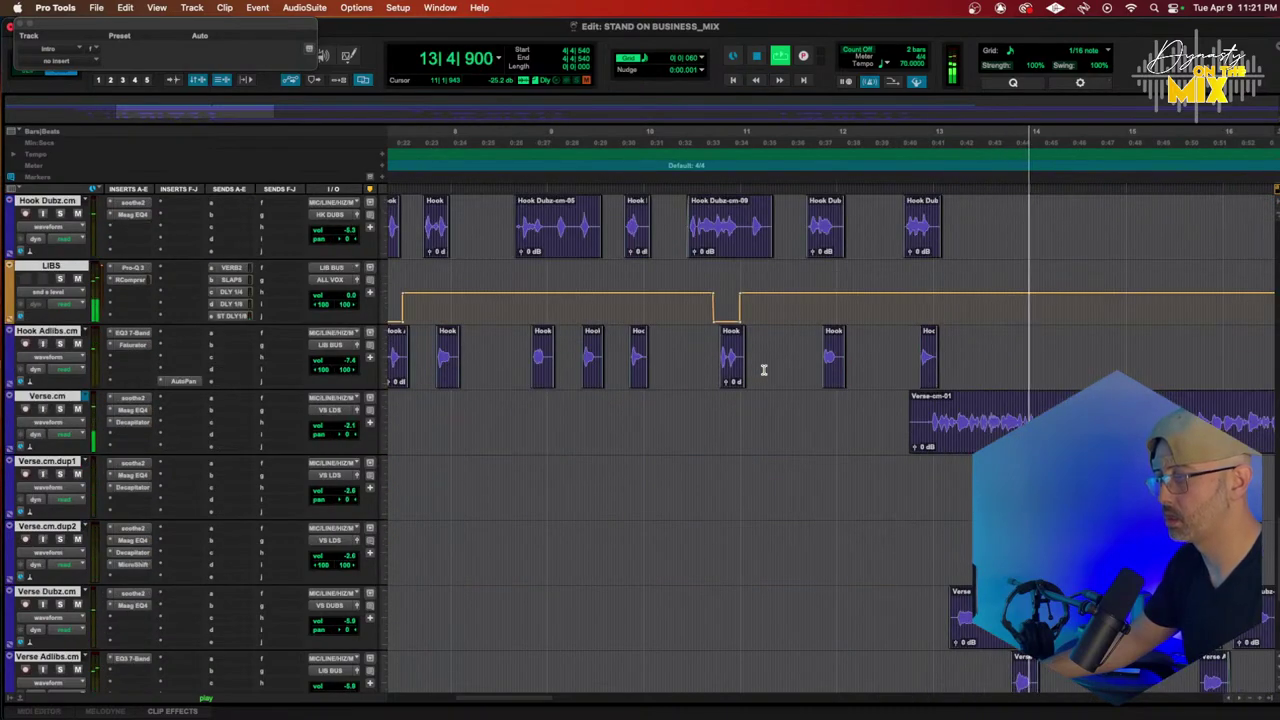
pyautogui.click(928, 428)
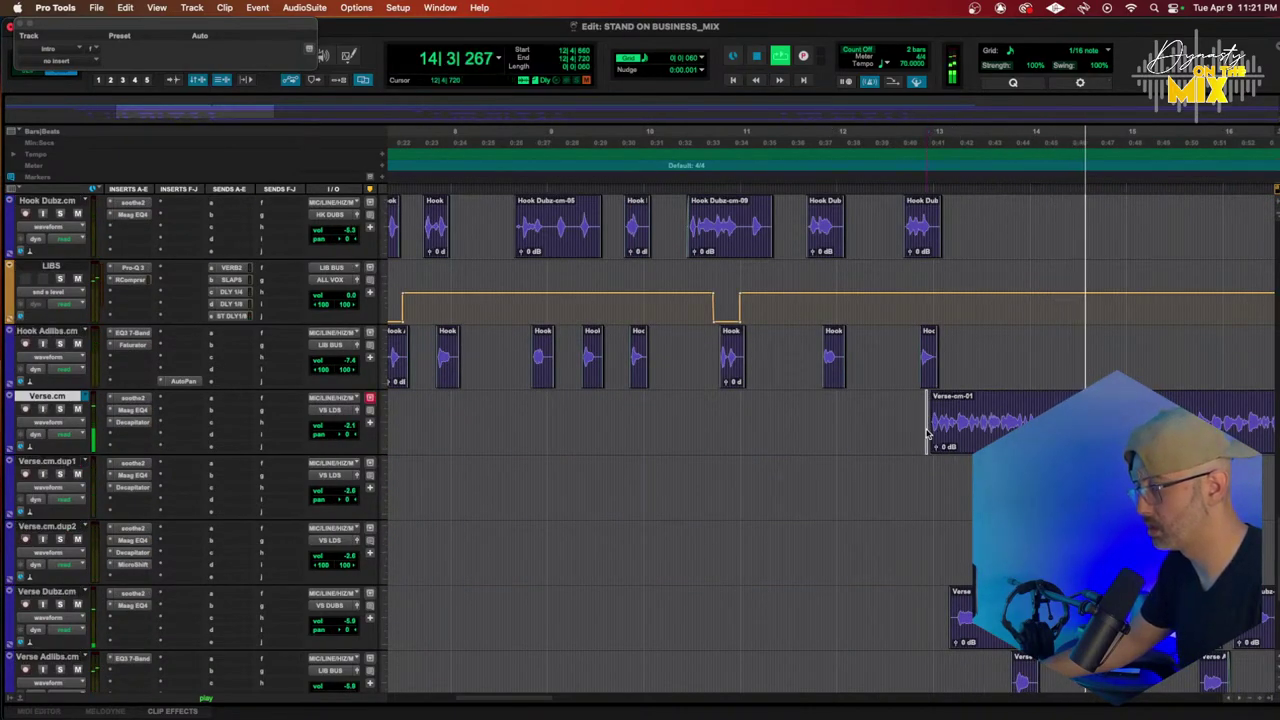
# Step: Play the hook from 4|4|600, then raise Intro.cm's send A level automation between 5|3|900 and 5|4|780 and audition it
pyautogui.scroll(2, 898, 422)
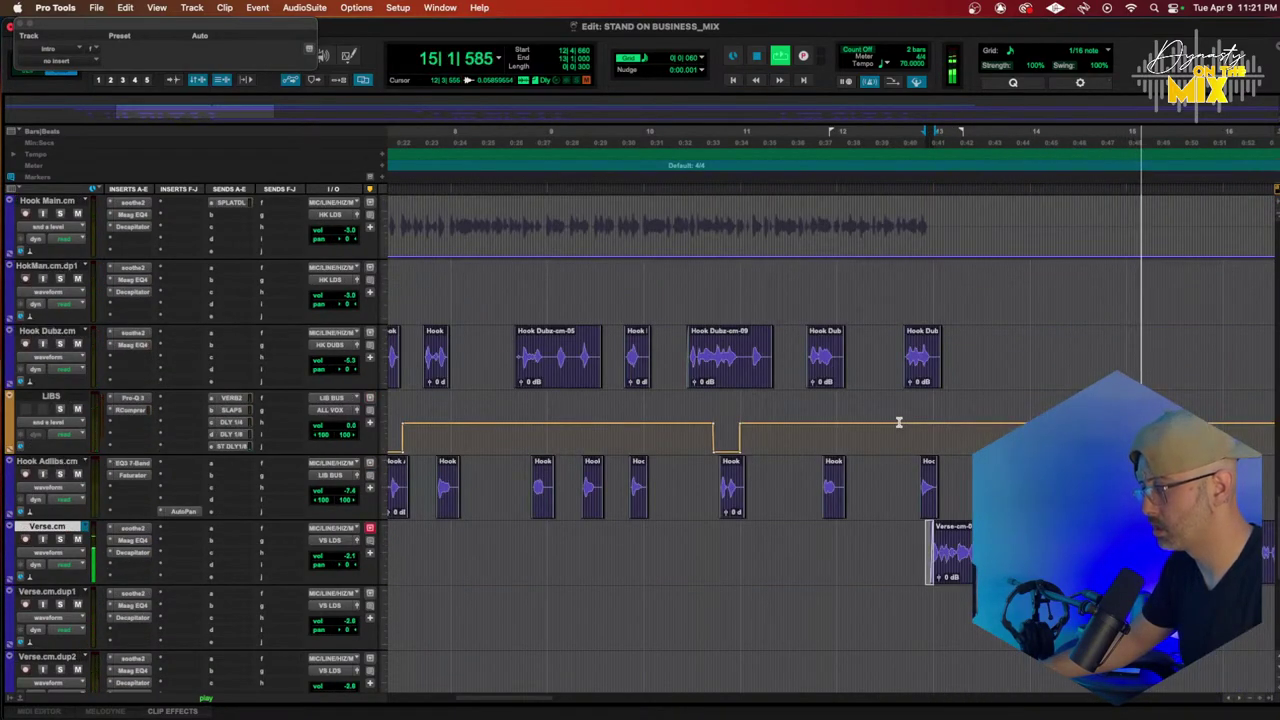
pyautogui.scroll(3, 898, 422)
pyautogui.hscroll(-5, 791, 397)
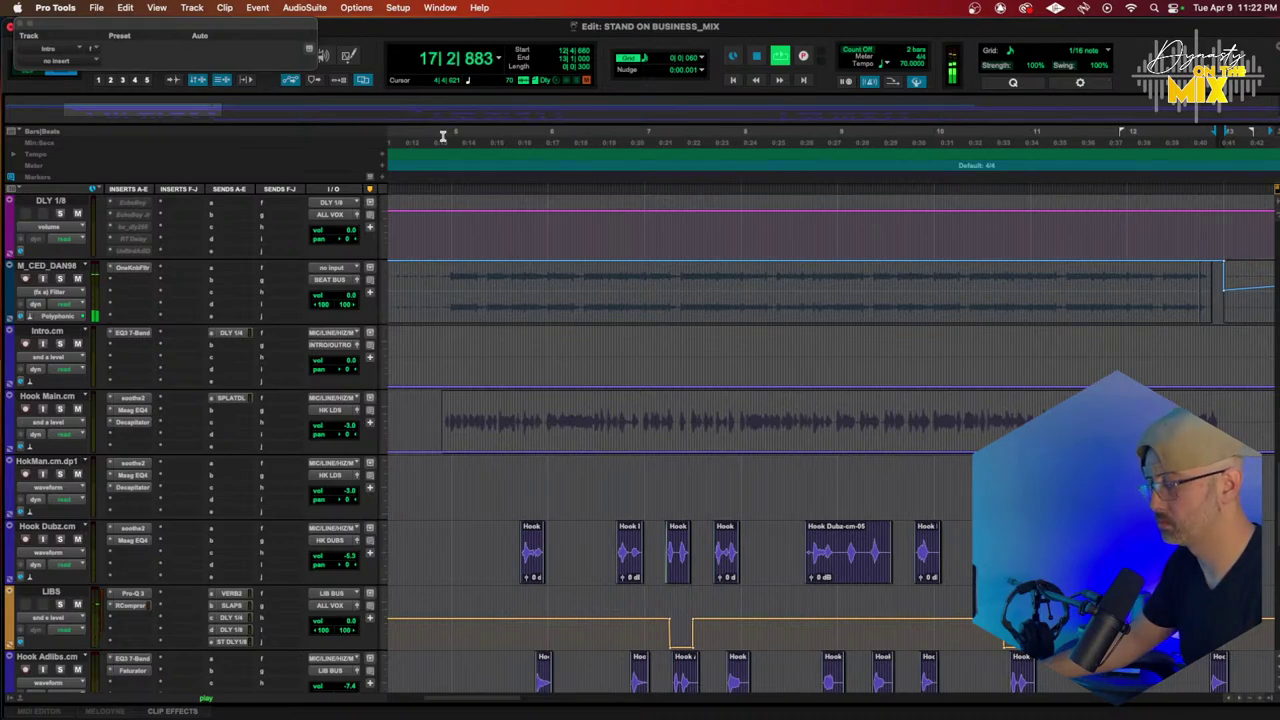
pyautogui.click(443, 136)
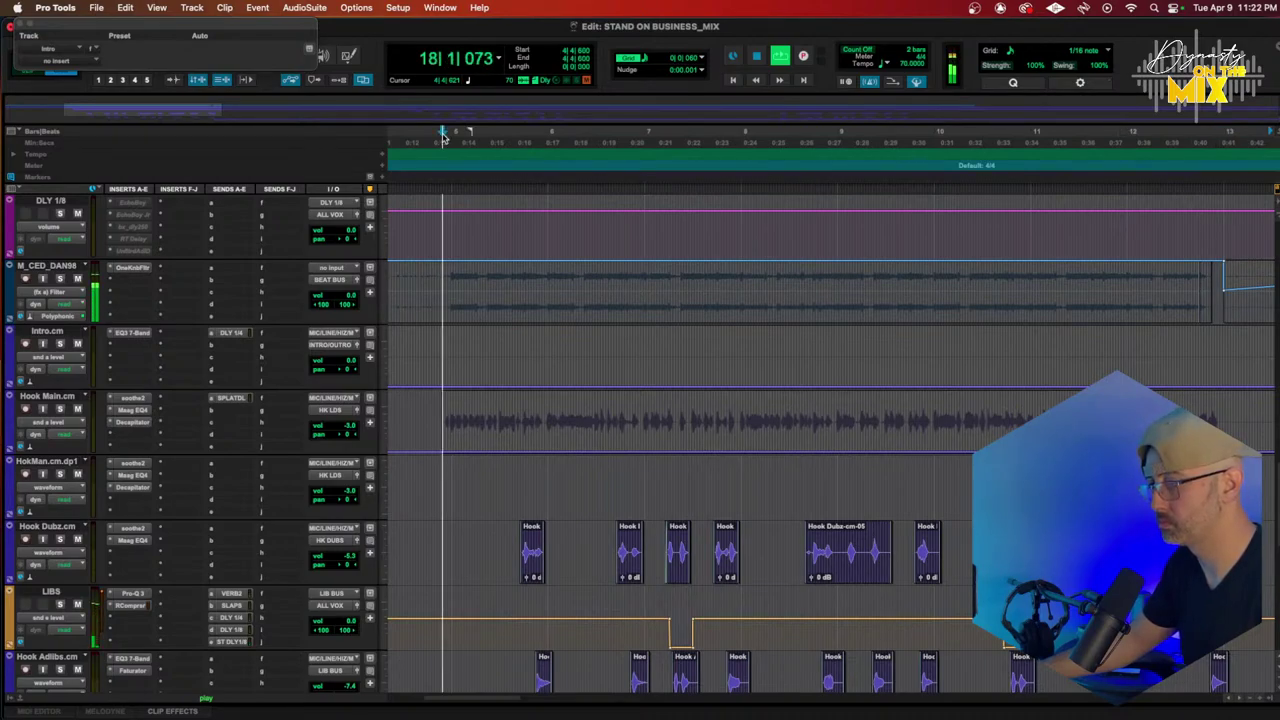
pyautogui.press('t')
pyautogui.press('t')
pyautogui.press('t')
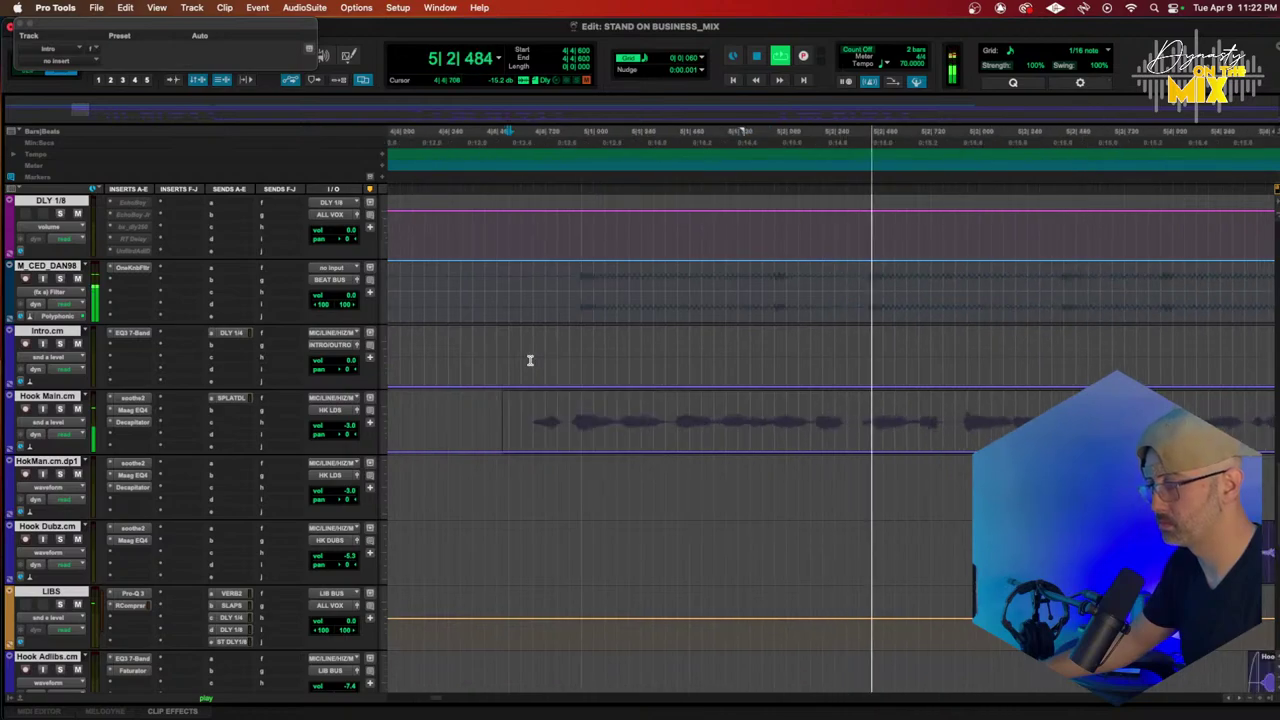
pyautogui.moveTo(697, 377); pyautogui.dragTo(866, 386)
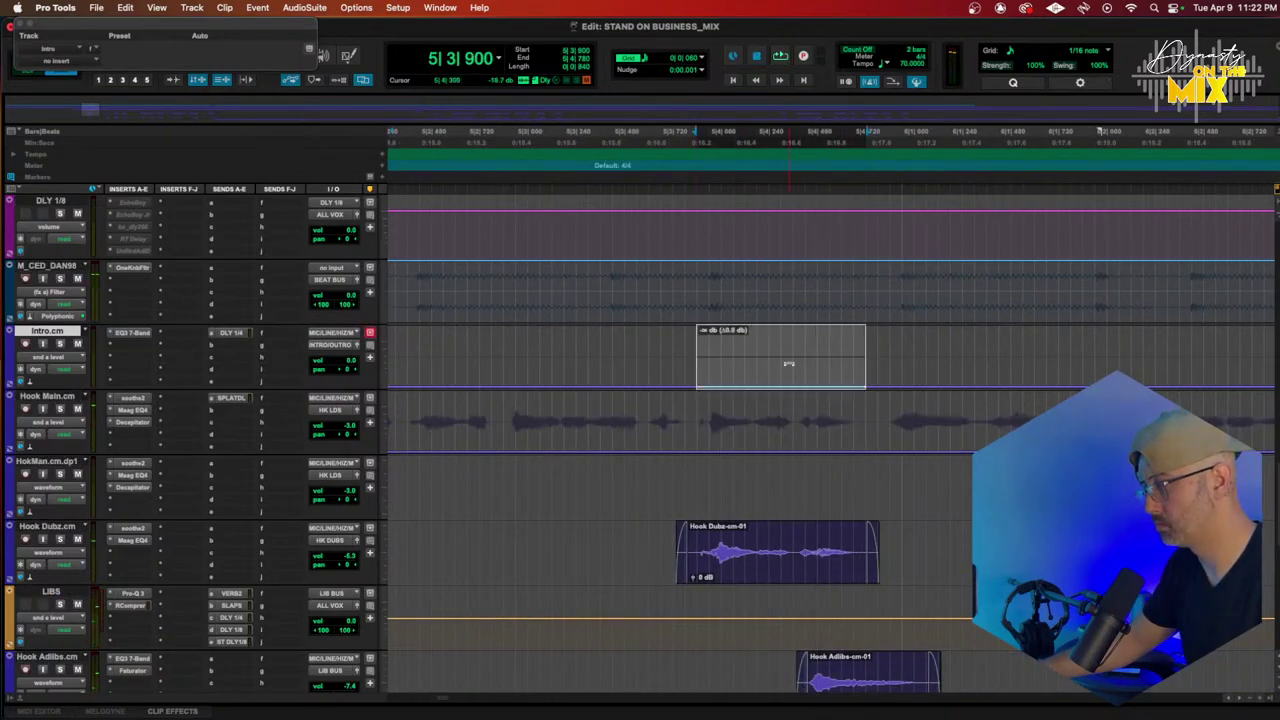
pyautogui.press('space')
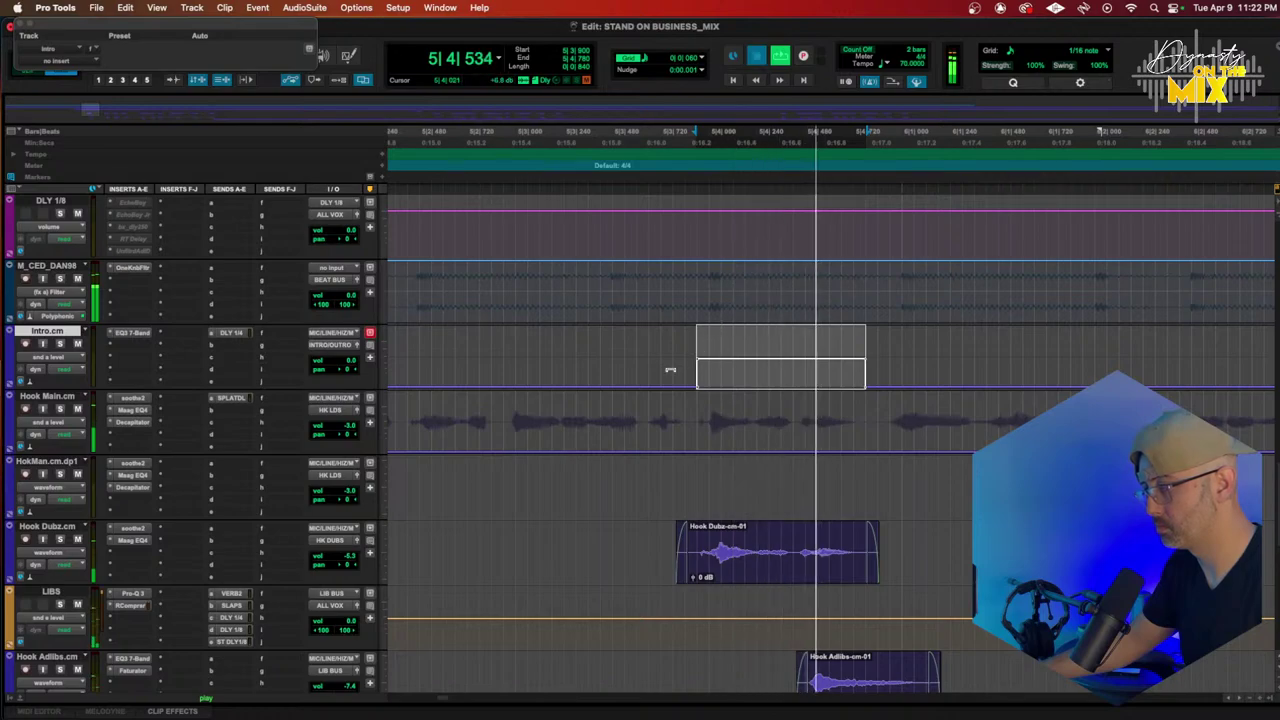
# Step: Play the hook from 4|4|480 while examining EchoBoy on ST DLY 1/8 and Repeater on SPLAT DLY
pyautogui.press('space')
pyautogui.press('super+bracketleft')
pyautogui.click(437, 138)
pyautogui.press('space')
pyautogui.scroll(4, 171, 306)
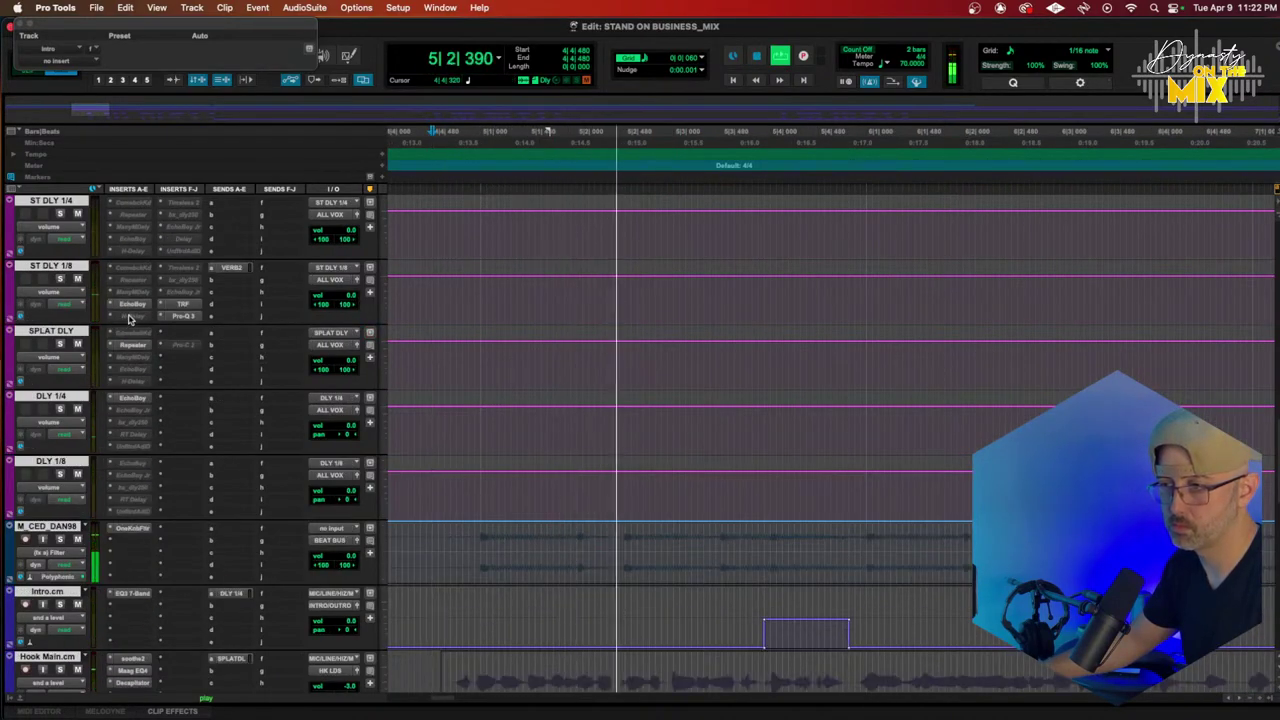
pyautogui.click(132, 303)
pyautogui.scroll(2, 130, 360)
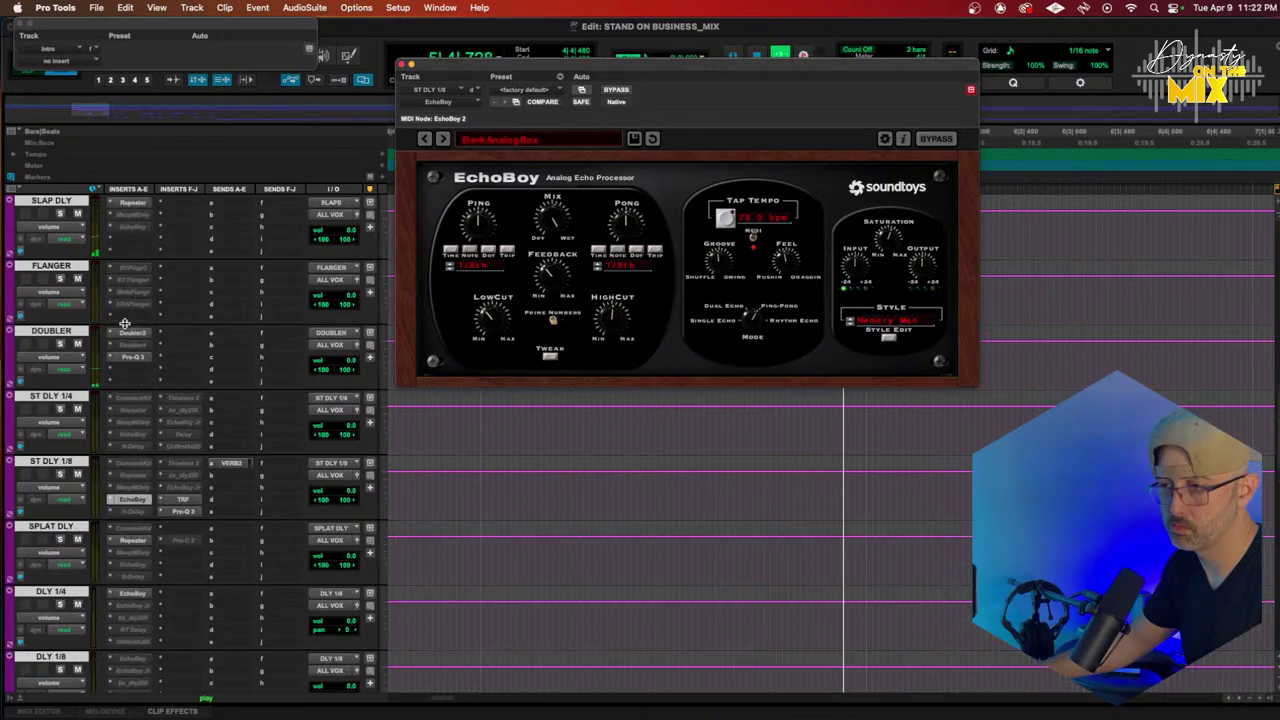
pyautogui.scroll(2, 138, 395)
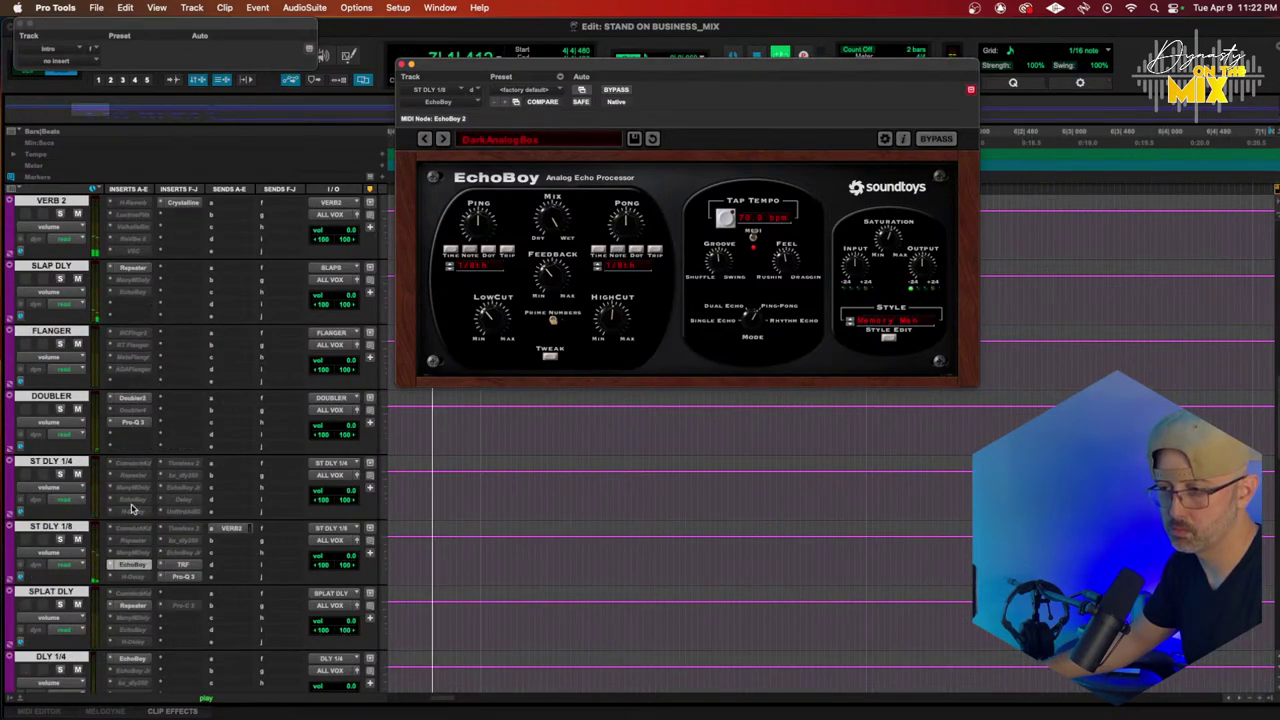
pyautogui.scroll(-3, 131, 509)
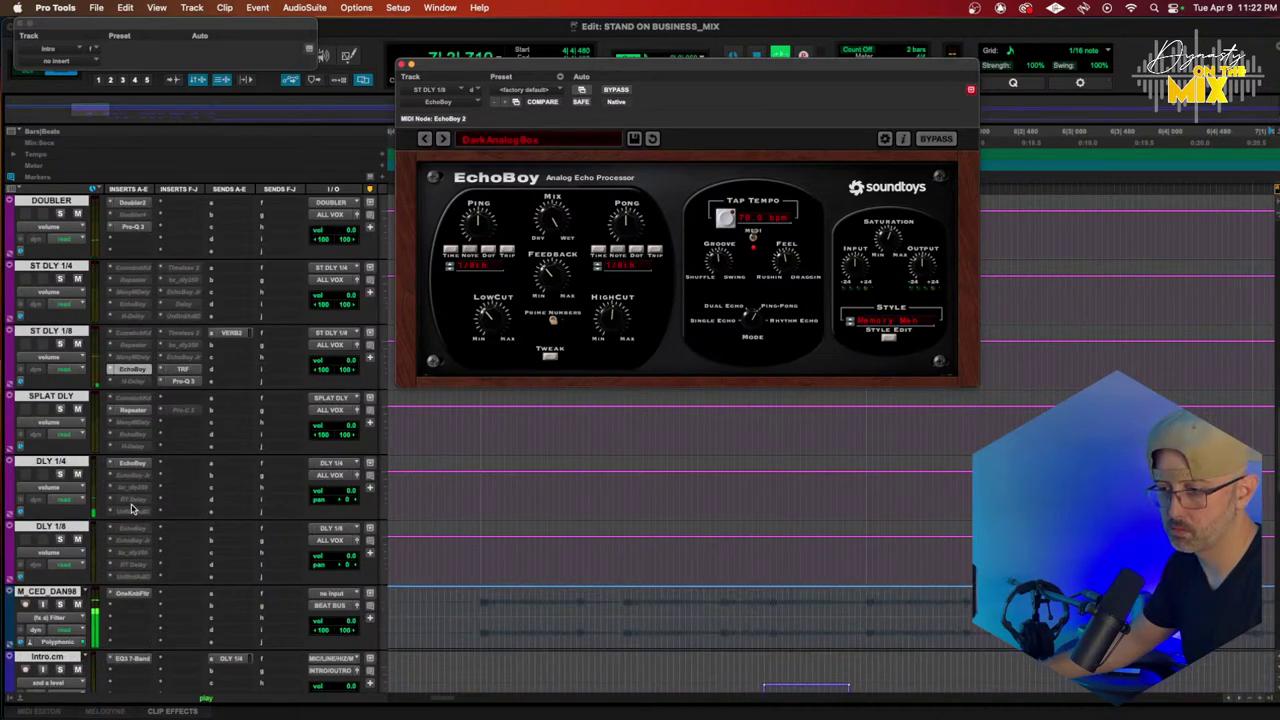
pyautogui.click(134, 412)
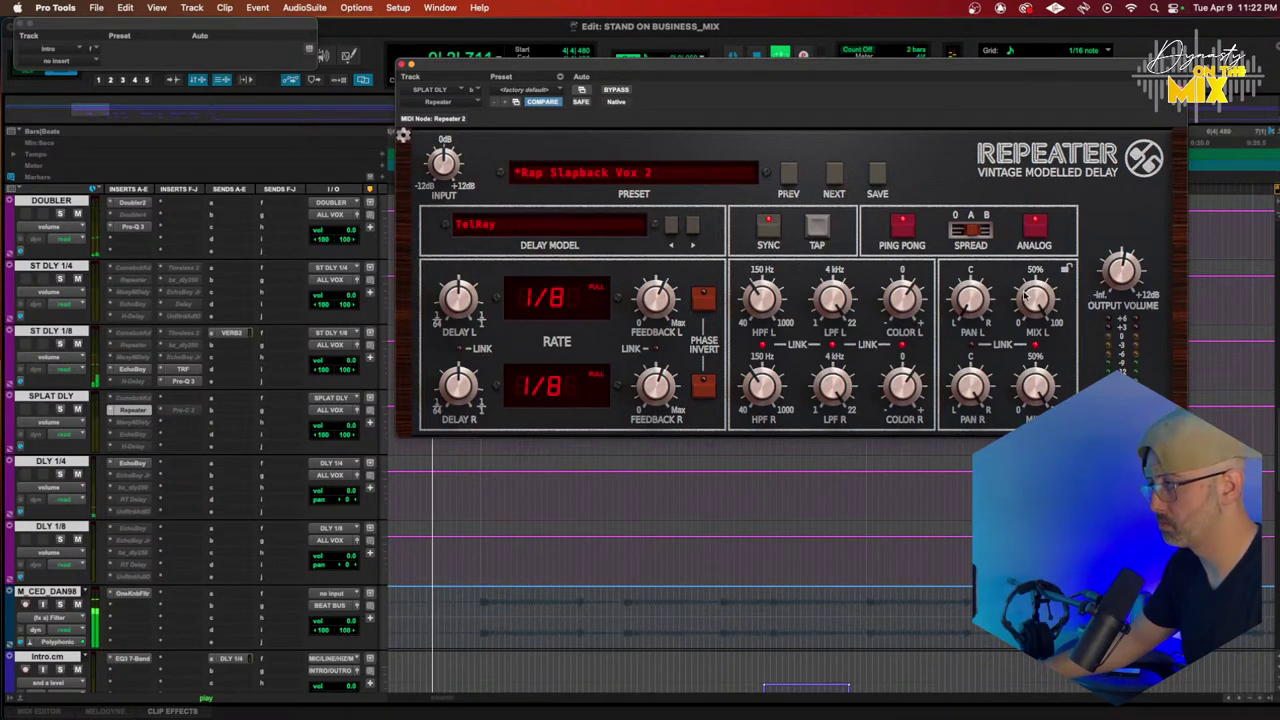
pyautogui.press('space')
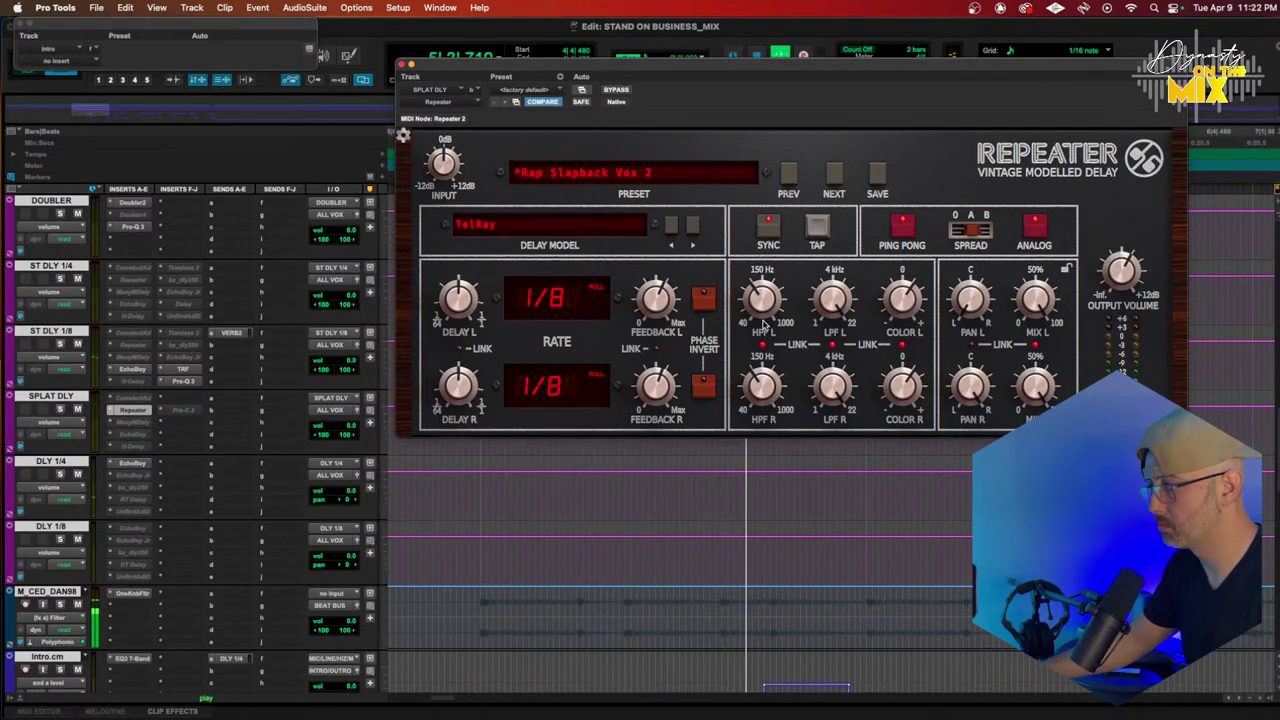
pyautogui.press('space')
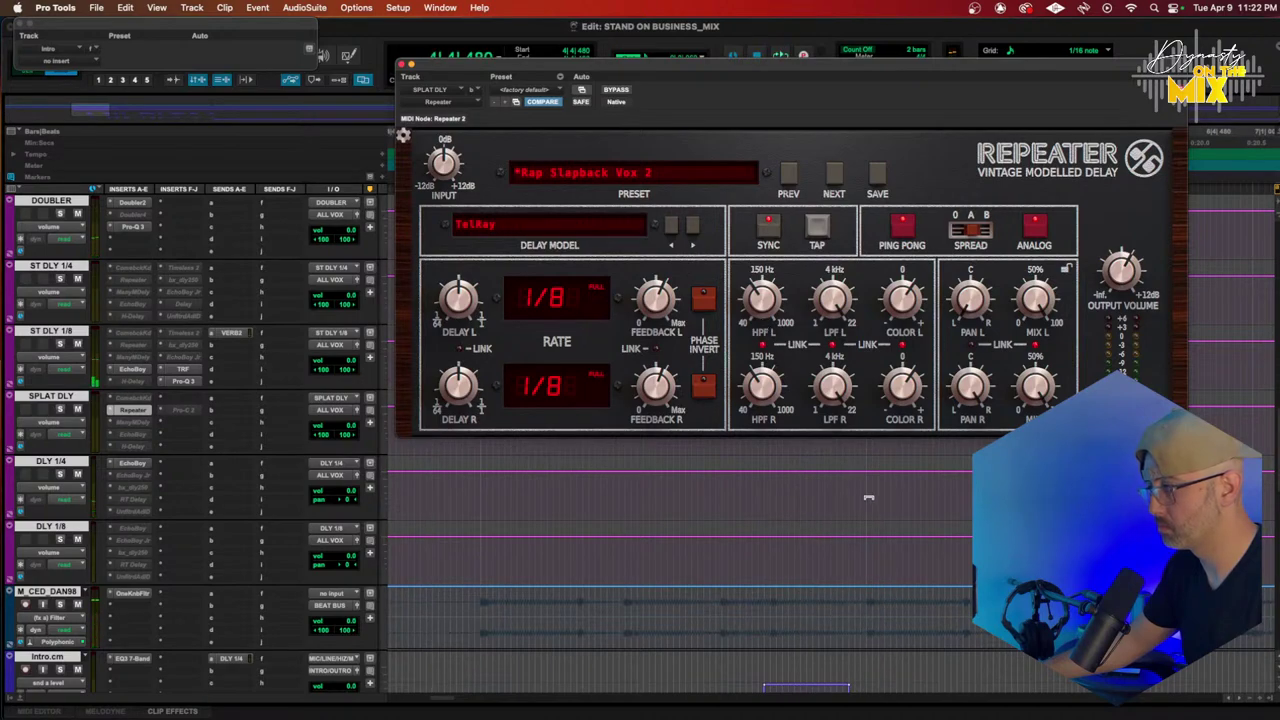
# Step: Move the HK LEAD track directly above Hook Main.cm in the track list
pyautogui.scroll(-5, 866, 495)
pyautogui.scroll(1, 796, 492)
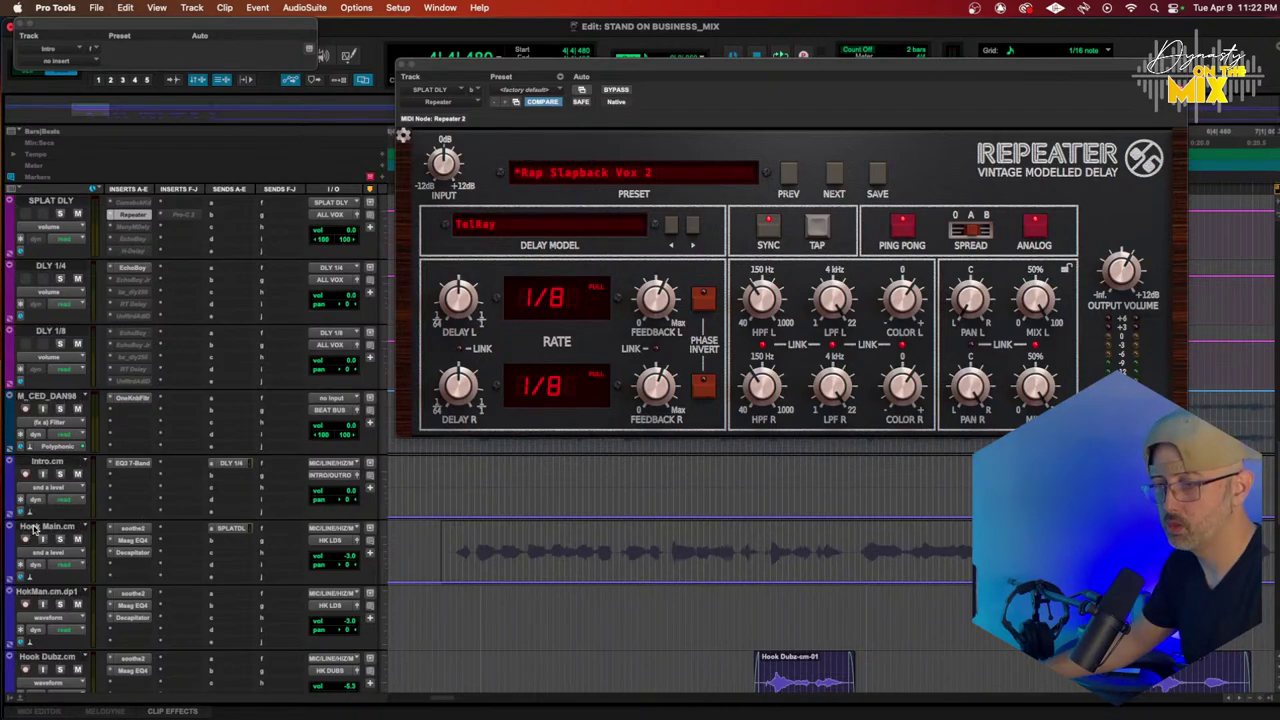
pyautogui.scroll(10, 30, 510)
pyautogui.scroll(2, 40, 465)
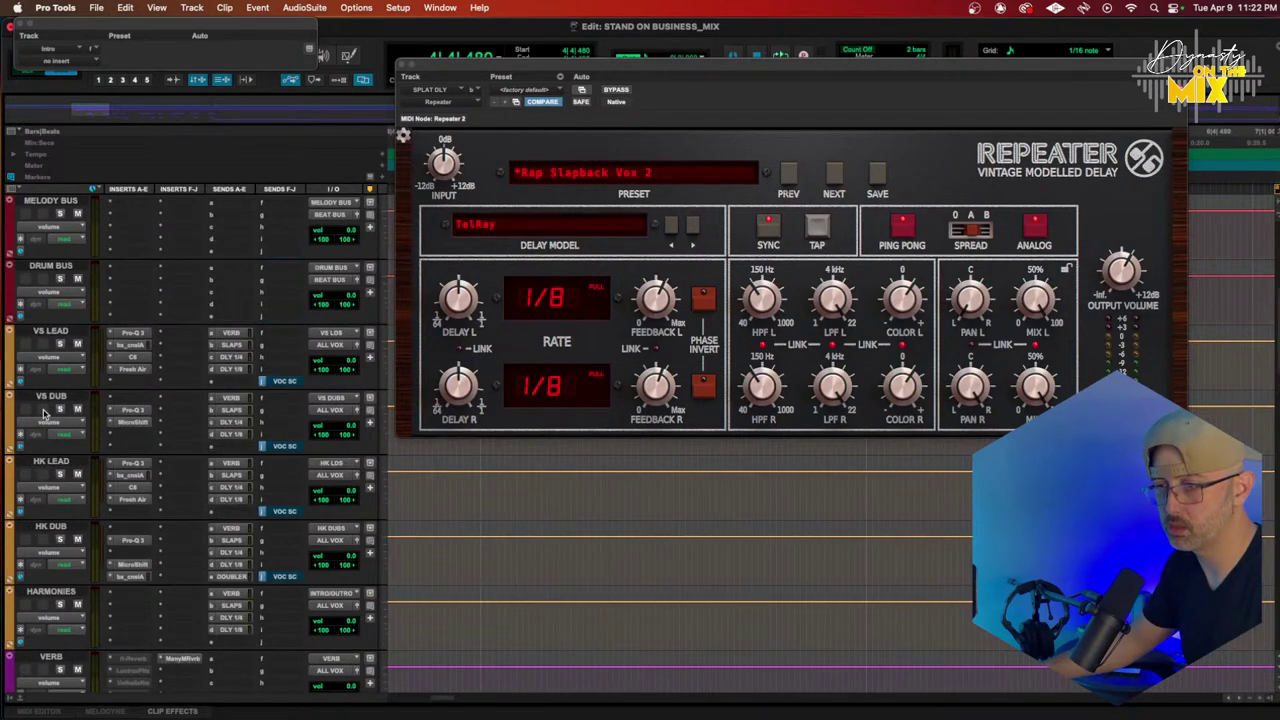
pyautogui.doubleClick(45, 462)
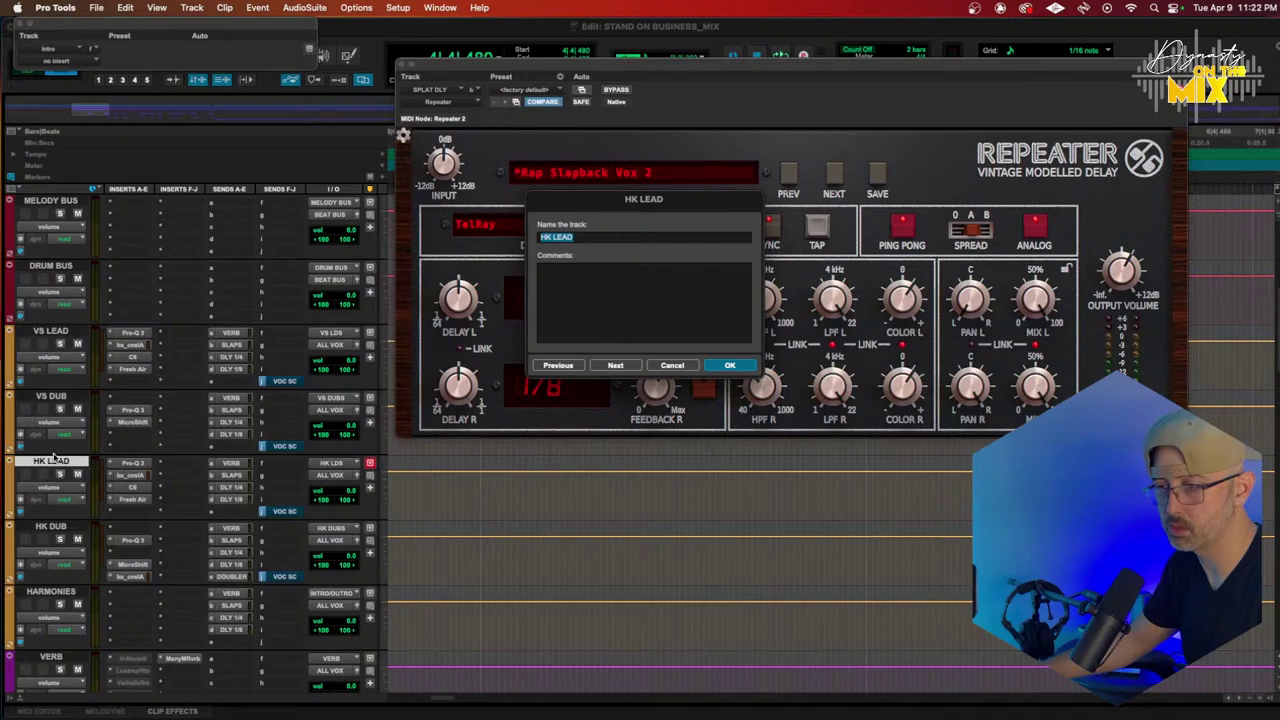
pyautogui.click(671, 365)
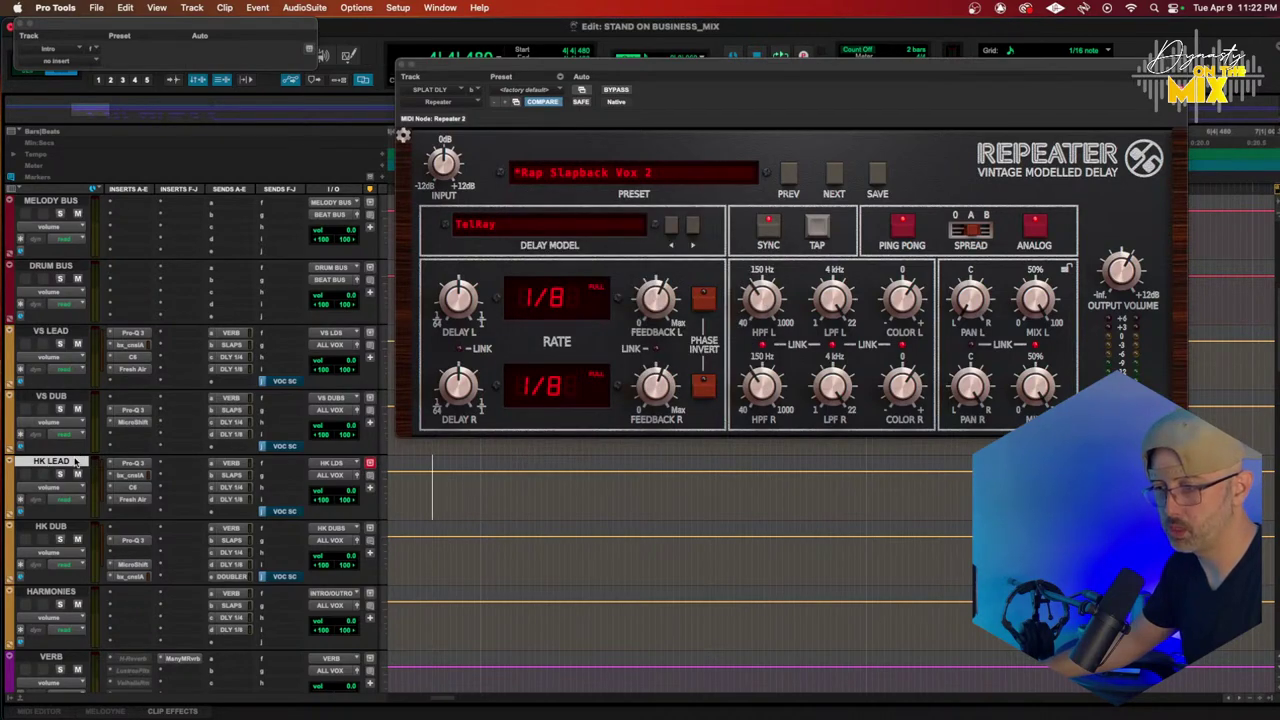
pyautogui.scroll(-10, 75, 468)
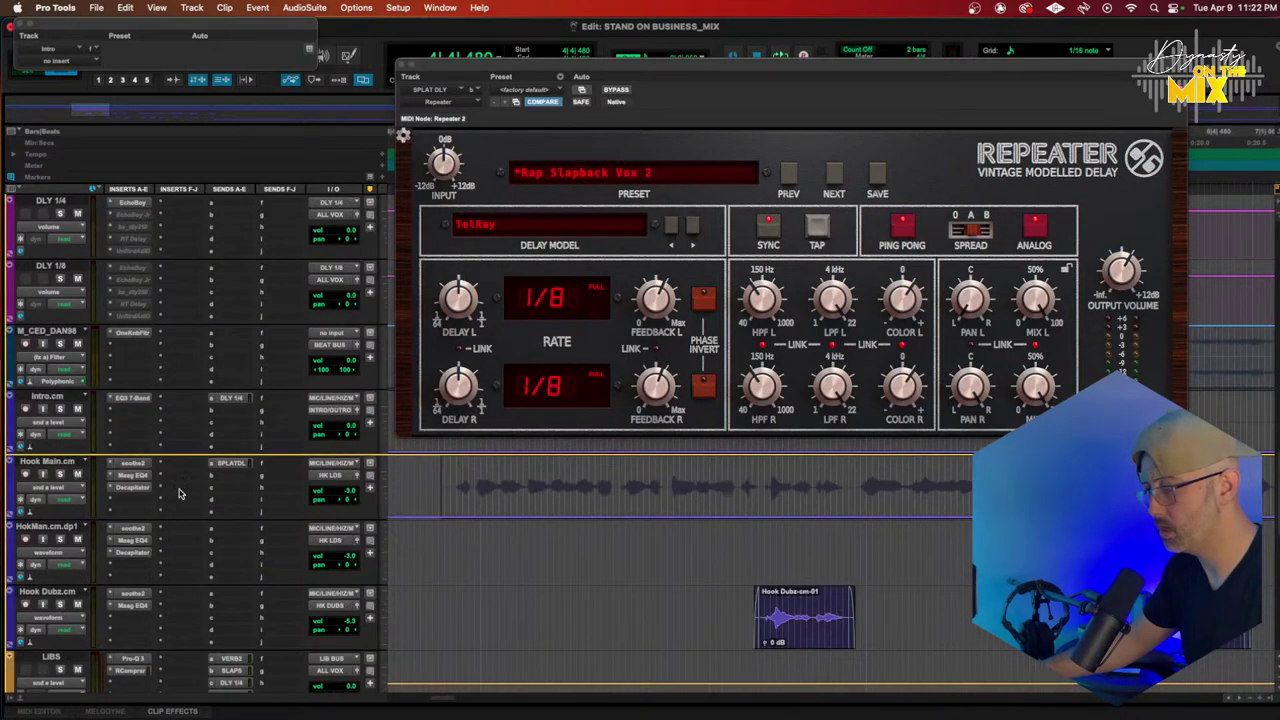
pyautogui.moveTo(156, 492); pyautogui.dragTo(158, 492)
pyautogui.scroll(2, 558, 557)
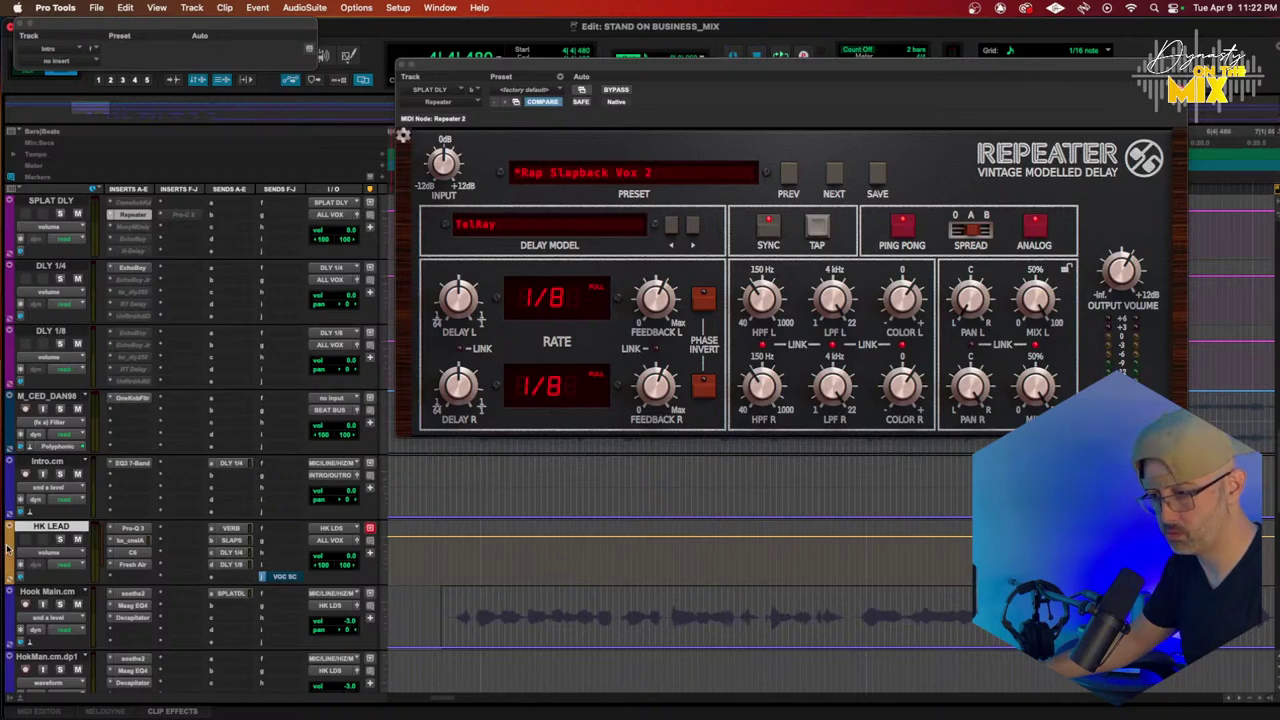
# Step: Assign send E of HK LEAD to the SPLAT DLY stereo bus
pyautogui.click(43, 555)
pyautogui.click(258, 626)
pyautogui.click(226, 579)
pyautogui.moveTo(246, 589)
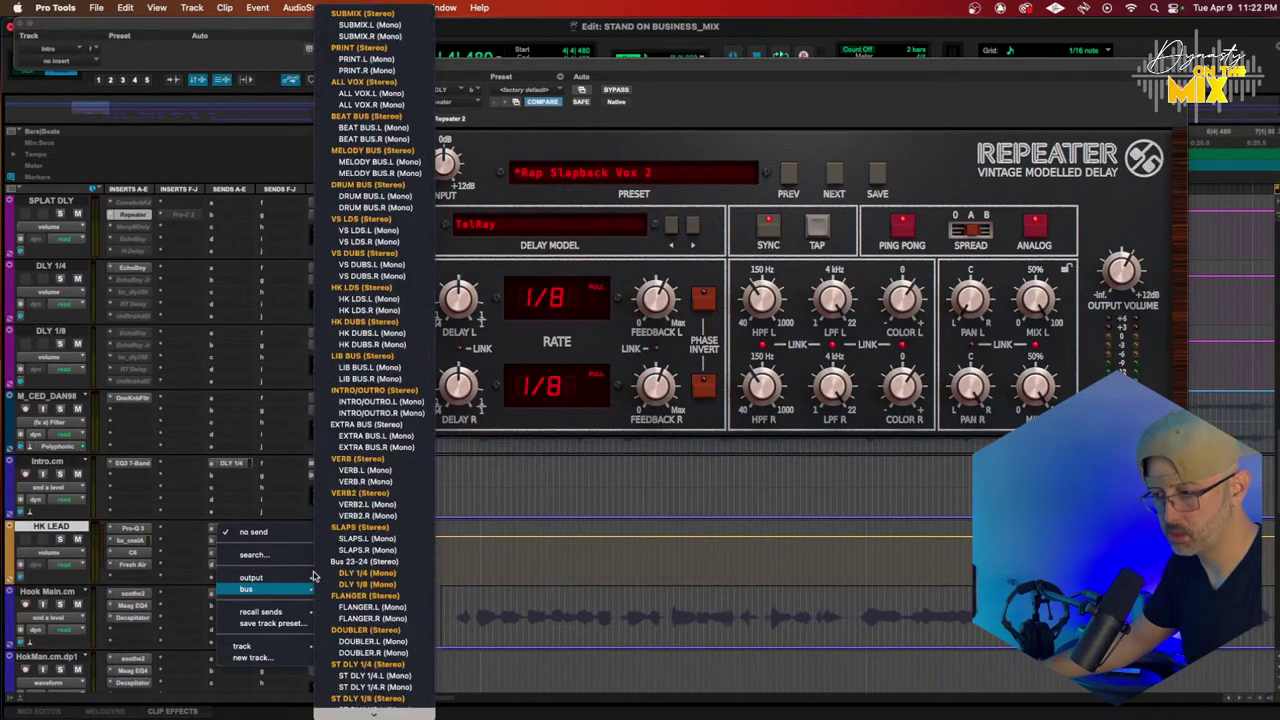
pyautogui.moveTo(368, 713)
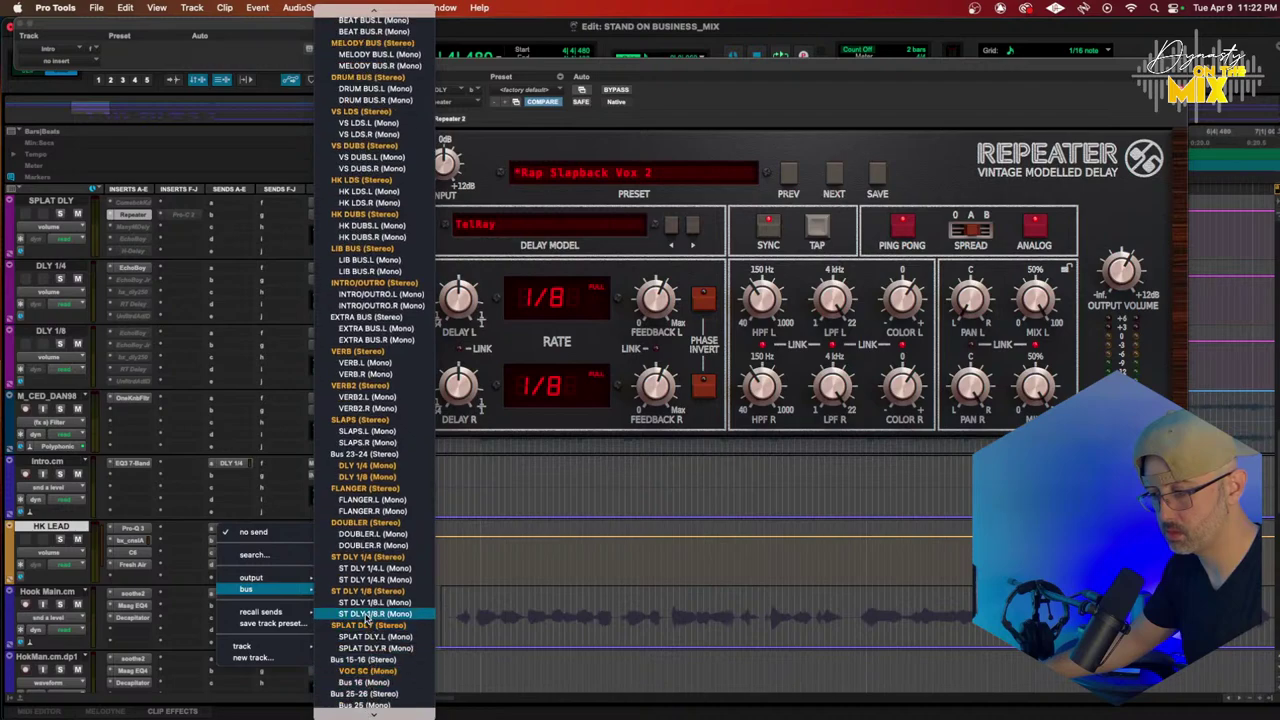
pyautogui.click(368, 625)
# Step: Show HK LEAD's send E level automation and raise it to about -16 dB over the phrase starting at 5|3|840
pyautogui.keyDown('ctrl'); pyautogui.keyDown('super'); pyautogui.click(455, 505); pyautogui.keyUp('super'); pyautogui.keyUp('ctrl')
pyautogui.moveTo(758, 575); pyautogui.dragTo(849, 585)
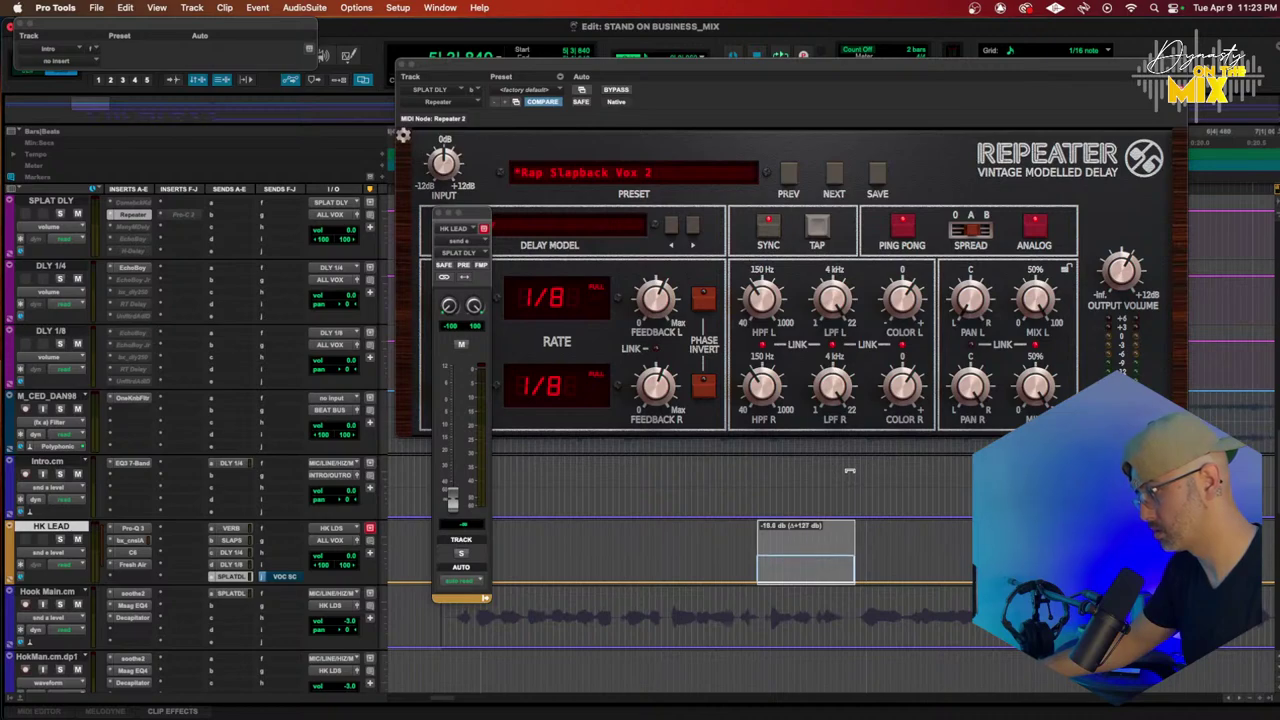
pyautogui.press('space')
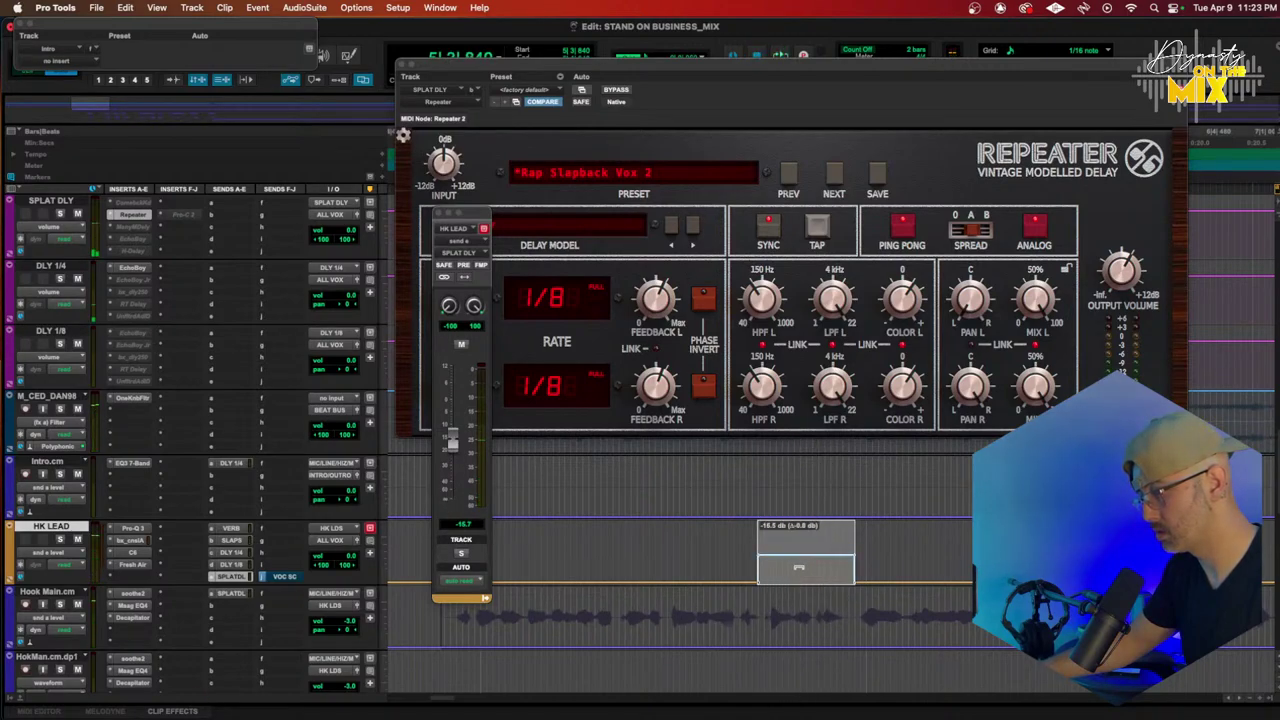
# Step: Set the Repeater delay model on SPLAT DLY to Memory Guy, close the plug-in and play the hook from 4|4|540
pyautogui.click(845, 394)
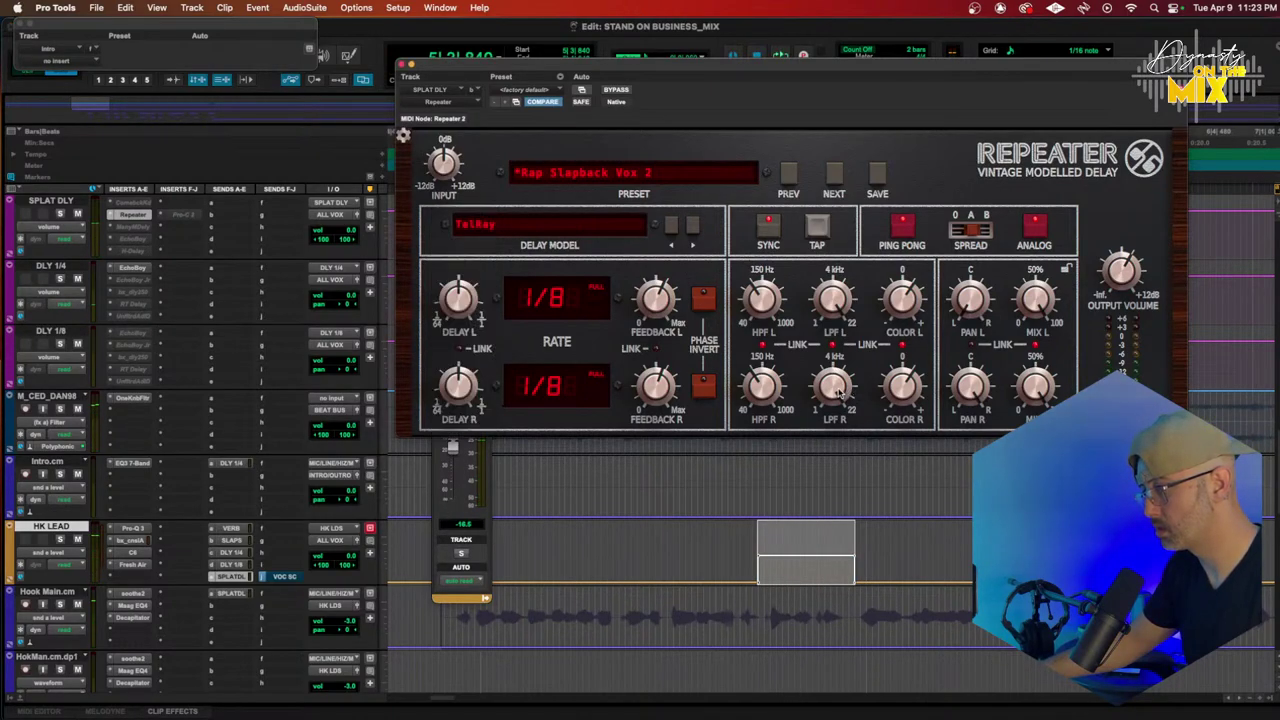
pyautogui.click(520, 215)
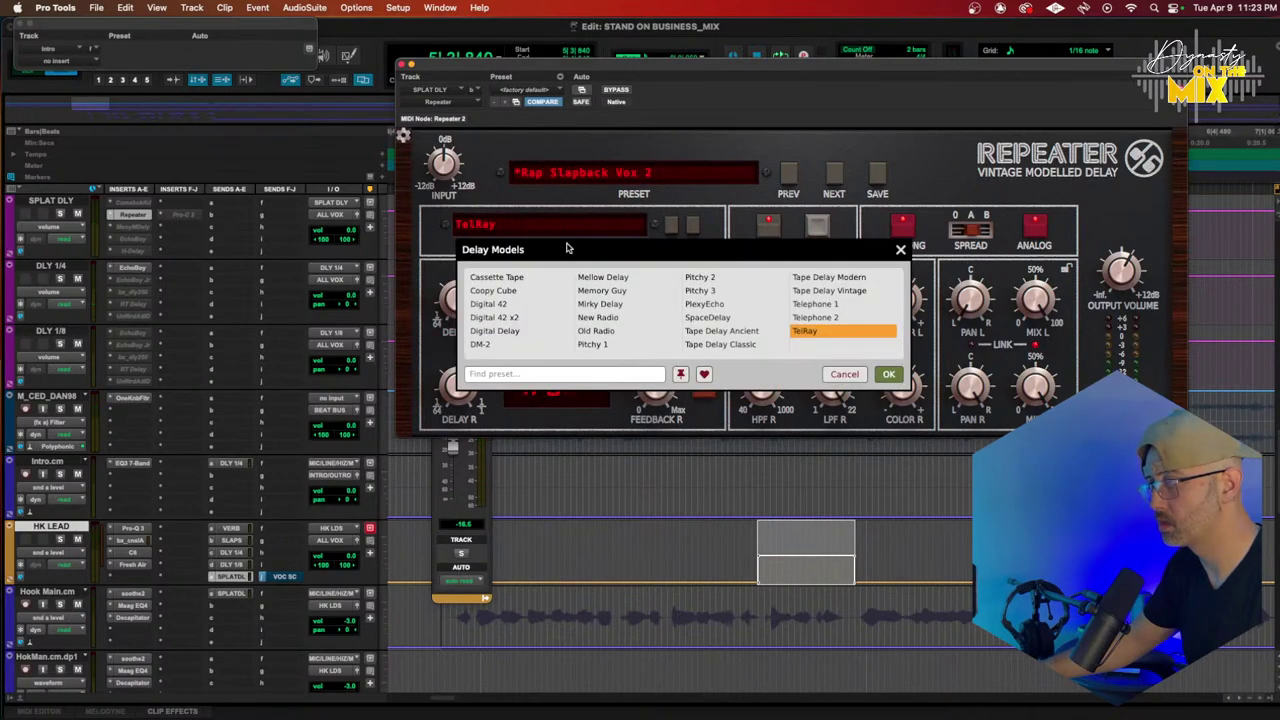
pyautogui.click(601, 290)
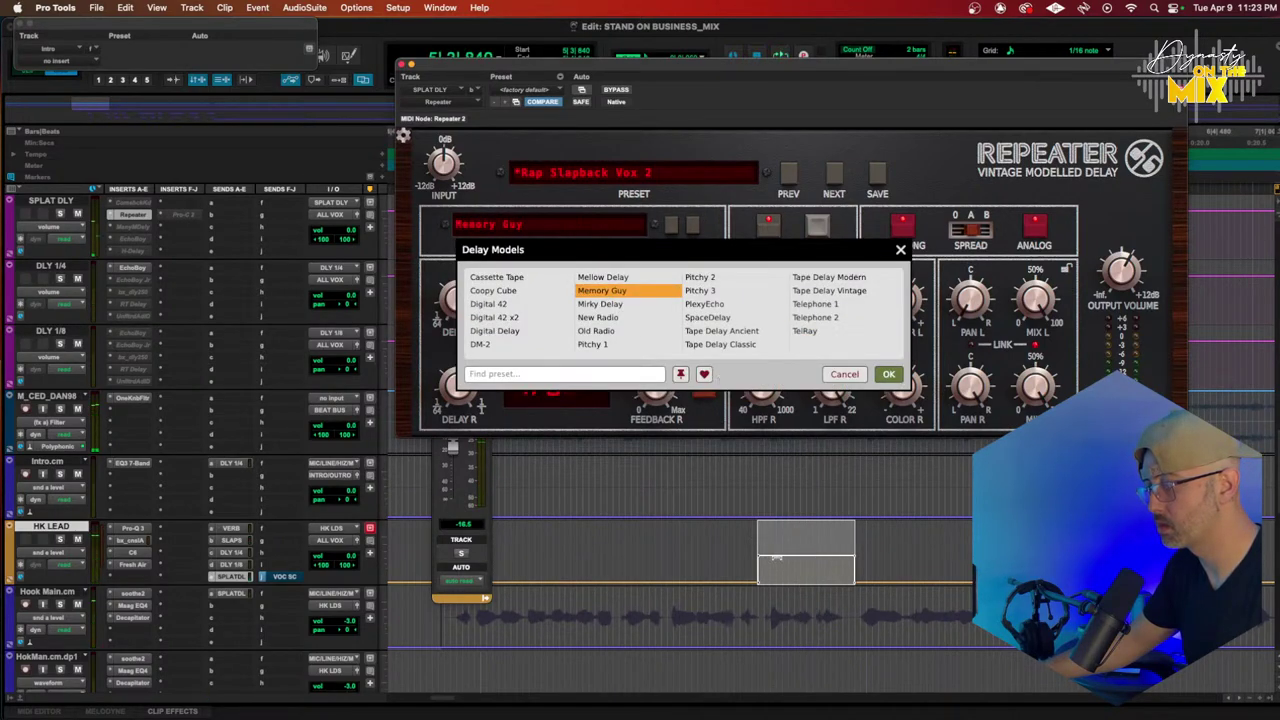
pyautogui.click(403, 64)
pyautogui.click(441, 149)
pyautogui.press('space')
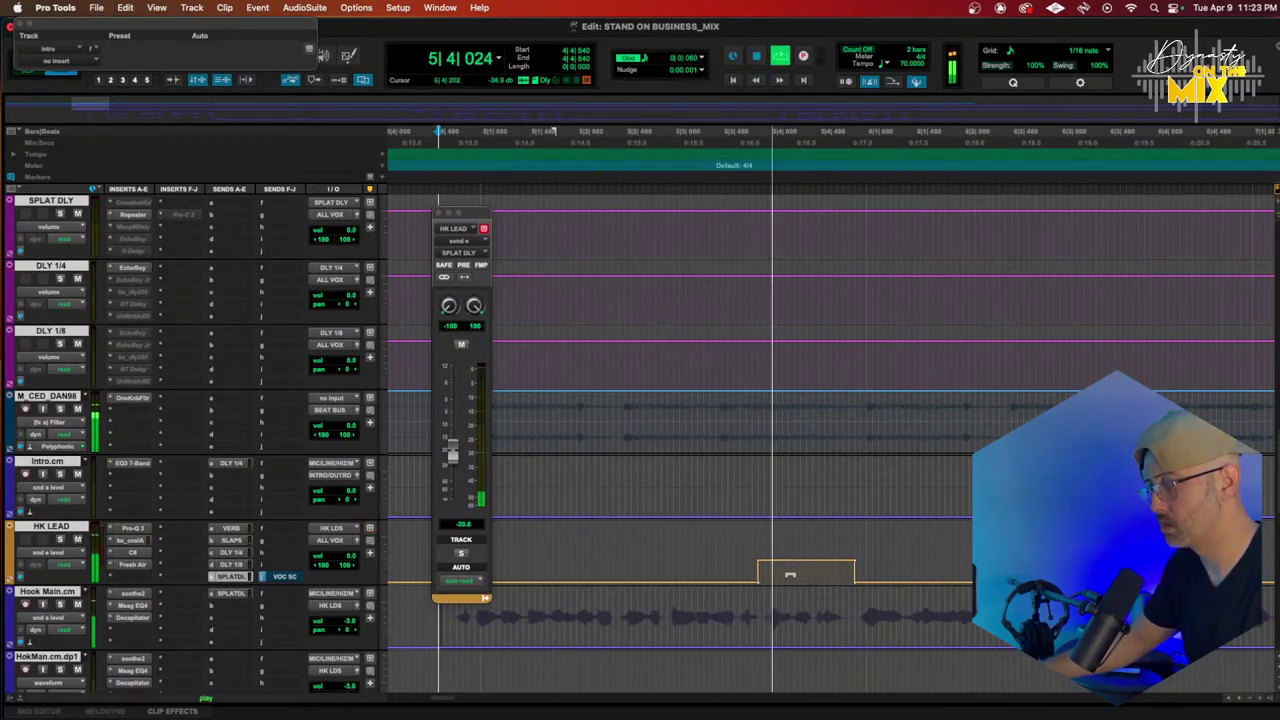
# Step: Raise HK LEAD's send E level automation from 6|3|900 and select the phrase starting at 7|1|900
pyautogui.hscroll(3, 752, 572)
pyautogui.hscroll(3, 752, 572)
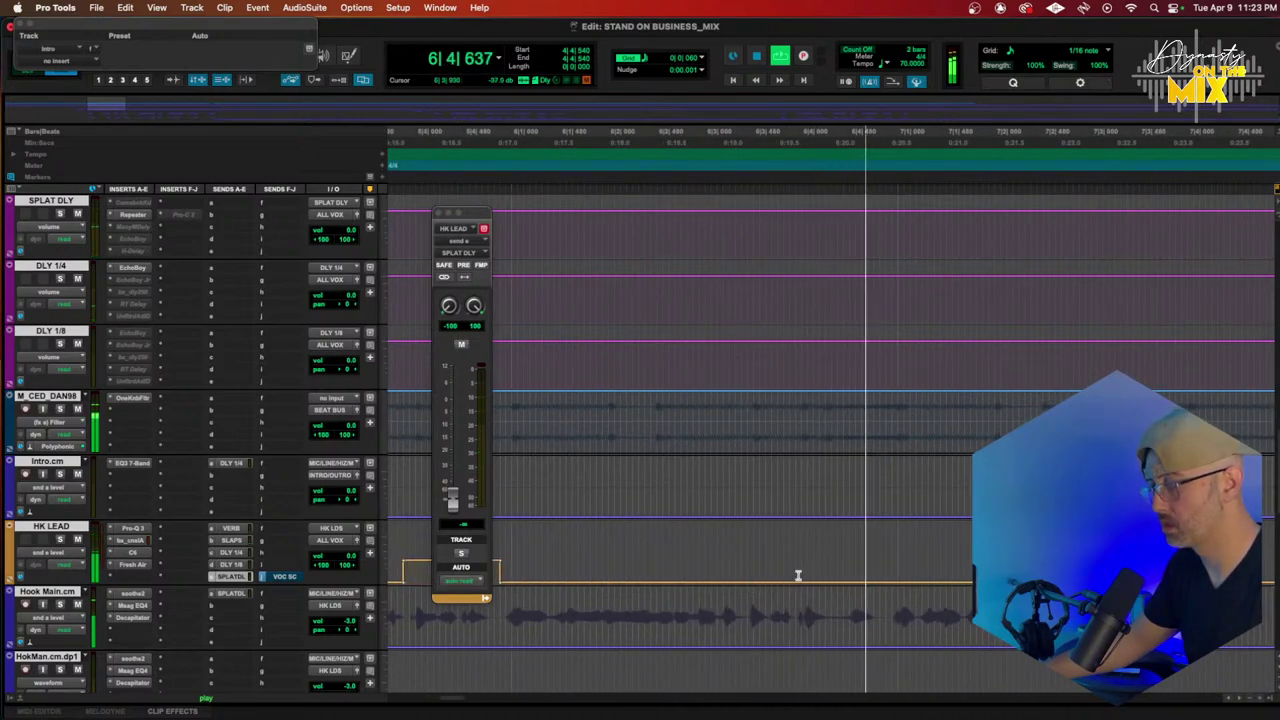
pyautogui.moveTo(795, 575); pyautogui.dragTo(852, 470)
pyautogui.click(836, 566)
pyautogui.scroll(-1, 949, 566)
pyautogui.hscroll(4, 949, 566)
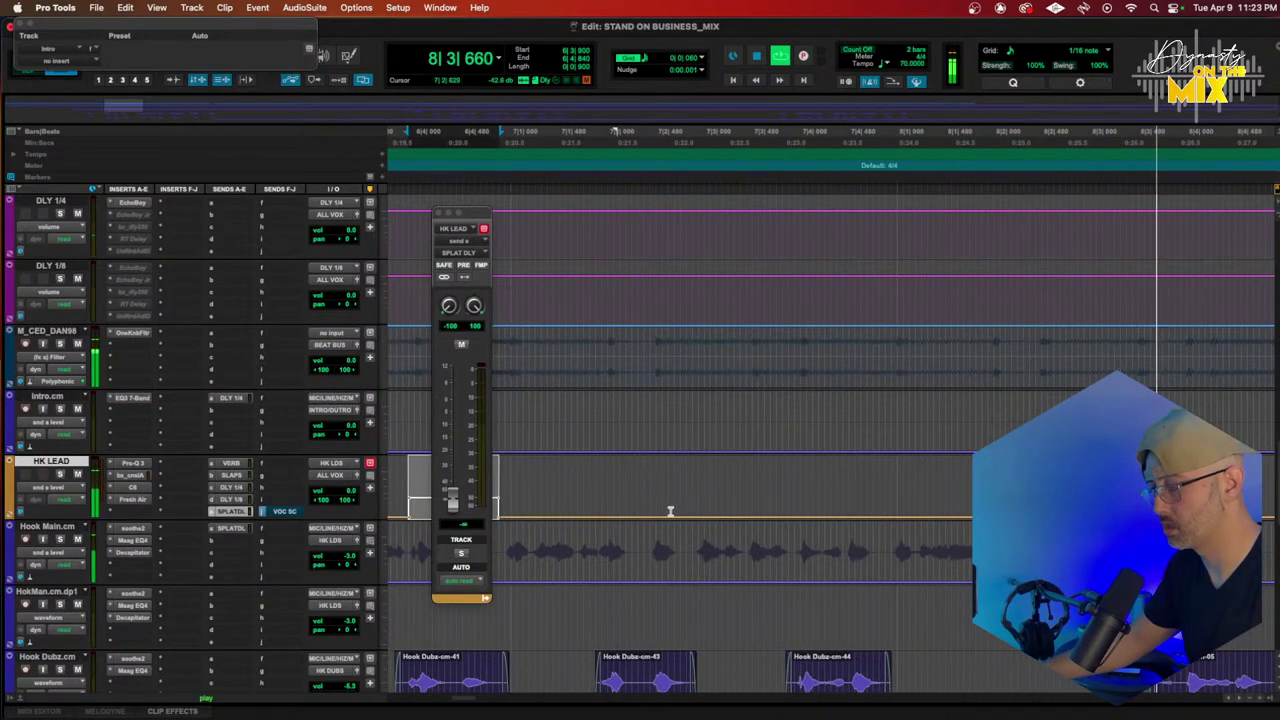
pyautogui.scroll(-2, 670, 511)
pyautogui.moveTo(597, 438); pyautogui.dragTo(667, 452)
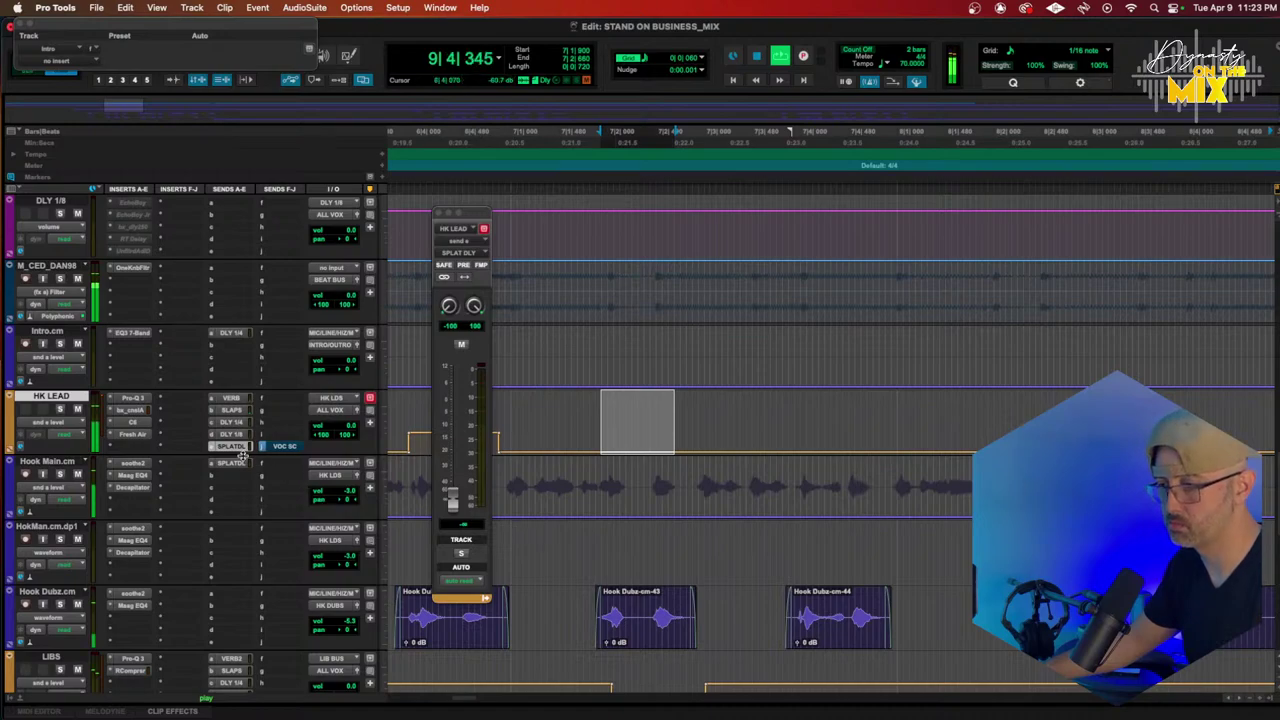
# Step: Move HK LEAD's SPLAT DLY send to send A of Hook Dubz.cm and show that track's send A level automation
pyautogui.moveTo(228, 593); pyautogui.dragTo(228, 593)
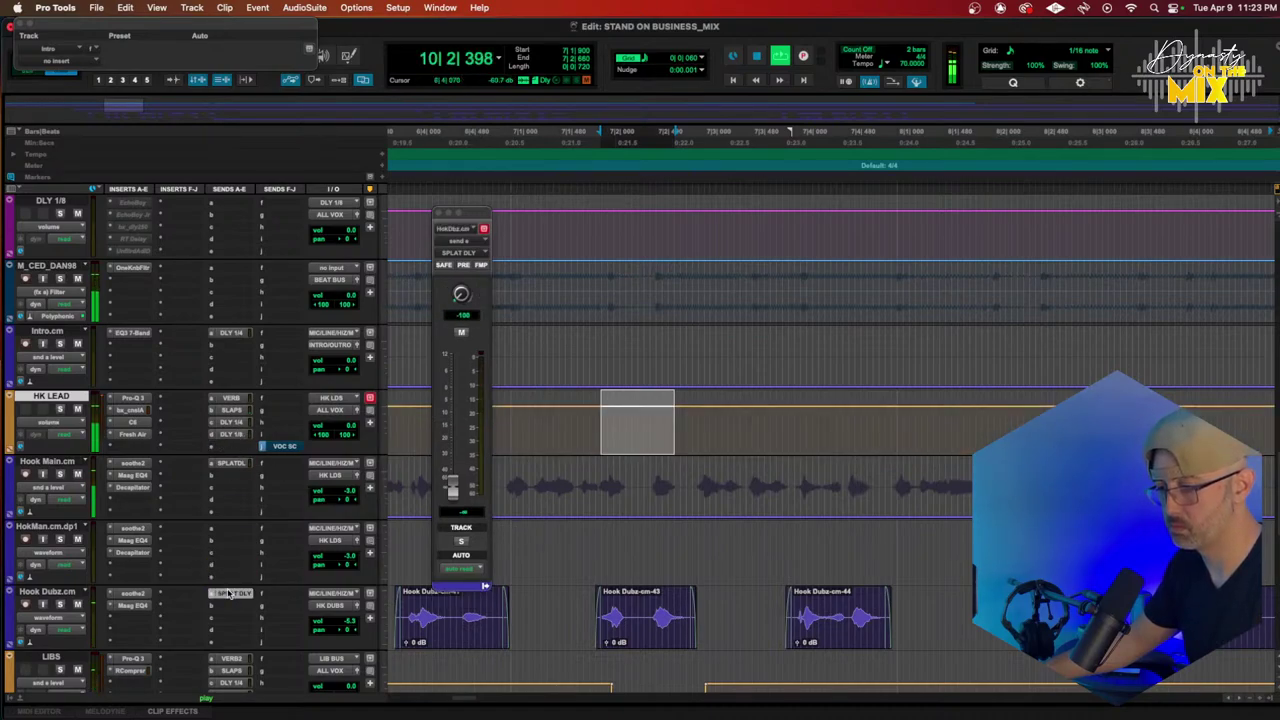
pyautogui.click(229, 593)
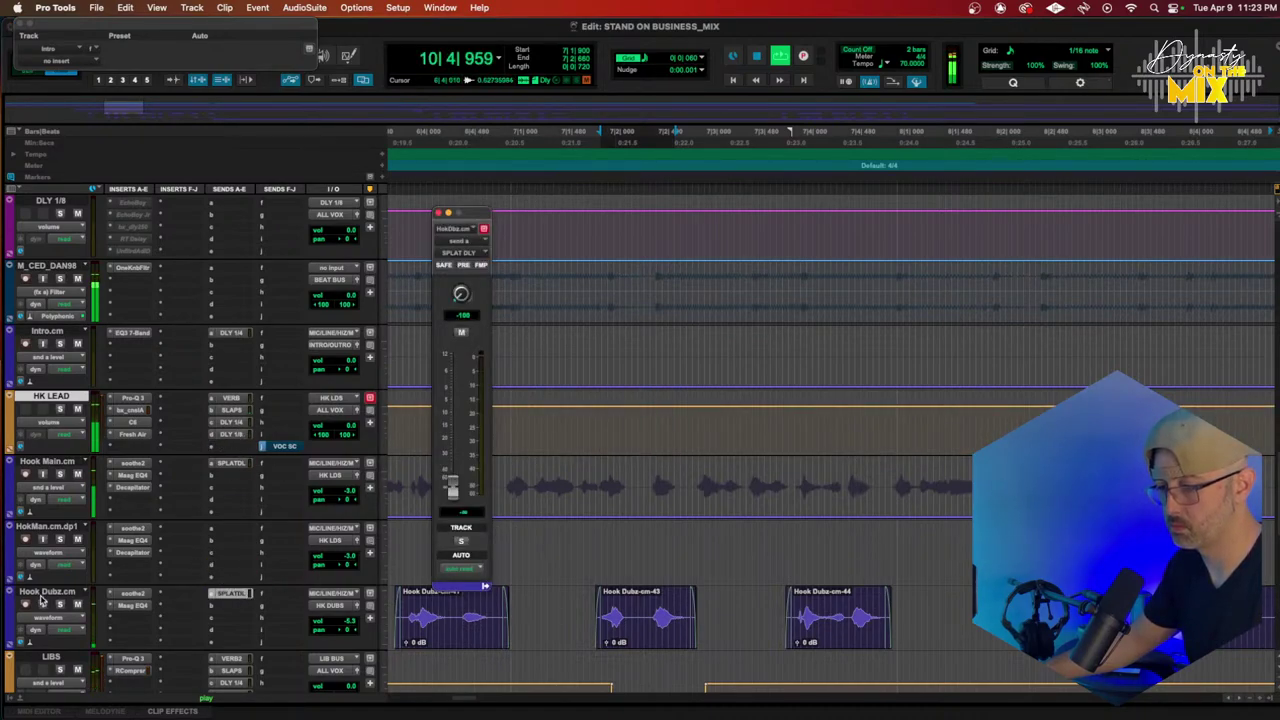
pyautogui.click(70, 620)
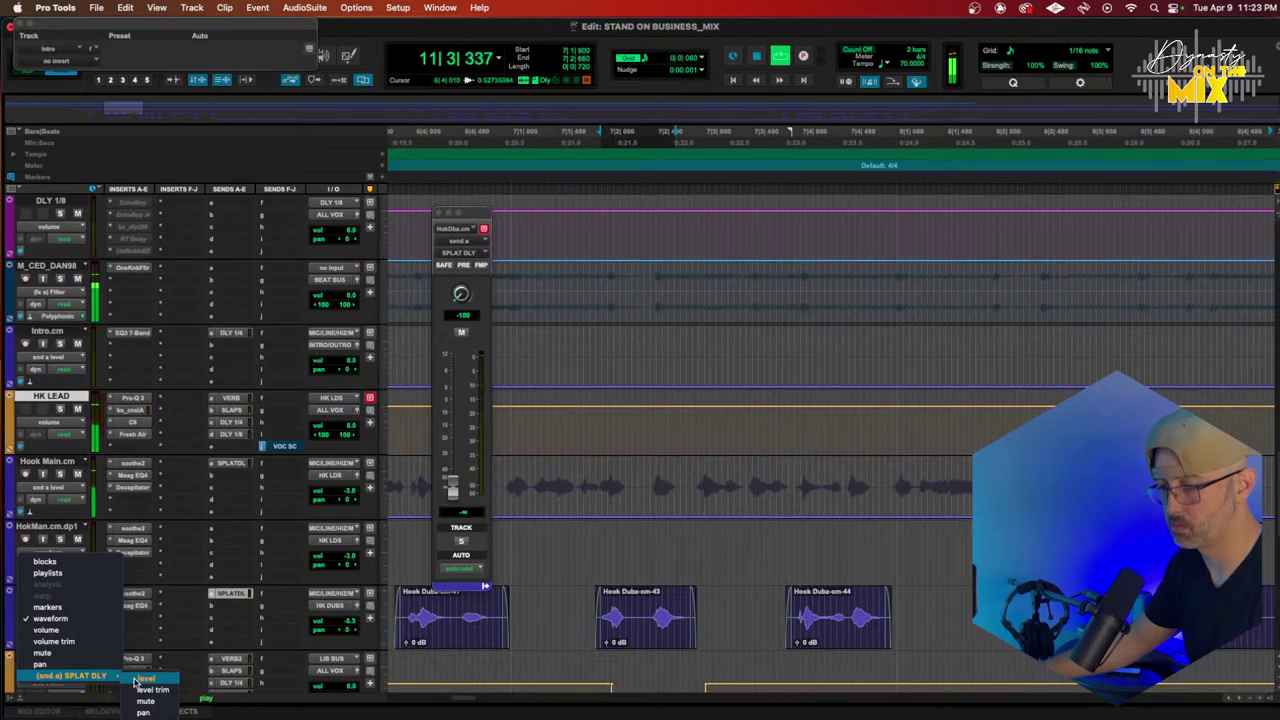
pyautogui.click(145, 678)
# Step: Clear the raised send A level automation on Hook Dubz.cm across the first dub clips from 5|3|480
pyautogui.press('r')
pyautogui.press('r')
pyautogui.click(619, 634)
pyautogui.moveTo(620, 635); pyautogui.dragTo(832, 652)
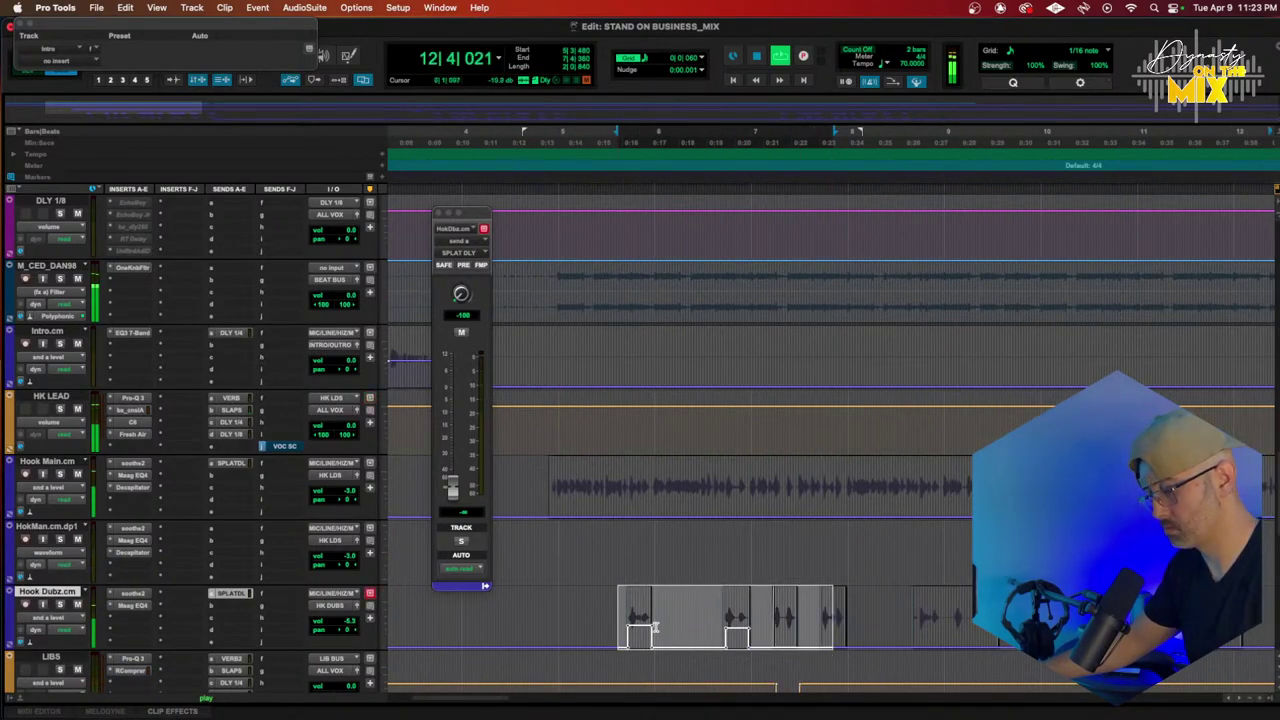
pyautogui.press('super+z')
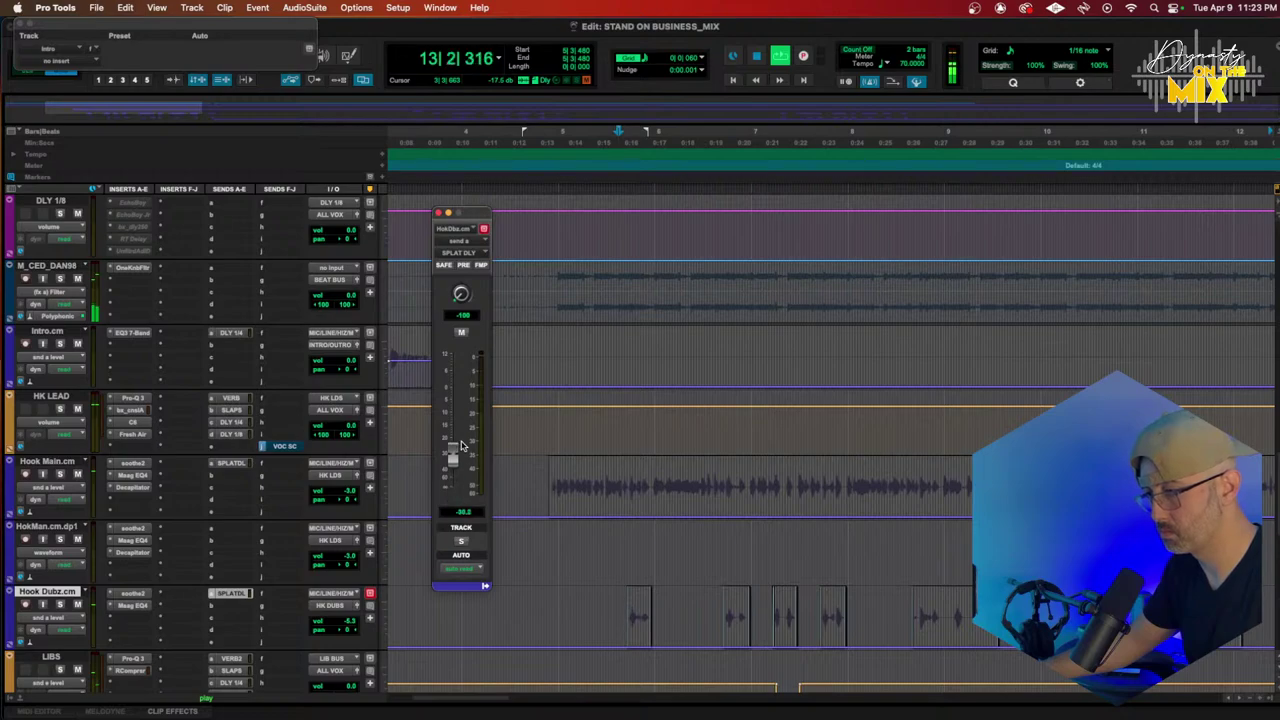
# Step: Set Hook Dubz.cm's send A level to SPLAT DLY to -14.5 dB while auditioning the hook
pyautogui.moveTo(459, 428); pyautogui.dragTo(460, 427)
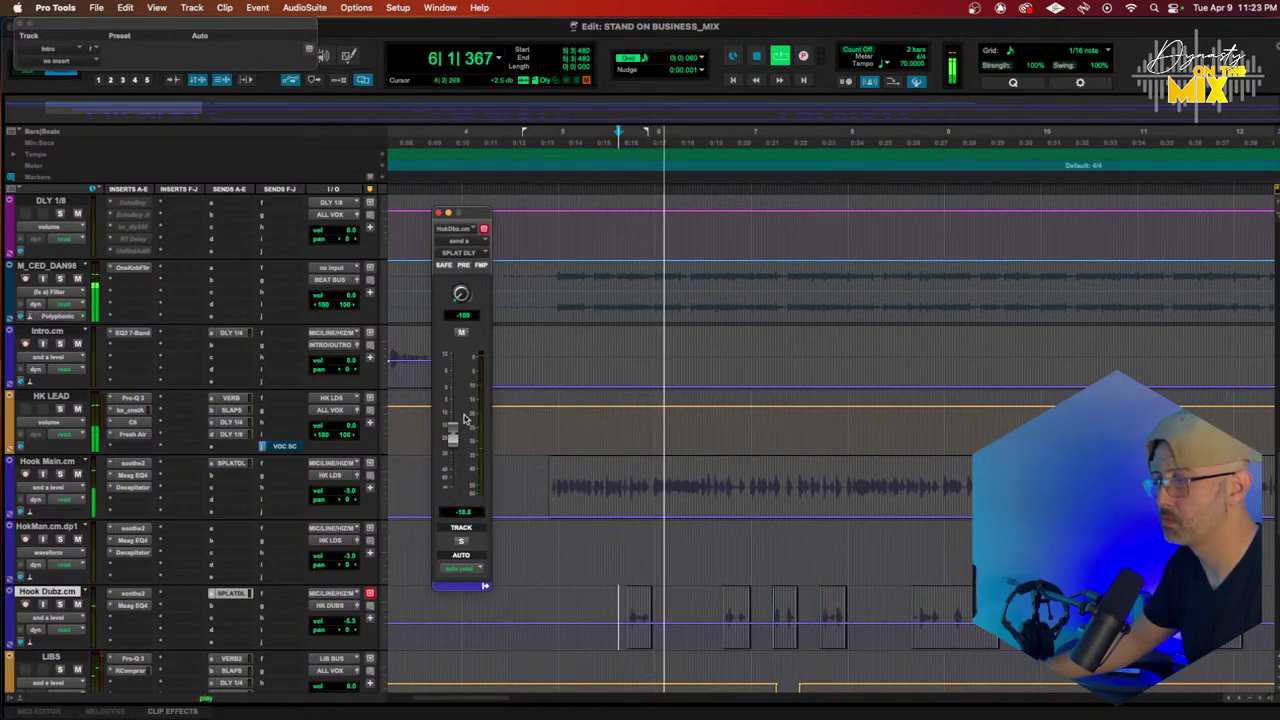
pyautogui.moveTo(451, 440); pyautogui.dragTo(451, 428)
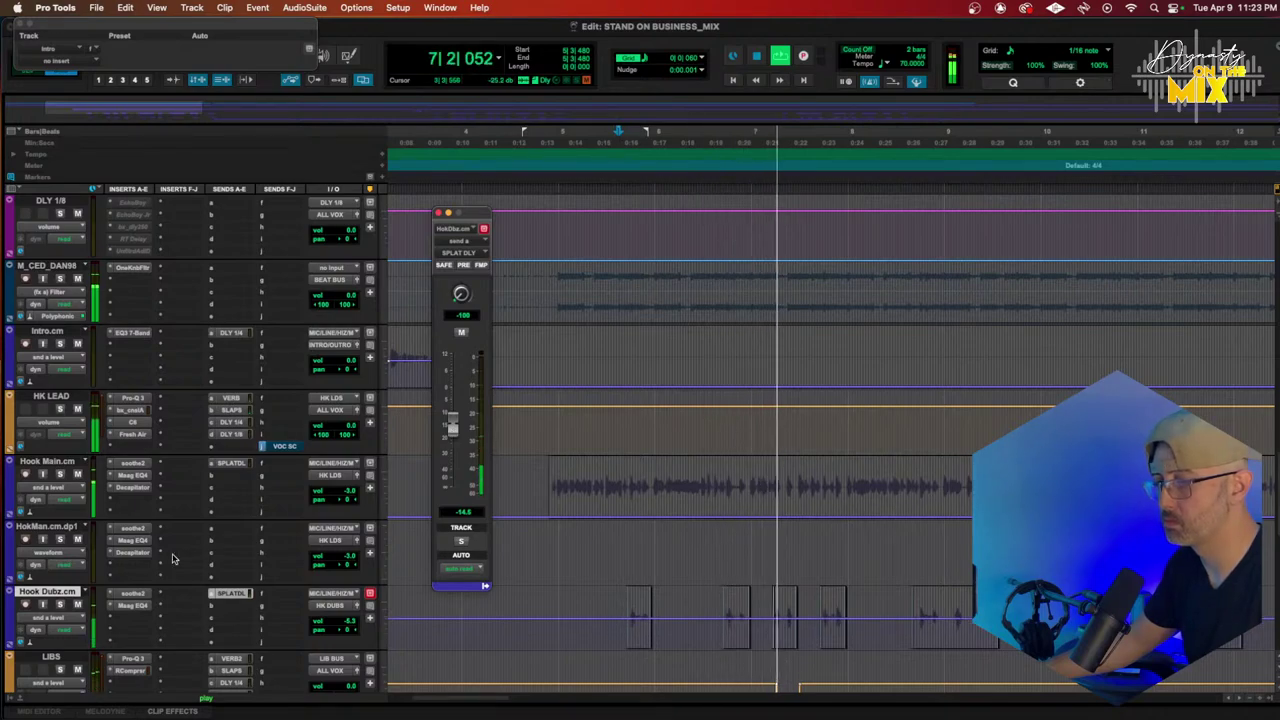
pyautogui.press('space')
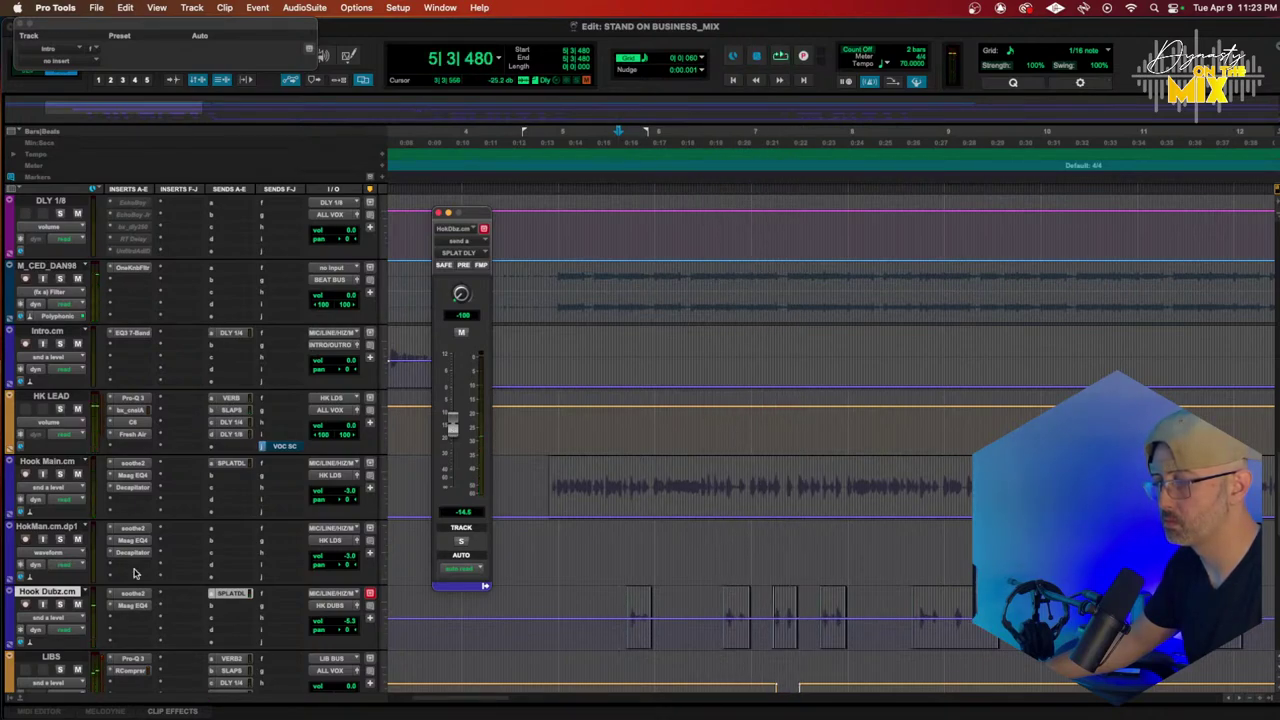
# Step: Make Repeater on SPLAT DLY inactive, activate EchoBoy on that track instead and open its settings during playback
pyautogui.scroll(10, 130, 545)
pyautogui.press('space')
pyautogui.click(133, 540)
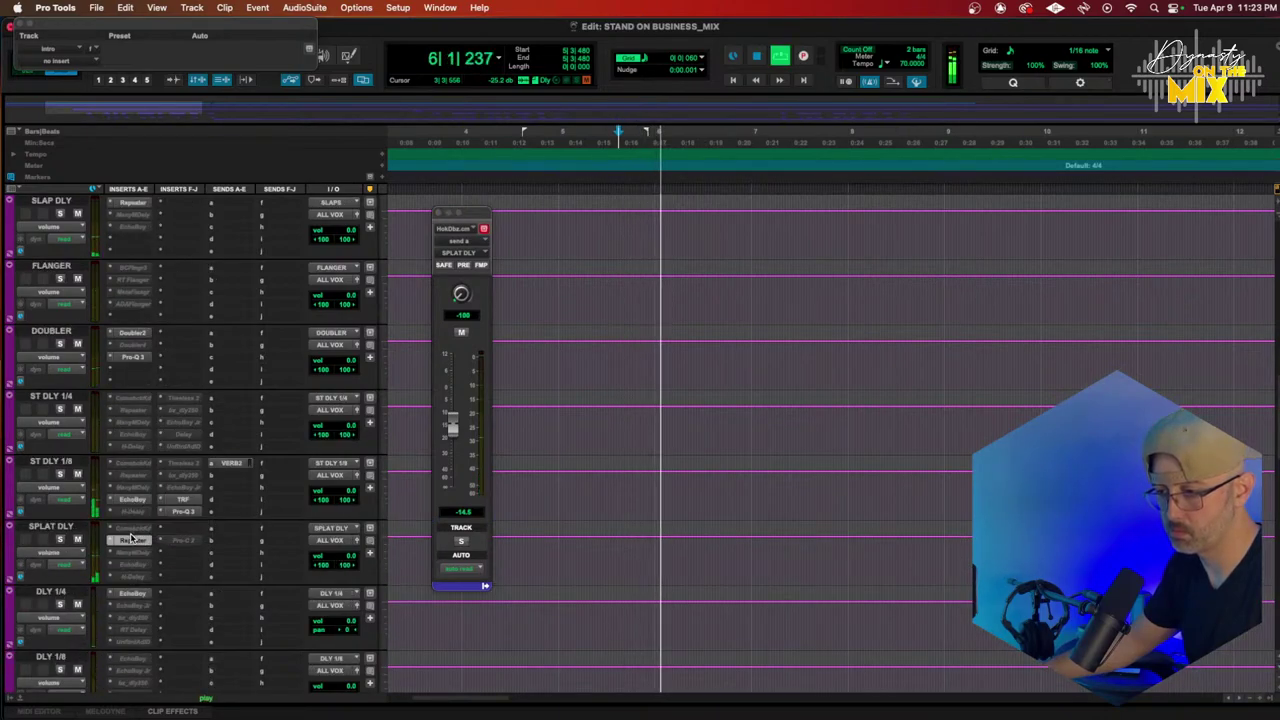
pyautogui.keyDown('ctrl'); pyautogui.keyDown('super'); pyautogui.click(133, 542); pyautogui.keyUp('super'); pyautogui.keyUp('ctrl')
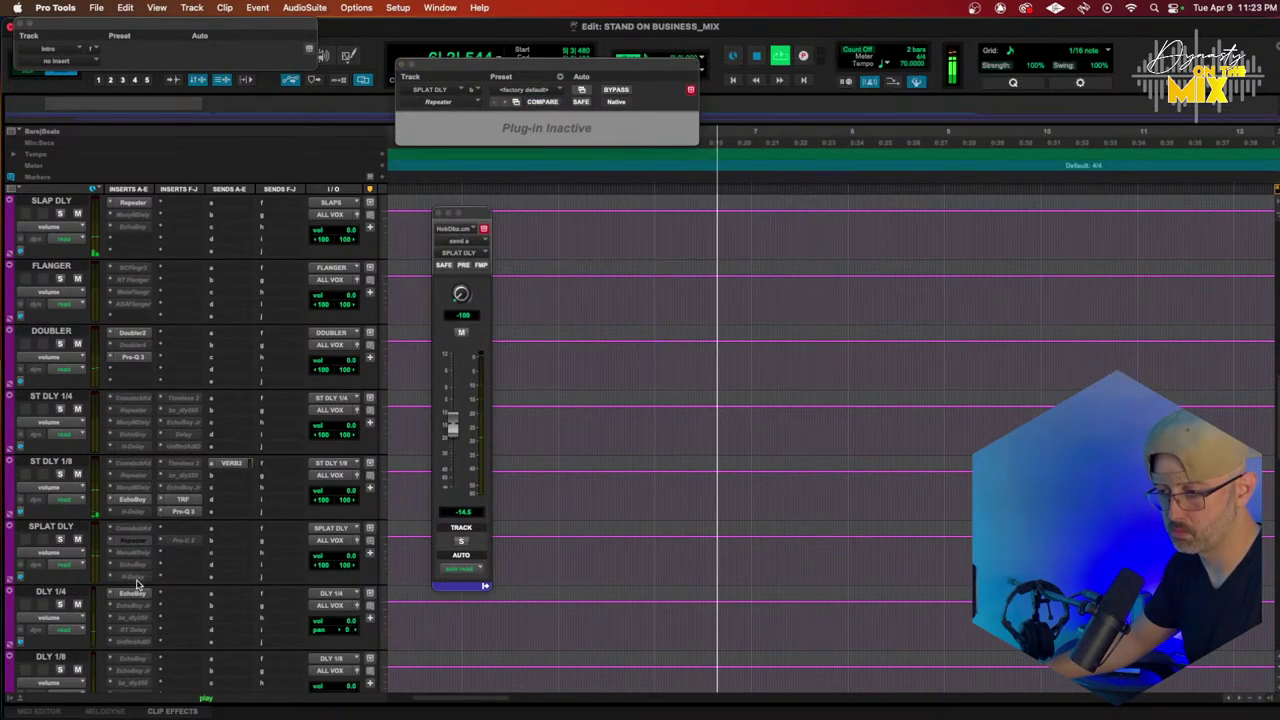
pyautogui.keyDown('ctrl'); pyautogui.keyDown('super'); pyautogui.click(135, 578); pyautogui.keyUp('super'); pyautogui.keyUp('ctrl')
pyautogui.keyDown('ctrl'); pyautogui.keyDown('super'); pyautogui.click(138, 566); pyautogui.keyUp('super'); pyautogui.keyUp('ctrl')
pyautogui.click(141, 565)
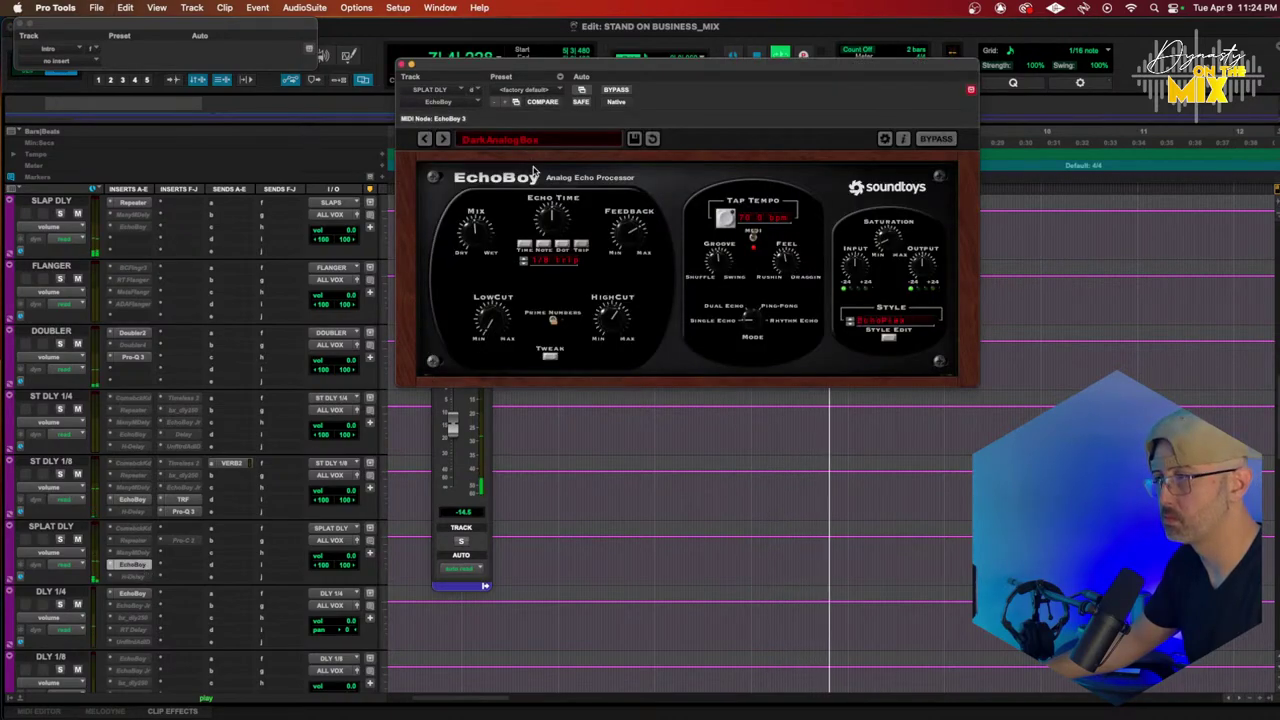
# Step: Expand EchoBoy's tweak settings on SPLAT DLY and switch it to Dual Echo mode with both echoes at 1/8th during playback
pyautogui.press('space')
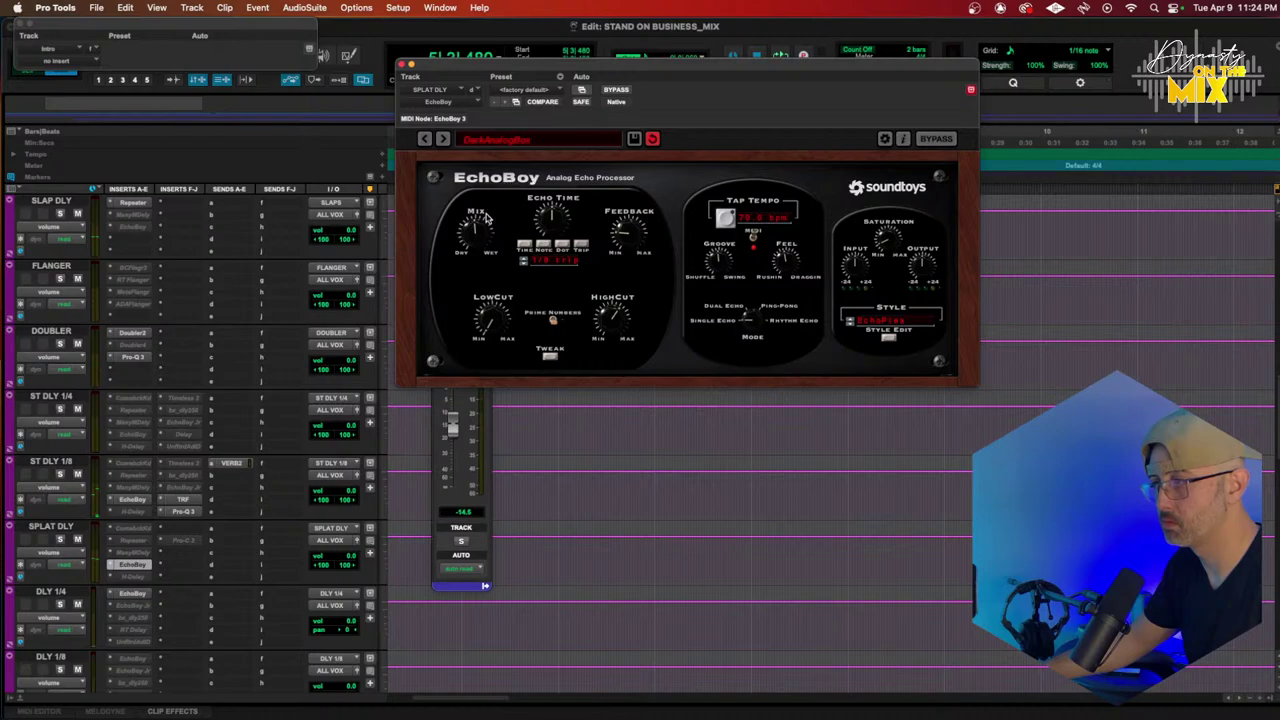
pyautogui.click(549, 353)
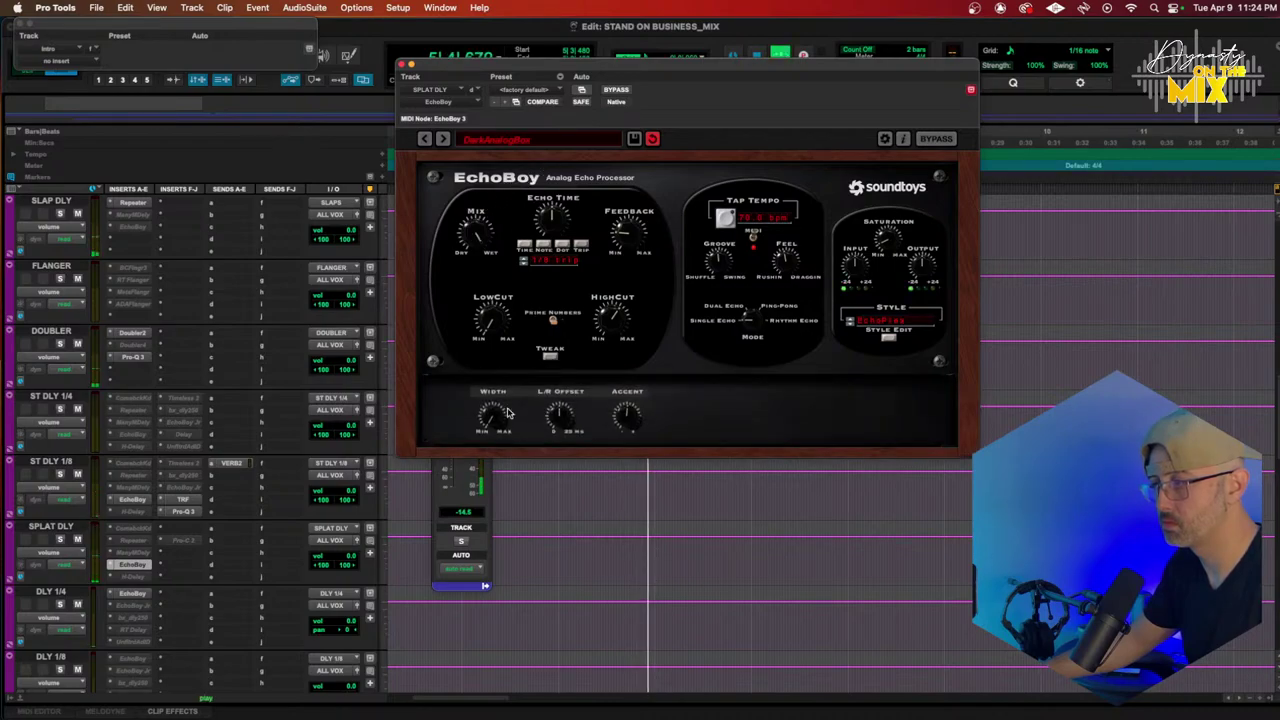
pyautogui.click(745, 317)
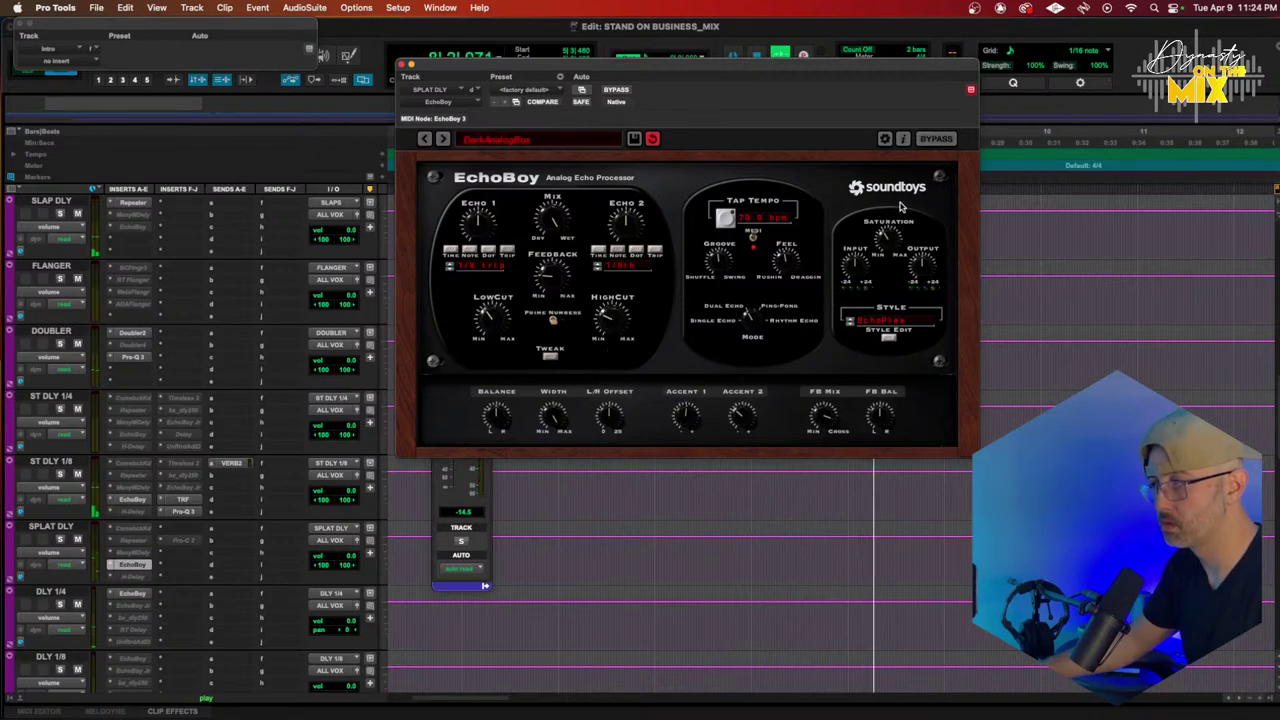
pyautogui.press('space')
pyautogui.press('space')
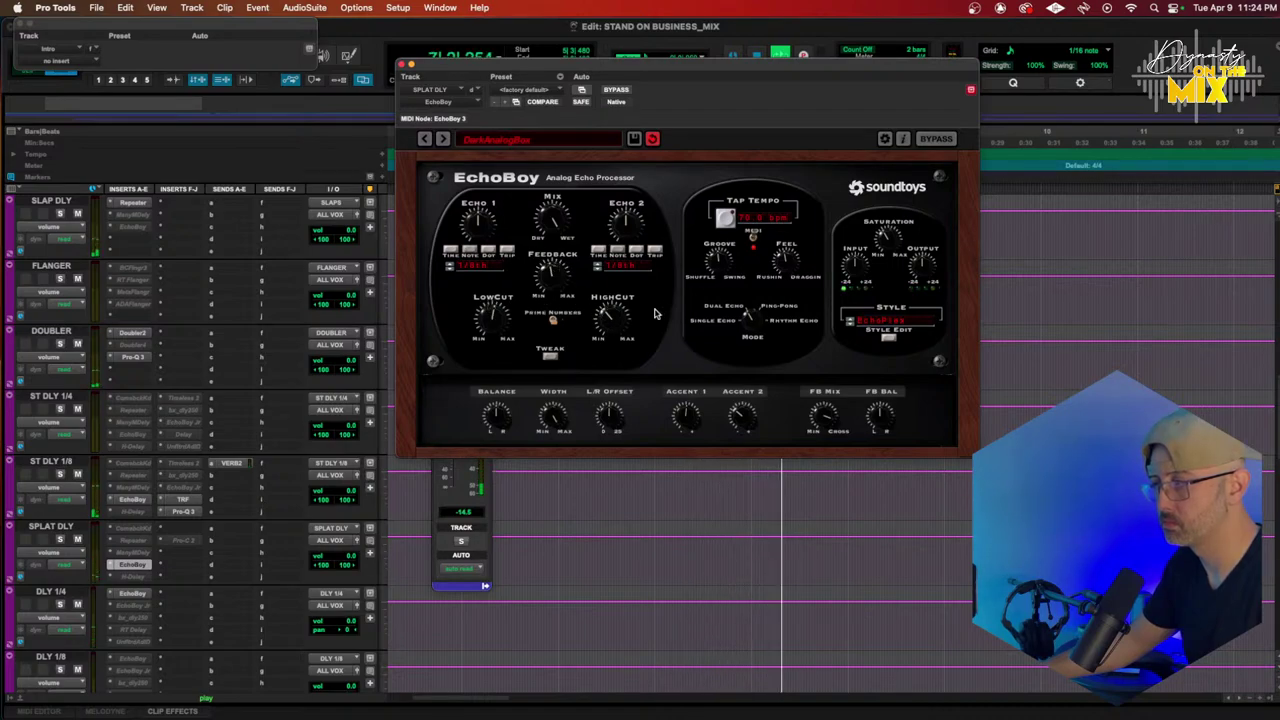
# Step: Set EchoBoy's style to Splattered and compare Ping-Pong with Dual Echo mode, ending on Dual Echo
pyautogui.click(860, 322)
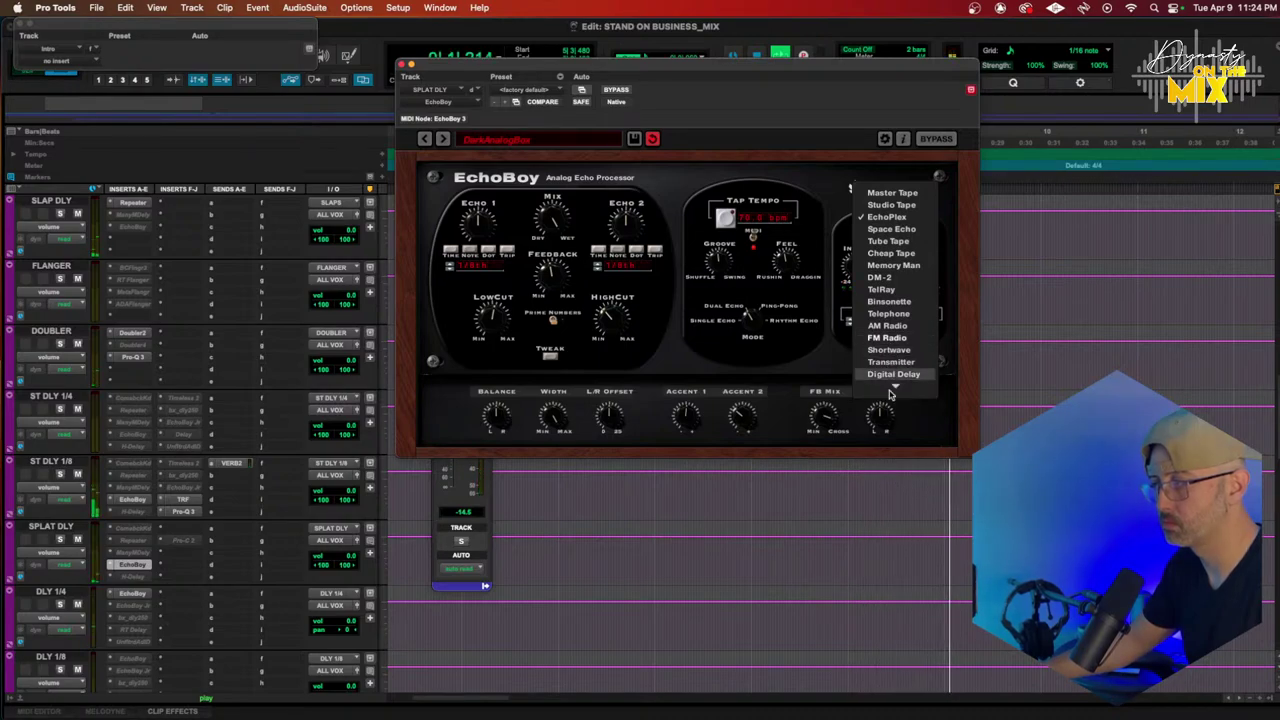
pyautogui.scroll(-4, 898, 389)
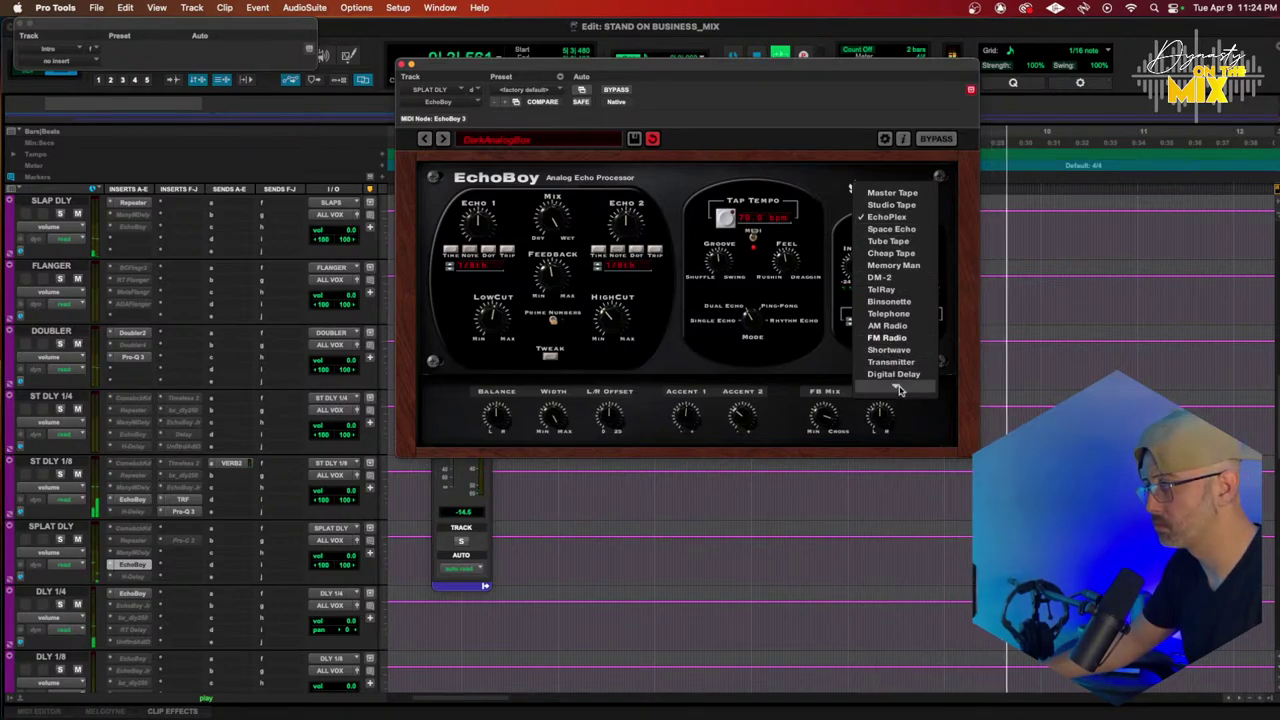
pyautogui.scroll(-8, 898, 385)
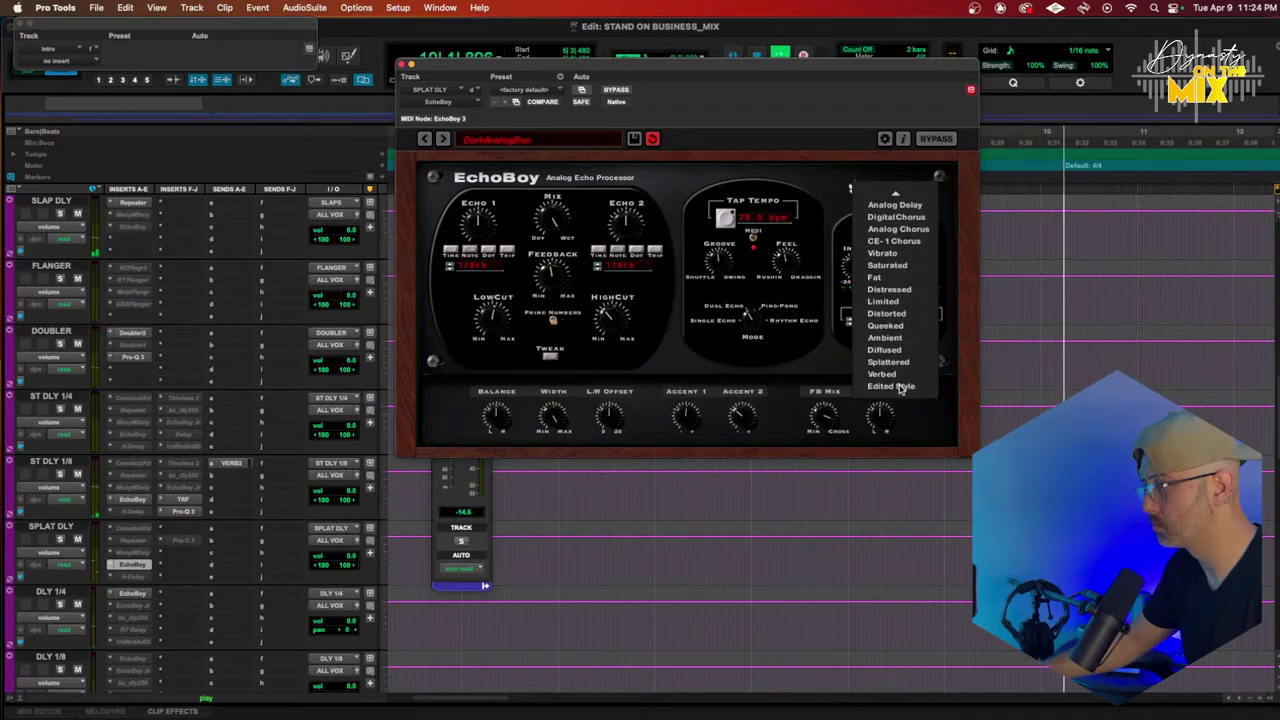
pyautogui.click(894, 365)
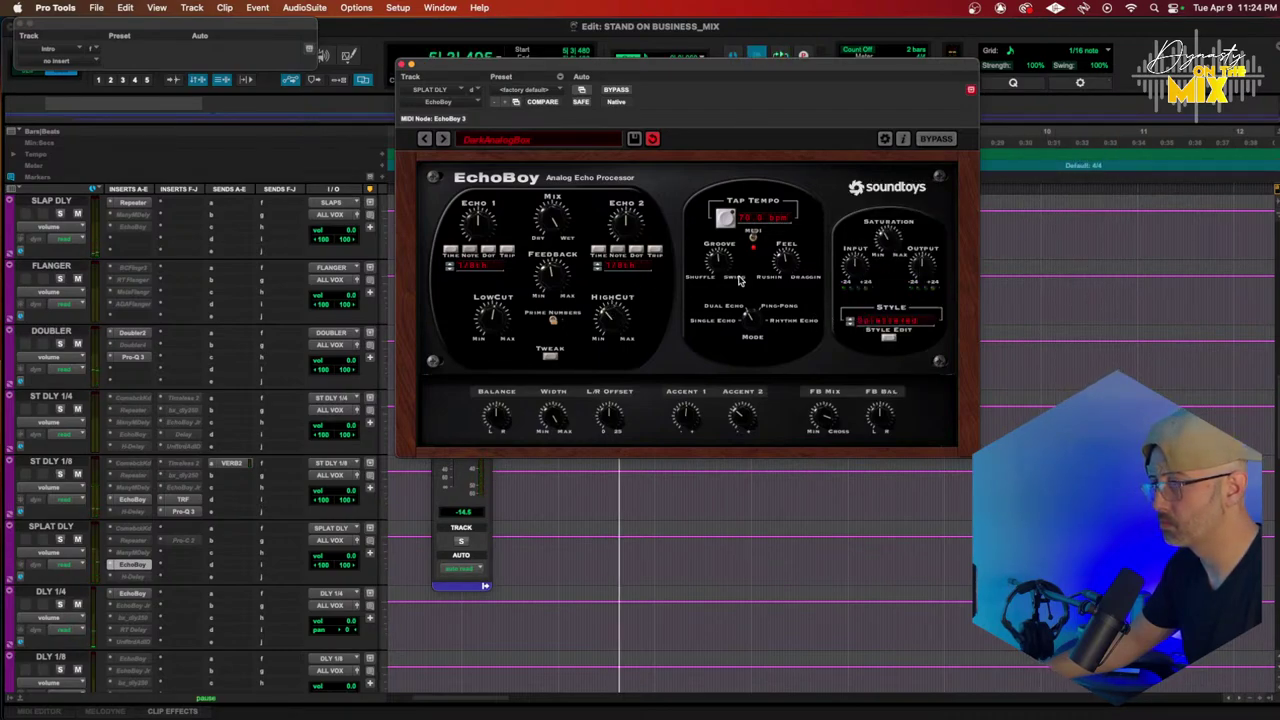
pyautogui.click(771, 305)
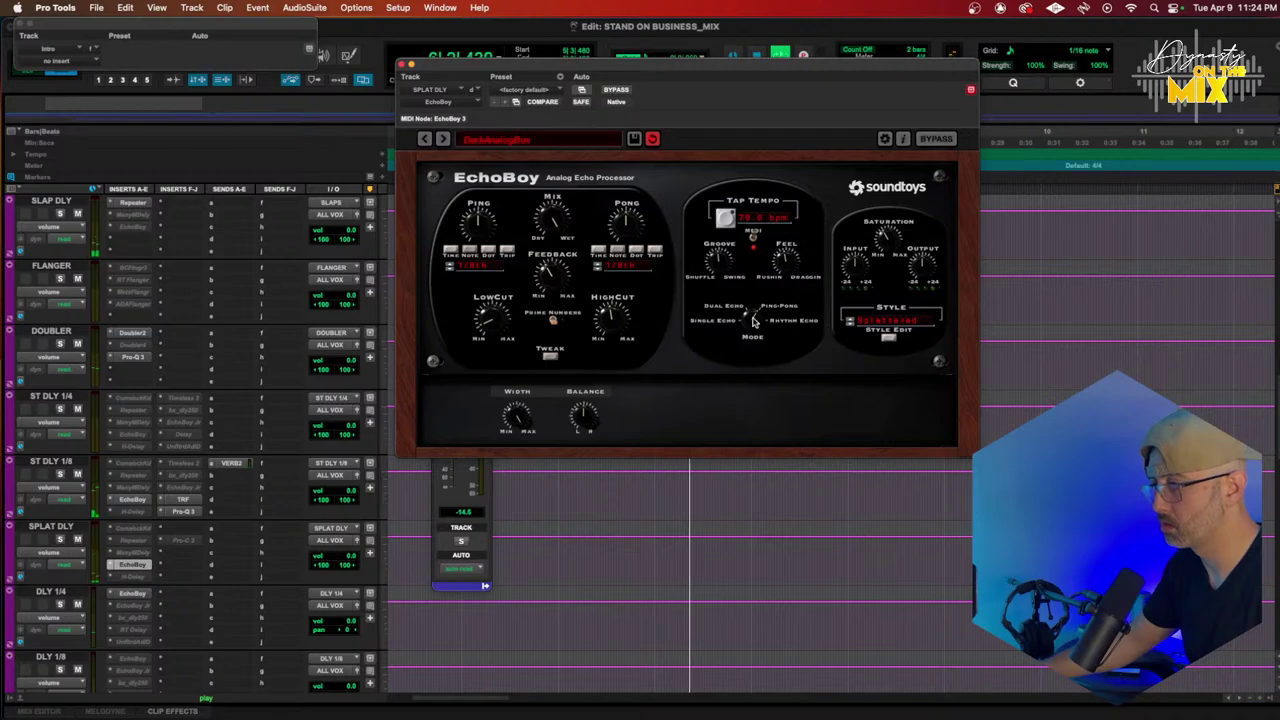
pyautogui.moveTo(753, 322); pyautogui.dragTo(745, 331)
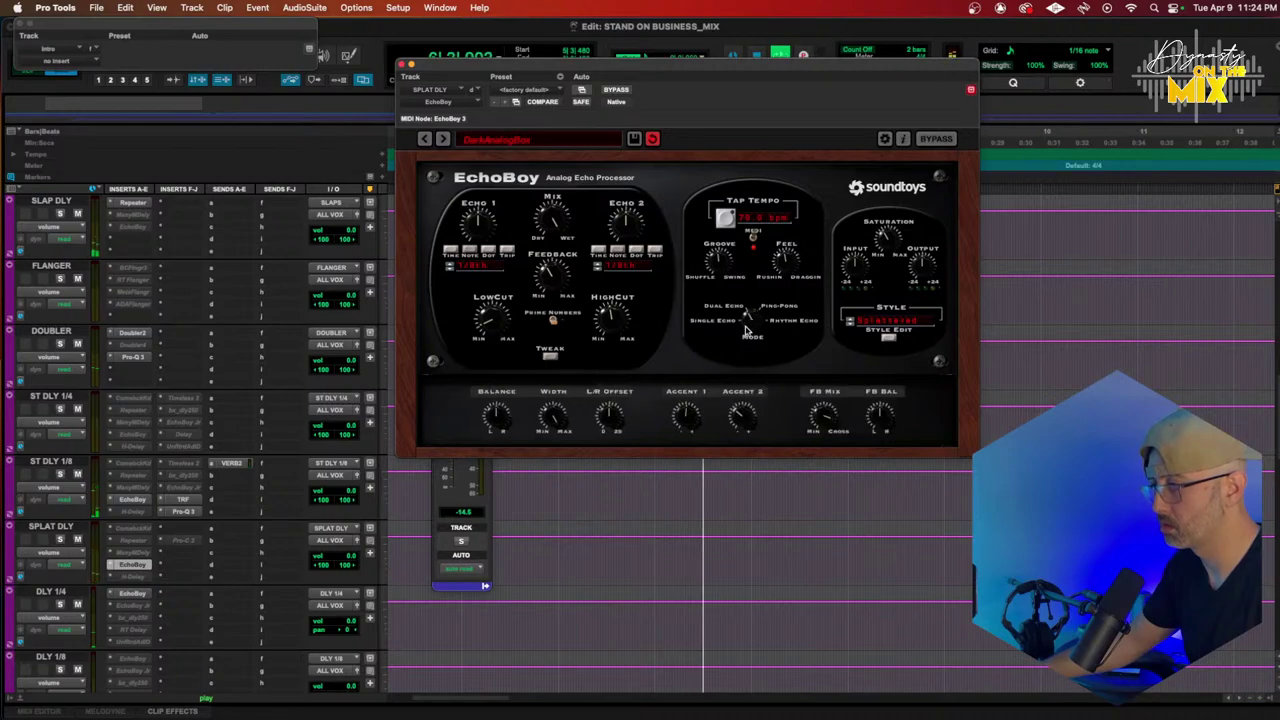
pyautogui.click(170, 533)
pyautogui.moveTo(225, 529)
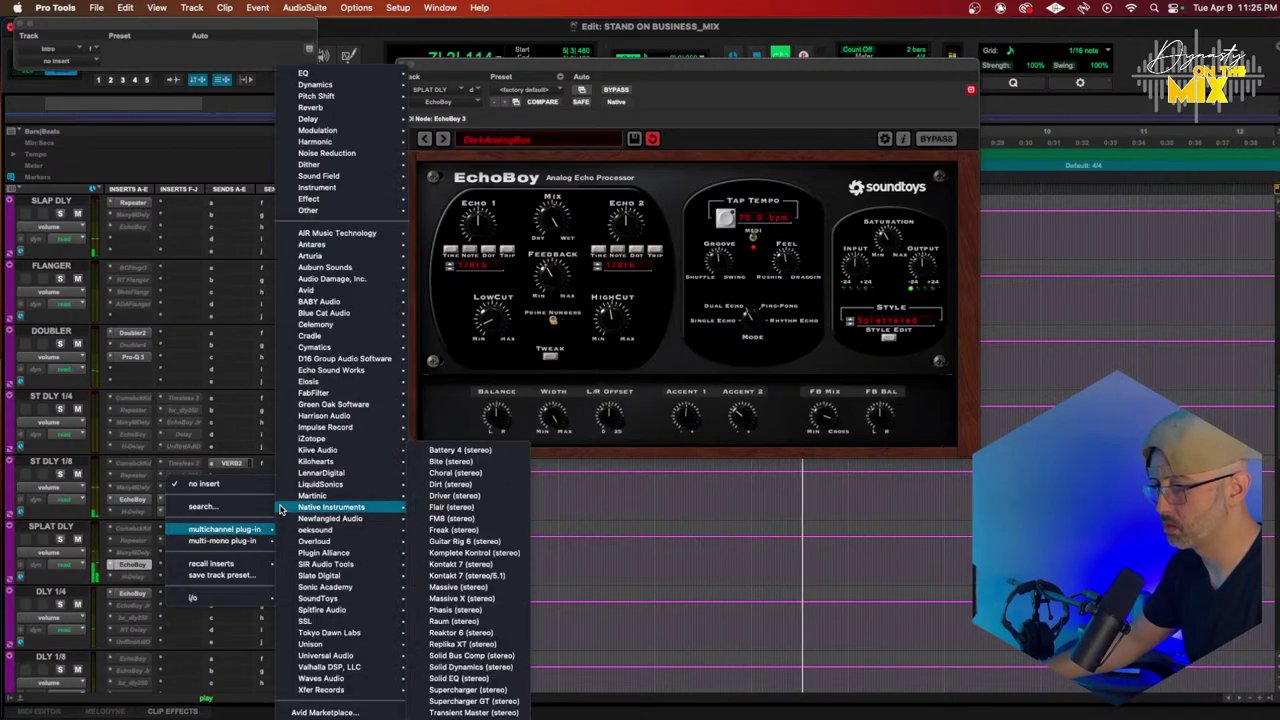
pyautogui.click(97, 461)
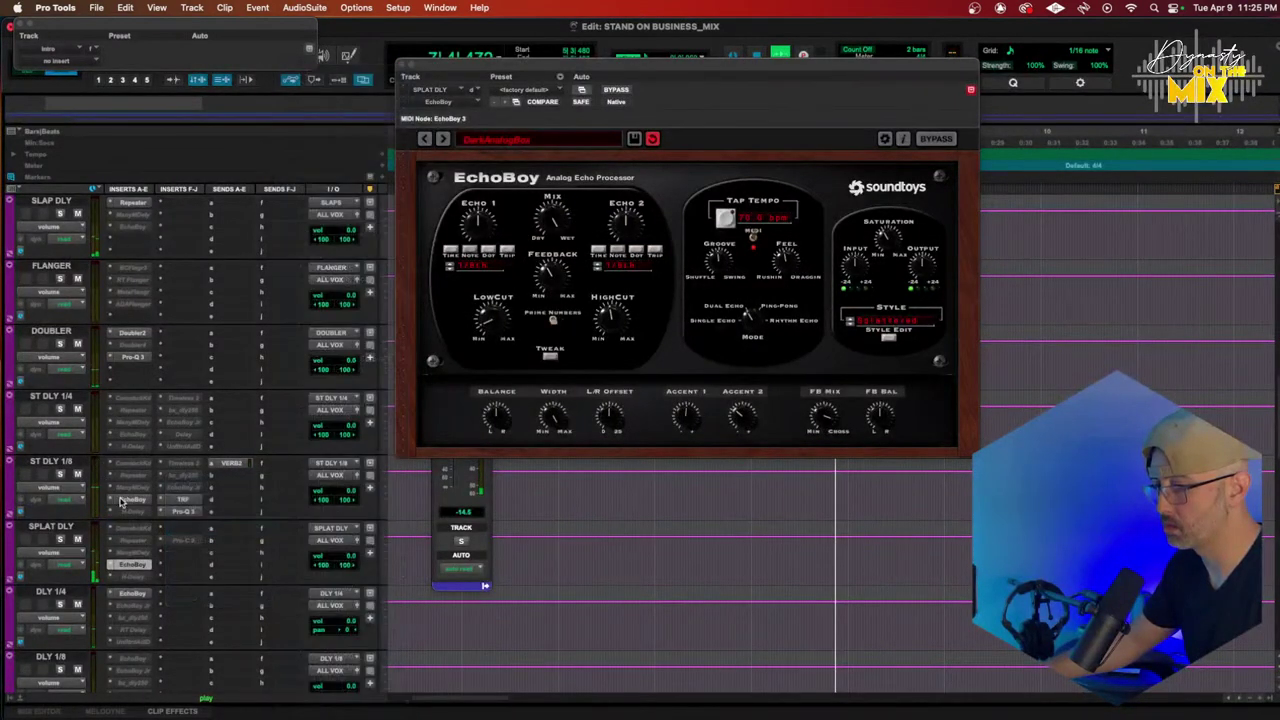
# Step: Insert the stereo SSL Fusion Stereo Image plug-in on SPLAT DLY's insert F and slightly raise its Space and Width during playback
pyautogui.click(172, 533)
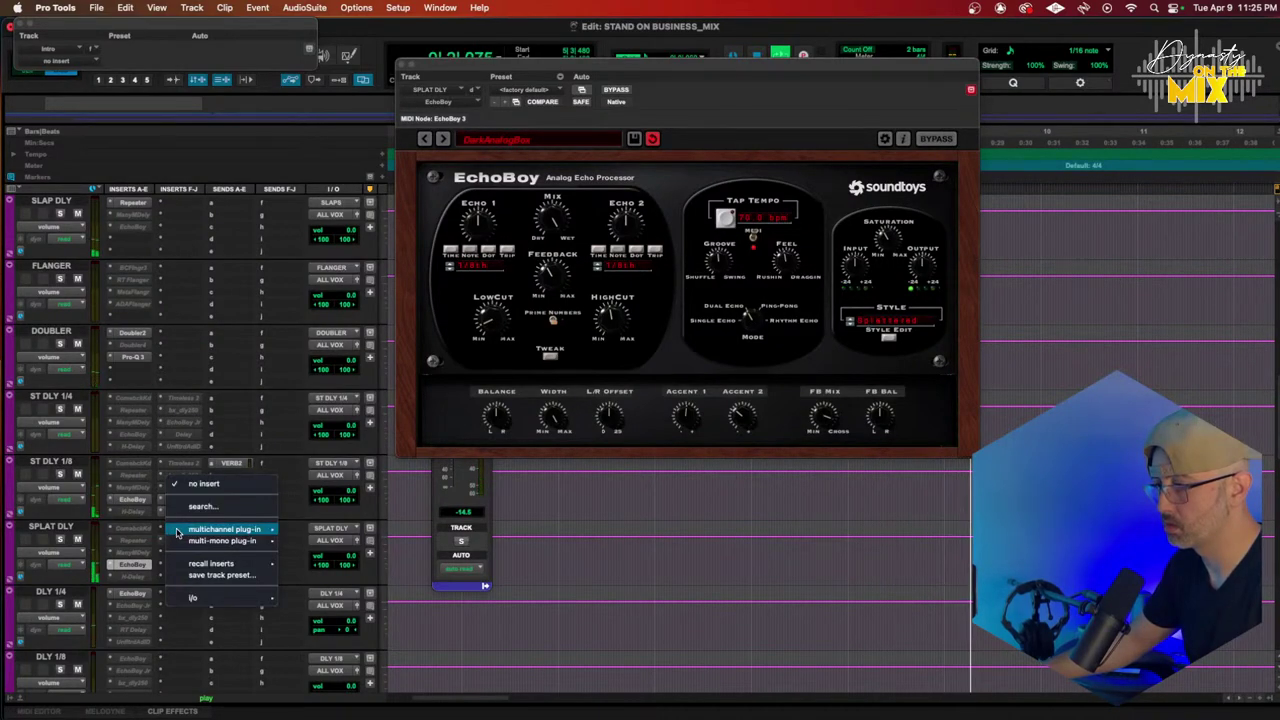
pyautogui.moveTo(180, 530)
pyautogui.moveTo(336, 415)
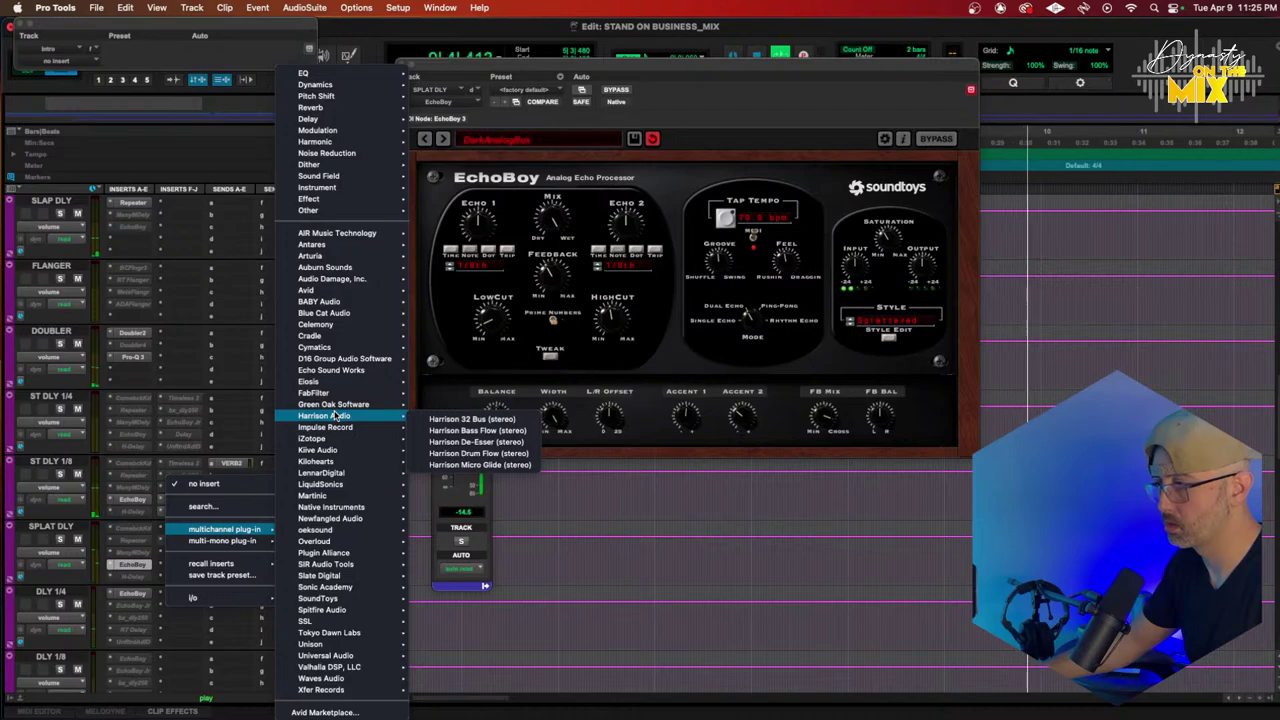
pyautogui.moveTo(360, 318)
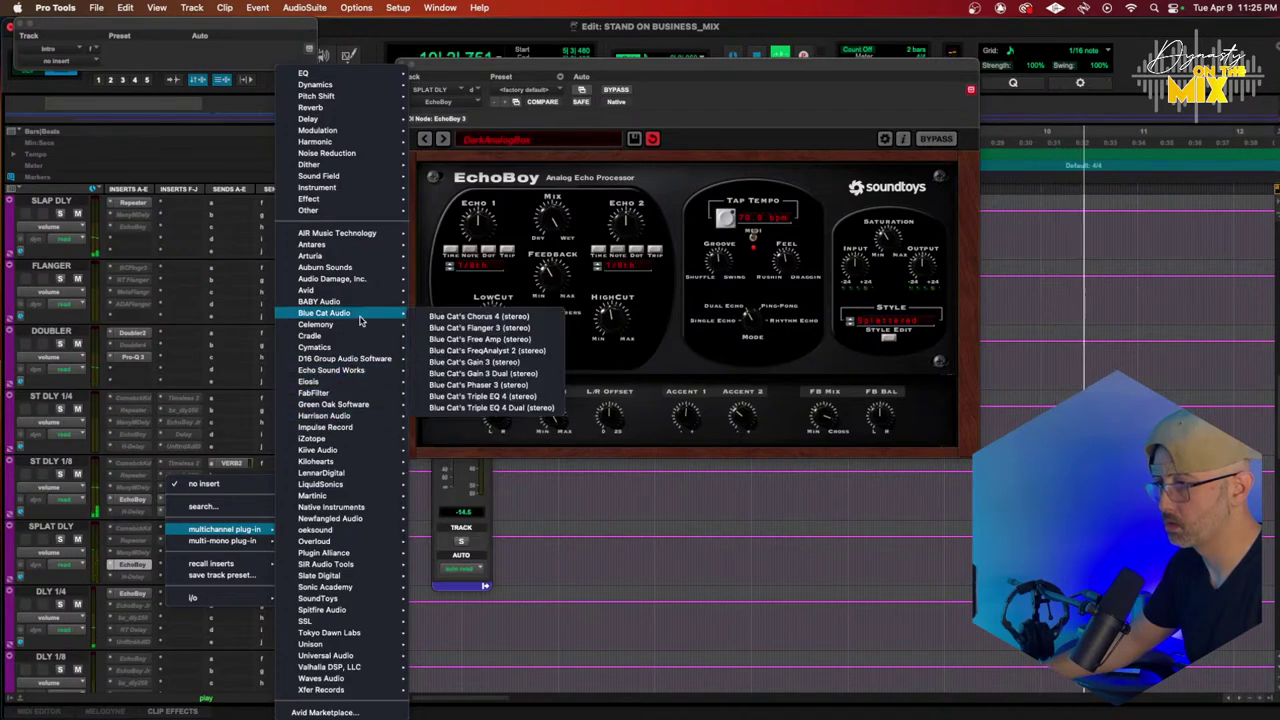
pyautogui.moveTo(363, 183)
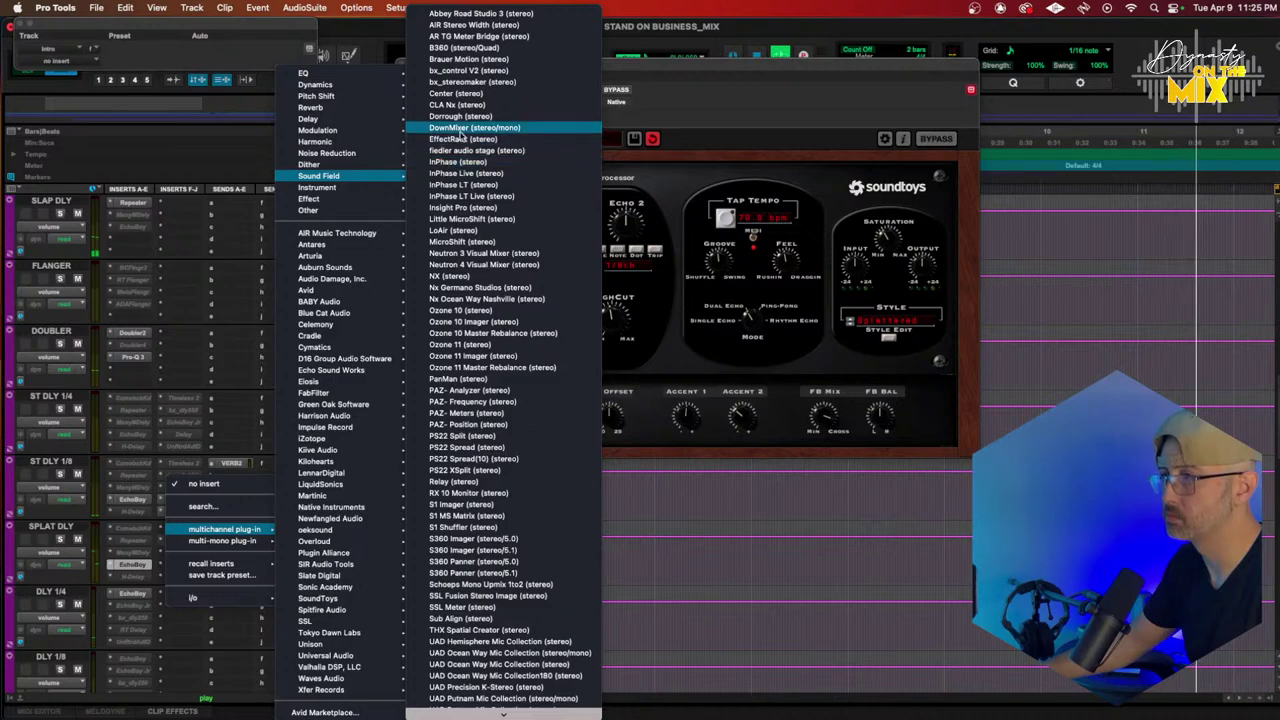
pyautogui.scroll(-3, 463, 300)
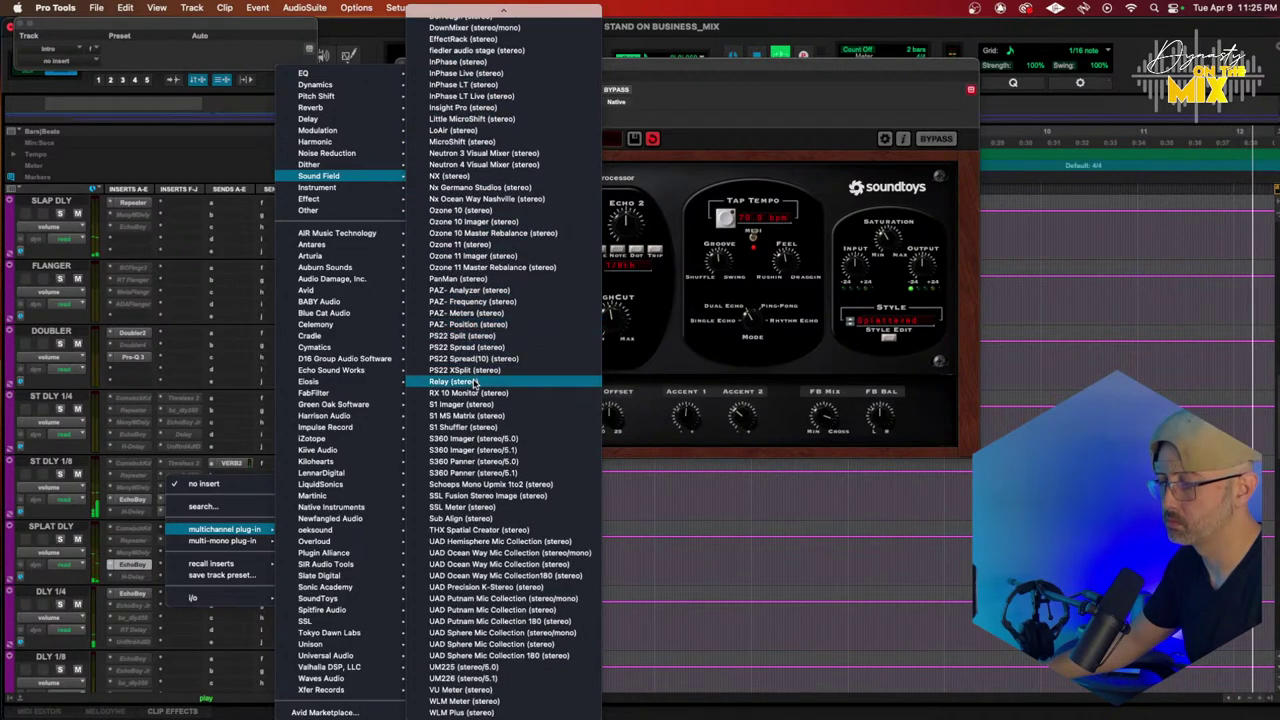
pyautogui.click(476, 497)
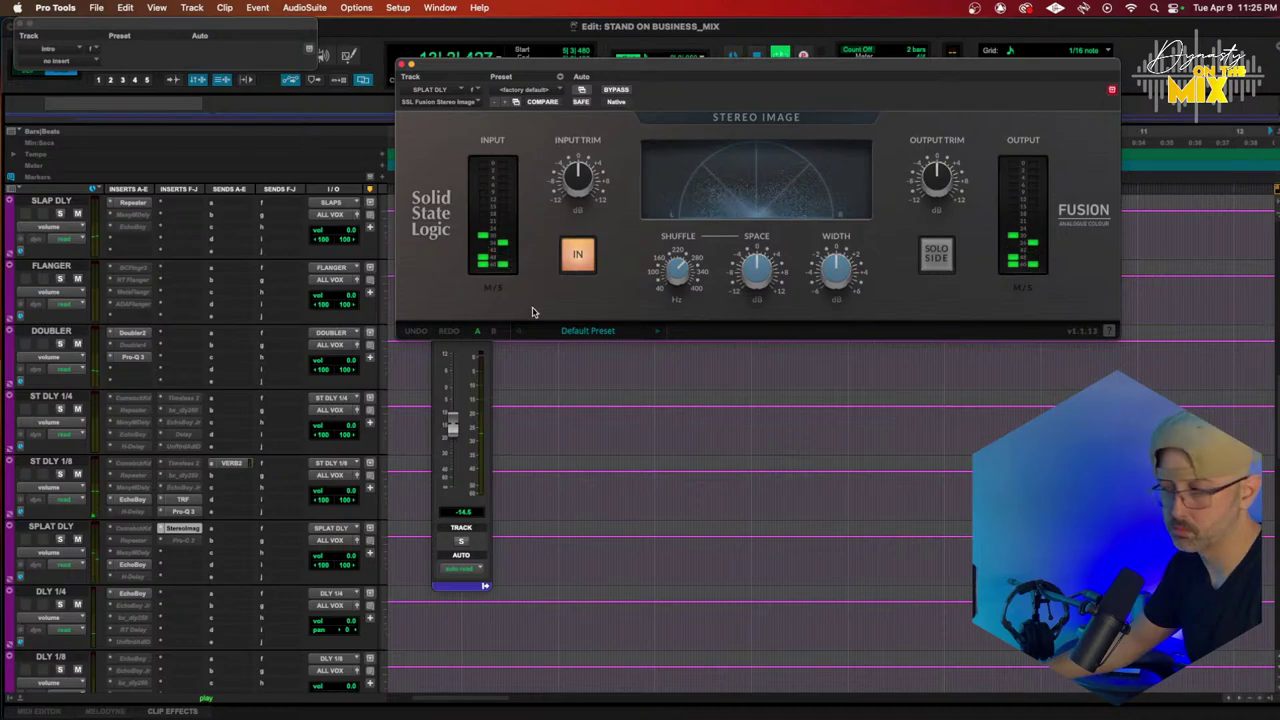
pyautogui.moveTo(750, 268)
pyautogui.press('space')
# Step: Move Hook Dubz.cm's SPLAT DLY send to send F of the HK DUB bus and open that send's controls
pyautogui.scroll(10, 168, 512)
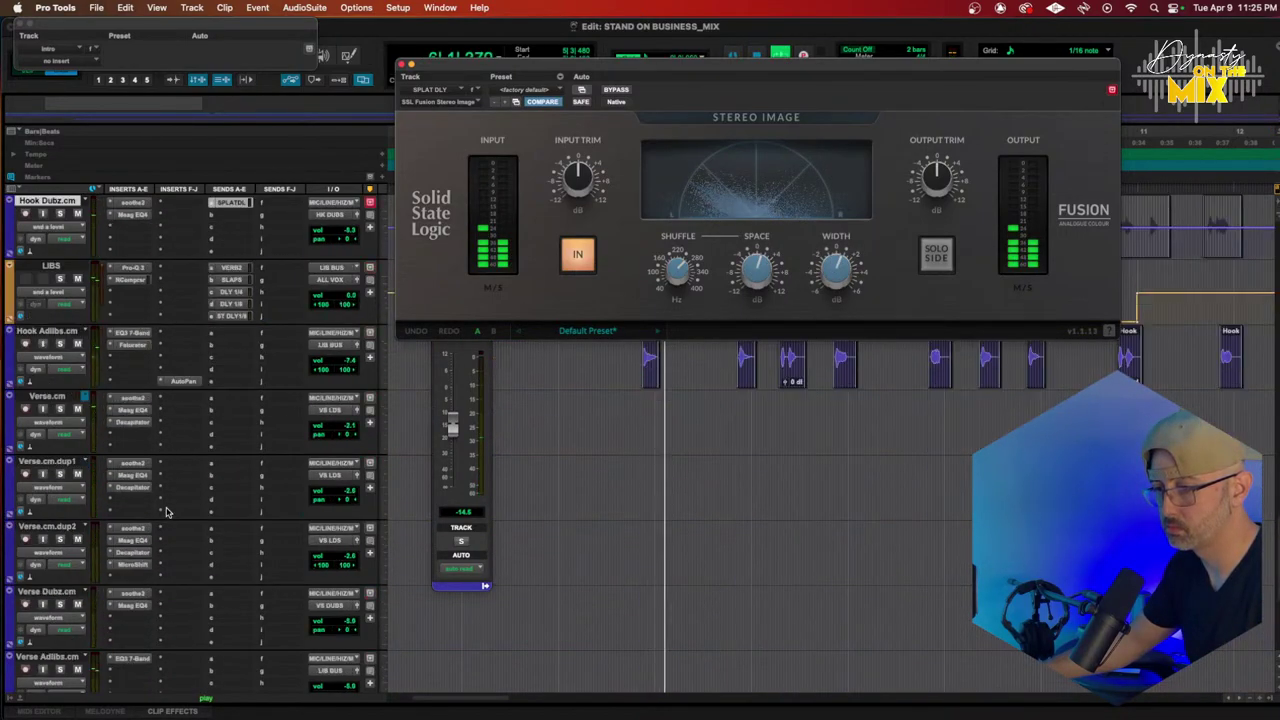
pyautogui.scroll(2, 84, 420)
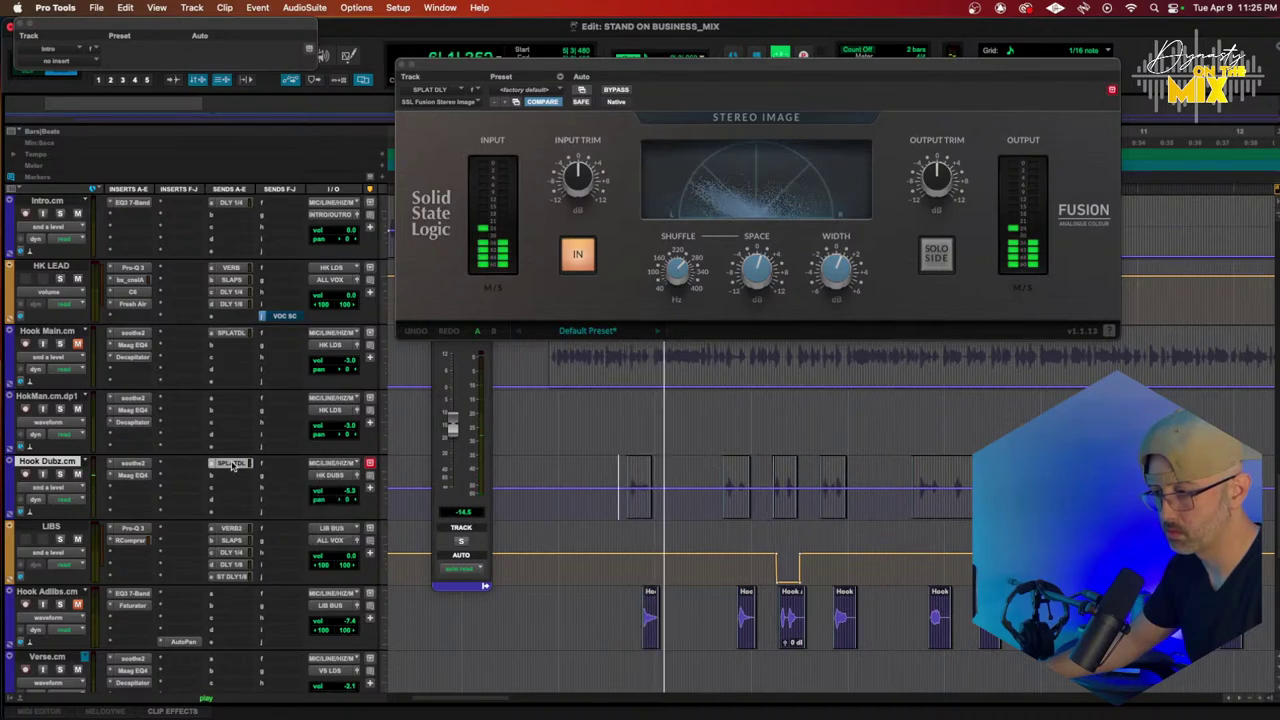
pyautogui.scroll(1, 258, 195)
pyautogui.scroll(-15, 258, 195)
pyautogui.scroll(5, 258, 195)
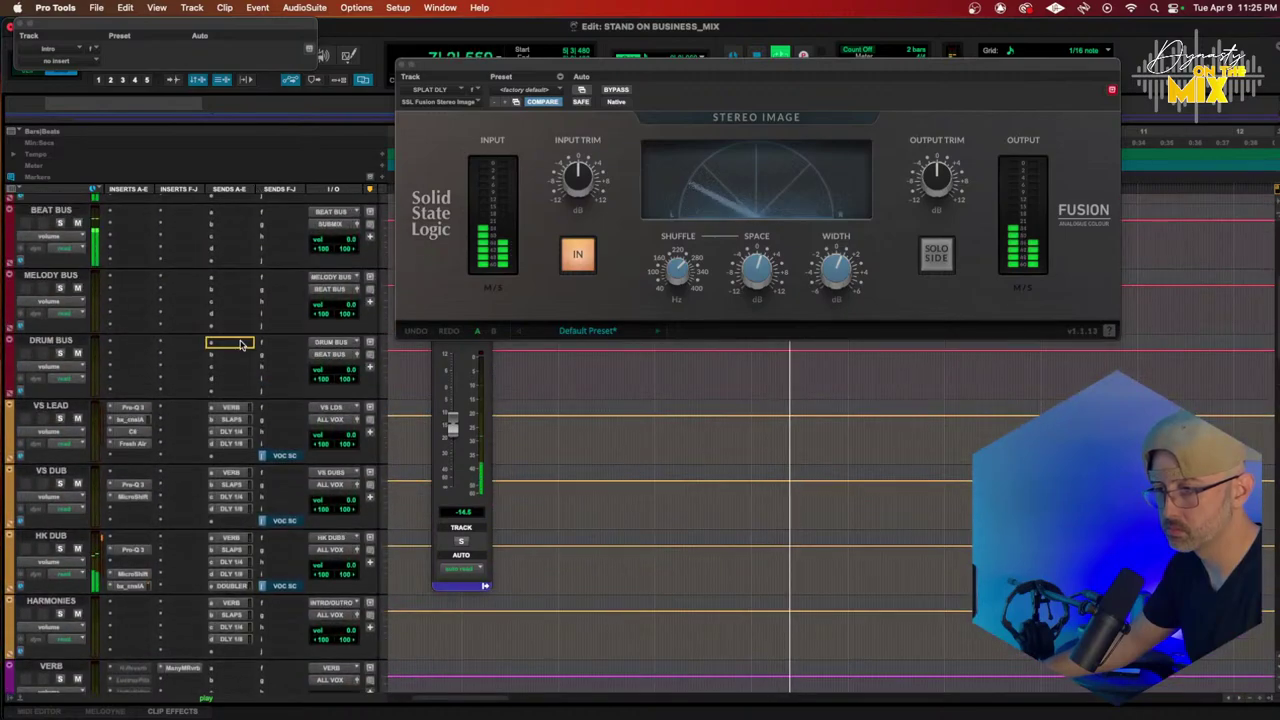
pyautogui.moveTo(268, 541); pyautogui.dragTo(271, 541)
pyautogui.click(271, 541)
pyautogui.click(271, 541)
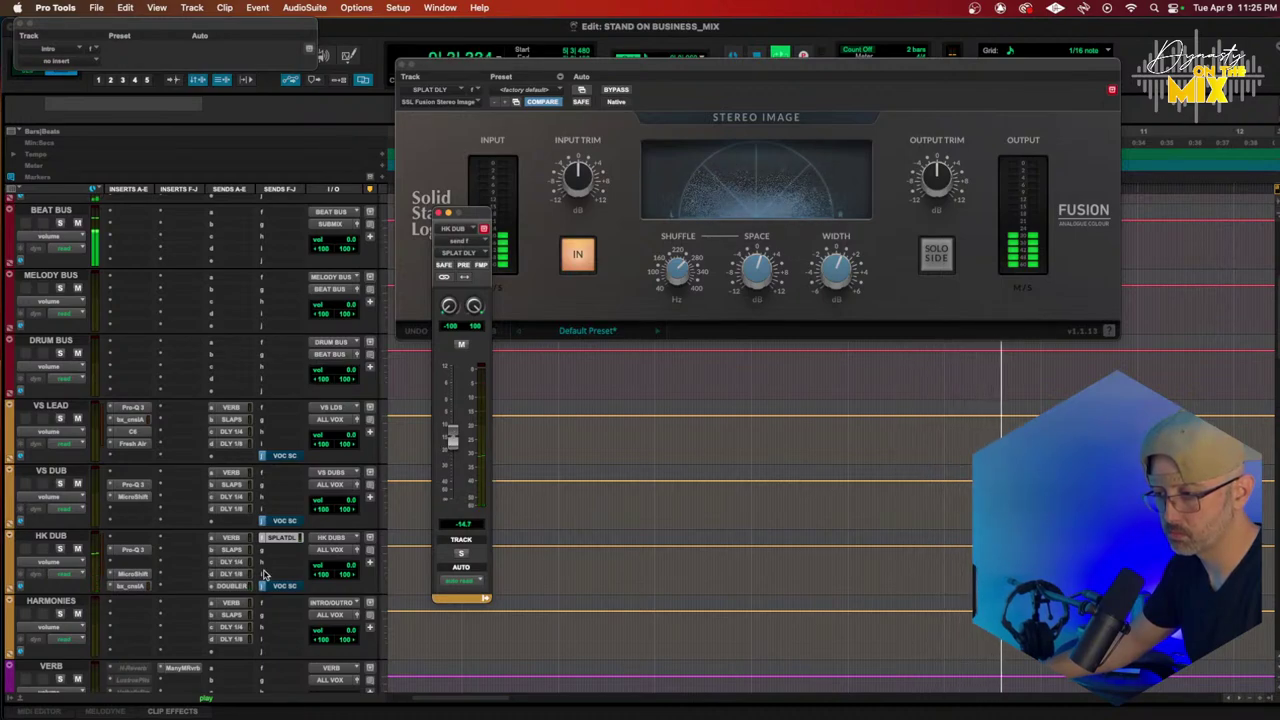
# Step: Reopen EchoBoy on SPLAT DLY and set both echo times to 1/4 note
pyautogui.scroll(-12, 265, 573)
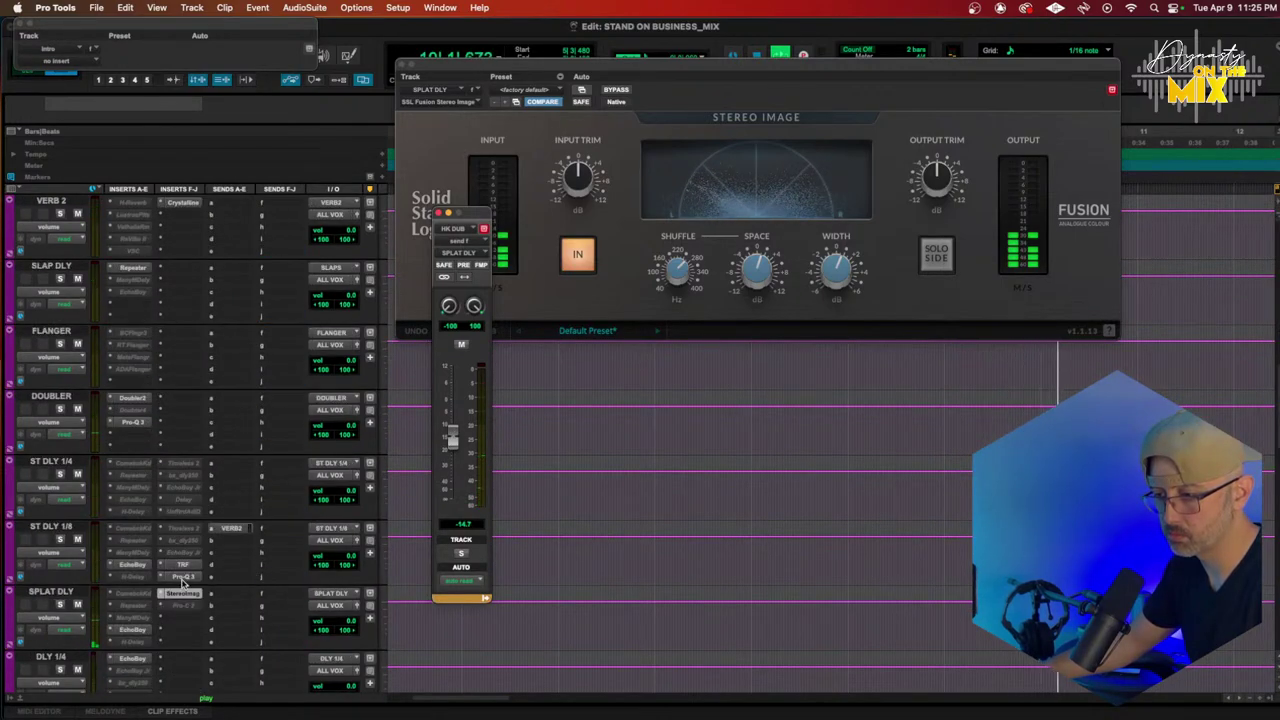
pyautogui.click(135, 630)
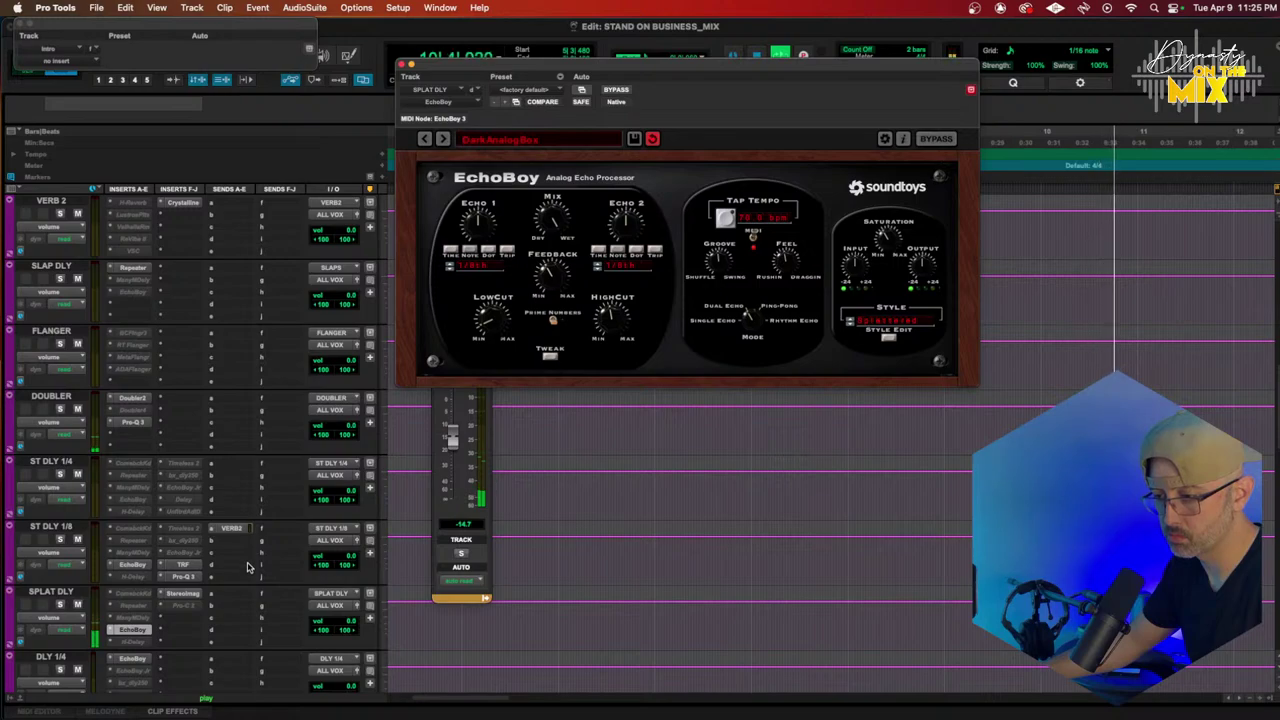
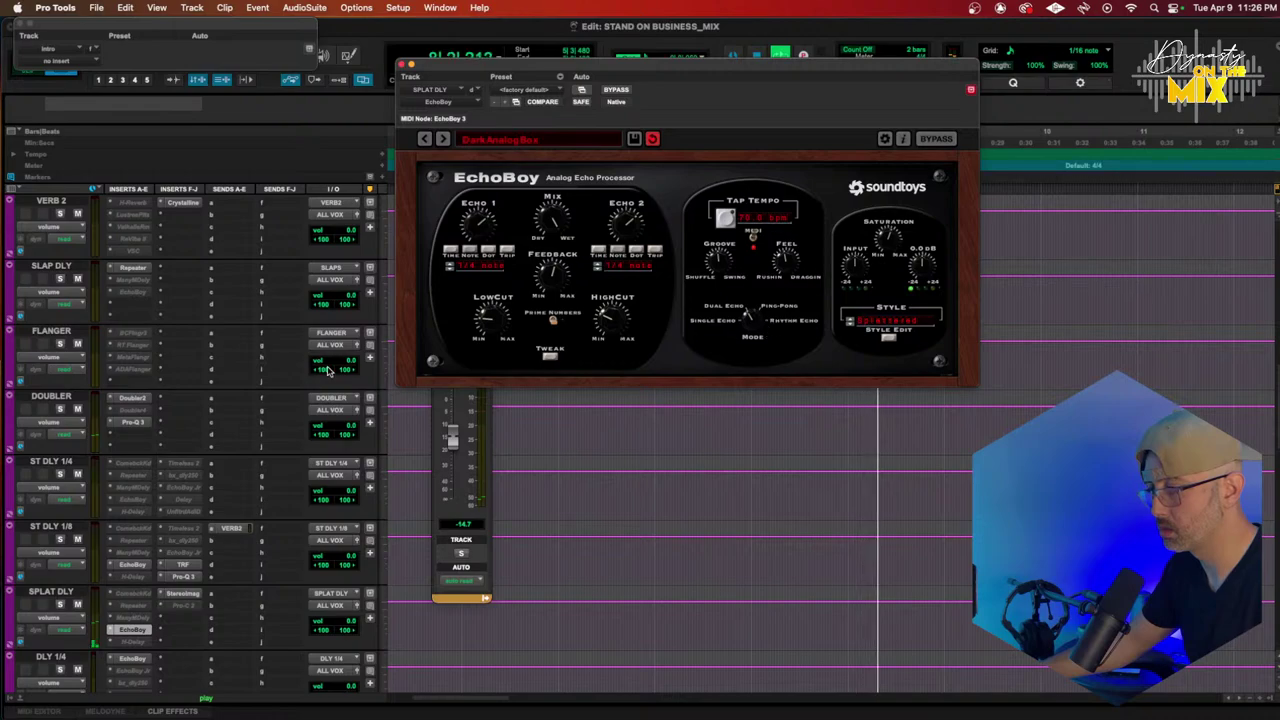
# Step: Raise Space and Width and adjust the Shuffle frequency in SPLAT DLY's Stereo Image plug-in, closing its window when done
pyautogui.scroll(-4, 192, 381)
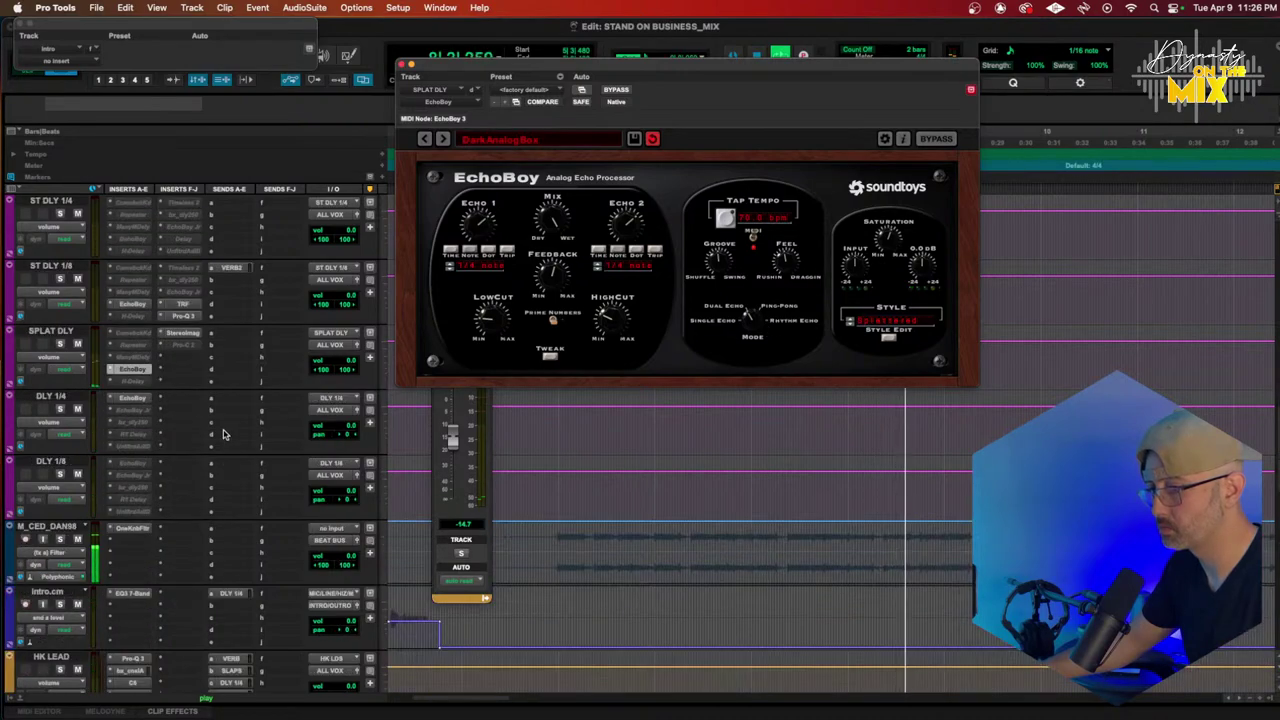
pyautogui.click(182, 332)
pyautogui.moveTo(758, 275); pyautogui.dragTo(758, 264)
pyautogui.moveTo(836, 274); pyautogui.dragTo(836, 262)
pyautogui.moveTo(678, 271); pyautogui.dragTo(662, 313)
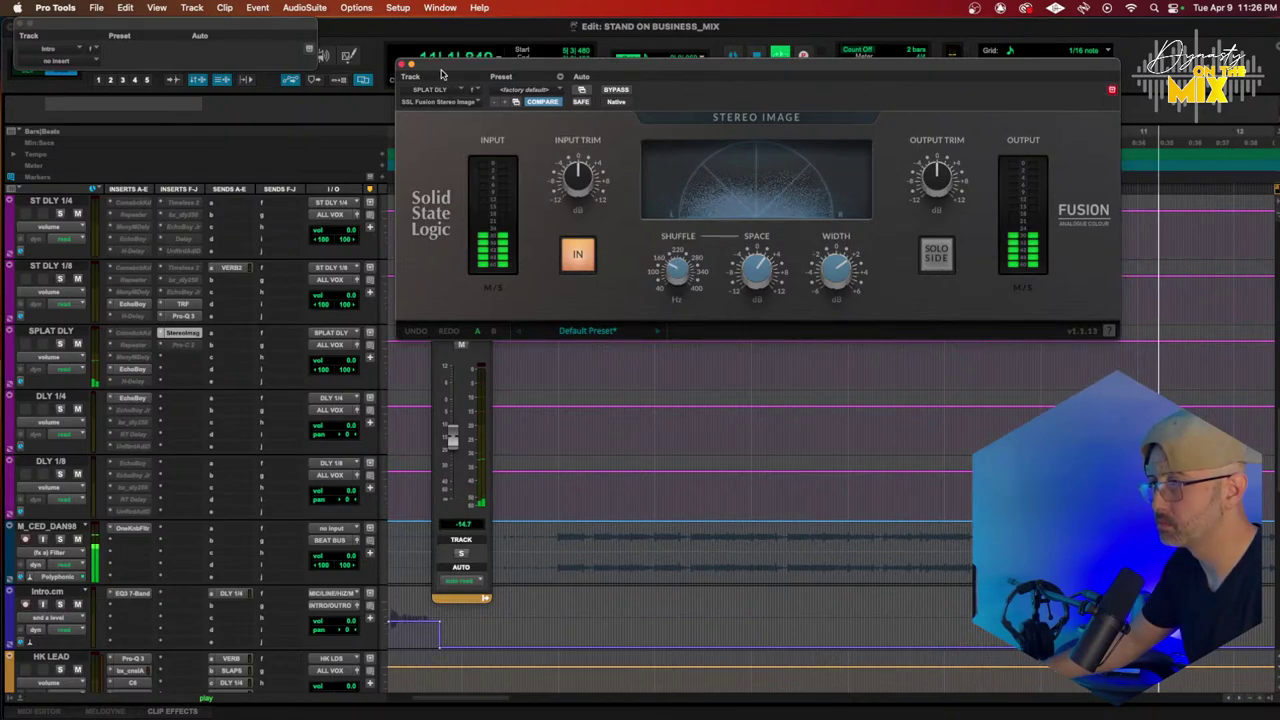
pyautogui.click(401, 64)
# Step: Switch Hook Dubz.cm back to waveform view and unmute Hook Main.cm for playback from 5|3|480
pyautogui.scroll(10, 110, 390)
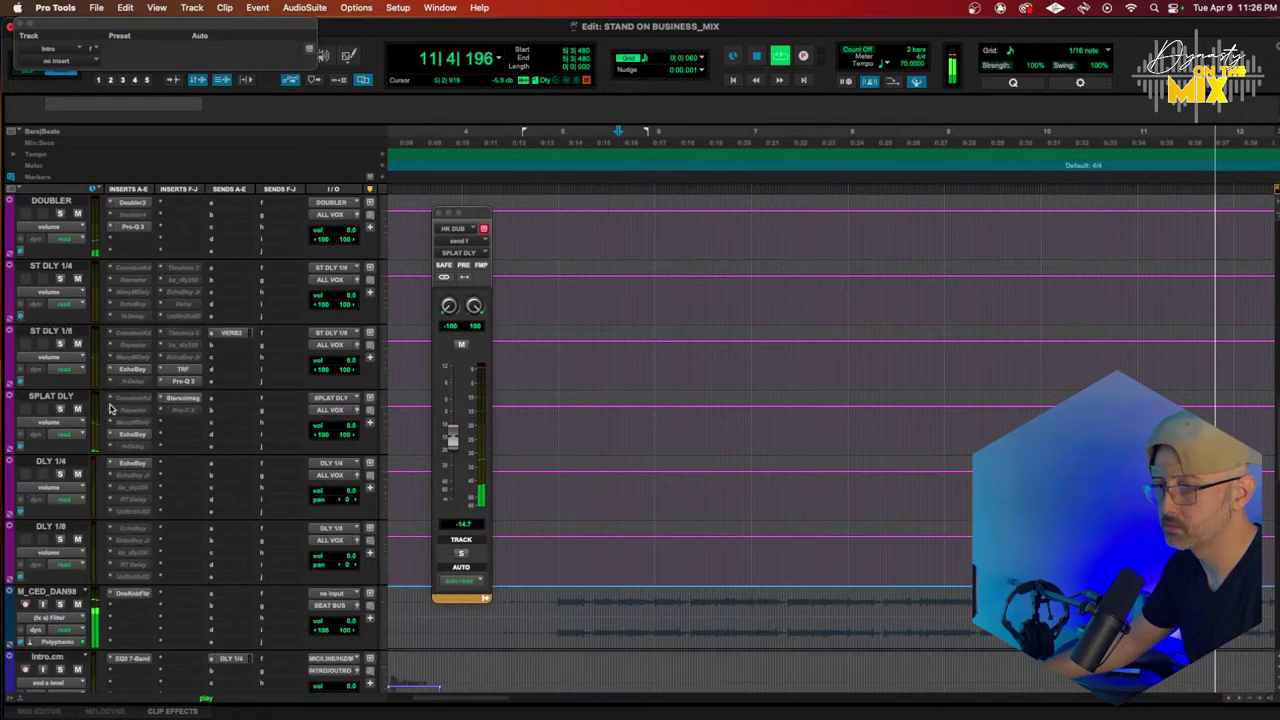
pyautogui.scroll(10, 118, 398)
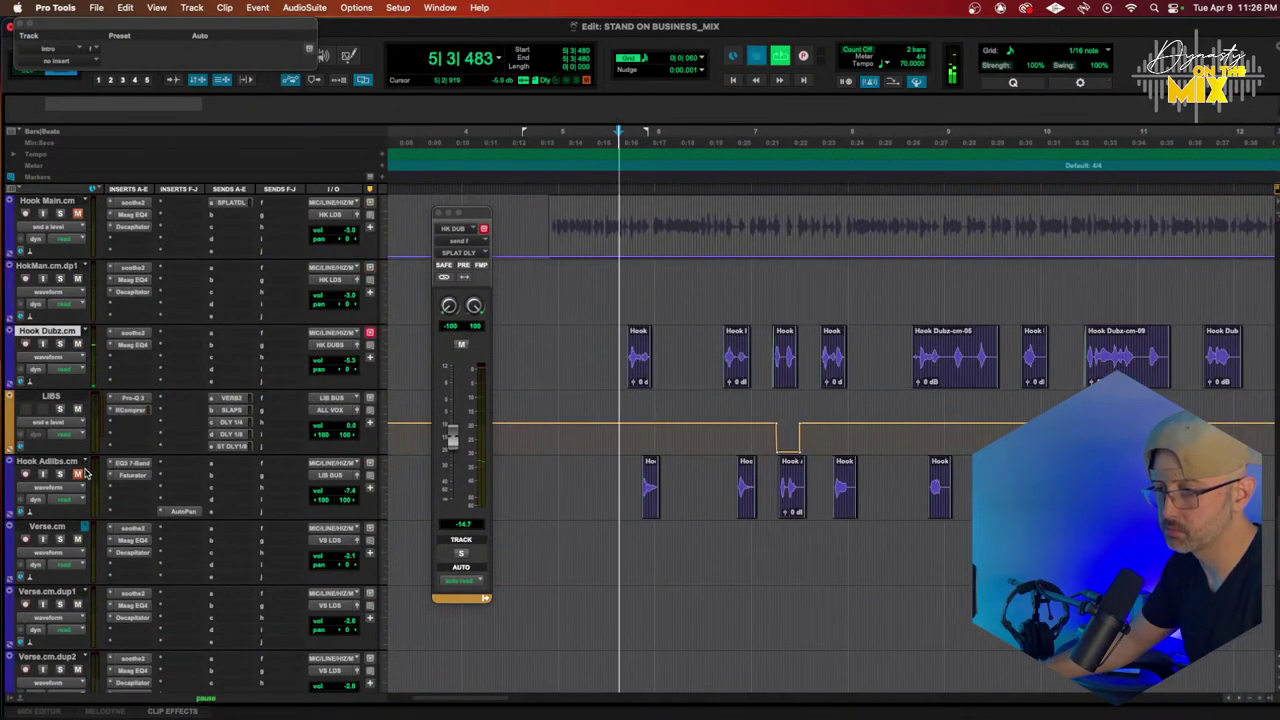
pyautogui.scroll(2, 118, 420)
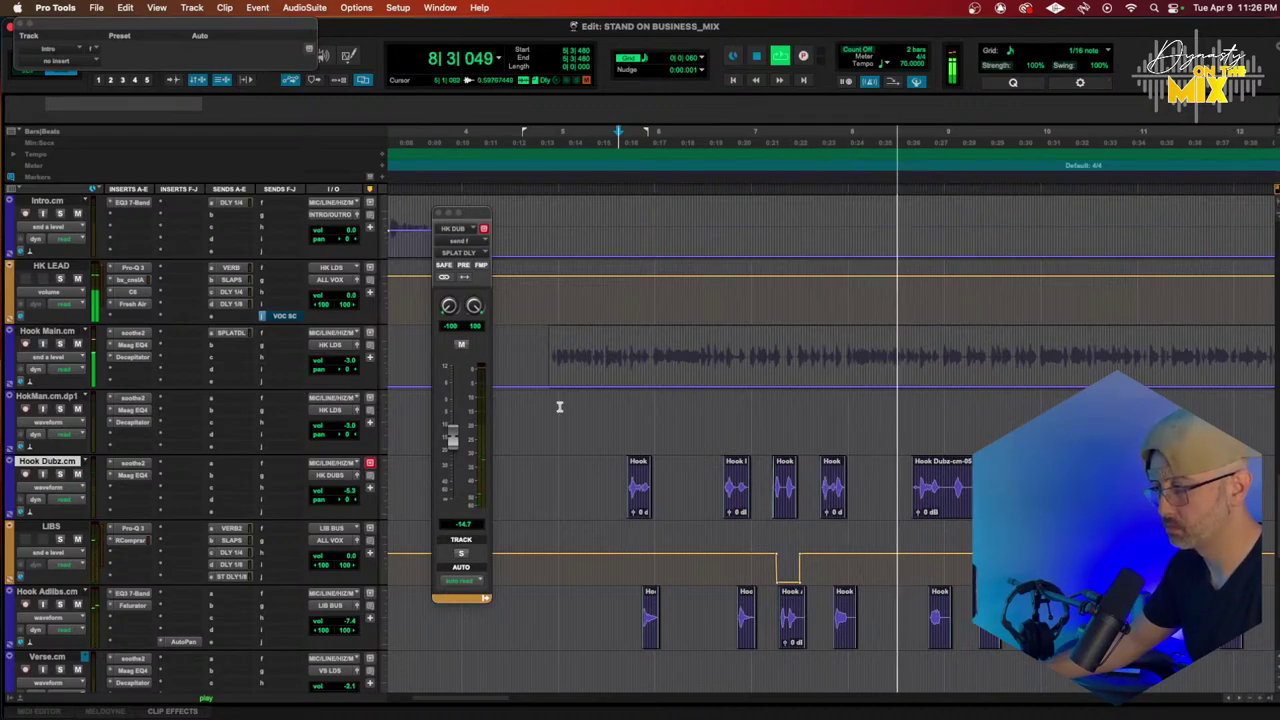
# Step: Place the edit cursor on Hook Main.cm at 9|1|300 and examine the hook and verse vocal tracks across the arrangement during playback
pyautogui.hscroll(3, 559, 407)
pyautogui.scroll(3, 600, 408)
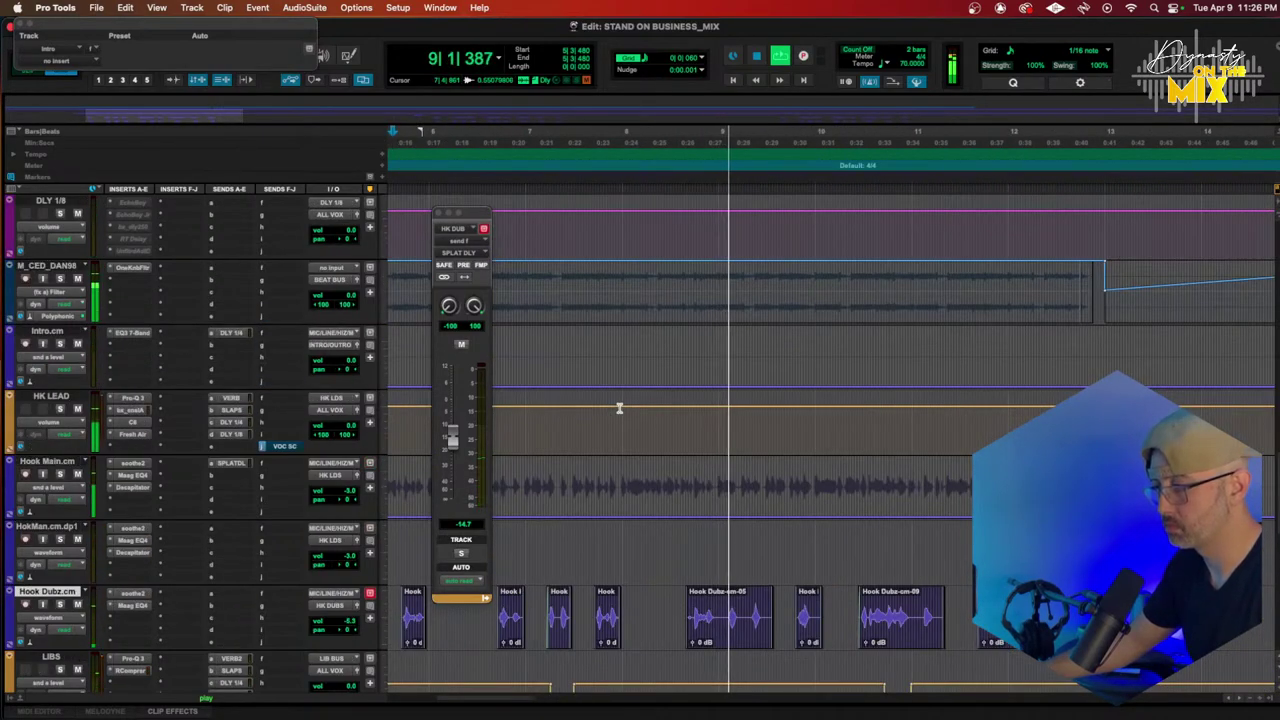
pyautogui.click(727, 496)
pyautogui.press('t')
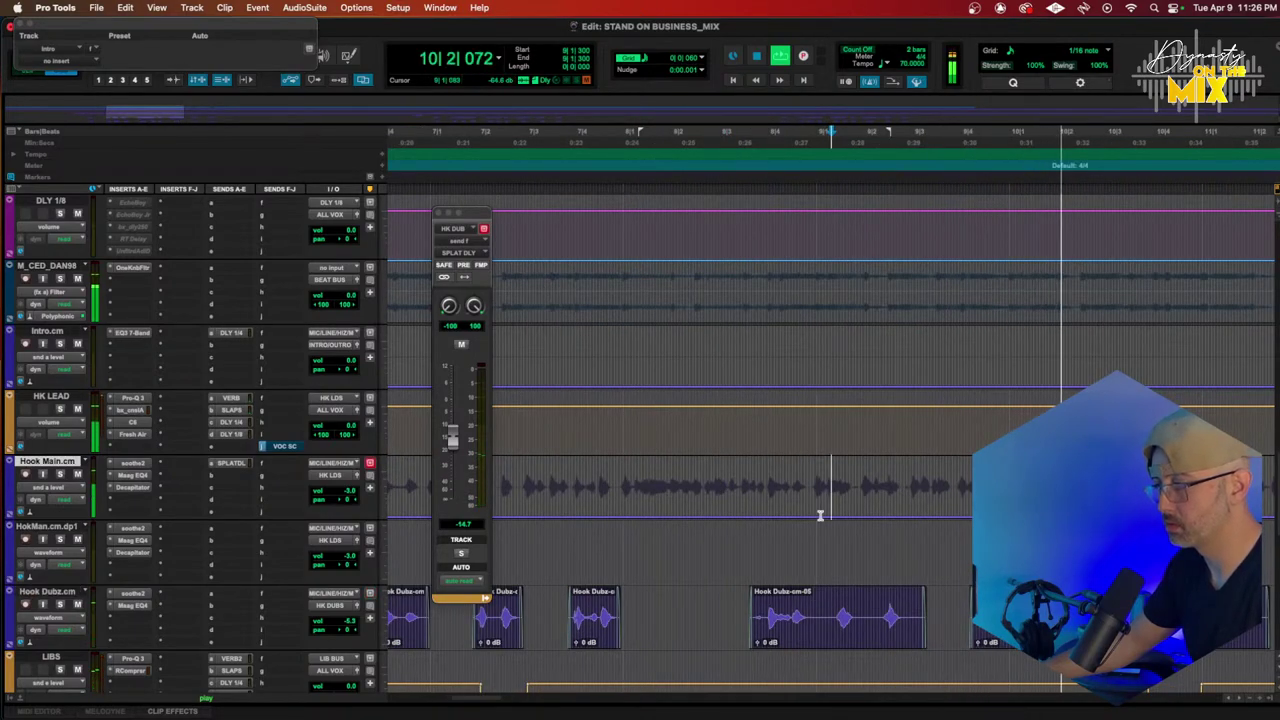
pyautogui.press('super+bracketleft')
pyautogui.press('super+bracketleft')
pyautogui.press('super+bracketleft')
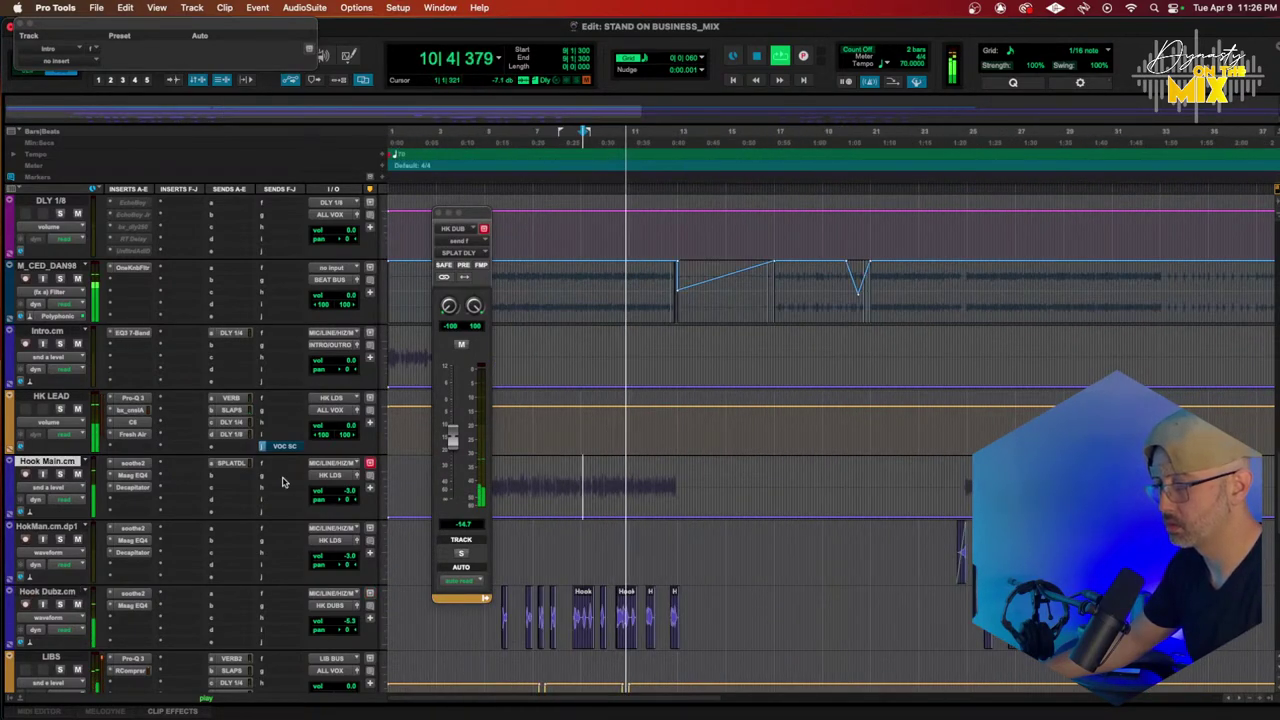
pyautogui.scroll(-4, 142, 500)
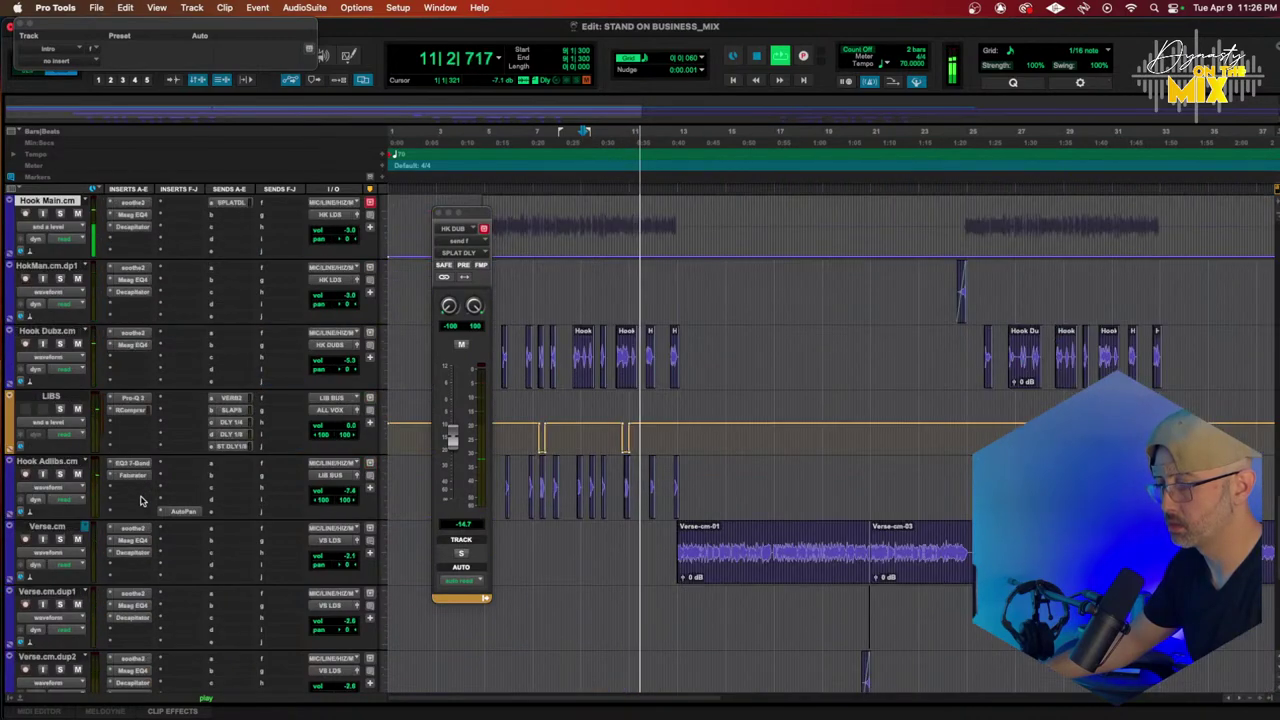
pyautogui.scroll(4, 142, 500)
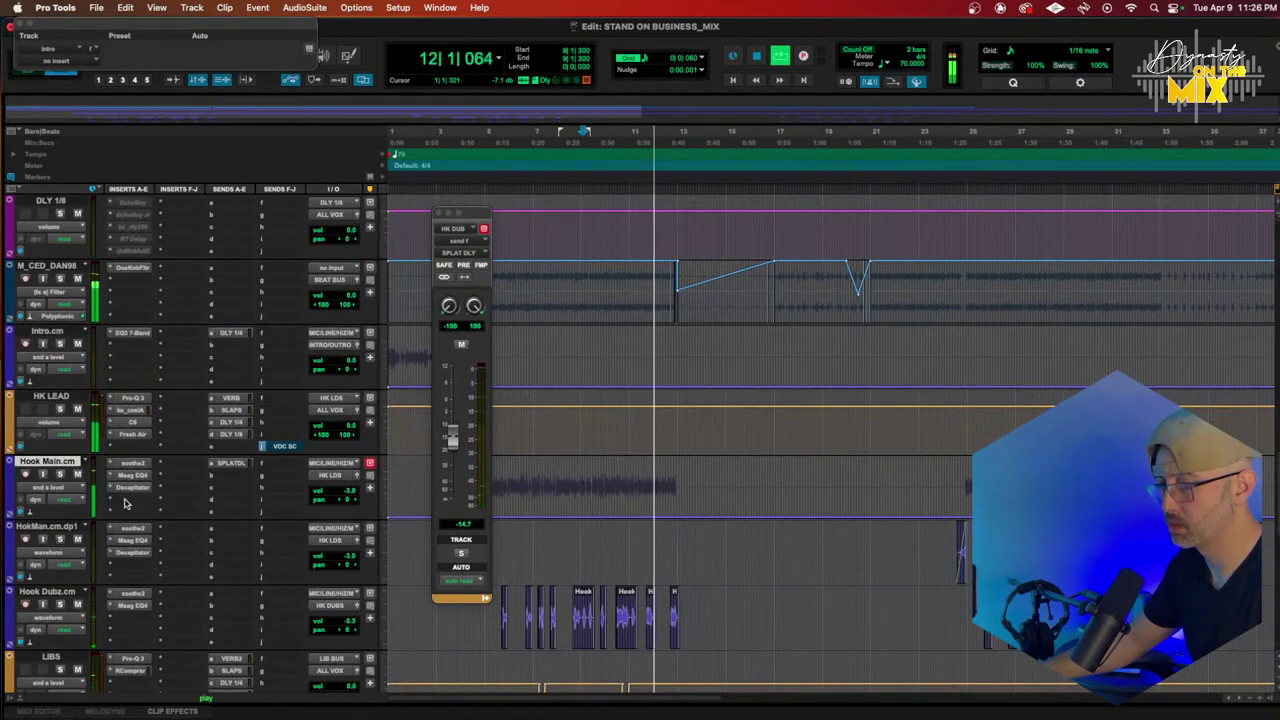
# Step: Insert FabFilter Pro-Q 3 (mono) in the first free insert slot of Hook Main.cm
pyautogui.click(130, 446)
pyautogui.moveTo(165, 500)
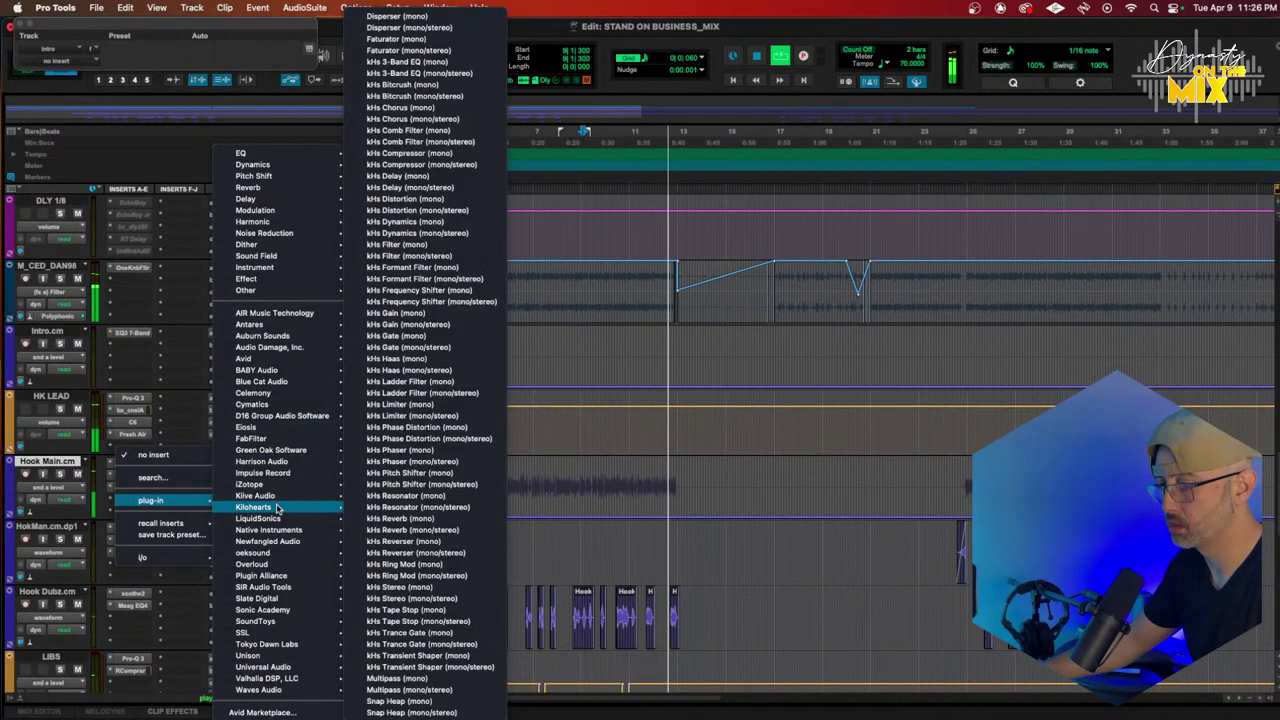
pyautogui.moveTo(250, 153)
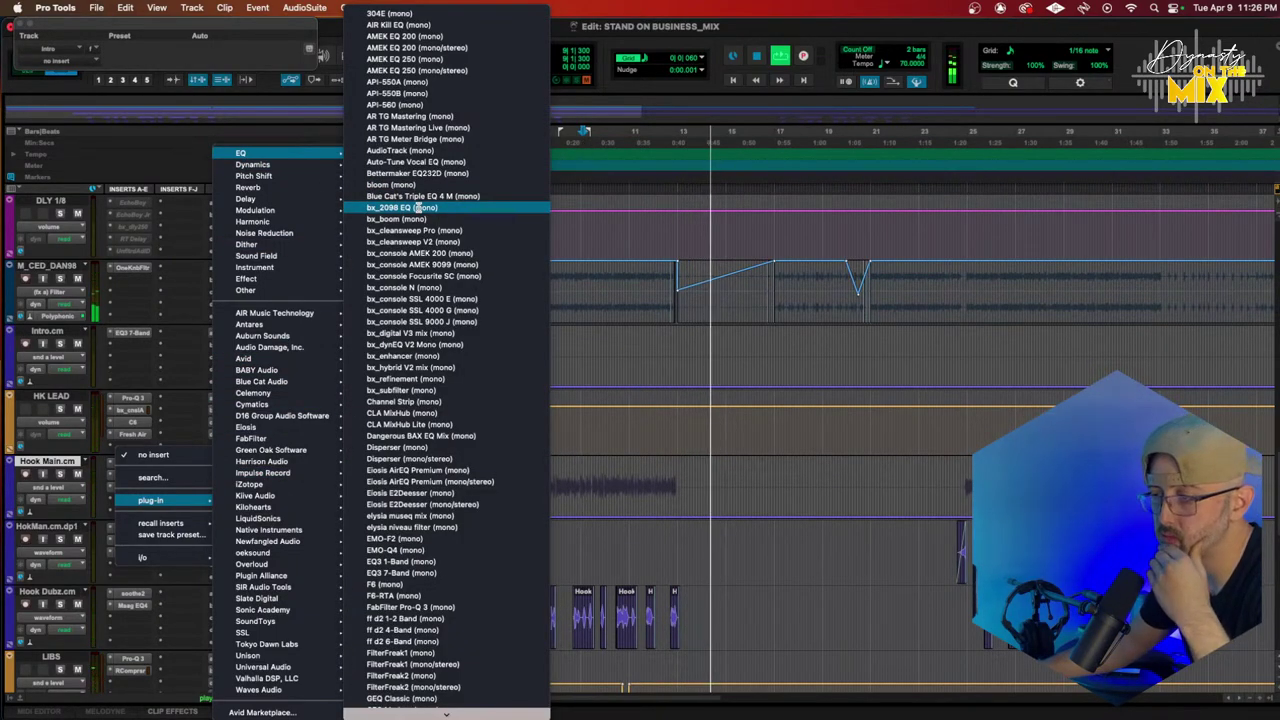
pyautogui.scroll(-3, 422, 405)
pyautogui.scroll(-3, 422, 405)
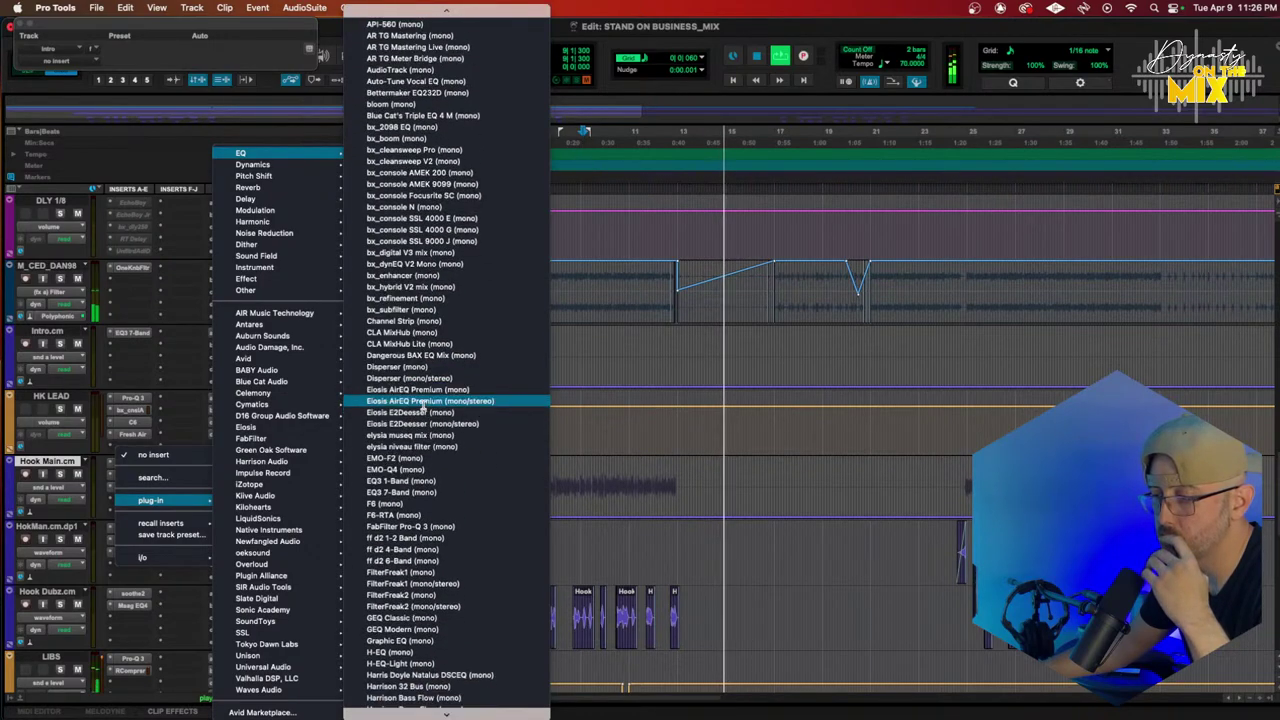
pyautogui.scroll(-12, 417, 499)
pyautogui.scroll(-5, 418, 497)
pyautogui.scroll(-2, 418, 497)
pyautogui.scroll(-4, 417, 498)
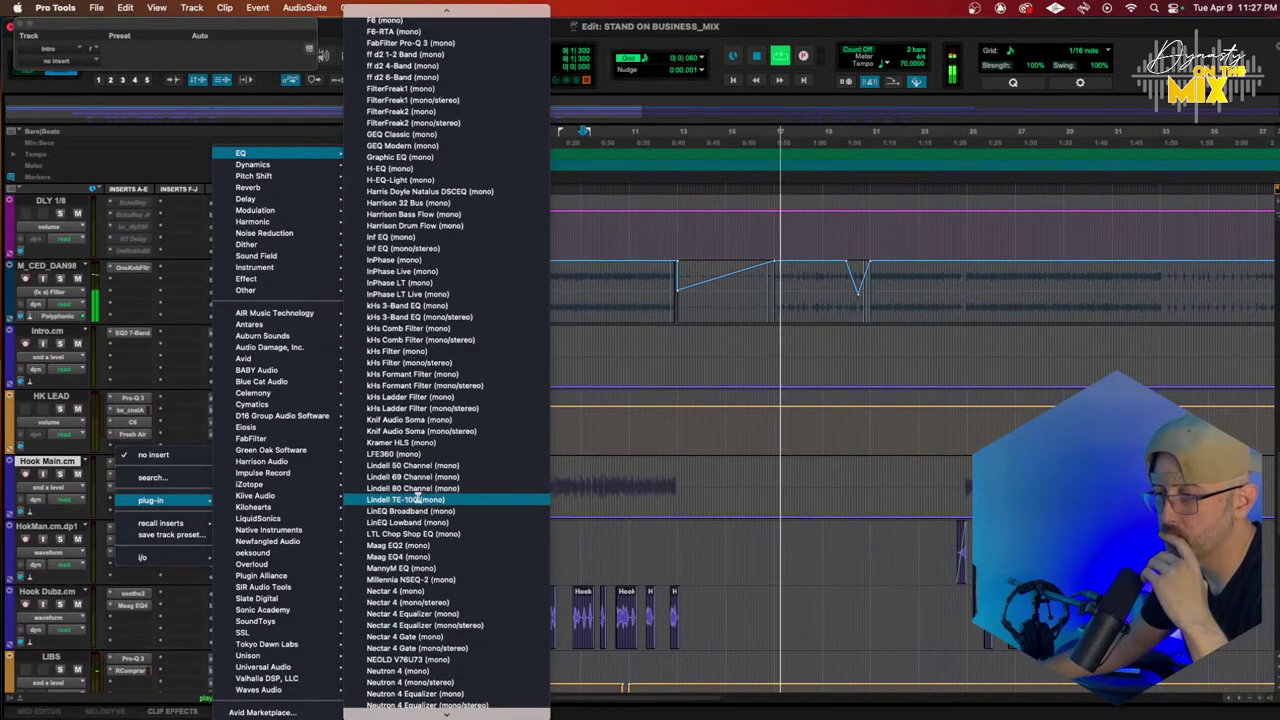
pyautogui.scroll(4, 417, 499)
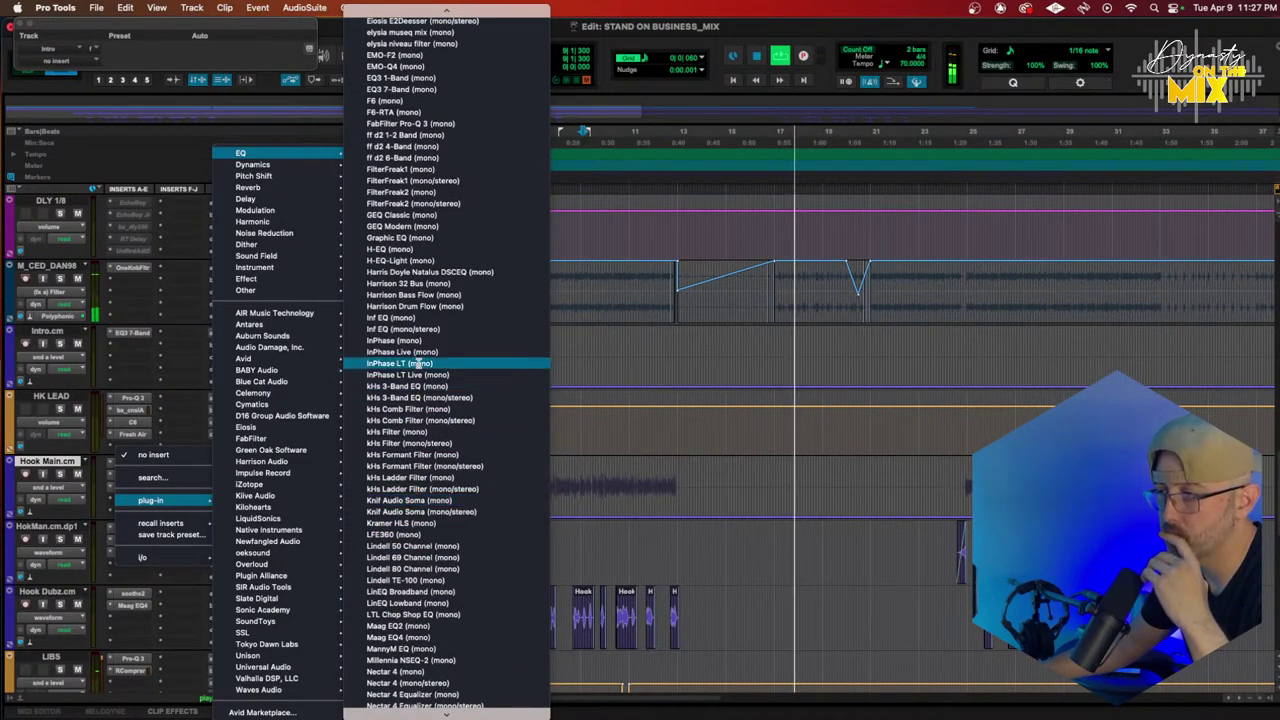
pyautogui.click(434, 124)
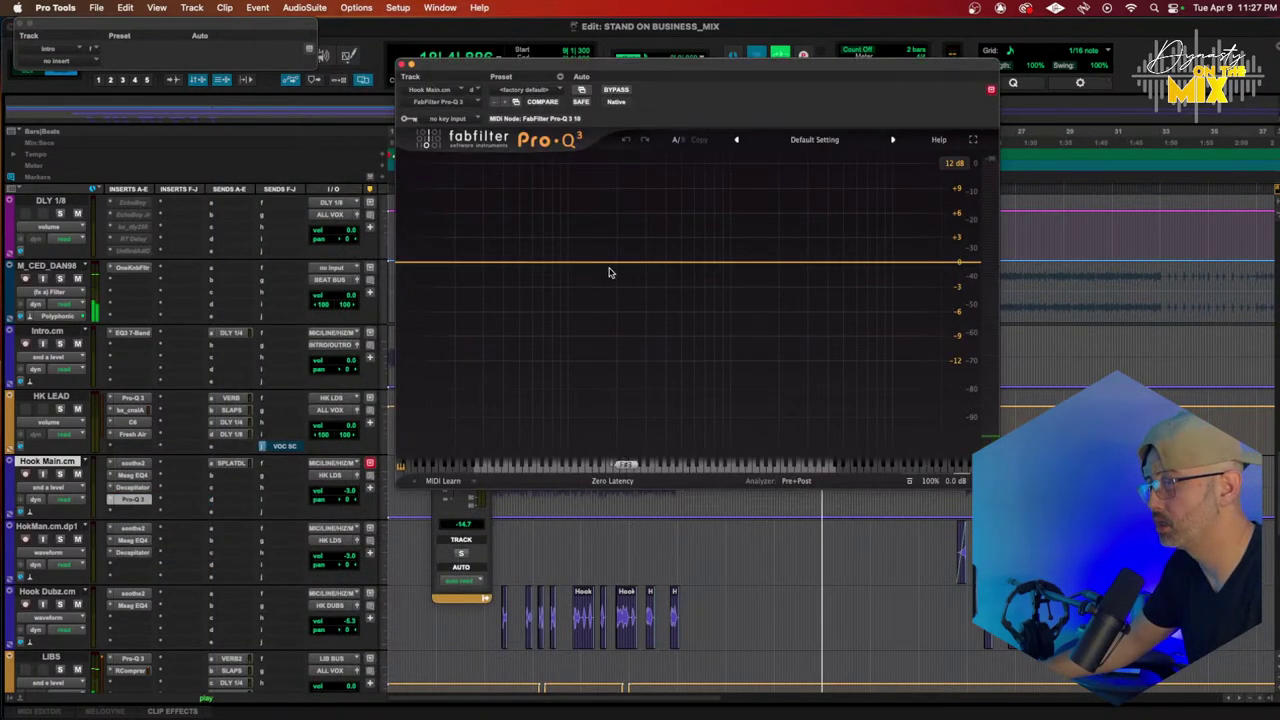
# Step: Shape Hook Main.cm in Pro-Q 3 with a 24 dB/oct low cut just below 110 Hz and a gentle midrange bell boost during playback
pyautogui.press('space')
pyautogui.doubleClick(594, 262)
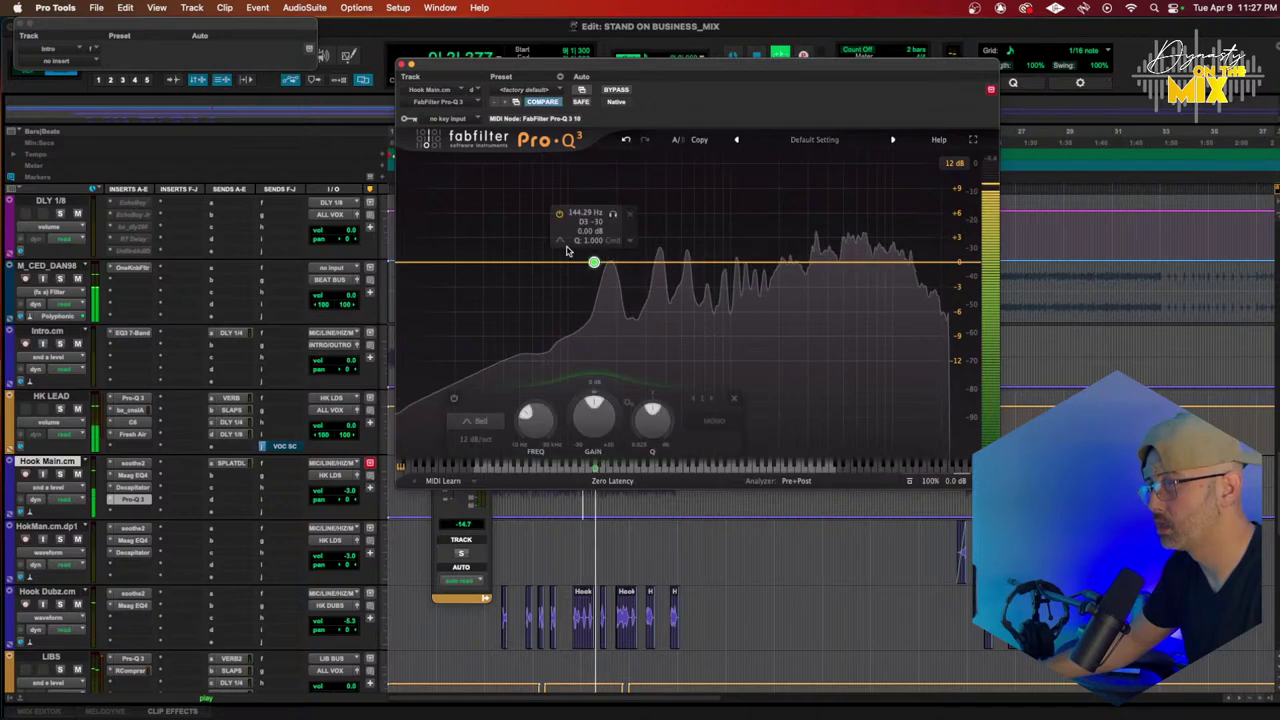
pyautogui.click(589, 254)
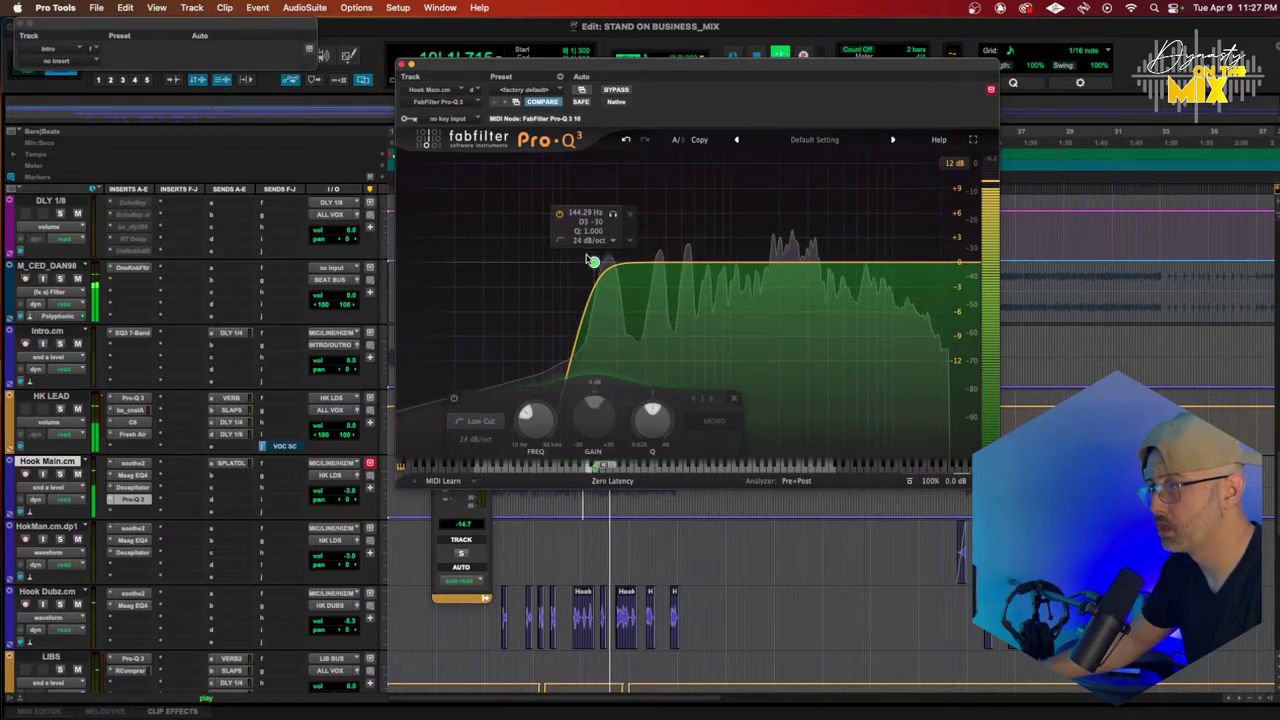
pyautogui.moveTo(594, 263); pyautogui.dragTo(577, 262)
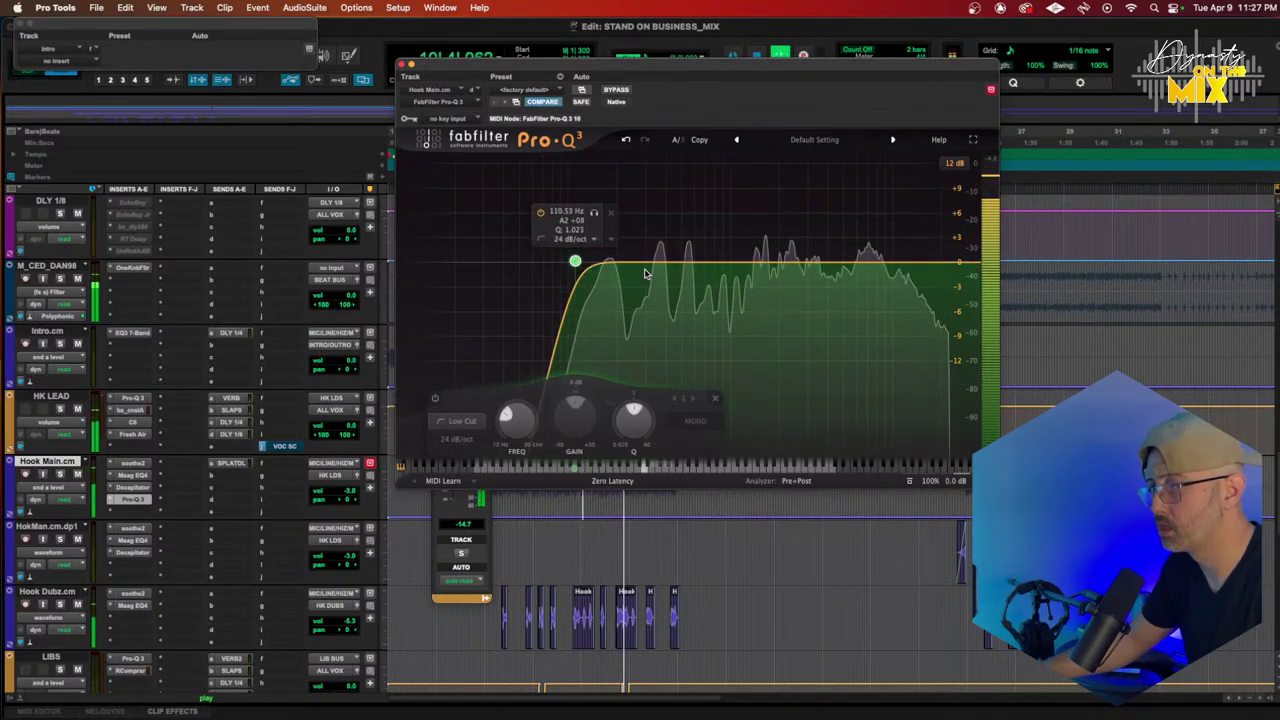
pyautogui.moveTo(711, 262)
pyautogui.mouseDown()
pyautogui.moveTo(728, 246)
pyautogui.moveTo(729, 259)
pyautogui.mouseUp()
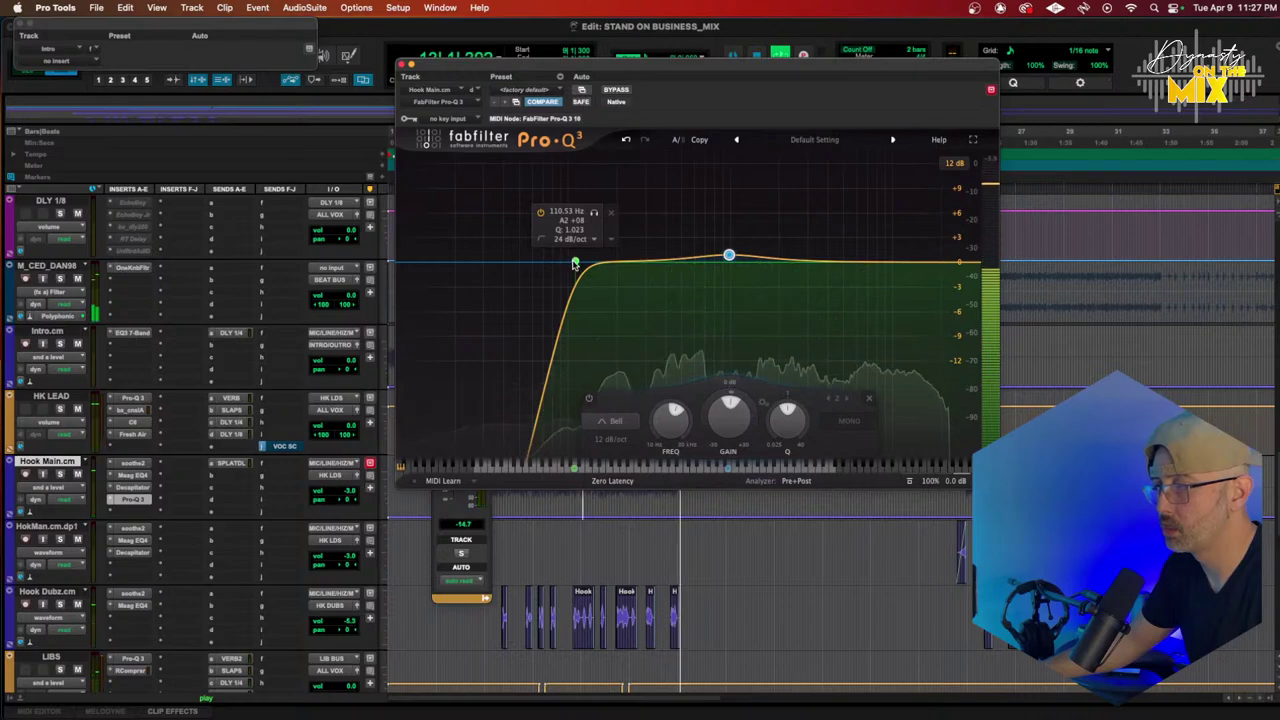
pyautogui.moveTo(572, 262); pyautogui.dragTo(567, 260)
# Step: Copy the Pro-Q 3 insert from Hook Main.cm to Verse.cm in the slot after Decapitator
pyautogui.scroll(-3, 178, 434)
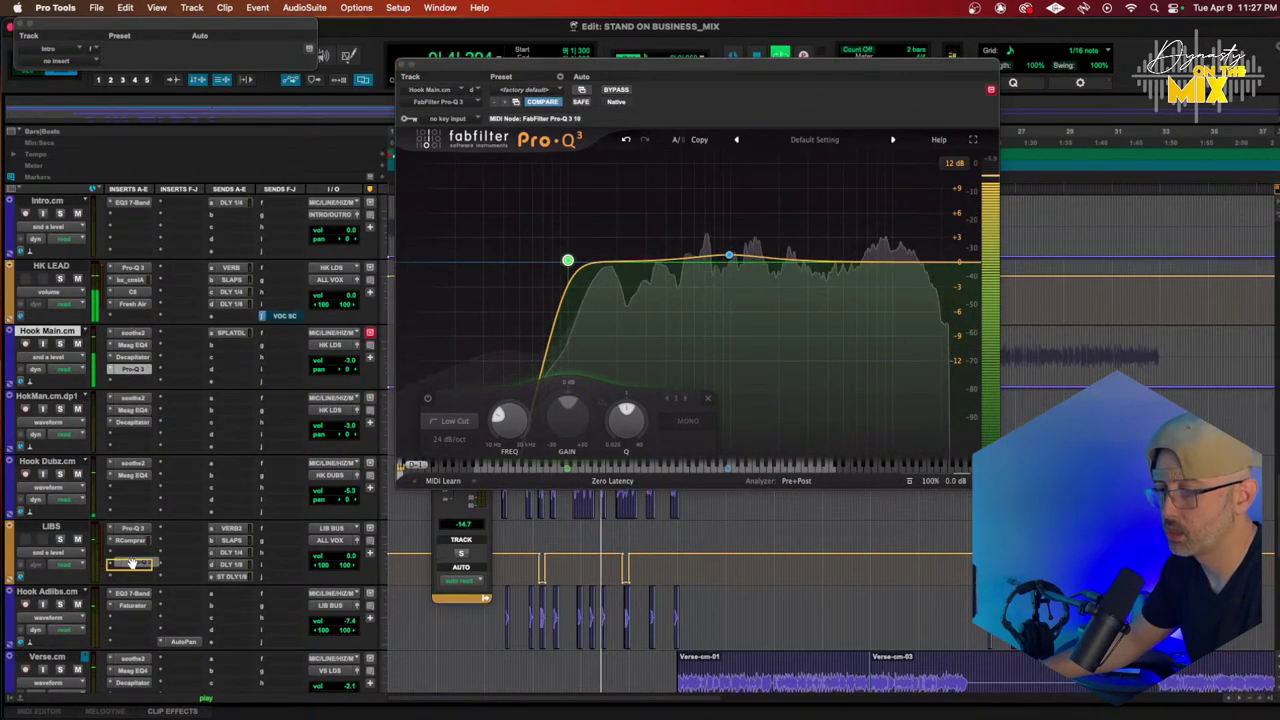
pyautogui.scroll(-2, 120, 695)
pyautogui.scroll(-2, 120, 690)
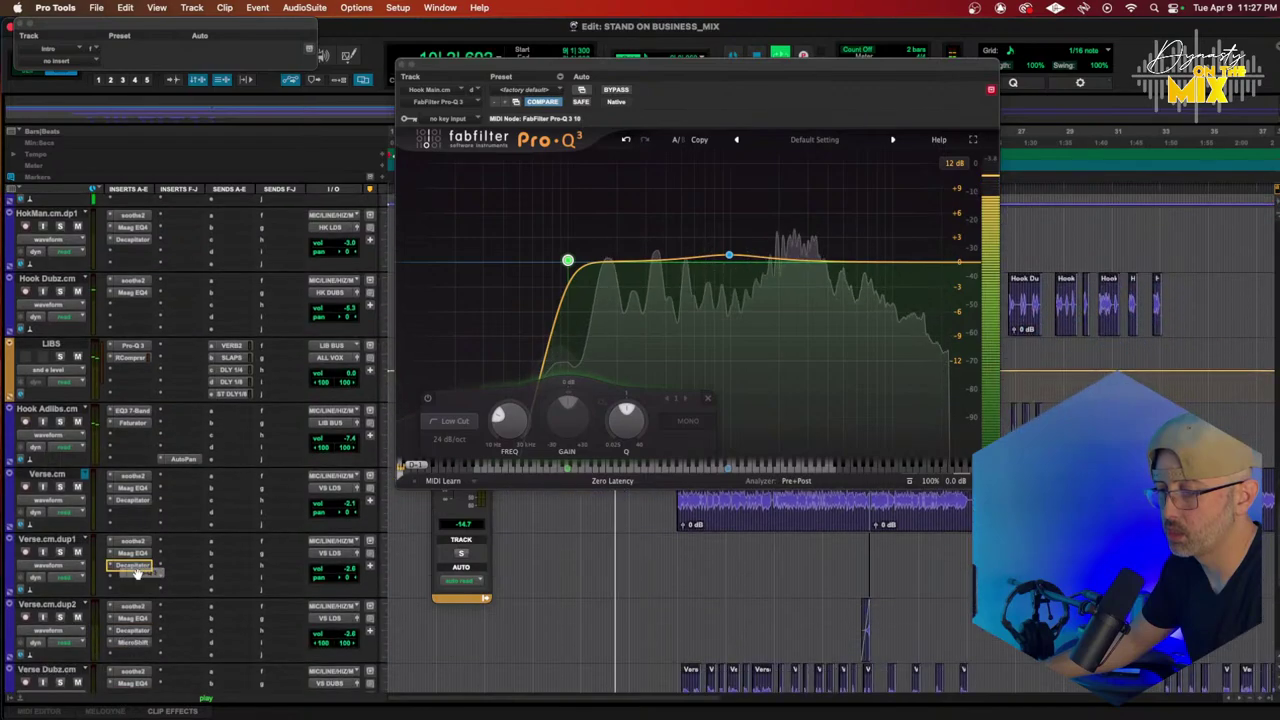
pyautogui.moveTo(142, 519); pyautogui.dragTo(142, 518)
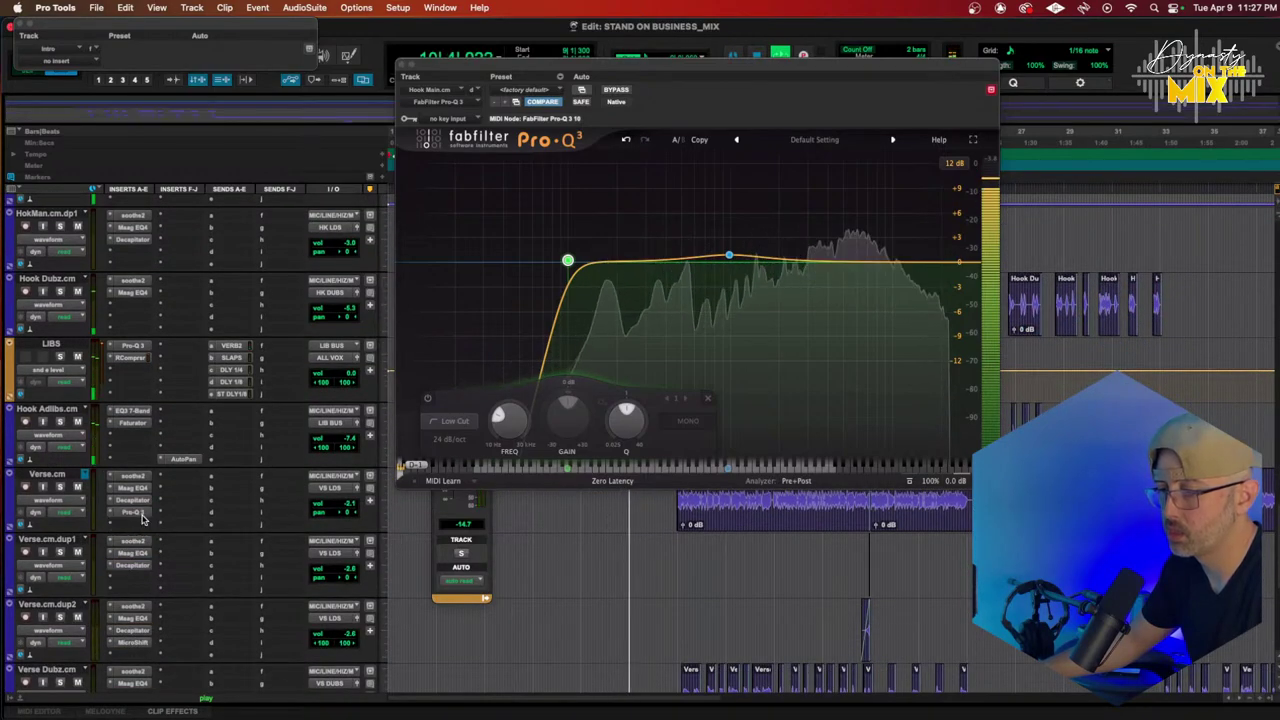
# Step: Set the Hook Main.cm volume to -3.1 dB and lower Hook Dubz.cm to about -8.9 dB, restarting playback to check the balance
pyautogui.scroll(6, 263, 502)
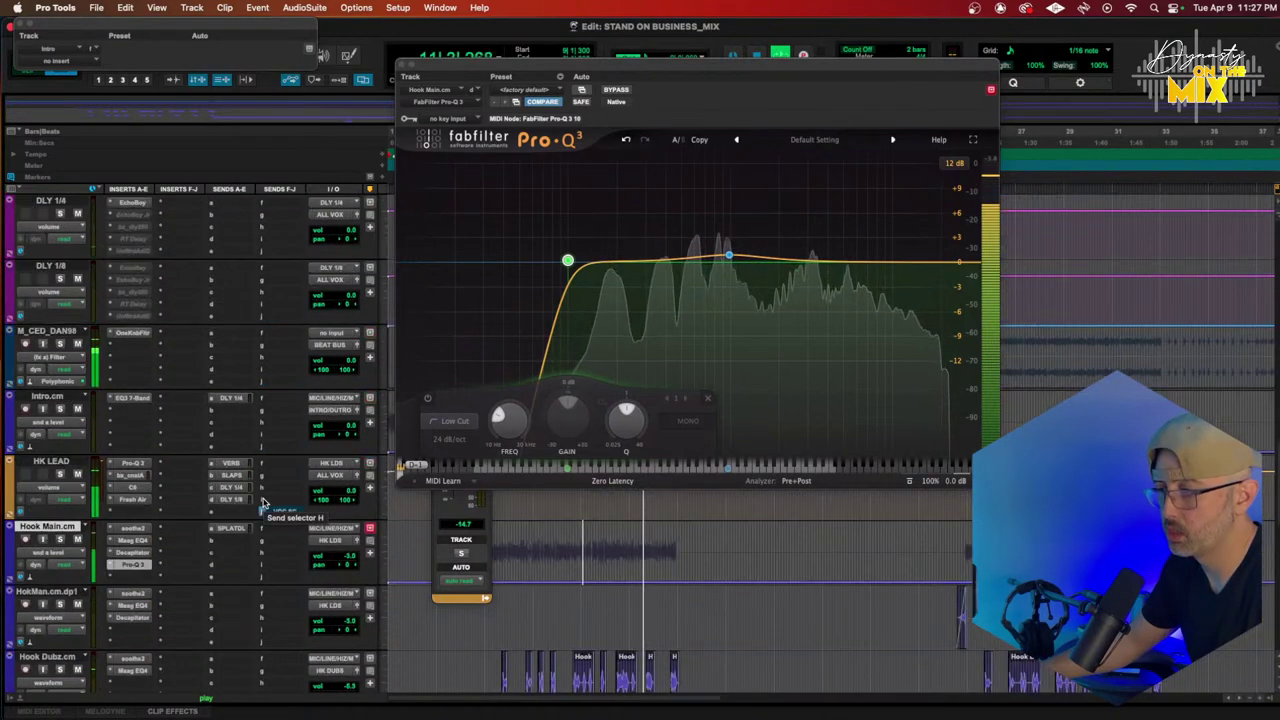
pyautogui.moveTo(335, 562); pyautogui.dragTo(334, 560)
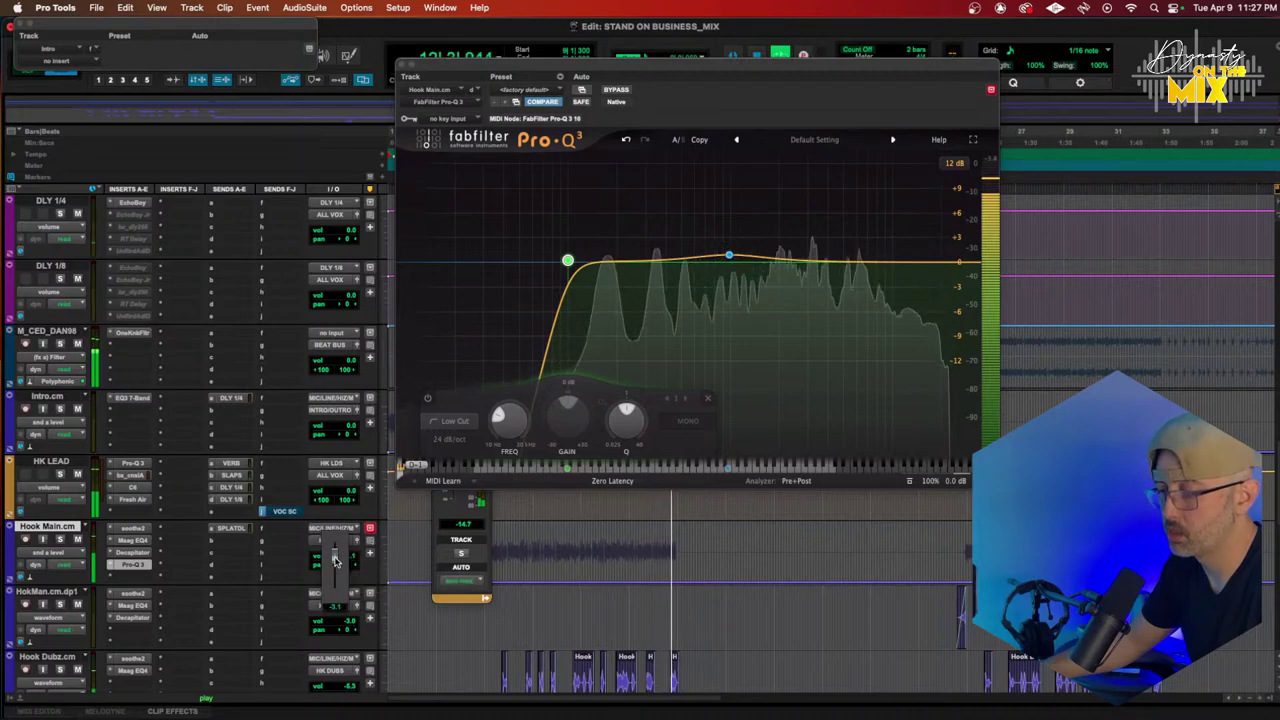
pyautogui.scroll(-2, 336, 561)
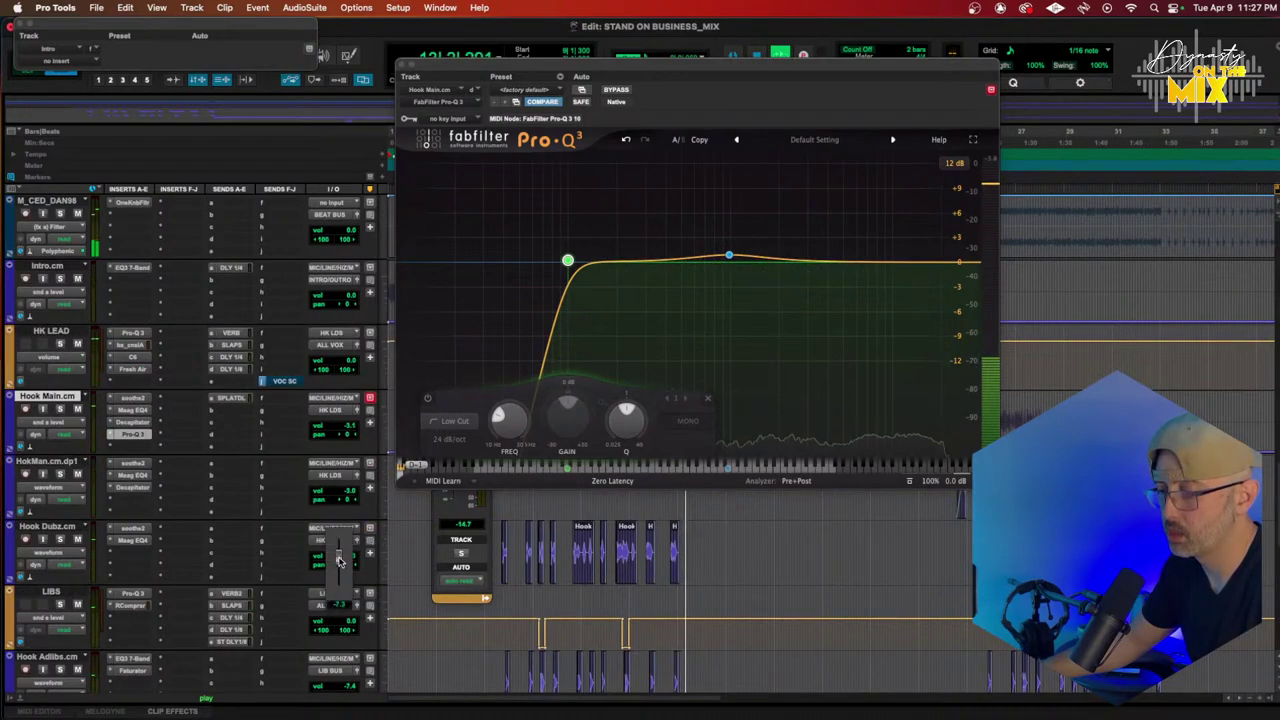
pyautogui.moveTo(339, 563); pyautogui.dragTo(339, 565)
pyautogui.press('space')
pyautogui.press('space')
pyautogui.click(340, 560)
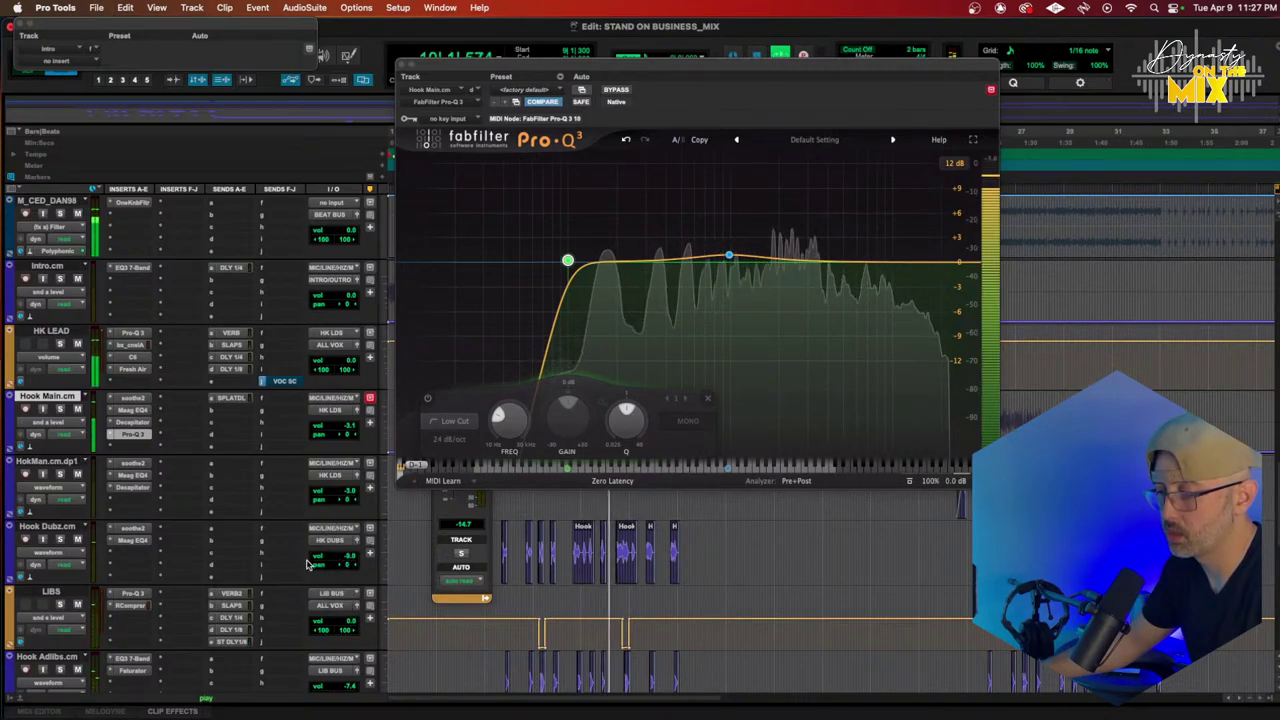
# Step: Insert FabFilter Pro-DS (mono) on Hook Dubz.cm and adjust its threshold against the vocal
pyautogui.click(123, 566)
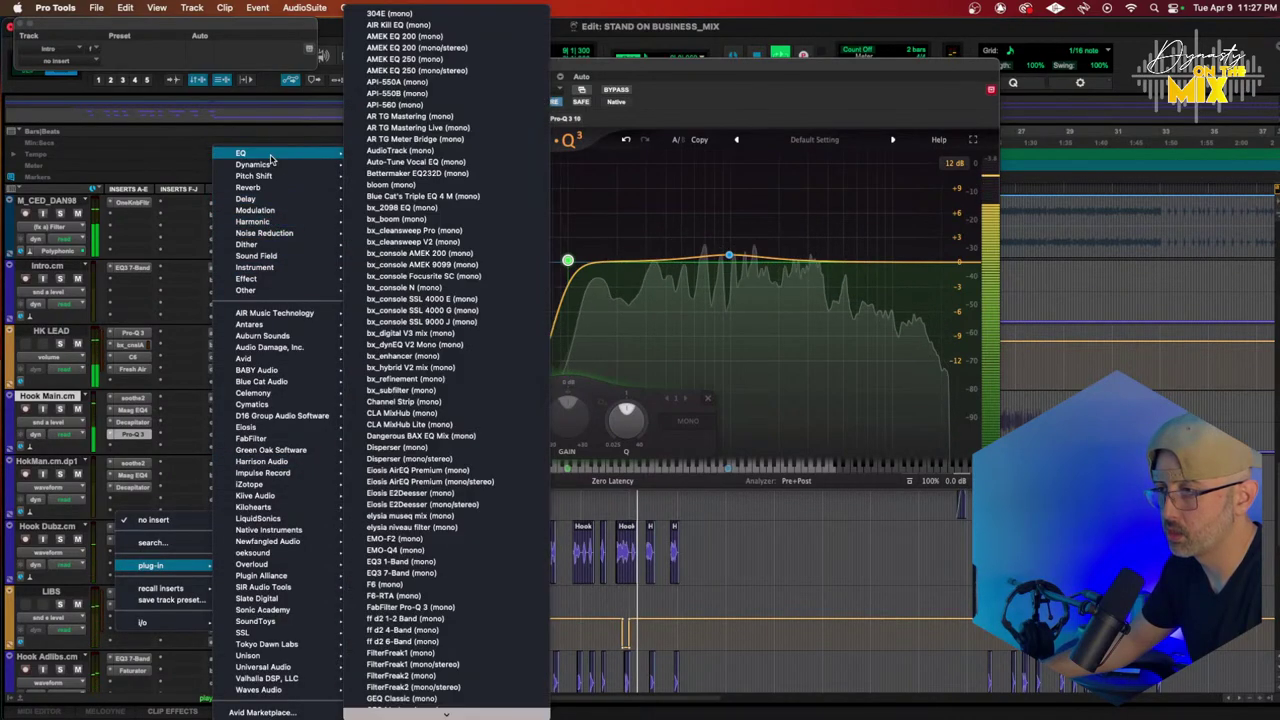
pyautogui.scroll(-5, 390, 440)
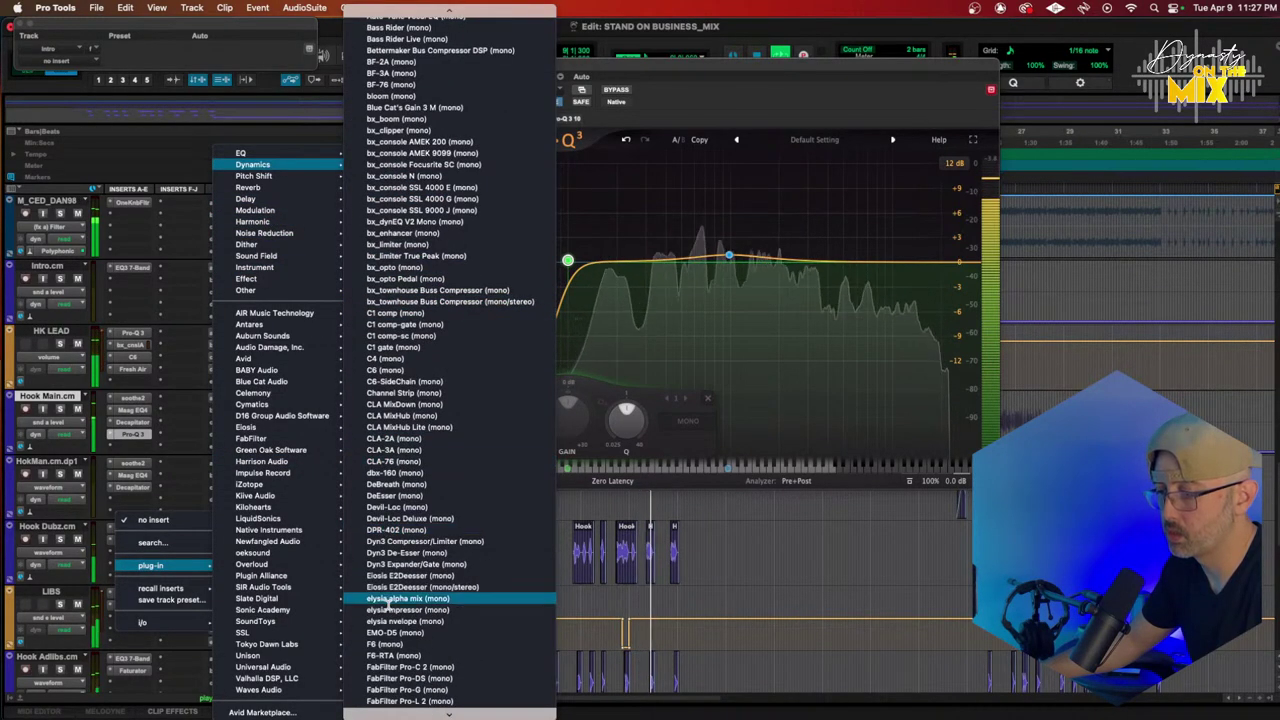
pyautogui.click(431, 678)
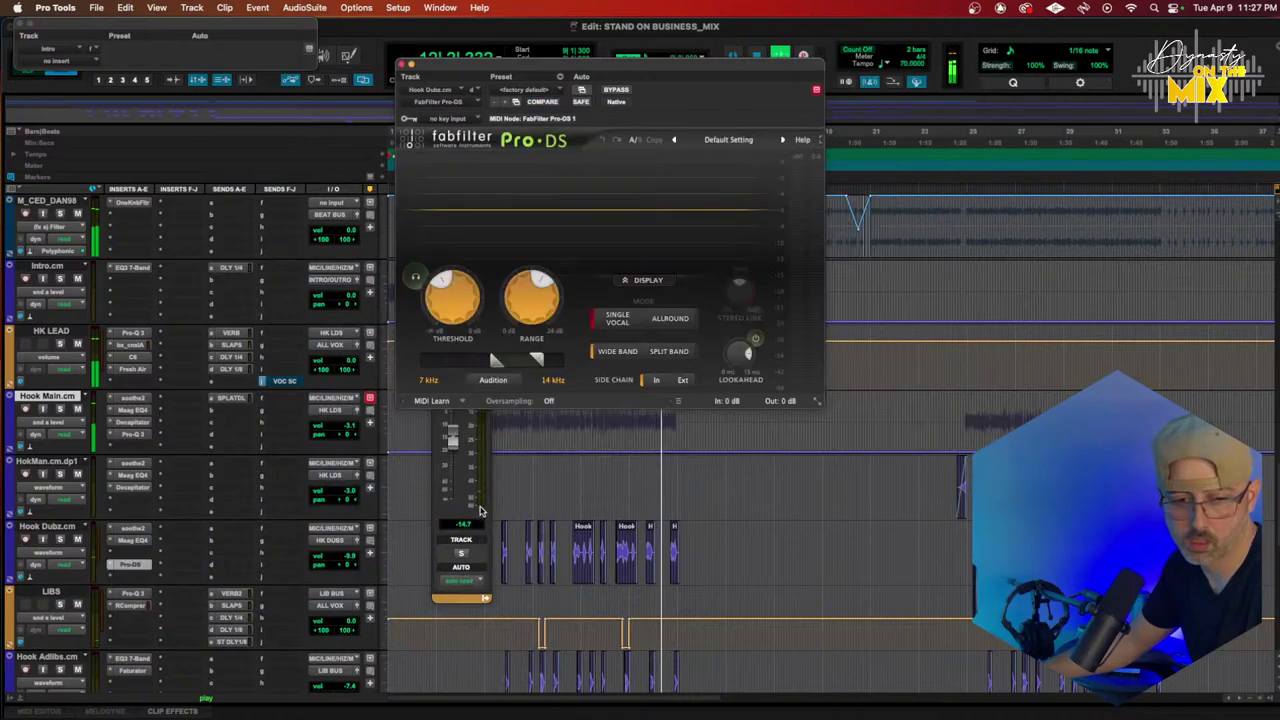
pyautogui.moveTo(456, 292); pyautogui.dragTo(463, 282)
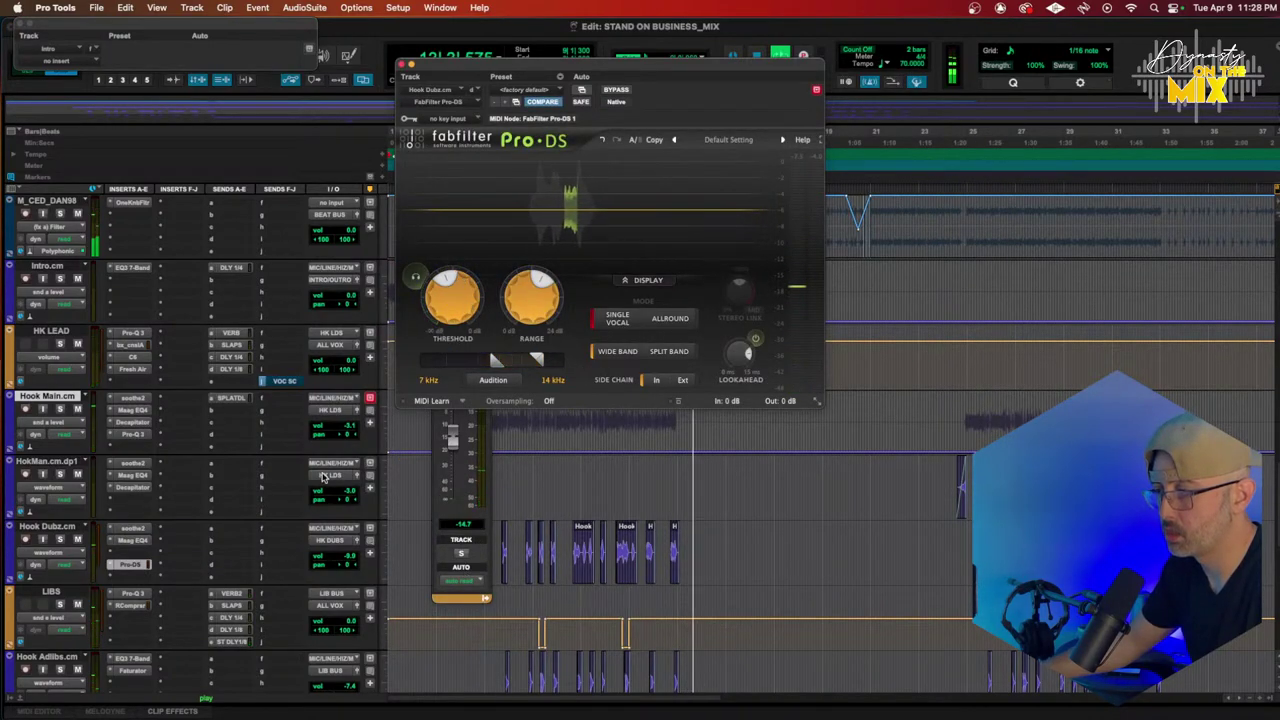
# Step: Copy the Pro-DS insert from Hook Dubz.cm to Verse.cm after Pro-Q 3 and open the copy
pyautogui.scroll(-2, 302, 507)
pyautogui.scroll(-2, 302, 507)
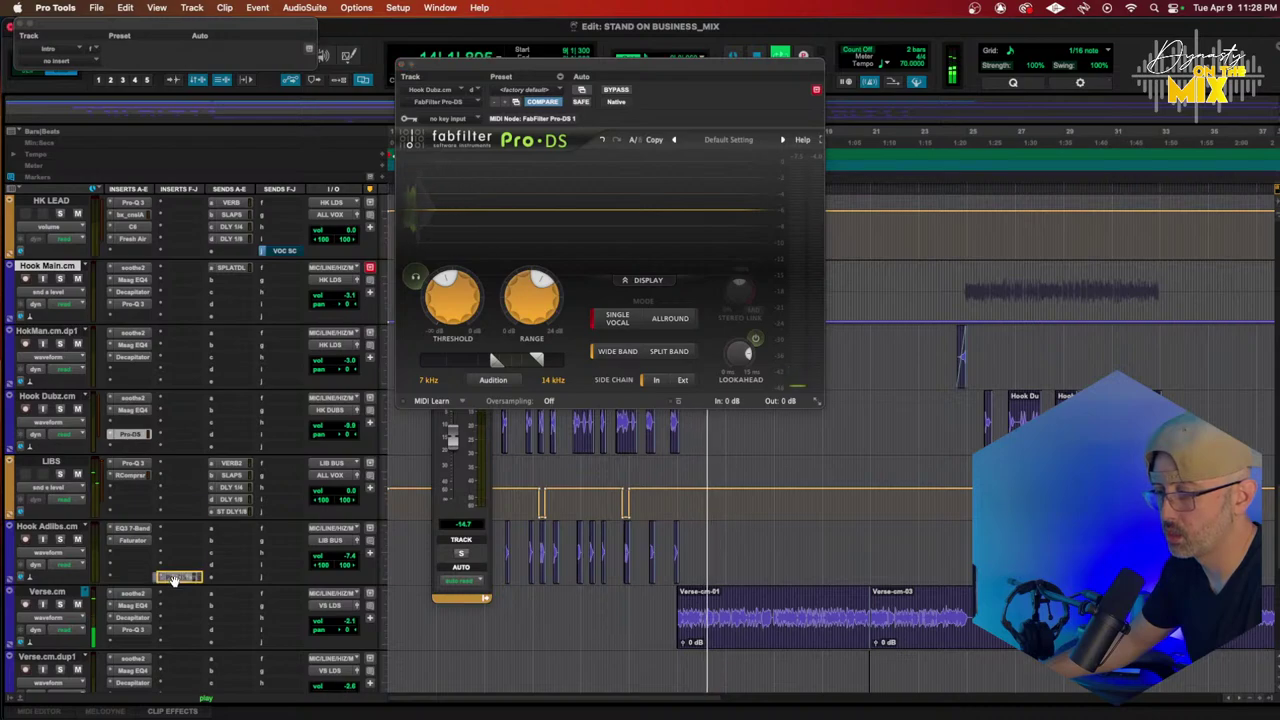
pyautogui.moveTo(137, 647); pyautogui.dragTo(138, 648)
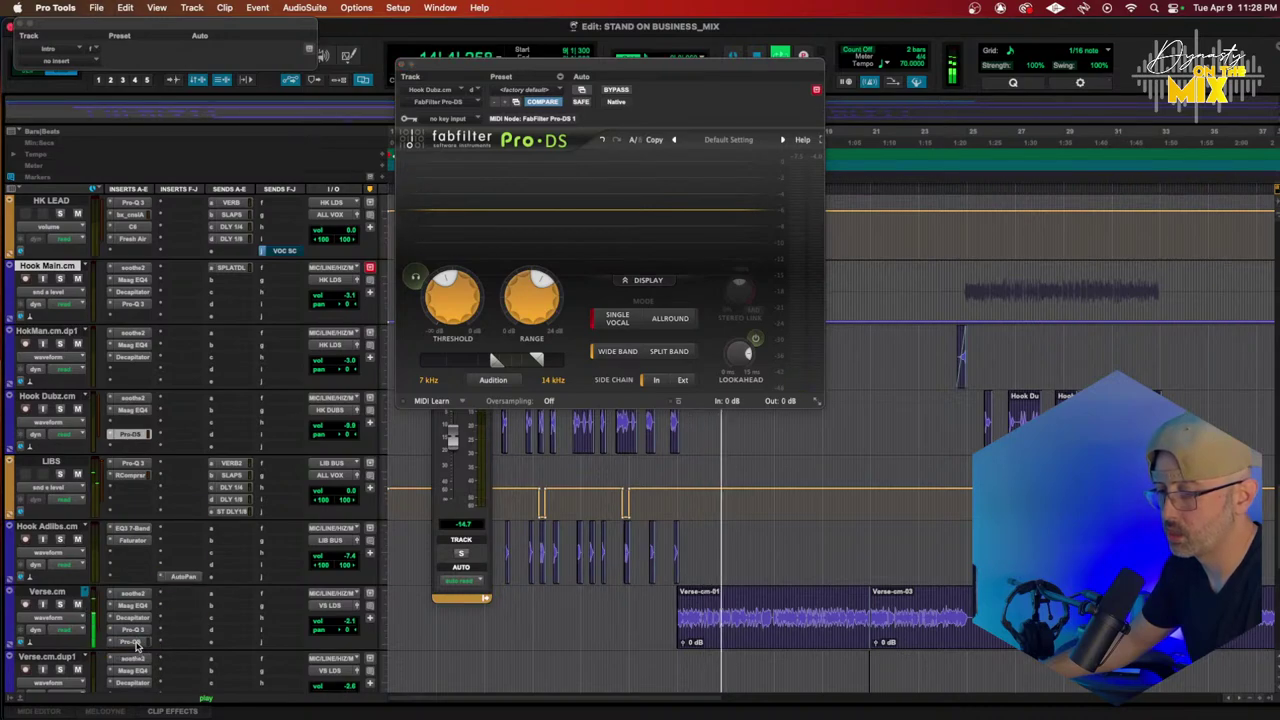
pyautogui.click(136, 642)
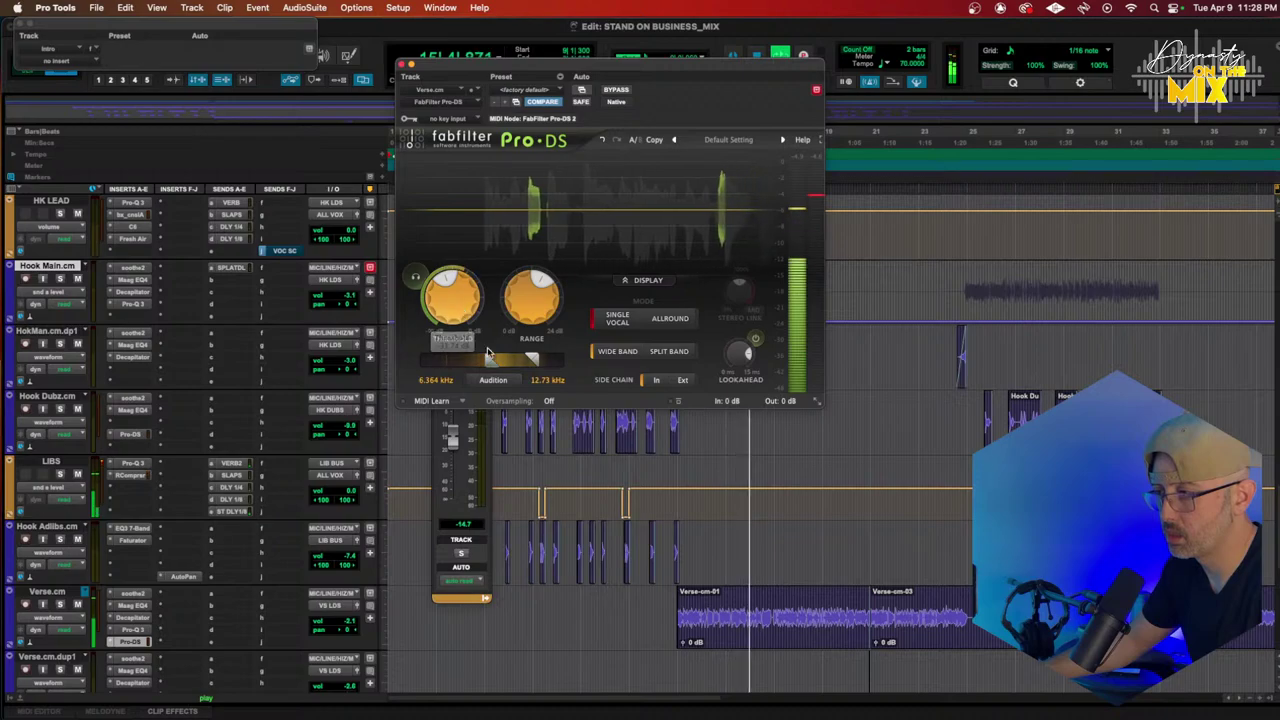
# Step: Set Verse.cm's Pro-DS detection band to about 6–12 kHz, adjust its range and threshold, and close the plug-in
pyautogui.moveTo(512, 363); pyautogui.dragTo(505, 364)
pyautogui.moveTo(515, 320)
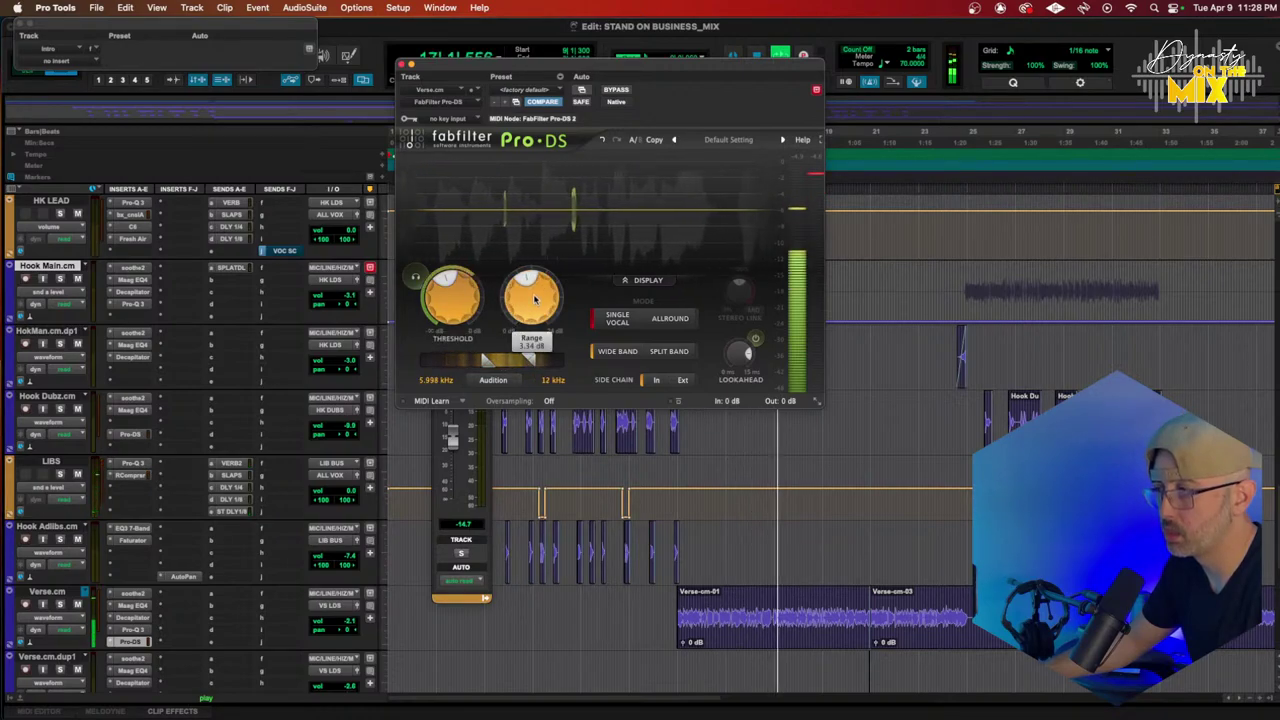
pyautogui.moveTo(459, 301)
pyautogui.moveTo(459, 301); pyautogui.dragTo(467, 293)
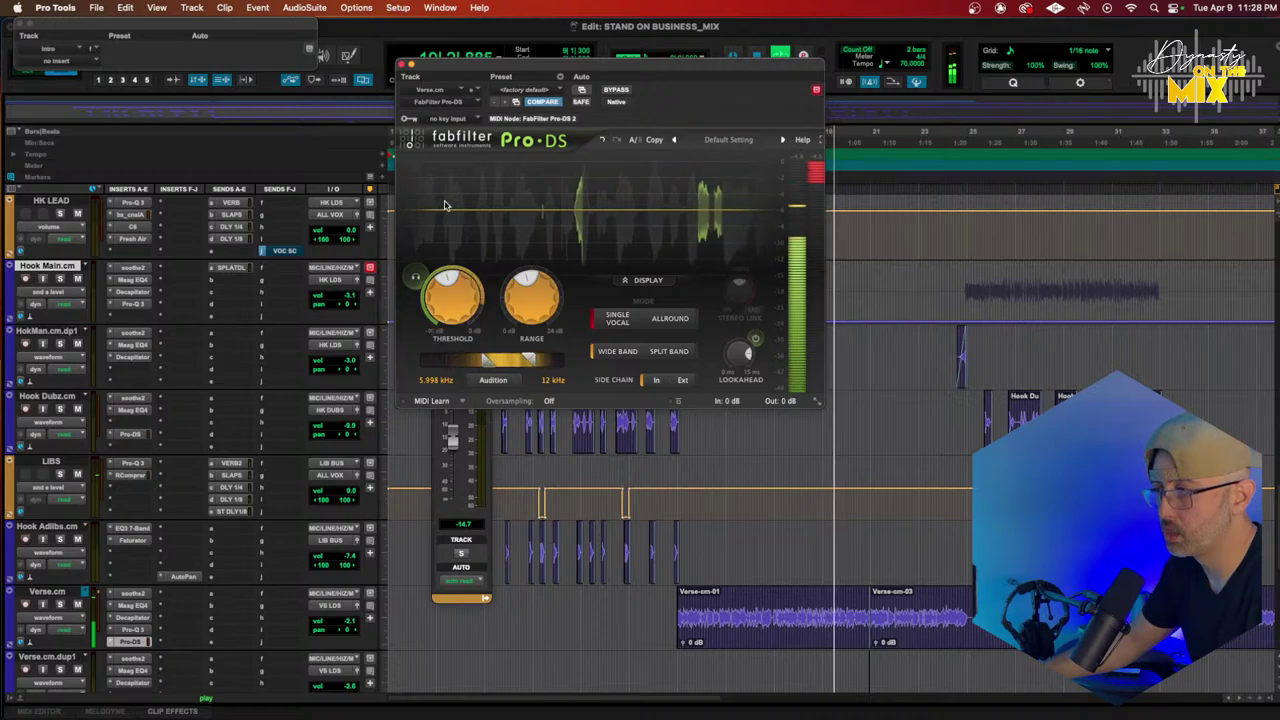
pyautogui.click(401, 66)
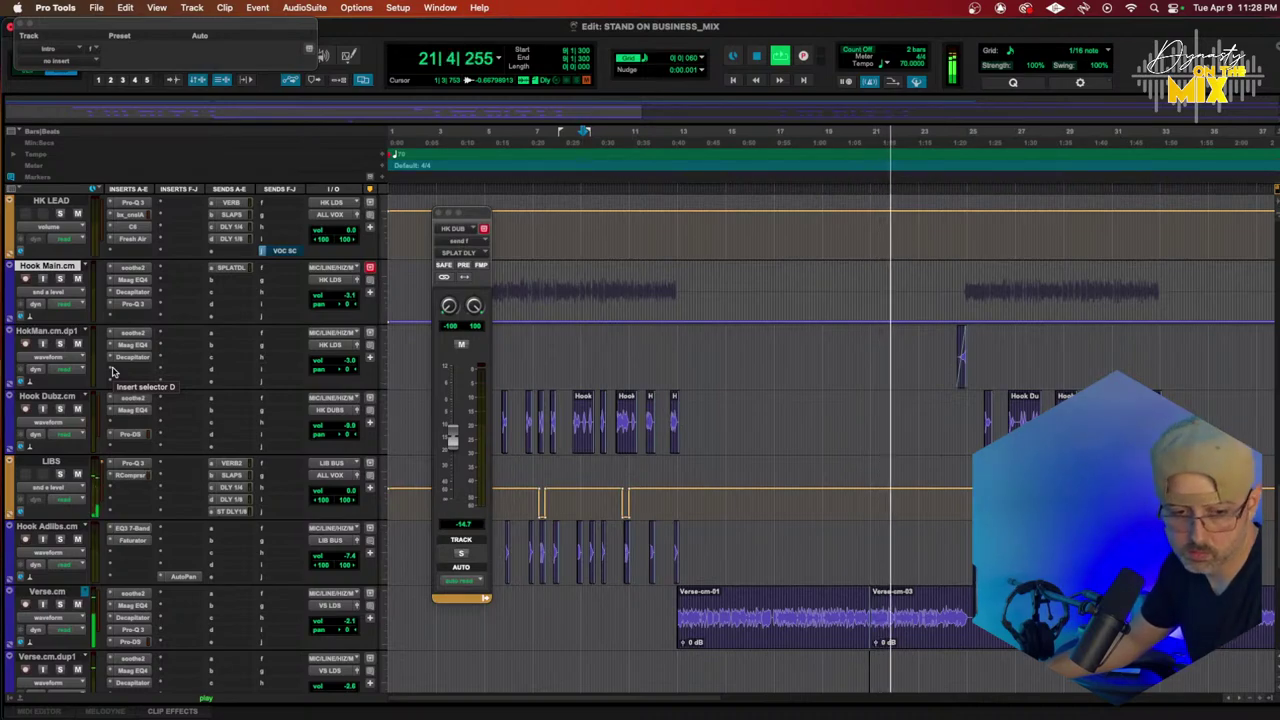
# Step: Stop playback, insert AMEK EQ 200 (stereo) on SUBMIX after the bus compressor, and switch it to mid/side mode
pyautogui.scroll(3, 80, 495)
pyautogui.scroll(10, 80, 495)
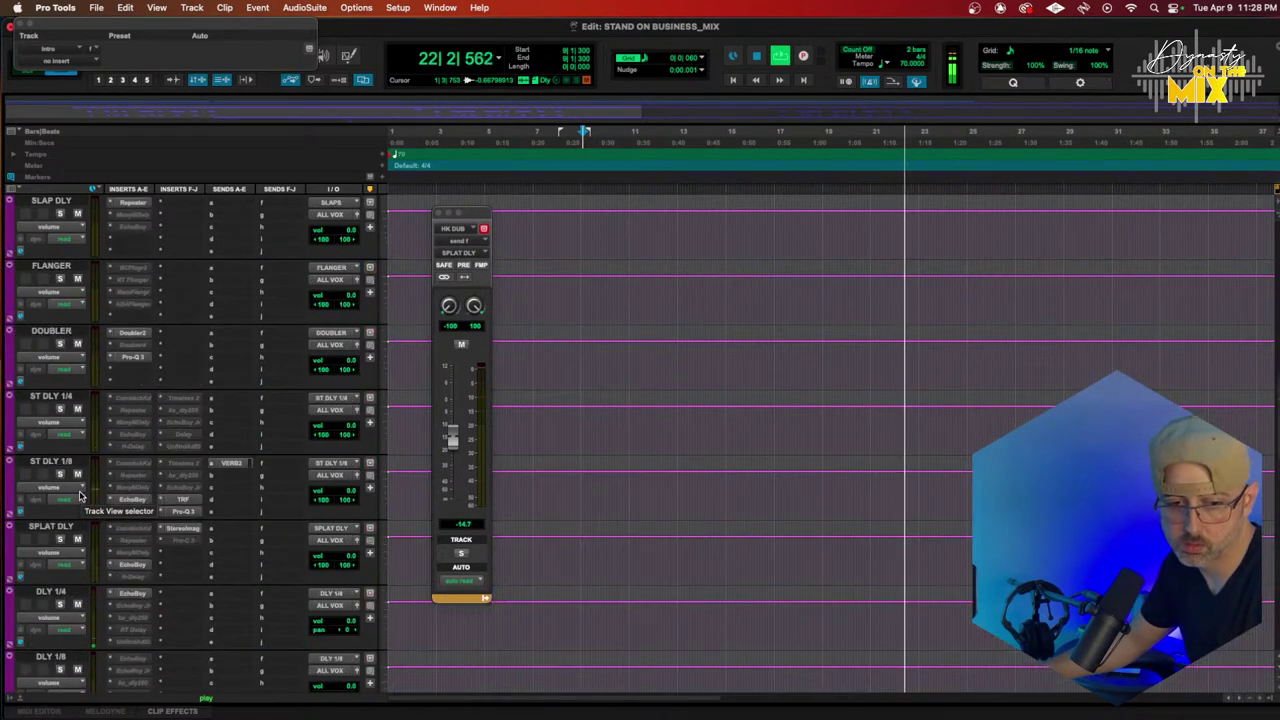
pyautogui.scroll(5, 80, 495)
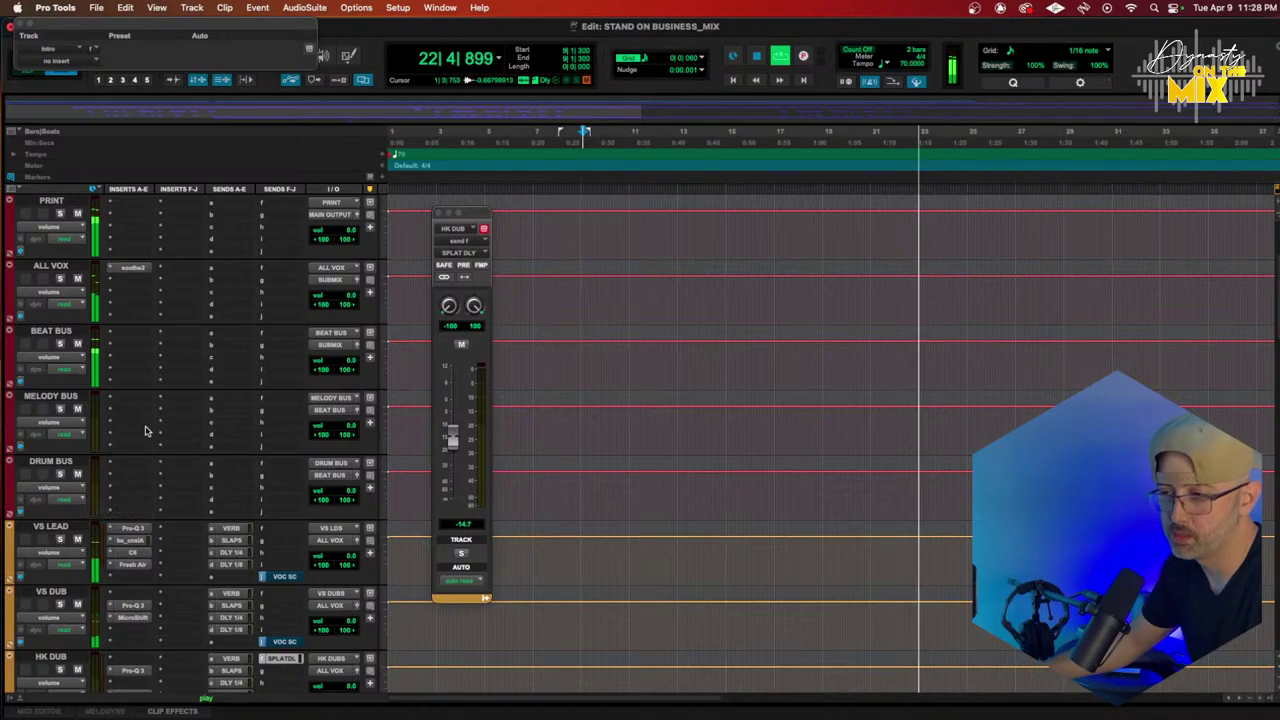
pyautogui.press('space')
pyautogui.scroll(3, 112, 288)
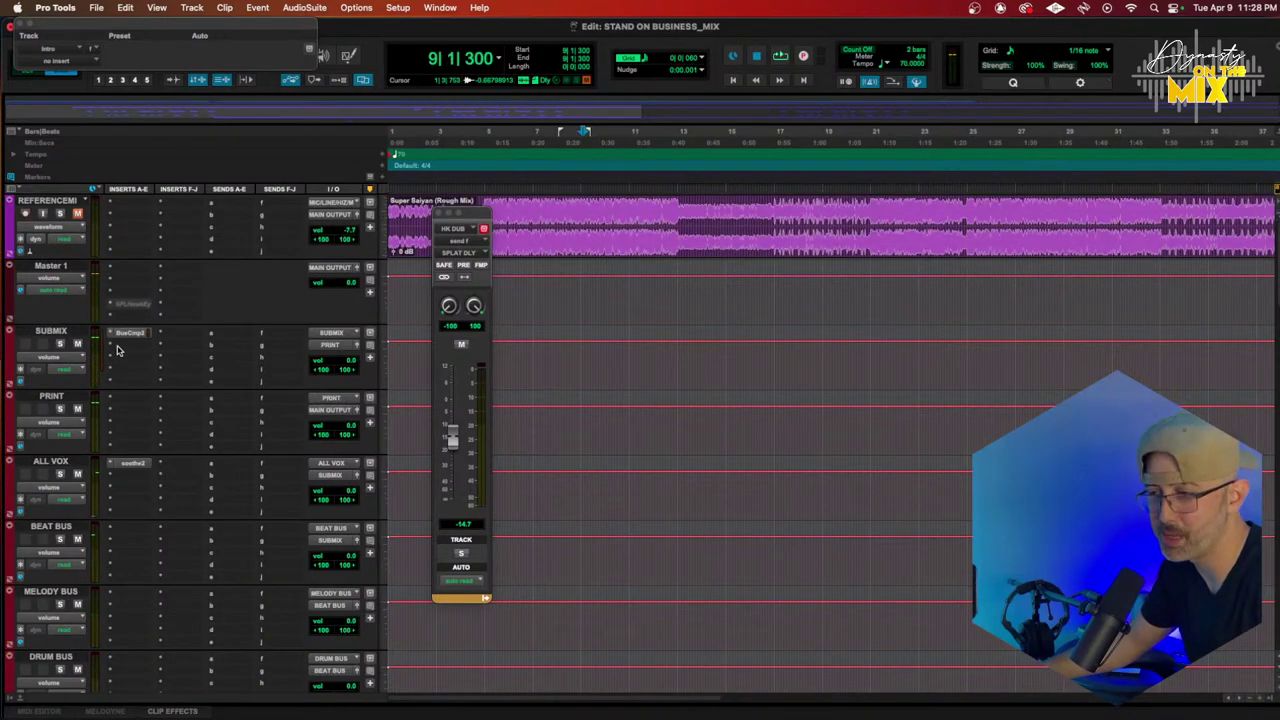
pyautogui.click(116, 350)
pyautogui.moveTo(200, 345)
pyautogui.moveTo(333, 75)
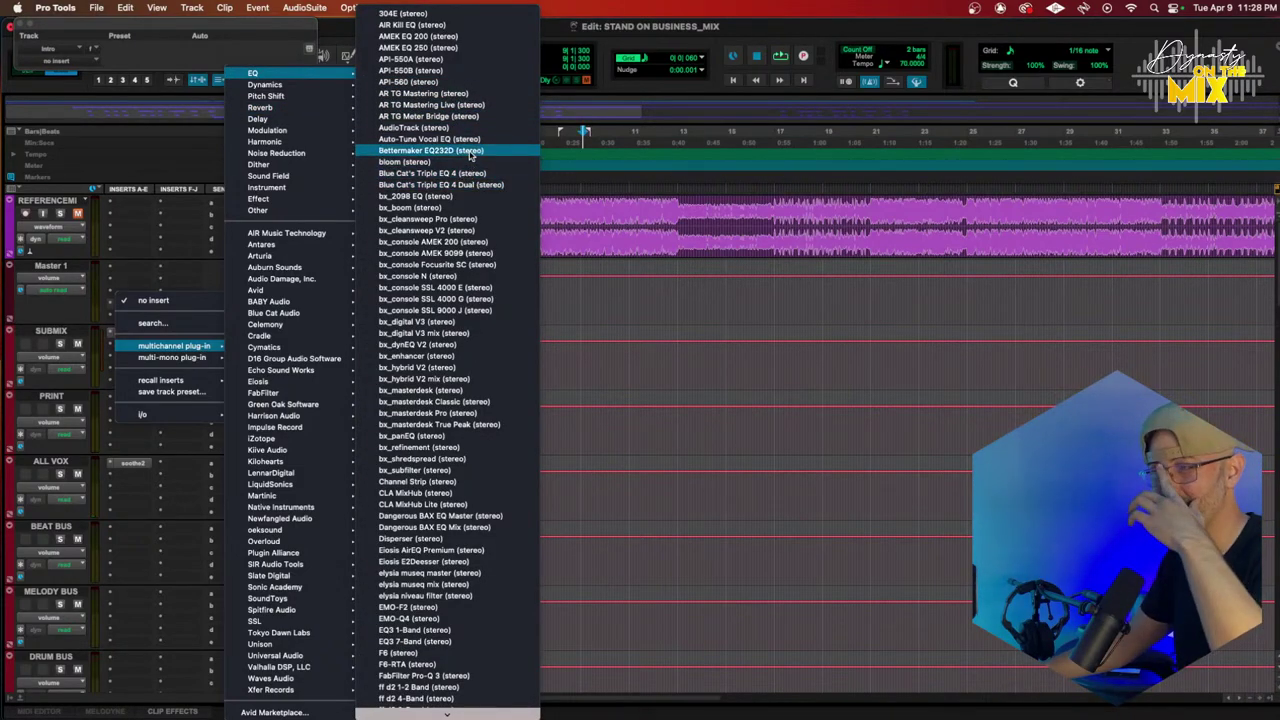
pyautogui.click(474, 37)
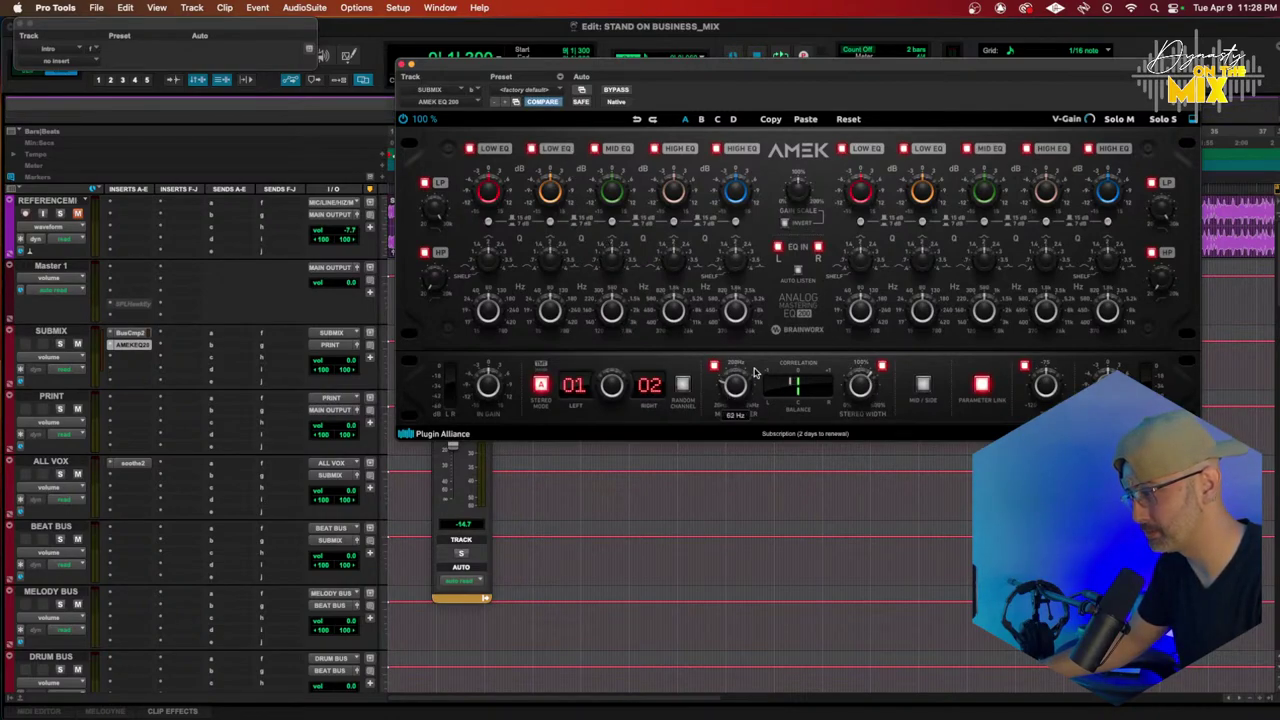
pyautogui.click(922, 384)
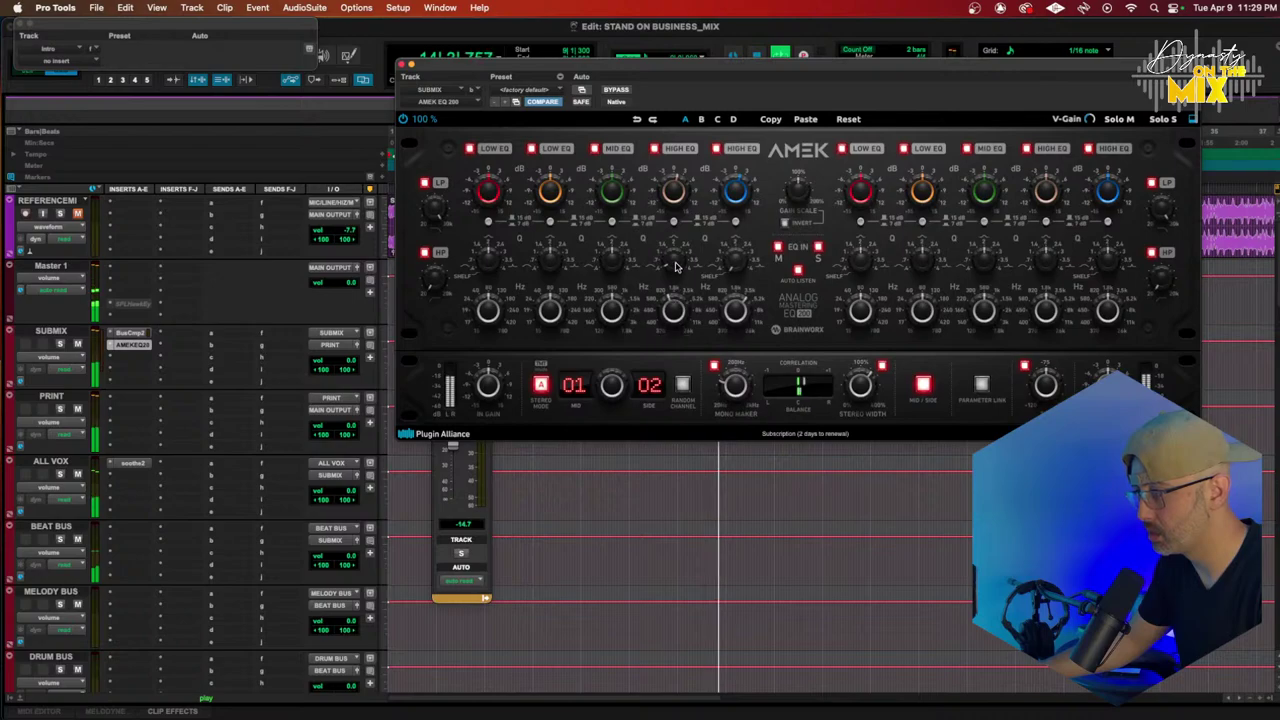
# Step: Set band 3 of soothe2 on ALL VOX to 5.2 kHz with 3.8 dB sensitivity, close it, and reopen SUBMIX's AMEK EQ 200
pyautogui.click(133, 463)
pyautogui.moveTo(916, 295); pyautogui.dragTo(915, 271)
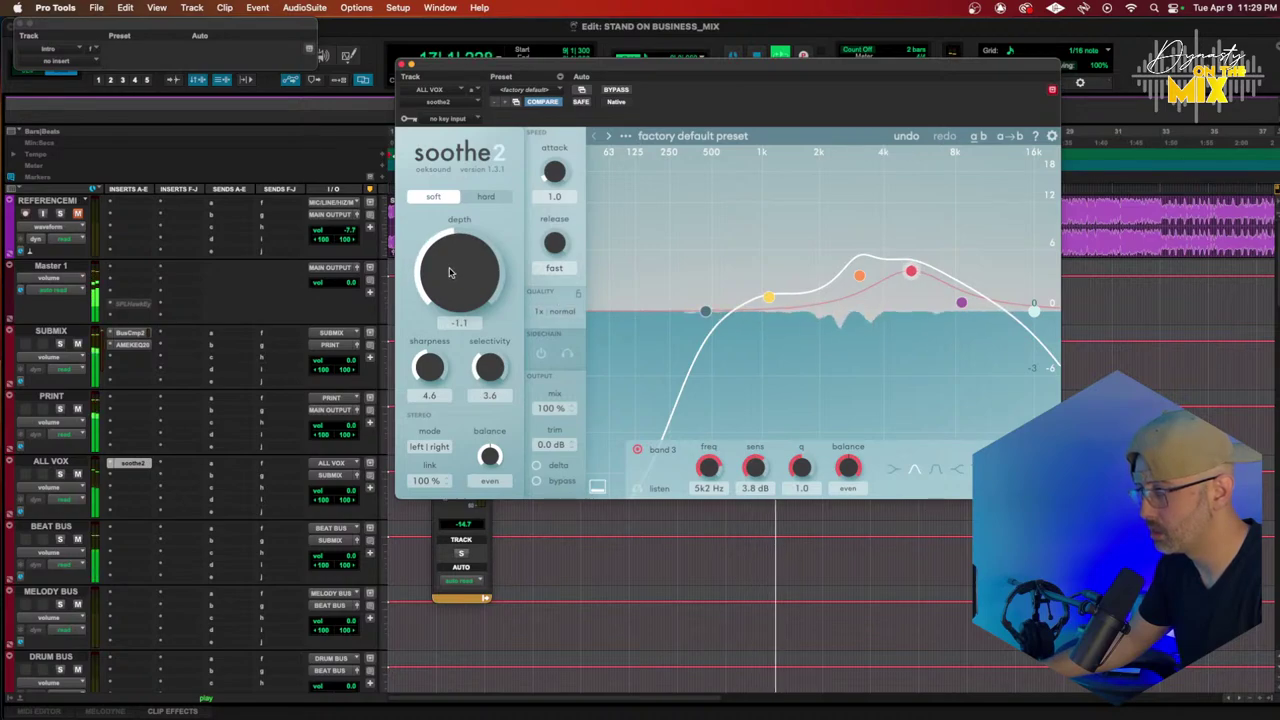
pyautogui.click(402, 64)
pyautogui.click(132, 344)
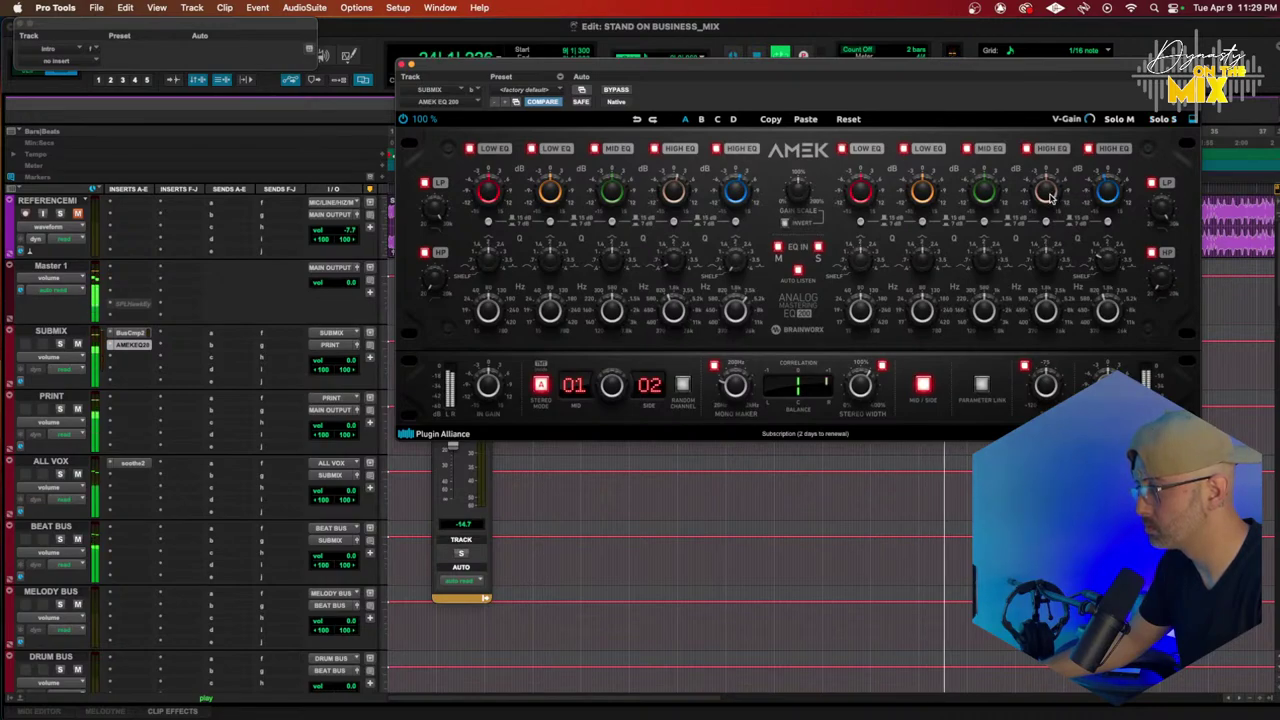
# Step: Adjust the side high EQ frequency and the mid channel's mid EQ settings in SUBMIX's AMEK EQ 200
pyautogui.moveTo(1046, 313); pyautogui.dragTo(1029, 320)
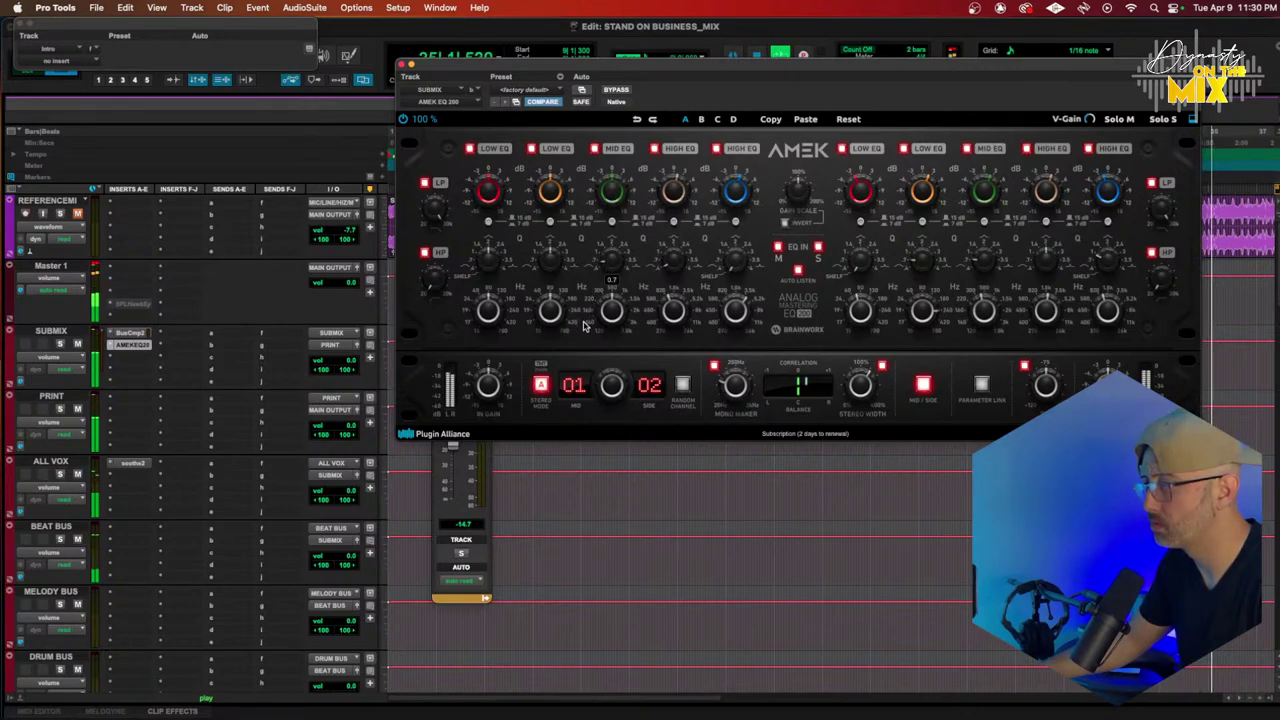
pyautogui.moveTo(598, 328)
pyautogui.moveTo(598, 325)
pyautogui.mouseDown()
pyautogui.moveTo(591, 337)
pyautogui.moveTo(594, 327)
pyautogui.mouseUp()
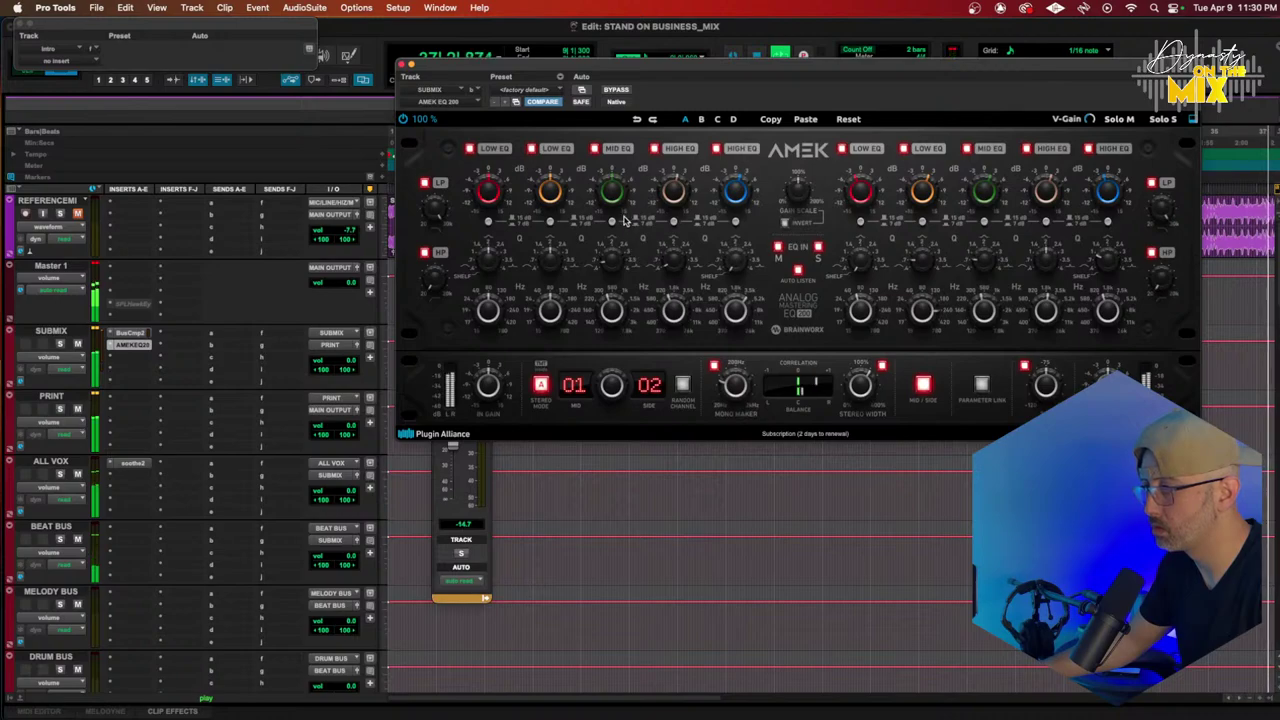
pyautogui.moveTo(617, 201); pyautogui.dragTo(620, 196)
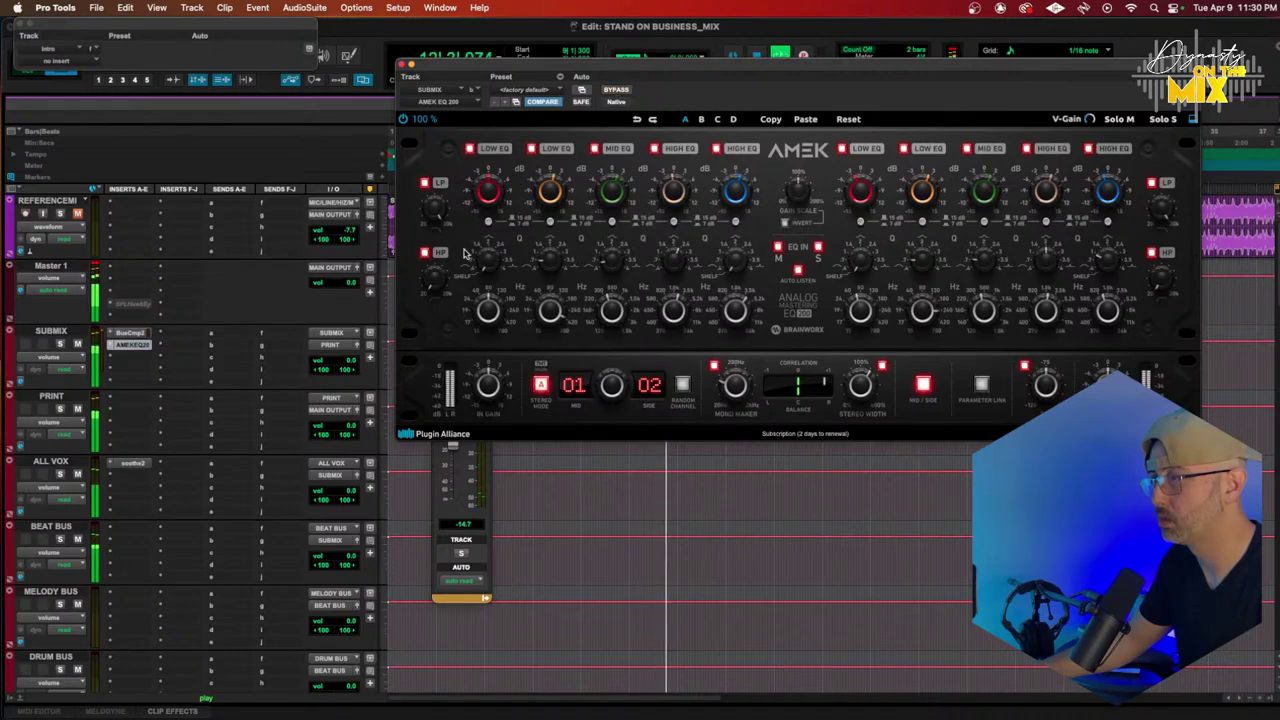
# Step: Open SUBMIX's SSL Bus Compressor 2, set the sidechain high-pass filter to about 79 Hz, and close the plug-in
pyautogui.click(130, 332)
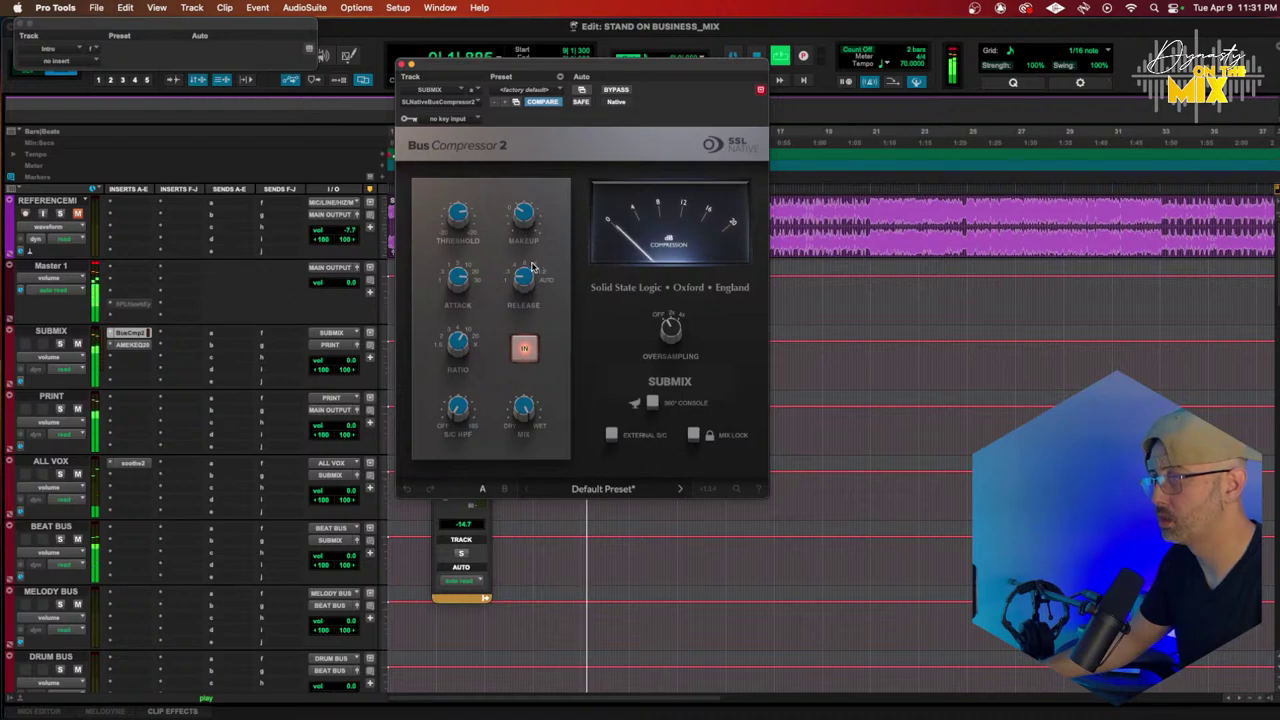
pyautogui.moveTo(452, 408); pyautogui.dragTo(460, 370)
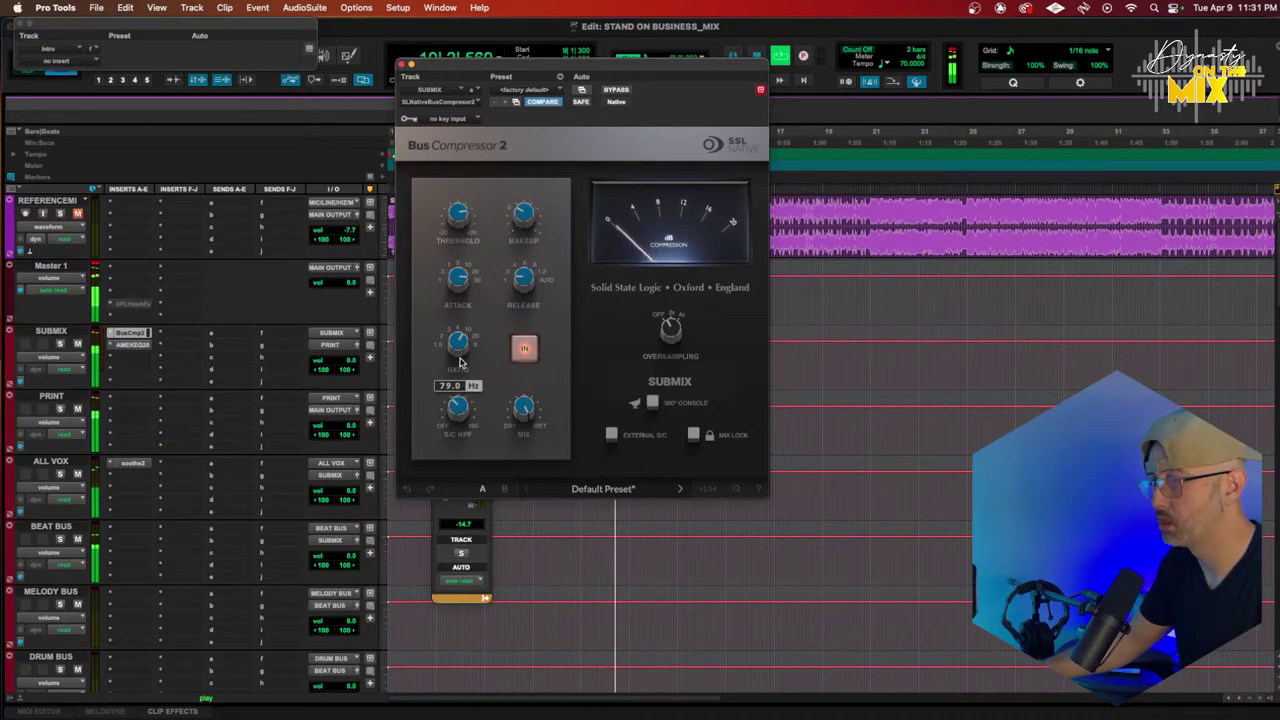
pyautogui.moveTo(460, 210)
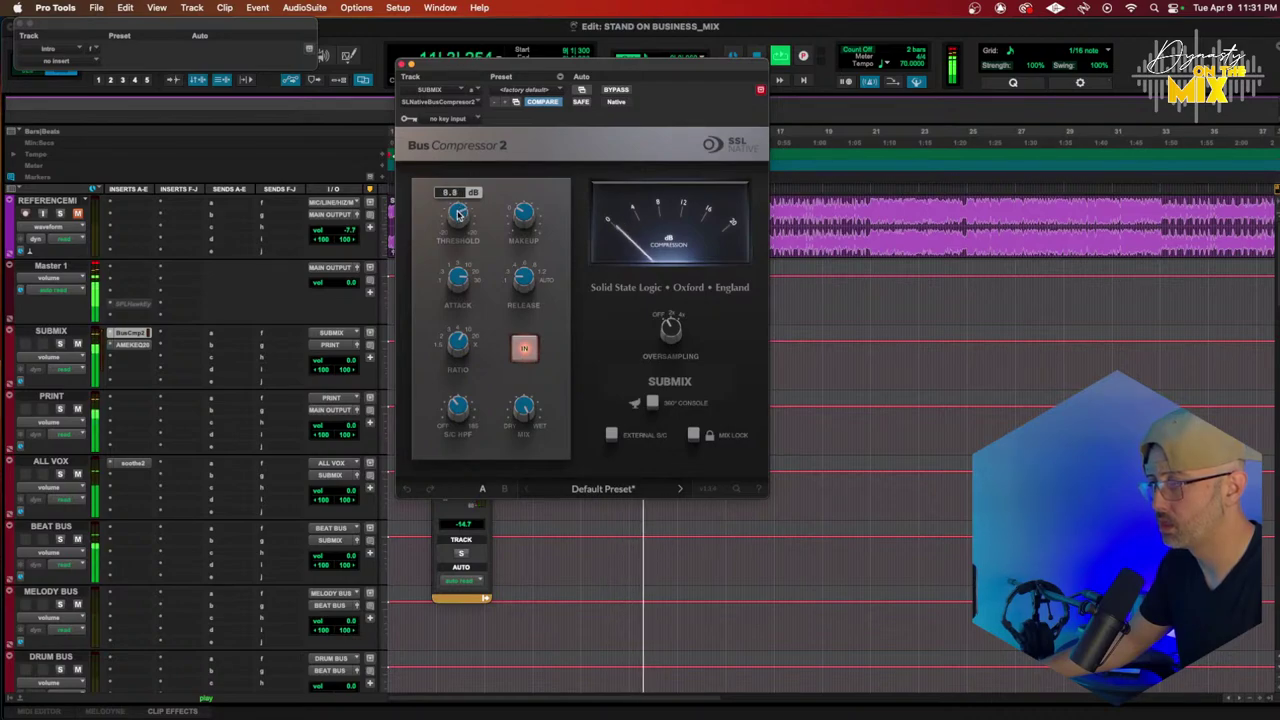
pyautogui.moveTo(454, 402)
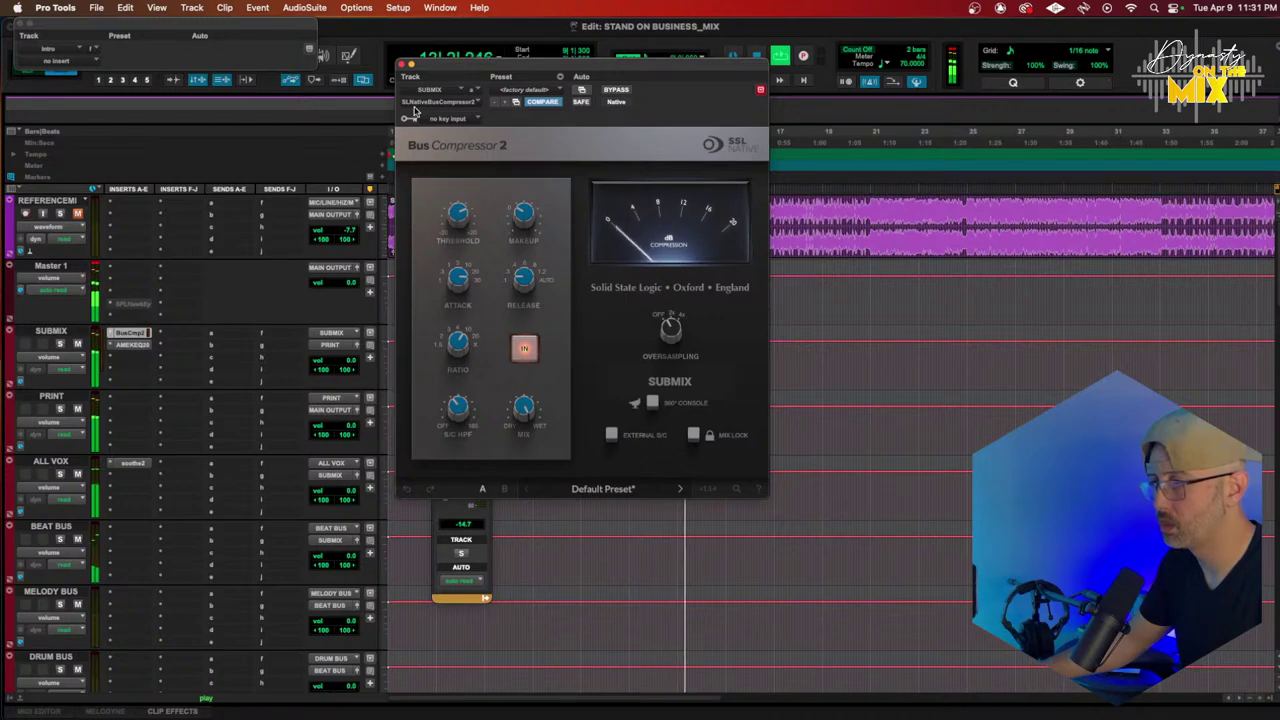
pyautogui.click(405, 65)
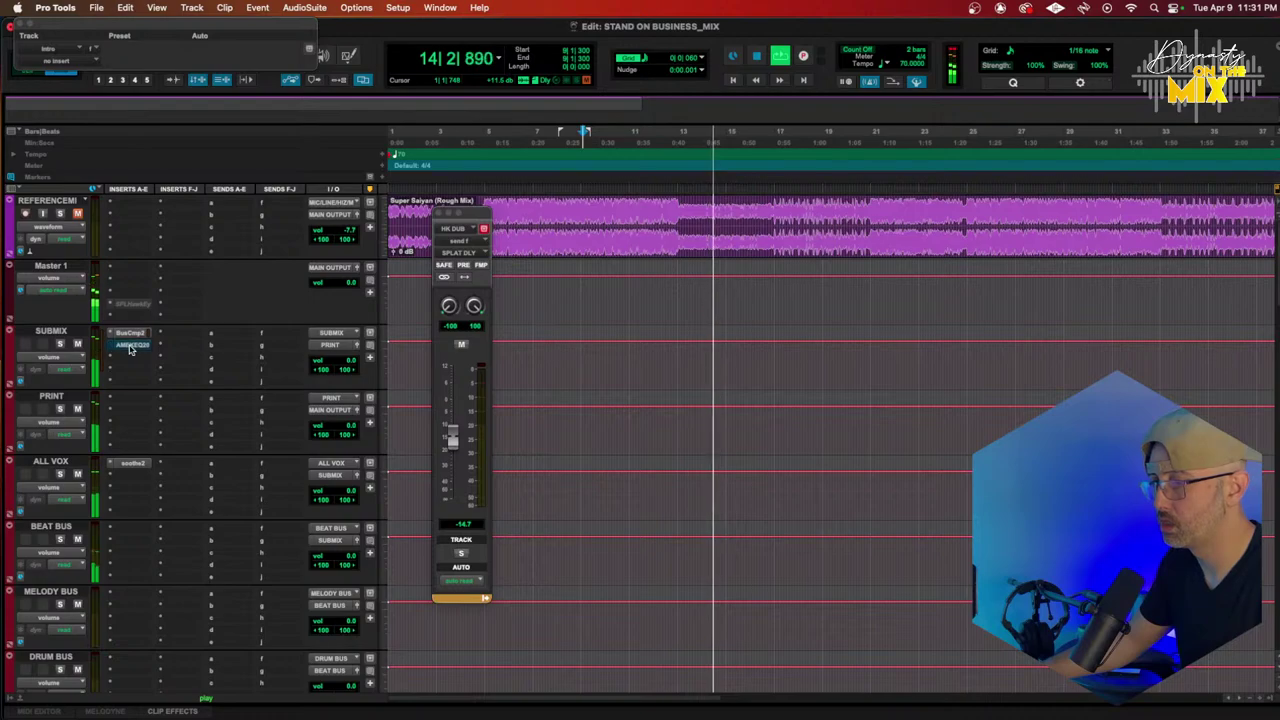
# Step: Insert Vertigo VSM-3 (stereo) on SUBMIX after the AMEK EQ 200, adjust its harmonics with 2nd-harmonic drive at 15%, and close it
pyautogui.click(130, 357)
pyautogui.moveTo(190, 357)
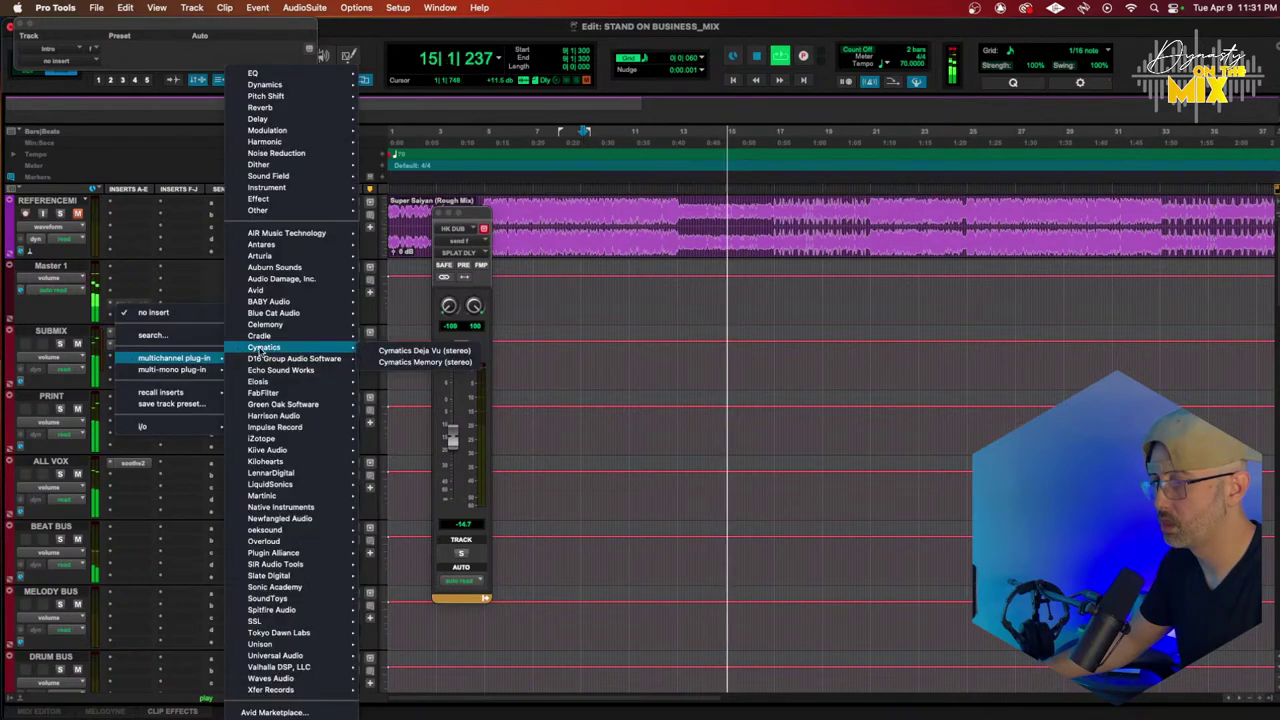
pyautogui.moveTo(265, 141)
pyautogui.scroll(-15, 385, 383)
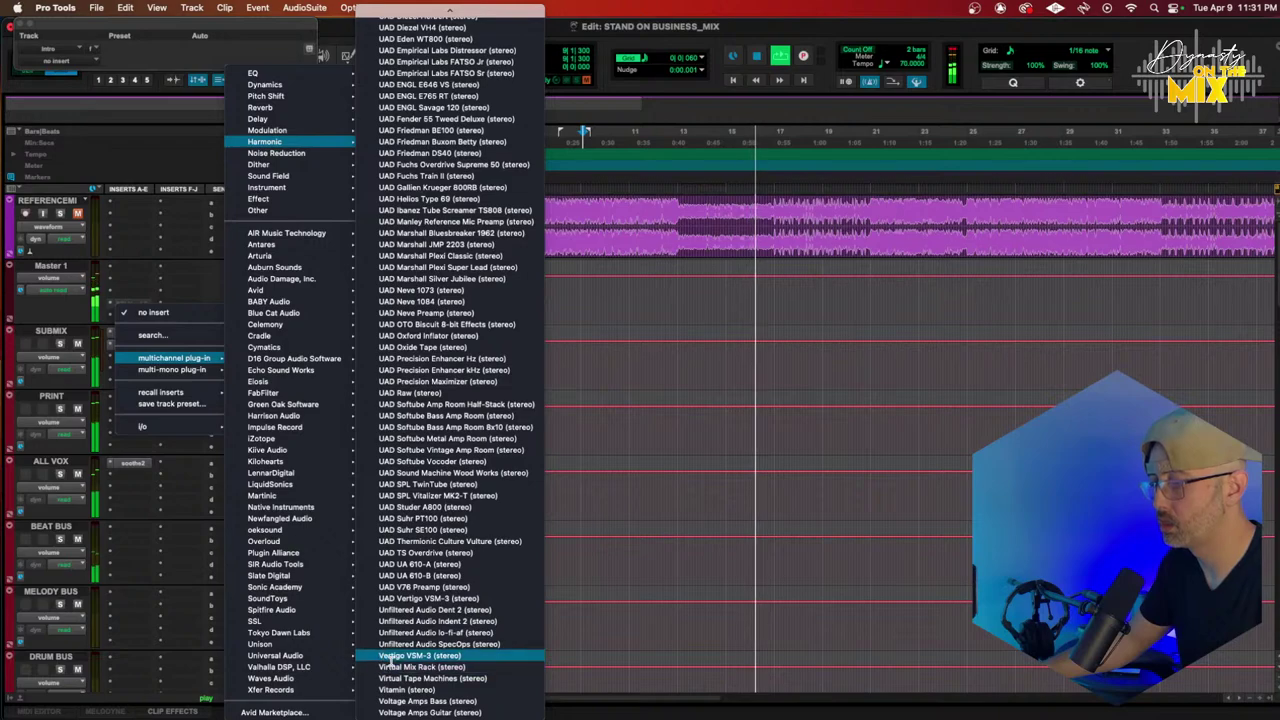
pyautogui.click(391, 663)
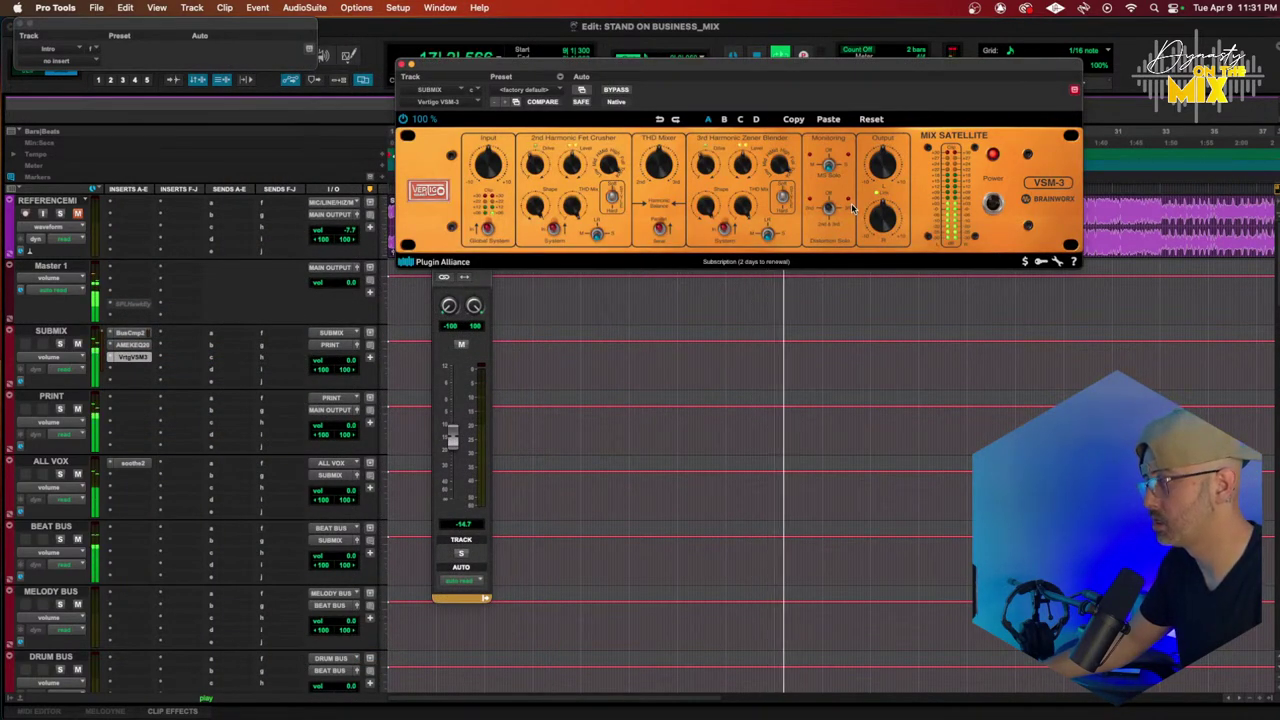
pyautogui.moveTo(779, 168); pyautogui.dragTo(770, 187)
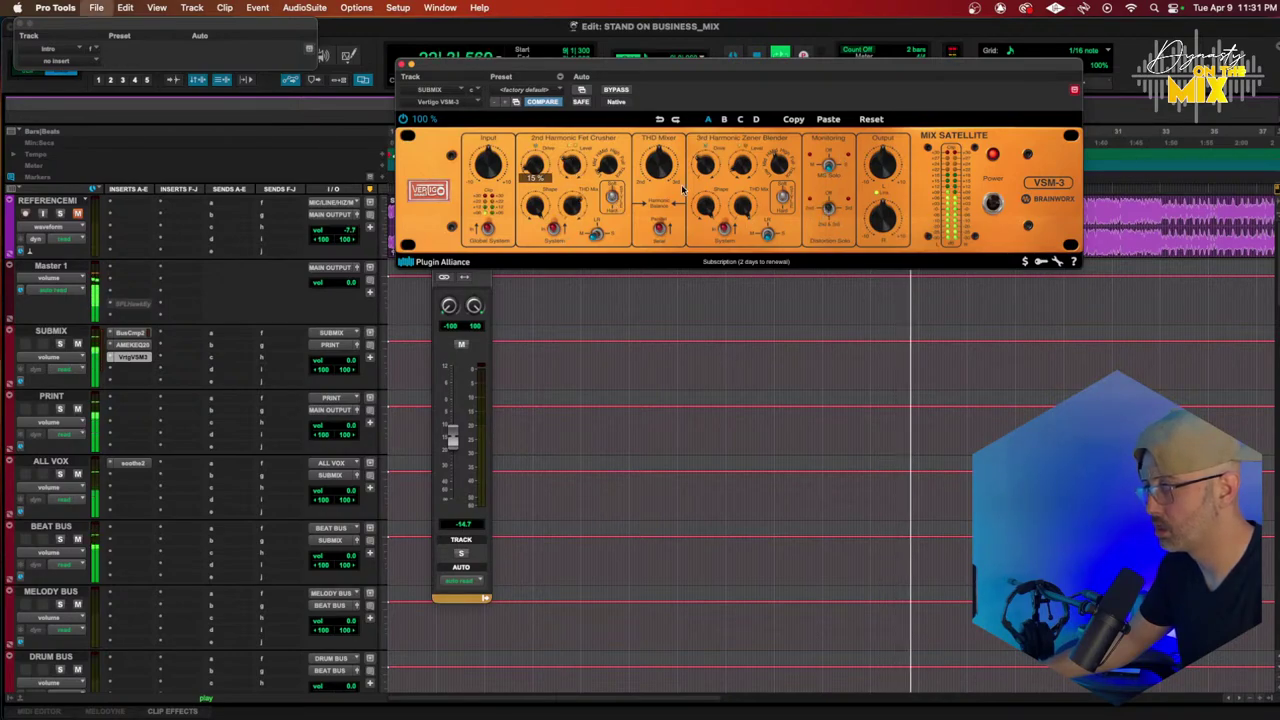
pyautogui.click(401, 64)
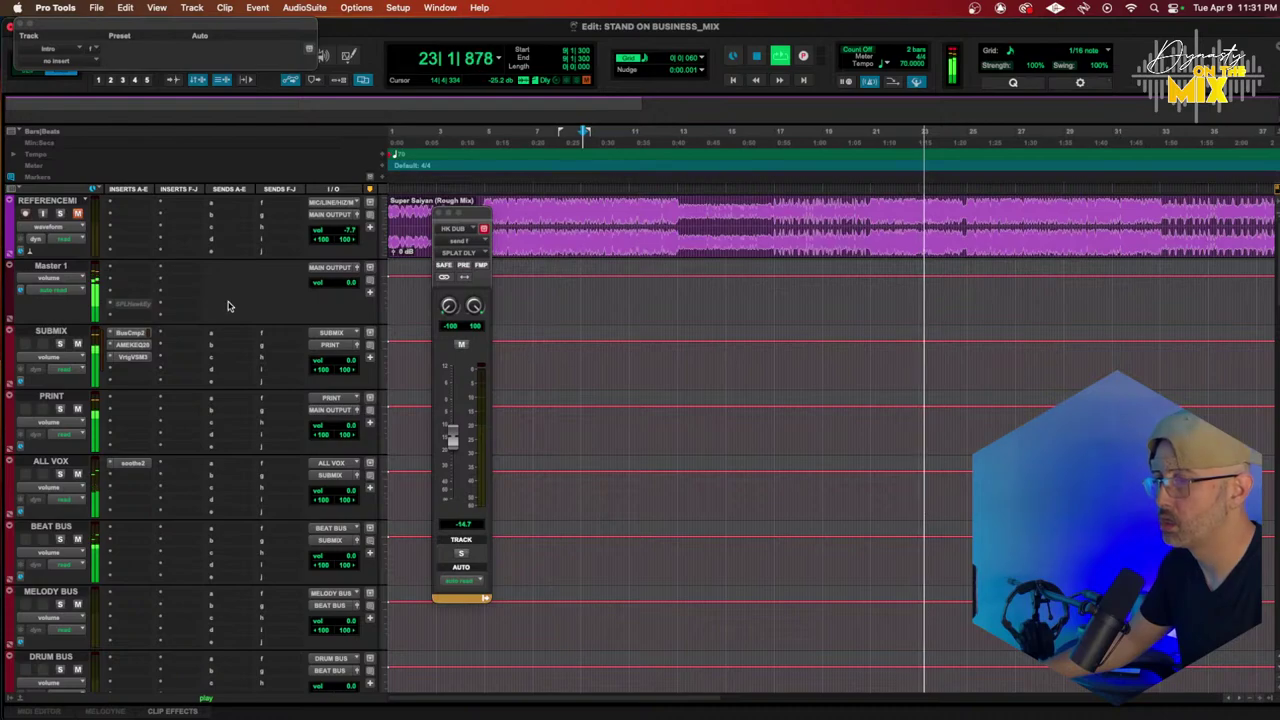
# Step: Rename the FLANGER effects track as DEMON
pyautogui.scroll(-10, 207, 346)
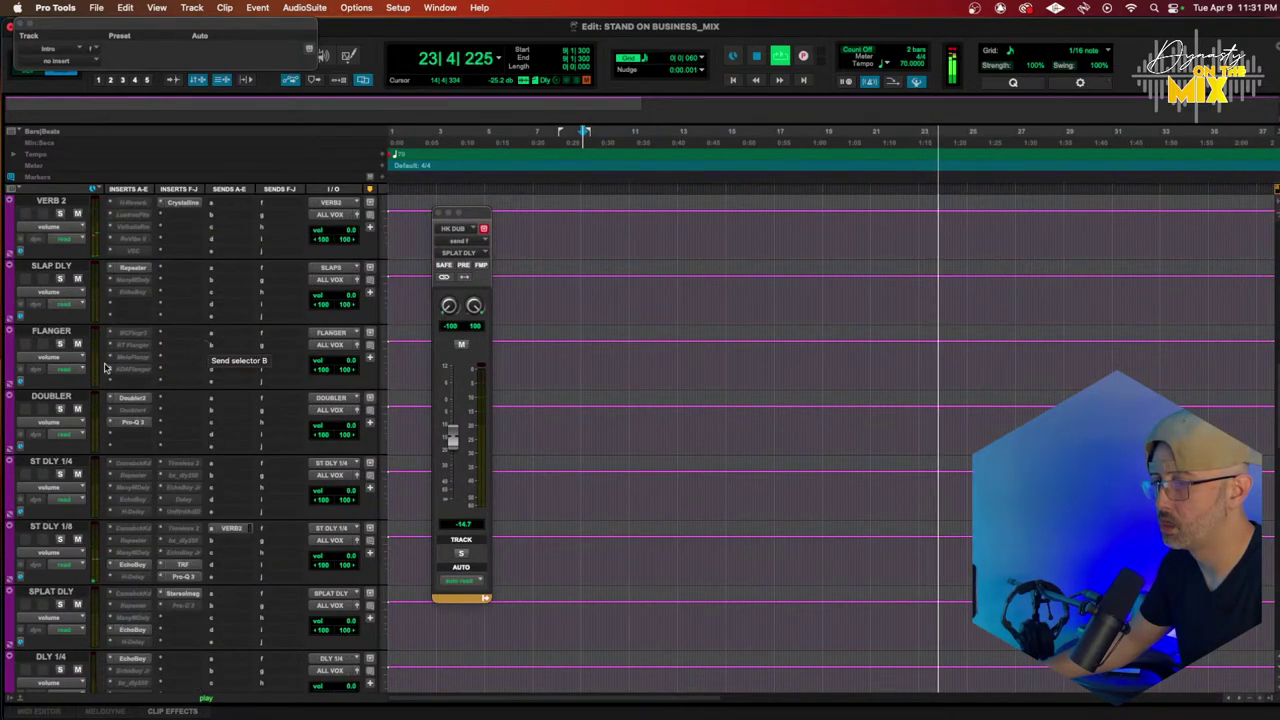
pyautogui.doubleClick(60, 332)
pyautogui.write('DEMON')
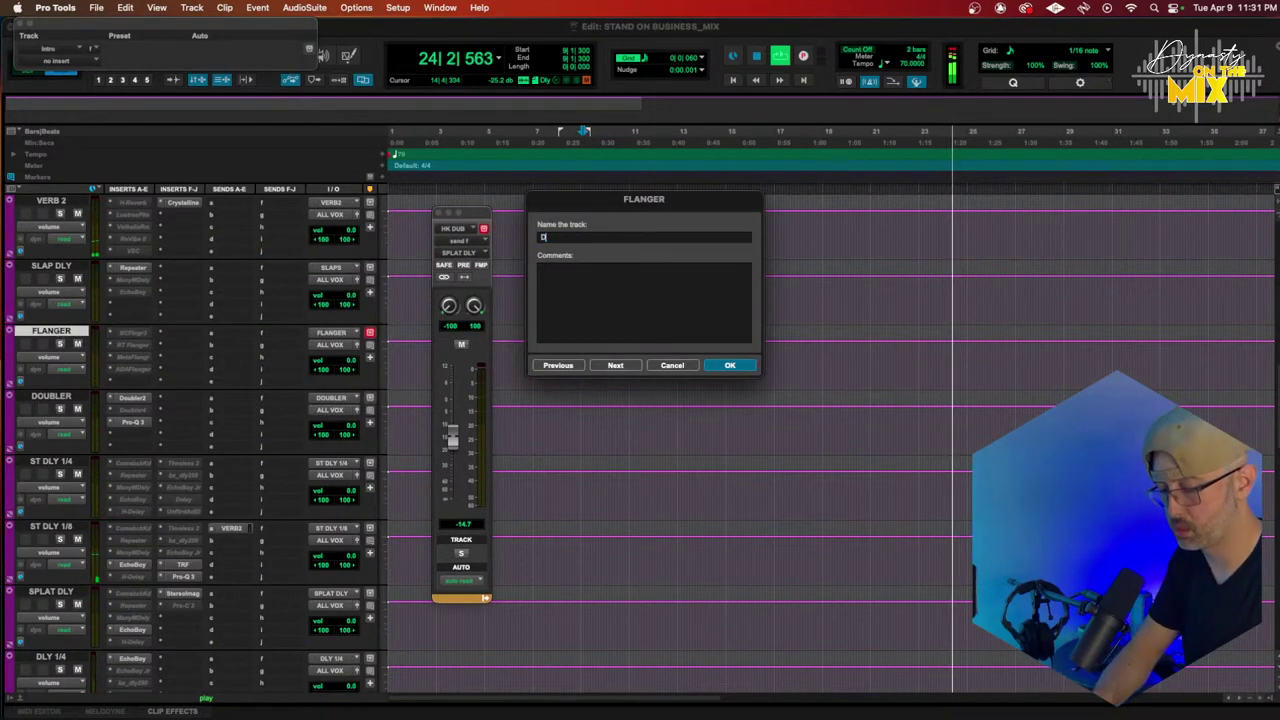
pyautogui.press('Return')
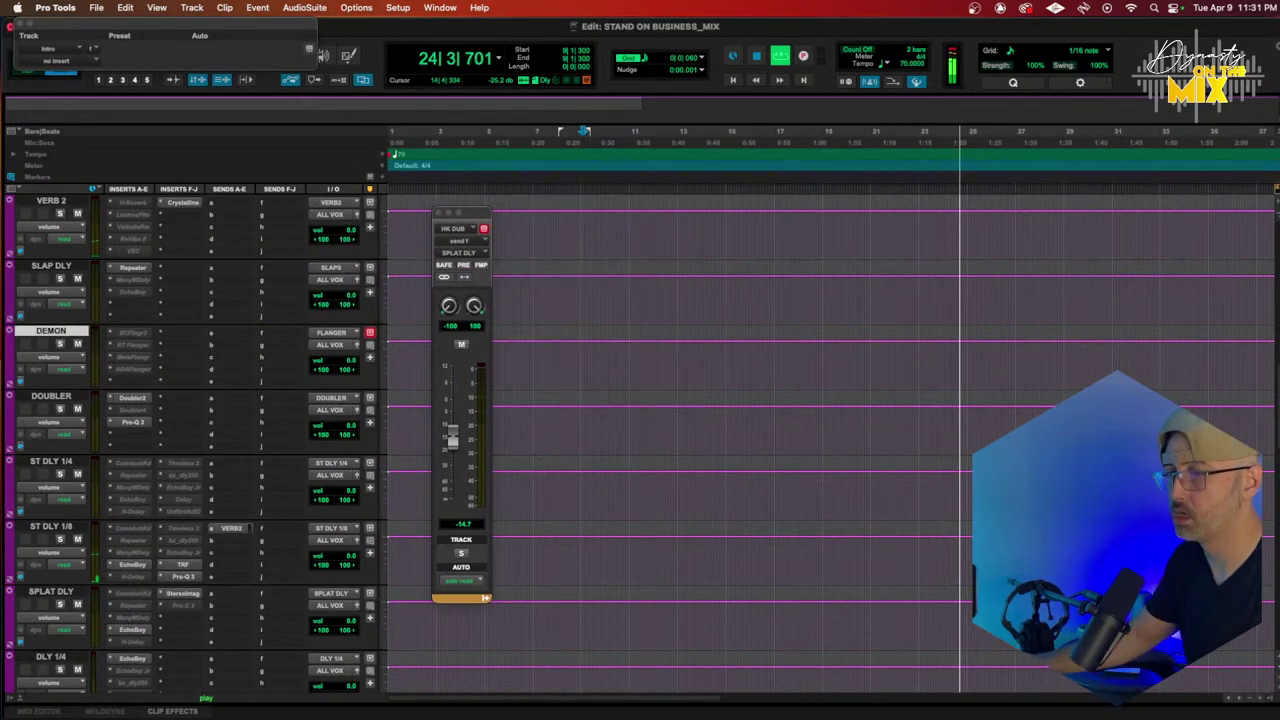
# Step: Replace DEMON's first insert with Little AlterBoy (stereo), setting pitch to -12.0 and formant to -8.0
pyautogui.click(110, 335)
pyautogui.moveTo(112, 335)
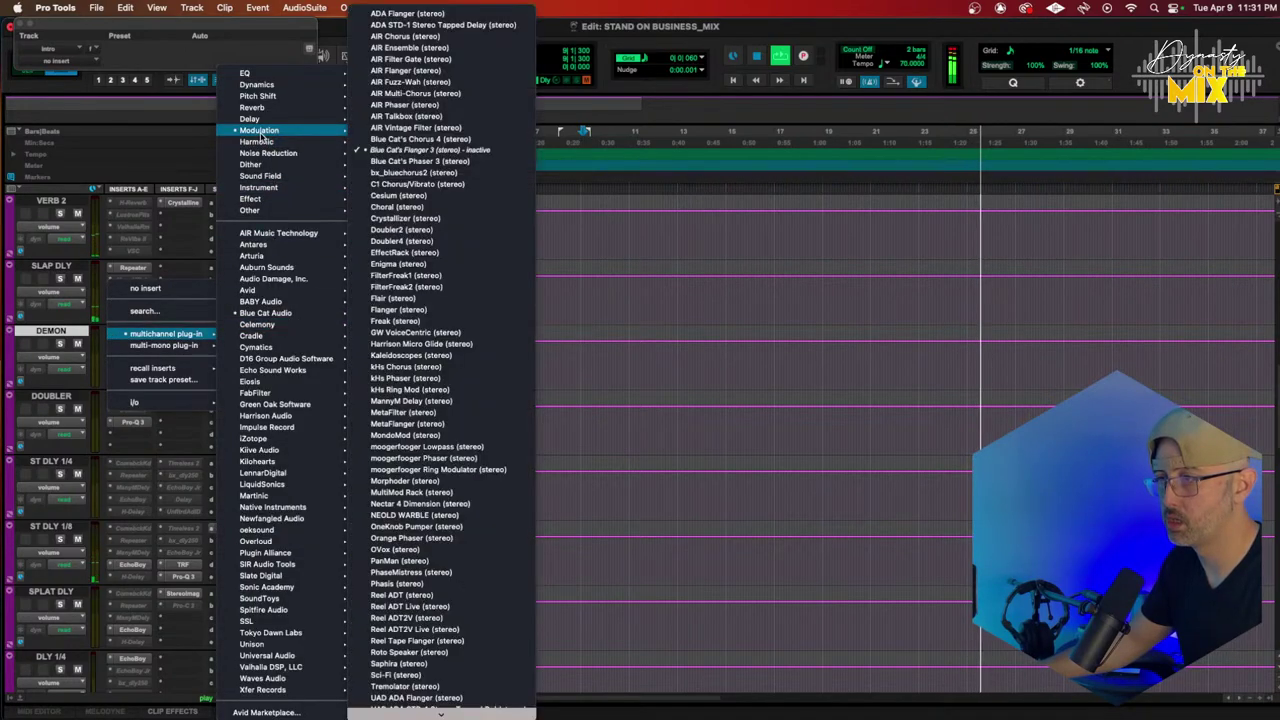
pyautogui.moveTo(269, 97)
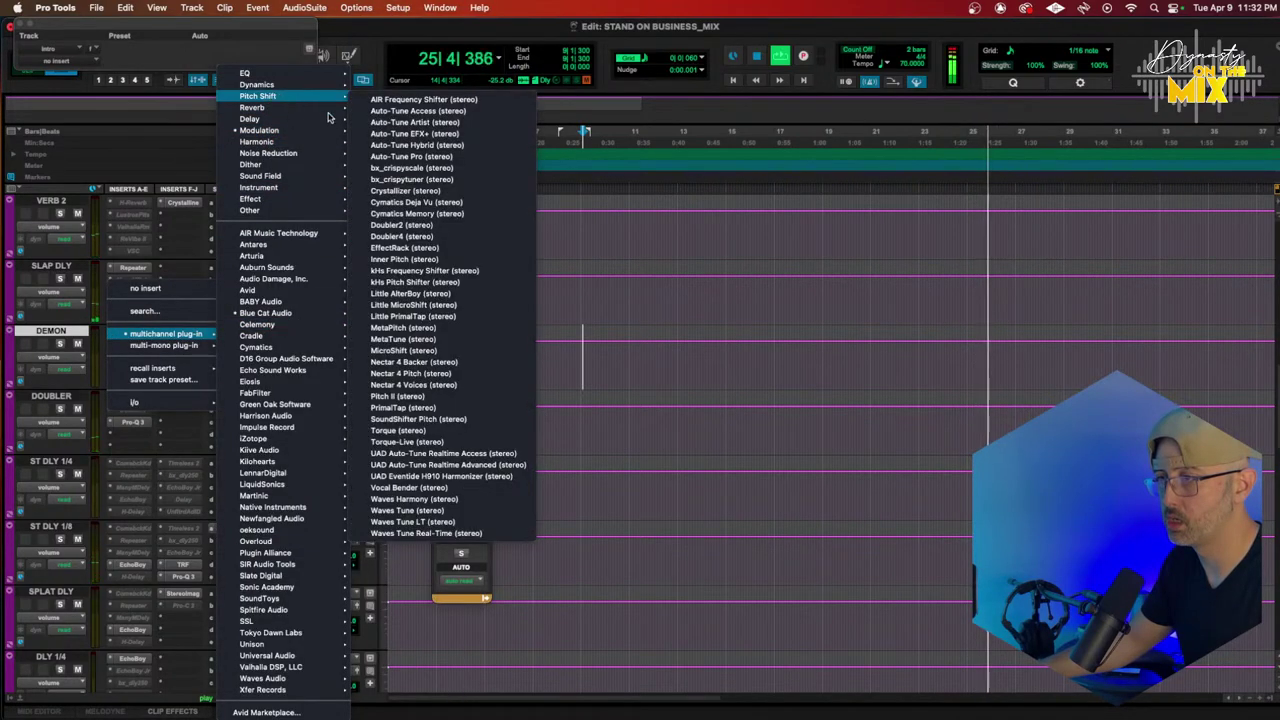
pyautogui.click(450, 291)
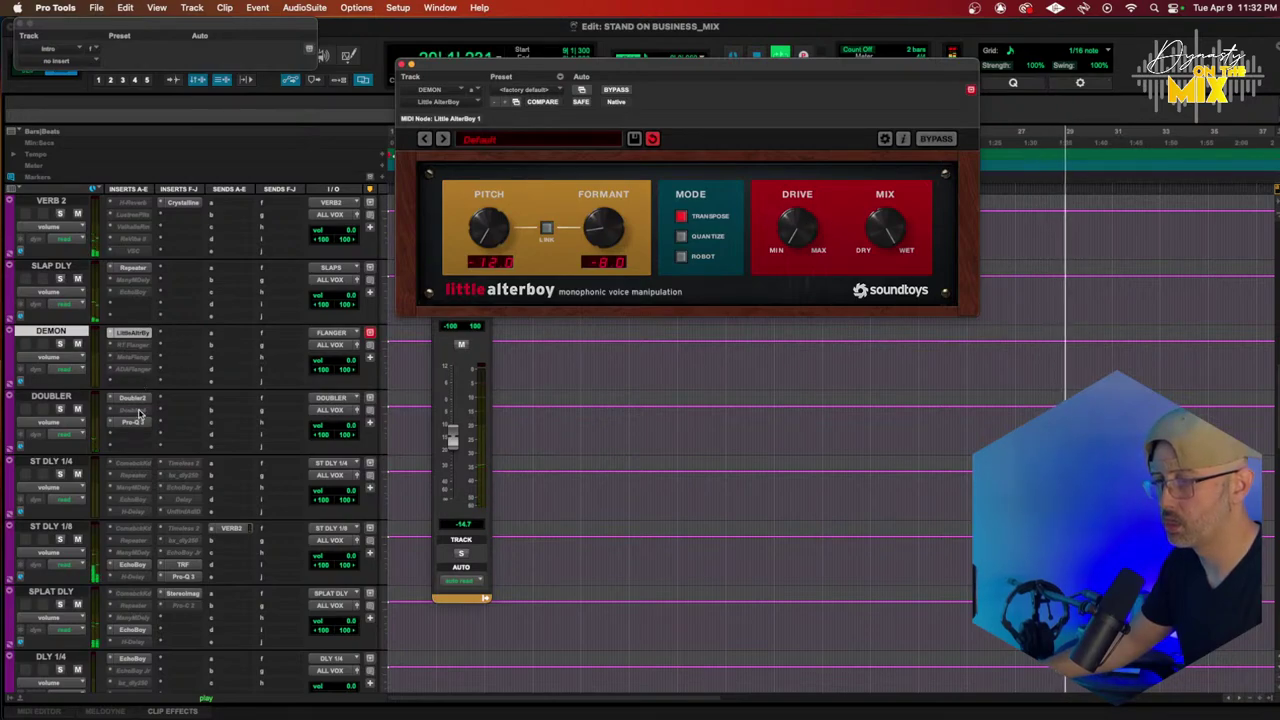
# Step: Copy the Doubler2 and Pro-Q 3 inserts from DOUBLER to DEMON's second and third insert slots
pyautogui.moveTo(140, 403); pyautogui.dragTo(141, 346)
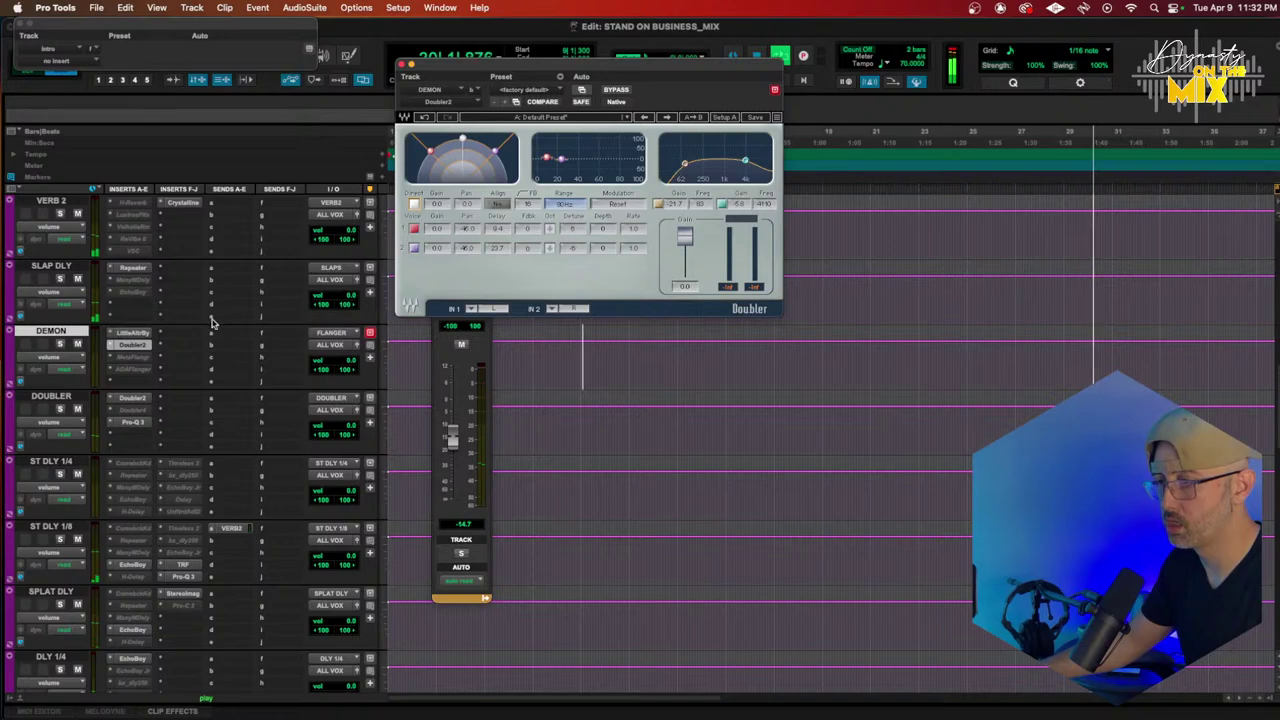
pyautogui.moveTo(132, 421); pyautogui.dragTo(138, 364)
pyautogui.click(138, 360)
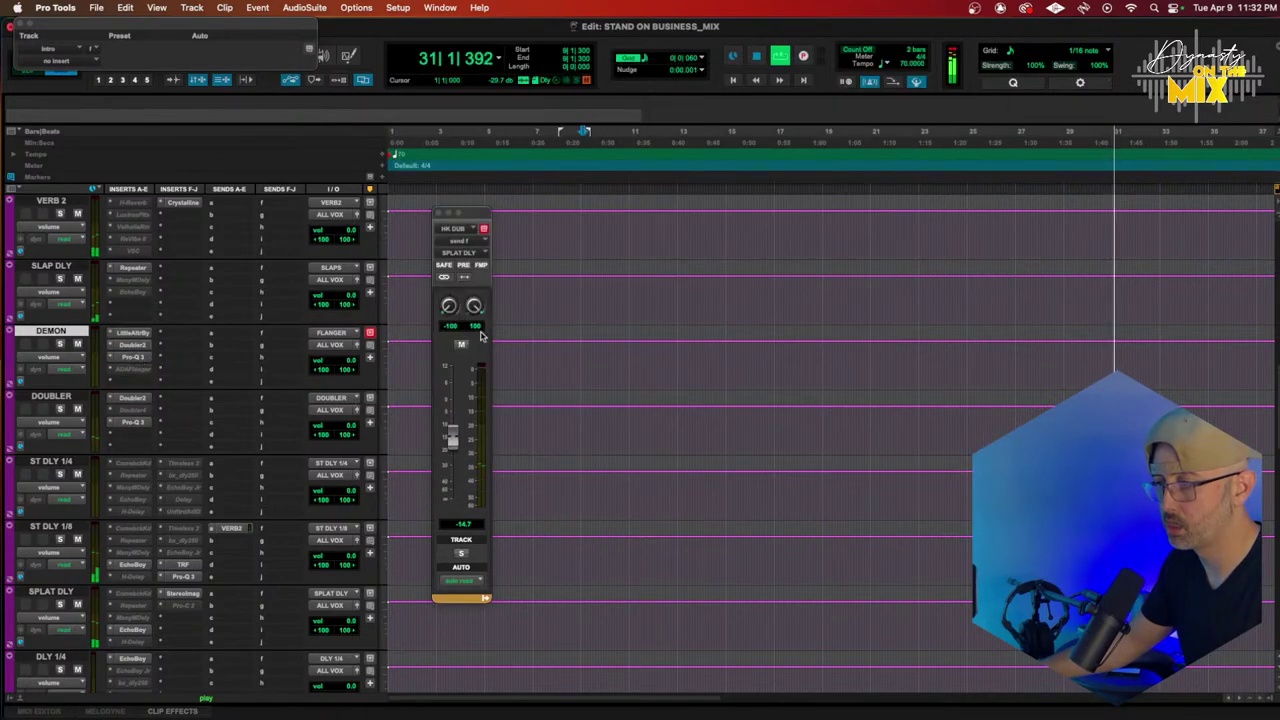
# Step: In DEMON's Pro-Q 3, cut about 2.9 dB near 2.8 kHz, boost about 1.2 dB near 86 Hz, and lower the high-pass cutoff
pyautogui.click(150, 357)
pyautogui.moveTo(803, 252); pyautogui.dragTo(805, 287)
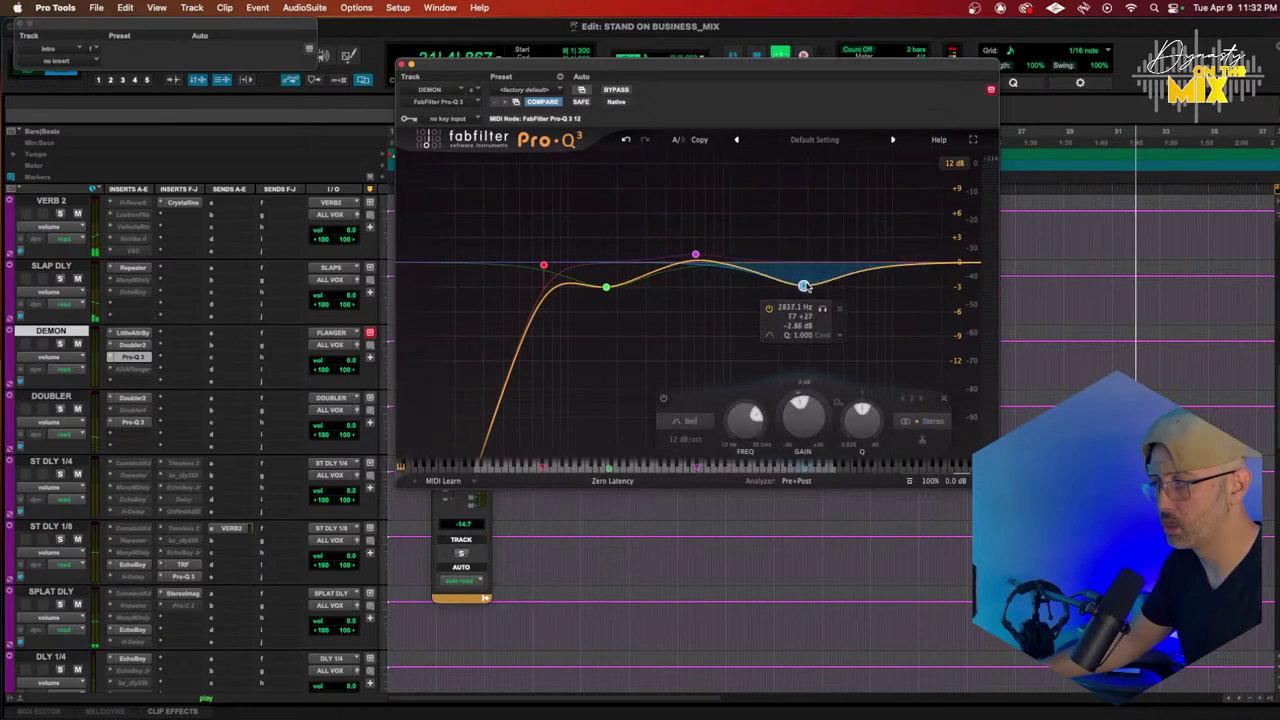
pyautogui.moveTo(695, 255); pyautogui.dragTo(709, 265)
pyautogui.moveTo(541, 266); pyautogui.dragTo(490, 260)
pyautogui.moveTo(606, 287); pyautogui.dragTo(557, 253)
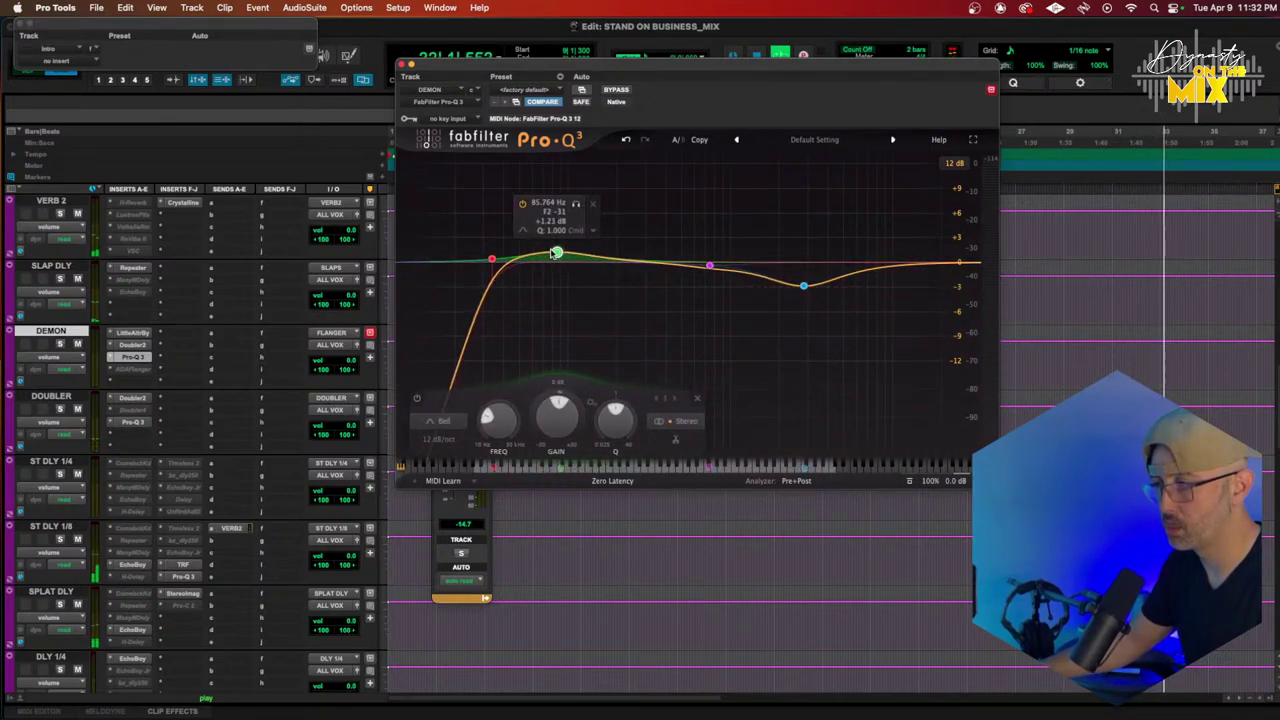
pyautogui.click(401, 65)
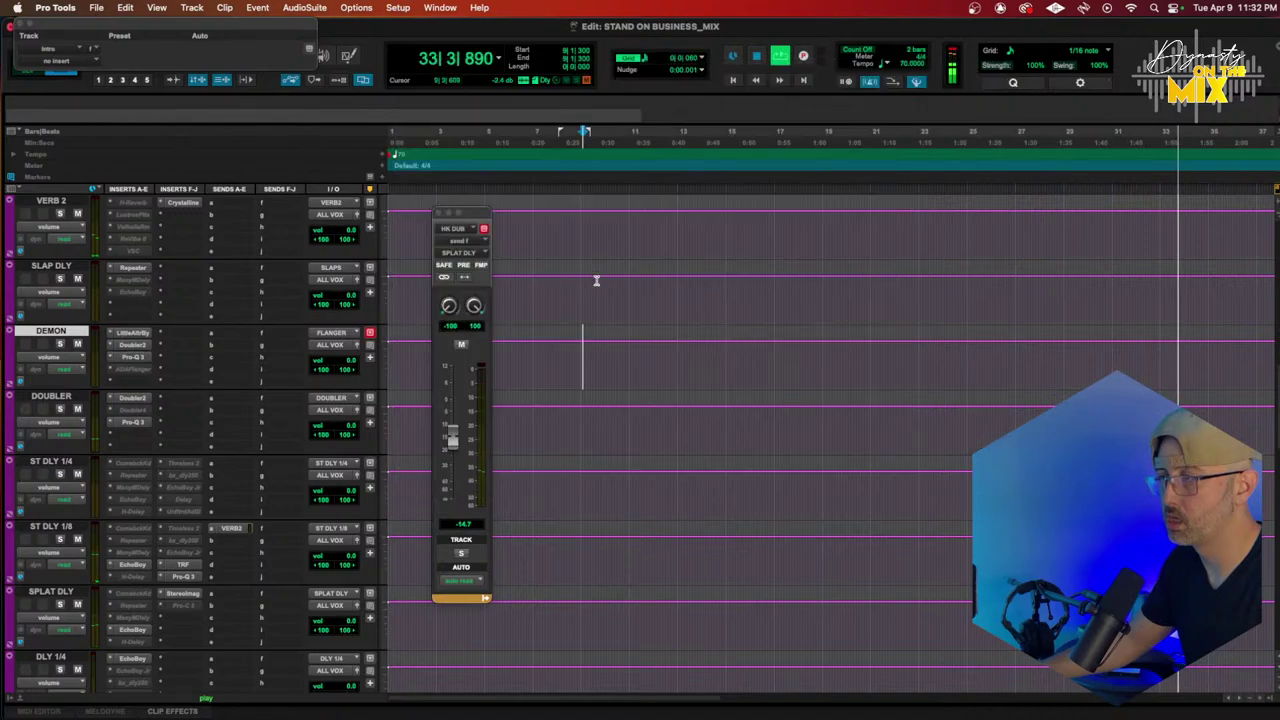
# Step: Add a send on Verse.cm's first send slot routed to the stereo FLANGER bus
pyautogui.scroll(-10, 640, 316)
pyautogui.scroll(5, 640, 316)
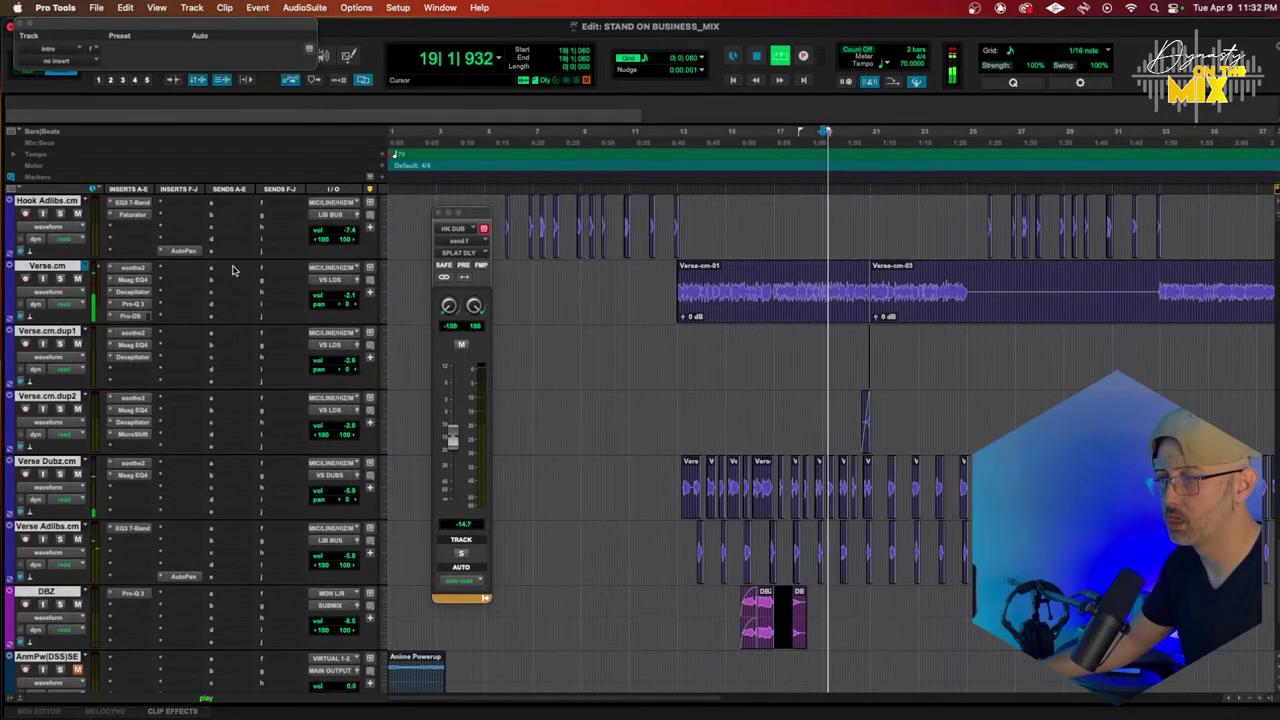
pyautogui.click(228, 222)
pyautogui.moveTo(260, 285)
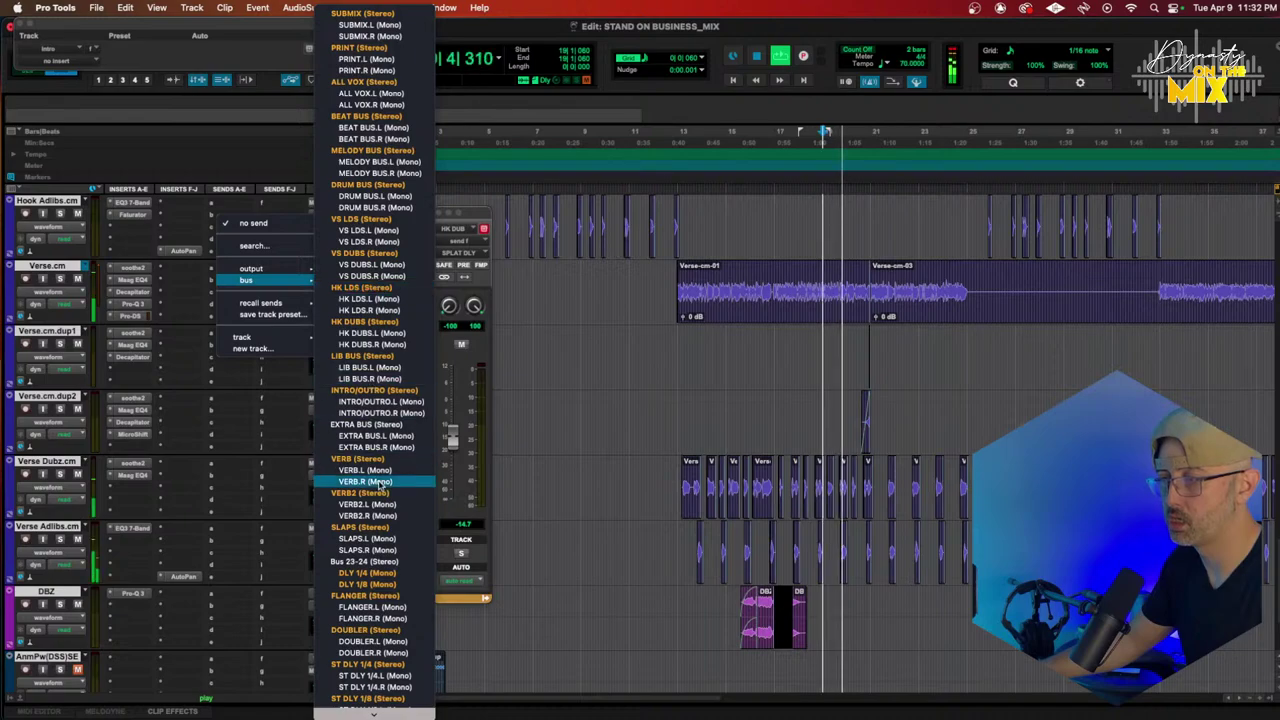
pyautogui.scroll(-3, 375, 480)
pyautogui.click(365, 528)
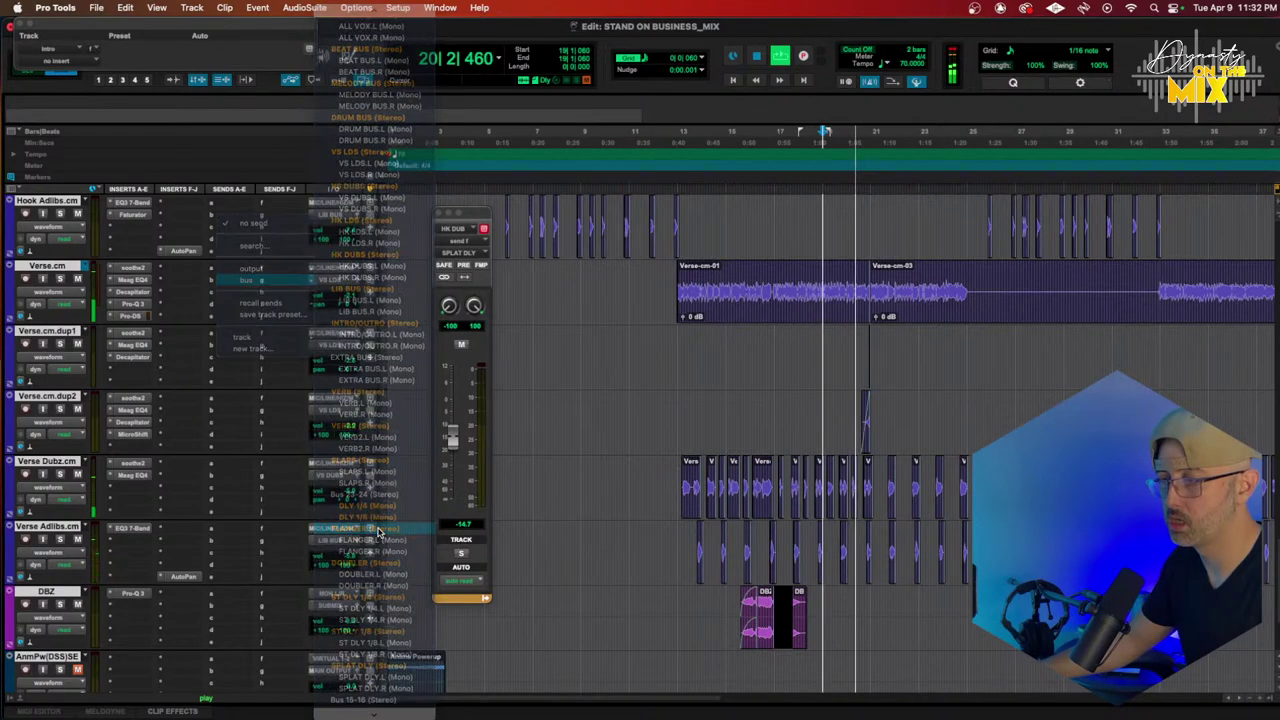
# Step: Rename the FLANGER bus assigned to Verse.cm's send as DEMON, in capitals
pyautogui.rightClick(233, 267)
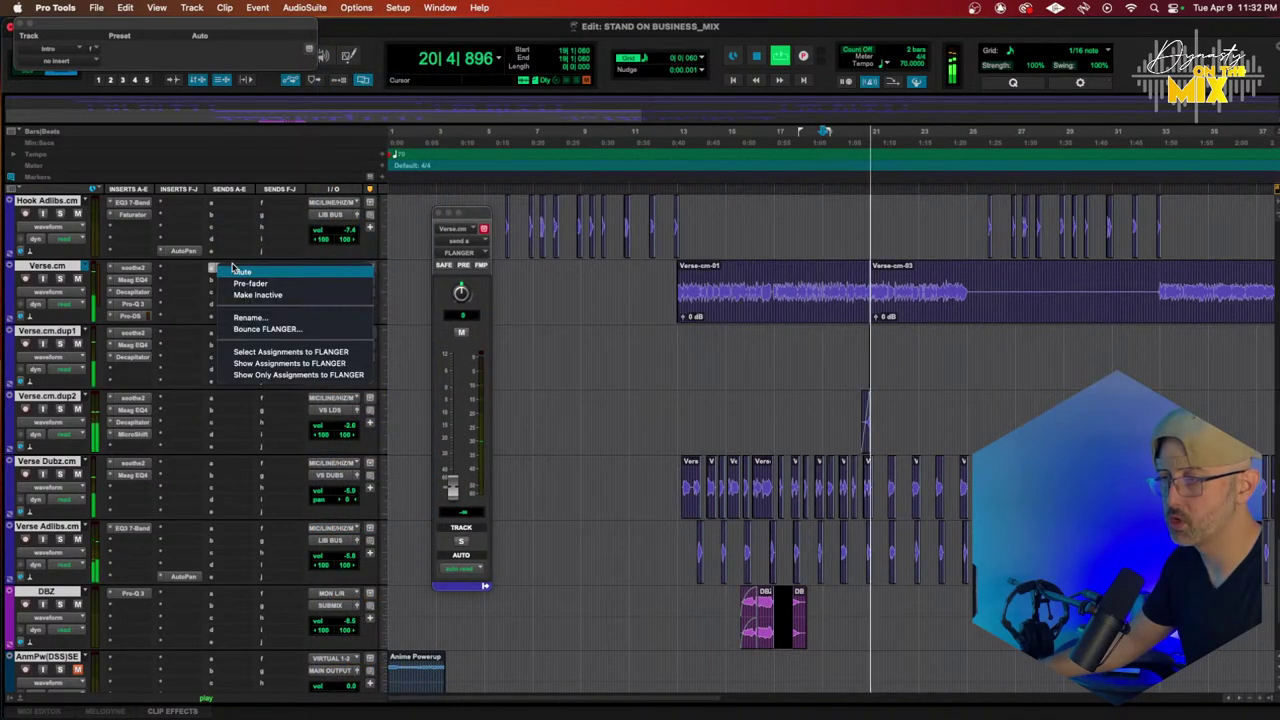
pyautogui.click(274, 321)
pyautogui.write('demon')
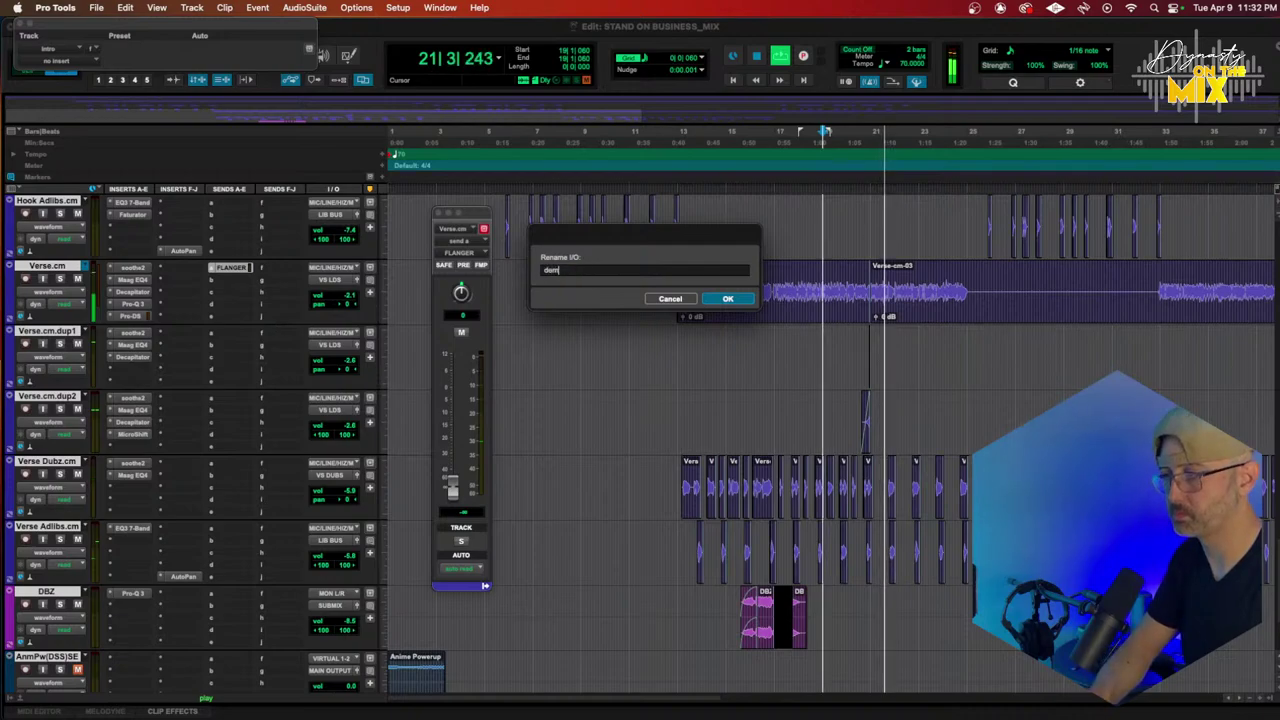
pyautogui.press('Return')
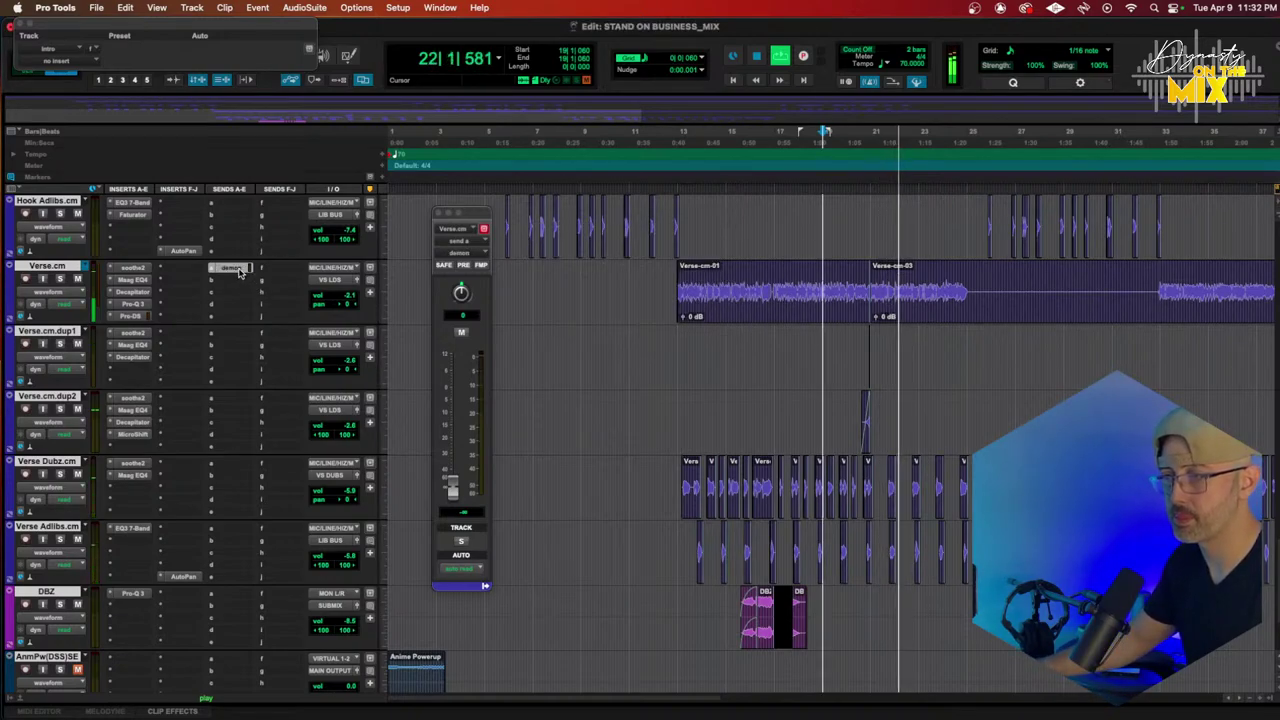
pyautogui.rightClick(230, 267)
pyautogui.click(250, 318)
pyautogui.write('DEMON')
pyautogui.press('Return')
# Step: Show Verse.cm's DEMON send level automation and draw a ramp from bar 20 to bar 21, rising to about -3.6 dB
pyautogui.click(48, 291)
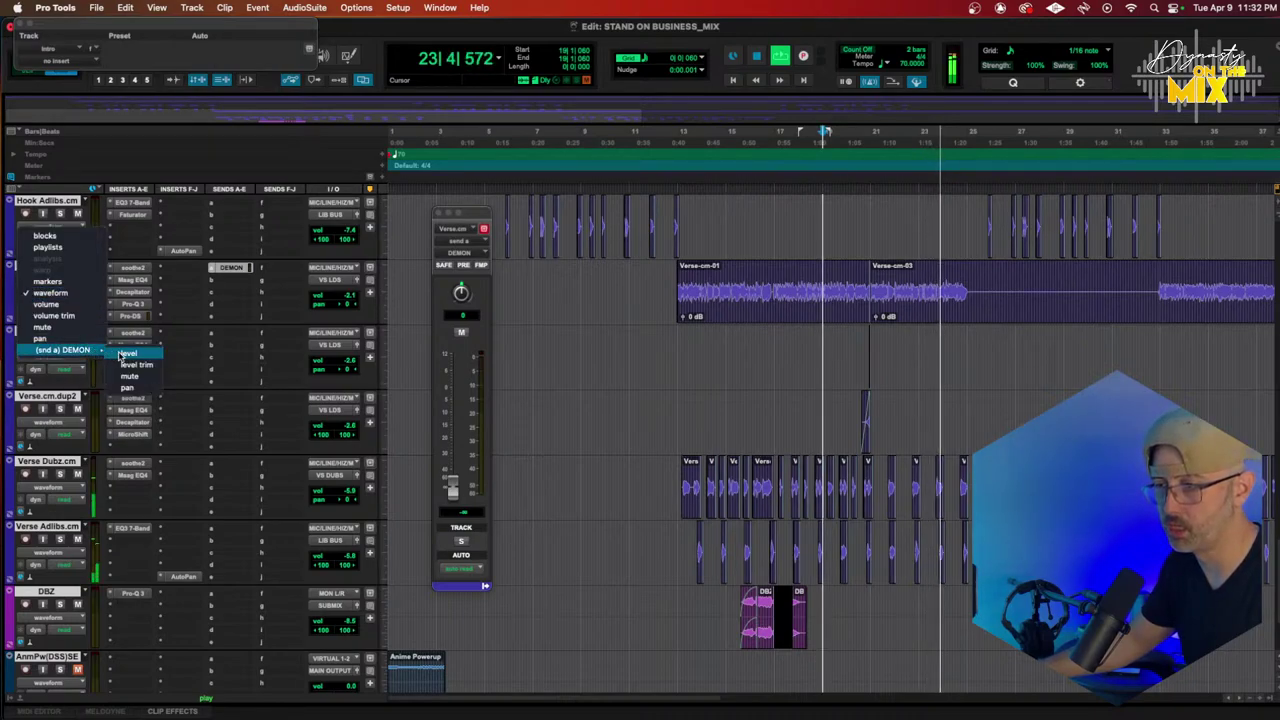
pyautogui.click(135, 354)
pyautogui.click(858, 135)
pyautogui.press('t')
pyautogui.press('t')
pyautogui.press('t')
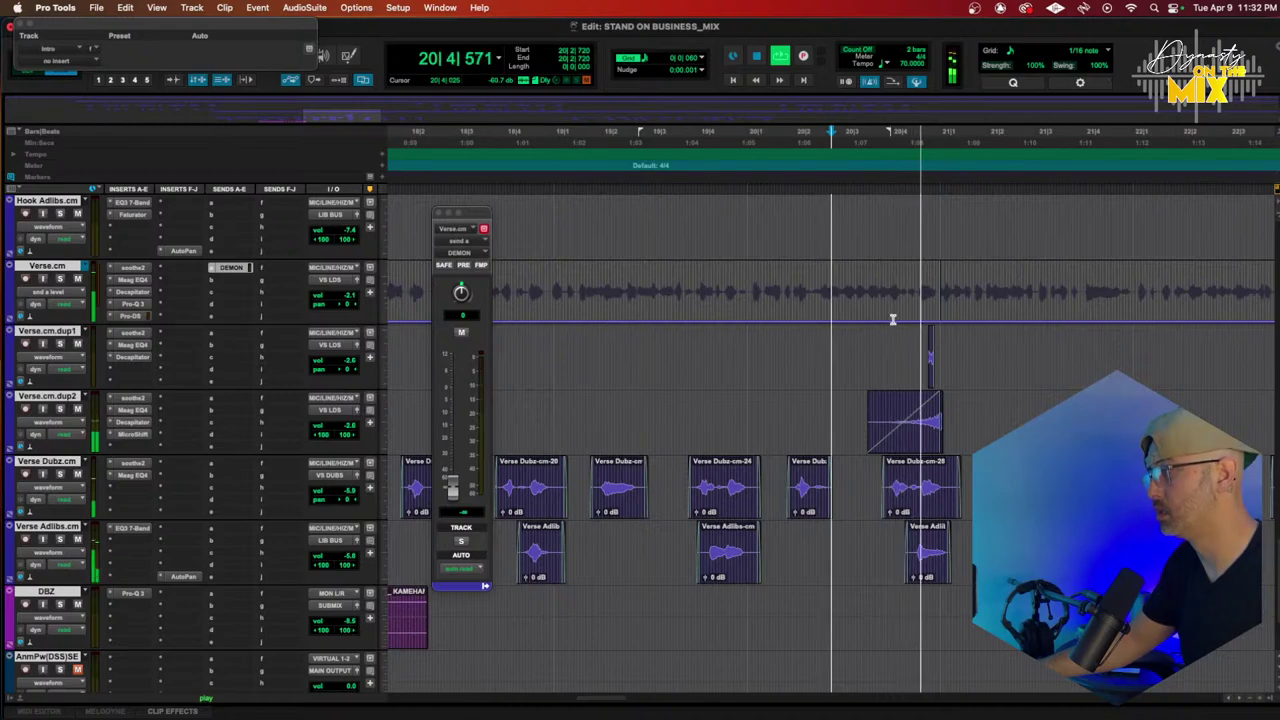
pyautogui.click(643, 140)
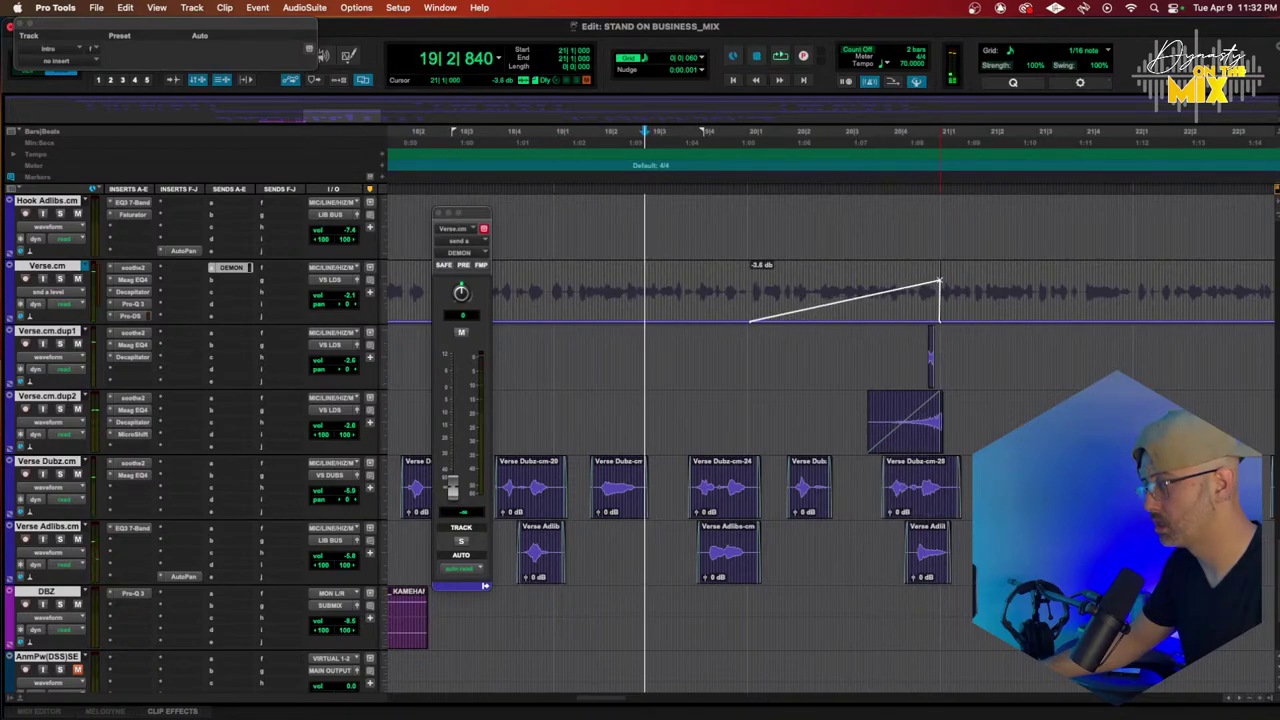
# Step: Raise the bar 20 start point of Verse.cm's DEMON send ramp, audition it, and raise the bar 21 end point slightly
pyautogui.moveTo(873, 293); pyautogui.dragTo(750, 292)
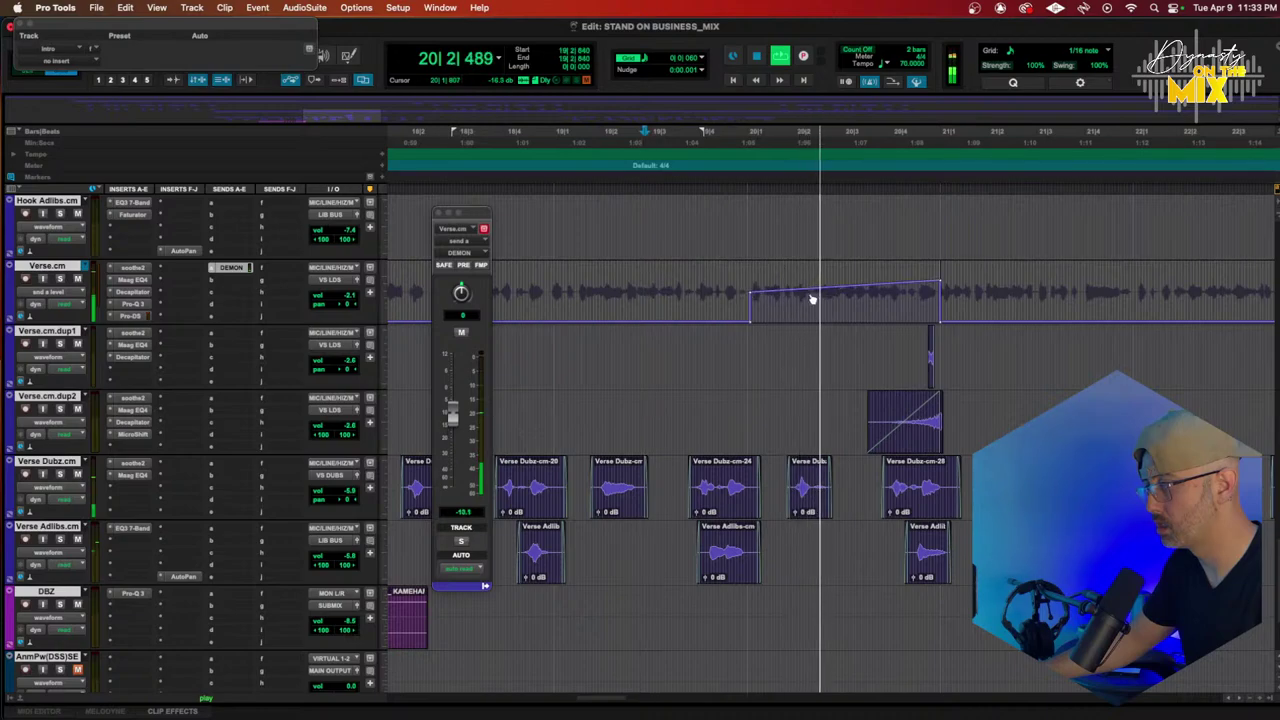
pyautogui.press('space')
pyautogui.press('space')
pyautogui.moveTo(942, 285); pyautogui.dragTo(944, 279)
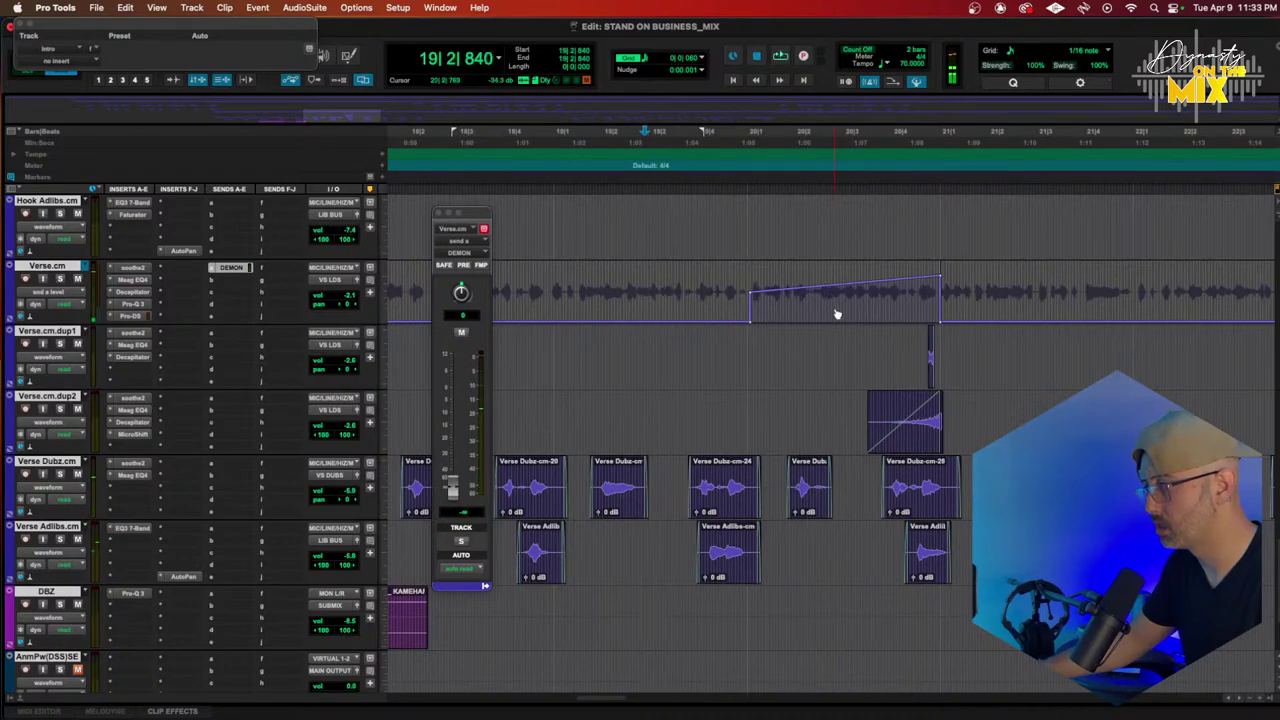
# Step: Raise Verse.cm's DEMON send ramp between bars 20 and 21 slightly, and lower its bar 21 end point a little
pyautogui.hscroll(3, 835, 325)
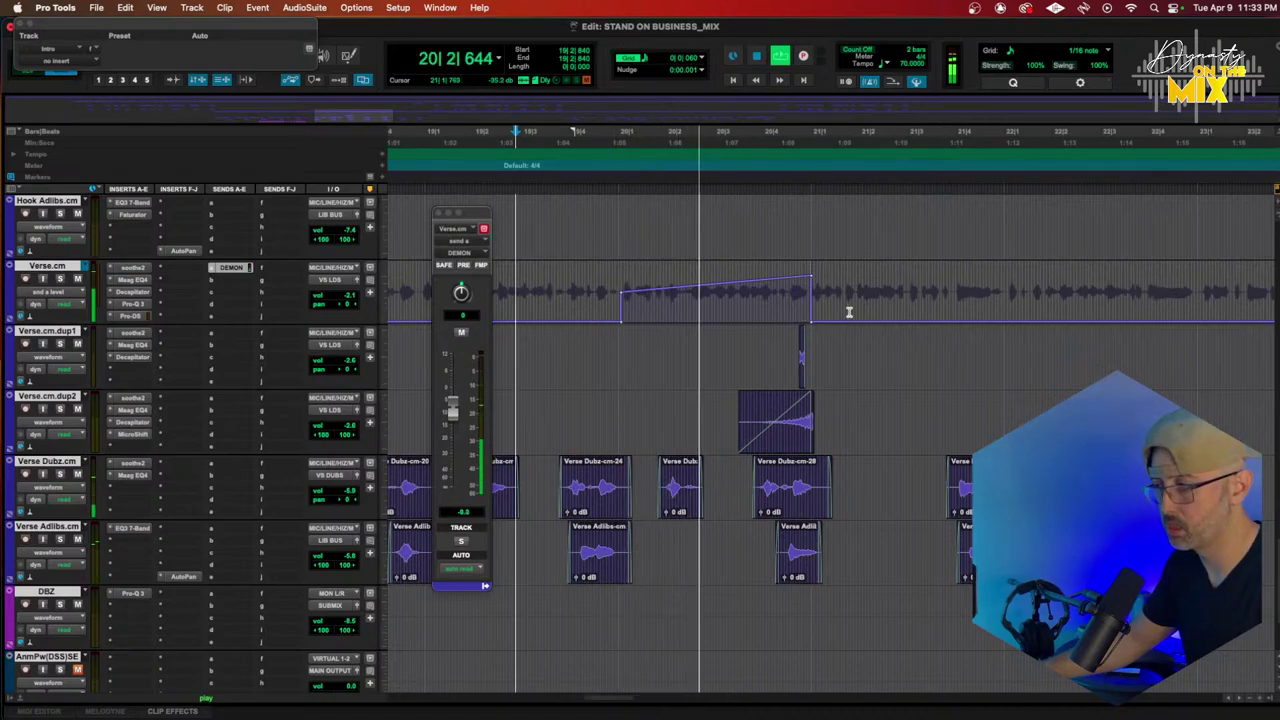
pyautogui.hscroll(2, 846, 311)
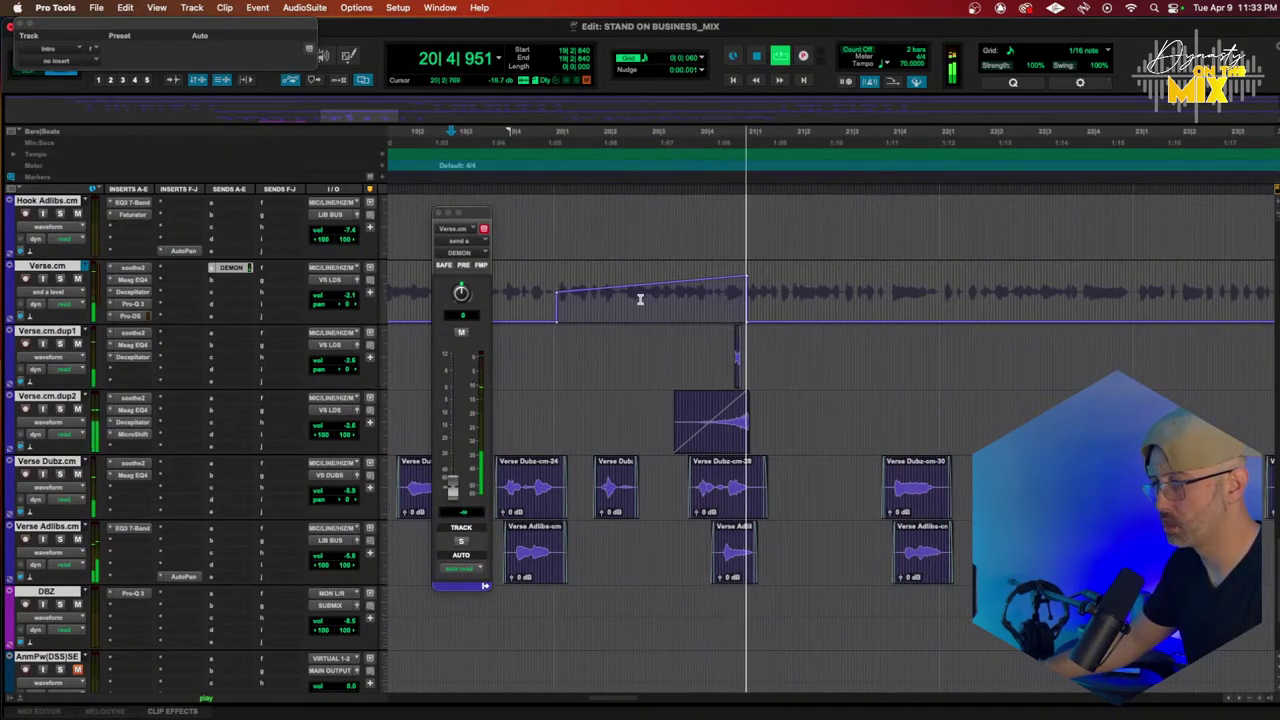
pyautogui.moveTo(601, 297); pyautogui.dragTo(602, 293)
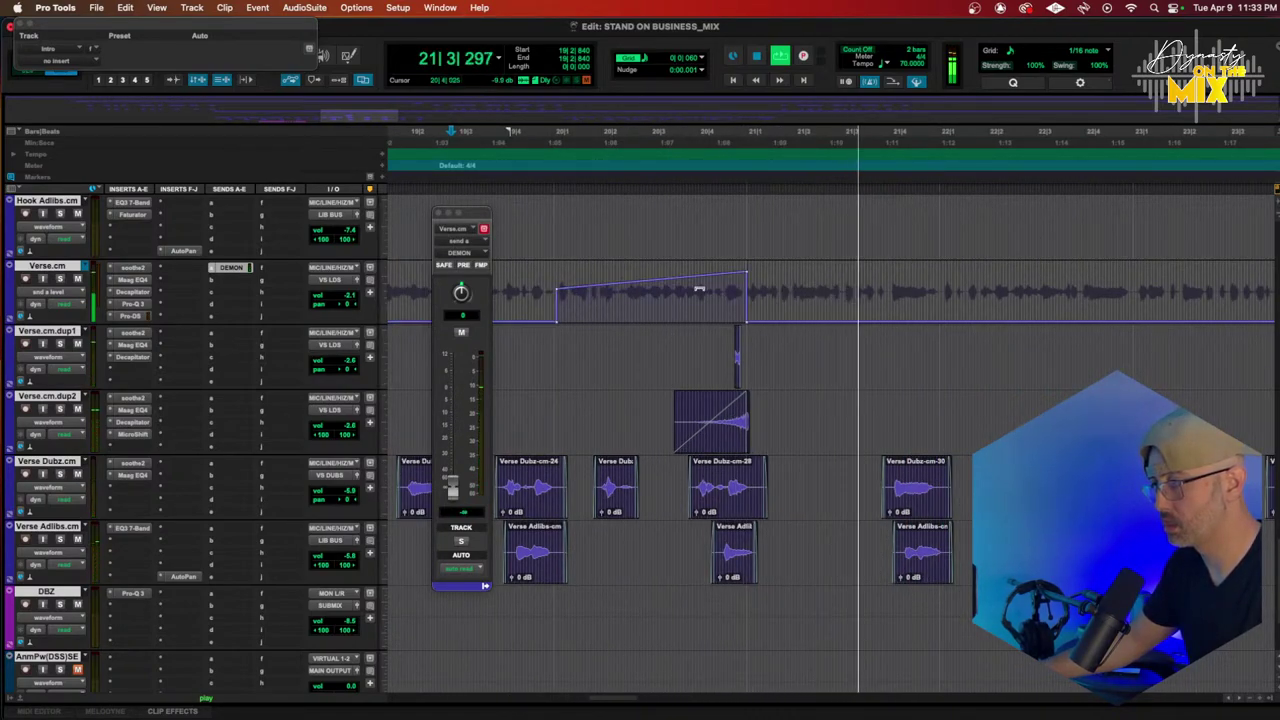
pyautogui.moveTo(747, 271); pyautogui.dragTo(746, 274)
# Step: Add raised DEMON send level sections on Verse.cm from bar 22 to bar 23 and from bar 24 to bar 25
pyautogui.hscroll(2, 809, 289)
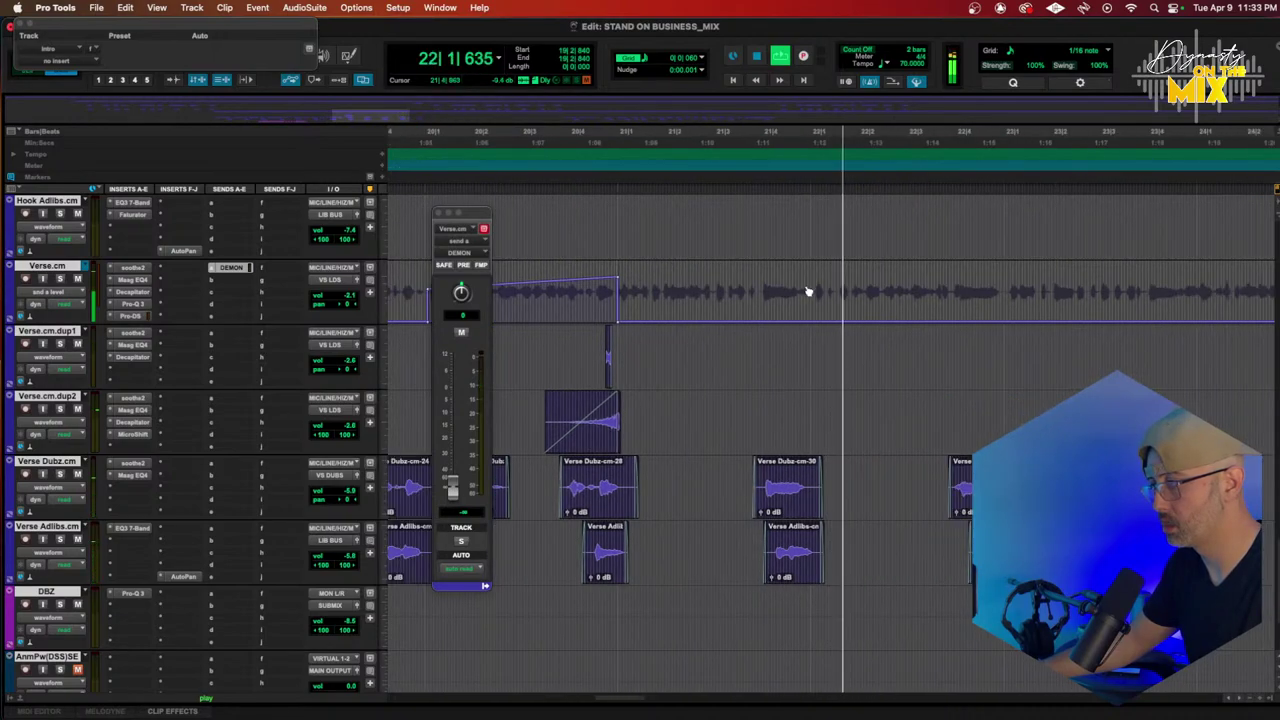
pyautogui.moveTo(809, 301); pyautogui.dragTo(965, 188)
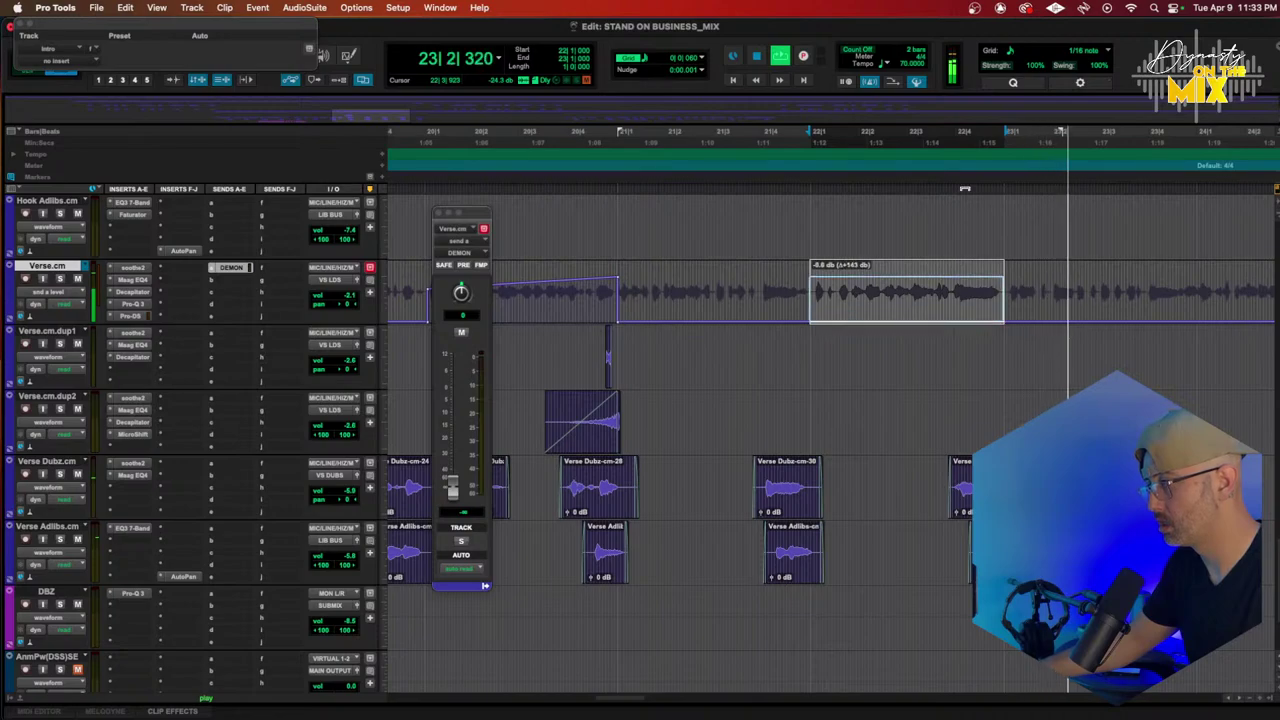
pyautogui.hscroll(5, 958, 248)
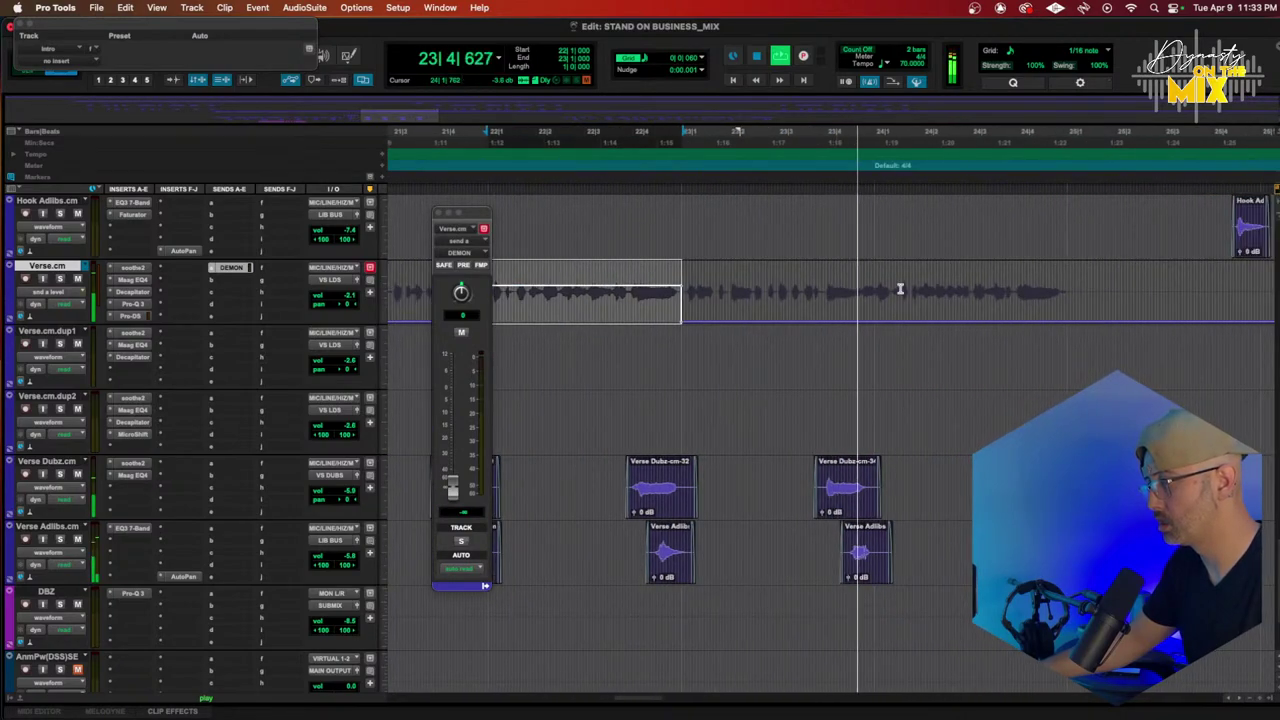
pyautogui.moveTo(875, 297); pyautogui.dragTo(1015, 188)
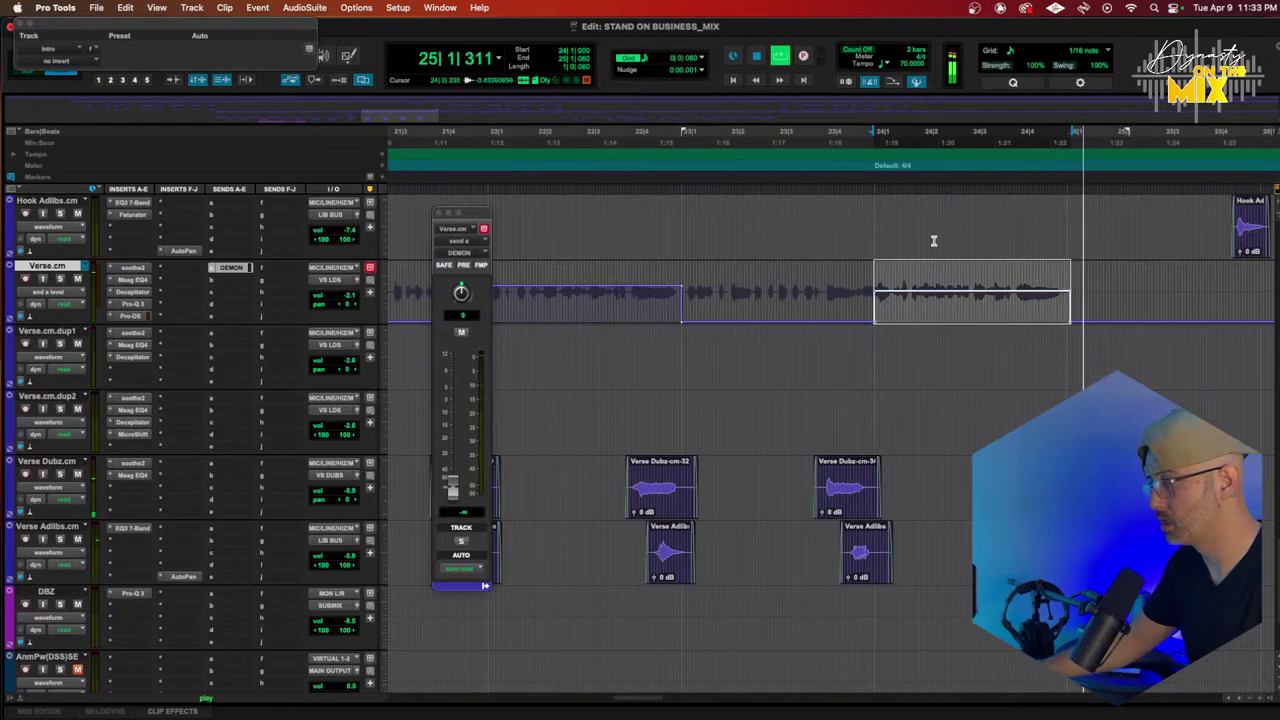
pyautogui.press('r')
pyautogui.press('r')
pyautogui.moveTo(871, 303); pyautogui.dragTo(873, 295)
# Step: Shape Verse.cm's two new DEMON send sections into rising ramps by raising their bar 23 and bar 25 end points, and raise the bar 22 start point
pyautogui.click(636, 134)
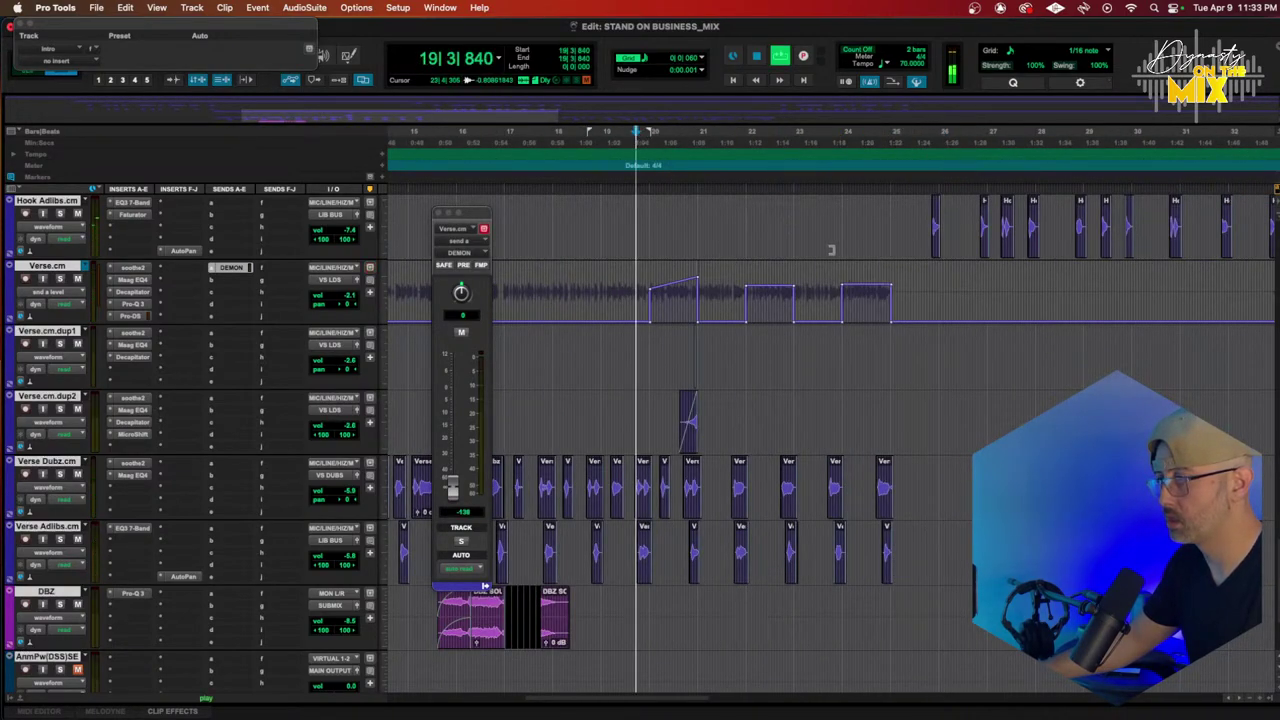
pyautogui.moveTo(891, 285); pyautogui.dragTo(891, 279)
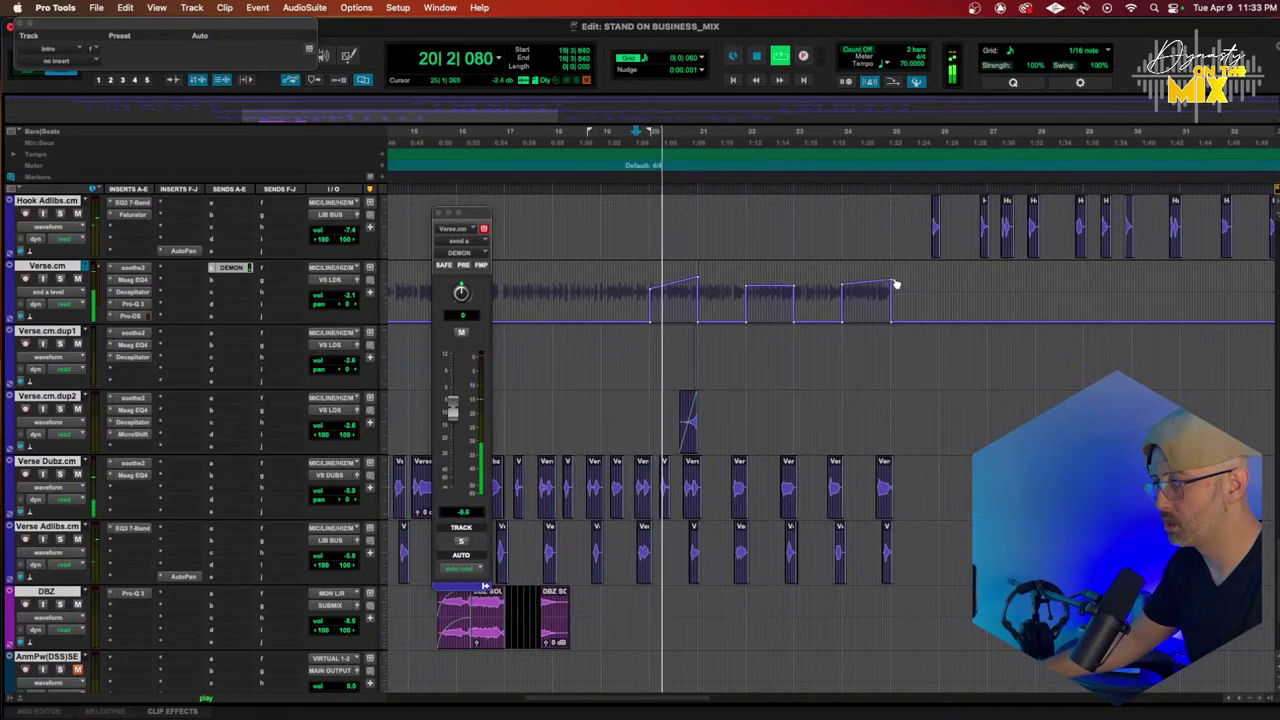
pyautogui.moveTo(794, 289); pyautogui.dragTo(795, 290)
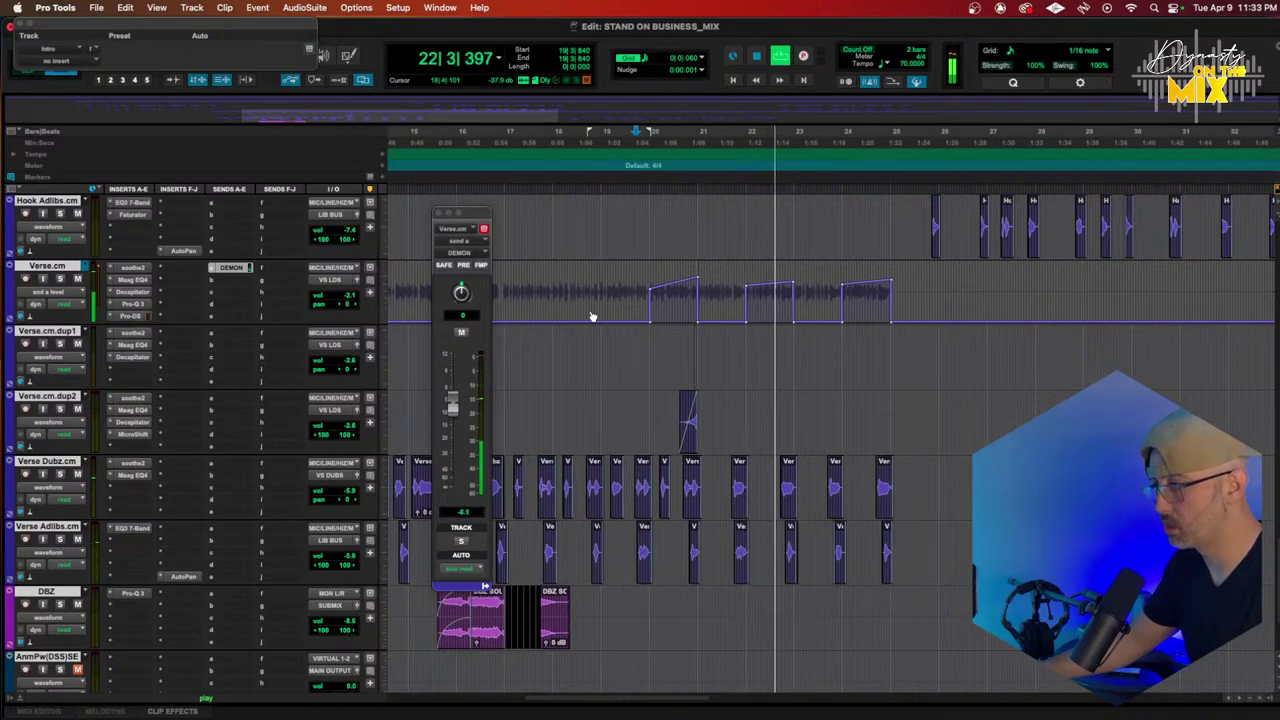
pyautogui.moveTo(793, 285); pyautogui.dragTo(792, 277)
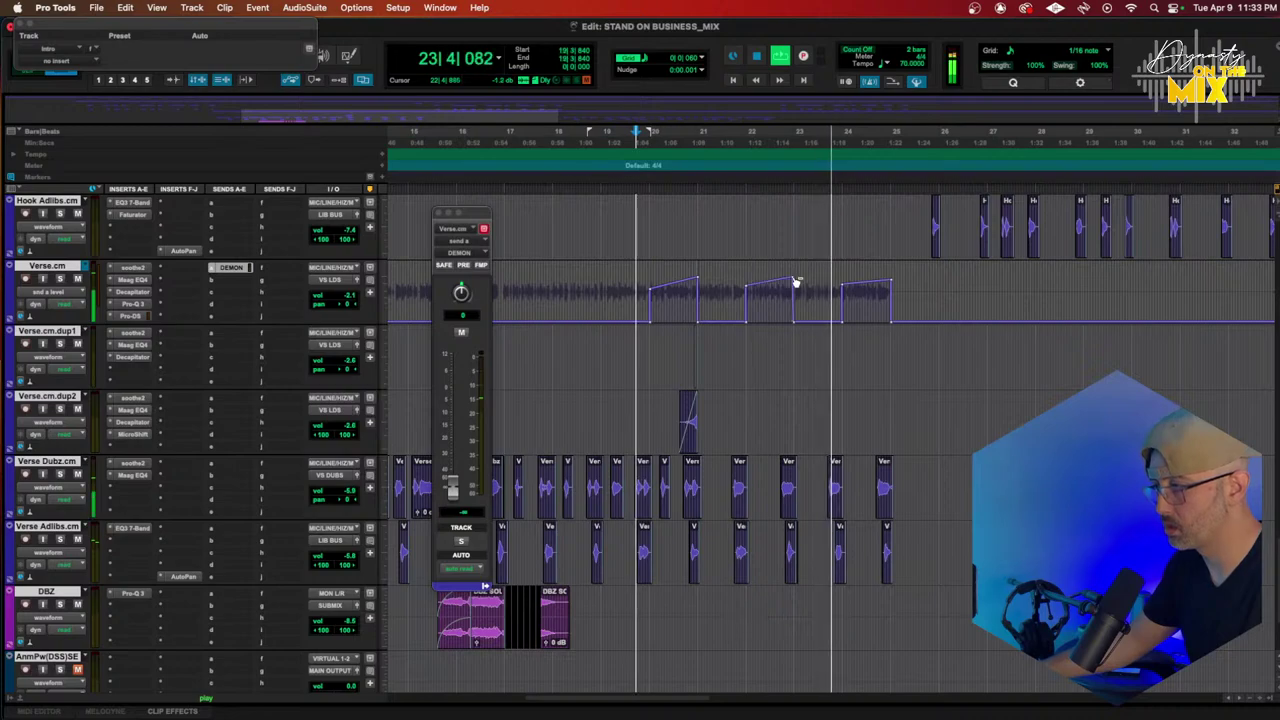
pyautogui.press('t')
pyautogui.press('t')
pyautogui.hscroll(3, 840, 282)
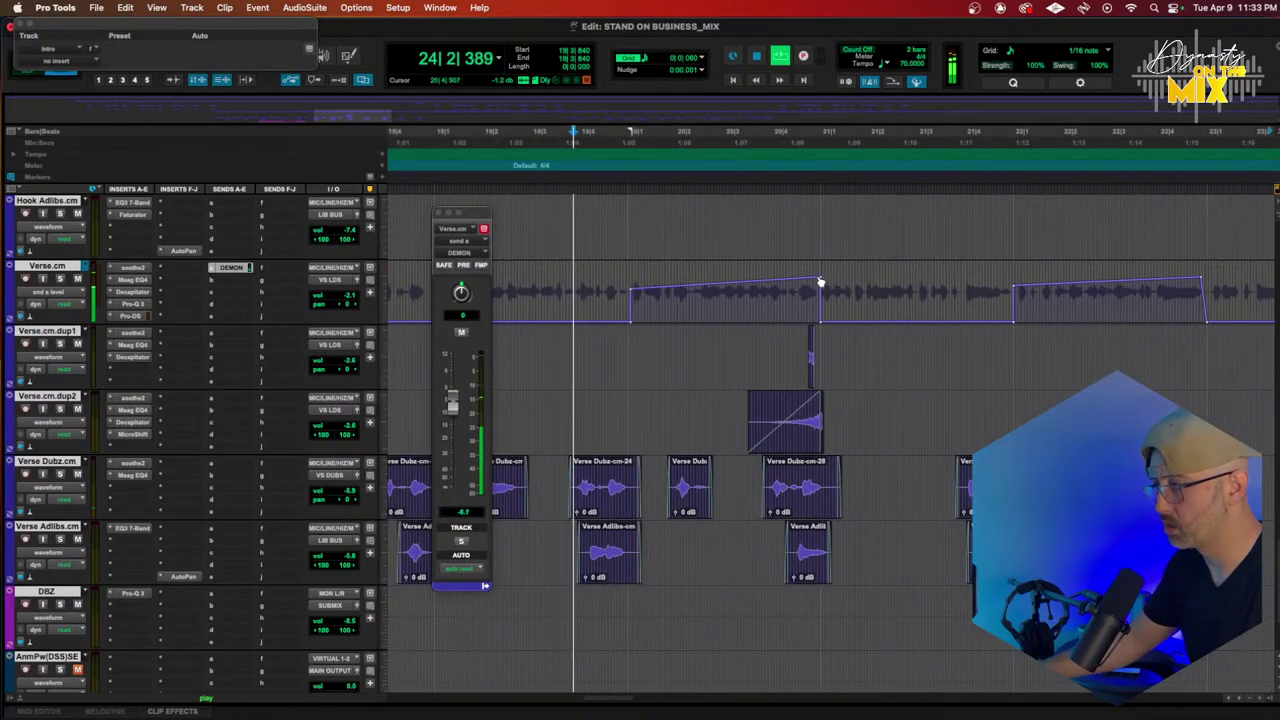
pyautogui.hscroll(4, 1003, 284)
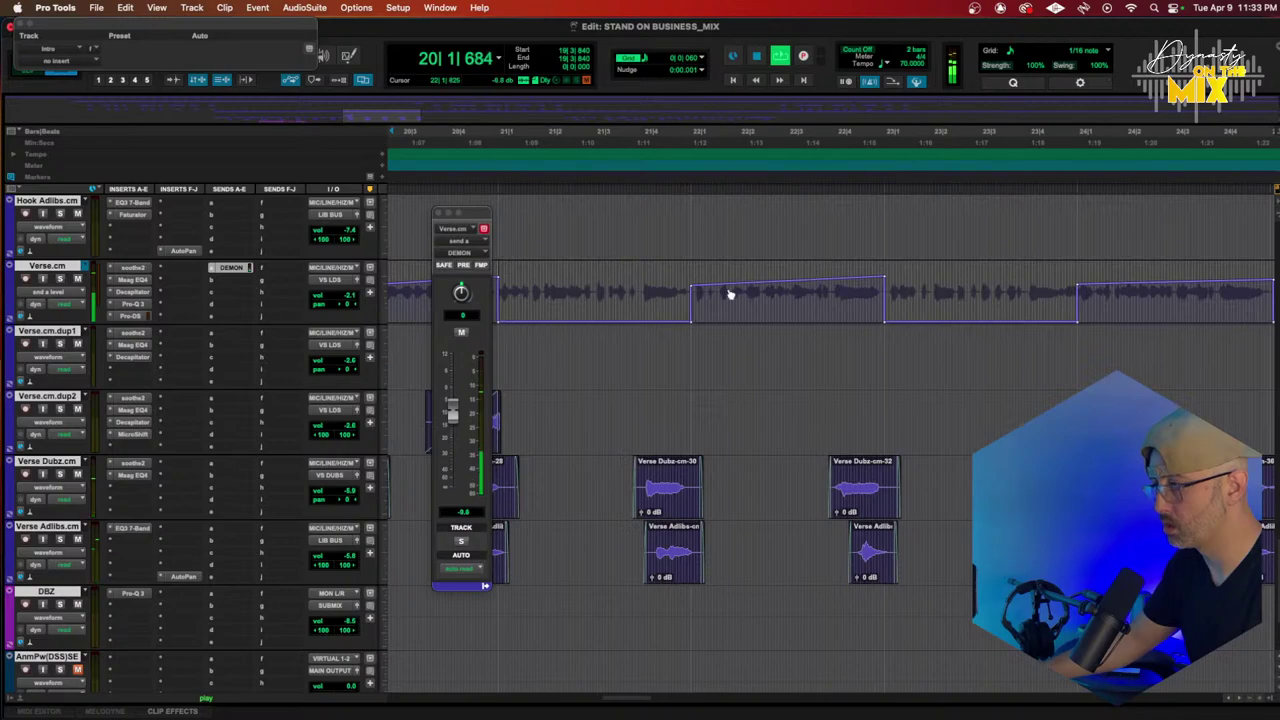
pyautogui.moveTo(695, 290); pyautogui.dragTo(693, 287)
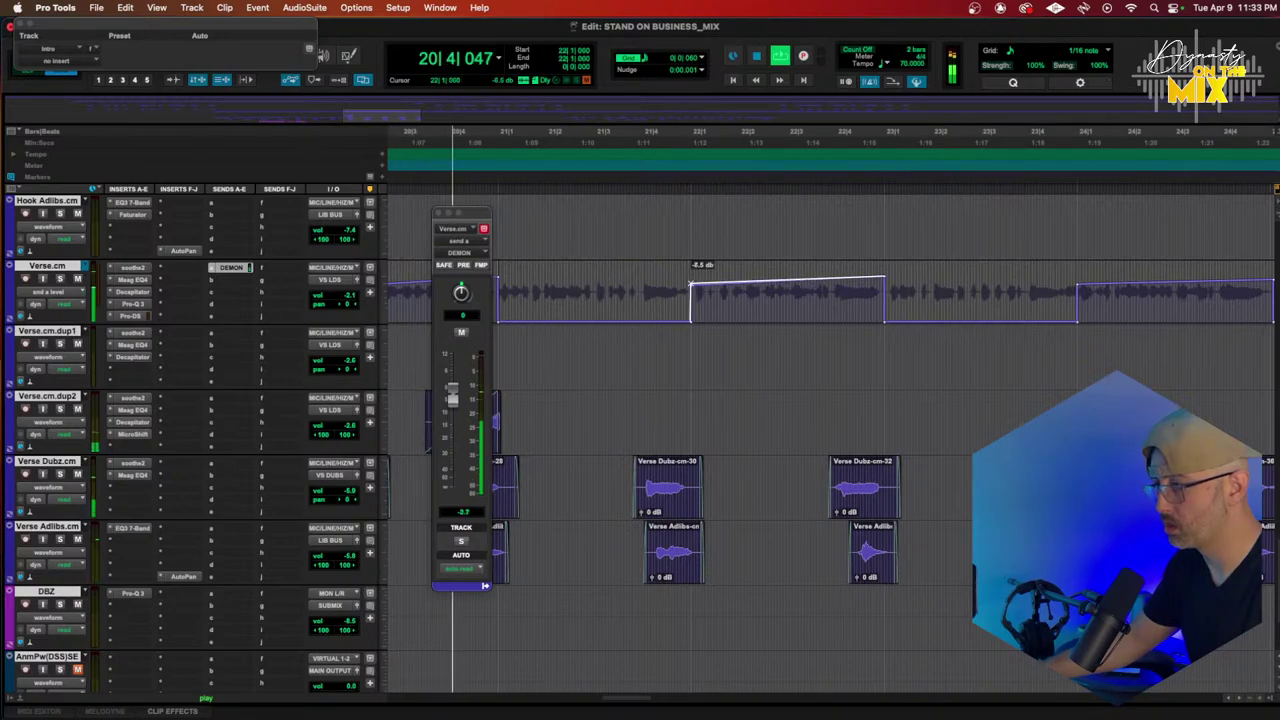
# Step: Switch the M_CED_DAN98 beat track from OneKnob Filter automation to waveform view
pyautogui.scroll(10, 178, 315)
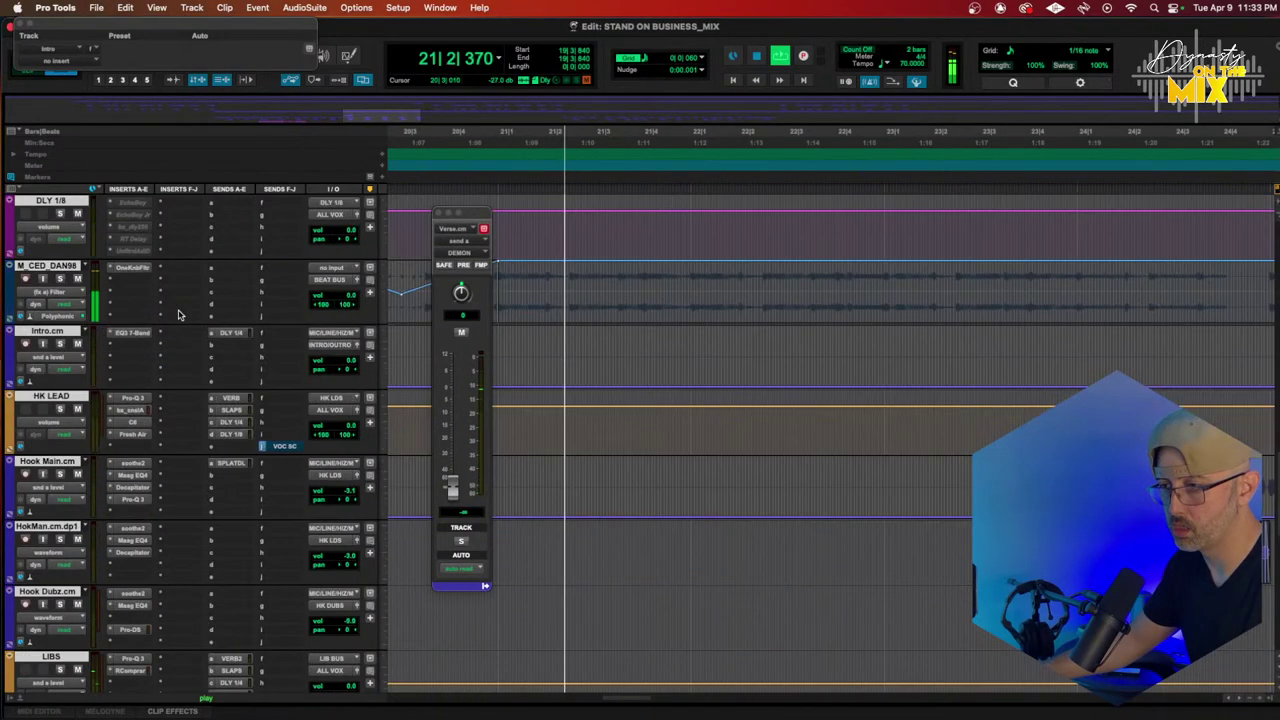
pyautogui.scroll(-10, 178, 315)
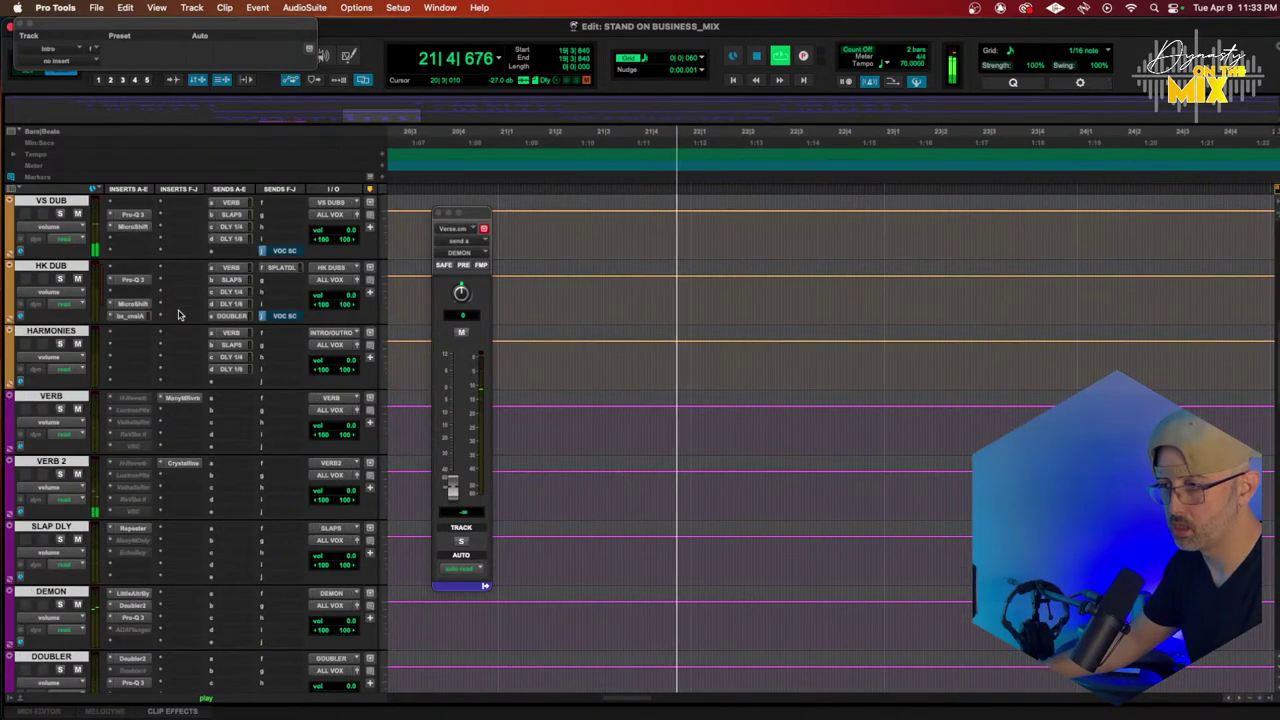
pyautogui.scroll(8, 178, 315)
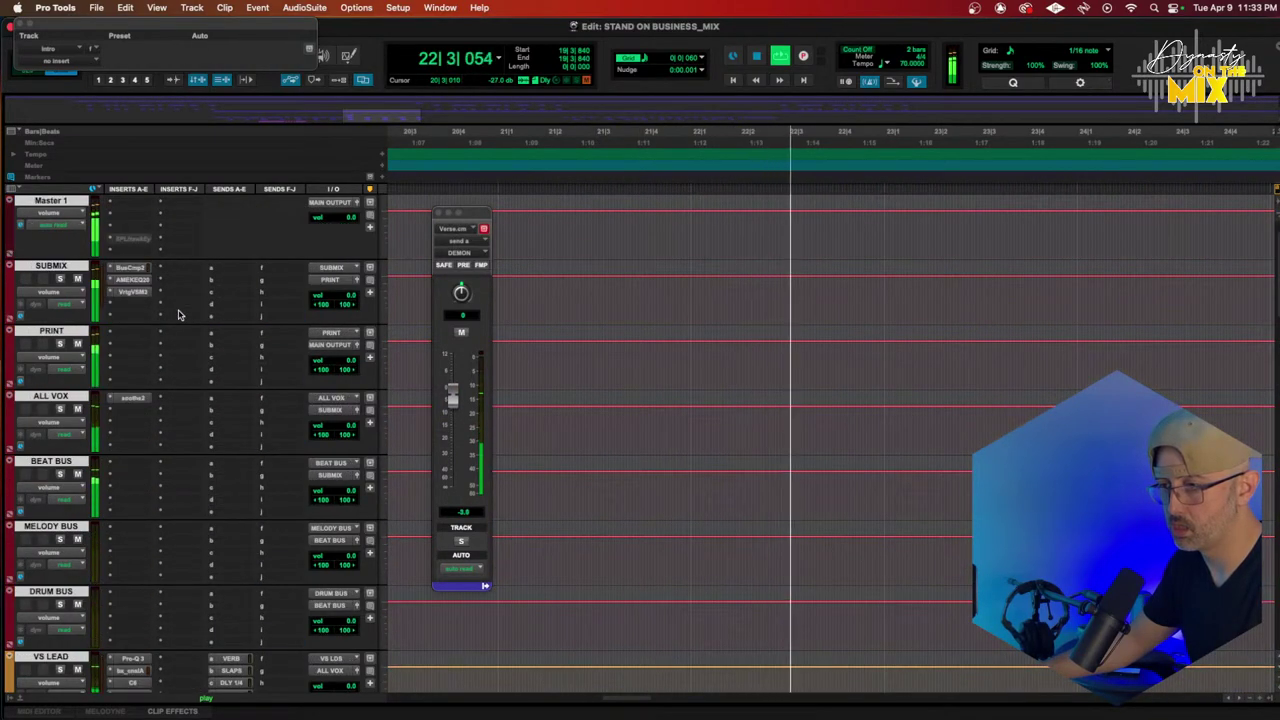
pyautogui.scroll(-10, 851, 457)
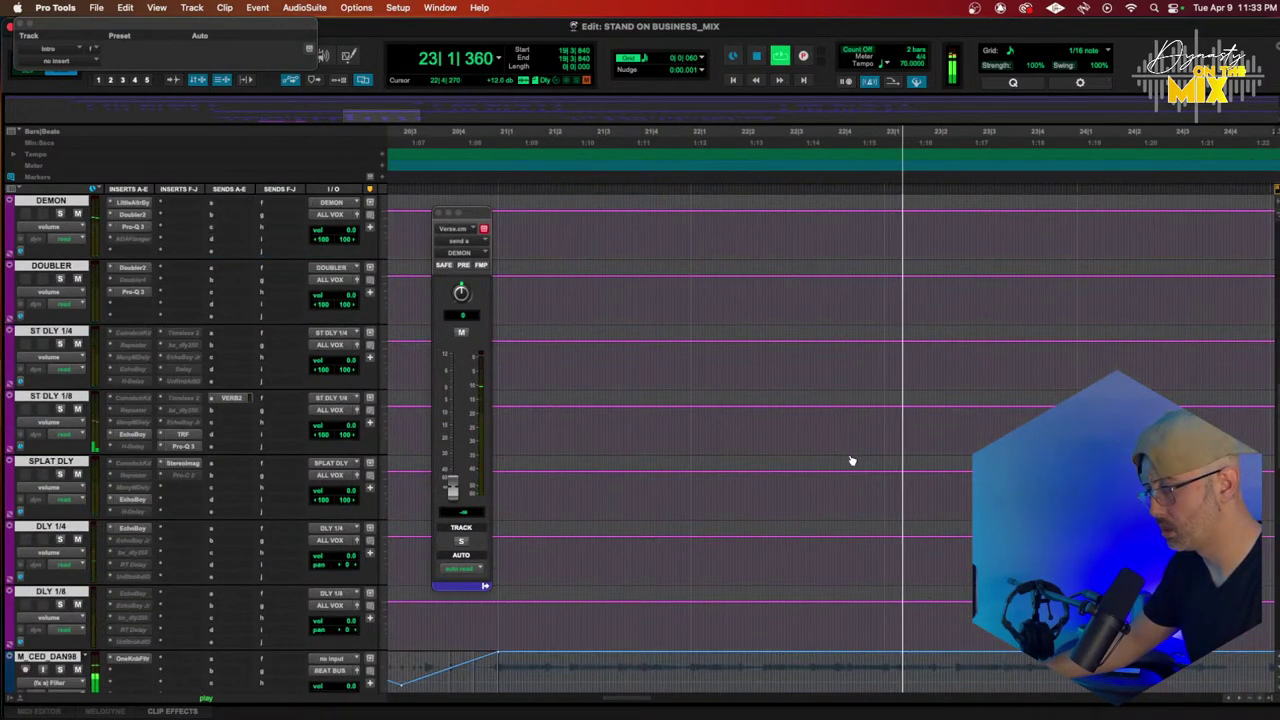
pyautogui.scroll(1, 818, 301)
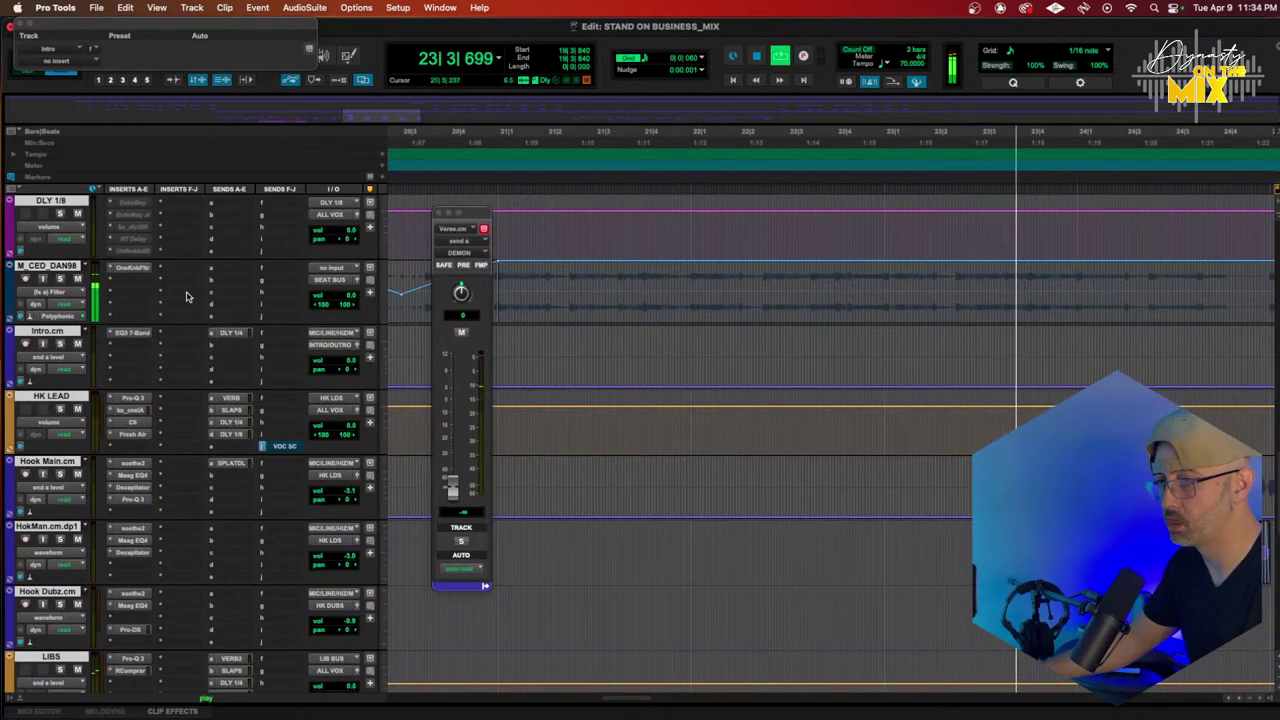
pyautogui.click(62, 288)
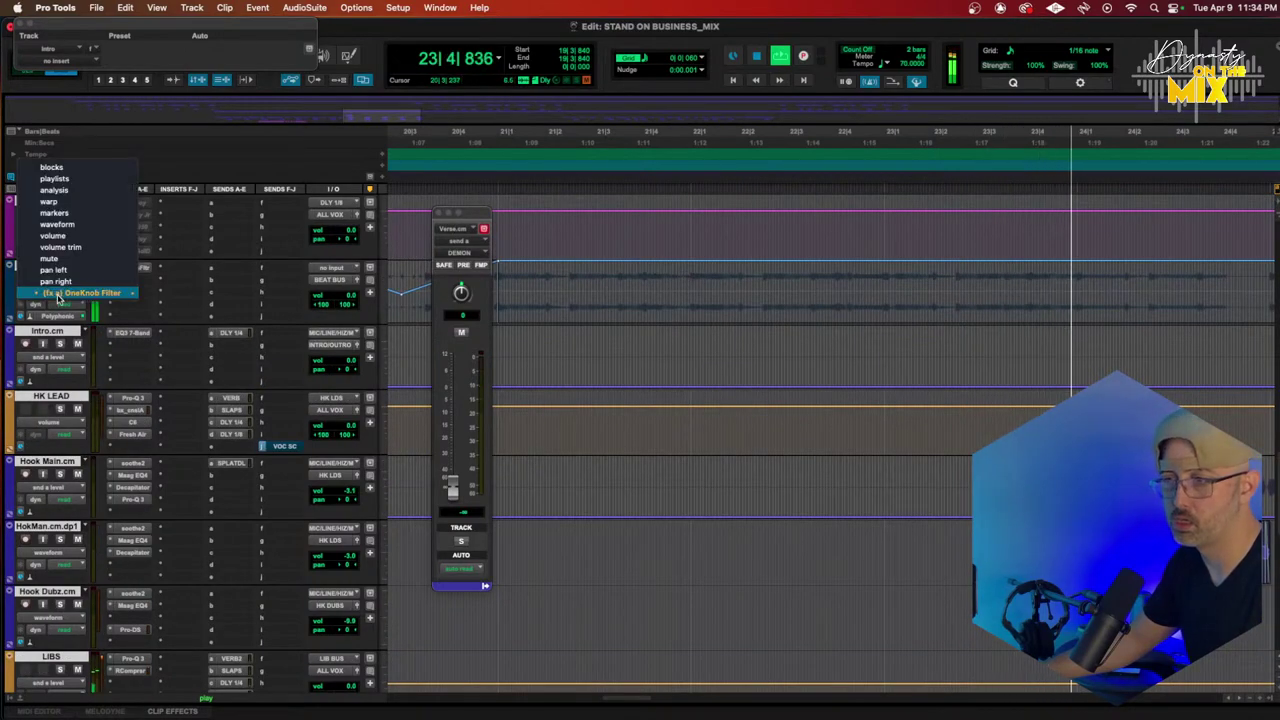
pyautogui.click(65, 229)
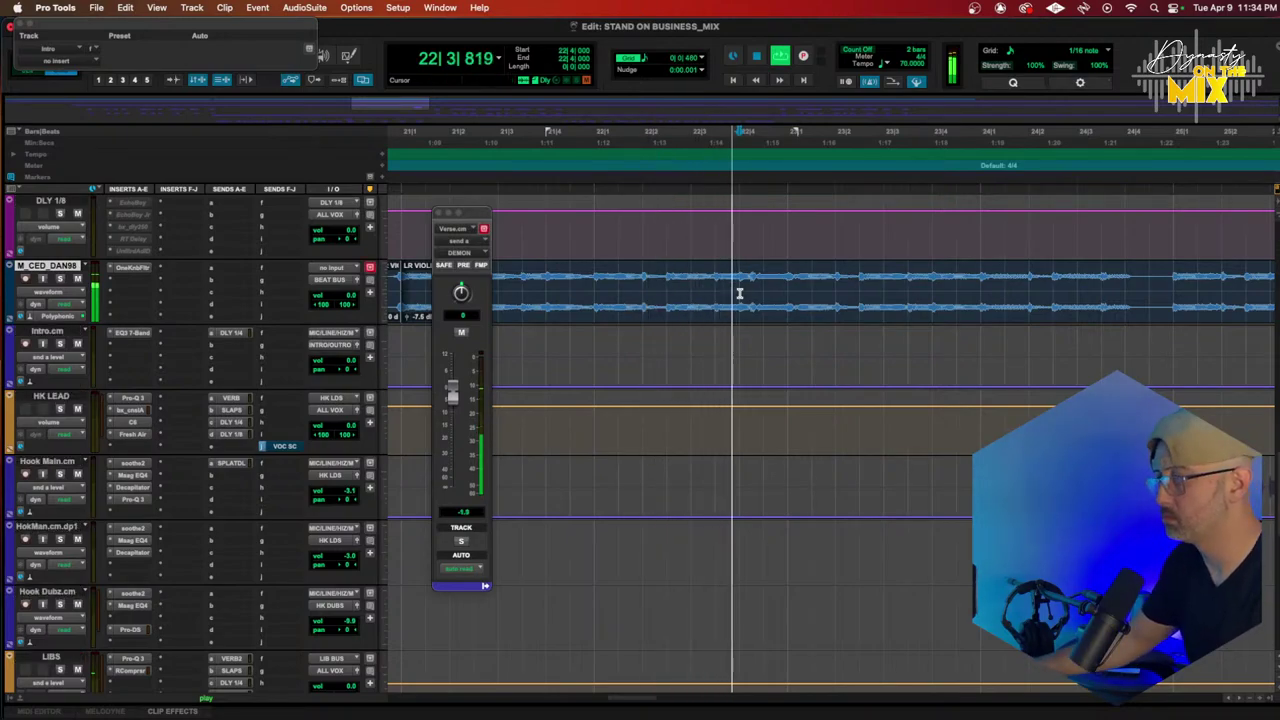
# Step: Stop playback and render a Vari-Fi slow-down on the M_CED_DAN98 audio from 22|4|000 to 22|4|480
pyautogui.press('space')
pyautogui.moveTo(740, 293); pyautogui.dragTo(762, 298)
pyautogui.click(285, 7)
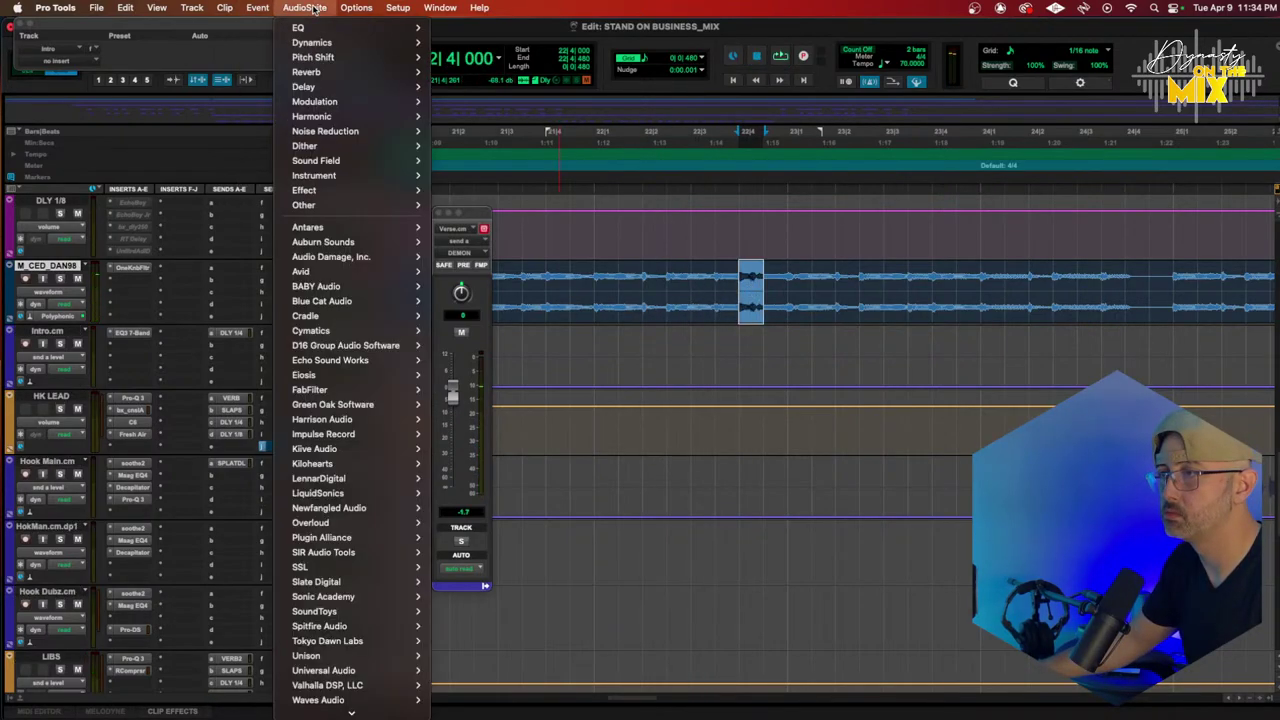
pyautogui.moveTo(330, 57)
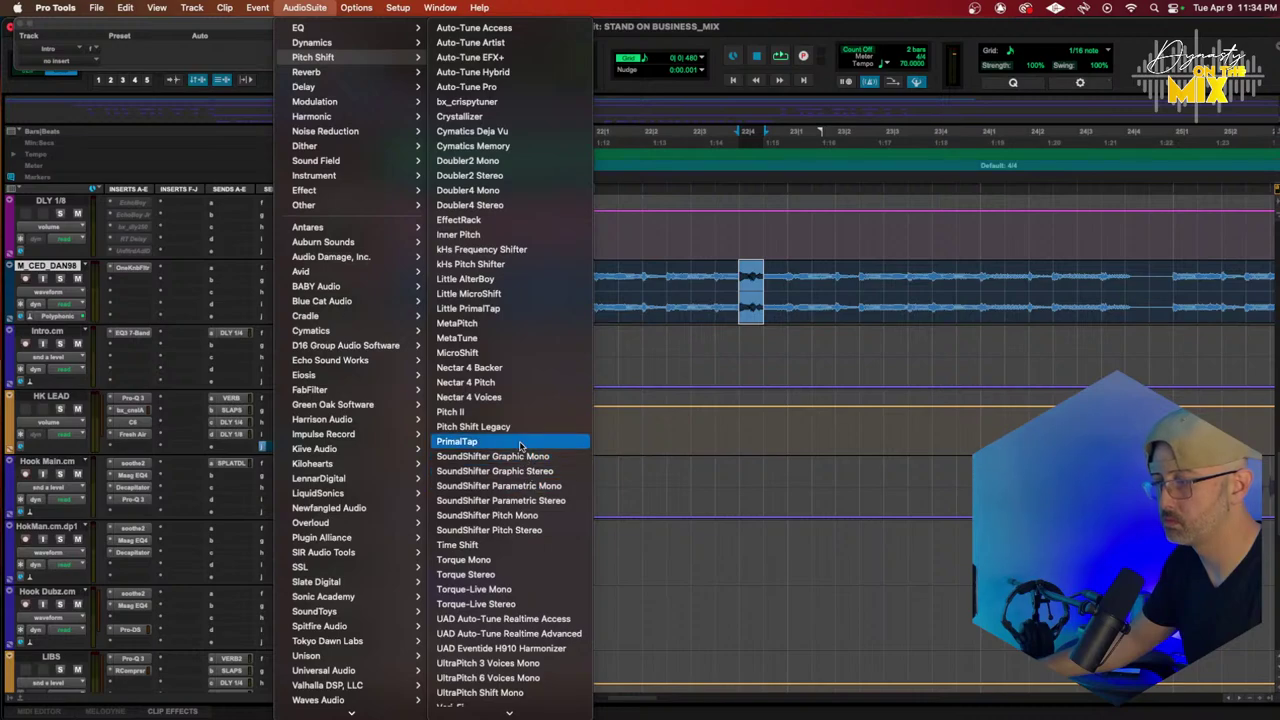
pyautogui.click(465, 706)
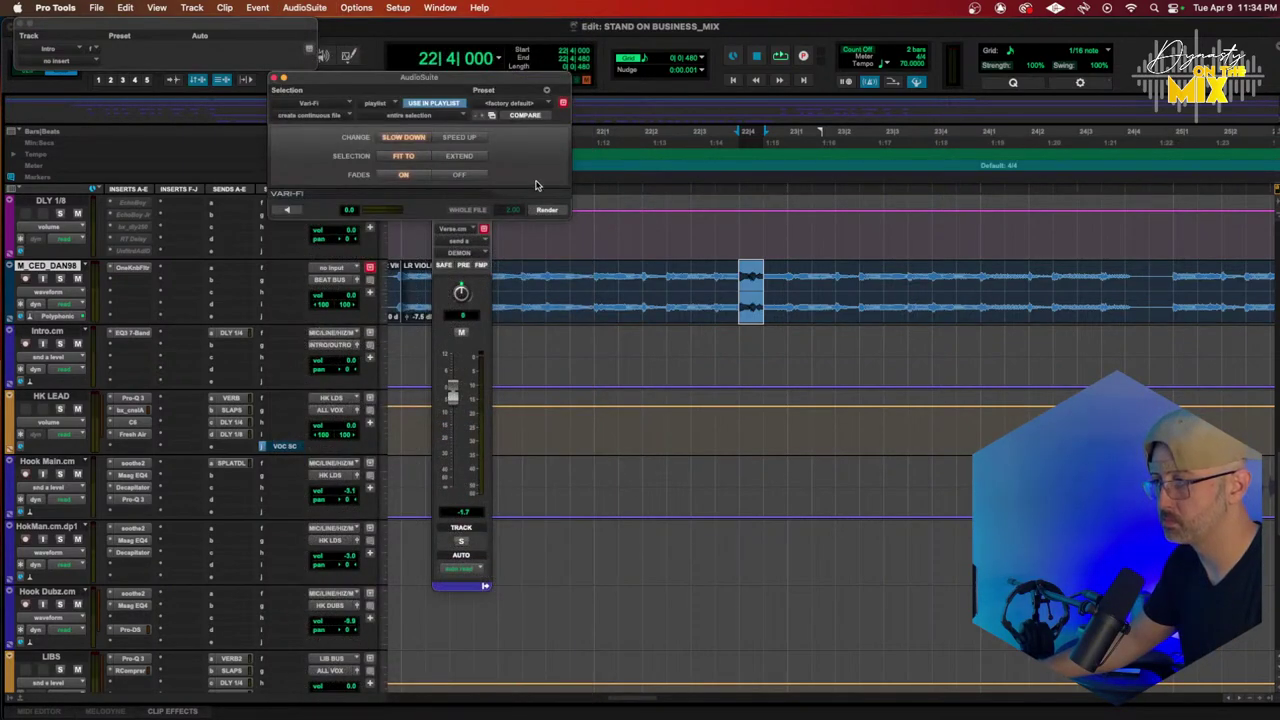
pyautogui.click(546, 210)
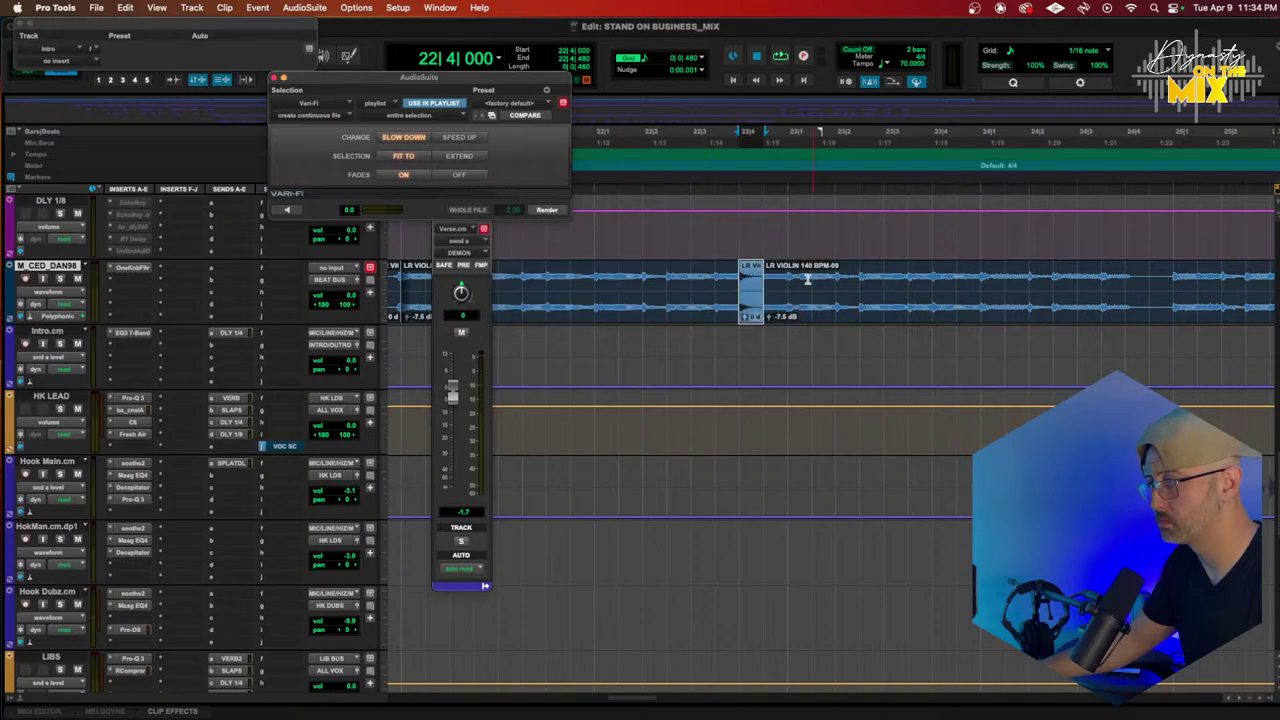
# Step: Clear M_CED_DAN98's audio between 22|4|480 and bar 23, and audition the stop from 22|2|480
pyautogui.click(677, 130)
pyautogui.press('space')
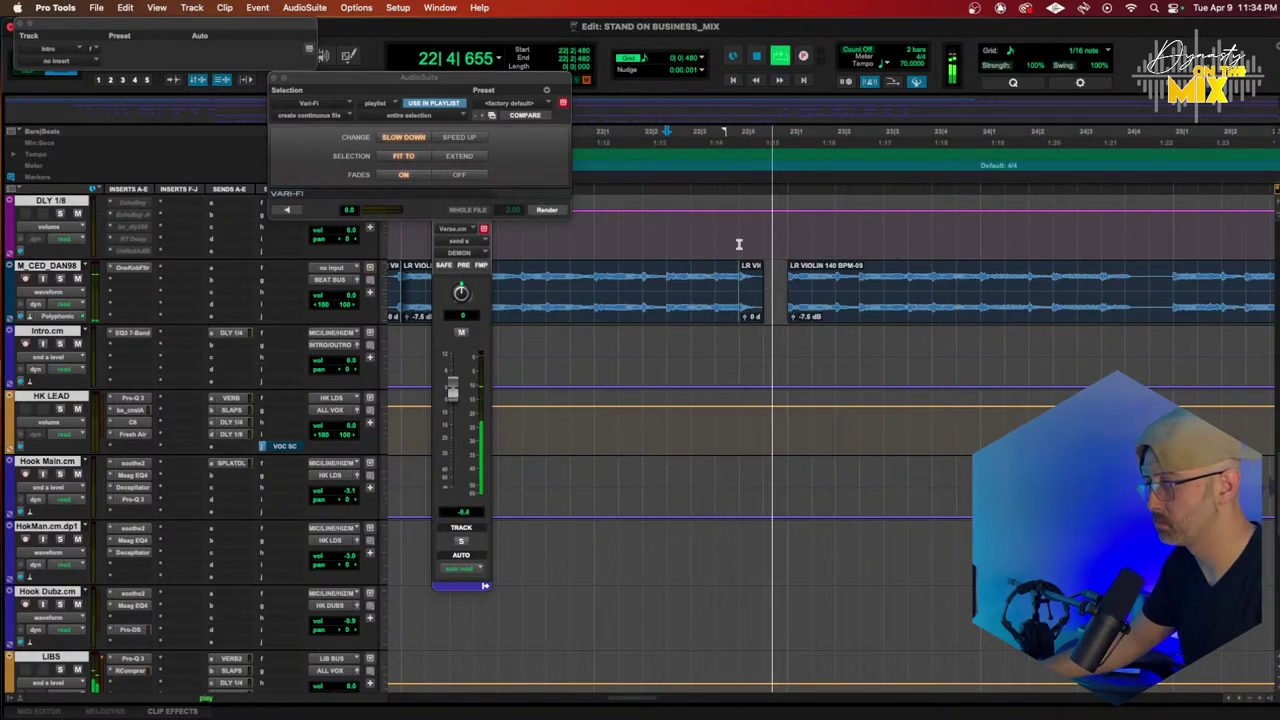
# Step: Select the short span from 22|4|891 to 23|1|005 across the start of M_CED_DAN98's clip at bar 23
pyautogui.hscroll(1, 785, 289)
pyautogui.press('t')
pyautogui.press('super+bracketright')
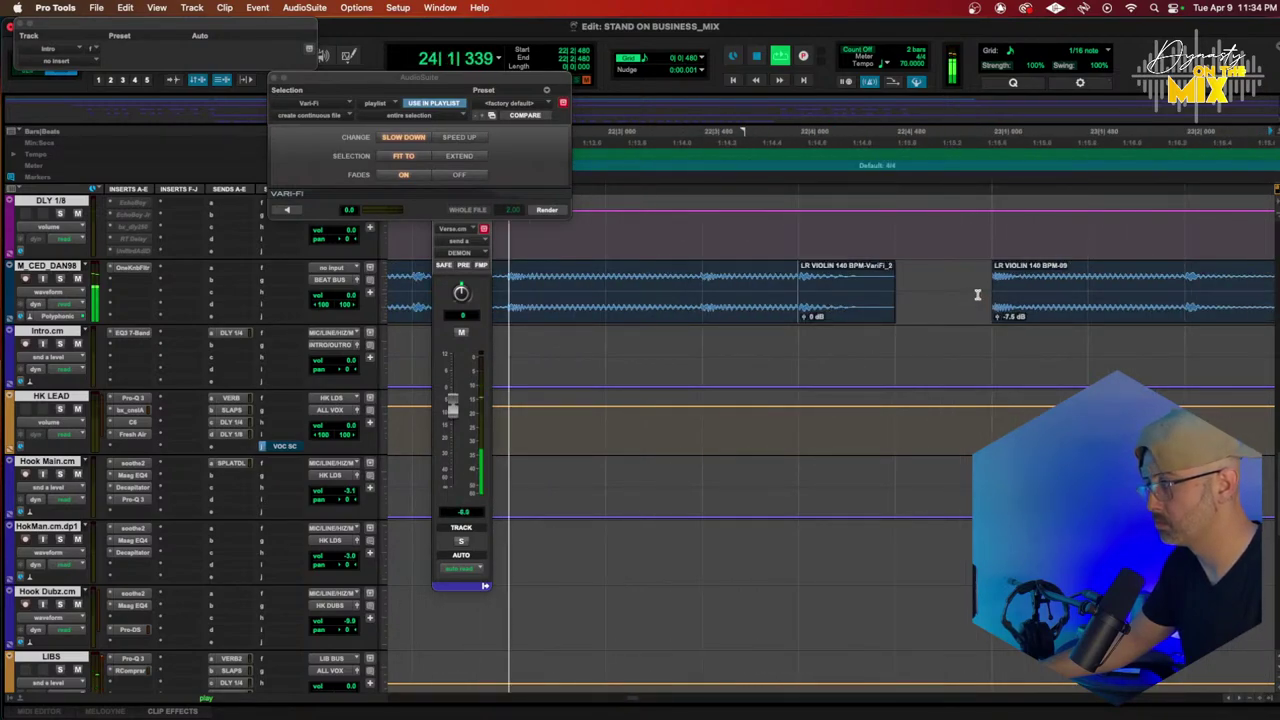
pyautogui.moveTo(977, 294); pyautogui.dragTo(997, 302)
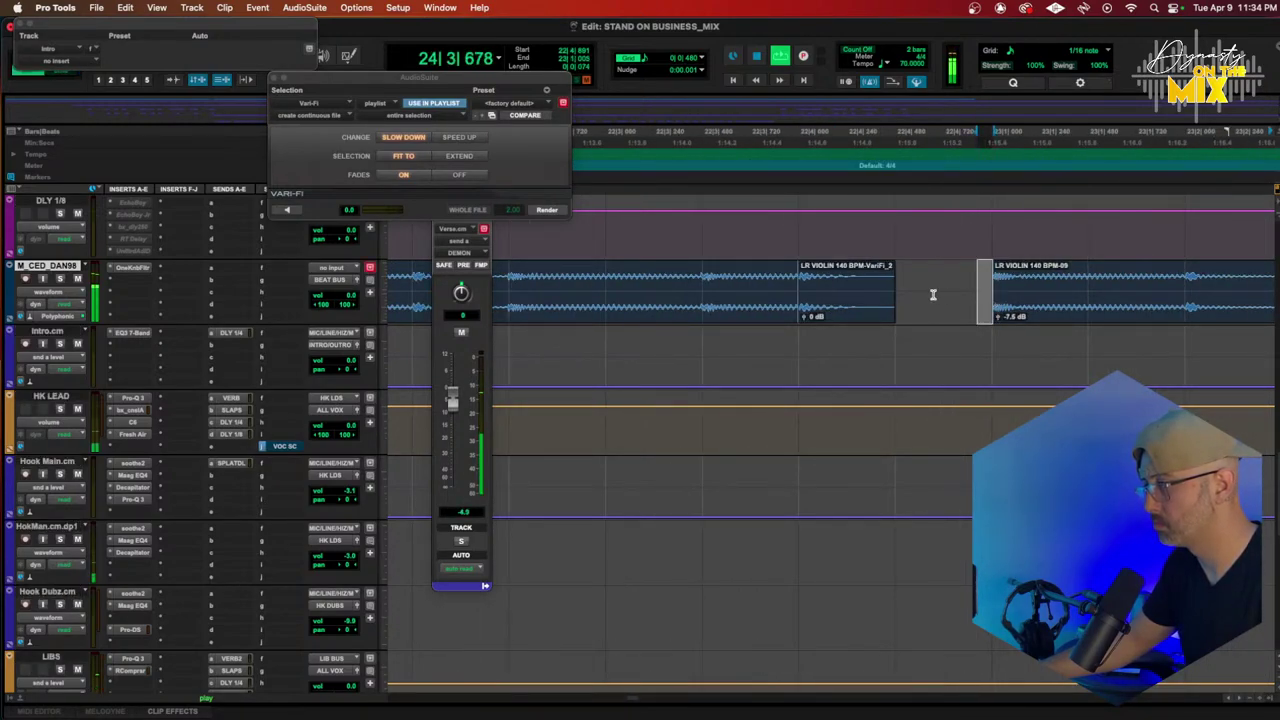
pyautogui.press('r')
pyautogui.press('r')
pyautogui.press('r')
pyautogui.press('r')
pyautogui.press('r')
pyautogui.press('r')
pyautogui.press('r')
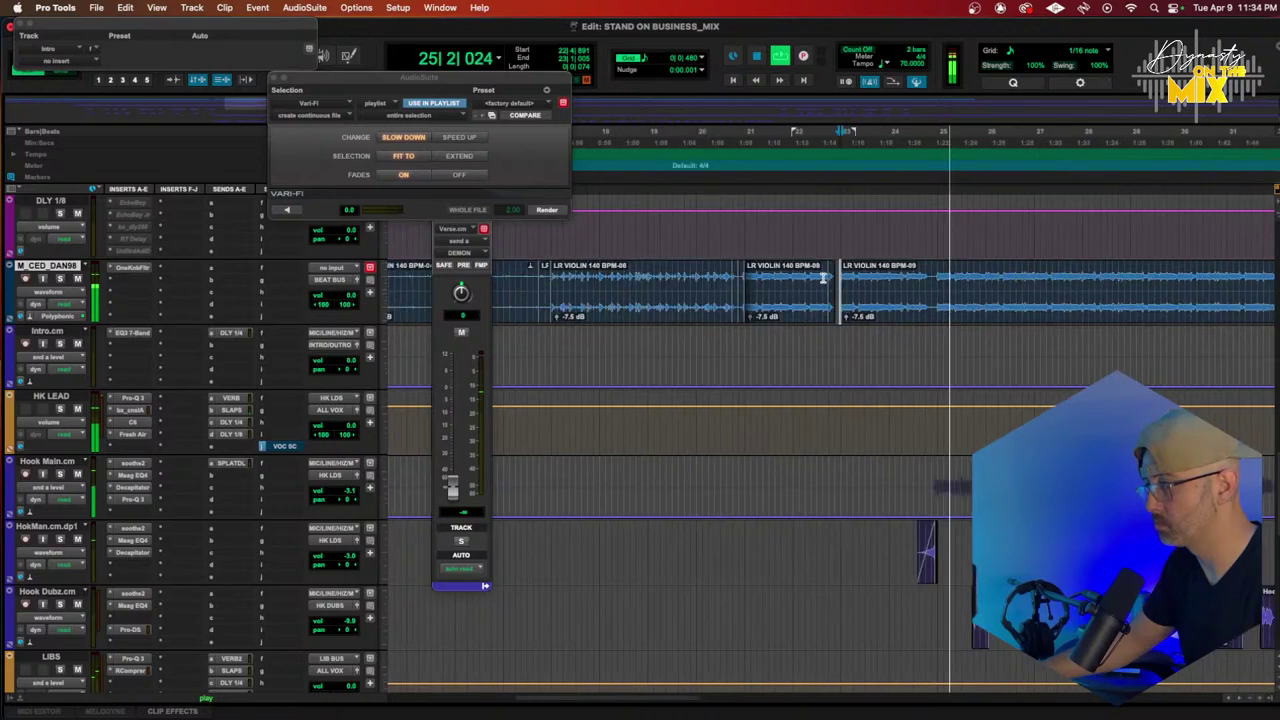
# Step: Play the song from 17|3|572 and look through the verse vocal and effect return tracks
pyautogui.scroll(-3, 717, 275)
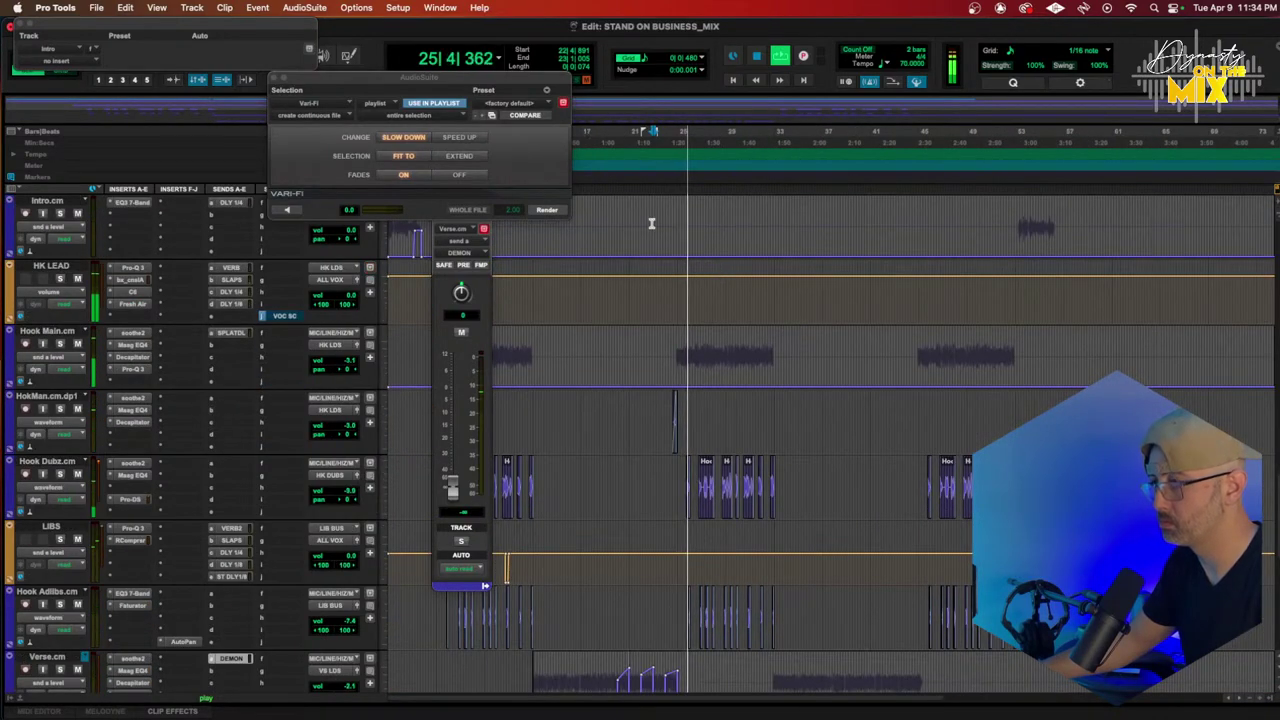
pyautogui.click(588, 136)
pyautogui.scroll(-5, 631, 297)
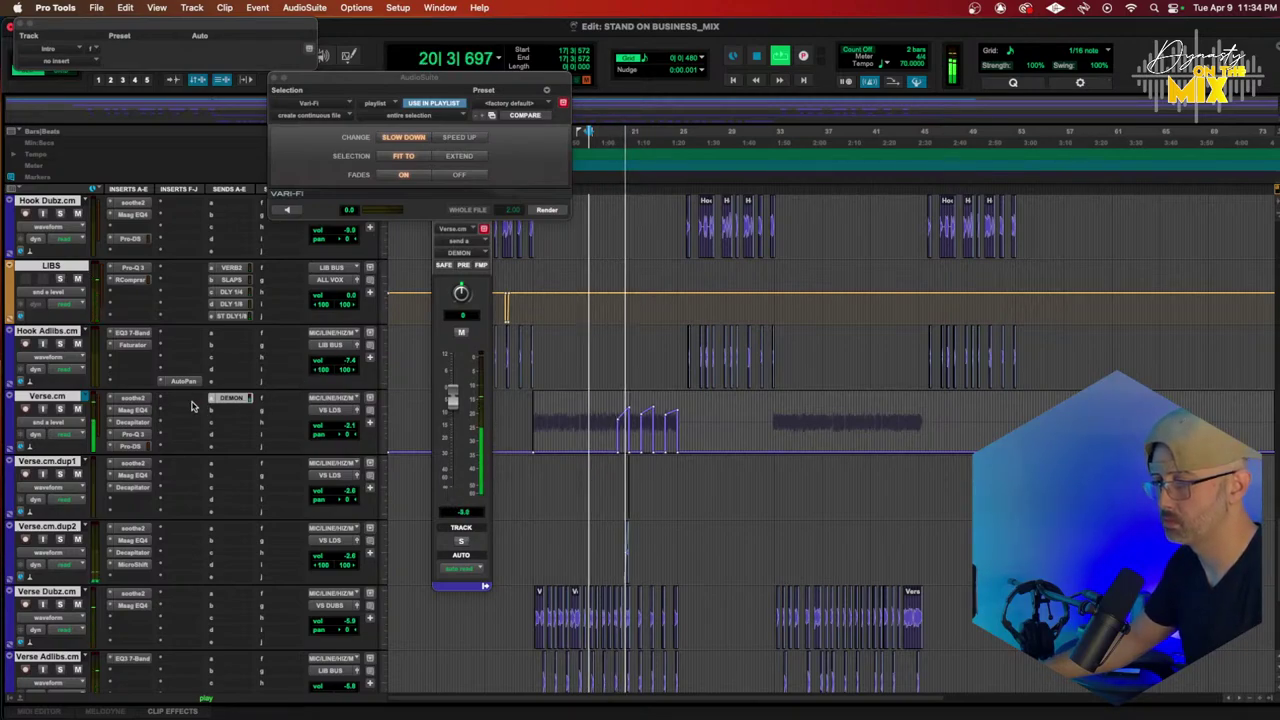
pyautogui.scroll(-10, 193, 405)
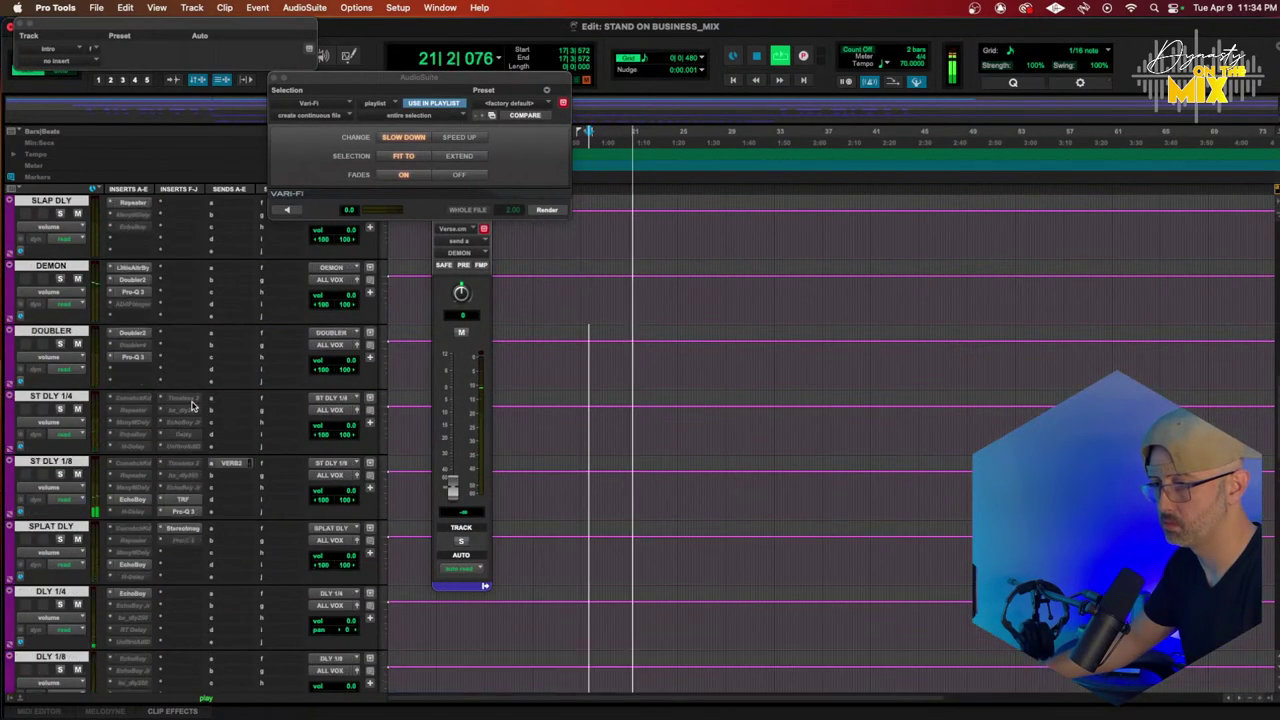
pyautogui.scroll(5, 193, 405)
pyautogui.scroll(8, 278, 470)
# Step: Switch Verse.cm from DEMON send level automation back to waveform view
pyautogui.scroll(-4, 277, 469)
pyautogui.press('t')
pyautogui.press('t')
pyautogui.press('t')
pyautogui.scroll(-2, 668, 557)
pyautogui.scroll(-3, 668, 557)
pyautogui.scroll(4, 668, 557)
pyautogui.hscroll(5, 668, 557)
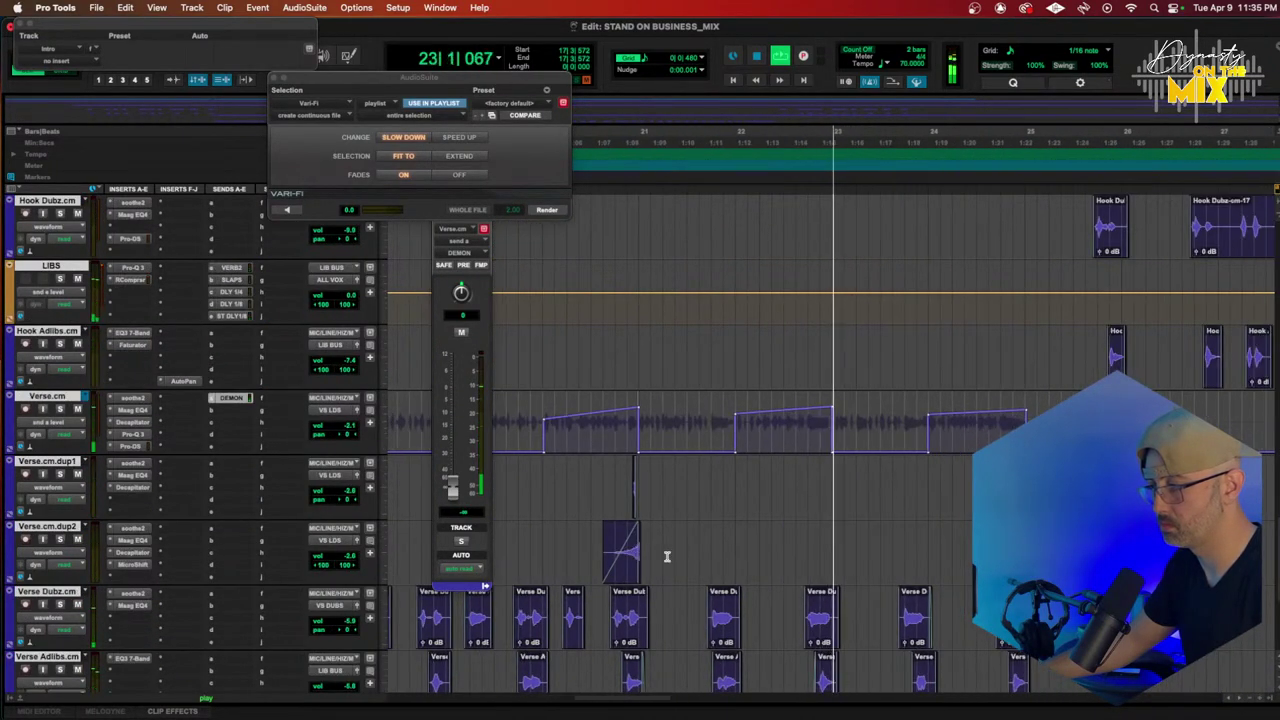
pyautogui.click(48, 422)
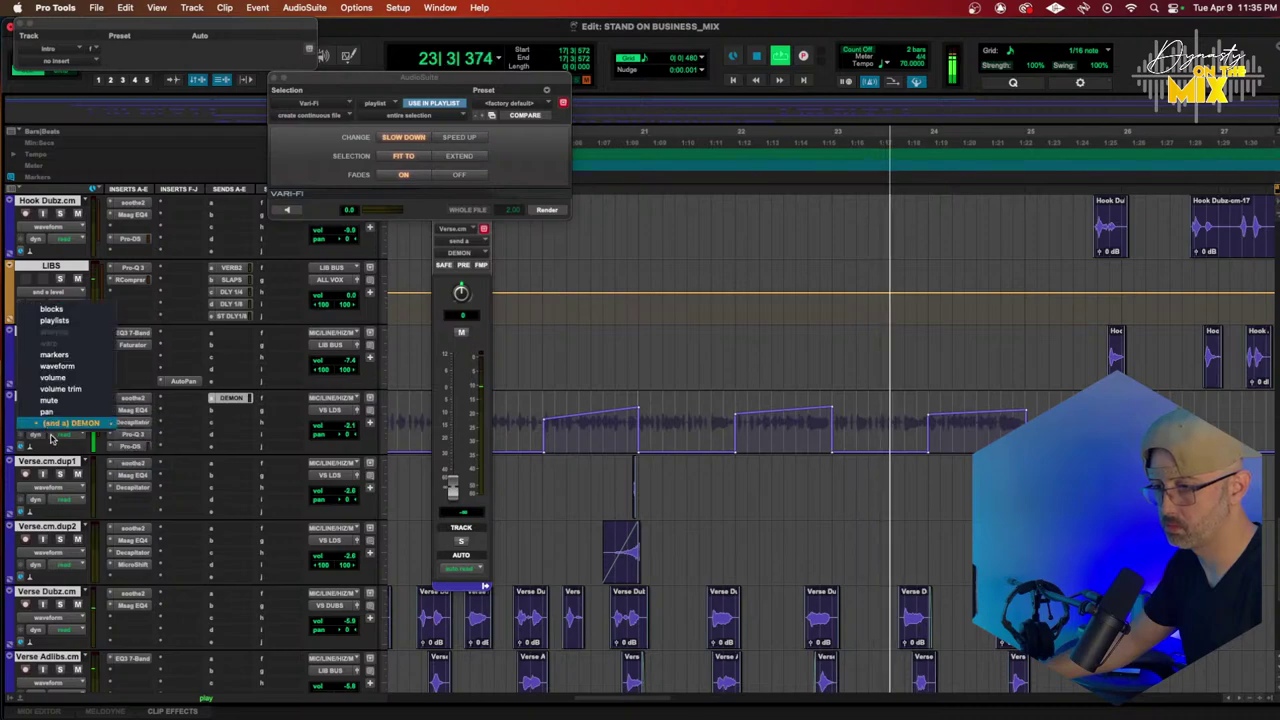
pyautogui.click(57, 366)
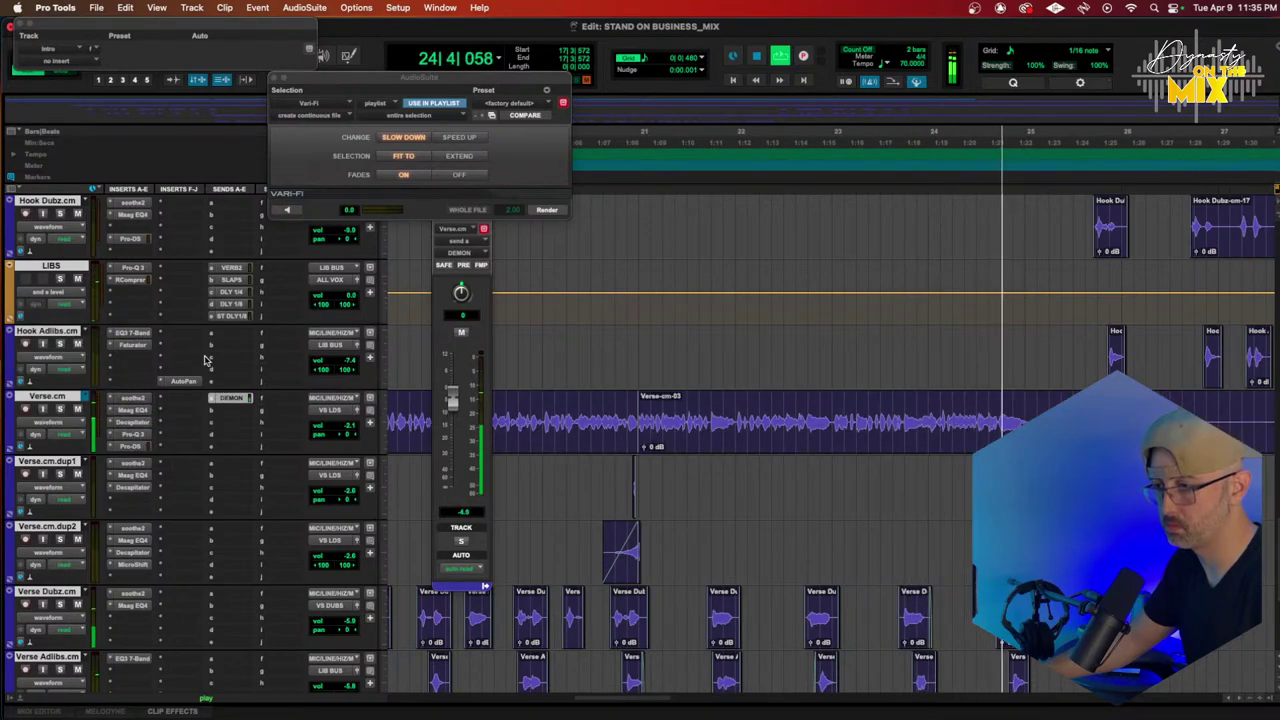
pyautogui.scroll(15, 117, 338)
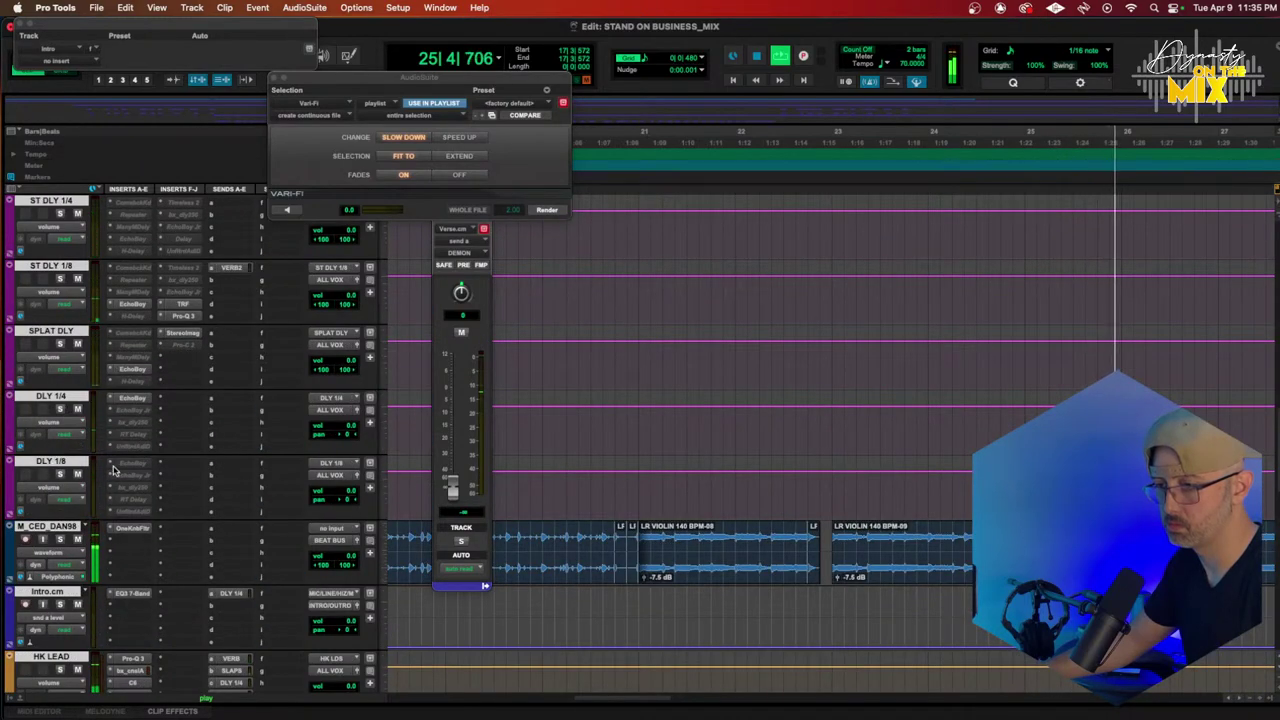
# Step: Activate the EchoBoy insert on the DLY 1/8 track and open it
pyautogui.press('super+s')
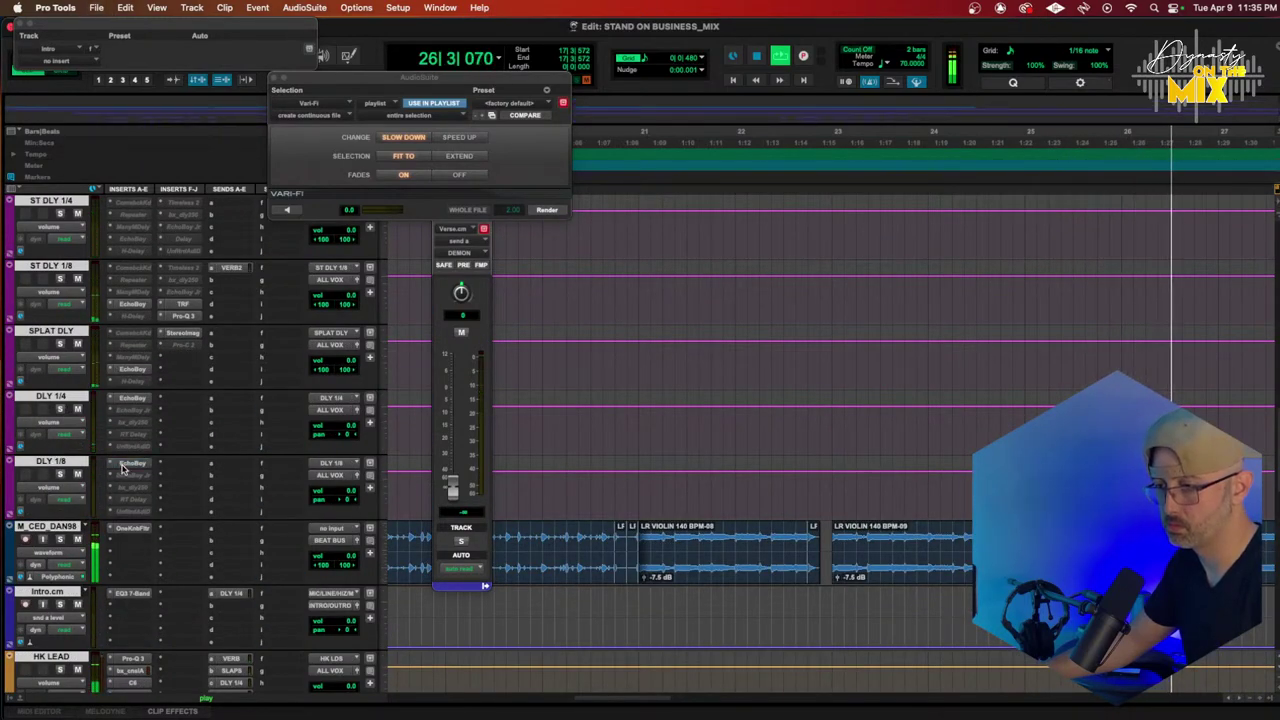
pyautogui.click(131, 464)
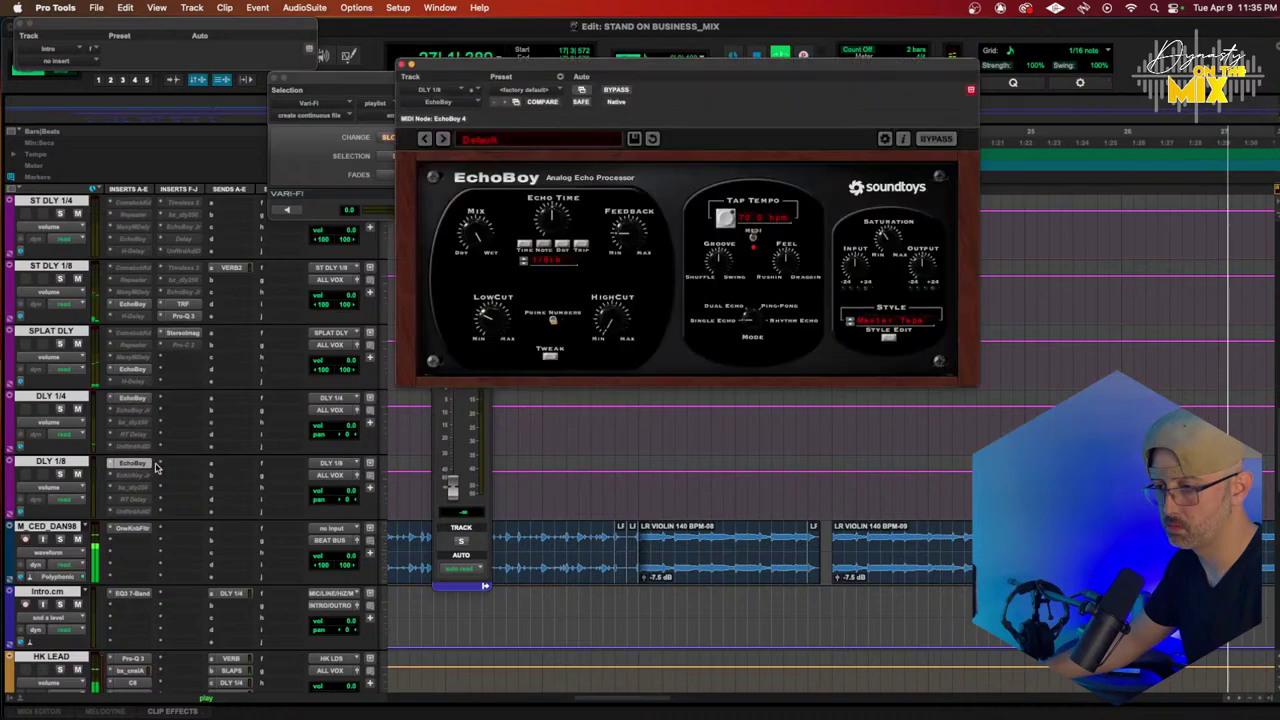
# Step: Insert a mono-to-stereo AutoPan on the DLY 1/4 track
pyautogui.click(173, 399)
pyautogui.moveTo(207, 403)
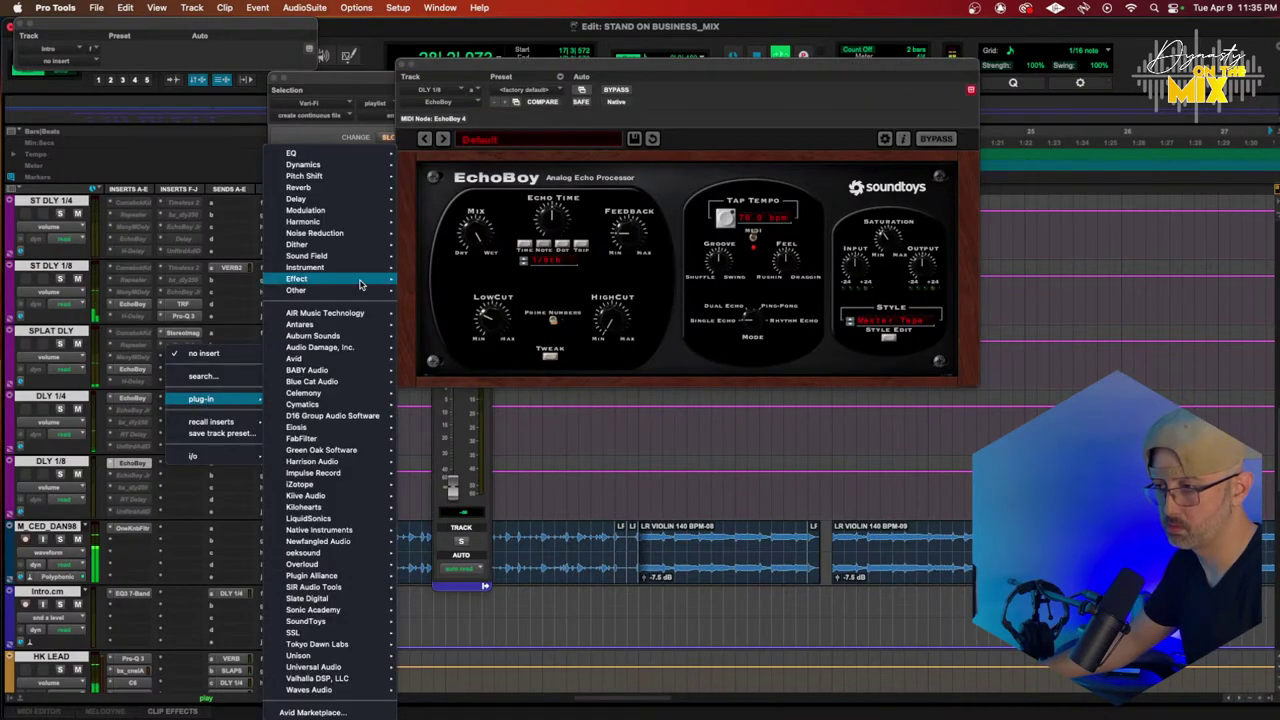
pyautogui.moveTo(320, 256)
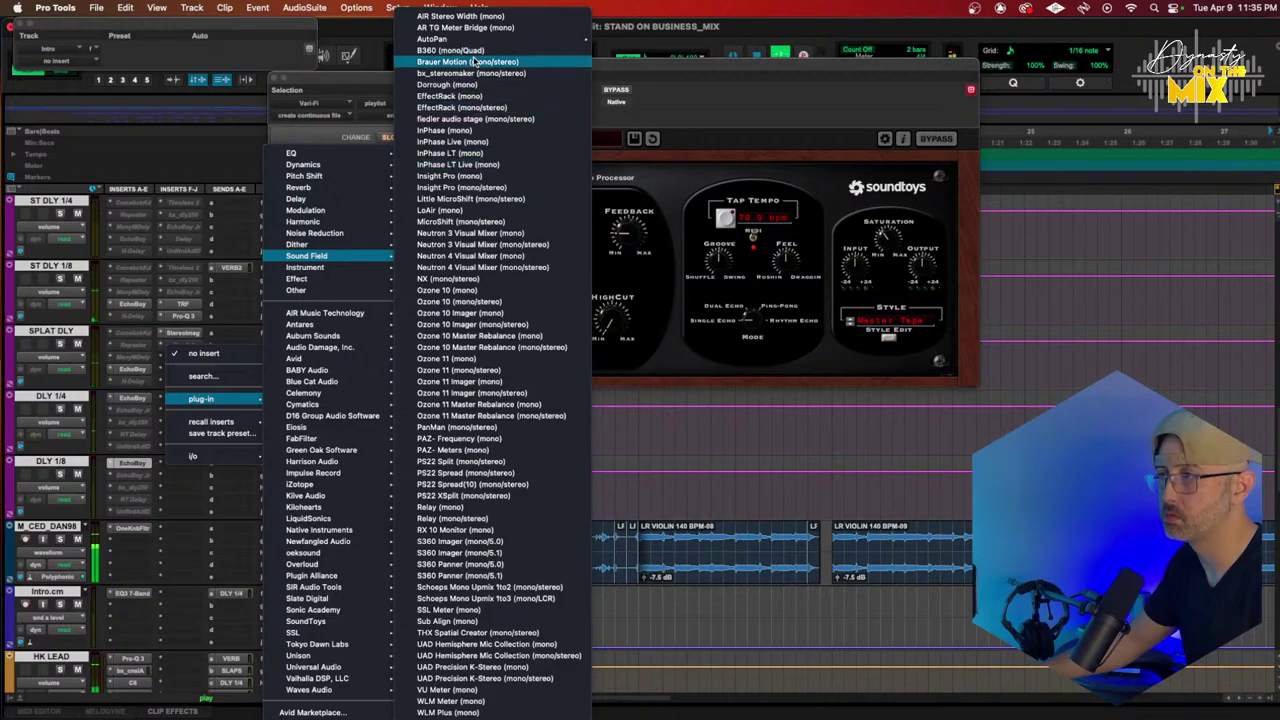
pyautogui.moveTo(565, 40)
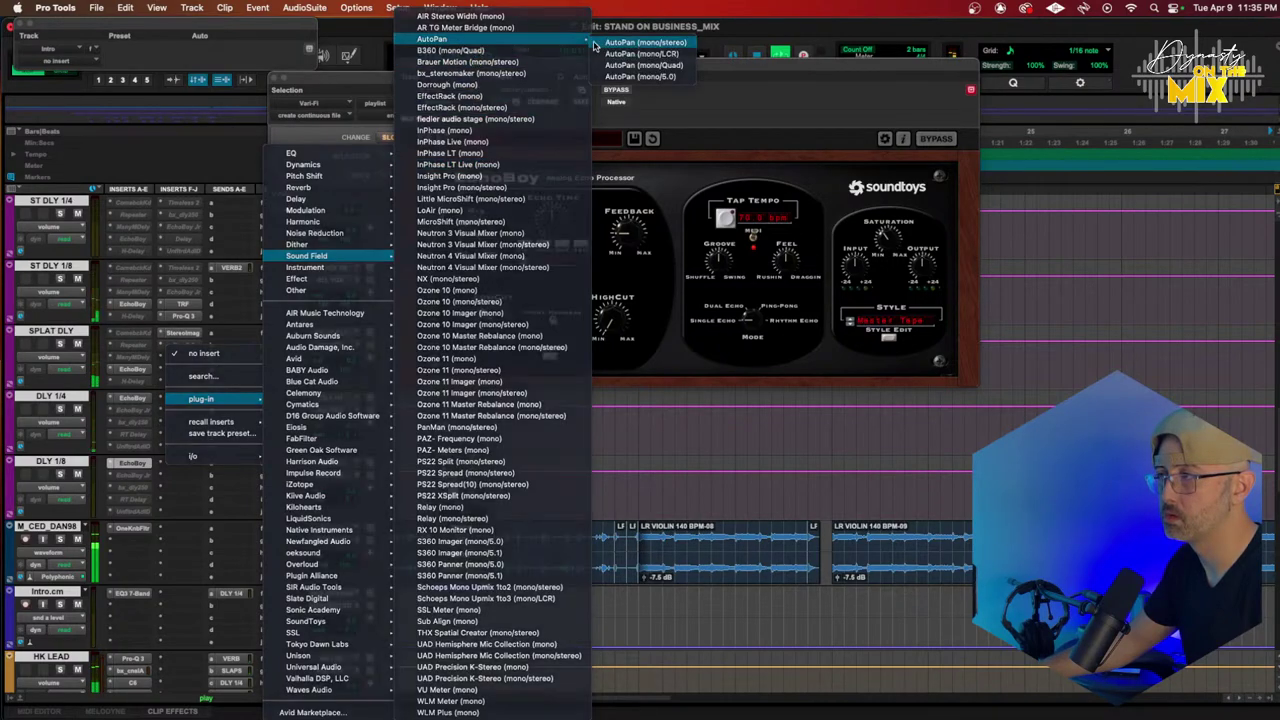
pyautogui.click(640, 42)
# Step: Link AutoPan to the session tempo at 7 beats and copy it to the DLY 1/8 track
pyautogui.click(698, 162)
pyautogui.click(727, 162)
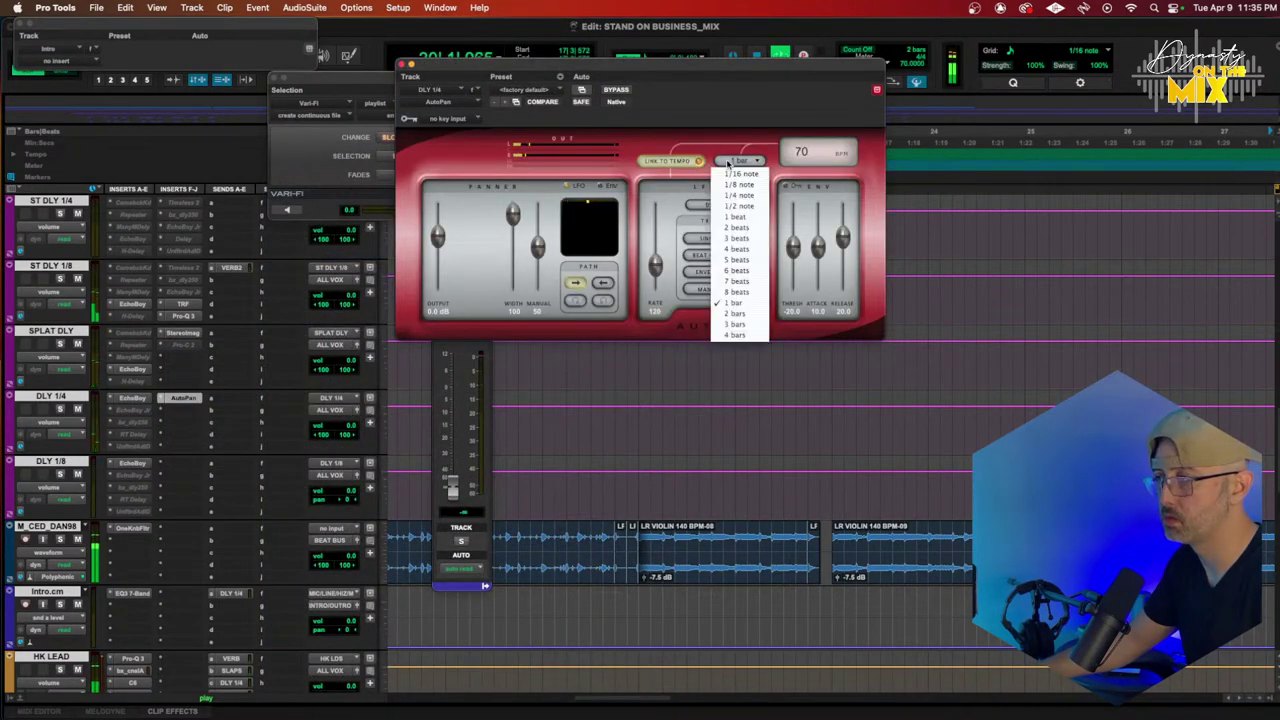
pyautogui.click(736, 283)
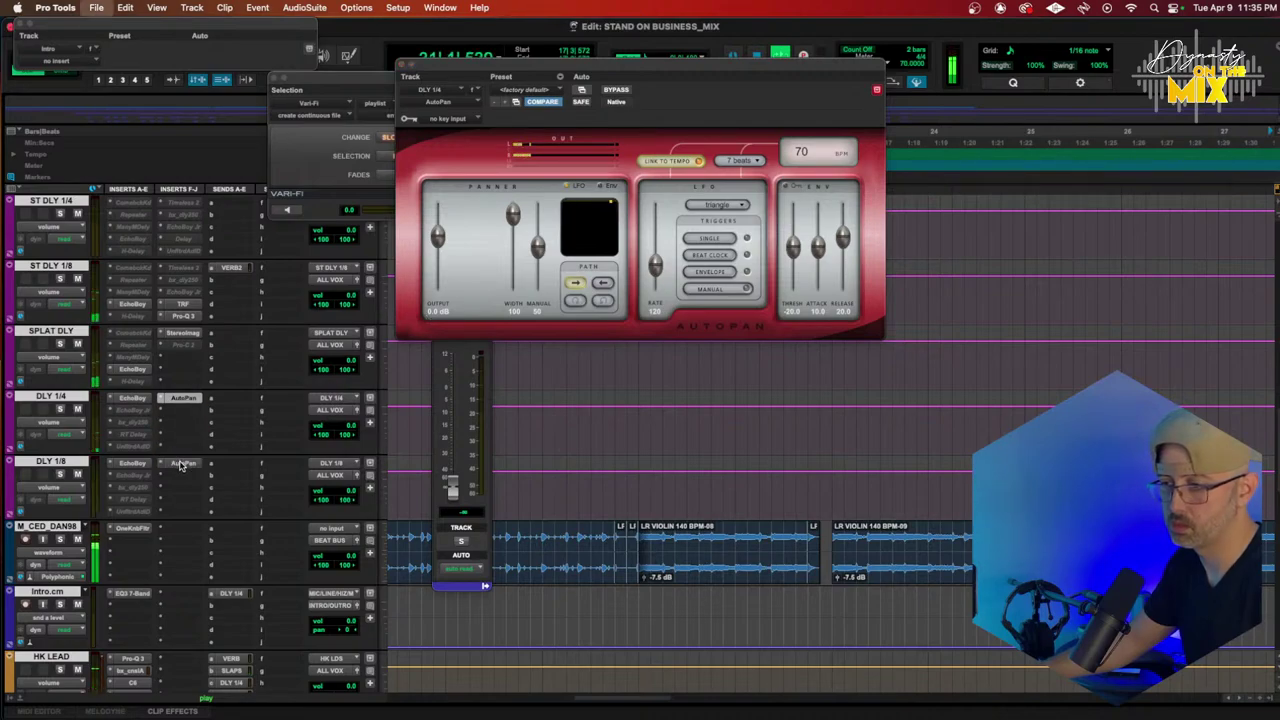
# Step: Insert a mono FabFilter Pro-Q 3 below EchoBoy on the DLY 1/8 track
pyautogui.click(110, 476)
pyautogui.moveTo(142, 476)
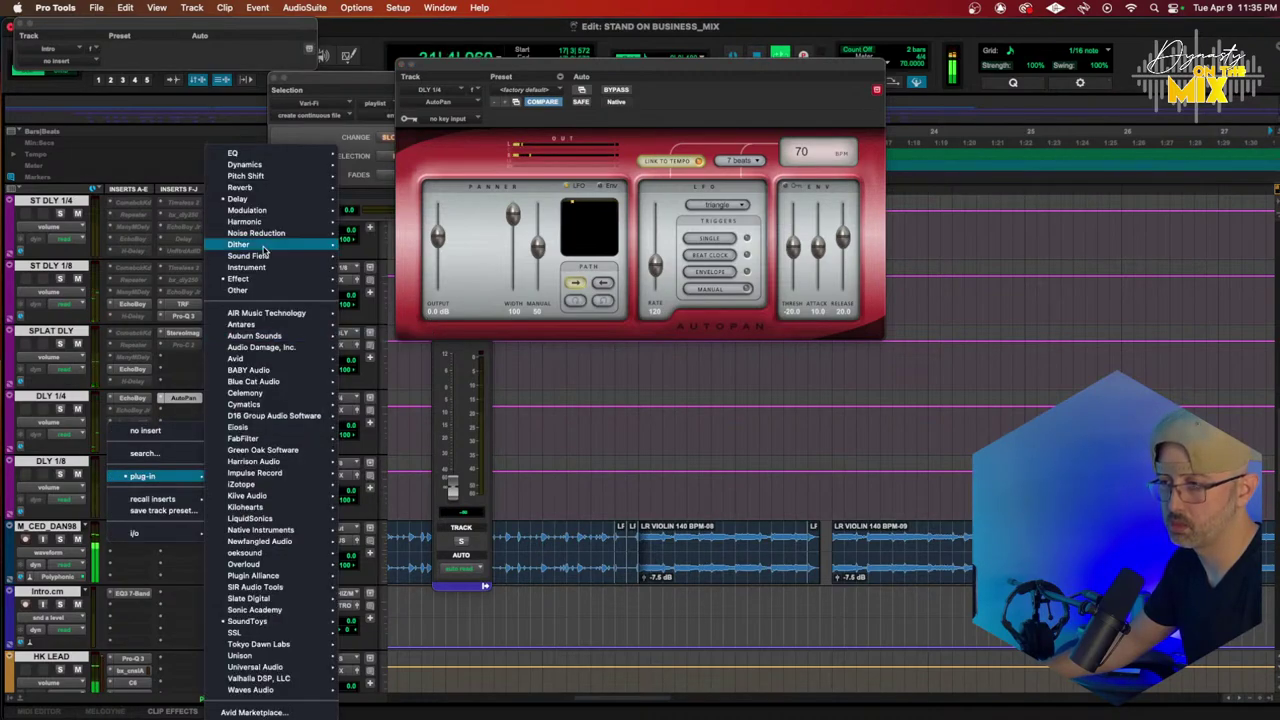
pyautogui.moveTo(240, 153)
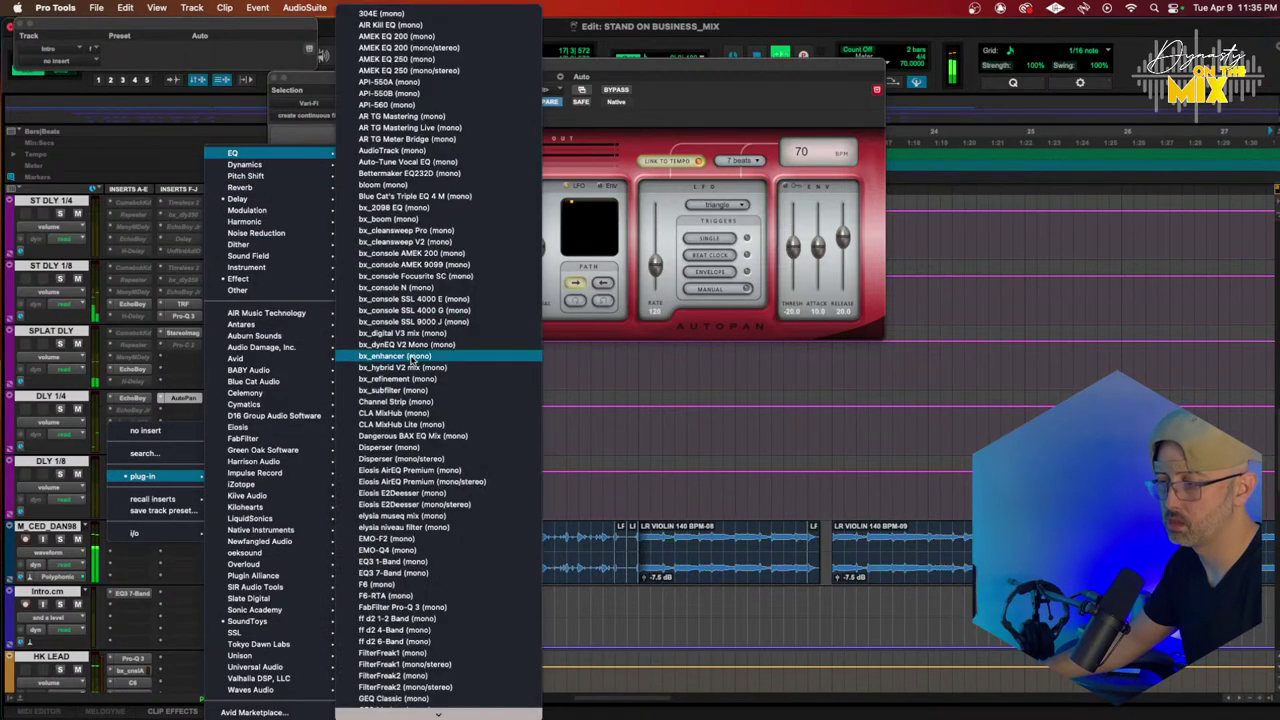
pyautogui.click(400, 607)
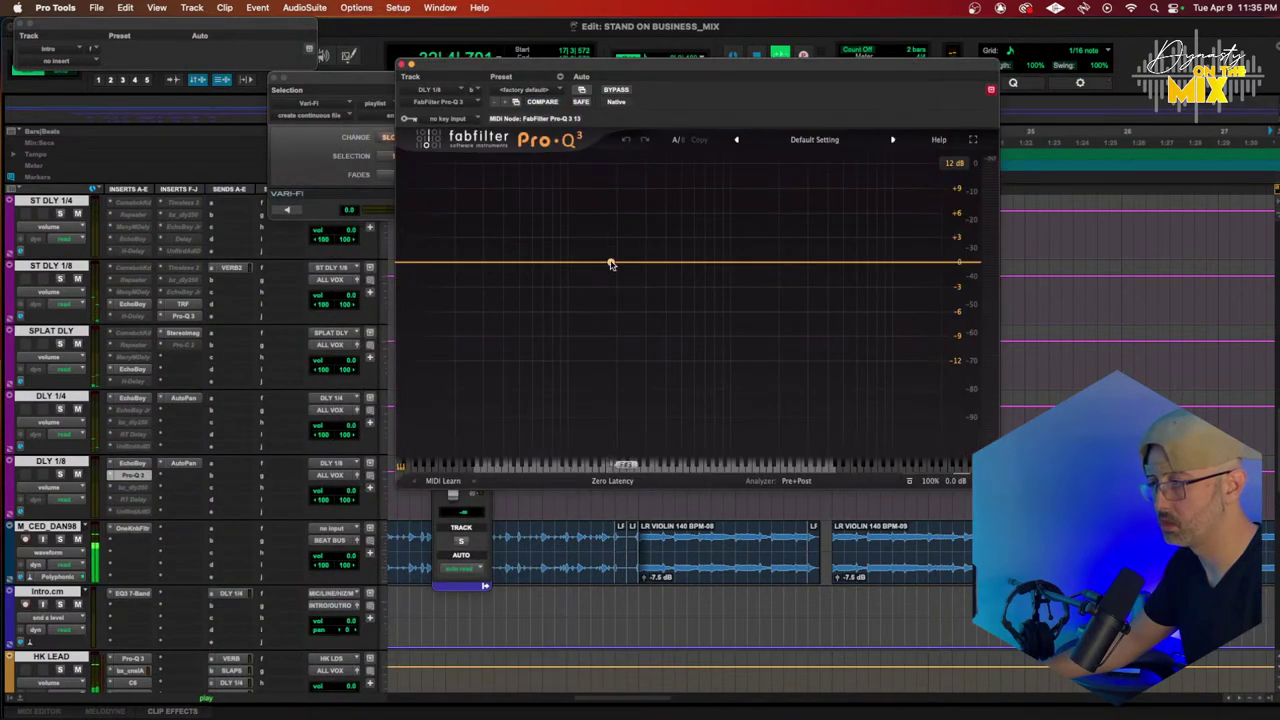
# Step: Shape the delay in Pro-Q 3 with a low cut at about 146 Hz and a slight bell boost in the mids
pyautogui.click(611, 263)
pyautogui.click(607, 254)
pyautogui.scroll(1, 610, 258)
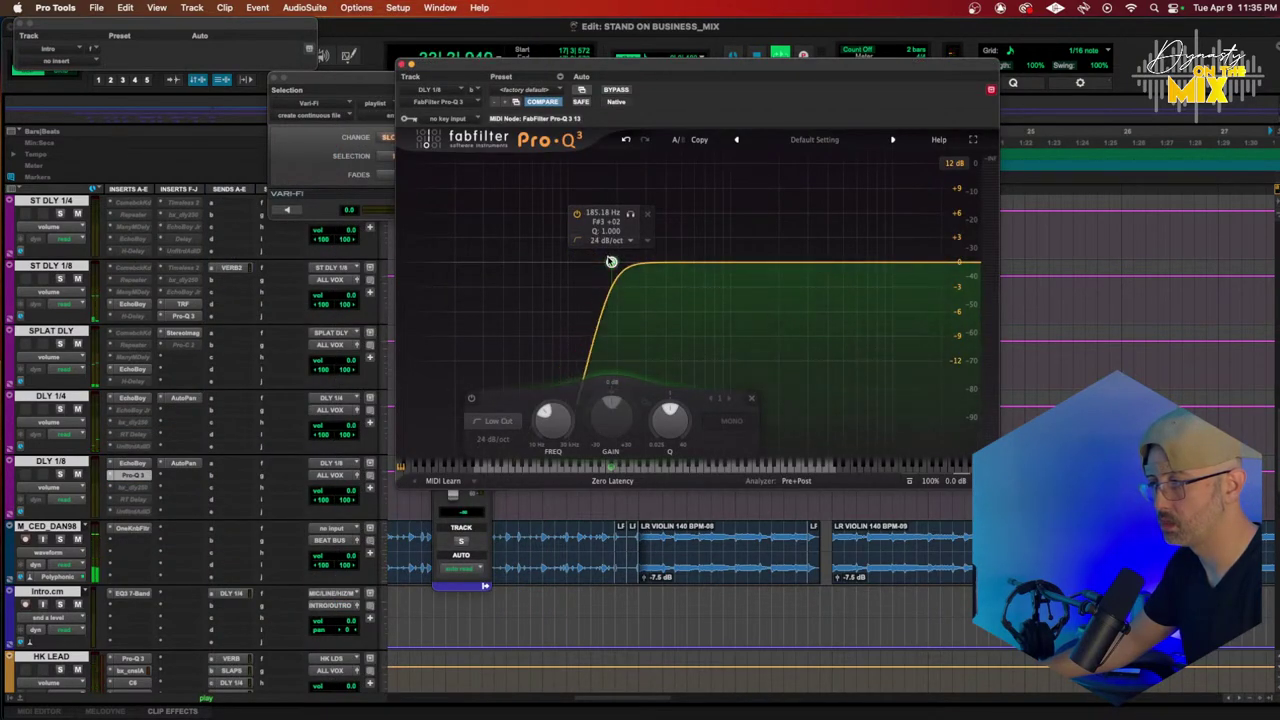
pyautogui.moveTo(611, 262); pyautogui.dragTo(595, 267)
pyautogui.moveTo(733, 267); pyautogui.dragTo(711, 251)
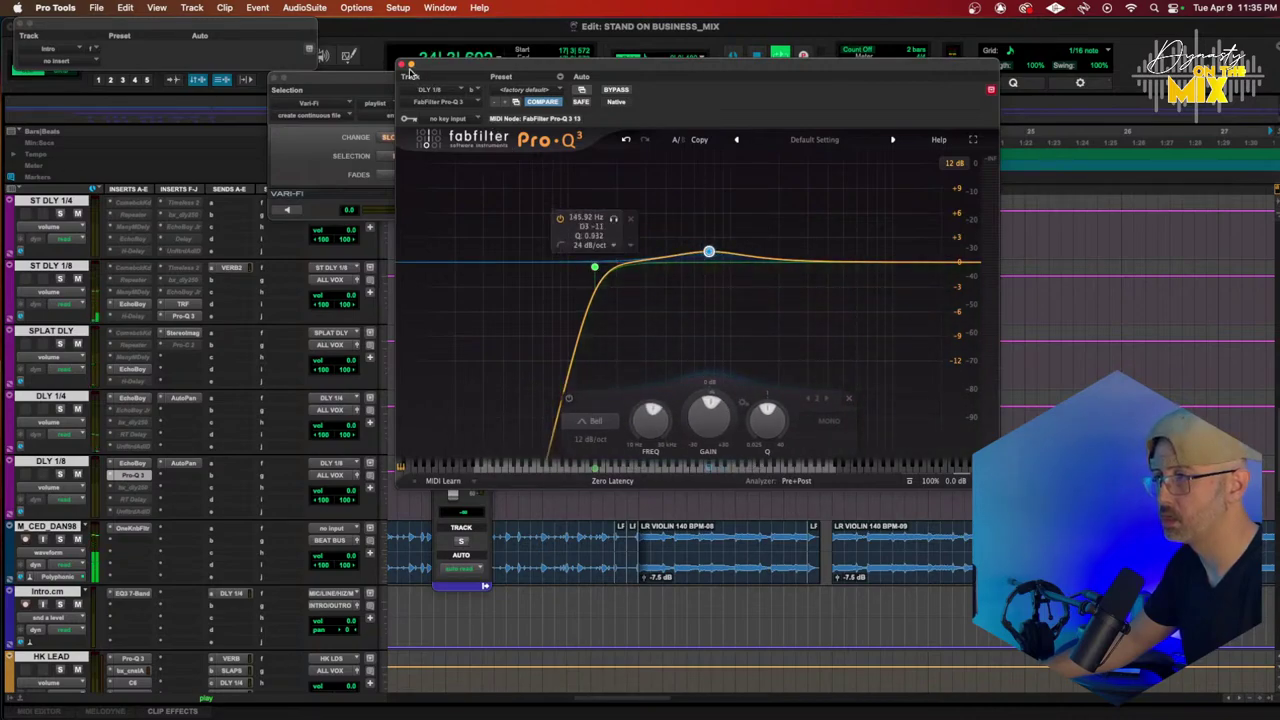
pyautogui.click(401, 65)
# Step: Replay the verse and move the VS LEAD track directly above the Verse.cm track
pyautogui.scroll(-10, 689, 322)
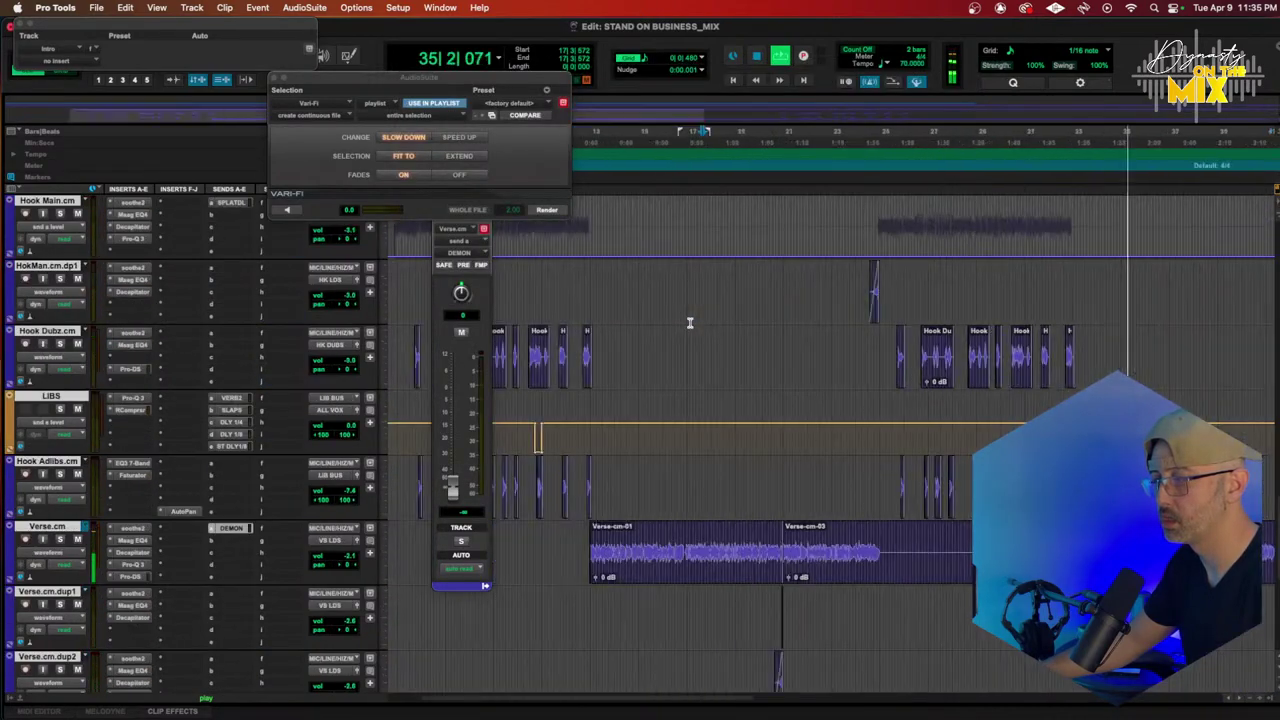
pyautogui.press('r')
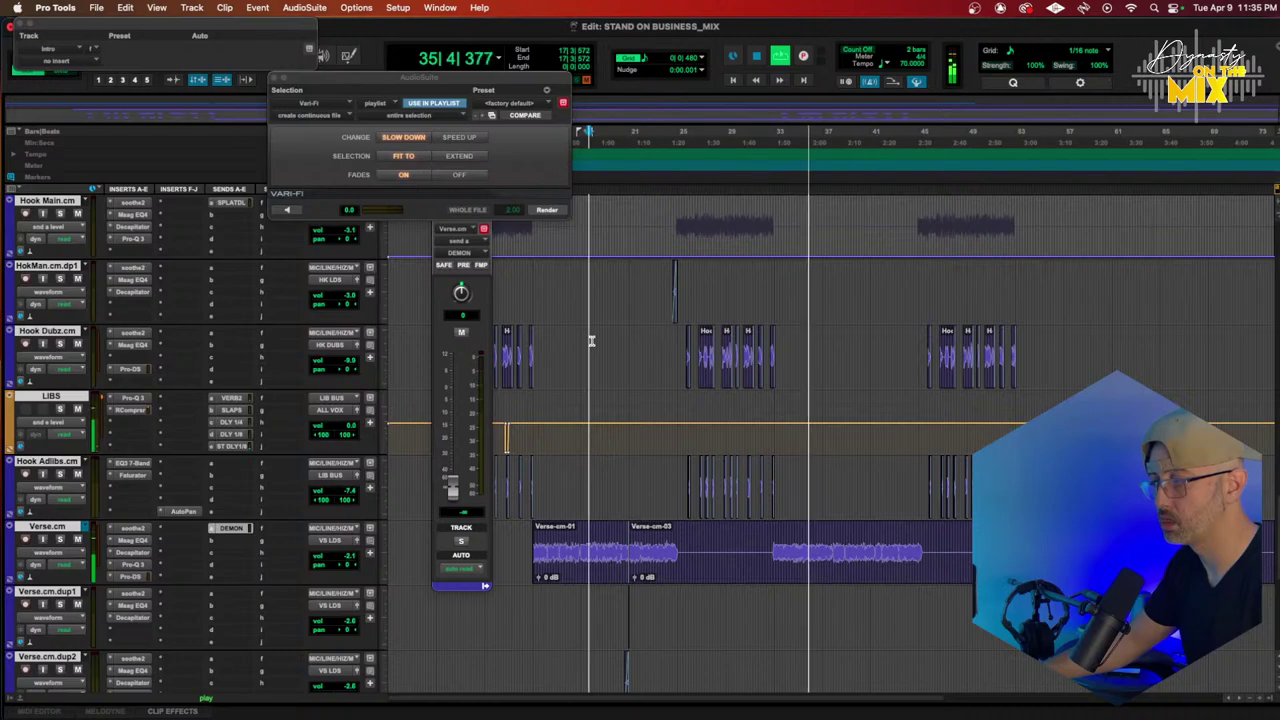
pyautogui.press('space')
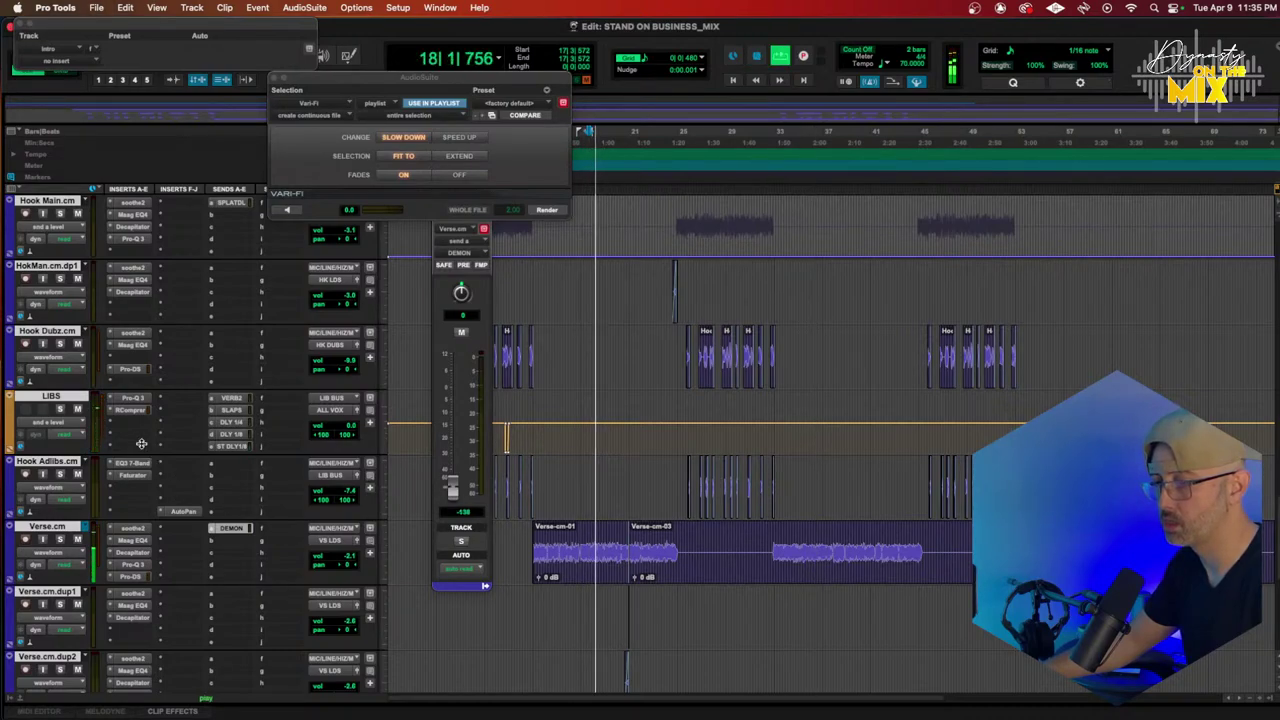
pyautogui.scroll(-15, 147, 452)
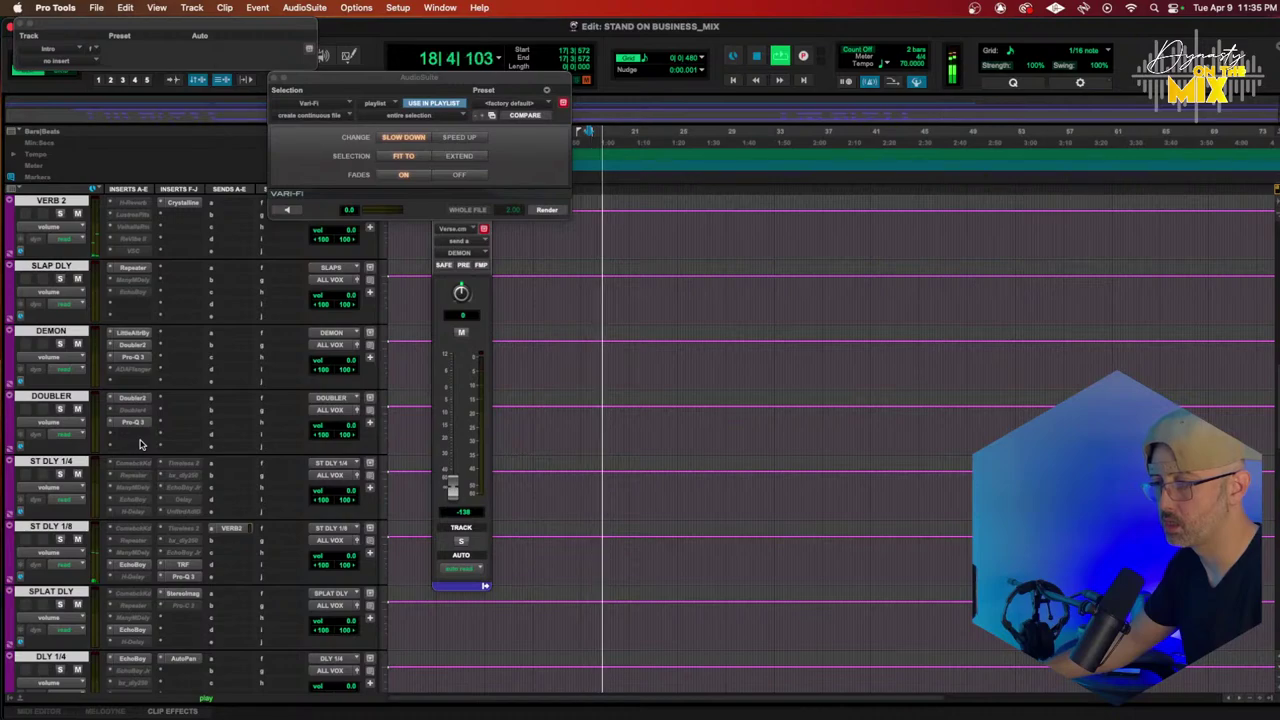
pyautogui.scroll(2, 140, 444)
pyautogui.scroll(3, 140, 444)
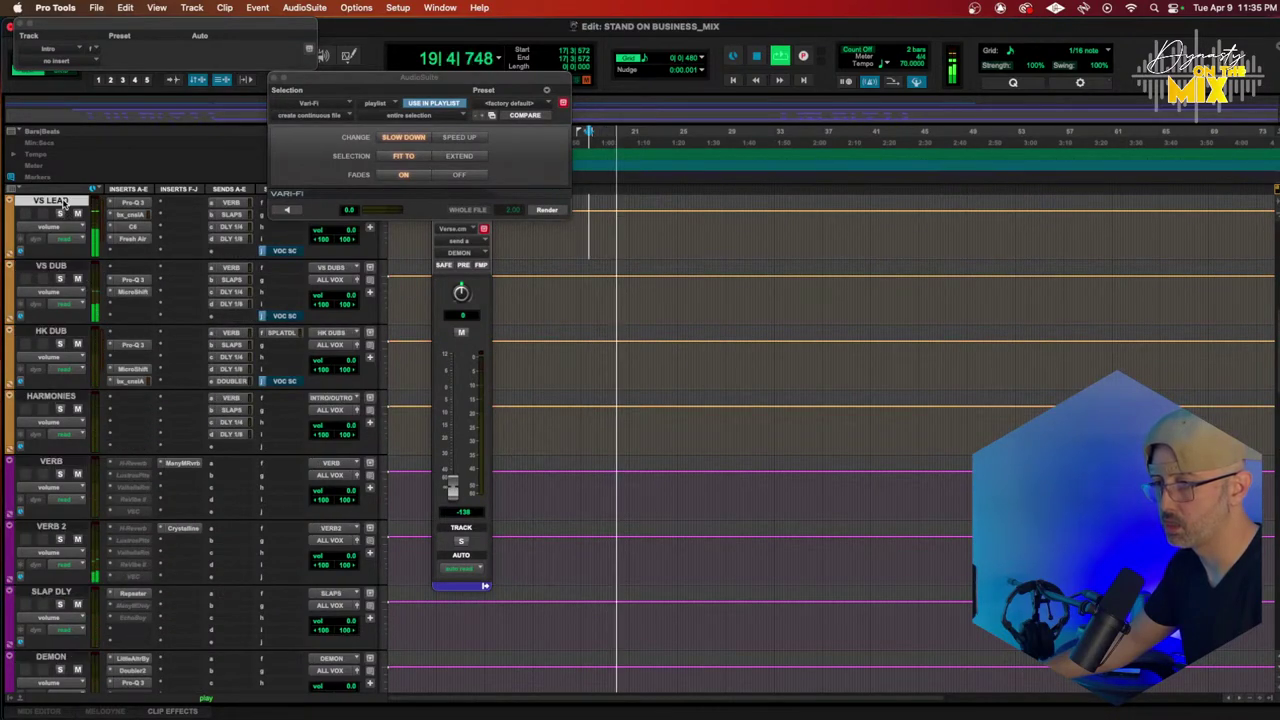
pyautogui.scroll(-2, 63, 203)
pyautogui.scroll(-15, 63, 203)
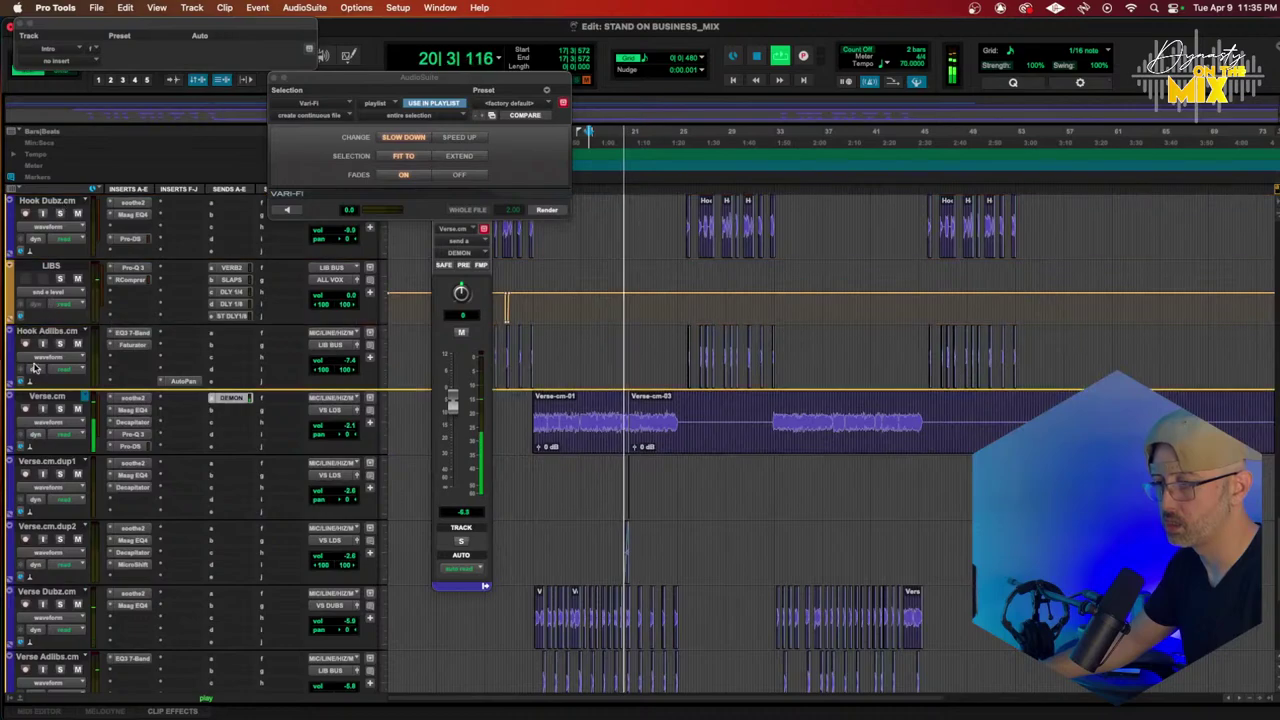
pyautogui.moveTo(34, 404); pyautogui.dragTo(36, 404)
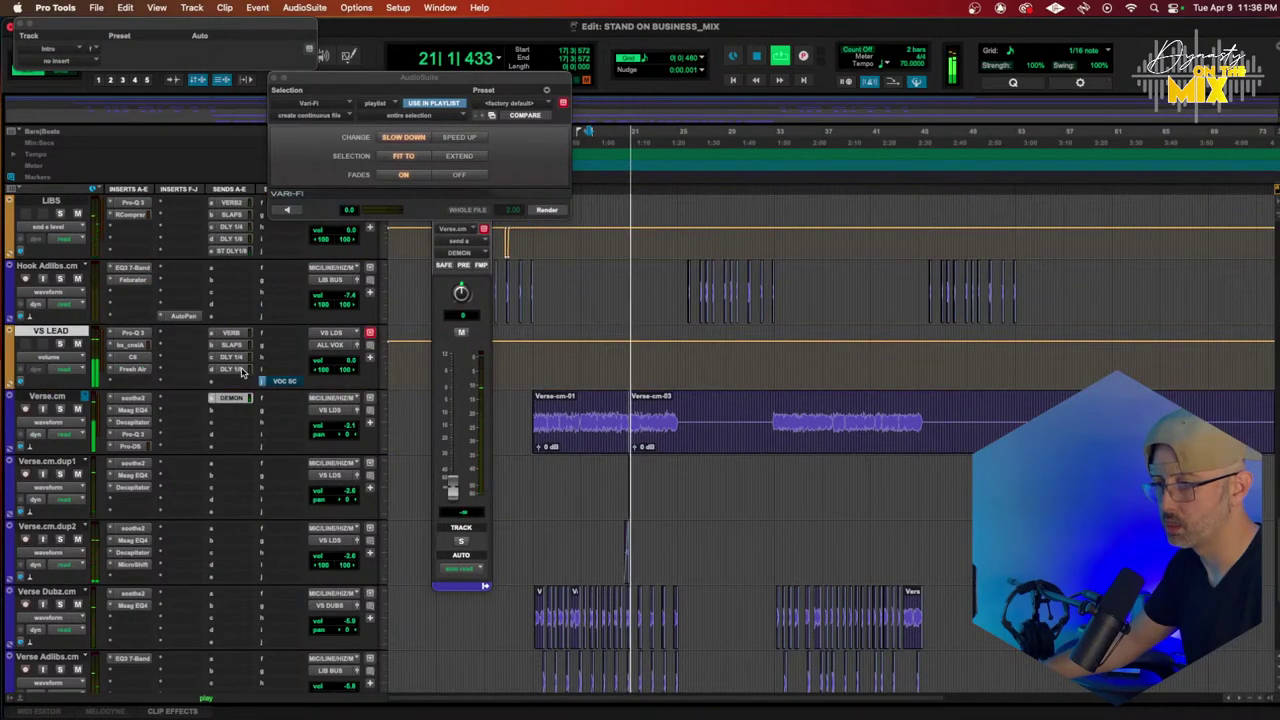
# Step: Raise the DLY 1/8 send level automation on VS LEAD to -16.6 dB over the vocal phrase just before bar 22
pyautogui.click(235, 369)
pyautogui.keyDown('ctrl'); pyautogui.keyDown('super'); pyautogui.click(450, 447); pyautogui.keyUp('super'); pyautogui.keyUp('ctrl')
pyautogui.press('t')
pyautogui.press('t')
pyautogui.press('t')
pyautogui.hscroll(5, 637, 394)
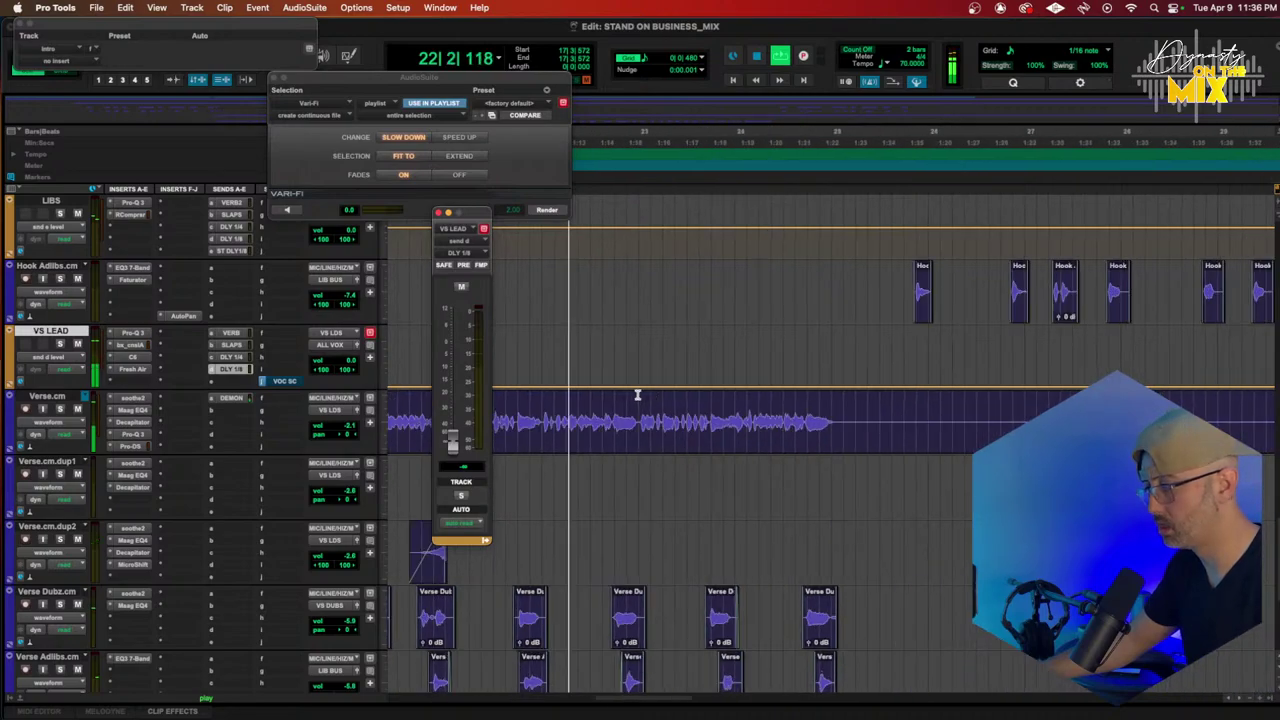
pyautogui.hscroll(-1, 637, 395)
pyautogui.hscroll(-1, 637, 395)
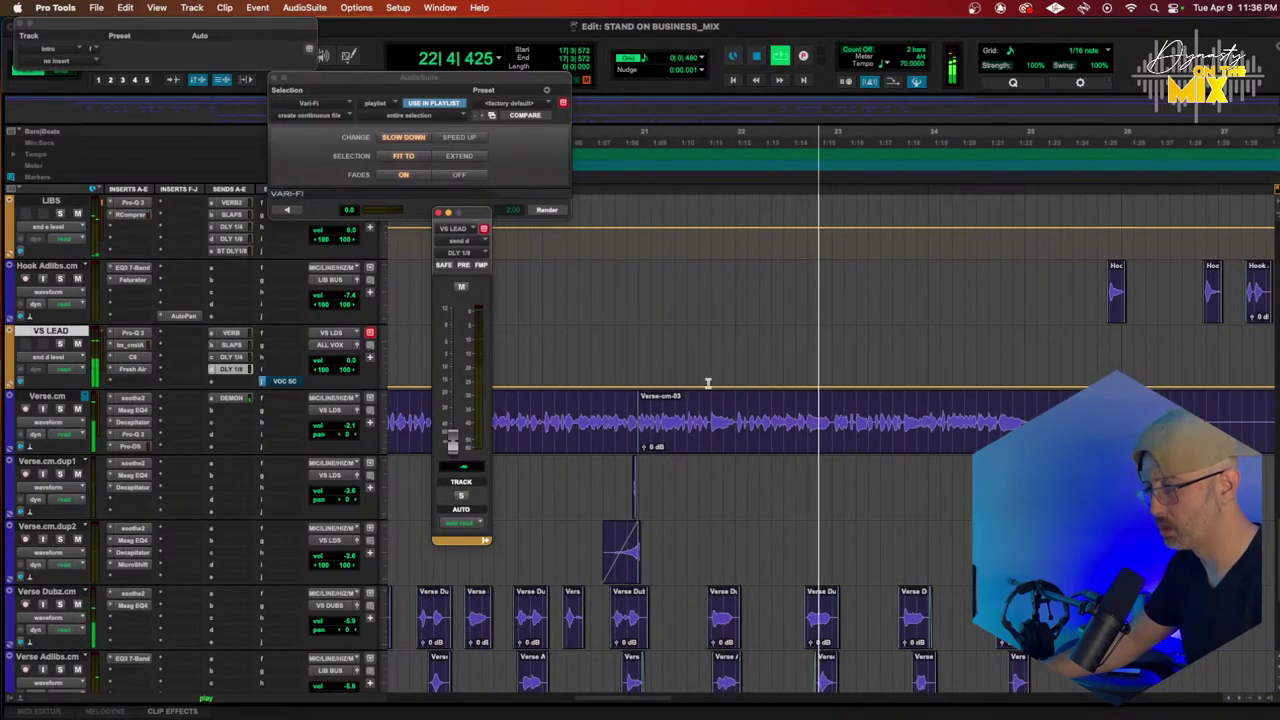
pyautogui.press('t')
pyautogui.moveTo(832, 368); pyautogui.dragTo(1045, 370)
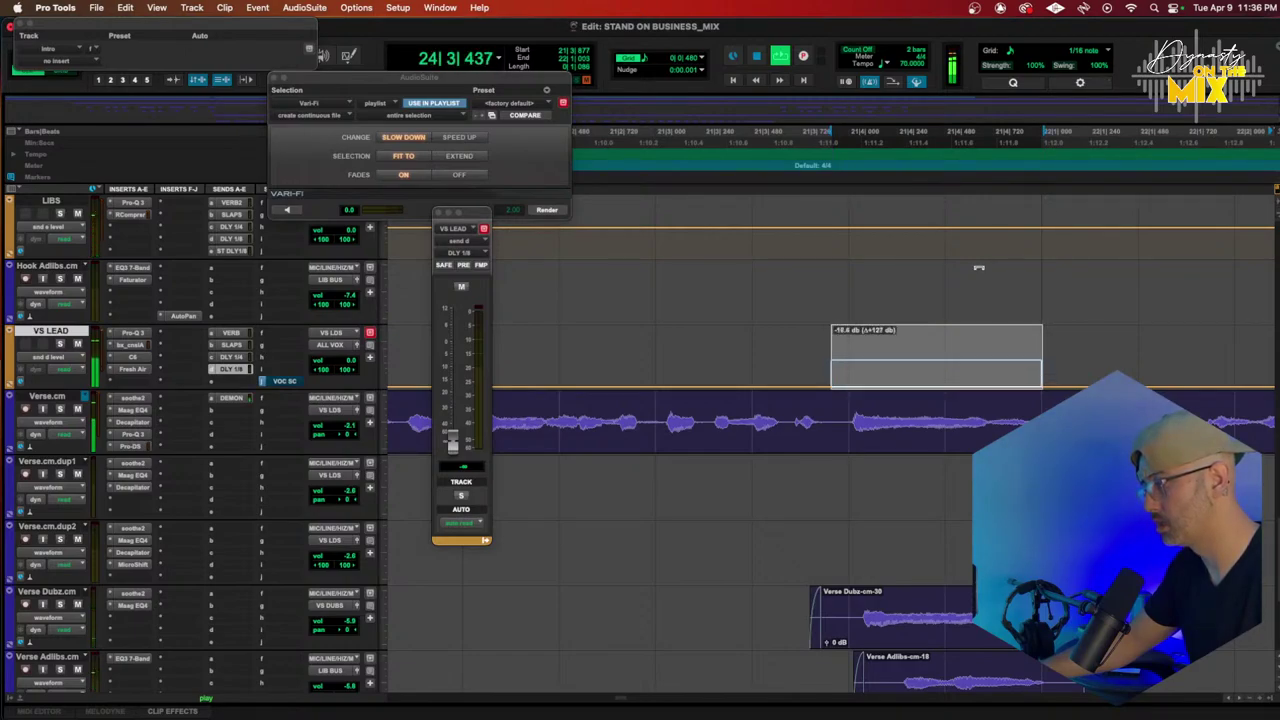
pyautogui.hscroll(2, 855, 292)
pyautogui.hscroll(3, 788, 357)
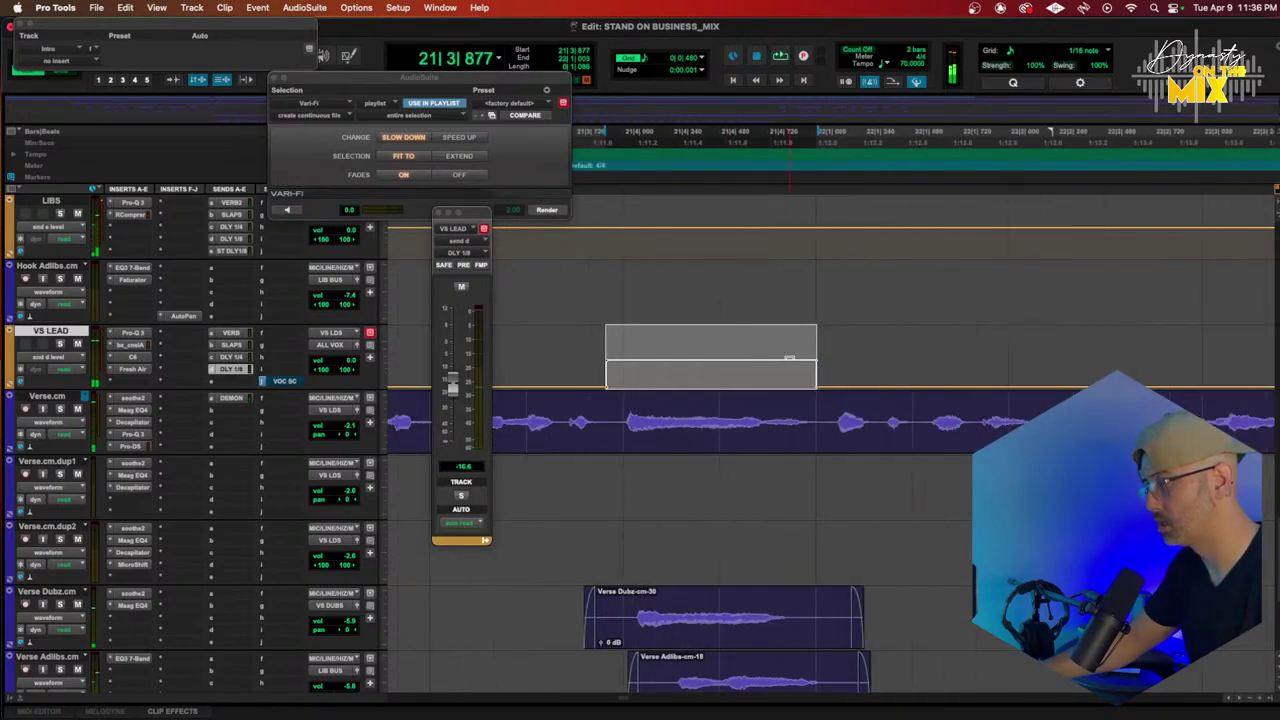
# Step: Open EchoBoy on the DLY 1/8 track and raise its feedback and high cut
pyautogui.scroll(7, 196, 343)
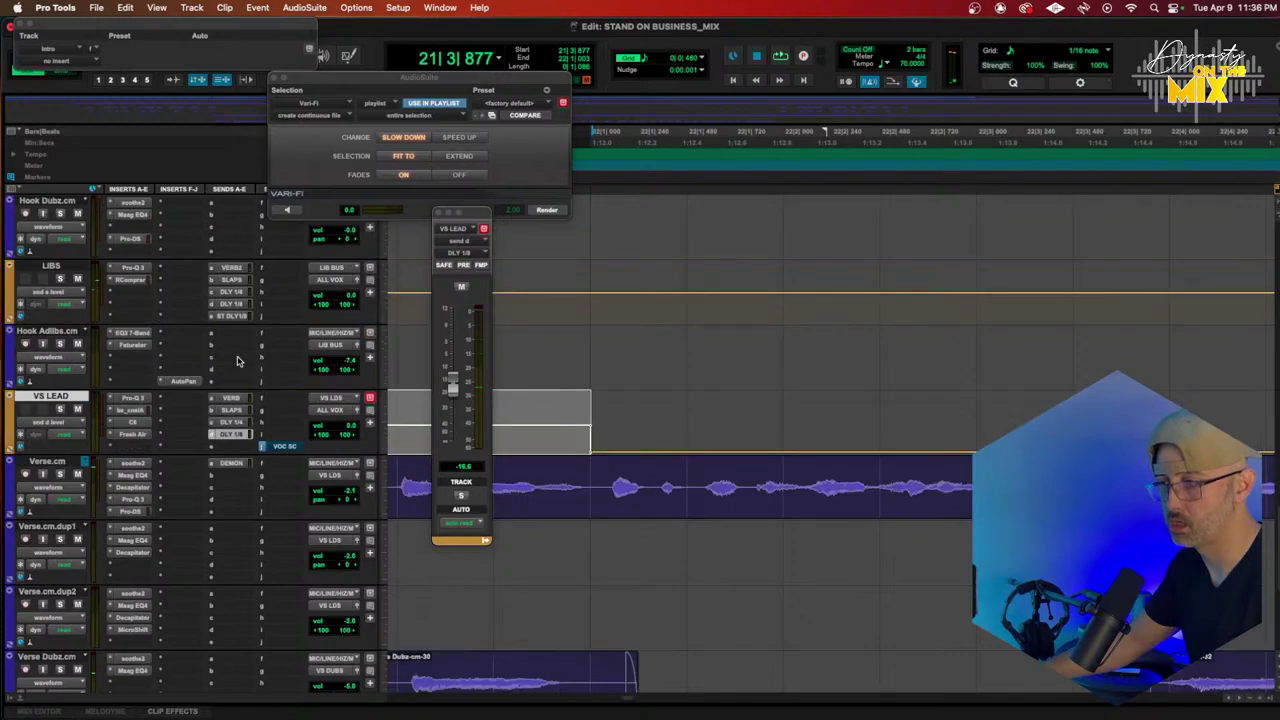
pyautogui.scroll(1, 171, 345)
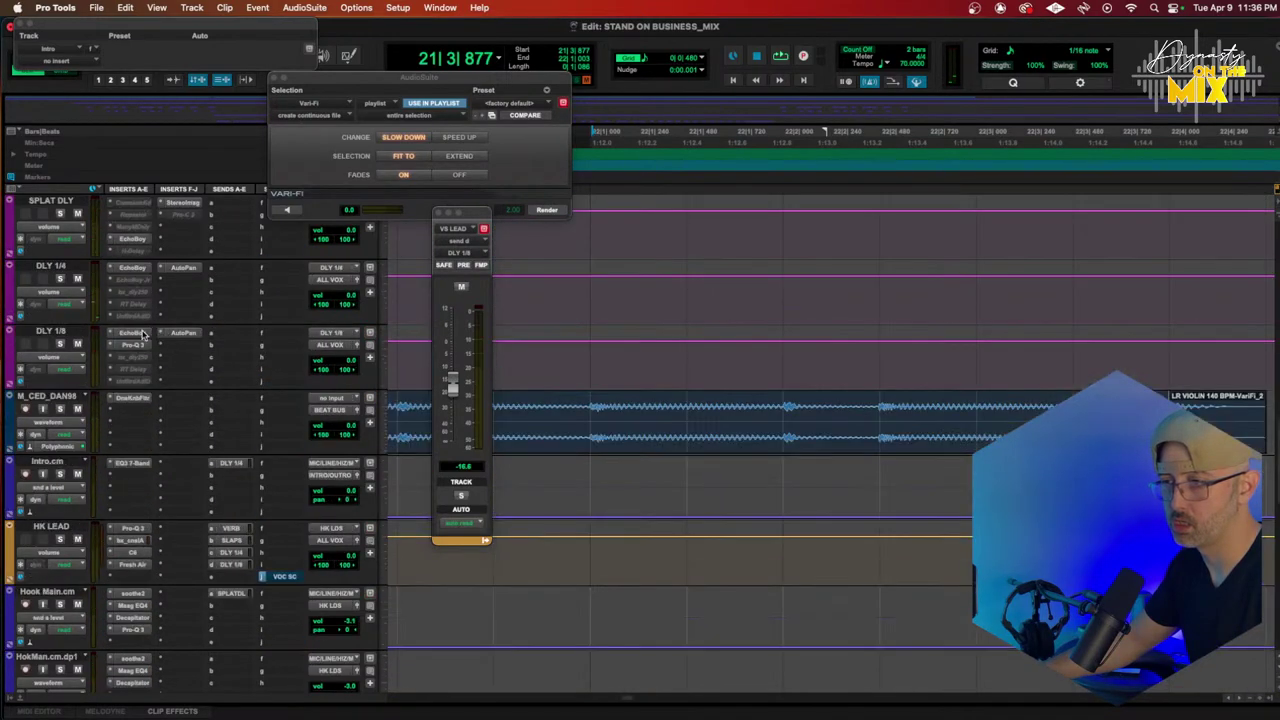
pyautogui.click(152, 332)
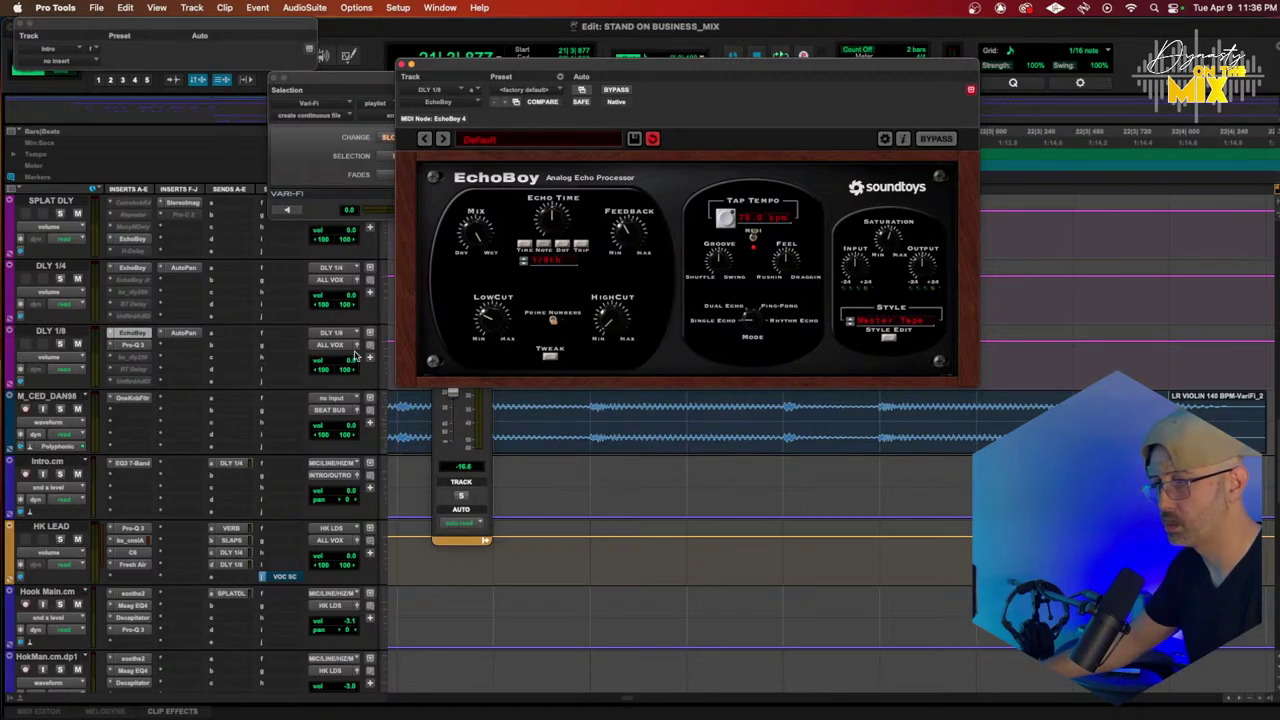
# Step: Add a send from the DLY 1/8 track to the VERB2 bus at -14.7 dB
pyautogui.click(228, 336)
pyautogui.moveTo(255, 348)
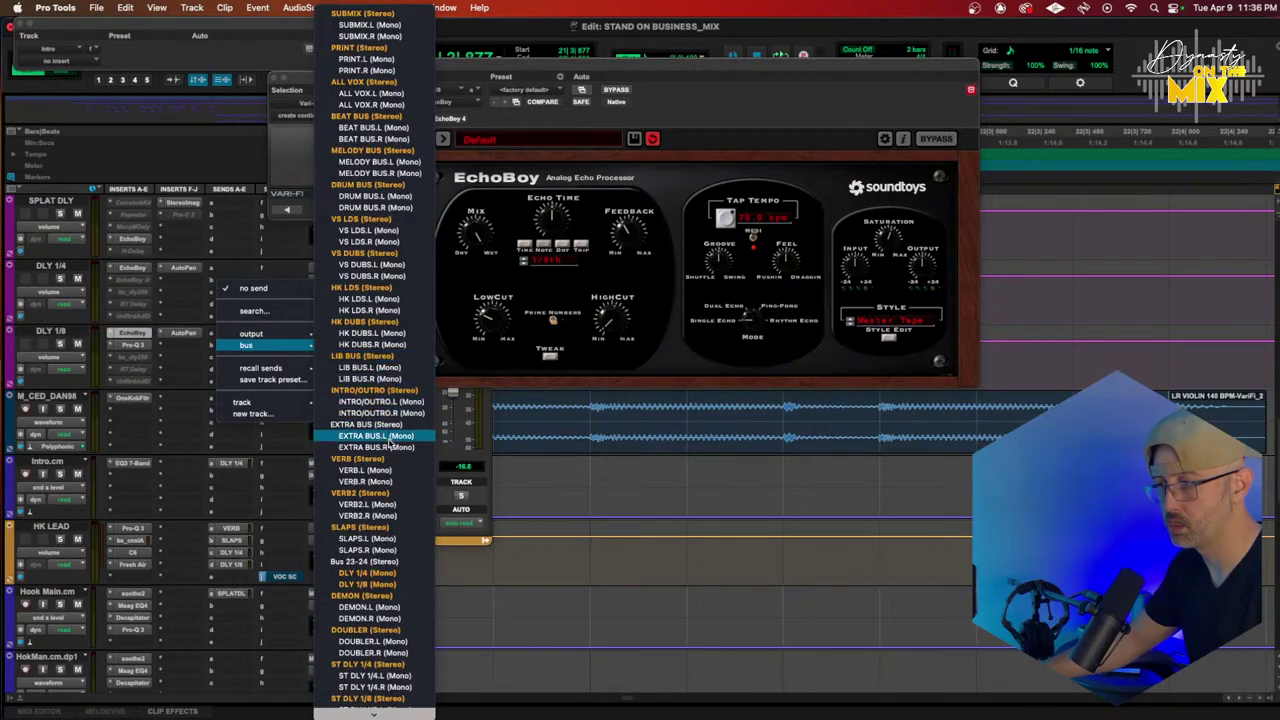
pyautogui.click(360, 492)
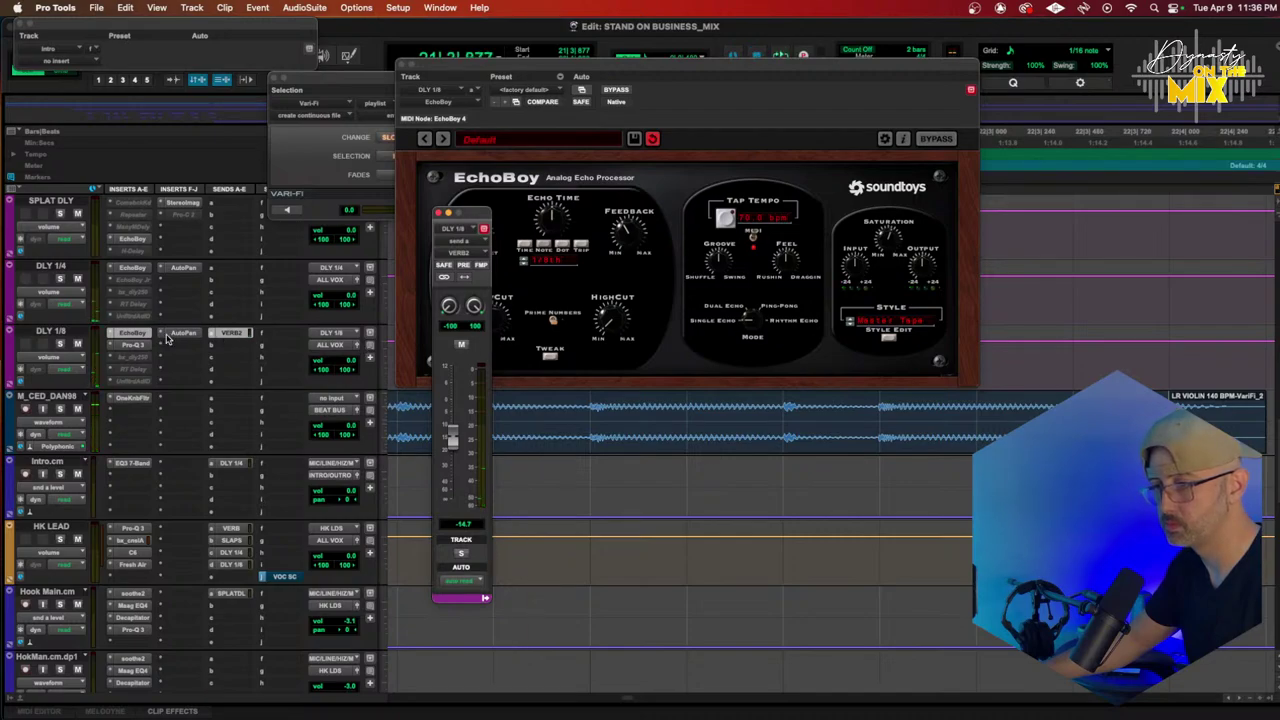
# Step: Fine-tune EchoBoy's feedback and set its style to Cheap Tape, keeping a 1/8 echo time while auditioning the delay
pyautogui.click(616, 236)
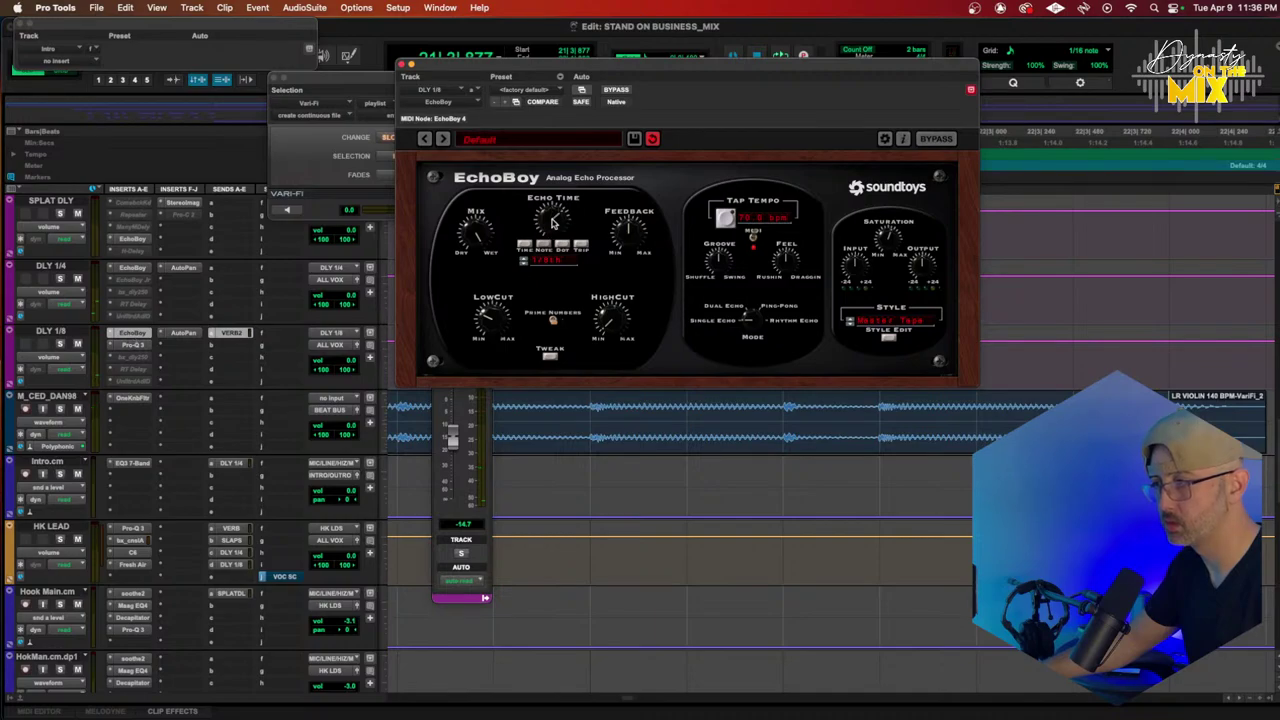
pyautogui.click(912, 319)
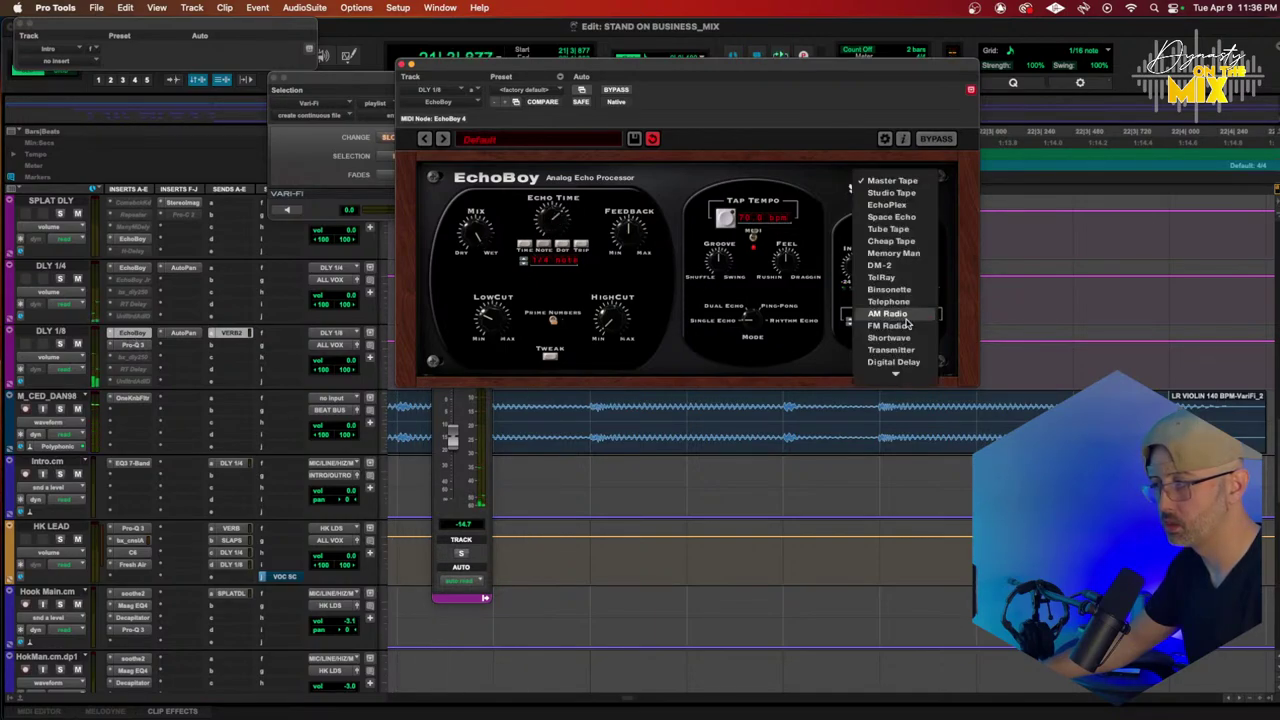
pyautogui.click(899, 242)
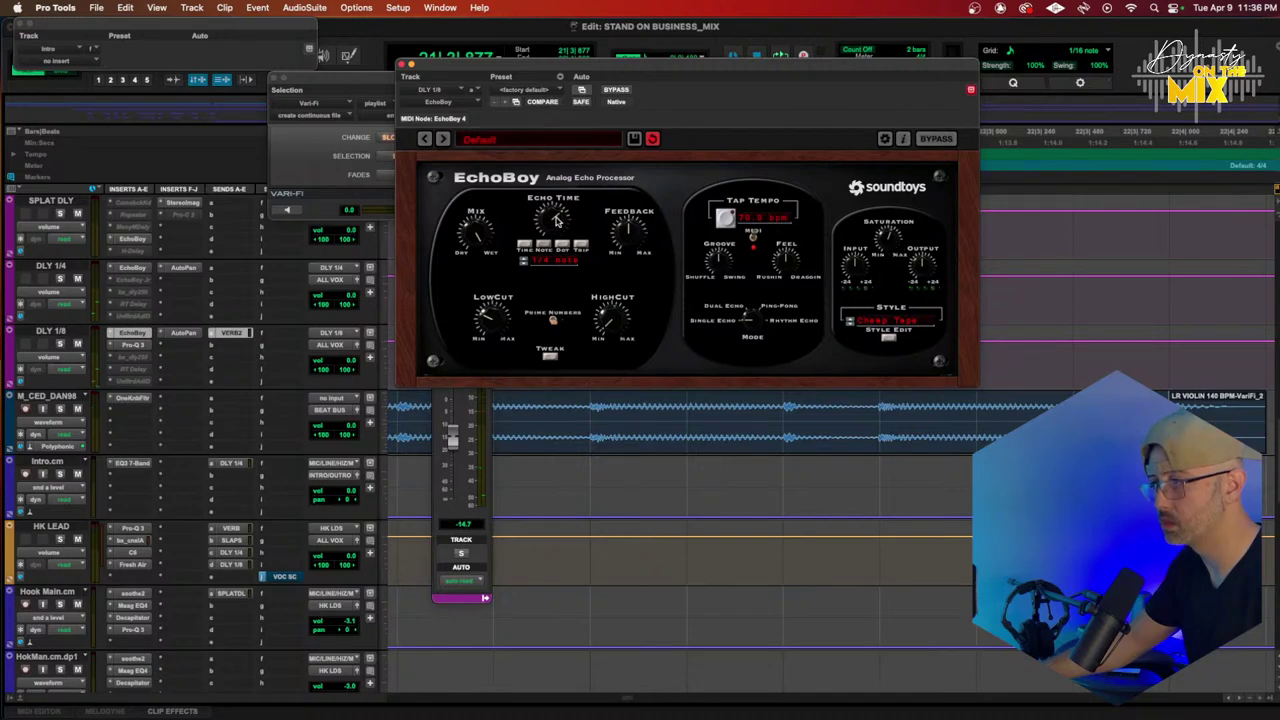
pyautogui.press('space')
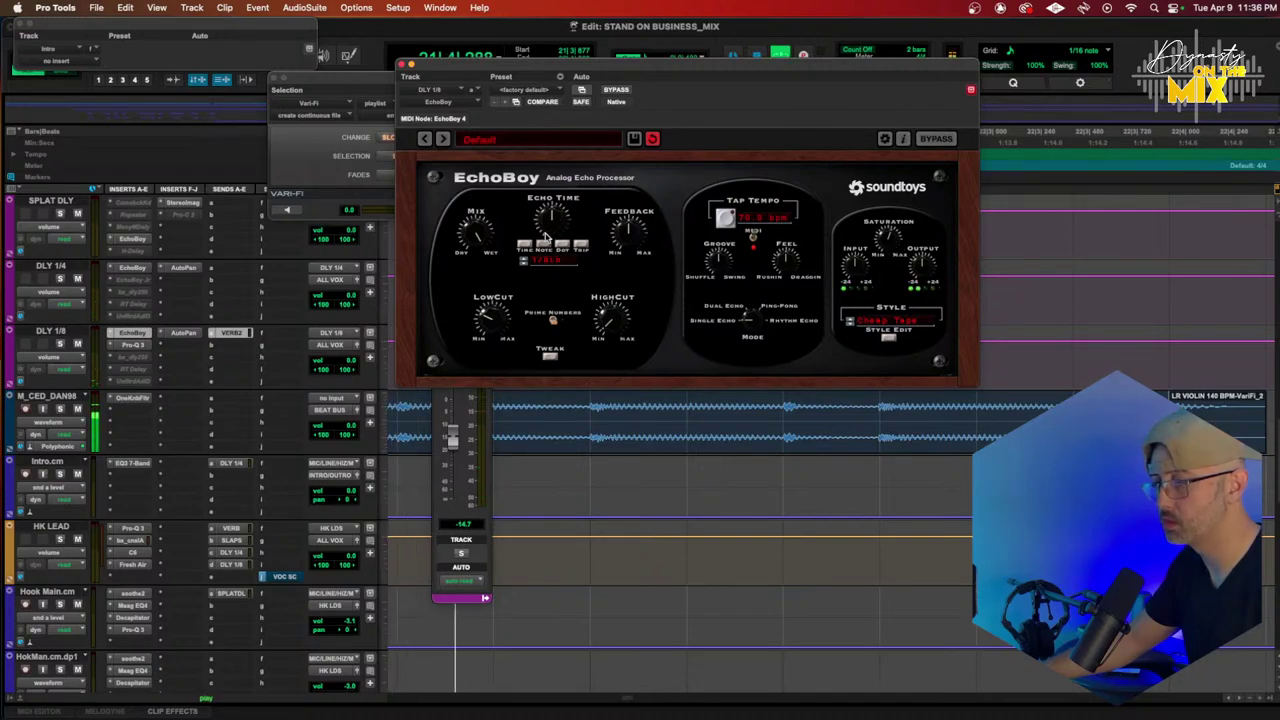
pyautogui.press('space')
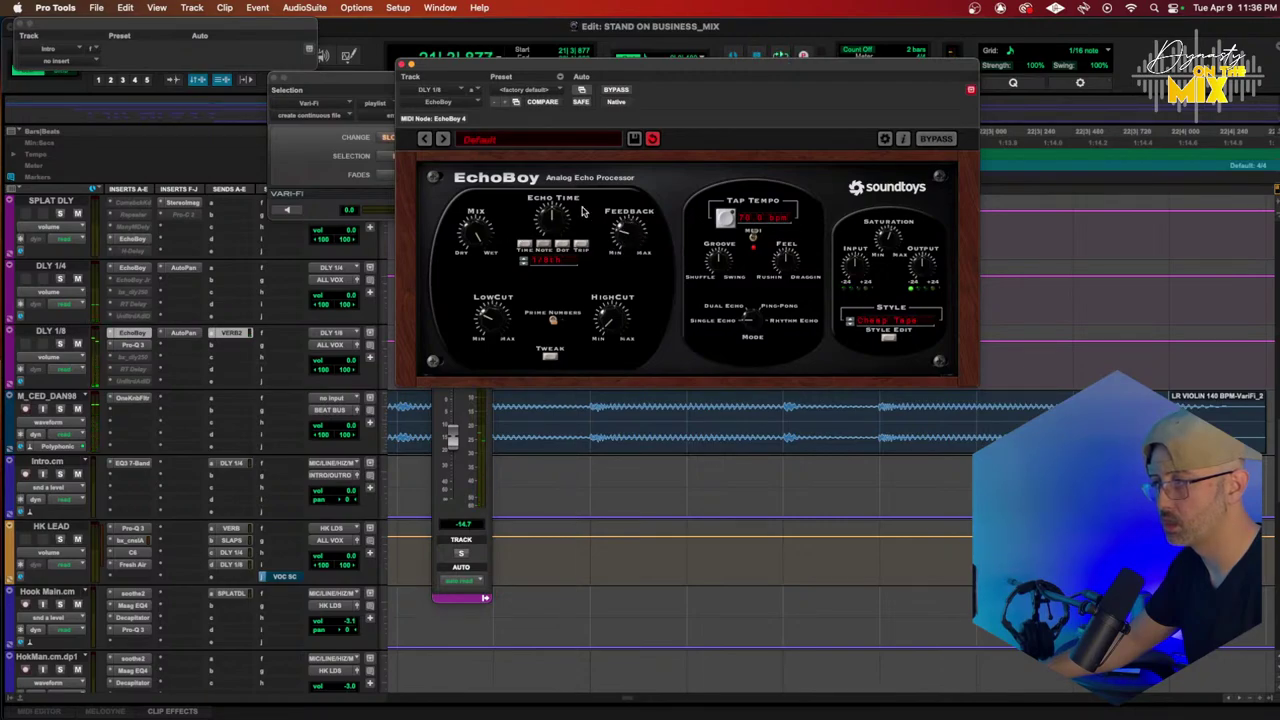
pyautogui.click(402, 65)
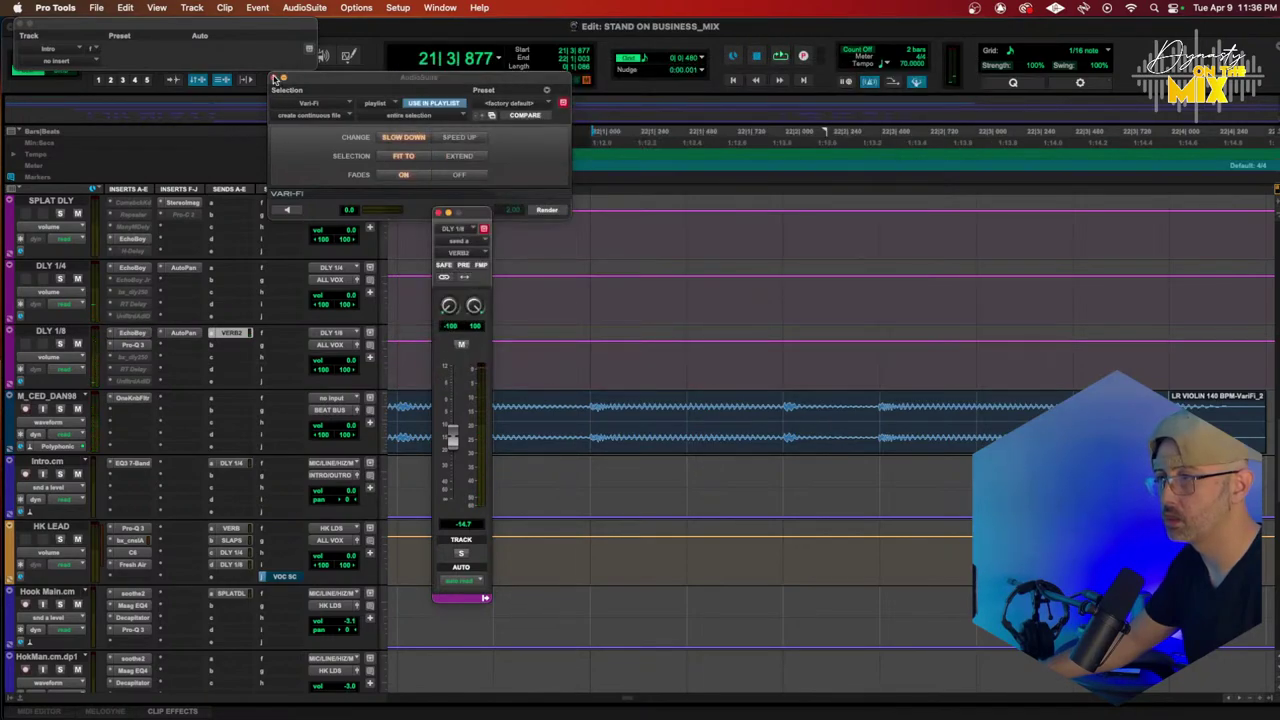
# Step: Close the AudioSuite Vari-Fi window and play the verse from around bar 21 to check the delay throw
pyautogui.click(274, 78)
pyautogui.click(426, 137)
pyautogui.press('space')
pyautogui.press('r')
pyautogui.press('r')
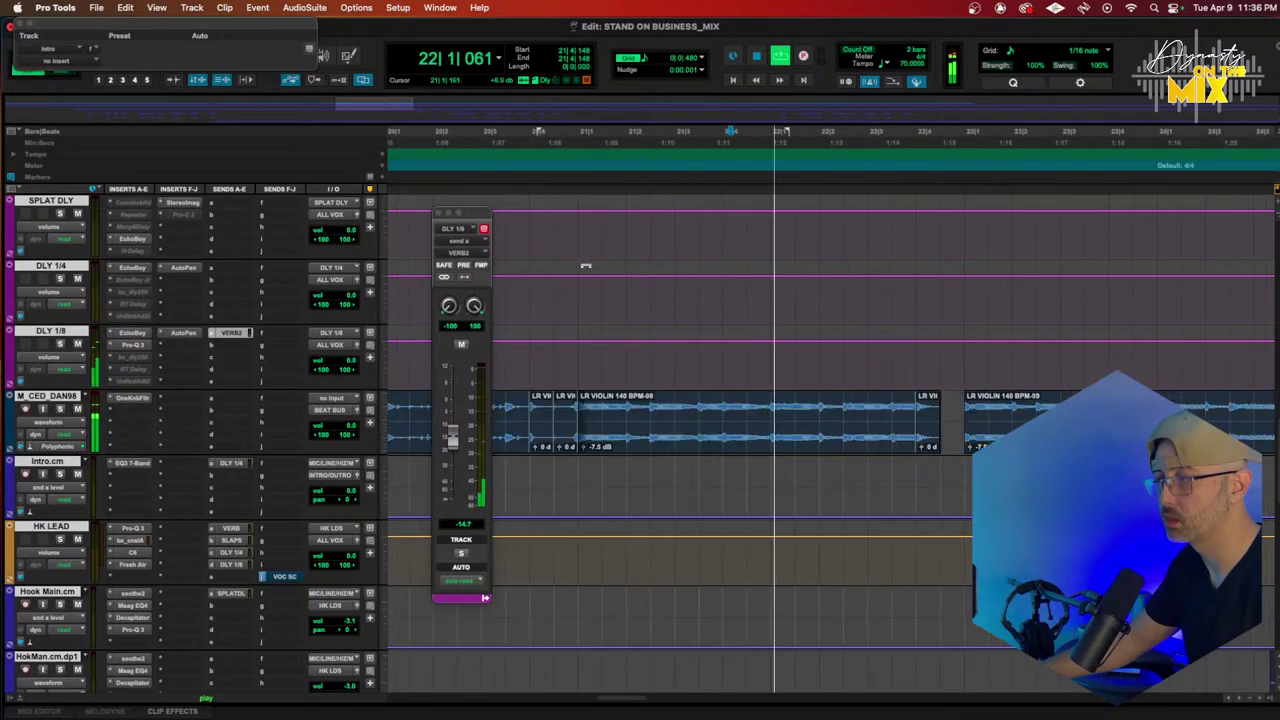
# Step: Select the VS LEAD send D delay throw from 21|3|480 to 22|3|480 and duplicate it three times across the following bars
pyautogui.scroll(-10, 651, 300)
pyautogui.moveTo(756, 251); pyautogui.dragTo(756, 257)
pyautogui.click(479, 136)
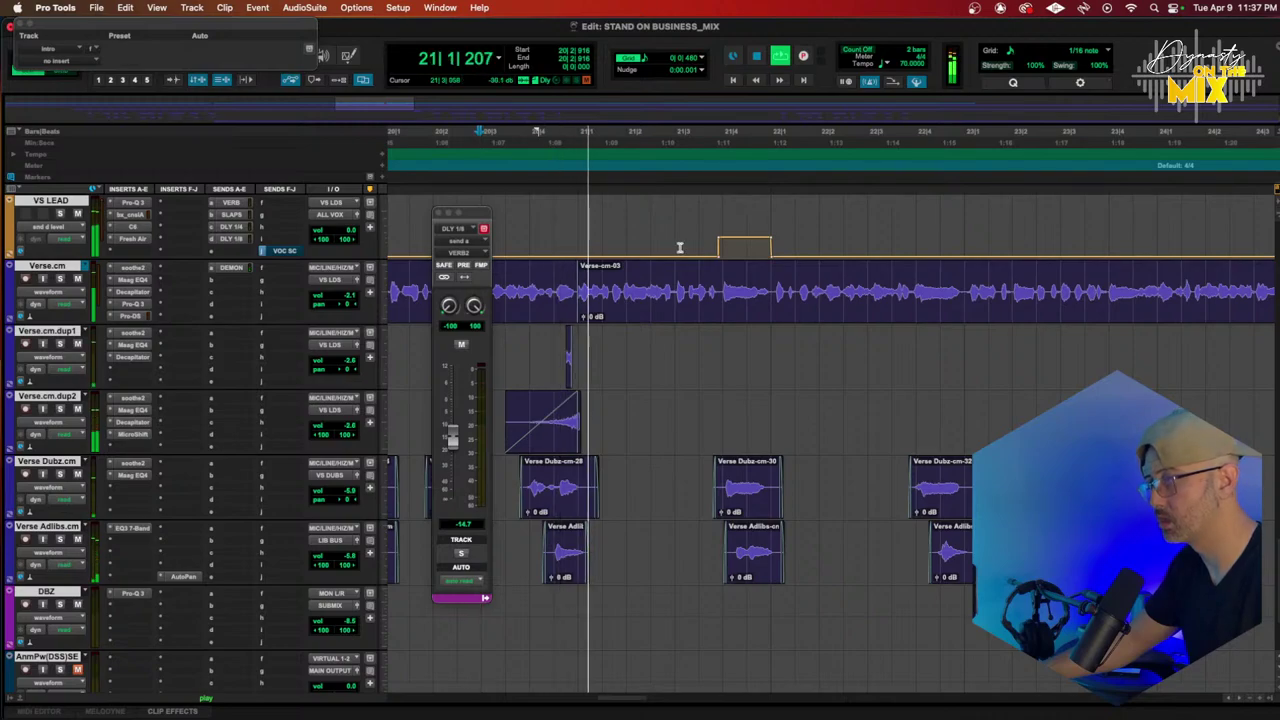
pyautogui.moveTo(694, 246); pyautogui.dragTo(891, 252)
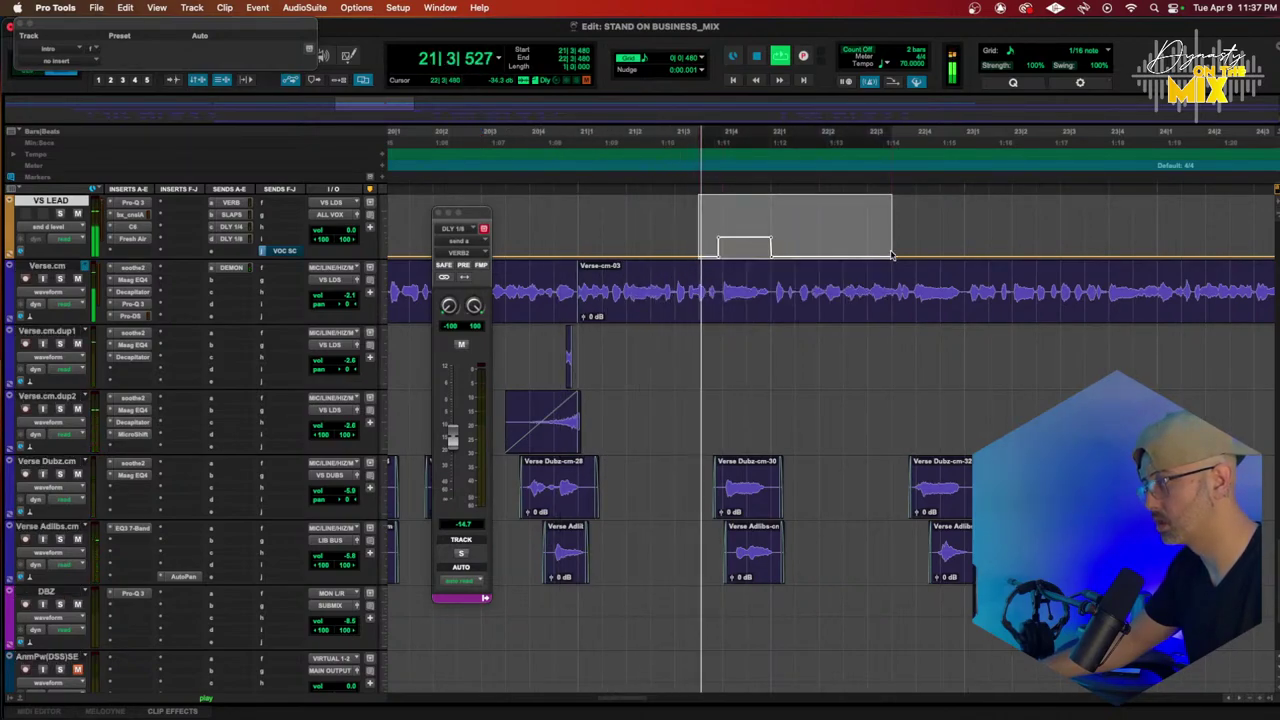
pyautogui.press('super+d')
pyautogui.hscroll(3, 891, 252)
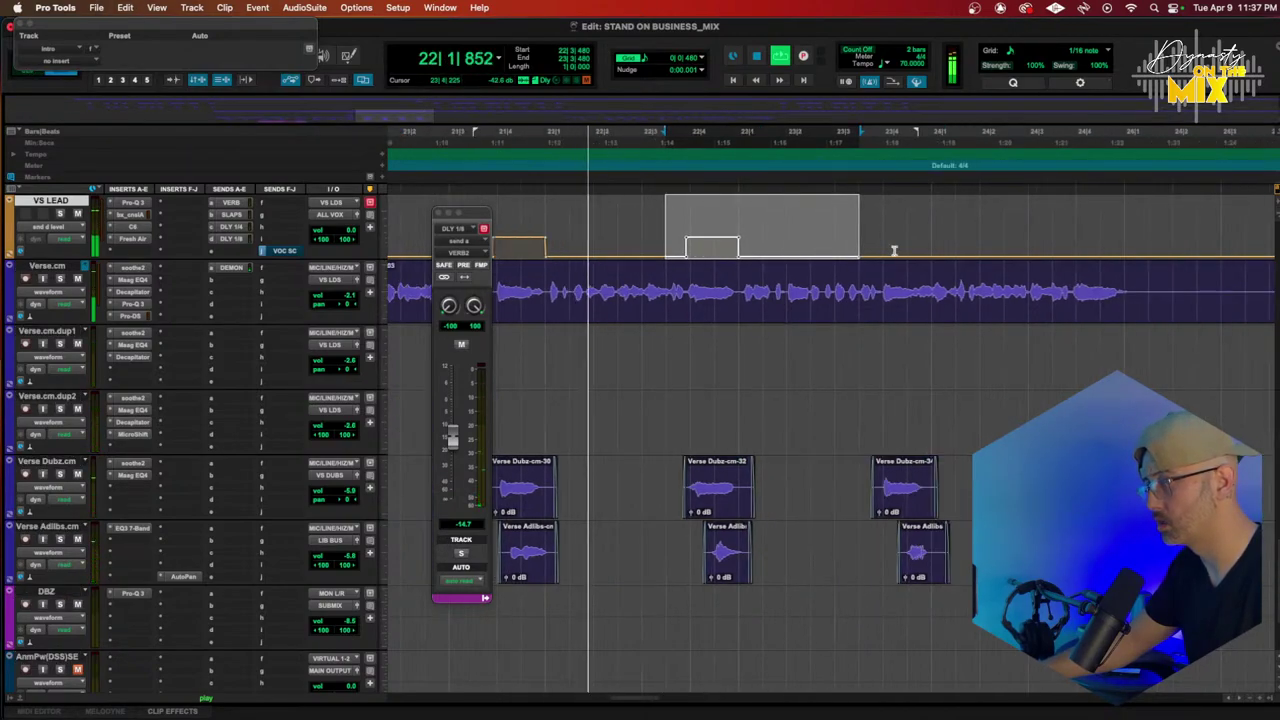
pyautogui.hscroll(2, 721, 254)
pyautogui.press('super+d')
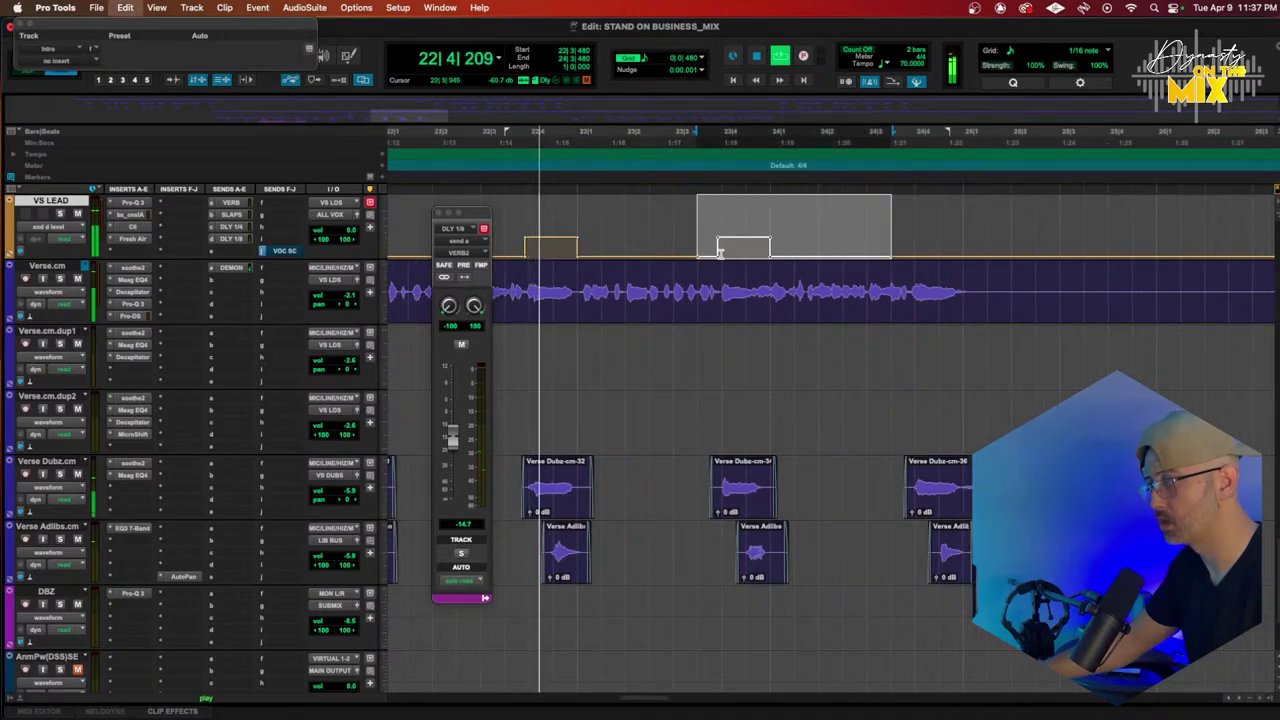
pyautogui.hscroll(1, 721, 254)
pyautogui.hscroll(1, 721, 254)
pyautogui.press('super+d')
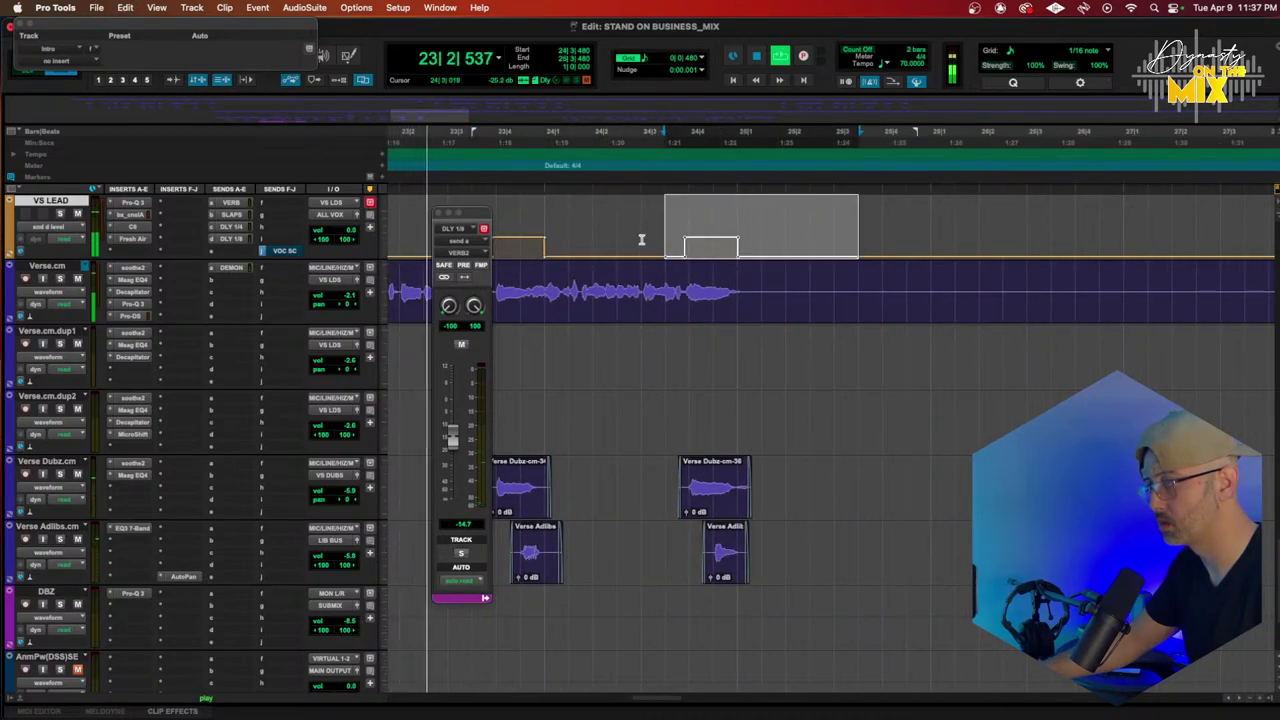
pyautogui.hscroll(-1, 643, 240)
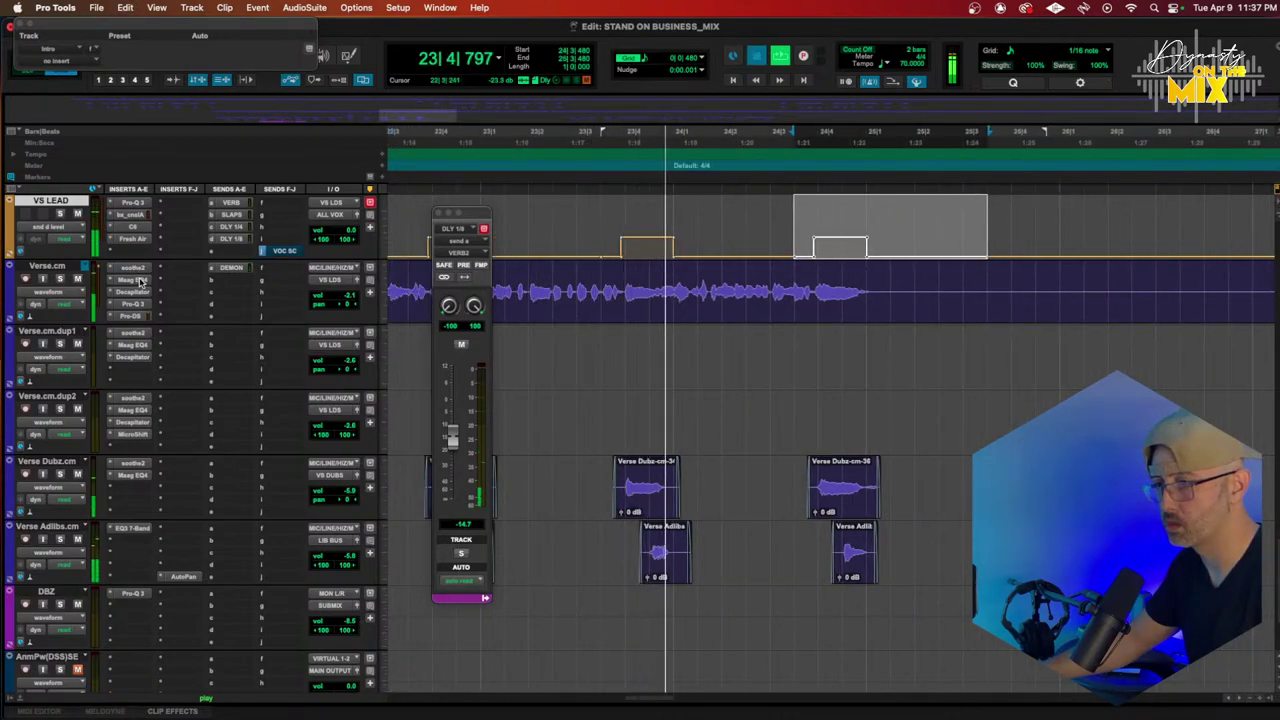
# Step: Stop playback and insert a mono Auto-Tune Hybrid plug-in on the Verse.cm track
pyautogui.press('space')
pyautogui.moveTo(139, 281); pyautogui.dragTo(173, 286)
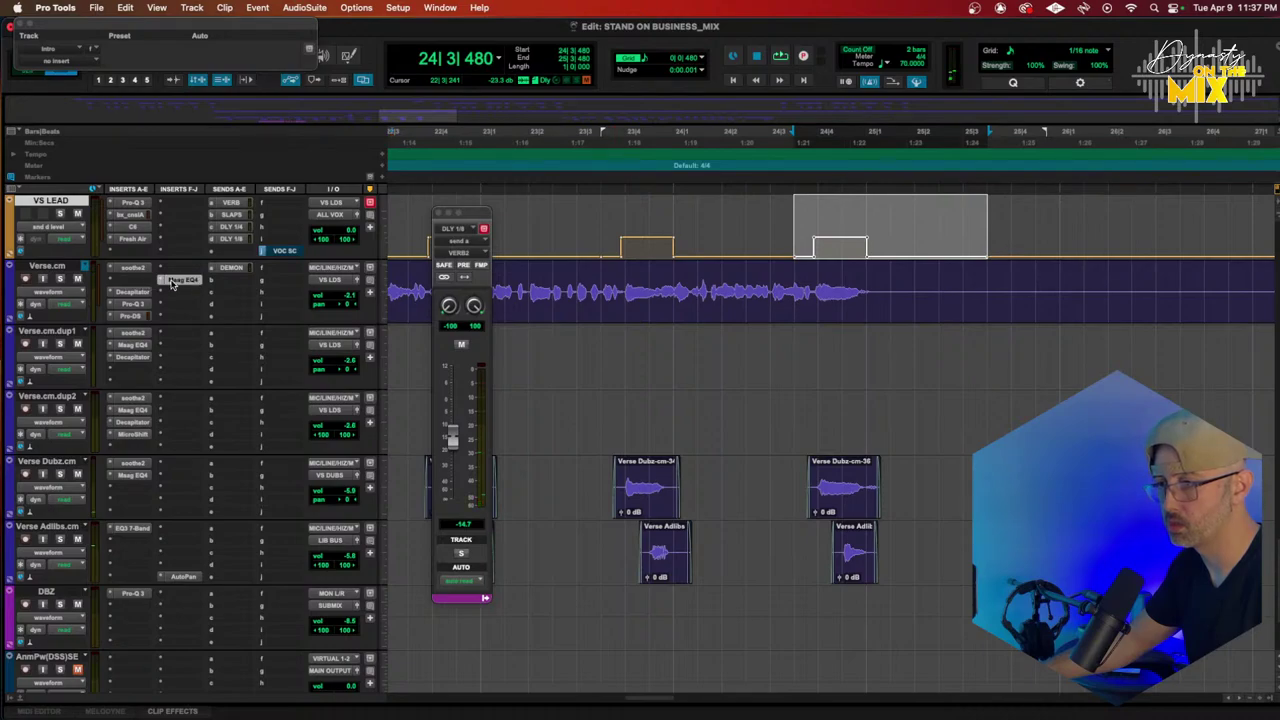
pyautogui.click(187, 279)
pyautogui.moveTo(215, 280)
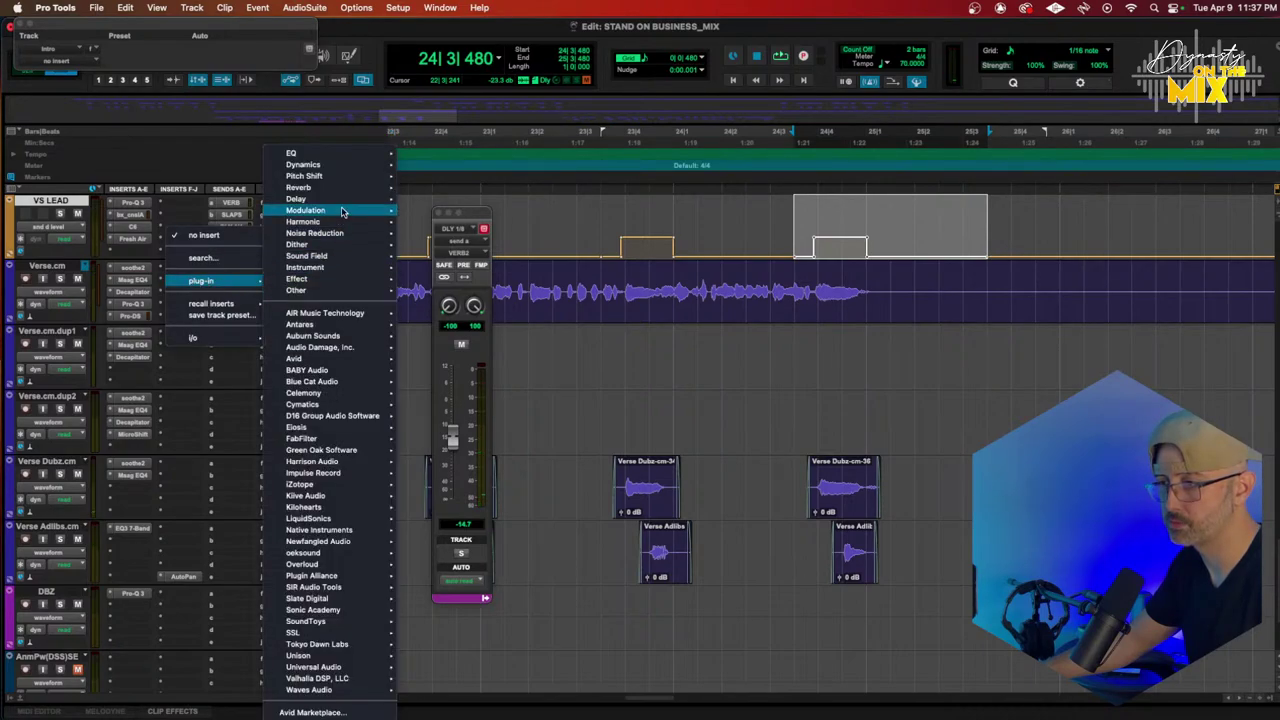
pyautogui.moveTo(320, 176)
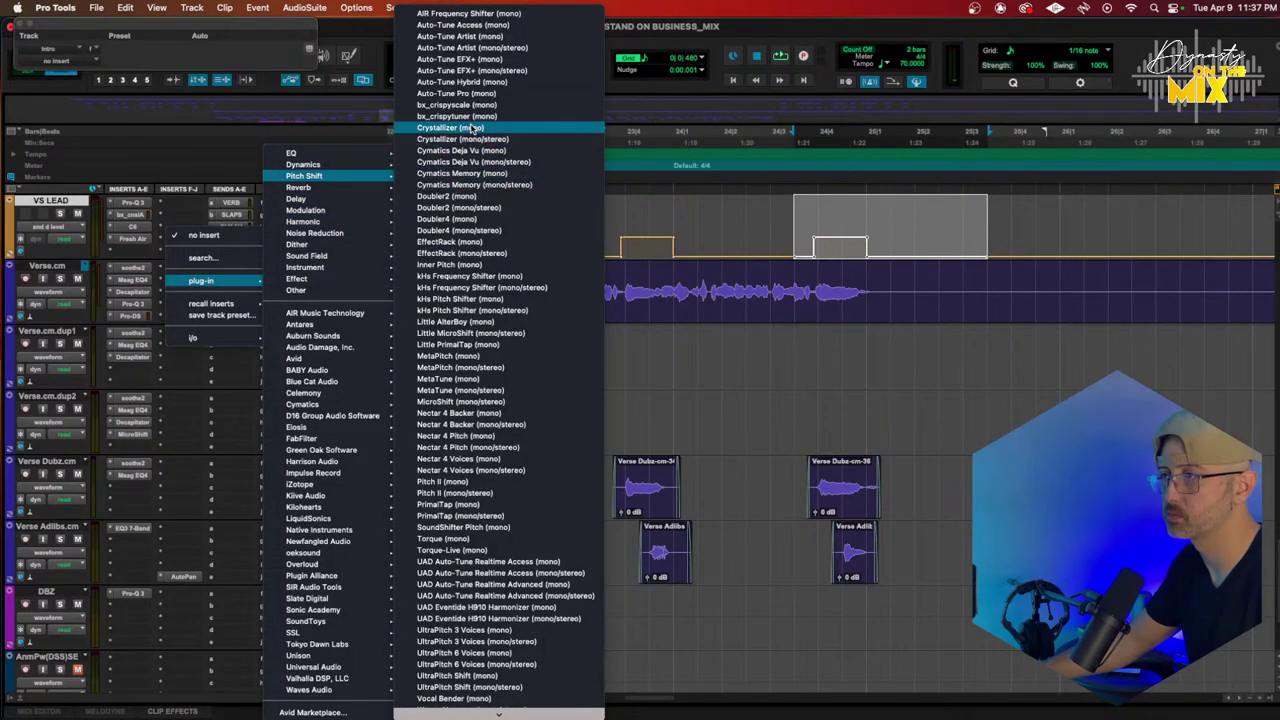
pyautogui.click(470, 84)
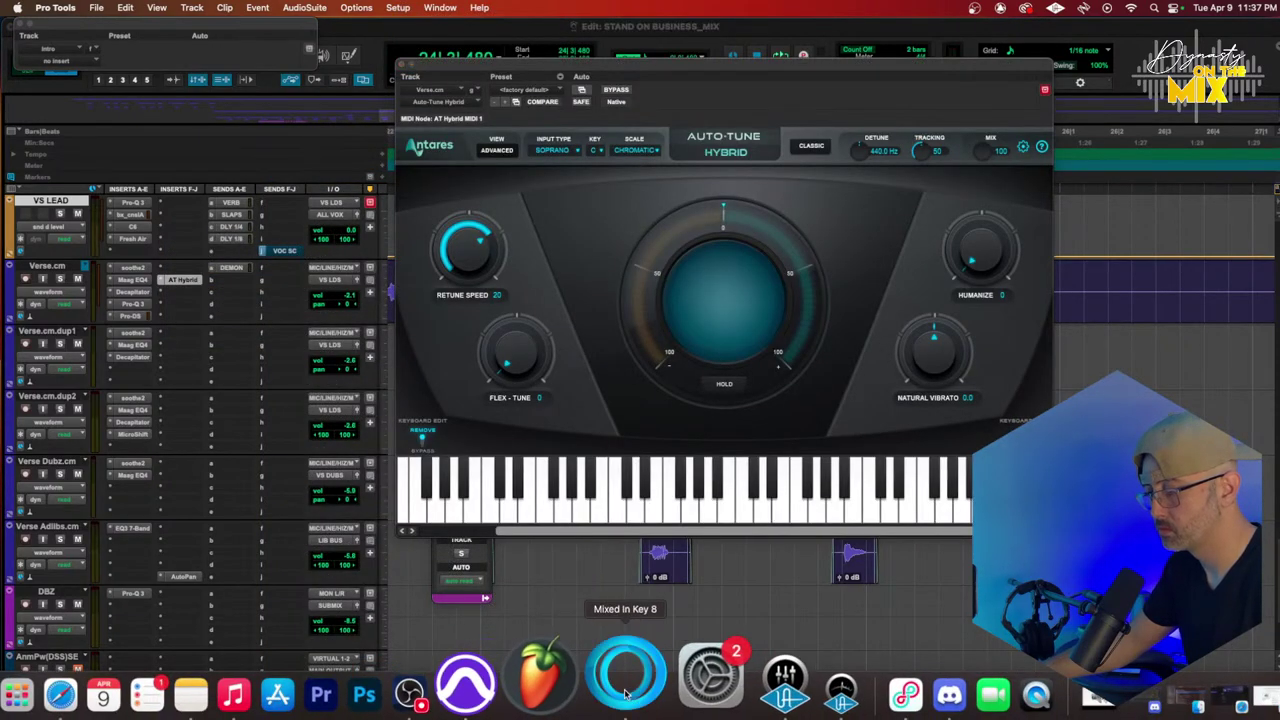
# Step: Check the detected key of the analysed song in Mixed In Key 8, and return to the Auto-Tune Hybrid window in Pro Tools
pyautogui.click(660, 674)
pyautogui.click(625, 430)
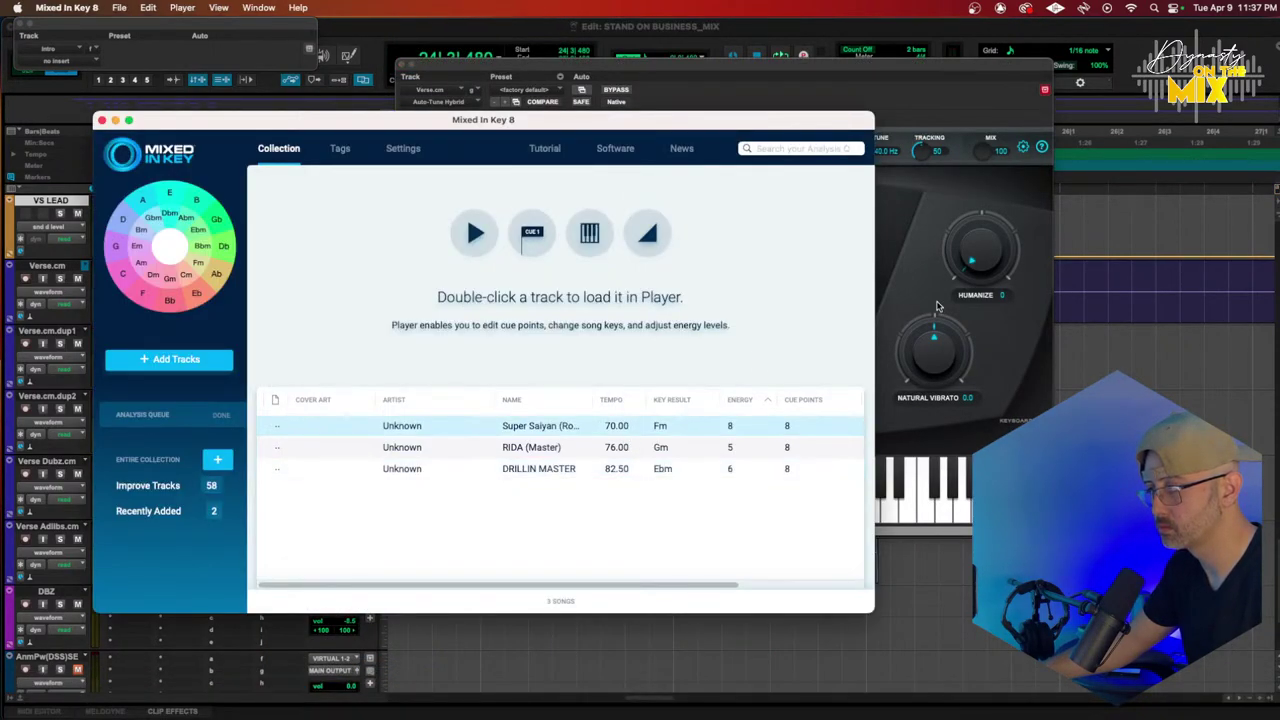
pyautogui.click(1017, 209)
# Step: Set Auto-Tune Hybrid to key F and the Minor scale with Flex-Tune at about 18, and close its window
pyautogui.click(589, 149)
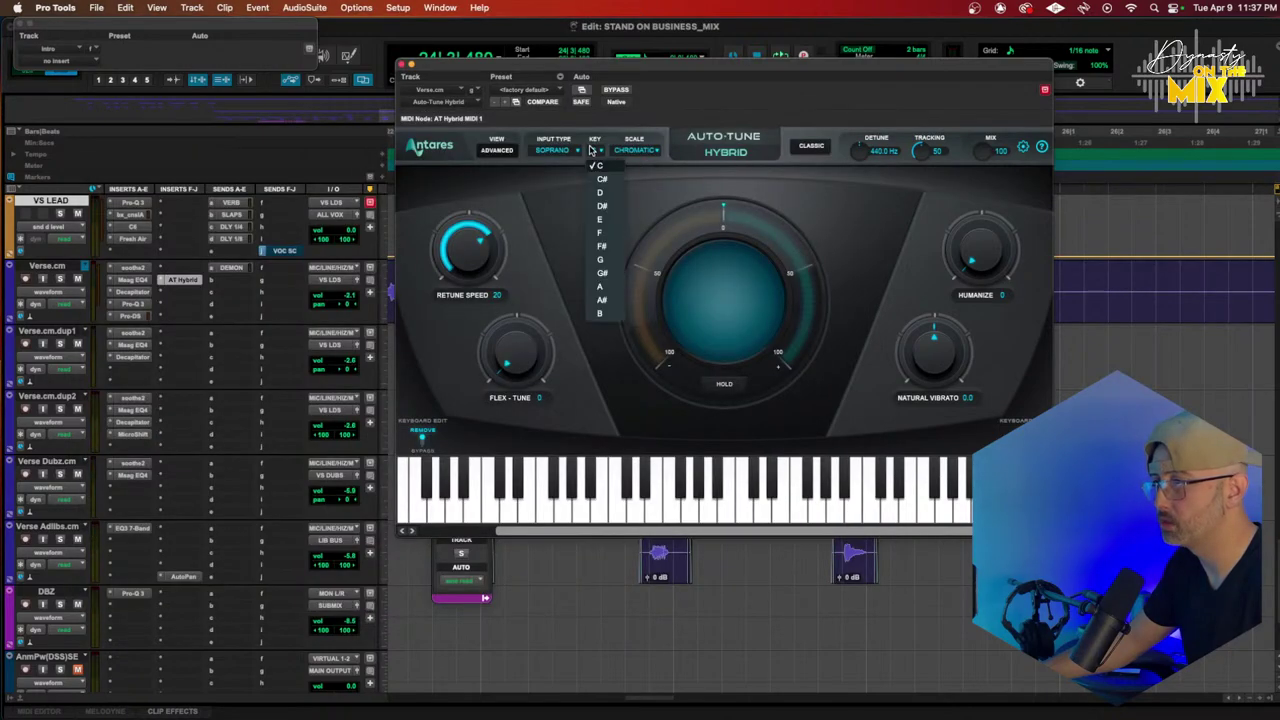
pyautogui.click(601, 233)
pyautogui.click(640, 158)
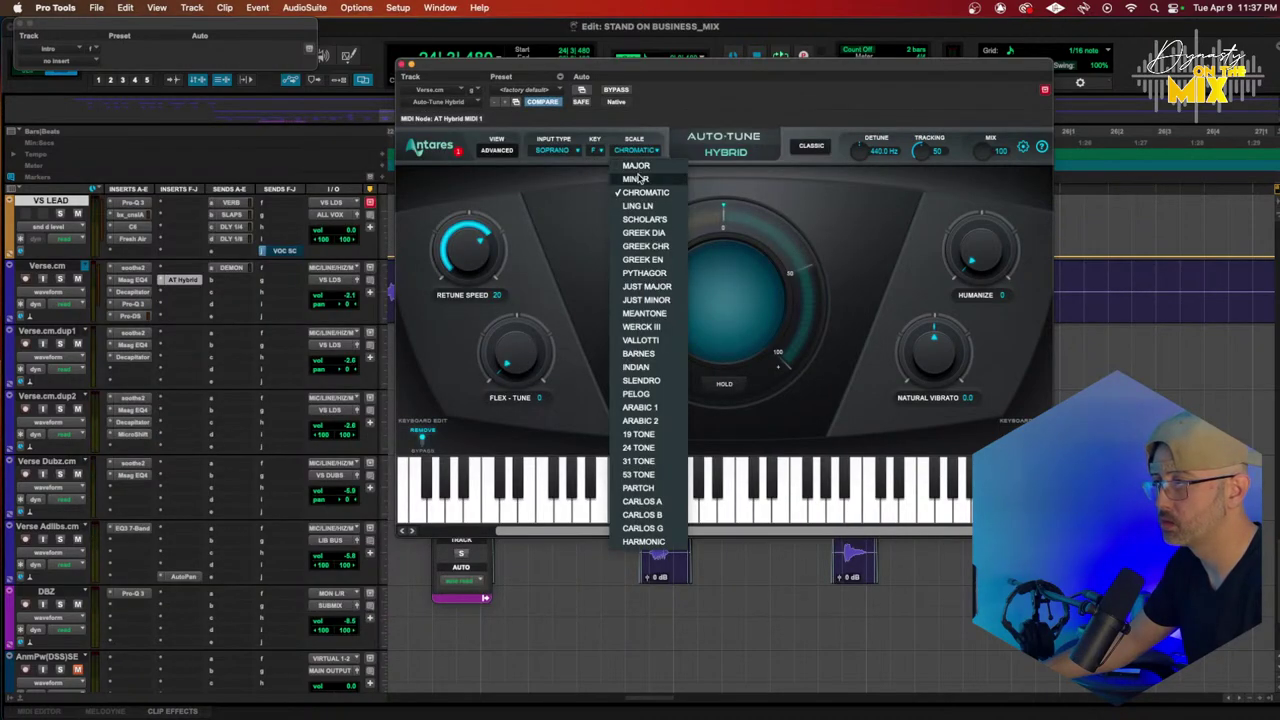
pyautogui.click(636, 178)
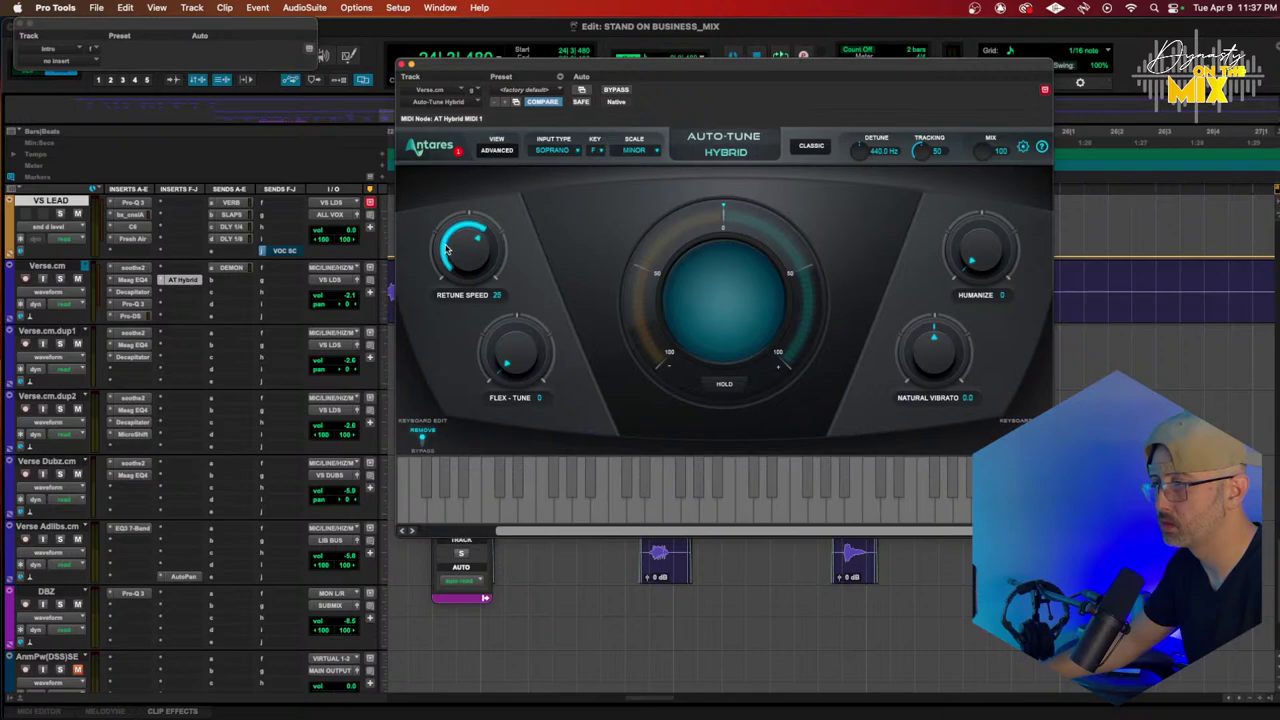
pyautogui.moveTo(510, 352); pyautogui.dragTo(512, 318)
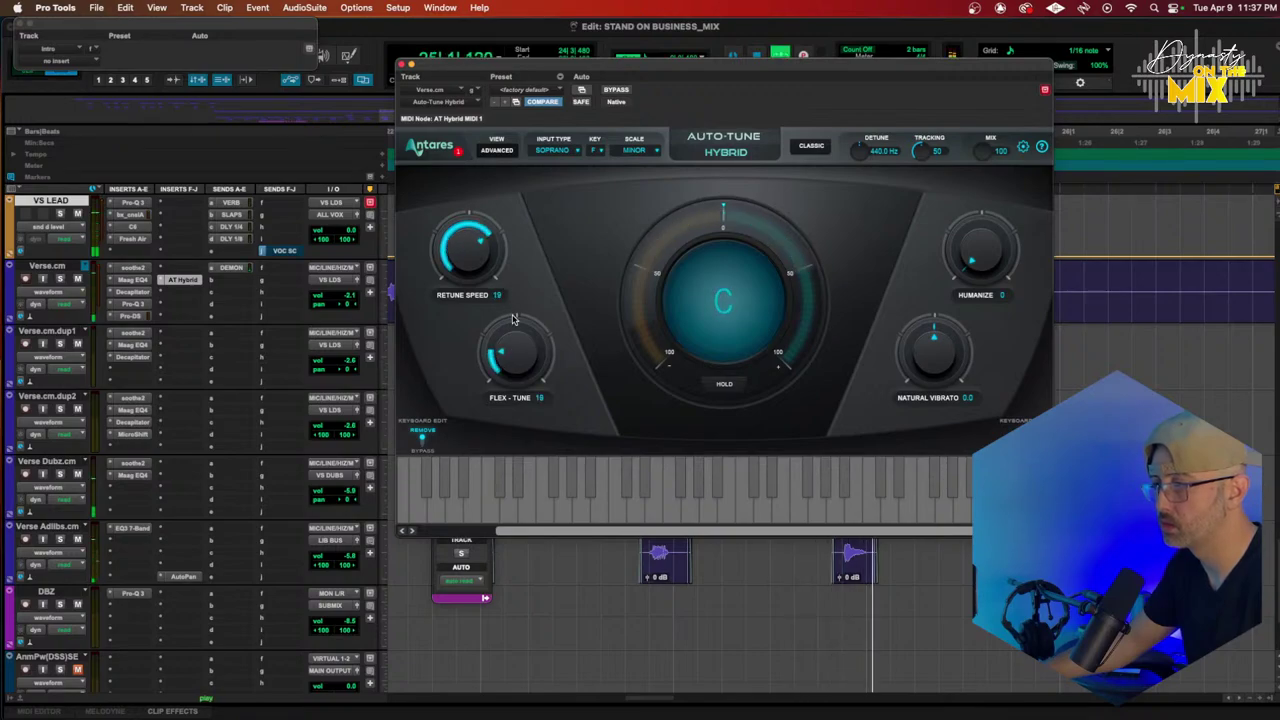
pyautogui.click(399, 66)
# Step: Play from bar 13, moving Auto-Tune Hybrid to Verse.cm's first insert slot and copying it to the first slot of Verse Dubz.cm
pyautogui.press('r')
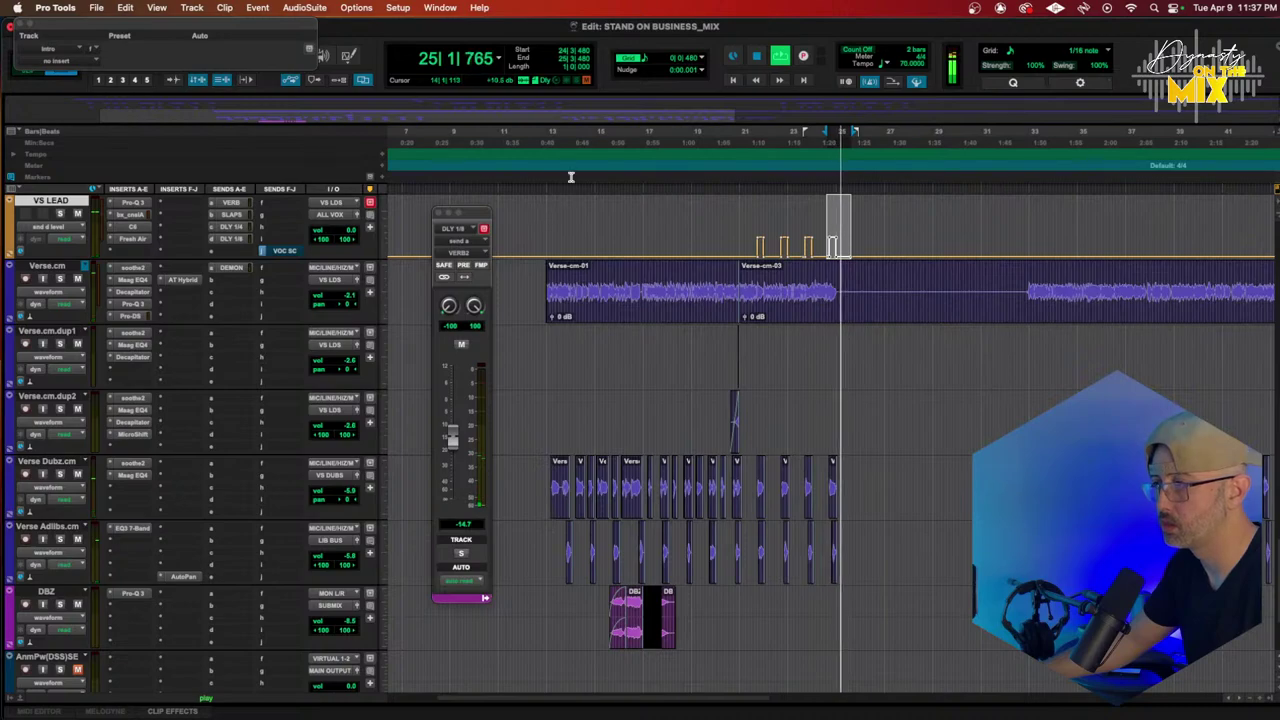
pyautogui.click(550, 180)
pyautogui.moveTo(180, 282); pyautogui.dragTo(145, 270)
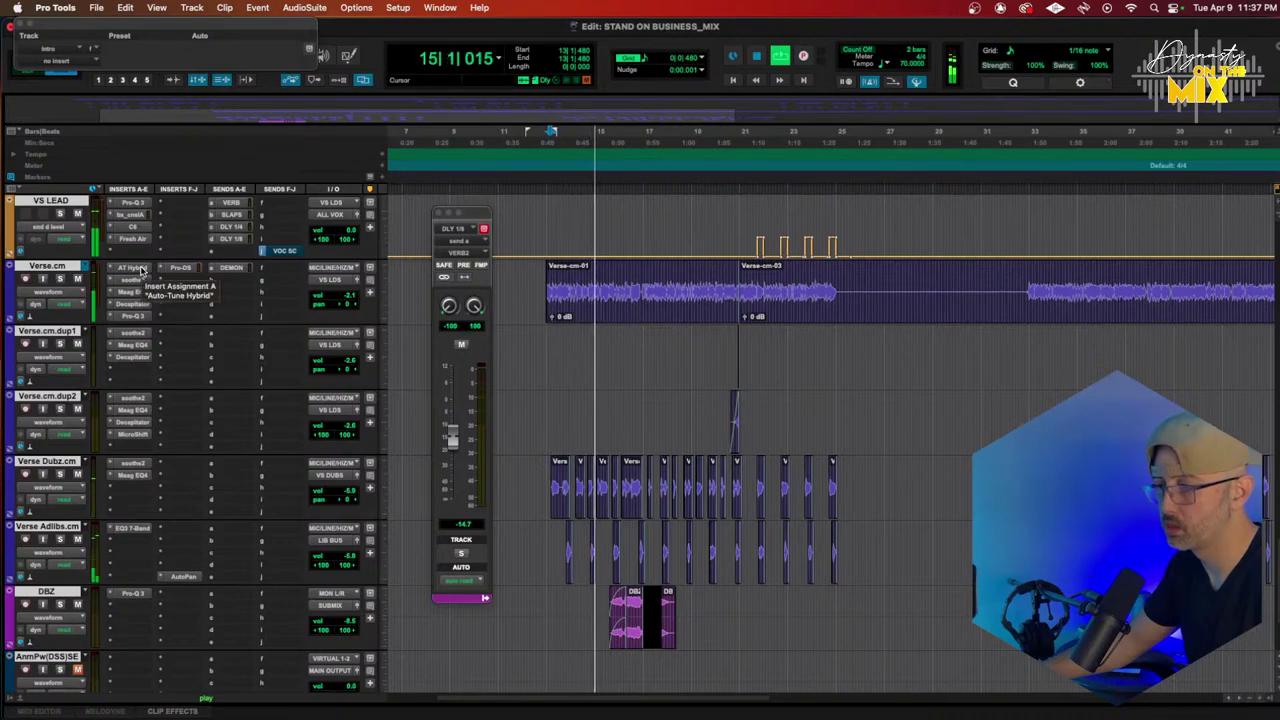
pyautogui.moveTo(142, 270); pyautogui.dragTo(132, 461)
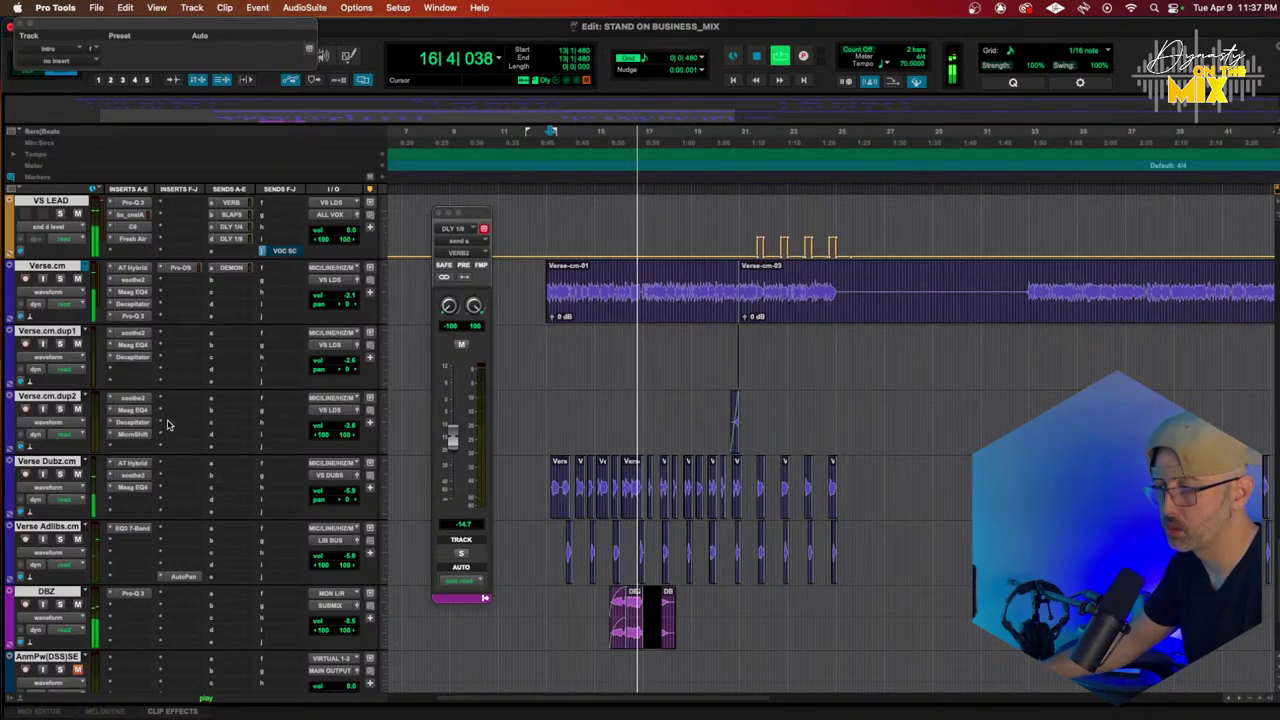
# Step: Show the DBZ track's volume automation and pull its level down slightly just before the clip near bar 15
pyautogui.moveTo(337, 620); pyautogui.dragTo(337, 630)
pyautogui.click(72, 618)
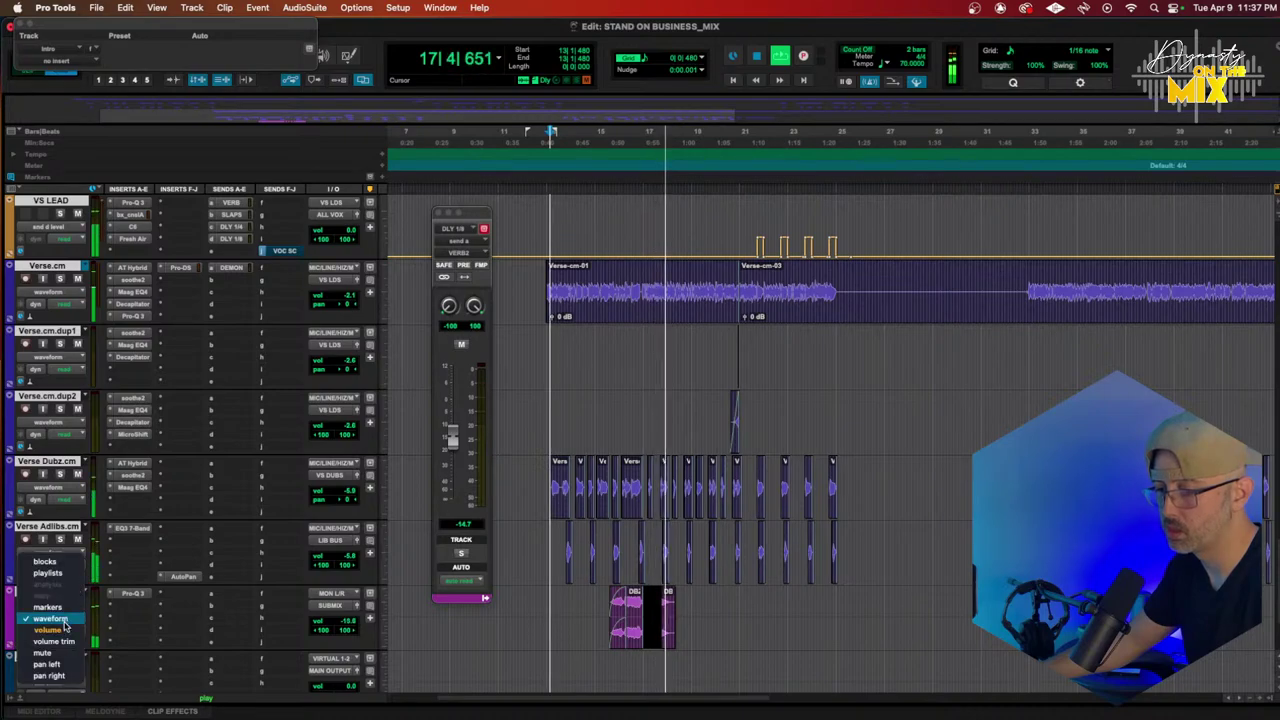
pyautogui.click(50, 630)
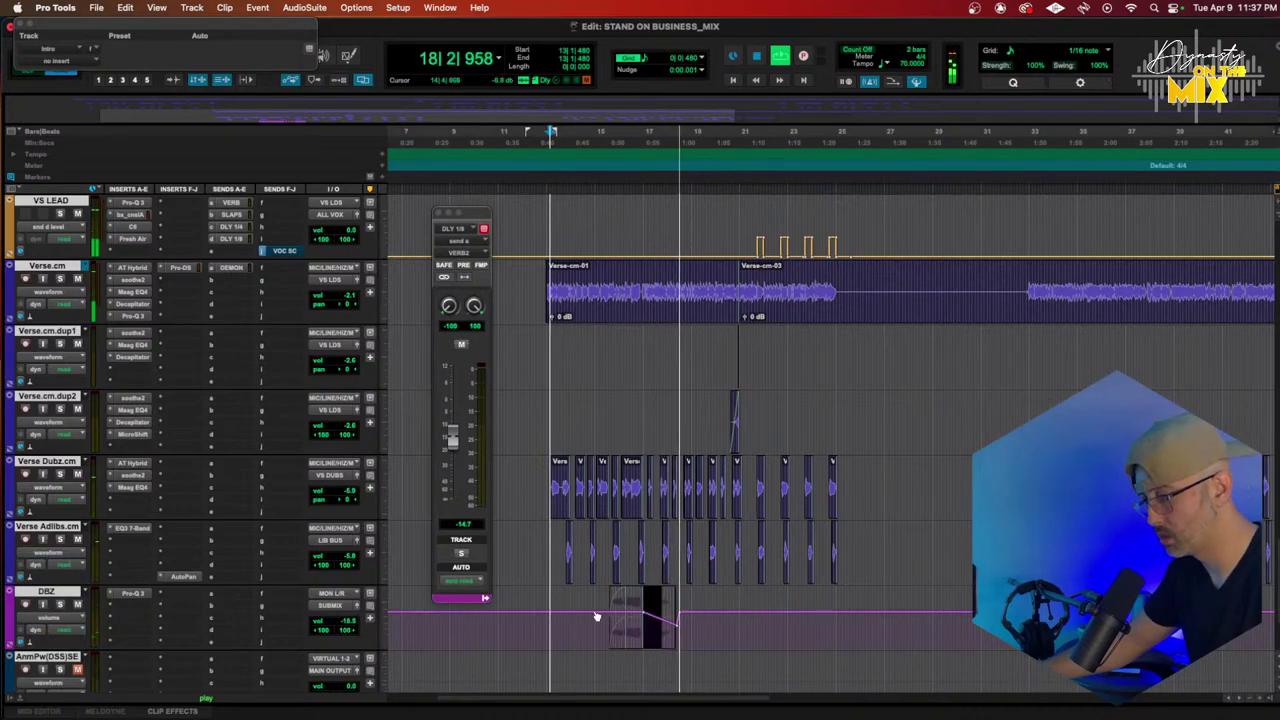
pyautogui.moveTo(605, 611); pyautogui.dragTo(604, 616)
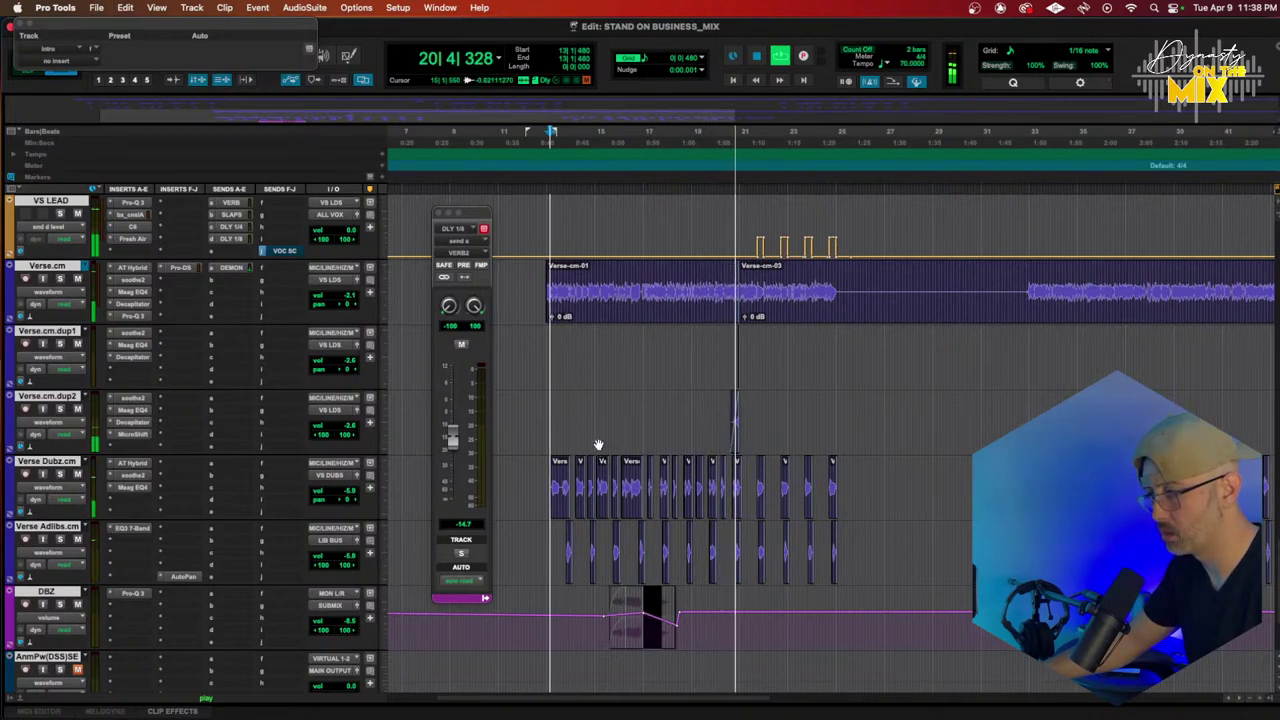
# Step: Open the EchoBoy plug-in on the DLY 1/8 track to review its settings during playback
pyautogui.press('r')
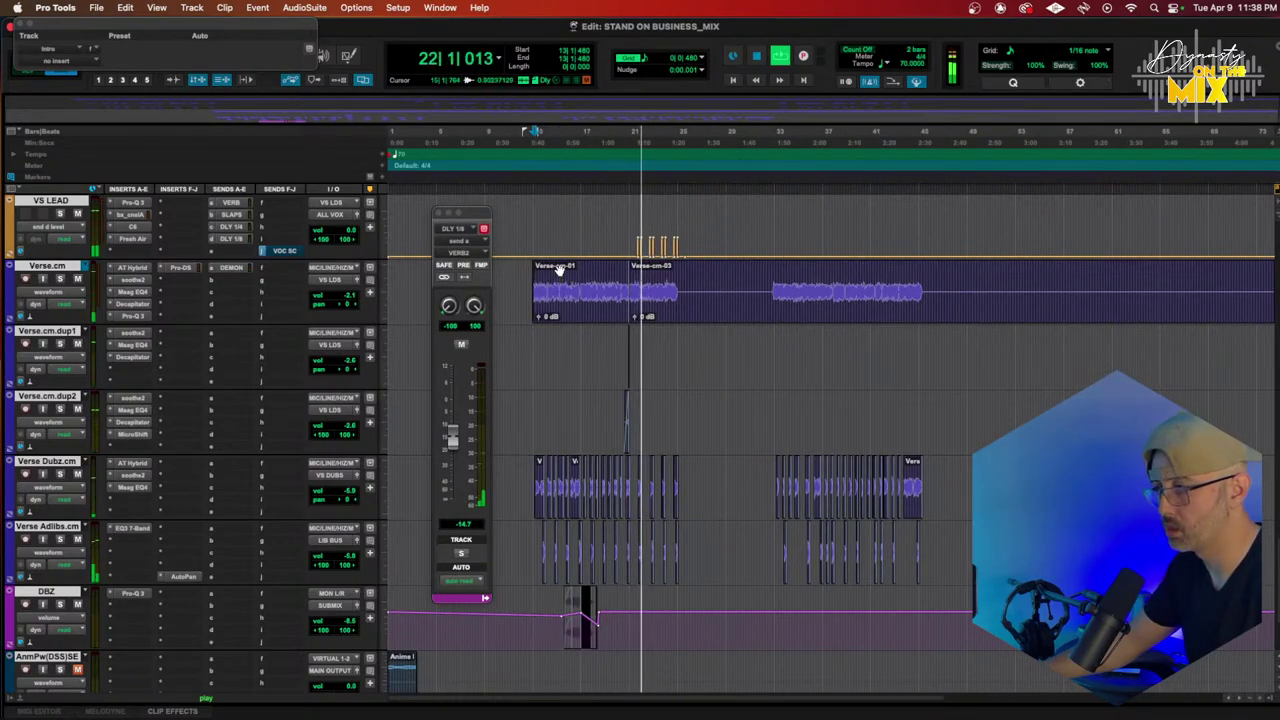
pyautogui.scroll(10, 254, 270)
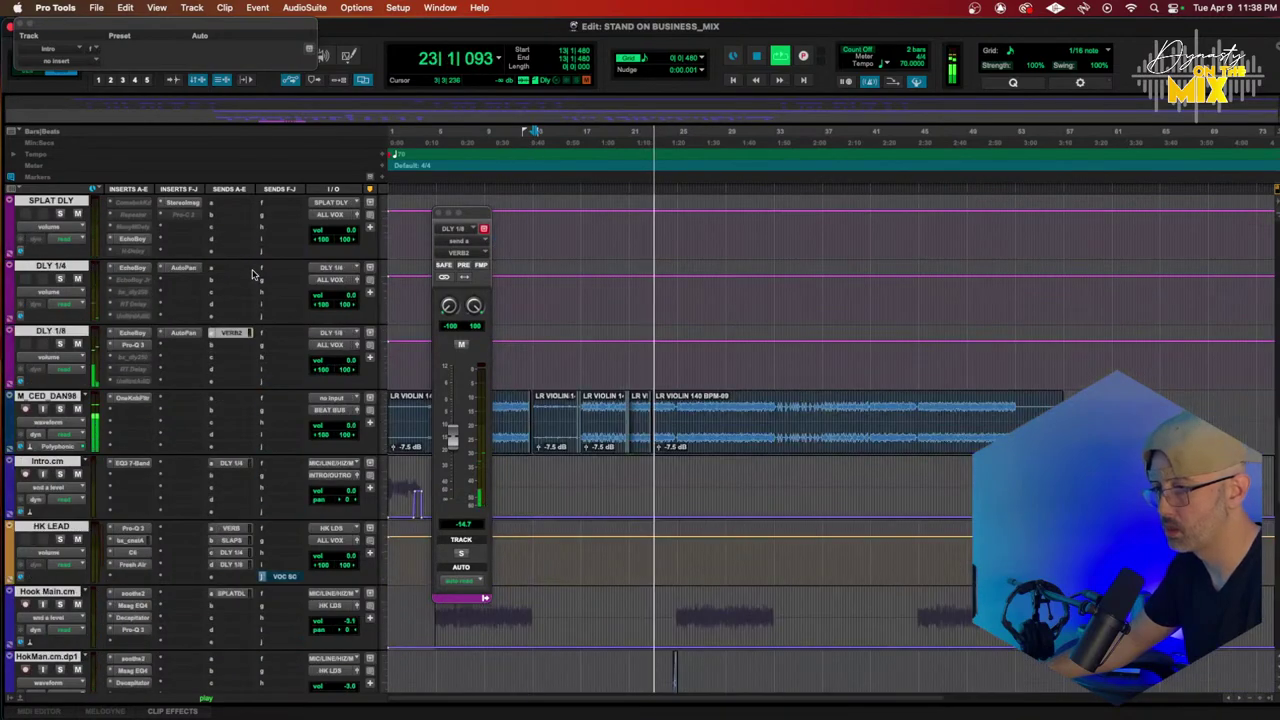
pyautogui.click(148, 333)
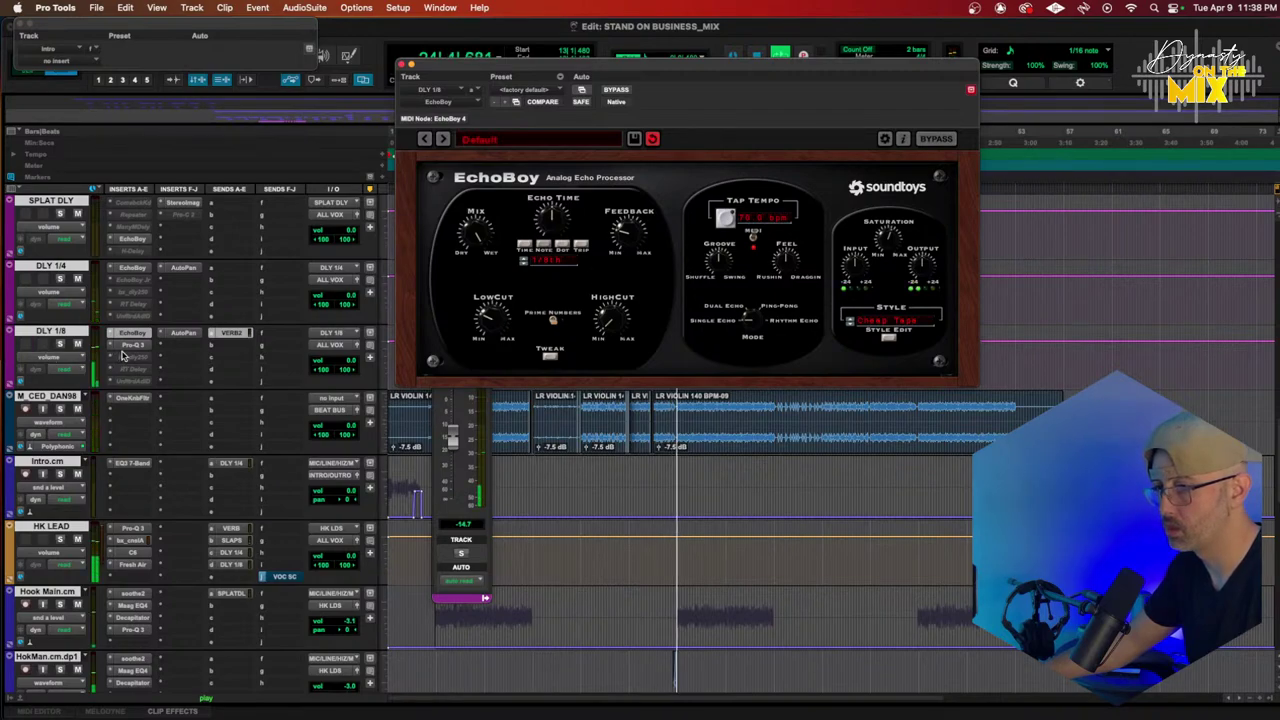
# Step: Duplicate the ST DLY 1/8 track once with its automation, inserts, sends and group assignments, placing the copy directly after it
pyautogui.scroll(3, 62, 340)
pyautogui.click(62, 333)
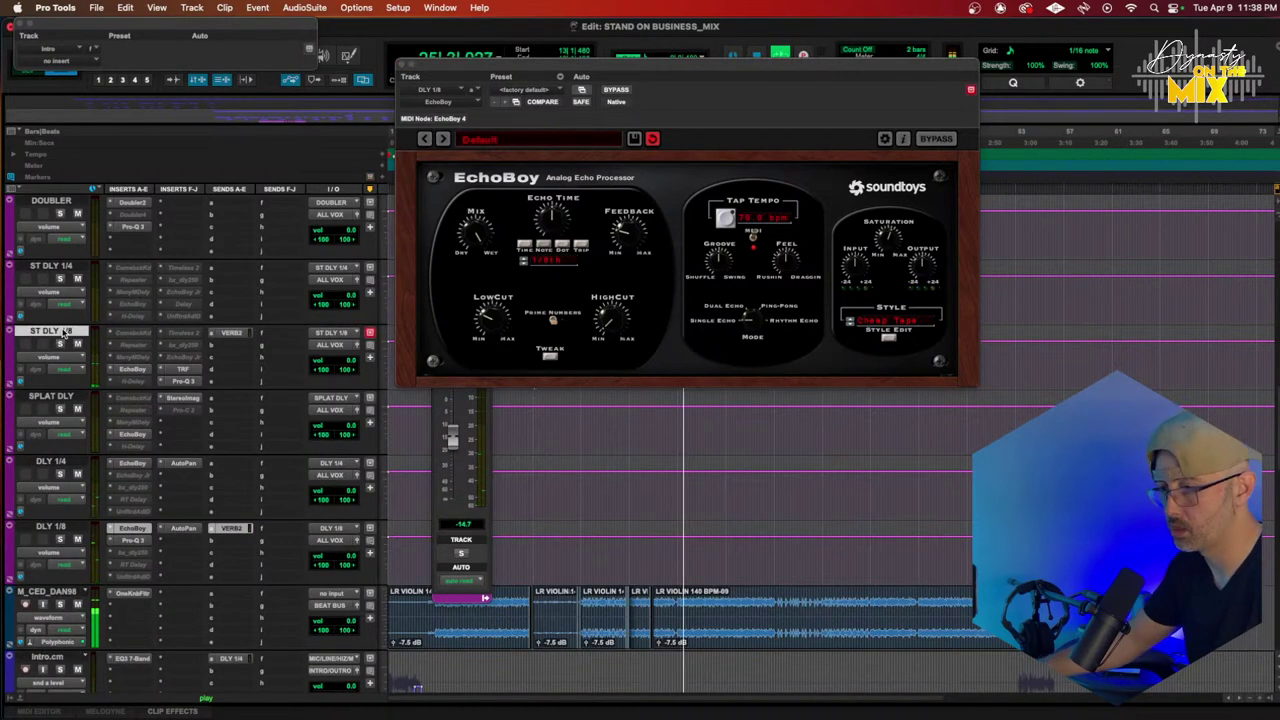
pyautogui.hotkey('alt', 'shift', 'd')
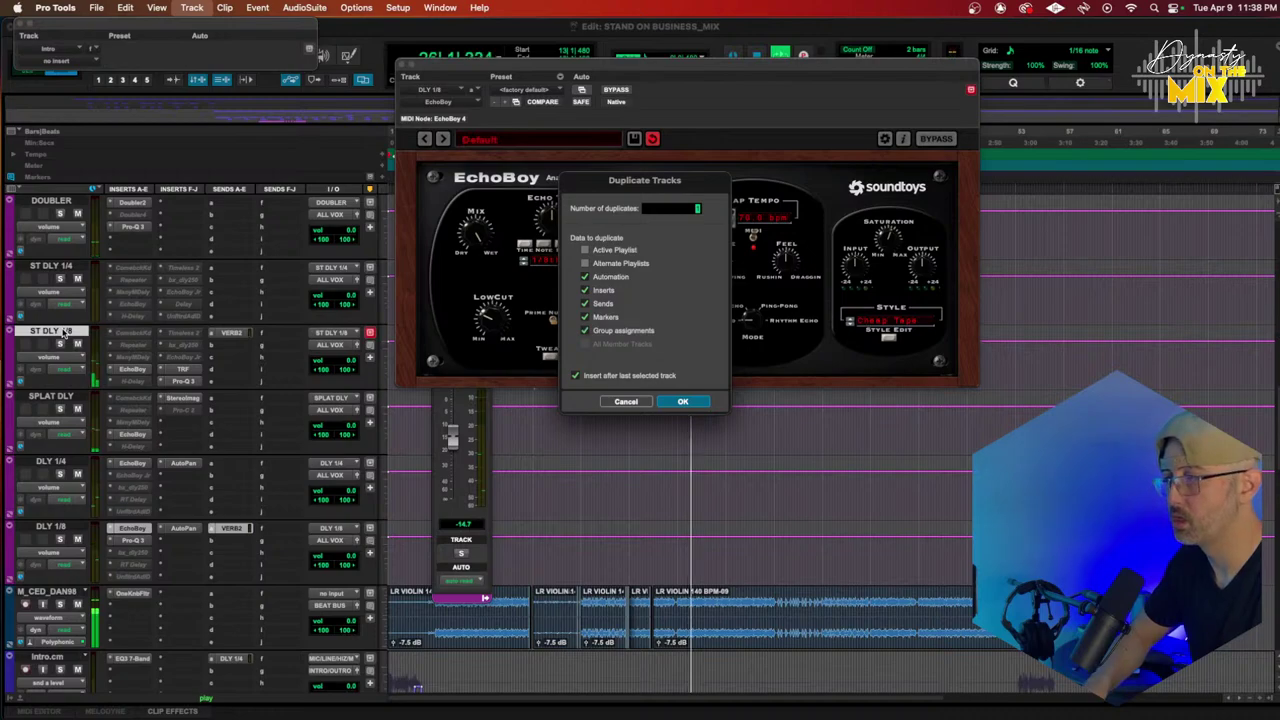
pyautogui.press('Return')
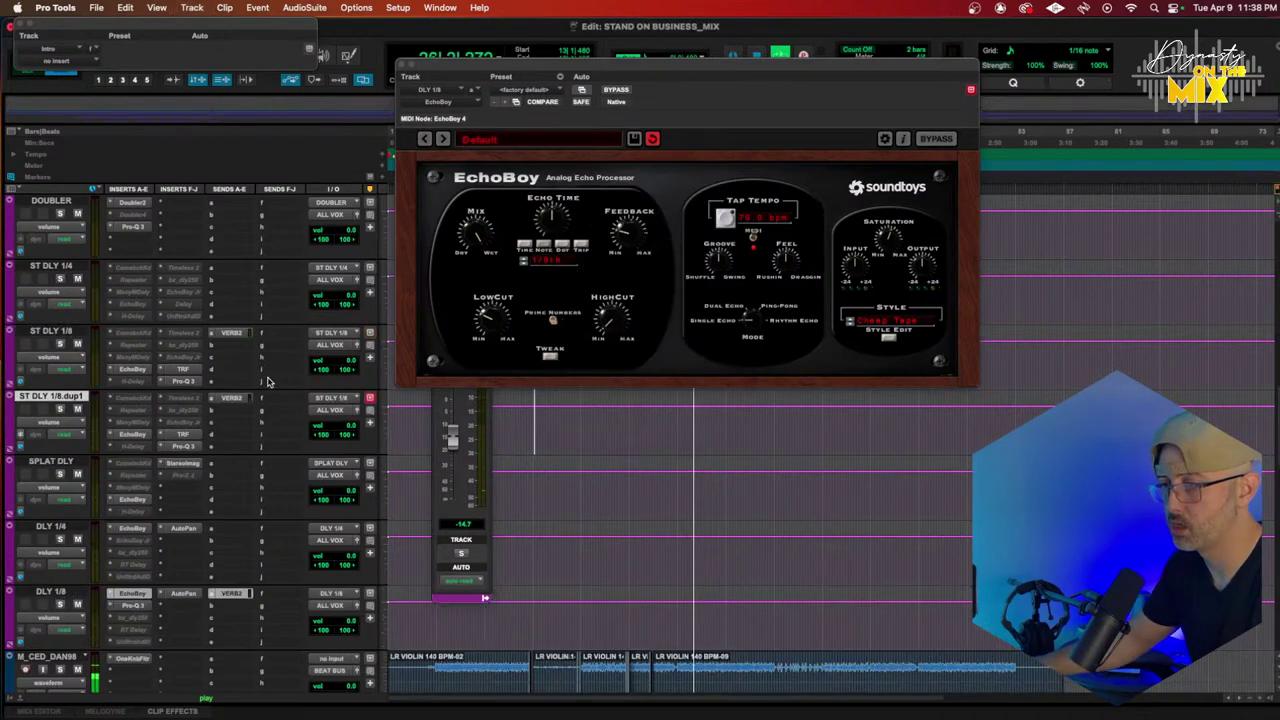
# Step: Set the duplicated delay track's input to Bus 29-30 and rename that bus DLY ST 1/8(2)
pyautogui.click(333, 398)
pyautogui.moveTo(345, 411)
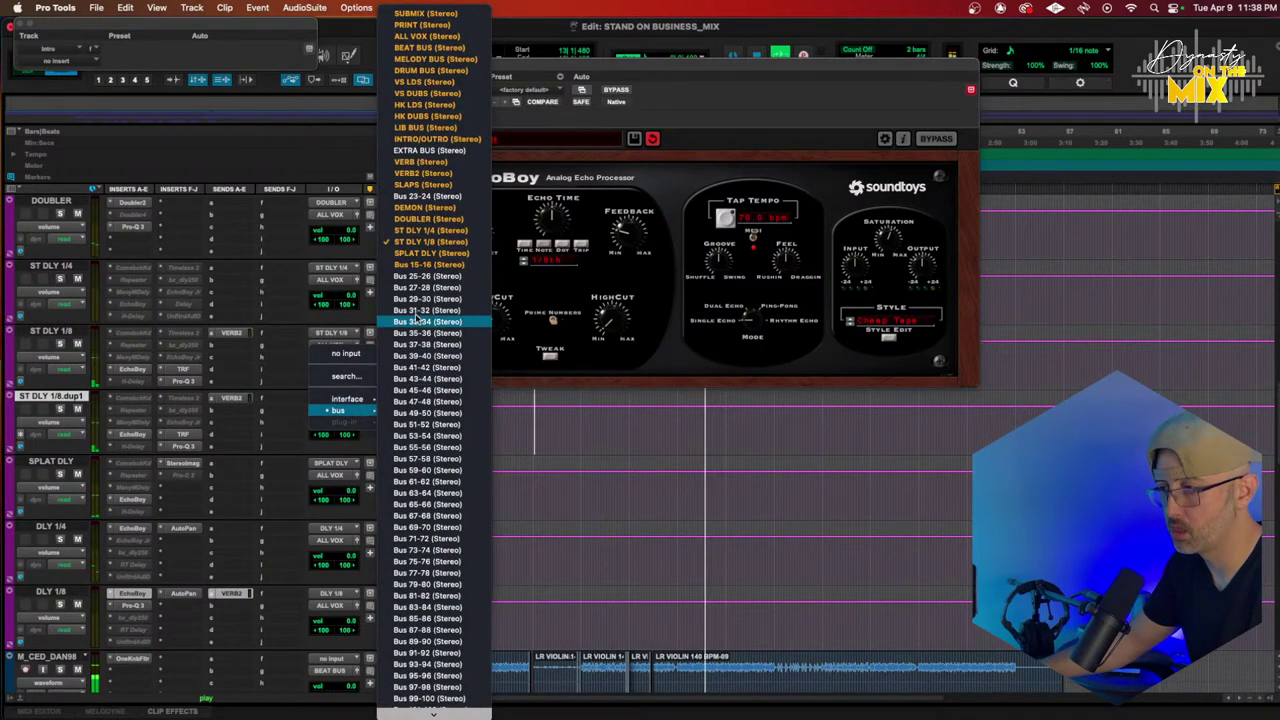
pyautogui.click(415, 300)
pyautogui.rightClick(335, 398)
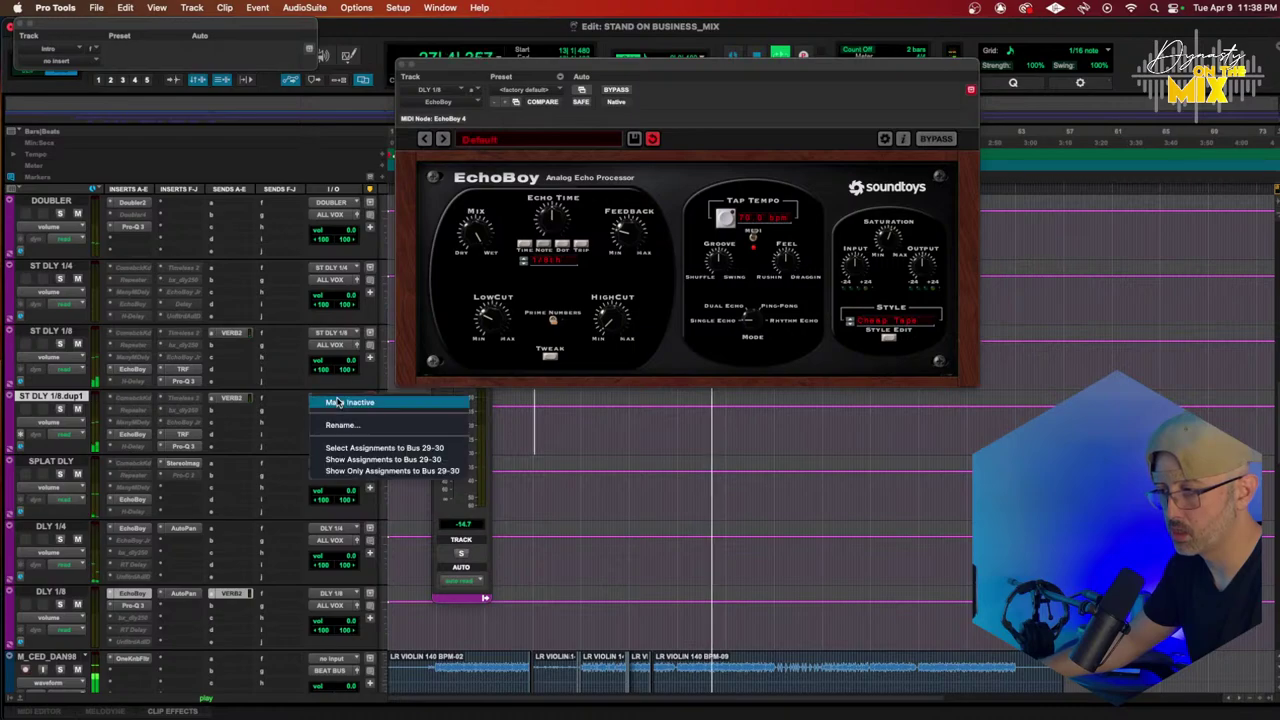
pyautogui.click(363, 426)
pyautogui.write('DLY ST 1/8(2')
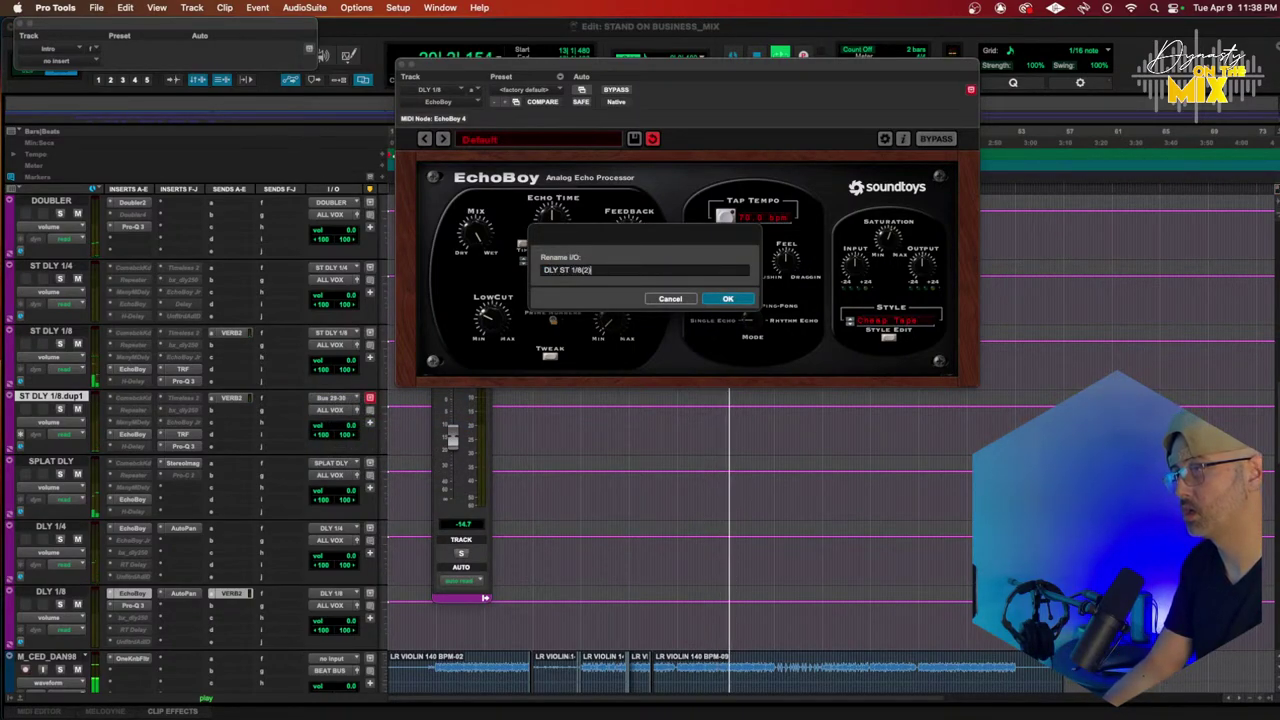
pyautogui.press('Return')
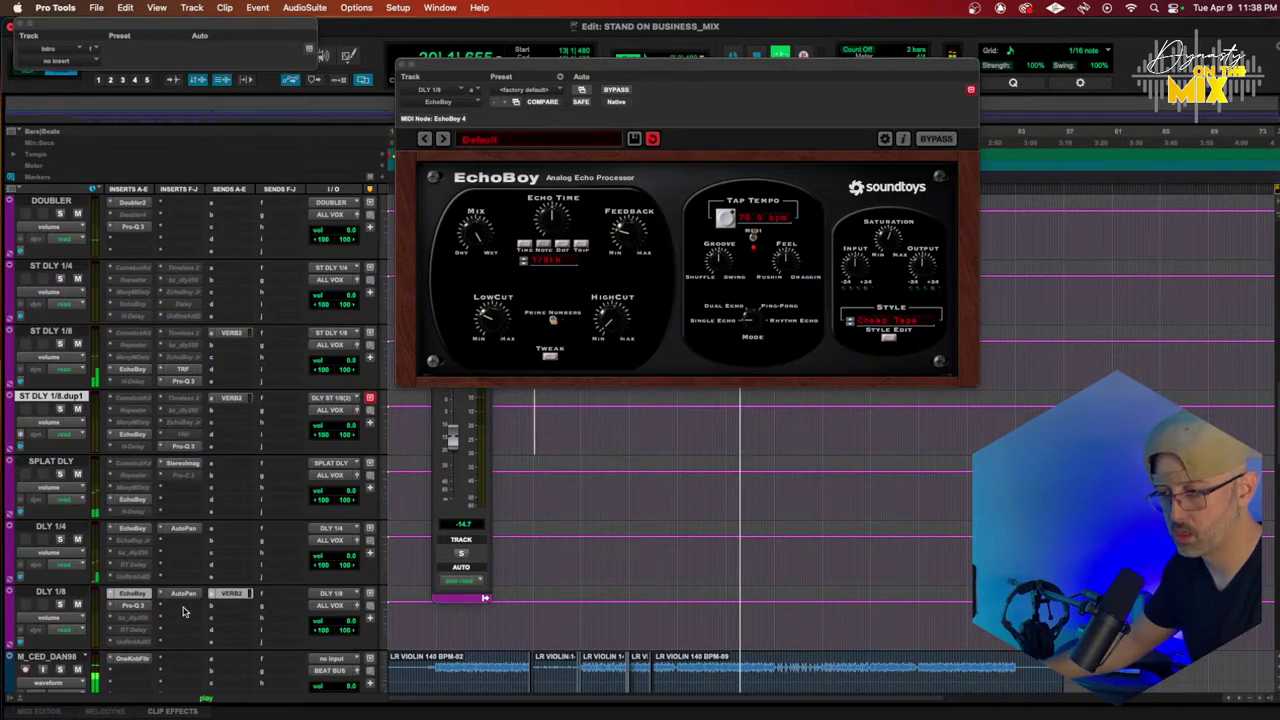
# Step: Reassign send D on the VS LEAD track to the DLY ST 1/8(2) bus
pyautogui.scroll(-5, 155, 623)
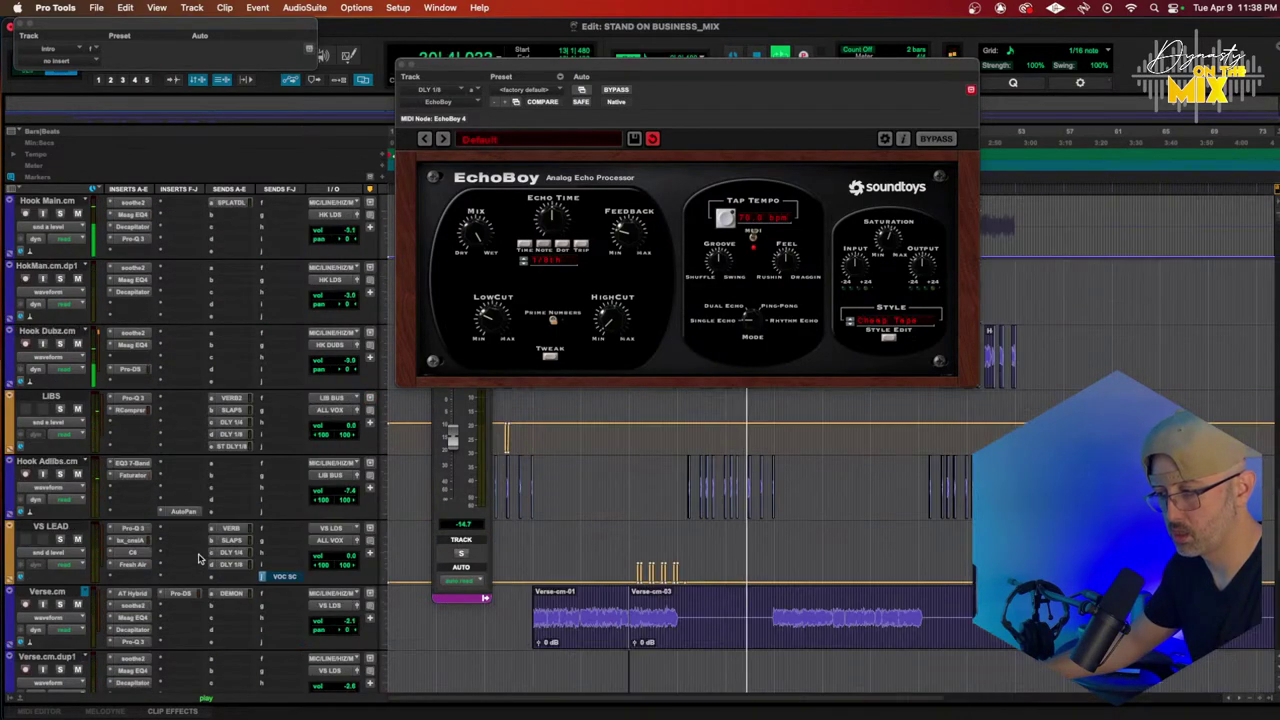
pyautogui.click(213, 567)
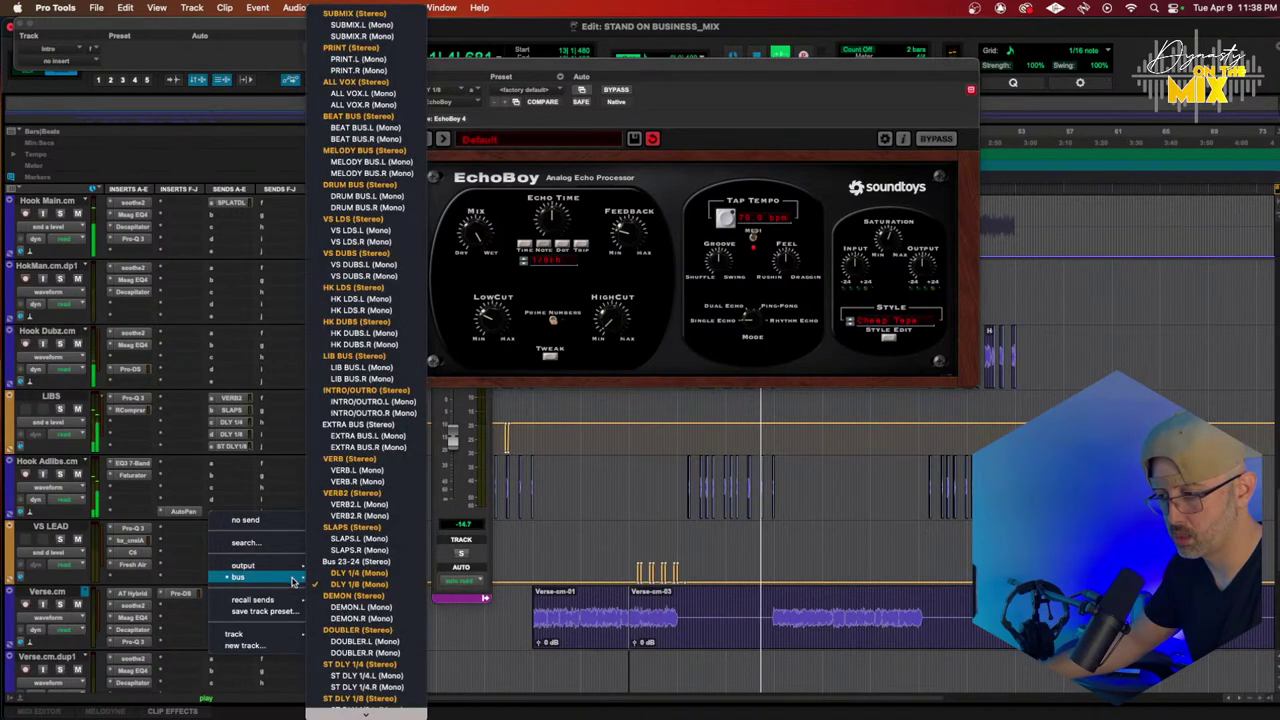
pyautogui.moveTo(376, 714)
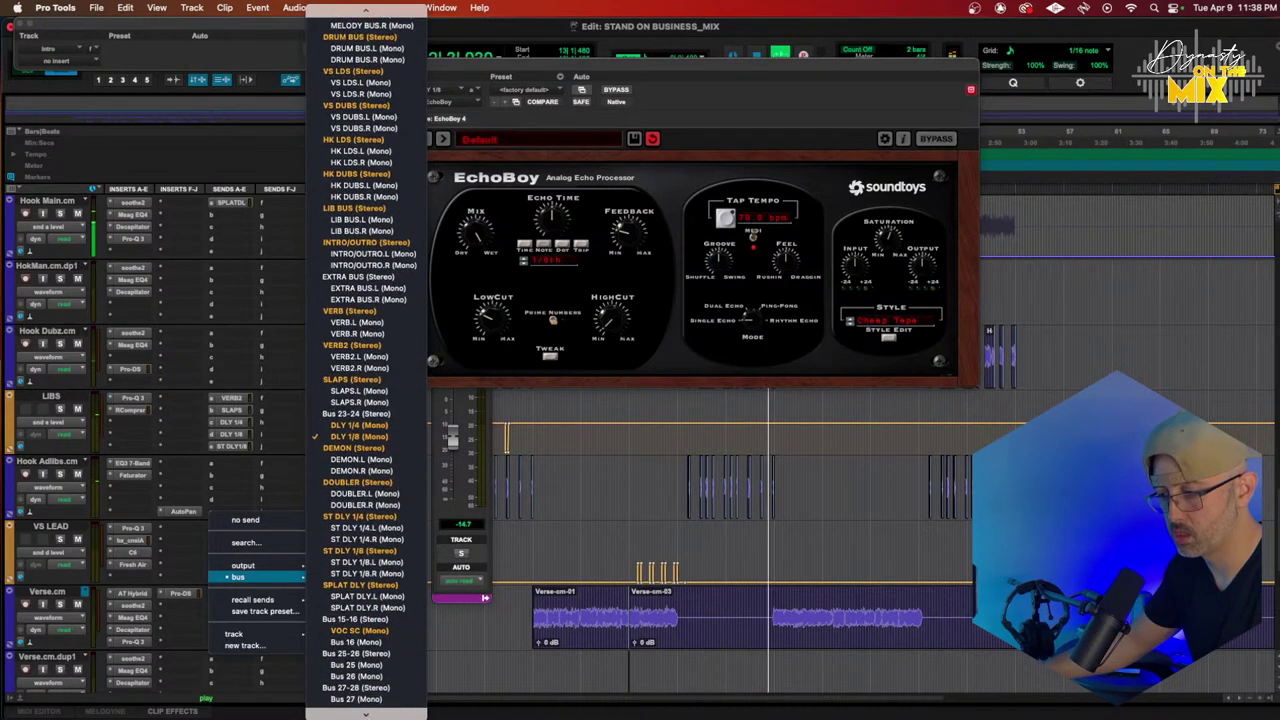
pyautogui.click(362, 587)
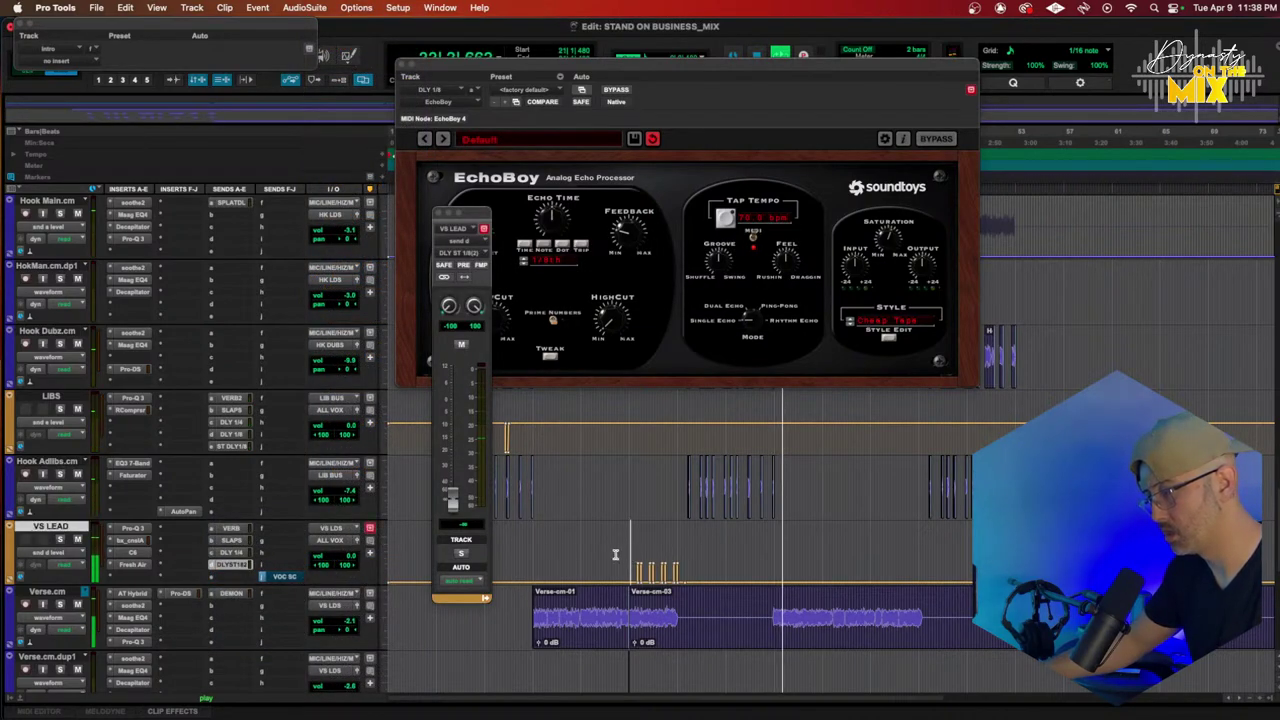
# Step: Play back the verse delay throws and save the session
pyautogui.press('space')
pyautogui.press('space')
pyautogui.press('super+s')
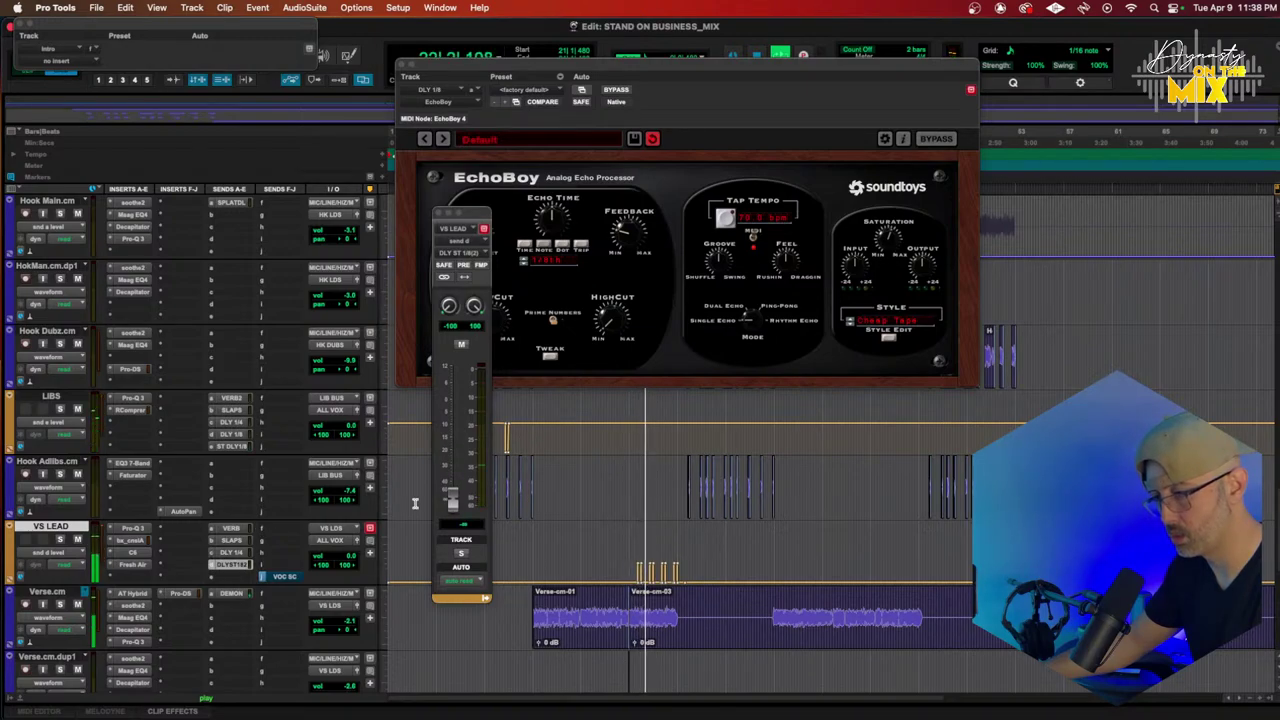
# Step: Open EchoBoy on the ST DLY 1/8.dup1 track, adjust its feedback and try a different echo style during playback
pyautogui.scroll(-10, 253, 528)
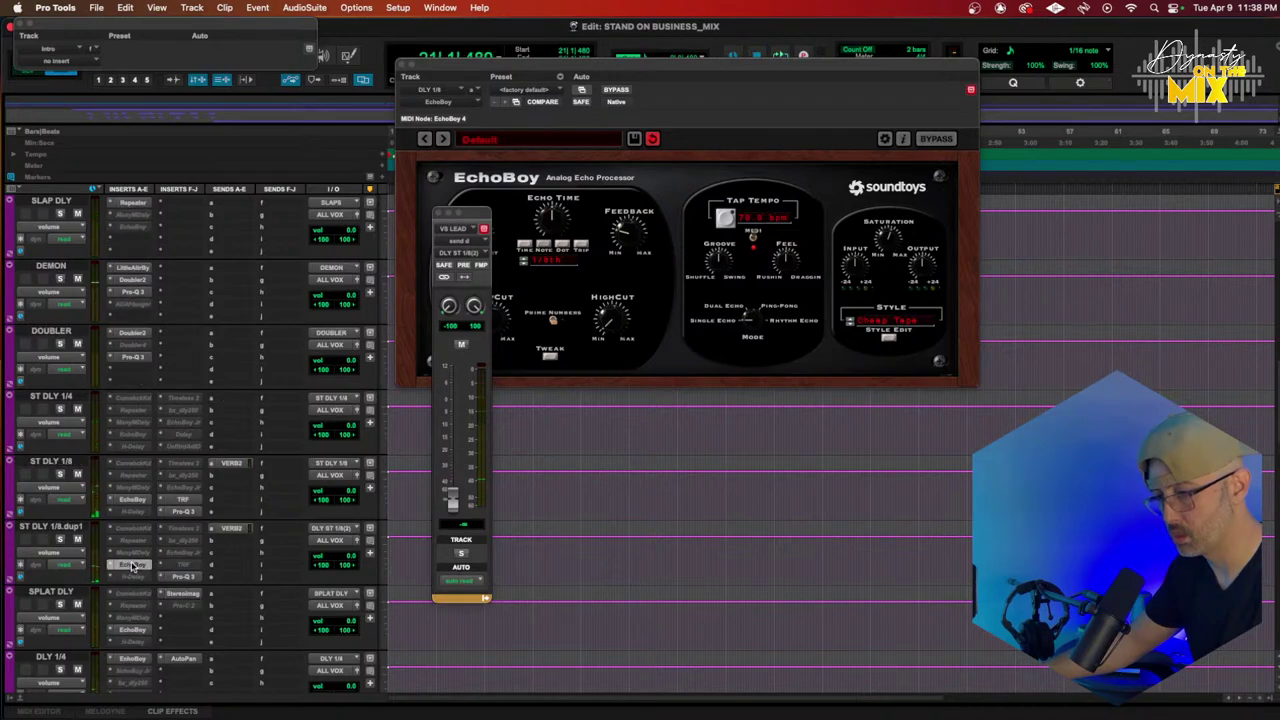
pyautogui.moveTo(566, 280); pyautogui.dragTo(567, 270)
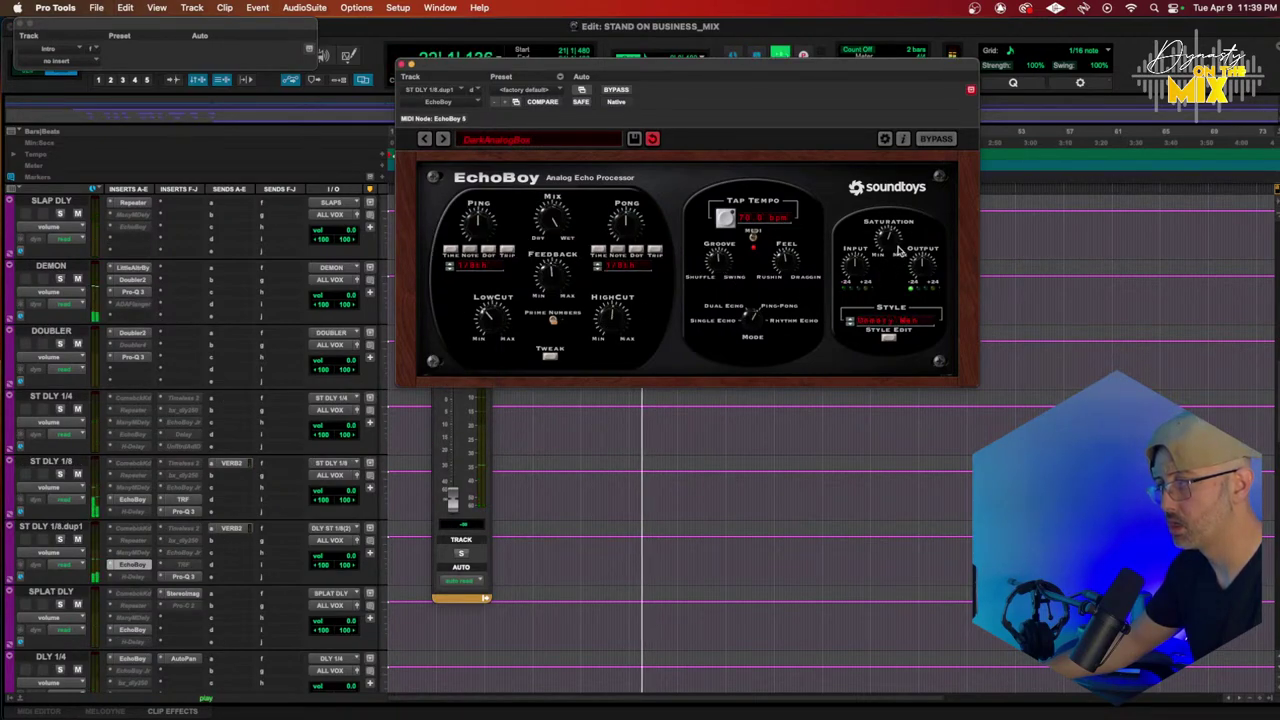
pyautogui.click(880, 313)
pyautogui.click(870, 270)
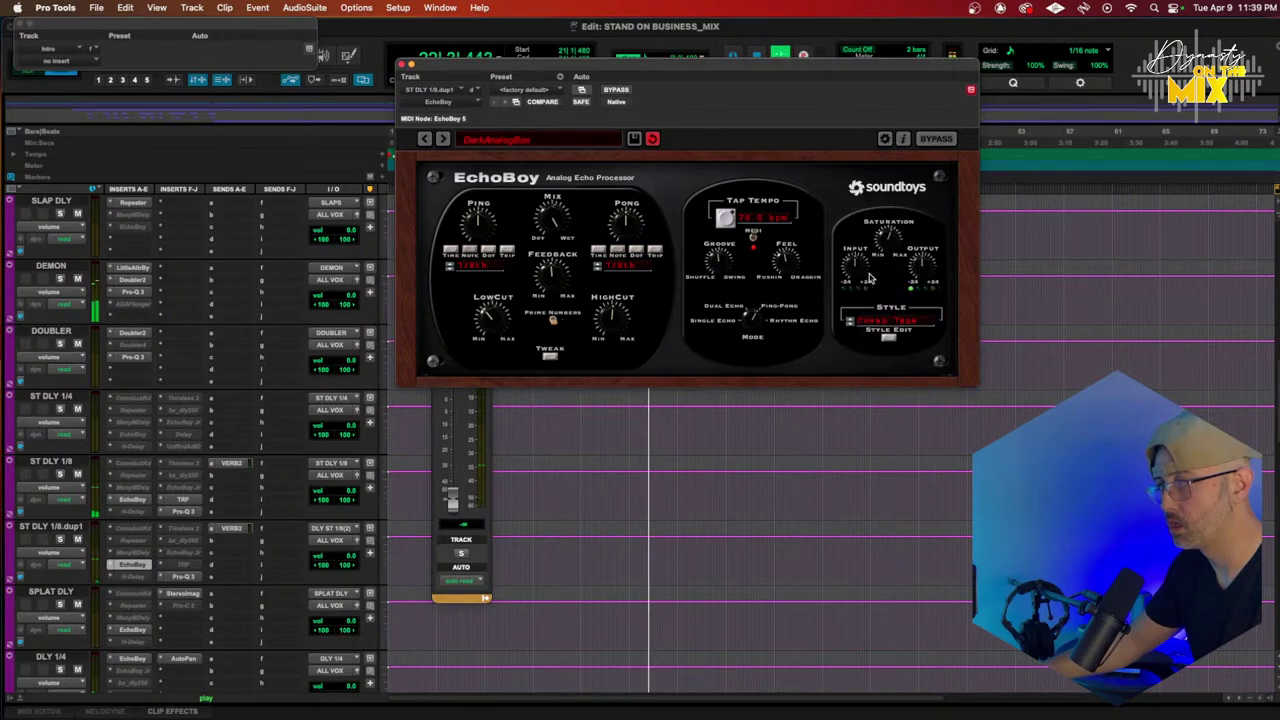
pyautogui.press('space')
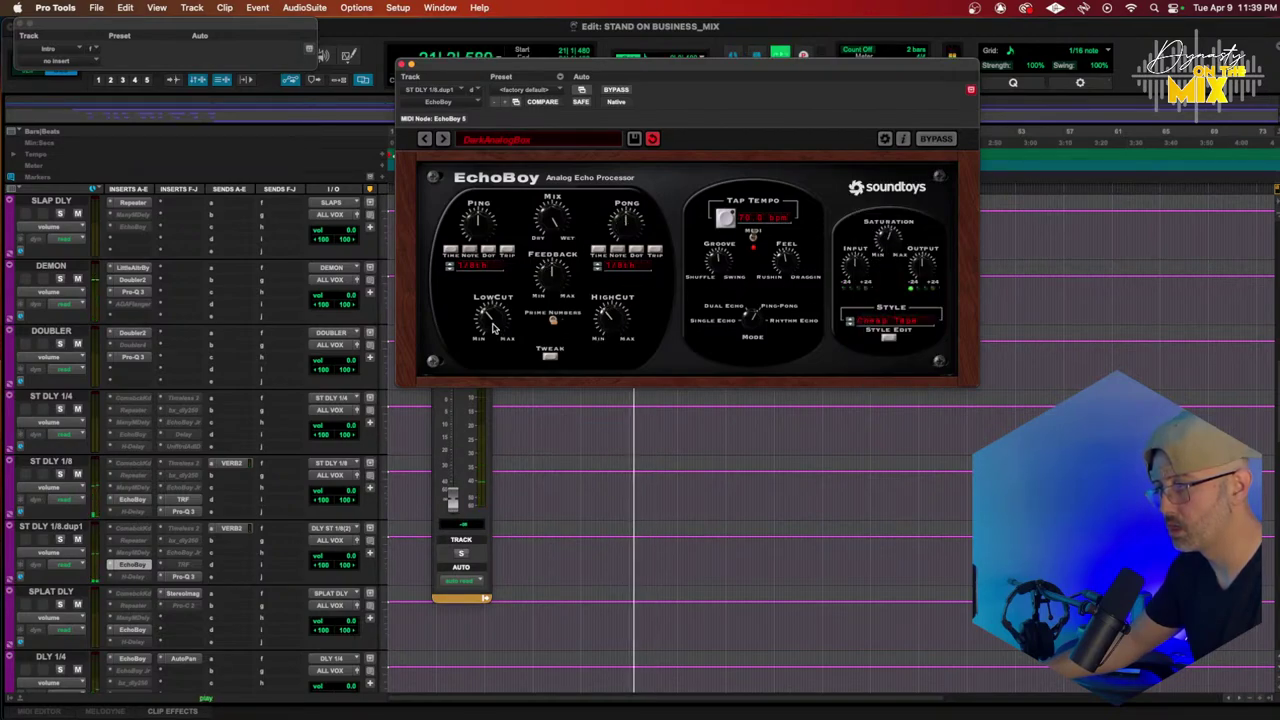
# Step: Shift the low-mid bell in the ST DLY 1/8.dup1 track's Pro-Q 3 to about 557 Hz at +0.73 dB and open its VERB2 send
pyautogui.click(183, 577)
pyautogui.moveTo(709, 257)
pyautogui.mouseDown()
pyautogui.moveTo(690, 229)
pyautogui.moveTo(690, 257)
pyautogui.mouseUp()
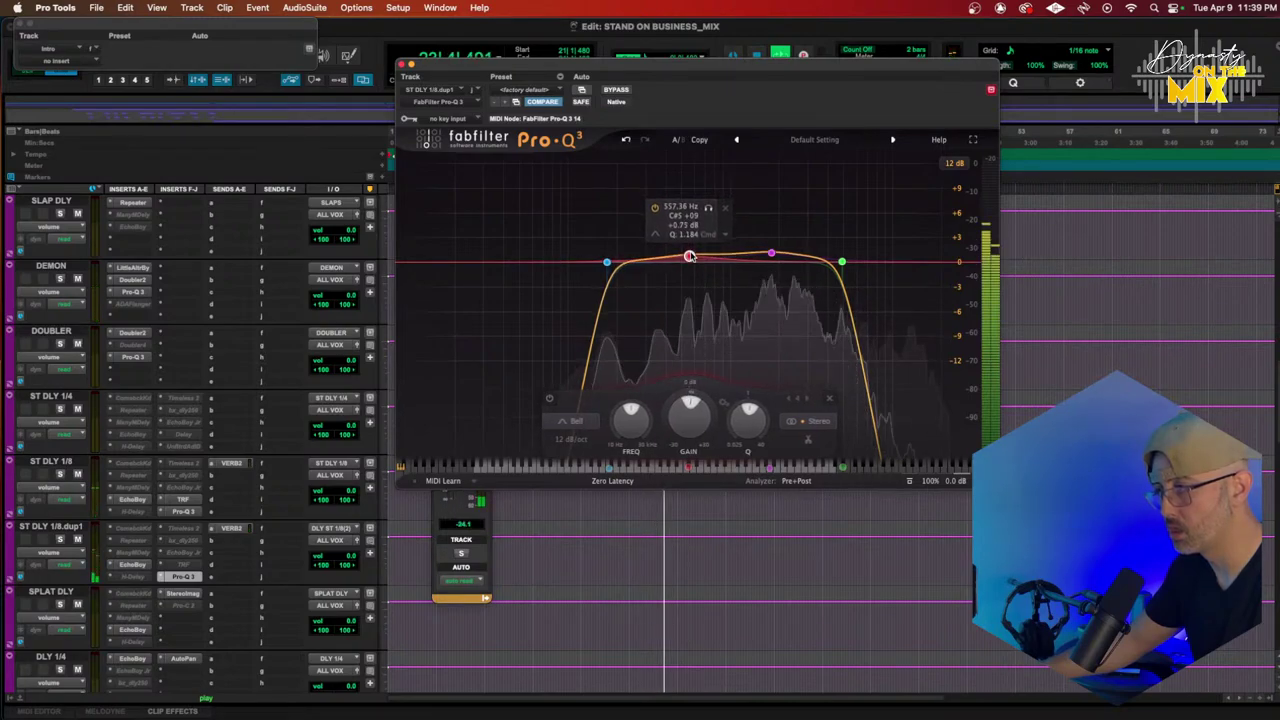
pyautogui.click(236, 530)
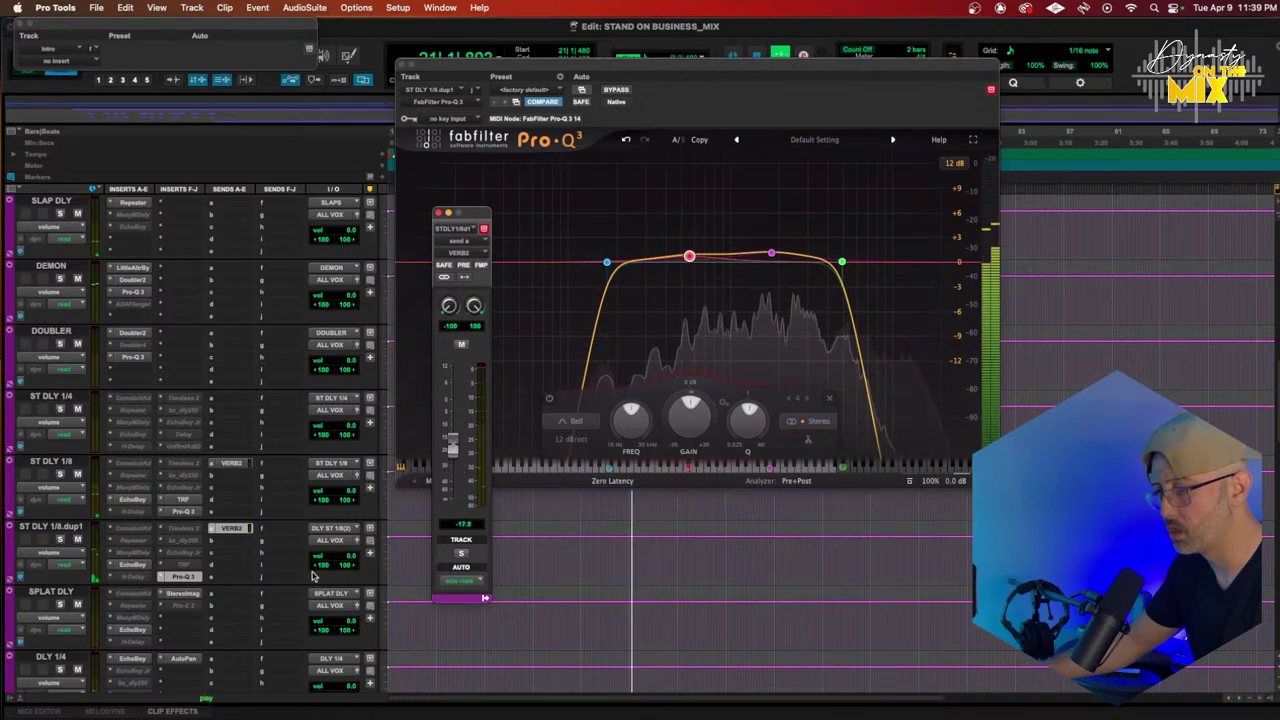
# Step: Set EchoBoy on the ST DLY 1/8.dup1 track to the Cheap Tape style and adjust its low cut
pyautogui.click(73, 554)
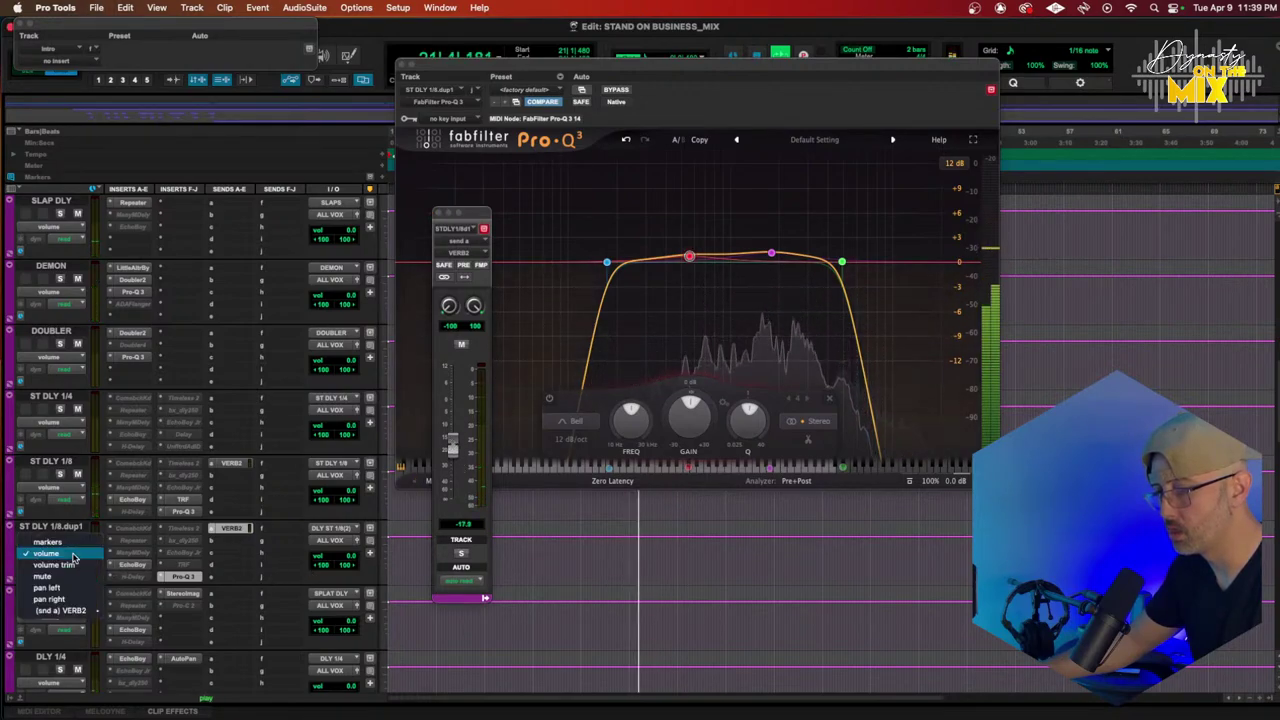
pyautogui.click(260, 580)
pyautogui.click(140, 566)
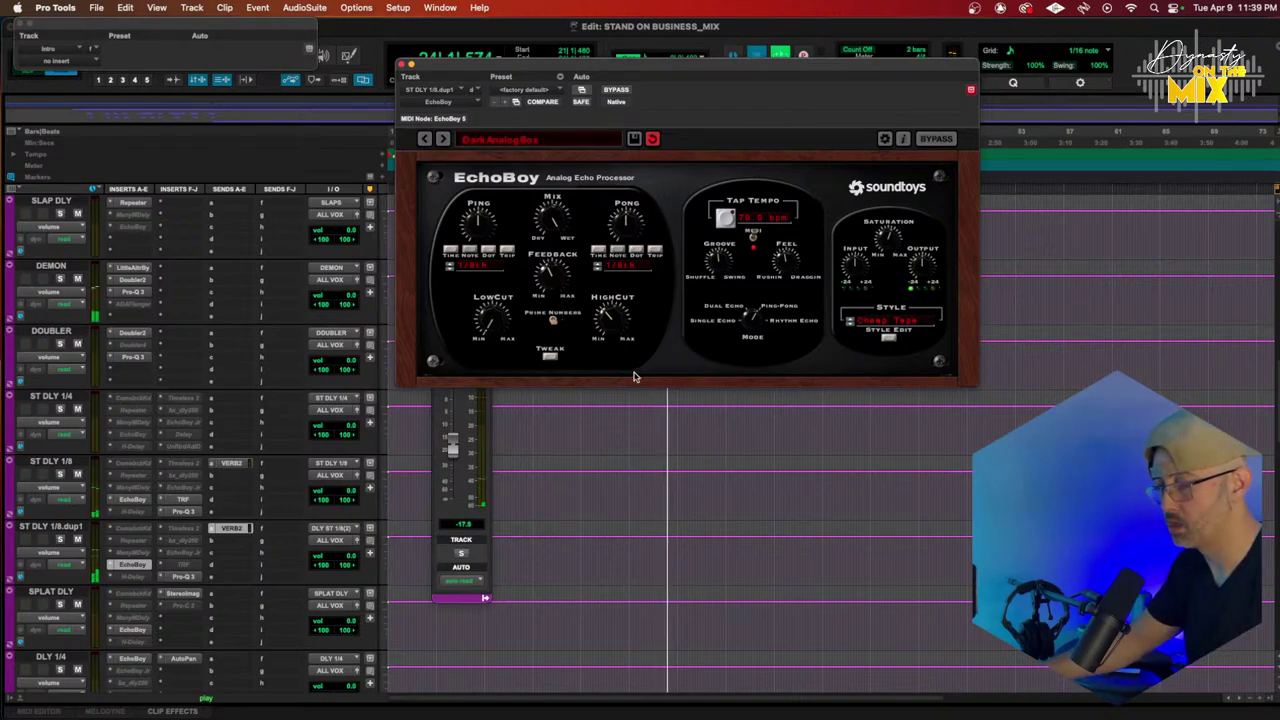
# Step: Audition the verse delay throws on VS LEAD and remove the last throw from its send D automation
pyautogui.scroll(-10, 684, 532)
pyautogui.scroll(2, 684, 532)
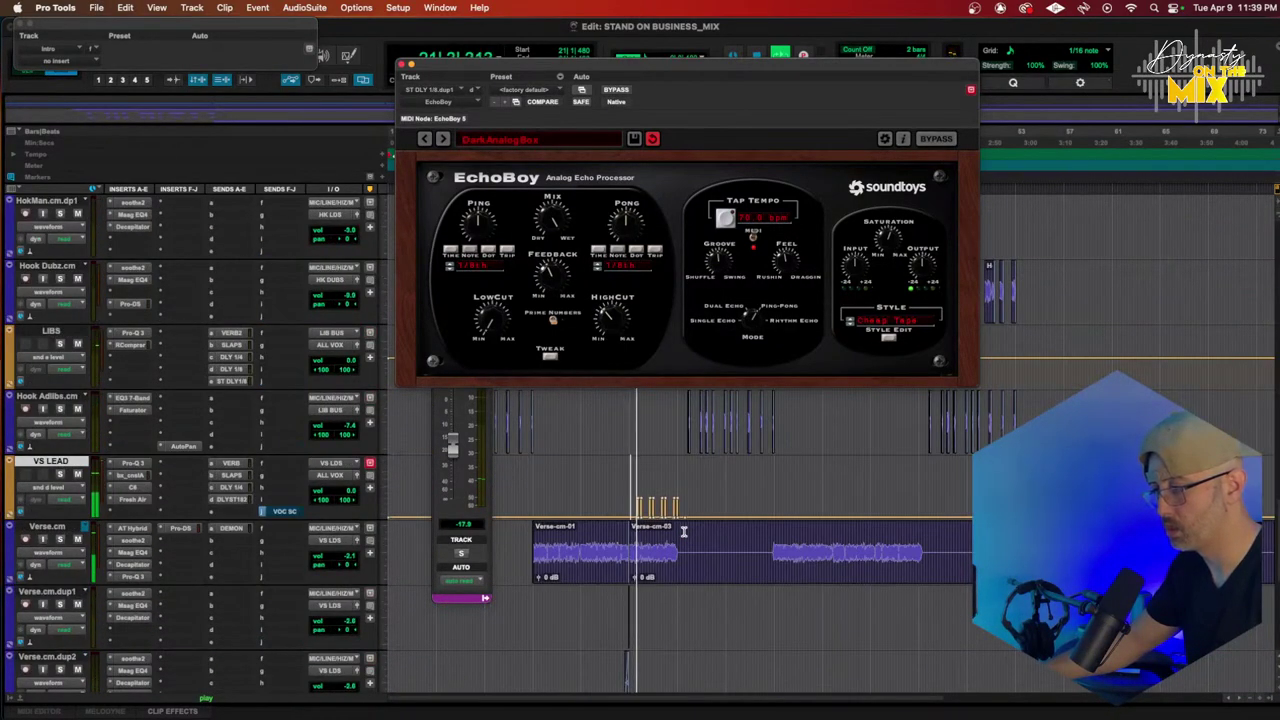
pyautogui.press('t')
pyautogui.press('t')
pyautogui.hscroll(1, 764, 530)
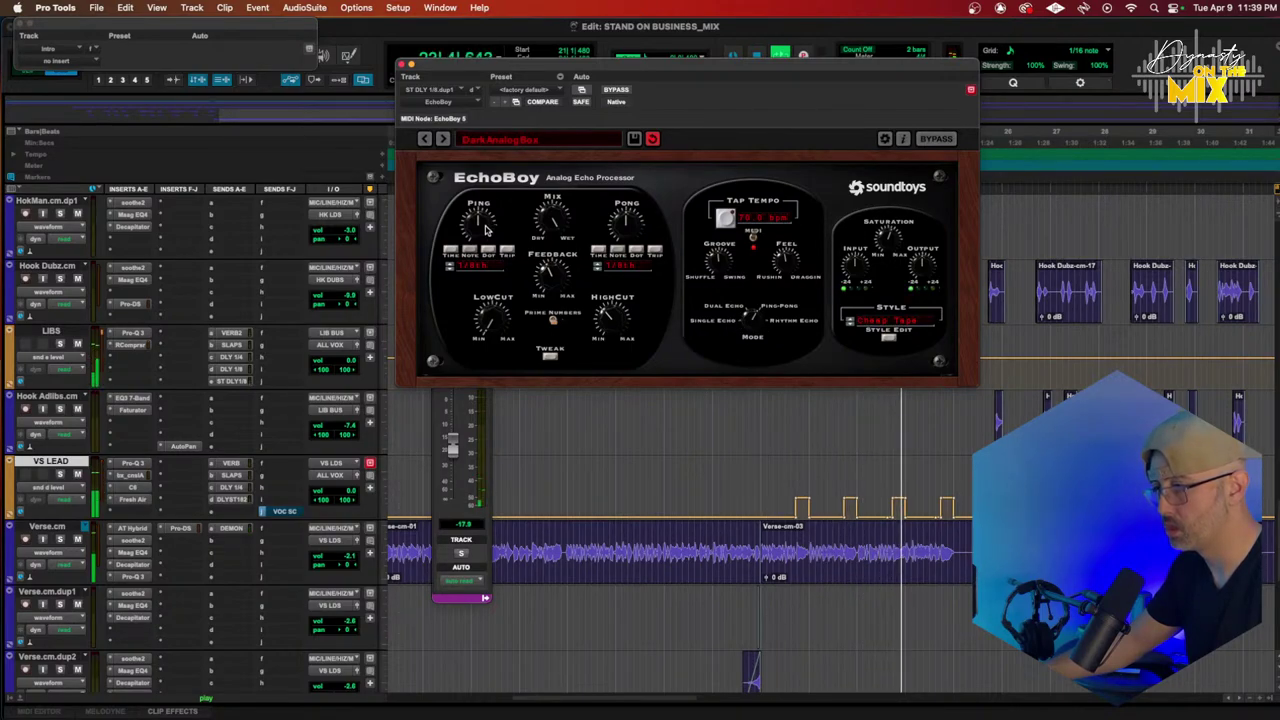
pyautogui.press('space')
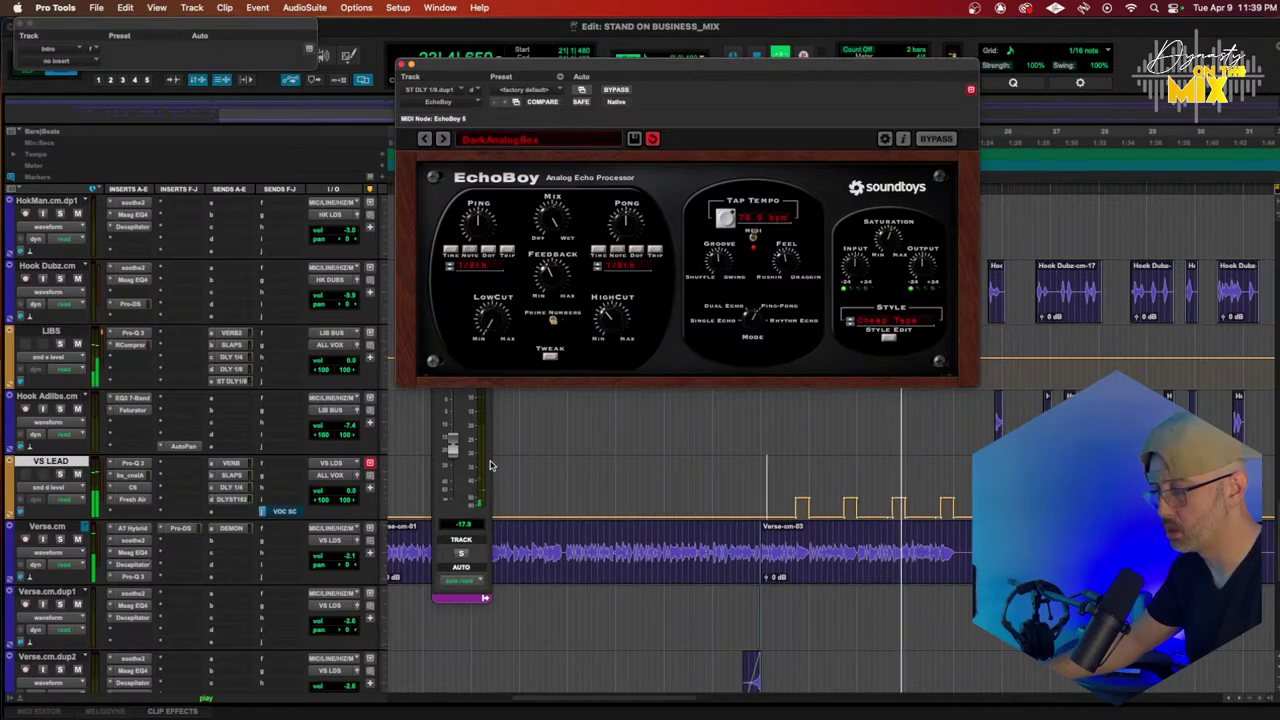
pyautogui.press('r')
pyautogui.press('r')
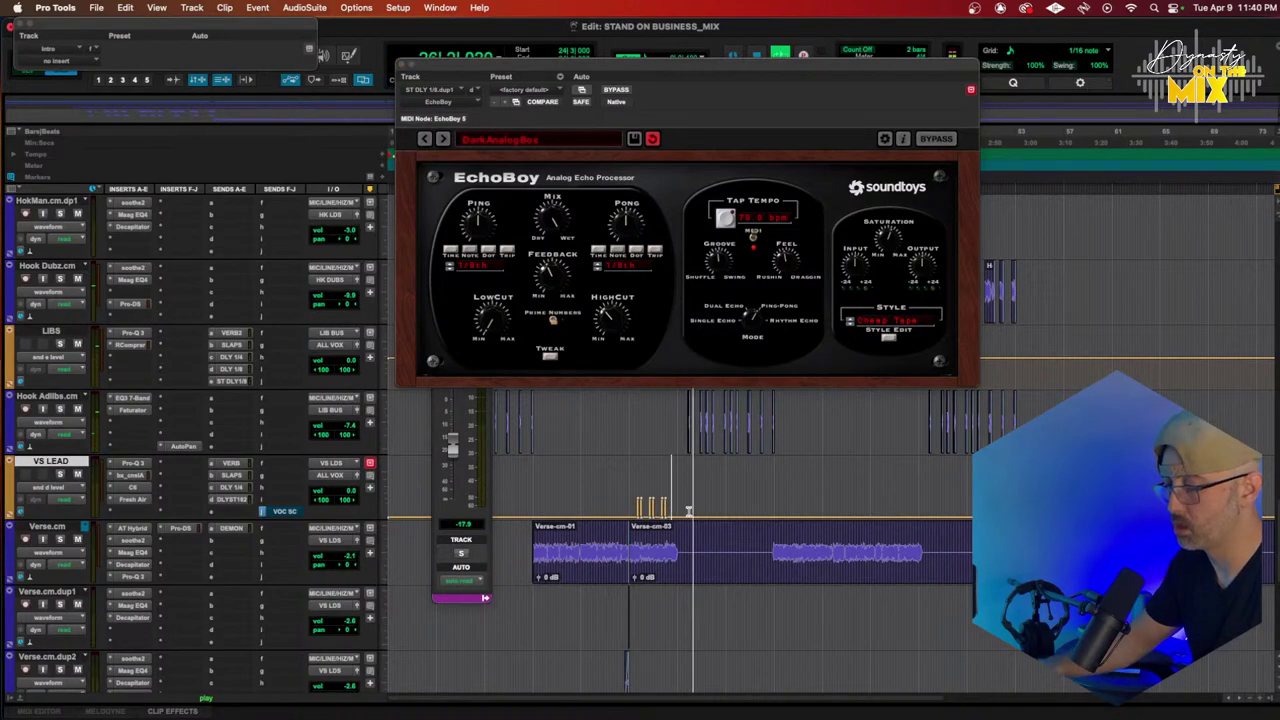
# Step: In the Hook Dubz.cm track's Pro-Q 3, cut around 185 Hz, lower 3.24 kHz by about 1 dB, deepen the mid dip, and adjust the track volume
pyautogui.scroll(3, 632, 506)
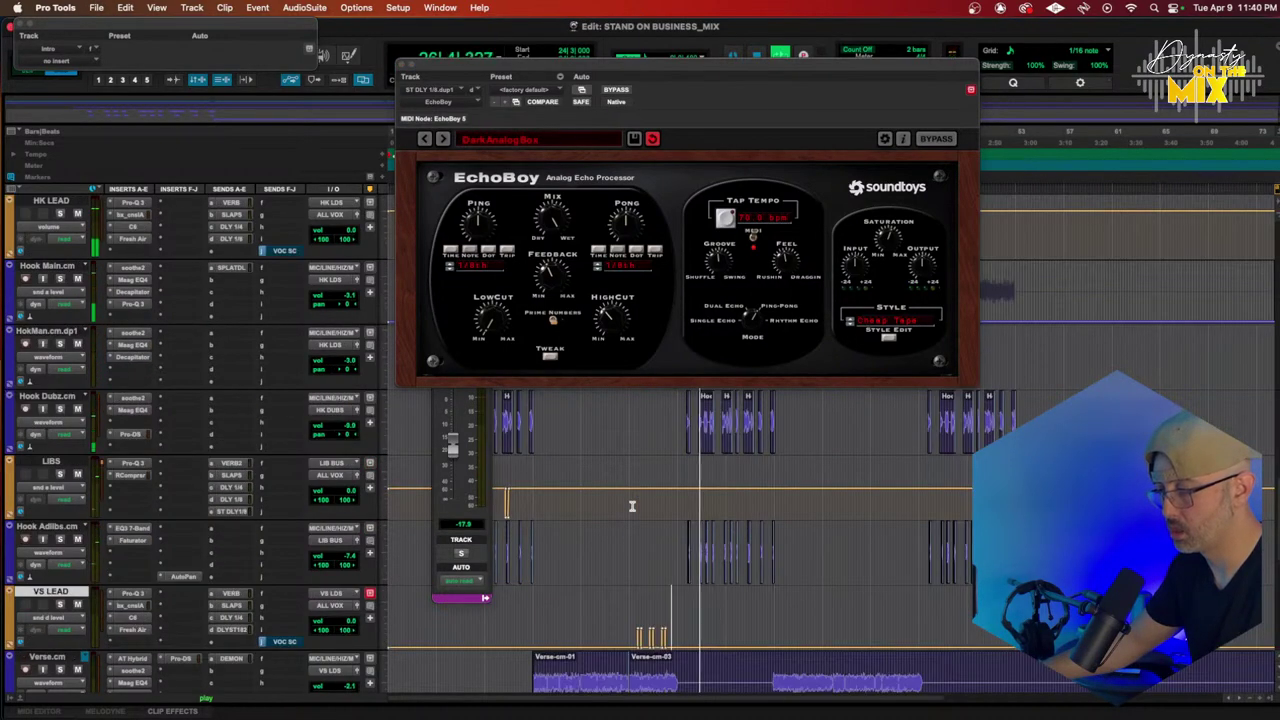
pyautogui.scroll(3, 626, 506)
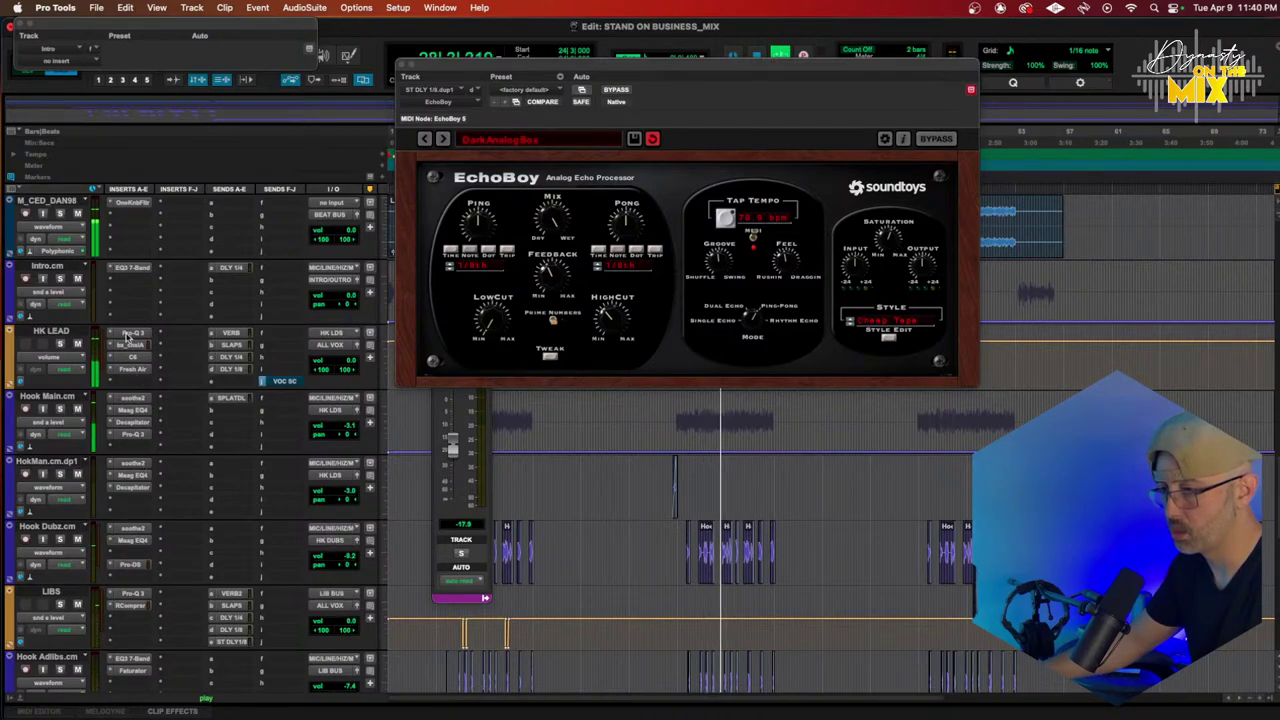
pyautogui.click(128, 552)
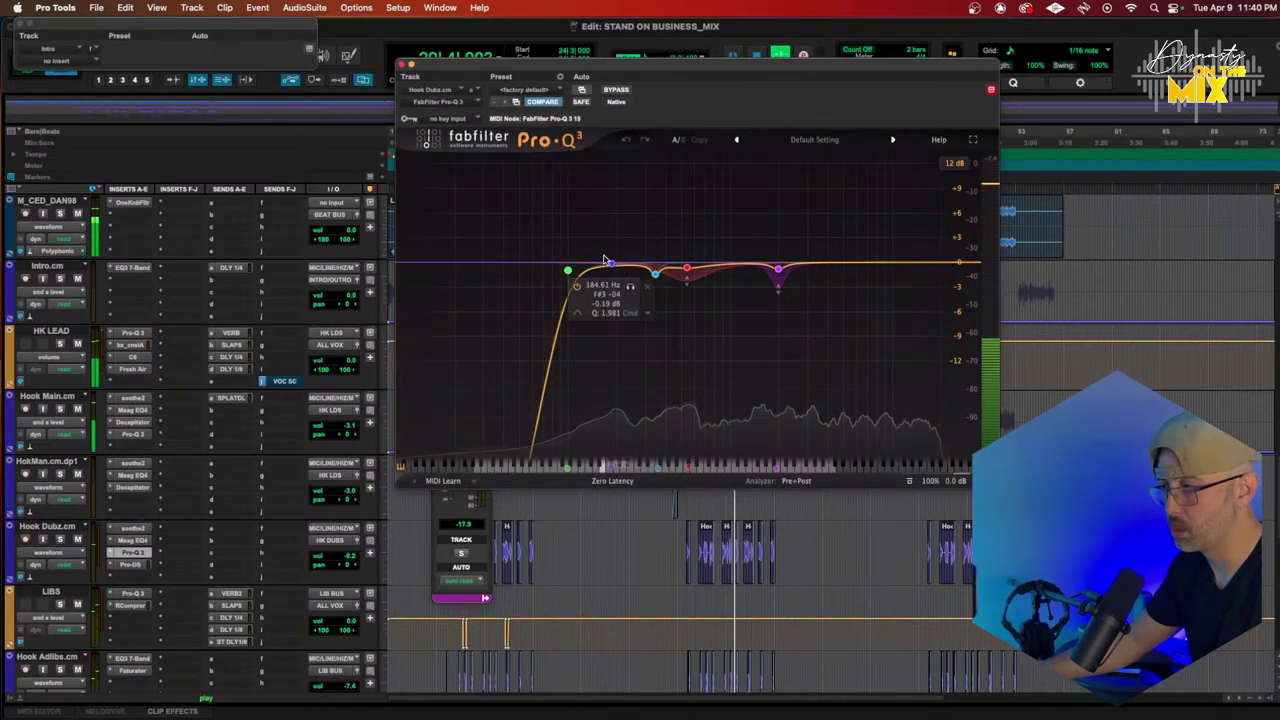
pyautogui.moveTo(614, 275); pyautogui.dragTo(616, 284)
pyautogui.moveTo(831, 263)
pyautogui.mouseDown()
pyautogui.moveTo(834, 280)
pyautogui.moveTo(813, 271)
pyautogui.mouseUp()
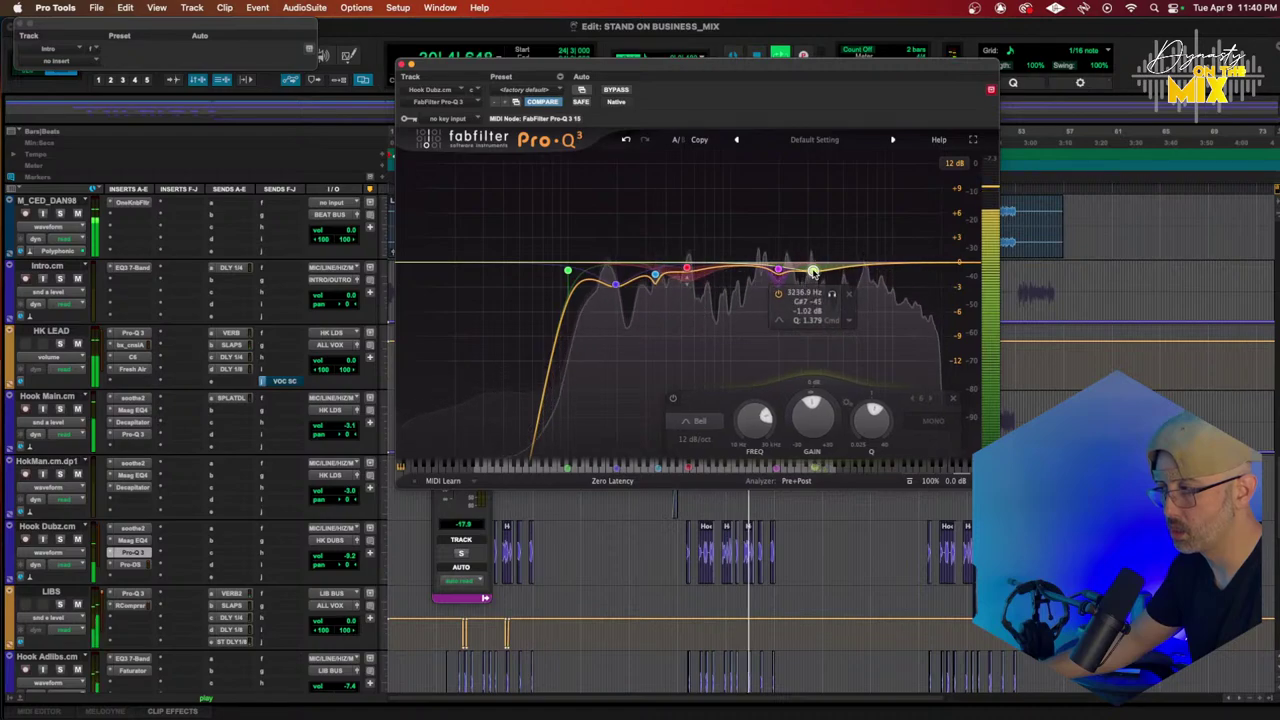
pyautogui.moveTo(686, 271)
pyautogui.mouseDown()
pyautogui.moveTo(686, 283)
pyautogui.moveTo(664, 280)
pyautogui.mouseUp()
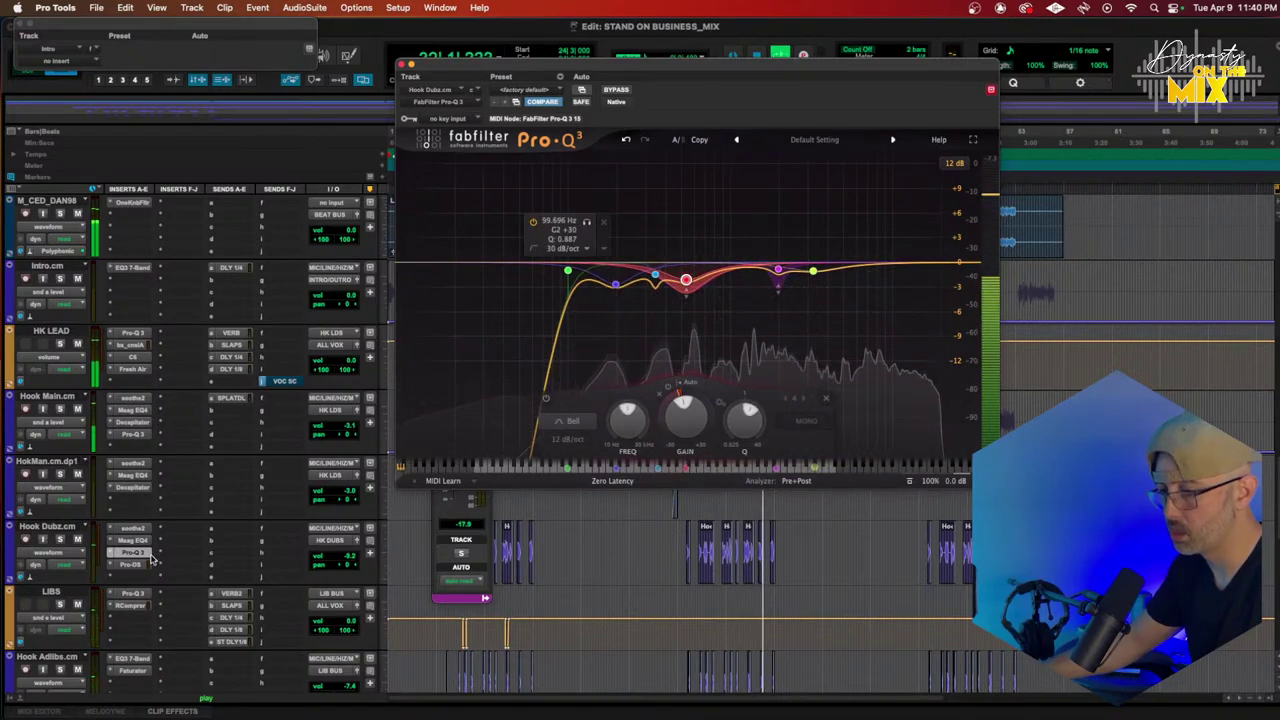
pyautogui.click(326, 557)
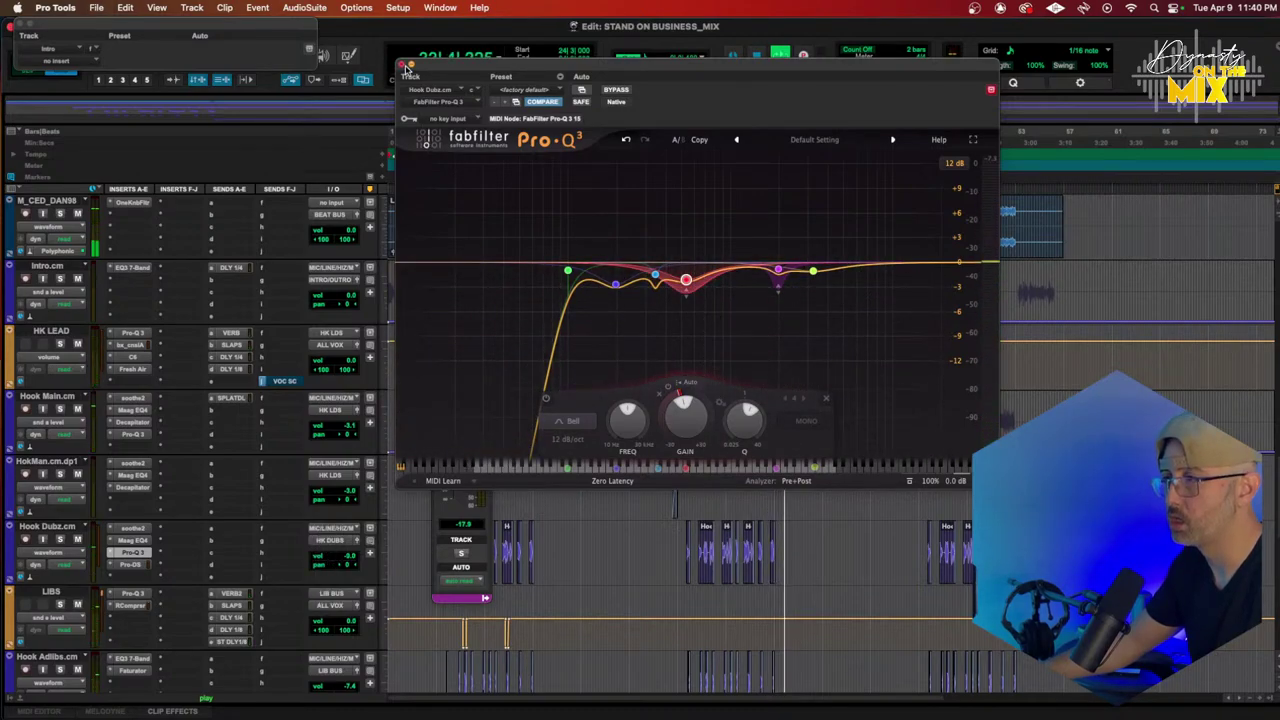
pyautogui.click(405, 66)
# Step: Show the OneKnob Filter automation on the beat track and lower the filter across bars 33 to 37
pyautogui.scroll(2, 788, 309)
pyautogui.press('t')
pyautogui.press('t')
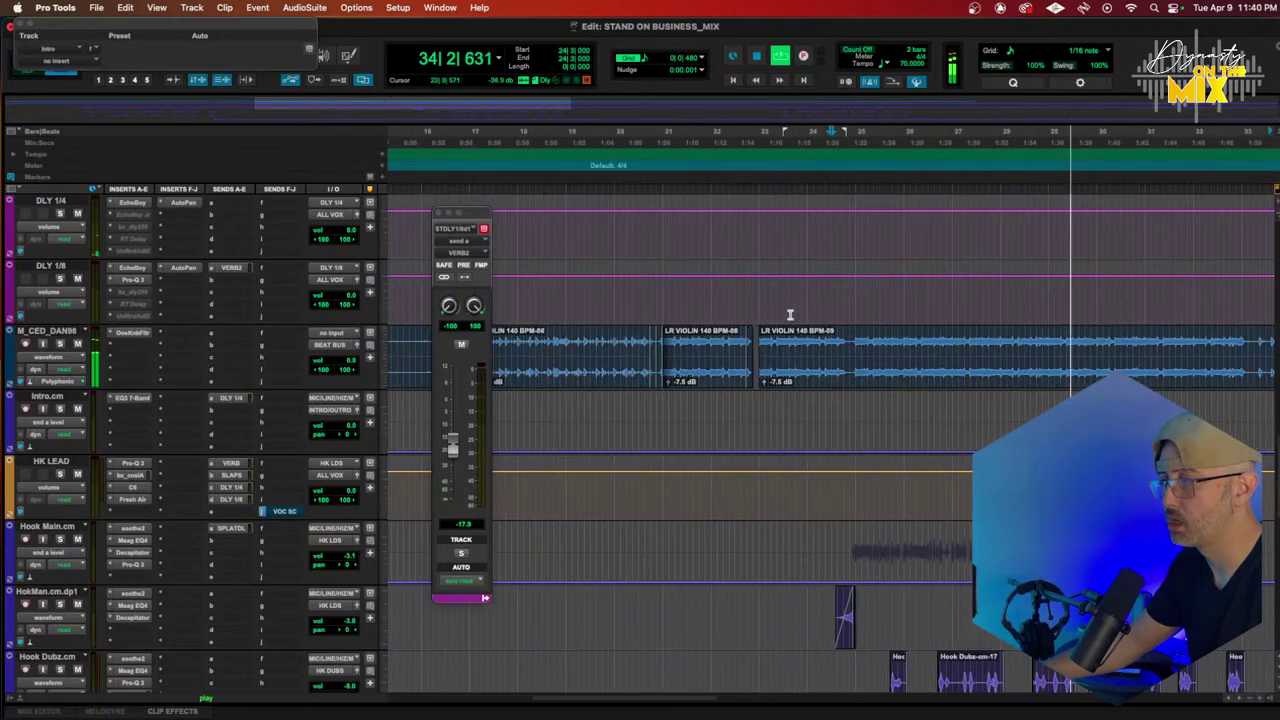
pyautogui.hscroll(3, 793, 320)
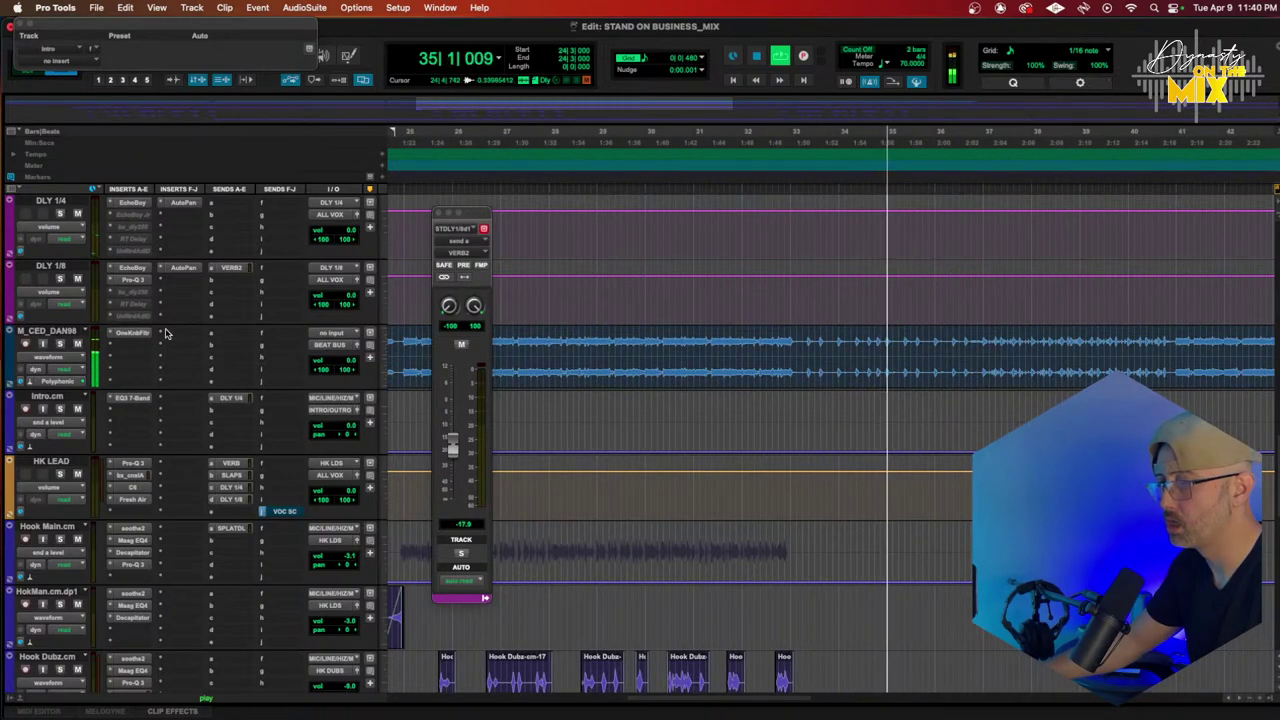
pyautogui.click(55, 356)
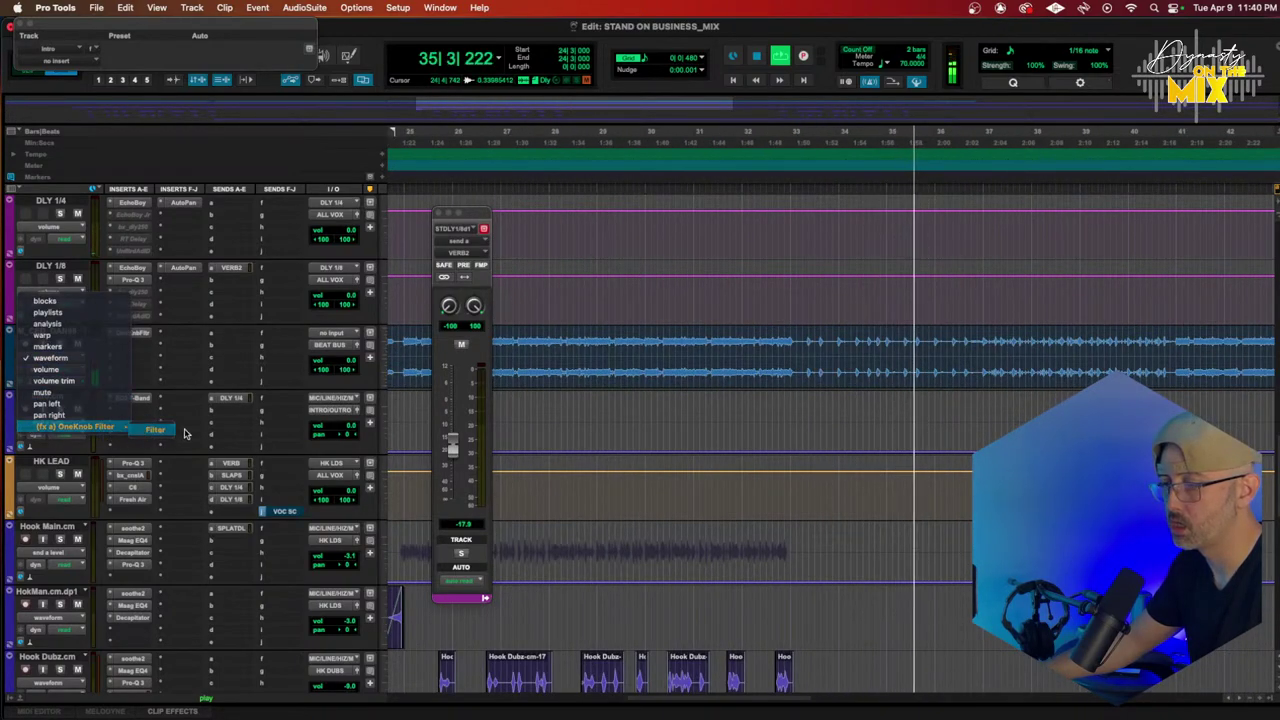
pyautogui.click(150, 431)
pyautogui.moveTo(790, 366)
pyautogui.mouseDown()
pyautogui.moveTo(984, 374)
pyautogui.moveTo(948, 372)
pyautogui.mouseUp()
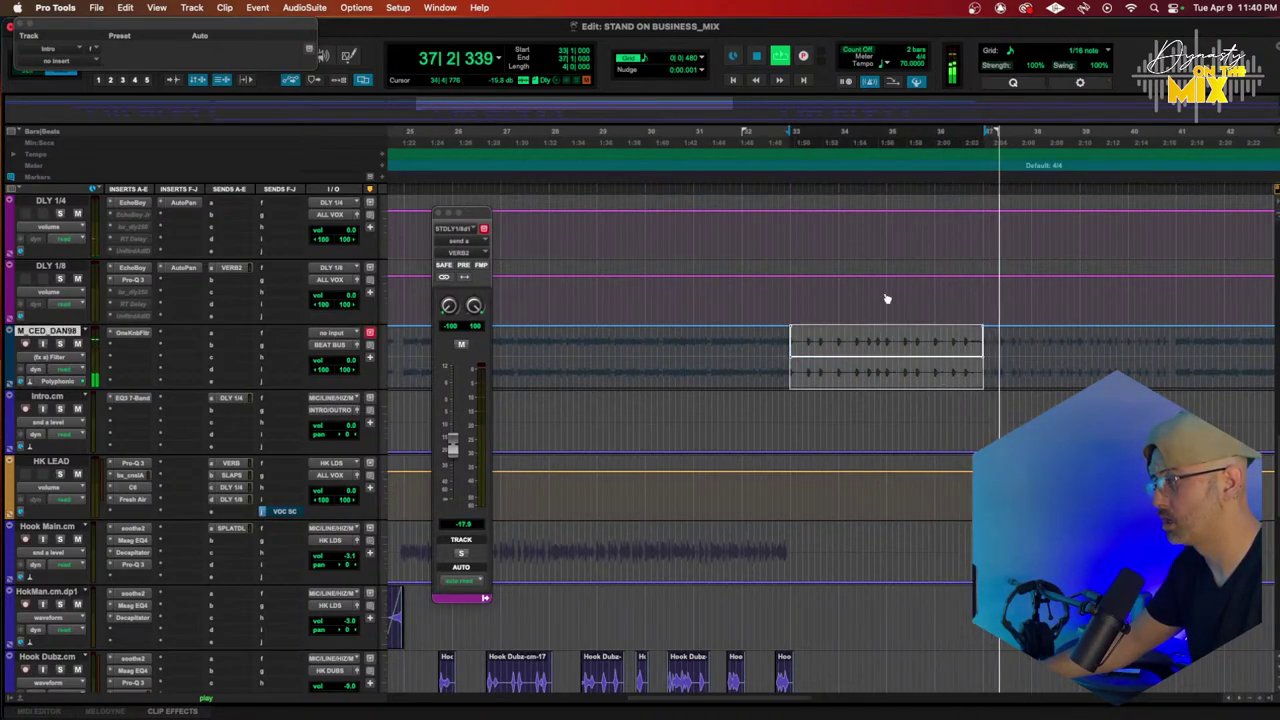
# Step: Reshape the beat's filter automation into a rise ending at bar 37 with a bend near bar 35, and return the track to waveform view
pyautogui.click(790, 152)
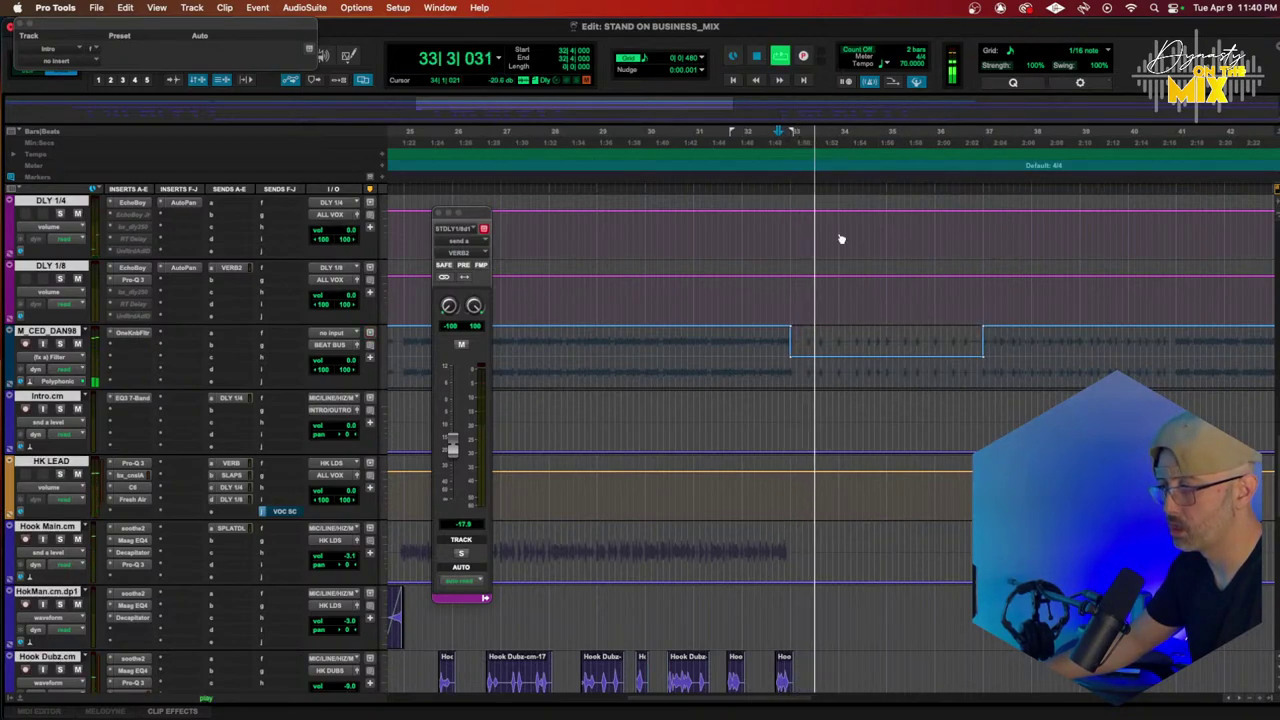
pyautogui.keyDown('alt'); pyautogui.click(984, 358); pyautogui.keyUp('alt')
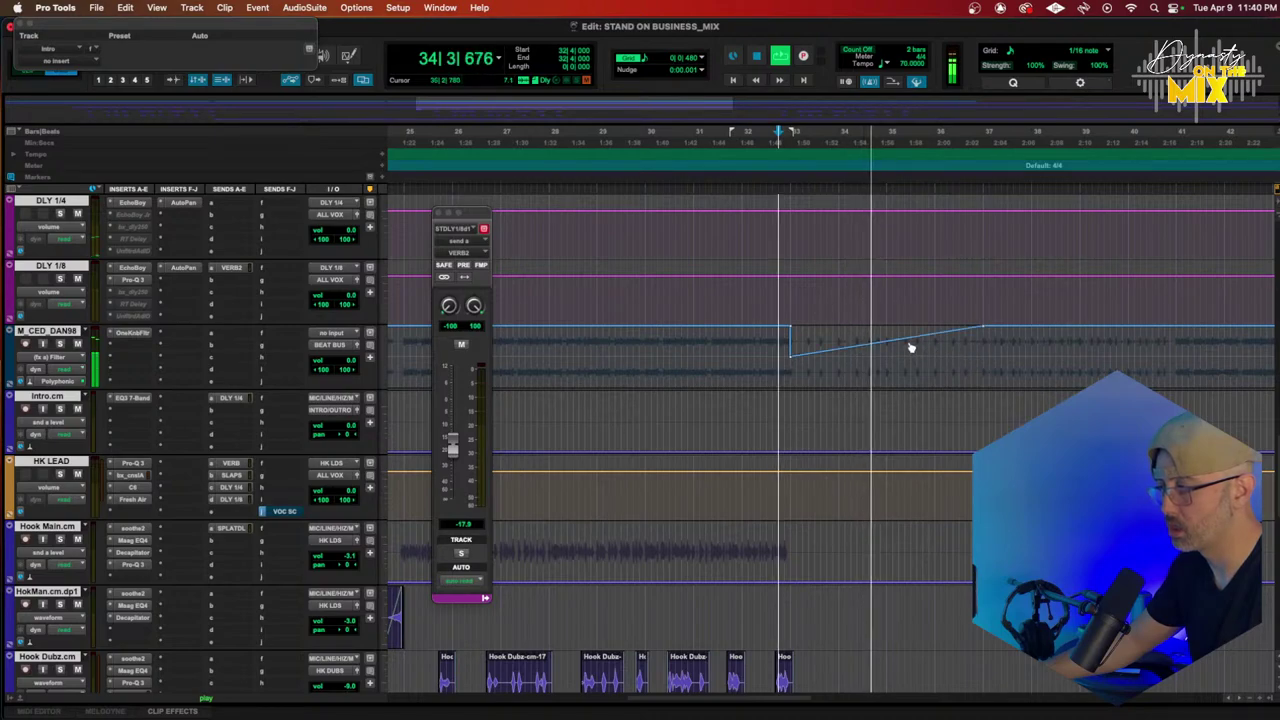
pyautogui.moveTo(897, 341); pyautogui.dragTo(895, 356)
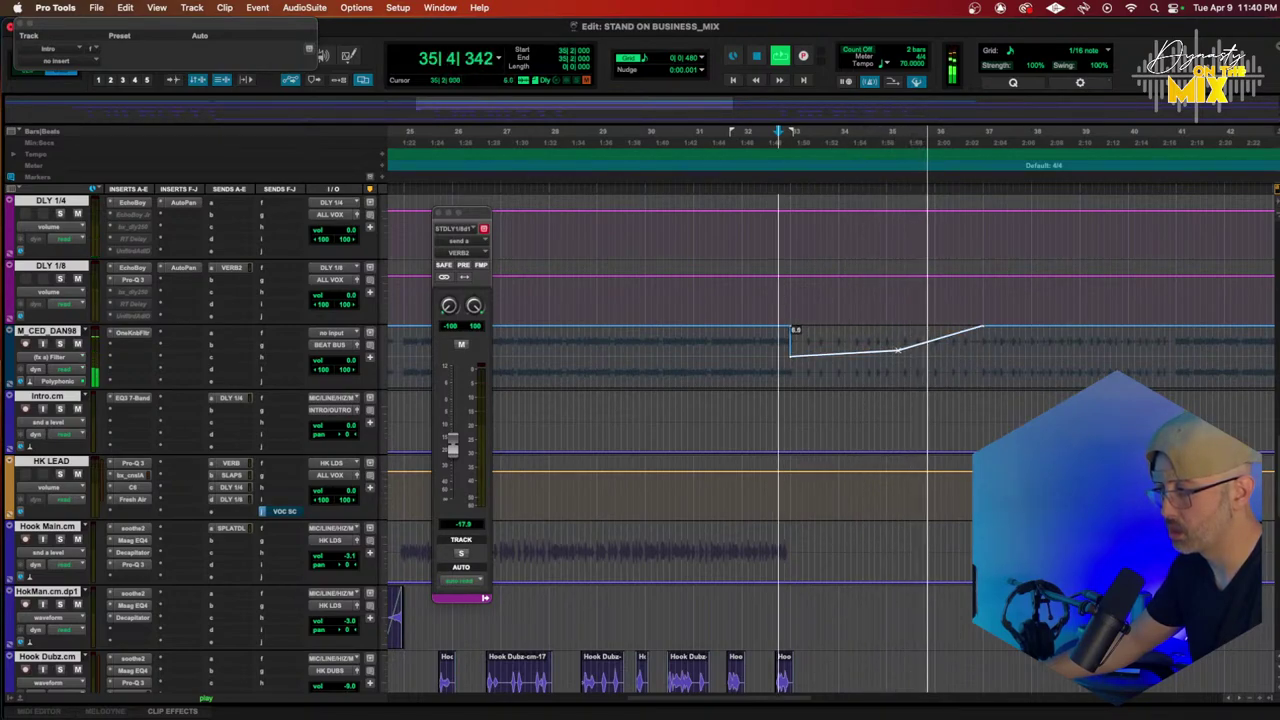
pyautogui.hscroll(4, 876, 356)
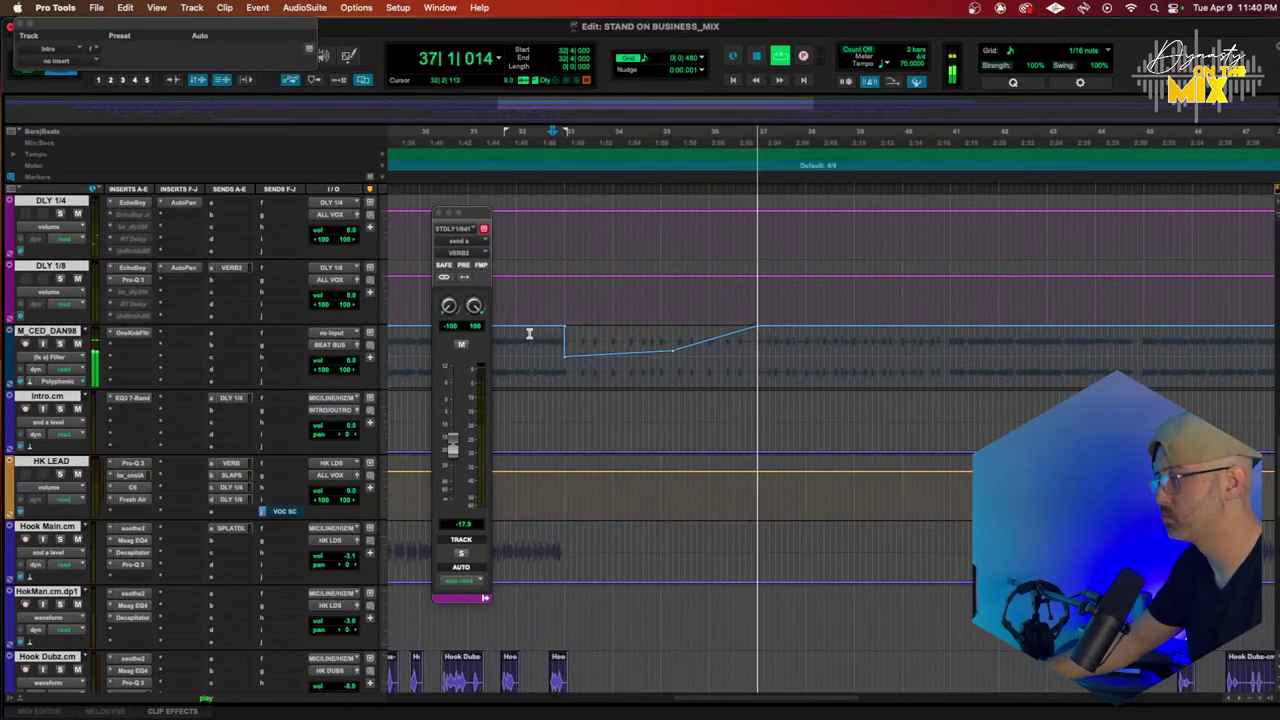
pyautogui.click(47, 357)
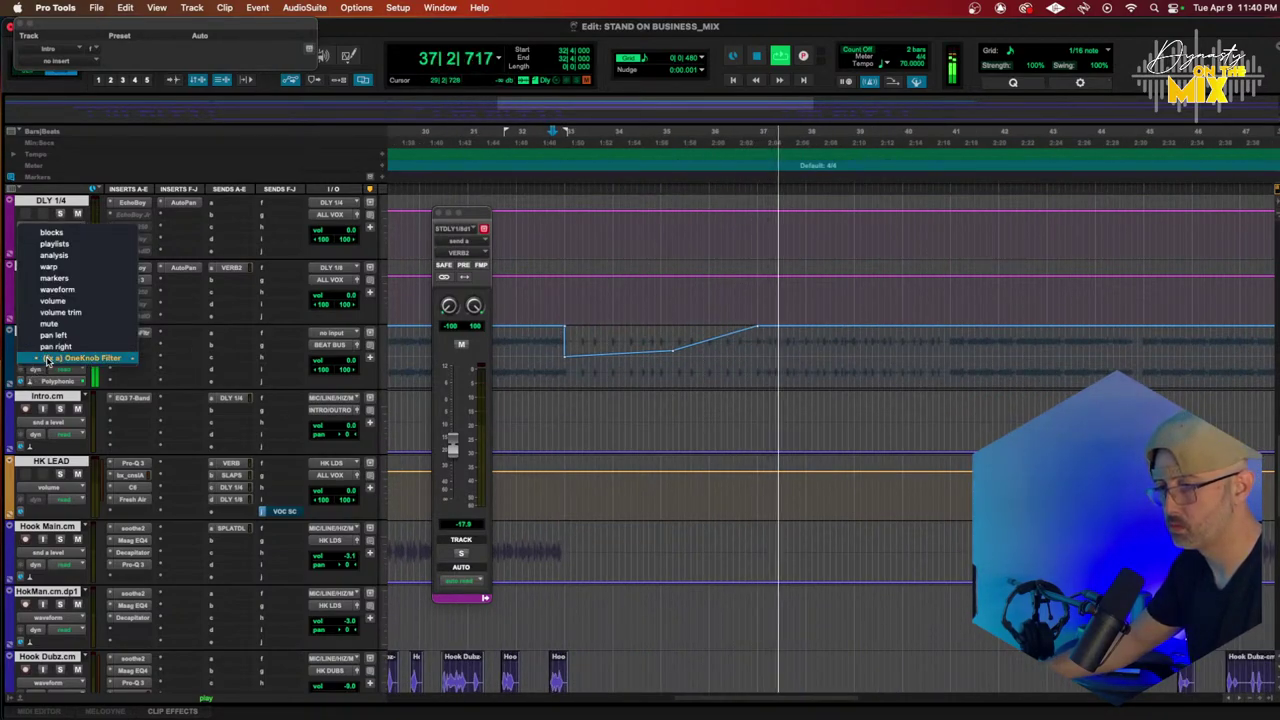
pyautogui.click(68, 289)
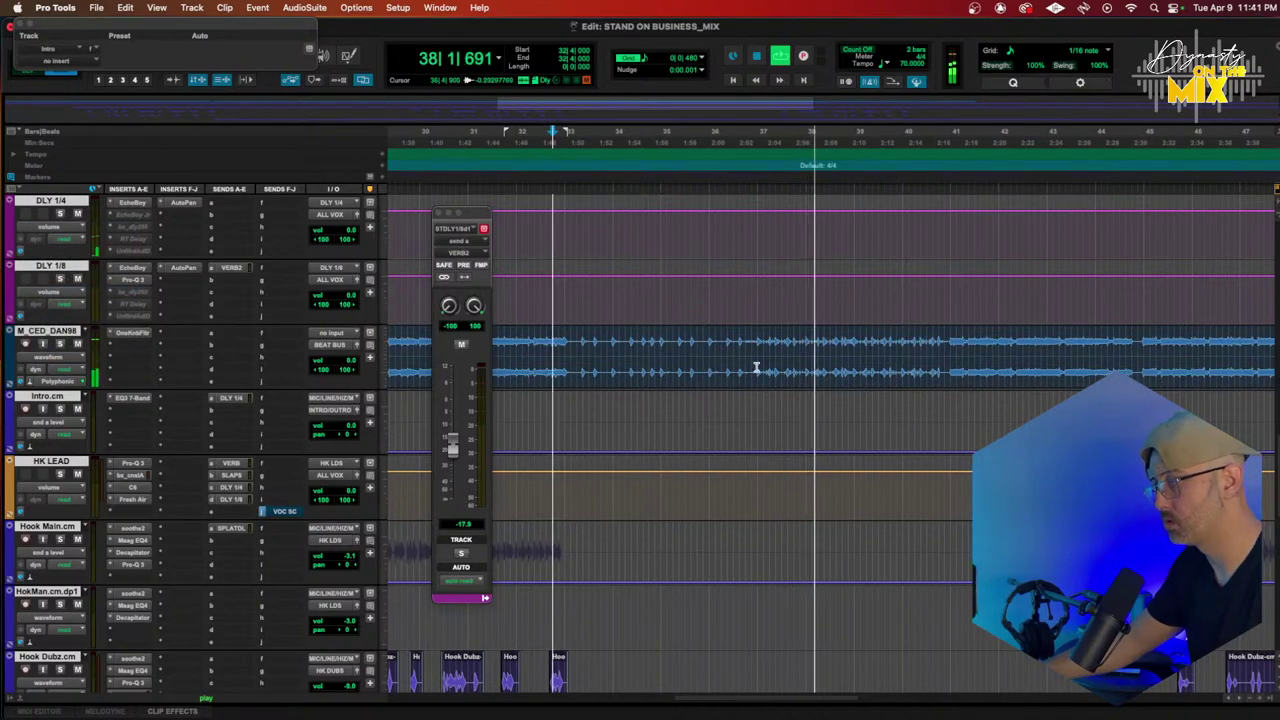
# Step: Duplicate the 1/16-note beat slice at 36|4|000 three times to build a stutter up to bar 37, and play it back
pyautogui.press('t')
pyautogui.press('t')
pyautogui.press('t')
pyautogui.press('t')
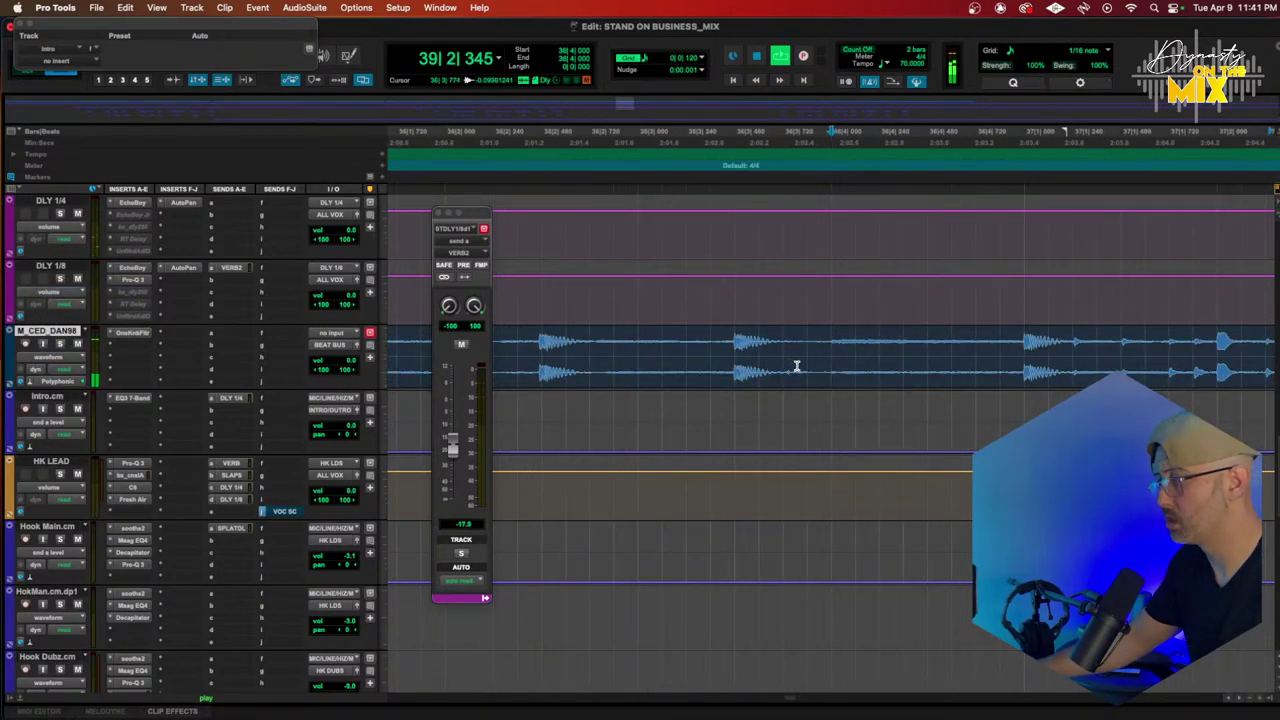
pyautogui.moveTo(832, 371); pyautogui.dragTo(871, 371)
pyautogui.press('super+d')
pyautogui.press('super+d')
pyautogui.press('super+d')
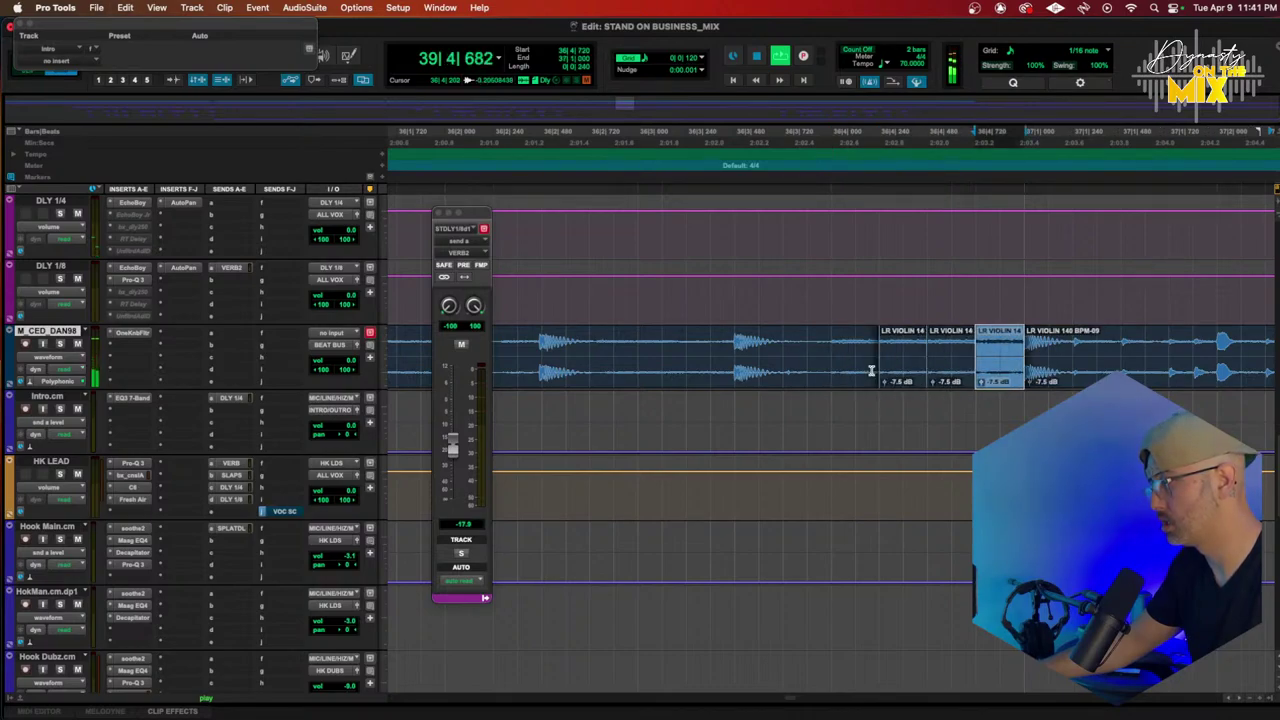
pyautogui.click(614, 142)
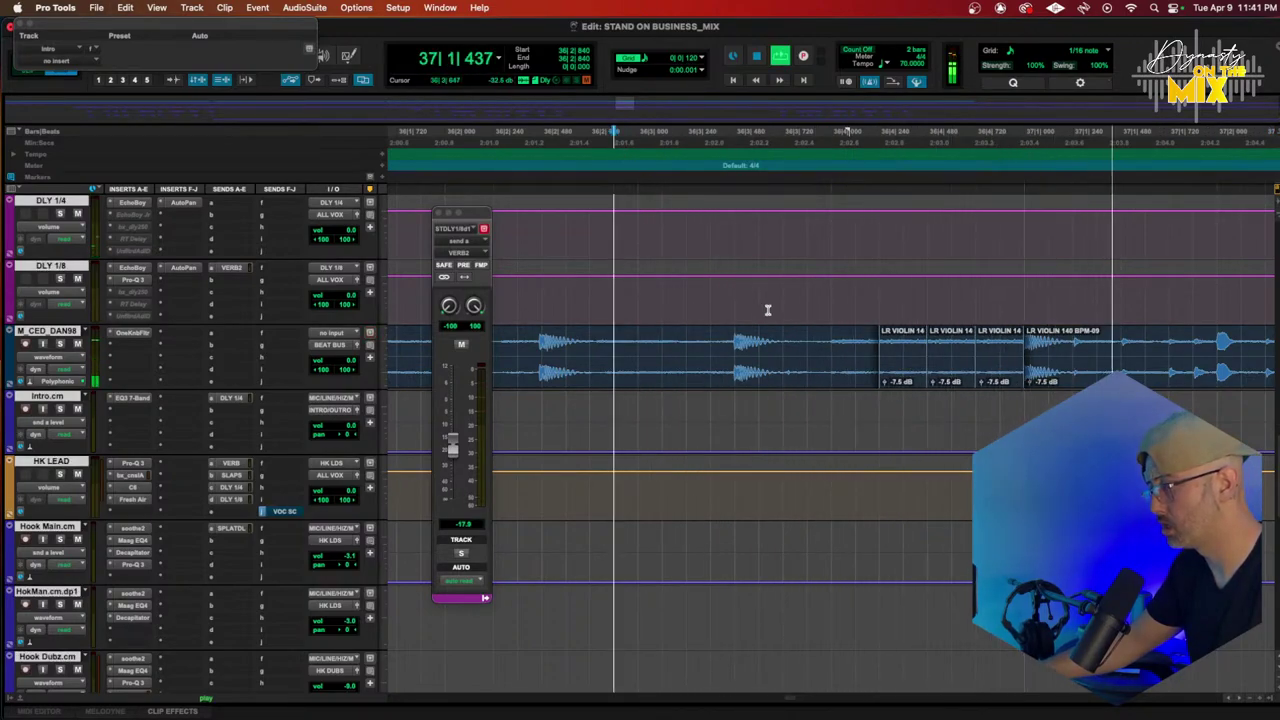
# Step: Render the beat stutter from 36|4|120 to bar 37 with Vari-Fi's Slow Down and Fit To settings, and listen to the transition
pyautogui.moveTo(855, 355); pyautogui.dragTo(1015, 369)
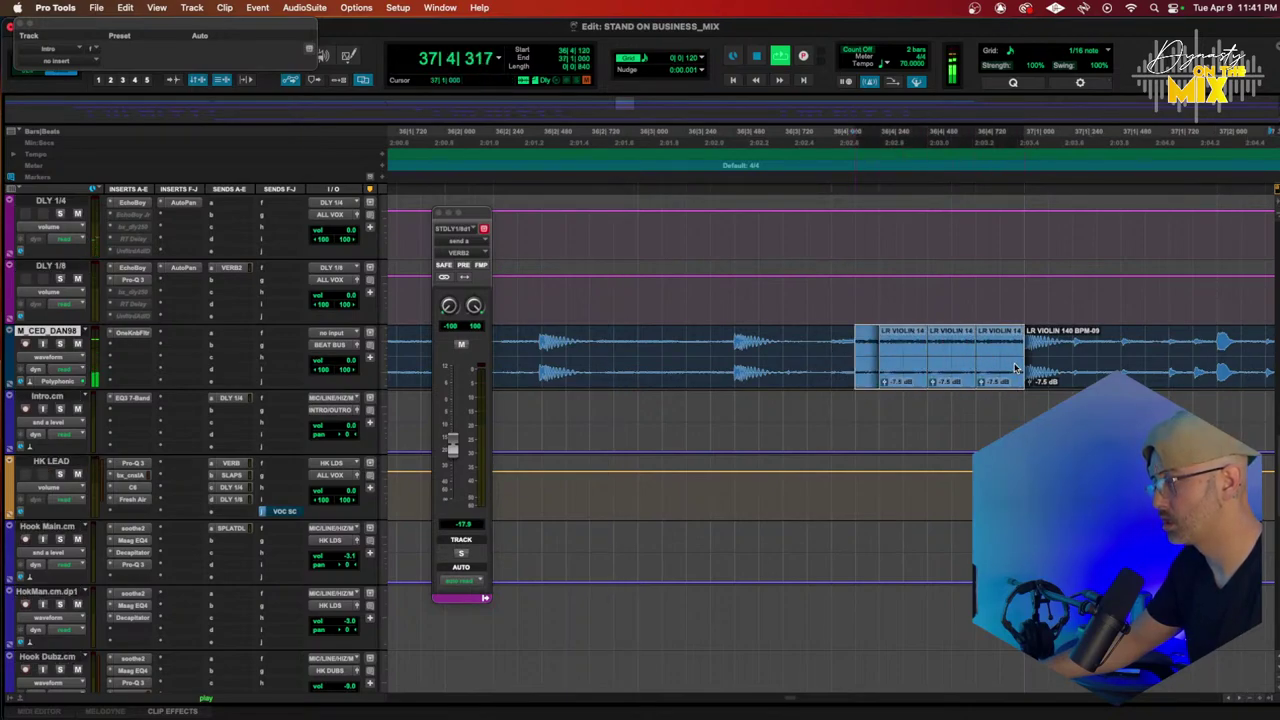
pyautogui.click(284, 6)
pyautogui.moveTo(313, 57)
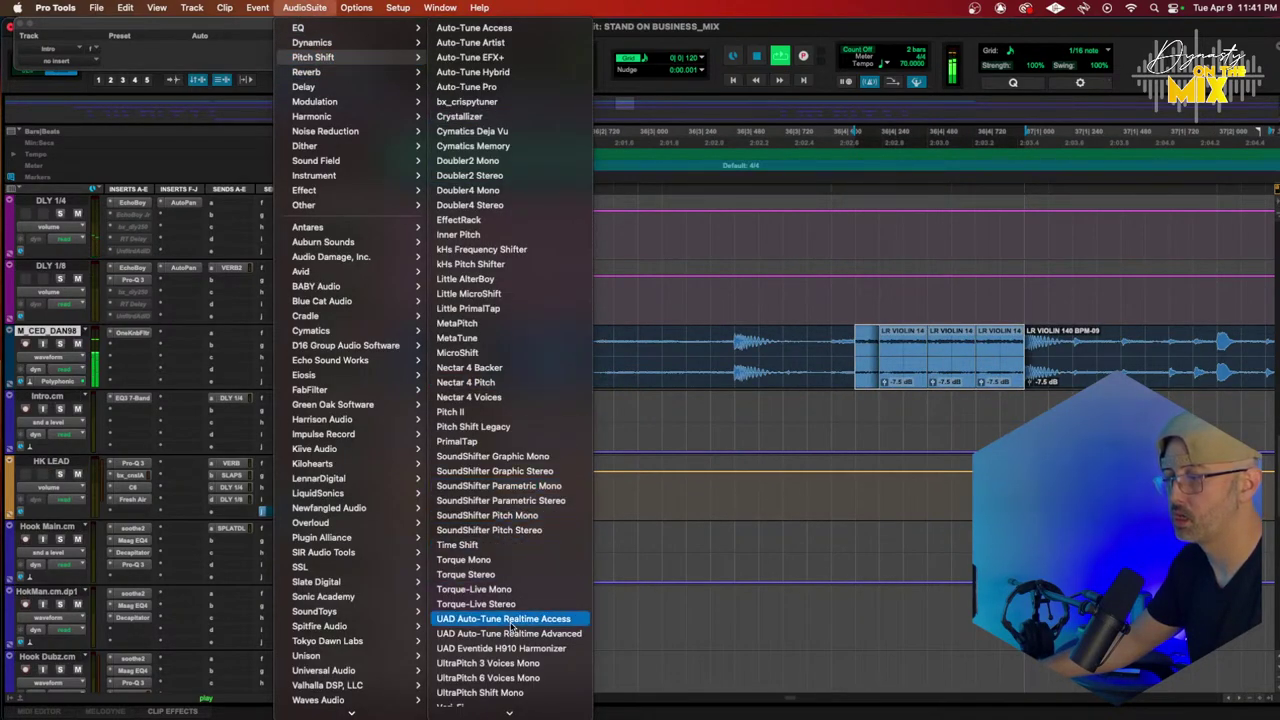
pyautogui.click(470, 698)
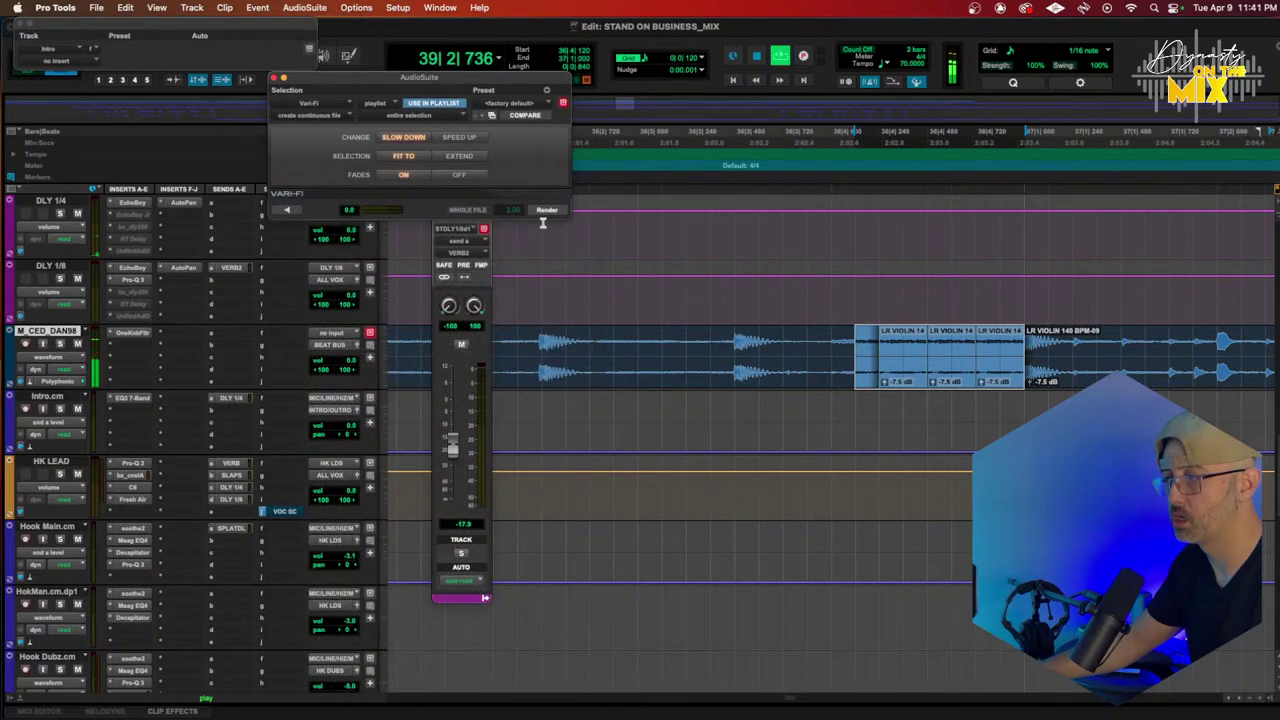
pyautogui.click(545, 211)
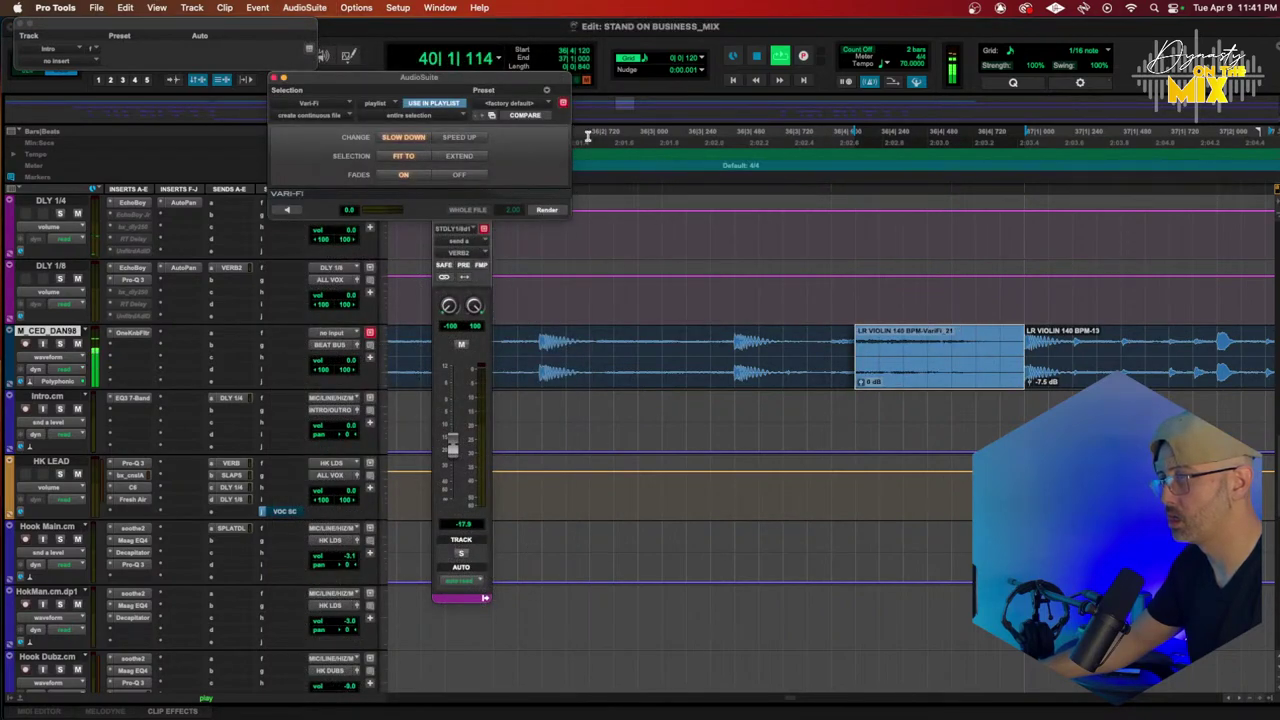
pyautogui.click(588, 135)
pyautogui.press('space')
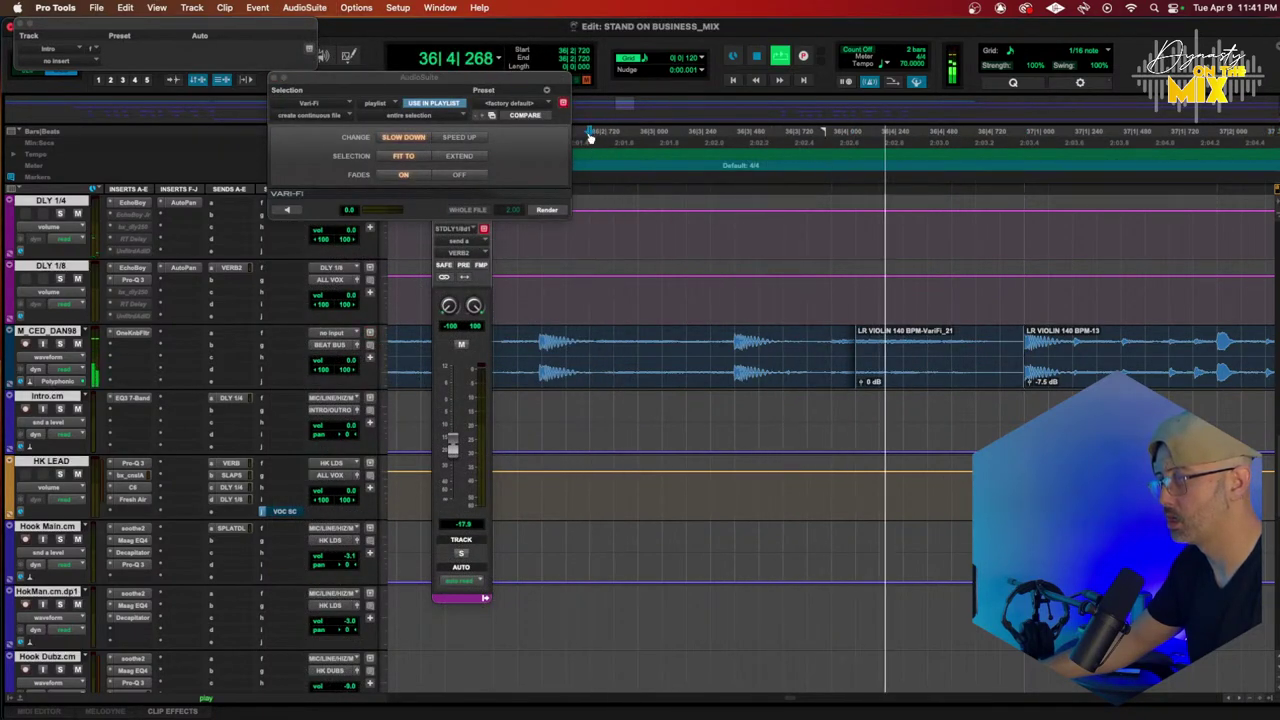
pyautogui.press('r')
pyautogui.press('r')
pyautogui.press('r')
pyautogui.press('r')
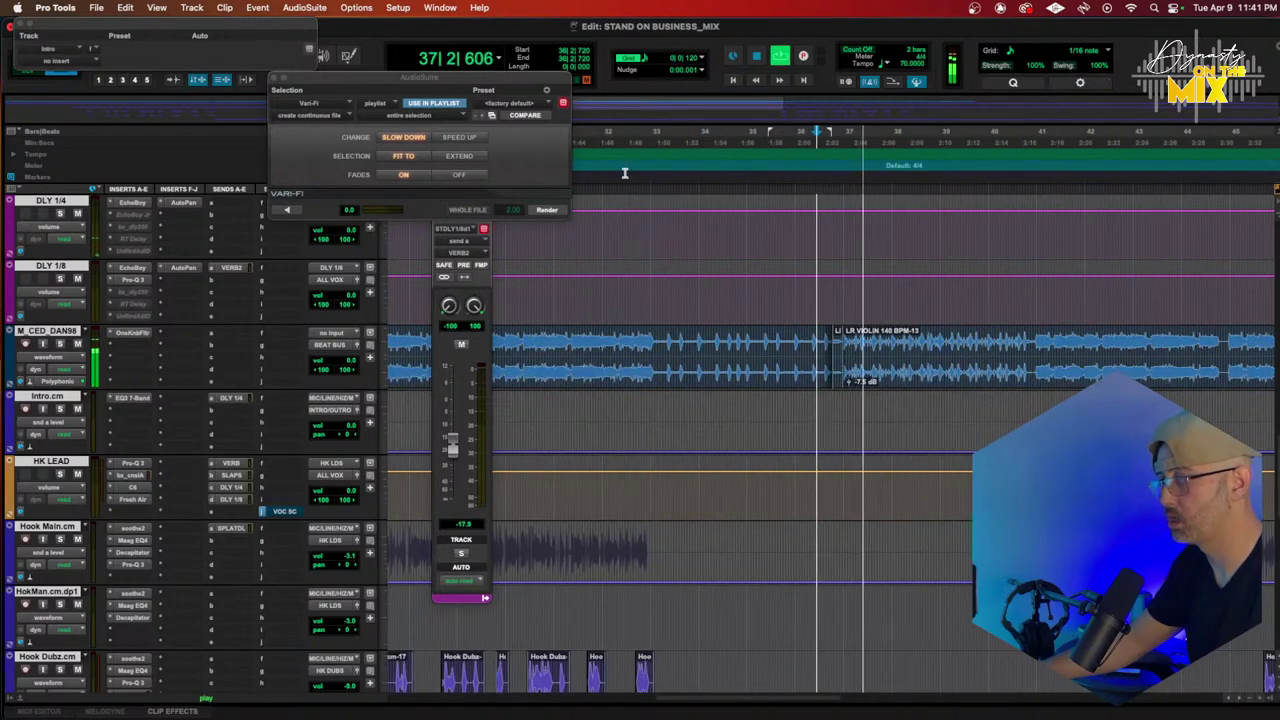
pyautogui.click(583, 137)
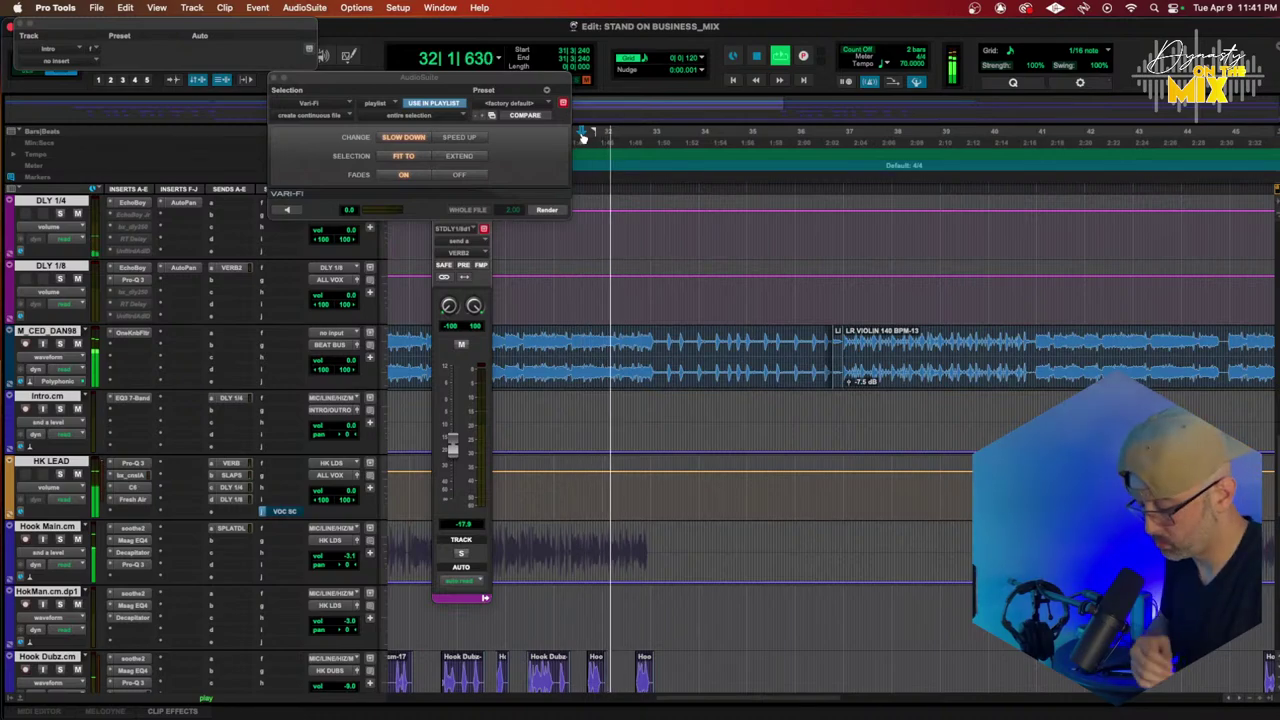
# Step: Play the session from bar 1 with the reference track soloed, and close the Vari-Fi window
pyautogui.press('Return')
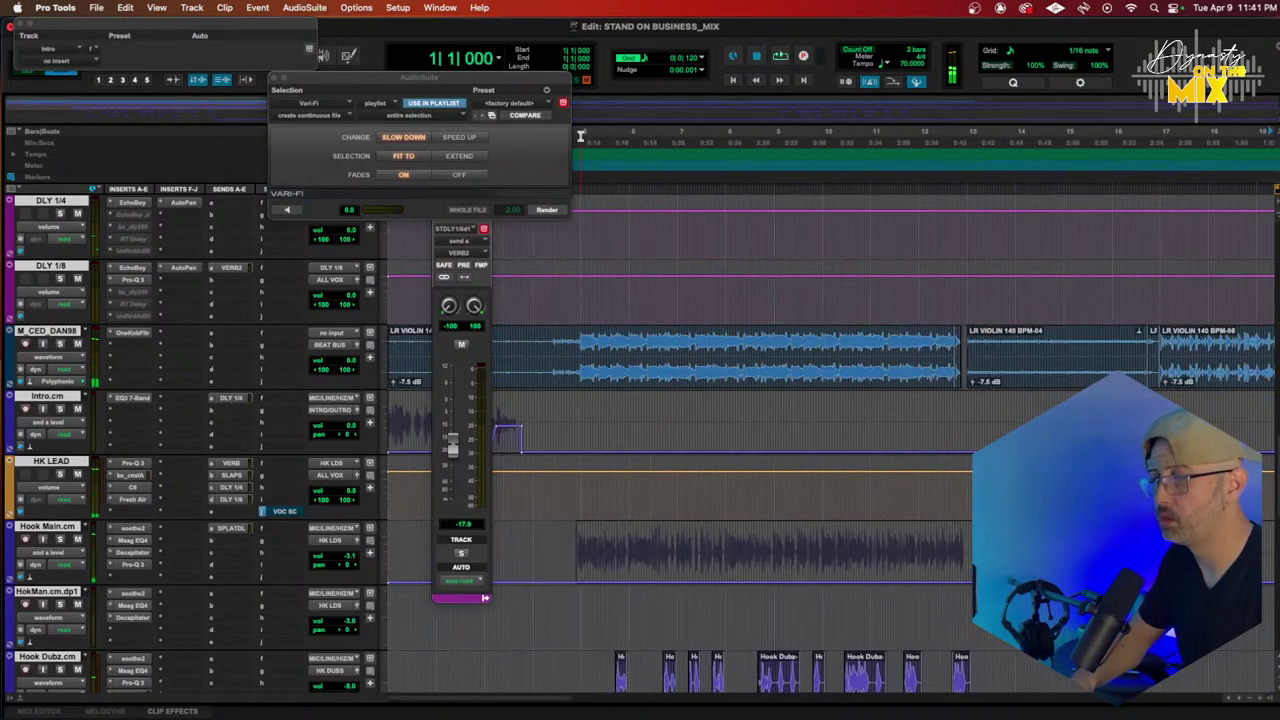
pyautogui.scroll(-10, 296, 278)
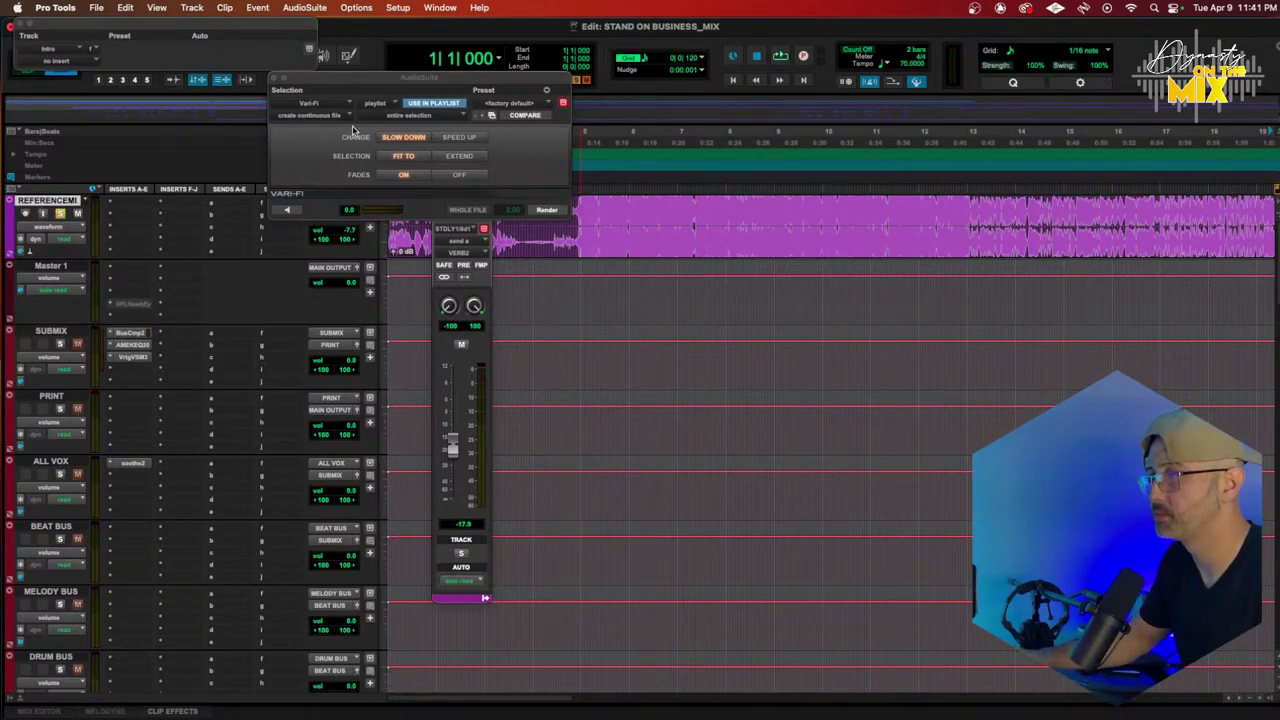
pyautogui.press('space')
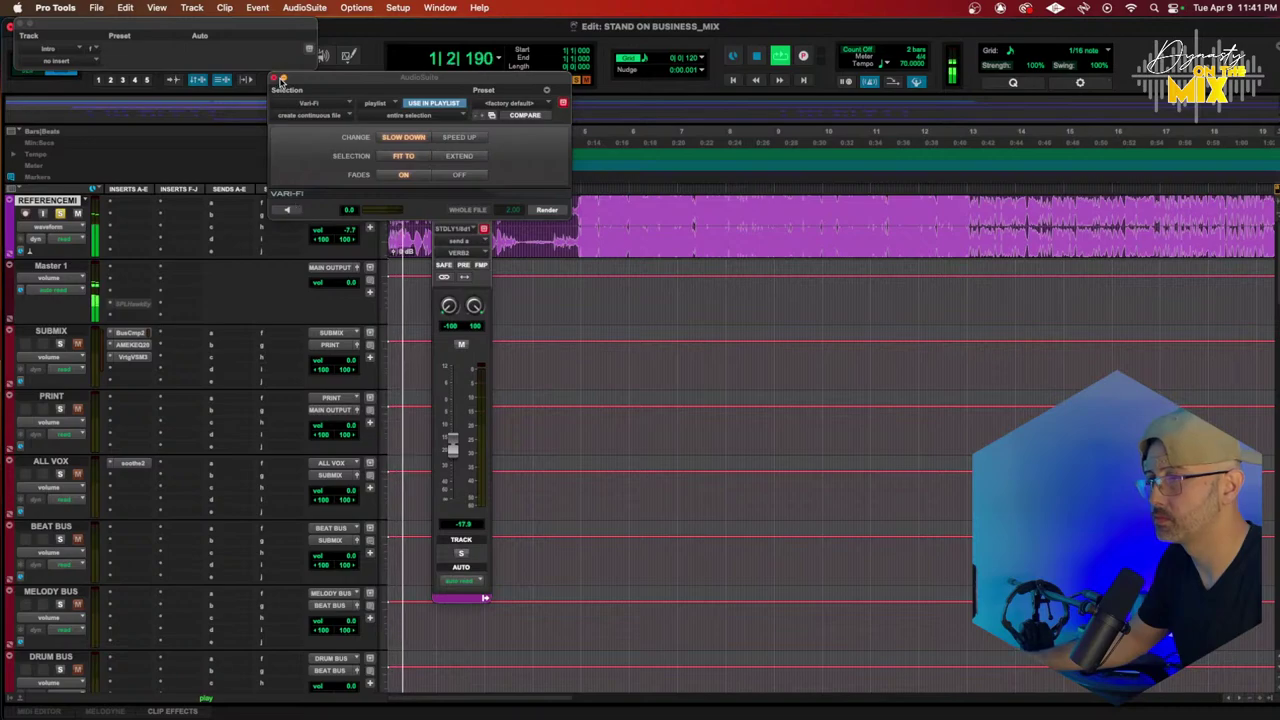
pyautogui.click(276, 78)
pyautogui.scroll(-10, 266, 306)
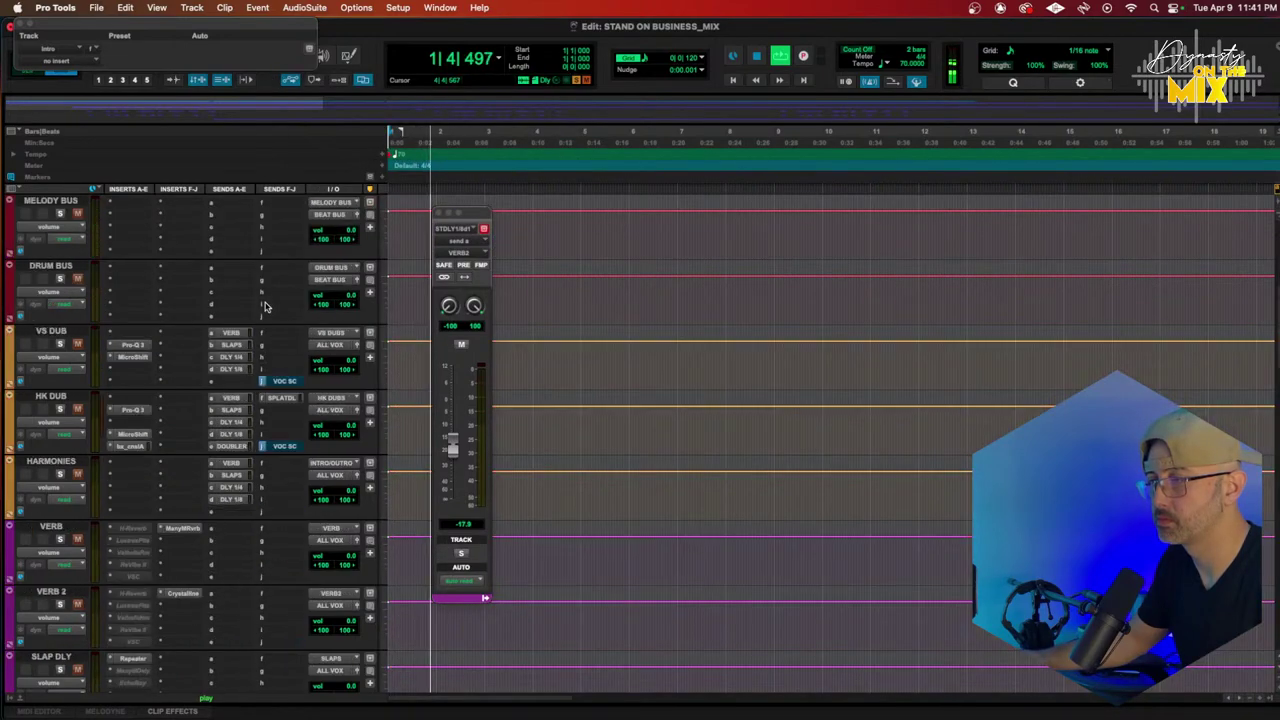
pyautogui.scroll(5, 266, 306)
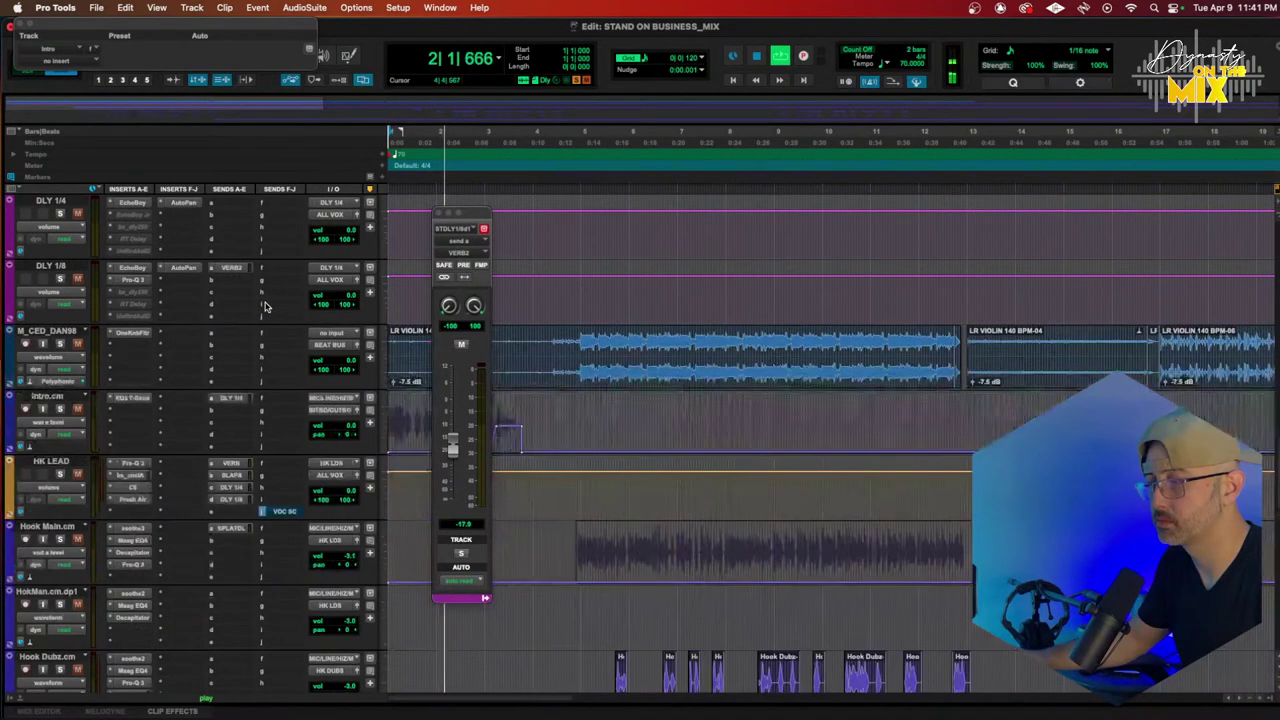
# Step: Raise the high-pass frequency to 478 Hz in the Intro.cm track's EQ3 7-Band, and close the plug-in
pyautogui.click(128, 399)
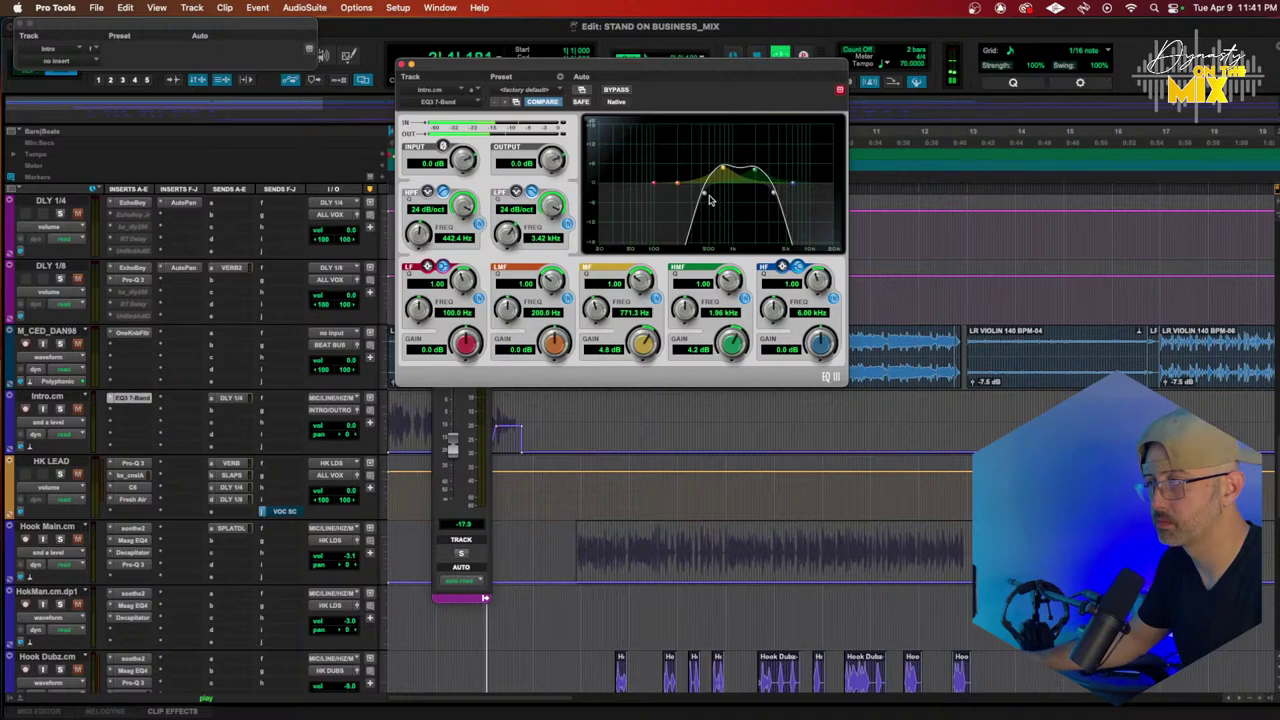
pyautogui.moveTo(705, 194); pyautogui.dragTo(707, 194)
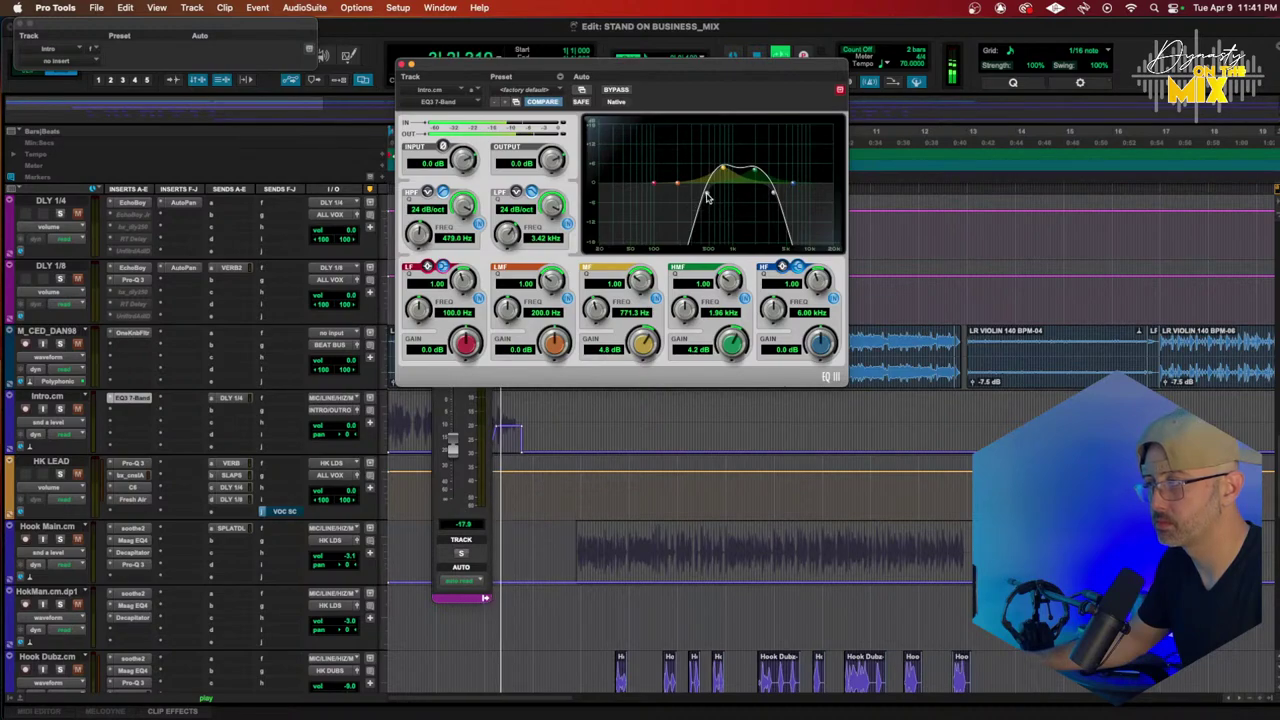
pyautogui.click(403, 65)
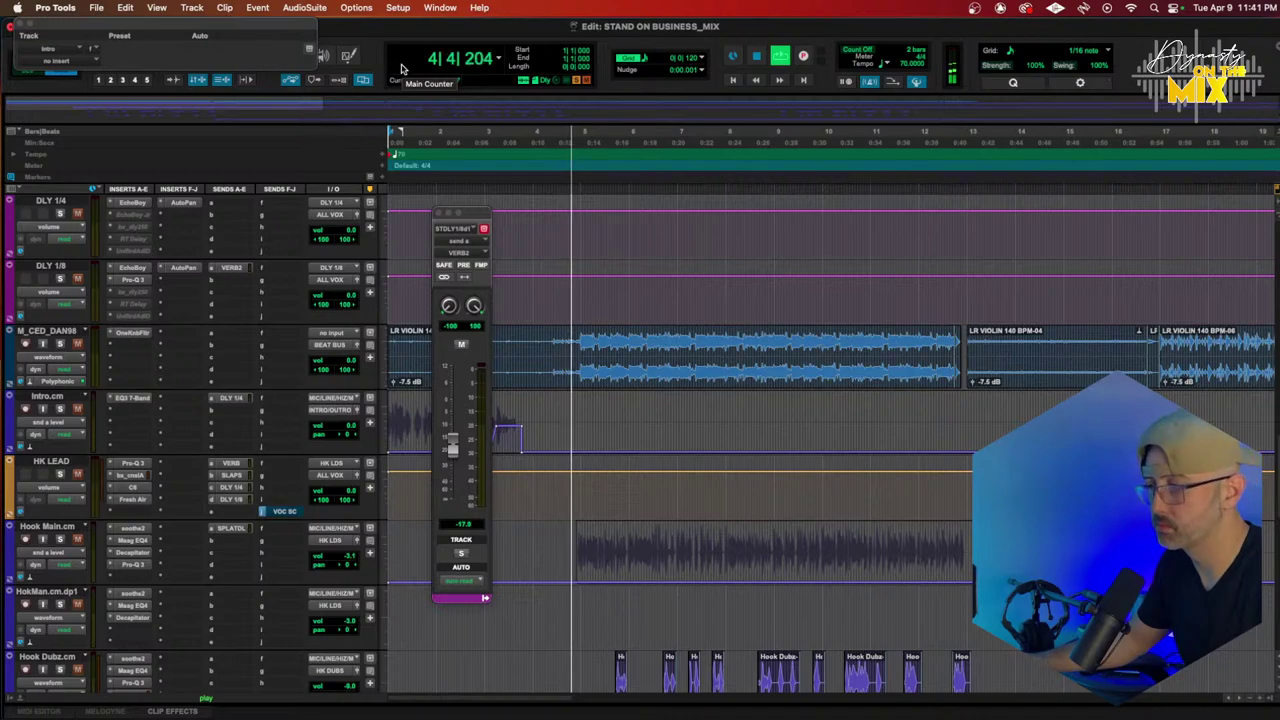
# Step: Mute the reference track to hear the mix, and check the AMEK EQ 200 and Vertigo VSM-3 on the SUBMIX track
pyautogui.scroll(10, 530, 320)
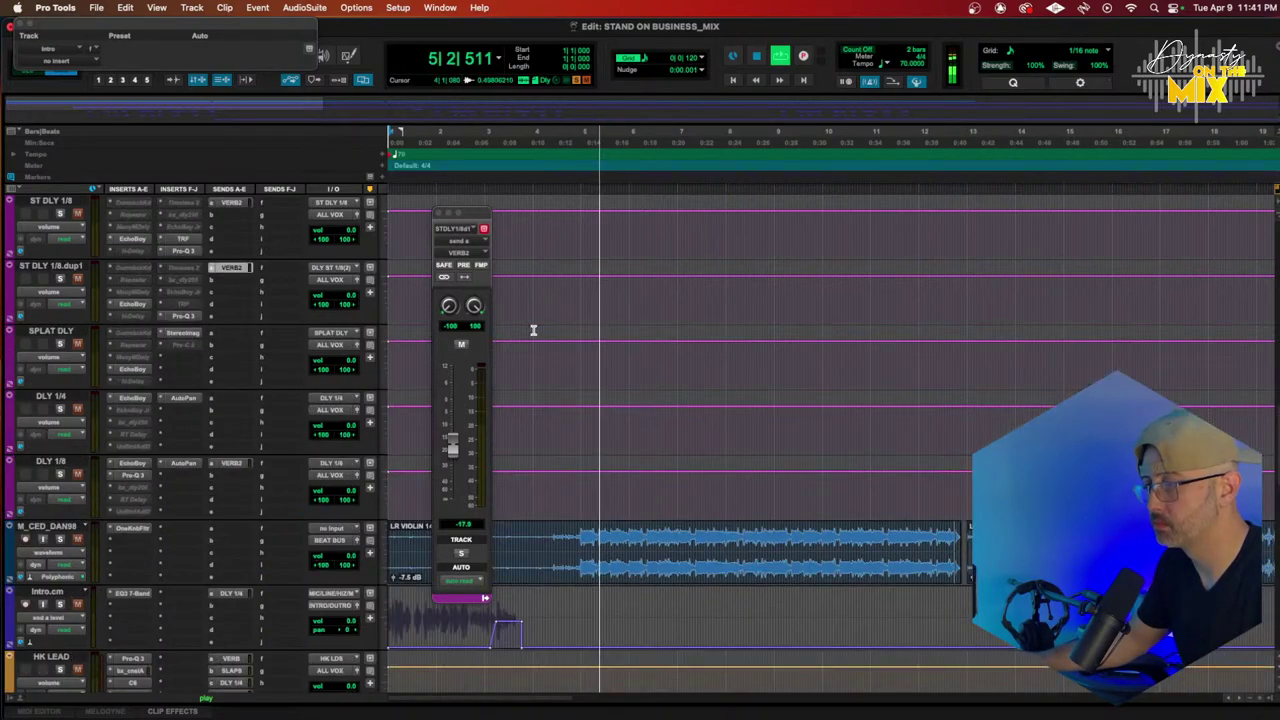
pyautogui.scroll(15, 533, 330)
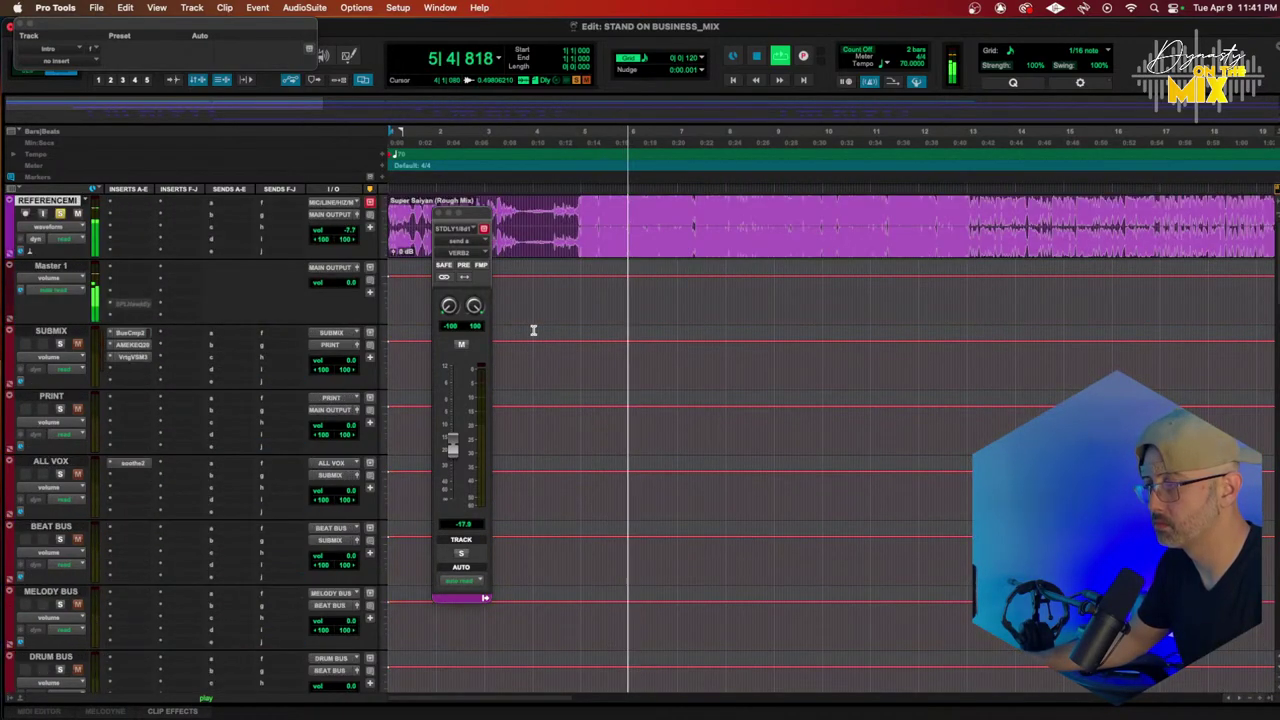
pyautogui.scroll(3, 543, 268)
pyautogui.scroll(2, 547, 265)
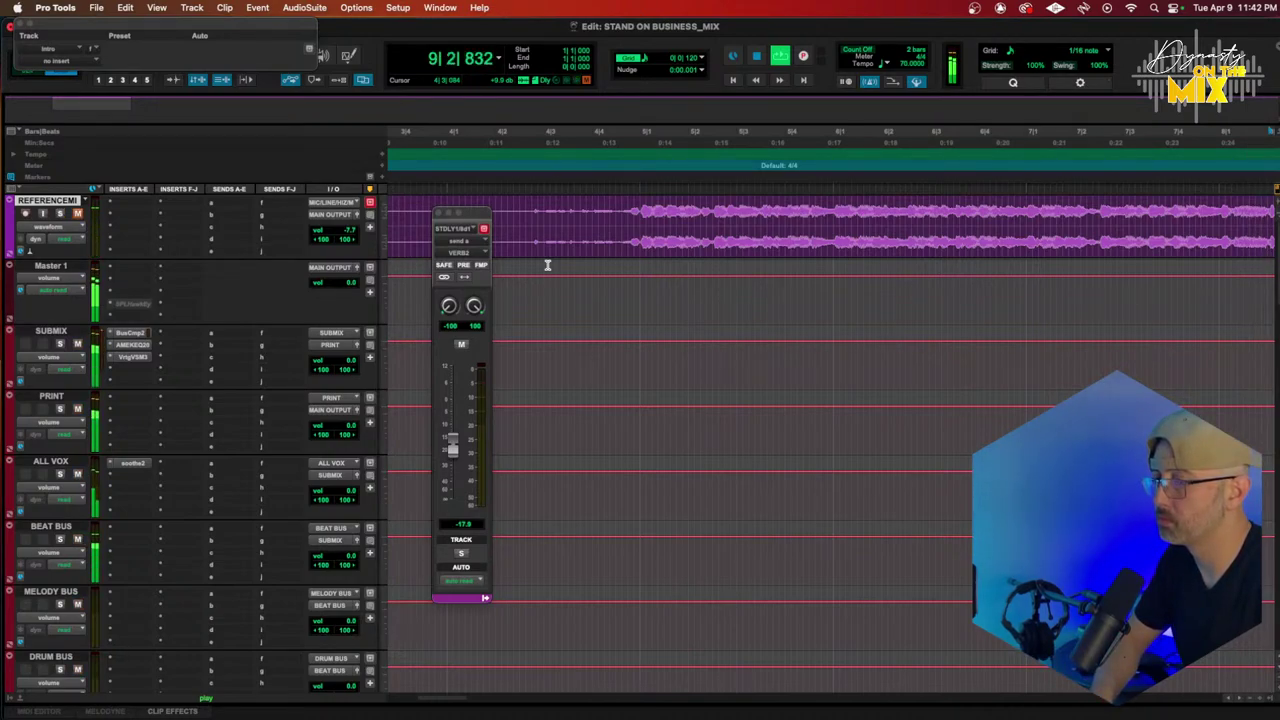
pyautogui.click(140, 345)
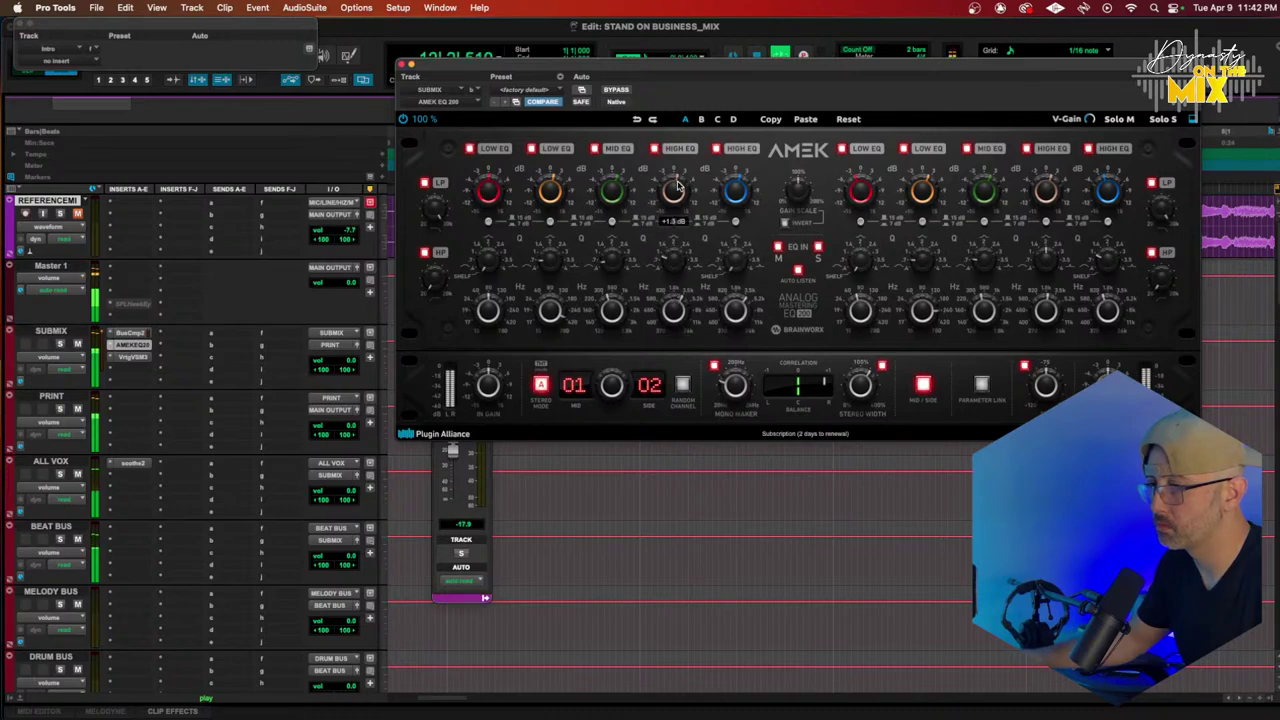
pyautogui.click(136, 358)
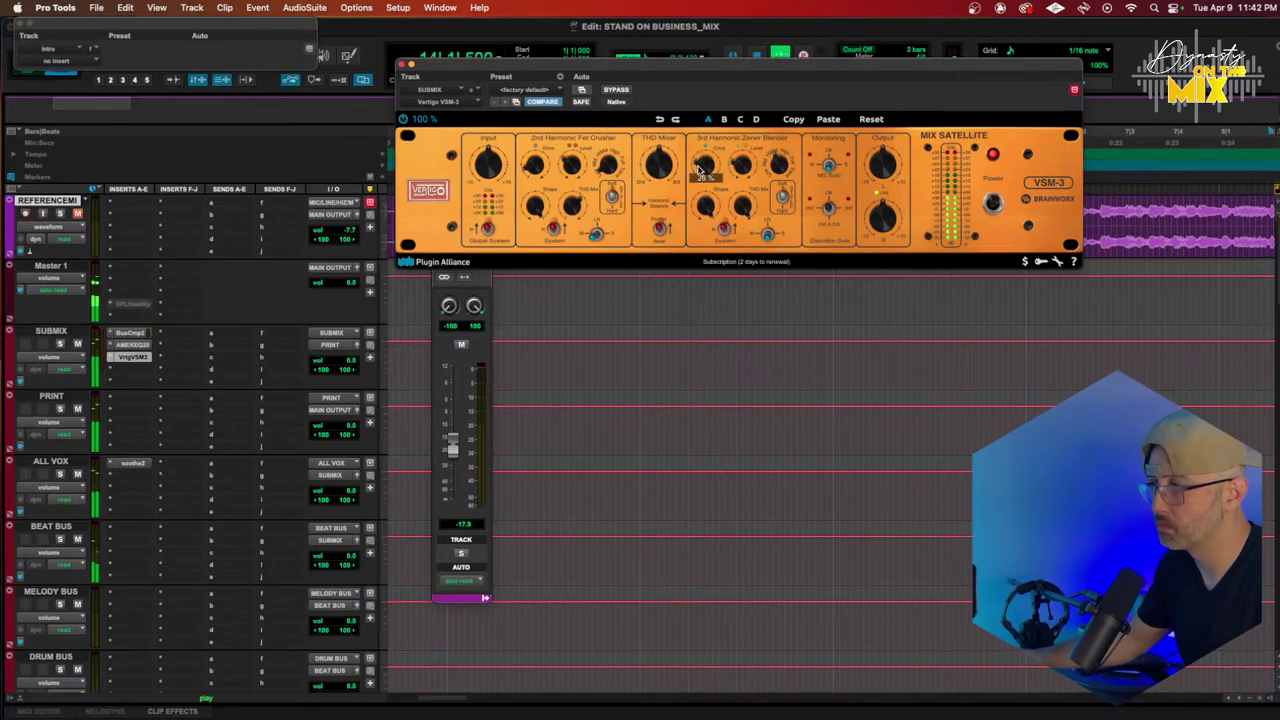
# Step: In the ALL VOX track's soothe2, set band 2 to 3.1 kHz, 7.7 dB sensitivity and Q 7.3, with depth 0.5
pyautogui.click(129, 464)
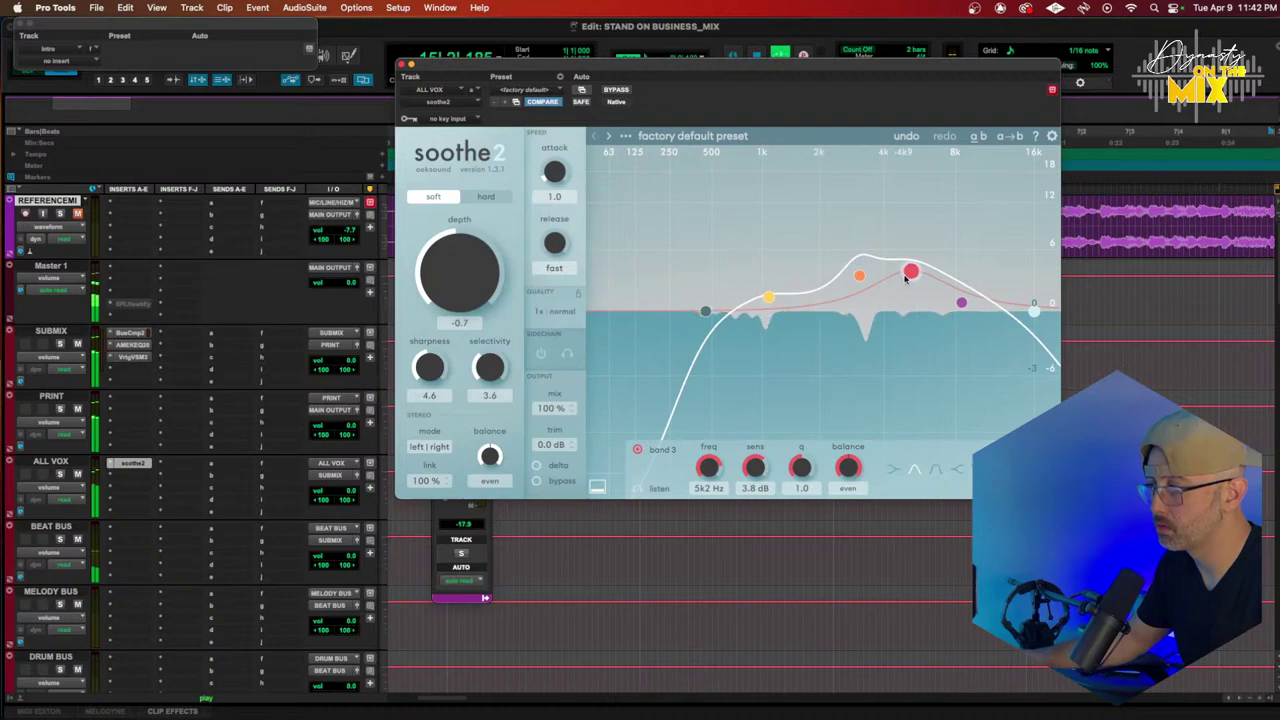
pyautogui.moveTo(858, 280); pyautogui.dragTo(861, 251)
pyautogui.scroll(4, 860, 255)
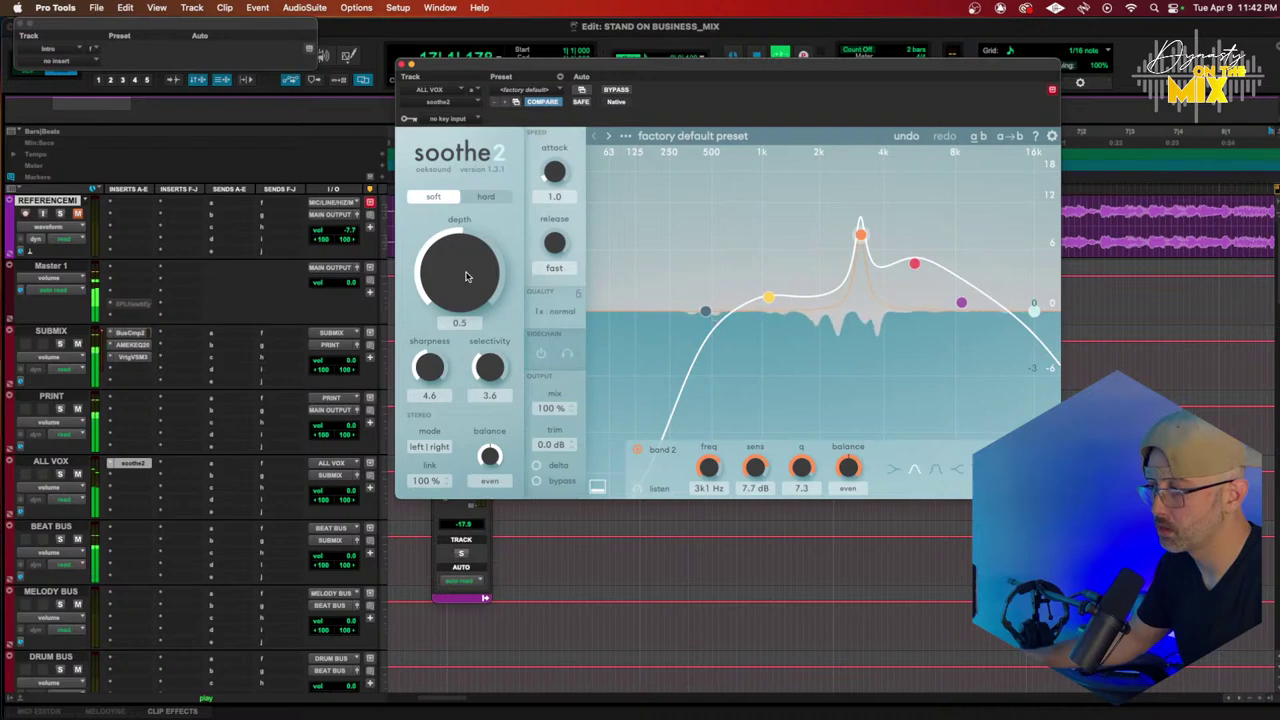
# Step: Set soothe2's low cut to 1.4 kHz and high cut to 4.4 kHz, and disable bands 1, 3 and 4
pyautogui.moveTo(707, 314); pyautogui.dragTo(795, 313)
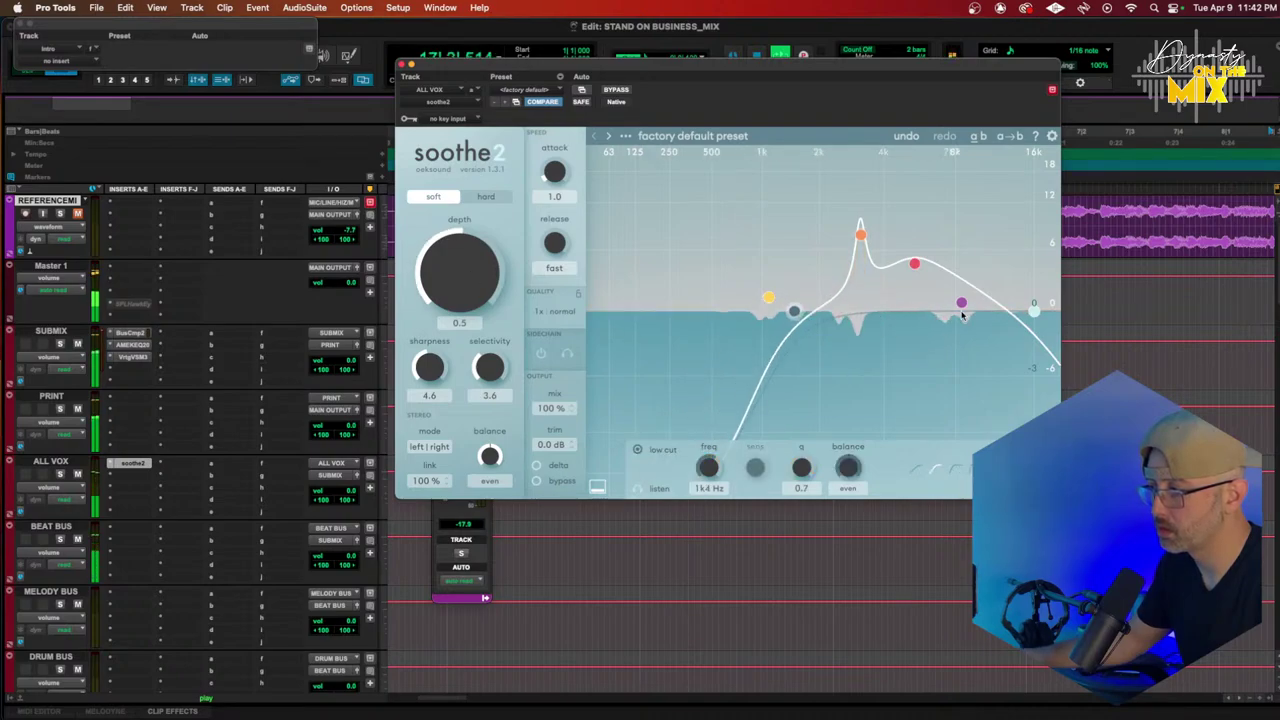
pyautogui.click(1034, 311)
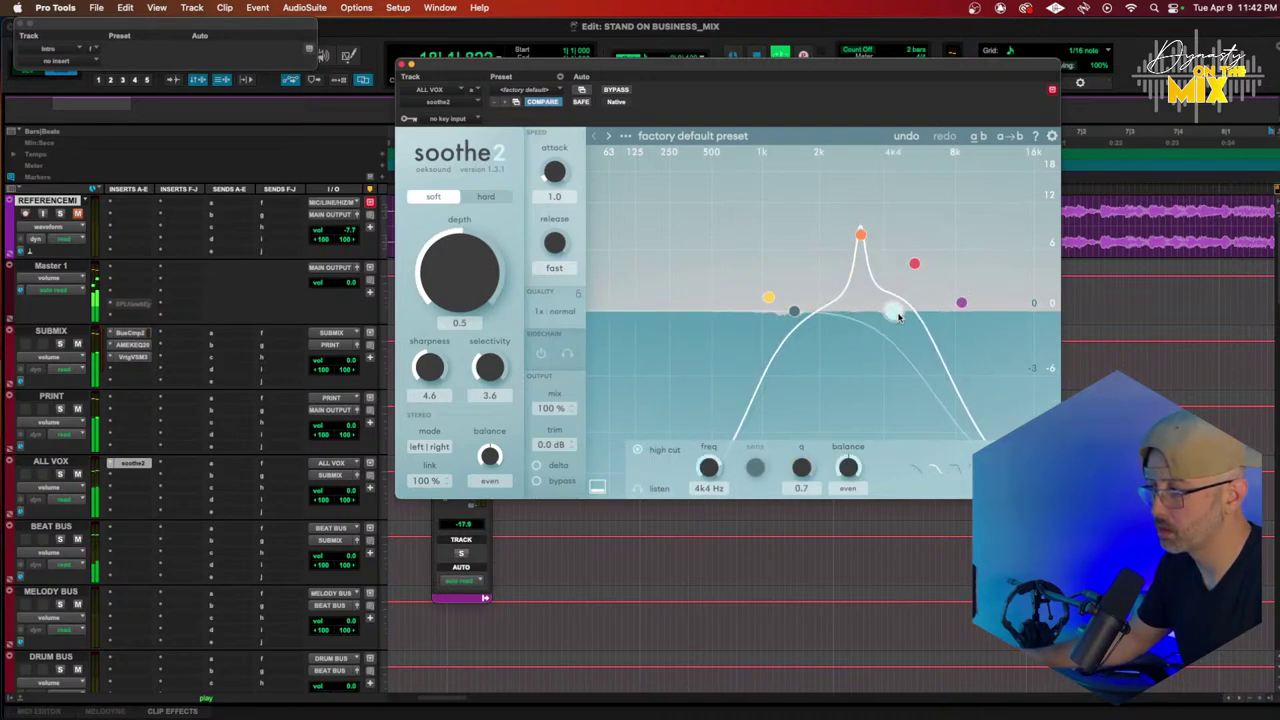
pyautogui.click(771, 300)
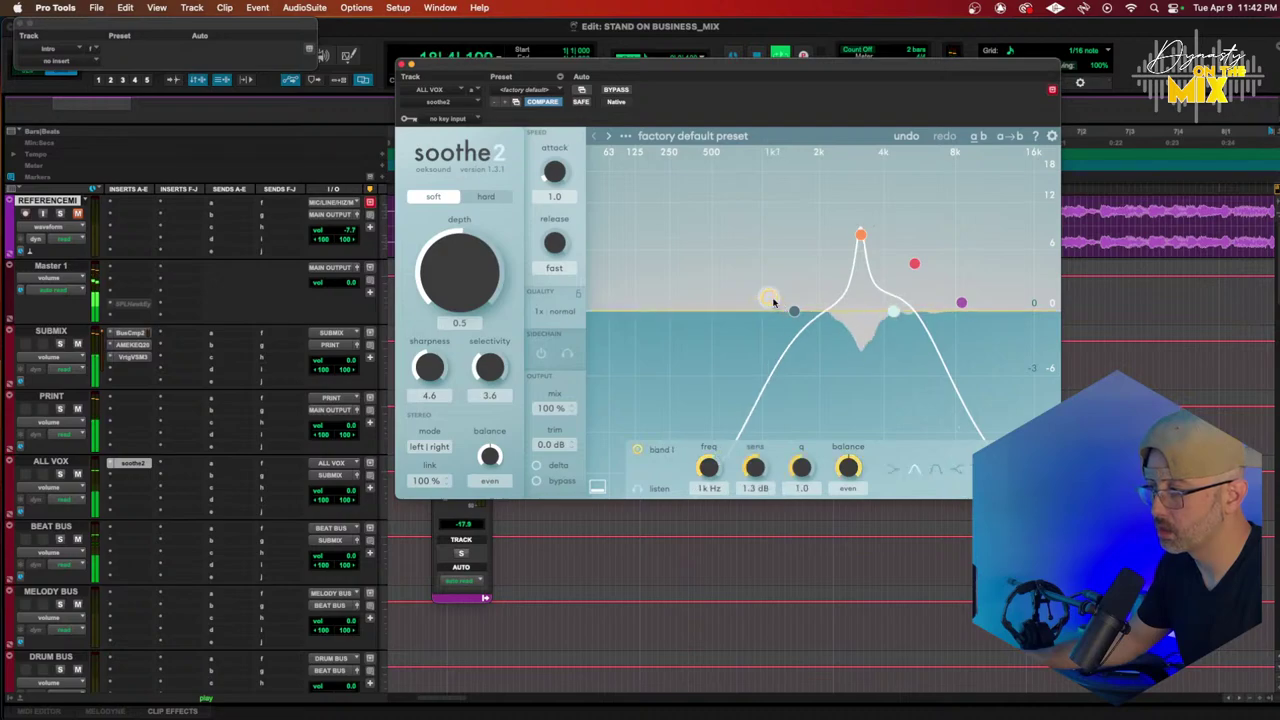
pyautogui.click(959, 301)
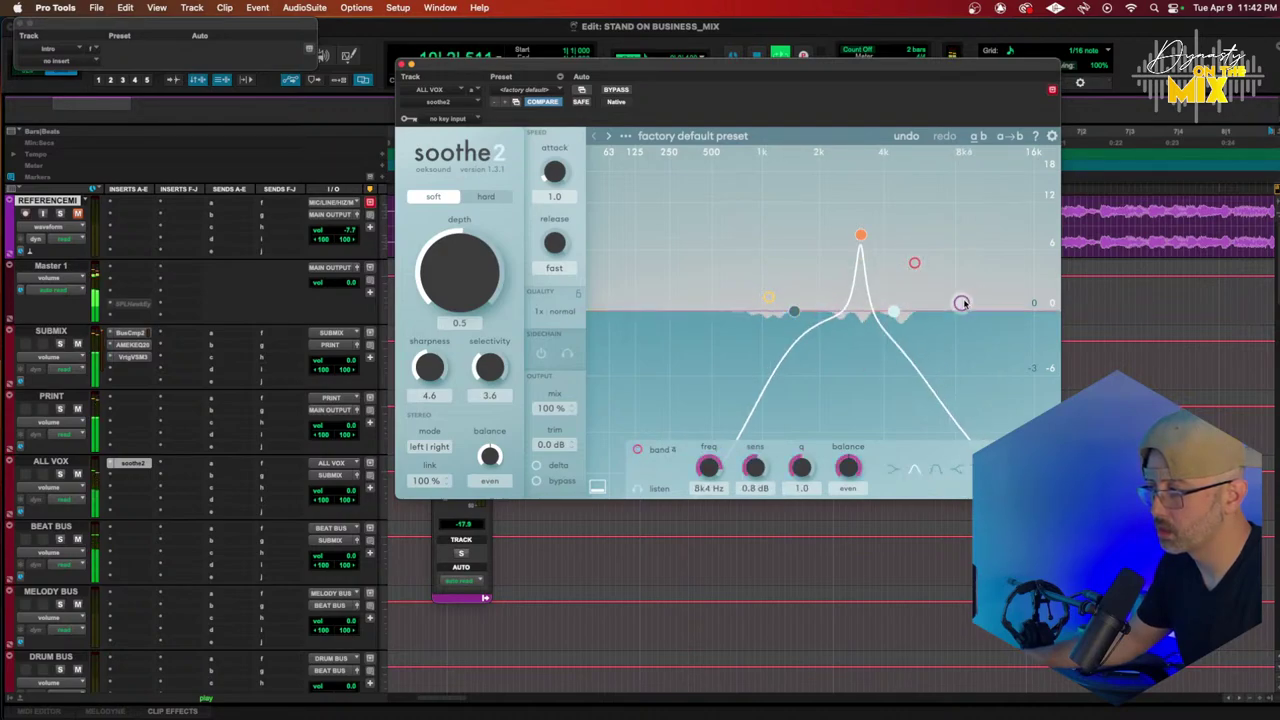
# Step: Raise soothe2's high cut to just above 5 kHz, set band 2 to 3.2 kHz, 7.8 dB and Q 2.5, and save the session
pyautogui.moveTo(890, 316); pyautogui.dragTo(906, 305)
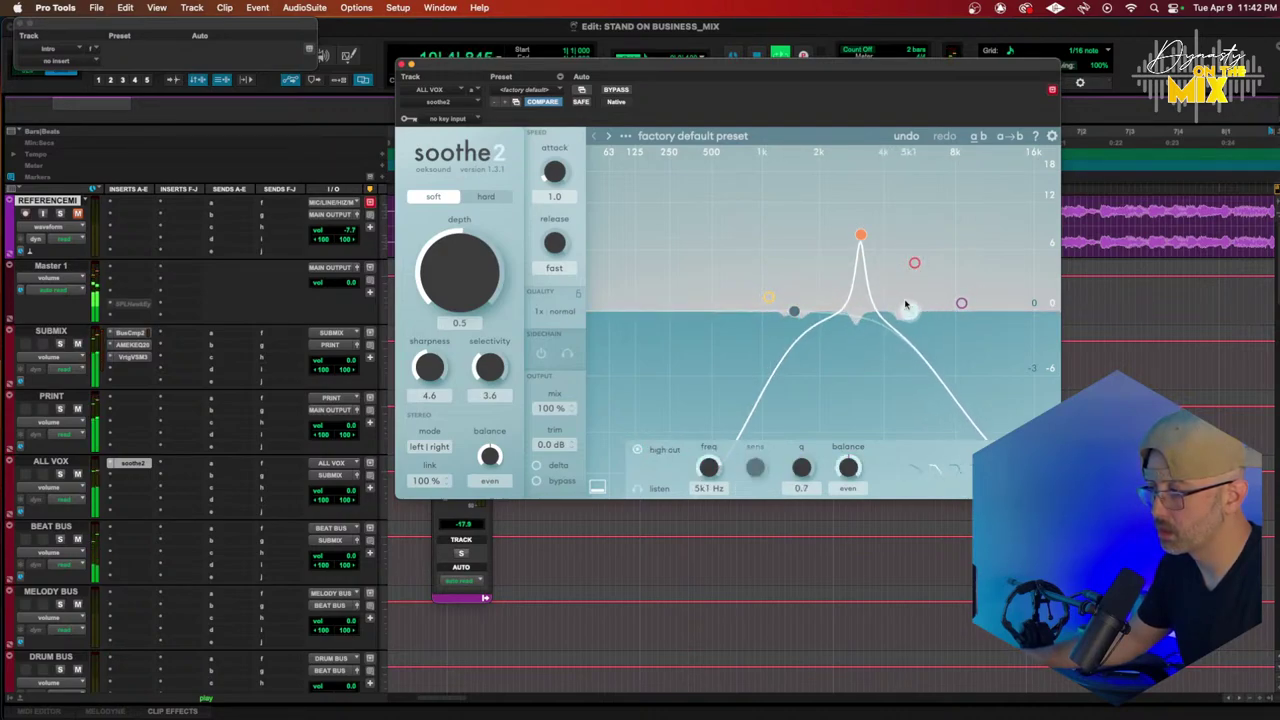
pyautogui.click(862, 240)
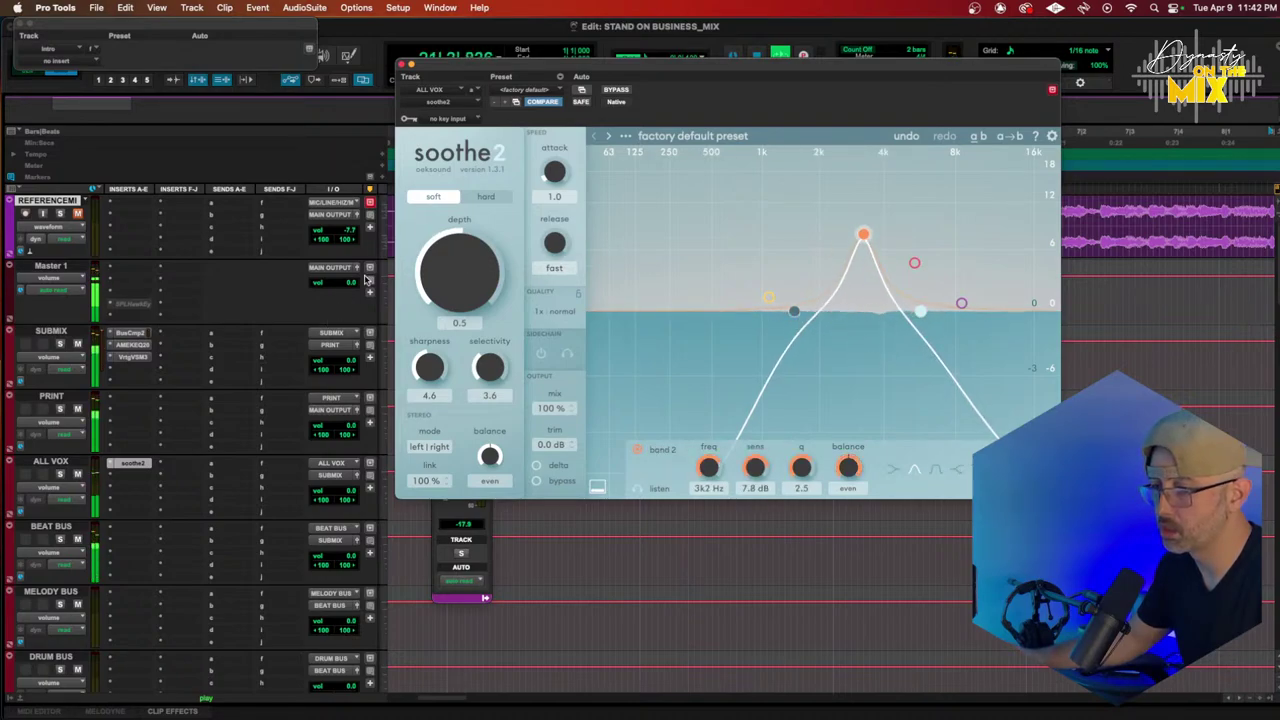
pyautogui.click(400, 66)
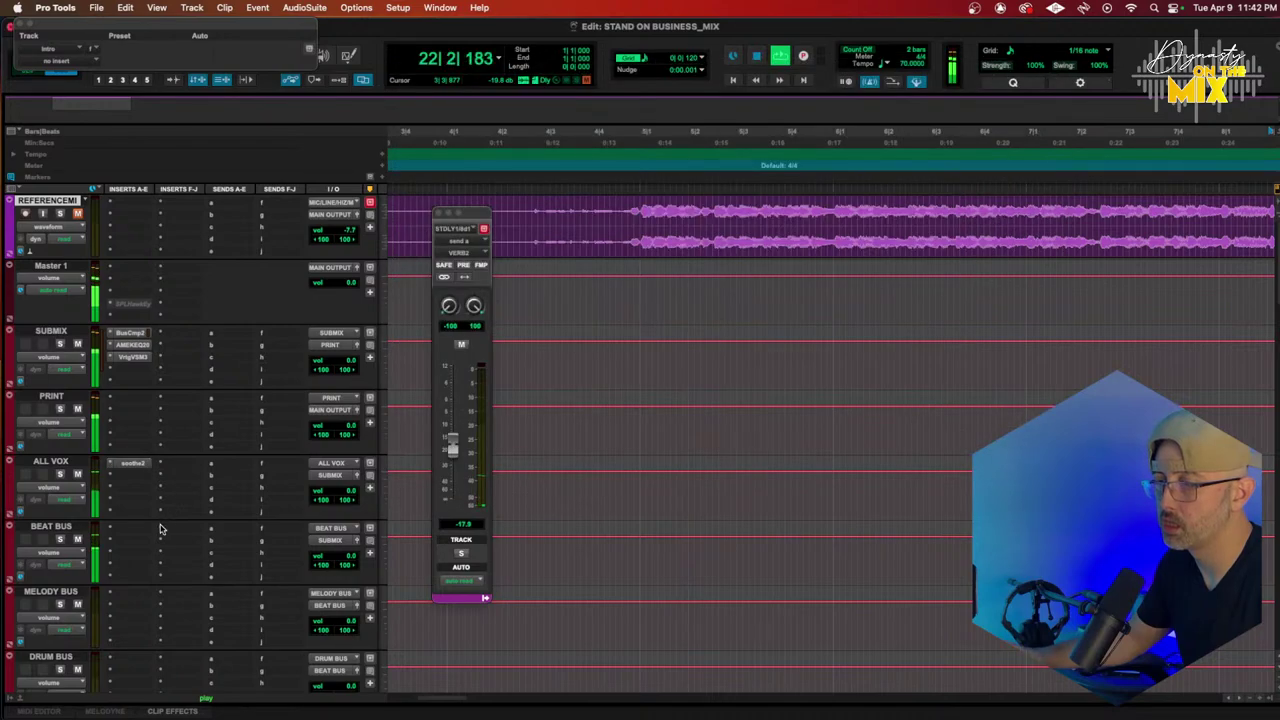
pyautogui.press('super+s')
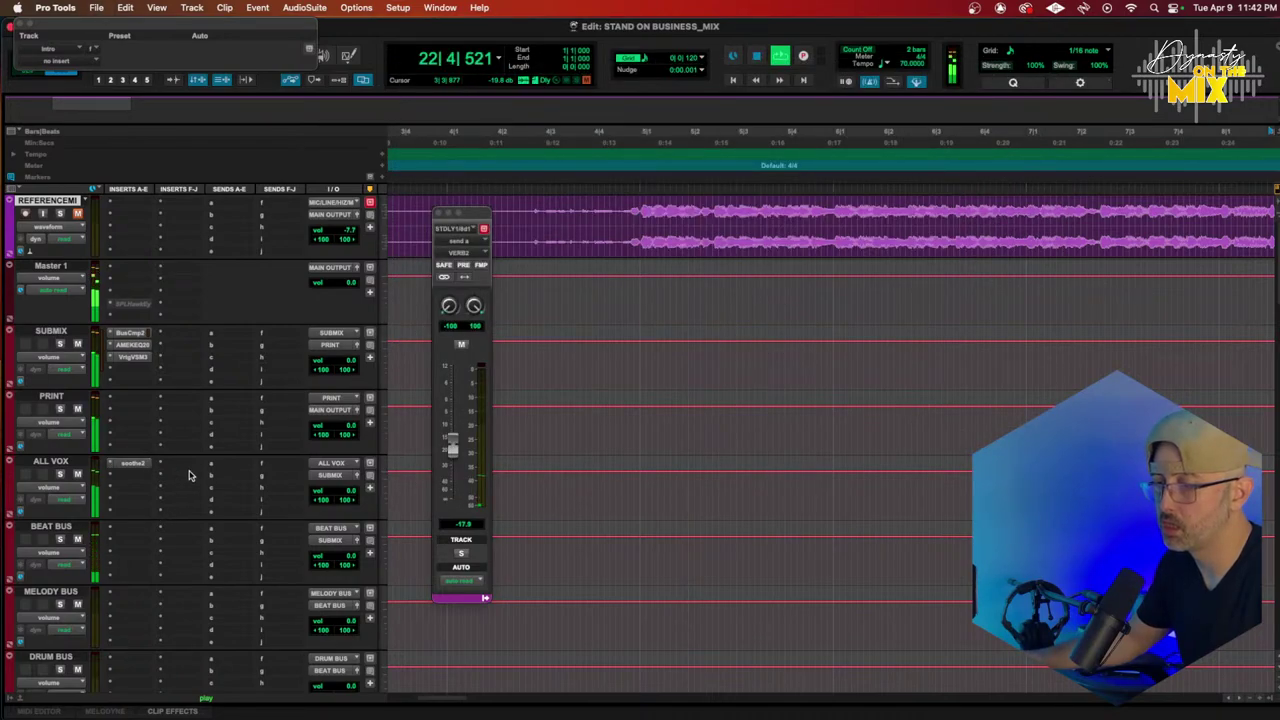
# Step: Insert the stereo SSL Native X-Saturator on the SUBMIX track and set its drive to 1.0 dB and depth to 63.6%
pyautogui.scroll(-3, 189, 475)
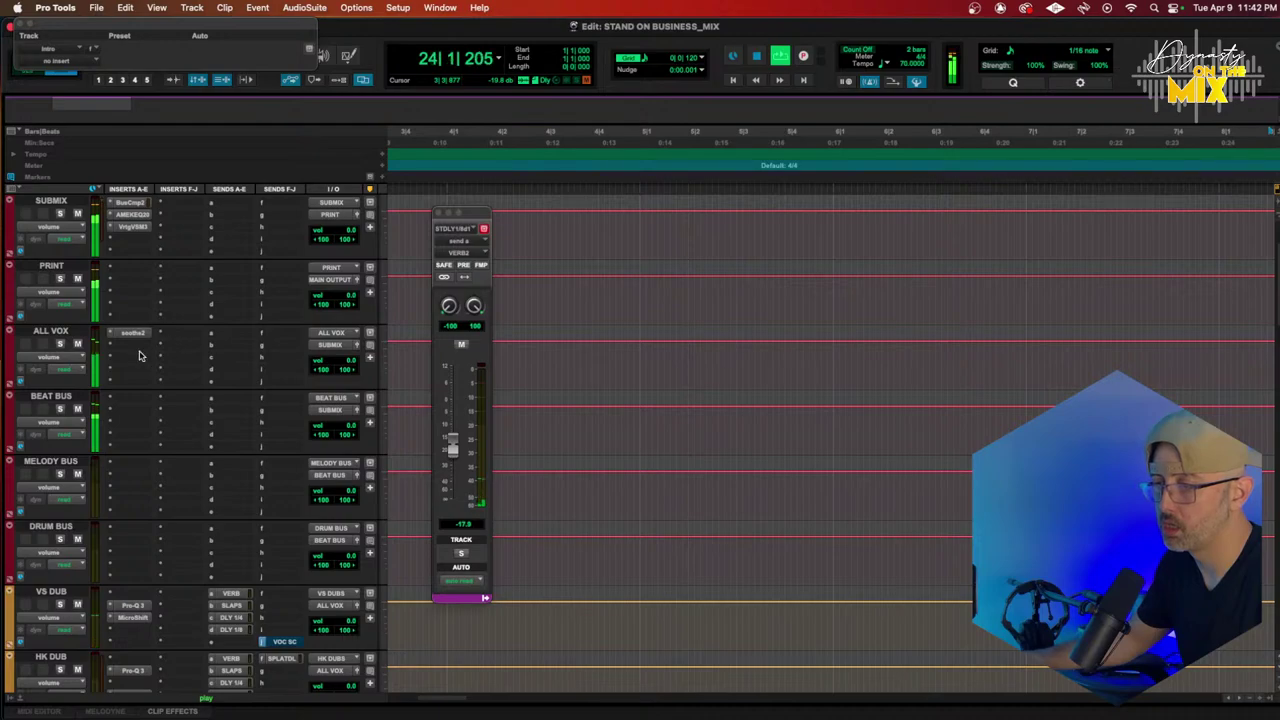
pyautogui.scroll(-3, 189, 363)
pyautogui.scroll(-2, 176, 414)
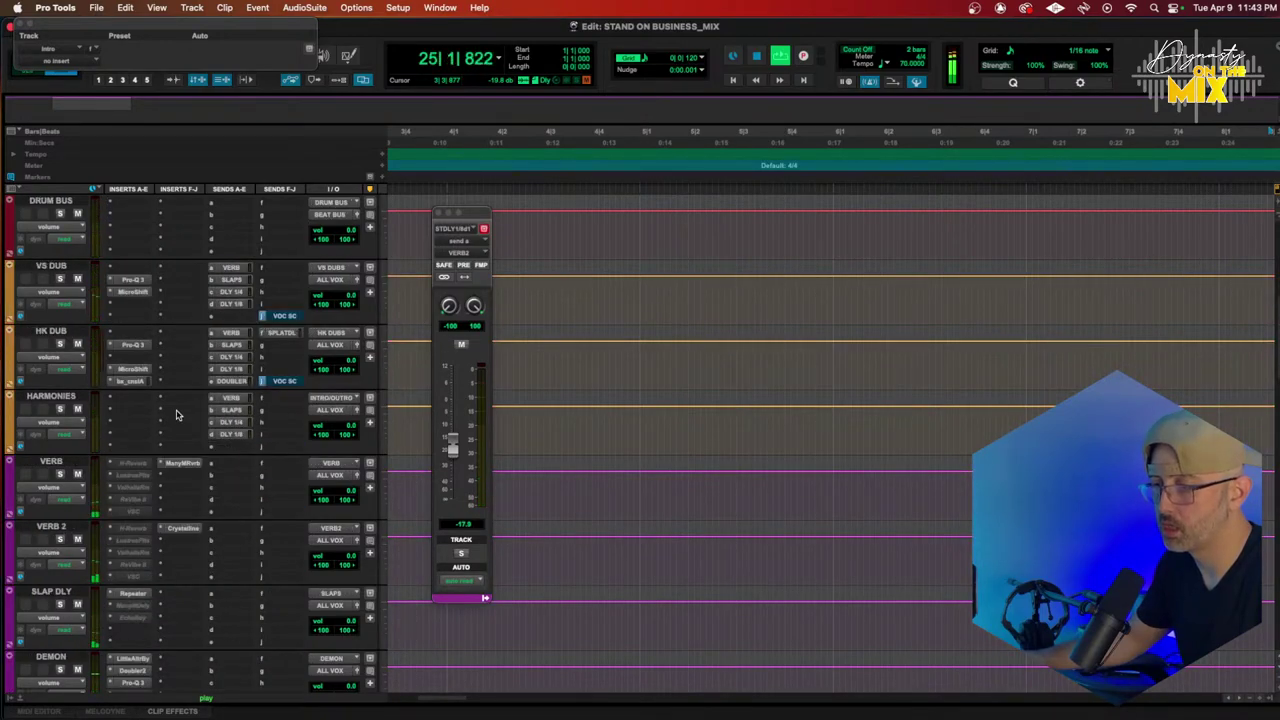
pyautogui.scroll(4, 178, 398)
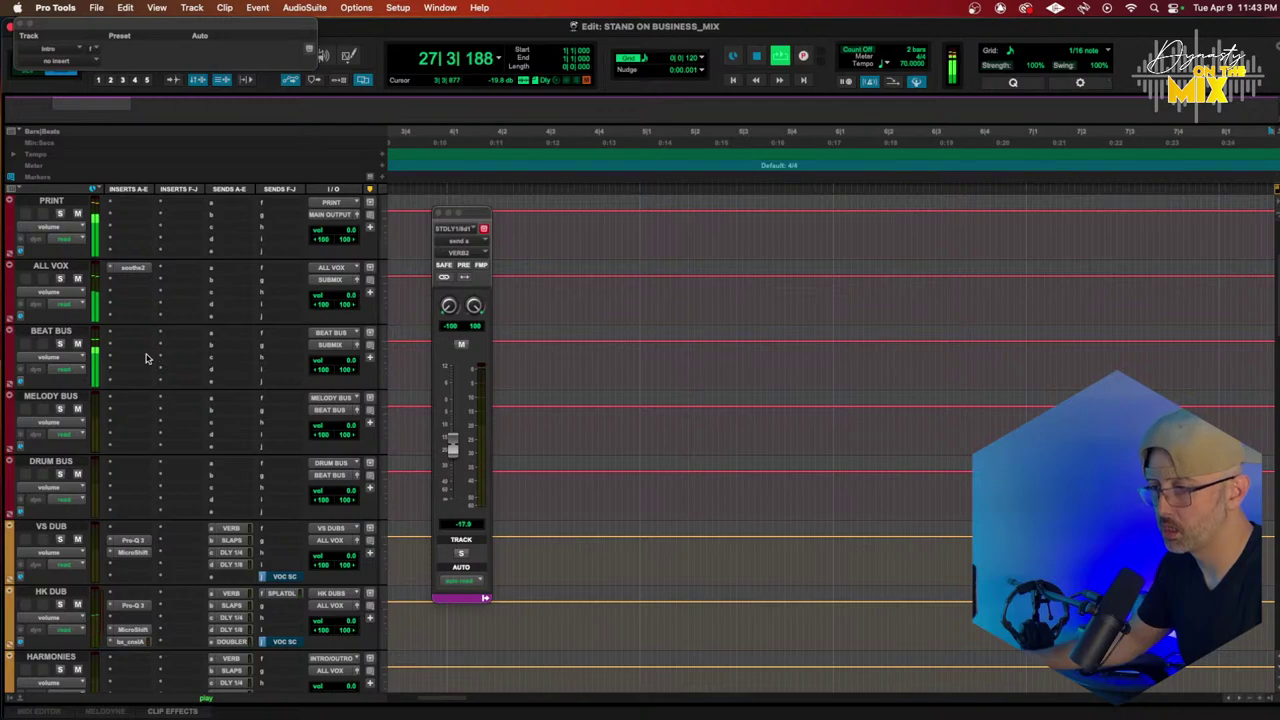
pyautogui.scroll(2, 144, 343)
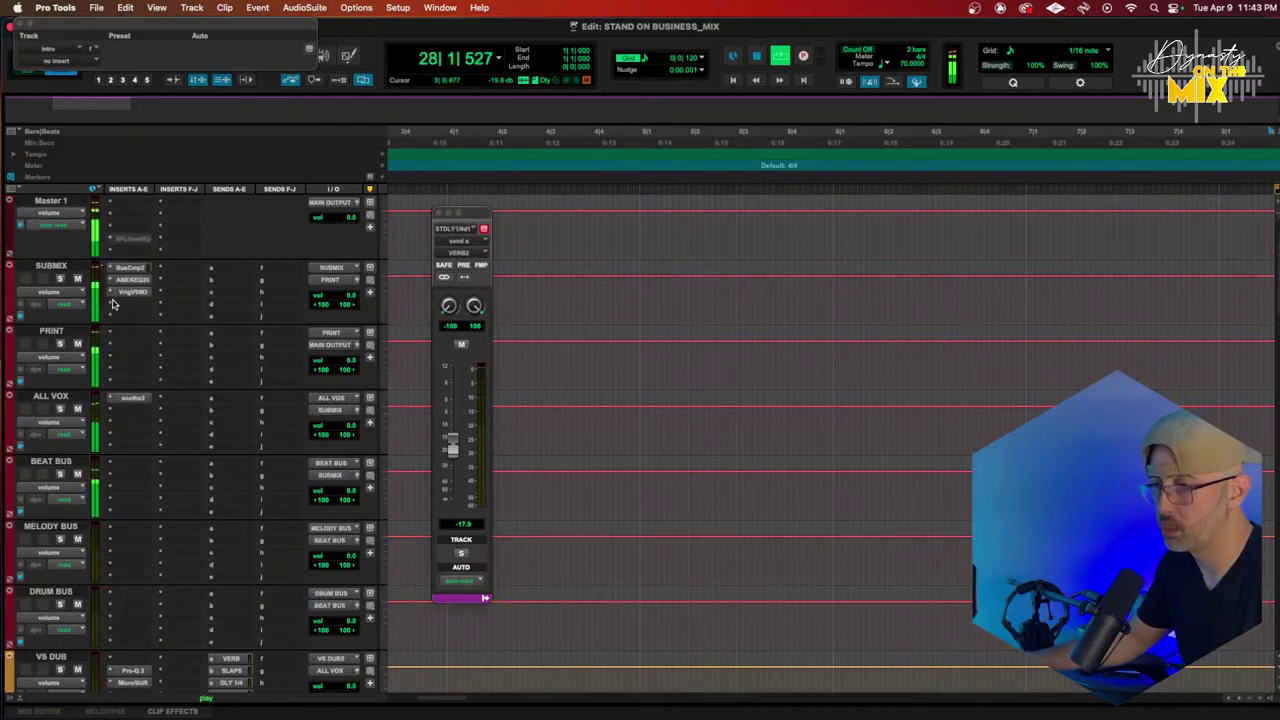
pyautogui.click(113, 308)
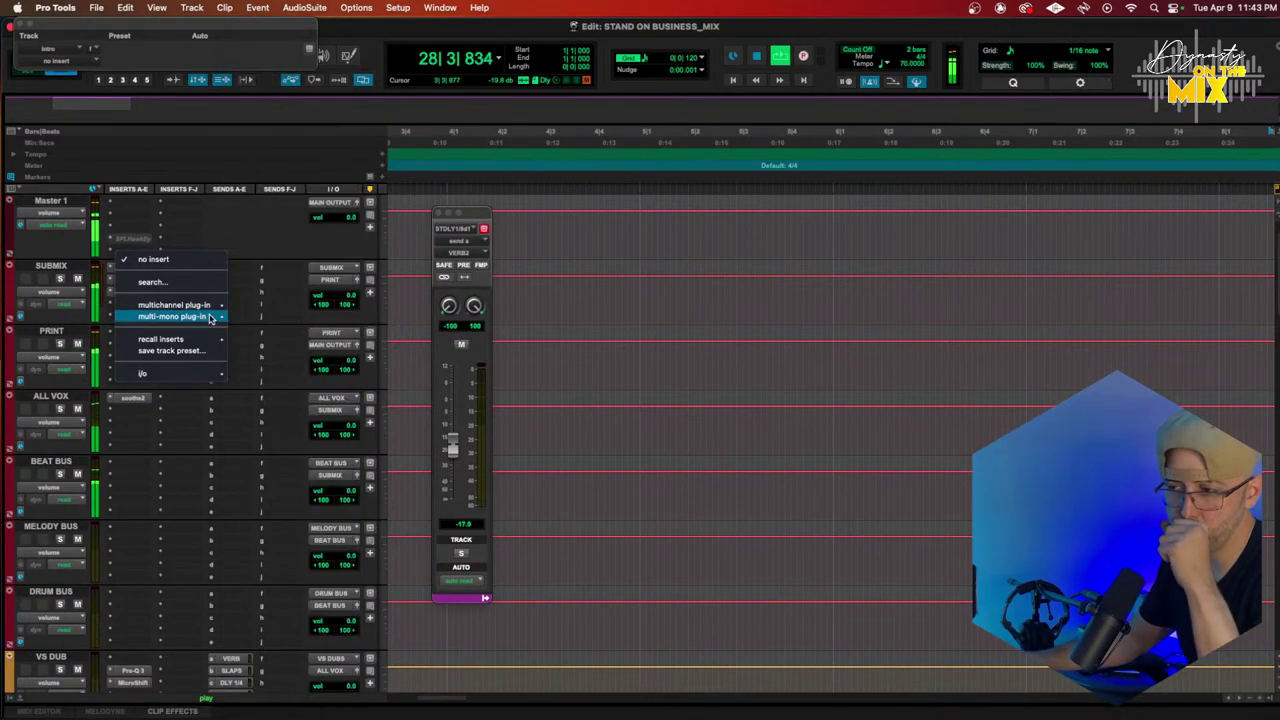
pyautogui.moveTo(190, 310)
pyautogui.moveTo(290, 141)
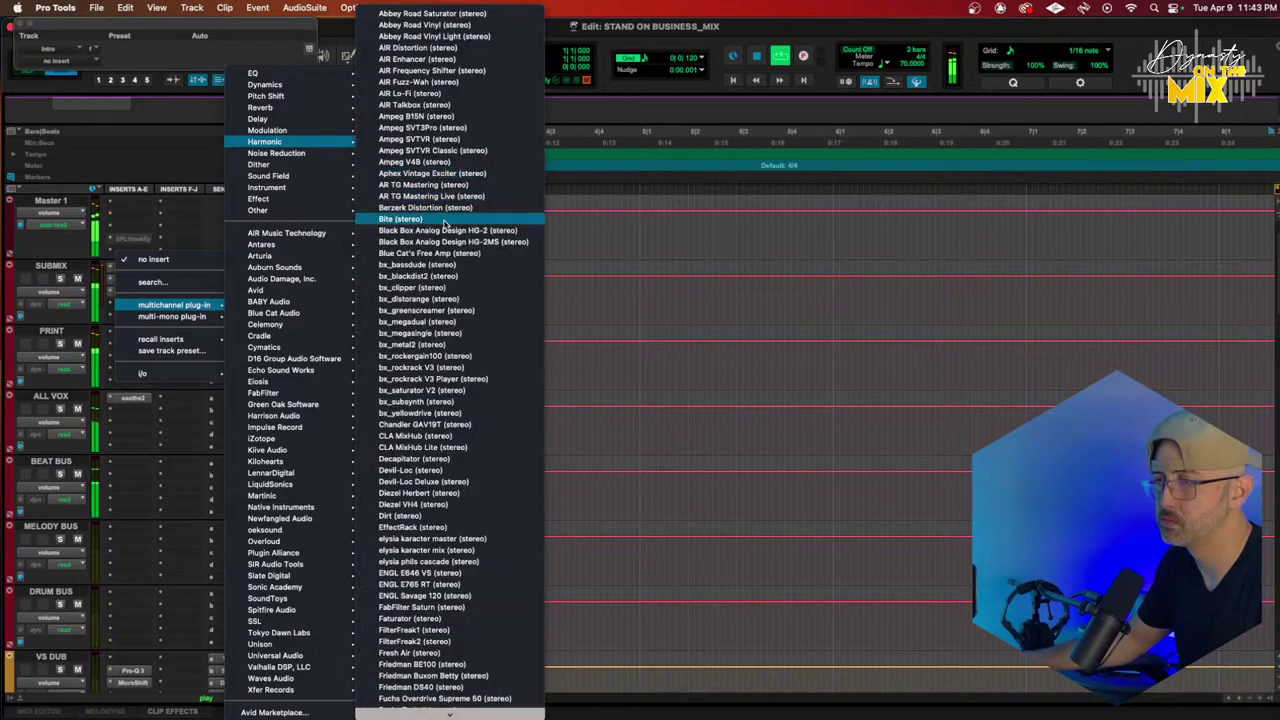
pyautogui.scroll(-10, 450, 268)
pyautogui.scroll(-3, 452, 270)
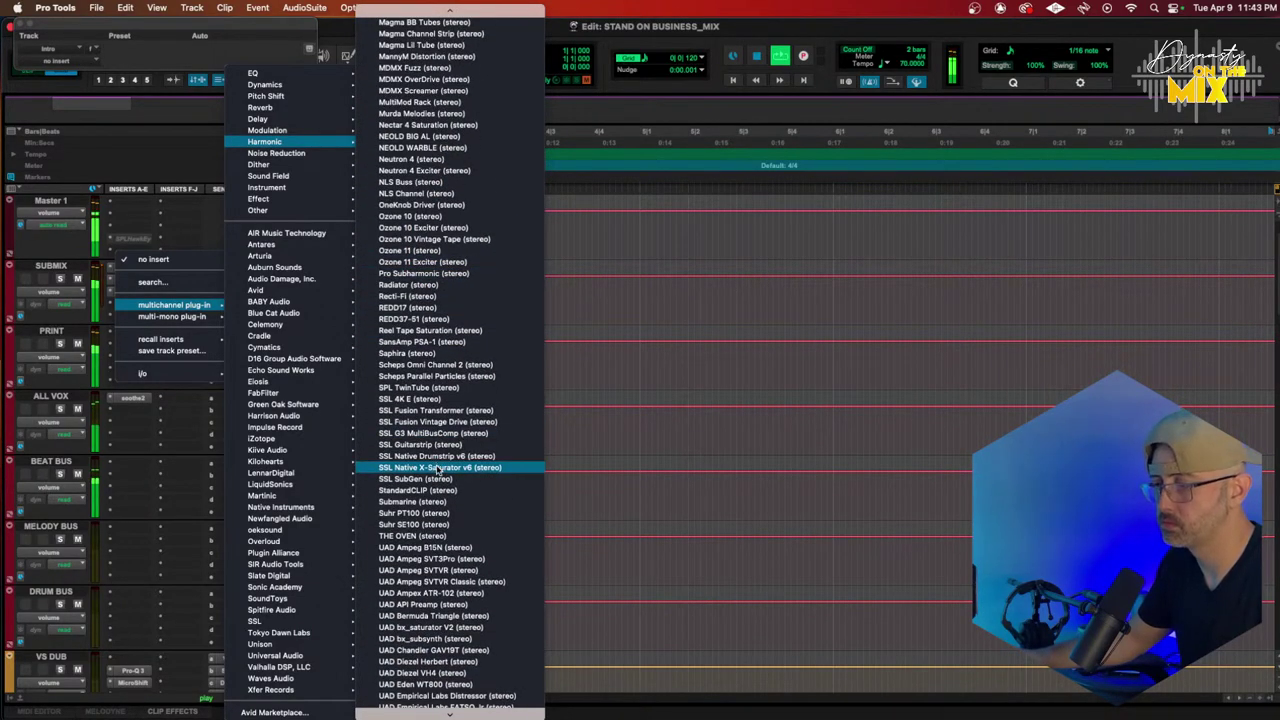
pyautogui.click(437, 467)
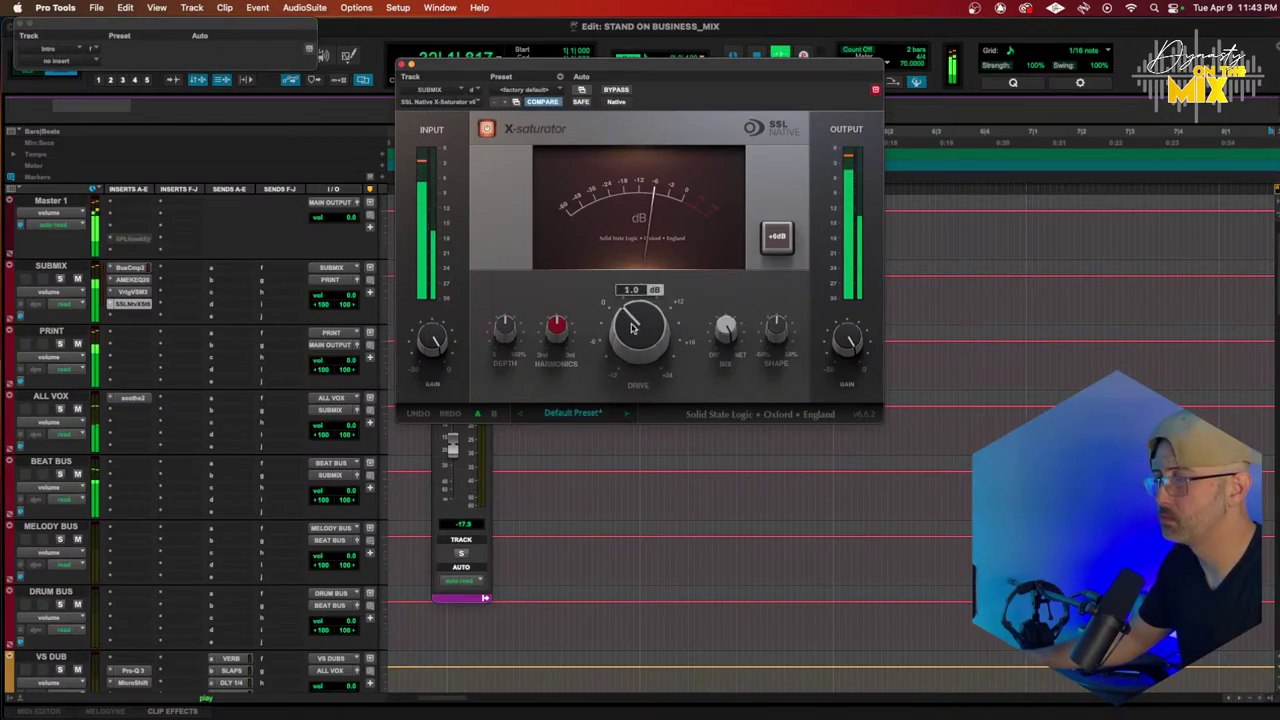
pyautogui.moveTo(561, 333)
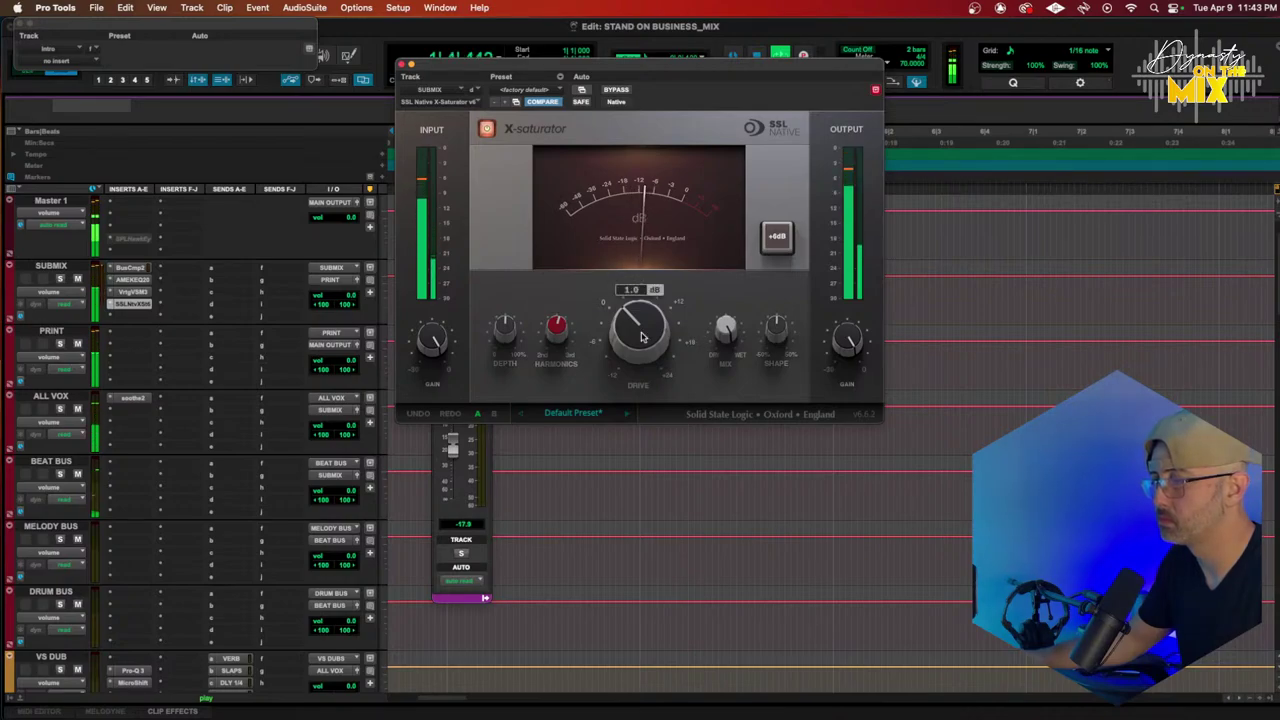
pyautogui.moveTo(506, 330)
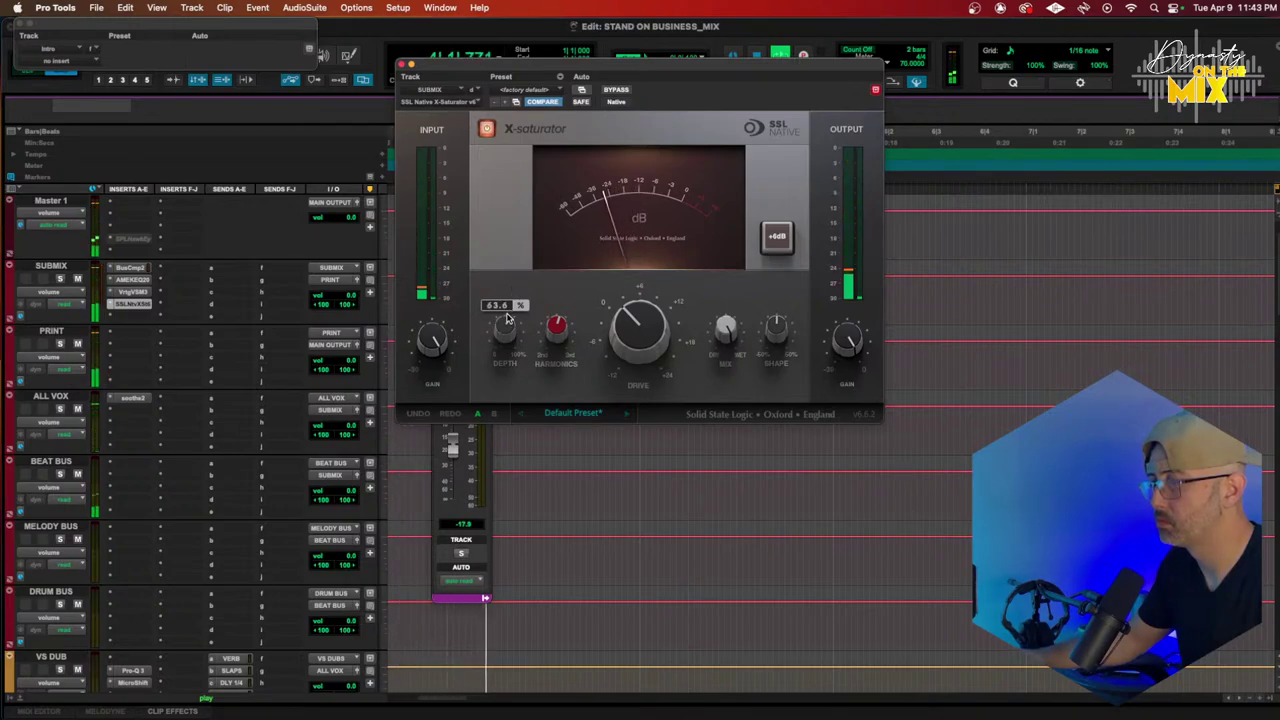
# Step: Lower the Intro.cm track's volume to -1.2 dB
pyautogui.scroll(-15, 338, 530)
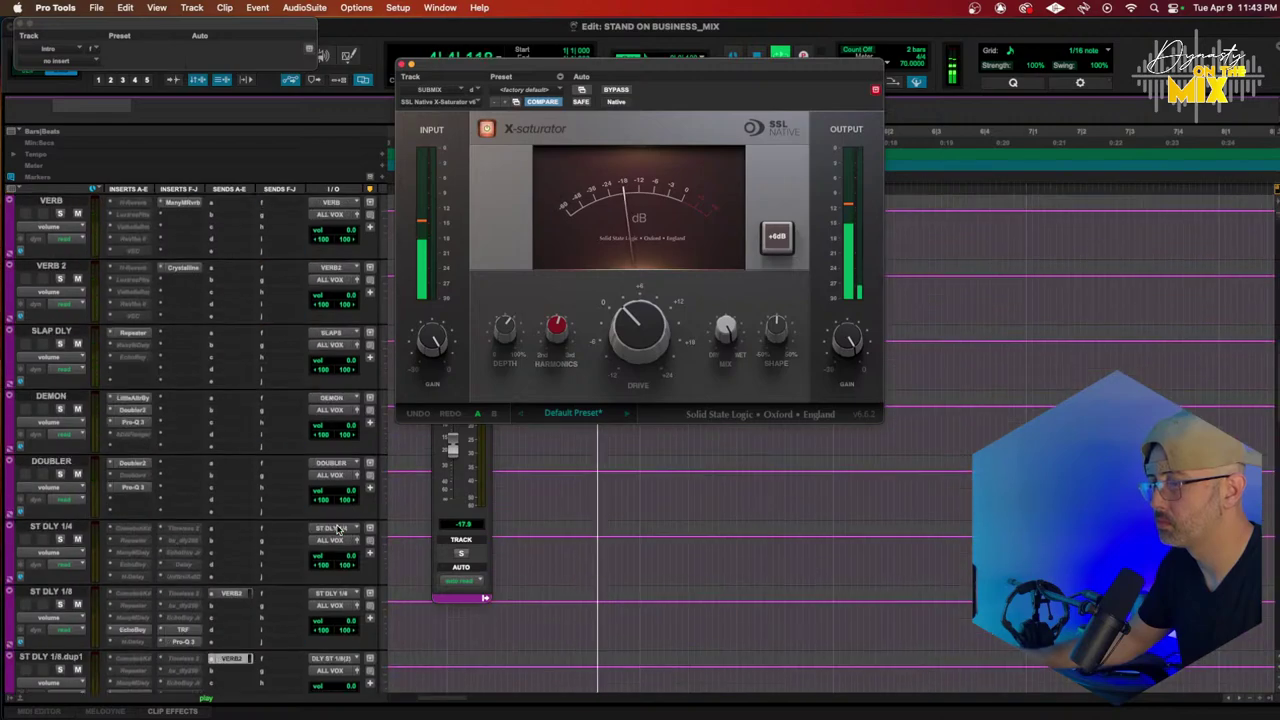
pyautogui.scroll(-6, 338, 530)
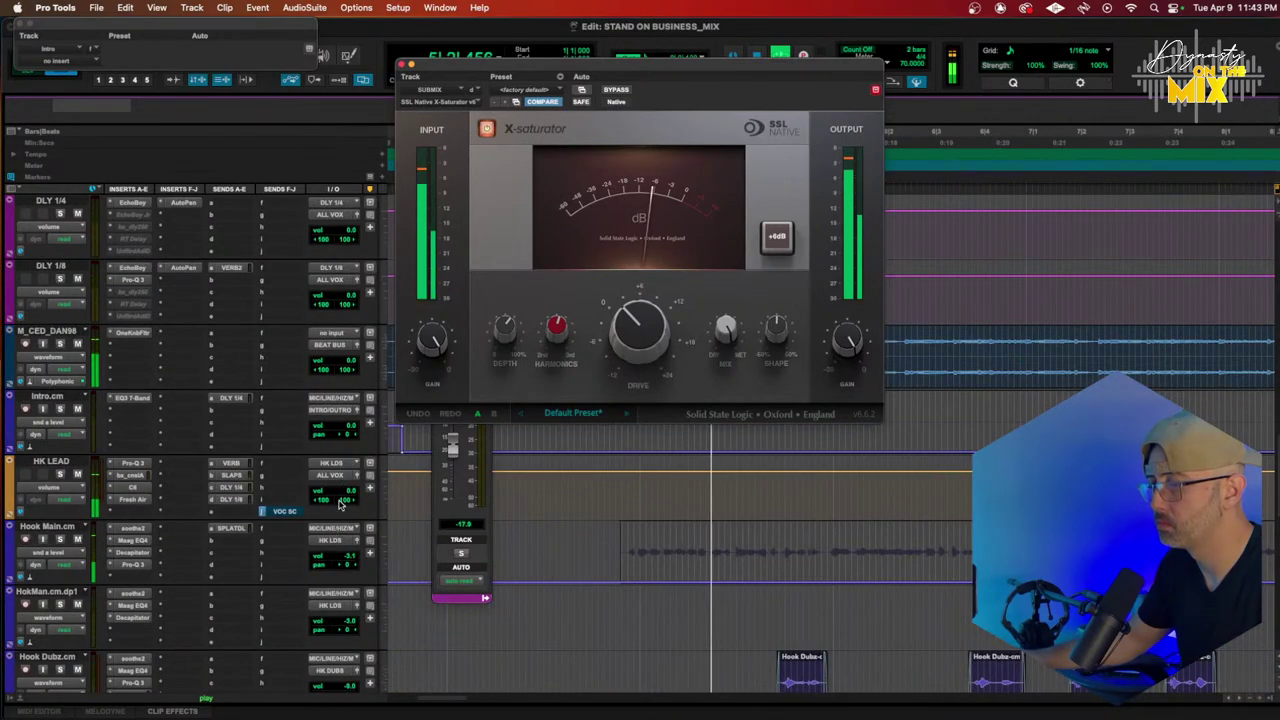
pyautogui.press('r')
pyautogui.press('r')
pyautogui.scroll(1, 577, 557)
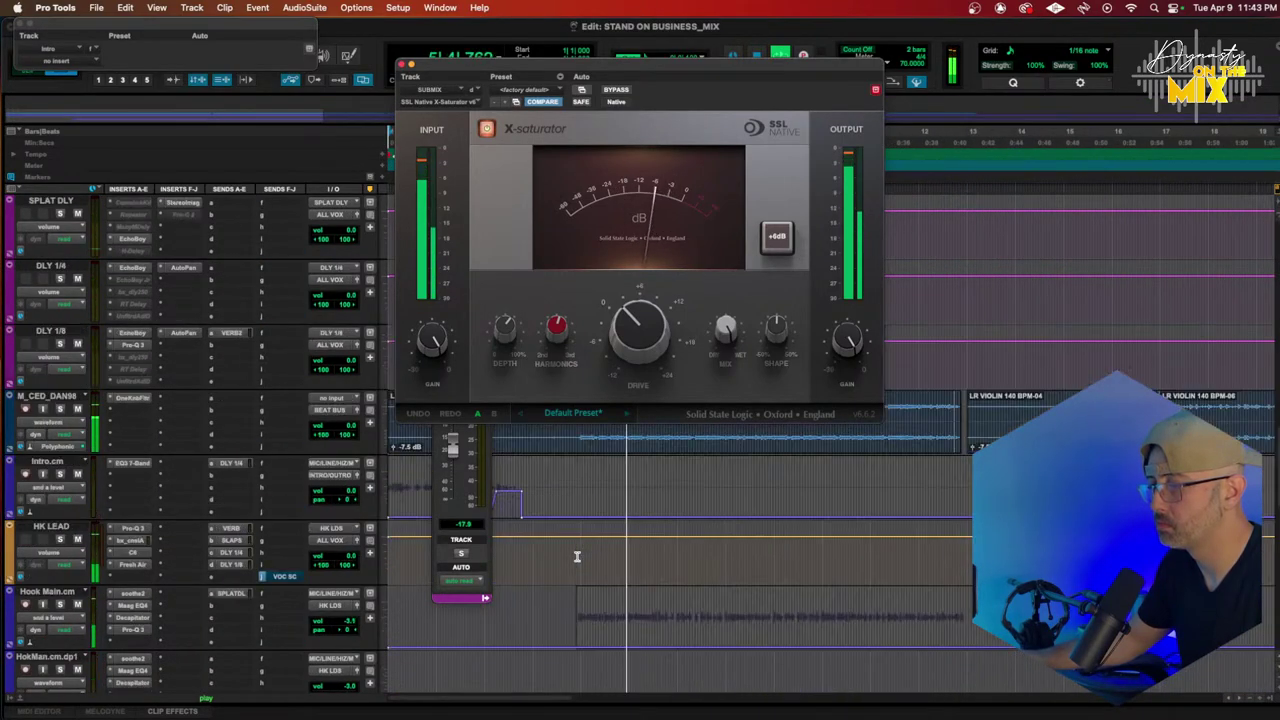
pyautogui.moveTo(338, 489); pyautogui.dragTo(338, 497)
# Step: Raise the Hook Dubz.cm track to -7.7 dB and lower the Hook Adlibs.cm track to -8.4 dB
pyautogui.scroll(-3, 348, 553)
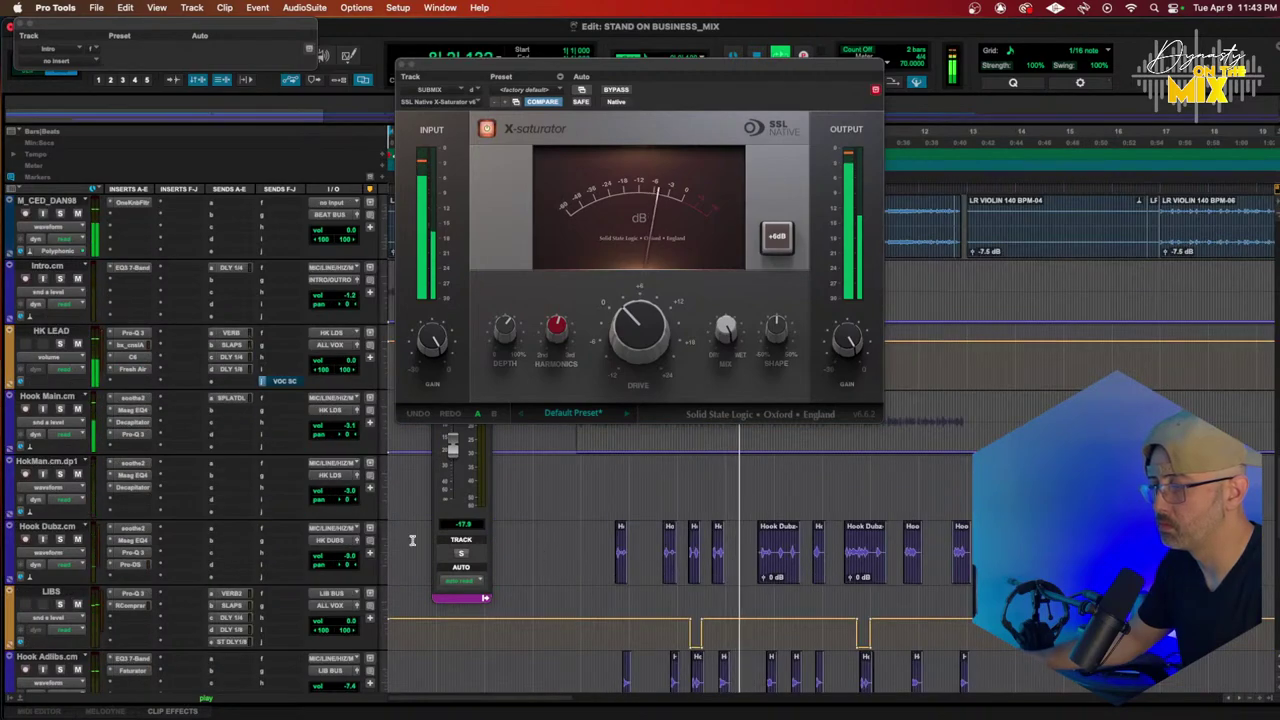
pyautogui.moveTo(344, 555); pyautogui.dragTo(343, 548)
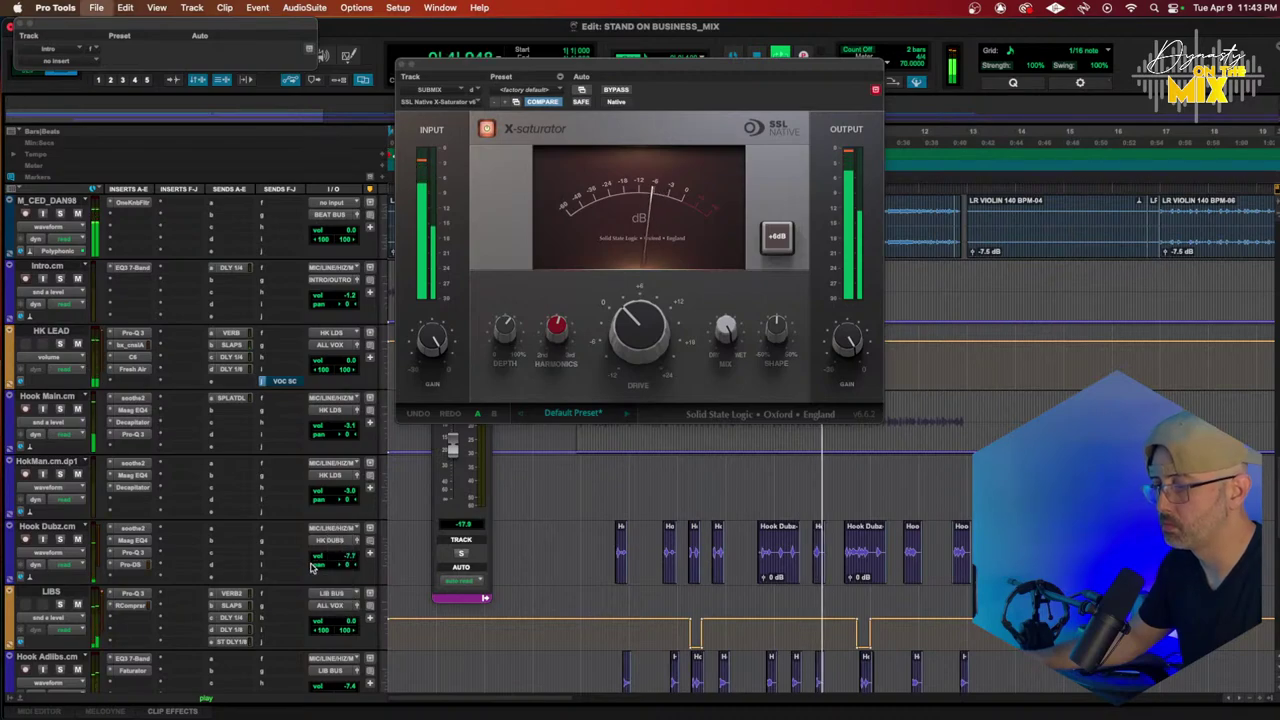
pyautogui.scroll(-2, 318, 610)
pyautogui.moveTo(341, 623); pyautogui.dragTo(343, 632)
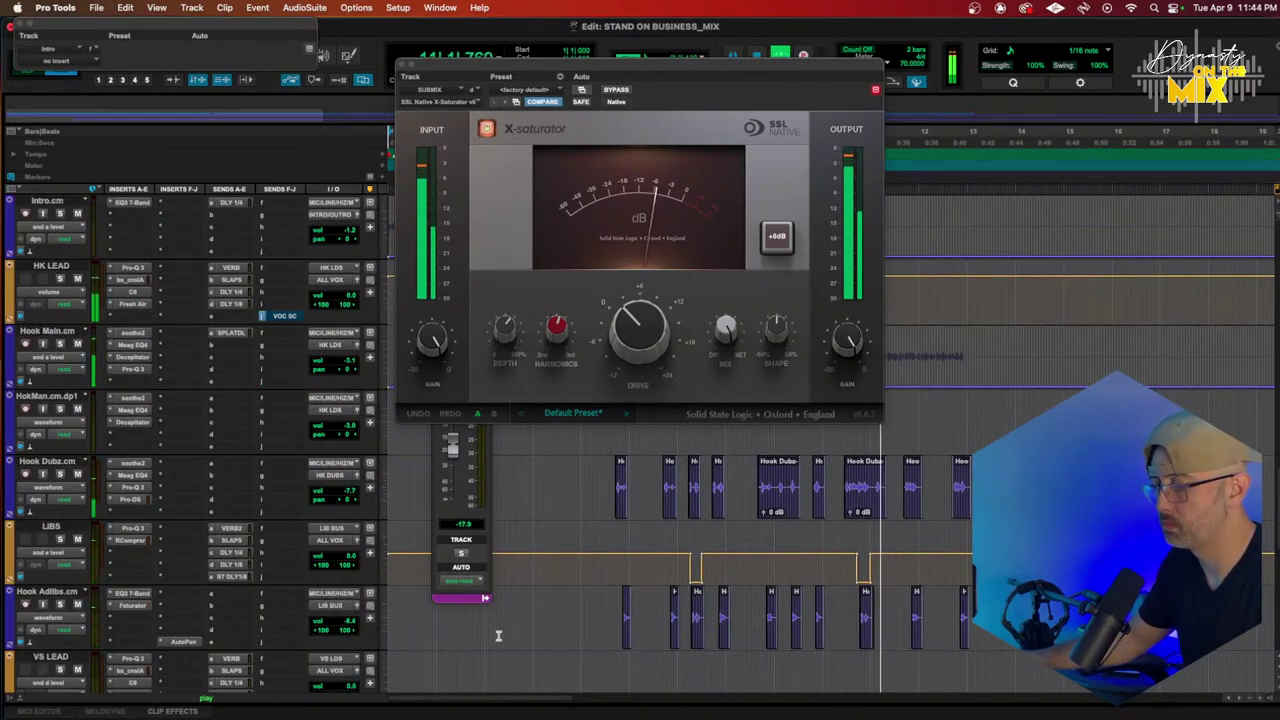
# Step: Reduce the SUBMIX X-Saturator's drive to 0.4 dB and set its shape to -20.8%
pyautogui.scroll(5, 580, 612)
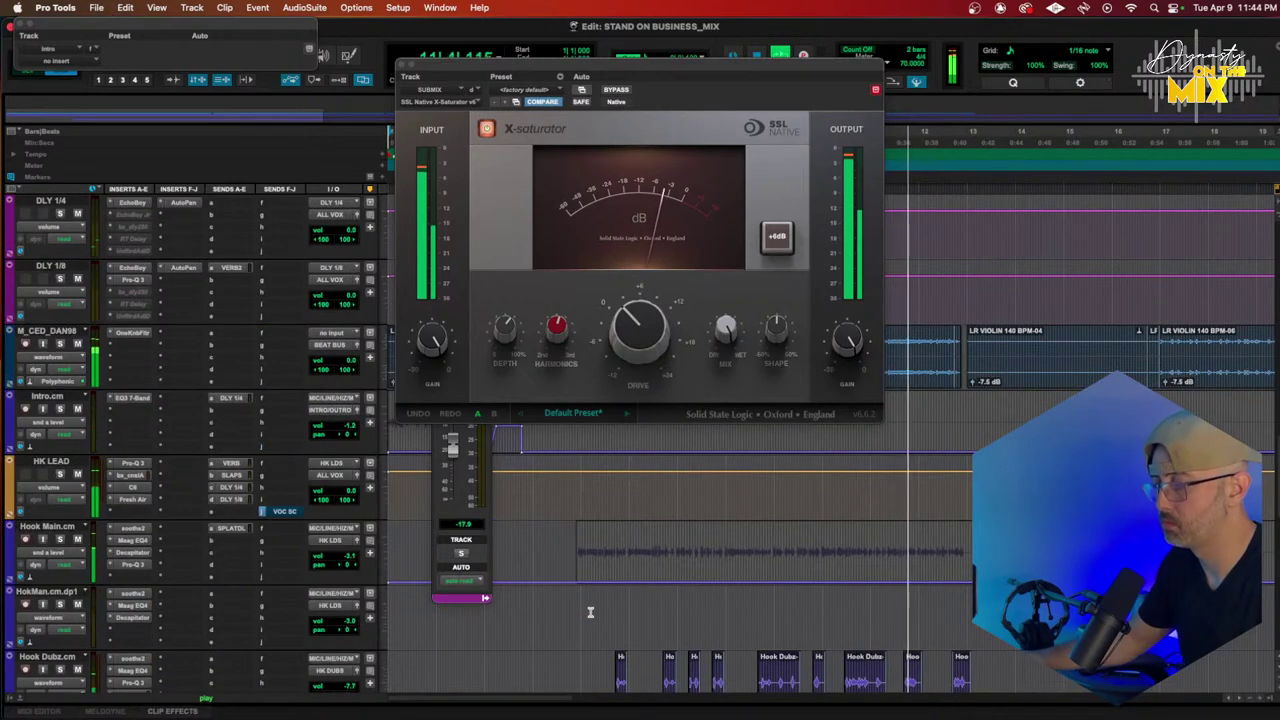
pyautogui.scroll(2, 590, 610)
pyautogui.moveTo(630, 366)
pyautogui.moveTo(632, 358); pyautogui.dragTo(632, 367)
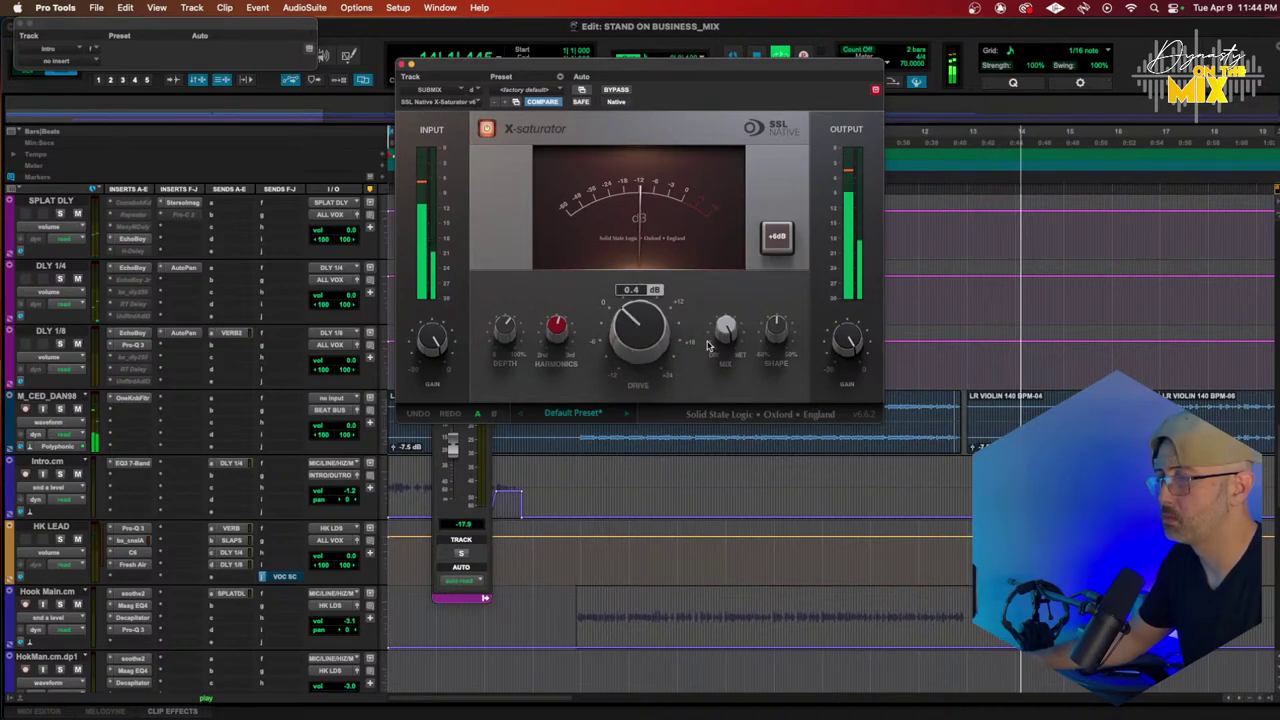
pyautogui.moveTo(782, 325)
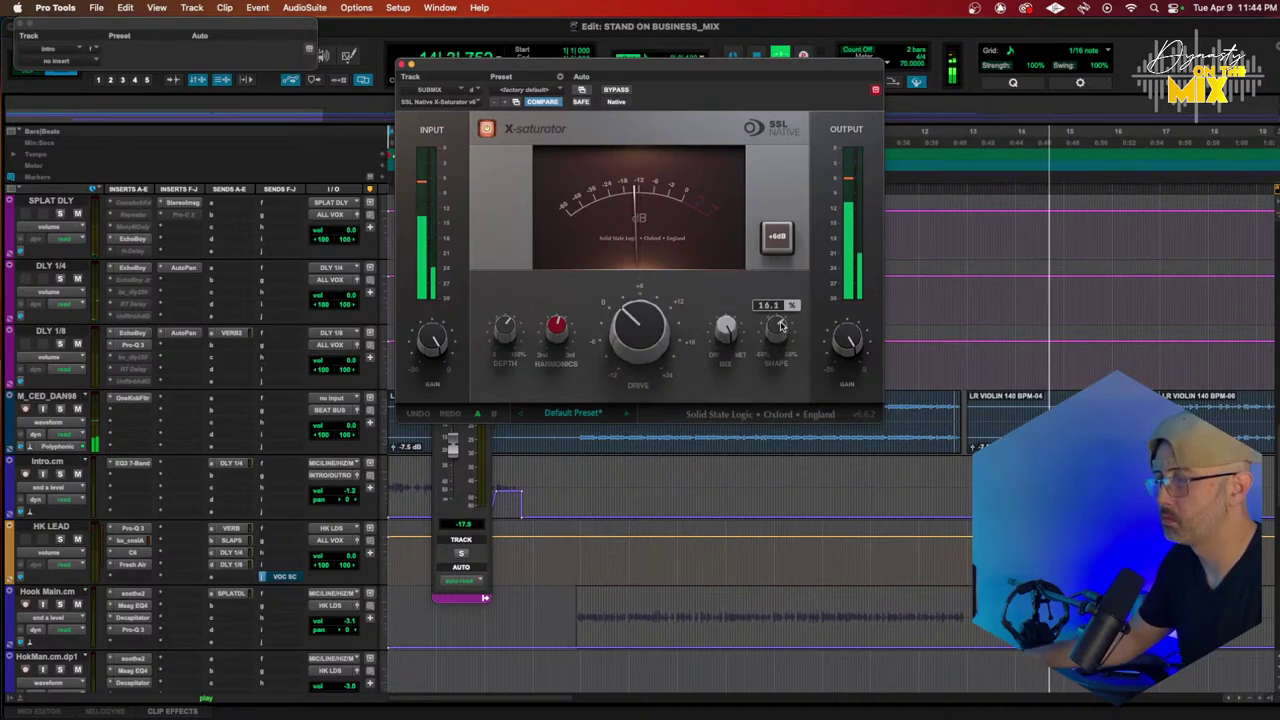
pyautogui.moveTo(782, 325); pyautogui.dragTo(765, 380)
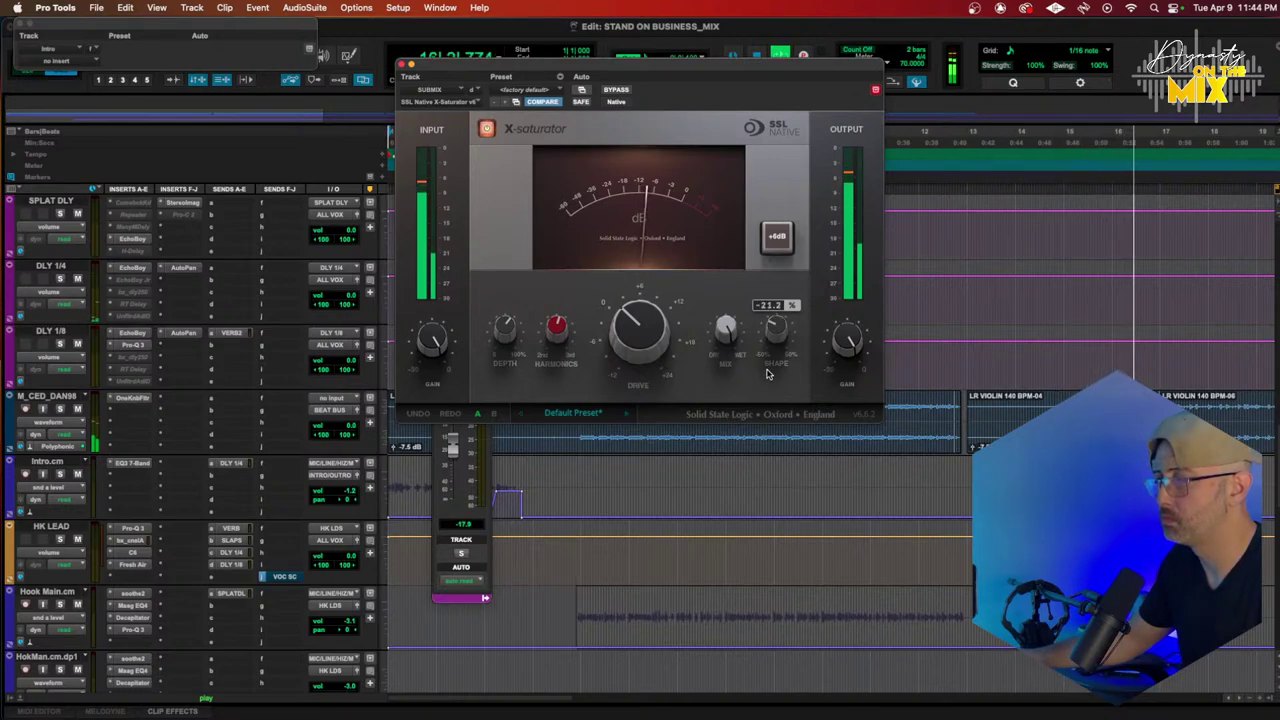
pyautogui.moveTo(768, 374); pyautogui.dragTo(768, 373)
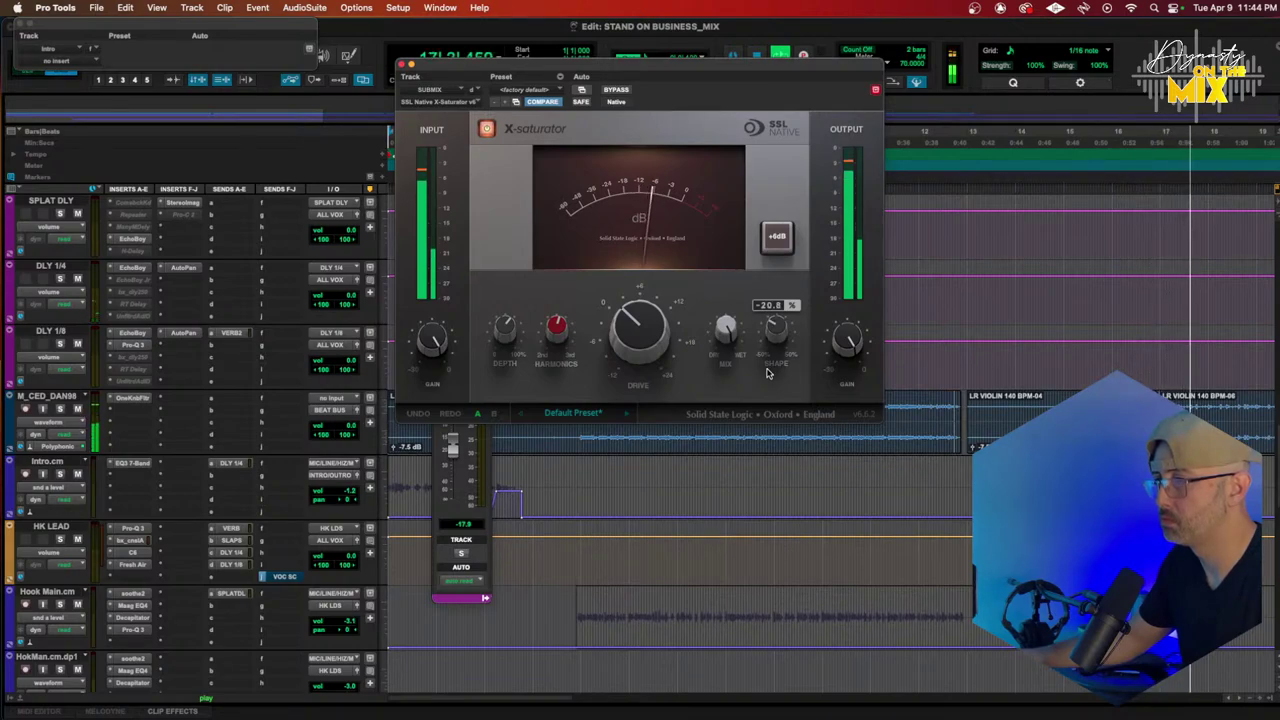
# Step: Lower the X-Saturator's output gain to about -1.4 dB, and compare the mix with the plug-in bypassed and active
pyautogui.moveTo(841, 348); pyautogui.dragTo(831, 362)
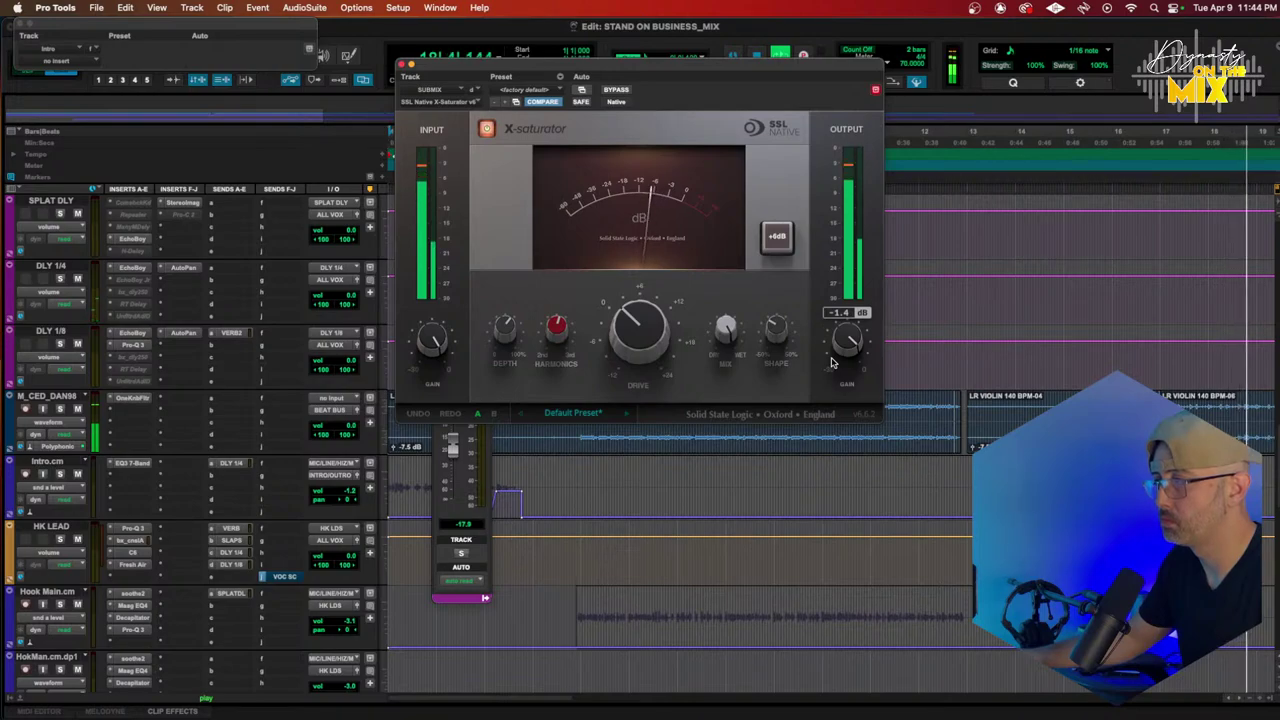
pyautogui.moveTo(832, 358); pyautogui.dragTo(831, 359)
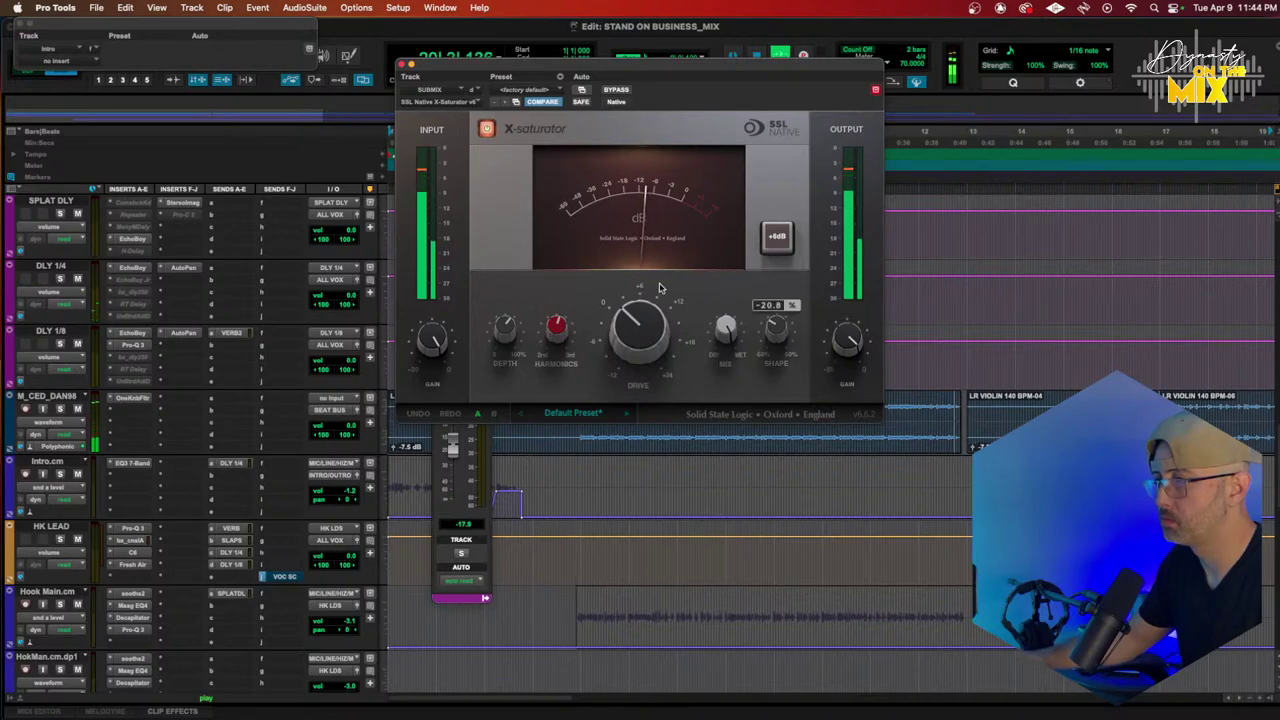
pyautogui.click(616, 89)
pyautogui.click(619, 90)
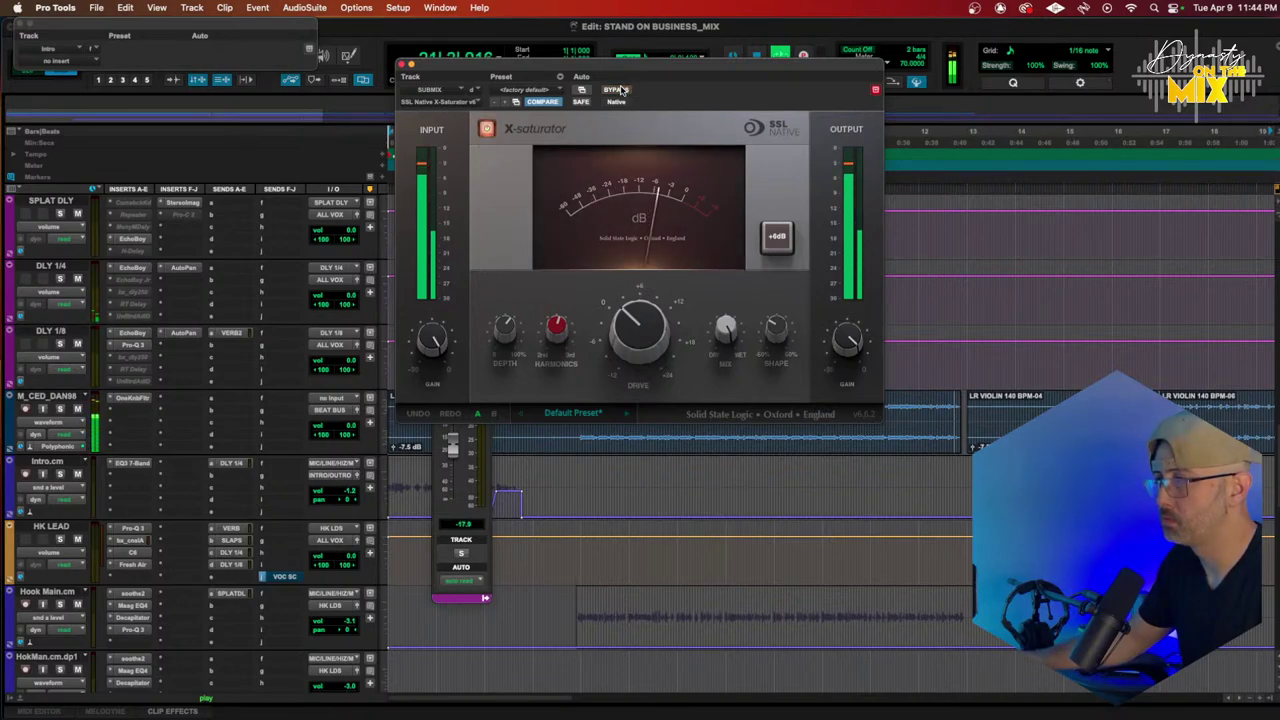
pyautogui.click(403, 64)
# Step: Add the SSL Fusion Stereo Image plug-in after the X-Saturator on the SUBMIX track and raise its space to 1.9 dB
pyautogui.scroll(-10, 251, 277)
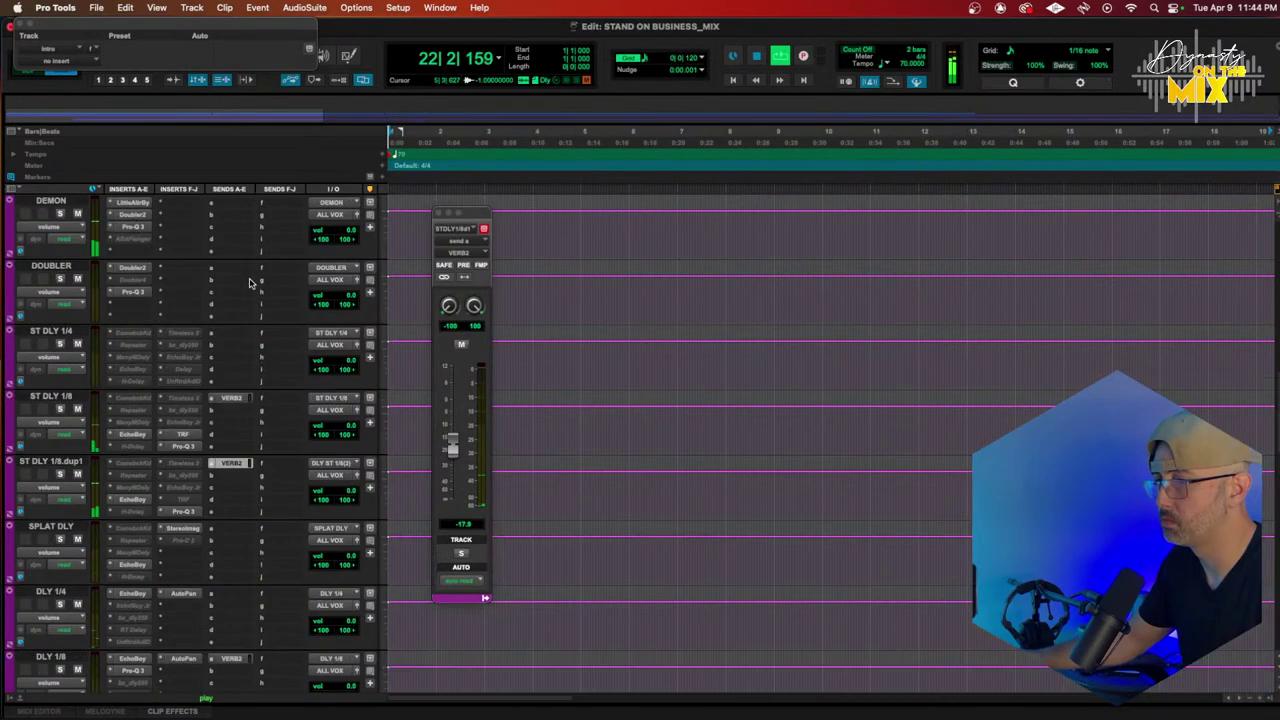
pyautogui.scroll(3, 144, 314)
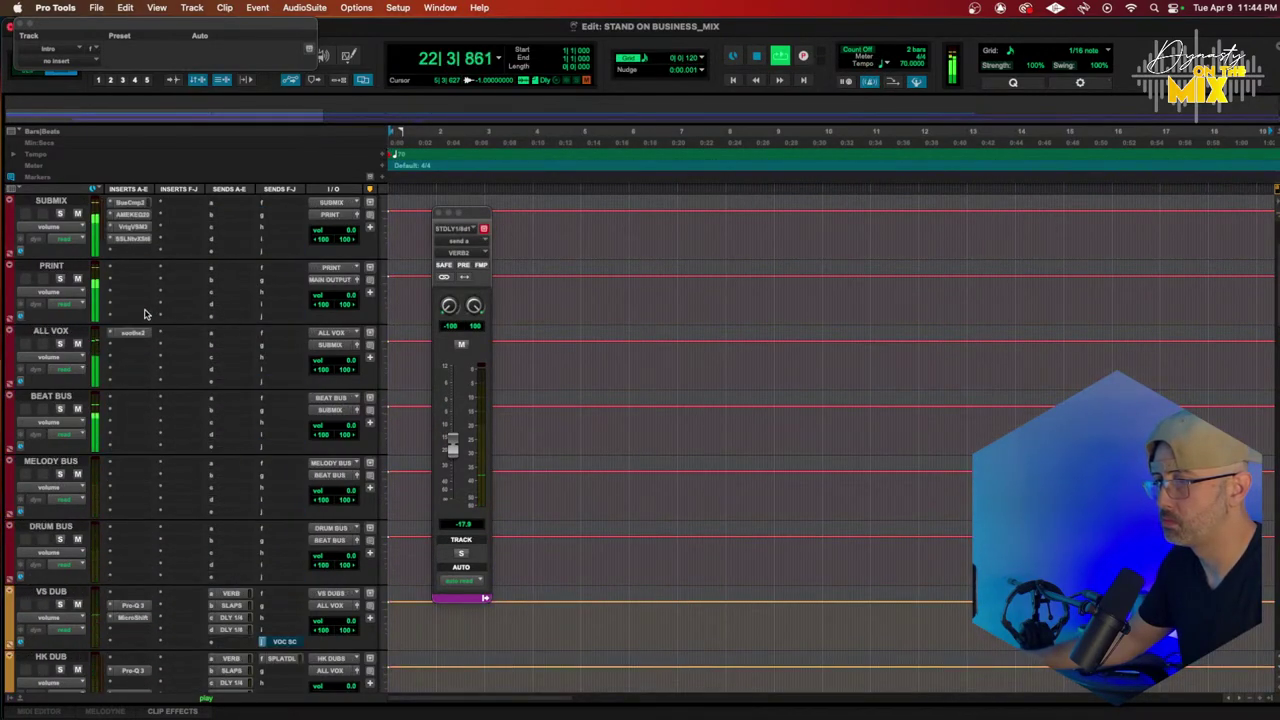
pyautogui.click(123, 254)
pyautogui.moveTo(200, 251)
pyautogui.moveTo(290, 176)
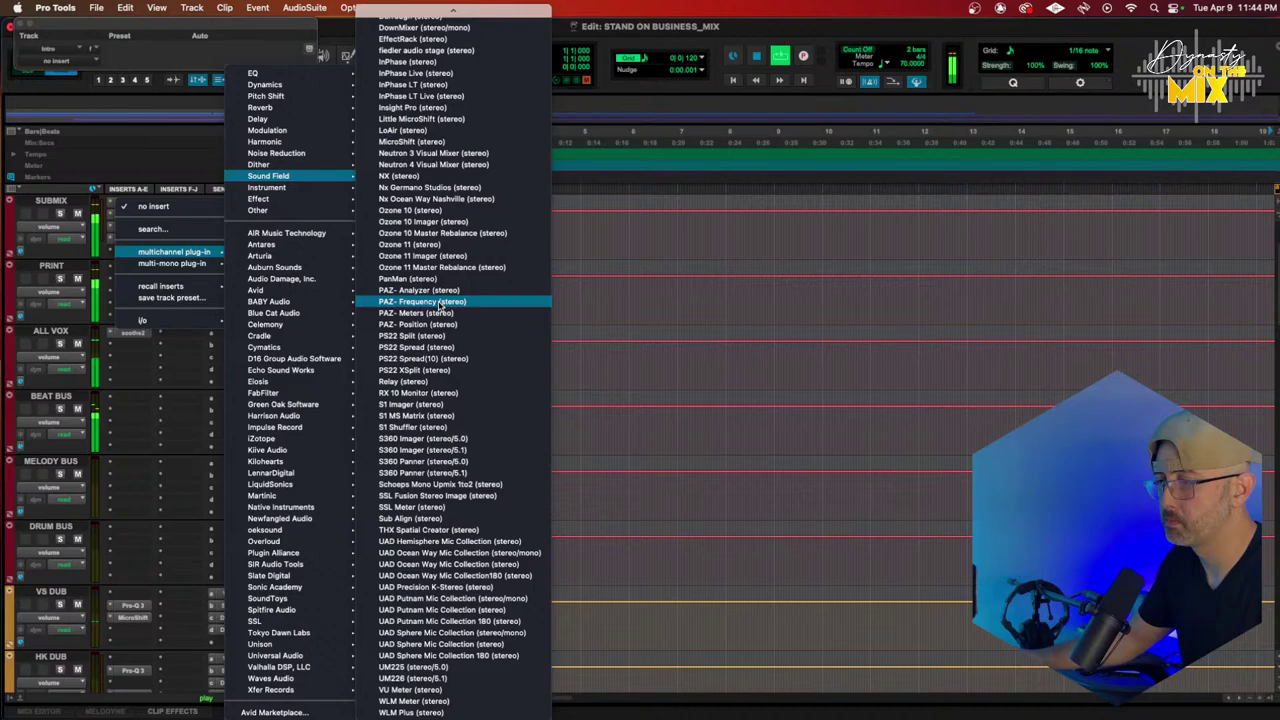
pyautogui.click(438, 496)
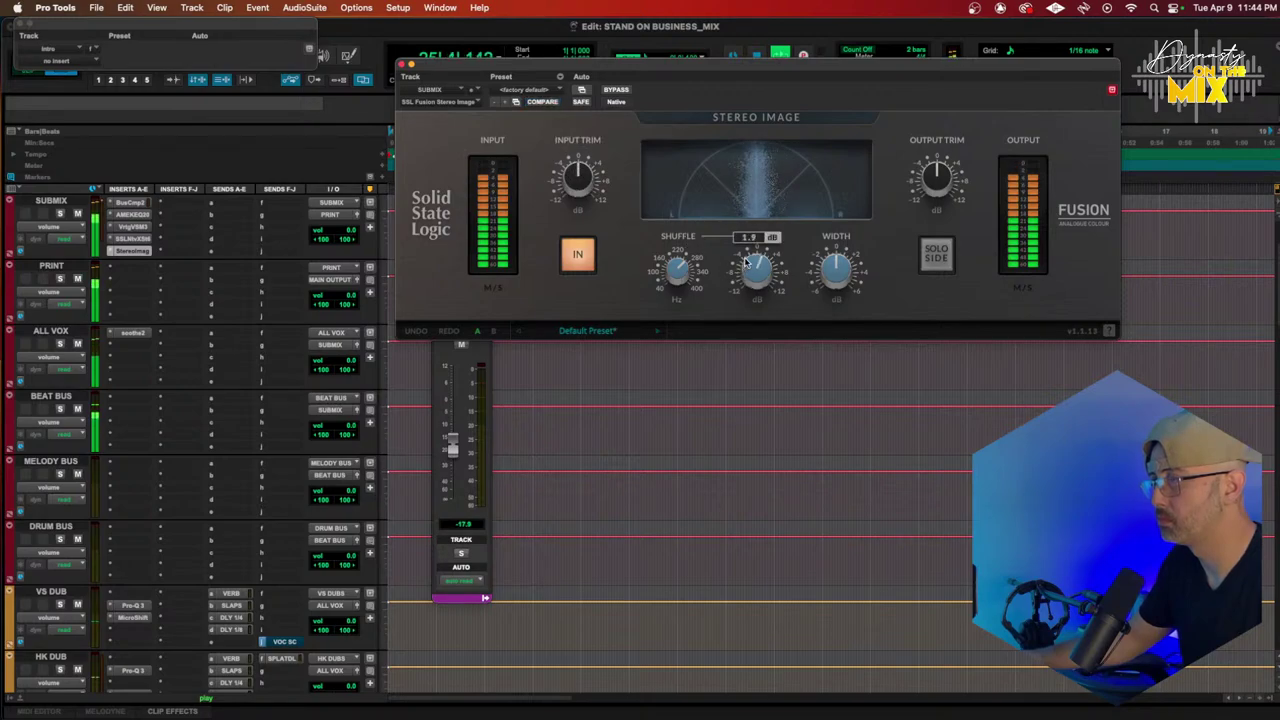
# Step: In the Stereo Image plug-in, set output trim to -0.5 dB, width to 0.9 dB and shuffle to about 130 Hz
pyautogui.moveTo(833, 267)
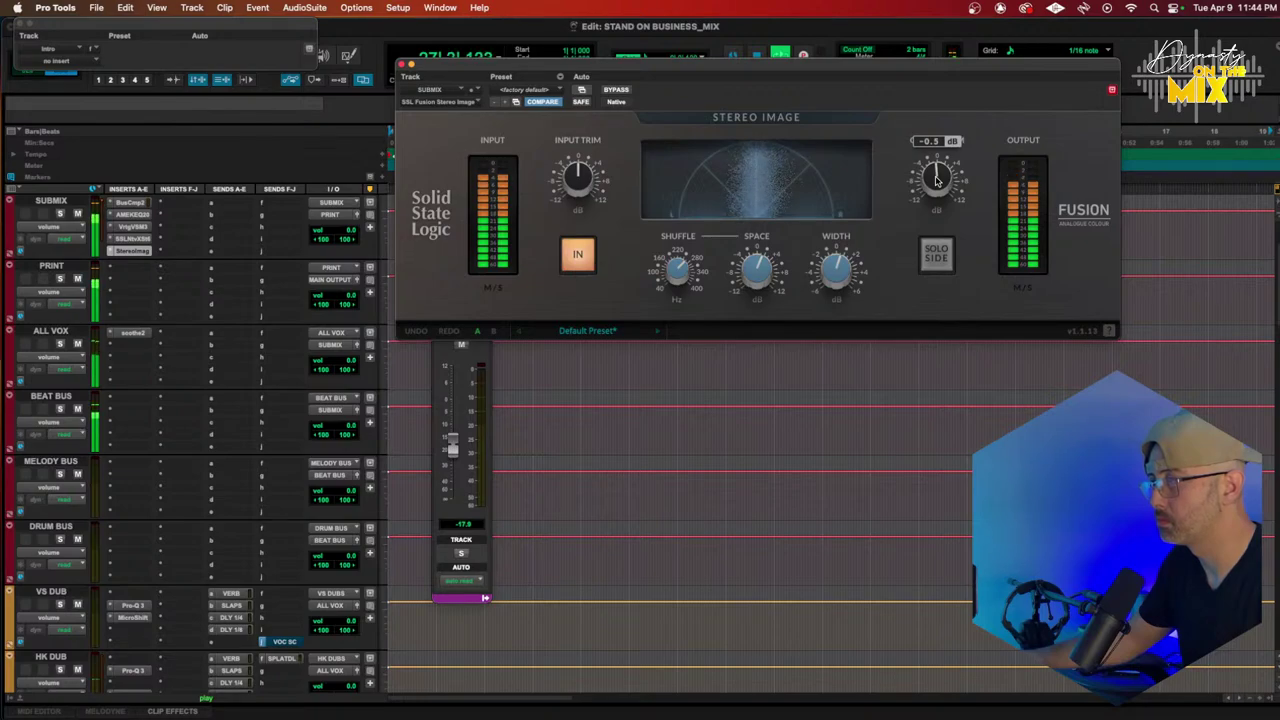
pyautogui.moveTo(768, 287)
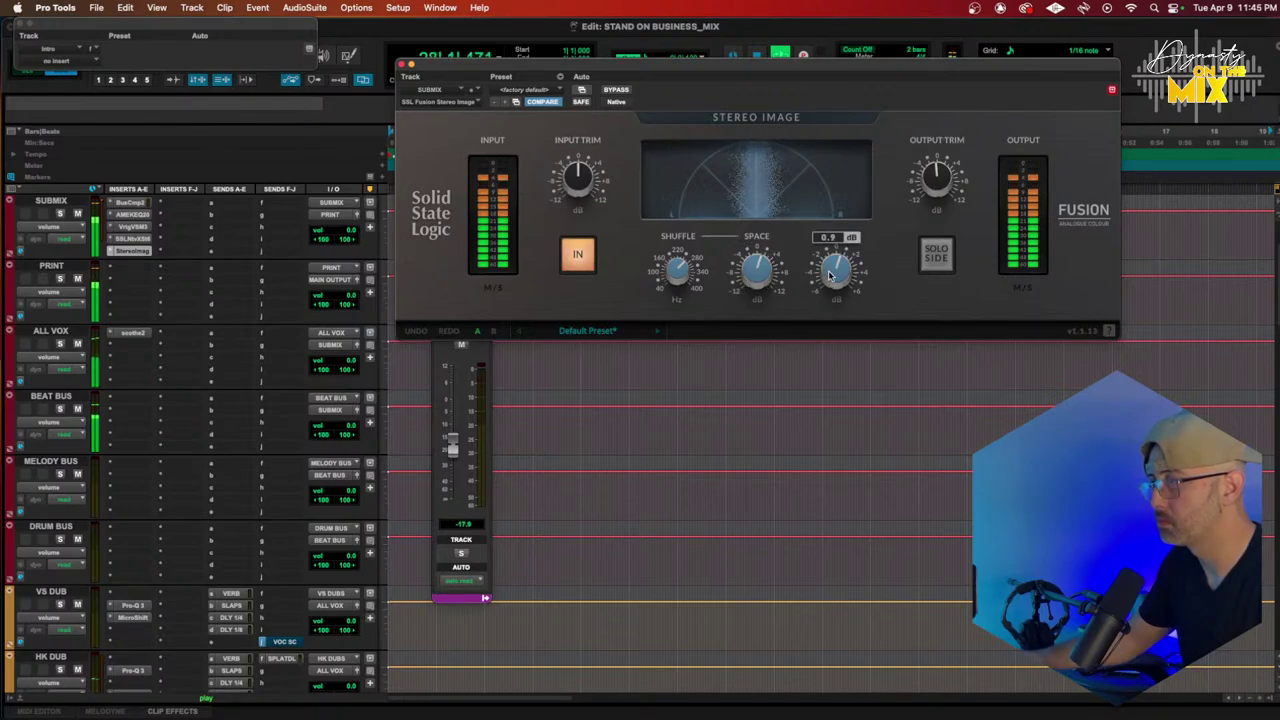
pyautogui.moveTo(677, 272)
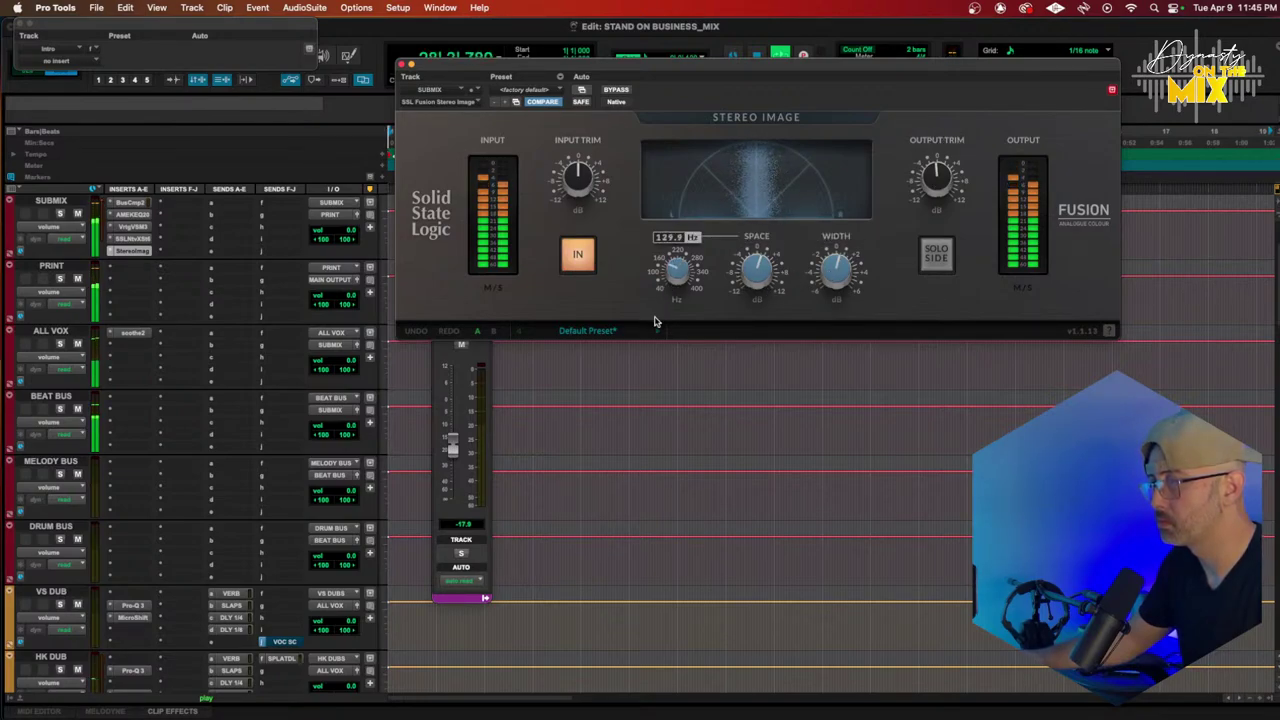
# Step: Compare the mix with and without the Stereo Image plug-in by toggling its bypass, leaving it active
pyautogui.click(616, 90)
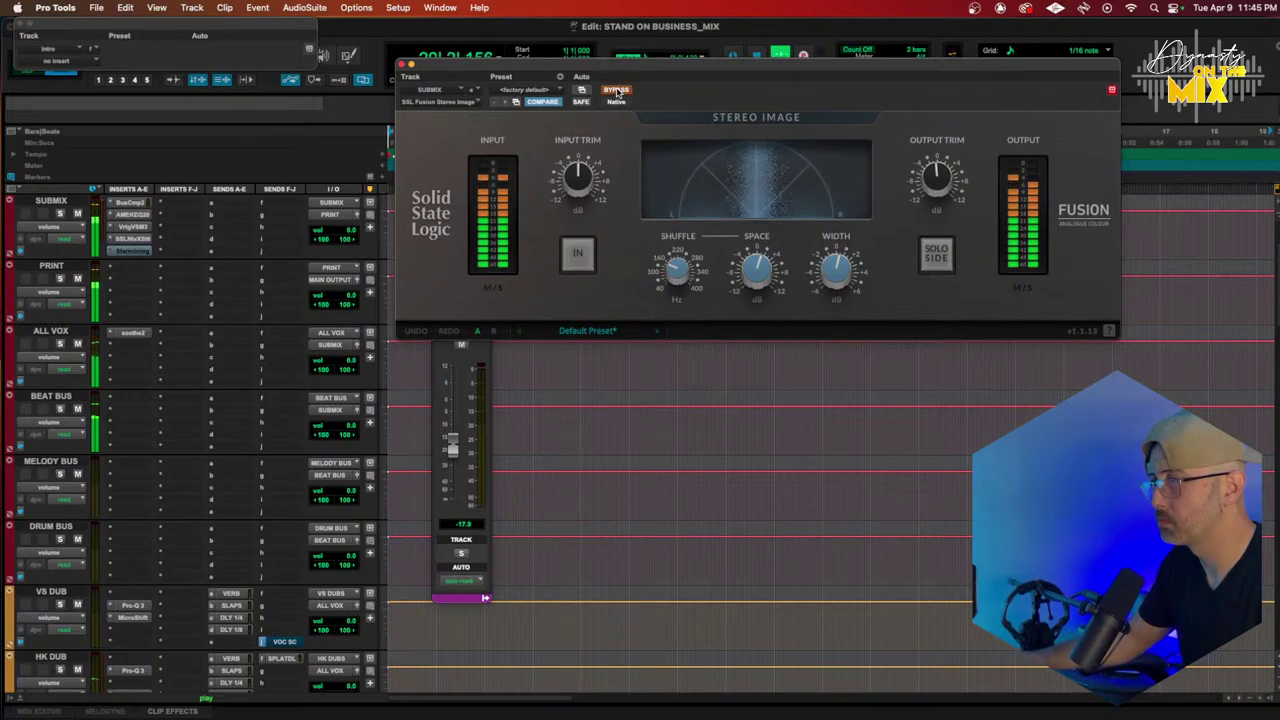
pyautogui.click(616, 90)
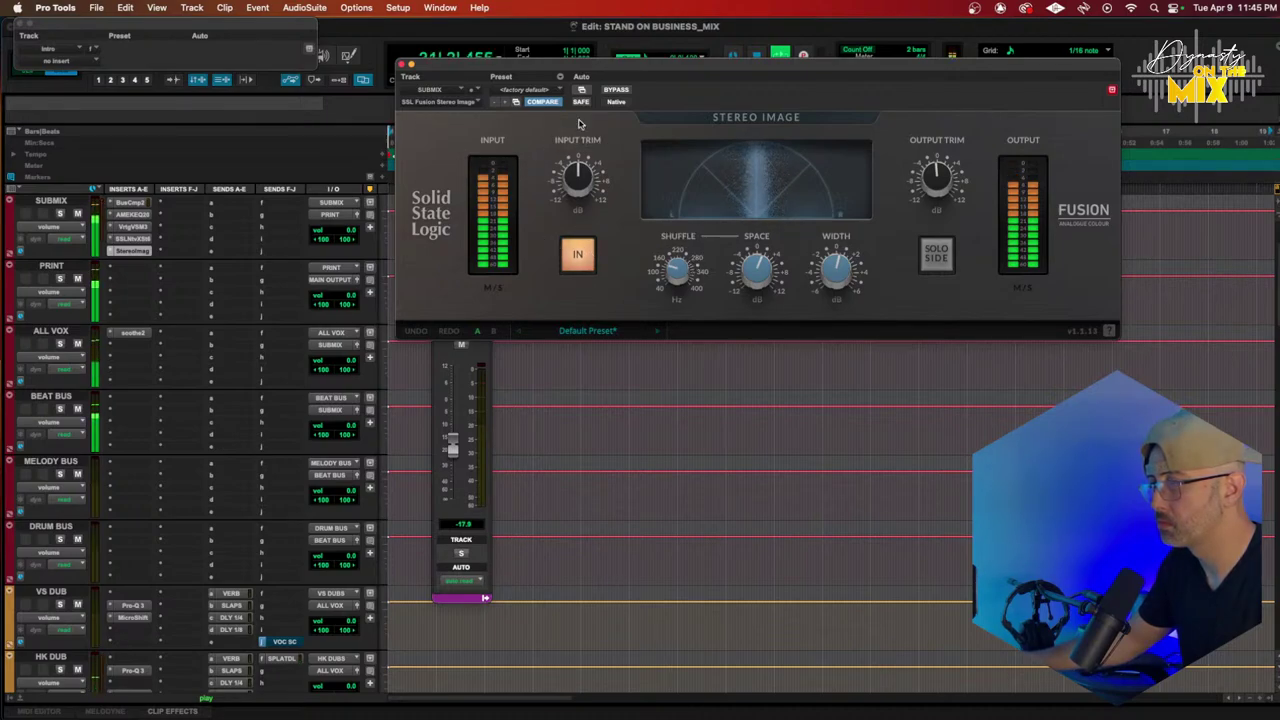
pyautogui.click(620, 90)
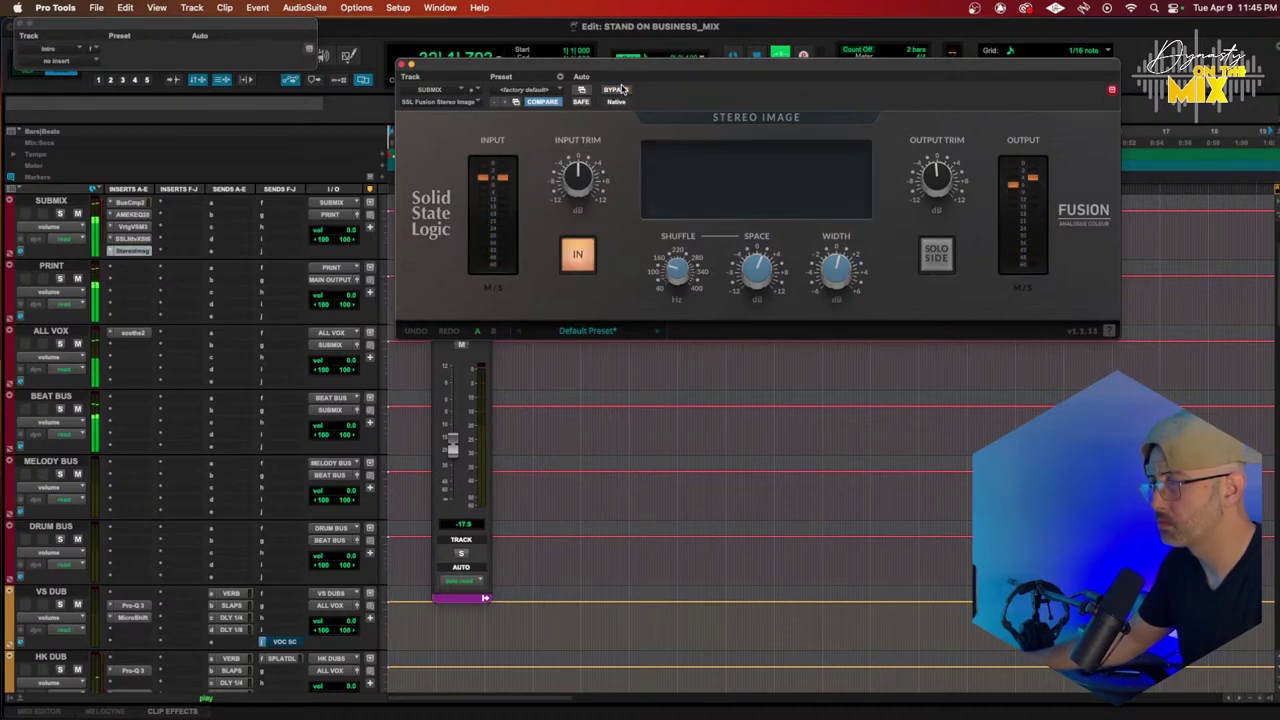
pyautogui.click(620, 90)
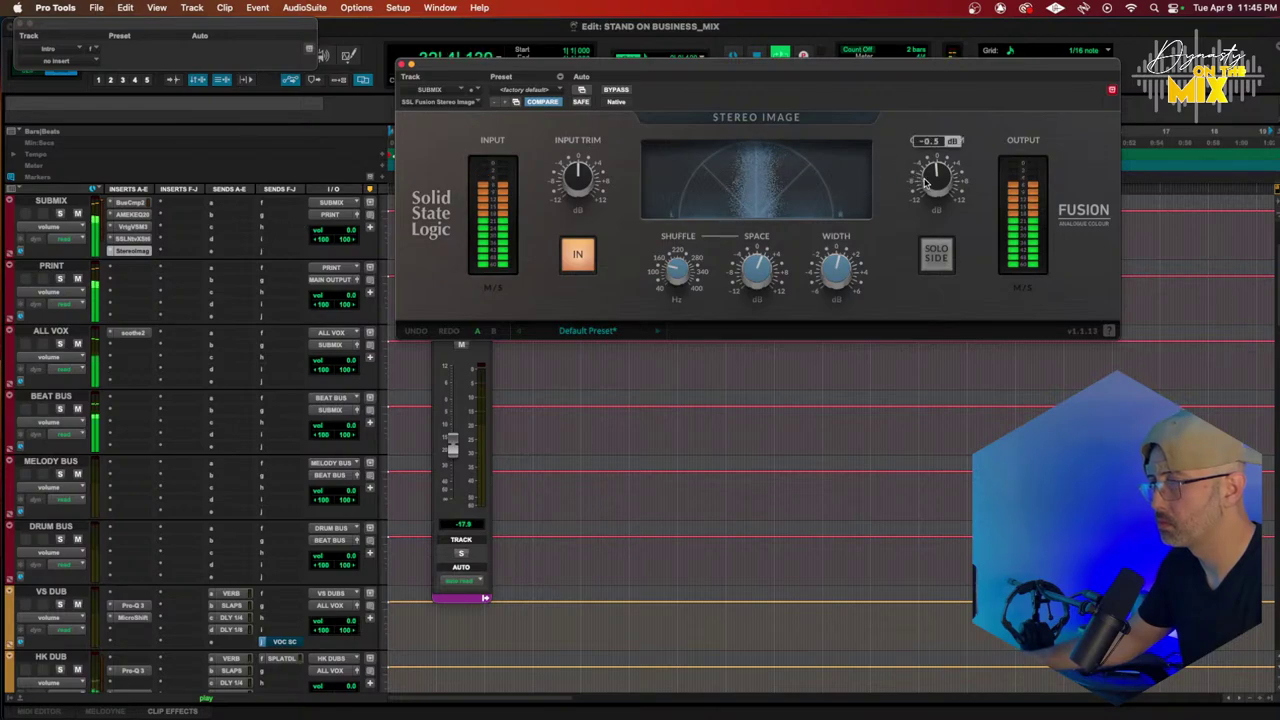
# Step: Recheck the mix with Stereo Image bypassed and active, and add the SPL Vitalizer MK2-T to the SUBMIX track's first F-J insert slot
pyautogui.click(627, 91)
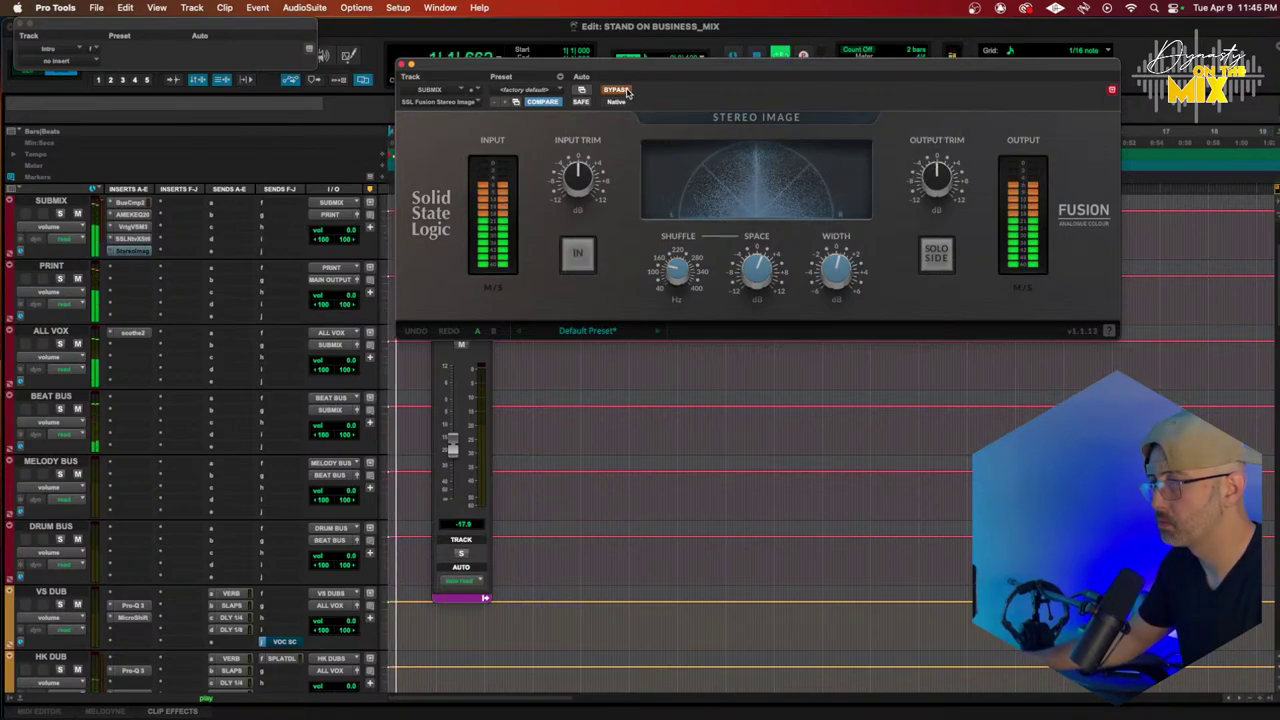
pyautogui.click(627, 91)
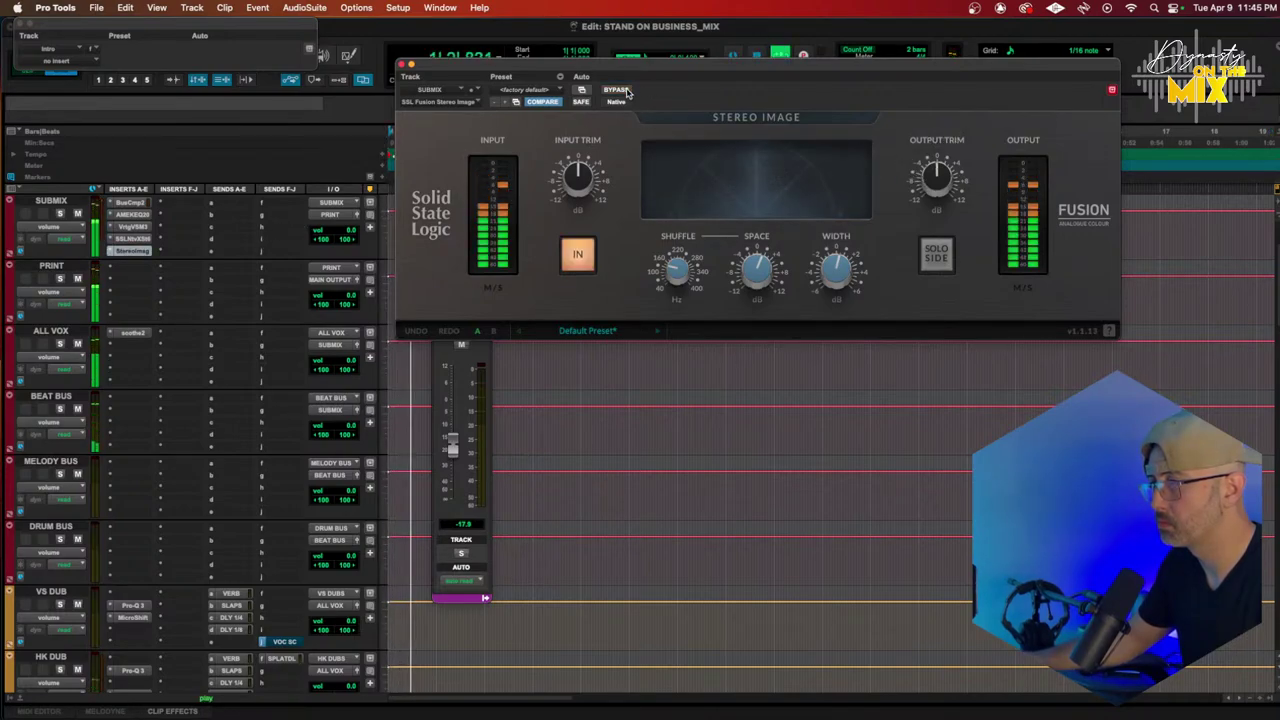
pyautogui.click(163, 203)
pyautogui.moveTo(220, 203)
pyautogui.moveTo(329, 70)
pyautogui.scroll(-15, 510, 340)
pyautogui.scroll(-10, 520, 352)
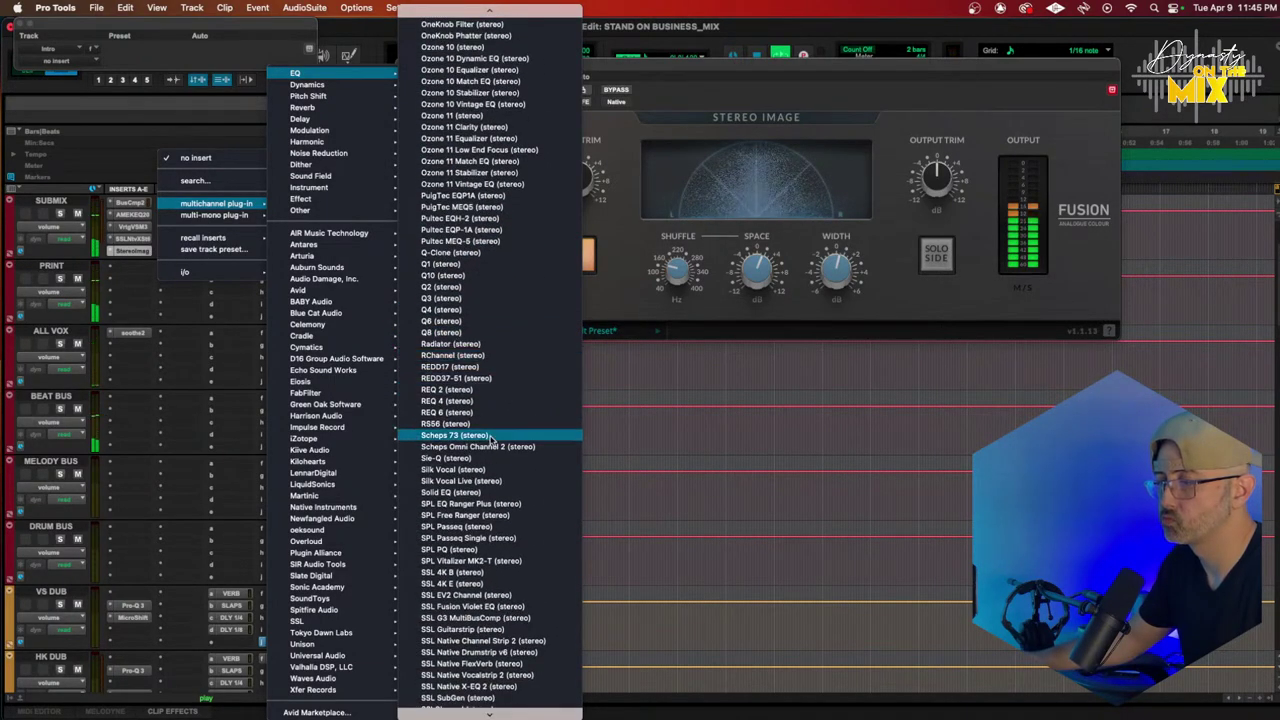
pyautogui.click(490, 561)
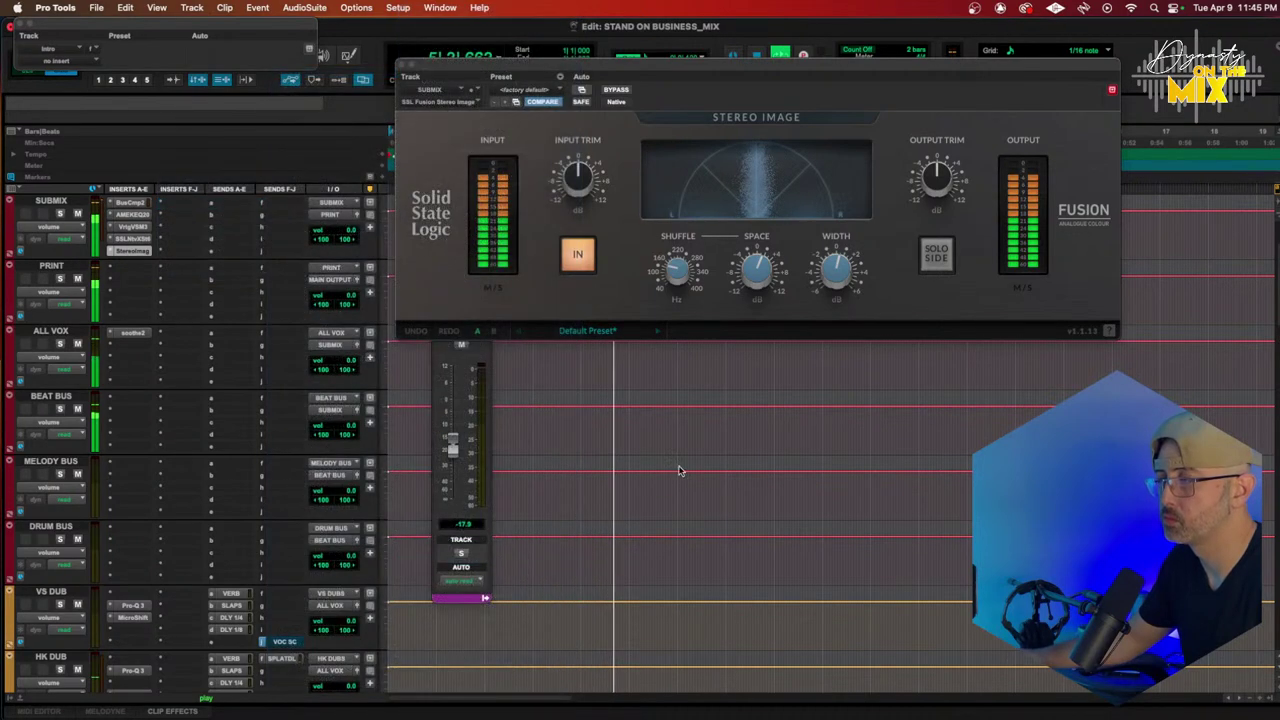
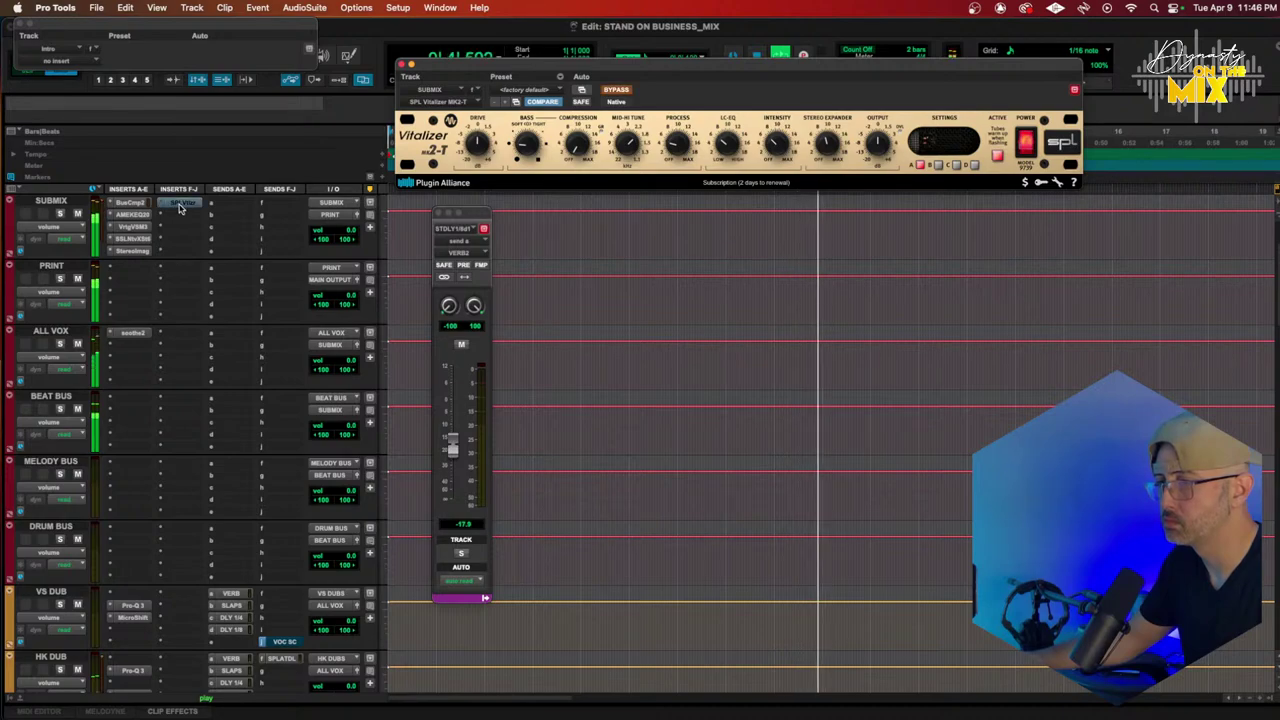
# Step: Insert the stereo PAZ Analyzer plug-in in the first insert slot of the Master 1 track
pyautogui.scroll(2, 169, 228)
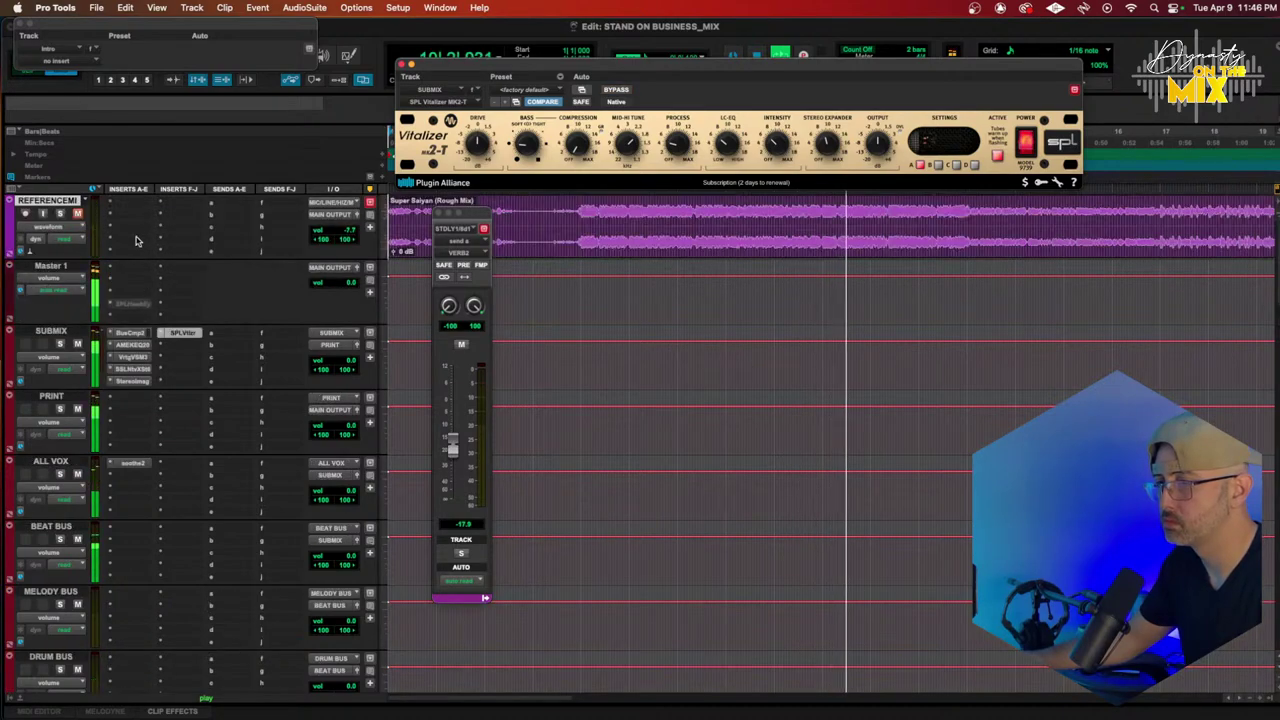
pyautogui.click(129, 269)
pyautogui.moveTo(128, 270)
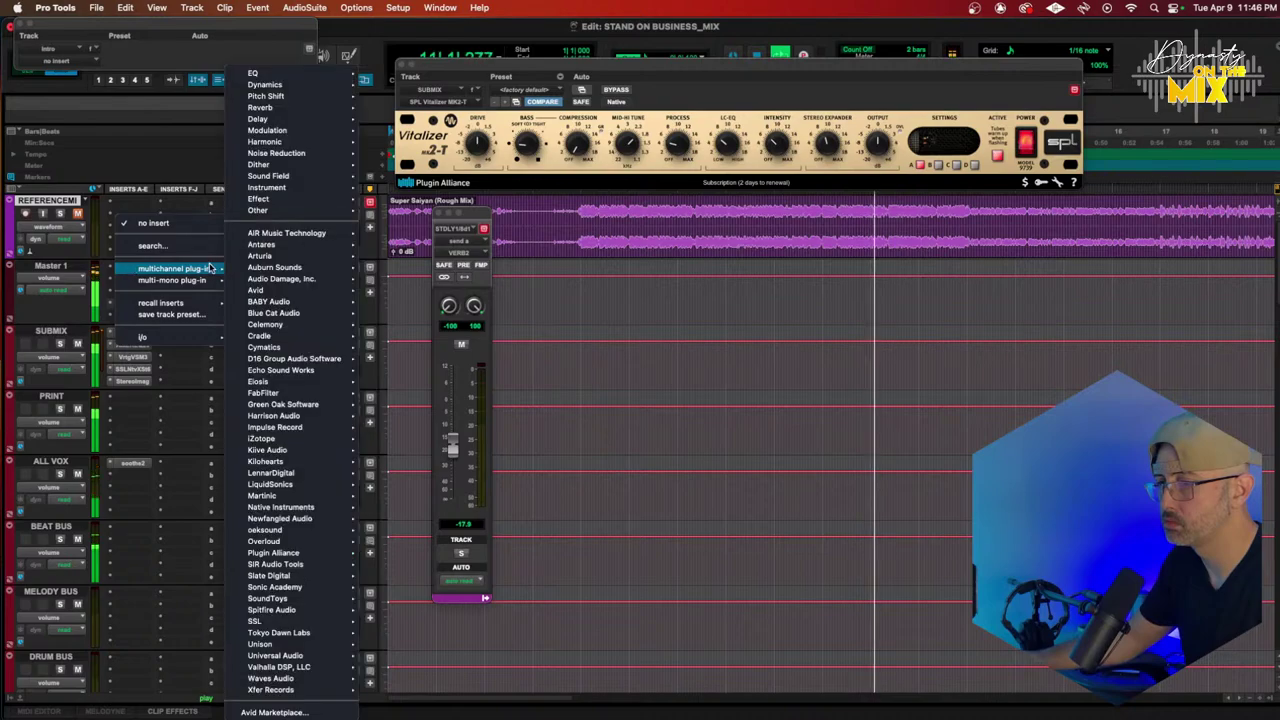
pyautogui.moveTo(268, 176)
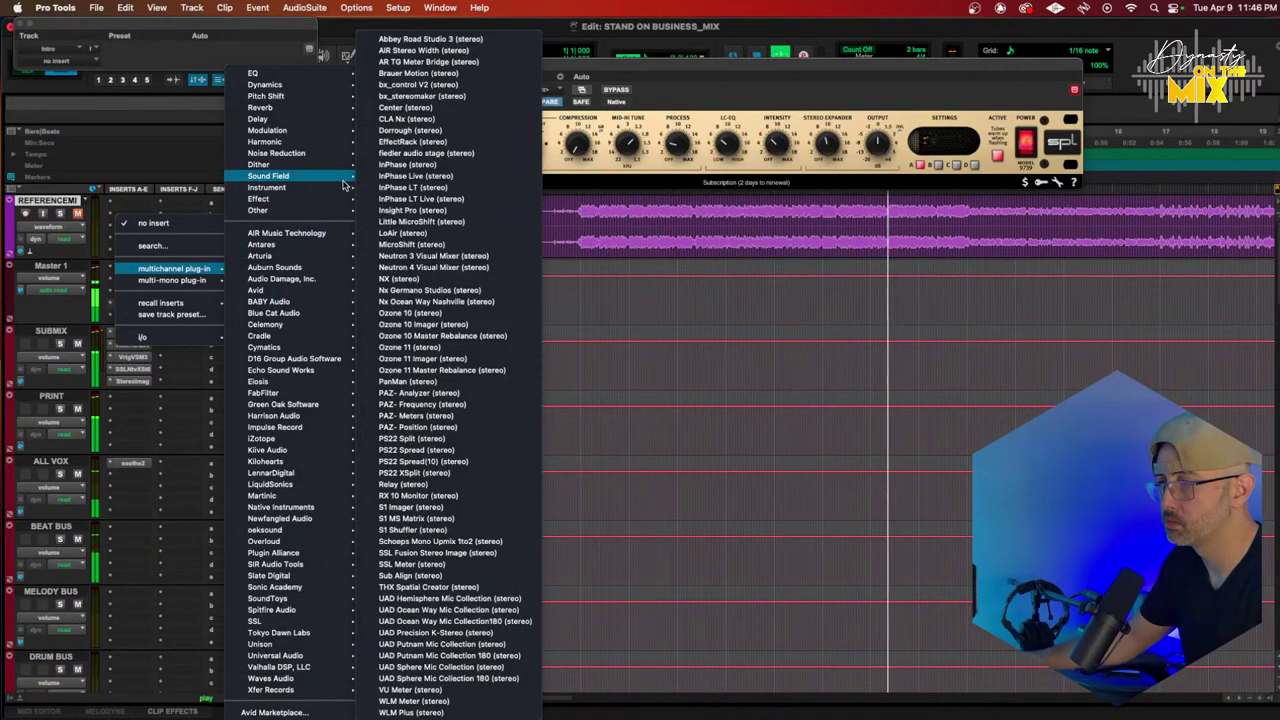
pyautogui.click(418, 393)
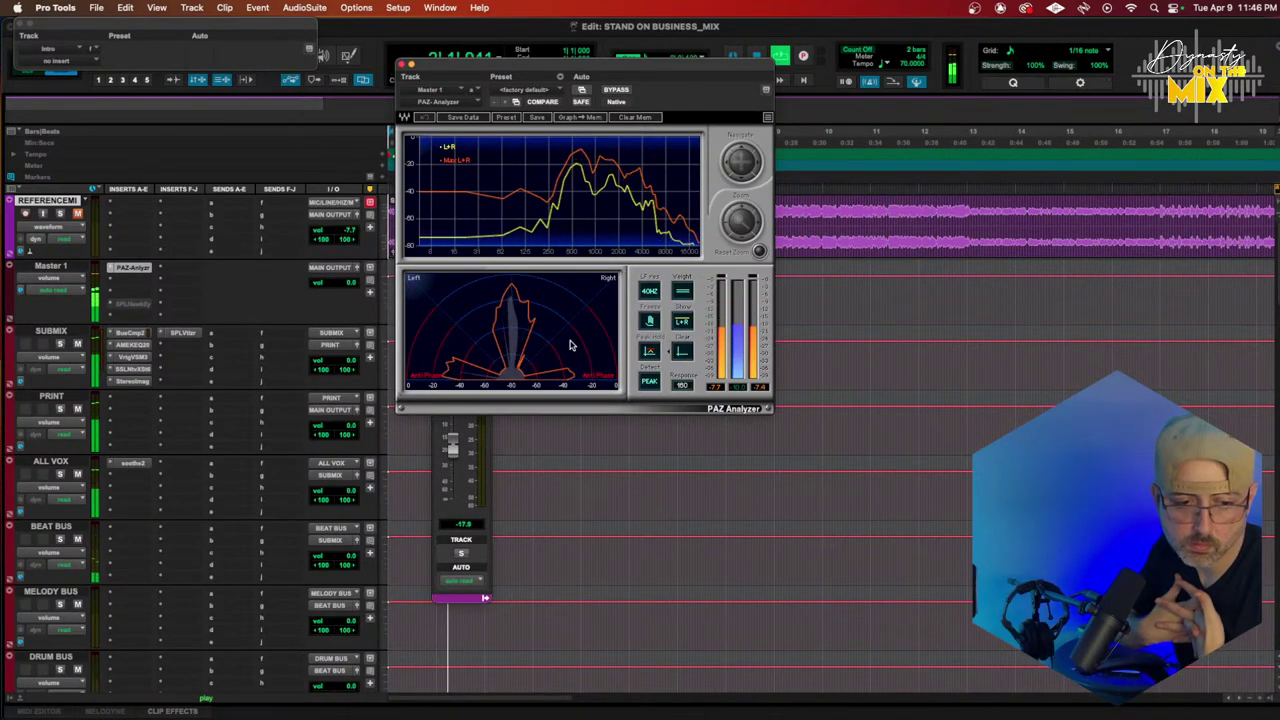
# Step: Stop playback, clear the PAZ Analyzer's held peak curves, and restart the mix for a fresh measurement
pyautogui.press('space')
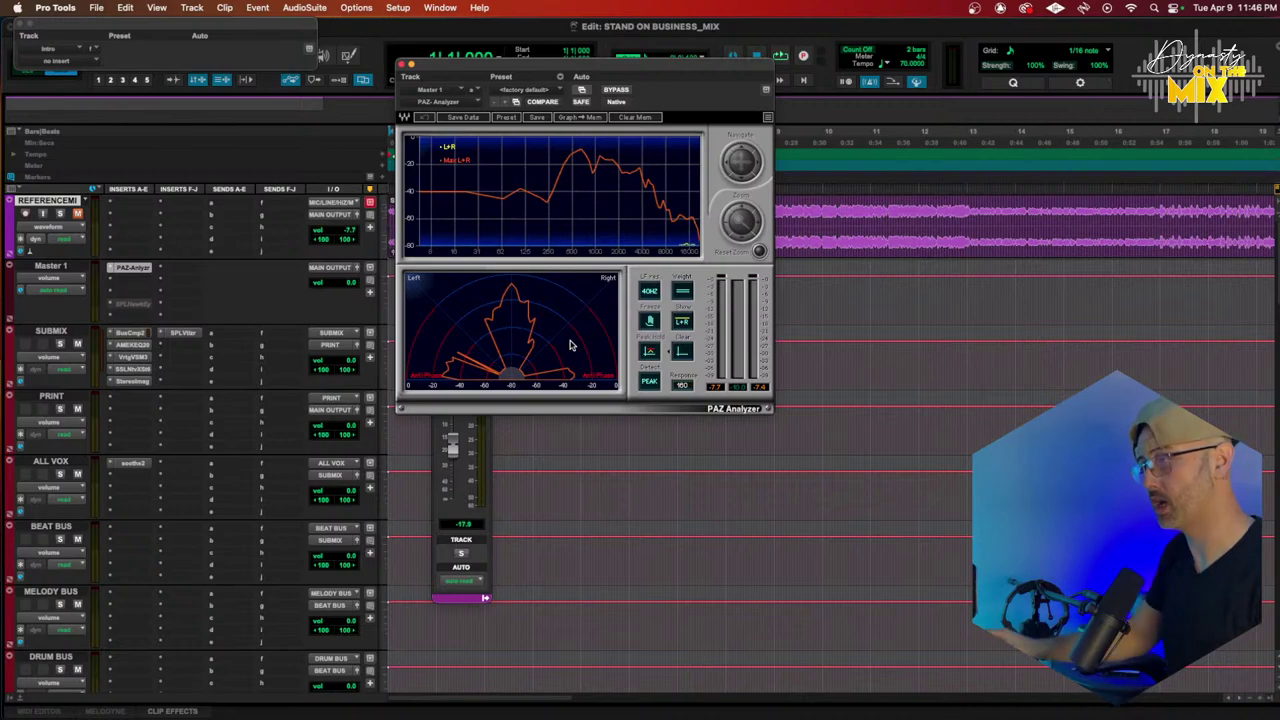
pyautogui.click(682, 351)
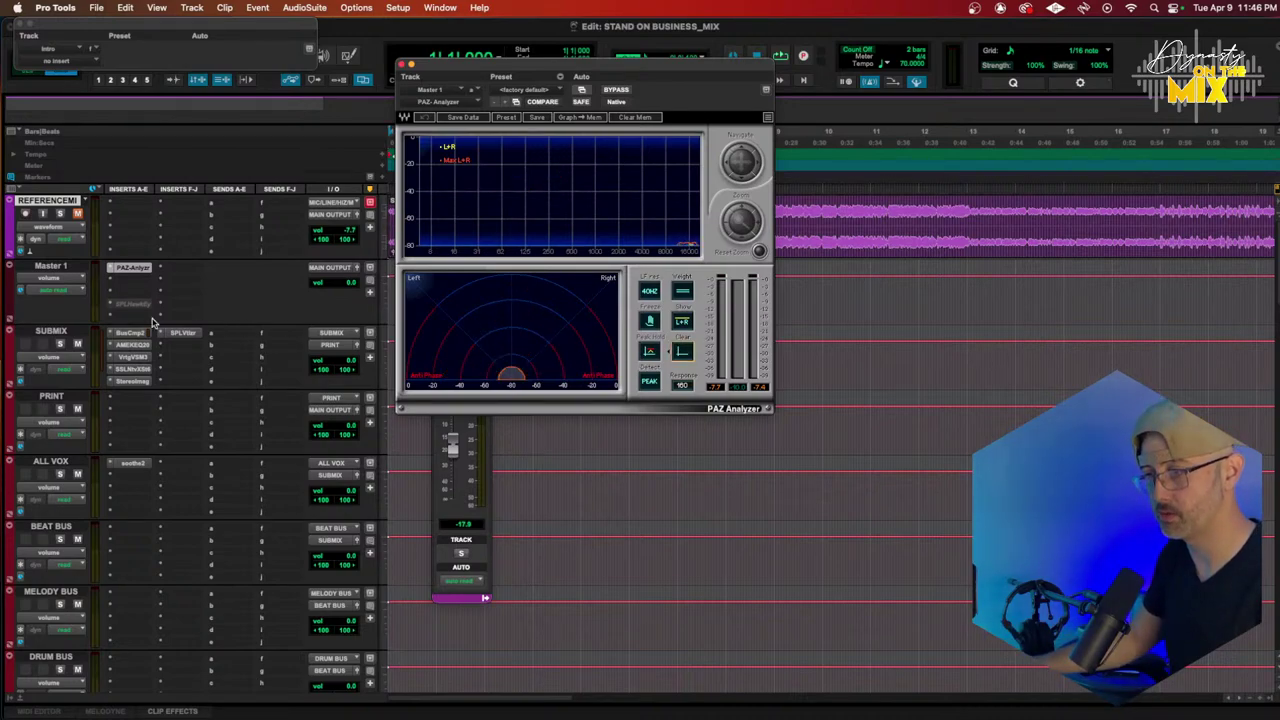
pyautogui.press('space')
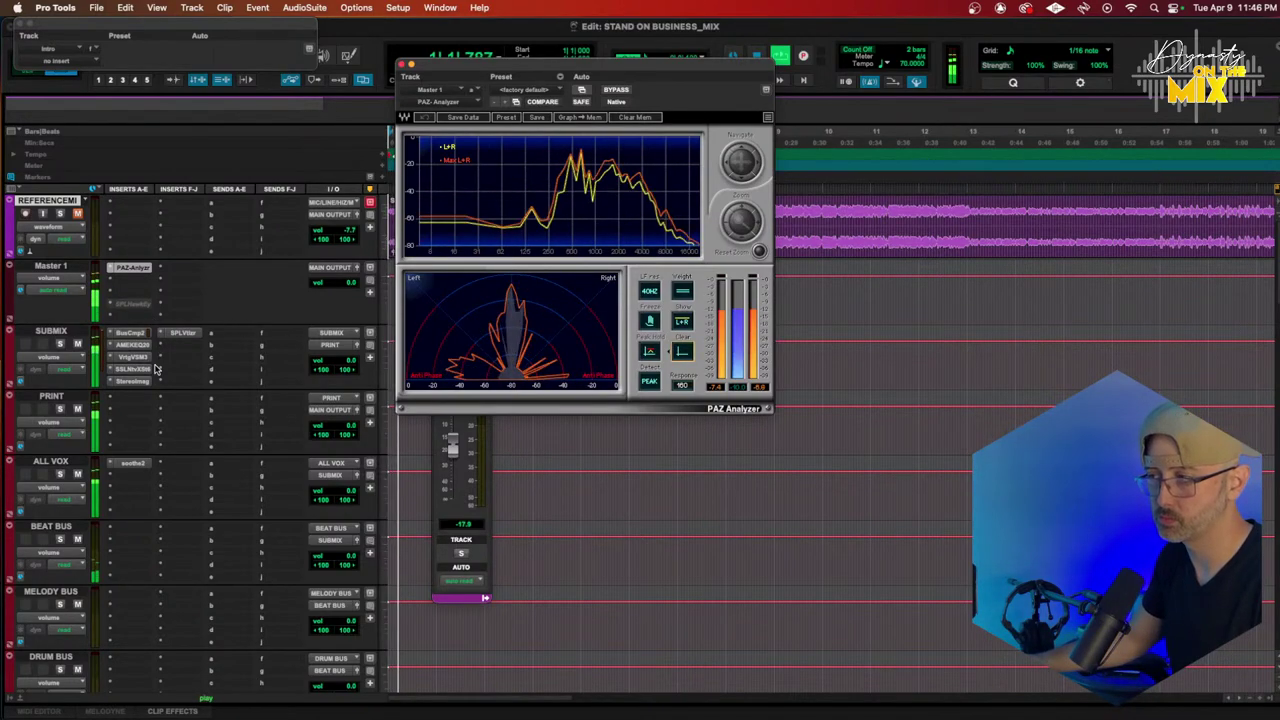
# Step: Lower the Intro.cm track's volume to -5.2 dB
pyautogui.scroll(-10, 163, 365)
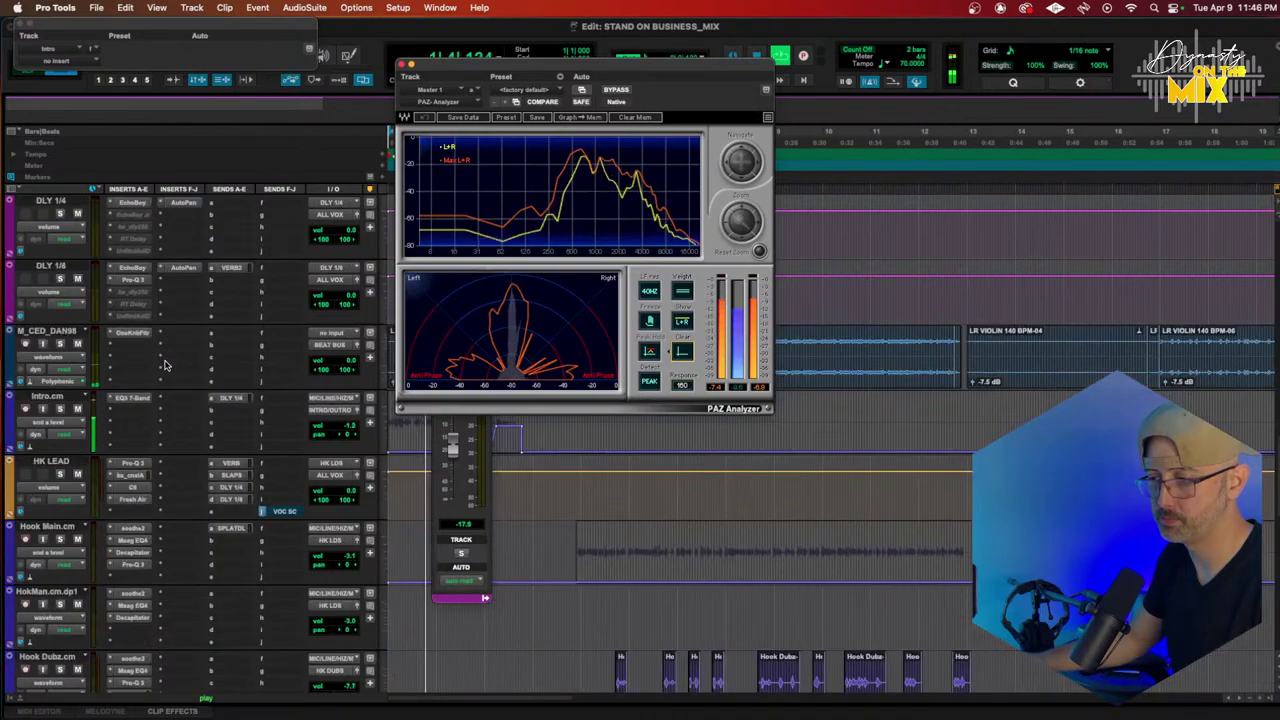
pyautogui.moveTo(341, 432); pyautogui.dragTo(341, 446)
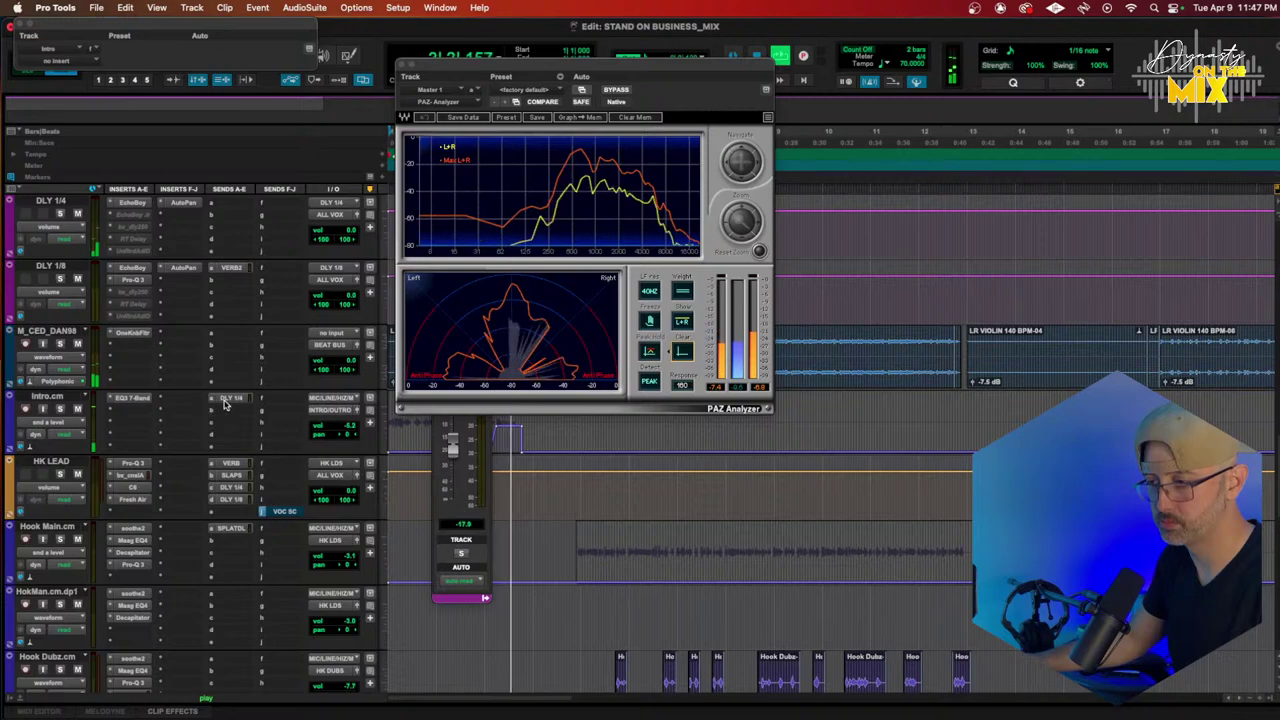
# Step: Open the HARMONIES track's SLAPS send and set its level to -23.1 dB
pyautogui.scroll(5, 226, 403)
pyautogui.scroll(5, 226, 403)
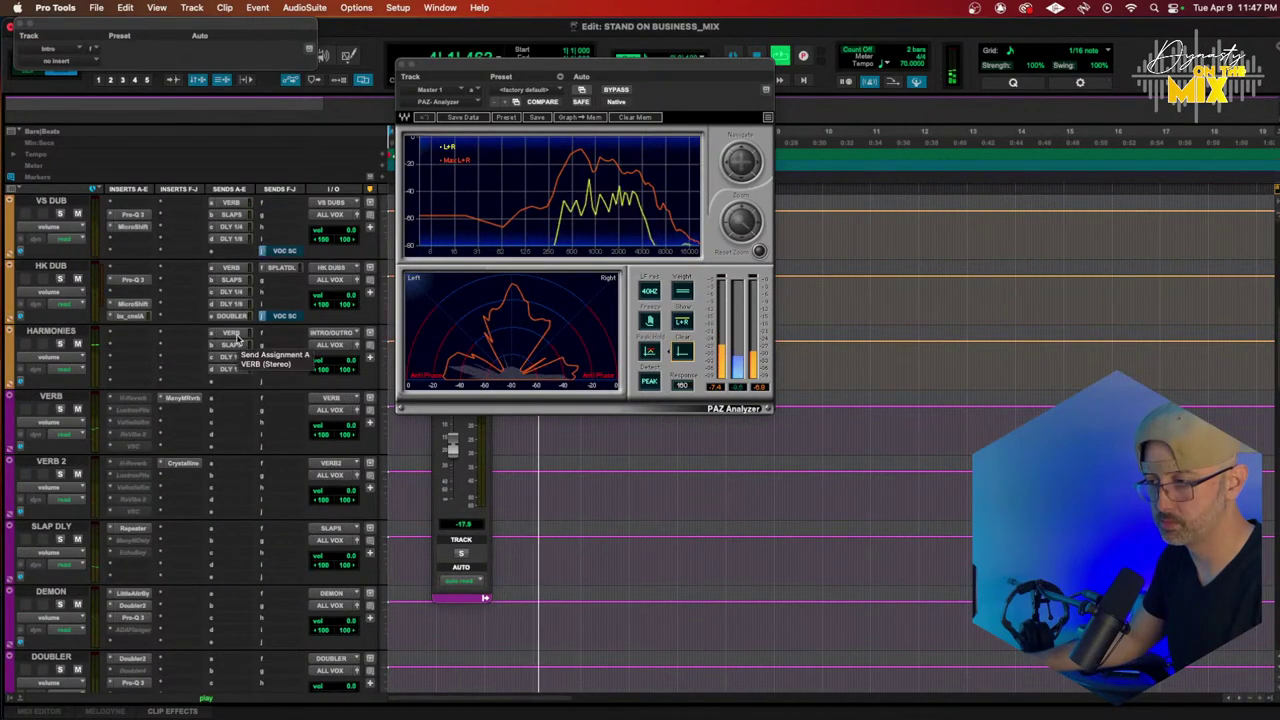
pyautogui.click(235, 344)
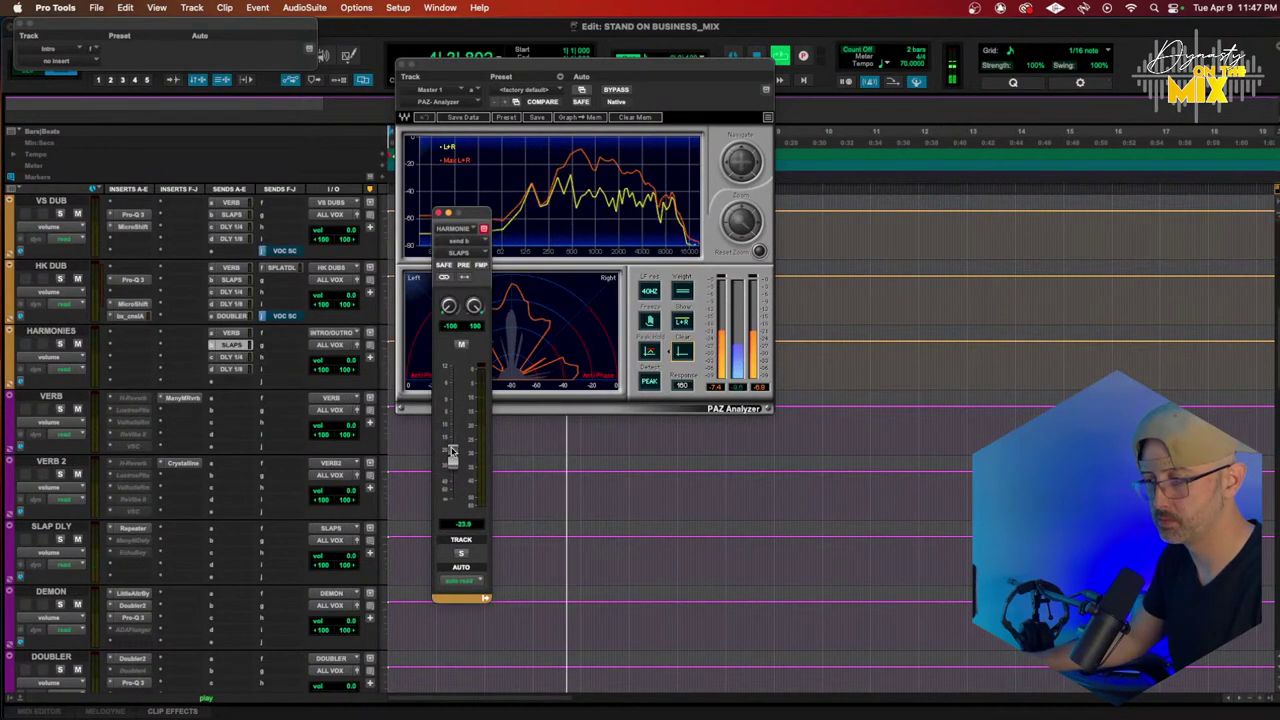
# Step: Examine the master's stereo spread in the PAZ Analyzer alongside the SUBMIX's Vitalizer and Stereo Image settings, and close the plug-in windows
pyautogui.scroll(5, 183, 358)
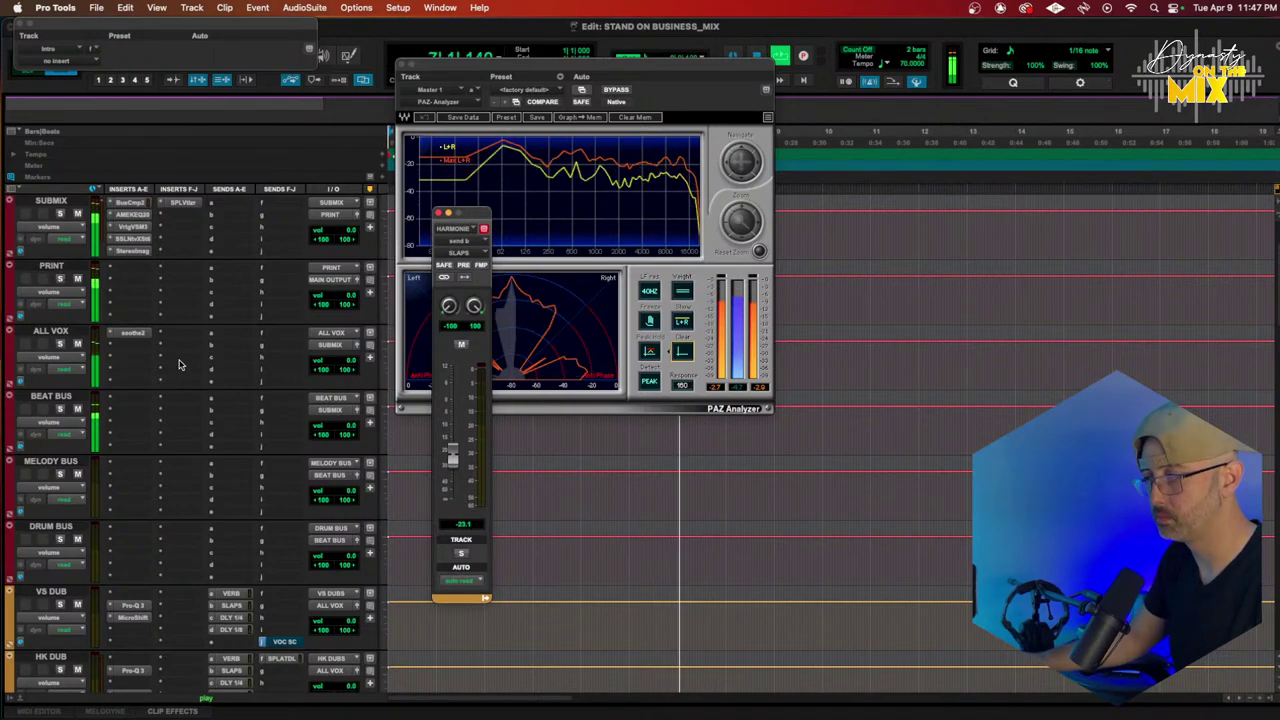
pyautogui.click(714, 389)
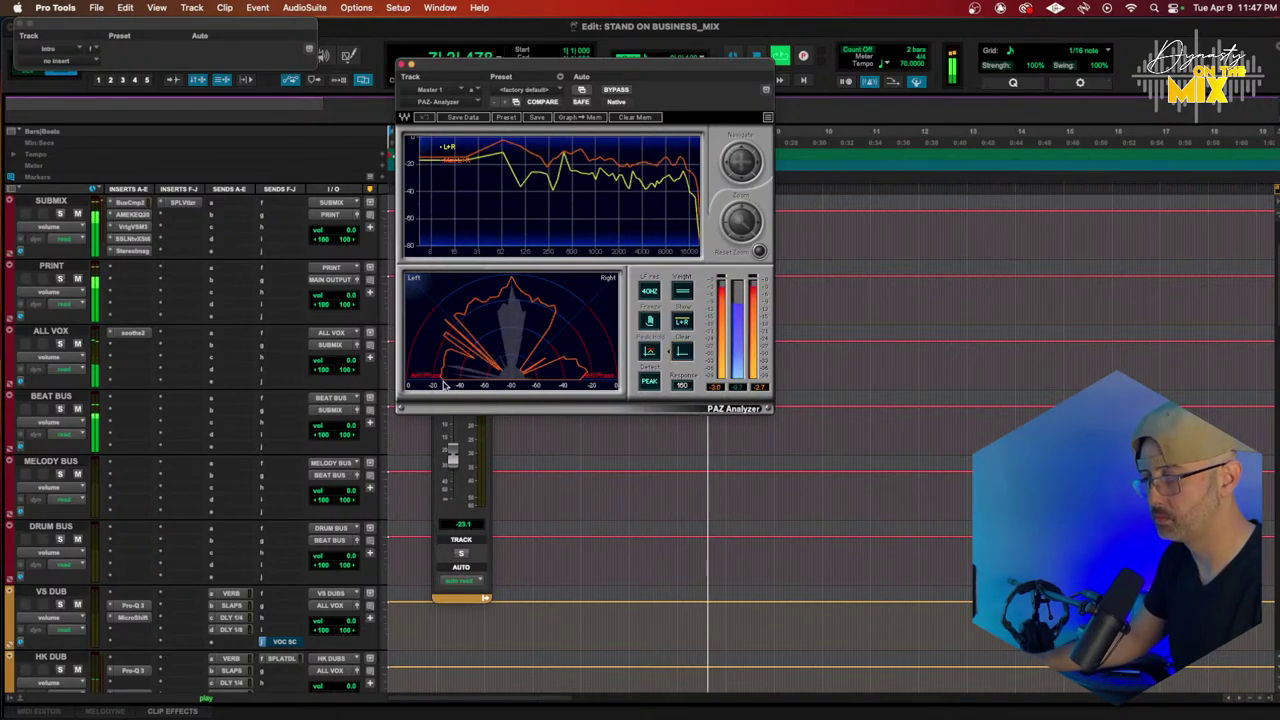
pyautogui.scroll(2, 268, 362)
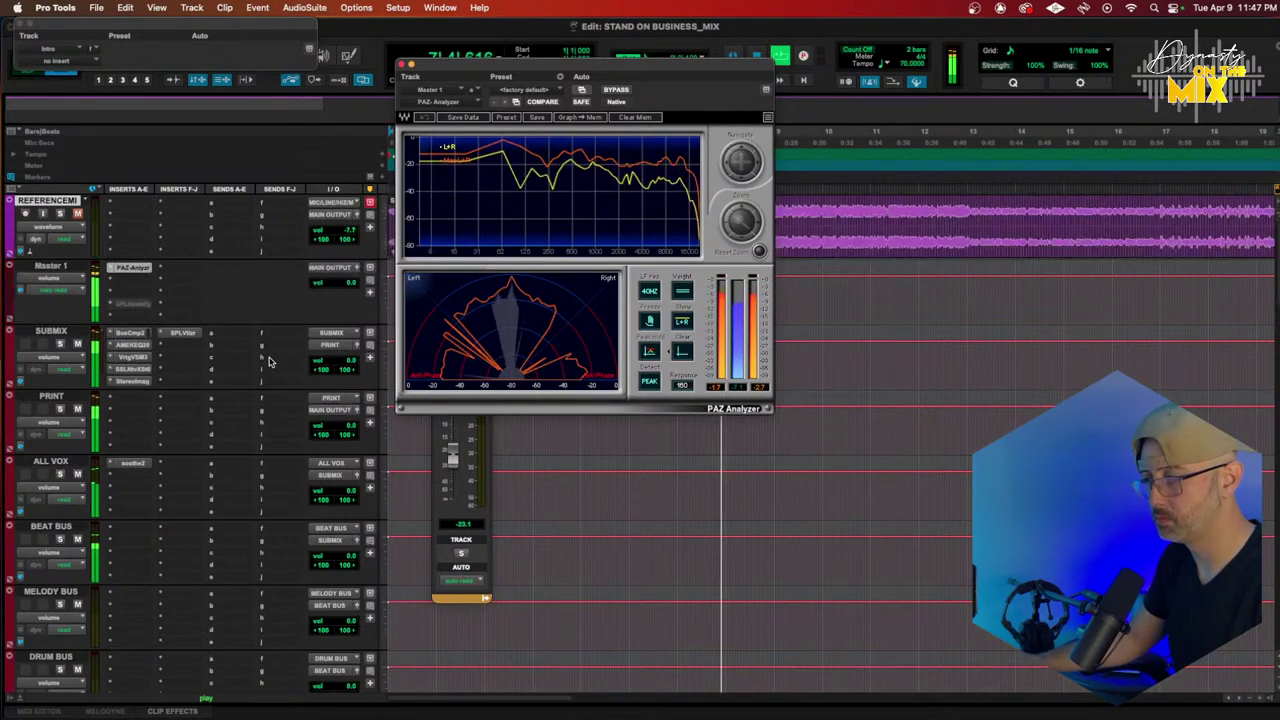
pyautogui.click(184, 334)
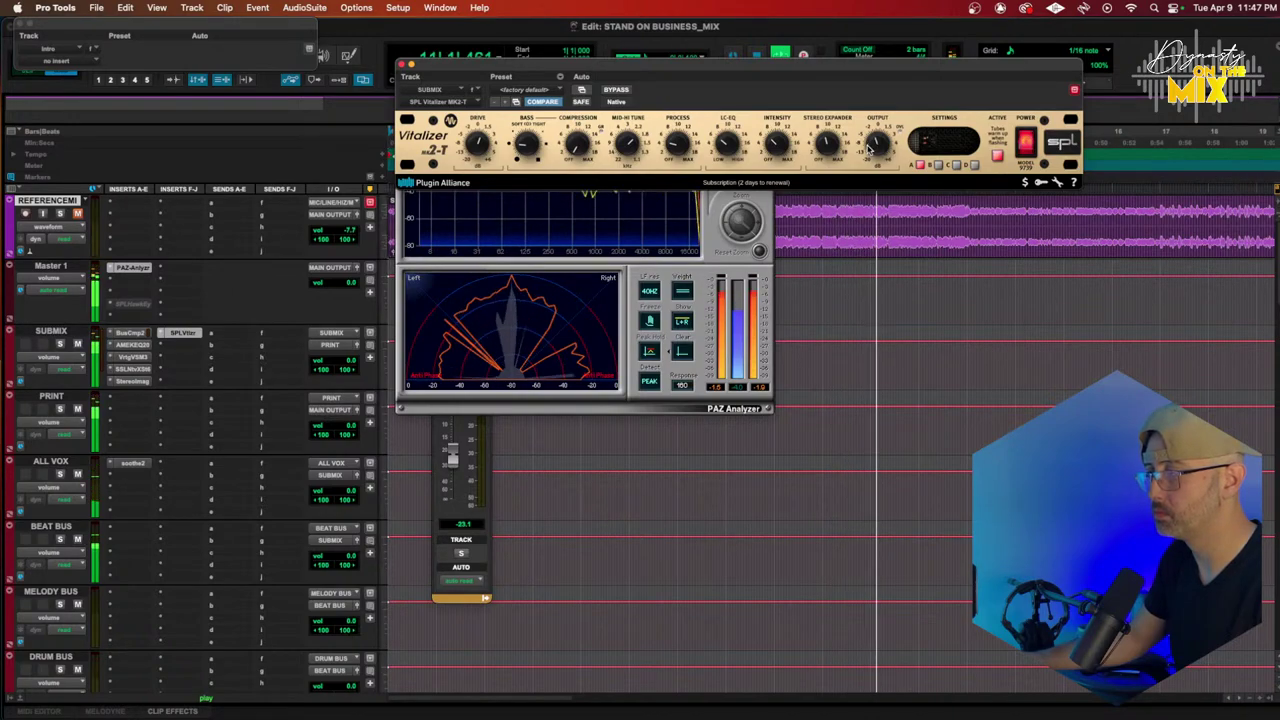
pyautogui.click(631, 381)
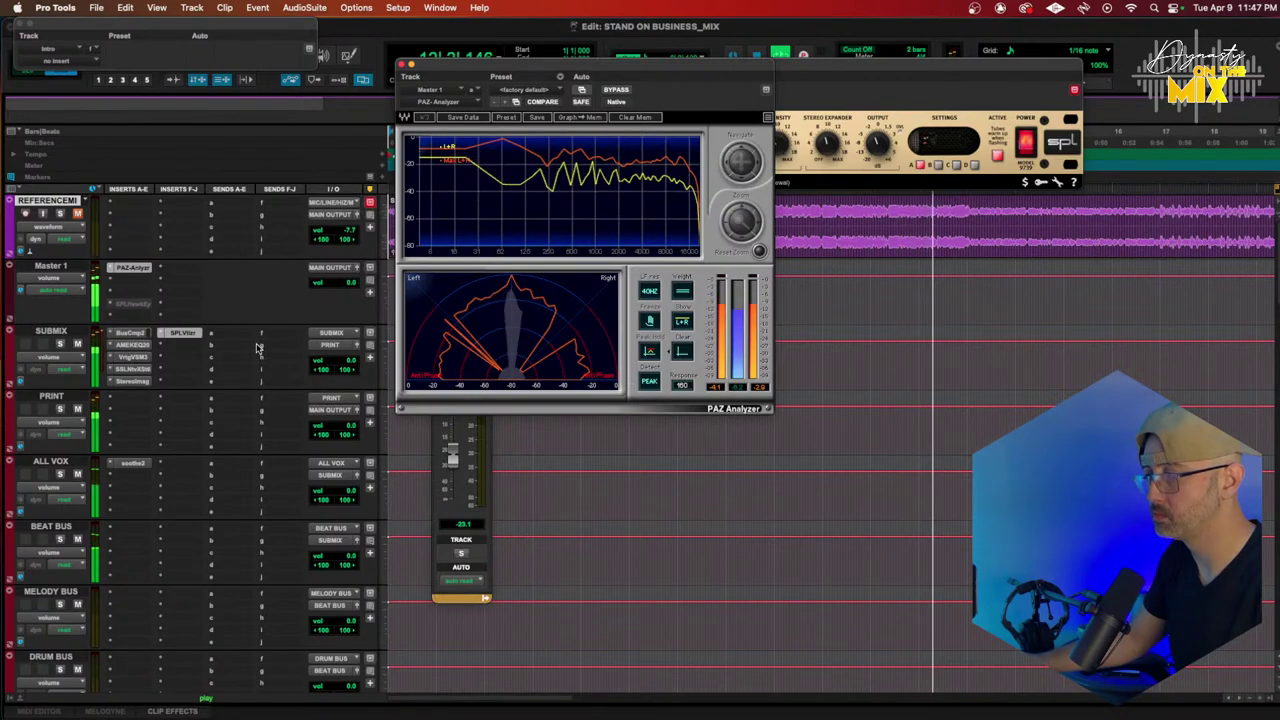
pyautogui.click(130, 381)
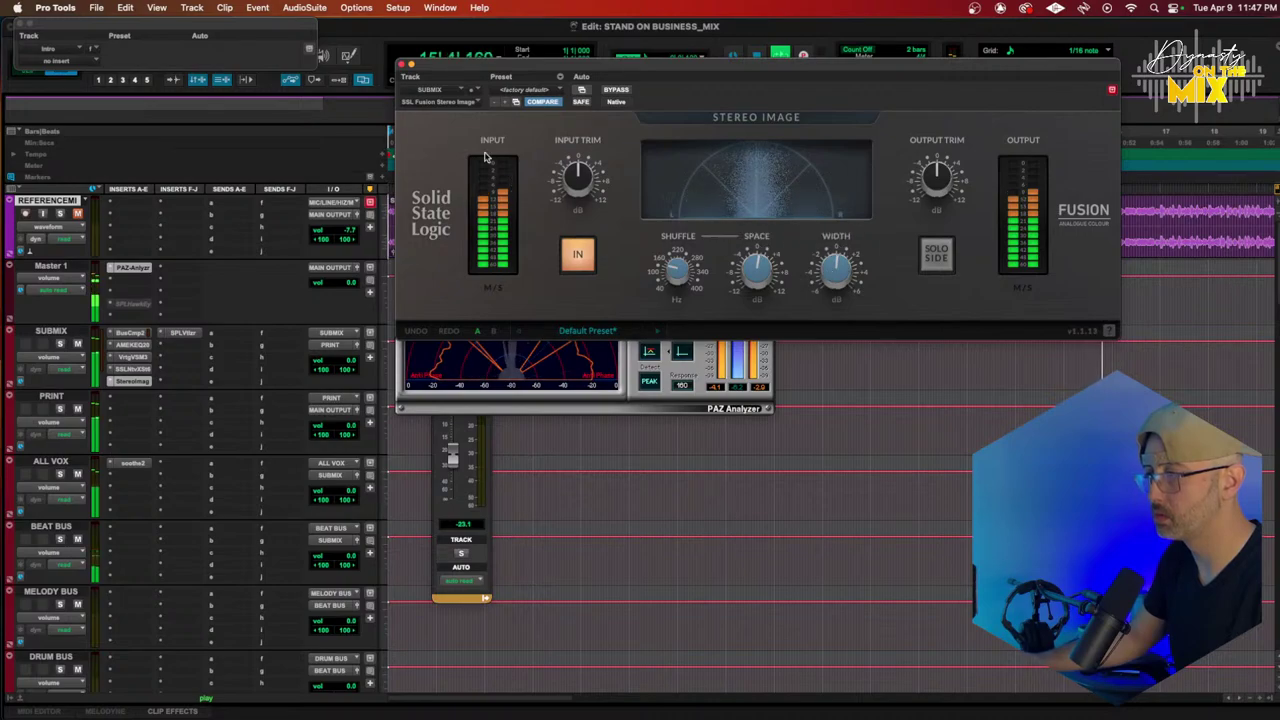
pyautogui.click(402, 64)
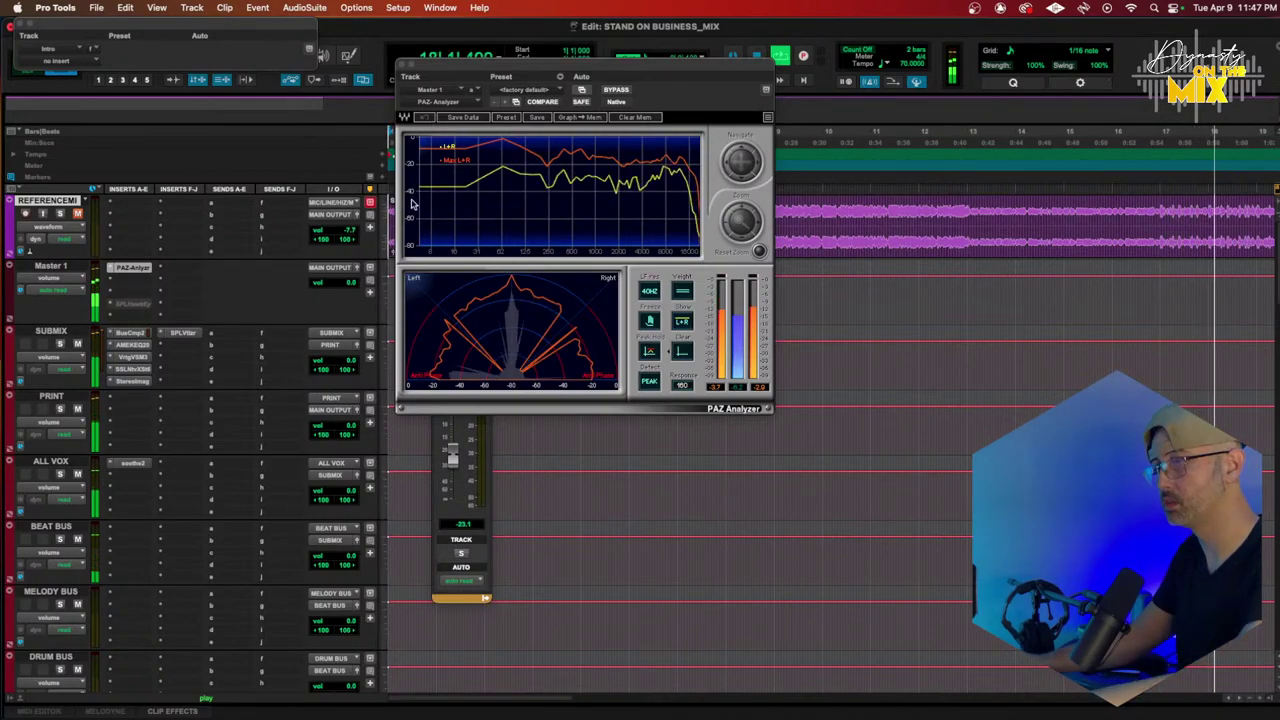
pyautogui.click(404, 66)
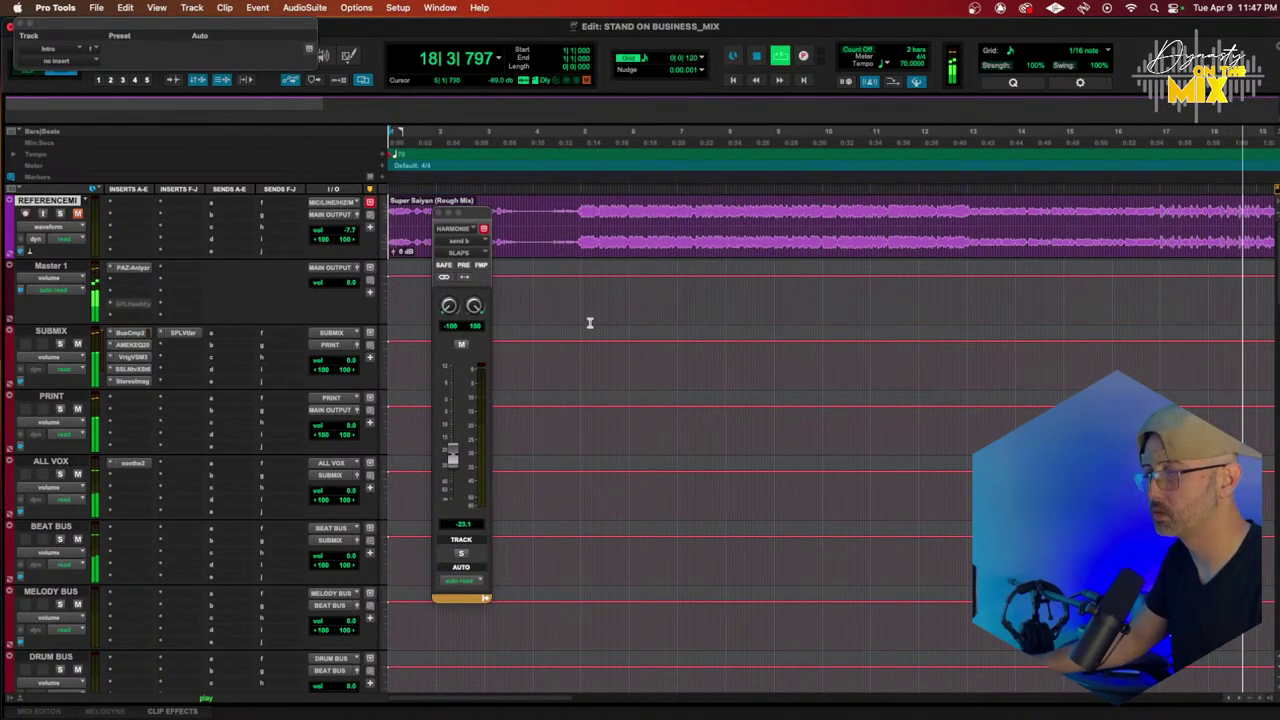
# Step: Insert the stereo FabFilter Pro-DS de-esser on the ALL VOX track directly after soothe2
pyautogui.press('r')
pyautogui.press('r')
pyautogui.press('r')
pyautogui.scroll(-10, 669, 325)
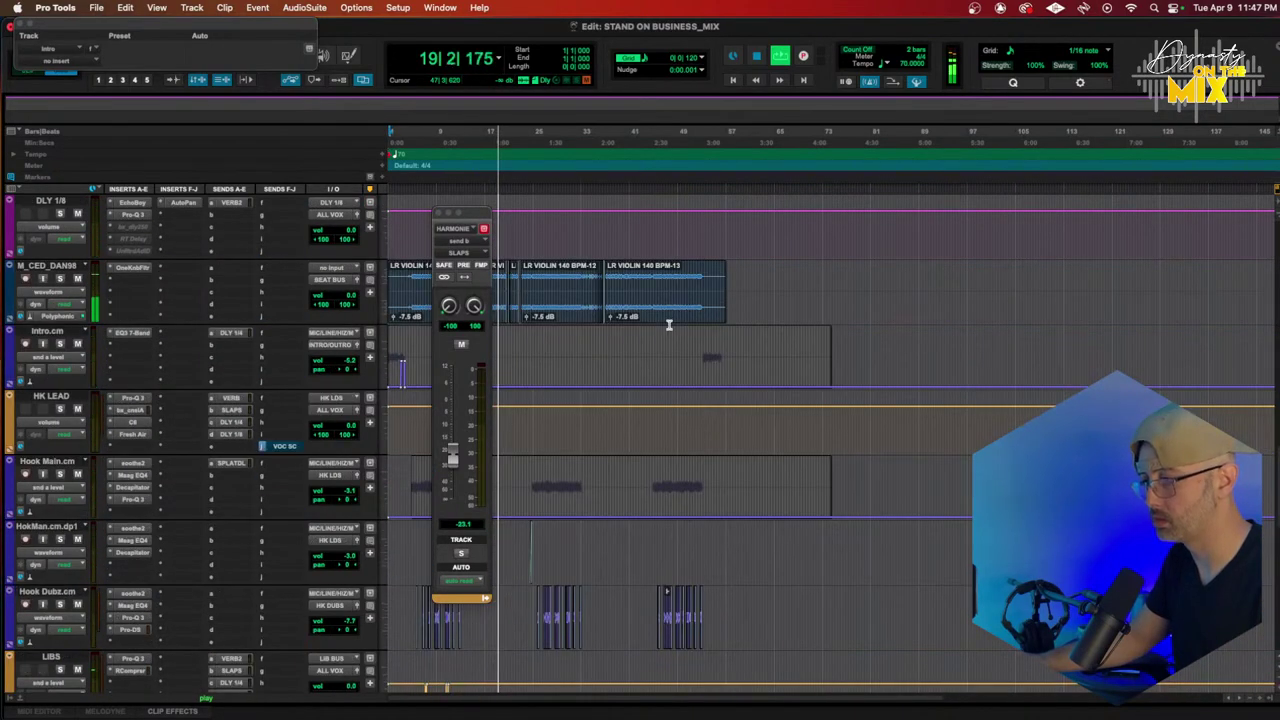
pyautogui.press('super+bracketright')
pyautogui.press('super+bracketright')
pyautogui.scroll(-5, 669, 323)
pyautogui.scroll(-10, 290, 435)
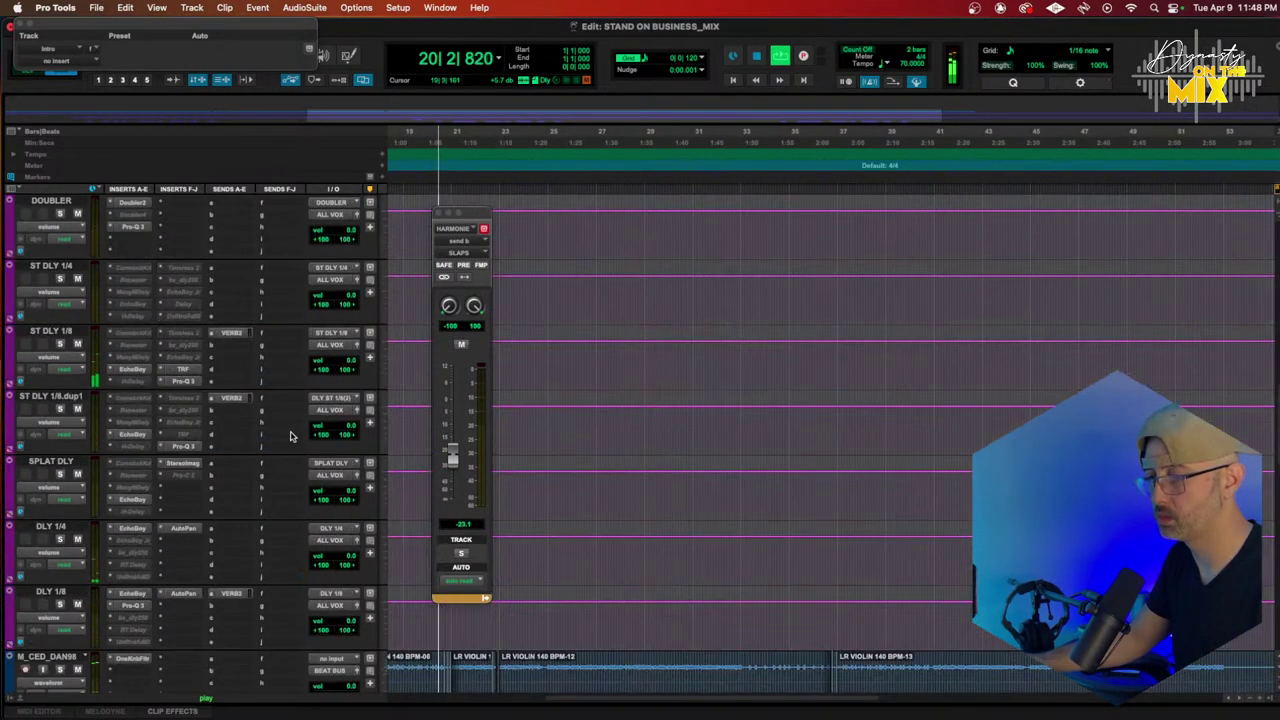
pyautogui.scroll(4, 285, 435)
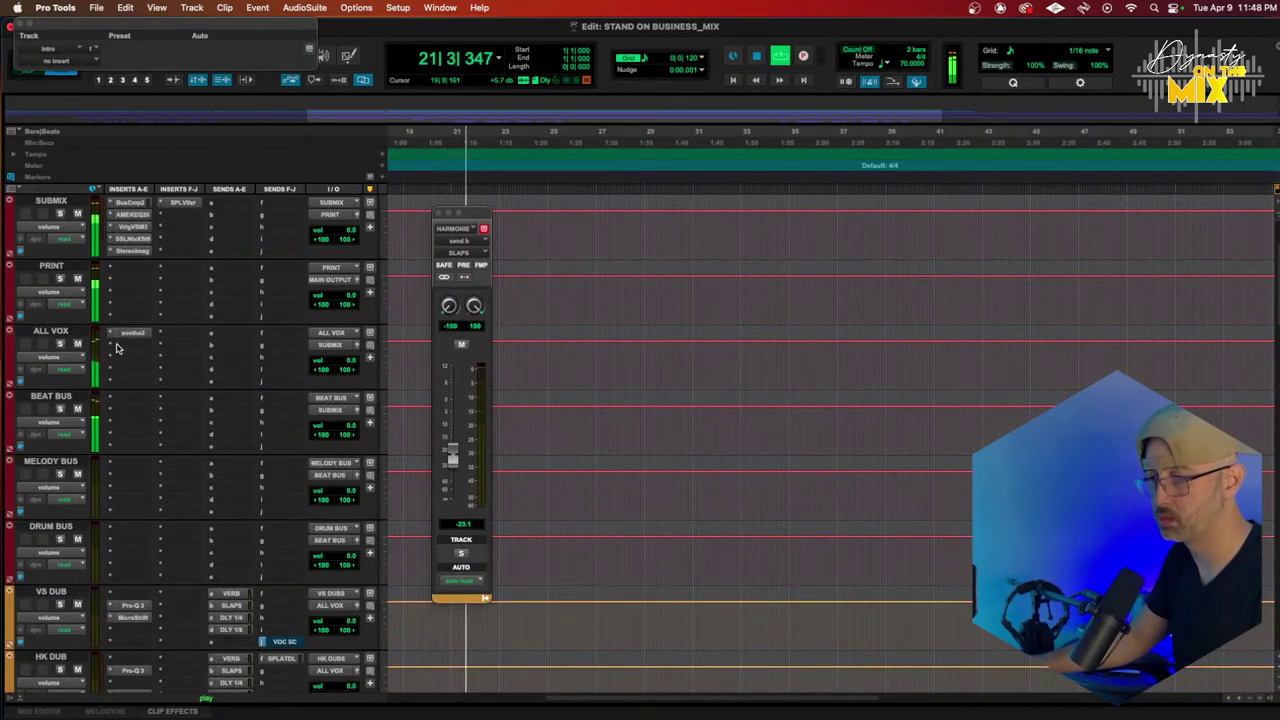
pyautogui.click(116, 347)
pyautogui.moveTo(200, 345)
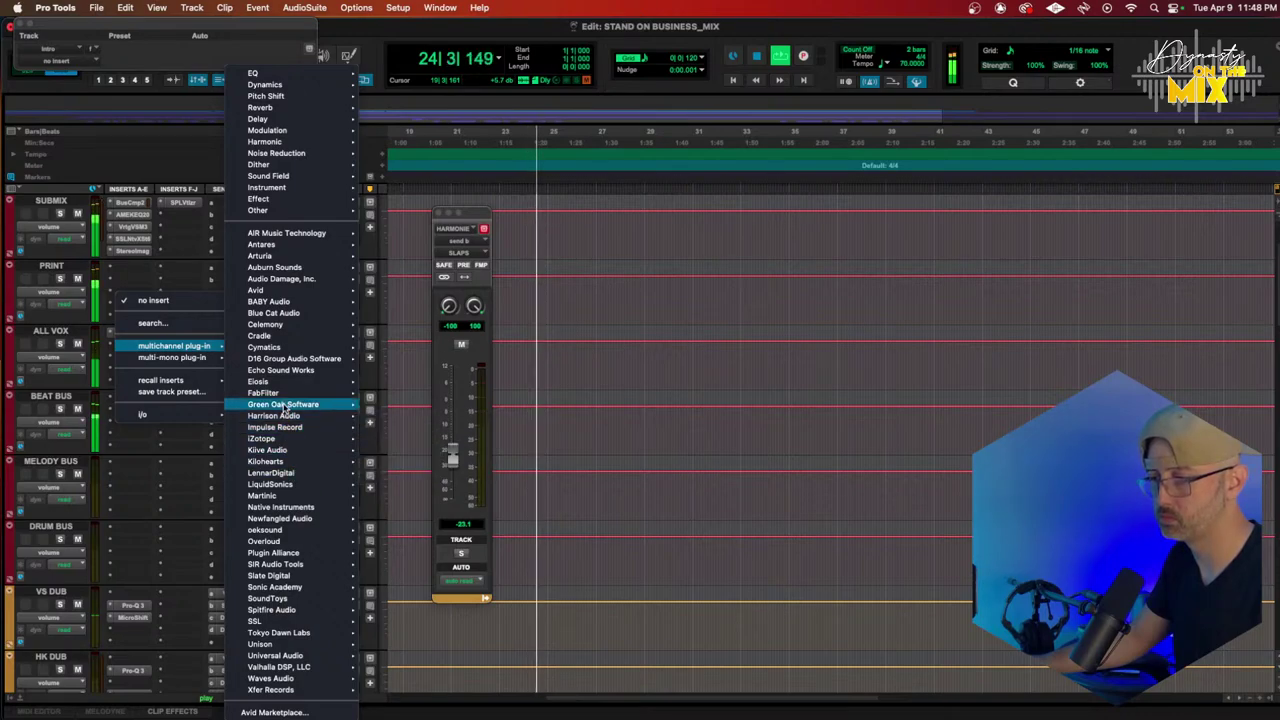
pyautogui.moveTo(265, 393)
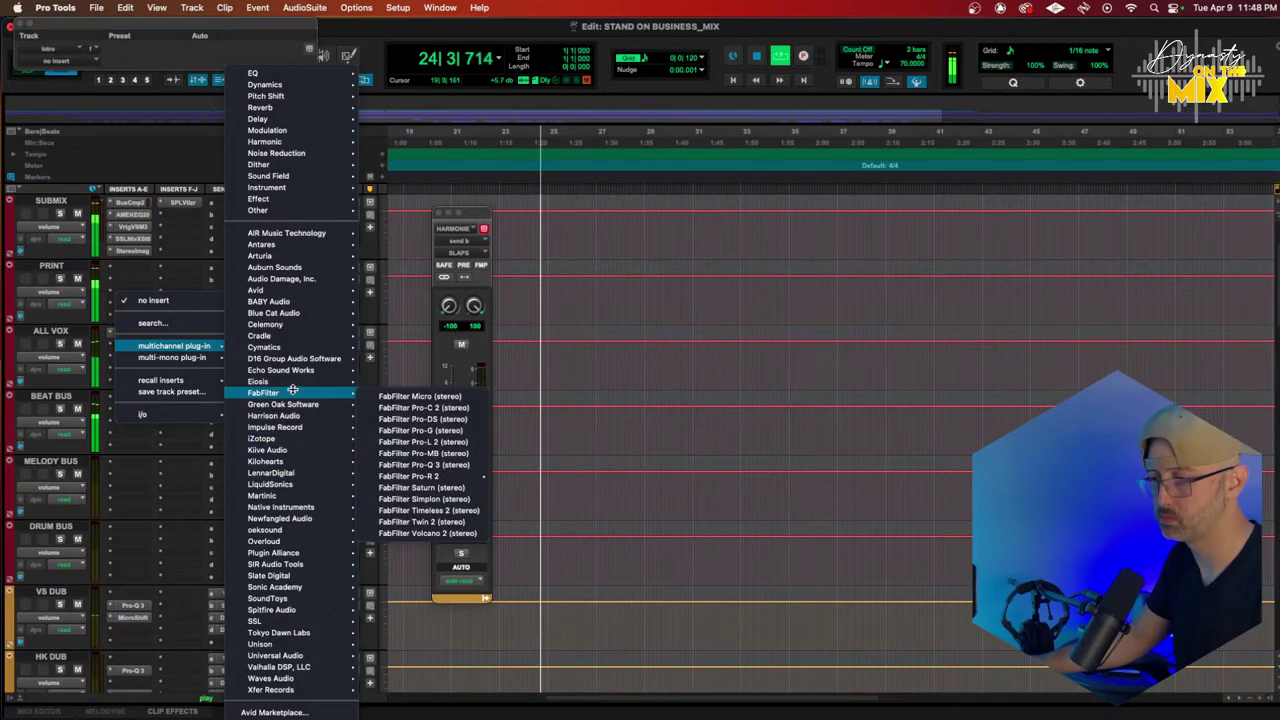
pyautogui.click(440, 420)
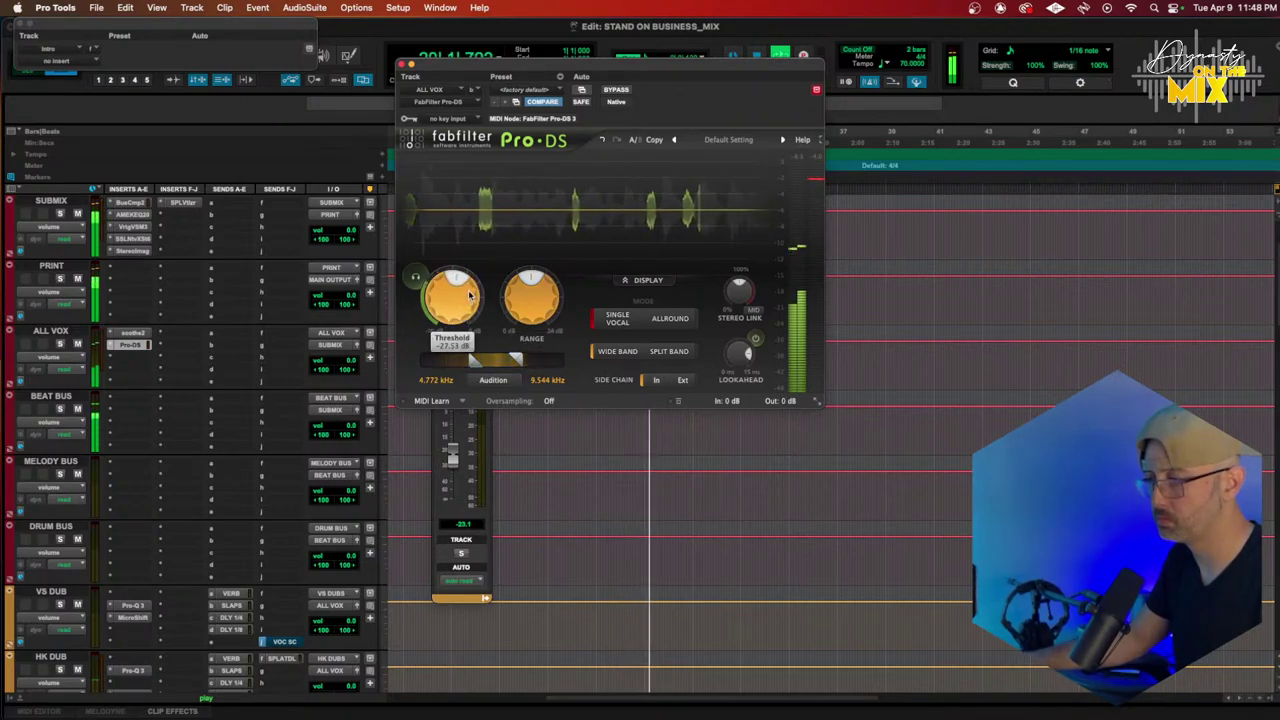
# Step: Fine-tune the Pro-DS threshold, set its detection band to 3.979–12.26 kHz, and close the plug-in
pyautogui.moveTo(467, 296); pyautogui.dragTo(467, 291)
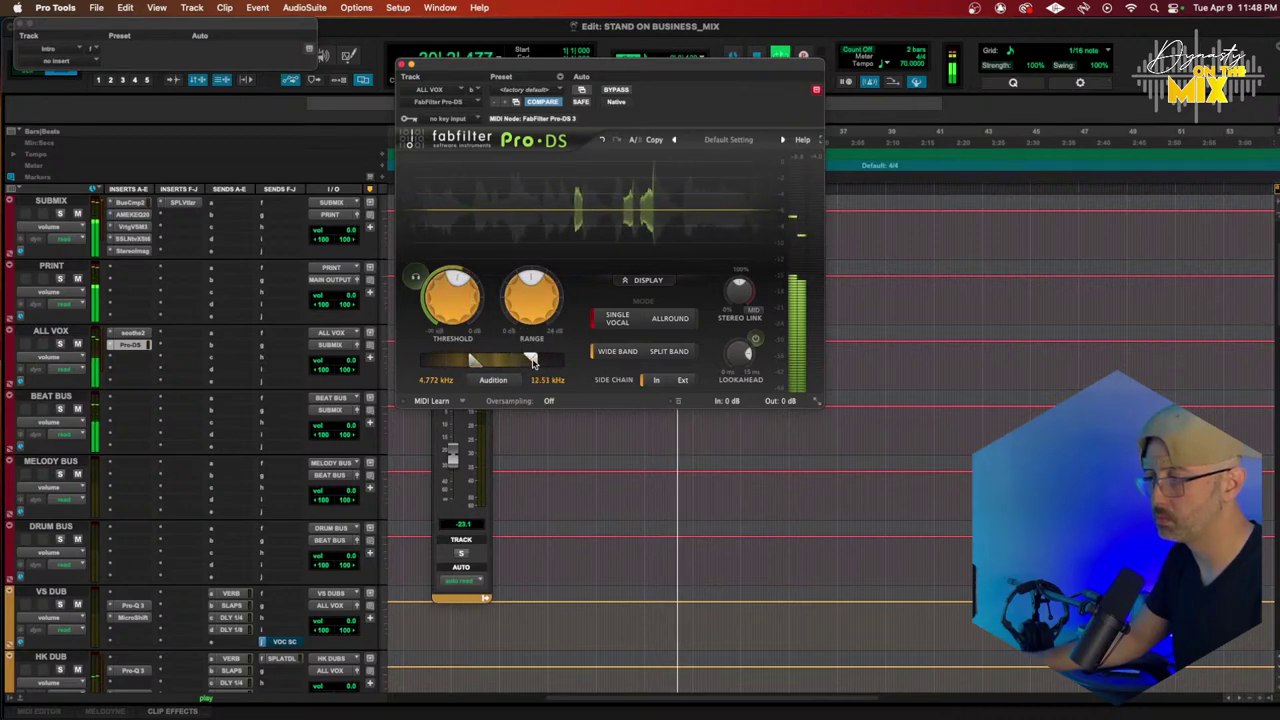
pyautogui.moveTo(539, 362); pyautogui.dragTo(505, 362)
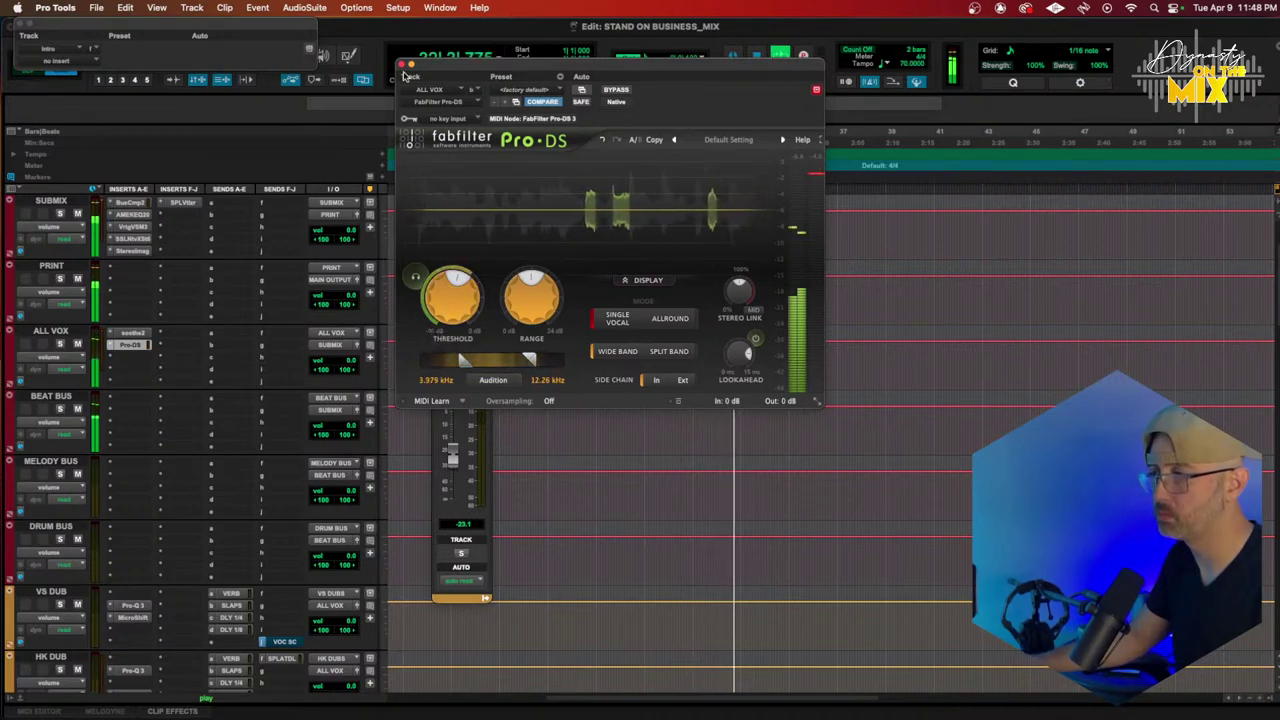
pyautogui.click(403, 66)
pyautogui.scroll(3, 188, 324)
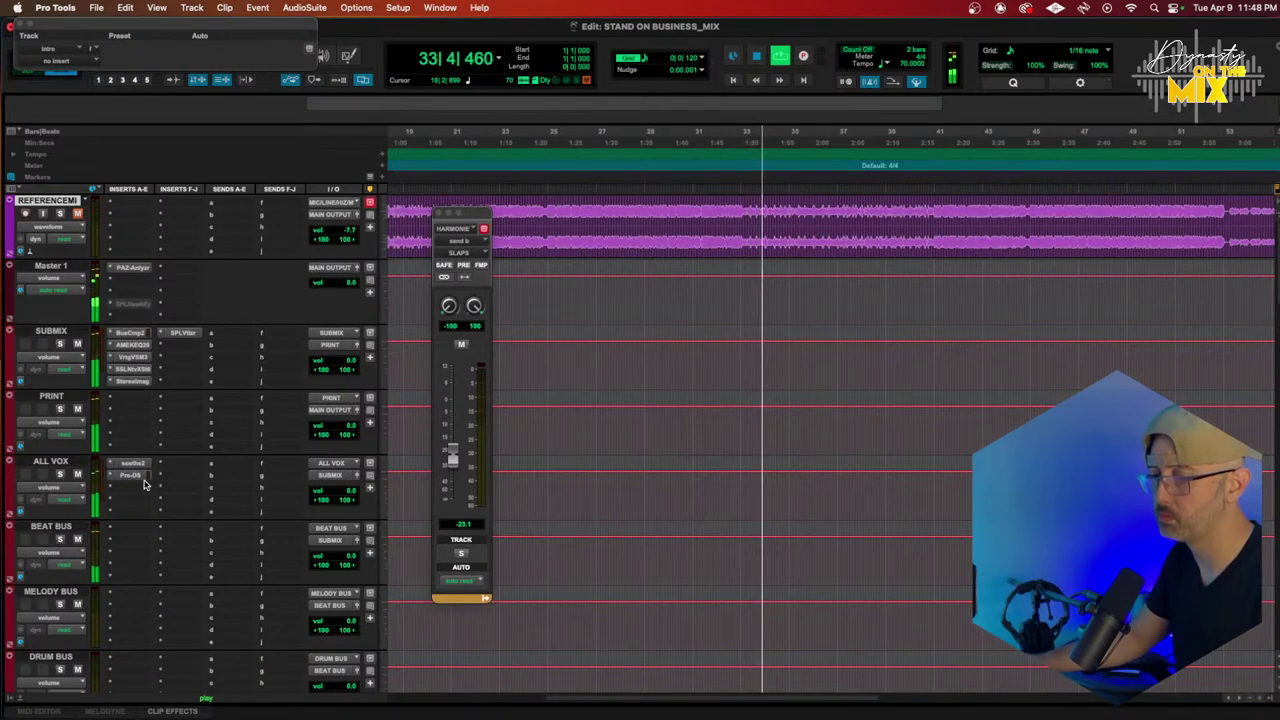
pyautogui.scroll(-10, 148, 480)
pyautogui.scroll(-10, 143, 484)
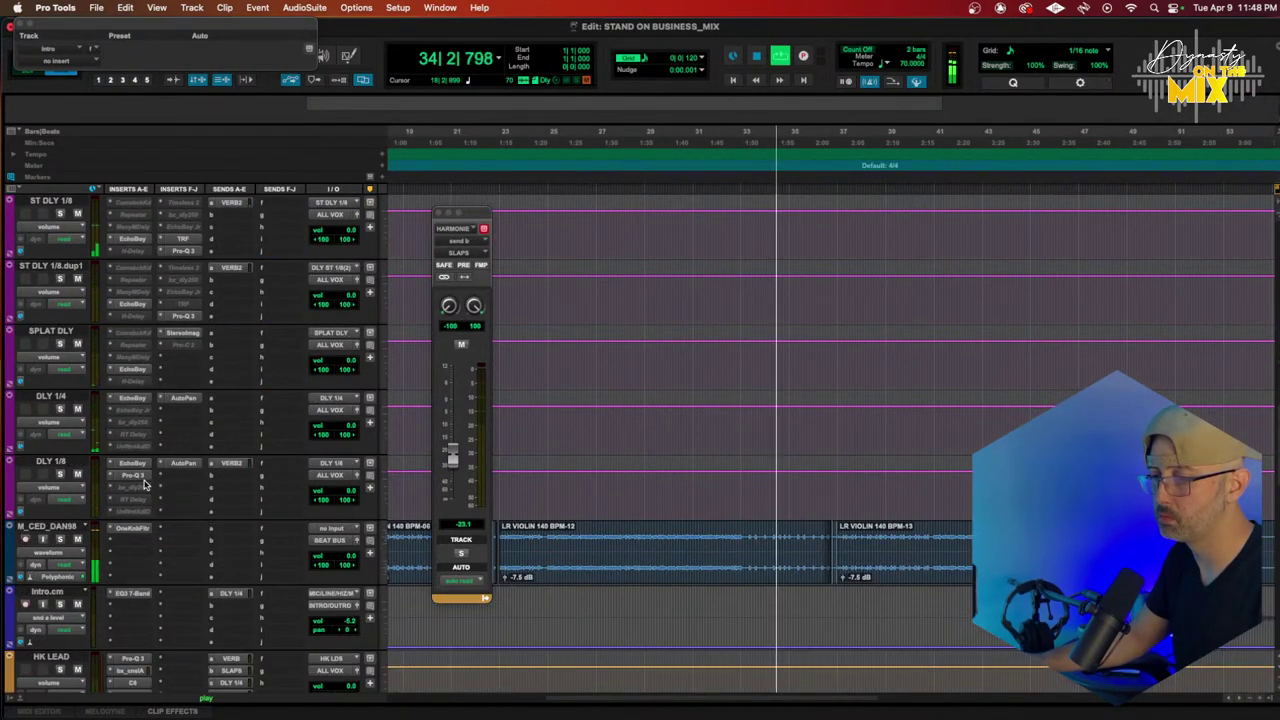
pyautogui.scroll(-2, 143, 484)
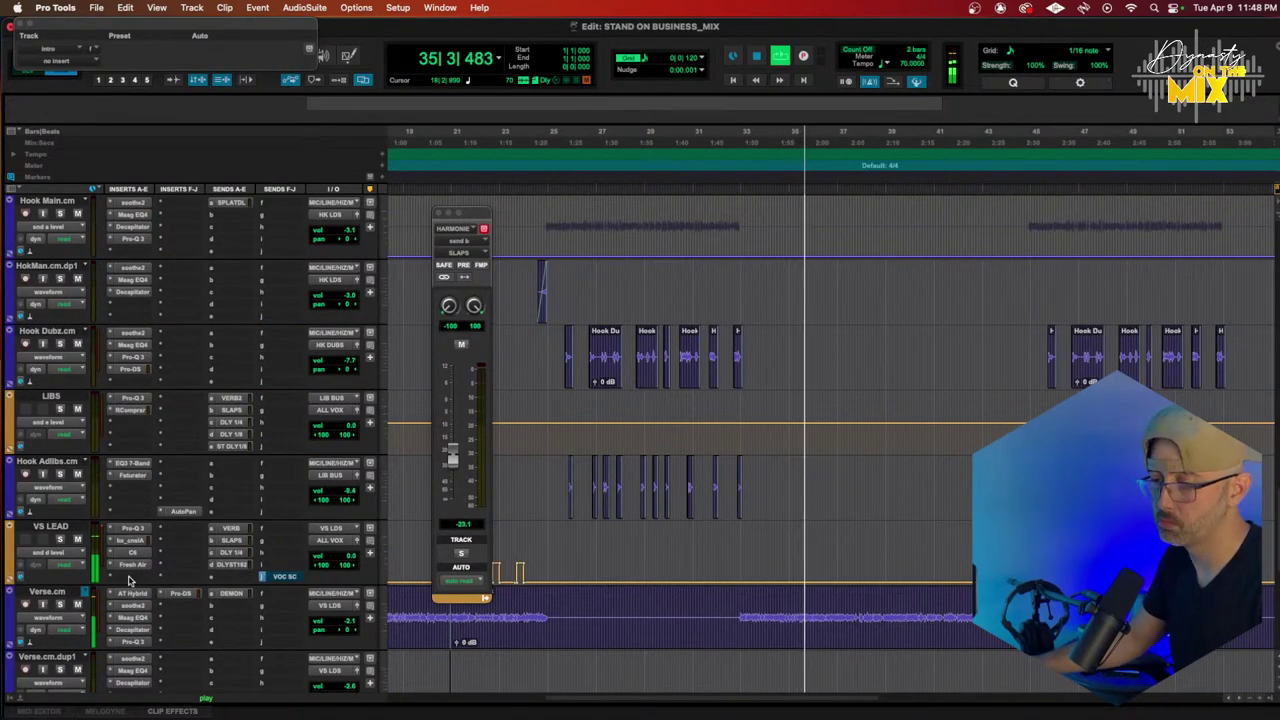
pyautogui.click(168, 532)
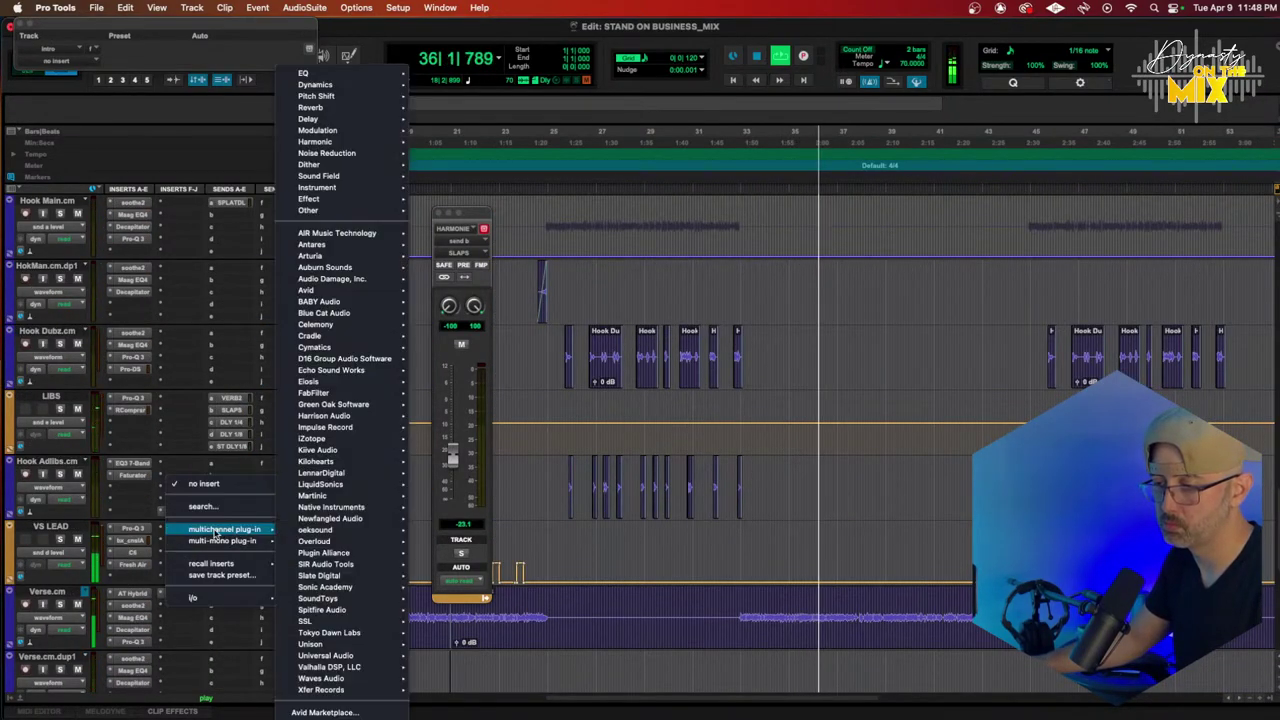
pyautogui.click(204, 484)
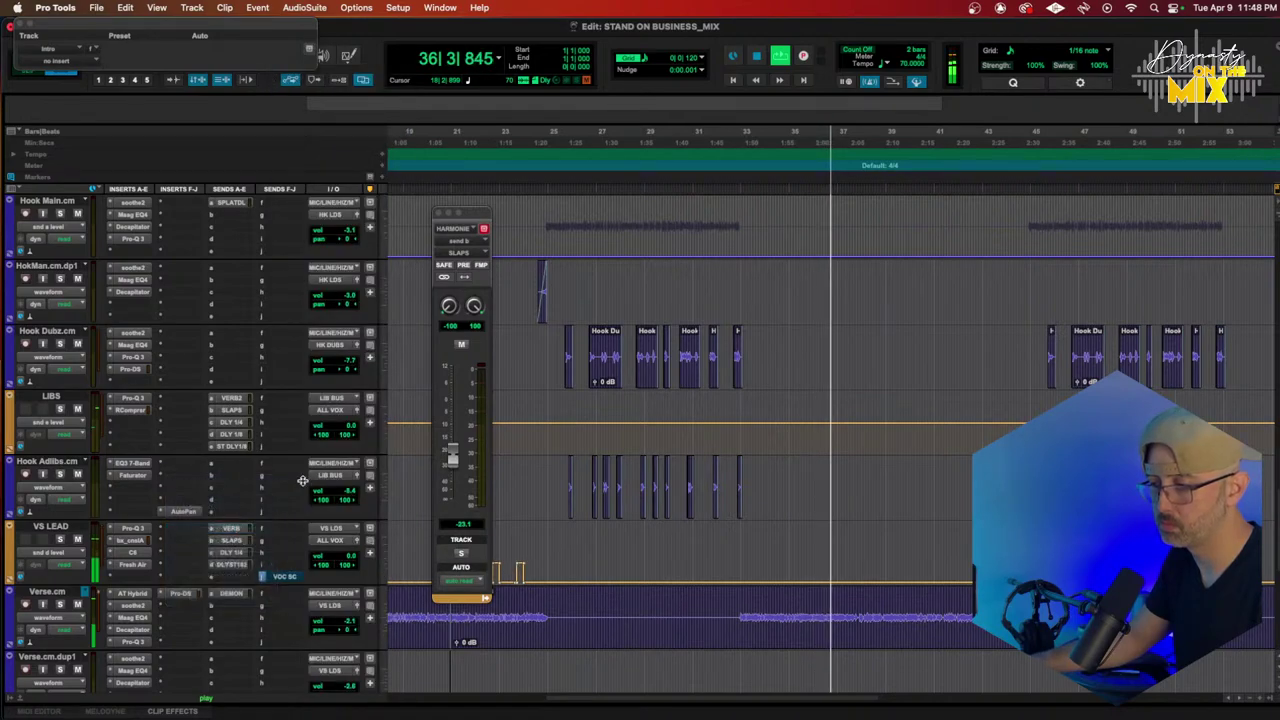
# Step: Start playback from 35|3|840 and show the DEMON send level automation on the Verse.cm track
pyautogui.scroll(-3, 864, 532)
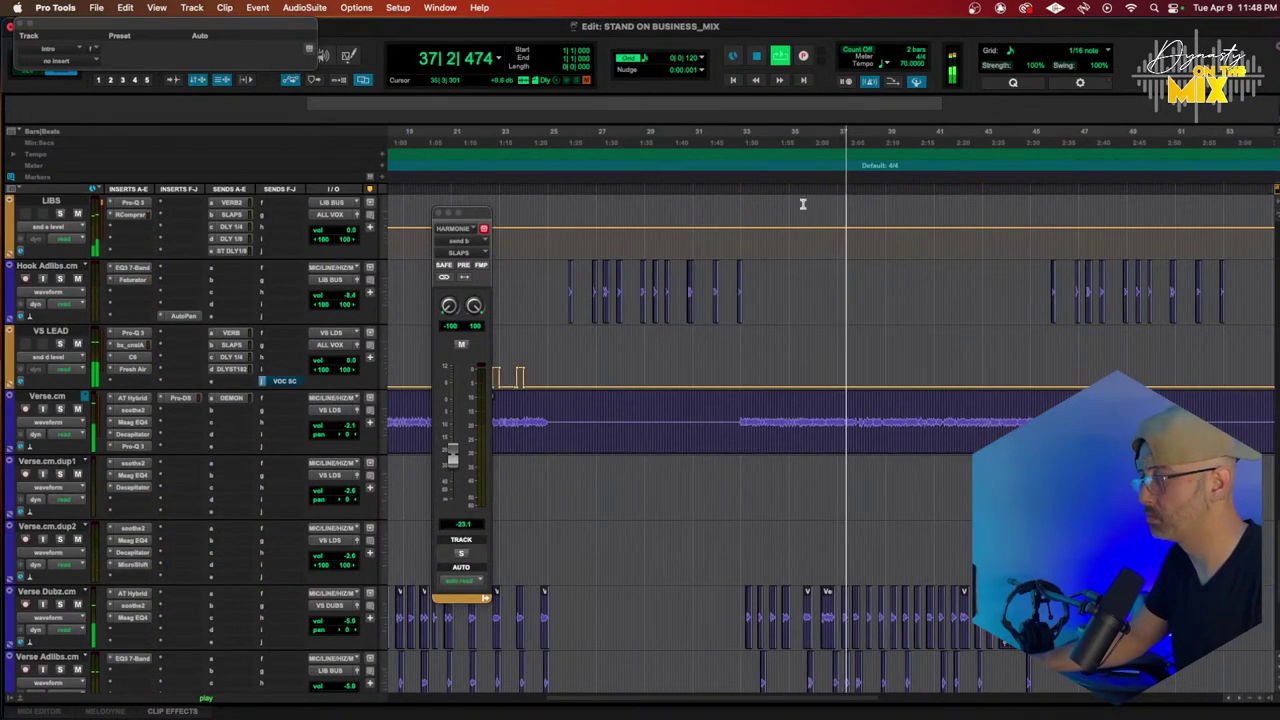
pyautogui.click(806, 143)
pyautogui.press('t')
pyautogui.press('t')
pyautogui.press('t')
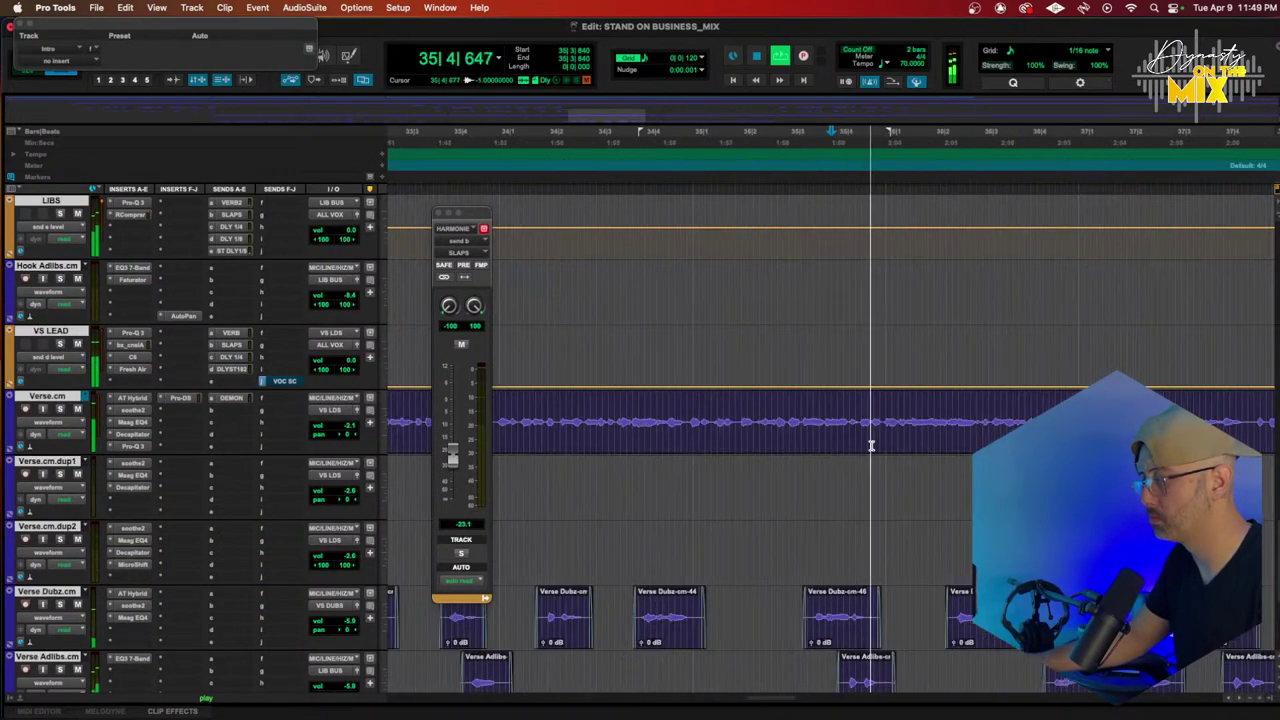
pyautogui.hscroll(1, 880, 430)
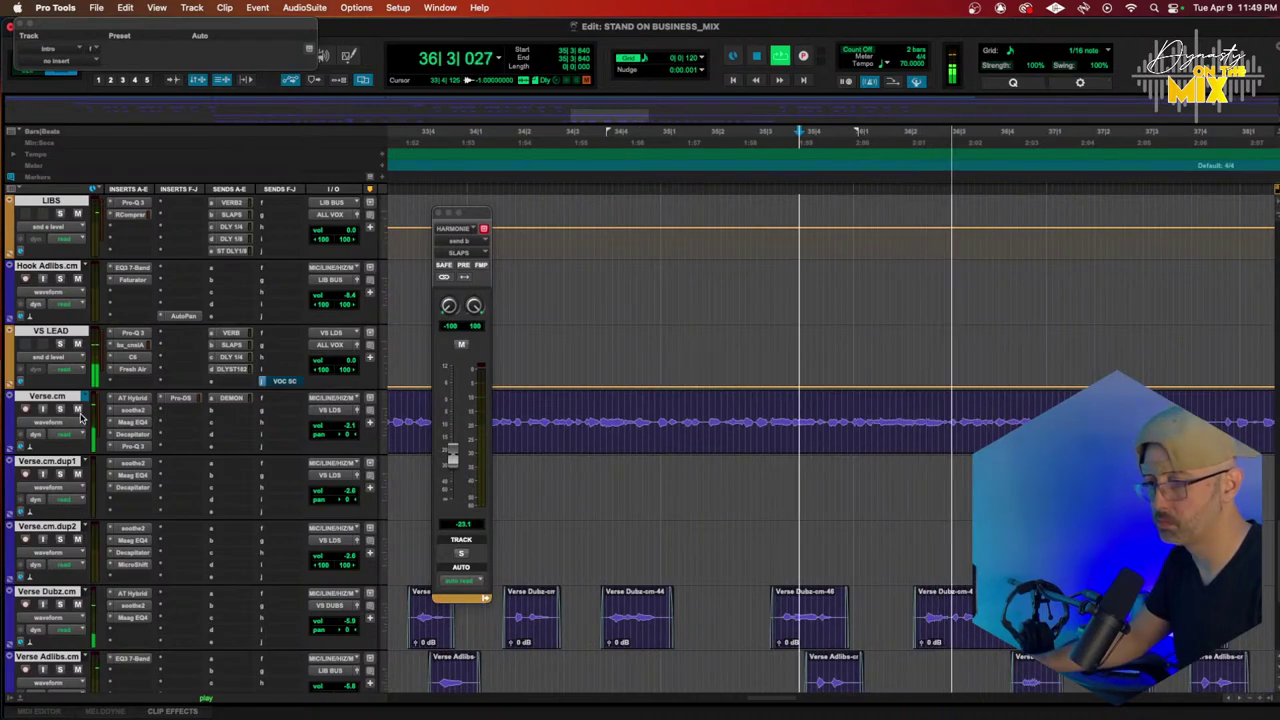
pyautogui.click(47, 422)
pyautogui.click(132, 484)
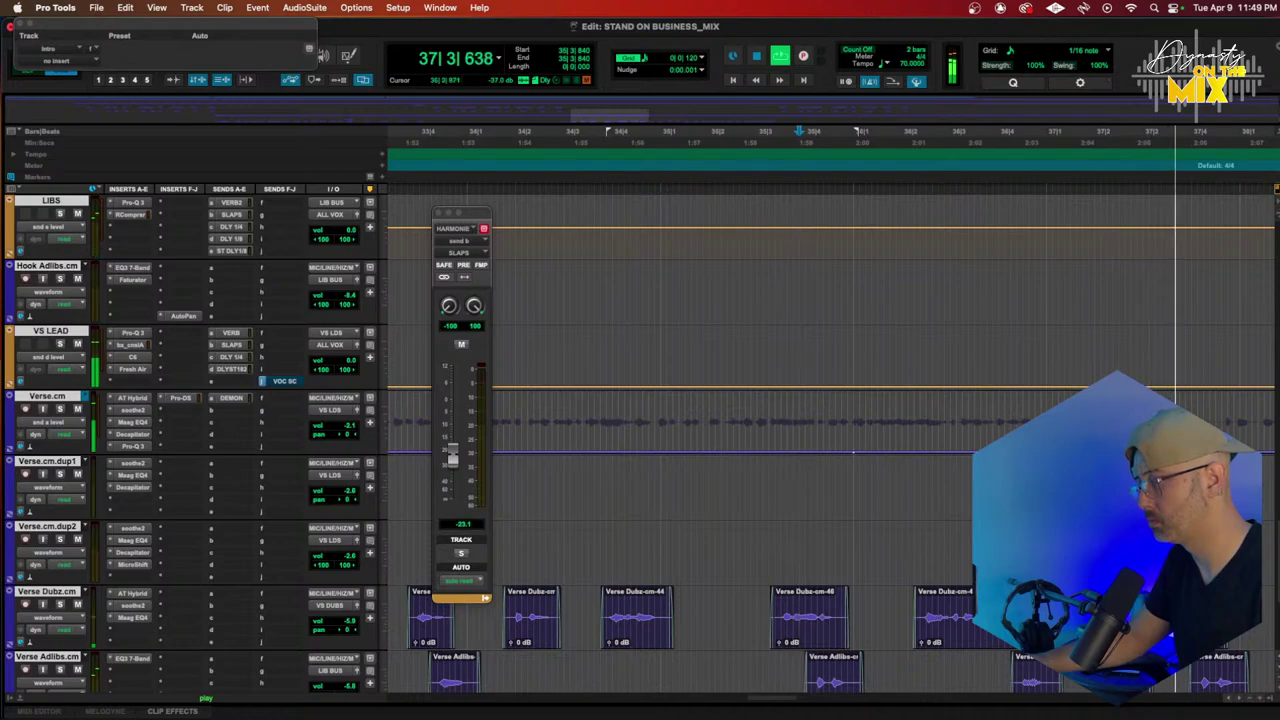
# Step: Draw a rising DEMON send level ramp on Verse.cm from bar 36 beat 1 to about 36|4, dropping back to silence
pyautogui.moveTo(853, 452); pyautogui.dragTo(1040, 408)
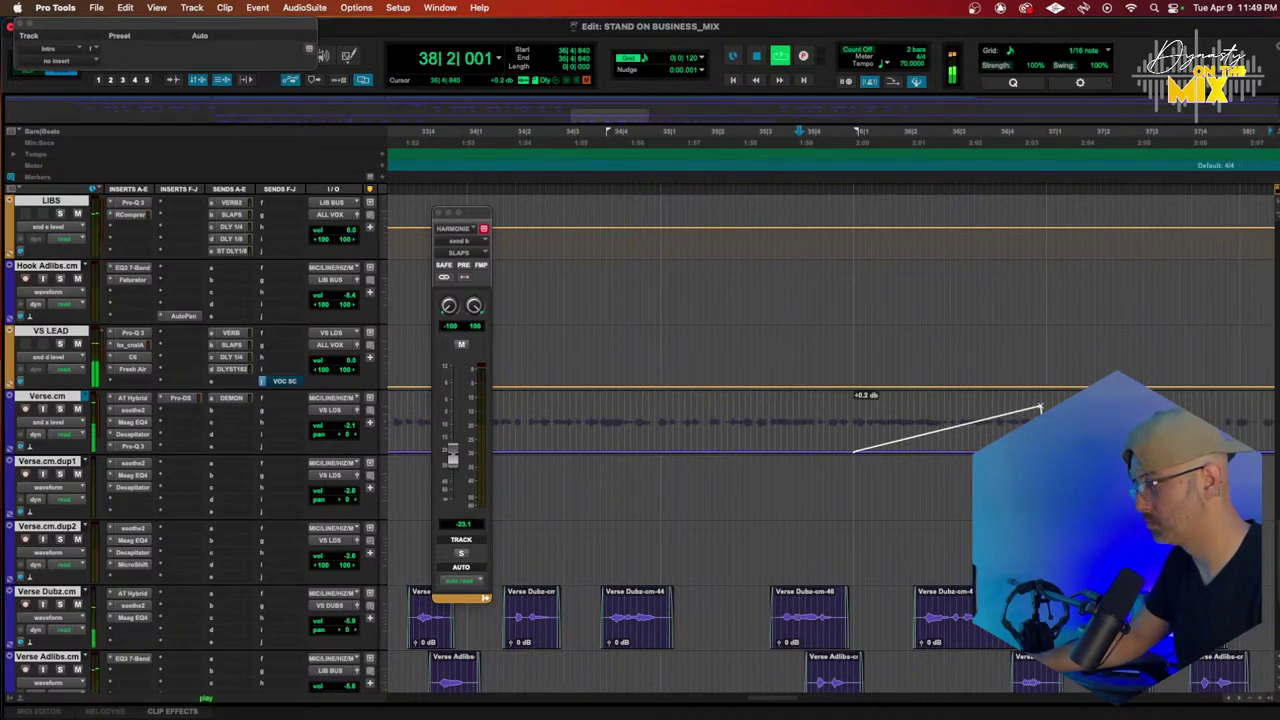
pyautogui.moveTo(853, 452); pyautogui.dragTo(856, 429)
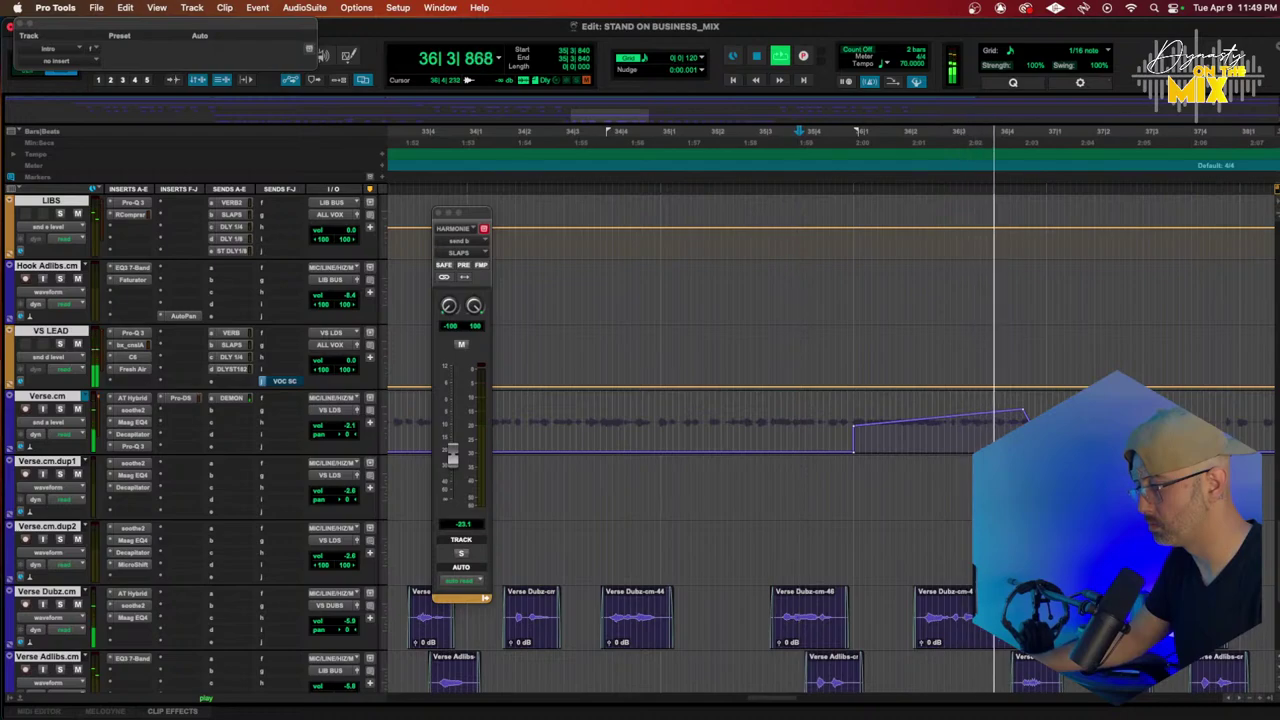
pyautogui.moveTo(1038, 440); pyautogui.dragTo(1022, 448)
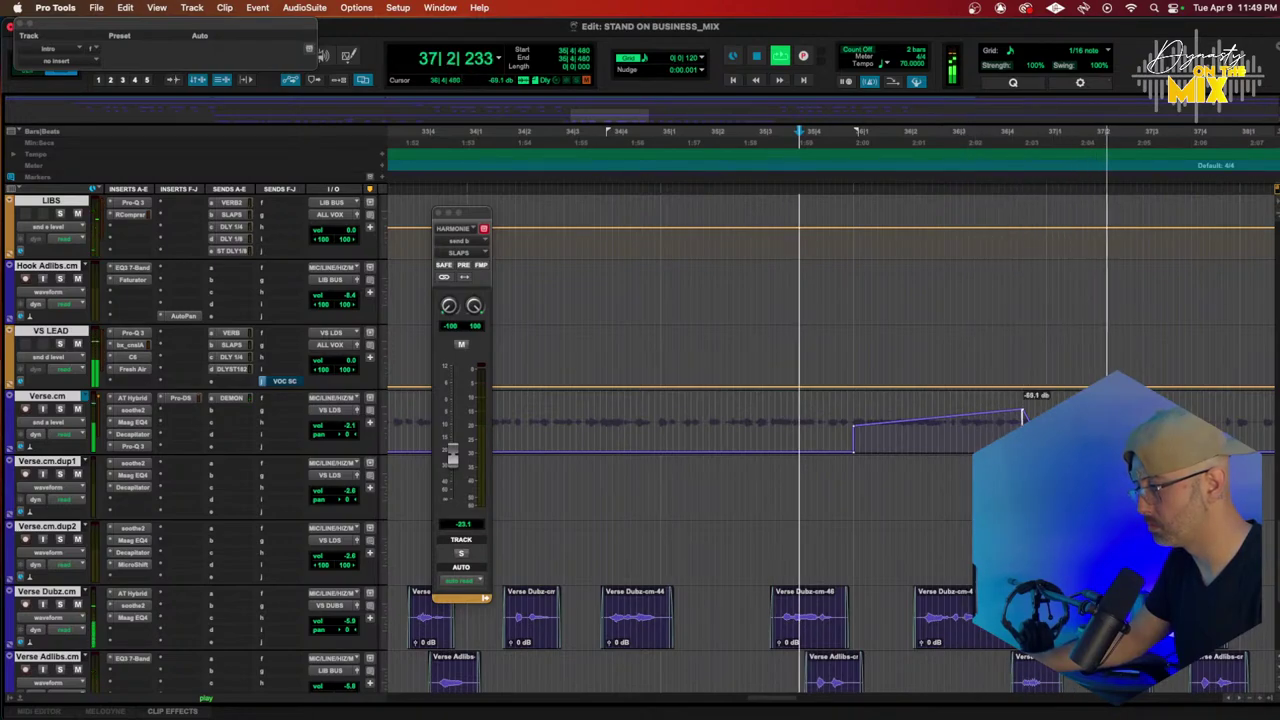
# Step: Audition the Verse.cm DEMON send ramp from 35|3|840 and inspect its breakpoints up close
pyautogui.press('t')
pyautogui.press('t')
pyautogui.press('space')
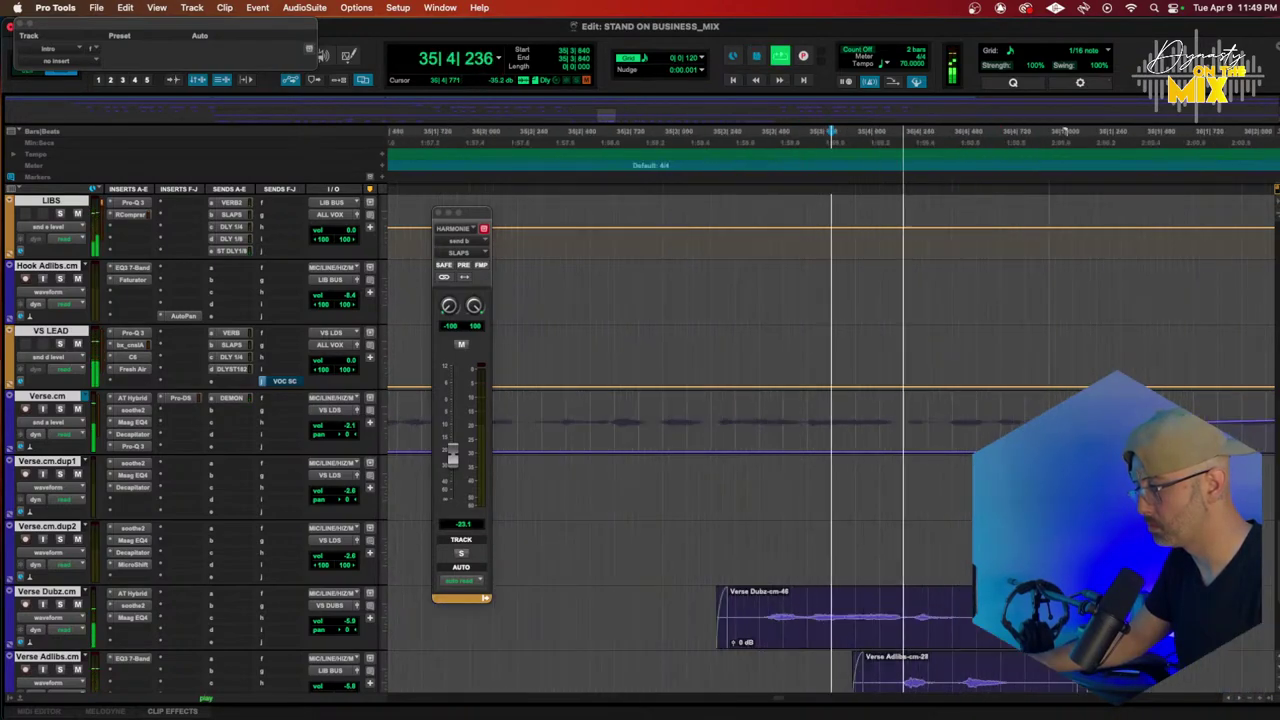
pyautogui.hscroll(5, 830, 440)
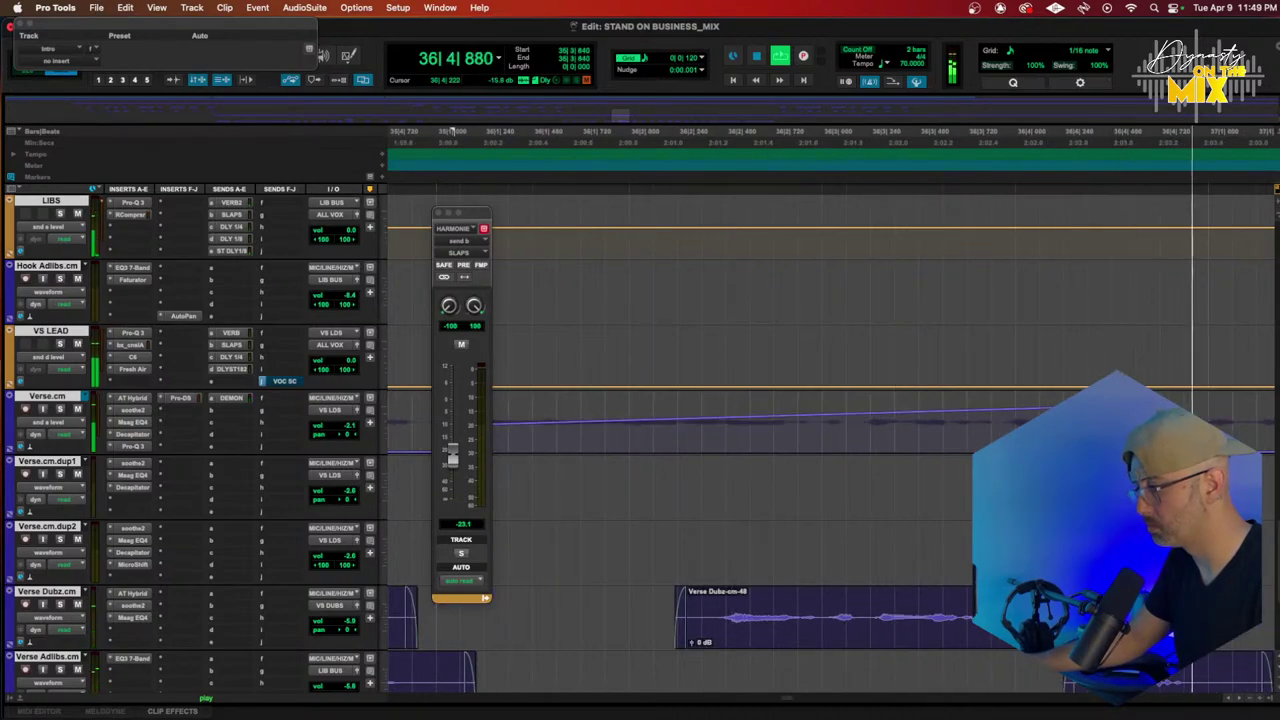
pyautogui.press('super+bracketleft')
pyautogui.press('super+bracketleft')
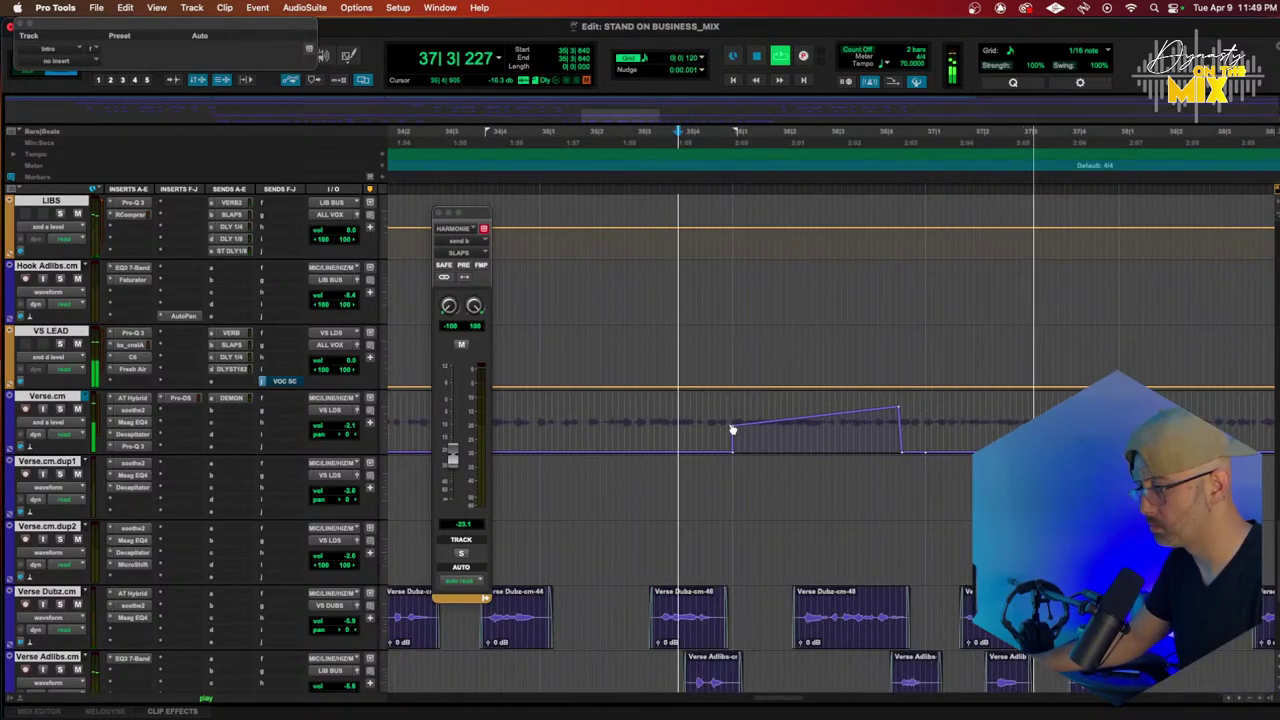
pyautogui.press('space')
pyautogui.press('space')
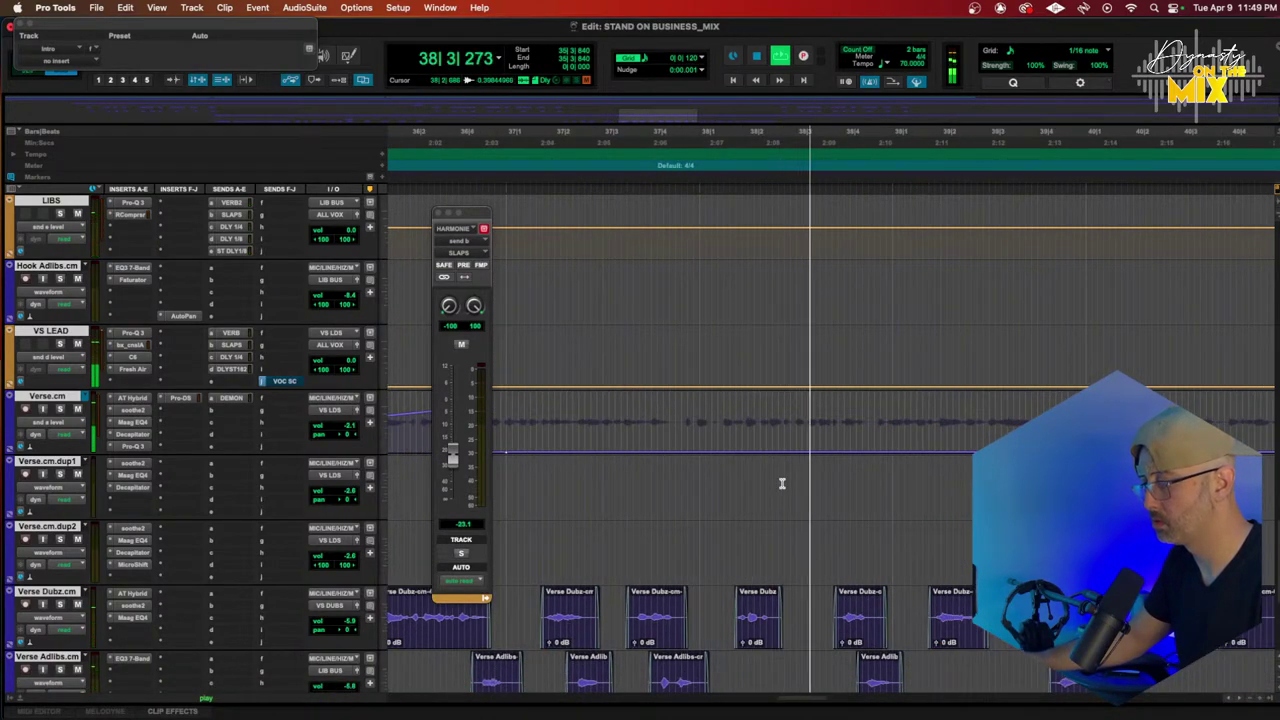
# Step: Return the audio tracks to waveform view and the vocal bus tracks to volume view
pyautogui.scroll(4, 782, 483)
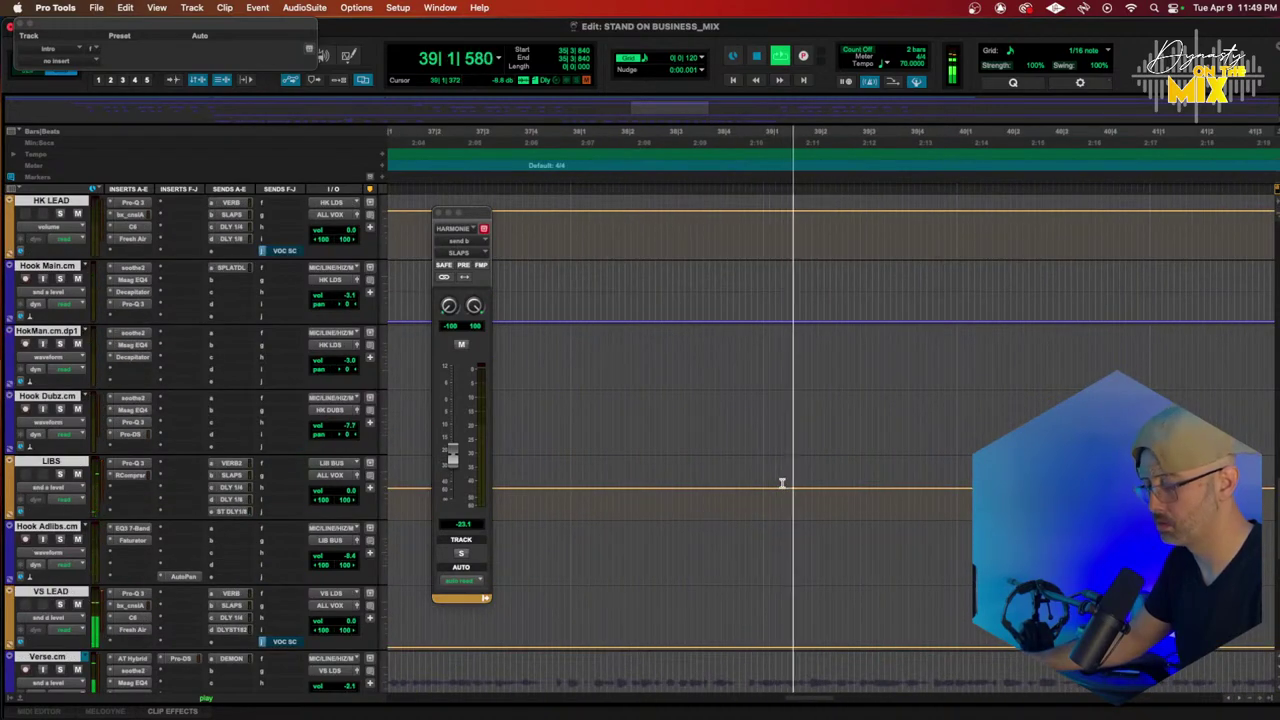
pyautogui.press('r')
pyautogui.press('r')
pyautogui.press('r')
pyautogui.press('r')
pyautogui.scroll(2, 760, 428)
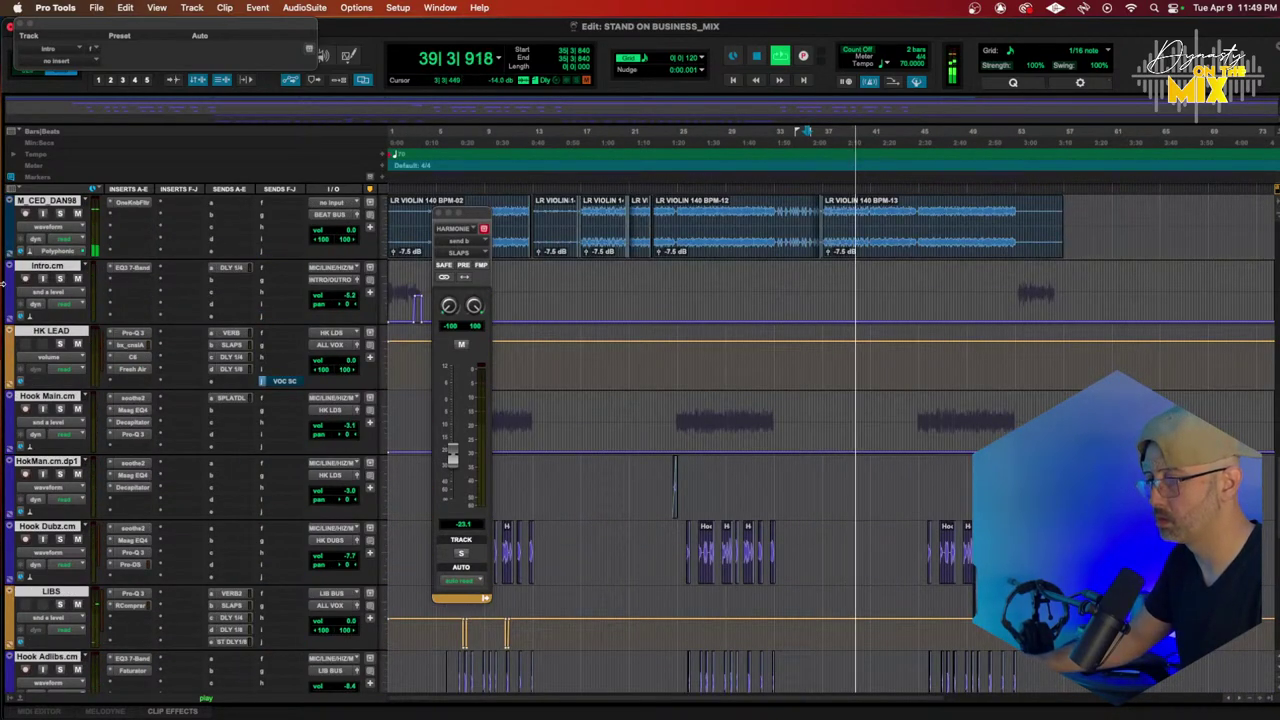
pyautogui.click(47, 357)
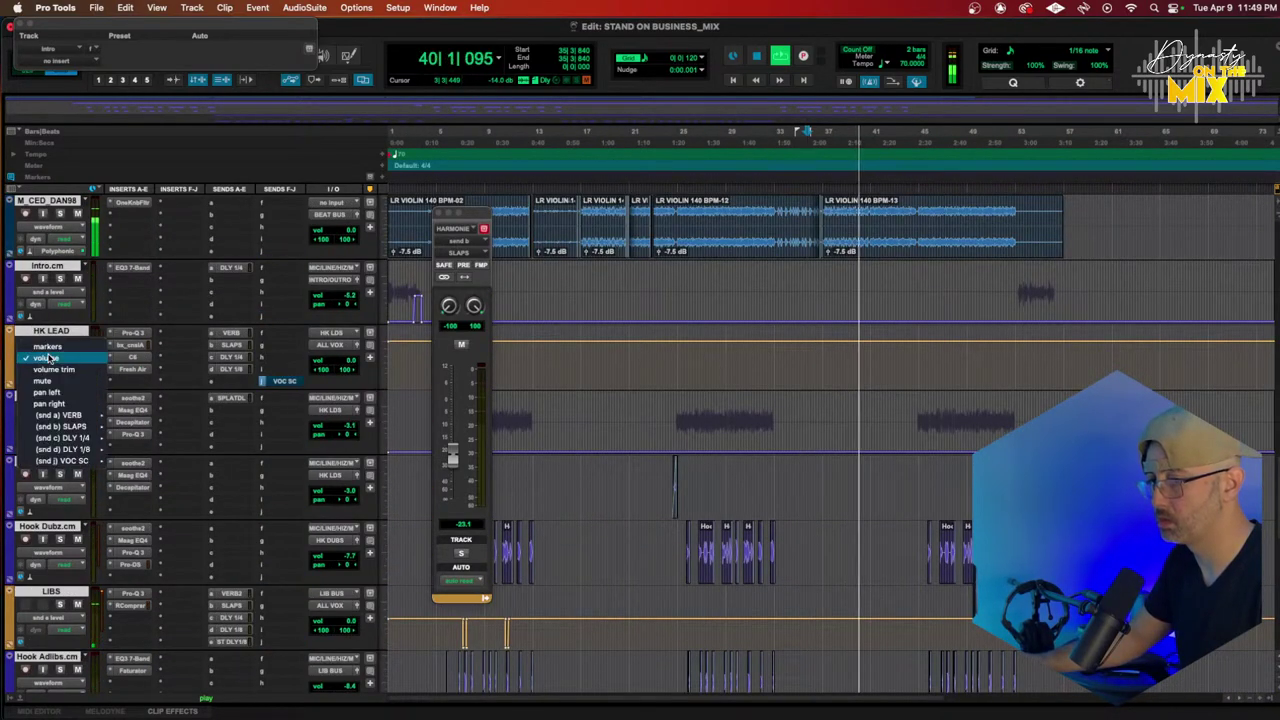
pyautogui.click(55, 291)
pyautogui.click(57, 235)
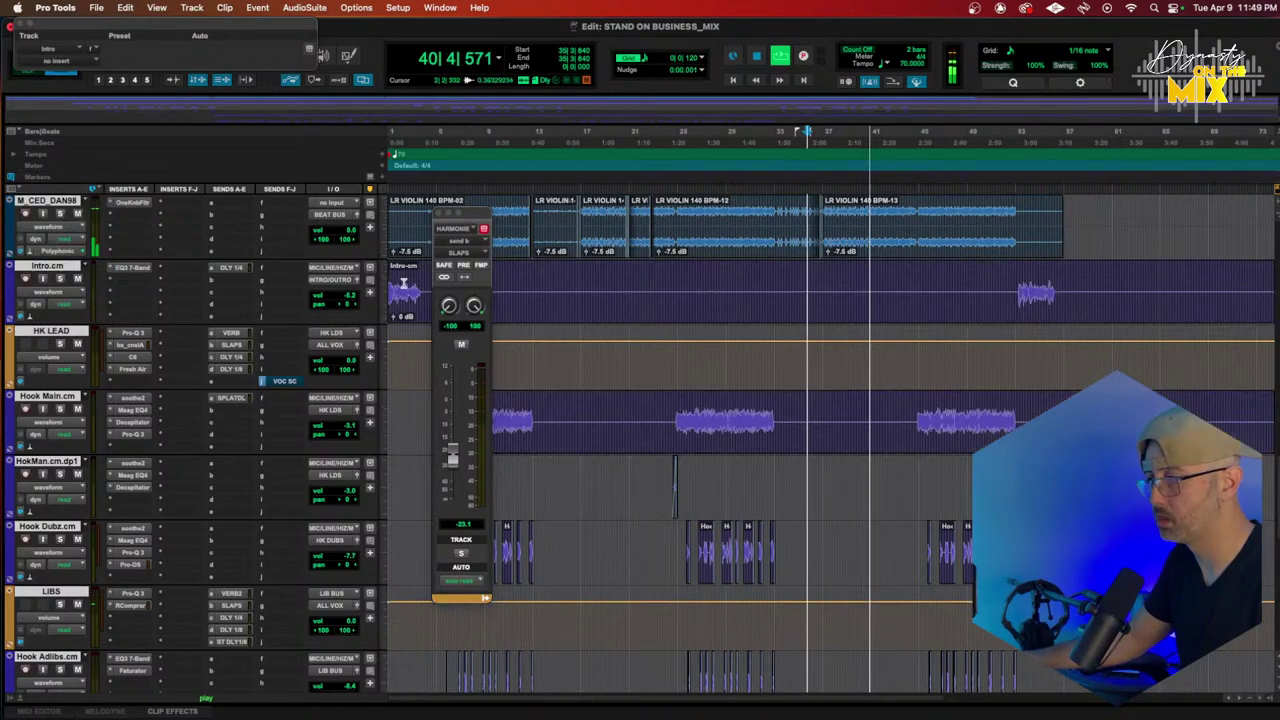
# Step: Start playback from 39|3|720 and bring the Verse.cm waveform into close view
pyautogui.click(855, 134)
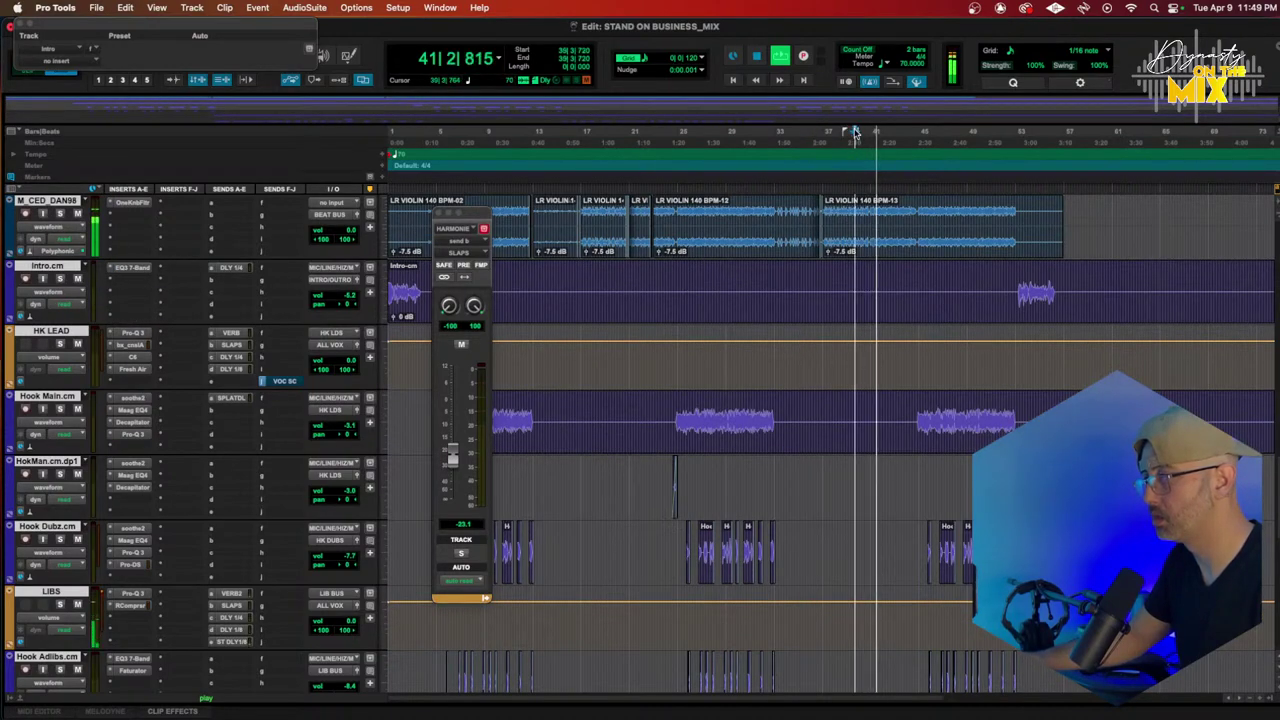
pyautogui.press('t')
pyautogui.press('t')
pyautogui.press('t')
pyautogui.press('t')
pyautogui.scroll(-5, 885, 242)
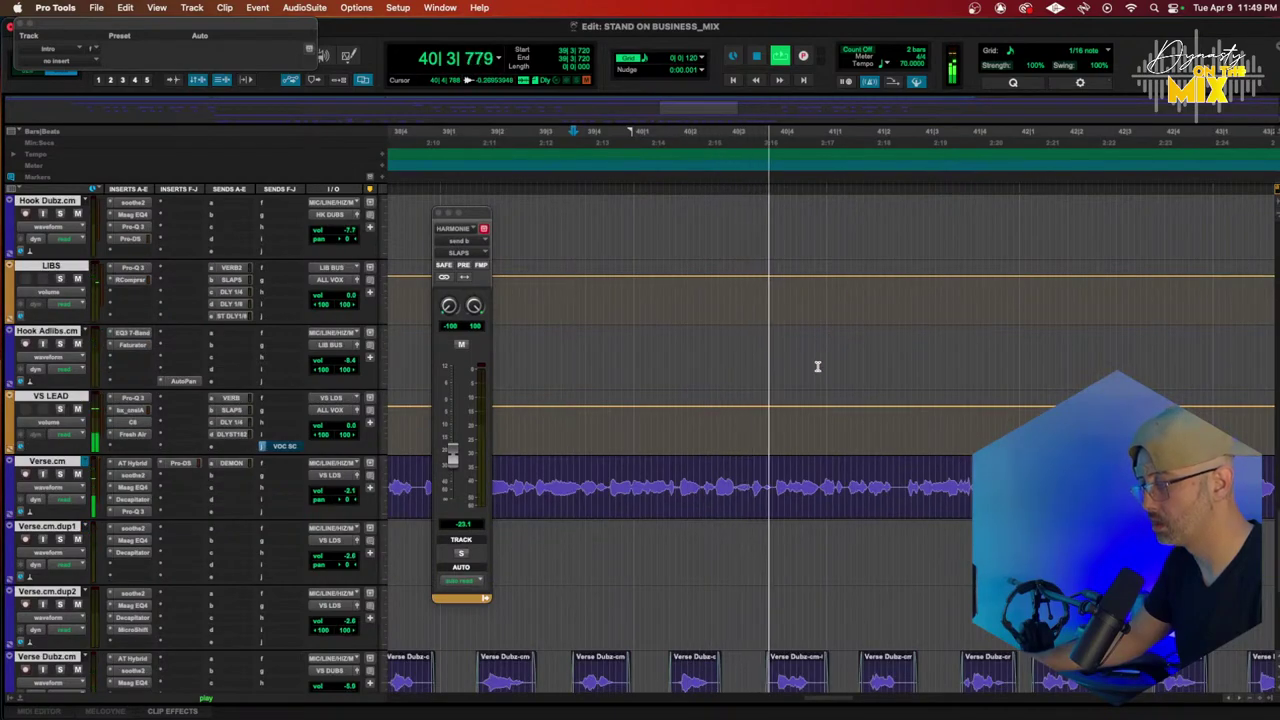
# Step: Look through the vocal, reverb and delay tracks, checking their sends and level meters during playback
pyautogui.scroll(7, 817, 366)
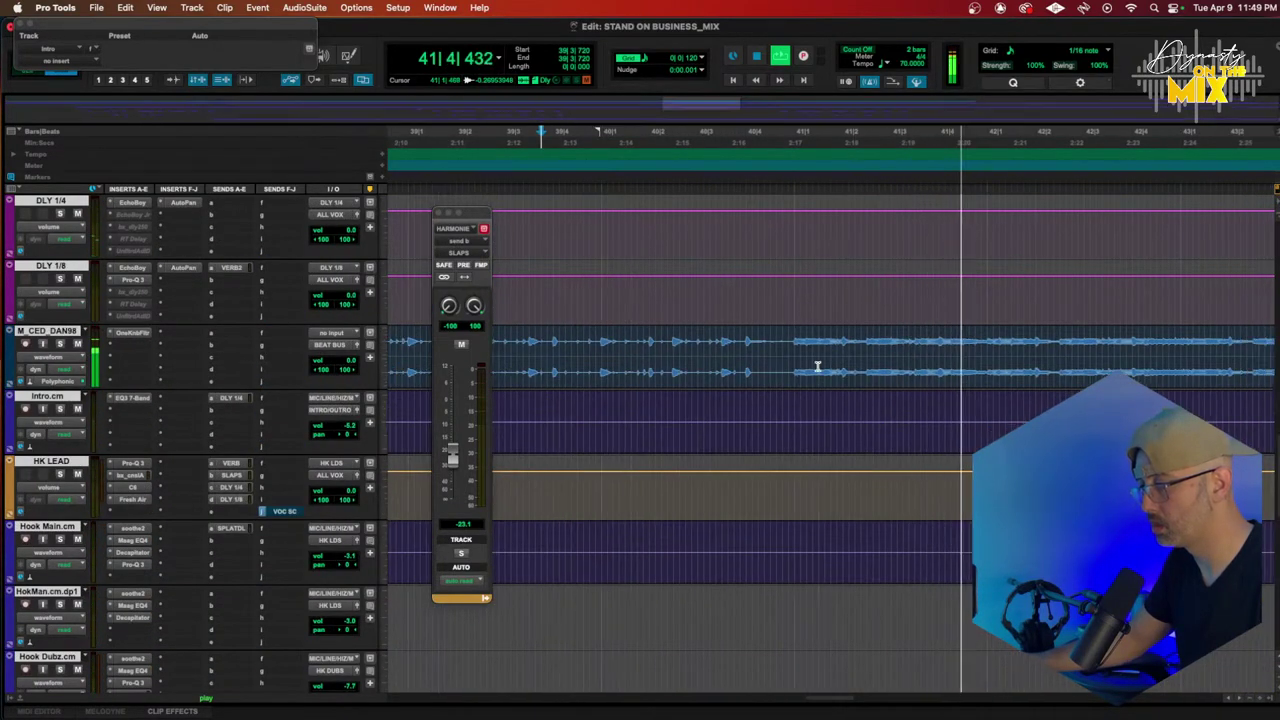
pyautogui.scroll(-8, 817, 366)
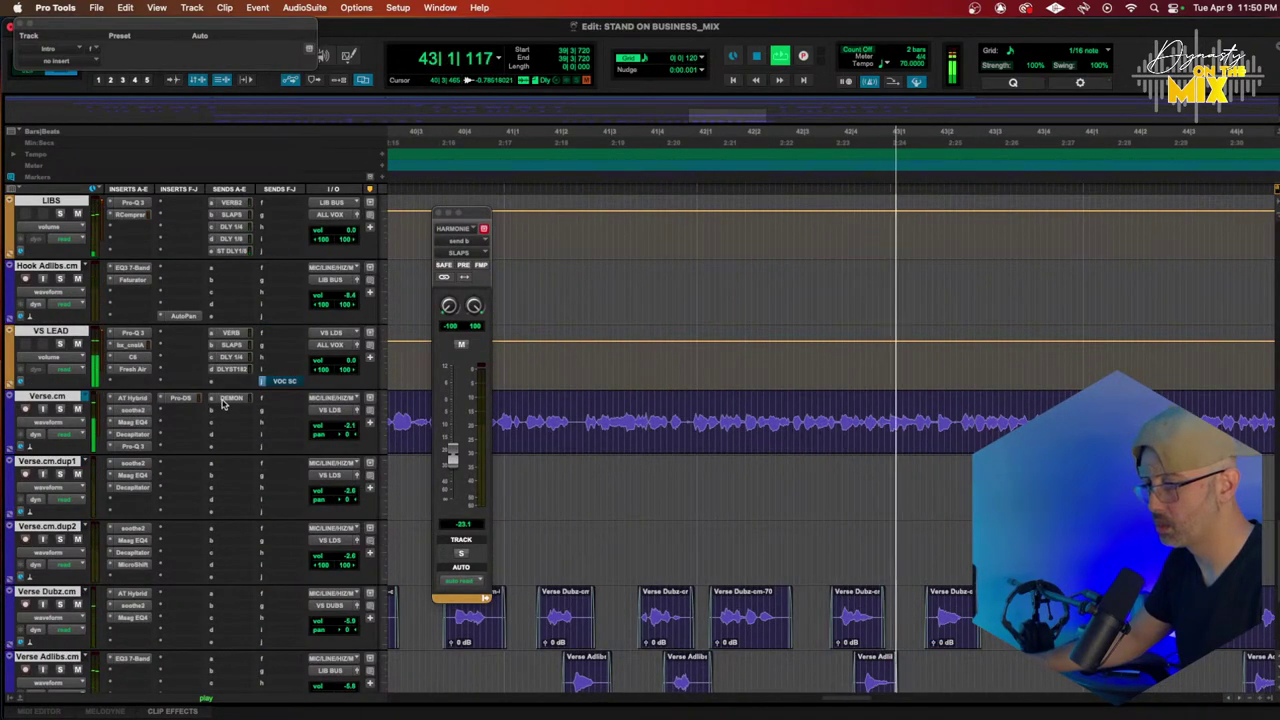
pyautogui.scroll(-6, 654, 447)
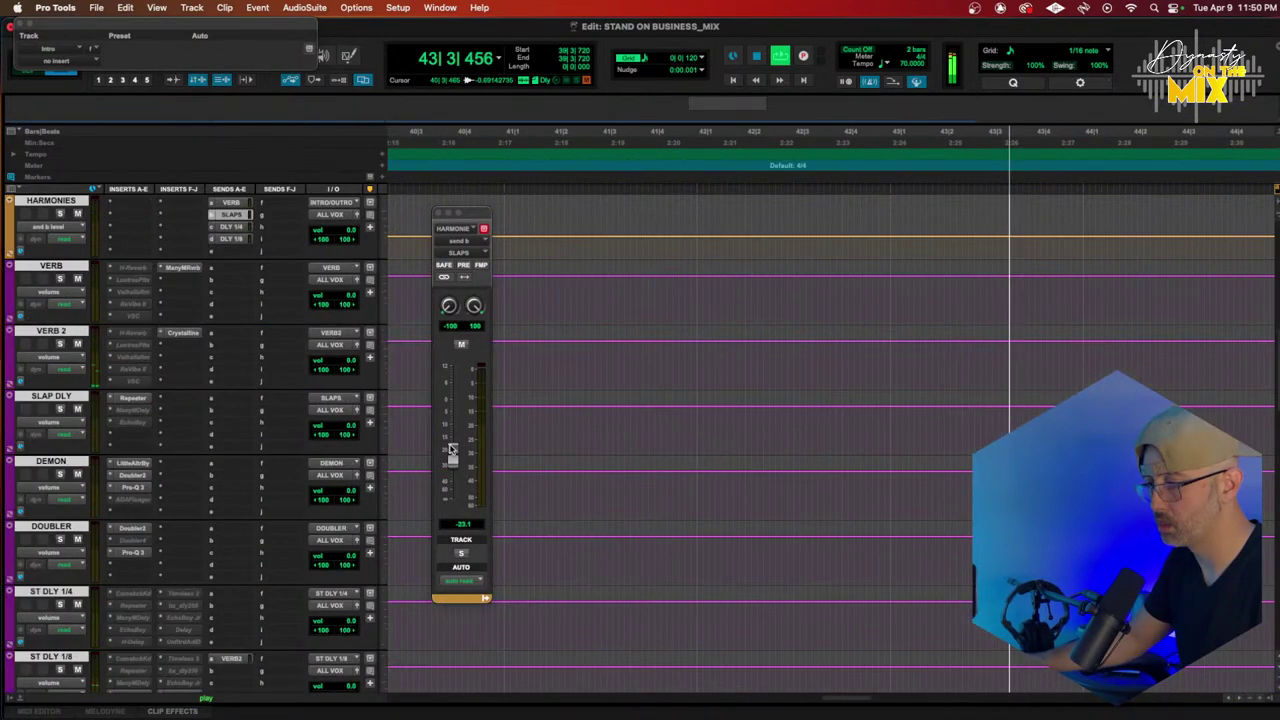
pyautogui.scroll(-4, 100, 505)
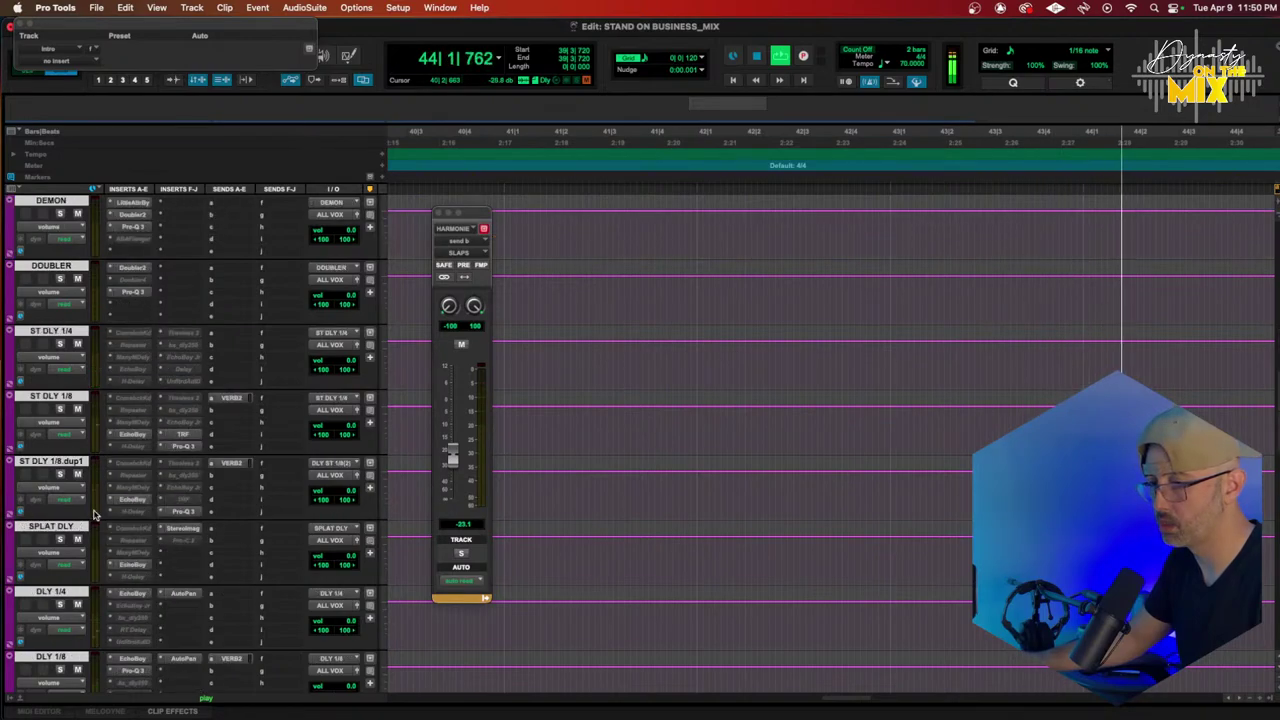
pyautogui.scroll(4, 451, 455)
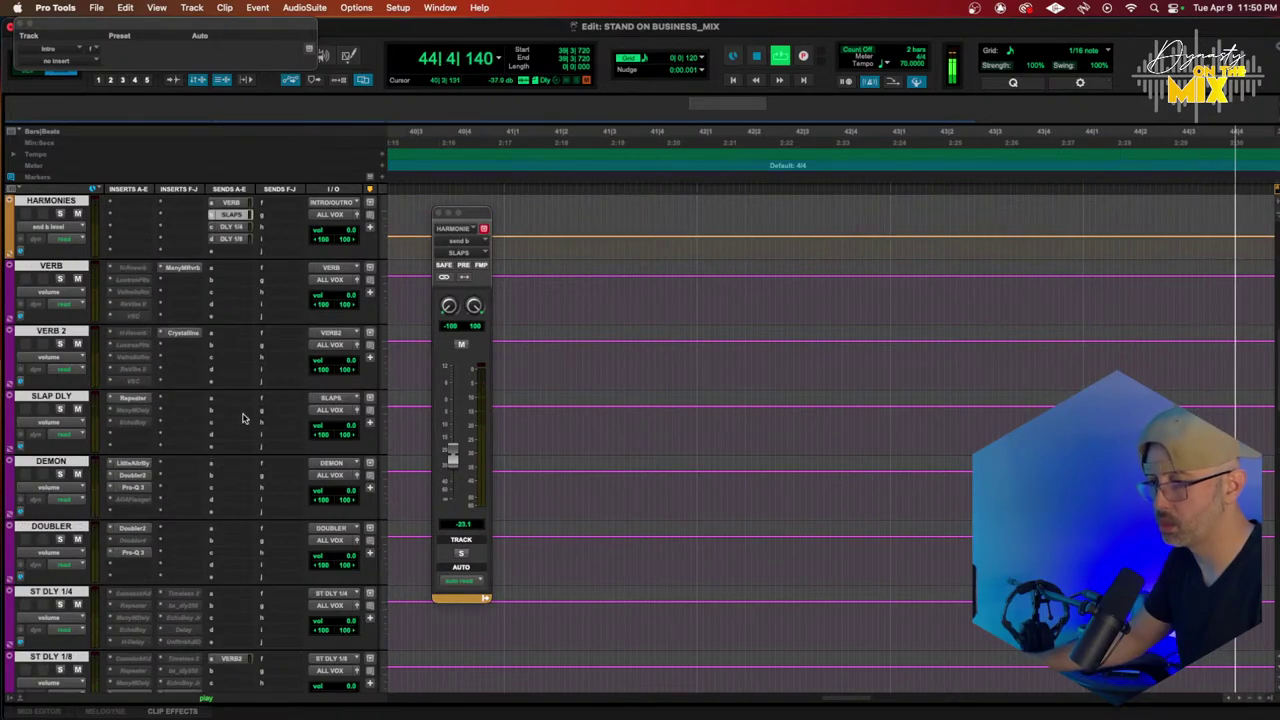
pyautogui.scroll(-10, 100, 297)
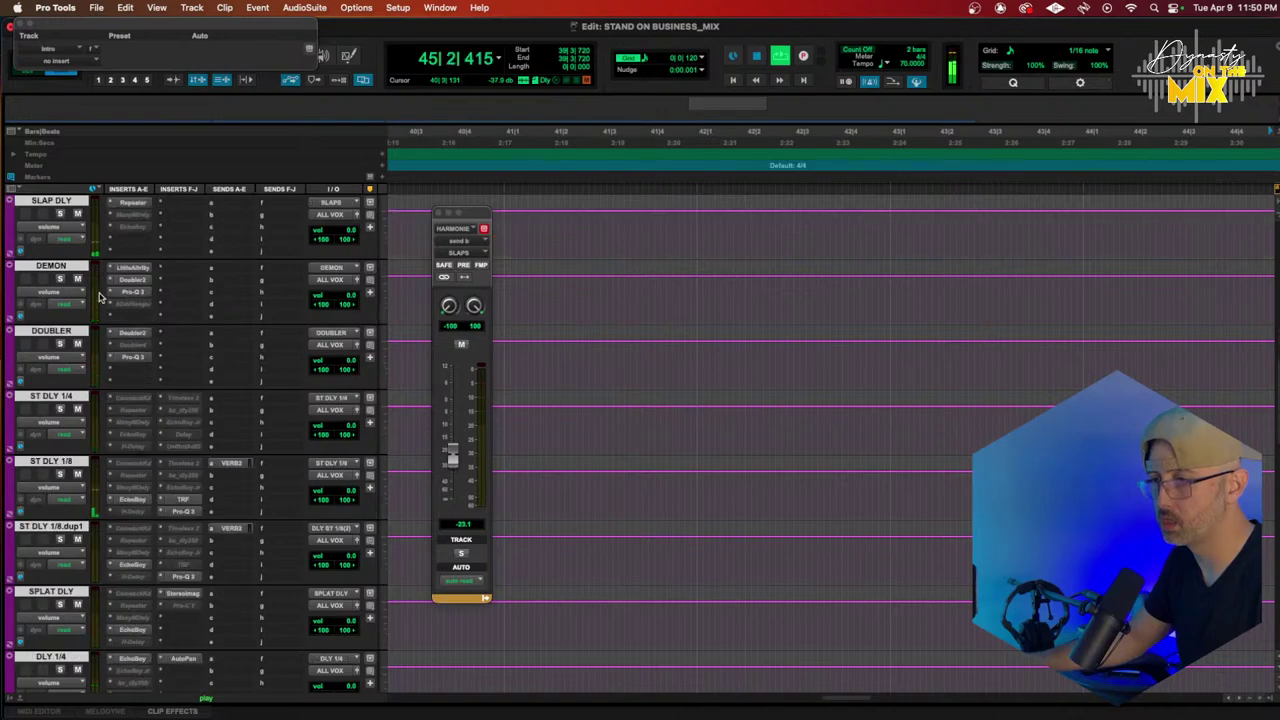
pyautogui.click(56, 491)
pyautogui.click(54, 491)
pyautogui.scroll(-2, 287, 505)
pyautogui.scroll(-2, 286, 505)
pyautogui.scroll(-7, 423, 464)
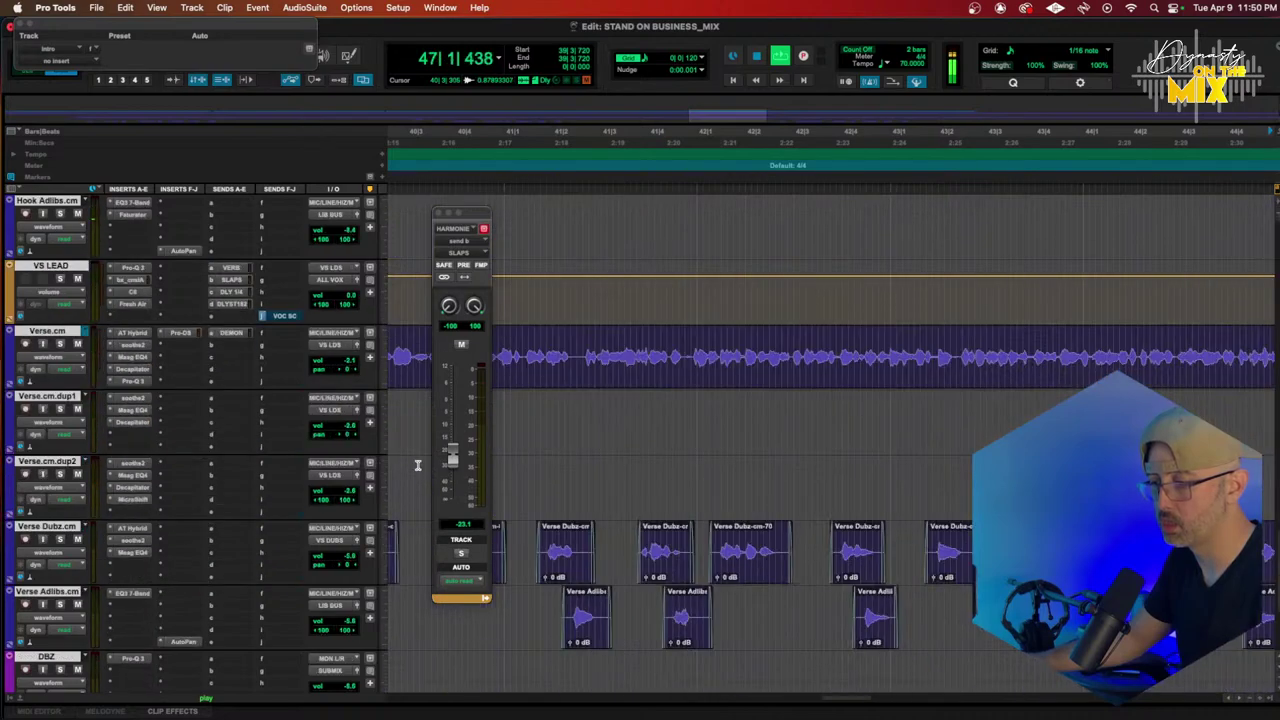
# Step: Open the Verse.cm track's DEMON send and display its level automation on the track
pyautogui.scroll(3, 404, 472)
pyautogui.press('r')
pyautogui.press('r')
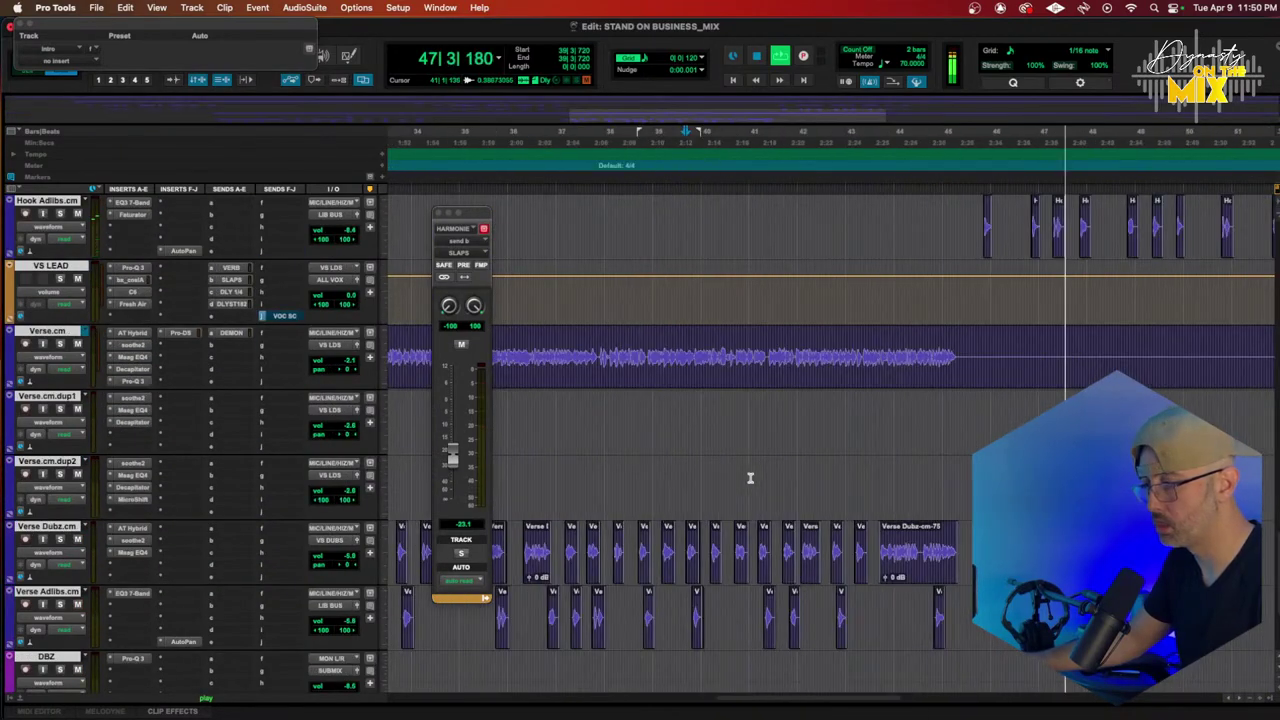
pyautogui.click(231, 336)
pyautogui.keyDown('ctrl'); pyautogui.keyDown('super'); pyautogui.click(450, 486); pyautogui.keyUp('super'); pyautogui.keyUp('ctrl')
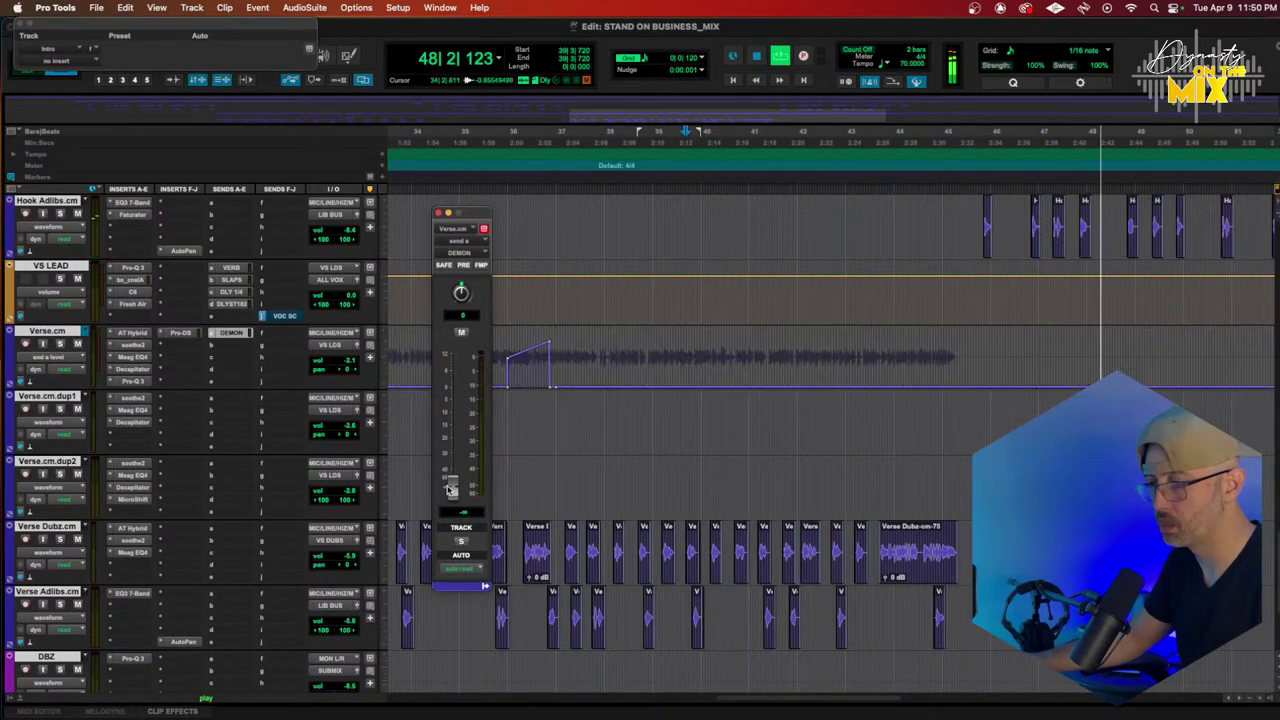
# Step: Draw a DEMON send level ramp on the Verse.cm track from bar 42|1 to 42|4, peaking at about -1.2 dB
pyautogui.press('space')
pyautogui.press('space')
pyautogui.press('t')
pyautogui.press('t')
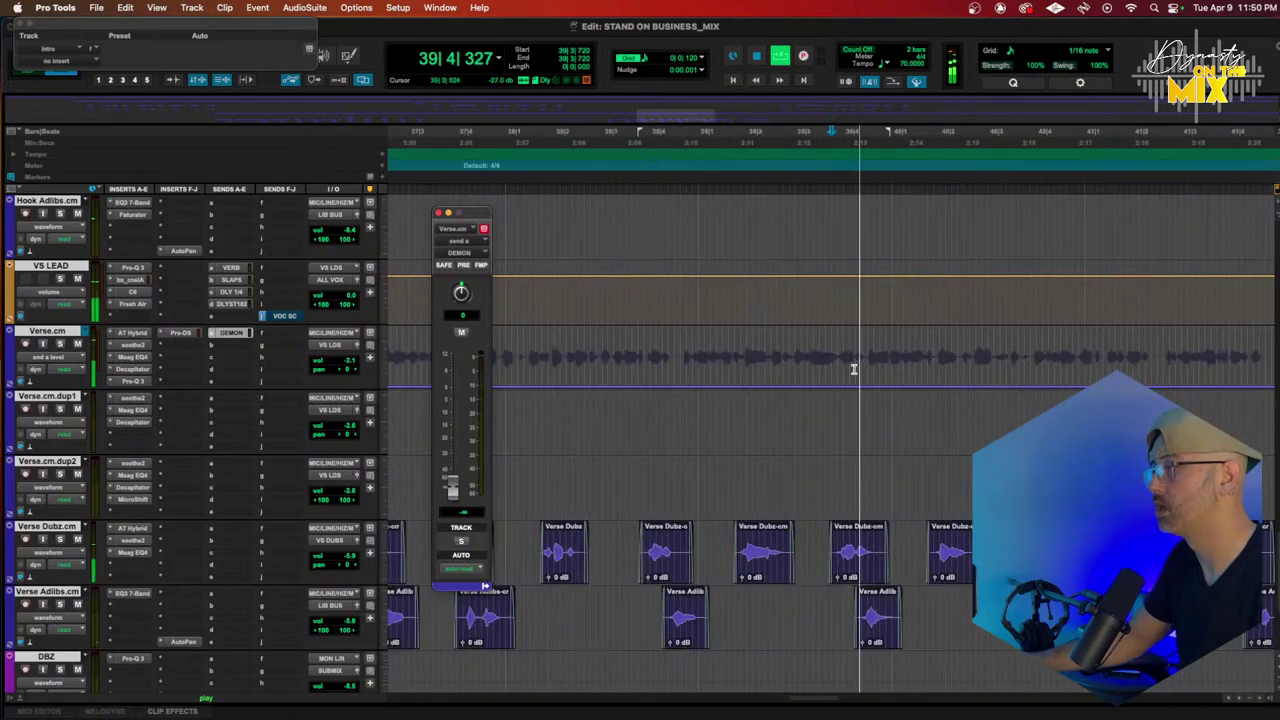
pyautogui.hscroll(2, 855, 370)
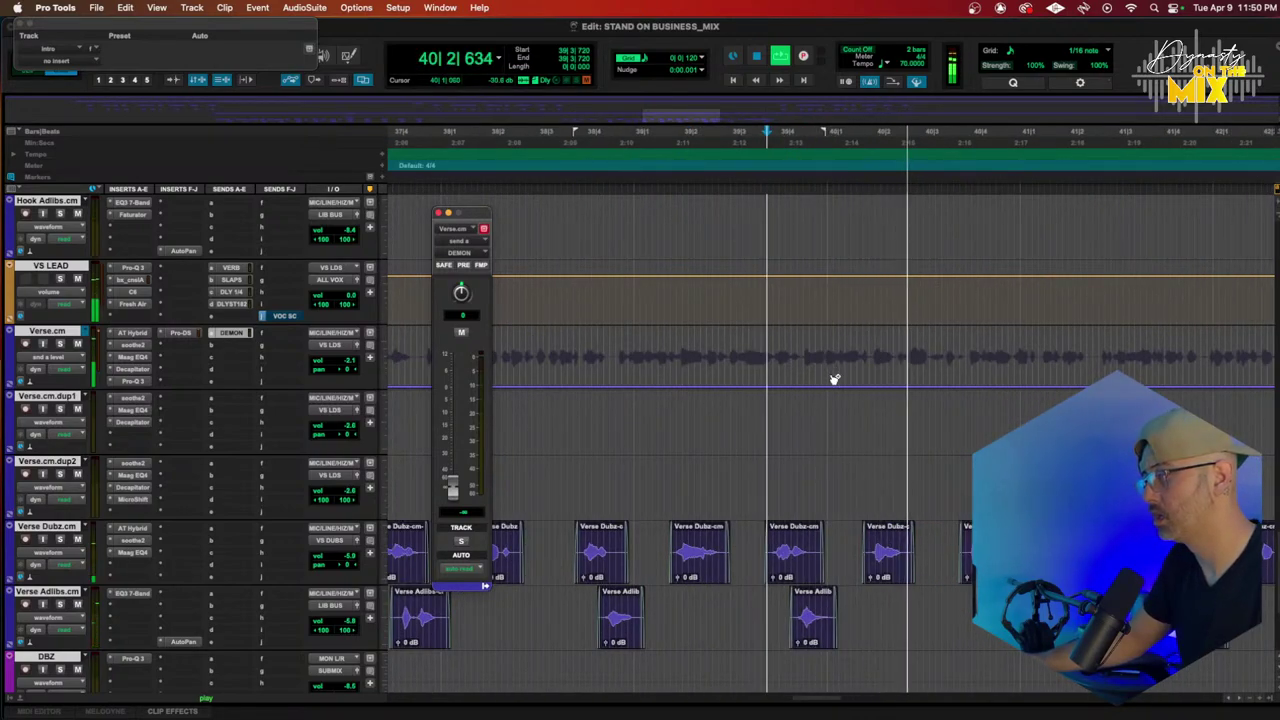
pyautogui.hscroll(2, 855, 385)
pyautogui.hscroll(2, 862, 385)
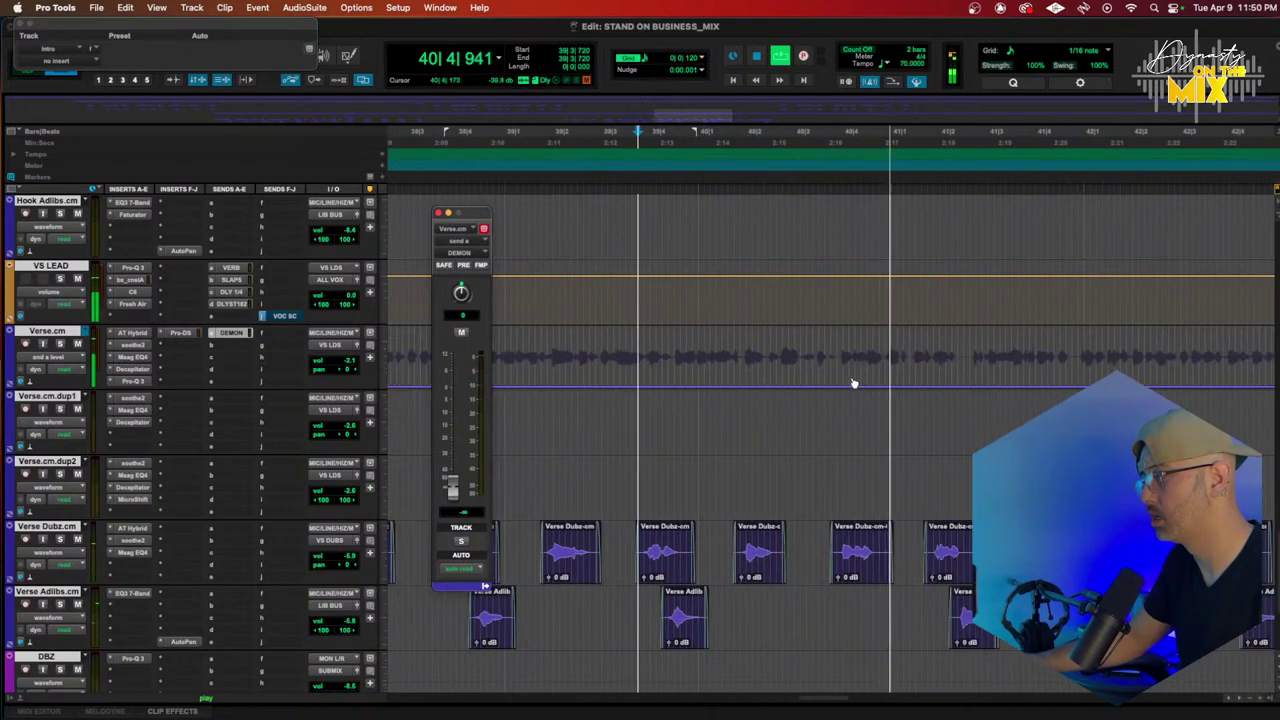
pyautogui.hscroll(5, 786, 371)
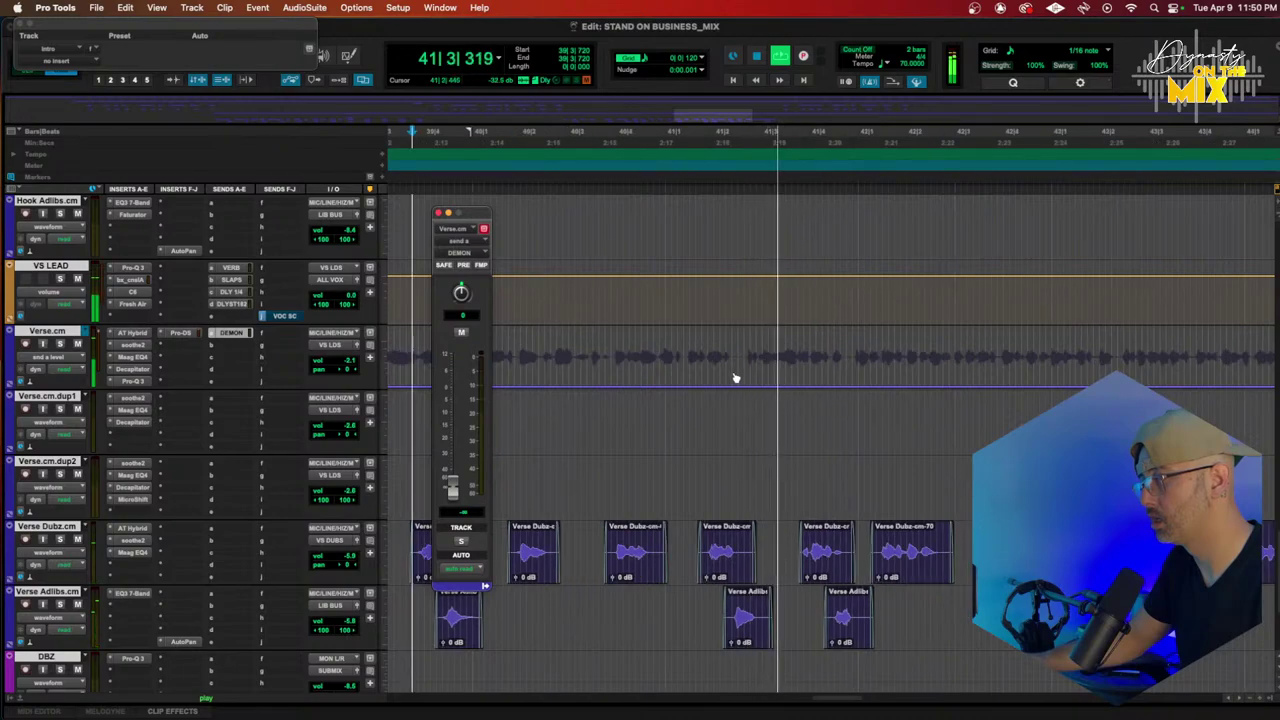
pyautogui.hscroll(2, 808, 371)
pyautogui.click(795, 386)
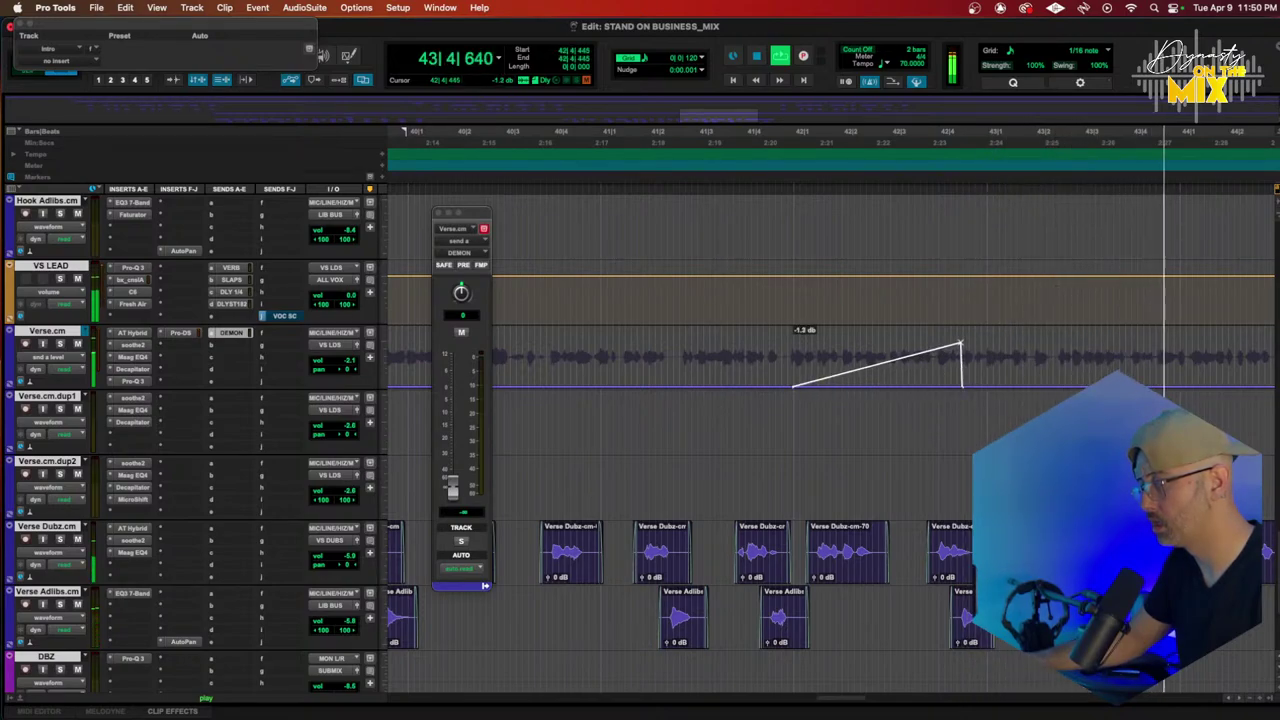
# Step: Raise the bar 42 DEMON send ramp on Verse.cm to start at about -9 dB and peak at about +1.3 dB
pyautogui.moveTo(794, 386); pyautogui.dragTo(793, 375)
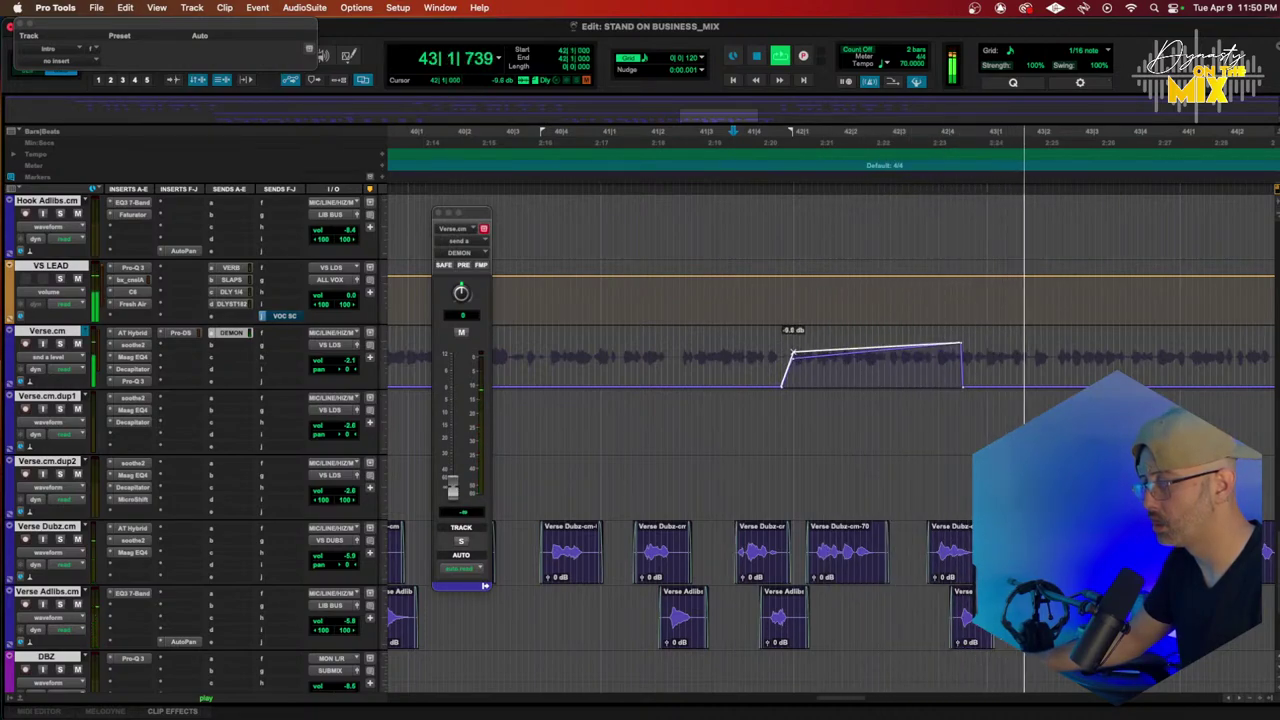
pyautogui.press('space')
pyautogui.press('space')
pyautogui.moveTo(961, 345); pyautogui.dragTo(959, 336)
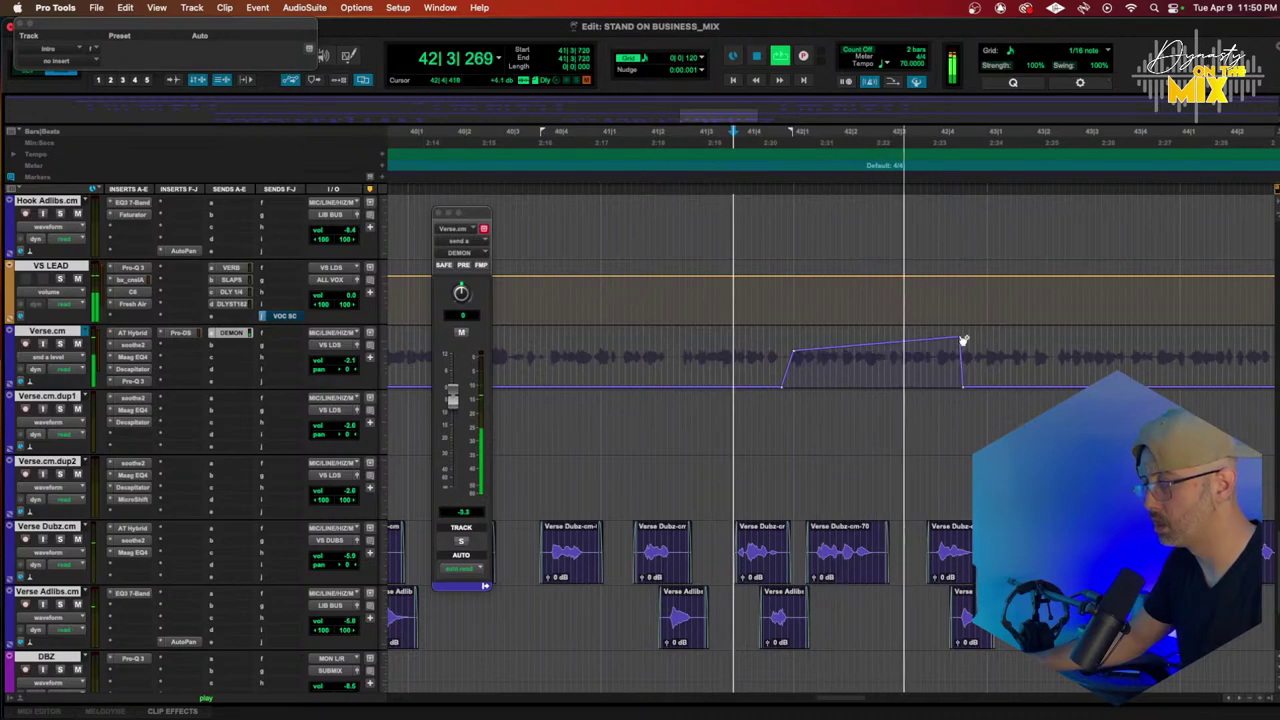
pyautogui.hscroll(1, 882, 382)
pyautogui.hscroll(3, 882, 382)
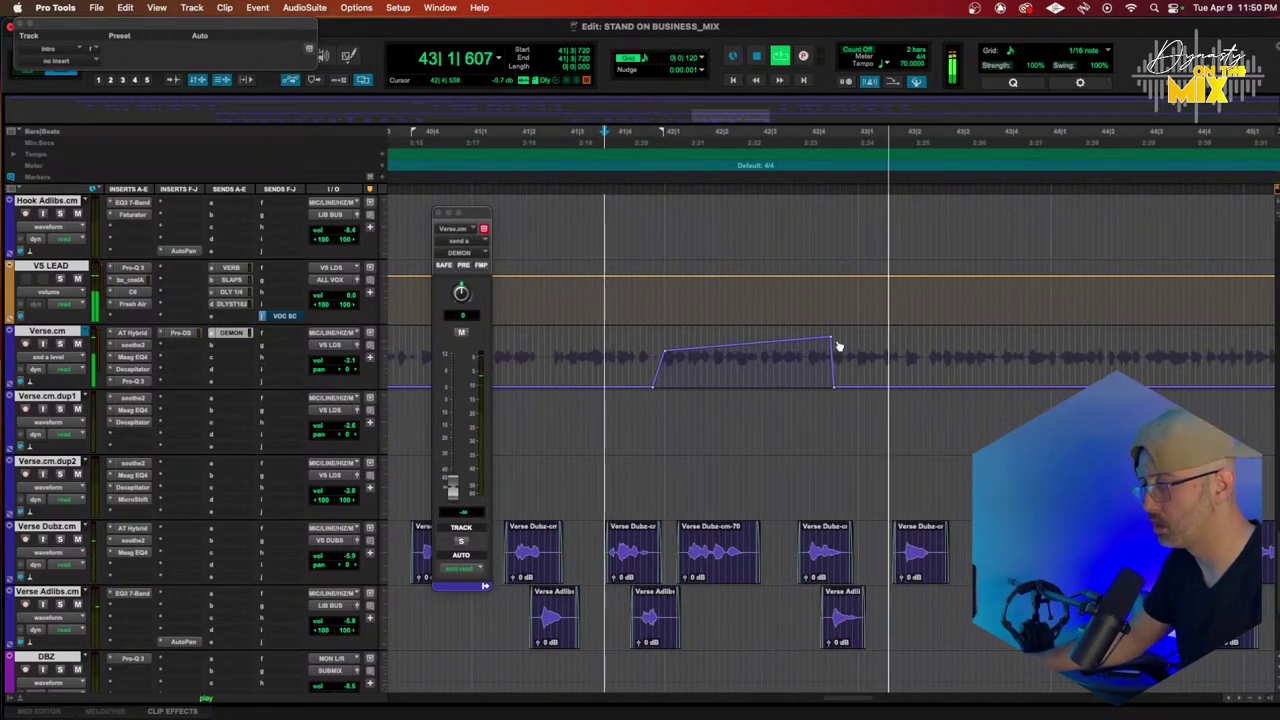
pyautogui.moveTo(830, 337); pyautogui.dragTo(829, 339)
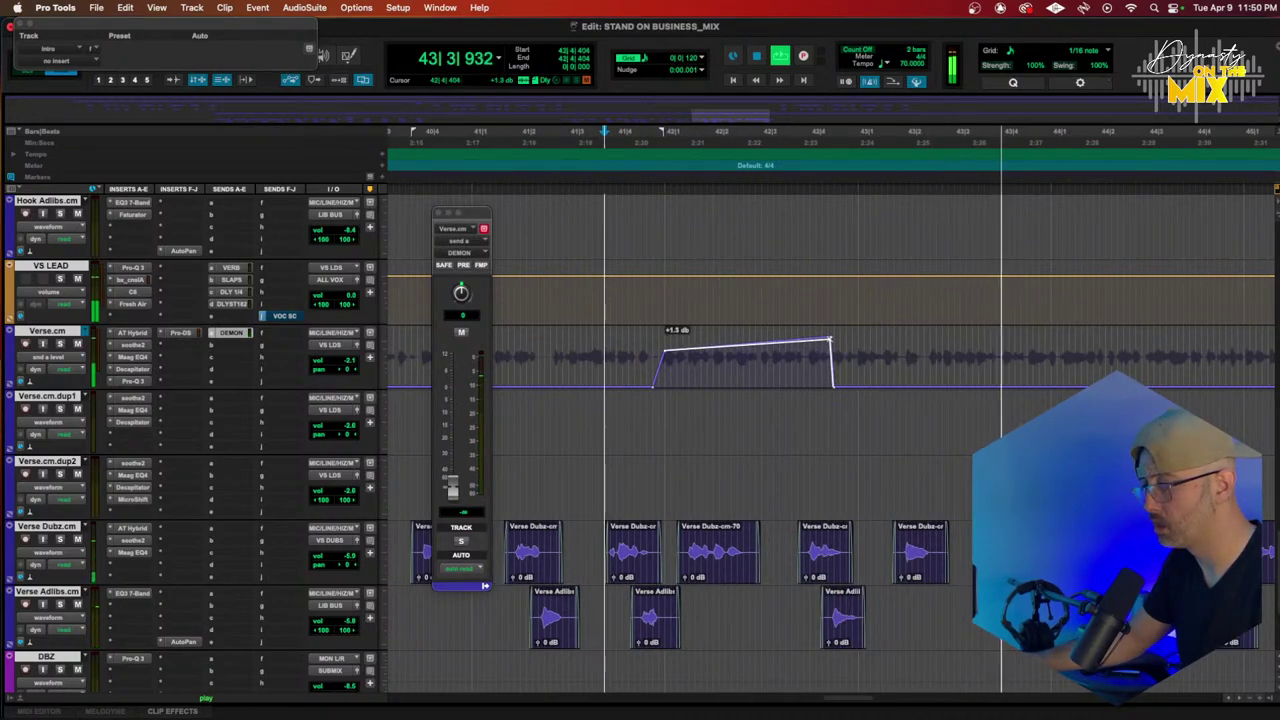
# Step: Add a DEMON send level rise on the Verse.cm track starting at about bar 44|2, over the verse's final phrase
pyautogui.hscroll(1, 855, 345)
pyautogui.hscroll(14, 855, 345)
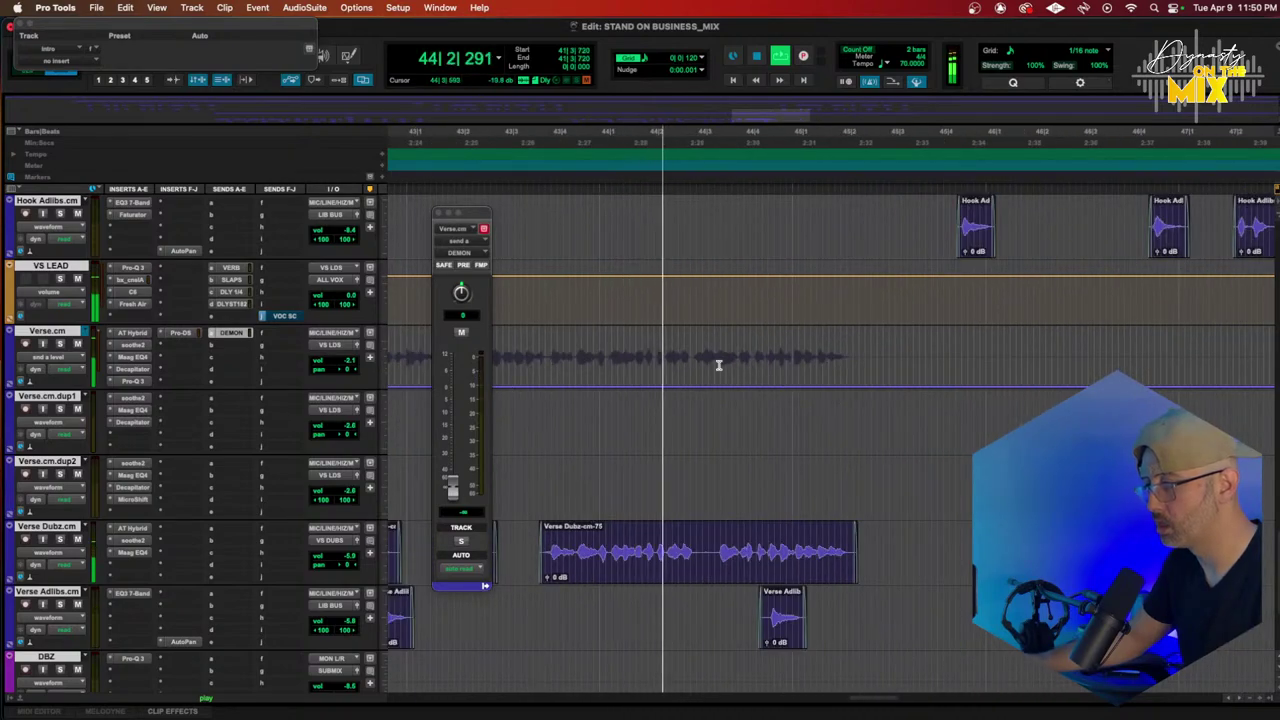
pyautogui.click(654, 387)
pyautogui.moveTo(794, 388); pyautogui.dragTo(719, 354)
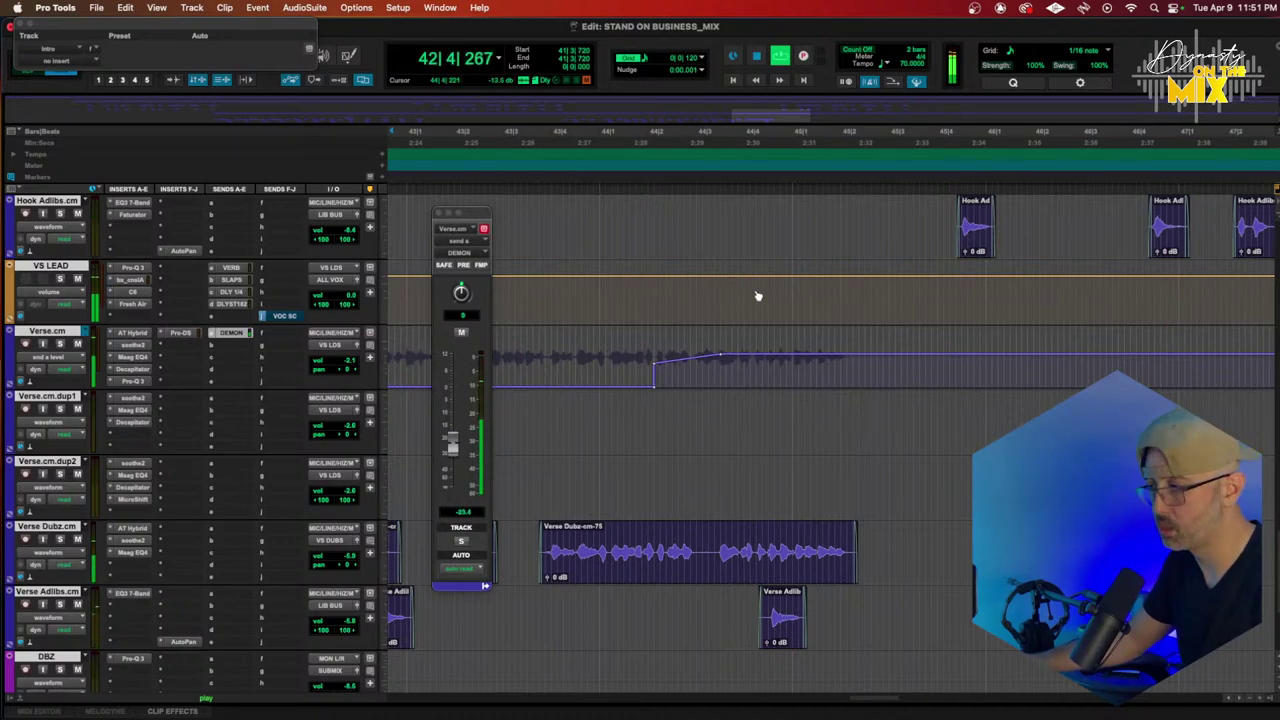
# Step: Raise both upper breakpoints of the bar 44 DEMON send rise to bring them closer to the bar 42 ramp
pyautogui.press('r')
pyautogui.press('r')
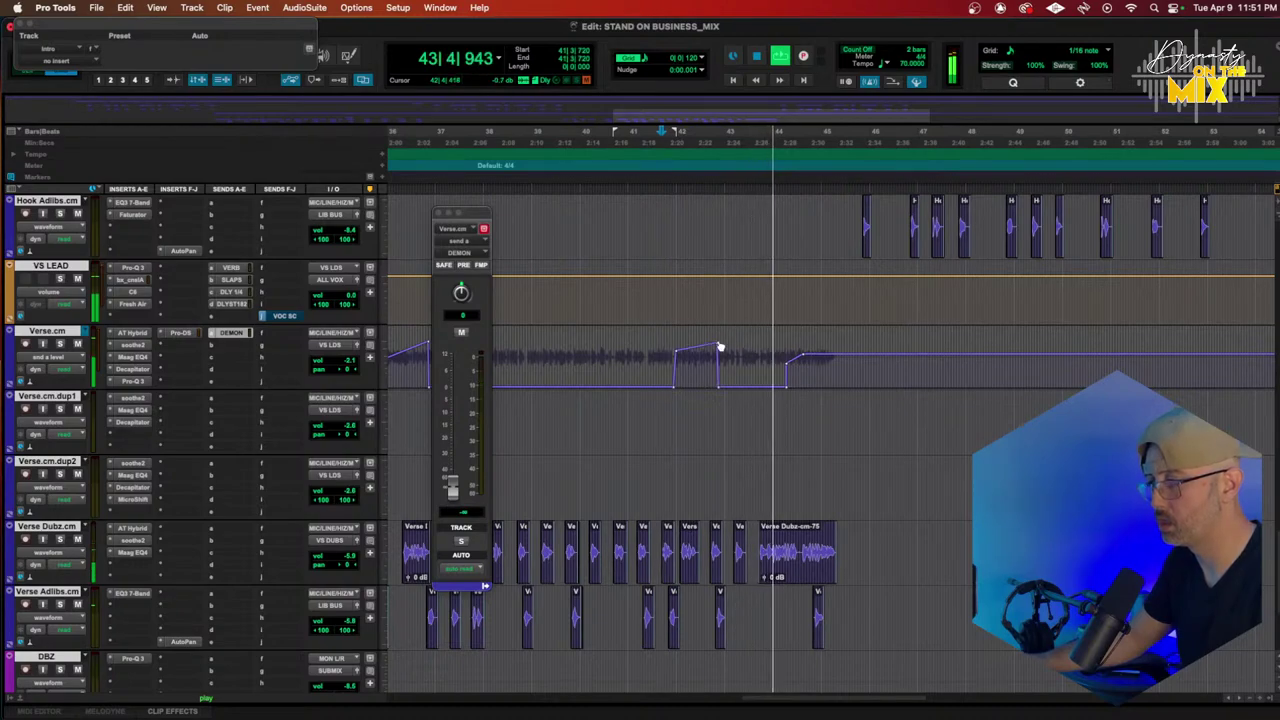
pyautogui.moveTo(803, 355); pyautogui.dragTo(804, 348)
pyautogui.press('space')
pyautogui.press('space')
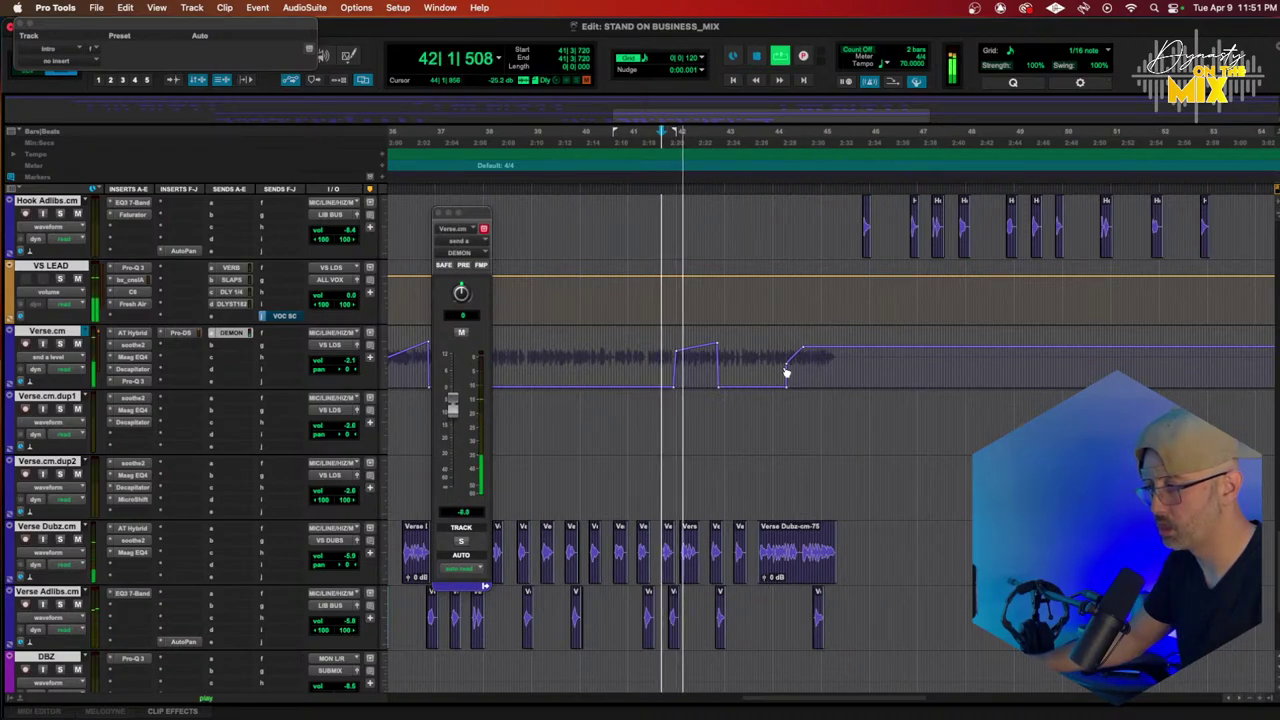
pyautogui.moveTo(786, 372); pyautogui.dragTo(790, 357)
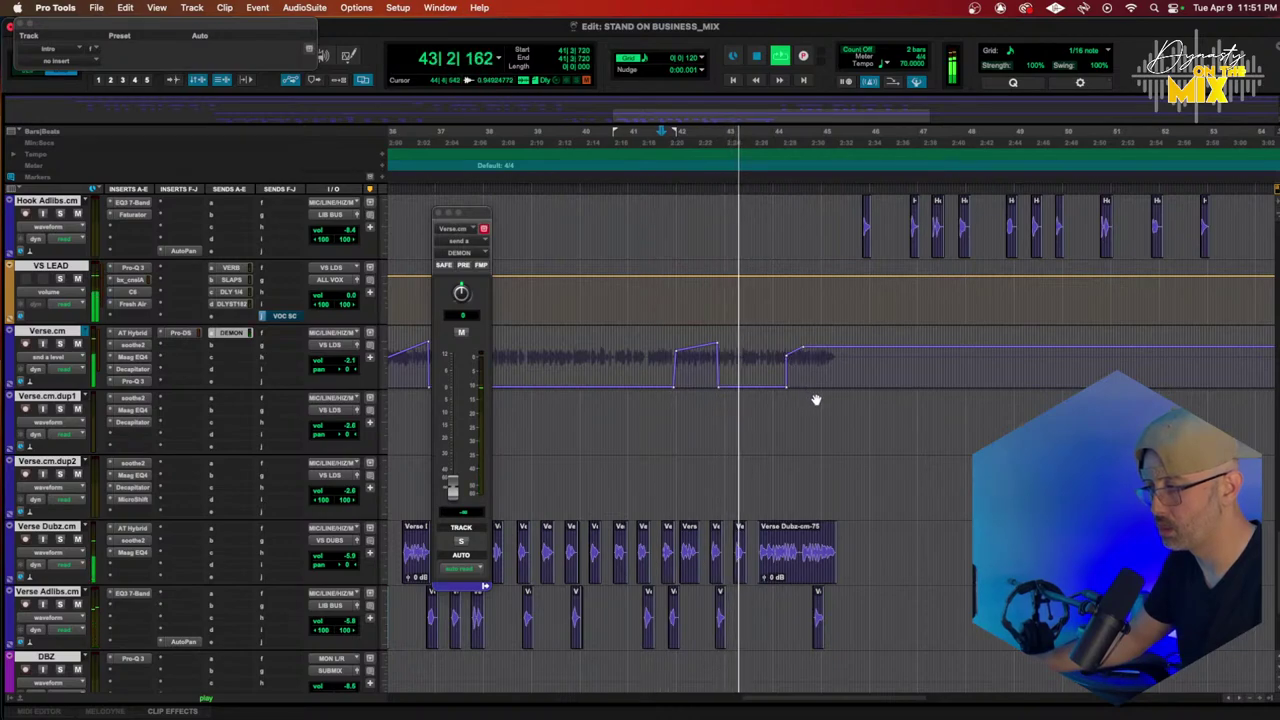
# Step: Drop the Verse.cm DEMON send level to minus infinity after the verse ends, just past bar 45
pyautogui.press('t')
pyautogui.press('t')
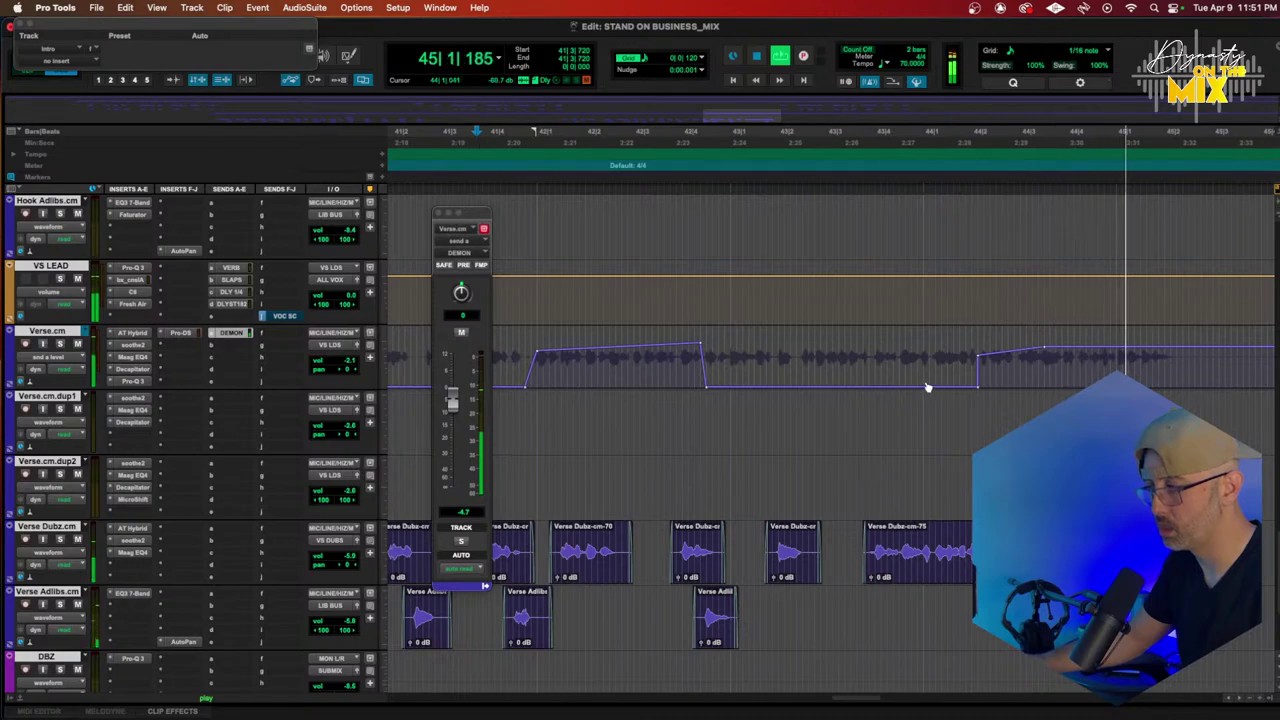
pyautogui.press('super+bracketleft')
pyautogui.press('super+bracketleft')
pyautogui.press('super+bracketleft')
pyautogui.press('super+bracketleft')
pyautogui.press('super+bracketleft')
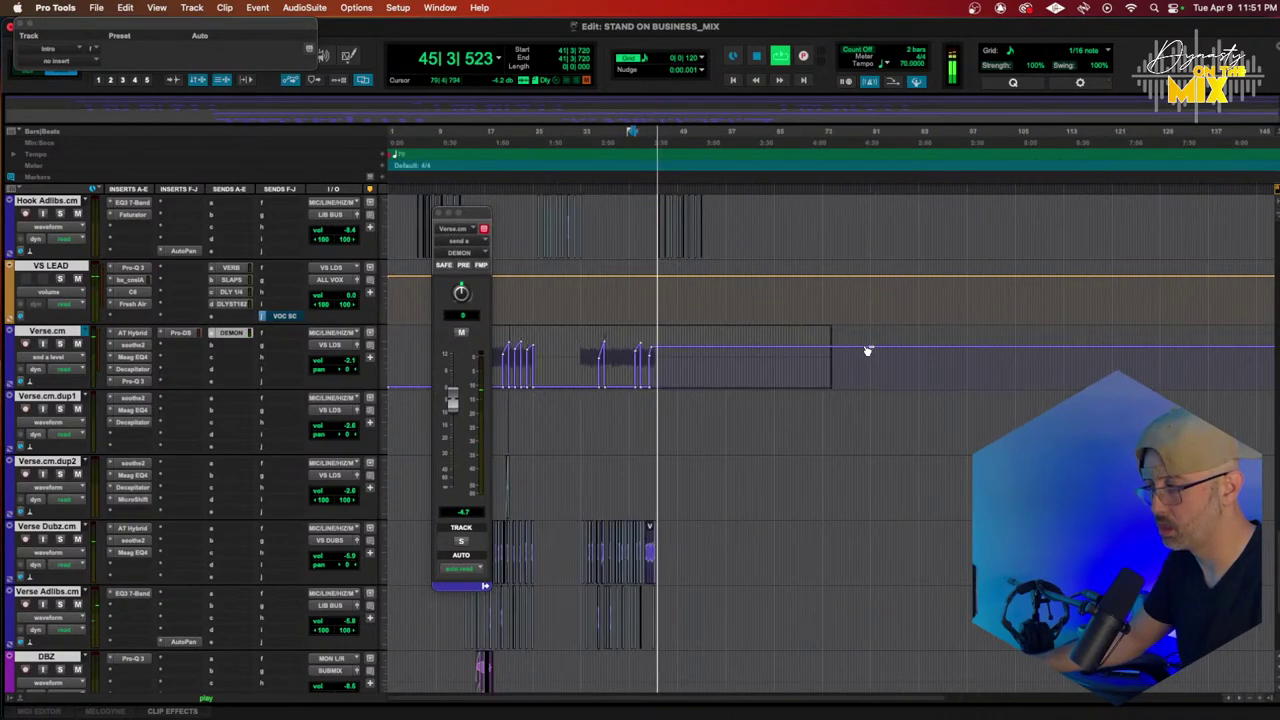
pyautogui.press('super+bracketright')
pyautogui.press('super+bracketright')
pyautogui.click(918, 347)
pyautogui.moveTo(928, 348); pyautogui.dragTo(932, 386)
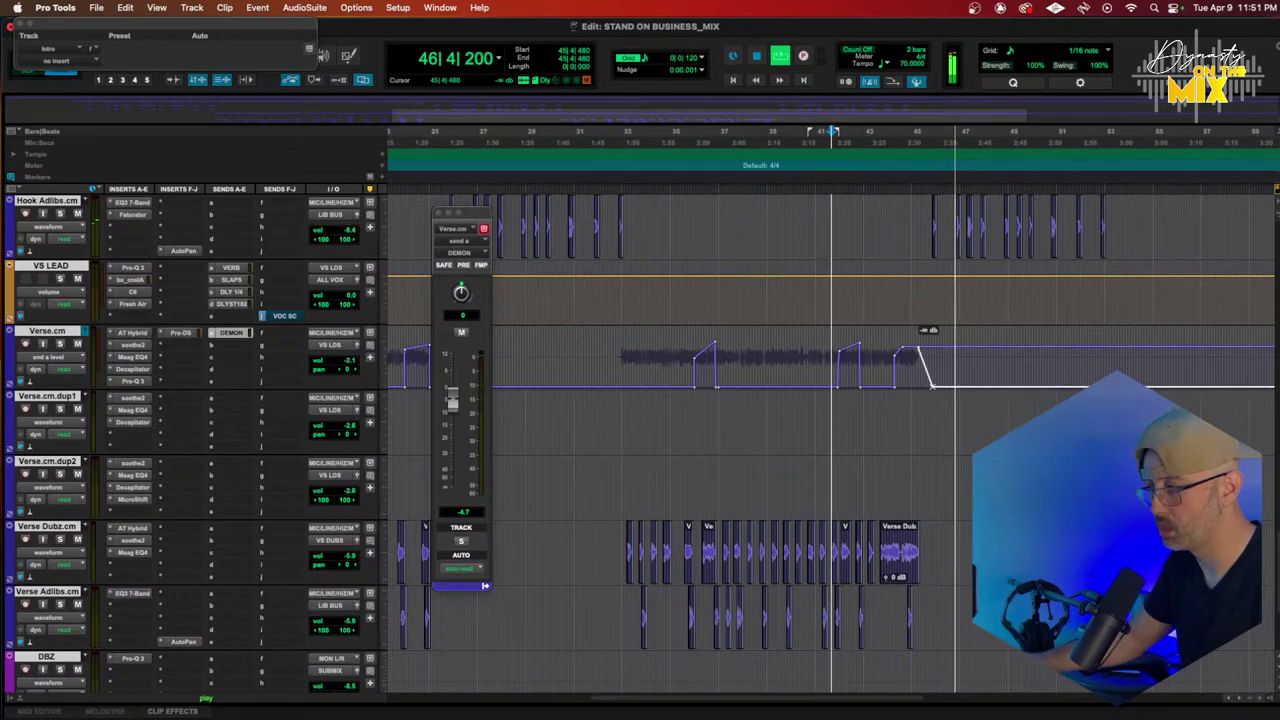
pyautogui.press('super+bracketleft')
pyautogui.press('super+bracketleft')
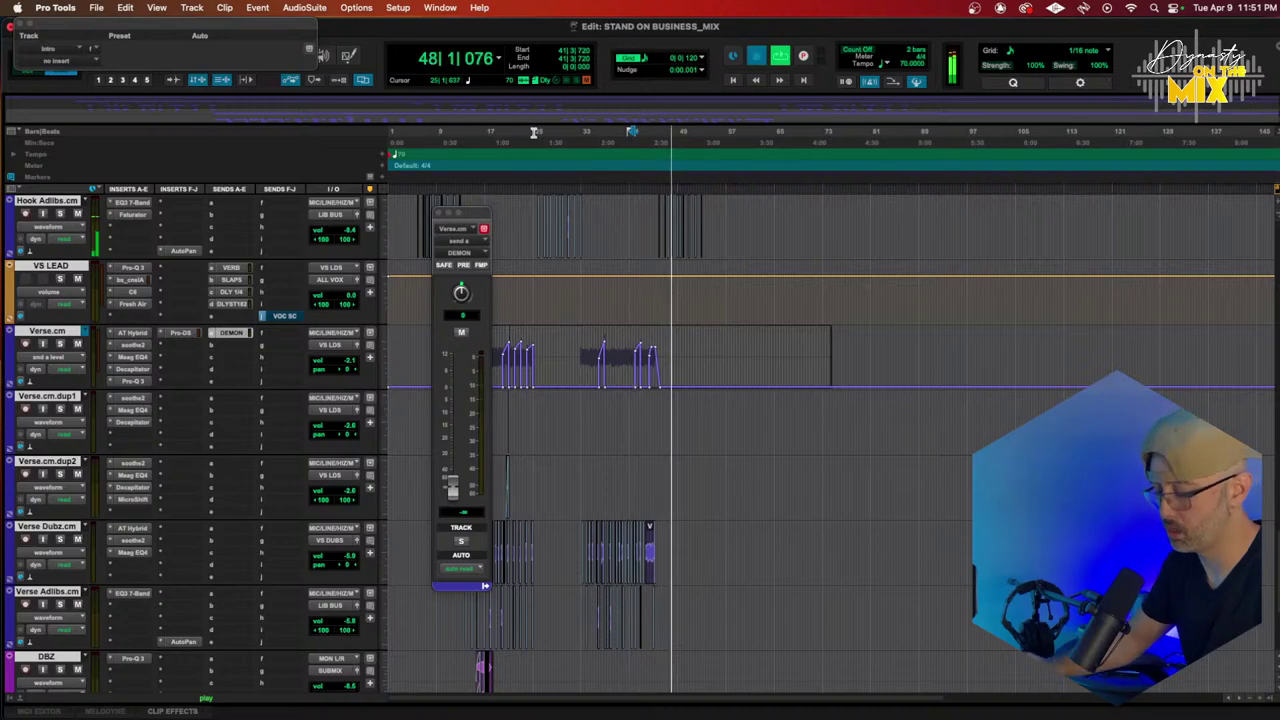
# Step: Return to the session start and insert oeksound bloom after Pro-DS on the ALL VOX track
pyautogui.press('Return')
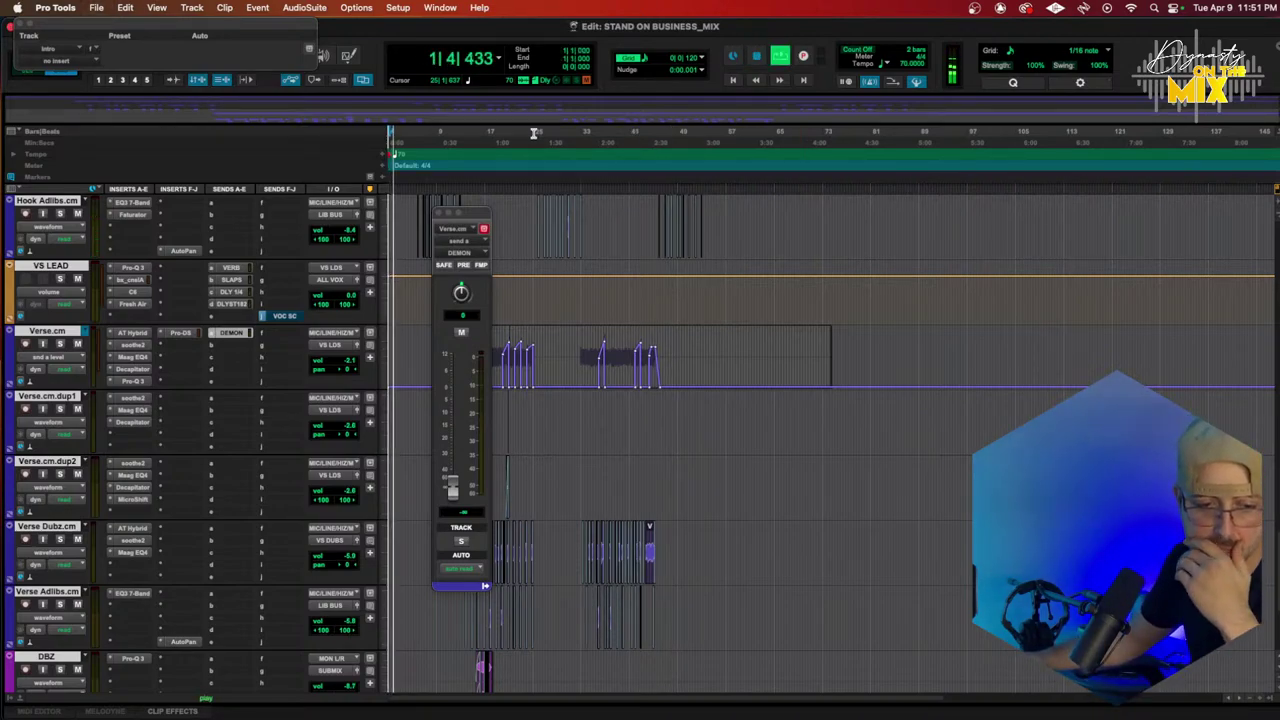
pyautogui.press('space')
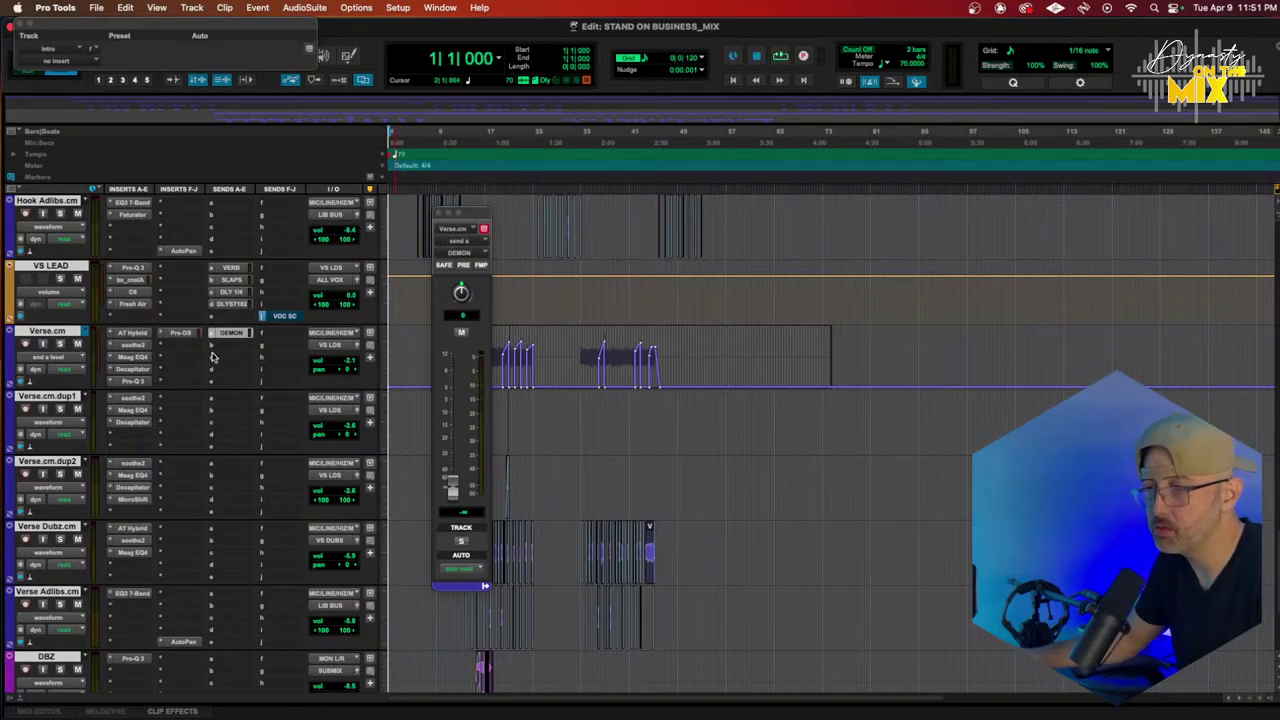
pyautogui.scroll(-15, 211, 357)
pyautogui.scroll(-10, 211, 357)
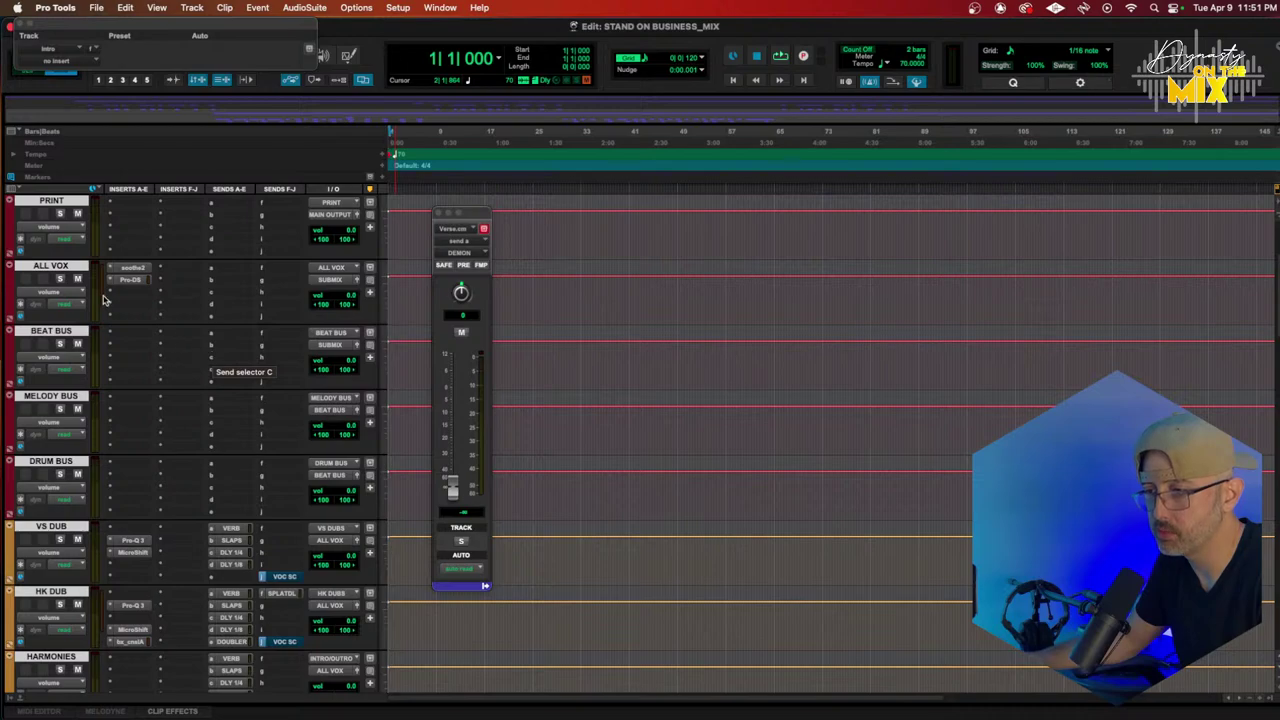
pyautogui.click(112, 293)
pyautogui.moveTo(125, 293)
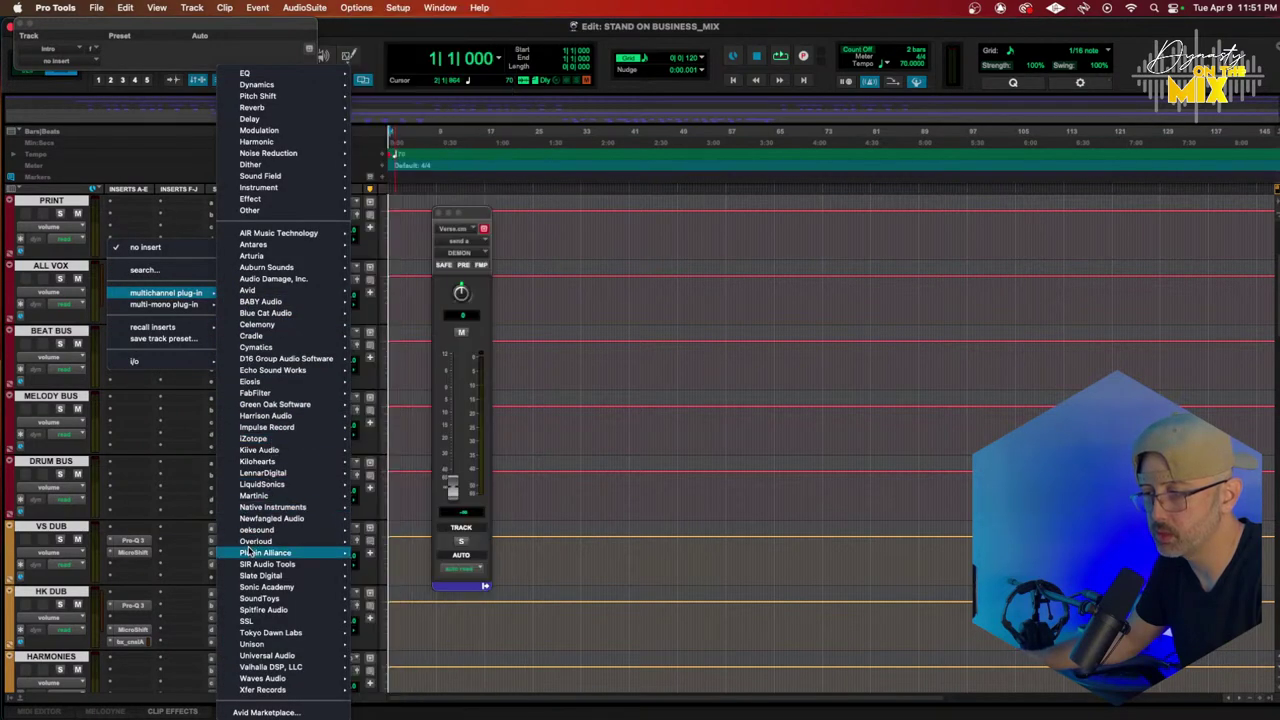
pyautogui.moveTo(260, 532)
pyautogui.click(396, 533)
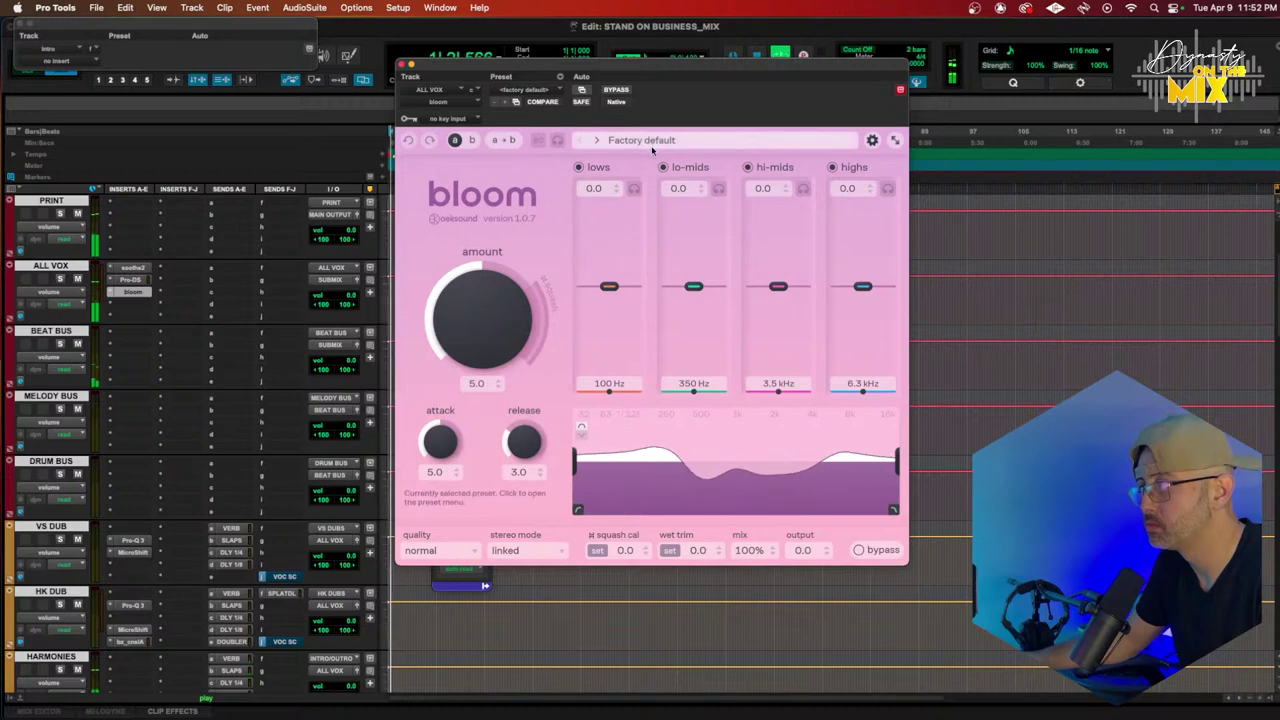
# Step: Load the Vocal parallel enhancer preset from bloom's Vocals category
pyautogui.click(645, 140)
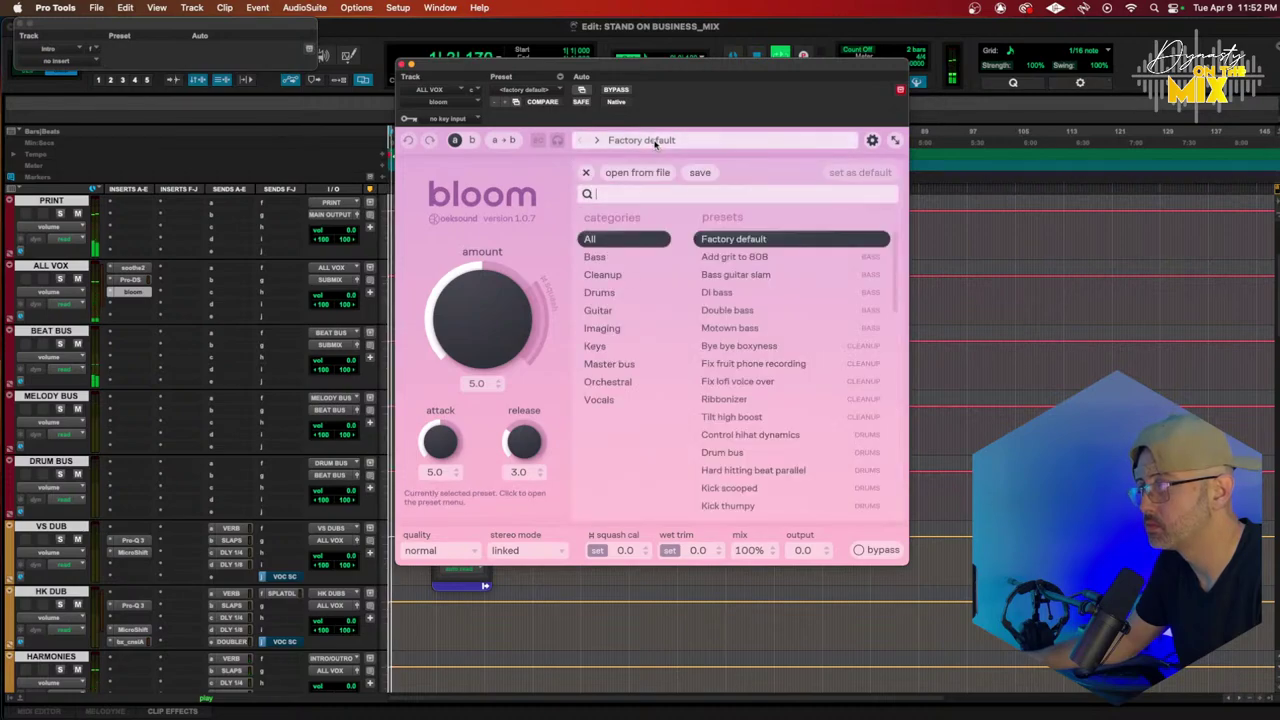
pyautogui.click(614, 275)
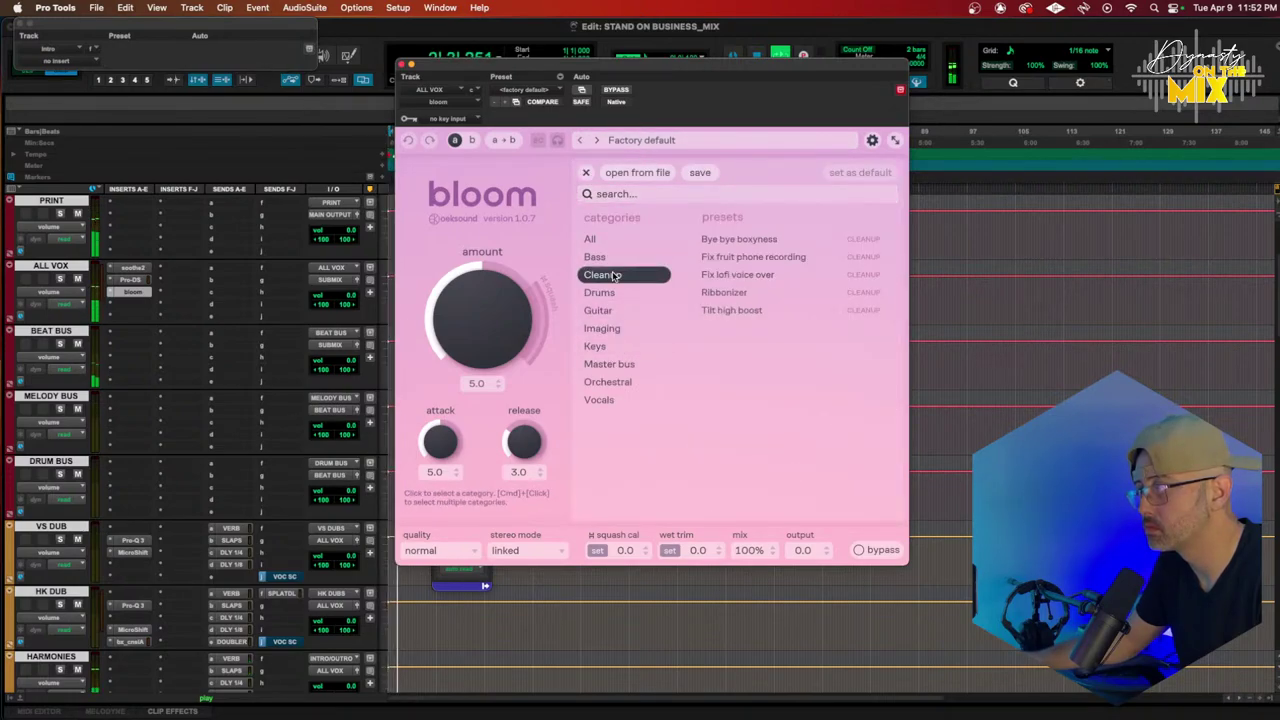
pyautogui.click(606, 401)
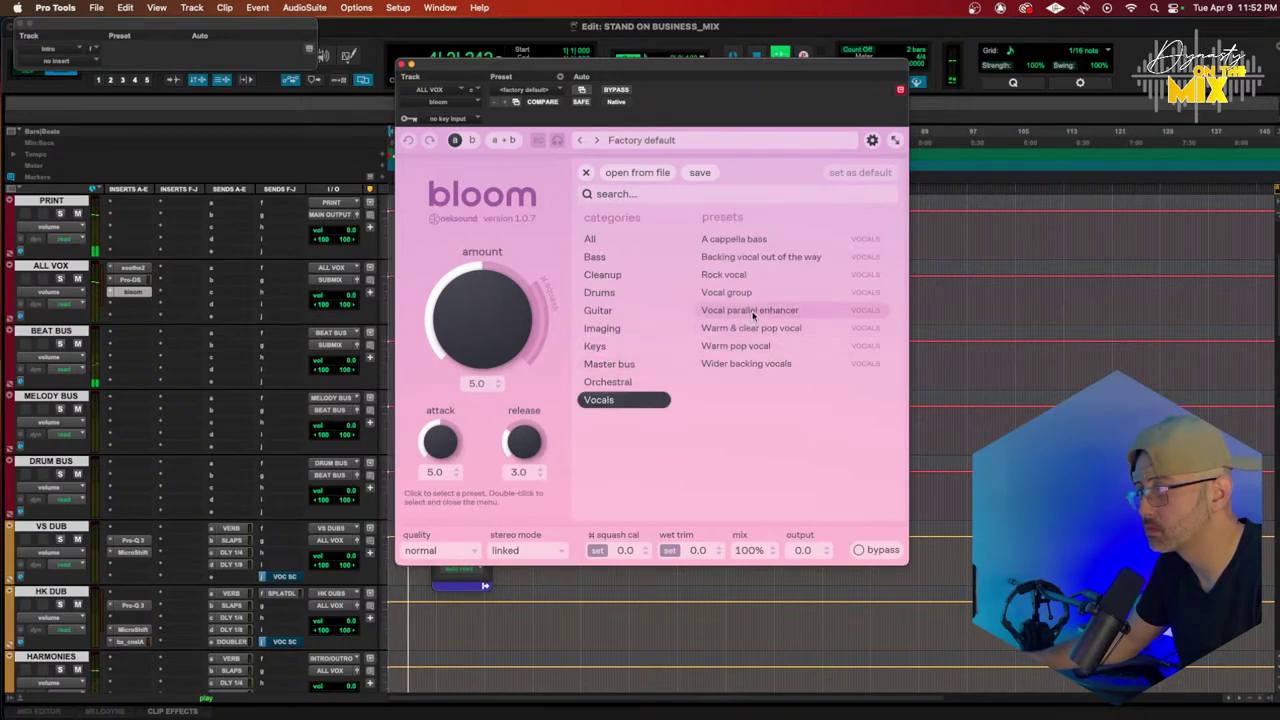
pyautogui.click(753, 312)
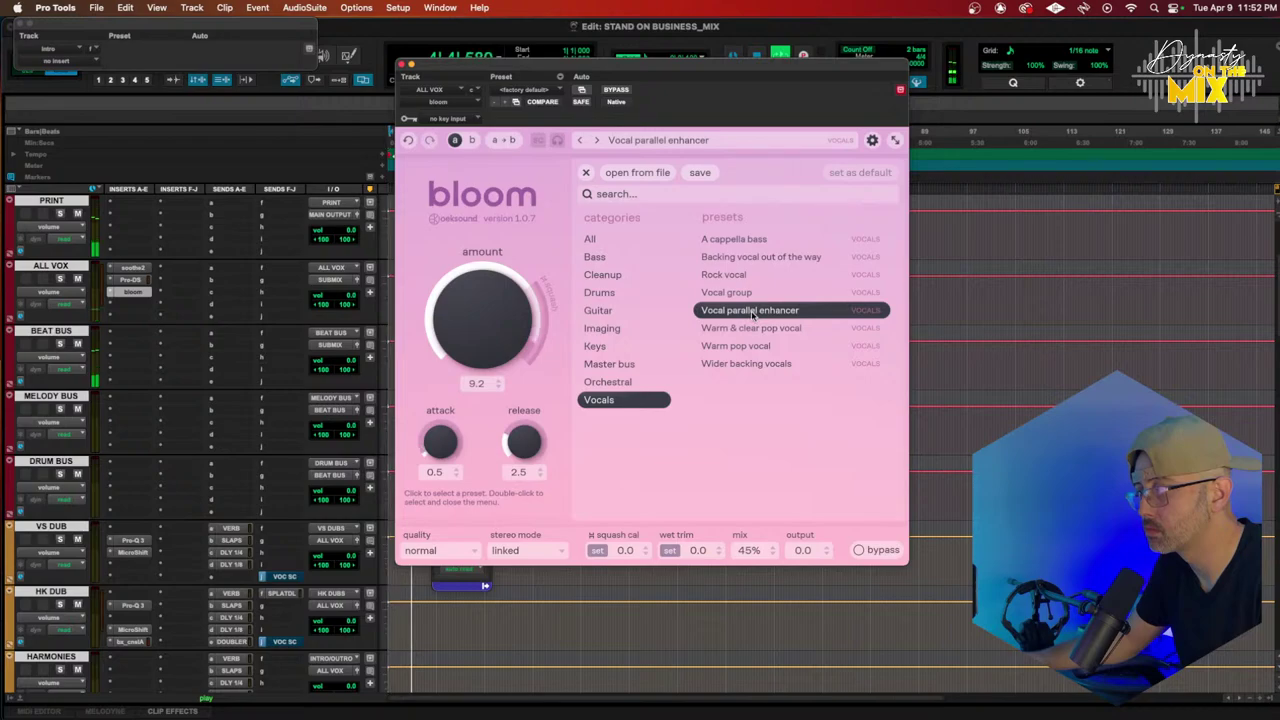
# Step: Refine bloom to amount 9.4, release 3.2 and mix 20%, with lows at 4.1 around 53 Hz and highs at 3.9 around 27 kHz
pyautogui.click(538, 247)
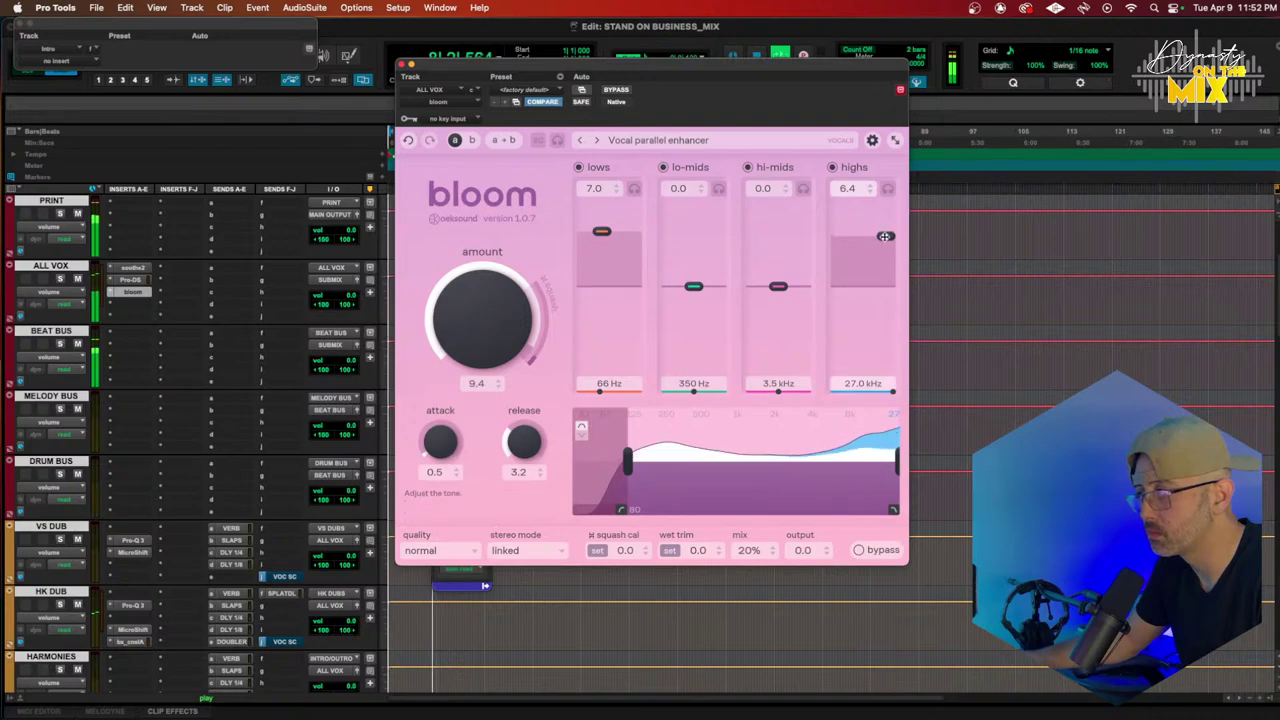
pyautogui.moveTo(603, 232); pyautogui.dragTo(600, 252)
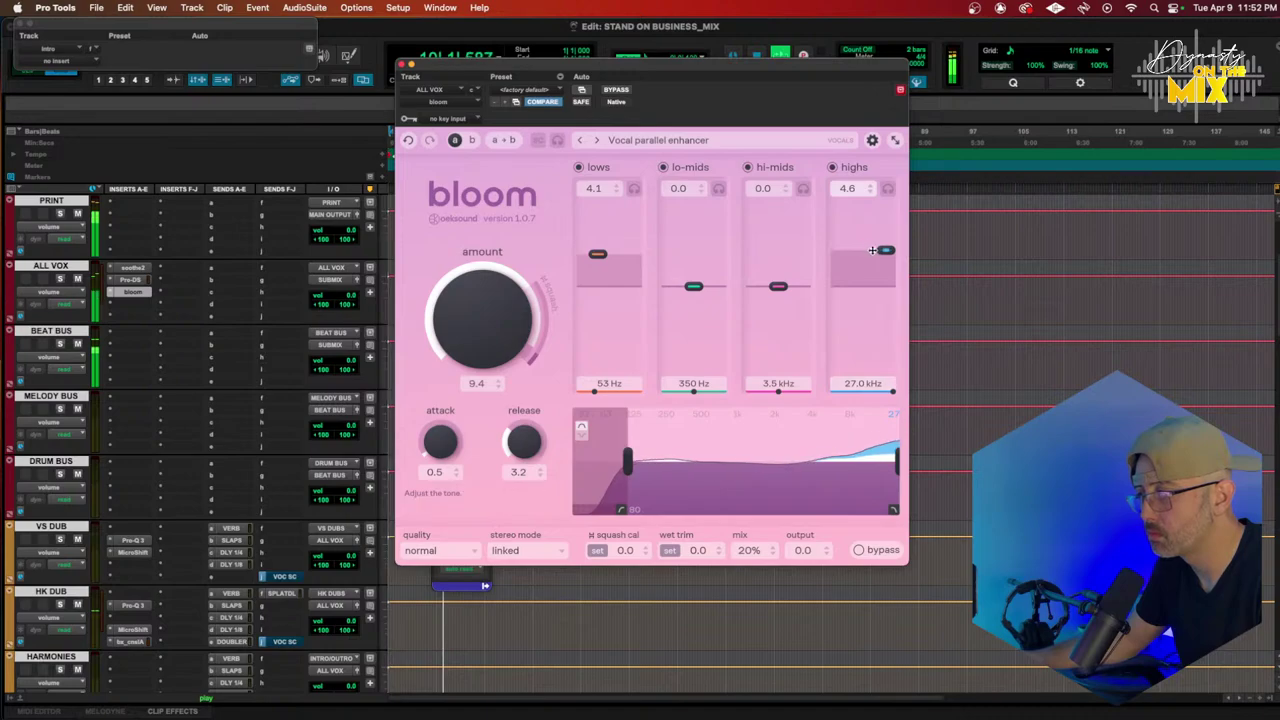
pyautogui.moveTo(877, 254); pyautogui.dragTo(877, 256)
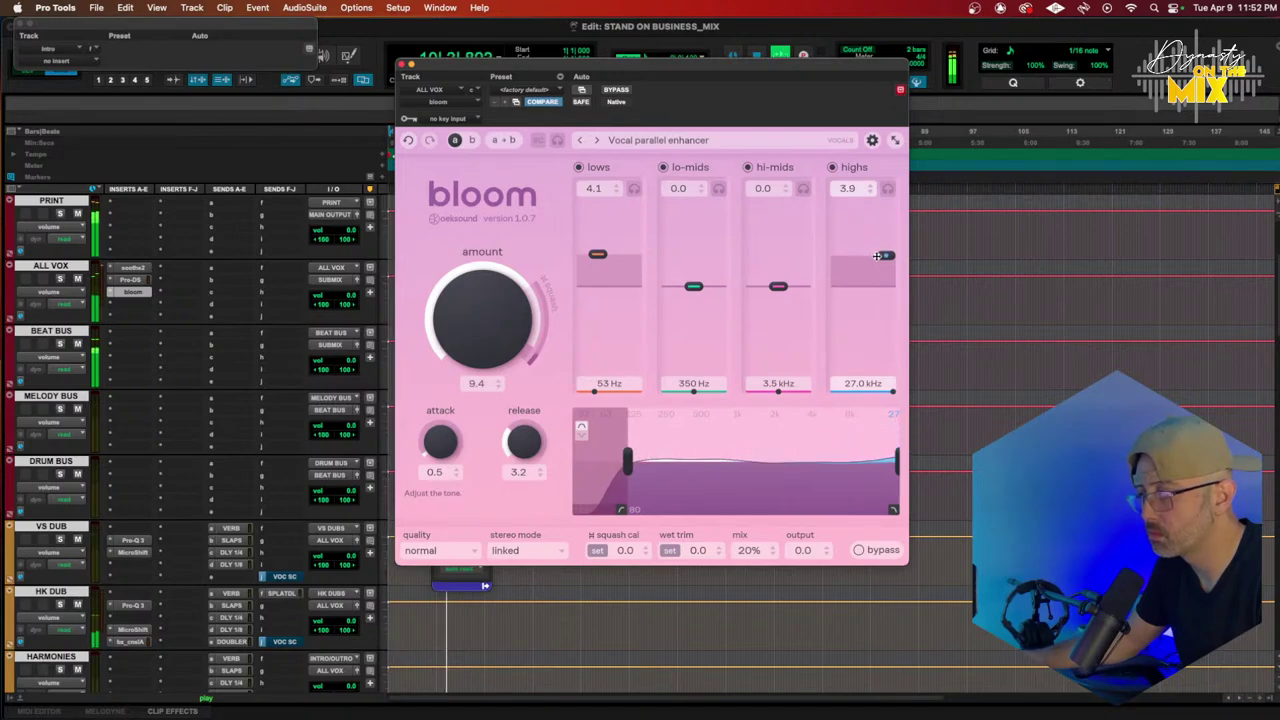
# Step: Compare the ALL VOX sound with bloom bypassed and active during playback, and check its wet/dry mix at 20%
pyautogui.keyDown('super'); pyautogui.click(143, 293); pyautogui.keyUp('super')
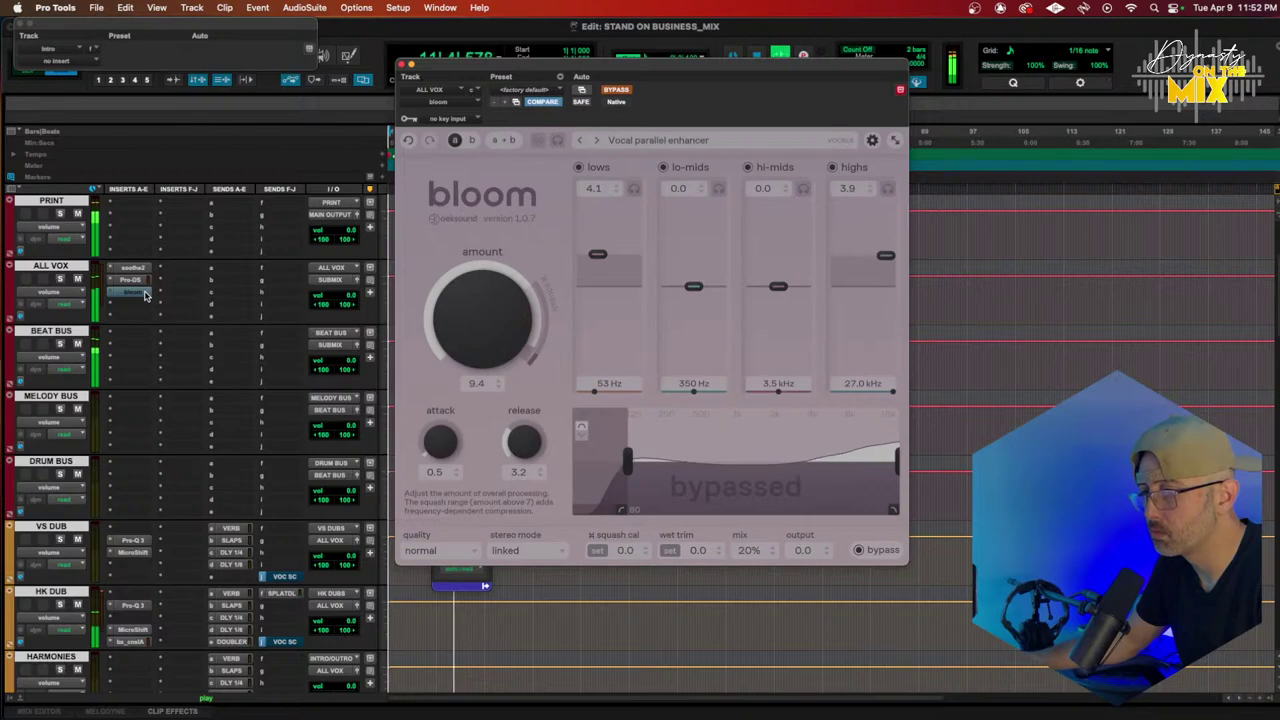
pyautogui.keyDown('super'); pyautogui.click(143, 293); pyautogui.keyUp('super')
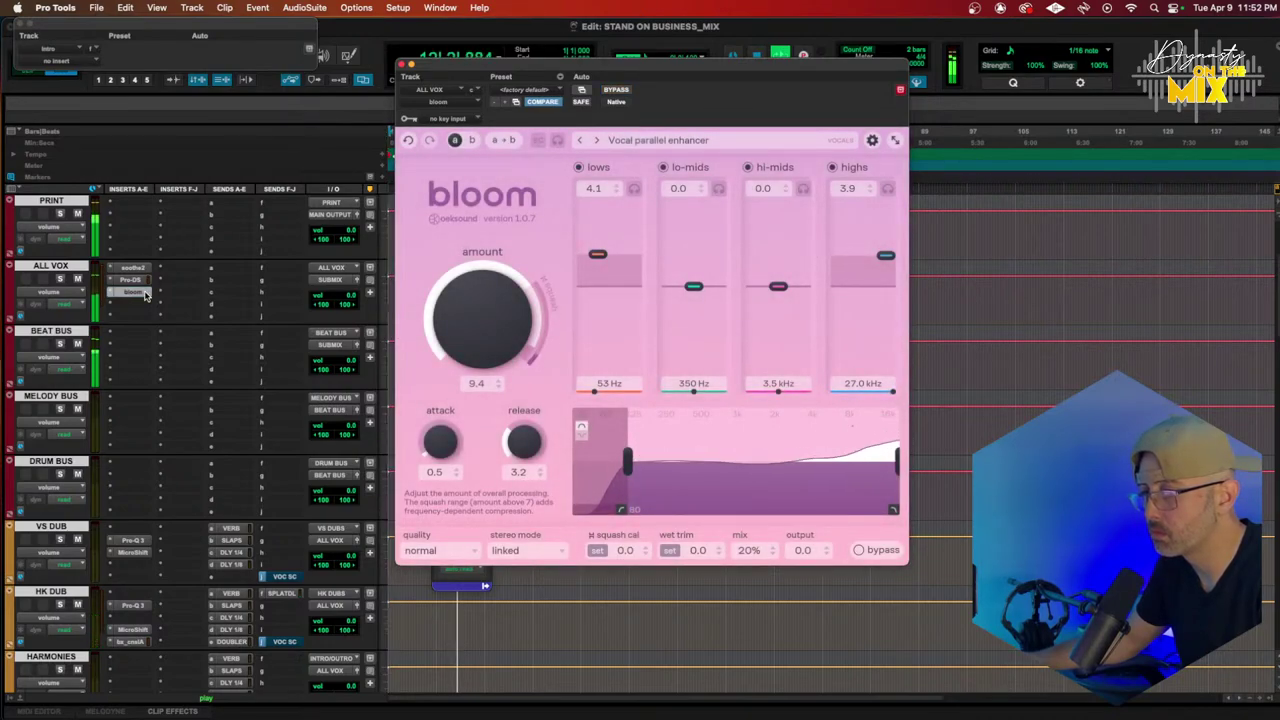
pyautogui.keyDown('super'); pyautogui.click(143, 293); pyautogui.keyUp('super')
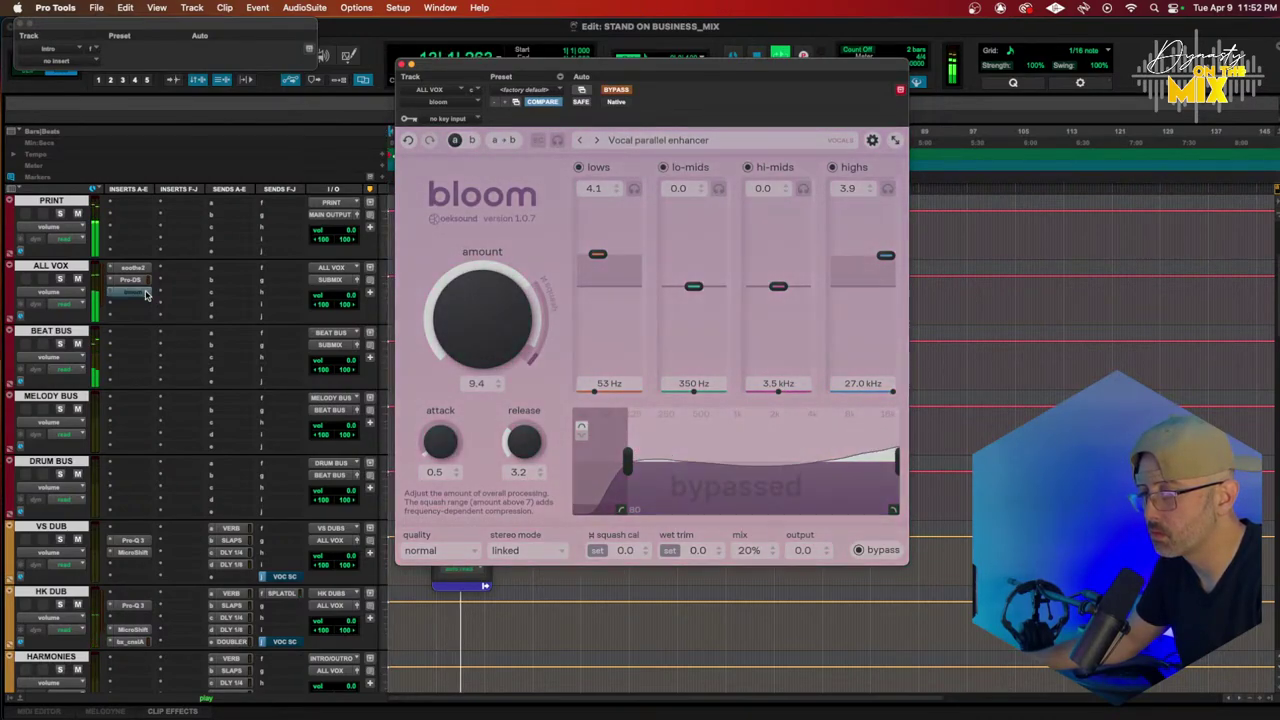
pyautogui.keyDown('super'); pyautogui.click(145, 293); pyautogui.keyUp('super')
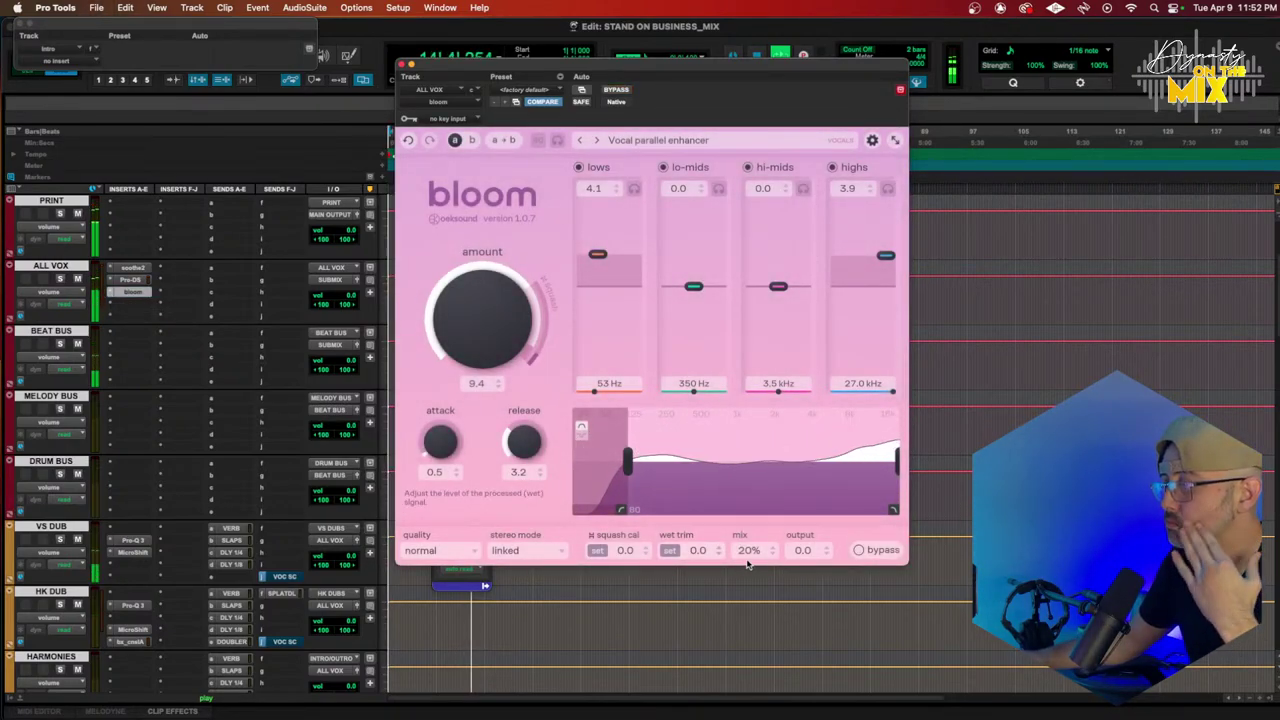
pyautogui.moveTo(747, 556)
pyautogui.mouseDown()
pyautogui.moveTo(768, 470)
pyautogui.moveTo(753, 553)
pyautogui.mouseUp()
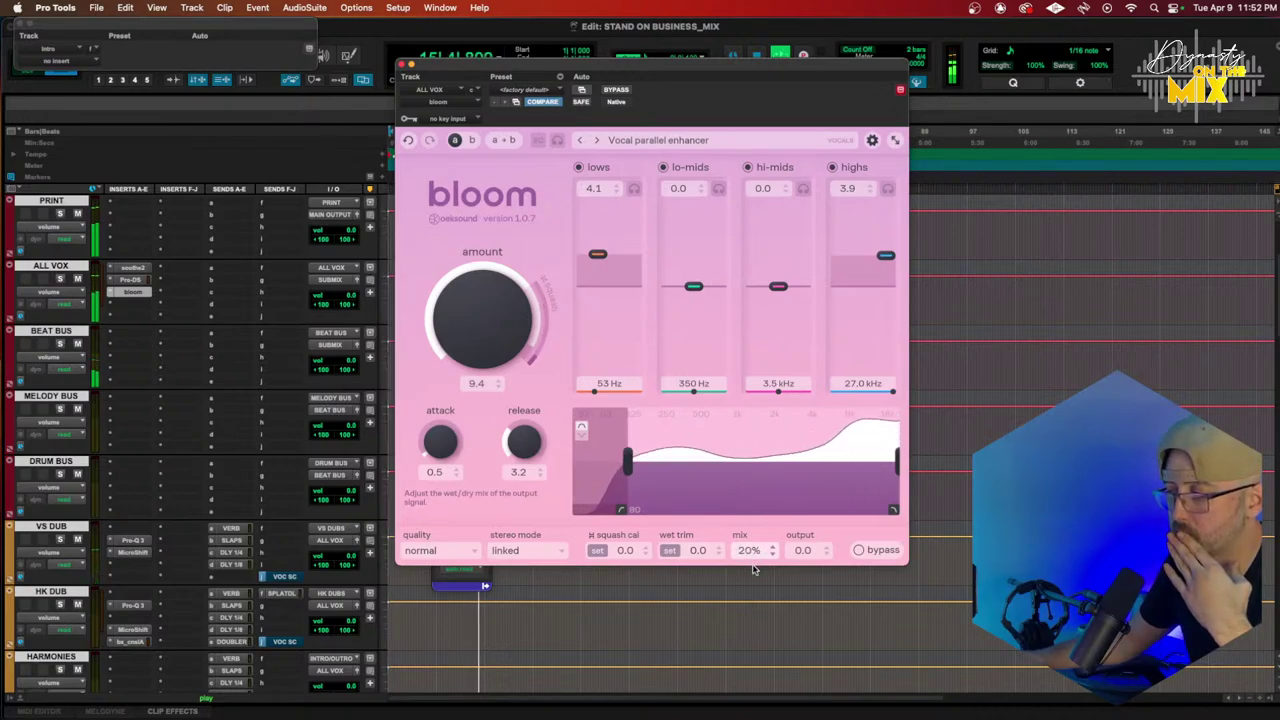
# Step: Compare bloom bypassed and active on ALL VOX, and refine it to 19% mix, lows 3.8 around 51 Hz and lo-mids 2.0 around 360 Hz
pyautogui.click(858, 550)
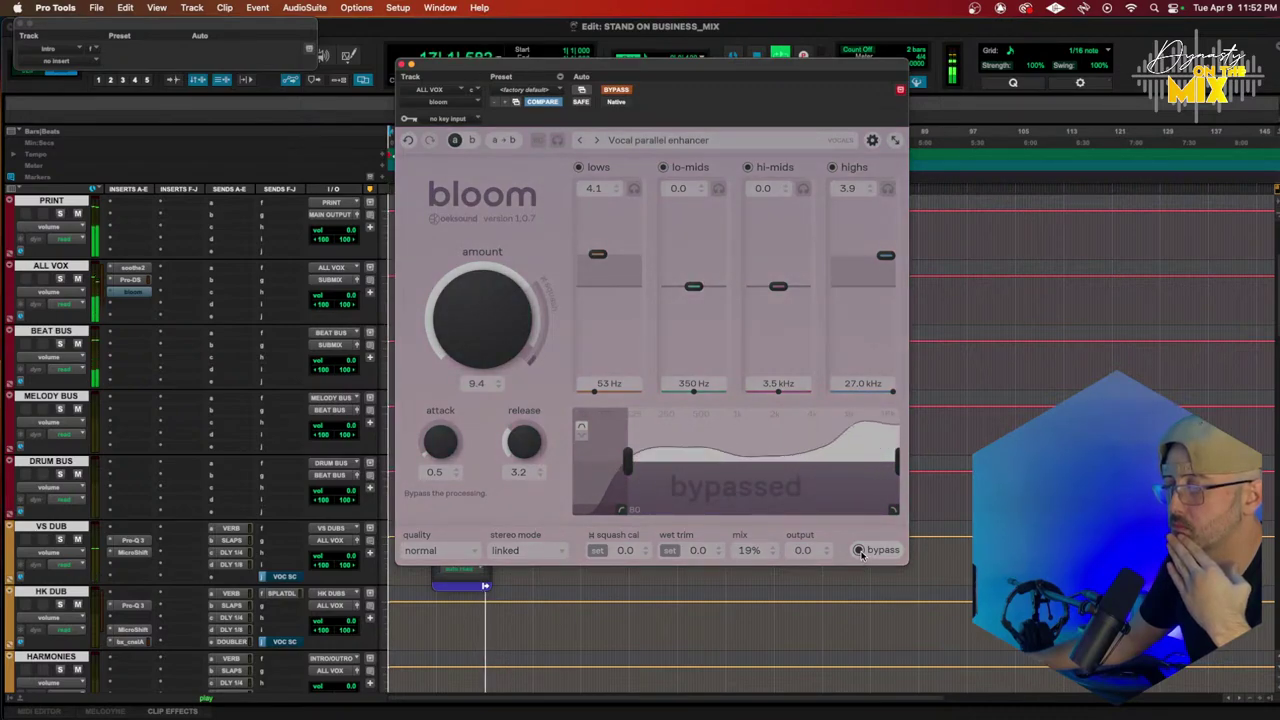
pyautogui.click(859, 550)
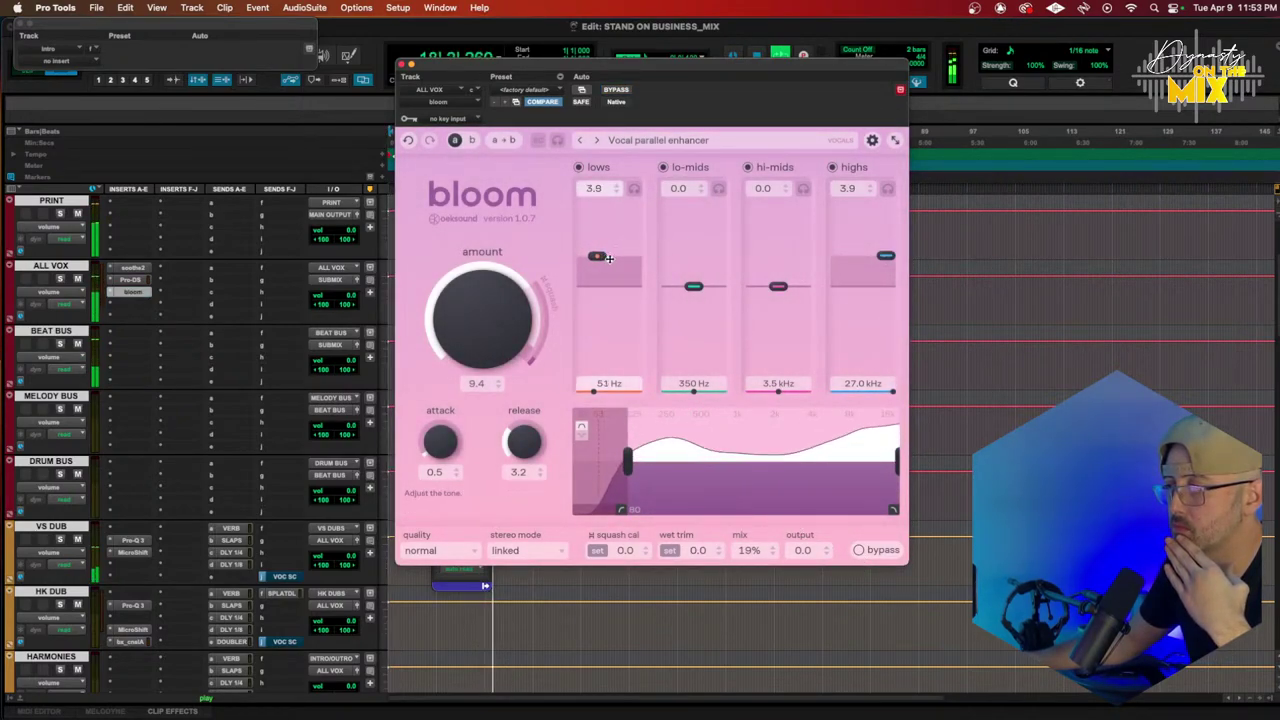
pyautogui.moveTo(694, 285); pyautogui.dragTo(694, 270)
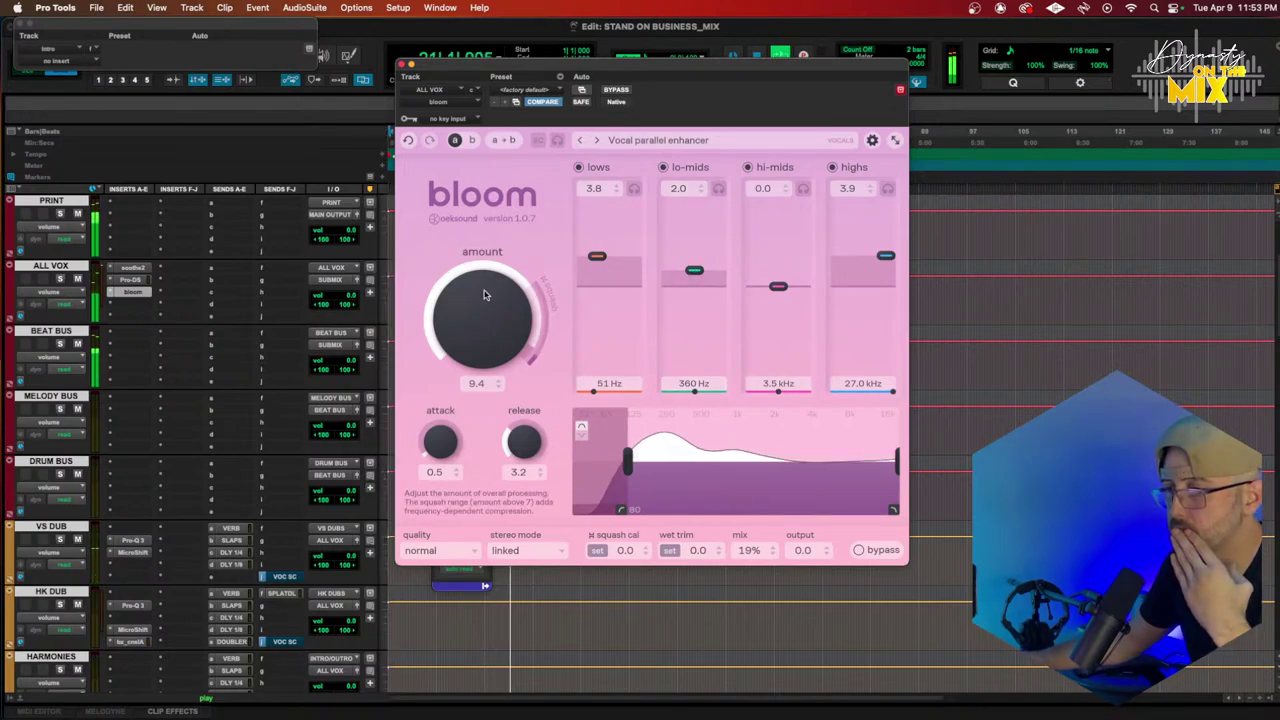
# Step: Examine the mix's spectrum and stereo image in PAZ Analyzer on Master 1, clearing its peak hold, and close it
pyautogui.scroll(3, 148, 237)
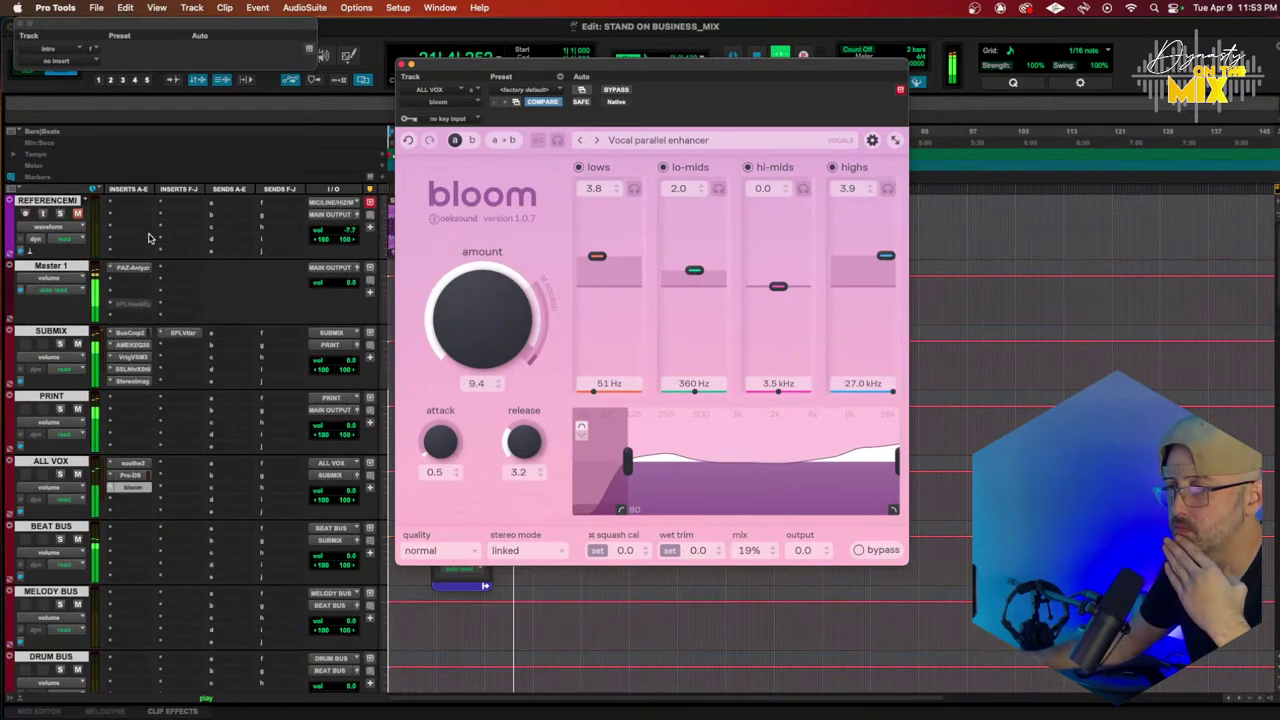
pyautogui.click(133, 267)
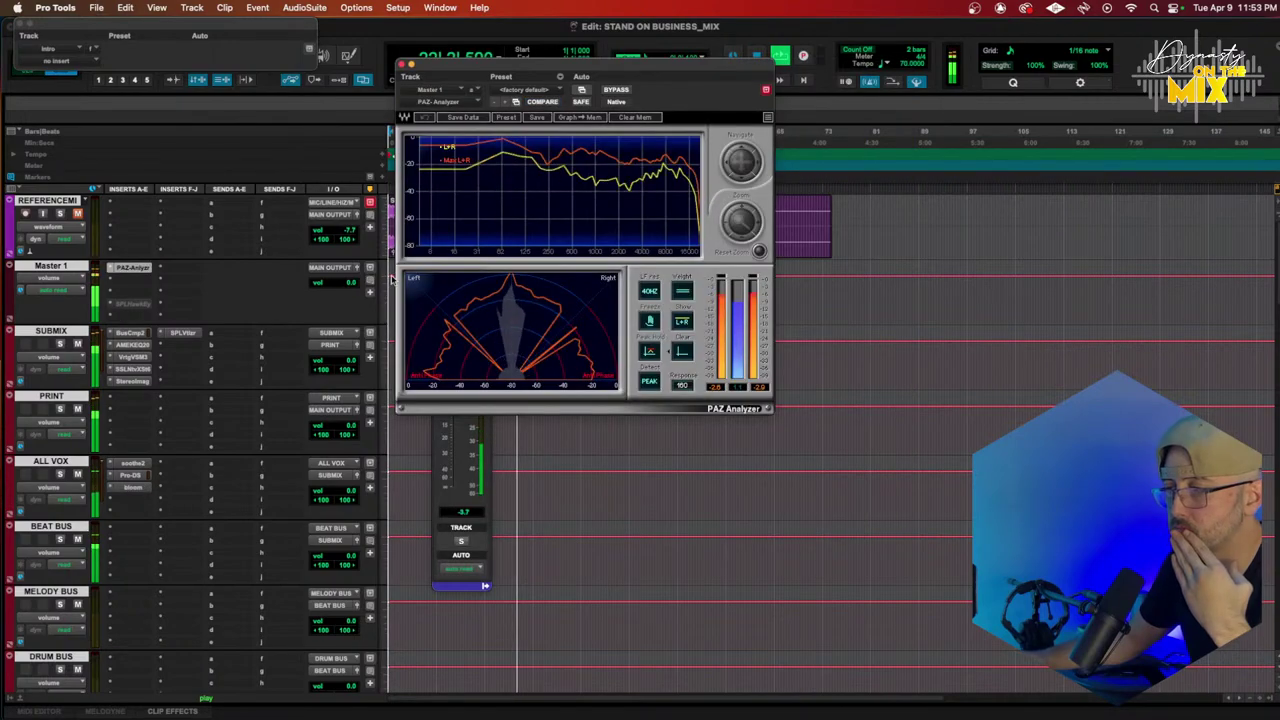
pyautogui.click(683, 350)
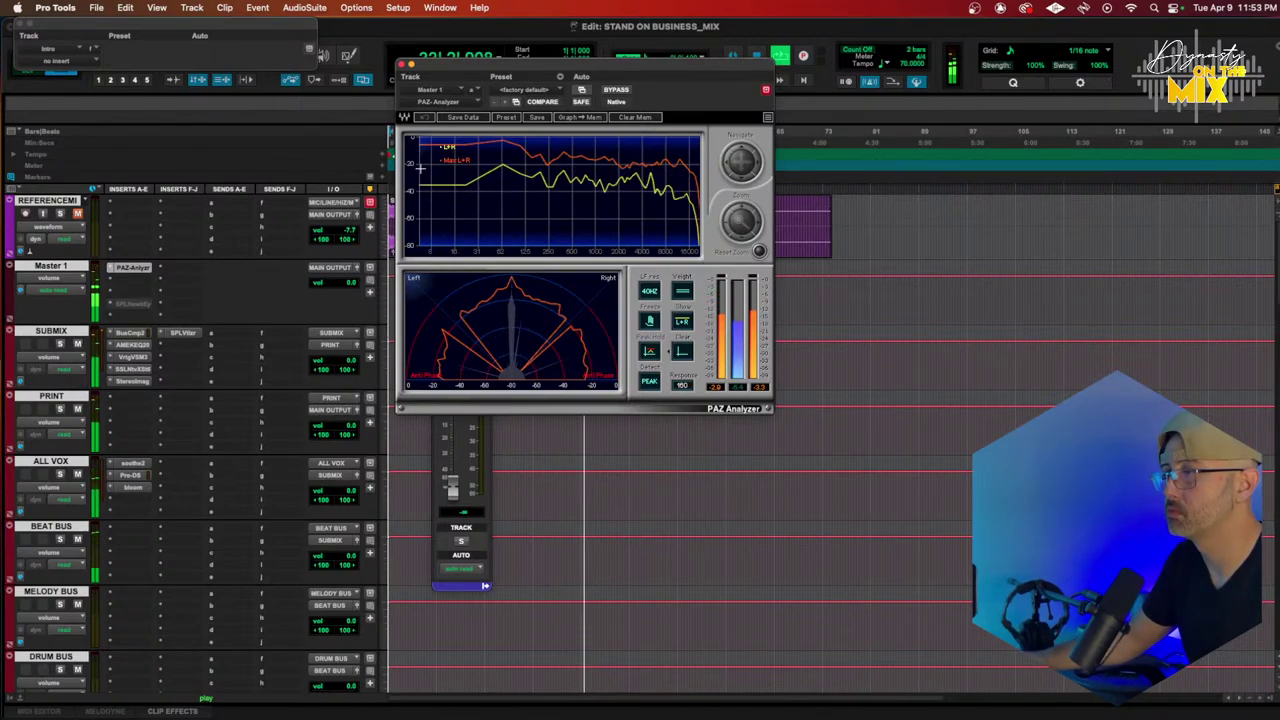
pyautogui.click(402, 67)
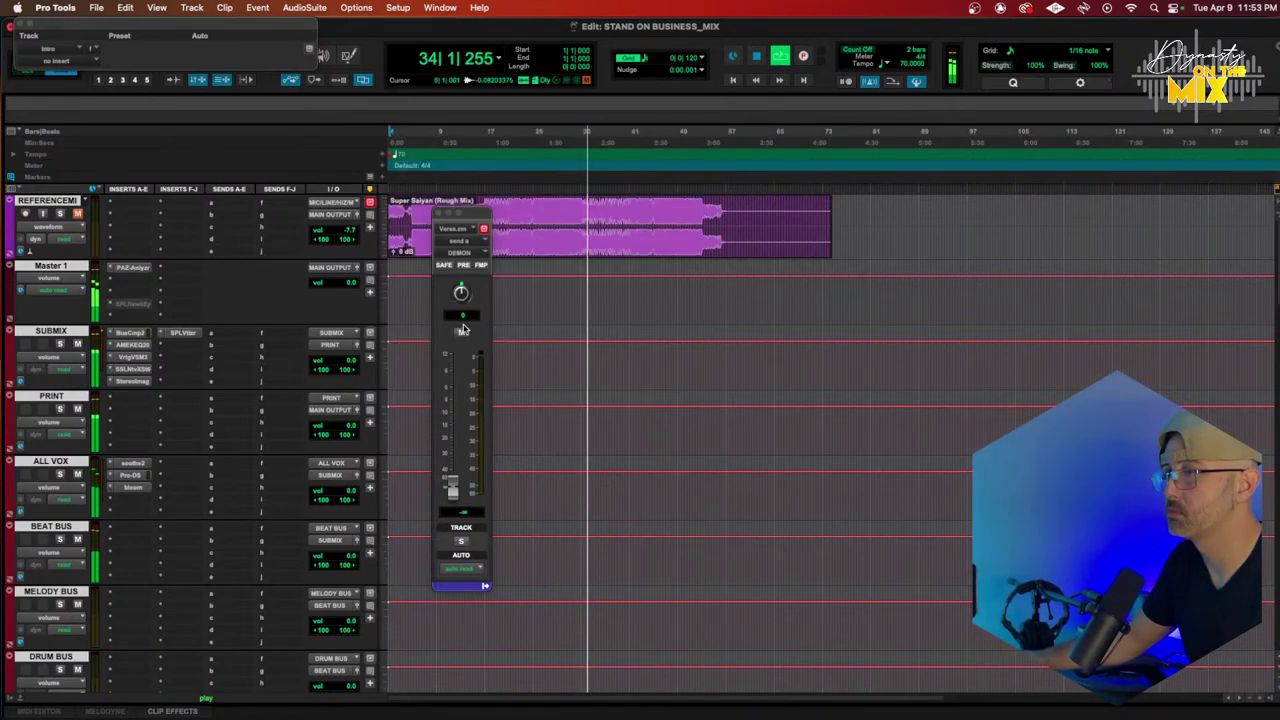
# Step: Trim the end of the Intro.cm clip to the violin's end and the Hook Main.cm clip to just after the last hook
pyautogui.scroll(-15, 510, 333)
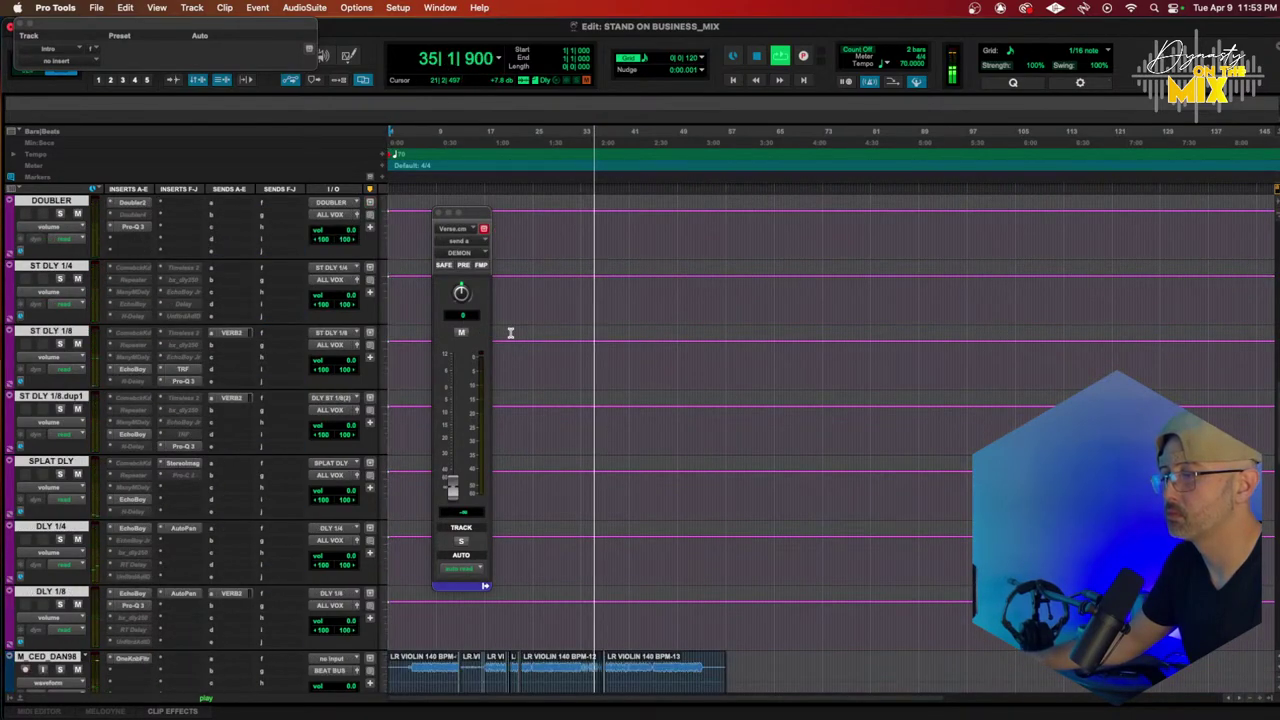
pyautogui.scroll(-2, 510, 333)
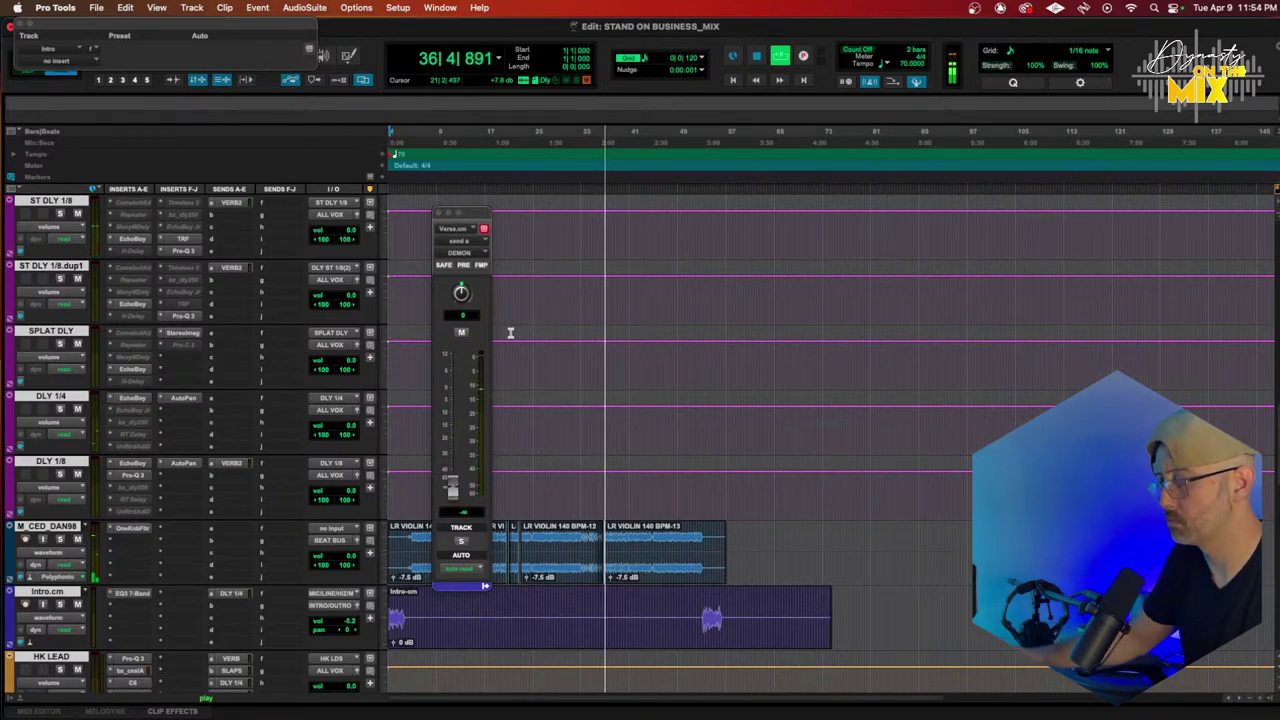
pyautogui.scroll(-2, 571, 451)
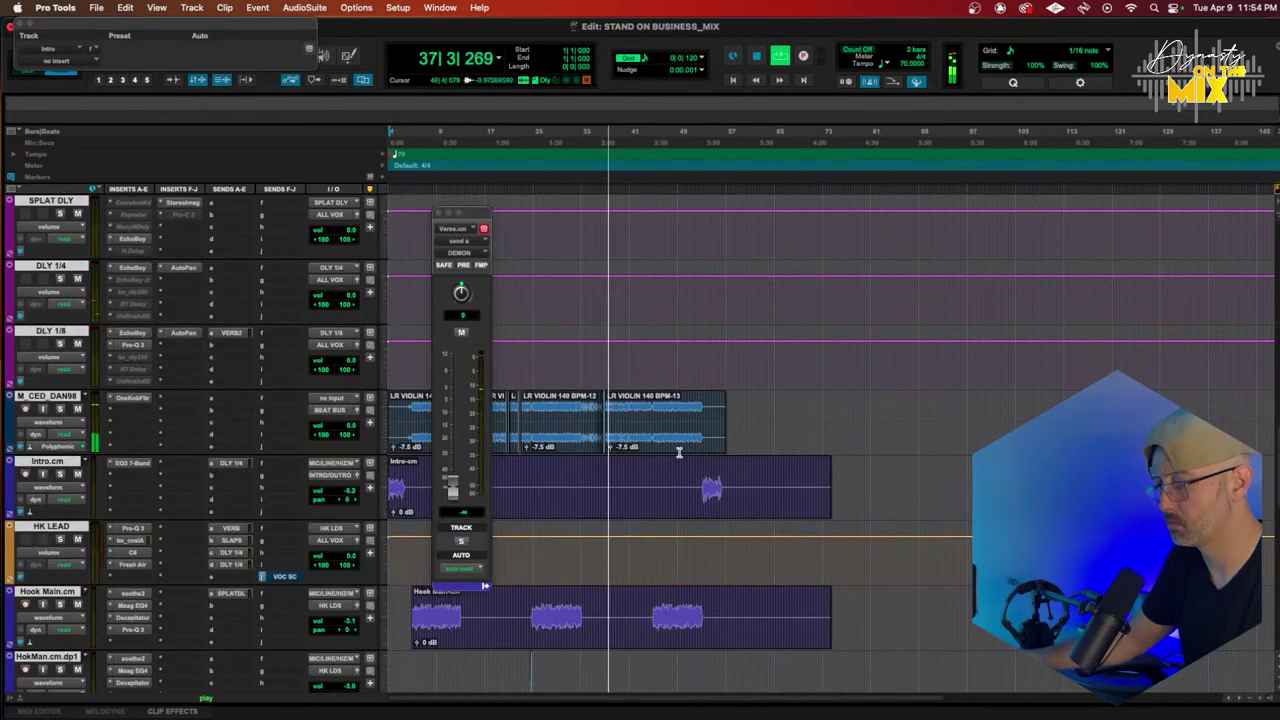
pyautogui.click(724, 491)
pyautogui.press('s')
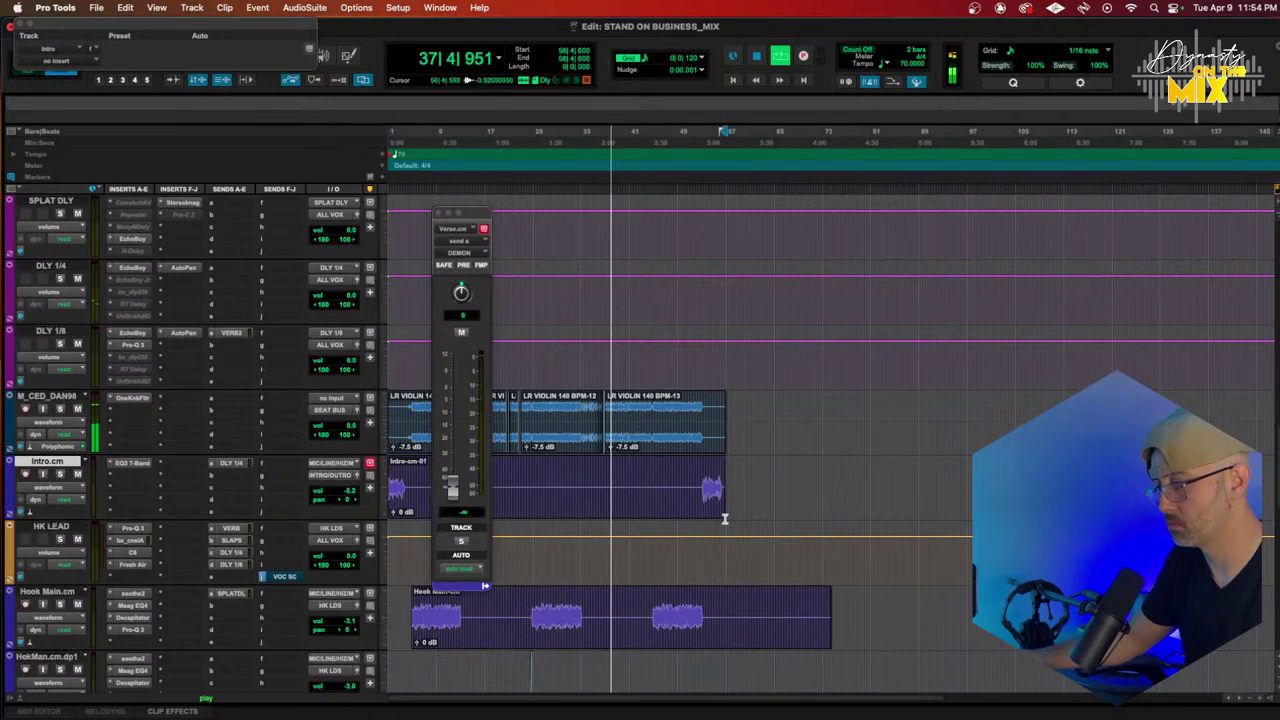
pyautogui.click(708, 605)
pyautogui.press('s')
pyautogui.scroll(-4, 713, 608)
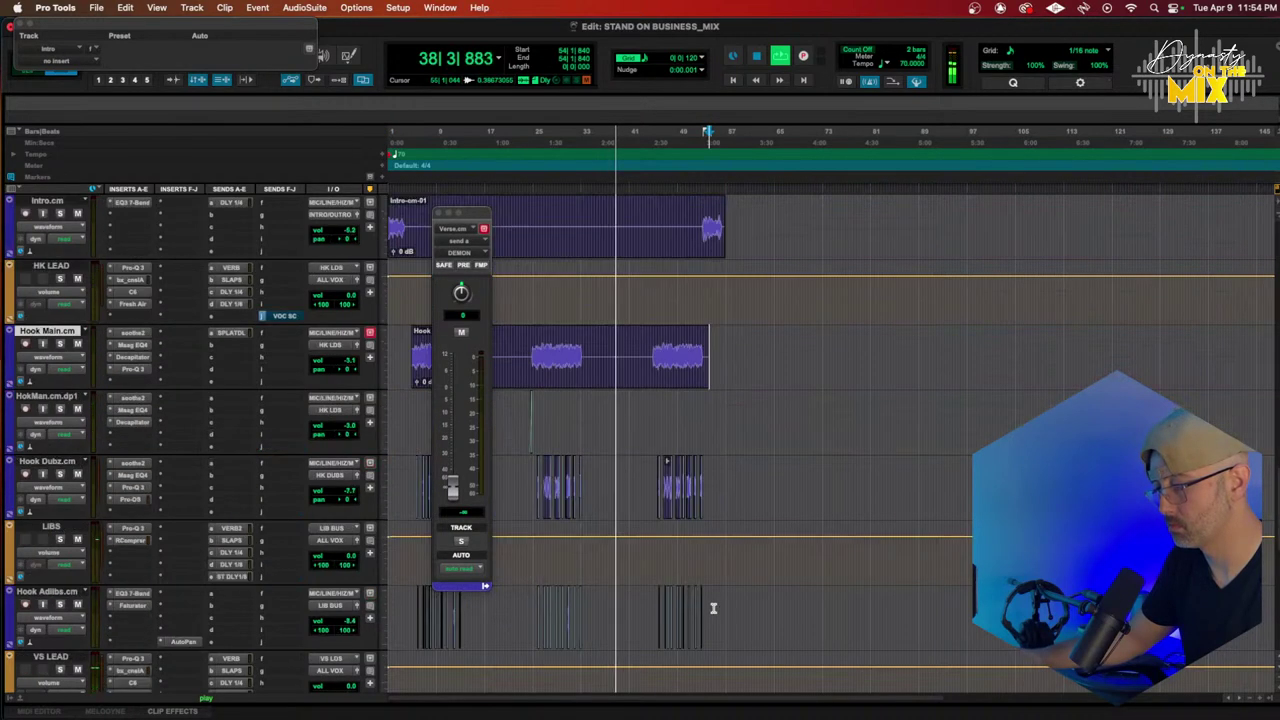
# Step: Trim the empty end of the Verse.cm clip at 47|2|720, just after the last verse
pyautogui.scroll(-7, 584, 478)
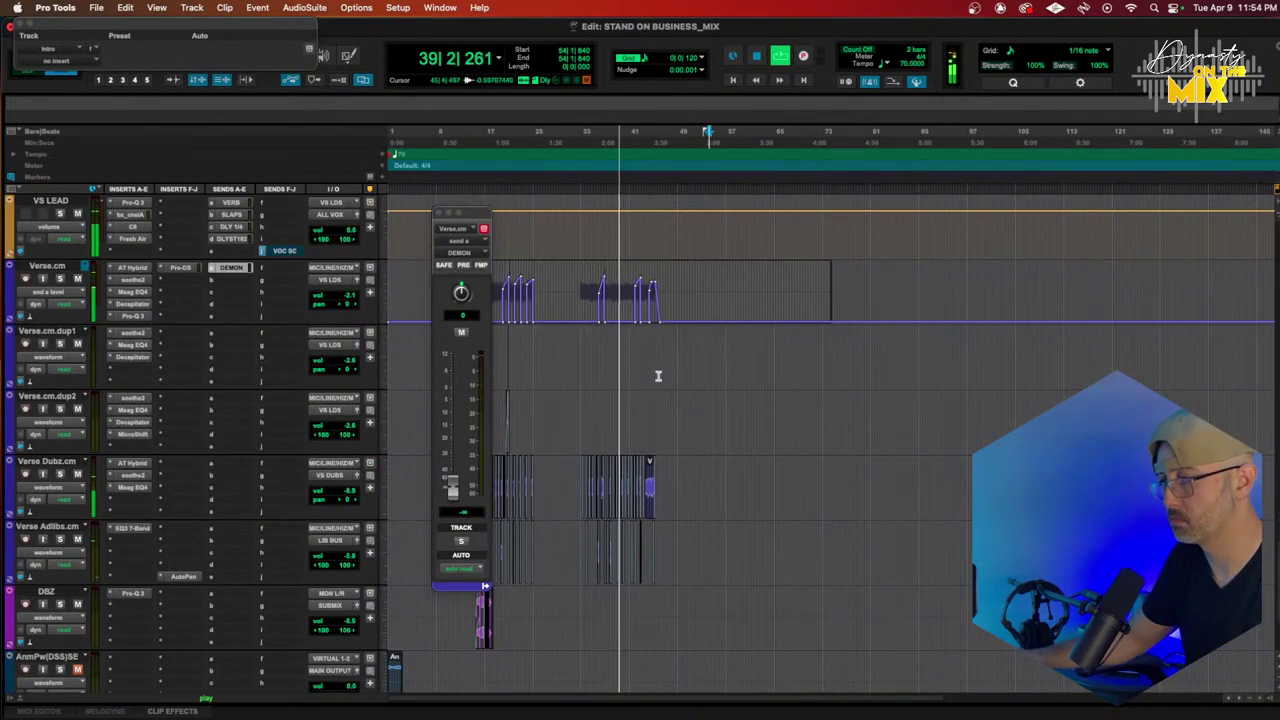
pyautogui.click(667, 299)
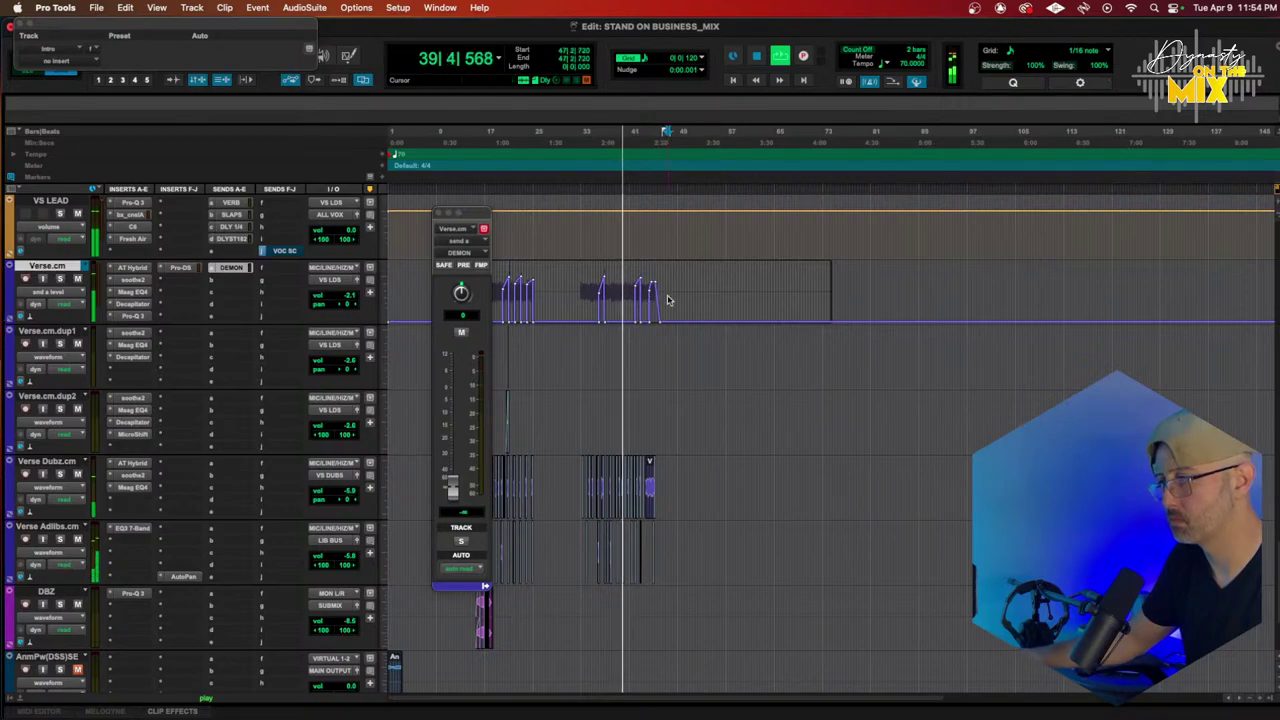
pyautogui.scroll(2, 553, 399)
pyautogui.scroll(-5, 553, 399)
pyautogui.scroll(4, 553, 399)
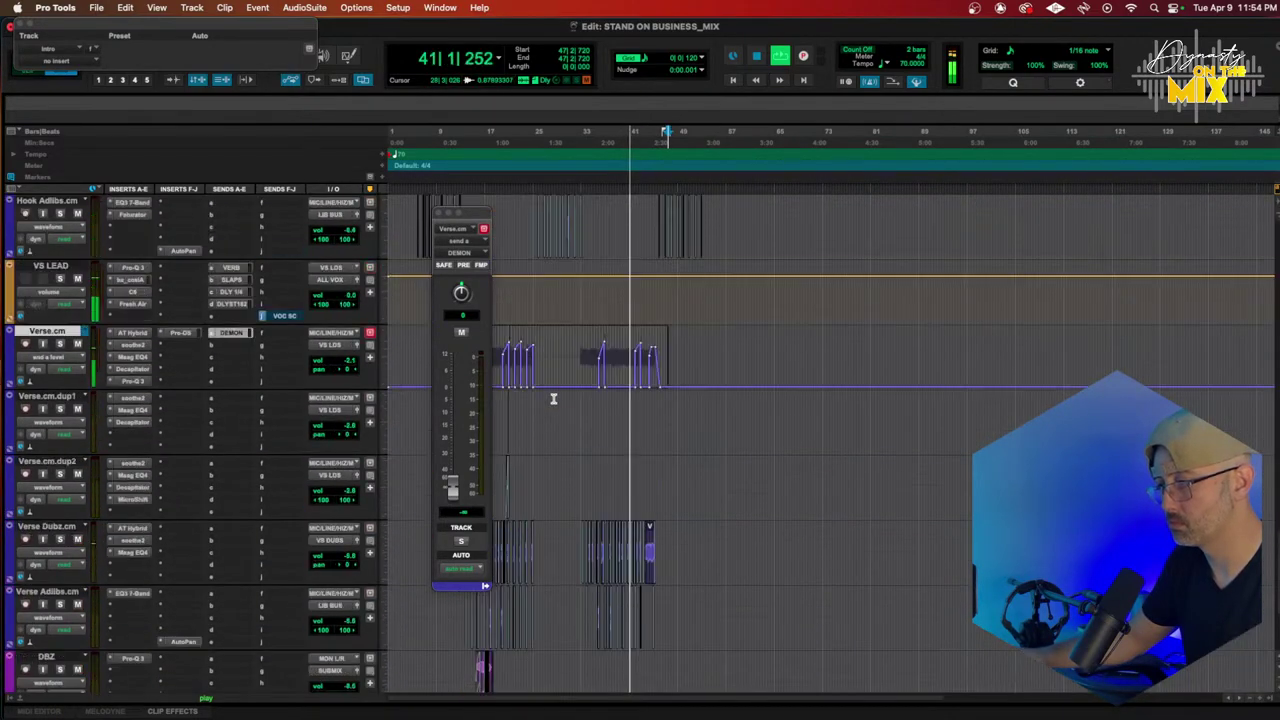
pyautogui.press('t')
pyautogui.press('t')
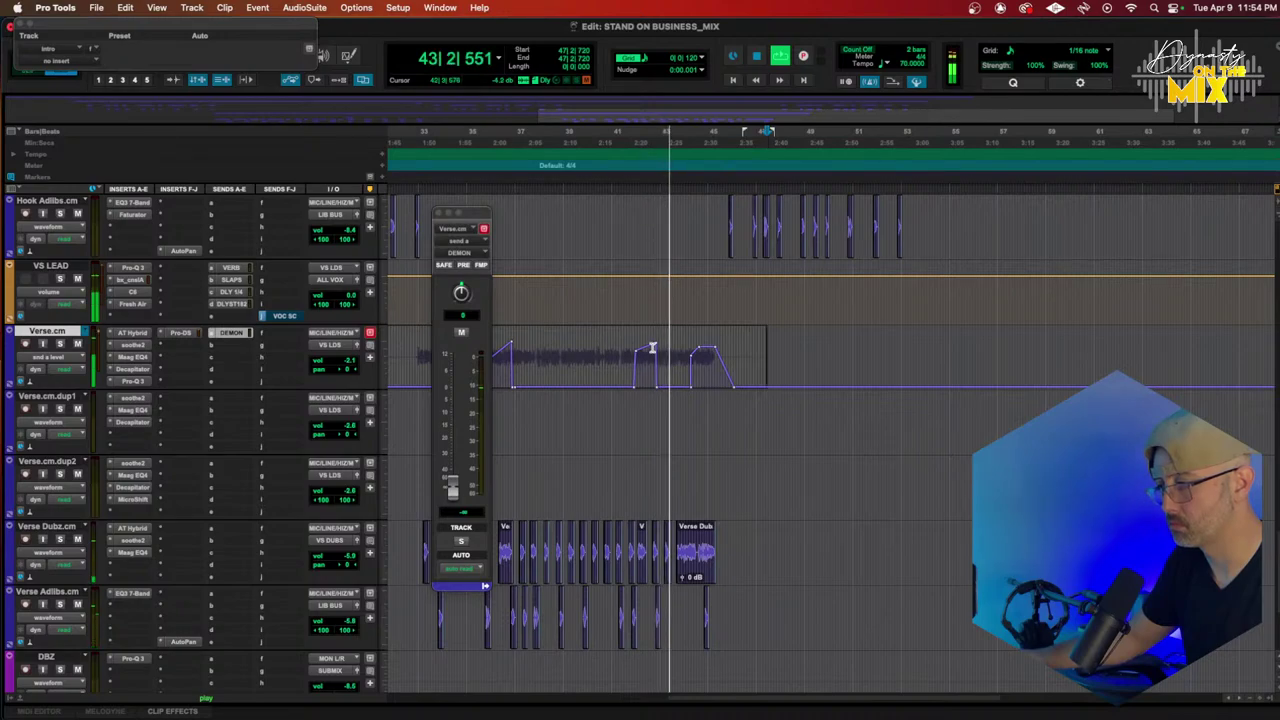
# Step: Duplicate the HokMan.cm.dp1 range from 24|1|000 to 44|1|000 so the swell also leads into the last hook
pyautogui.scroll(6, 651, 346)
pyautogui.scroll(2, 653, 347)
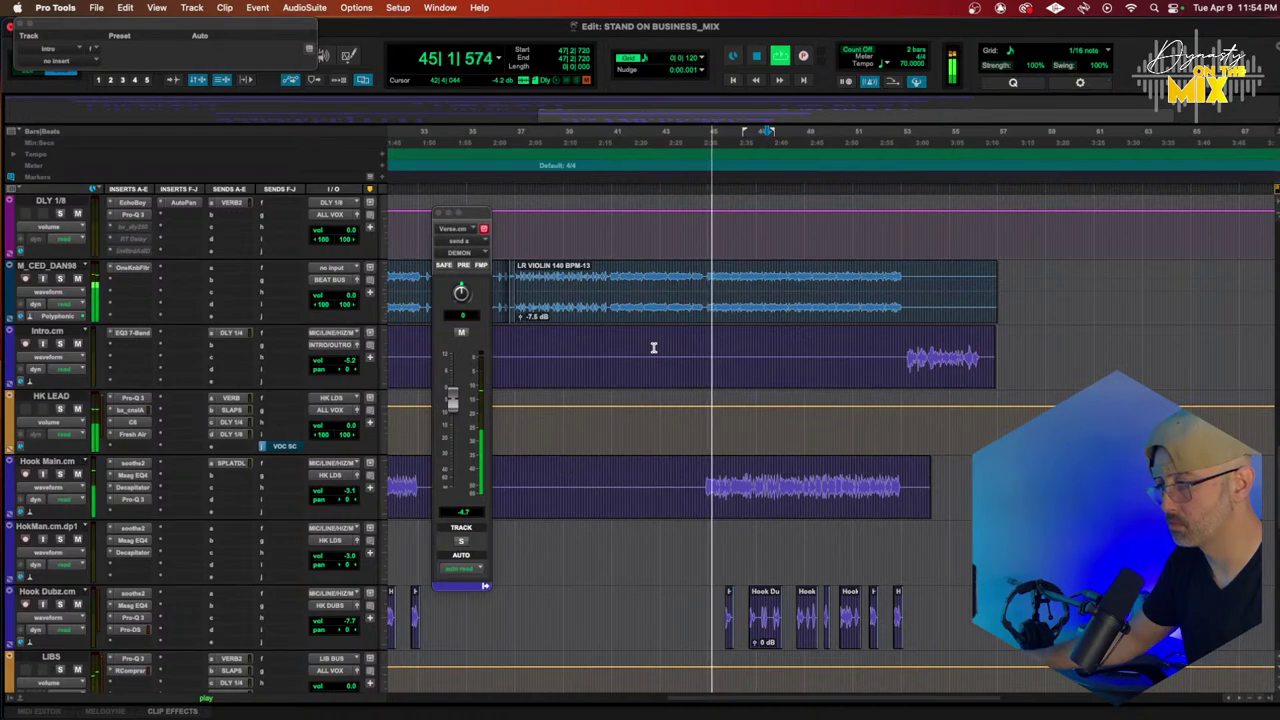
pyautogui.hscroll(-5, 656, 427)
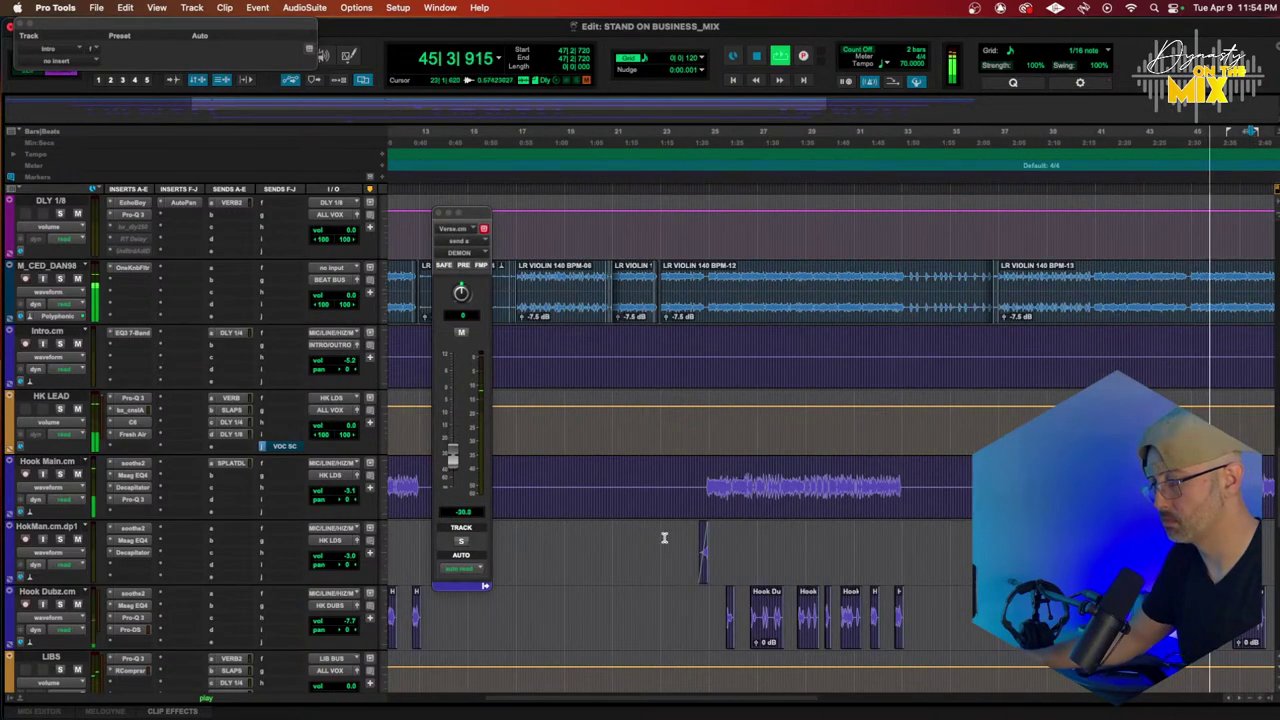
pyautogui.moveTo(661, 541); pyautogui.dragTo(800, 551)
pyautogui.press('super+bracketright')
pyautogui.press('super+bracketright')
pyautogui.press('super+bracketright')
pyautogui.press('super+bracketright')
pyautogui.press('super+bracketright')
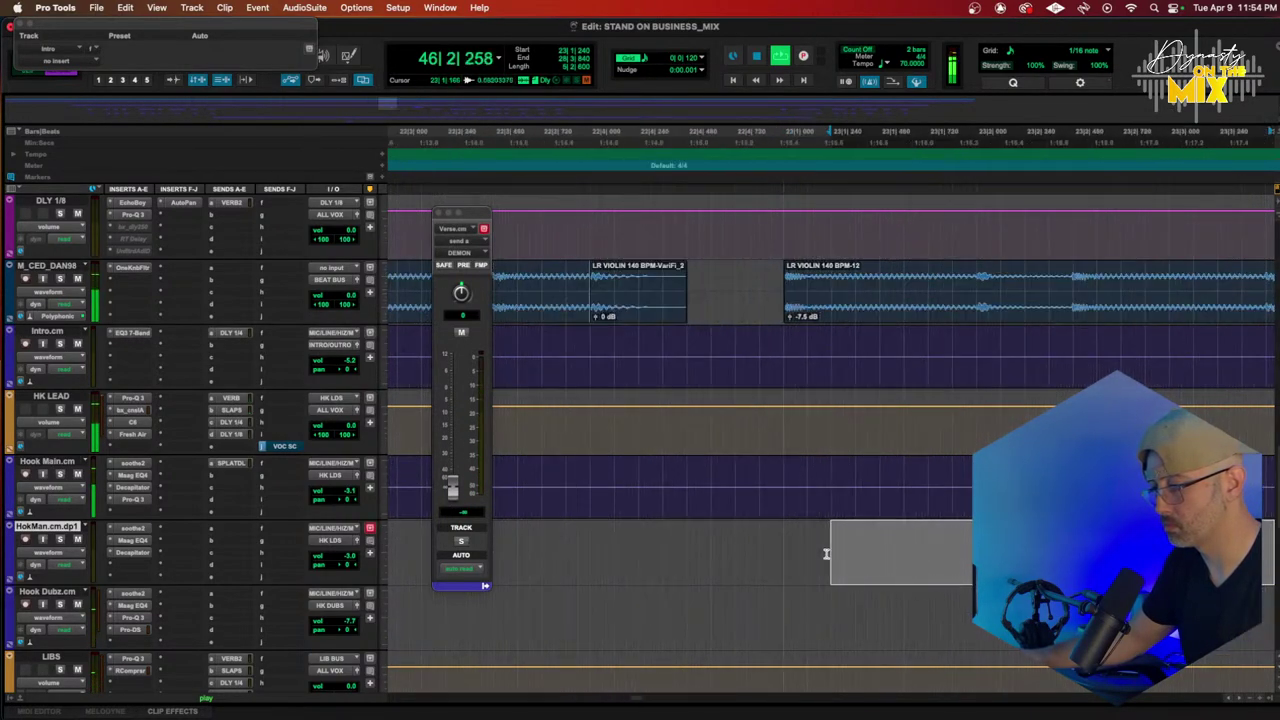
pyautogui.press('super+bracketleft')
pyautogui.press('super+bracketleft')
pyautogui.press('super+bracketleft')
pyautogui.press('super+bracketleft')
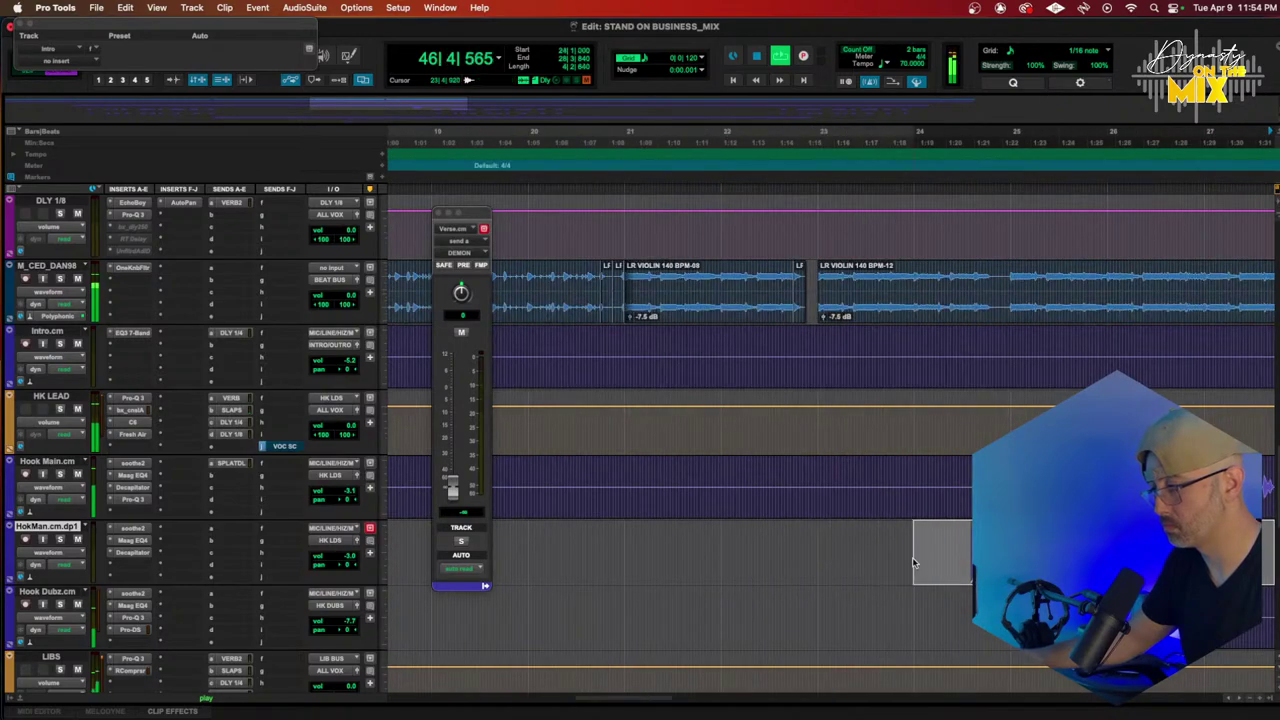
pyautogui.hscroll(10, 912, 560)
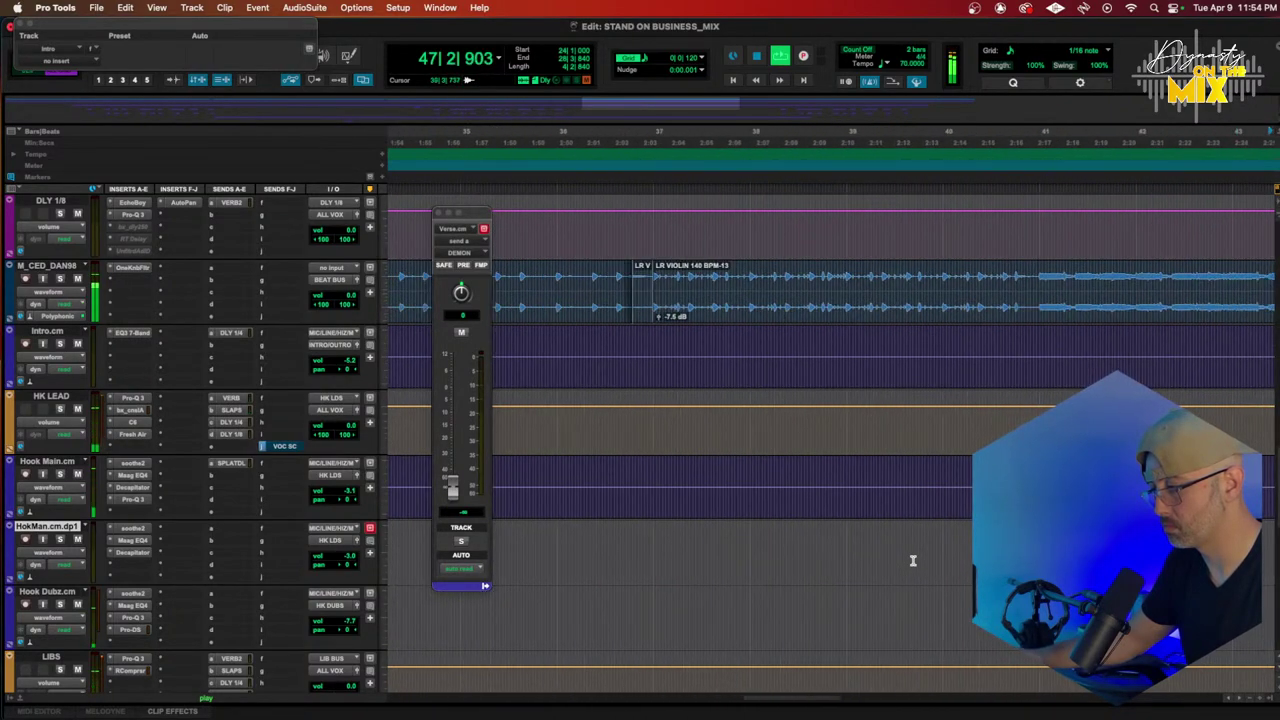
pyautogui.keyDown('shift'); pyautogui.click(963, 562); pyautogui.keyUp('shift')
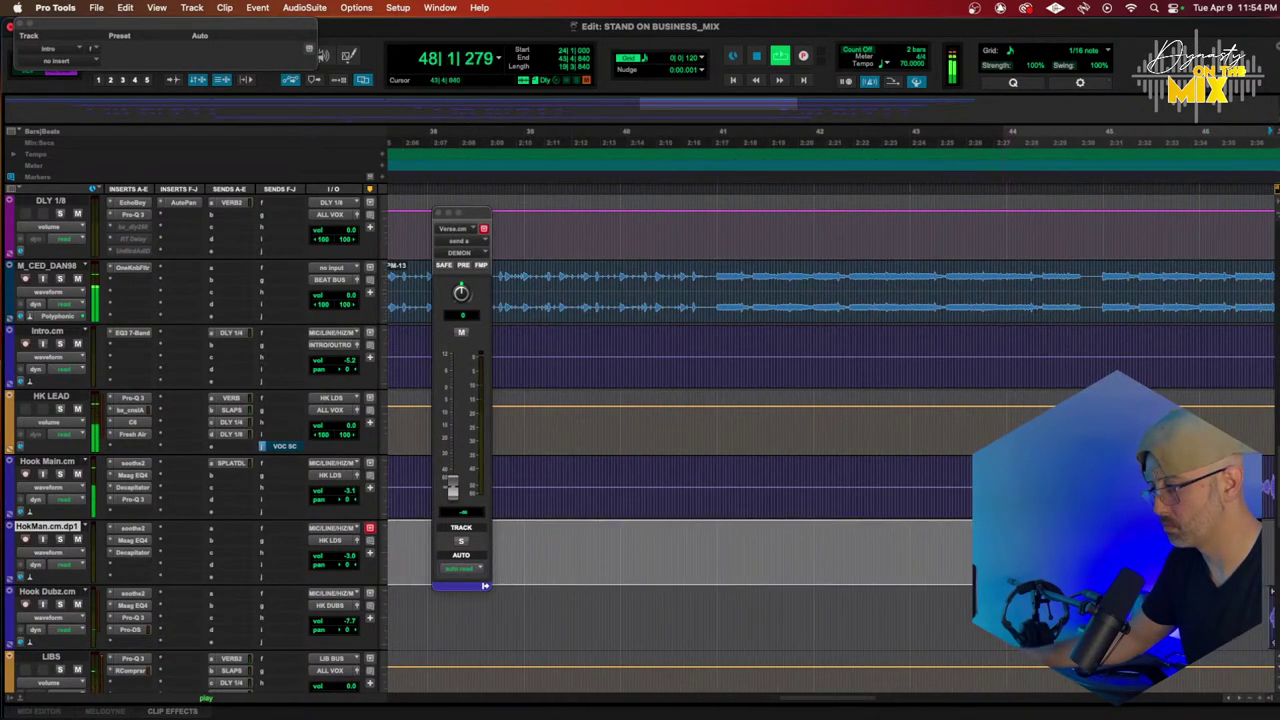
pyautogui.scroll(1, 960, 591)
pyautogui.press('super+bracketright')
pyautogui.hscroll(3, 960, 591)
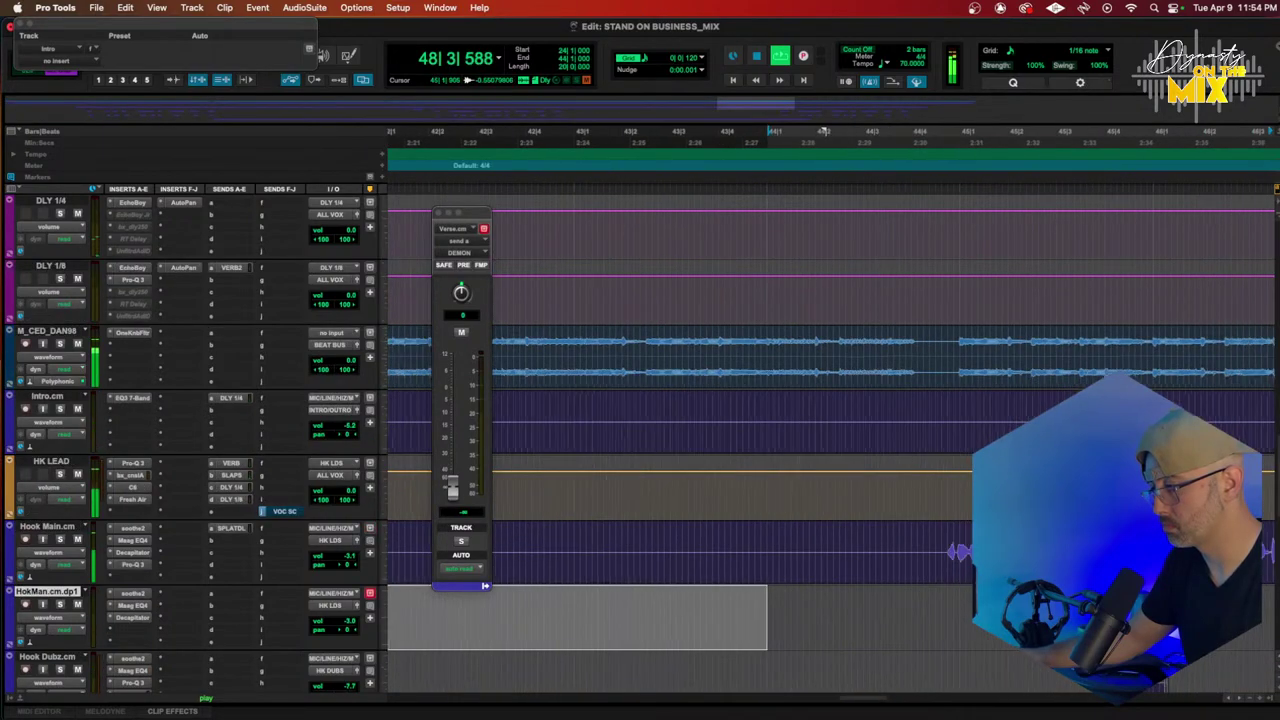
pyautogui.press('super+d')
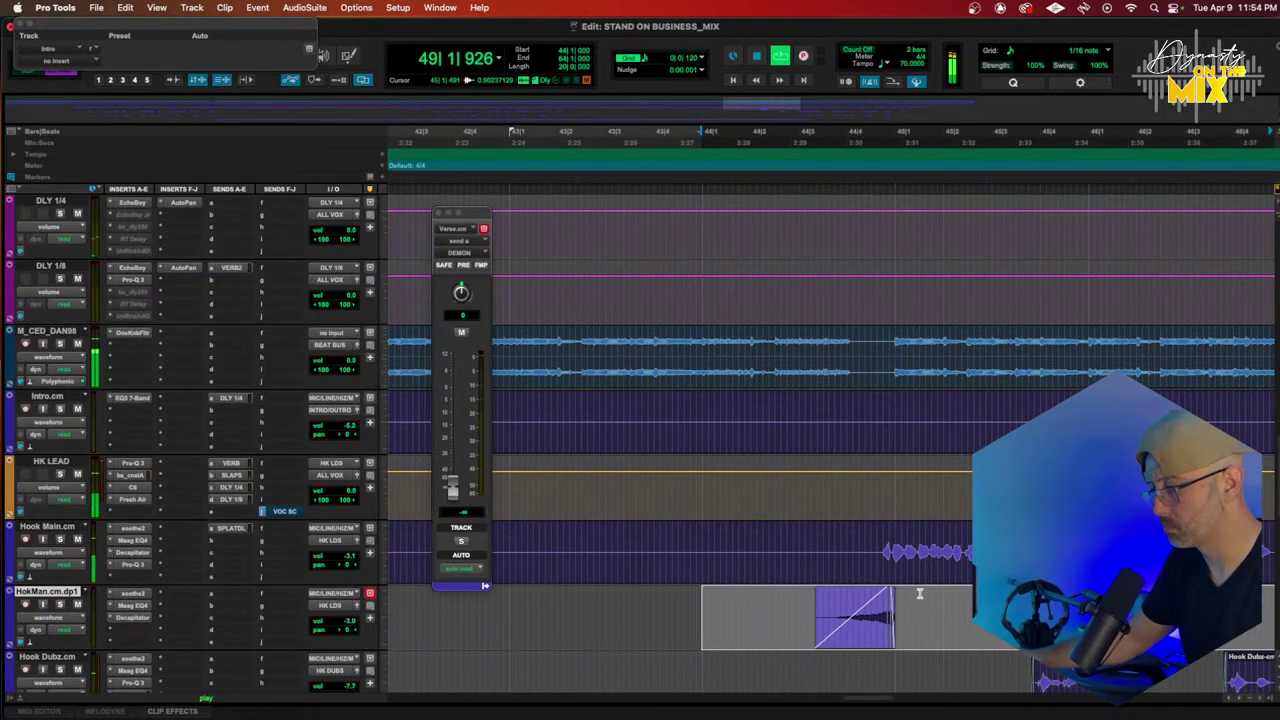
pyautogui.press('super+bracketleft')
pyautogui.press('super+bracketleft')
pyautogui.press('super+bracketleft')
pyautogui.press('super+bracketleft')
pyautogui.press('super+a')
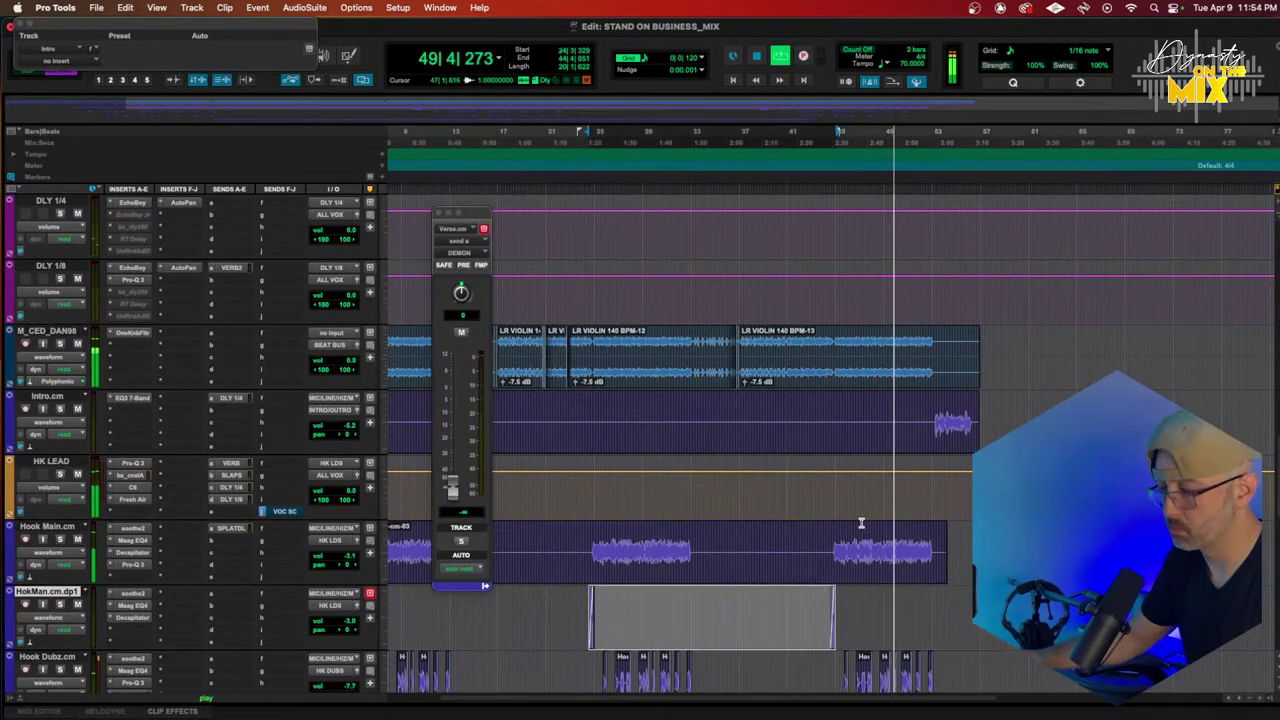
# Step: Select all clips on the M_CED_DAN98 track and extend the selection slightly past the last clip
pyautogui.doubleClick(903, 394)
pyautogui.keyDown('super'); pyautogui.click(897, 364); pyautogui.keyUp('super')
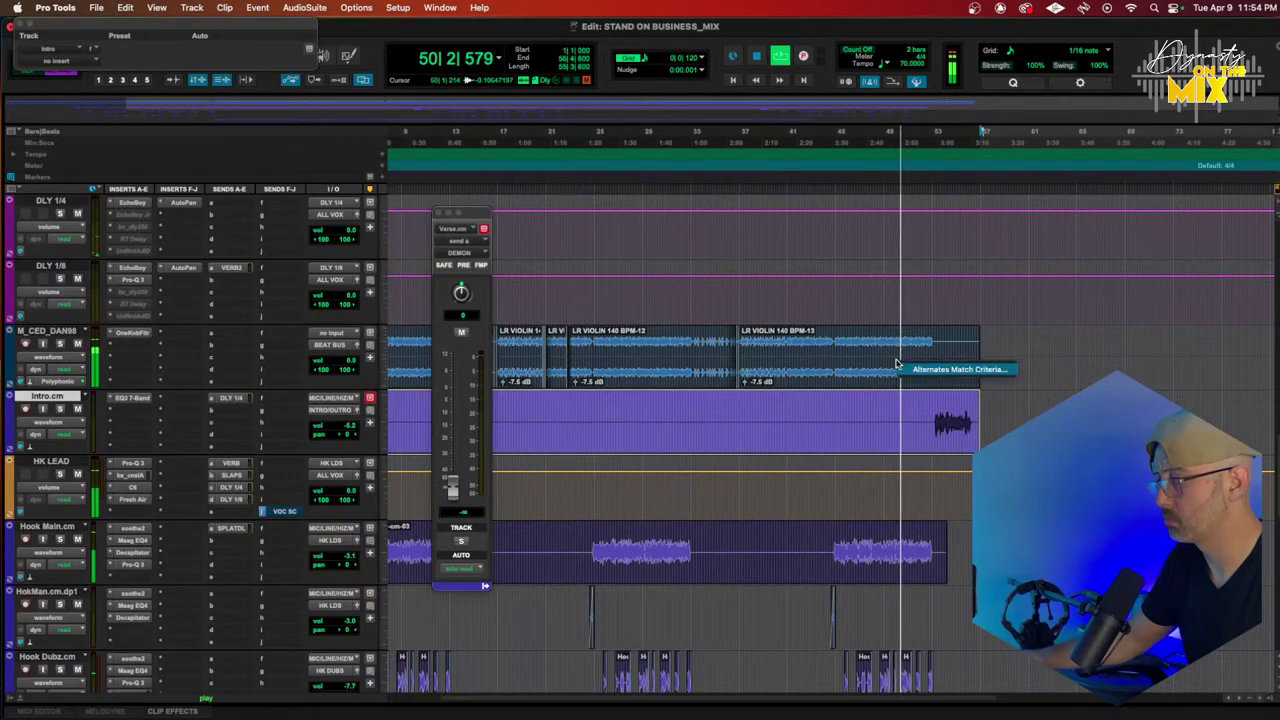
pyautogui.press('super+a')
pyautogui.click(893, 364)
pyautogui.press('super+a')
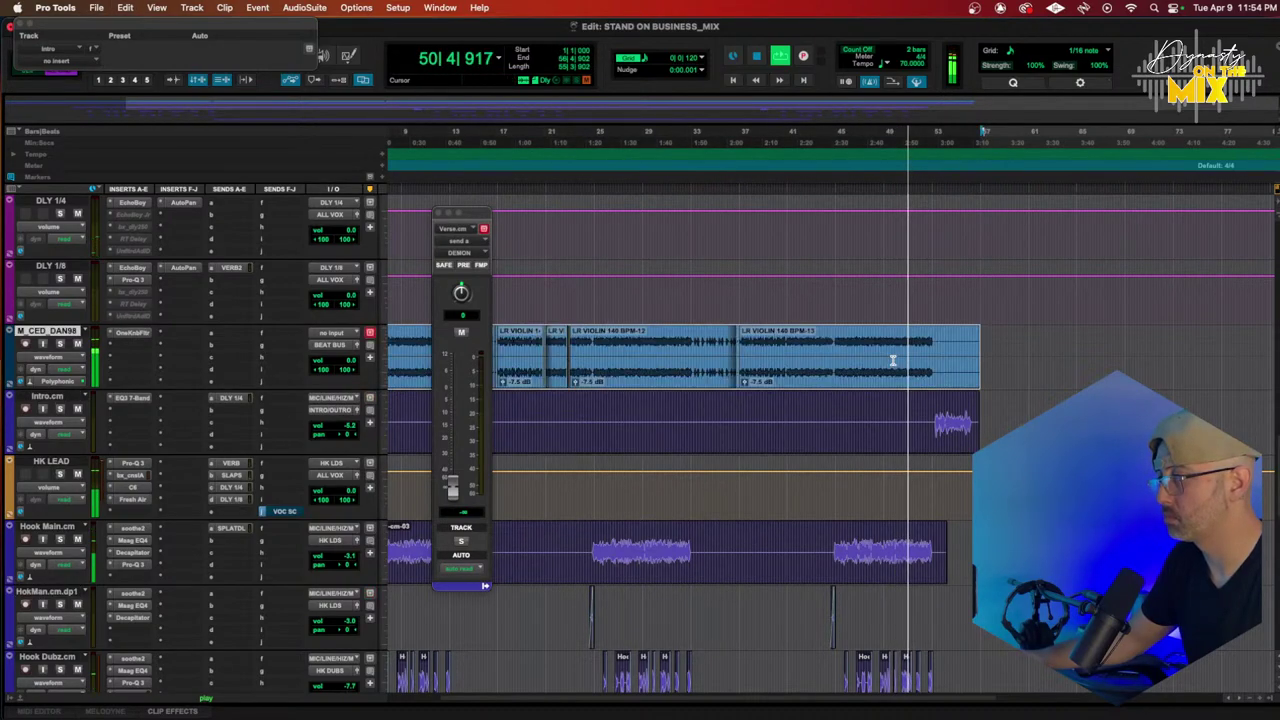
pyautogui.keyDown('shift'); pyautogui.click(990, 356); pyautogui.keyUp('shift')
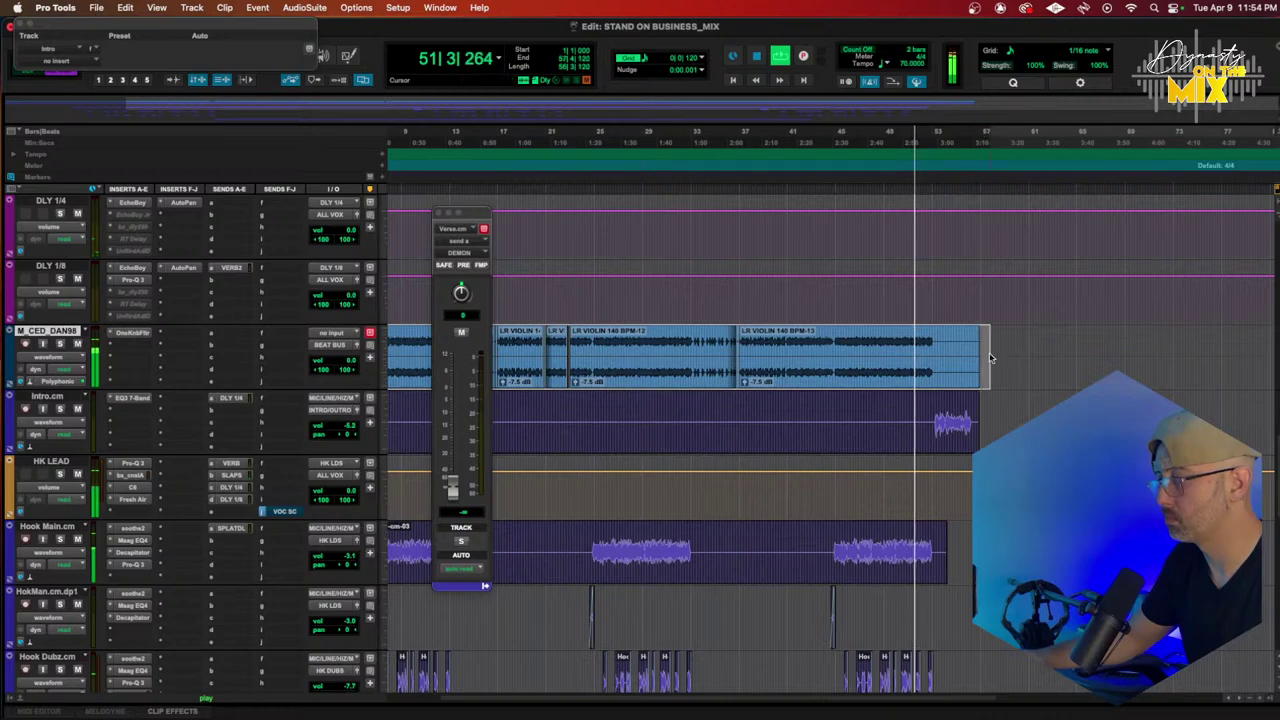
# Step: Show Intro.cm's DLY 1/4 send level automation and raise it briefly over the final outro words around bar 56
pyautogui.click(63, 423)
pyautogui.moveTo(80, 480)
pyautogui.click(124, 484)
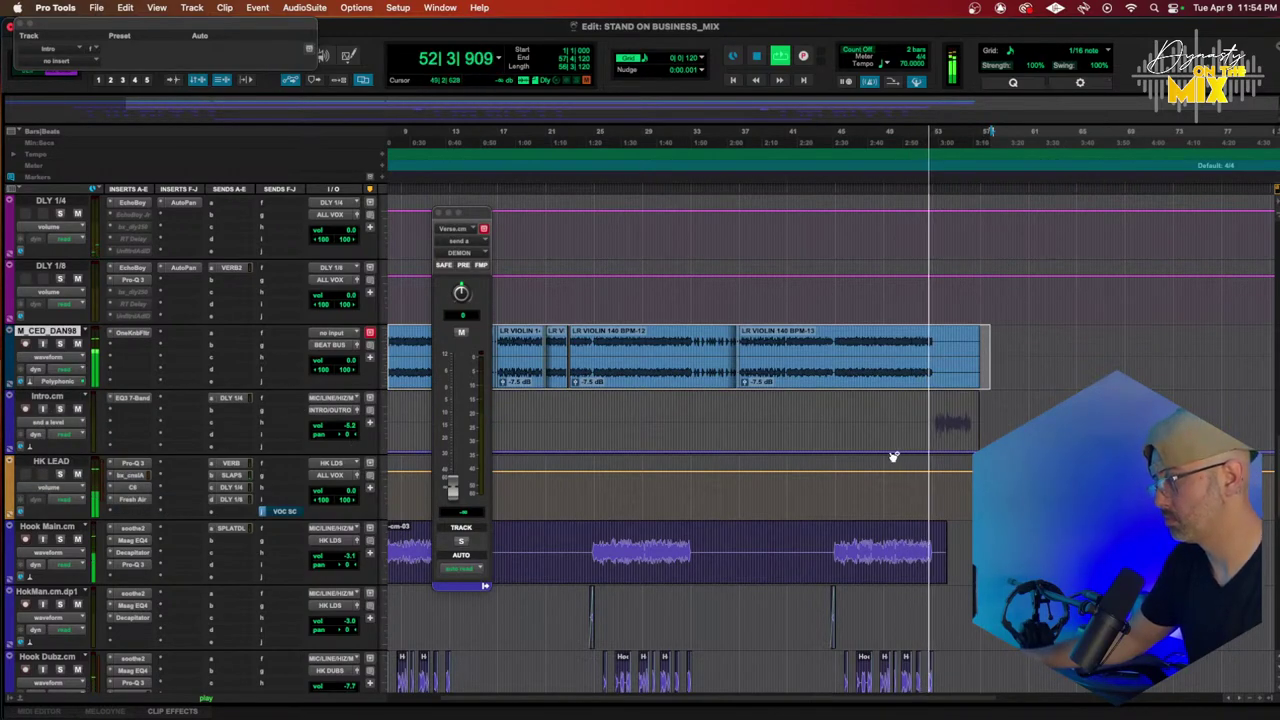
pyautogui.press('t')
pyautogui.press('t')
pyautogui.press('t')
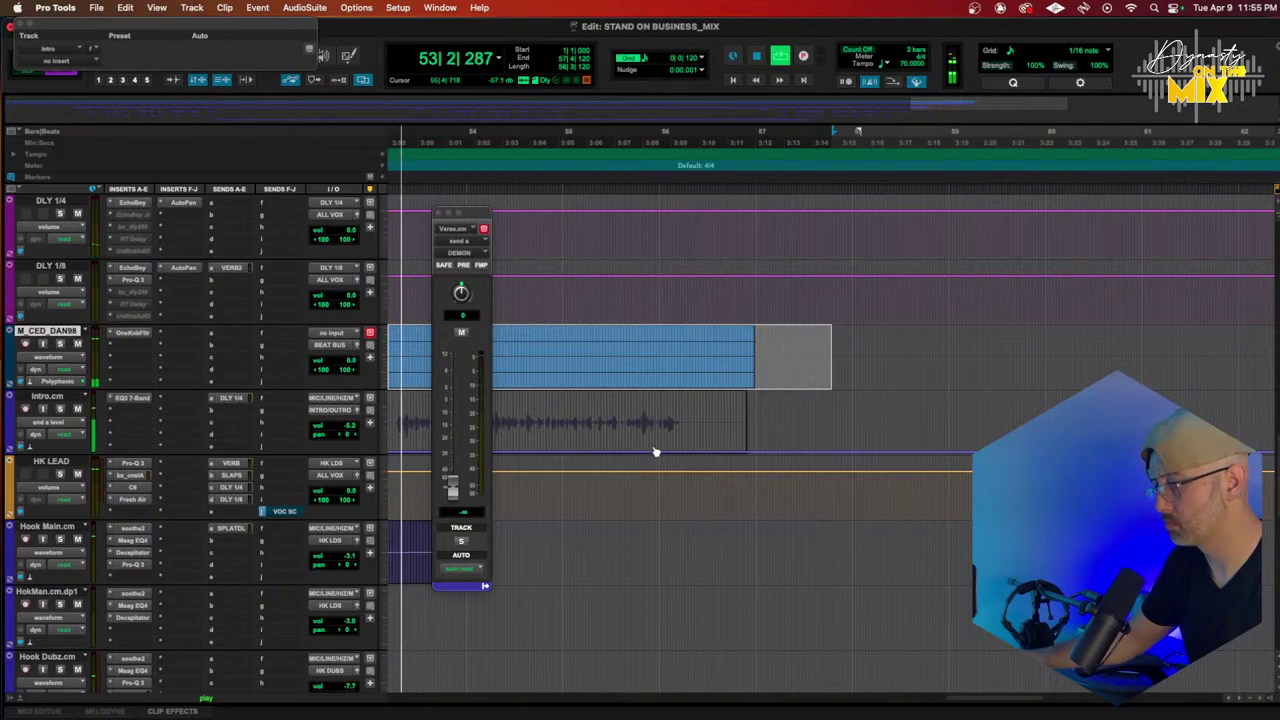
pyautogui.moveTo(660, 452); pyautogui.dragTo(658, 429)
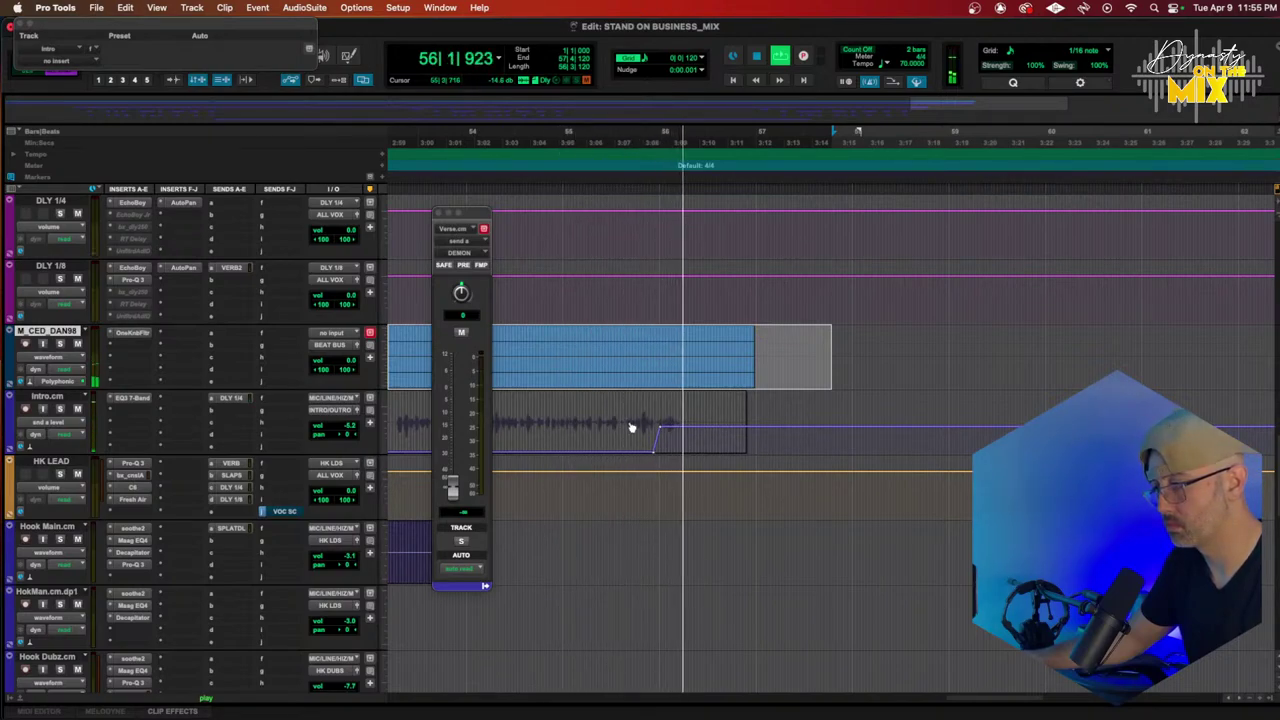
pyautogui.press('r')
pyautogui.press('r')
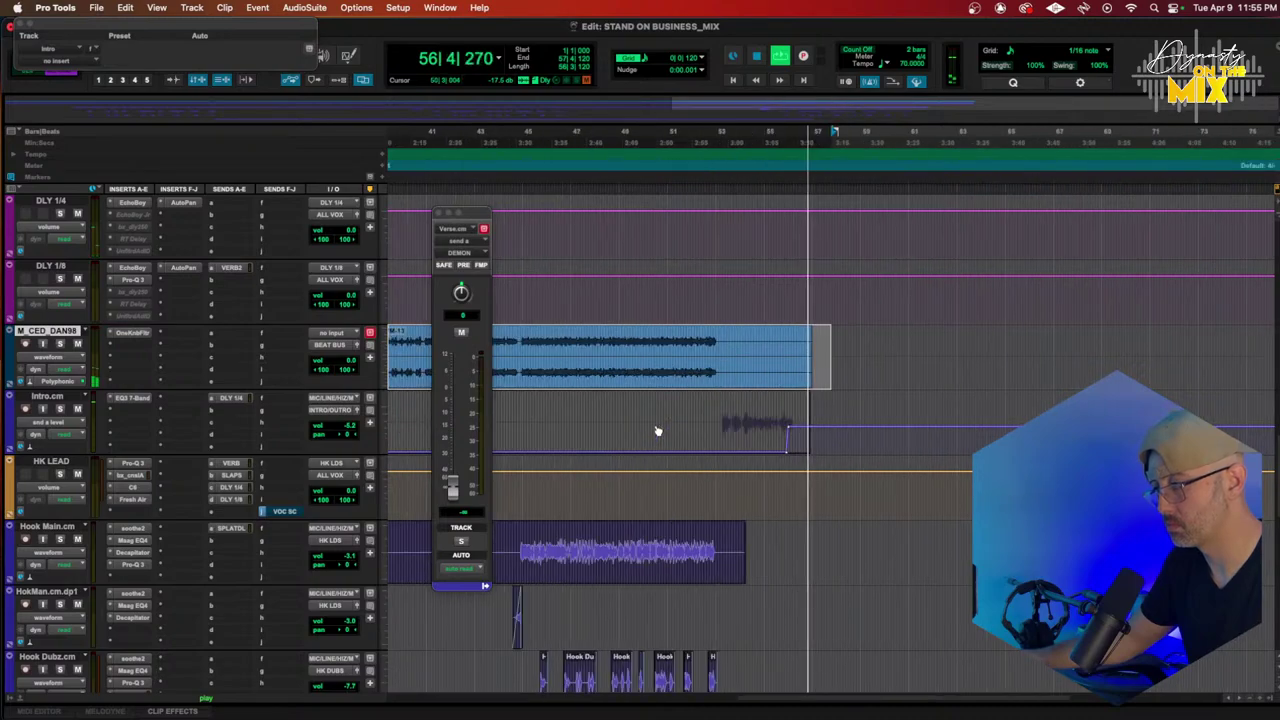
# Step: Ramp the DLY 1/4 track's volume automation down at the song's end around bar 57, and locate playback at the outro's end
pyautogui.press('space')
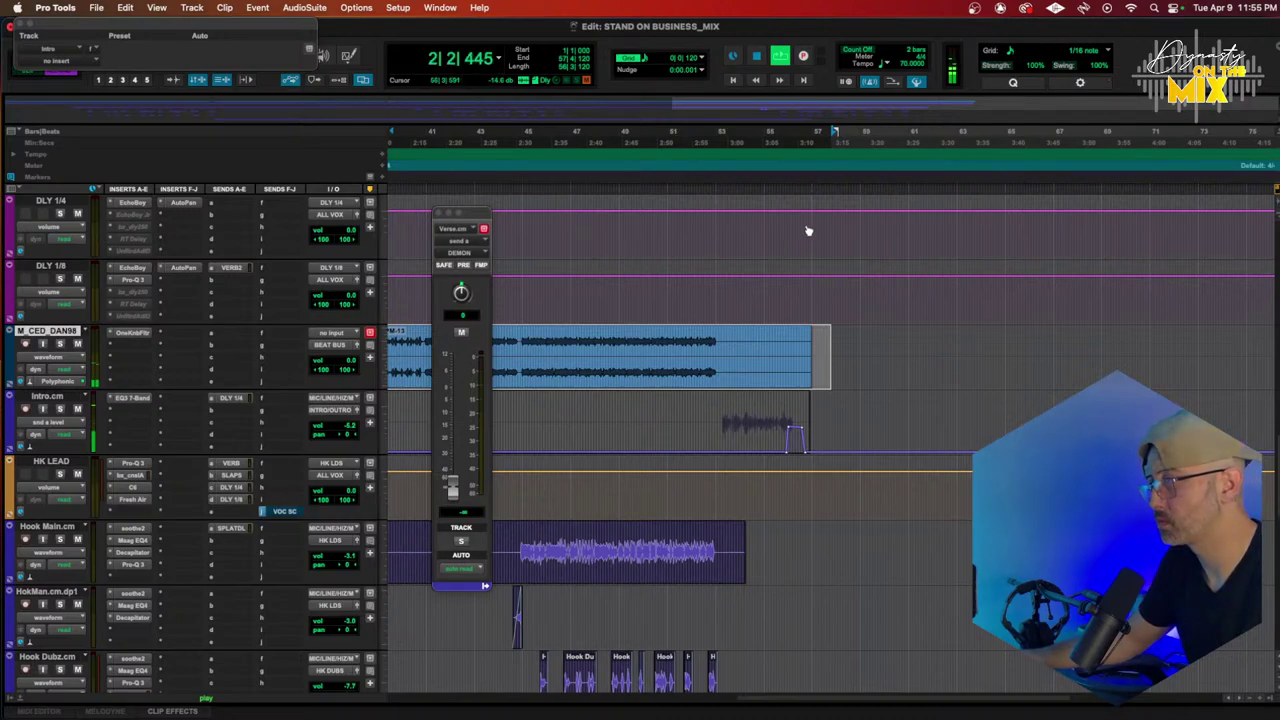
pyautogui.moveTo(812, 213); pyautogui.dragTo(822, 256)
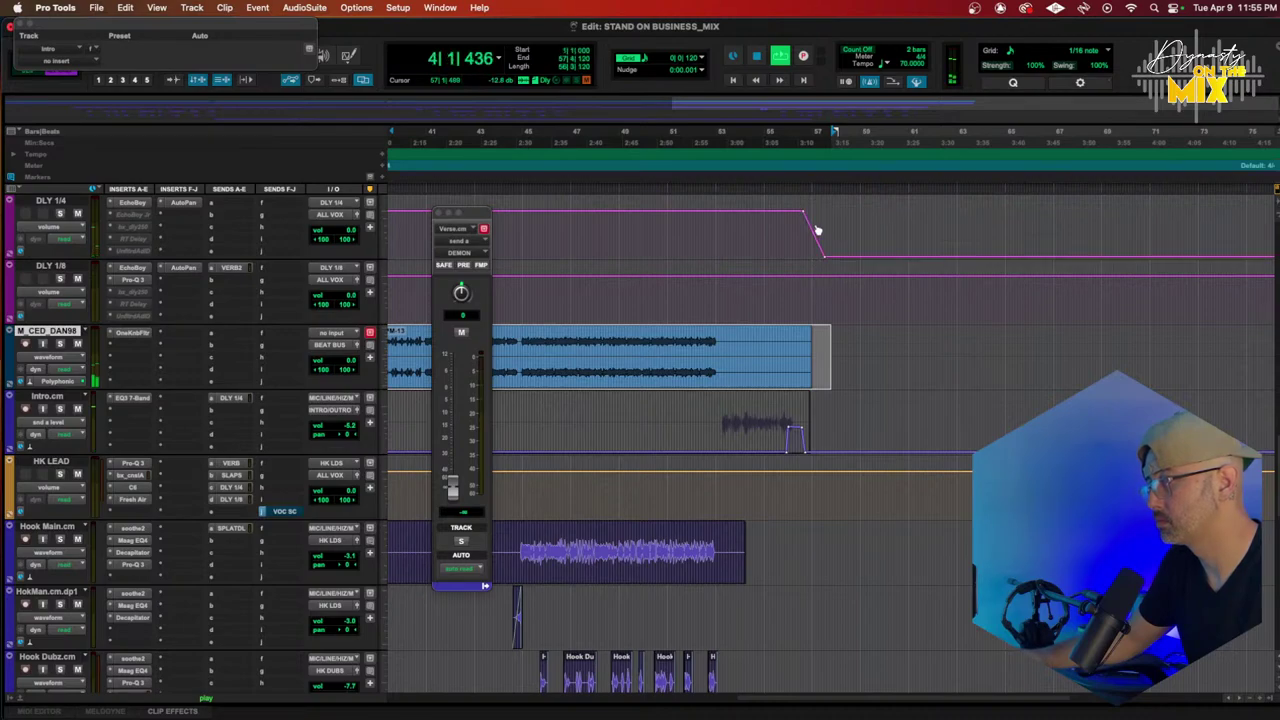
pyautogui.click(794, 154)
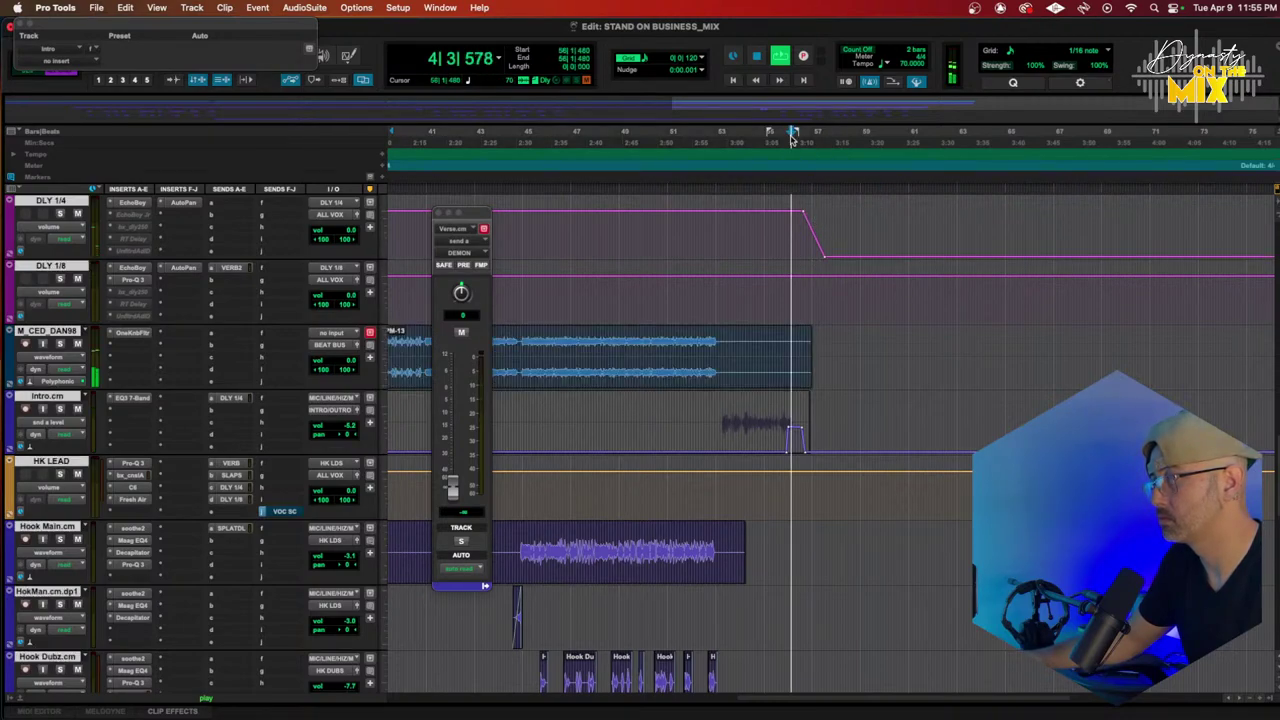
# Step: Play the outro from around 55|3 to audition the delay throw and the DLY 1/4 fade
pyautogui.press('t')
pyautogui.press('t')
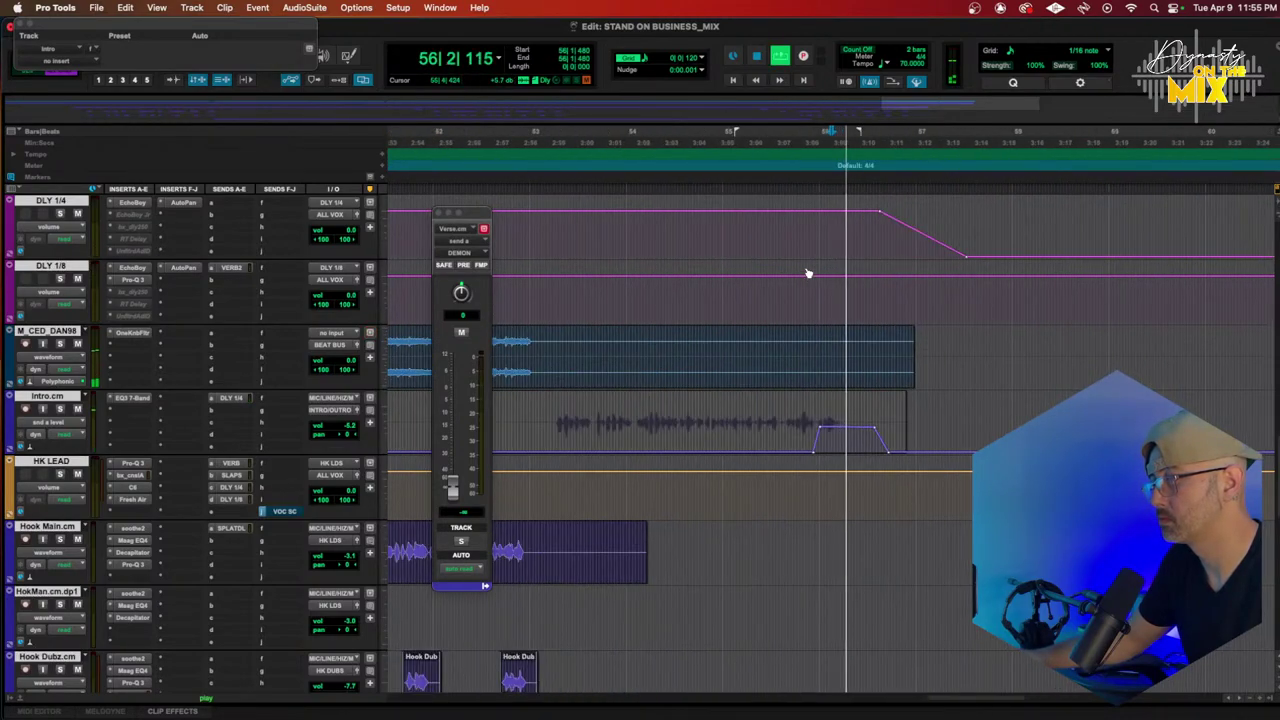
pyautogui.click(792, 143)
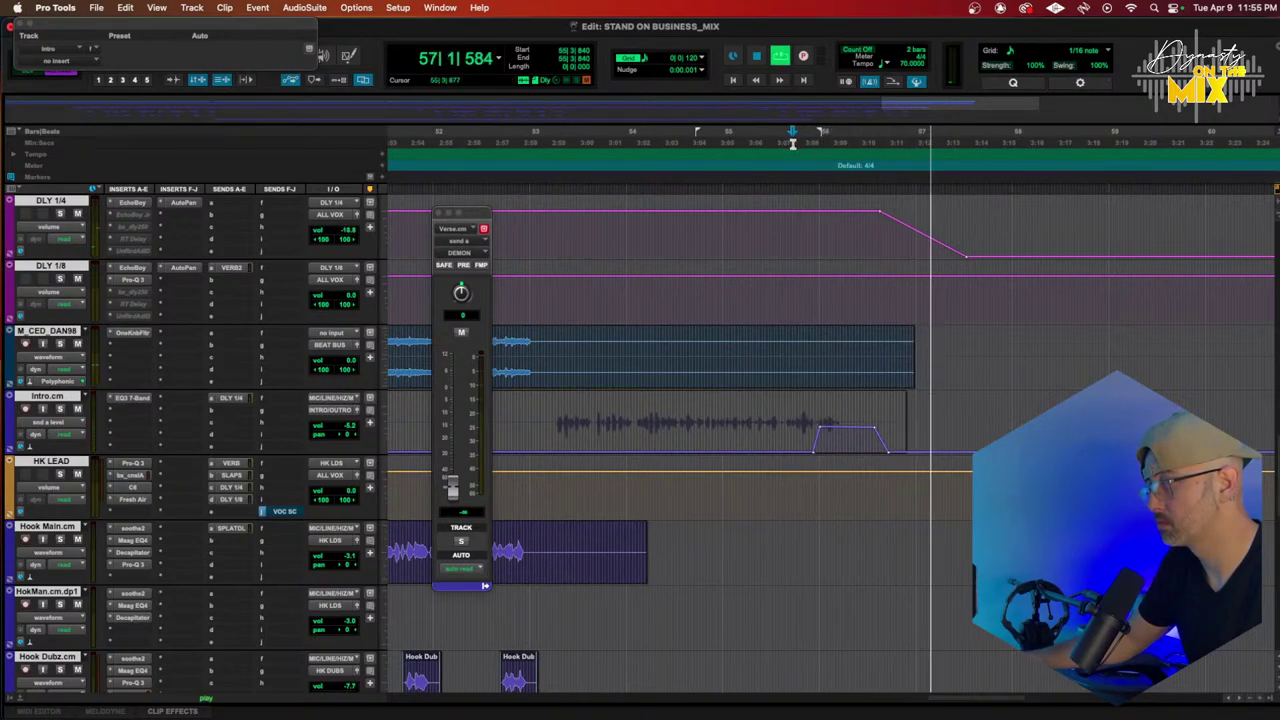
pyautogui.press('space')
# Step: Listen to the full mix from 1|1|000 through the outro, and return to the song's start
pyautogui.press('Return')
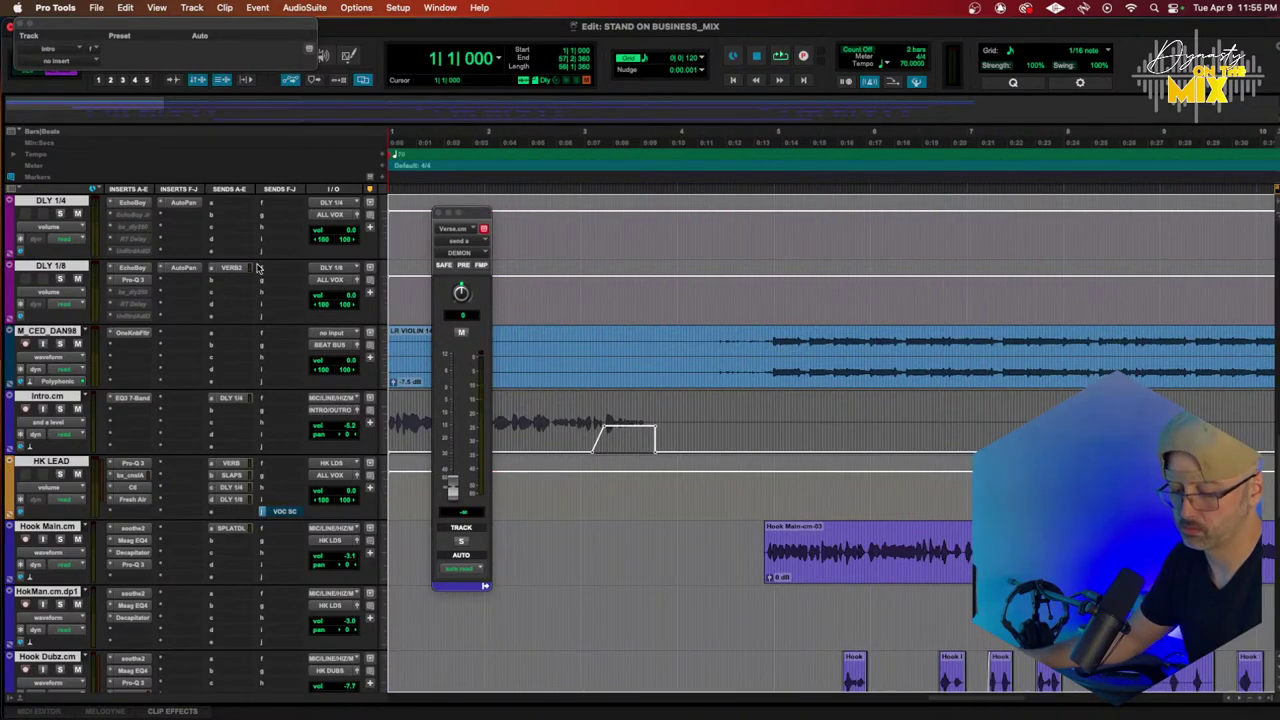
pyautogui.press('space')
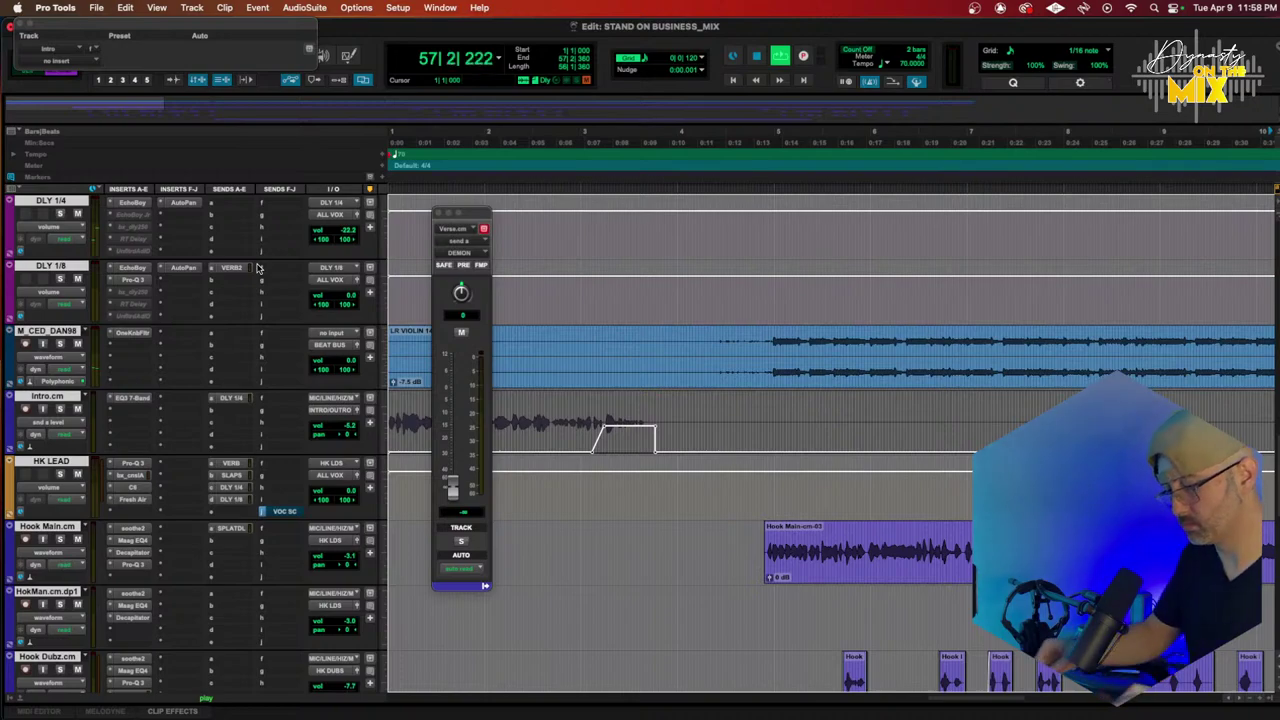
pyautogui.press('Return')
pyautogui.press('space')
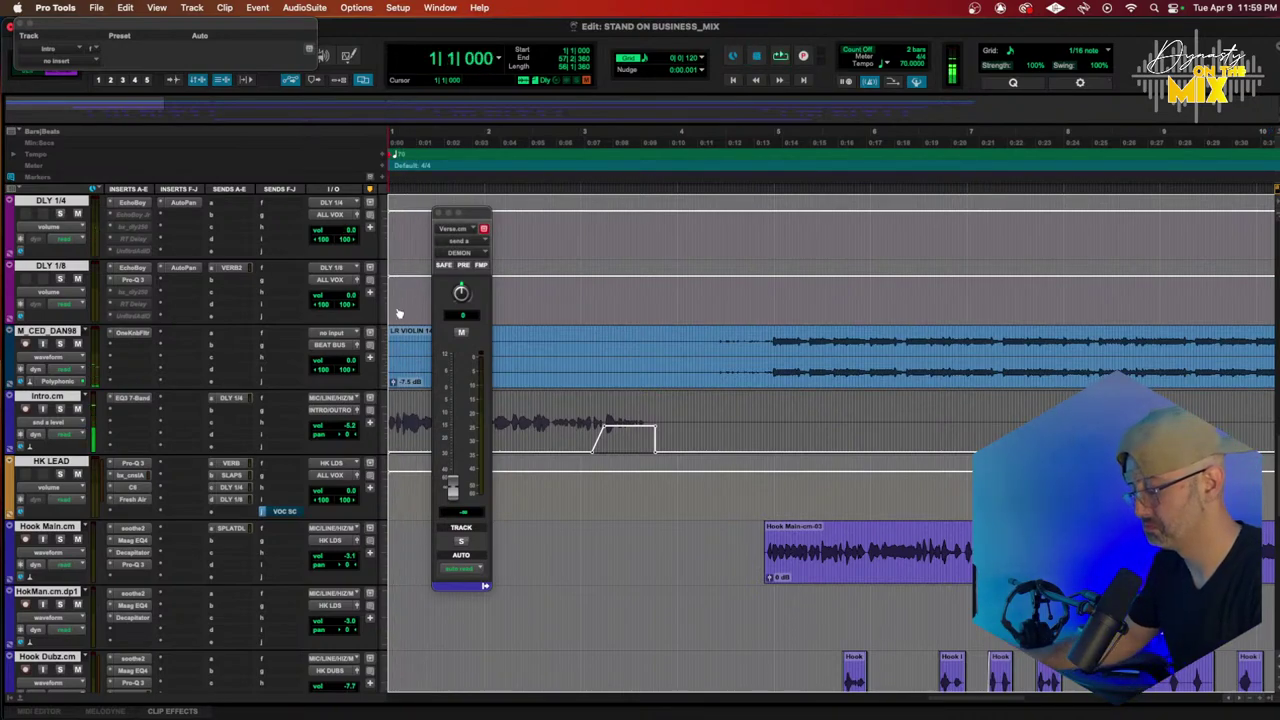
# Step: Solo the reference track with the Super Saiyan rough mix and play it from the song's start
pyautogui.scroll(10, 224, 290)
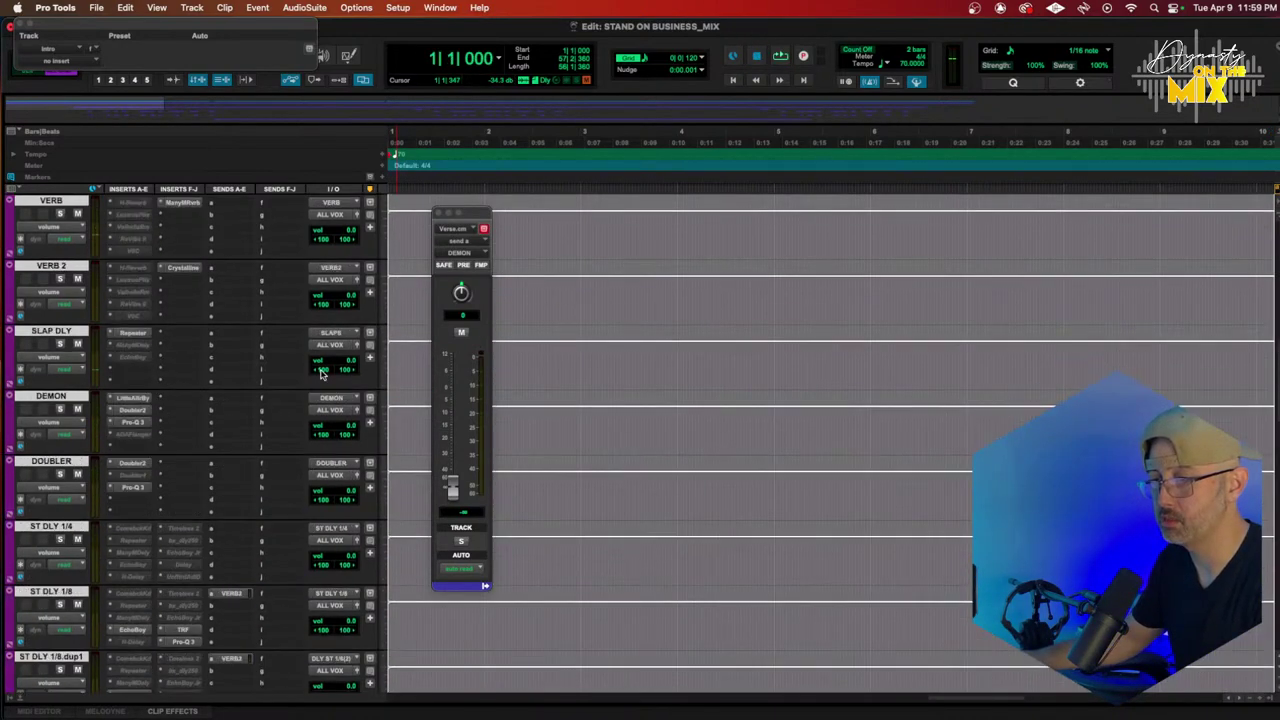
pyautogui.click(65, 202)
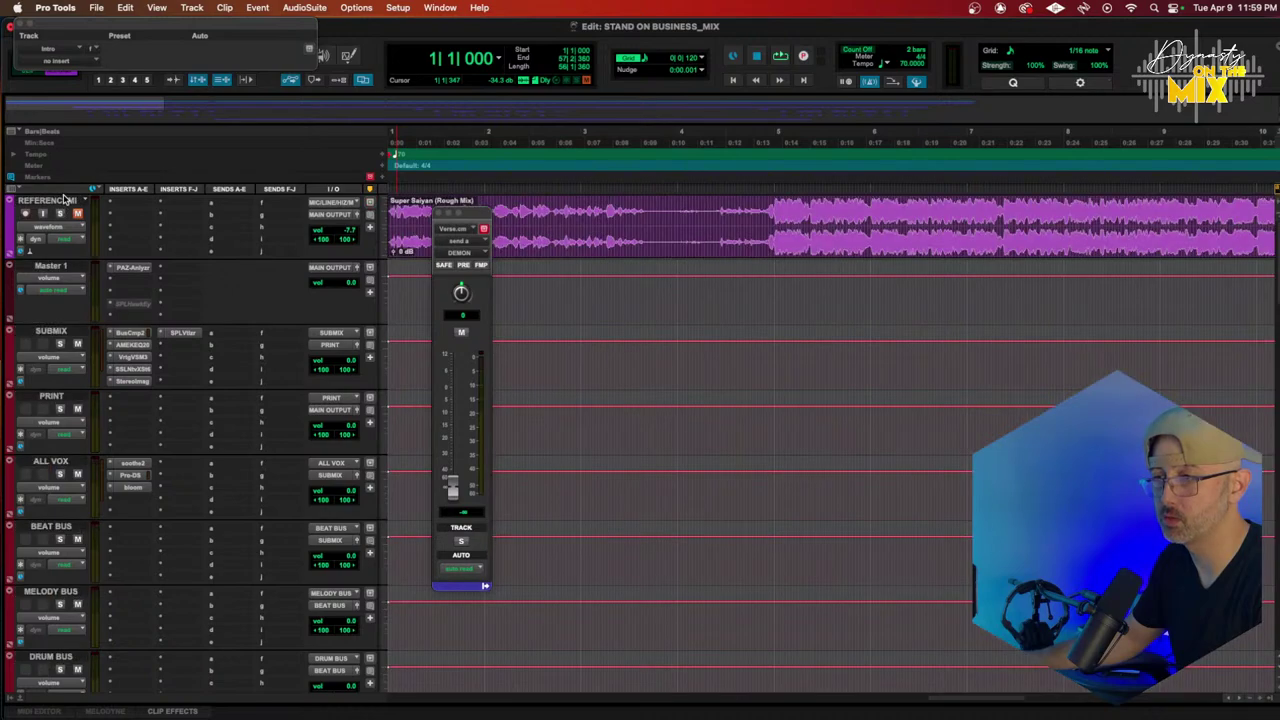
pyautogui.click(59, 213)
pyautogui.press('space')
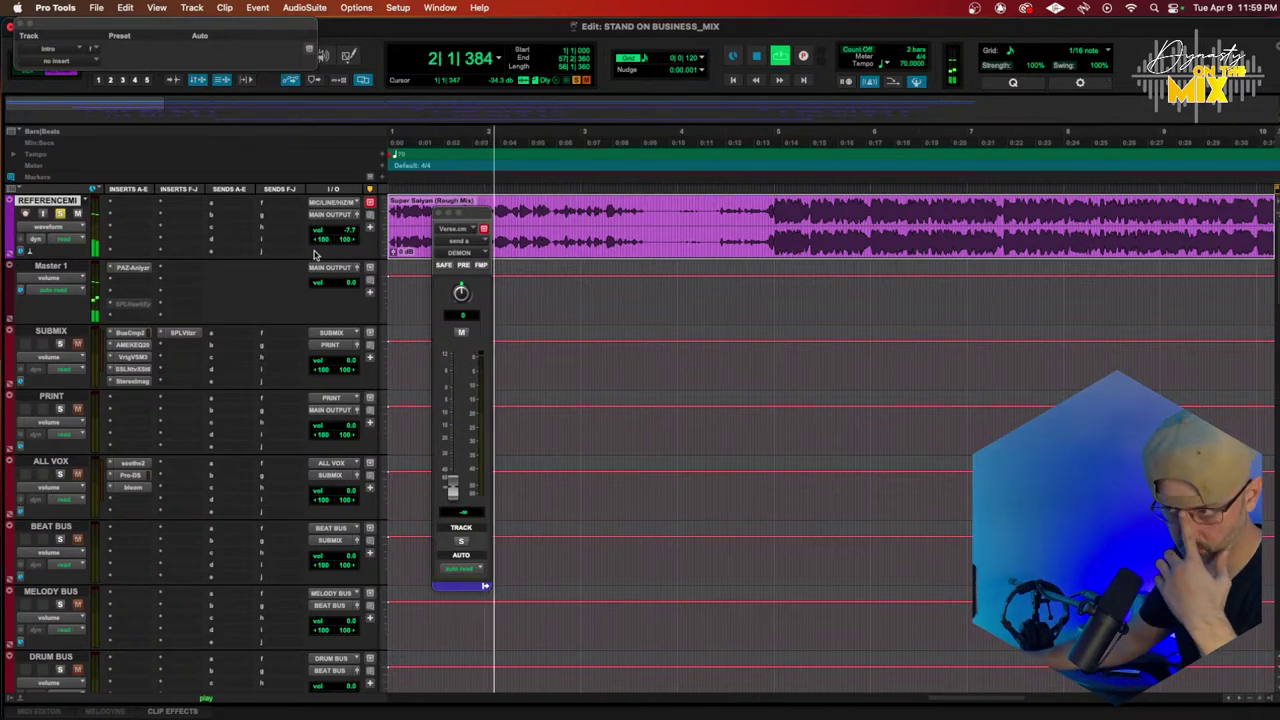
# Step: Open the HARMONIES track's VERB send and set its level to -30.2 dB
pyautogui.scroll(-10, 256, 405)
pyautogui.click(231, 267)
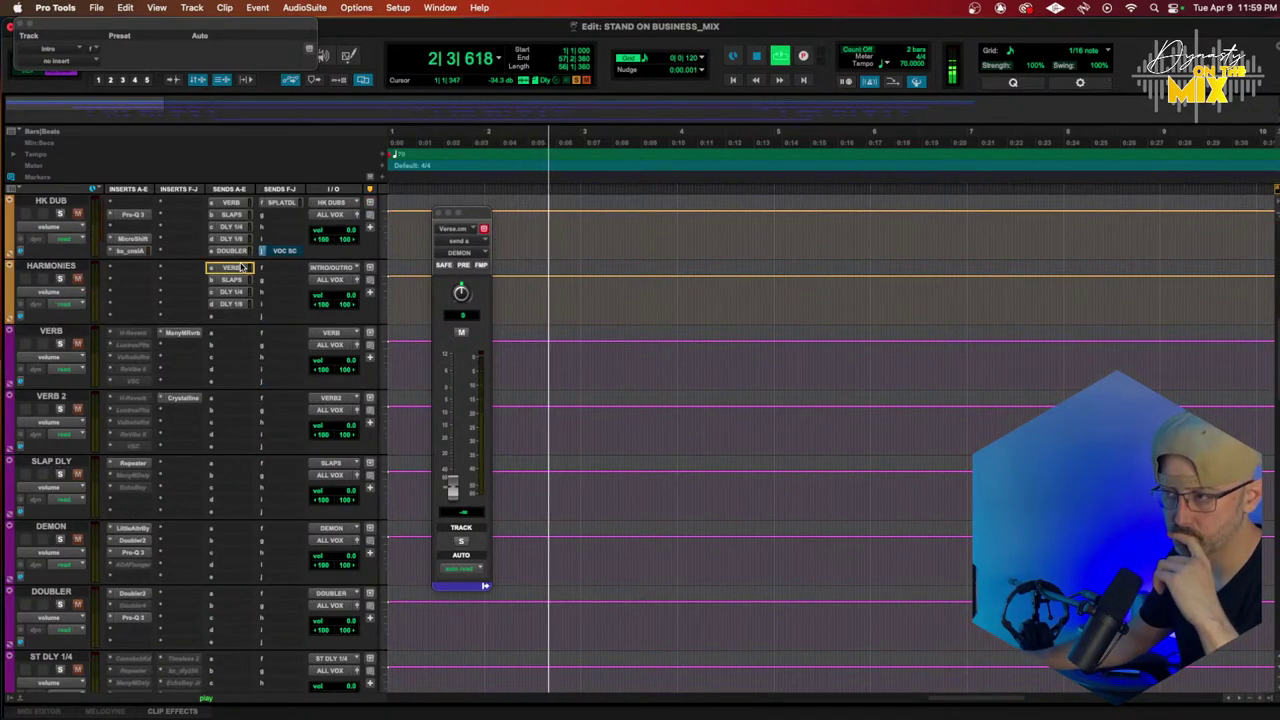
pyautogui.moveTo(453, 453); pyautogui.dragTo(453, 470)
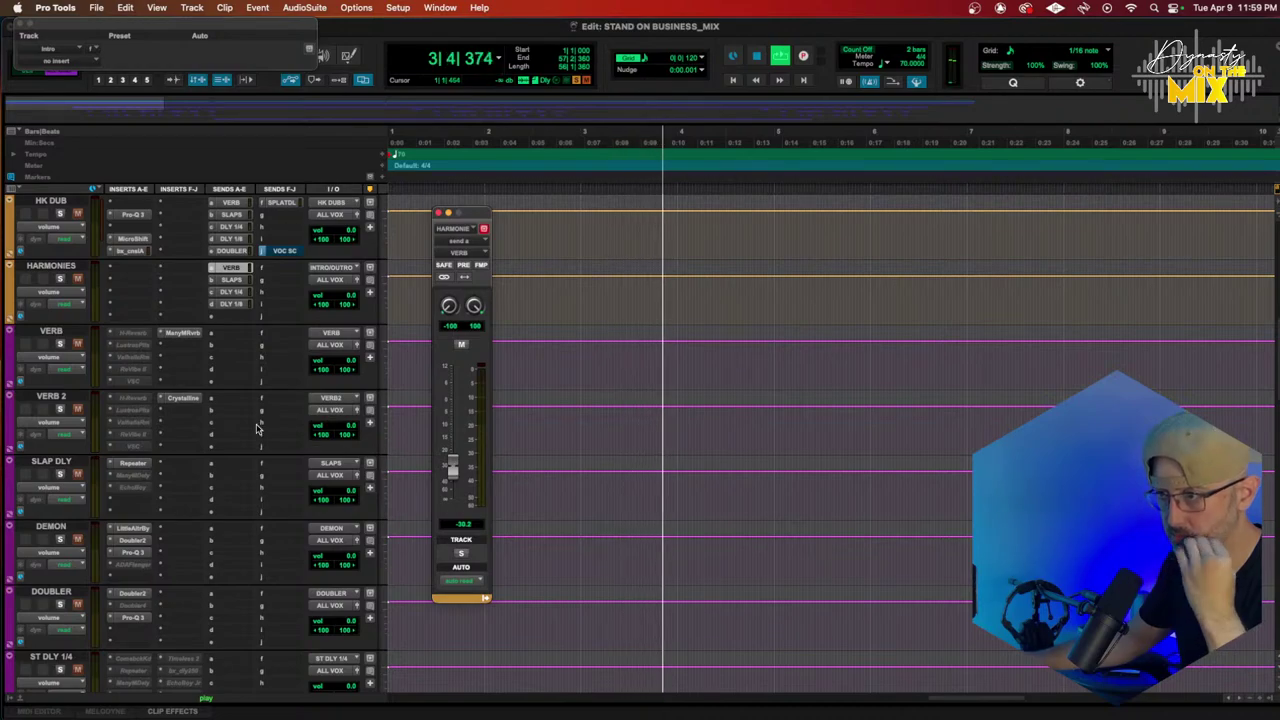
# Step: Switch playback between the reference and the mix, and check the spectrum and stereo image in Master 1's PAZ Analyzer
pyautogui.scroll(-10, 256, 428)
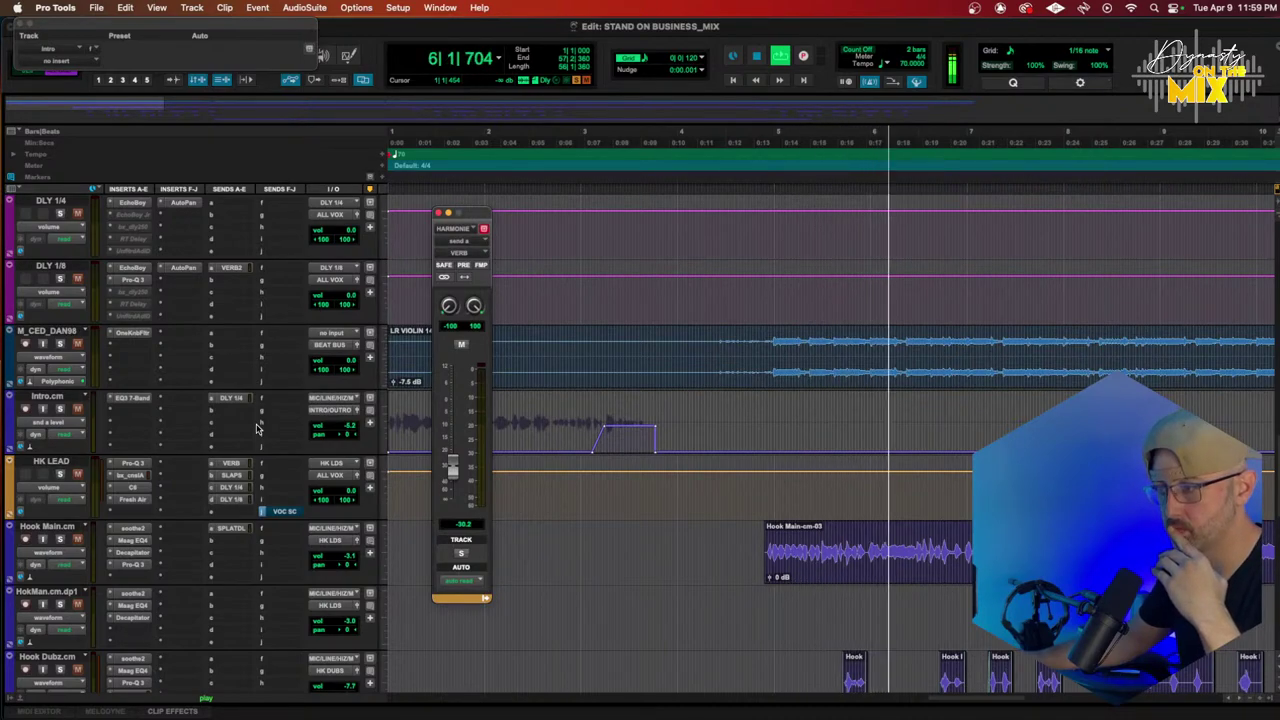
pyautogui.scroll(12, 256, 428)
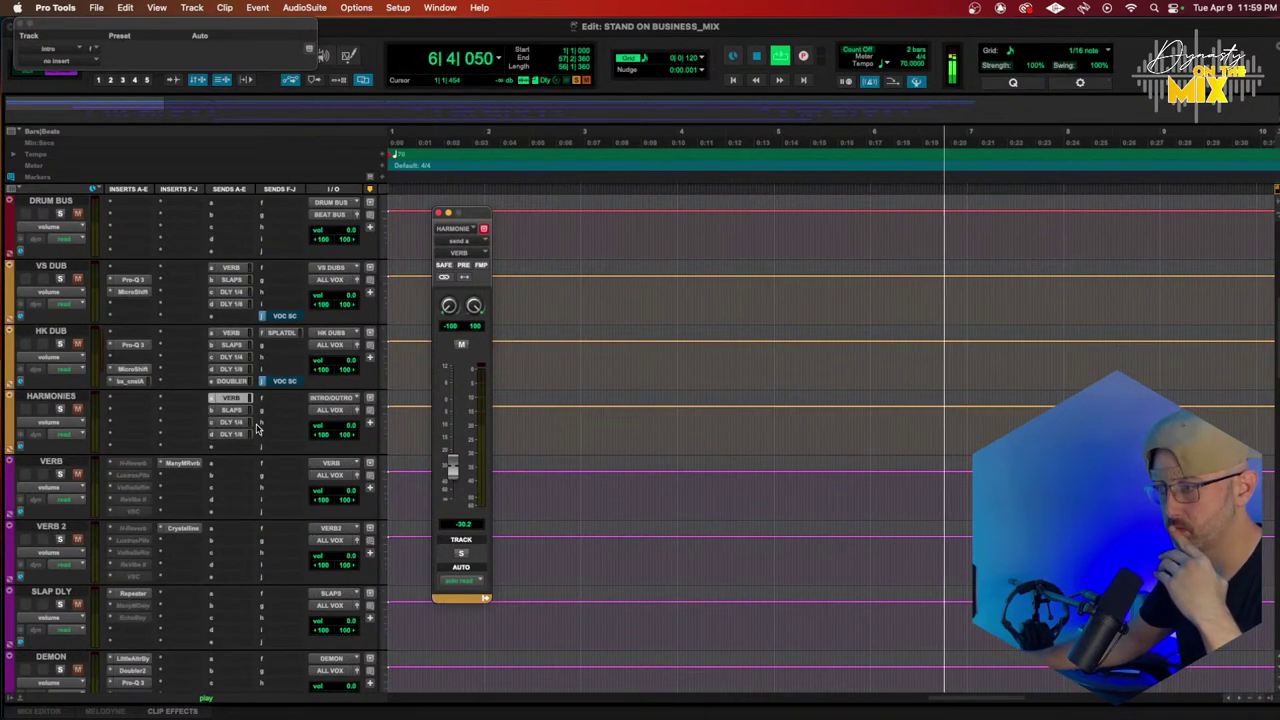
pyautogui.scroll(7, 262, 415)
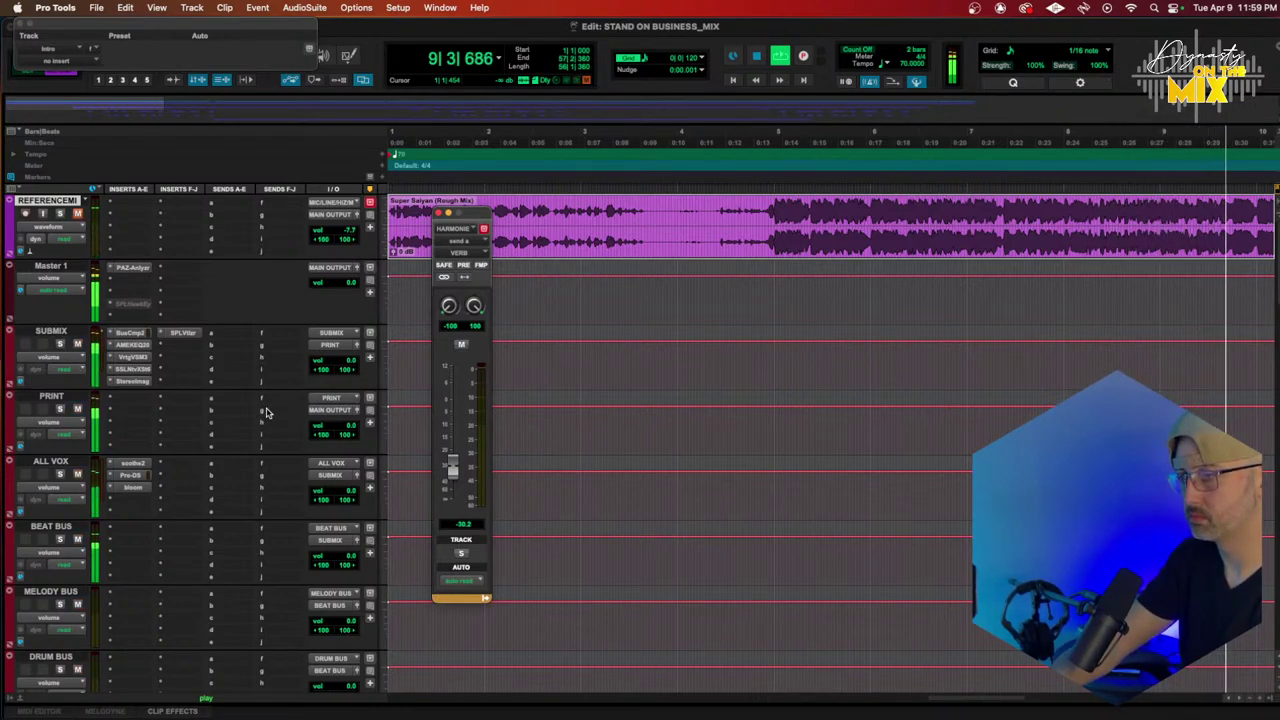
pyautogui.hotkey('shift', 's')
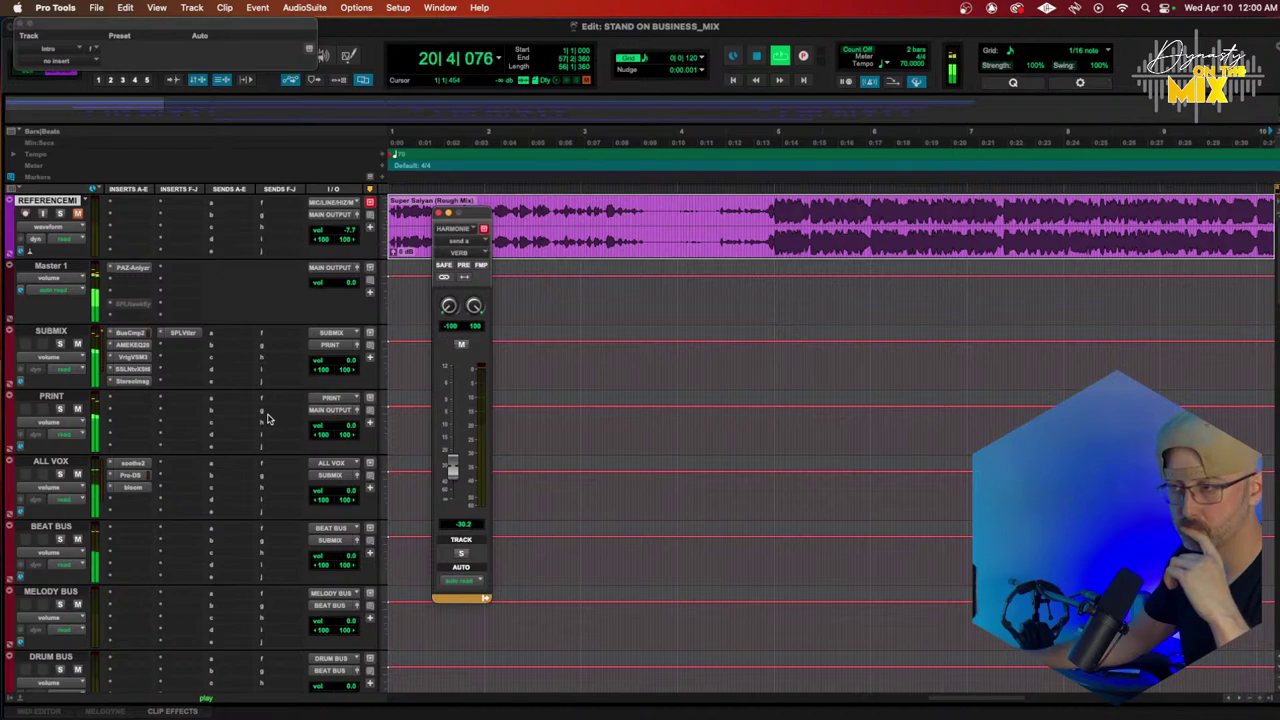
pyautogui.click(136, 268)
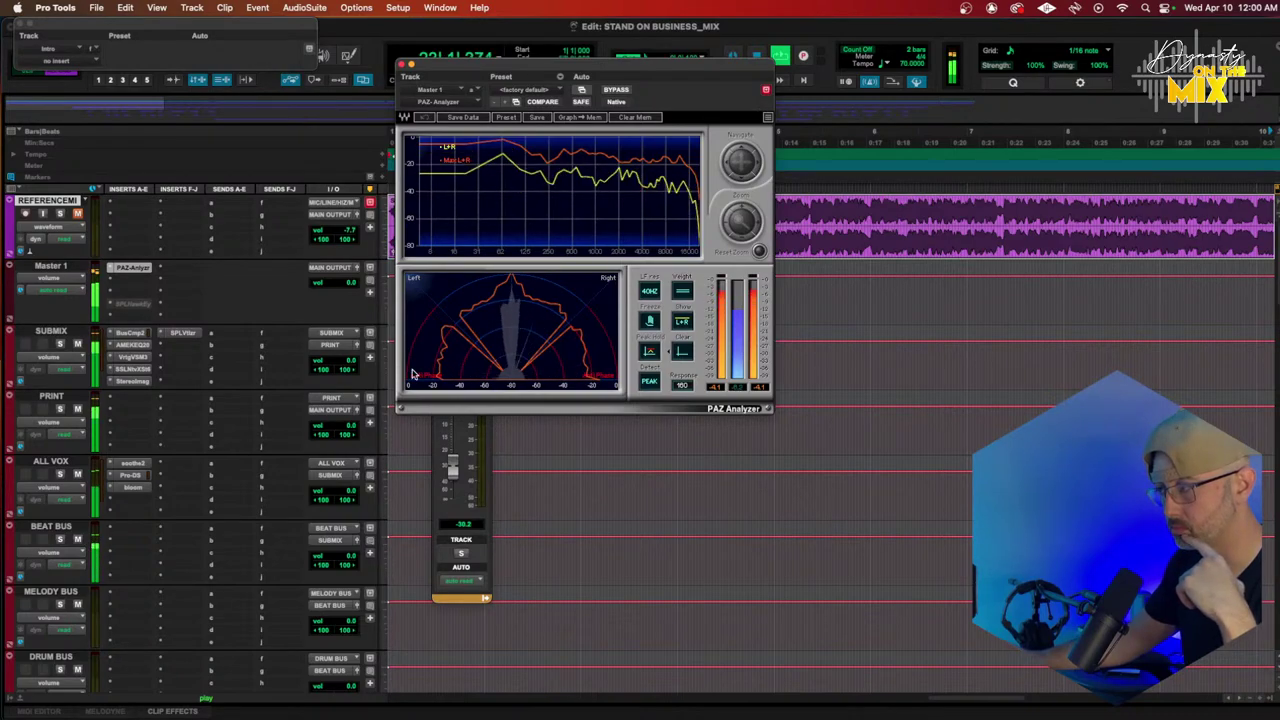
pyautogui.click(402, 65)
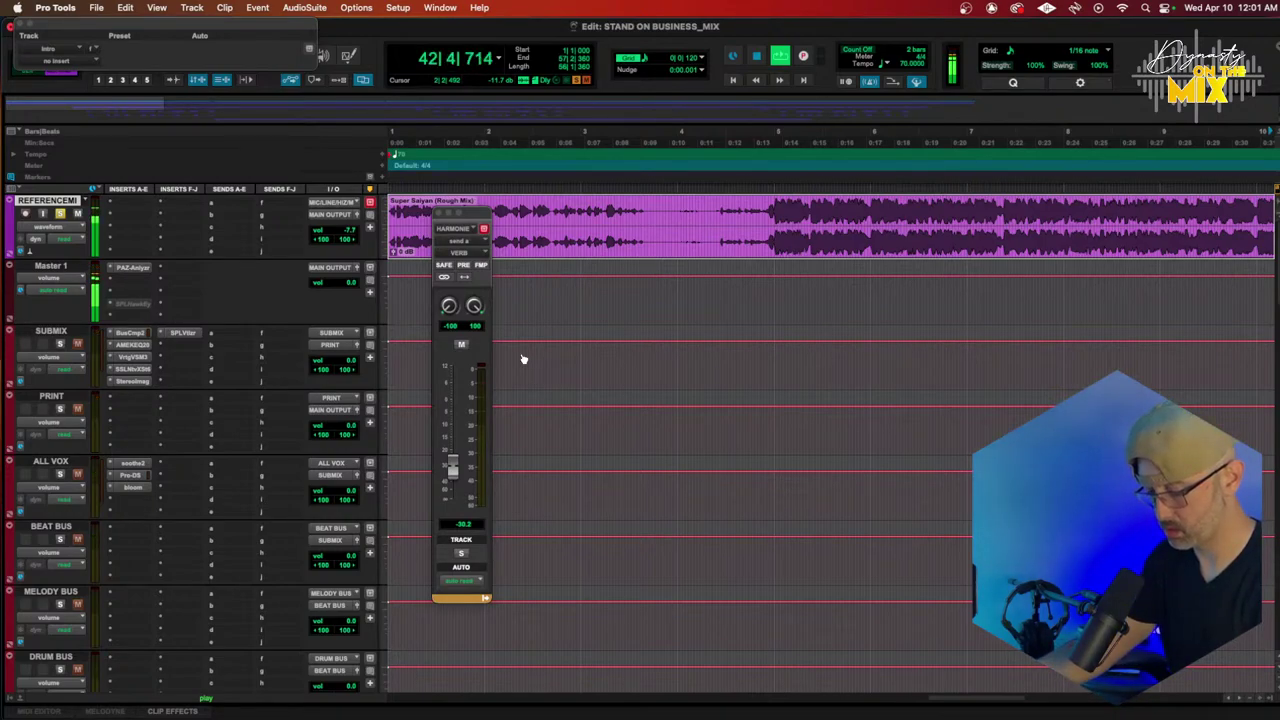
# Step: Compare the reference with the mix from about bar 42 onward by repeatedly toggling the reference track's solo, and stop playback
pyautogui.hotkey('shift', 's')
pyautogui.hotkey('shift', 'm')
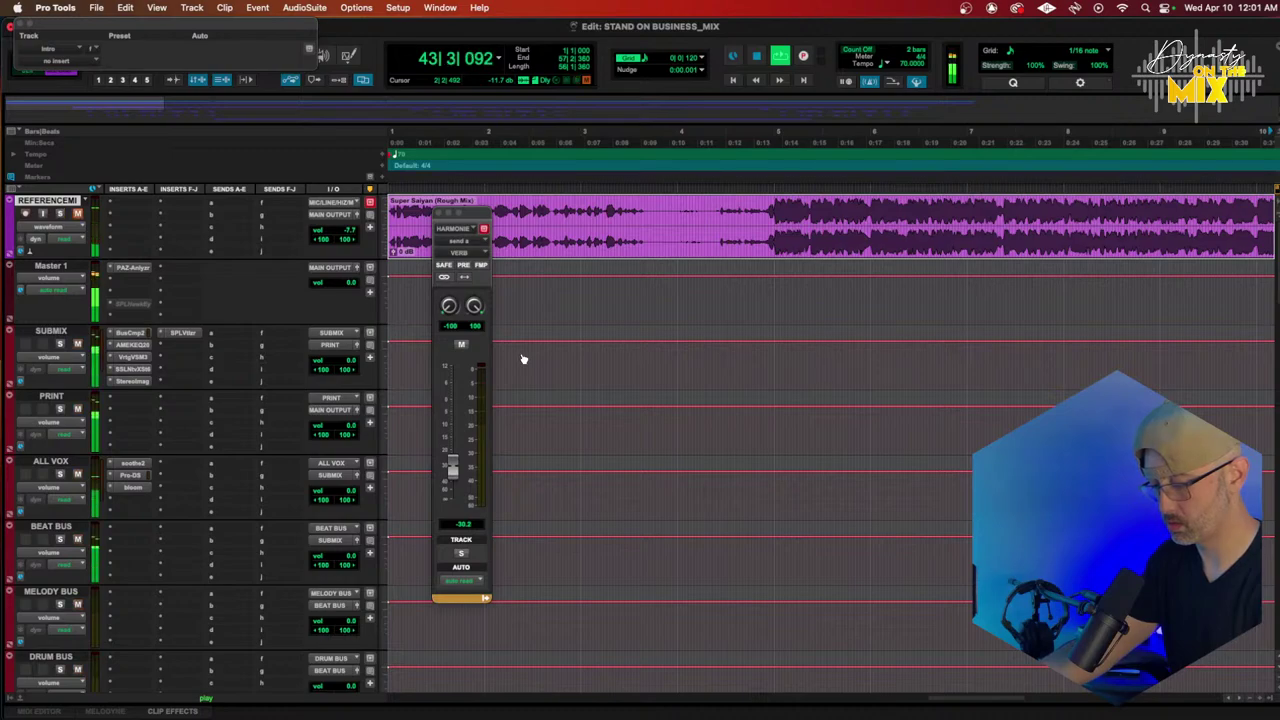
pyautogui.hotkey('shift', 's')
pyautogui.hotkey('shift', 'm')
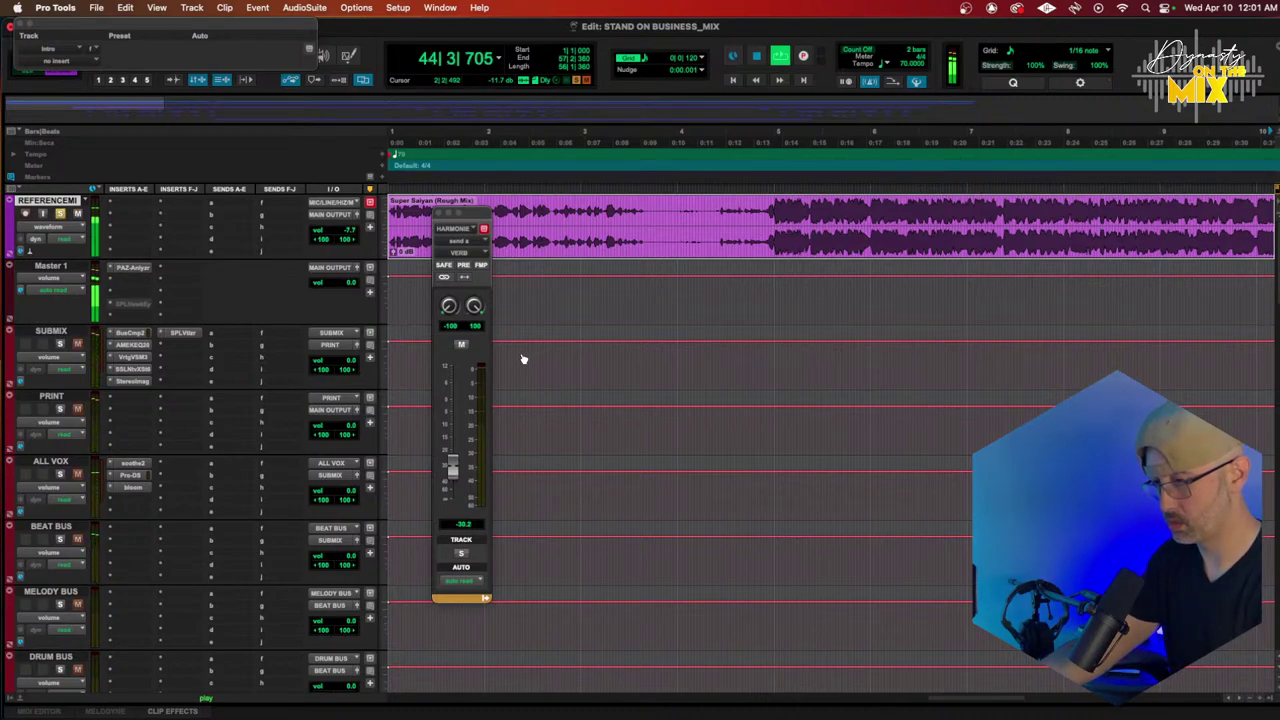
pyautogui.hotkey('shift', 's')
pyautogui.hotkey('shift', 'm')
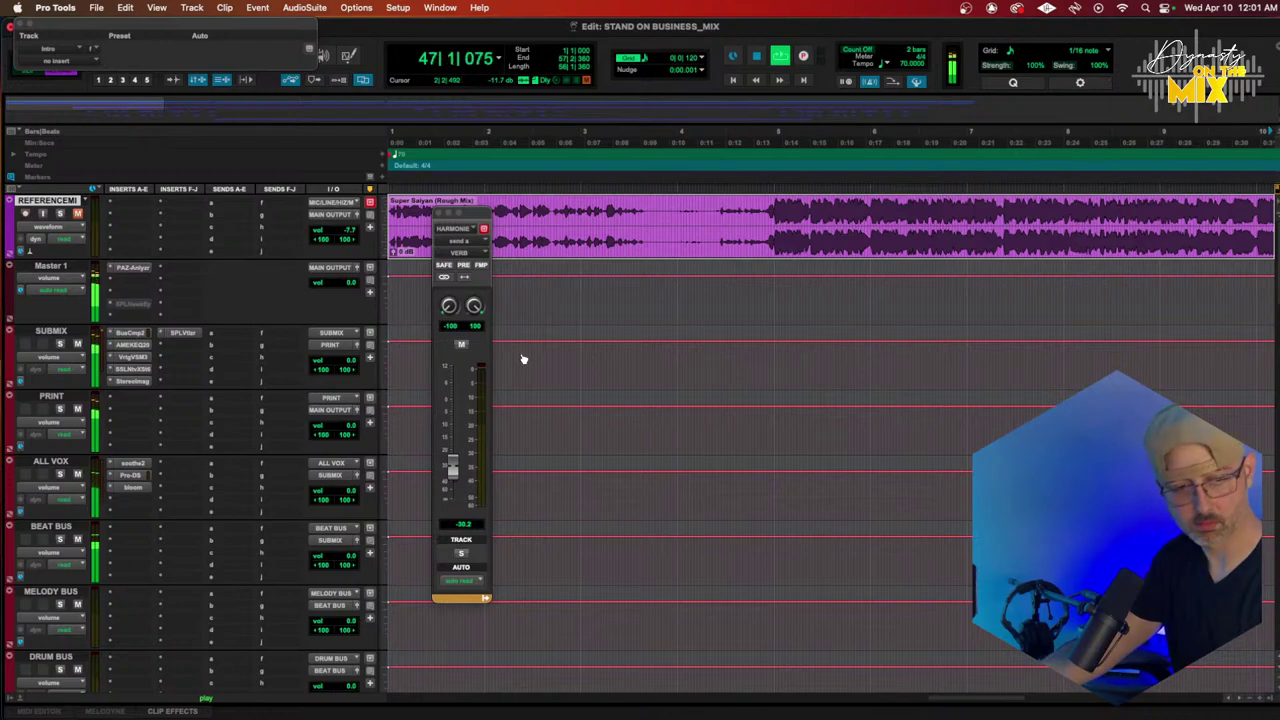
pyautogui.hotkey('shift', 's')
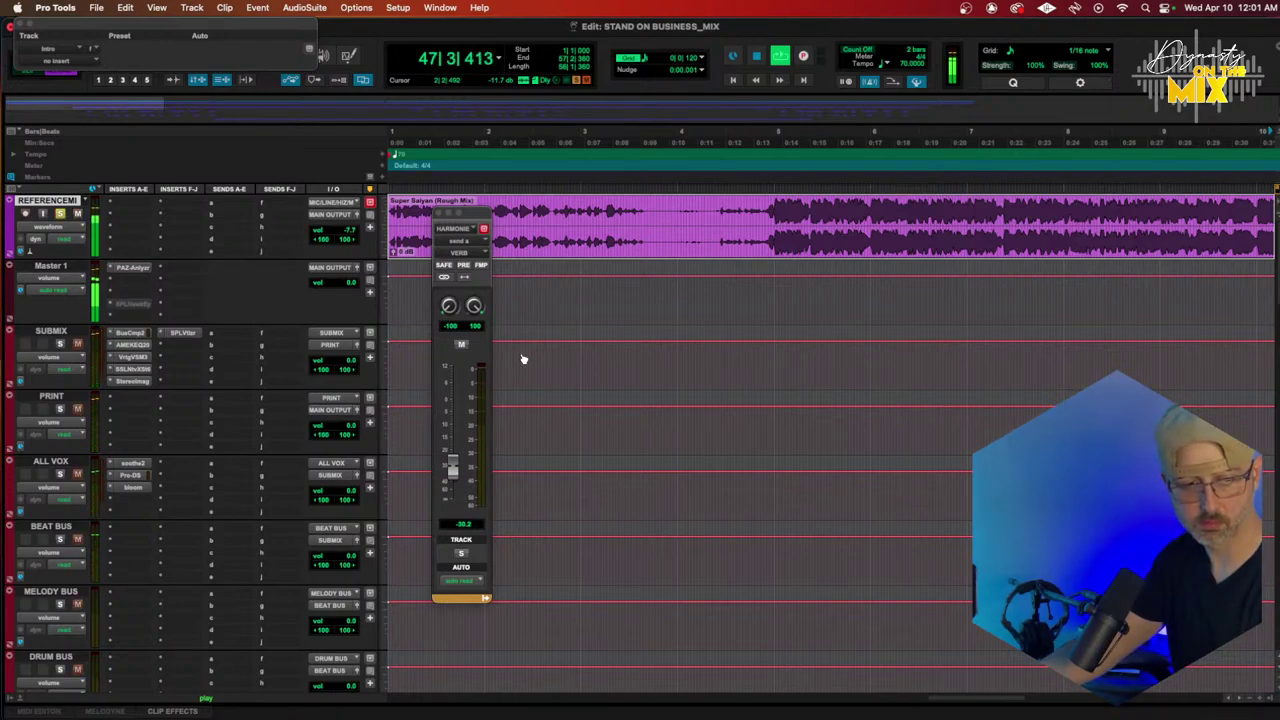
pyautogui.hotkey('shift', 's')
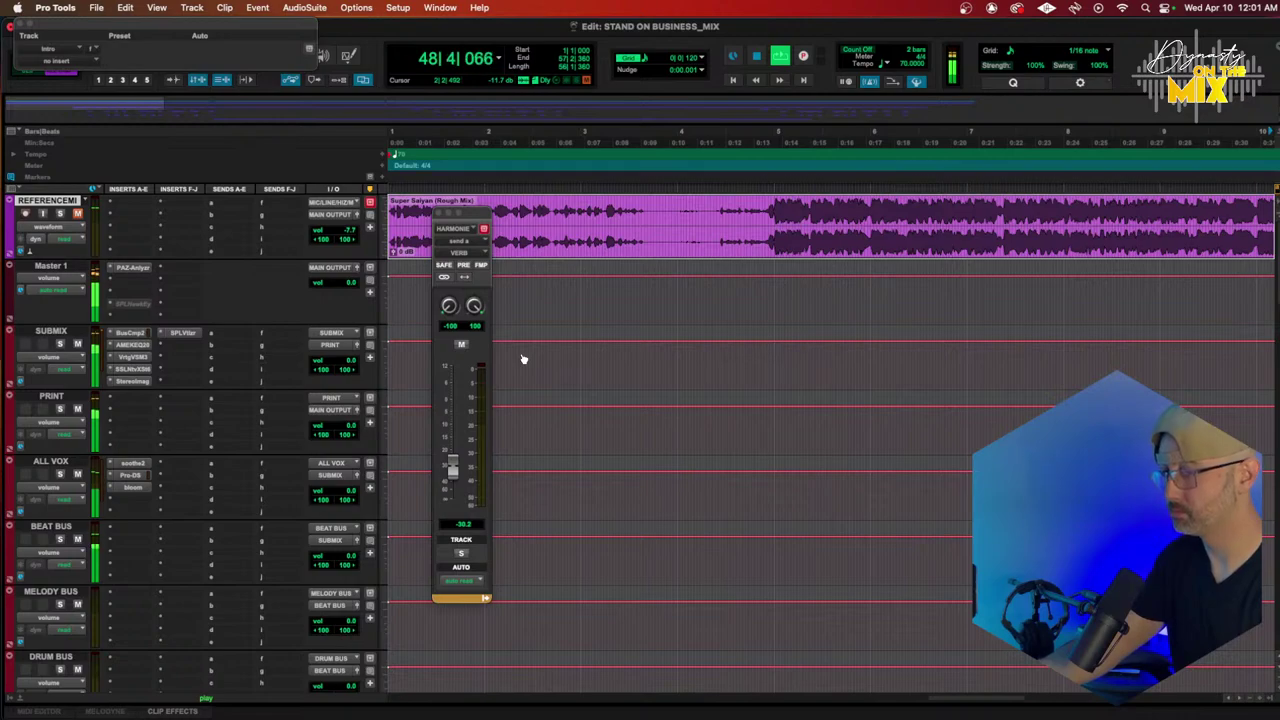
pyautogui.hotkey('shift', 's')
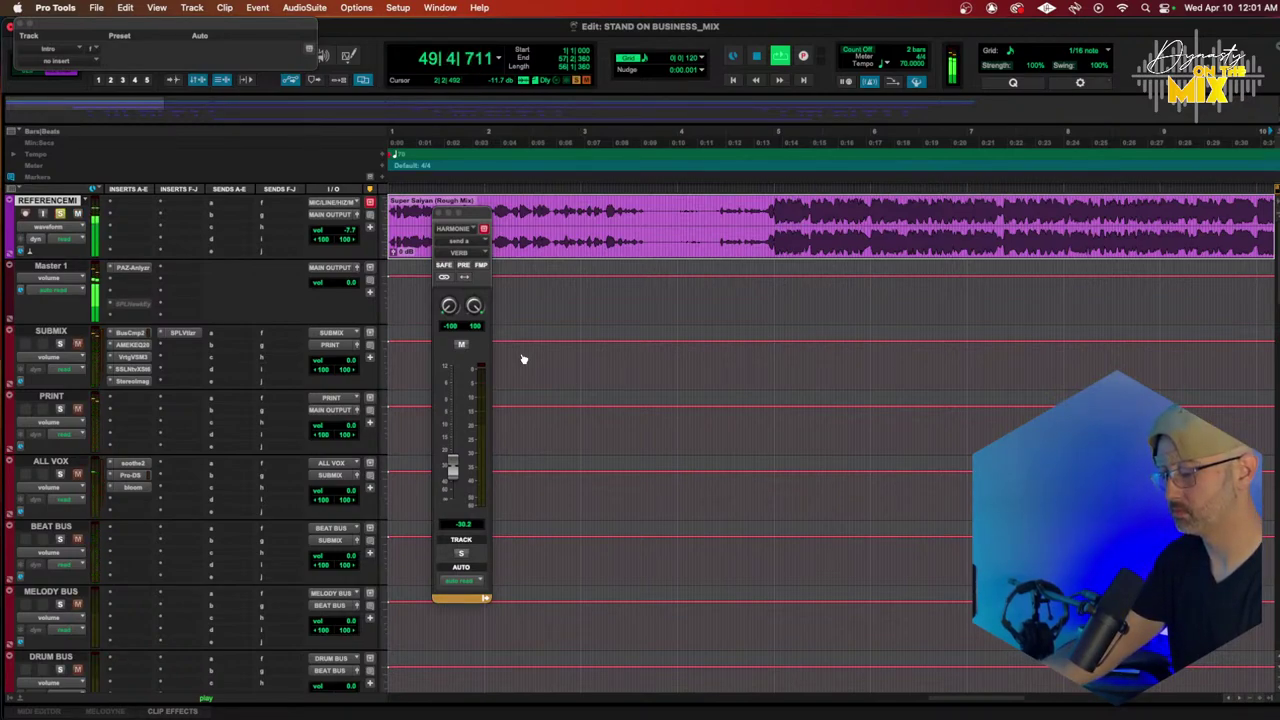
pyautogui.hotkey('shift', 's')
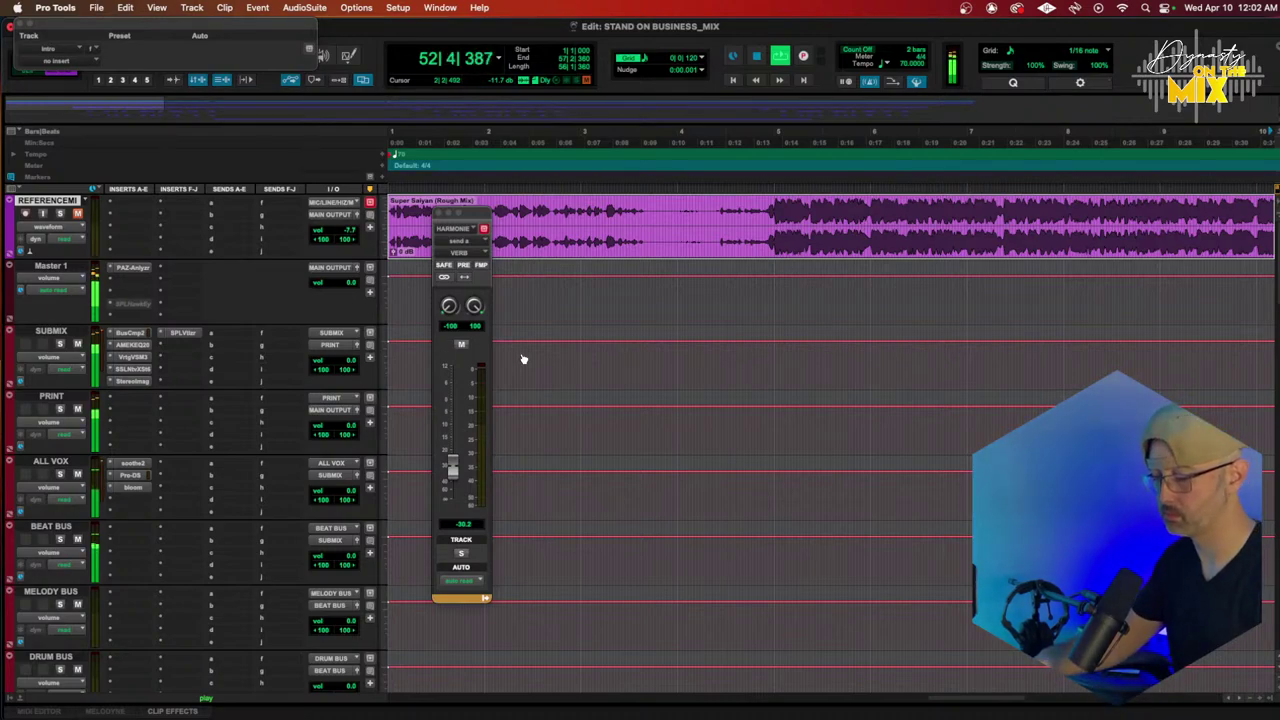
pyautogui.press('space')
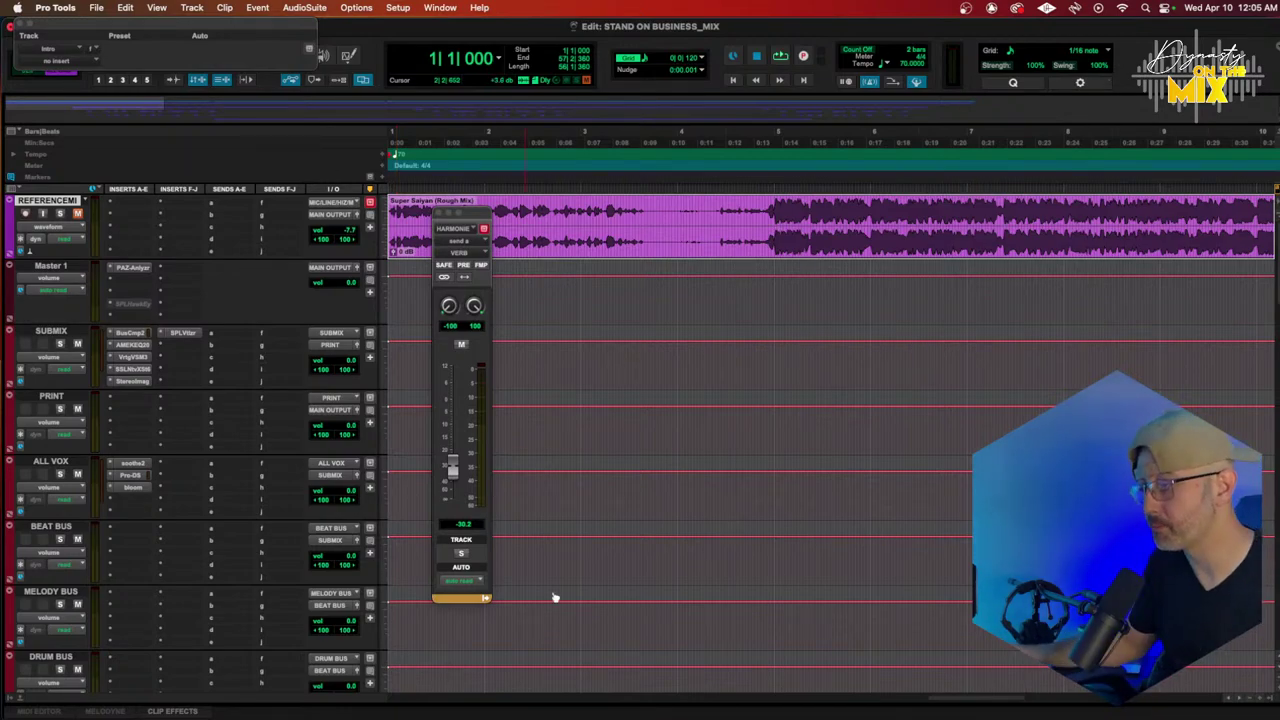
# Step: Switch to OBS Studio and transition the live stream to the PODCAST scene
pyautogui.click(440, 678)
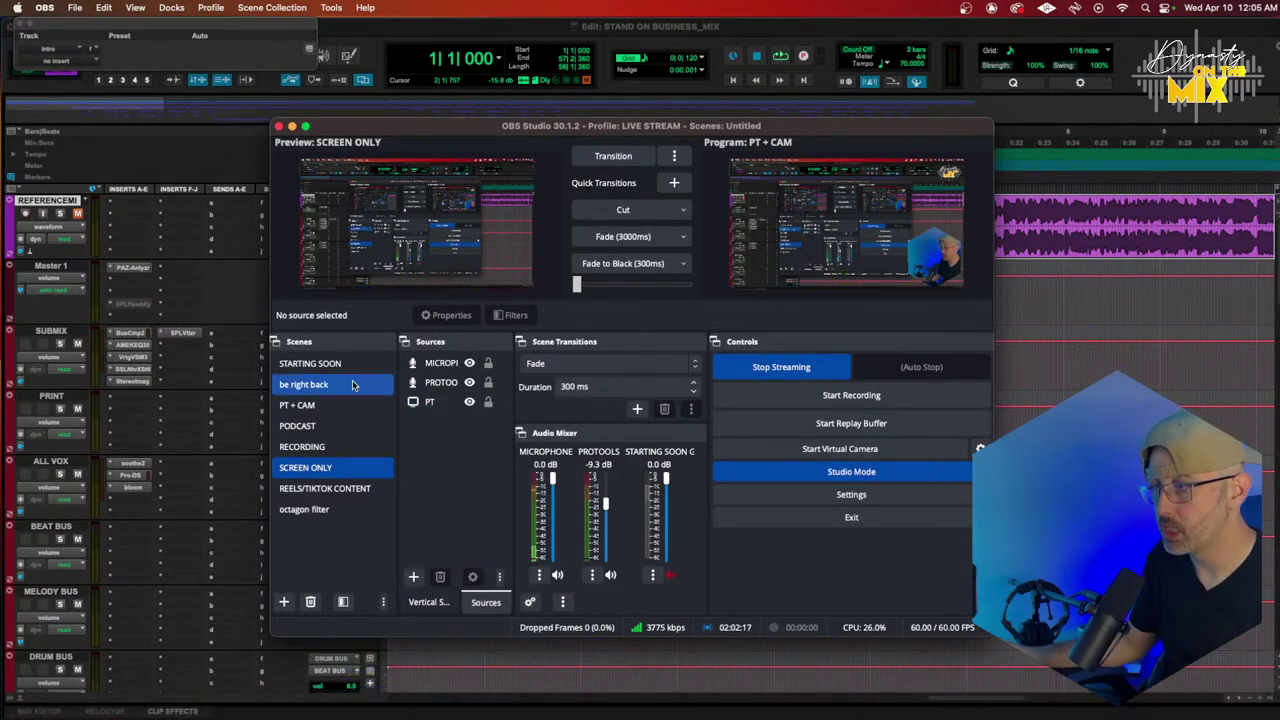
pyautogui.click(318, 425)
pyautogui.click(609, 156)
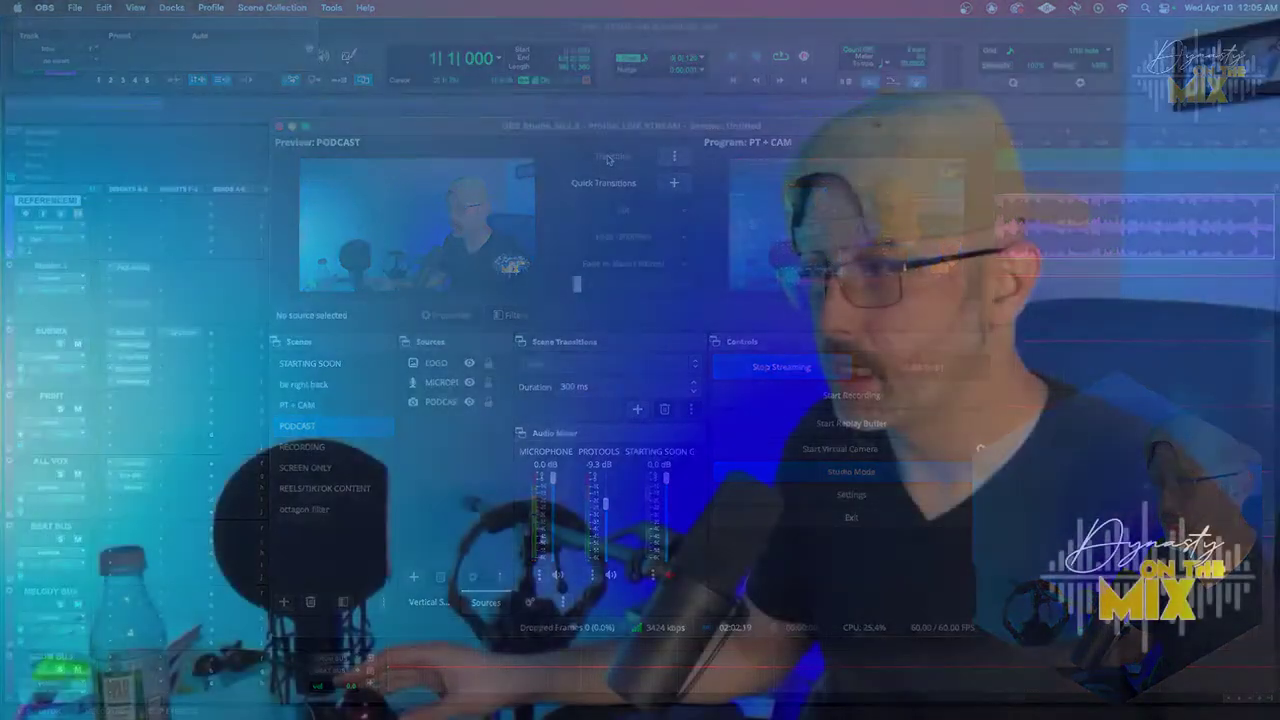
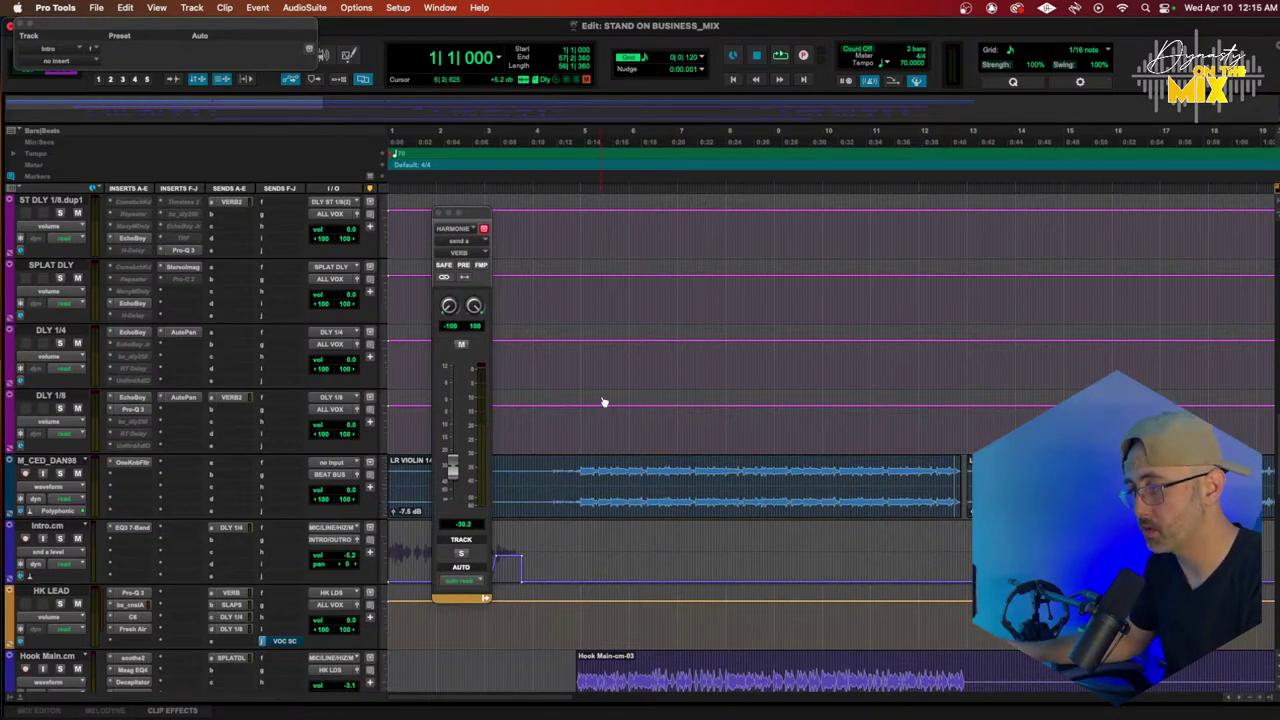
# Step: Solo the reference track, play it from the song's start, and close the HARMONIES send window
pyautogui.scroll(-10, 604, 402)
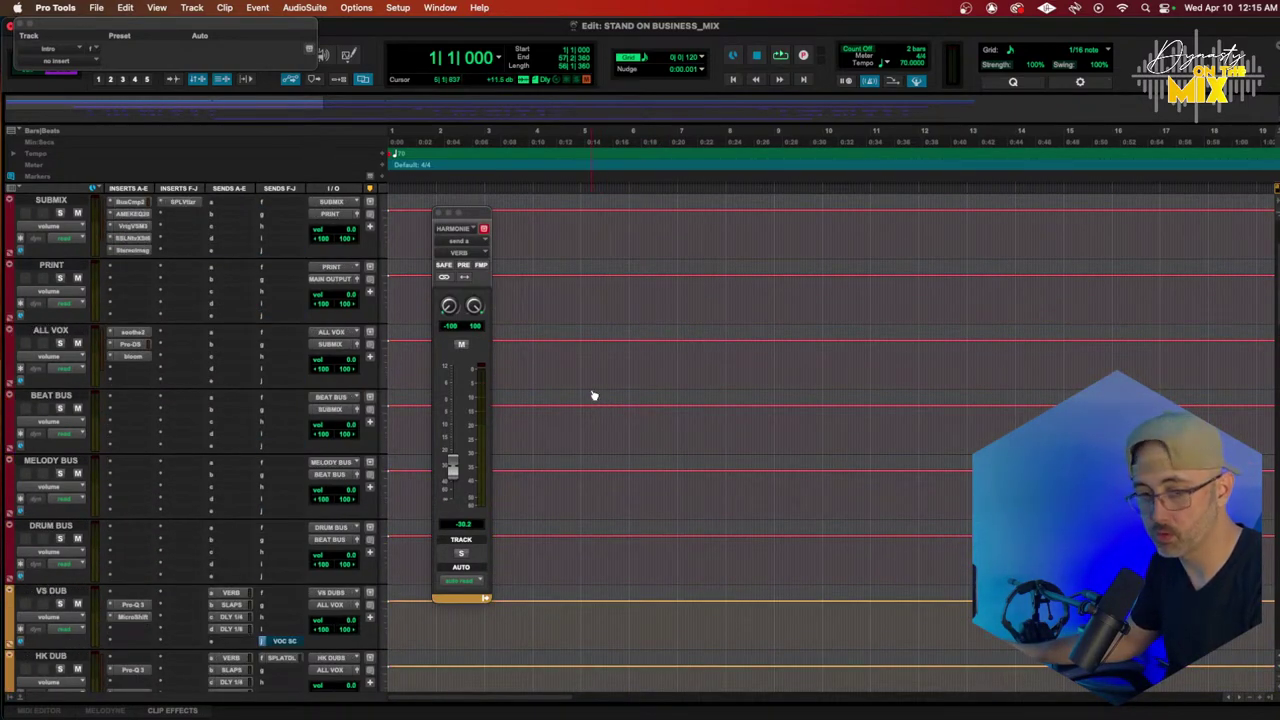
pyautogui.scroll(-3, 593, 395)
pyautogui.scroll(6, 593, 393)
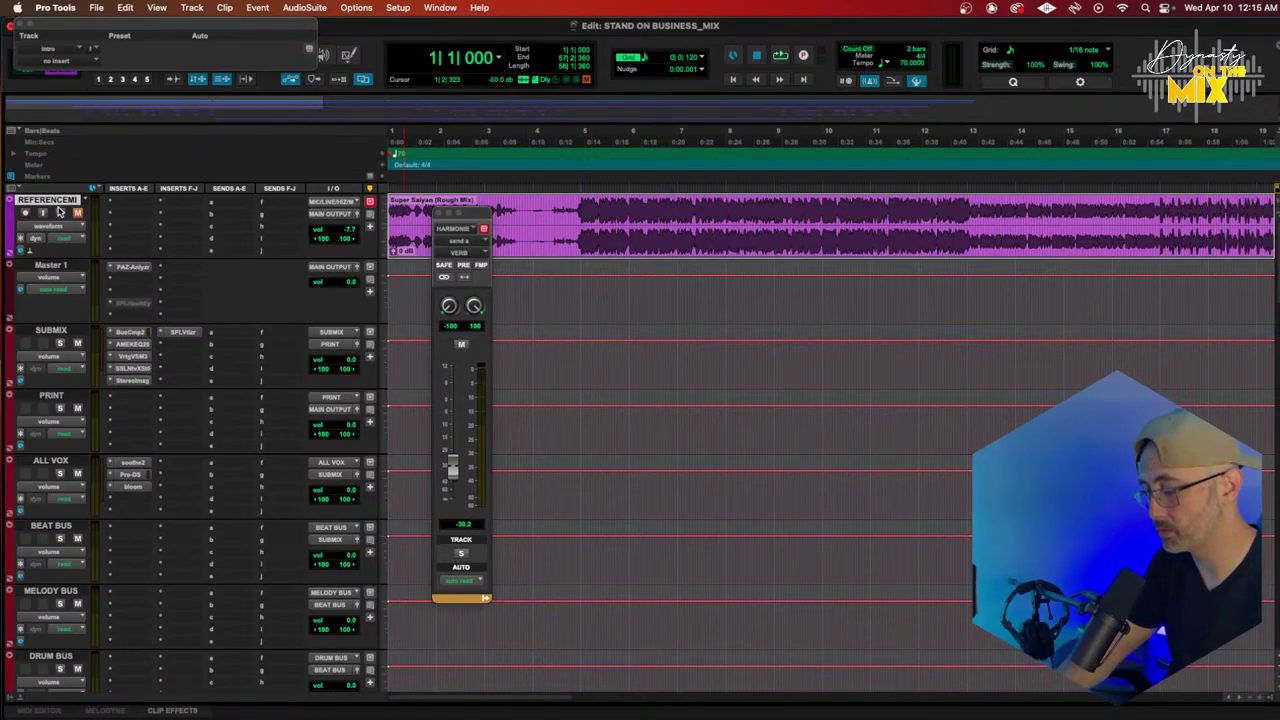
pyautogui.press('space')
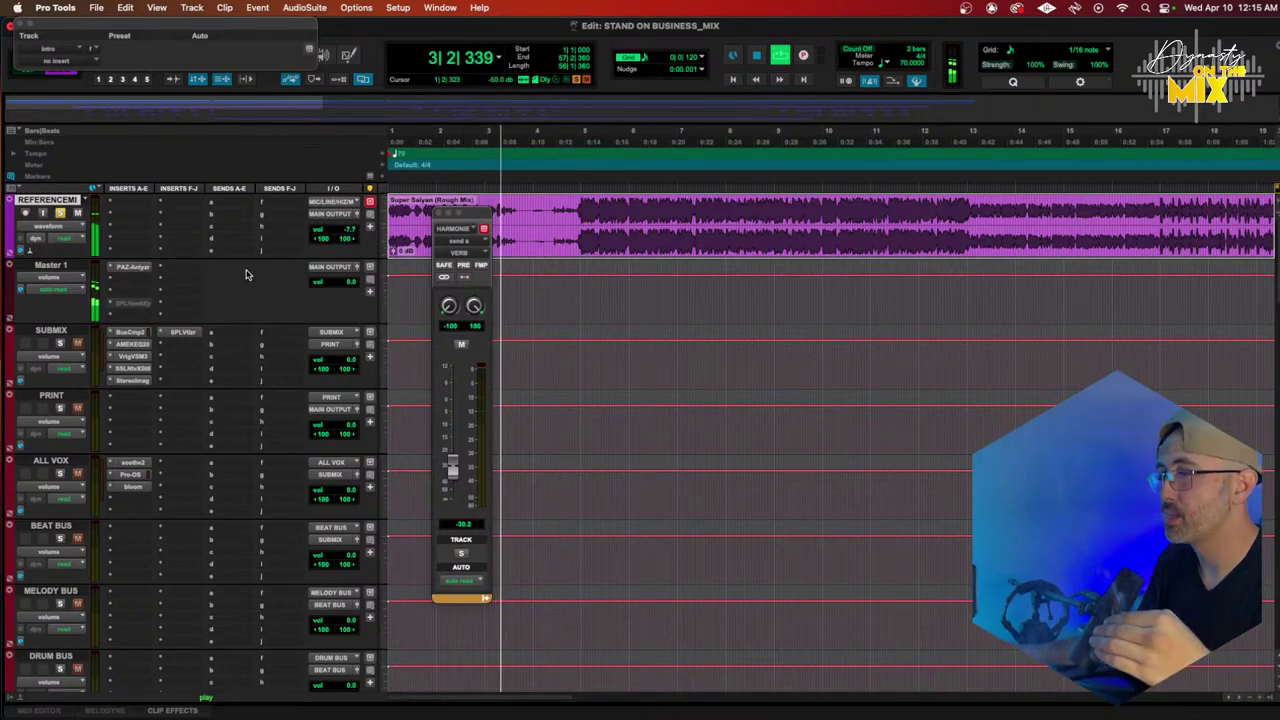
pyautogui.click(437, 213)
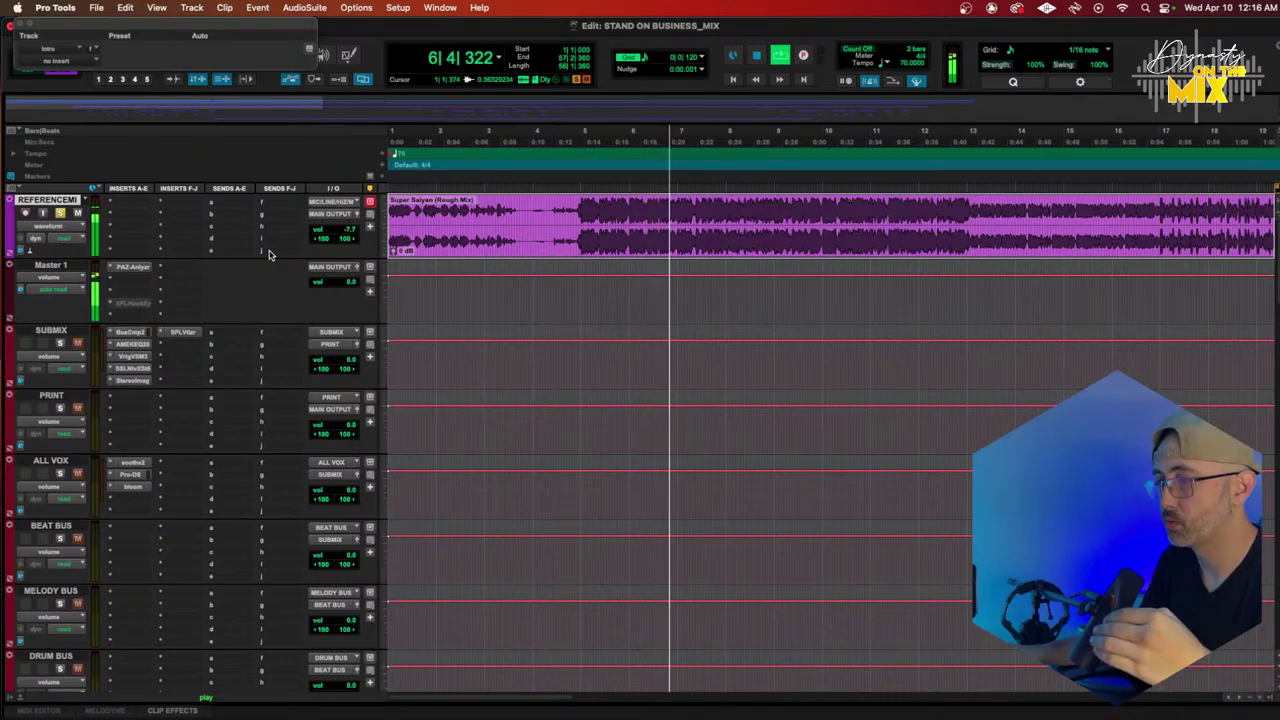
# Step: Look over the session's tracks while the reference plays, and restart playback at 4|2|720
pyautogui.scroll(-10, 268, 254)
pyautogui.scroll(10, 268, 254)
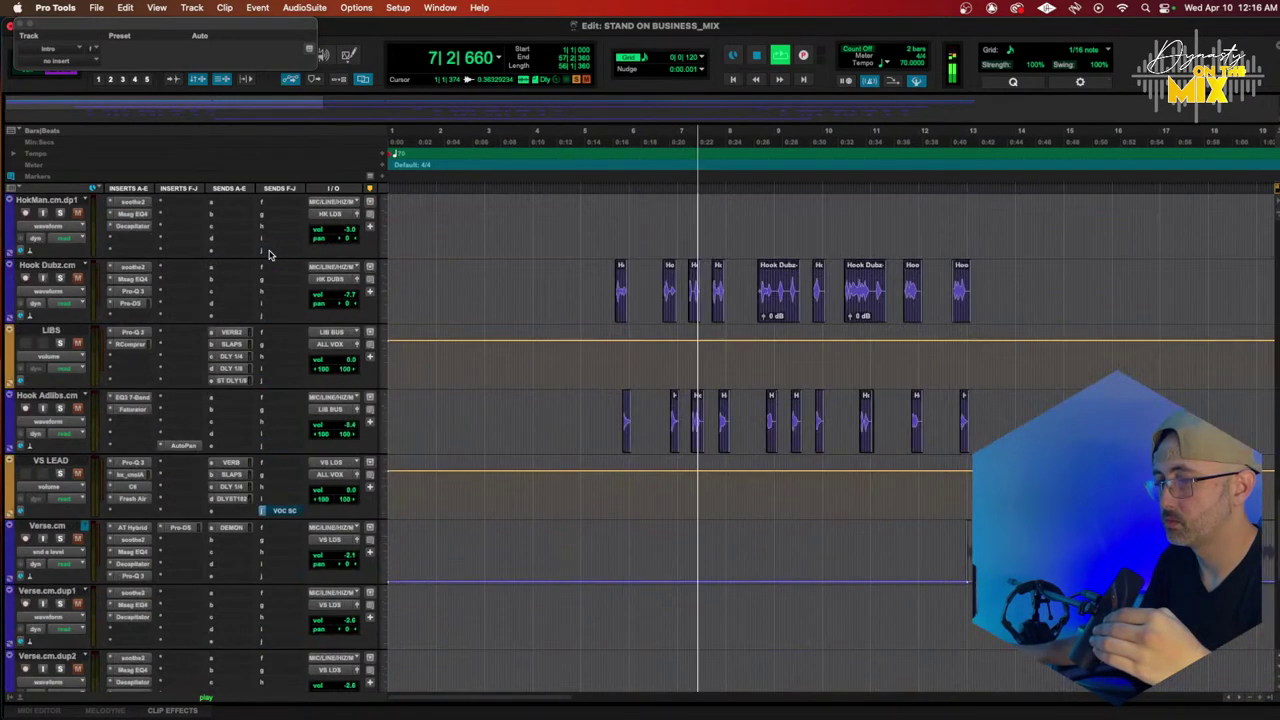
pyautogui.scroll(6, 268, 254)
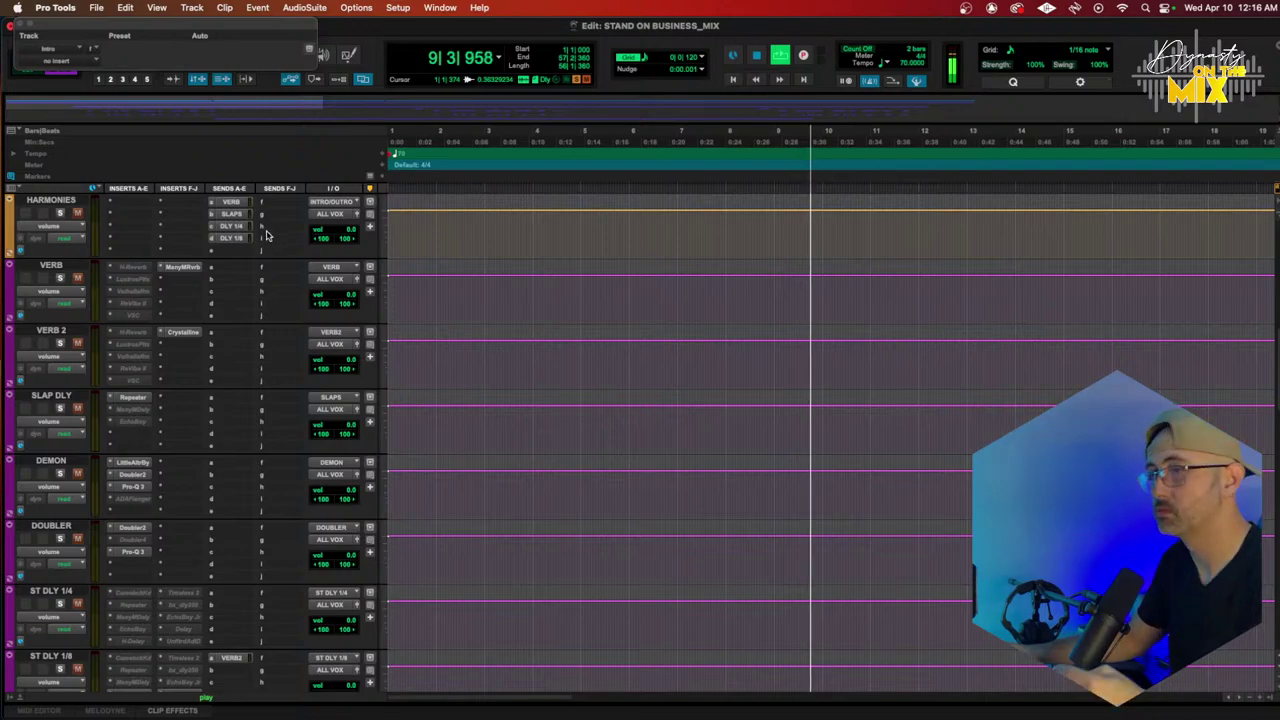
pyautogui.scroll(15, 280, 270)
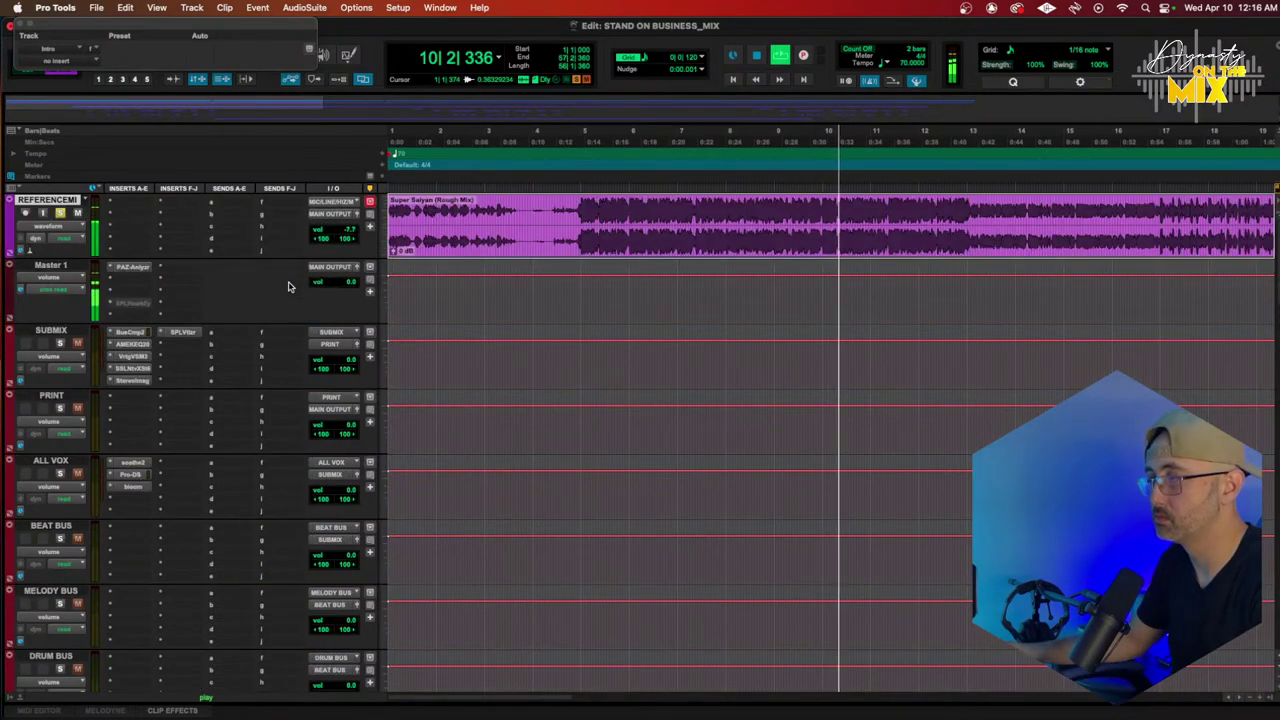
pyautogui.click(552, 138)
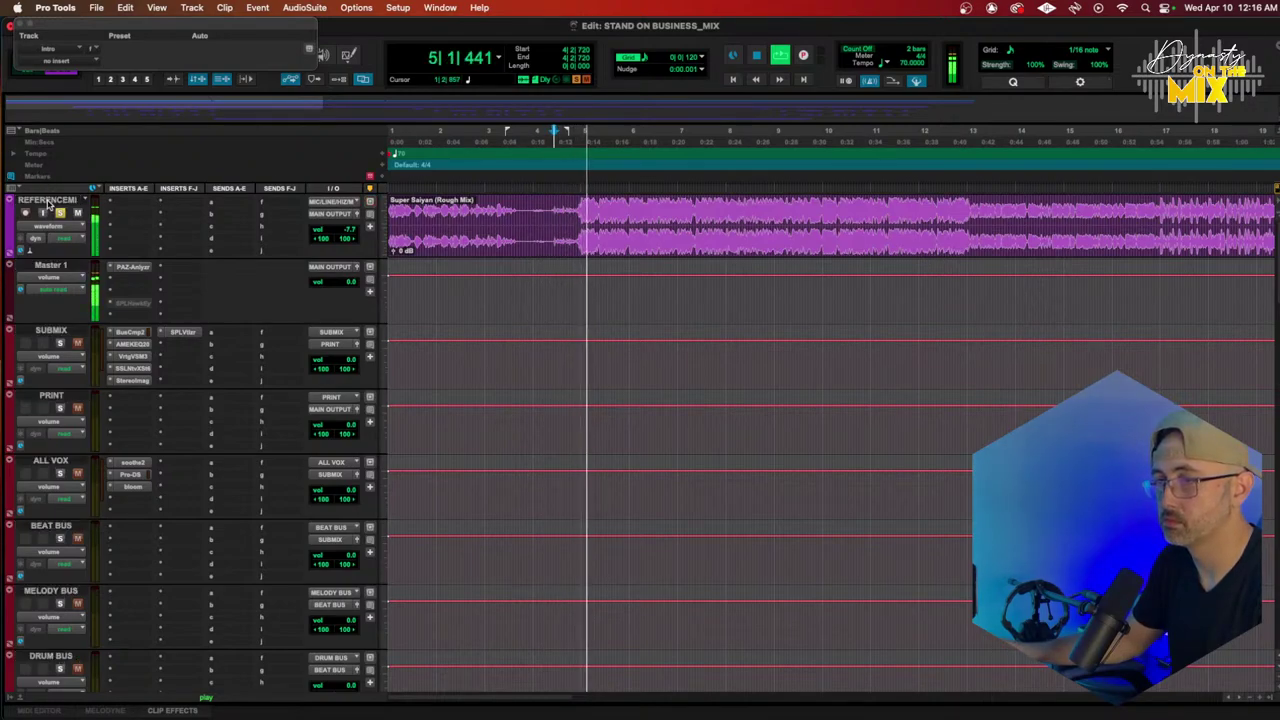
# Step: Switch from the reference to the mix and reshape the Goku scream clip's fade-in as an upward-bowed Standard curve with Equal Gain slope
pyautogui.hotkey('shift', 's')
pyautogui.hotkey('shift', 'm')
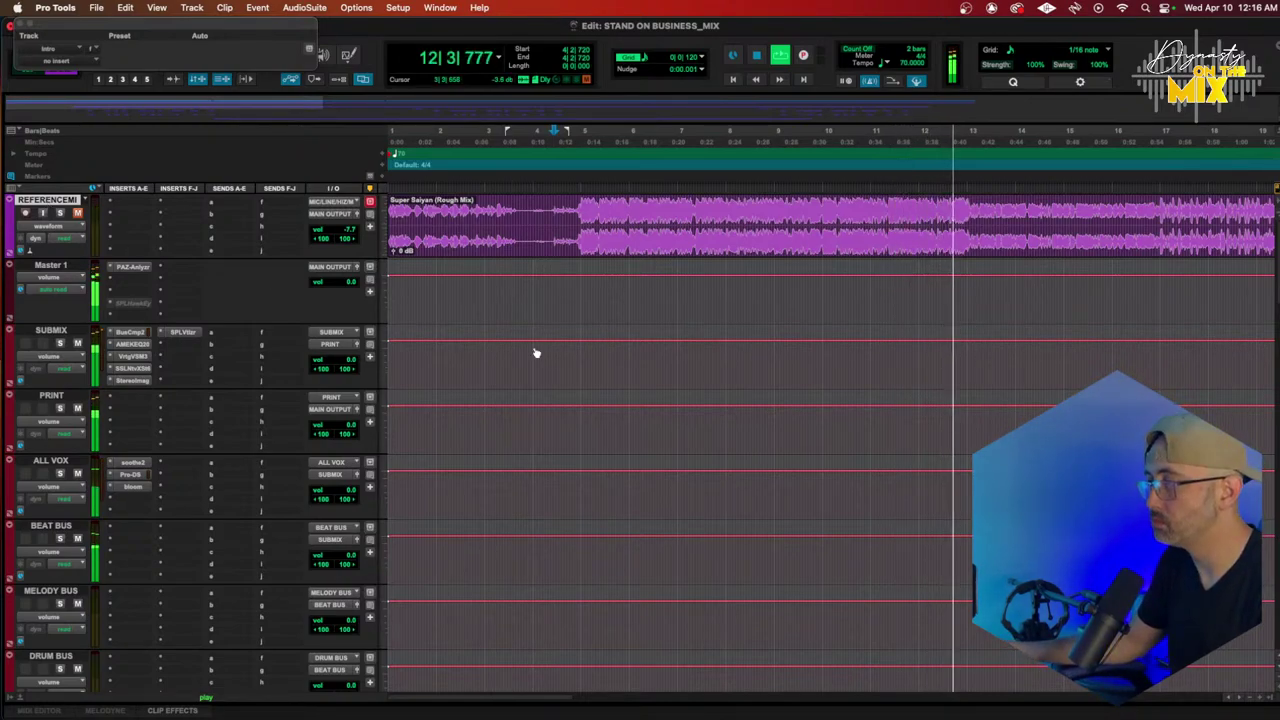
pyautogui.scroll(-10, 603, 374)
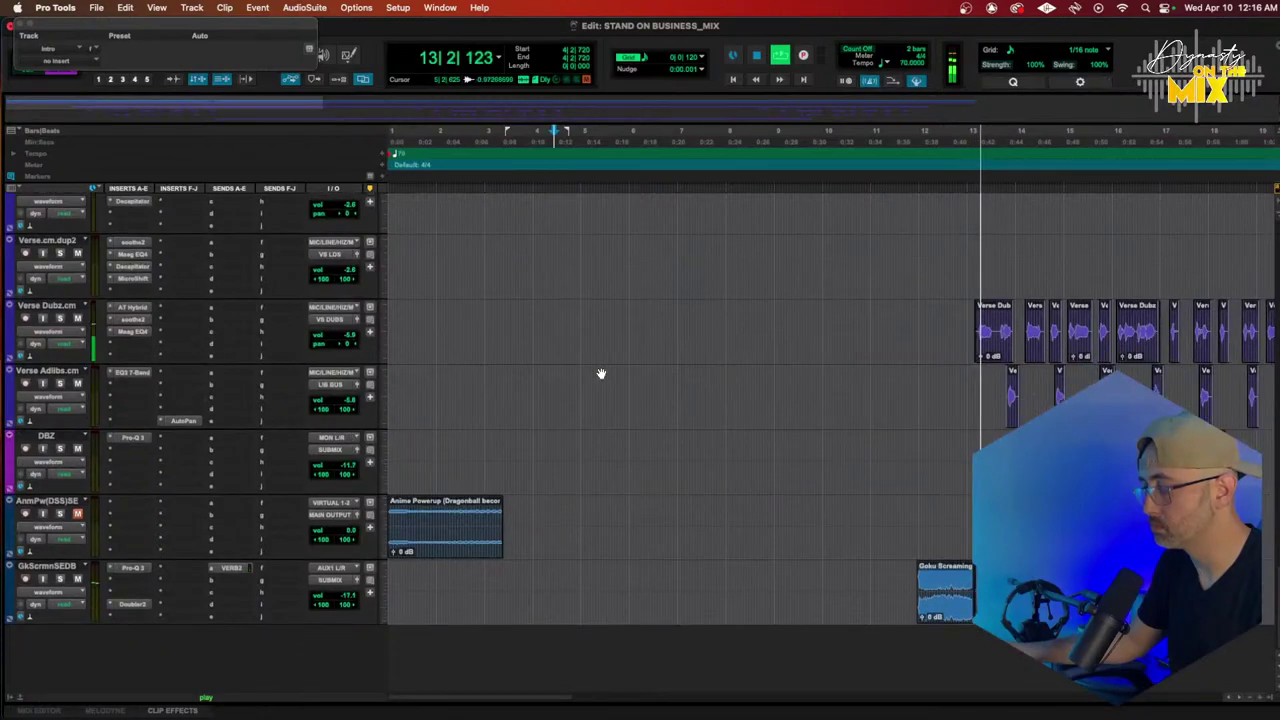
pyautogui.hscroll(5, 601, 373)
pyautogui.moveTo(731, 590); pyautogui.dragTo(672, 562)
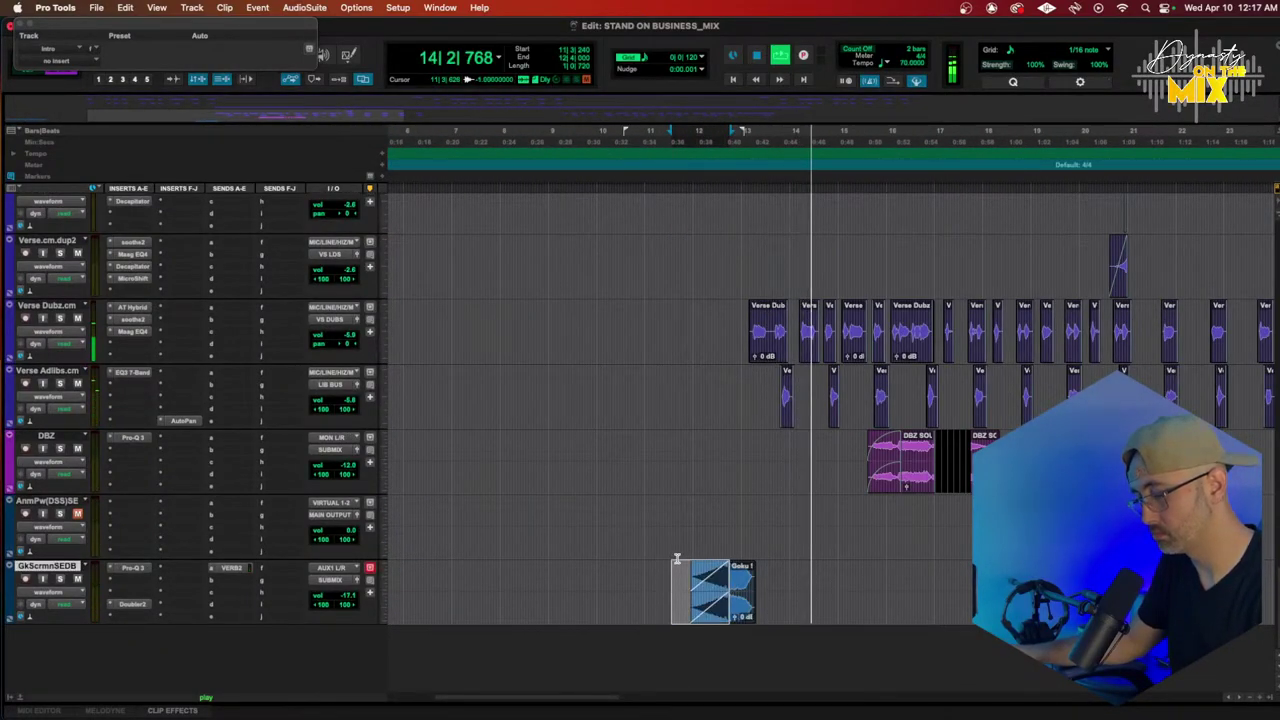
pyautogui.press('super+f')
pyautogui.moveTo(656, 282); pyautogui.dragTo(606, 246)
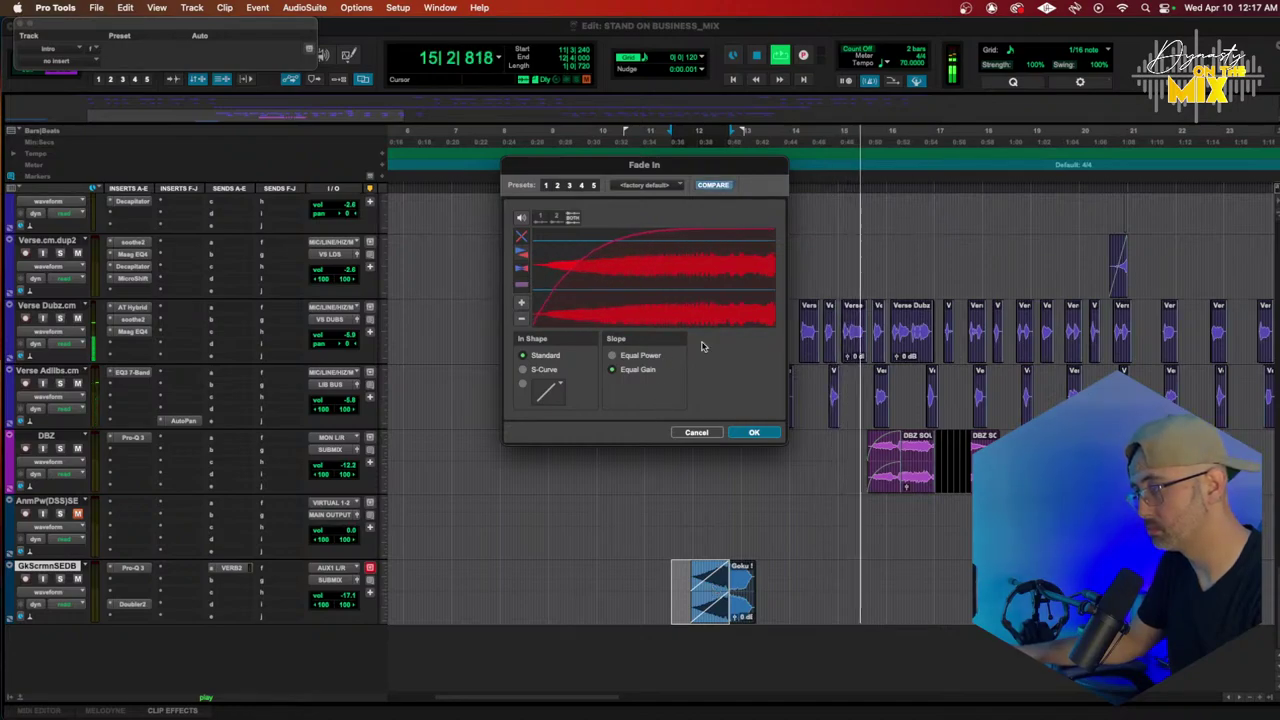
pyautogui.click(755, 432)
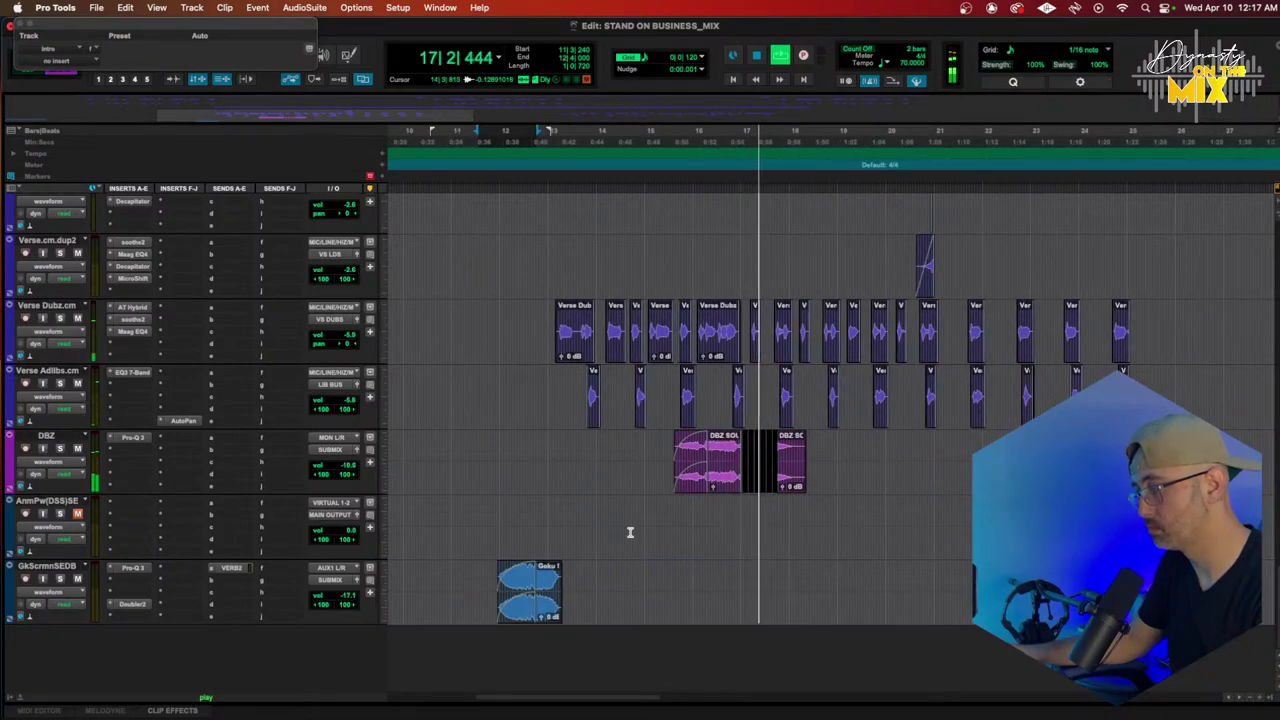
# Step: Return to the reference track and compare it with the mix from about bar 19 by toggling its solo and mute
pyautogui.scroll(10, 630, 532)
pyautogui.scroll(15, 630, 532)
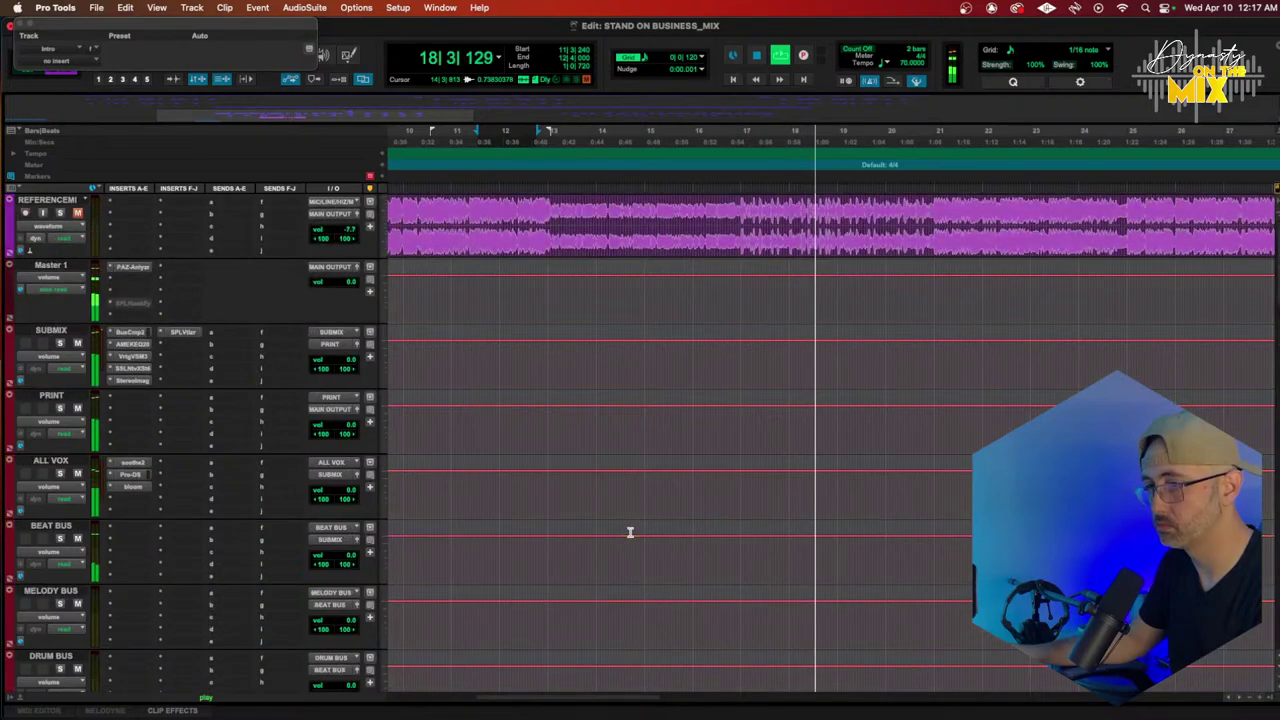
pyautogui.click(60, 200)
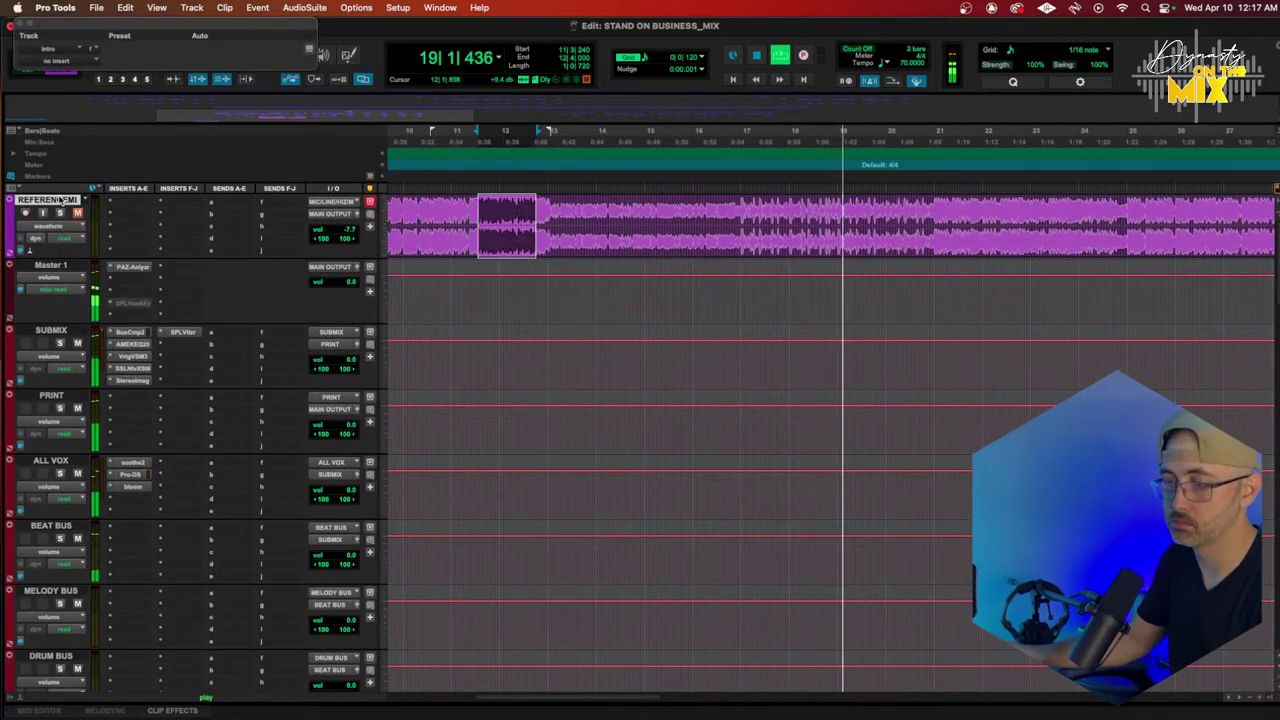
pyautogui.hotkey('shift', 's')
pyautogui.hotkey('shift', 'm')
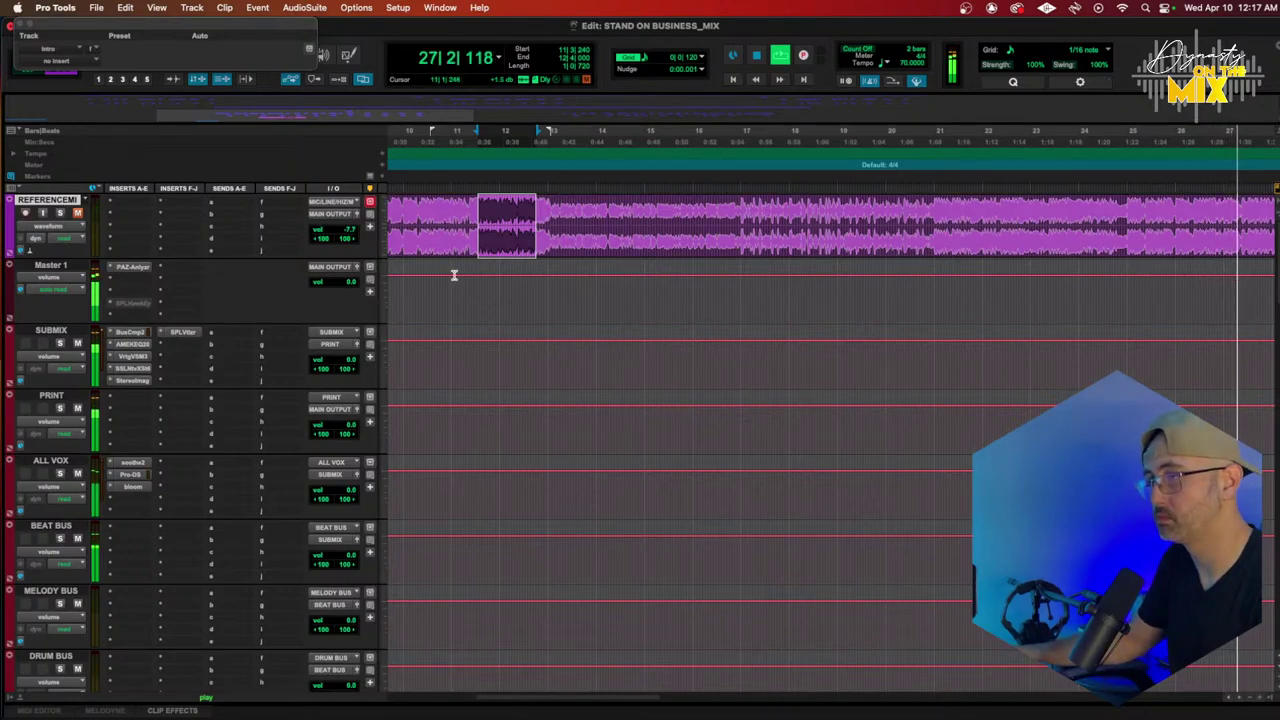
# Step: Trim the start of the reference track's rough mix clip to 1|1|019
pyautogui.hscroll(-5, 454, 275)
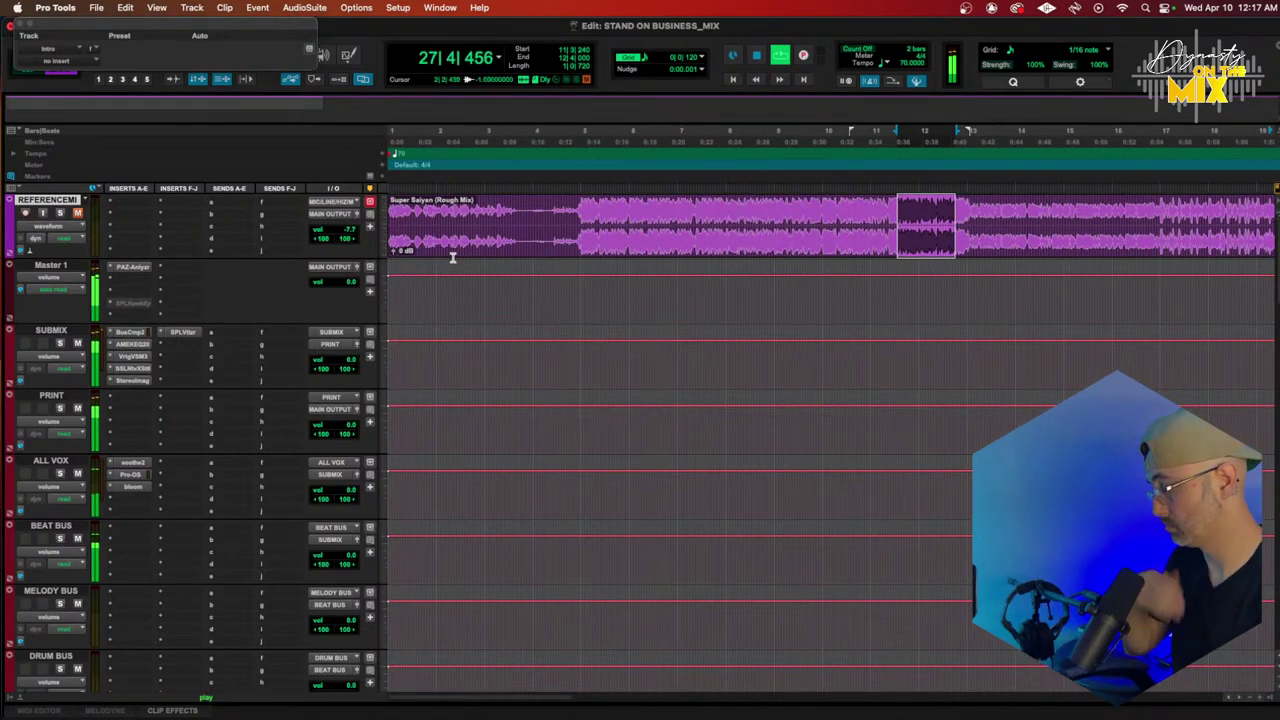
pyautogui.press('t')
pyautogui.press('t')
pyautogui.press('t')
pyautogui.press('t')
pyautogui.hscroll(2, 461, 233)
pyautogui.hscroll(-10, 461, 233)
pyautogui.scroll(3, 461, 232)
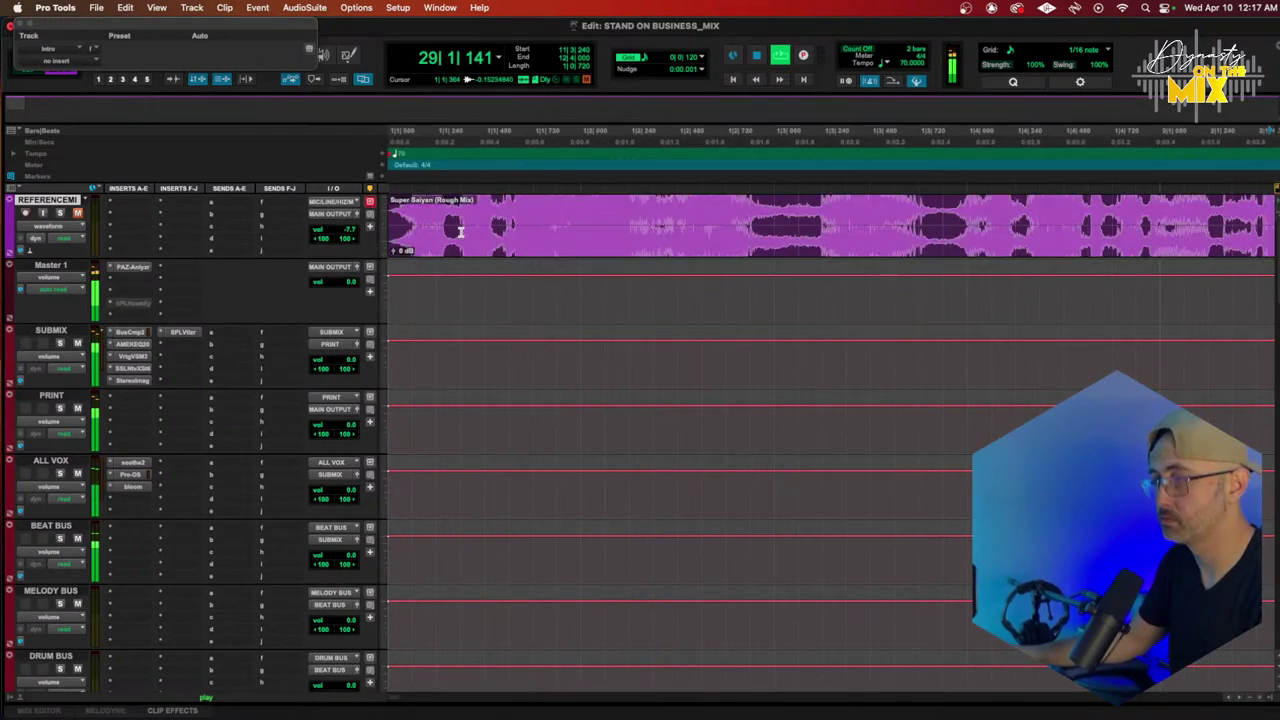
pyautogui.press('super+bracketright')
pyautogui.press('super+bracketright')
pyautogui.press('super+bracketright')
pyautogui.press('super+bracketright')
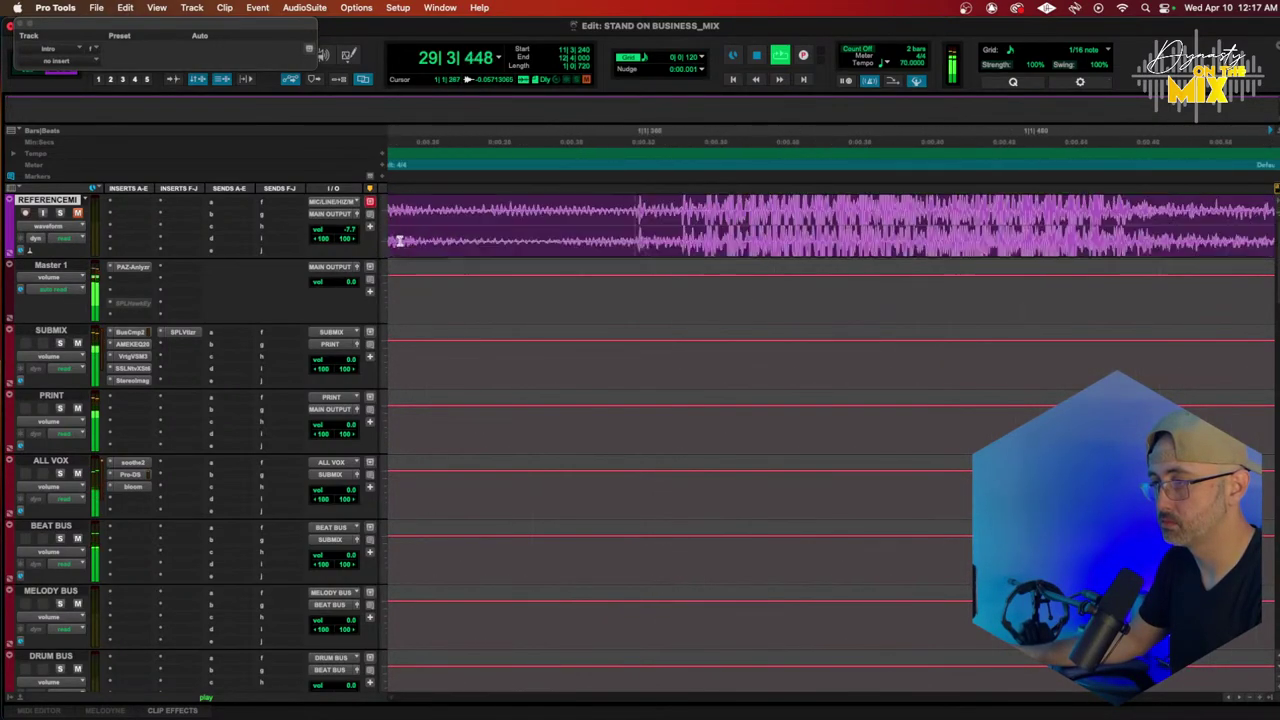
pyautogui.moveTo(406, 231); pyautogui.dragTo(450, 239)
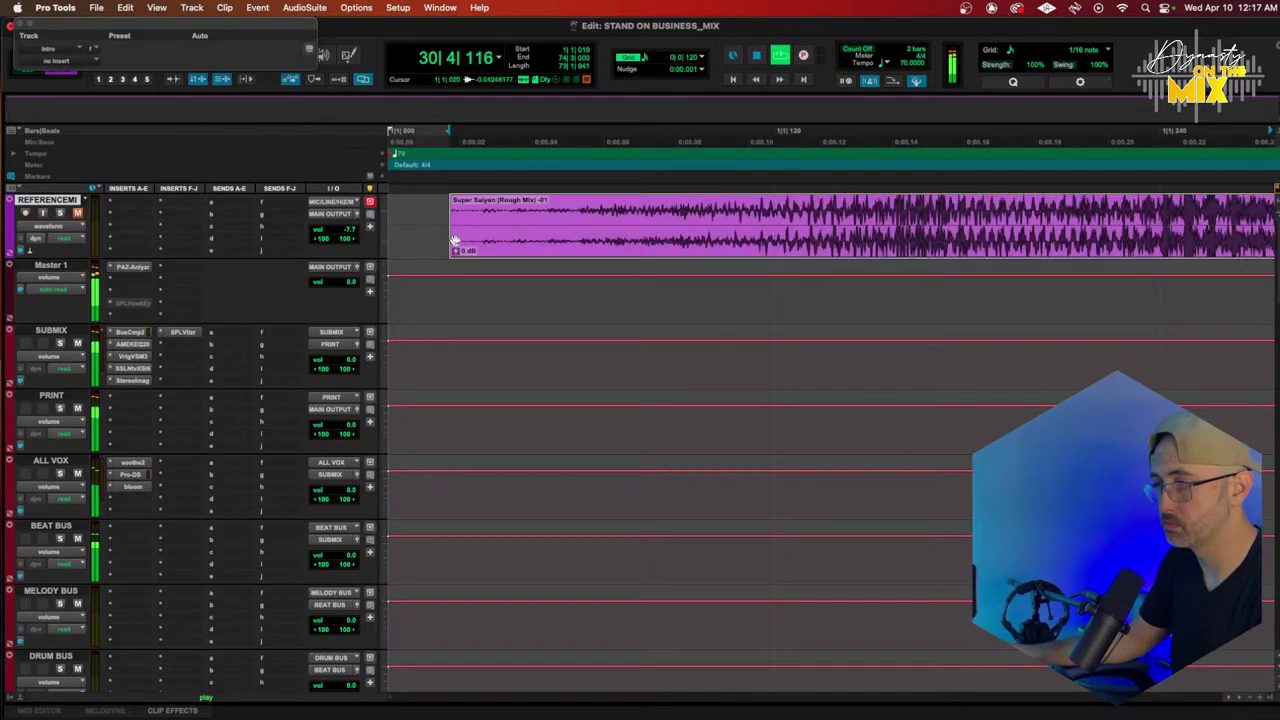
# Step: Move the trimmed reference clip earlier so it starts at 1|1|000
pyautogui.click(437, 232)
pyautogui.click(464, 233)
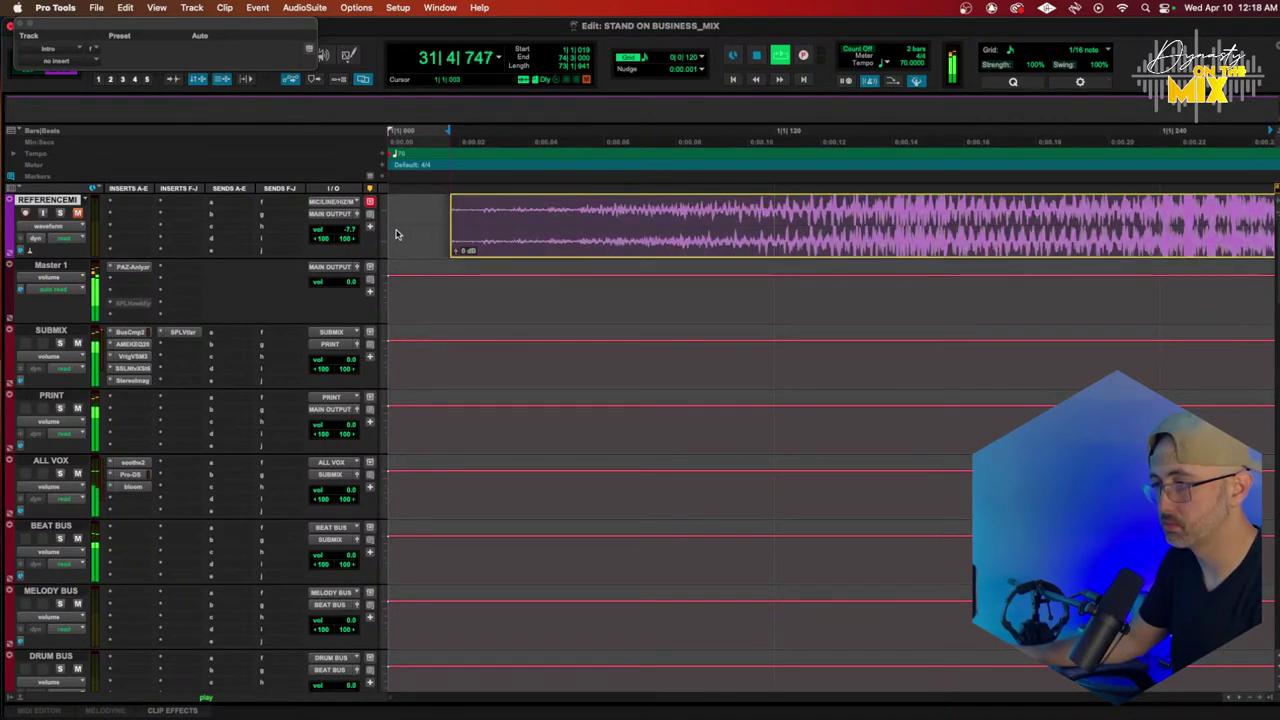
pyautogui.moveTo(396, 234); pyautogui.dragTo(389, 234)
pyautogui.press('r')
pyautogui.press('r')
pyautogui.press('r')
pyautogui.press('r')
pyautogui.press('r')
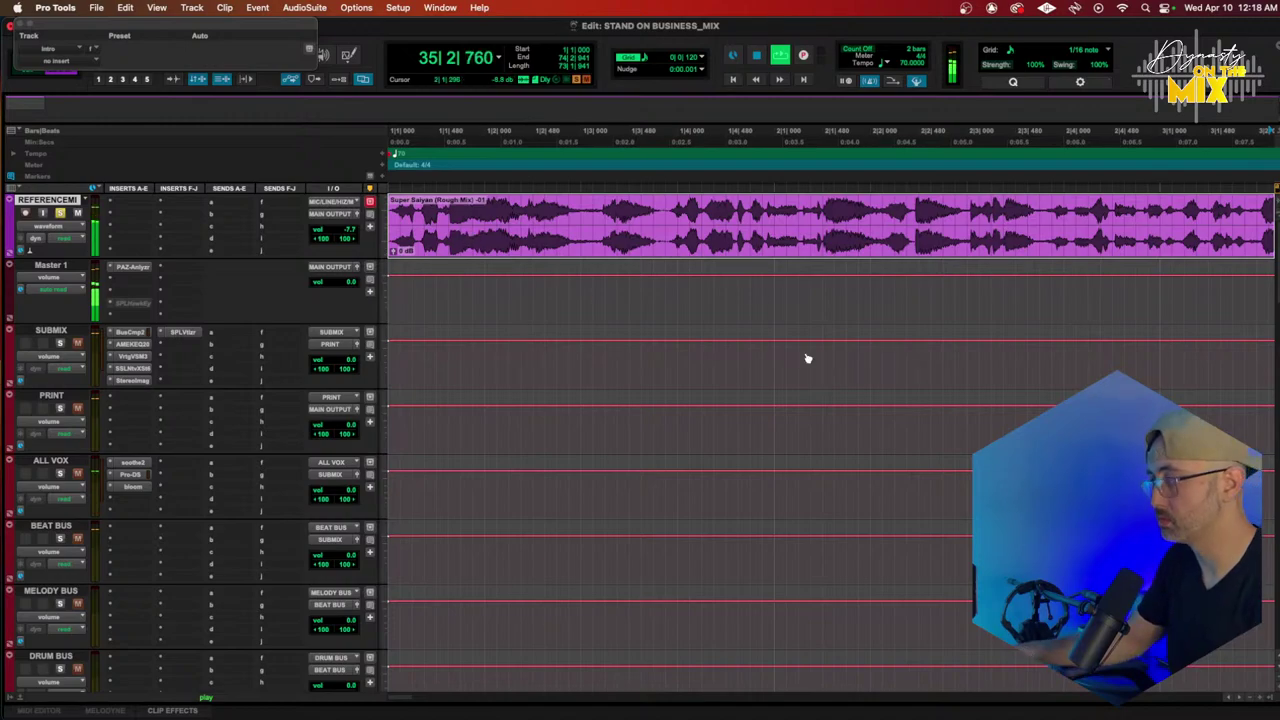
# Step: Trim off the reference clip's intro so the clip starts at 4|1|840, just ahead of the bar 5 drop
pyautogui.hscroll(5, 804, 351)
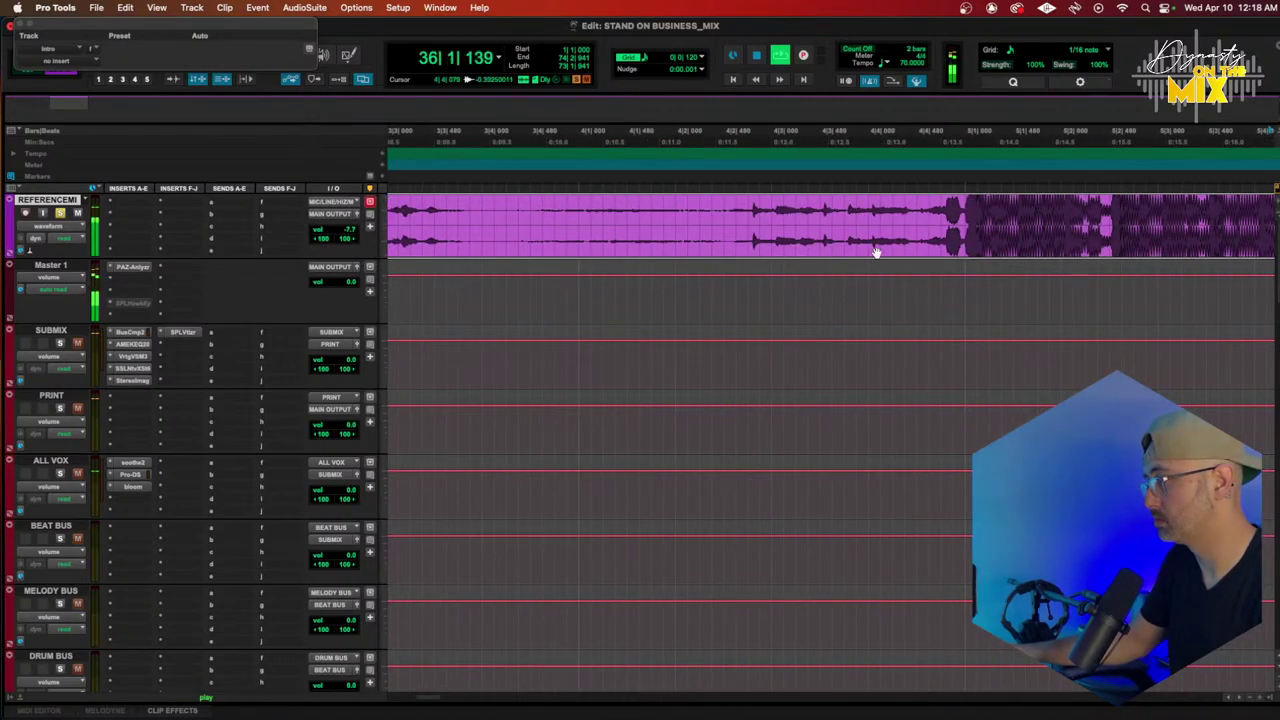
pyautogui.scroll(-3, 876, 252)
pyautogui.scroll(1, 876, 252)
pyautogui.scroll(1, 876, 252)
pyautogui.hscroll(2, 876, 252)
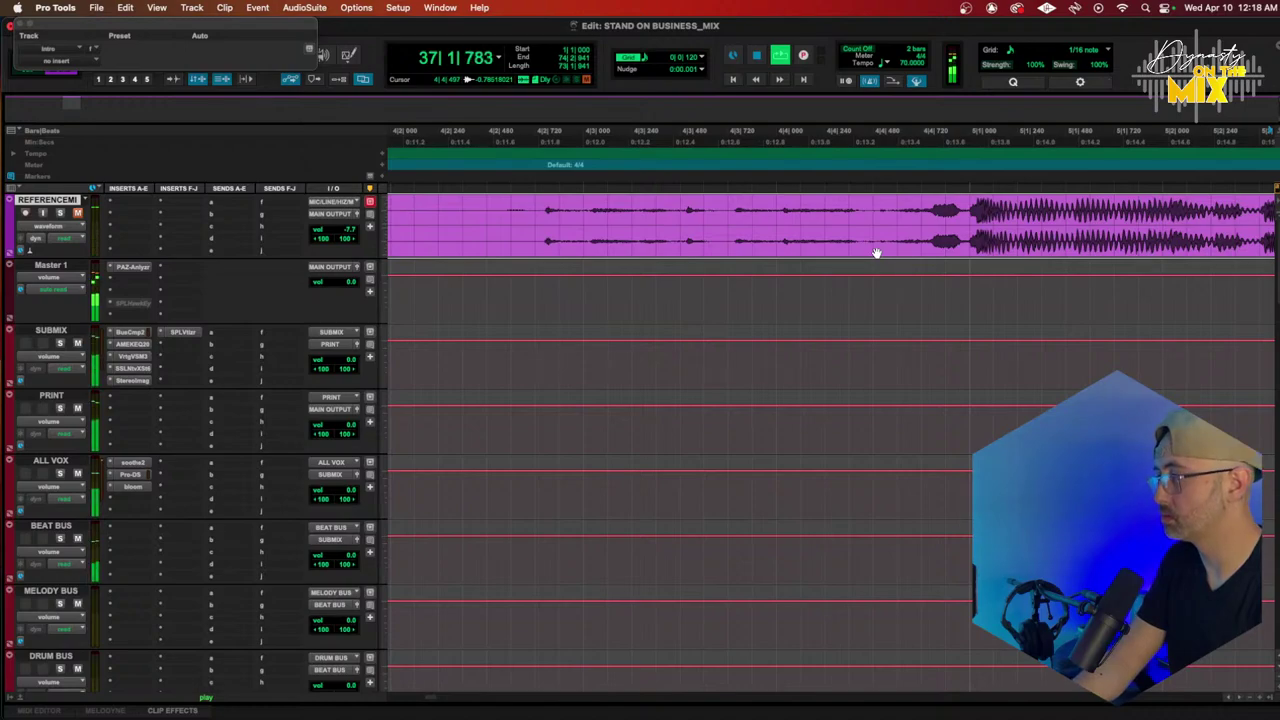
pyautogui.press('super+bracketleft')
pyautogui.press('super+bracketleft')
pyautogui.press('super+bracketleft')
pyautogui.press('super+bracketleft')
pyautogui.press('super+bracketleft')
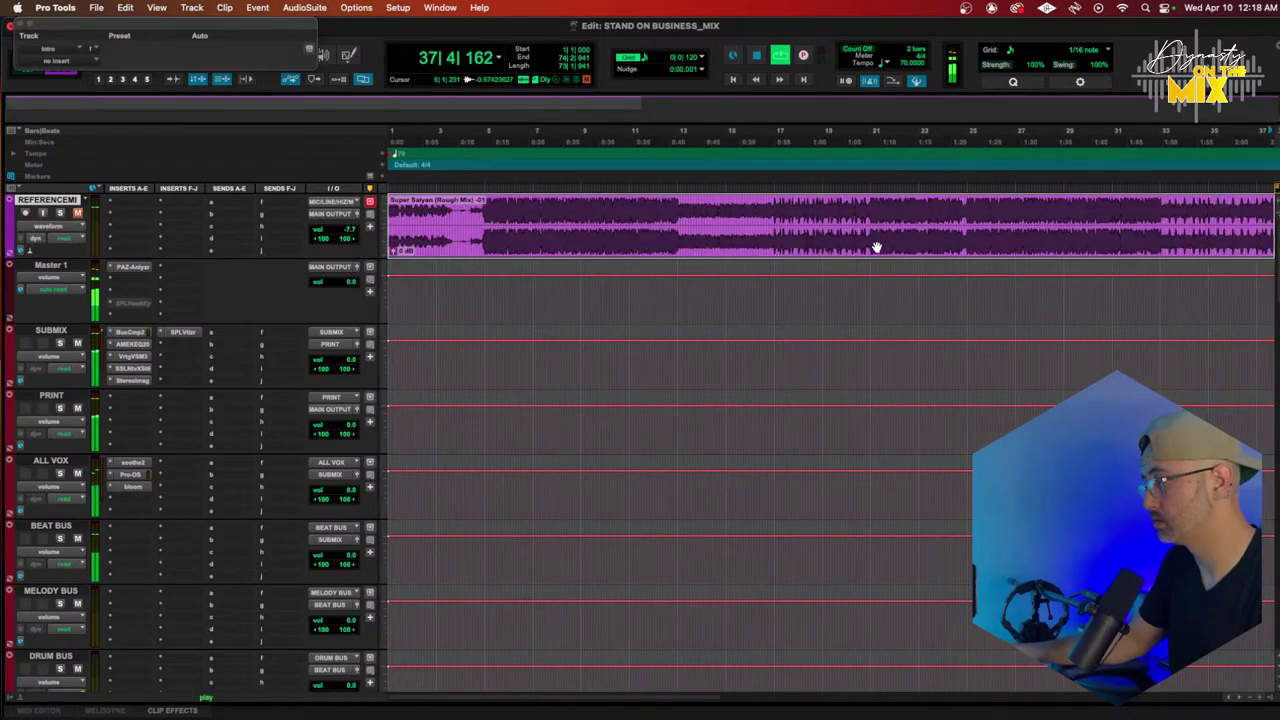
pyautogui.click(466, 222)
pyautogui.press('a')
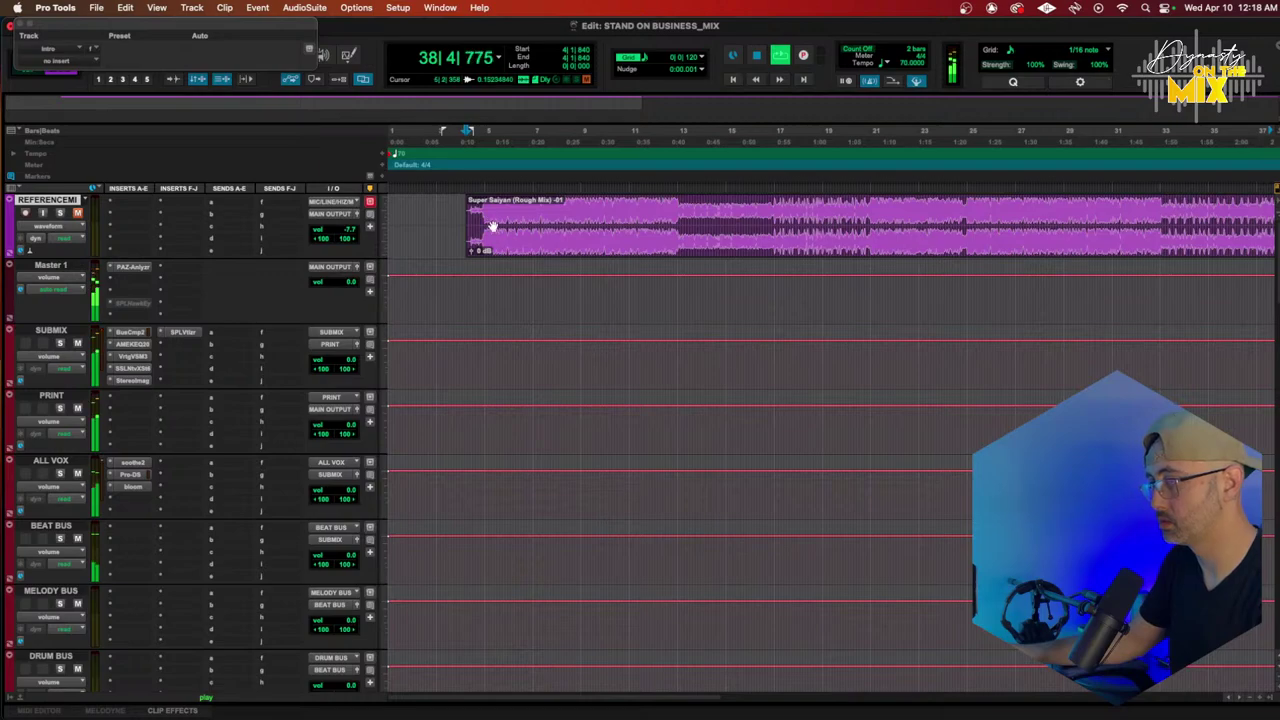
# Step: Shift the reference clip slightly earlier on its track so it starts at 4|1|807
pyautogui.press('super+bracketright')
pyautogui.press('super+bracketright')
pyautogui.press('super+bracketright')
pyautogui.hscroll(5, 807, 231)
pyautogui.moveTo(756, 231); pyautogui.dragTo(750, 232)
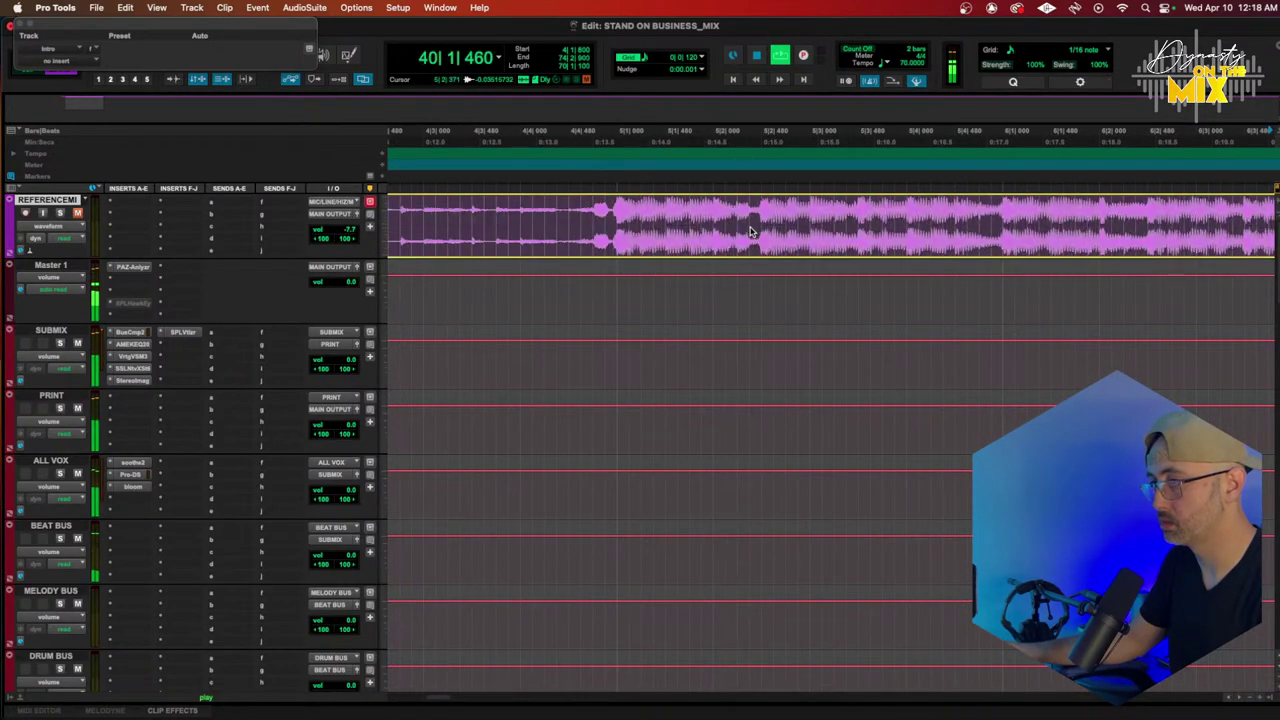
pyautogui.click(752, 233)
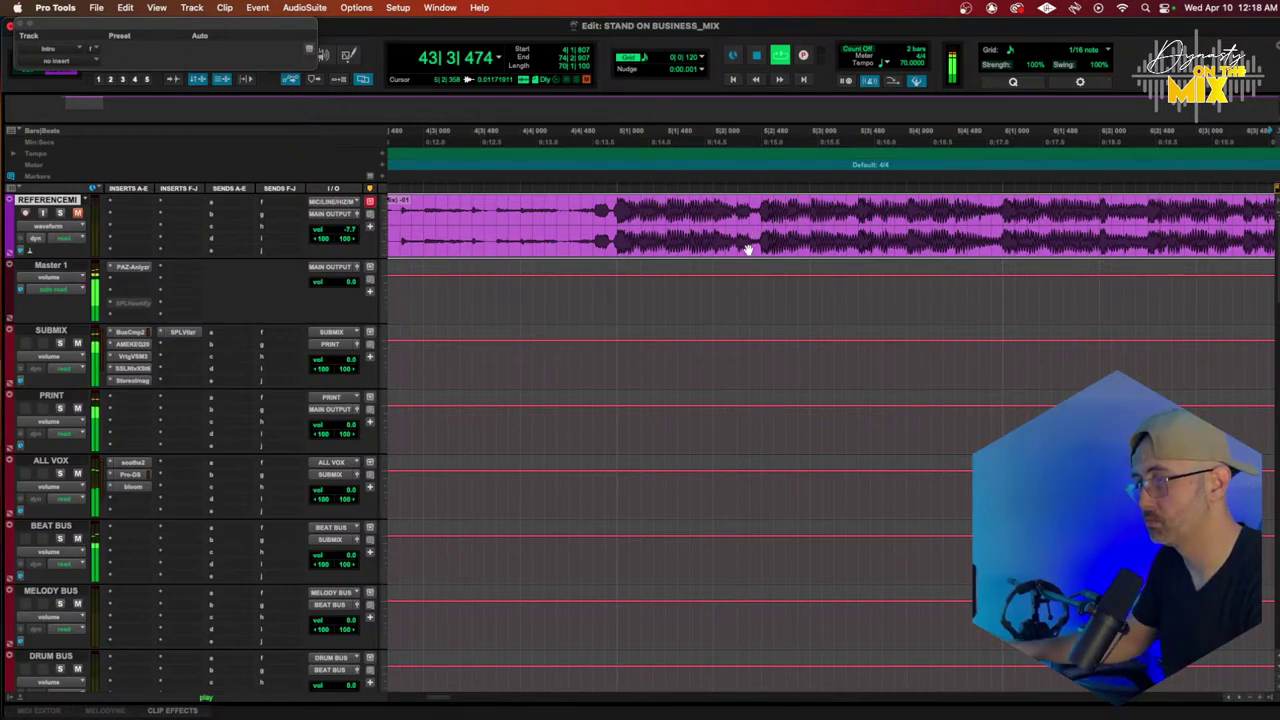
# Step: Play from the reference clip's start at 4|1|807, solo the reference to check its alignment with the mix, and stop playback
pyautogui.press('r')
pyautogui.press('r')
pyautogui.press('r')
pyautogui.press('r')
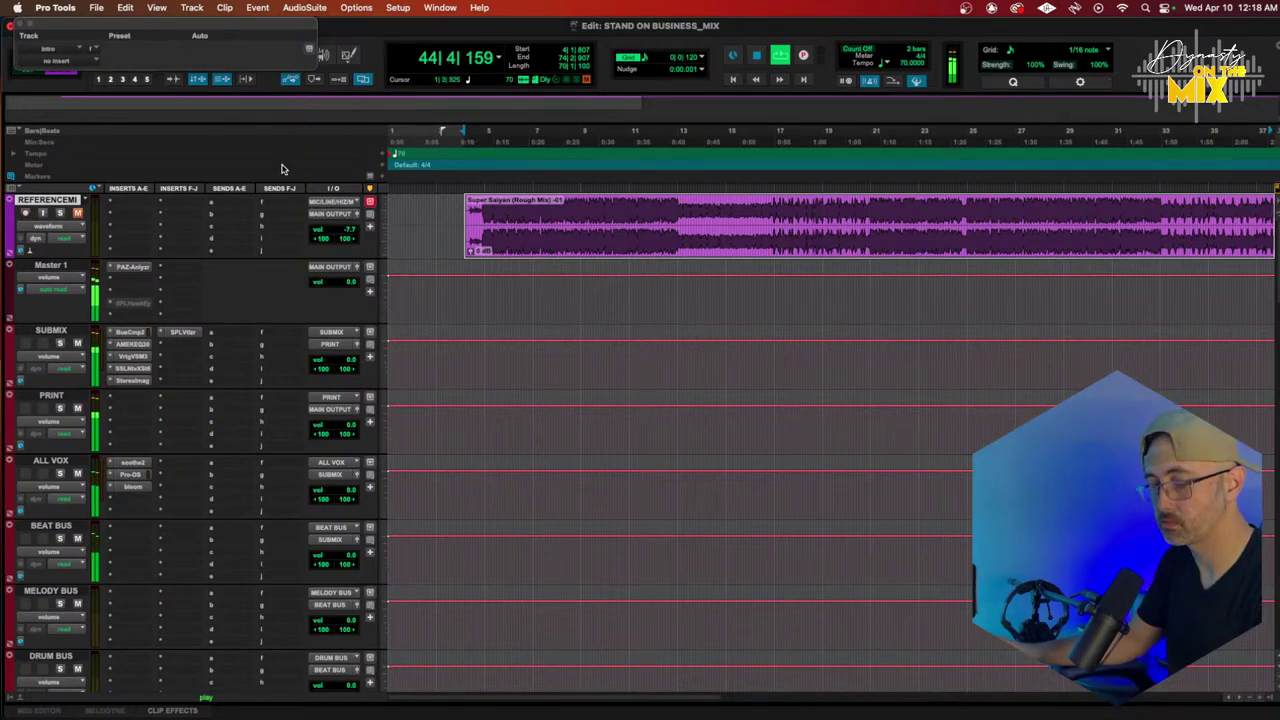
pyautogui.press('space')
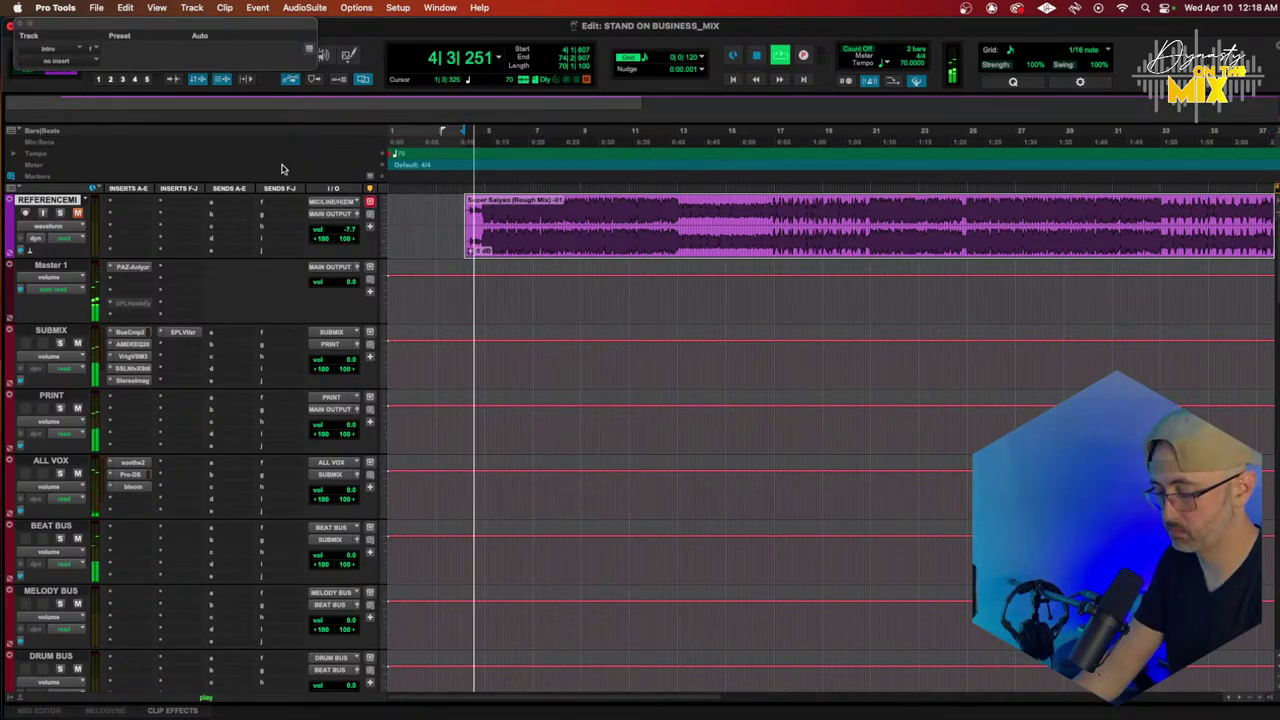
pyautogui.hotkey('shift', 's')
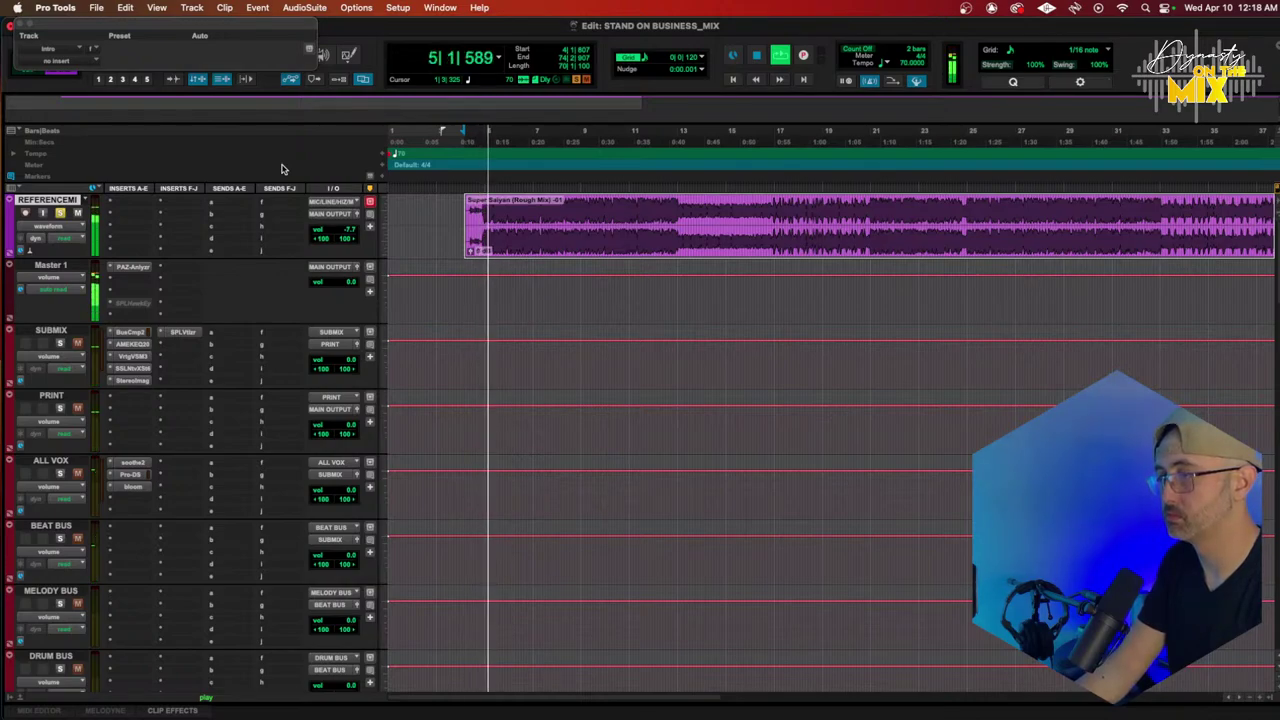
pyautogui.press('space')
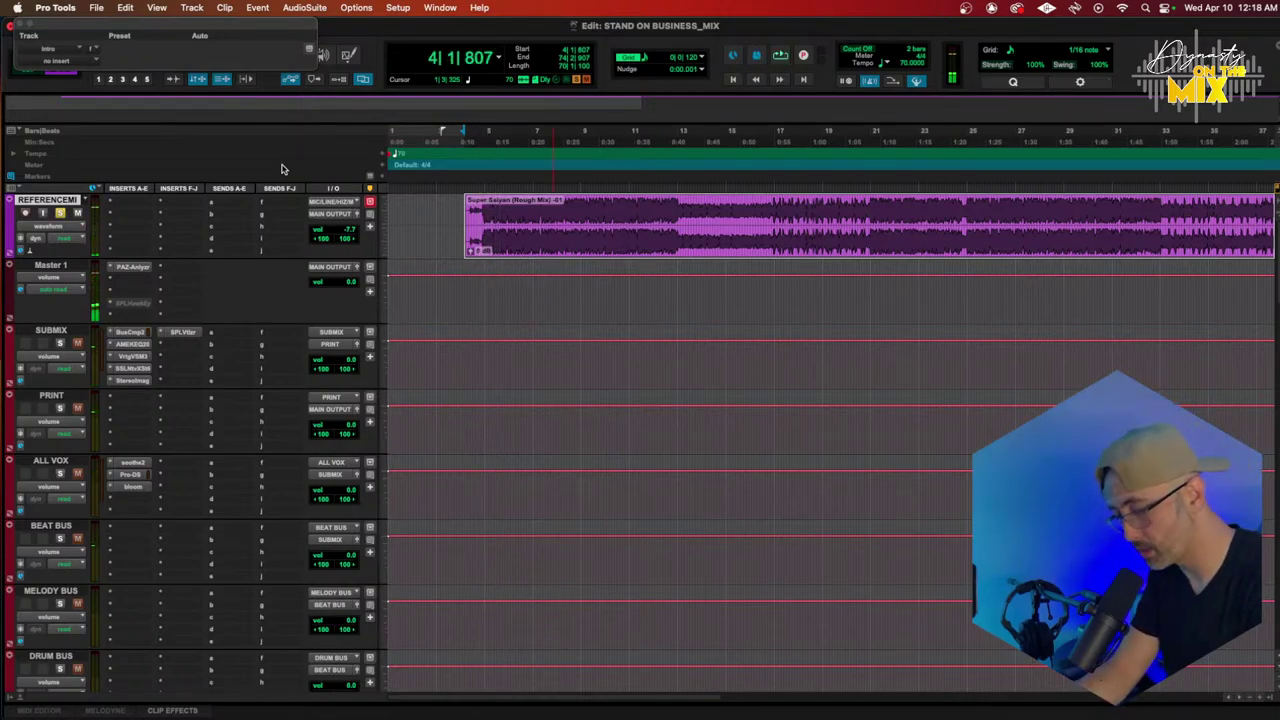
pyautogui.press('space')
pyautogui.press('space')
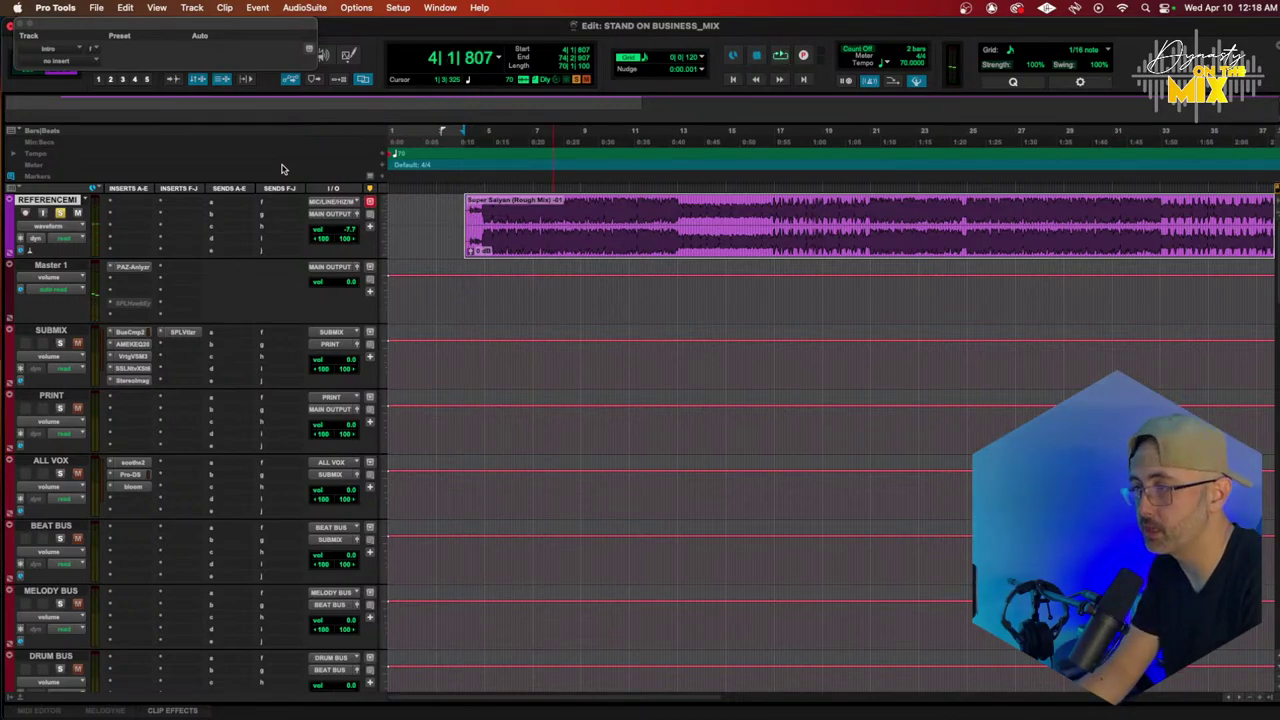
# Step: Audition the session from 1|1|000, stop, and restart playback from 4|1|840
pyautogui.press('Return')
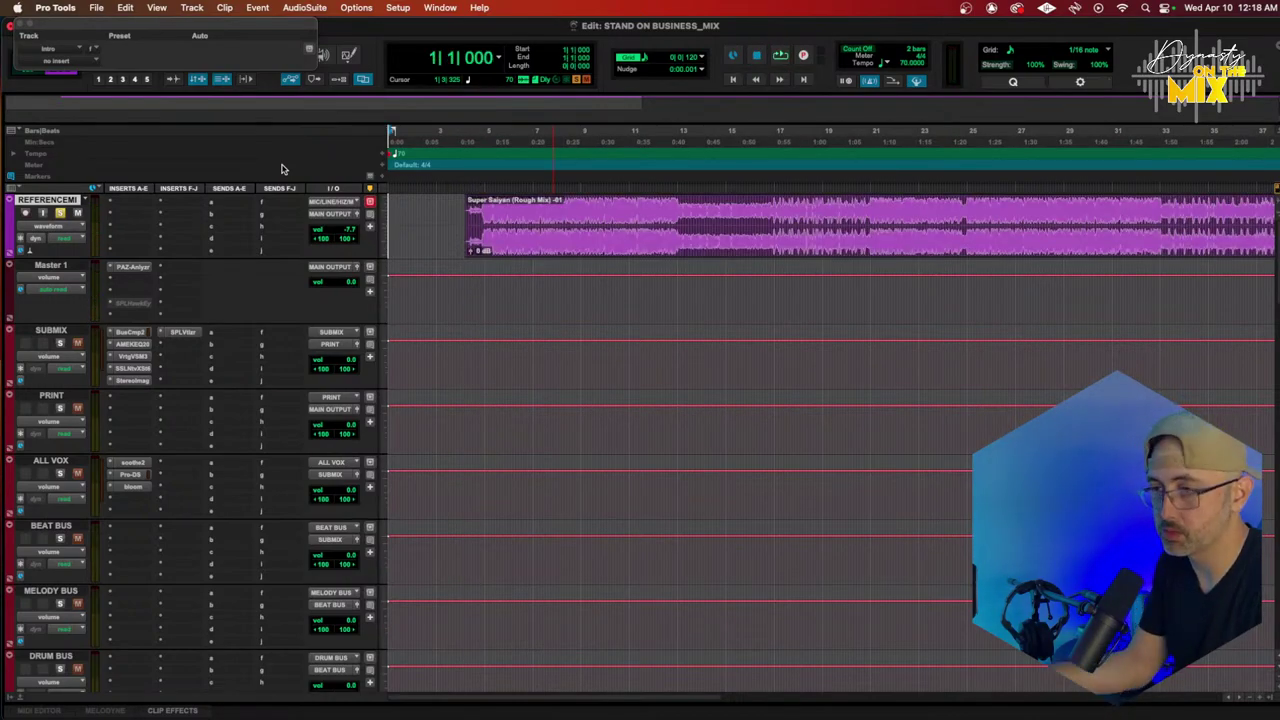
pyautogui.press('space')
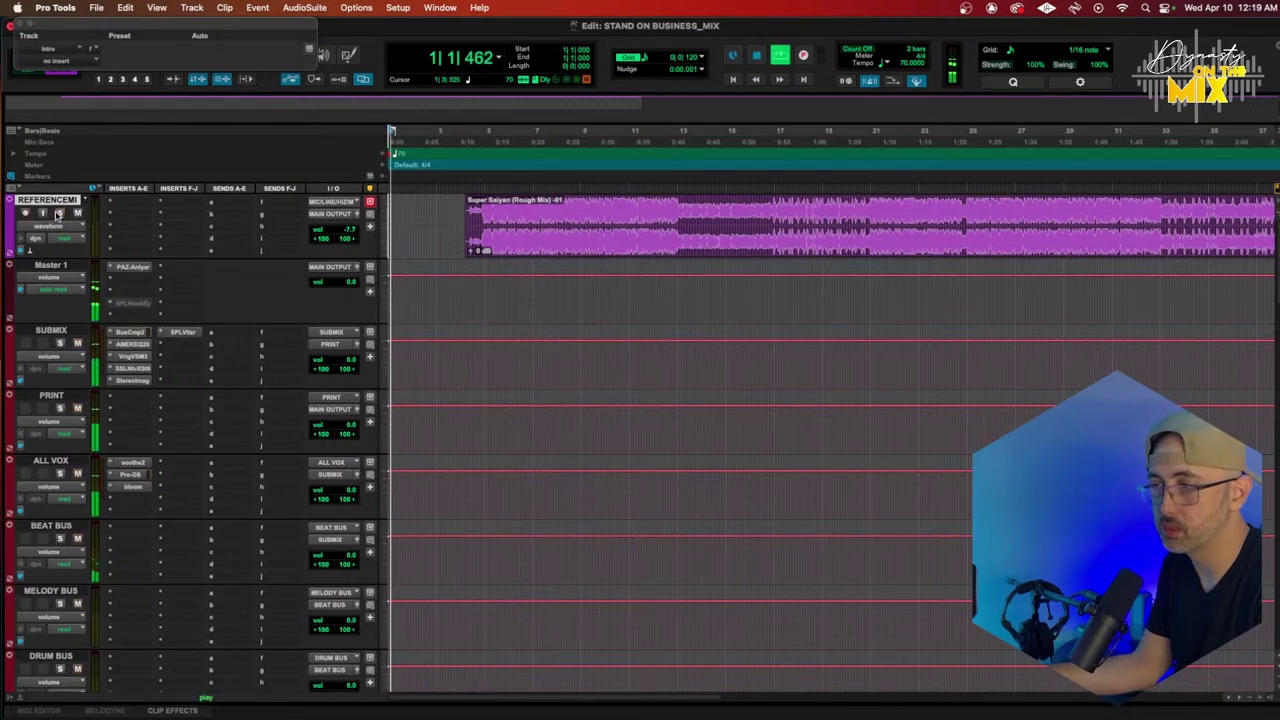
pyautogui.press('space')
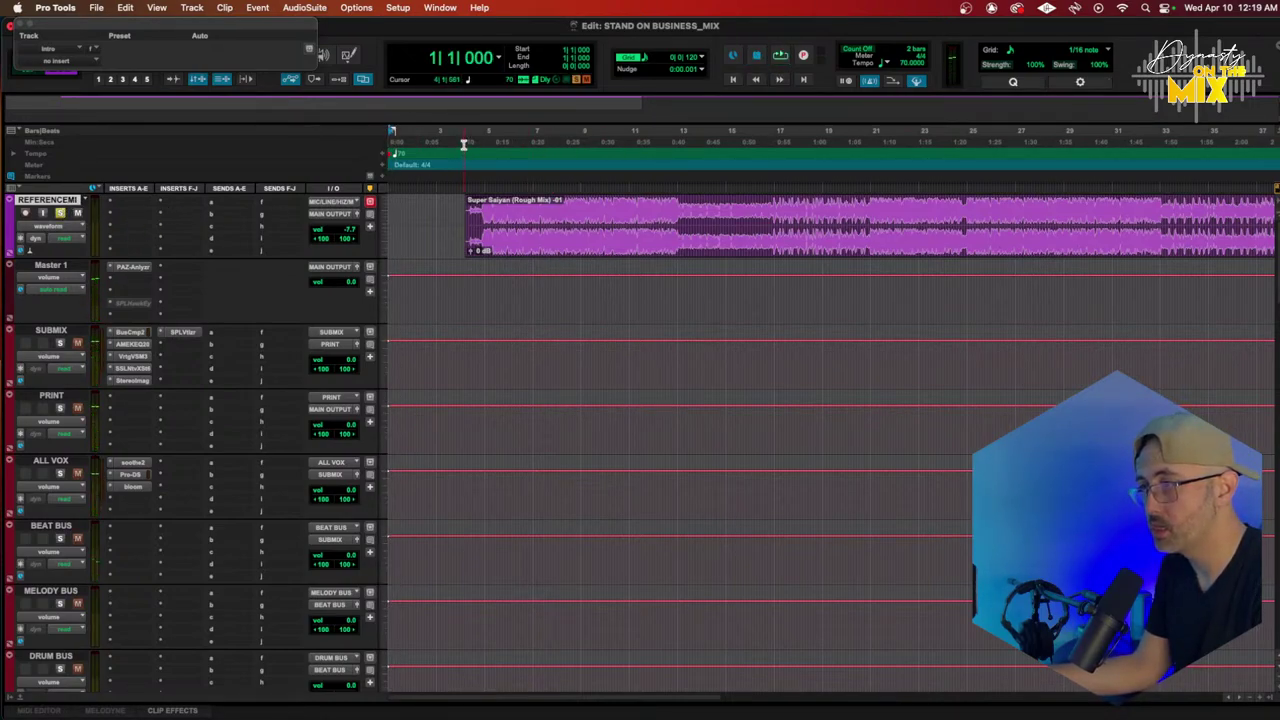
pyautogui.click(465, 138)
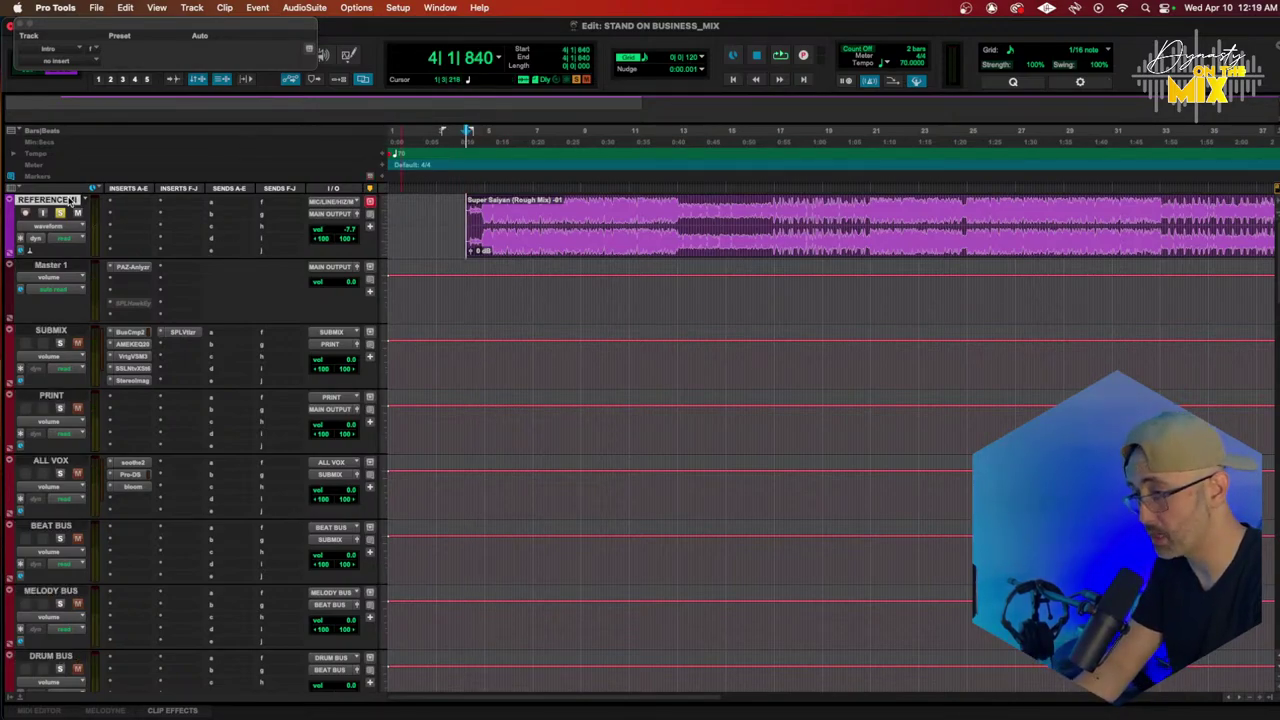
pyautogui.press('space')
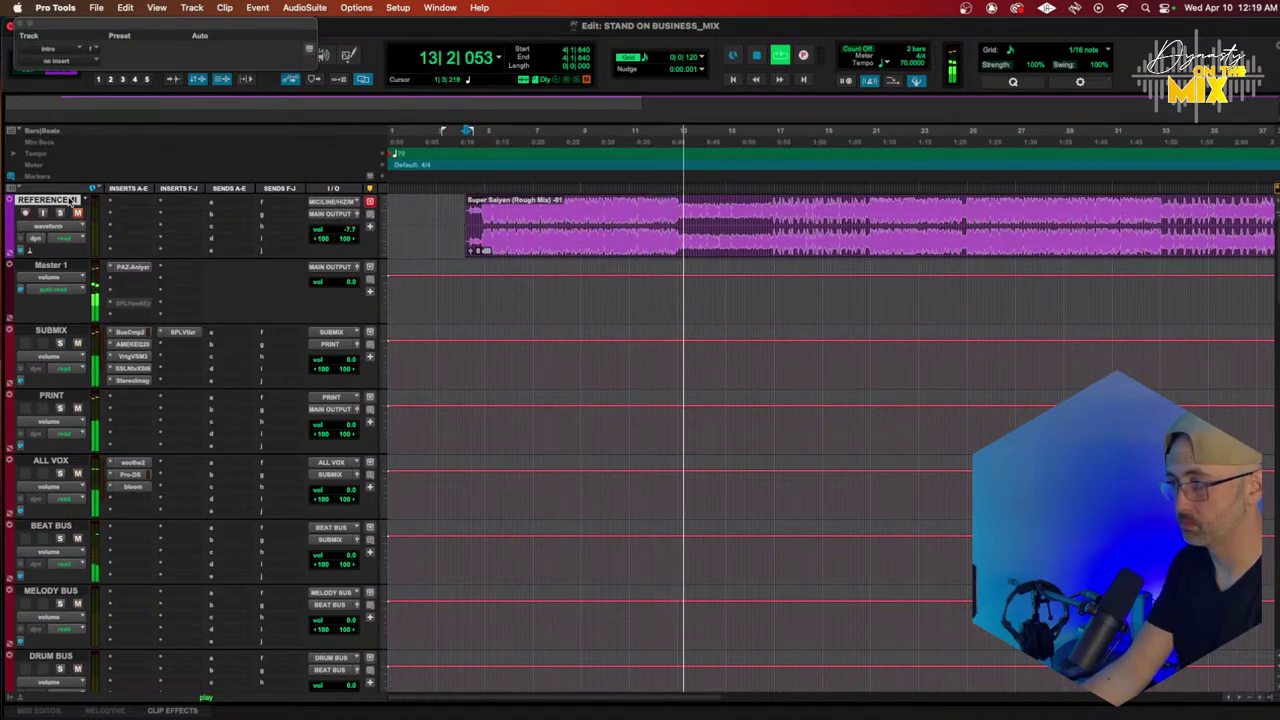
# Step: Compare the reference with the mix from about bar 13 to bar 23 by repeatedly toggling the reference track's solo and mute
pyautogui.hotkey('shift', 'm')
pyautogui.hotkey('shift', 's')
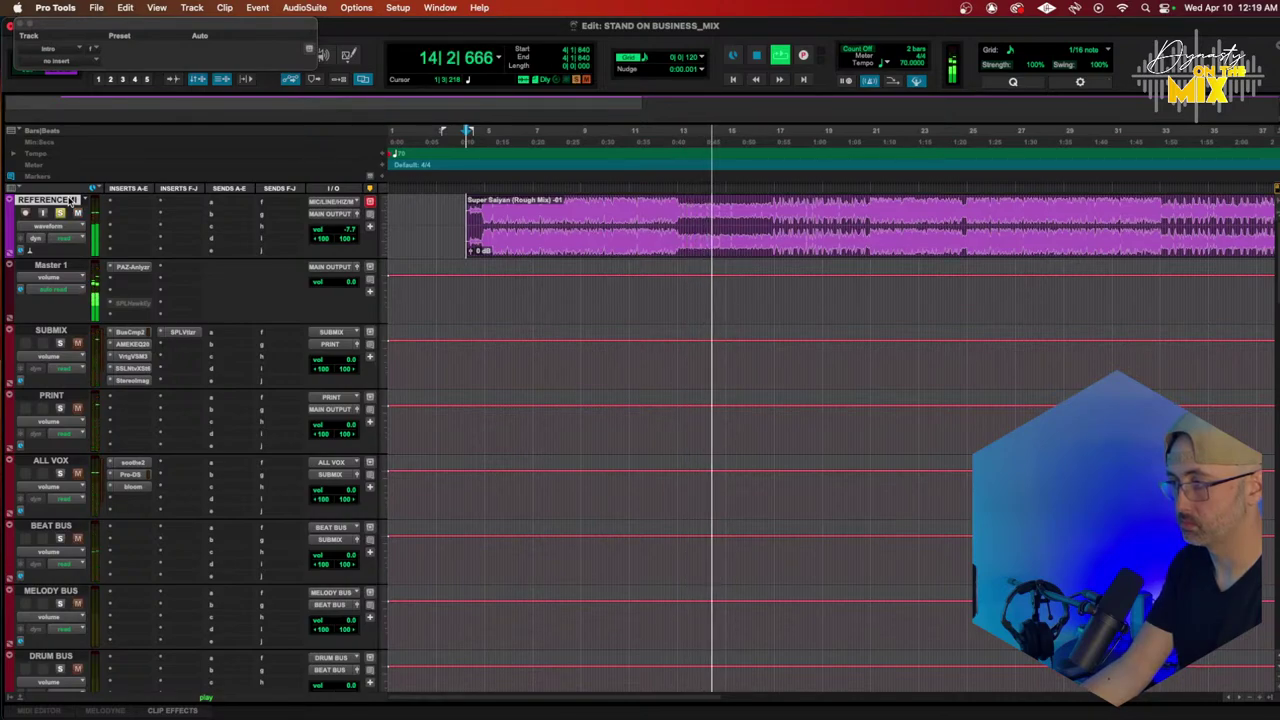
pyautogui.hotkey('shift', 's')
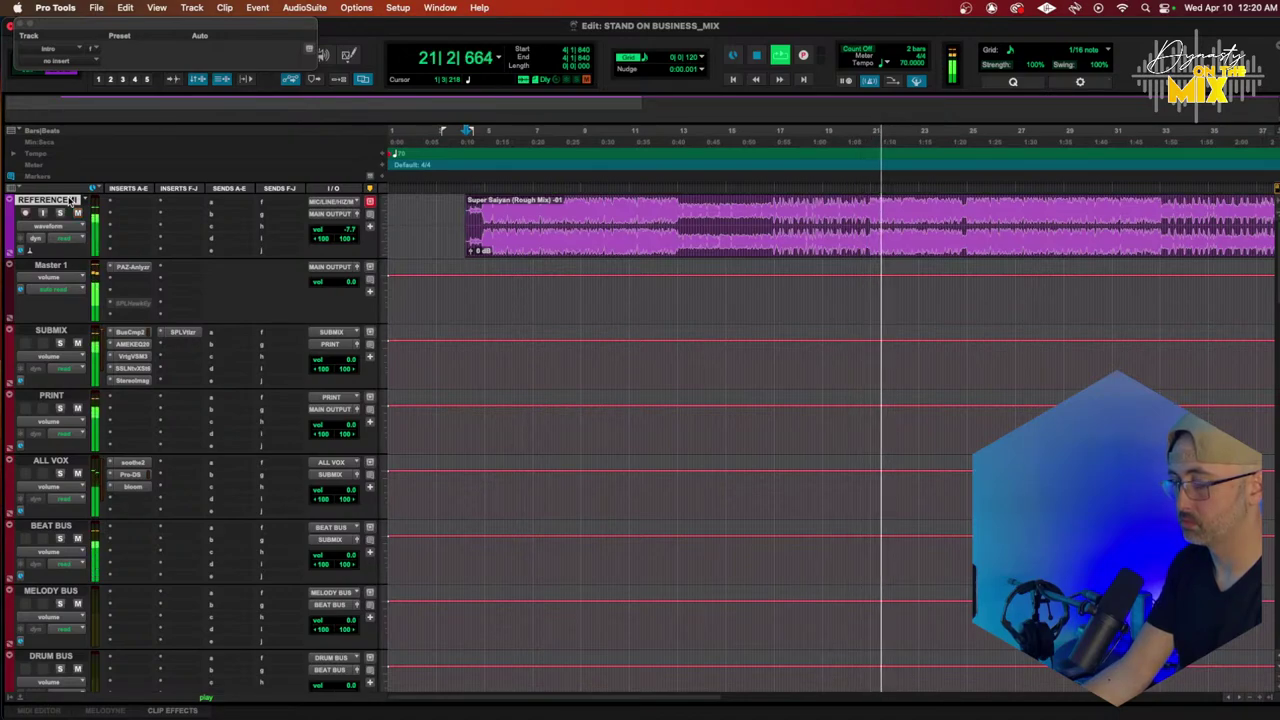
pyautogui.hotkey('shift', 'm')
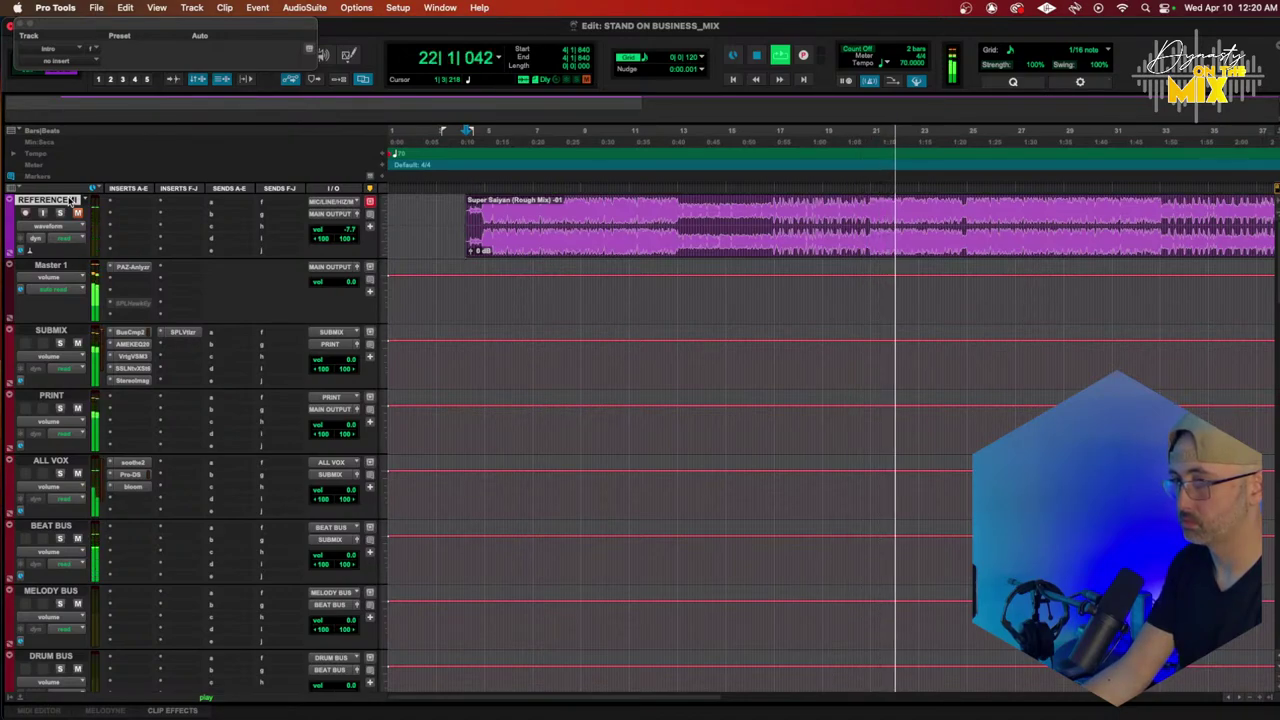
pyautogui.hotkey('shift', 'm')
pyautogui.hotkey('shift', 's')
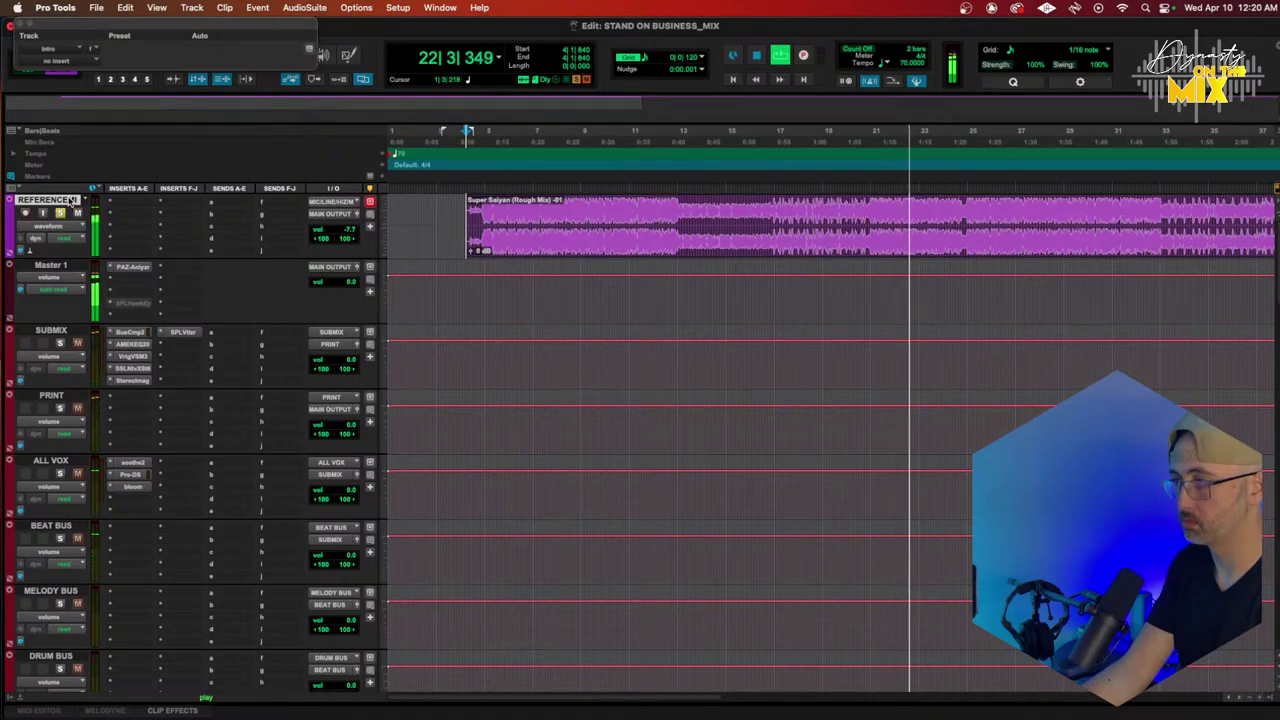
pyautogui.hotkey('shift', 's')
pyautogui.hotkey('shift', 'm')
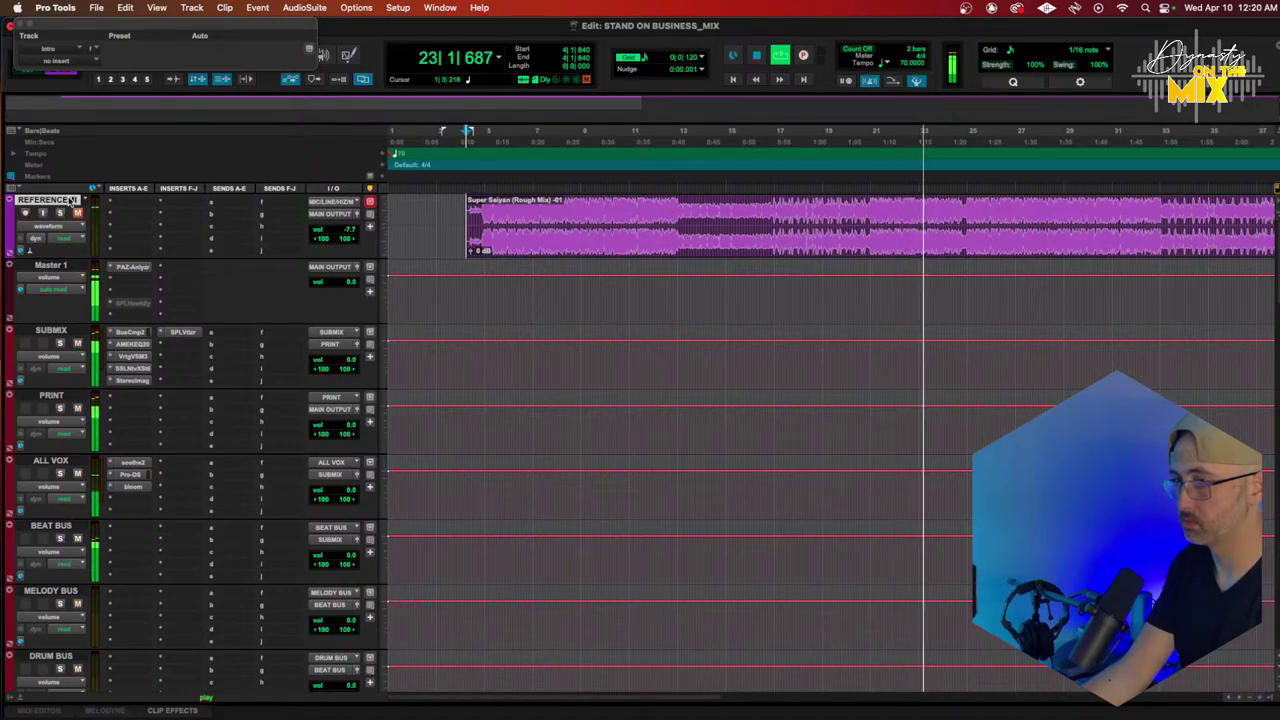
# Step: Stop playback and select the whole song on the M_CED_DAN98 track from 1|1|000 to 57|3|480, just past the last clip
pyautogui.press('space')
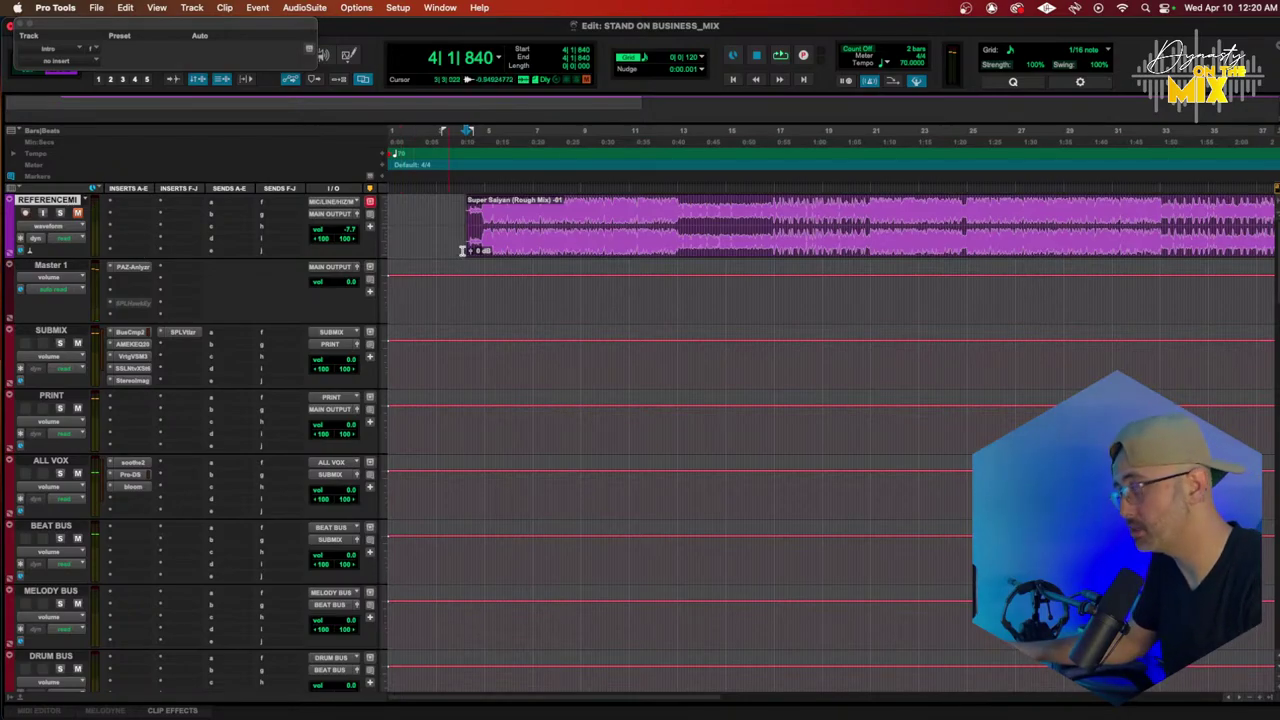
pyautogui.scroll(-15, 592, 246)
pyautogui.scroll(-2, 593, 246)
pyautogui.scroll(10, 593, 246)
pyautogui.press('r')
pyautogui.press('r')
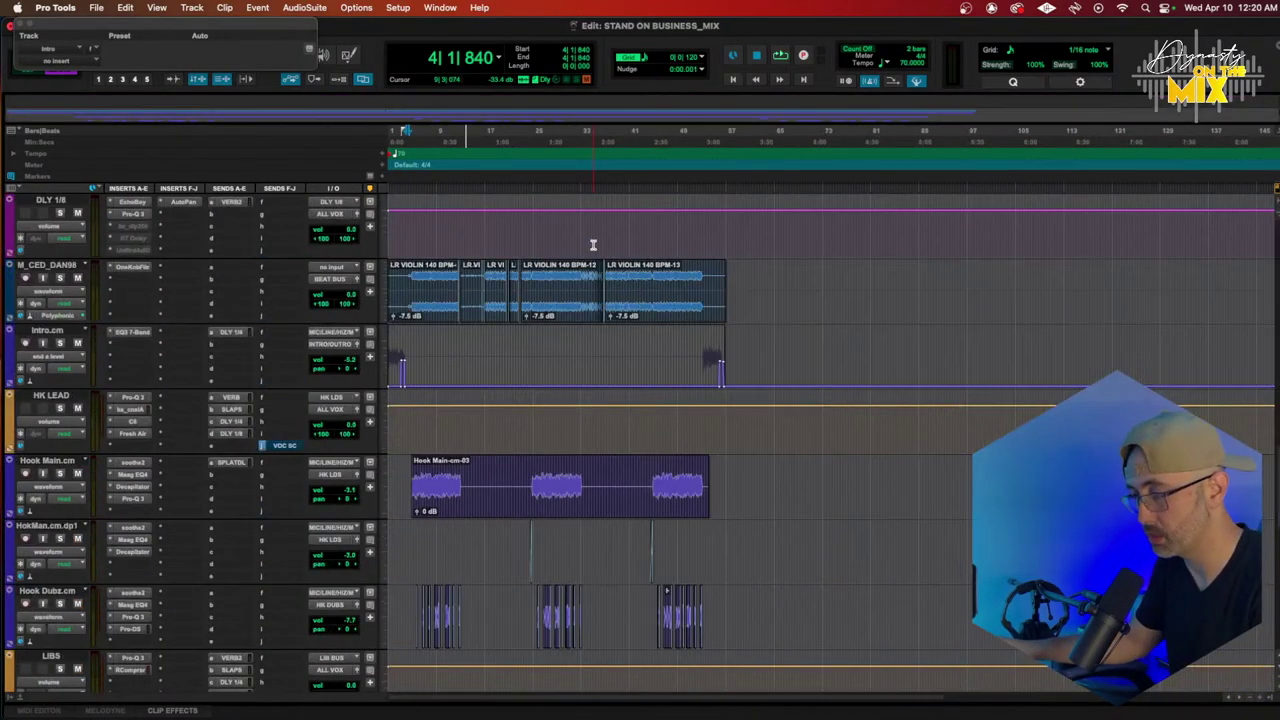
pyautogui.moveTo(730, 300); pyautogui.dragTo(266, 305)
pyautogui.press('t')
pyautogui.press('t')
pyautogui.hscroll(10, 774, 314)
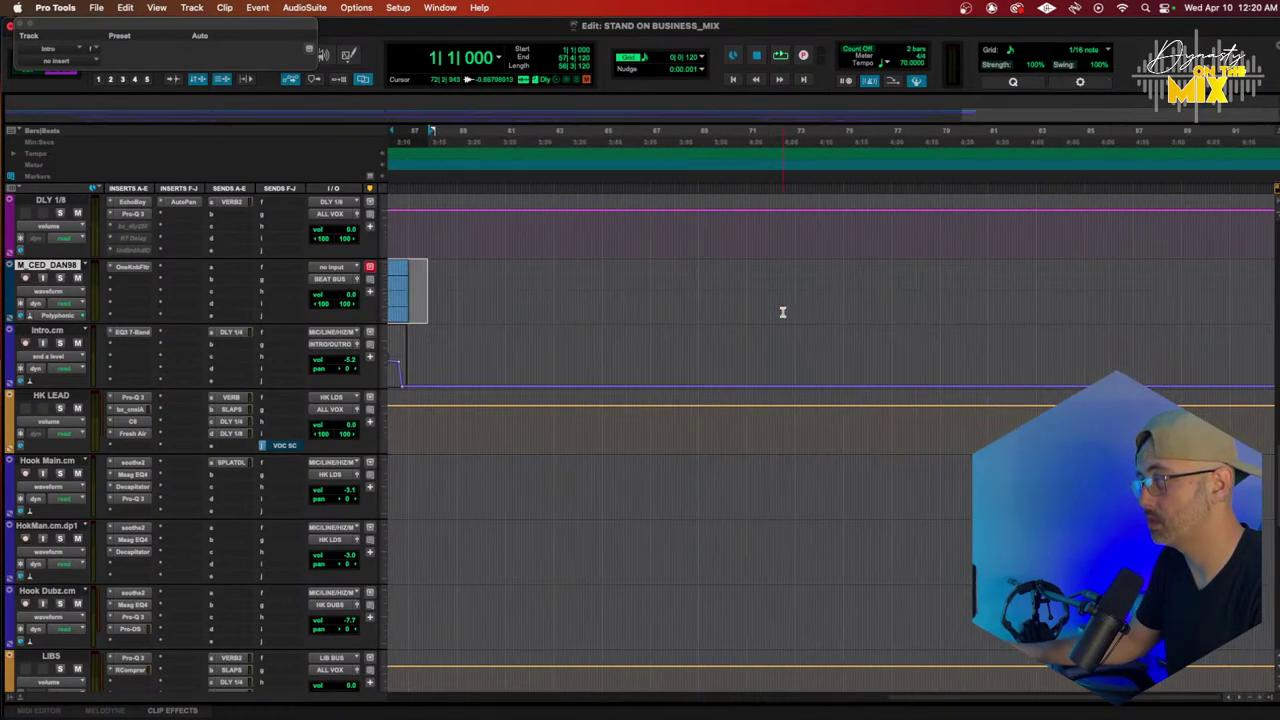
pyautogui.hscroll(-3, 783, 311)
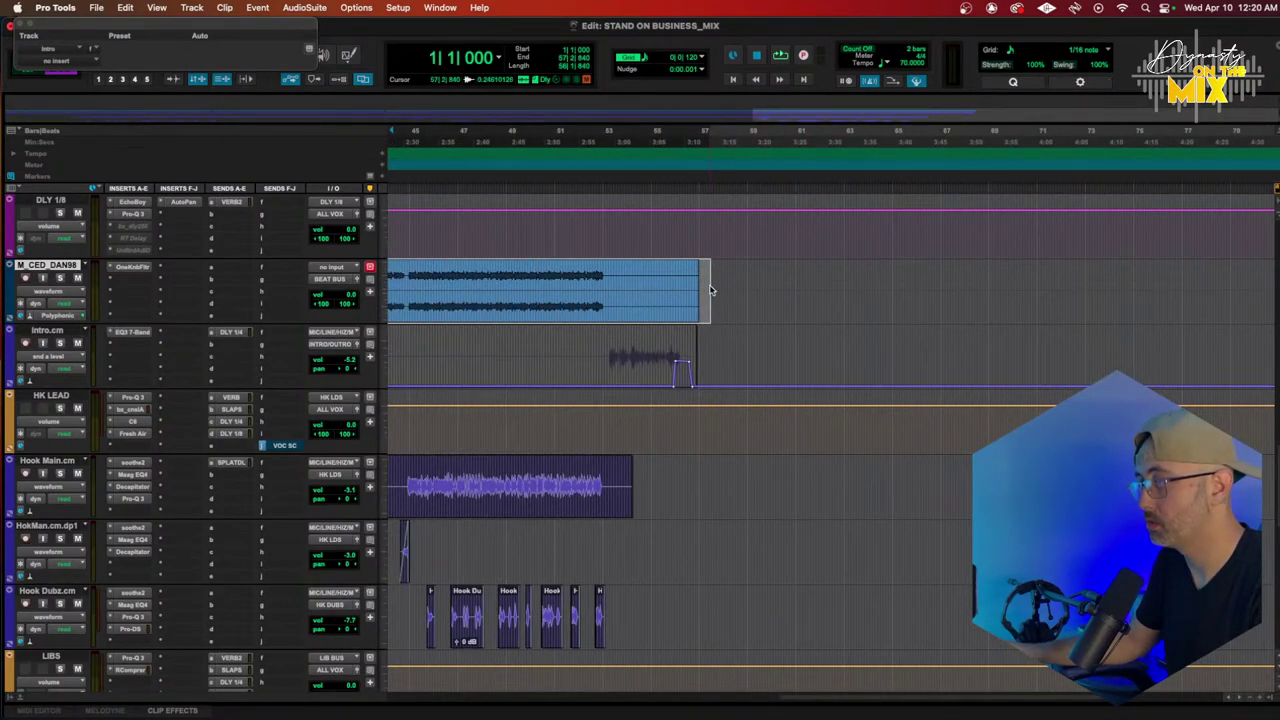
pyautogui.press('super+alt+b')
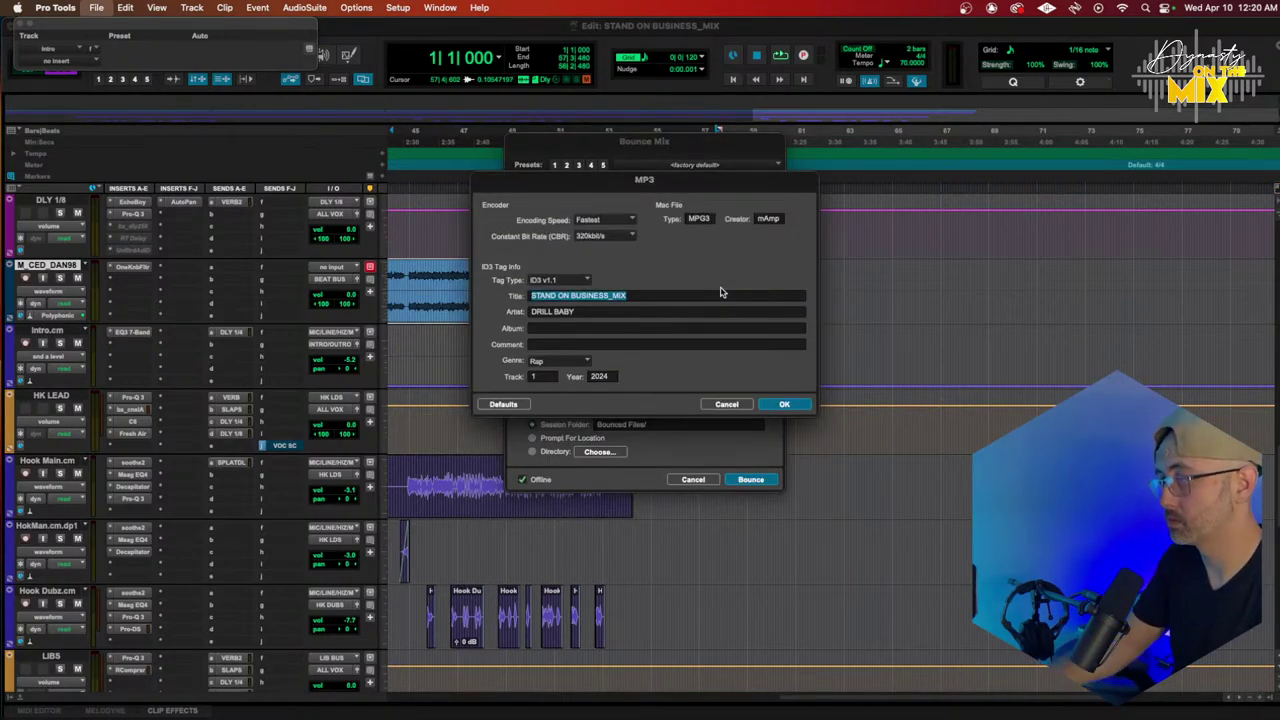
pyautogui.click(737, 406)
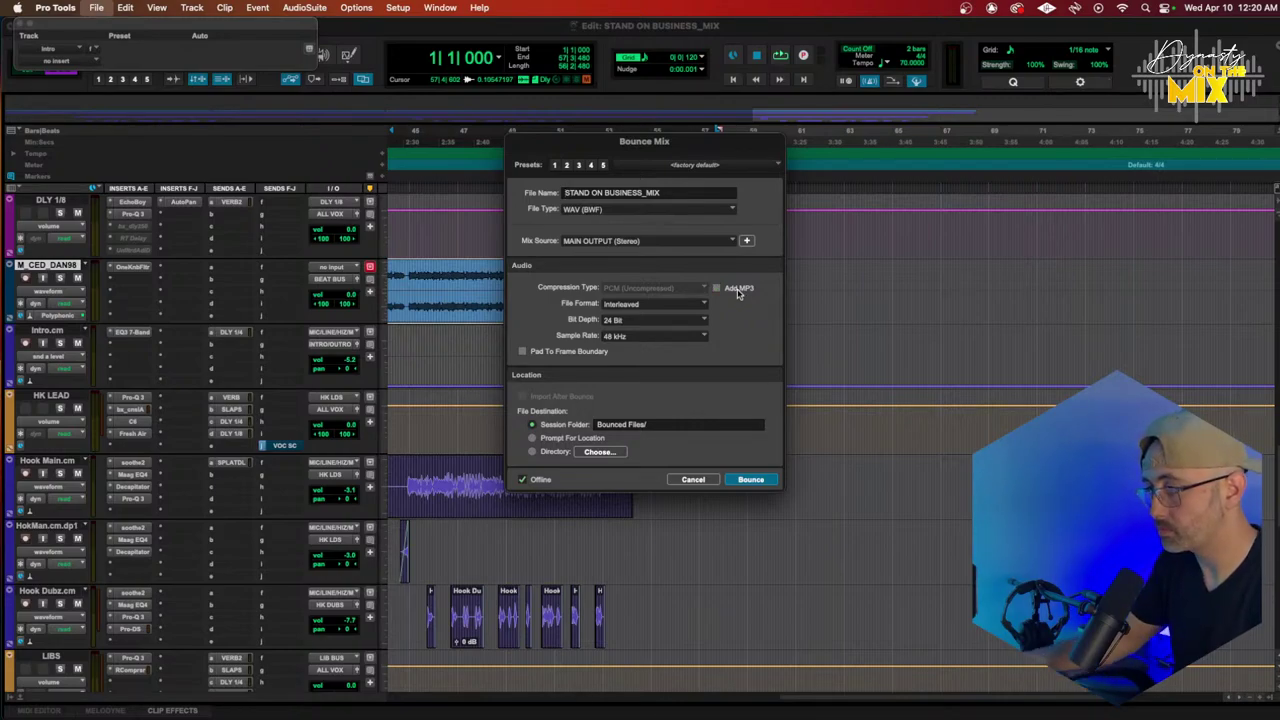
pyautogui.press('Return')
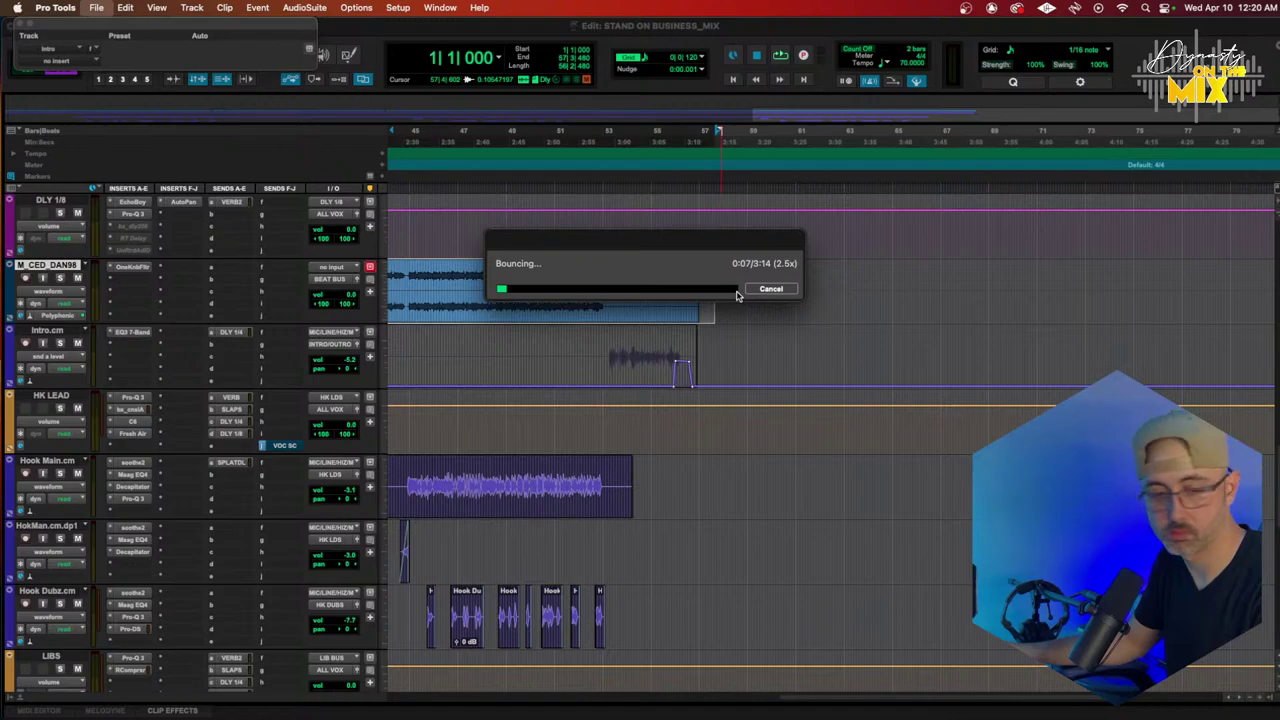
pyautogui.press('Escape')
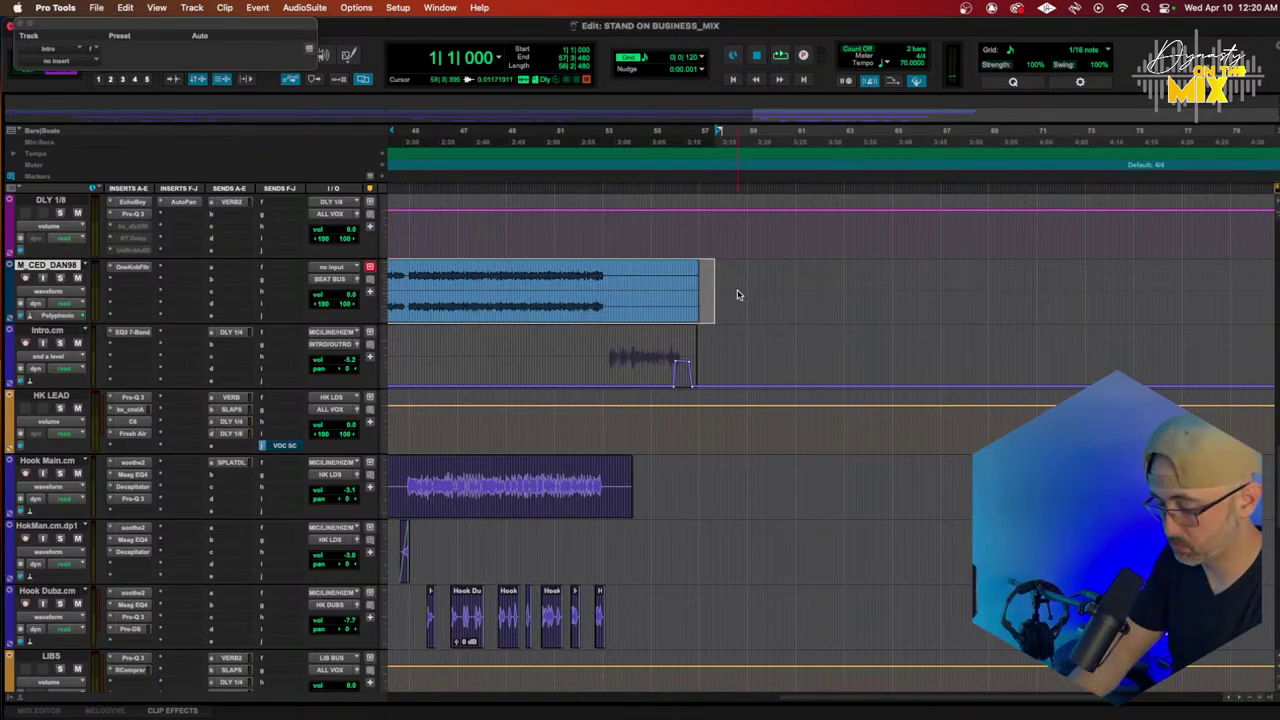
# Step: Bounce the selected range offline from MAIN OUTPUT as the 24-bit, 44.1 kHz interleaved WAV file STAND ON BUSINESS_MIX, without an MP3
pyautogui.press('super+alt+b')
pyautogui.click(655, 336)
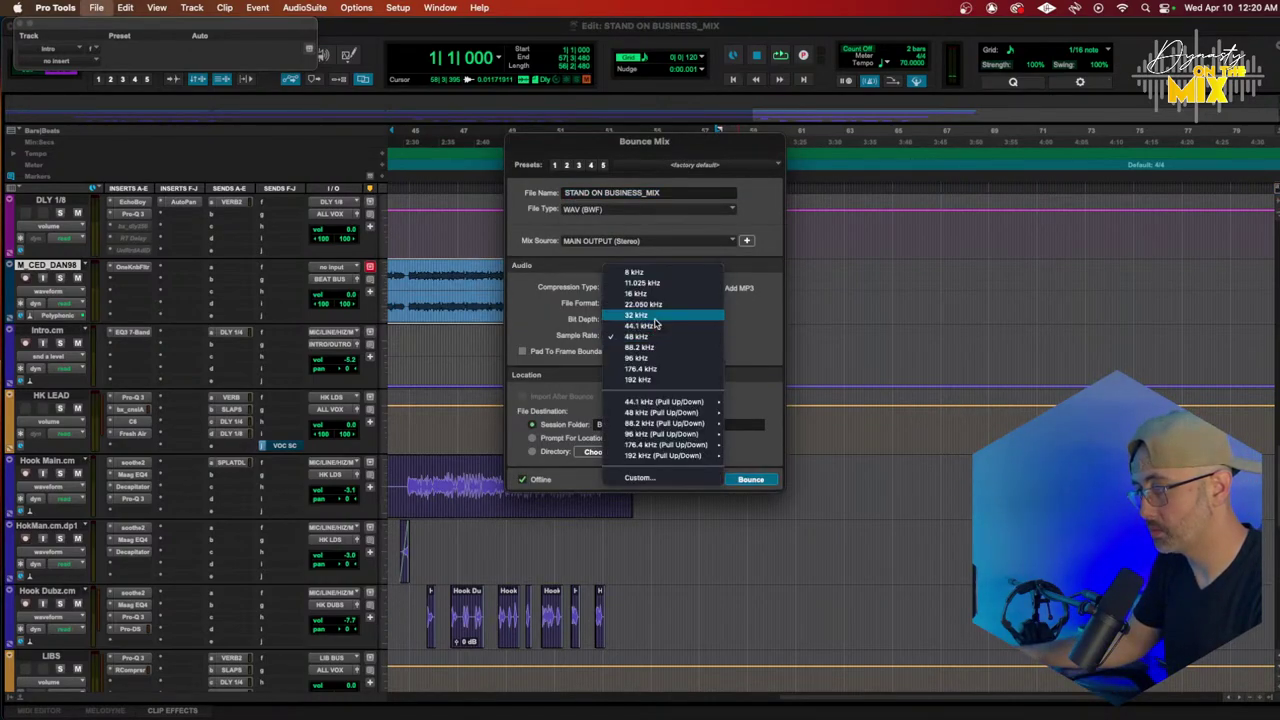
pyautogui.click(655, 326)
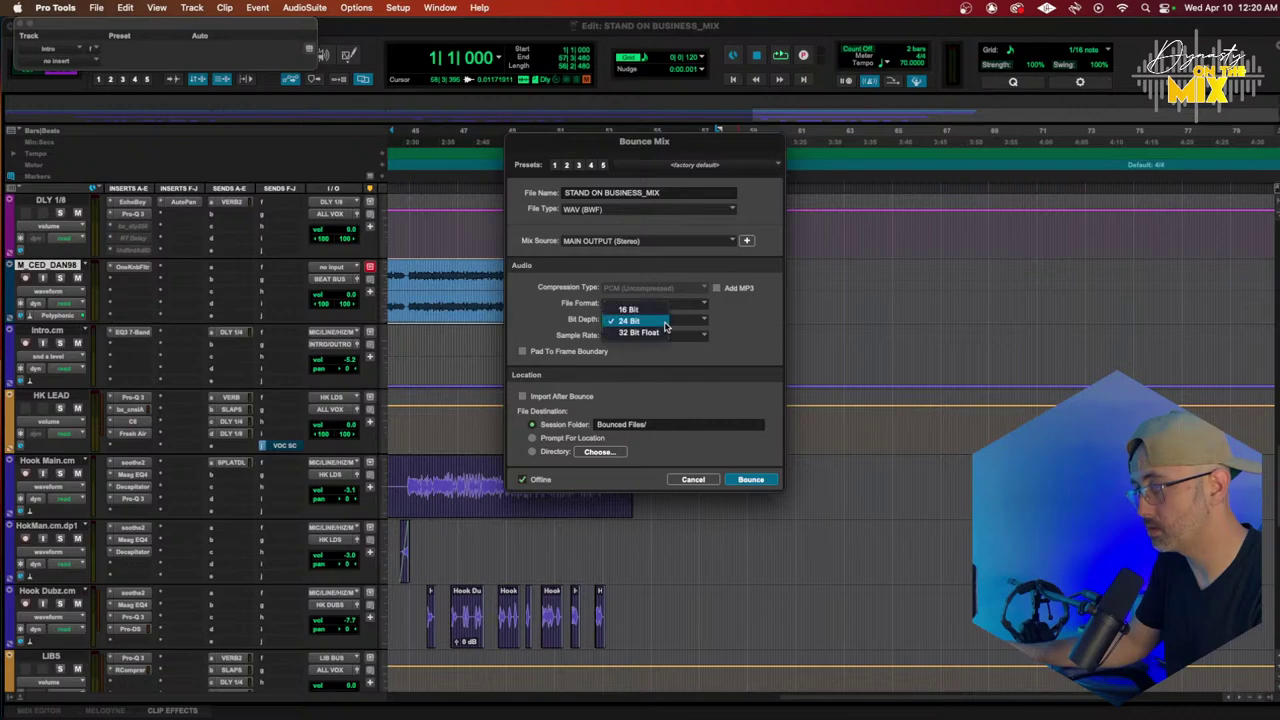
pyautogui.click(751, 479)
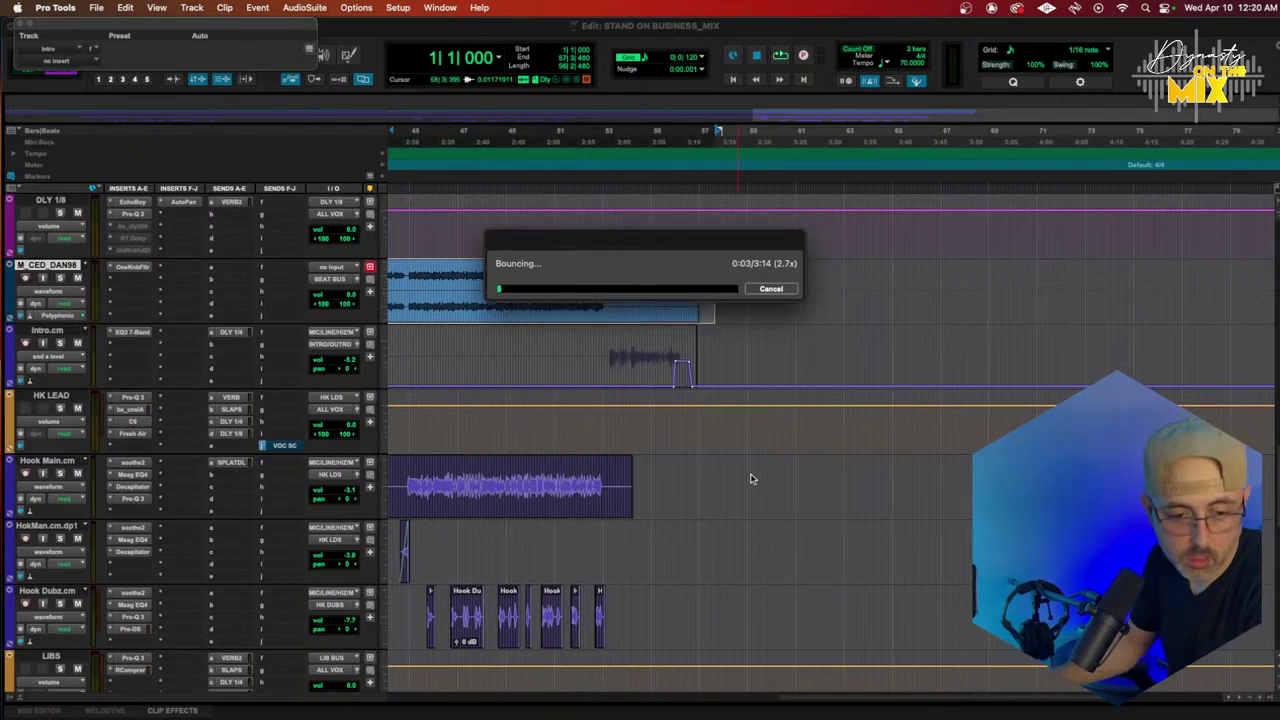